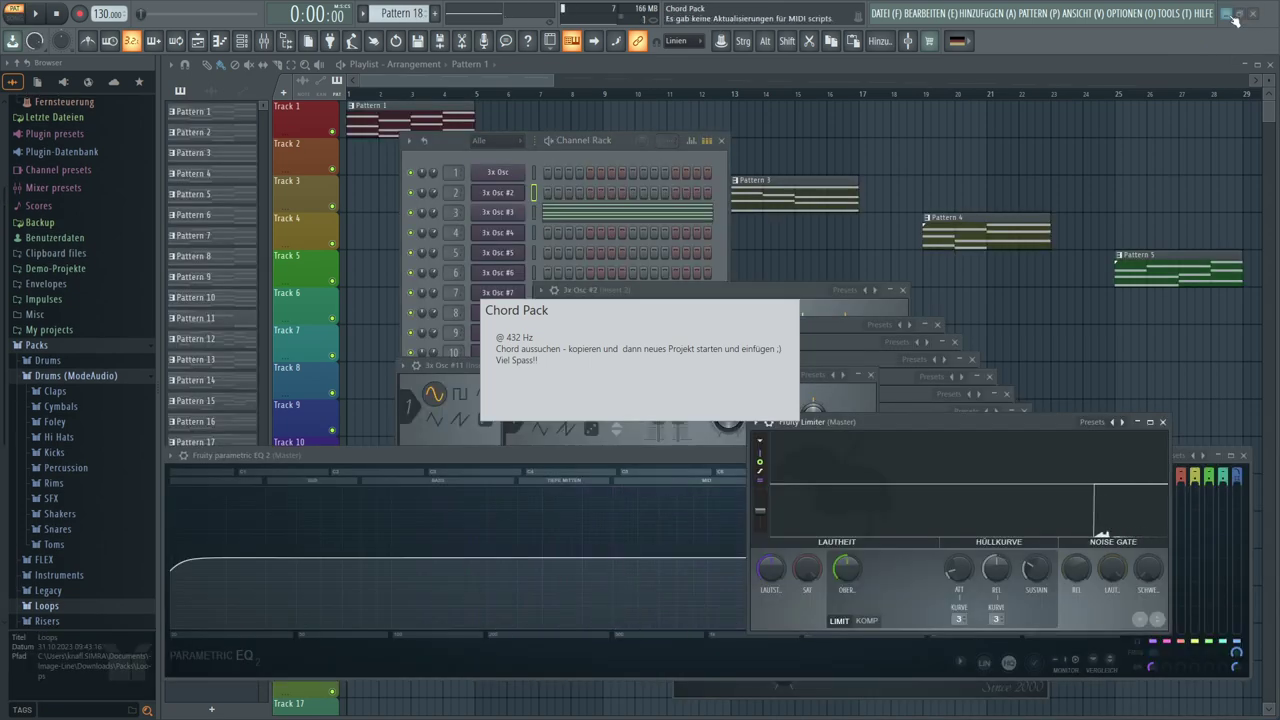
Set the Windows desktop background slideshow's picture change interval to 1 Stunde in the personalization settings
left_click(1228, 14)
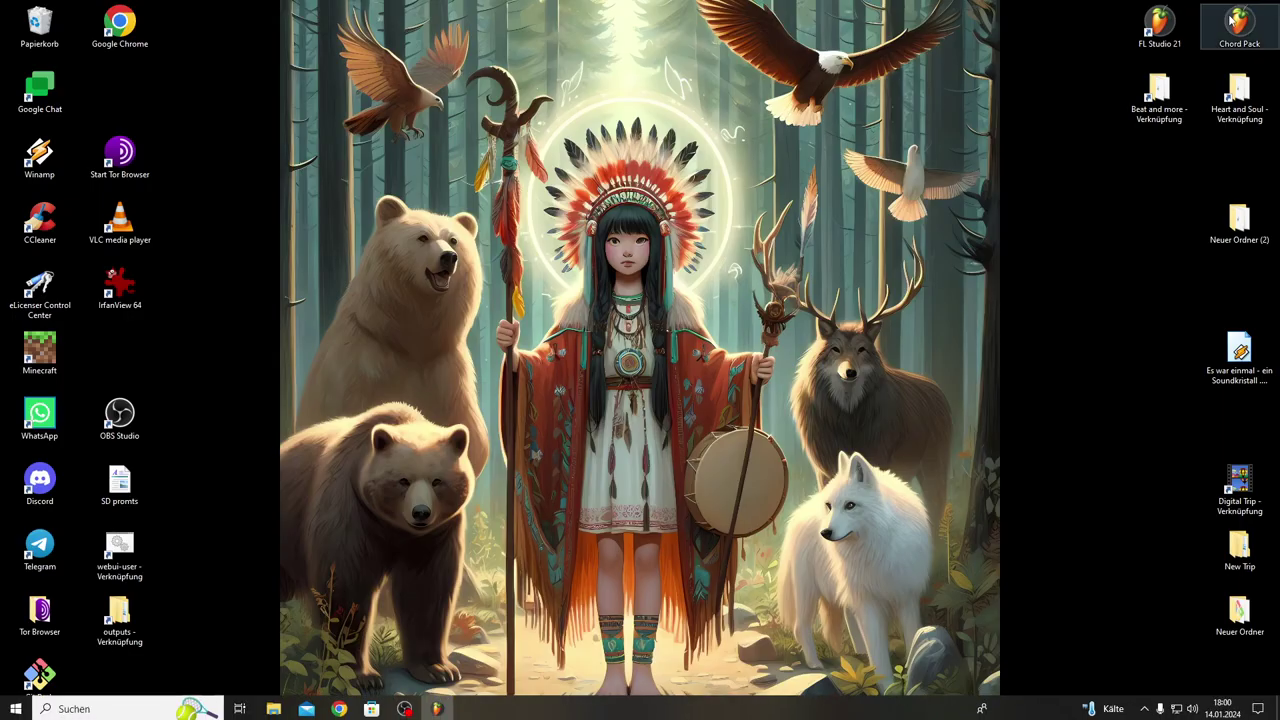
right_click(913, 212)
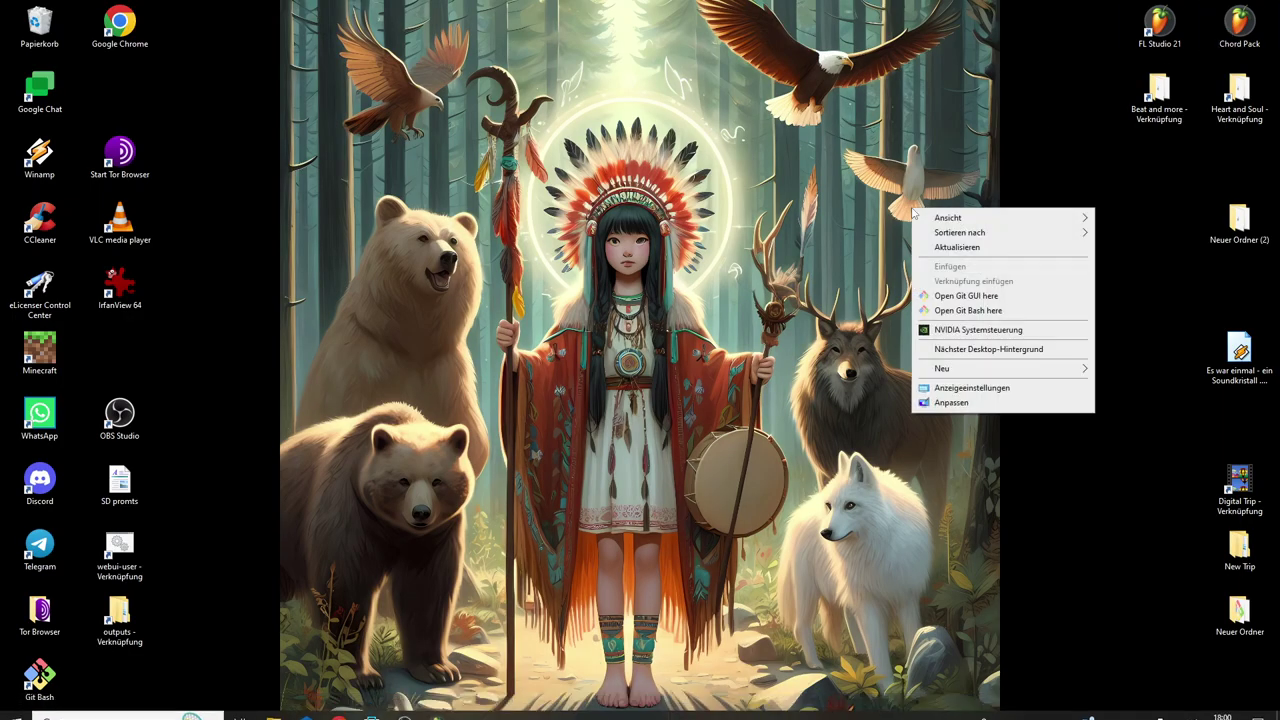
left_click(952, 402)
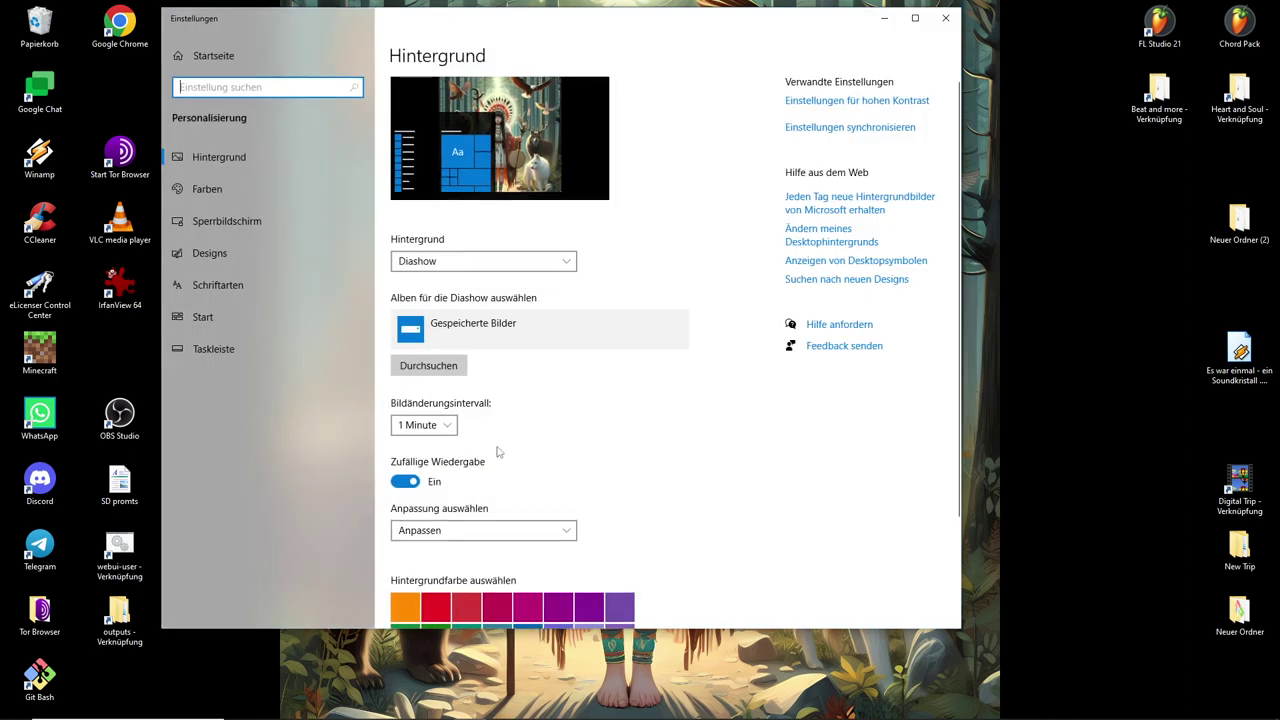
left_click(450, 427)
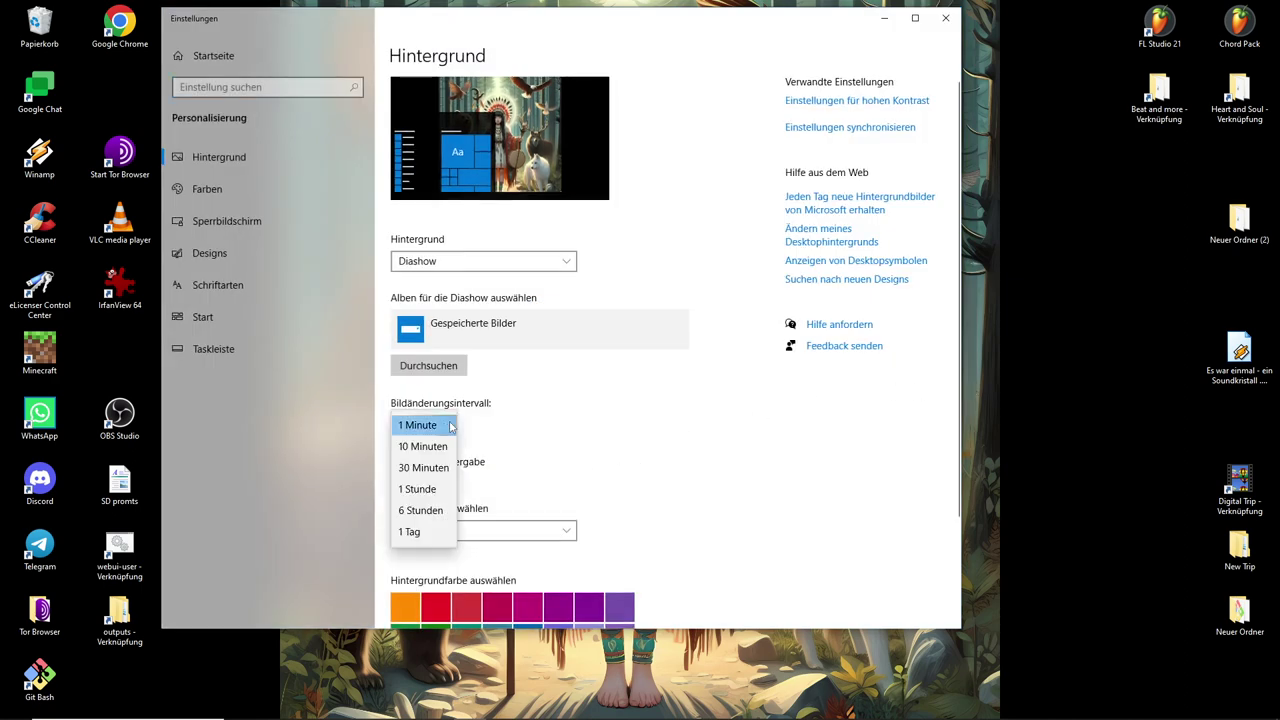
left_click(432, 489)
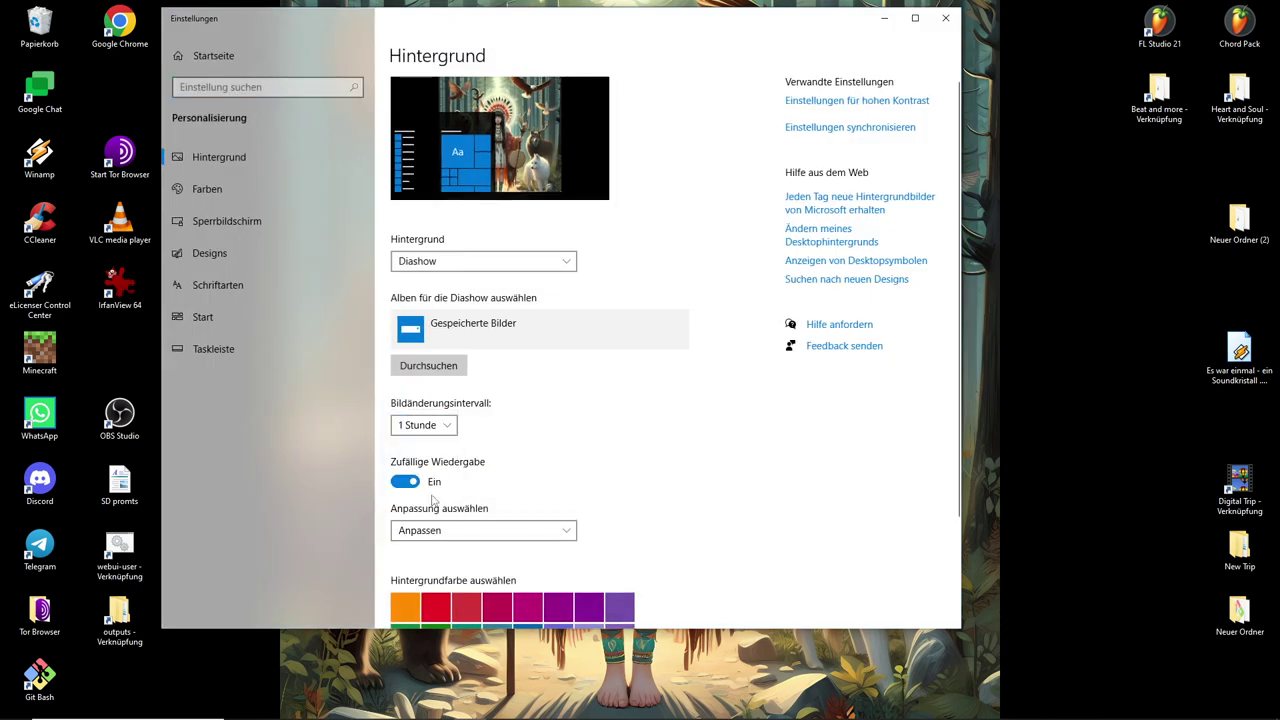
left_click(884, 18)
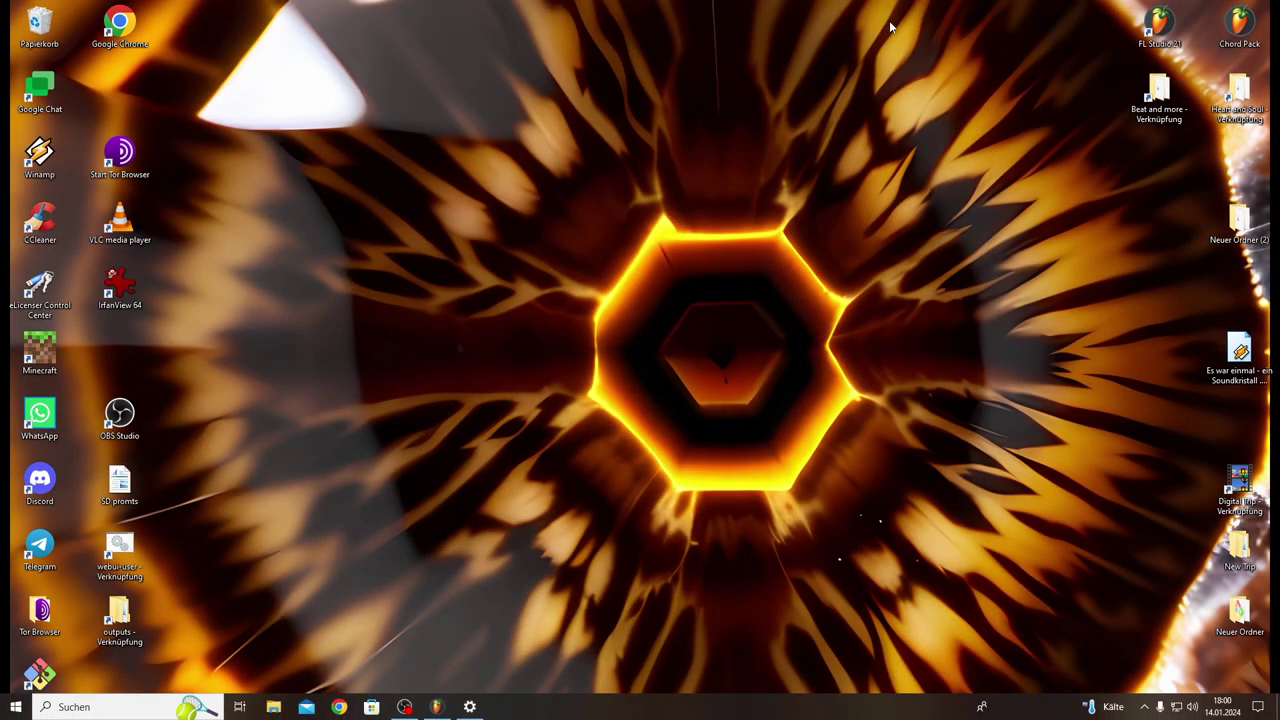
Switch the desktop to the next background picture, and return to FL Studio
right_click(891, 23)
left_click(928, 164)
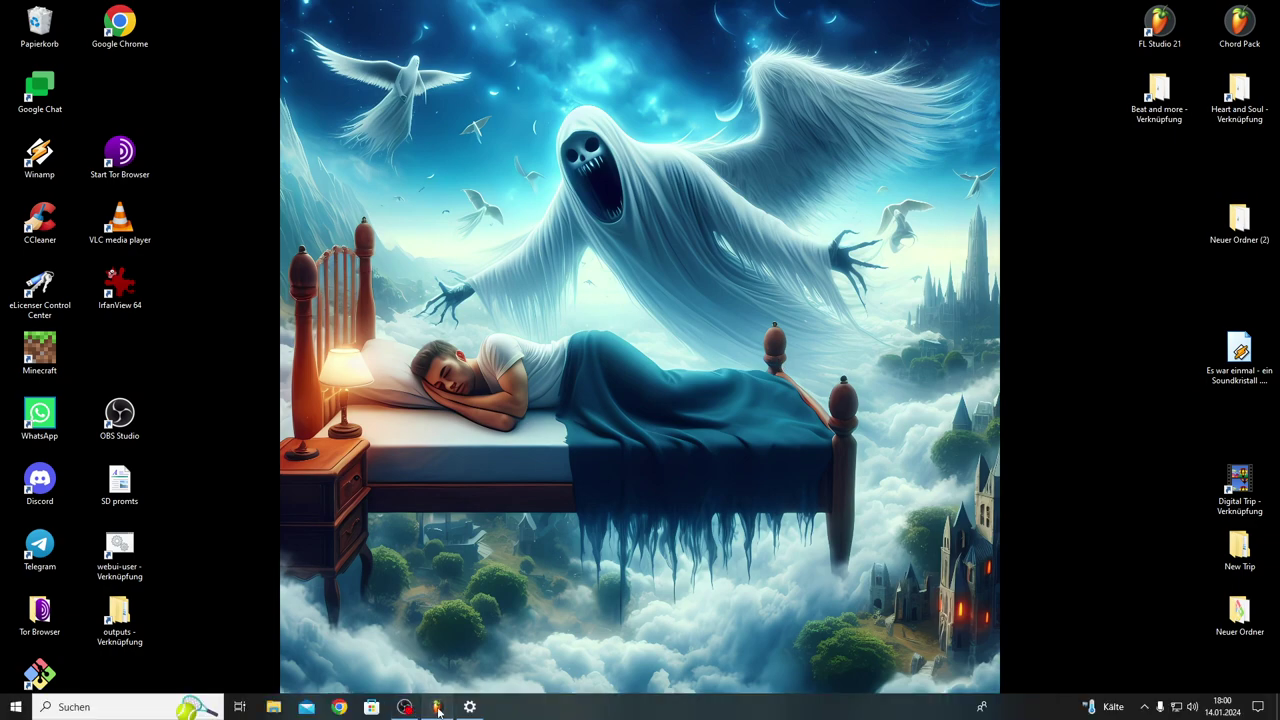
left_click(437, 708)
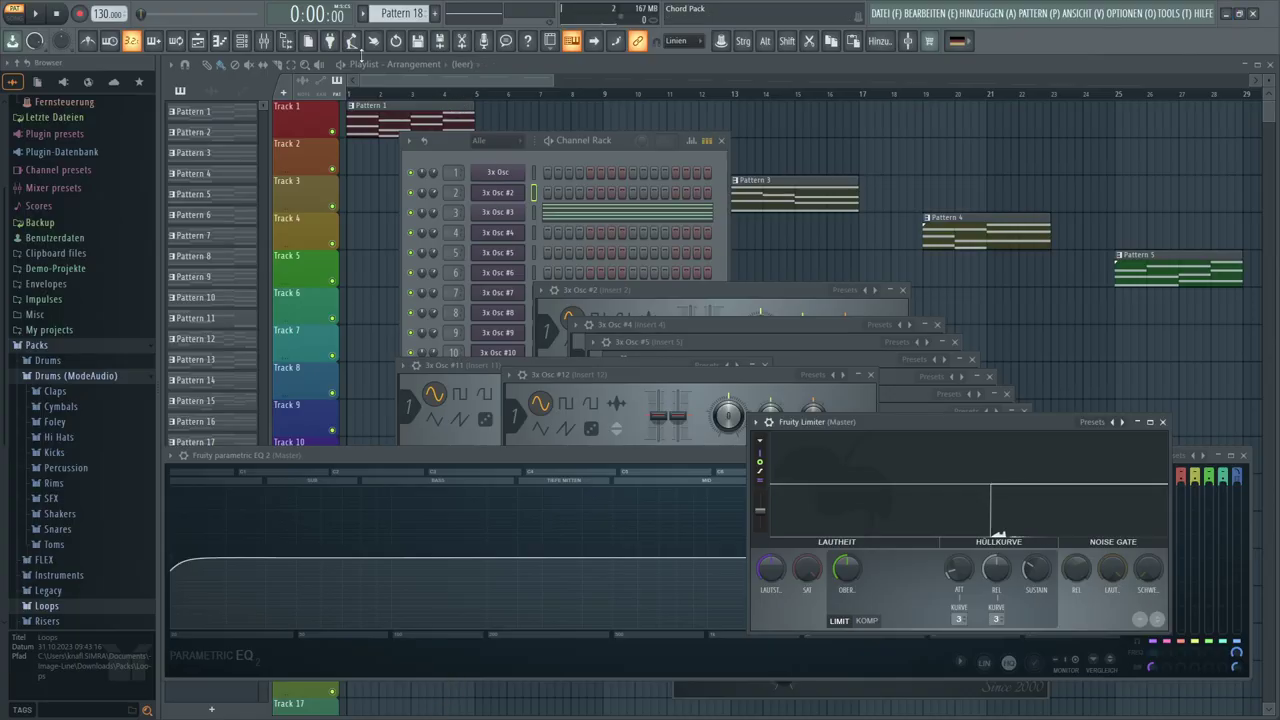
Play the Chord Pack arrangement with the plugin windows hidden, examine the pattern clips across all tracks, and stop playback
left_click(37, 14)
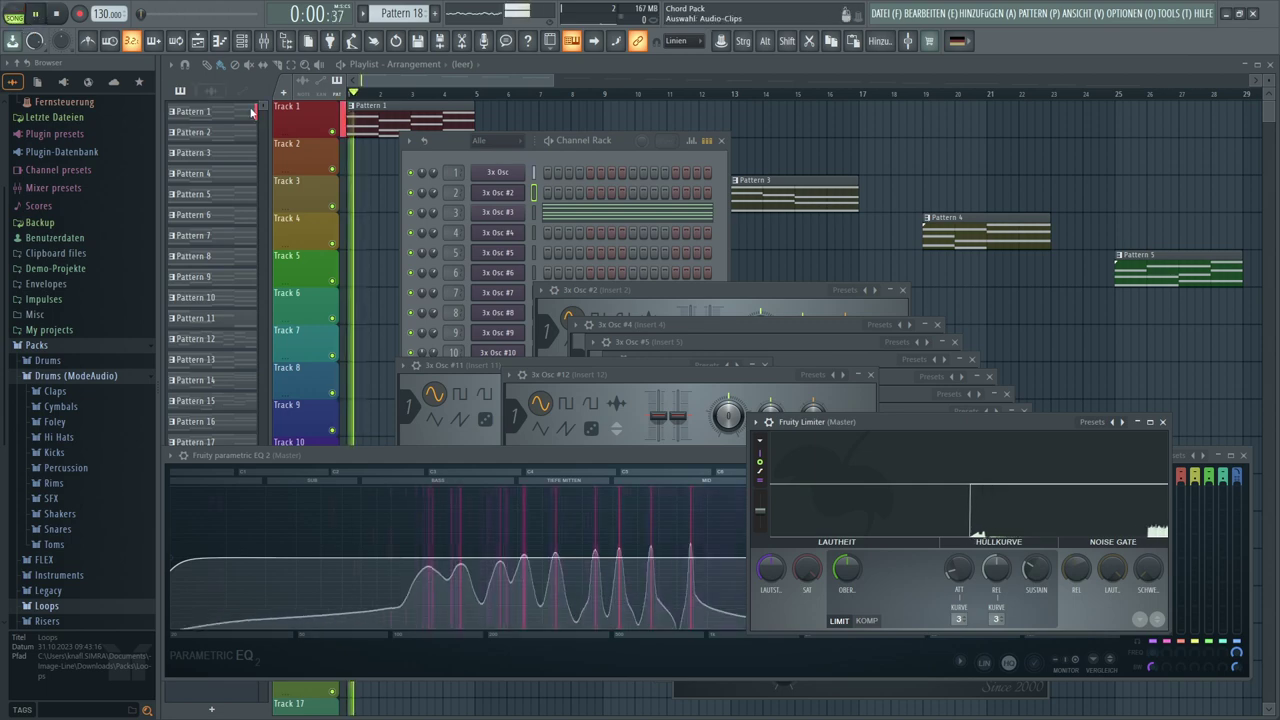
key("F12")
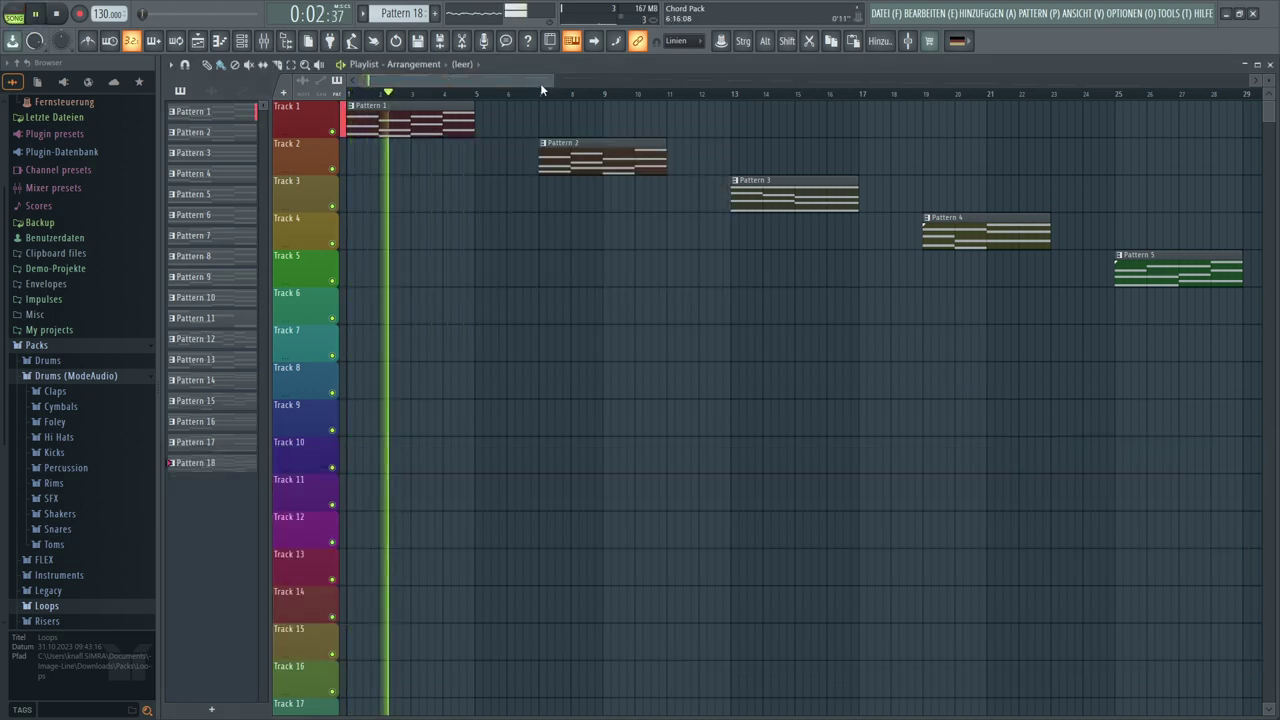
left_click_drag(552, 80, 1265, 120)
scroll(1265, 120, "down", 10)
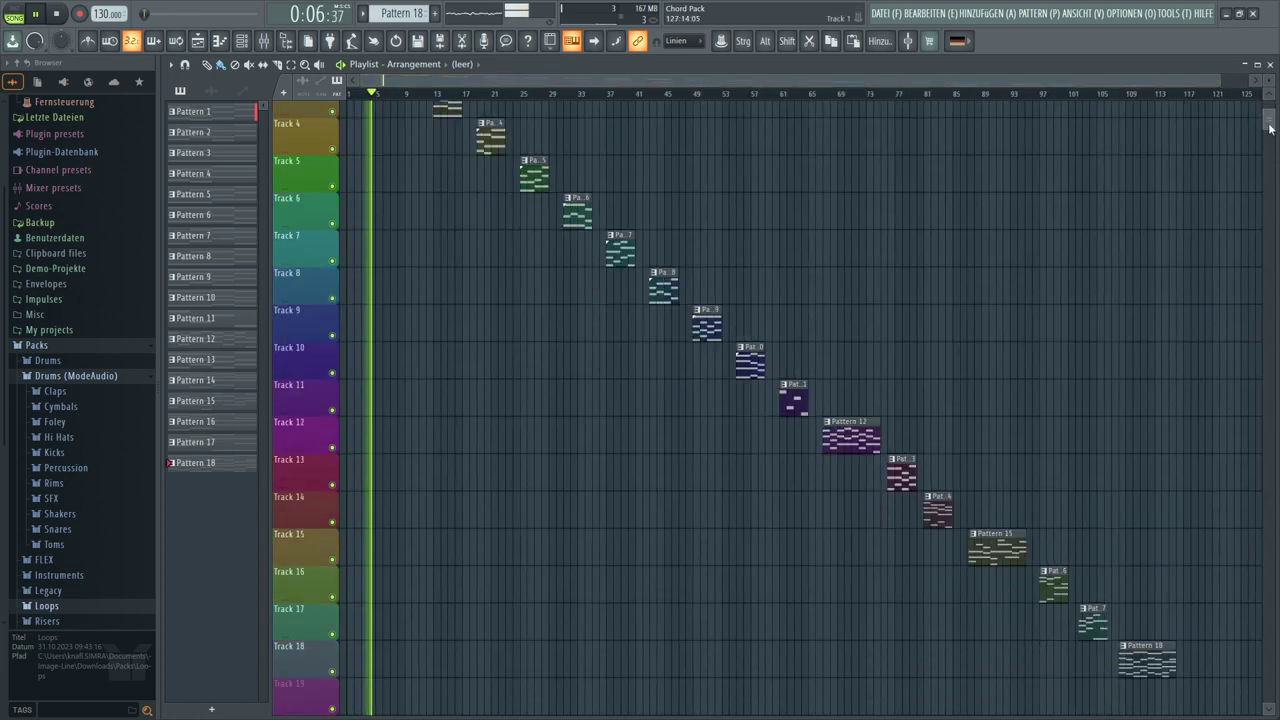
scroll(1200, 130, "up", 10)
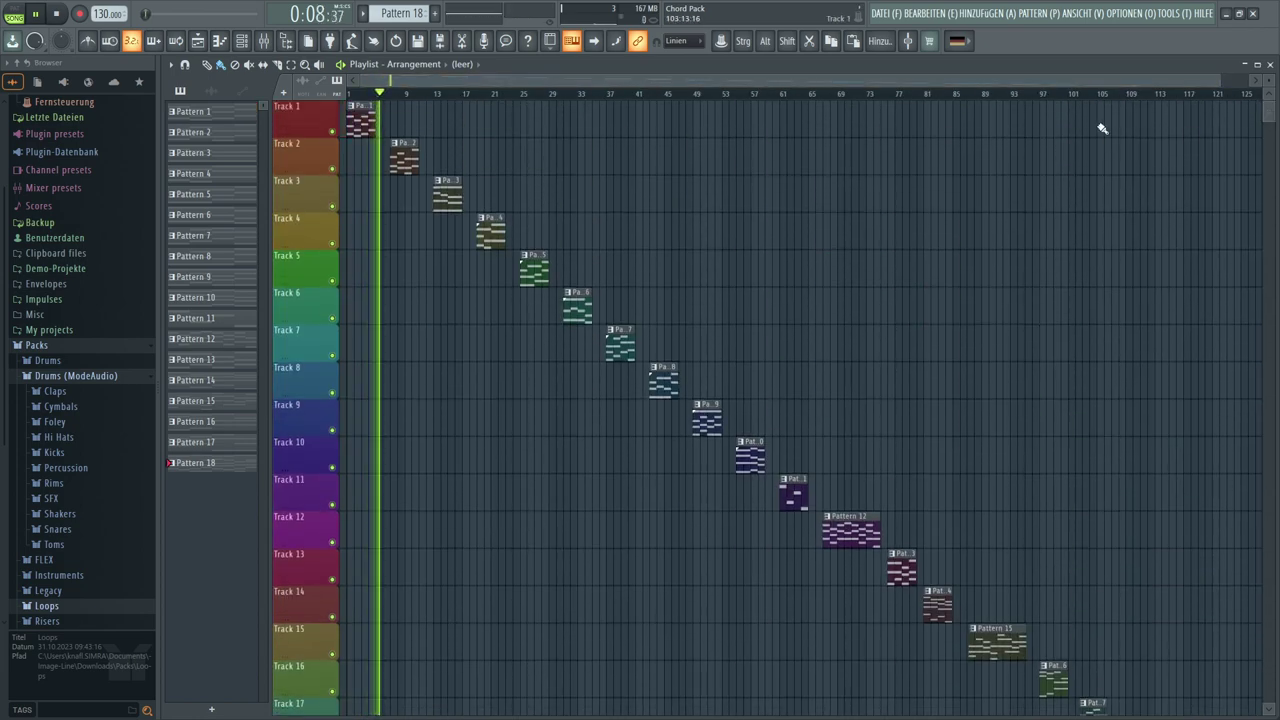
left_click_drag(1268, 82, 1268, 102)
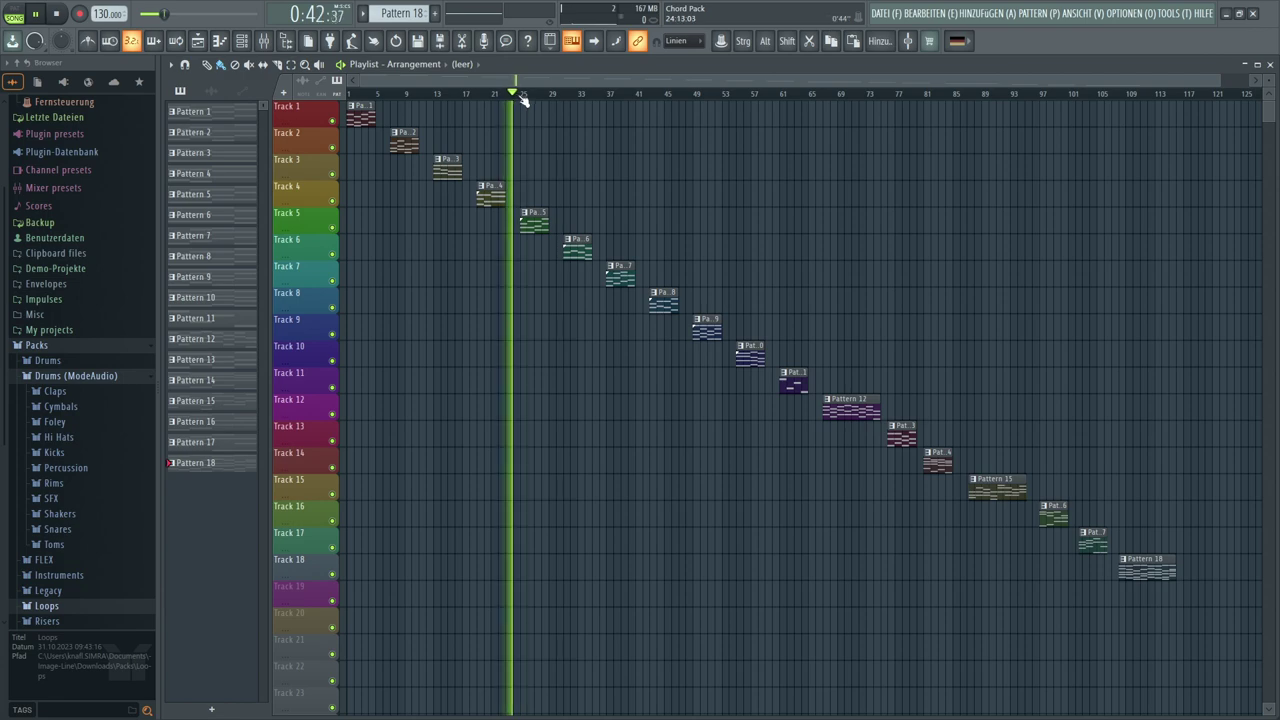
scroll(535, 101, "up", 3)
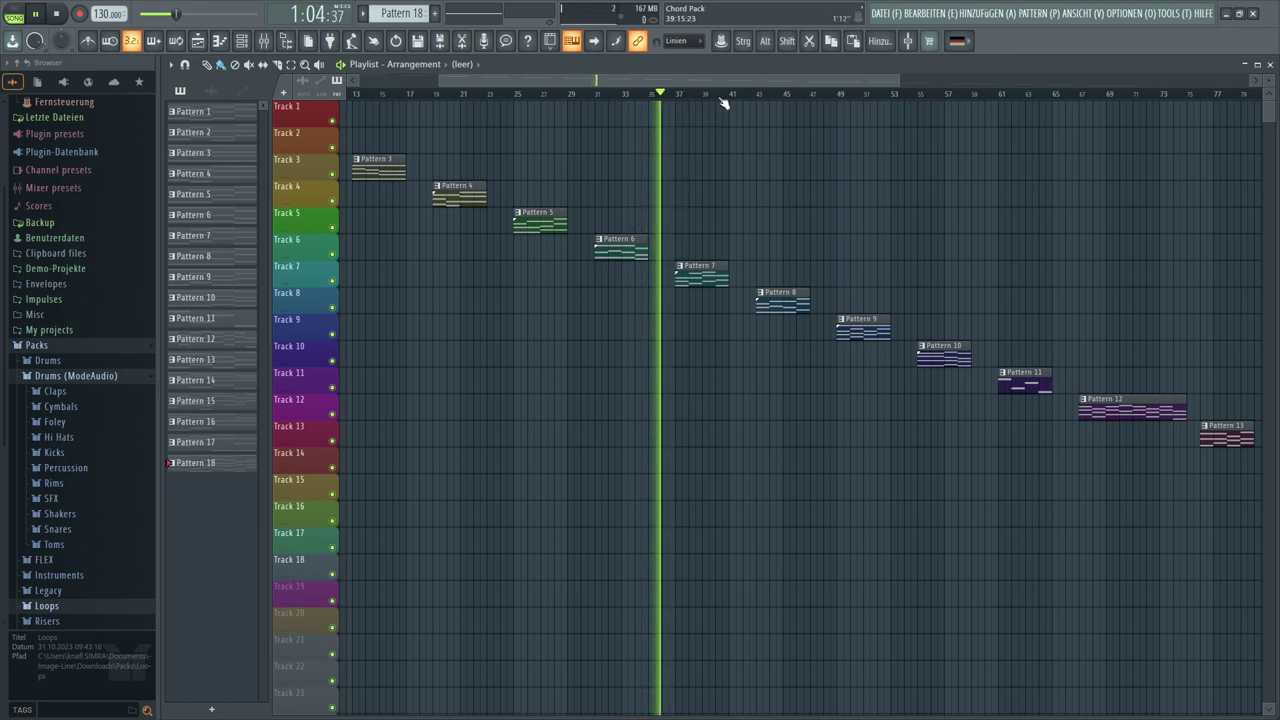
scroll(738, 103, "up", 3)
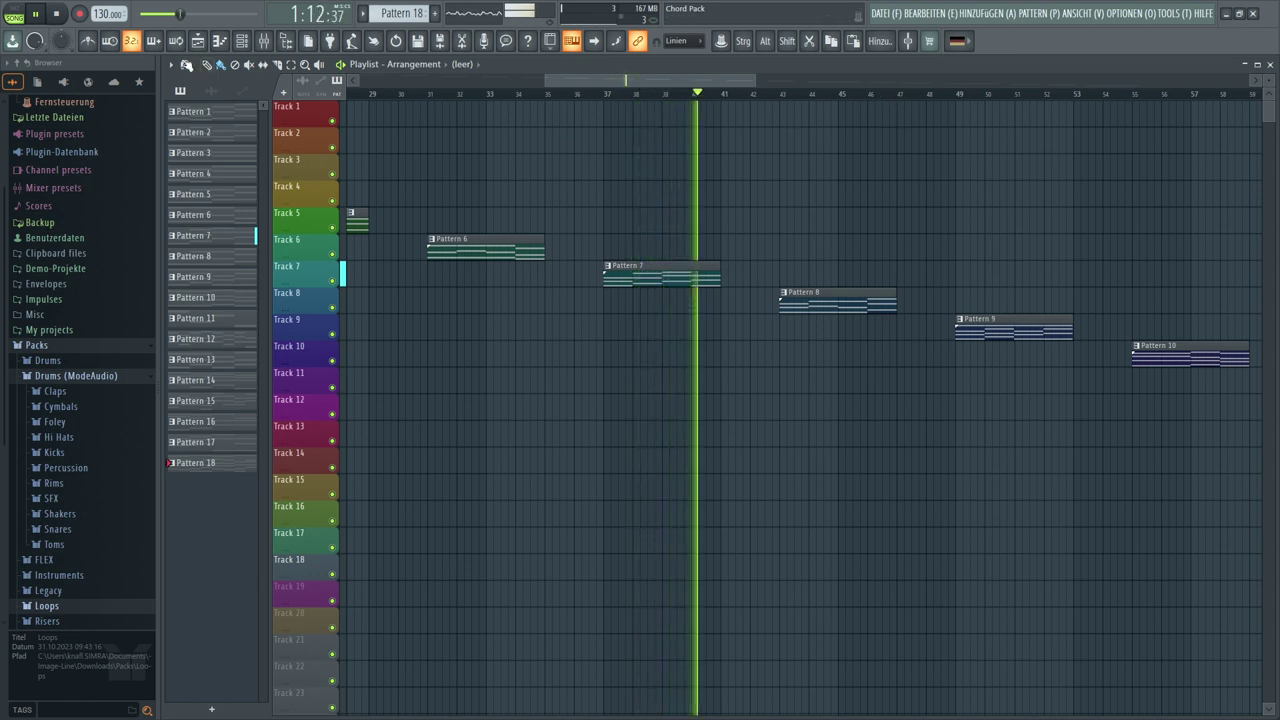
left_click(57, 14)
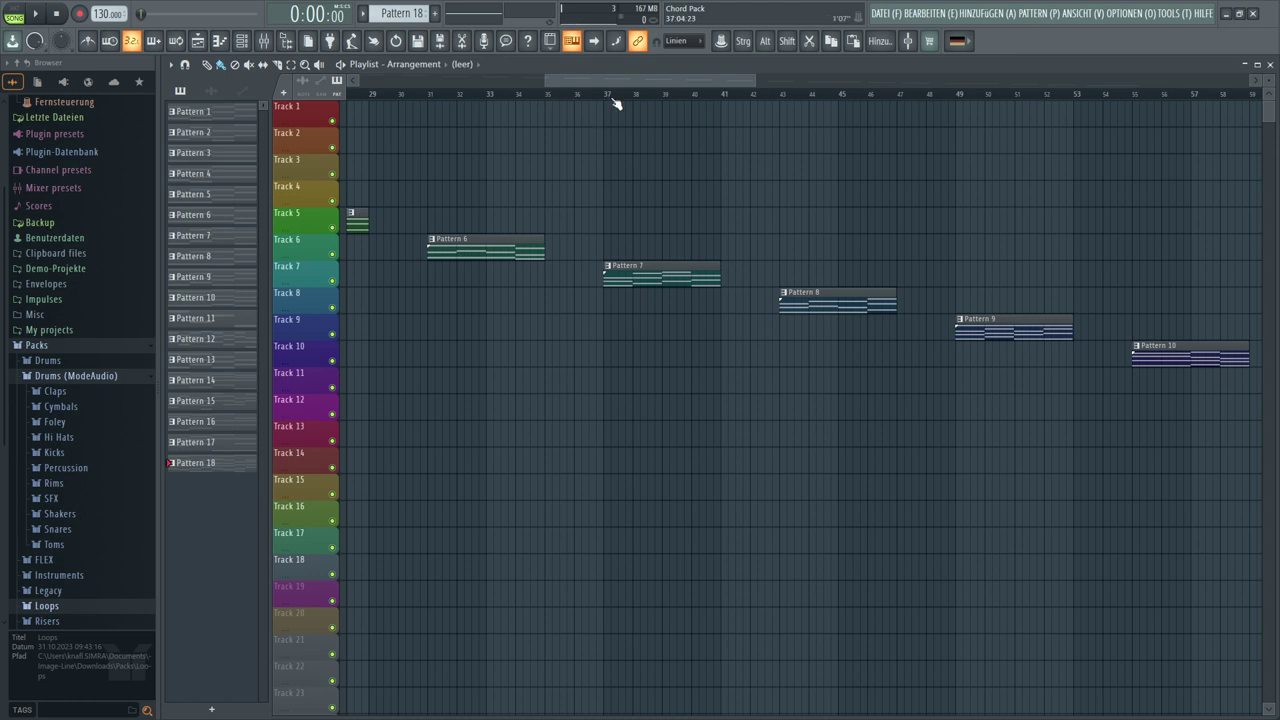
Open the Pattern 7 clip in the piano roll and select all of its chord notes for copying
double_click(653, 268)
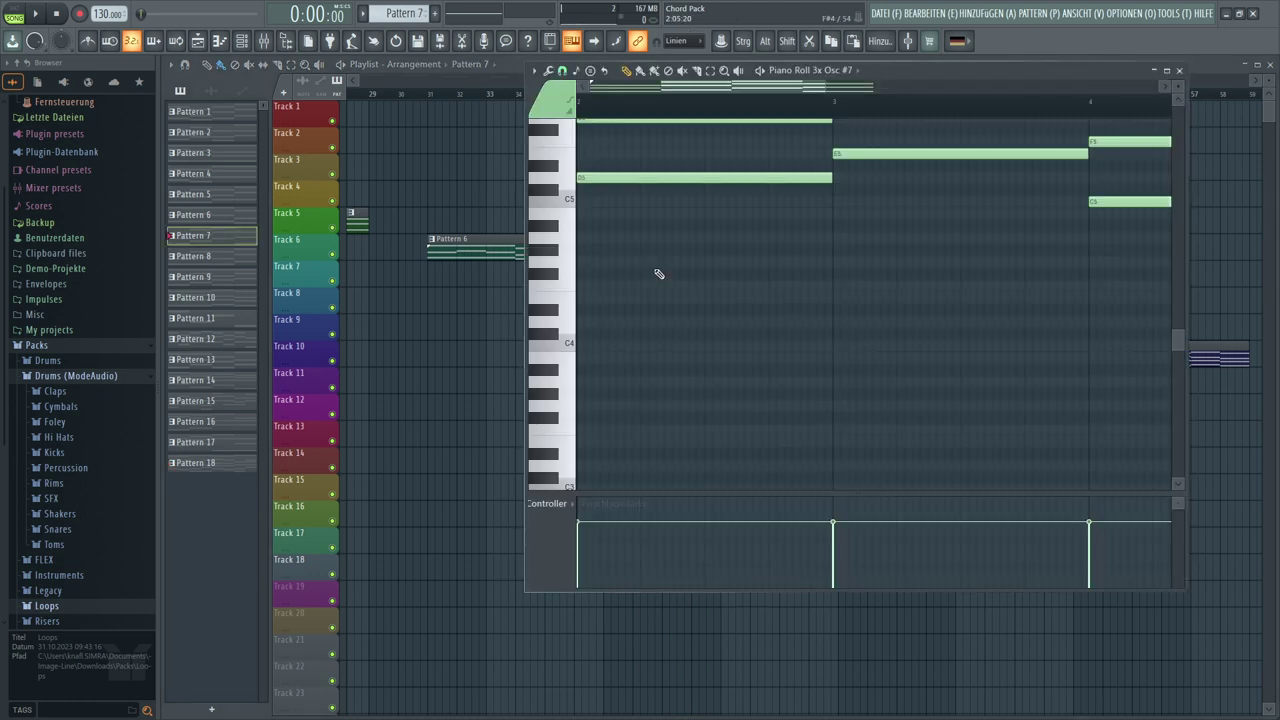
scroll(654, 272, "up", 5)
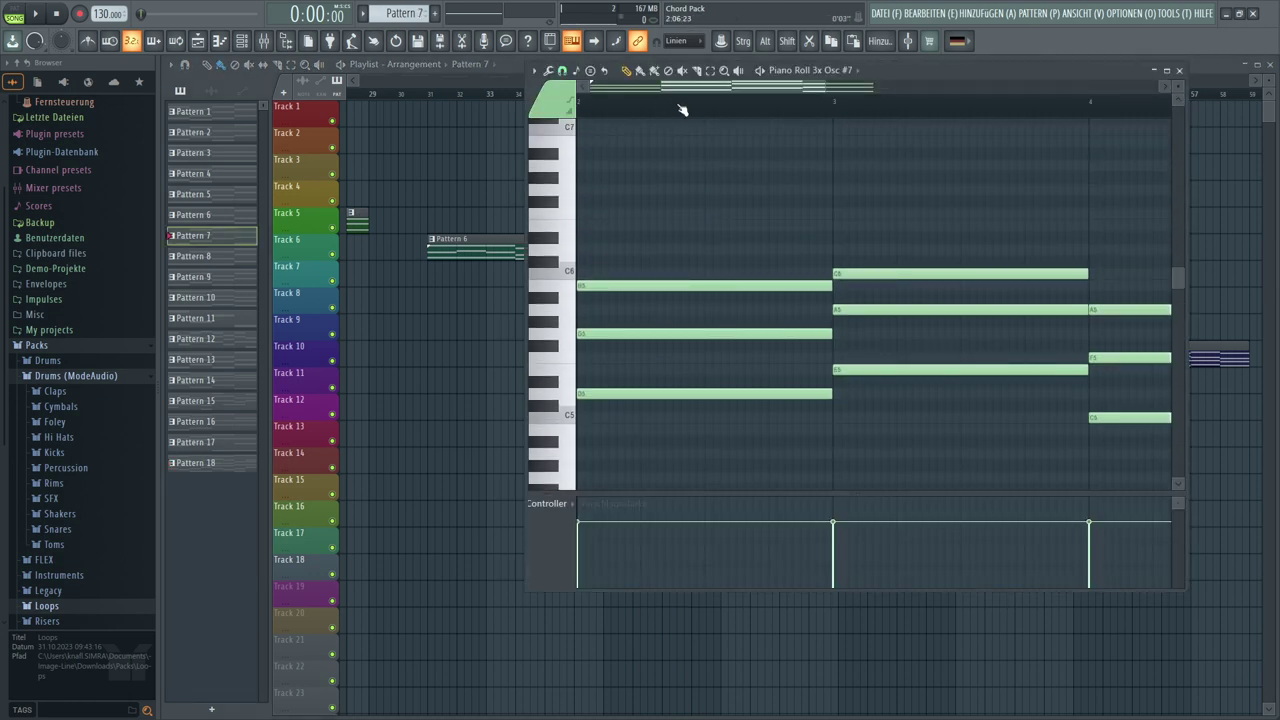
scroll(689, 90, "right", 5)
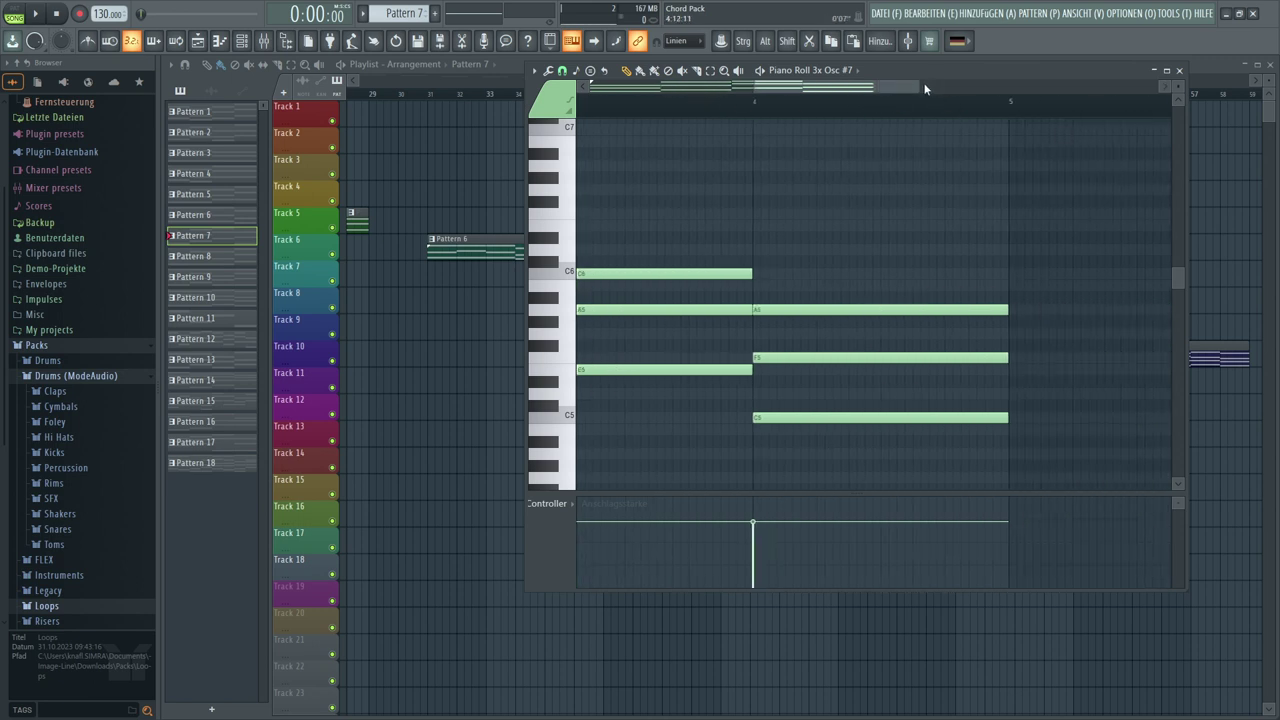
left_click_drag(921, 86, 1083, 86)
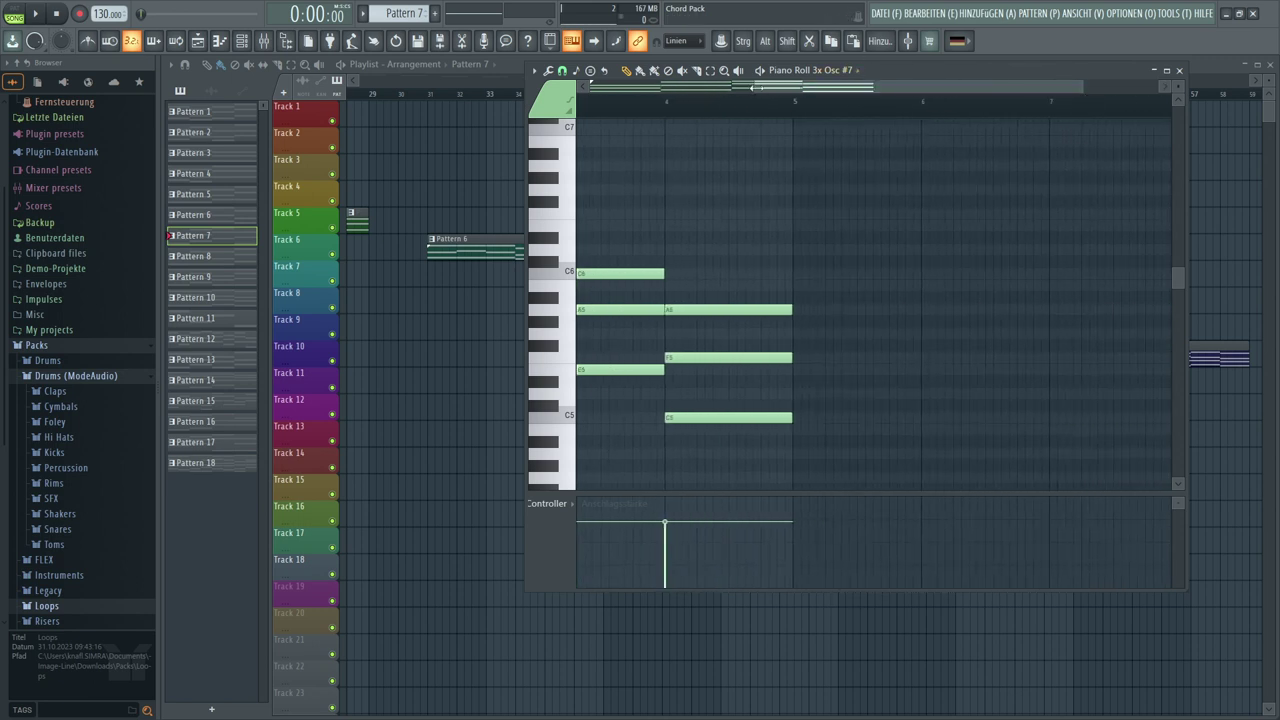
left_click_drag(752, 87, 530, 105)
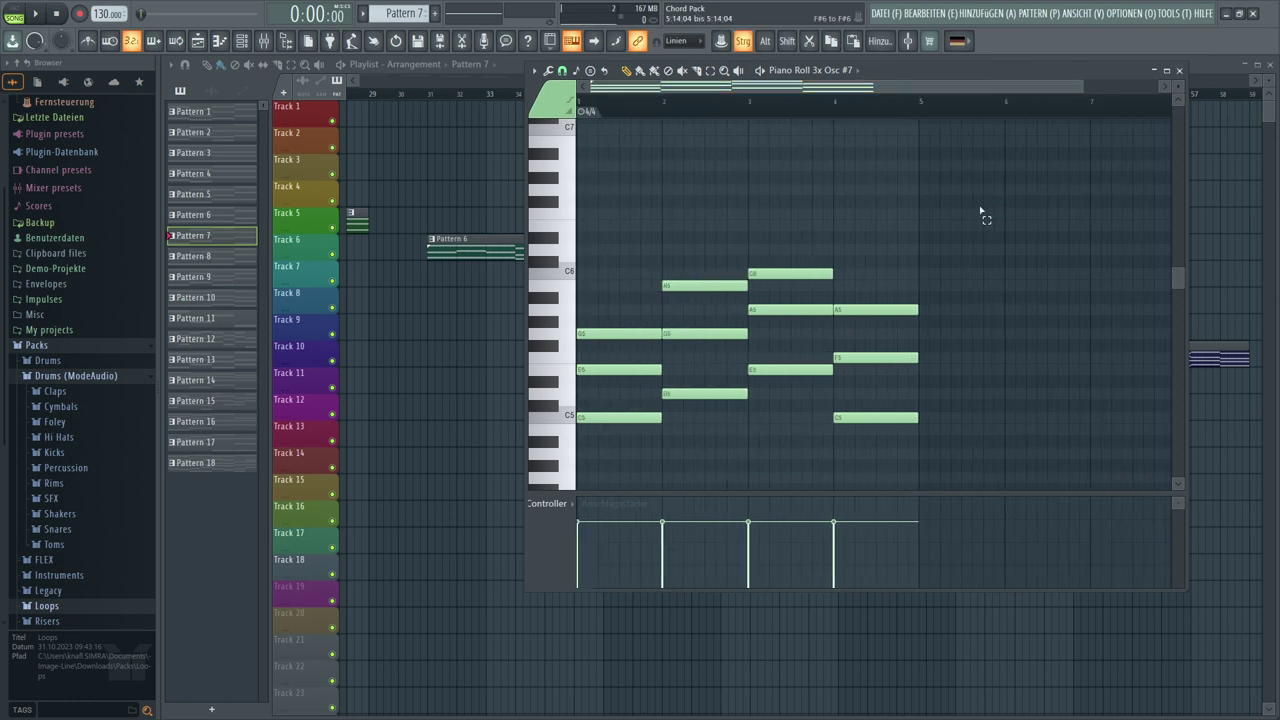
left_click_drag(980, 212, 551, 475)
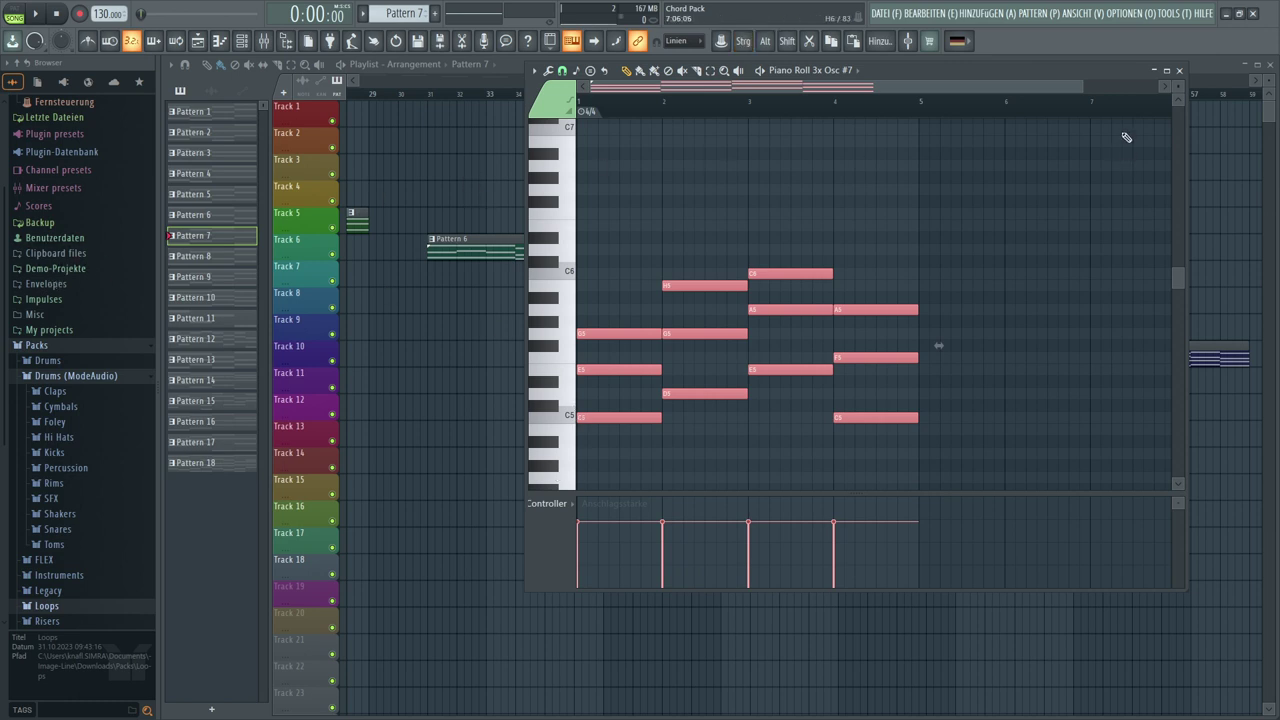
Start a new project without saving the changes to Chord Pack.flp
left_click(886, 14)
left_click(894, 33)
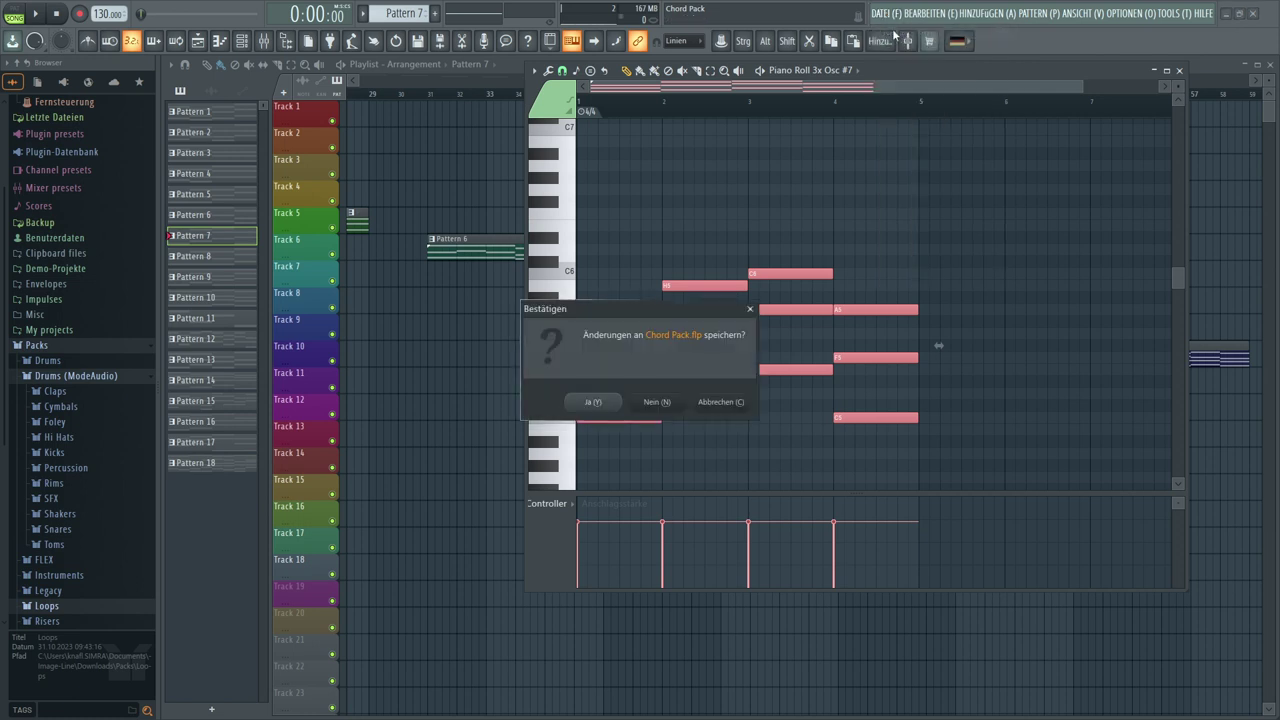
left_click(655, 403)
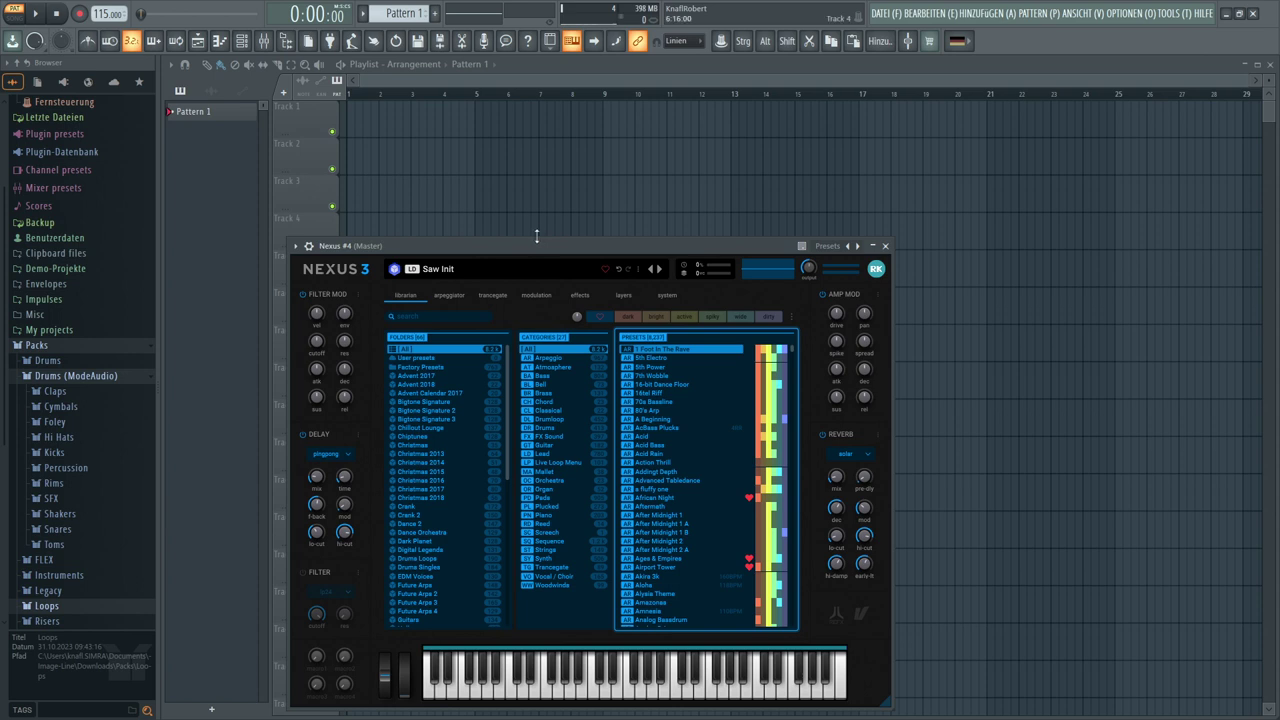
Show the Channel Rack above the Nexus window and route the first Nexus channel to mixer track 1
left_click(241, 42)
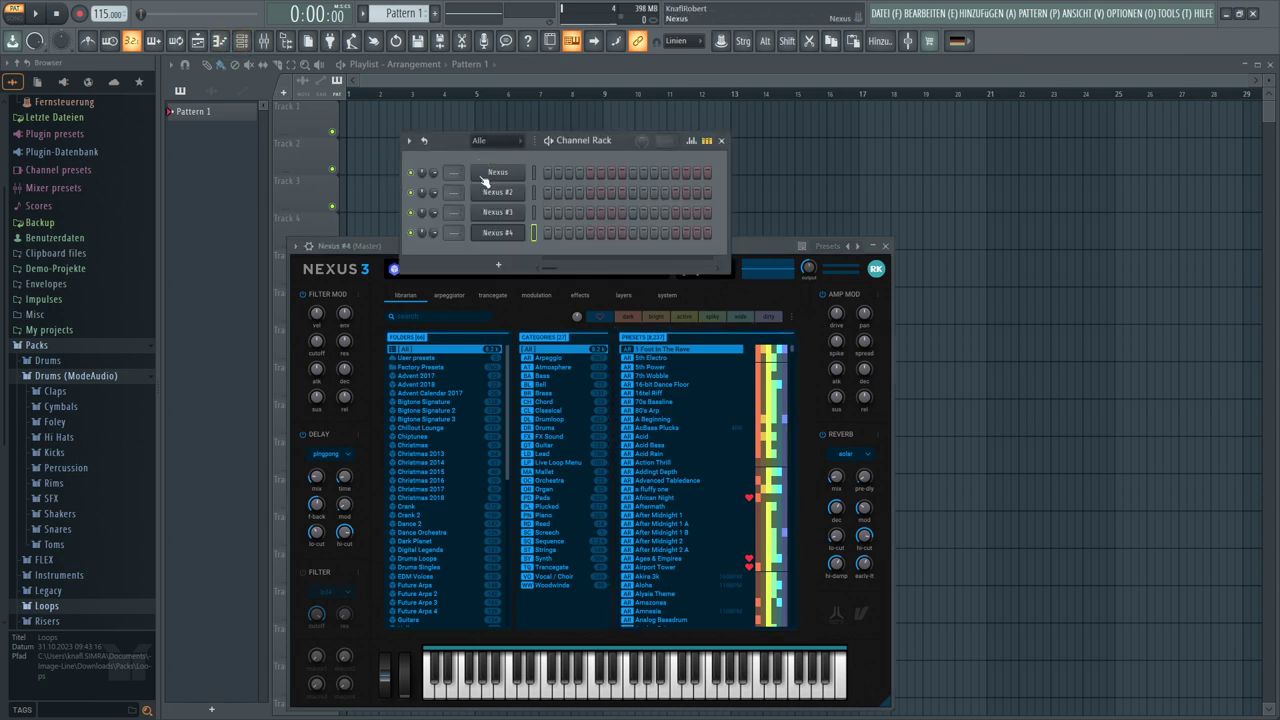
left_click_drag(585, 139, 529, 110)
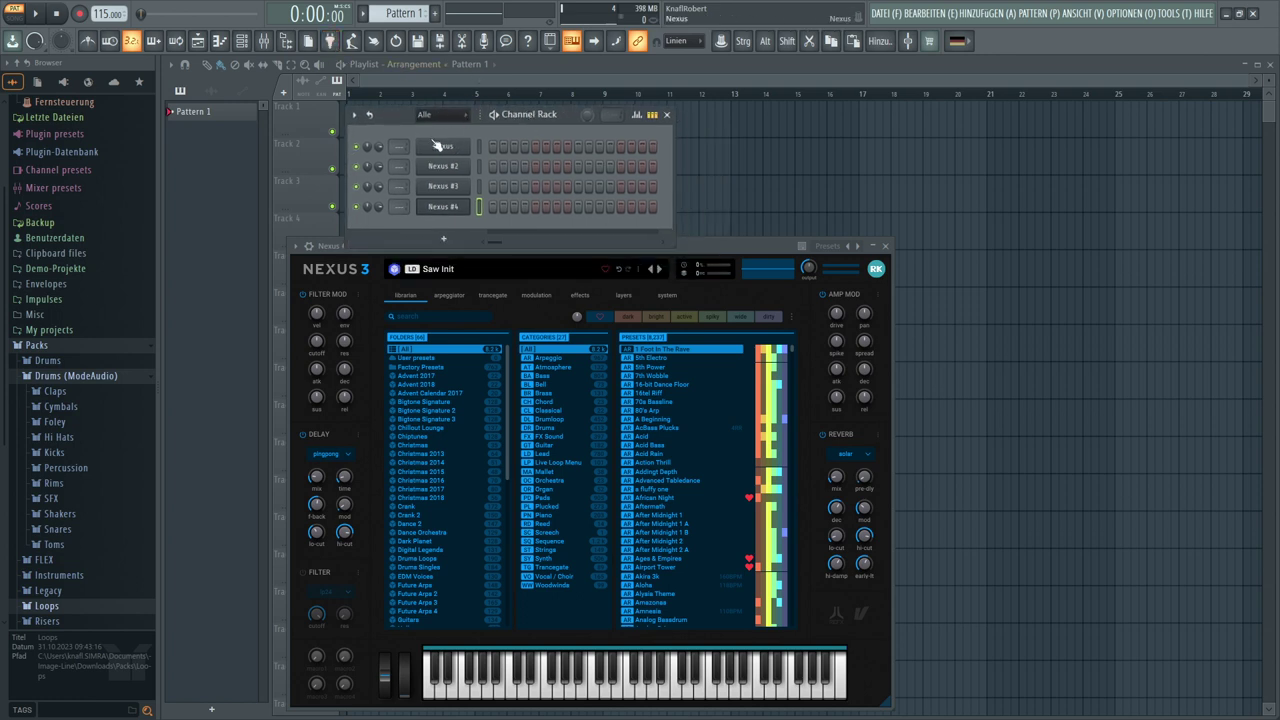
left_click_drag(383, 146, 383, 166)
Open the first Nexus channel's piano roll and paste the copied chords at the start of Pattern 1
right_click(443, 146)
left_click(489, 146)
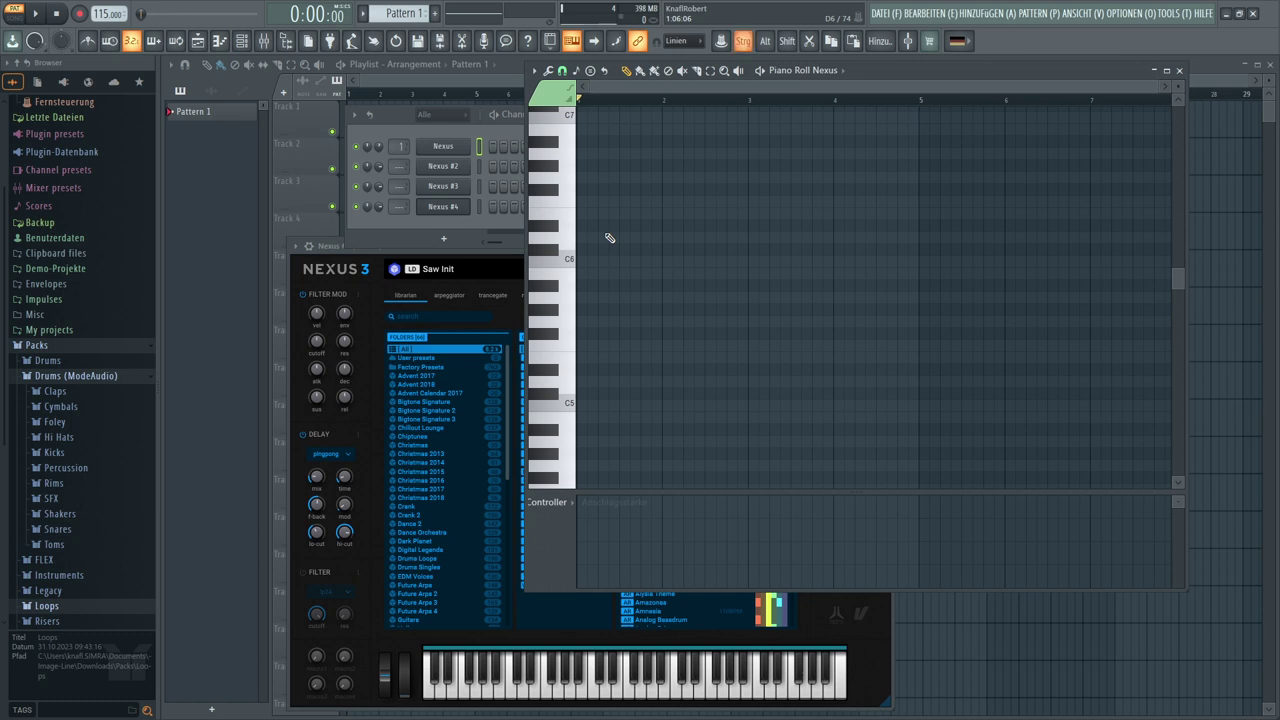
key("ctrl+v")
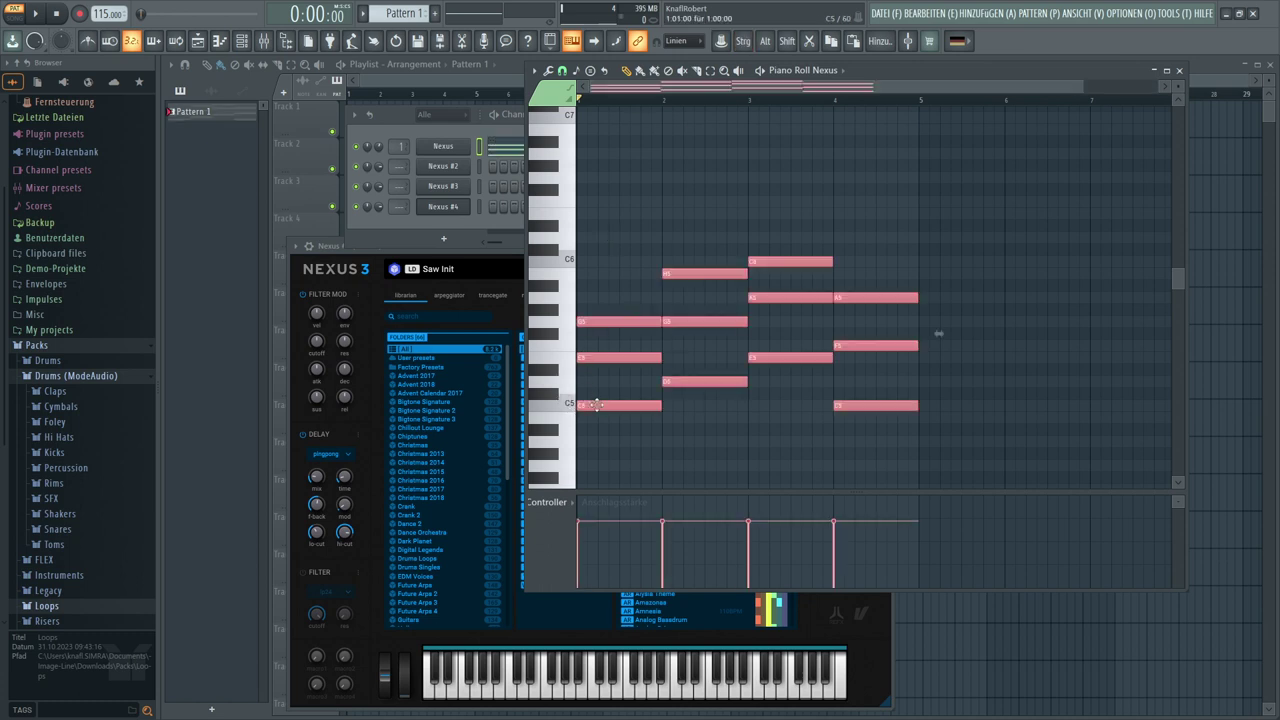
Transpose the pasted chords up three semitones so the first chord's lowest note is D#5, and play them back
left_click_drag(595, 405, 581, 367)
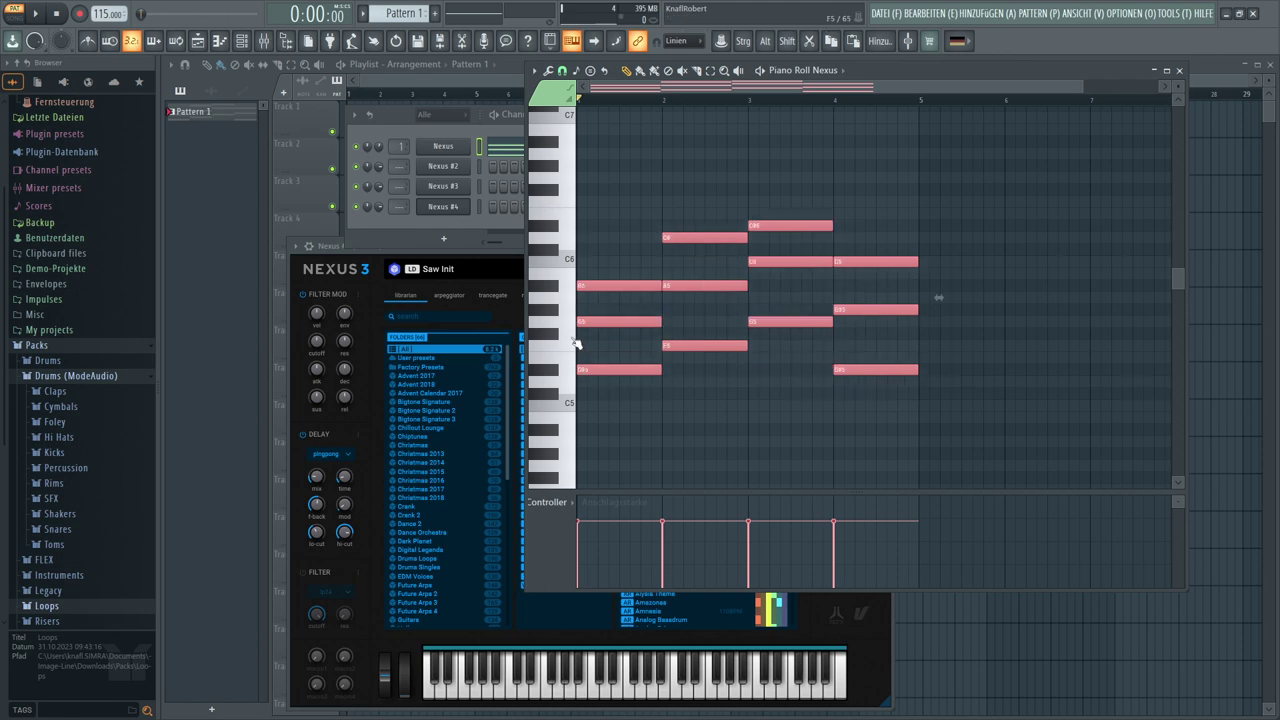
key("space")
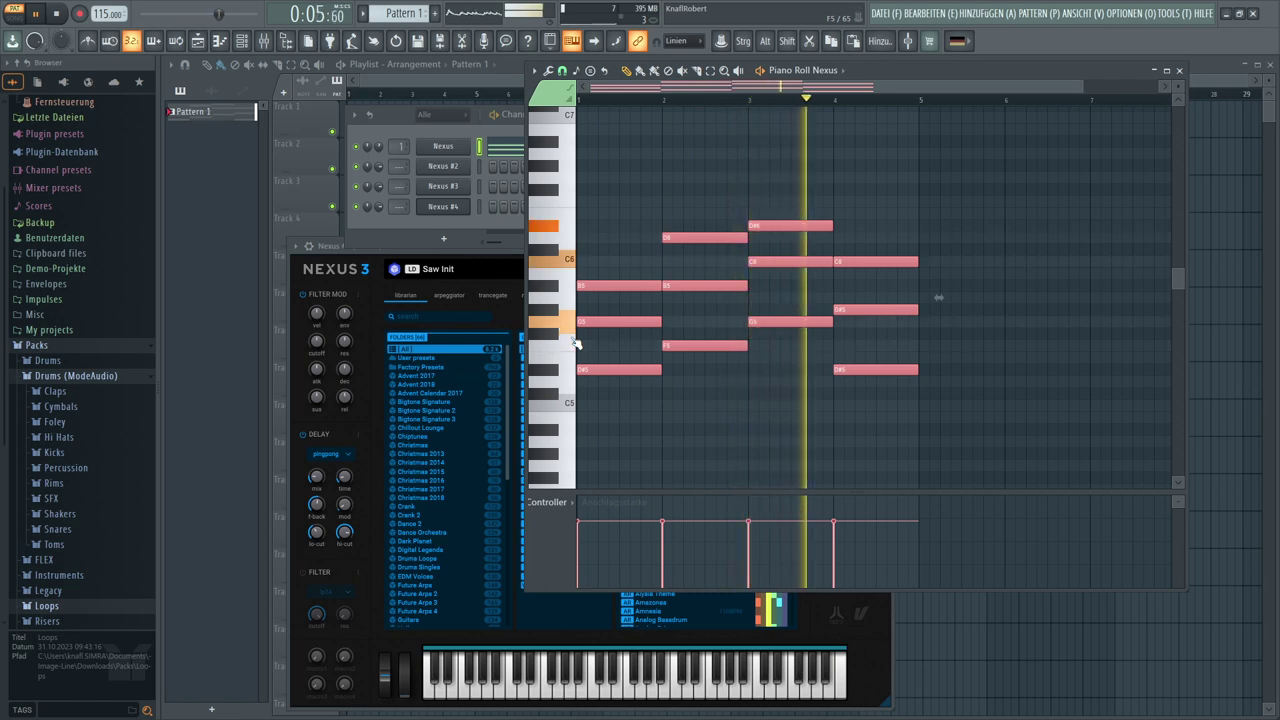
key("space")
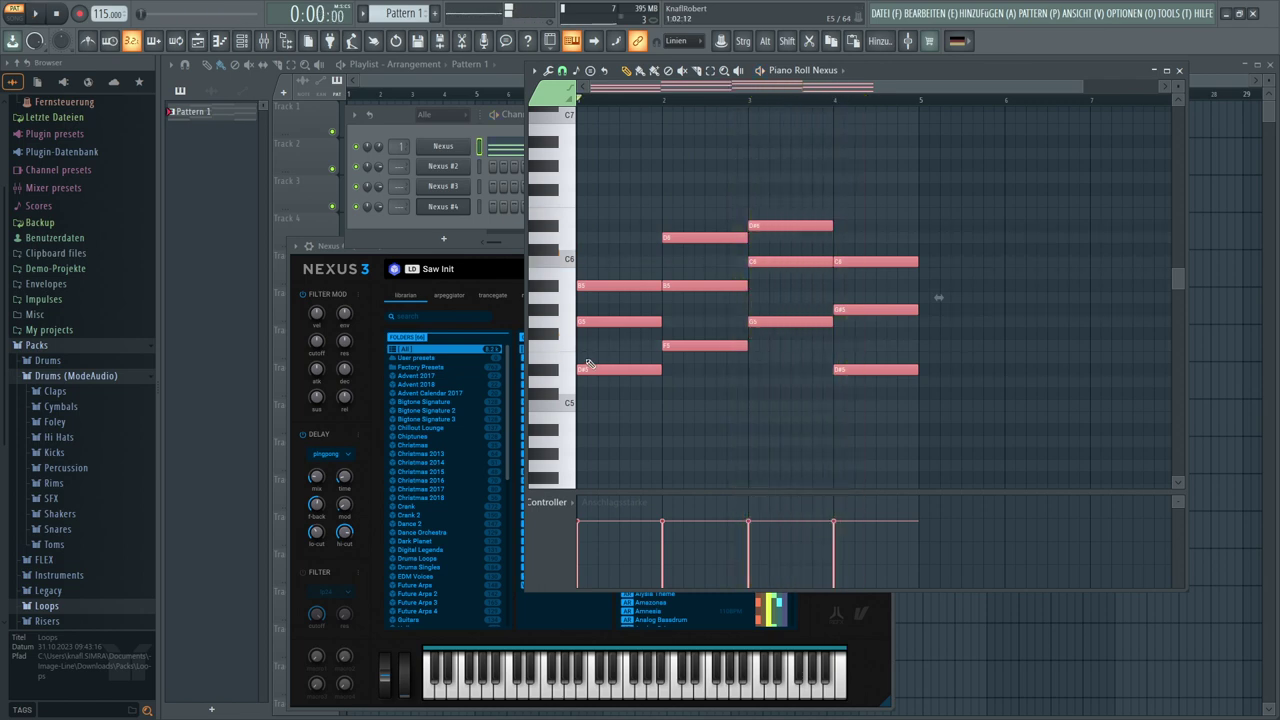
Raise all the chords another semitone so the first chord starts from E5, and listen to the pattern
left_click_drag(585, 368, 581, 355)
key("space")
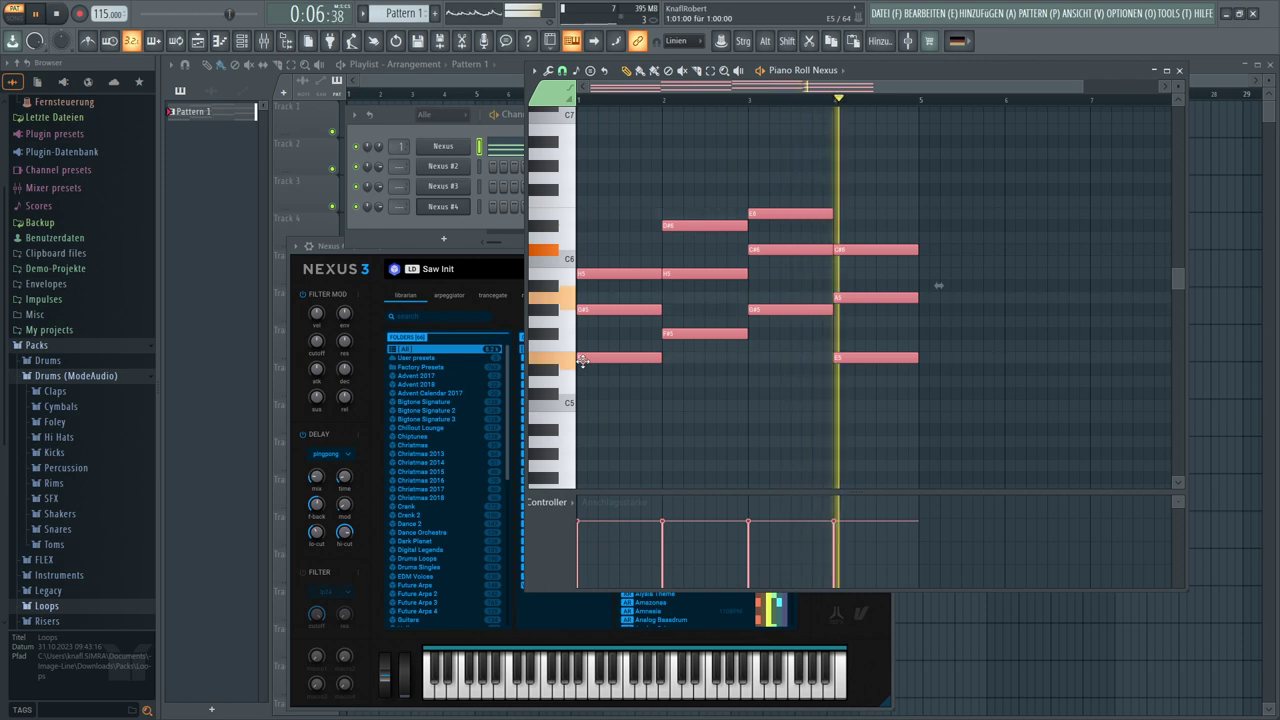
key("space")
Continue transposing the chords upward by semitones through F5 and F#5 to G5, auditioning the pattern at the different pitches
left_click_drag(581, 357, 580, 346)
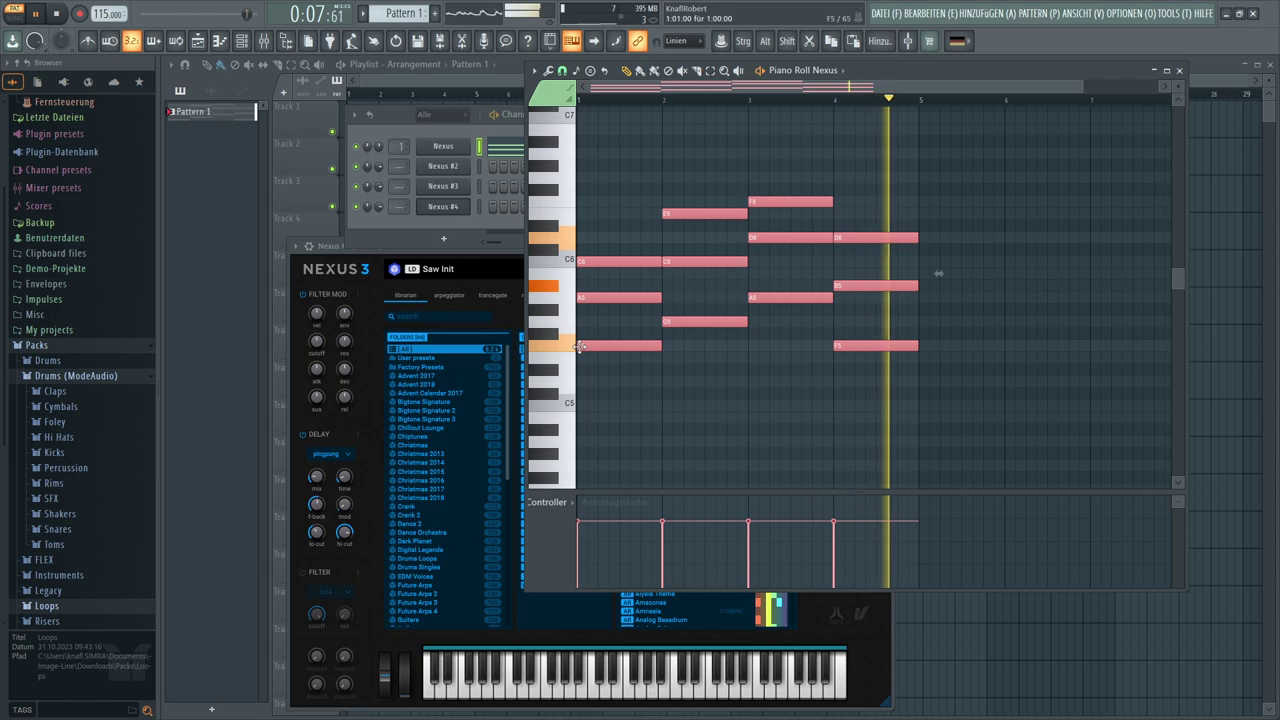
key("space")
key("Up")
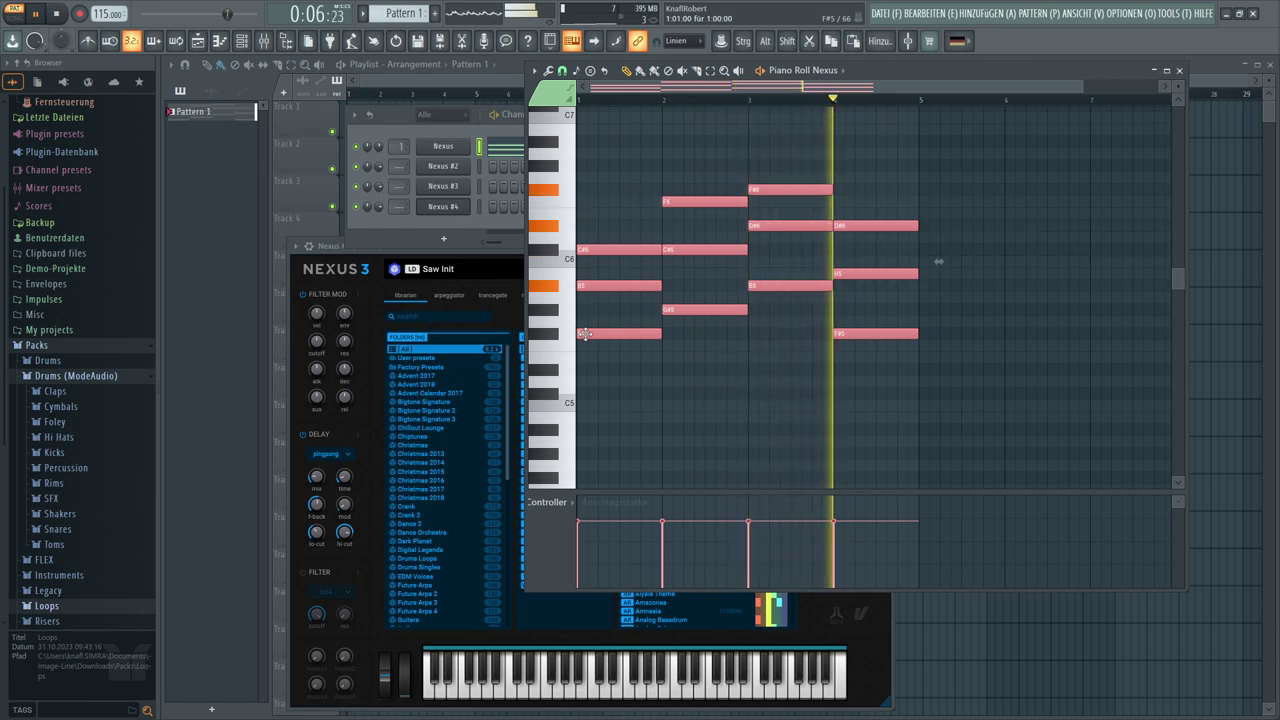
left_click_drag(584, 334, 582, 321)
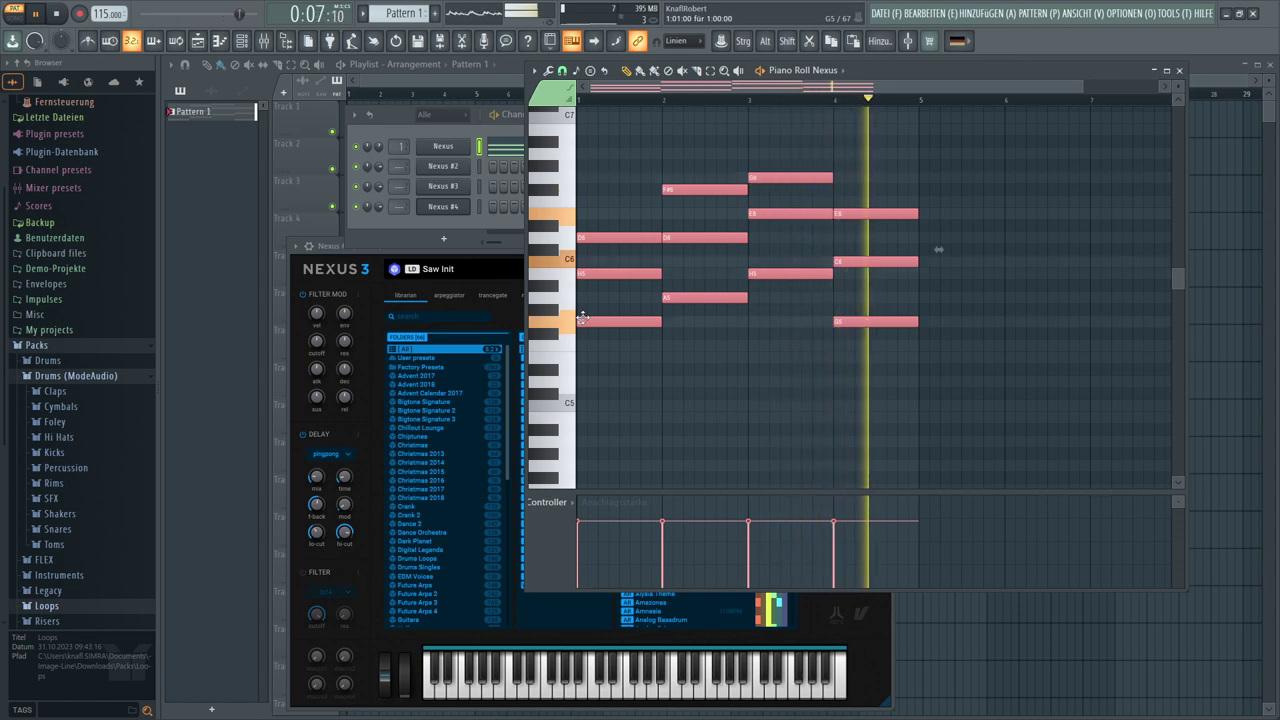
Raise the chords a semitone so the first chord starts from G#5, and duplicate the four-bar progression into bars 5 to 8
key("space")
left_click_drag(582, 321, 578, 309)
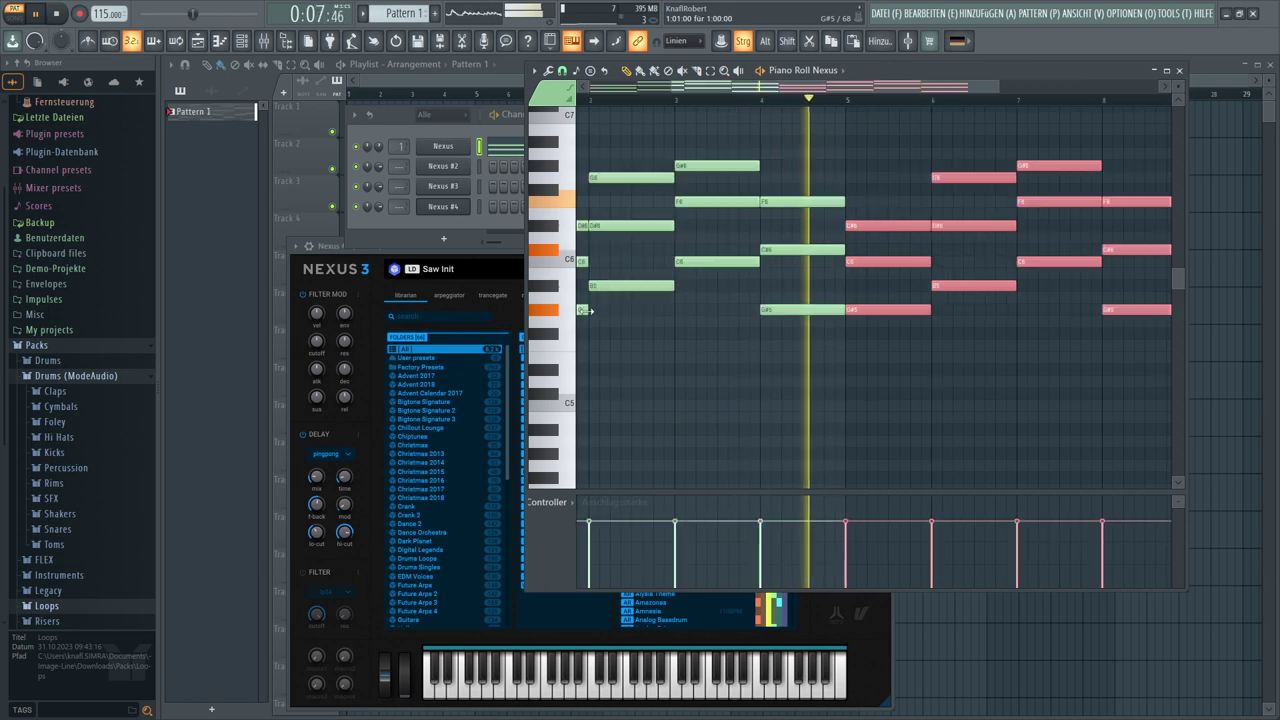
key("ctrl+b")
key("ctrl+d")
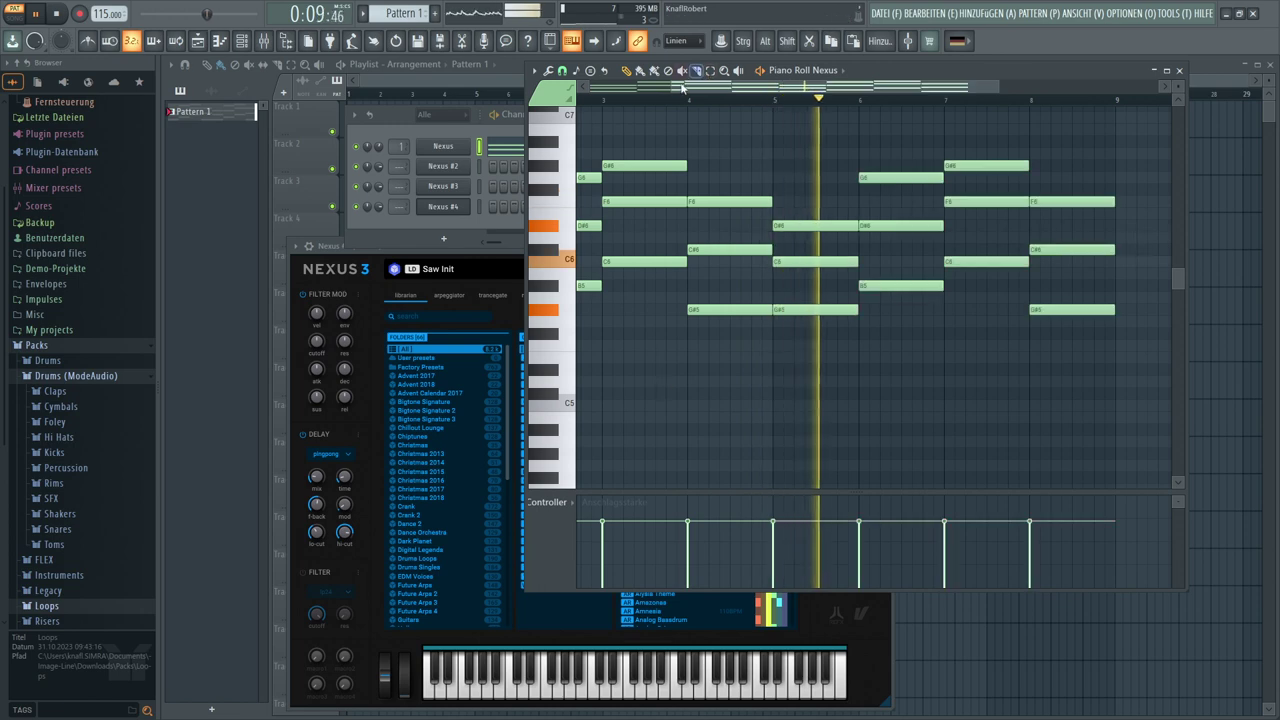
Load the Ambient Guitar preset from the Plucked category into the first Nexus instance
left_click(510, 275)
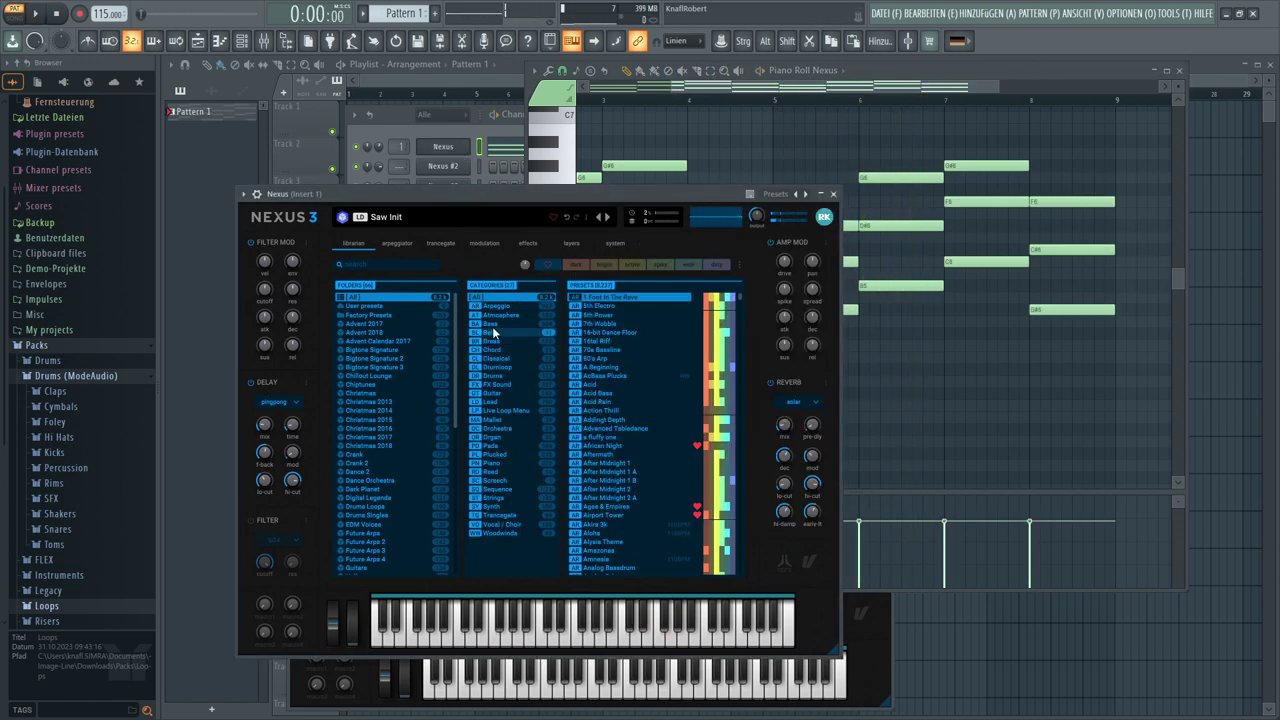
left_click(490, 456)
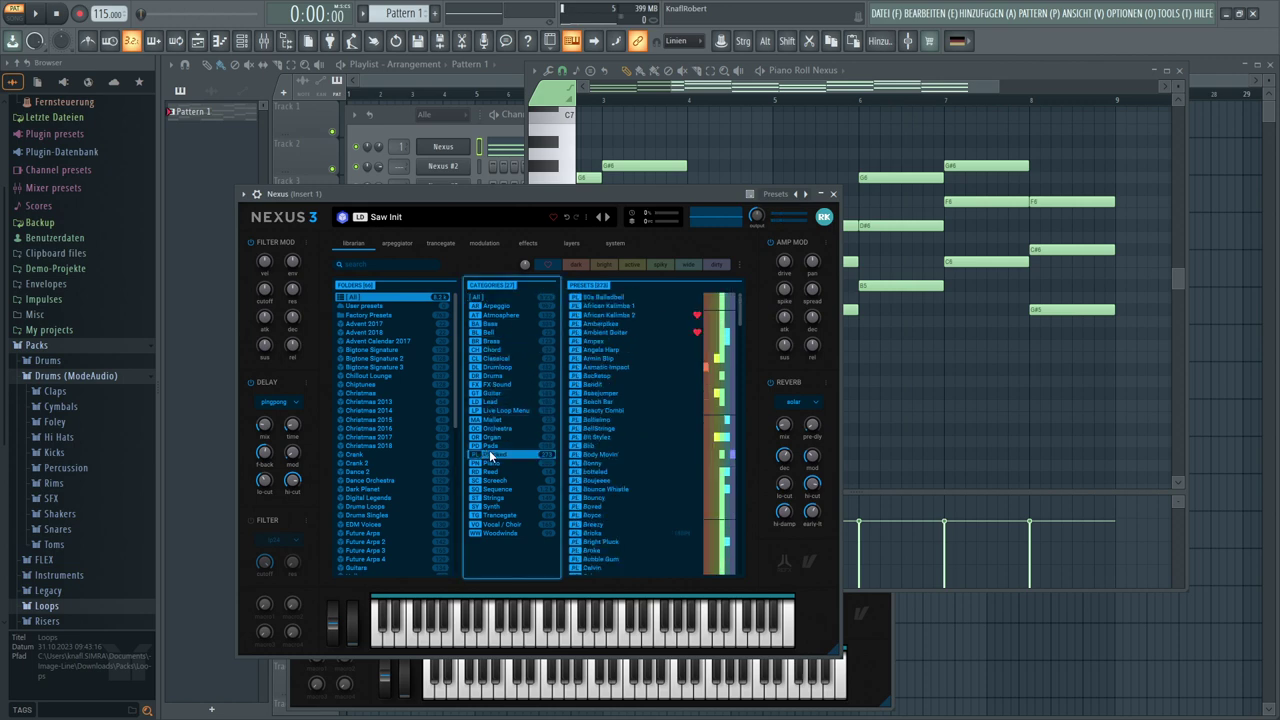
left_click(605, 323)
left_click(605, 332)
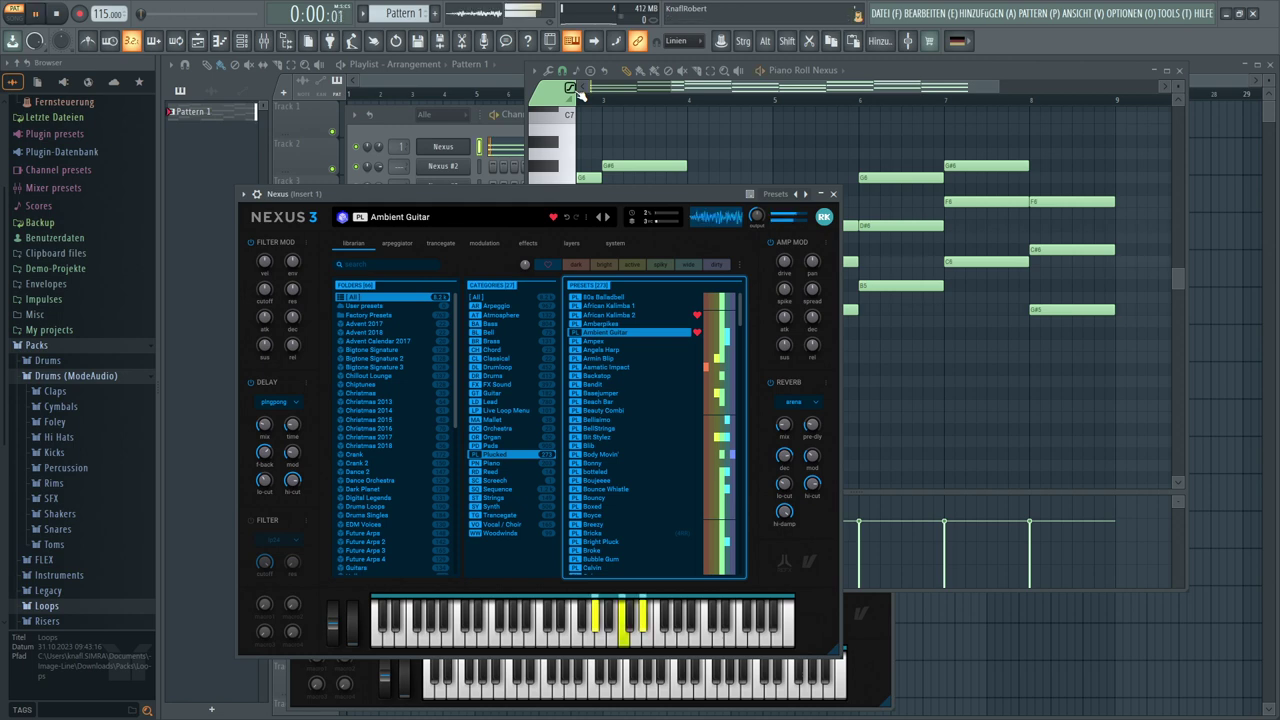
Select the D#6 and F6 chord notes across all eight bars and lower them one octave to D#5 and F5
left_click(701, 93)
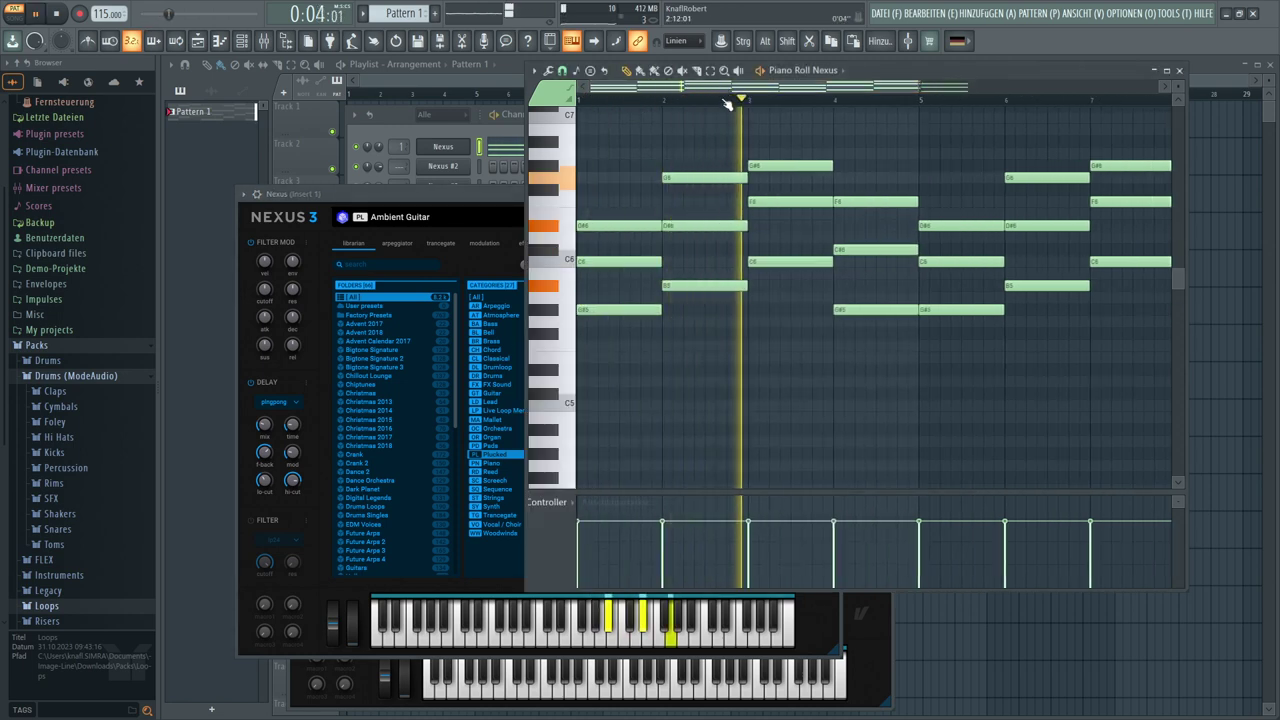
left_click_drag(730, 88, 815, 88)
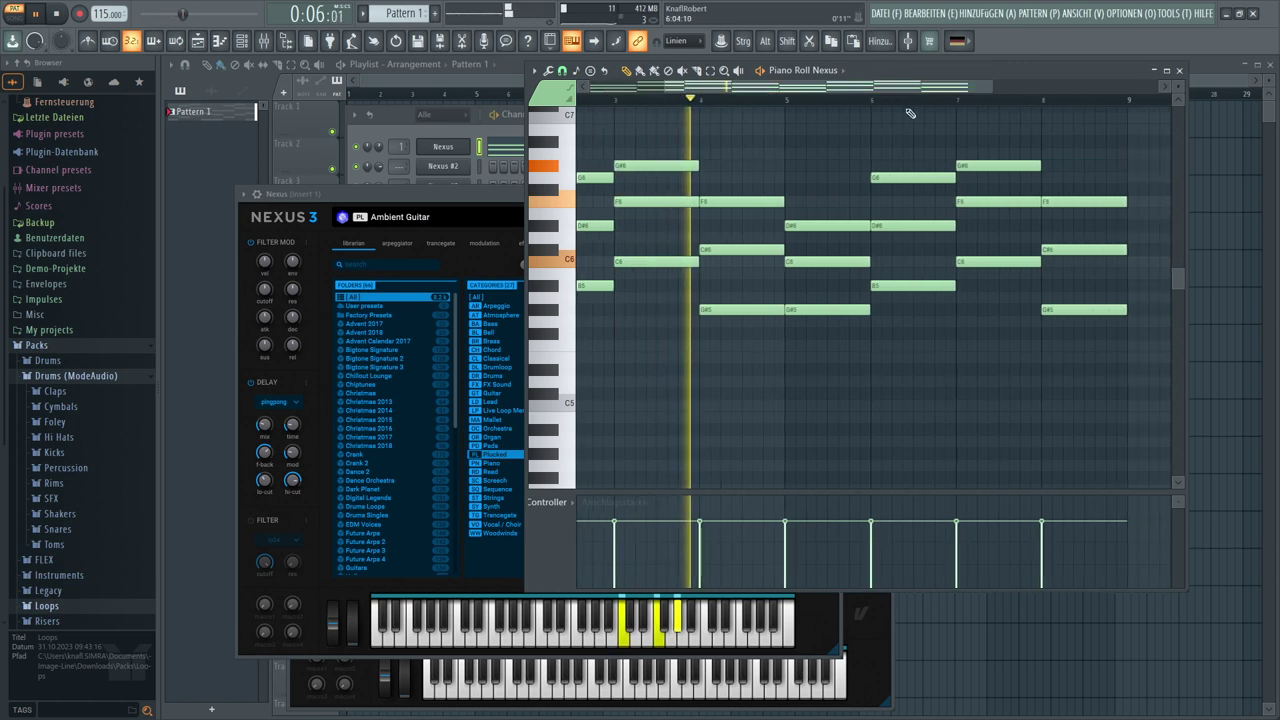
left_click_drag(990, 88, 588, 88)
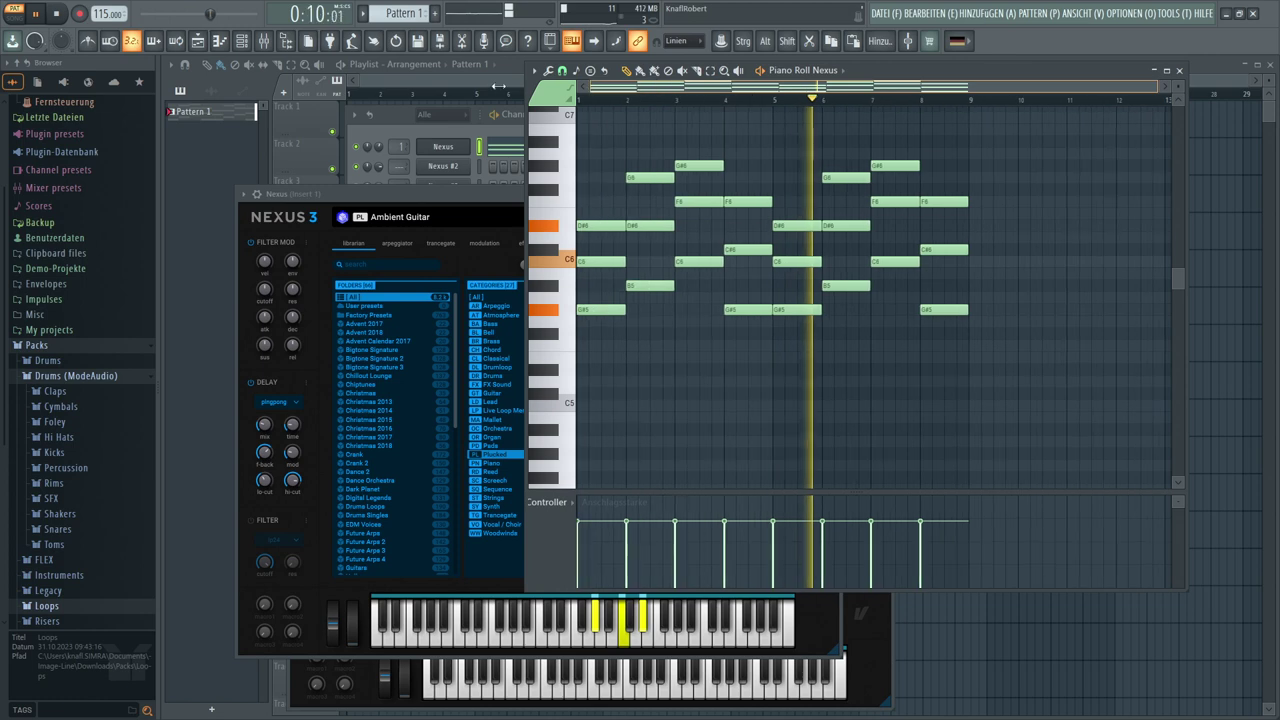
left_click_drag(983, 200, 565, 231)
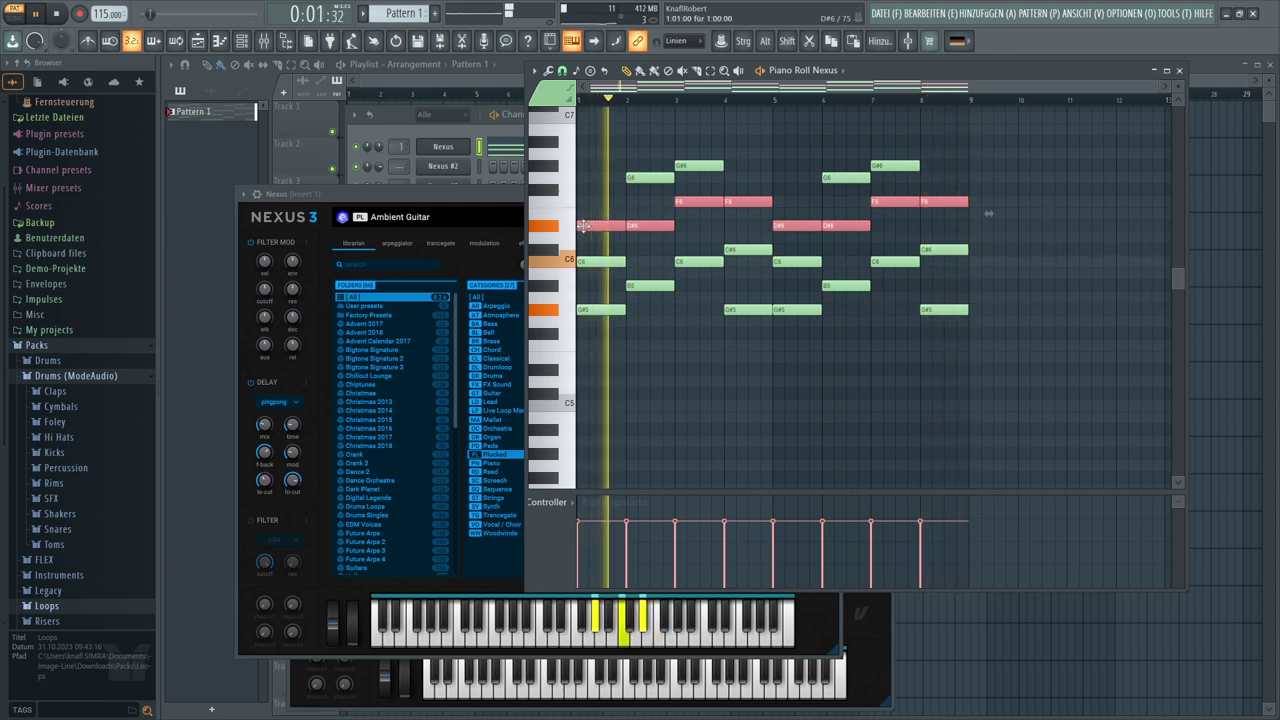
left_click_drag(583, 226, 560, 382)
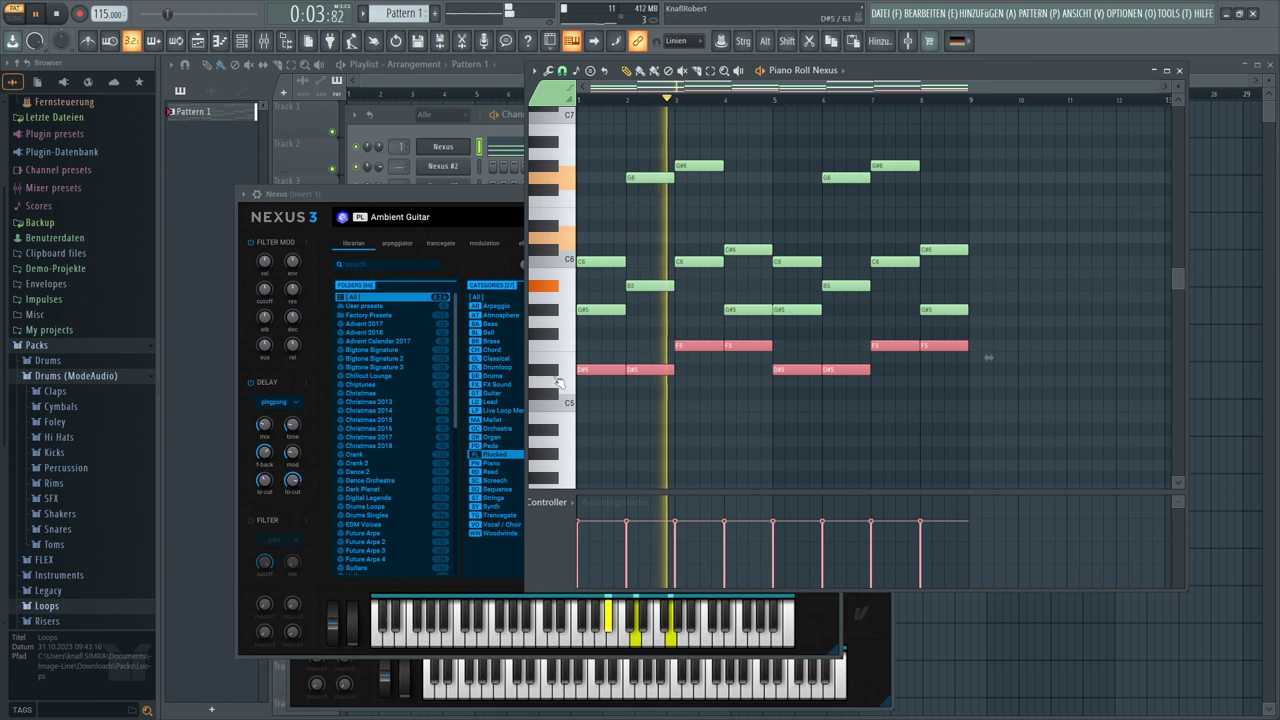
left_click(609, 340)
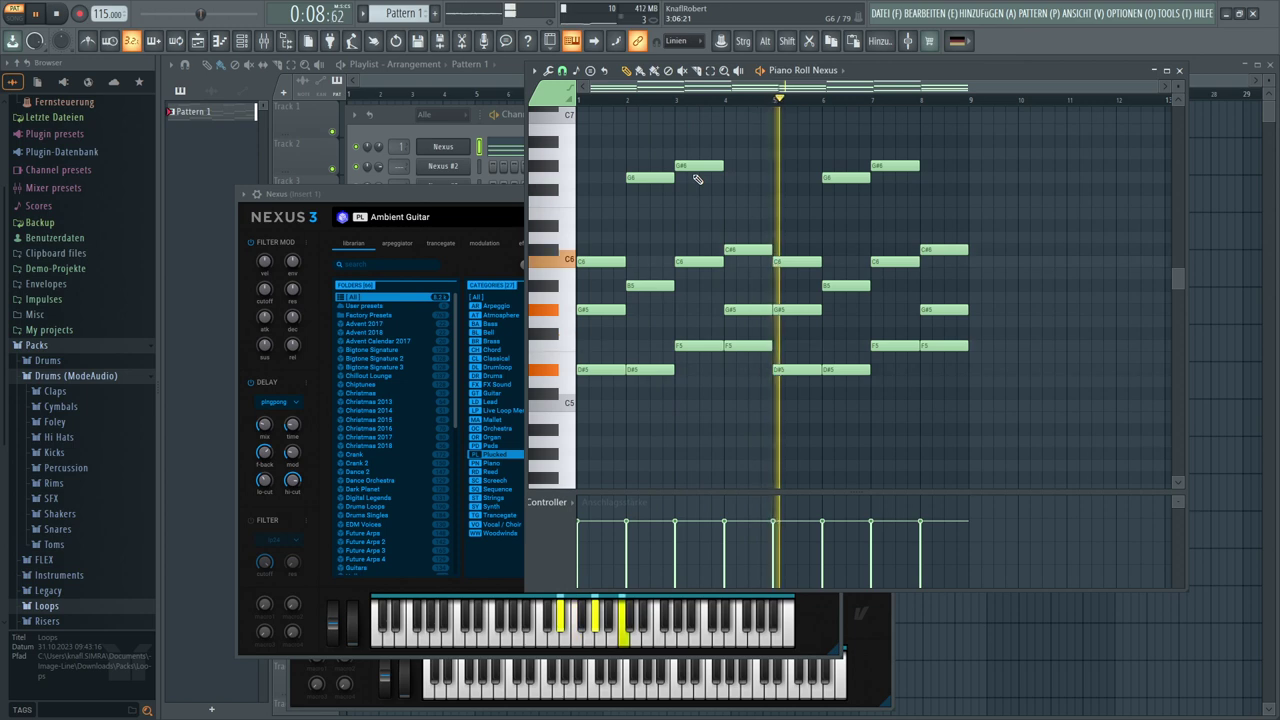
Lower the G#6 notes in bars 3 and 7 by one octave to G#5
left_click_drag(695, 163, 695, 311)
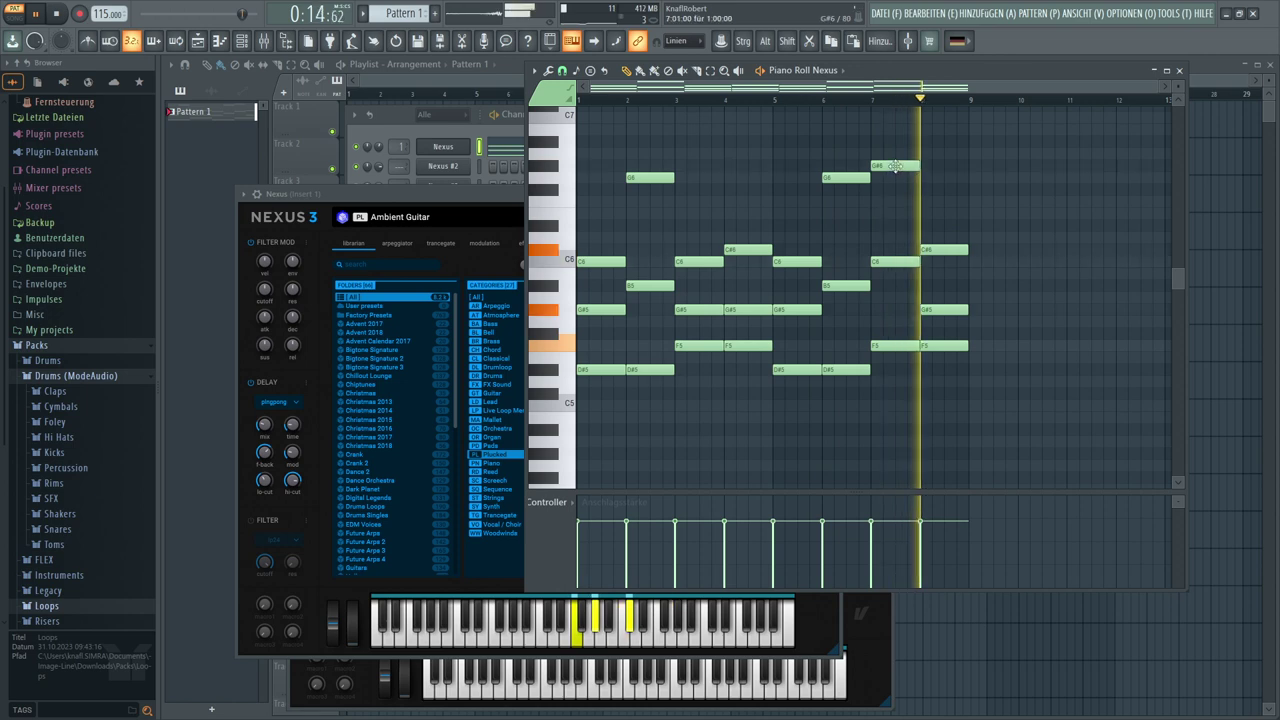
left_click_drag(895, 165, 893, 307)
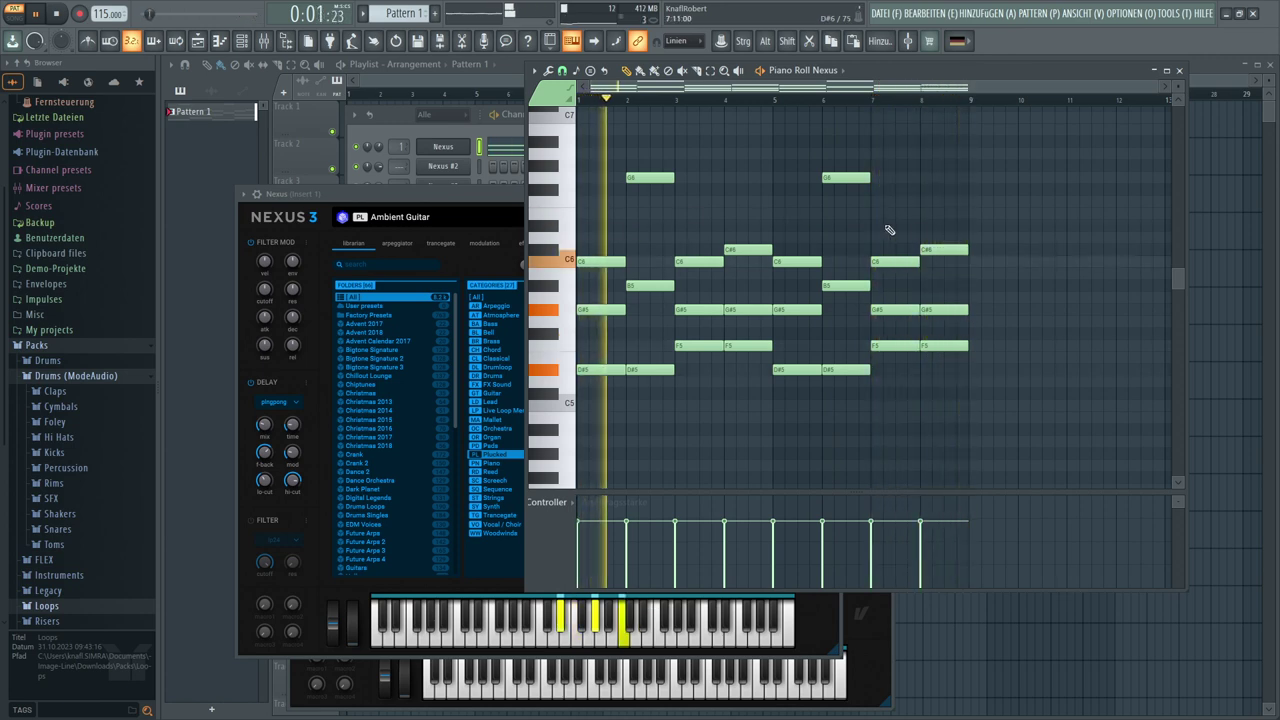
Add a D#6 melody note in the later part of bar 1 and a shorter six-step one in bar 2, starting at step 7
scroll(638, 92, "up", 3)
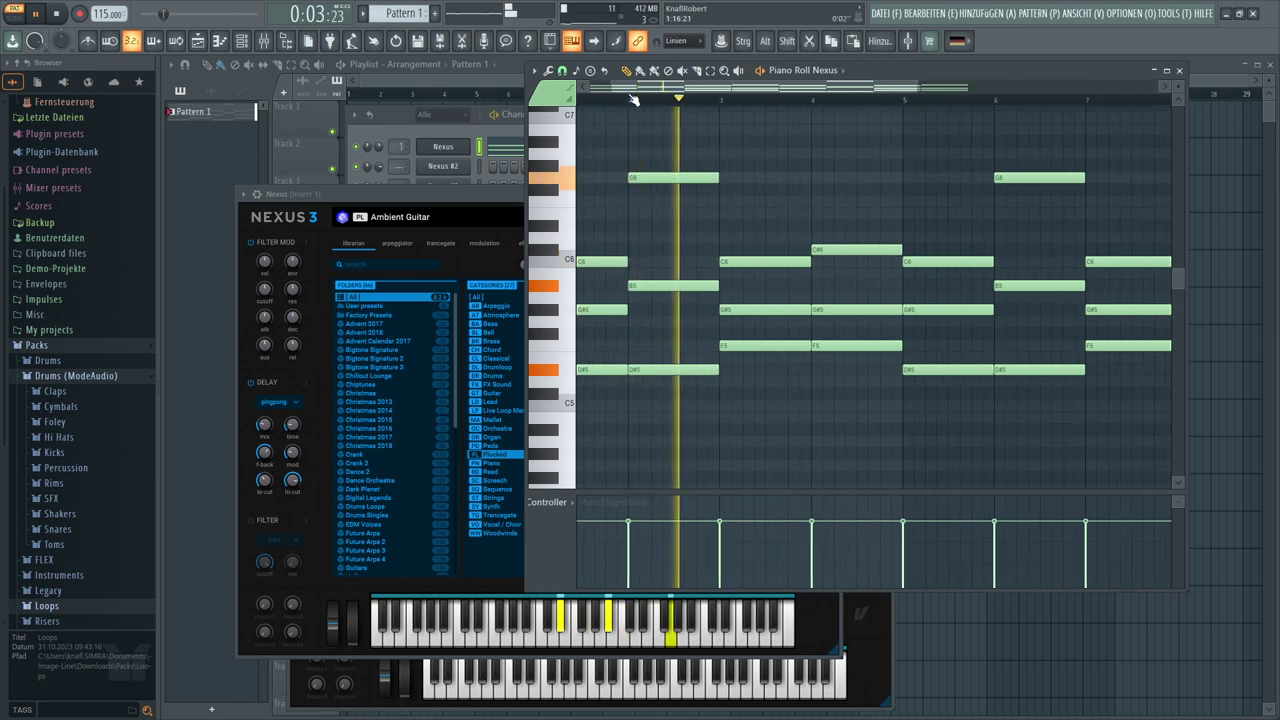
scroll(638, 92, "left", 1)
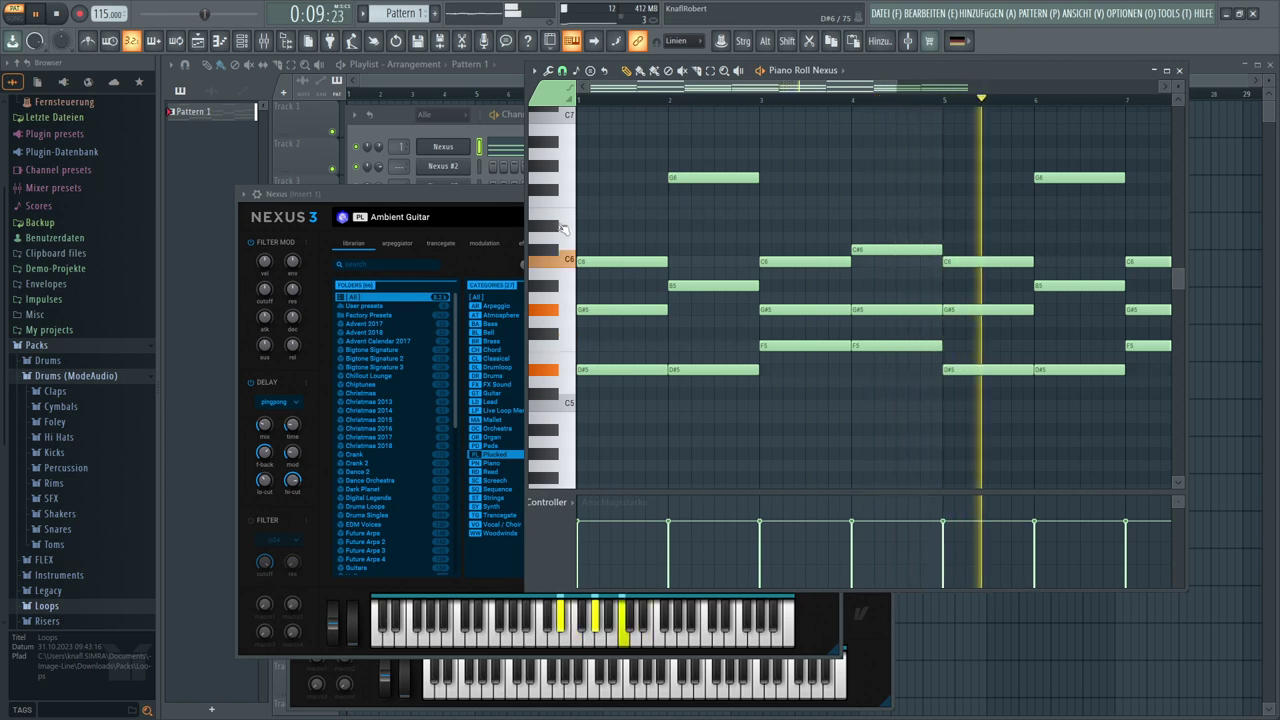
left_click(615, 226)
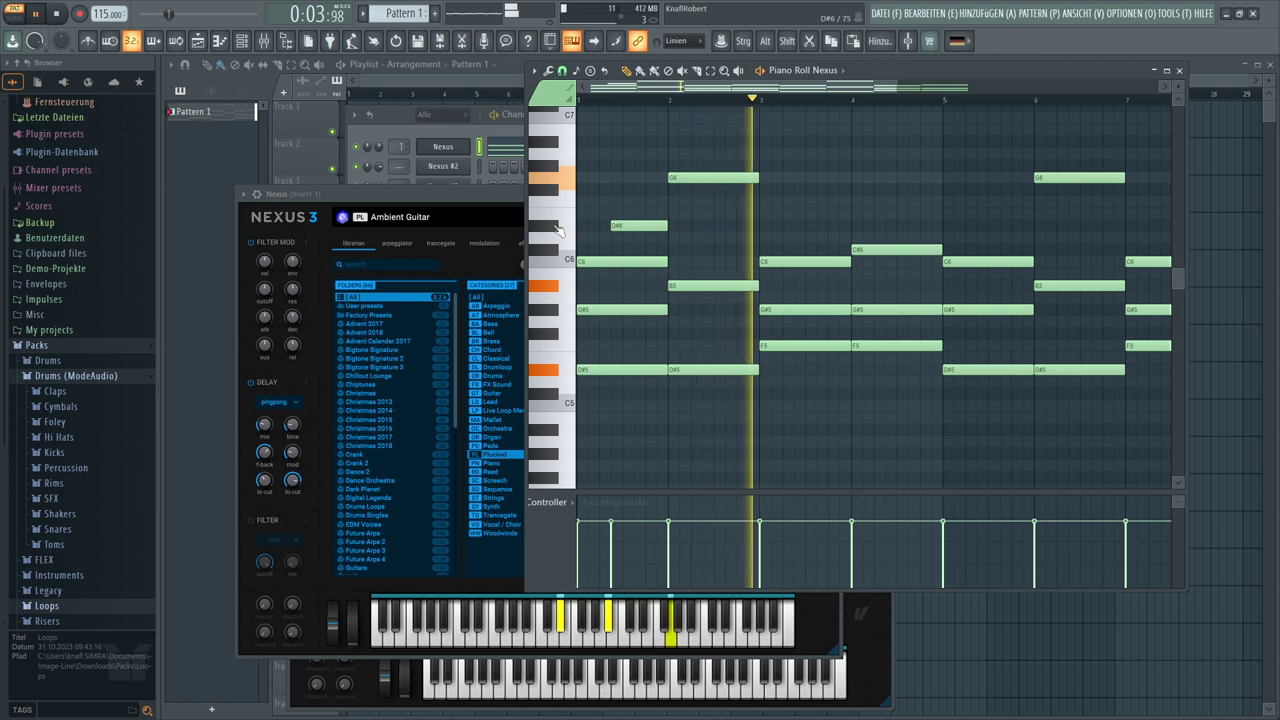
left_click(730, 225)
left_click_drag(781, 225, 760, 225)
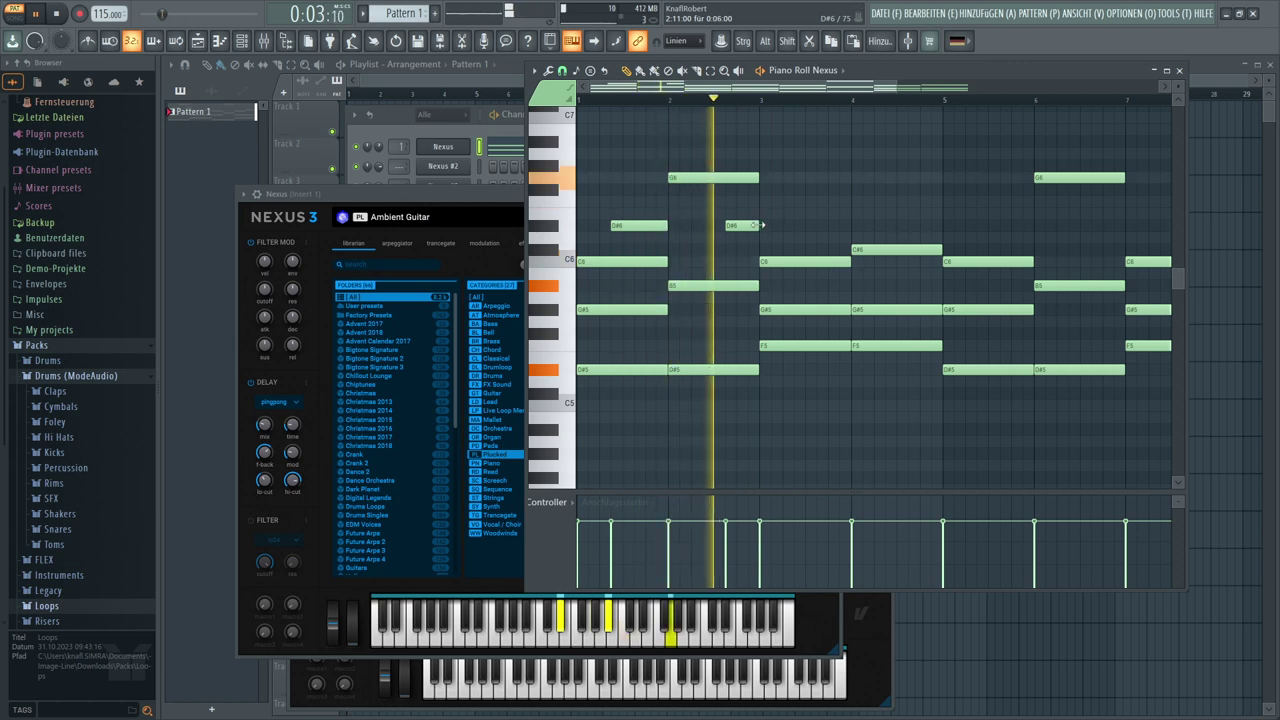
left_click_drag(749, 225, 727, 222)
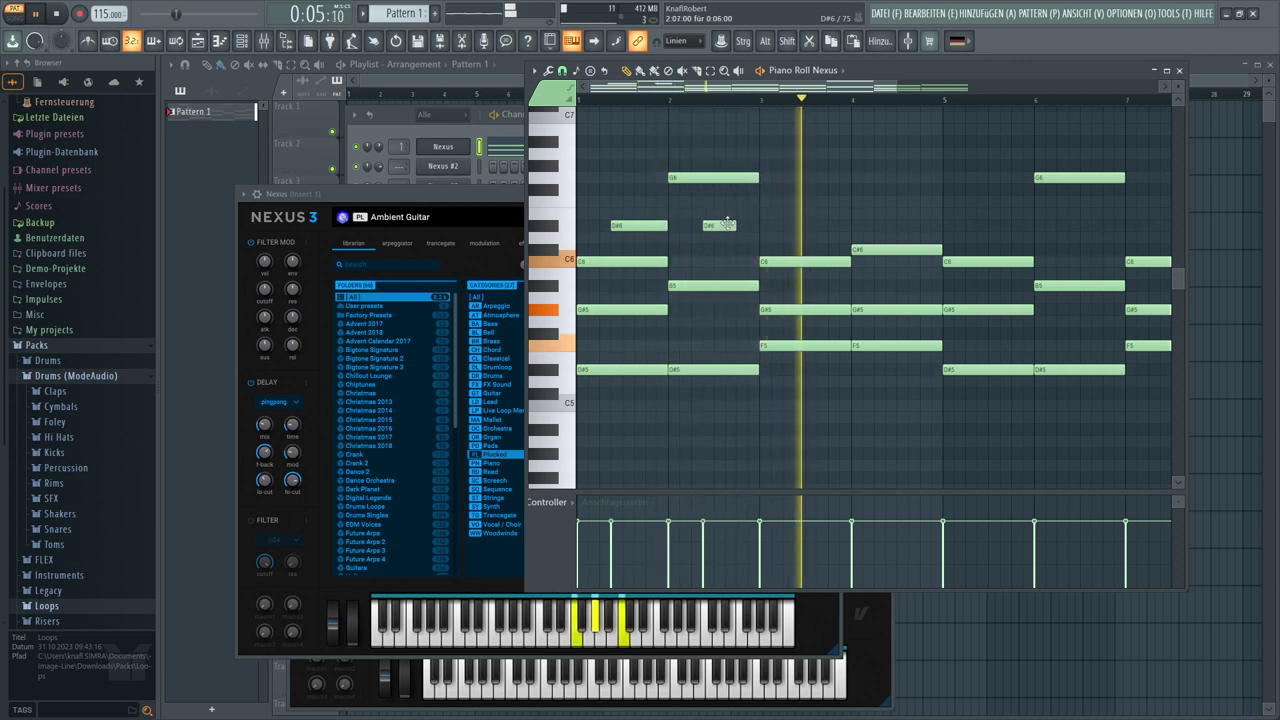
key("space")
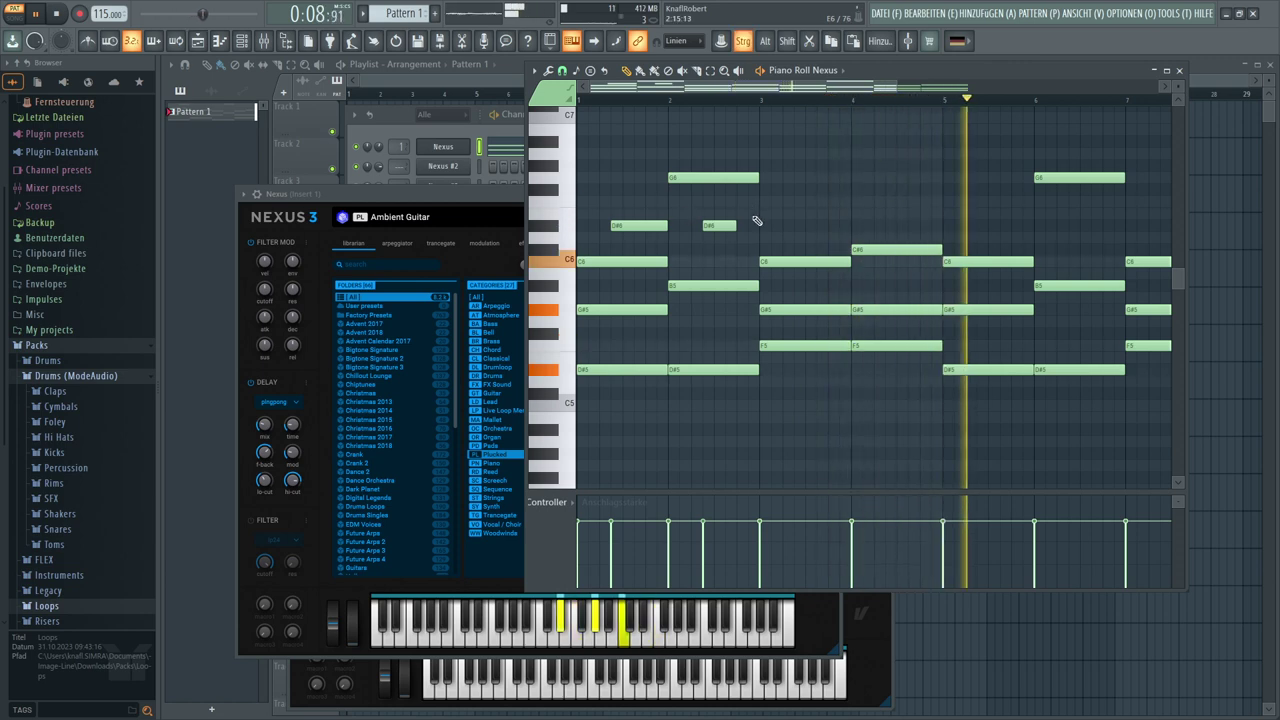
Copy the two D#6 melody notes into bars 3 and 4 at F6, and lower the one in bar 4 to D#6
left_click_drag(749, 209, 808, 194)
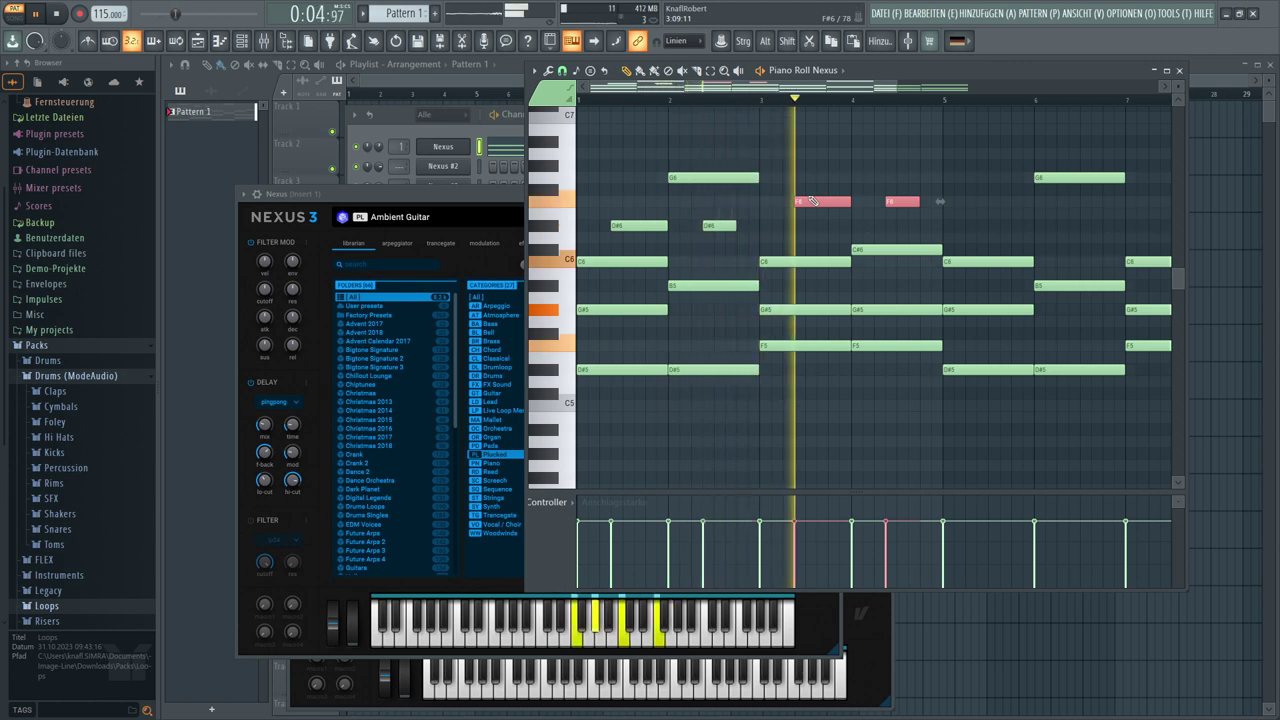
left_click(808, 163)
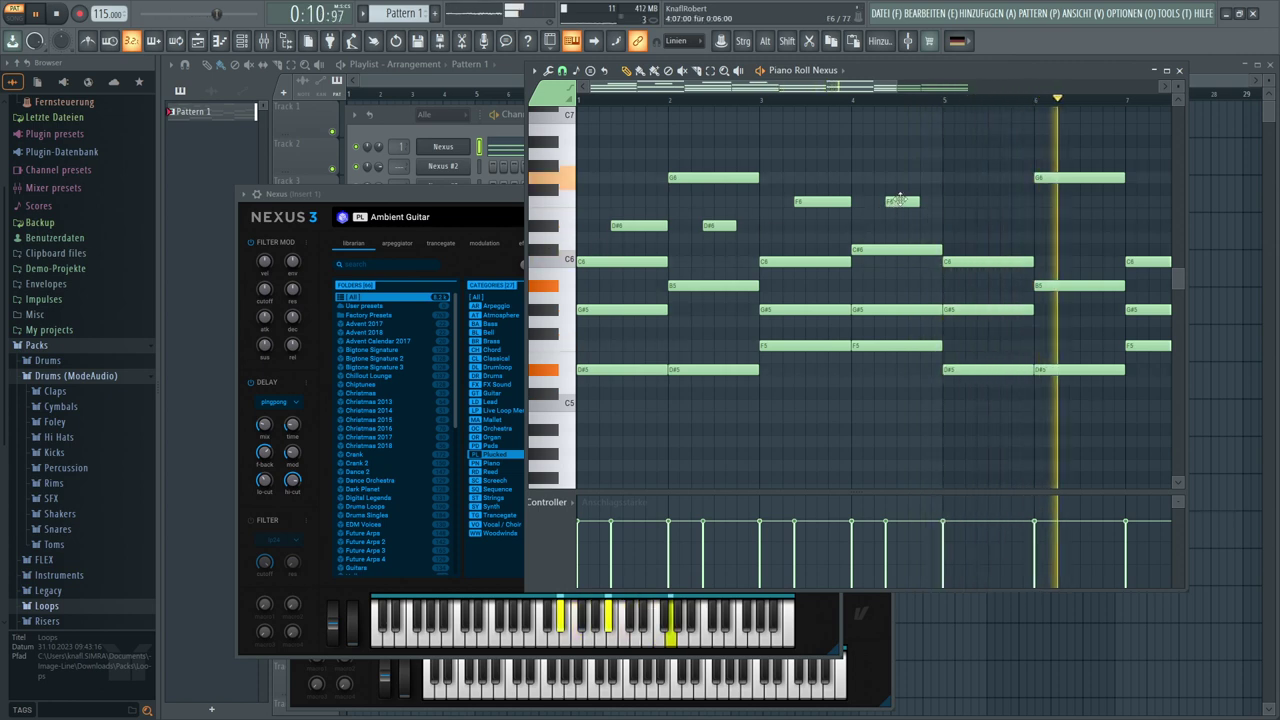
left_click_drag(900, 204, 900, 229)
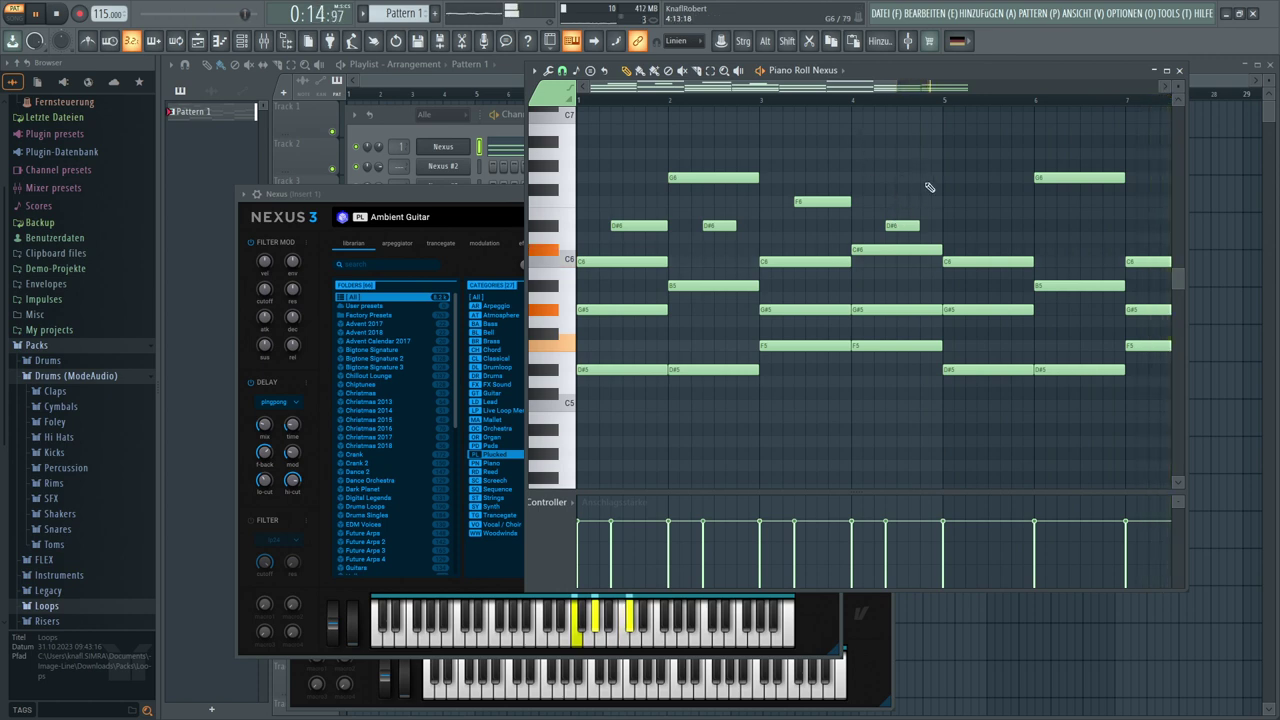
Select the four melody notes in bars 1 to 4 and copy them into bars 5 to 8 at the same pitches
left_click_drag(929, 187, 681, 241)
left_click_drag(521, 243, 521, 243)
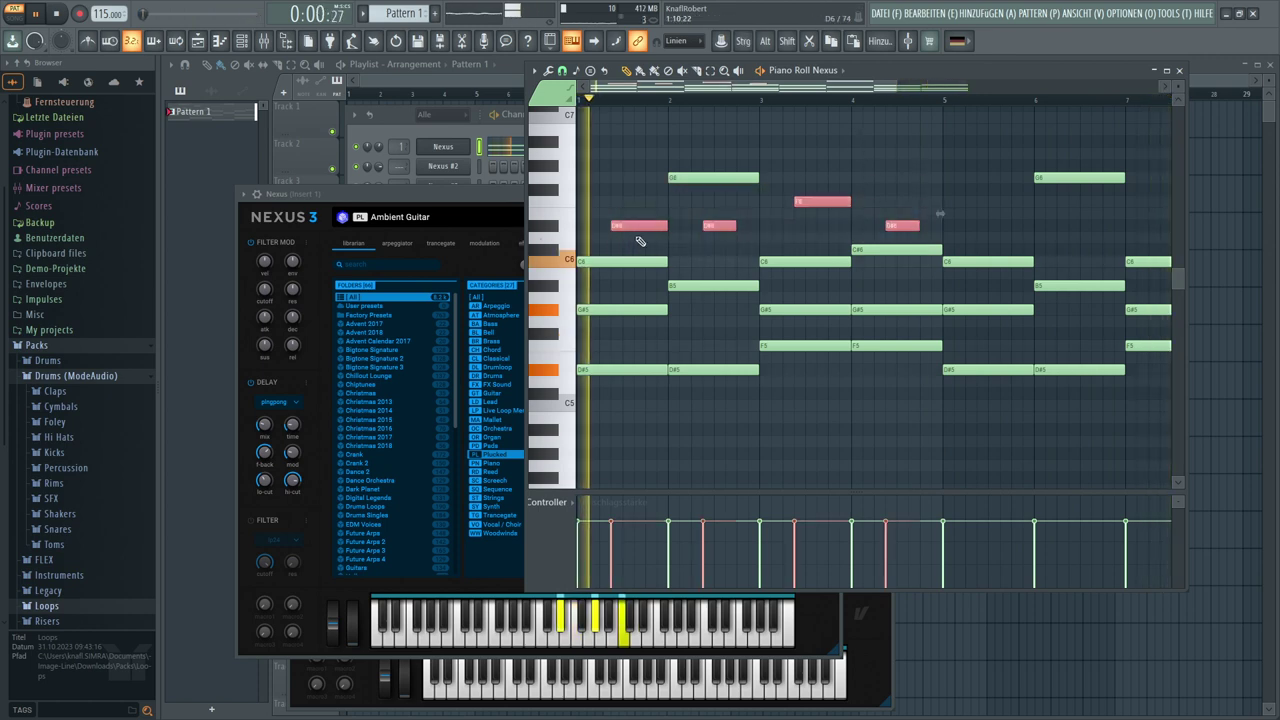
left_click_drag(651, 226, 860, 227)
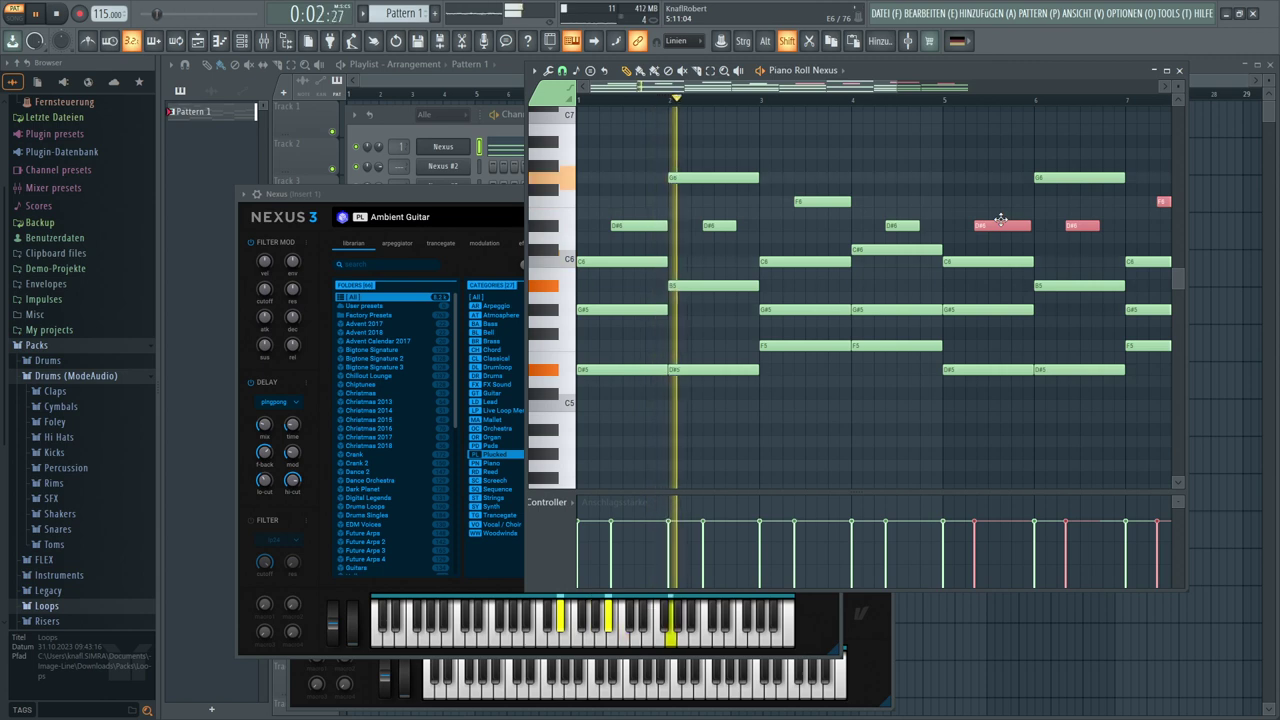
left_click(871, 143)
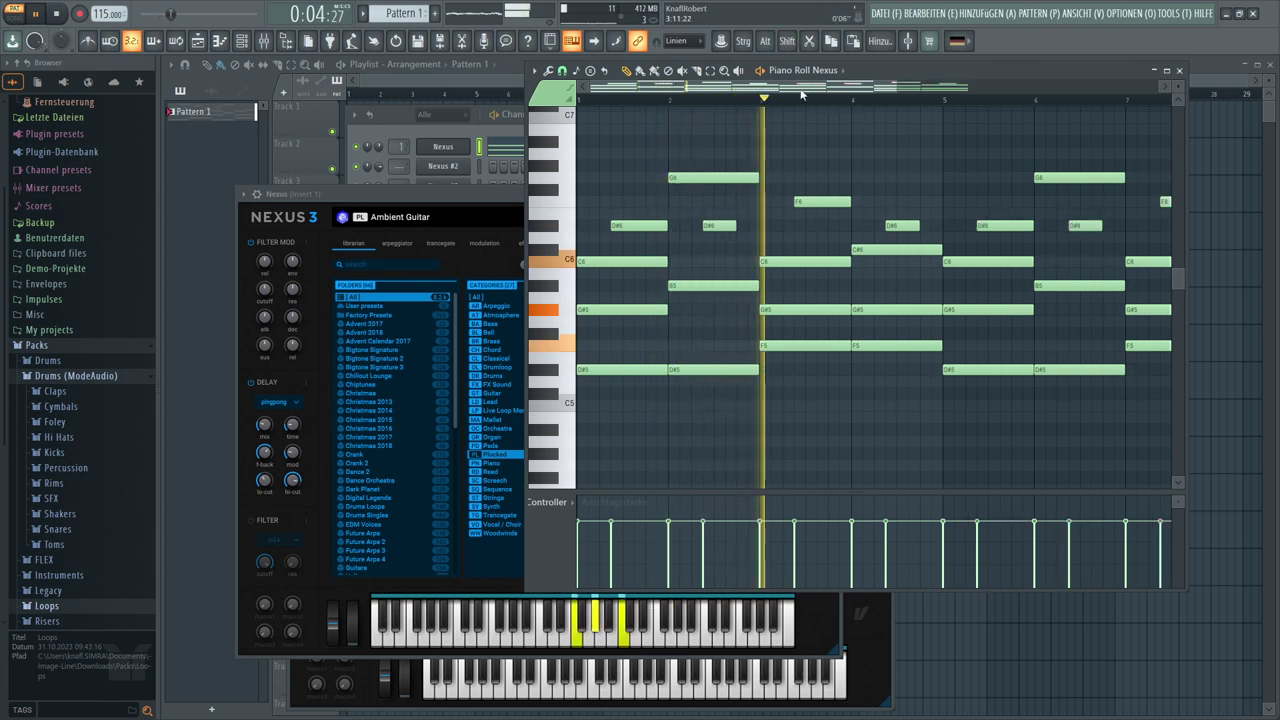
Shorten the C#6 in bar 4, fill the rest of that bar with another C#6, and add an F6 at the end of bar 8
left_click_drag(790, 88, 882, 93)
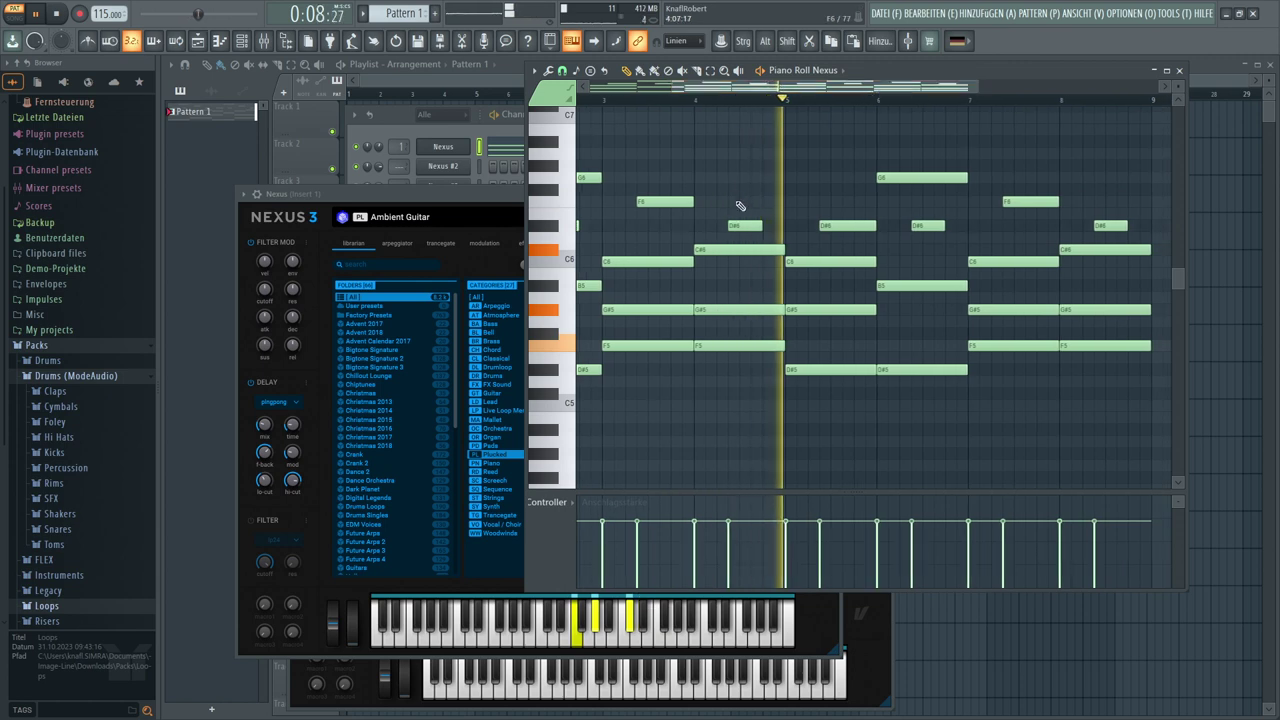
left_click_drag(781, 250, 748, 247)
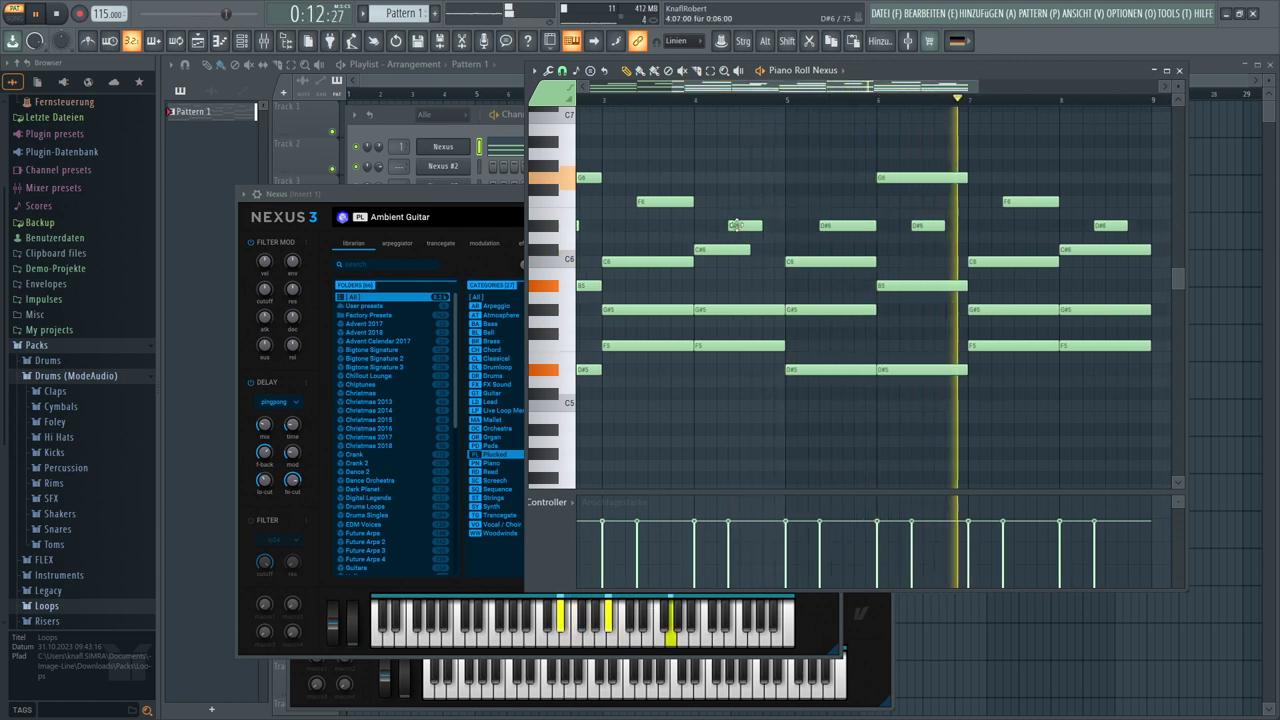
key("ctrl+z")
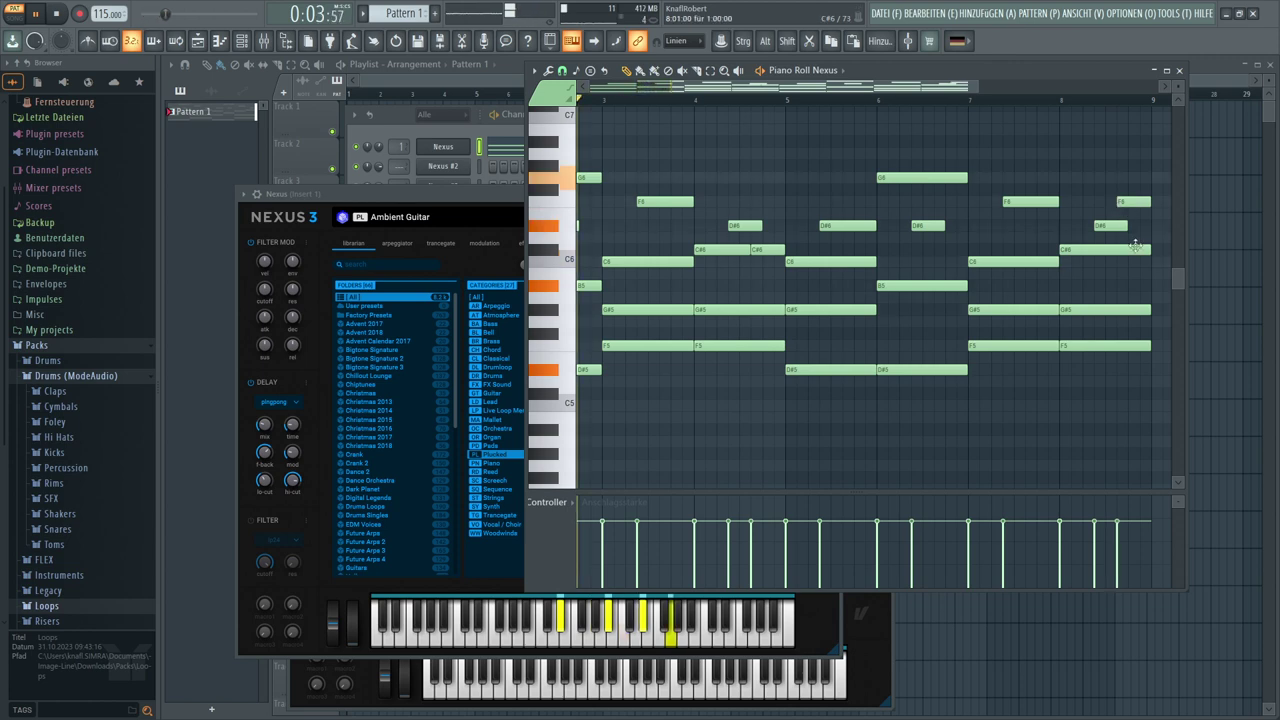
Shorten the C#6 in bar 8 to 14 steps and add a second C#6 after it, trimmed to the end of the bar
left_click_drag(1135, 245, 1135, 254)
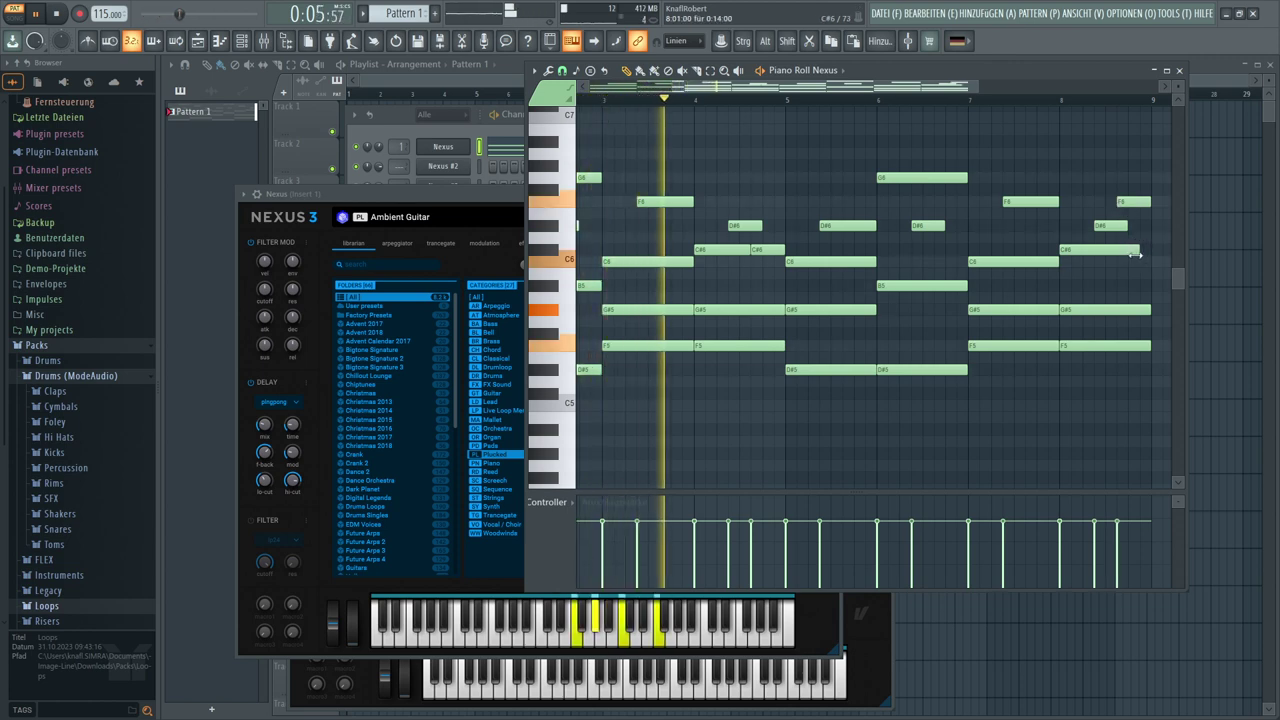
left_click(1148, 250)
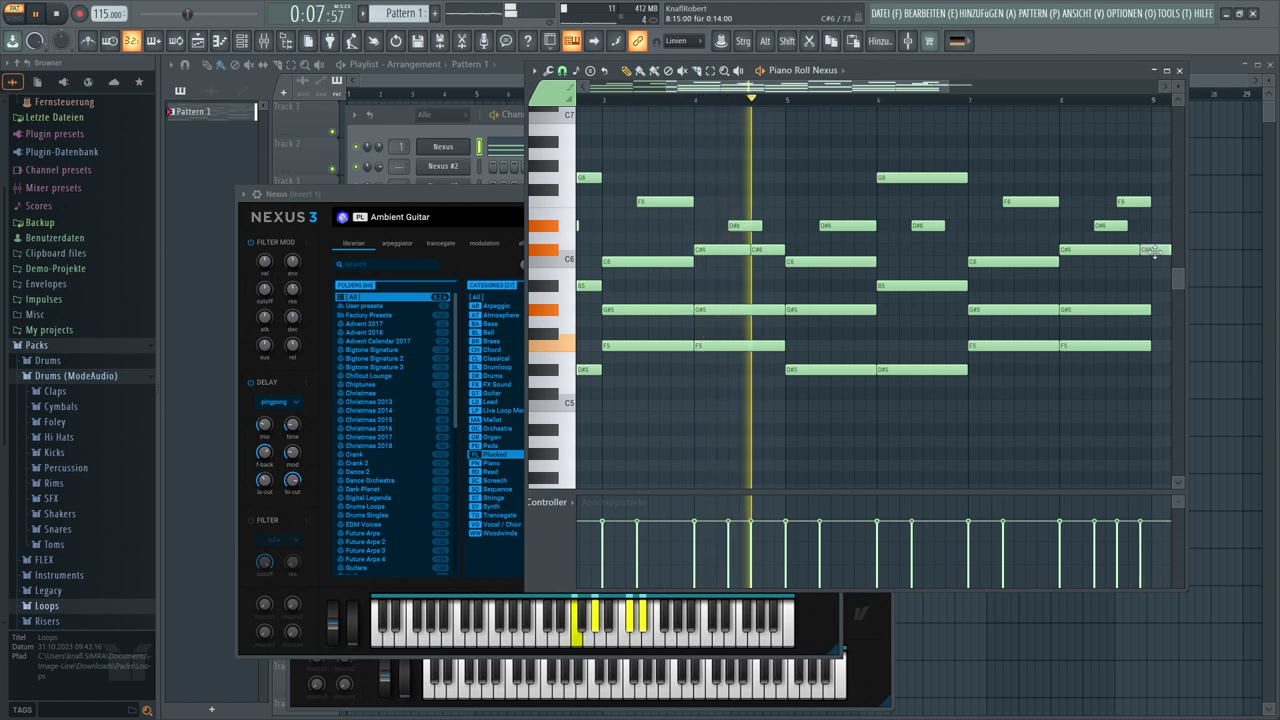
scroll(1100, 250, "right", 3)
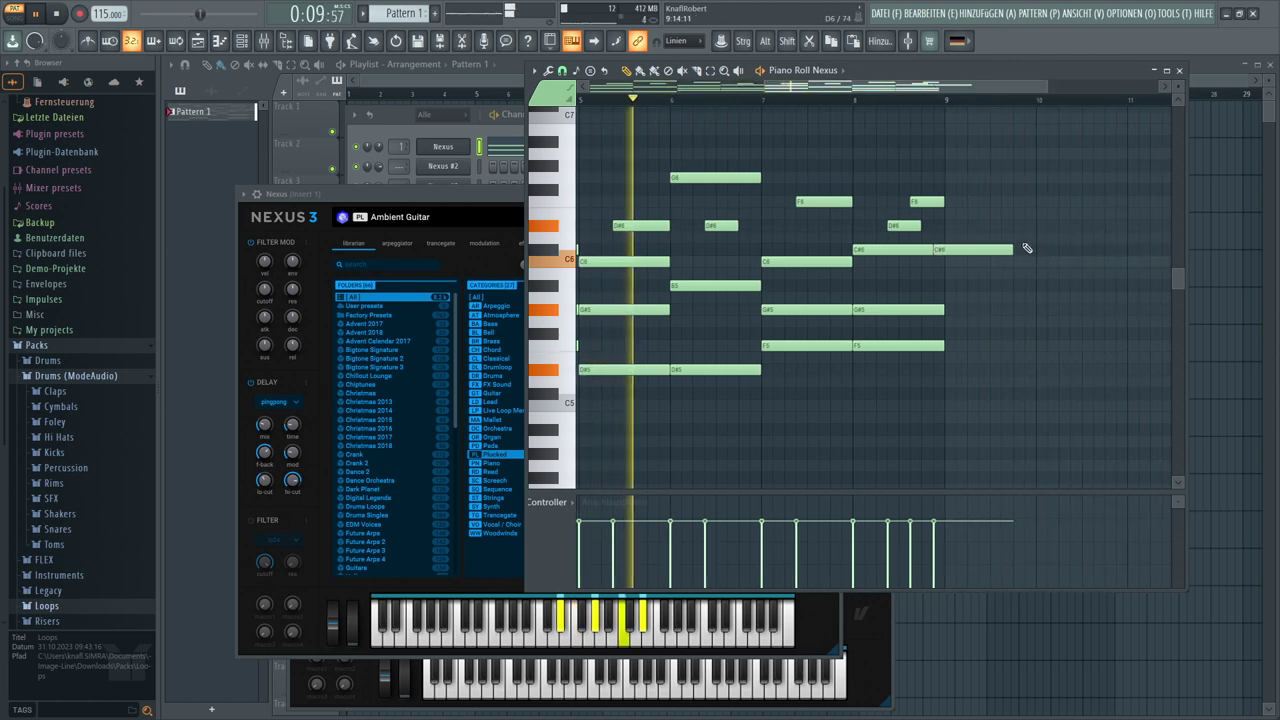
left_click_drag(1022, 250, 944, 250)
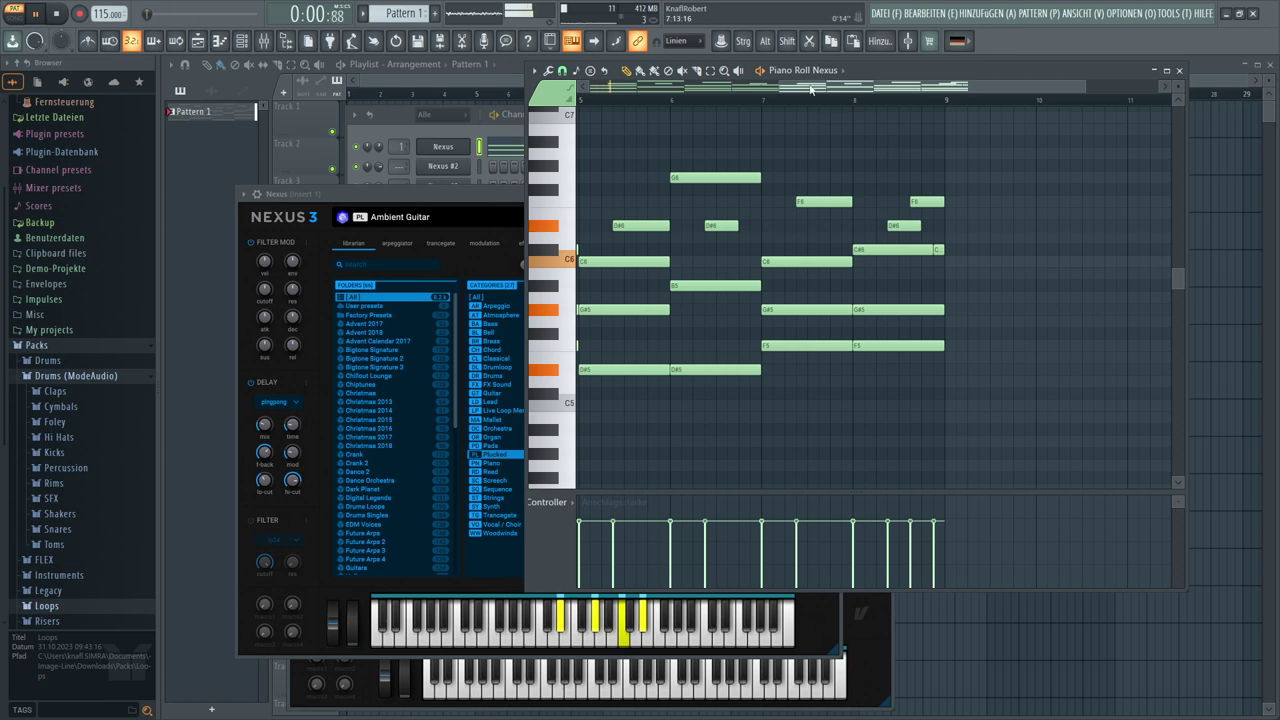
Open the Nexus #2 instrument from the channel rack and filter its preset library to the Strings category
scroll(615, 115, "down", 3)
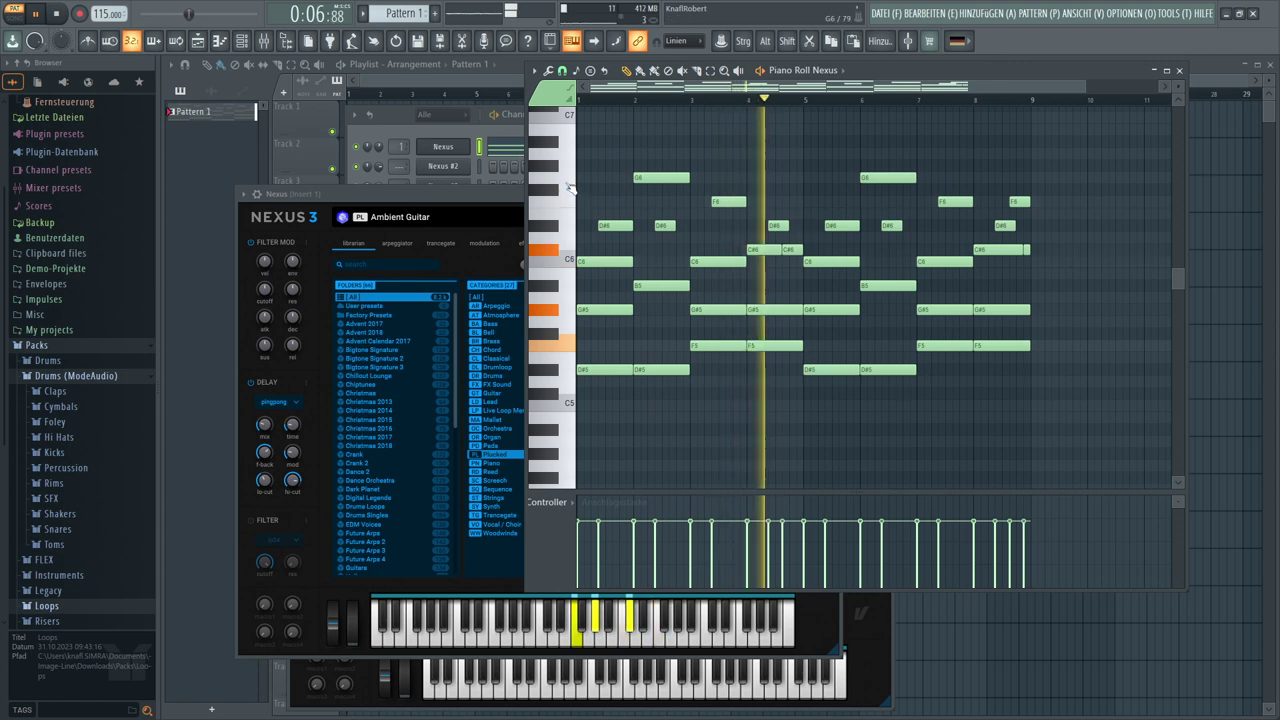
left_click(459, 174)
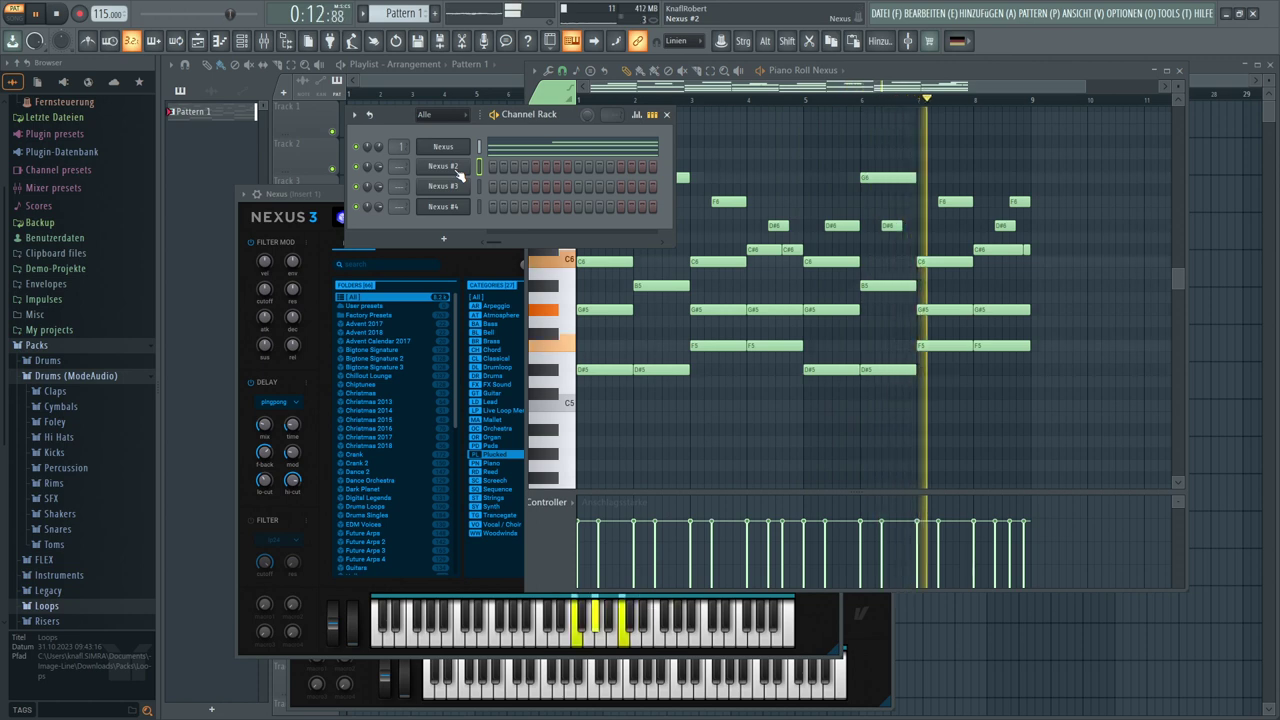
right_click(470, 162)
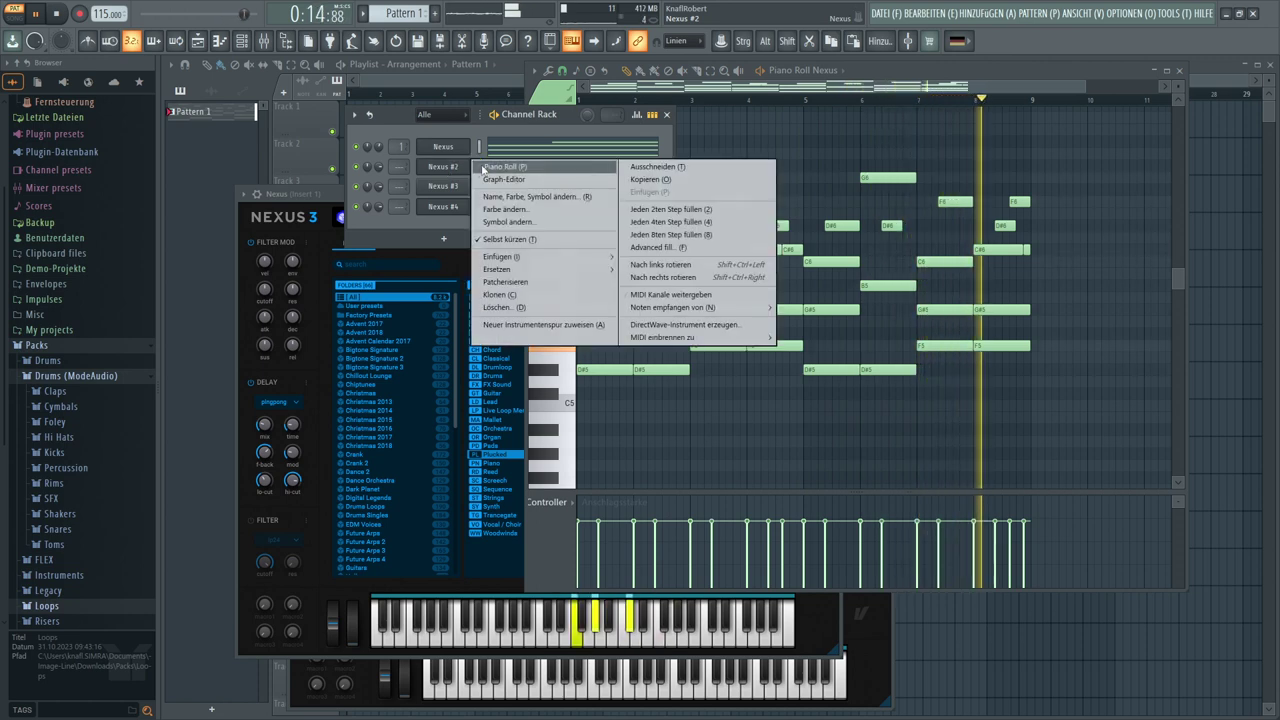
left_click(448, 168)
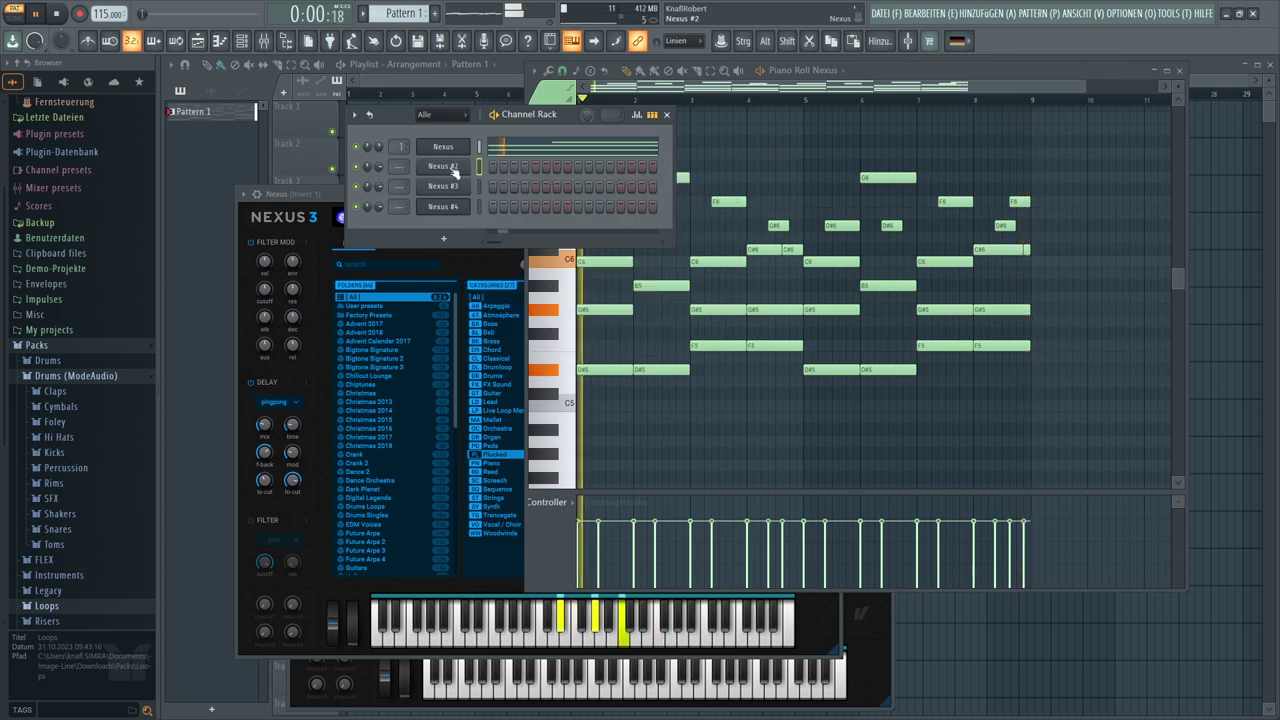
left_click(451, 169)
scroll(436, 379, "down", 6)
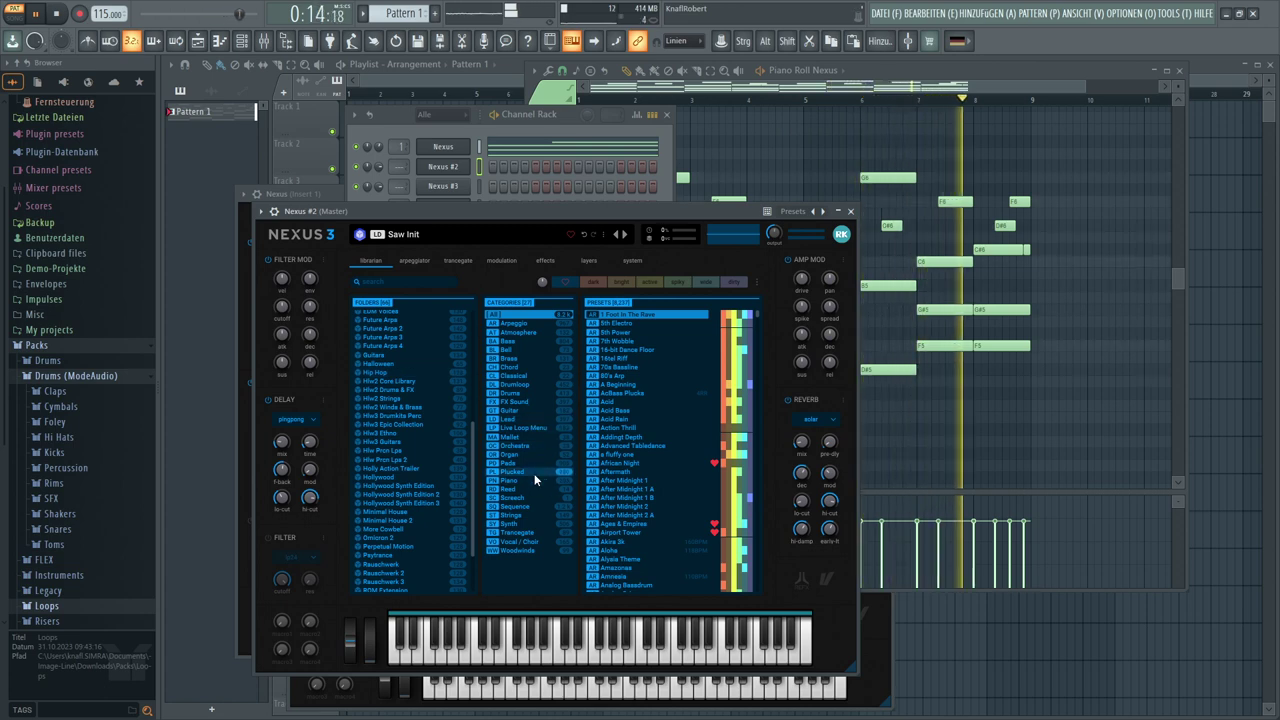
left_click(522, 516)
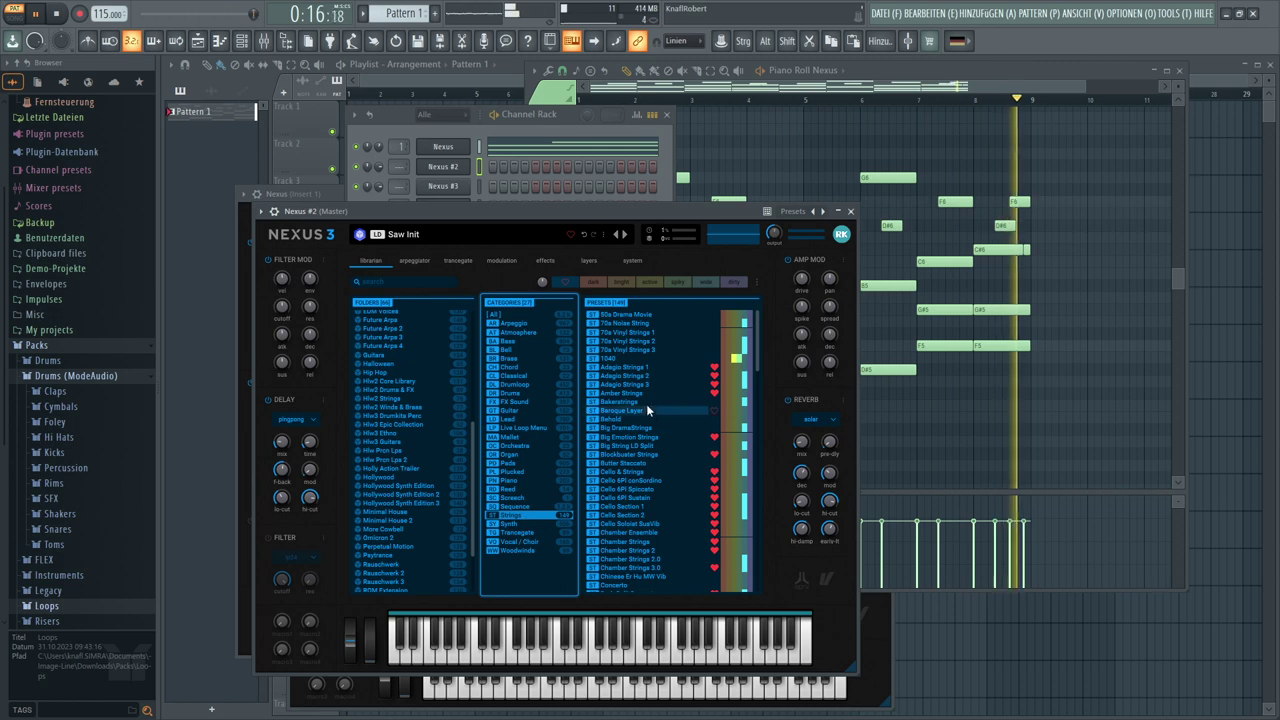
Audition several presets in the Strings category, including Adagio Strings and Big Emotion Strings, and choose Cello 6Pl conSordino
left_click(630, 369)
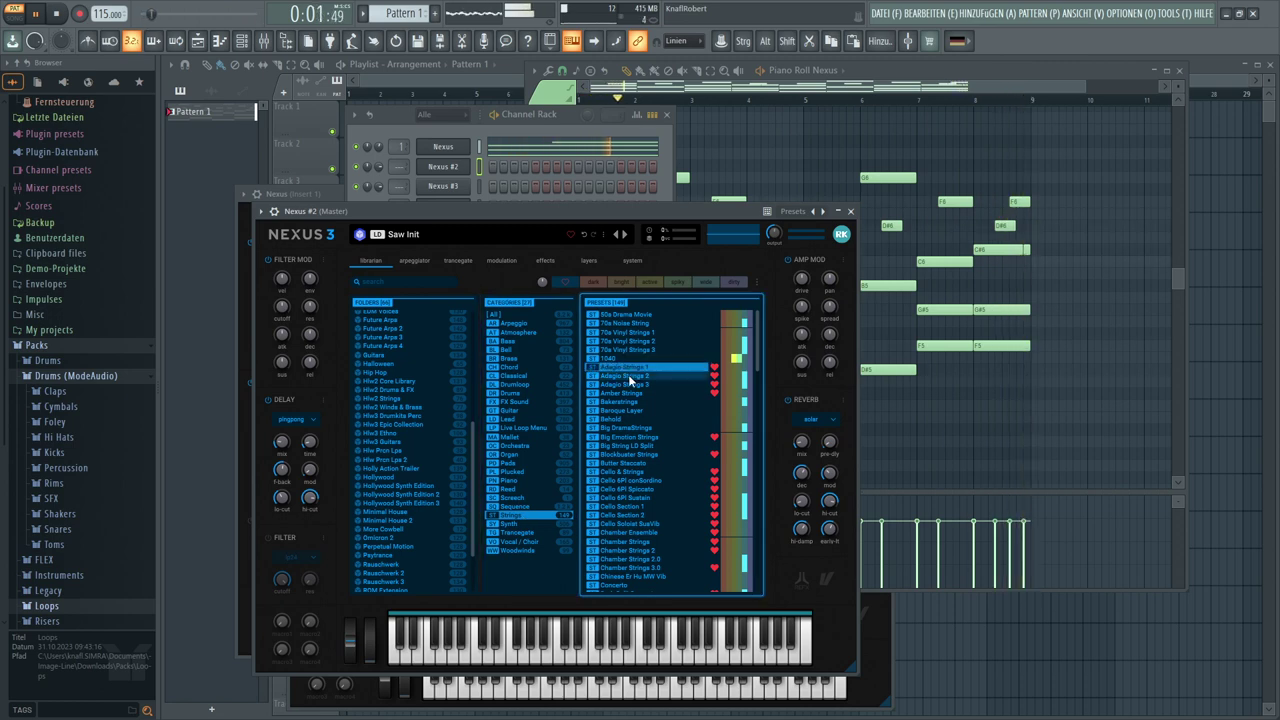
left_click(629, 383)
left_click(630, 392)
left_click(632, 401)
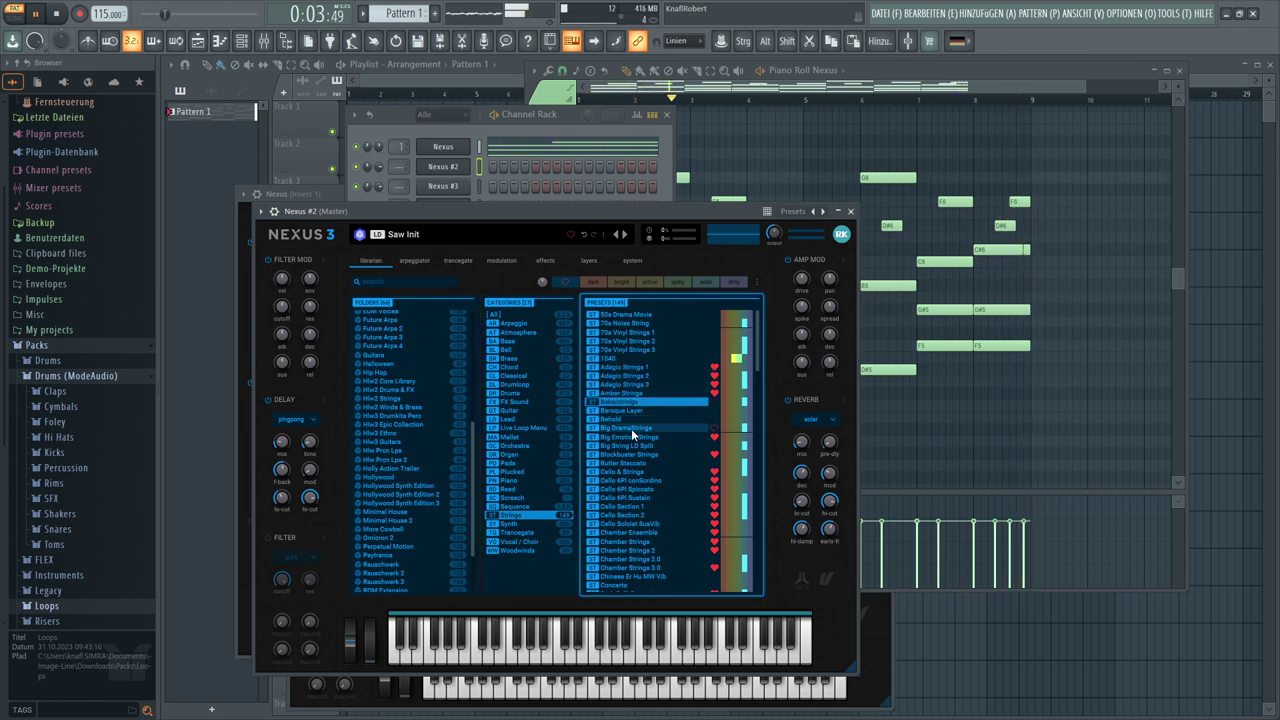
left_click(631, 428)
left_click(630, 437)
left_click(624, 481)
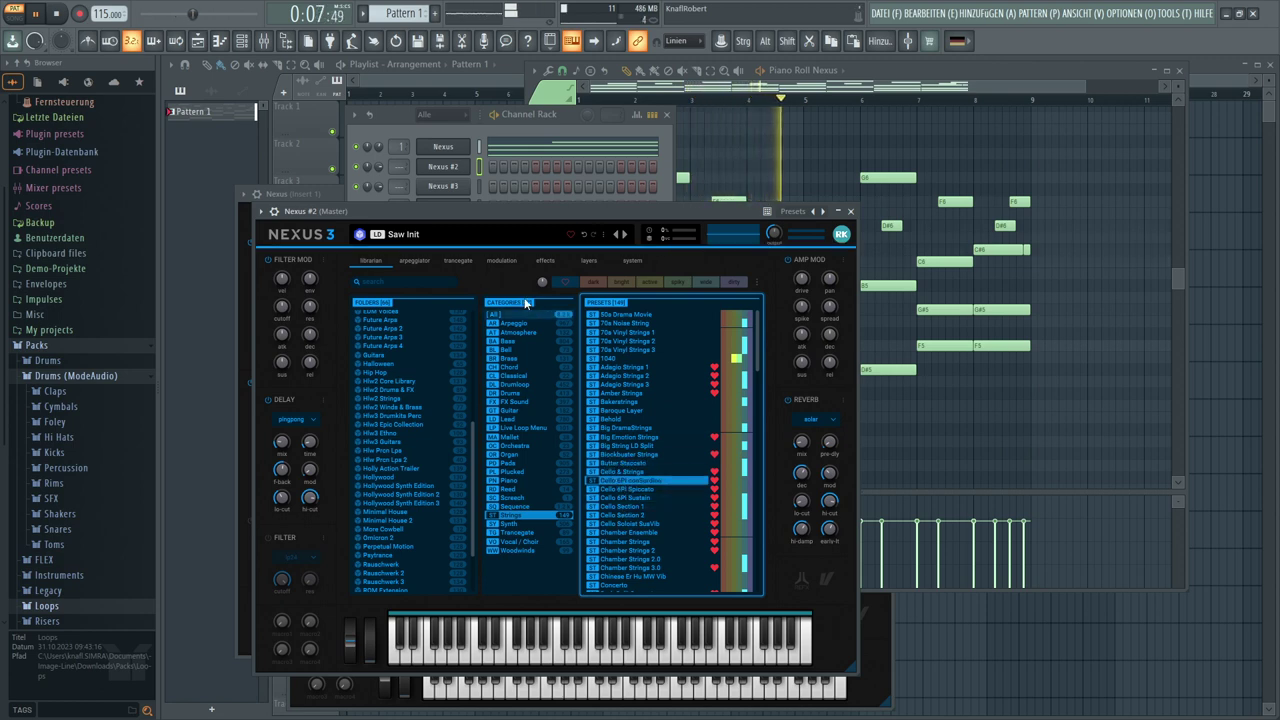
Paste the four-bar chord progression into the Nexus #2 piano roll and duplicate it into bars 5 to 8
right_click(435, 168)
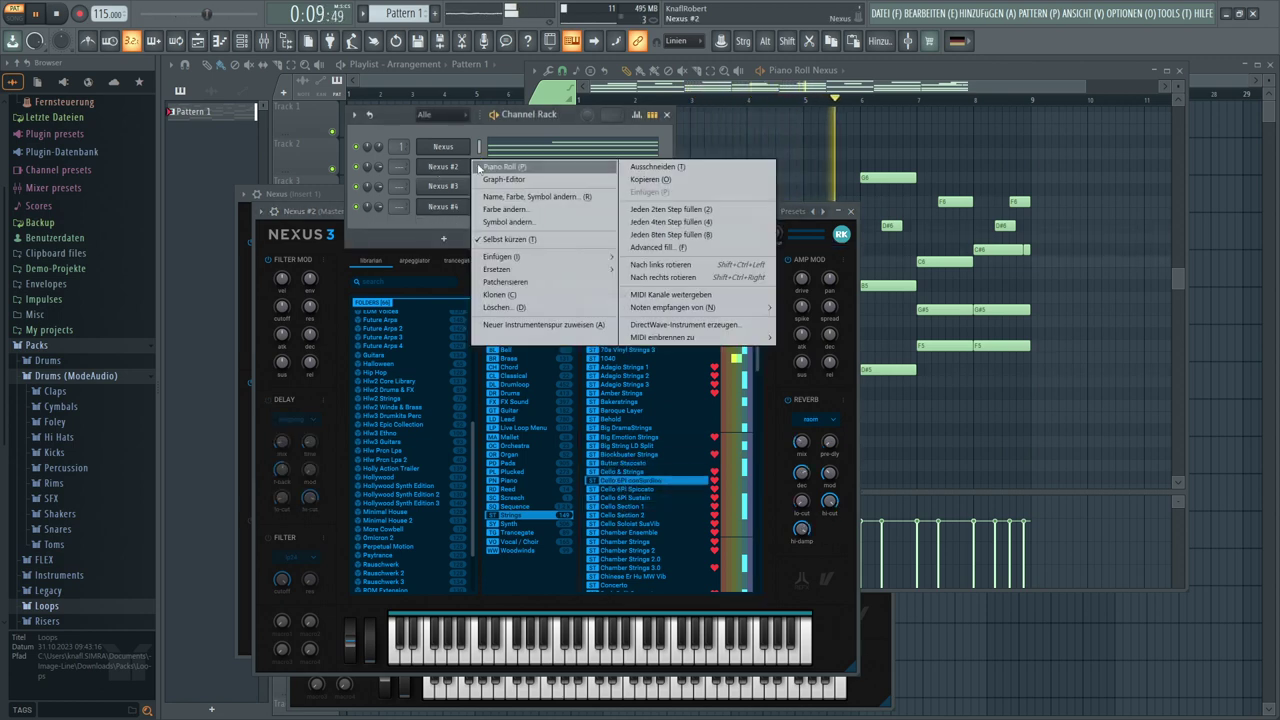
left_click(490, 167)
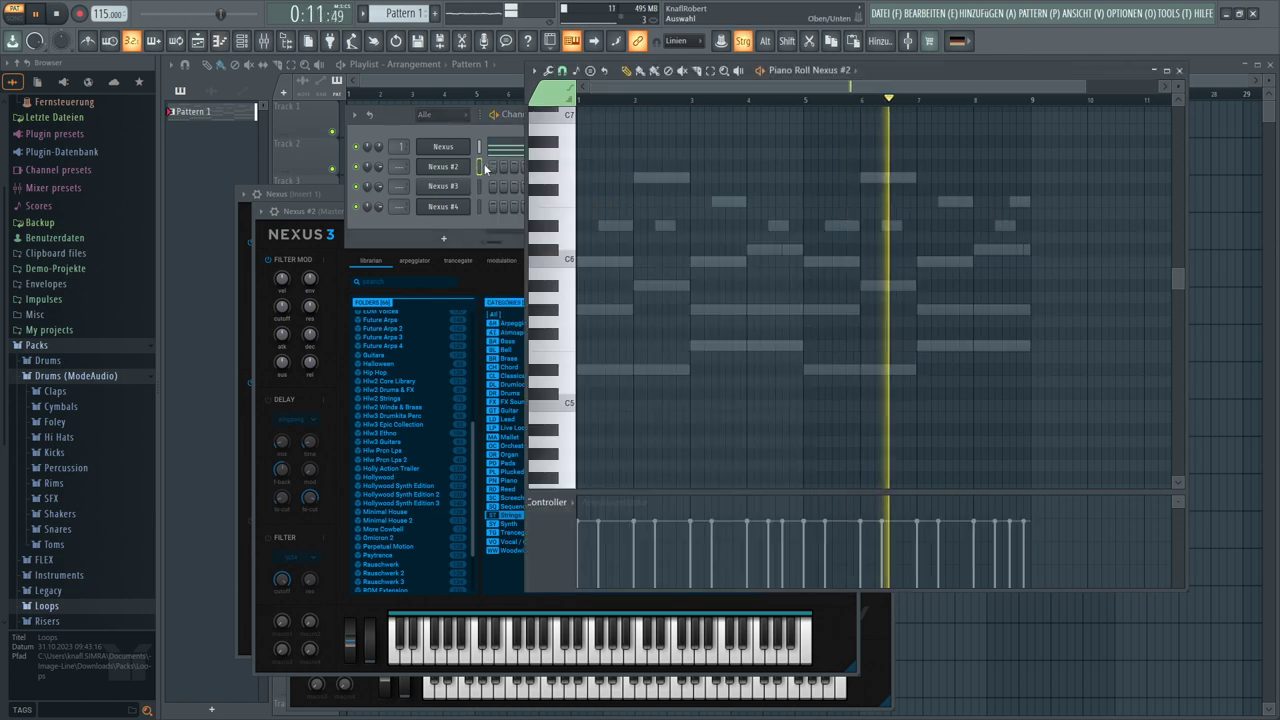
key("ctrl+v")
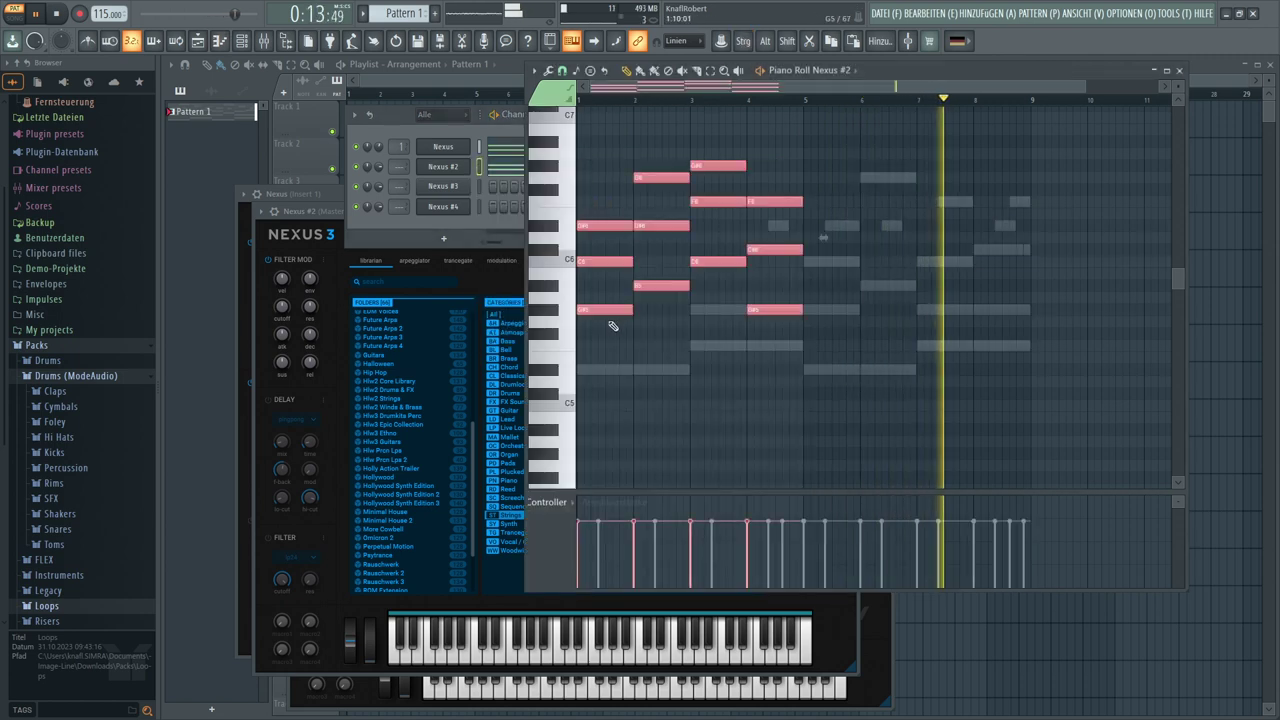
mouse_move(595, 319)
left_mouse_down()
mouse_move(588, 368)
mouse_move(582, 309)
left_mouse_up()
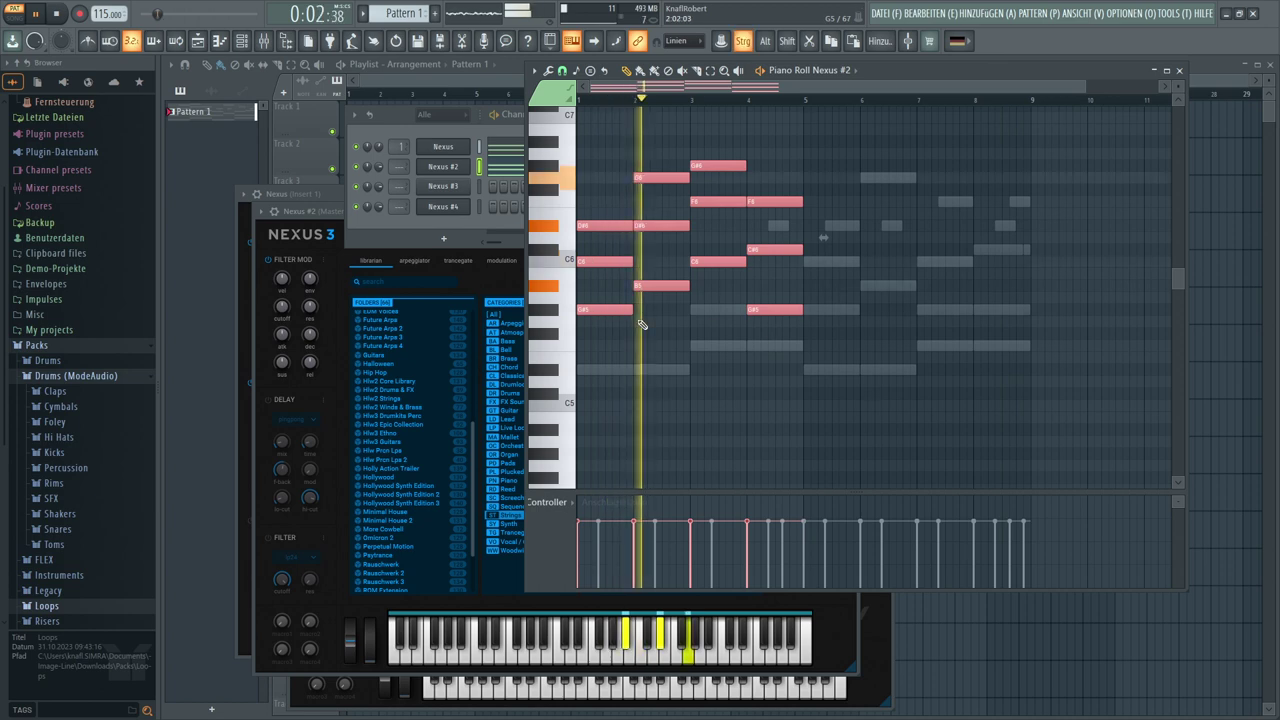
key("ctrl+b")
key("ctrl+d")
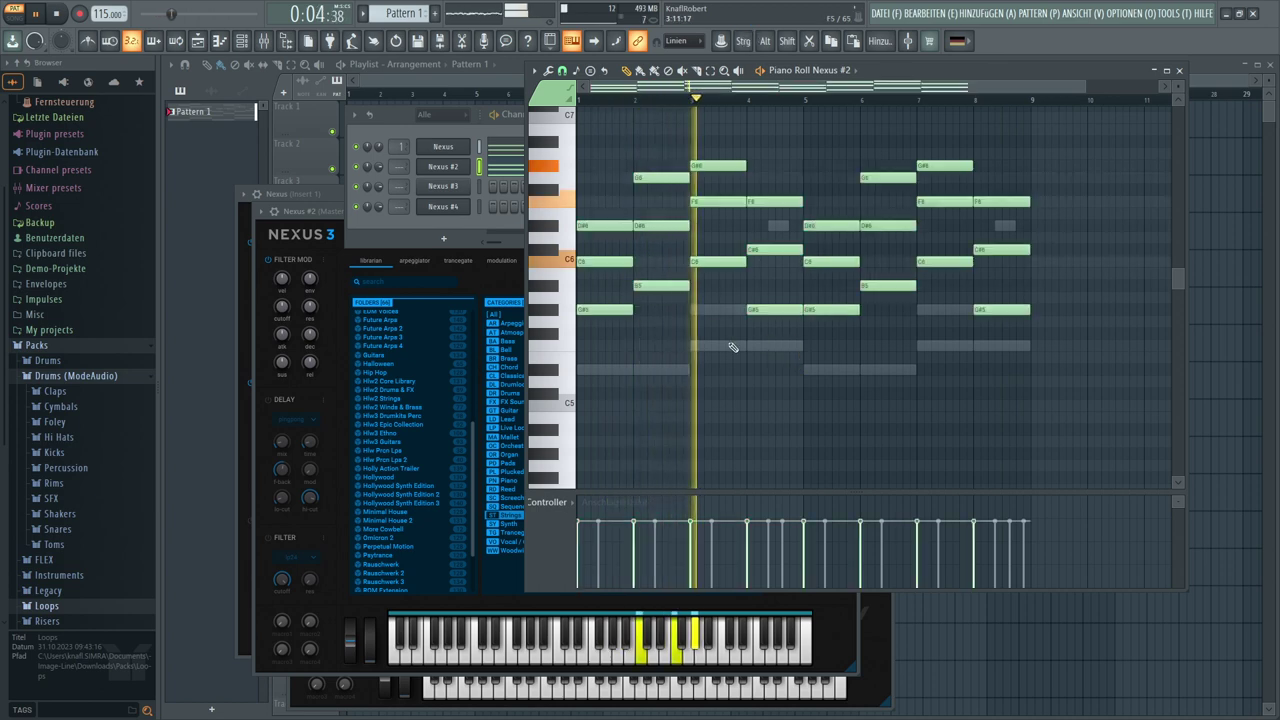
Copy the D#6 and F6 notes down to D#5 and F5, and copy all notes from C6 downward one octave lower
left_click_drag(1042, 198, 566, 381)
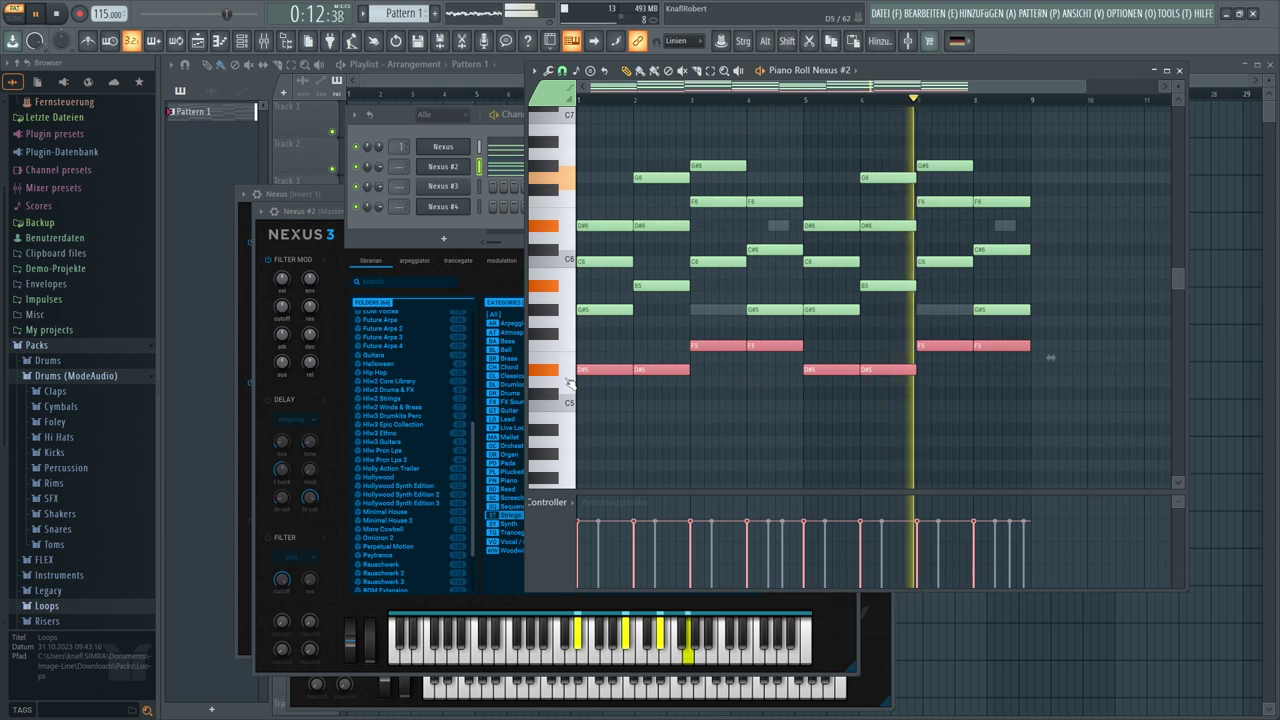
left_click(602, 408)
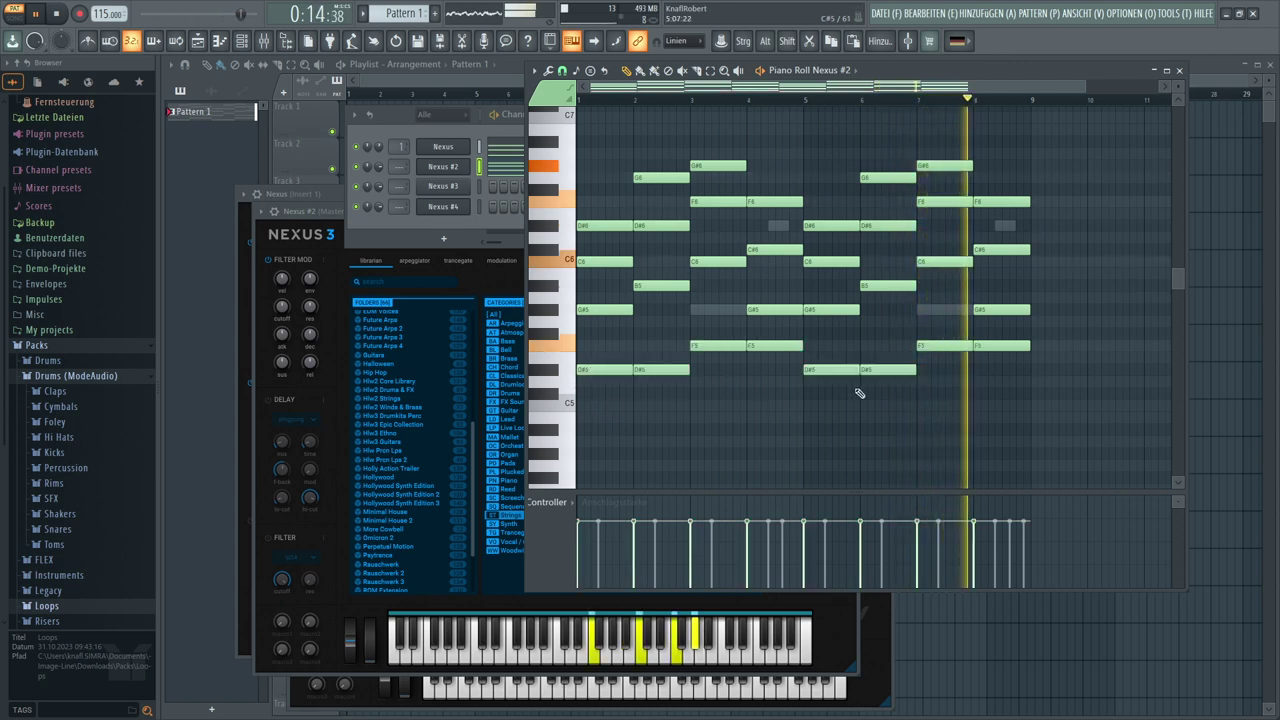
key("ctrl")
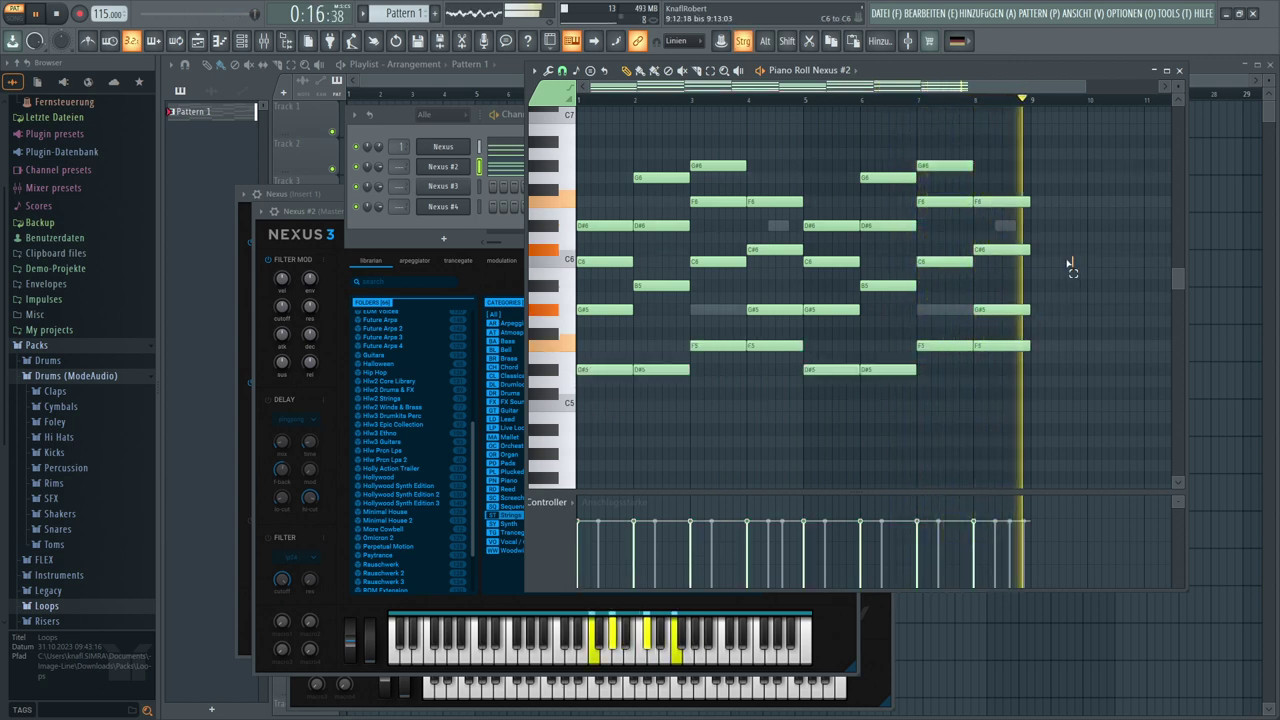
left_click_drag(1070, 266, 562, 407)
left_click(605, 453)
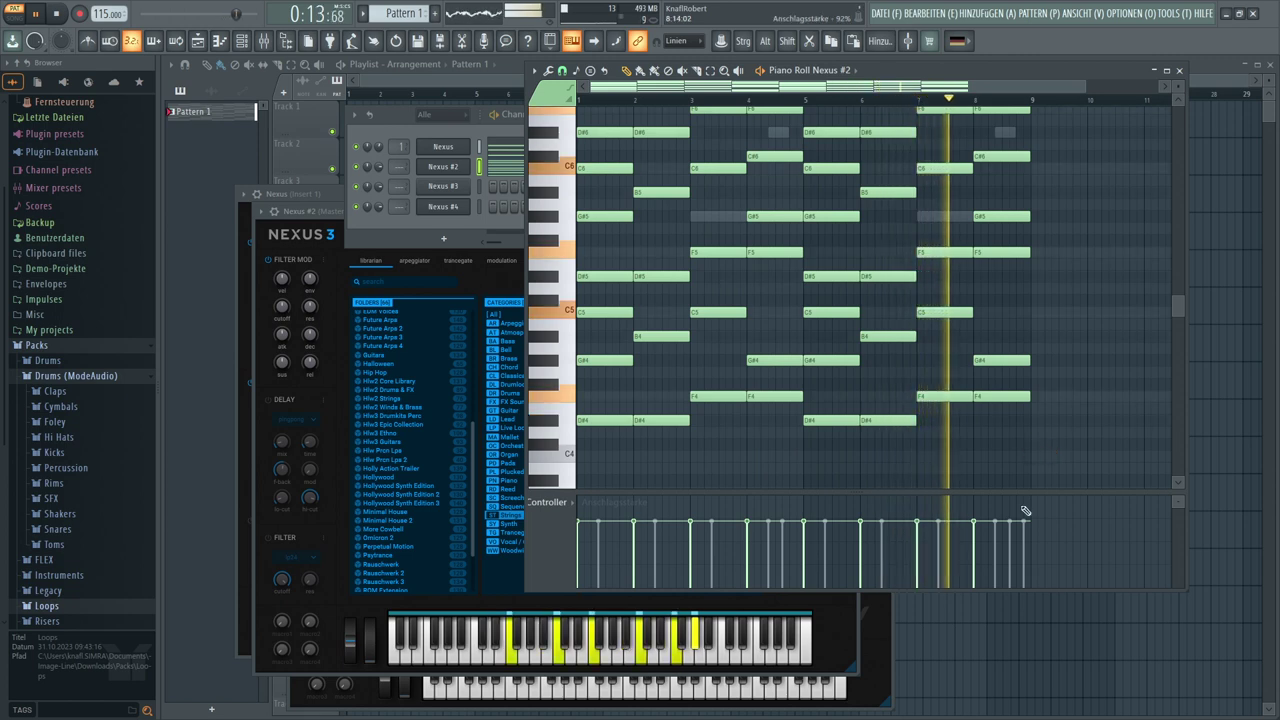
Lower the velocity of all Nexus #2 notes and slightly randomize their velocity and panning levels, with pattern randomization switched off
left_click_drag(1032, 554, 549, 554)
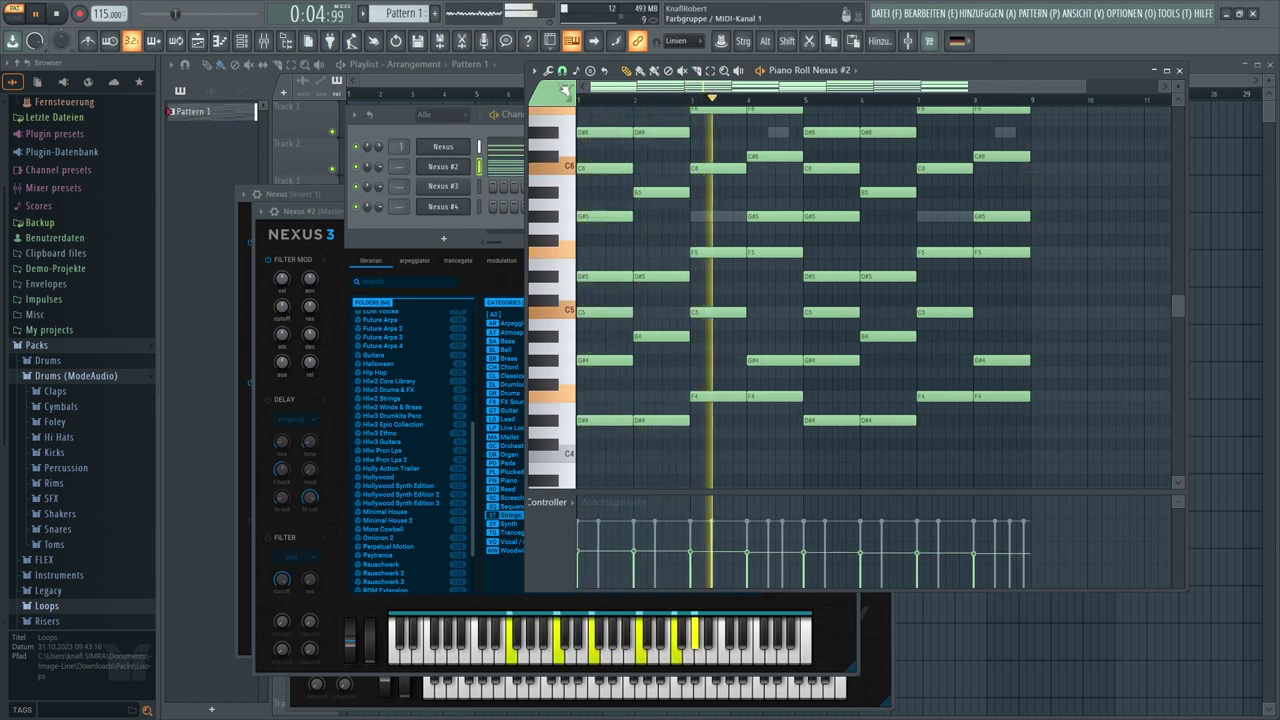
left_click(549, 72)
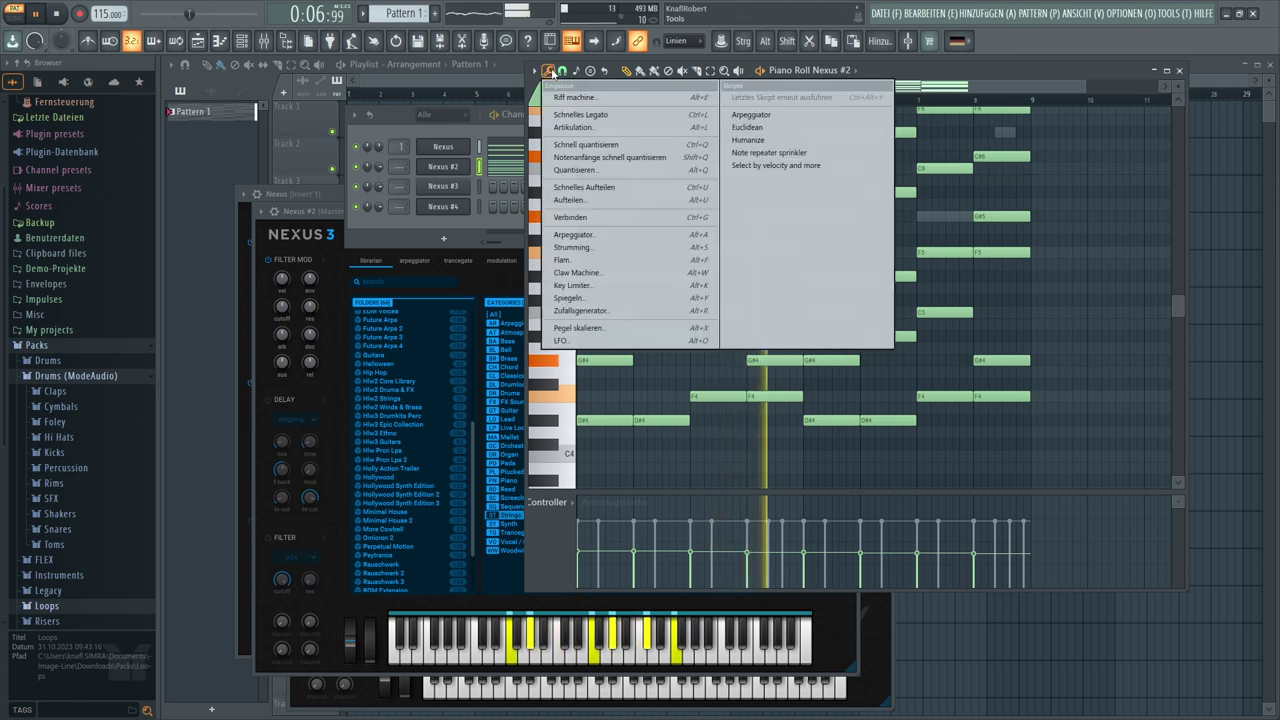
left_click(588, 312)
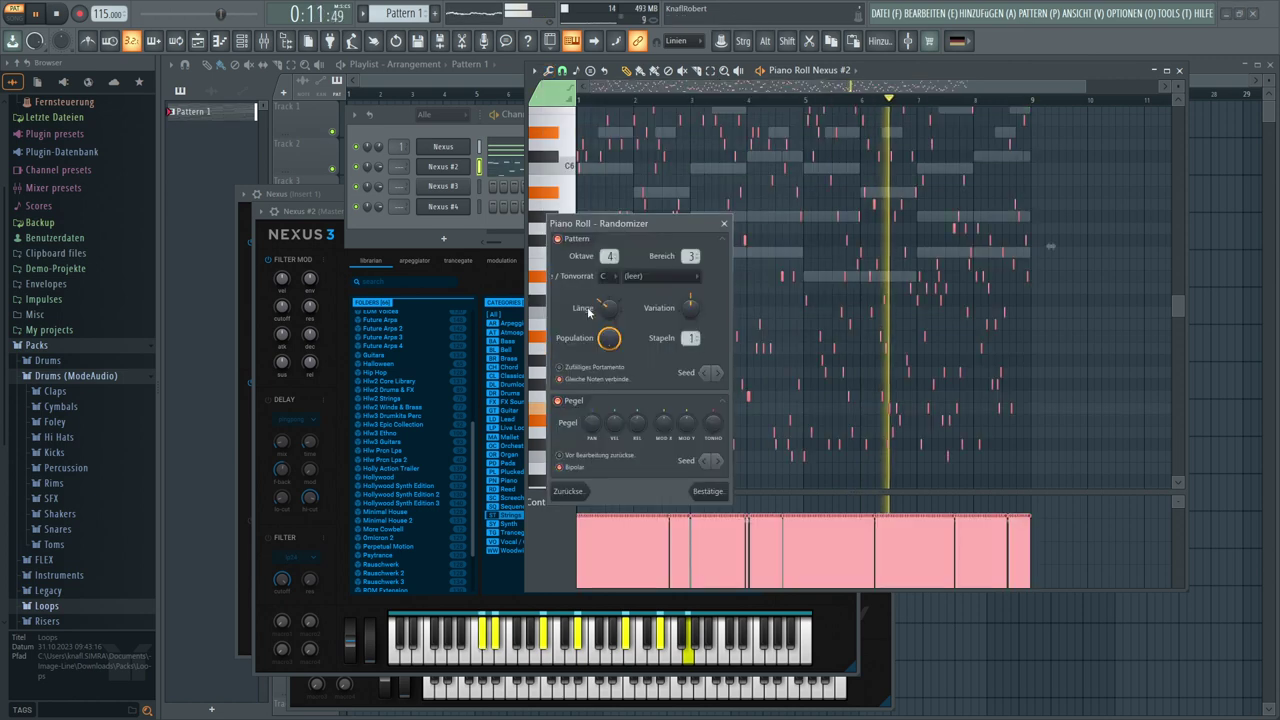
left_click(558, 240)
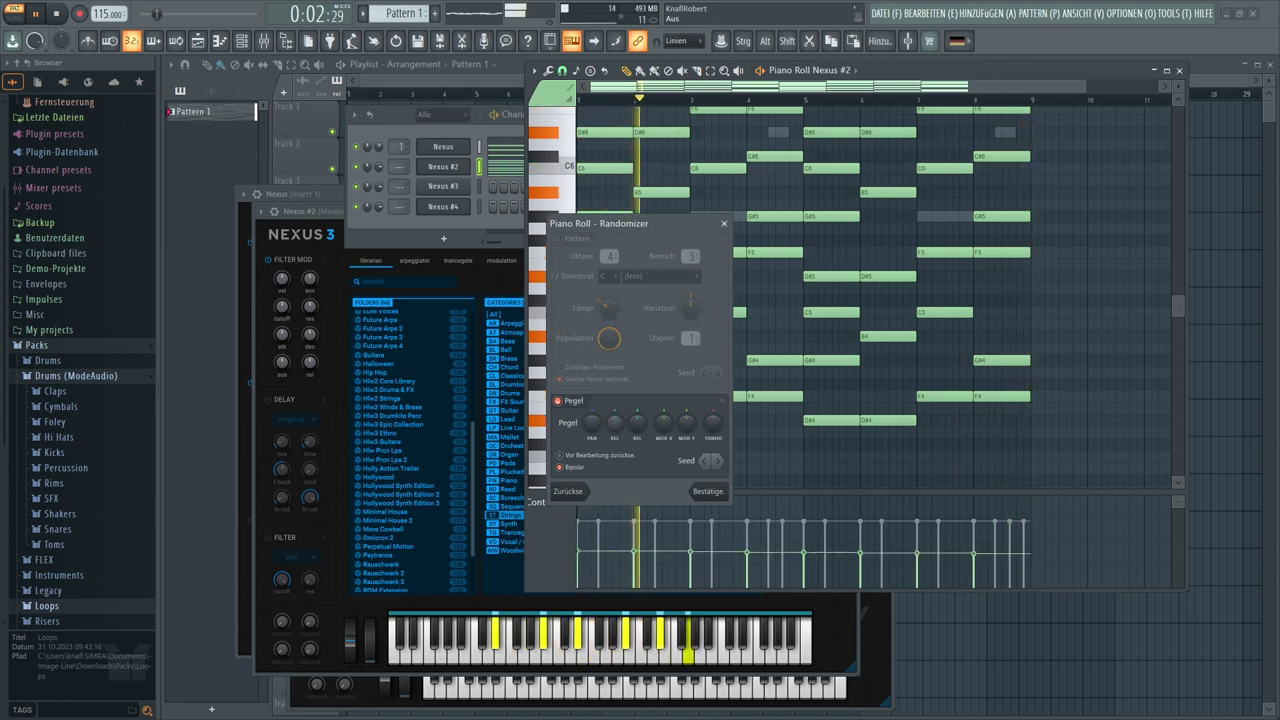
left_click_drag(614, 422, 616, 430)
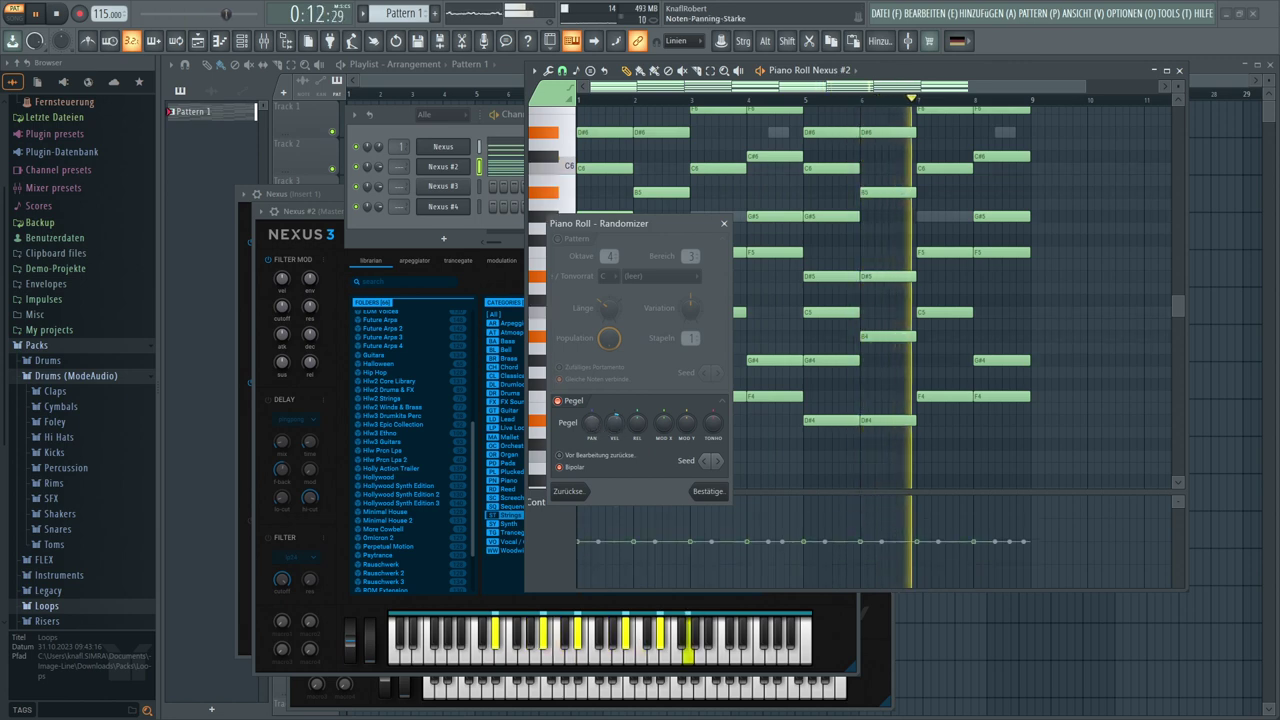
left_click_drag(595, 432, 595, 451)
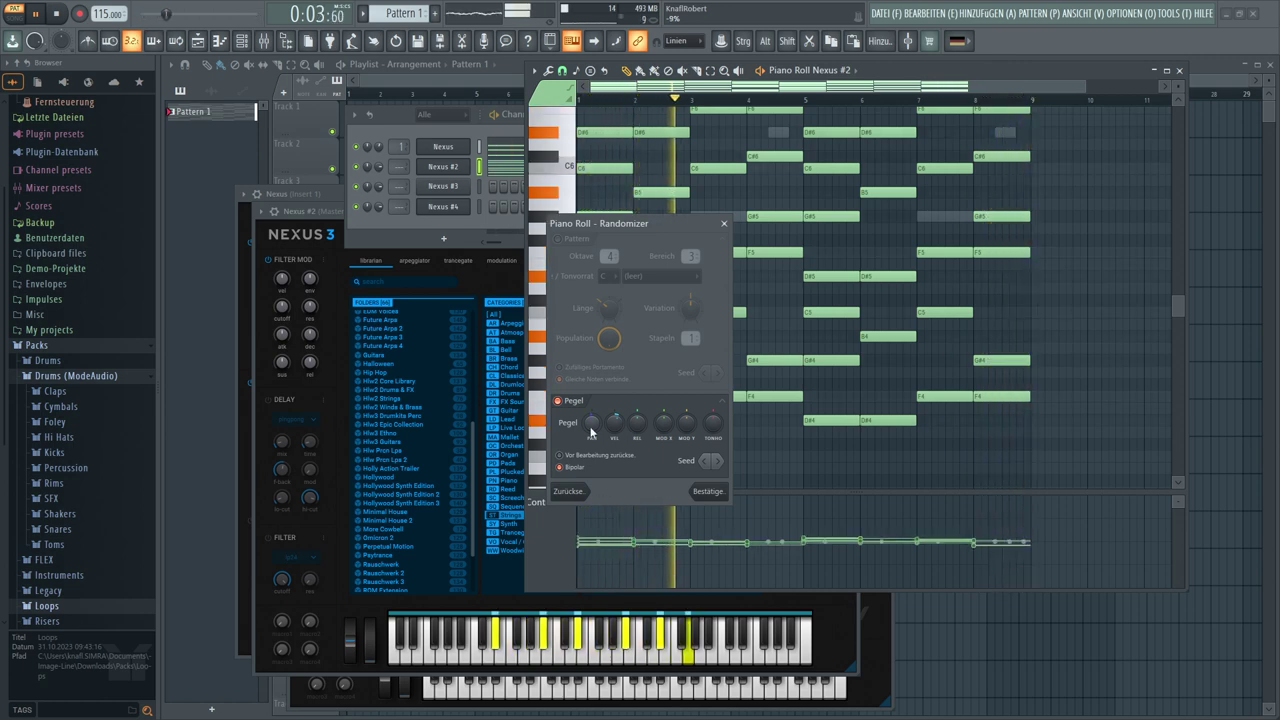
left_click(708, 493)
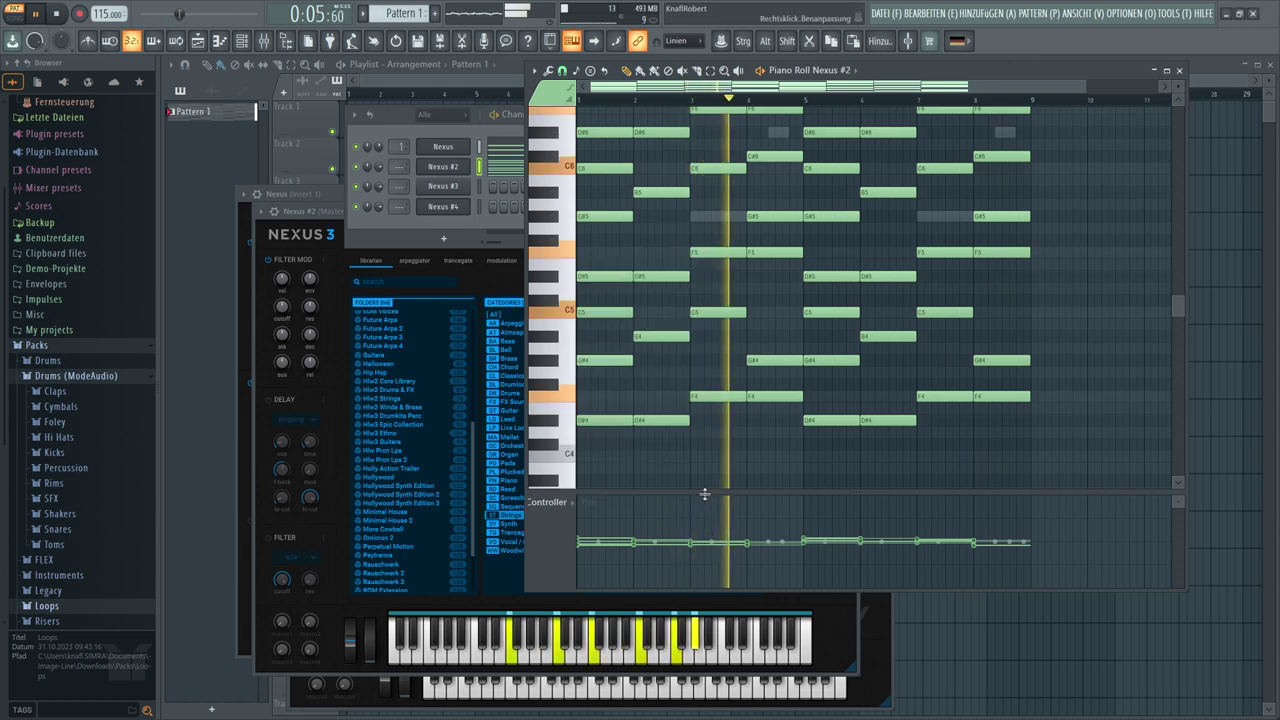
Route the Nexus #2 channel to mixer track 2
left_click(568, 503)
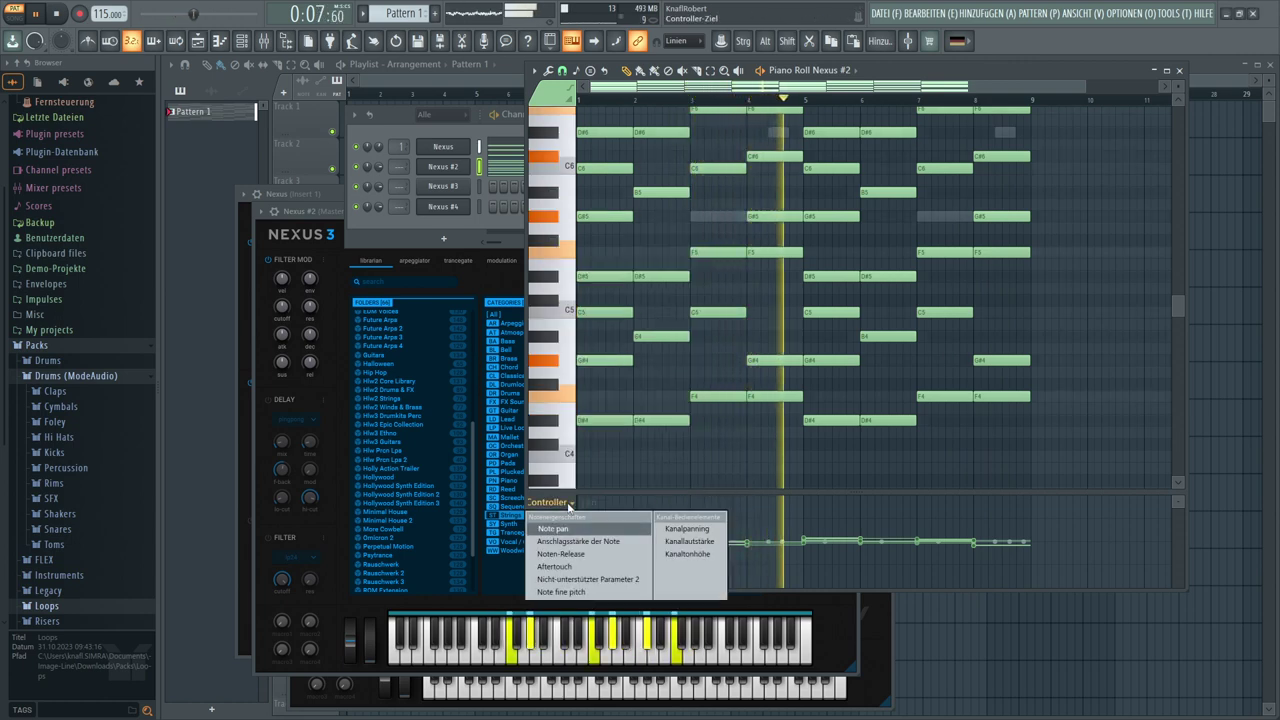
left_click(621, 470)
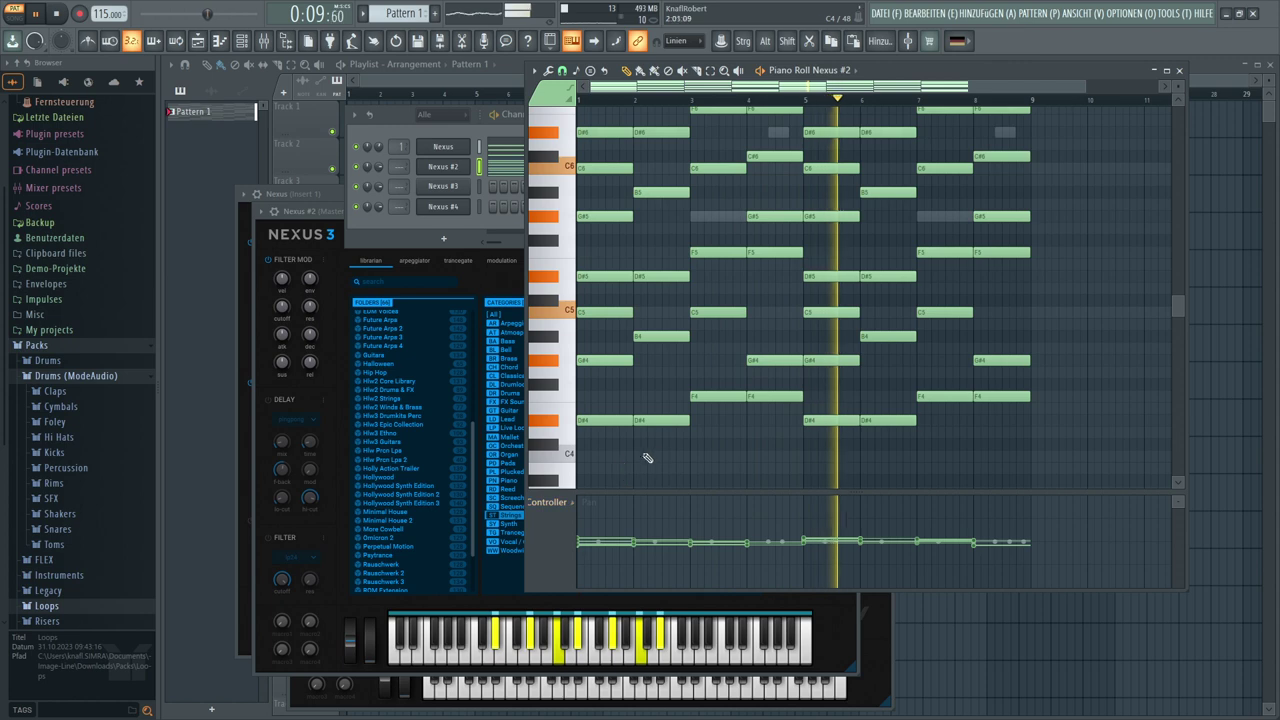
scroll(711, 430, "up", 2)
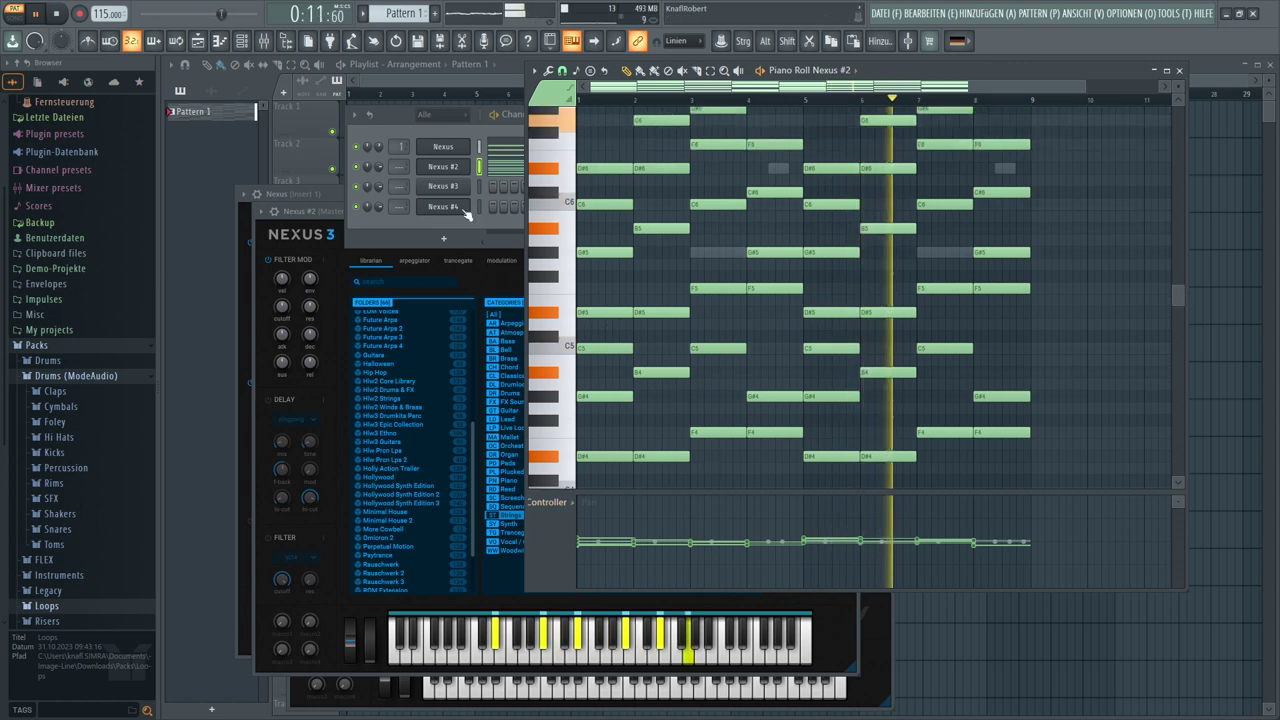
left_click(397, 167)
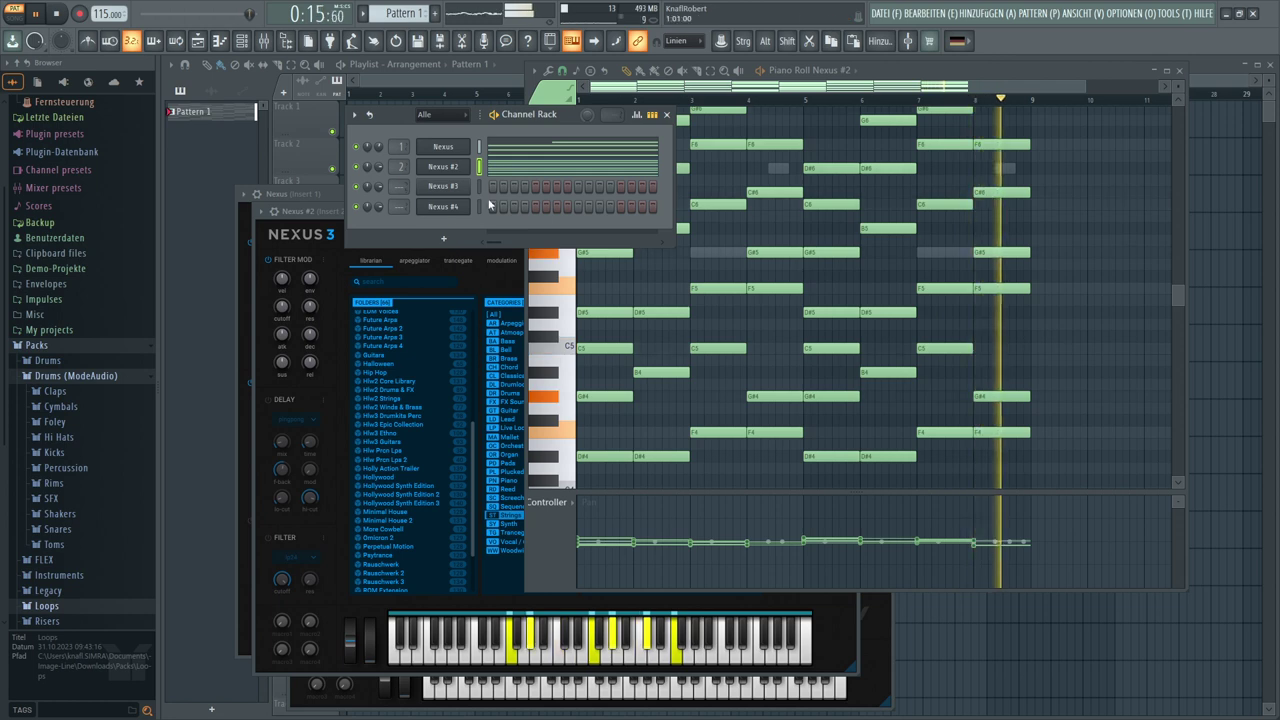
Cut all the Nexus #2 notes from Pattern 1 and paste them into the same channel in a new Pattern 2
scroll(1100, 345, "up", 6)
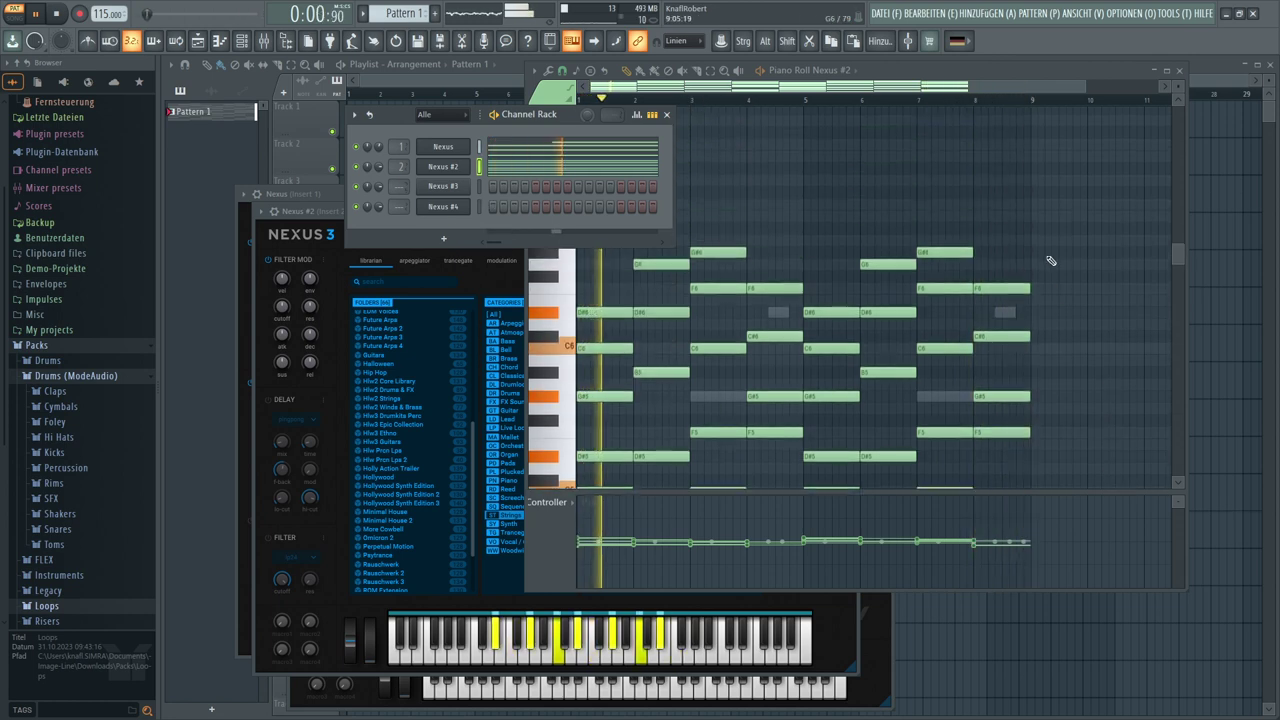
left_click(1069, 192)
key("ctrl+a")
key("ctrl+Down")
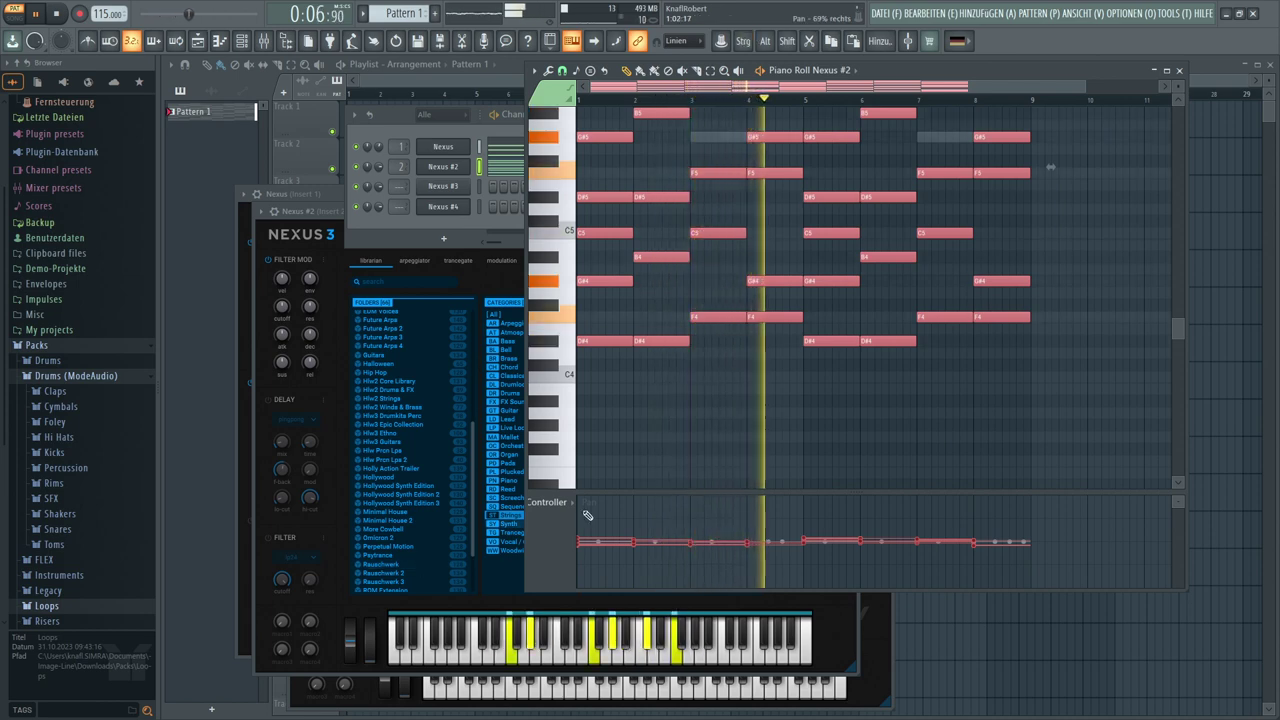
key("Delete")
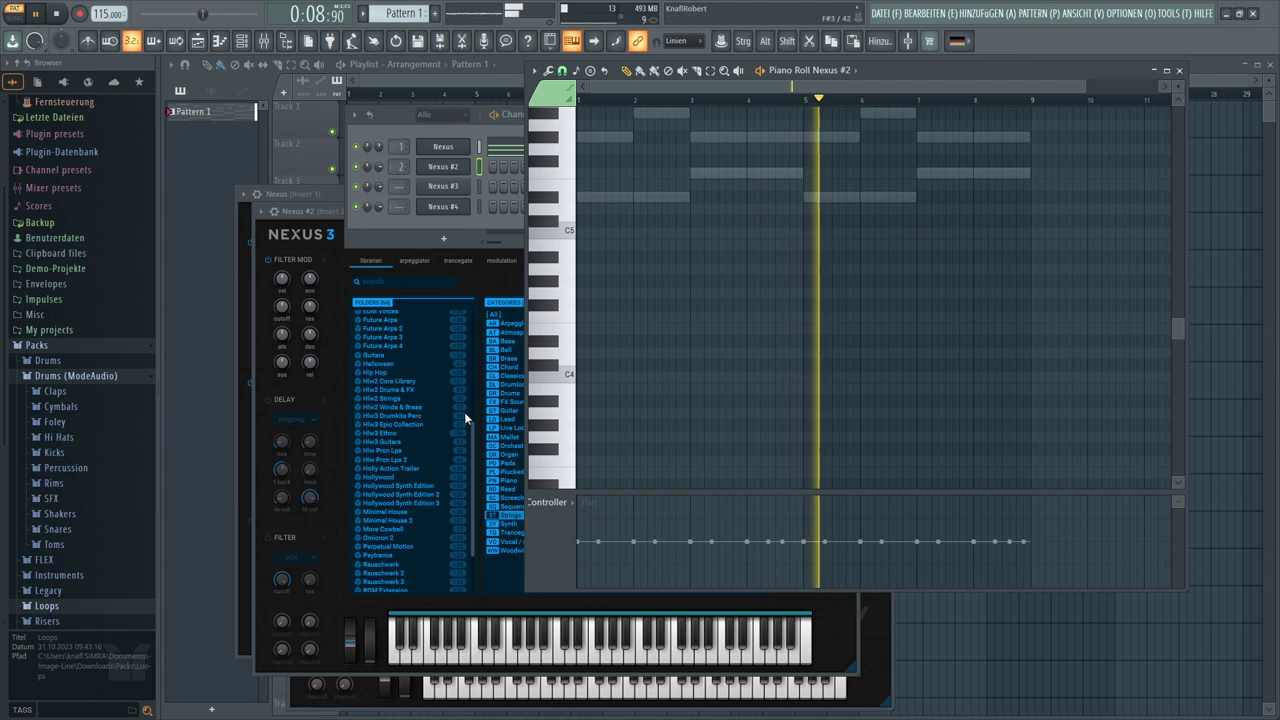
scroll(397, 14, "down", 1)
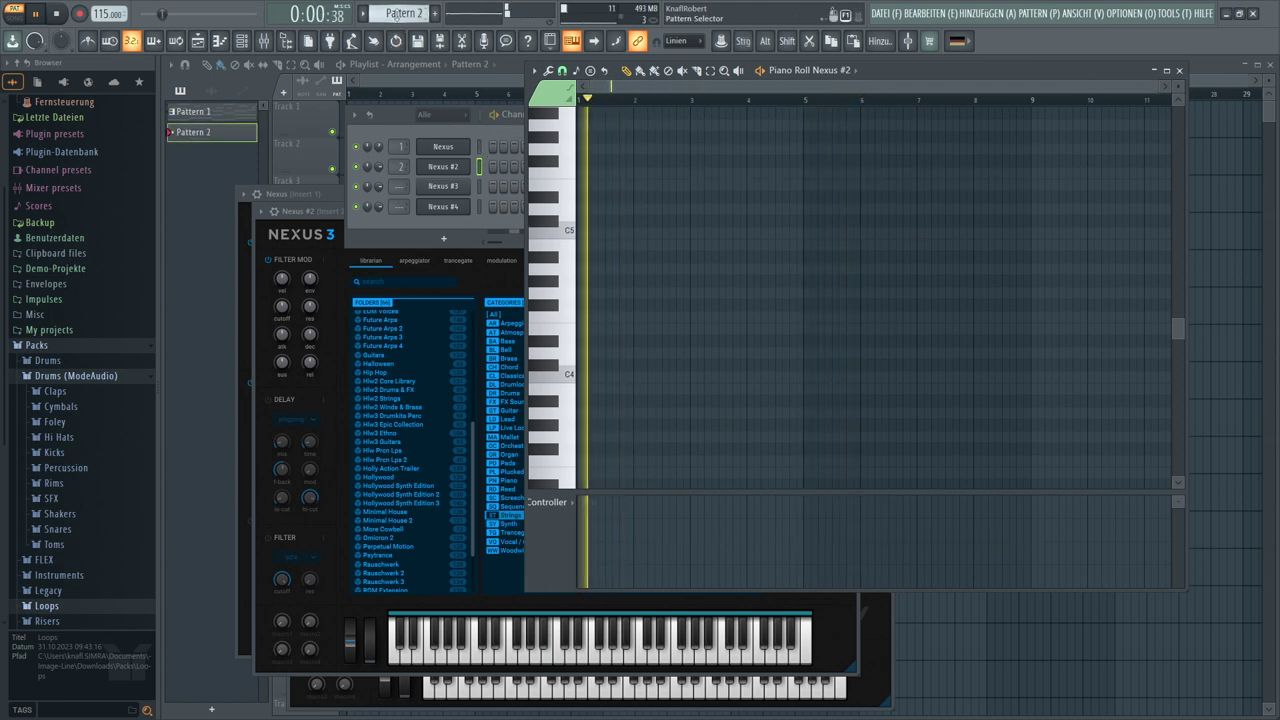
key("ctrl+v")
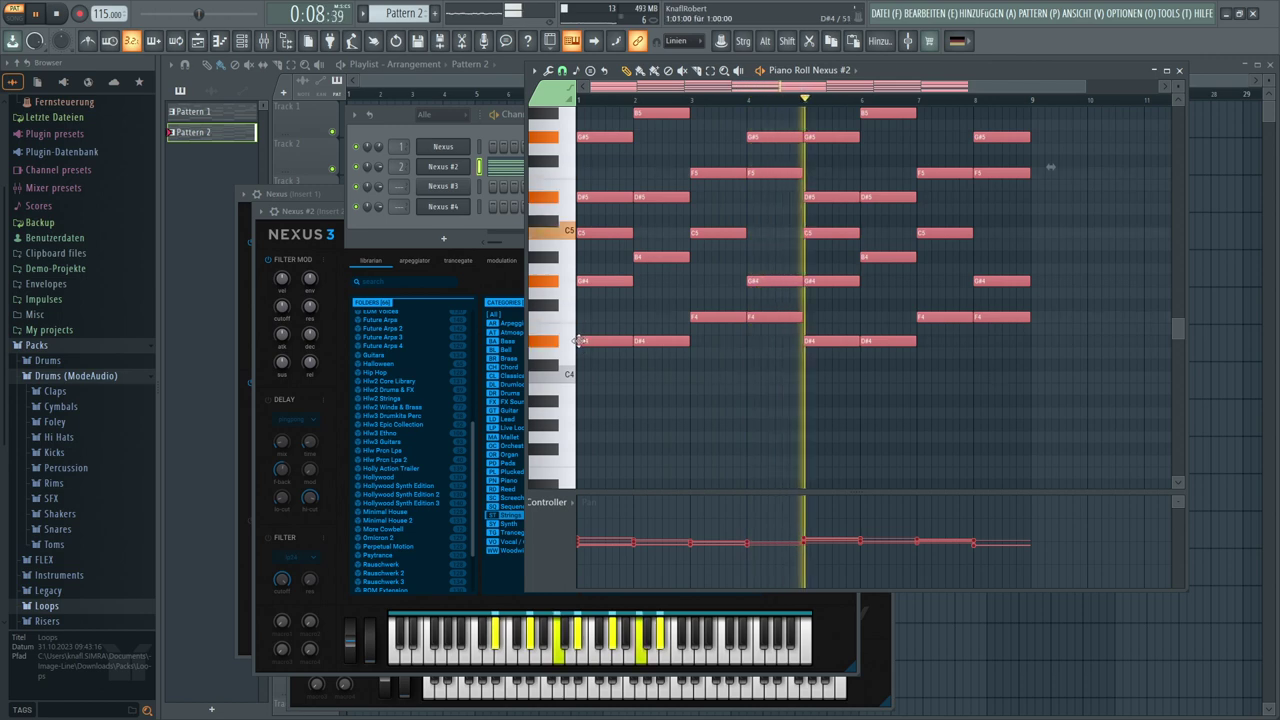
scroll(582, 343, "down", 3)
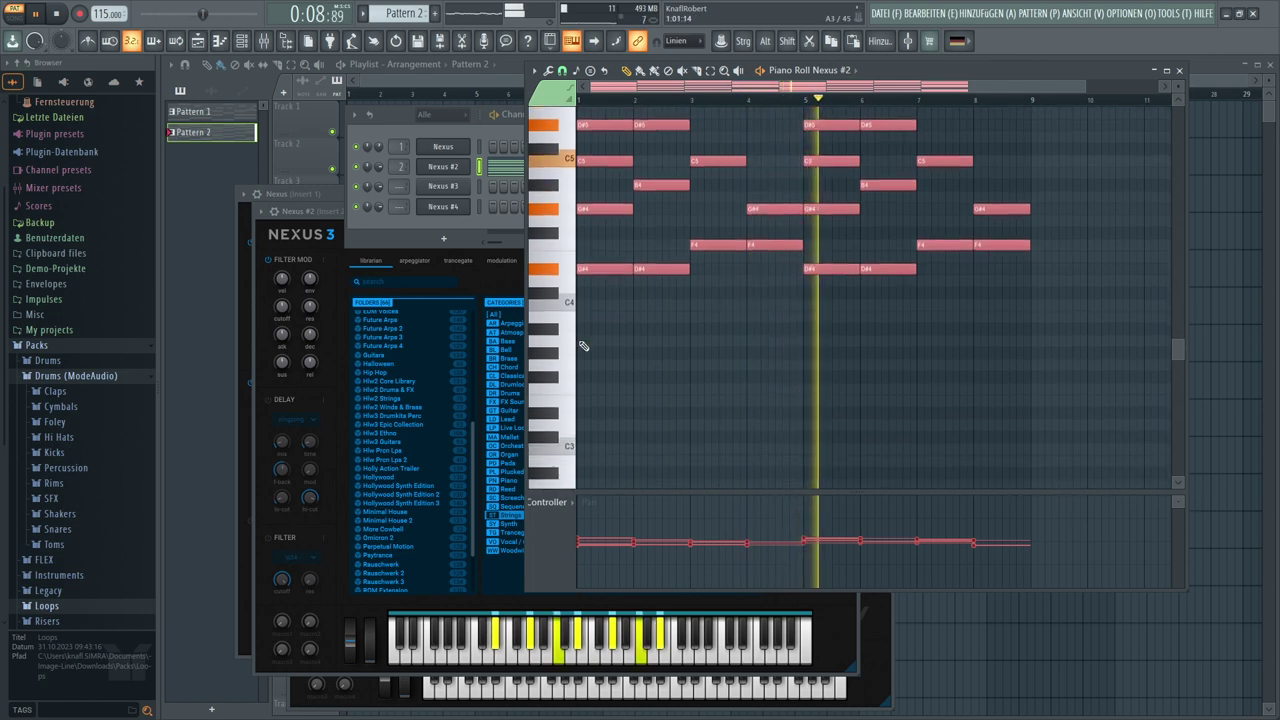
Undo the last two note edits in the Nexus #2 piano roll and restart playback of Pattern 2
left_click(557, 415)
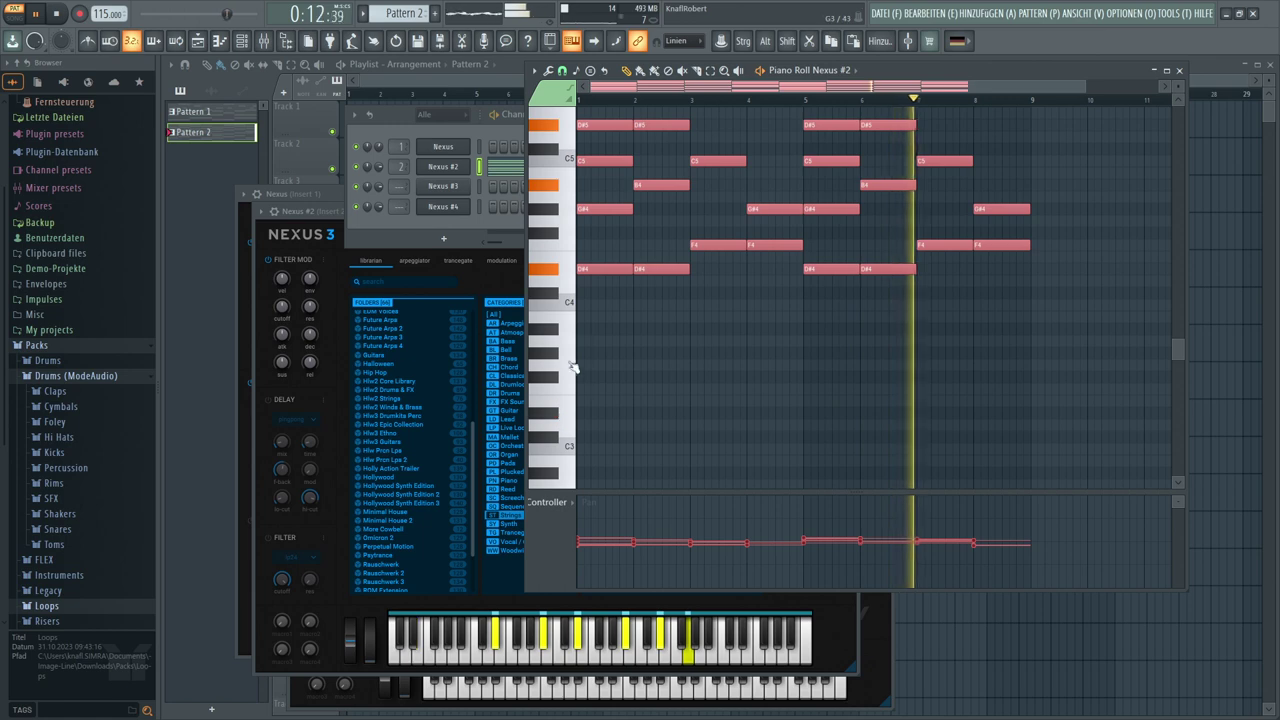
key("ctrl+z")
key("ctrl+z")
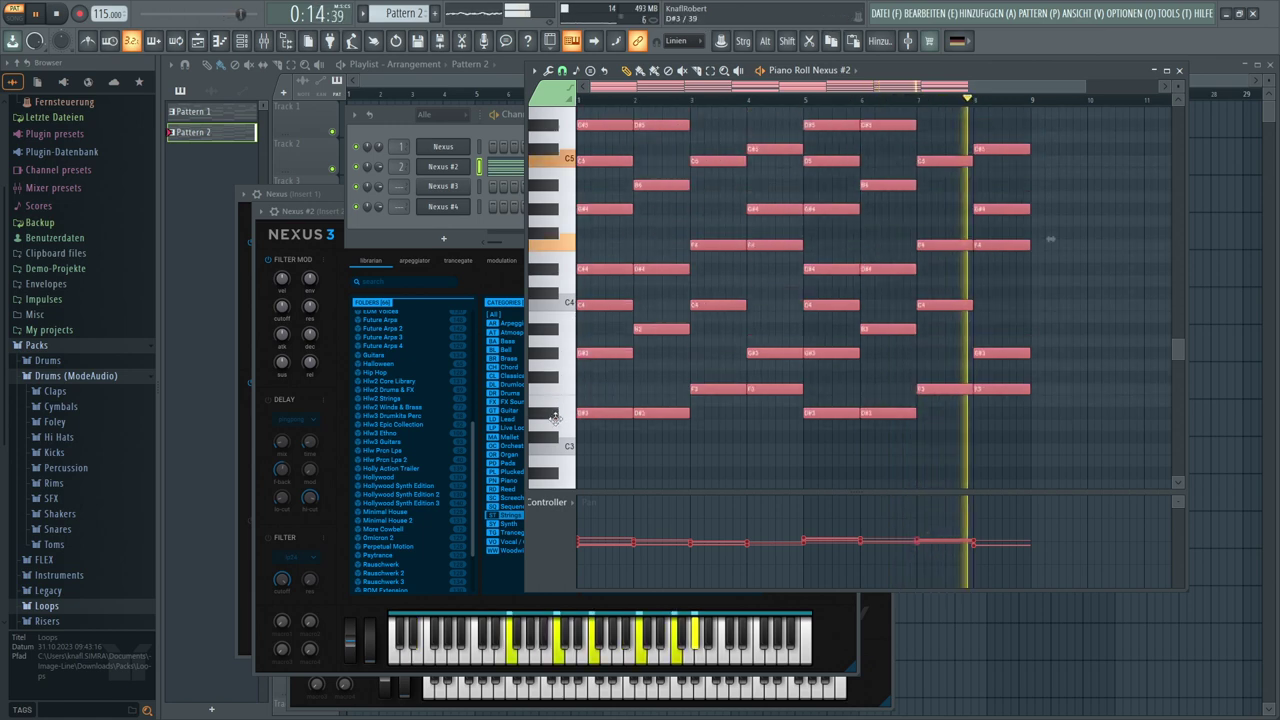
key("space")
key("space")
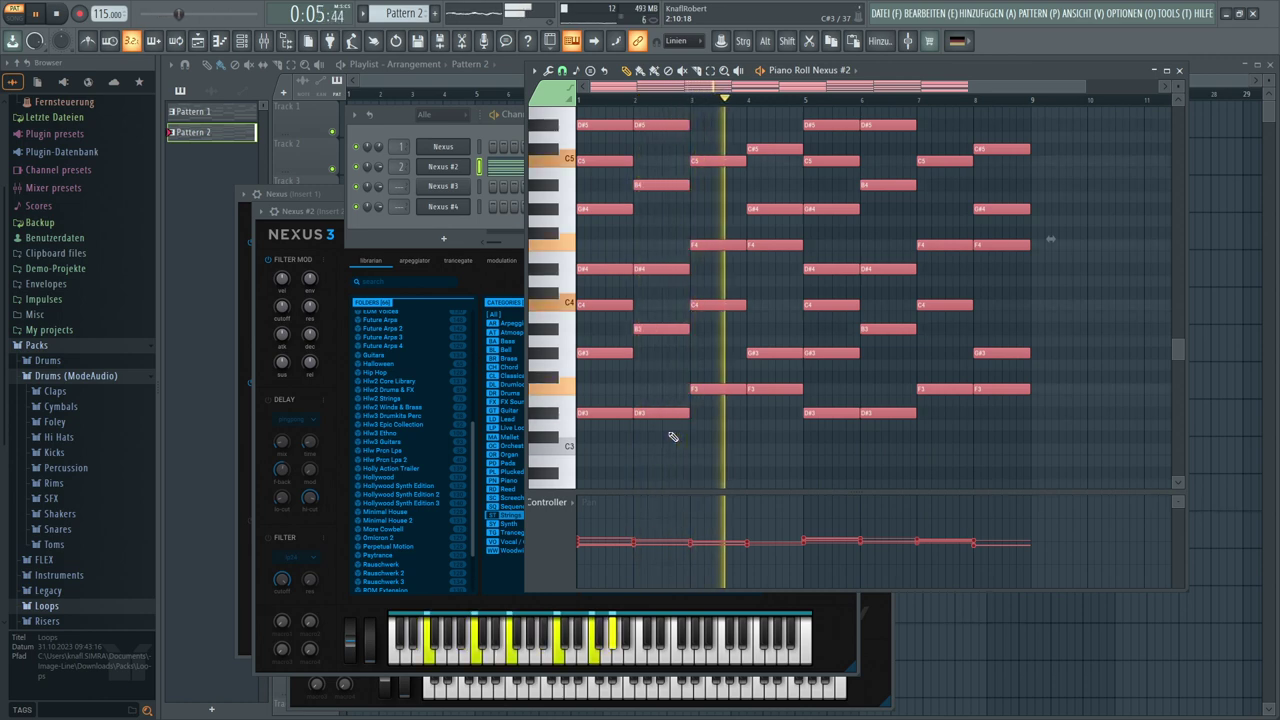
Load the Cello Soloist SusVib preset in Nexus #2 and switch its reverb type to space
left_click(445, 167)
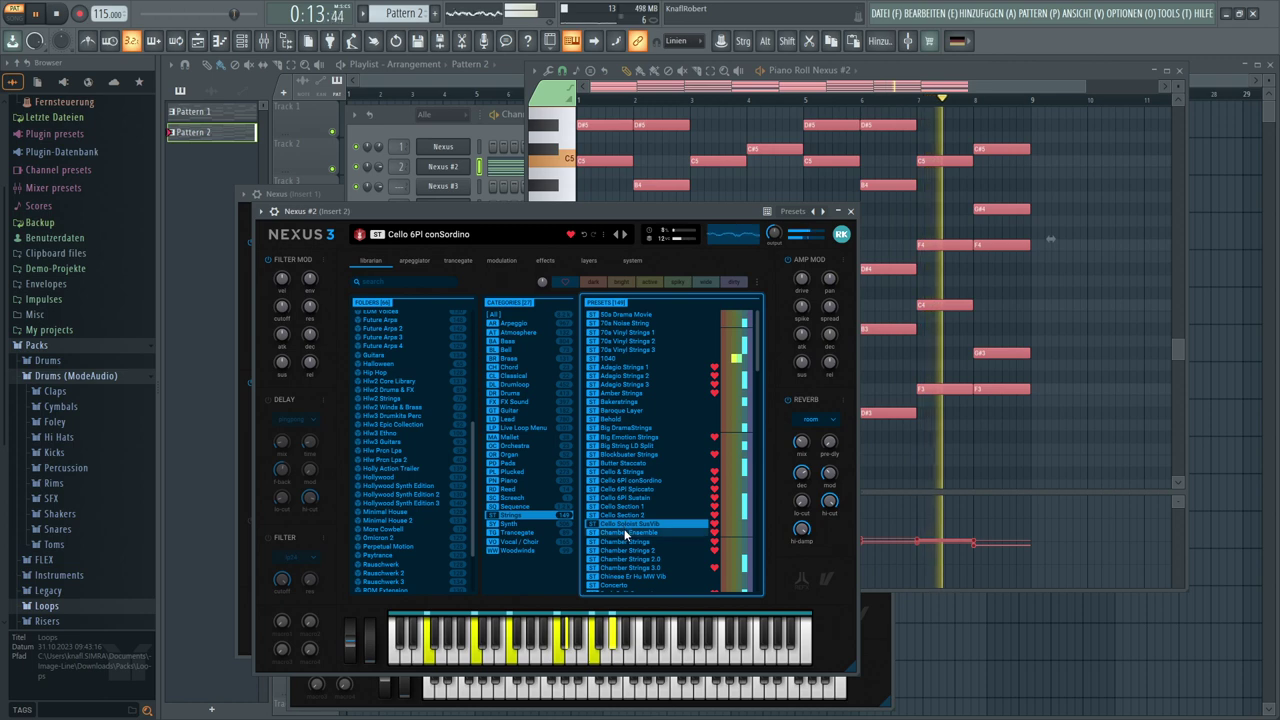
left_click(622, 531)
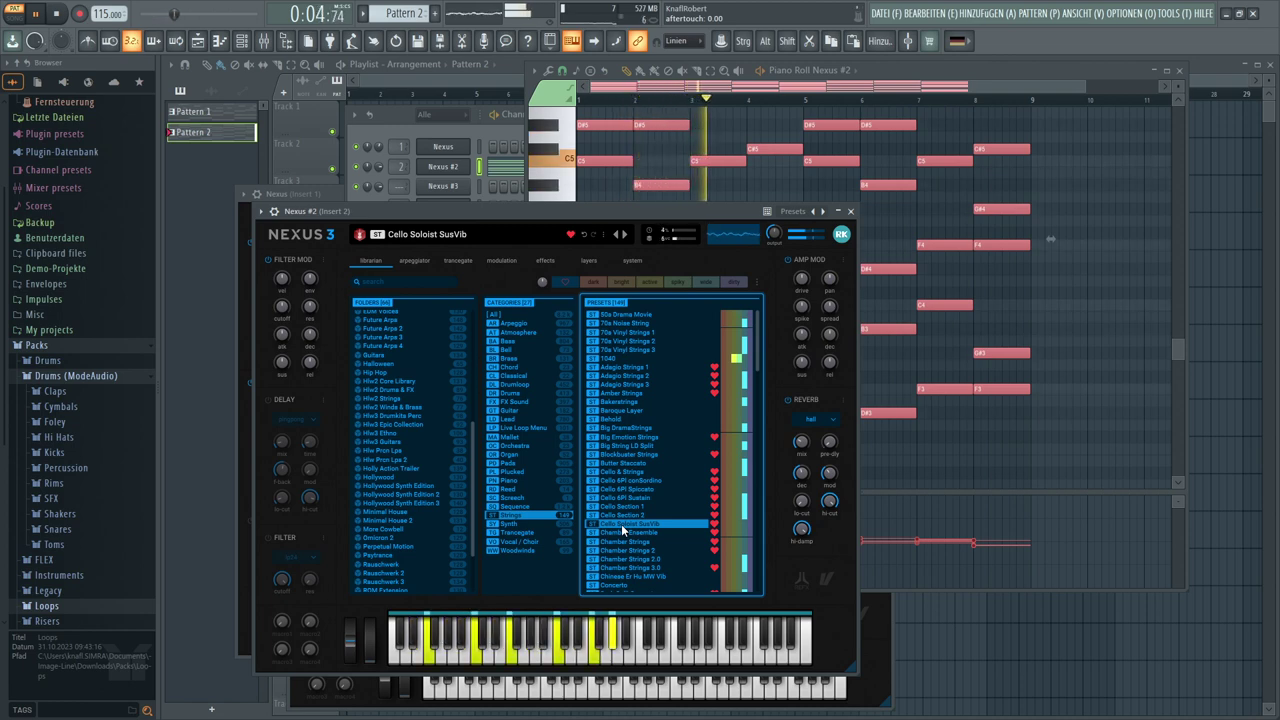
left_click(833, 420)
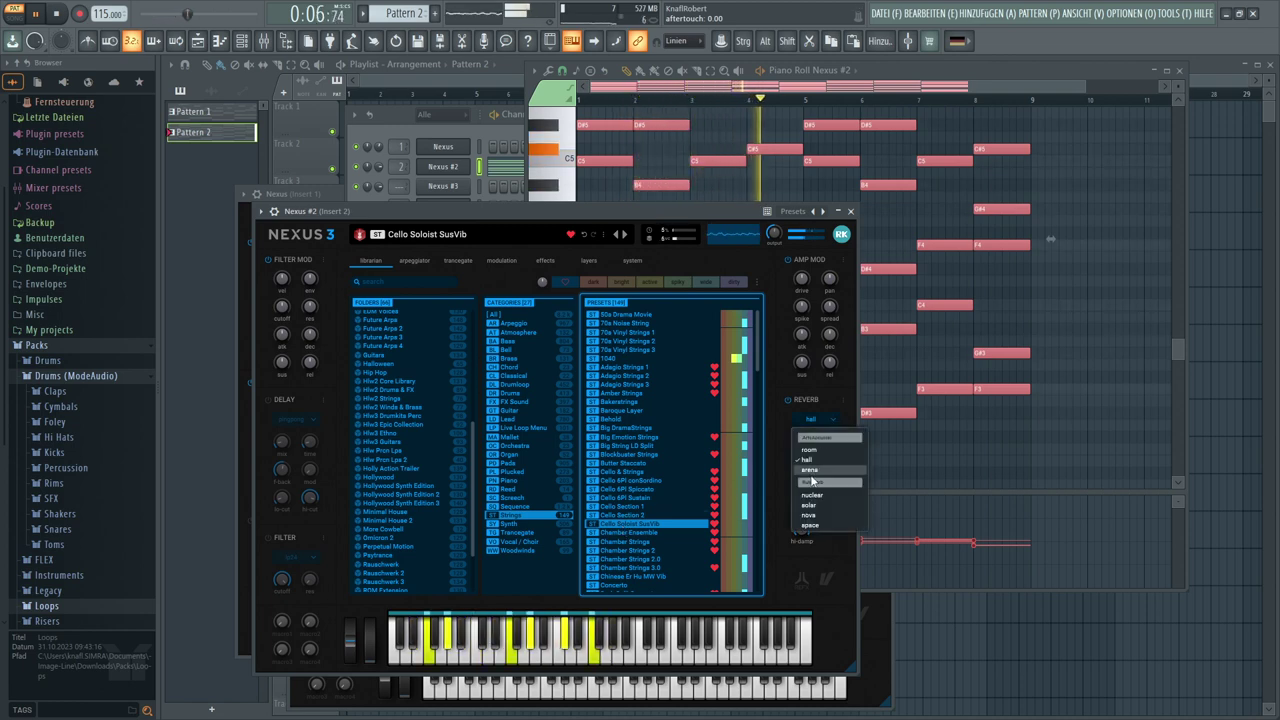
left_click(810, 526)
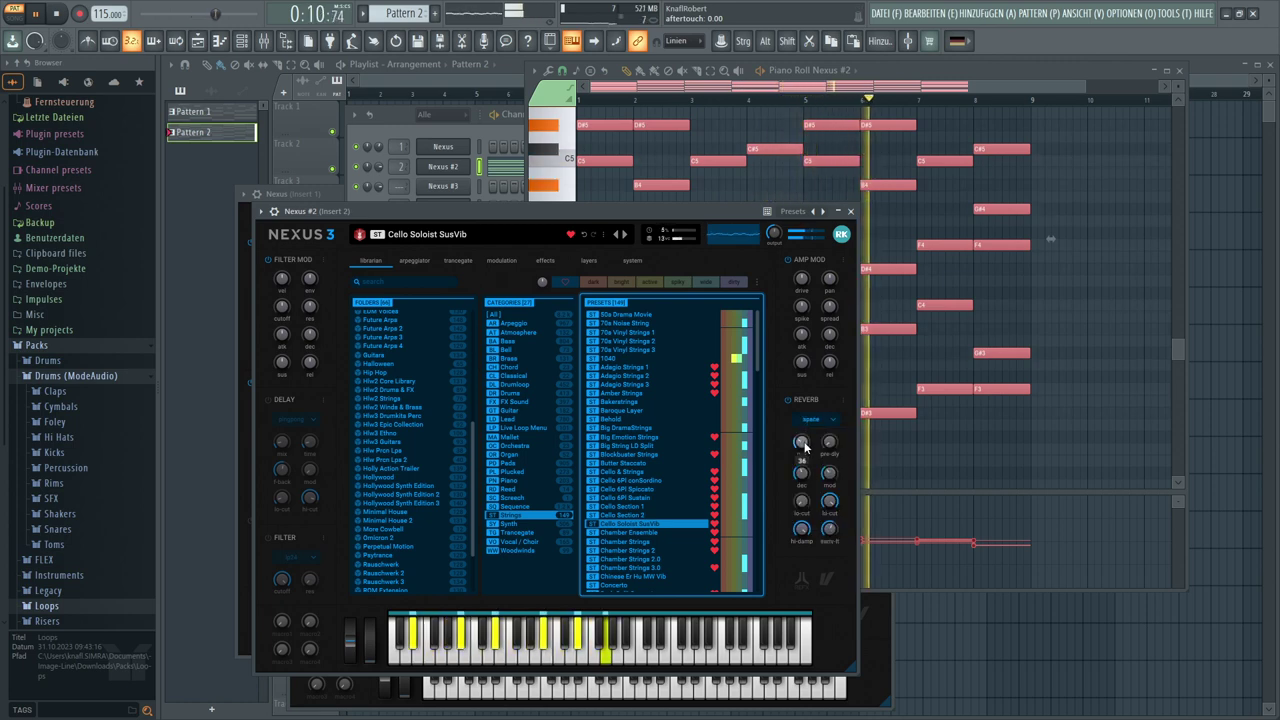
In Nexus #2, raise the reverb decay to 89 and the reverb mix to 53, and lower the output level to about 37
left_click_drag(801, 472, 800, 448)
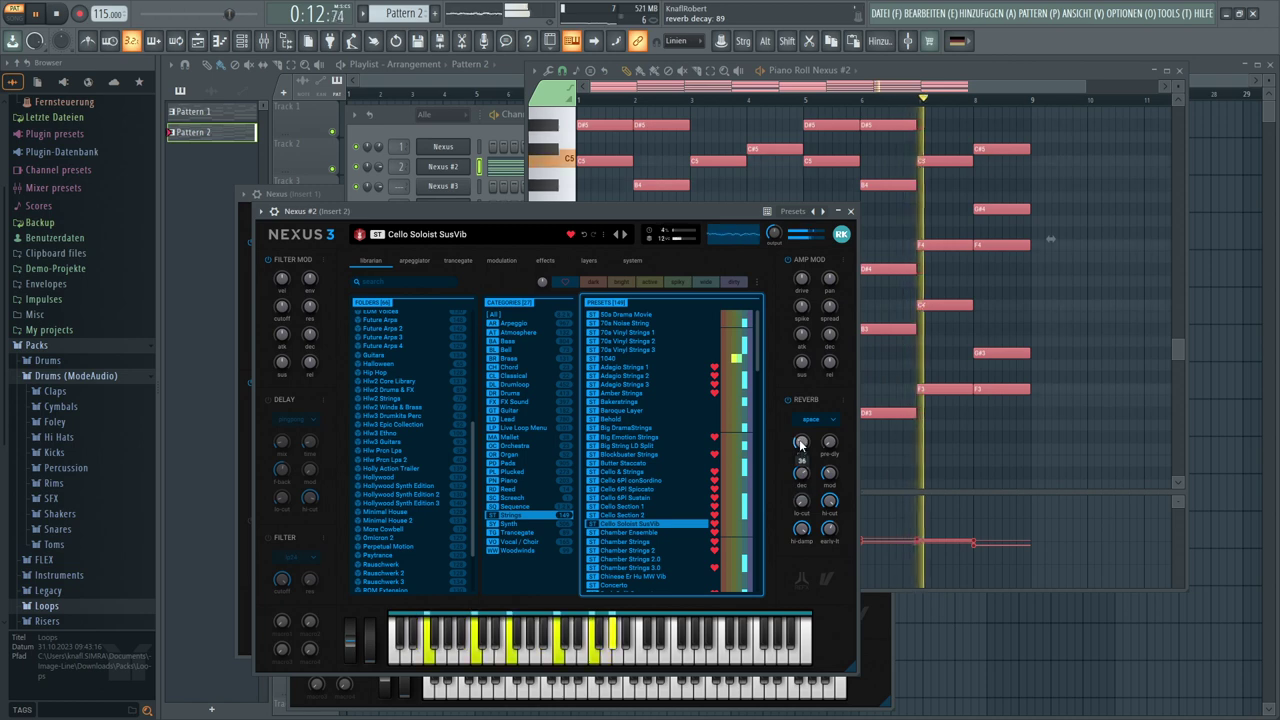
left_click_drag(800, 428, 800, 430)
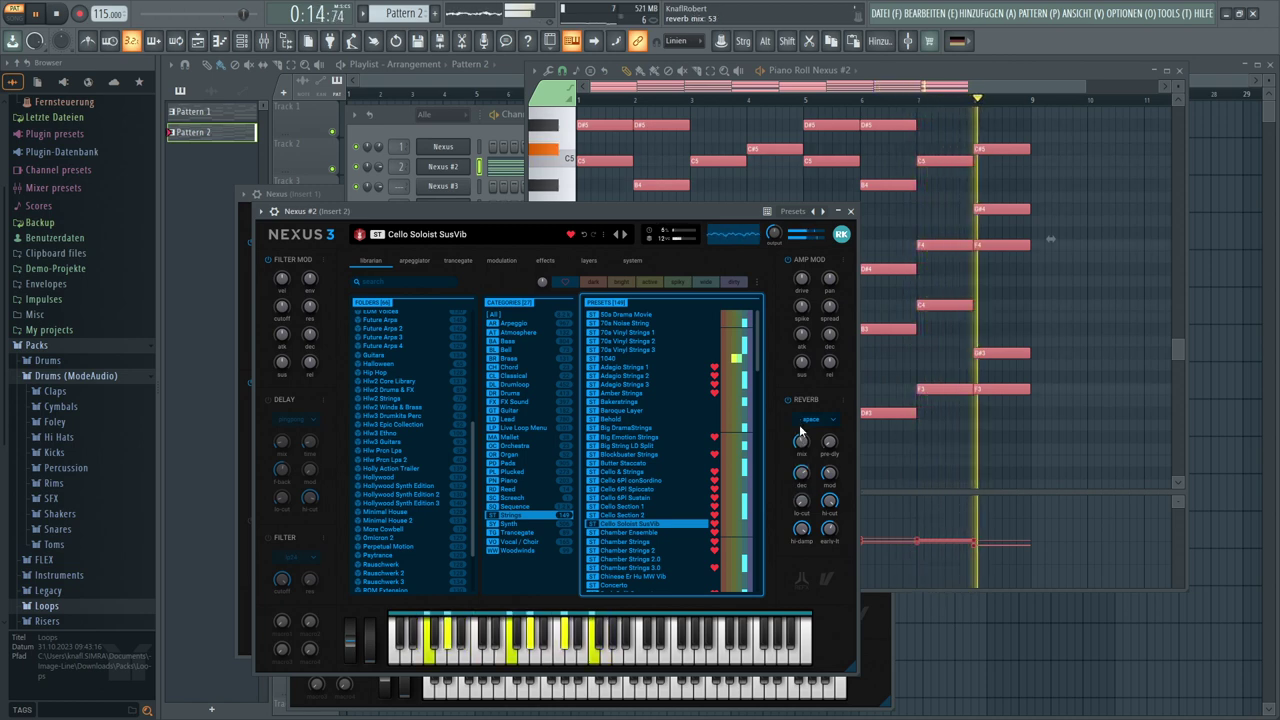
left_click_drag(774, 236, 782, 278)
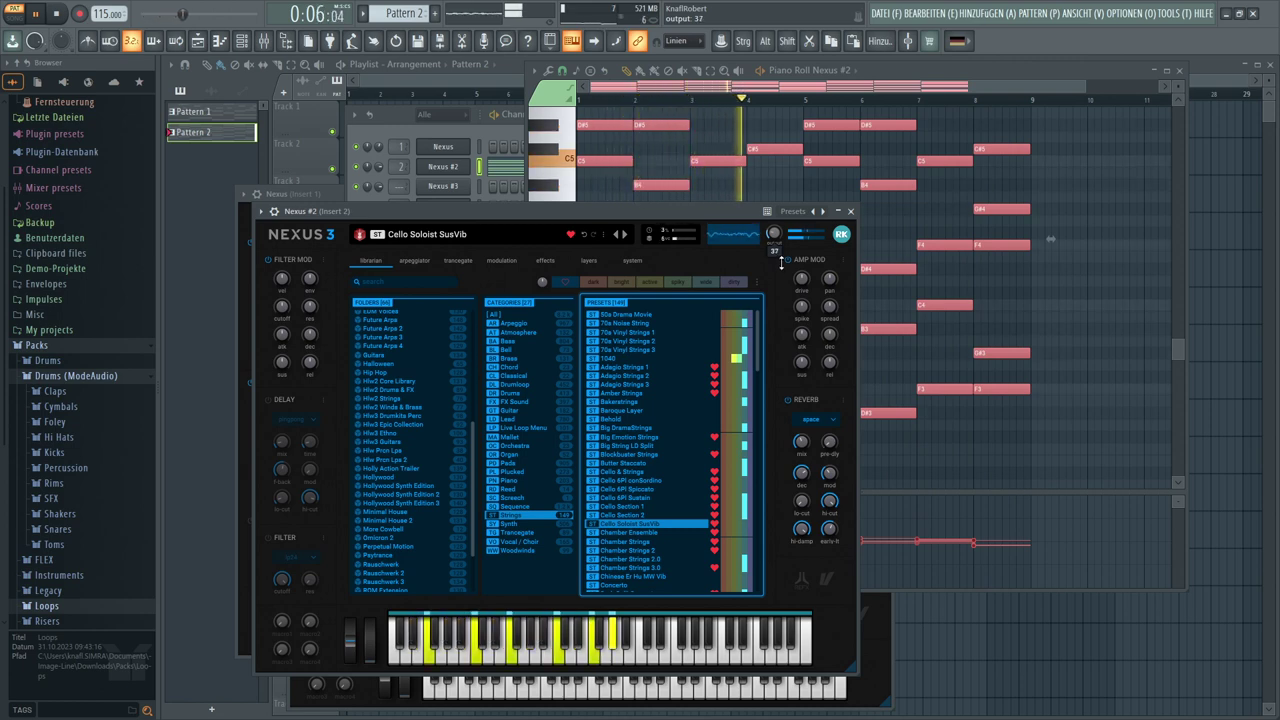
In the playlist, place Pattern 2 on Track 2 at bars 1 and 9, and Pattern 1 on Track 1 at bar 9
key("F12")
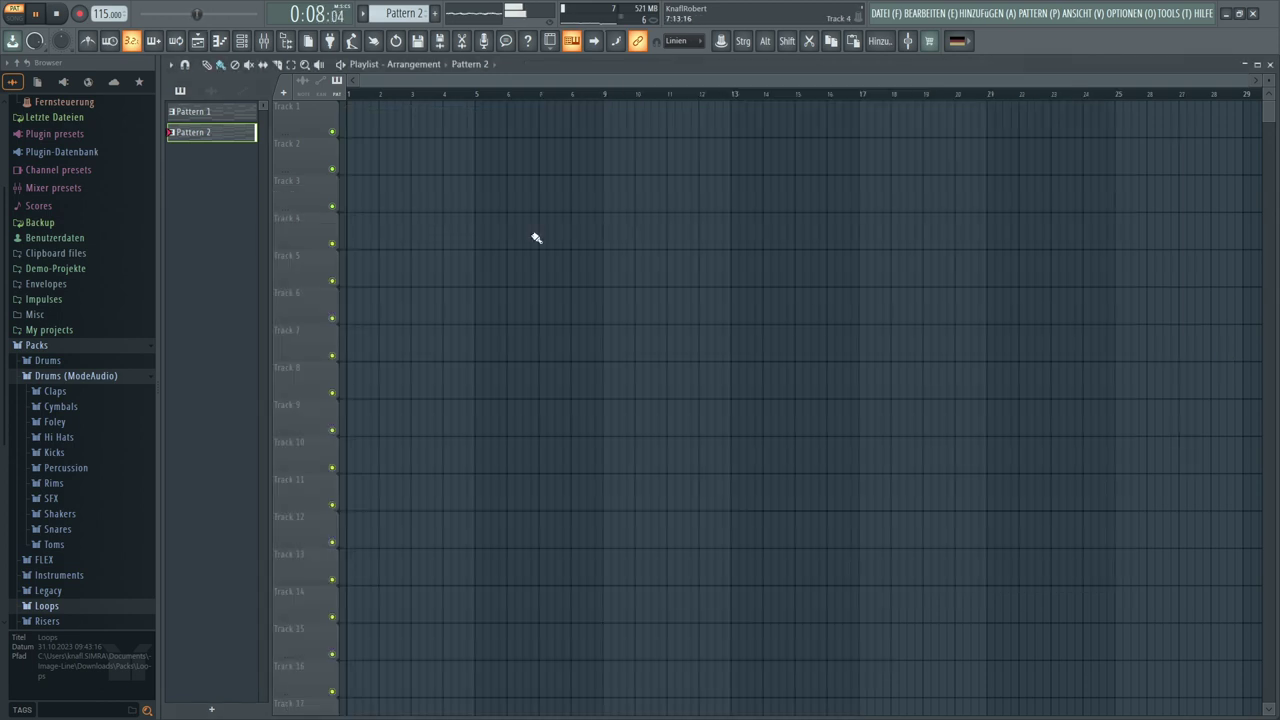
left_click(355, 163)
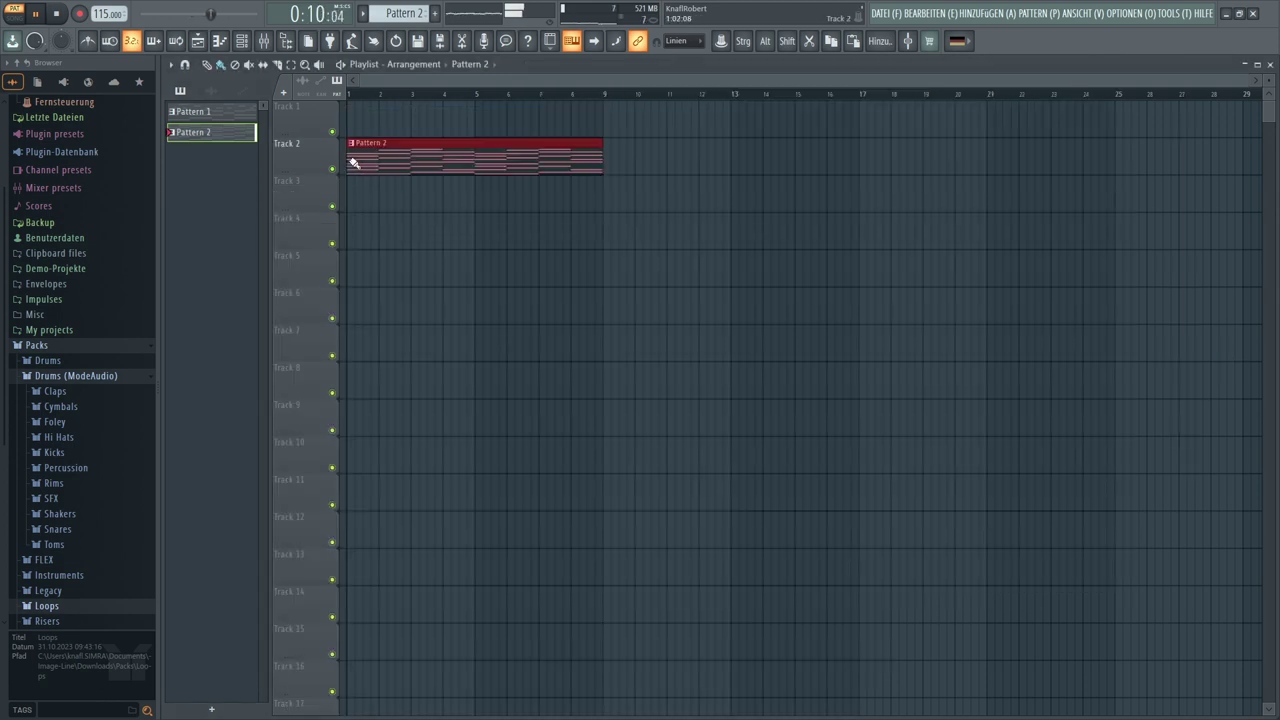
left_click(612, 168)
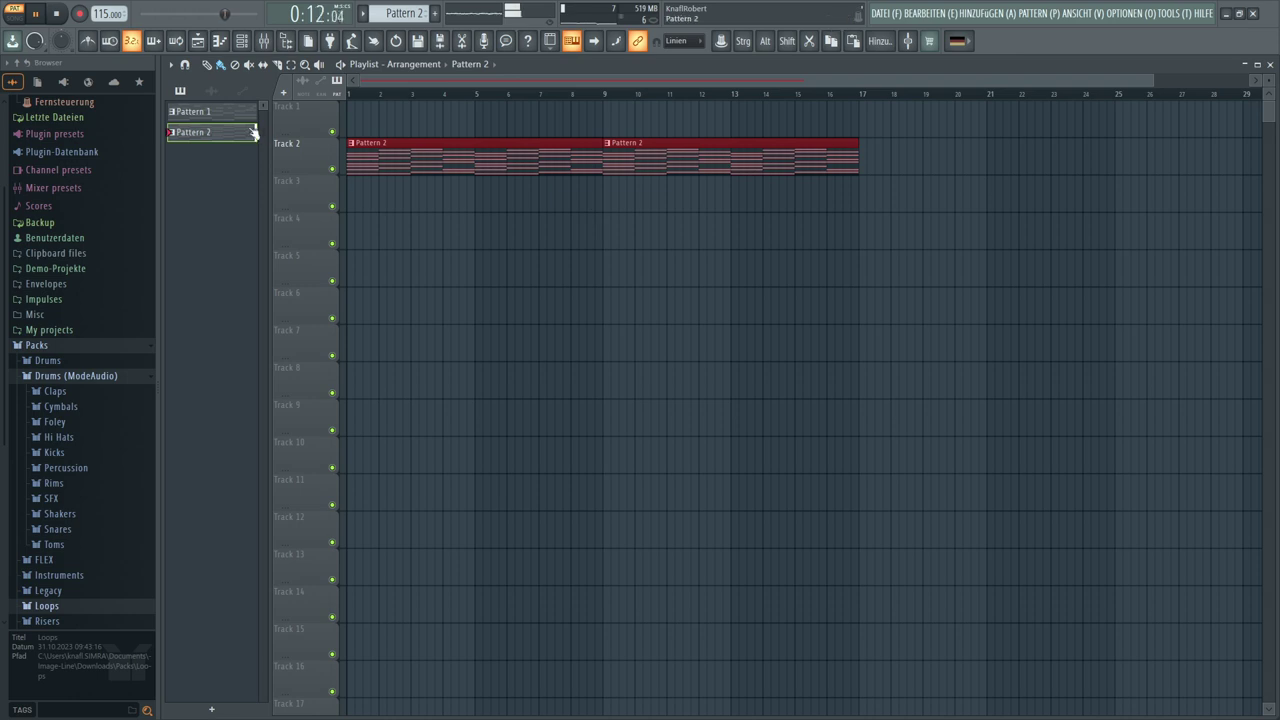
left_click(601, 130)
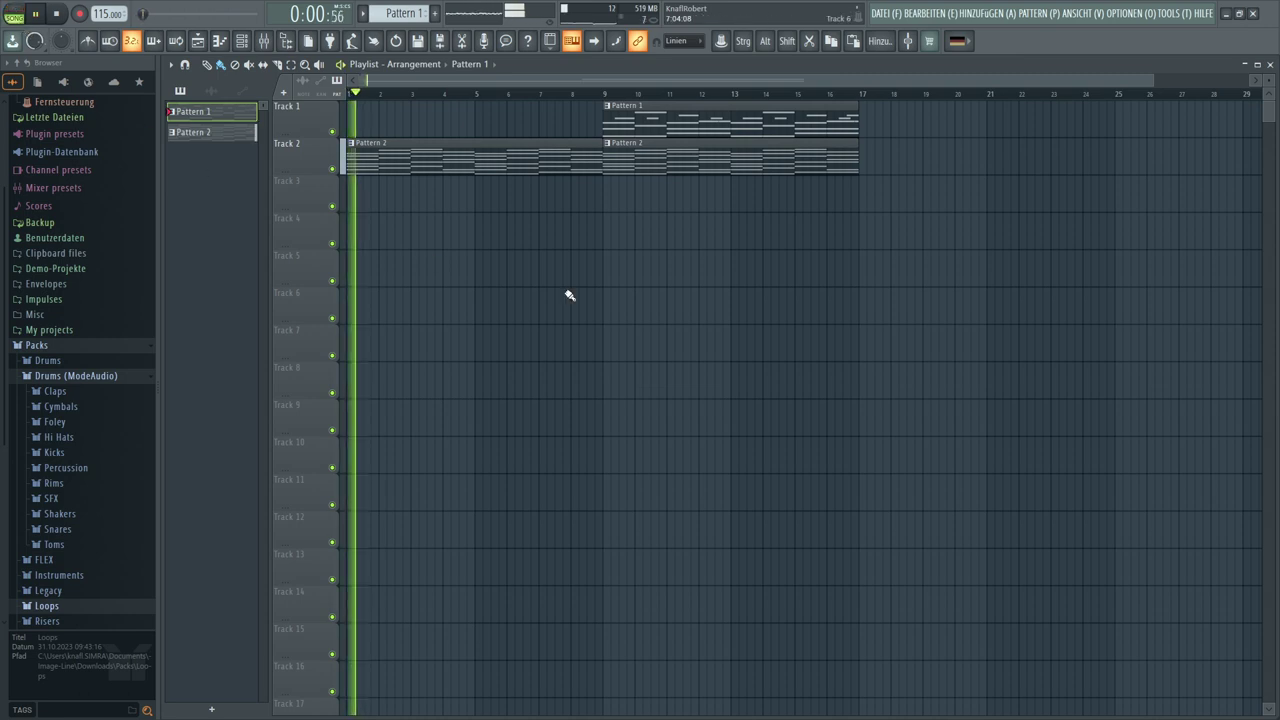
Select the Pattern 1 and Pattern 2 clips at bar 9 and duplicate them four times, up to bar 49
key("ctrl")
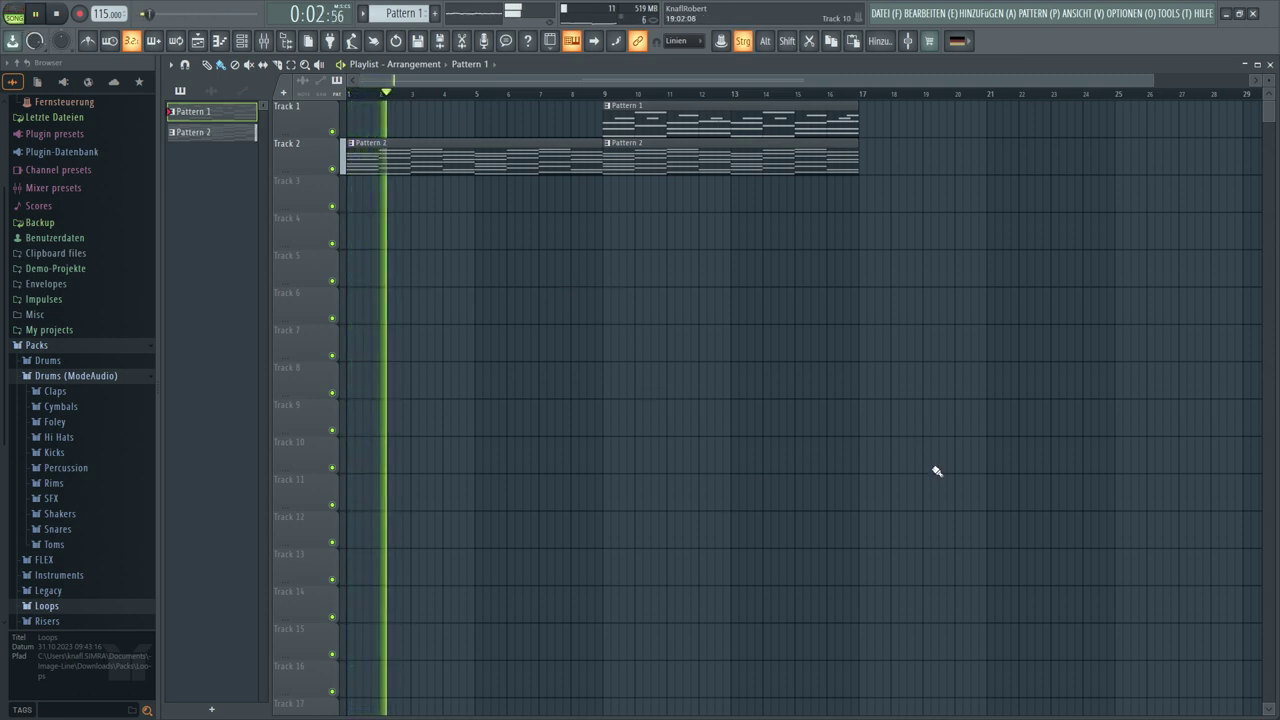
left_click_drag(966, 471, 680, 112)
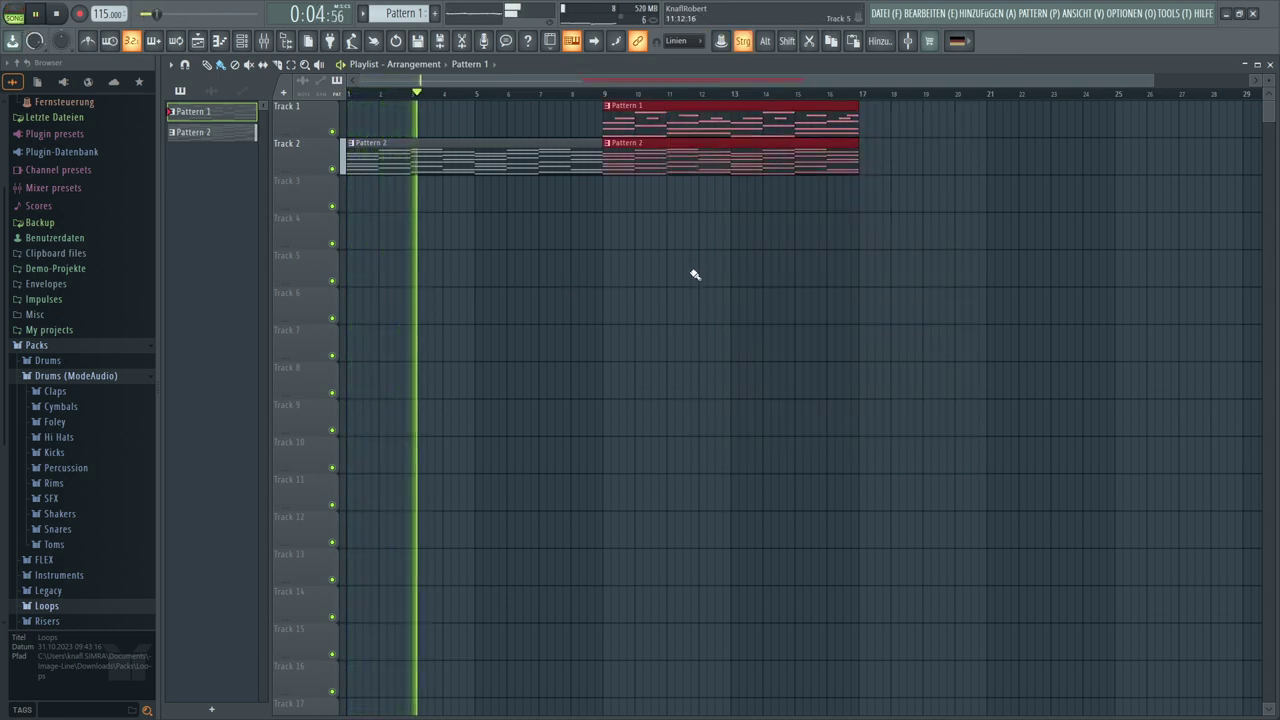
key("ctrl+b")
key("ctrl+b")
key("ctrl+b")
key("ctrl+b")
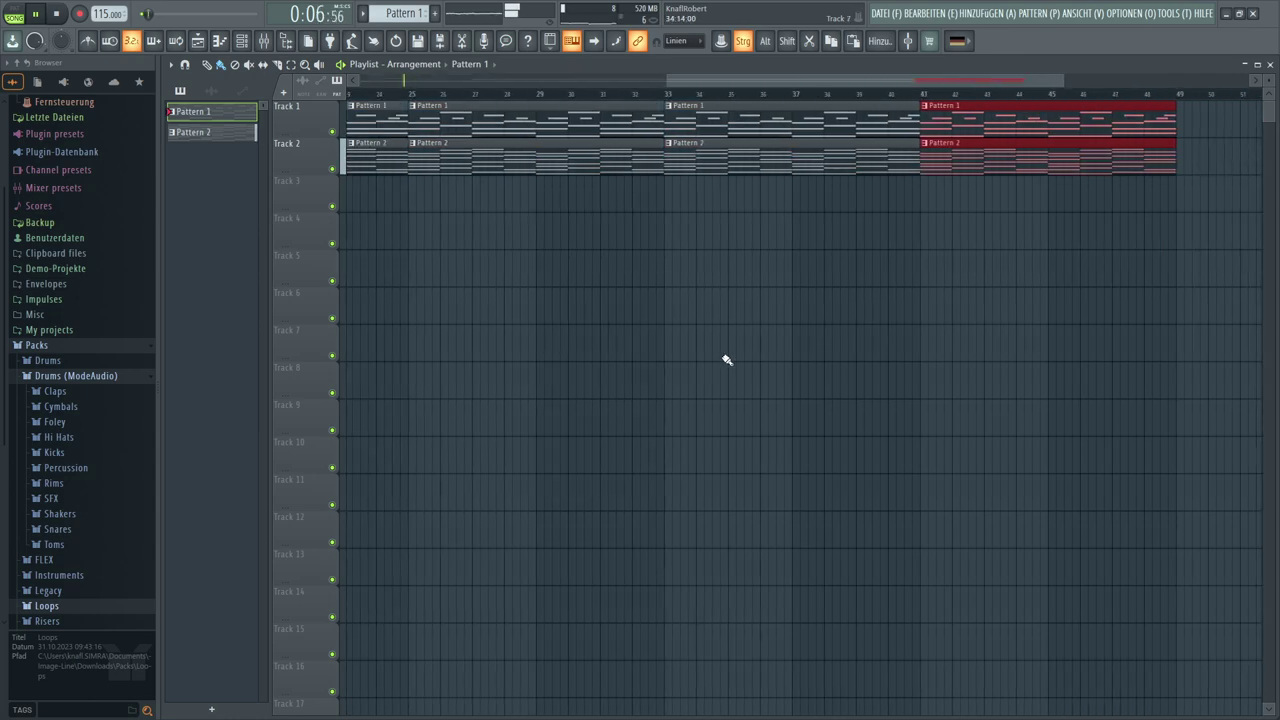
key("ctrl+d")
left_click_drag(669, 79, 350, 79)
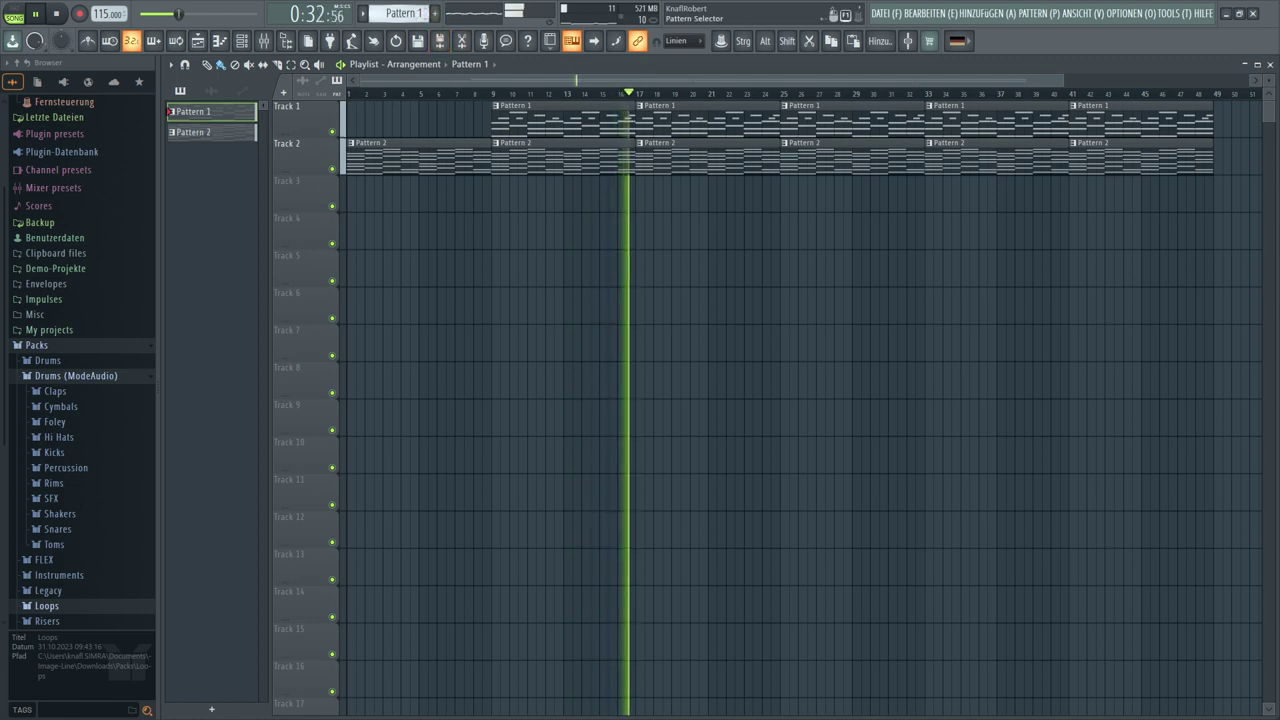
With Pattern 2 active, route Nexus #3 to mixer track 3 and load its Strings preset Cello Soloist SusVib
scroll(416, 13, "down", 1)
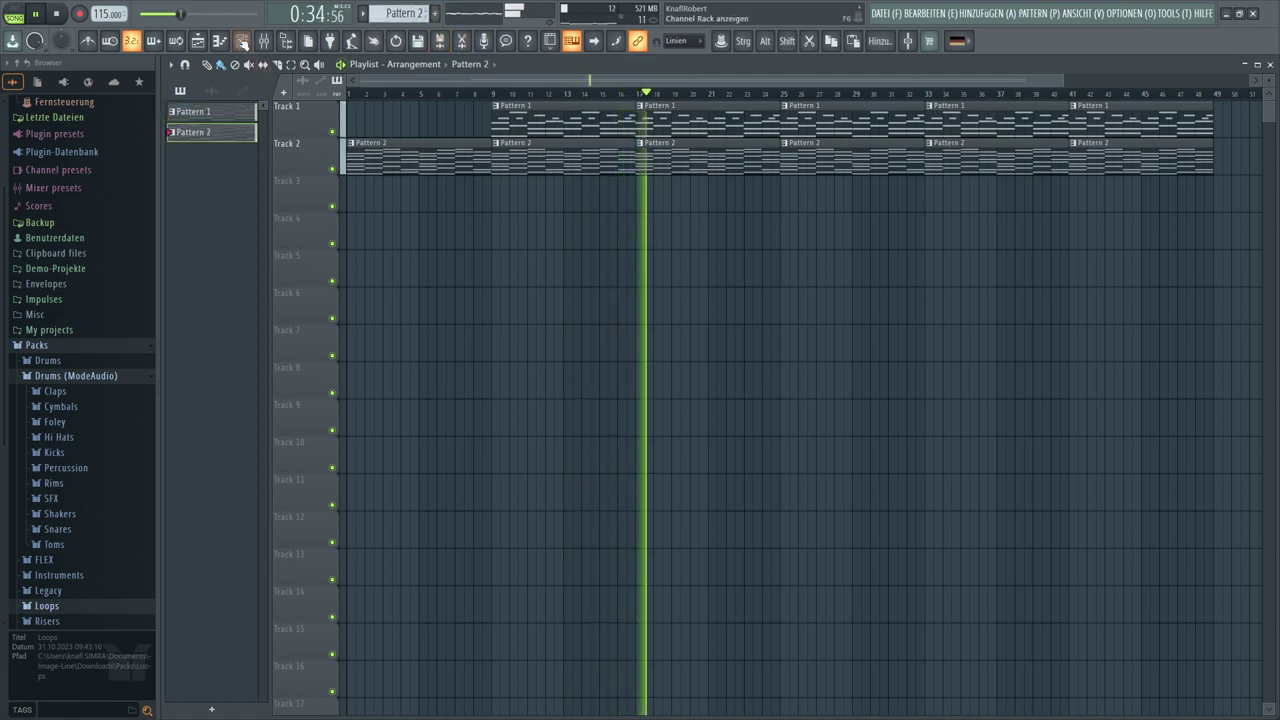
left_click(243, 40)
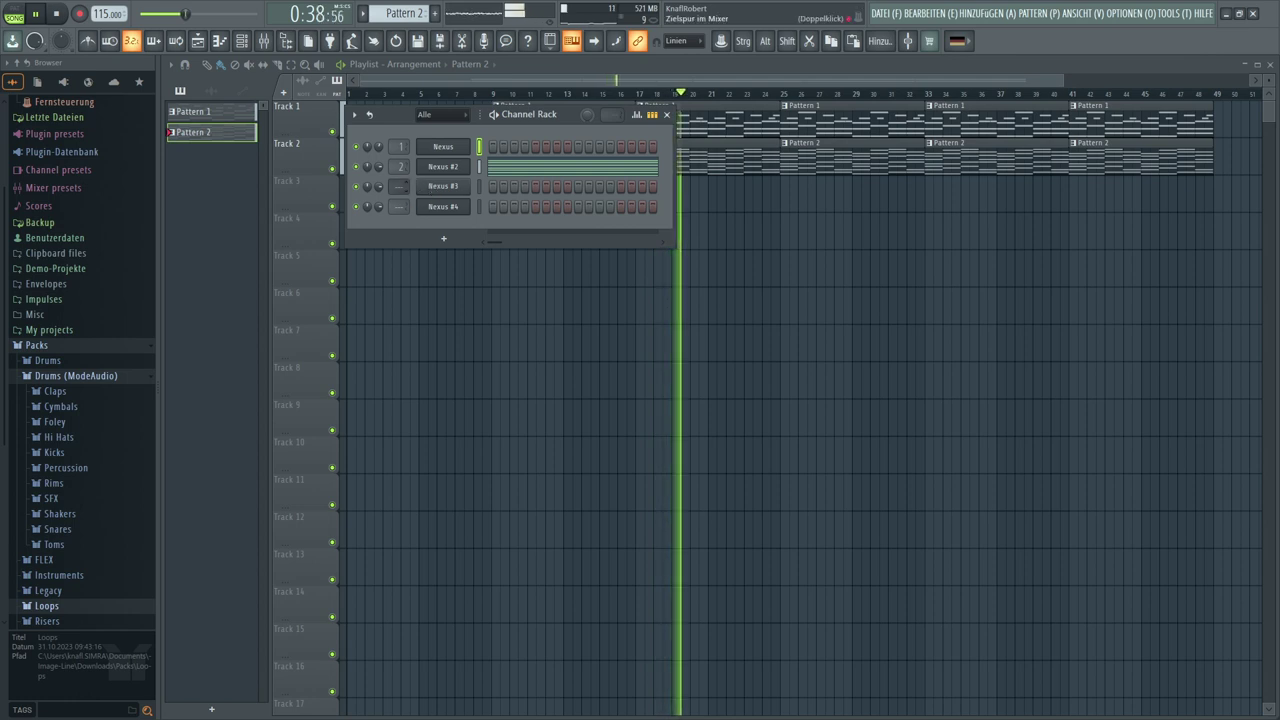
right_click(436, 188)
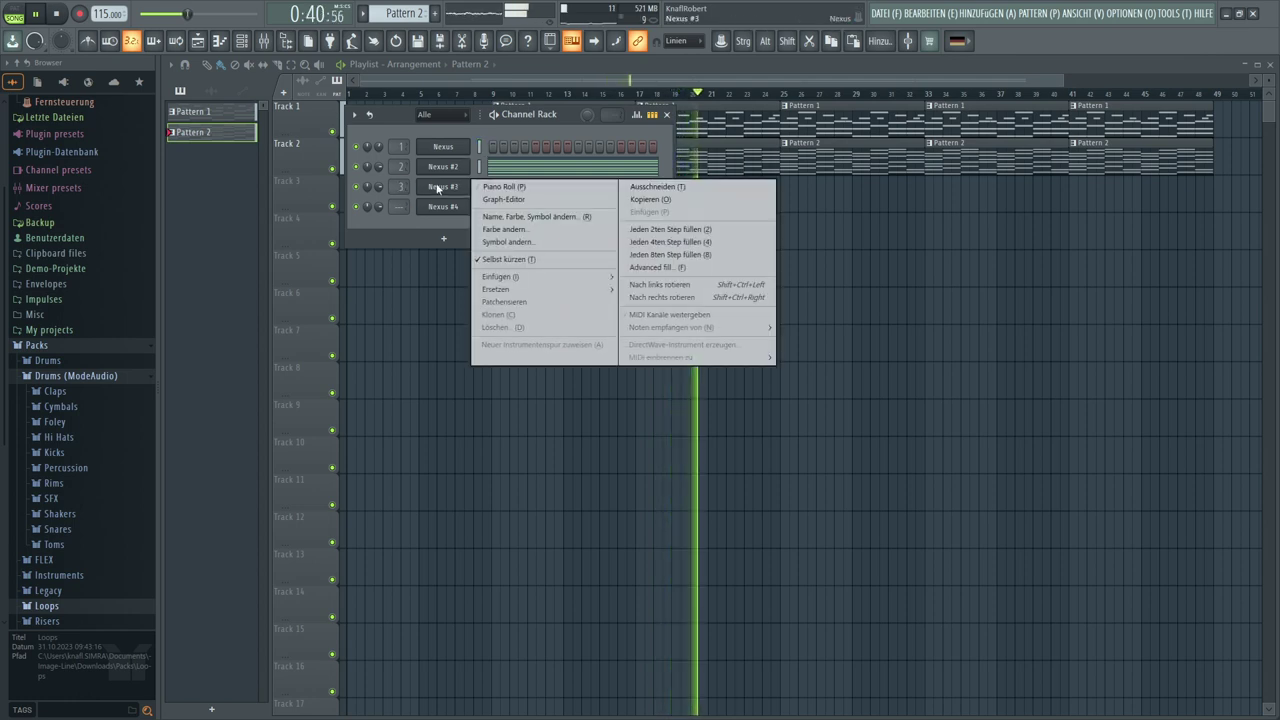
left_click(438, 188)
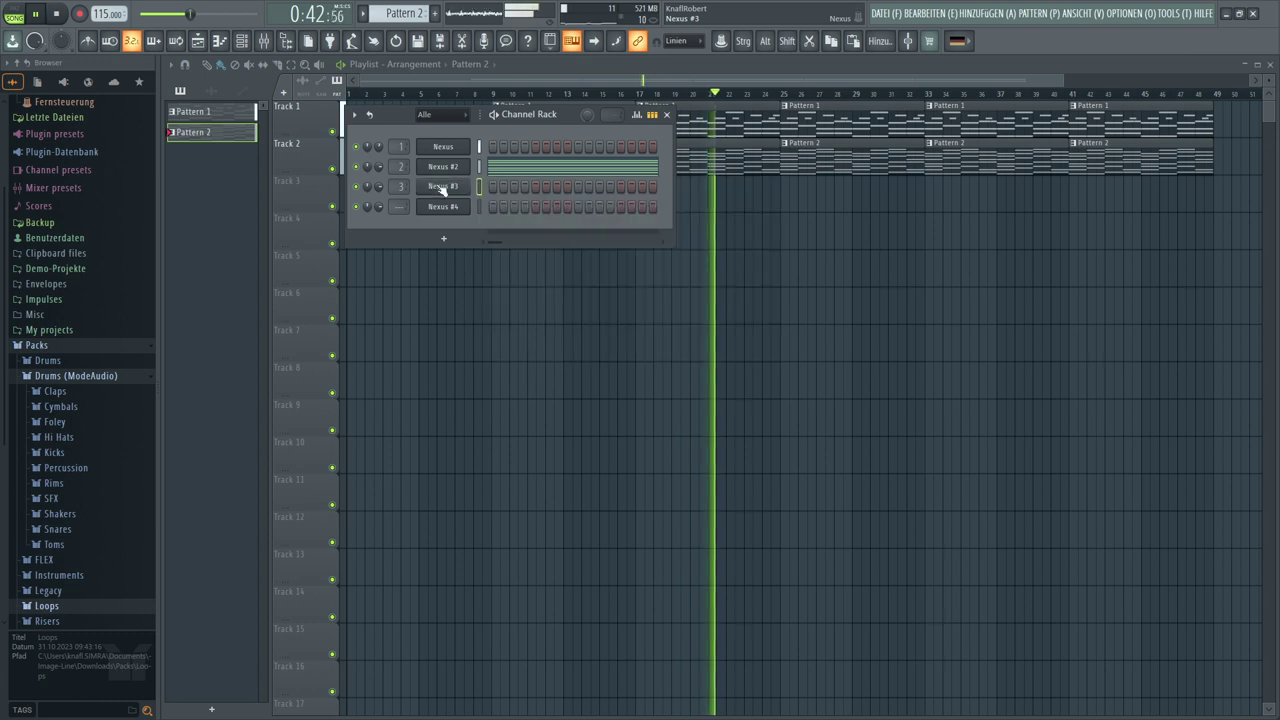
left_click(440, 189)
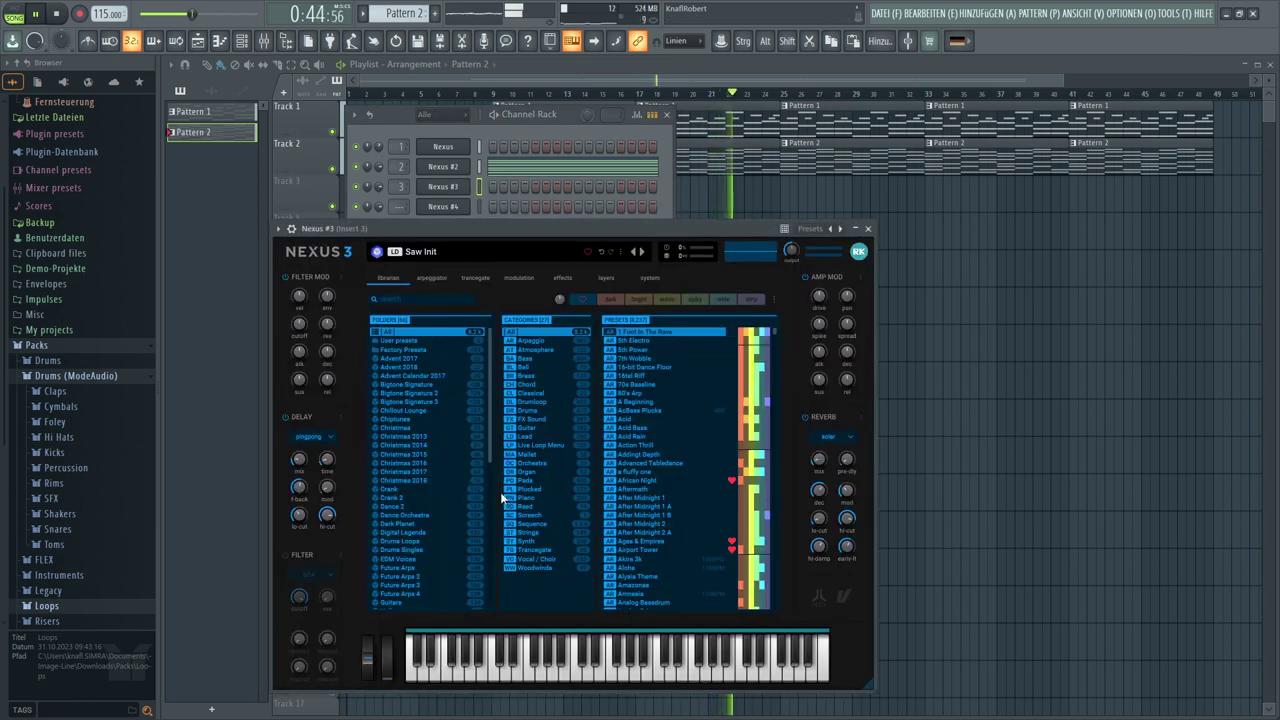
left_click(530, 536)
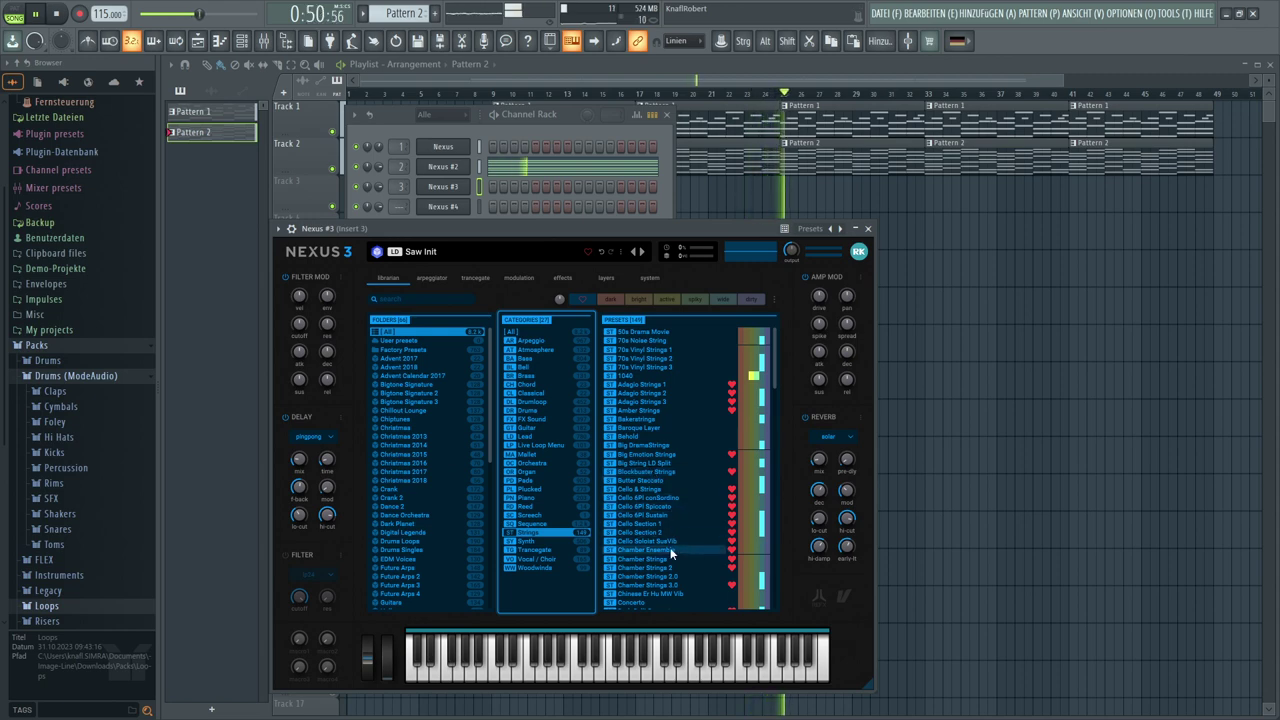
left_click(660, 541)
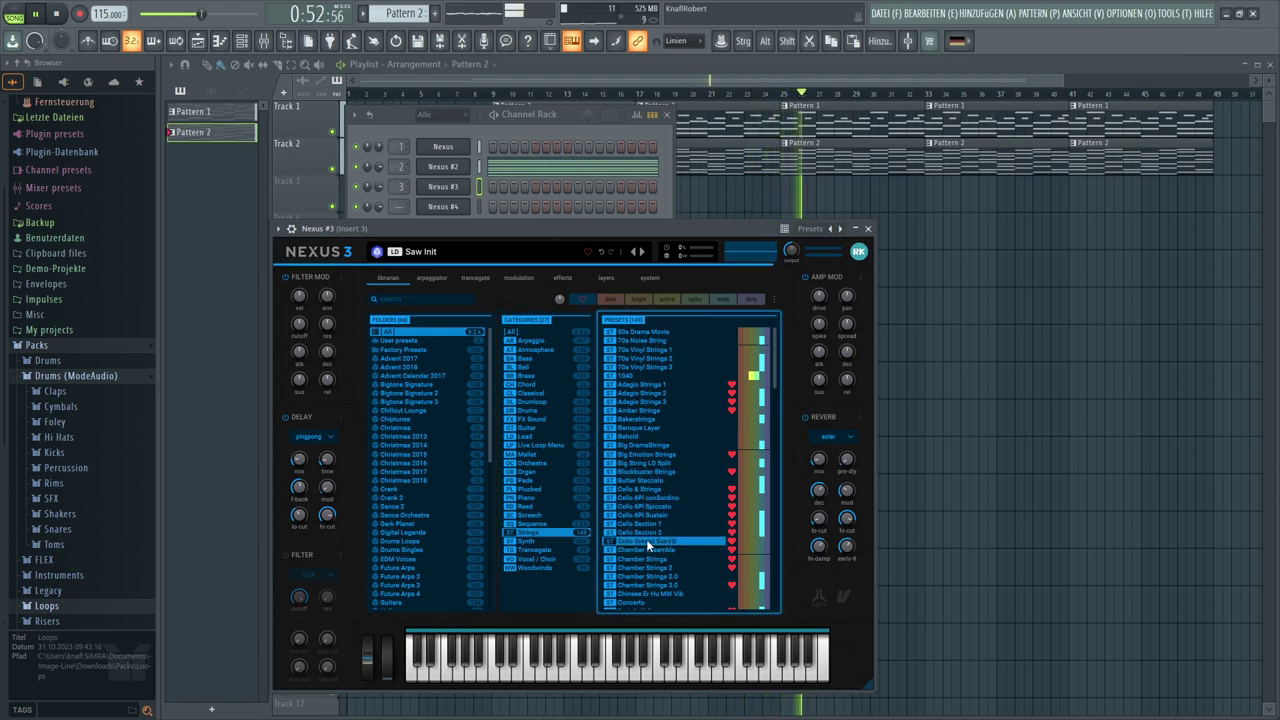
Draw one-bar notes G#3, B3 and C4 in bars 1 to 3 of the Nexus #3 piano roll
right_click(457, 190)
left_click(487, 188)
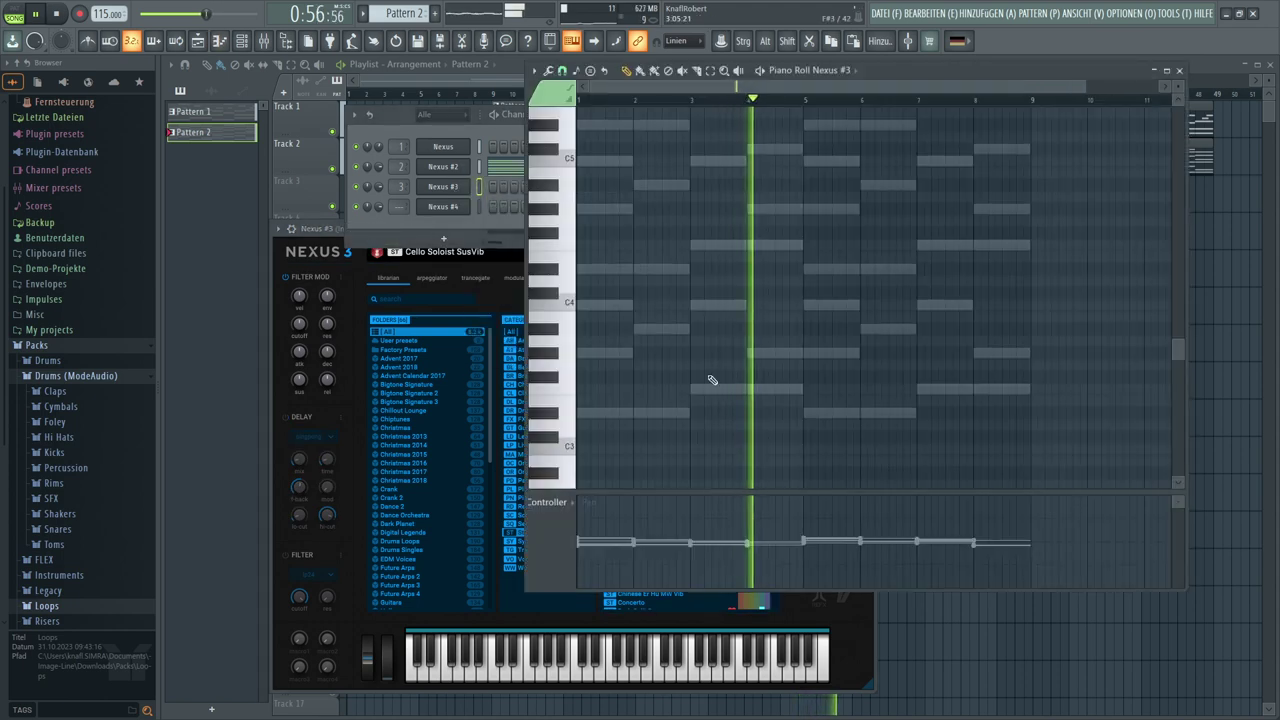
left_click(578, 353)
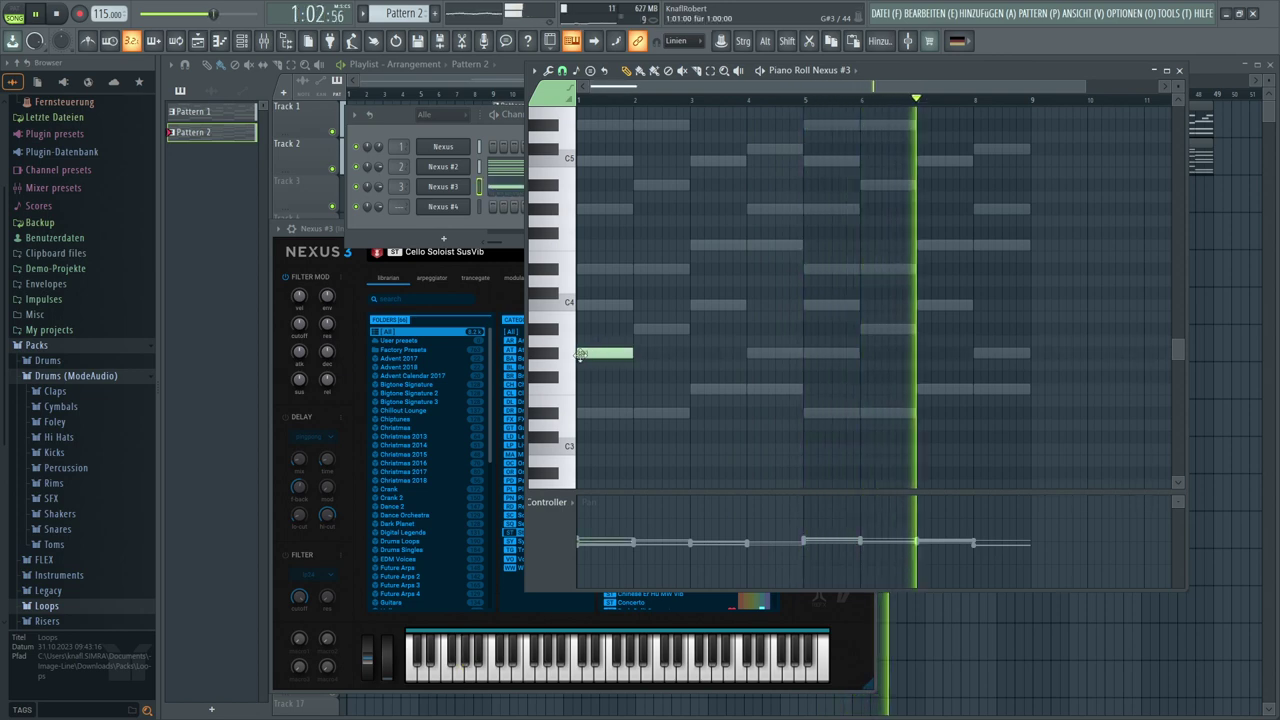
left_click(641, 330)
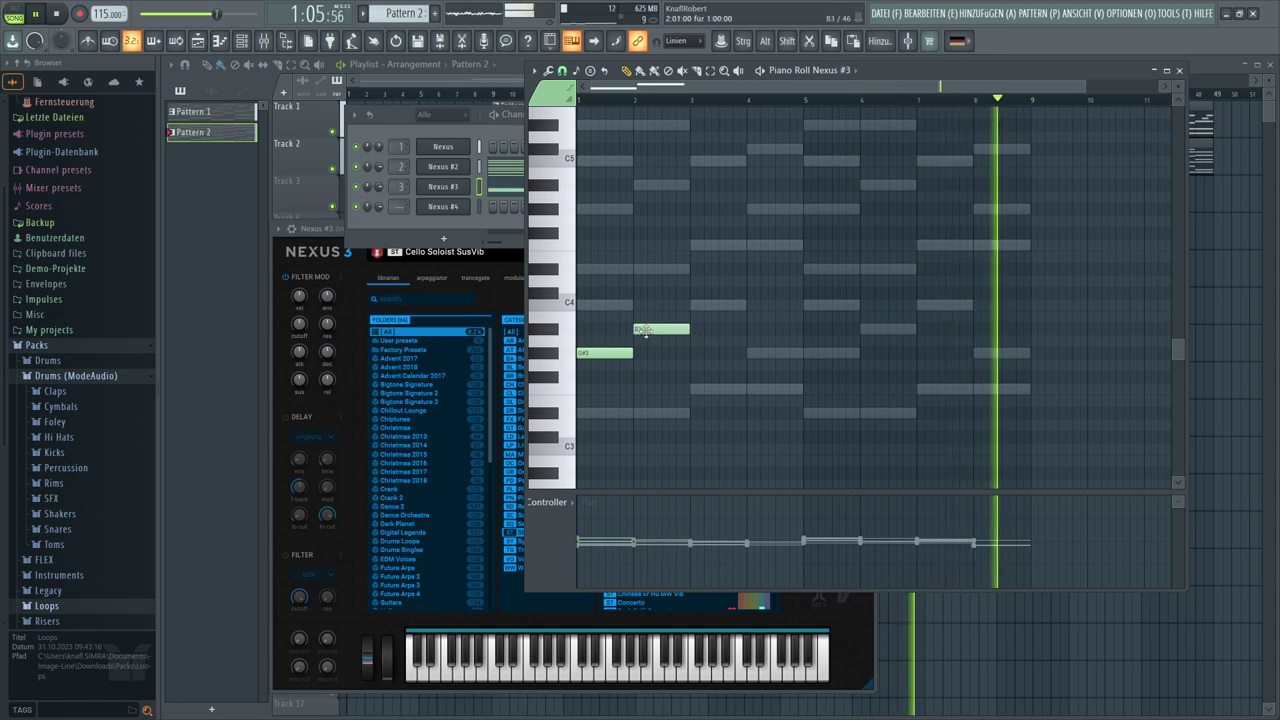
left_click(694, 305)
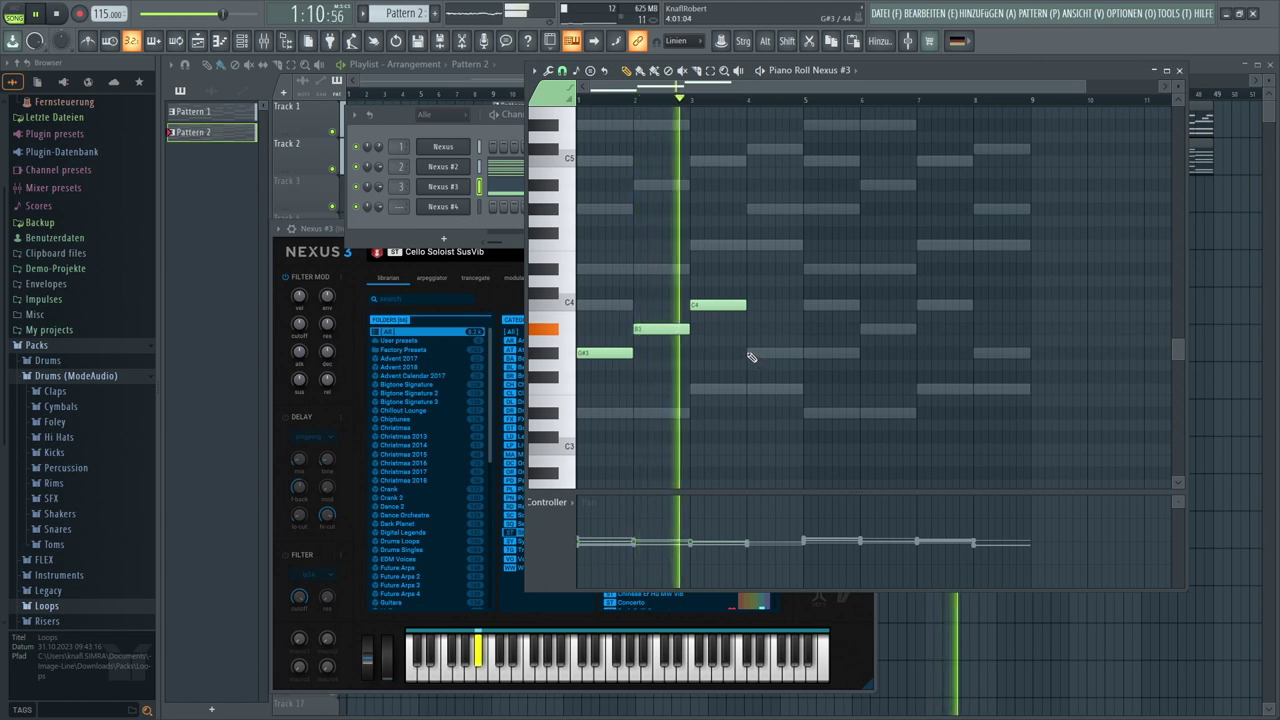
Continue the Nexus #3 line with G#3 across bars 4 and 5, B3 in bar 6, and F3 in bars 7 and 8
left_click(752, 354)
left_click_drag(801, 354, 851, 357)
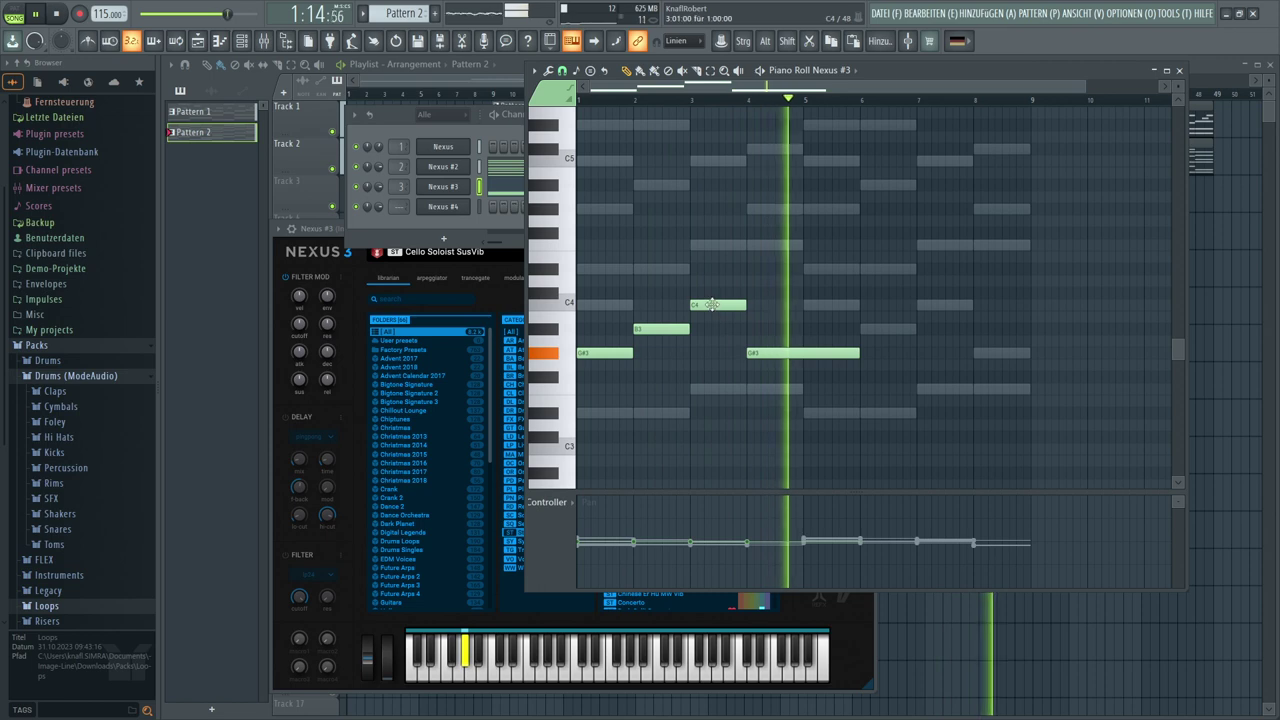
left_click(868, 331)
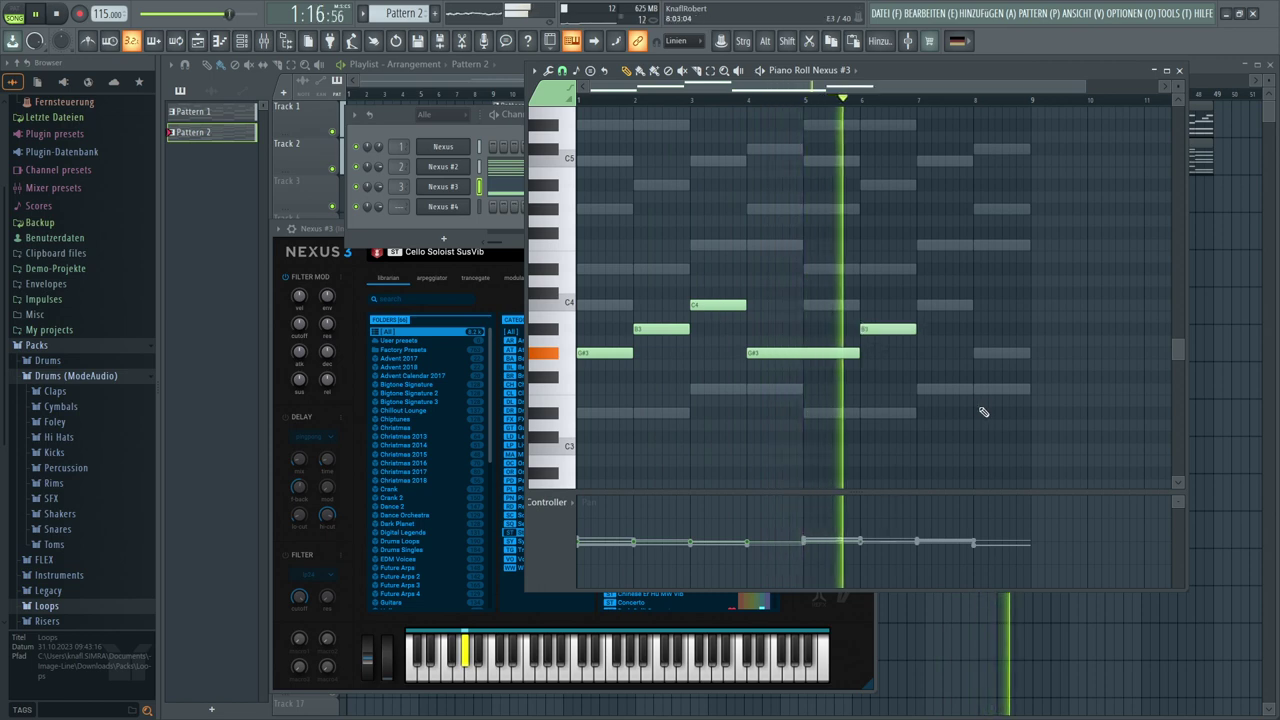
left_click(945, 390)
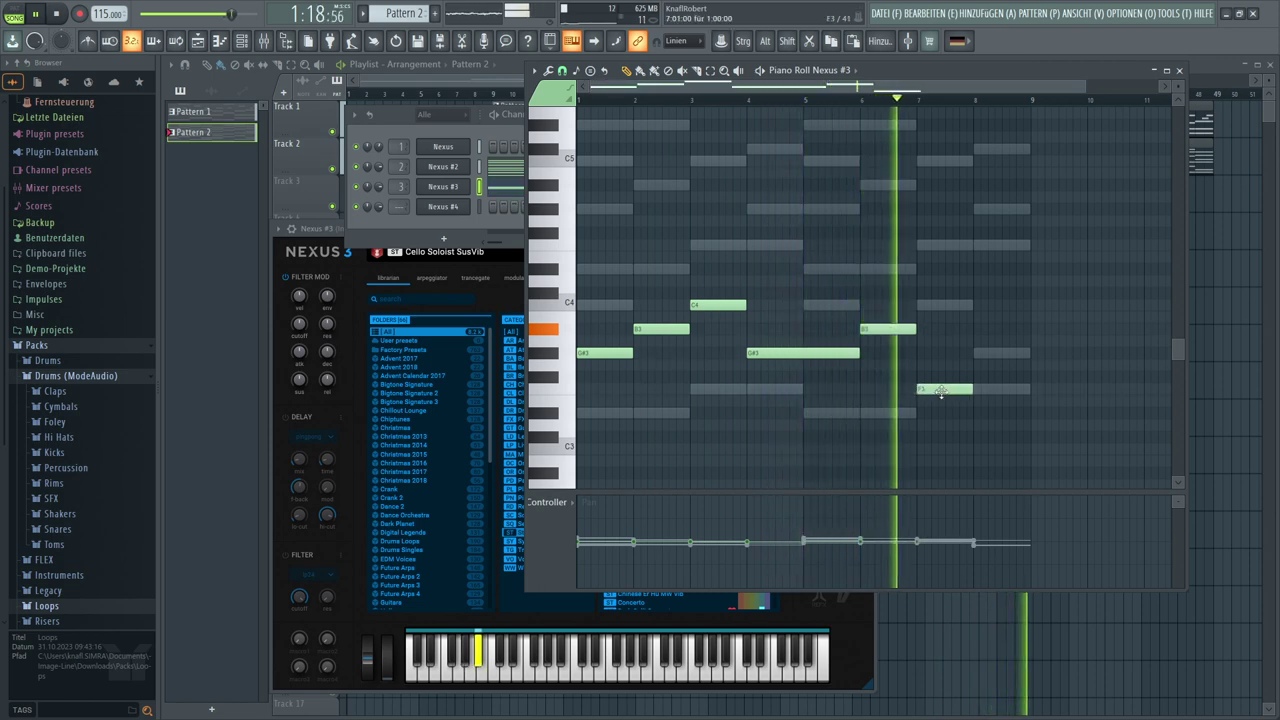
left_click_drag(975, 388, 1030, 389)
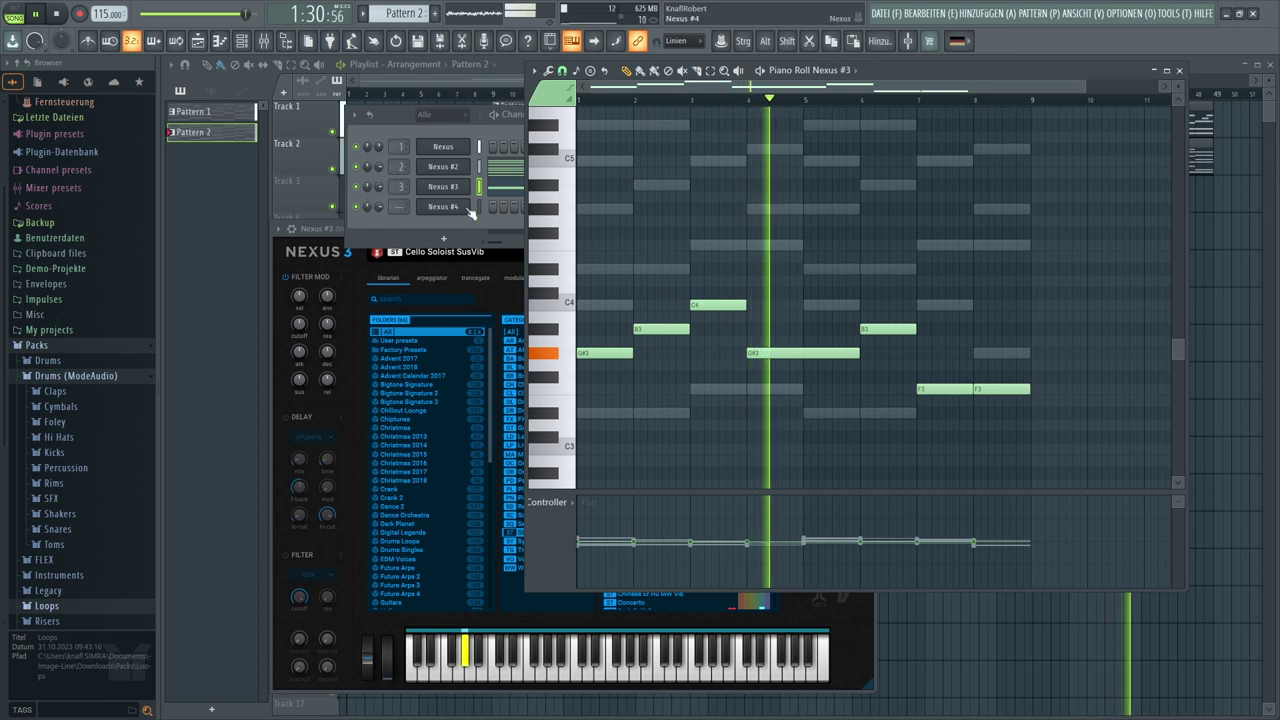
Clone the Nexus #3 channel and set up the copy with the Strings preset Gentle Strings on mixer track 4
right_click(447, 189)
left_click(499, 314)
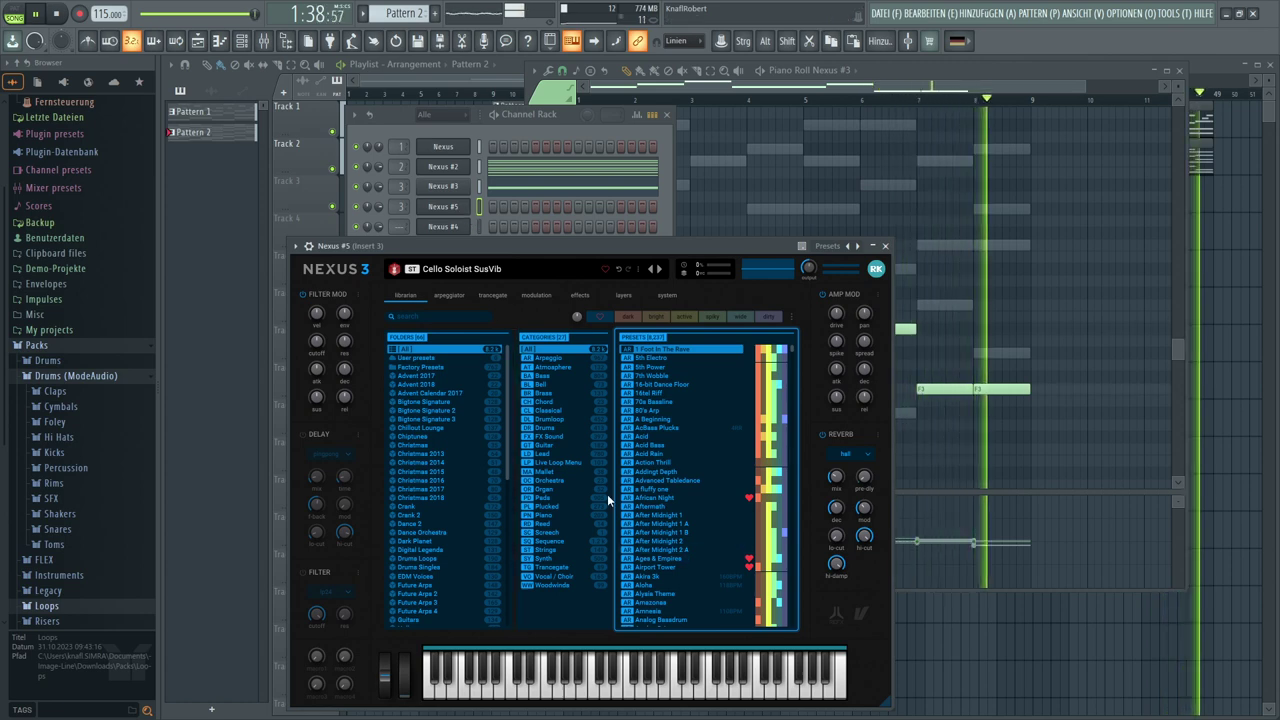
left_click(551, 548)
scroll(686, 504, "down", 5)
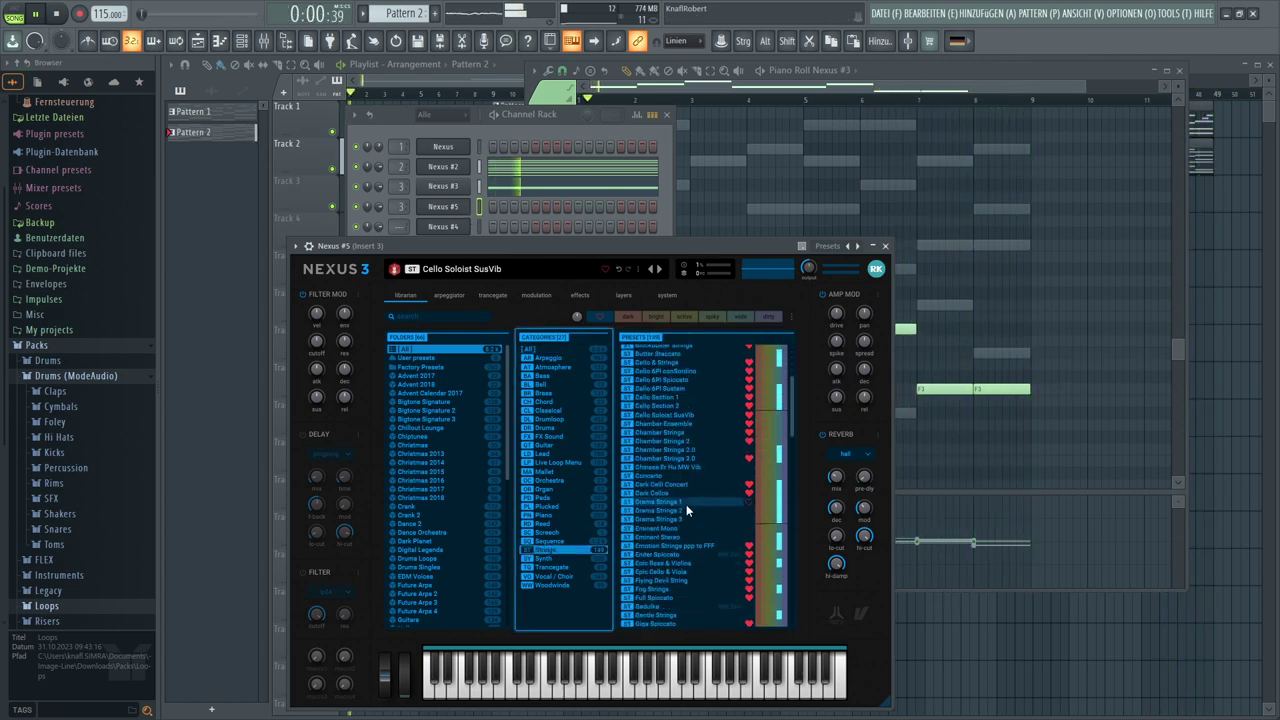
left_click(659, 468)
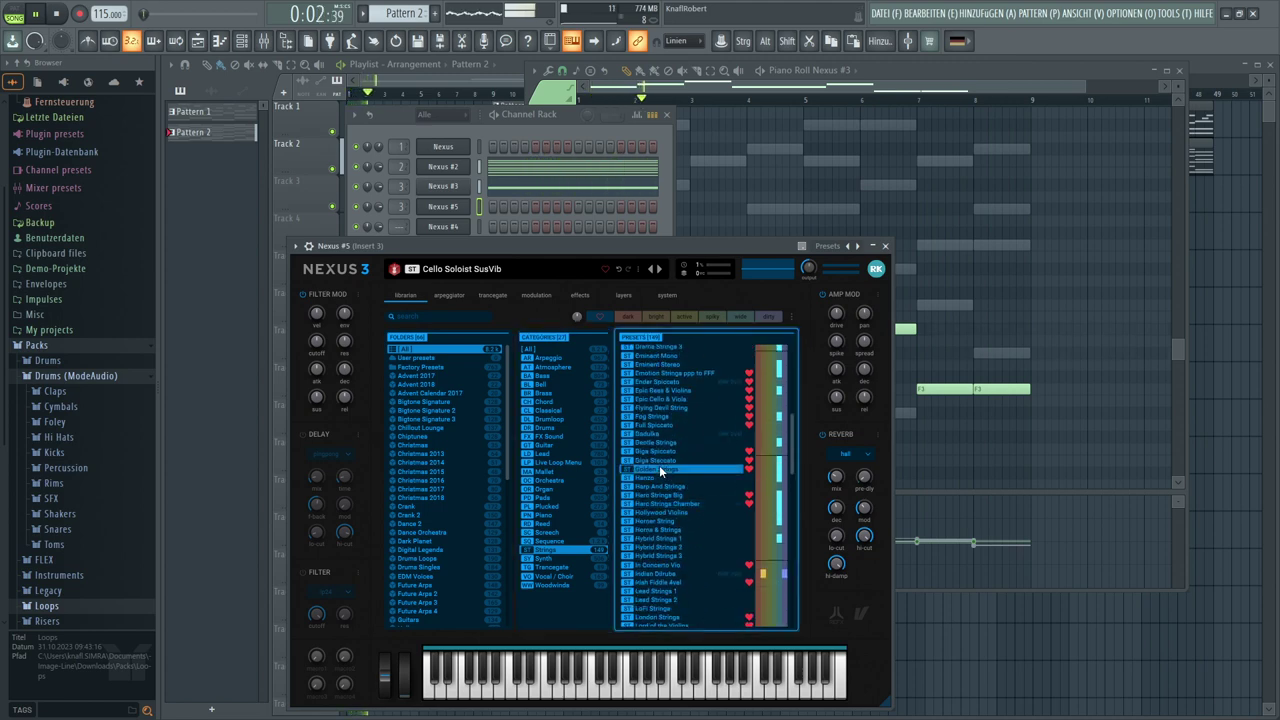
left_click(656, 444)
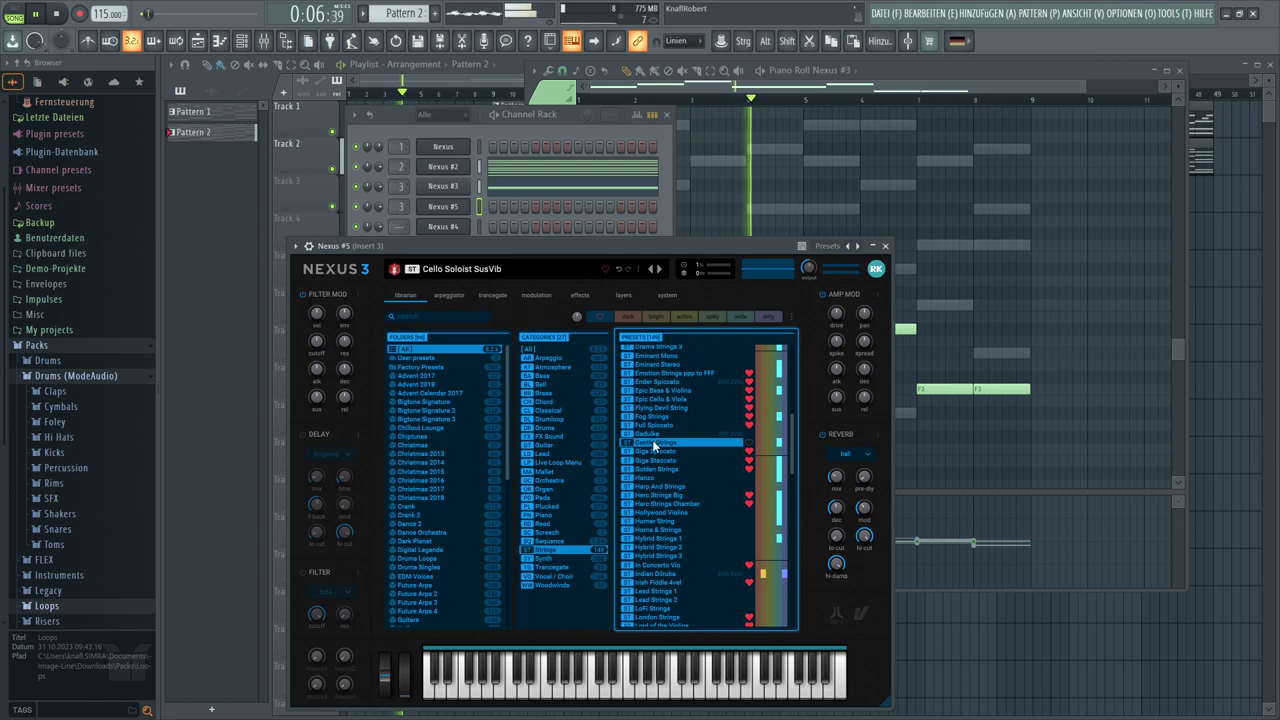
left_click(403, 205)
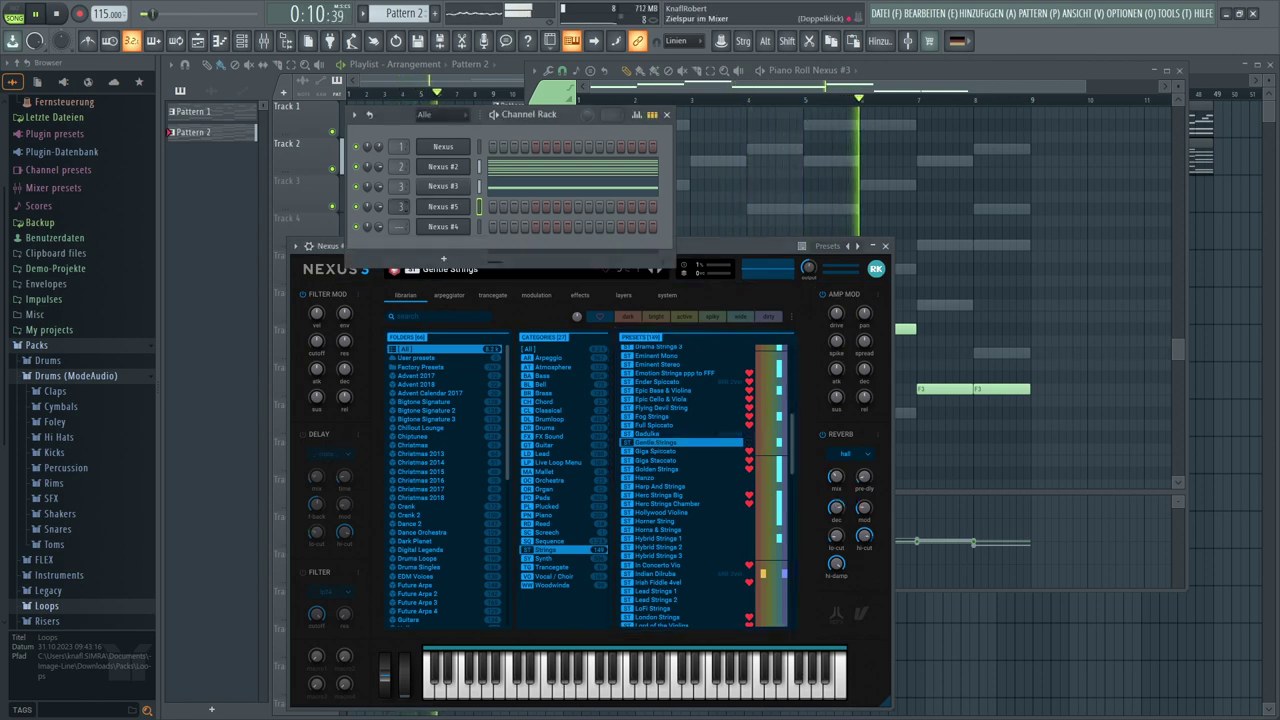
Draw one-bar notes C5, D#5 and C5 in bars 1 to 3 of the Nexus #5 piano roll
right_click(445, 205)
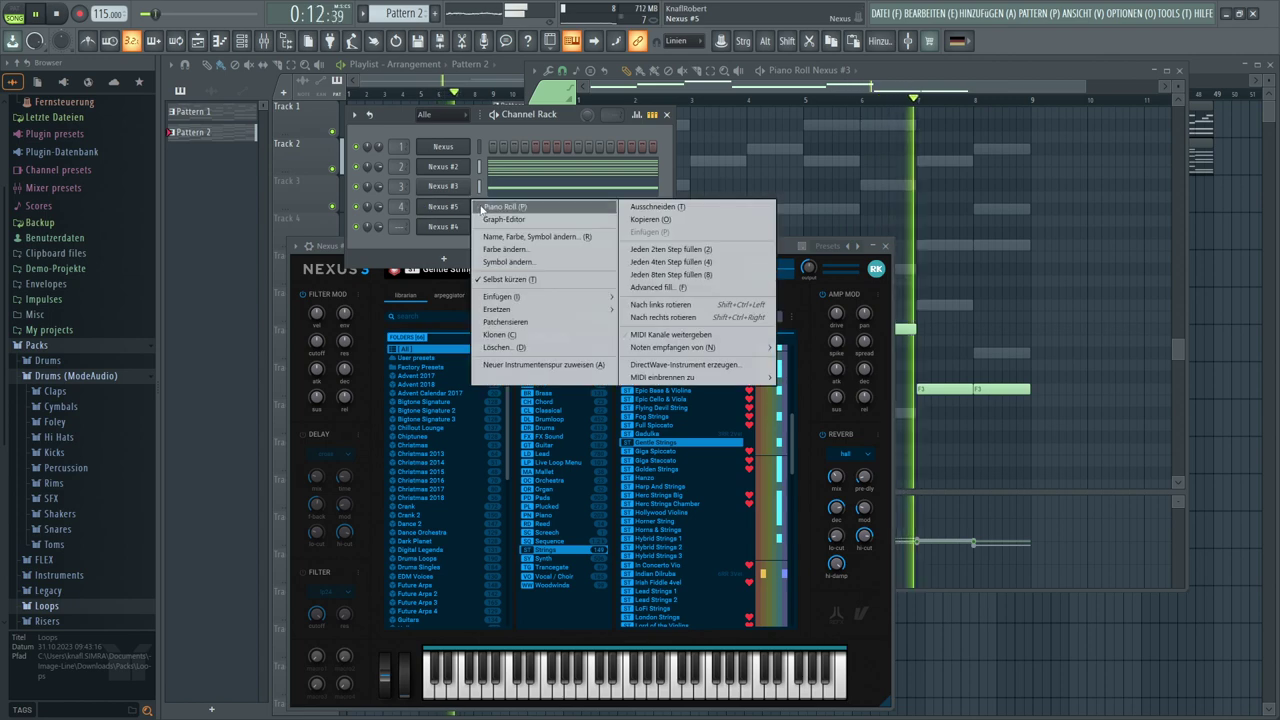
left_click(510, 211)
scroll(667, 350, "up", 3)
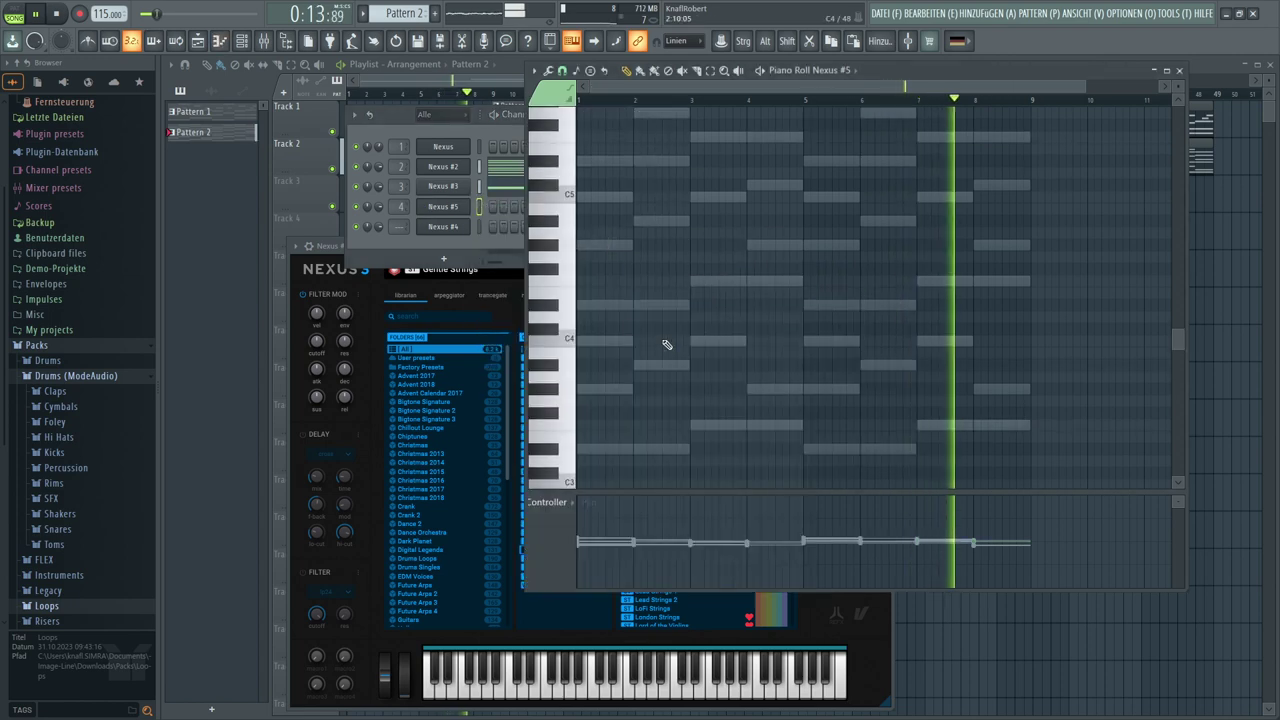
left_click(553, 310)
left_click_drag(553, 312, 568, 198)
left_click(583, 198)
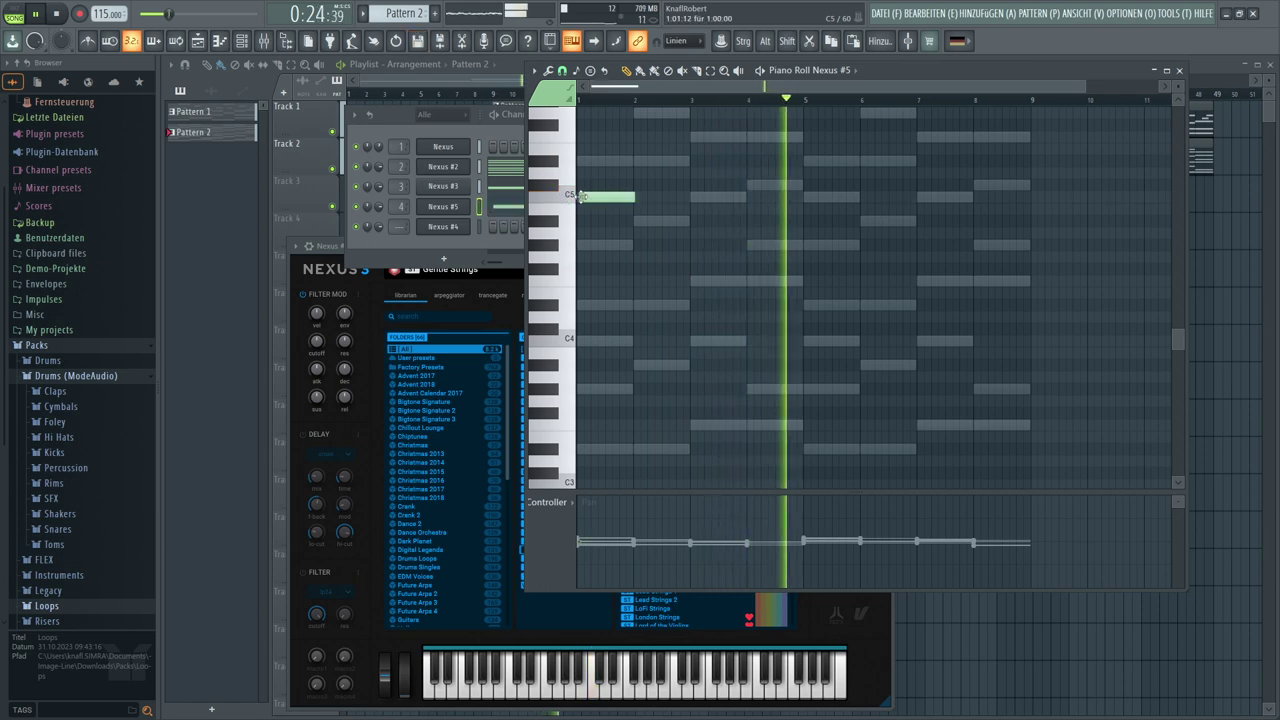
left_click(650, 161)
left_click(694, 197)
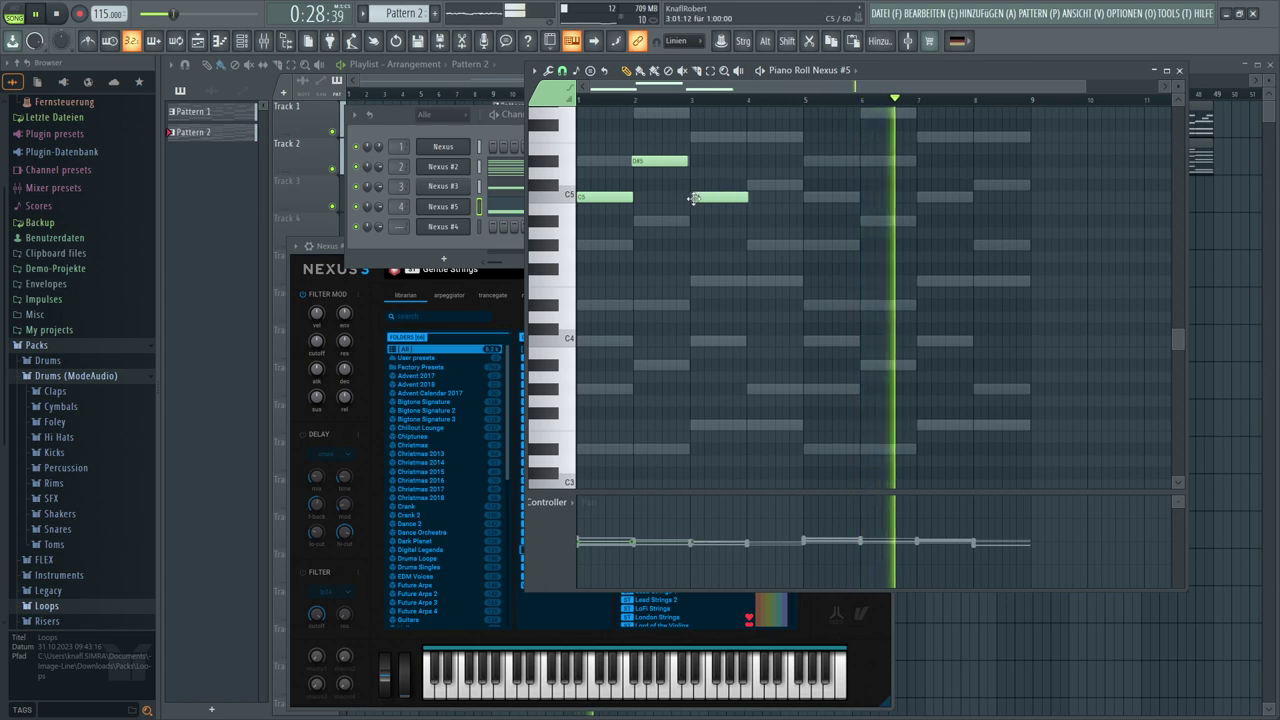
Continue the Nexus #5 line with F5 in bar 4, C5 in bar 5, D#5 in bar 6, and F5 across bars 7 and 8
left_click(750, 137)
left_click(808, 197)
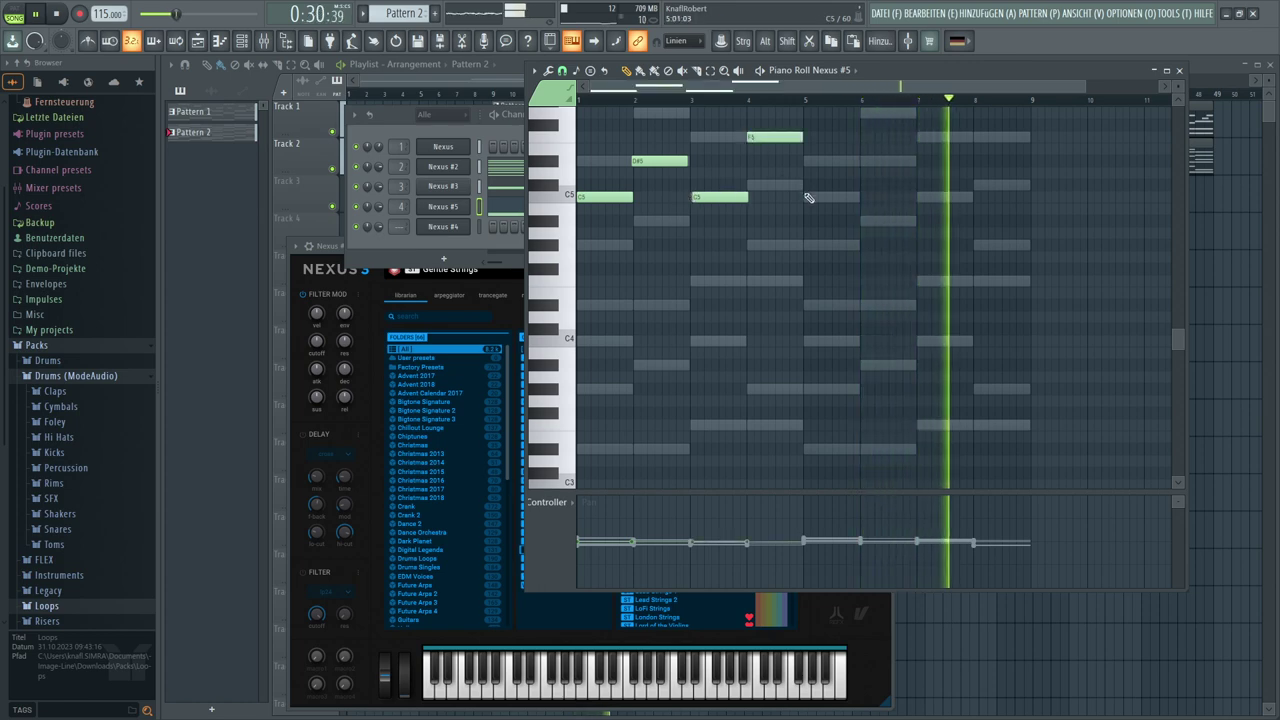
left_click(872, 161)
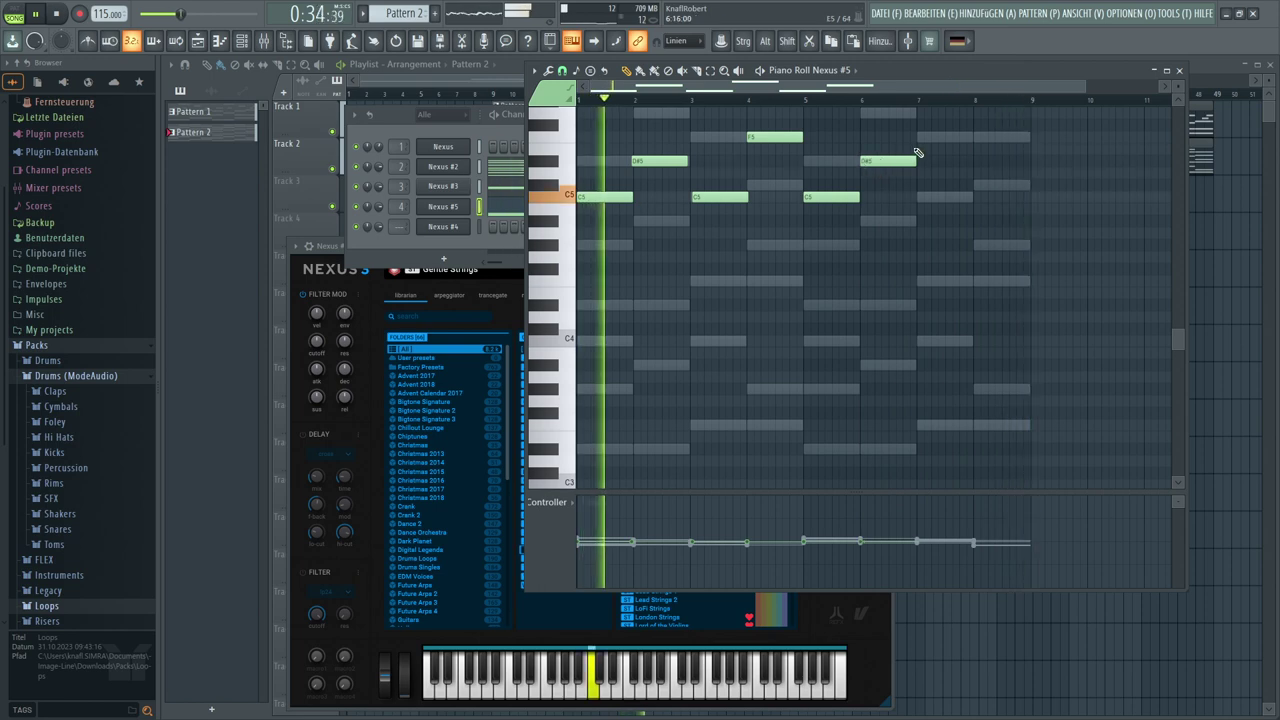
left_click(916, 139)
scroll(928, 155, "up", 3)
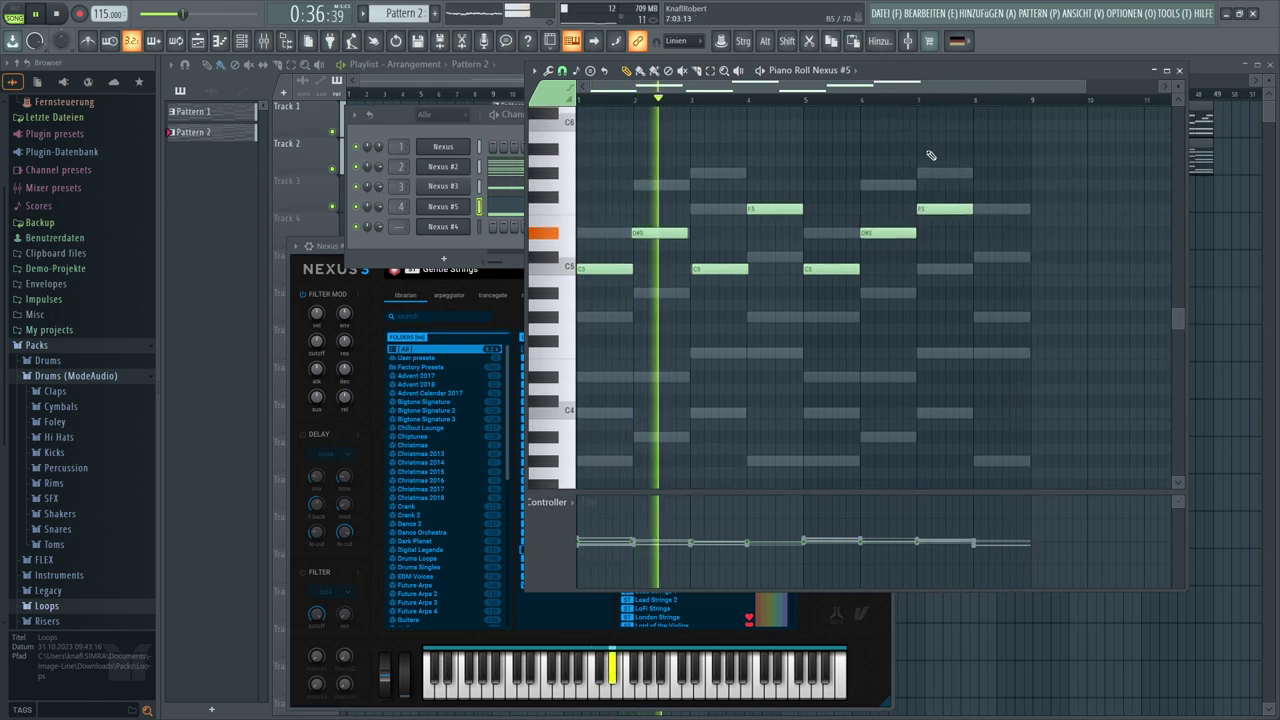
left_click_drag(972, 210, 1030, 216)
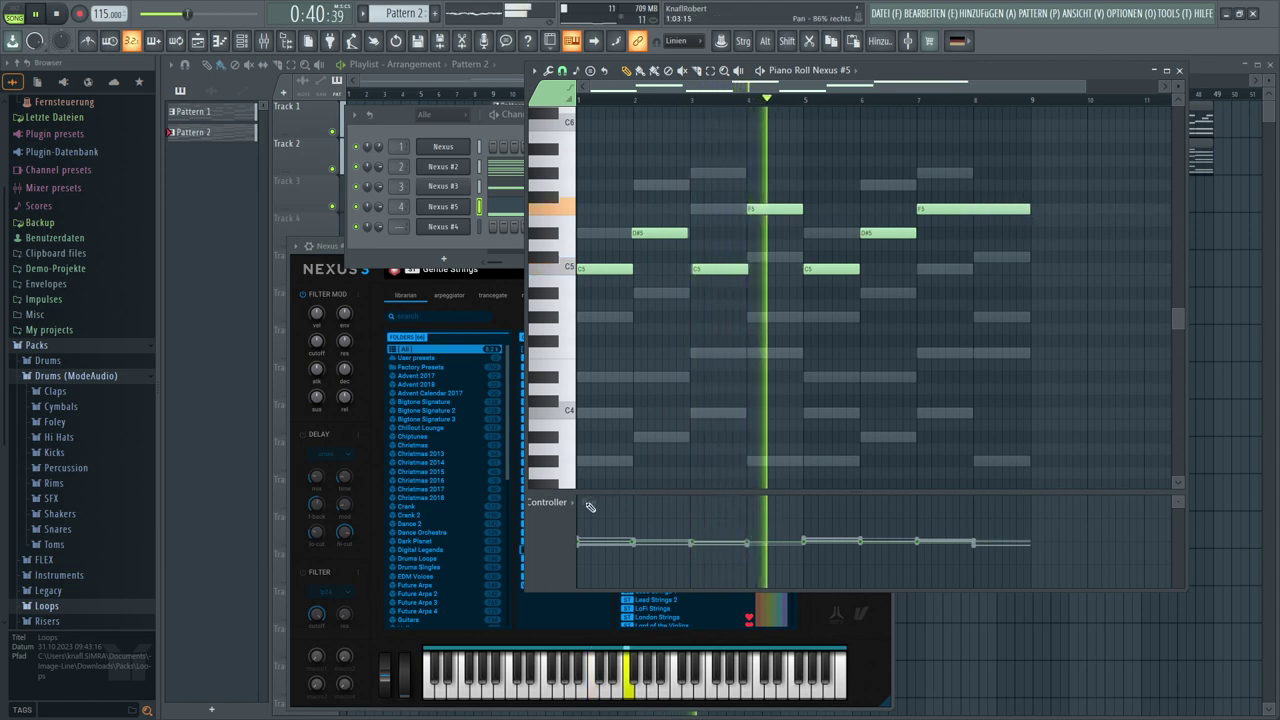
Show note velocities in the Nexus #5 controller lane and set the first Nexus channel's volume to 40%
left_click(572, 504)
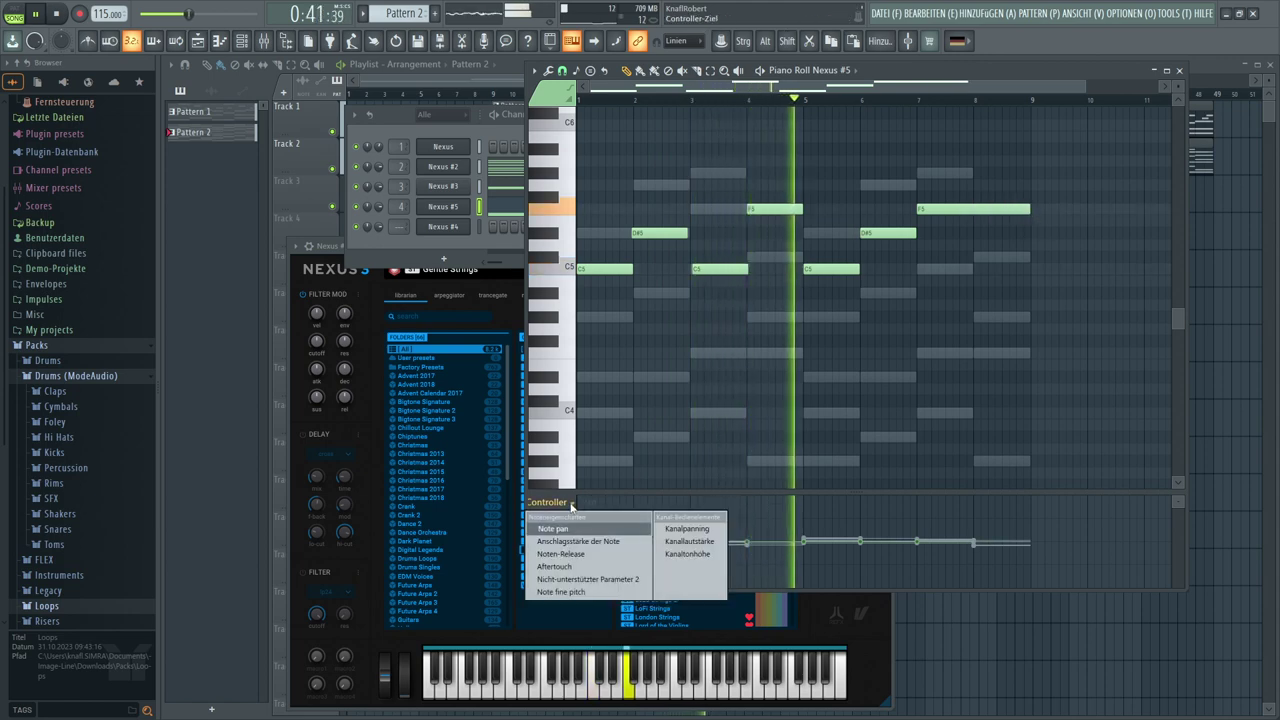
left_click(576, 541)
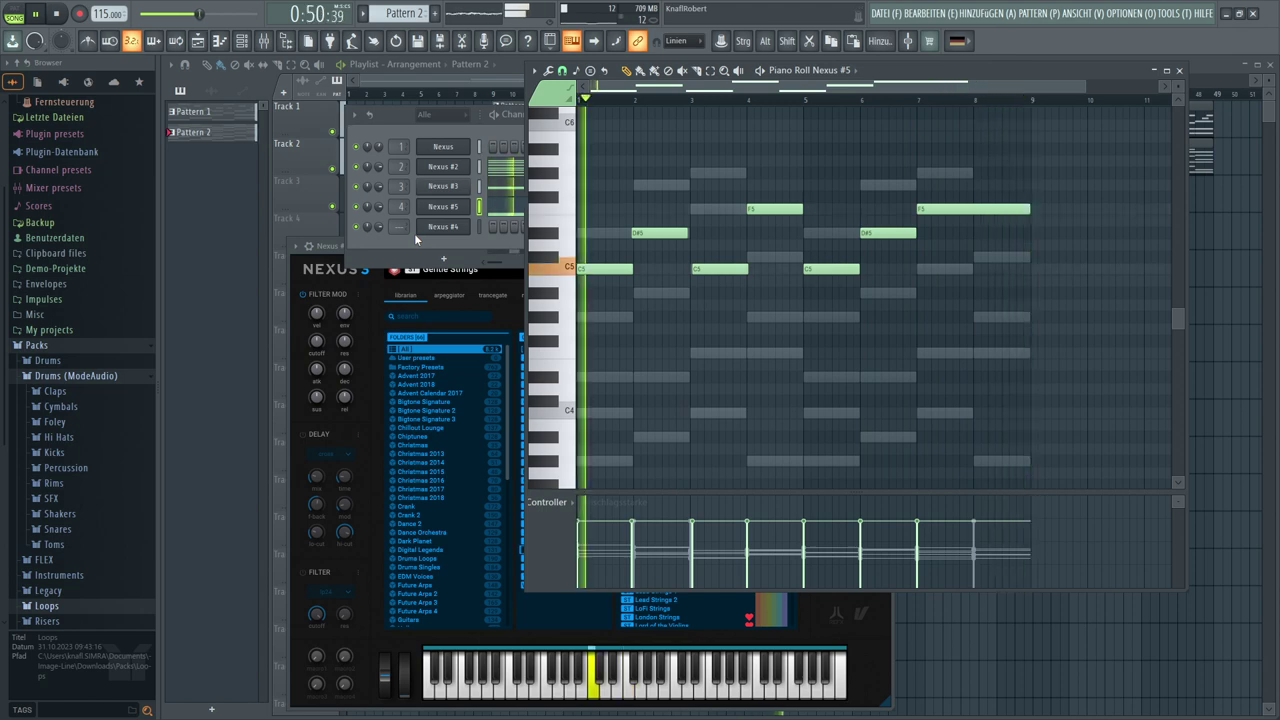
left_click(378, 152)
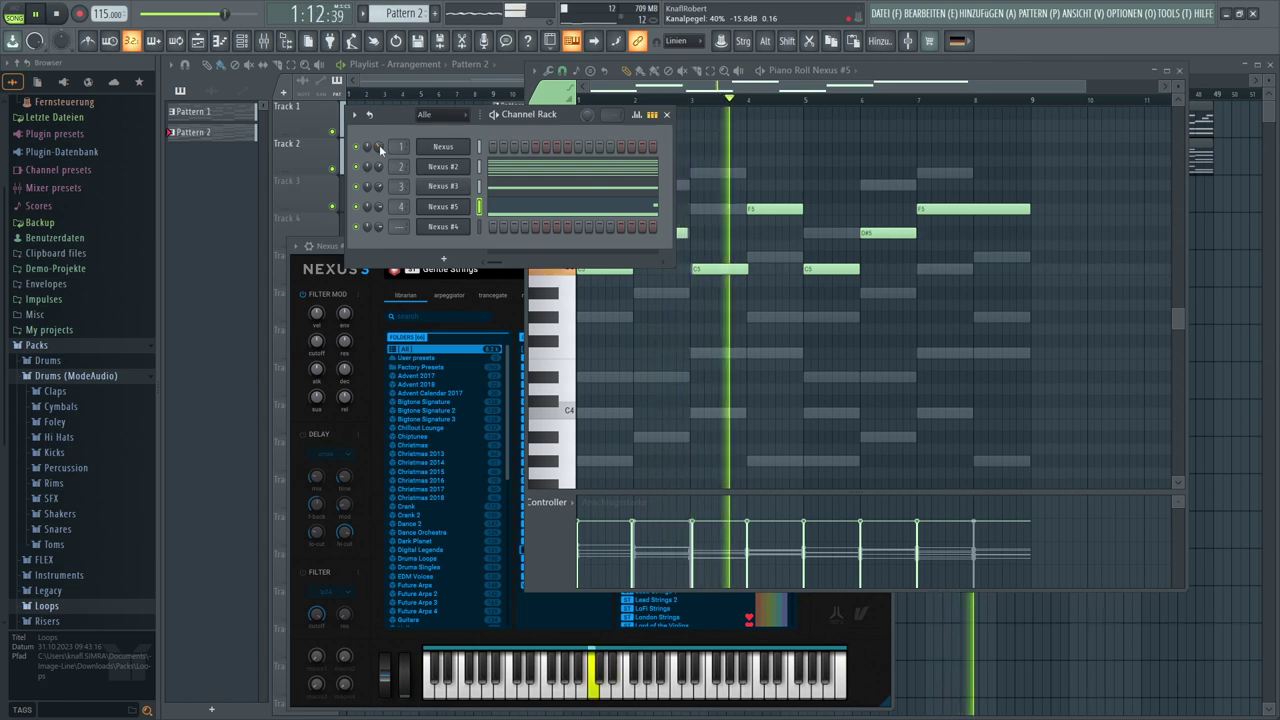
Select all Nexus #3 notes in Pattern 2 and vary their velocities with the piano roll Randomizer
key("F12")
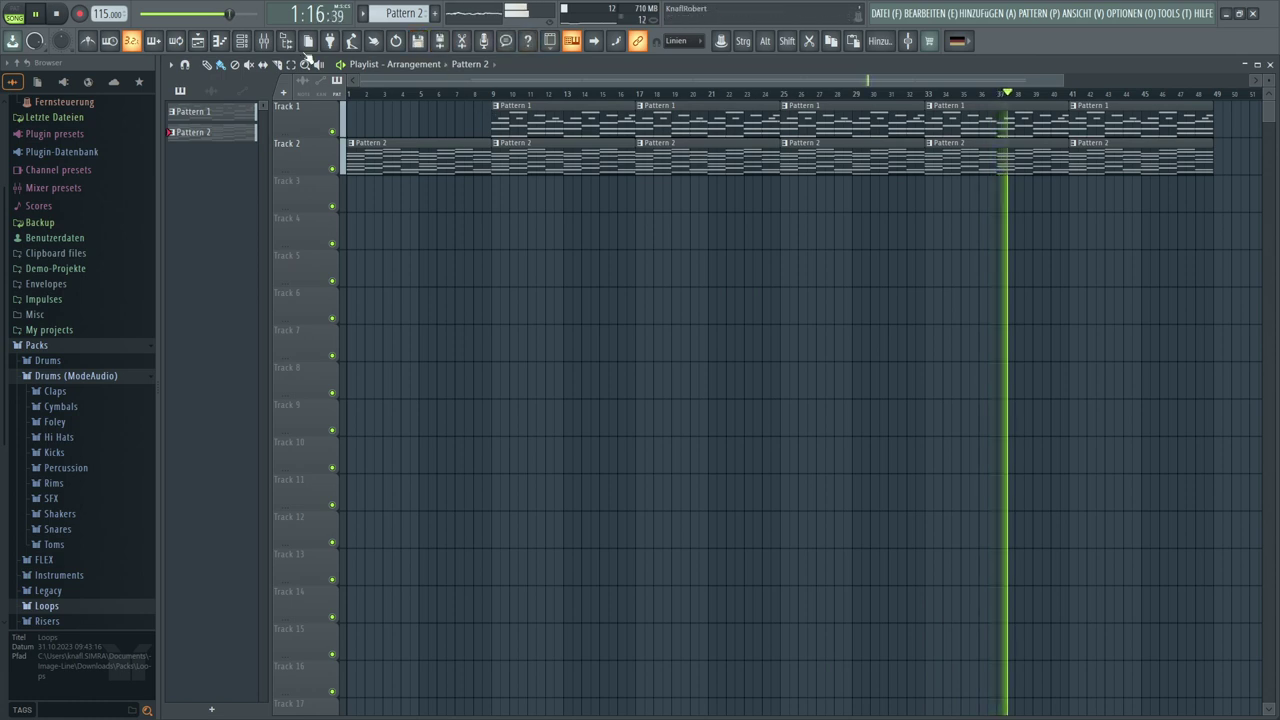
left_click(246, 43)
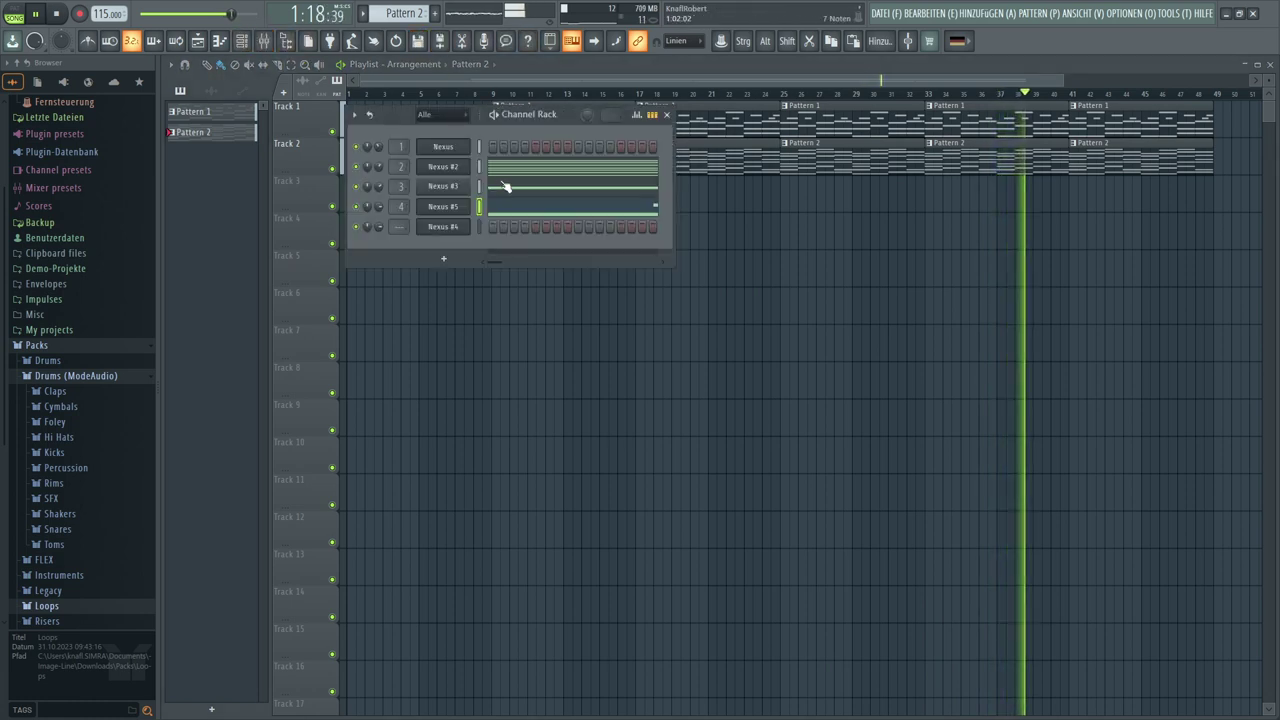
left_click(503, 188)
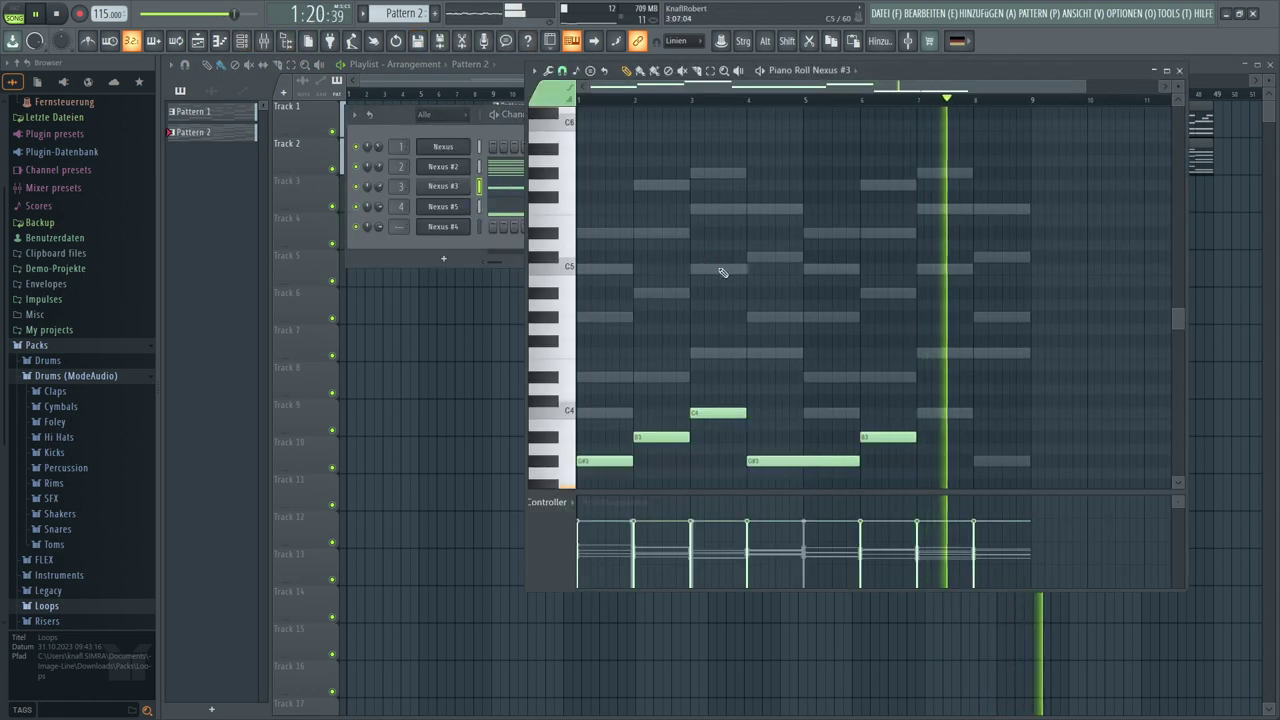
scroll(891, 277, "down", 4)
left_click_drag(1050, 195, 523, 360)
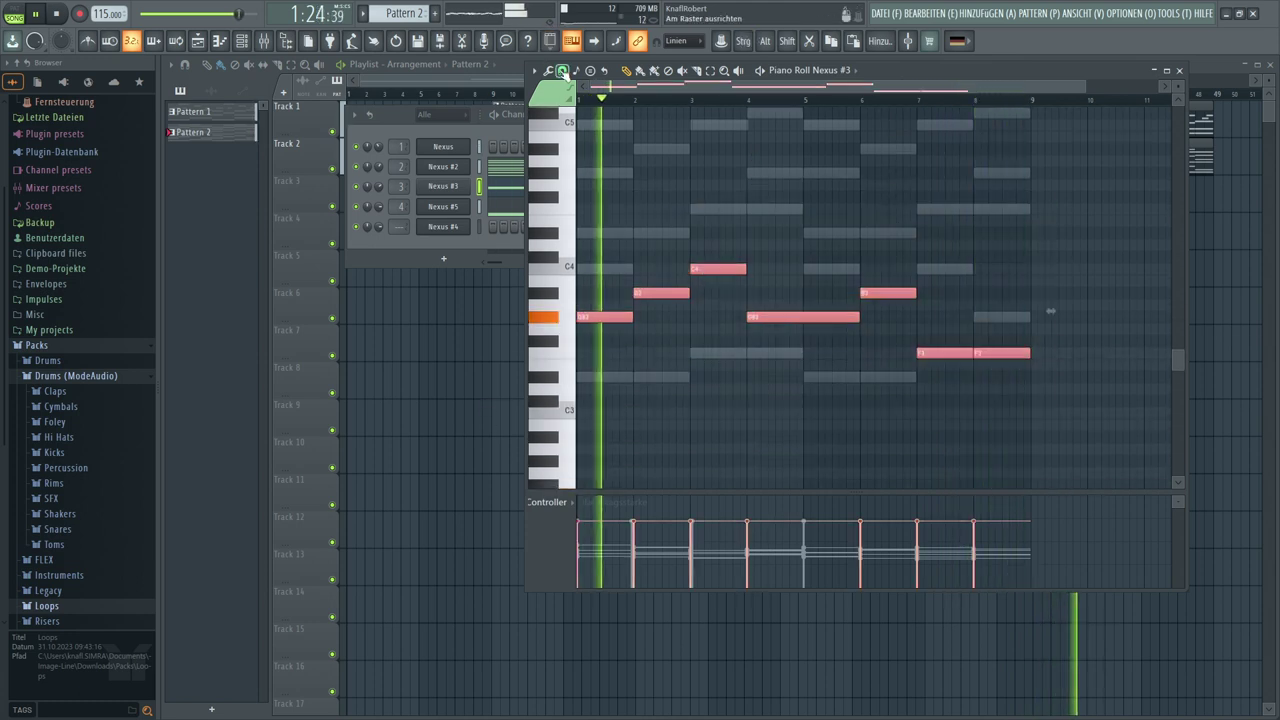
left_click(547, 70)
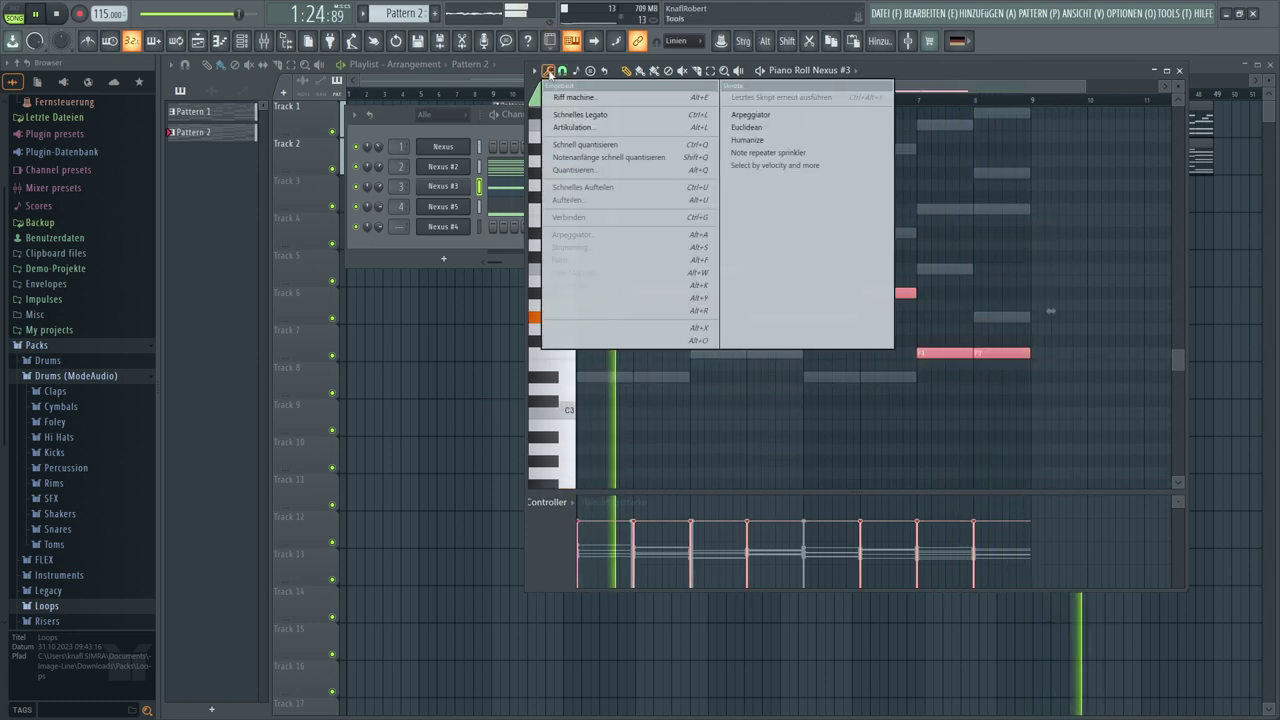
left_click(590, 309)
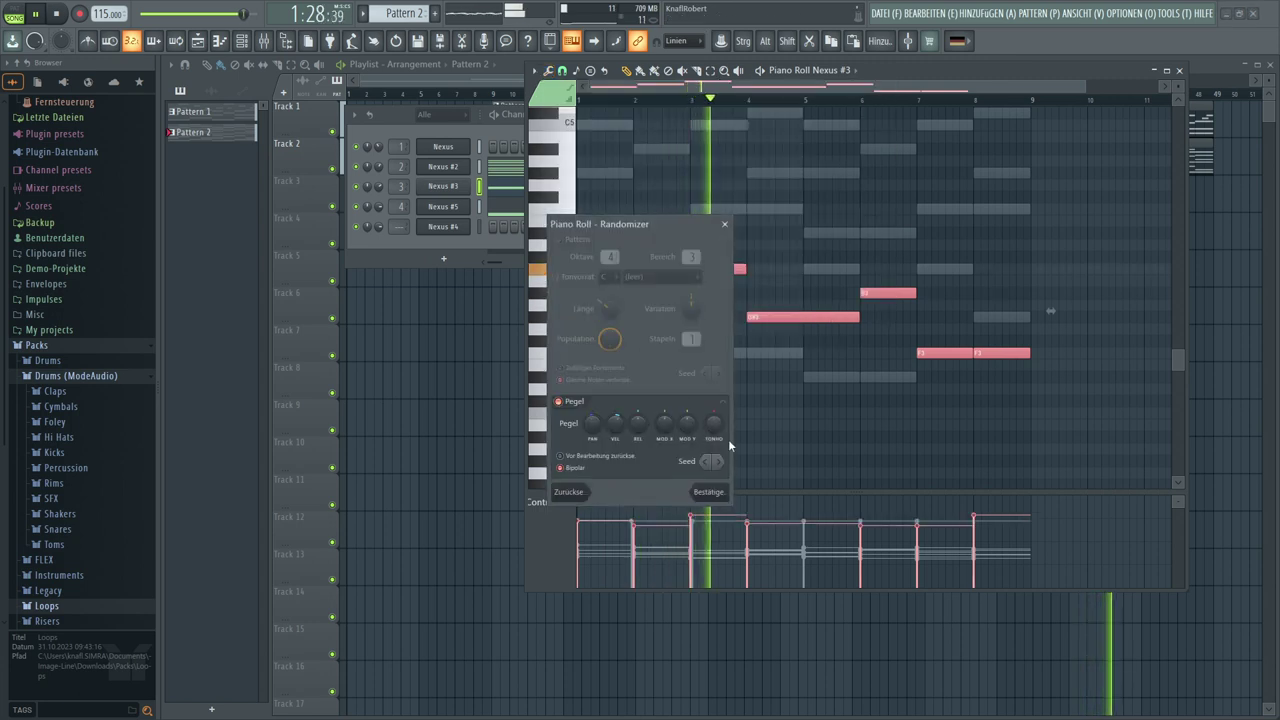
left_click(715, 491)
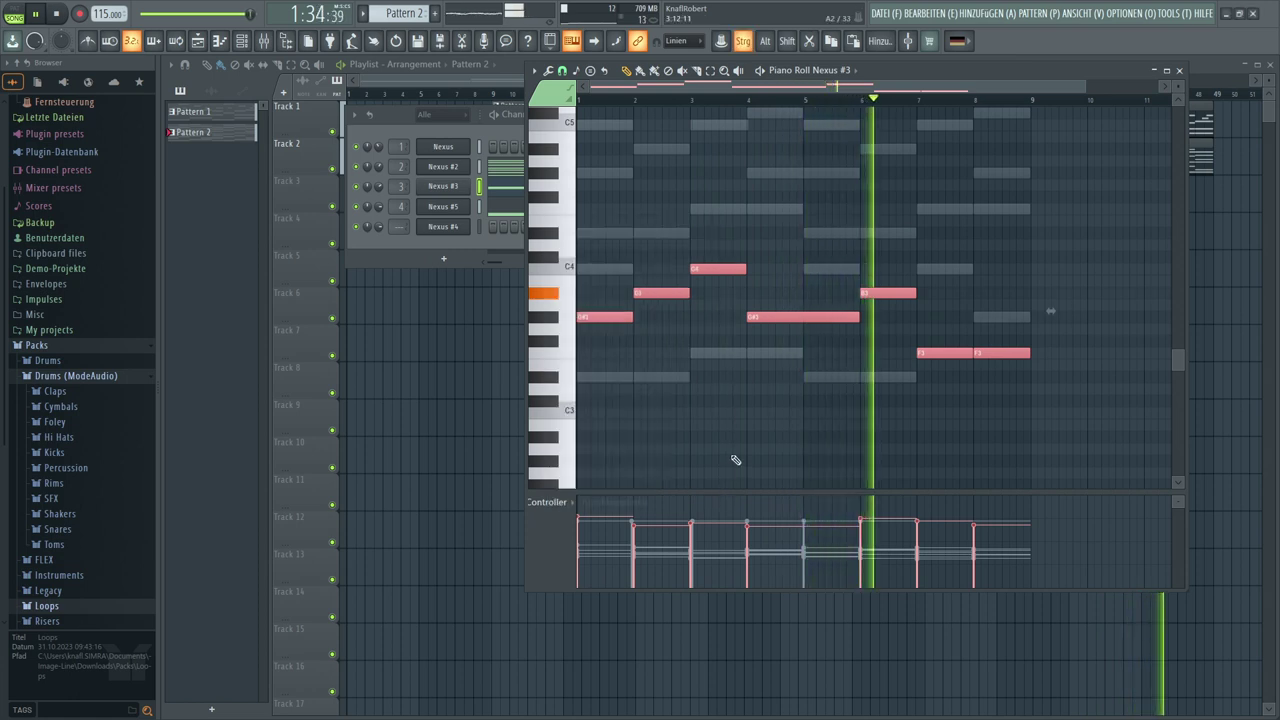
Move the Nexus #3 notes out of Pattern 2 into a new Pattern 3
key("ctrl+x")
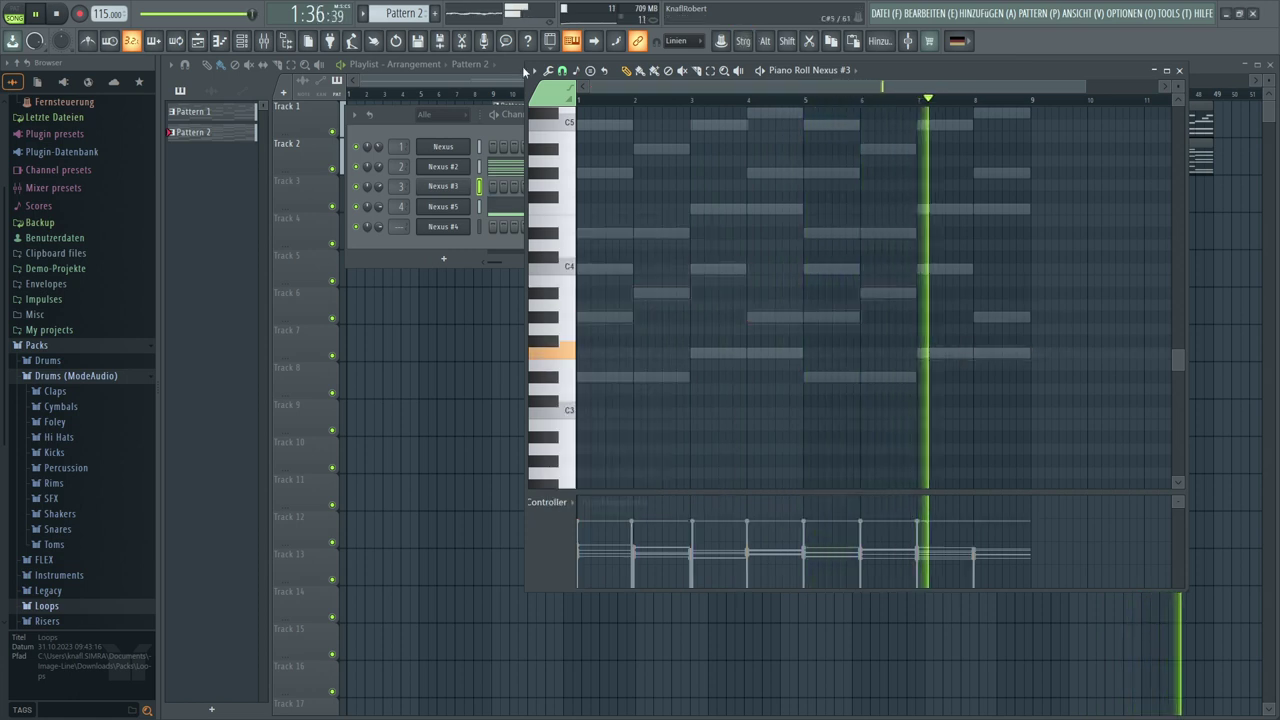
scroll(380, 14, "down", 1)
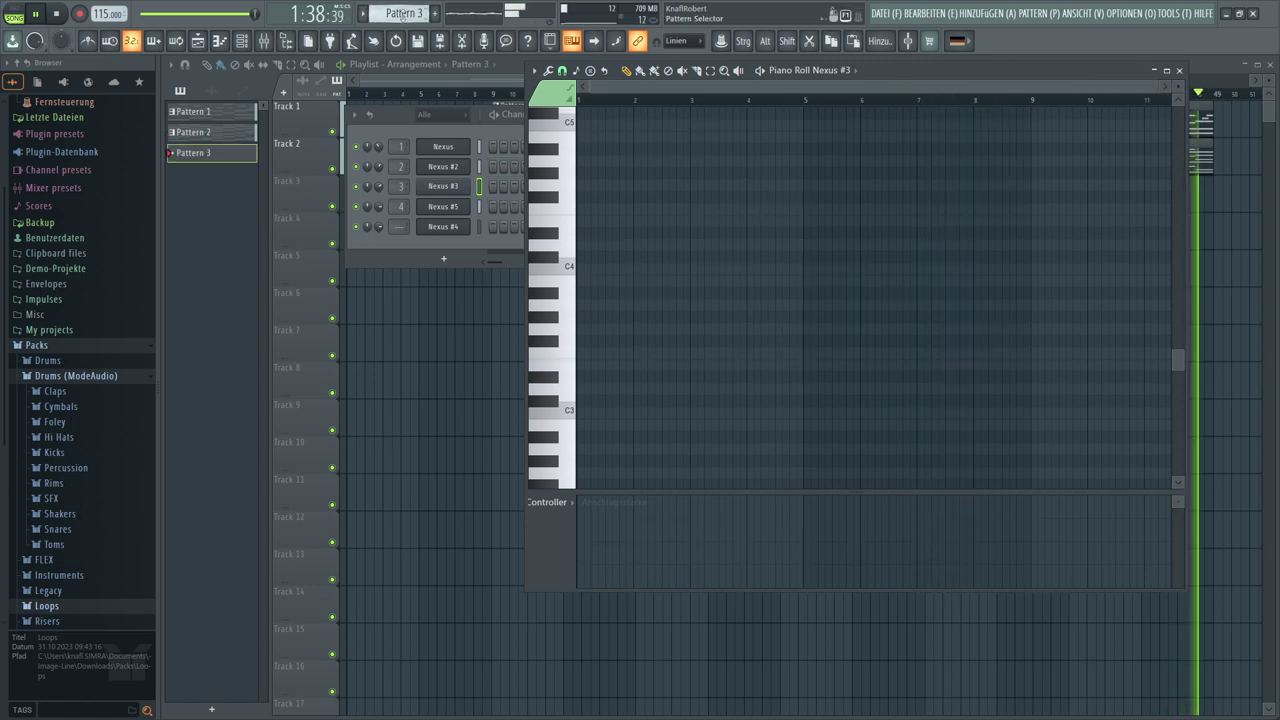
key("ctrl+v")
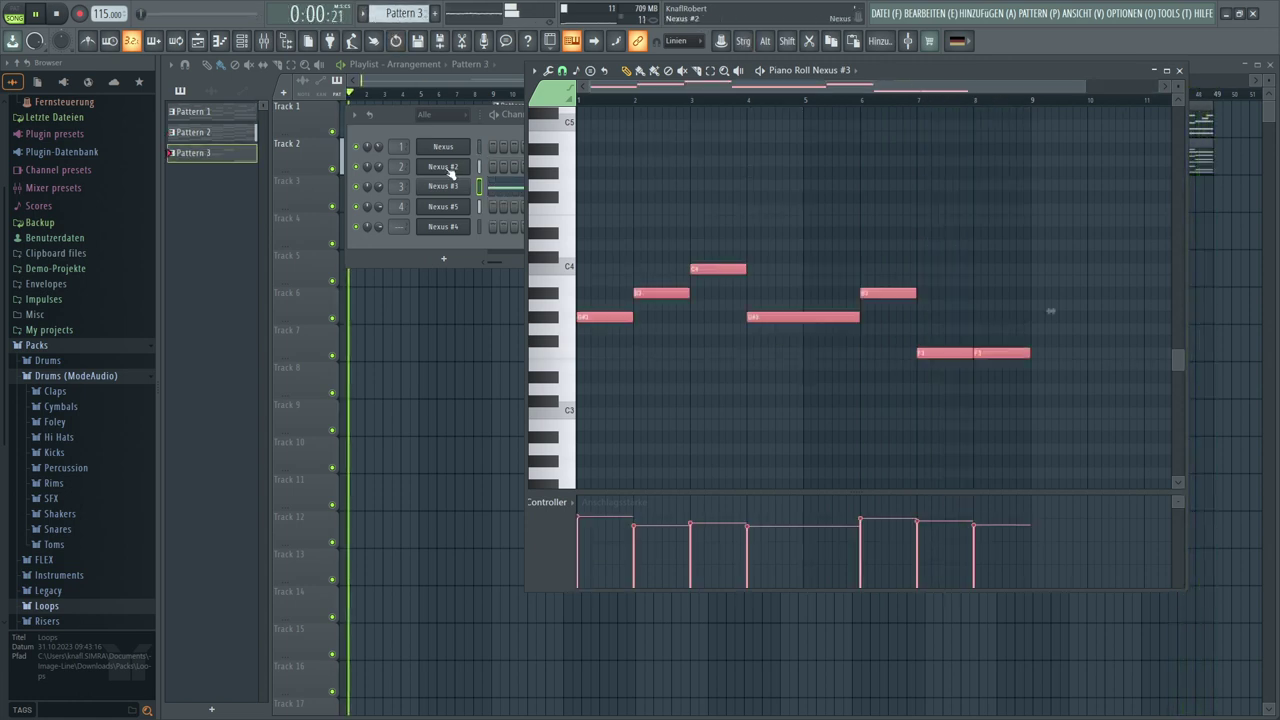
Select all Nexus #5 notes in Pattern 2 and randomize their velocities, trying different seeds
left_click(497, 210)
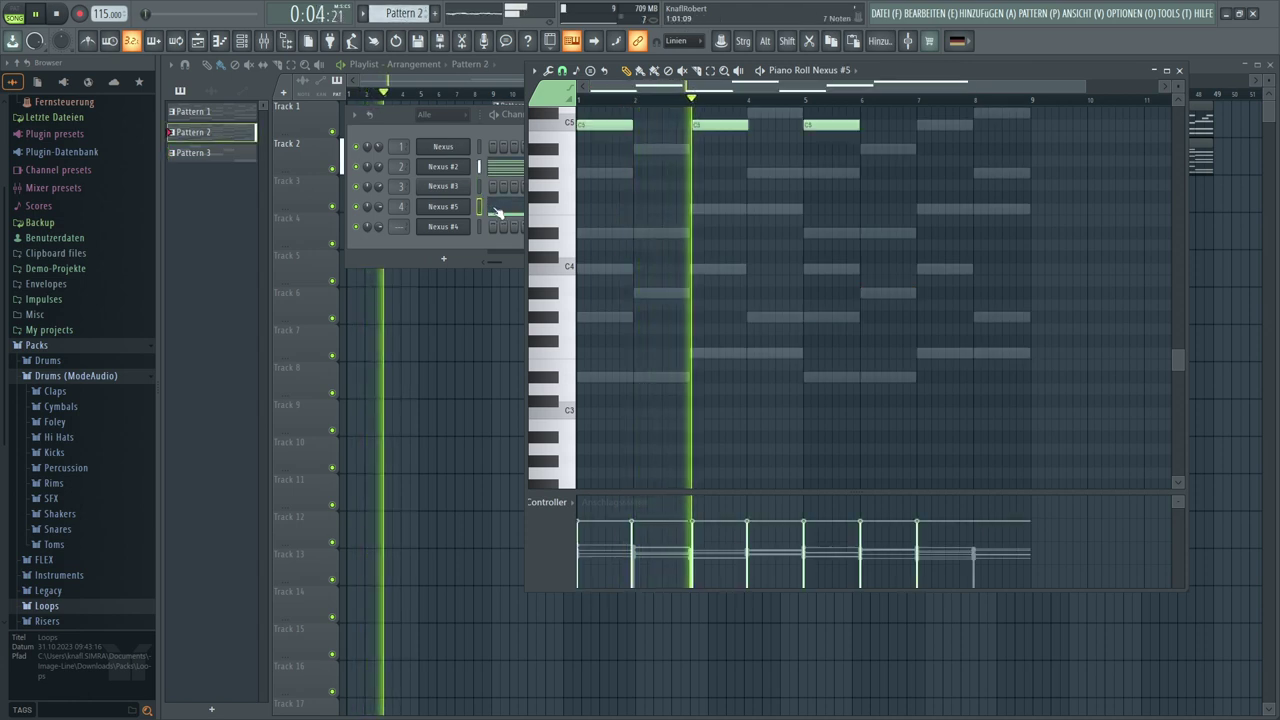
scroll(1000, 250, "up", 3)
key("ctrl+a")
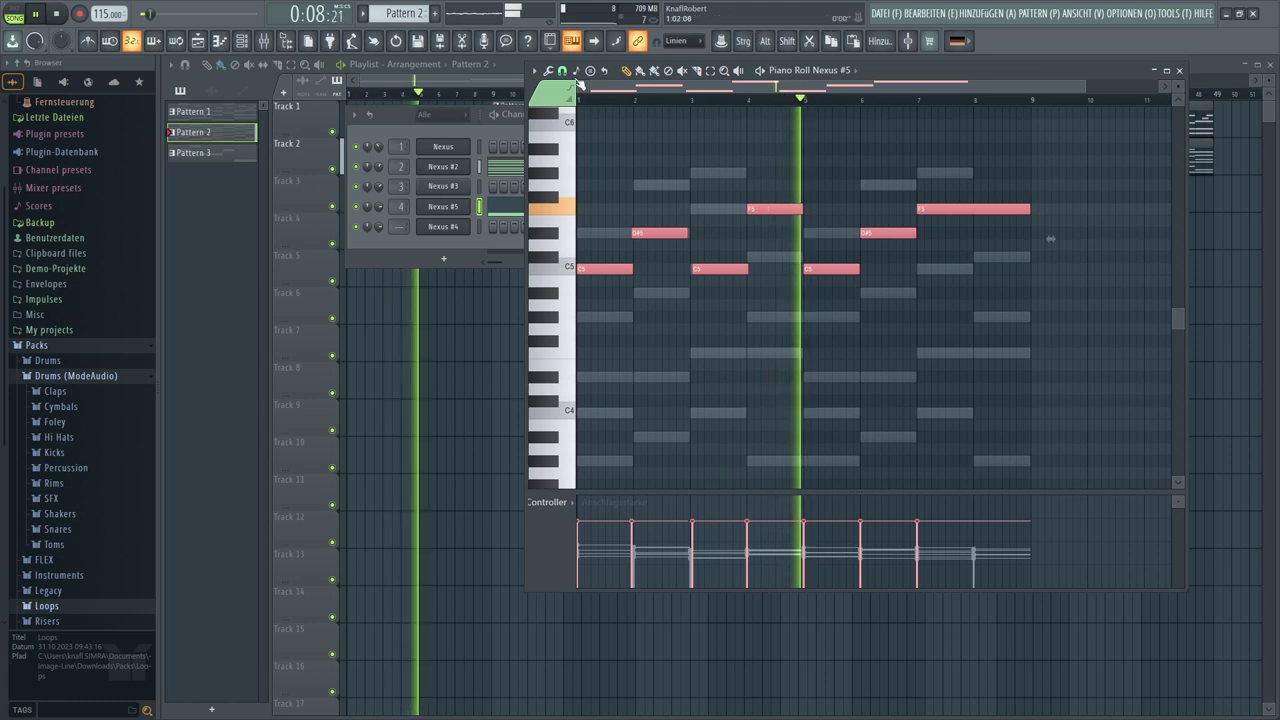
left_click(548, 70)
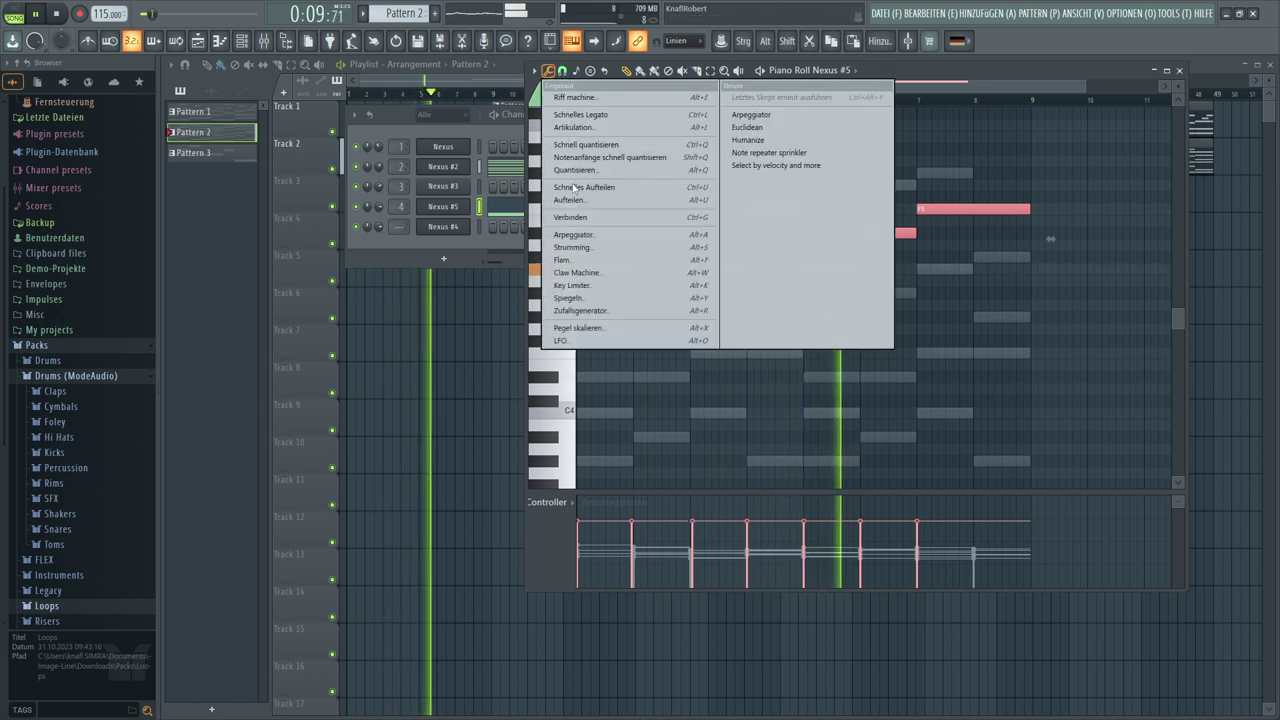
left_click(580, 310)
left_click(716, 463)
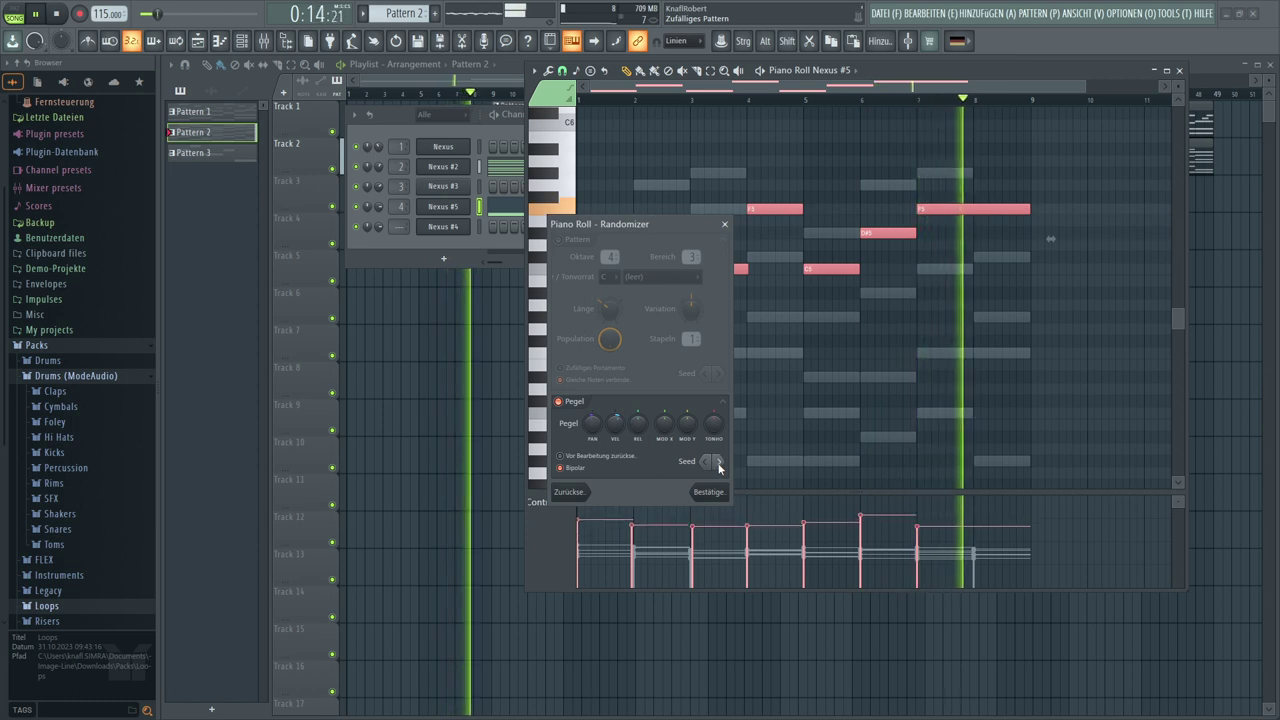
left_click(717, 463)
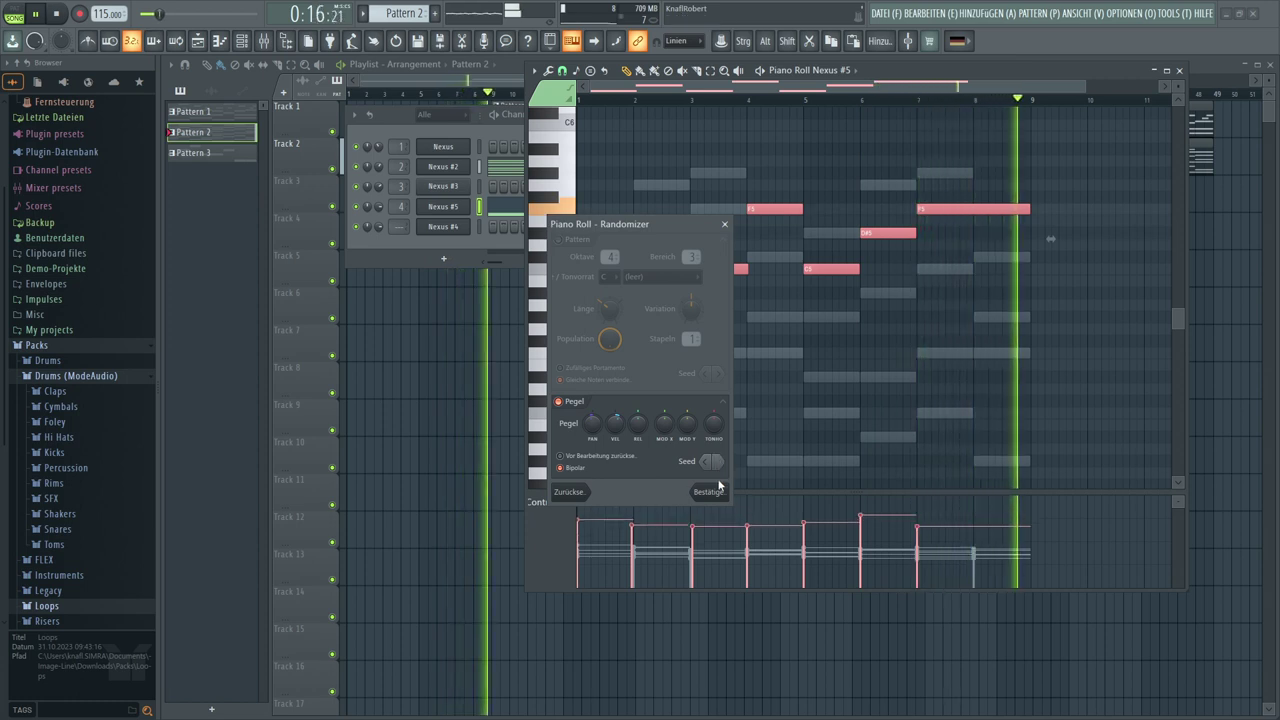
left_click(709, 491)
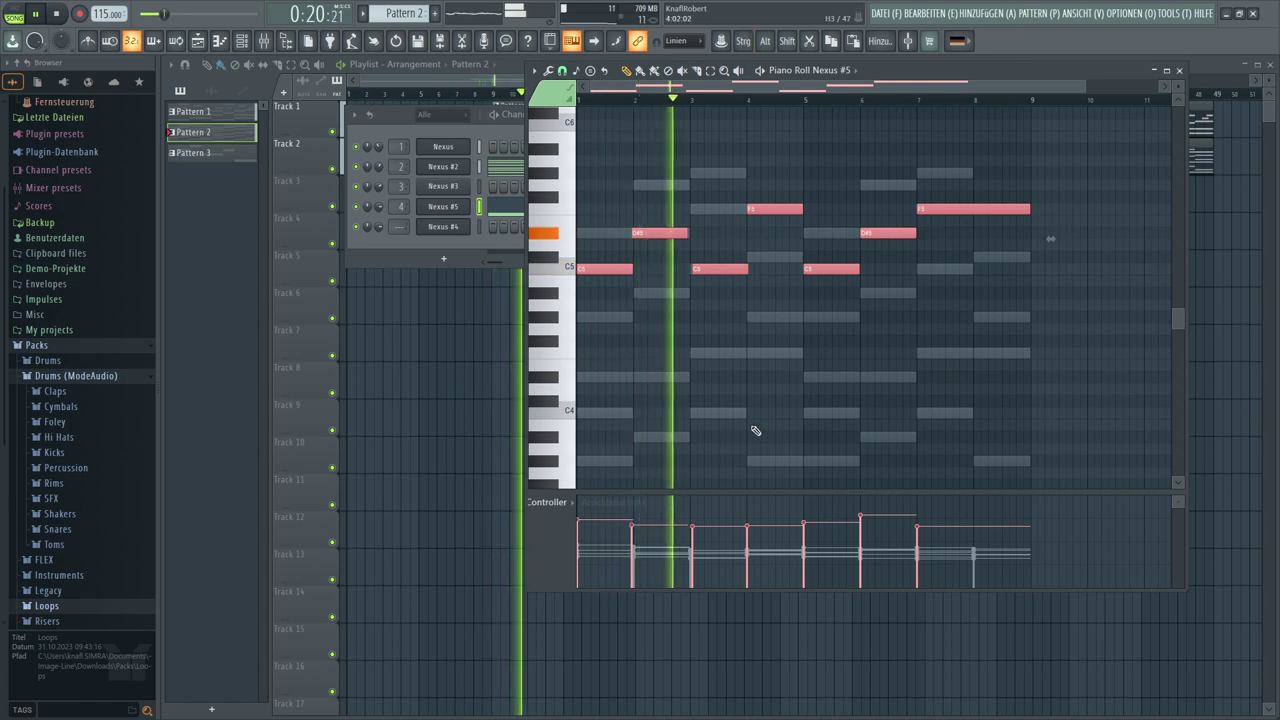
Move the Nexus #5 notes out of Pattern 2 into a new Pattern 4 and return to the playlist
key("ctrl+a")
key("Delete")
scroll(403, 13, "down", 1)
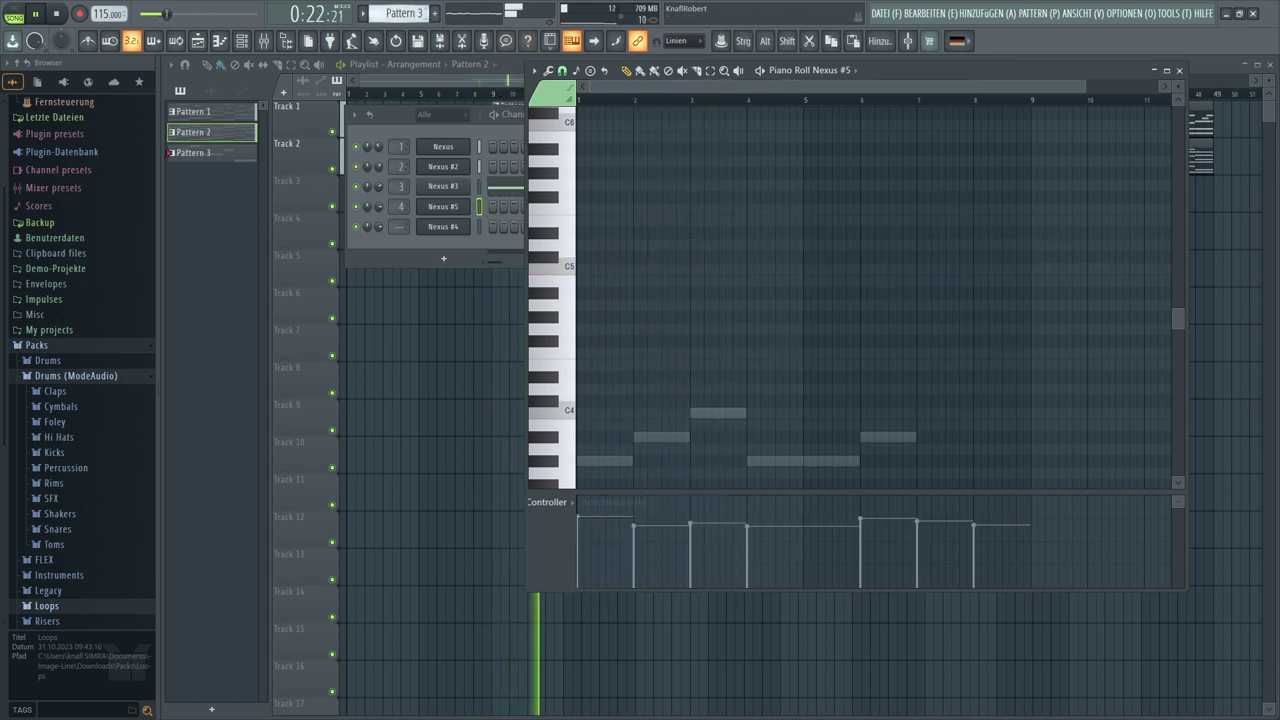
scroll(403, 13, "down", 1)
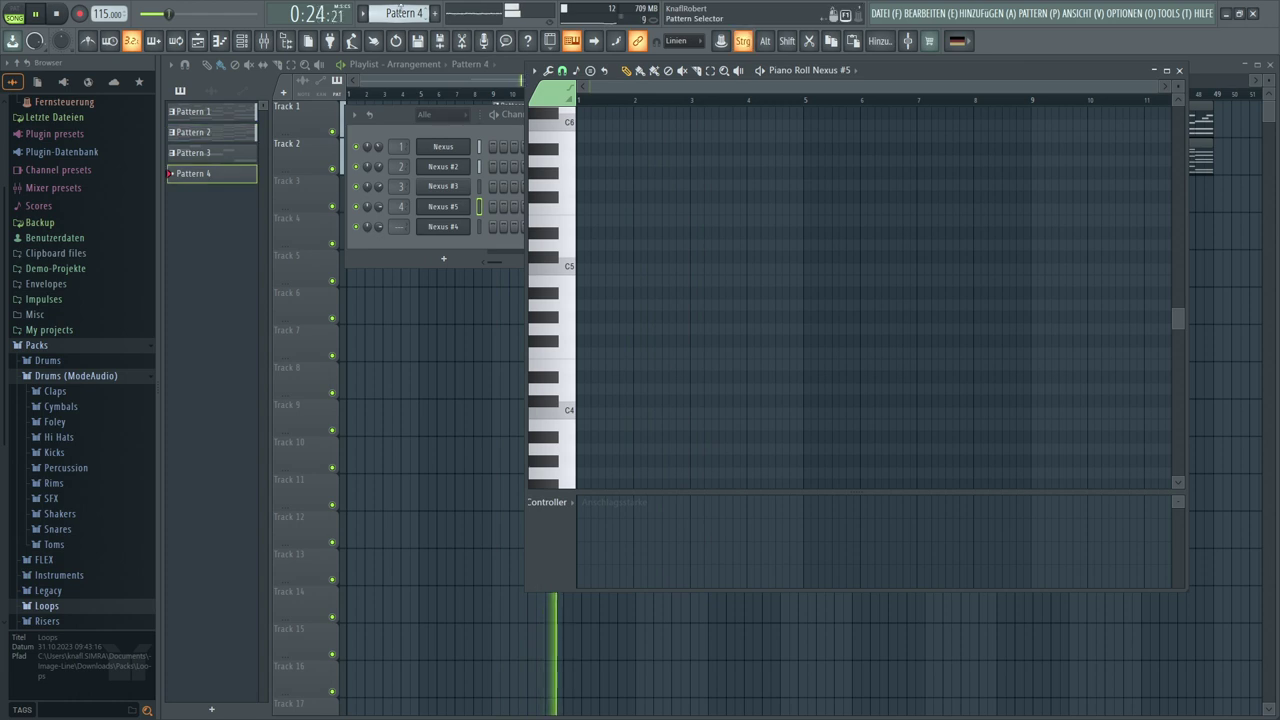
key("ctrl+v")
left_click(440, 344)
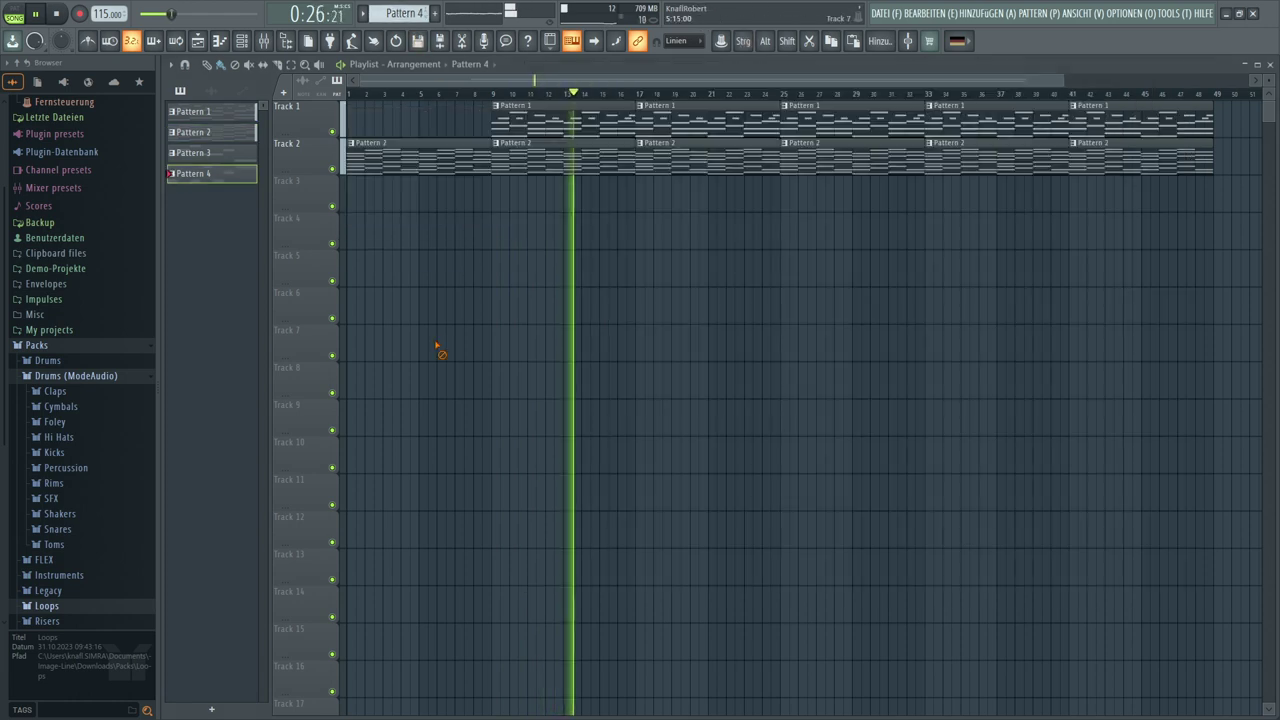
Paint Pattern 3 on Track 3 from bar 17 and Pattern 4 on Track 4 from bar 25, both through bar 48
left_click(219, 156)
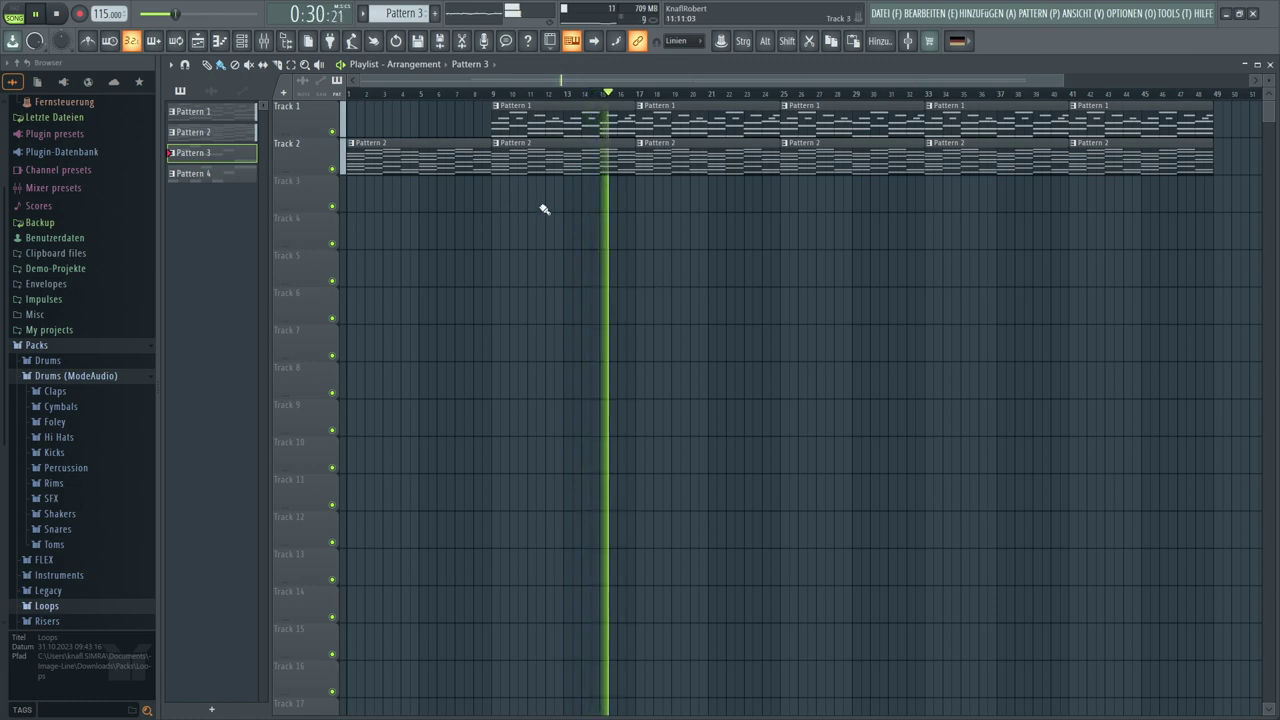
left_click_drag(645, 200, 1109, 211)
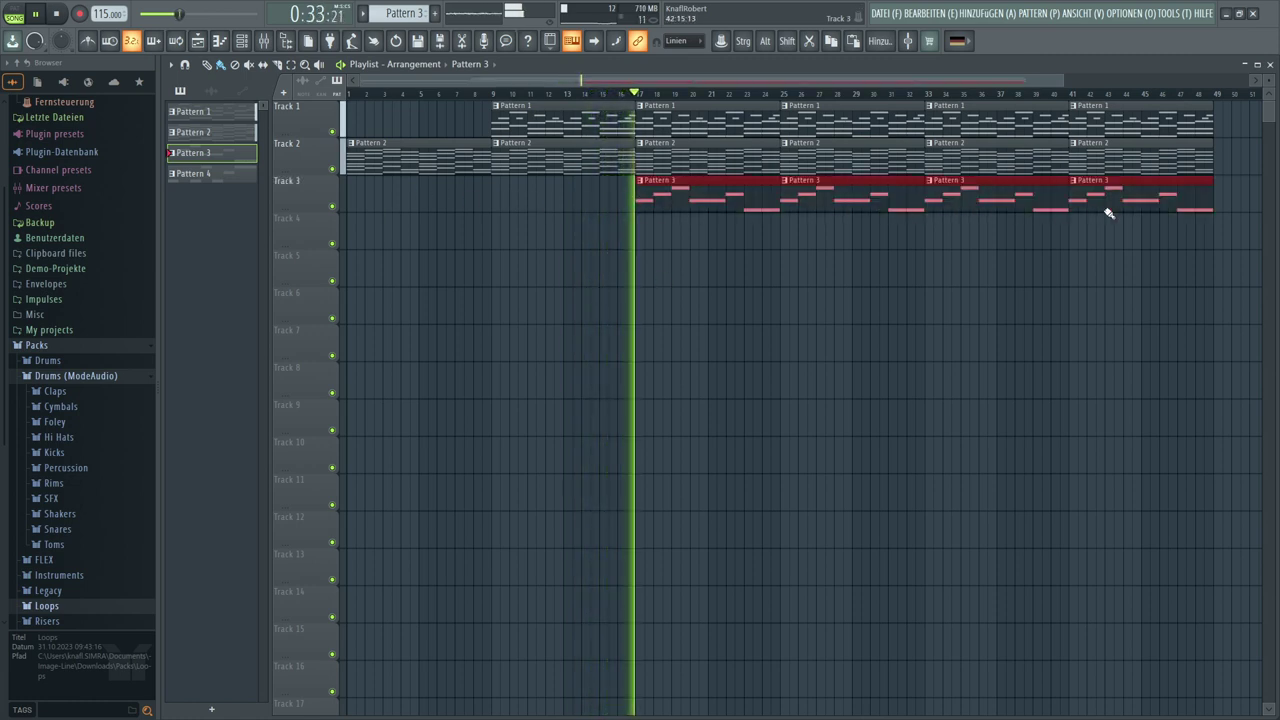
left_click(231, 179)
left_click_drag(786, 244, 1083, 265)
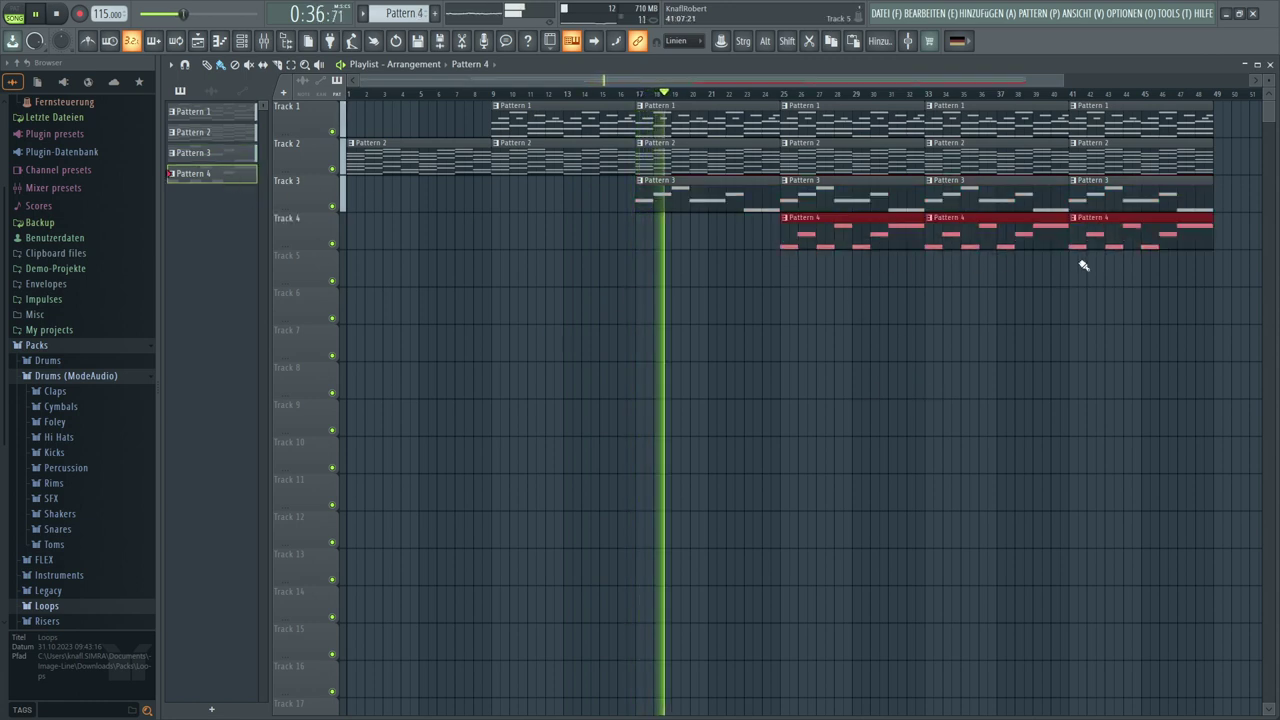
Delete the Pattern 1 and Pattern 2 clips between bars 25 and 40 on Tracks 1 and 2
right_click(797, 121)
right_click(800, 155)
right_click(950, 155)
right_click(960, 125)
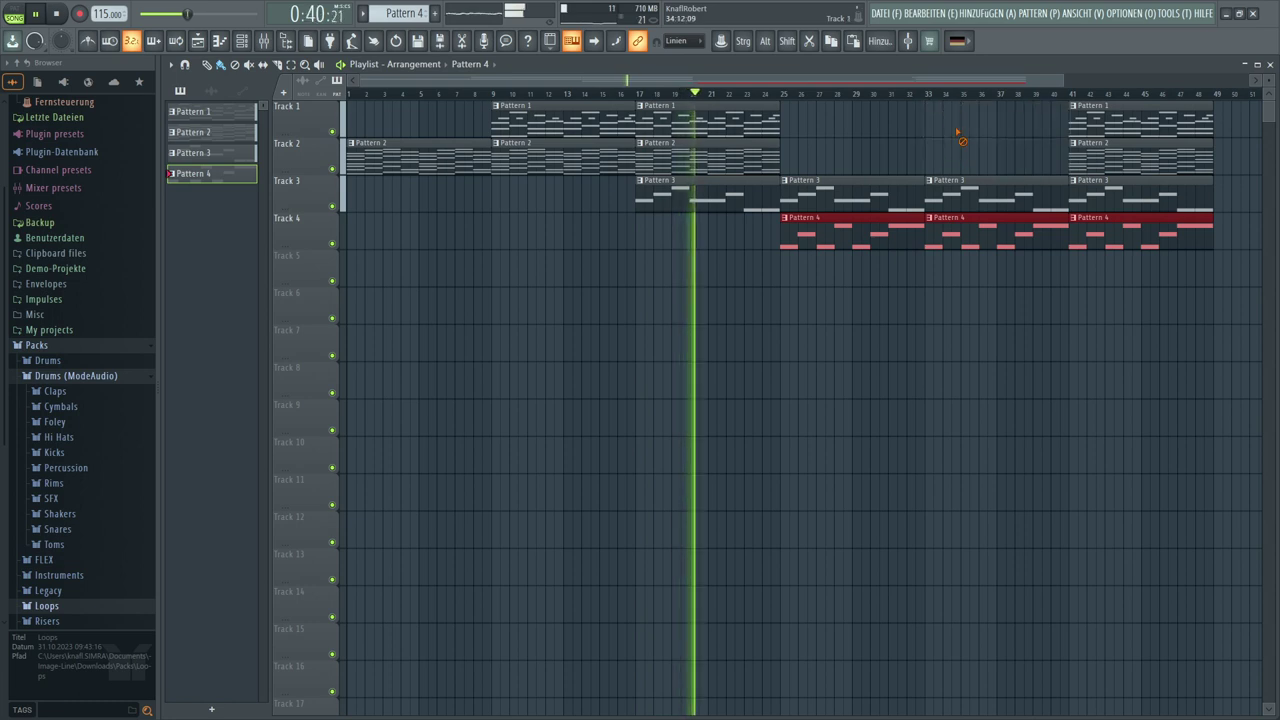
right_click(961, 130)
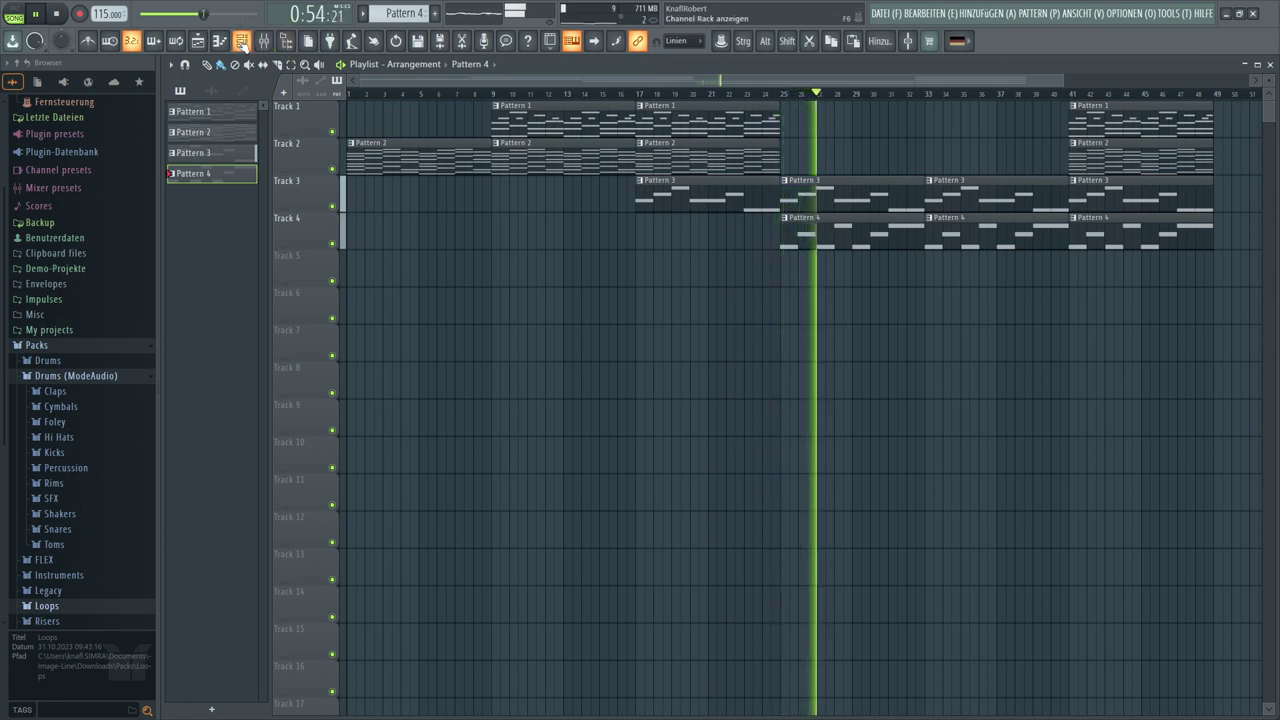
Check the Nexus #5 sound, clone the spare Nexus #4 channel four times, and return to the playlist
left_click(242, 41)
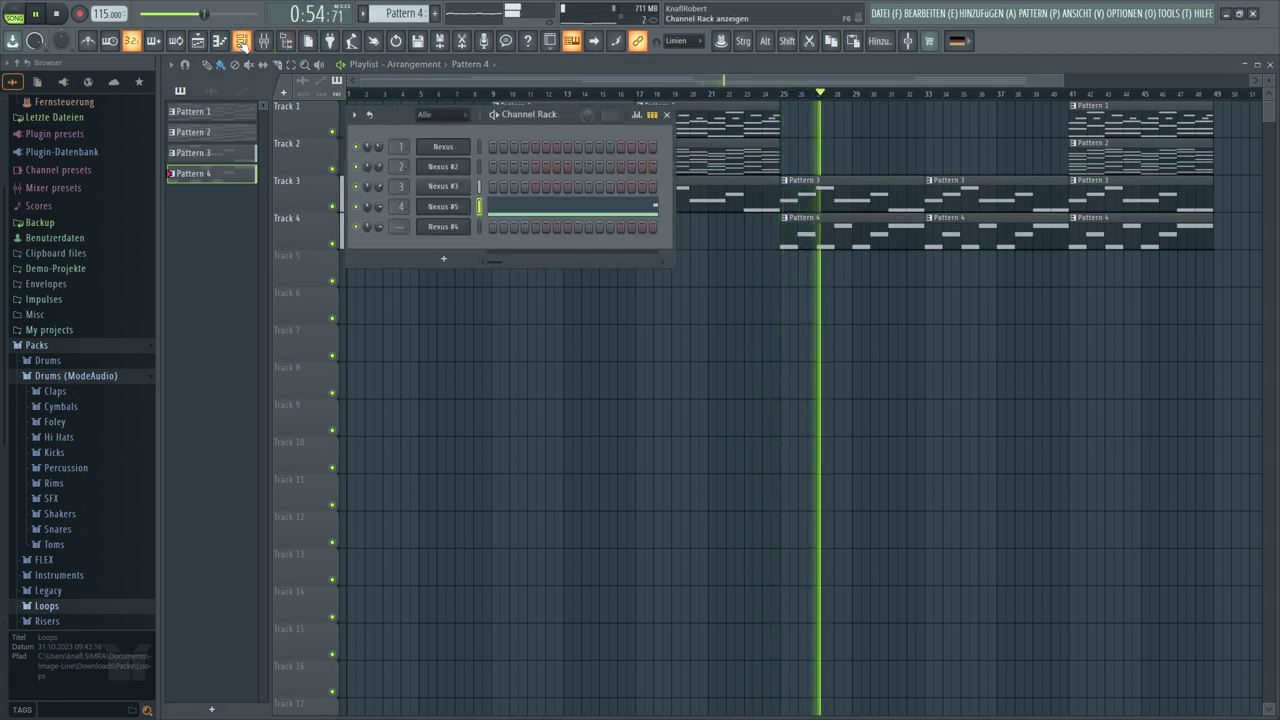
left_click(451, 209)
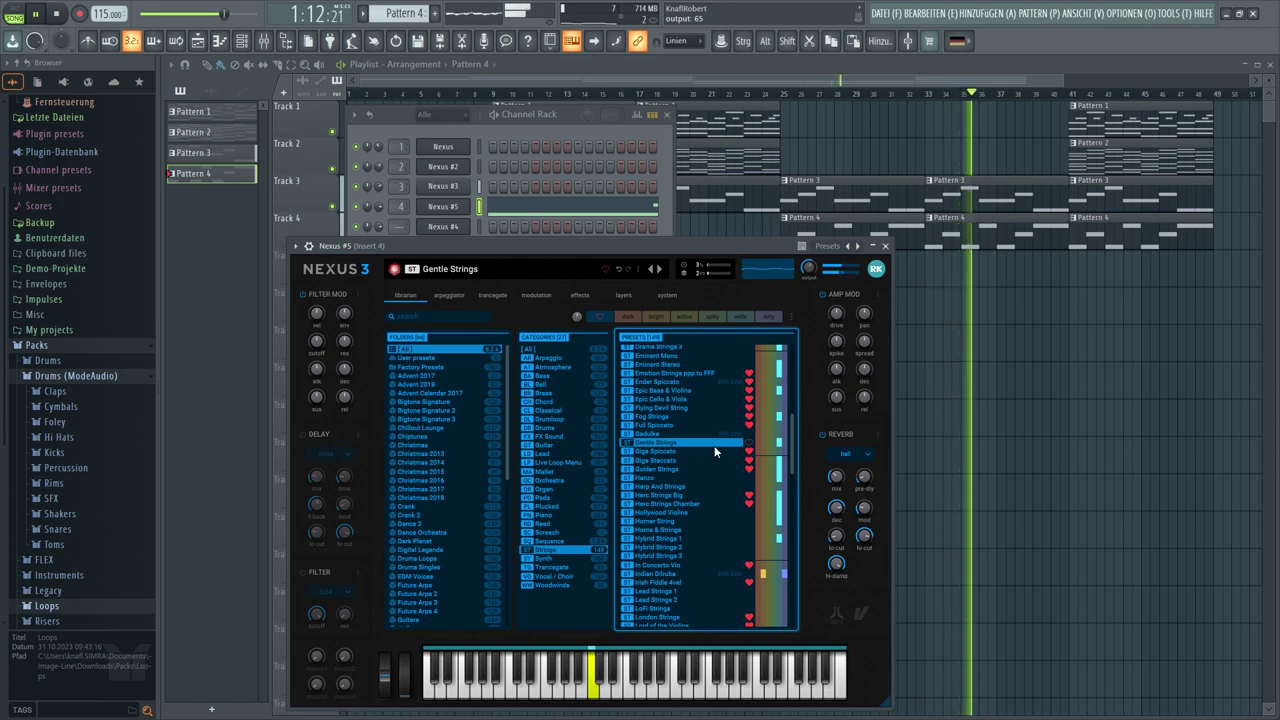
right_click(450, 227)
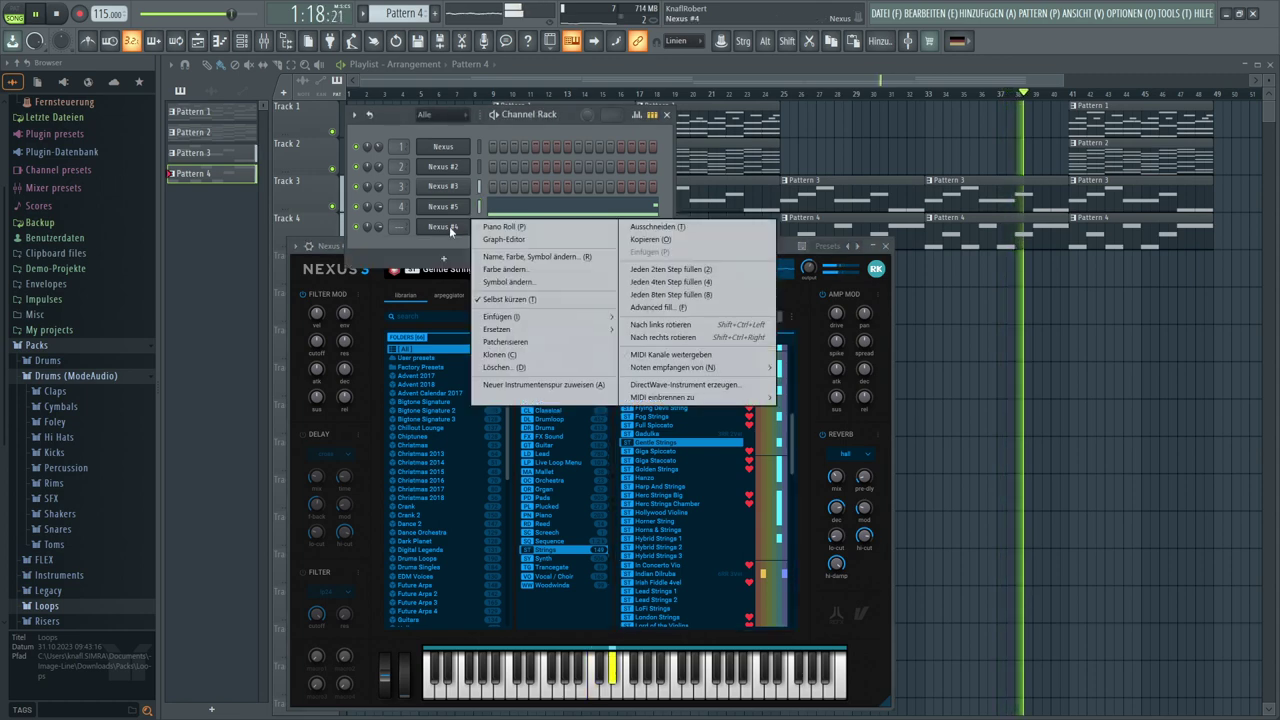
key("c")
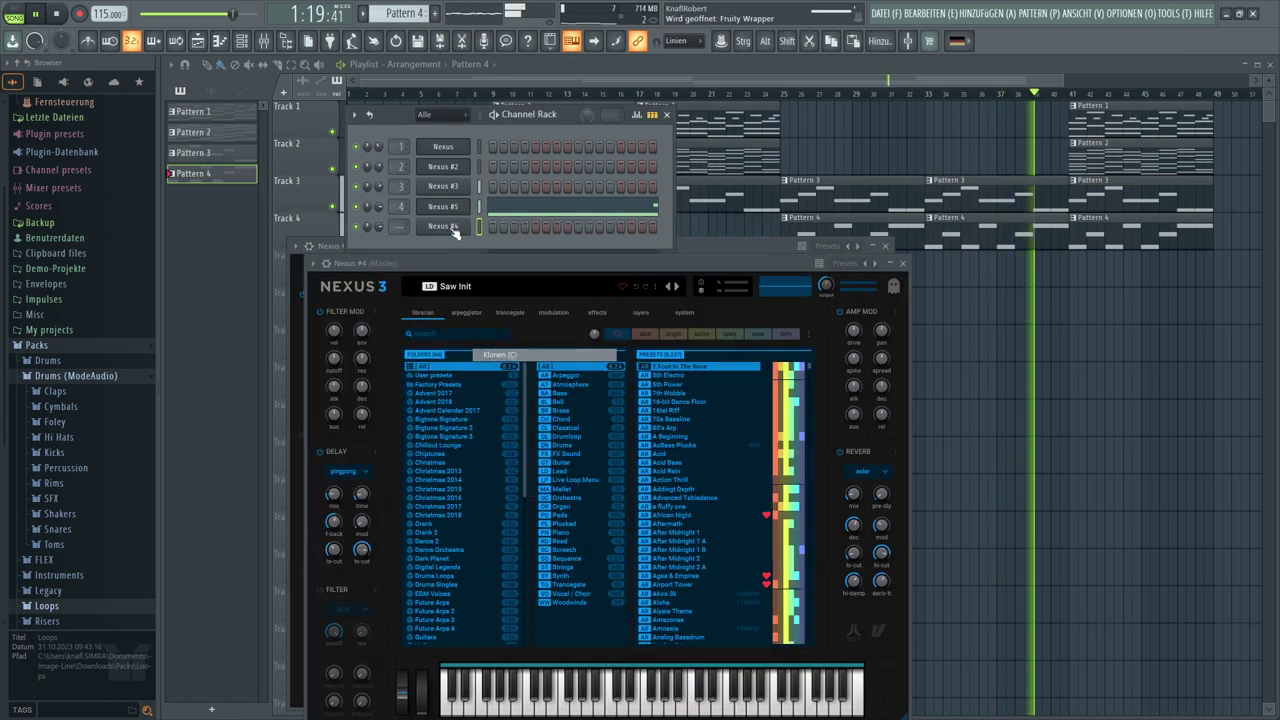
right_click(461, 250)
key("c")
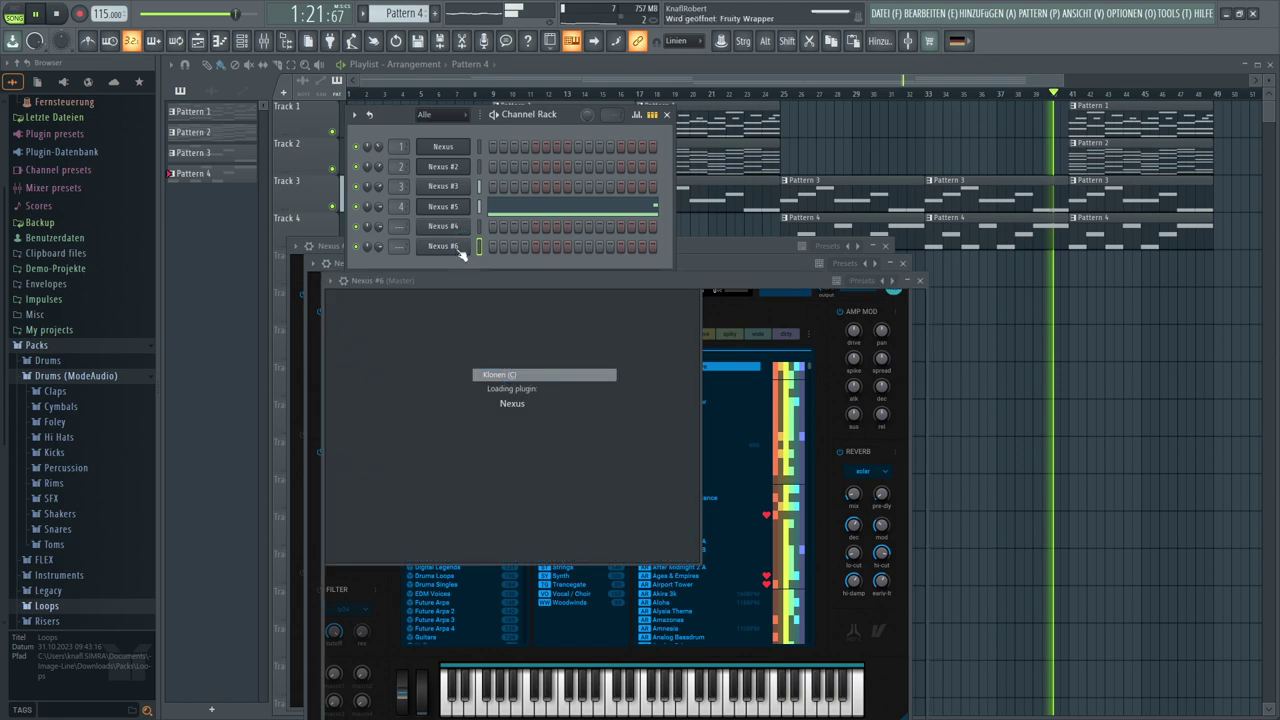
right_click(463, 270)
key("c")
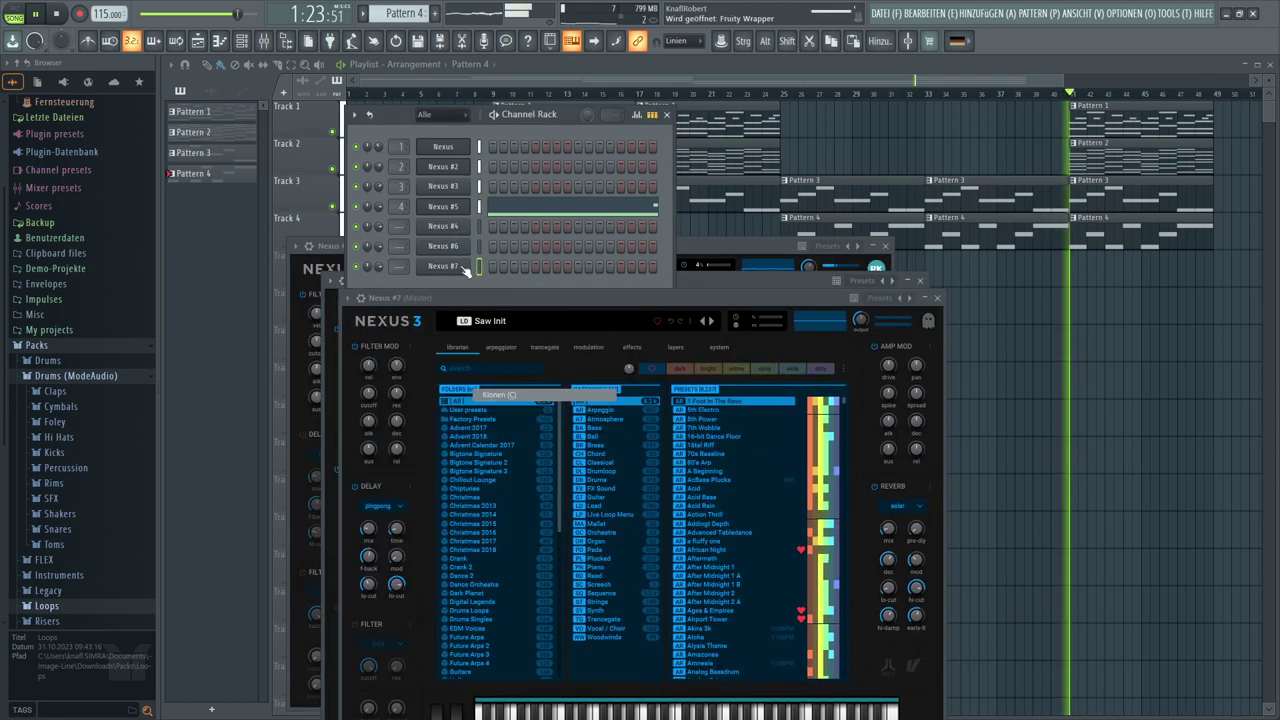
right_click(460, 287)
key("c")
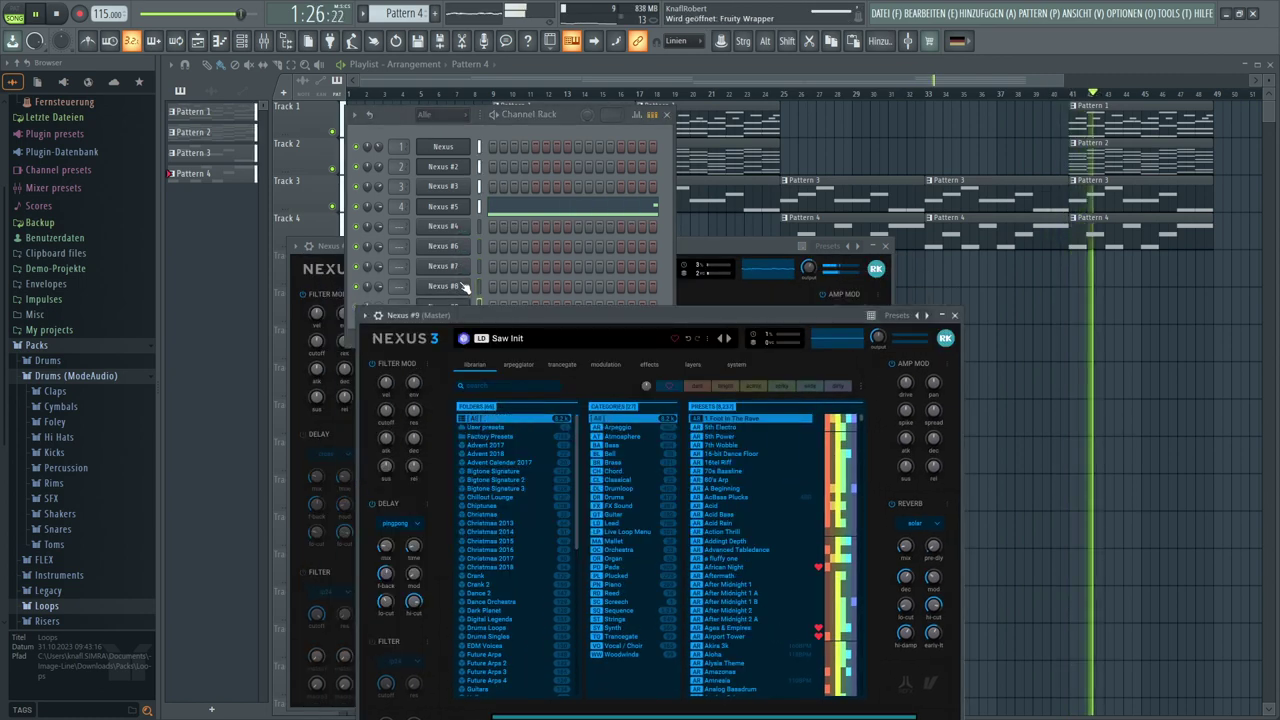
left_click(1025, 317)
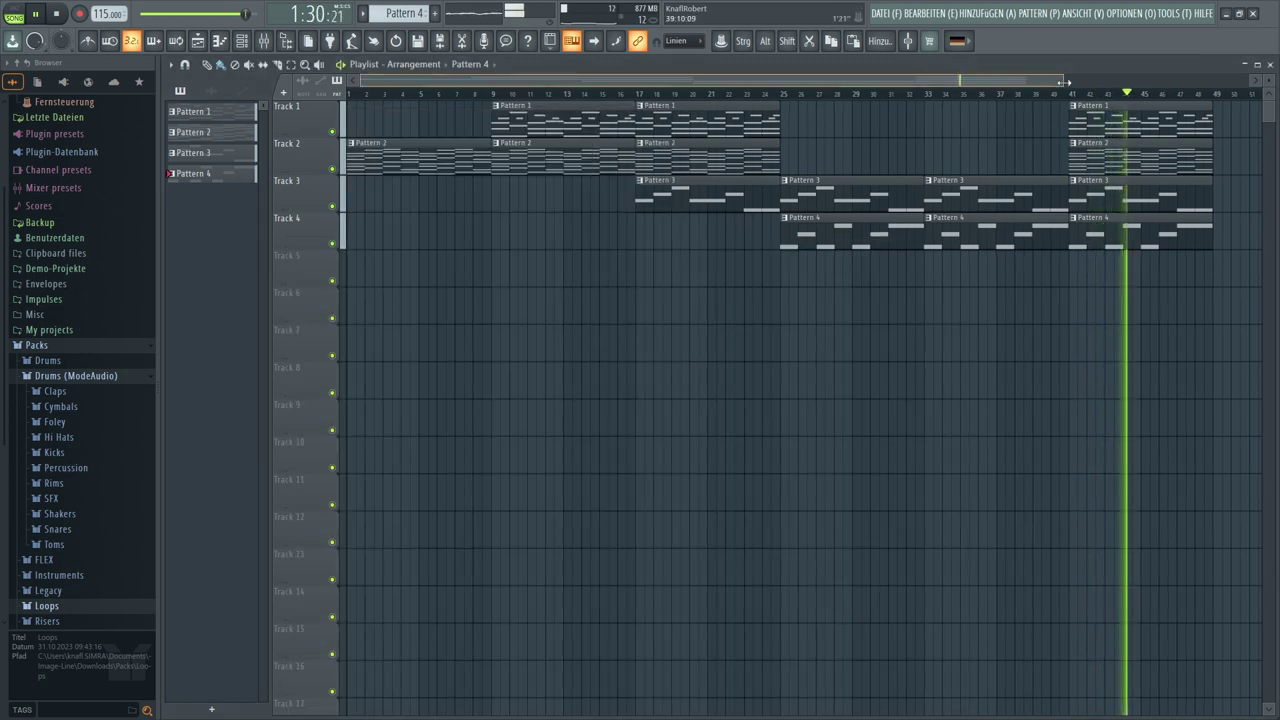
Add a new empty pattern and route the Nexus #4 channel to mixer track 5
scroll(1055, 88, "down", 2)
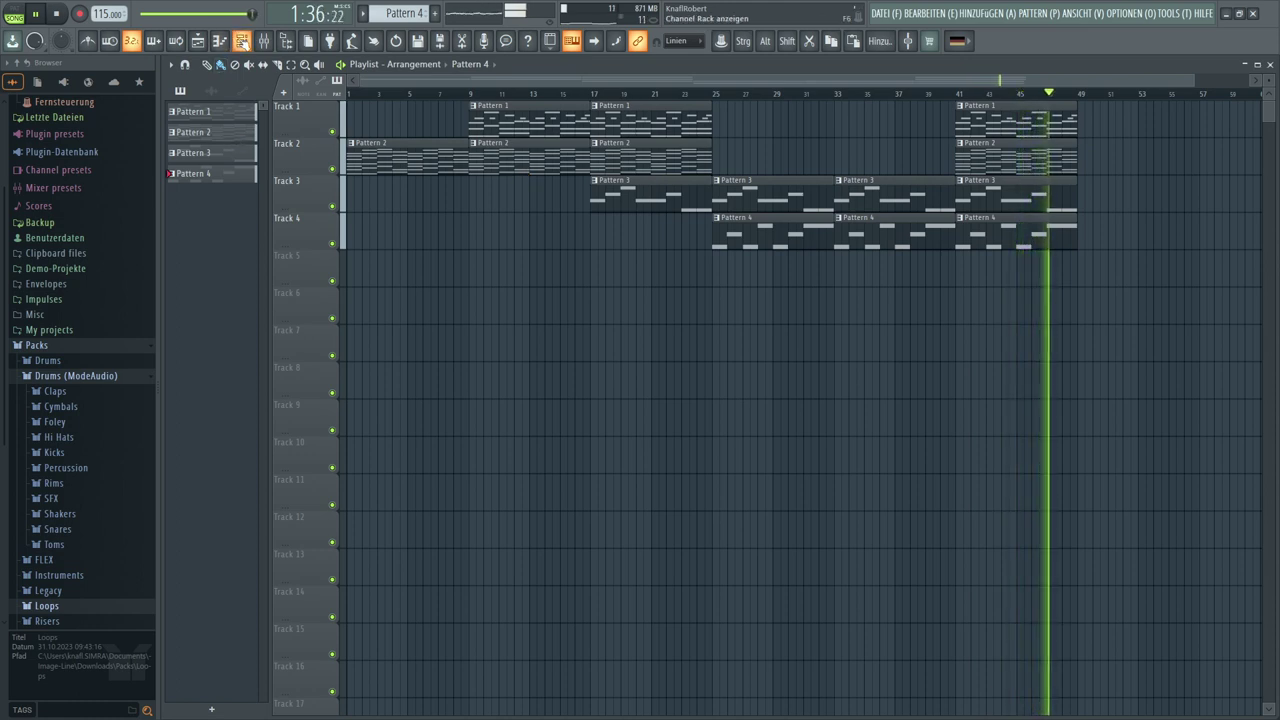
left_click(241, 40)
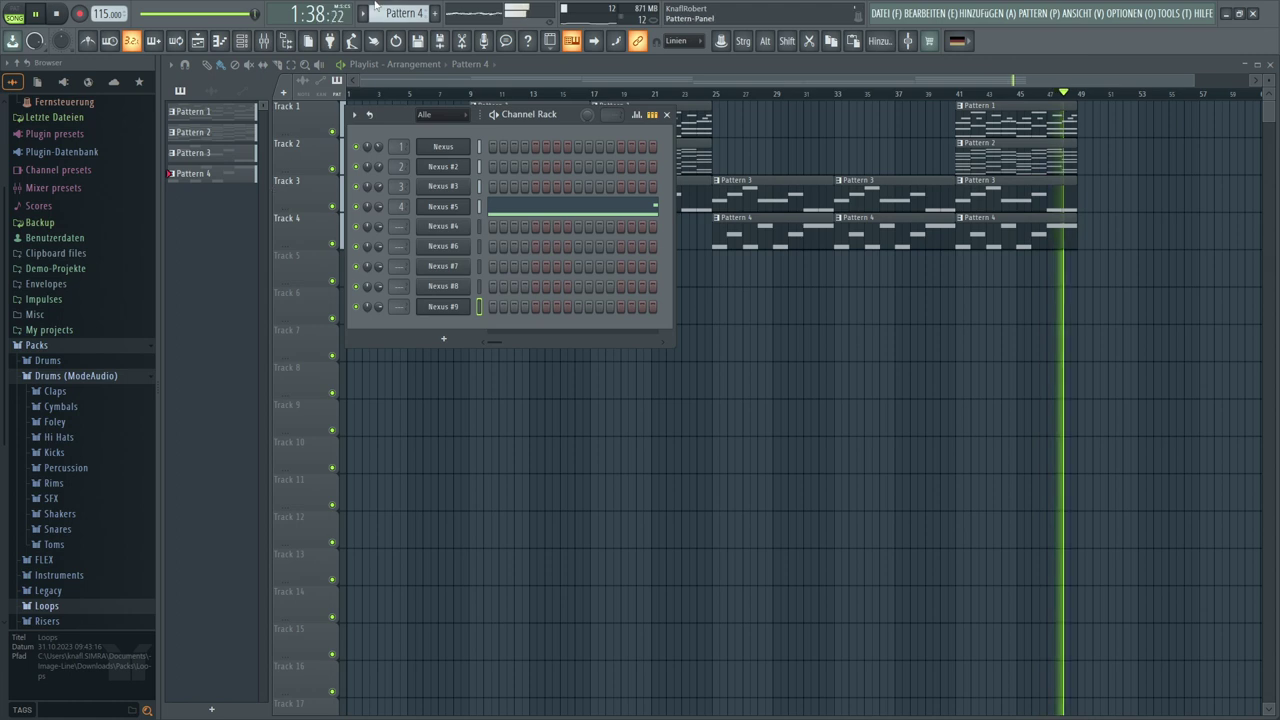
key("F4")
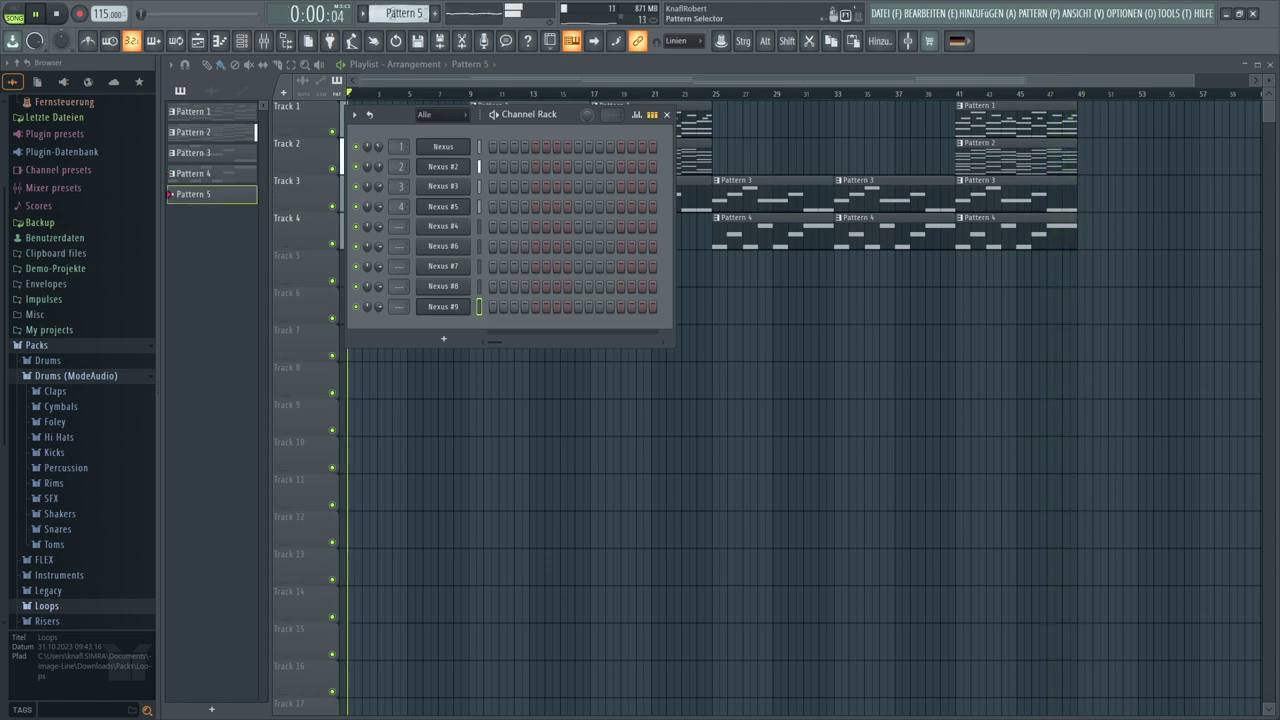
left_click(440, 227)
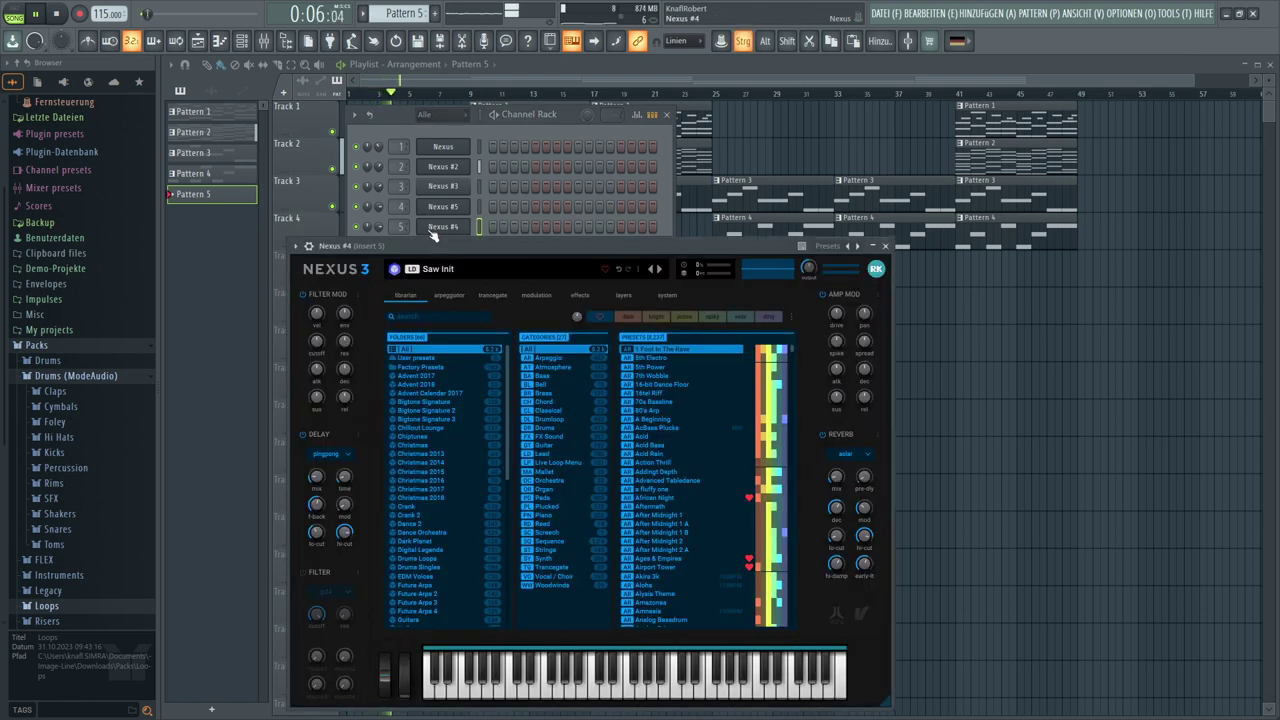
left_click(481, 228)
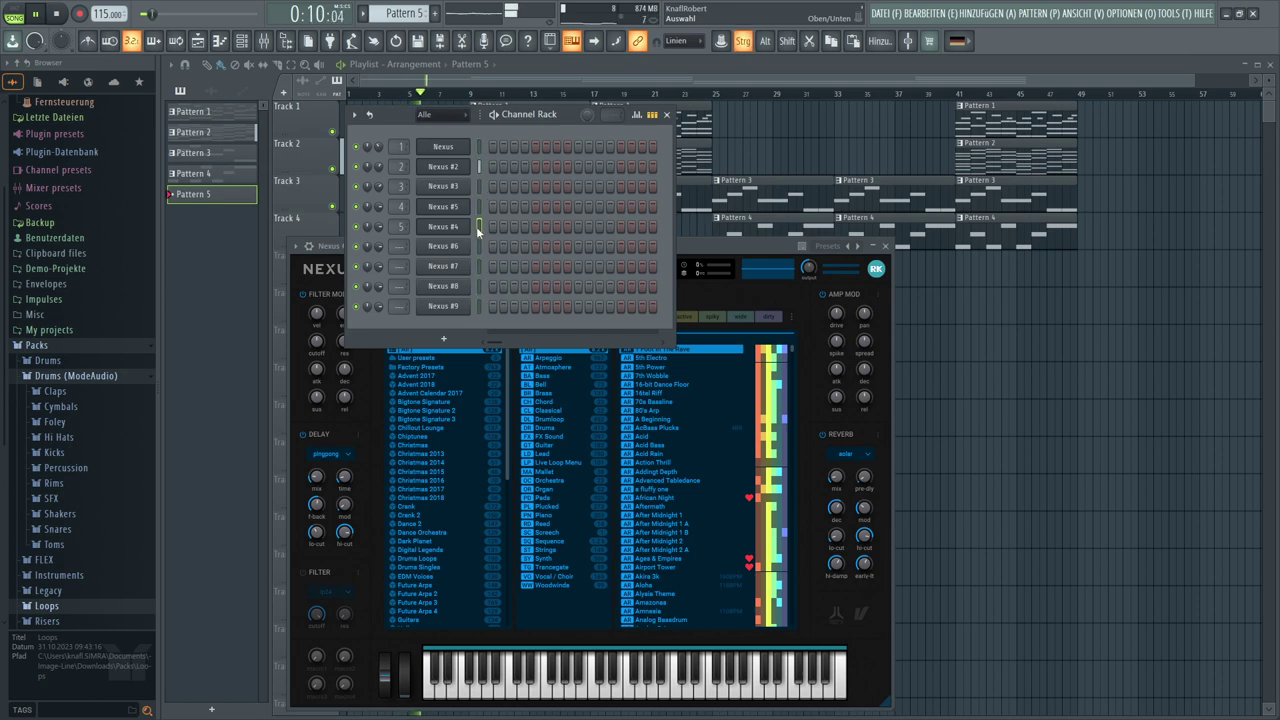
right_click(462, 232)
left_click(475, 229)
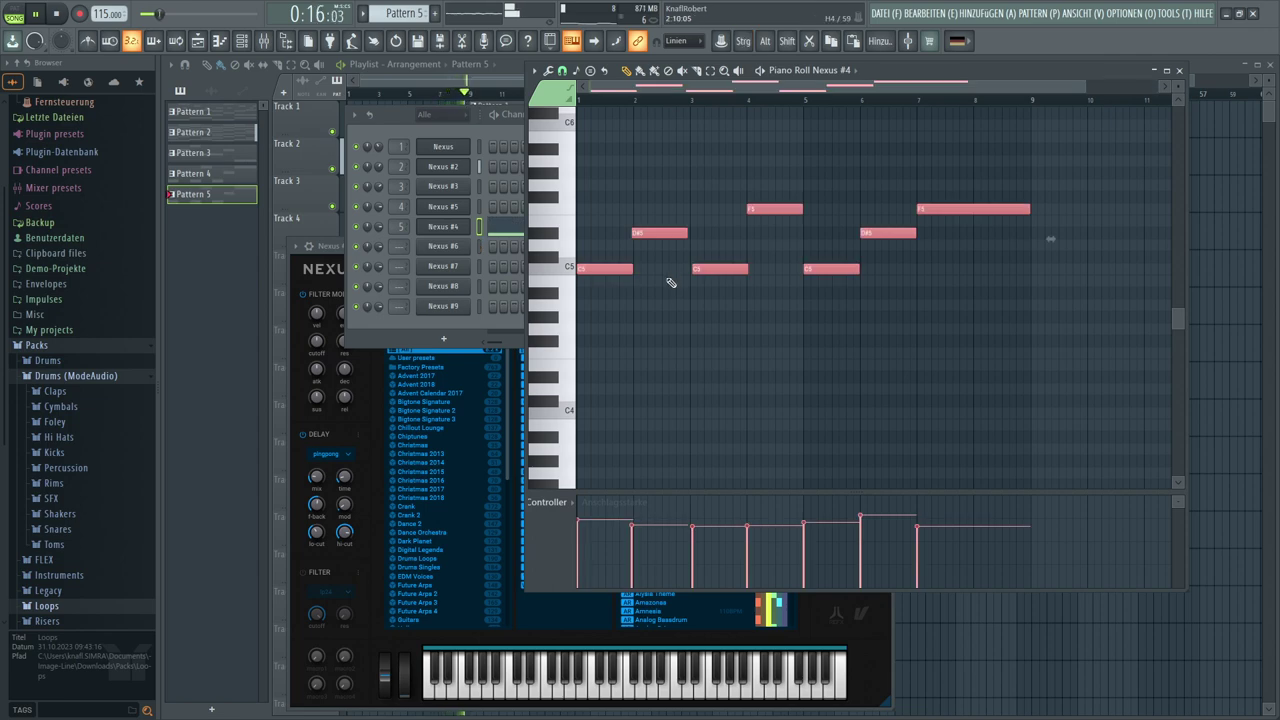
right_click(608, 268)
right_click(662, 233)
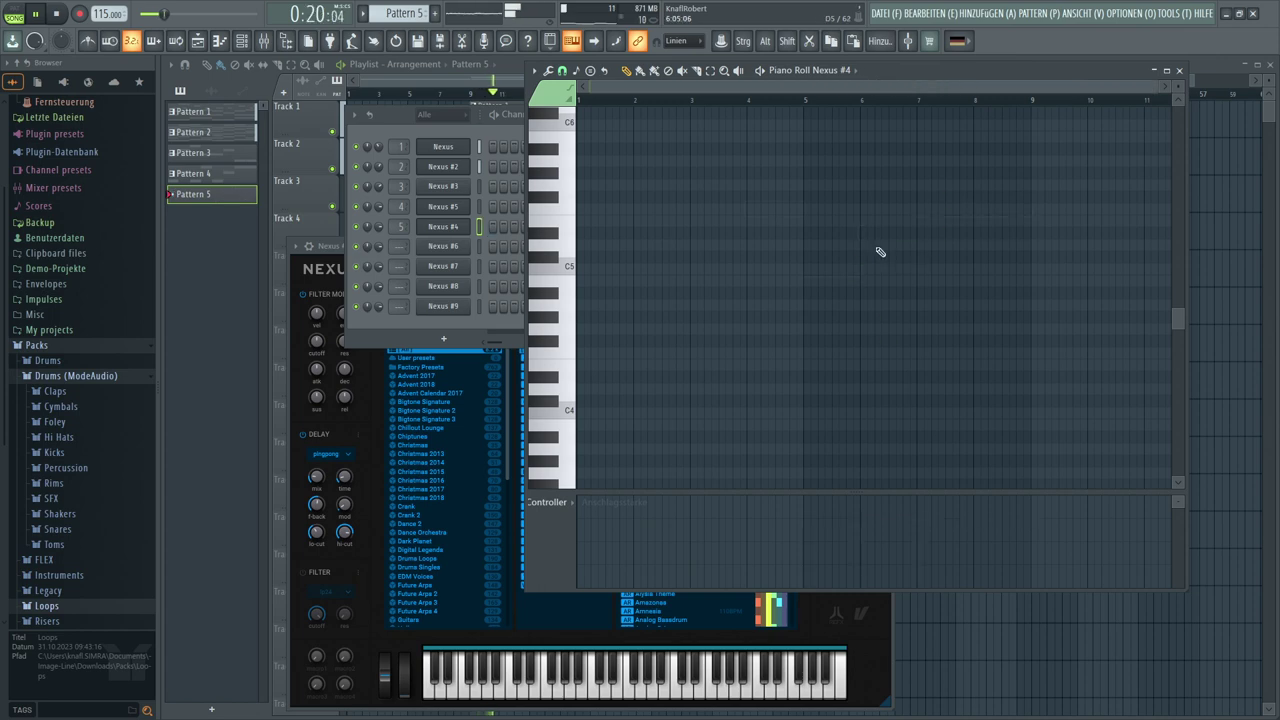
key("ctrl+z")
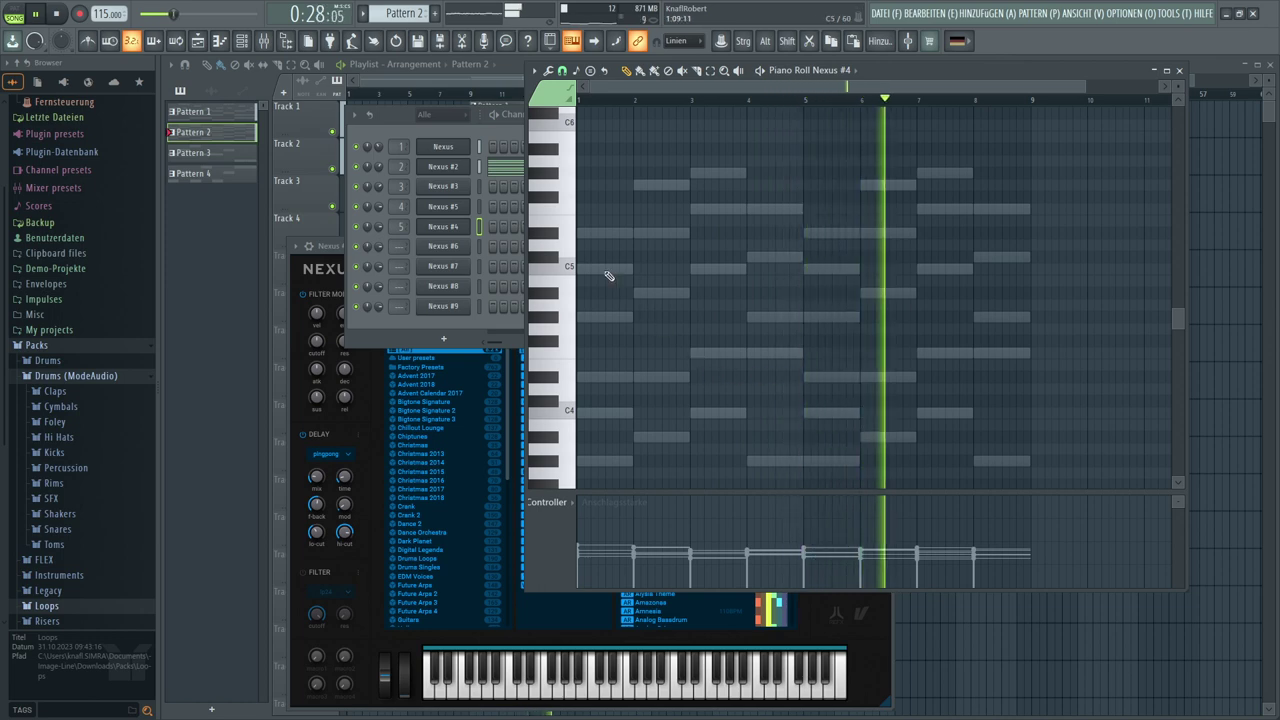
Open the Nexus #4 instrument and filter its preset library to the Piano category
left_click(424, 226)
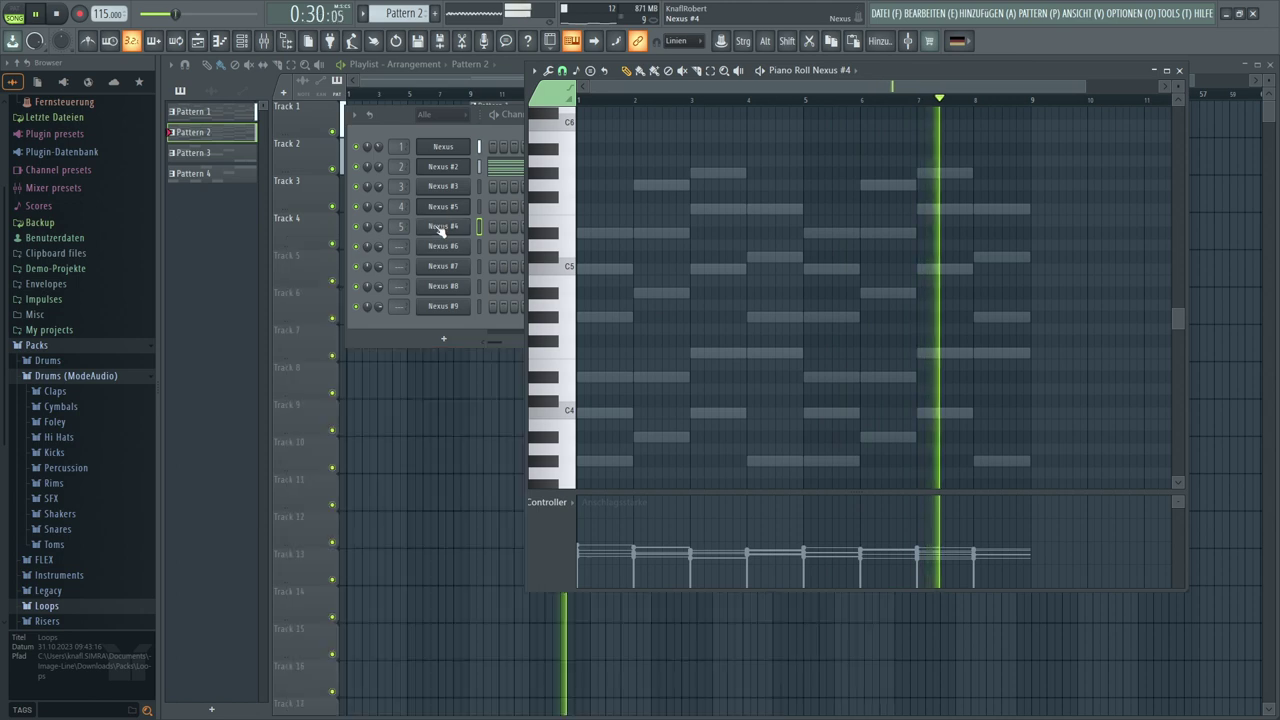
left_click(424, 226)
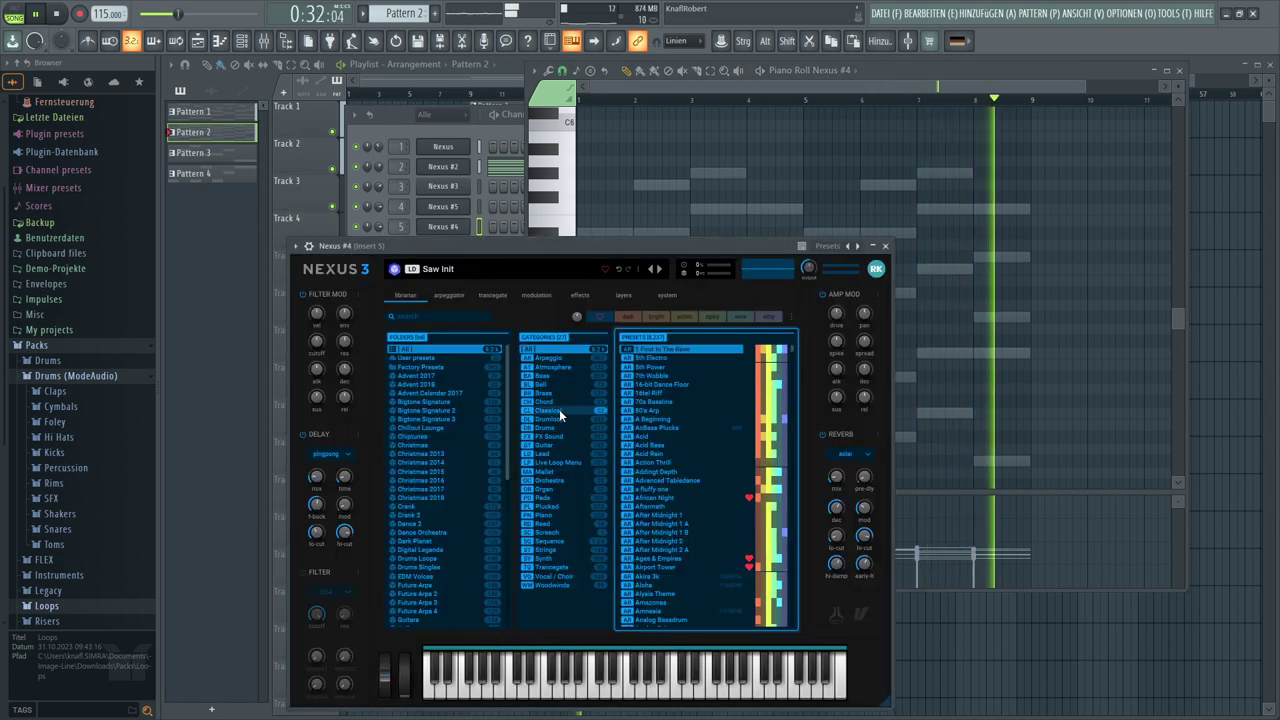
left_click(565, 516)
Browse the piano presets in Nexus #4 and load Muted Ambient
left_click(668, 402)
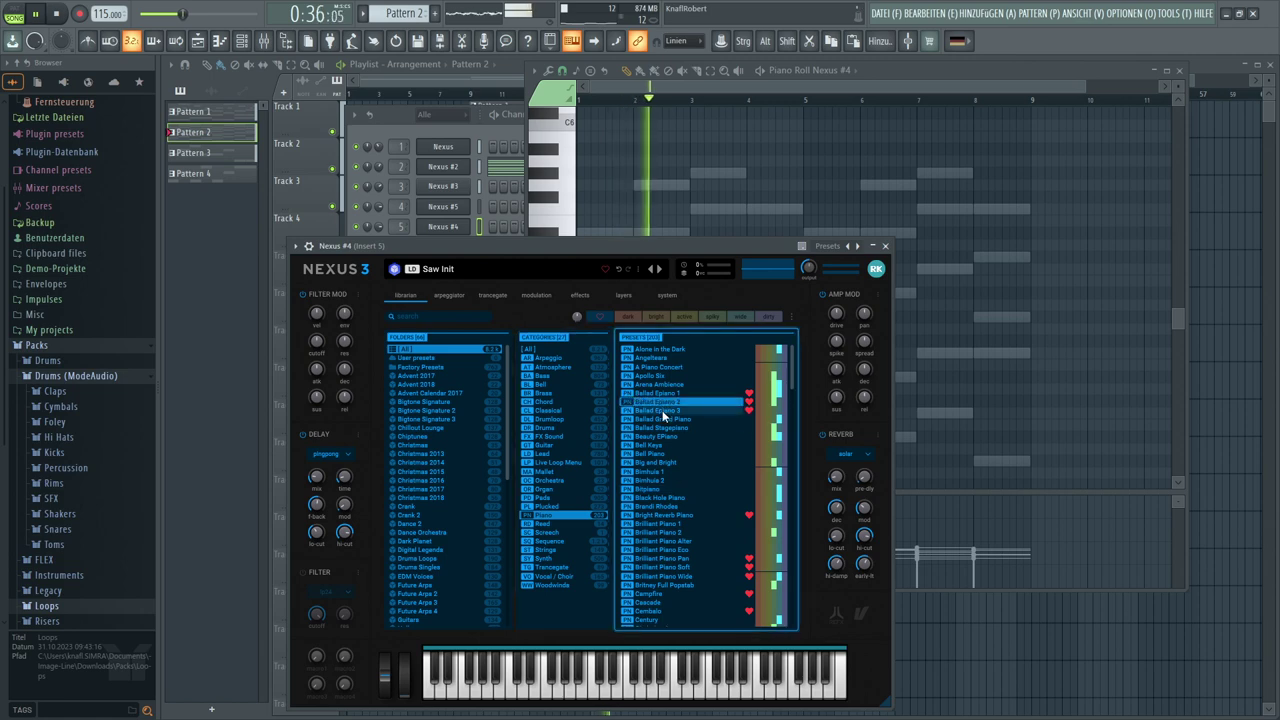
left_click(661, 393)
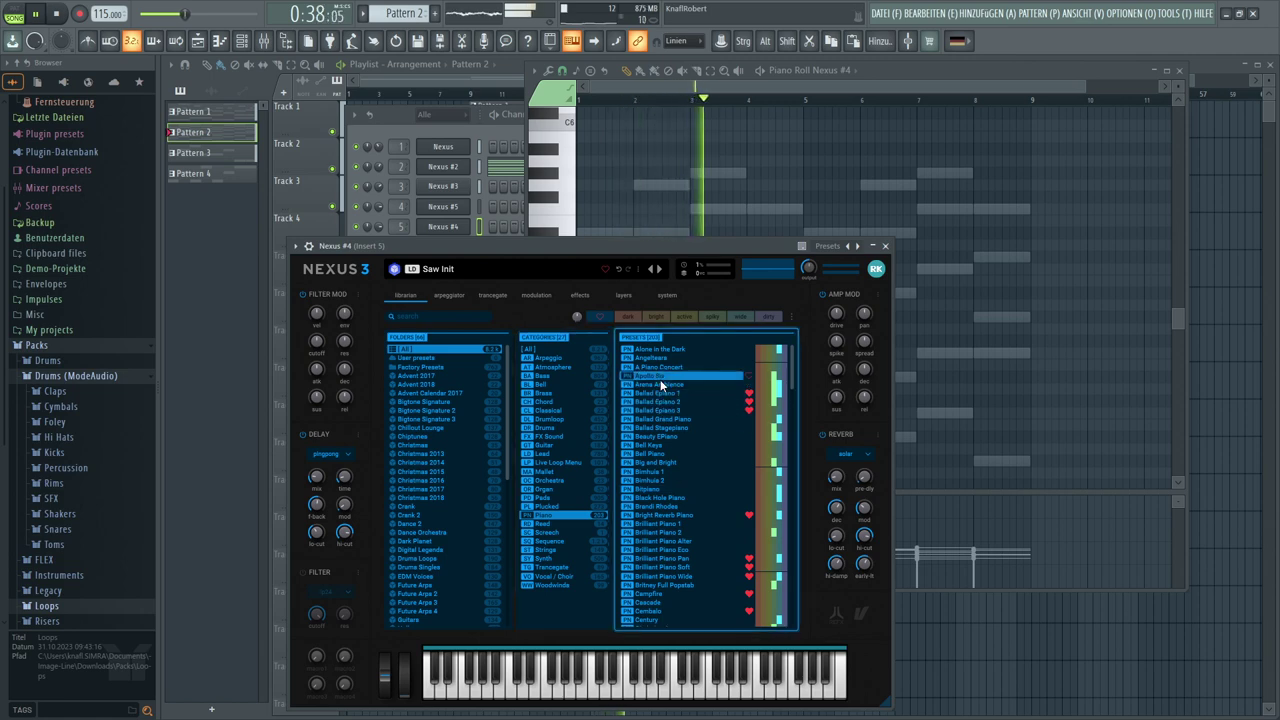
scroll(666, 391, "down", 4)
left_click(669, 399)
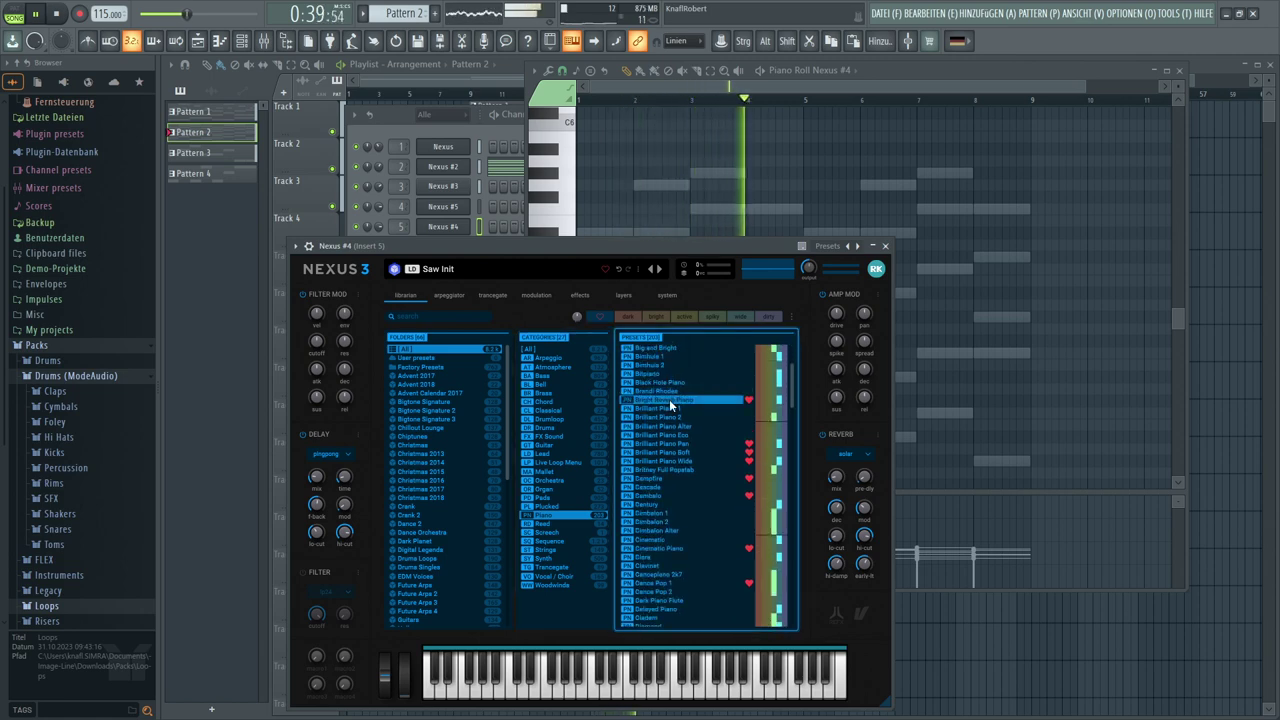
left_click(665, 470)
scroll(668, 490, "down", 4)
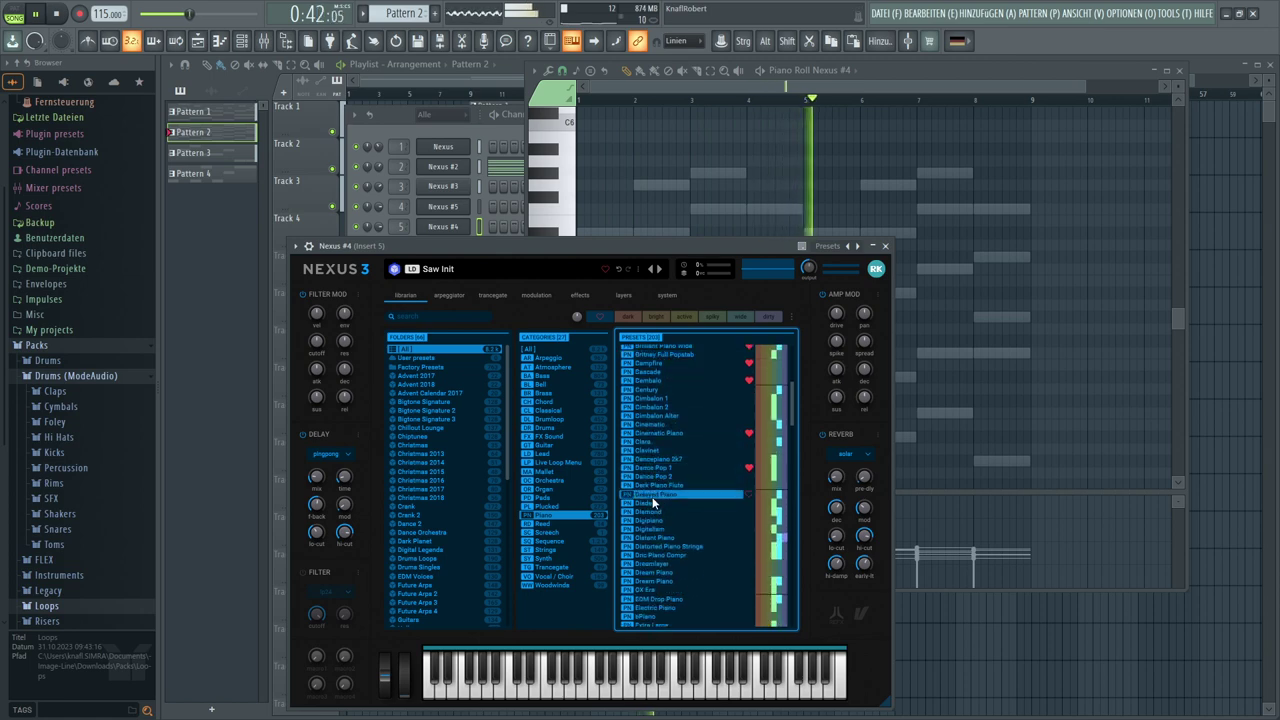
scroll(660, 520, "down", 4)
scroll(654, 520, "down", 4)
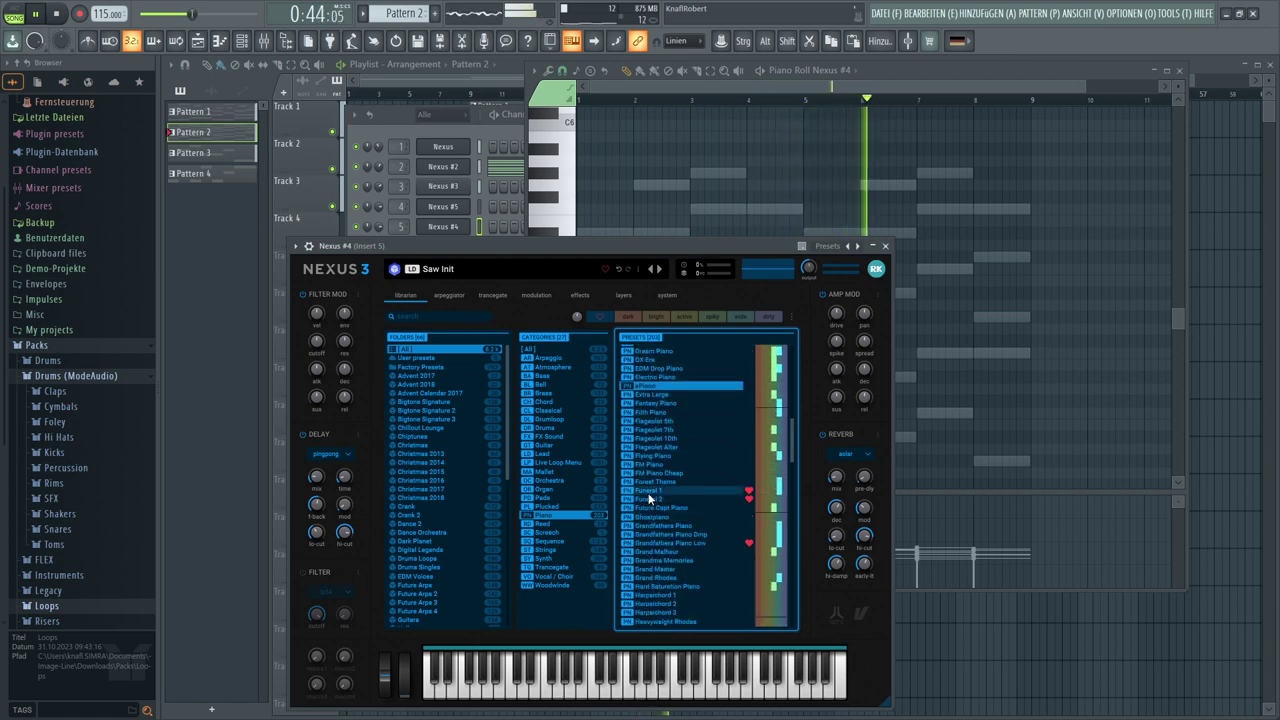
left_click(648, 509)
scroll(645, 500, "down", 4)
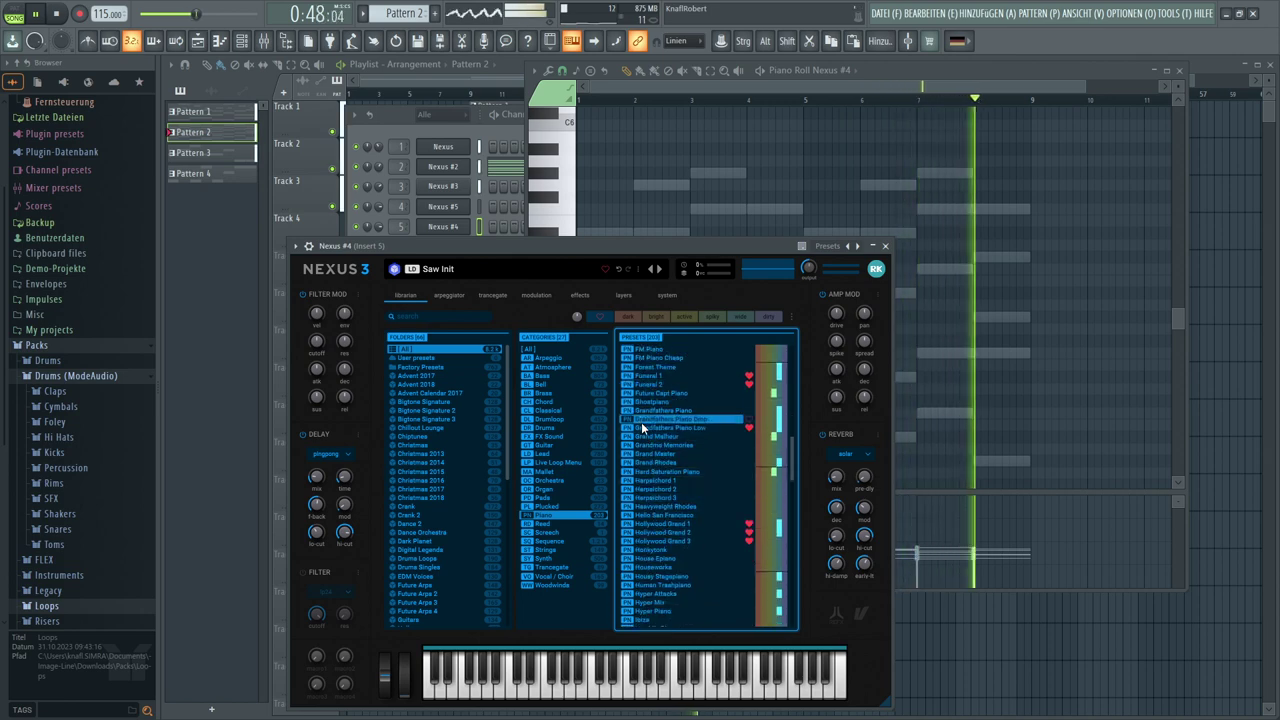
left_click(640, 412)
scroll(650, 470, "down", 1)
left_click(643, 496)
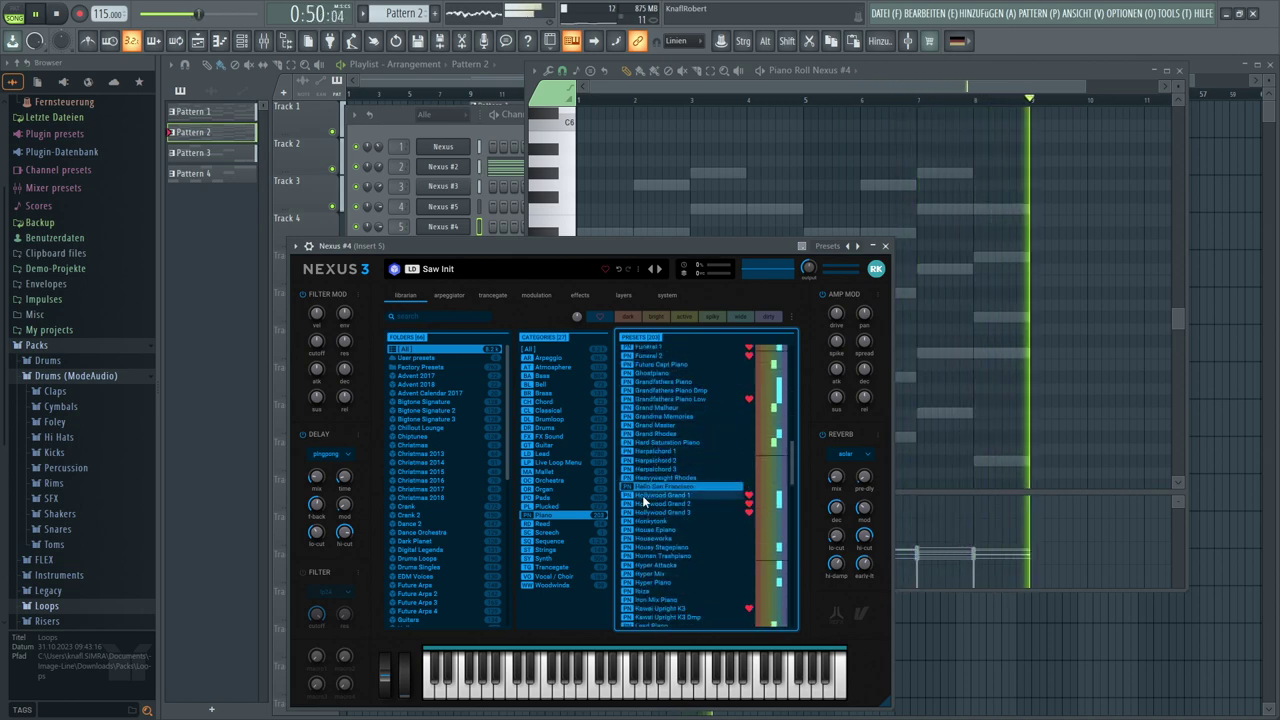
left_click(643, 504)
left_click(643, 512)
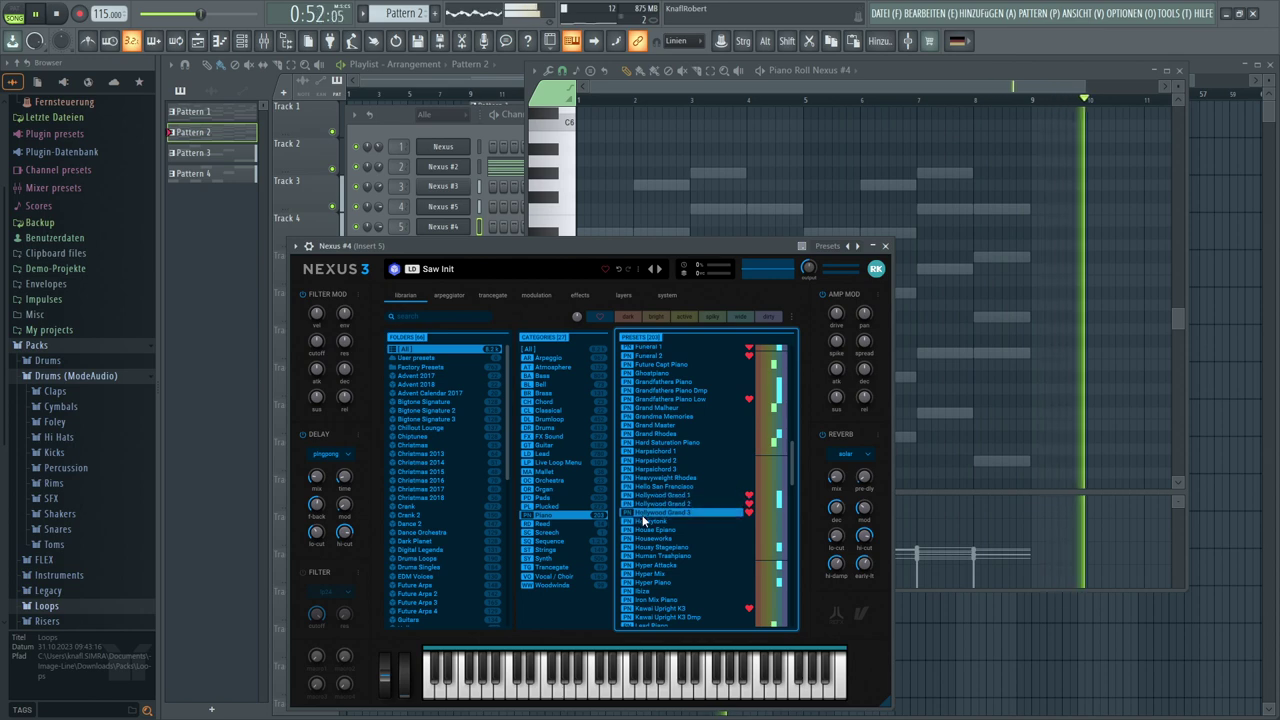
scroll(644, 532, "down", 2)
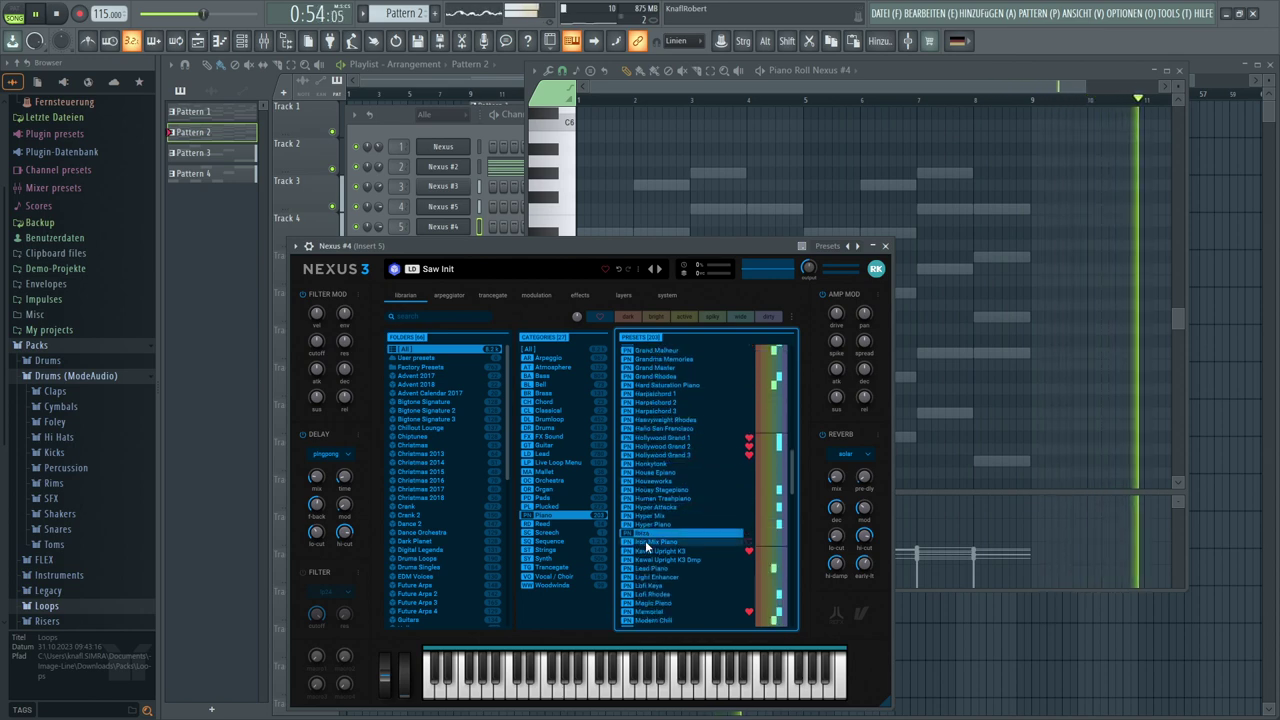
left_click(648, 577)
scroll(648, 586, "down", 3)
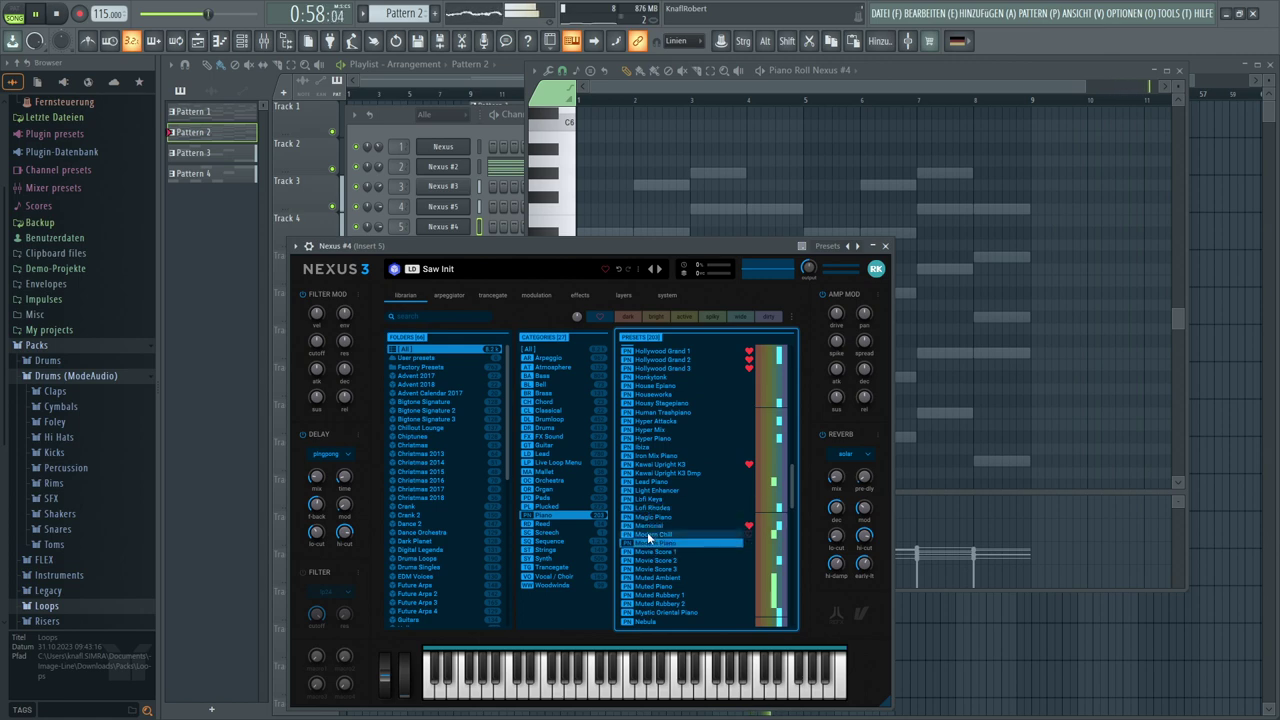
scroll(648, 547, "down", 2)
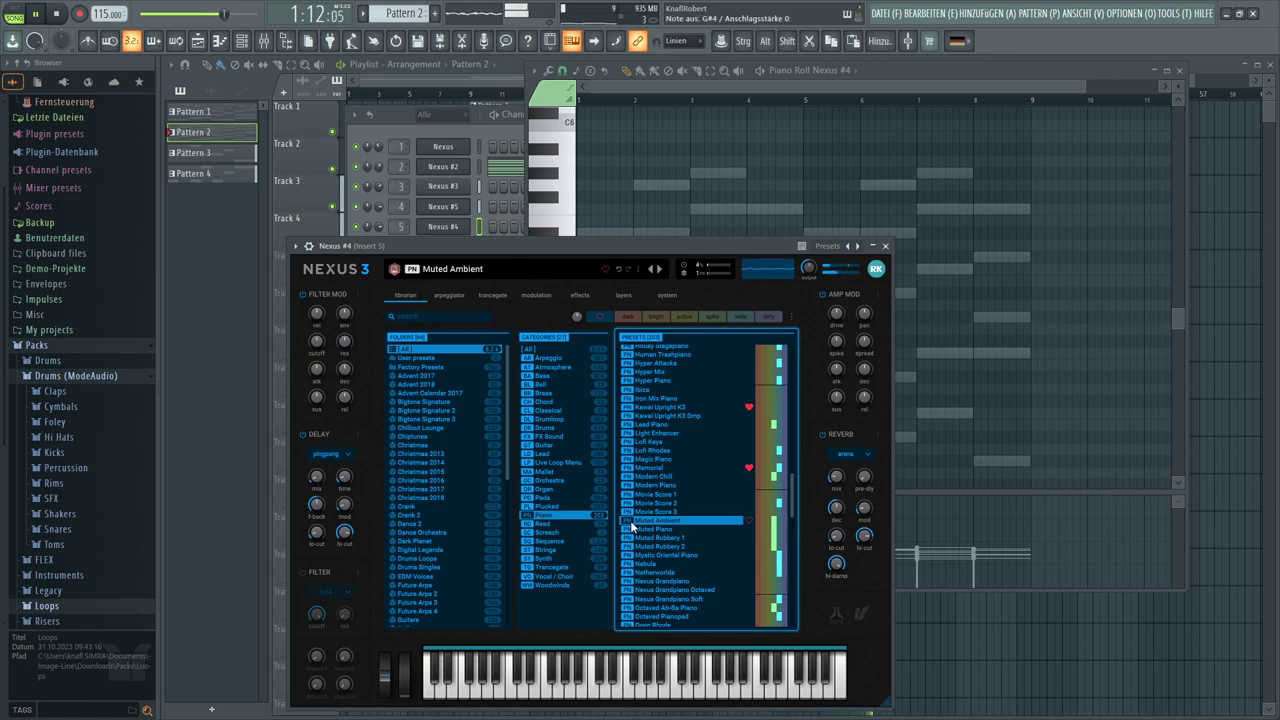
Draw a Nexus #4 line of two-bar notes D#5, F5, D#5 and F5 in Pattern 2 over the ghost chords
left_click(630, 190)
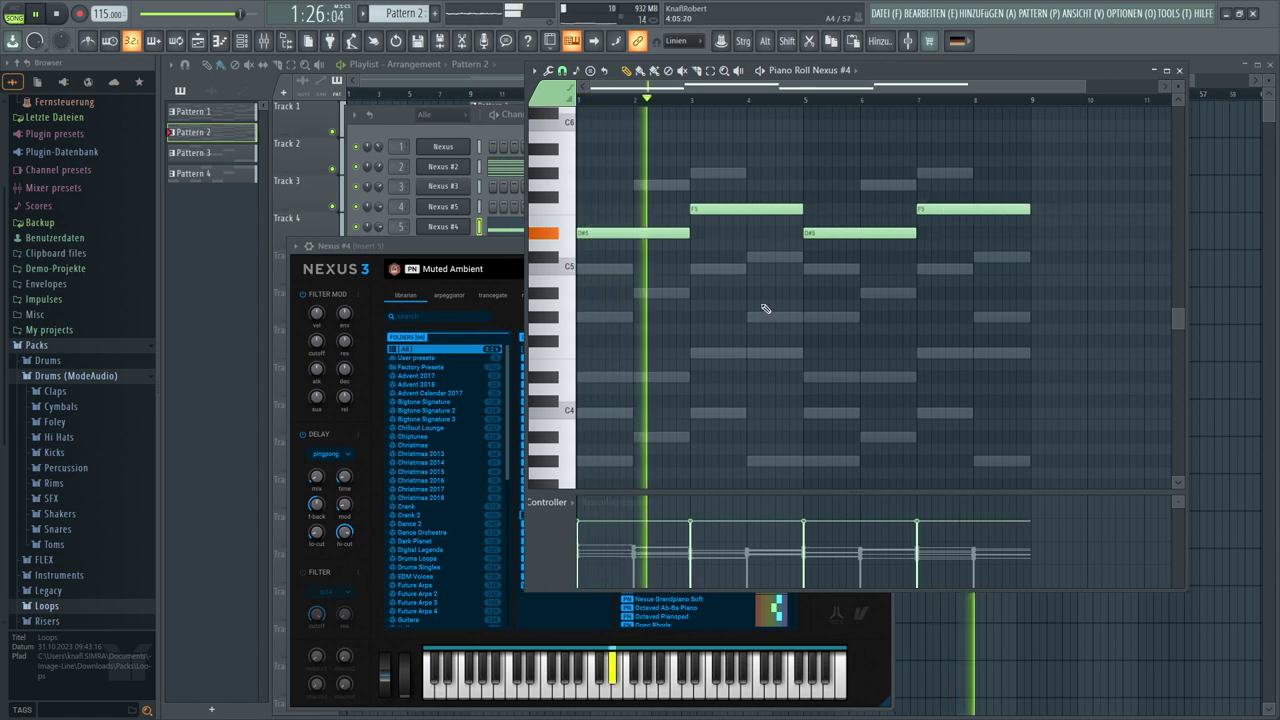
Draw a lower Nexus #4 line of one-bar notes C5, B4, C5, C#5, C5, B4, C5 and C#5 under the existing notes
left_click(590, 270)
left_click_drag(694, 271, 640, 291)
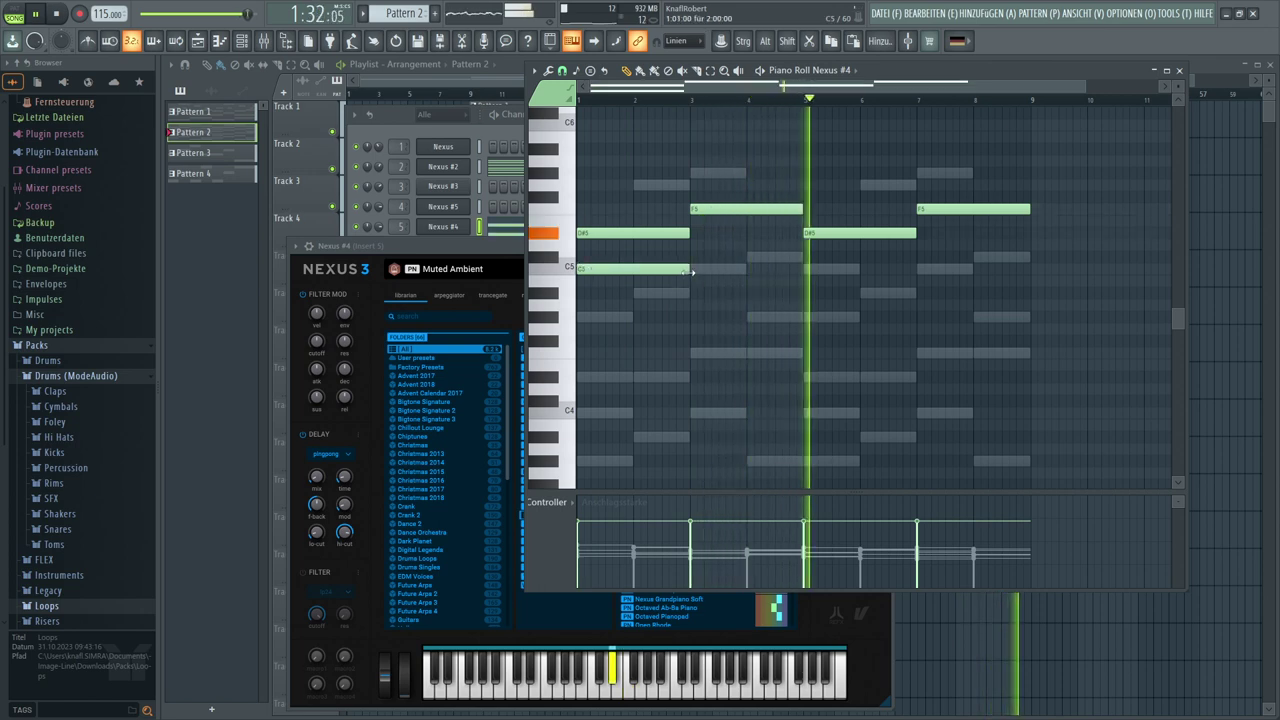
left_click(640, 292)
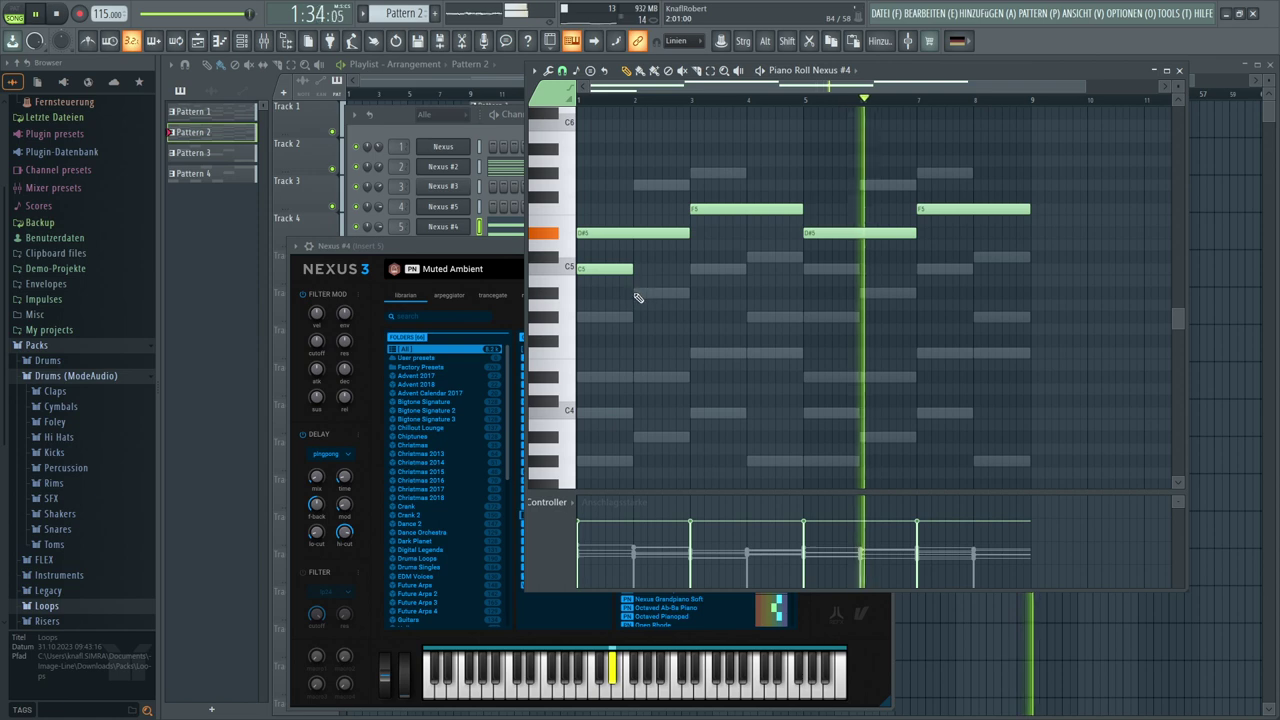
left_click(724, 270)
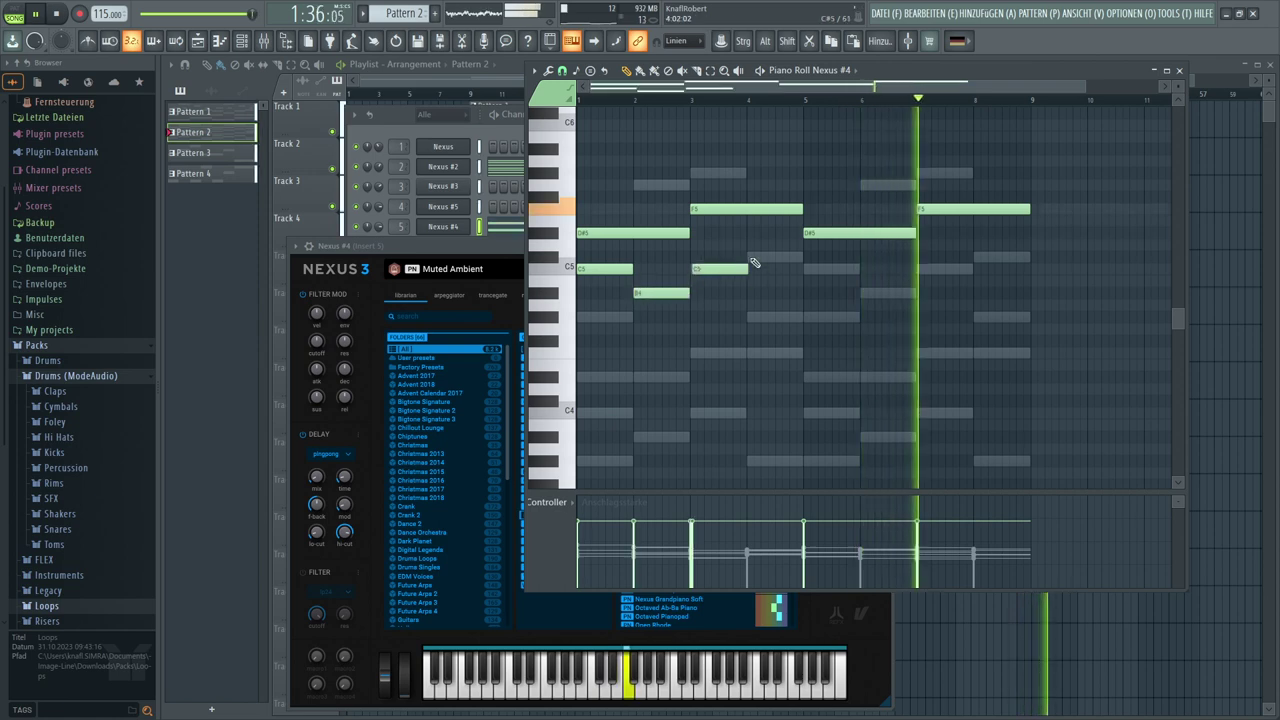
left_click(760, 258)
left_click(806, 269)
left_click(866, 292)
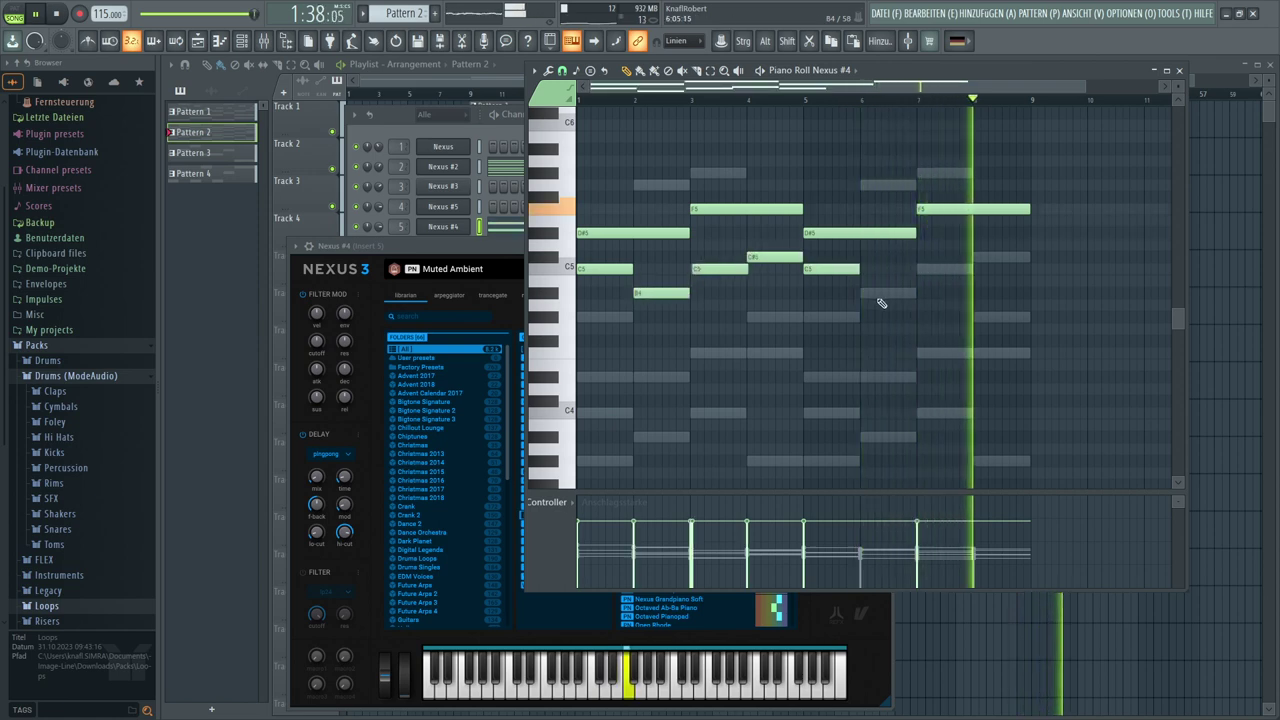
left_click(923, 270)
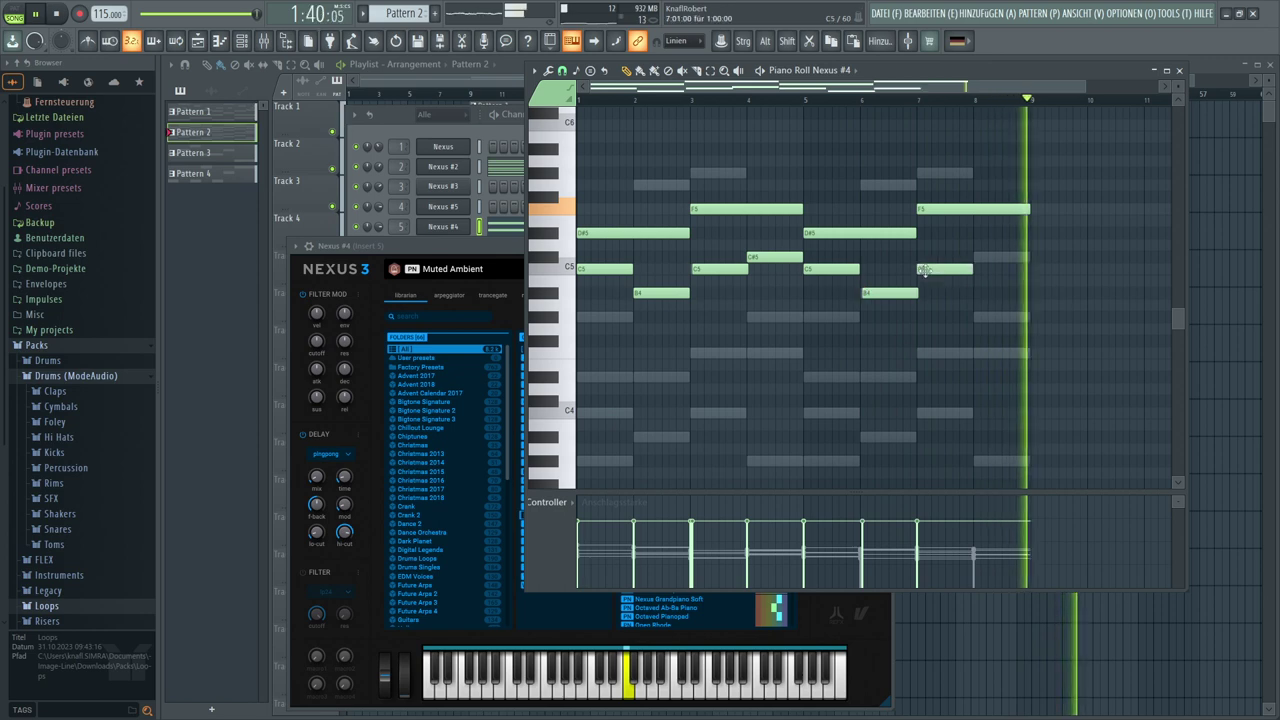
left_click(978, 258)
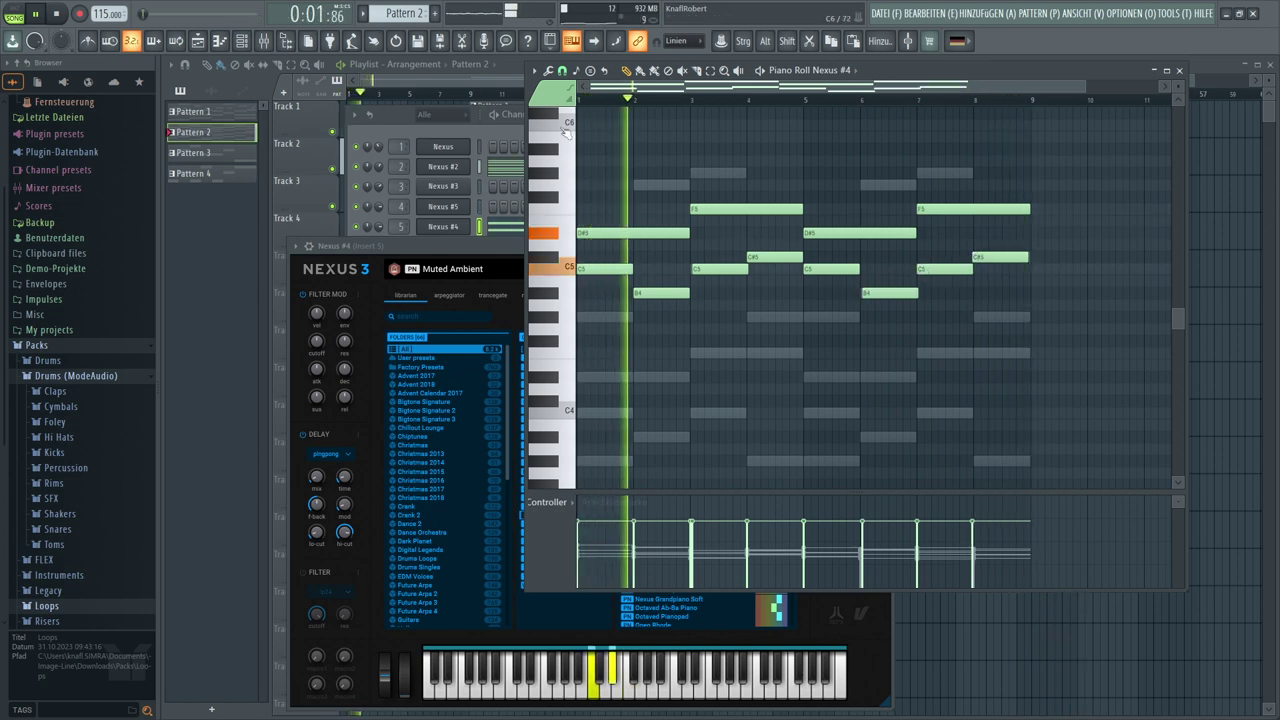
Set the piano roll snap to 1/2 Schlag and quick-quantize the Nexus #4 notes
left_click(562, 70)
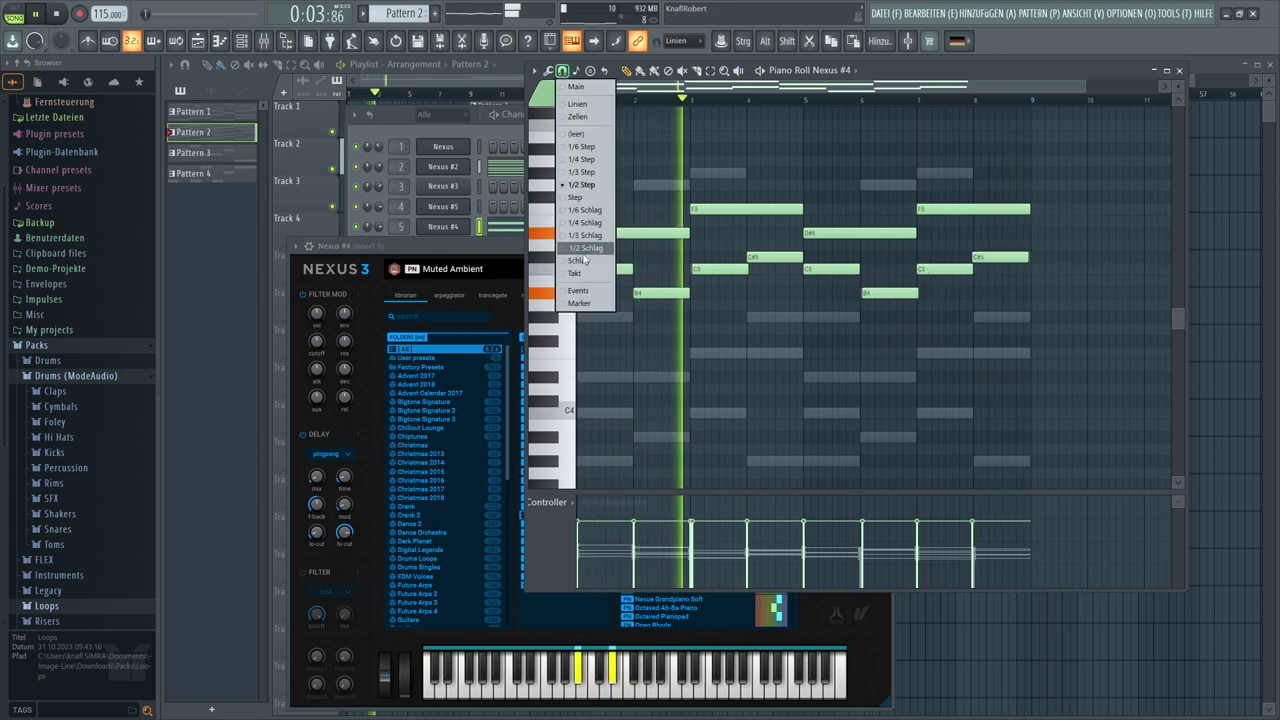
left_click(585, 249)
left_click(548, 72)
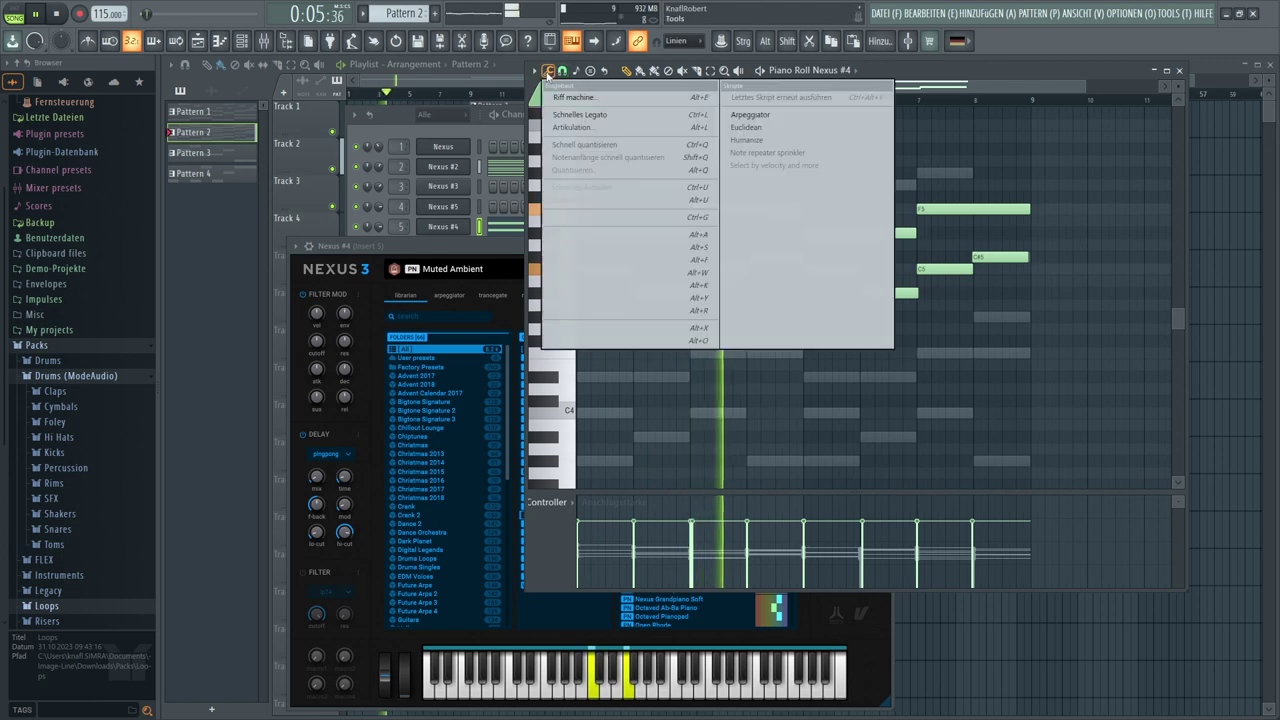
left_click(585, 144)
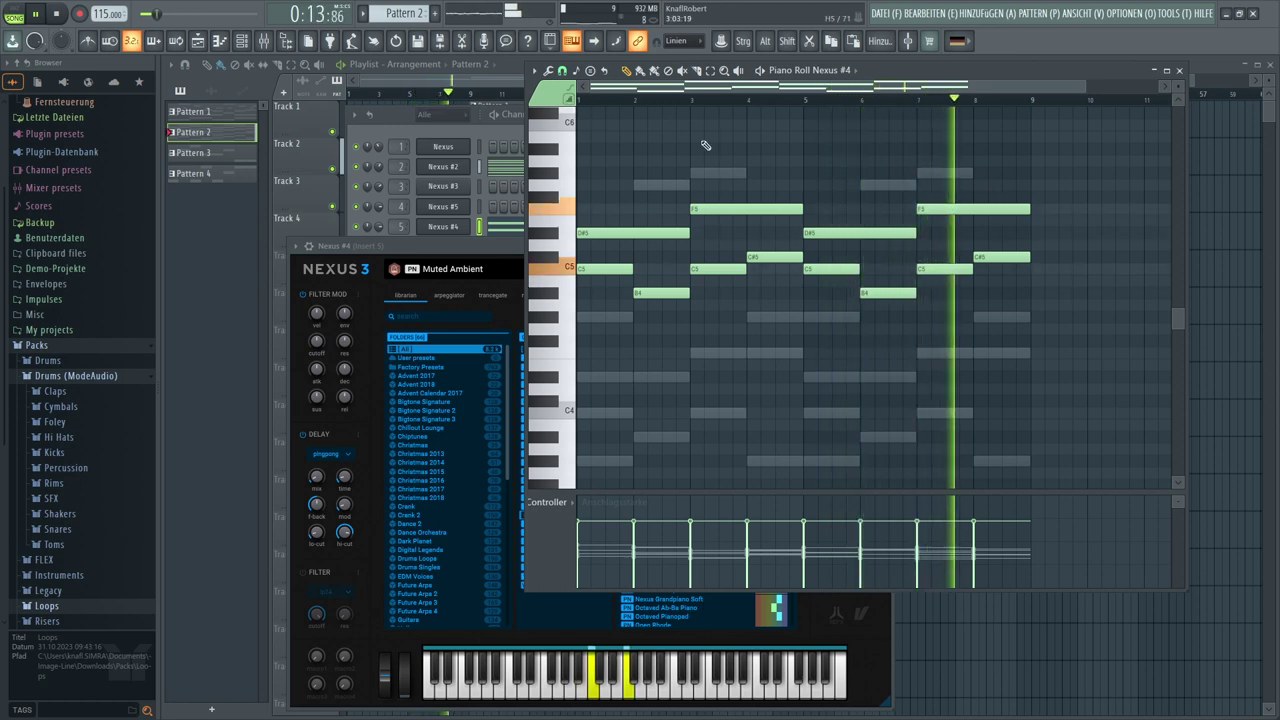
Apply the Arpeggiator to the Nexus #4 notes with the Trance 7 preset and raise its time multiplier
left_click(548, 71)
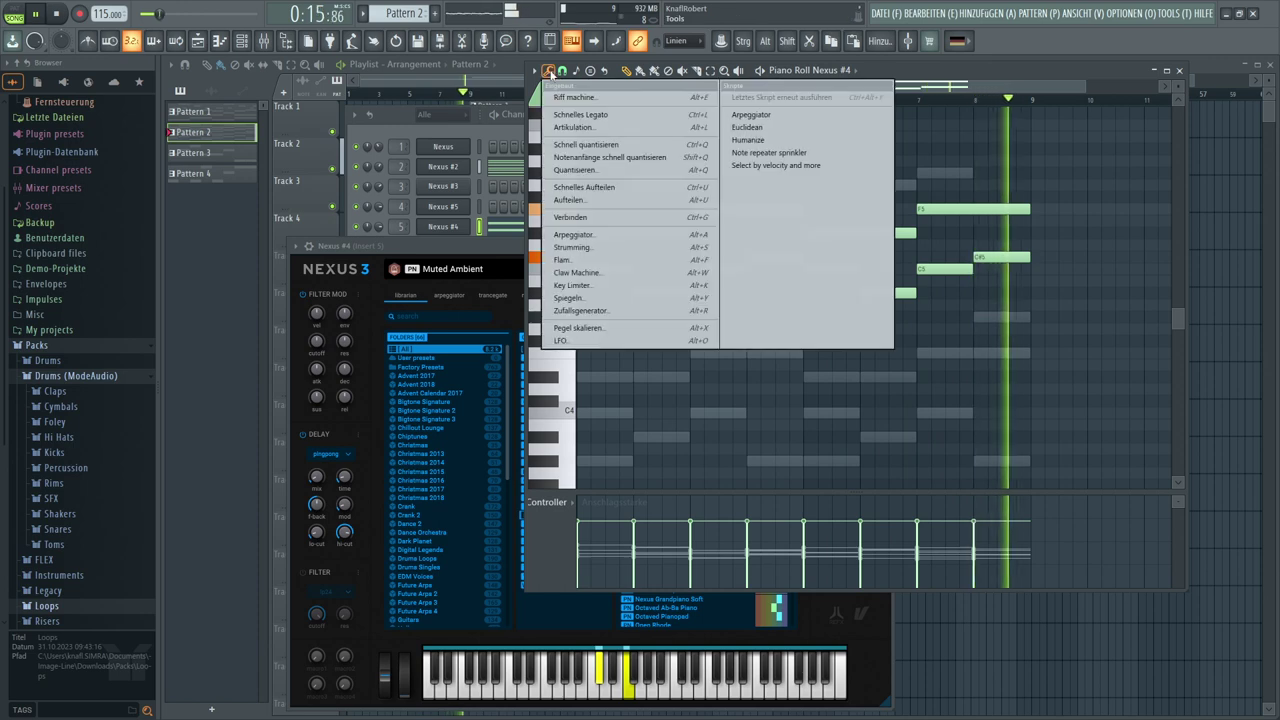
left_click(576, 236)
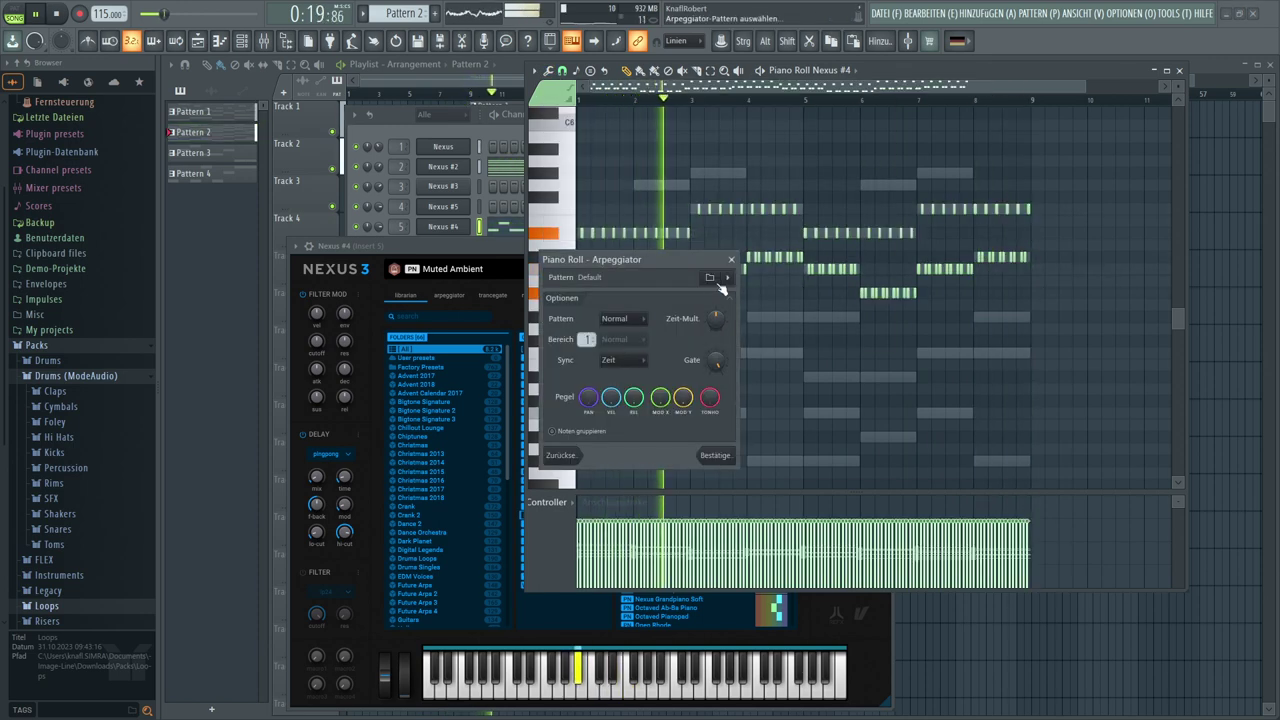
left_click(712, 280)
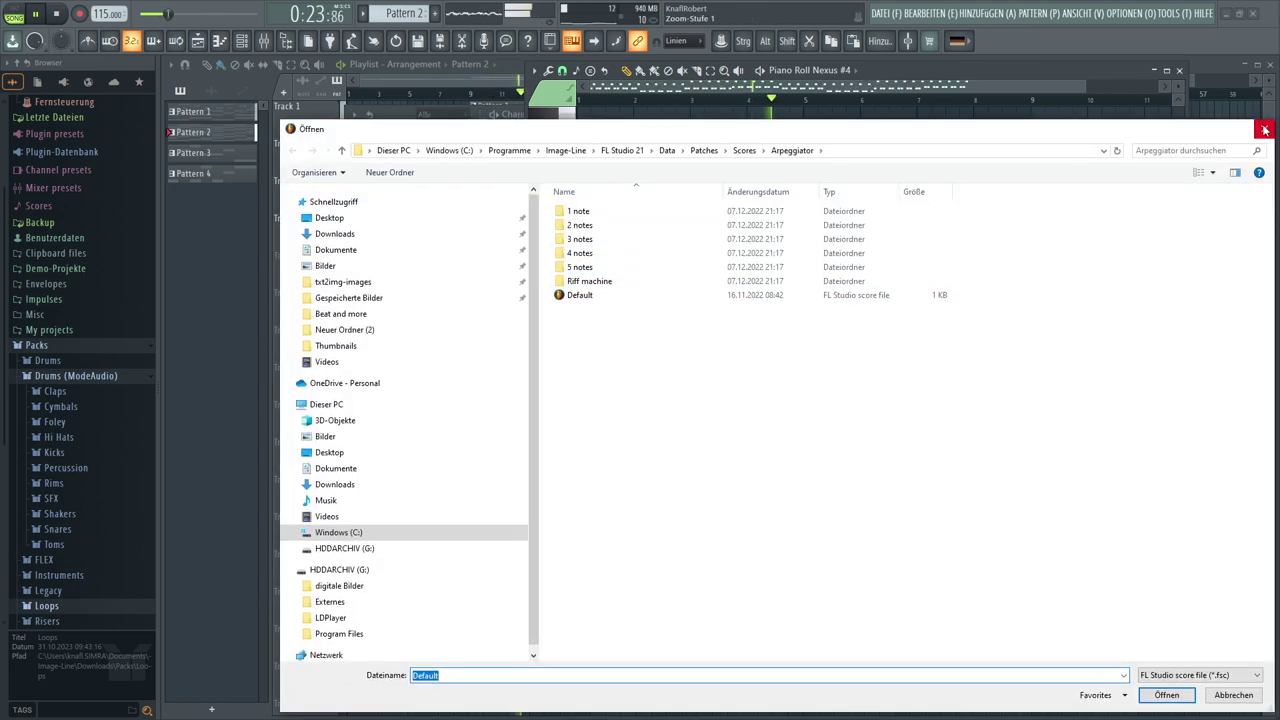
left_click(1264, 130)
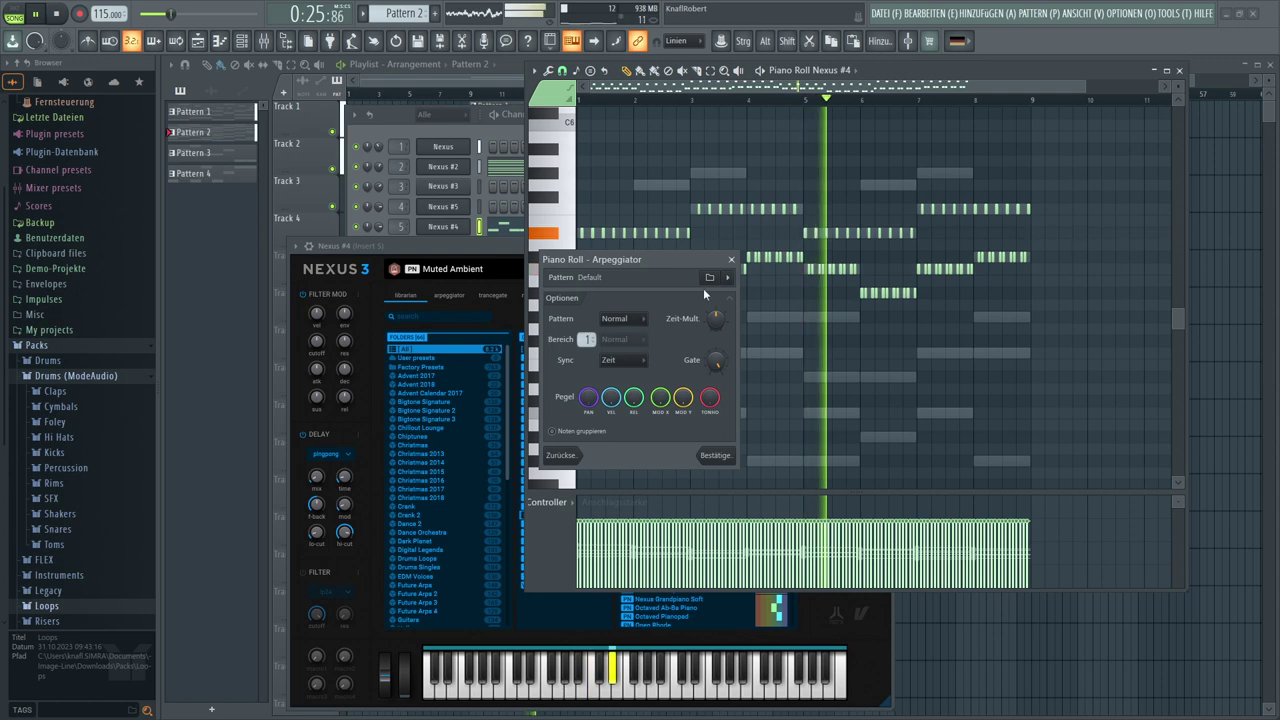
left_click(727, 278)
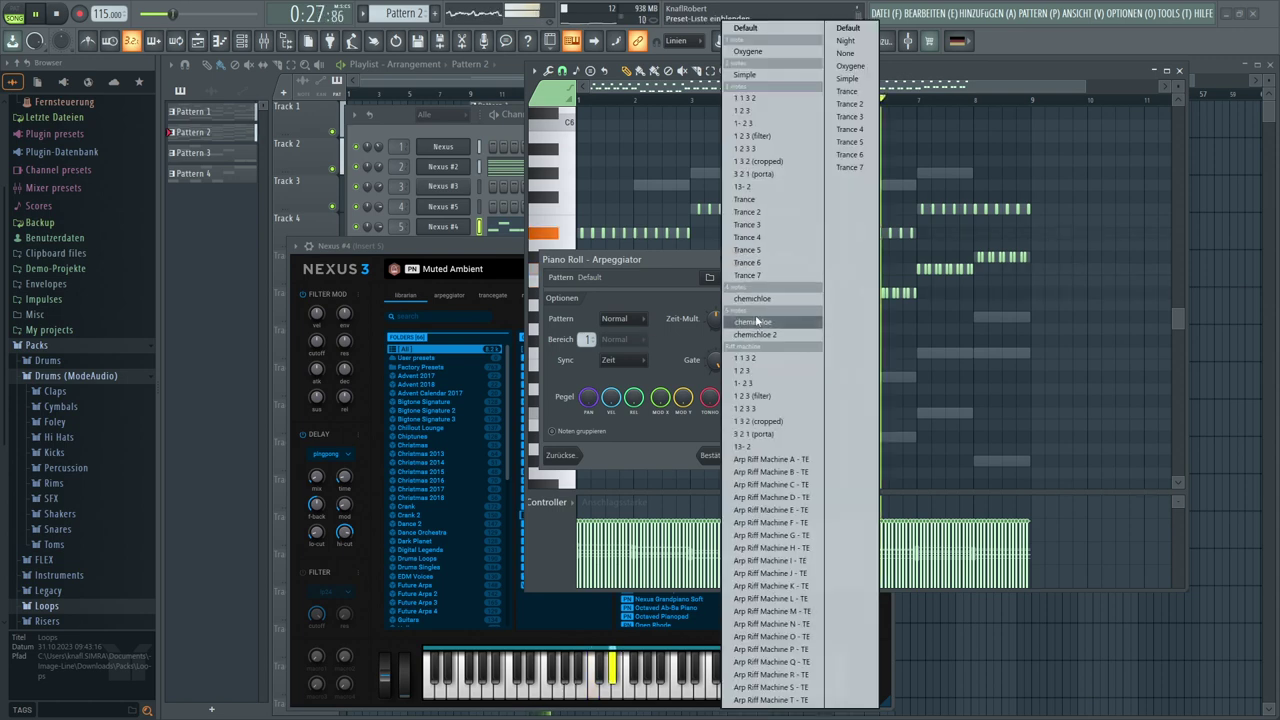
left_click(847, 167)
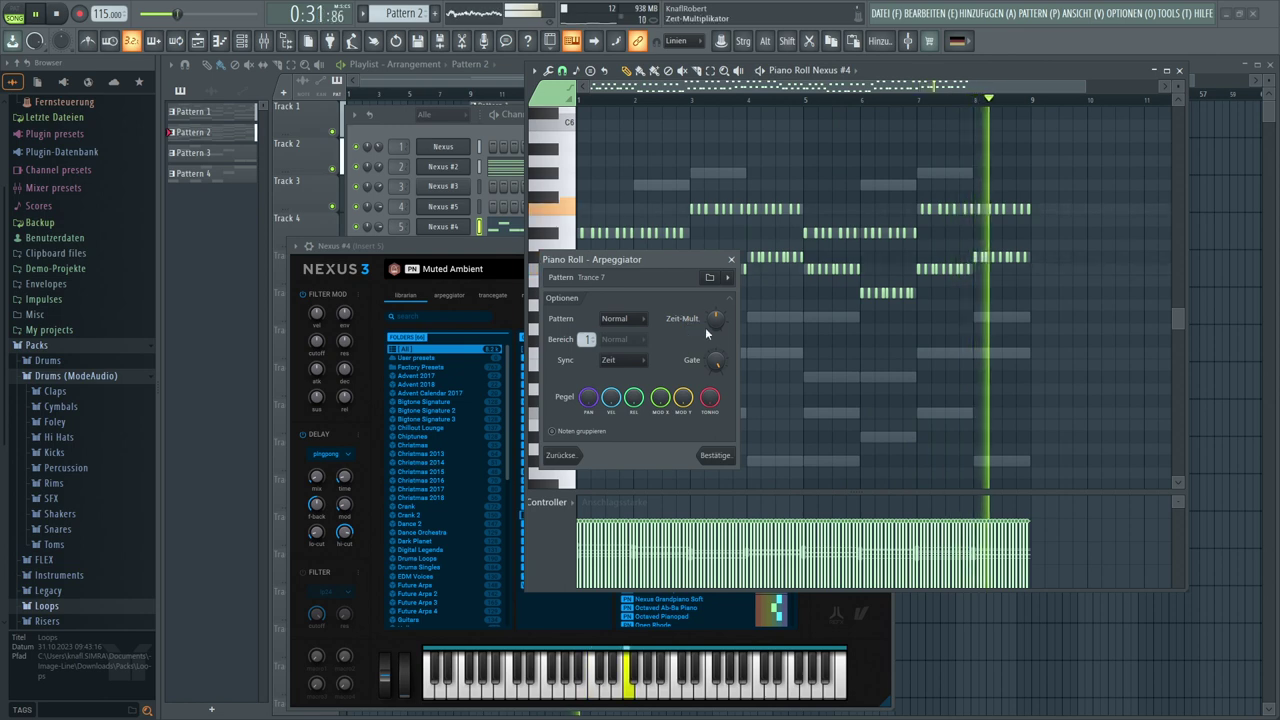
scroll(716, 320, "up", 1)
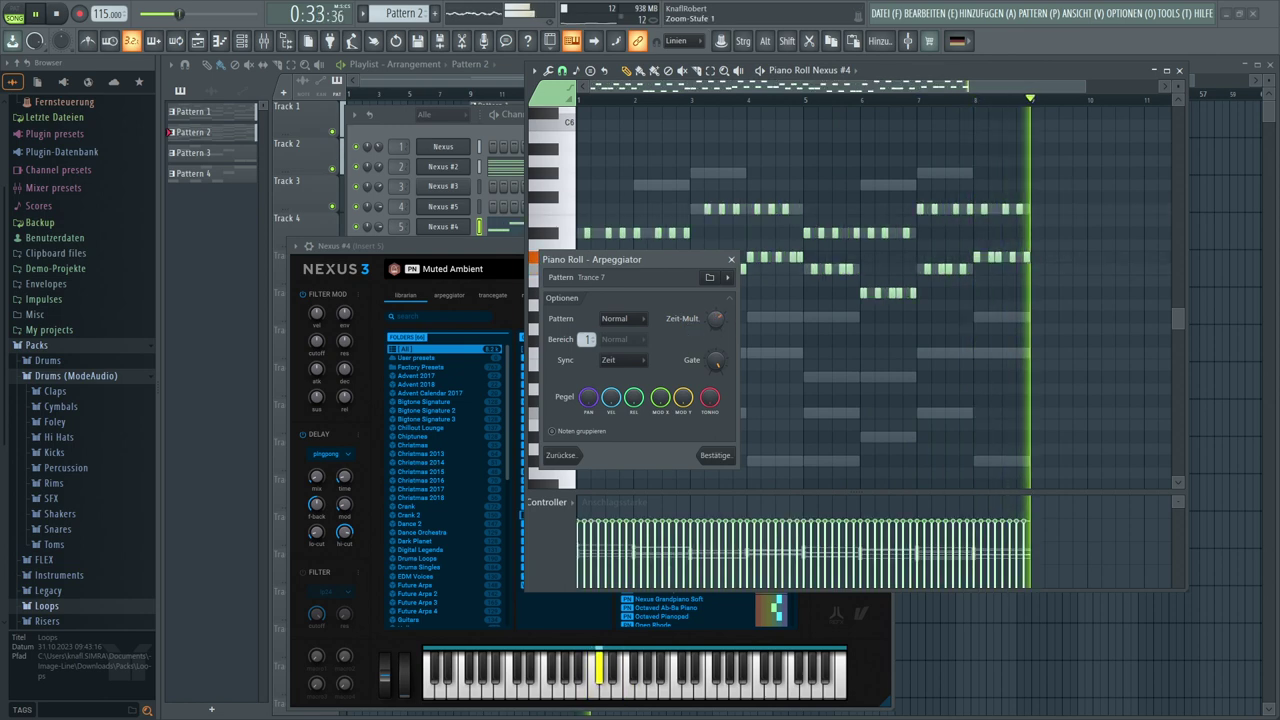
Audition the arpeggiator presets Trance 6, Trance 5, Trance 4 and Trance 3 on the Nexus #4 notes
left_click(709, 277)
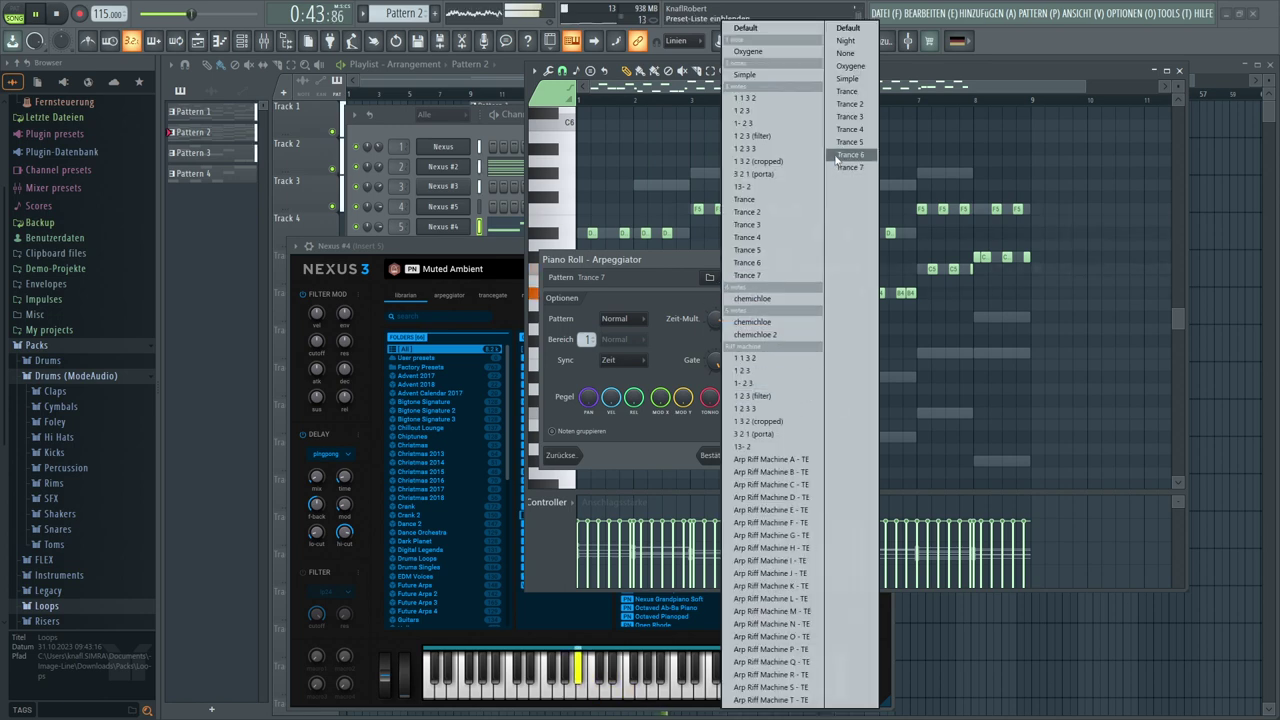
left_click(835, 154)
left_click(728, 279)
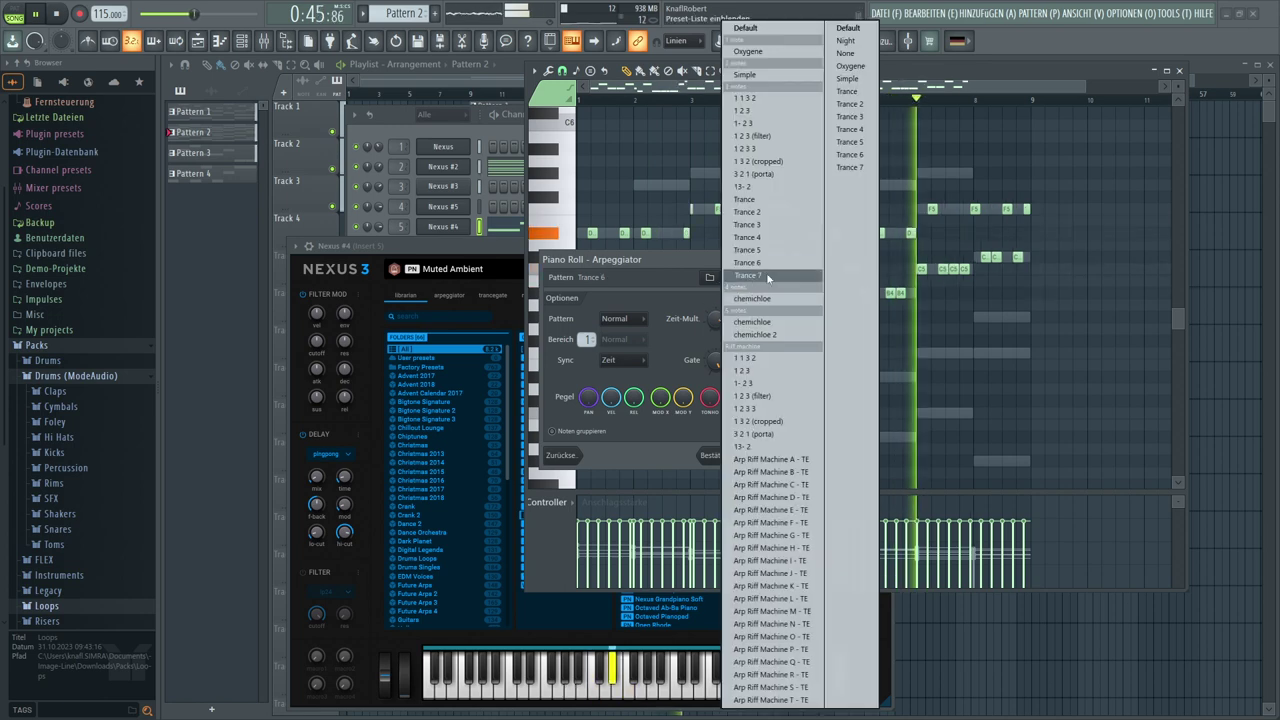
left_click(800, 182)
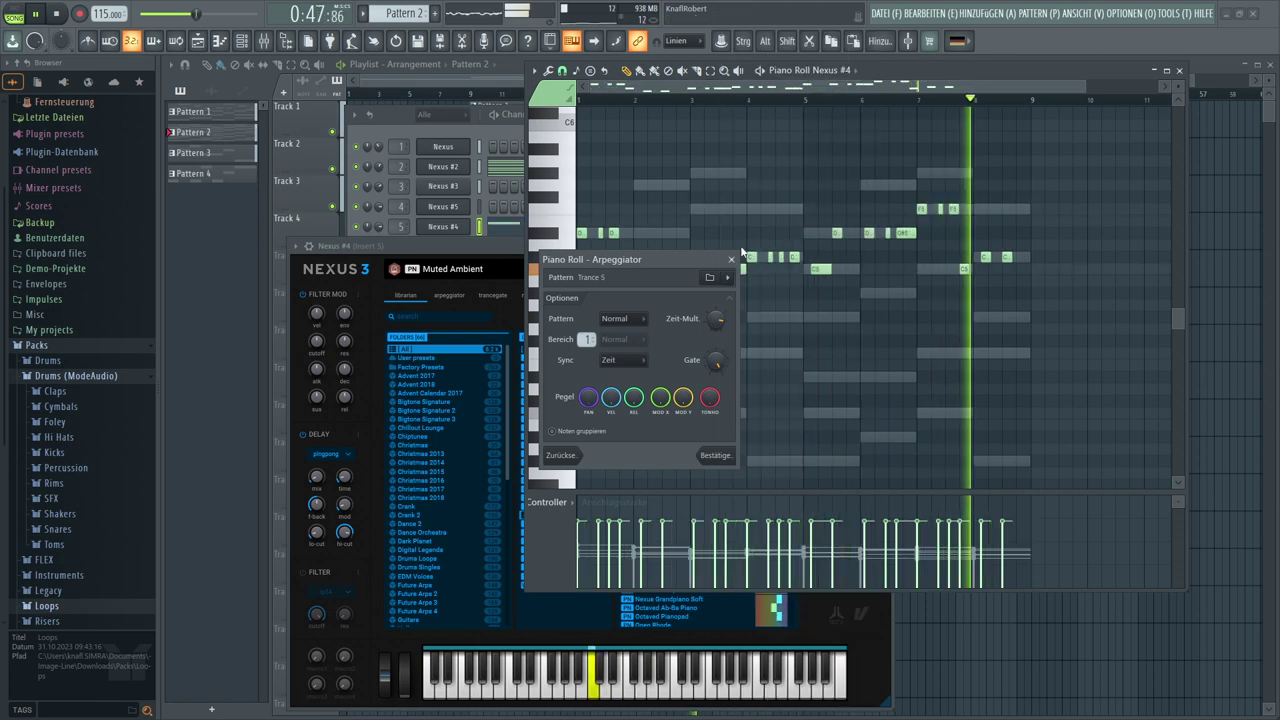
left_click(730, 279)
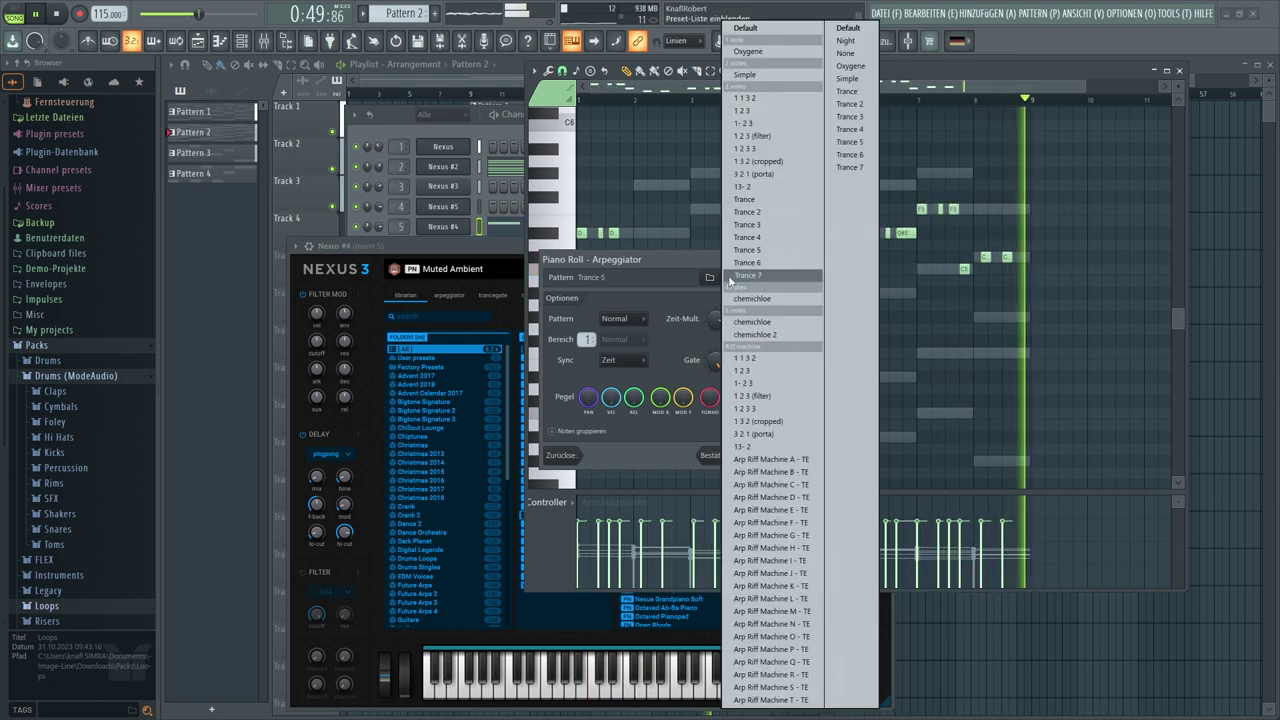
left_click(847, 131)
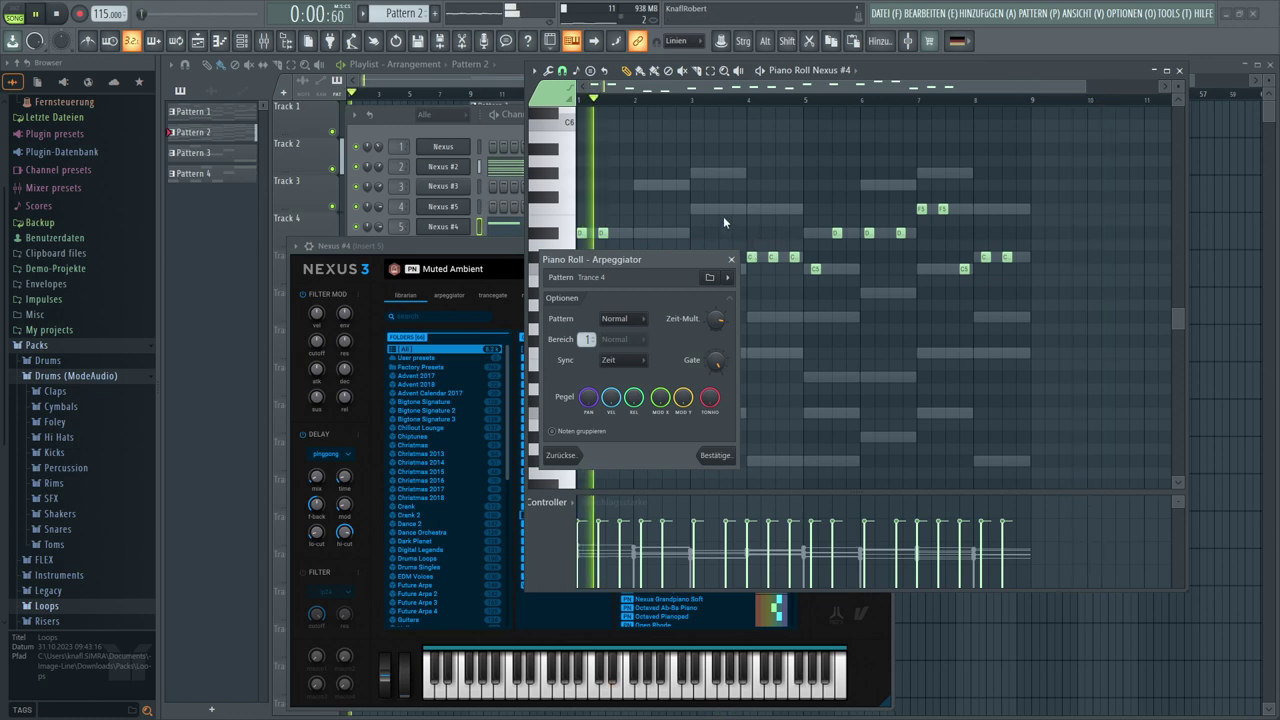
left_click(735, 279)
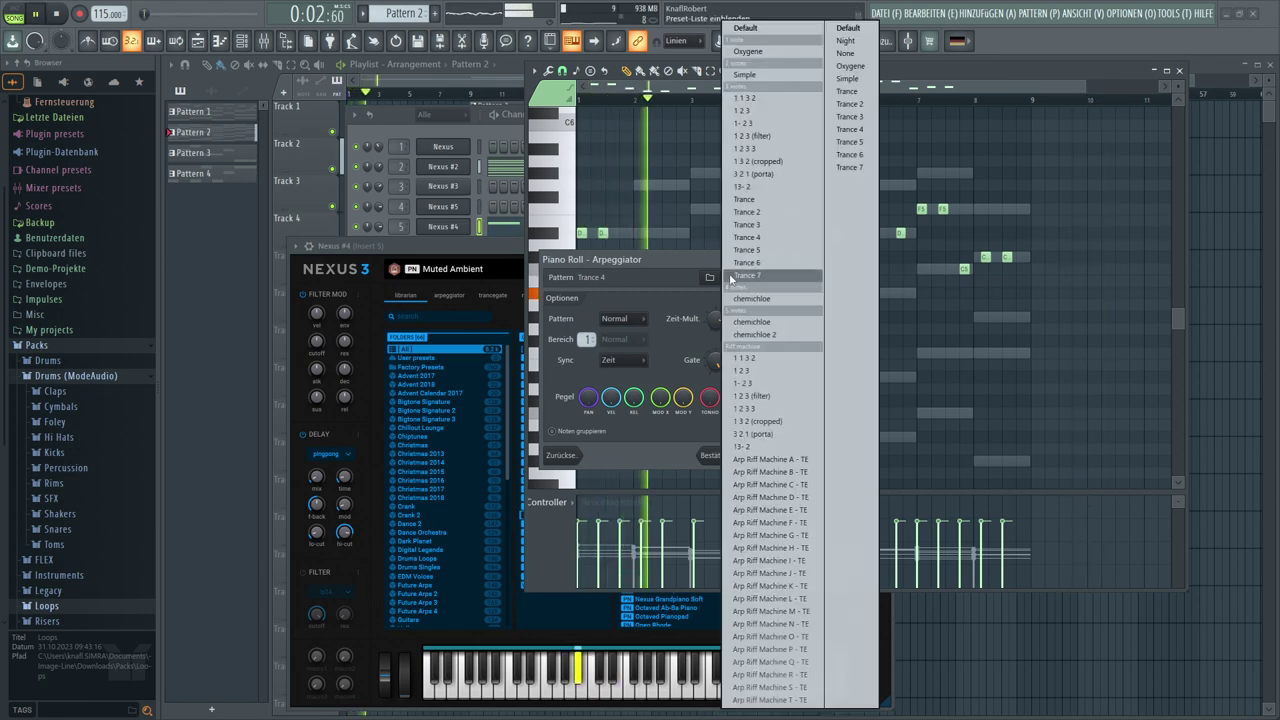
left_click(841, 117)
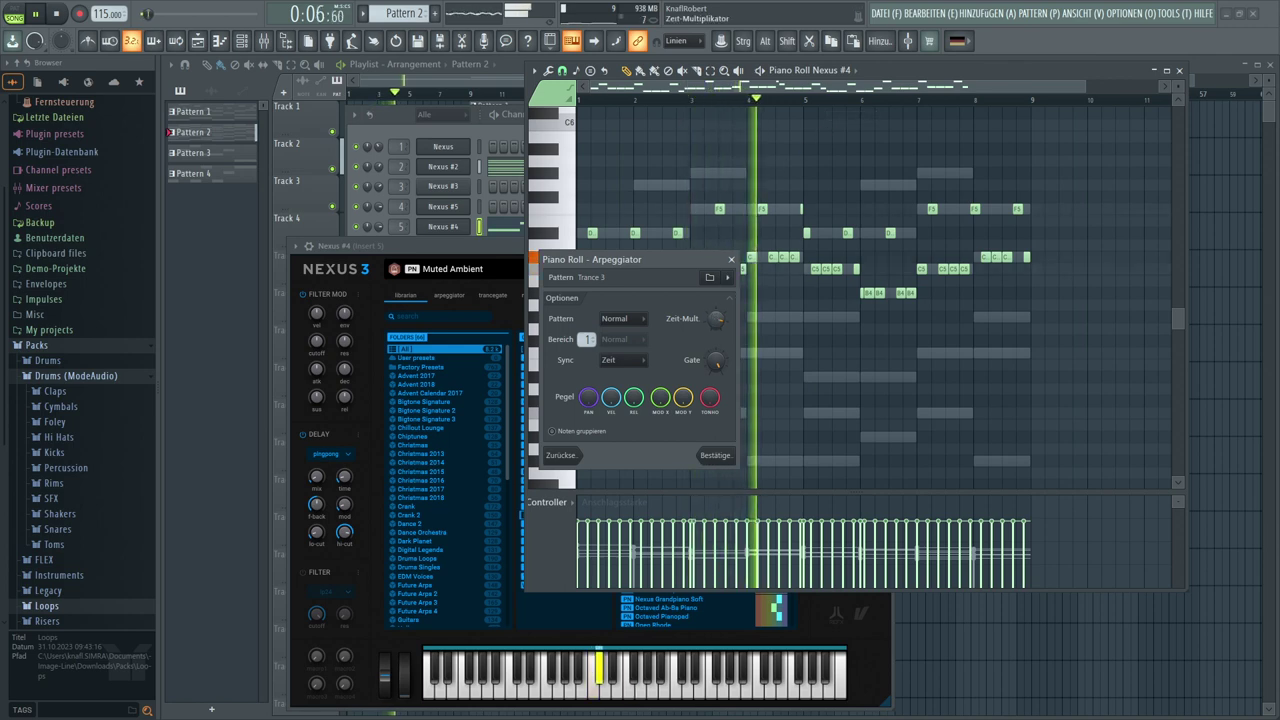
Lower the arpeggiator's time multiplier and set its sync mode to Akkord
left_click_drag(716, 320, 714, 320)
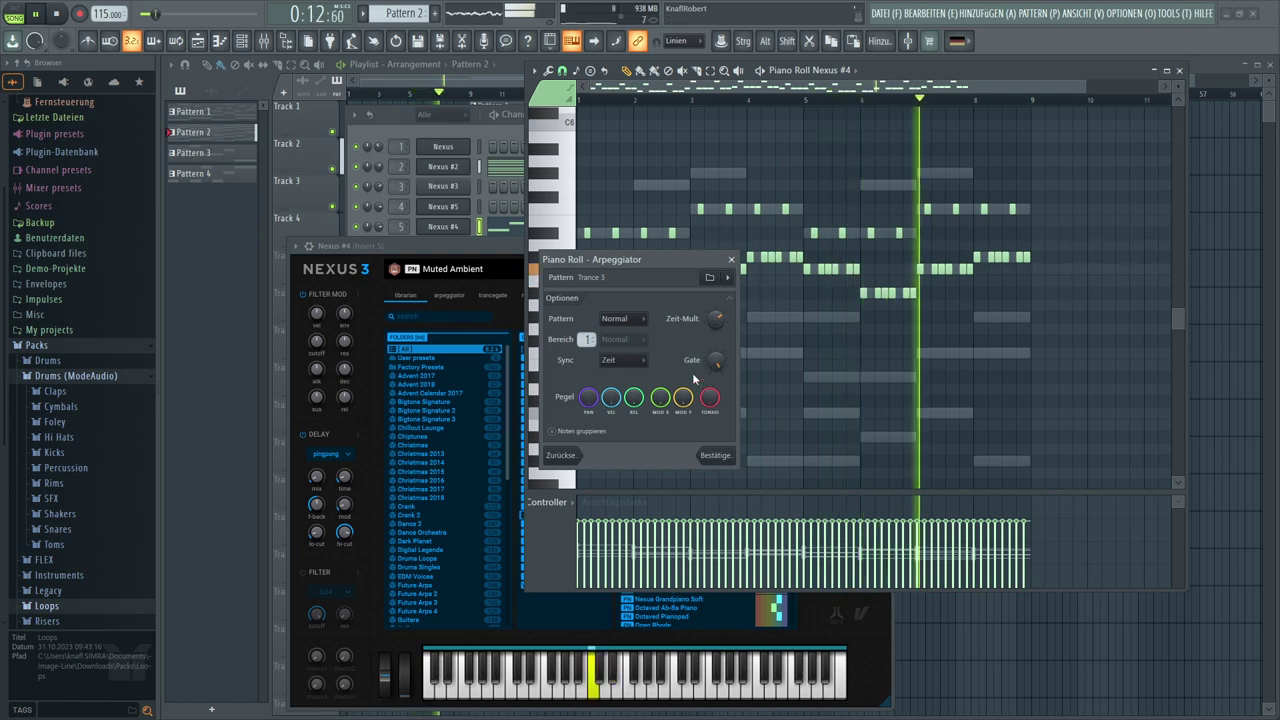
left_click(640, 364)
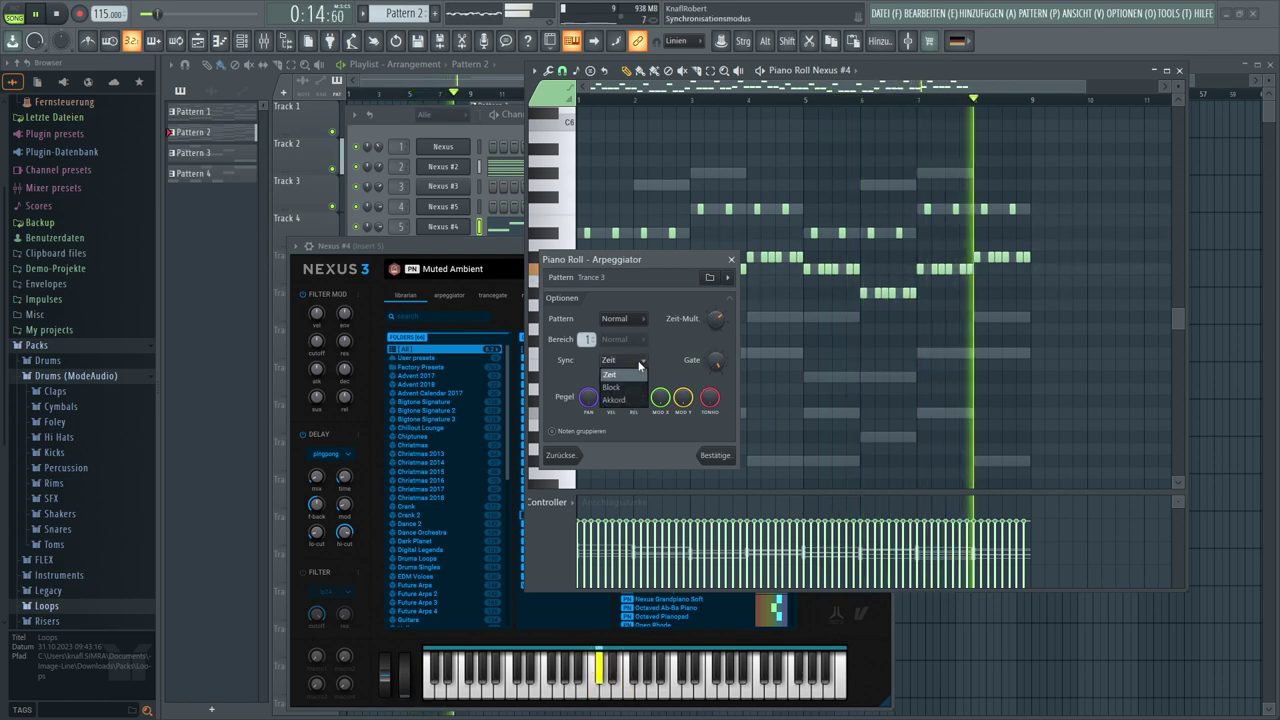
left_click(614, 399)
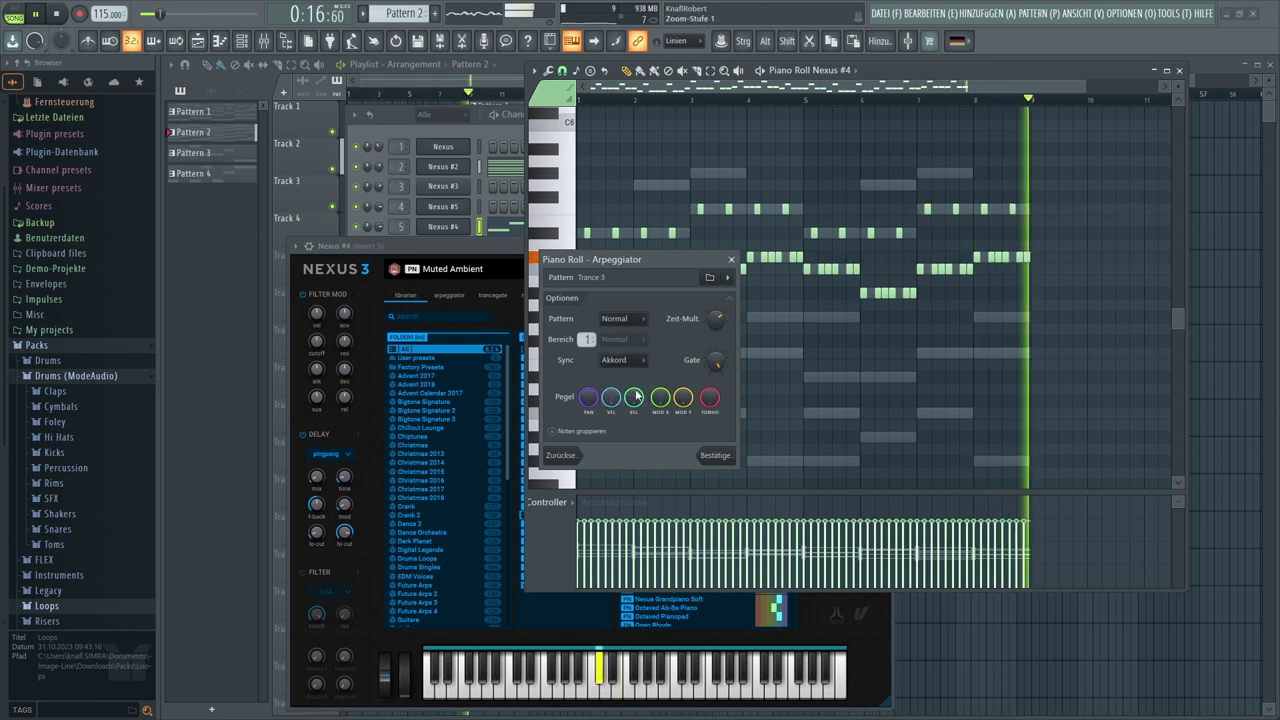
Audition the Riff machine arpeggiator presets 1 1 3 2 and Arp Riff Machine B, C and J - TE
left_click(727, 277)
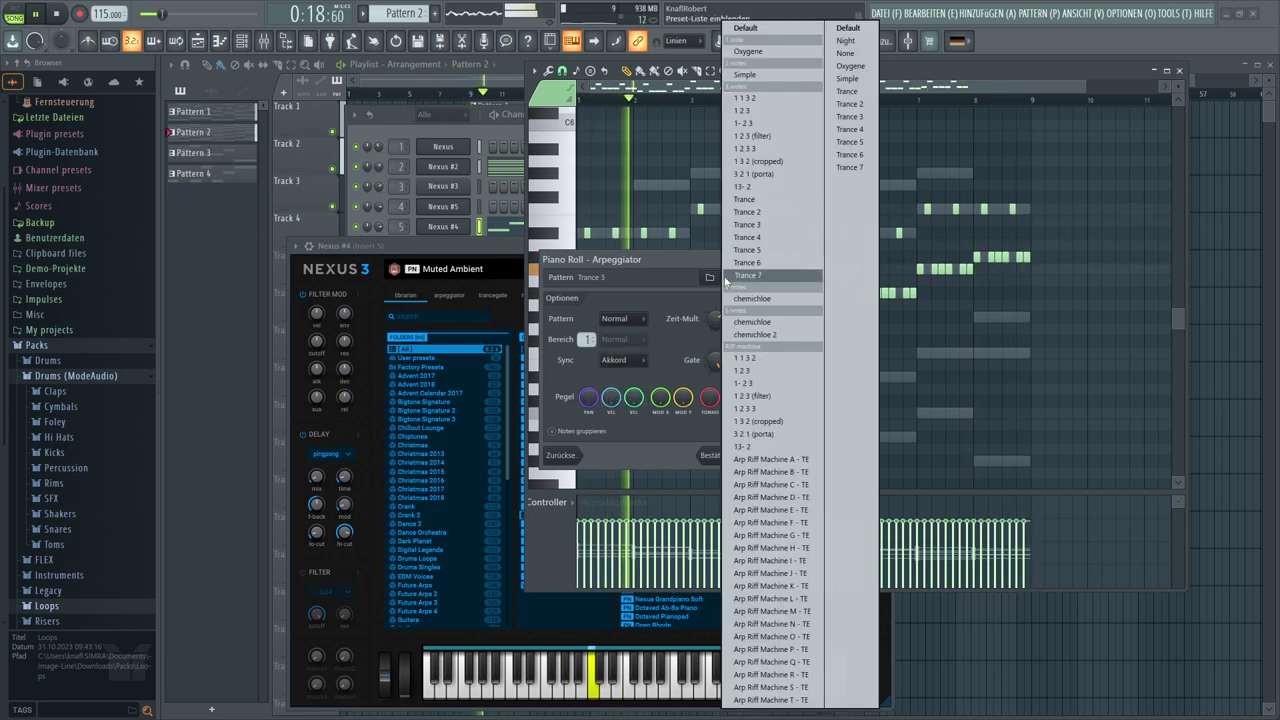
left_click(764, 358)
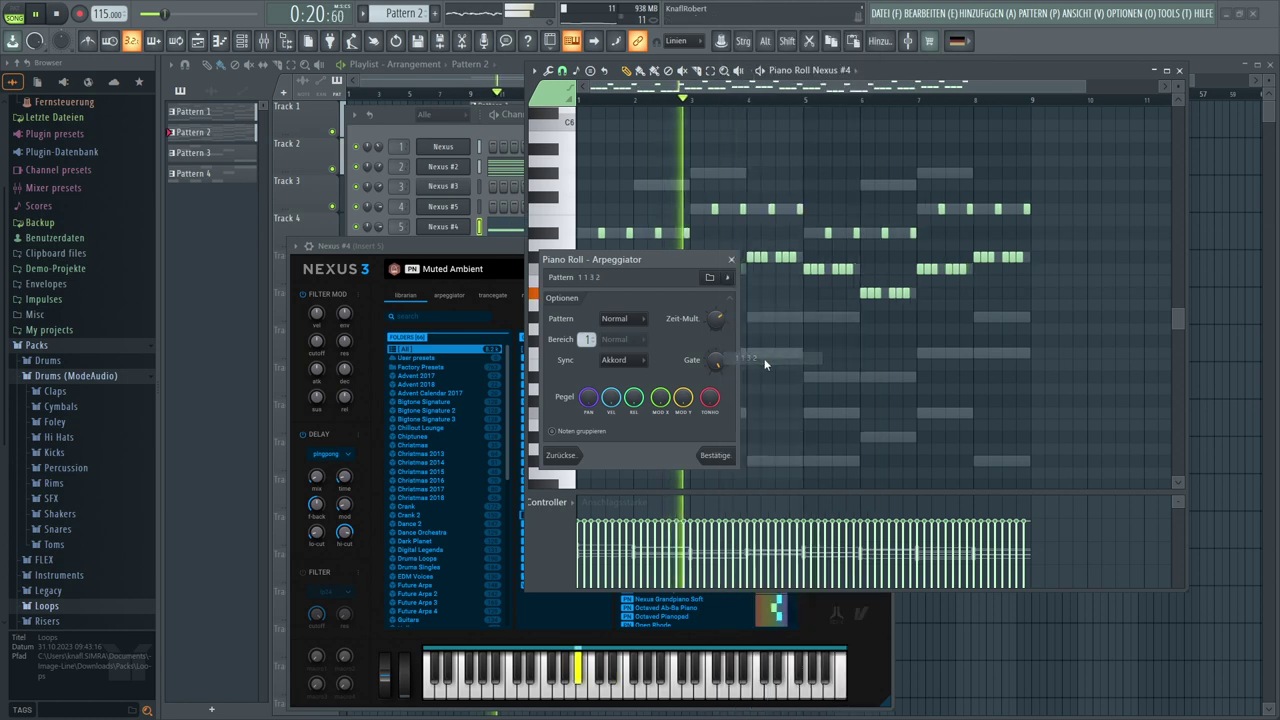
left_click(727, 277)
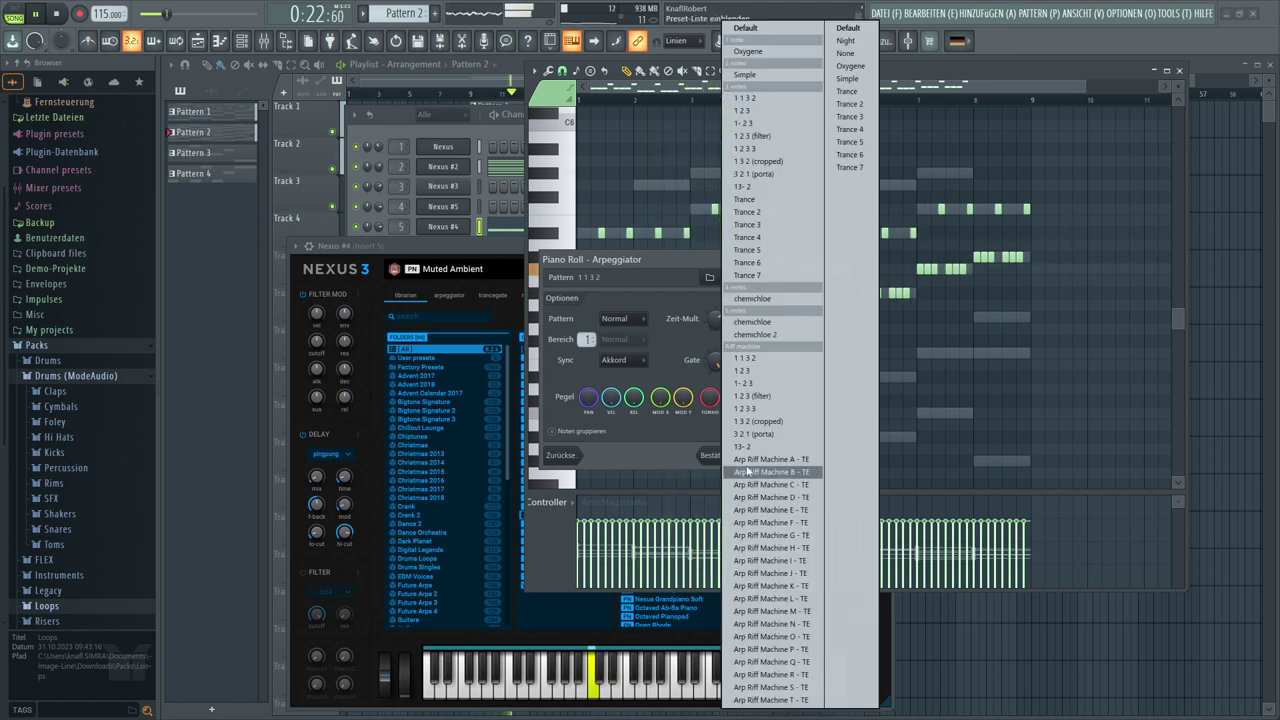
left_click(770, 690)
left_click(728, 278)
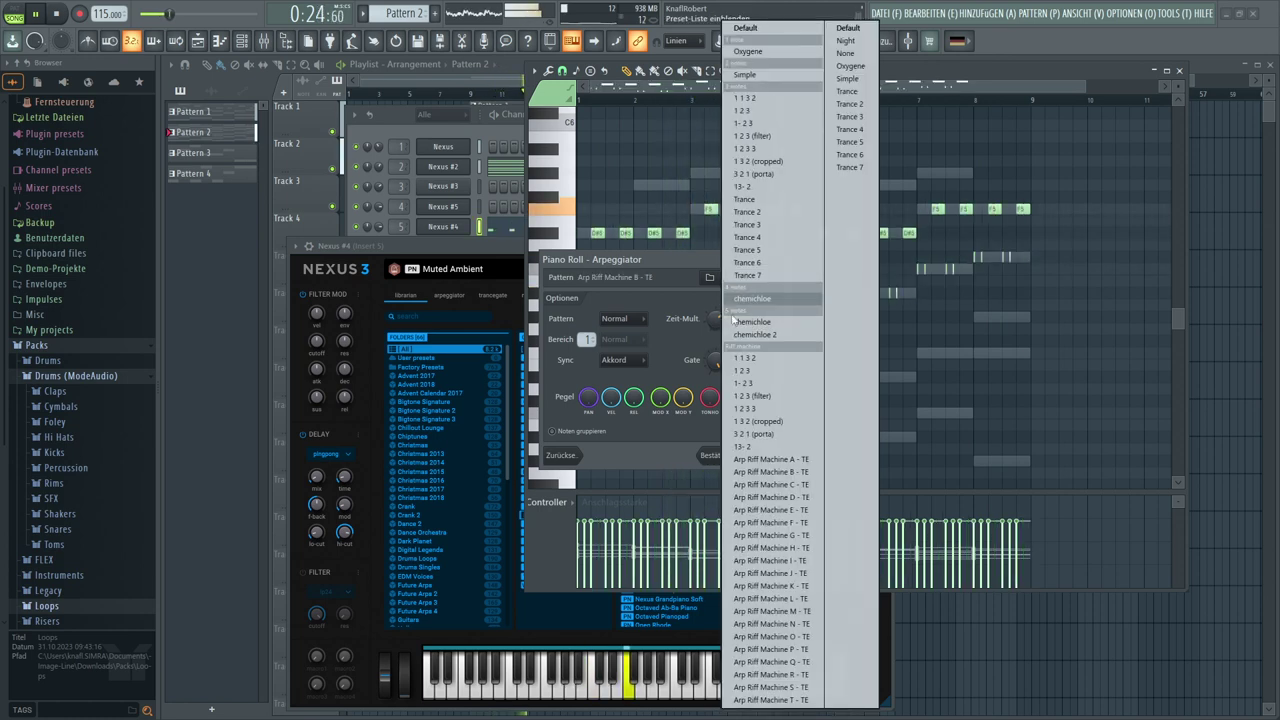
left_click(779, 486)
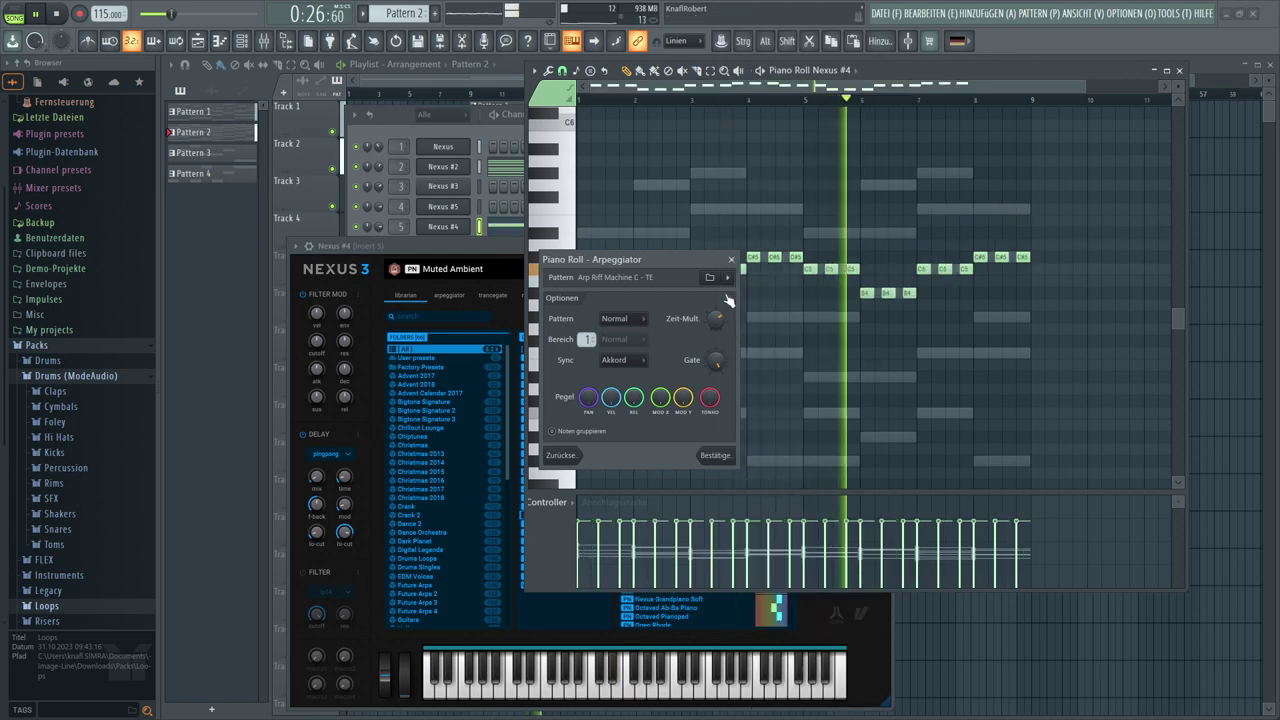
left_click(727, 277)
left_click(771, 560)
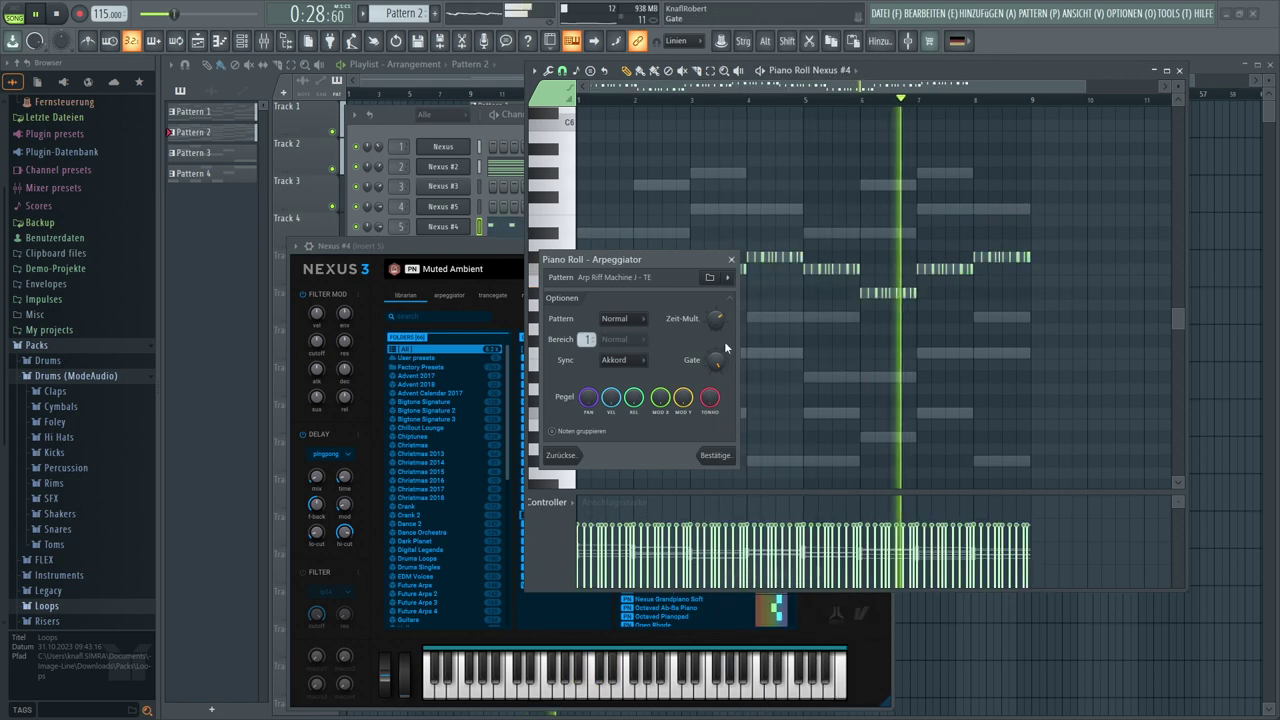
Audition the arpeggiator presets Arp Riff Machine N - TE, Arp Riff Machine R - TE, Oxygene and None on the Nexus #4 notes
left_click(727, 277)
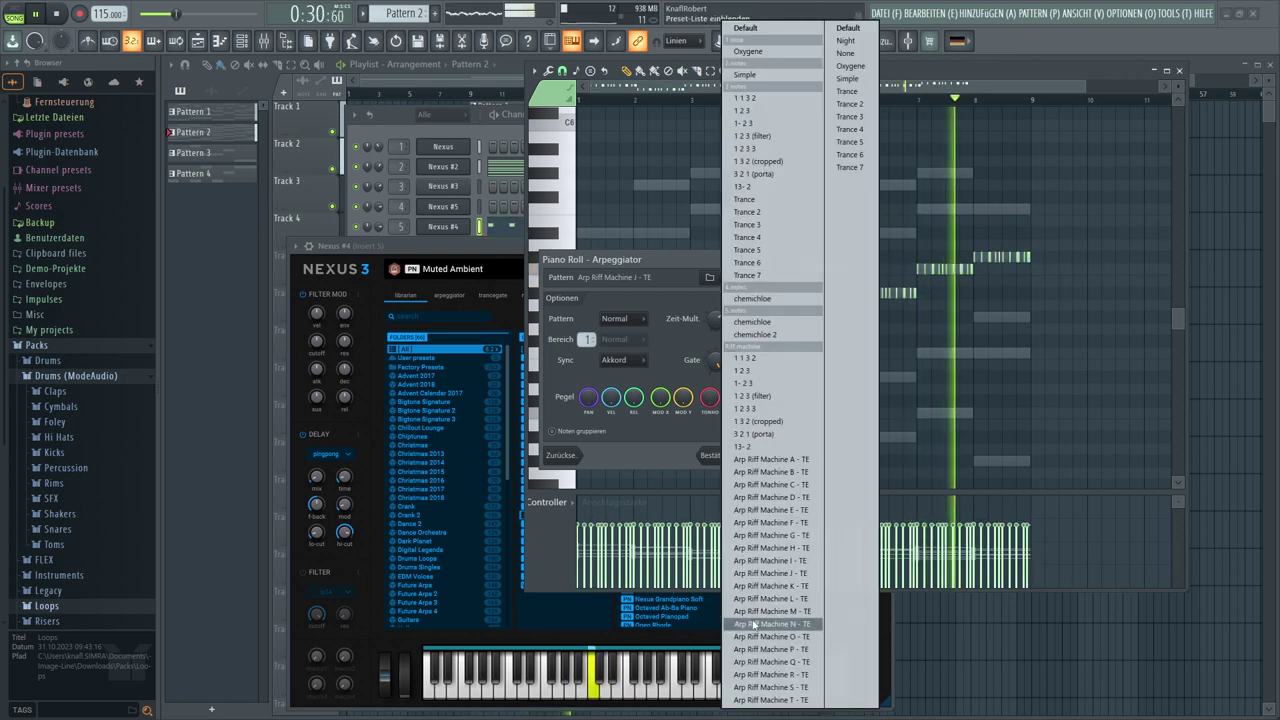
left_click(771, 623)
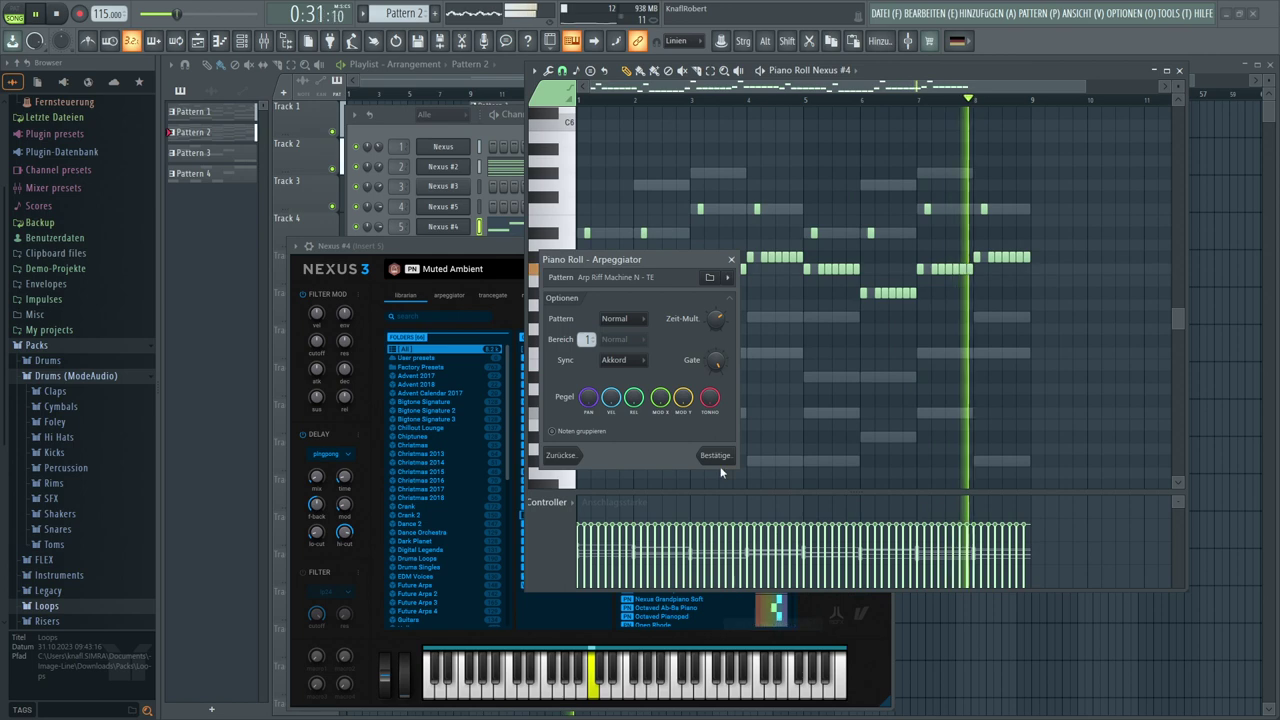
left_click(727, 277)
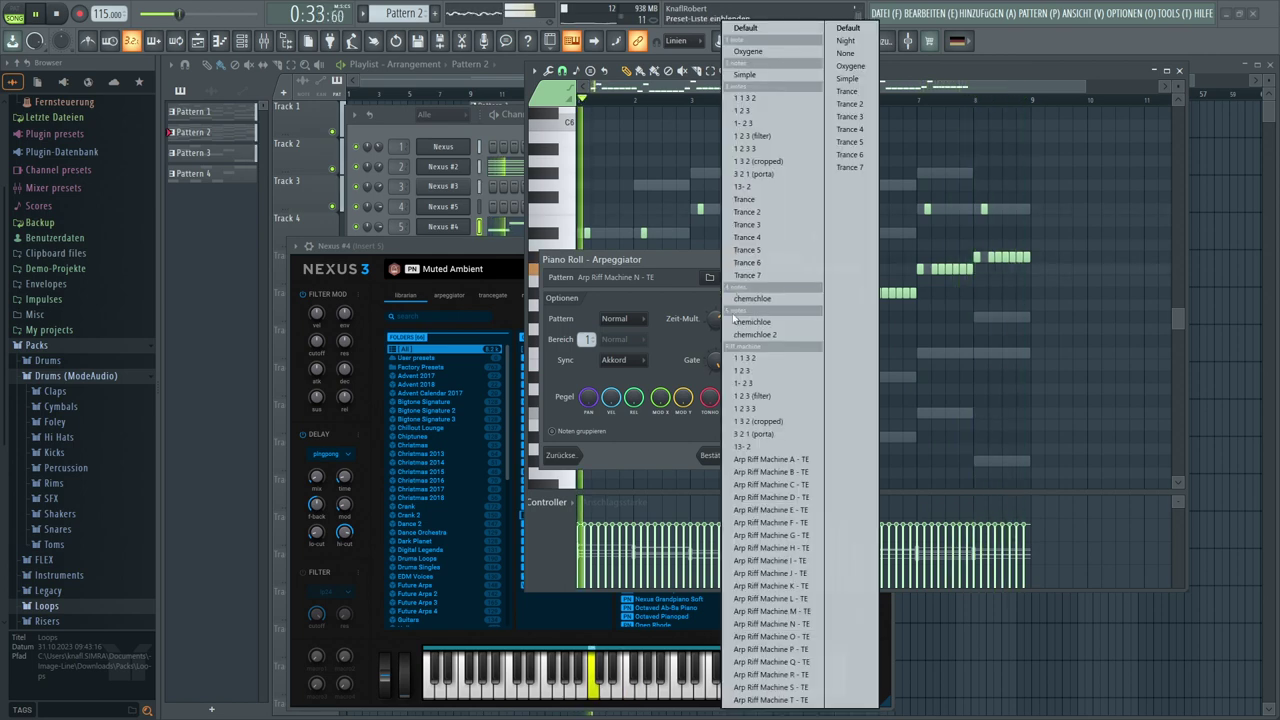
left_click(767, 676)
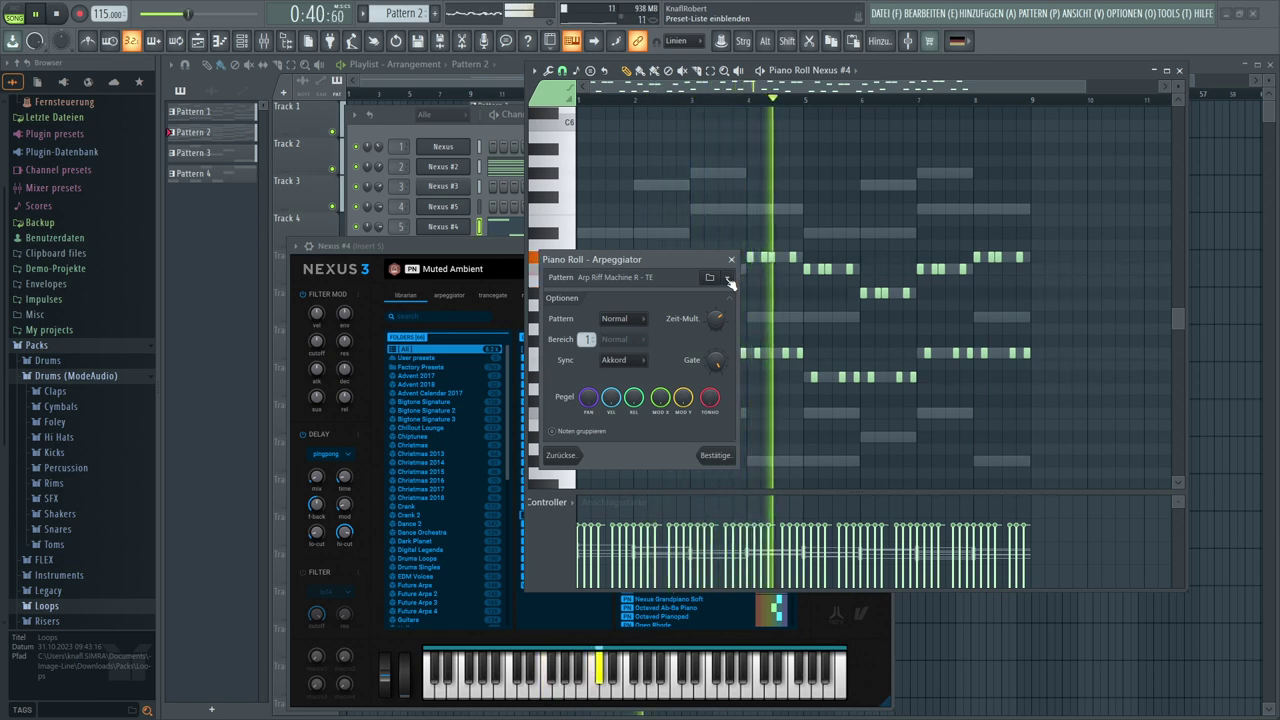
left_click(728, 279)
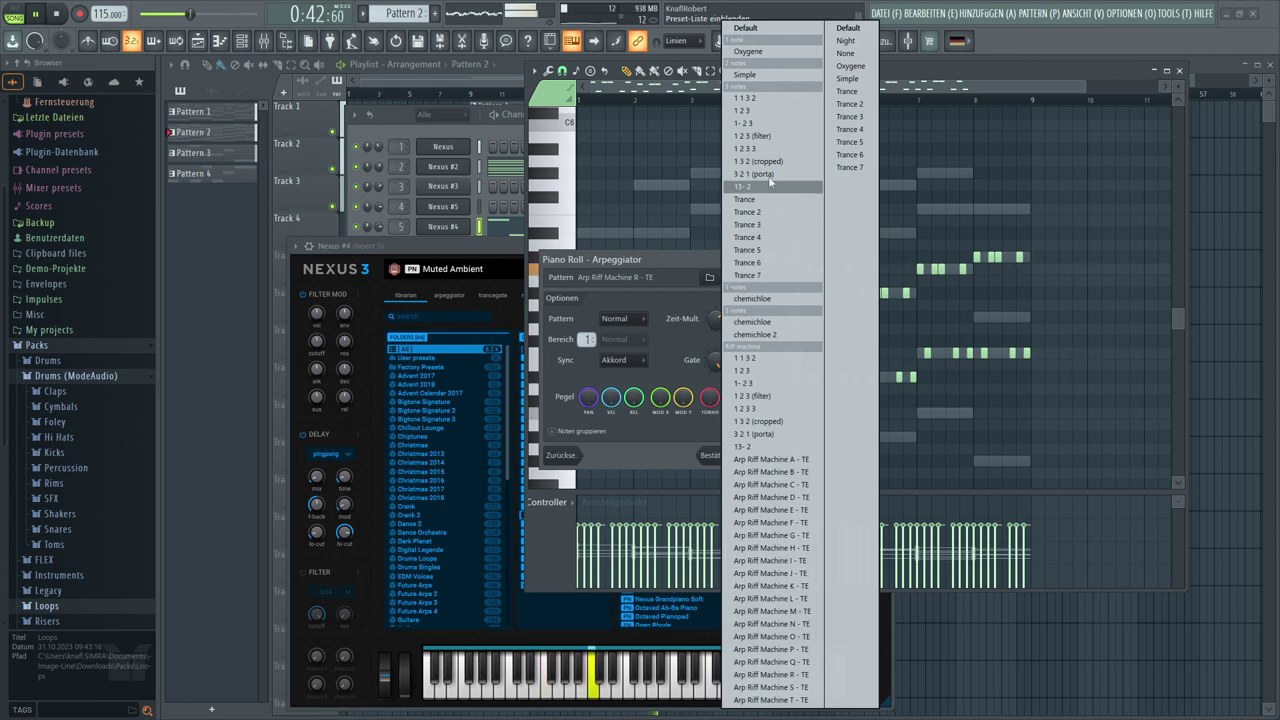
left_click(850, 66)
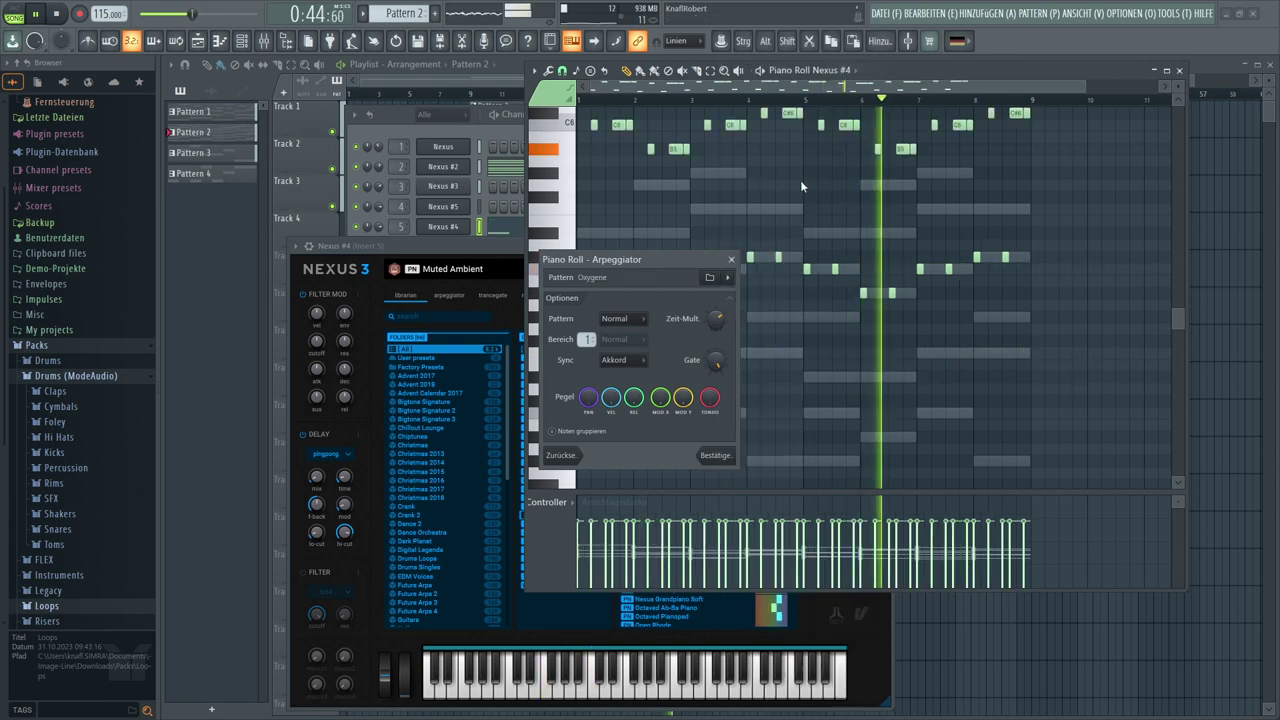
left_click(727, 279)
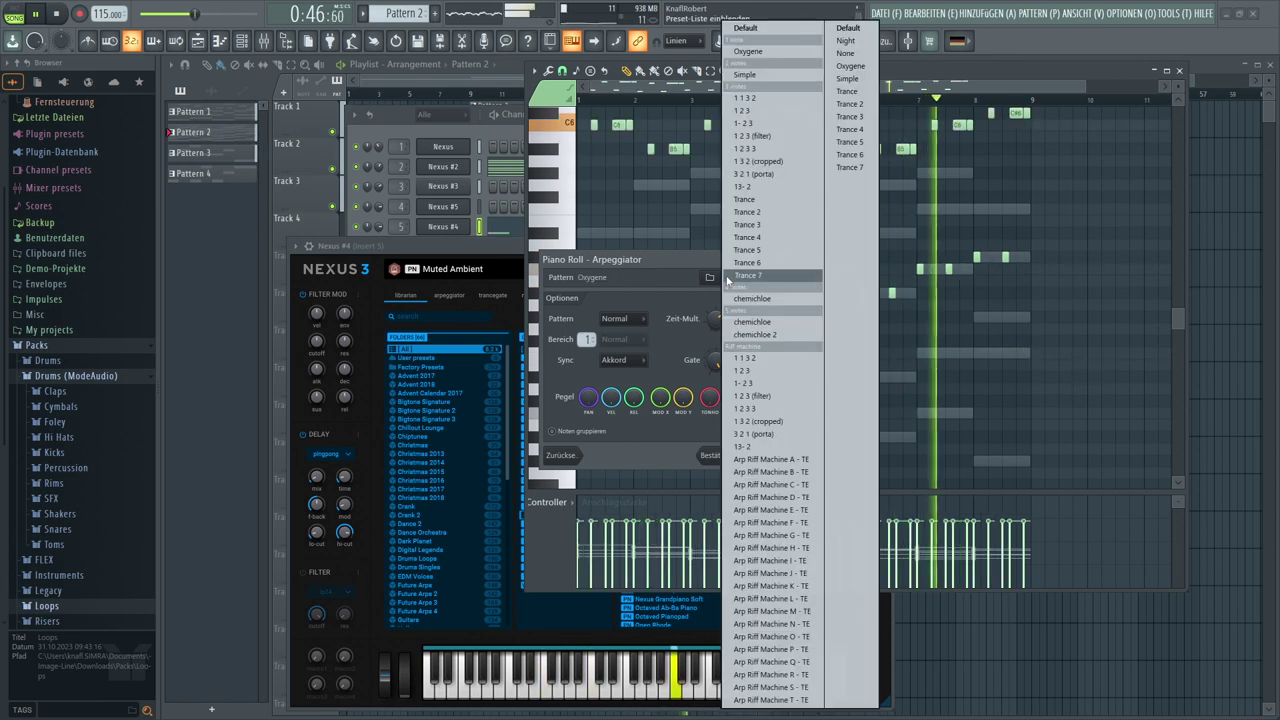
left_click(846, 53)
Apply the Simple arpeggiator preset to the Nexus #4 notes with a lower time multiplier
left_click(731, 281)
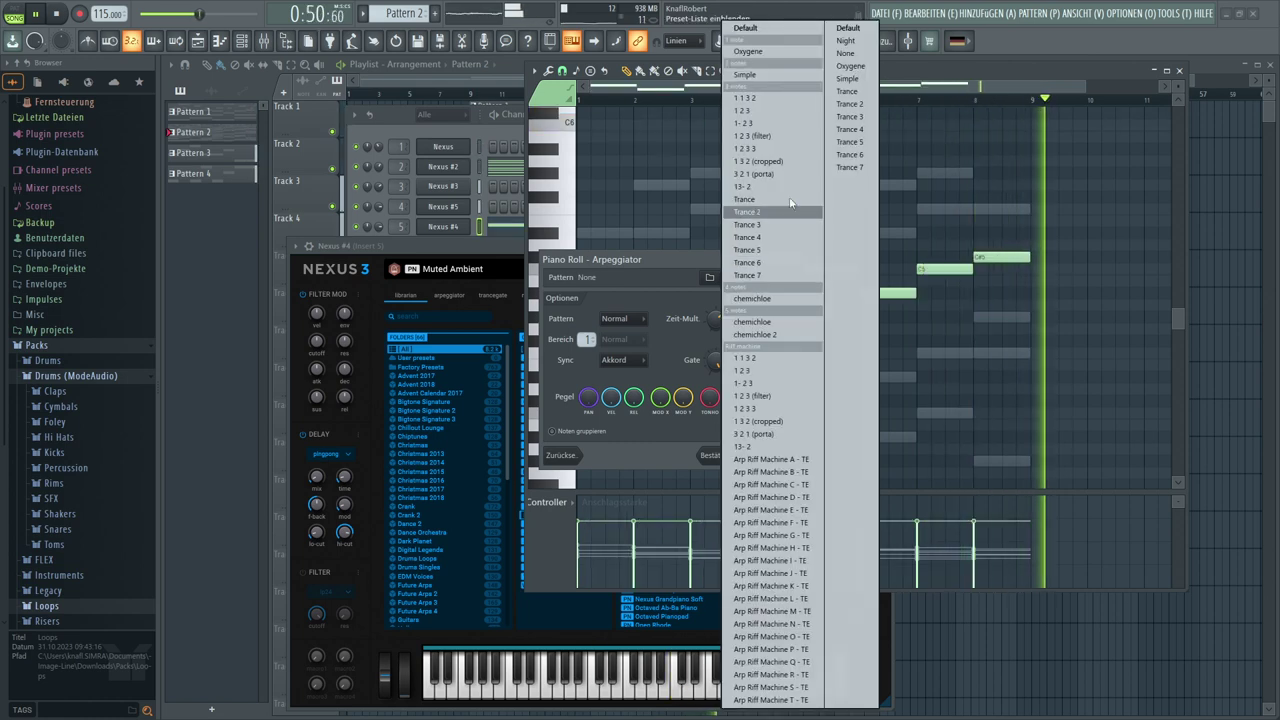
left_click(845, 83)
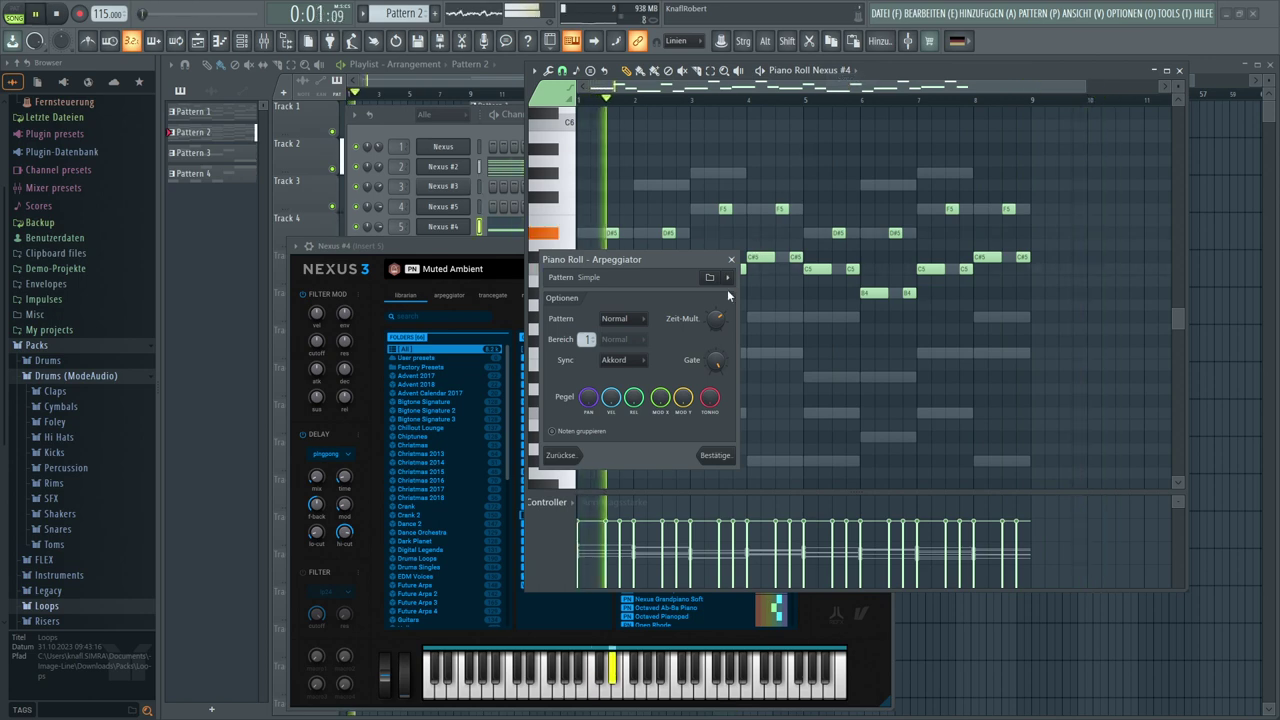
scroll(715, 318, "down", 1)
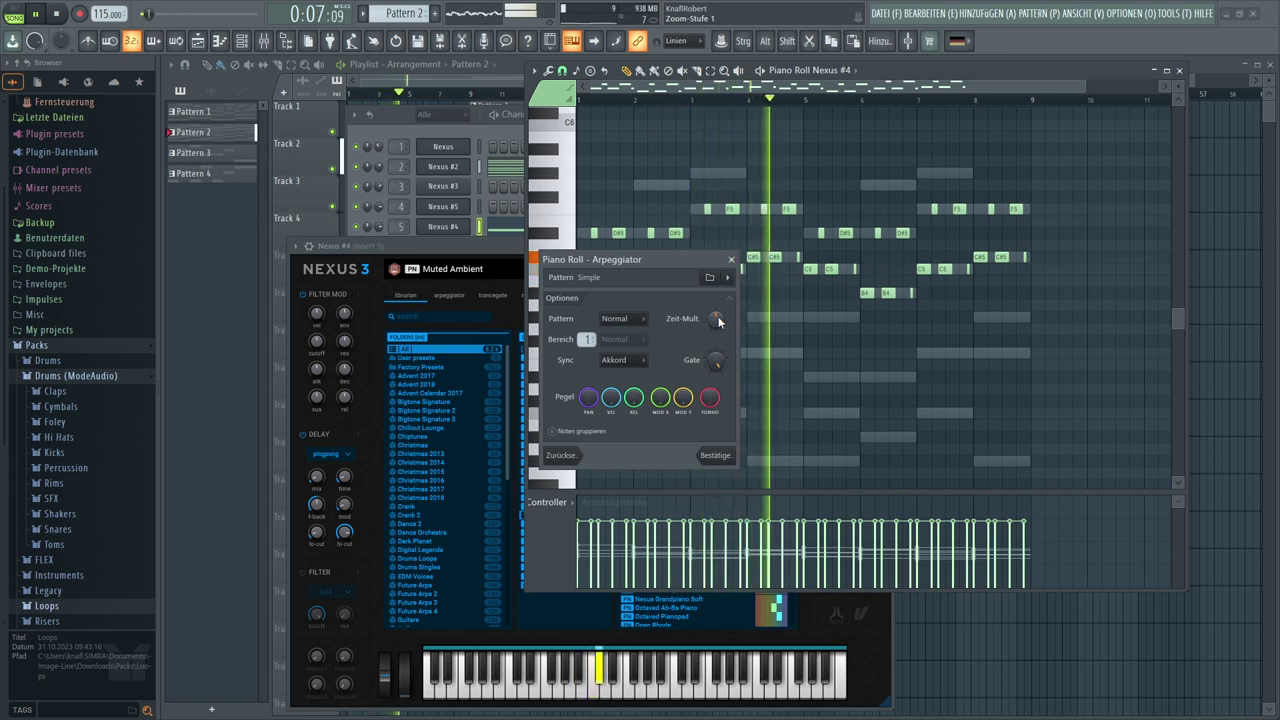
left_click(716, 456)
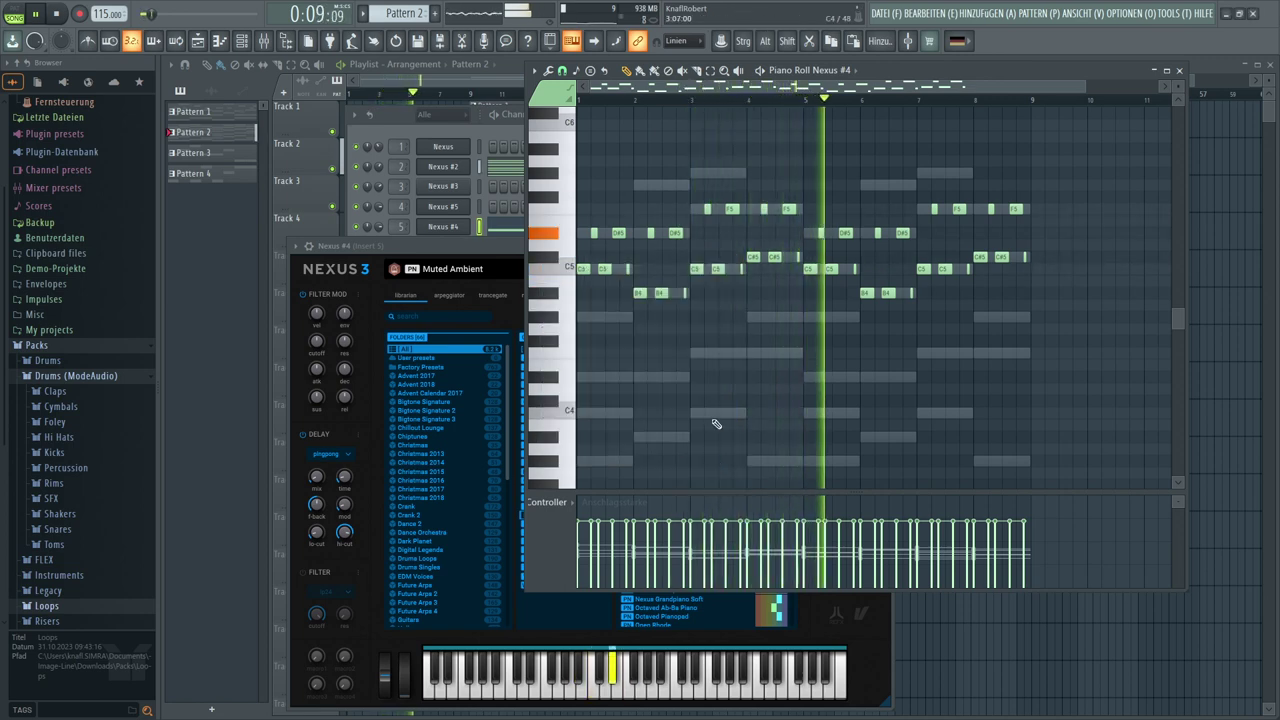
Randomize the note levels of Nexus #4 with the Randomizer, using a different level seed
left_click(548, 72)
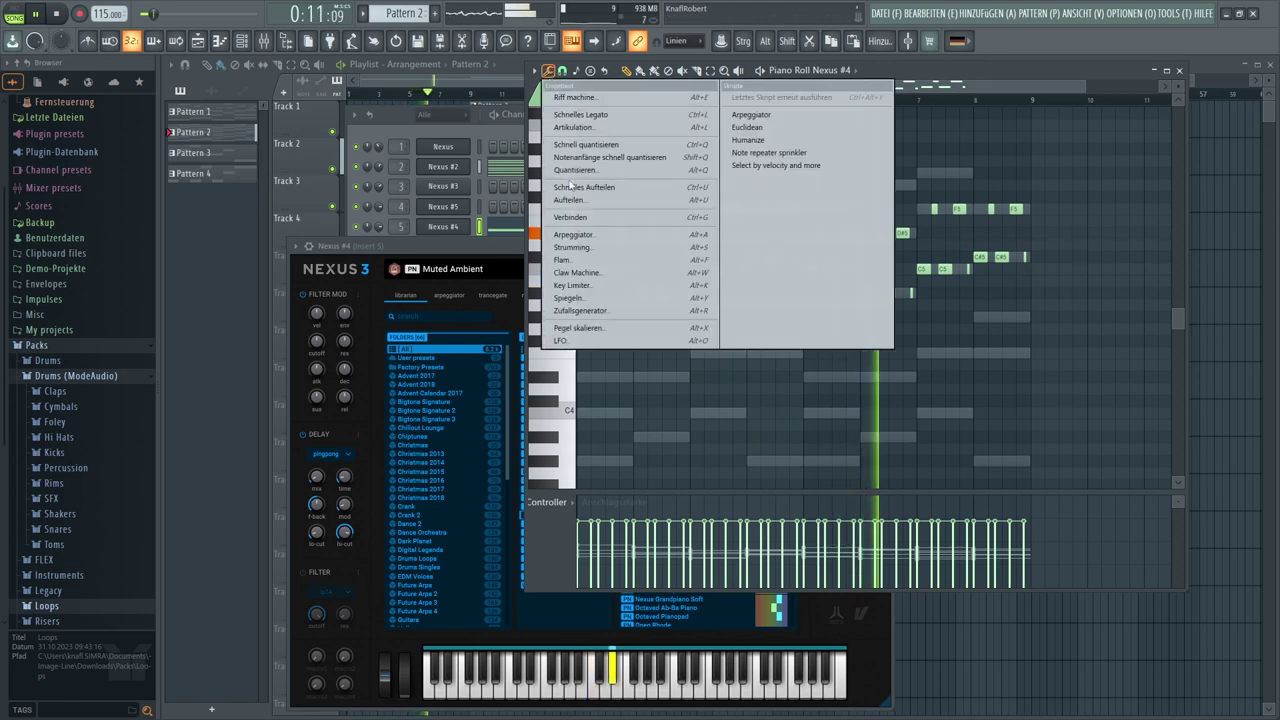
left_click(580, 310)
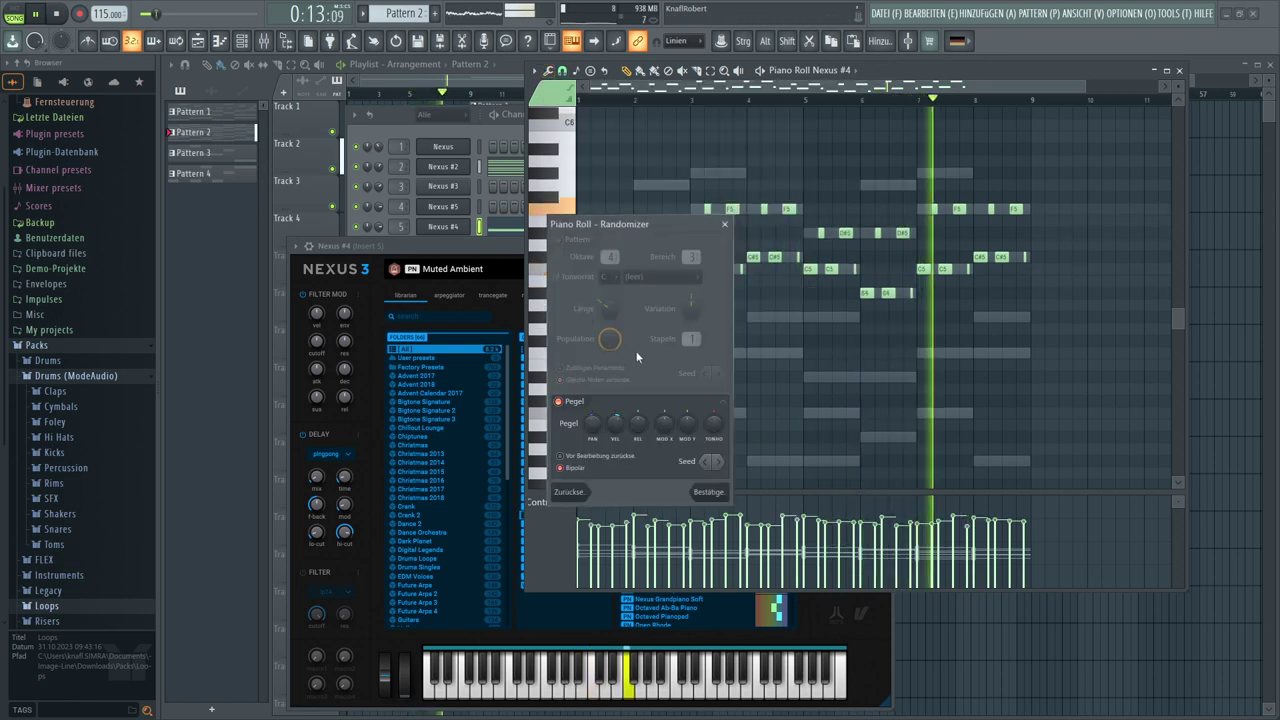
left_click(718, 462)
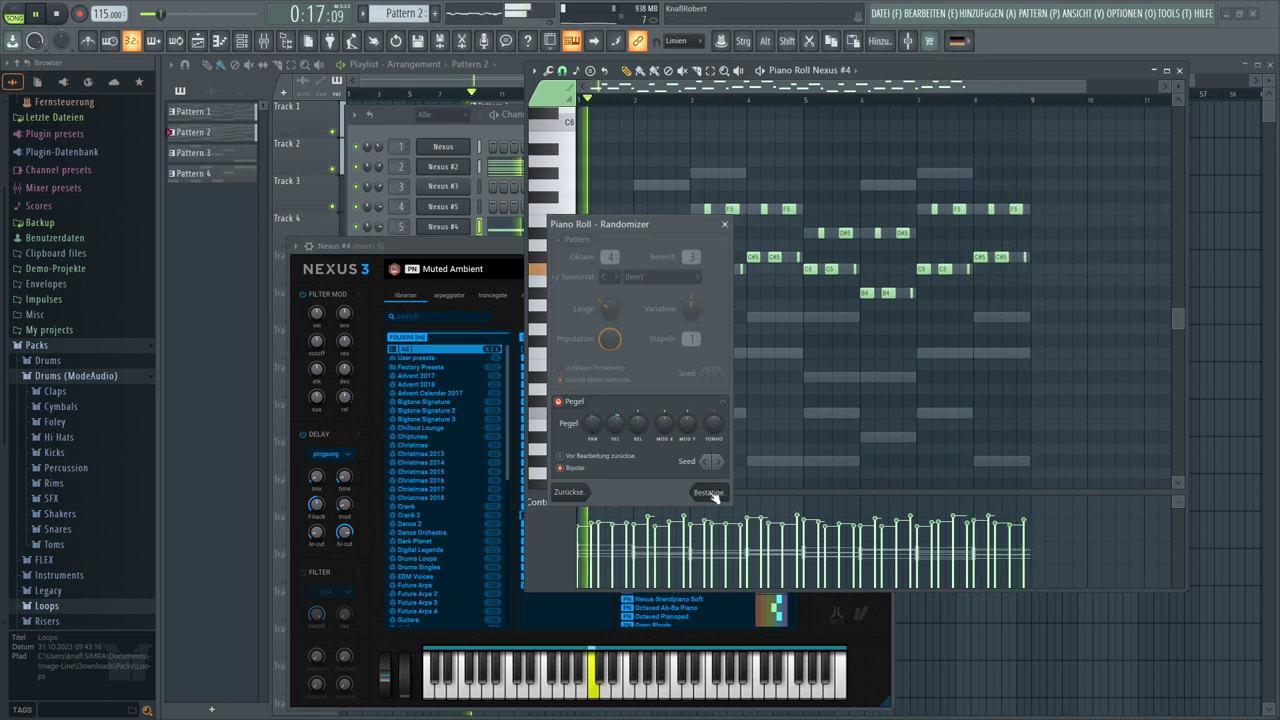
left_click(708, 493)
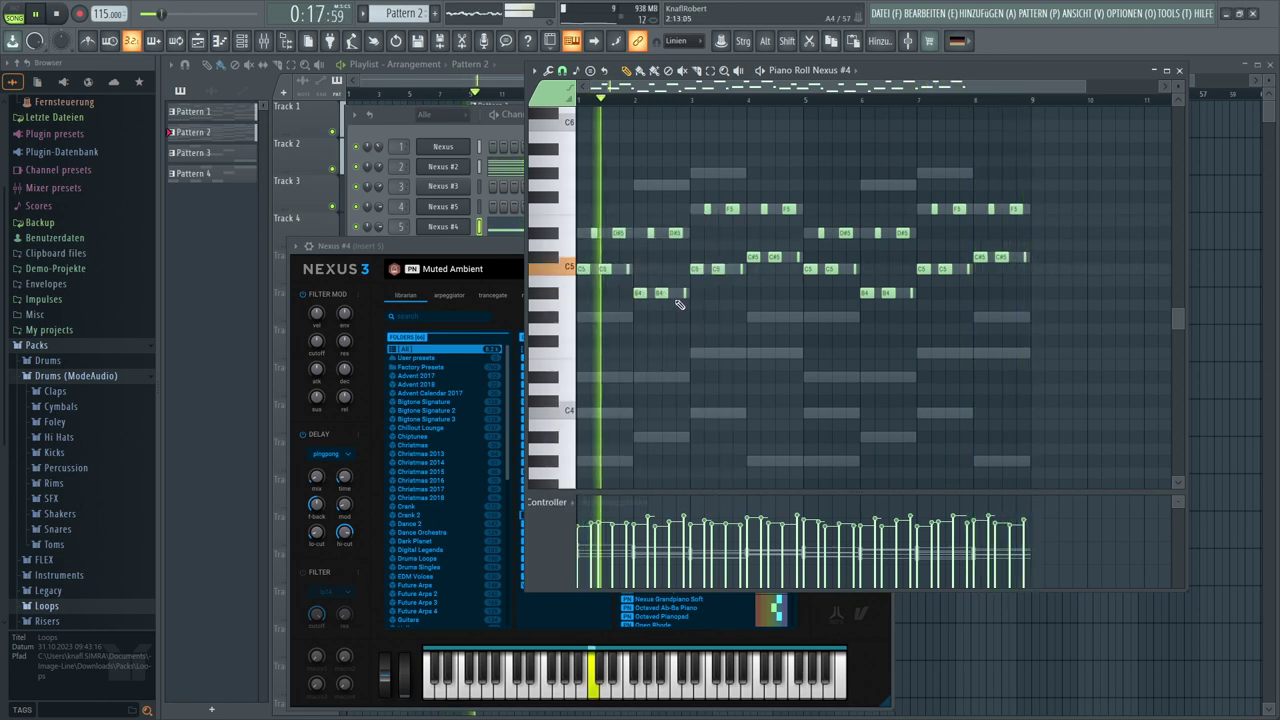
Audition successive Nexus #4 piano presets during playback and load Pelican
left_click(477, 247)
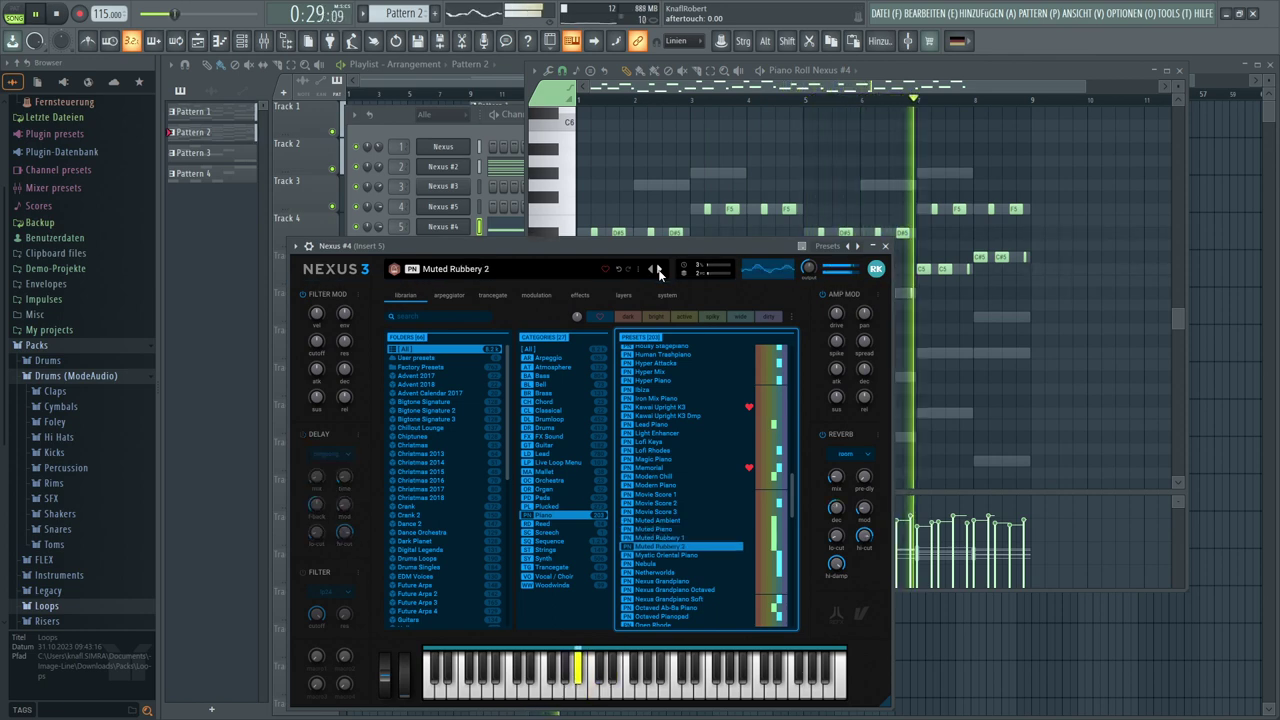
left_click(657, 270)
left_click(657, 270)
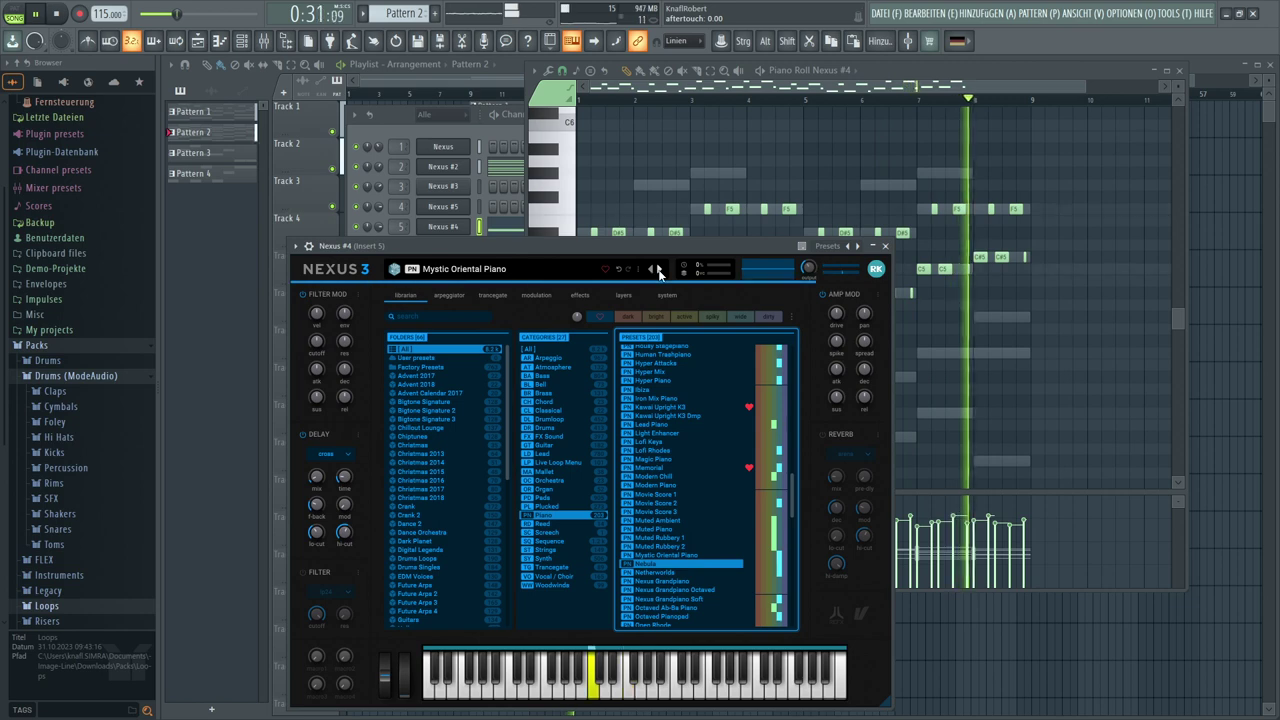
left_click(657, 270)
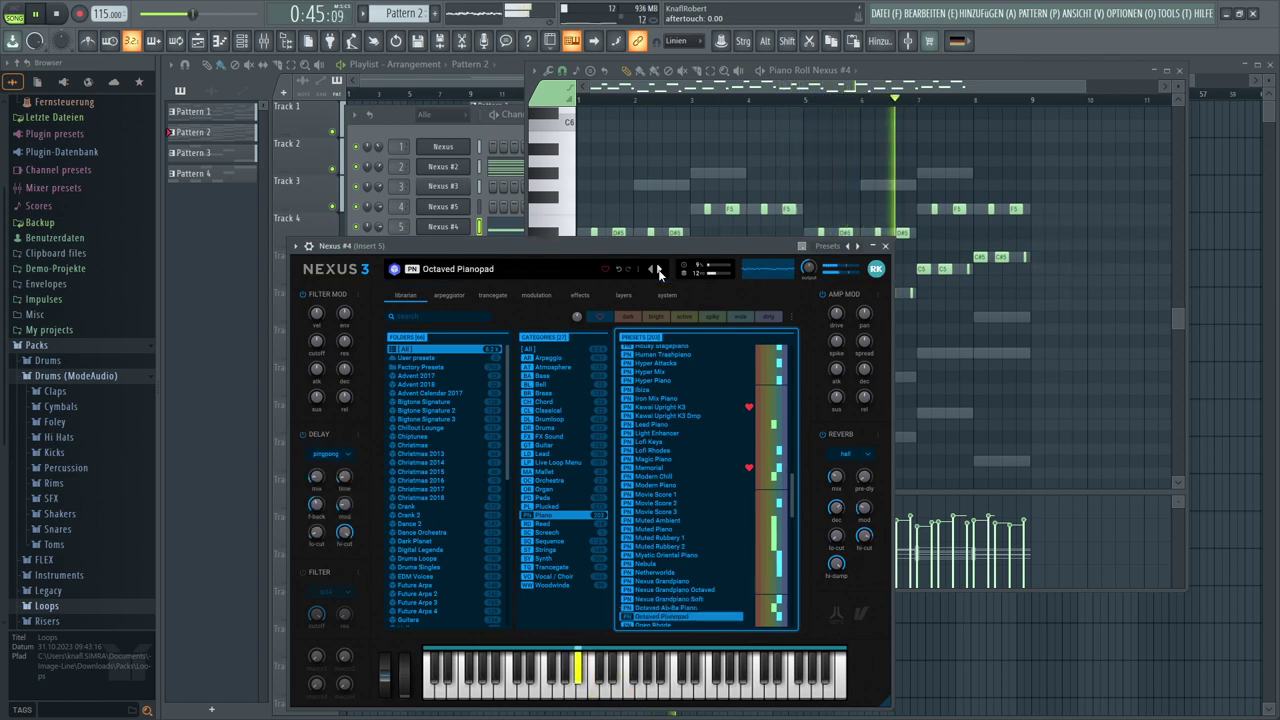
left_click(658, 270)
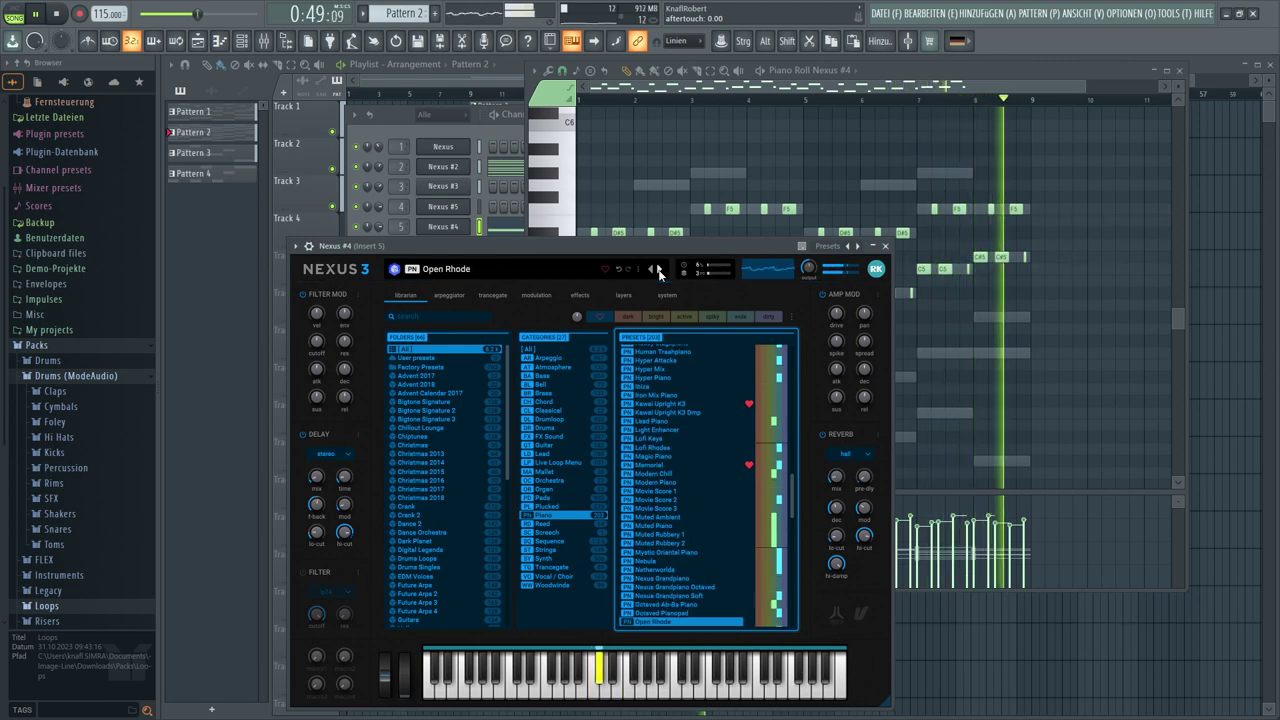
left_click(658, 270)
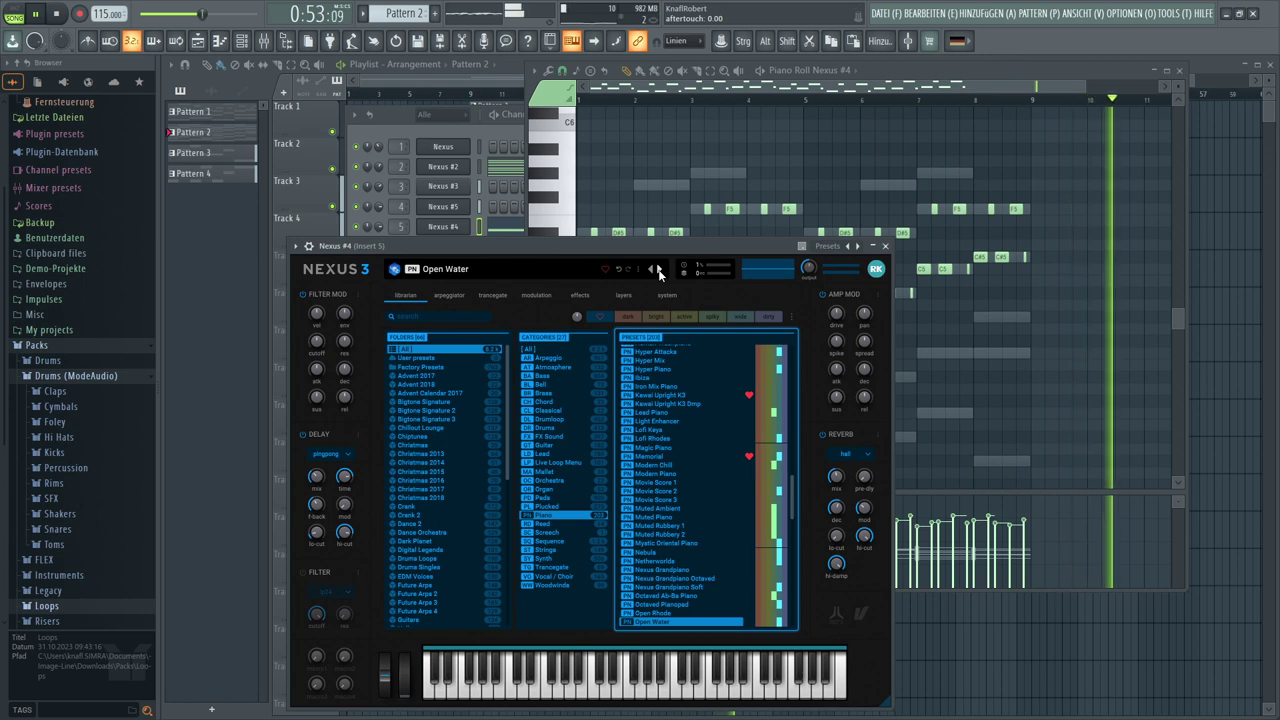
key("space")
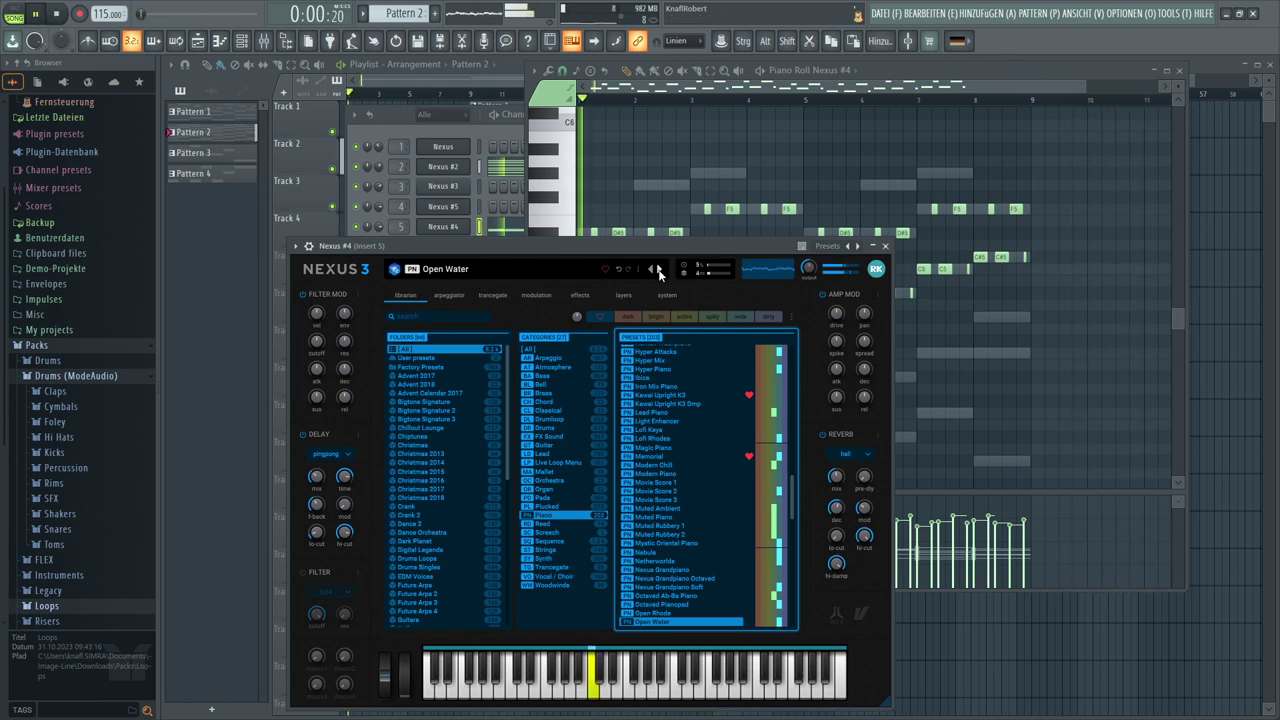
left_click(658, 270)
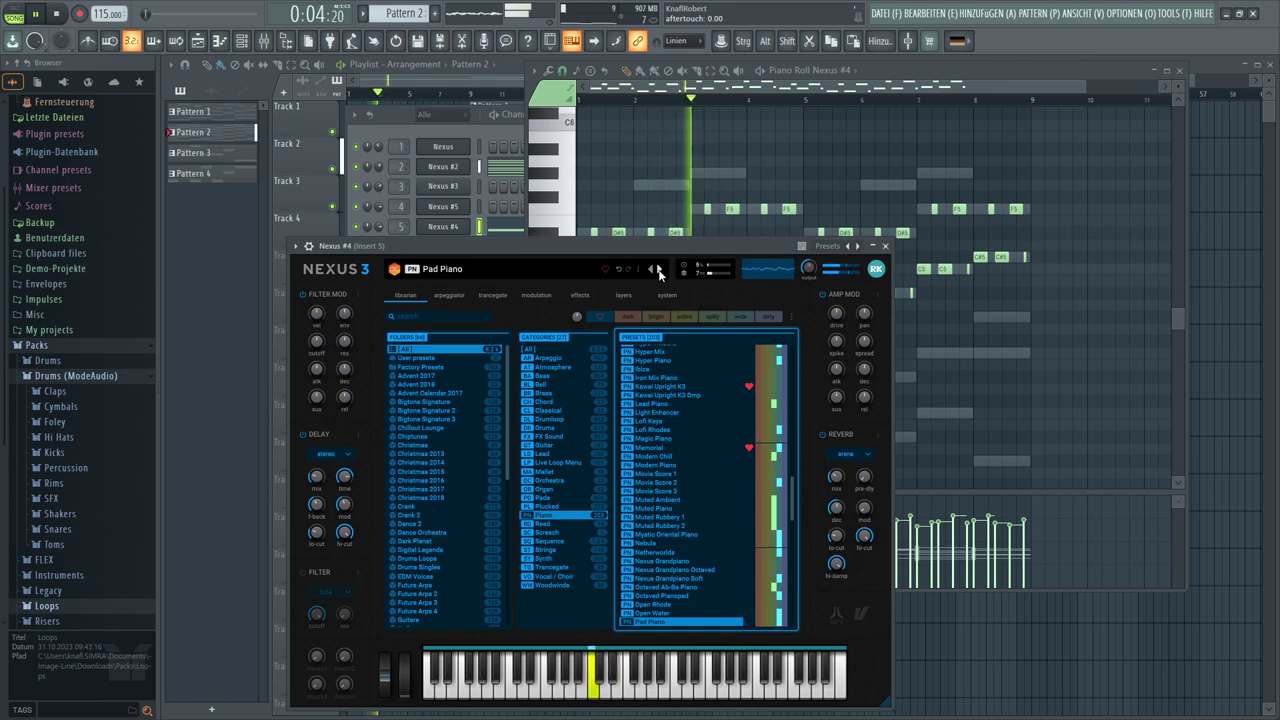
left_click(658, 270)
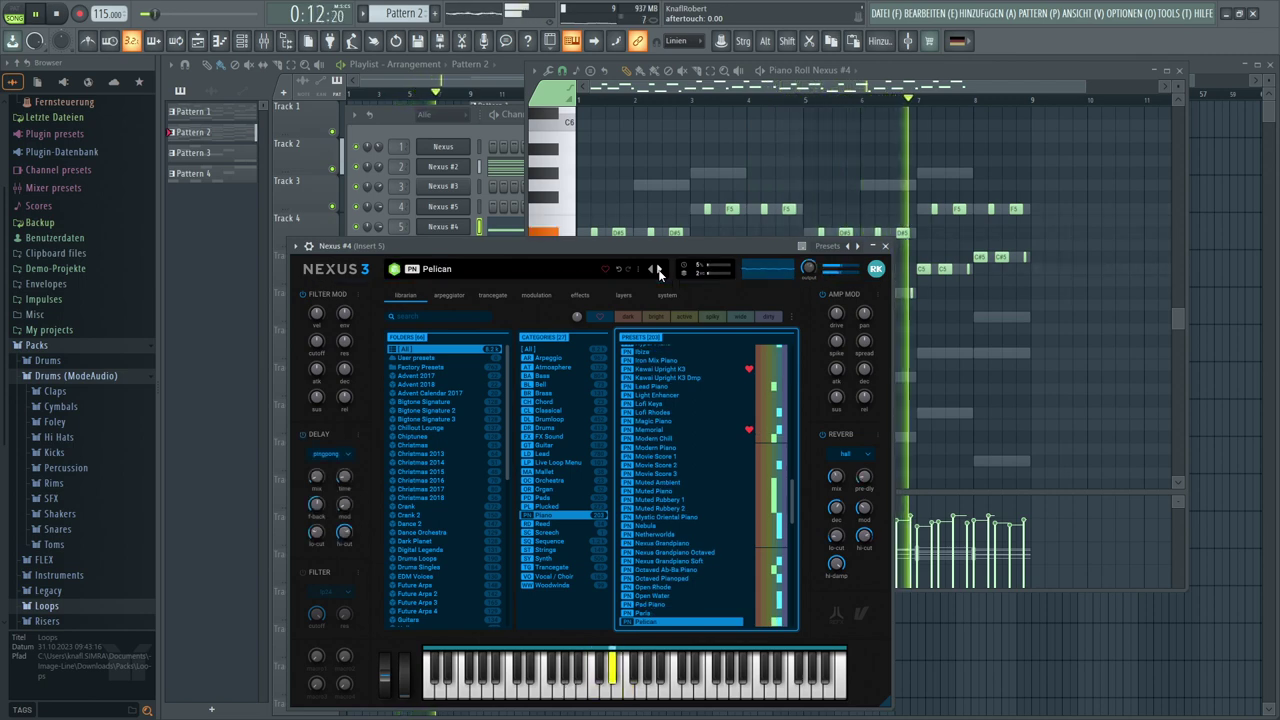
Try out low keys in the Nexus #4 piano roll and add a two-bar D#4 note at bar 1
left_click(976, 408)
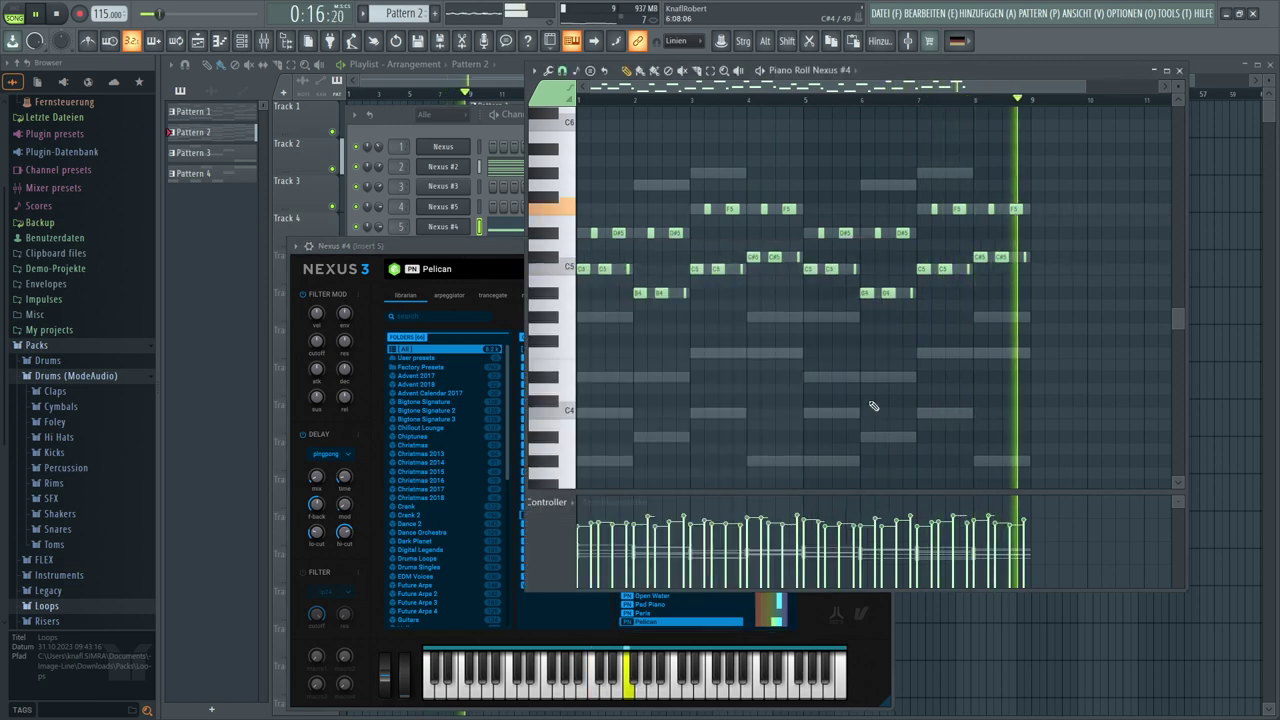
left_click(558, 385)
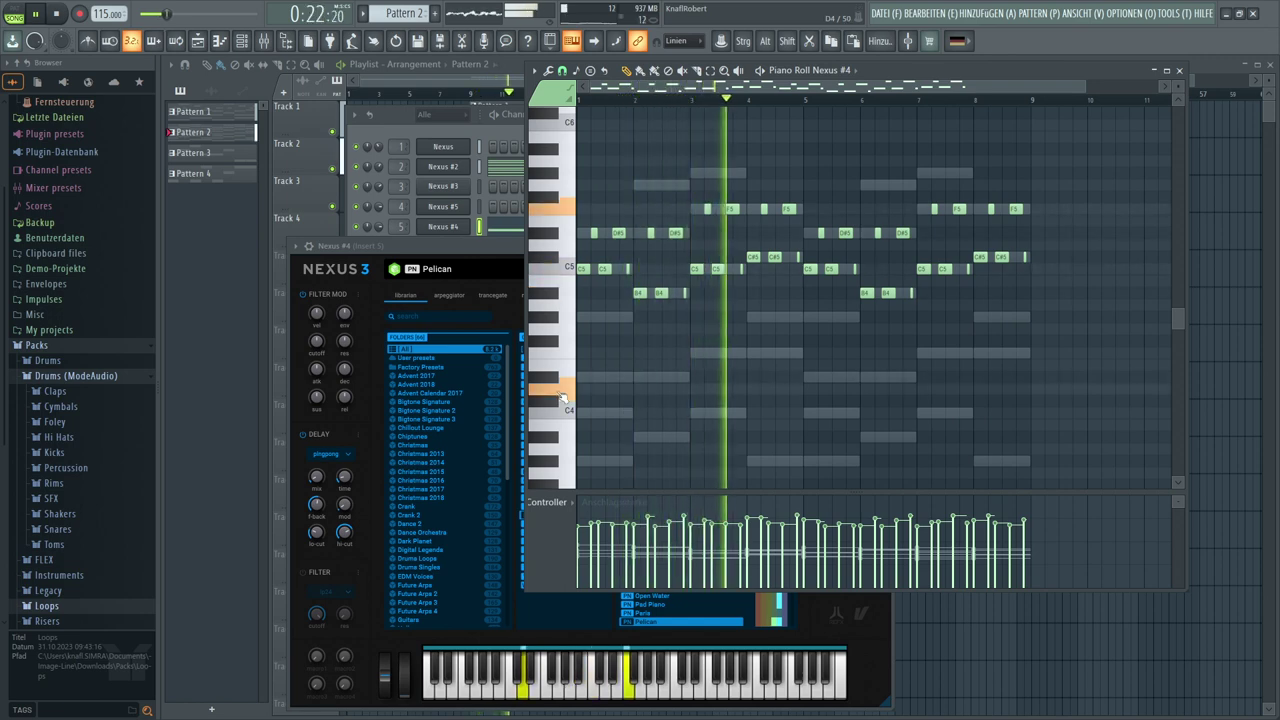
left_click(554, 402)
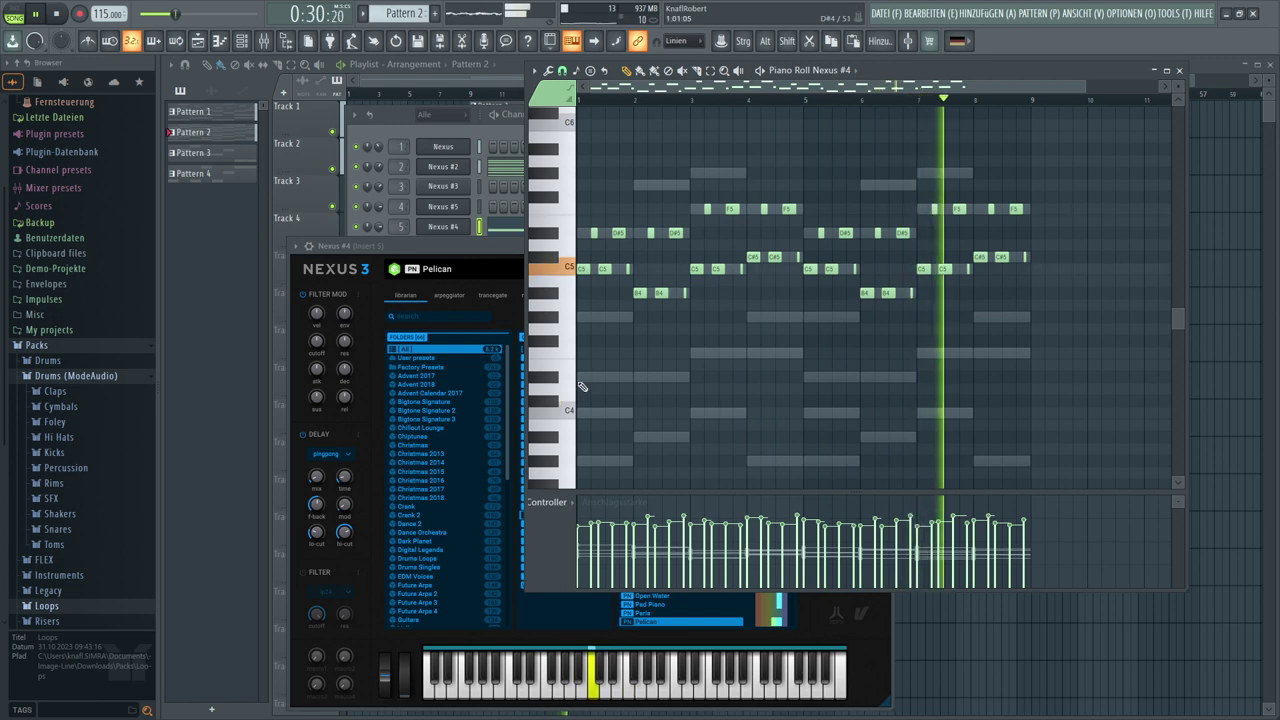
left_click(590, 376)
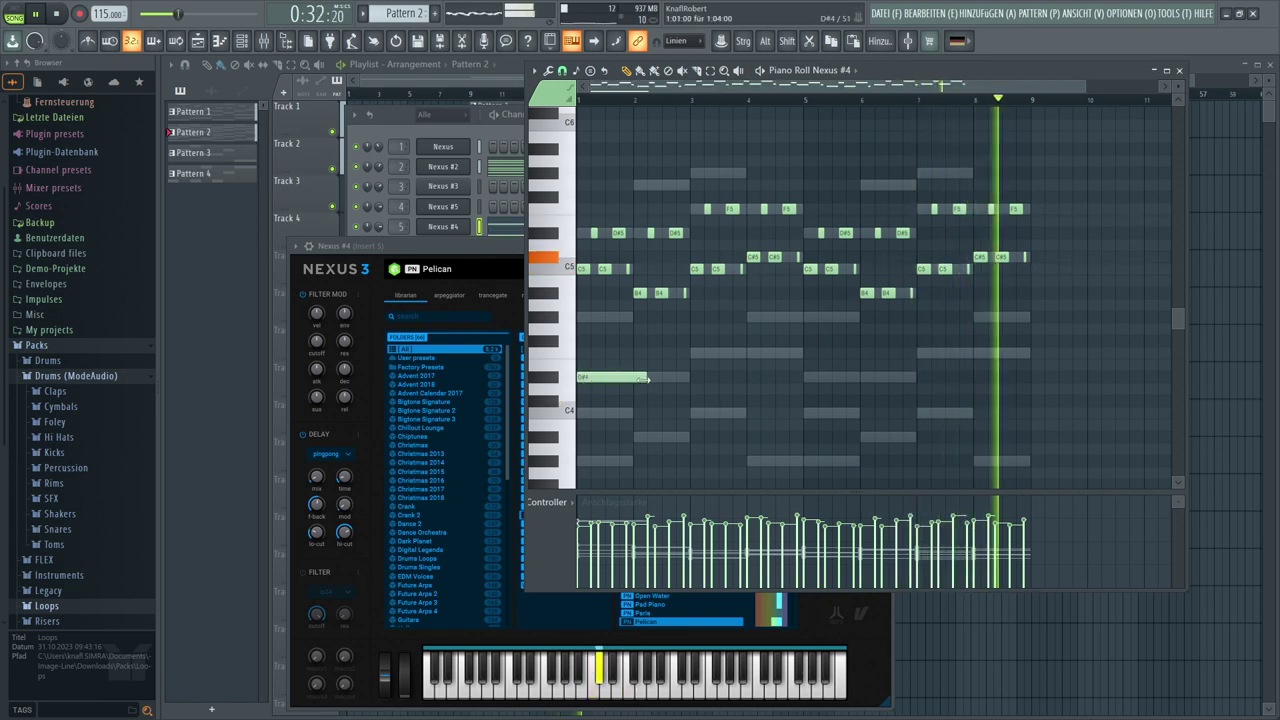
left_click_drag(633, 376, 673, 380)
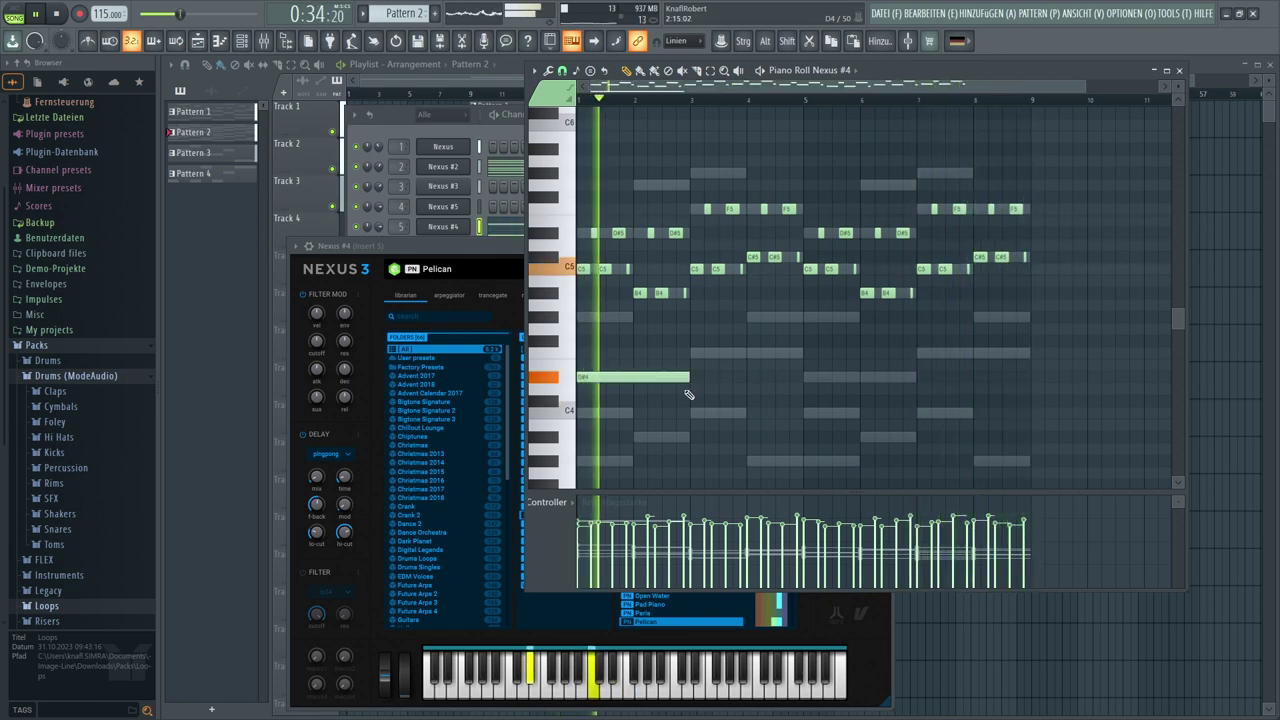
Add a two-bar F4 note at bar 3 and a two-bar D#4 note at bar 5 beneath the arpeggio
left_click(691, 402)
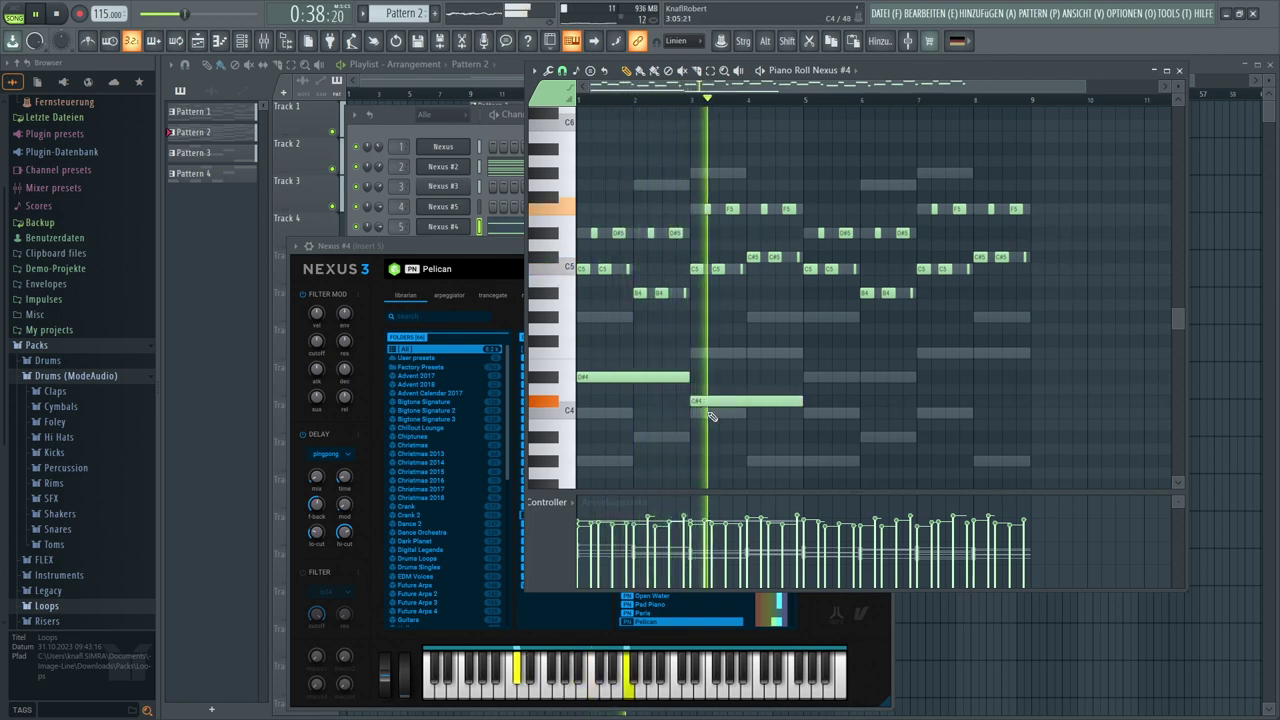
left_click_drag(705, 403, 703, 414)
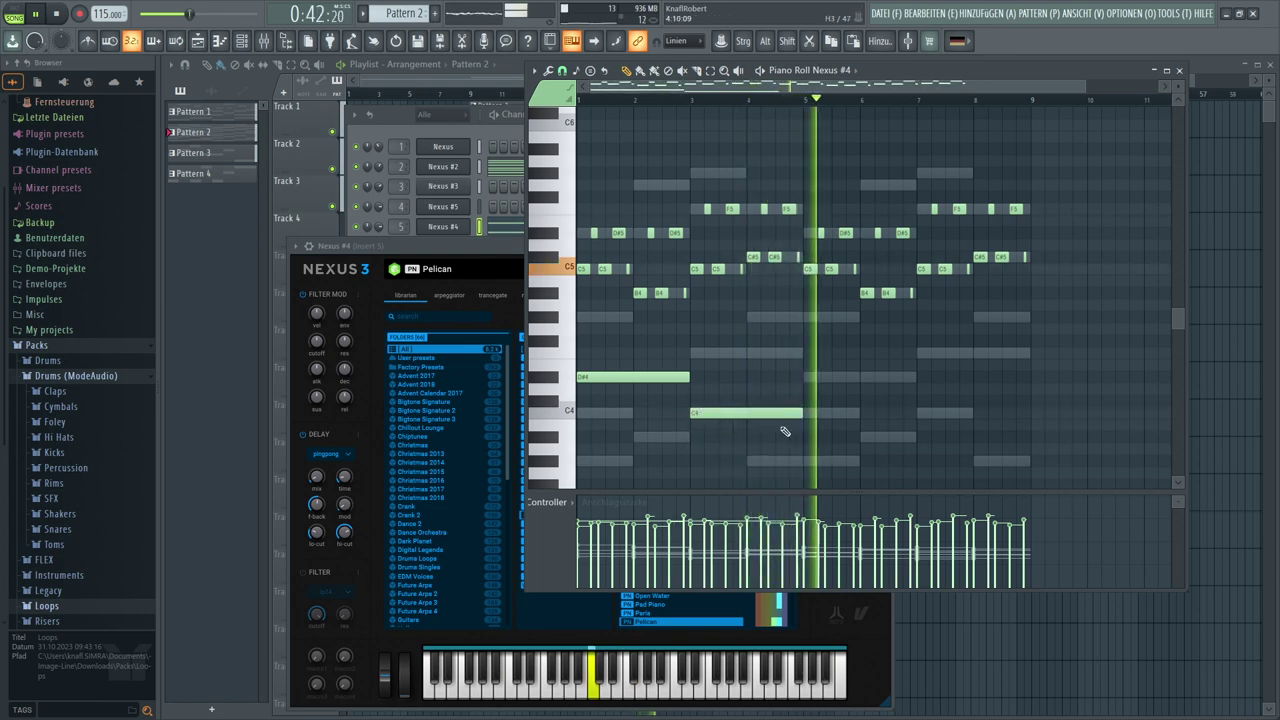
left_click_drag(801, 413, 745, 414)
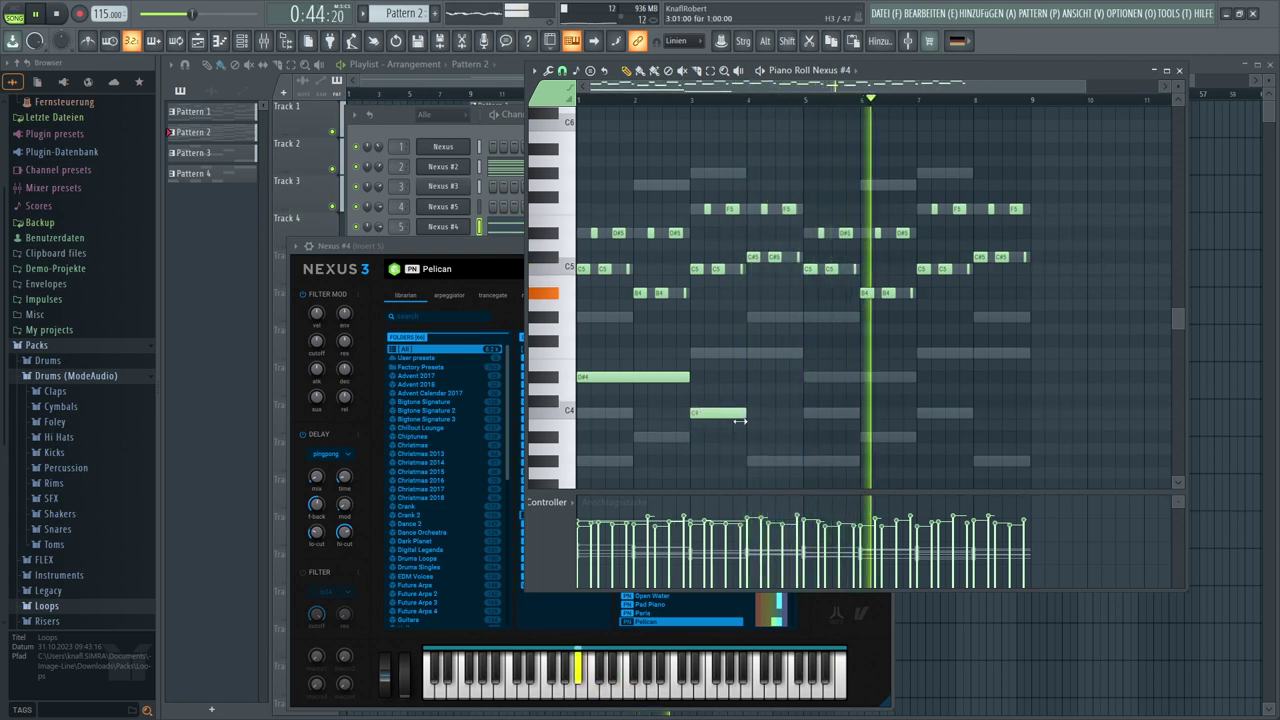
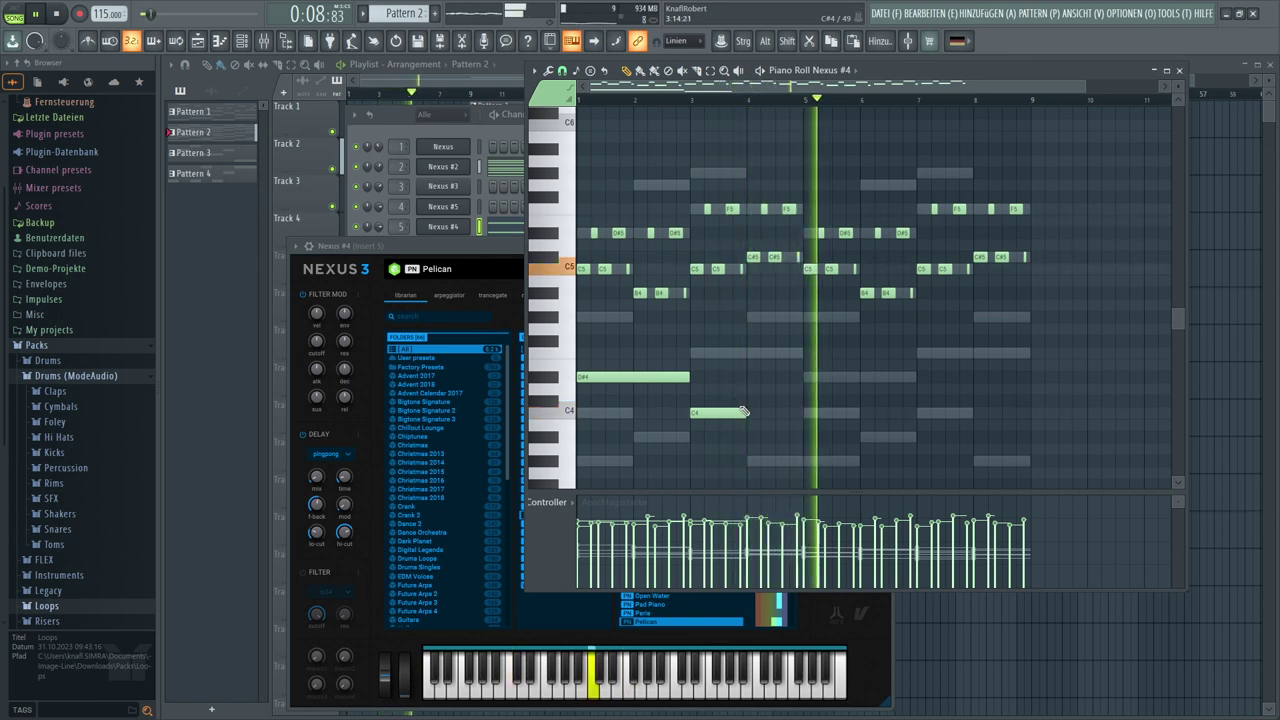
left_click_drag(735, 418, 698, 358)
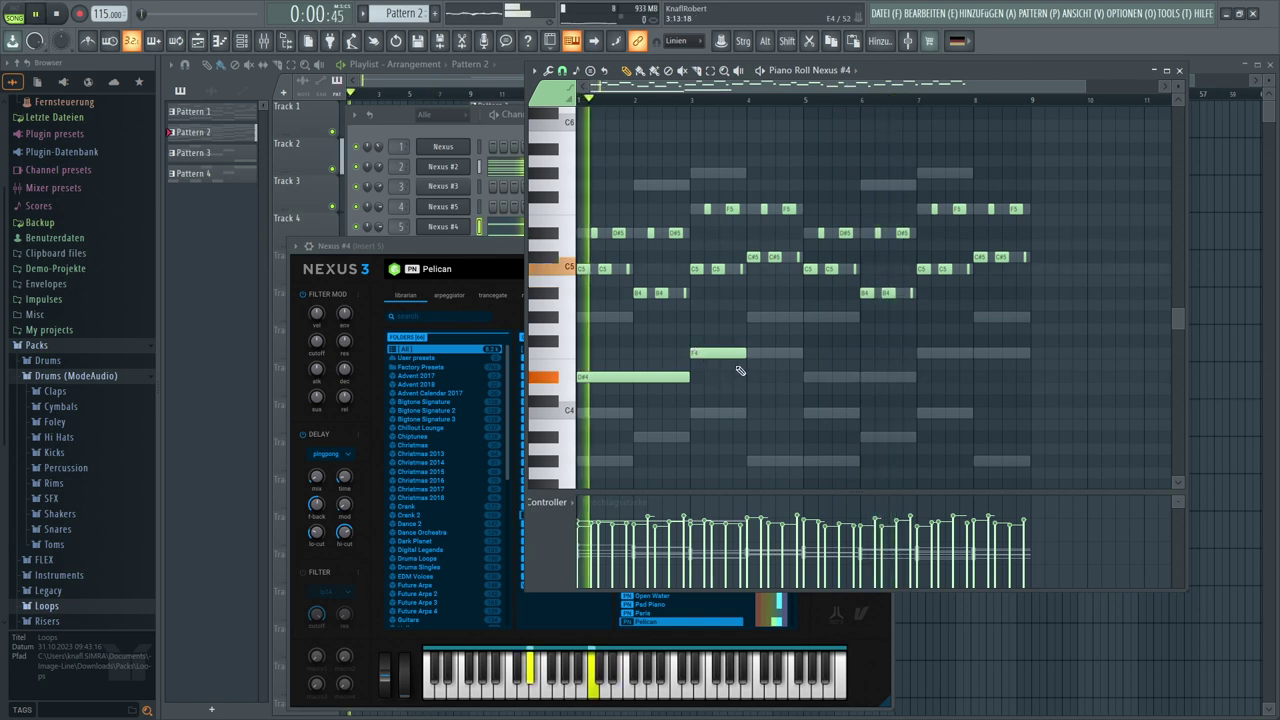
left_click_drag(745, 354, 797, 357)
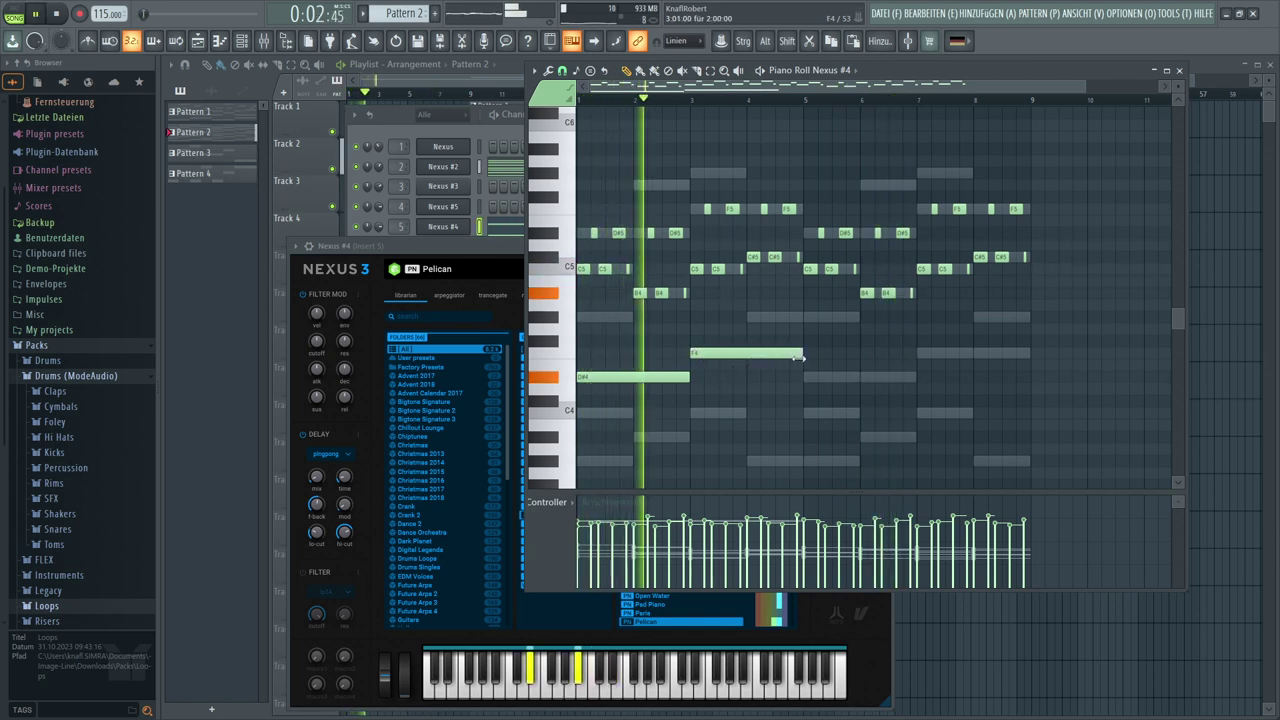
left_click(810, 377)
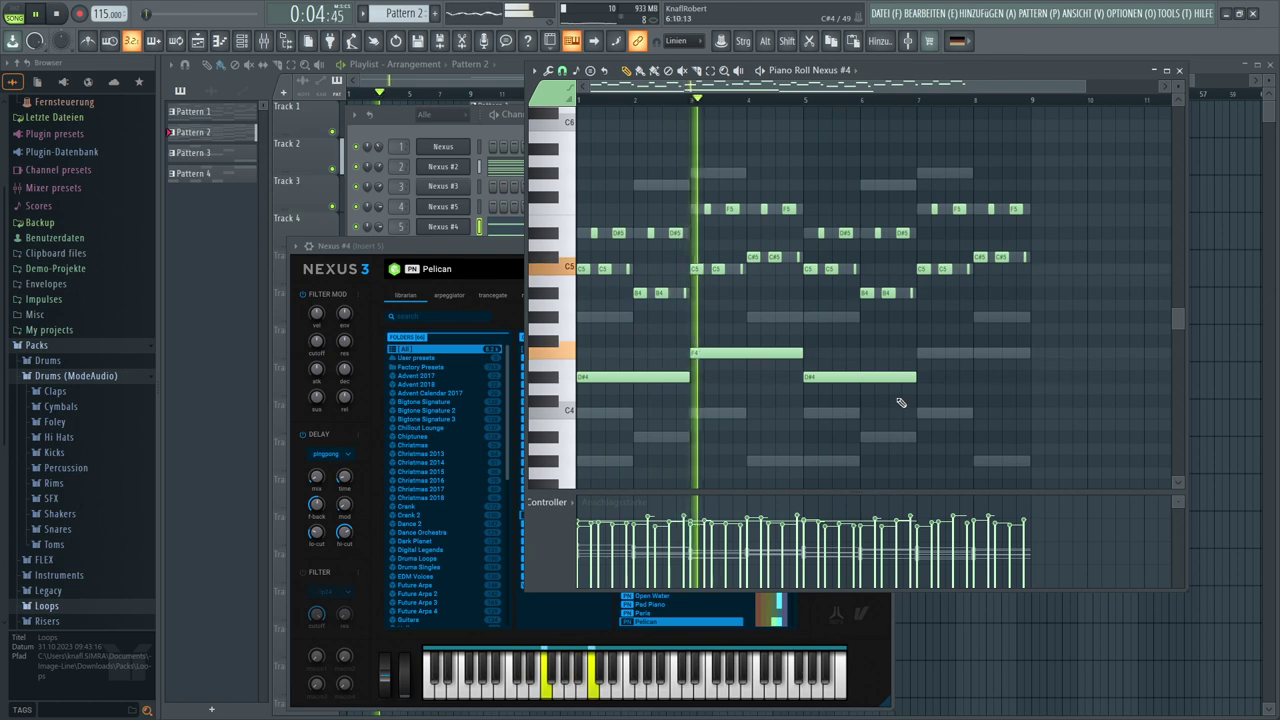
Add a two-bar F4 note at bar 7 and apply the Strumizer to the Nexus #4 notes with a slight start-velocity adjustment
left_click(918, 355)
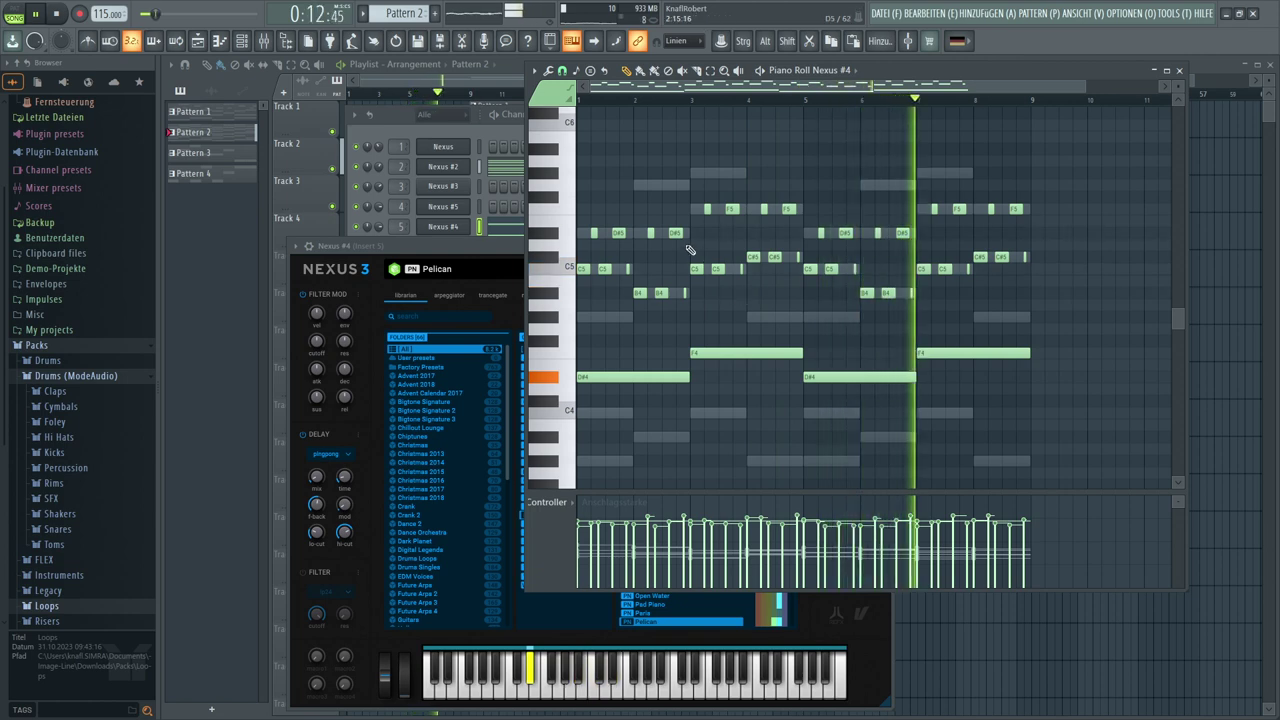
left_click(548, 72)
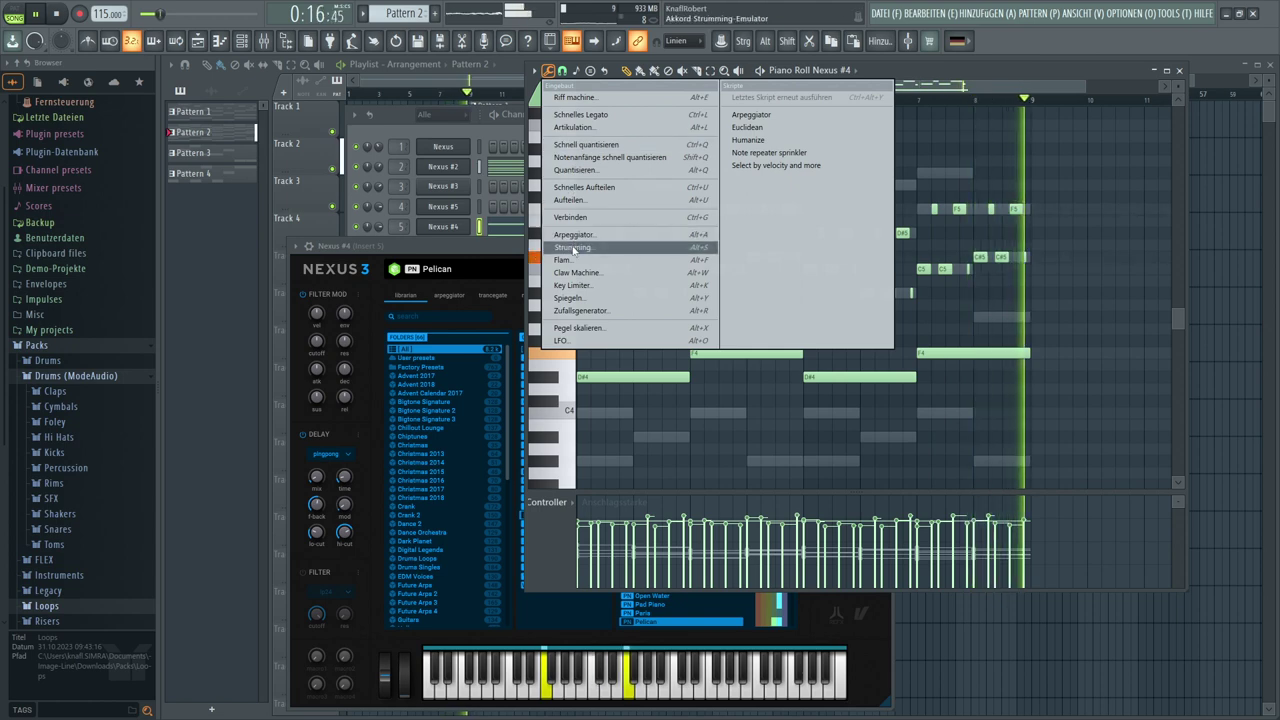
left_click(573, 248)
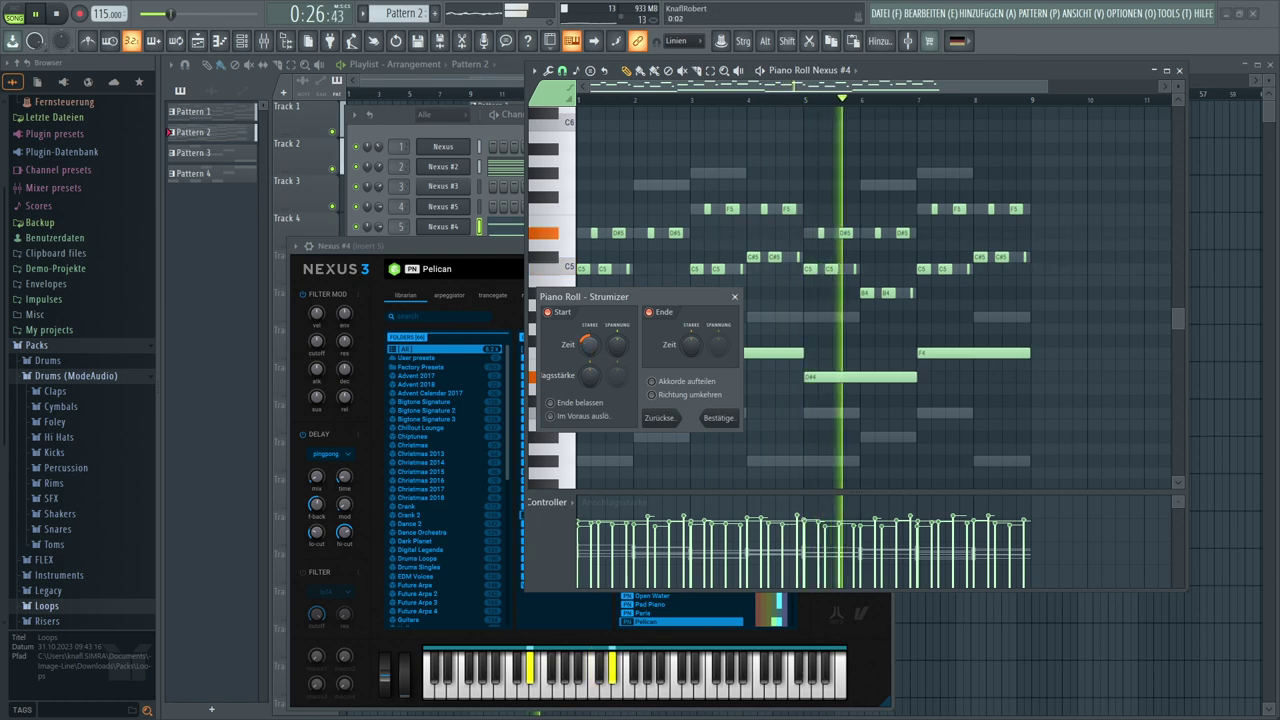
mouse_move(590, 384)
left_mouse_down()
mouse_move(590, 400)
mouse_move(588, 370)
left_mouse_up()
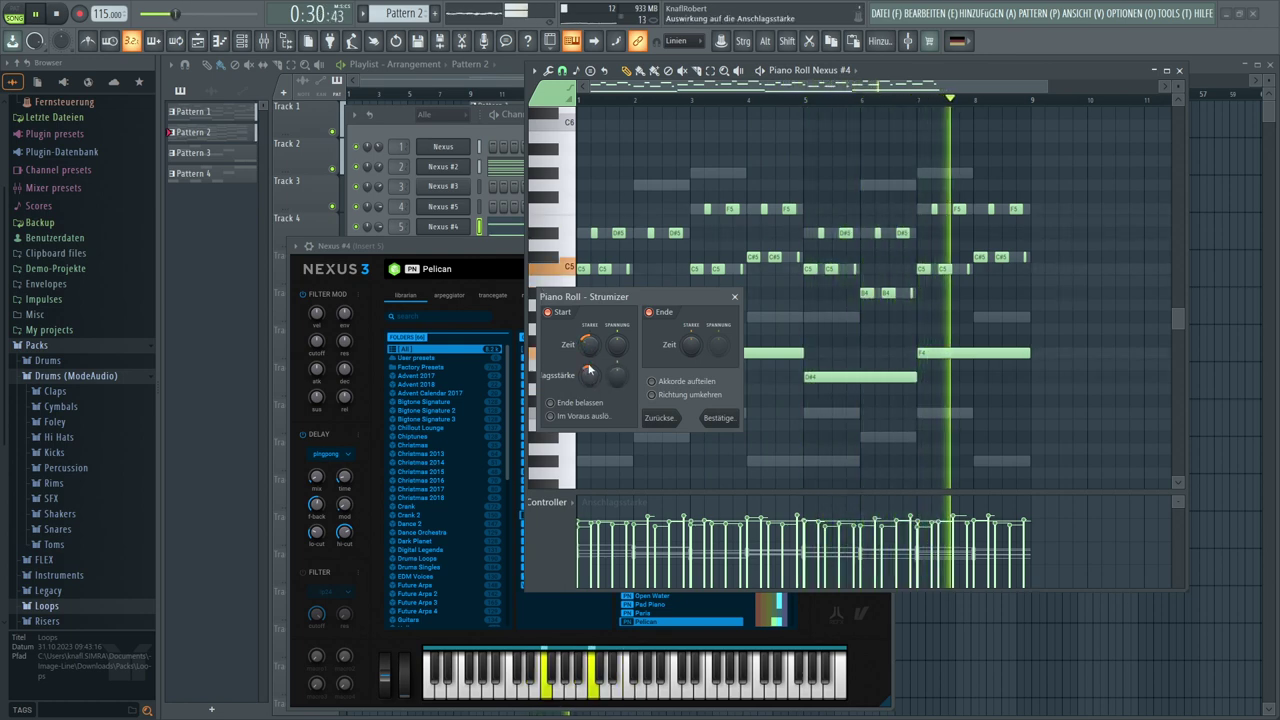
left_click(720, 419)
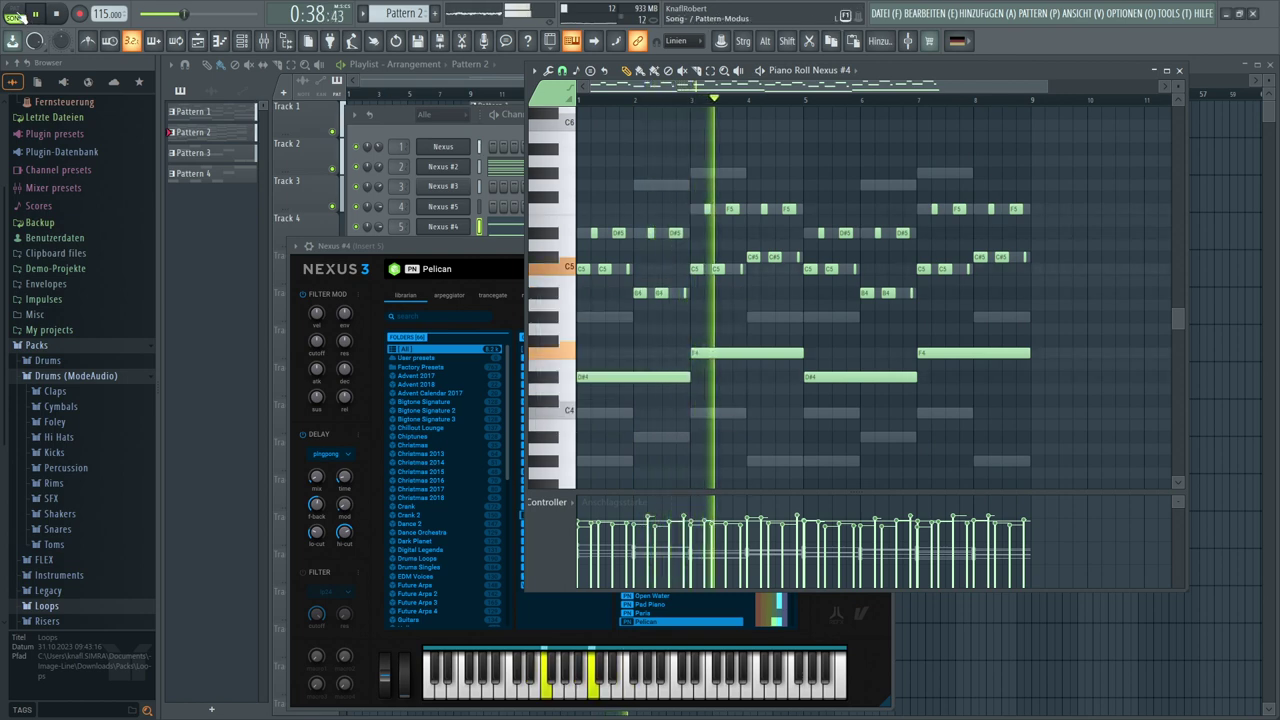
Switch playback to pattern mode and adjust the delay time and mix of the Nexus #4 Pelican preset, trying a mix of 87
left_click(15, 14)
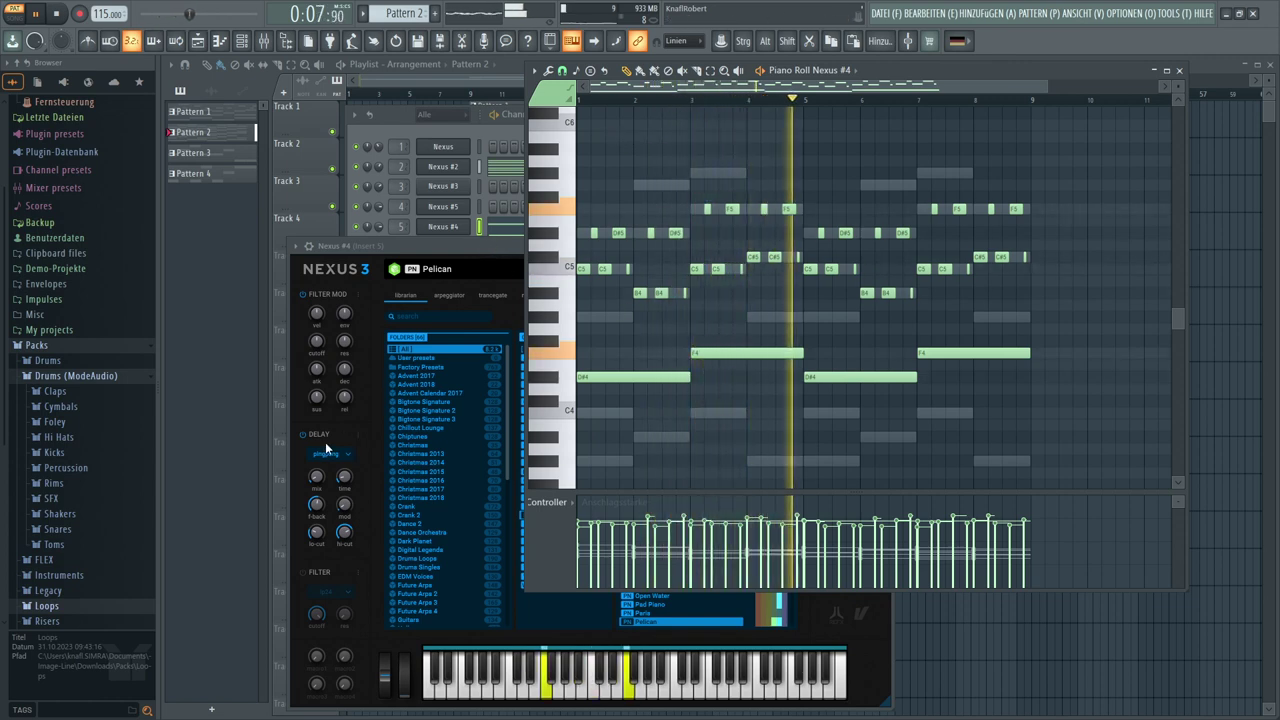
left_click(316, 476)
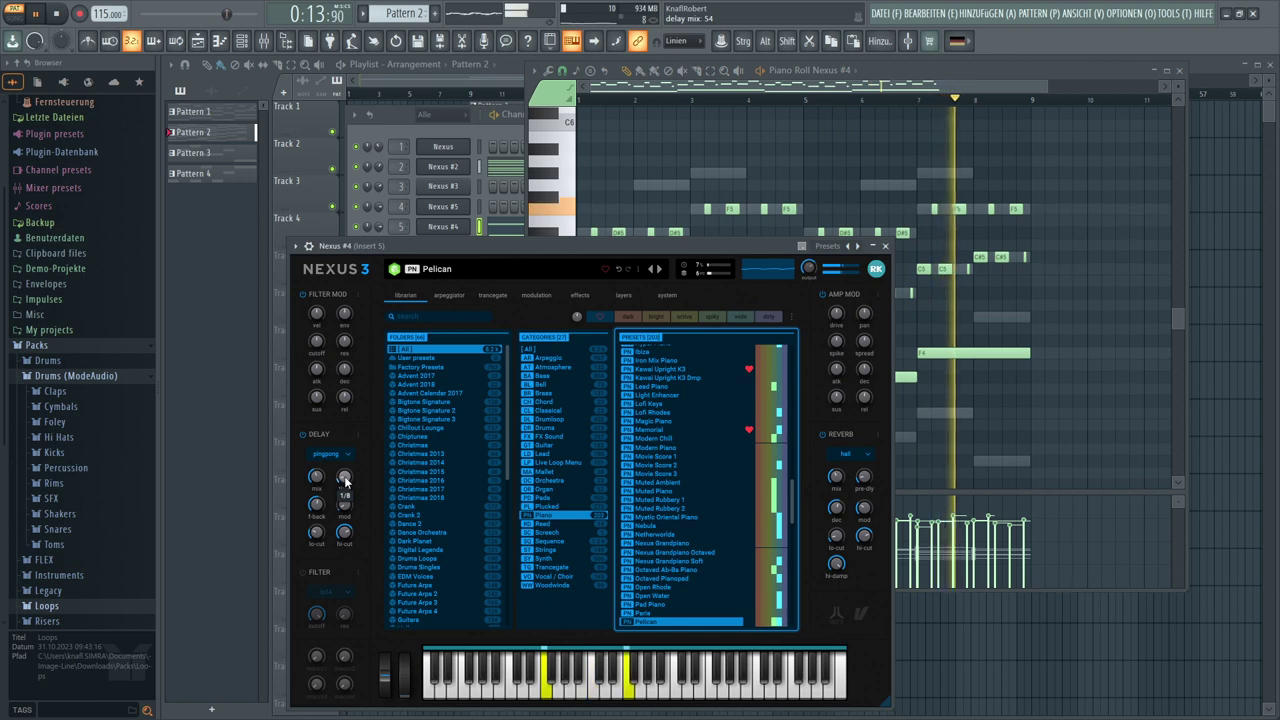
left_click_drag(345, 482, 341, 453)
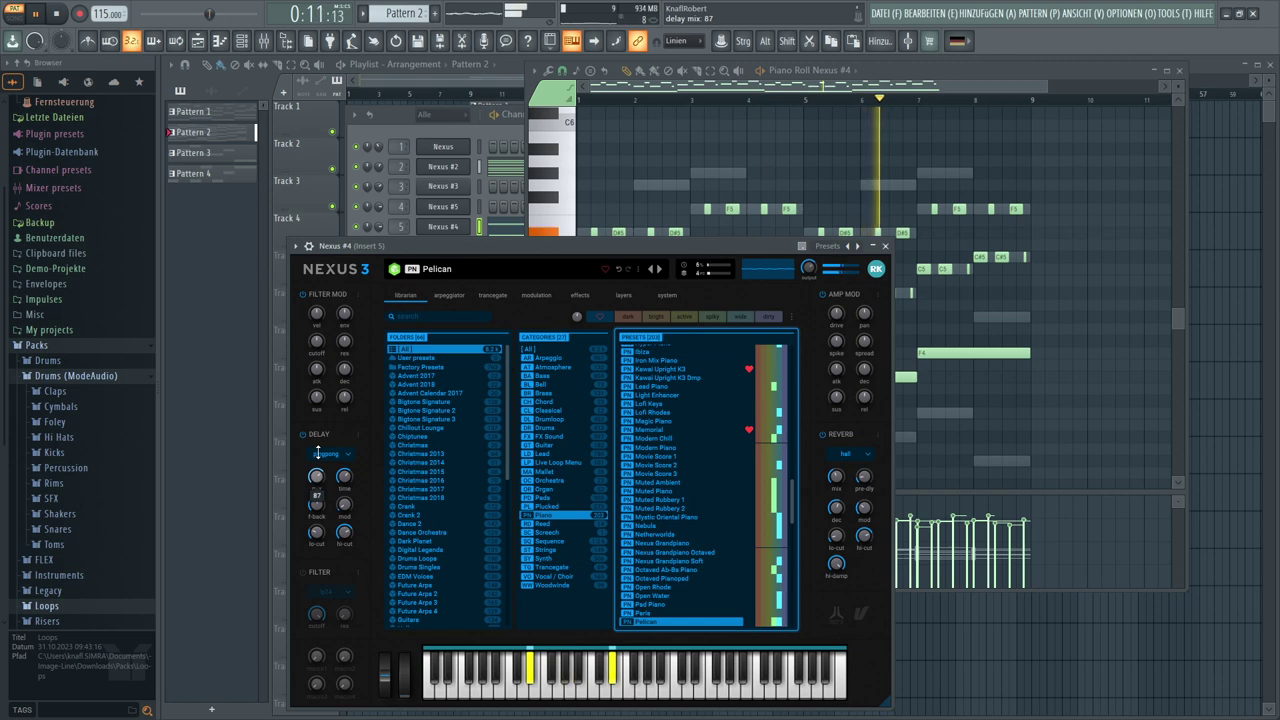
left_click_drag(324, 478, 351, 503)
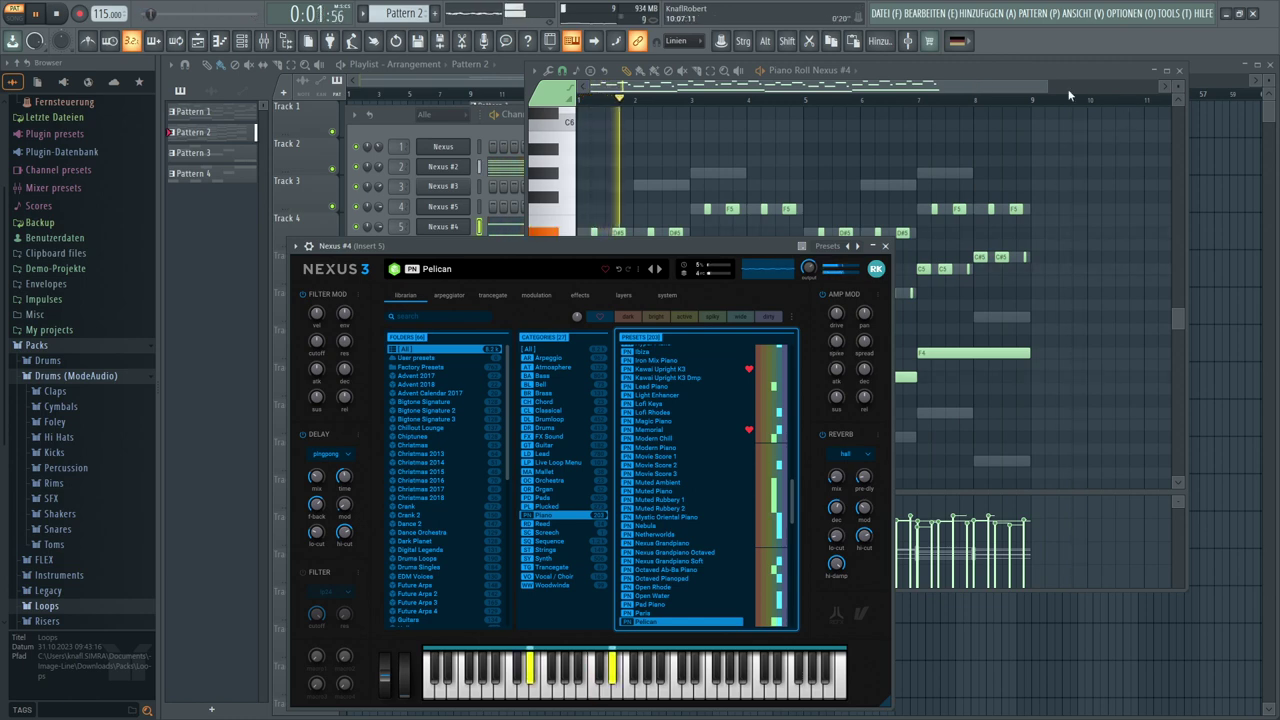
Shorten the last F4 note to end just before bar 9, using a 1/2 Step snap
scroll(1047, 107, "up", 3)
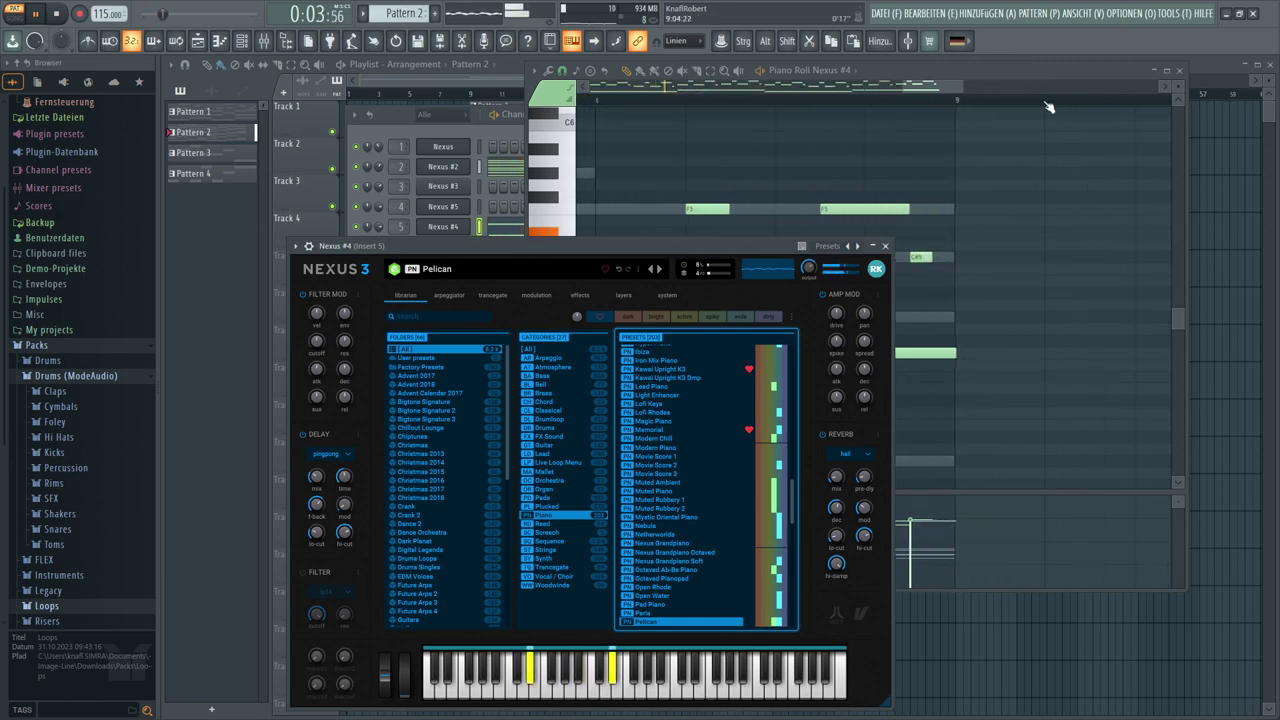
left_click(939, 148)
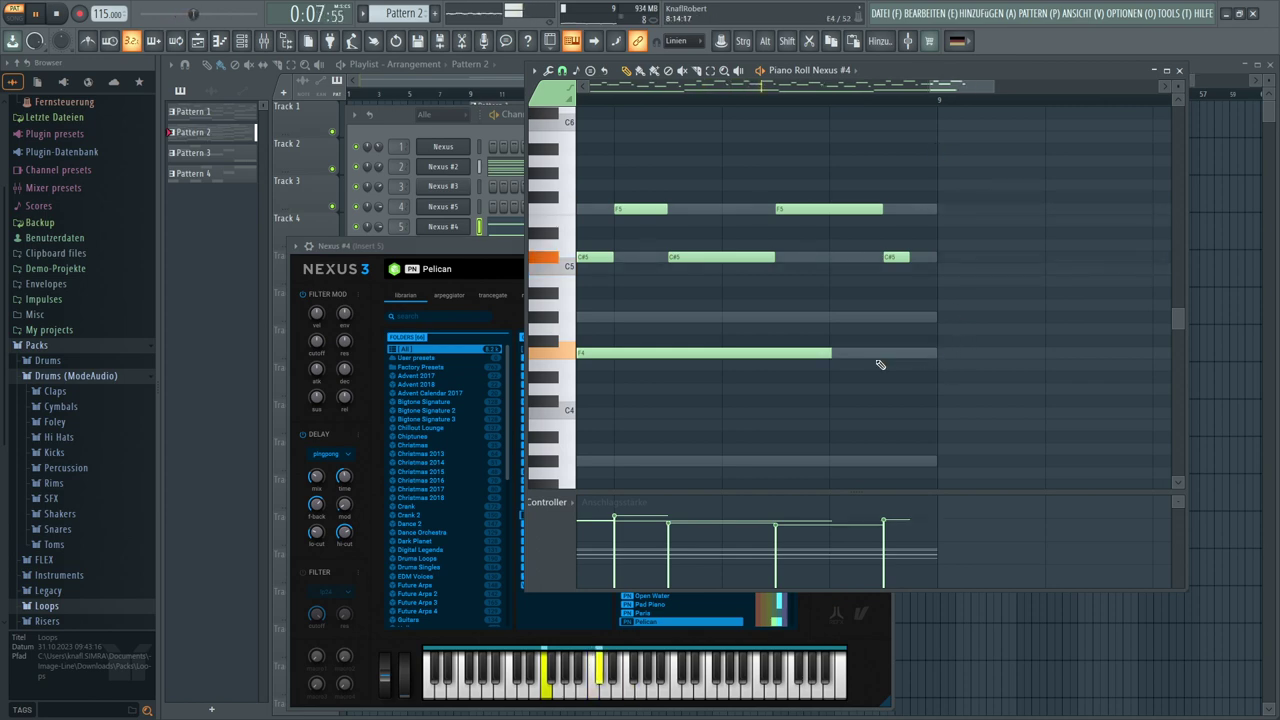
left_click(562, 71)
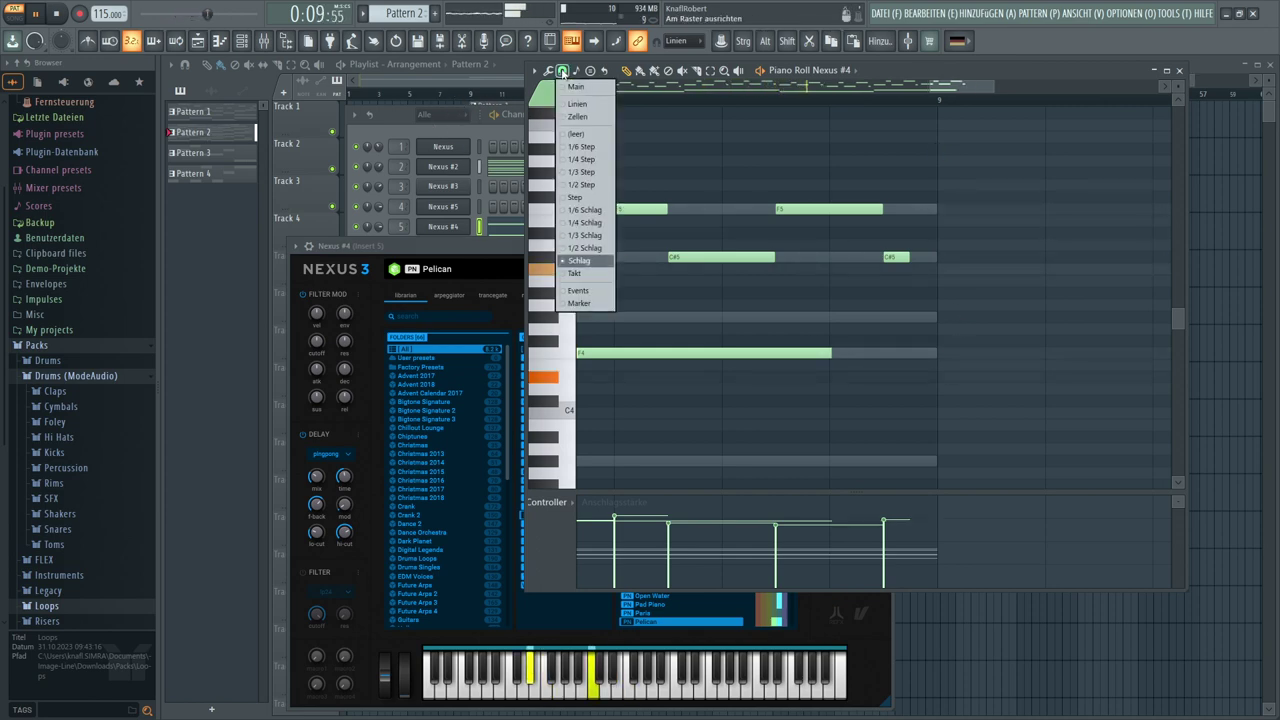
left_click(584, 186)
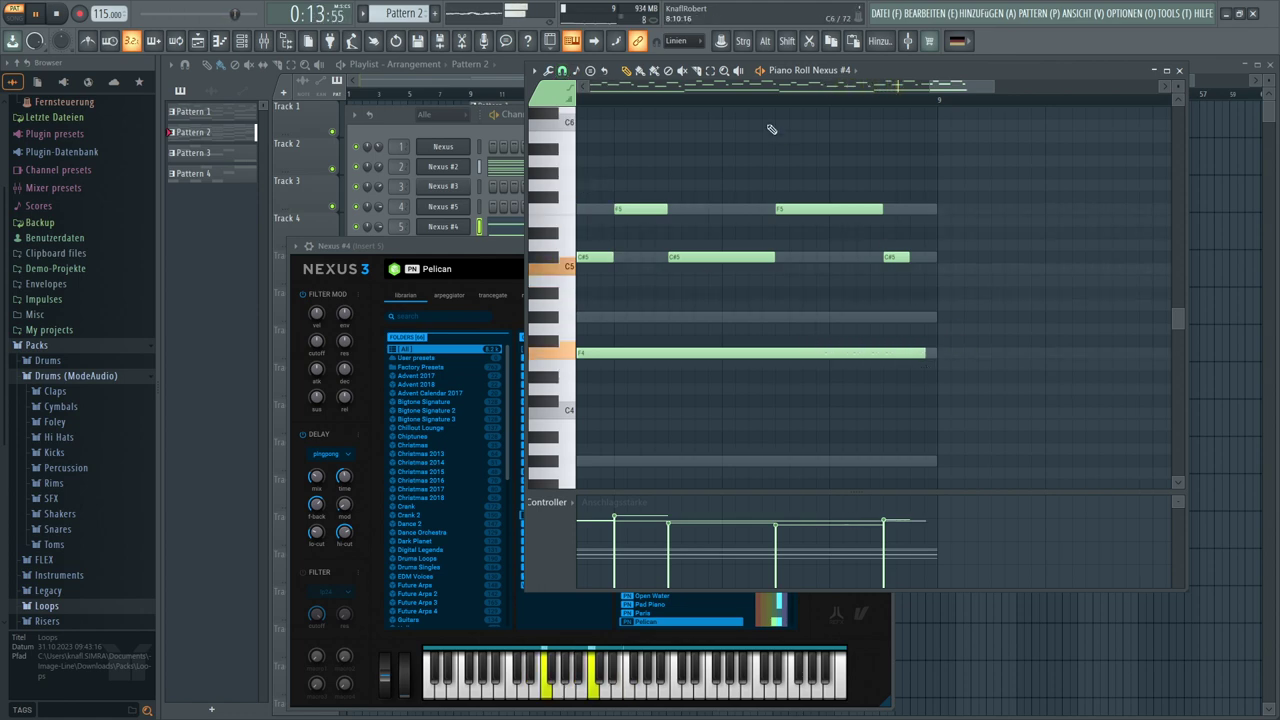
left_click_drag(925, 84, 588, 86)
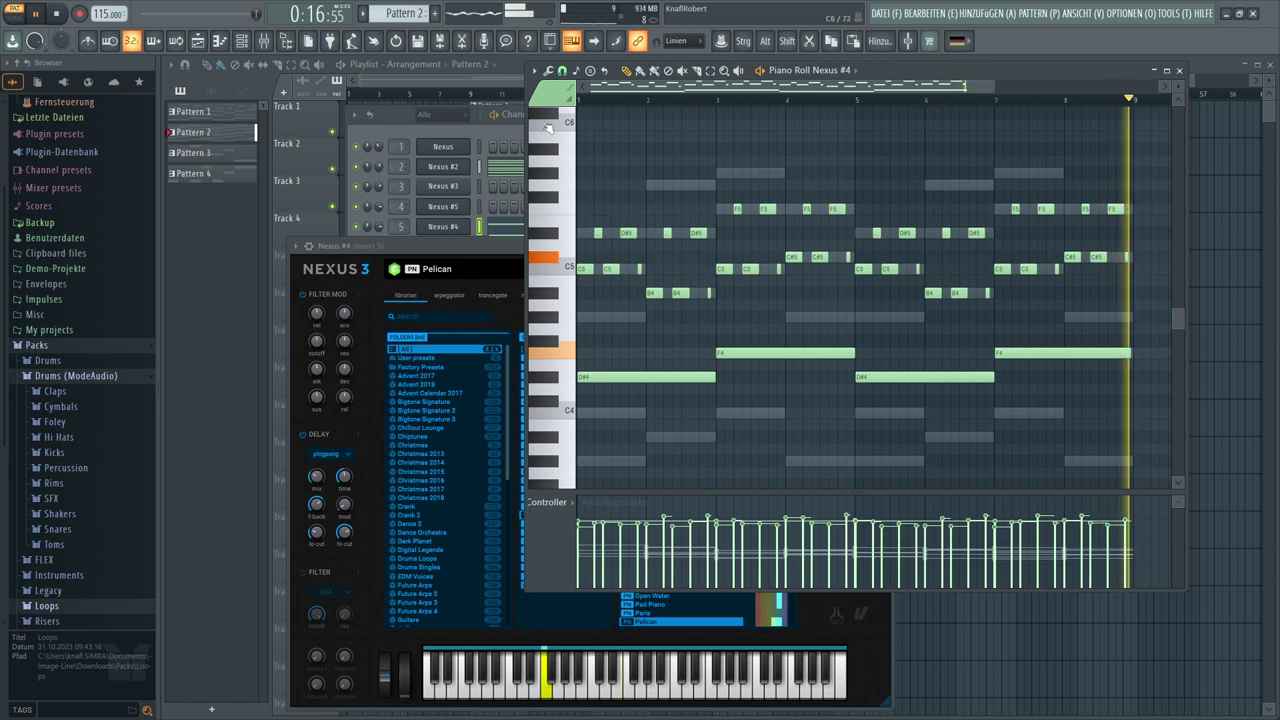
Transfer all Nexus #4 notes from Pattern 2 into a new, empty Pattern 5
left_click(1195, 165)
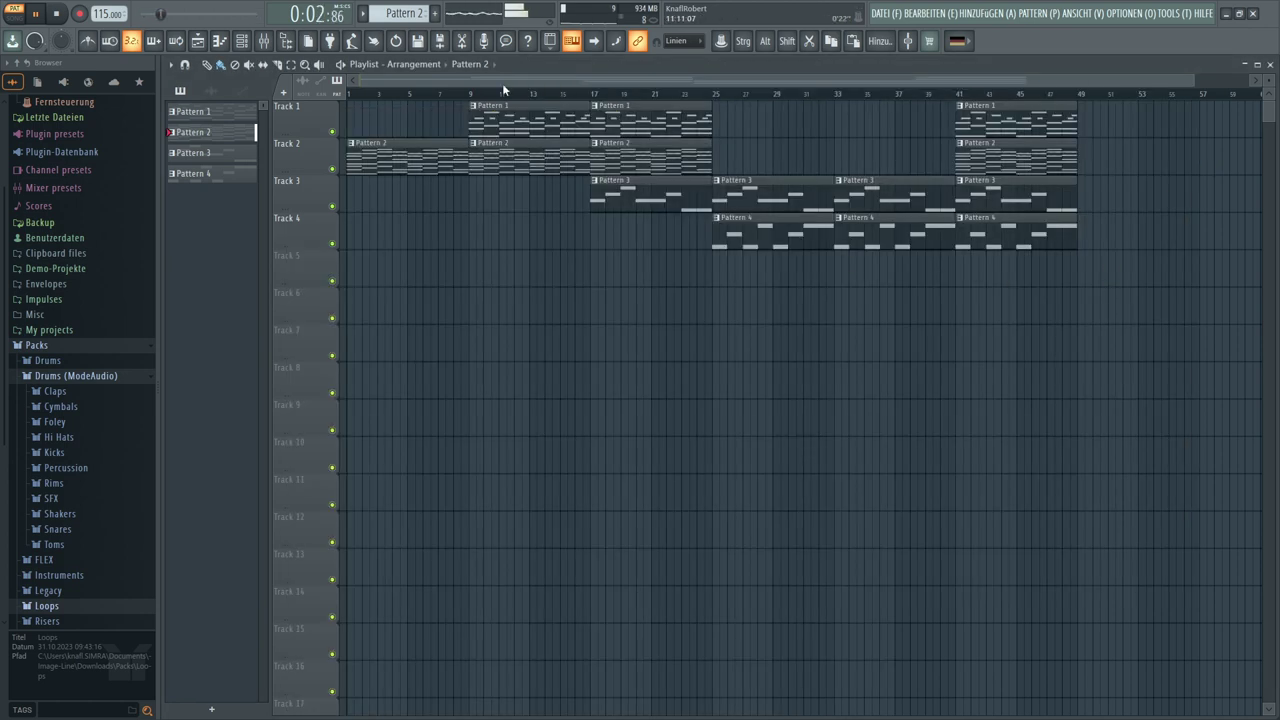
left_click(243, 41)
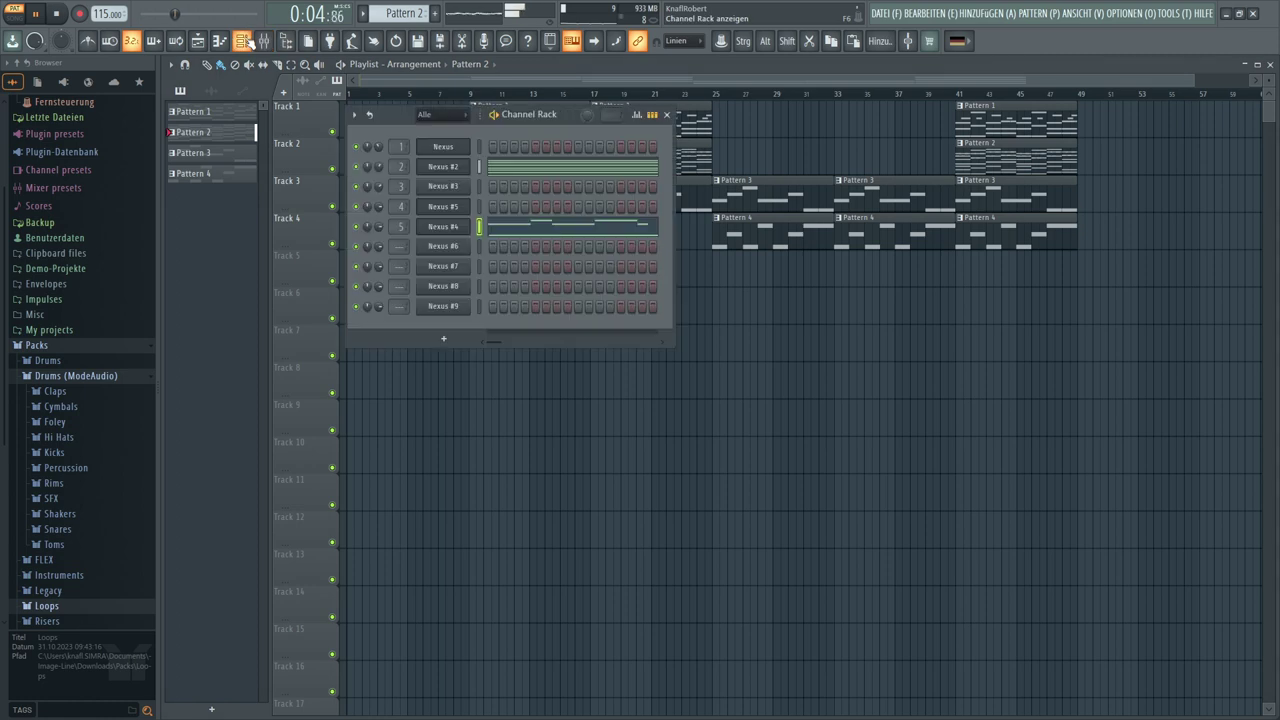
left_click(511, 230)
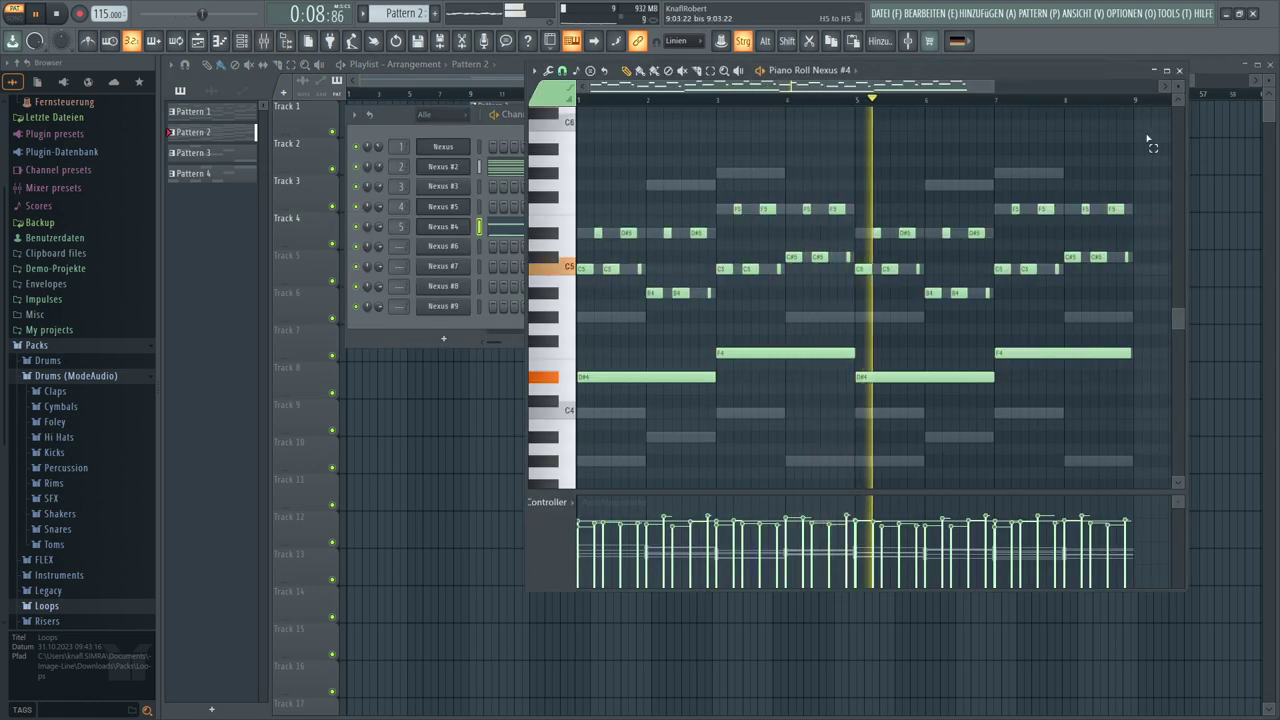
left_click_drag(1151, 140, 315, 505)
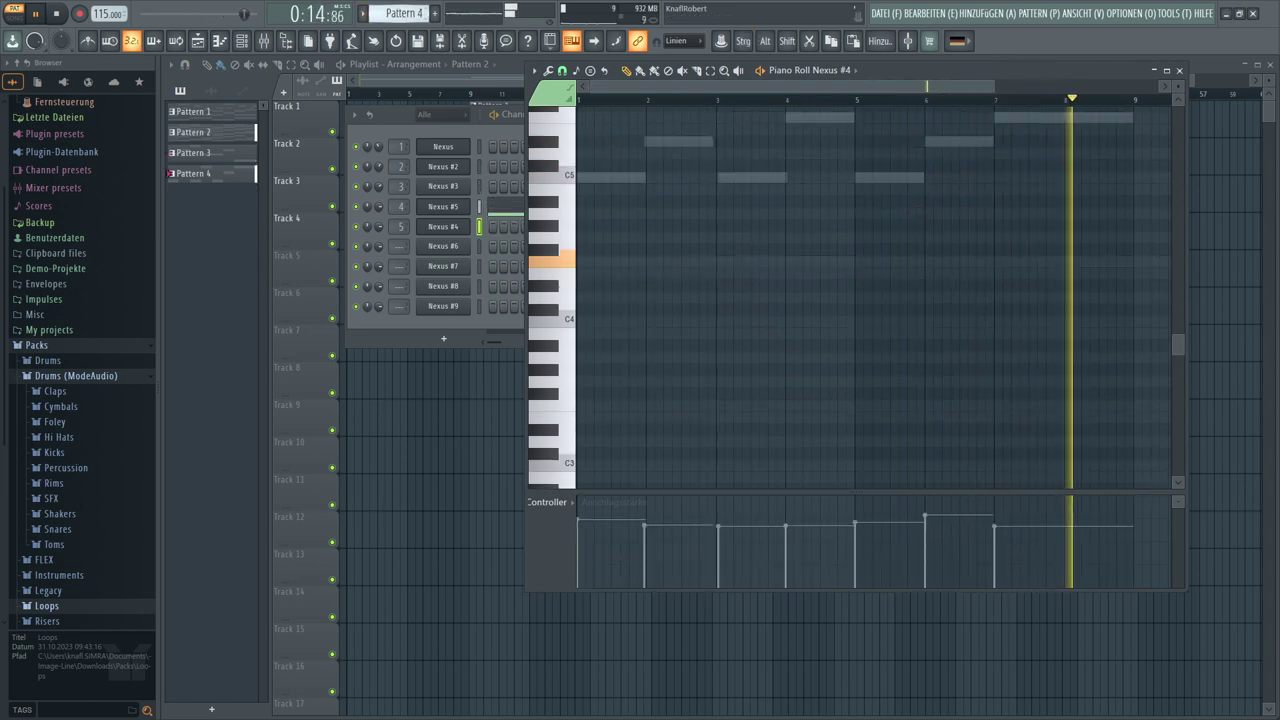
scroll(403, 13, "down", 2)
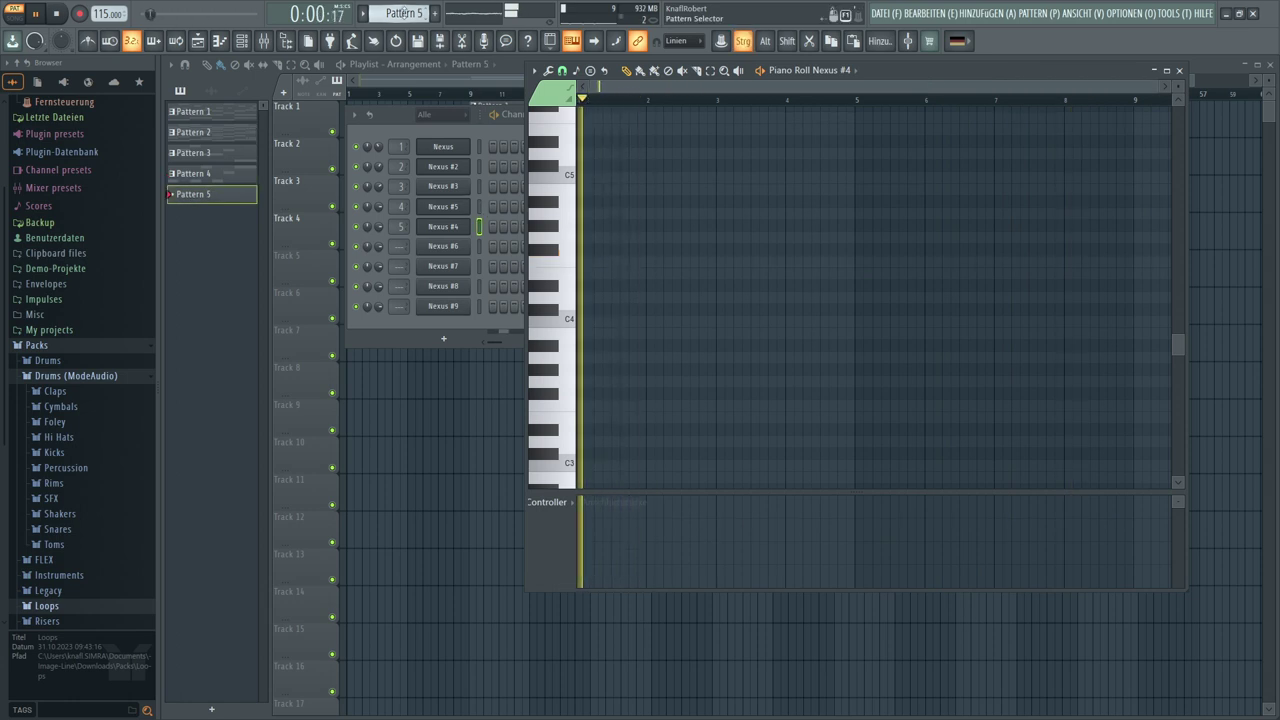
key("ctrl+v")
Place Pattern 5 clips on Track 5 of the playlist from bars 25 to 49 and remove the one at bar 25
key("F12")
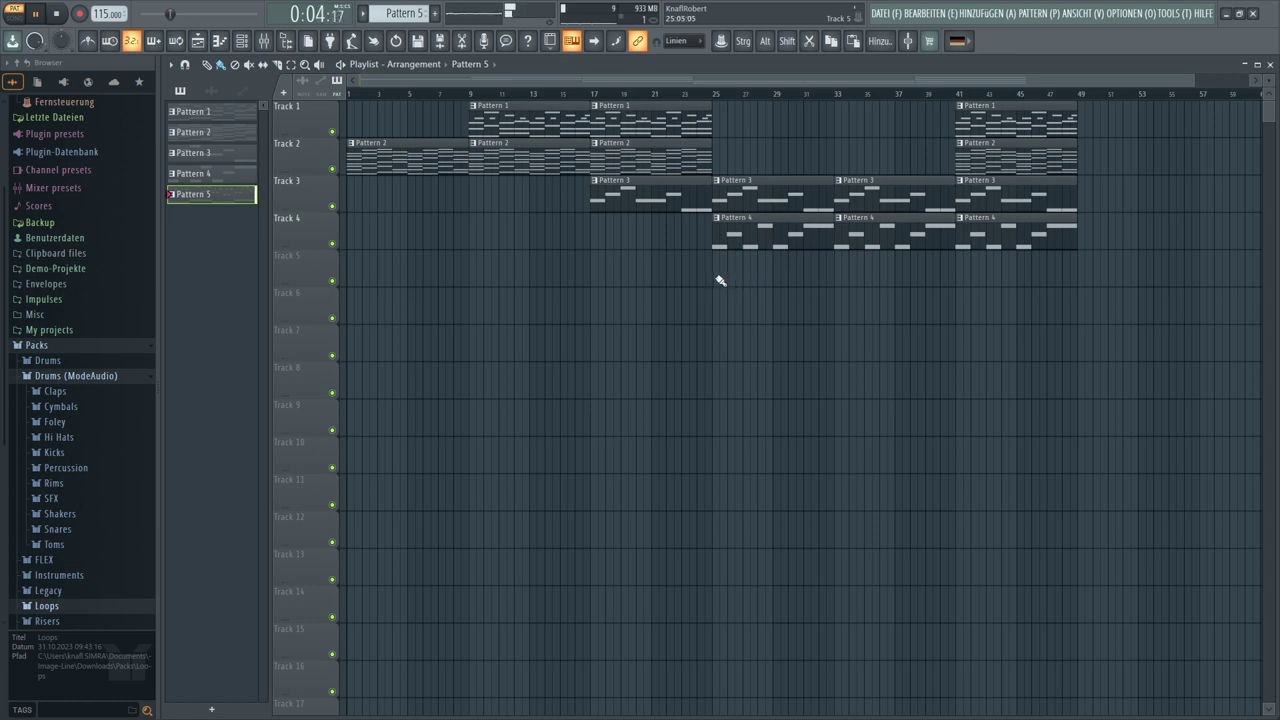
left_click_drag(718, 281, 994, 298)
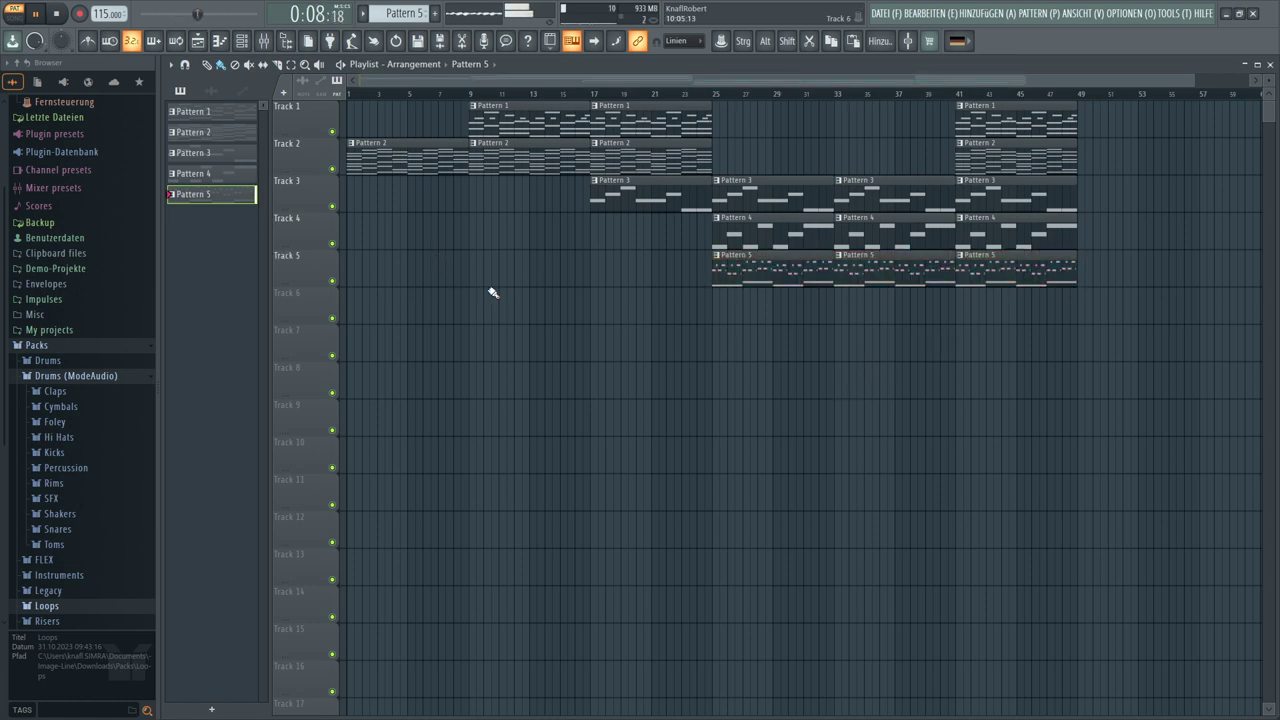
right_click(738, 280)
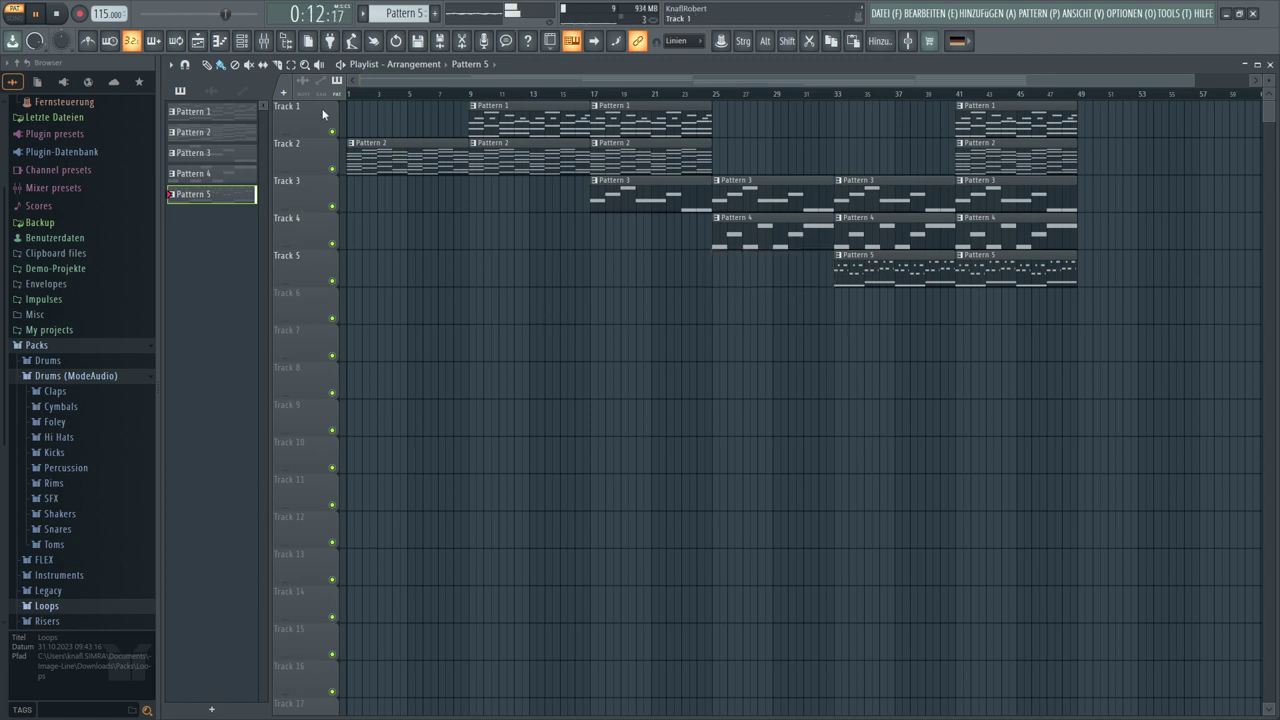
Open the Nexus #4 instrument and audition the piano presets that follow Pelican, including Piano and Strings
left_click(245, 43)
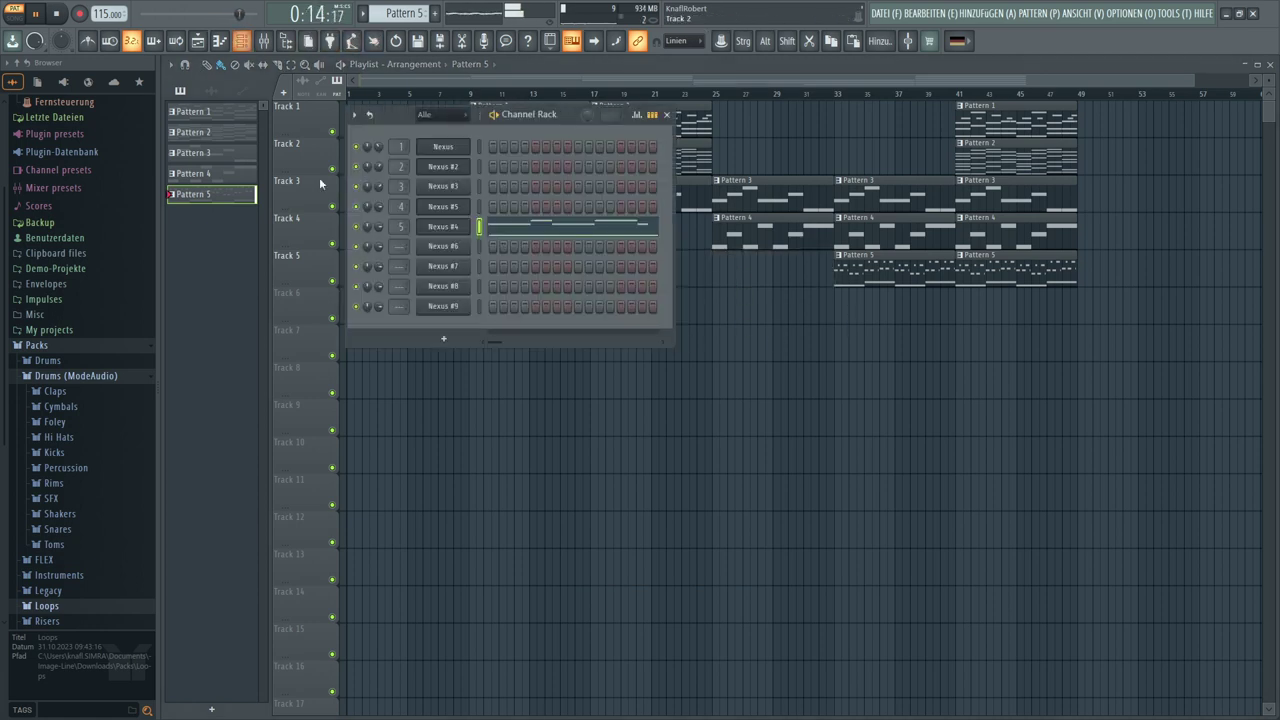
left_click(453, 227)
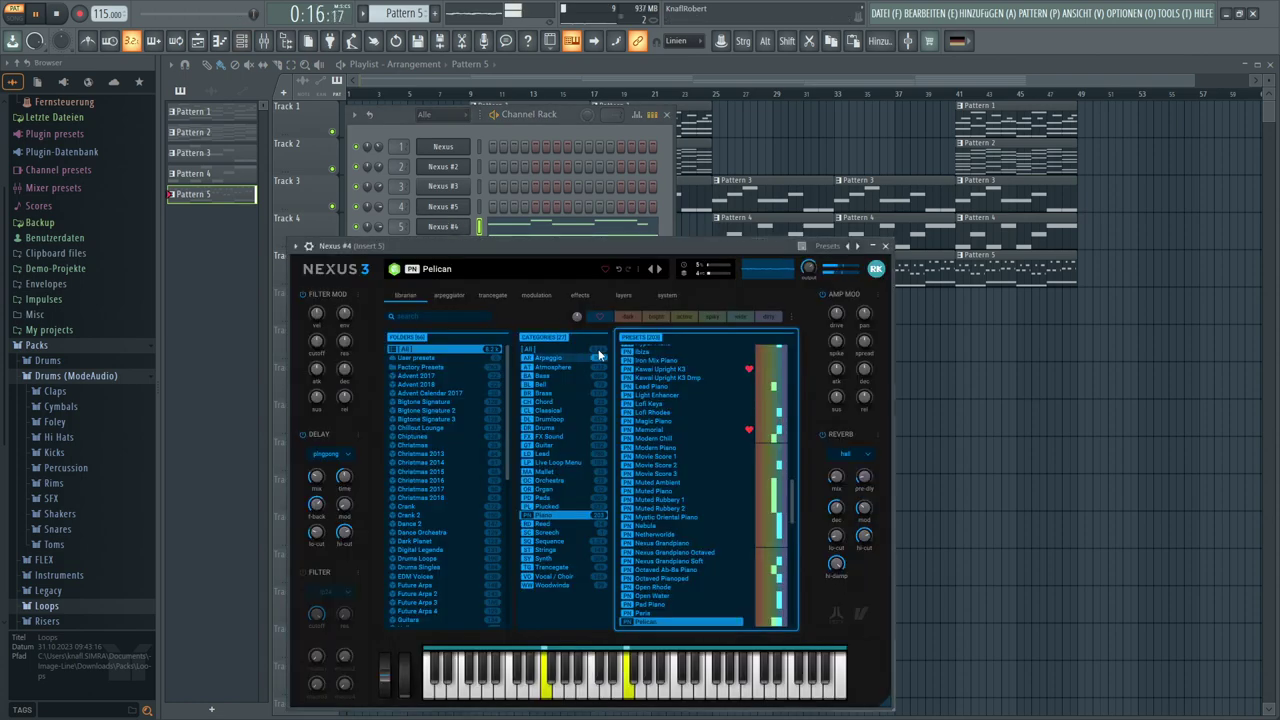
left_click(658, 270)
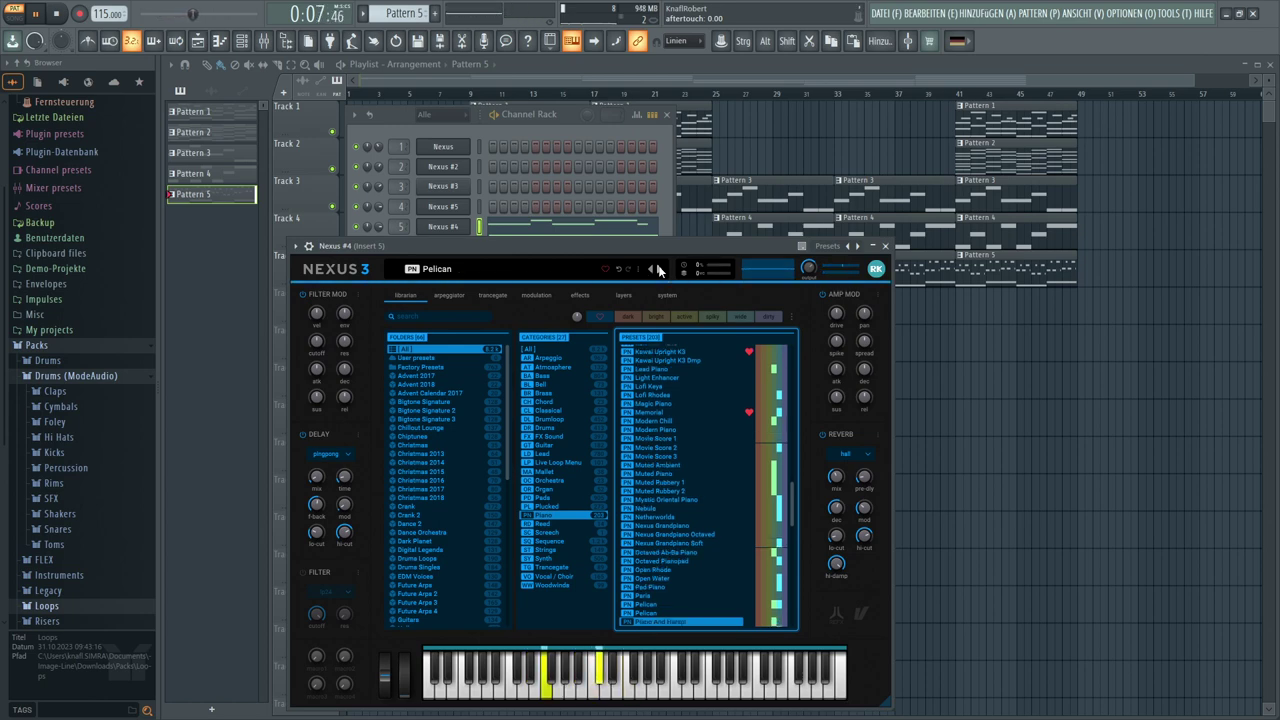
left_click(658, 270)
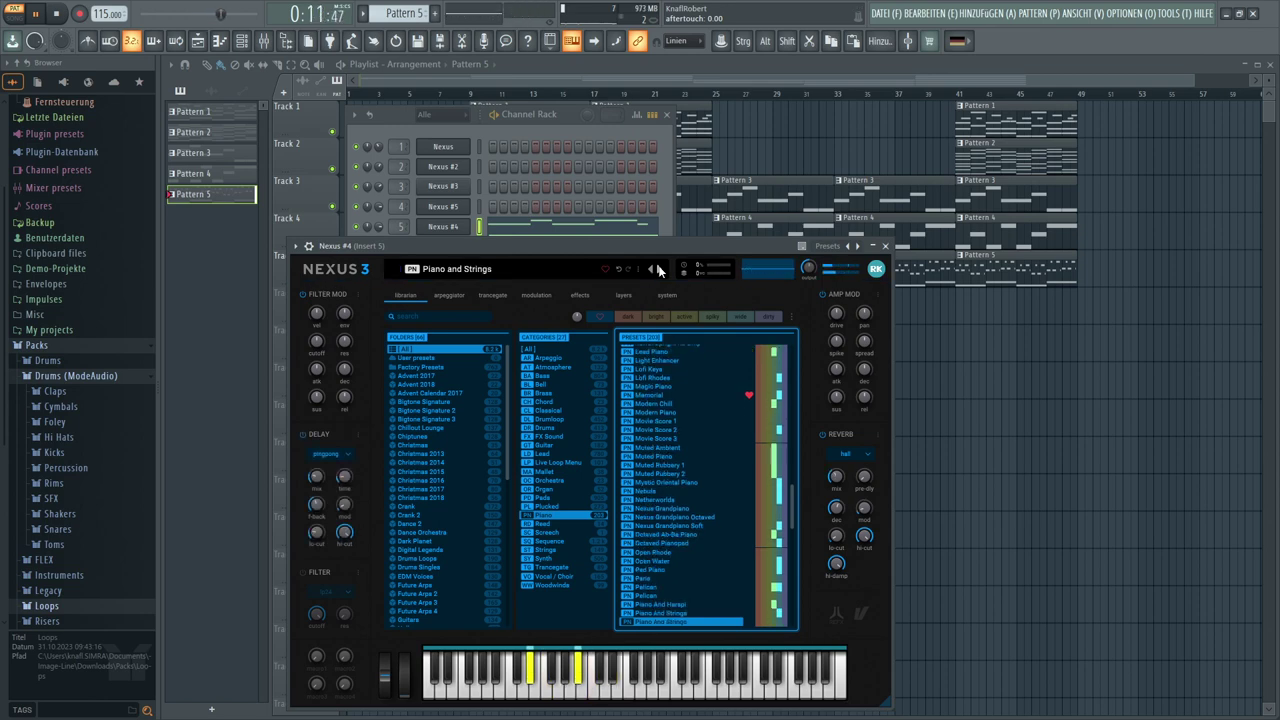
Limit the Nexus #4 guitar presets to favourites and audition them from 12 String 1 through Collapse Guitar
left_click(553, 446)
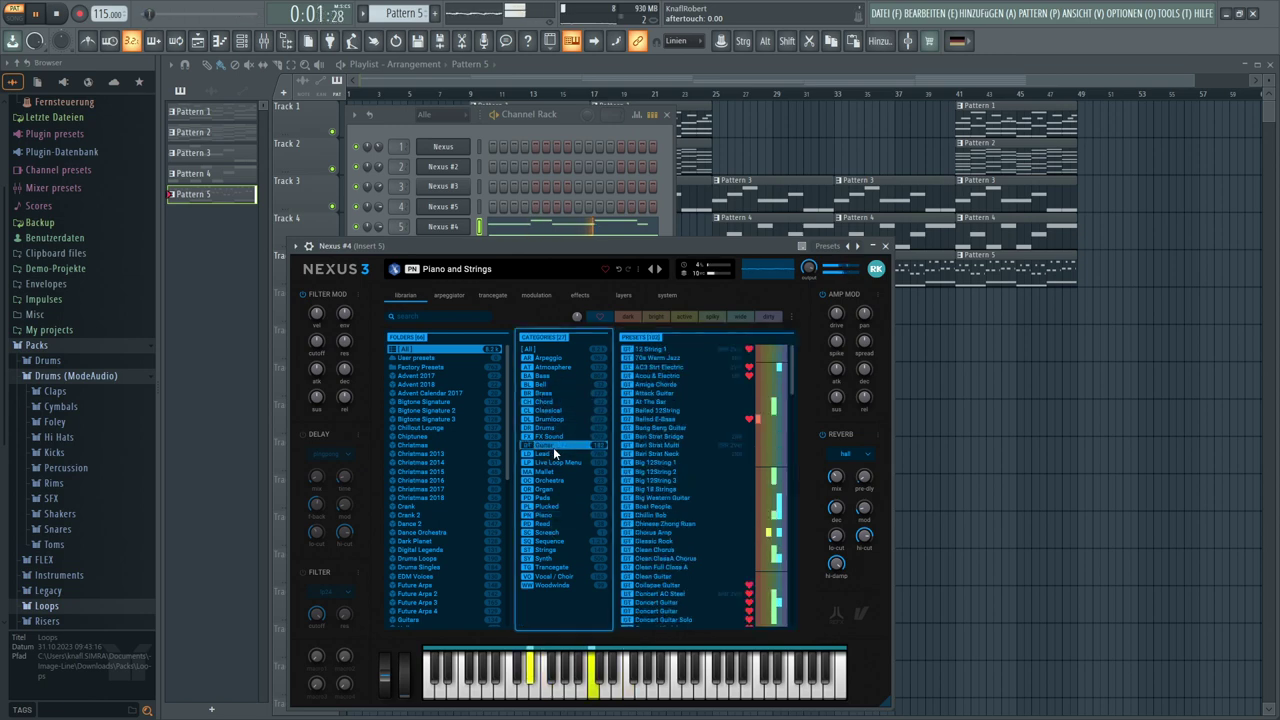
left_click(600, 316)
left_click(652, 350)
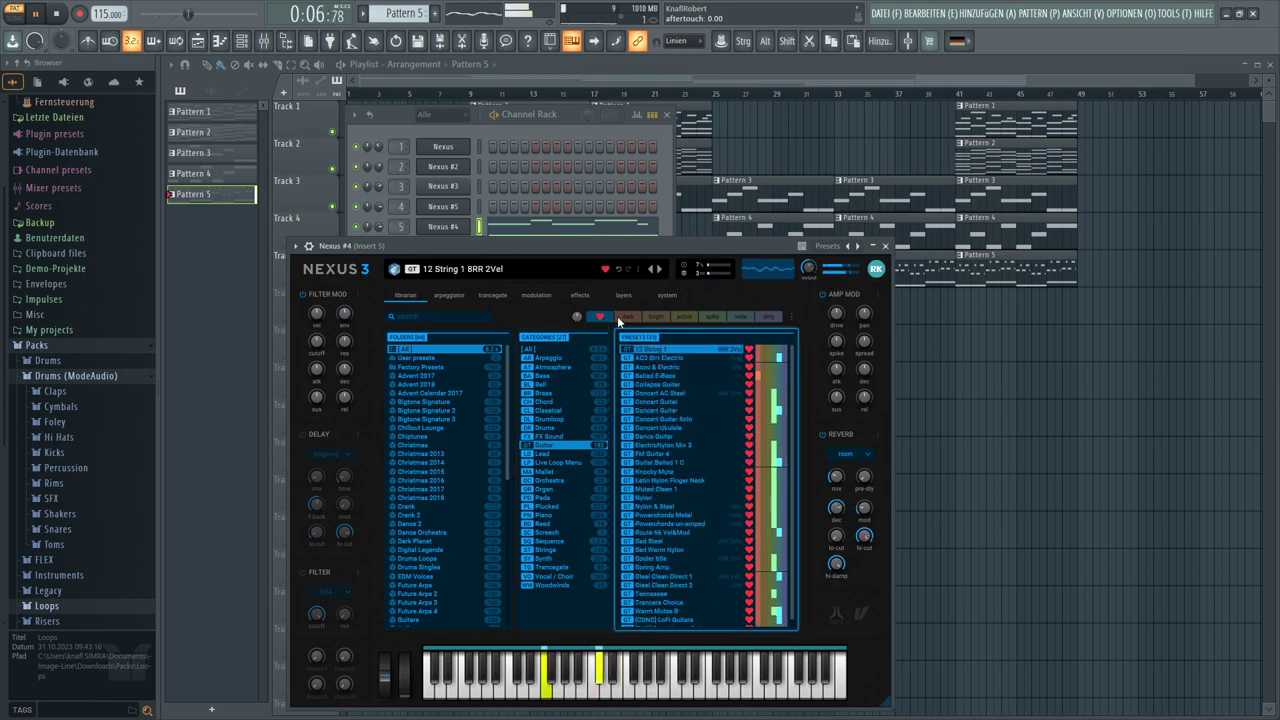
left_click(658, 269)
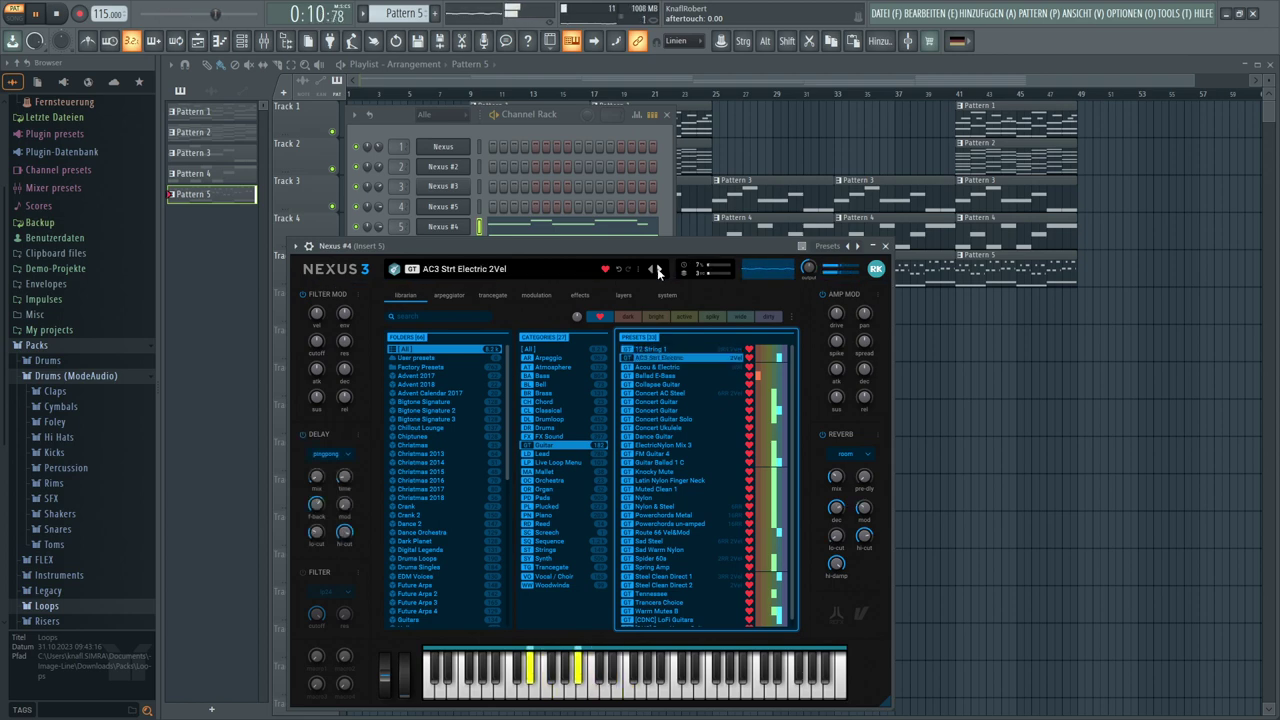
left_click(658, 269)
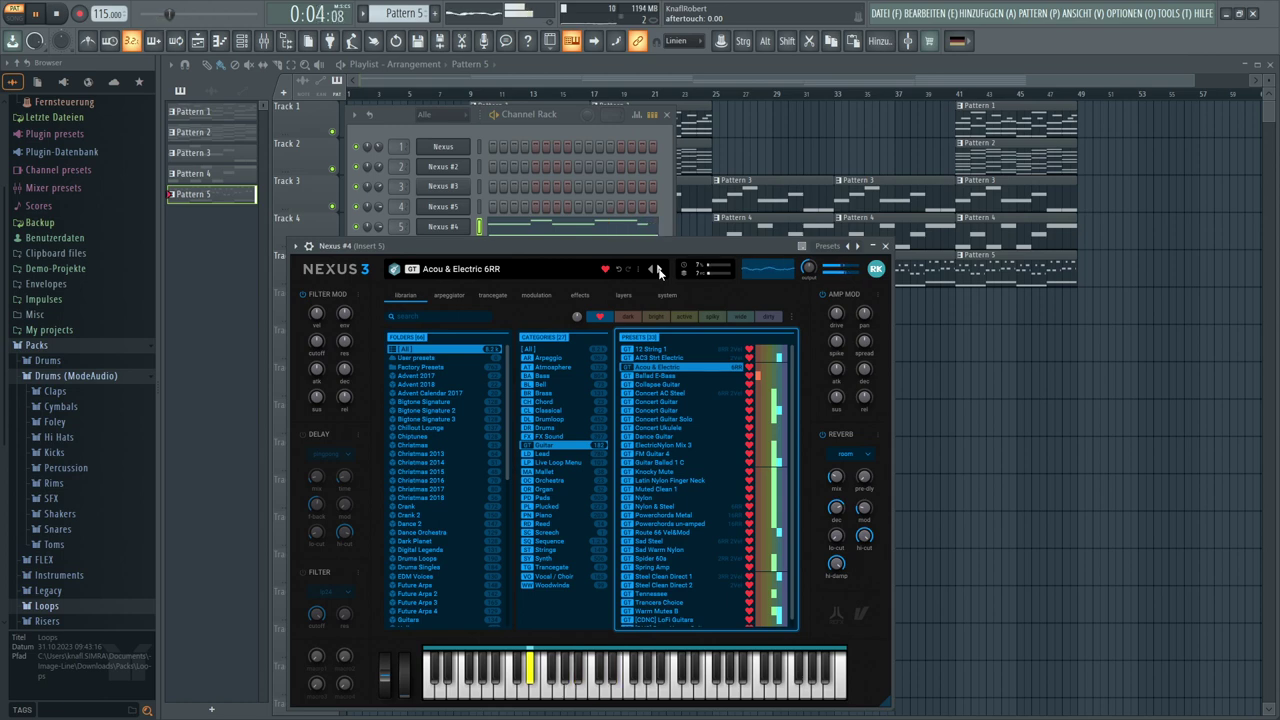
left_click(658, 269)
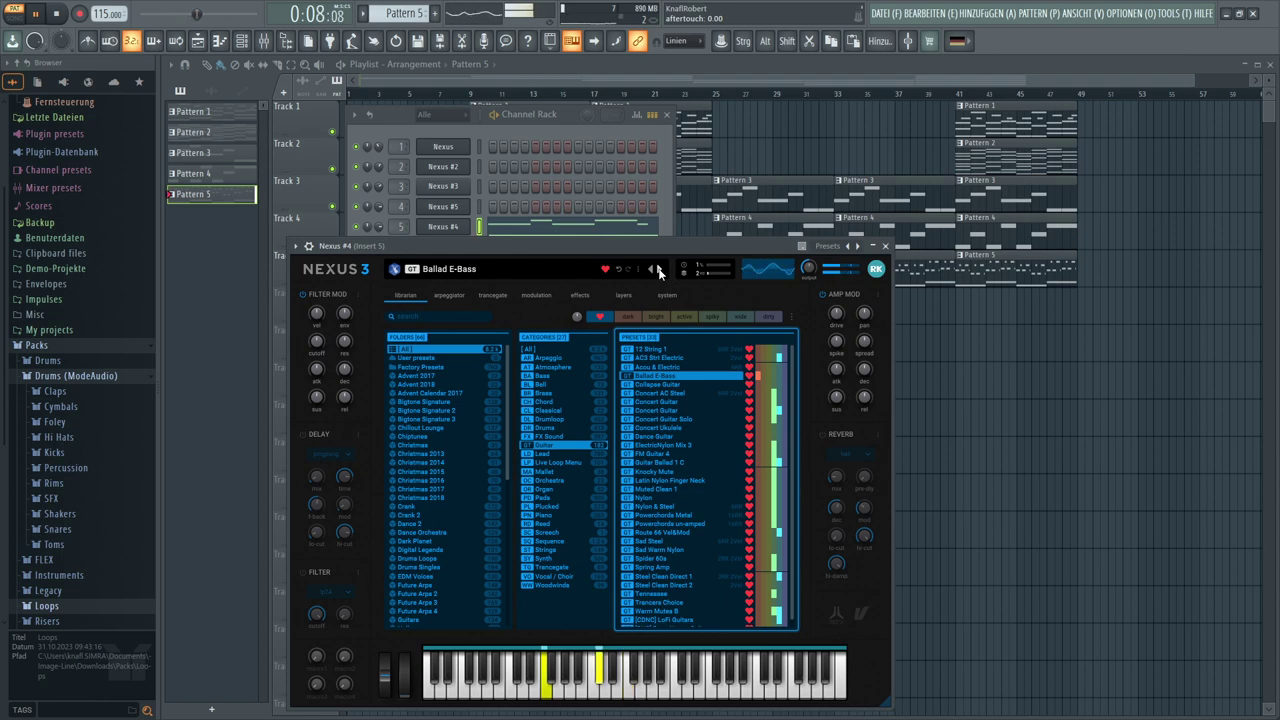
left_click(658, 269)
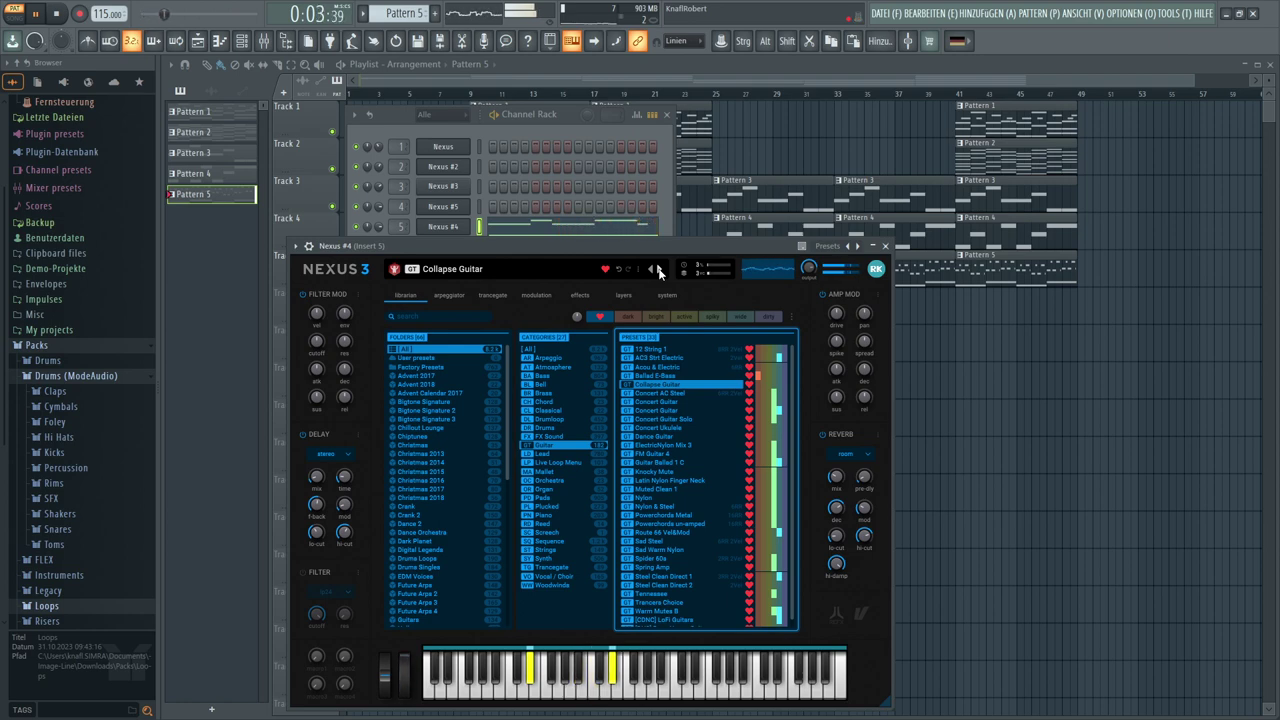
Load the Concert AC Steel 6RR 2Vel guitar preset in Nexus #4 and set its reverb type to arena
left_click(658, 270)
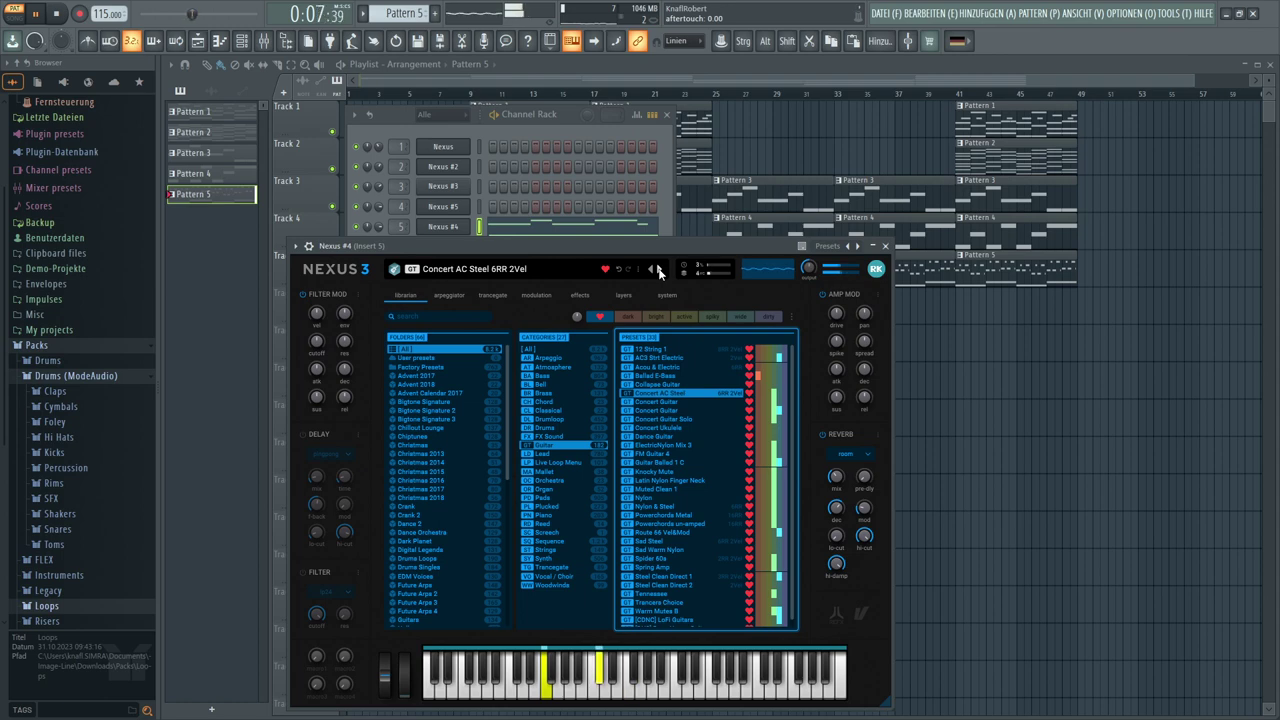
left_click(868, 455)
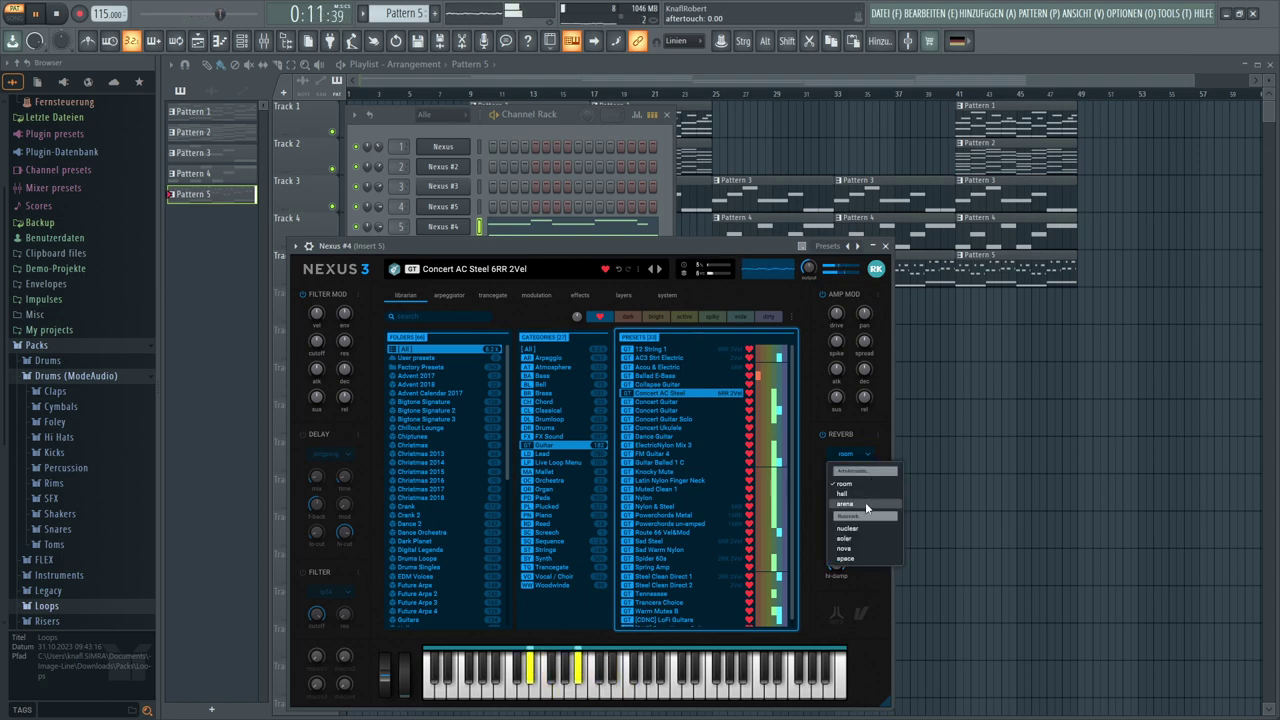
left_click(865, 502)
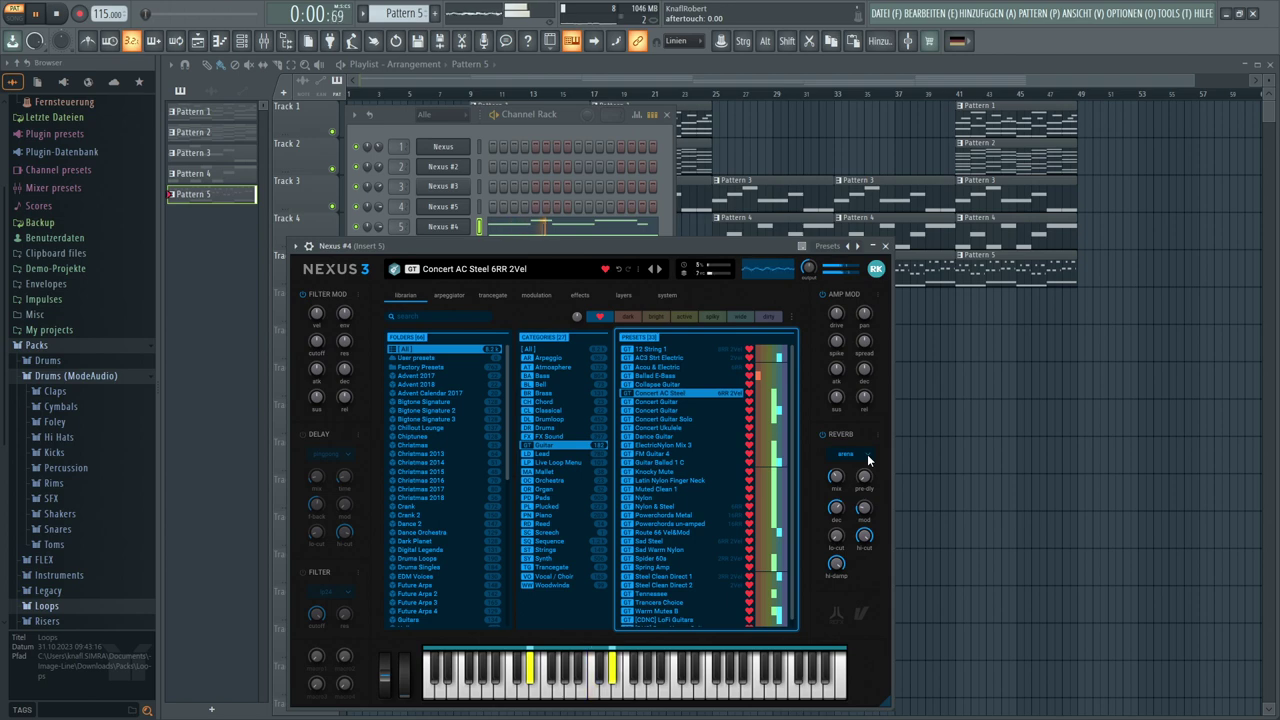
Switch the Nexus #4 reverb type to nuclear and set the reverb low-cut to 24
left_click(868, 456)
left_click(861, 529)
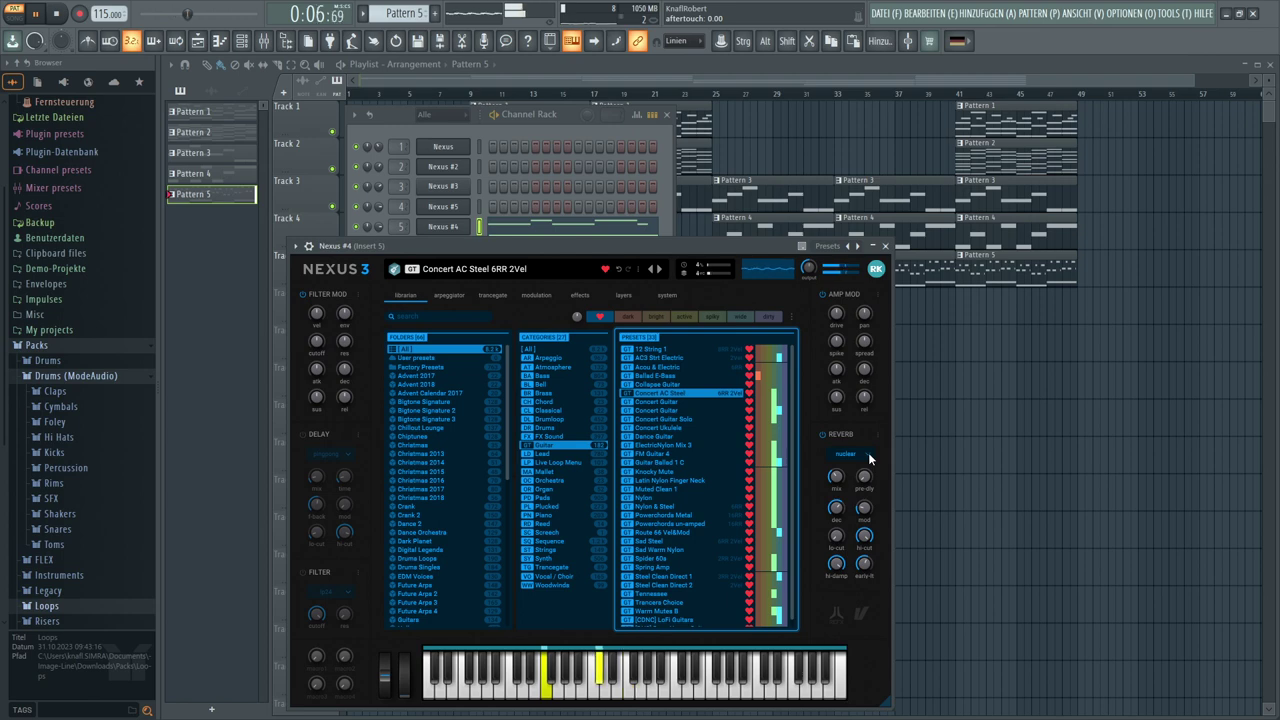
mouse_move(864, 538)
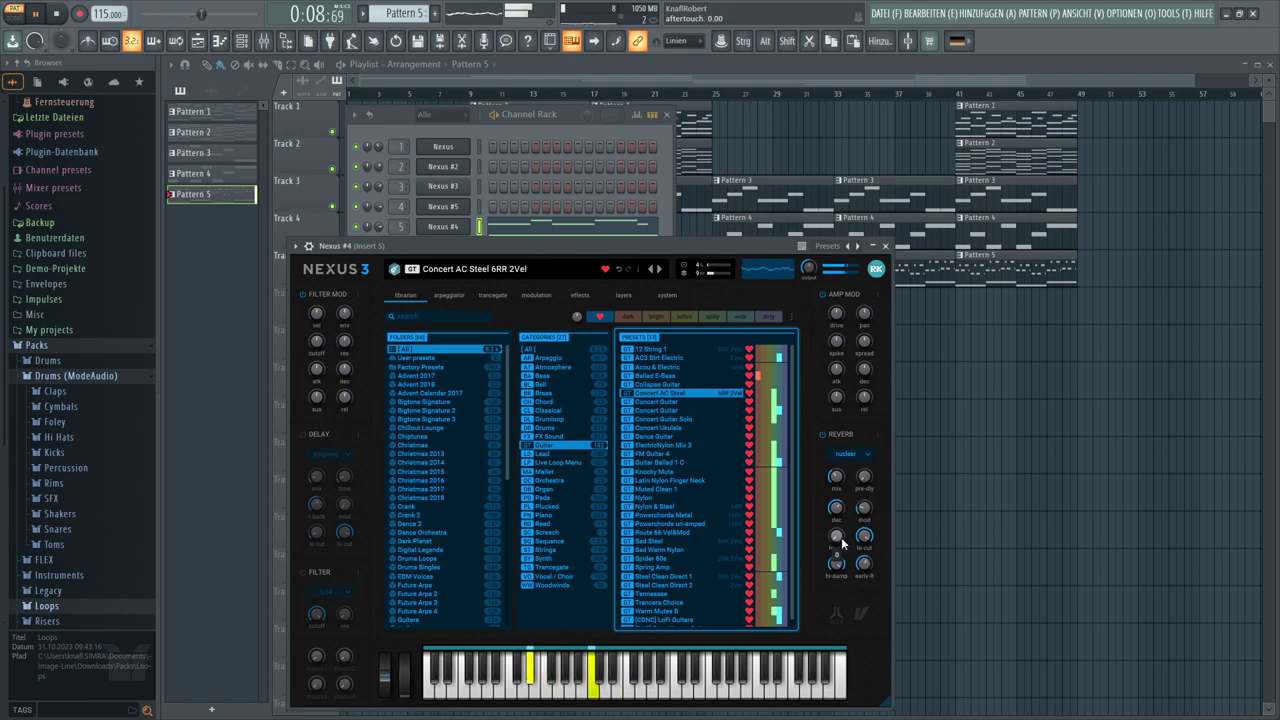
left_click_drag(836, 535, 834, 512)
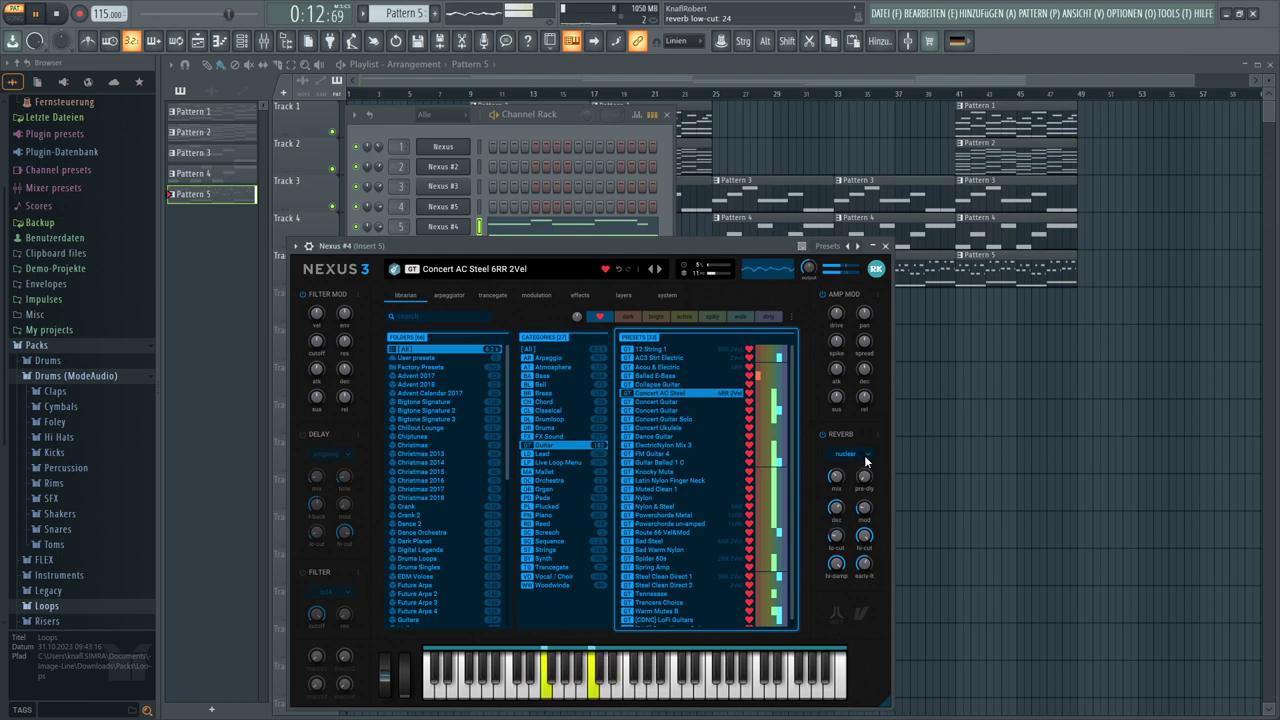
Change the Nexus #4 reverb type to solar and set the reverb mix to 19
left_click(866, 458)
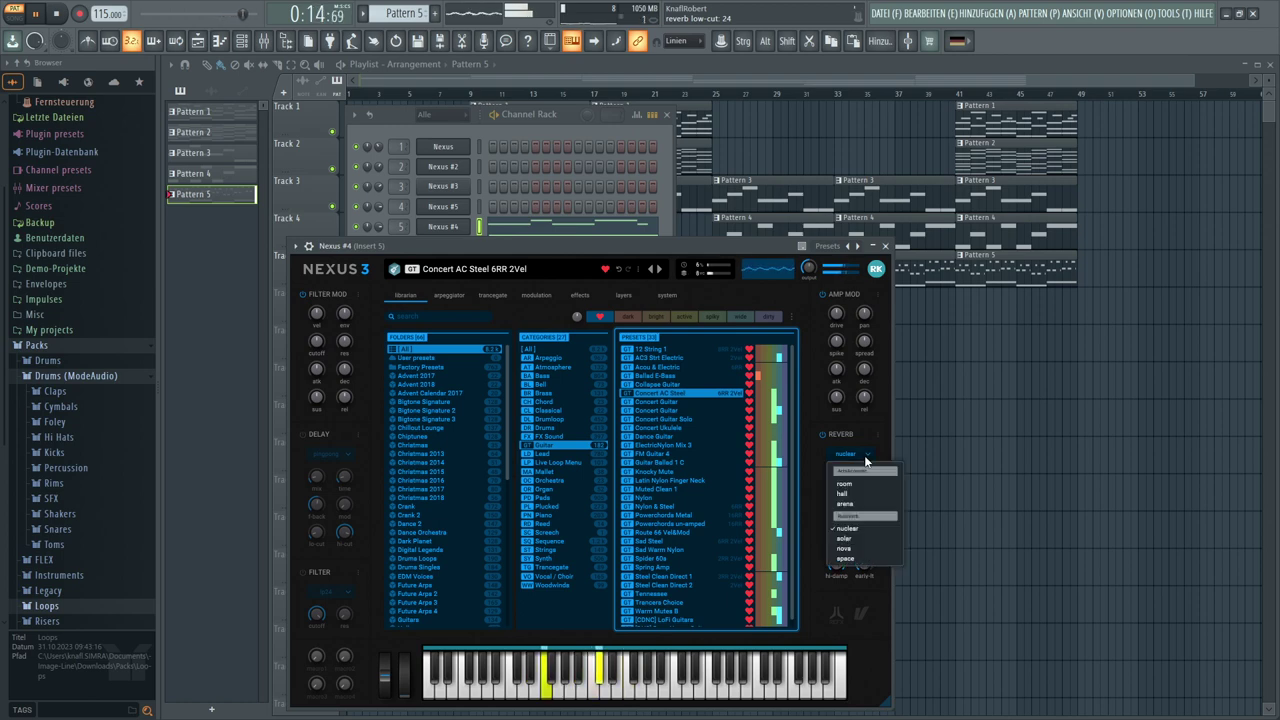
left_click(862, 537)
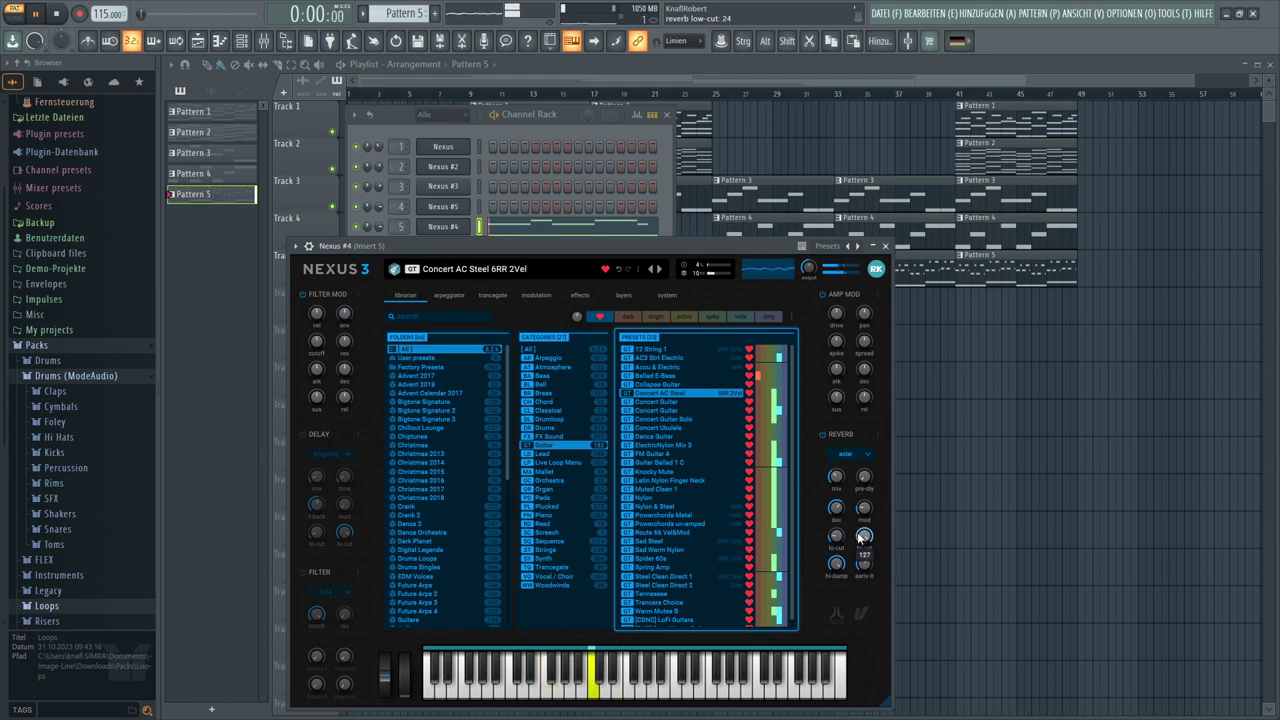
mouse_move(835, 507)
left_mouse_down()
mouse_move(834, 478)
mouse_move(843, 494)
left_mouse_up()
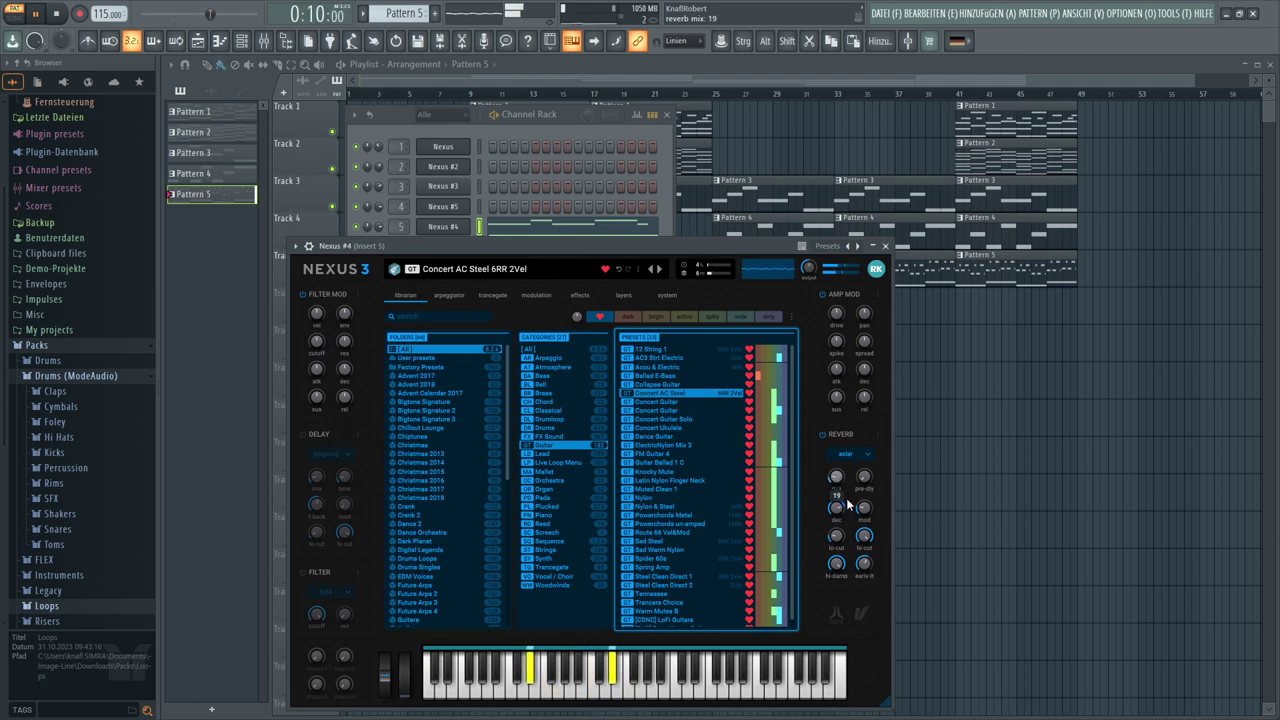
Enable the pingpong delay in Nexus #4 with a mix of 59 and a feedback of 79
left_click(301, 434)
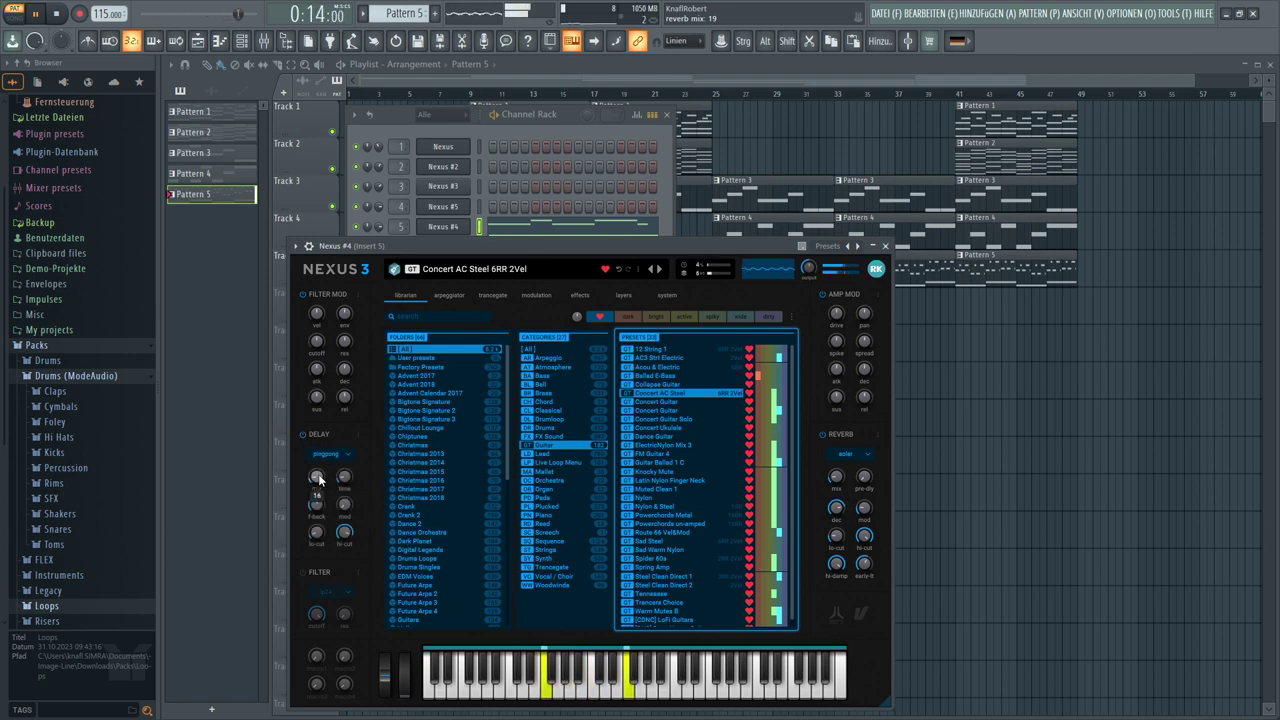
left_click_drag(319, 481, 310, 441)
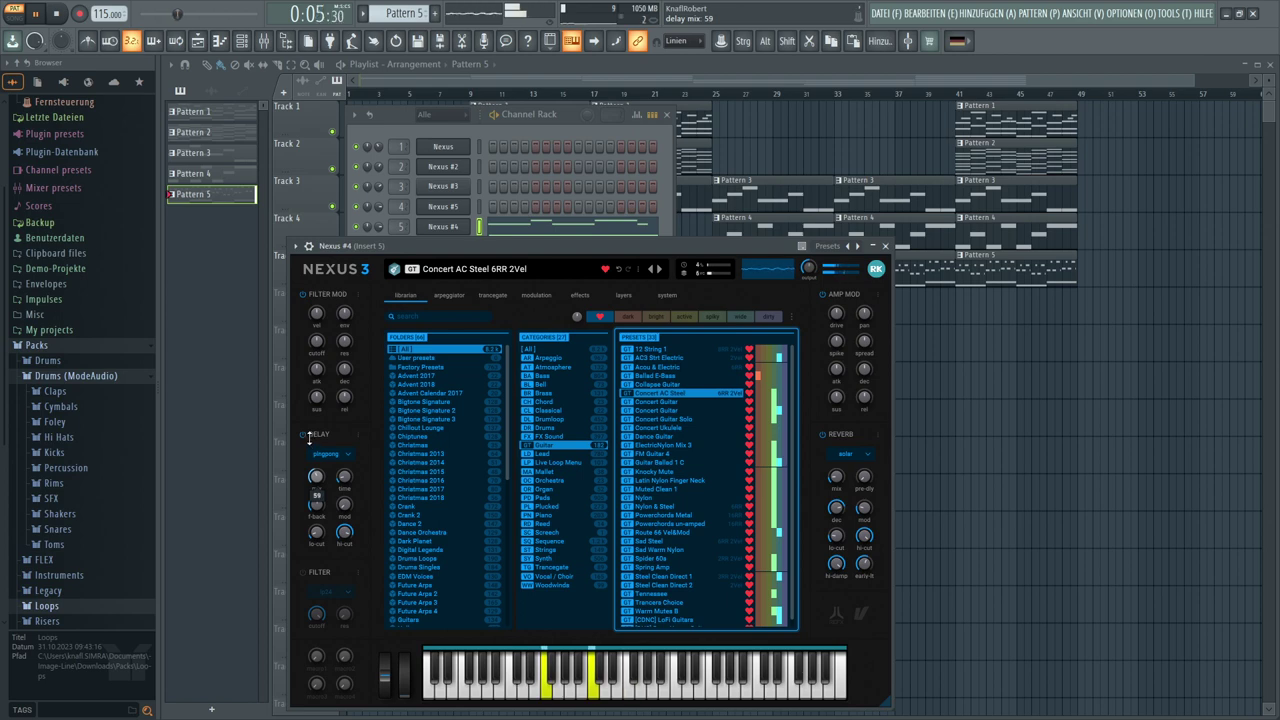
mouse_move(316, 504)
left_mouse_down()
mouse_move(314, 488)
mouse_move(317, 506)
left_mouse_up()
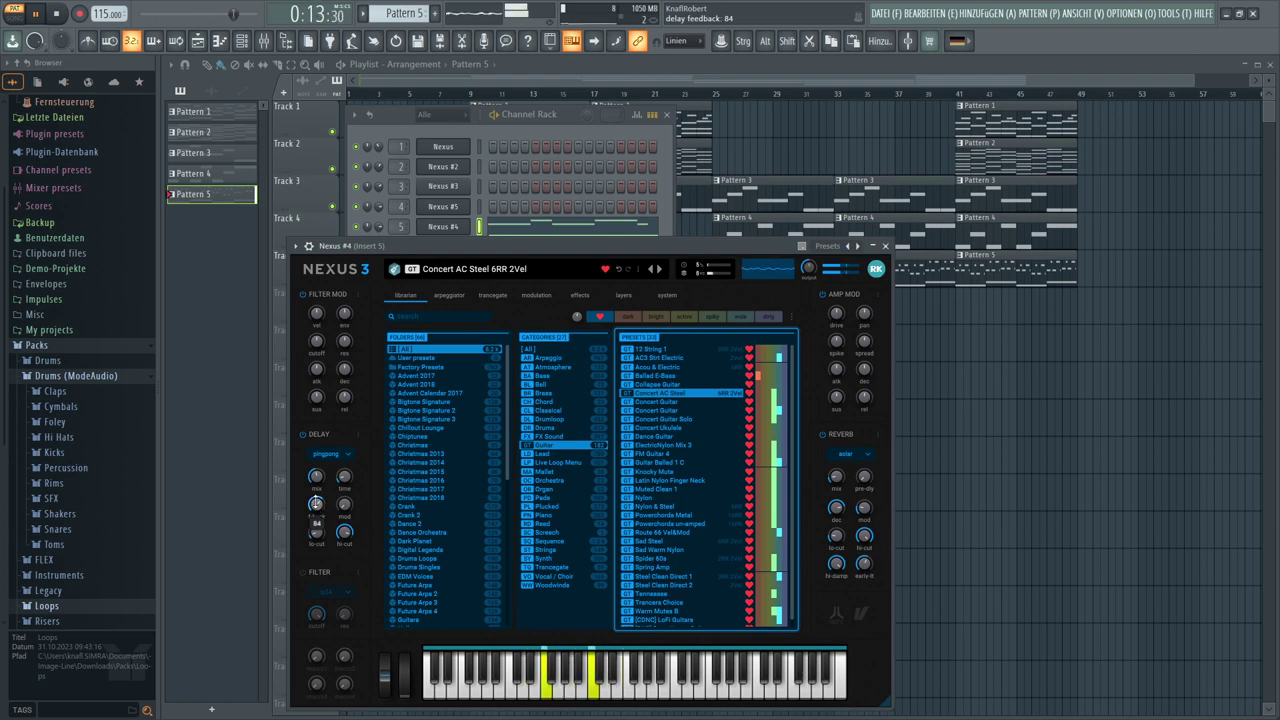
left_click_drag(316, 504, 318, 511)
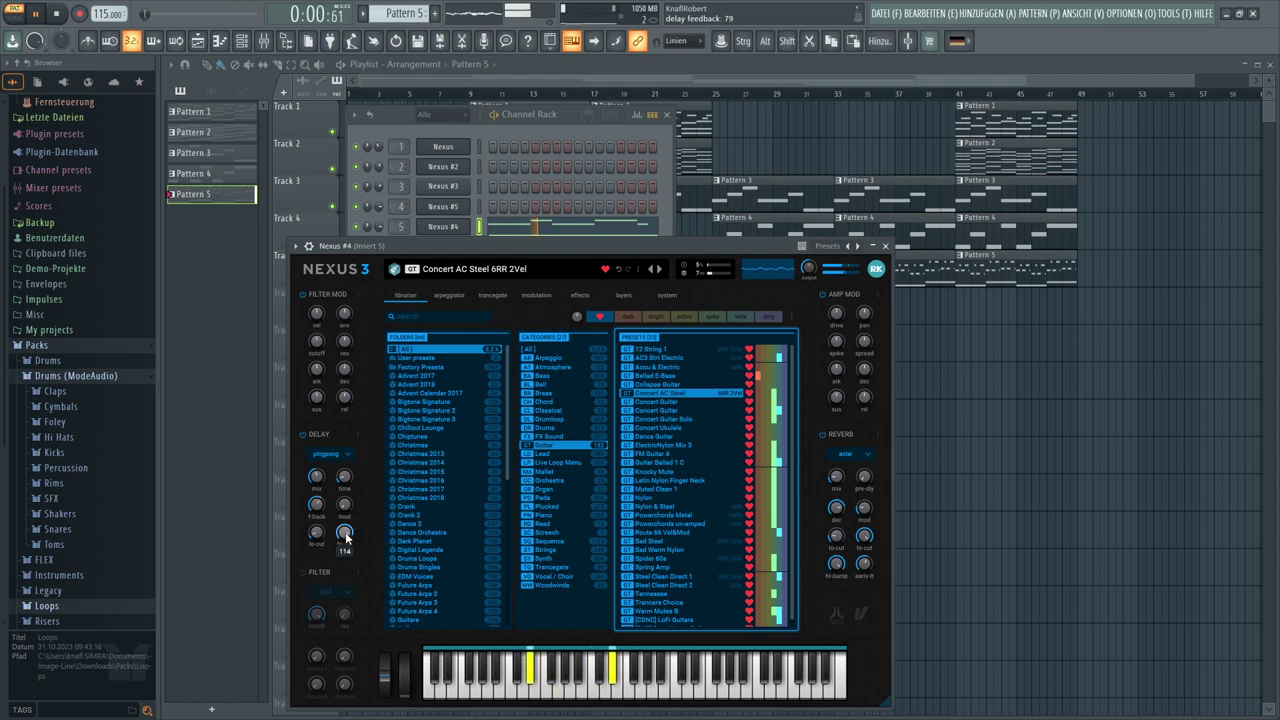
Set the Nexus #4 delay low-cut to 20 and reduce the delay mix to below 47
left_click(344, 533)
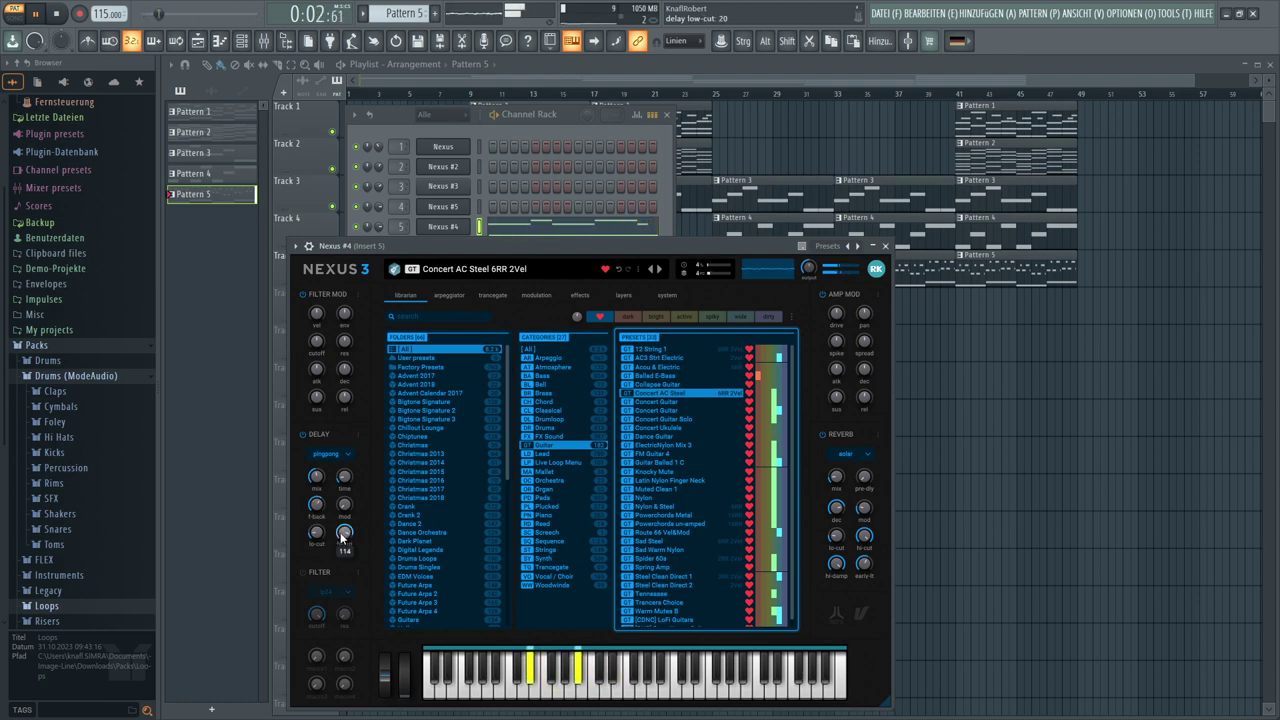
left_click_drag(344, 533, 329, 514)
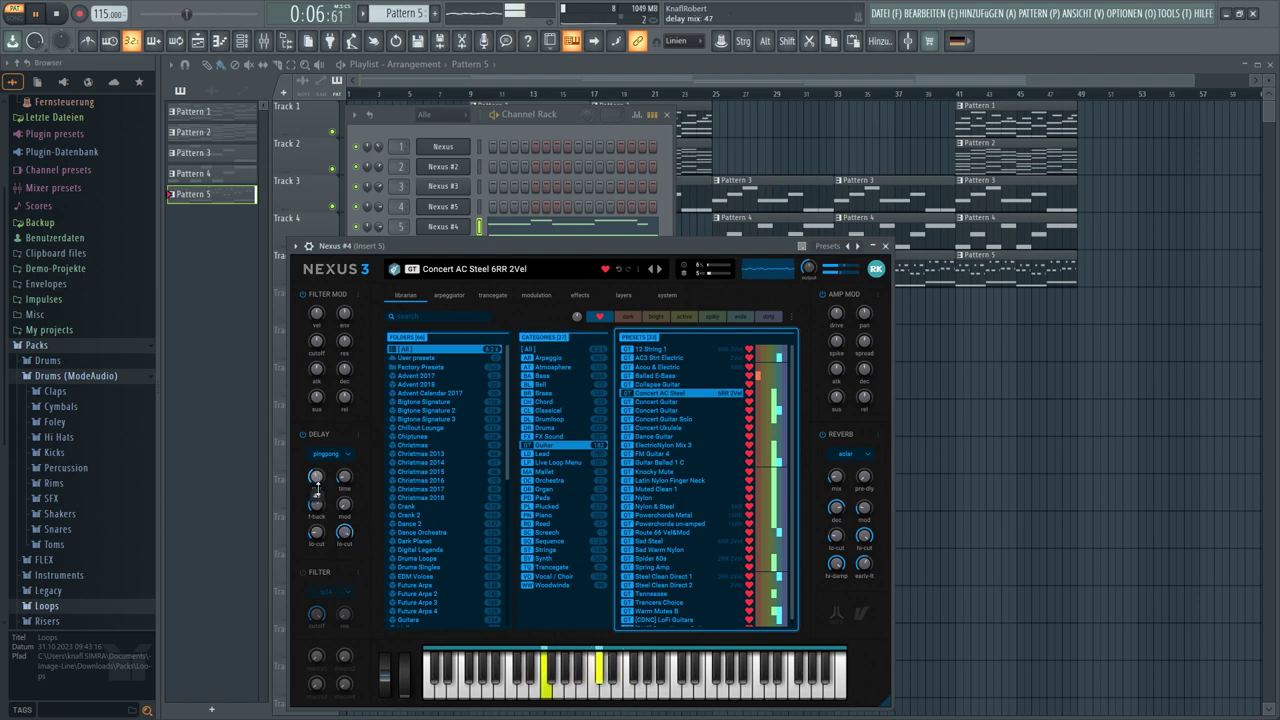
left_click_drag(316, 490, 322, 501)
mouse_move(324, 505)
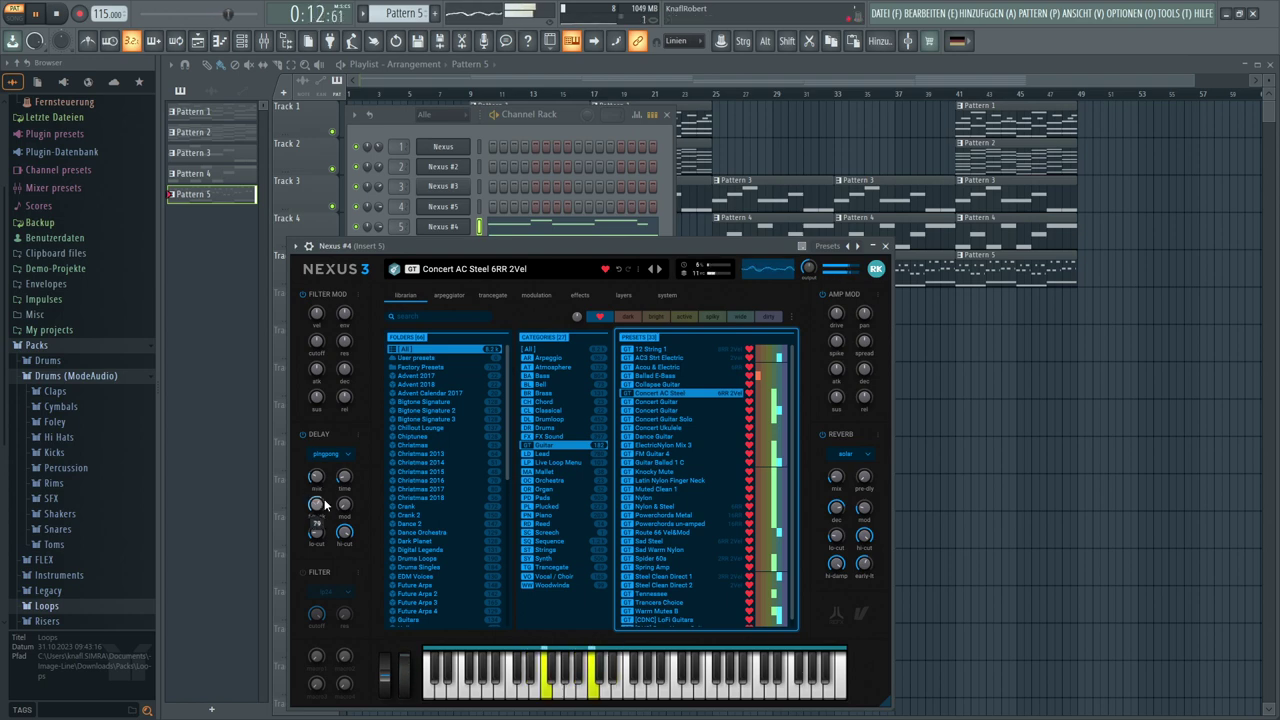
Enable the lp24 filter in Nexus #4 and set its resonance to 69 and its cutoff to 104
mouse_move(860, 481)
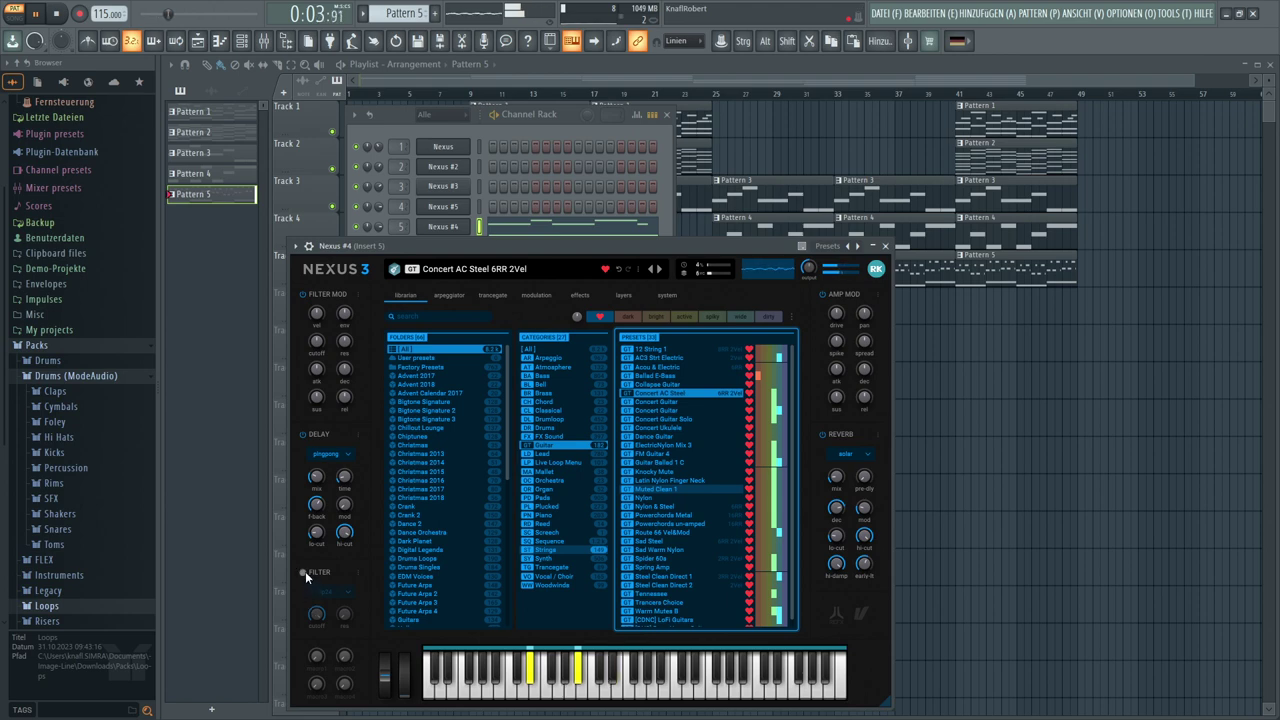
left_click_drag(316, 614, 348, 684)
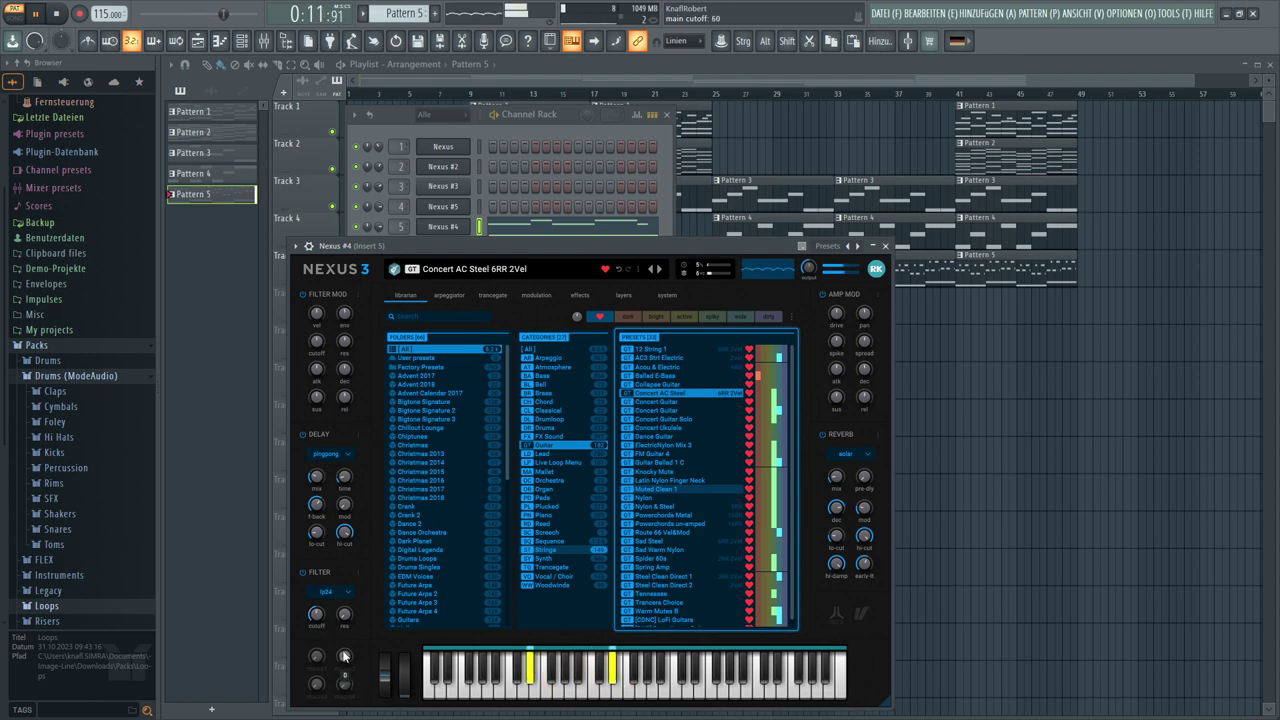
left_click_drag(344, 616, 343, 654)
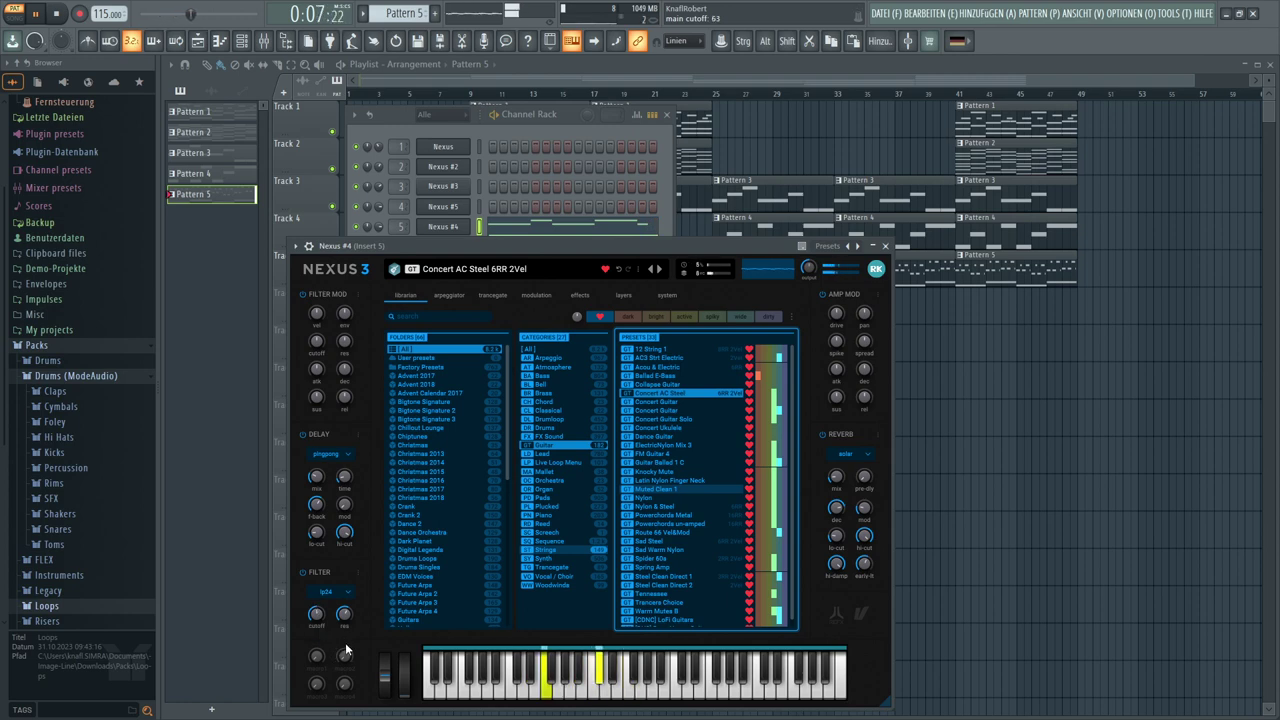
mouse_move(343, 614)
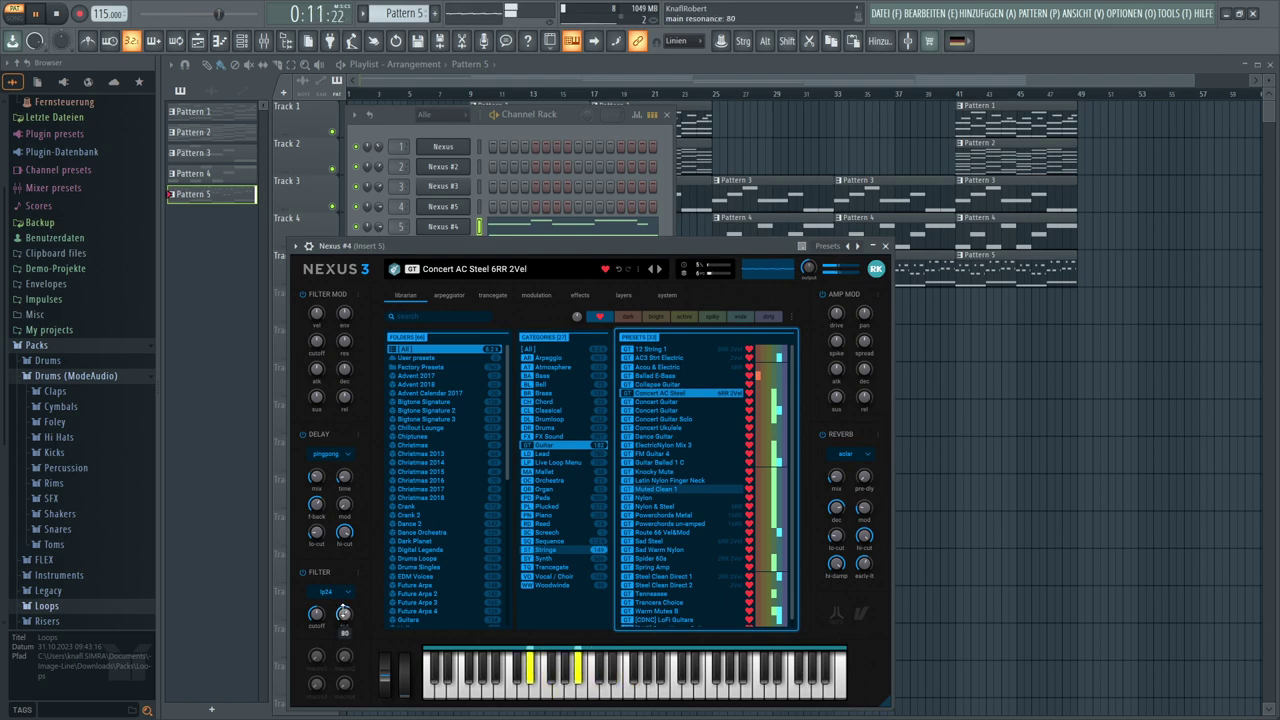
scroll(343, 613, "down", 3)
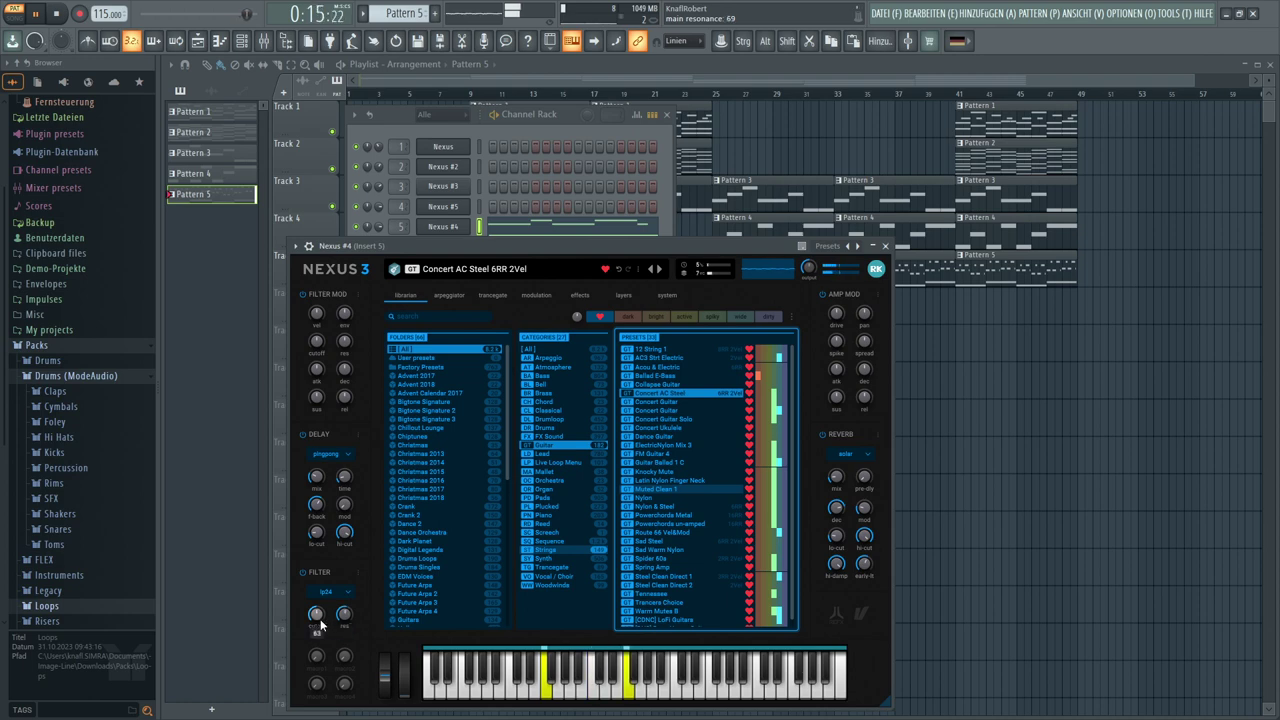
left_click_drag(319, 618, 316, 614)
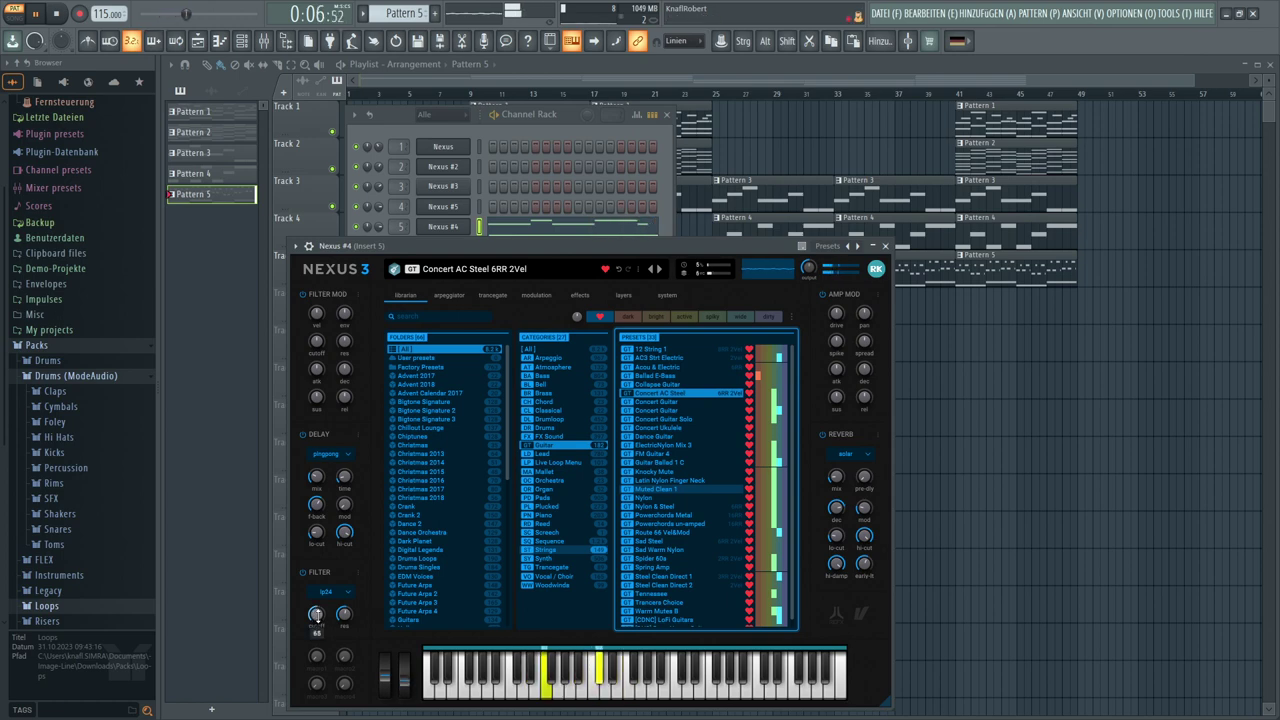
mouse_move(316, 613)
left_mouse_down()
mouse_move(317, 624)
mouse_move(321, 598)
left_mouse_up()
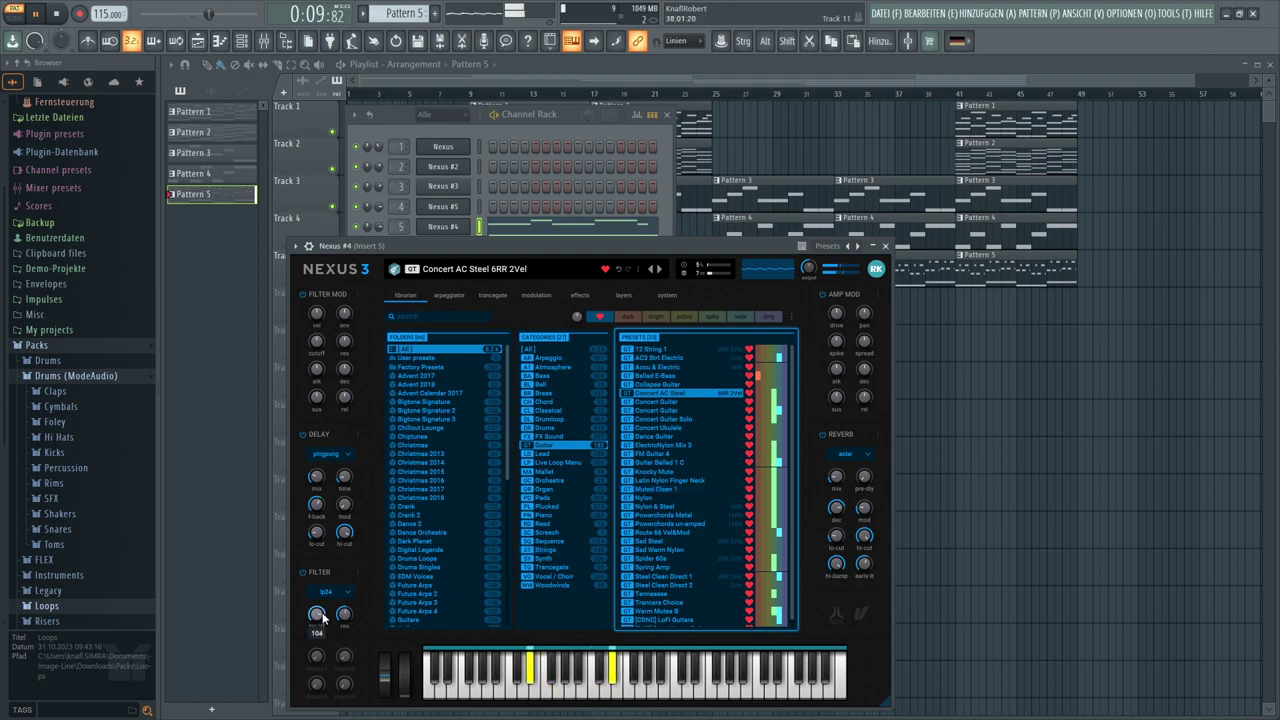
Fill Track 5 of the playlist with Pattern 5 clips from bar 1 to bar 33
key("F12")
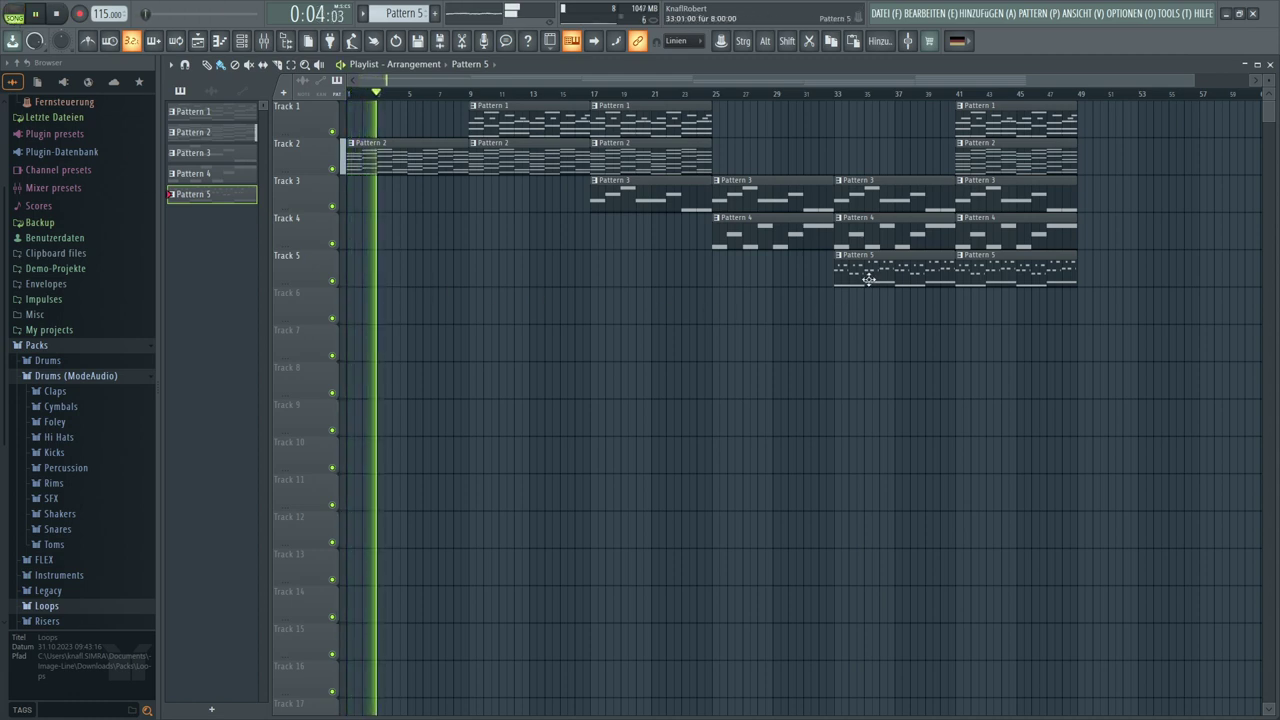
left_click_drag(823, 277, 346, 277)
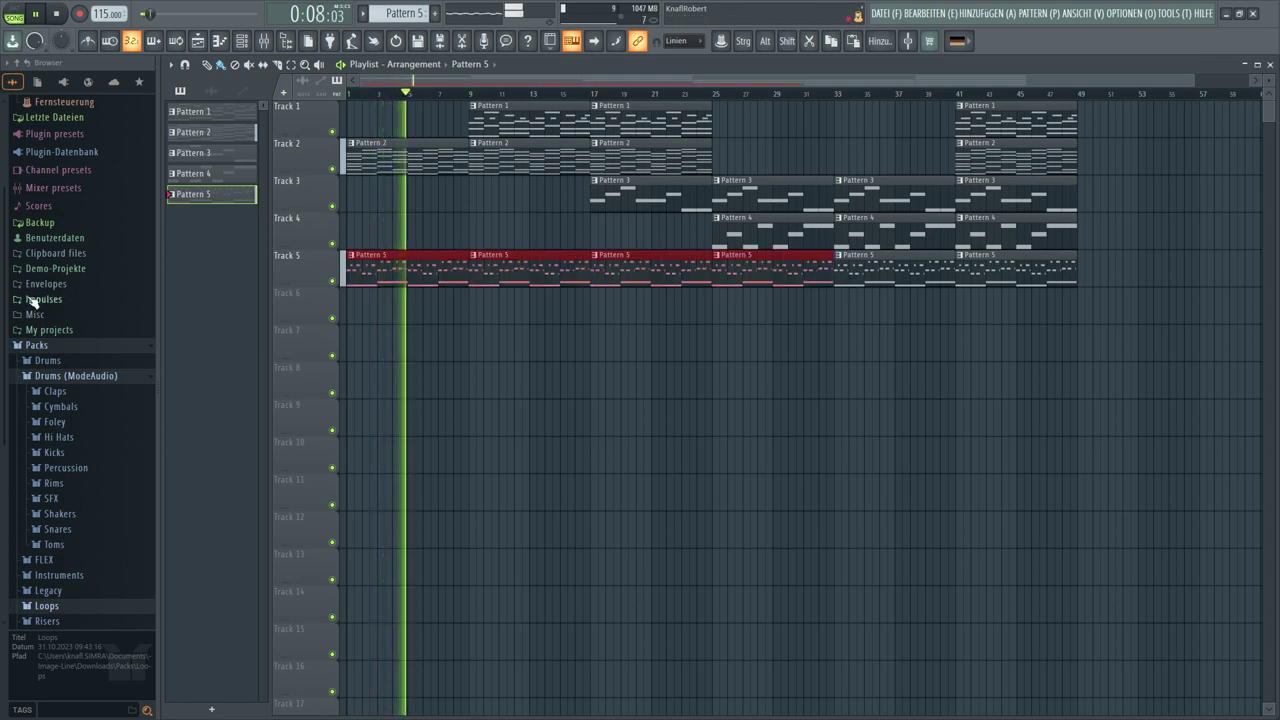
left_click(407, 230)
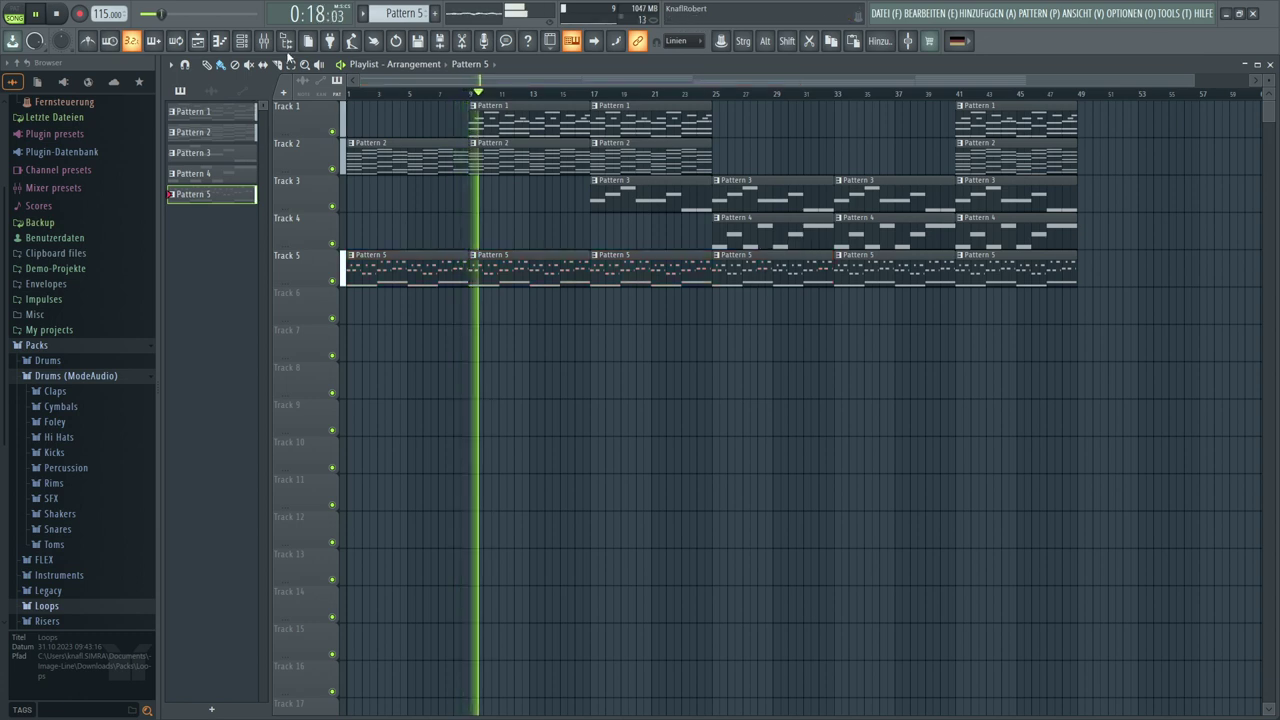
Create an automation clip for the last edited parameter, the Nexus #4 main cutoff, on Track 6
left_click(241, 40)
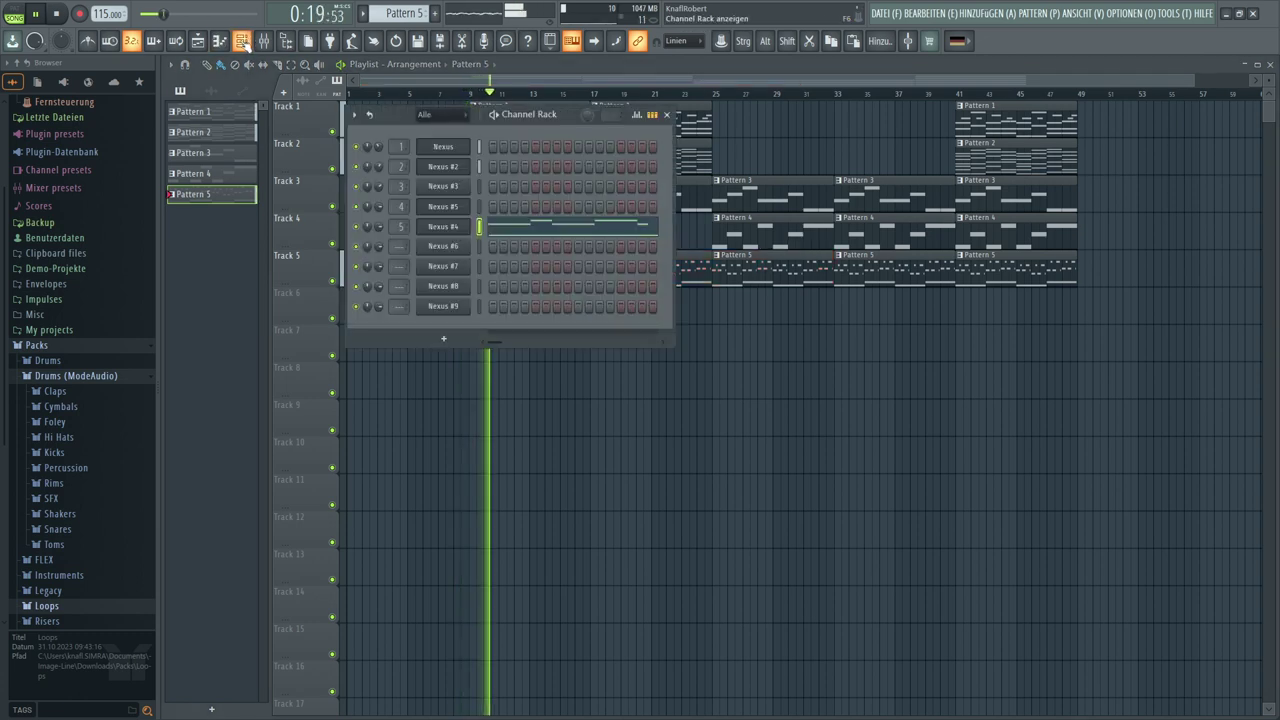
left_click(443, 227)
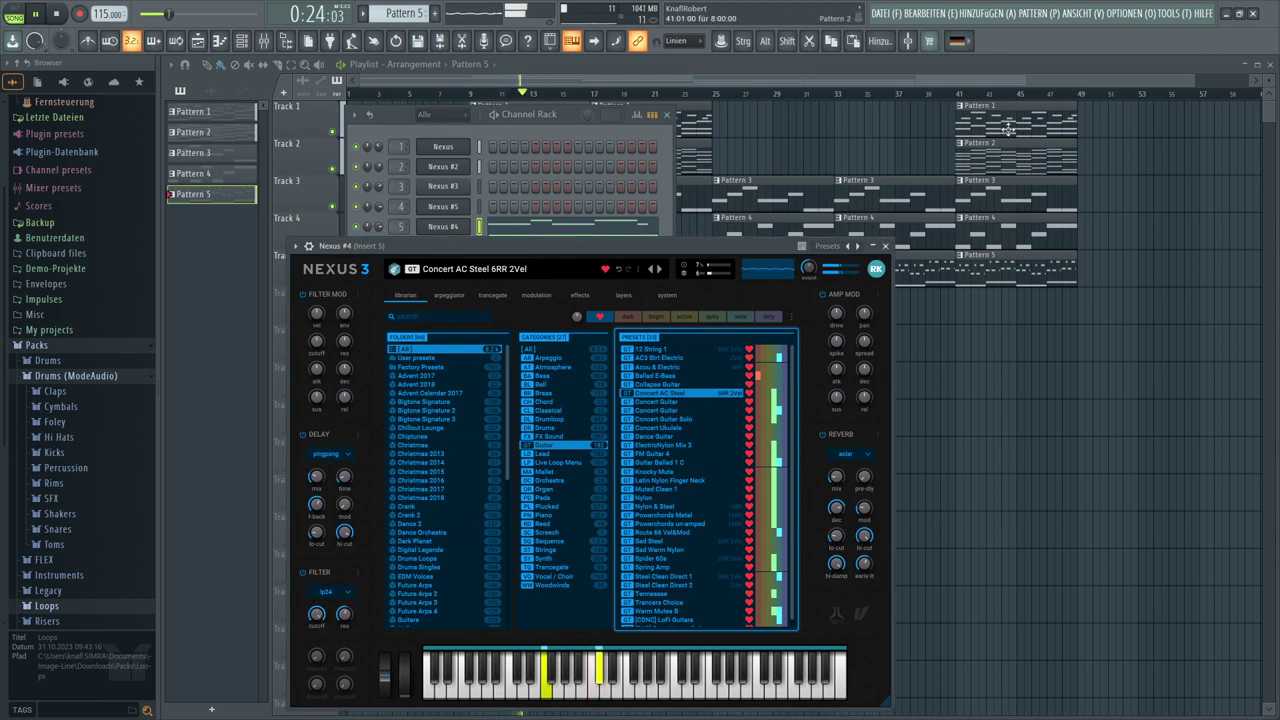
left_click(1172, 13)
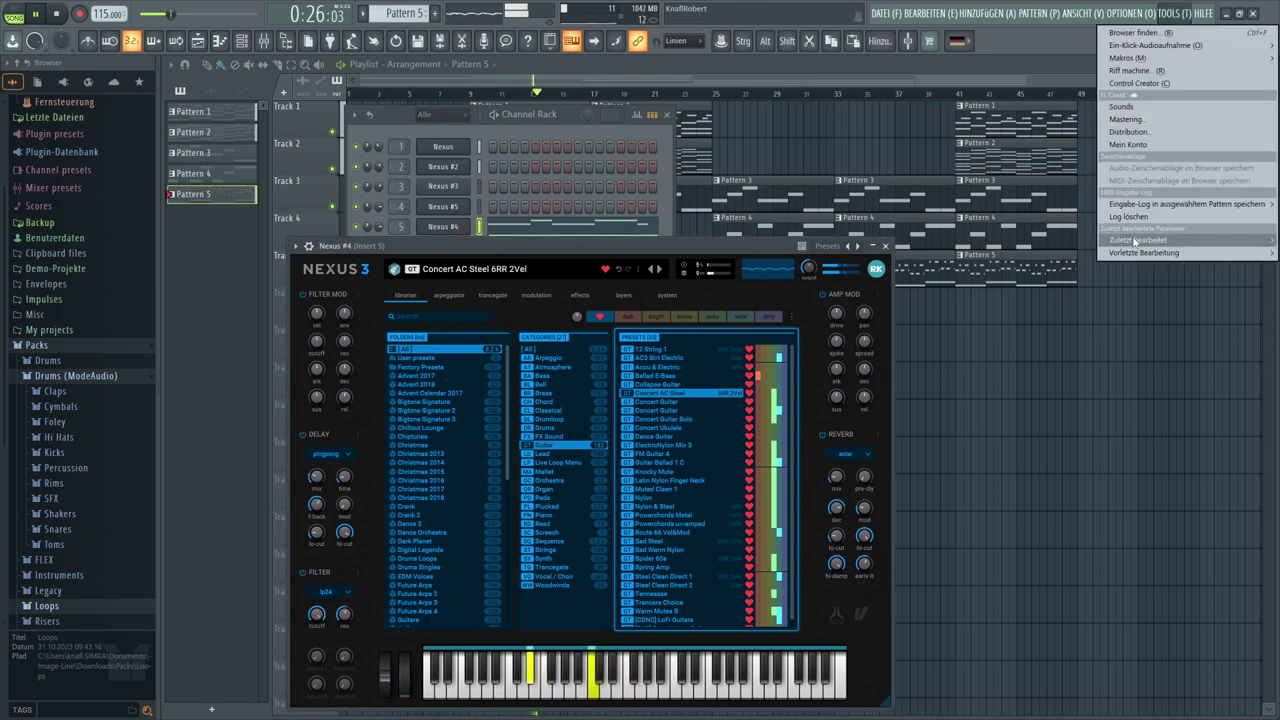
mouse_move(1135, 241)
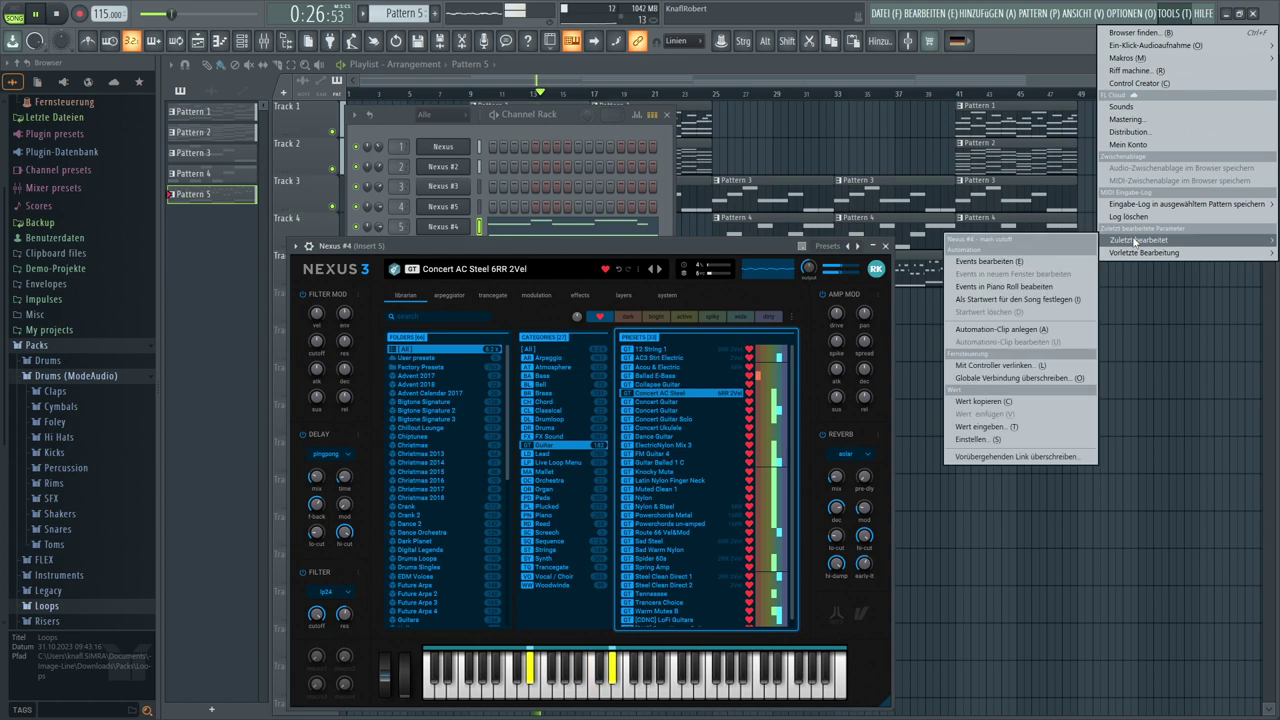
left_click(1000, 330)
left_click(987, 368)
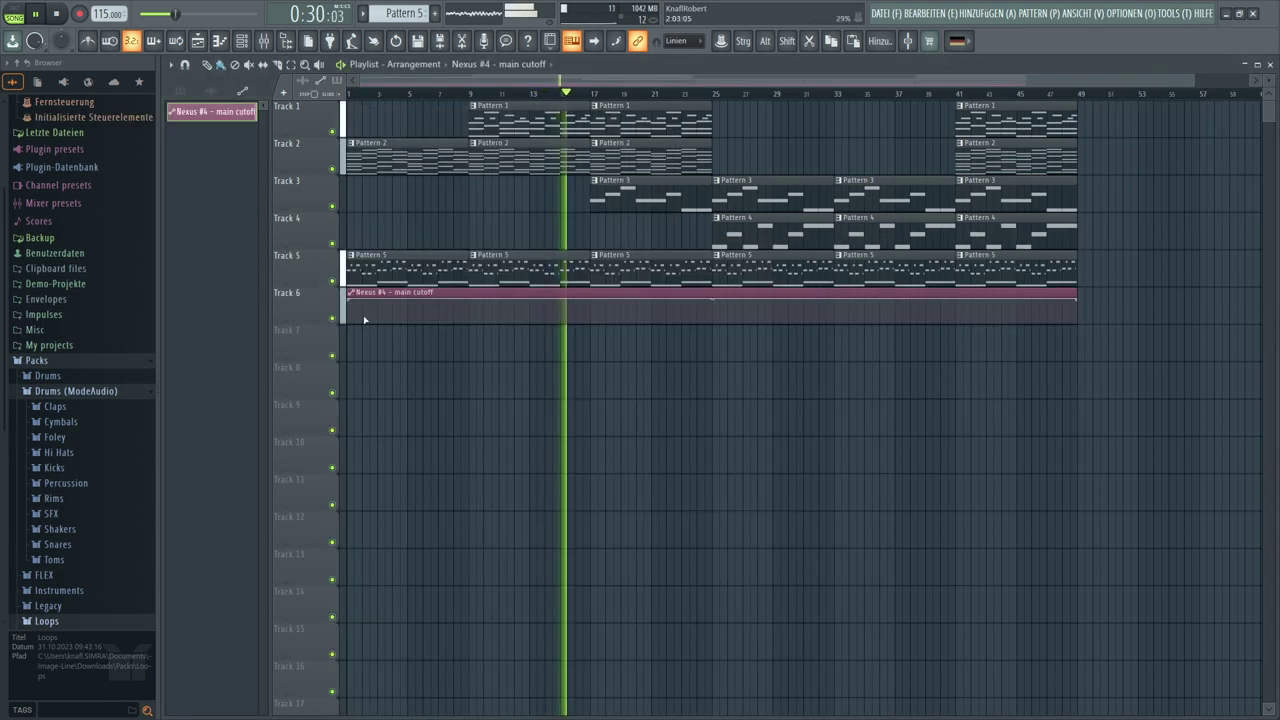
Lower the start point of the main cutoff automation to make a gradual rise up to bar 49, and audition it from the beginning
left_click_drag(352, 301, 346, 314)
key("space")
key("space")
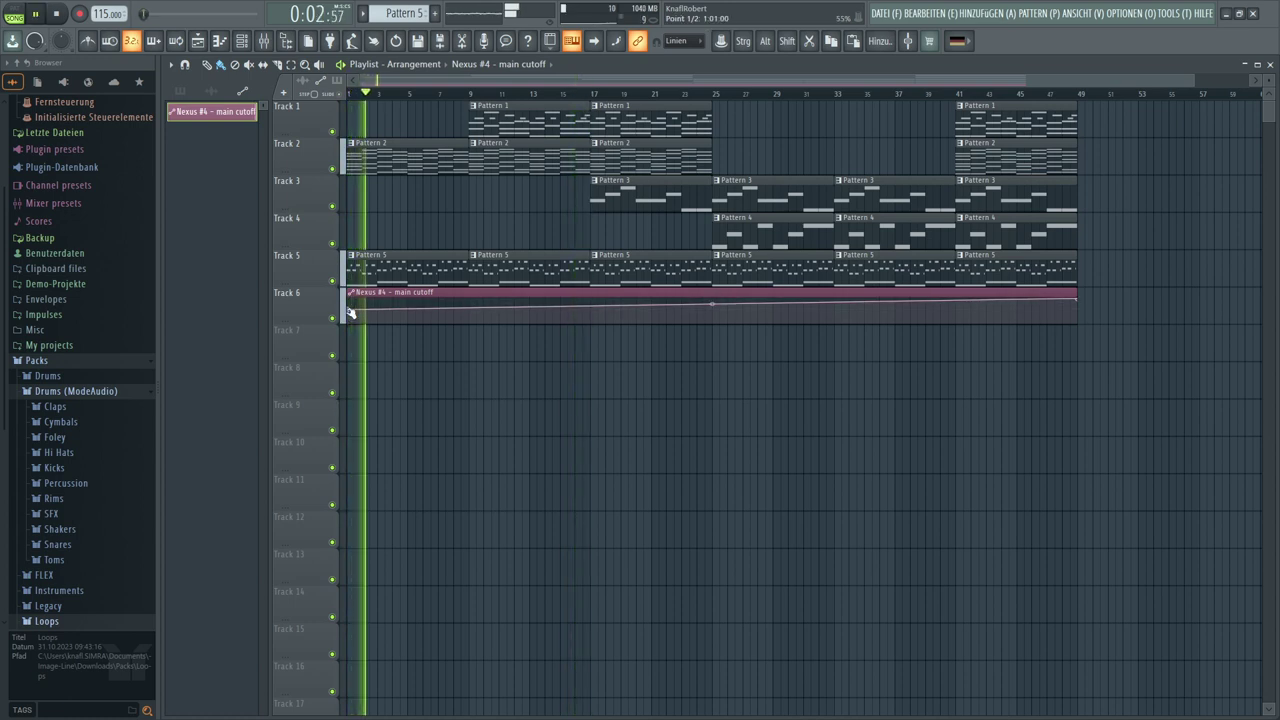
left_click_drag(350, 313, 346, 318)
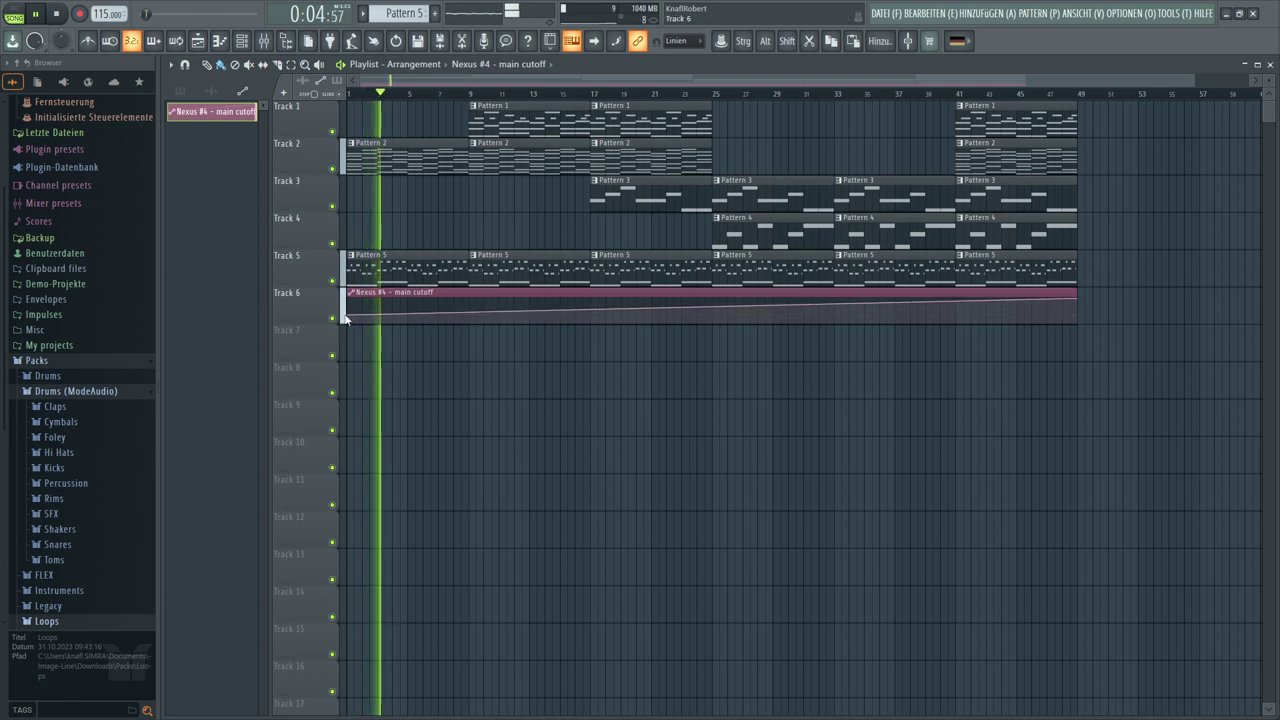
key("space")
key("space")
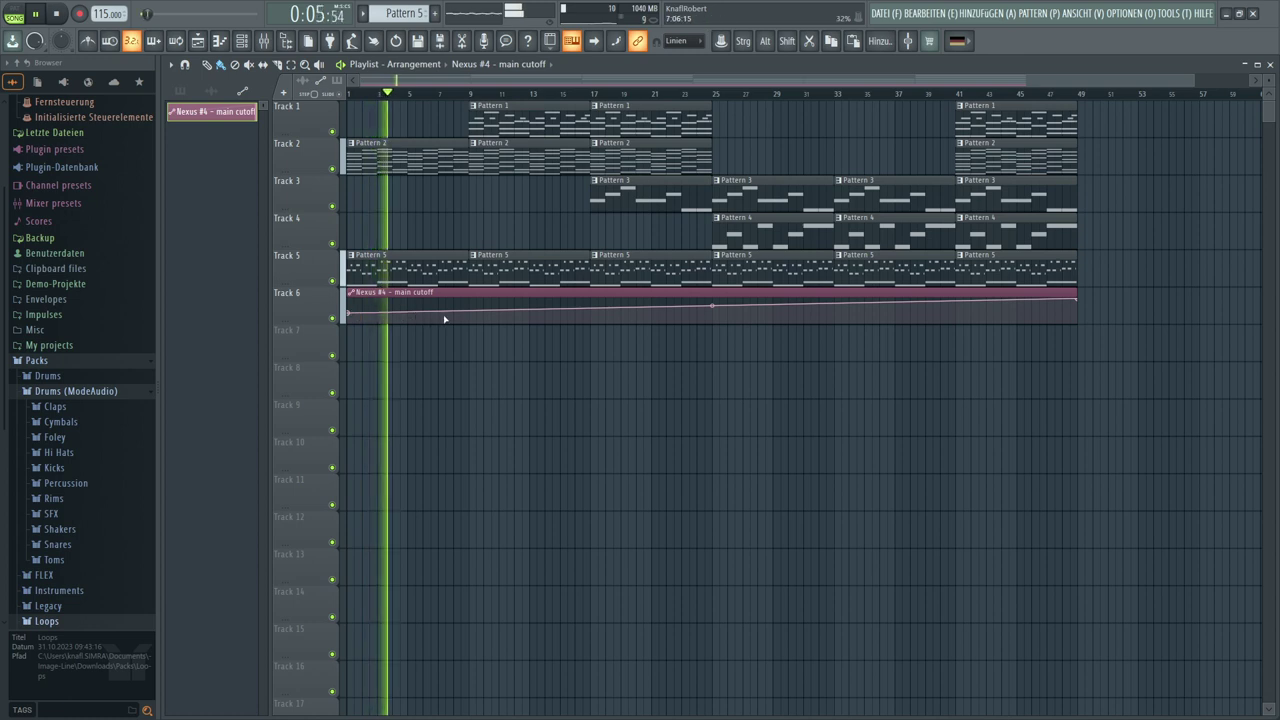
key("space")
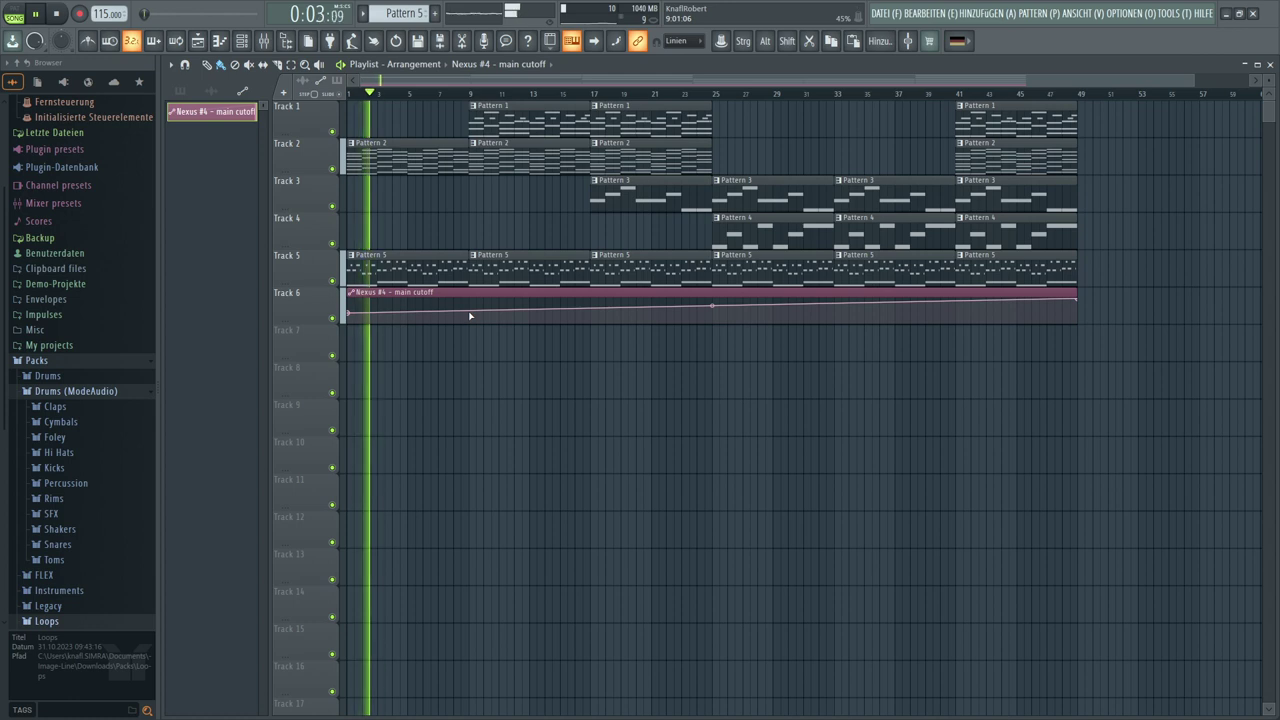
Reshape the main cutoff automation on Track 6 with added points, dropping it at bar 9 and raising it abruptly at bar 25
right_click(470, 307)
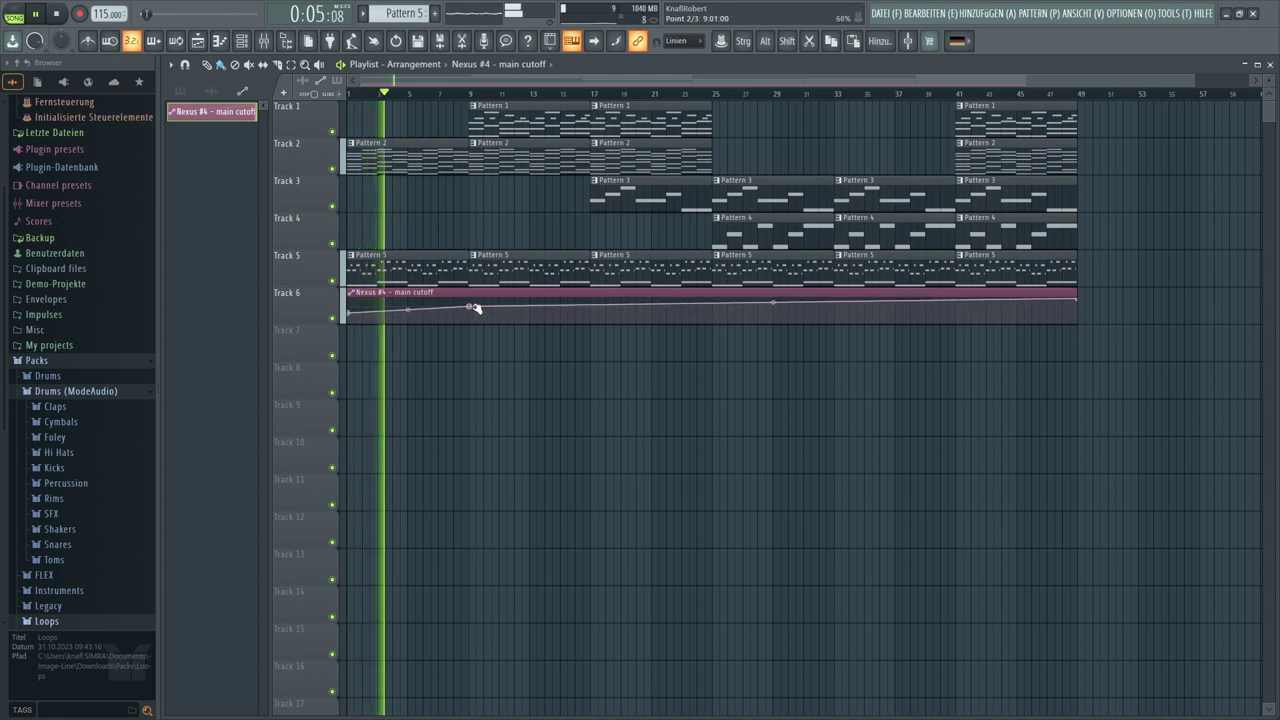
left_click_drag(475, 308, 472, 313)
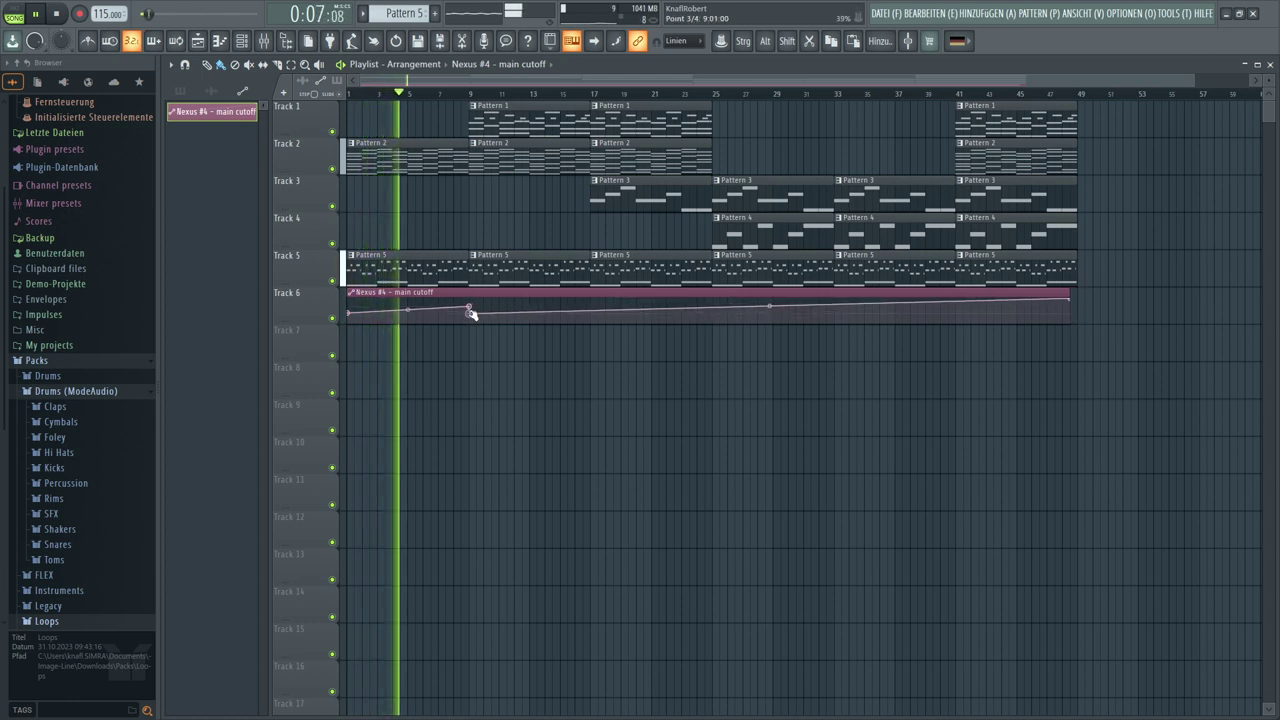
right_click(714, 310)
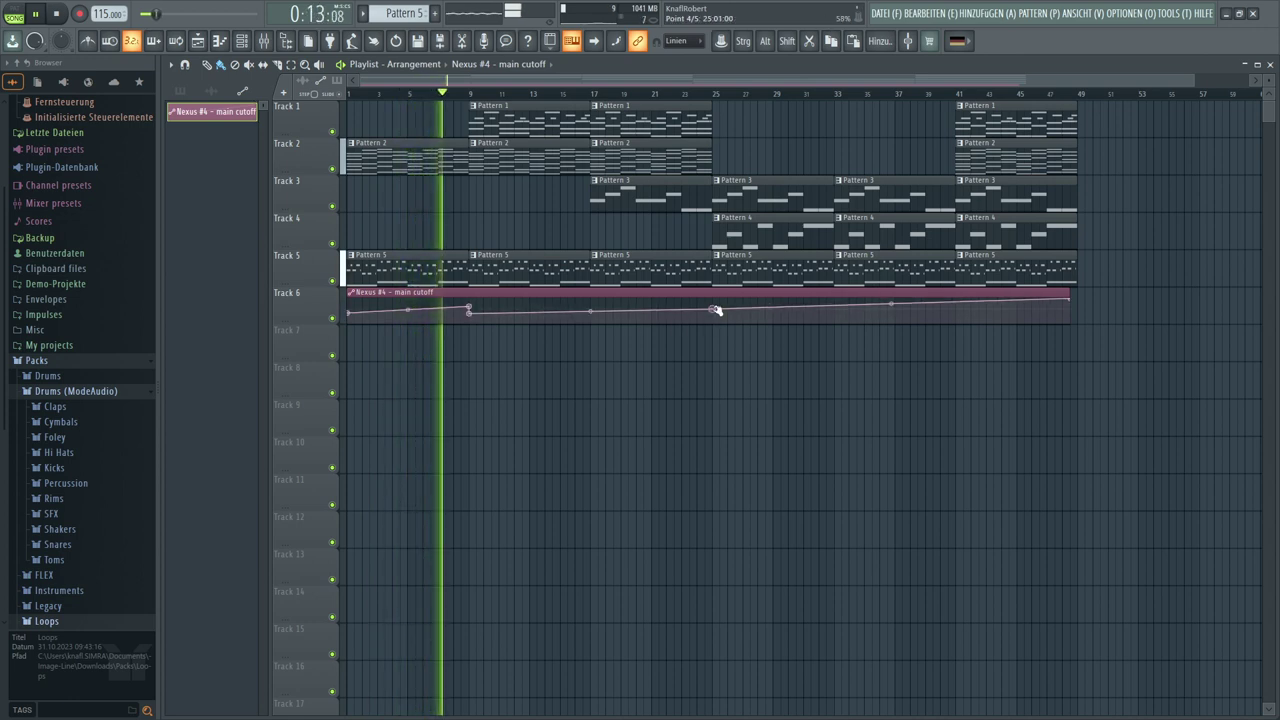
left_click_drag(716, 311, 716, 318)
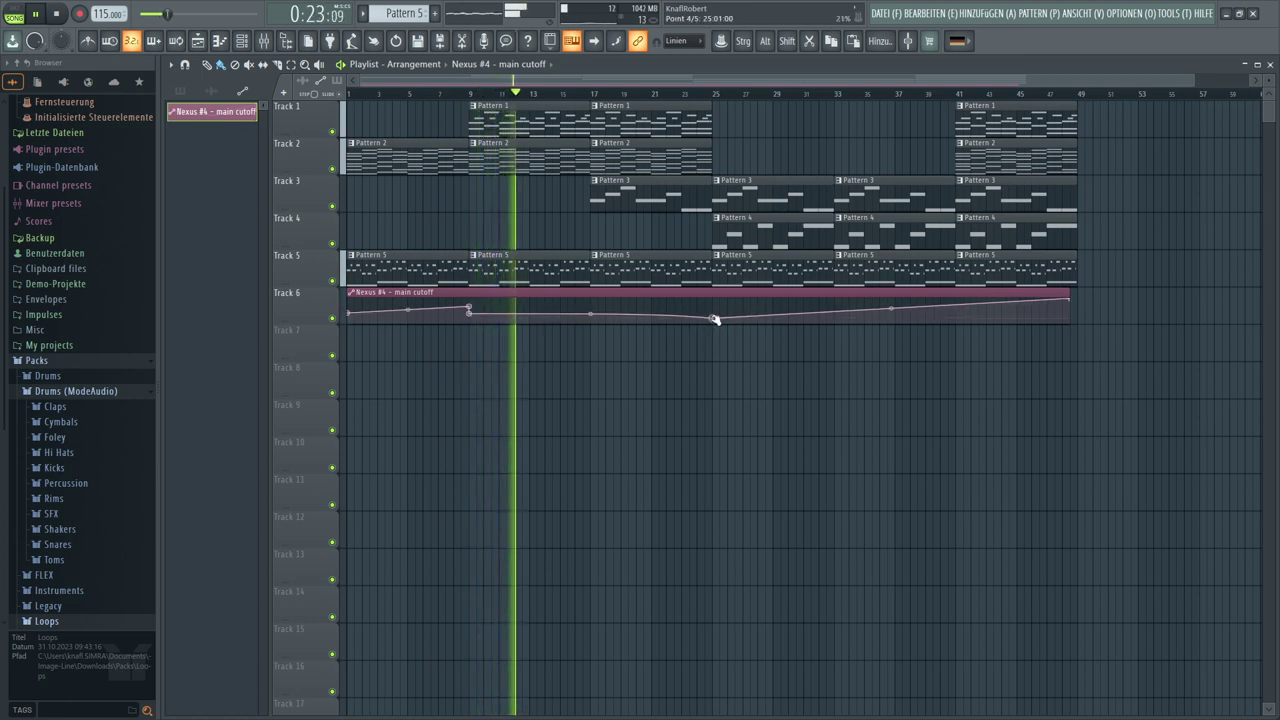
left_click_drag(714, 319, 714, 309)
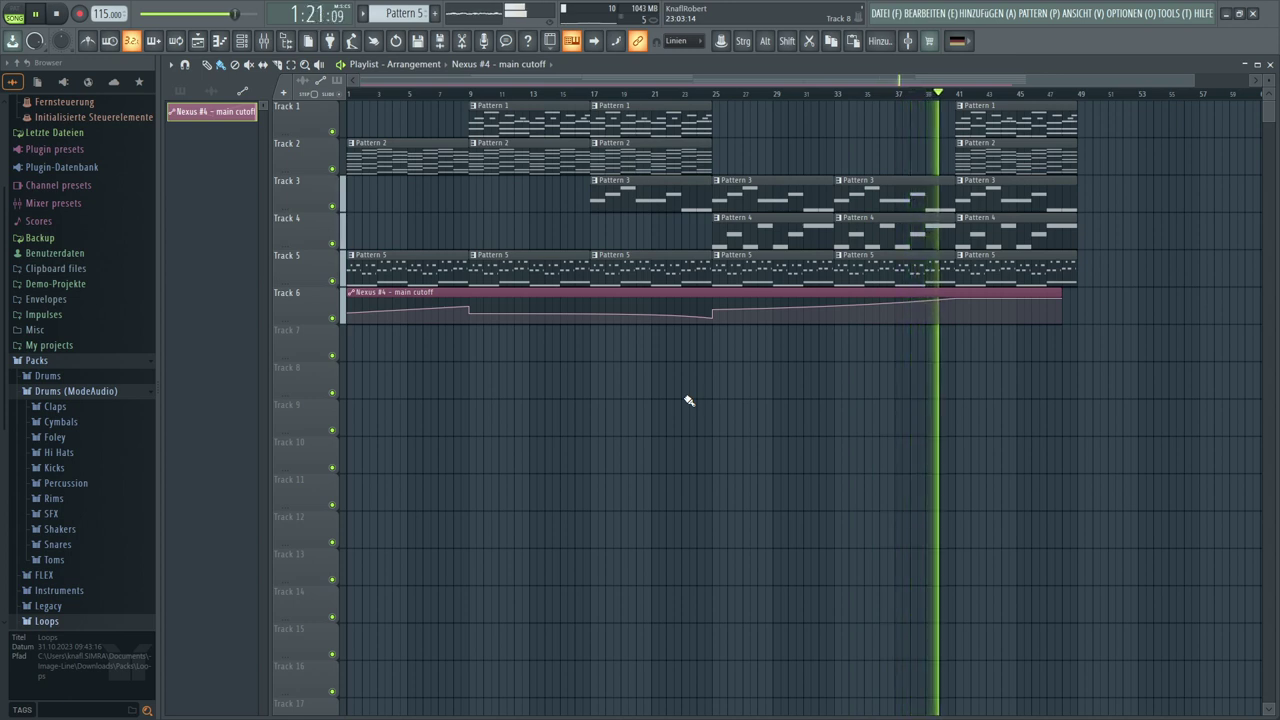
Duplicate the Track 1 to Track 5 clips of bars 41 to 49 seven times, extending the arrangement to bar 105, and clear the selection
left_click(1095, 280, "ctrl")
left_click_drag(1097, 284, 1008, 106)
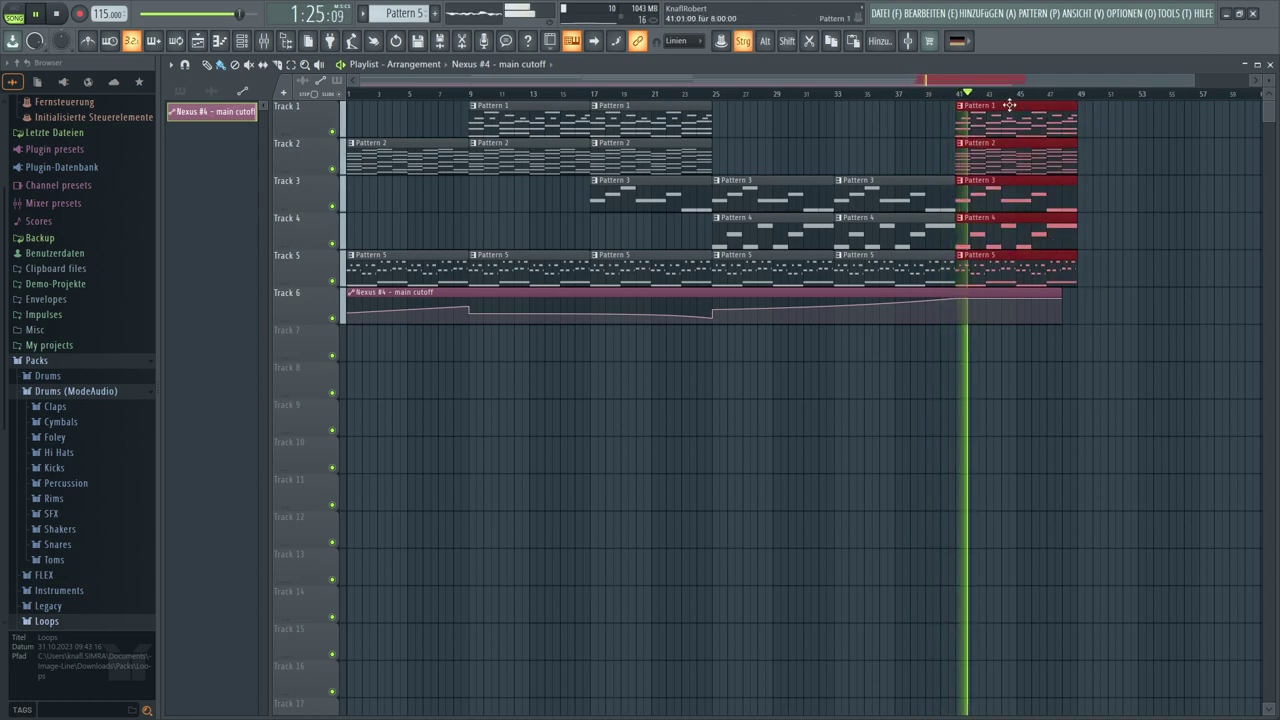
key("ctrl+b")
key("ctrl+b")
key("ctrl+b")
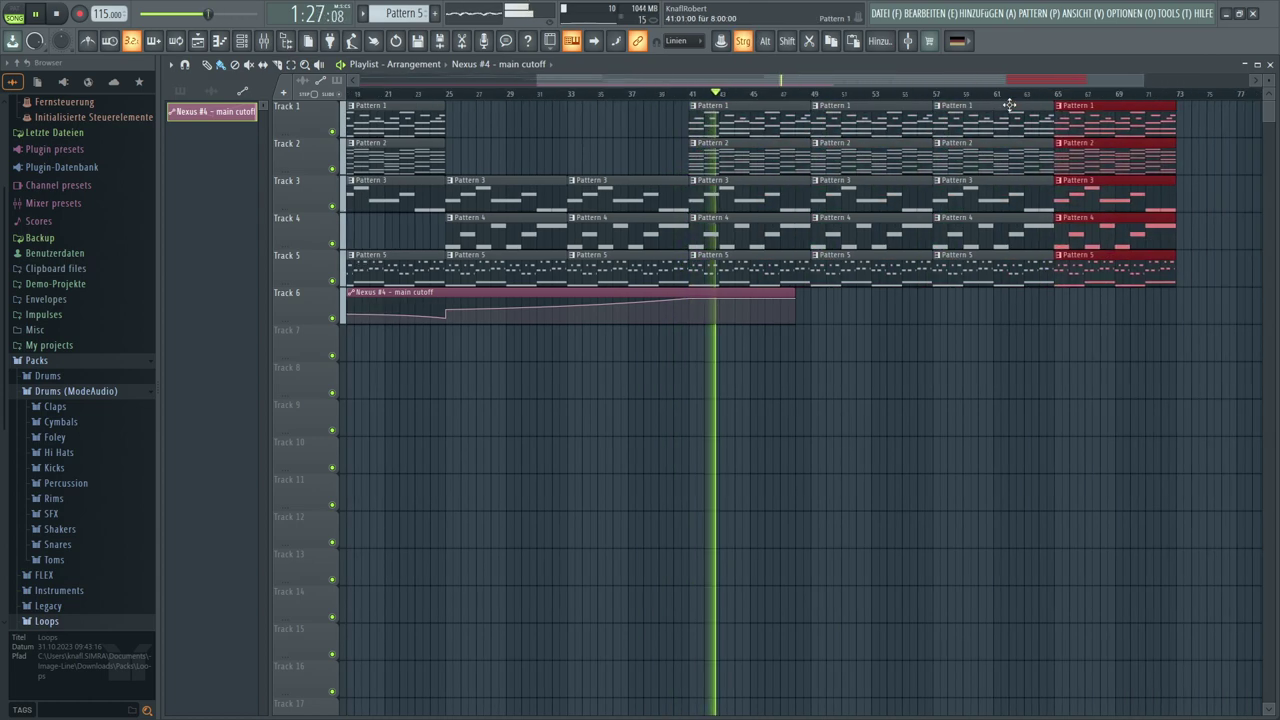
key("ctrl+b")
key("ctrl+b")
key("ctrl+b")
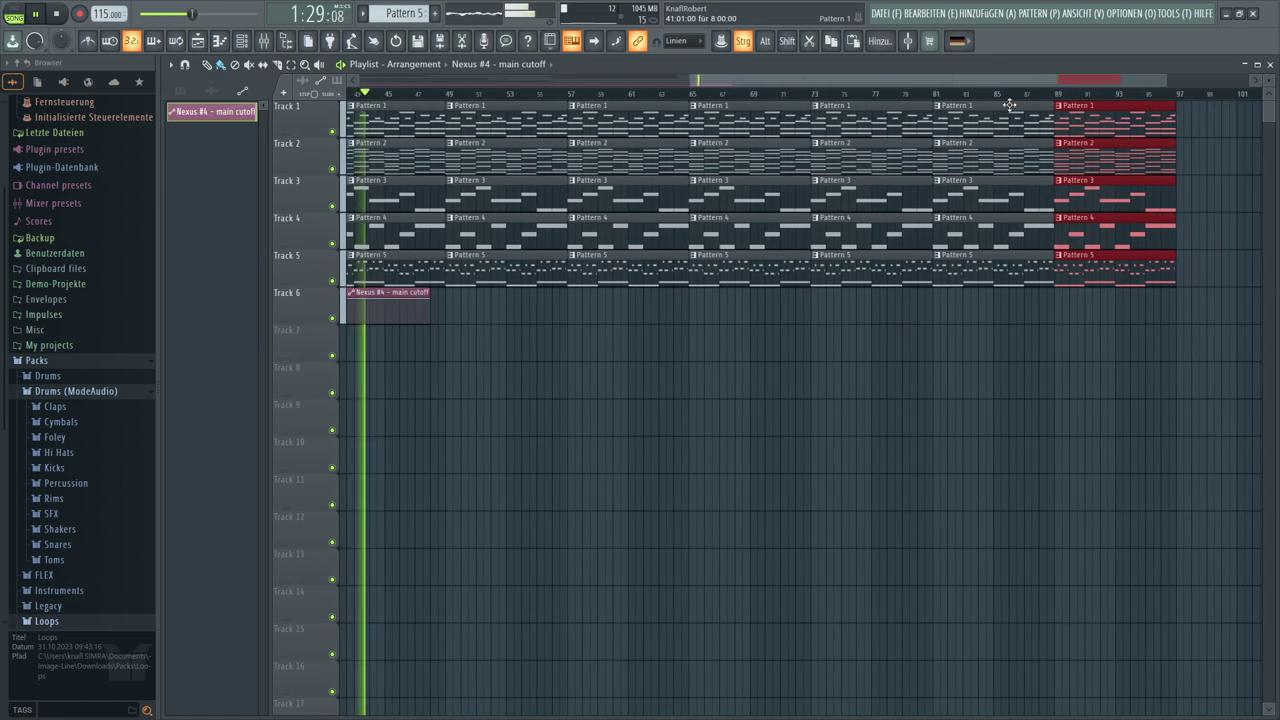
key("ctrl+b")
left_click_drag(725, 79, 285, 133)
key("ctrl+d")
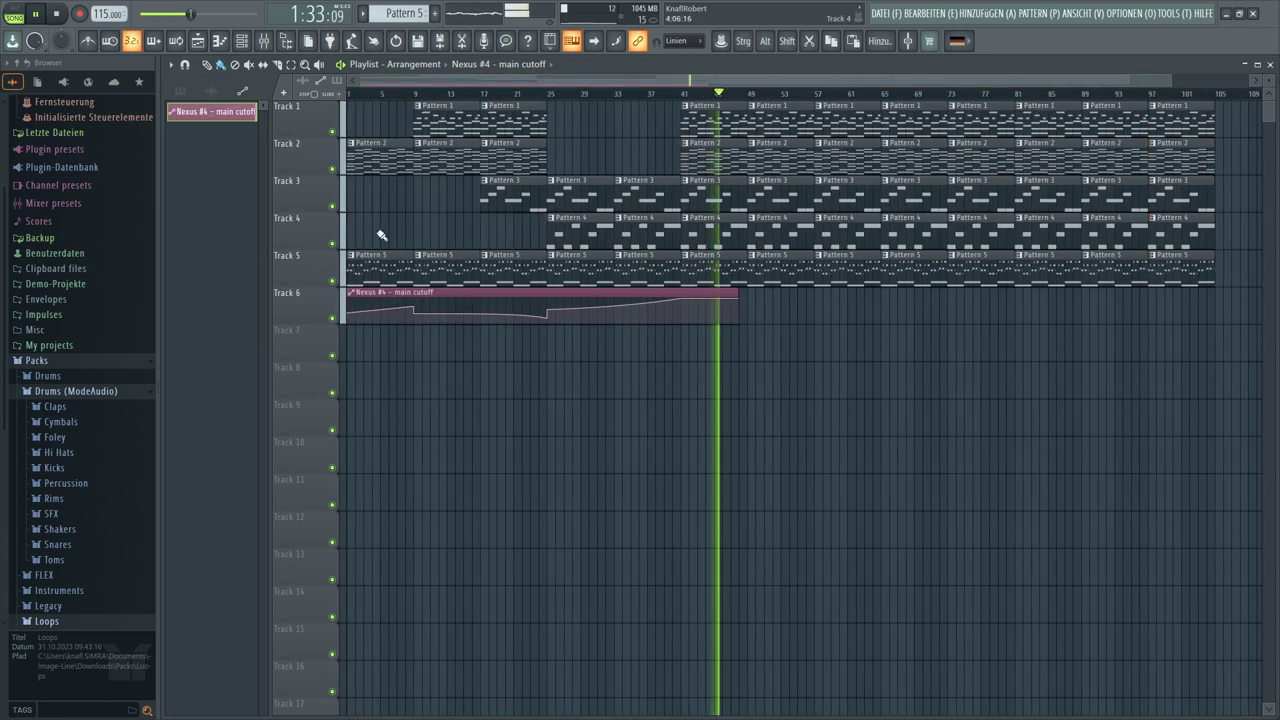
Show all channels in the Channel Rack and switch to the empty Pattern 6
left_click(241, 41)
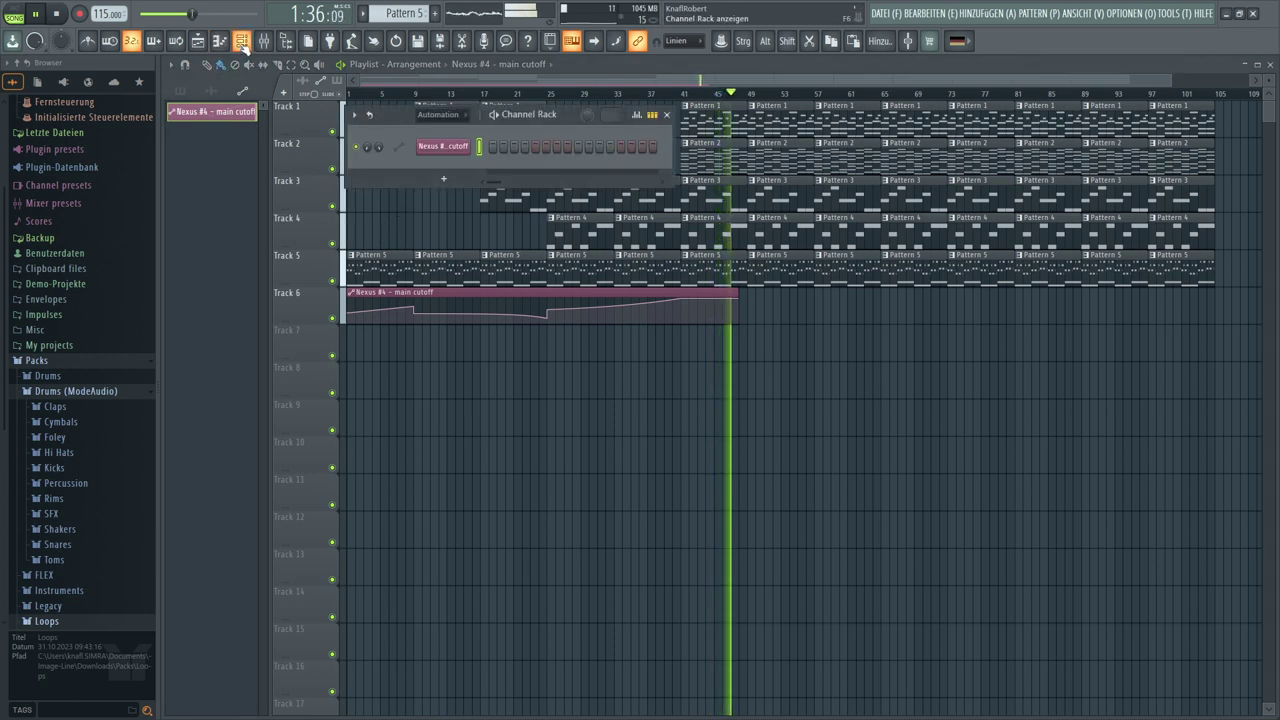
left_click(460, 117)
left_click(458, 129)
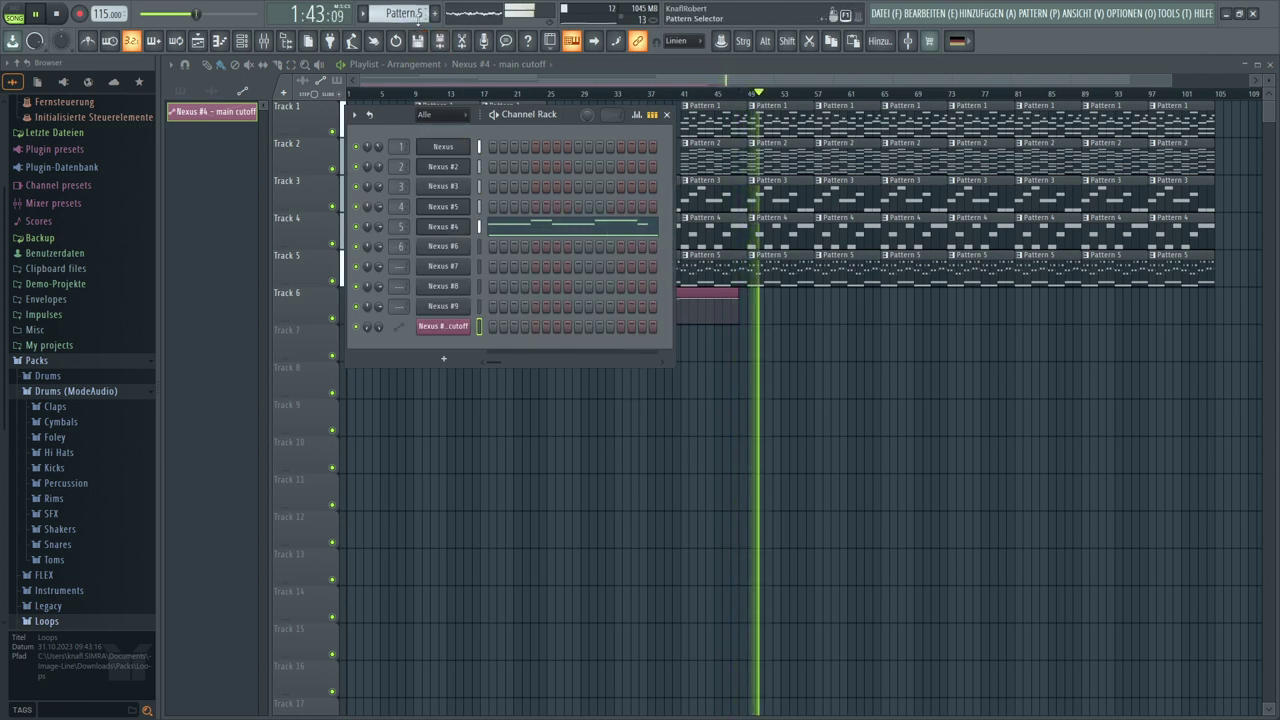
scroll(405, 13, "up", 2)
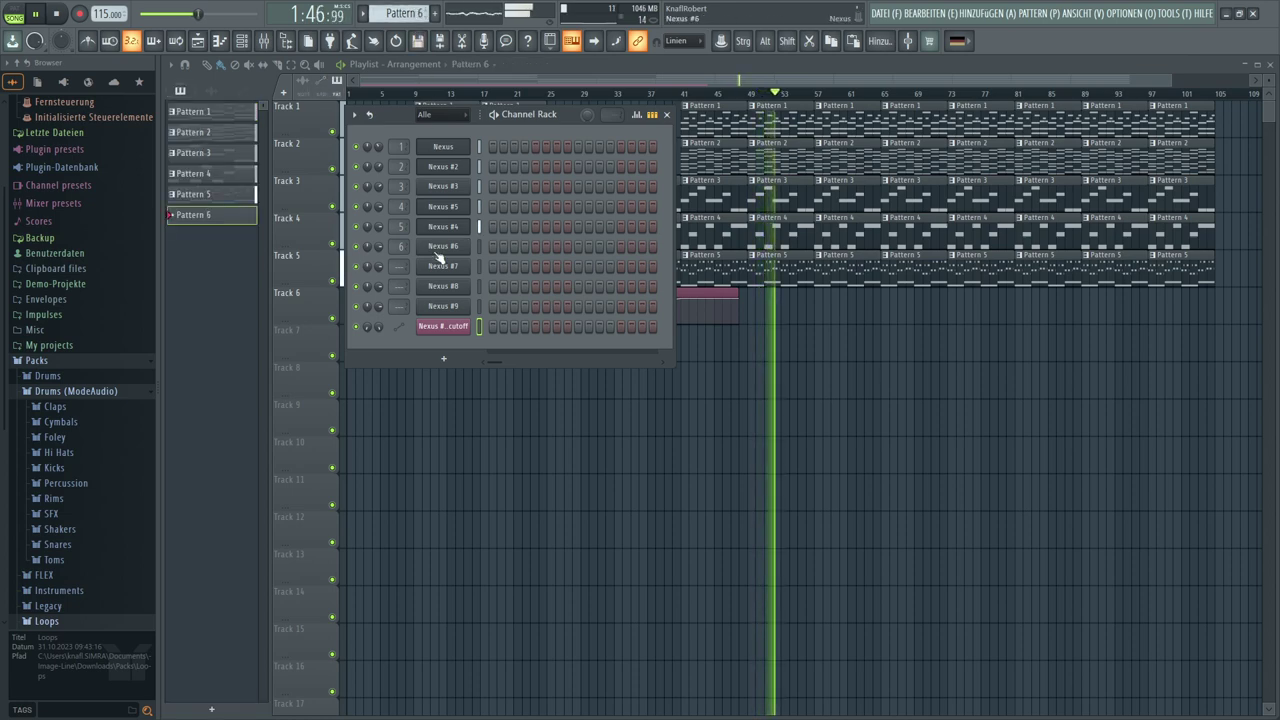
Open Nexus #6 and load the Bodhran Loops preset from the Live Loop Menu category
left_click(437, 252)
left_click_drag(452, 265, 412, 128)
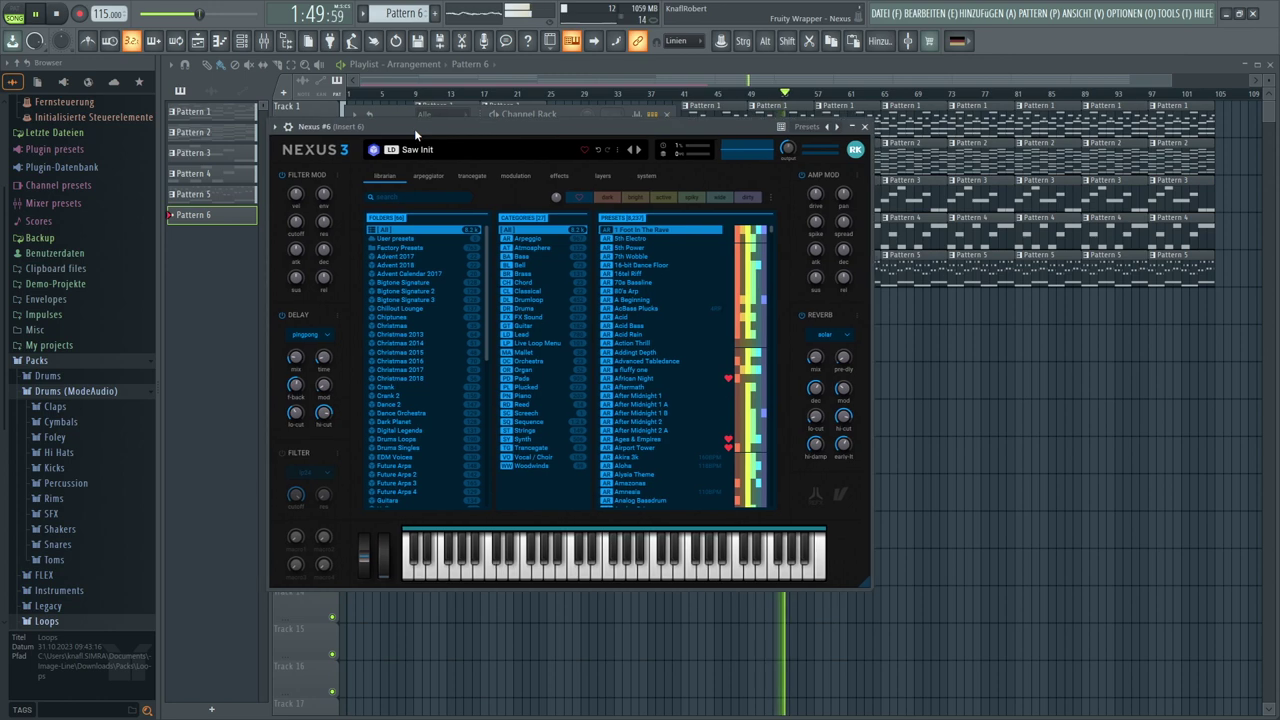
left_click(559, 344)
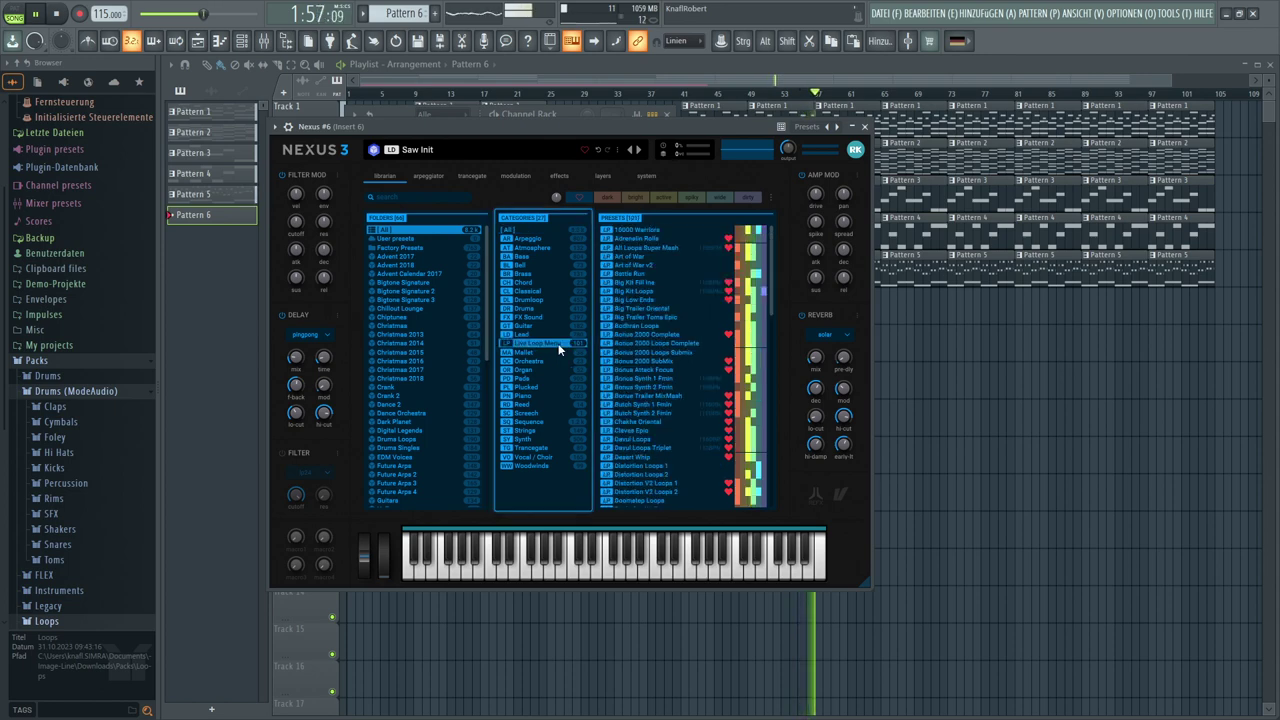
left_click(645, 326)
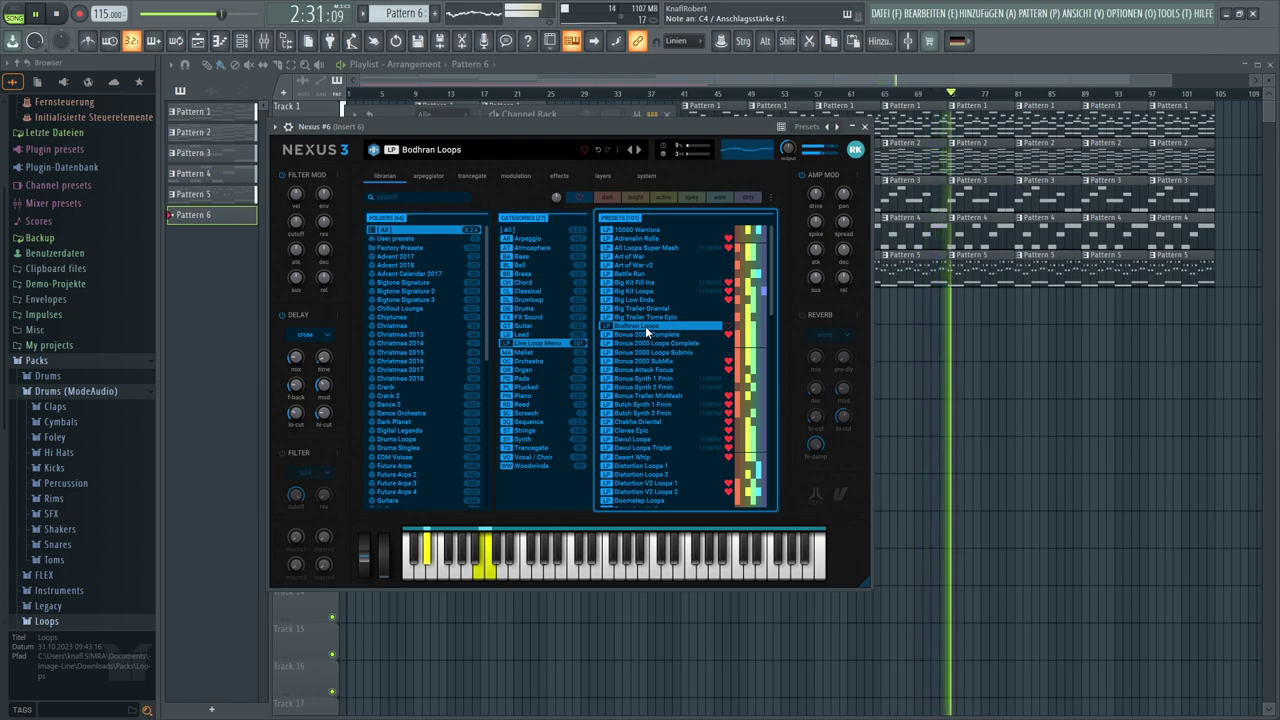
Set the Nexus #6 tempo-sync to half and return to the preset librarian
left_click(649, 174)
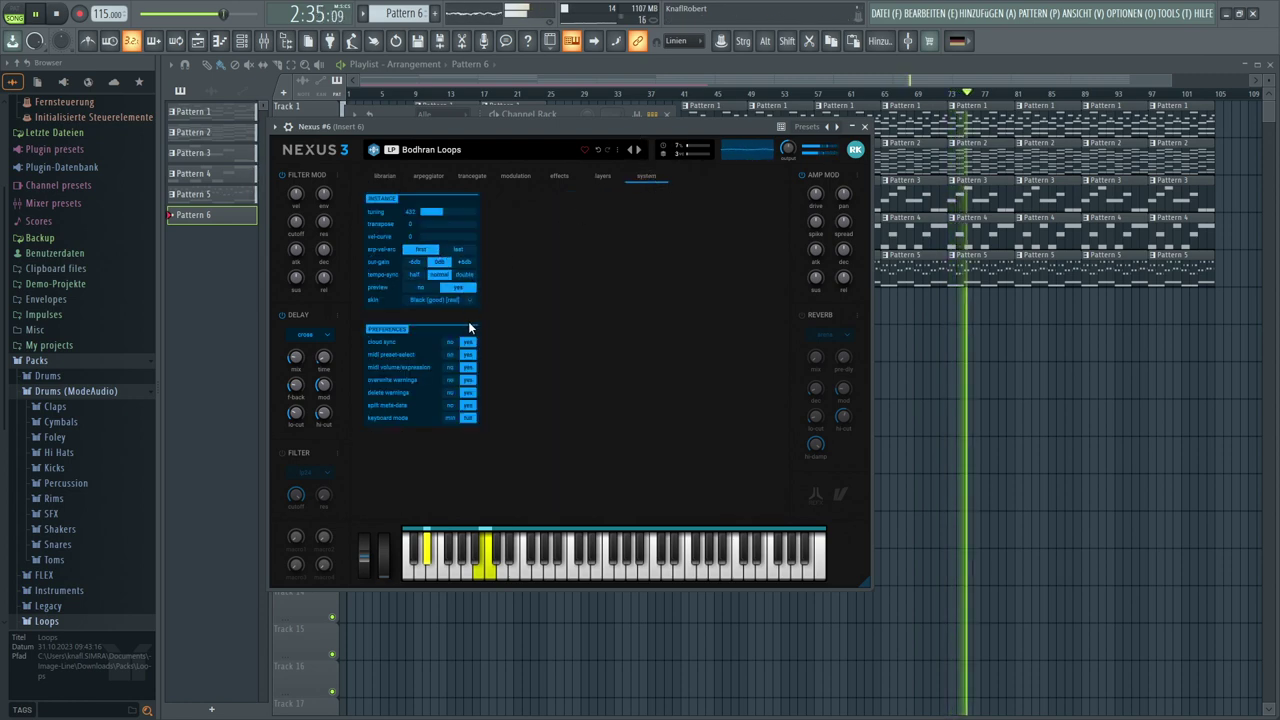
left_click(413, 276)
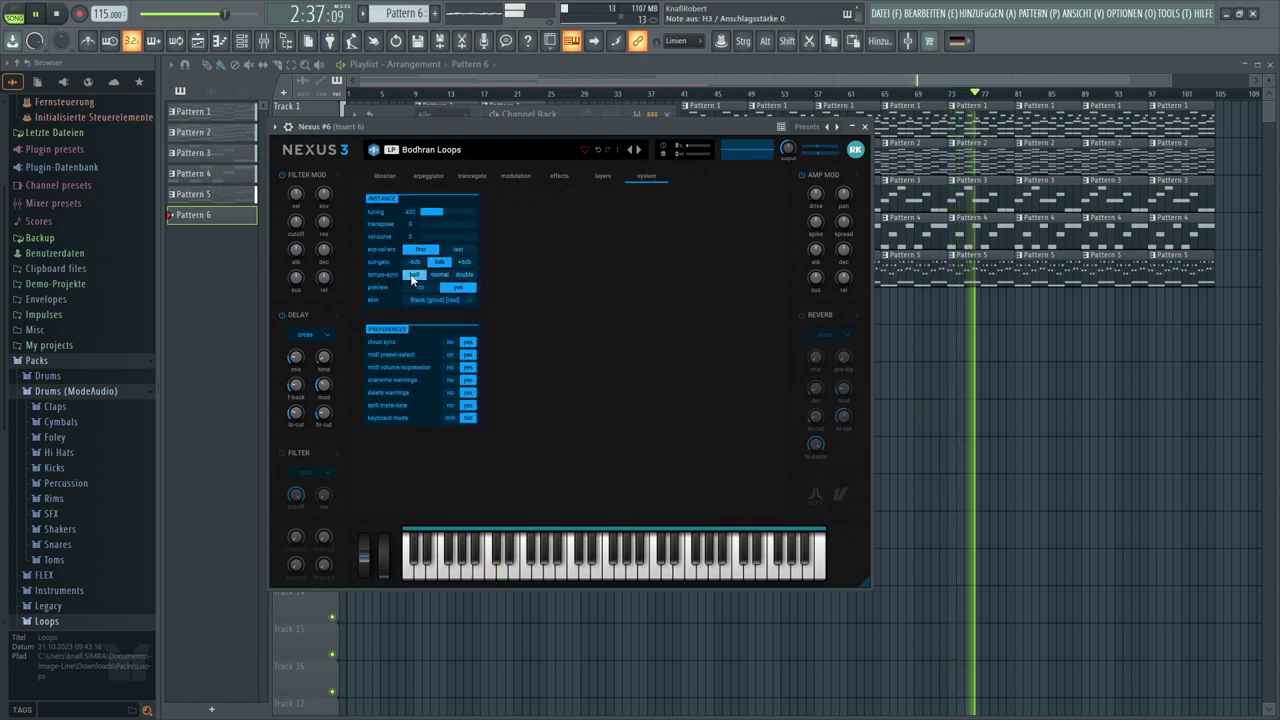
left_click(385, 176)
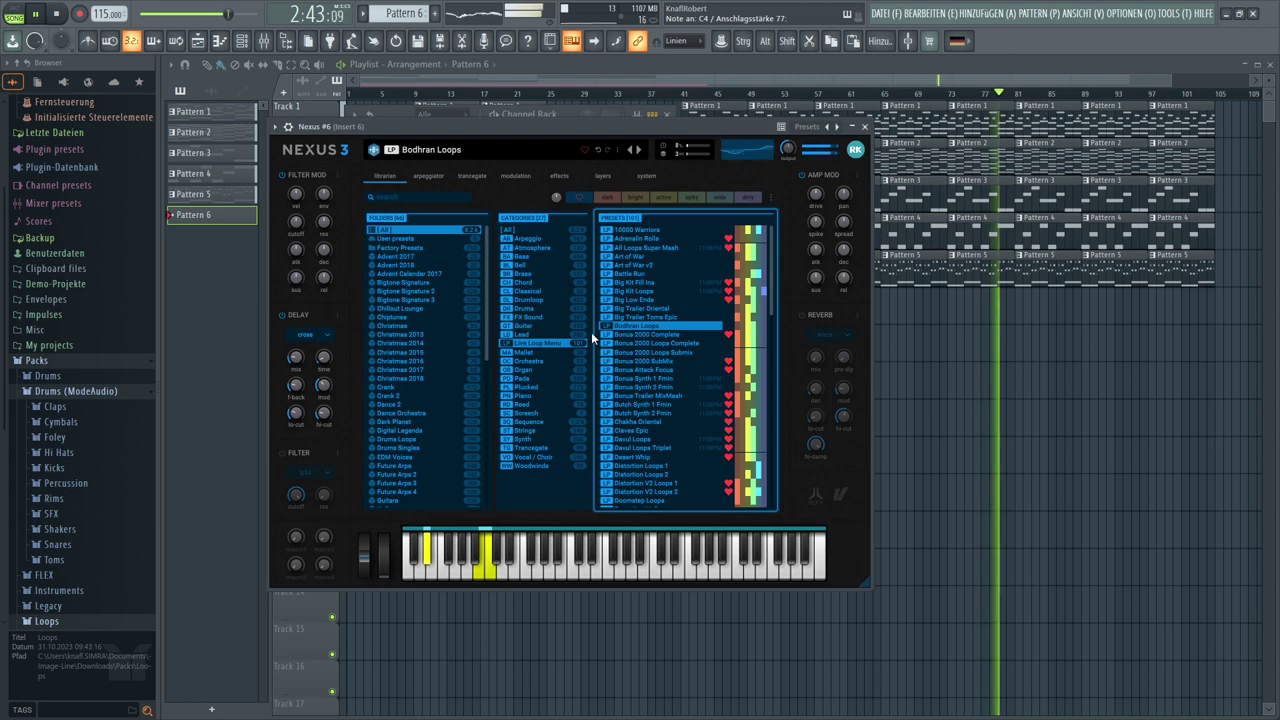
Add D#3, H3 and C4 notes, each about two bars long, at the start of Pattern 6 in the Nexus #6 piano roll
left_click(538, 76)
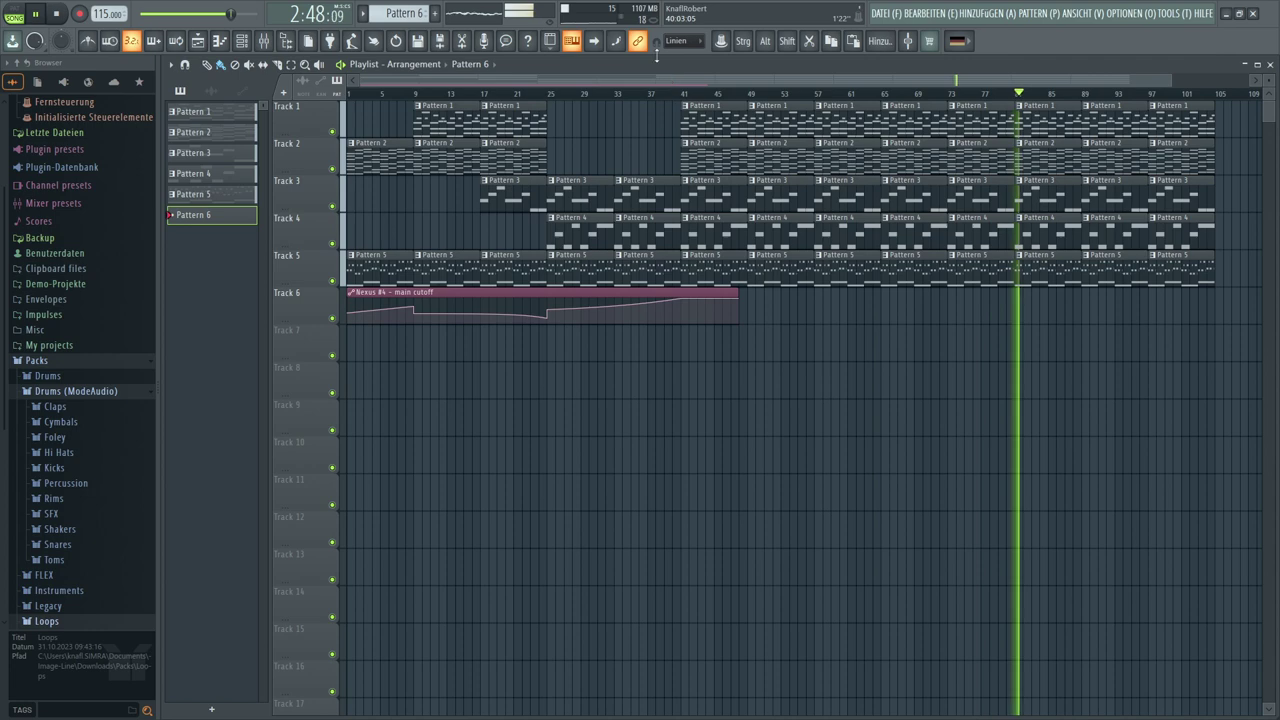
left_click(241, 40)
right_click(455, 250)
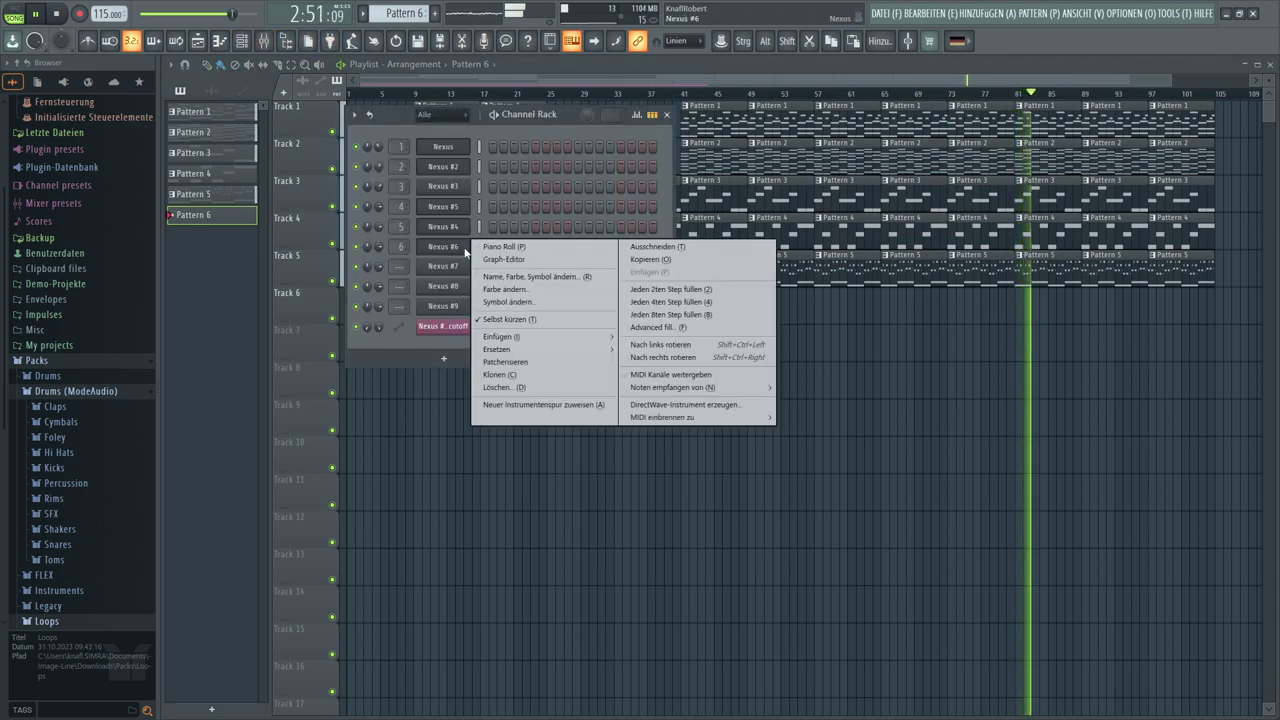
left_click(490, 252)
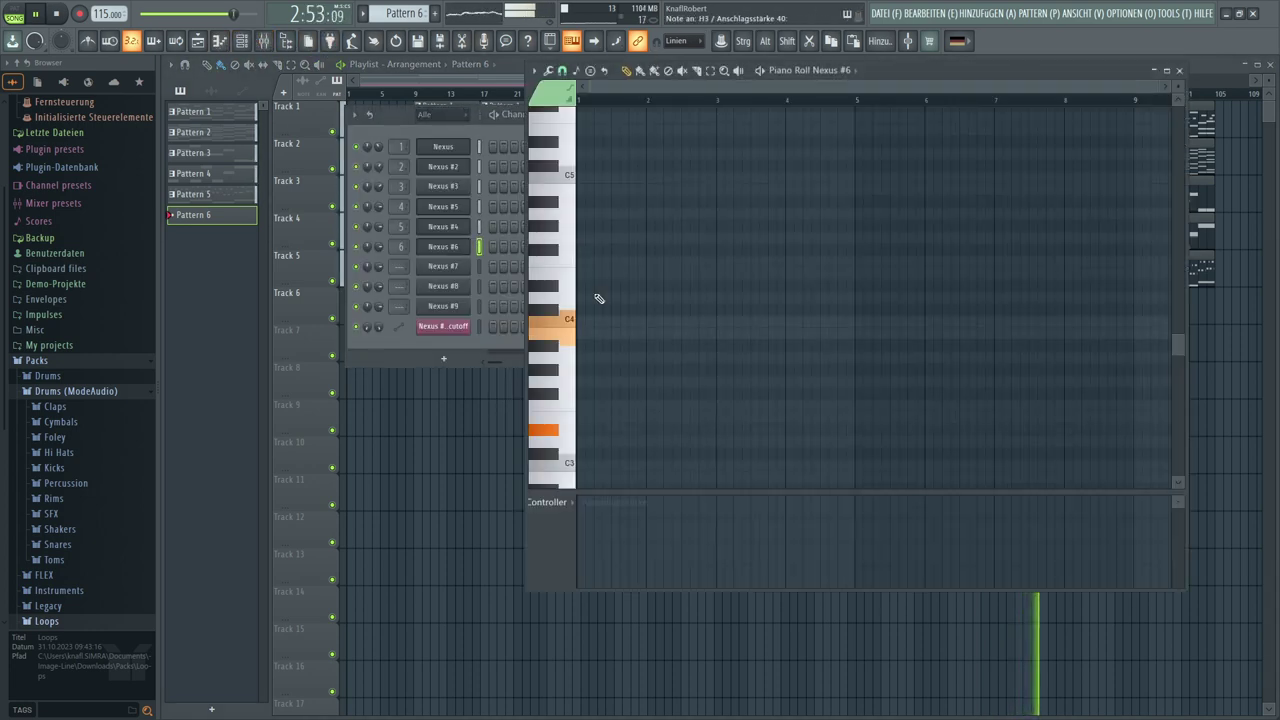
scroll(600, 300, "down", 2)
left_click(582, 393)
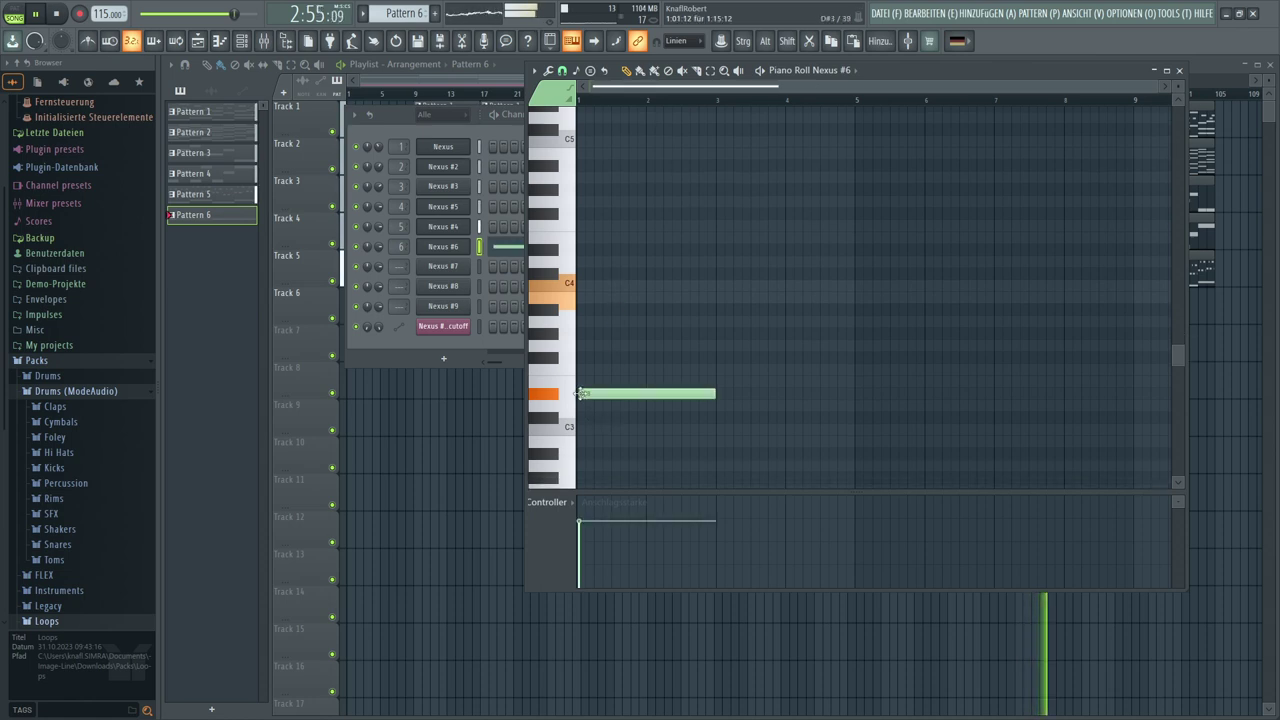
left_click(583, 297)
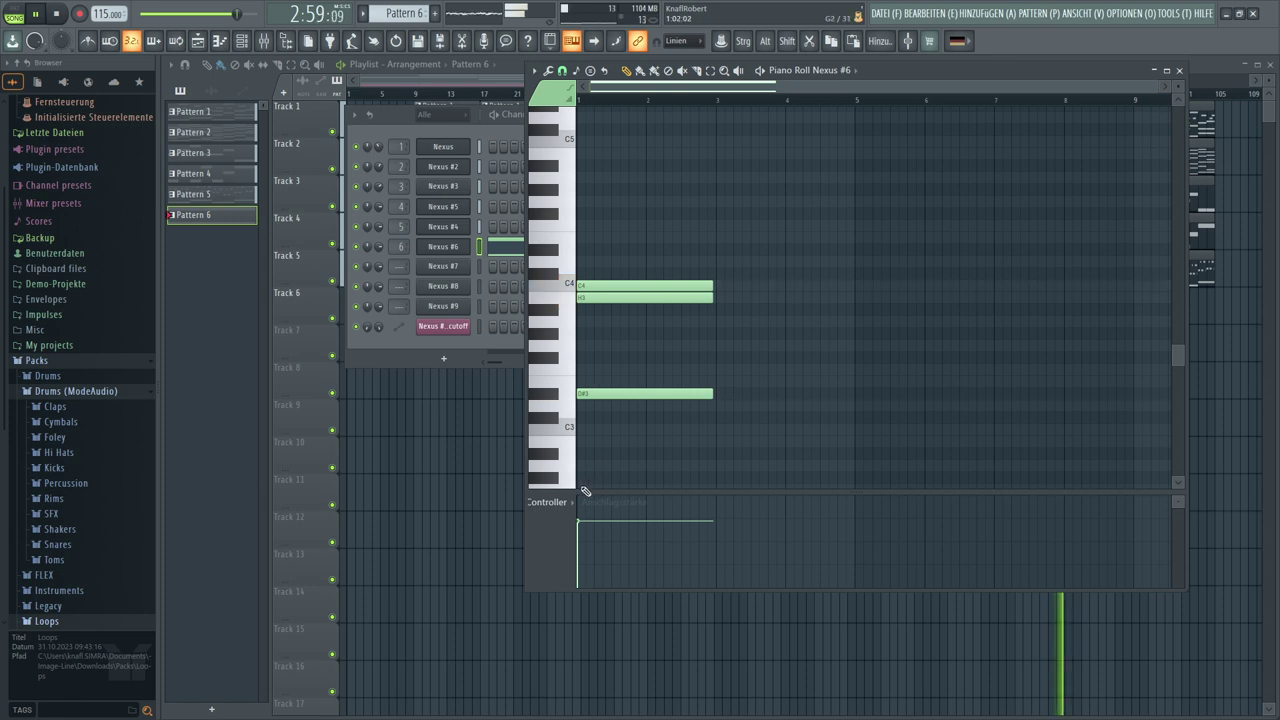
left_click(573, 503)
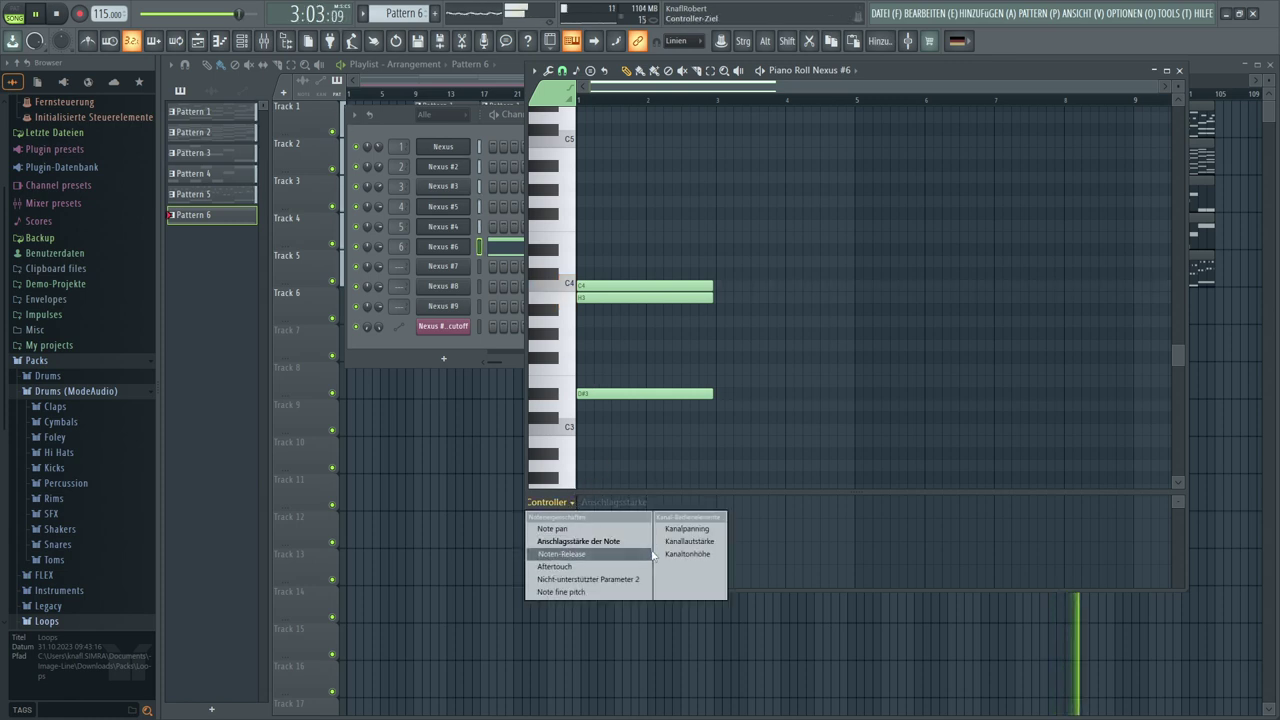
left_click(687, 529)
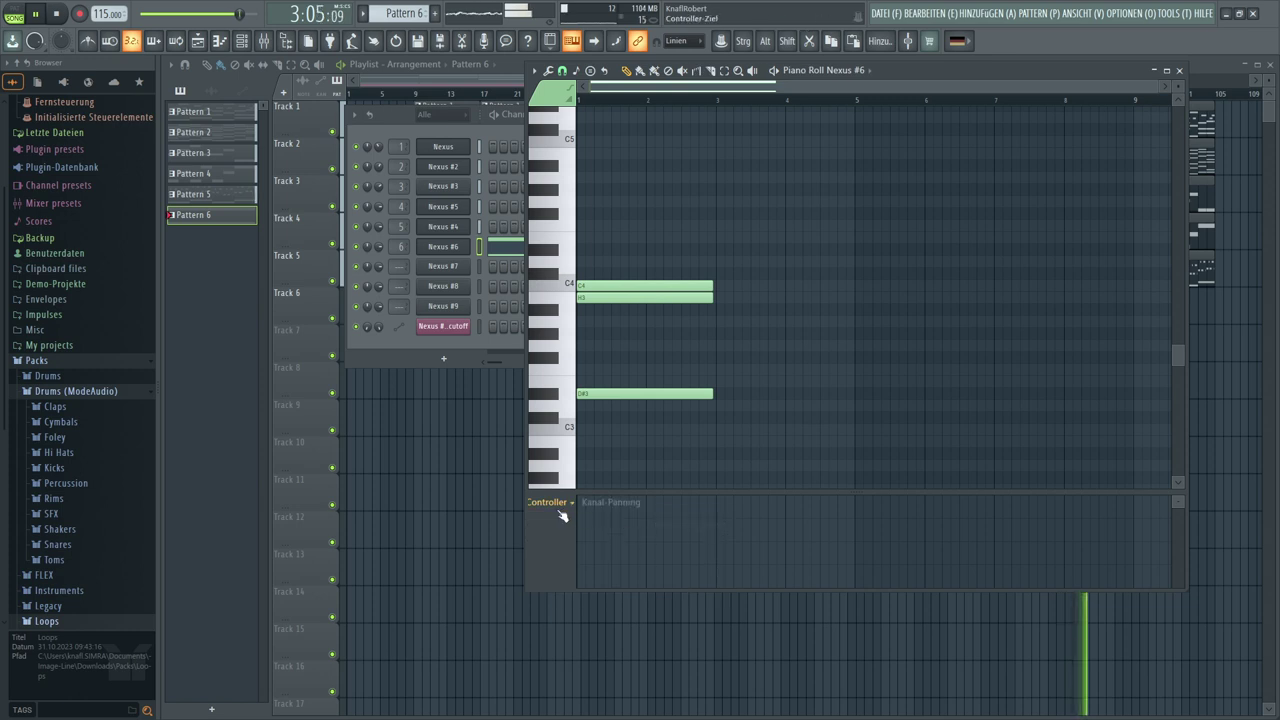
left_click(561, 508)
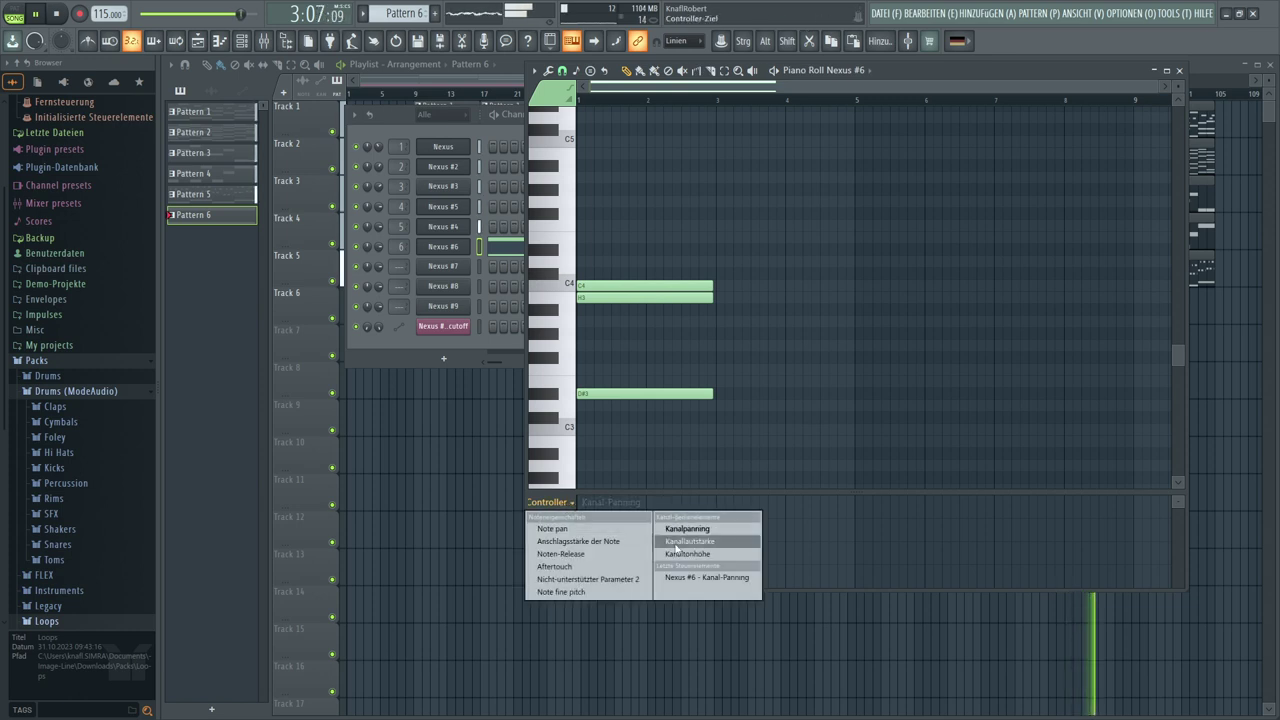
left_click(567, 541)
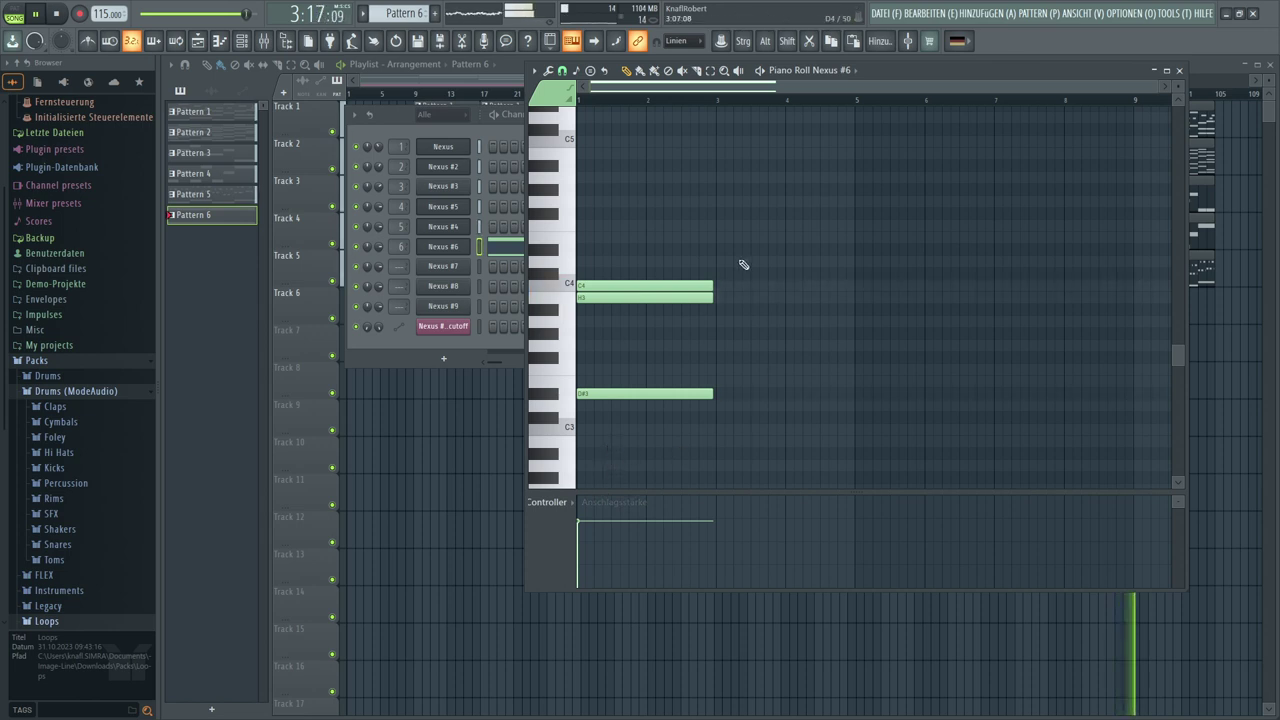
Lengthen all three notes to end just before bar 5, fine-tuning their ends with a 1/4 Step snap
left_click_drag(730, 234, 823, 398)
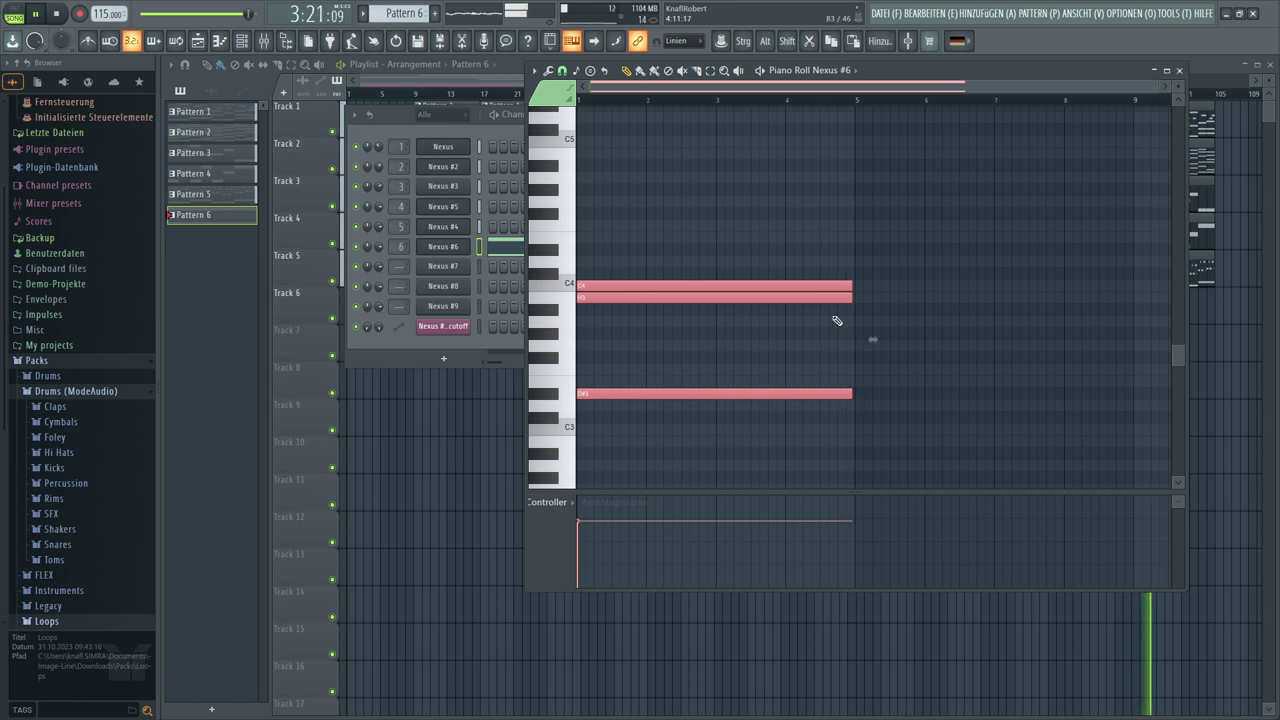
scroll(863, 105, "down", 5)
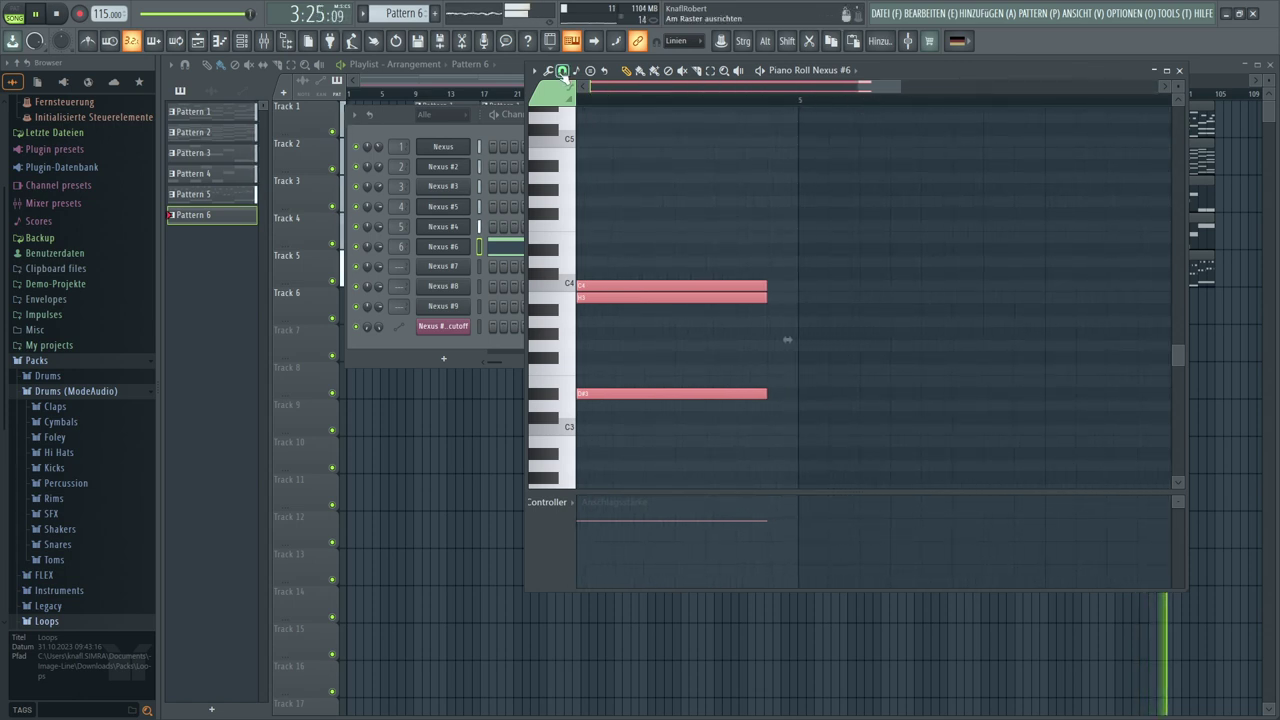
left_click(562, 71)
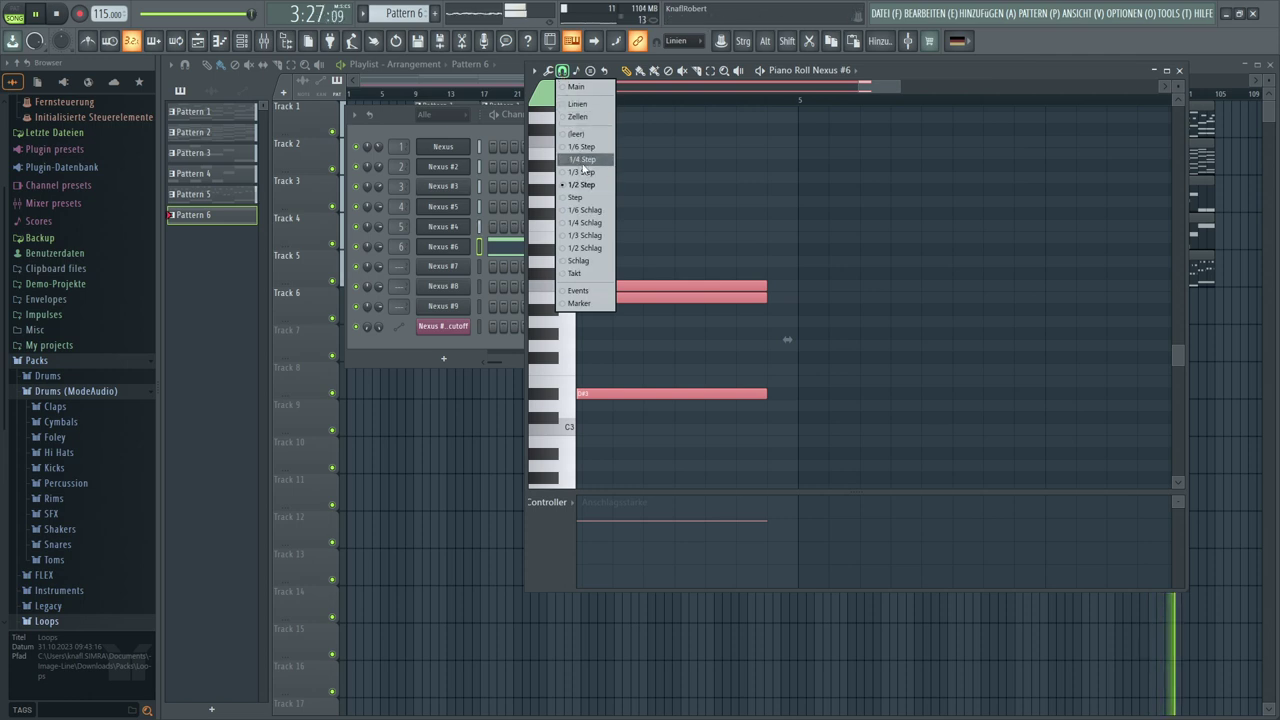
left_click(583, 160)
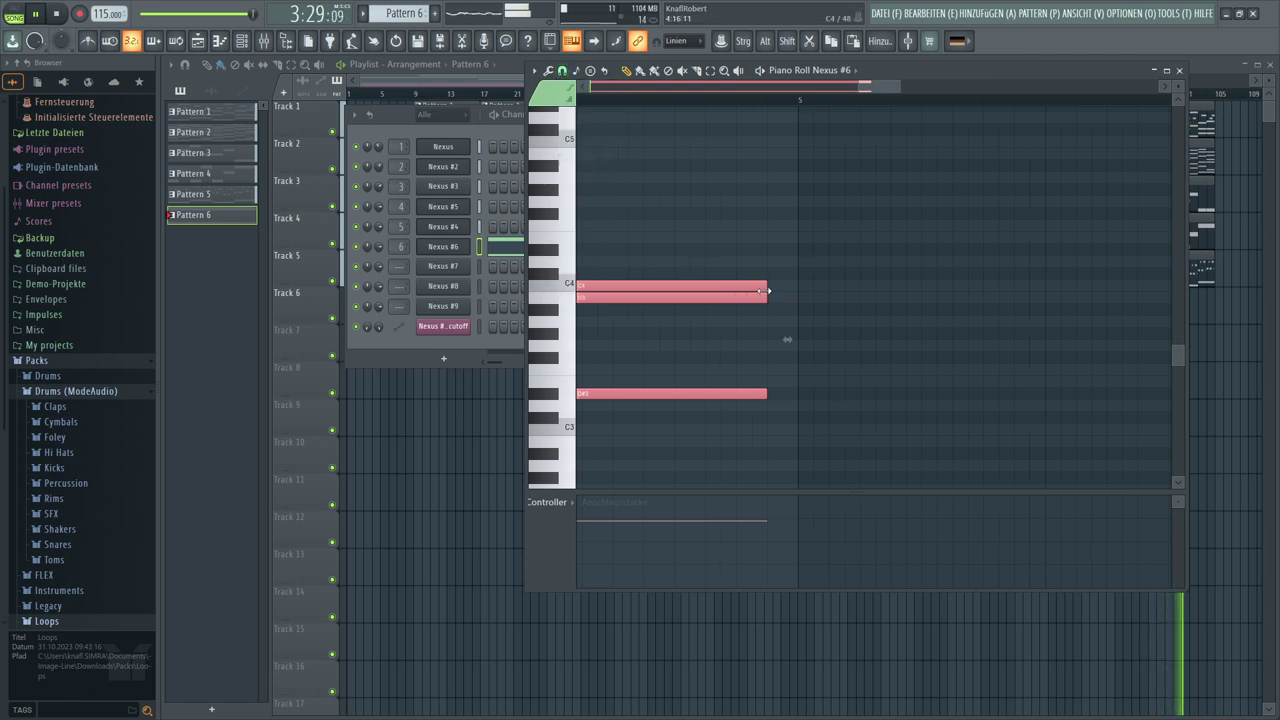
left_click(773, 245)
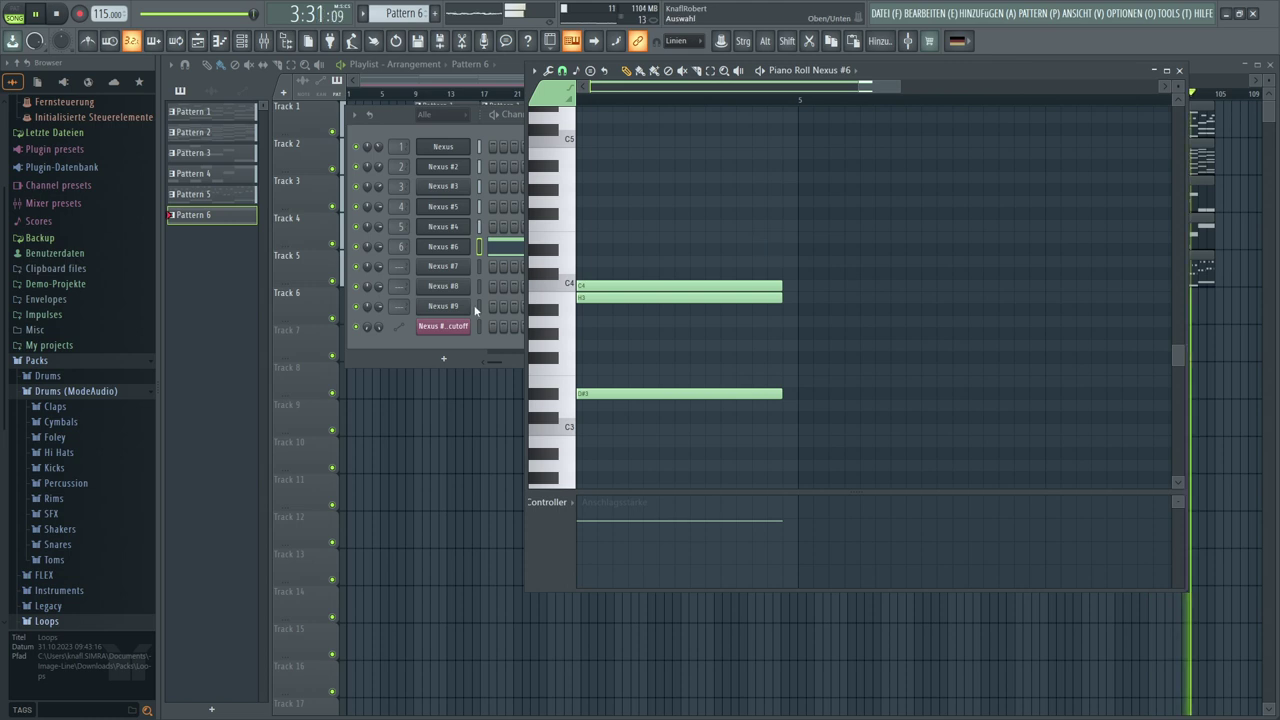
Fill Track 7 with Pattern 6 clips from bar 33 to 105 and move them and the main cutoff automation clip up one track
key("F12")
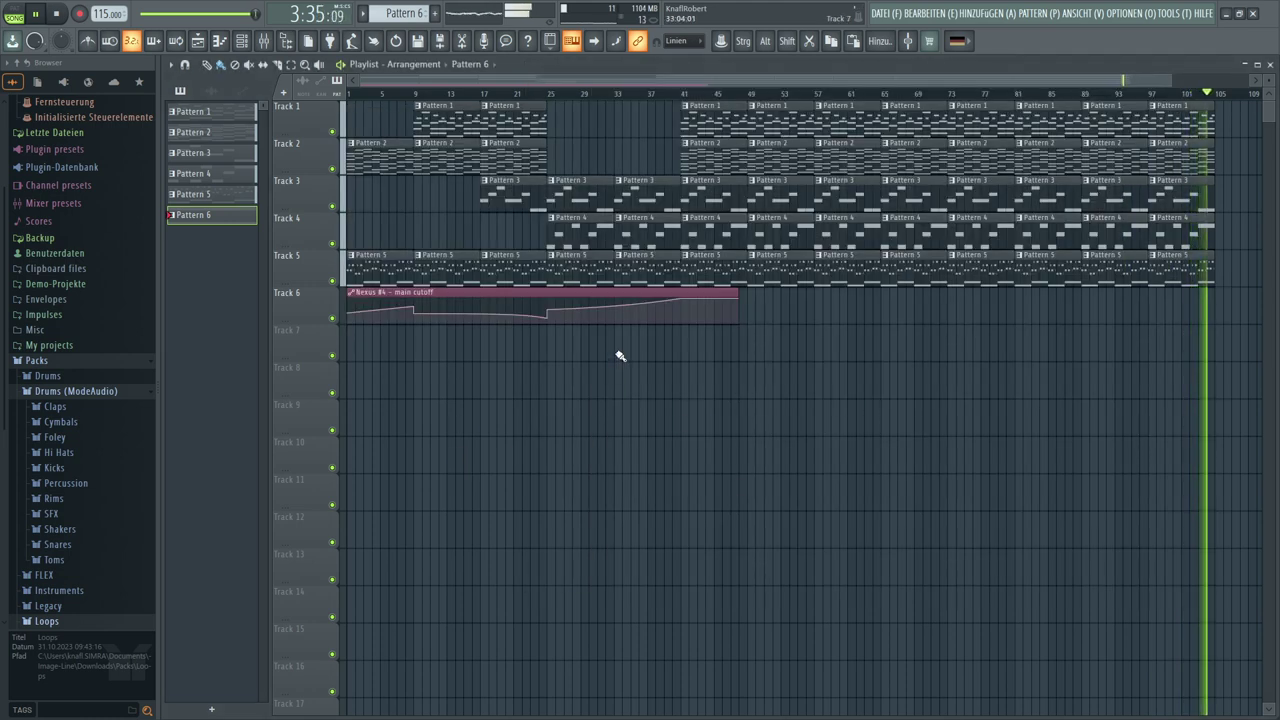
mouse_move(618, 352)
left_mouse_down()
mouse_move(1140, 374)
mouse_move(1186, 393)
mouse_move(971, 409)
mouse_move(240, 286)
left_mouse_up()
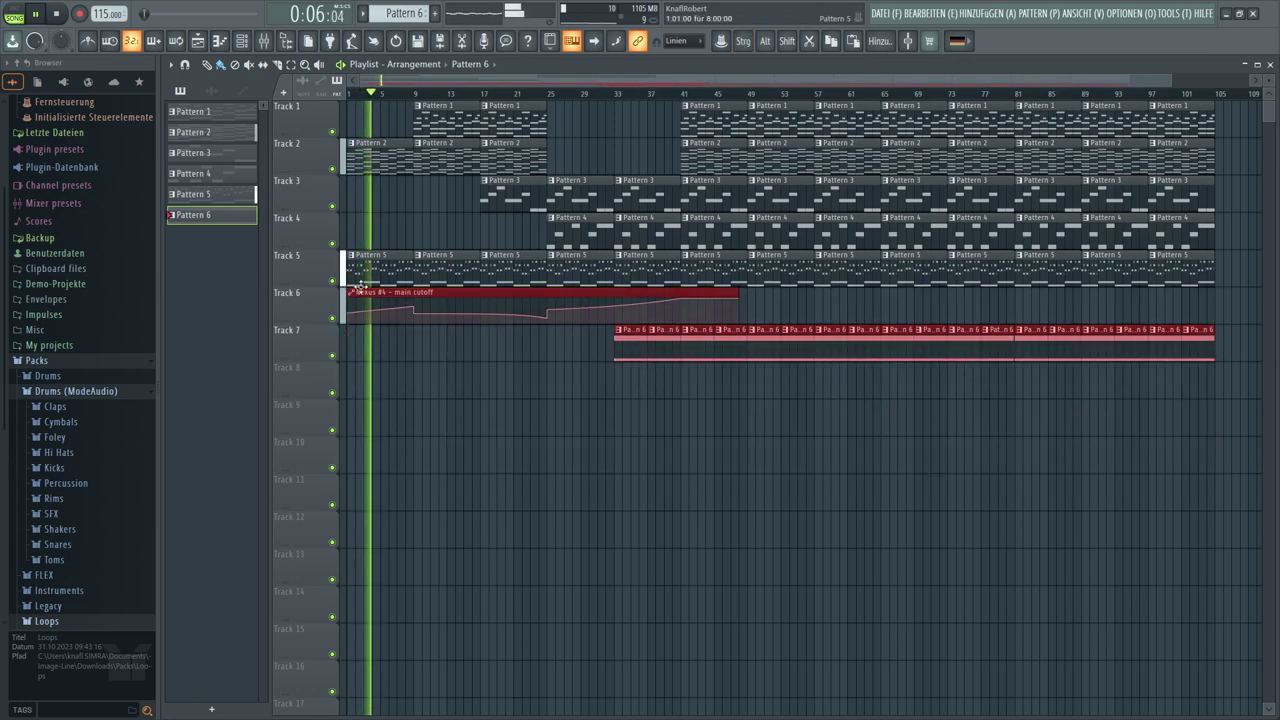
left_click_drag(360, 289, 372, 252)
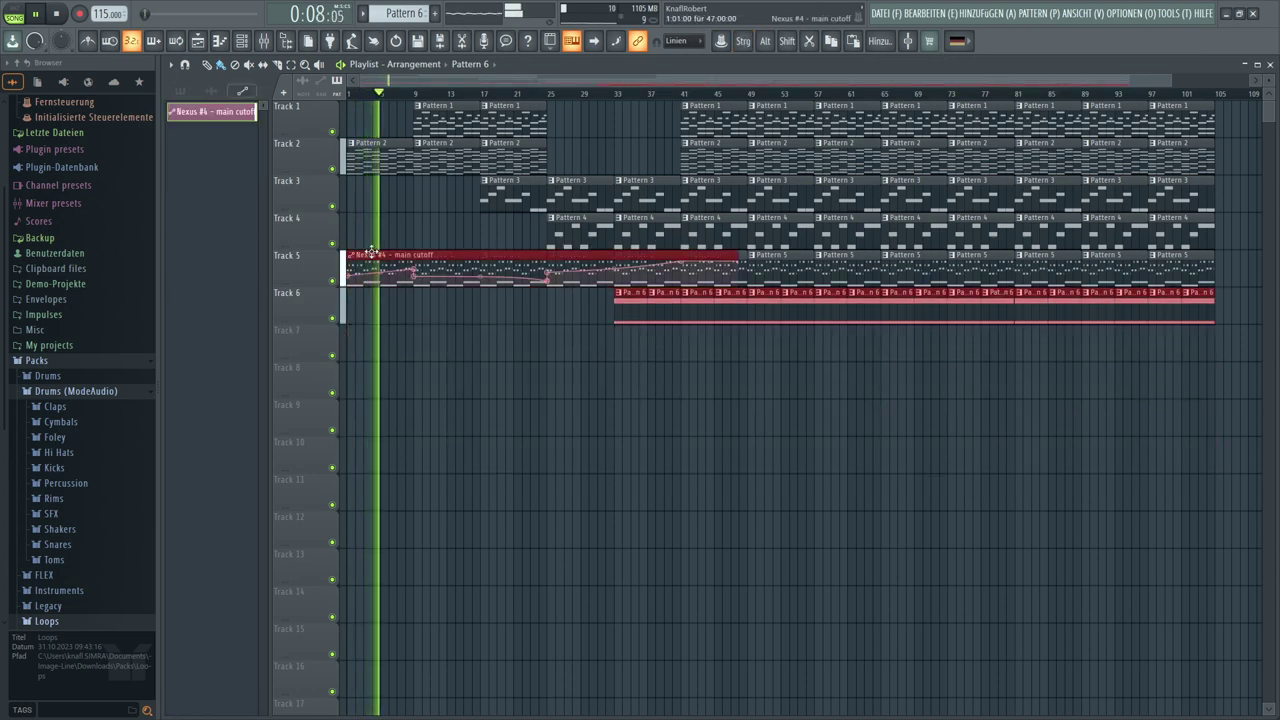
left_click(546, 268)
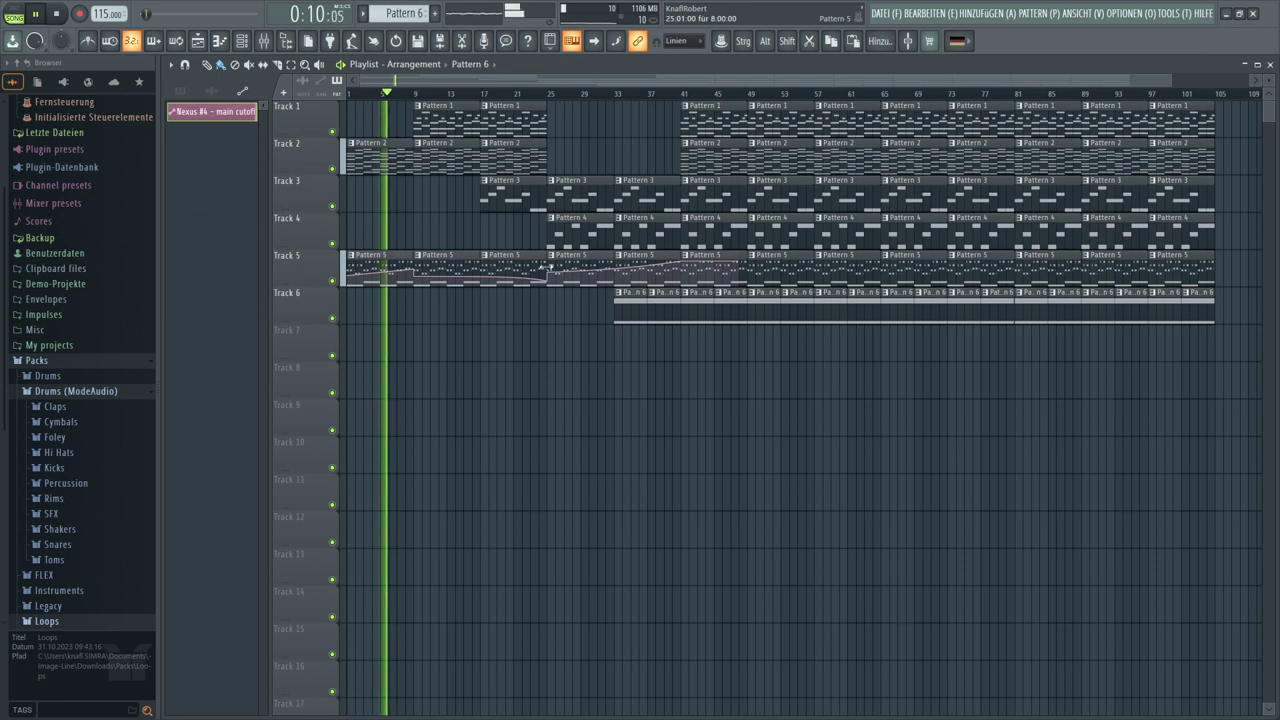
Extend the Nexus #4 main cutoff clip to bar 105 and add points from bar 59 onward that alternately lower and raise the curve
left_click(238, 113)
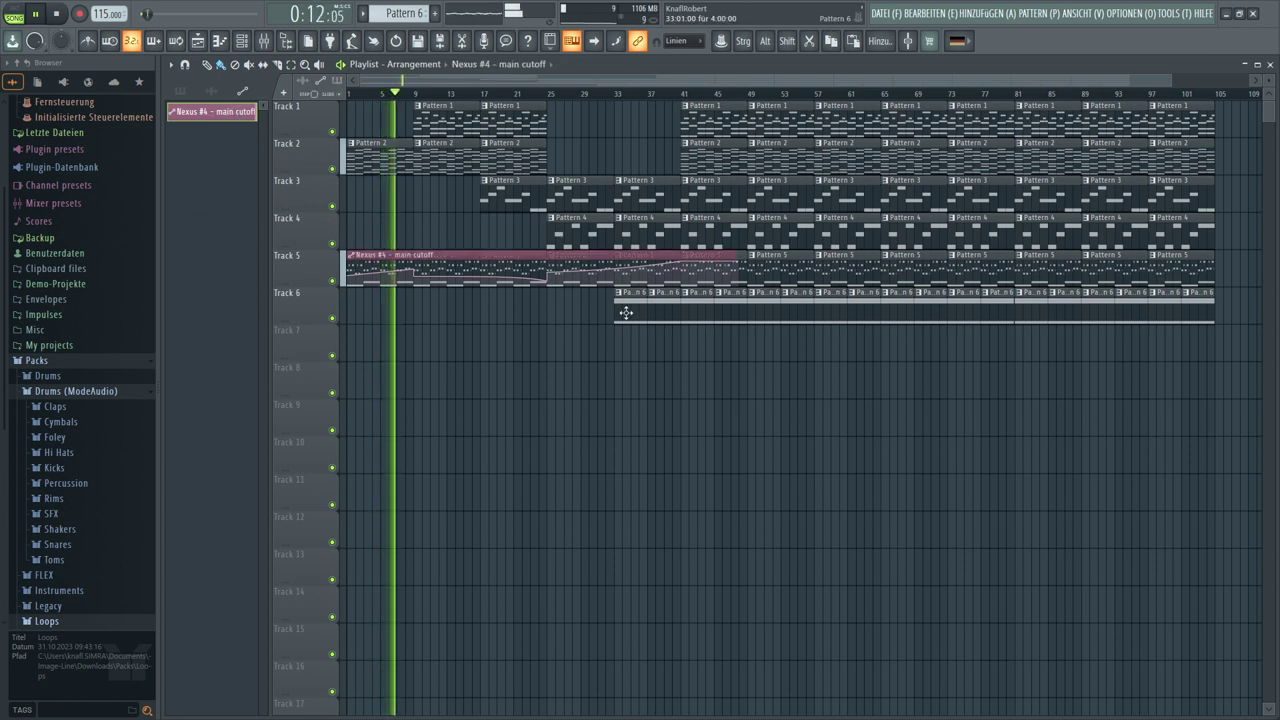
left_click_drag(737, 268, 1215, 270)
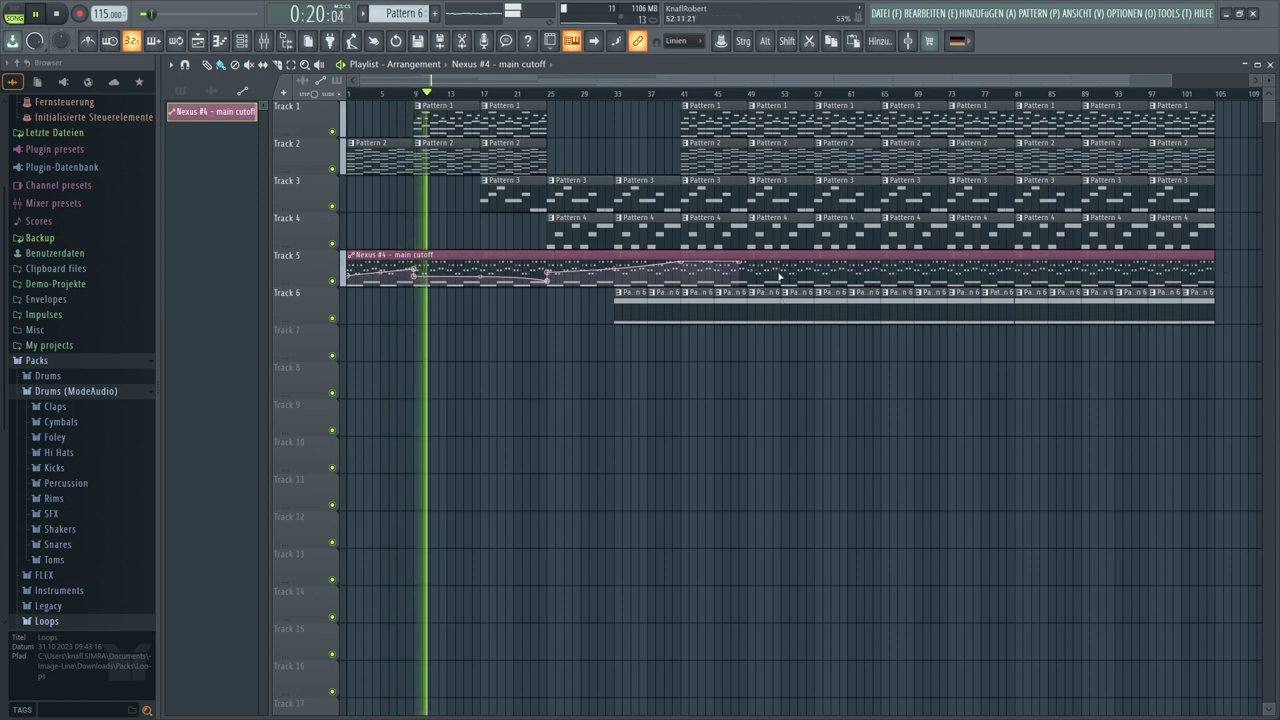
left_click_drag(780, 276, 831, 277)
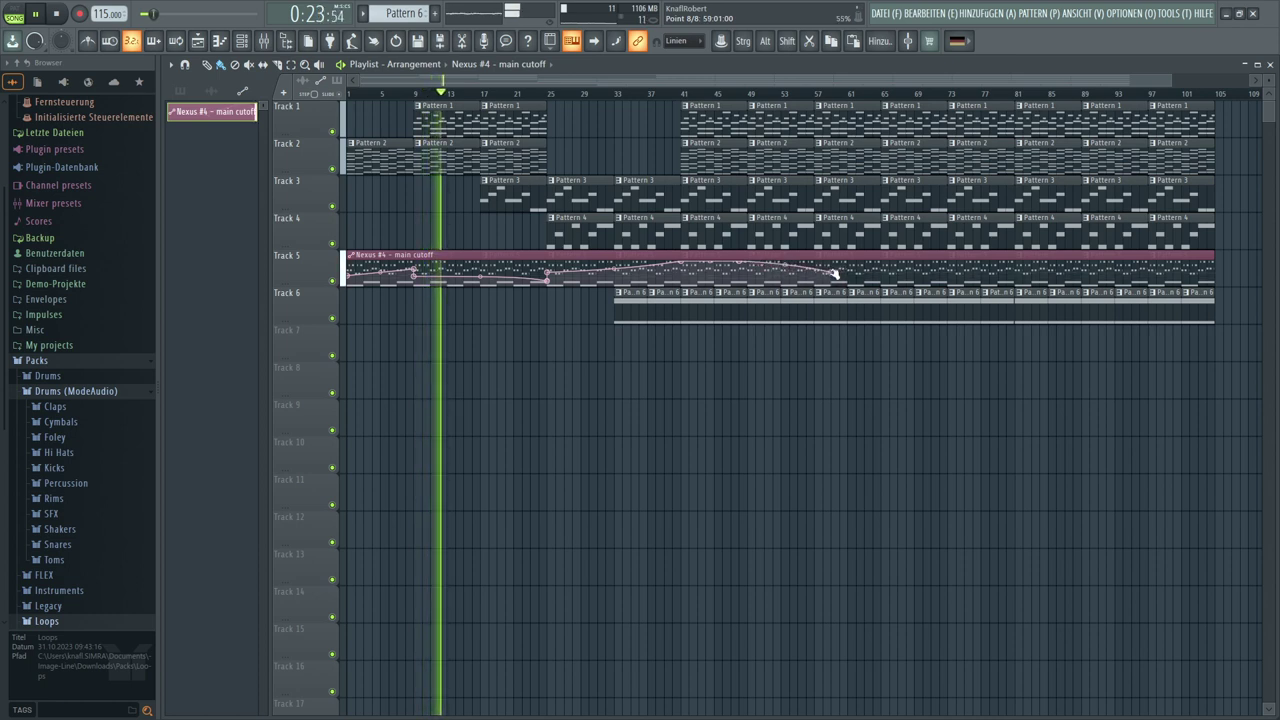
left_click(963, 268)
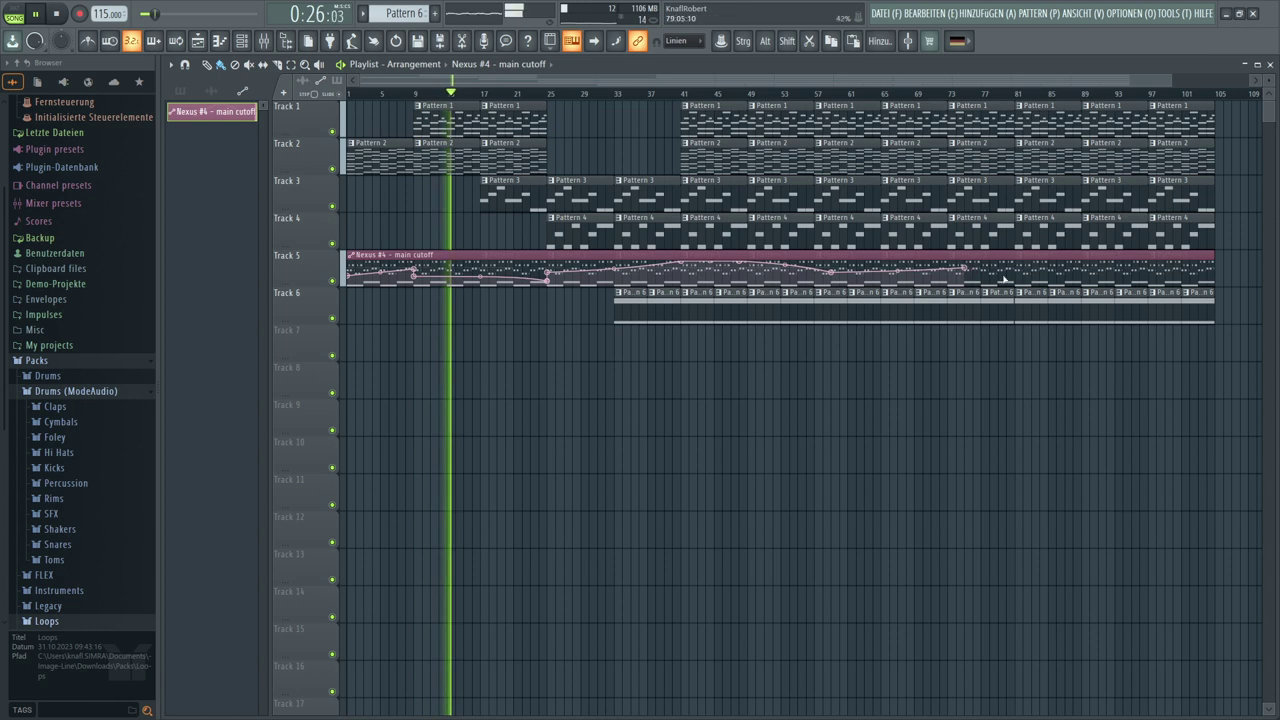
left_click(1040, 277)
left_click(1180, 270)
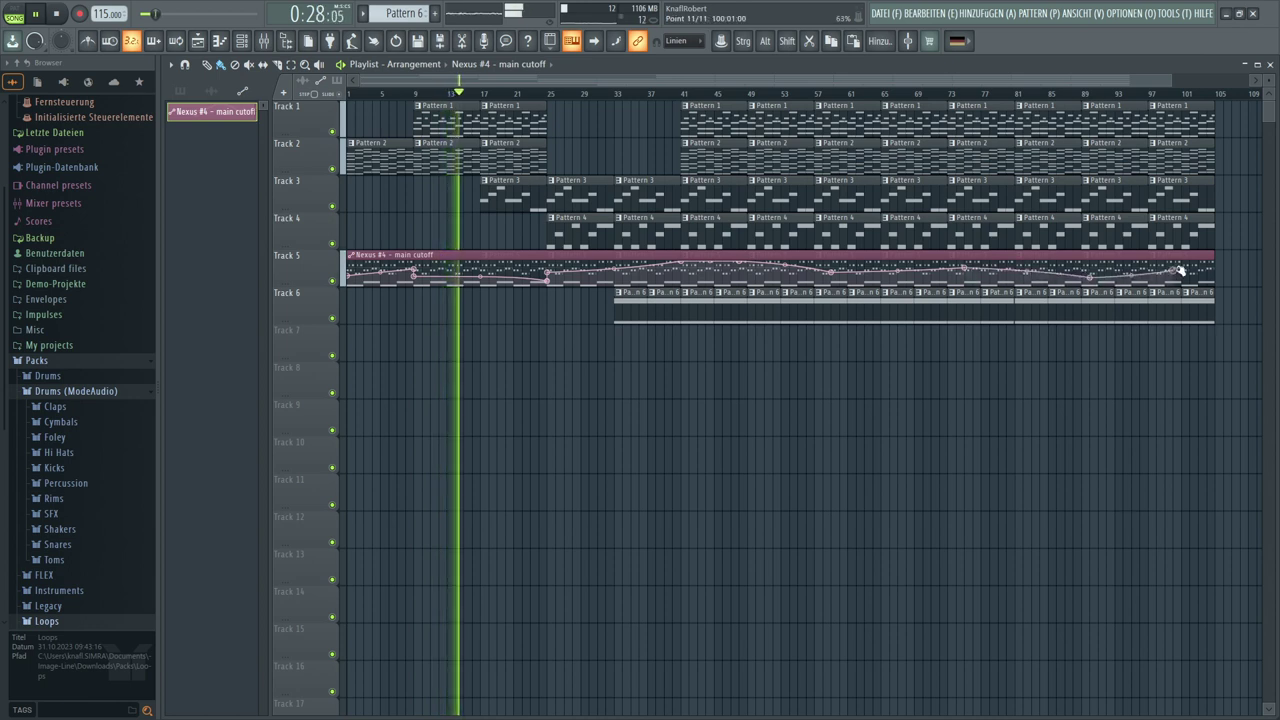
left_click_drag(1180, 270, 1210, 268)
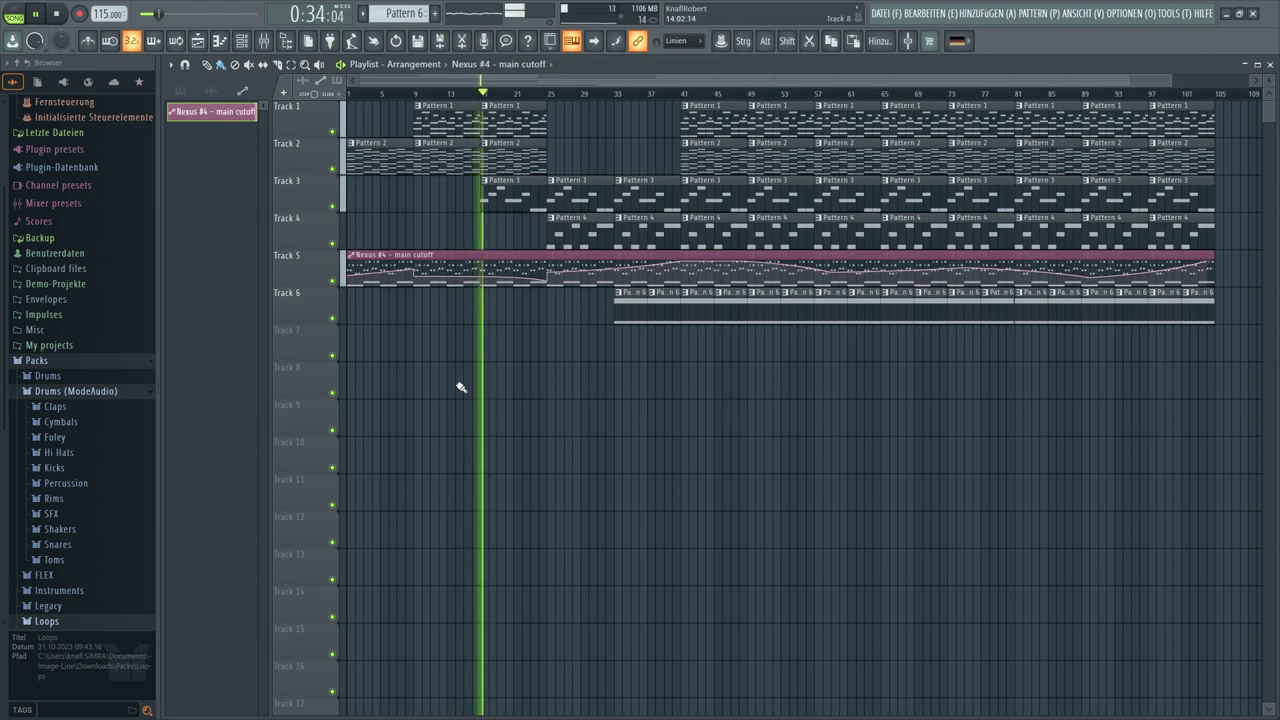
Select Pattern 6 and open the Nexus #6 instrument, placed so the channel rack and playlist can be seen during playback
left_click(181, 92)
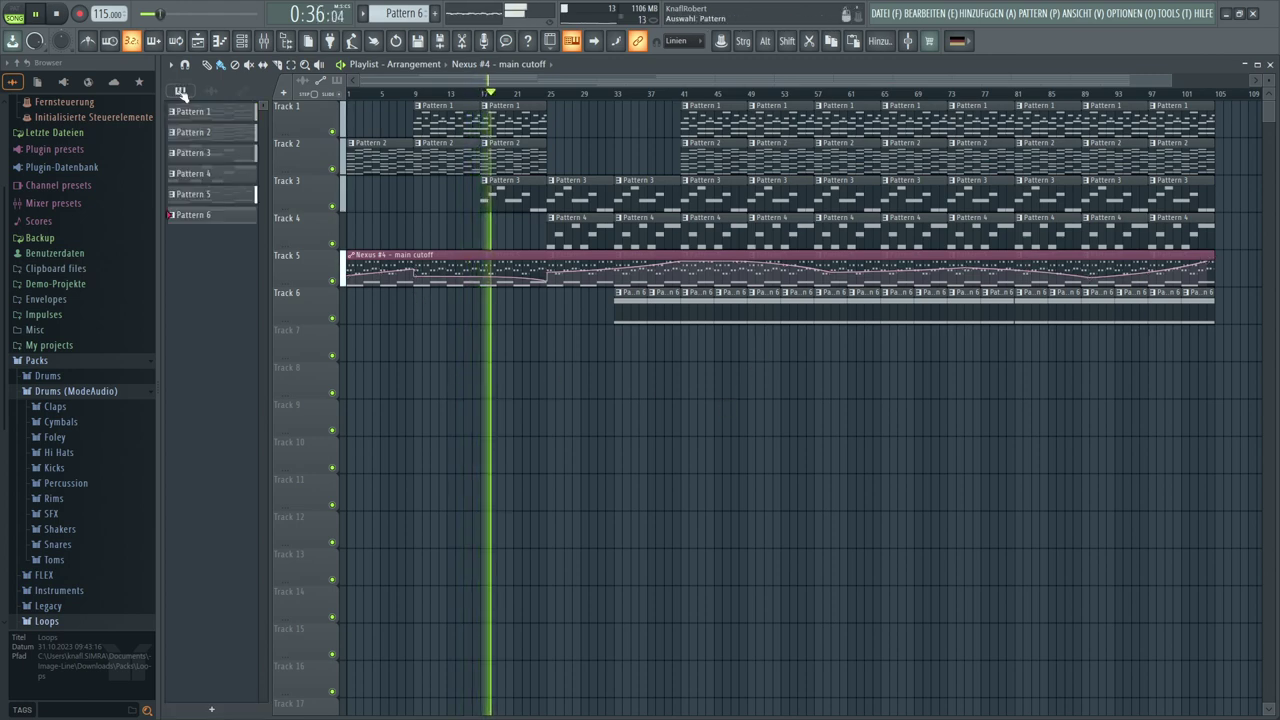
left_click(191, 218)
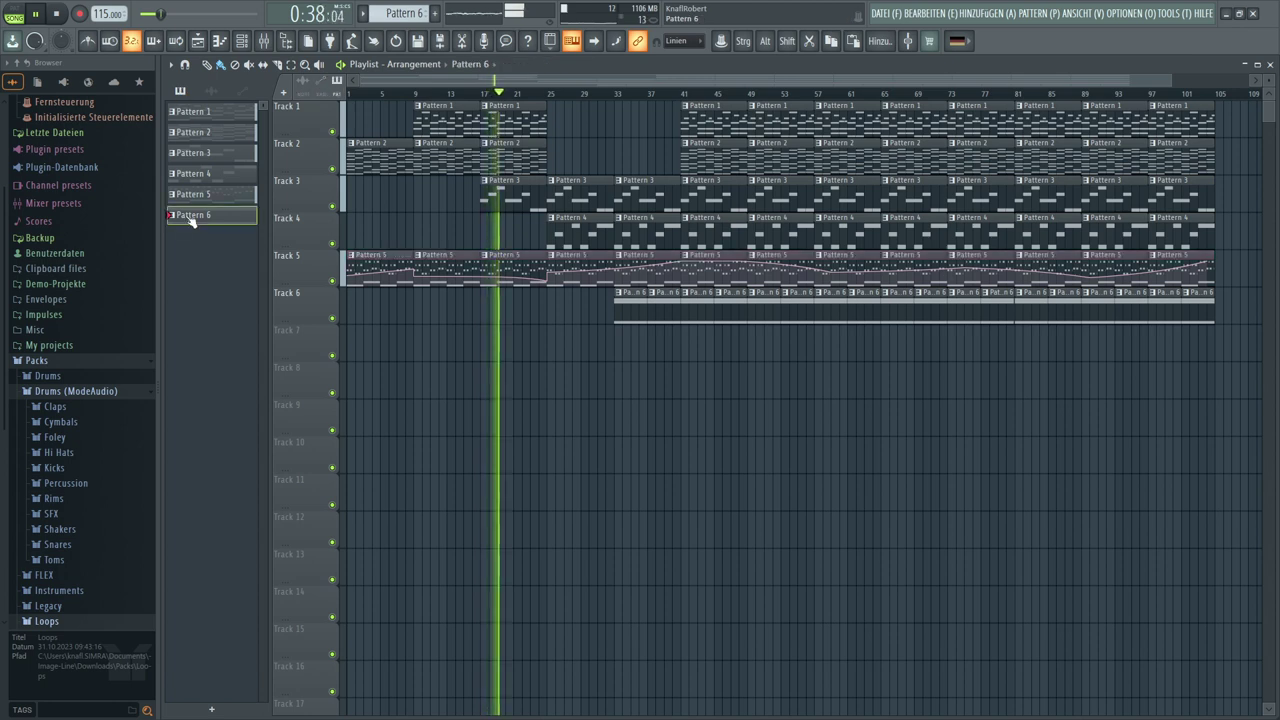
left_click(245, 39)
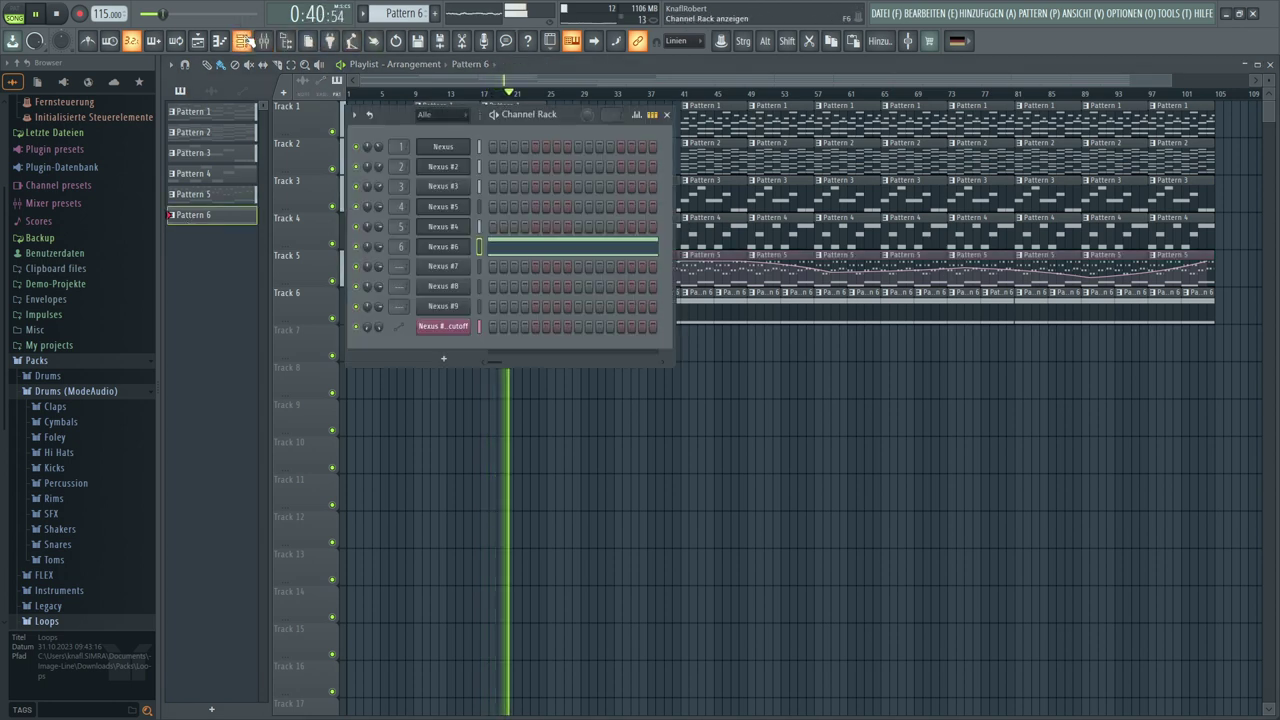
left_click(439, 250)
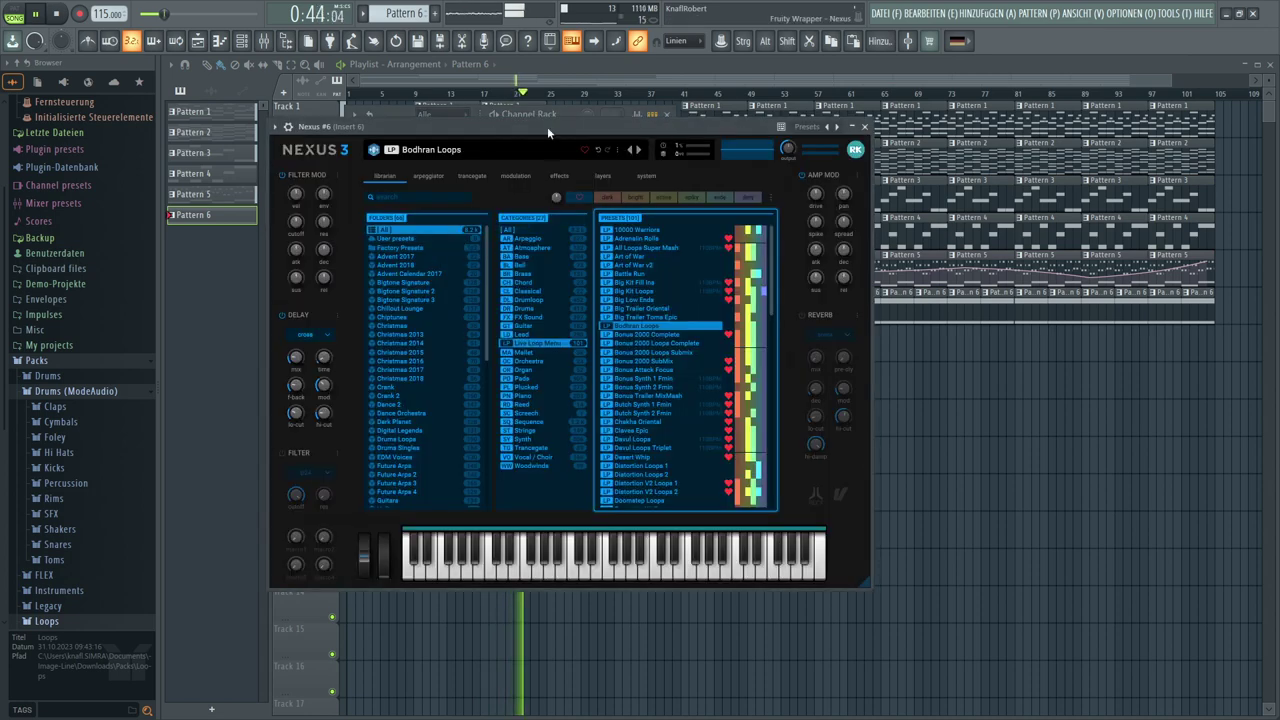
left_click_drag(547, 126, 331, 175)
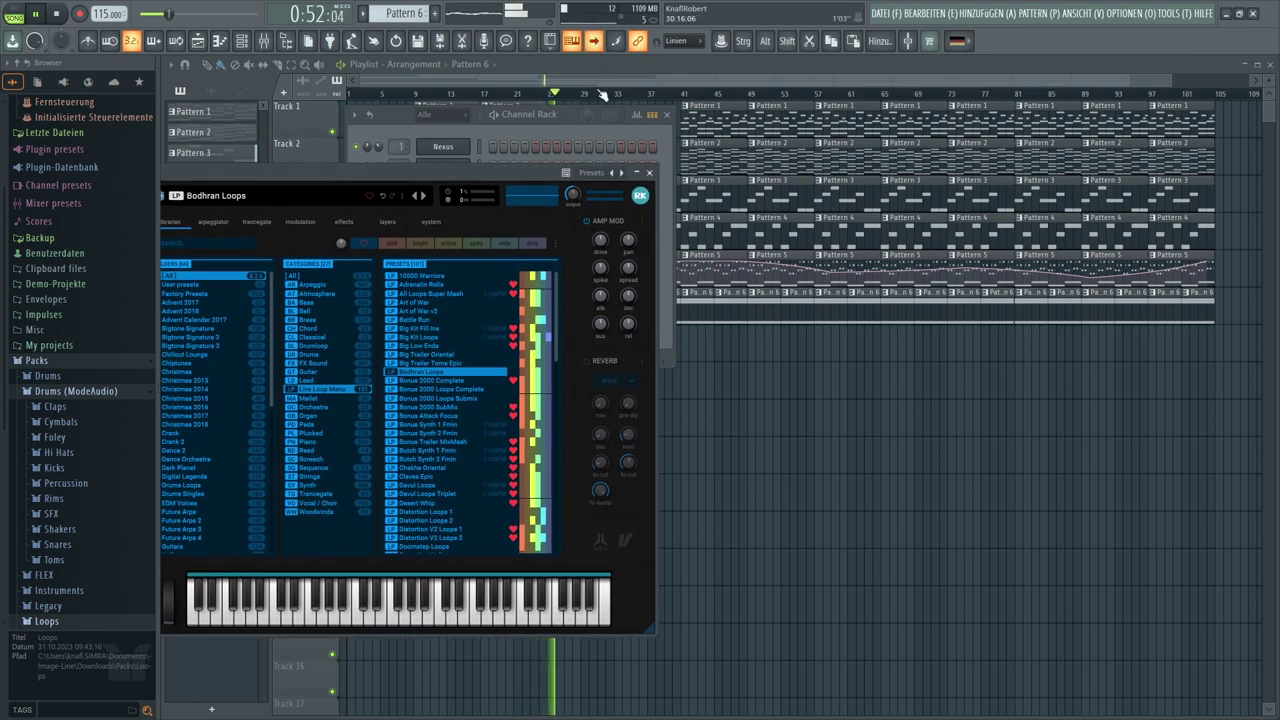
scroll(601, 95, "up", 5)
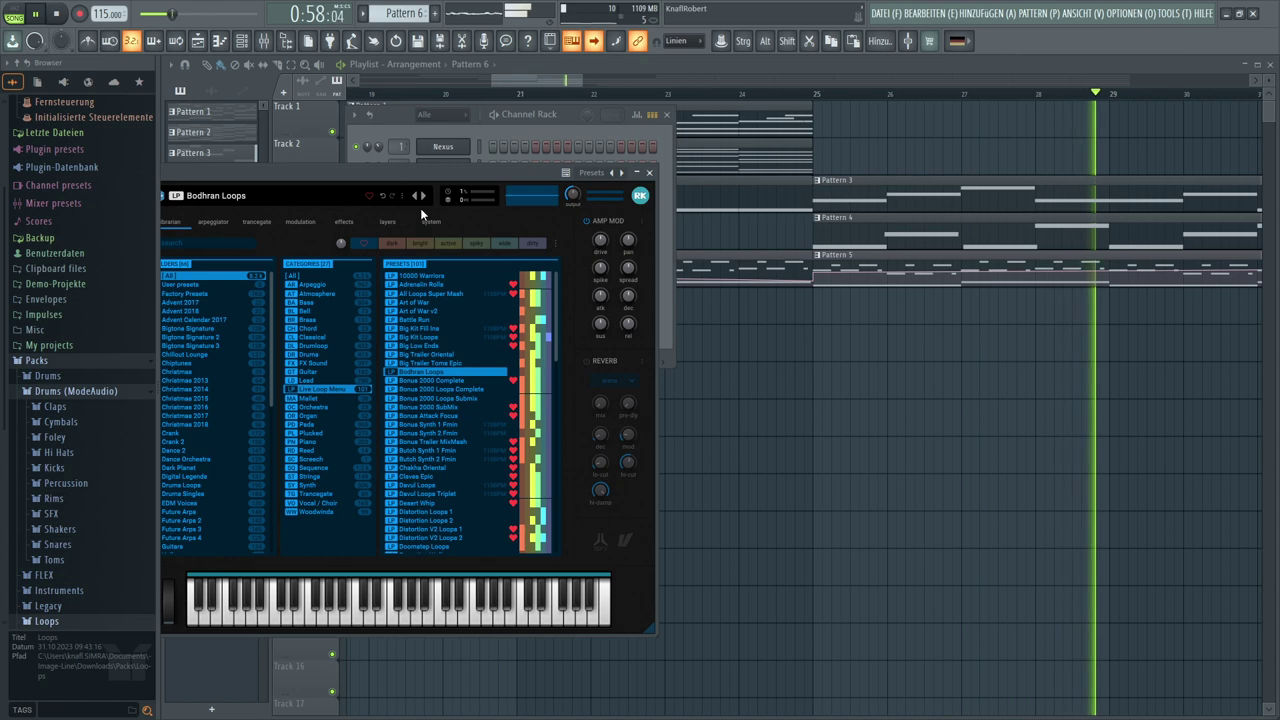
left_click_drag(422, 180, 363, 296)
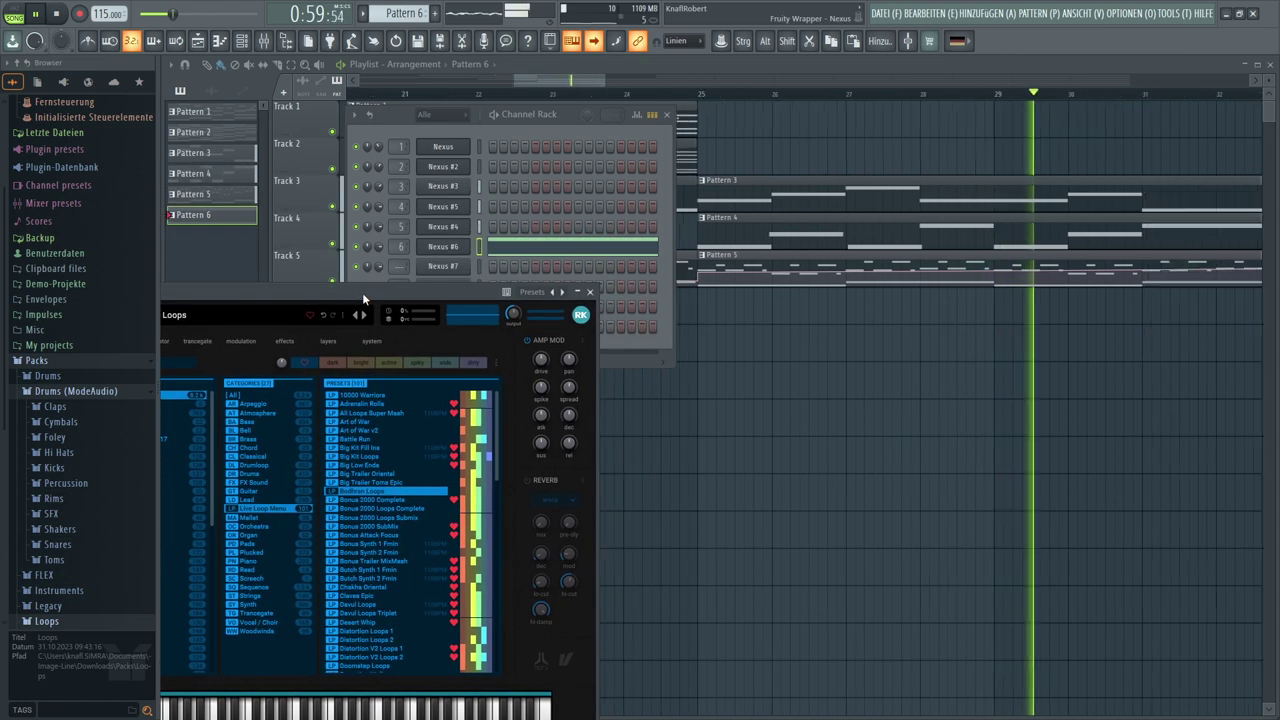
Check the Pattern 6 notes in the Nexus #6 piano roll during playback and return to the playlist overview
left_click(512, 255)
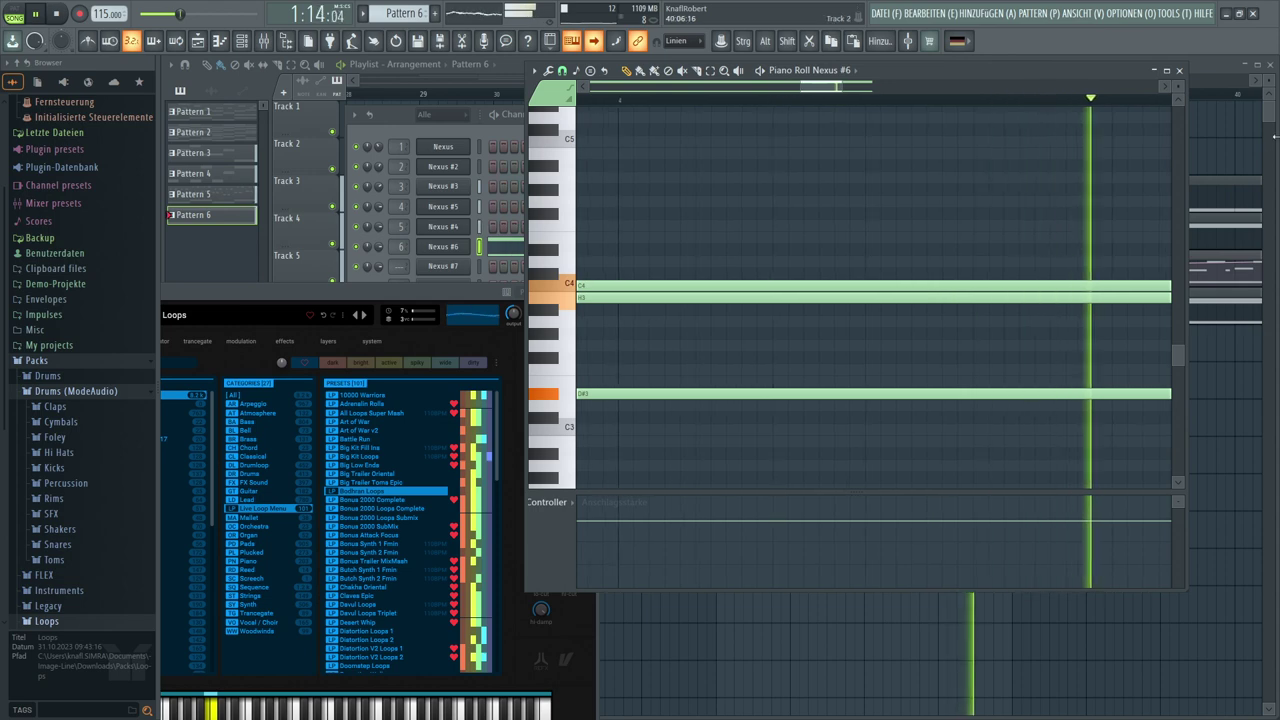
left_click(1179, 70)
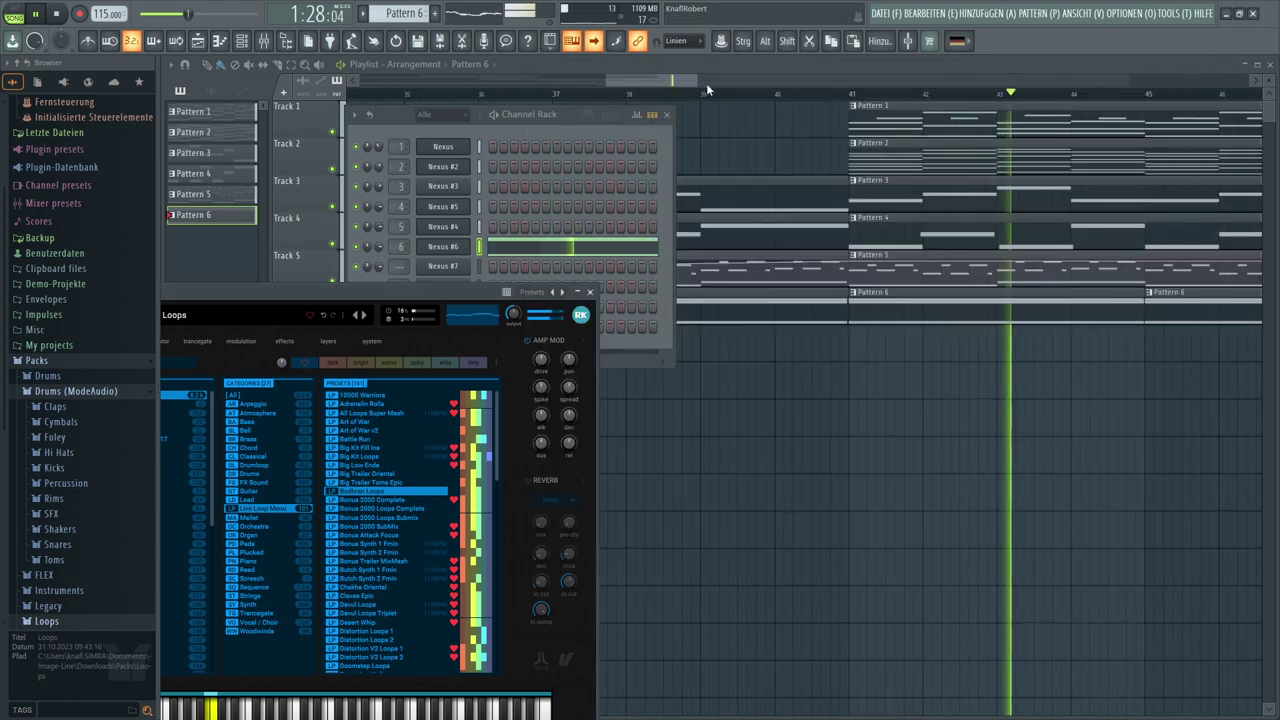
left_click_drag(700, 80, 1103, 80)
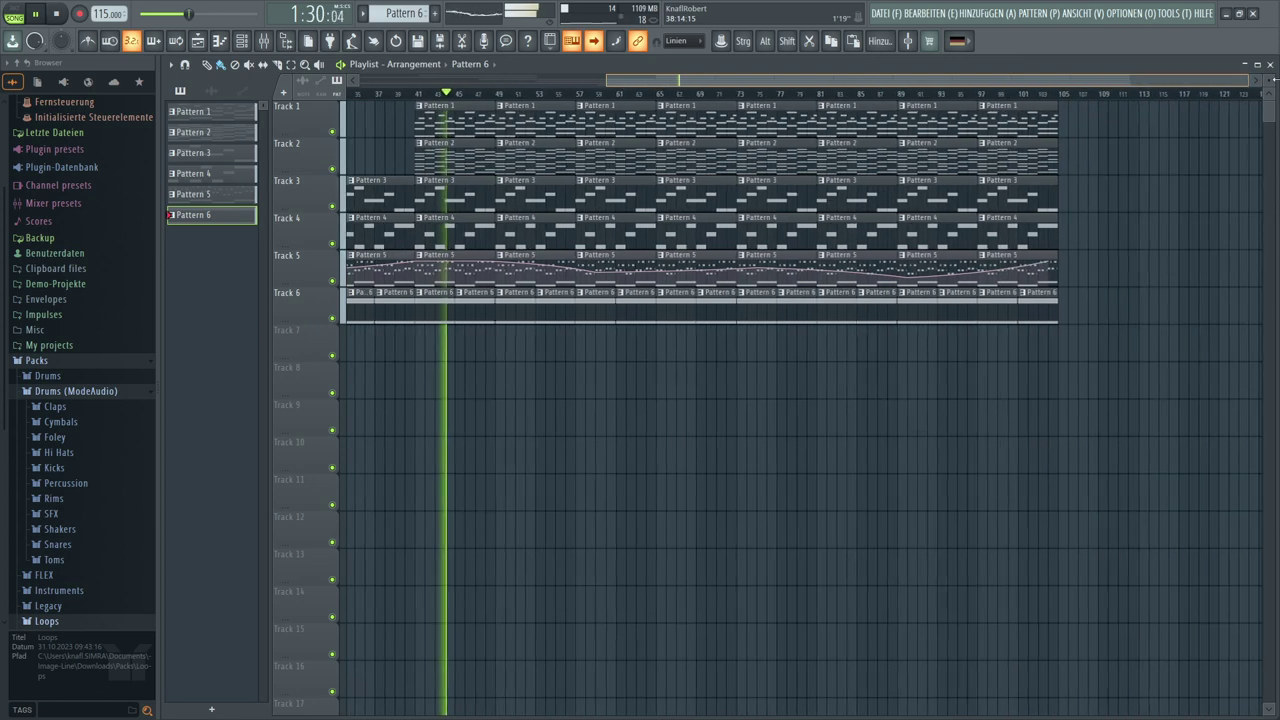
scroll(899, 117, "down", 2)
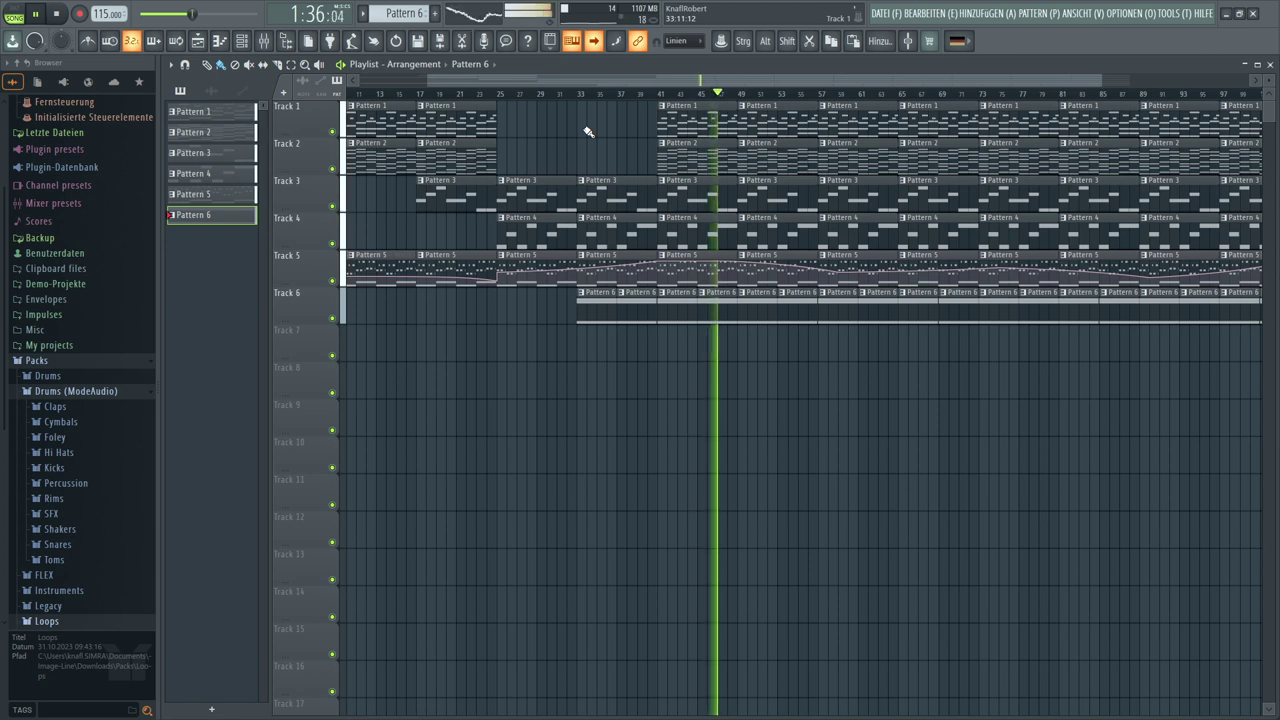
Open the Nexus #6 instrument and lower its output level to 51
left_click(250, 41)
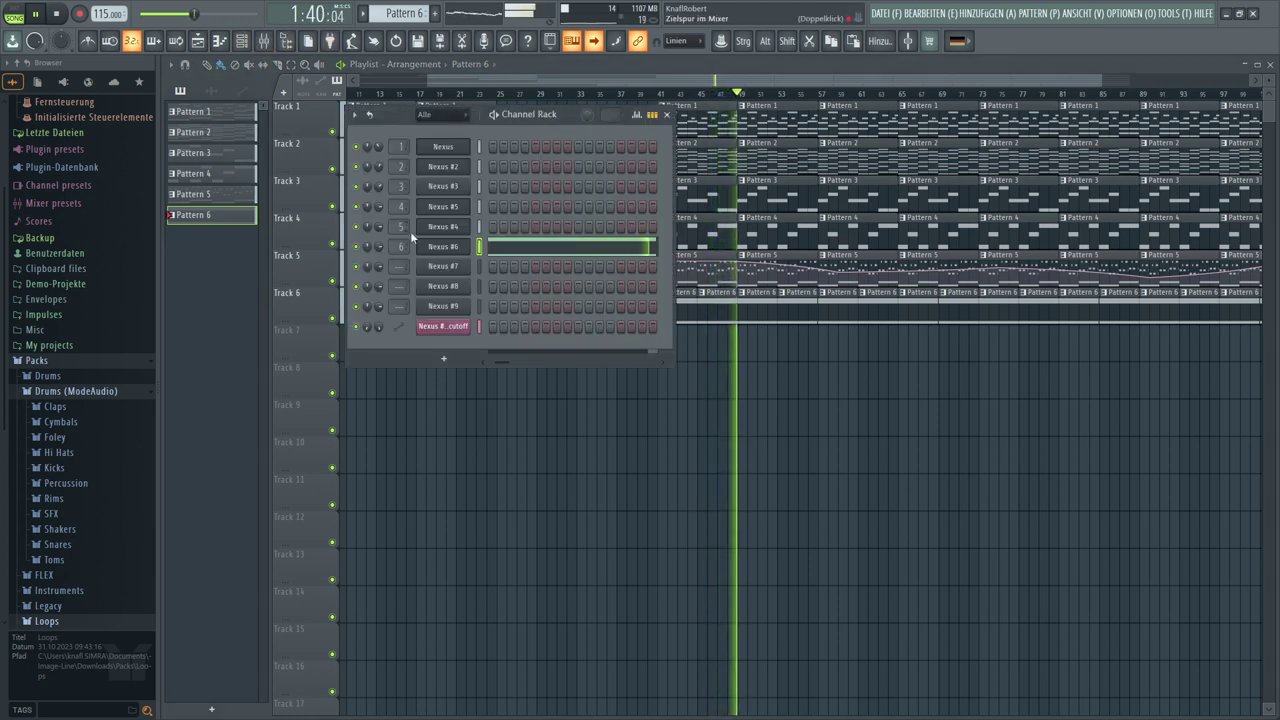
left_click(447, 249)
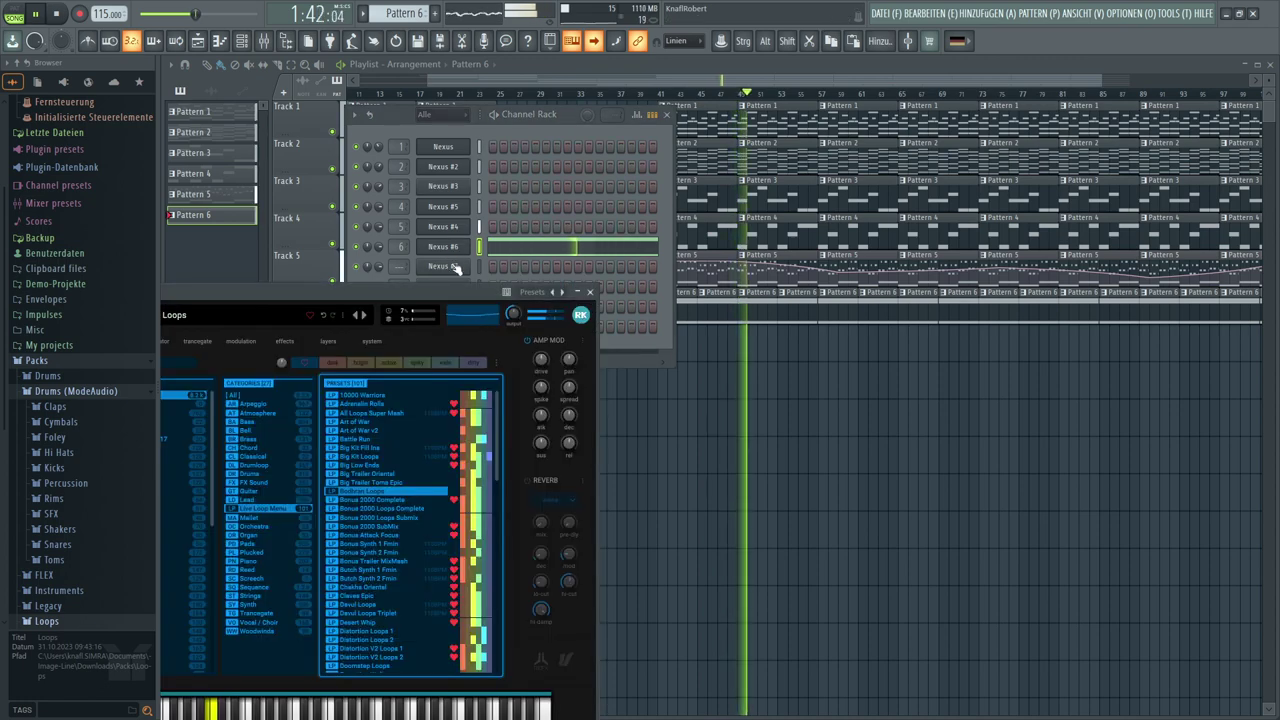
mouse_move(512, 314)
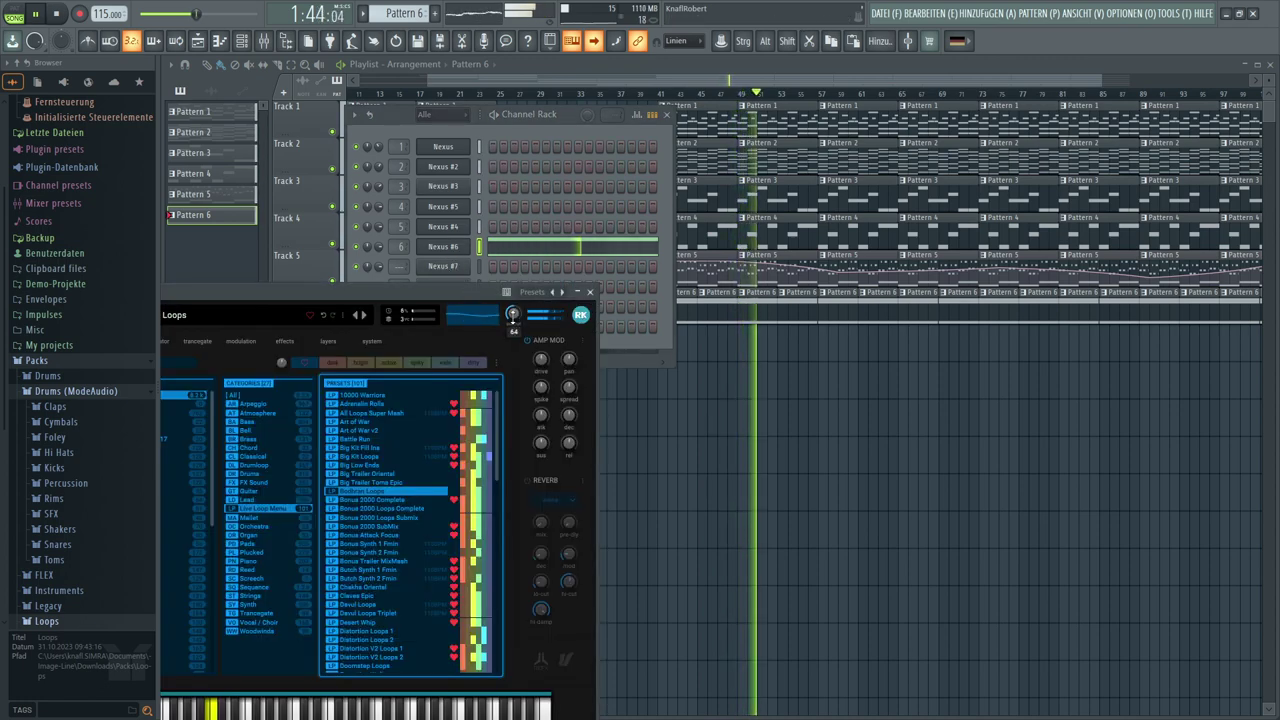
left_click_drag(512, 314, 516, 328)
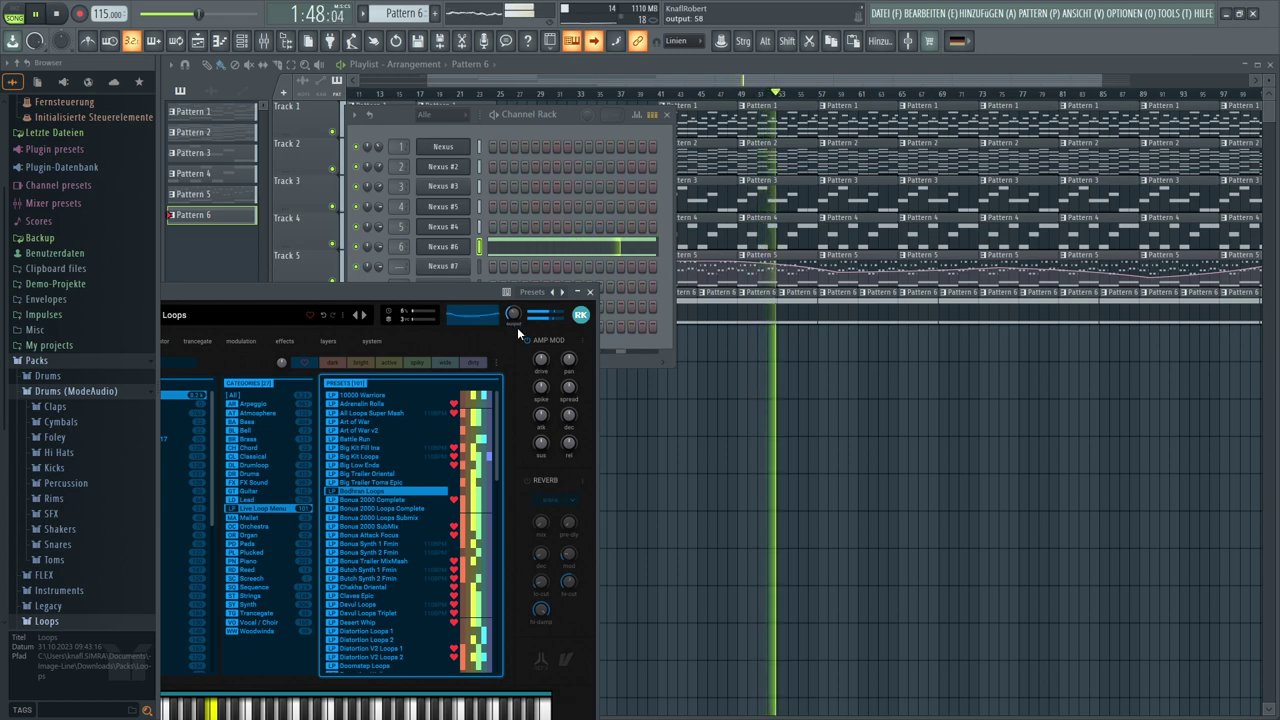
scroll(513, 316, "down", 4)
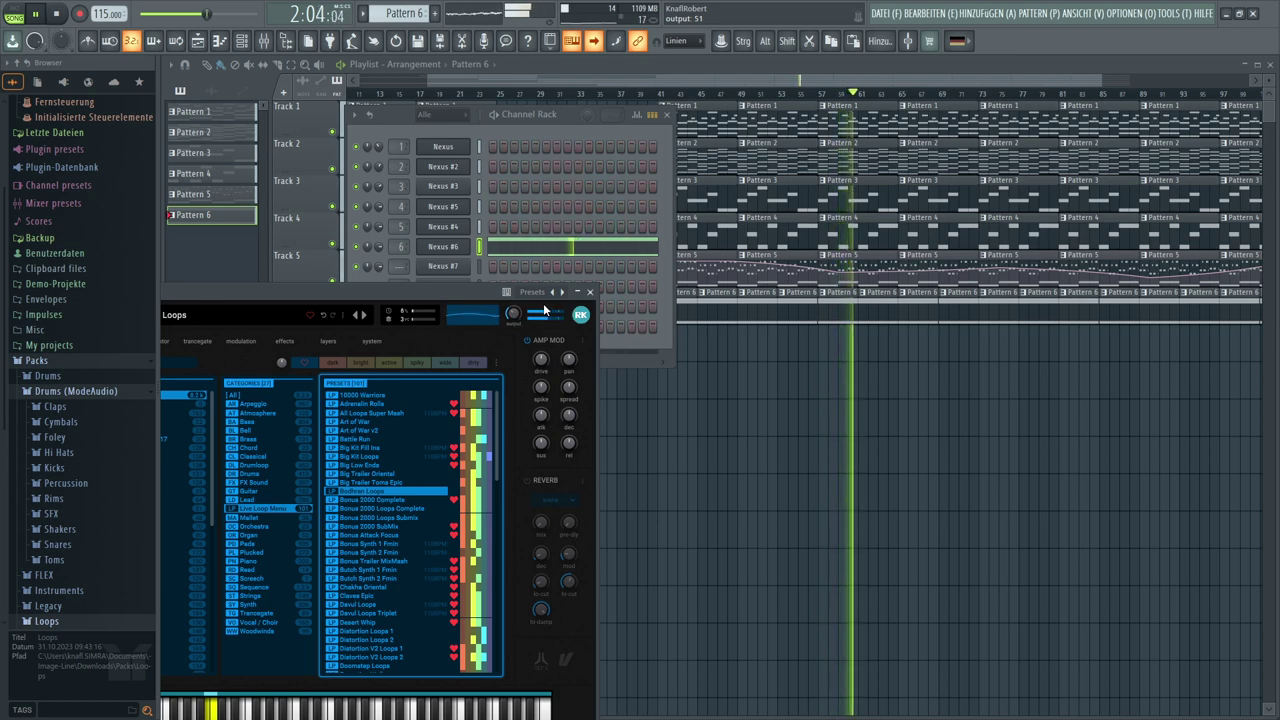
Route Nexus #7 to mixer insert 7 and list the Pads category presets in its instrument
left_click(400, 266)
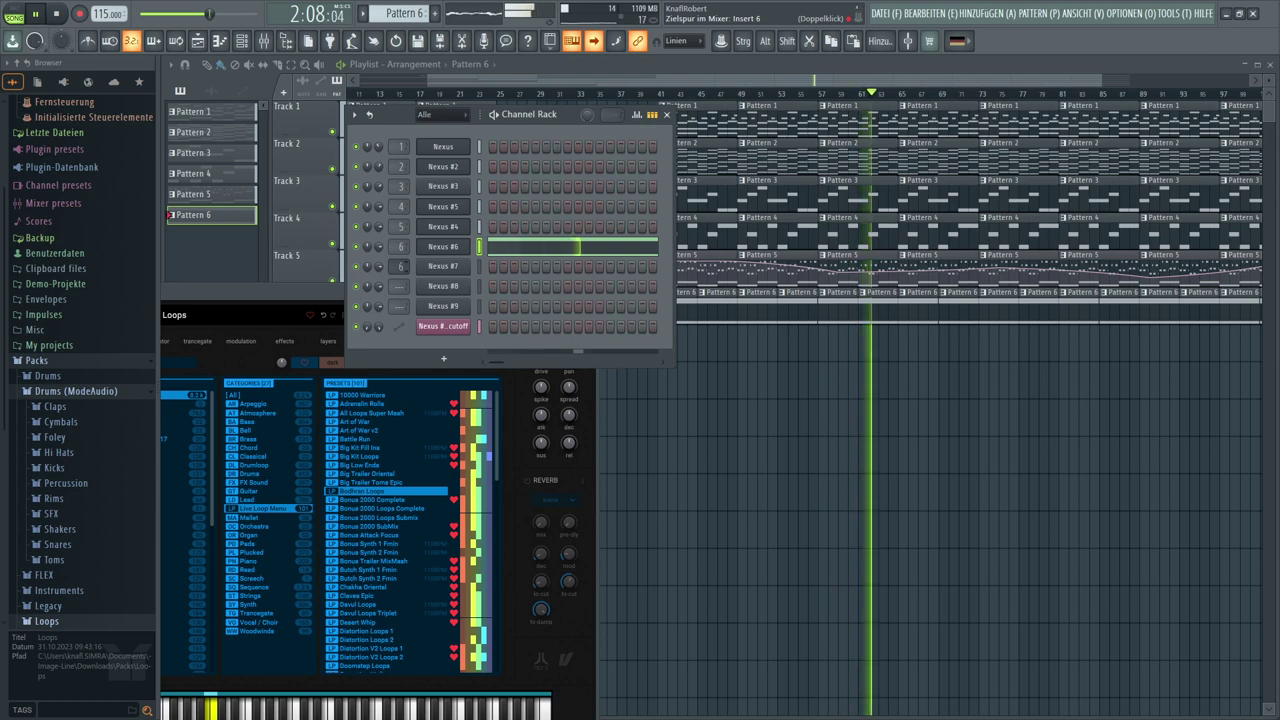
left_click(445, 268)
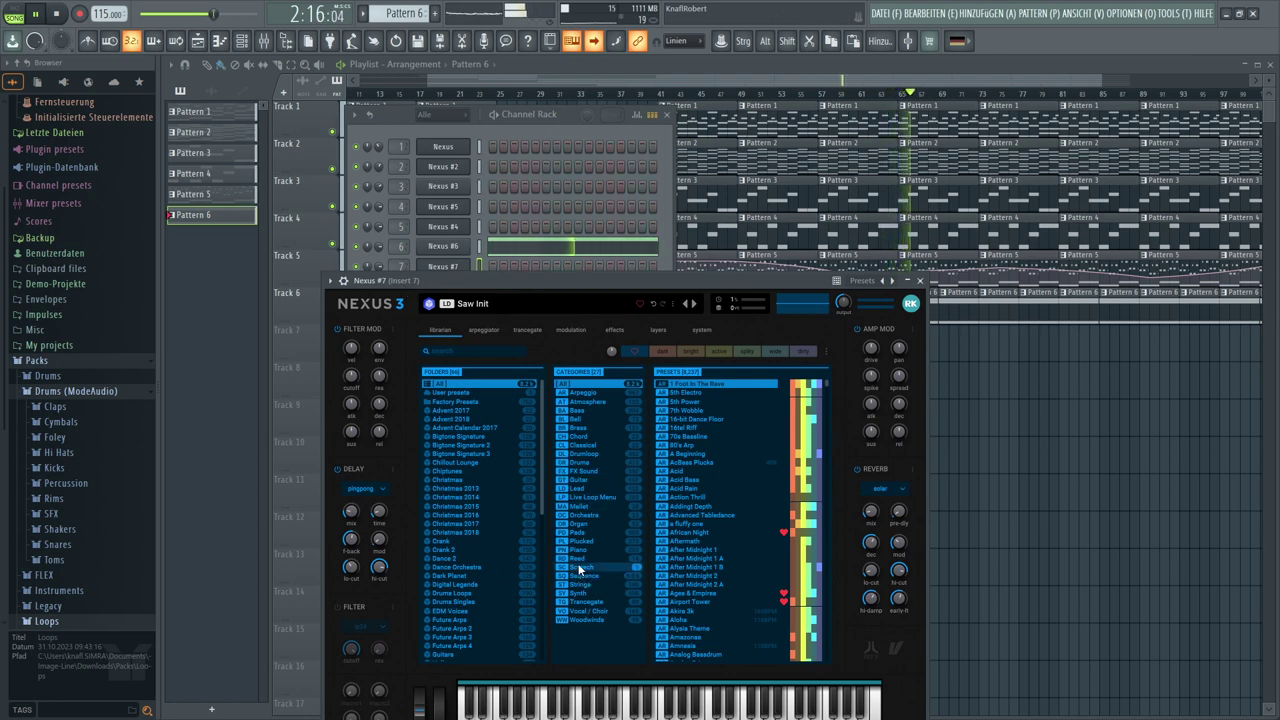
left_click(583, 533)
scroll(708, 510, "down", 5)
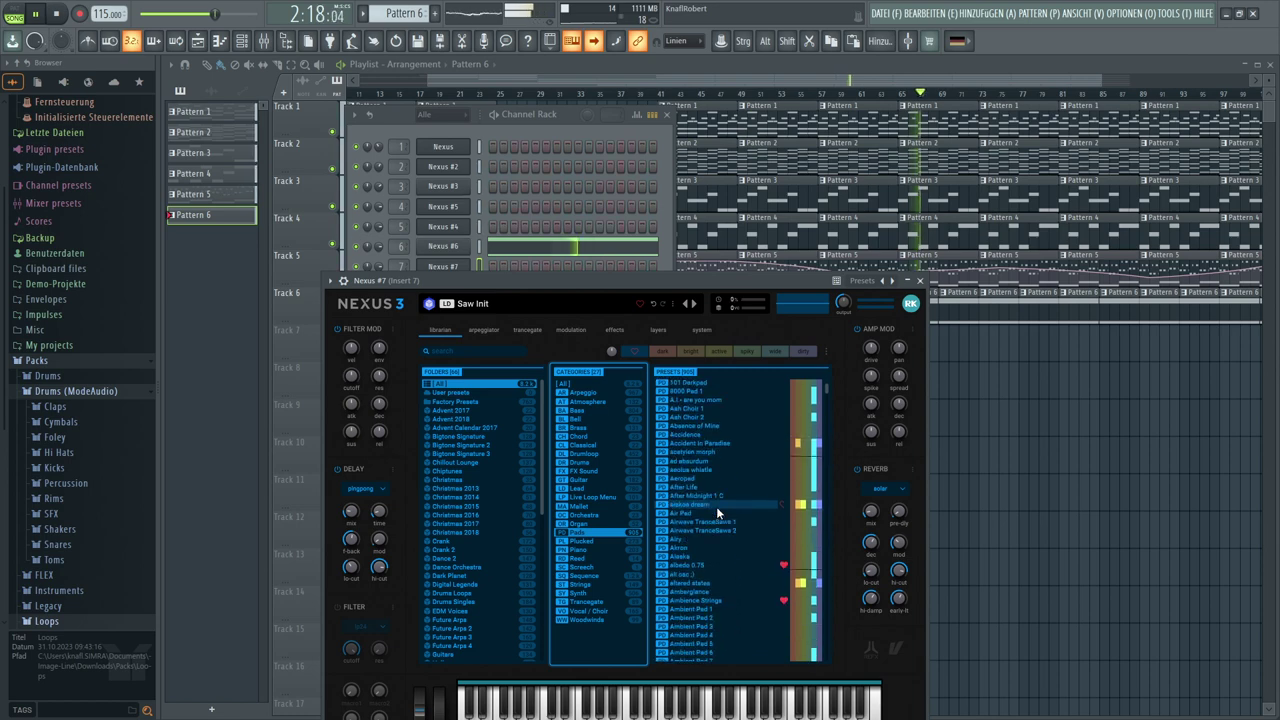
Browse the pad presets of Nexus #7 and load Calm down
scroll(704, 506, "down", 4)
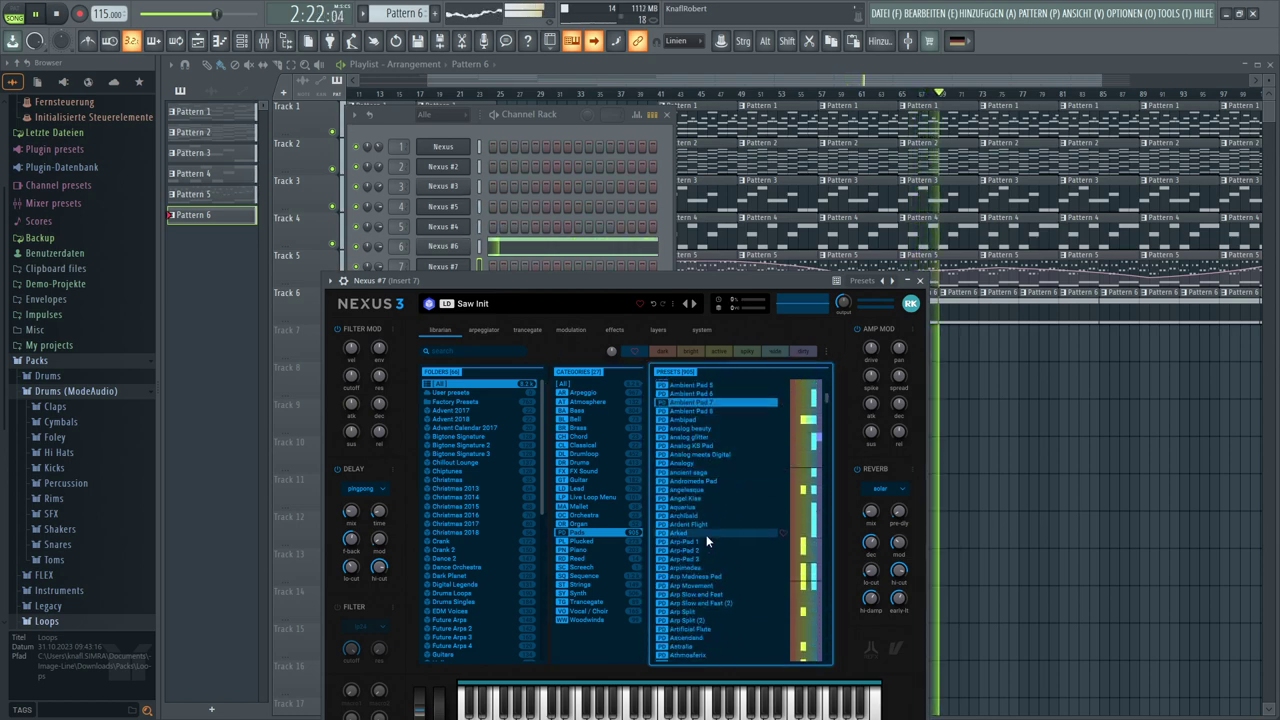
scroll(700, 525, "down", 10)
left_click(684, 508)
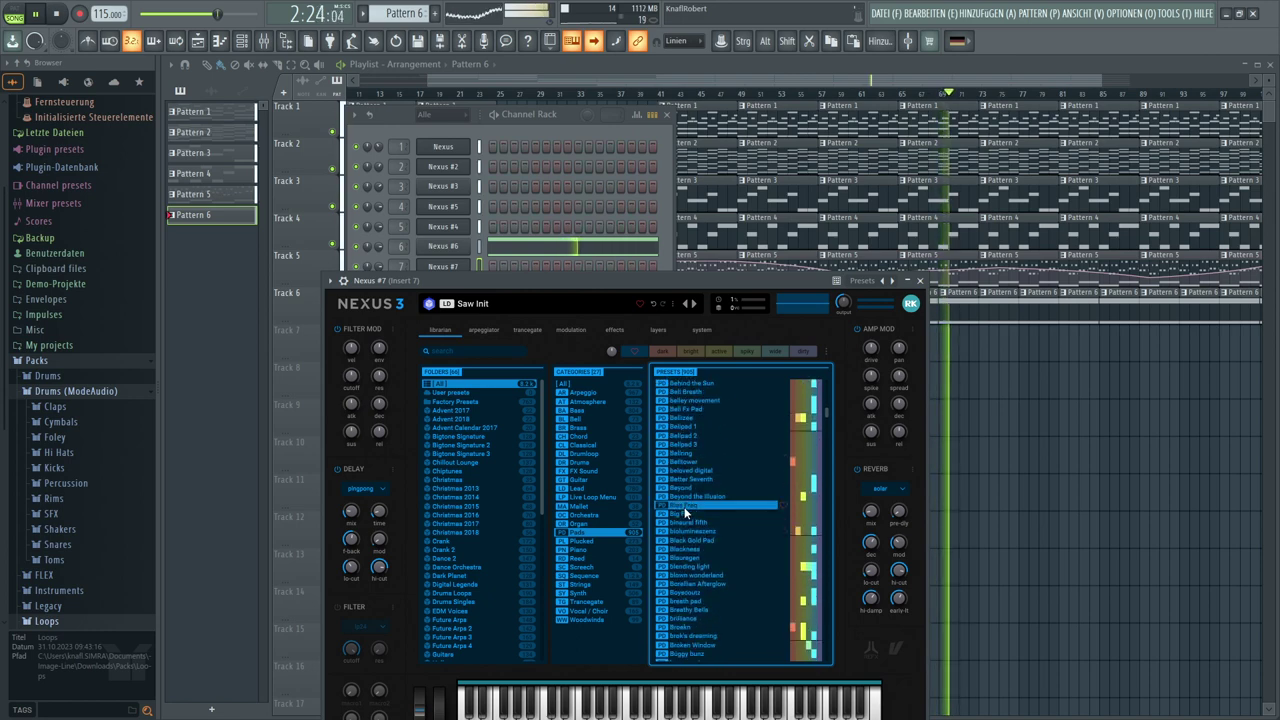
scroll(682, 514, "down", 4)
left_click(685, 508)
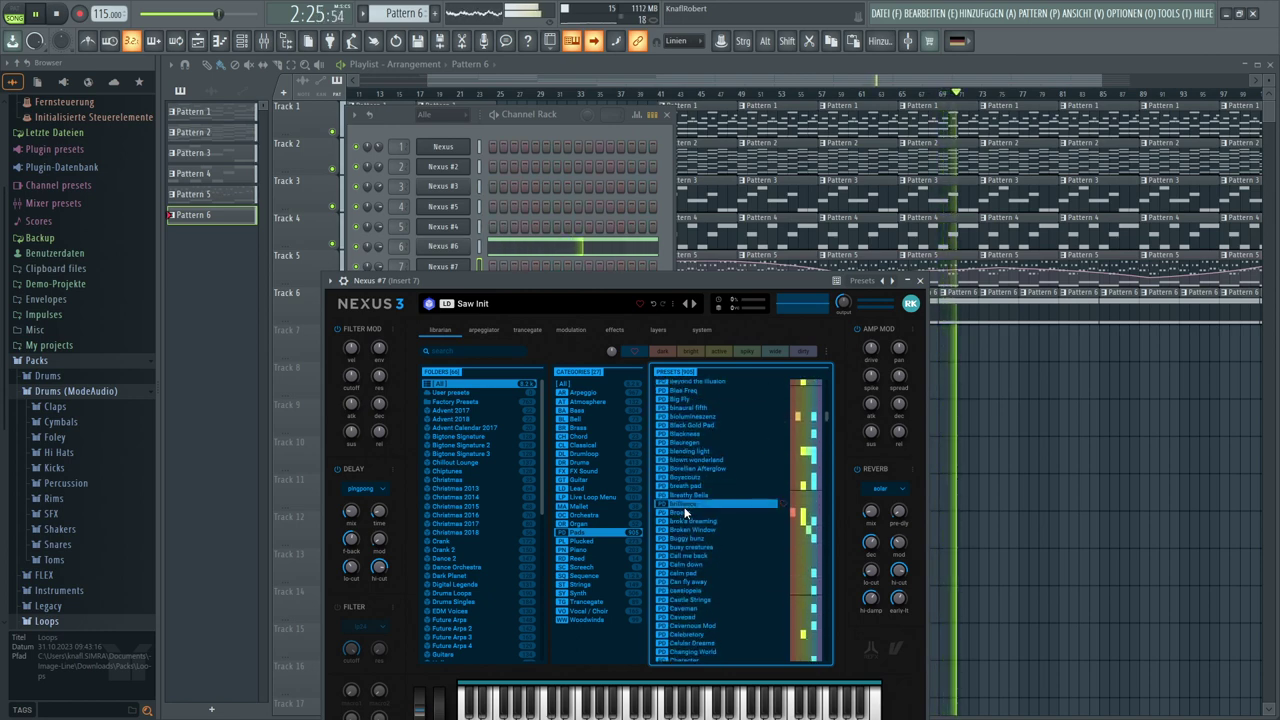
left_click(688, 566)
scroll(688, 570, "down", 4)
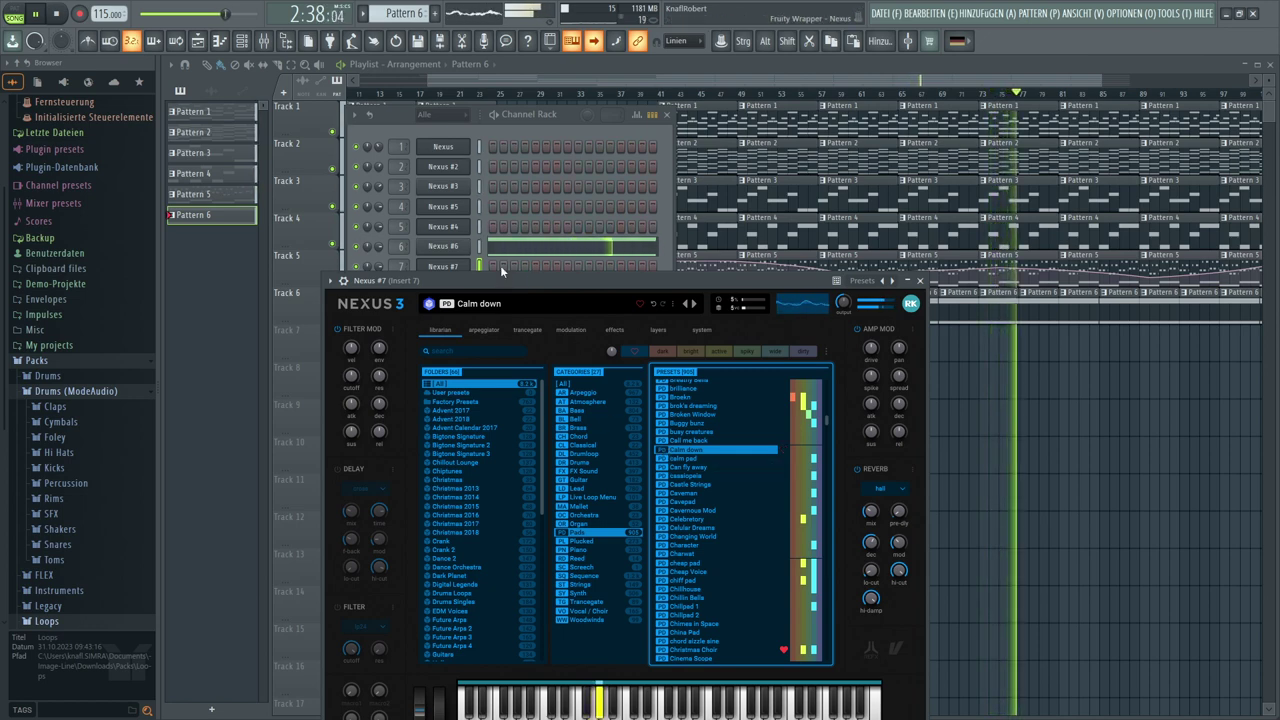
Switch to Pattern 2 and open the piano roll of Nexus #7
scroll(403, 9, "up", 4)
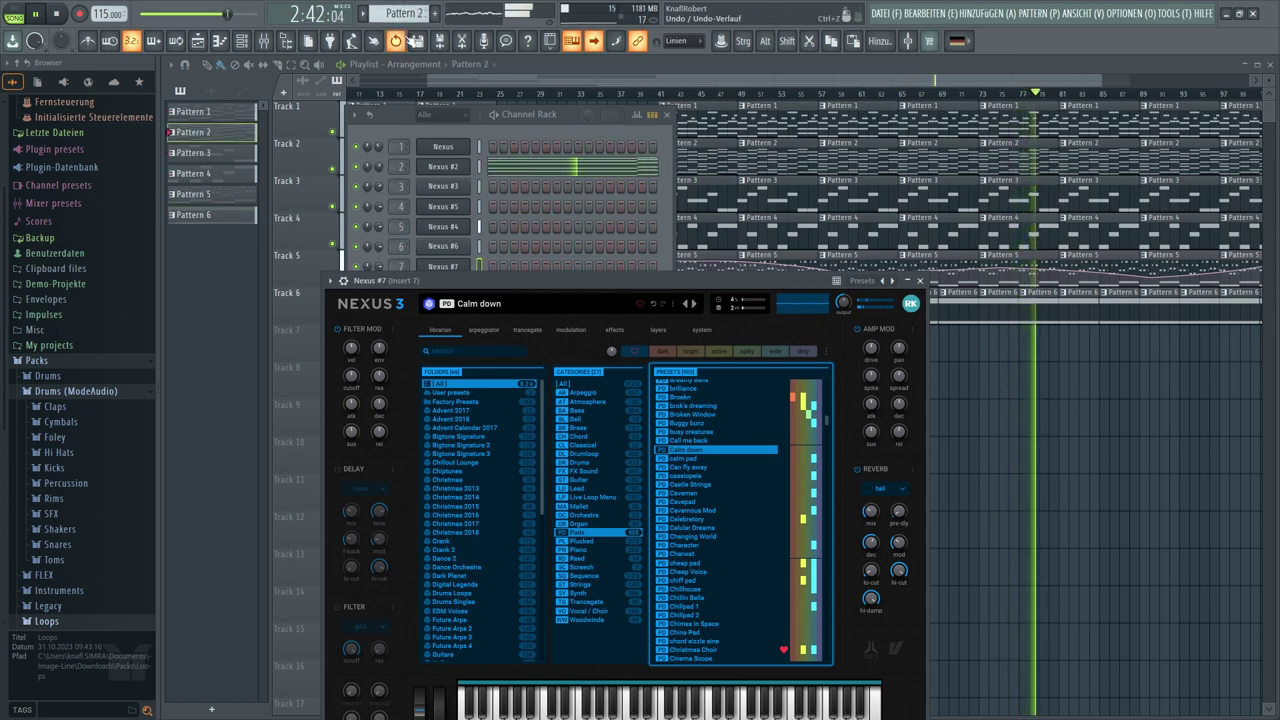
left_click(493, 206)
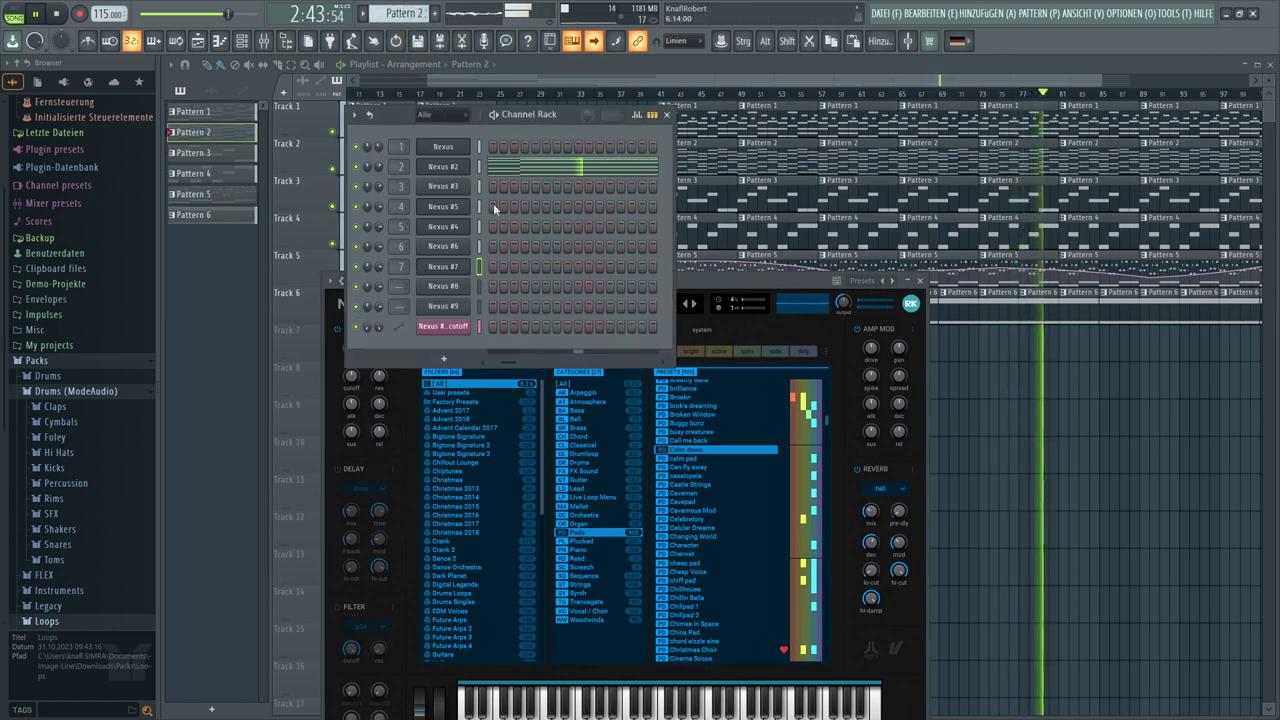
right_click(470, 263)
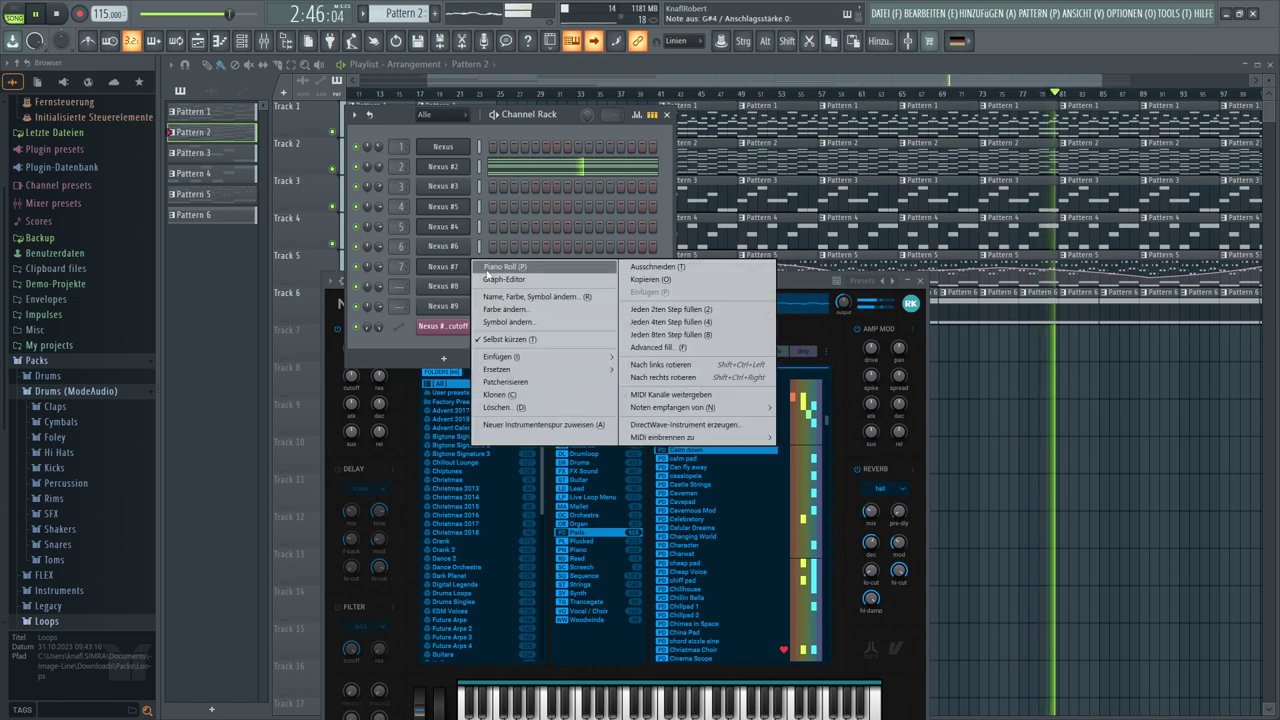
left_click(505, 267)
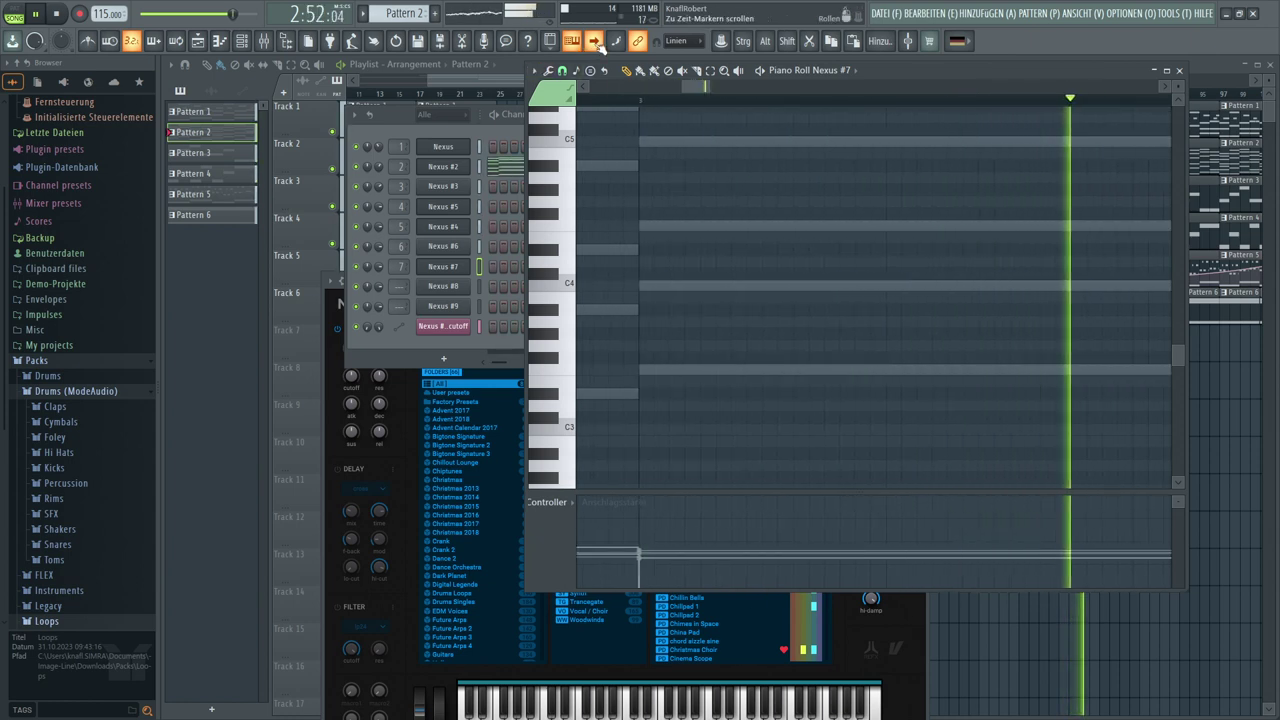
Draw two-bar Nexus #7 notes over the ghost chords: D#5 at bar 1, F5 at bar 3 and D#5 at bar 5
left_click_drag(679, 87, 591, 87)
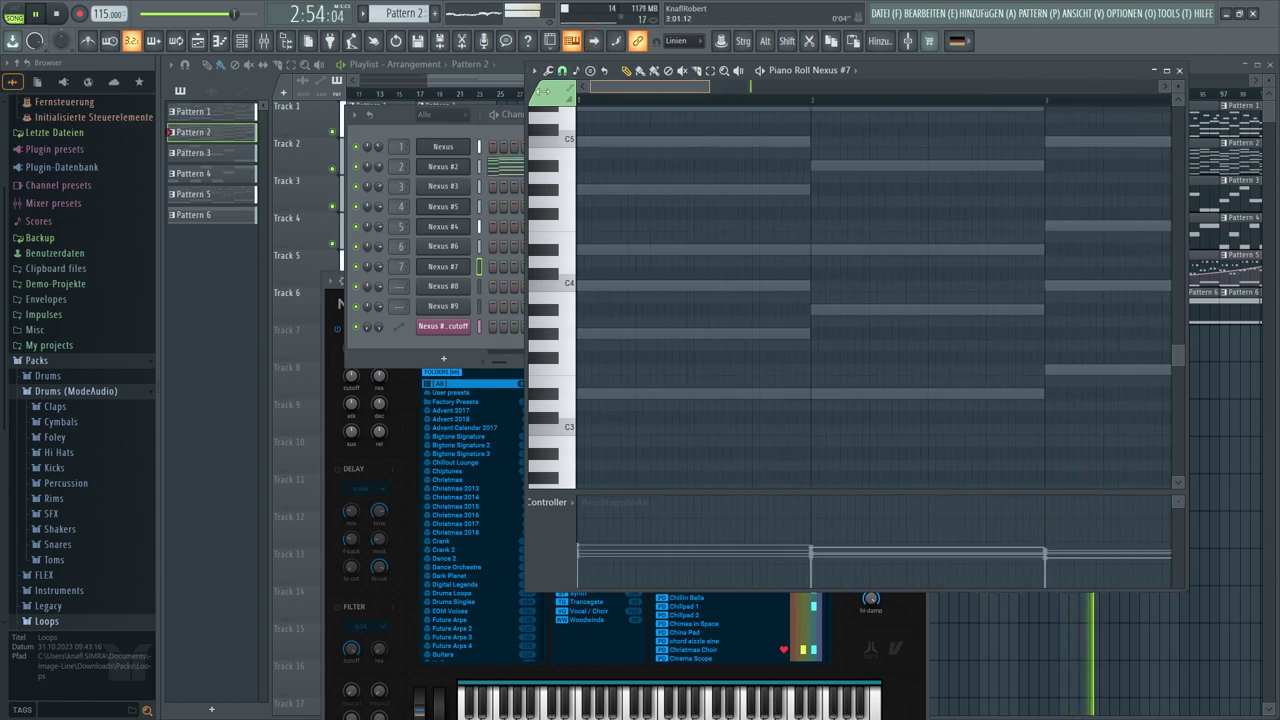
left_click_drag(711, 87, 1000, 87)
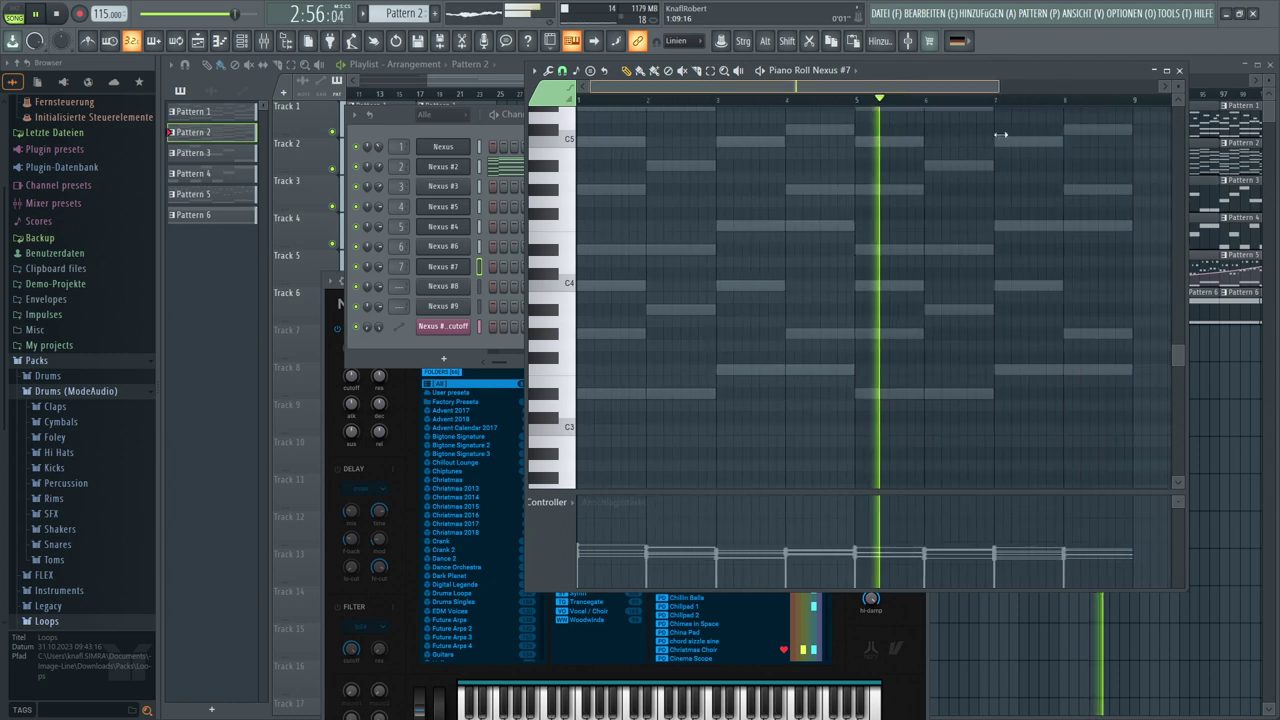
scroll(752, 264, "up", 3)
scroll(752, 264, "up", 1)
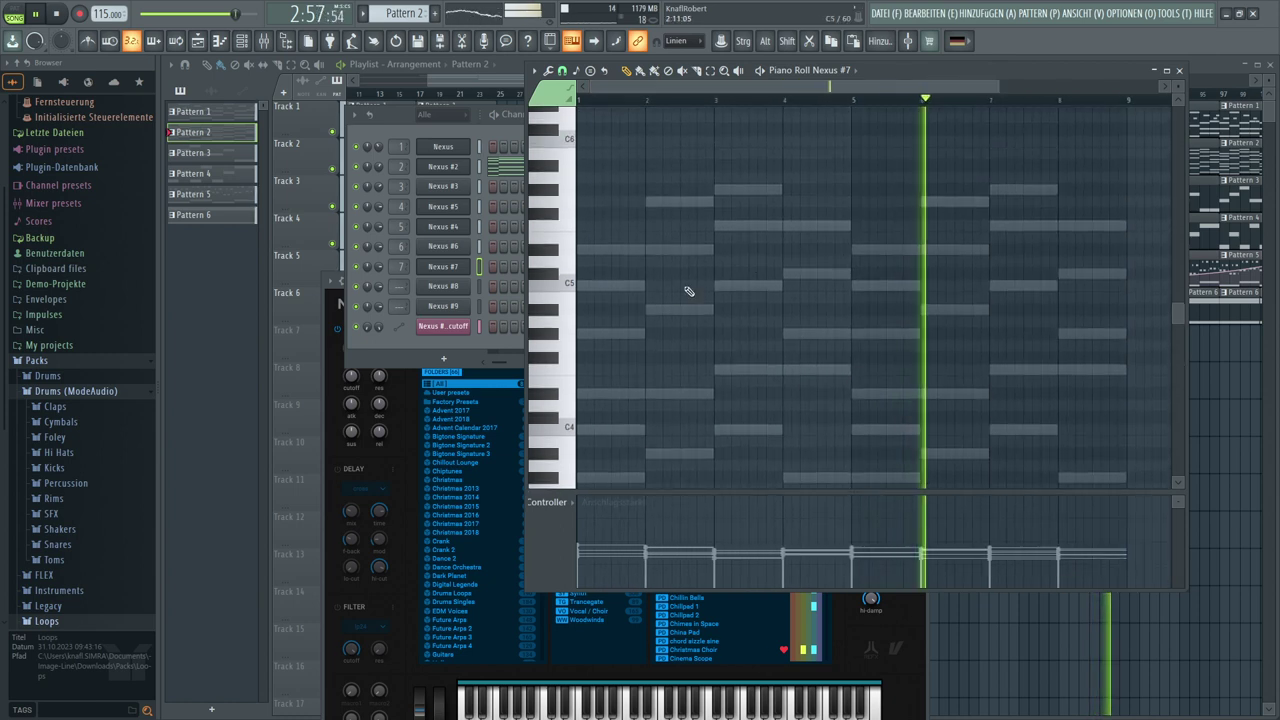
left_click(600, 249)
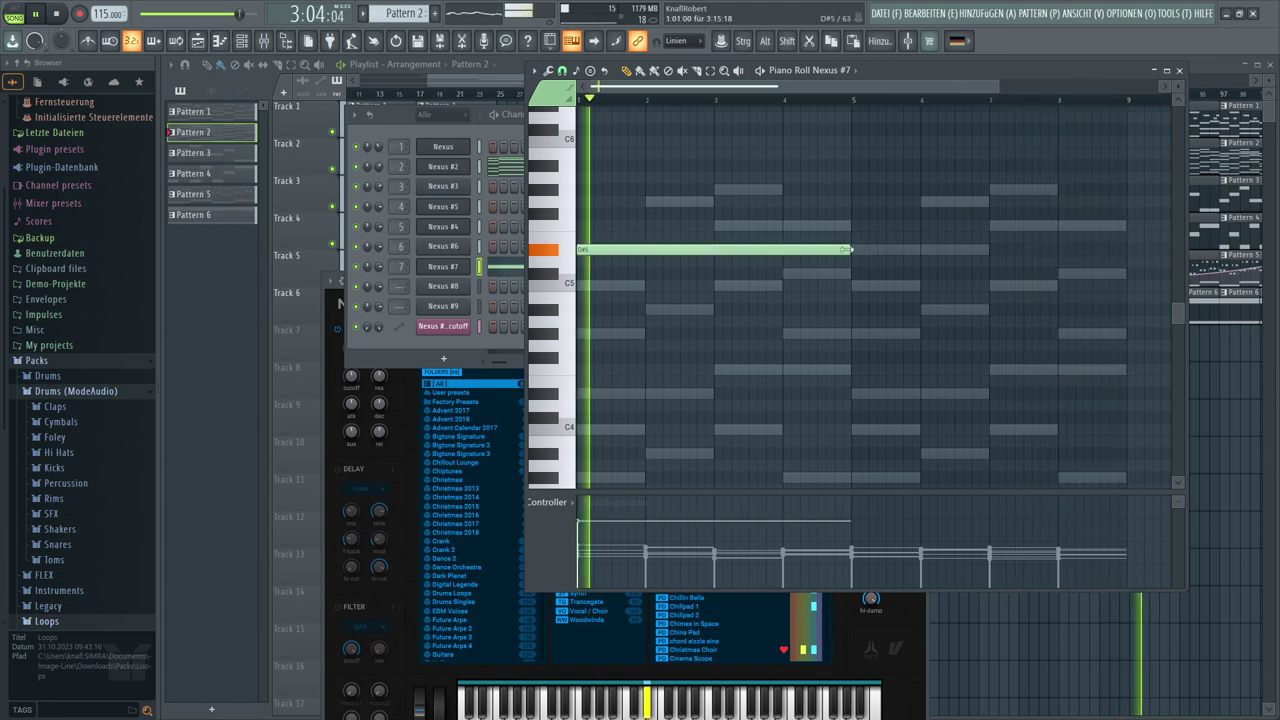
left_click_drag(851, 249, 714, 250)
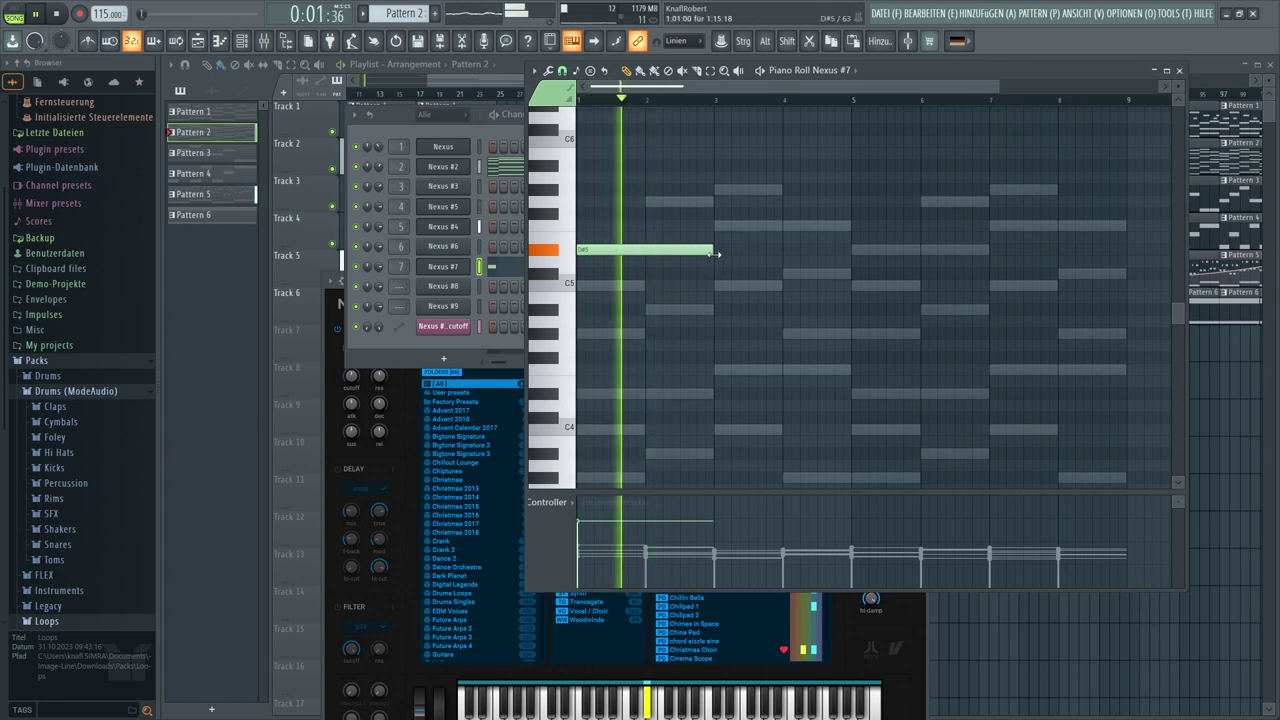
left_click(717, 228)
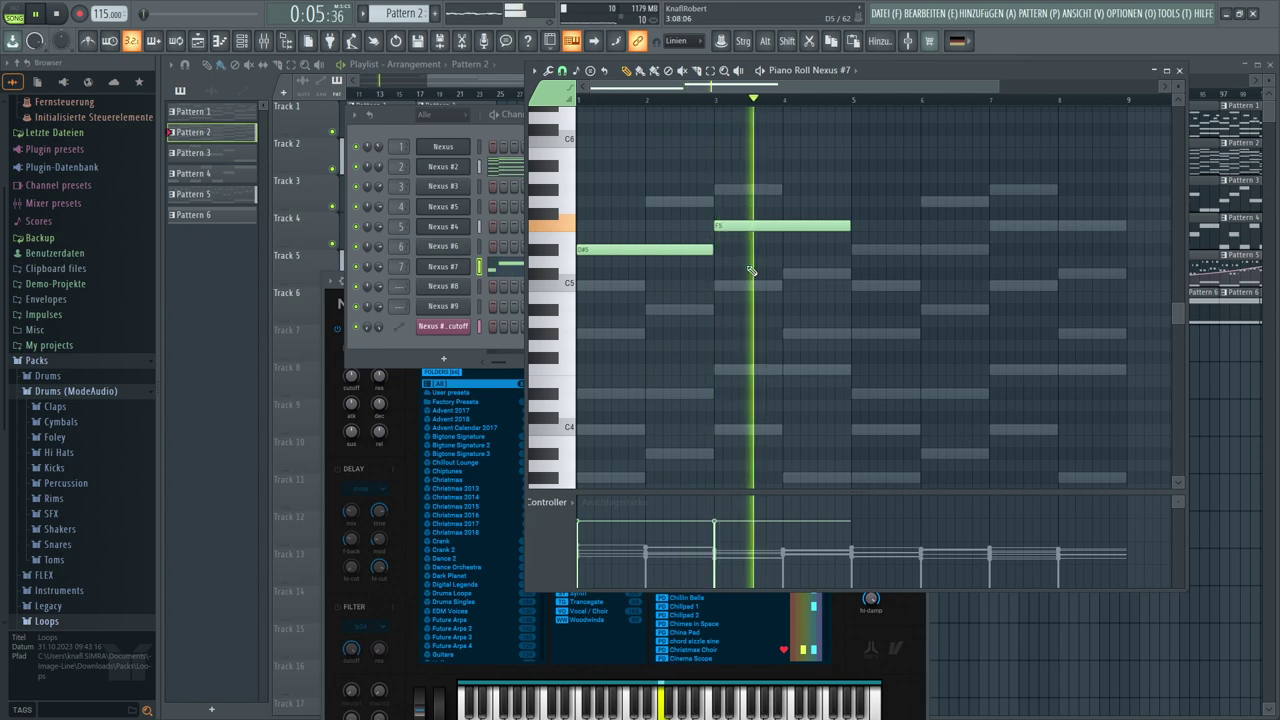
left_click(857, 250)
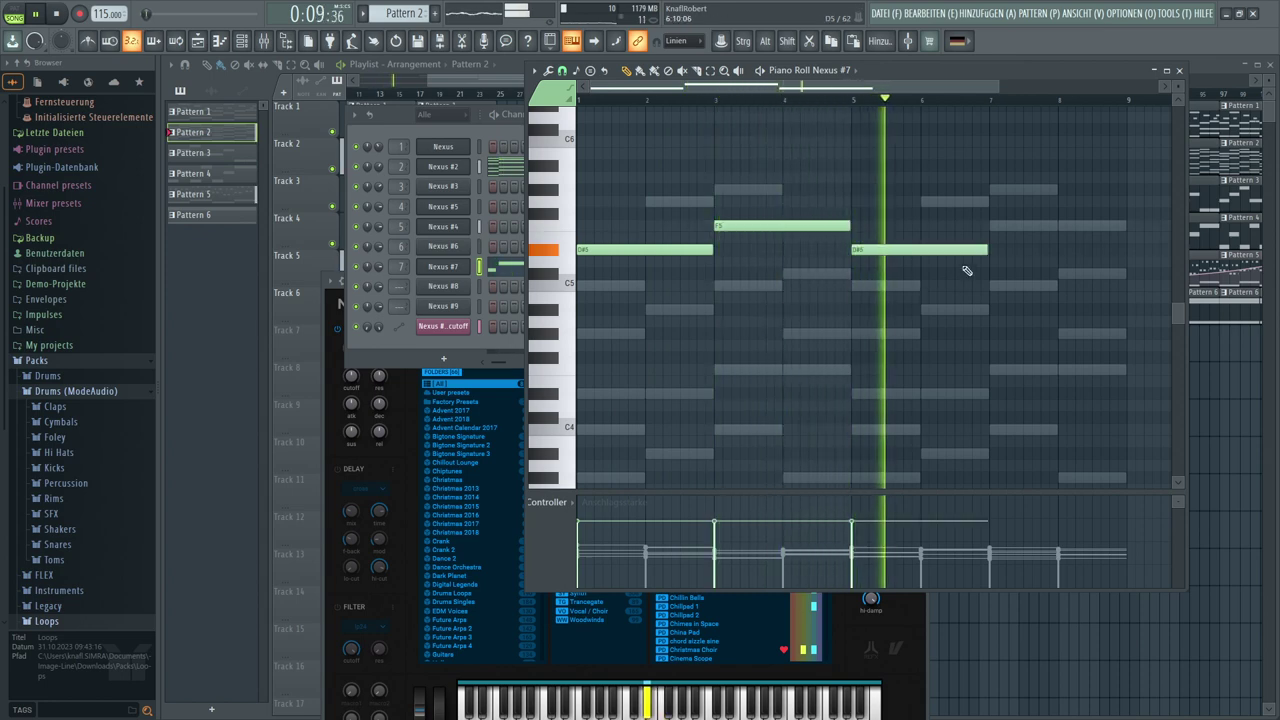
Add a one-bar C5 note at bar 7 and one-bar G#4 and C#5 notes at bar 8
left_click(995, 287)
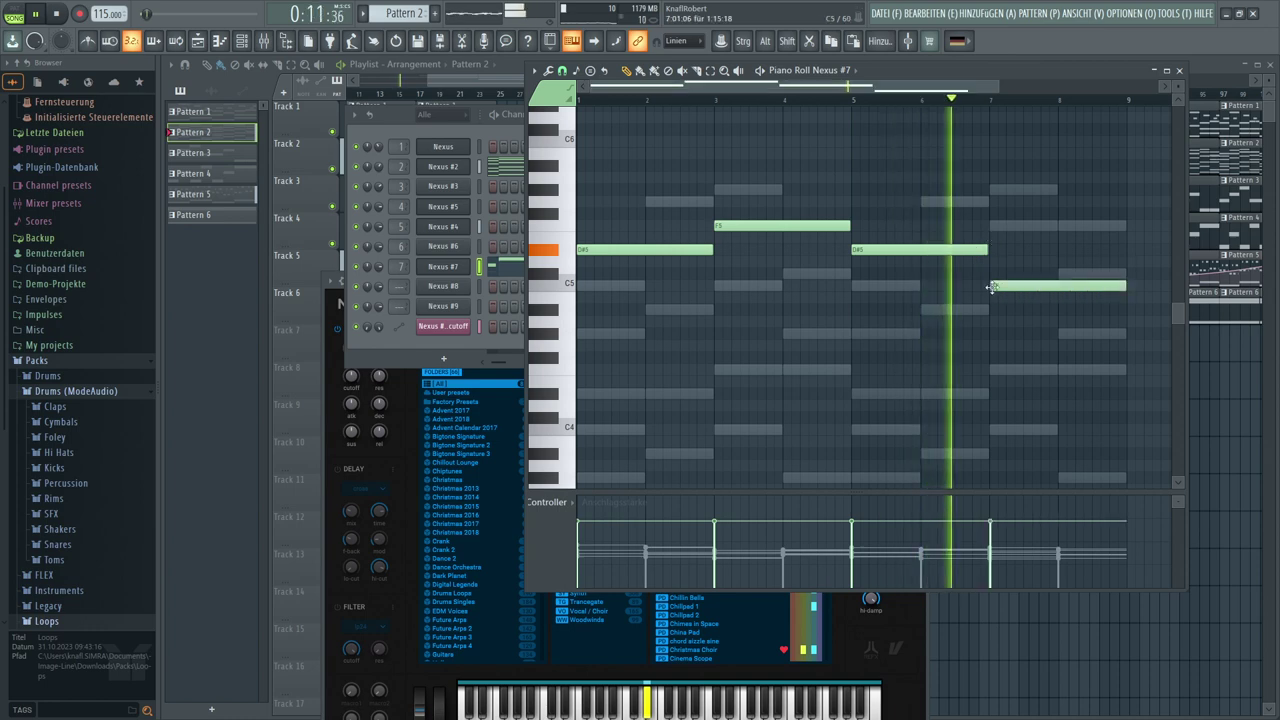
left_click_drag(1127, 287, 1058, 287)
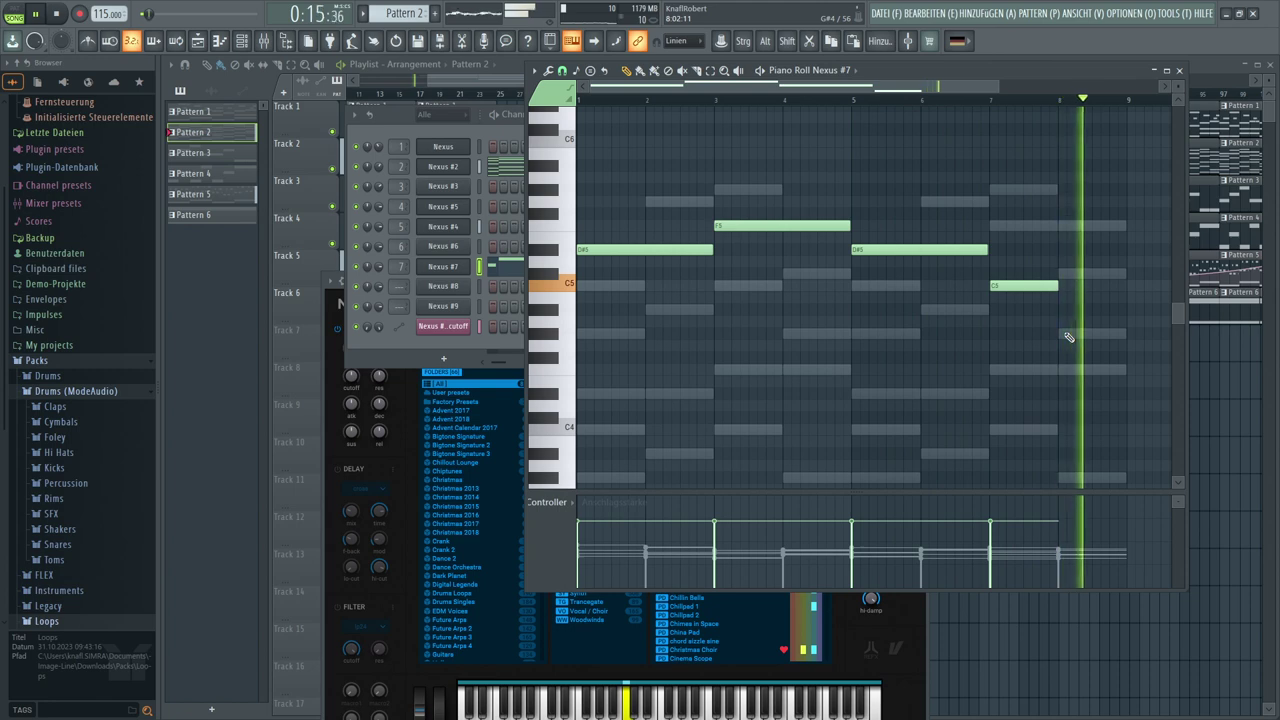
left_click(1060, 332)
left_click(1064, 274)
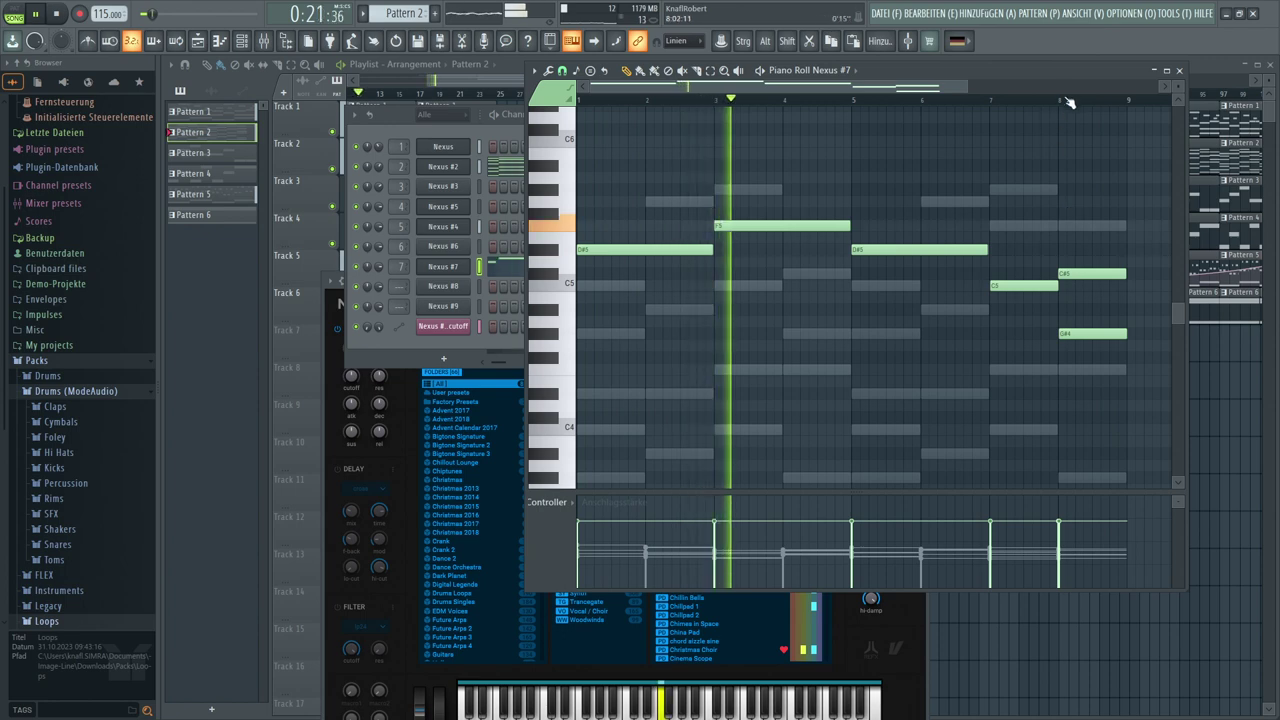
Lower the velocity of the bar 7 note slightly and of the two bar 8 notes somewhat more
scroll(1069, 103, "up", 3)
left_click_drag(913, 91, 950, 94)
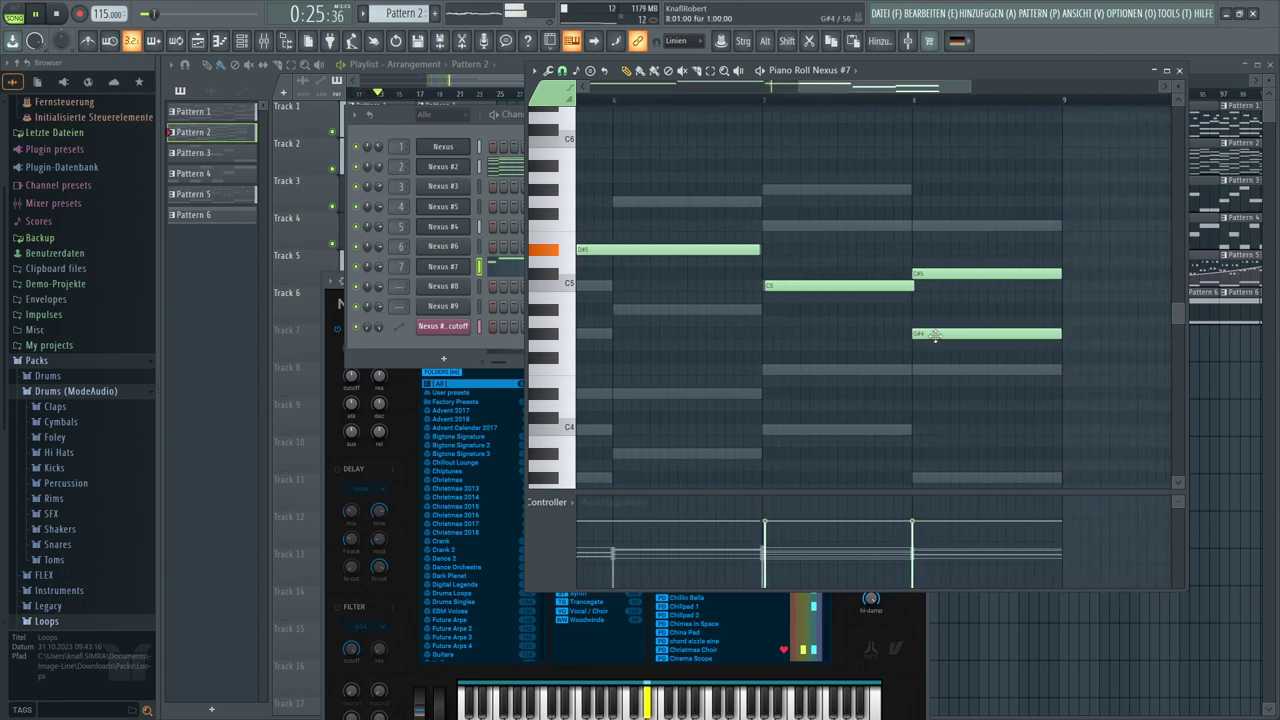
mouse_move(929, 530)
left_mouse_down()
mouse_move(905, 538)
mouse_move(920, 553)
left_mouse_up()
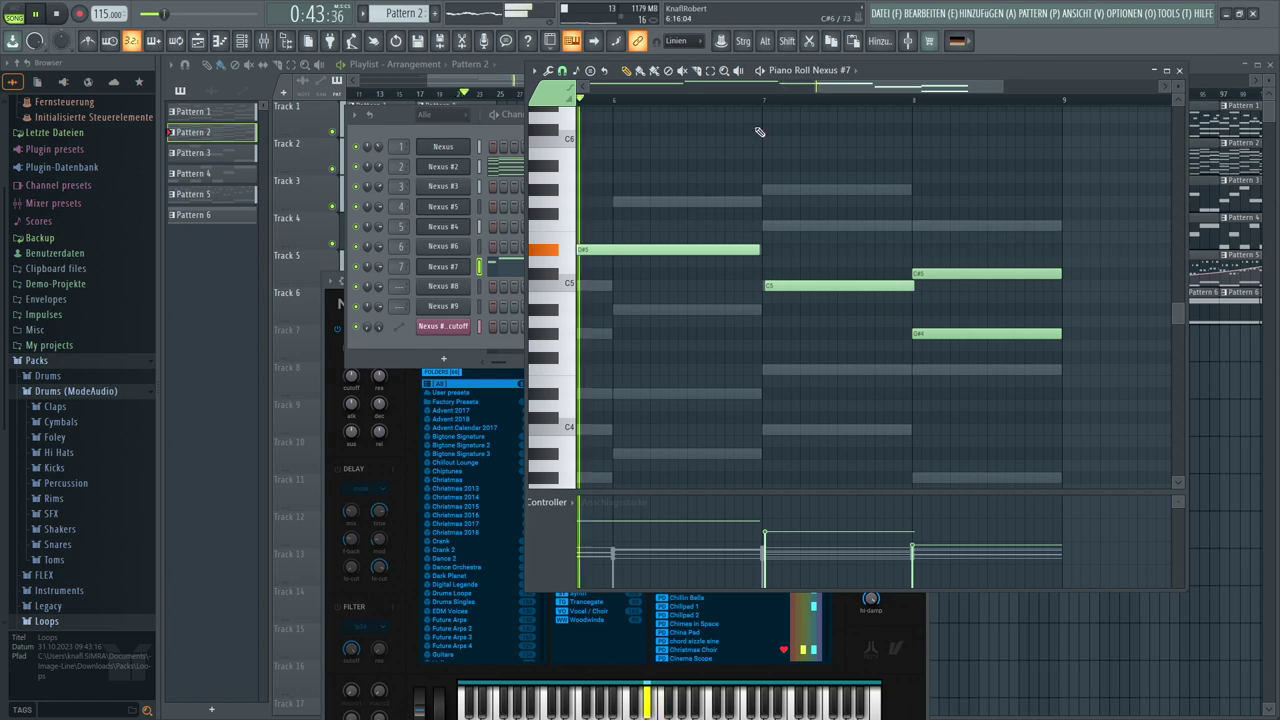
scroll(827, 89, "down", 3)
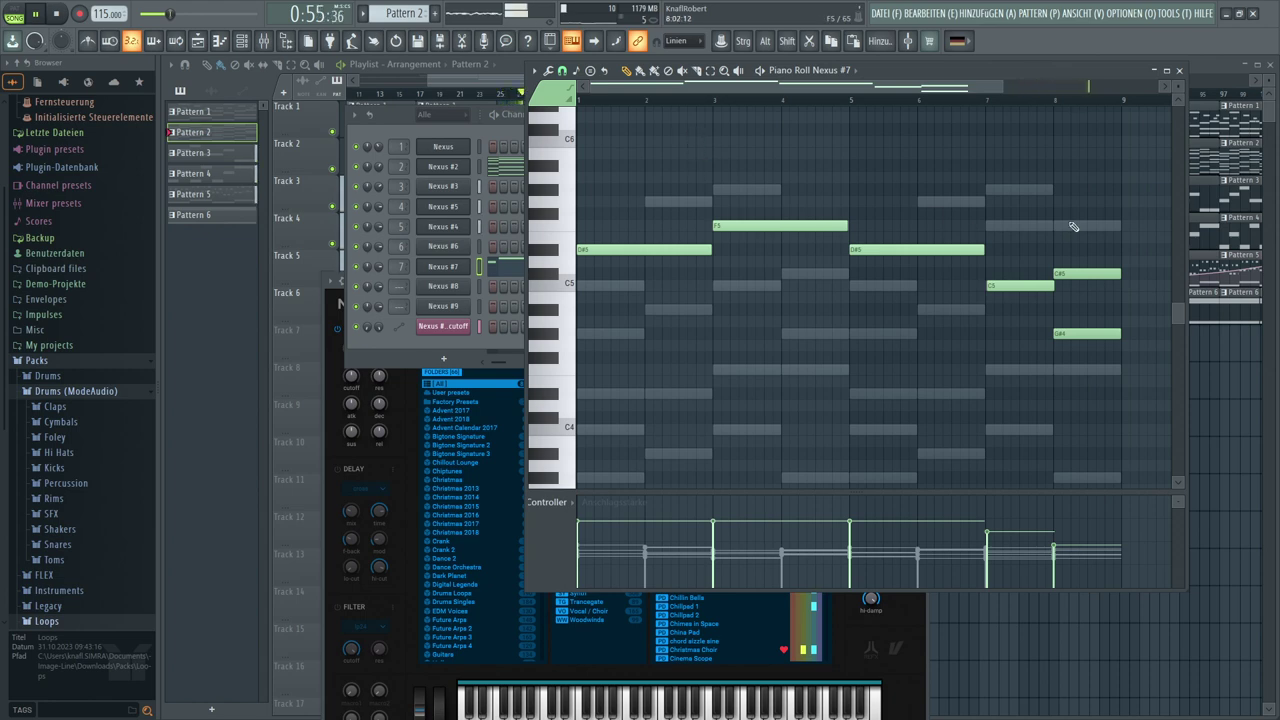
Move all Nexus #7 notes from Pattern 2 into a new Pattern 7 and return to the playlist
left_click_drag(1065, 208, 612, 352)
left_click(612, 352)
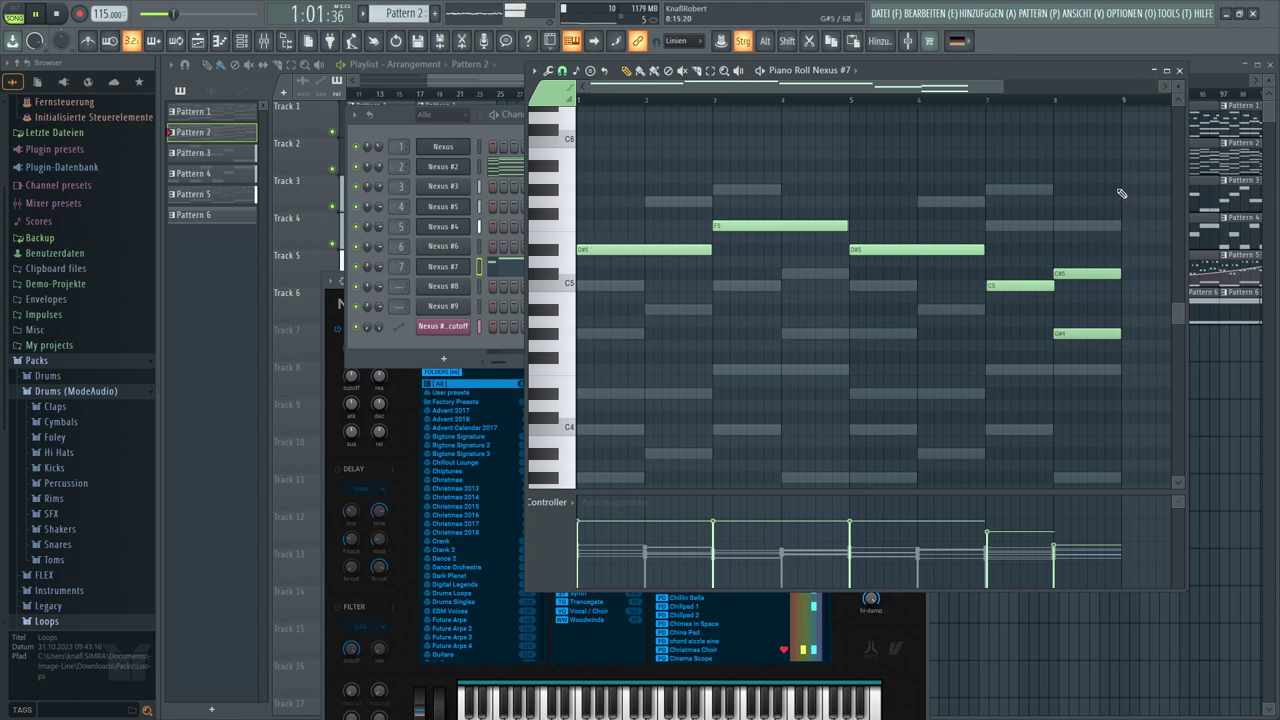
key("ctrl+a")
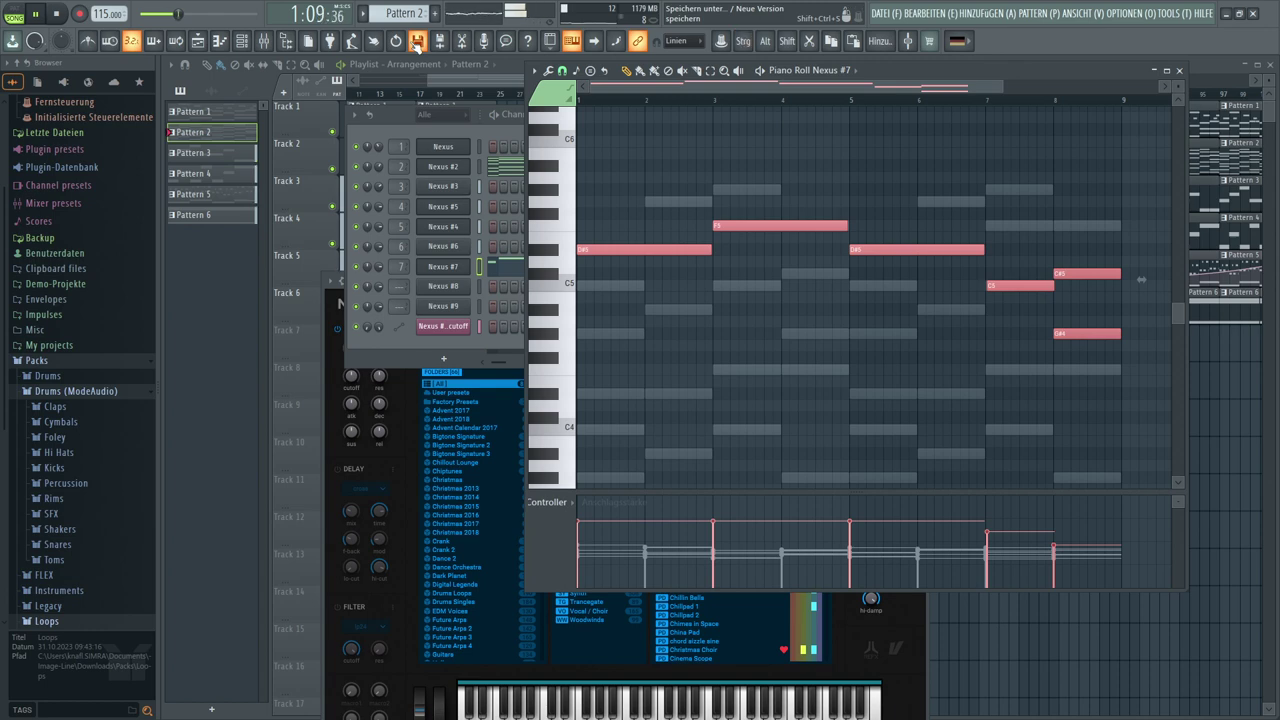
key("Delete")
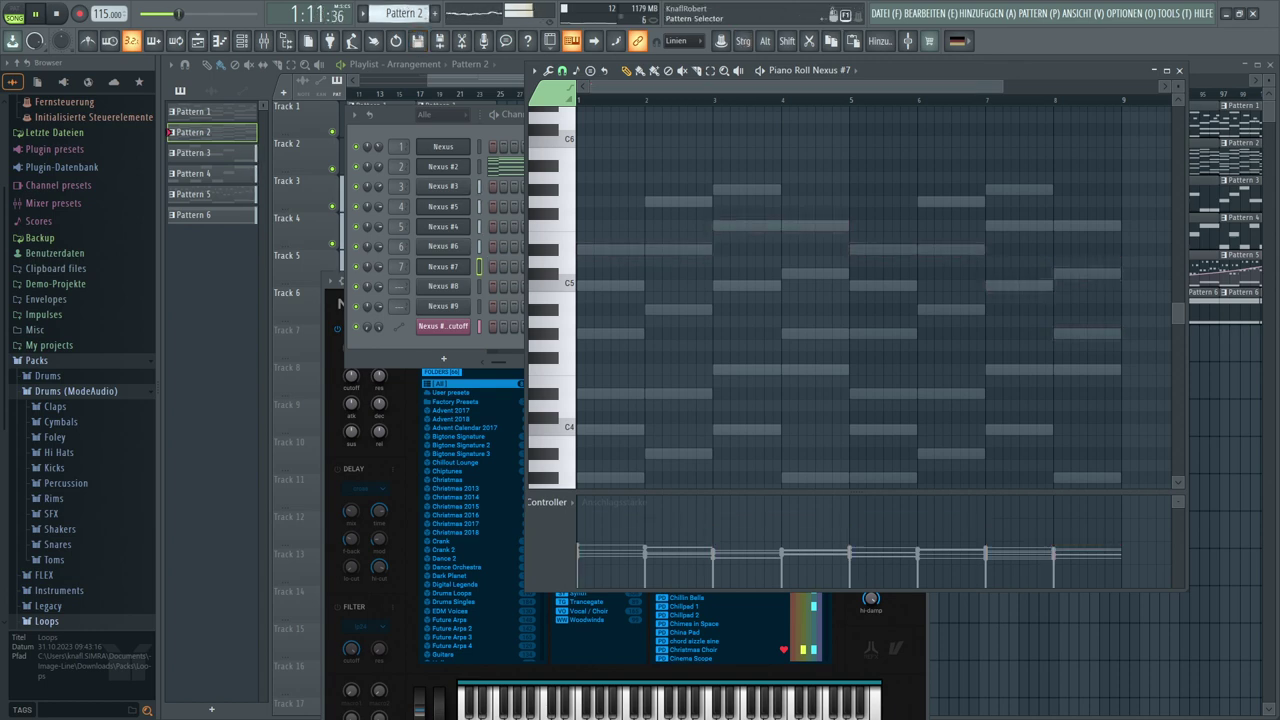
key("F4")
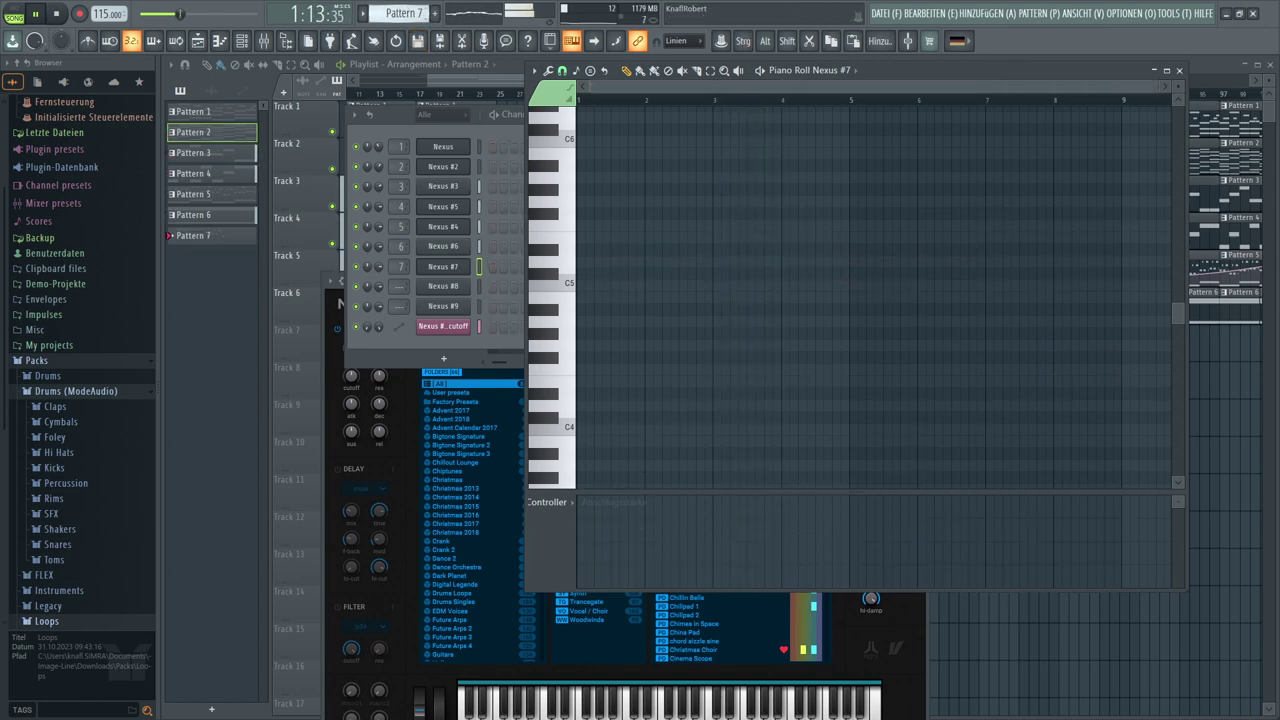
key("ctrl+v")
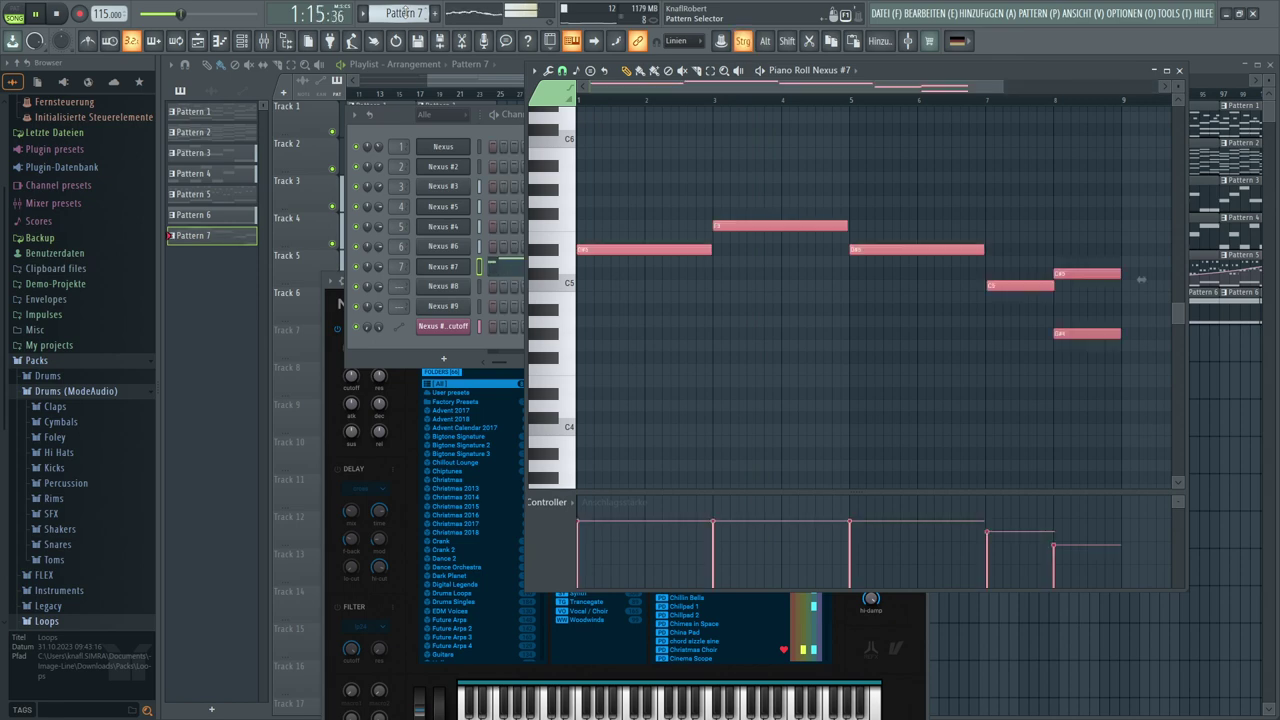
key("F12")
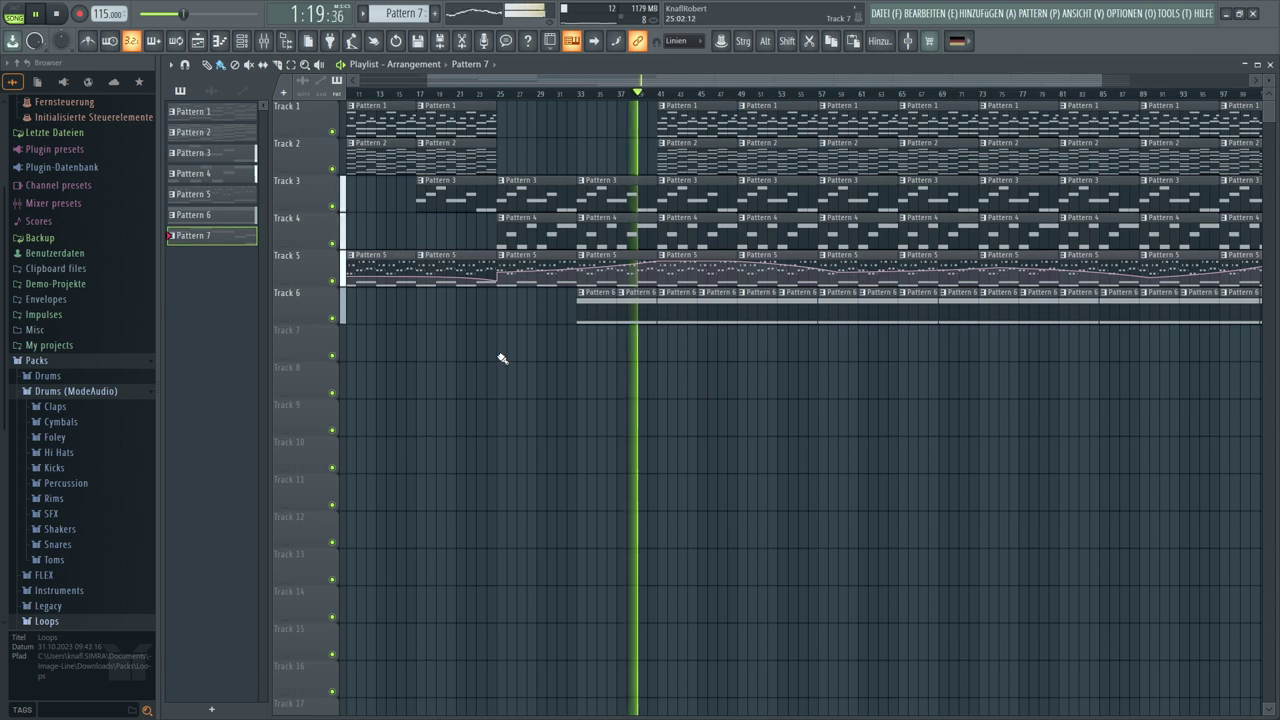
Fill Track 7 with Pattern 7 clips from bar 17 to the song's end and trim the first clip to start at bar 23
left_click_drag(500, 354, 1257, 363)
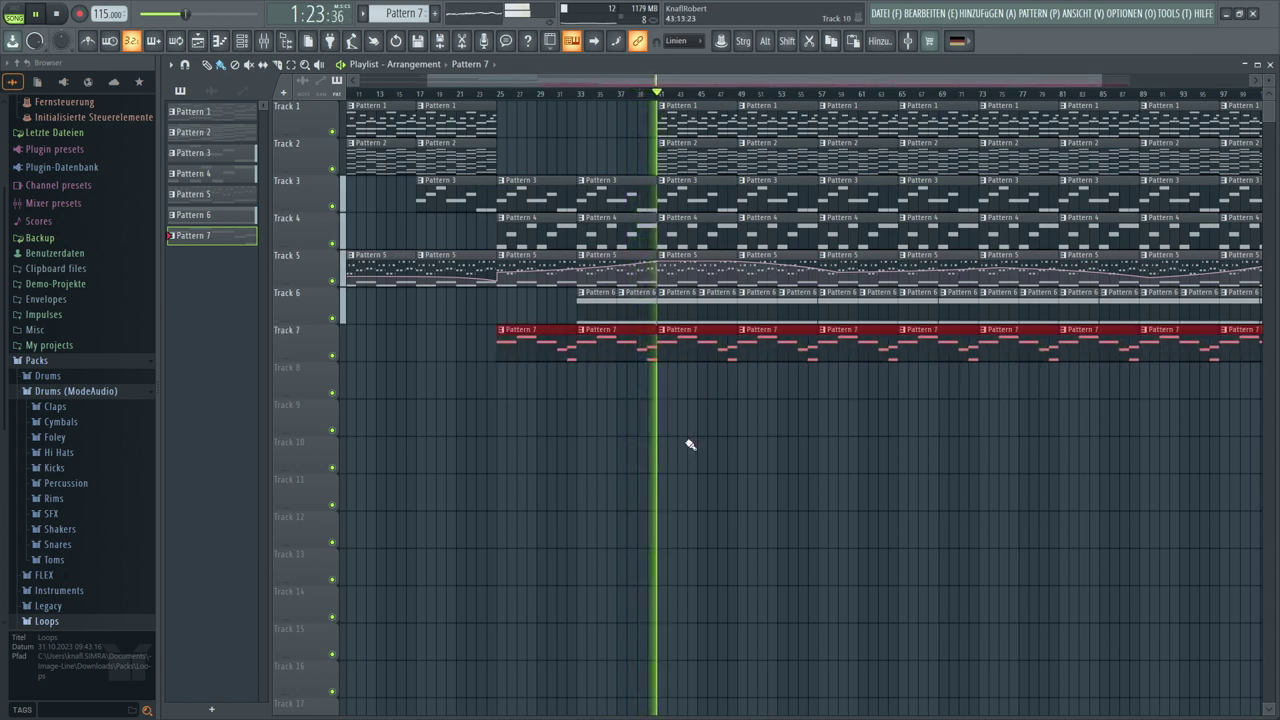
left_click(420, 350)
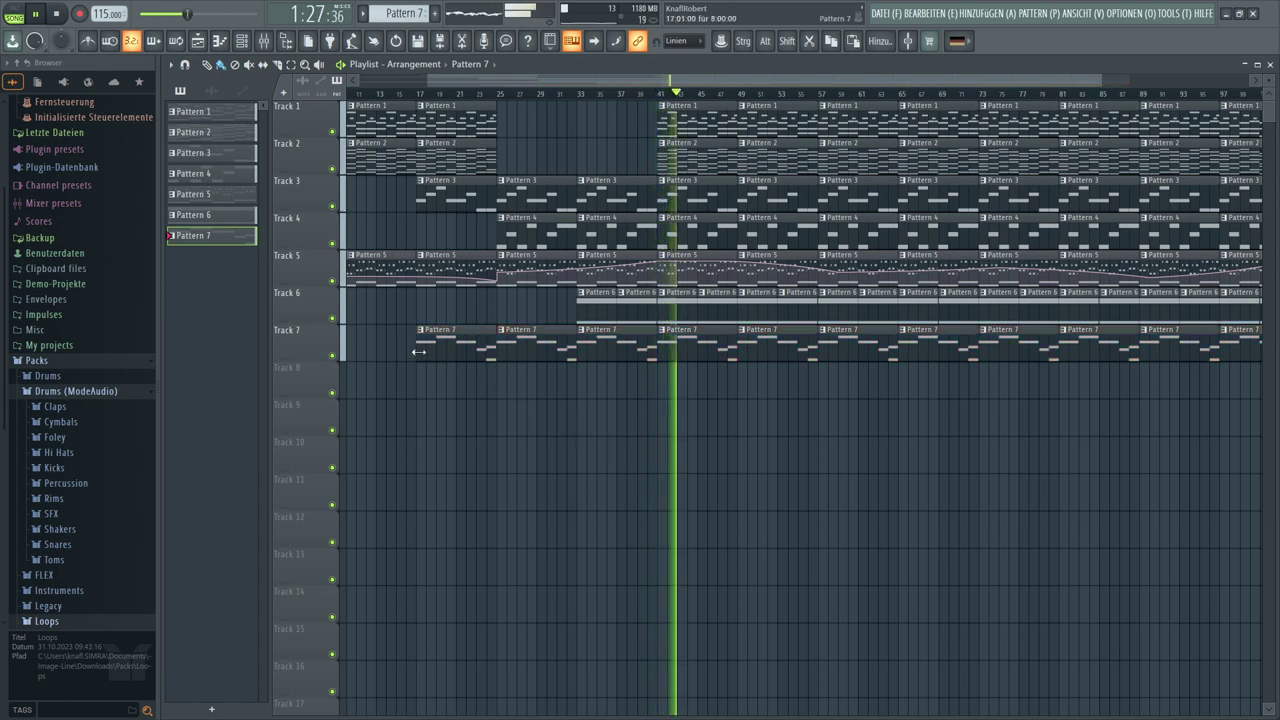
left_click_drag(419, 351, 479, 356)
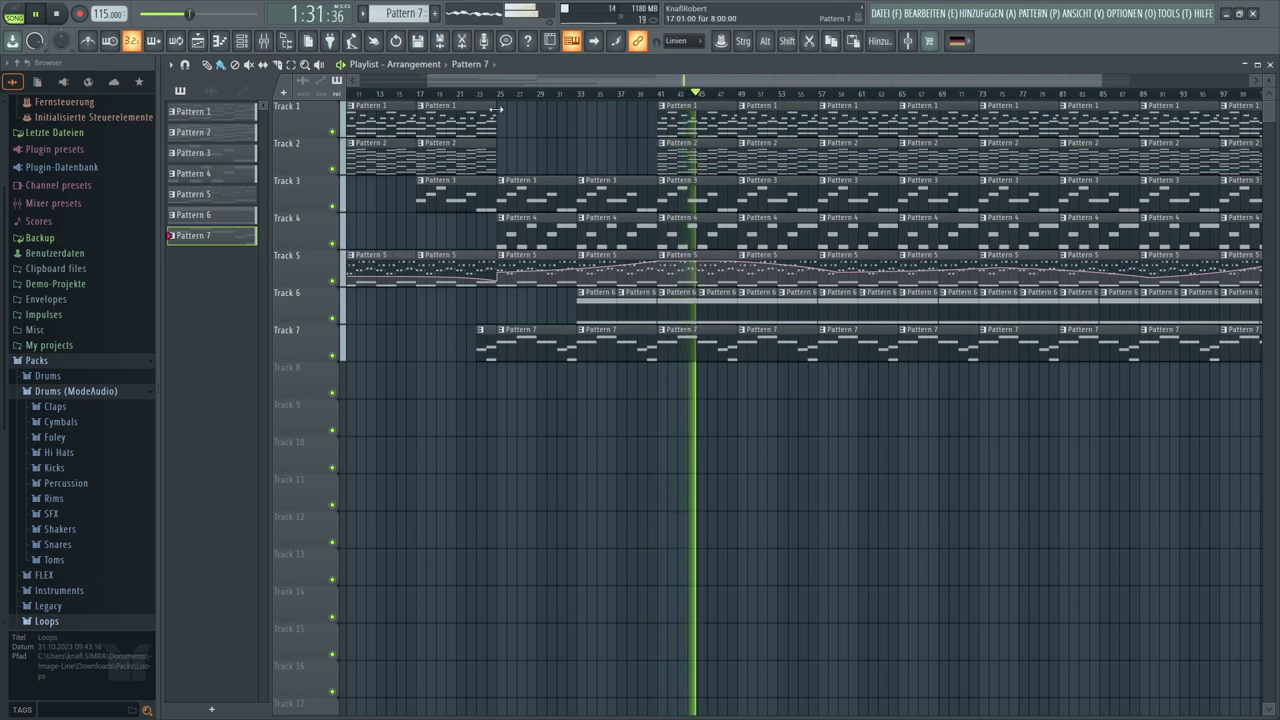
Shorten the Track 1 Pattern 1 clip before the gap to end at bar 24, and the Pattern 2 clip just short of bar 25
left_click_drag(495, 108, 480, 108)
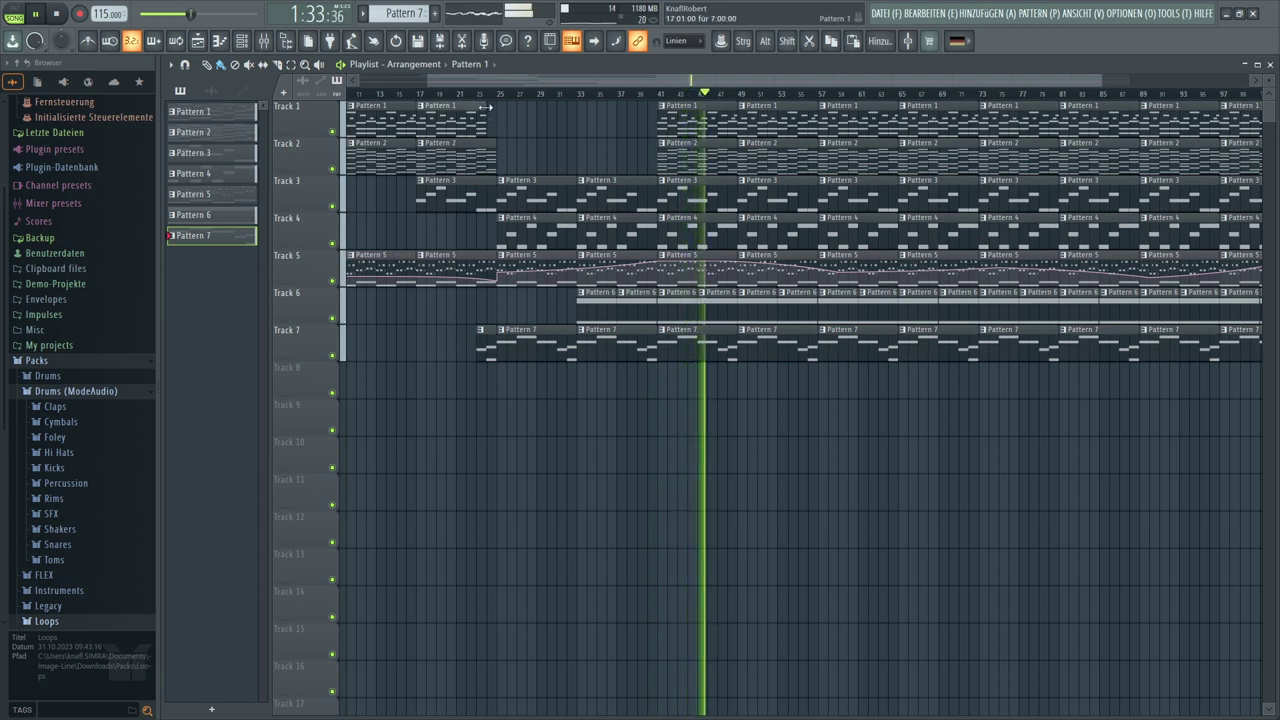
scroll(492, 101, "up", 3)
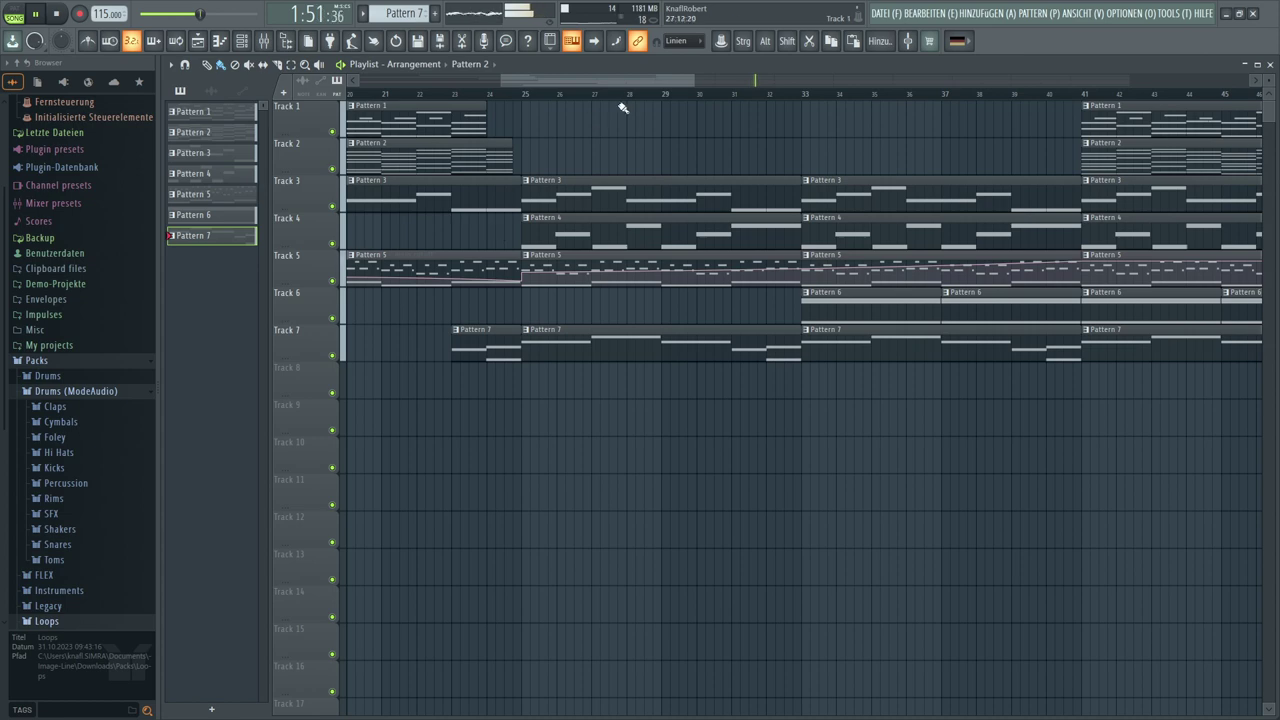
left_click_drag(693, 78, 1178, 80)
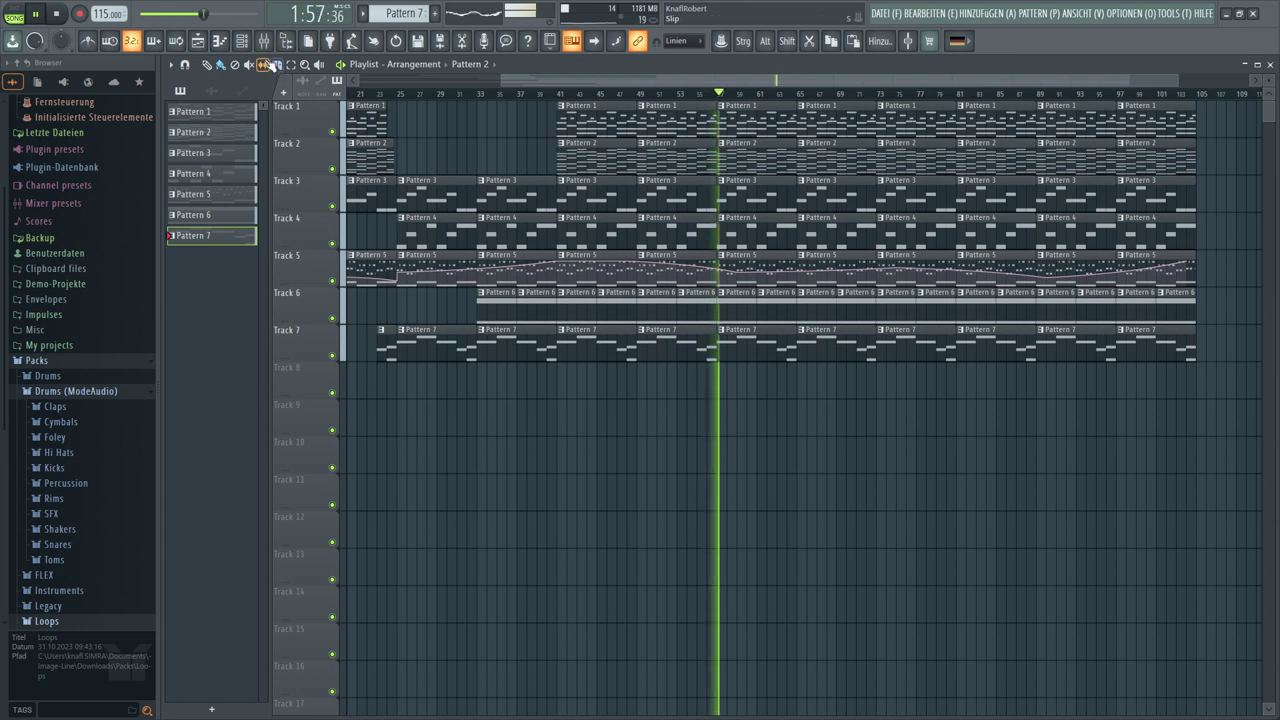
Copy all Nexus #7 notes from Pattern 7 and create a new Pattern 8
left_click(220, 41)
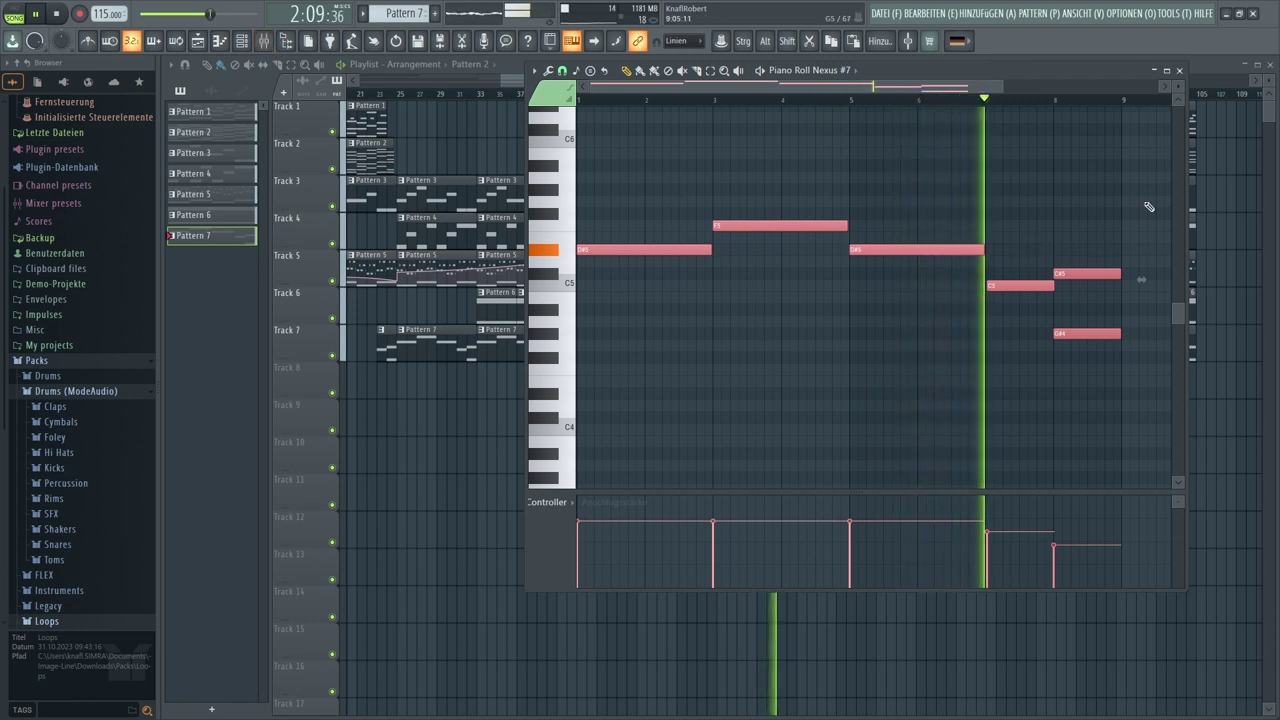
left_click_drag(1108, 173, 589, 360)
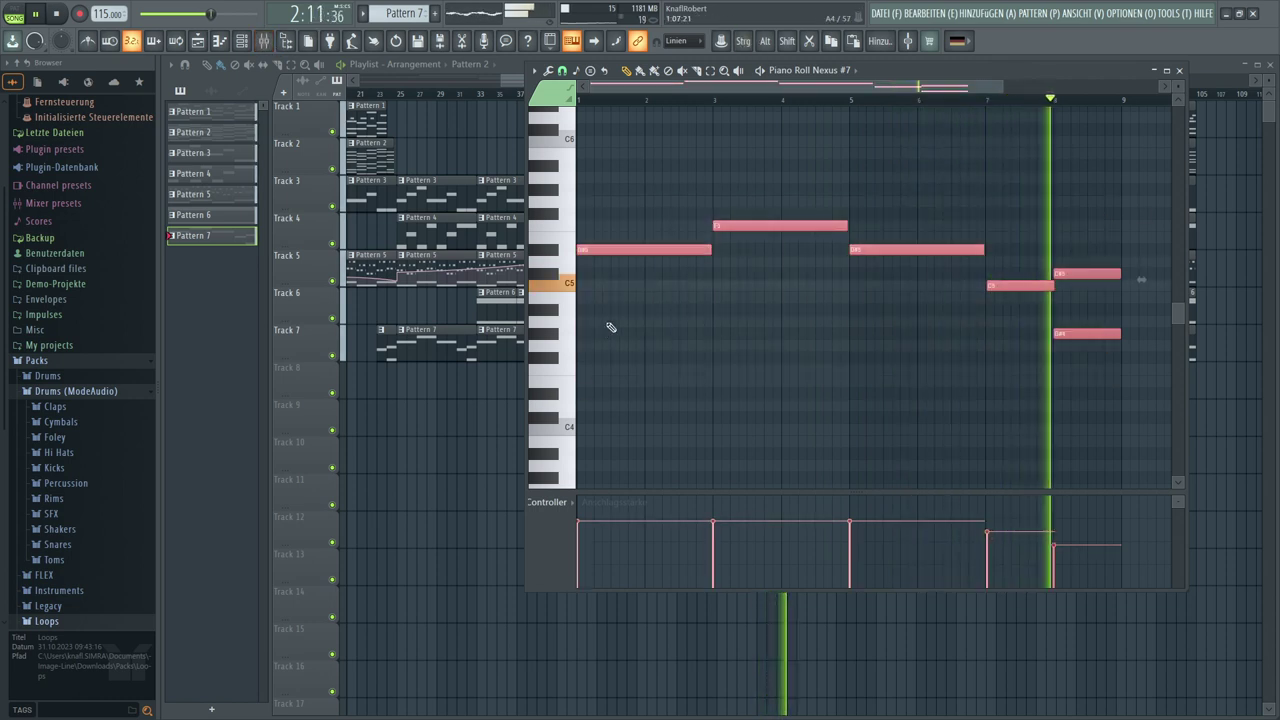
scroll(606, 334, "up", 3)
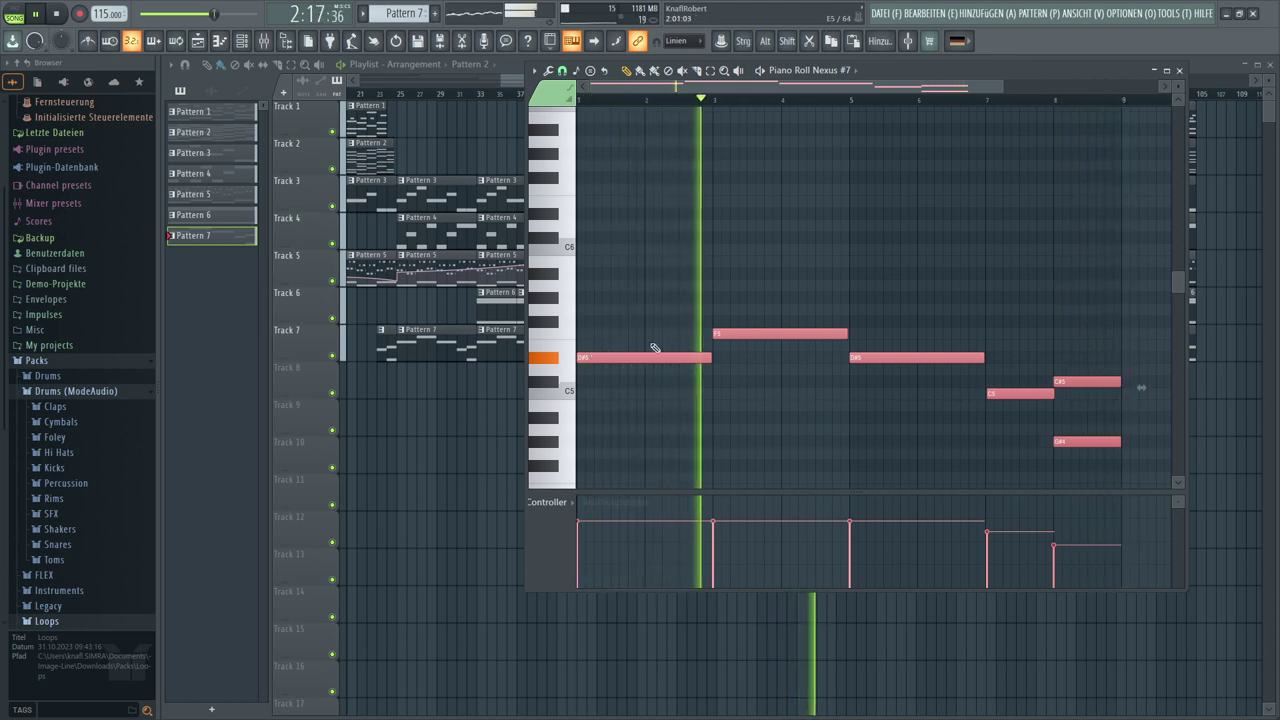
left_click(248, 44)
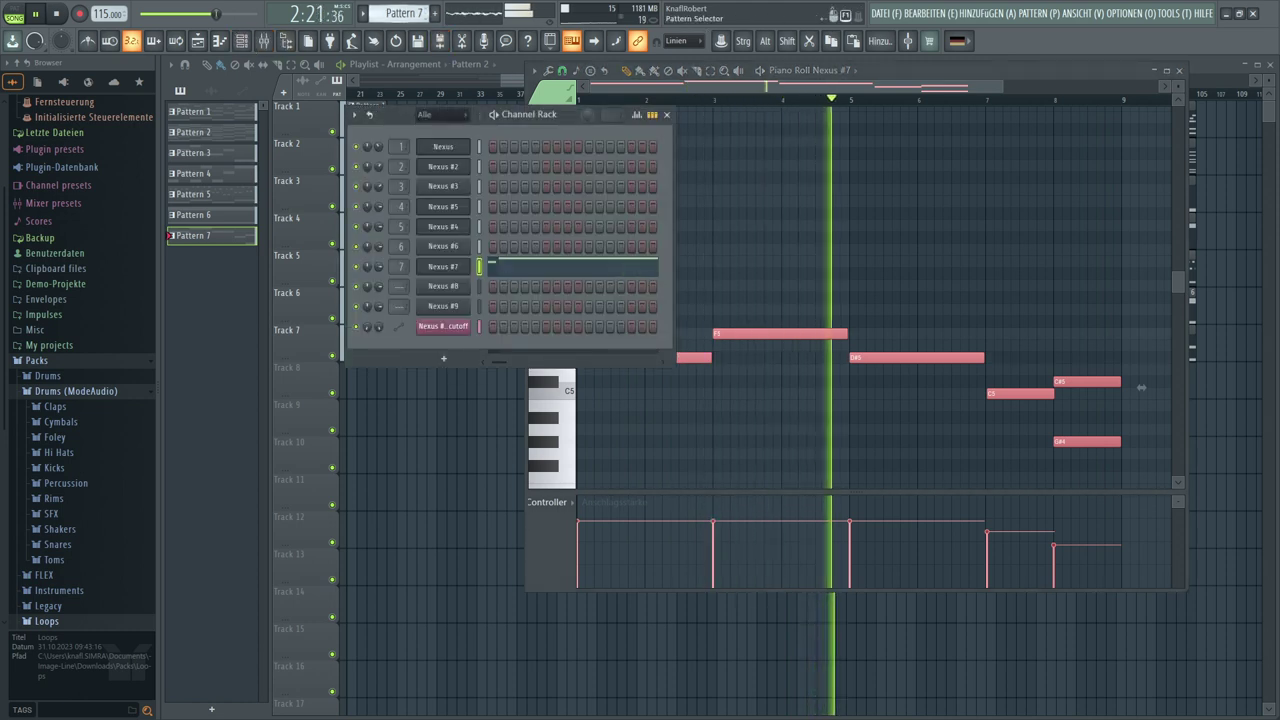
left_click(435, 13)
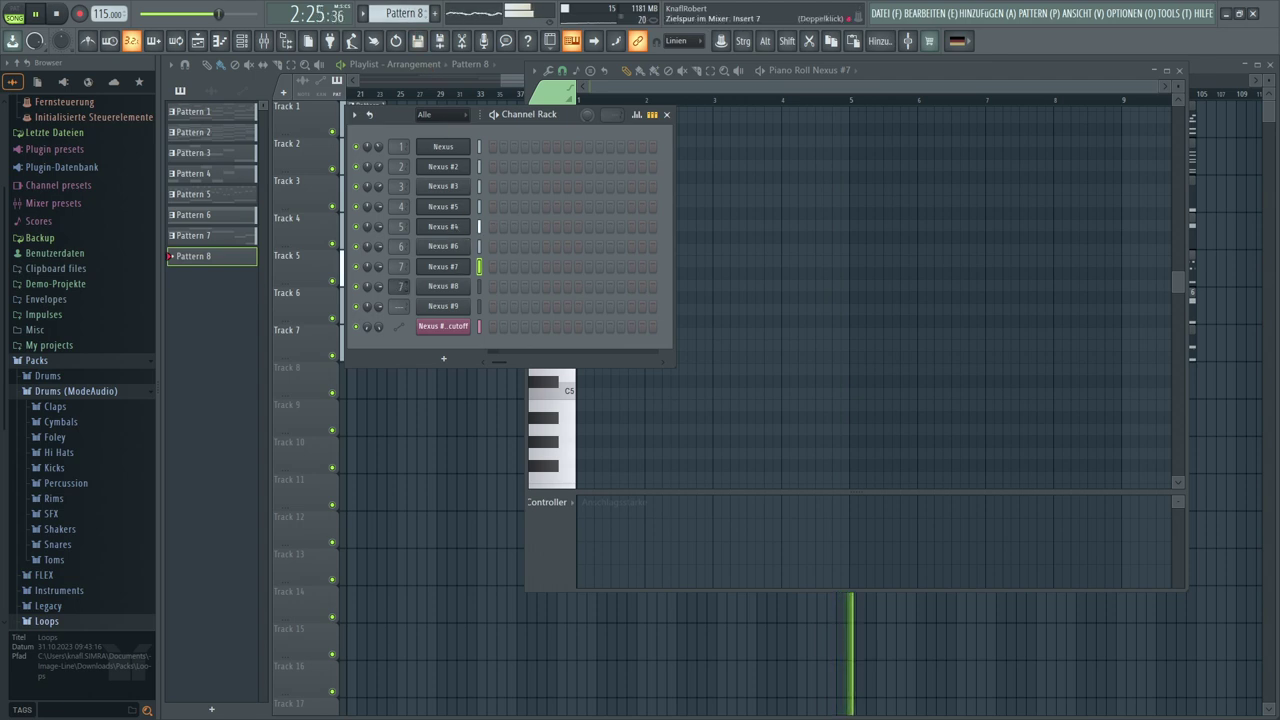
Route Nexus #8 to mixer insert 8 and load the Blockbuster Strings preset from the Strings category
left_click(446, 288)
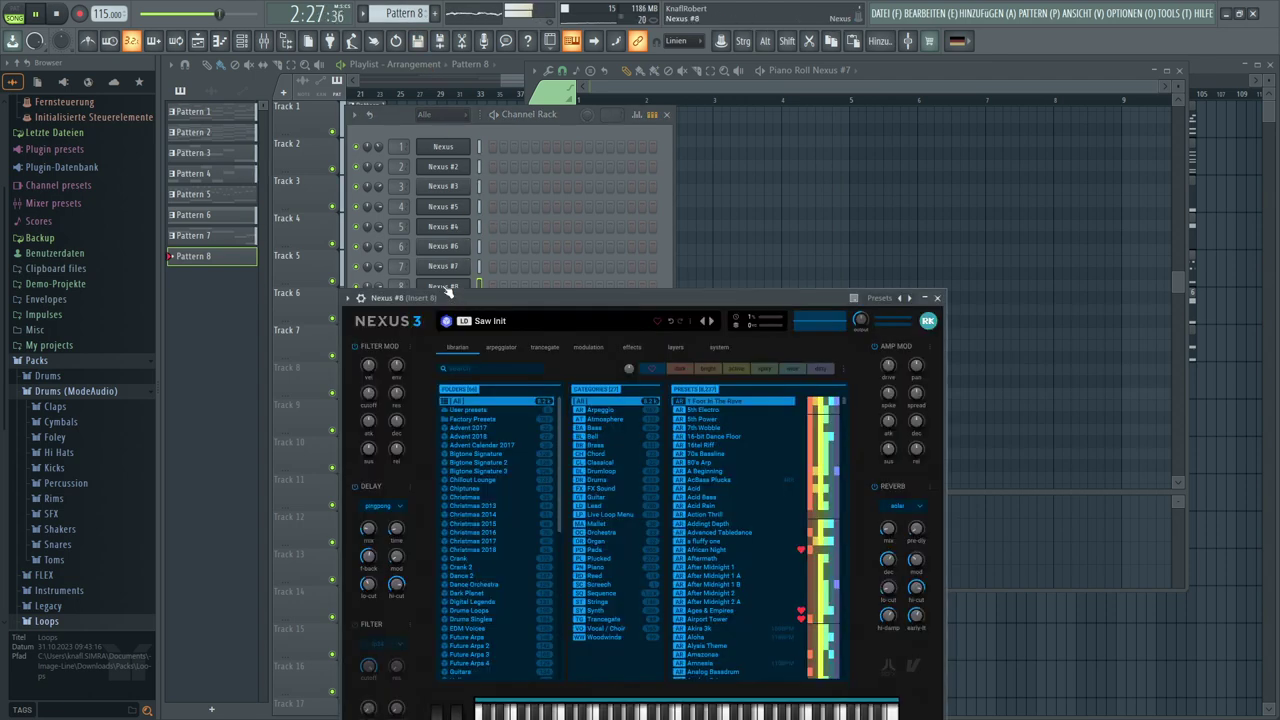
left_click(597, 603)
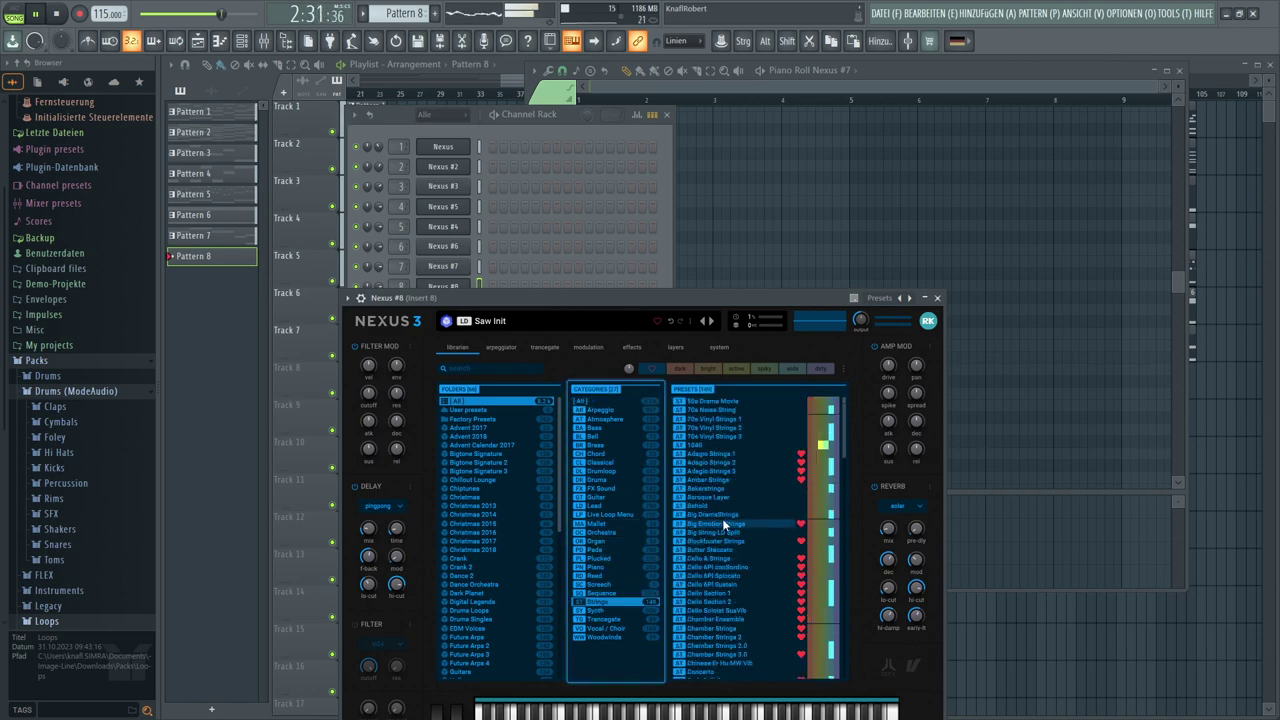
left_click(709, 467)
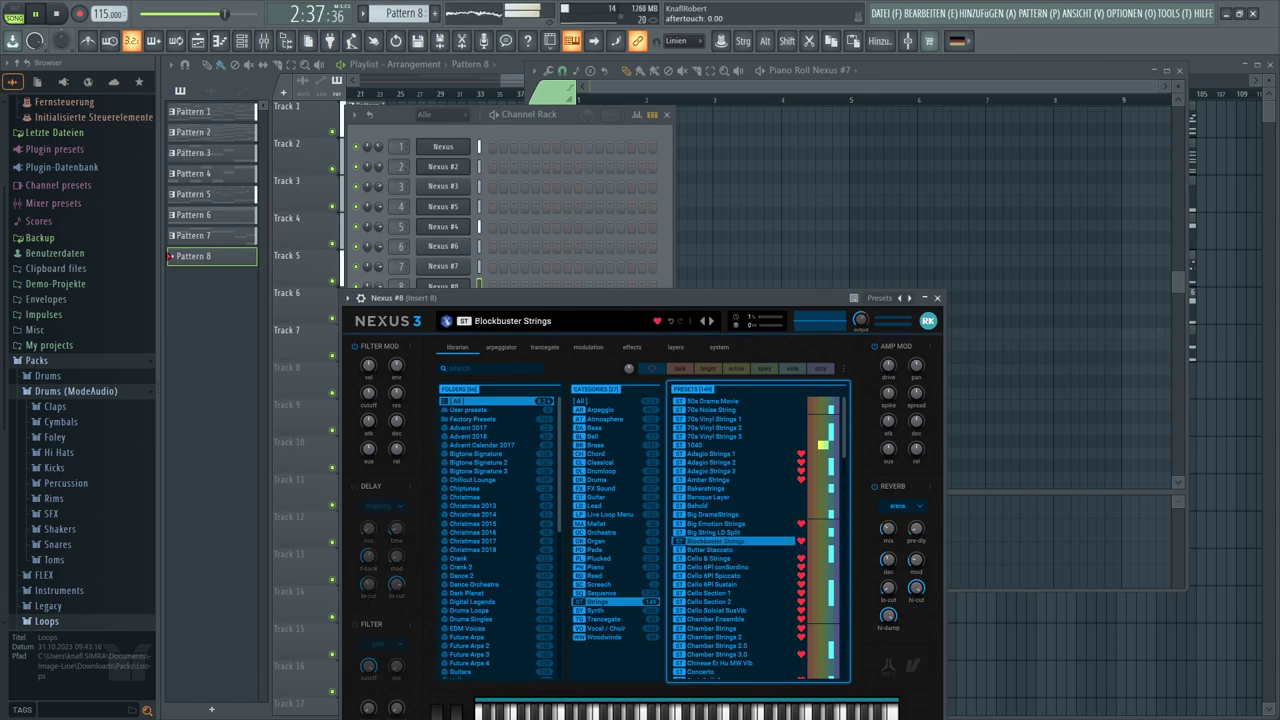
Paste the copied melody into the Nexus #8 piano roll and transpose all notes up one octave
right_click(452, 287)
left_click(492, 286)
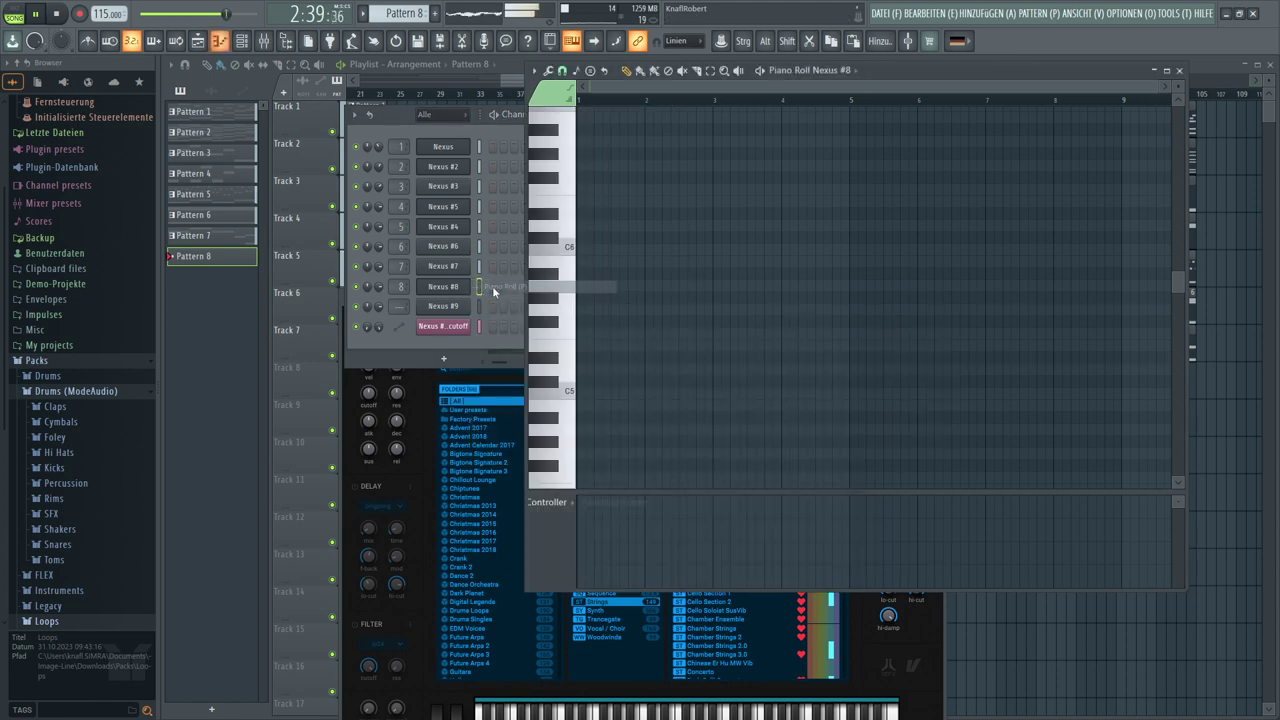
key("ctrl+v")
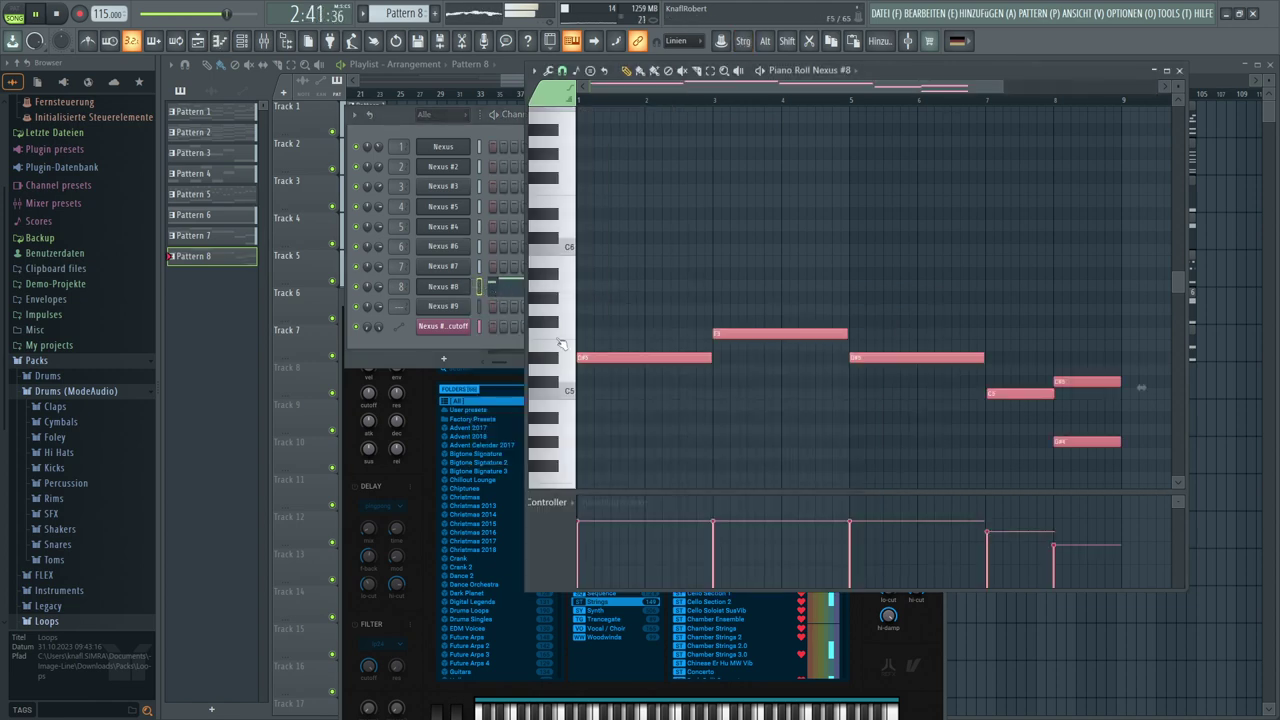
left_click_drag(615, 357, 580, 205)
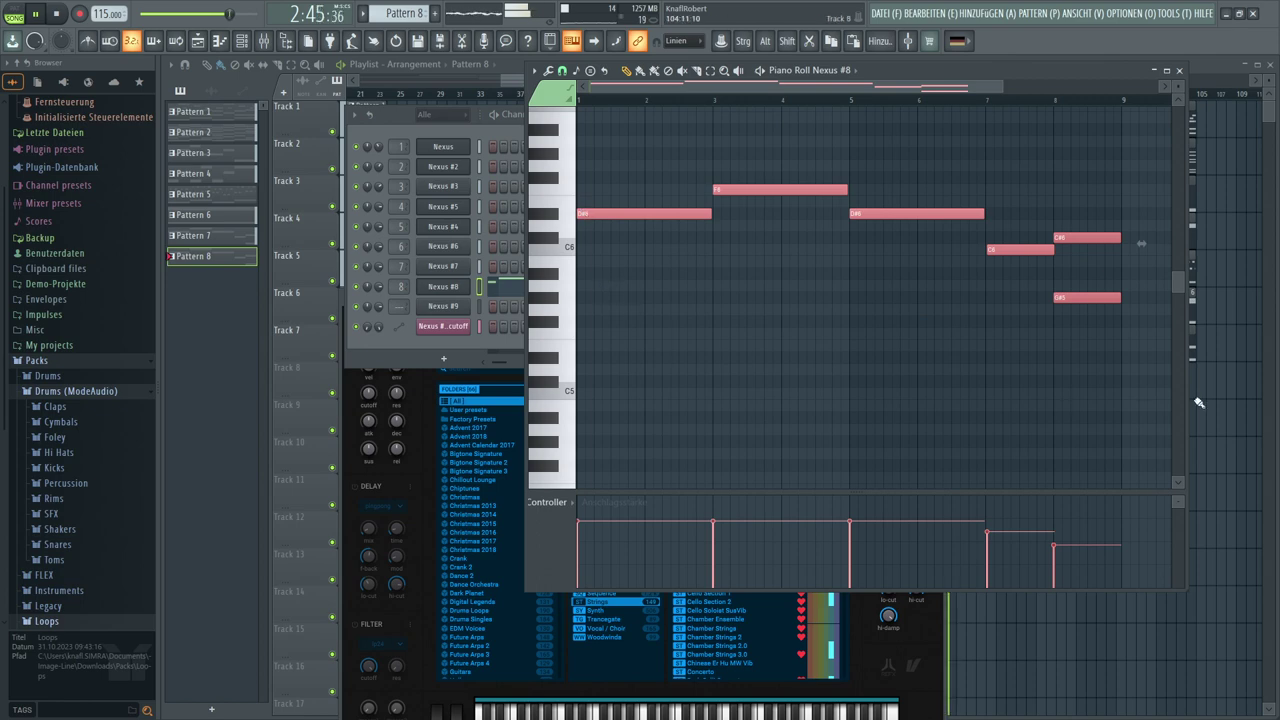
Fill Track 8 of the playlist with Pattern 8 clips from bar 49 to the end of the arrangement
key("F12")
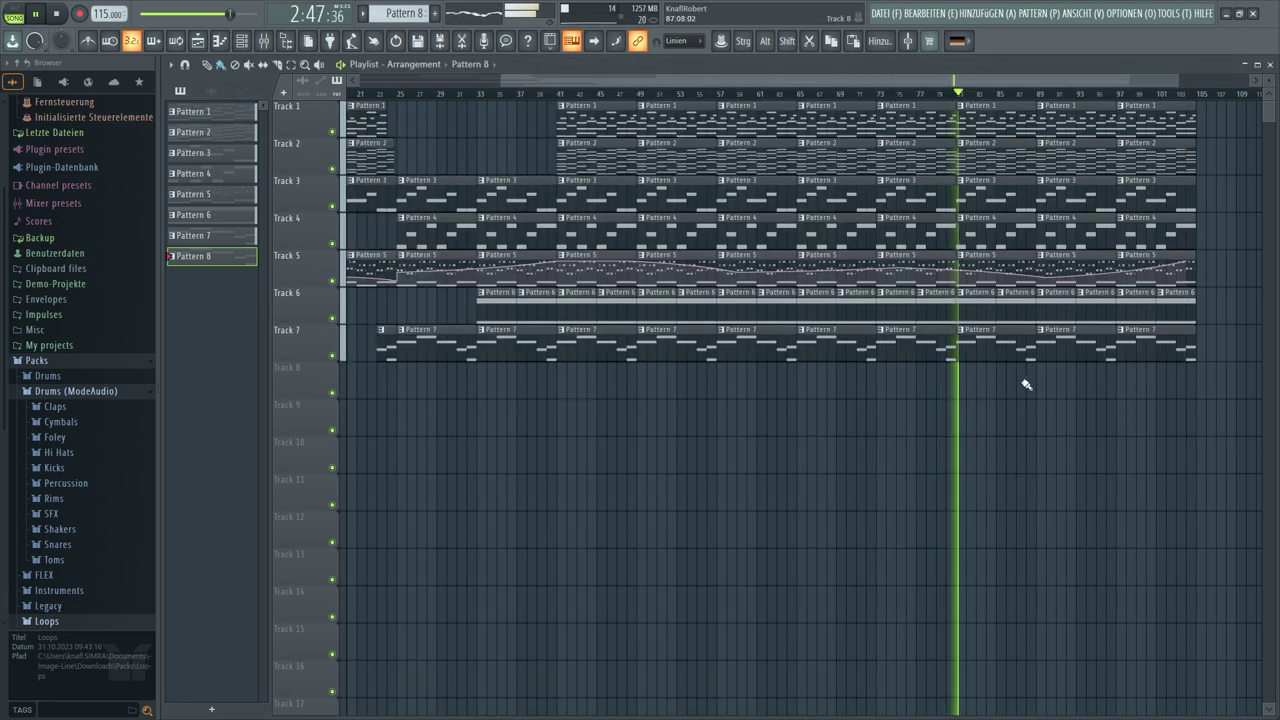
left_click_drag(1040, 383, 960, 383)
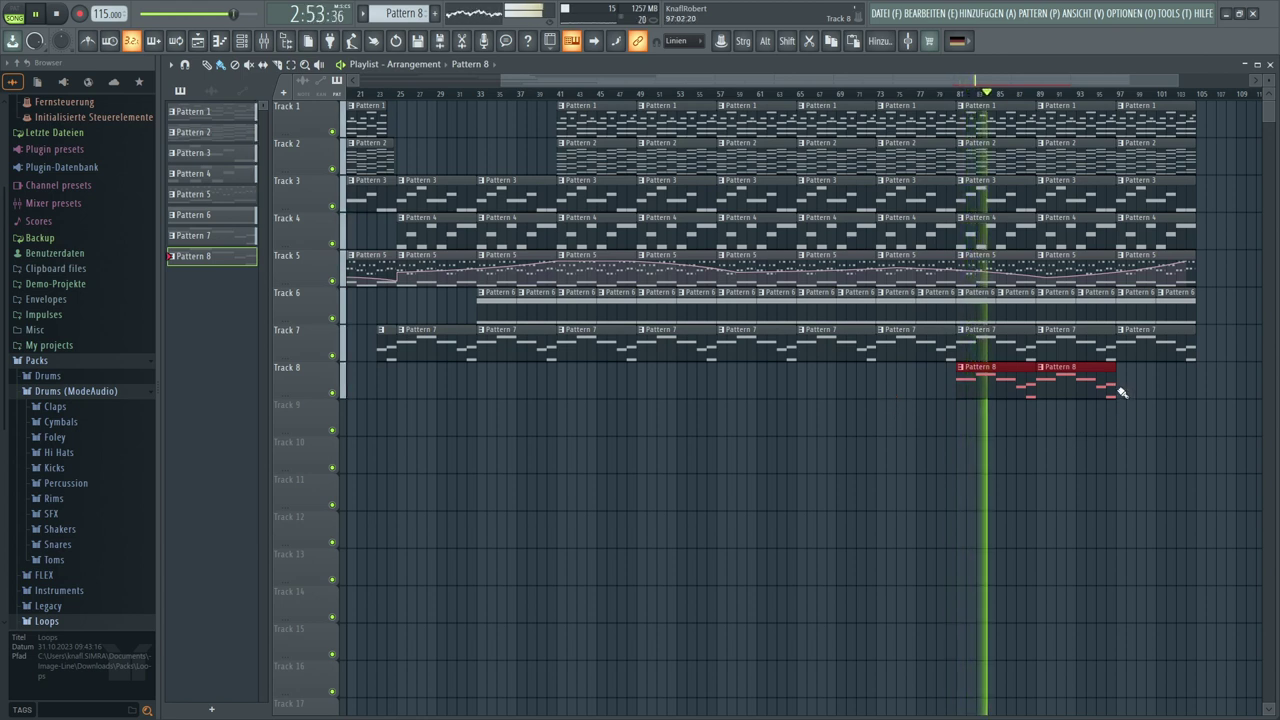
left_click_drag(1121, 392, 571, 380)
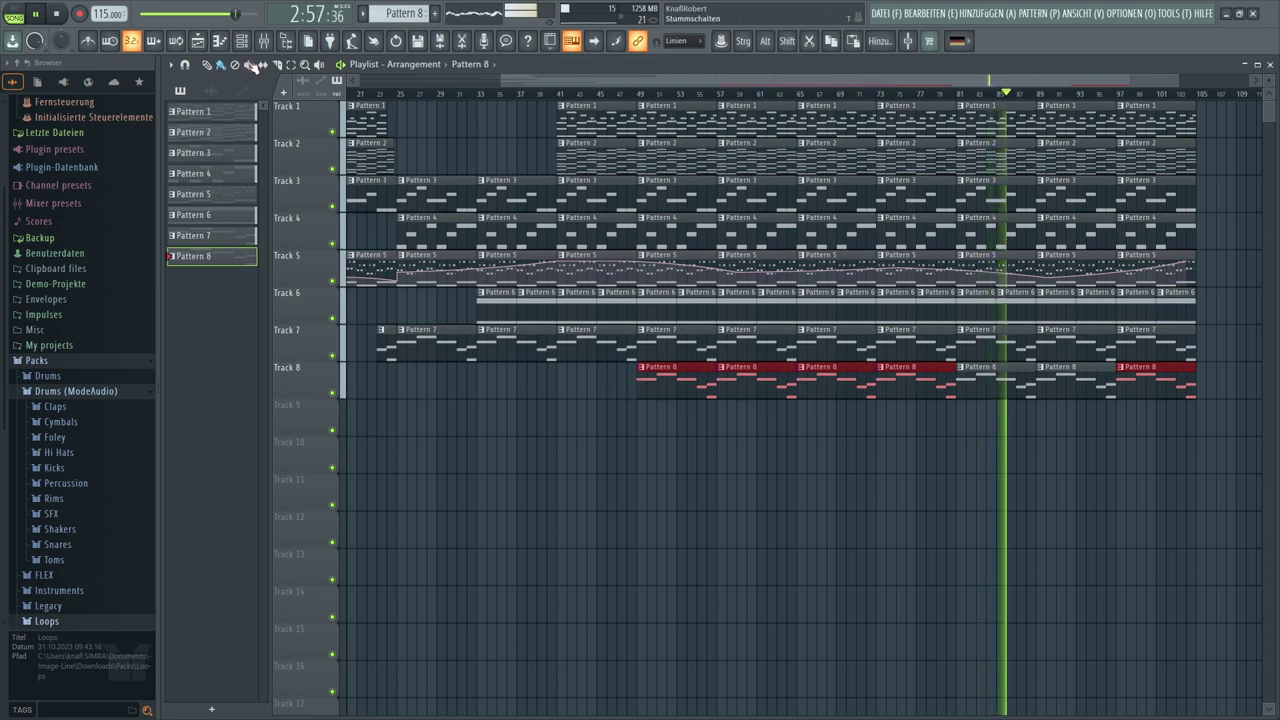
Change the Nexus #8 sound to the Emotion Strings ppp to FFF preset
key("F6")
left_click(463, 287)
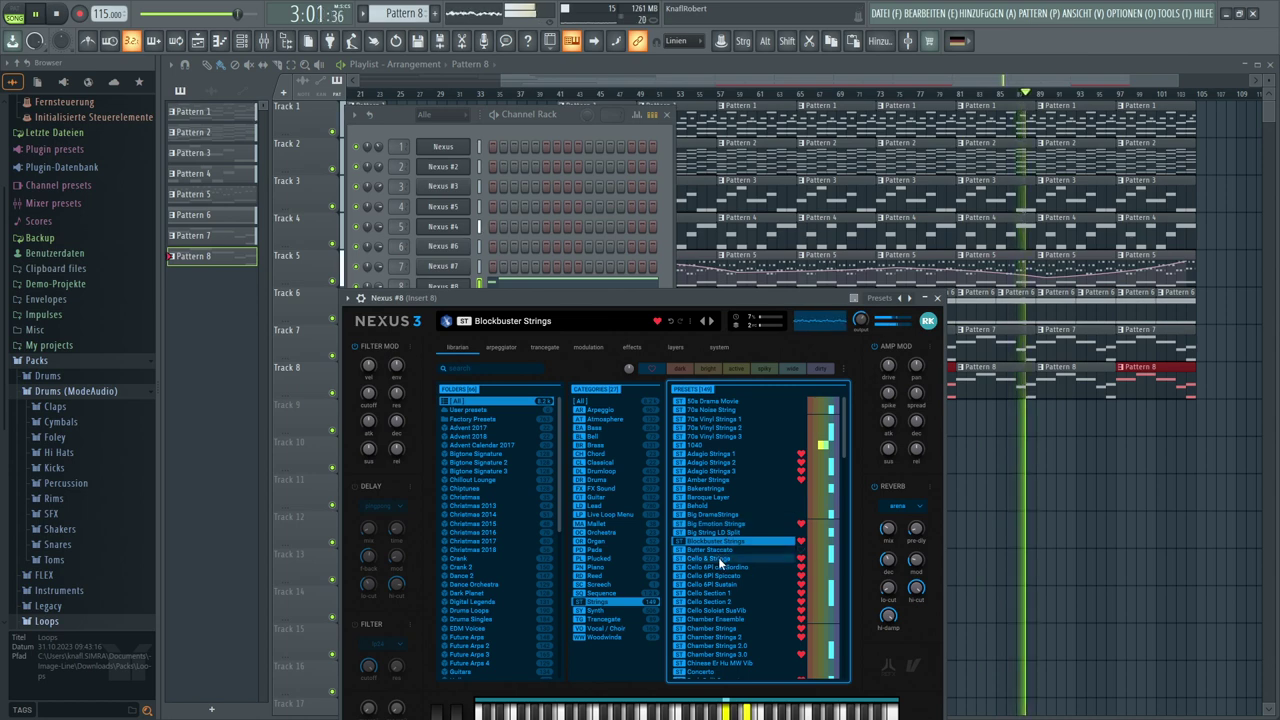
scroll(720, 565, "down", 6)
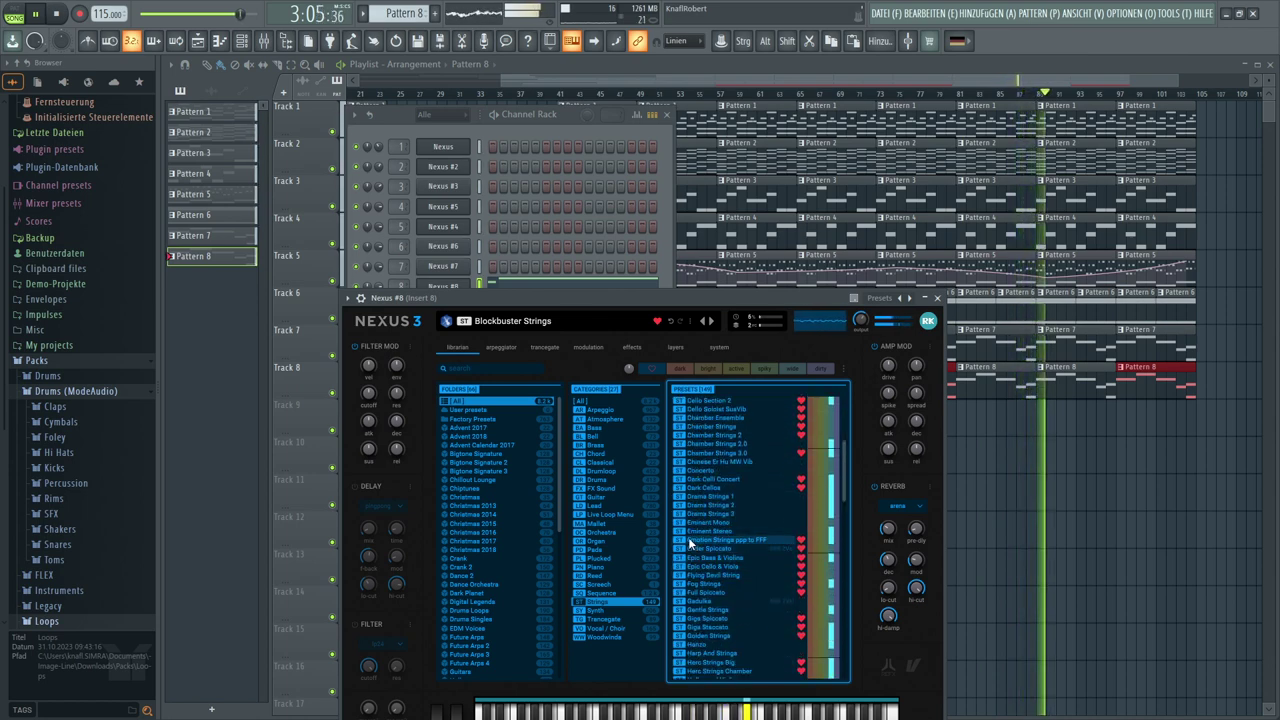
left_click(688, 540)
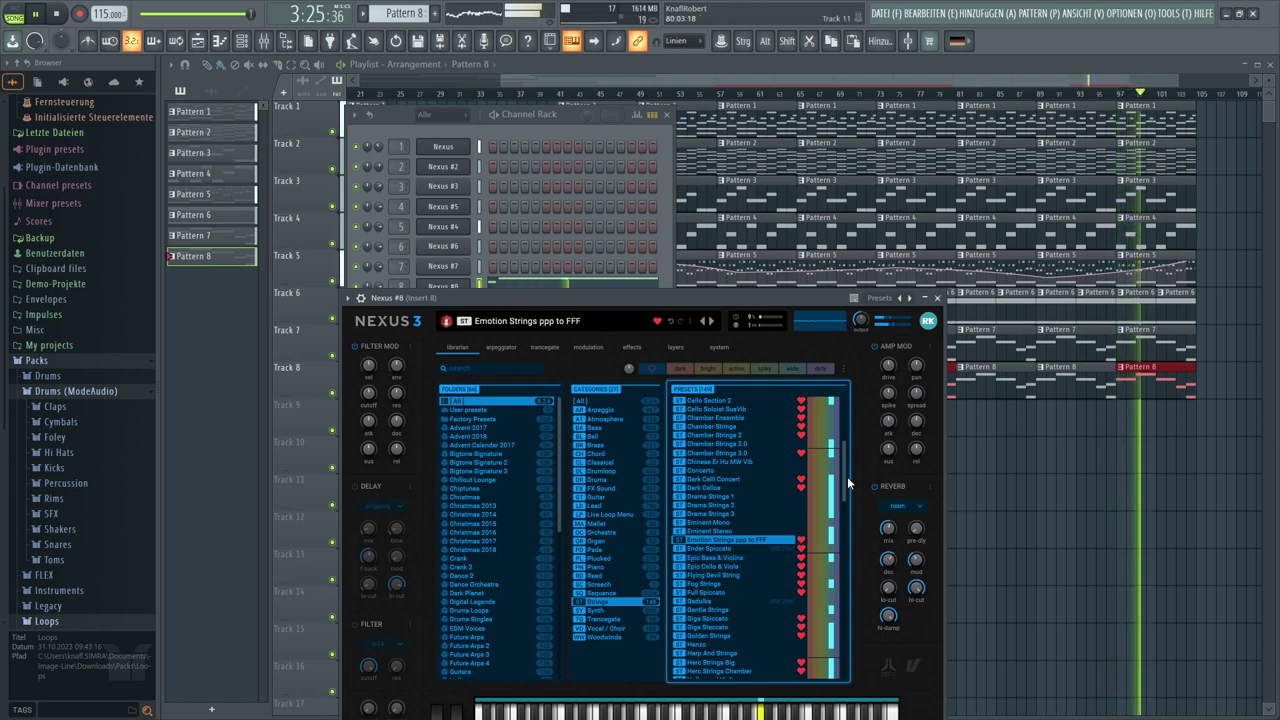
Load the Wide Lead Violins preset from the Hlw2 Strings folder in Nexus #8
scroll(710, 516, "down", 4)
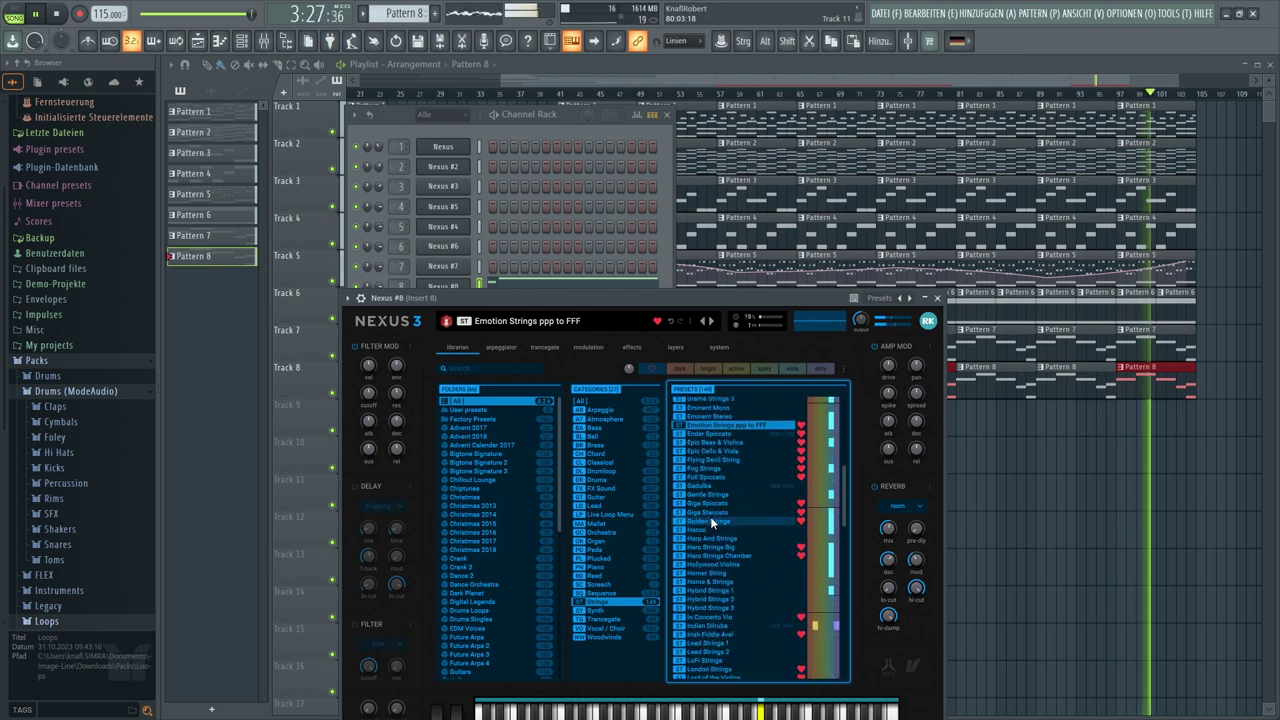
scroll(471, 538, "down", 5)
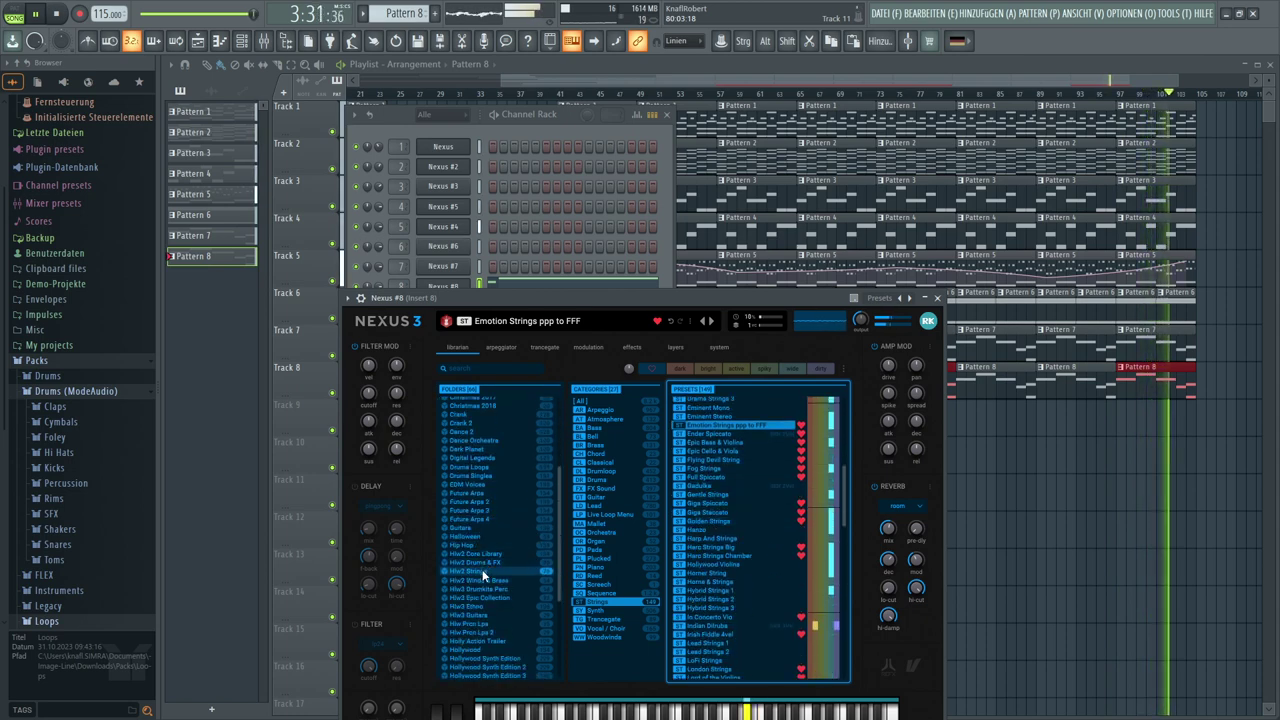
left_click(487, 568)
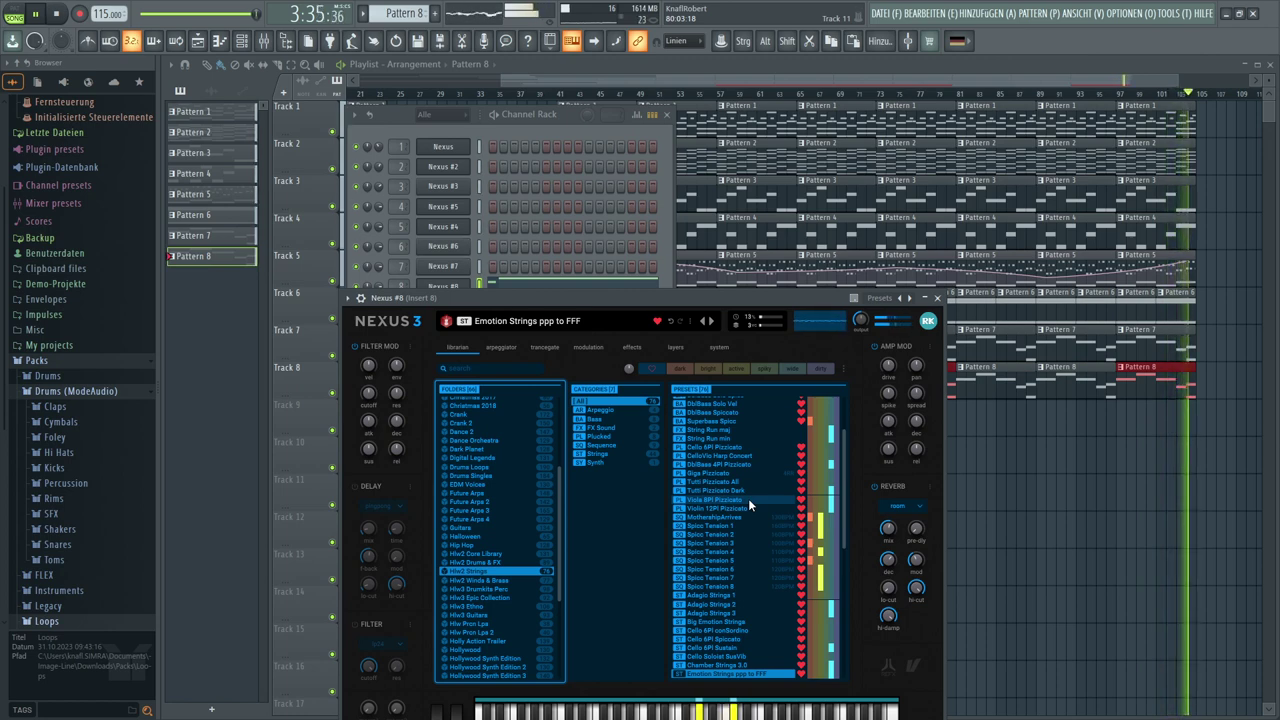
scroll(748, 498, "down", 5)
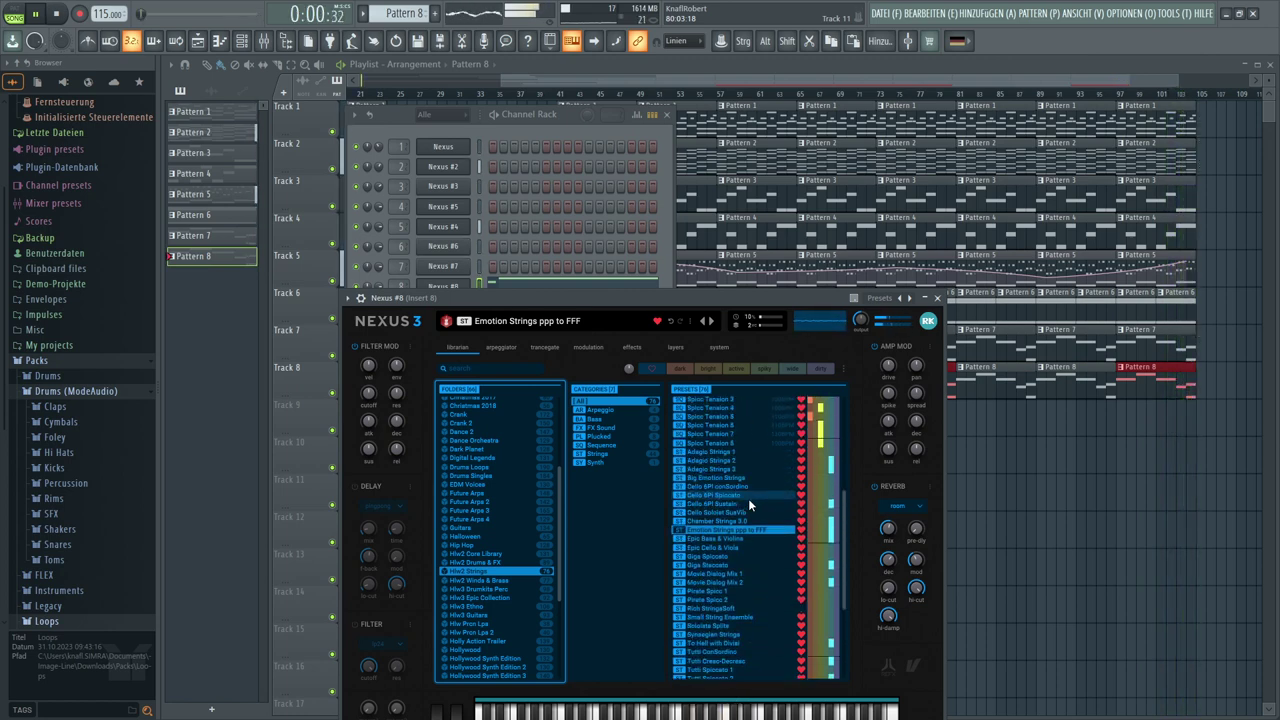
scroll(748, 504, "down", 1)
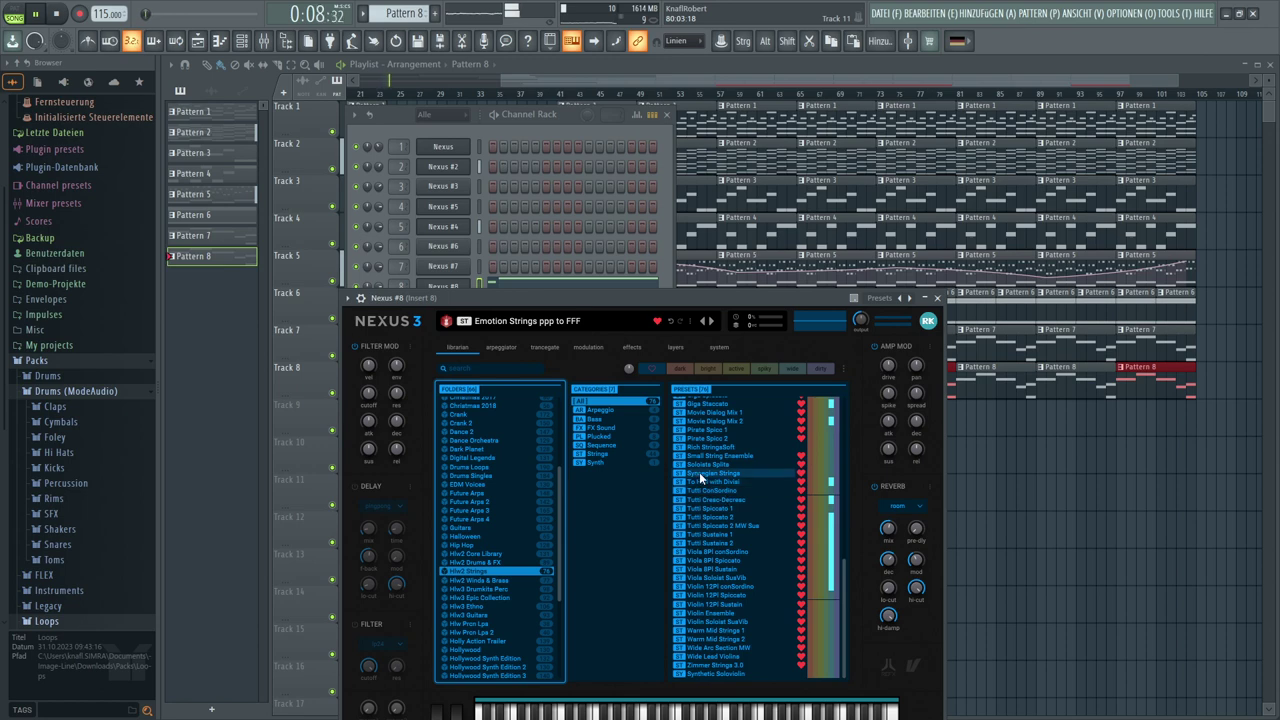
left_click(694, 656)
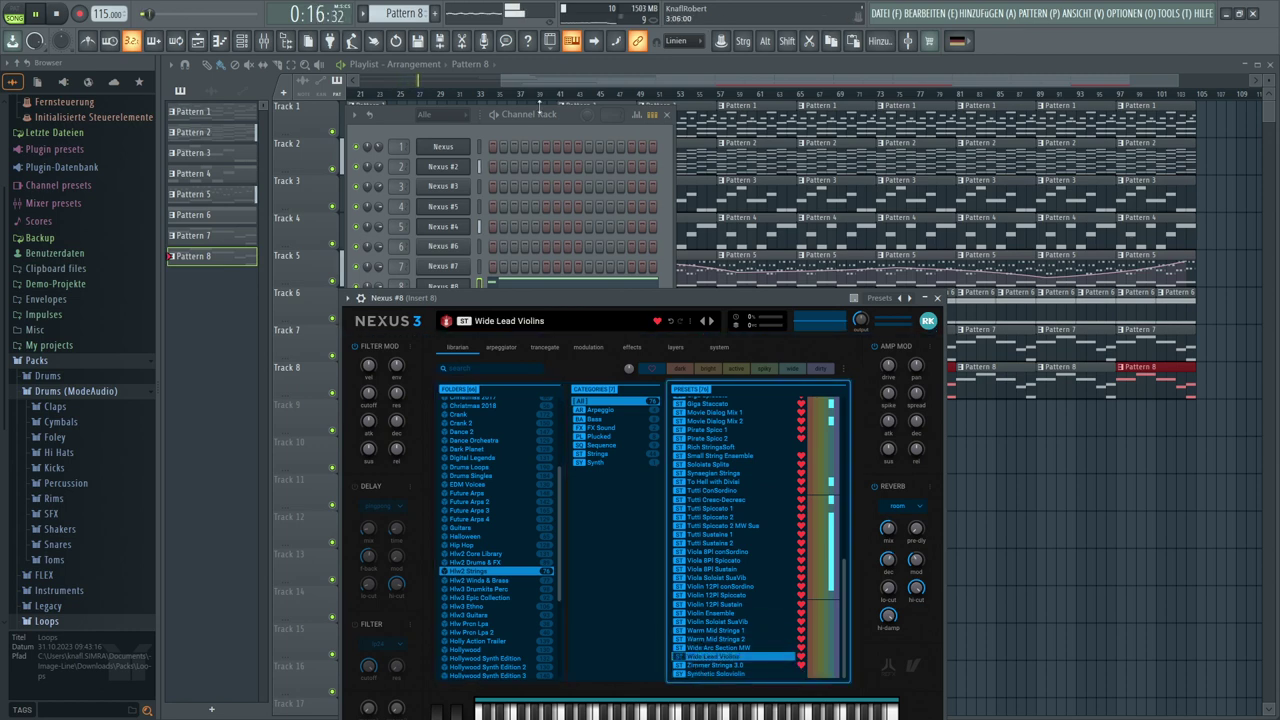
Extend the Pattern 8 clips on Track 8 back to bar 9
left_click_drag(520, 80, 345, 85)
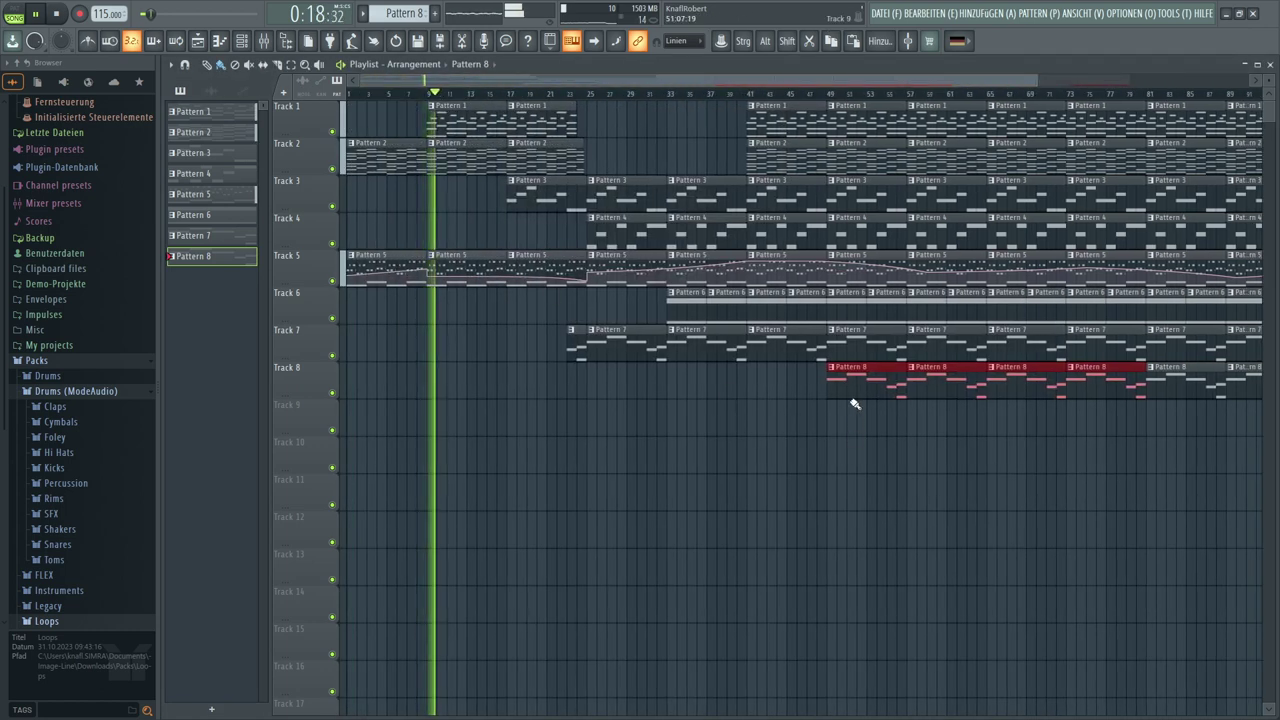
left_click_drag(802, 390, 400, 380)
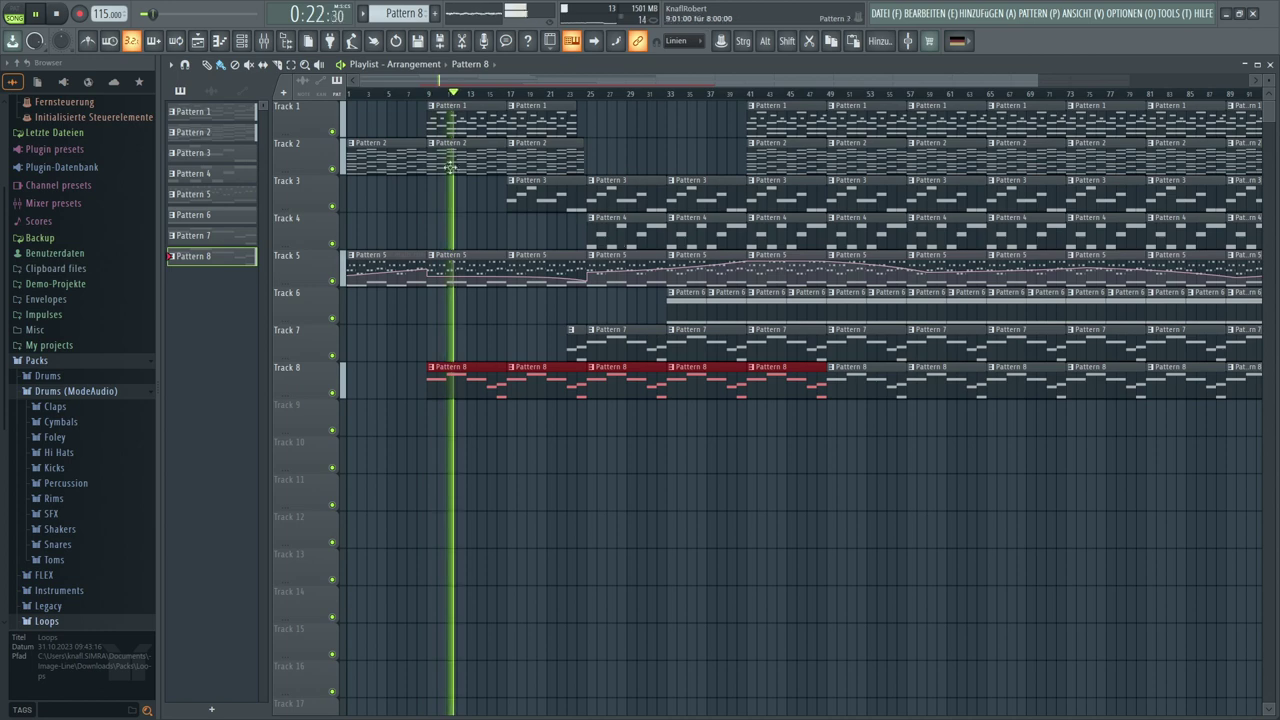
Set the reverb type of Nexus #8 to space
key("F6")
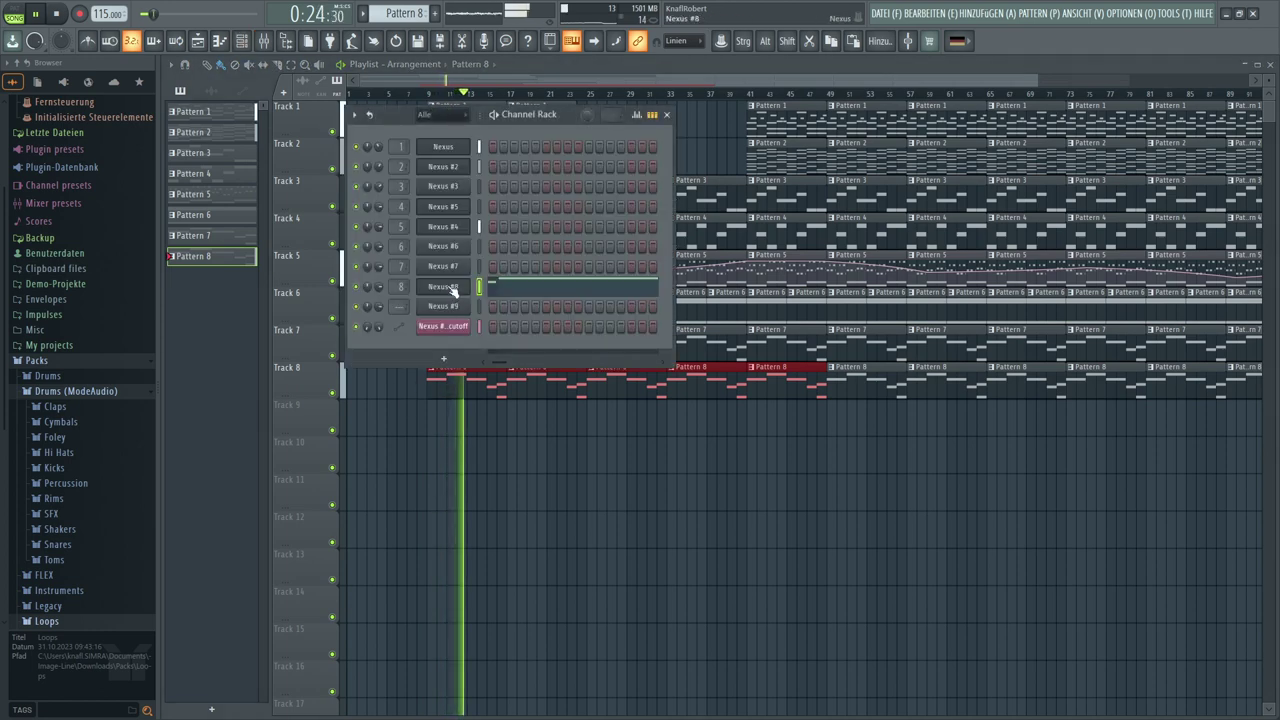
left_click(452, 288)
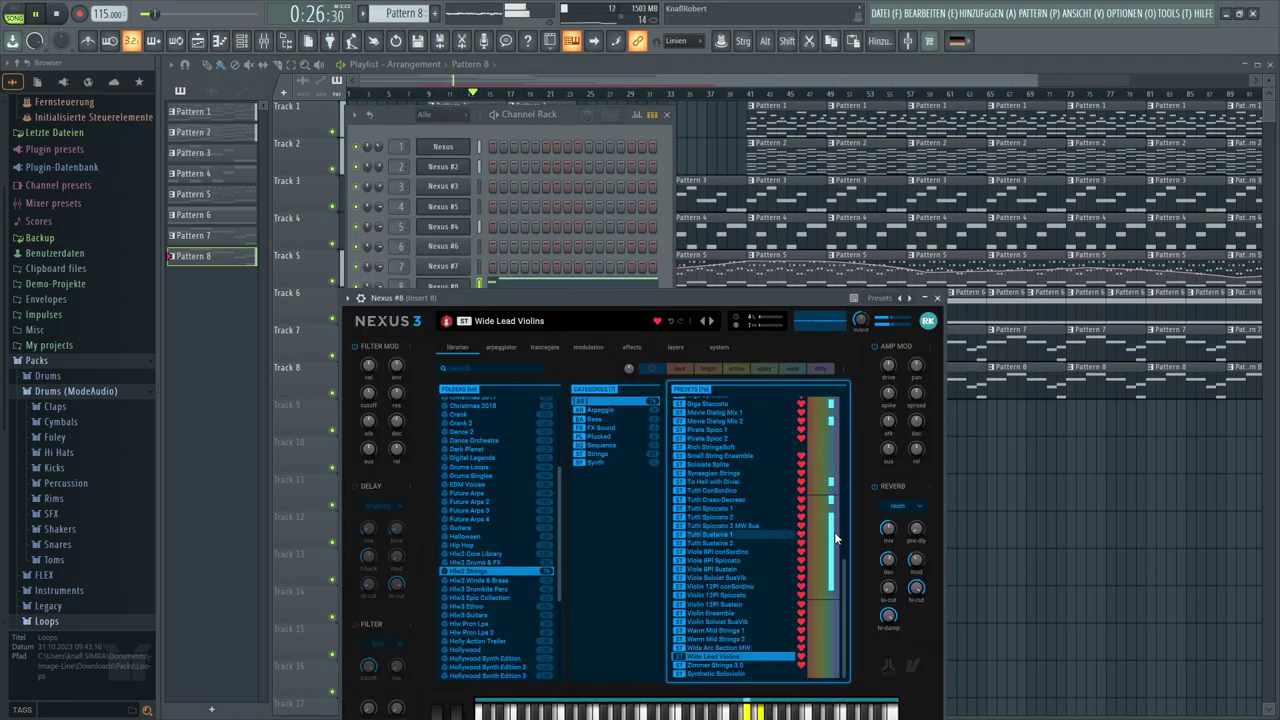
left_click(917, 508)
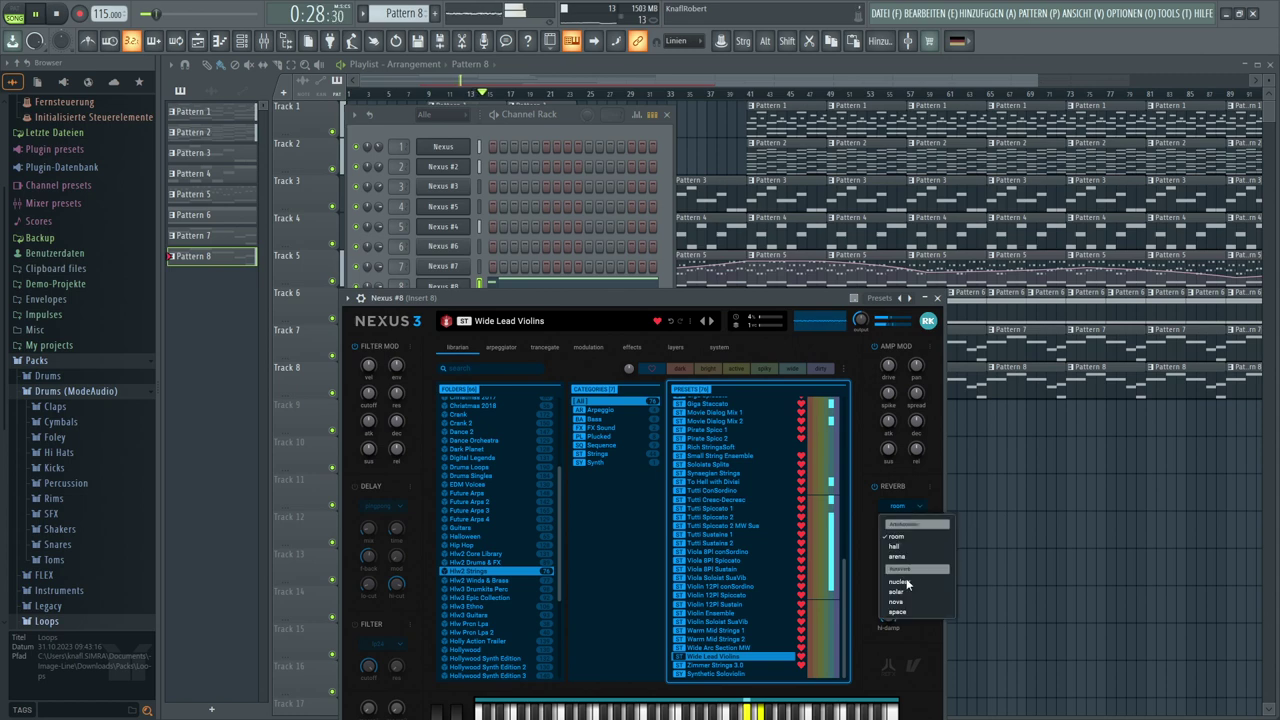
left_click(903, 612)
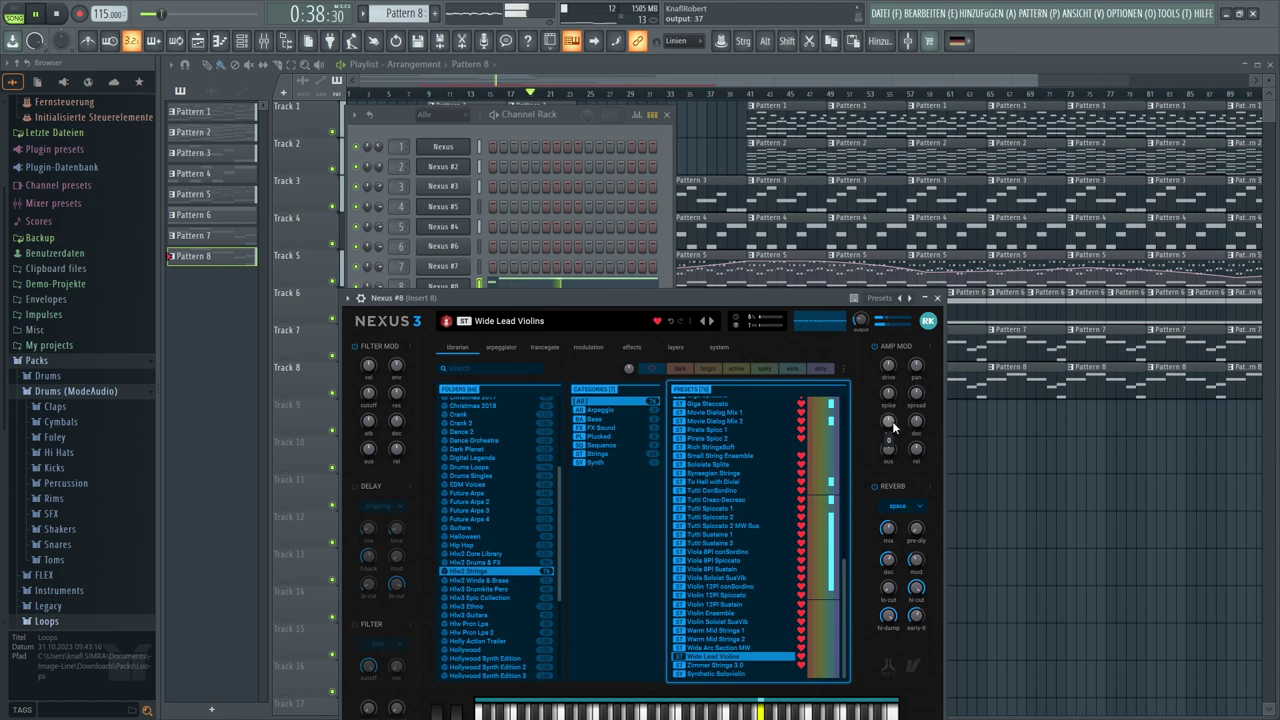
Close the open windows over the playlist and delete the Pattern 8 clips at bars 9, 17, 25, 33 and 57 on Track 8
mouse_move(890, 420)
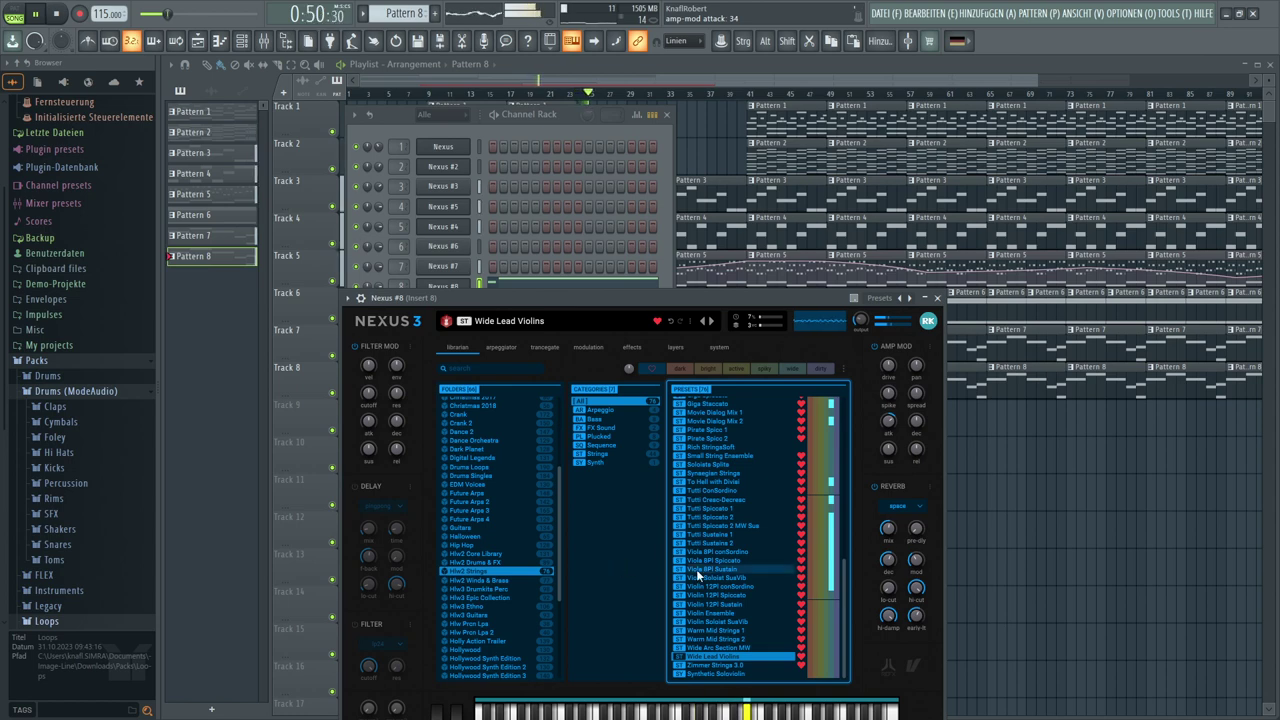
key("F12")
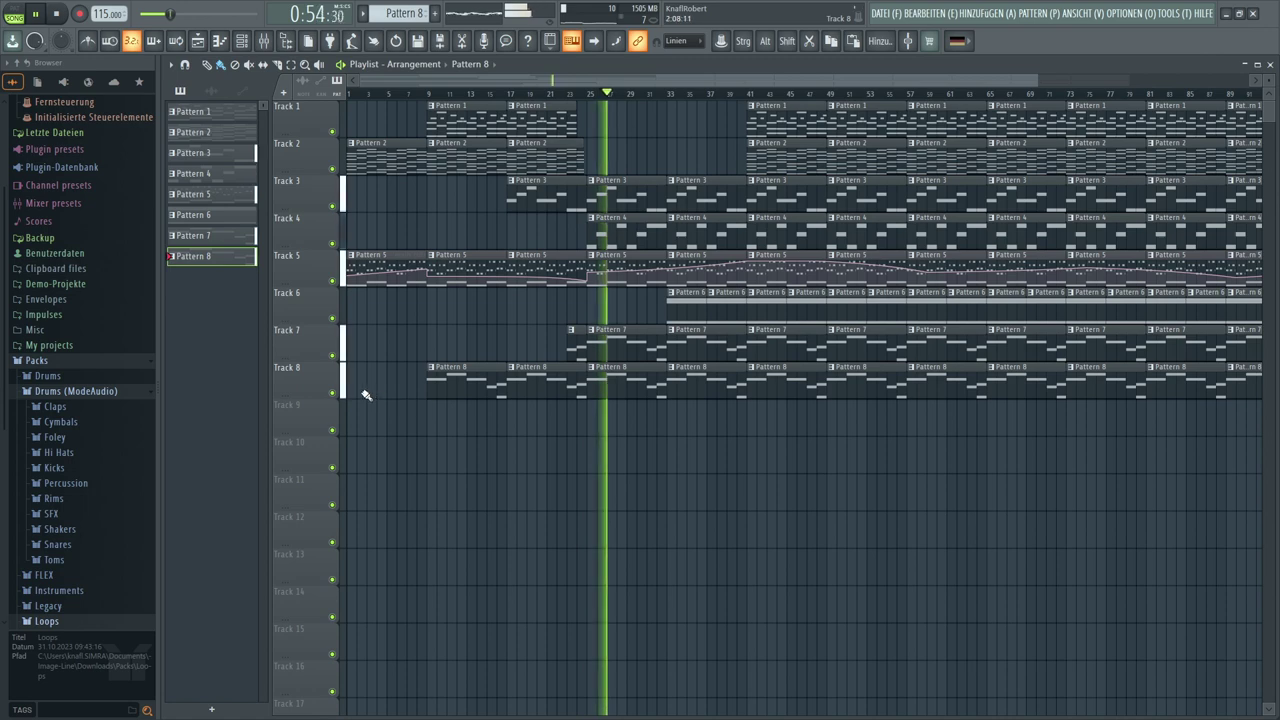
right_click(466, 388)
right_click(546, 390)
right_click(626, 392)
right_click(928, 394)
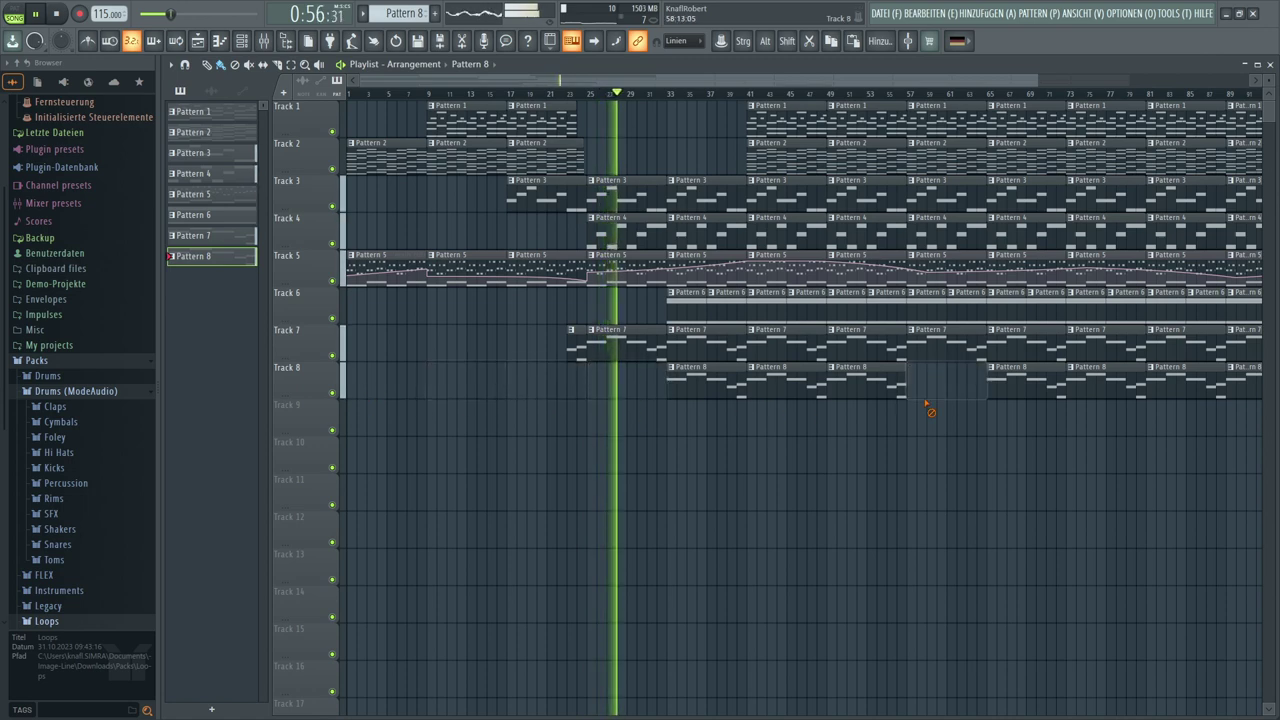
right_click(734, 395)
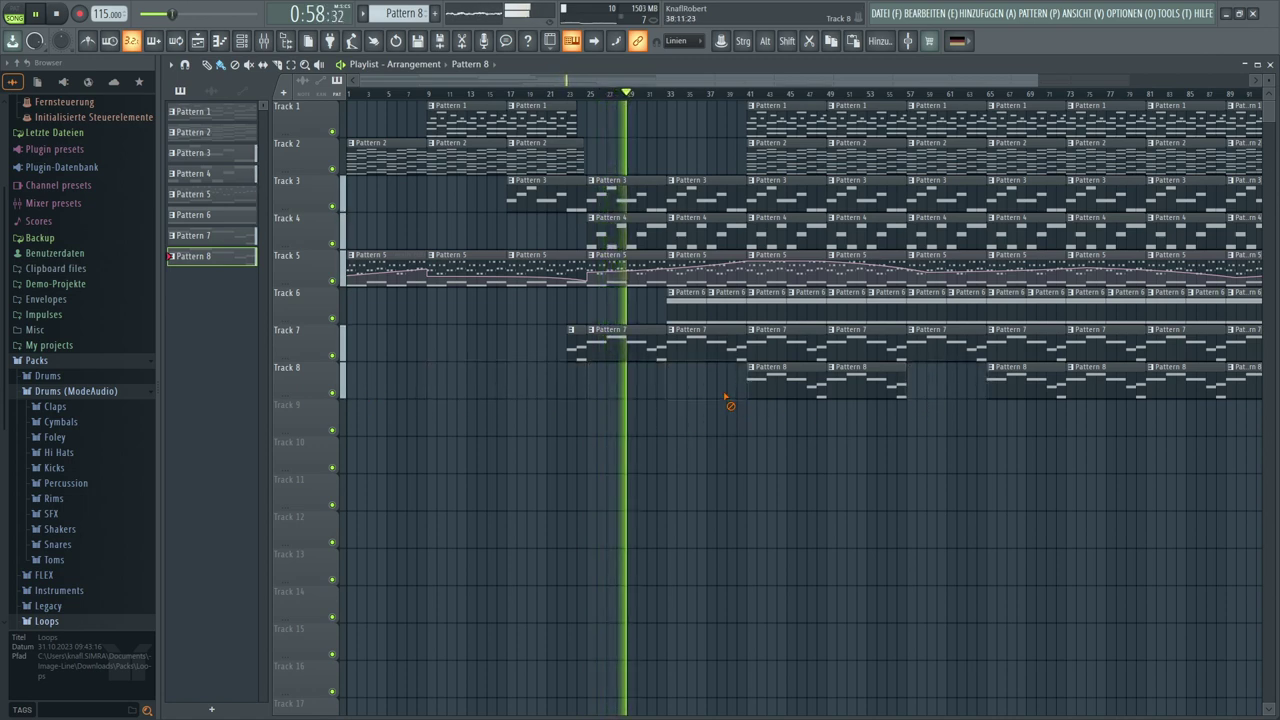
Delete the Pattern 7, Pattern 1, Pattern 2 and Pattern 3 clips at bars 41 and 49
right_click(785, 355)
right_click(861, 357)
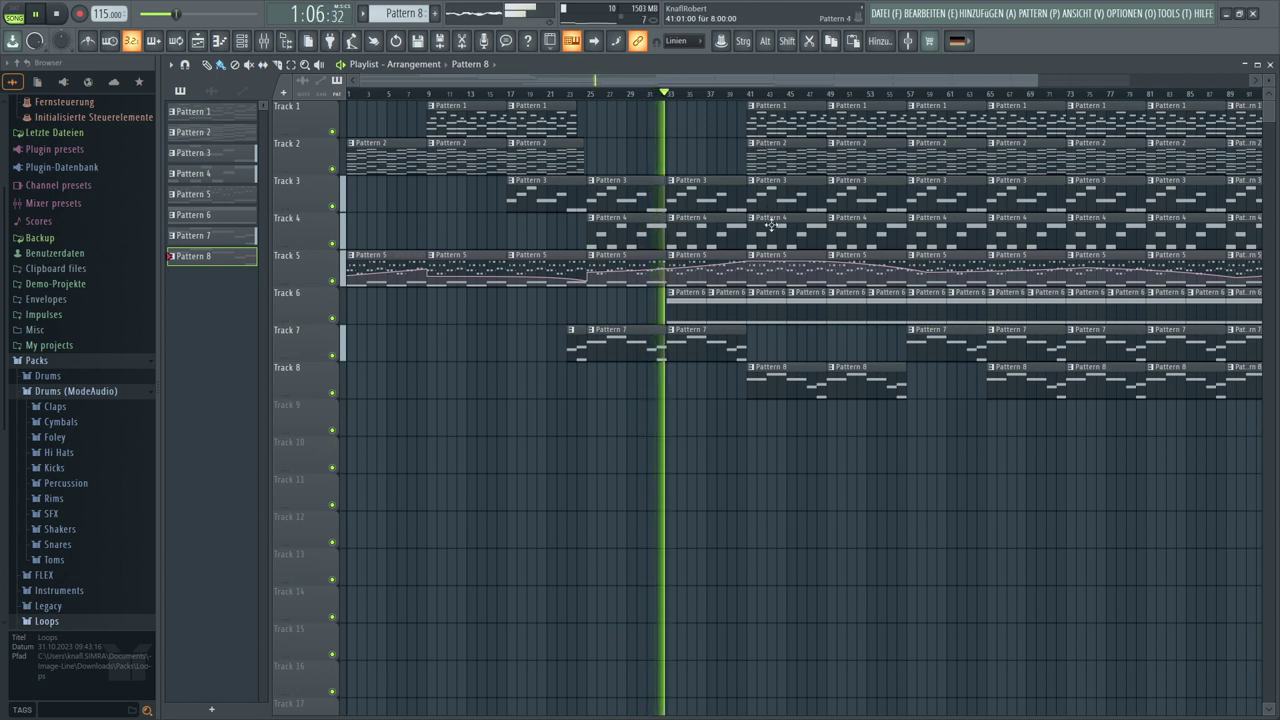
right_click(773, 120)
right_click(794, 157)
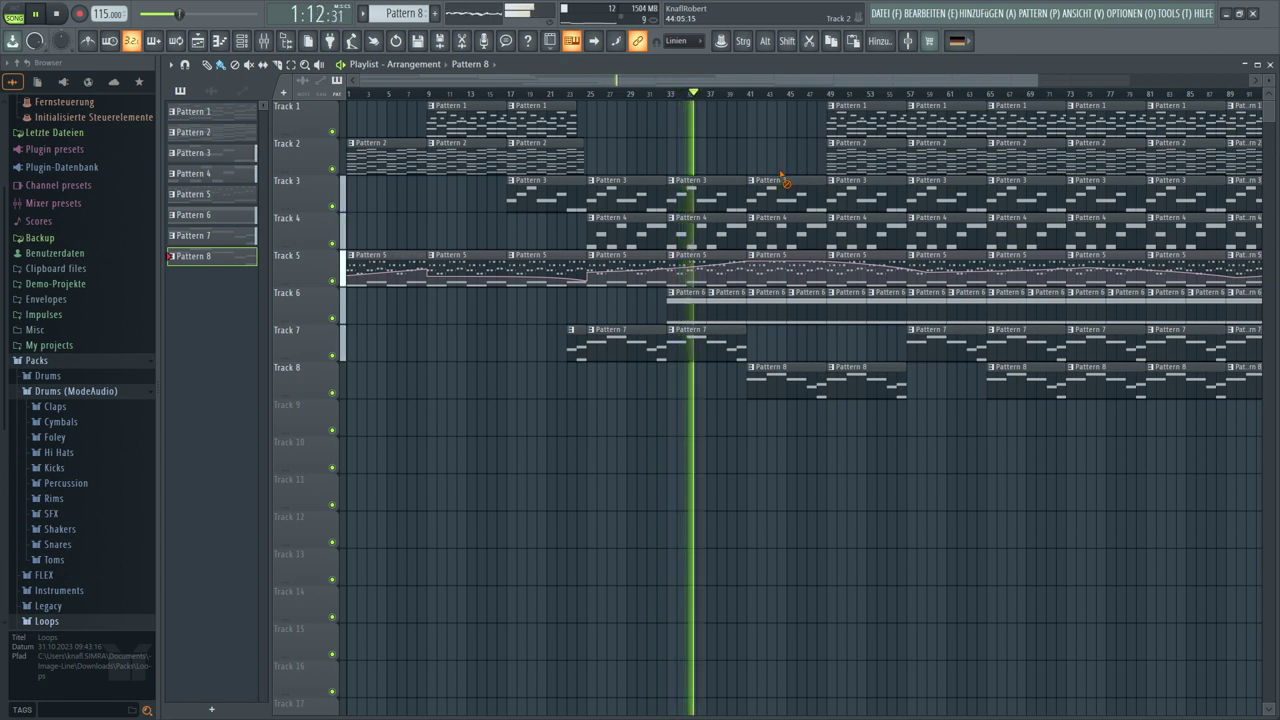
right_click(787, 184)
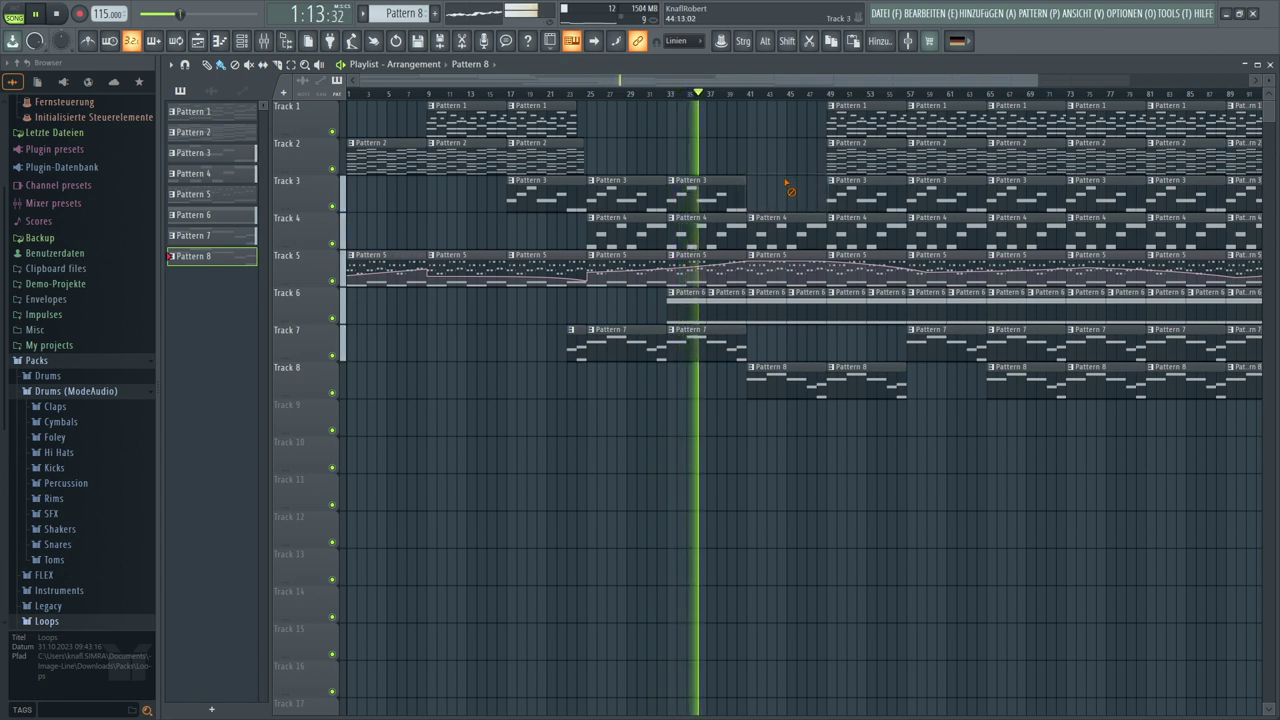
right_click(845, 190)
right_click(860, 152)
right_click(872, 115)
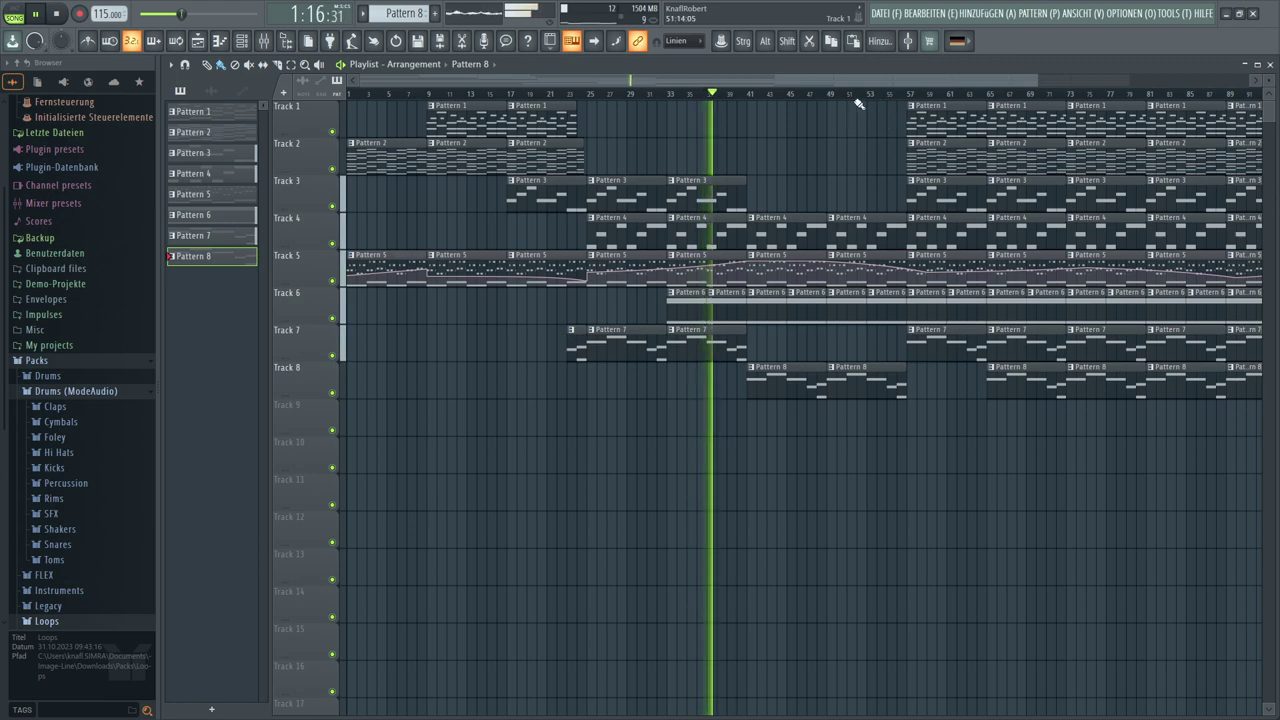
Delete the Pattern 4 clip at bar 41 and shorten the last Pattern 6 clip before bar 57 to end at bar 56
left_click_drag(851, 80, 1010, 80)
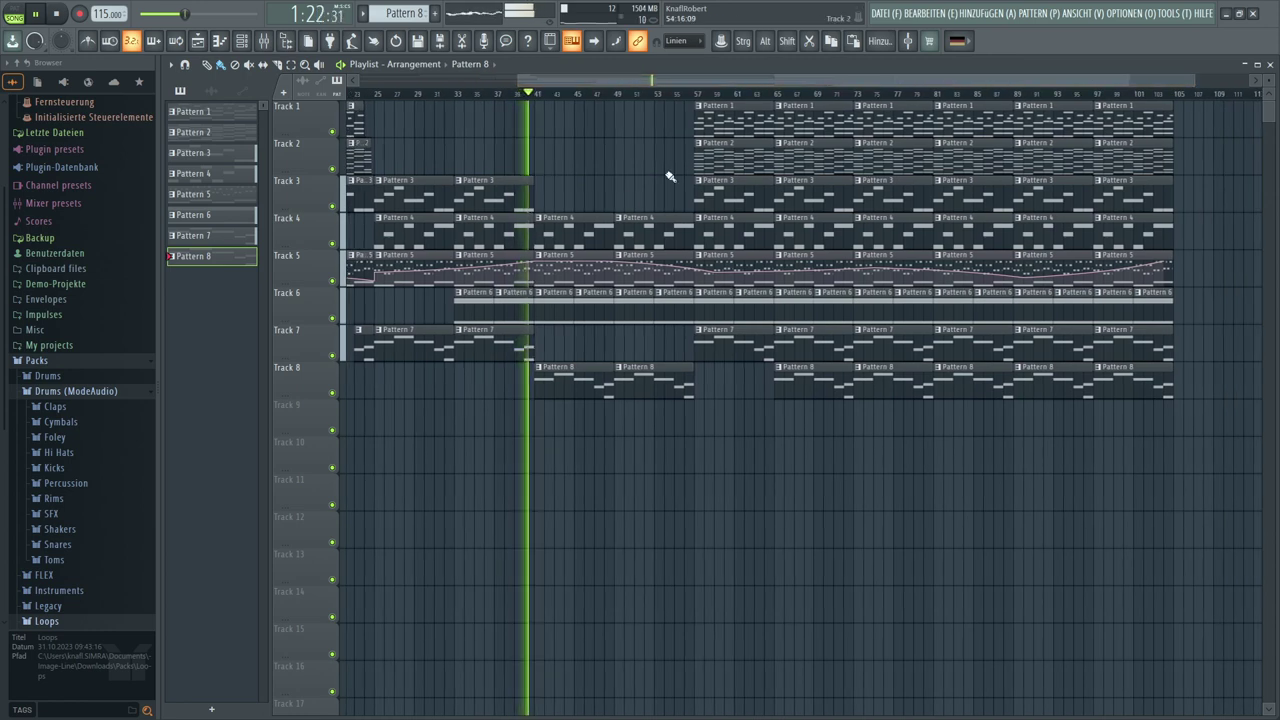
right_click(594, 223)
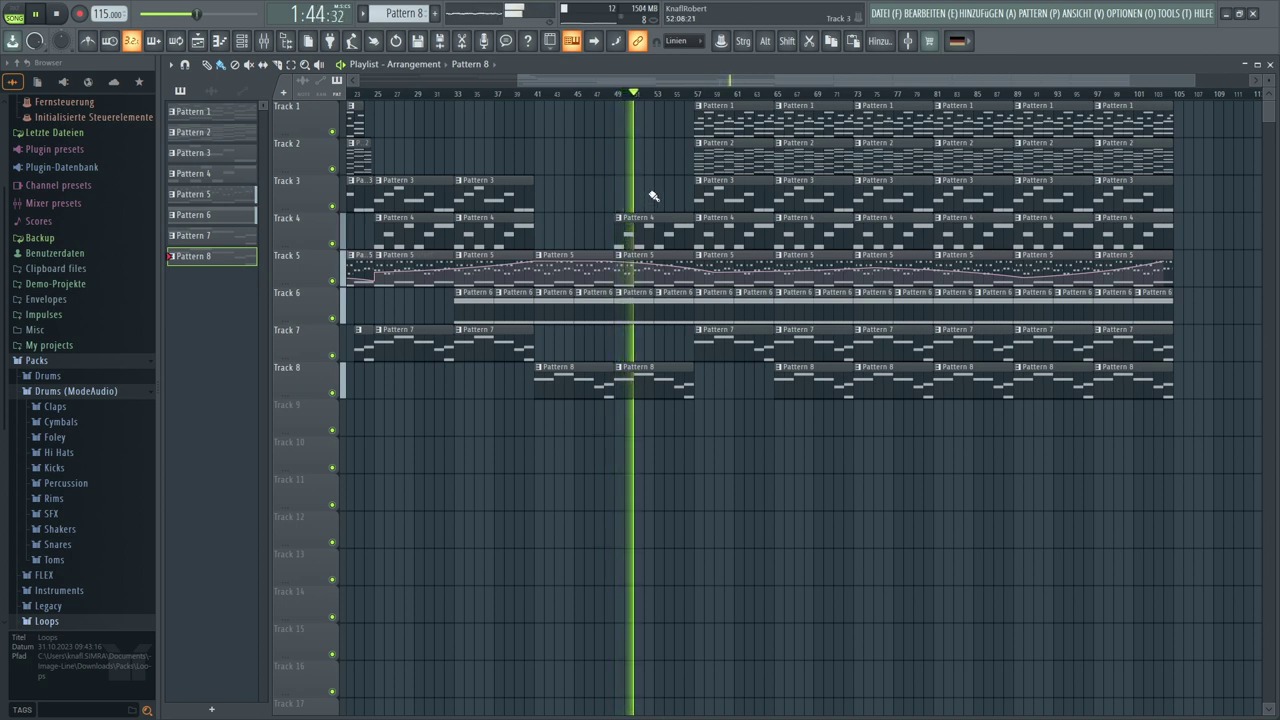
left_click_drag(690, 292, 686, 293)
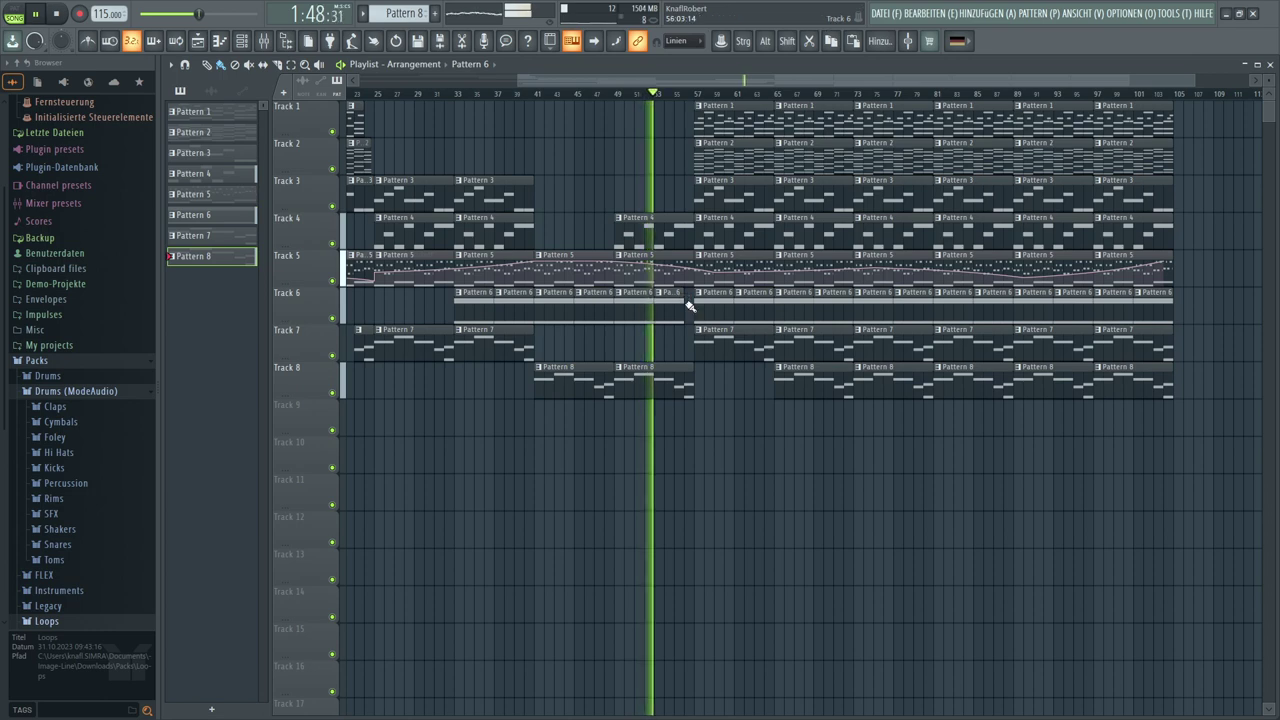
Delete the Pattern 7 clip and both Pattern 6 clips between bars 57 and 65
scroll(700, 95, "up", 3)
scroll(700, 95, "up", 2)
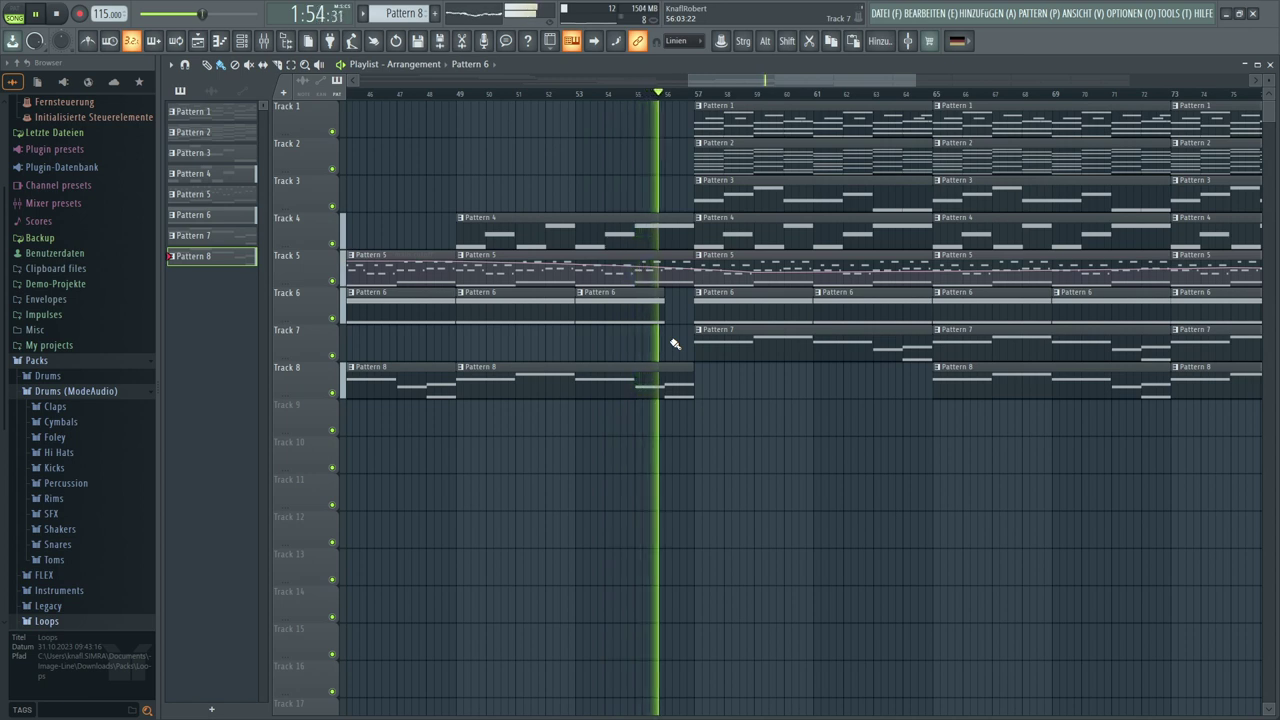
right_click(745, 340)
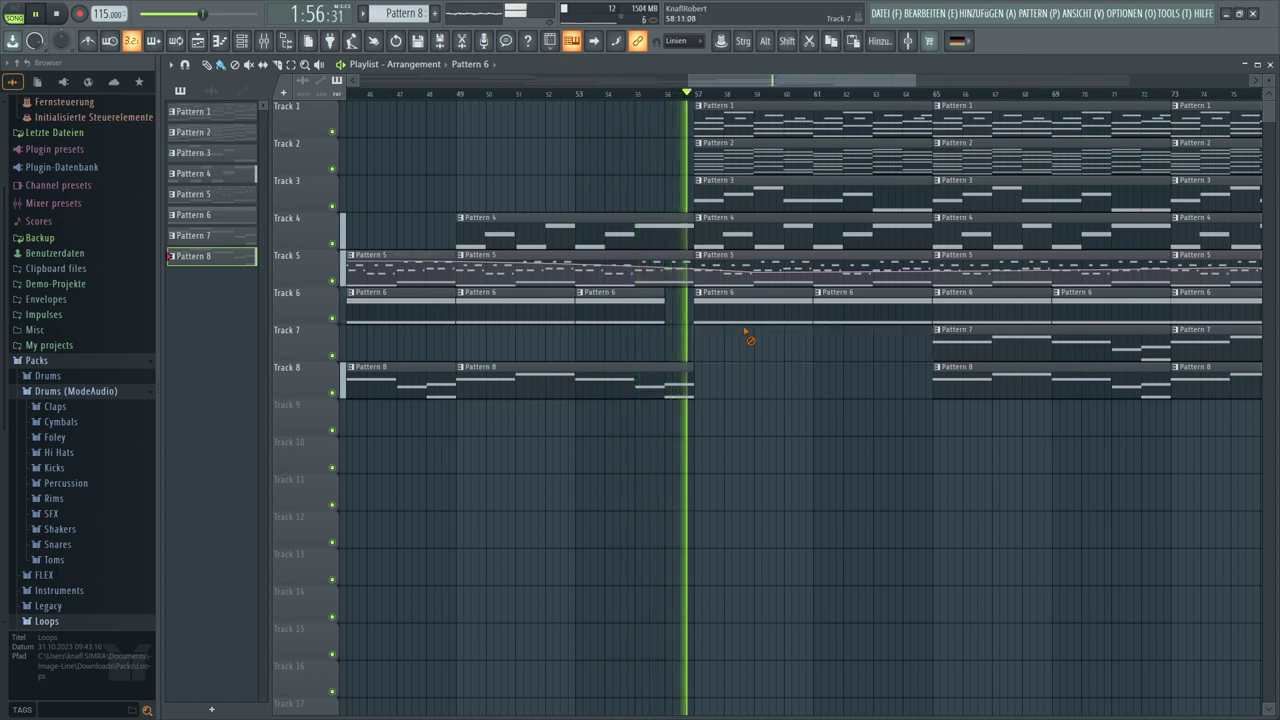
right_click(780, 305)
right_click(860, 305)
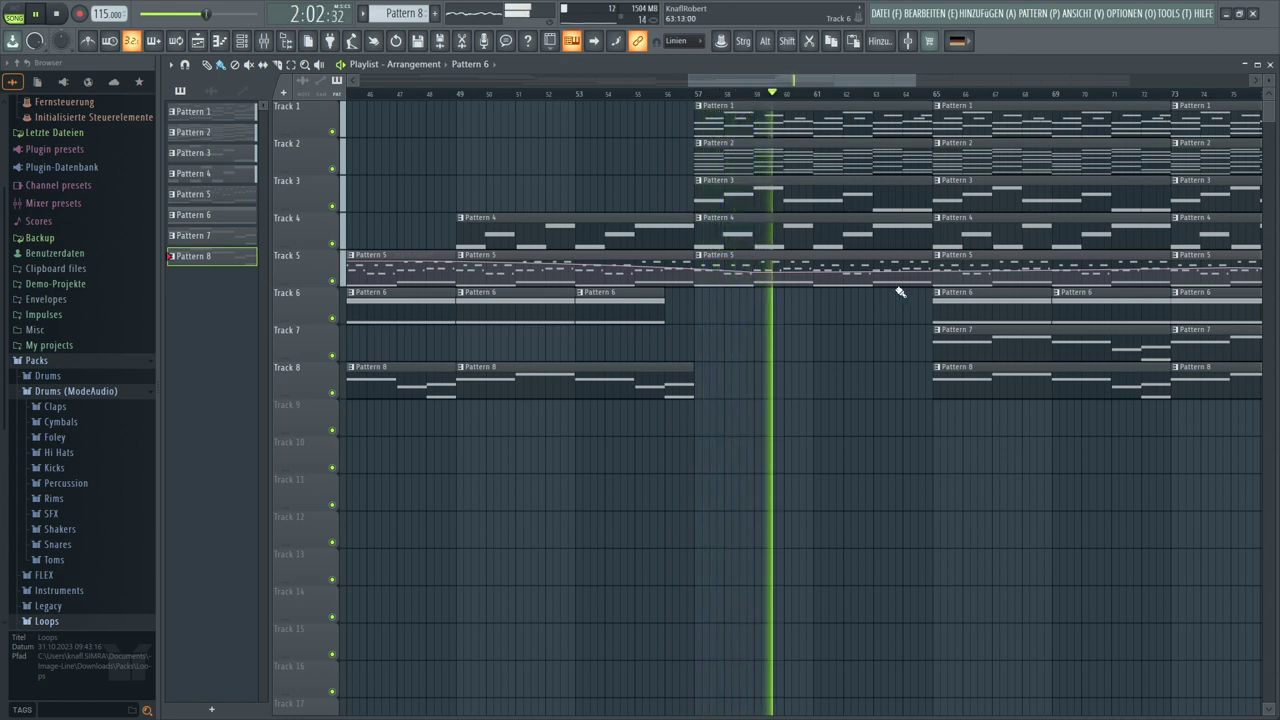
Shorten the Pattern 1 and Pattern 2 clips that start at bar 57 so they end just before bar 65
left_click_drag(925, 112, 915, 105)
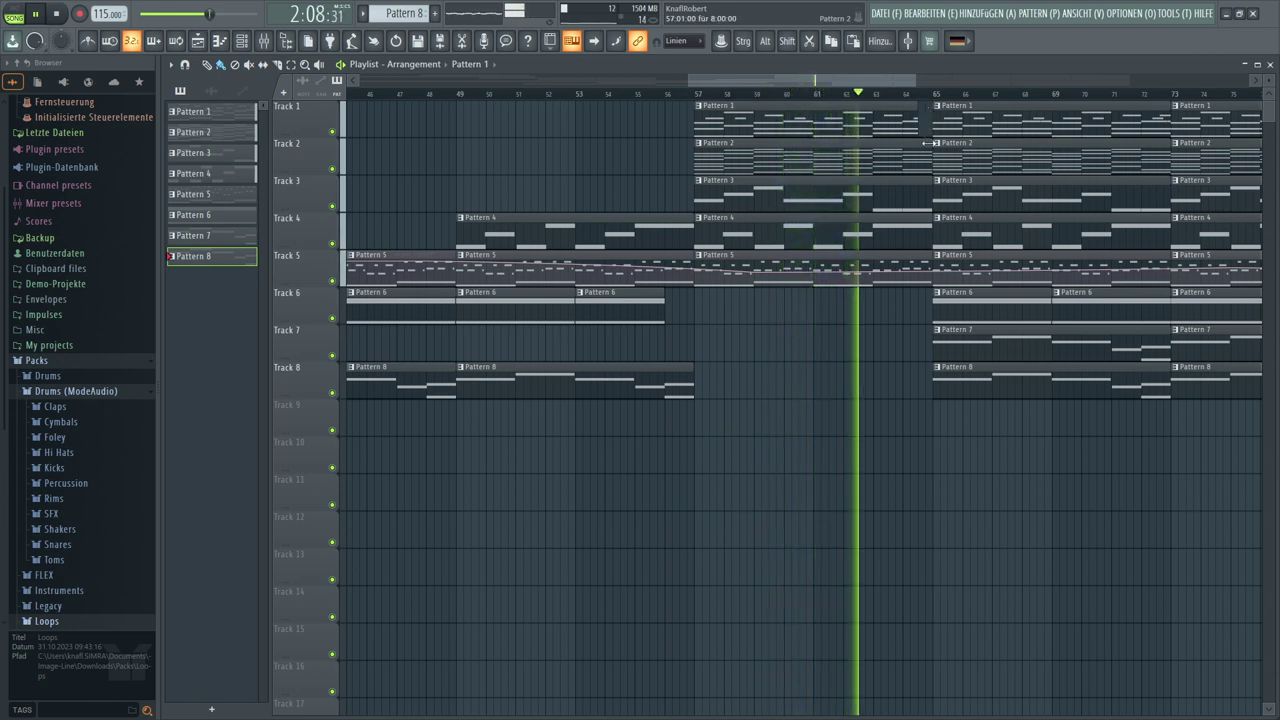
left_click_drag(925, 140, 916, 142)
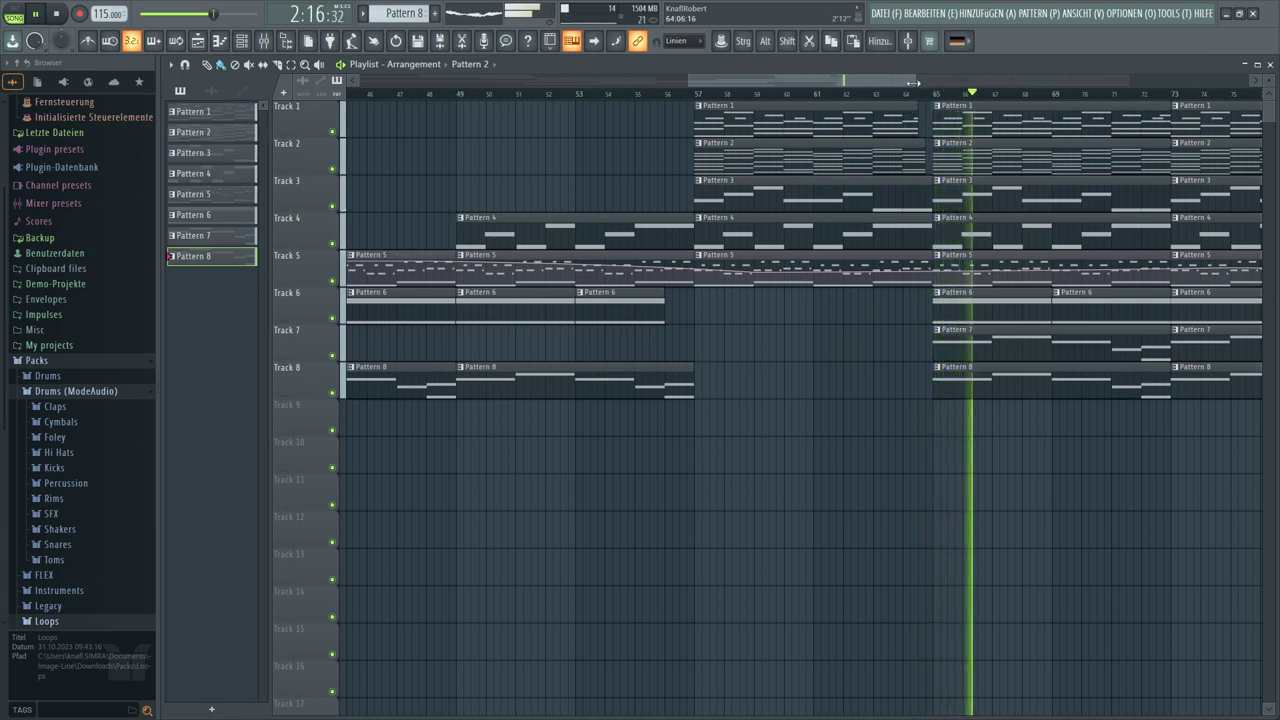
left_click_drag(913, 80, 1245, 85)
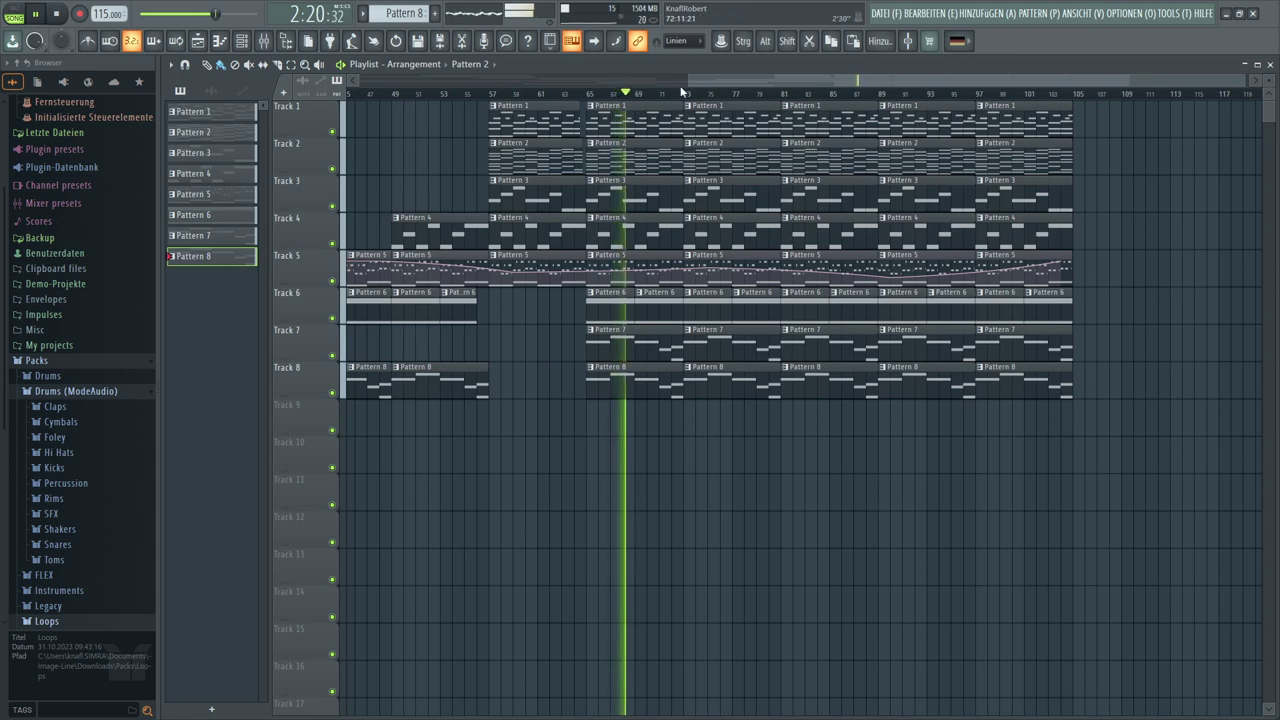
left_click_drag(688, 80, 343, 147)
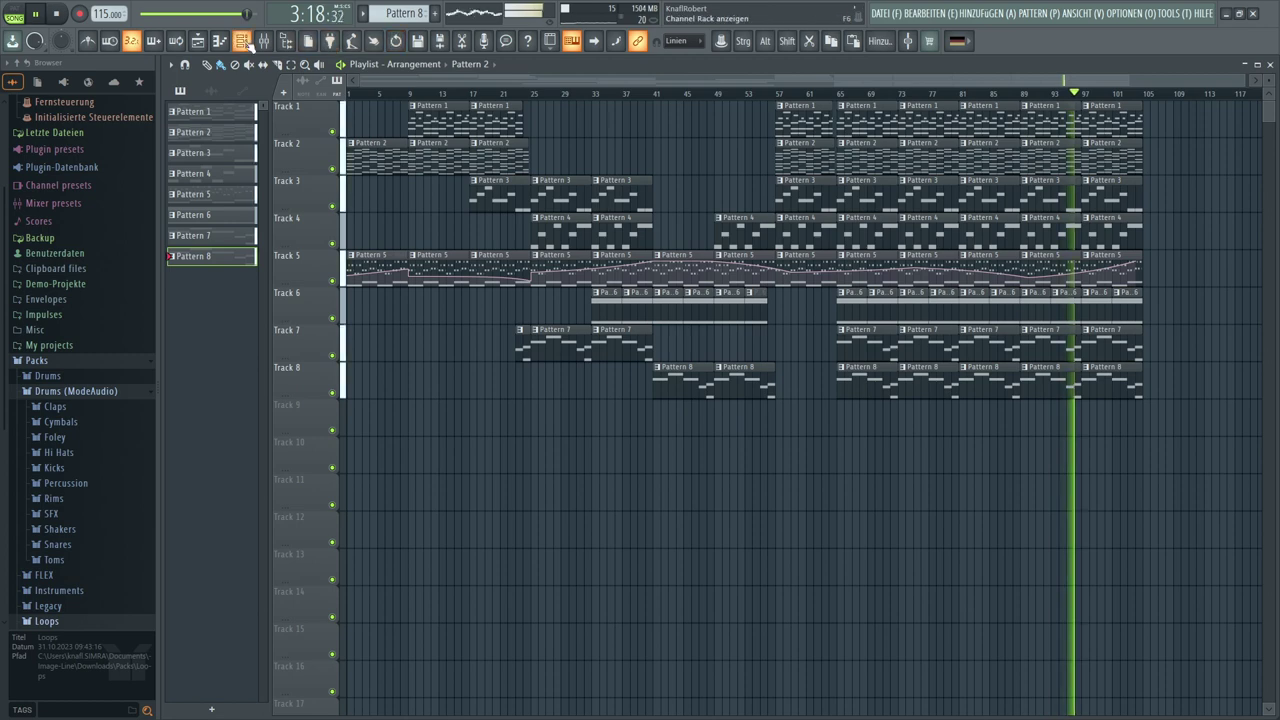
Clone the unused Nexus #9 channel in the Channel Rack repeatedly to add six more empty Nexus channels
key("F6")
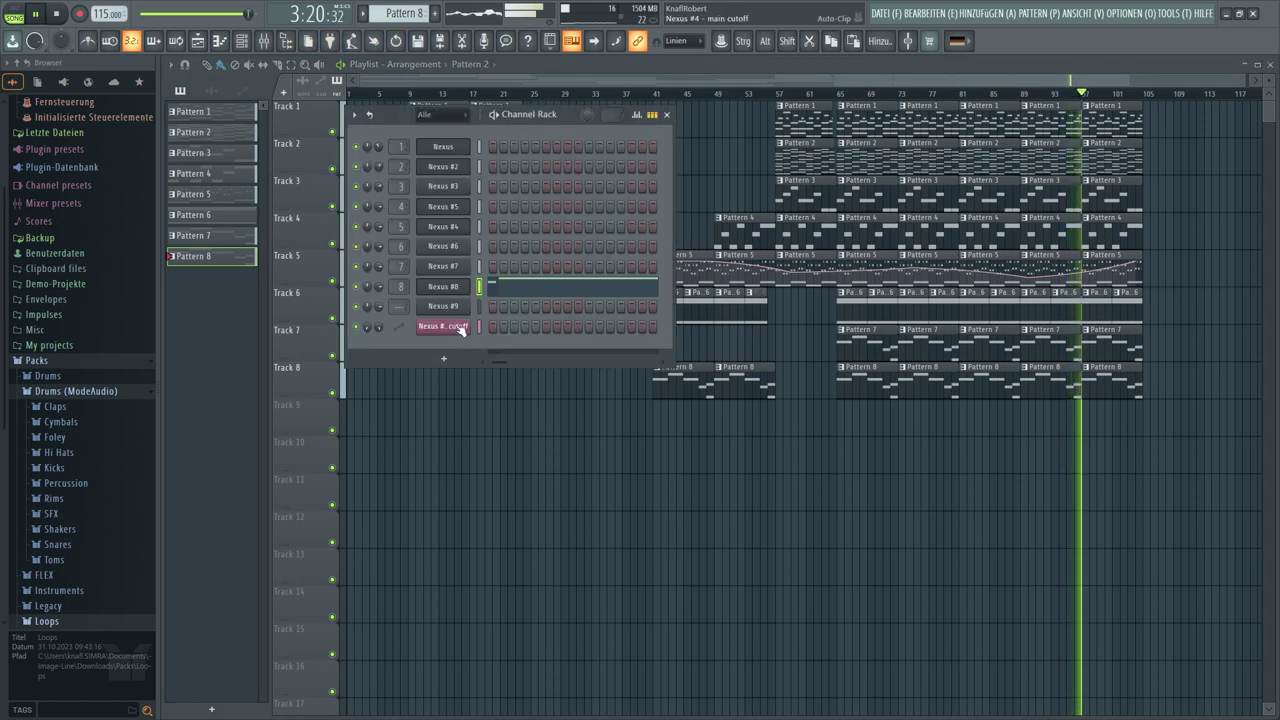
right_click(448, 316)
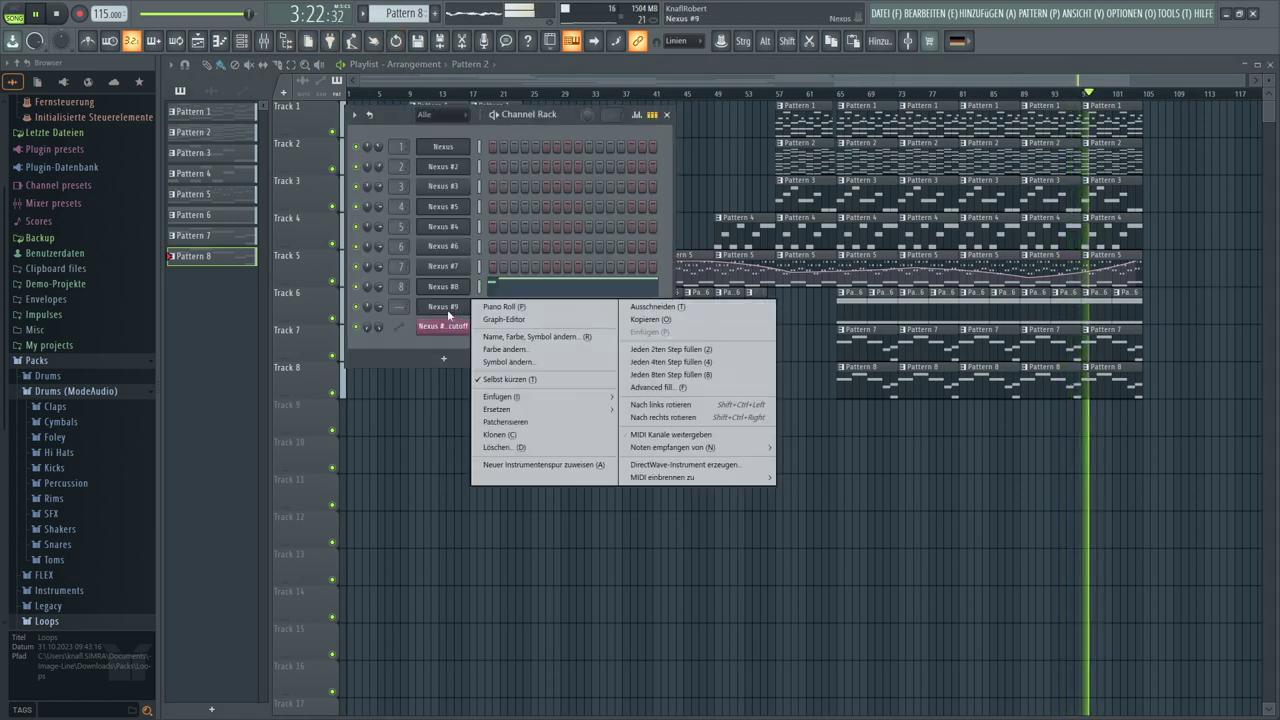
key("c")
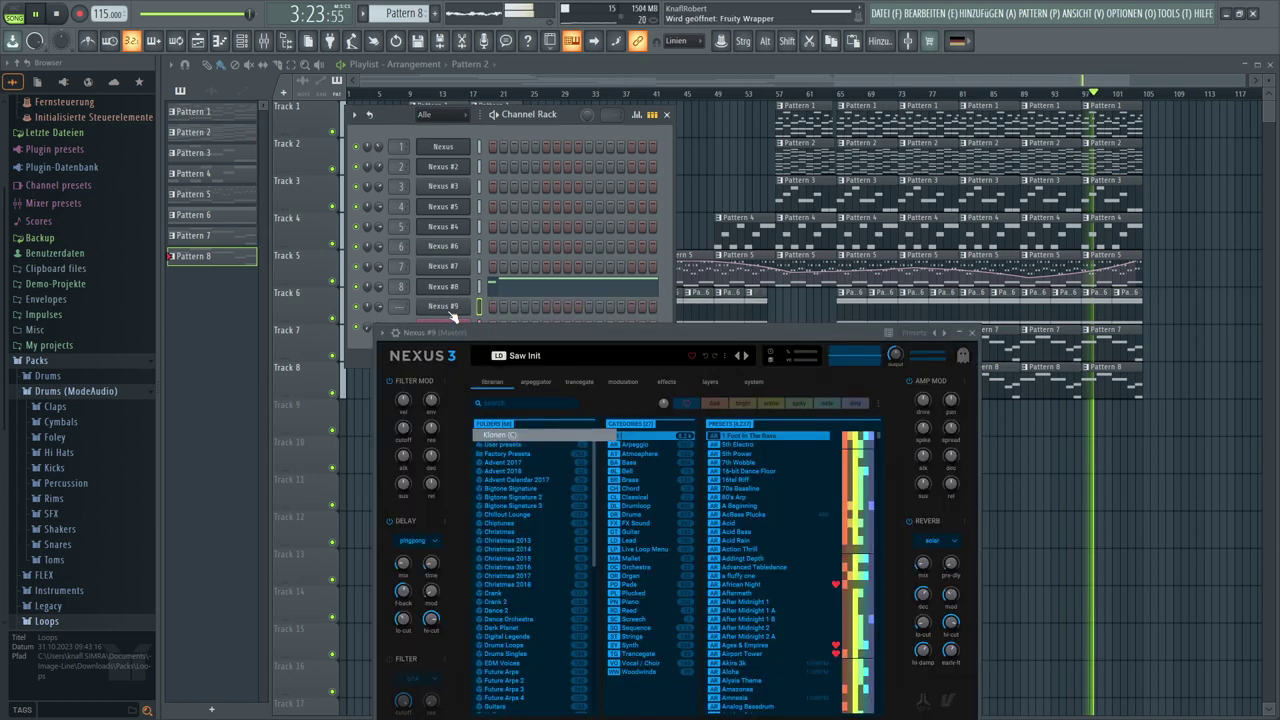
left_click_drag(487, 333, 667, 306)
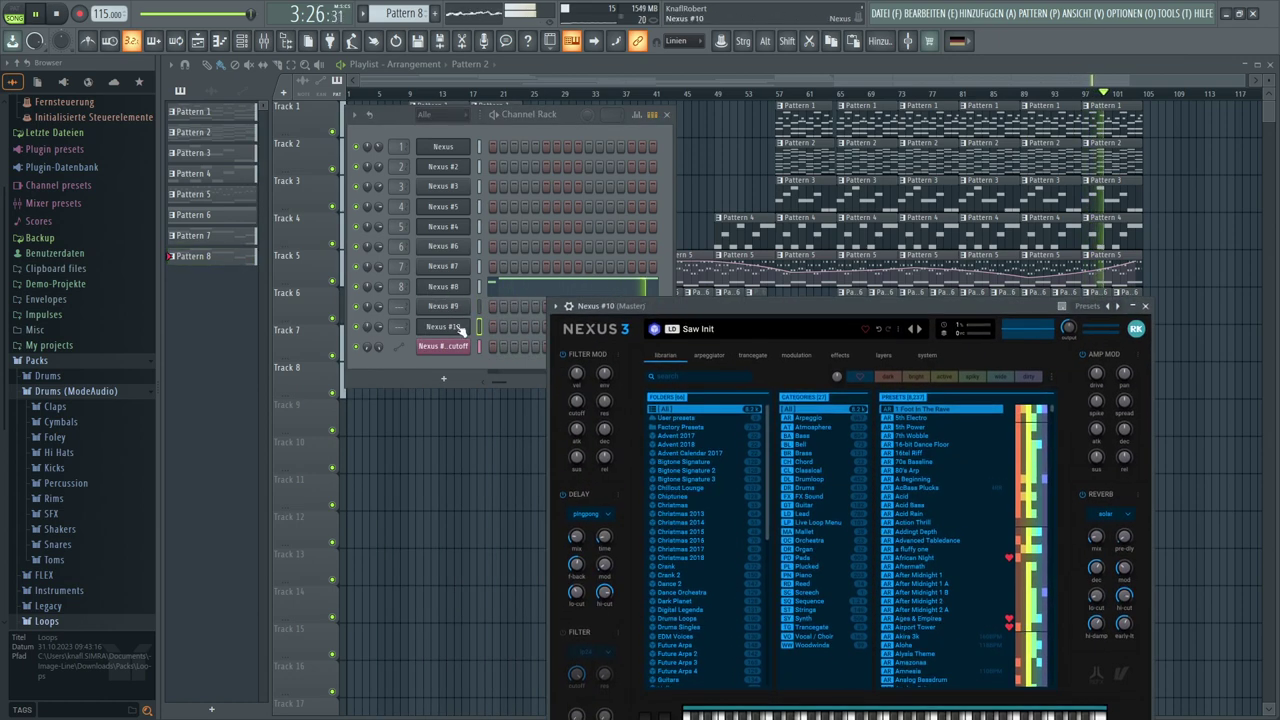
right_click(450, 327)
key("c")
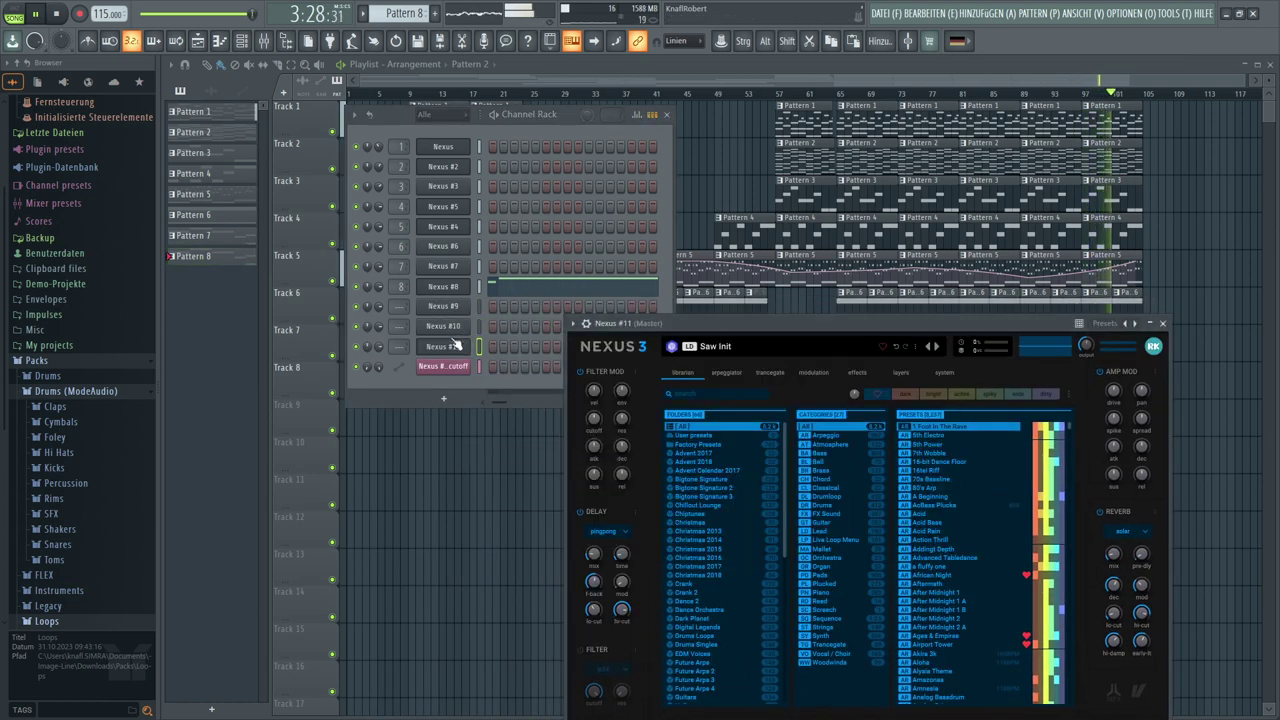
right_click(450, 347)
key("Escape")
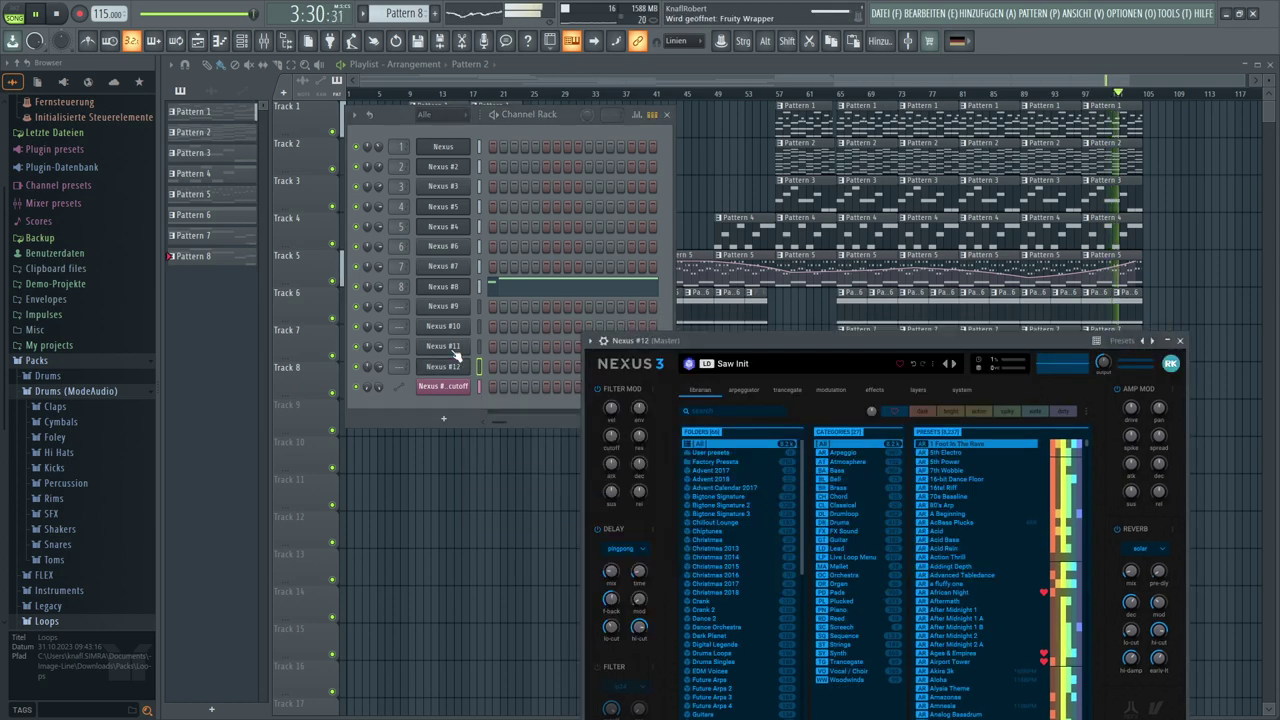
right_click(450, 368)
key("c")
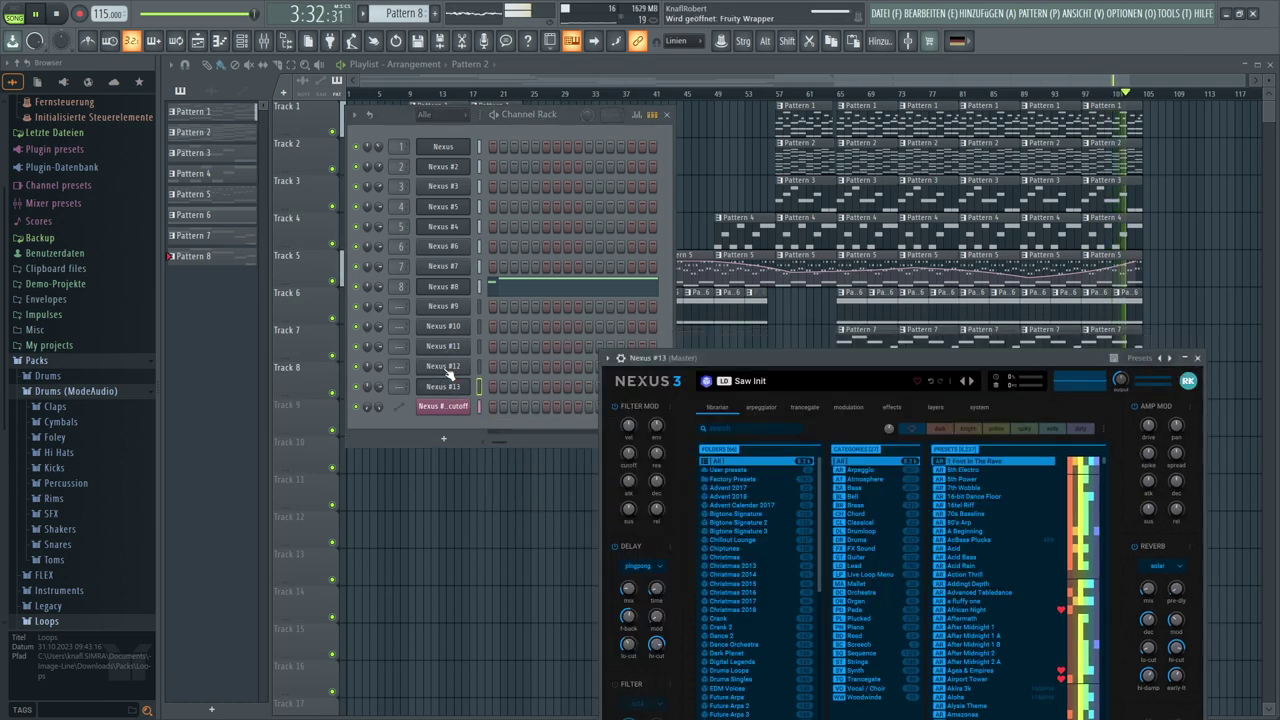
right_click(441, 388)
key("c")
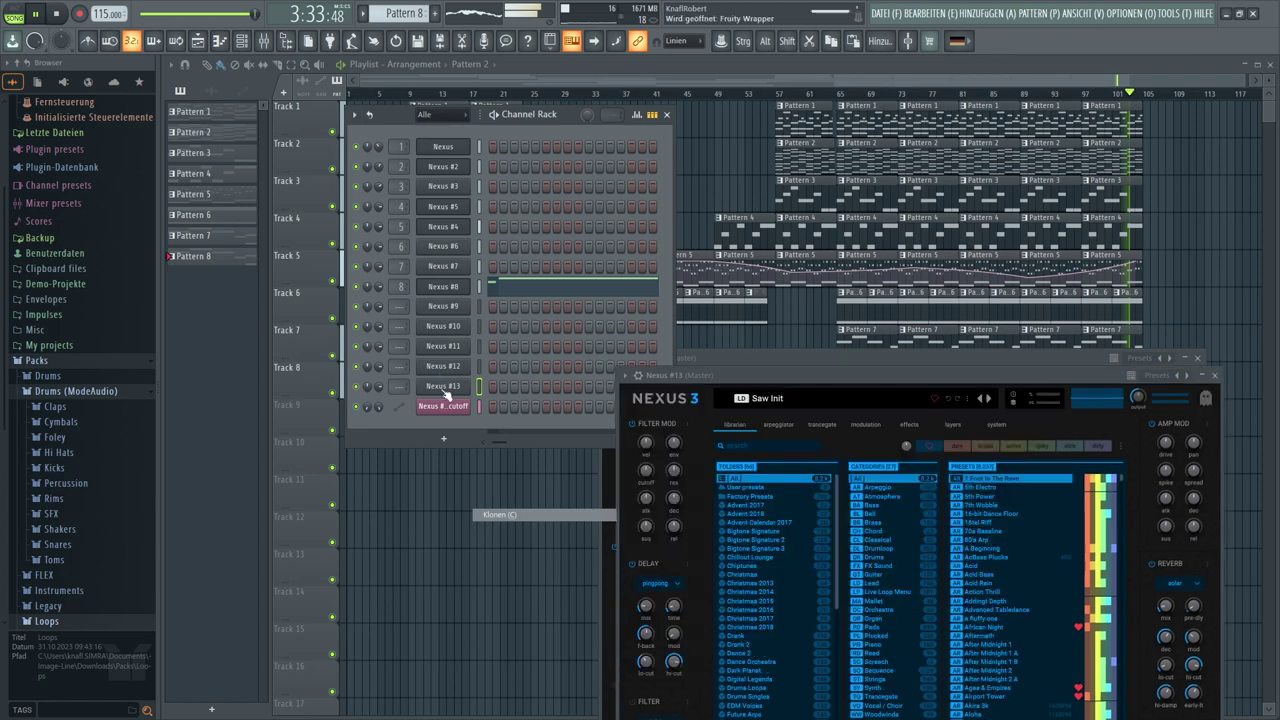
right_click(446, 406)
key("c")
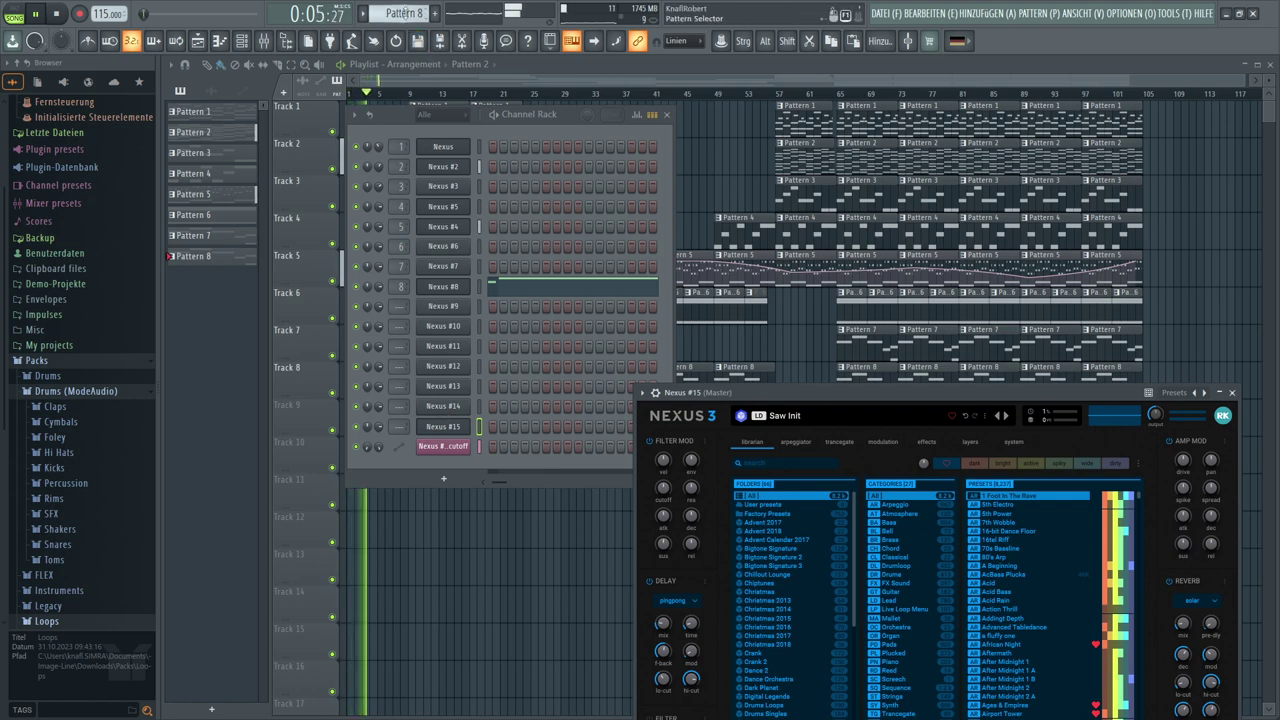
Create a new empty pattern and route the Nexus #9 channel to mixer insert 9
key("F4")
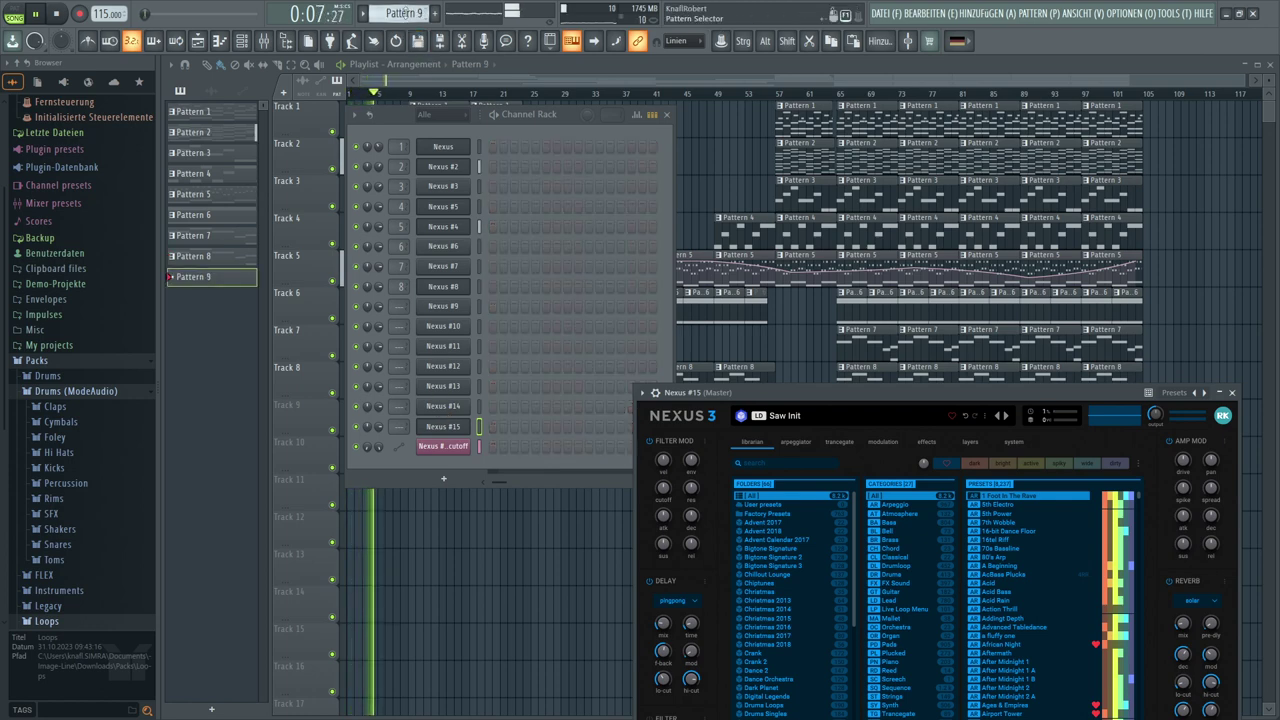
left_click(522, 114)
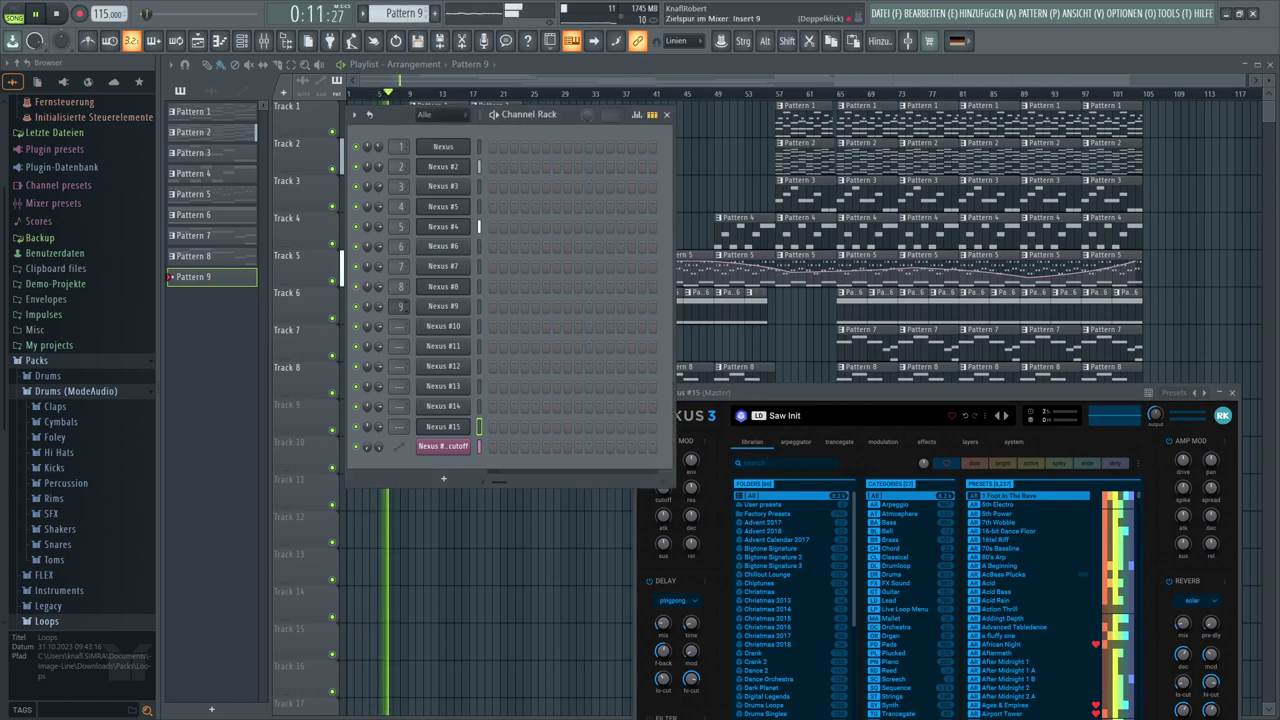
scroll(401, 306, "up", 2)
Open the Nexus #9 instrument beside the Channel Rack and switch the active pattern to Pattern 1
left_click(434, 310)
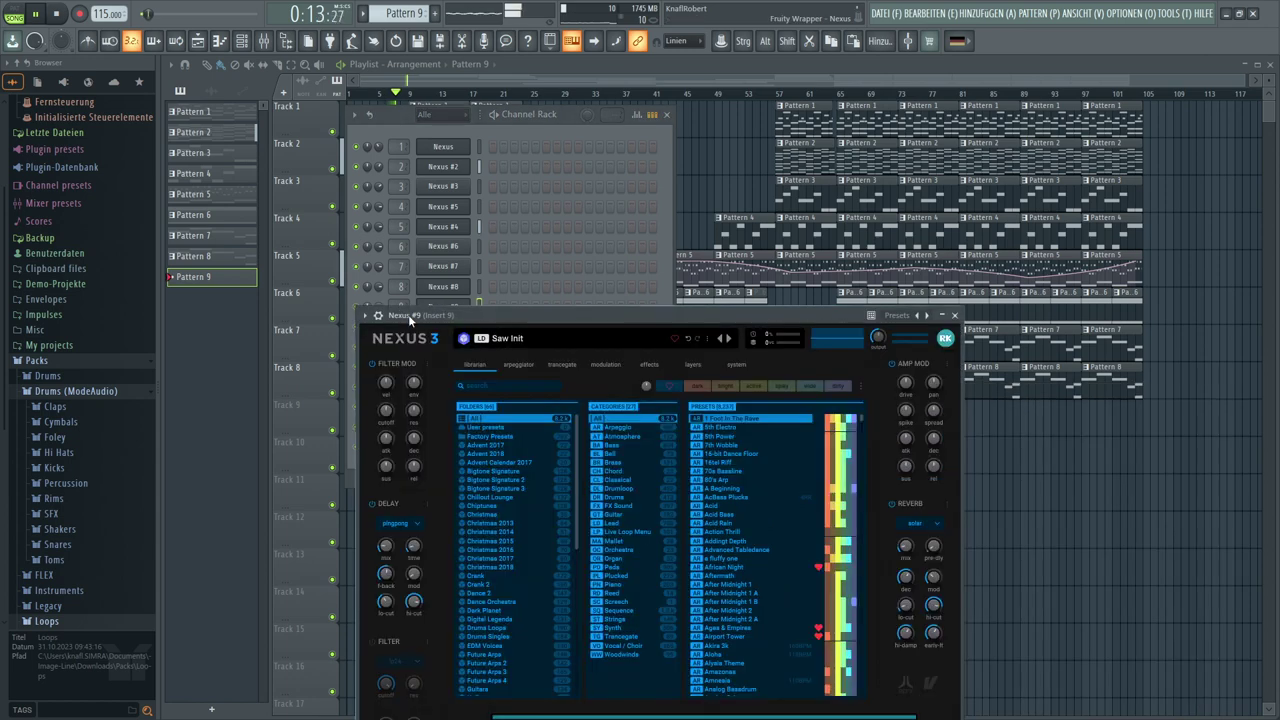
left_click_drag(506, 312, 817, 260)
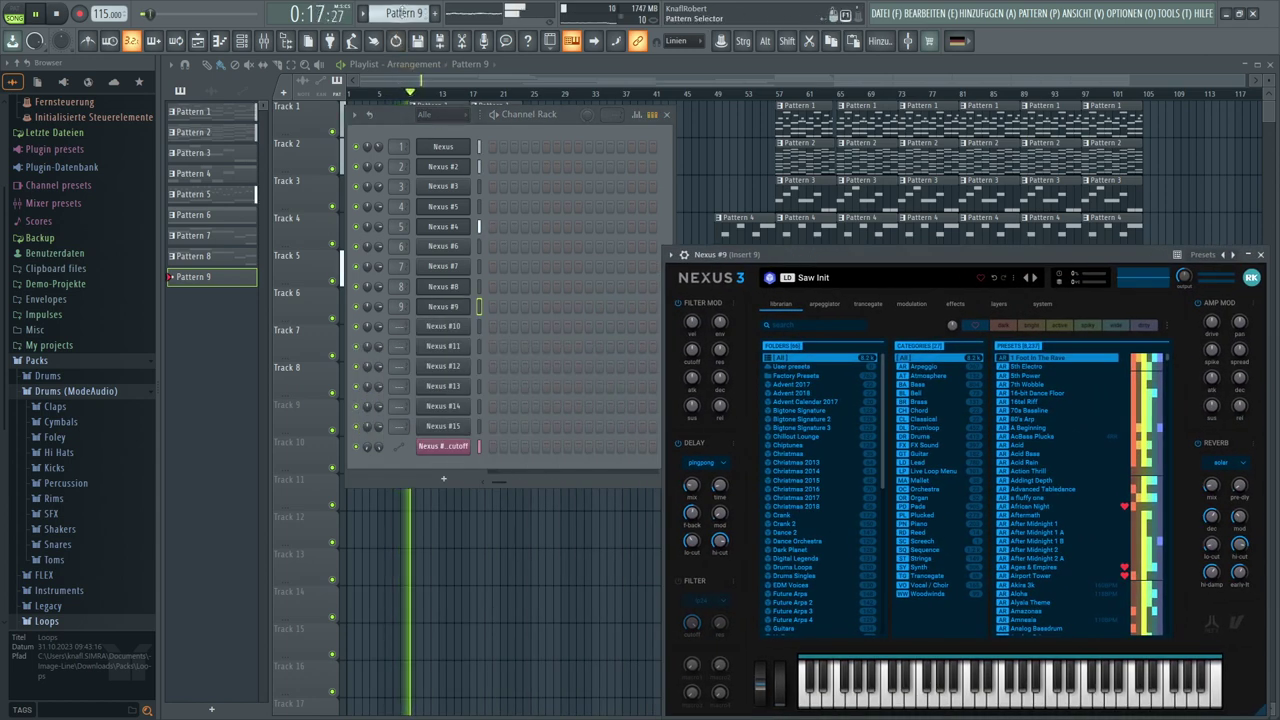
key("1")
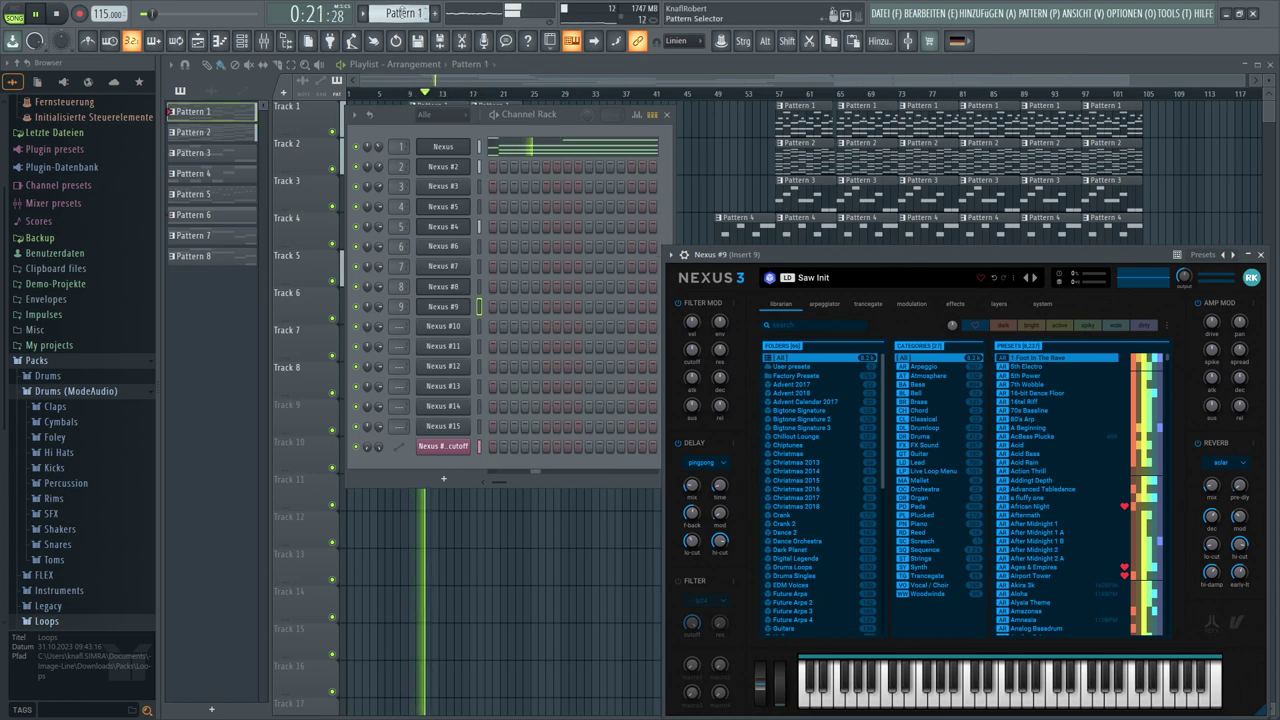
left_click(437, 313)
left_click(437, 313)
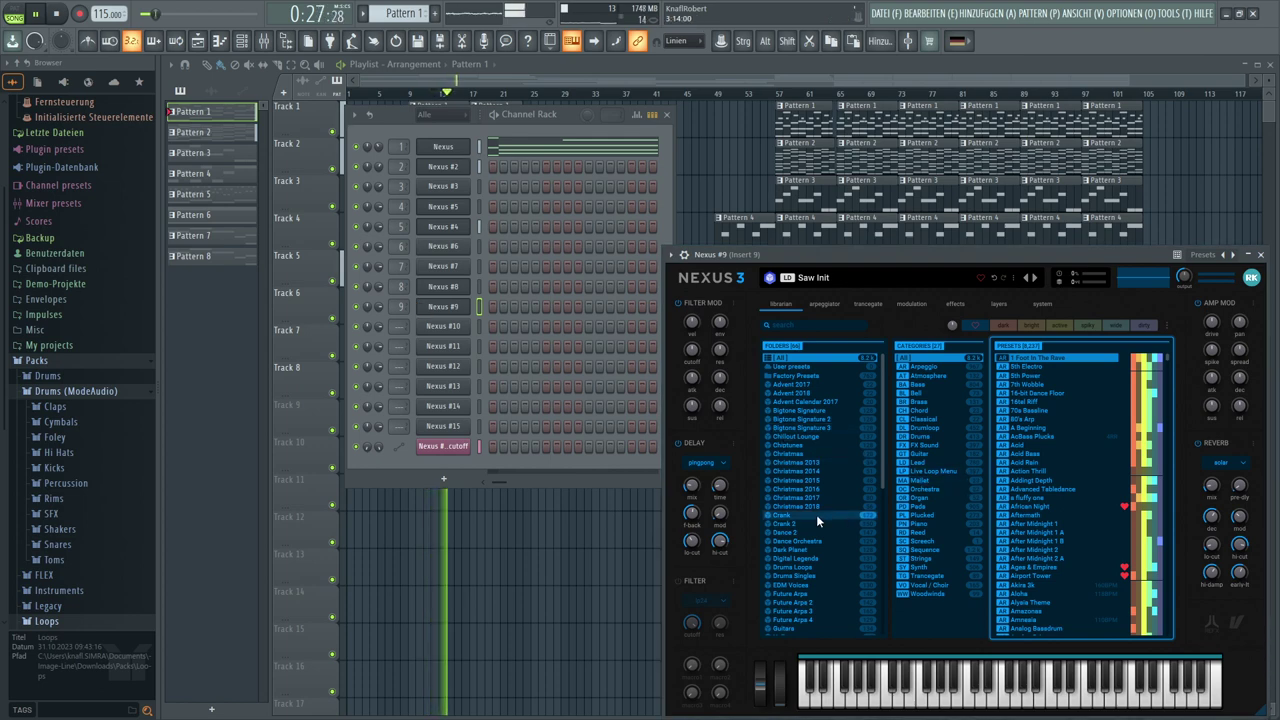
Load the DblBass Spiccato preset from the Hlw2 Strings folder into Nexus #9
scroll(816, 514, "down", 5)
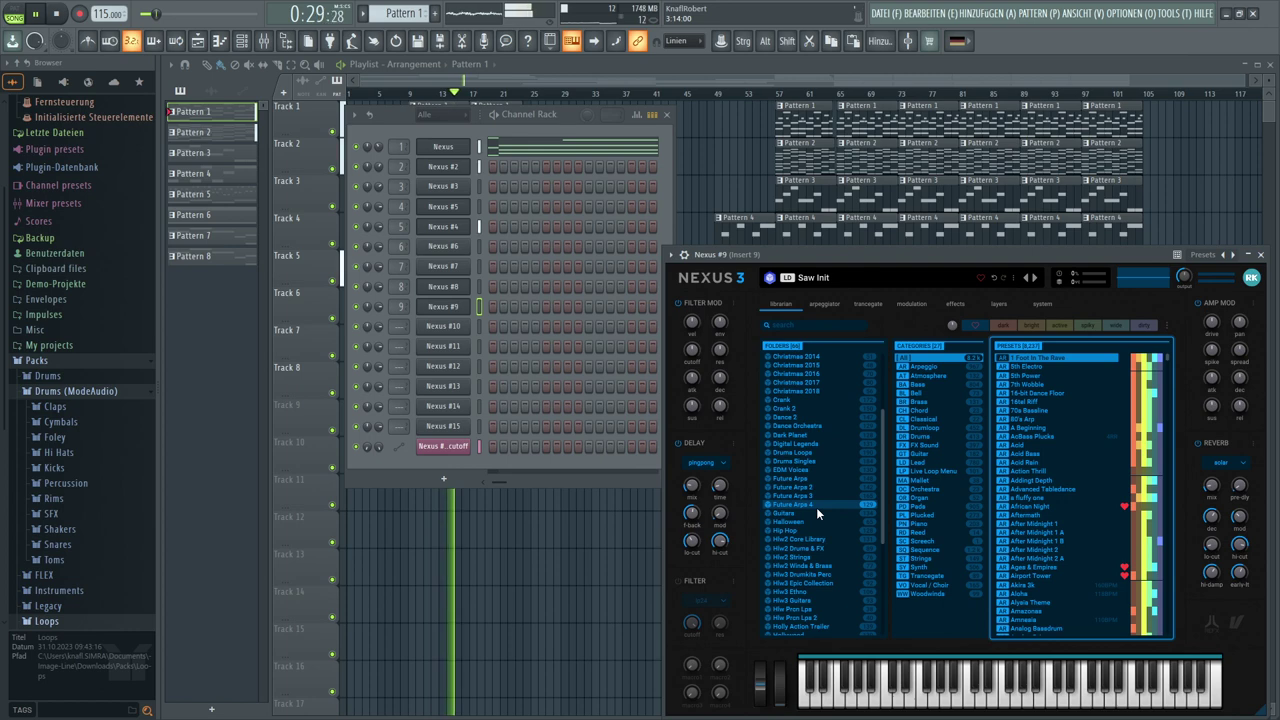
left_click(806, 556)
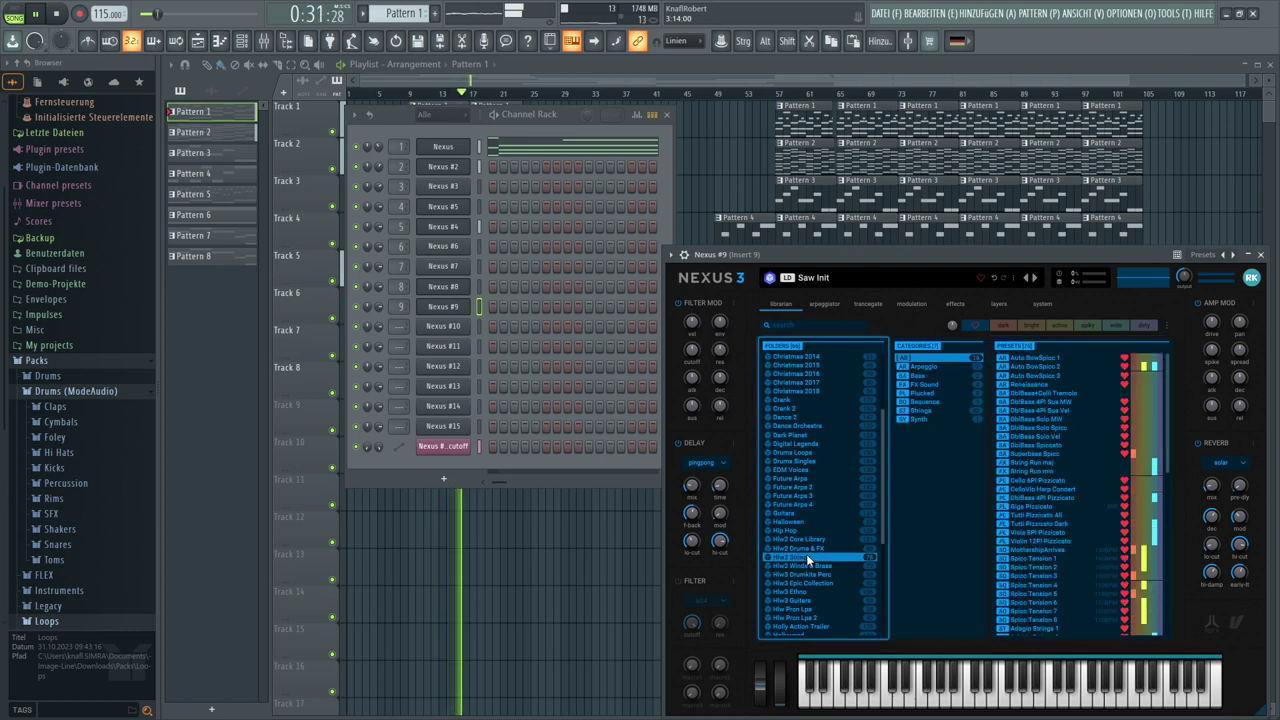
left_click(1033, 426)
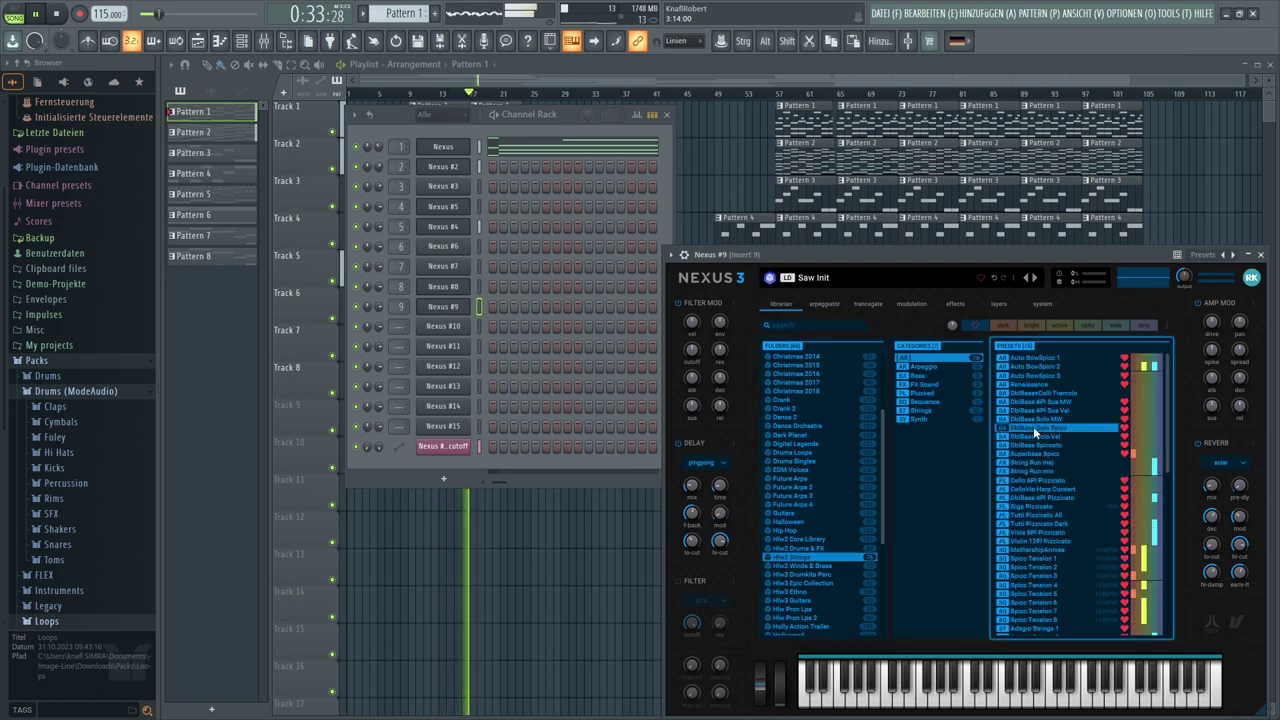
left_click(1030, 402)
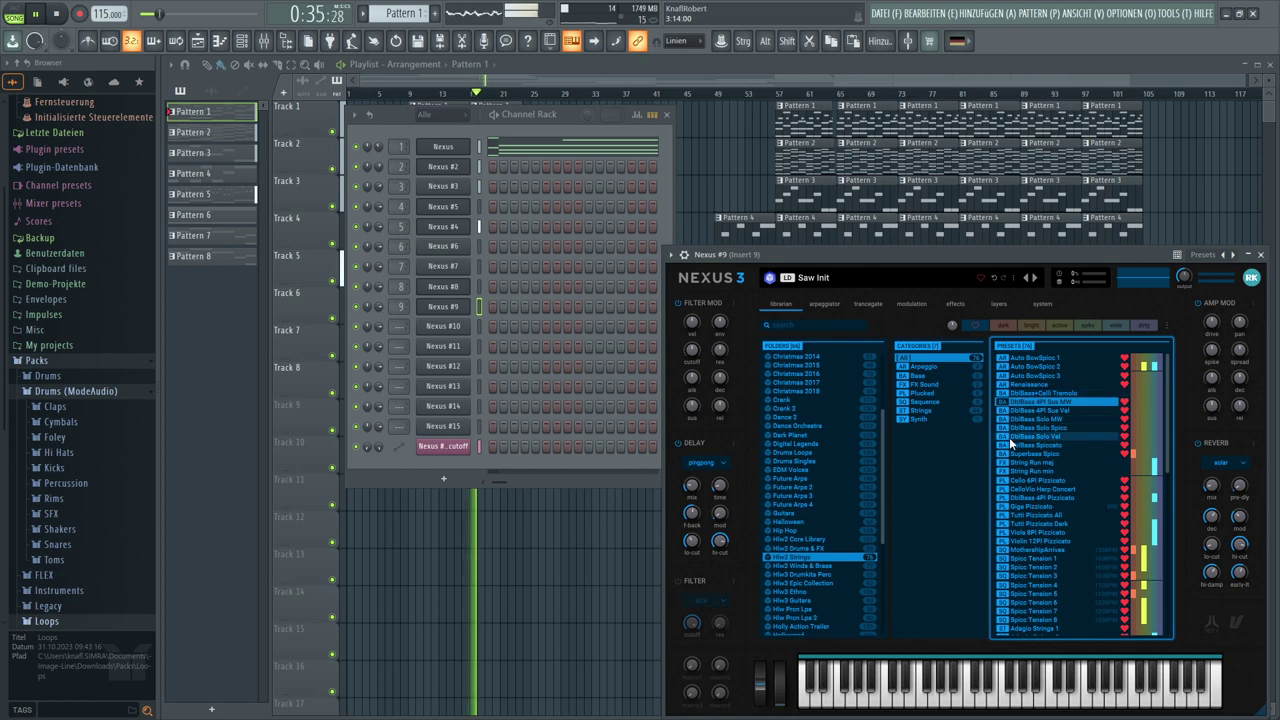
left_click(1011, 442)
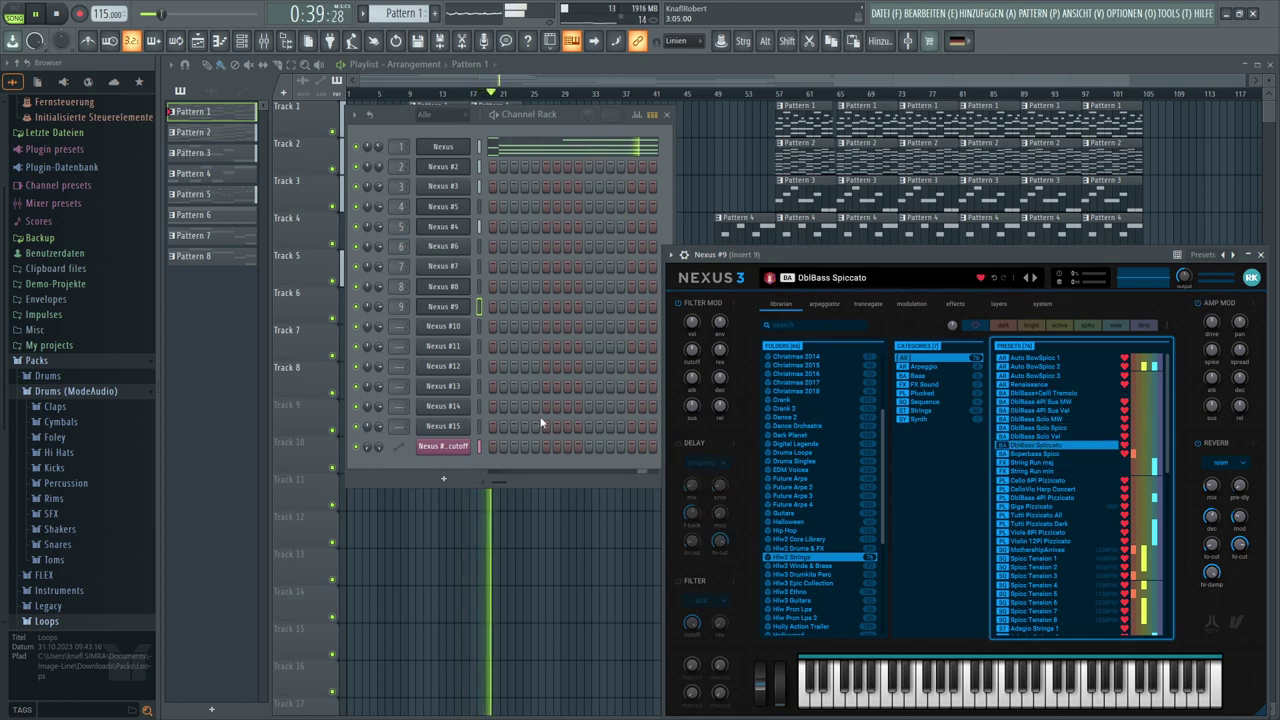
Enter one-bar notes G#5, A#5, G#5 and F5 in bars 1 to 4 of the Nexus #9 piano roll
right_click(478, 306)
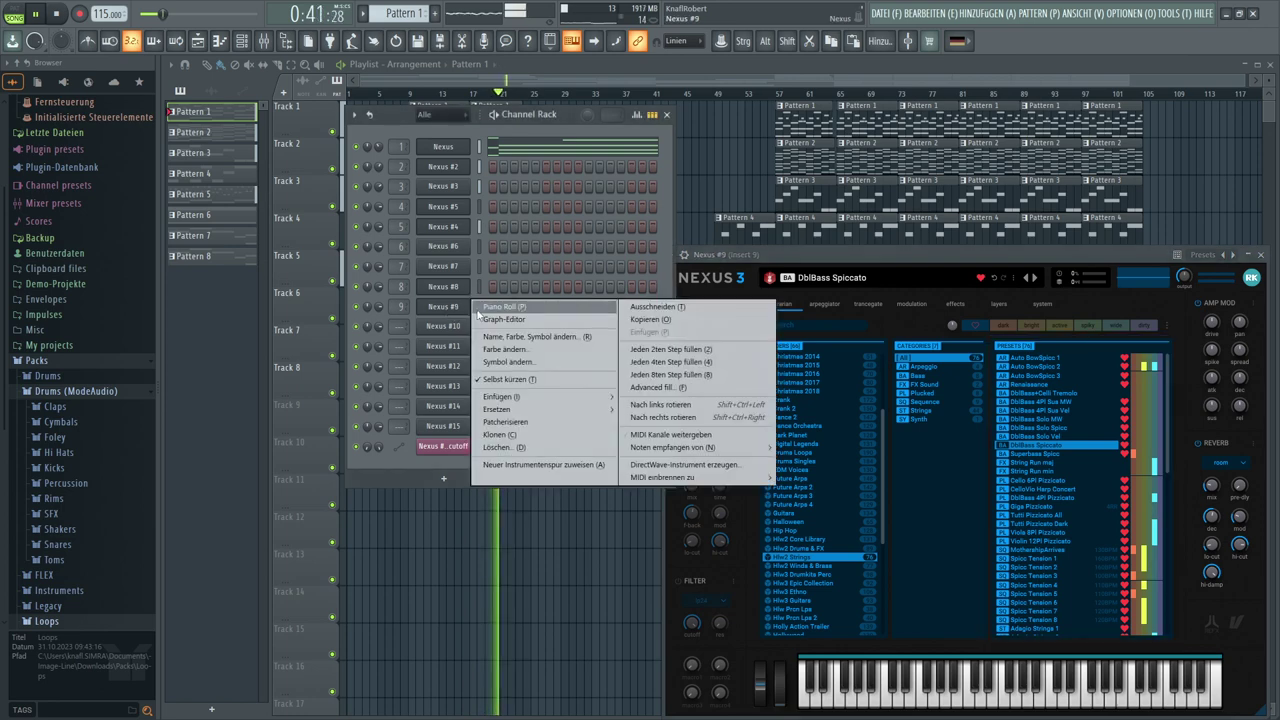
left_click(482, 310)
left_click(558, 360)
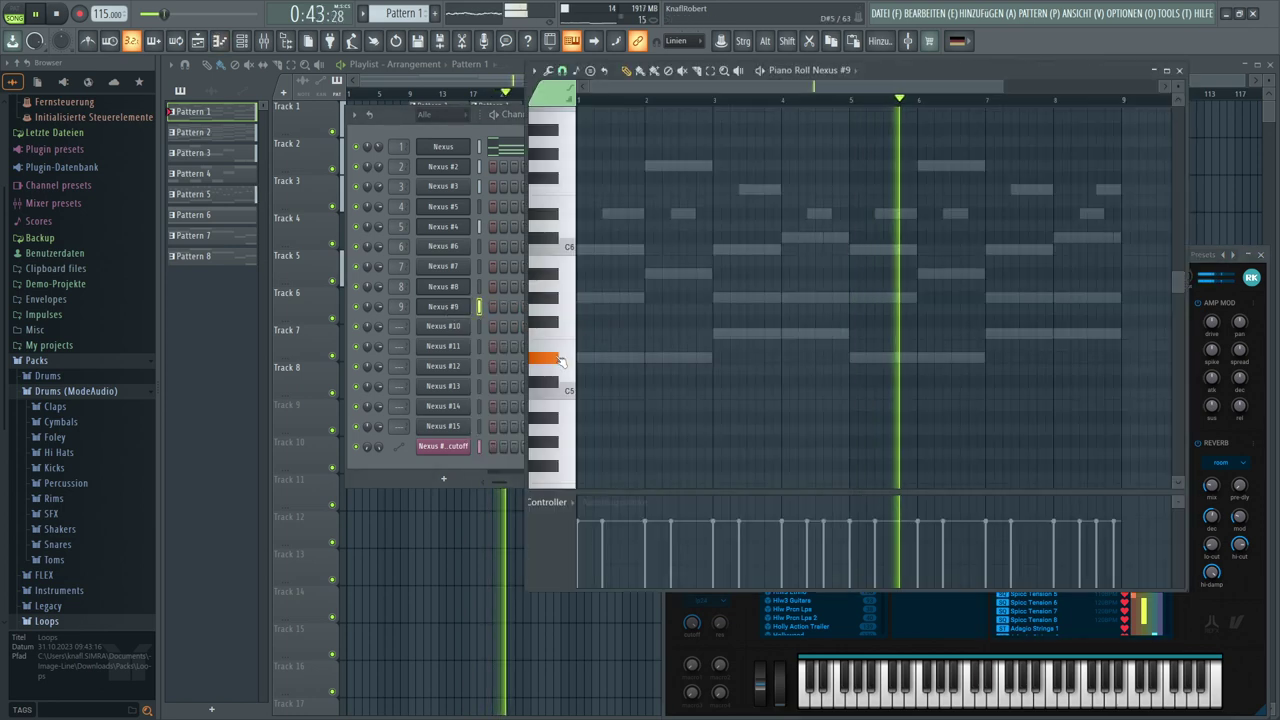
left_click(557, 360)
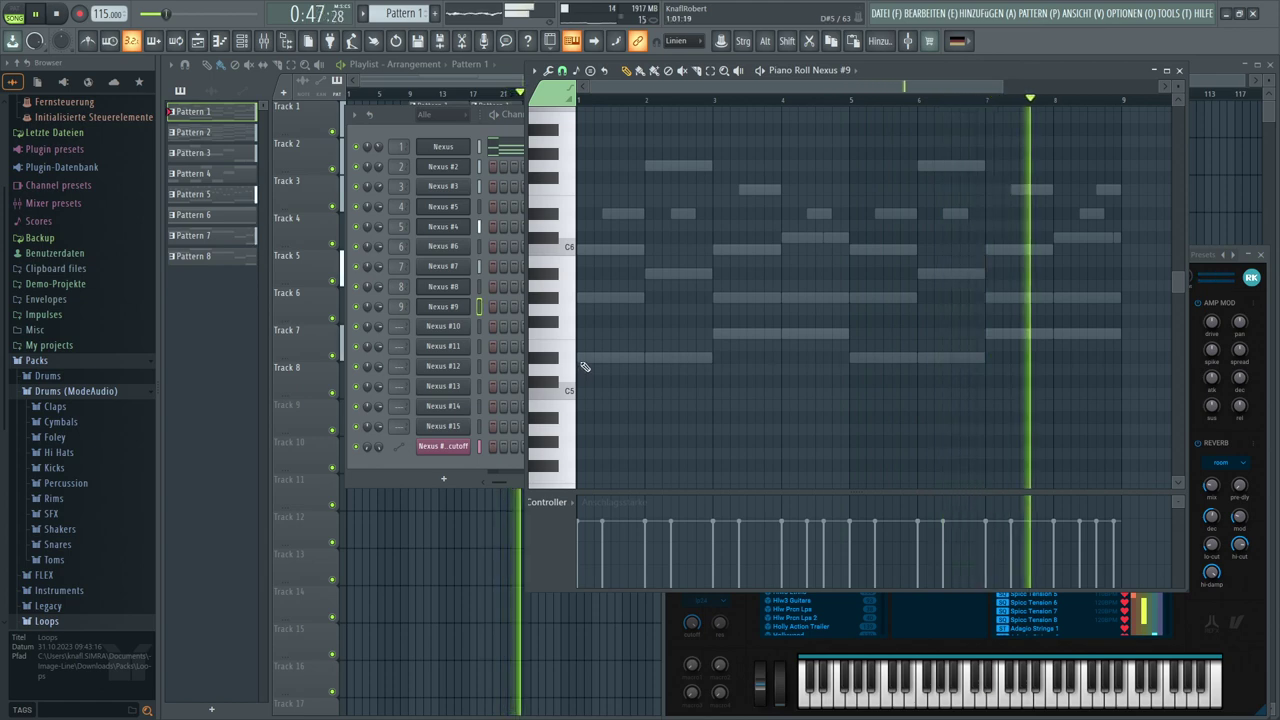
left_click(583, 298)
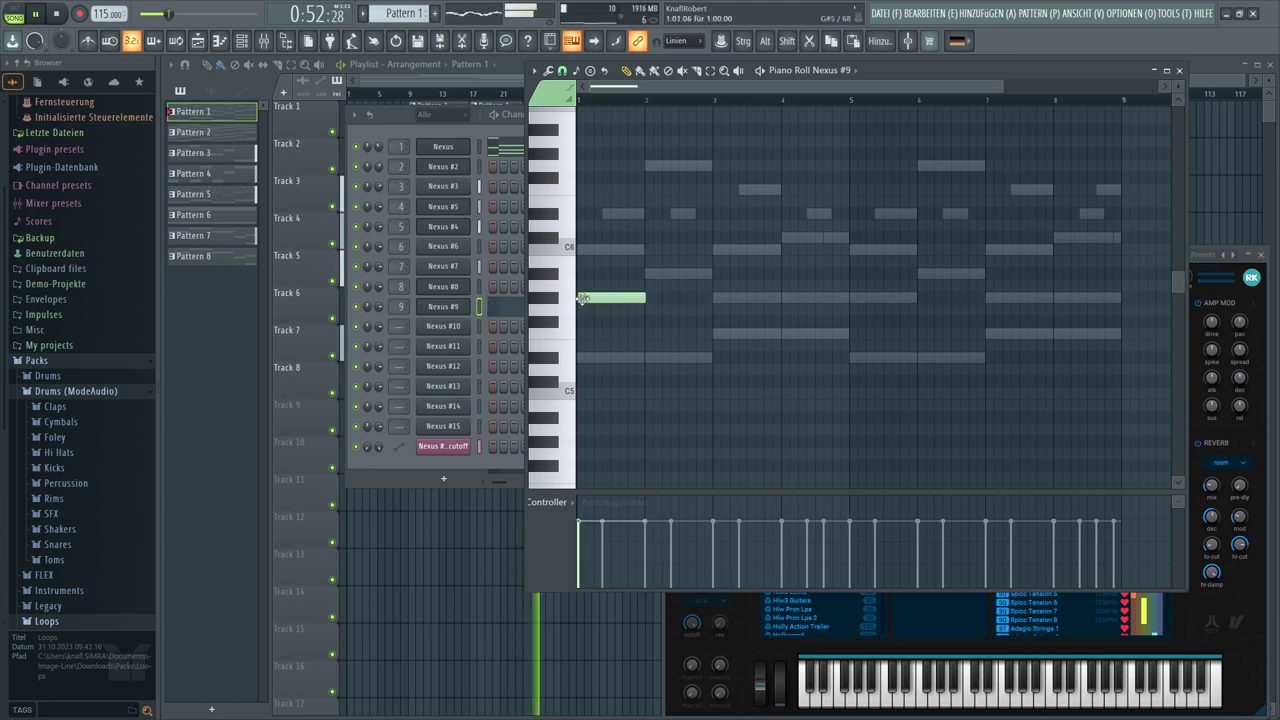
left_click(649, 275)
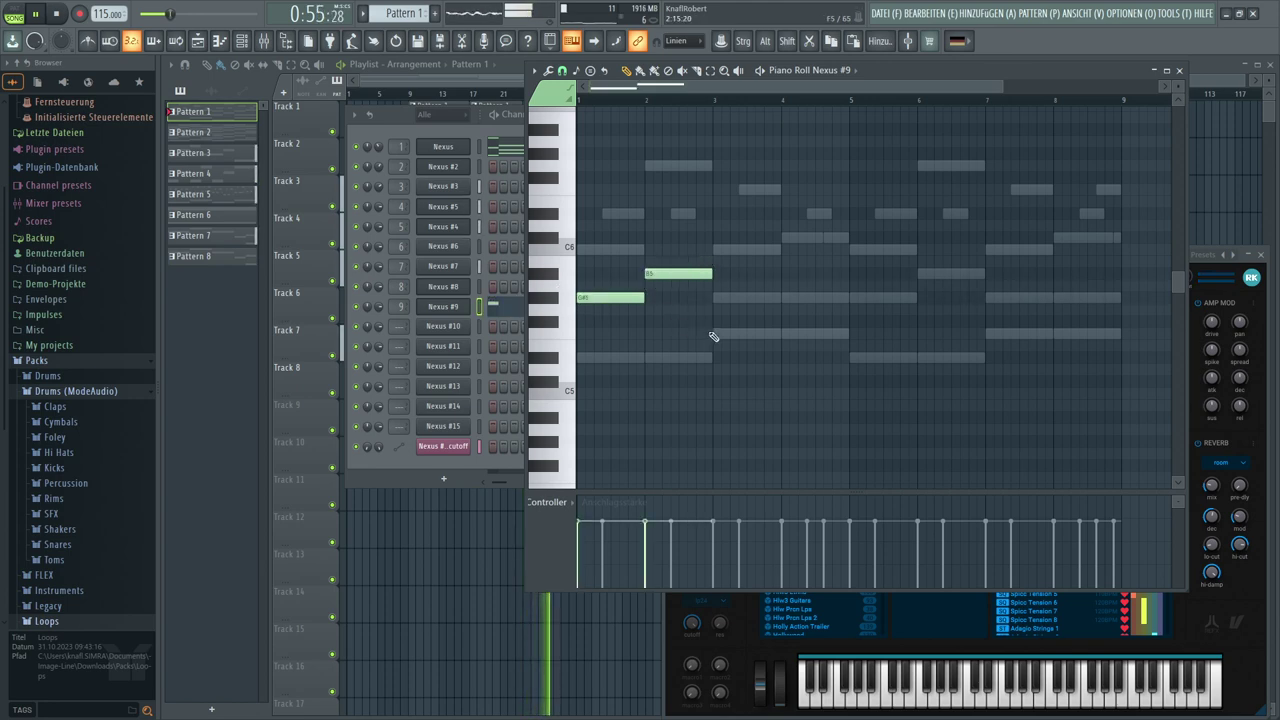
left_click(716, 298)
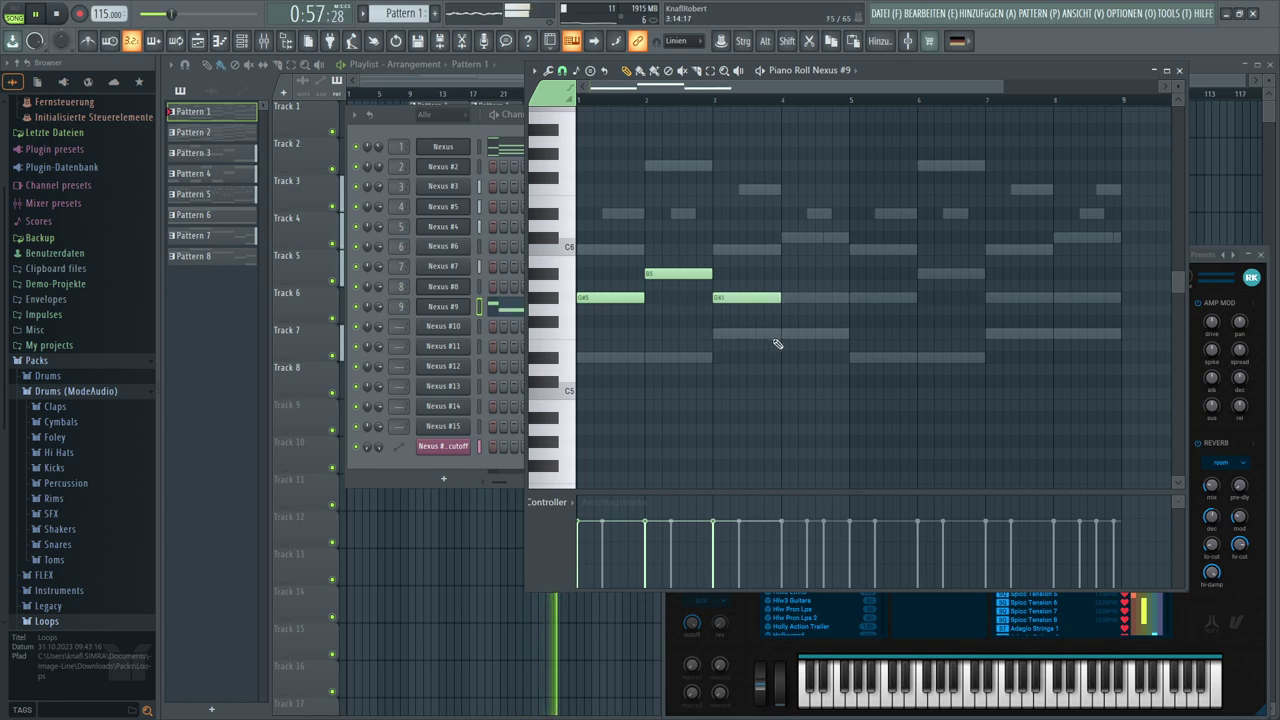
left_click(786, 334)
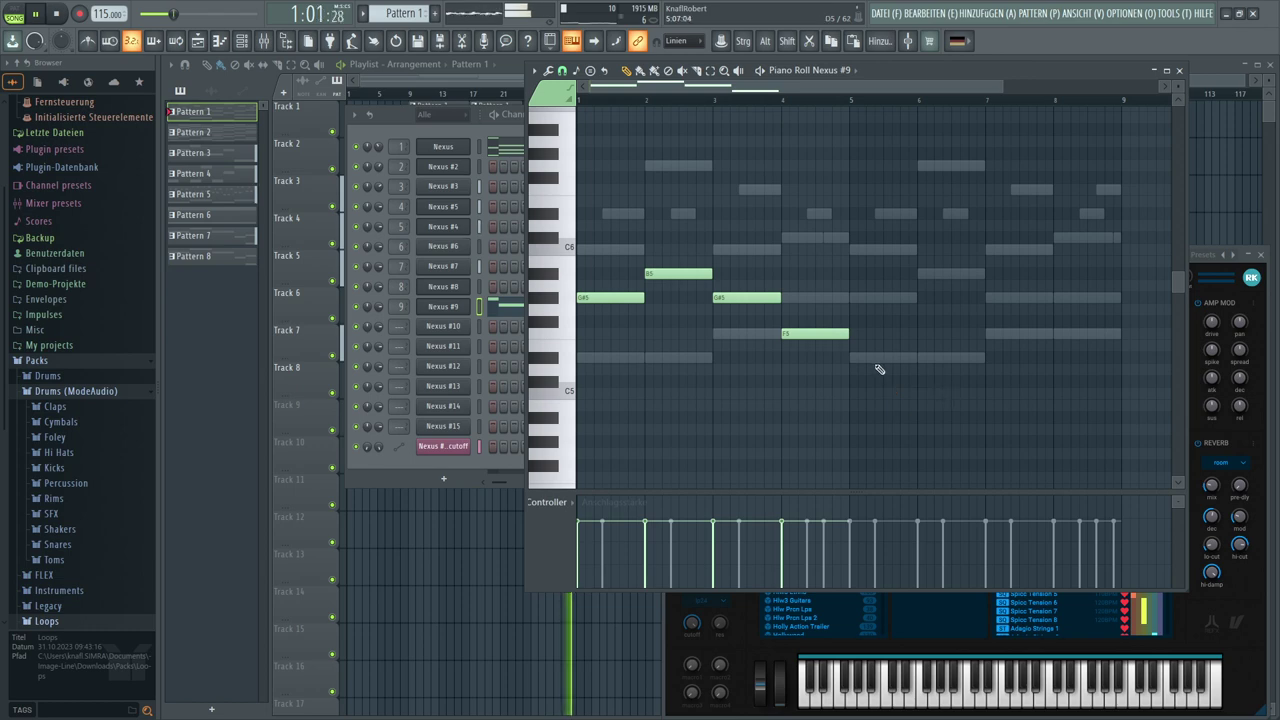
Continue the Nexus #9 line with one-bar notes D#5, G5, G#5 and F5 in bars 5 to 8
left_click(853, 358)
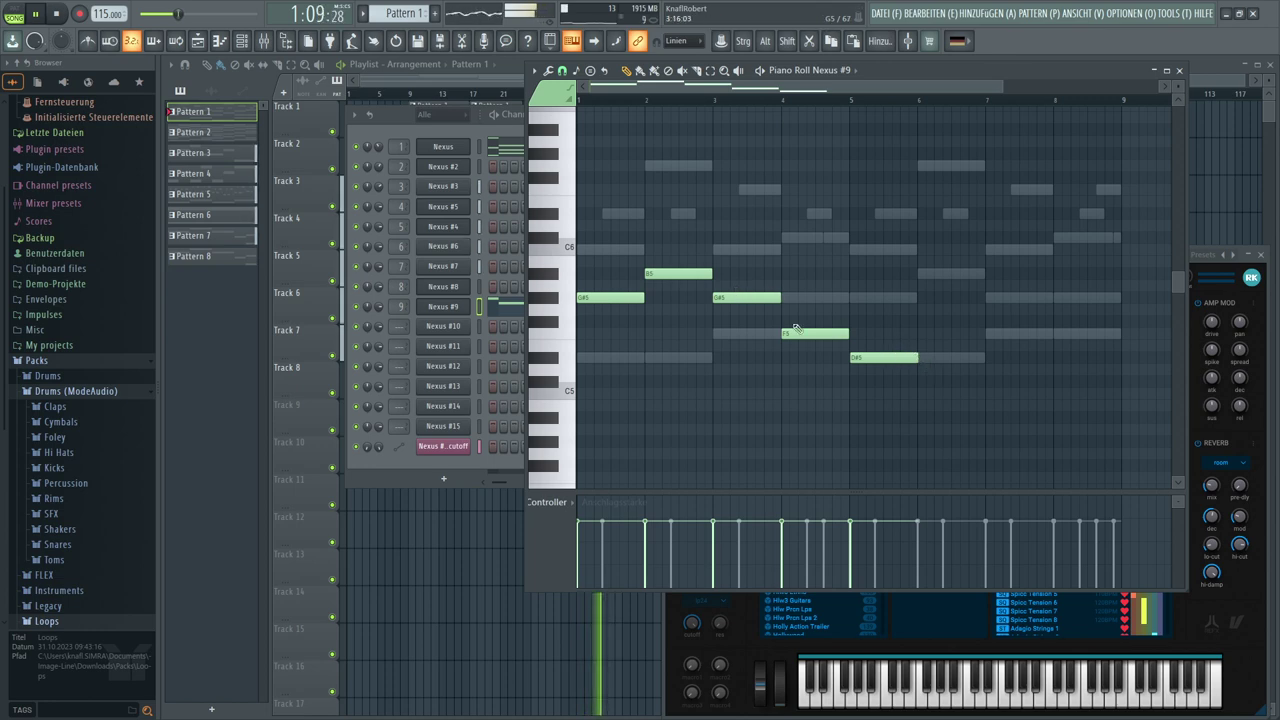
left_click(918, 310)
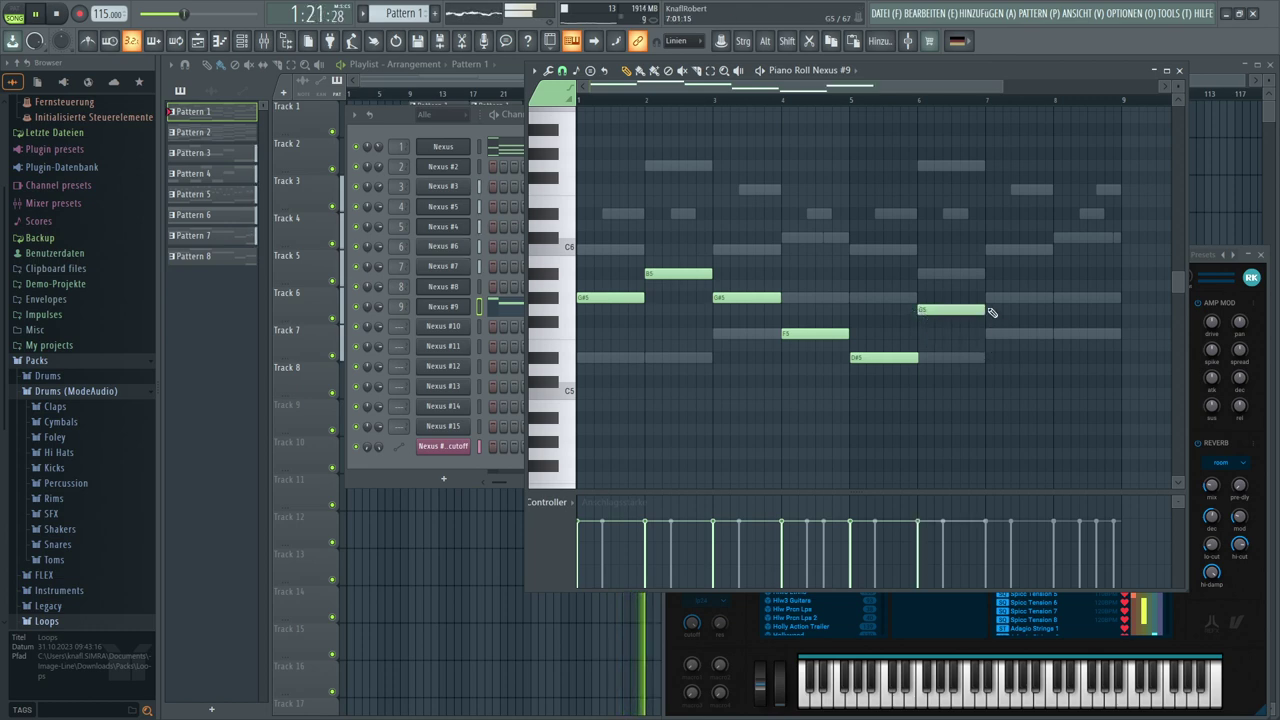
left_click(985, 298)
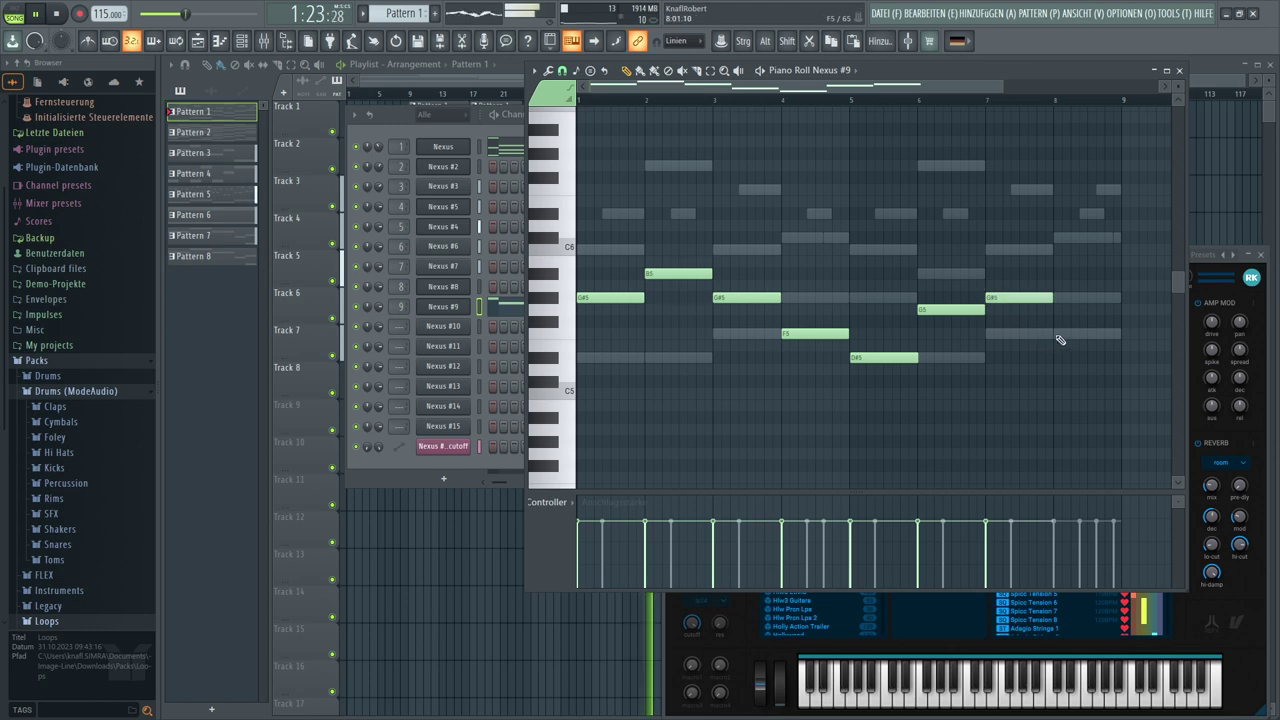
left_click(1054, 333)
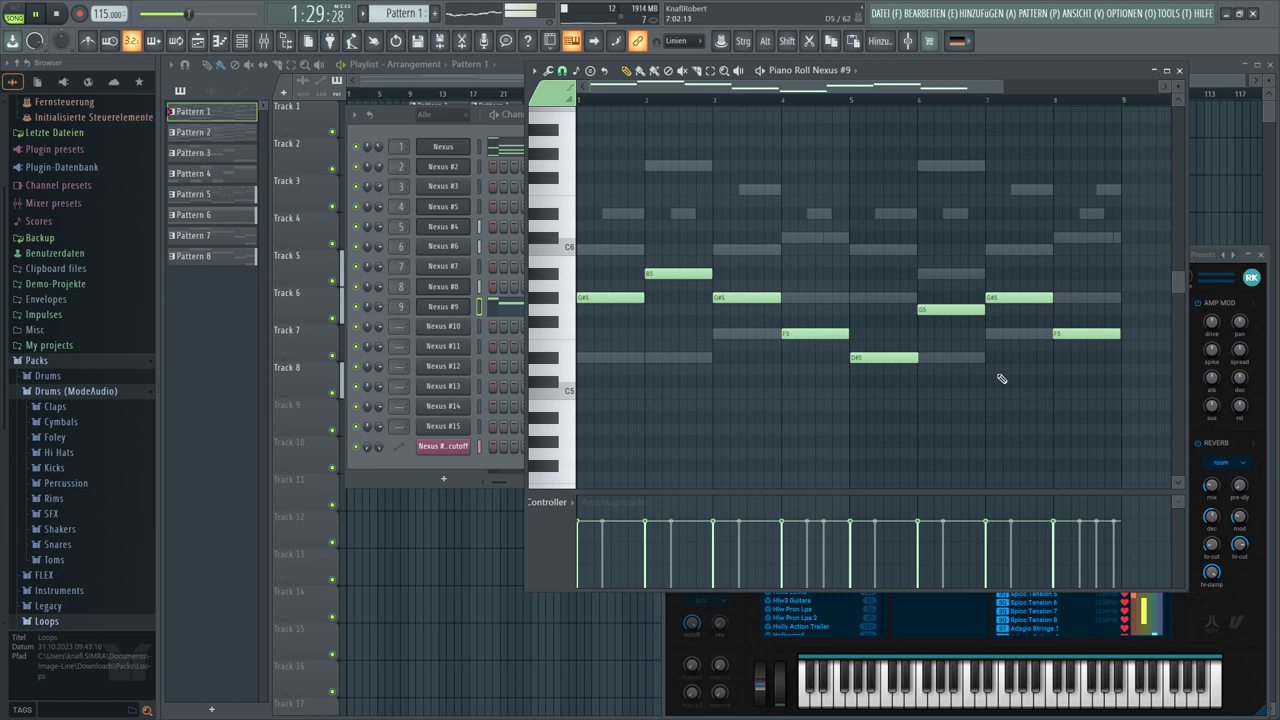
Select all Nexus #9 notes and try the Arpeggiator's Simple pattern on them
left_click(553, 72)
left_click(567, 145)
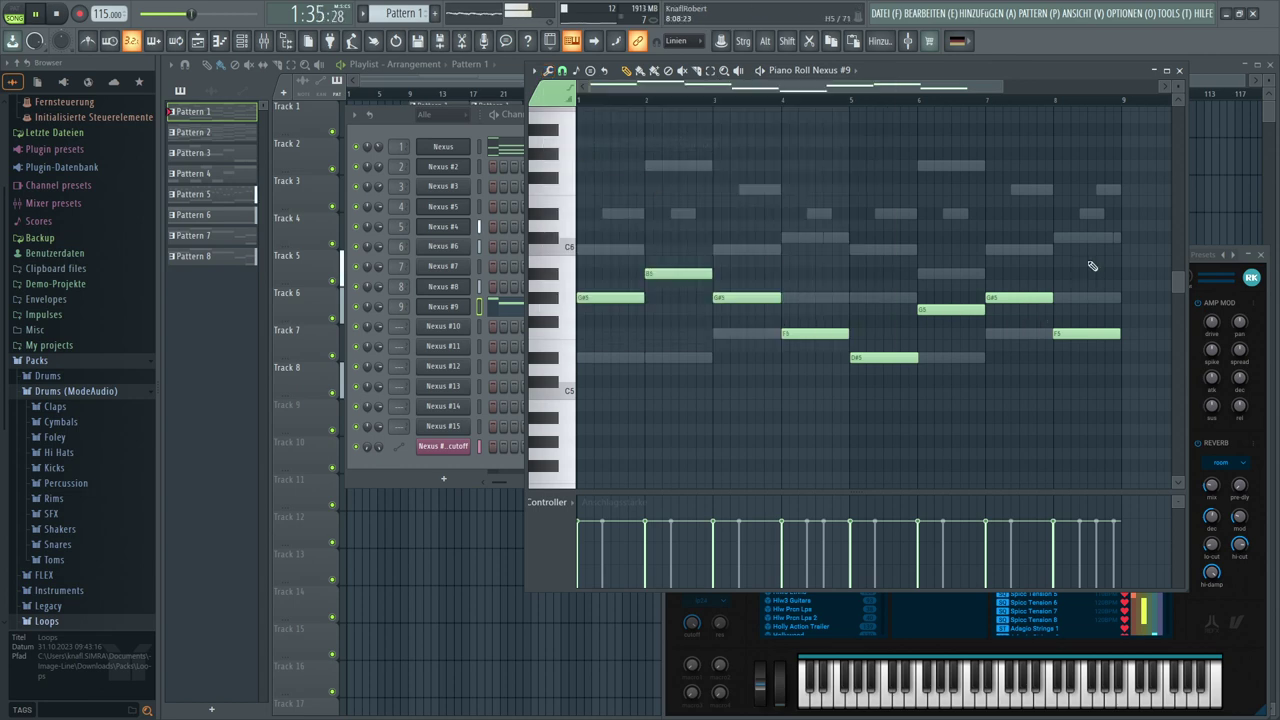
left_click_drag(1120, 236, 586, 386)
left_click(548, 72)
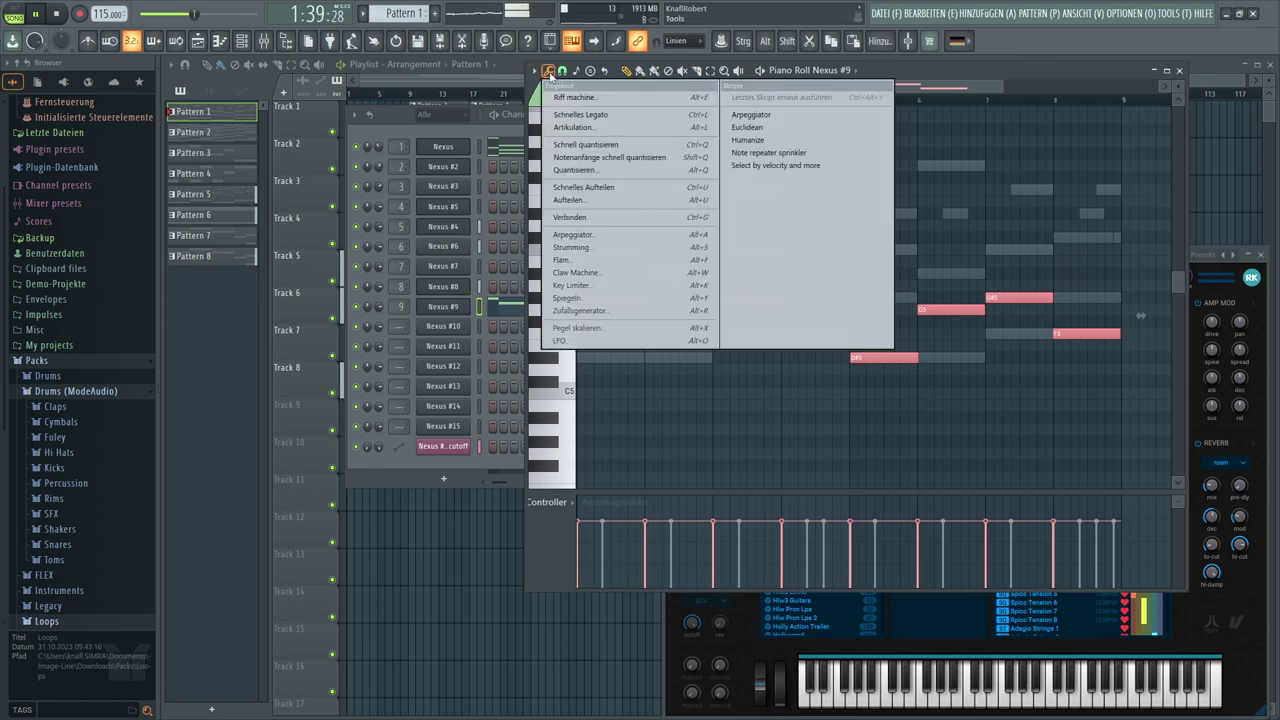
left_click(579, 235)
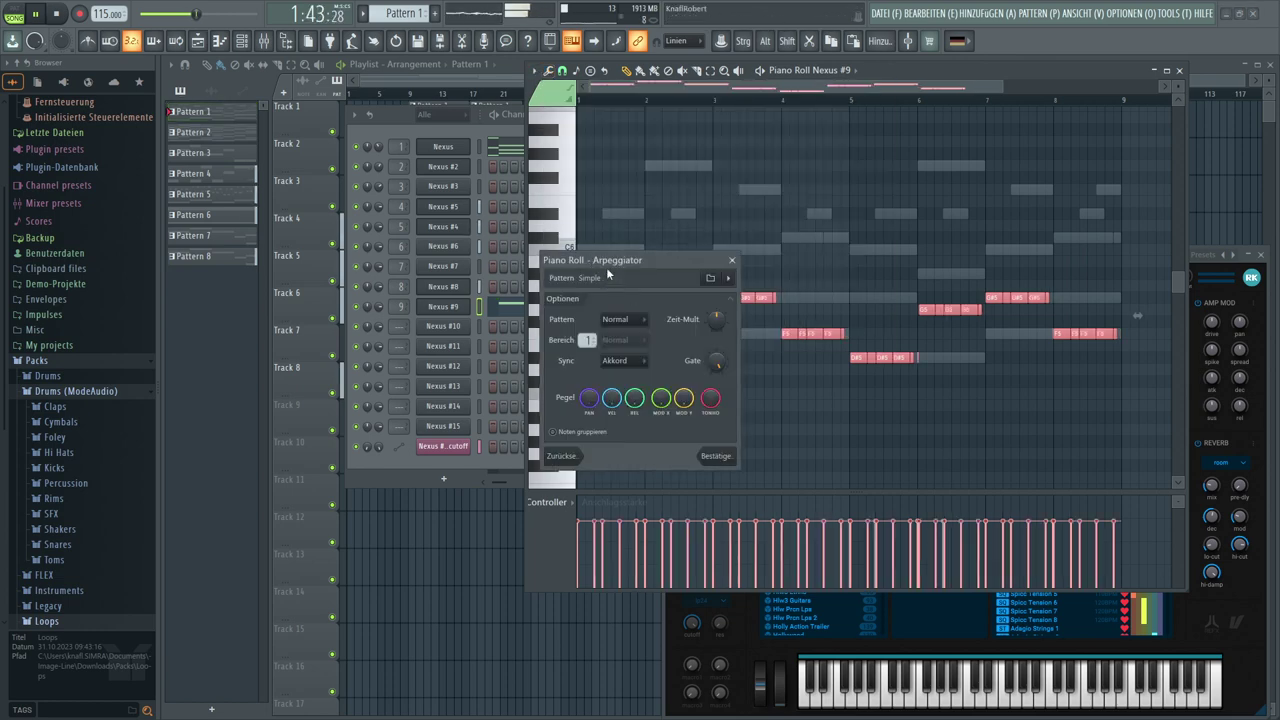
left_click(732, 261)
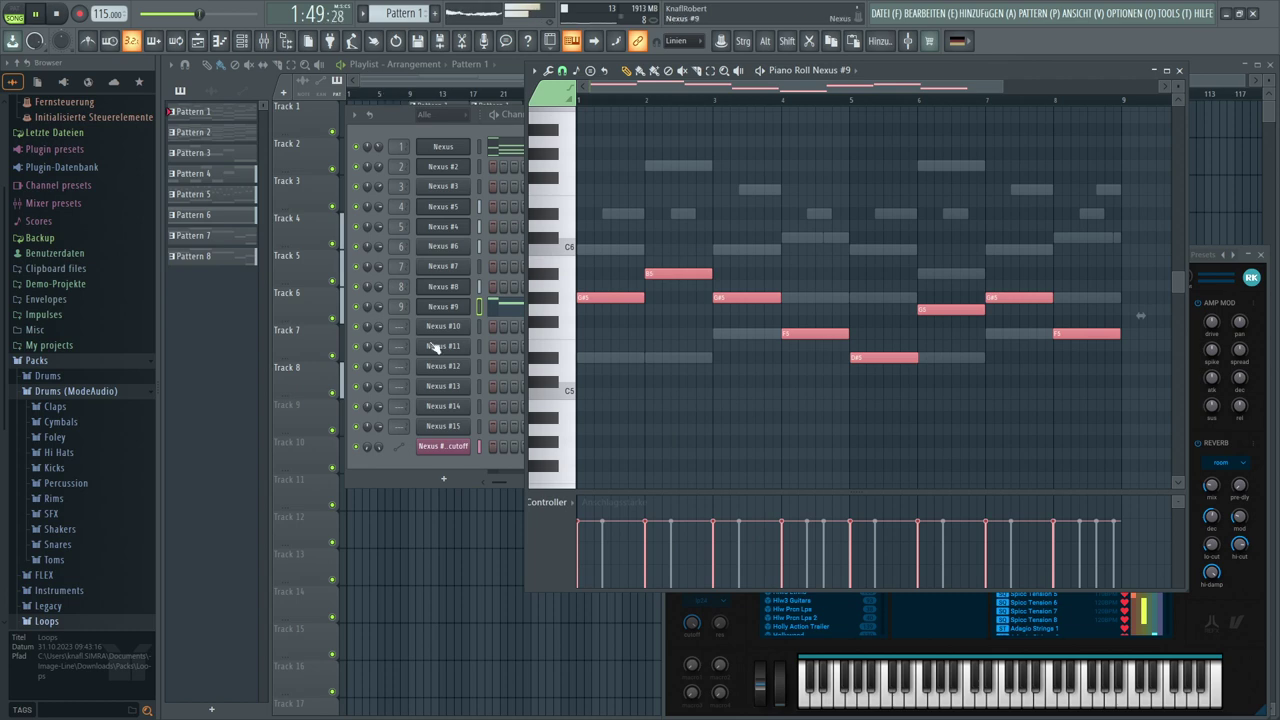
key("F12")
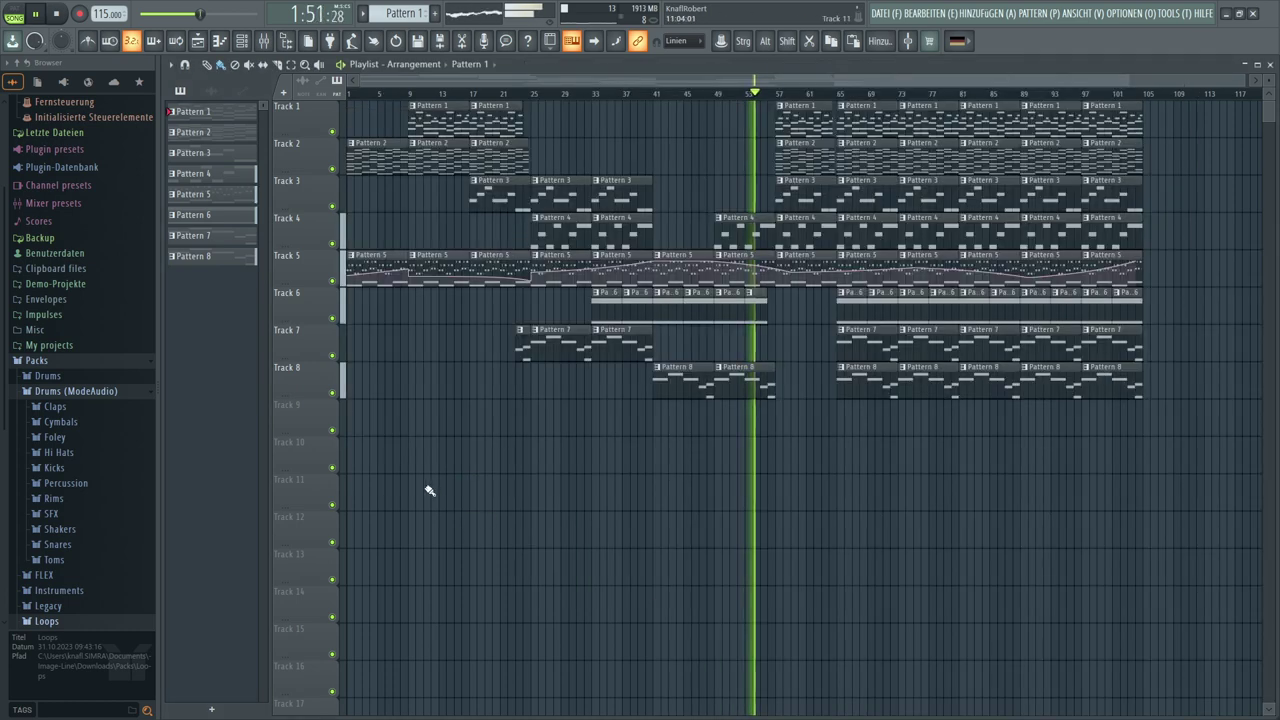
mouse_move(352, 430)
left_mouse_down()
mouse_move(549, 446)
mouse_move(877, 444)
left_mouse_up()
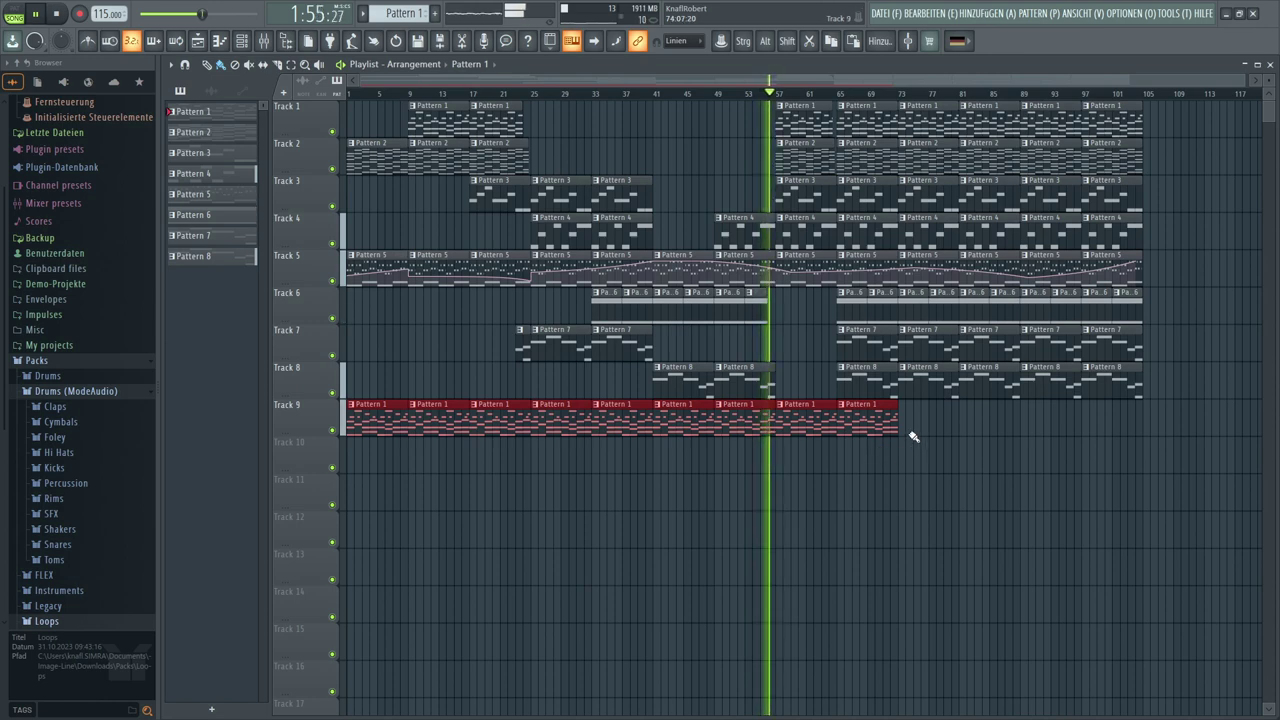
right_click(880, 420)
right_click(360, 418)
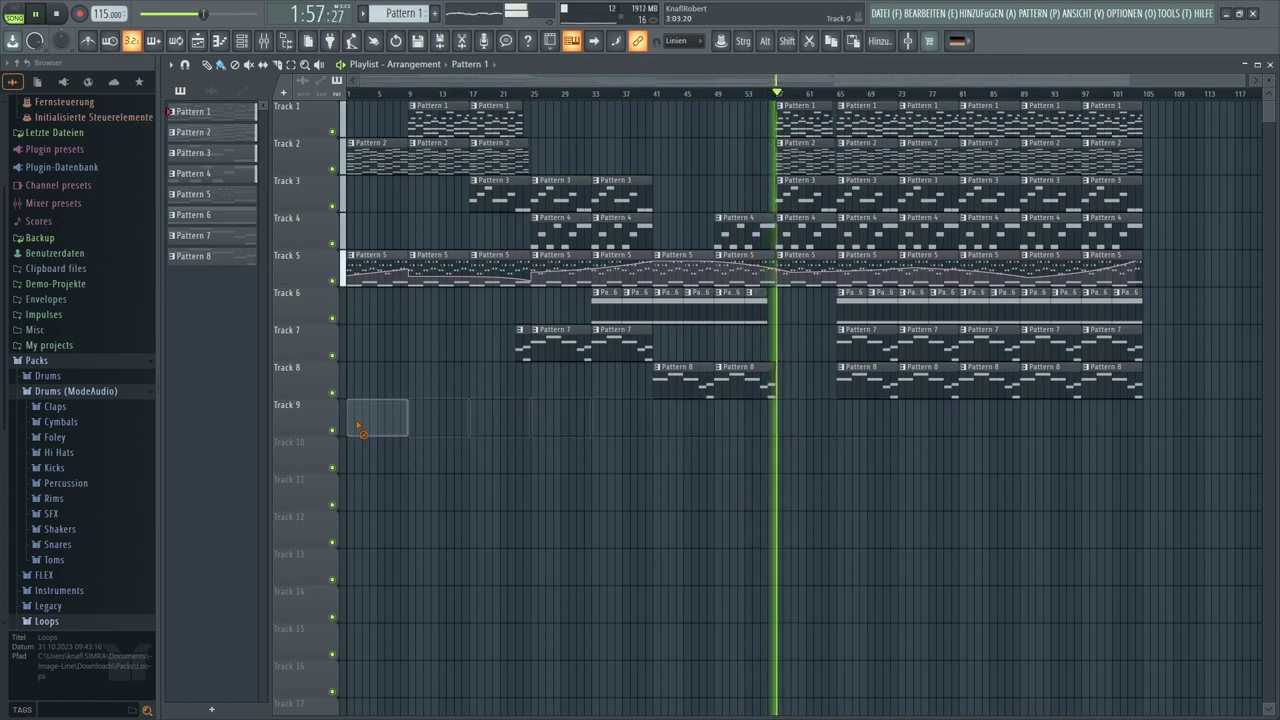
Try the Arpeggiator's Trance 7 preset with a higher time multiplier on the Nexus #9 notes
left_click(243, 41)
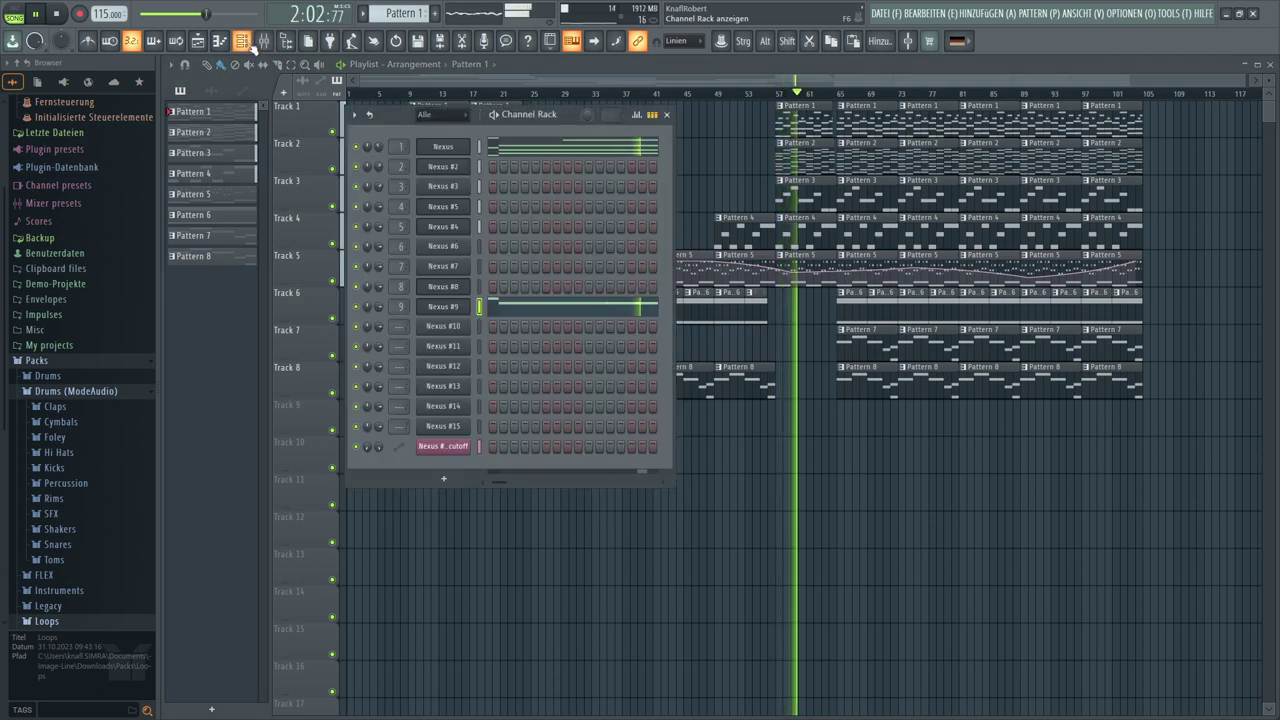
left_click(524, 313)
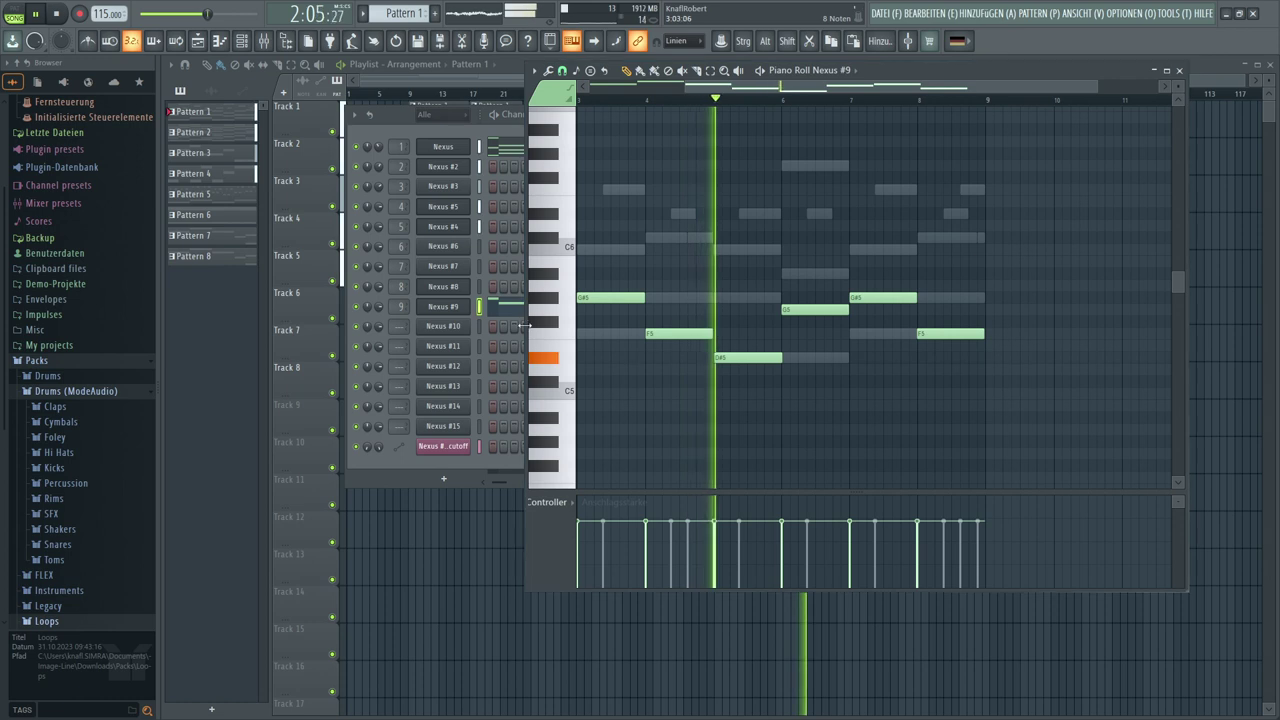
left_click(548, 72)
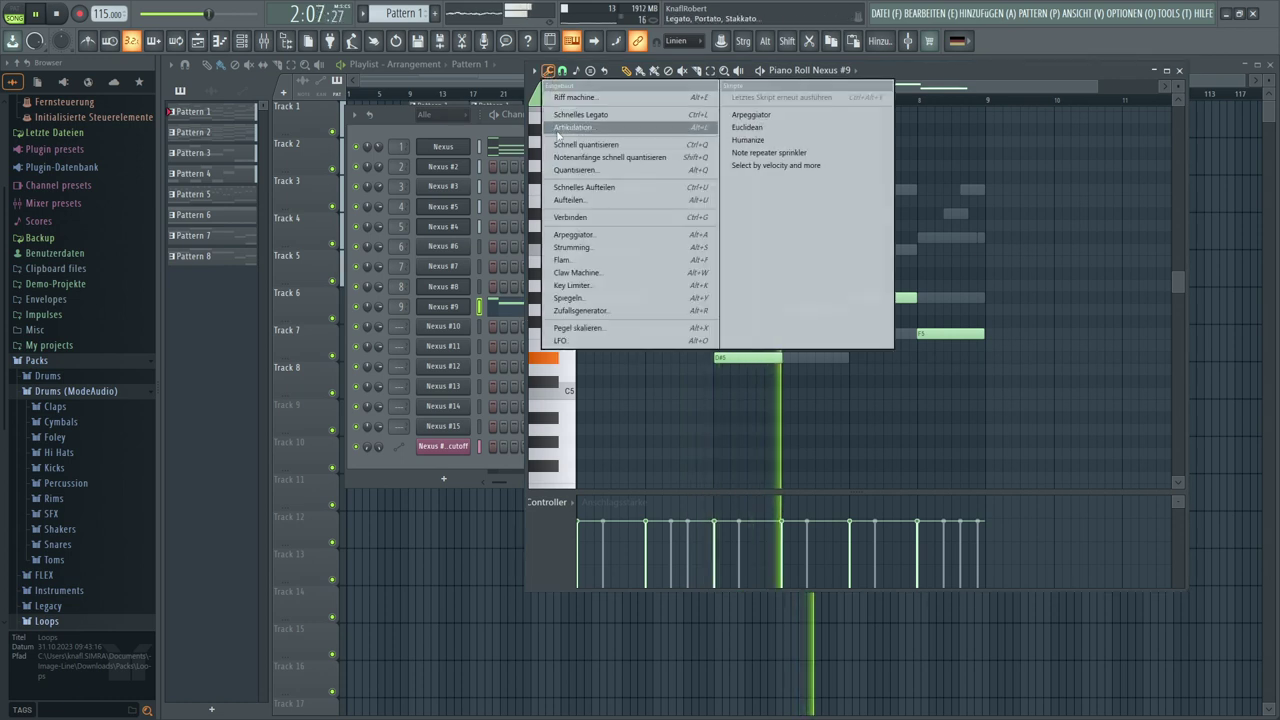
left_click(575, 235)
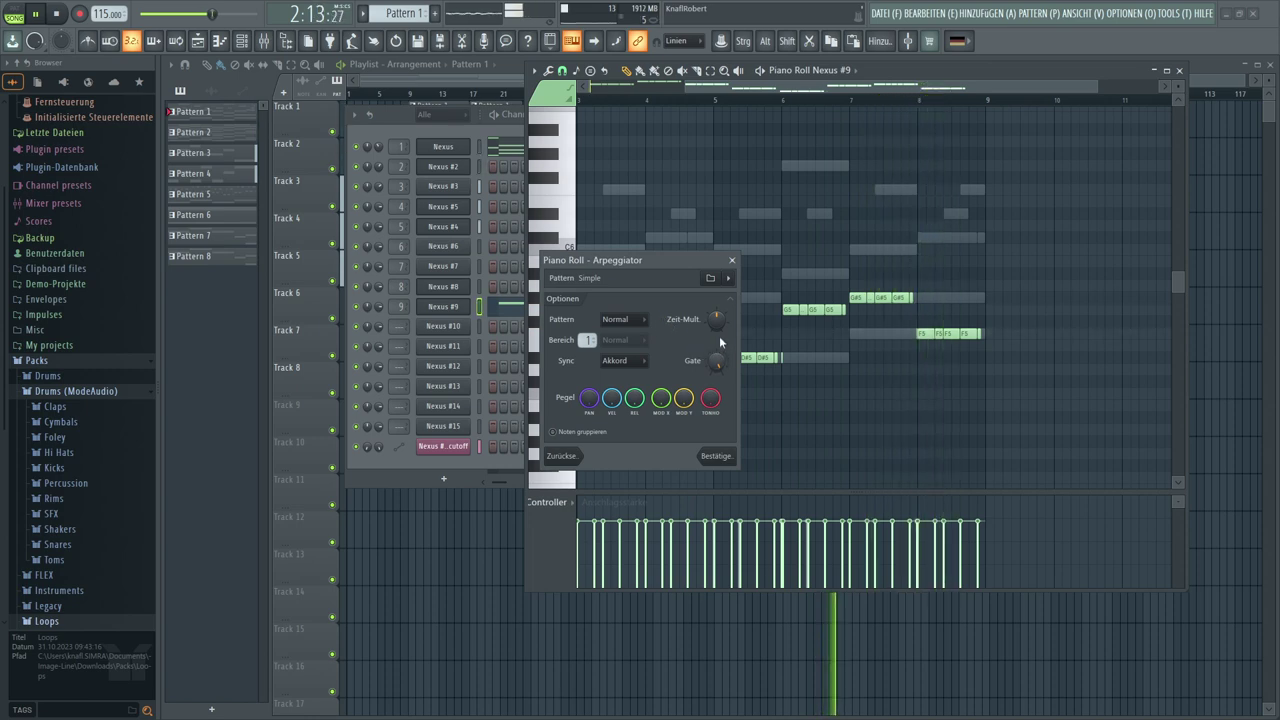
left_click(731, 280)
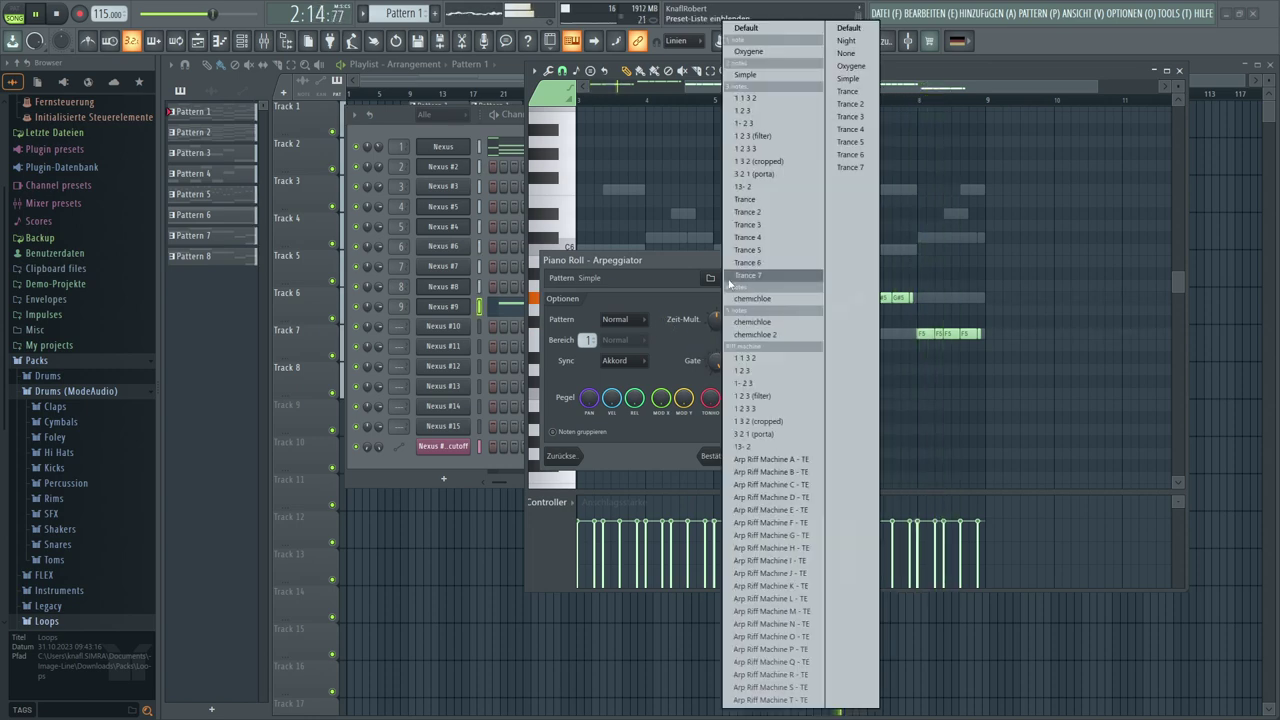
left_click(848, 167)
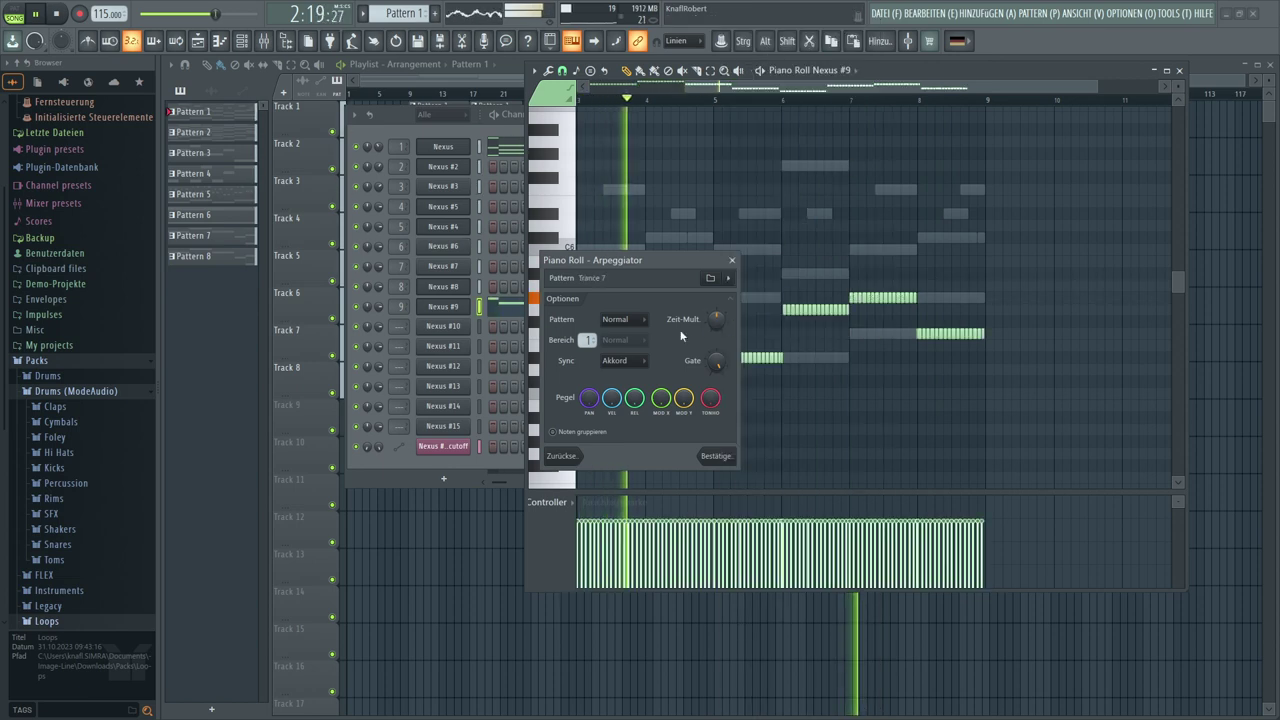
scroll(717, 320, "up", 2)
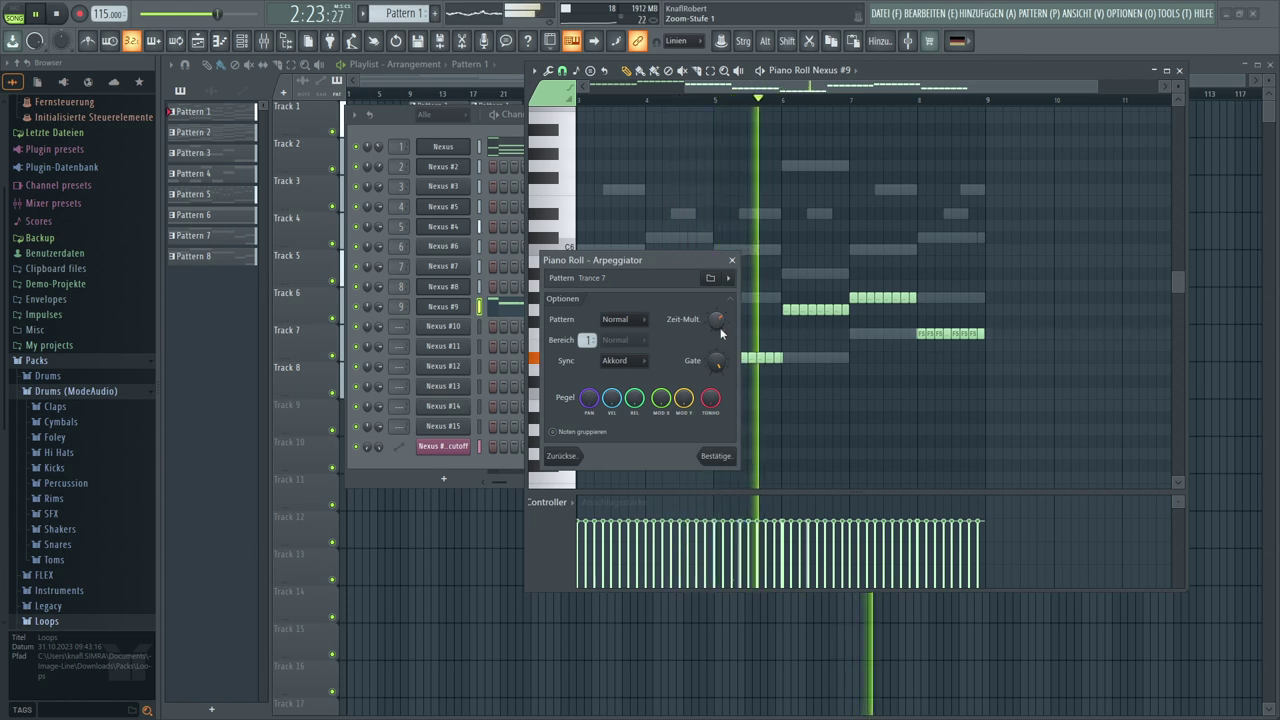
left_click(715, 455)
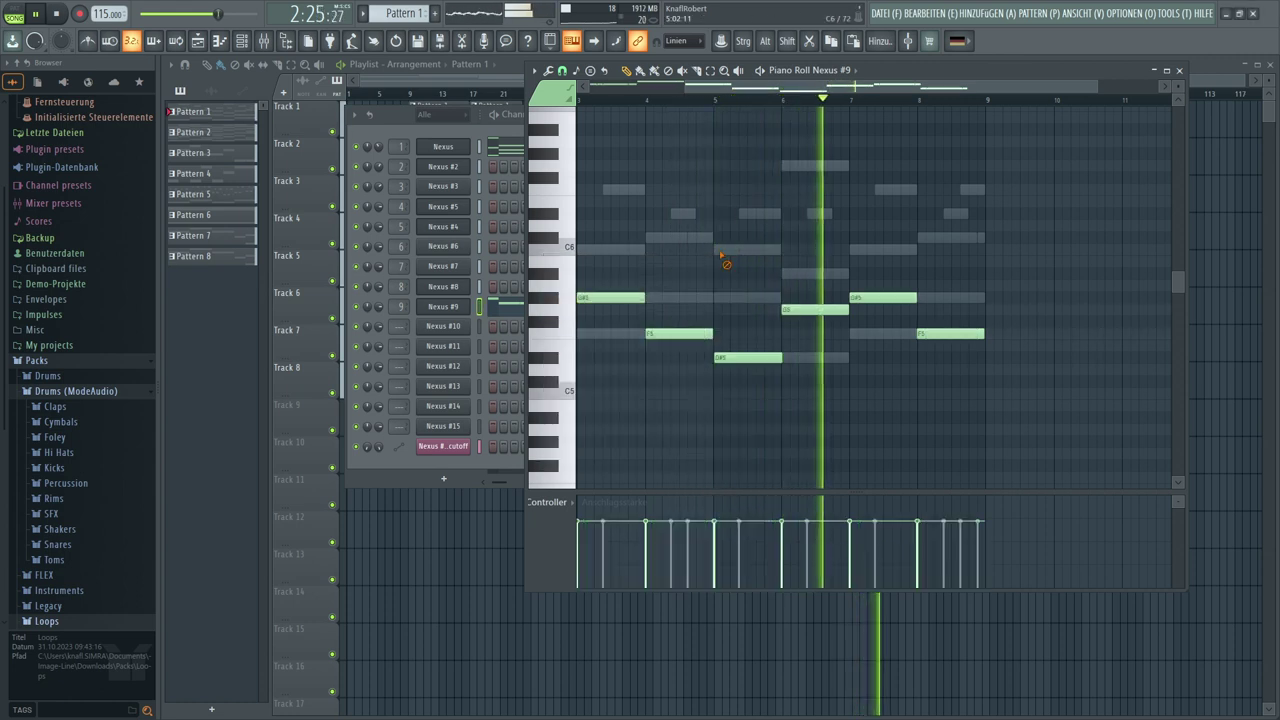
Add a C6 harmony note above the Nexus #9 line at the start of bar 3 and restart playback
left_click(582, 249)
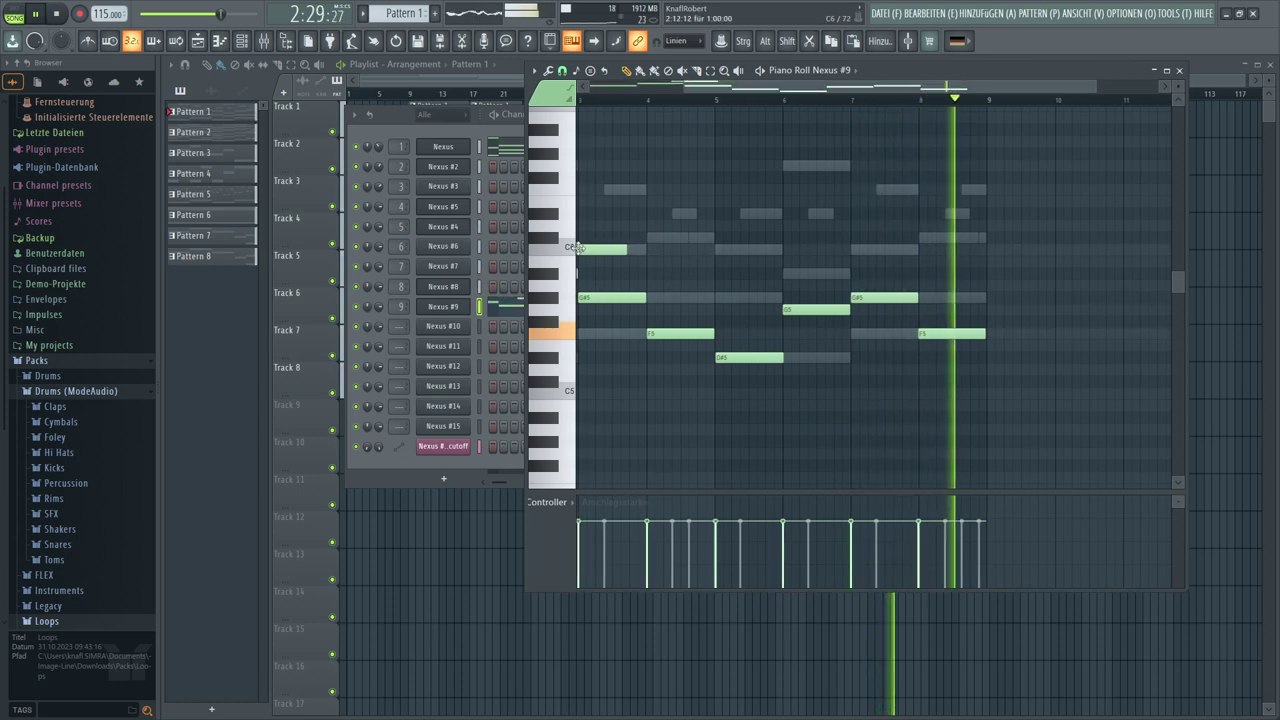
mouse_move(578, 249)
left_mouse_down()
mouse_move(527, 234)
mouse_move(577, 251)
left_mouse_up()
key("space")
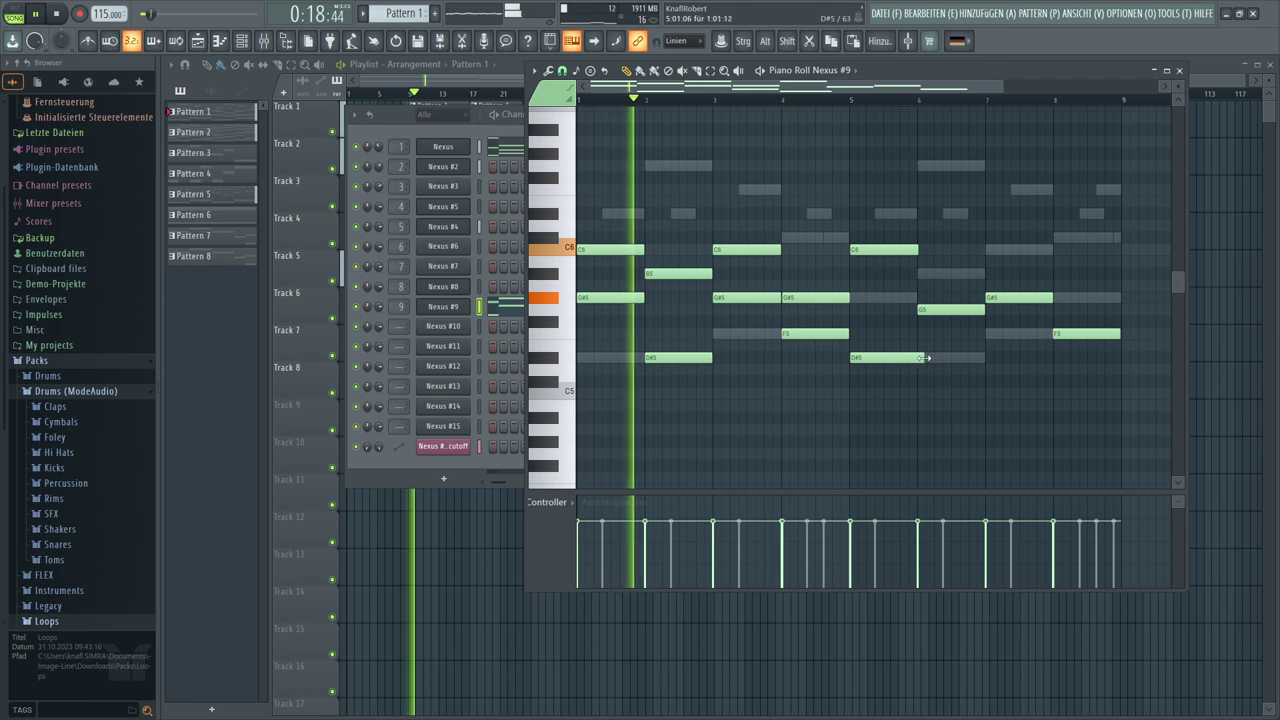
Extend the bar 5 D#5 through bar 6, and make G#5 and F5 sound together across bars 7 and 8
left_click_drag(924, 358, 983, 360)
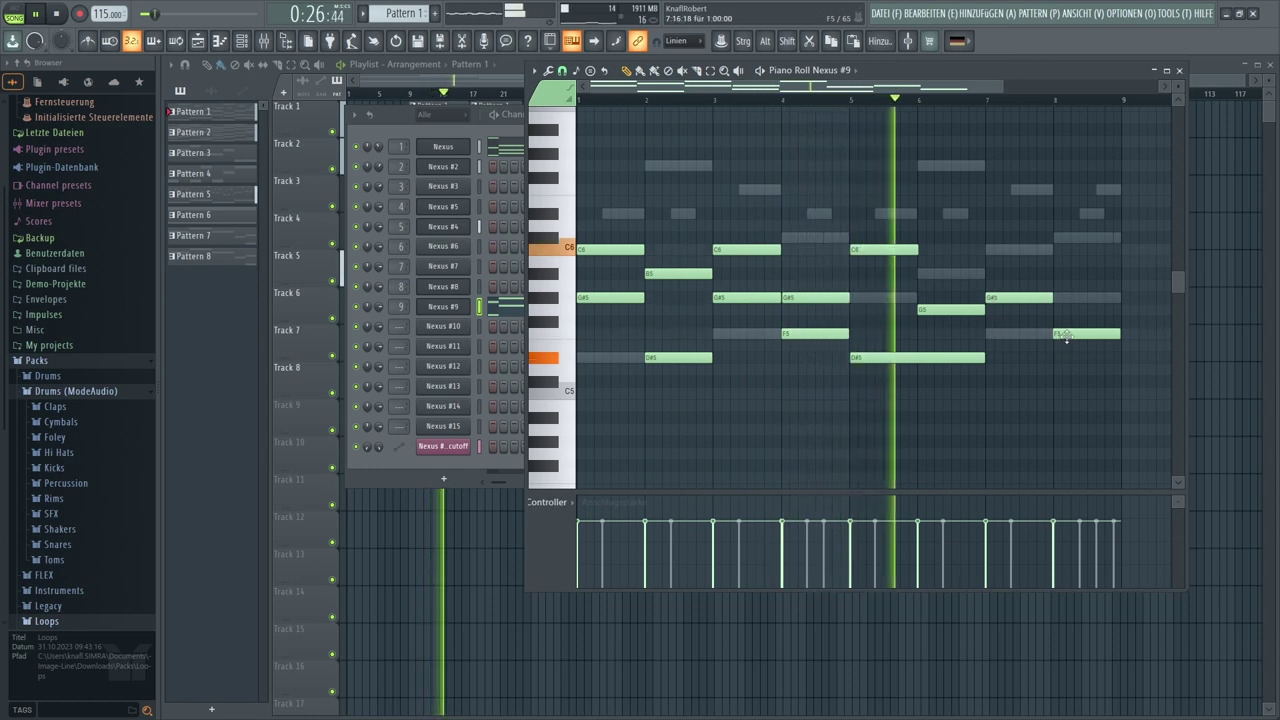
left_click_drag(1066, 336, 1000, 340)
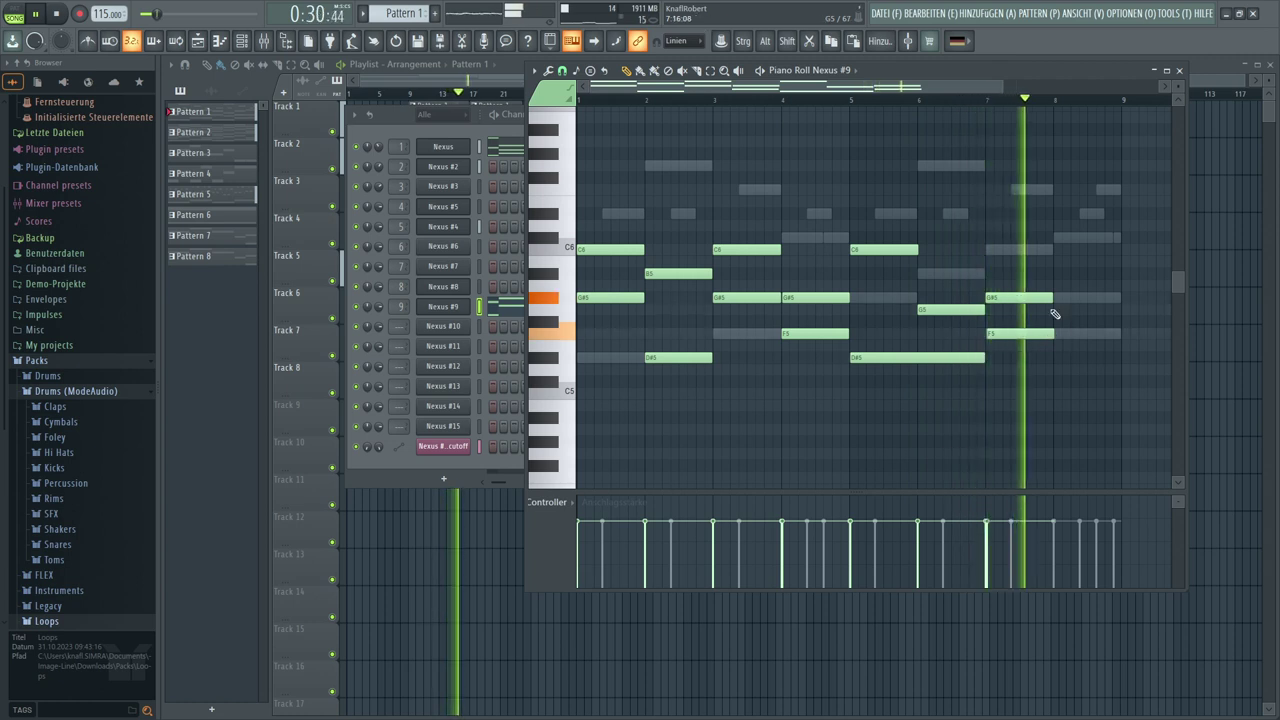
left_click_drag(1128, 286, 1120, 337)
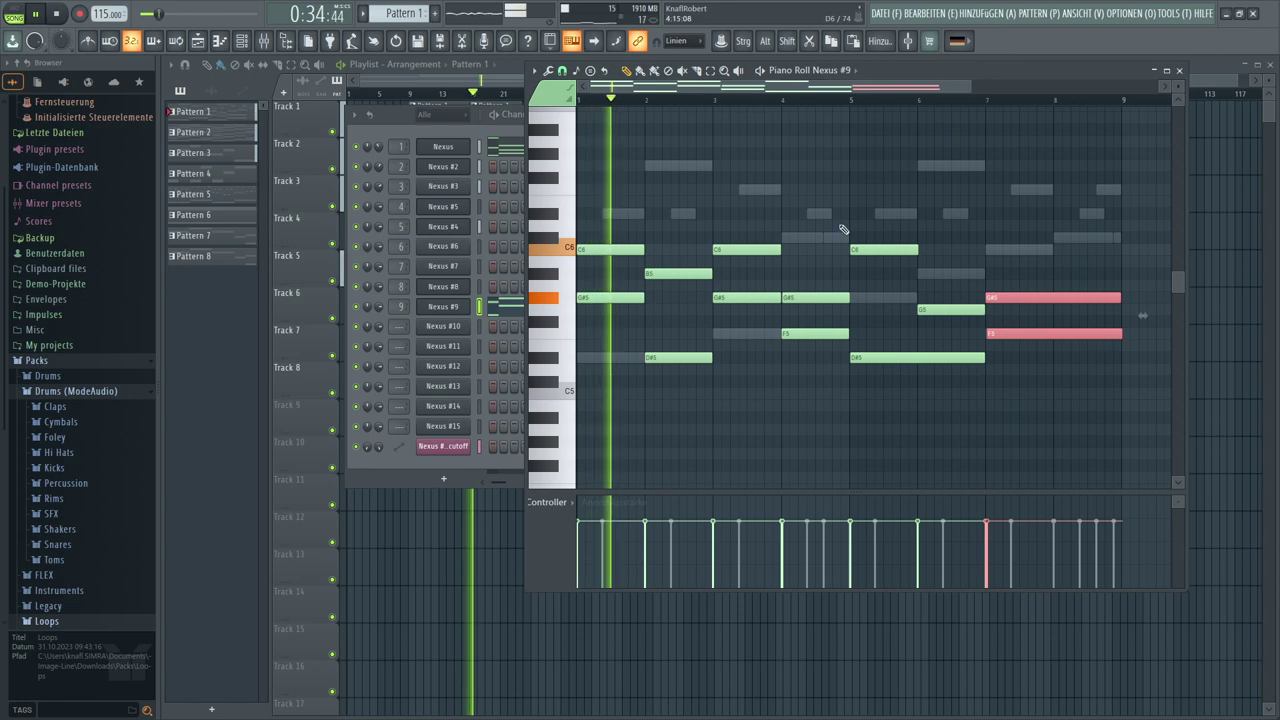
Try quick-quantizing the Nexus #9 notes and their start times with the 1/4 Step snap setting
left_click(548, 70)
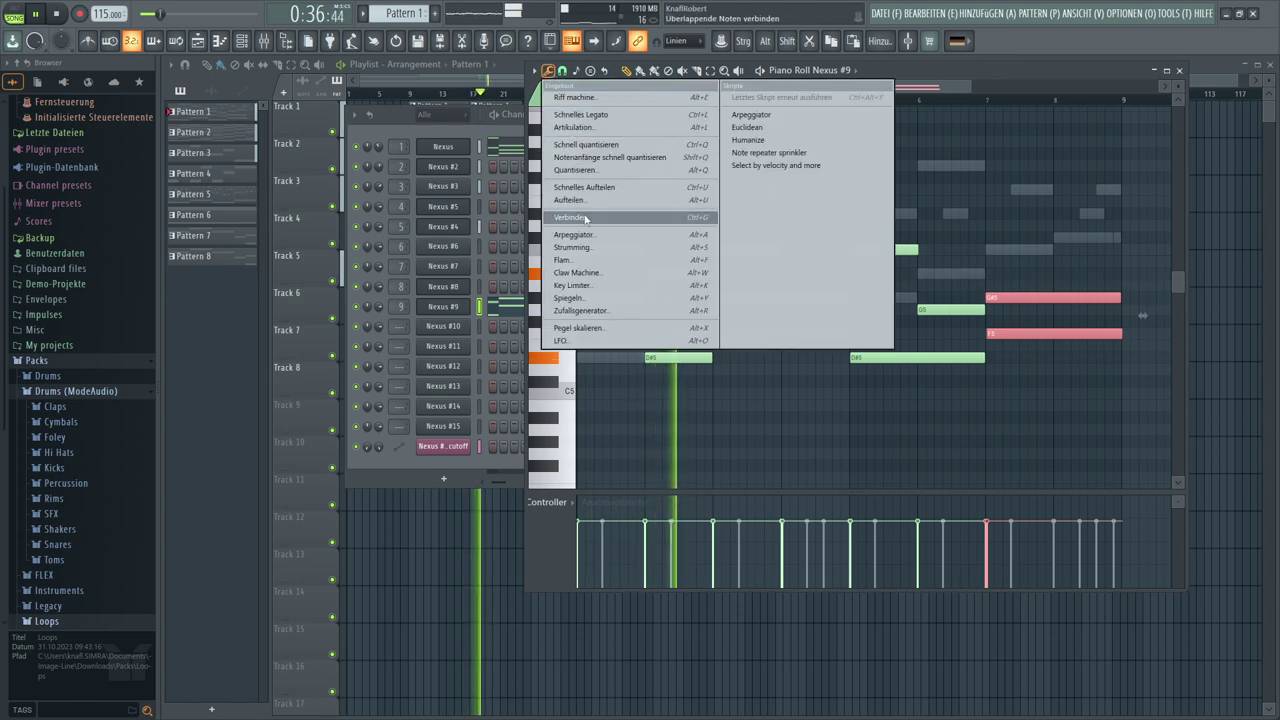
left_click(579, 148)
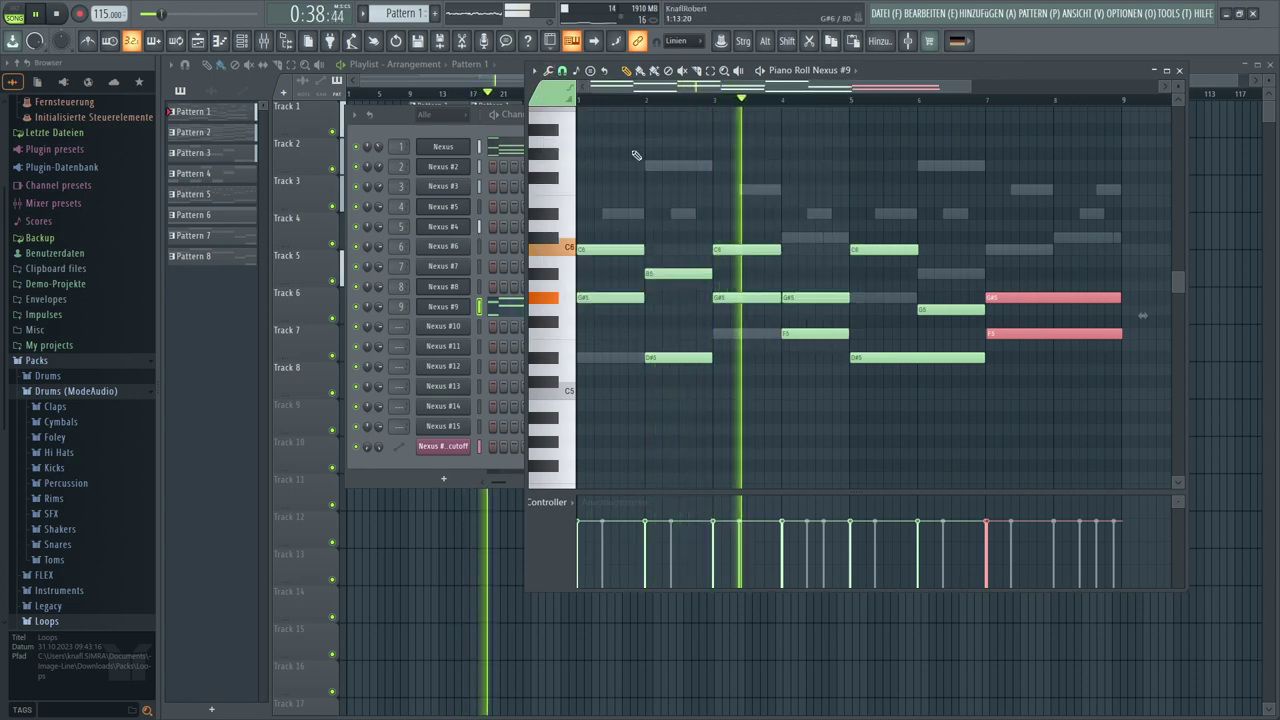
key("ctrl+d")
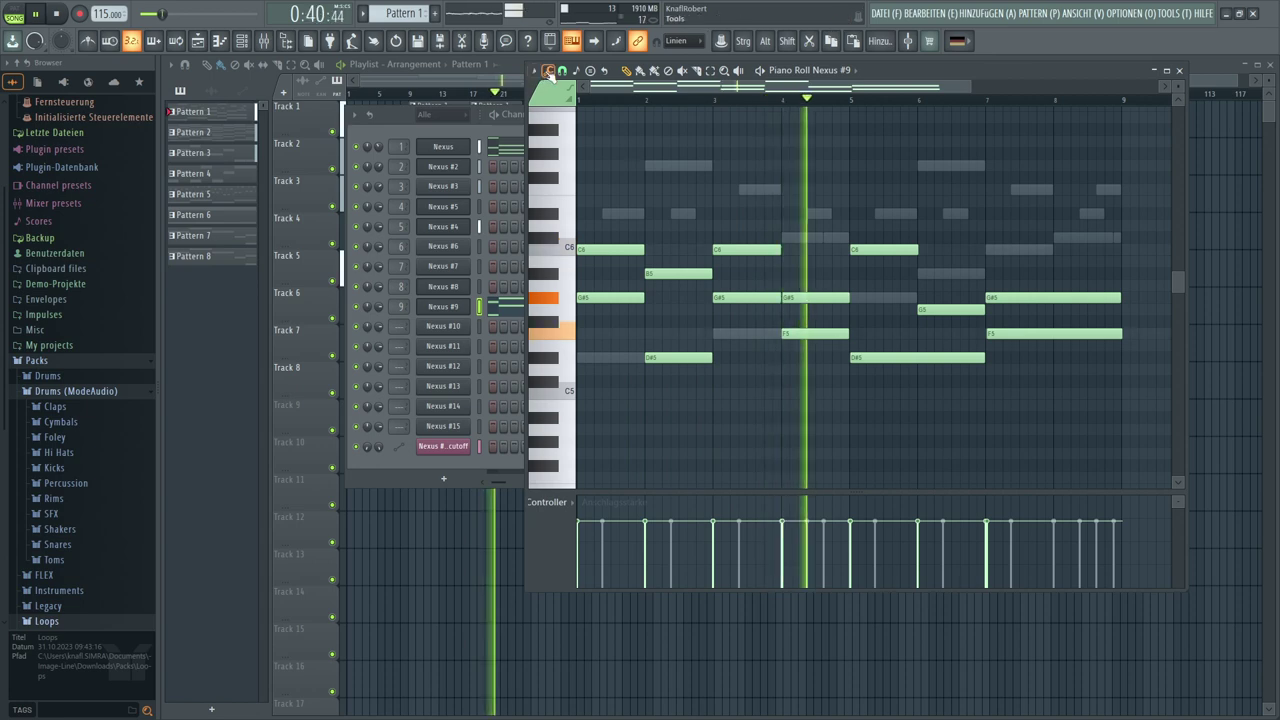
left_click(548, 70)
left_click(600, 163)
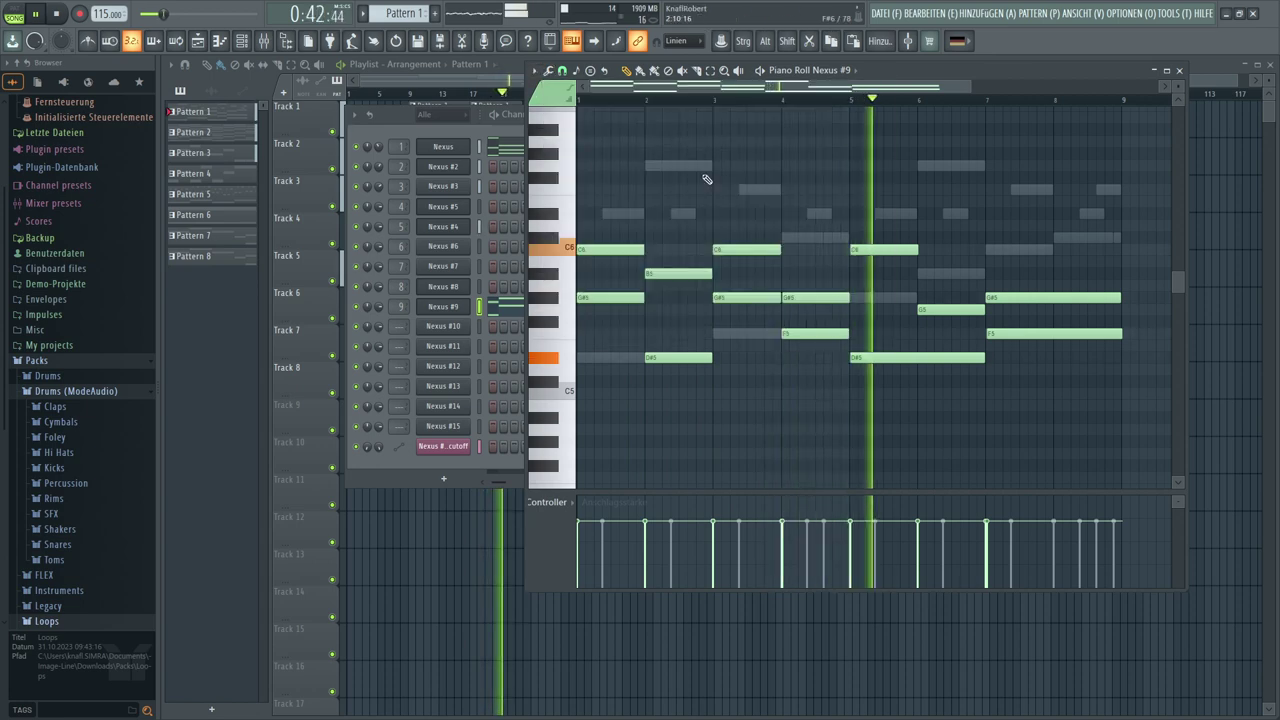
scroll(600, 92, "up", 2)
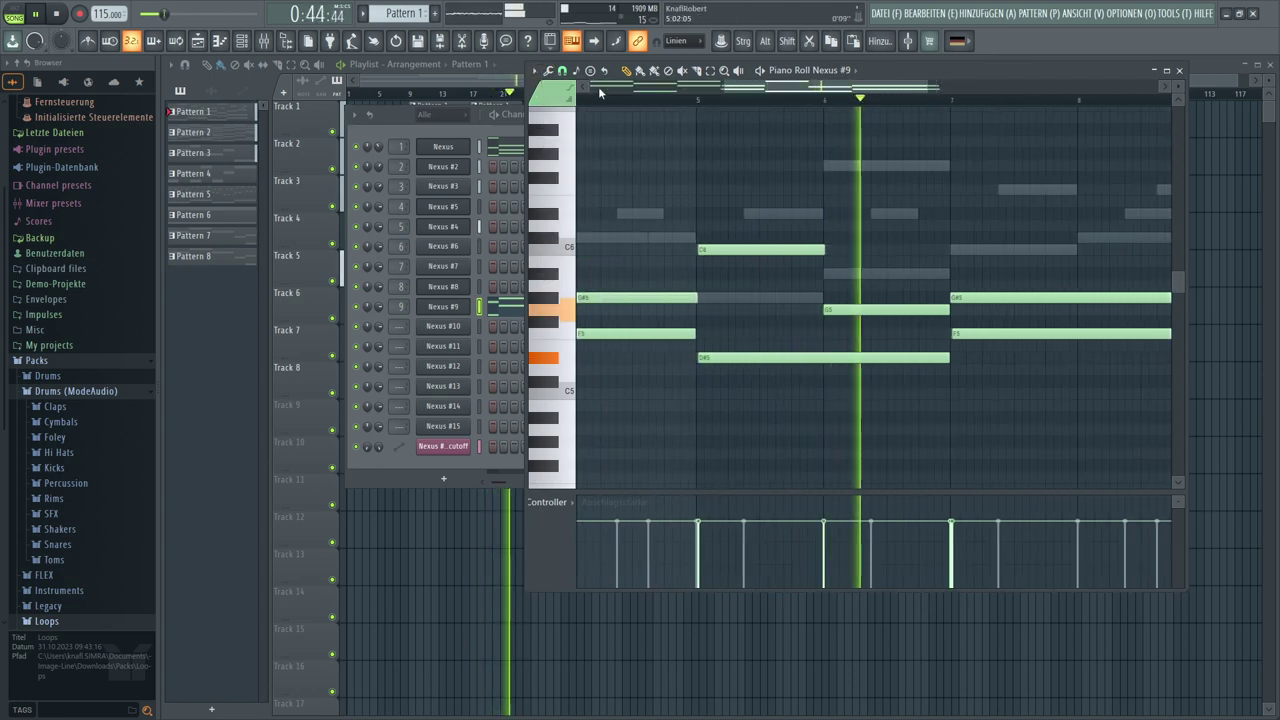
Set the piano roll snap to 1/2 Schlag and quick-quantize the Nexus #9 notes
left_click(562, 70)
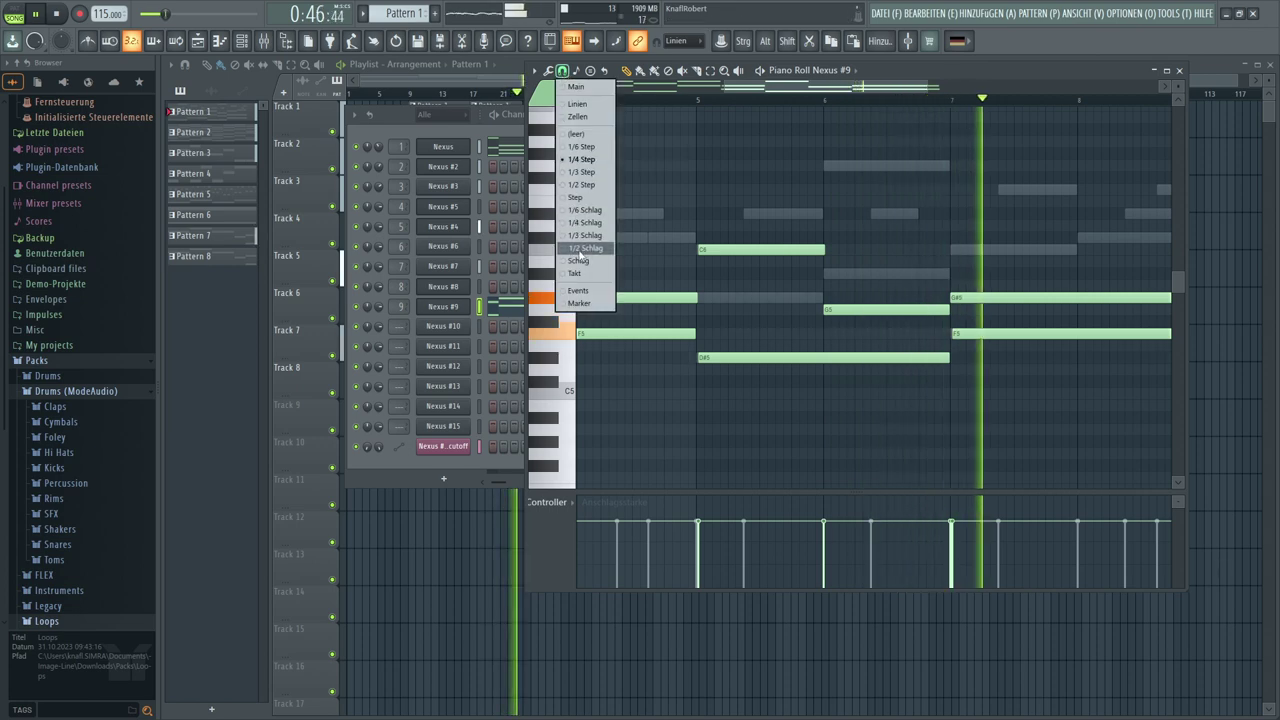
left_click(580, 249)
left_click(548, 70)
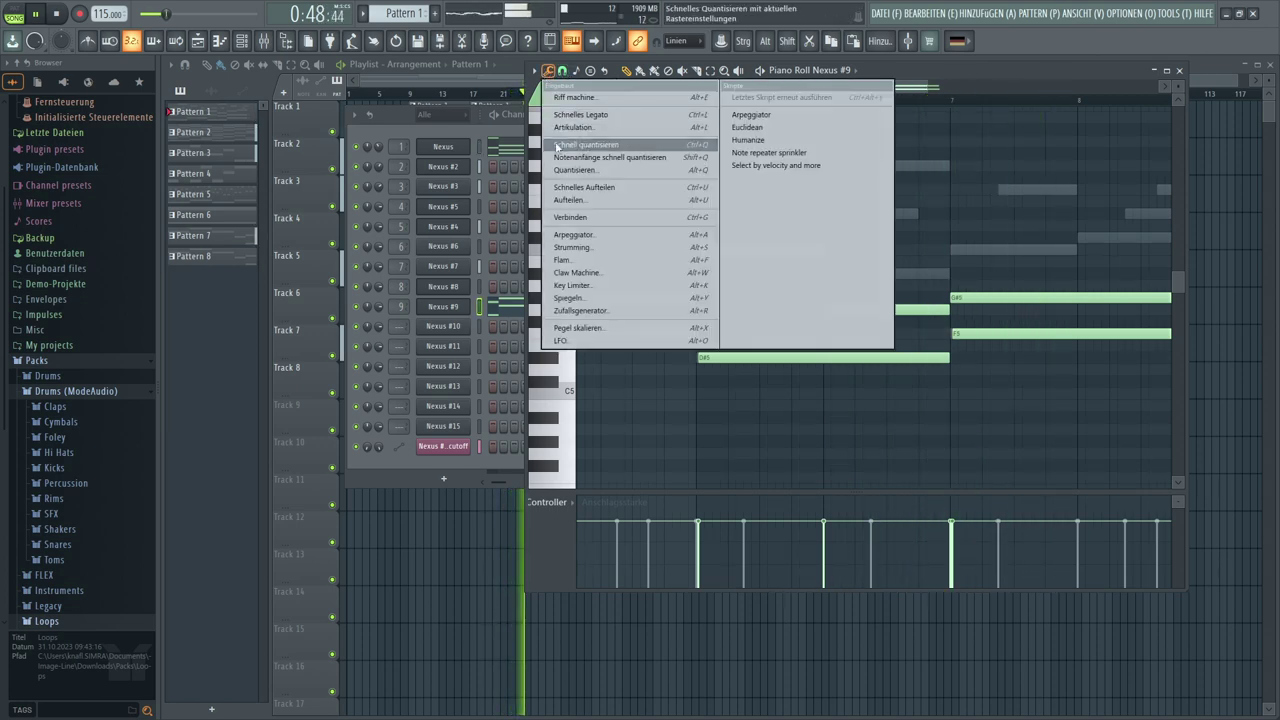
left_click(557, 146)
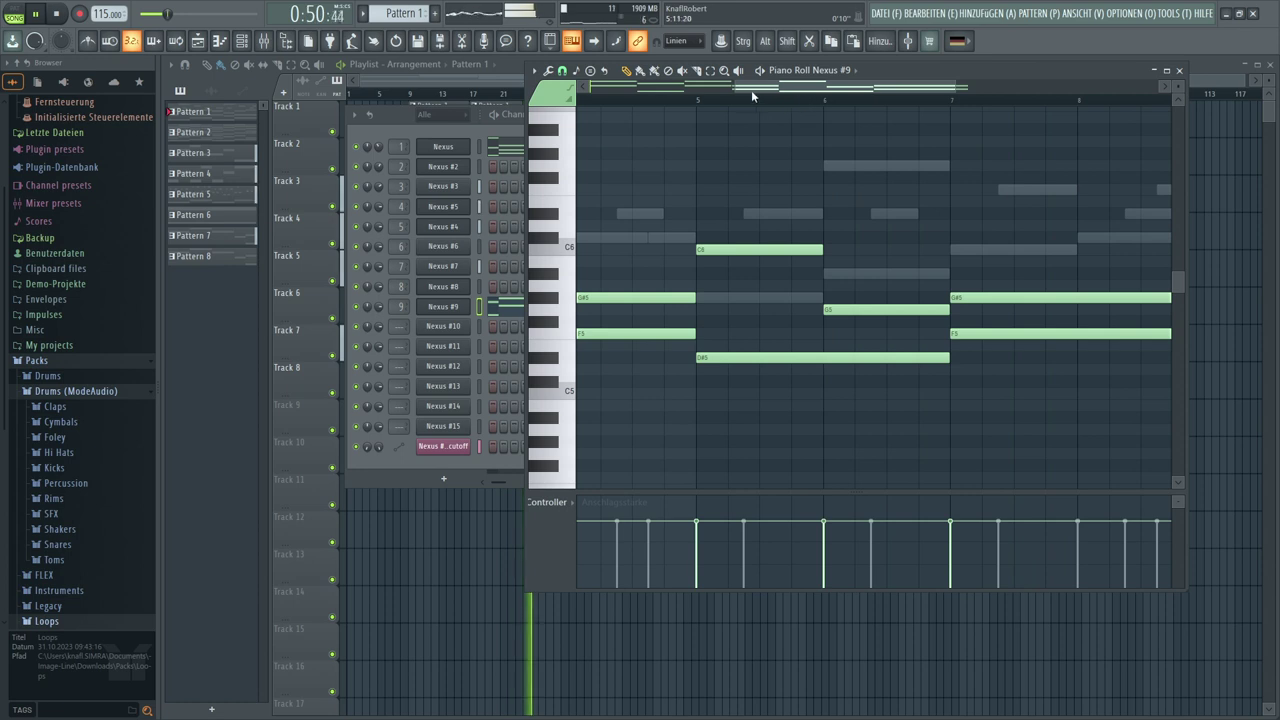
Move all Nexus #9 notes out of Pattern 1 into a new, empty Pattern 9
left_click_drag(738, 87, 516, 91)
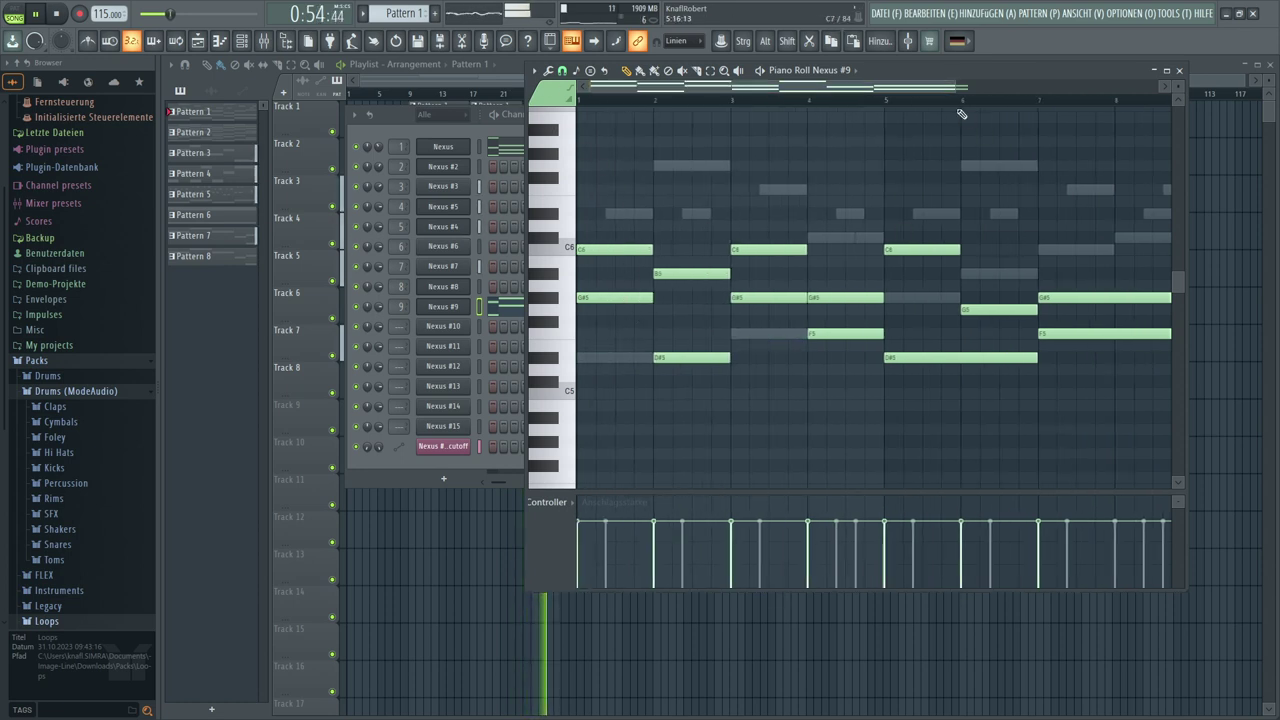
left_click_drag(958, 86, 512, 435)
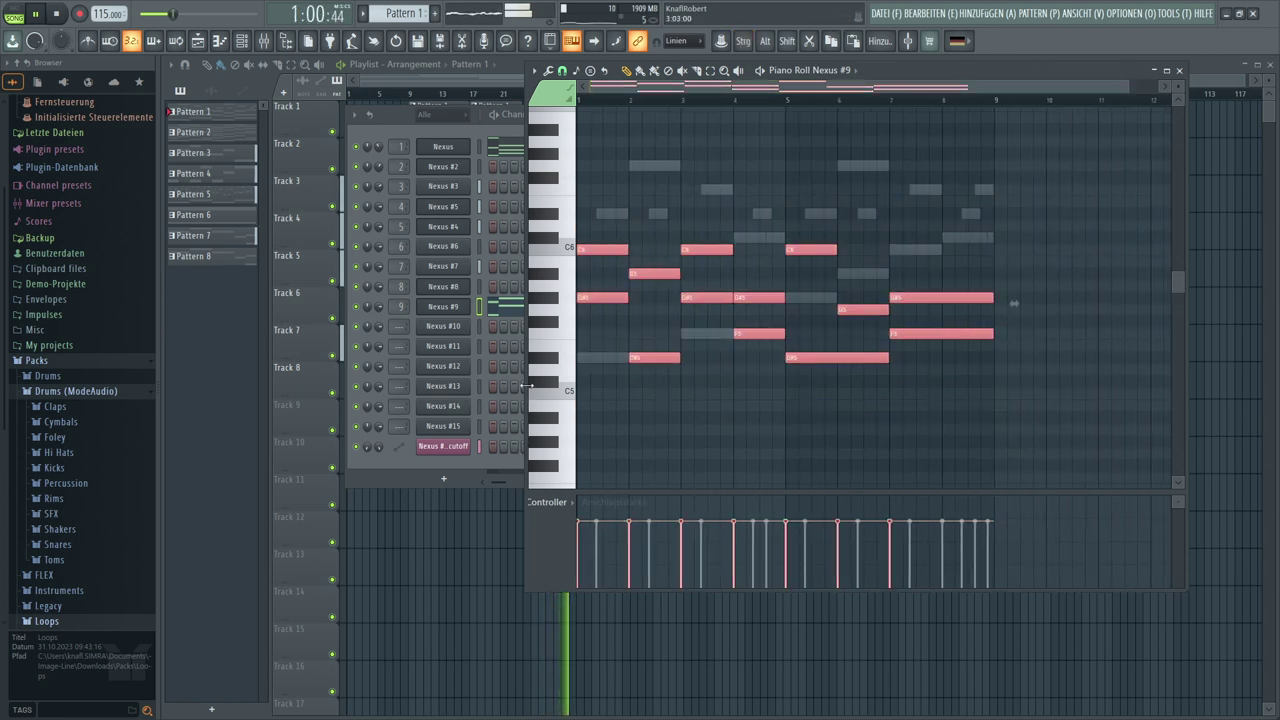
key("Delete")
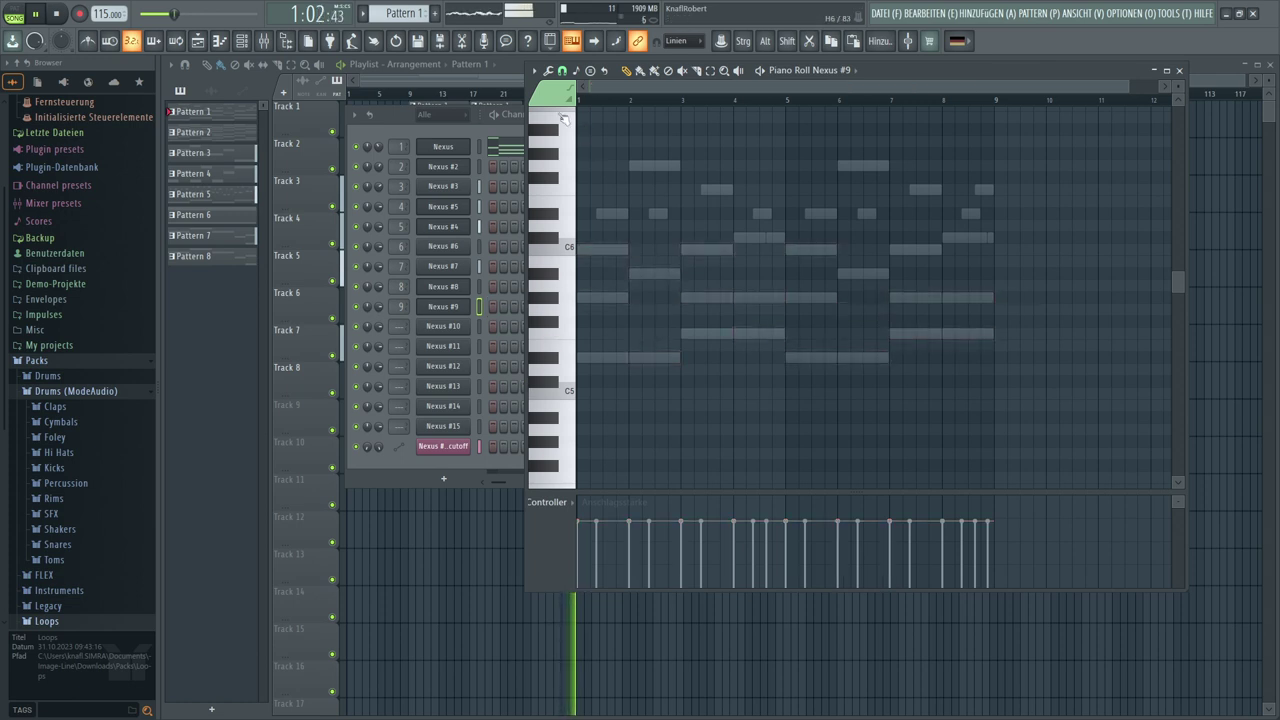
scroll(409, 13, "down", 8)
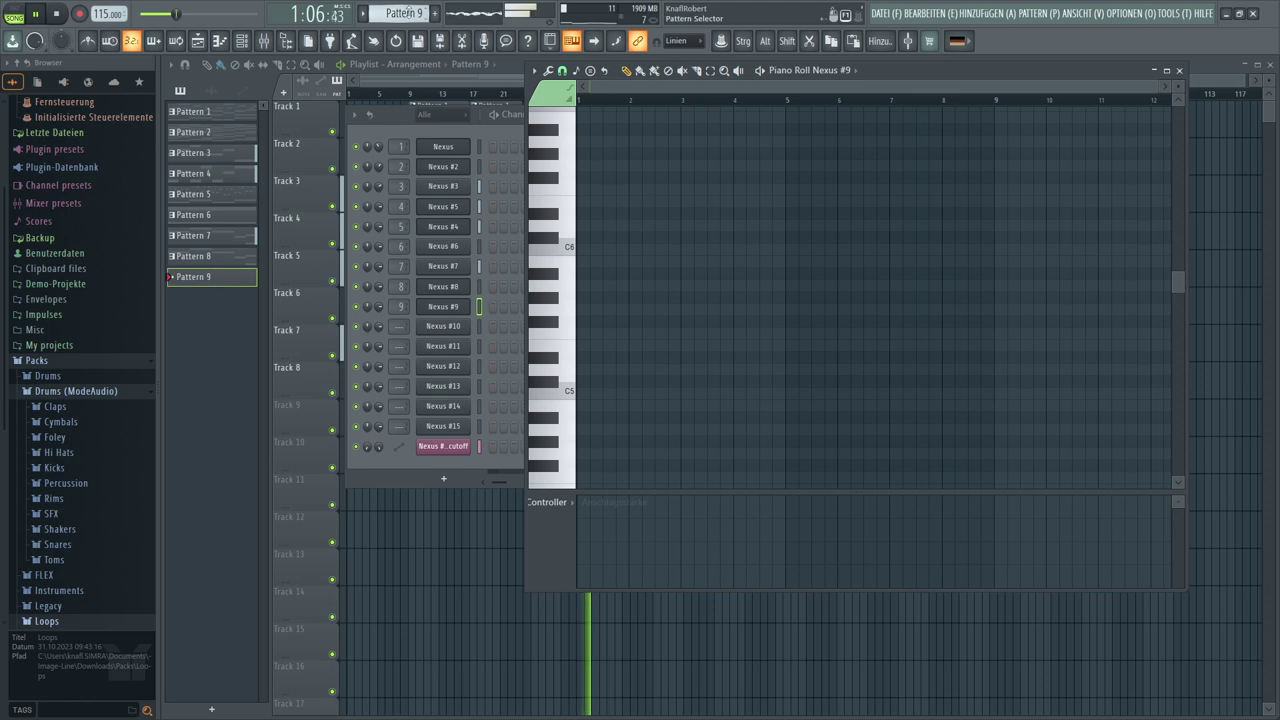
key("ctrl+v")
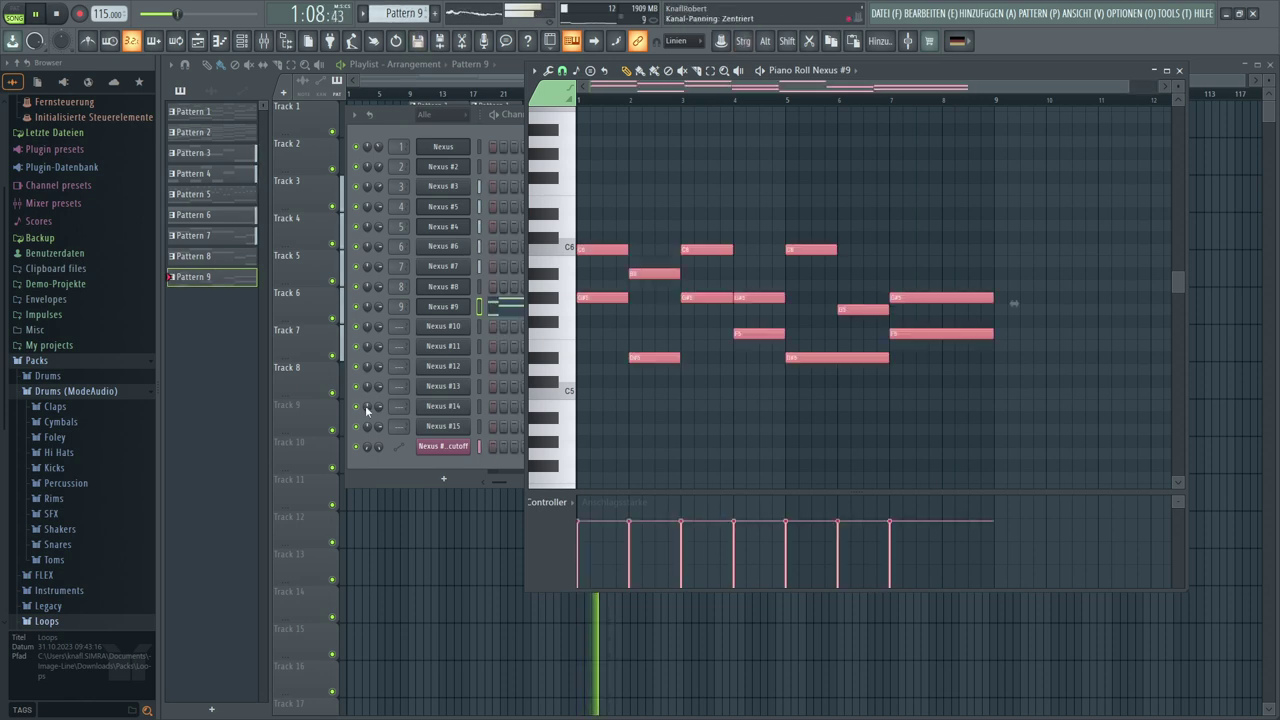
Fill Track 9 of the playlist with Pattern 9 clips from bar 1 to the end of the arrangement
key("F12")
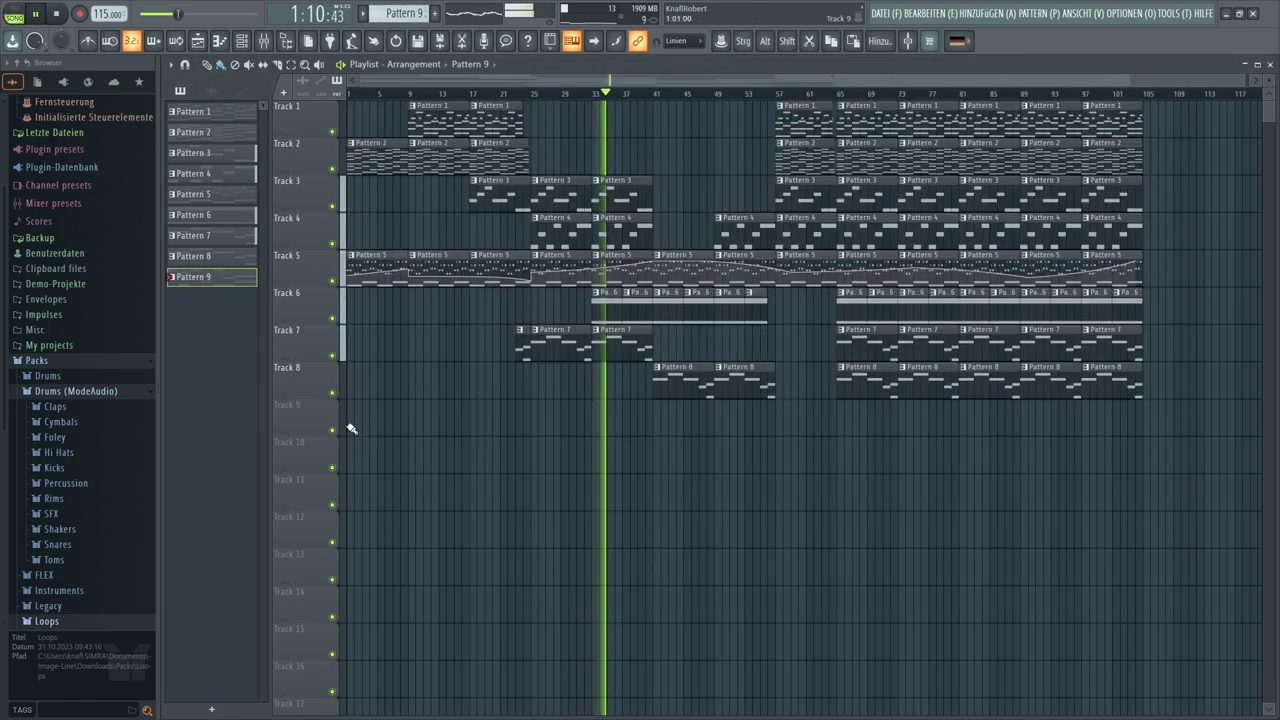
left_click_drag(351, 428, 1095, 438)
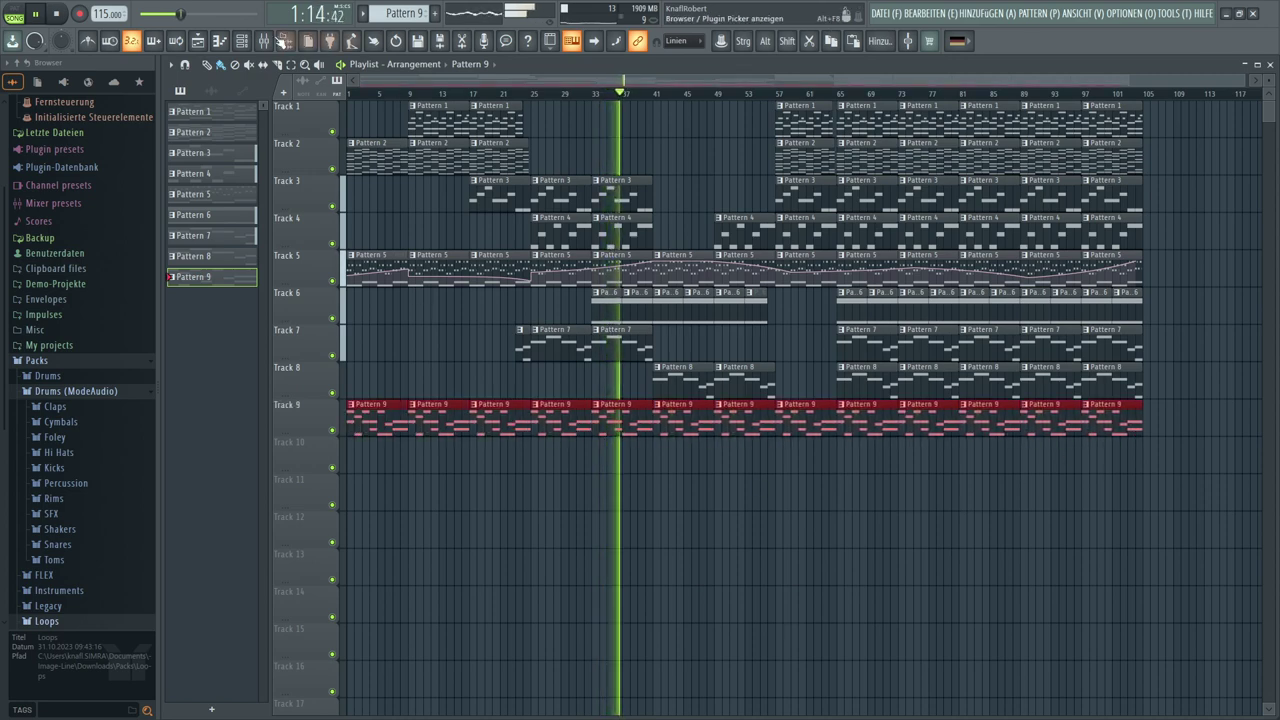
Open the Nexus #9 instrument's arpeggiator and try the Classic Line 2 preset on the DblBass Spiccato sound
left_click(241, 40)
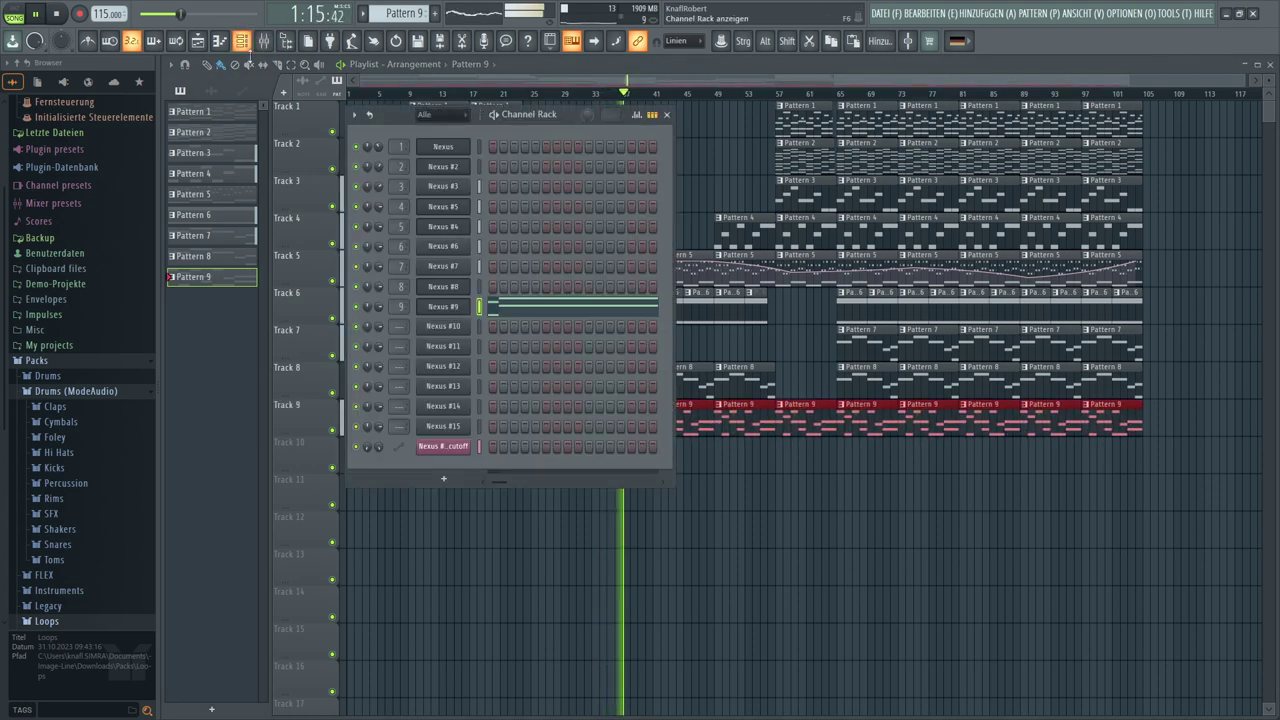
left_click(443, 308)
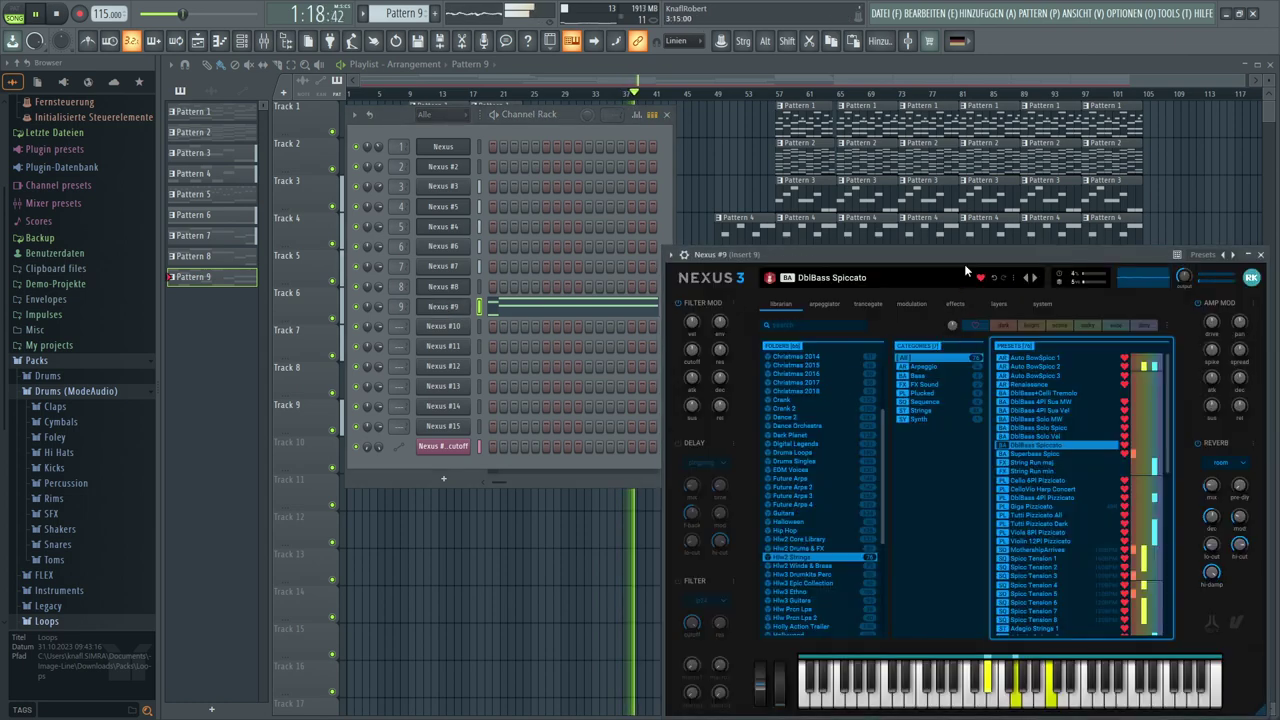
left_click_drag(967, 257, 848, 212)
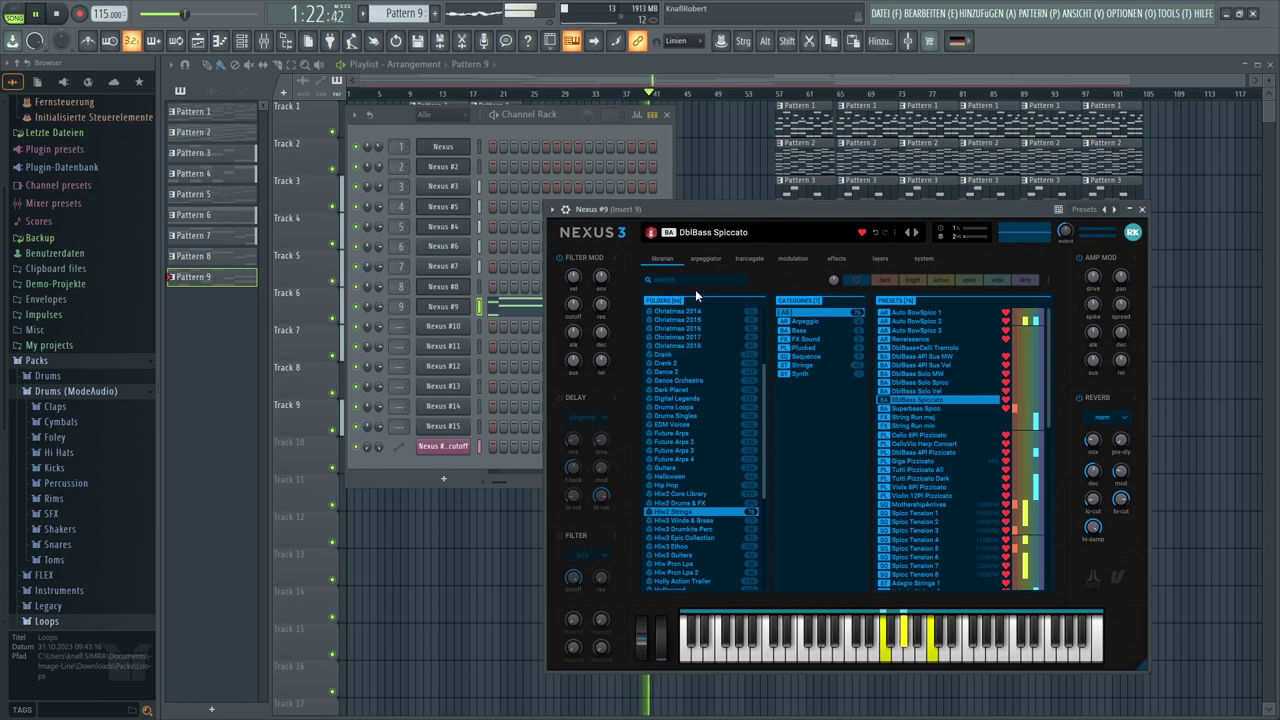
left_click(698, 258)
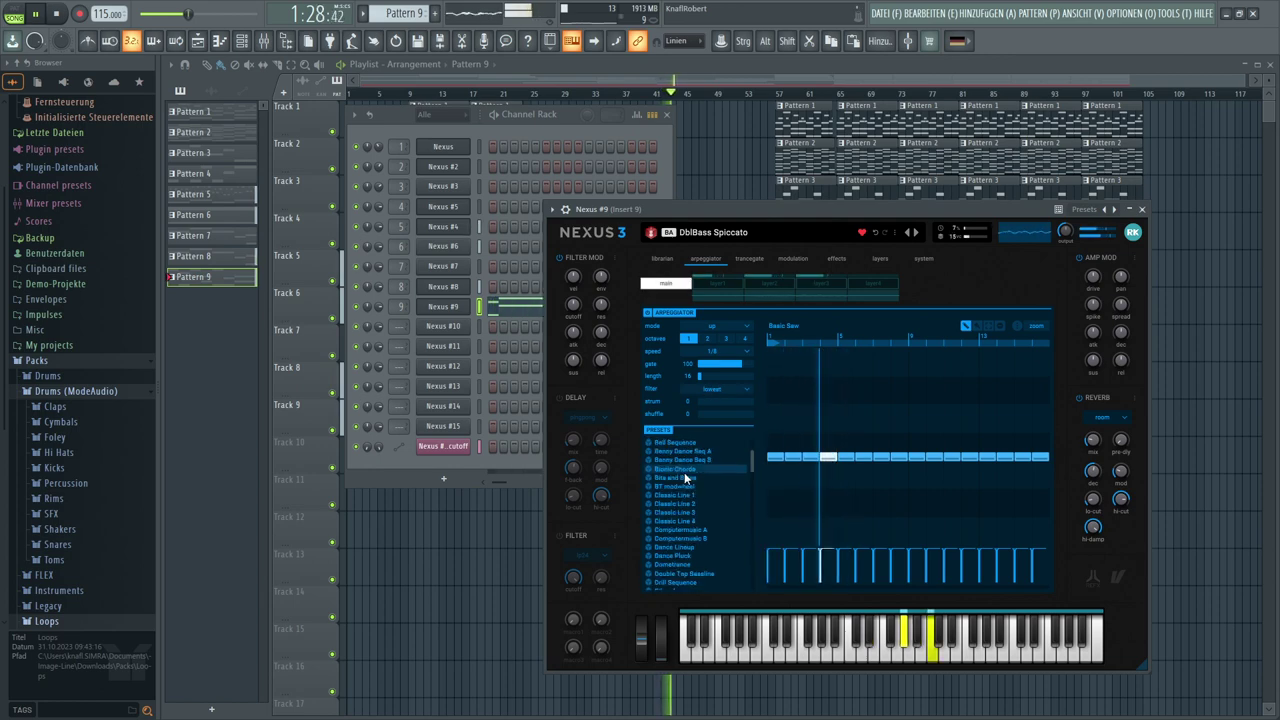
scroll(684, 472, "down", 3)
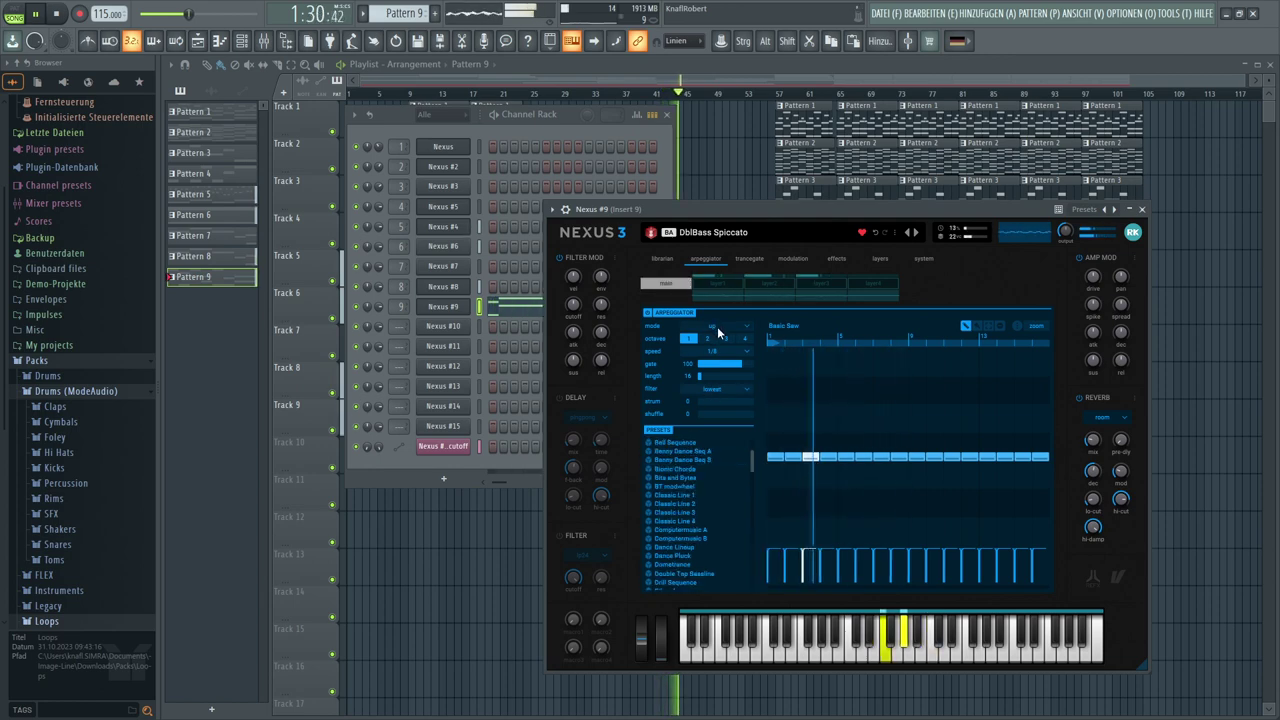
scroll(691, 468, "down", 1)
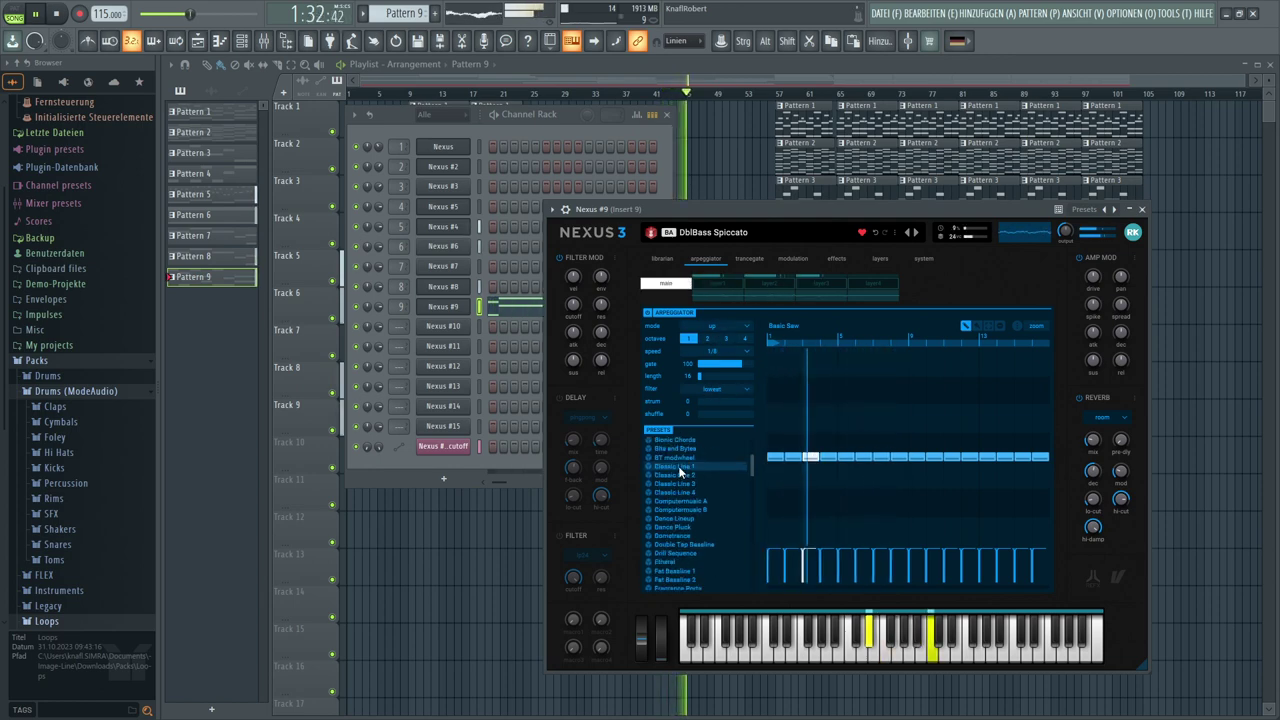
left_click(672, 476)
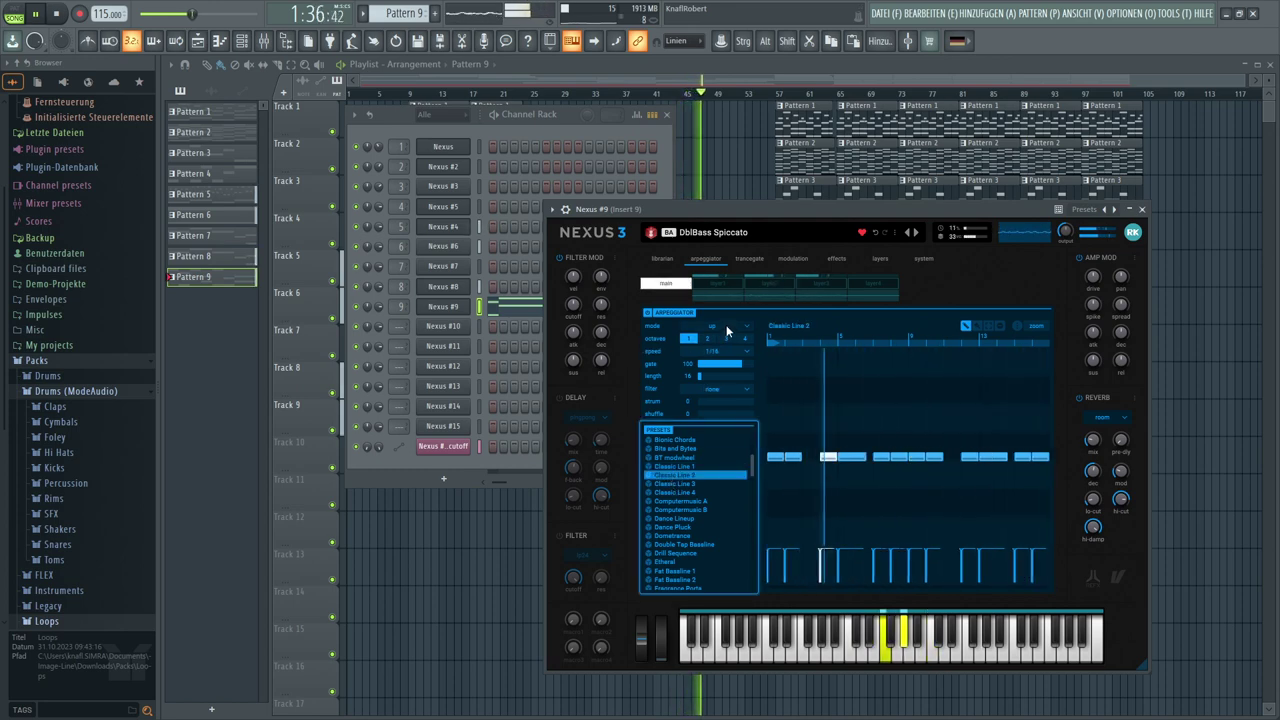
Load the Dance Lineup arpeggiator preset in Nexus #9 and set its speed to 1/8
left_click(662, 521)
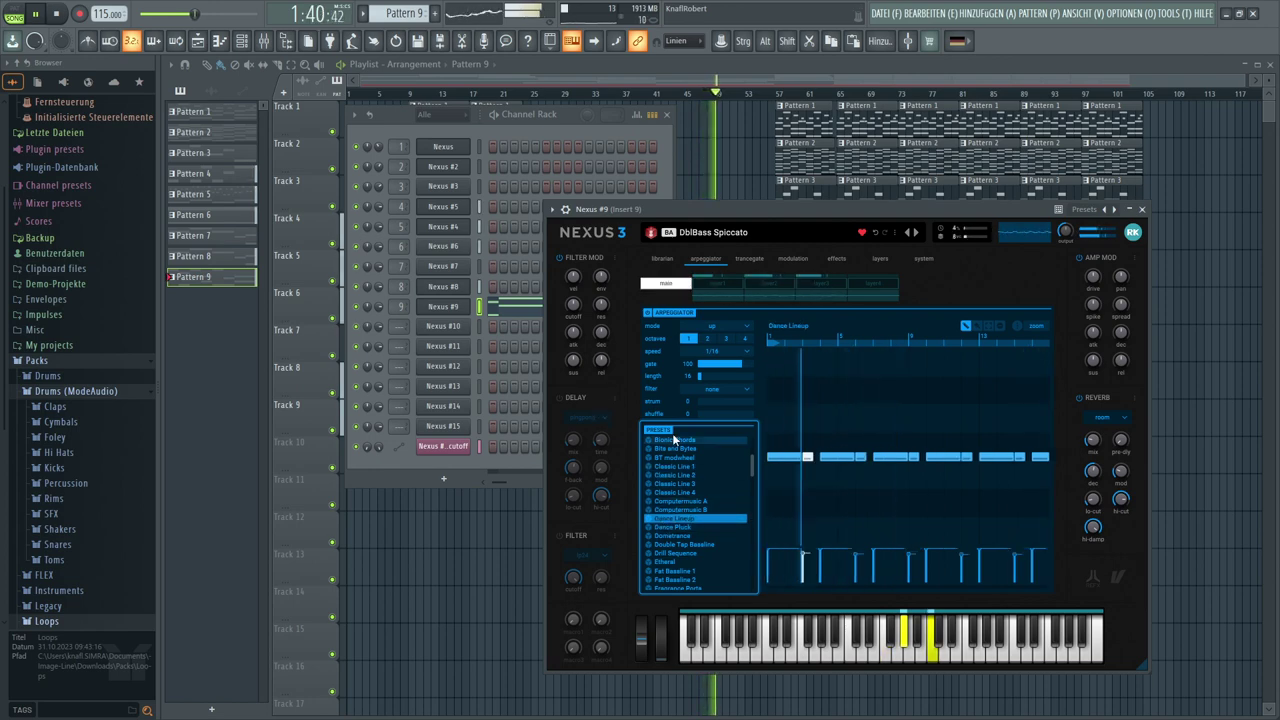
left_click(745, 353)
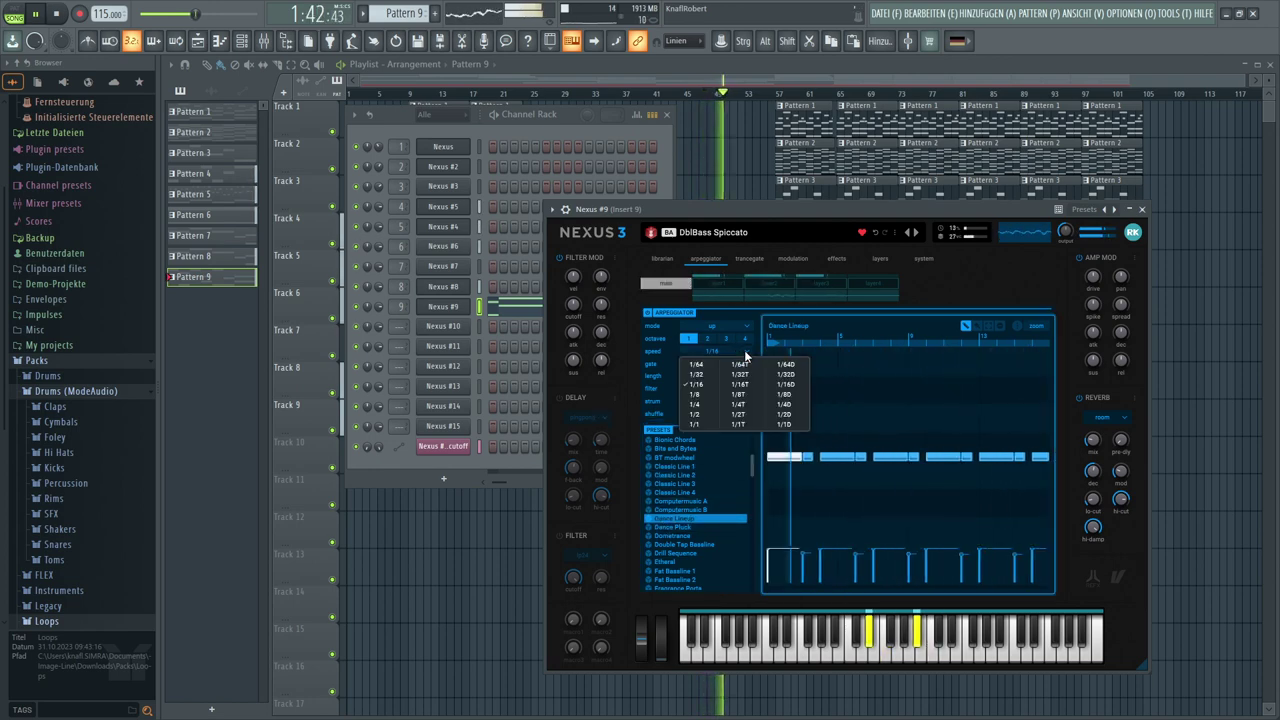
left_click(694, 394)
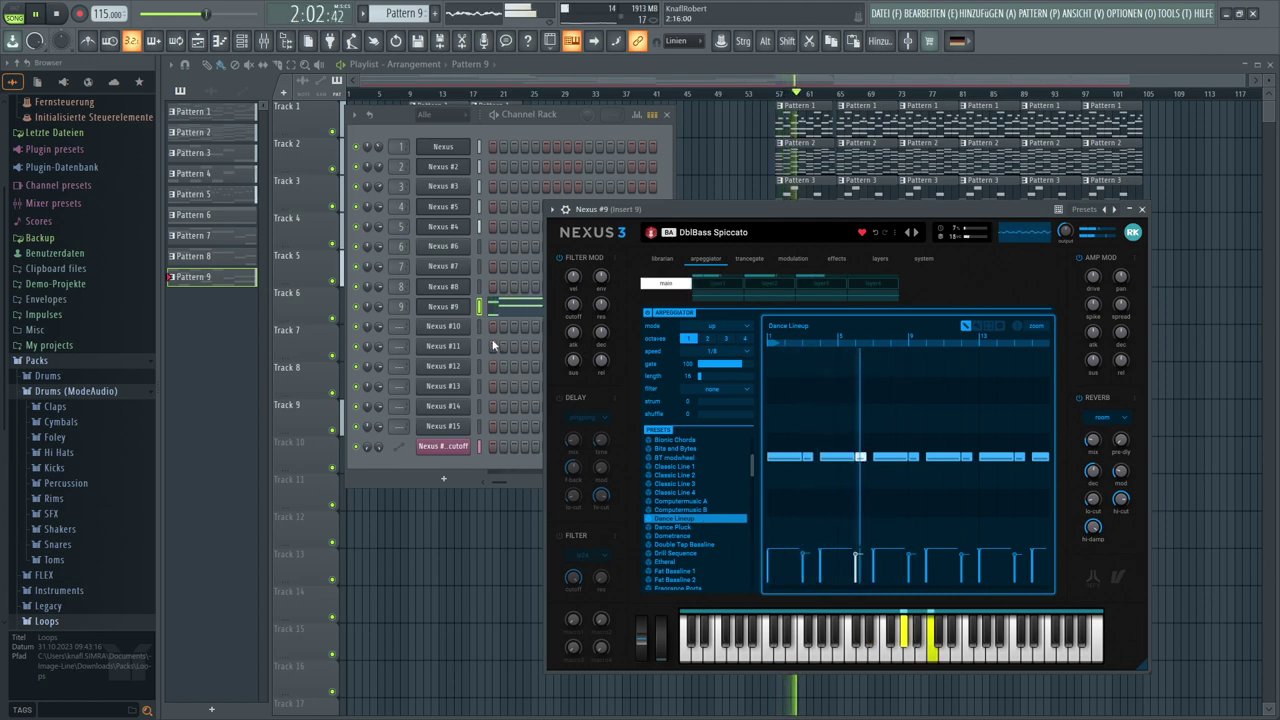
Replace the separate G#5 notes in bars 3 and 4 of Pattern 9 with one continuous two-bar G#5
left_click(498, 308)
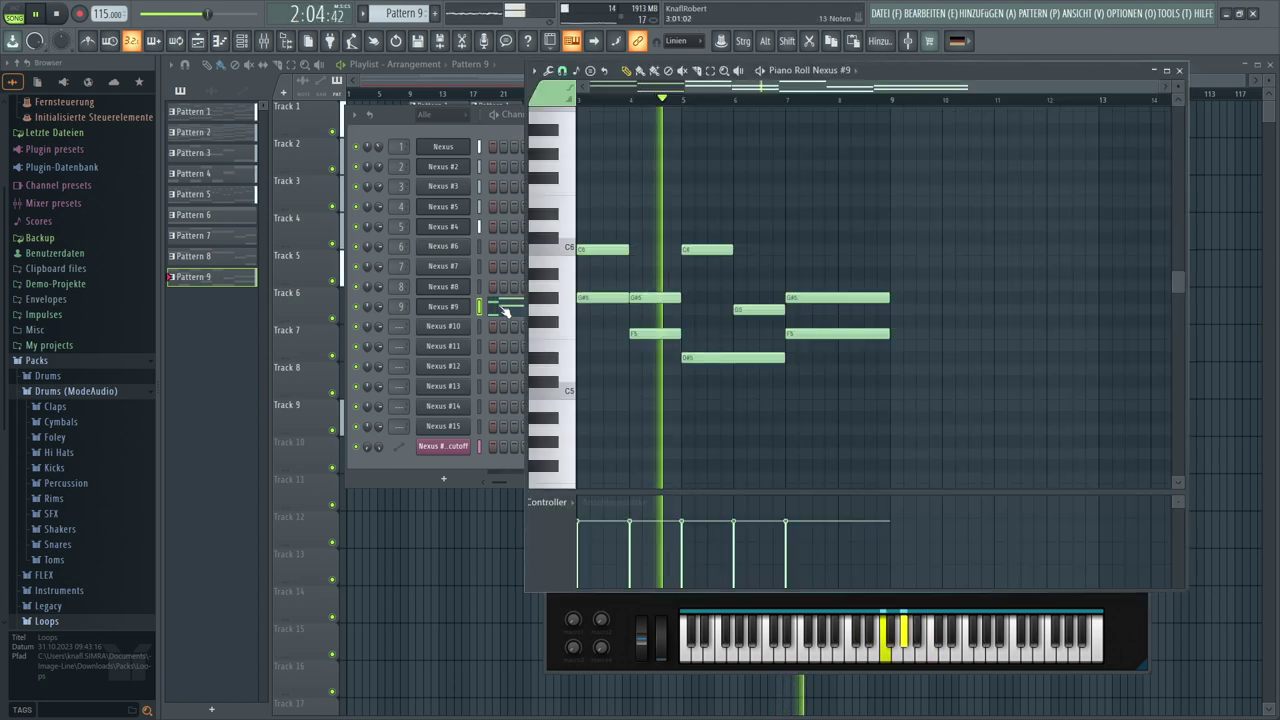
left_click_drag(700, 88, 598, 88)
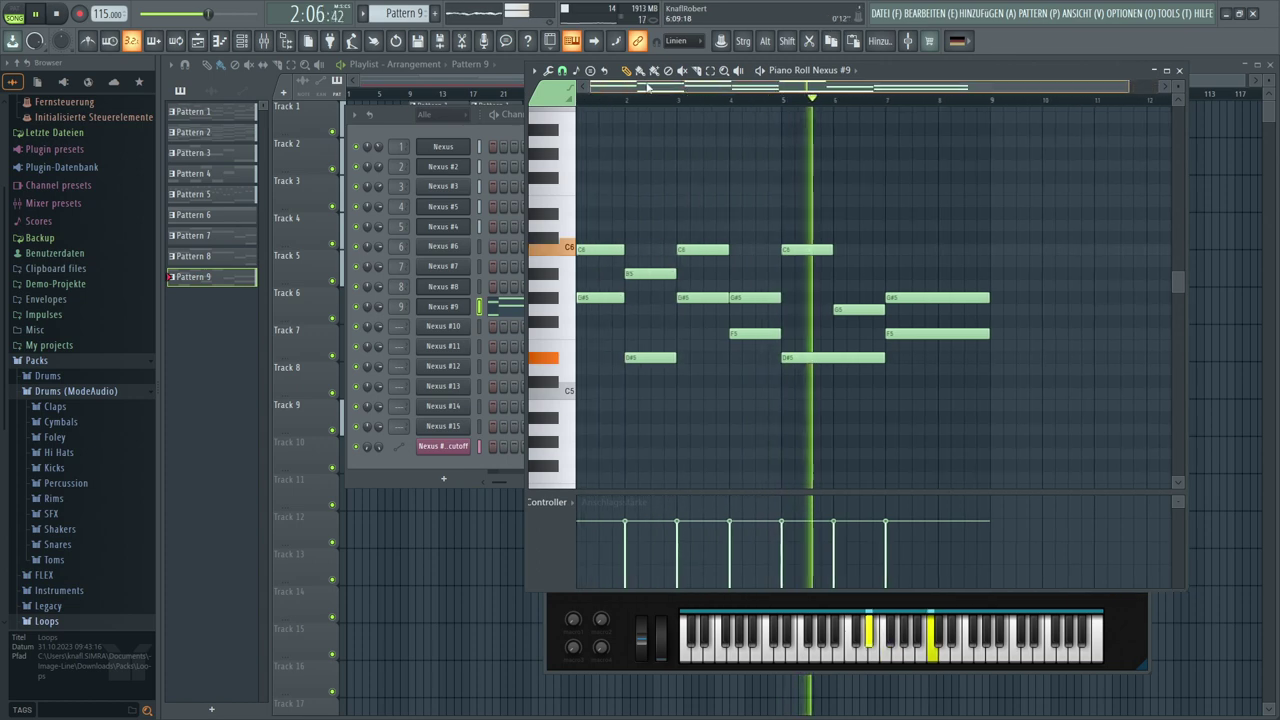
scroll(650, 110, "up", 3)
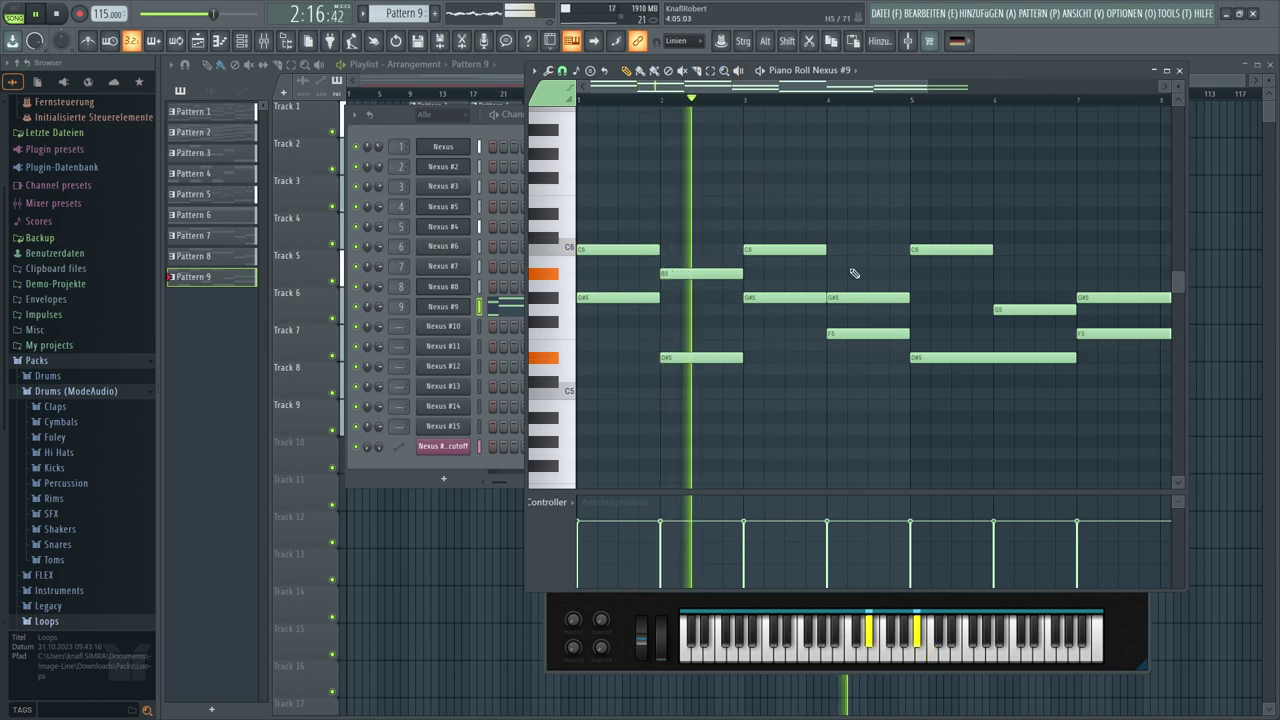
left_click_drag(826, 297, 910, 300)
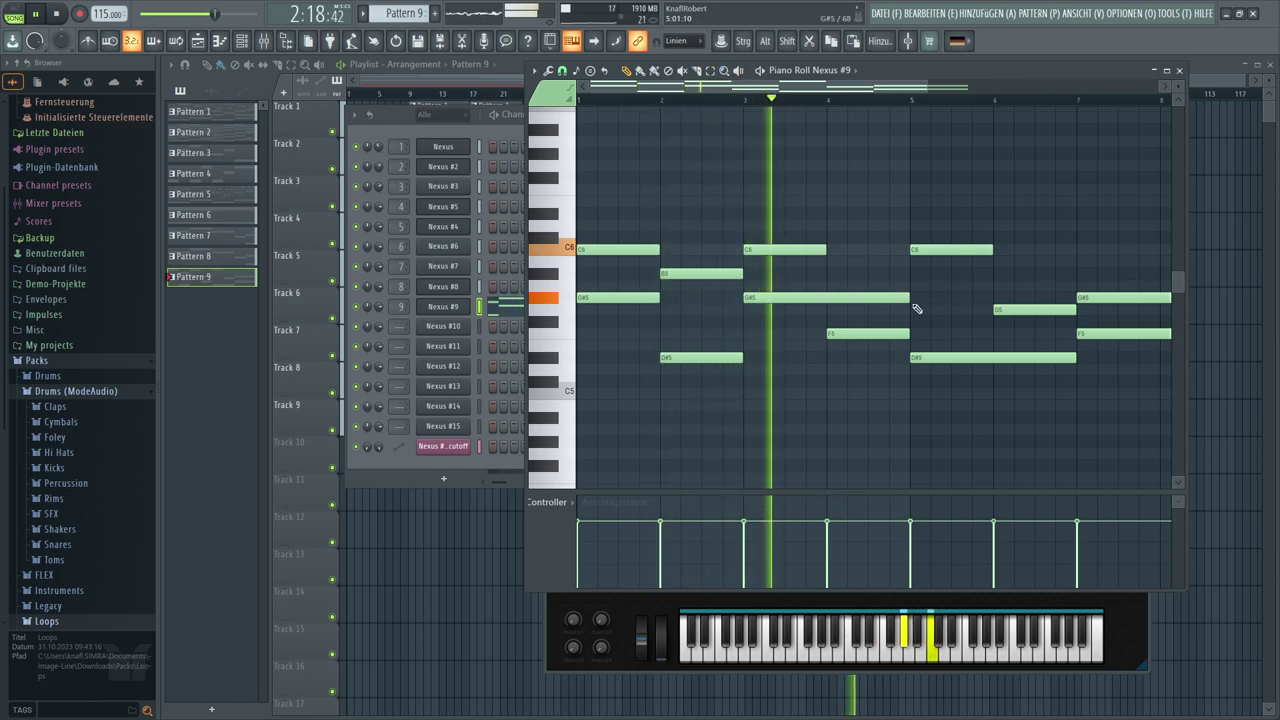
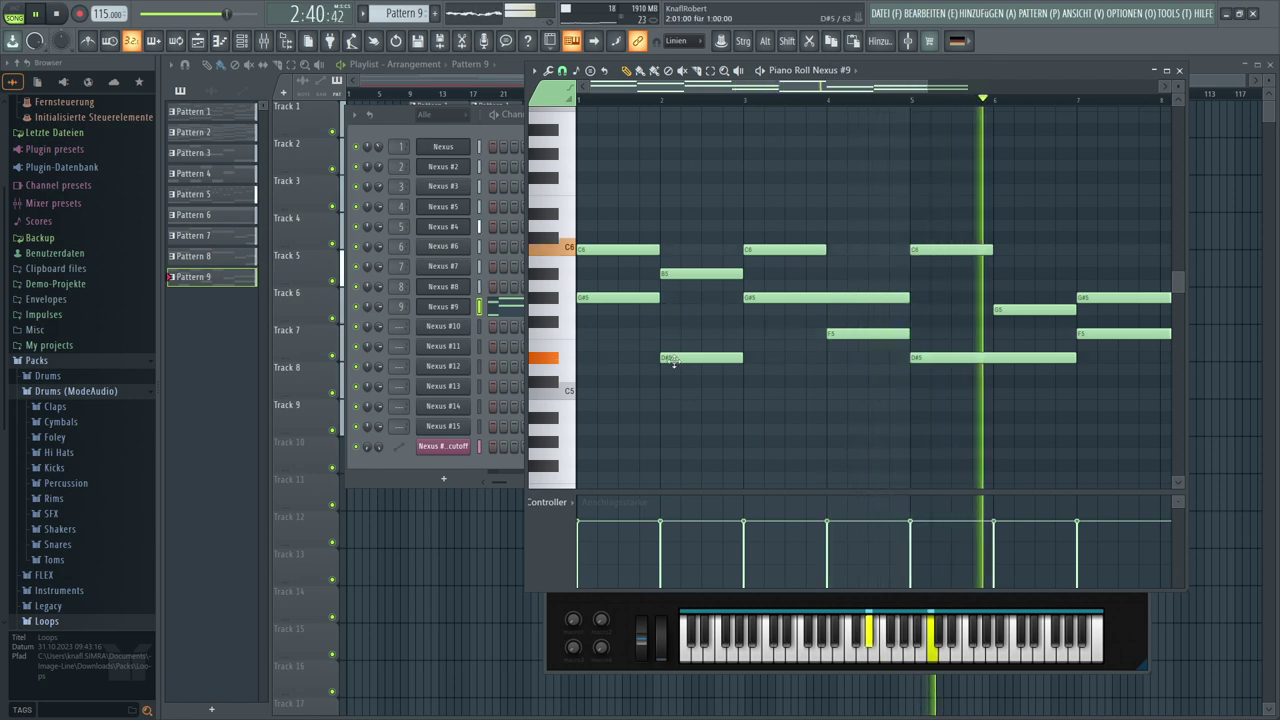
Move the D#5 notes in bar 2 and bars 5 to 6 of Pattern 9 up an octave to D#6
left_click_drag(673, 358, 683, 212)
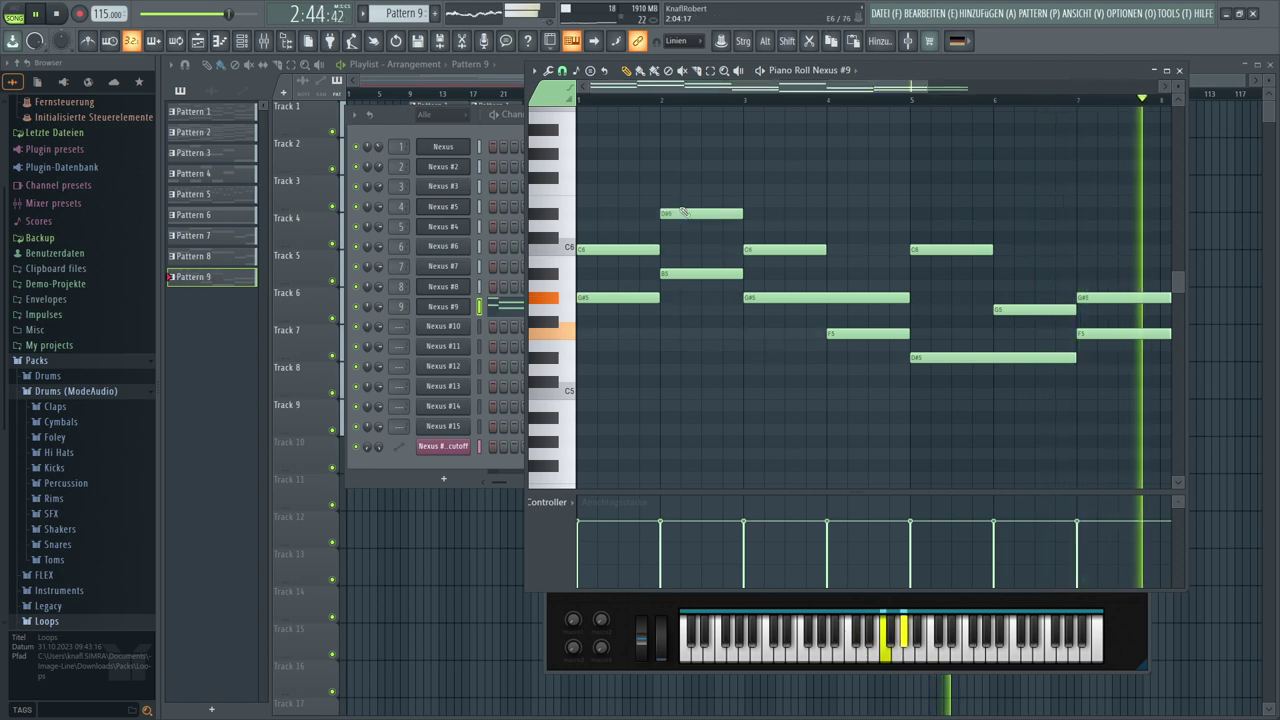
left_click_drag(930, 86, 1117, 127)
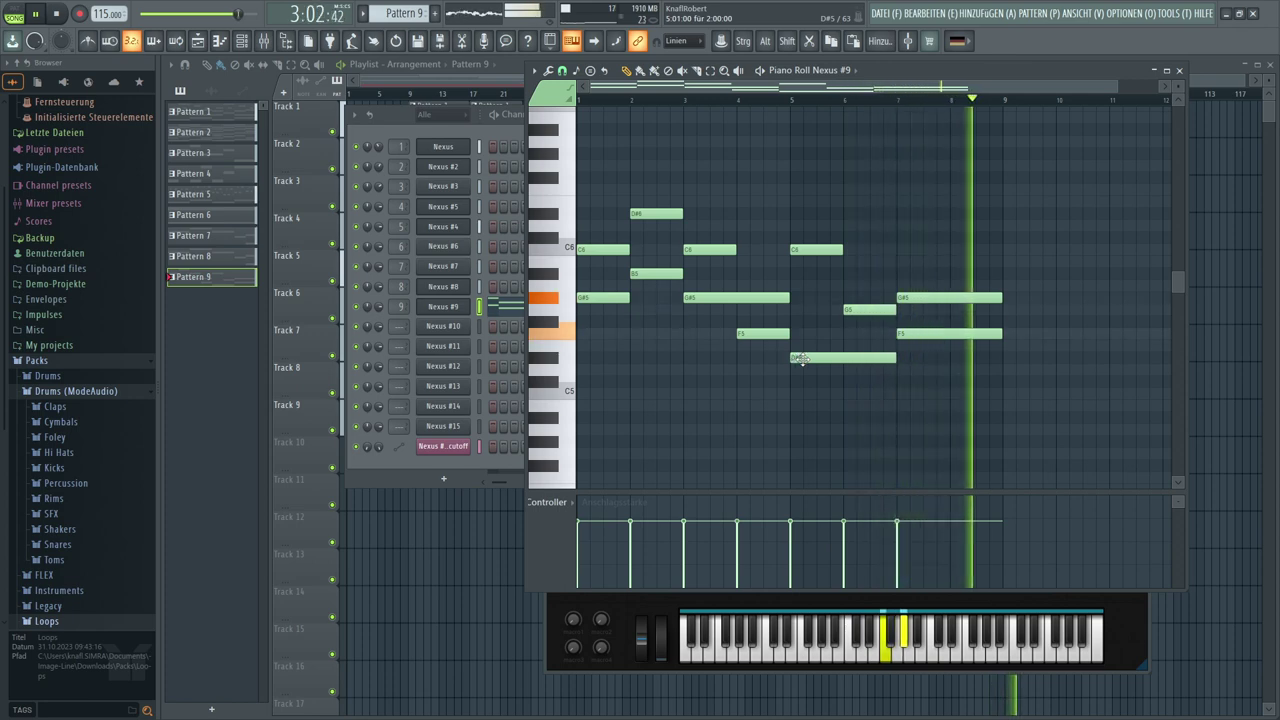
left_click_drag(801, 358, 804, 210)
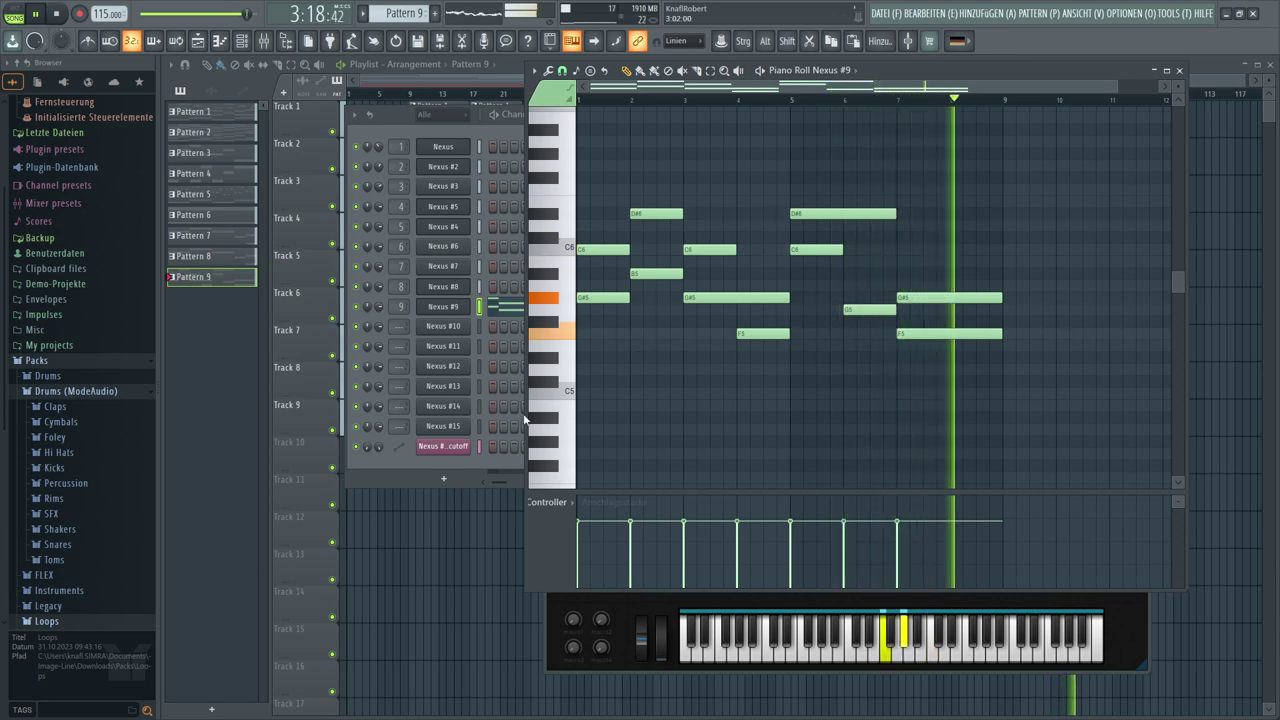
Open Nexus #9 and try the Dance Pluck arpeggiator preset at speed 1/8 in up mode and in order mode
left_click(443, 306)
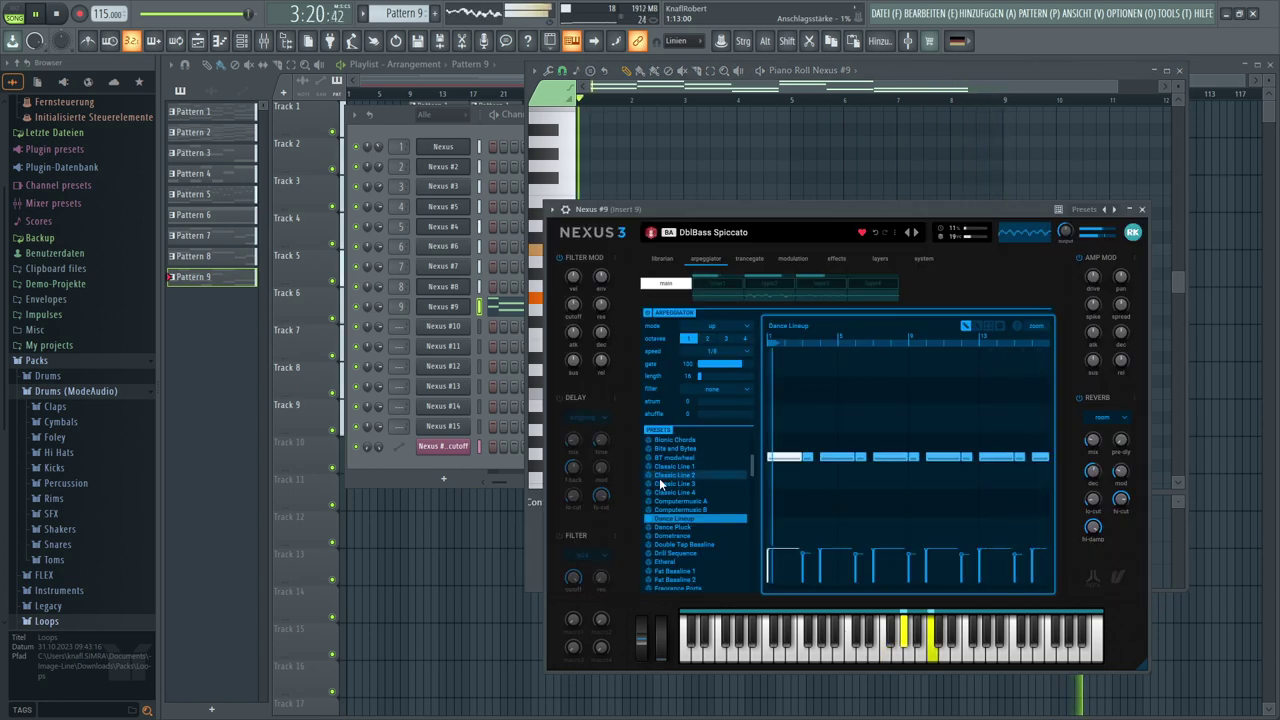
left_click(660, 528)
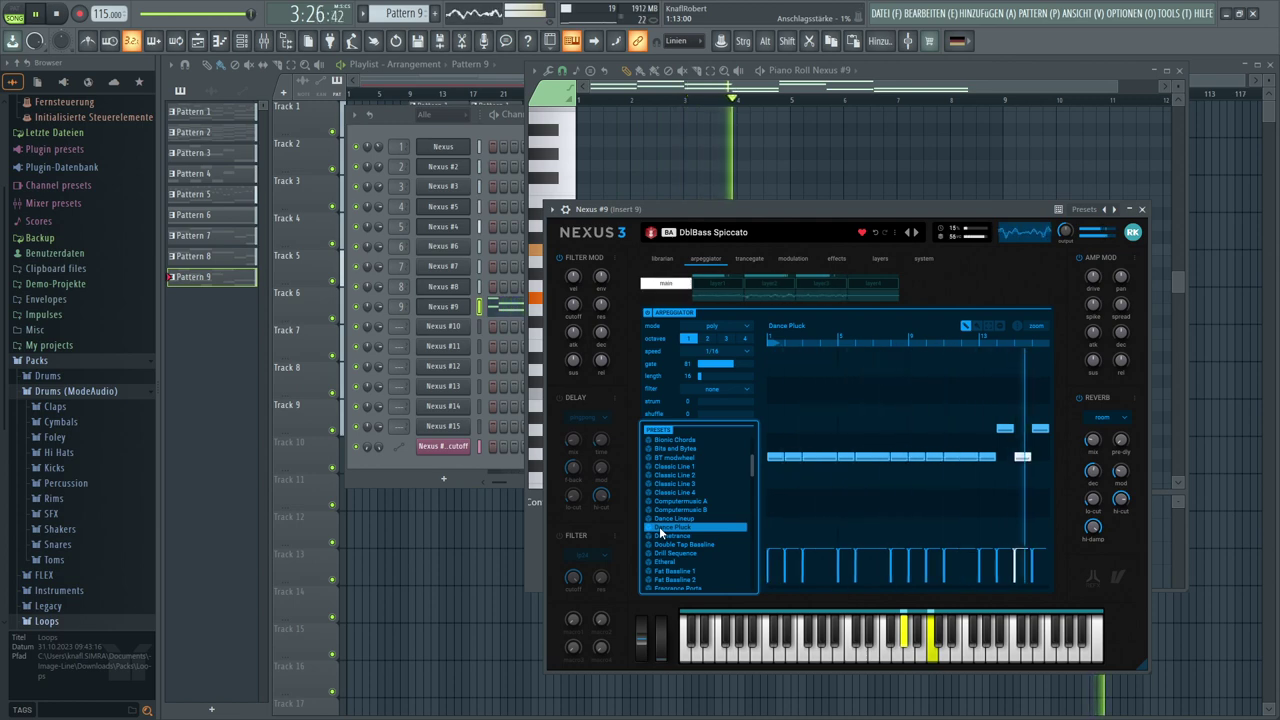
left_click(727, 324)
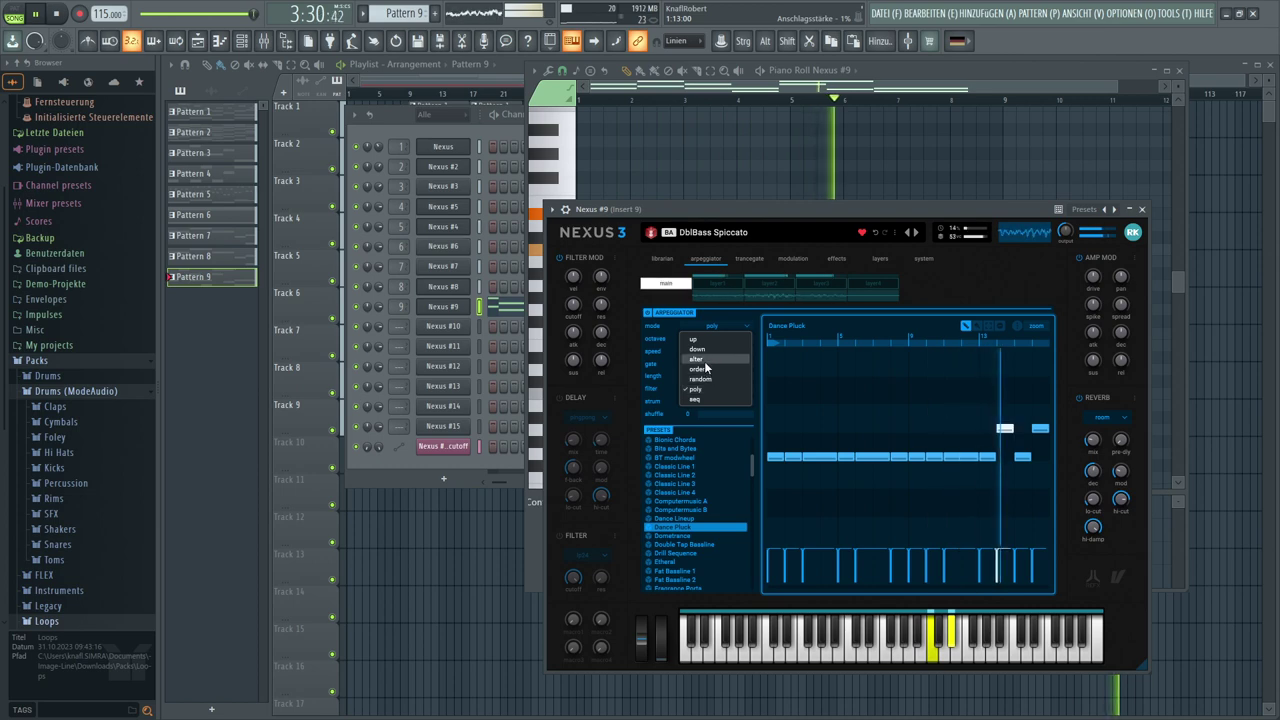
left_click(701, 342)
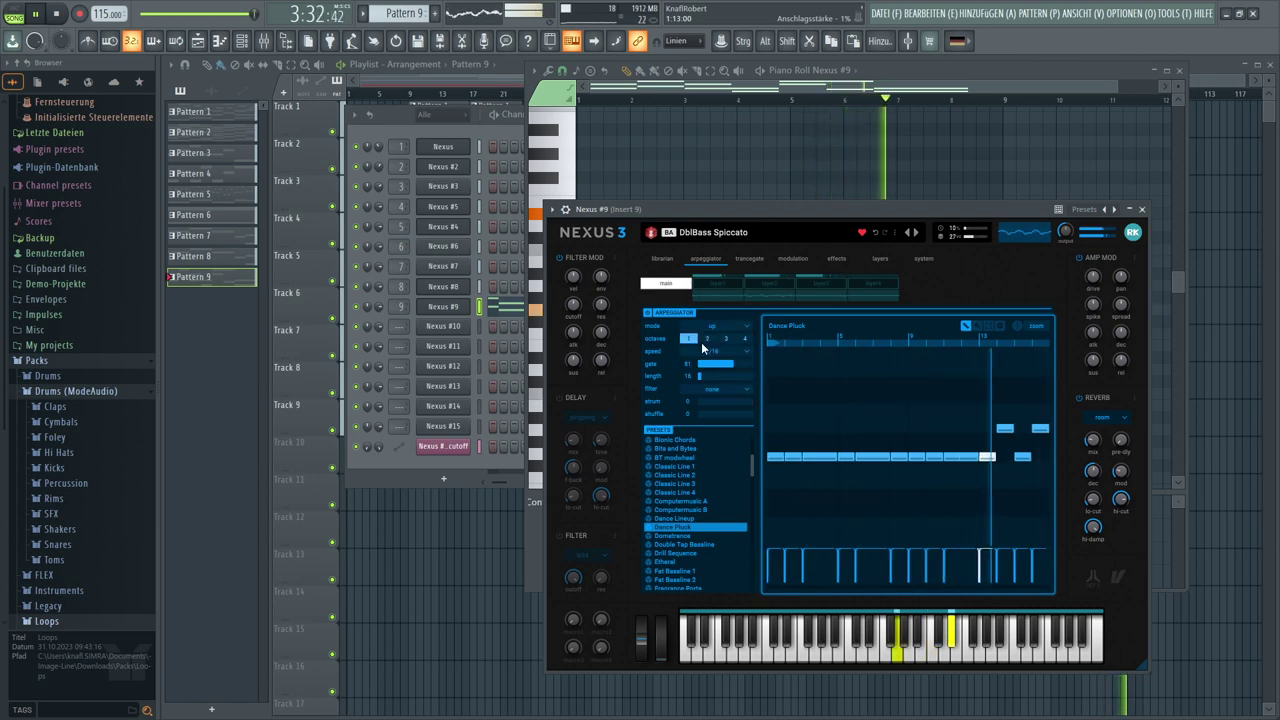
left_click(736, 353)
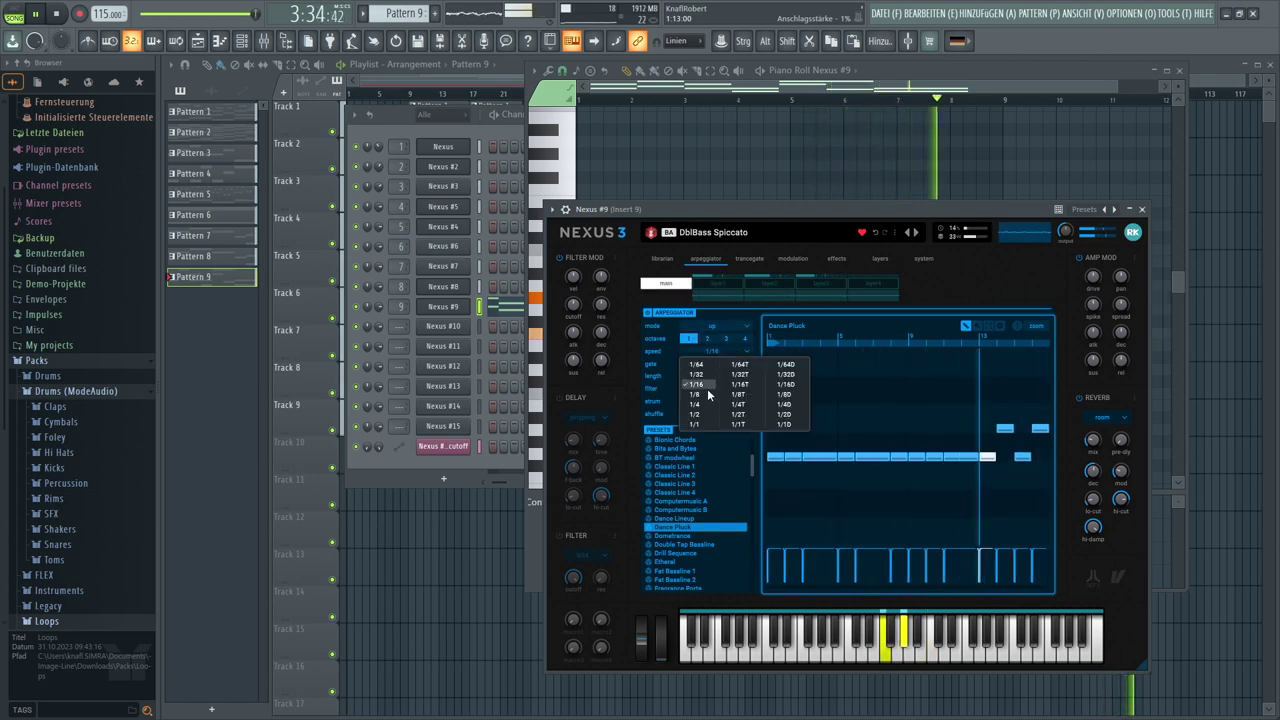
left_click(706, 395)
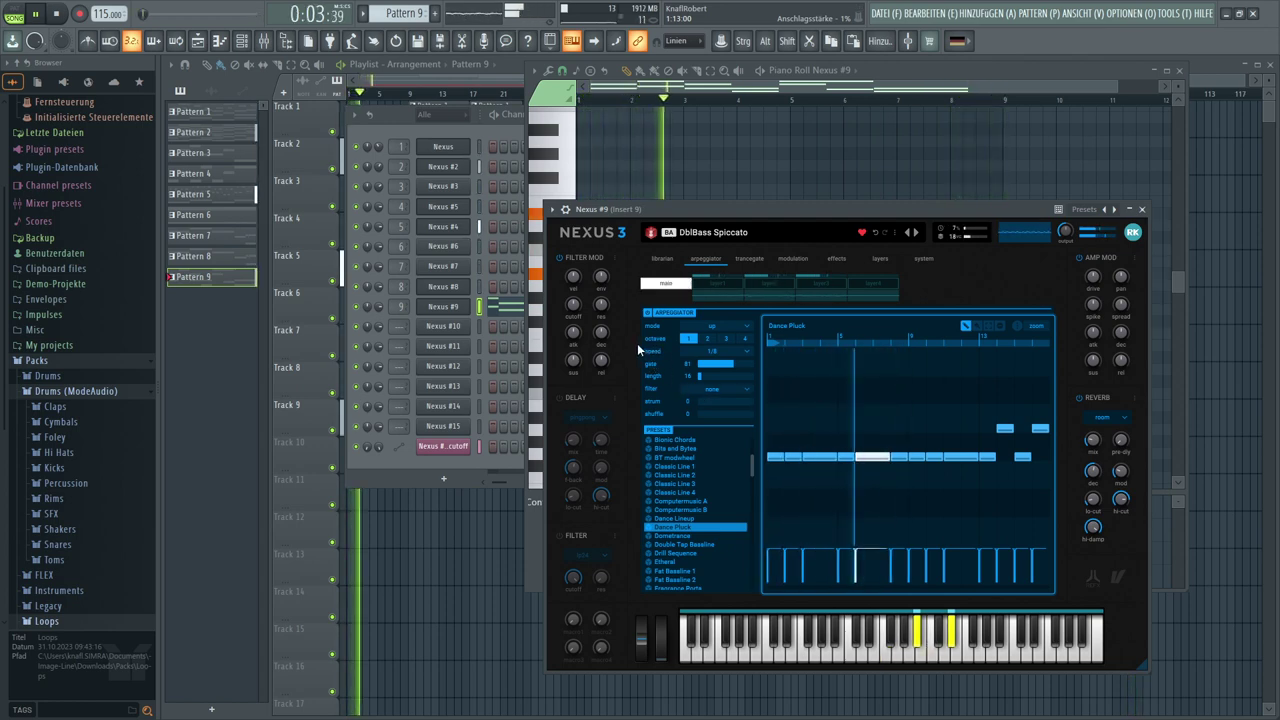
left_click(726, 330)
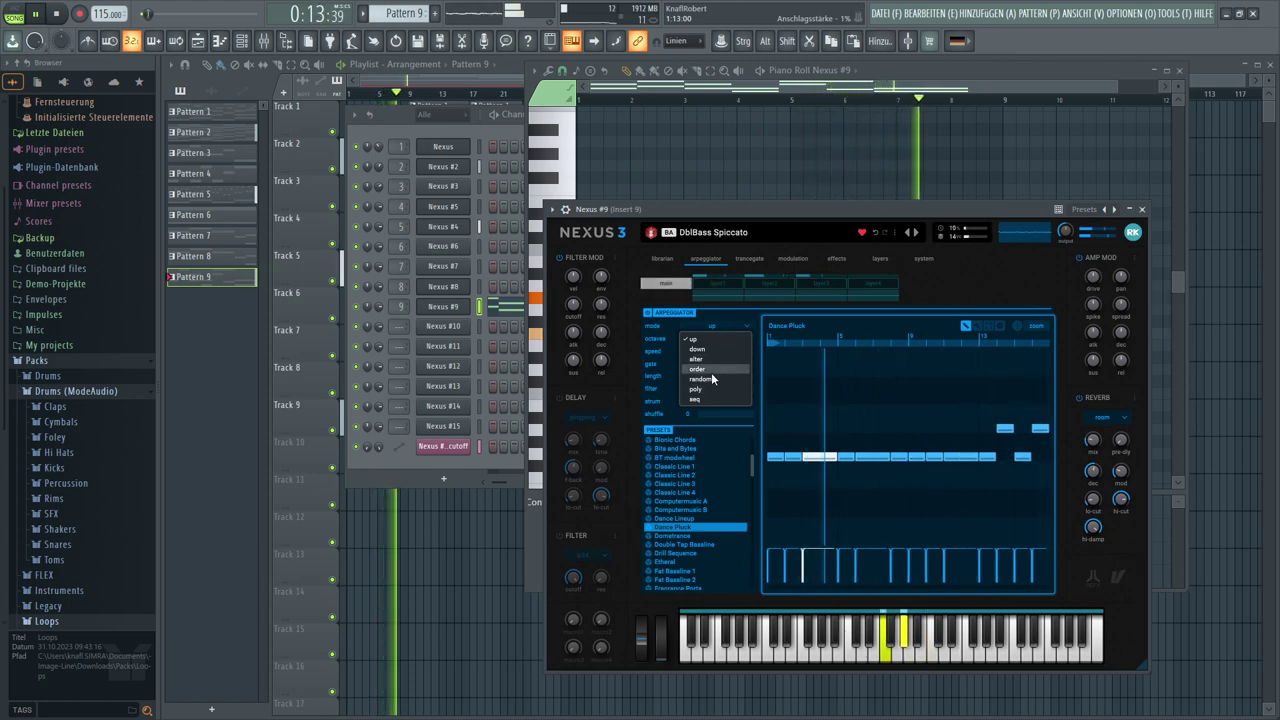
left_click(706, 369)
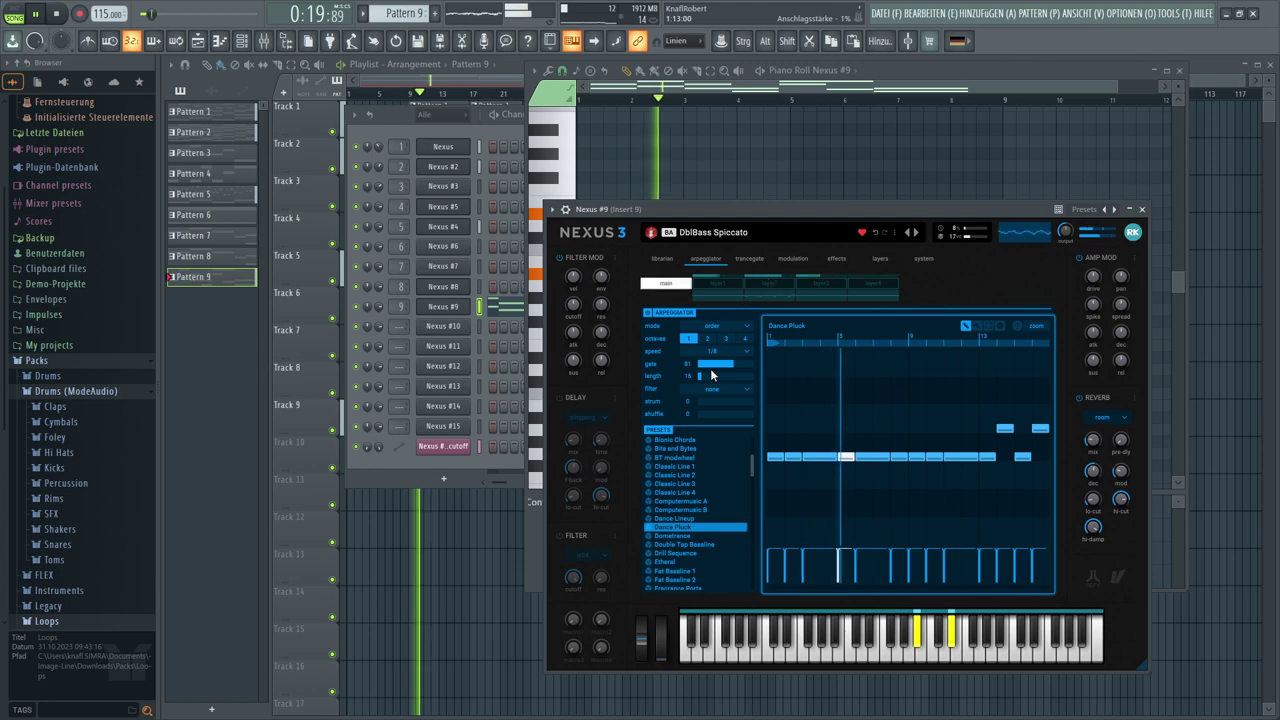
Try the Dometrance and Double Tap Bassline arpeggiator presets in Nexus #9 and set the instrument's output to 50
left_click(660, 537)
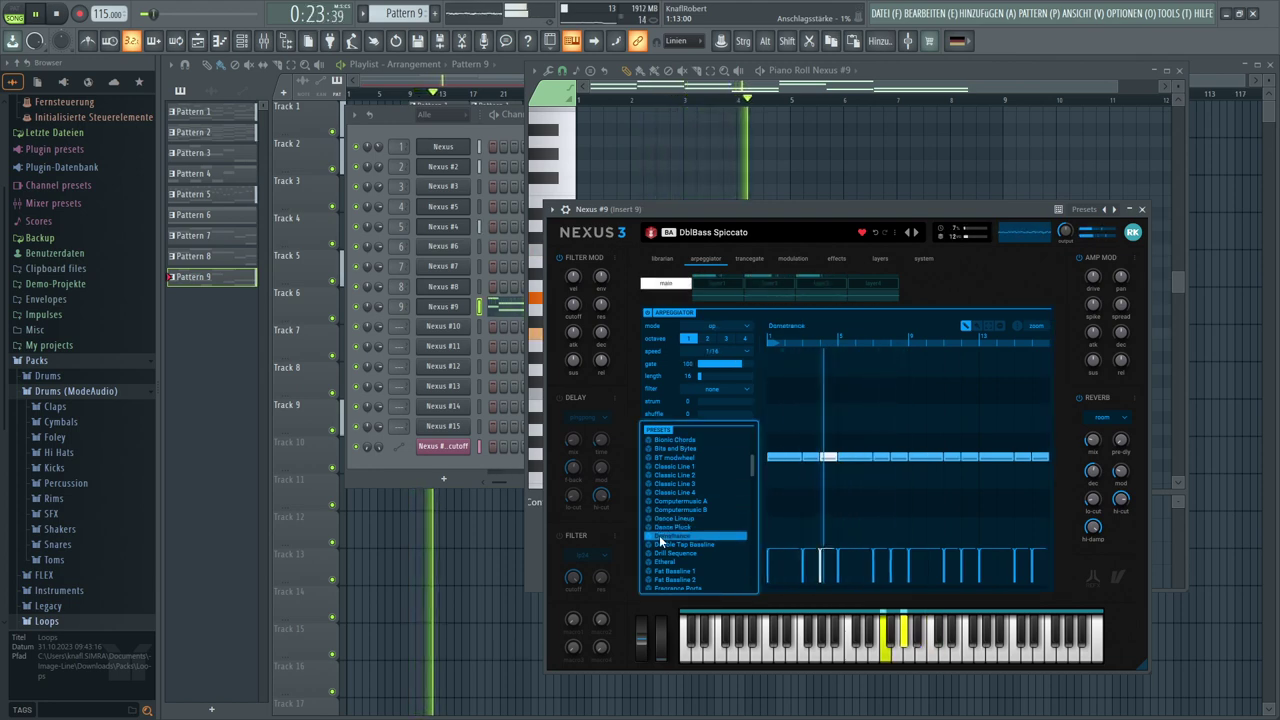
scroll(659, 537, "down", 2)
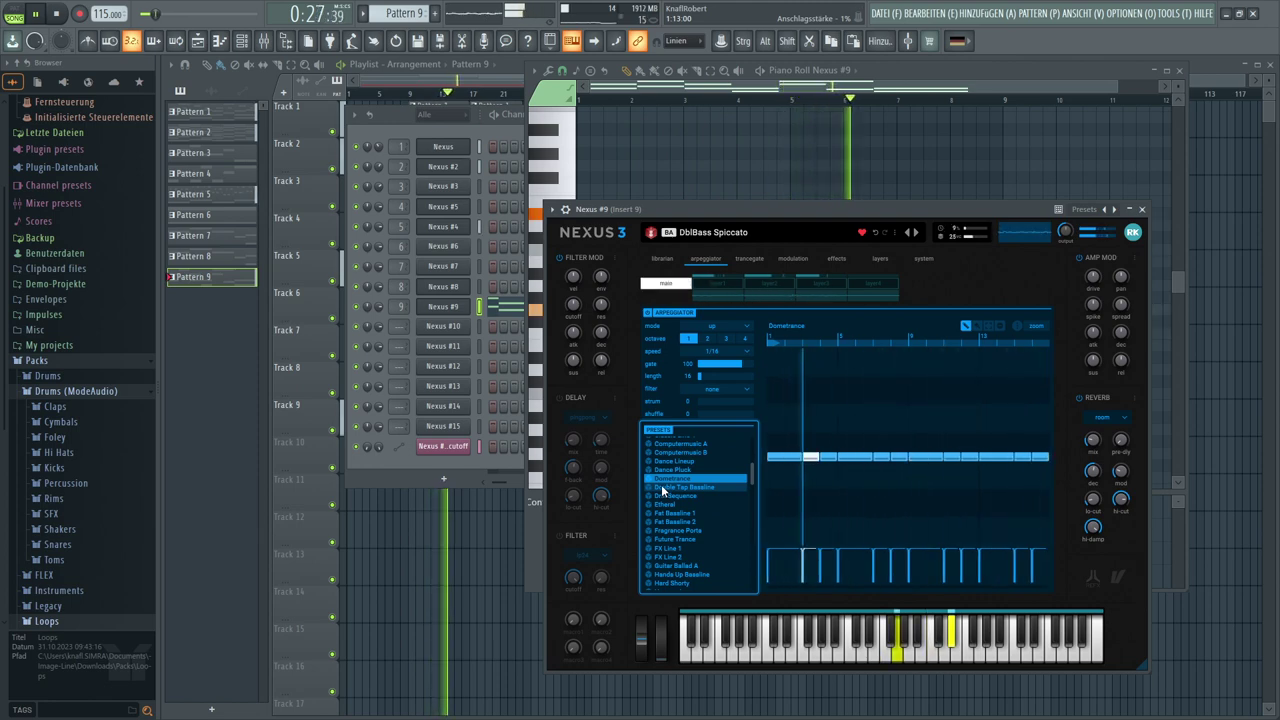
left_click(662, 488)
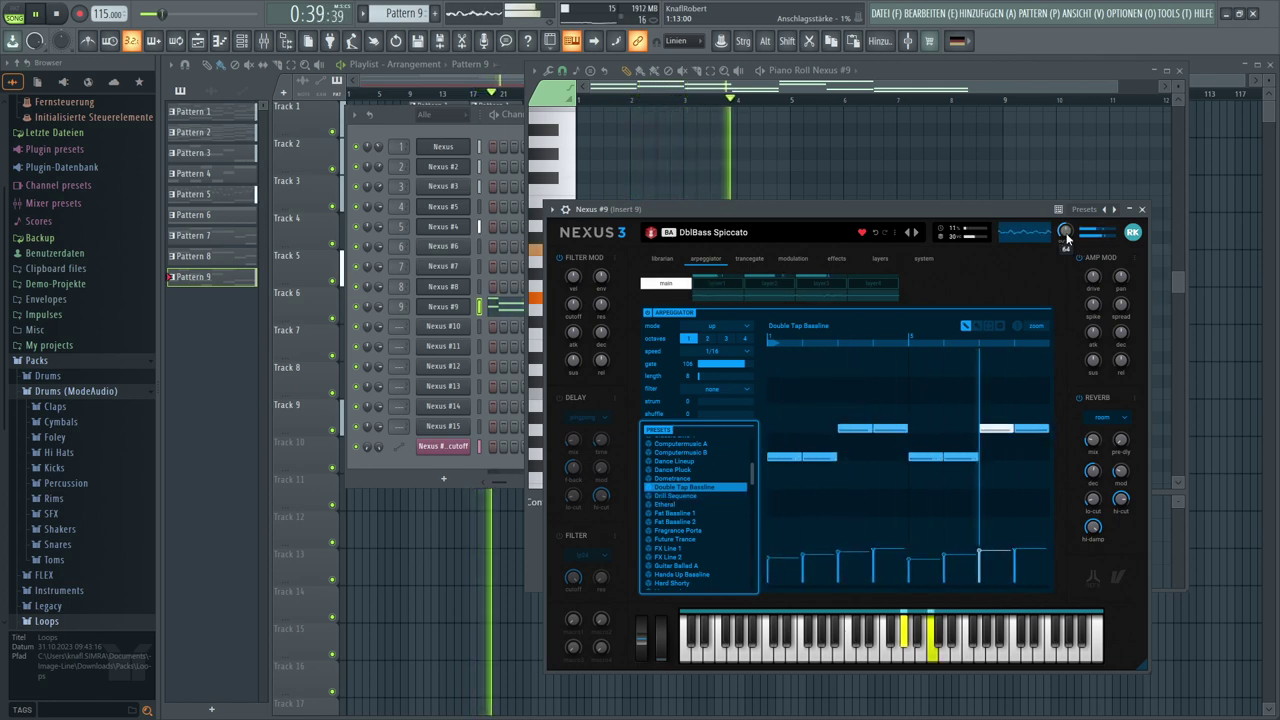
mouse_move(1065, 235)
left_mouse_down()
mouse_move(1077, 262)
mouse_move(1077, 250)
left_mouse_up()
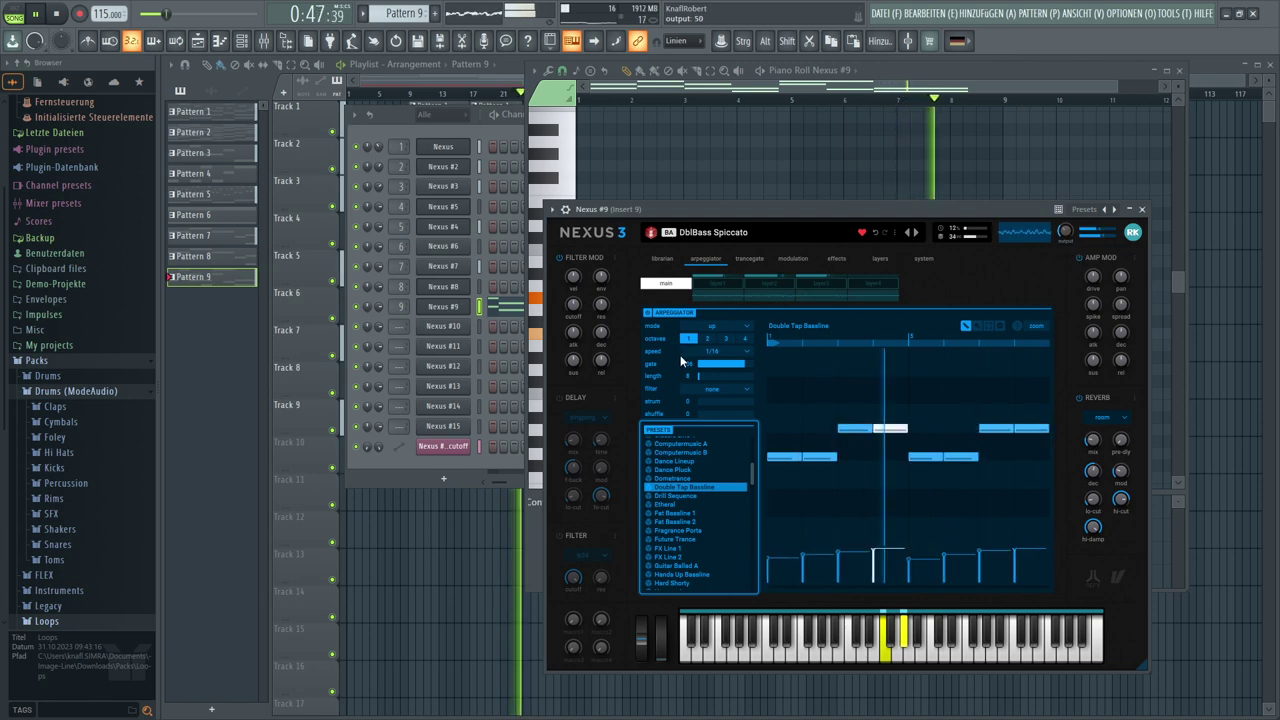
left_click(999, 328)
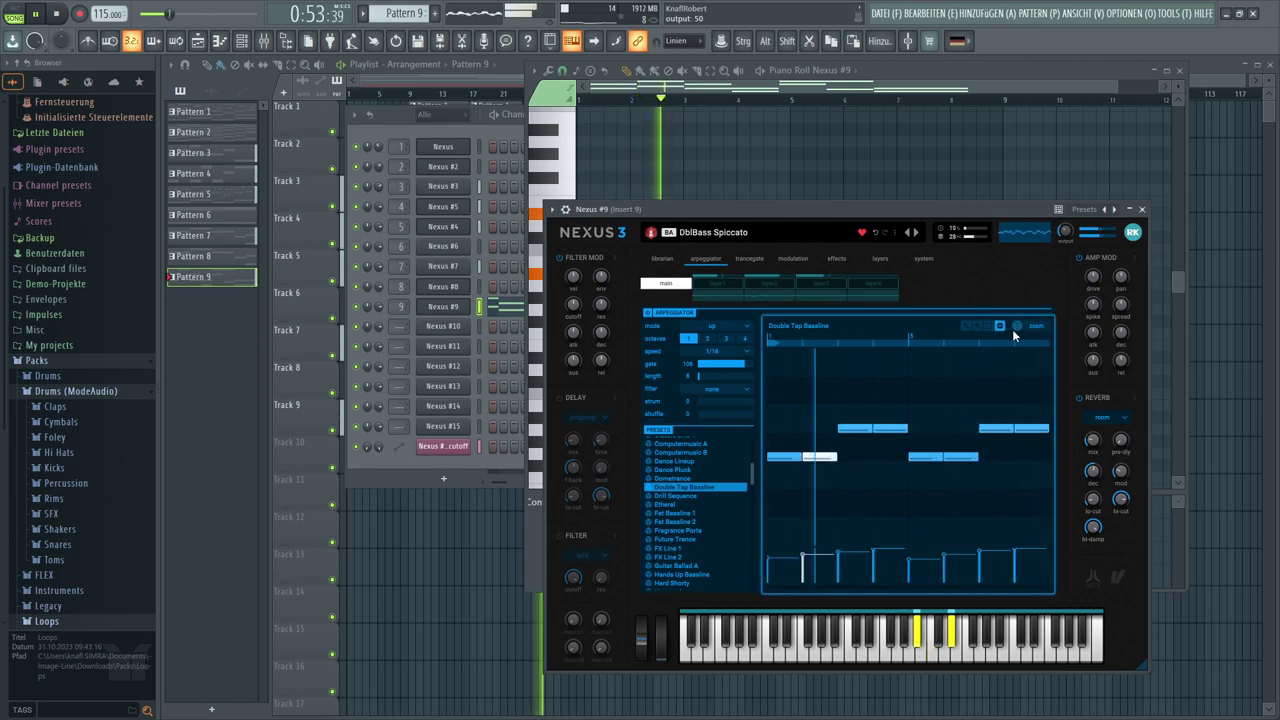
left_click(1016, 326)
left_click(1026, 349)
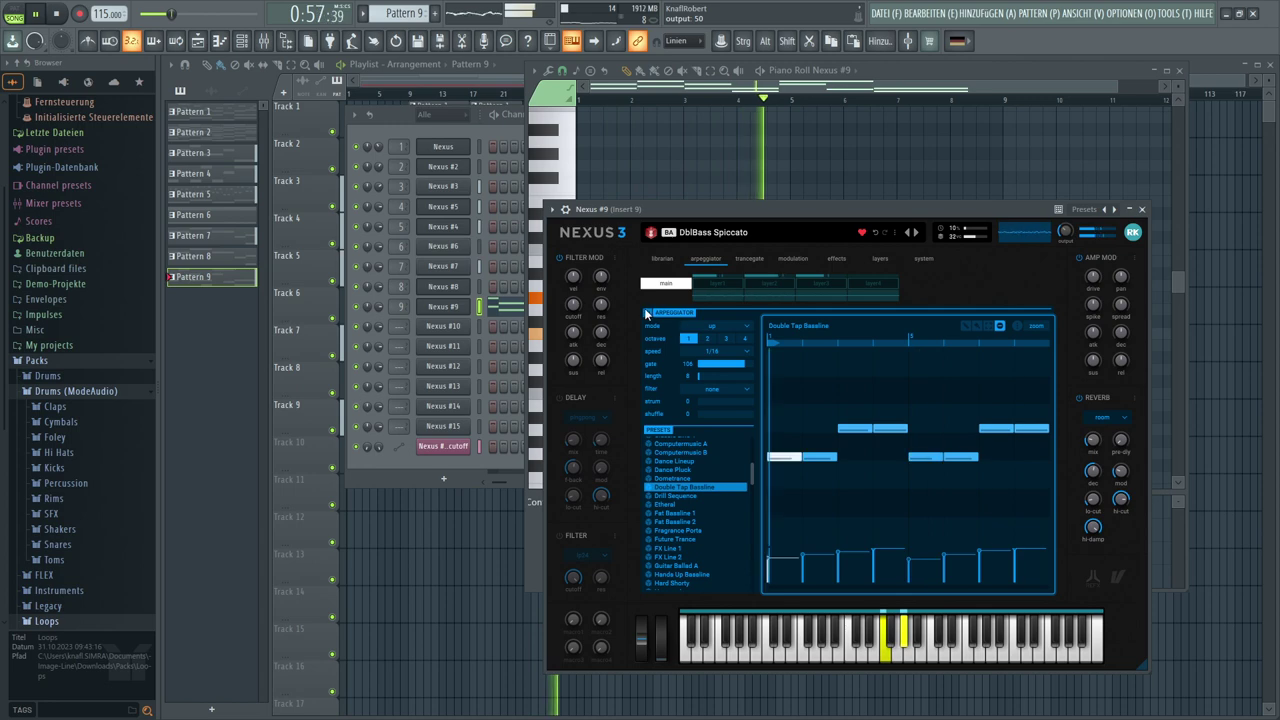
Load the Spicc Tension 1 160BPM sound from the strings library into Nexus #9
left_click(668, 258)
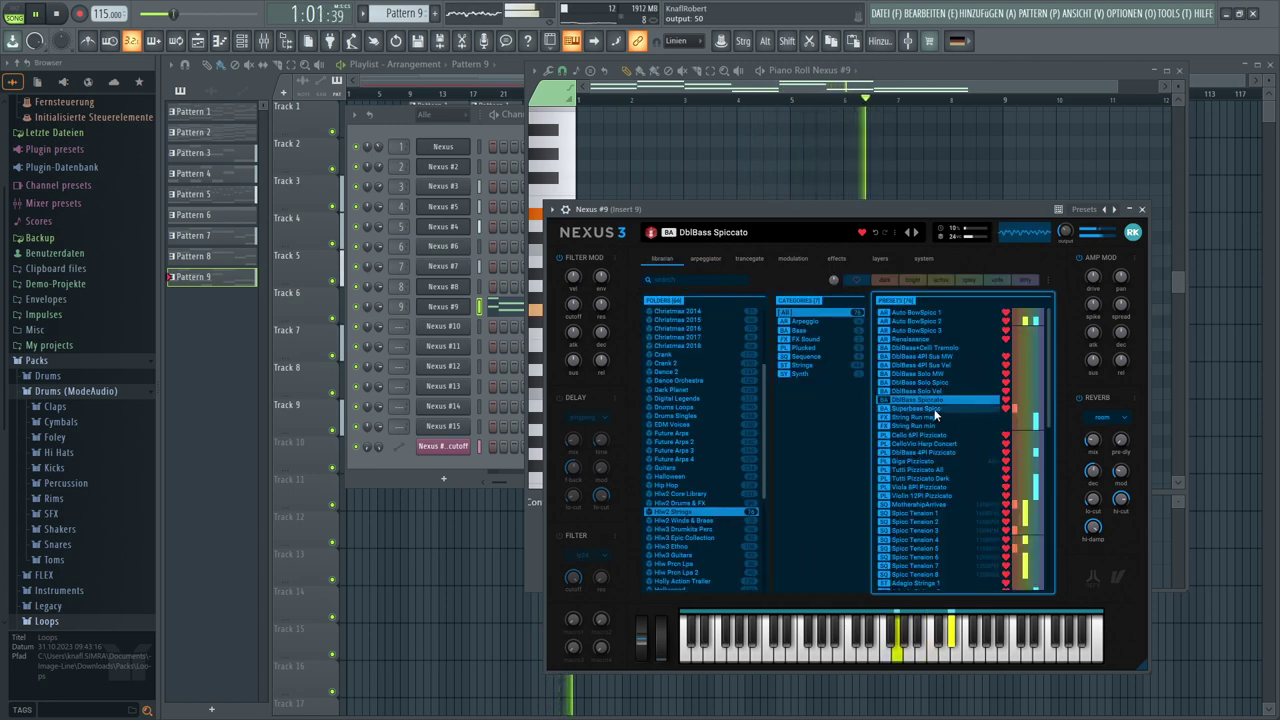
scroll(934, 409, "down", 3)
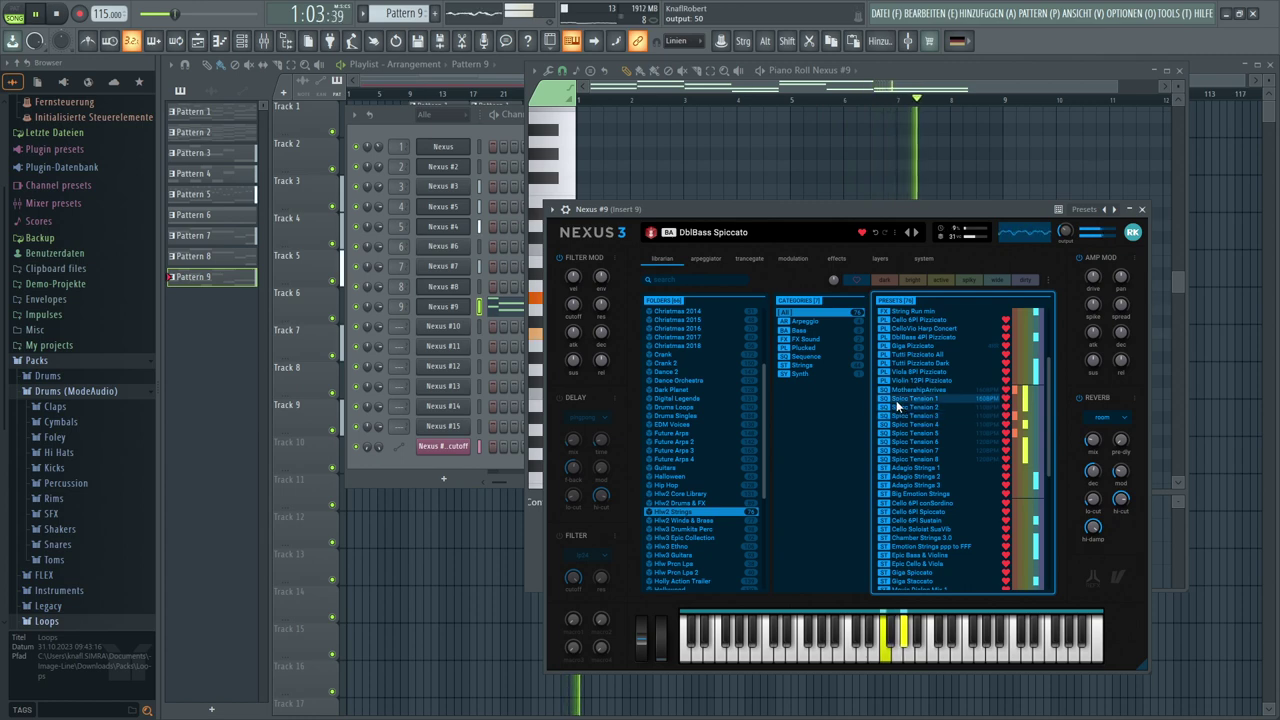
left_click(896, 400)
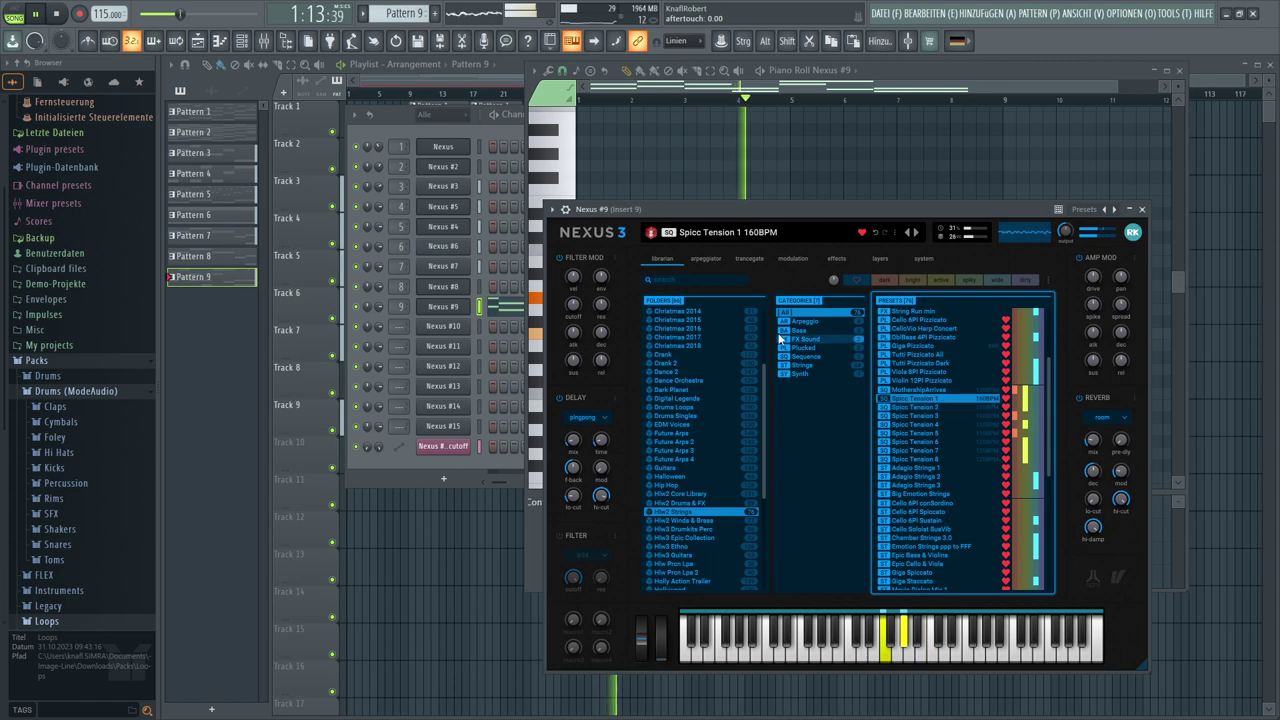
Try arpeggiator speeds 1/8 and 1/4 for the Double Tap Bassline pattern on the Spicc Tension 1 sound
left_click(712, 263)
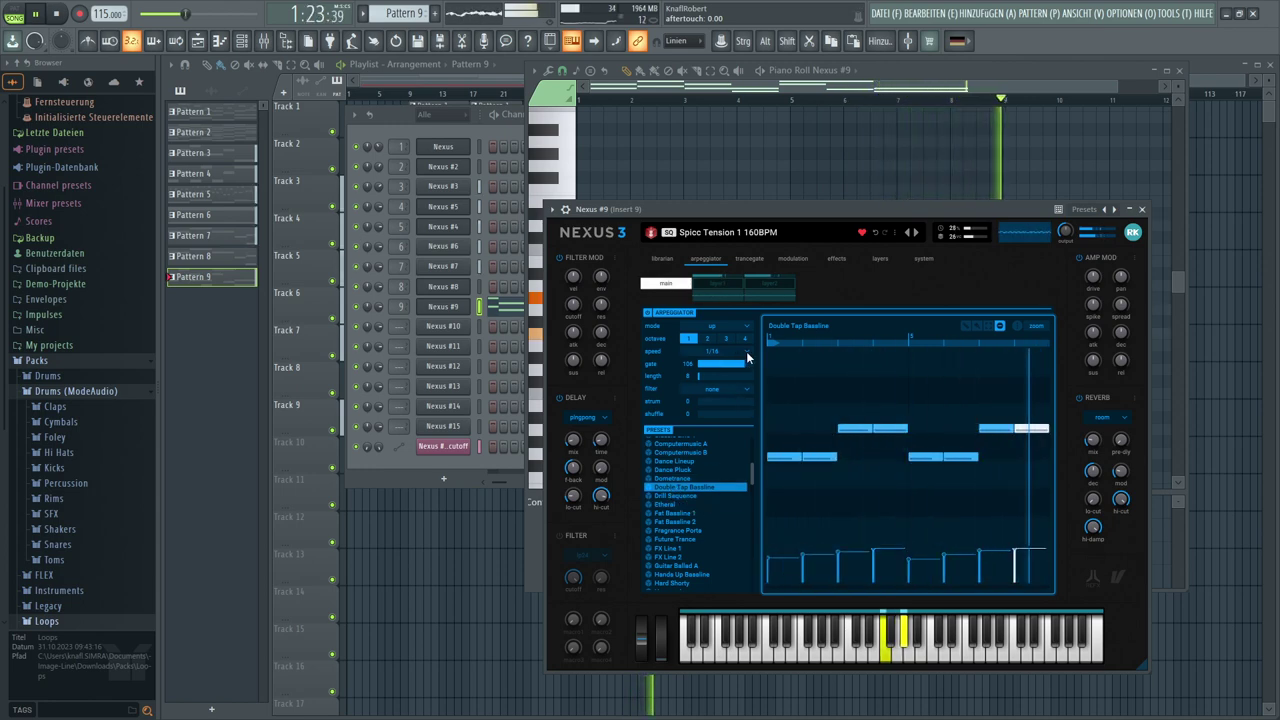
left_click(712, 351)
left_click(711, 394)
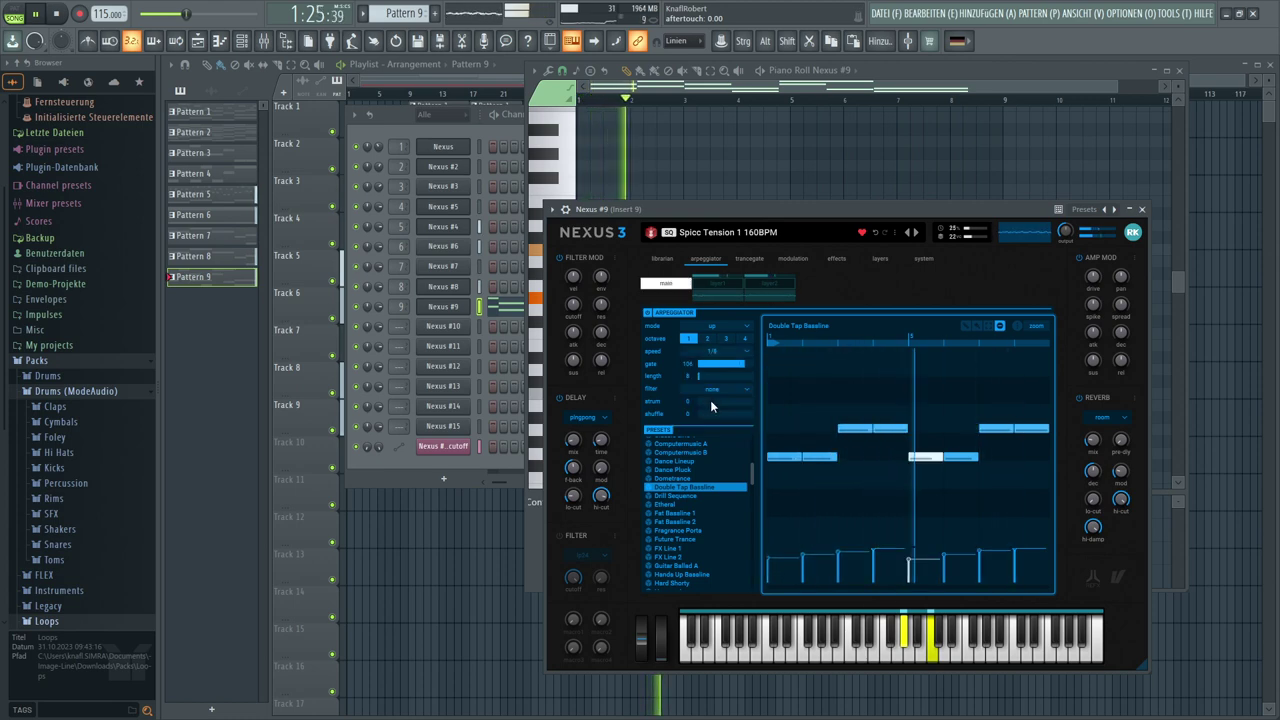
left_click(714, 351)
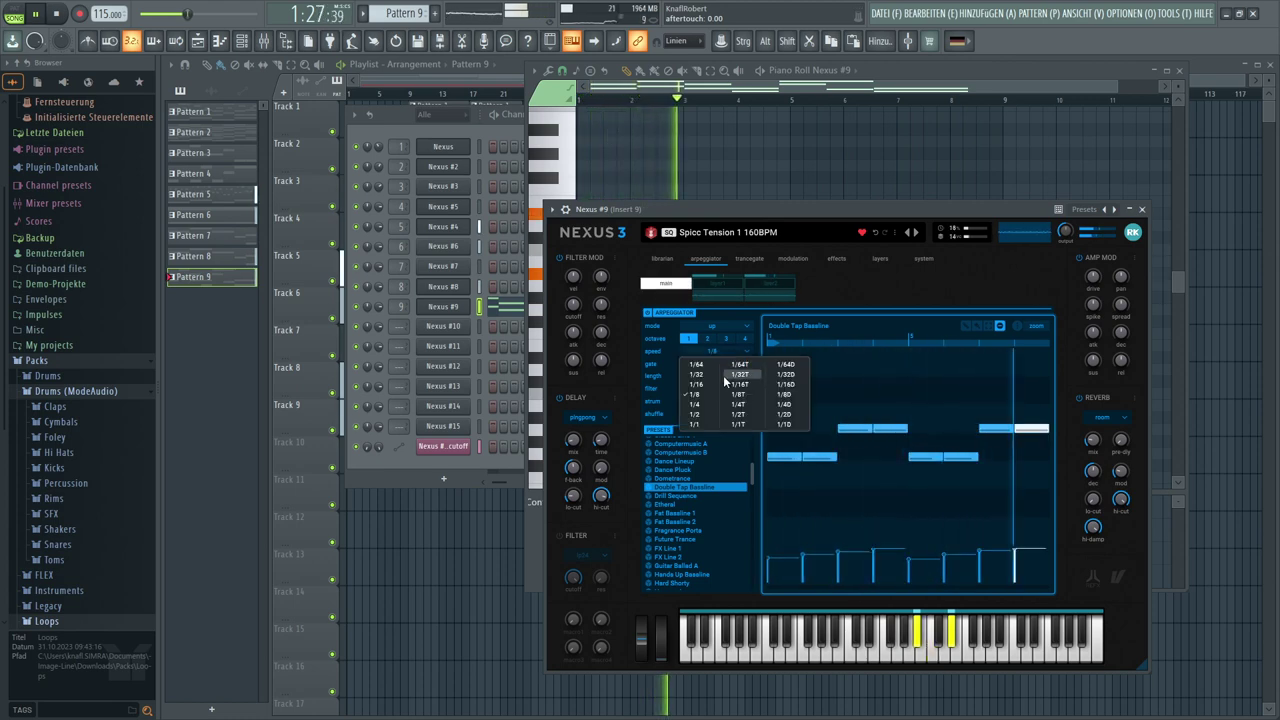
left_click(703, 403)
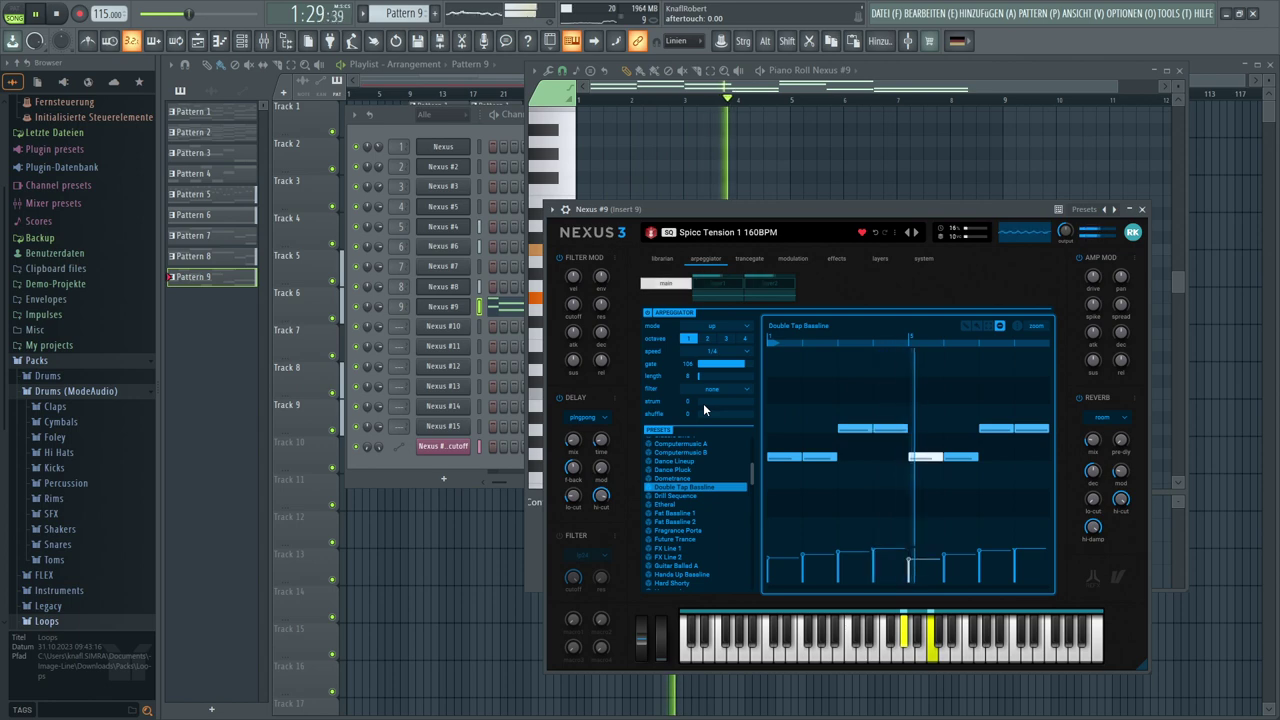
Try the Drill Sequence arpeggiator preset, load Etheral instead, and play the song from the start with its speed at 1/8
left_click(670, 495)
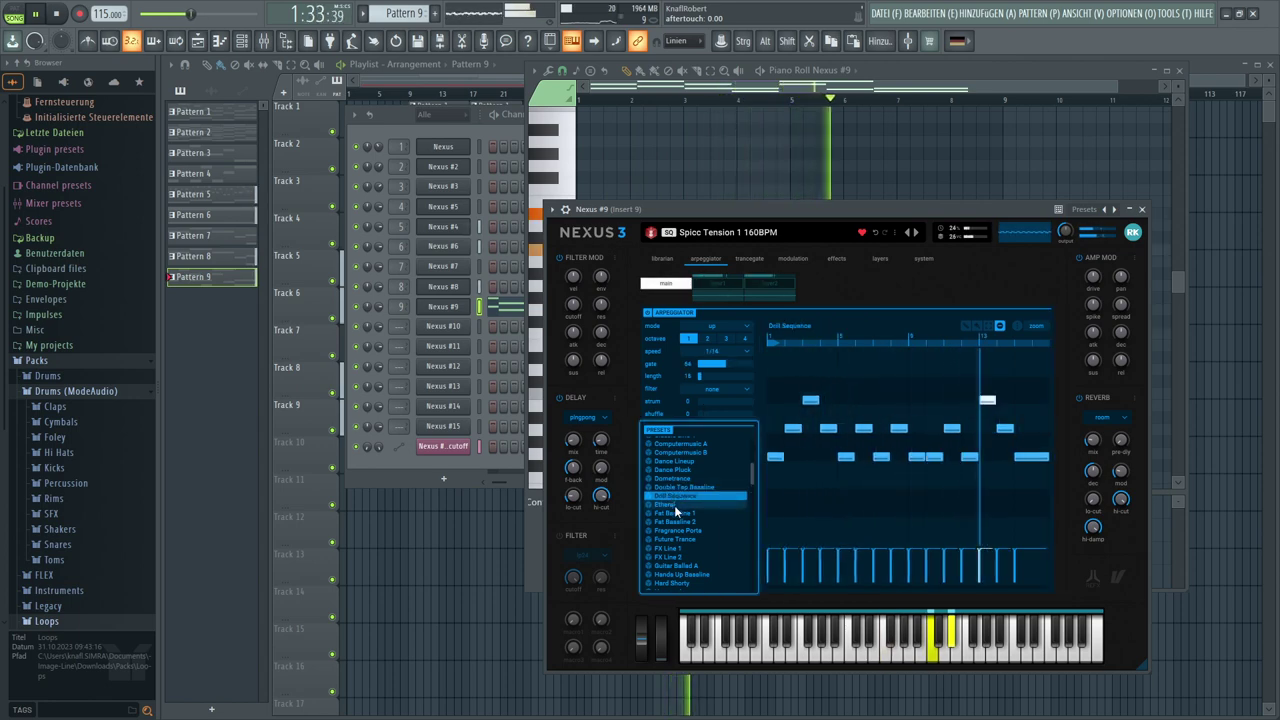
left_click(674, 505)
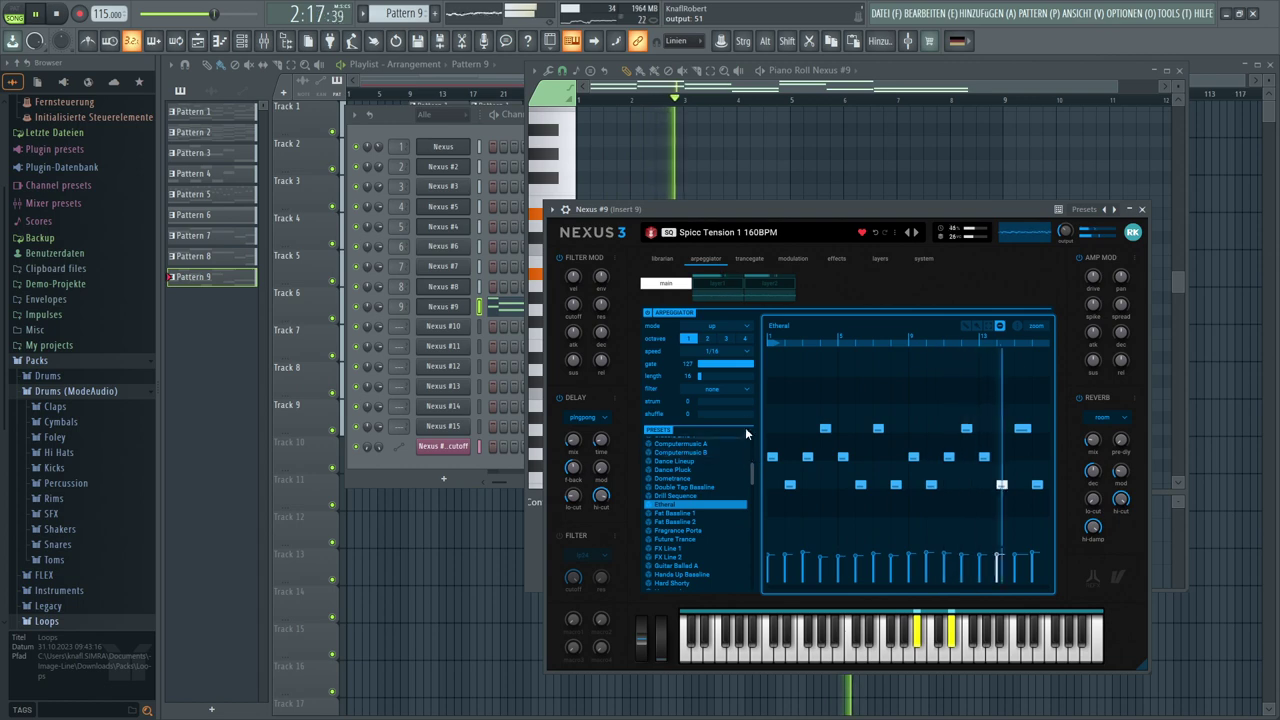
left_click(740, 352)
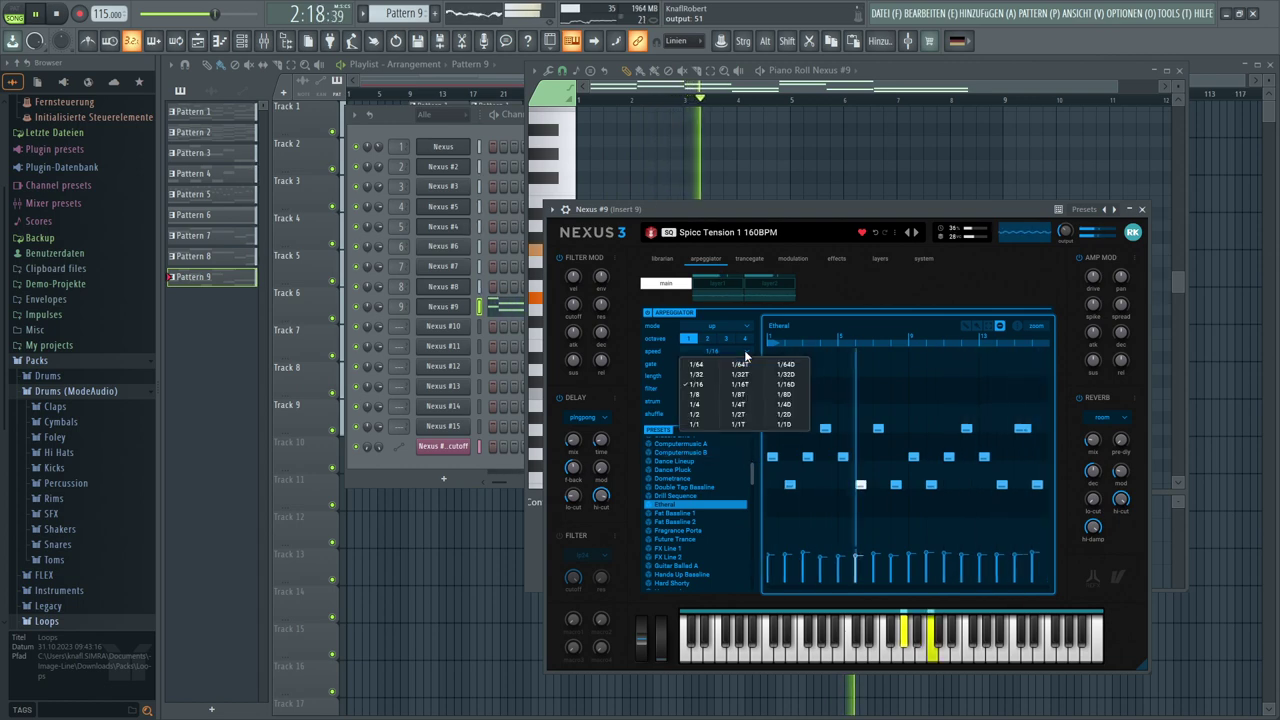
left_click(712, 394)
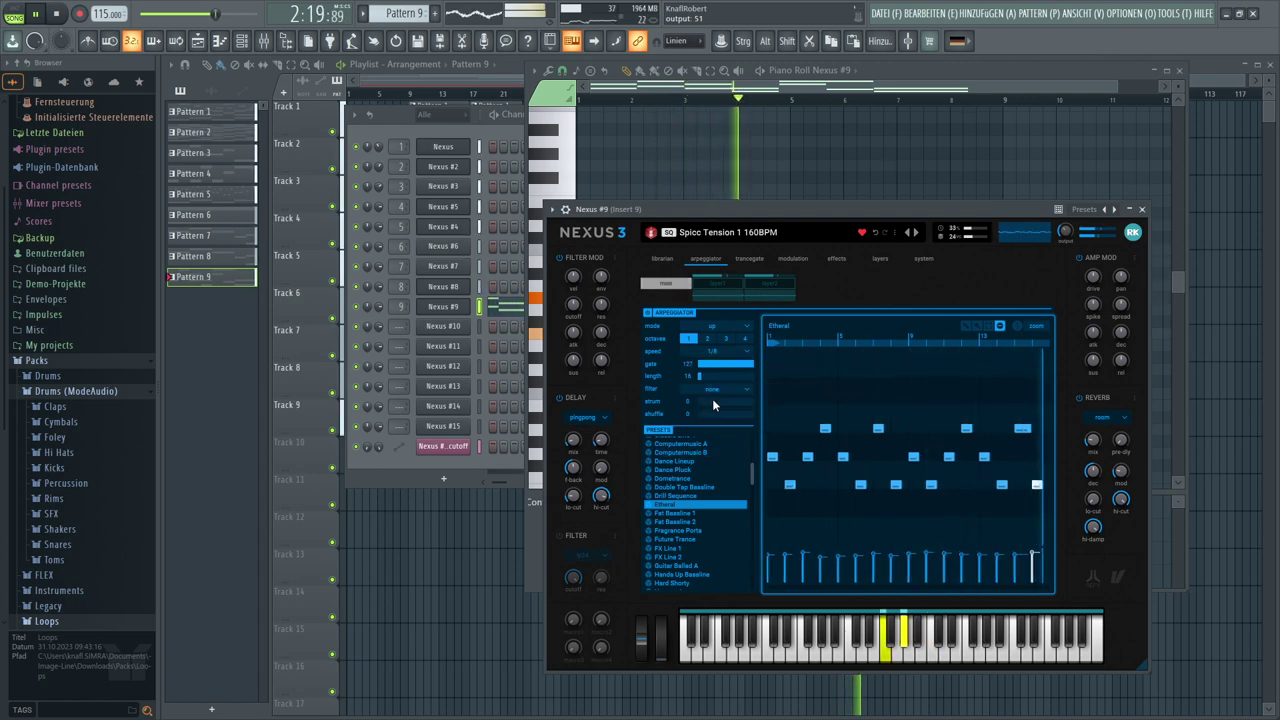
left_click(56, 14)
left_click(40, 16)
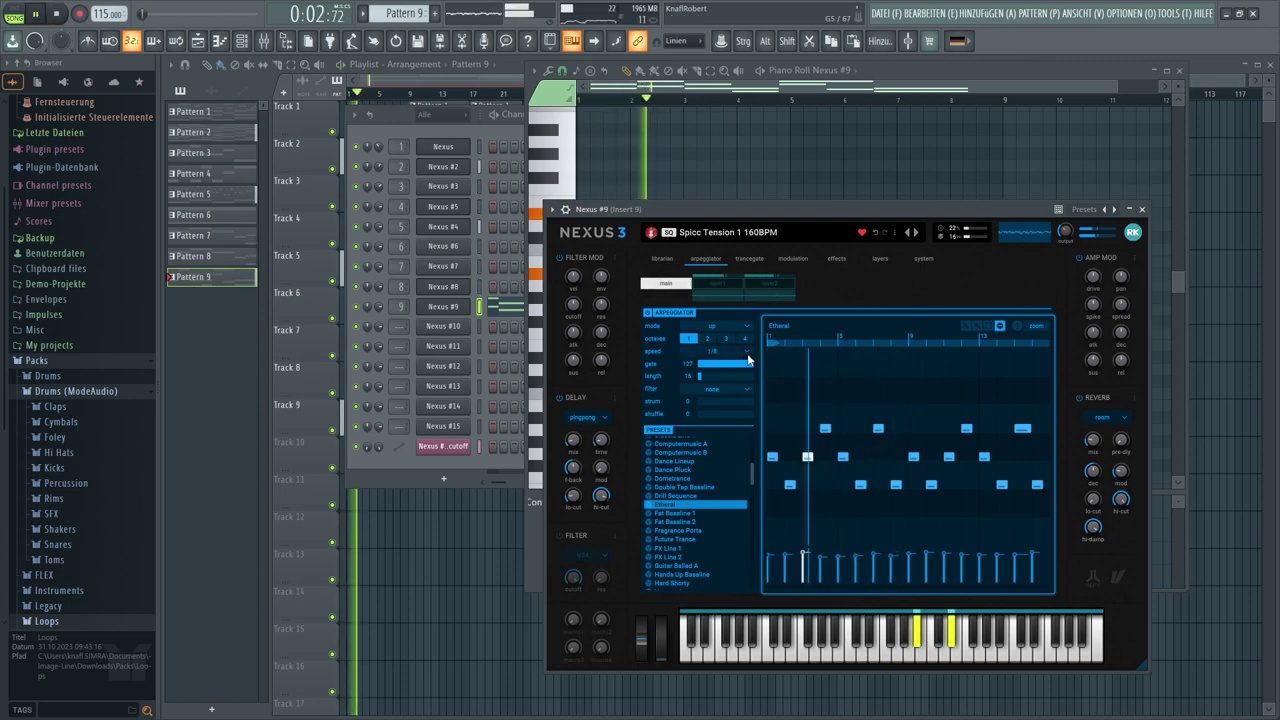
Try arpeggiator speed 1/4, settle on speed 1/16 with the down mode, and bring up the full playlist
left_click(712, 352)
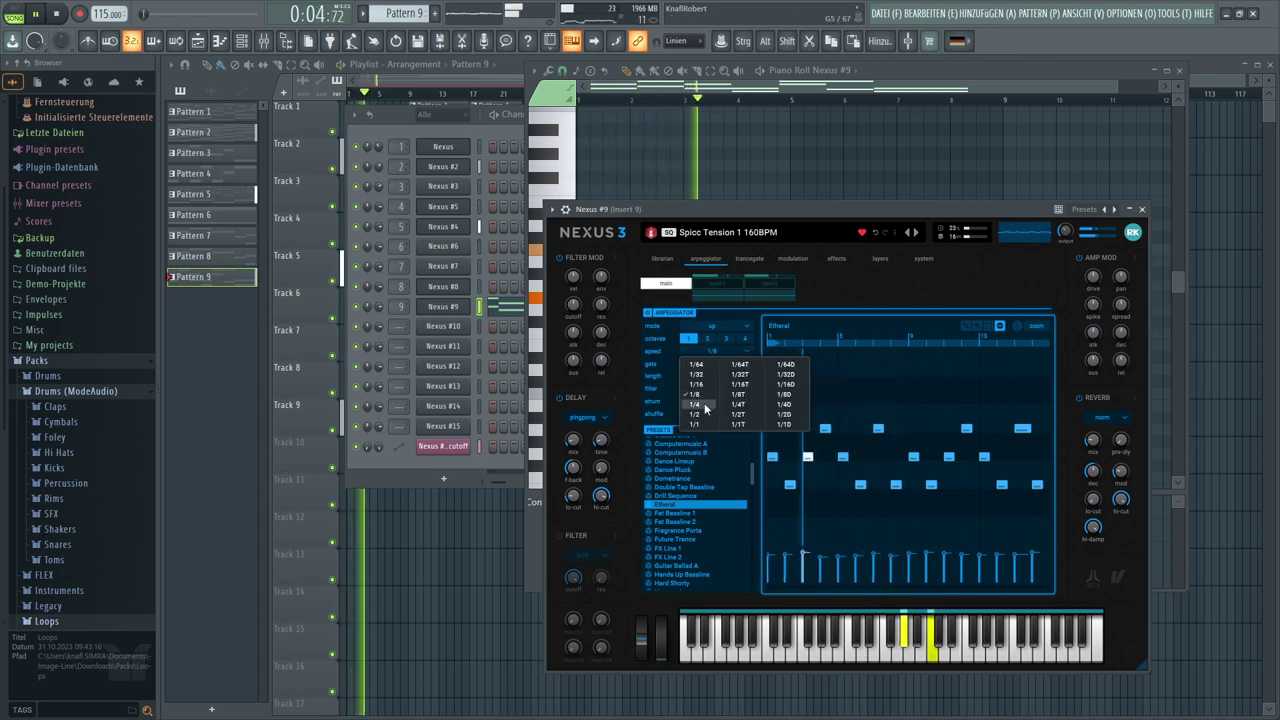
left_click(704, 403)
left_click(733, 355)
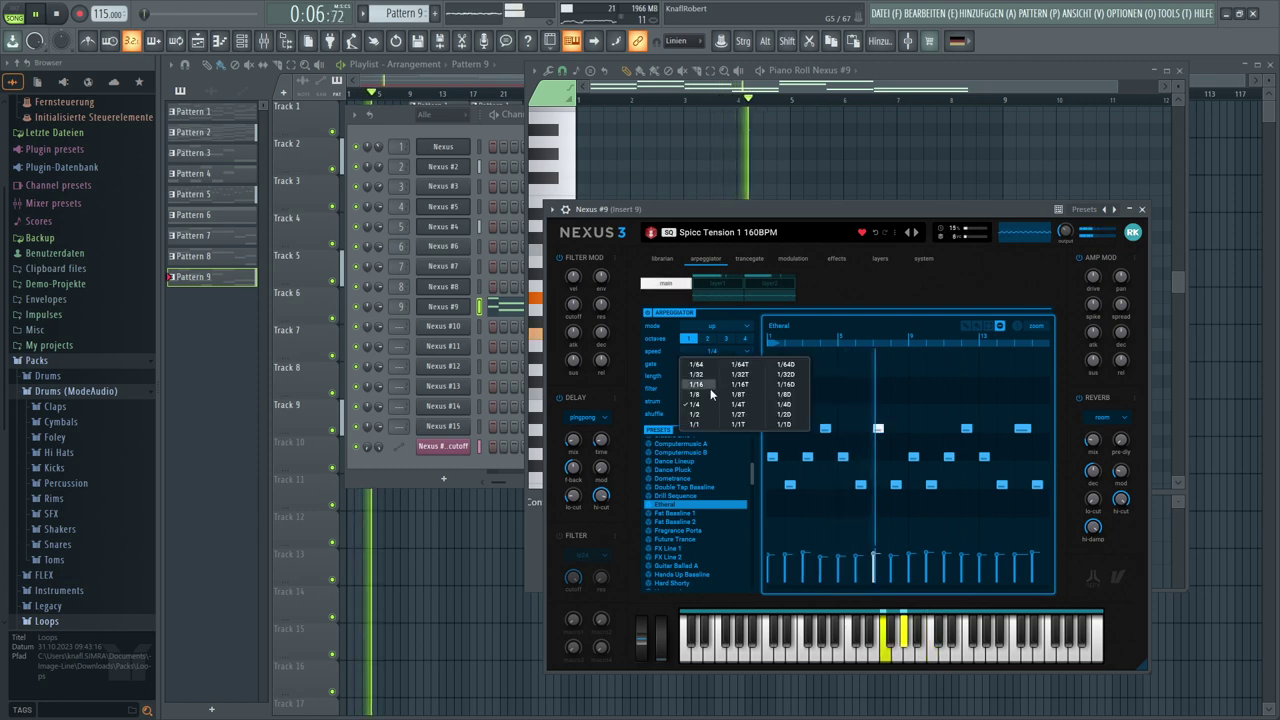
left_click(702, 383)
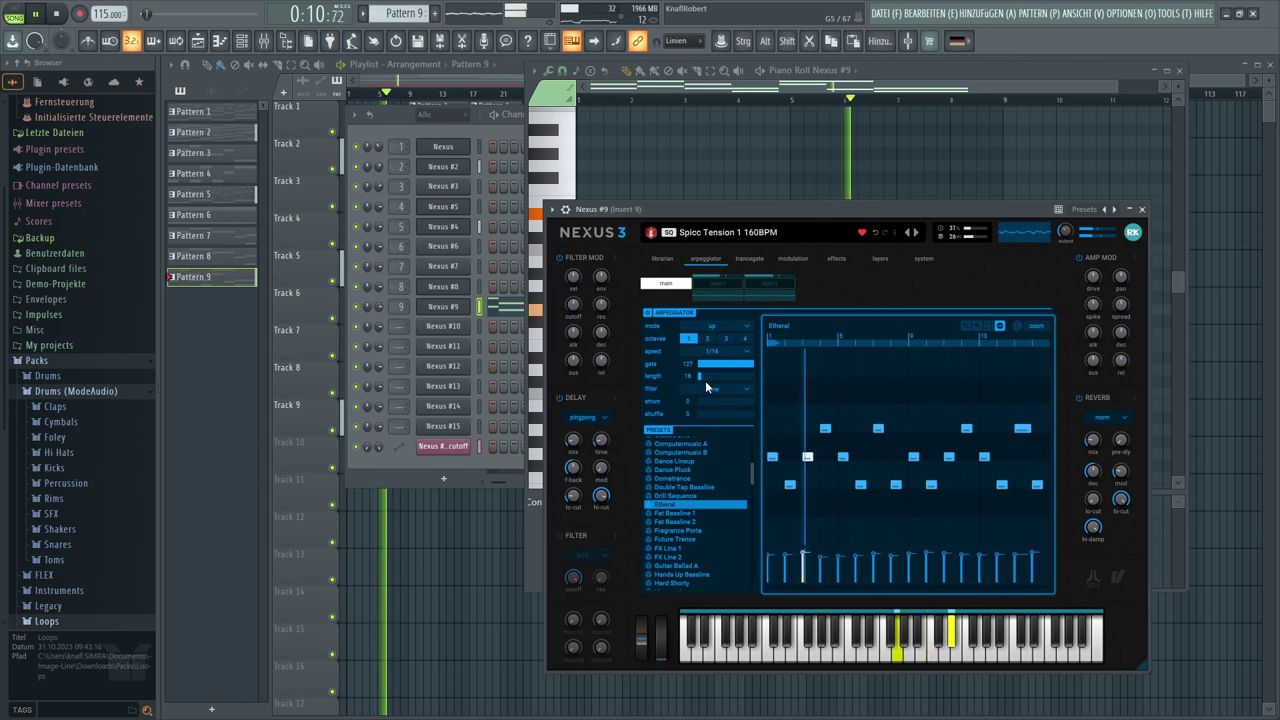
left_click(737, 328)
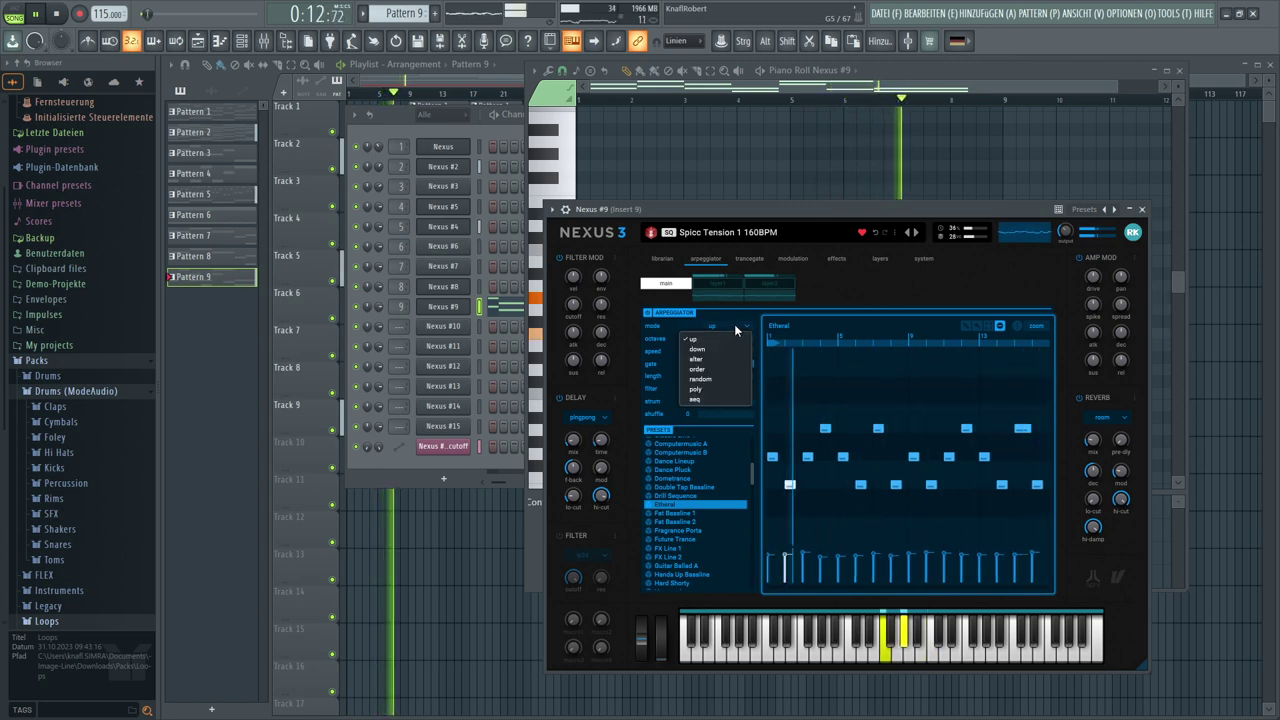
left_click(714, 350)
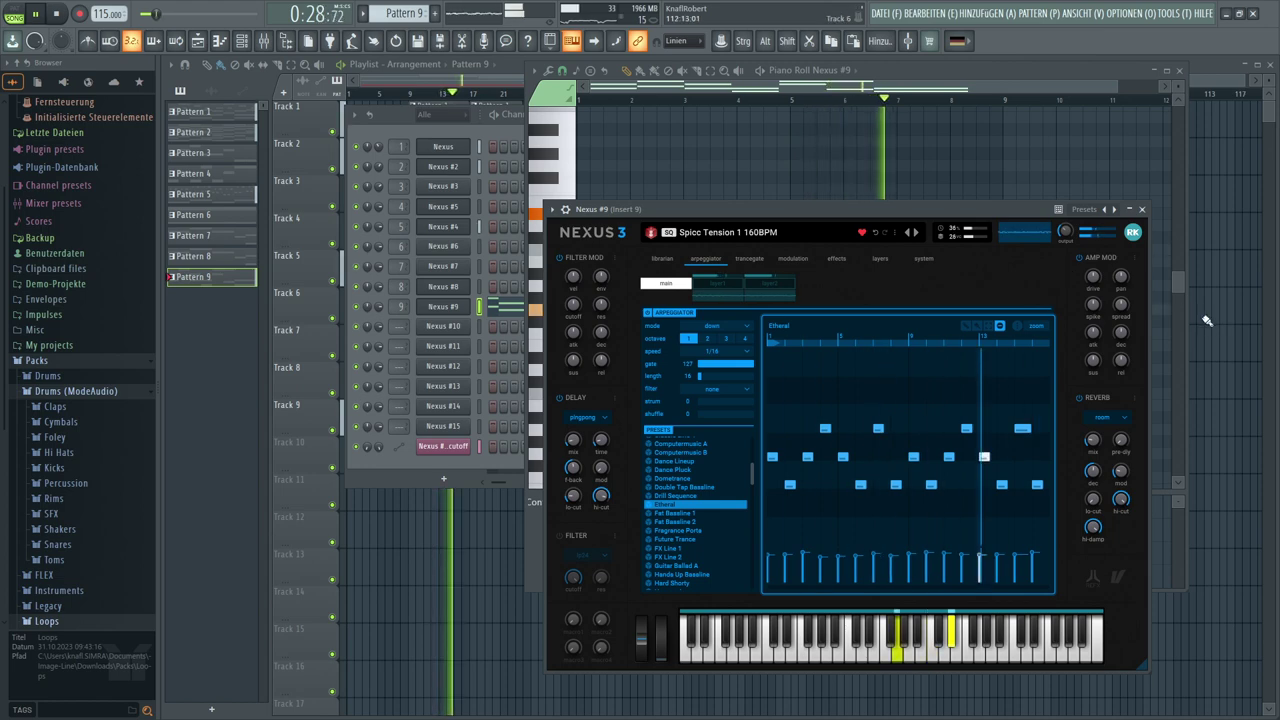
key("F5")
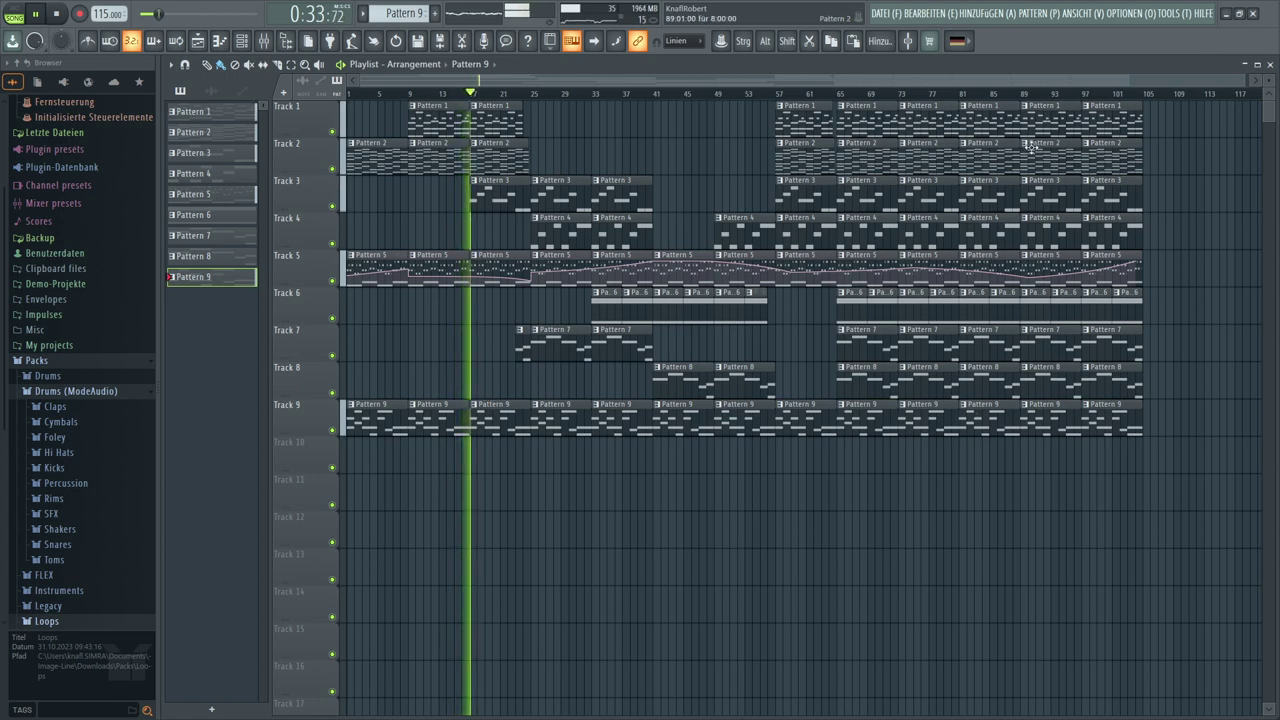
Delete the Pattern 1, 2, 3, 4, 6 and 7 clips between bars 81 and 89 to open a break in the arrangement
right_click(990, 232)
right_click(995, 198)
right_click(990, 160)
right_click(990, 120)
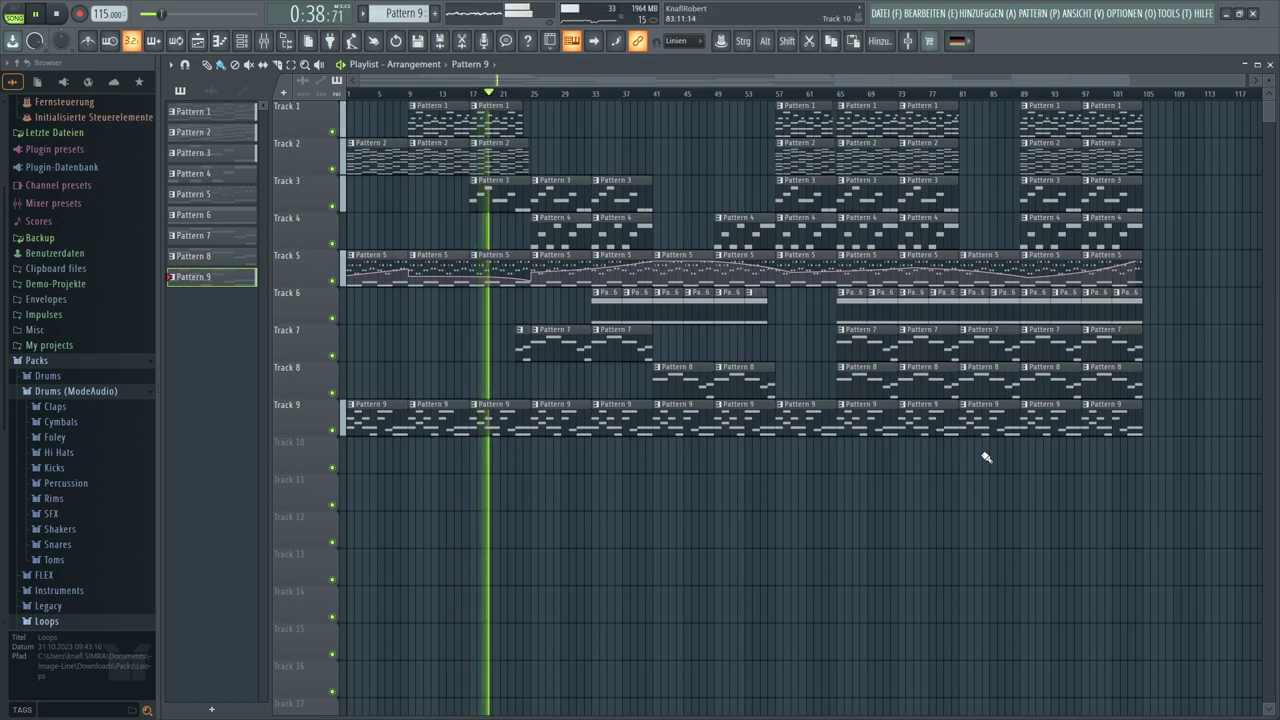
right_click(972, 305)
right_click(1001, 308)
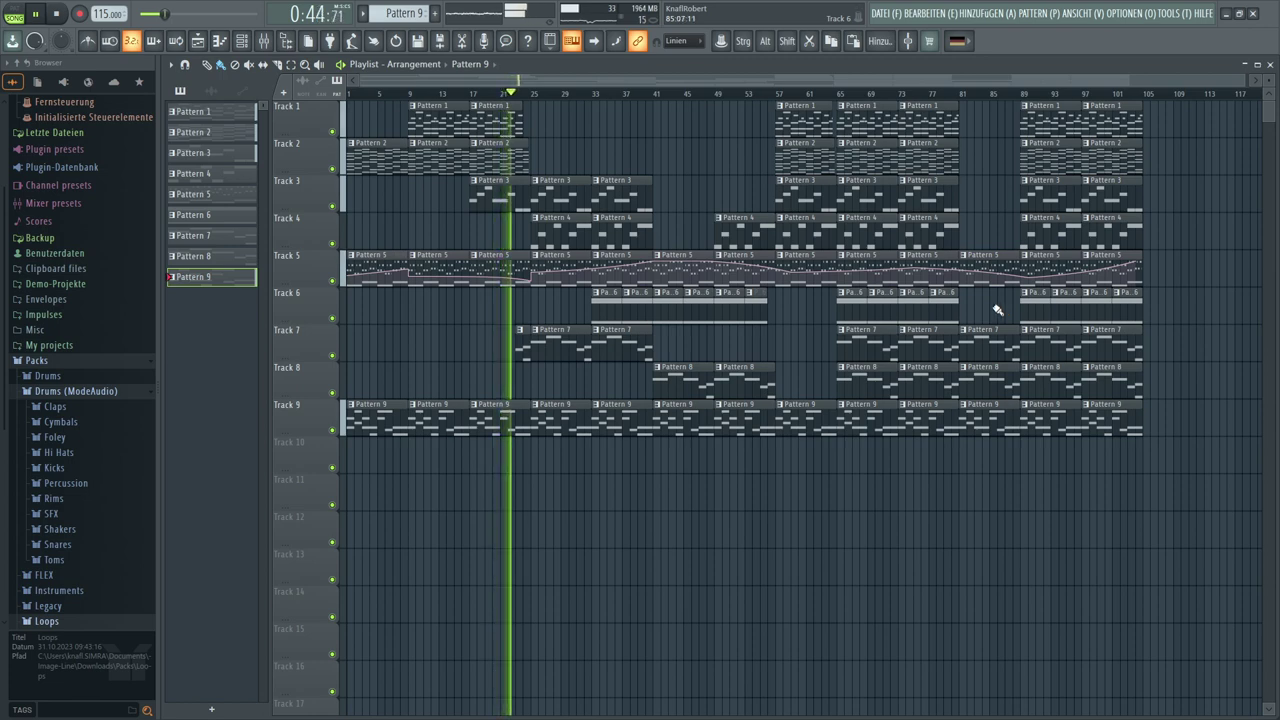
right_click(995, 335)
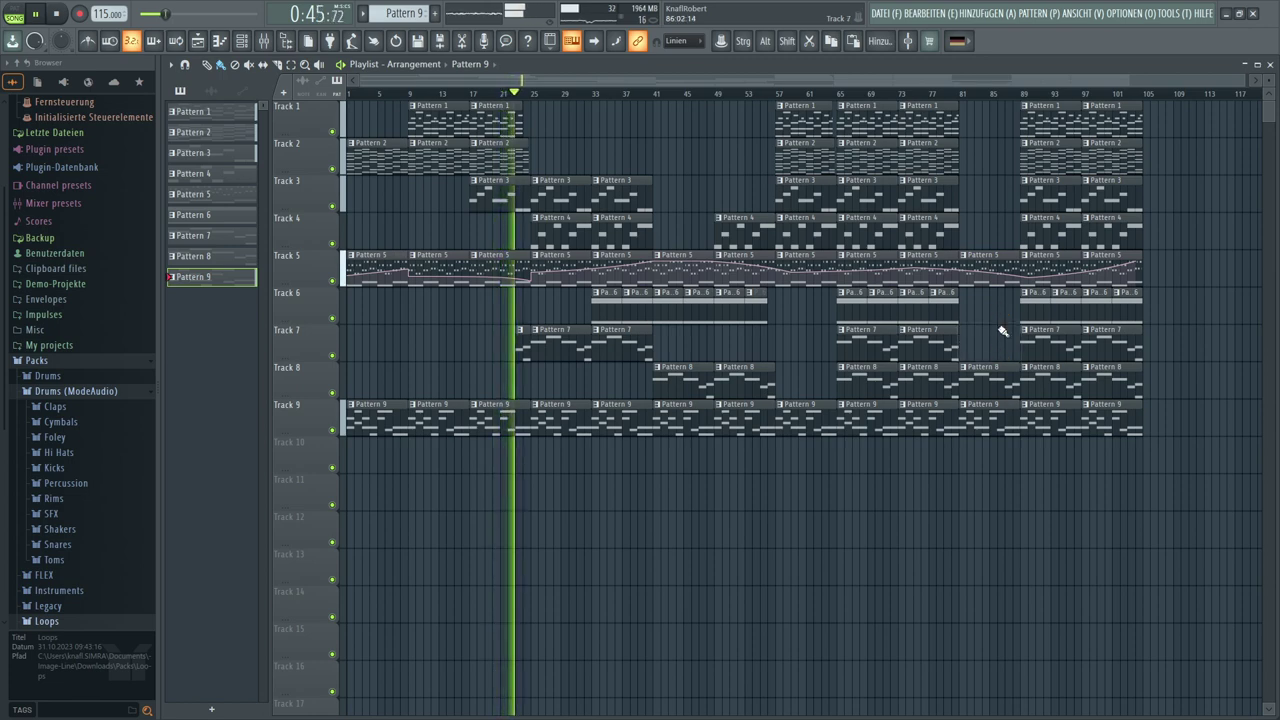
Delete all Pattern 9 clips on Track 9 before bar 81
right_click(930, 415)
right_click(800, 416)
right_click(660, 418)
right_click(520, 420)
right_click(430, 420)
right_click(383, 432)
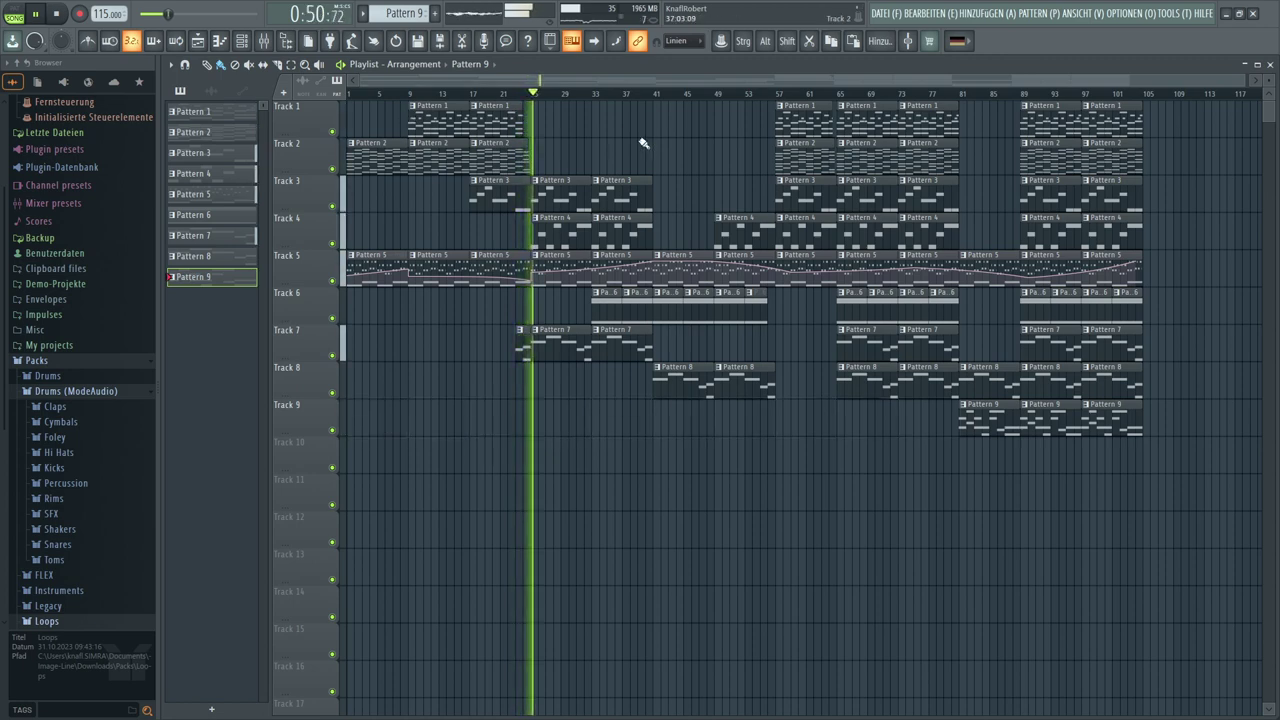
Open Nexus #9 from the channel rack to review its arpeggiator while the song plays, and return to the playlist
left_click(246, 43)
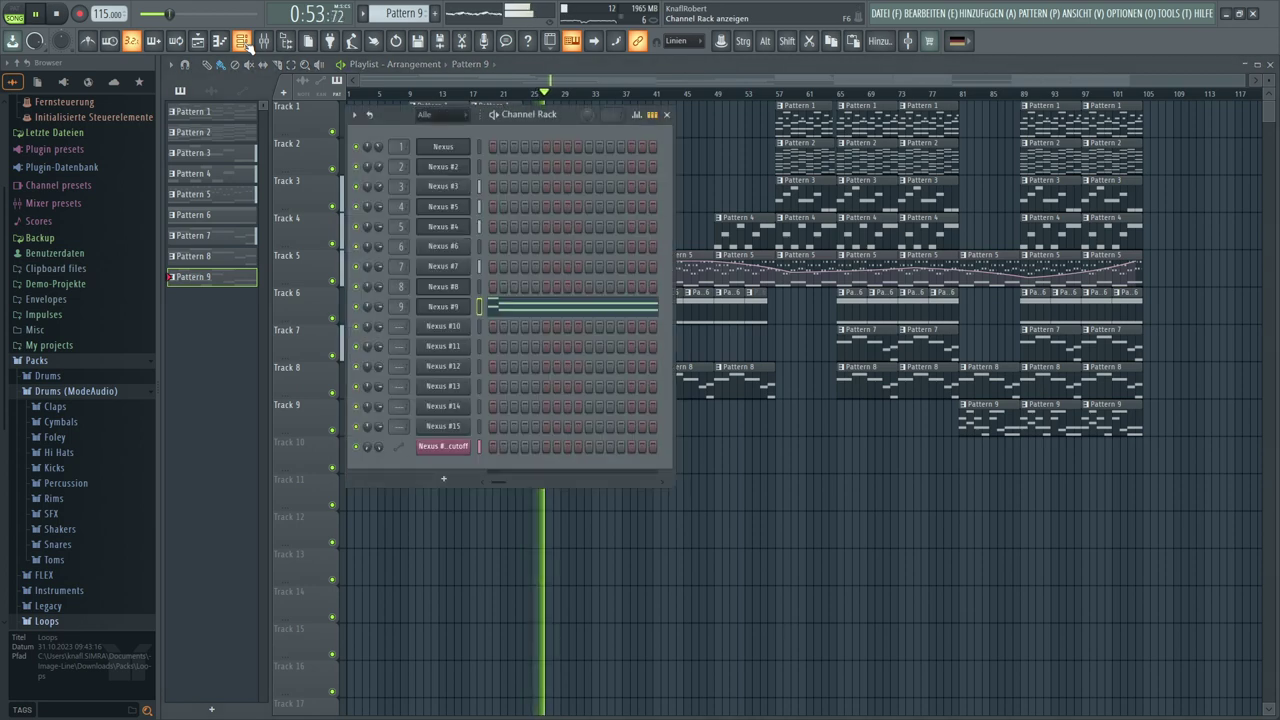
left_click(440, 308)
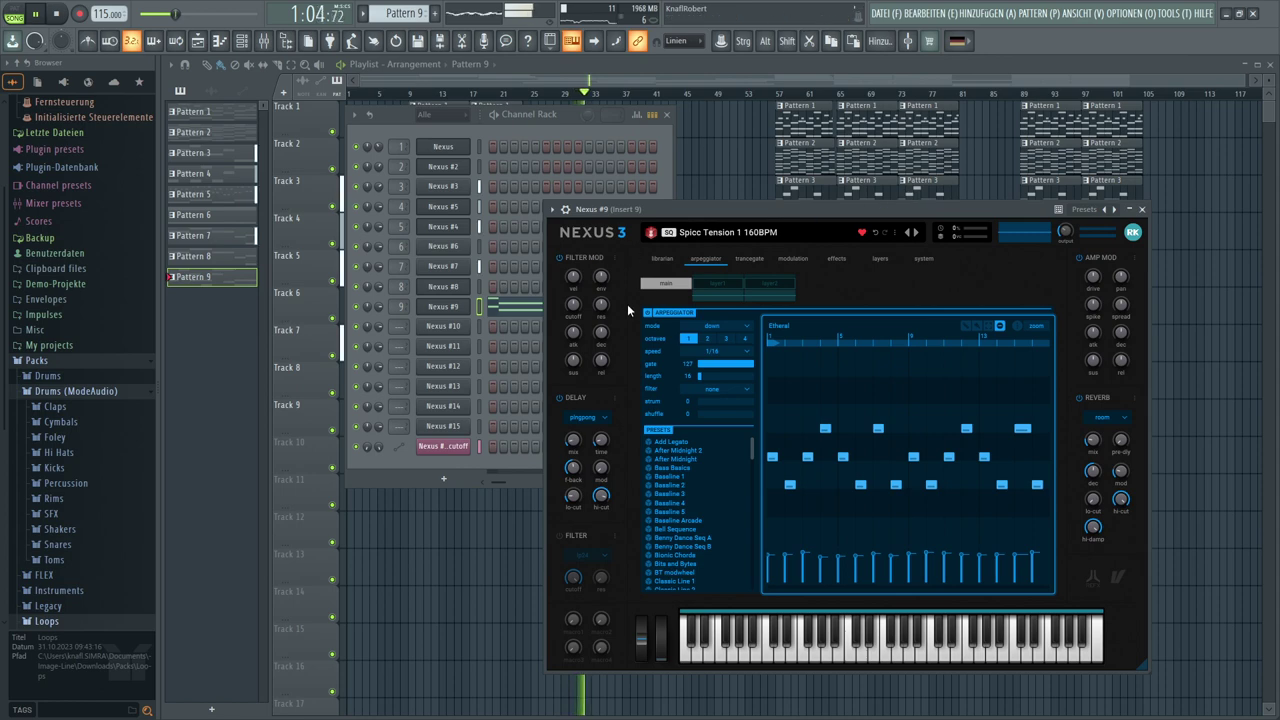
key("F12")
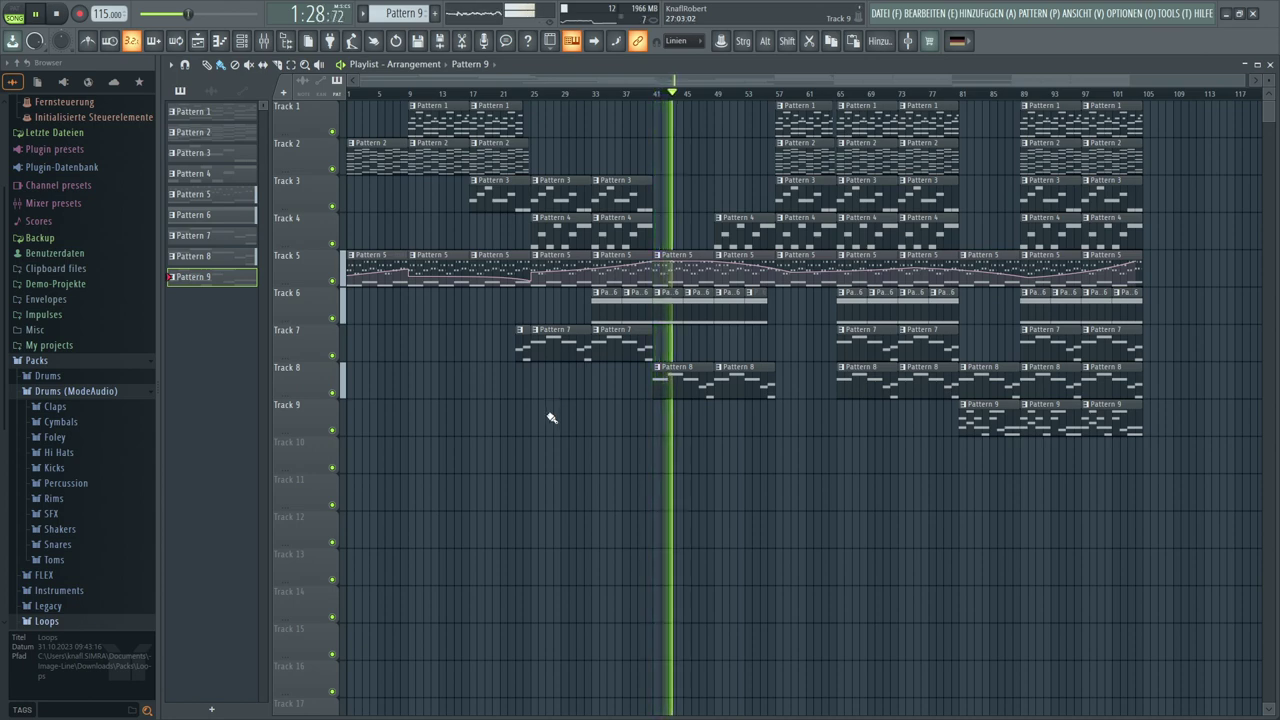
Select Pattern 6, open its Nexus #6 instrument, move the instrument window fully into view, and return to the playlist
left_click(597, 311)
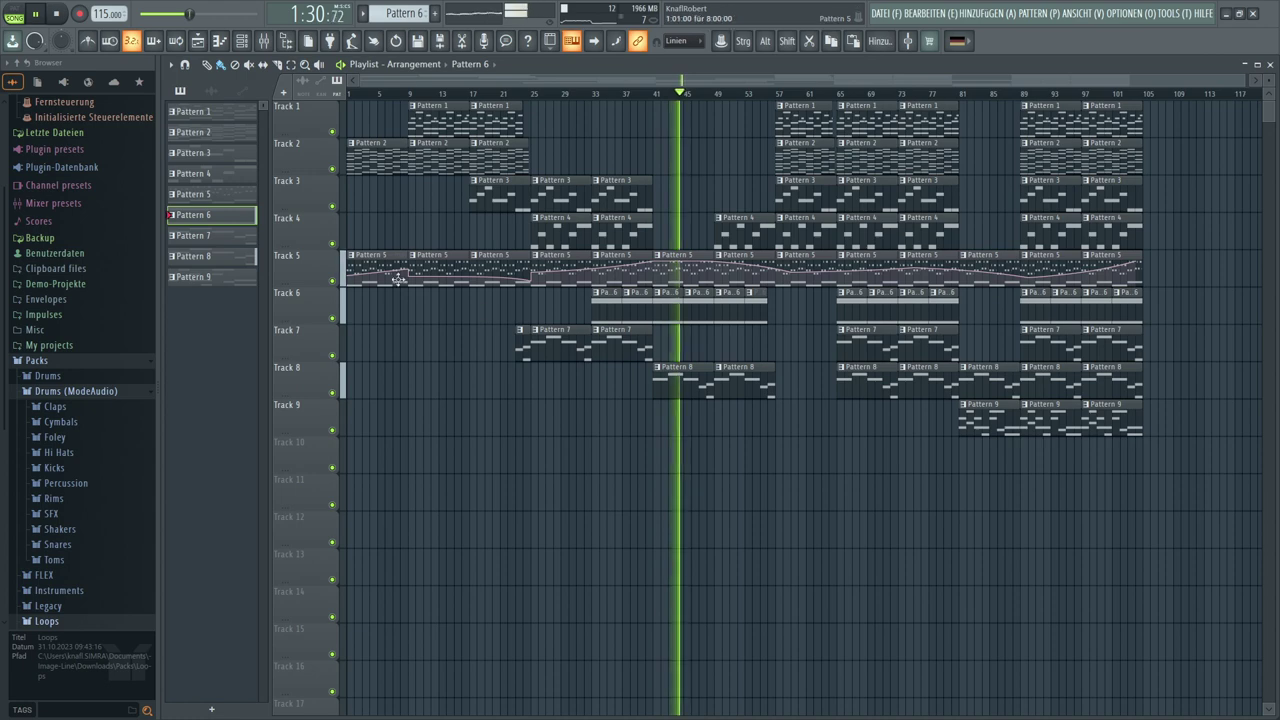
left_click(241, 40)
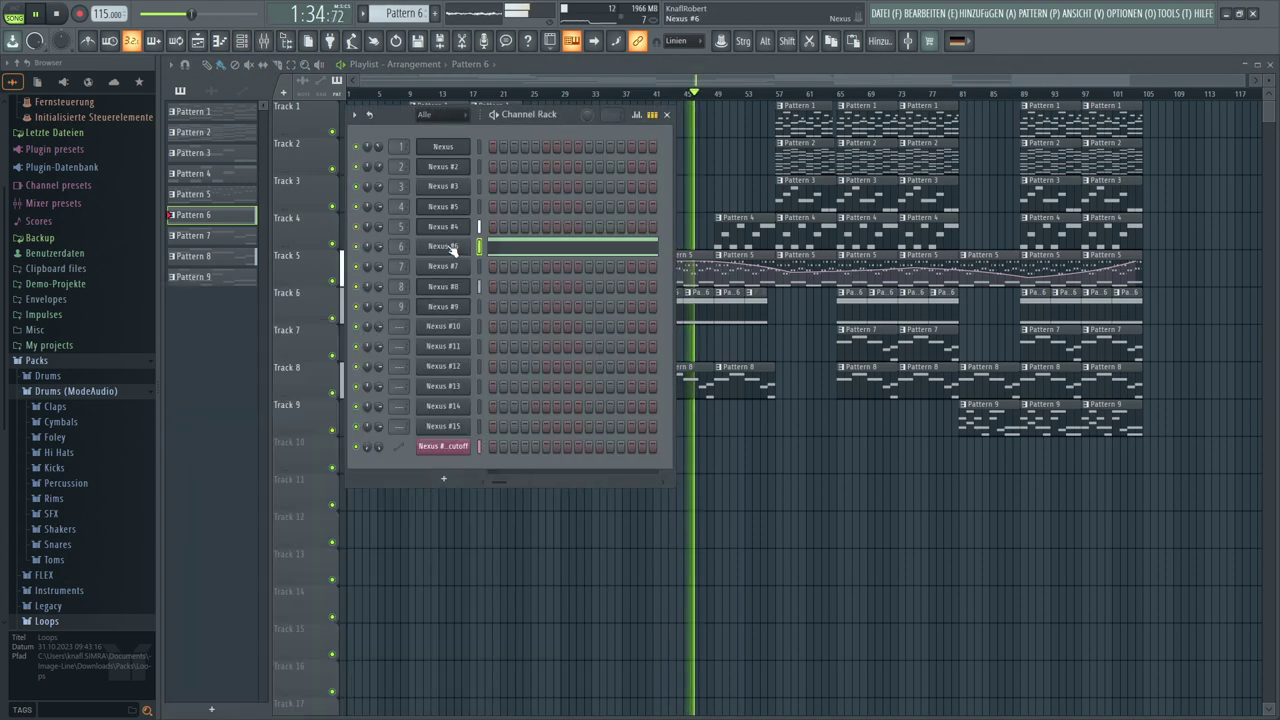
left_click(452, 250)
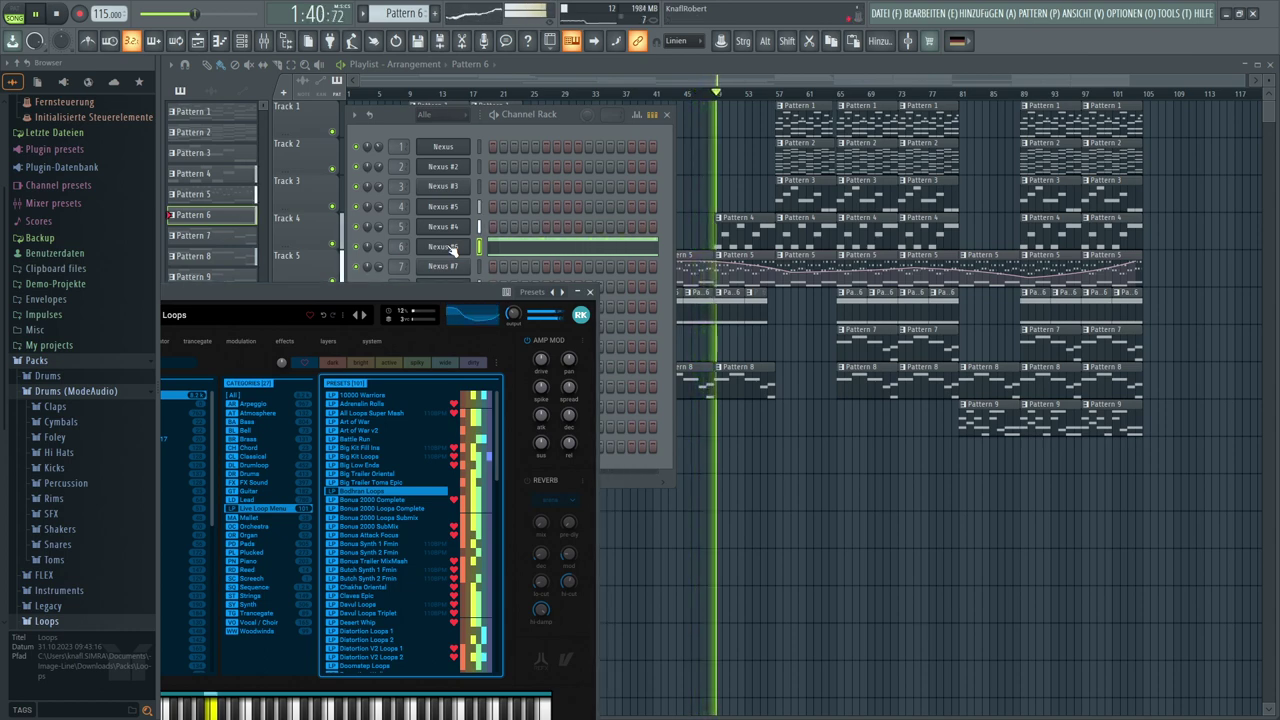
left_click_drag(432, 295, 724, 196)
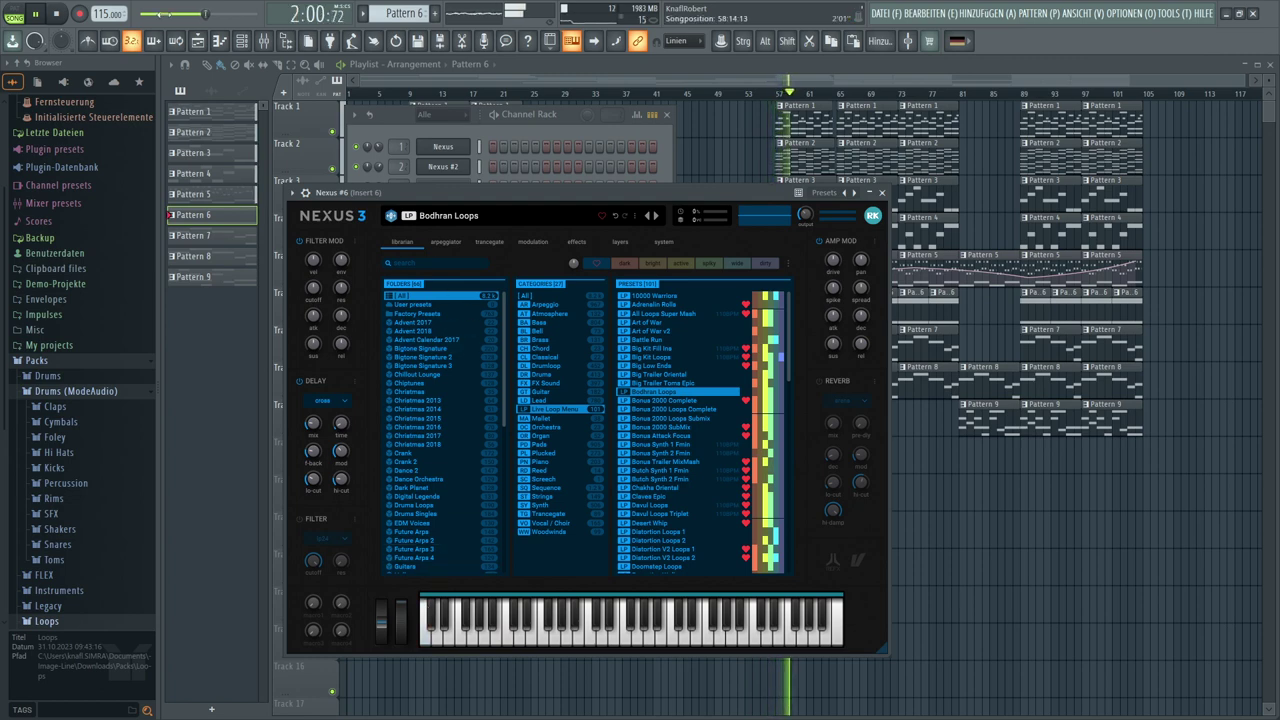
left_click(385, 81)
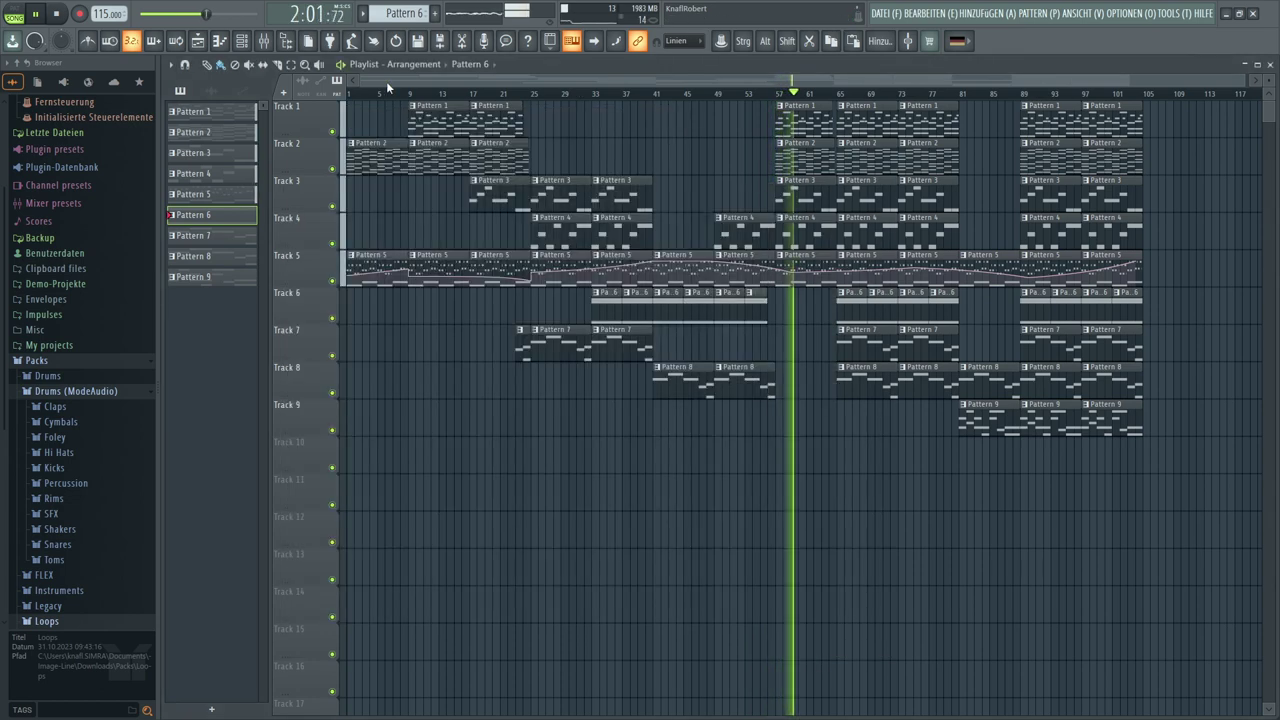
Play the song from bar 33 and set the output level of Nexus #6 to 42
left_click(593, 94)
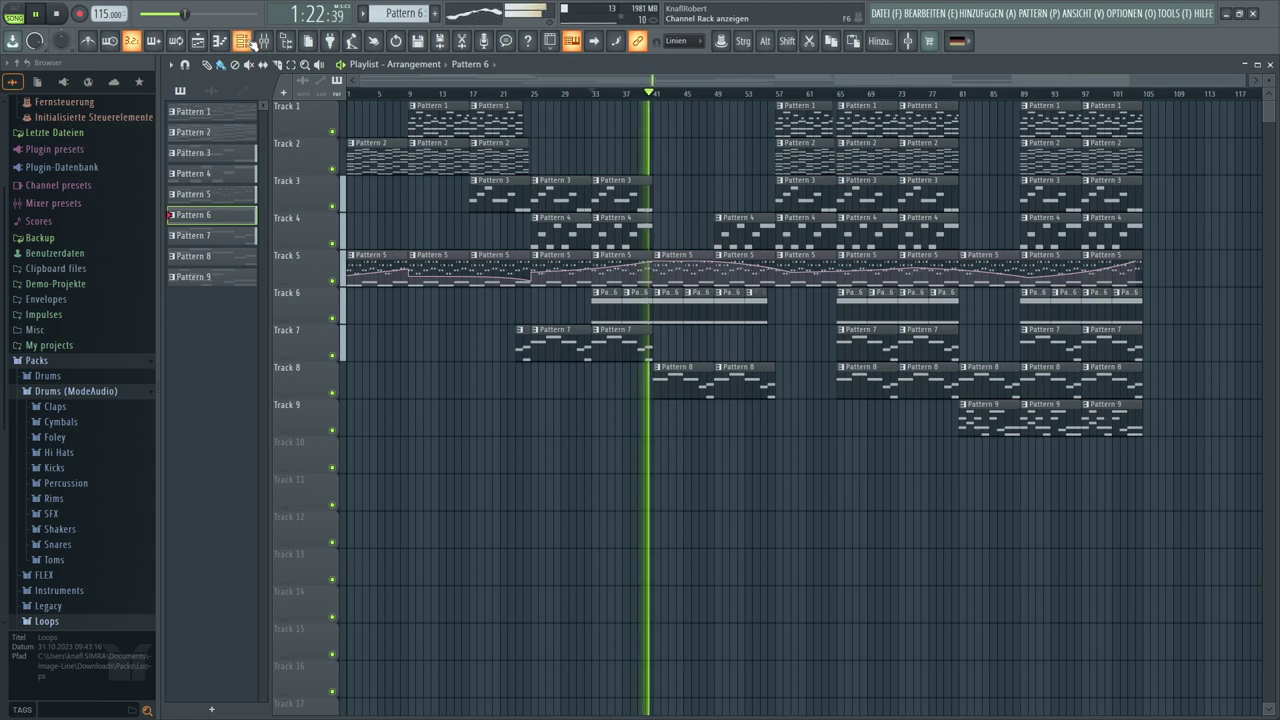
left_click(258, 41)
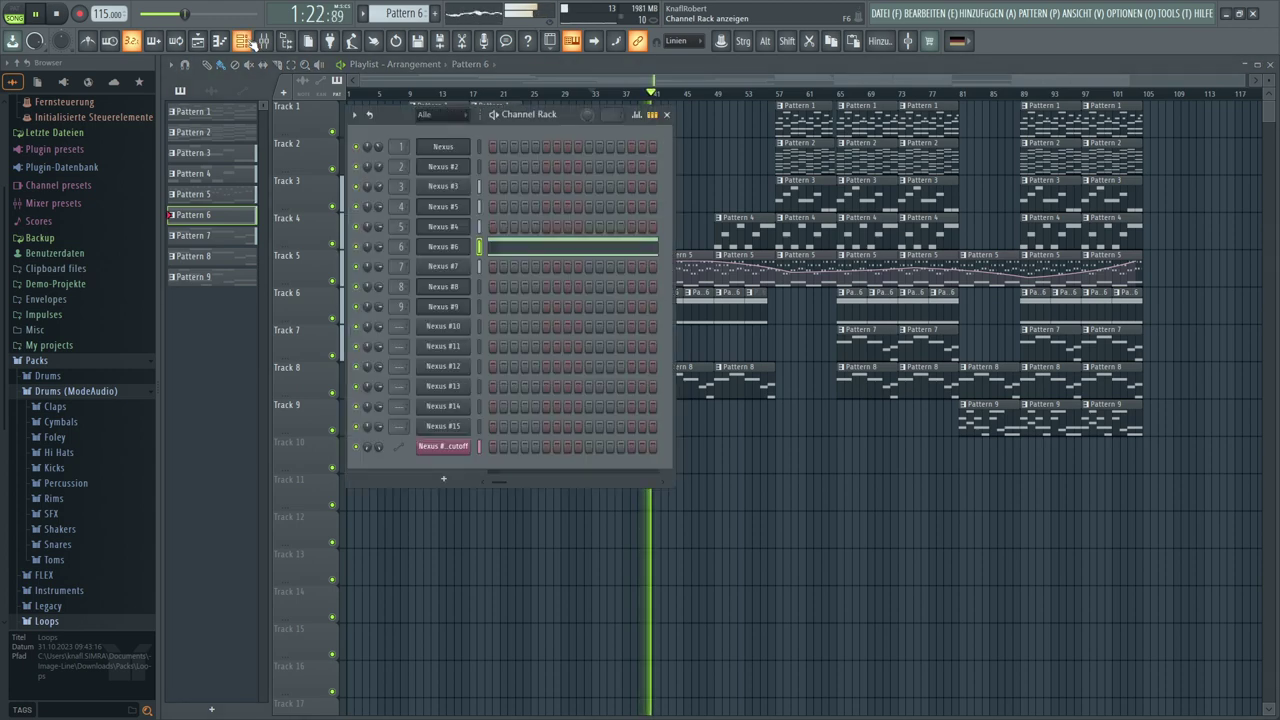
left_click(461, 246)
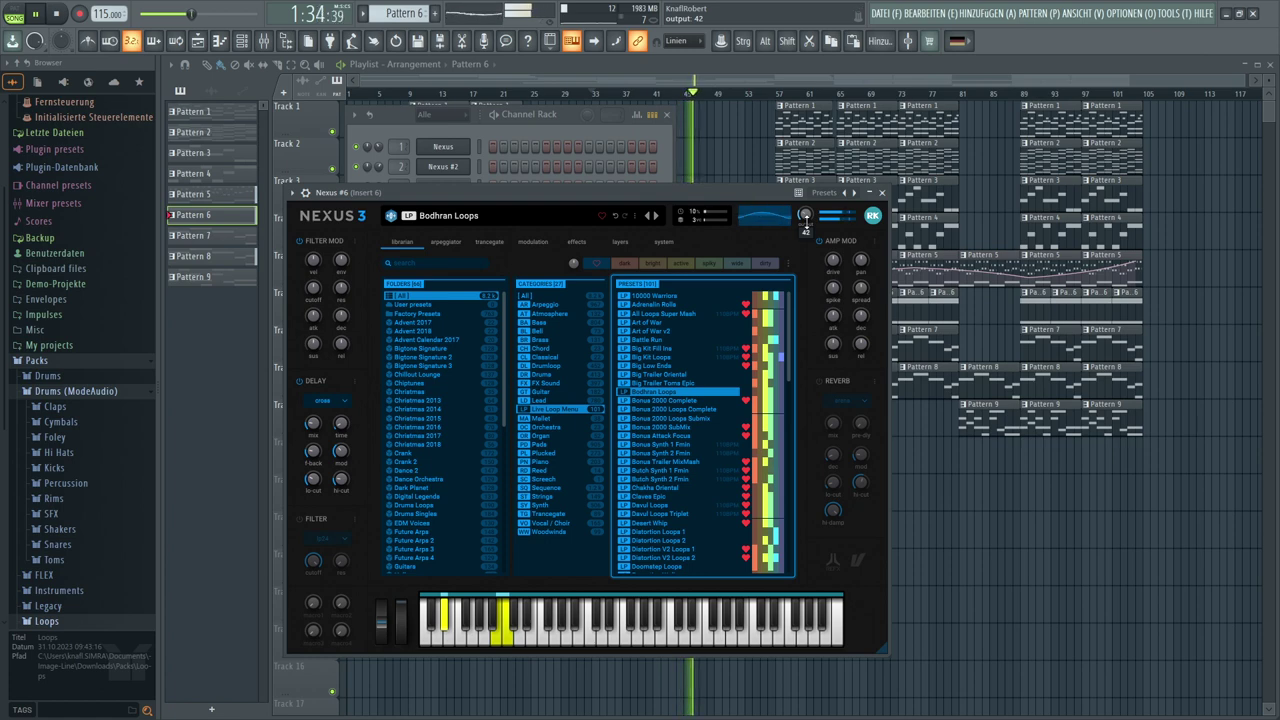
mouse_move(806, 216)
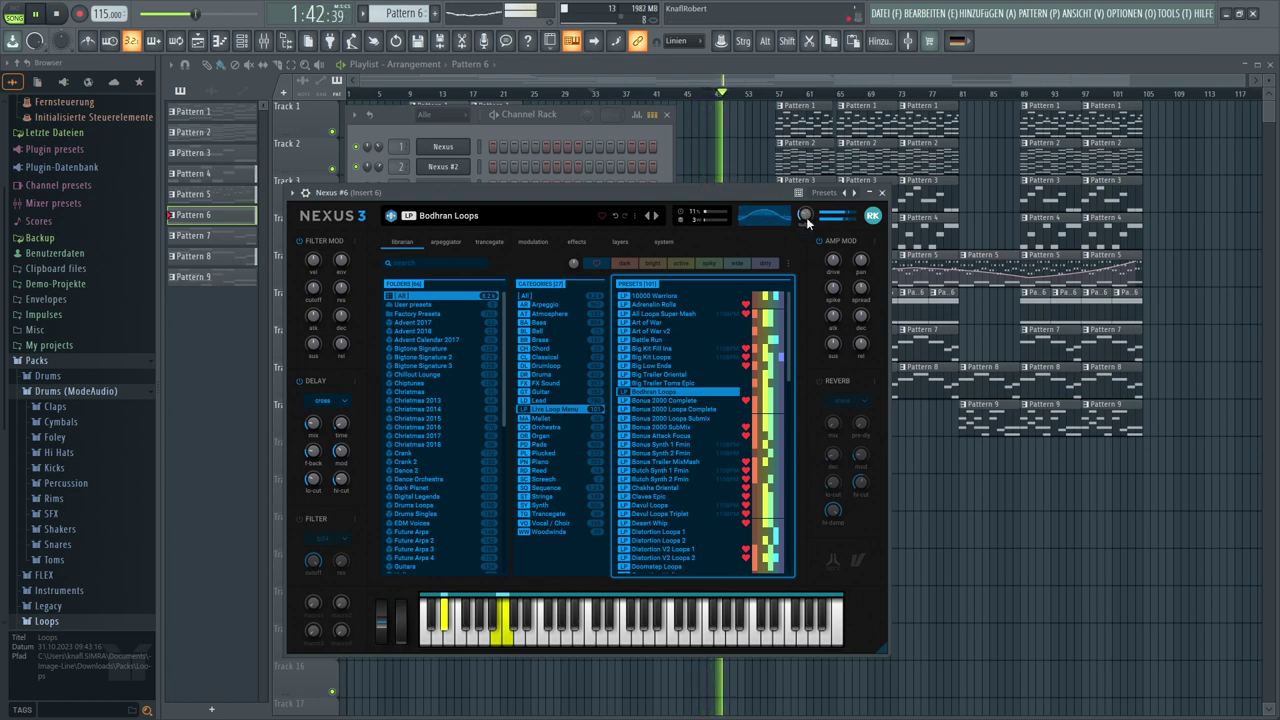
key("F12")
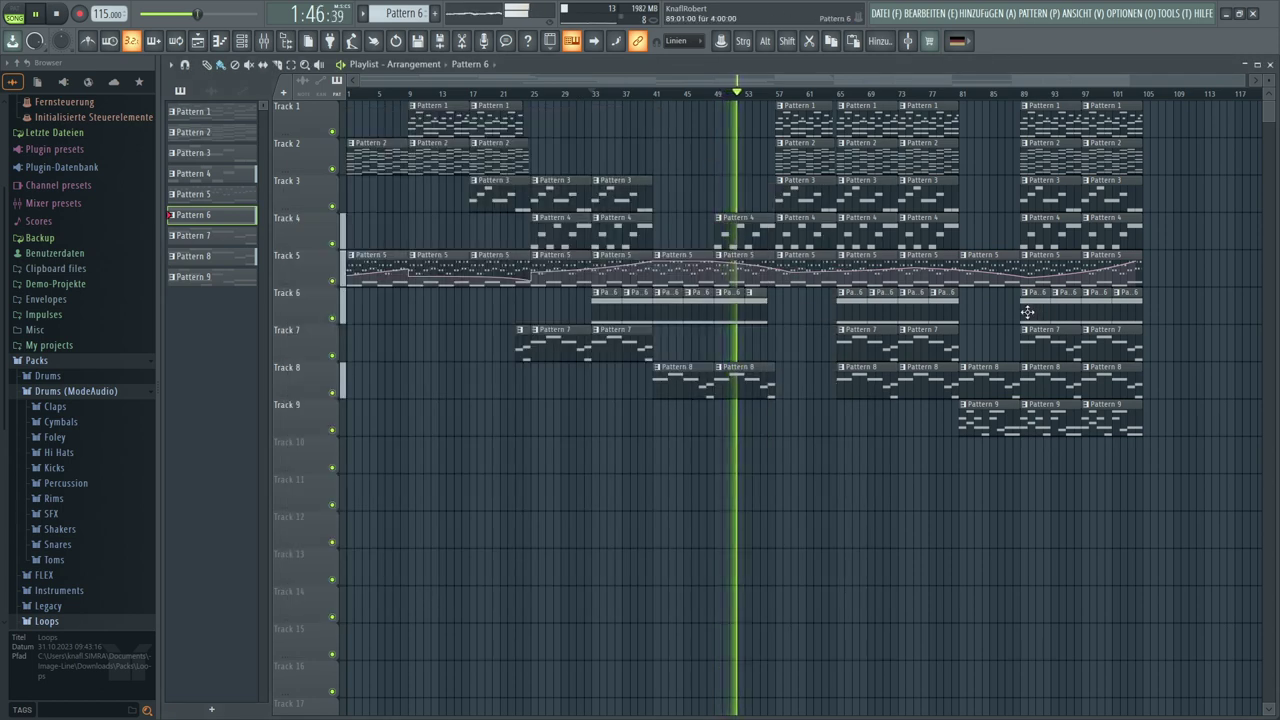
Fill Track 6 with Pattern 6 clips over bars 1 to 33, 57 to 65 and 81 to 89
mouse_move(1041, 311)
left_mouse_down()
mouse_move(287, 322)
mouse_move(429, 386)
left_mouse_up()
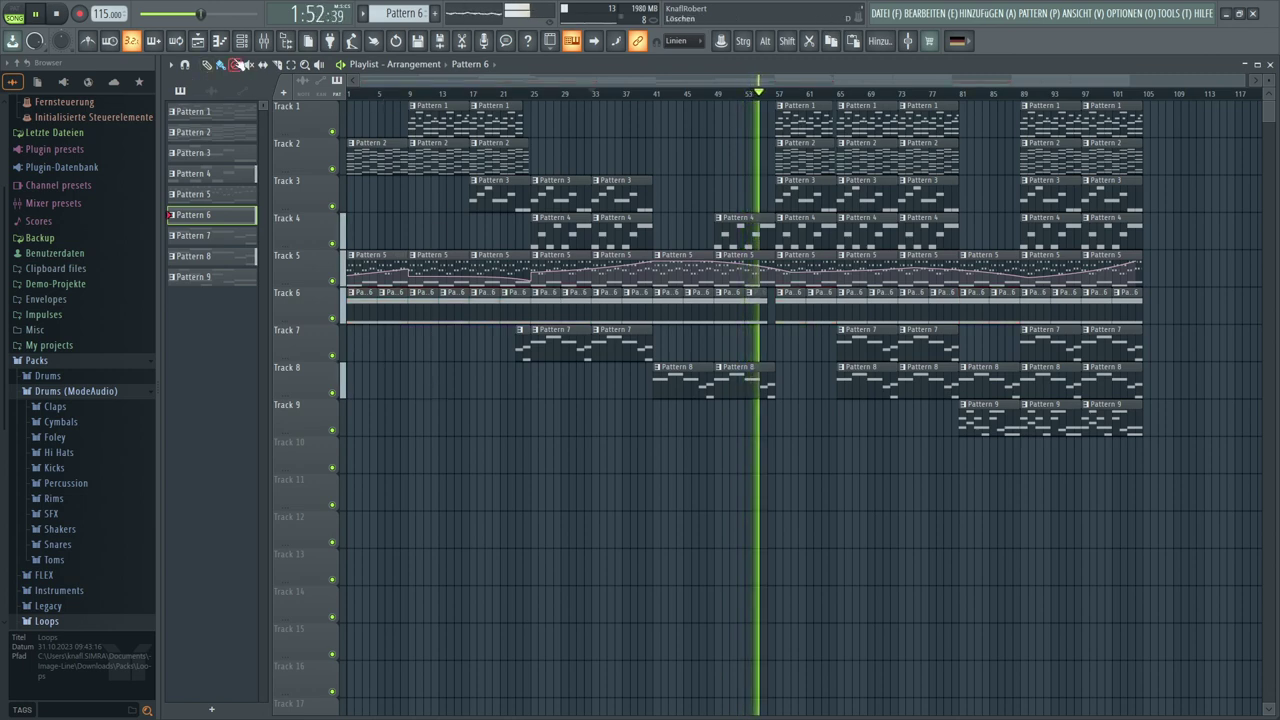
Create an automation clip for the Nexus #6 modulation wheel and move it onto Track 6, starting at bar 1
left_click(242, 41)
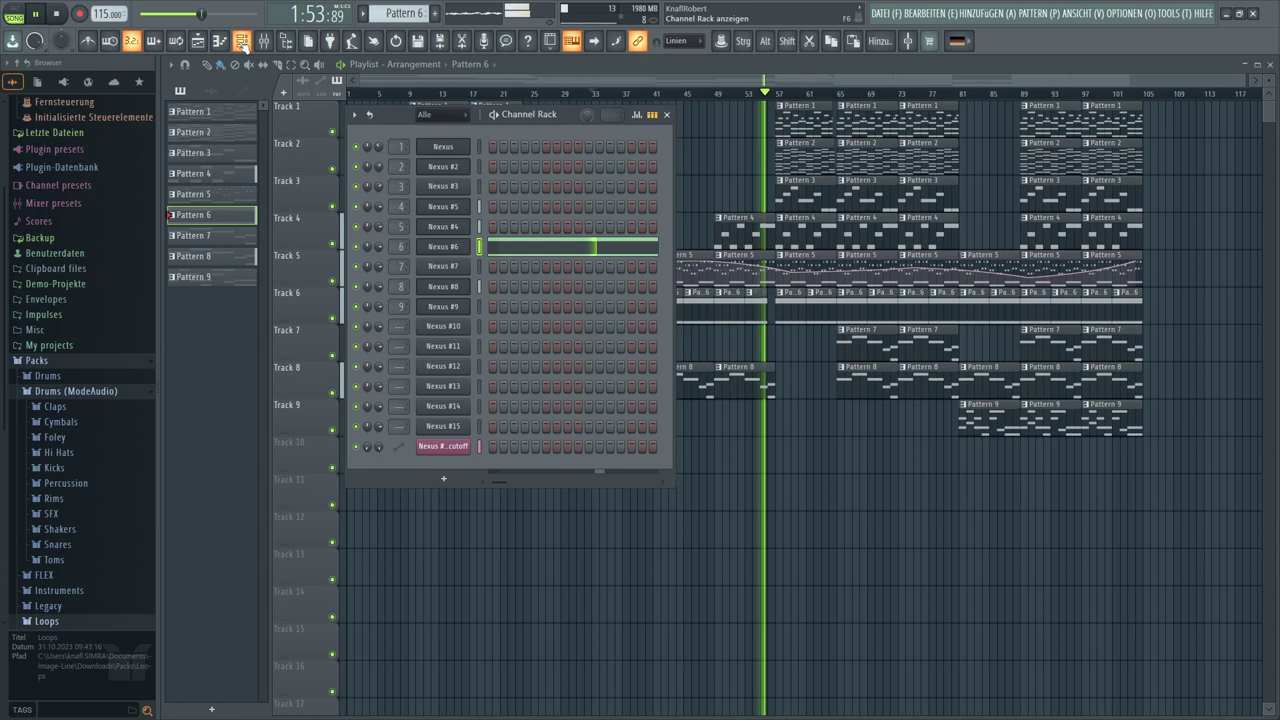
left_click(438, 250)
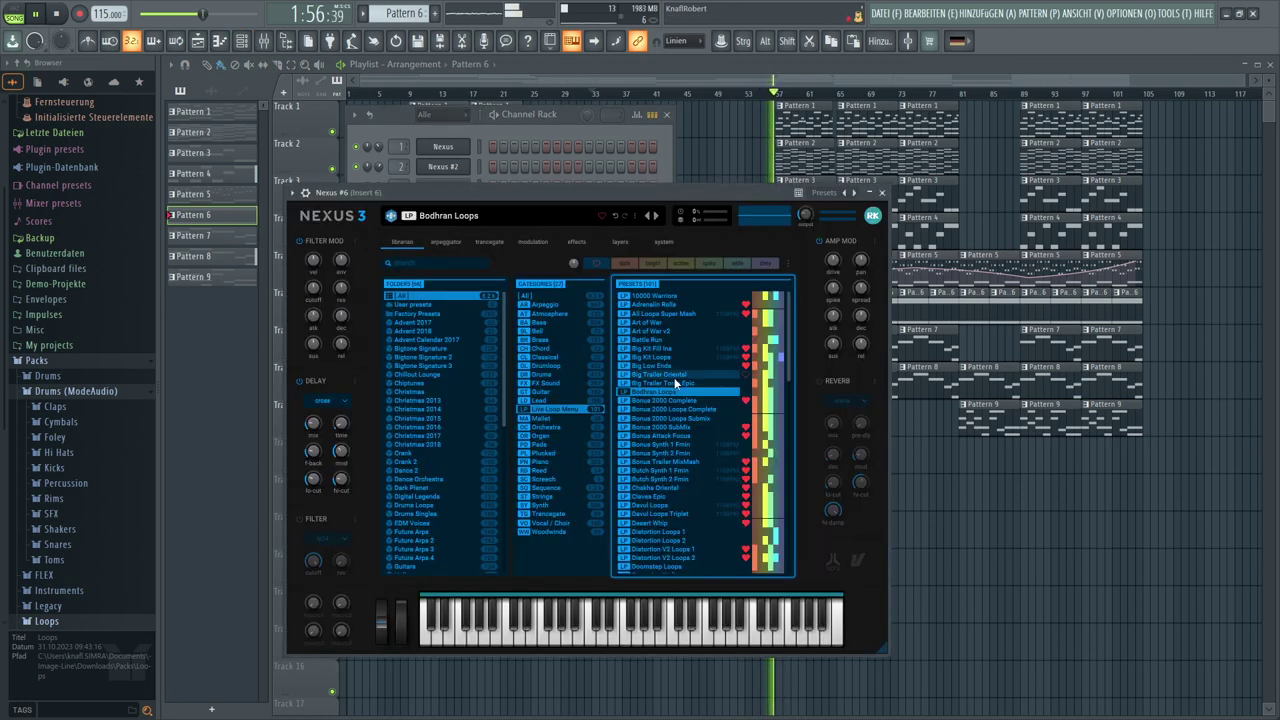
left_click(1183, 14)
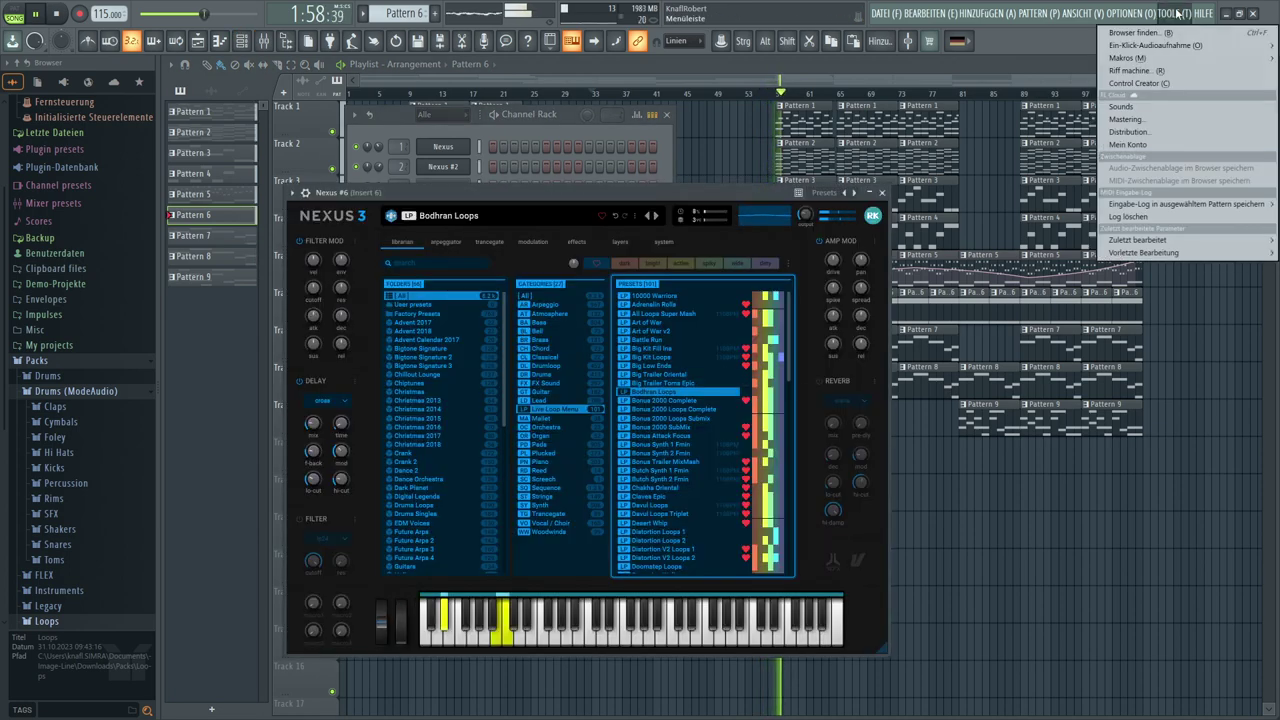
mouse_move(1141, 241)
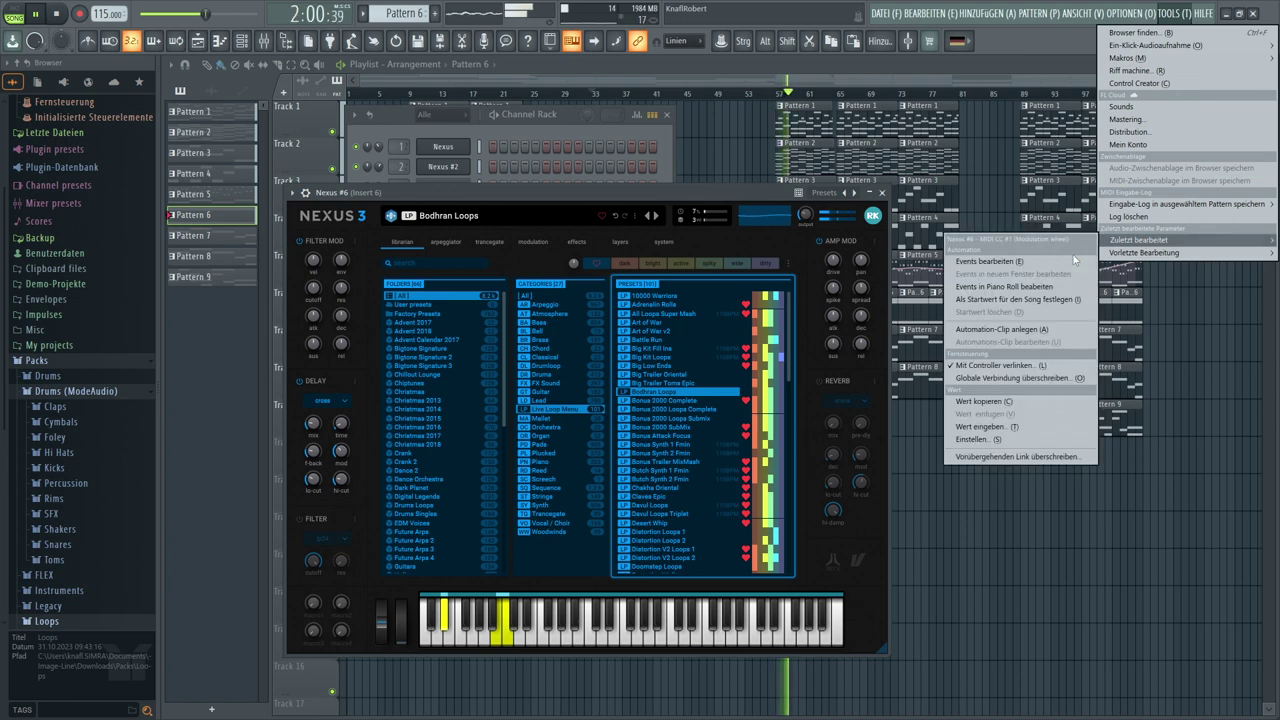
left_click(998, 330)
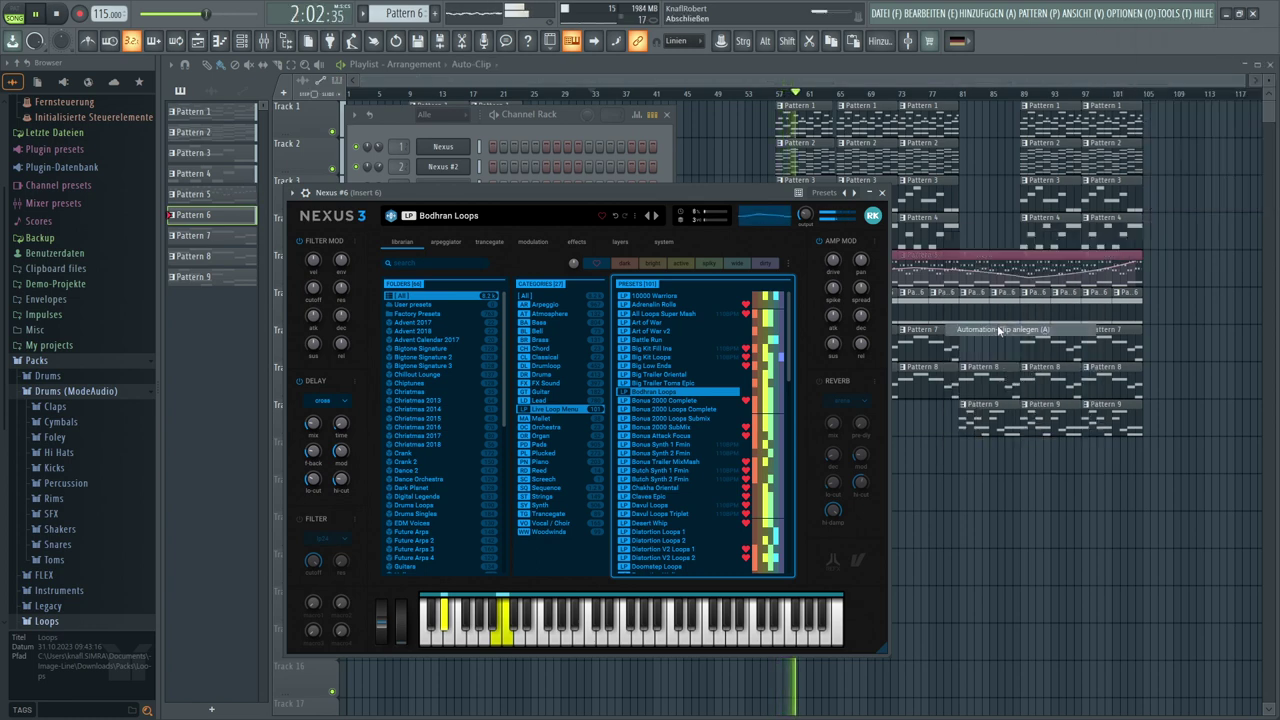
left_click(946, 537)
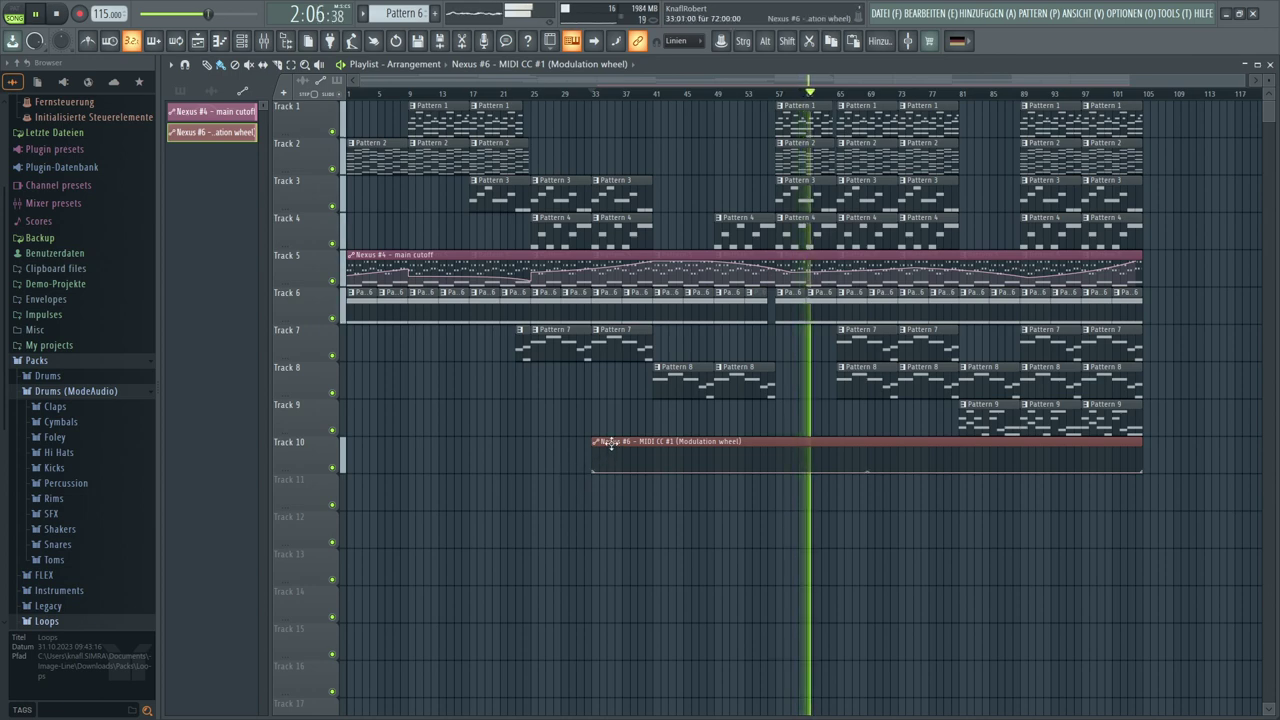
left_click_drag(610, 441, 285, 308)
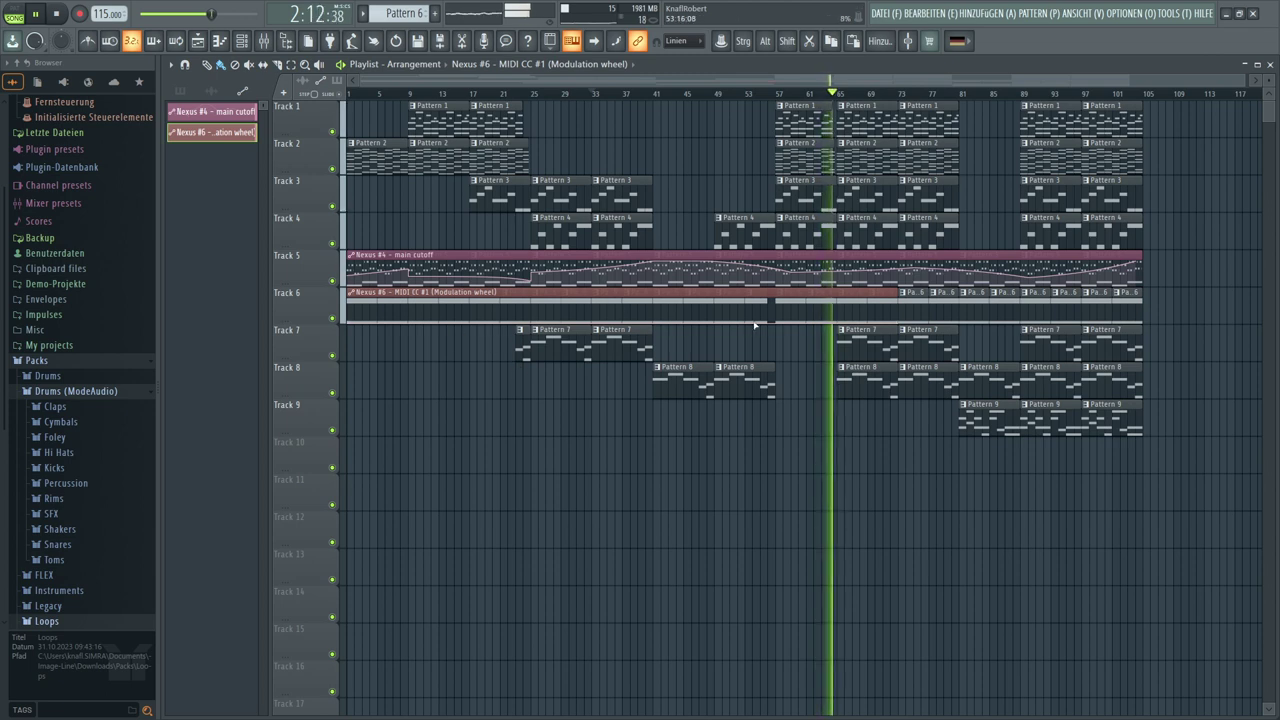
Shape the modulation wheel automation to peak at bar 41, fall to zero by bar 57, and jump back up with a gradual rise to bar 65
left_click_drag(765, 322, 871, 318)
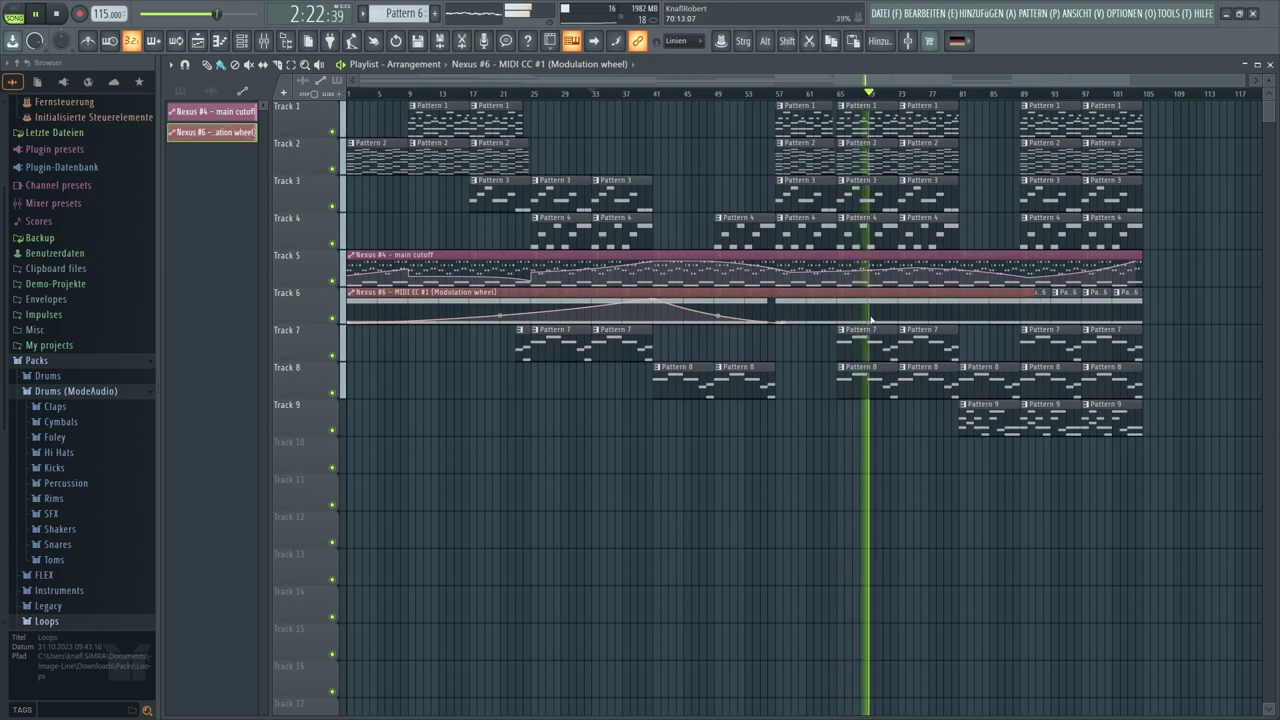
scroll(771, 97, "up", 5)
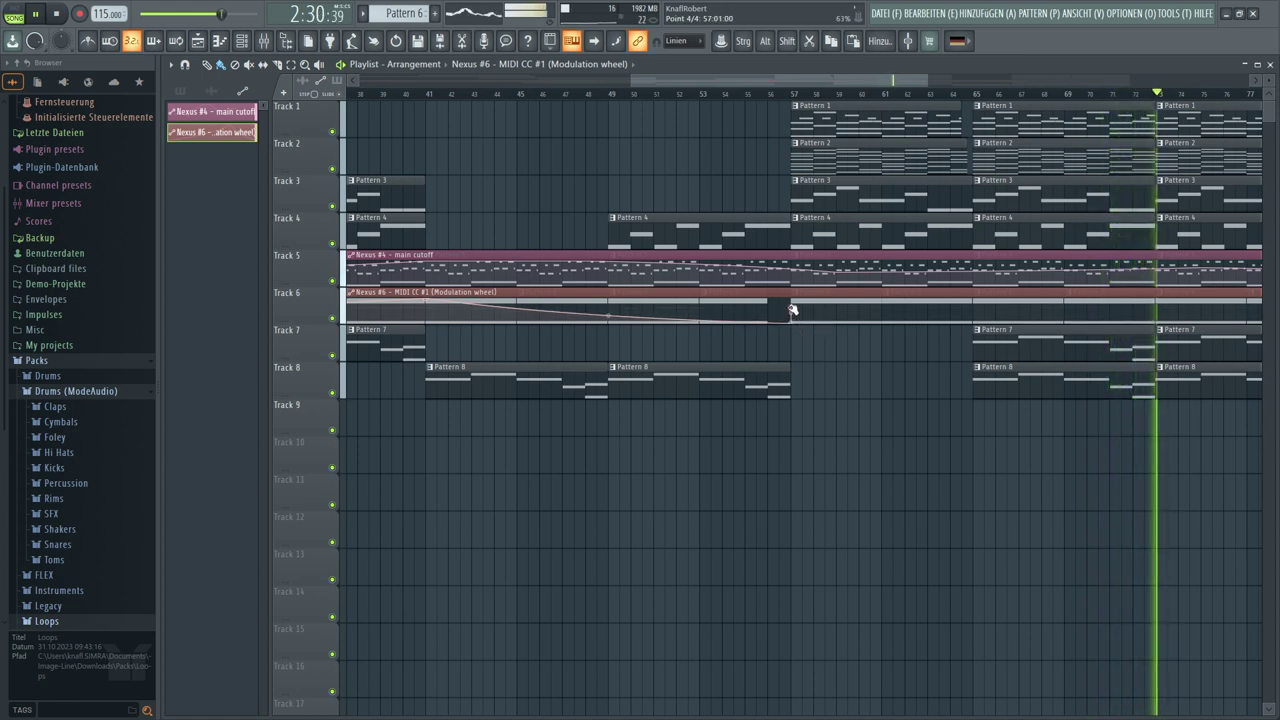
left_click(974, 311)
left_click_drag(974, 311, 974, 300)
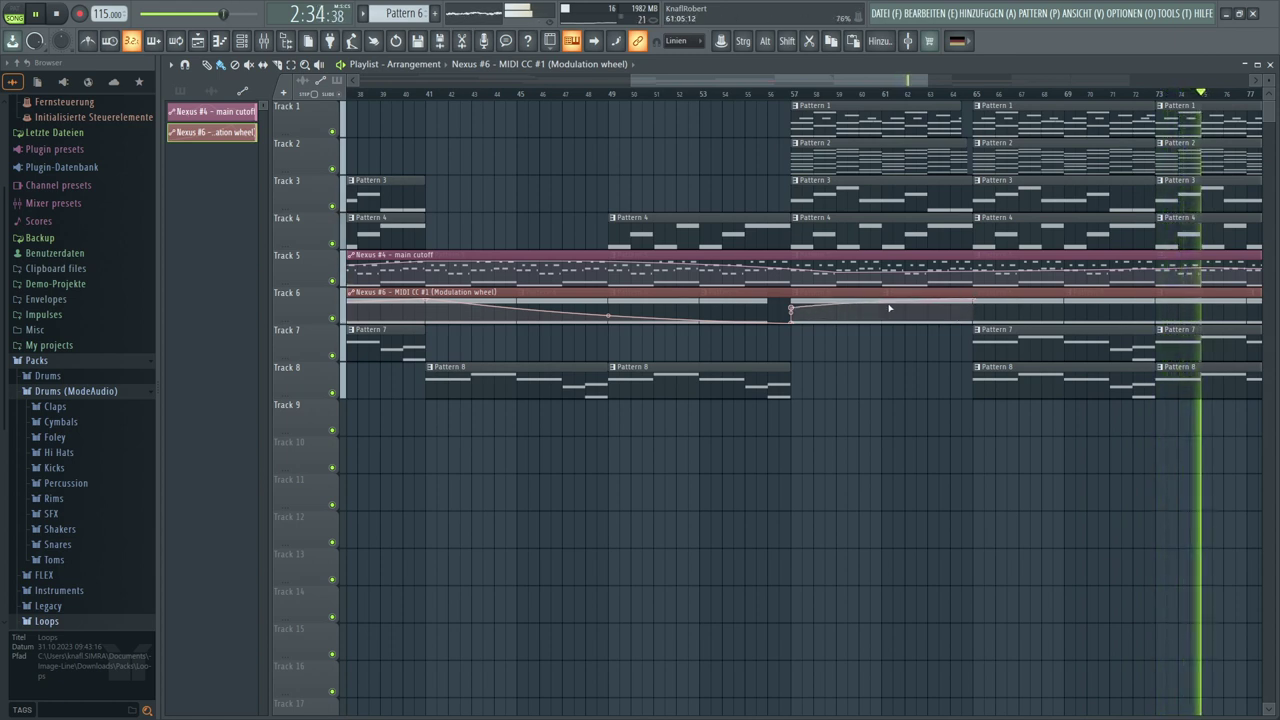
left_click_drag(882, 303, 882, 280)
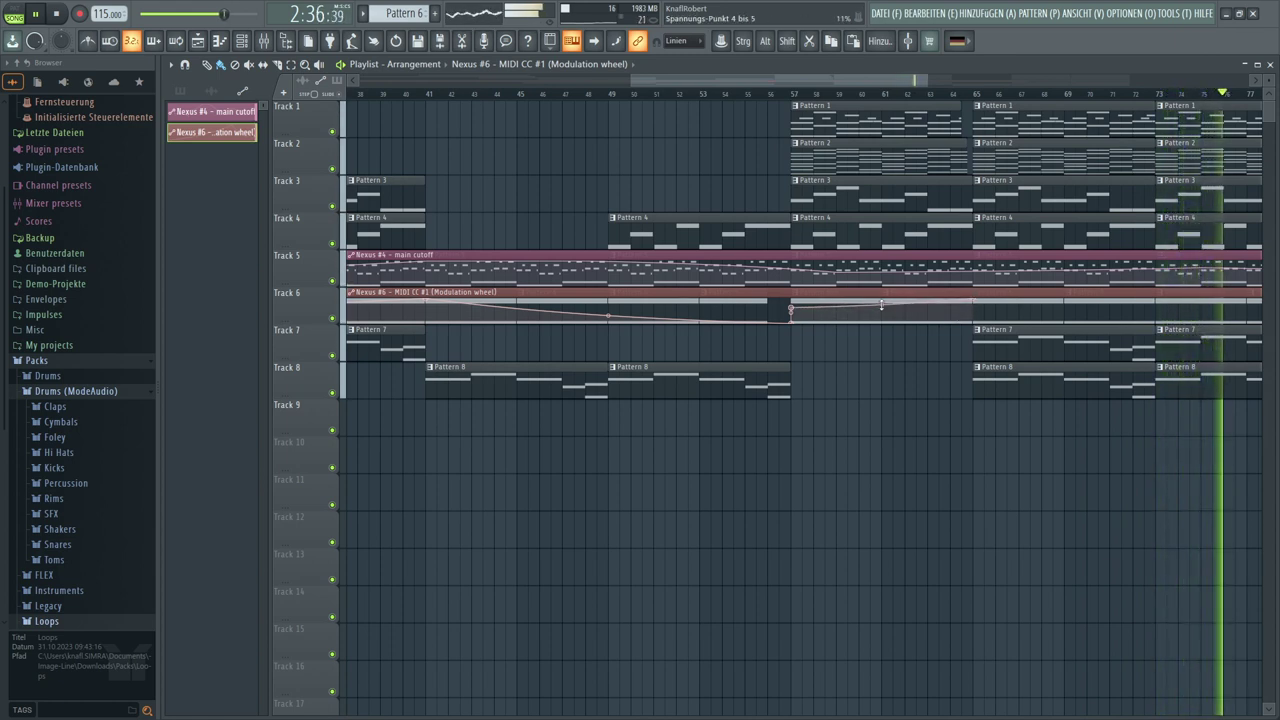
Hold the modulation wheel curve up to bar 81, drop it there with a fade to zero by bar 89, and raise it again at bar 89
scroll(868, 289, "down", 3)
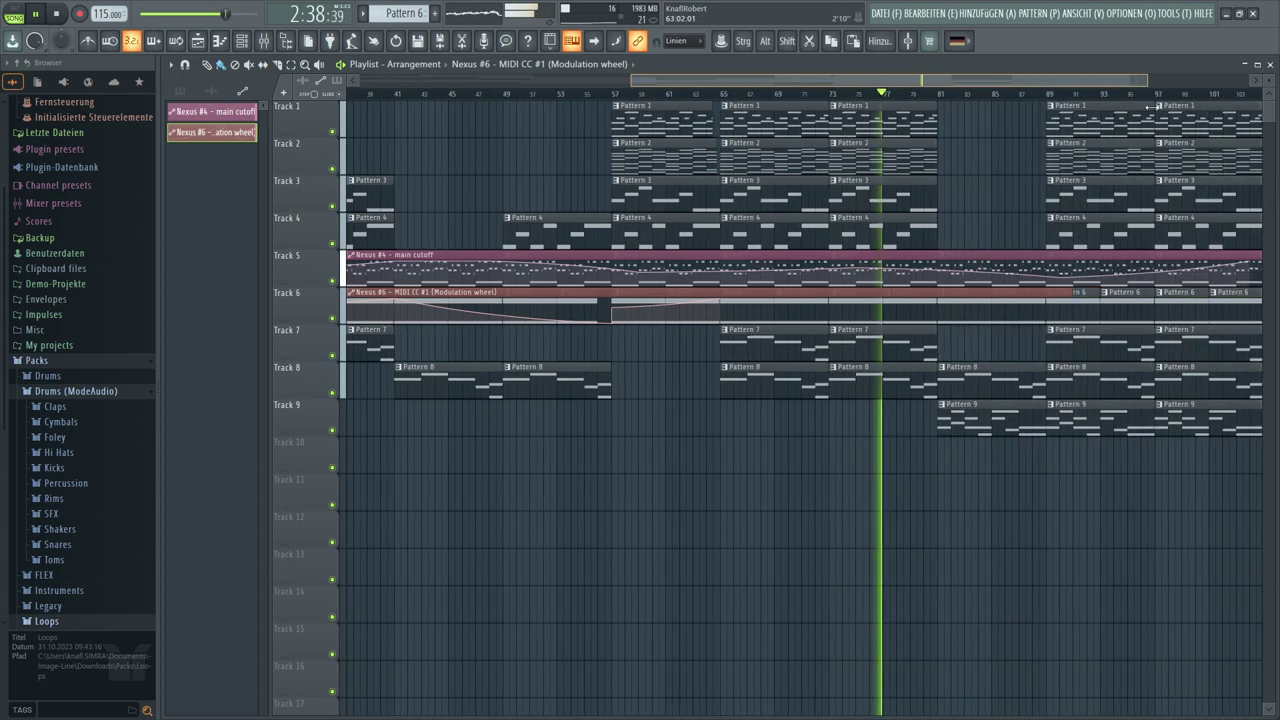
left_click_drag(866, 289, 897, 287)
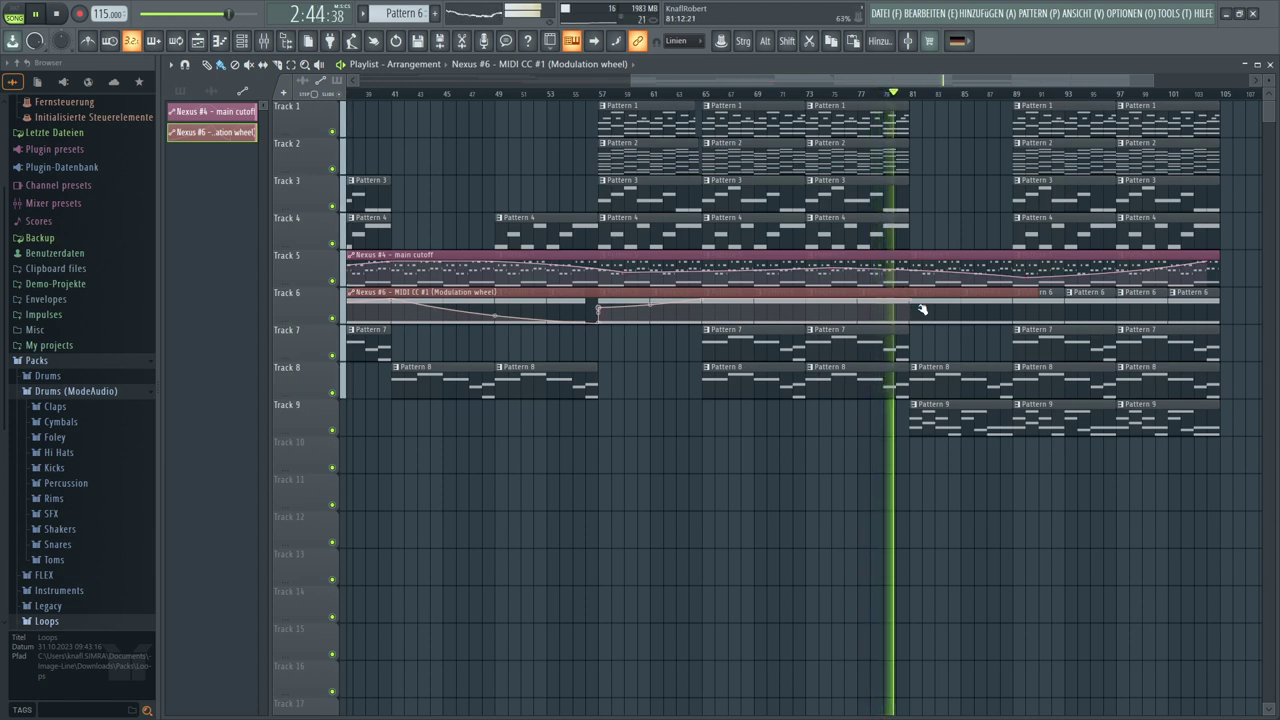
left_click(911, 310)
left_click_drag(911, 310, 1173, 294)
left_click(1016, 303)
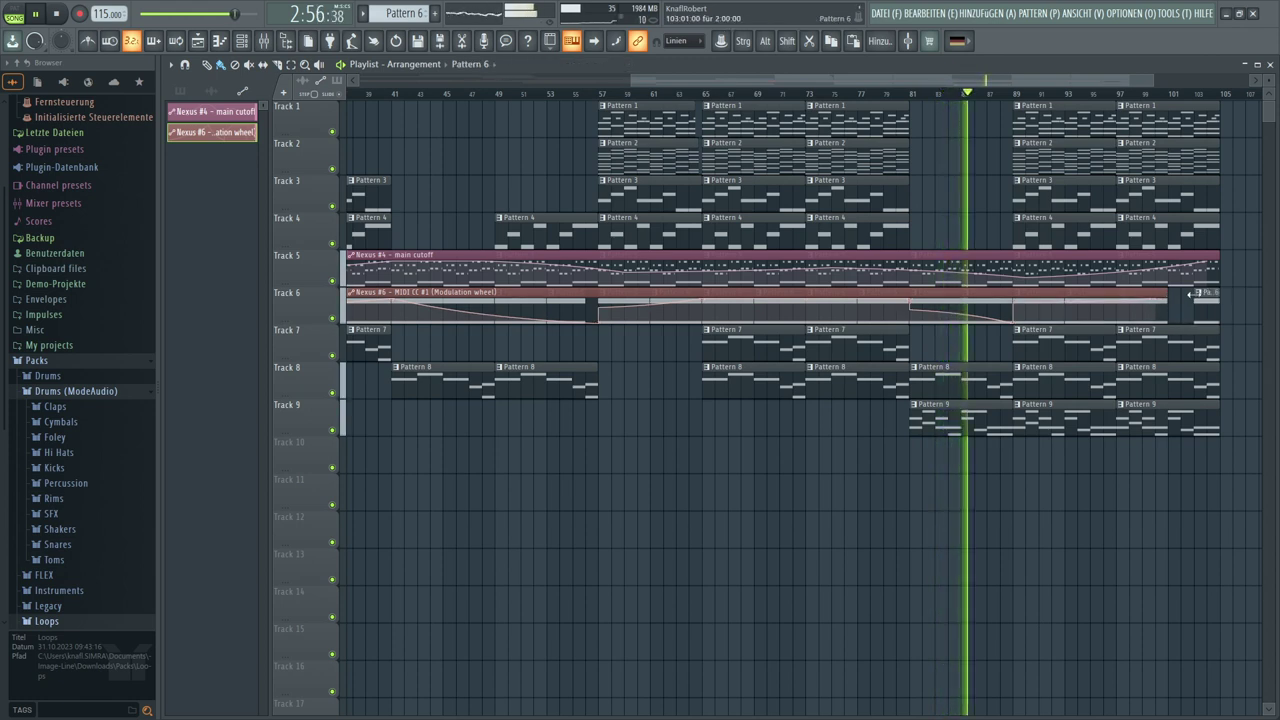
Extend the modulation wheel automation clip to the end of the song at bar 105 and fade its curve to zero there
left_click(589, 292)
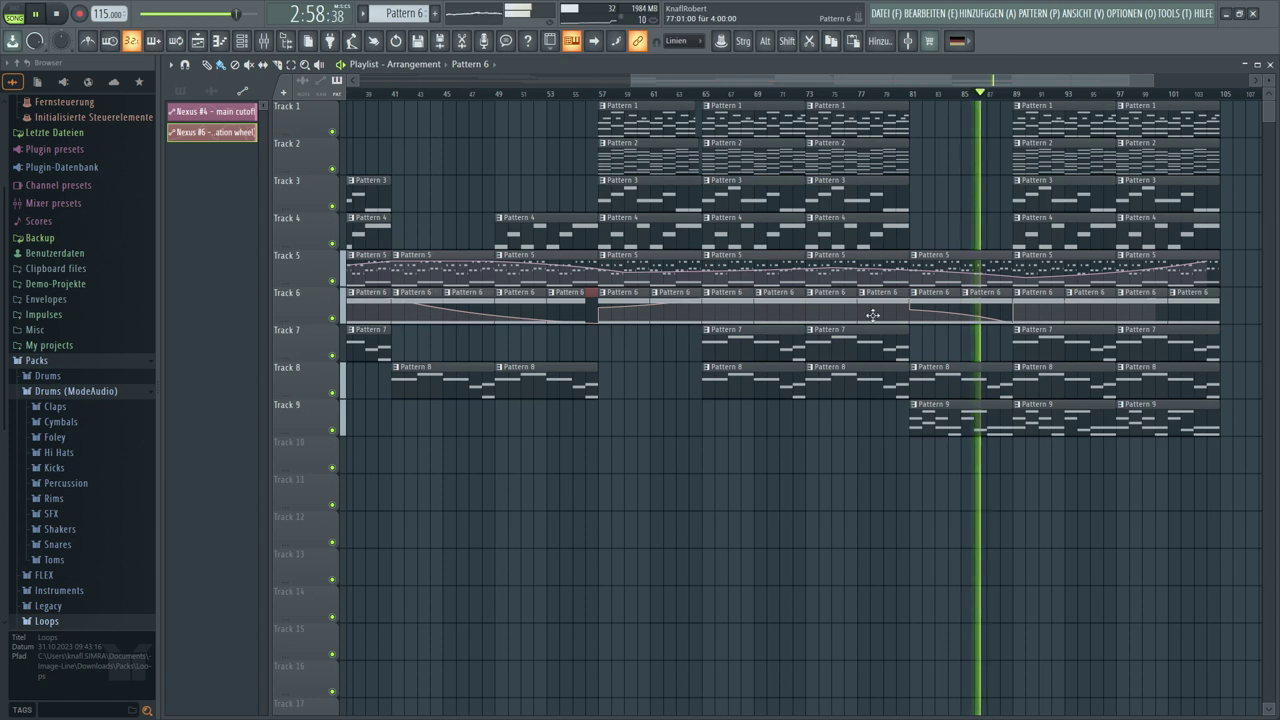
left_click(590, 294)
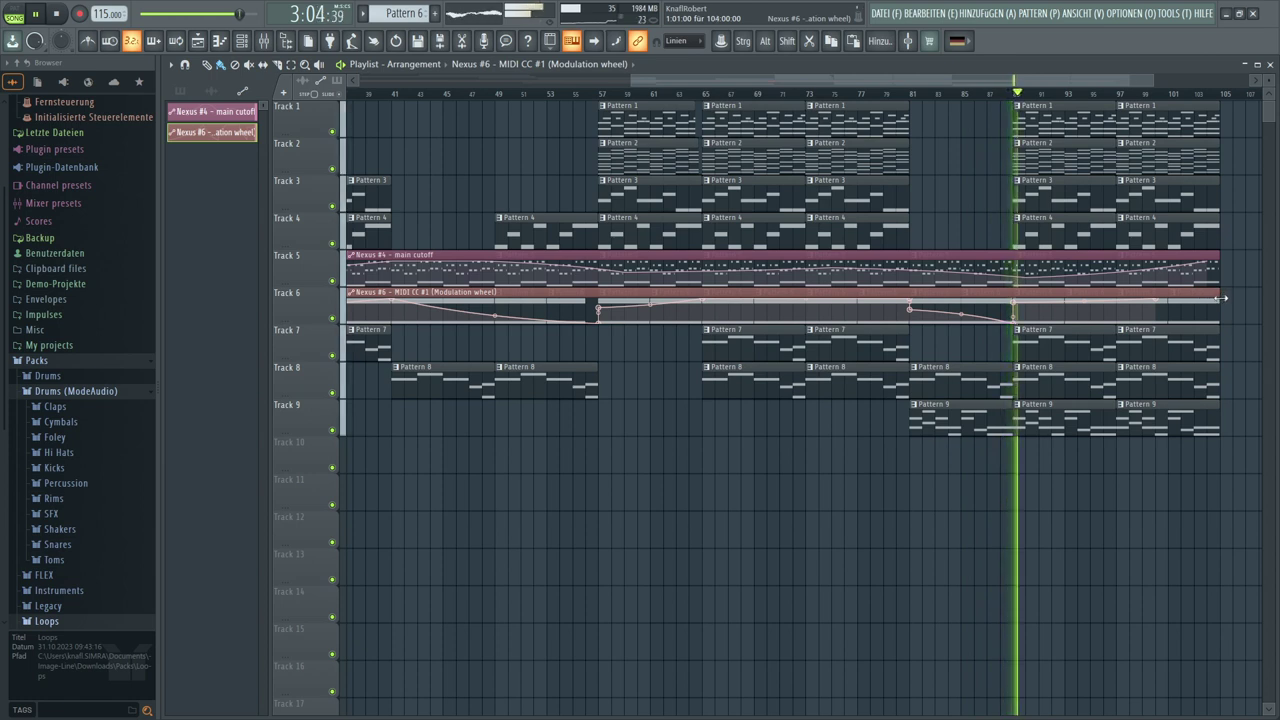
left_click_drag(1219, 296, 1210, 328)
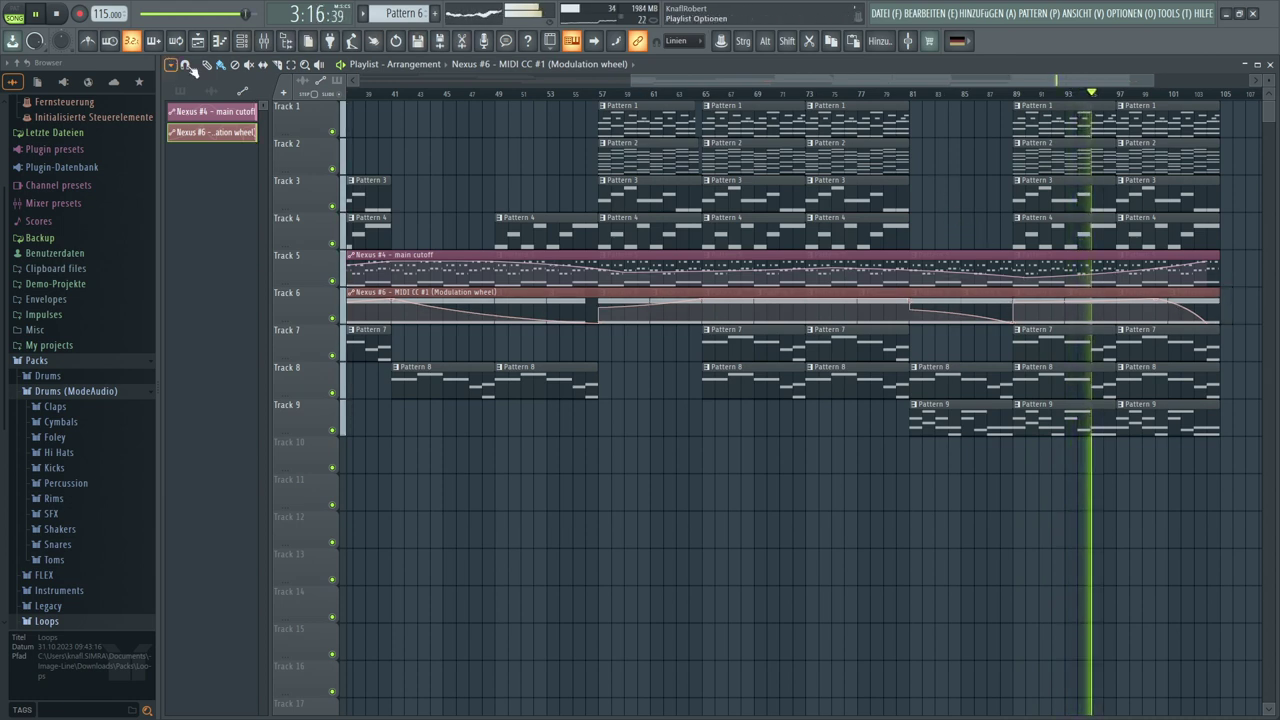
Show all channels in the Channel Rack and open Nexus #6 to check the output level of its Bodhran Loops preset
left_click(246, 41)
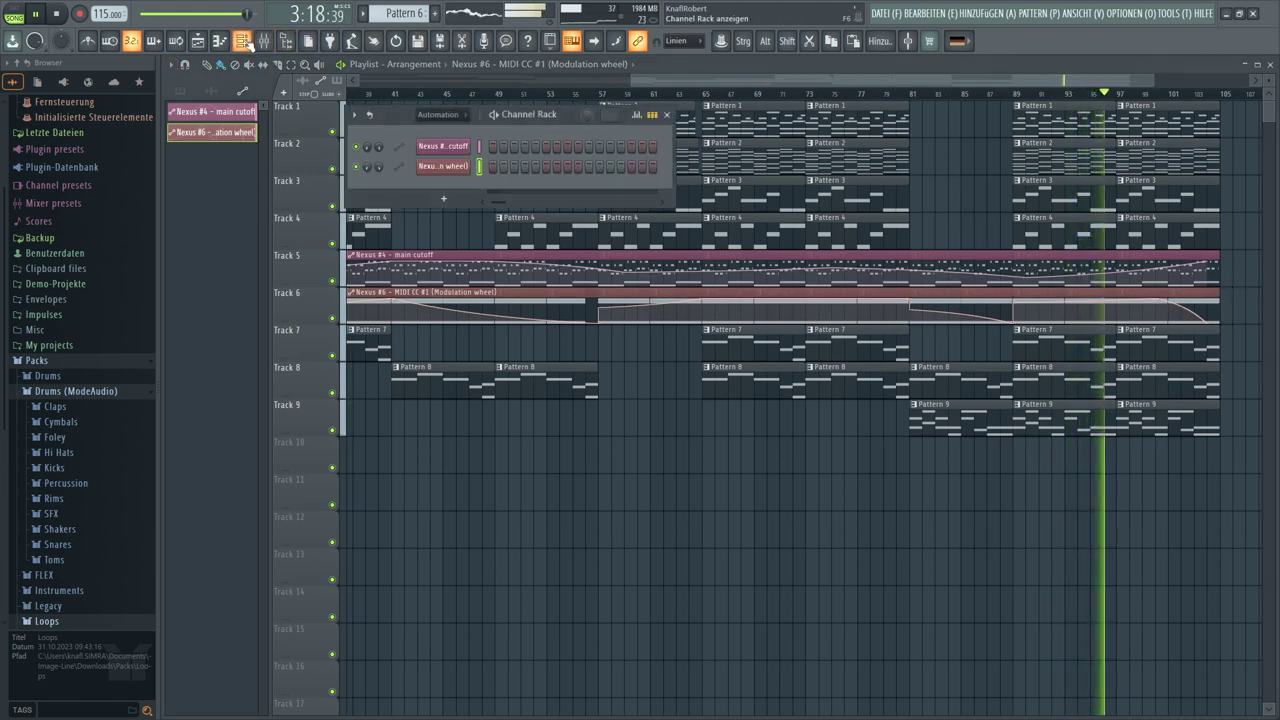
left_click(438, 114)
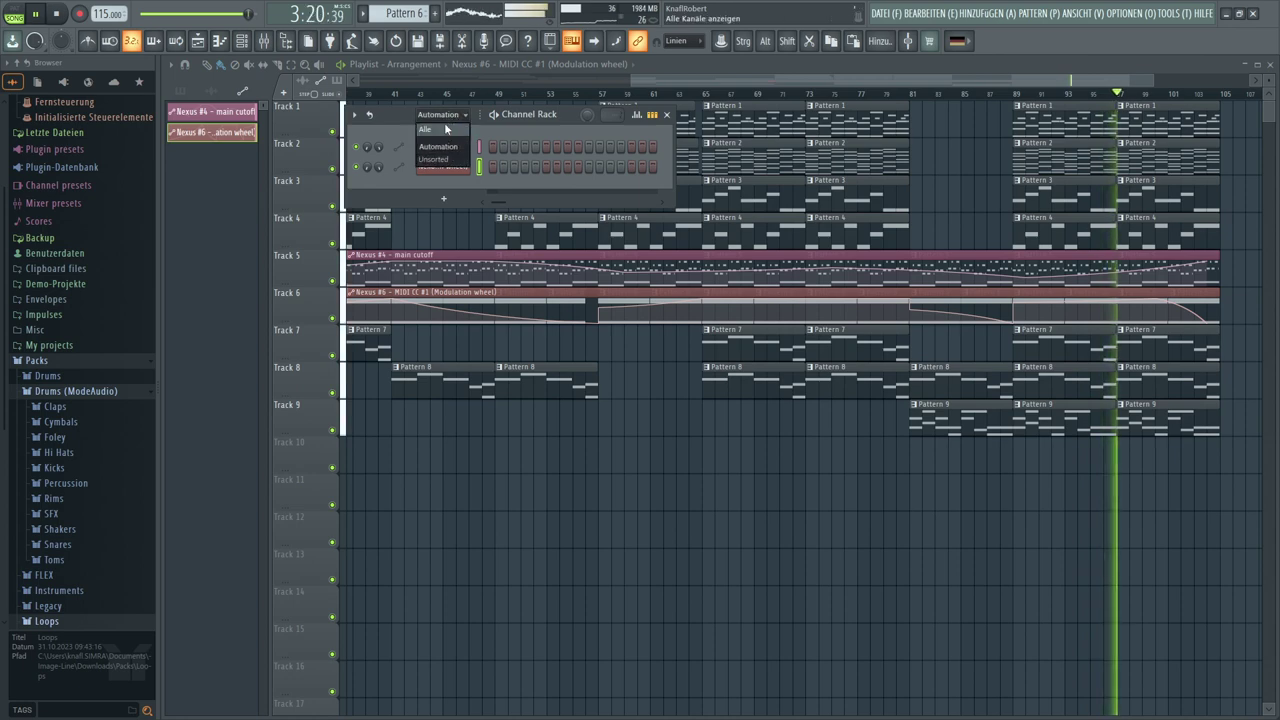
left_click(446, 129)
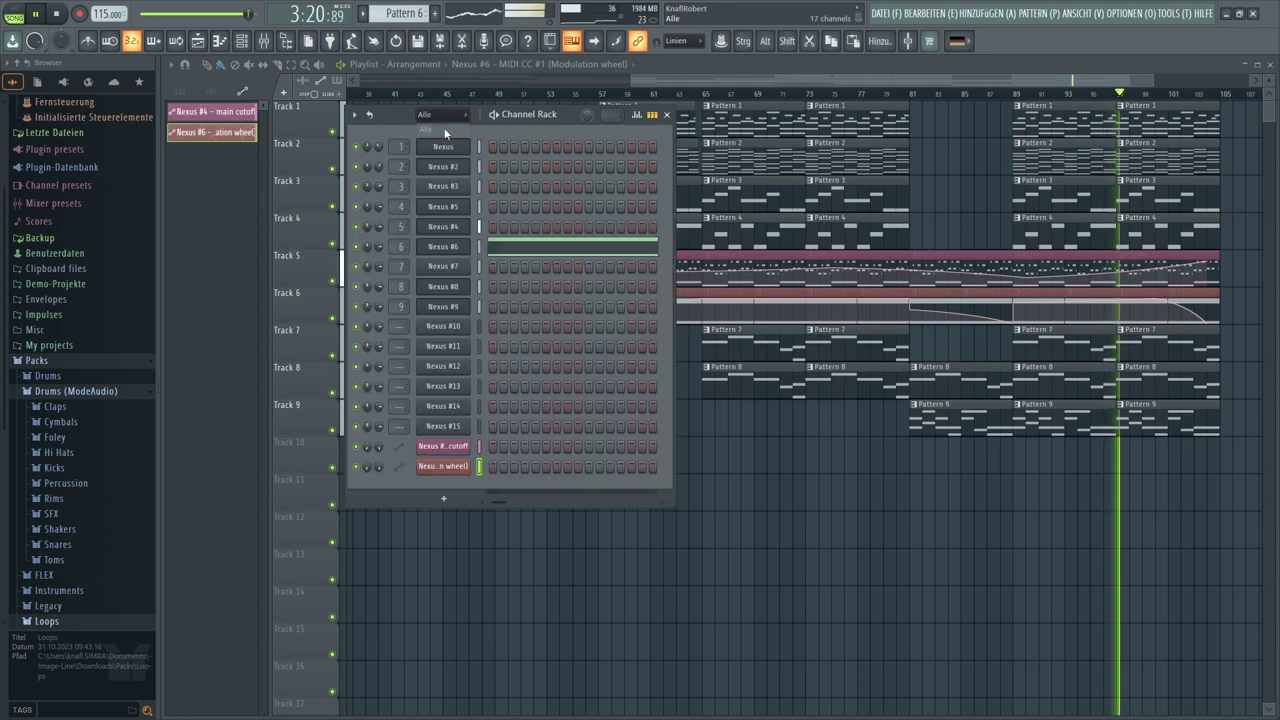
left_click(445, 247)
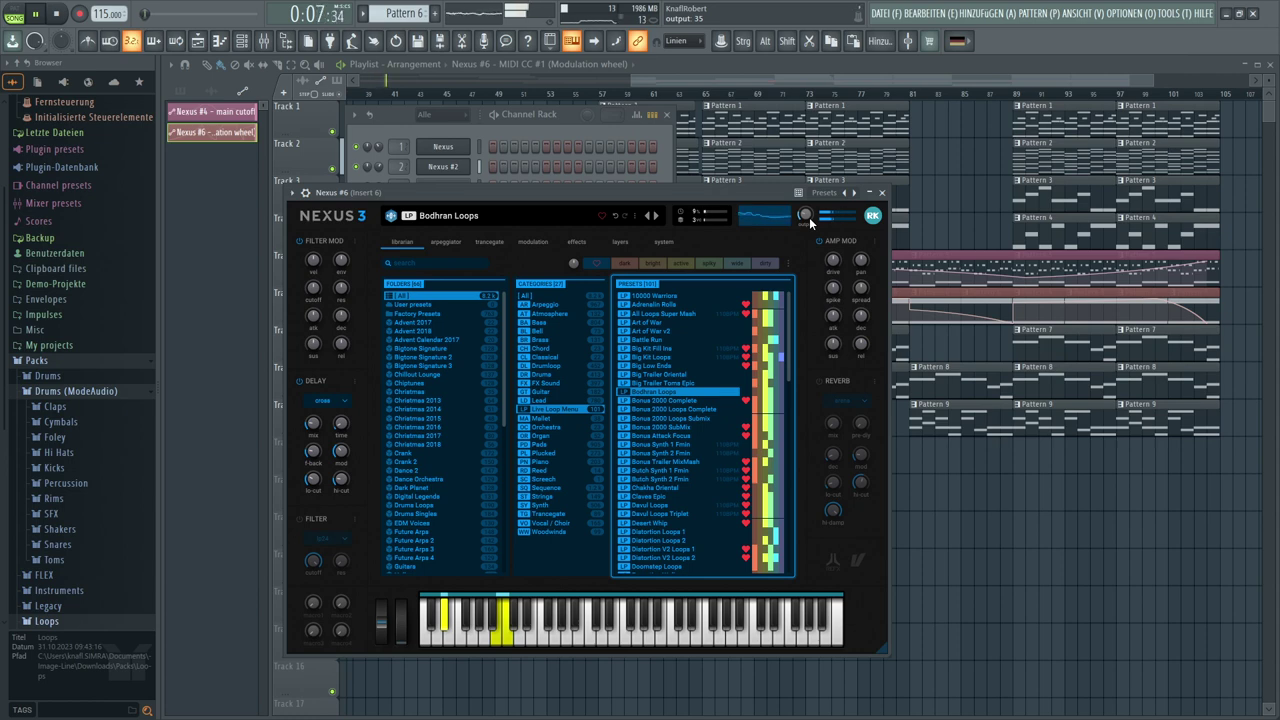
left_click(970, 541)
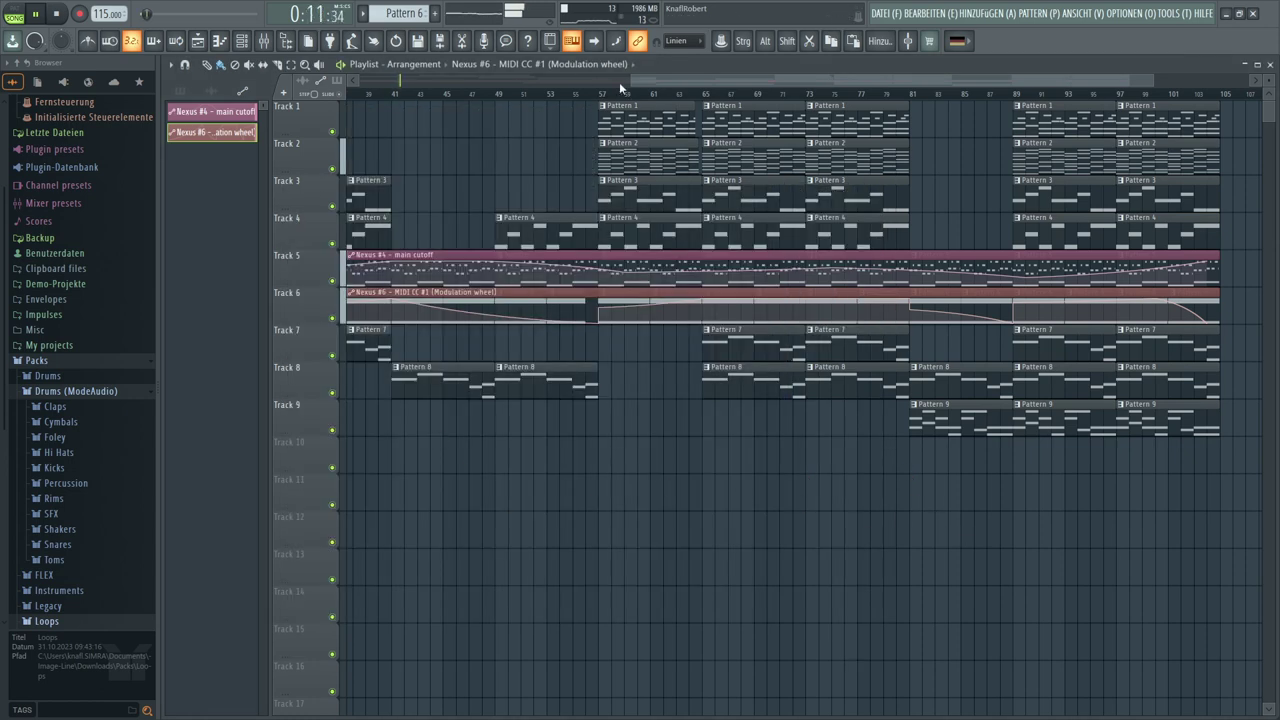
Select Pattern 2 from its first clip on Track 2 and view the Nexus #2 instrument that plays it
scroll(619, 82, "down", 3)
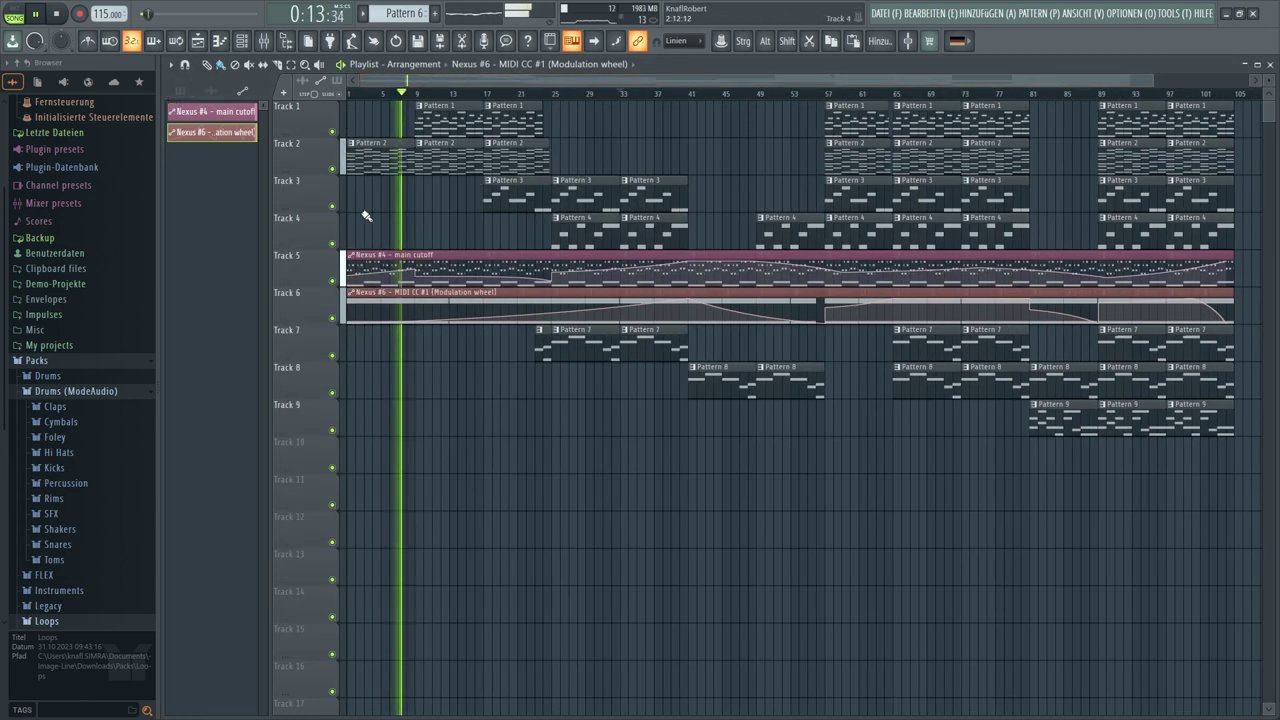
left_click(358, 152)
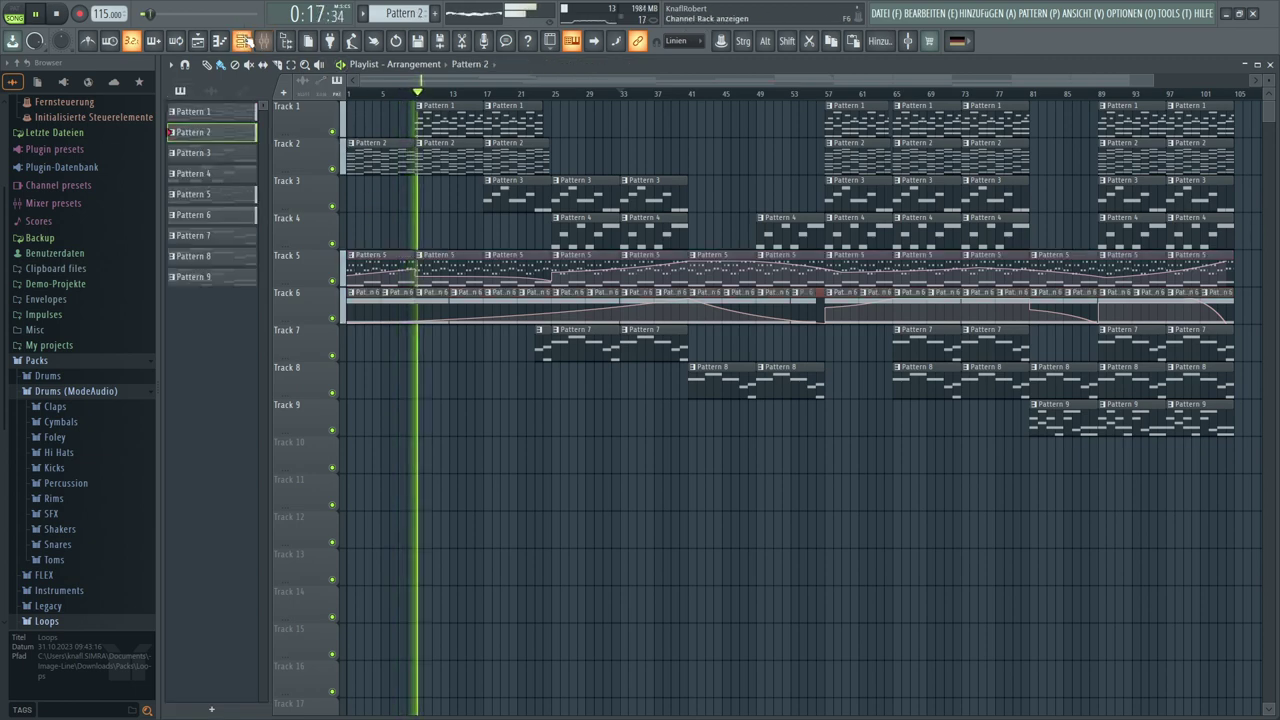
left_click(243, 41)
left_click(440, 168)
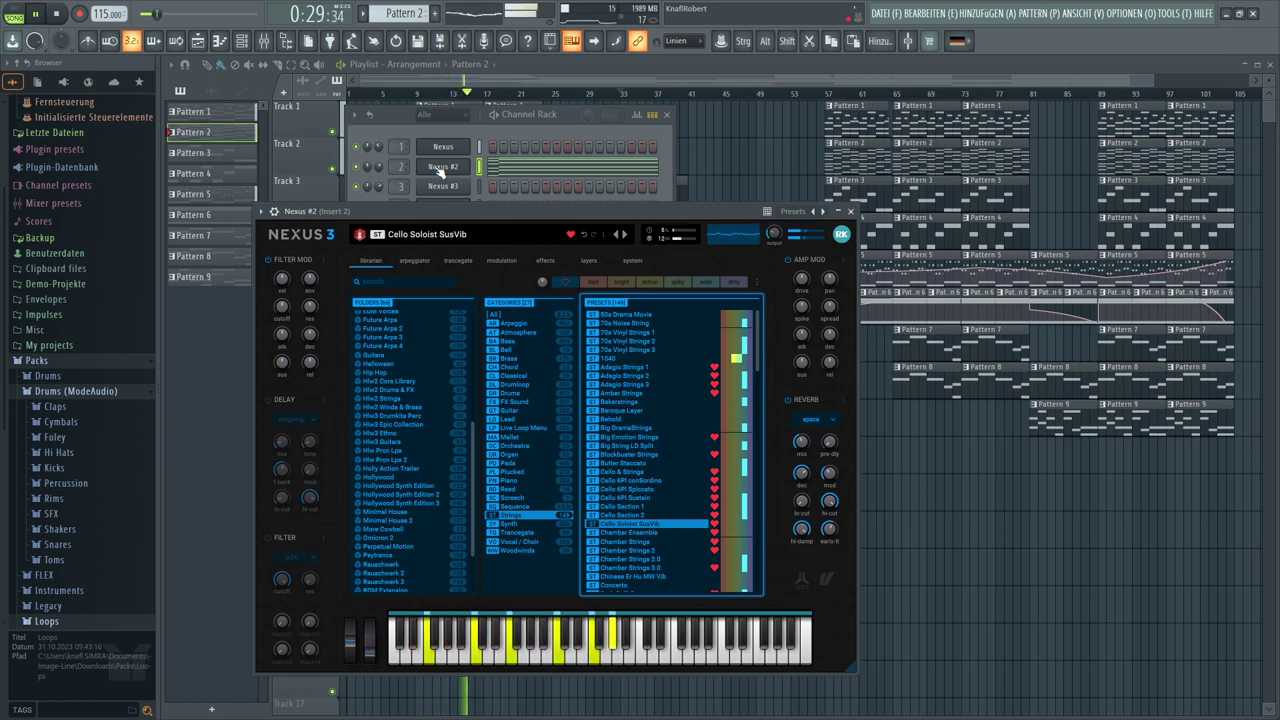
left_click(457, 86)
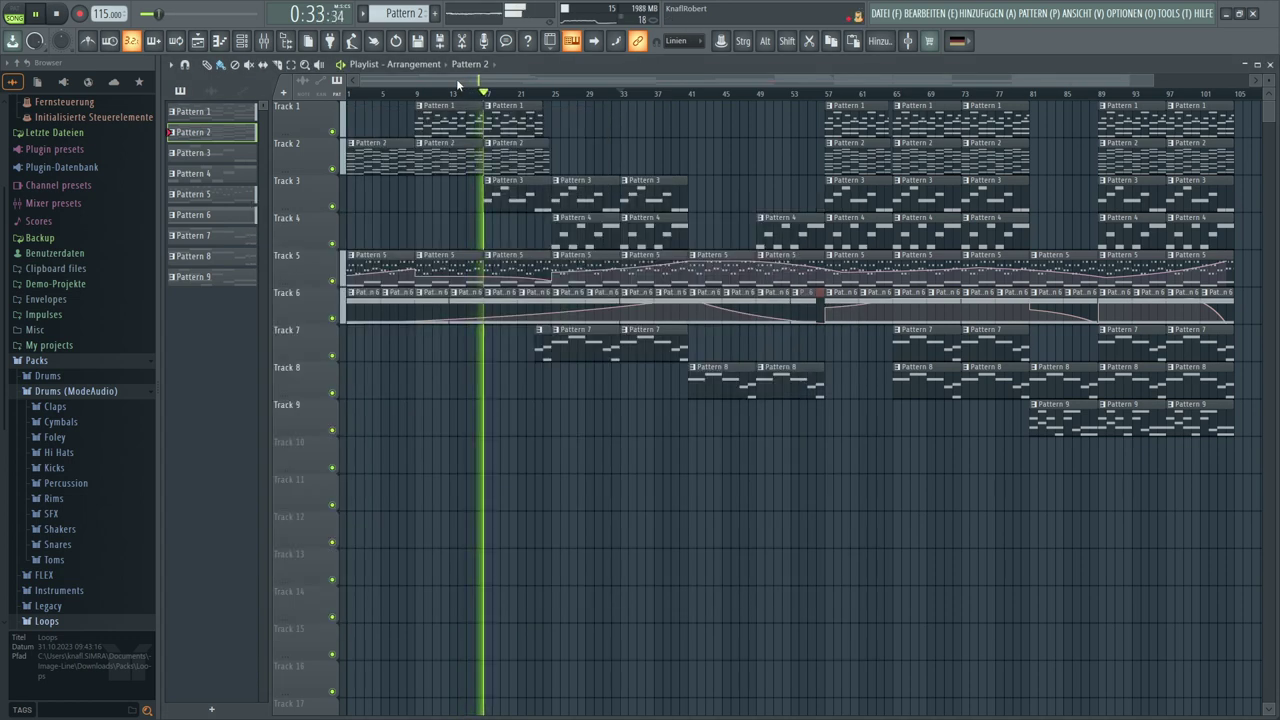
Examine the Nexus #2 notes of Pattern 2 in the piano roll
left_click(57, 14)
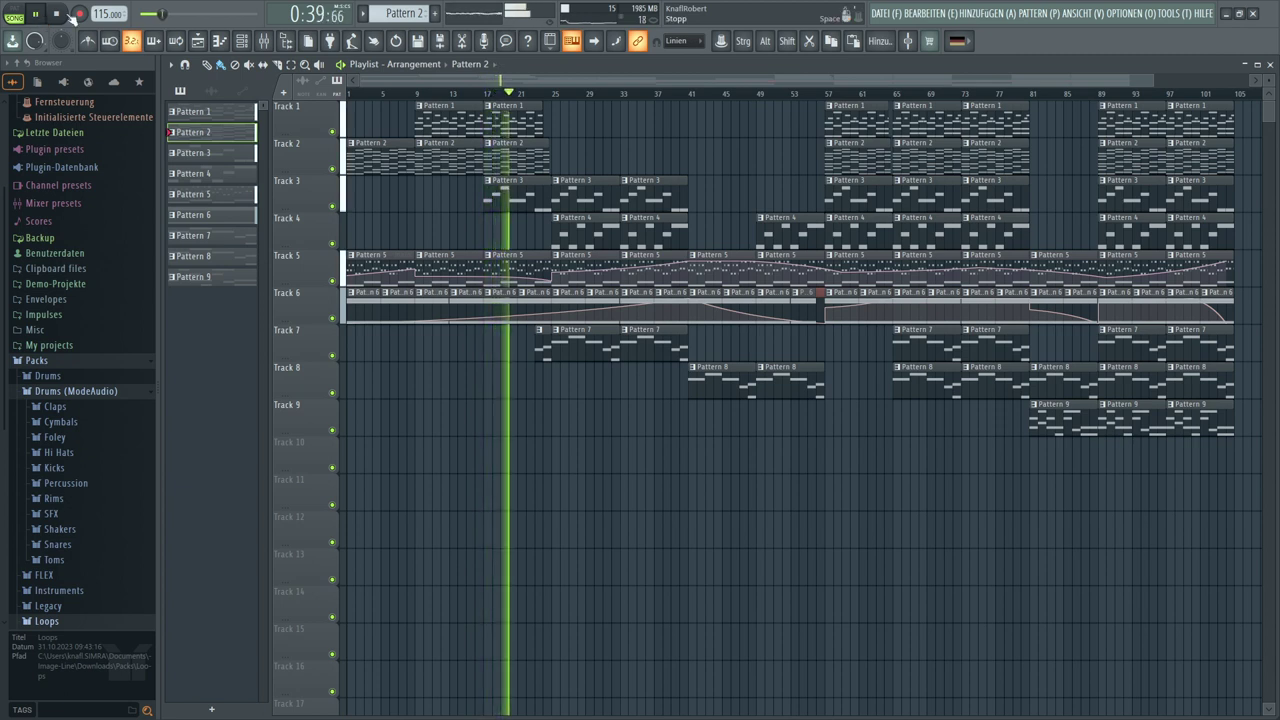
right_click(352, 145)
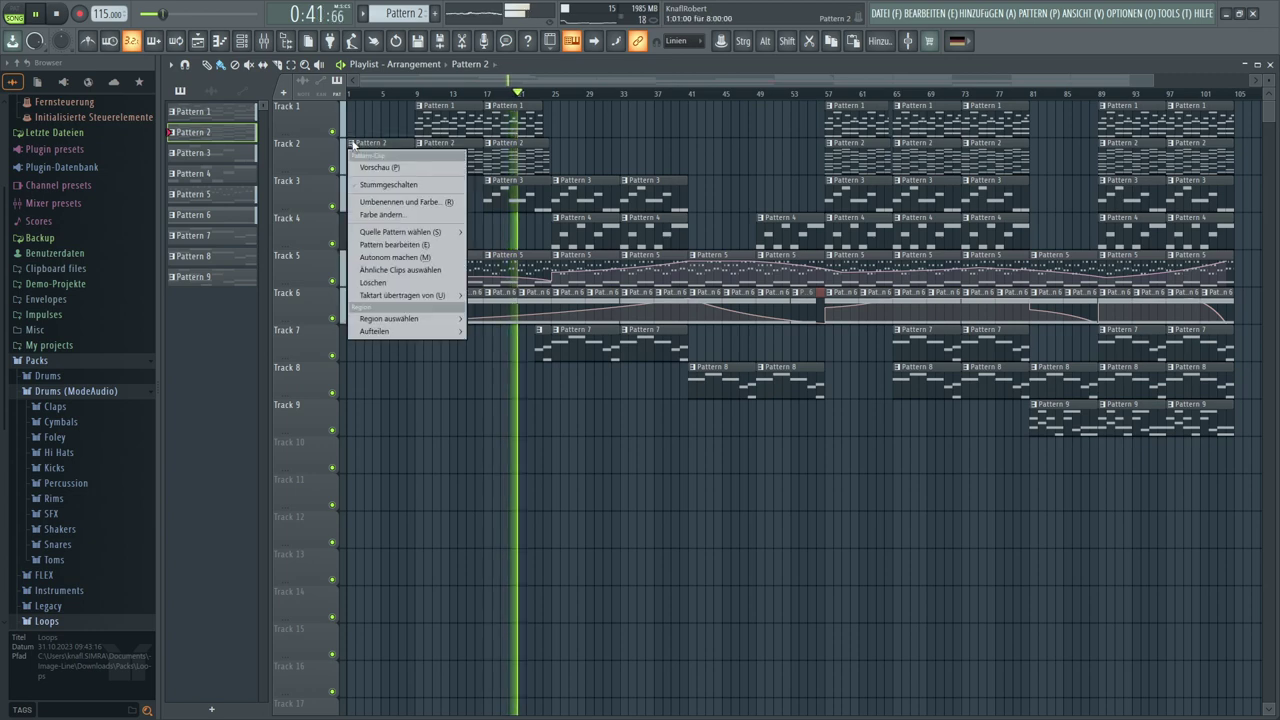
key("e")
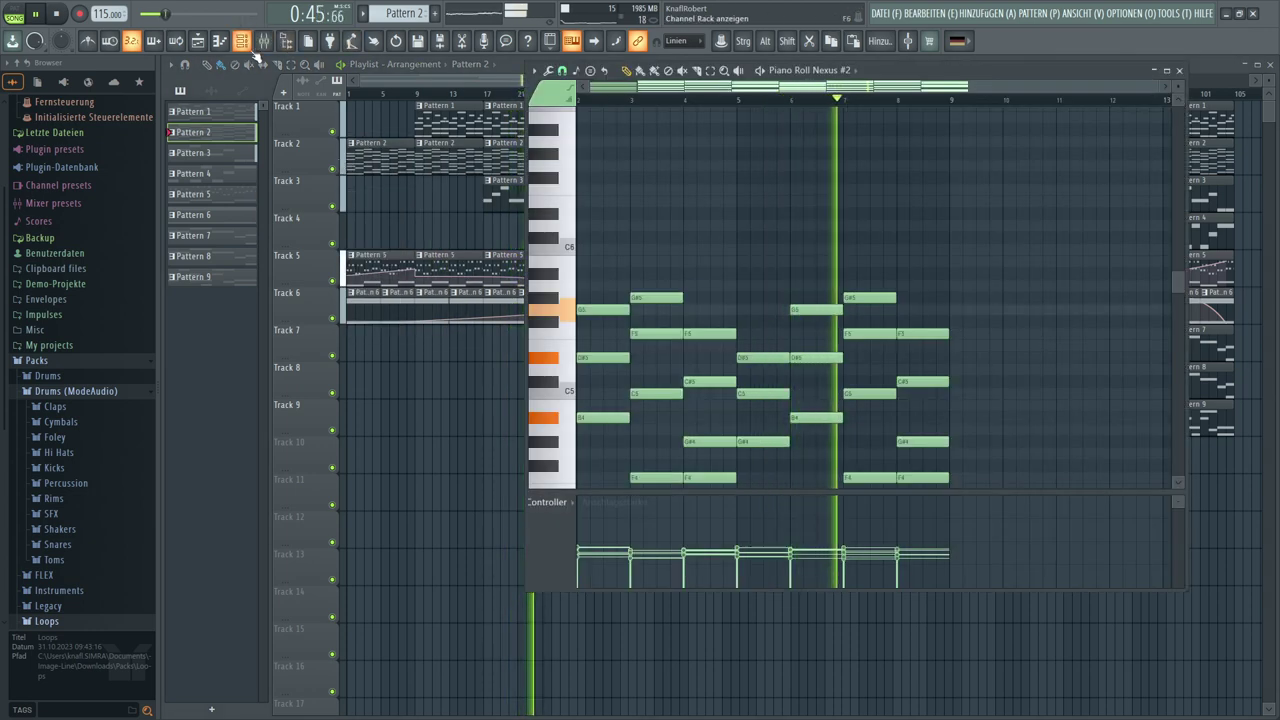
left_click(1167, 74)
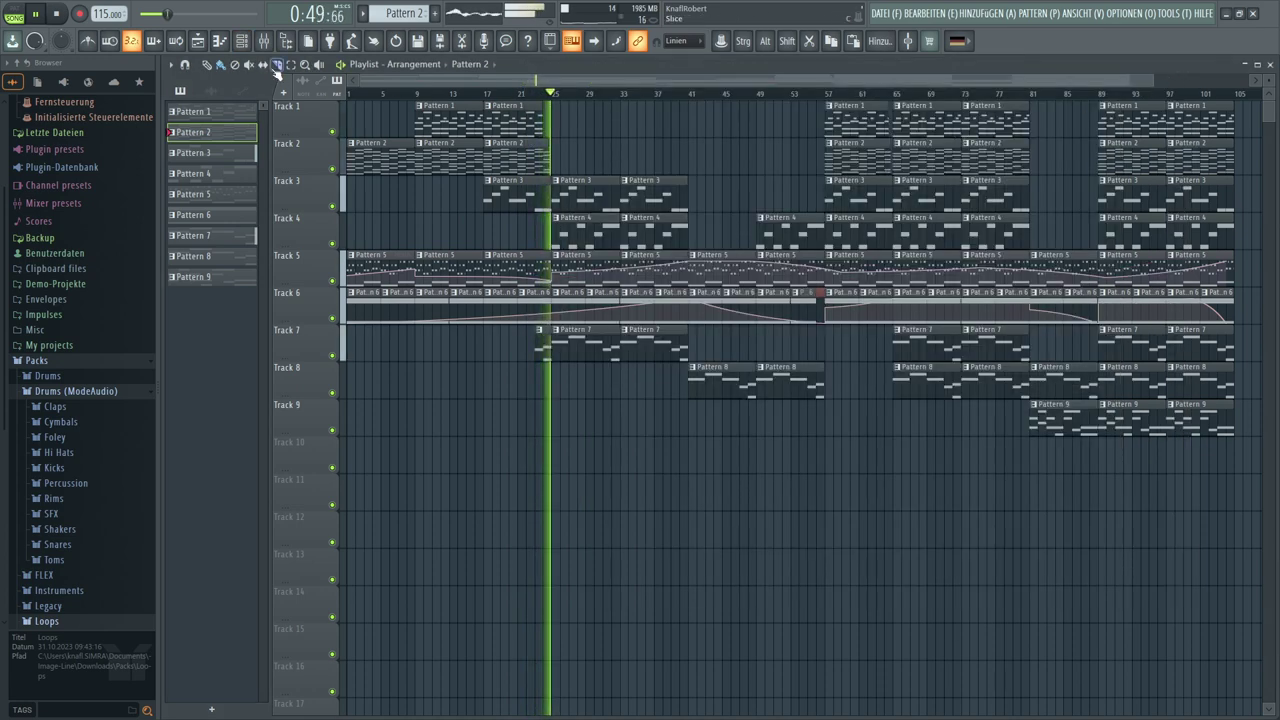
Preview Pattern 2 with the Cello Soloist SusVib preset of Nexus #2 open, and switch to the empty Pattern 10
left_click(241, 41)
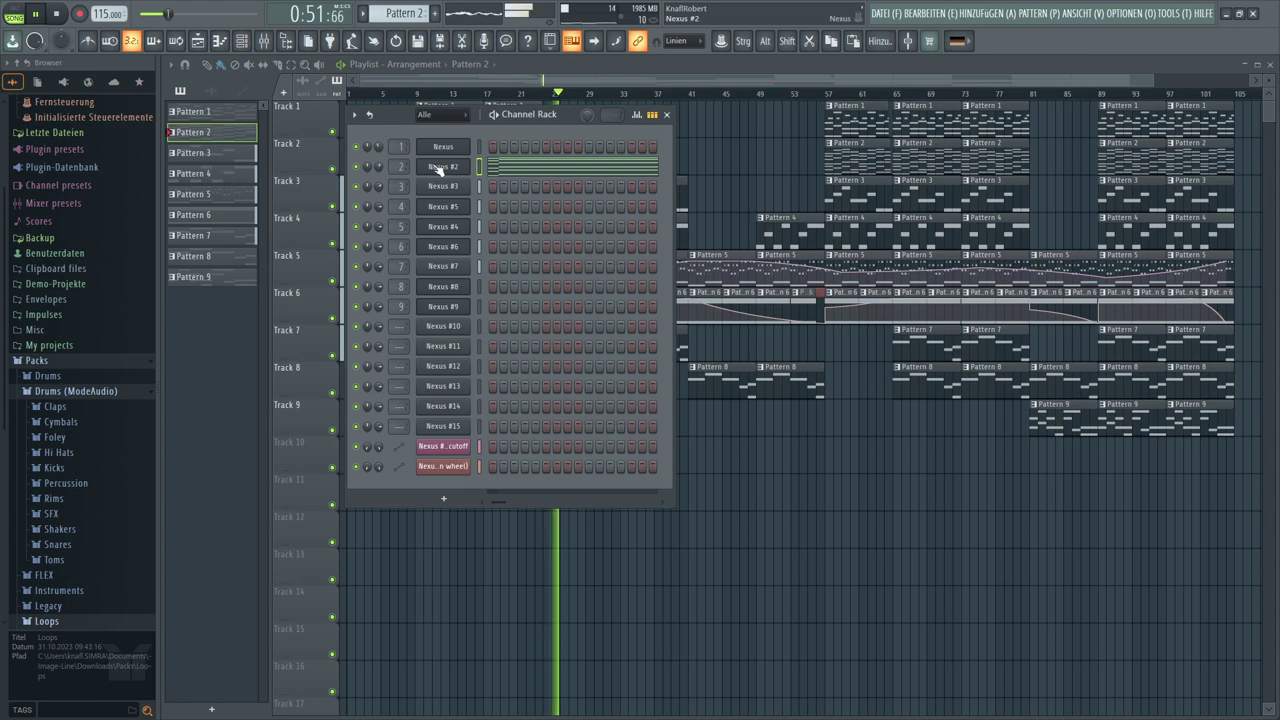
left_click(440, 167)
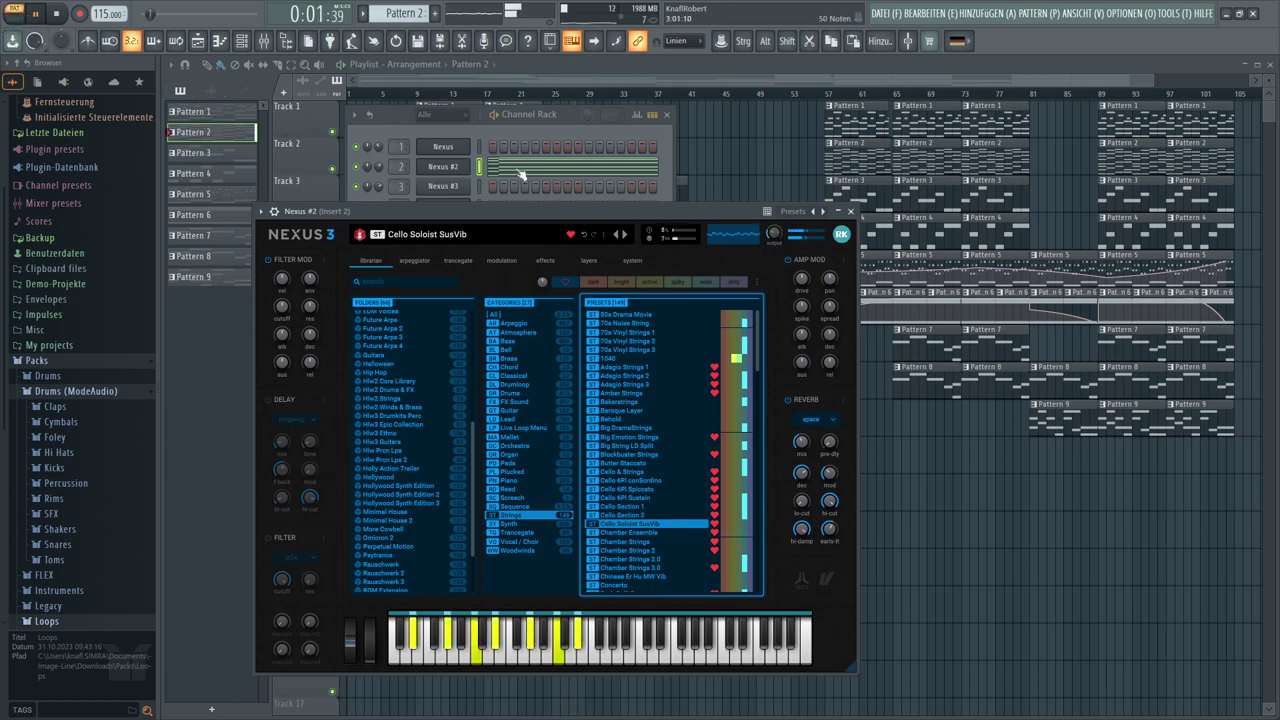
mouse_move(770, 238)
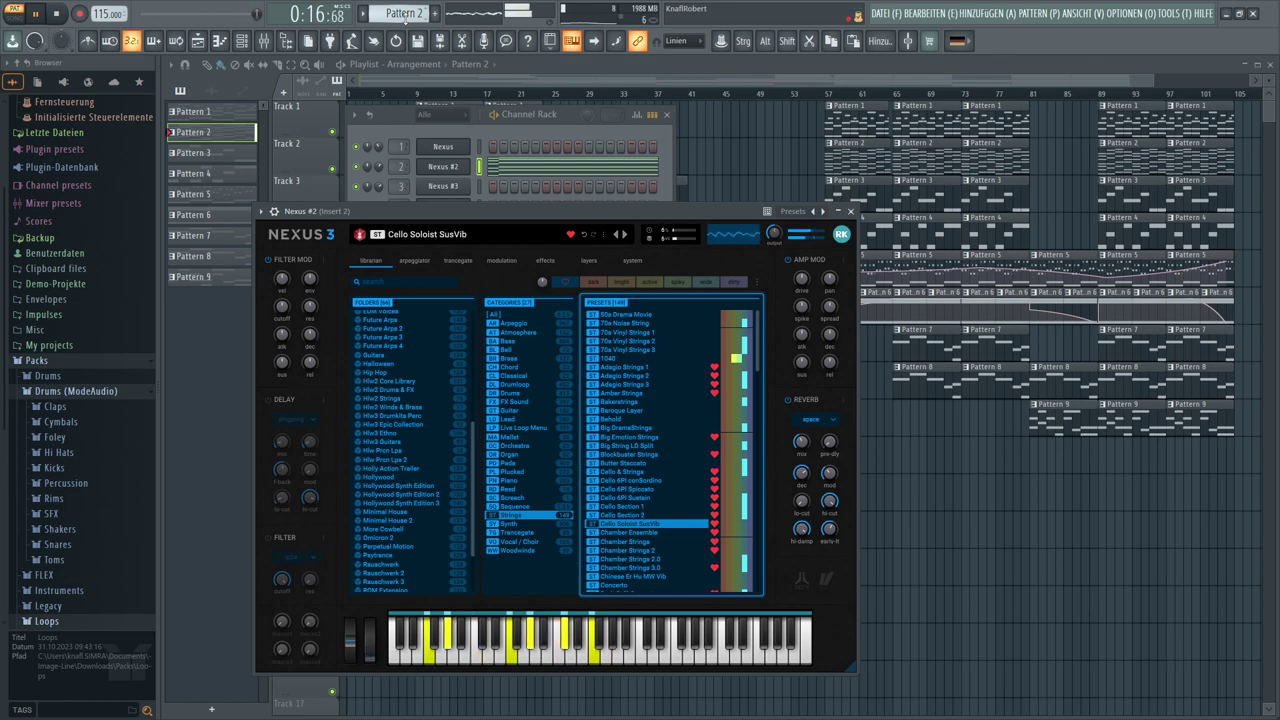
scroll(403, 12, "up", 8)
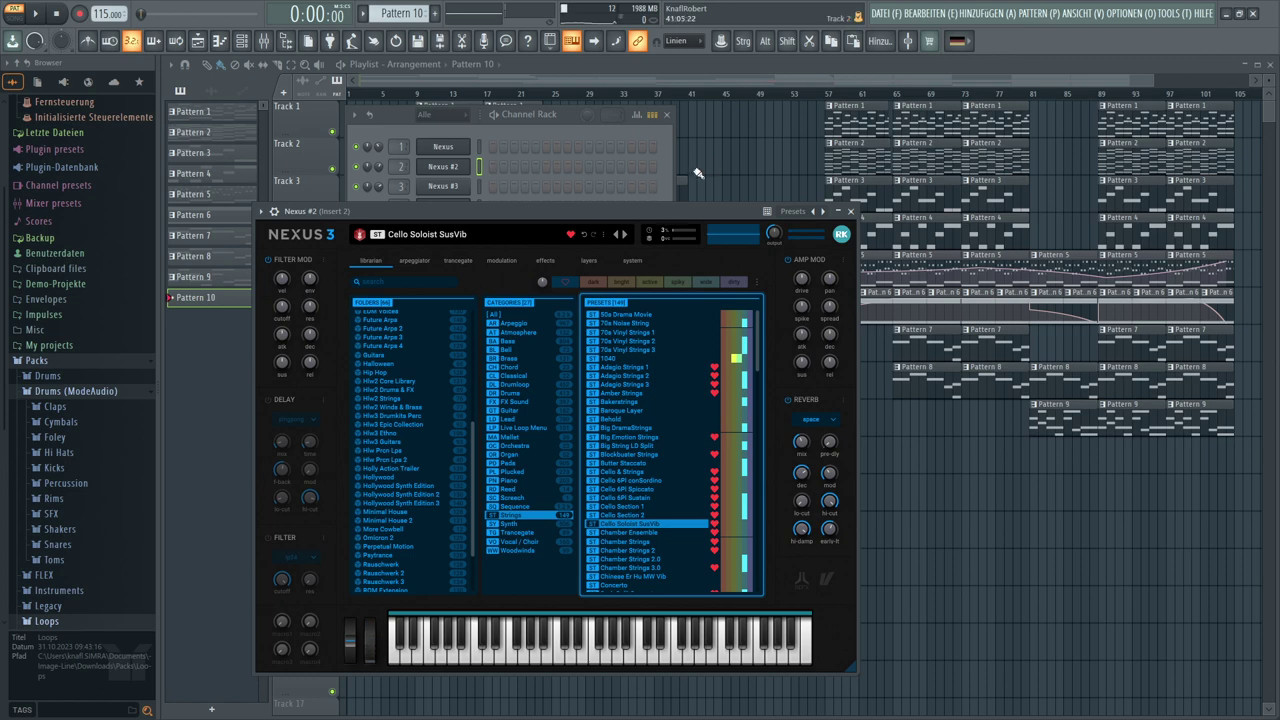
key("F12")
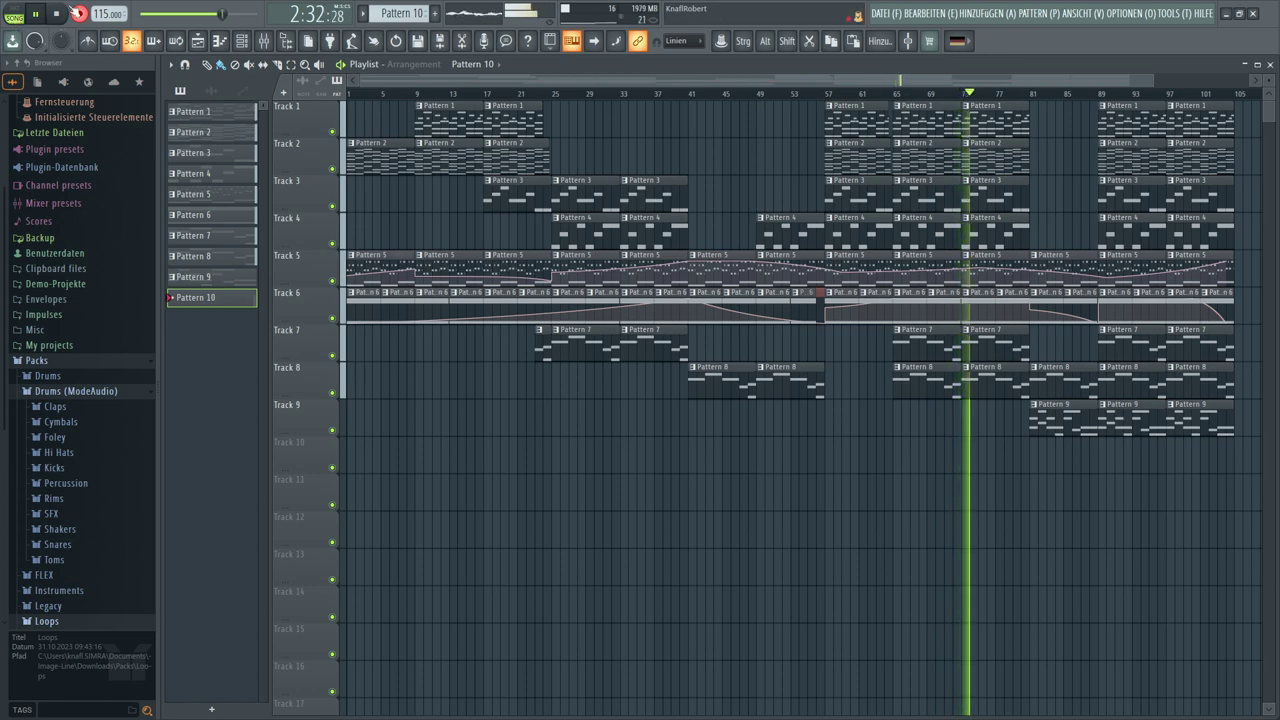
Place a Pattern 2 clip on Track 2 at bar 81 and stop the song recording
left_click(1116, 160)
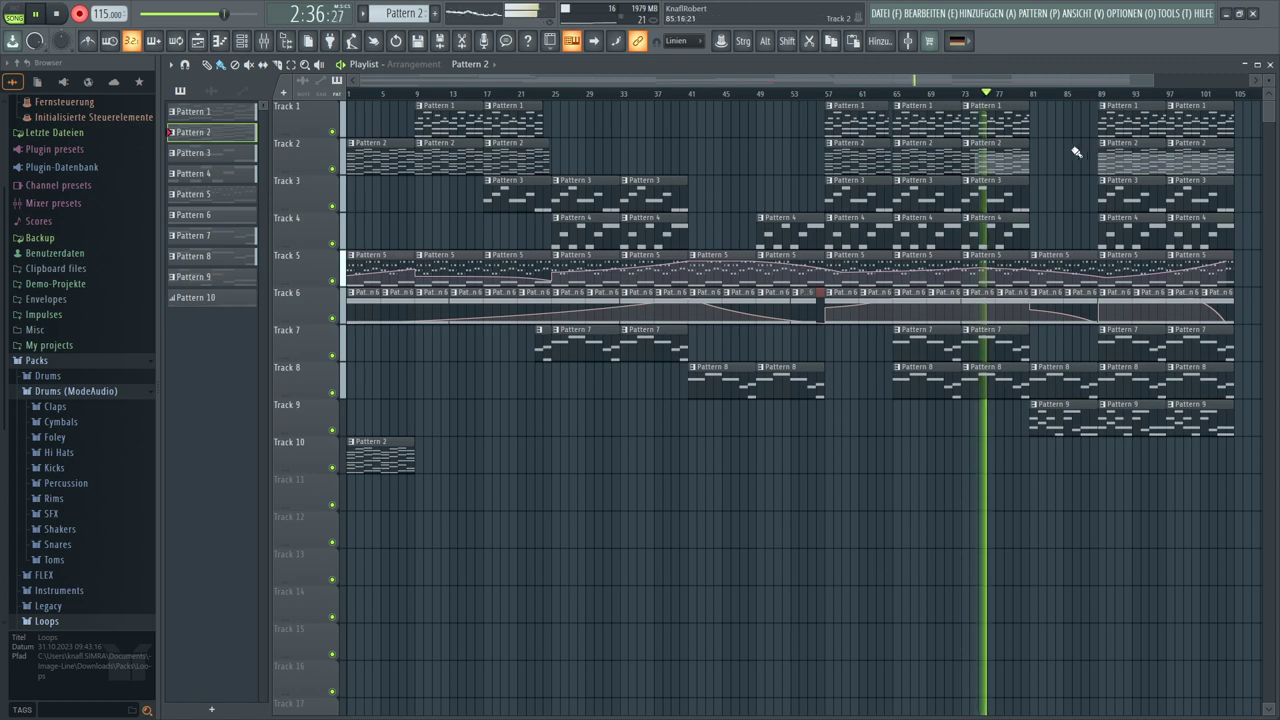
left_click(1075, 152)
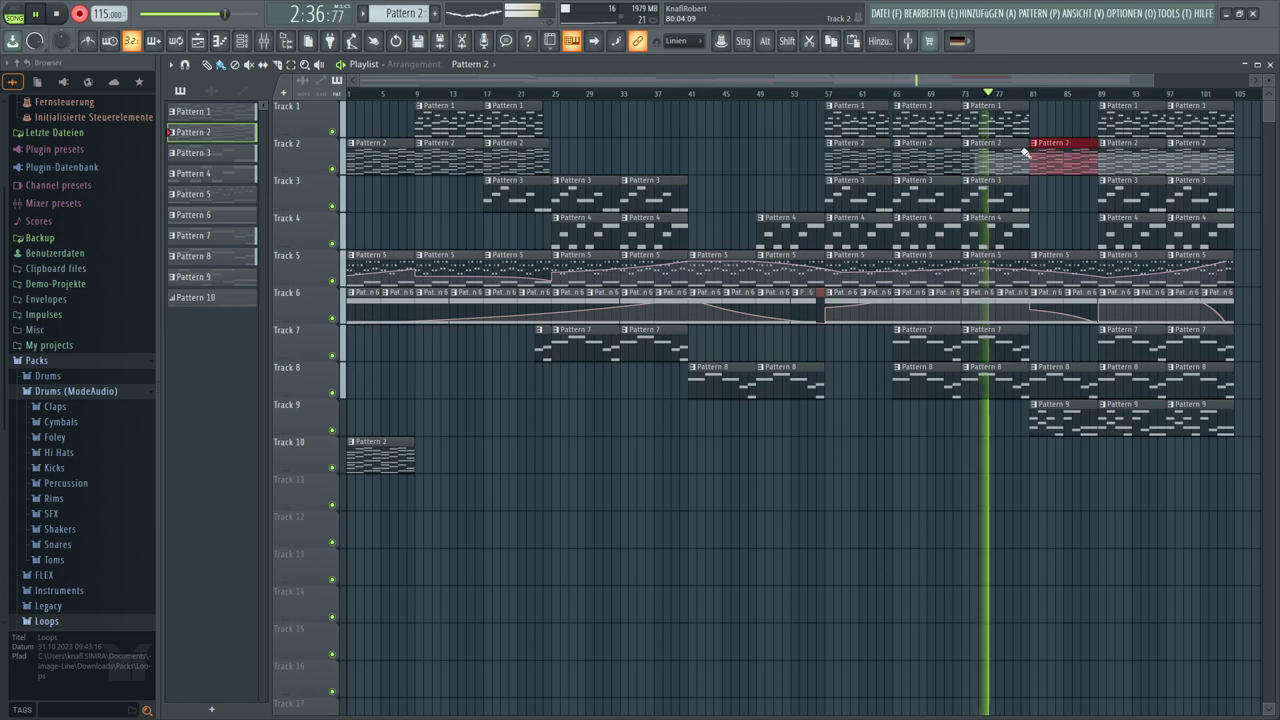
left_click(57, 14)
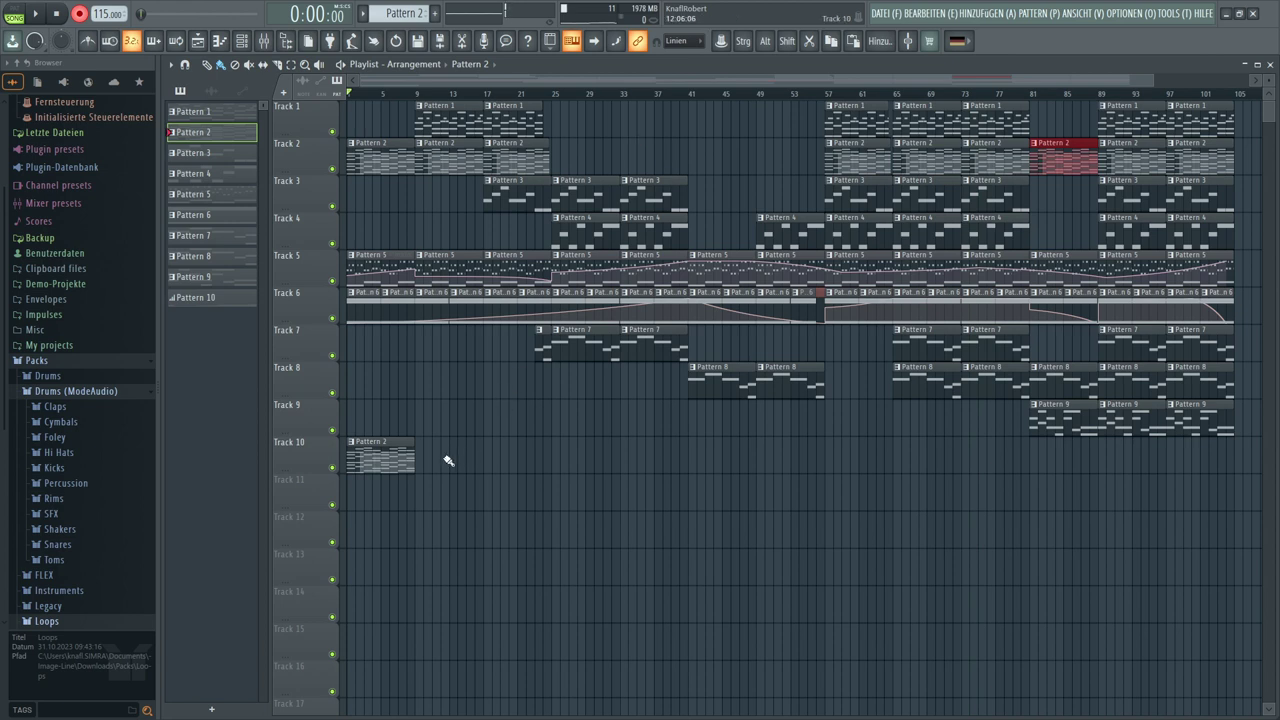
Delete the Pattern 2 clip from Track 10 and undo the last modulation wheel adjustment
right_click(406, 458)
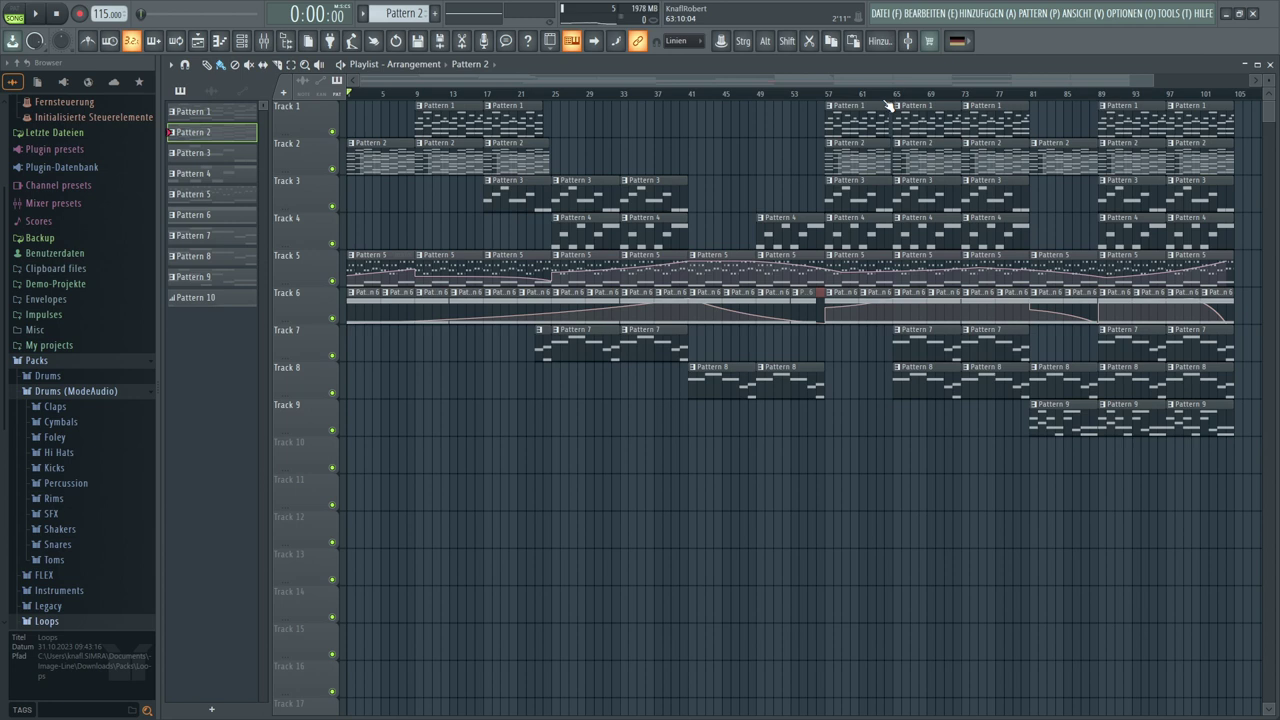
left_click(927, 14)
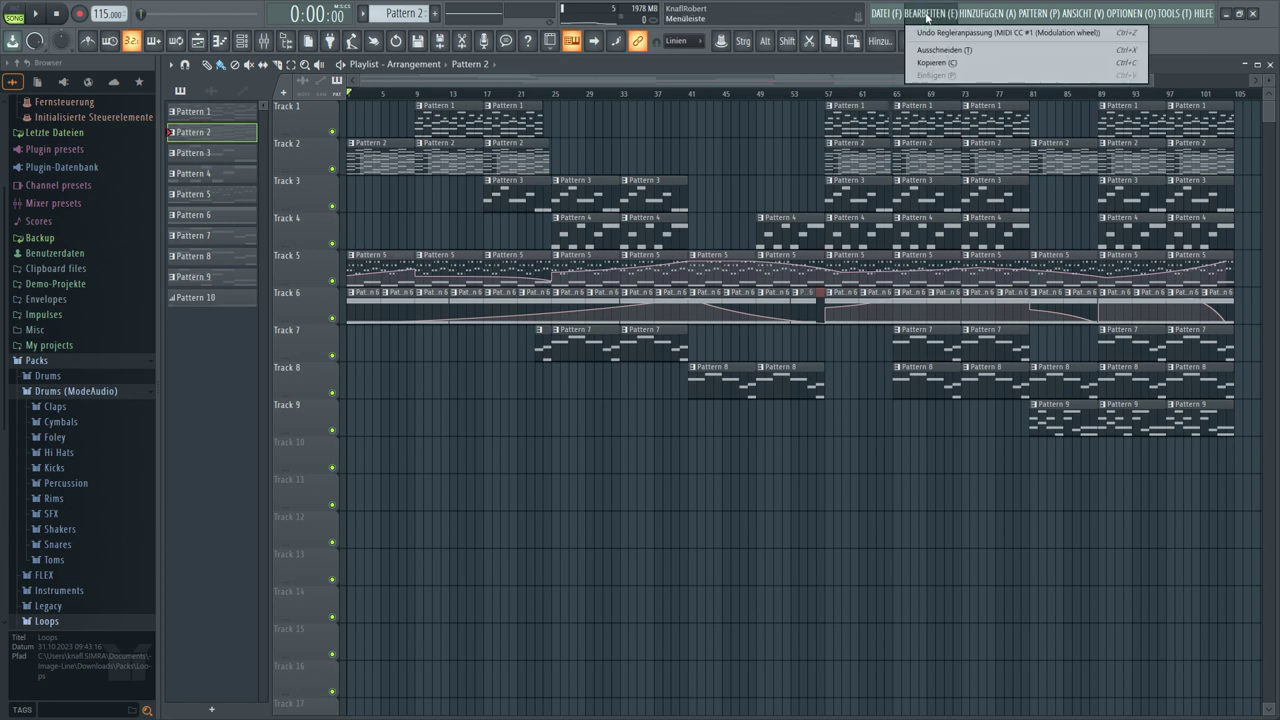
left_click(928, 32)
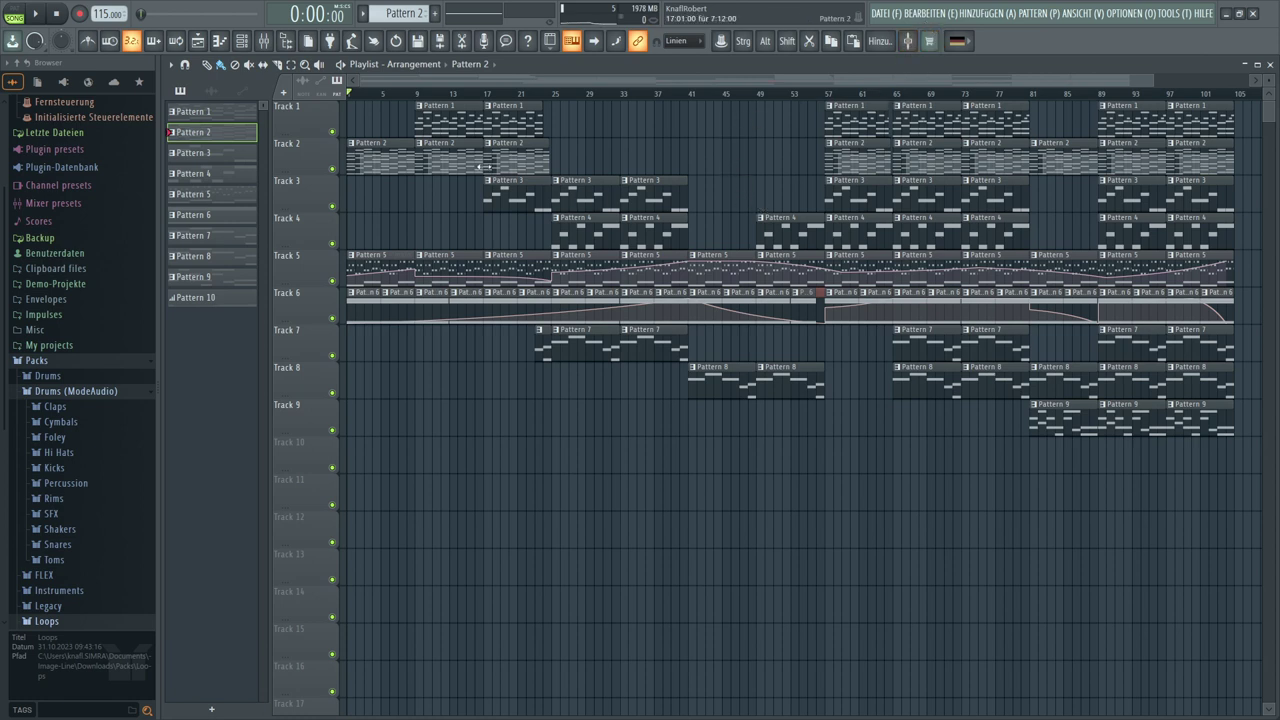
Open Pattern 2 in the piano roll and show the Nexus #2 MIDI CC #1 (Modulation wheel) events in the controller lane
double_click(362, 143)
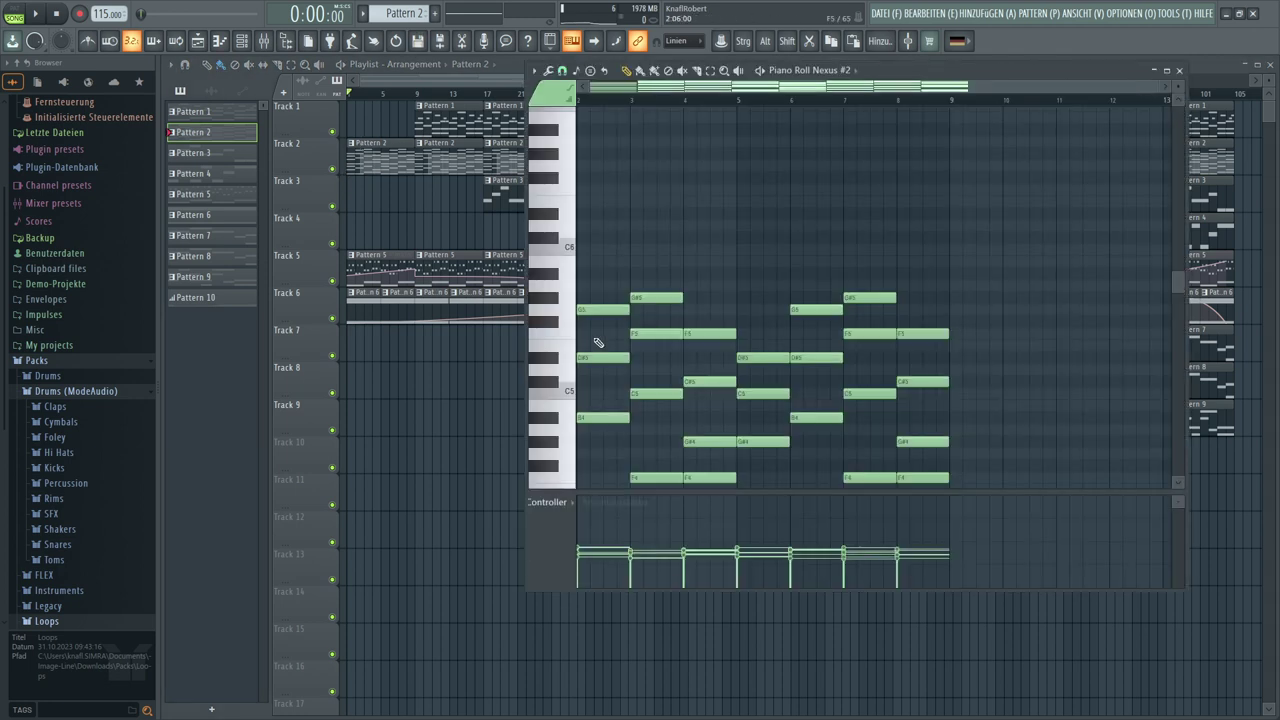
left_click(572, 503)
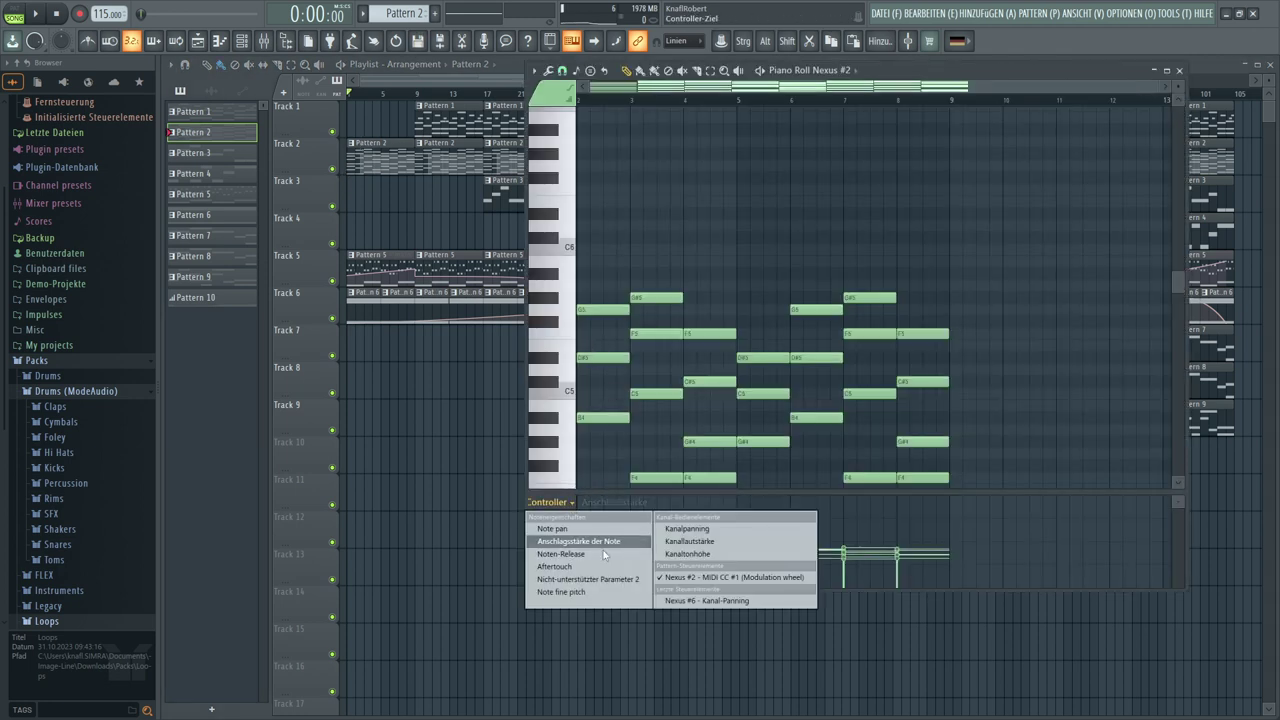
left_click(675, 581)
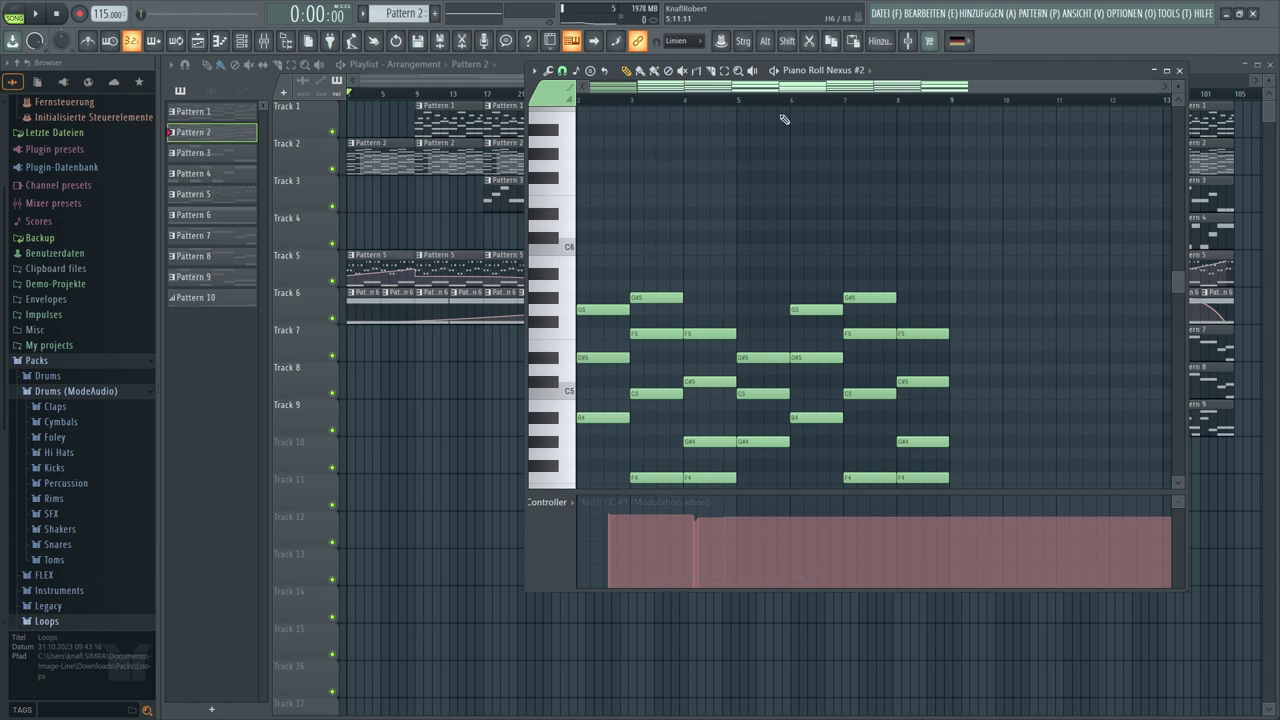
left_click(575, 505)
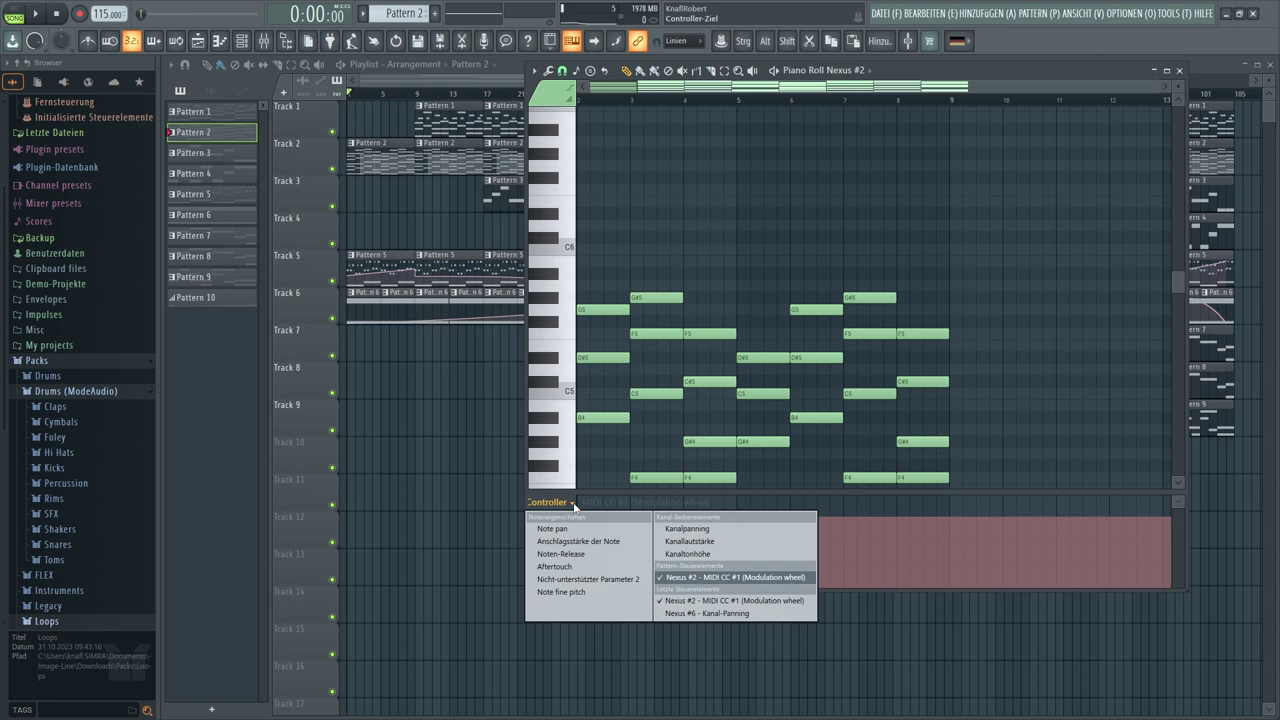
left_click(575, 505)
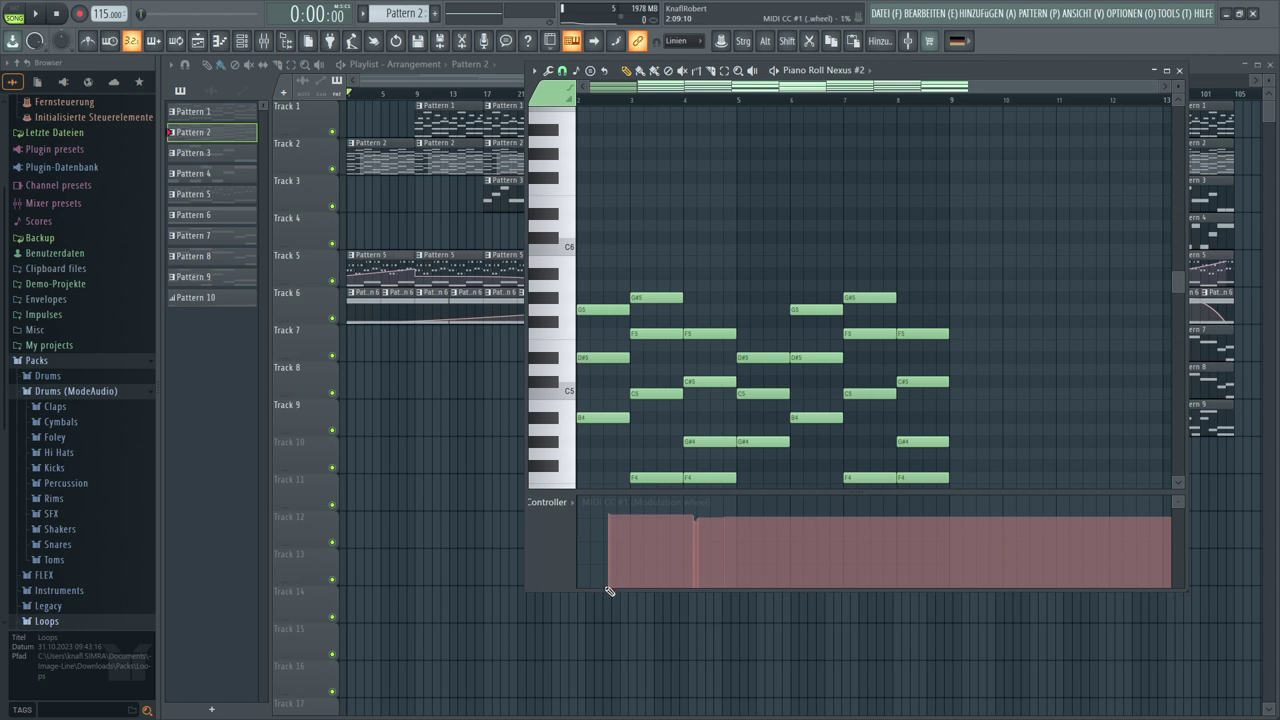
Clear the recorded modulation wheel events from Pattern 2's enlarged controller lane and delete the Pattern 2 clip at bar 81 on Track 2
mouse_move(610, 591)
left_mouse_down()
mouse_move(790, 617)
mouse_move(935, 619)
mouse_move(863, 623)
left_mouse_up()
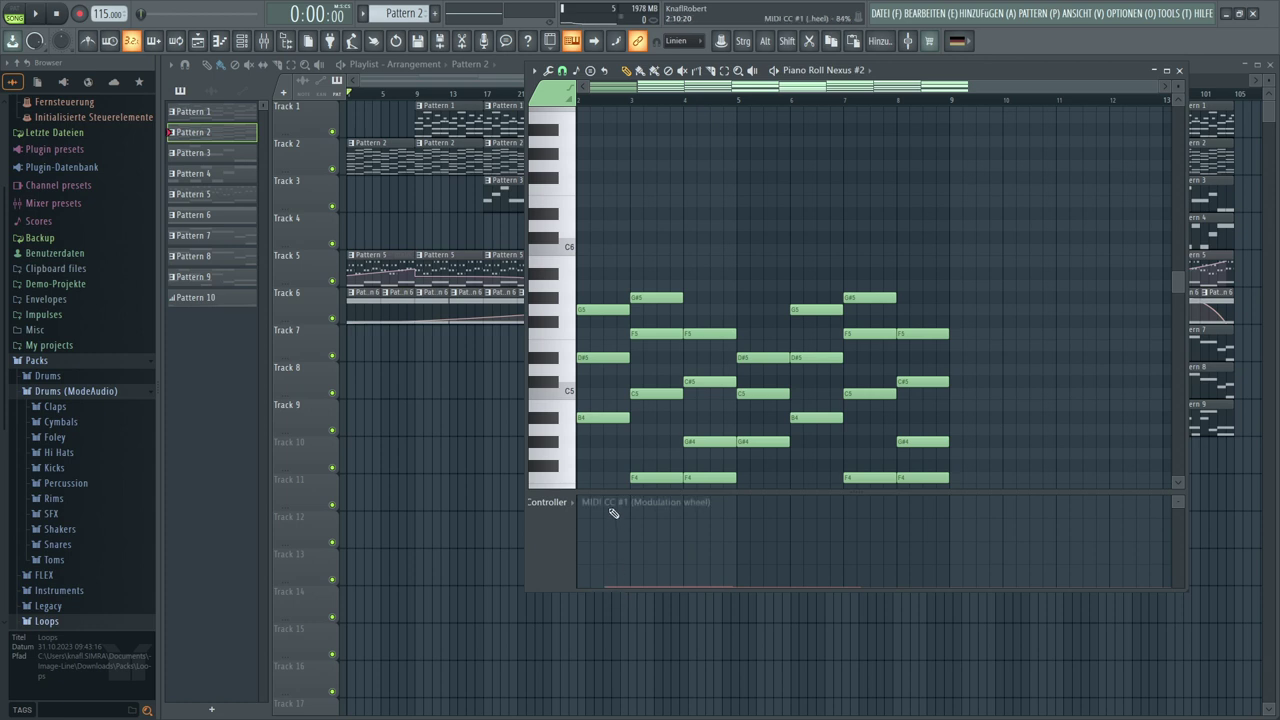
left_click_drag(608, 492, 632, 237)
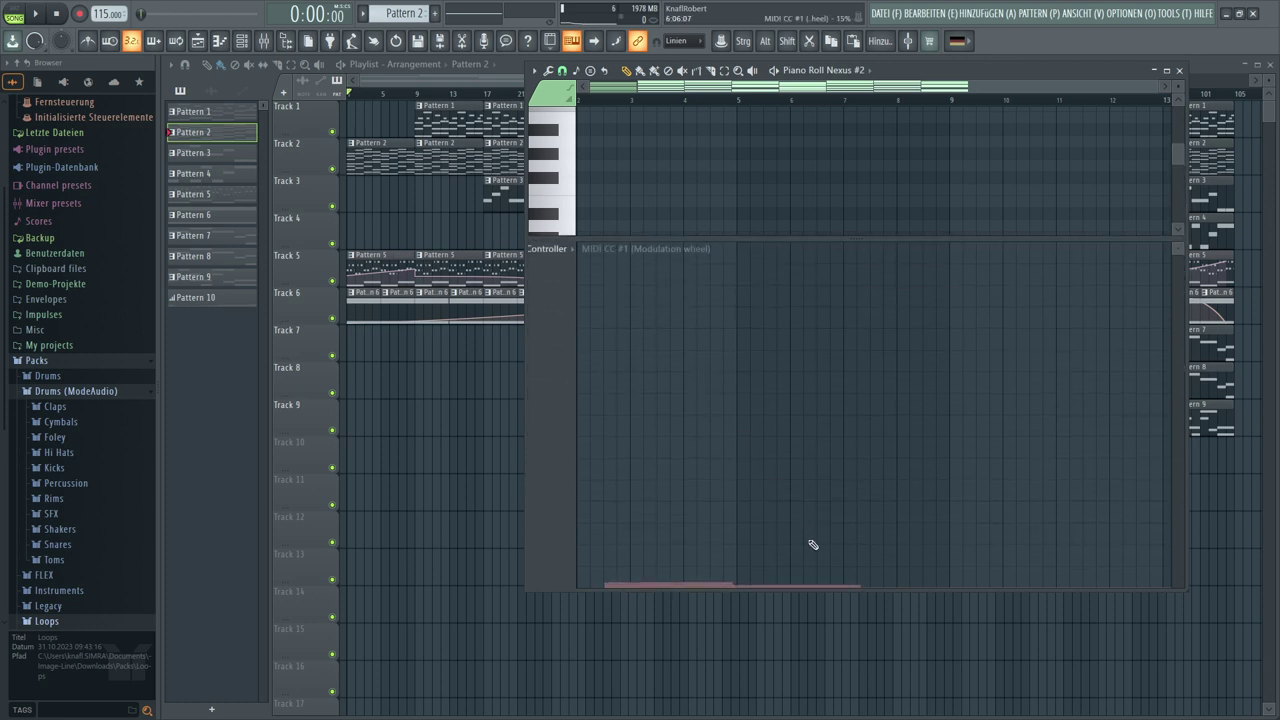
right_click(612, 590)
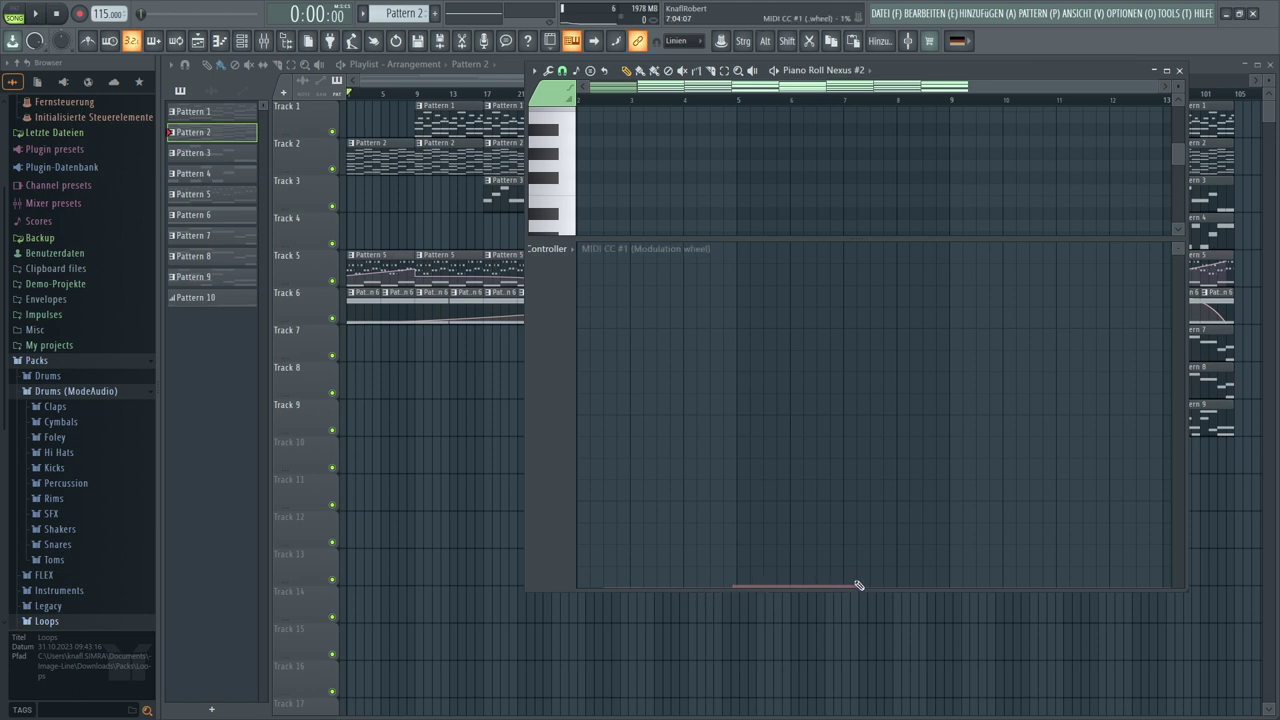
right_click(734, 589)
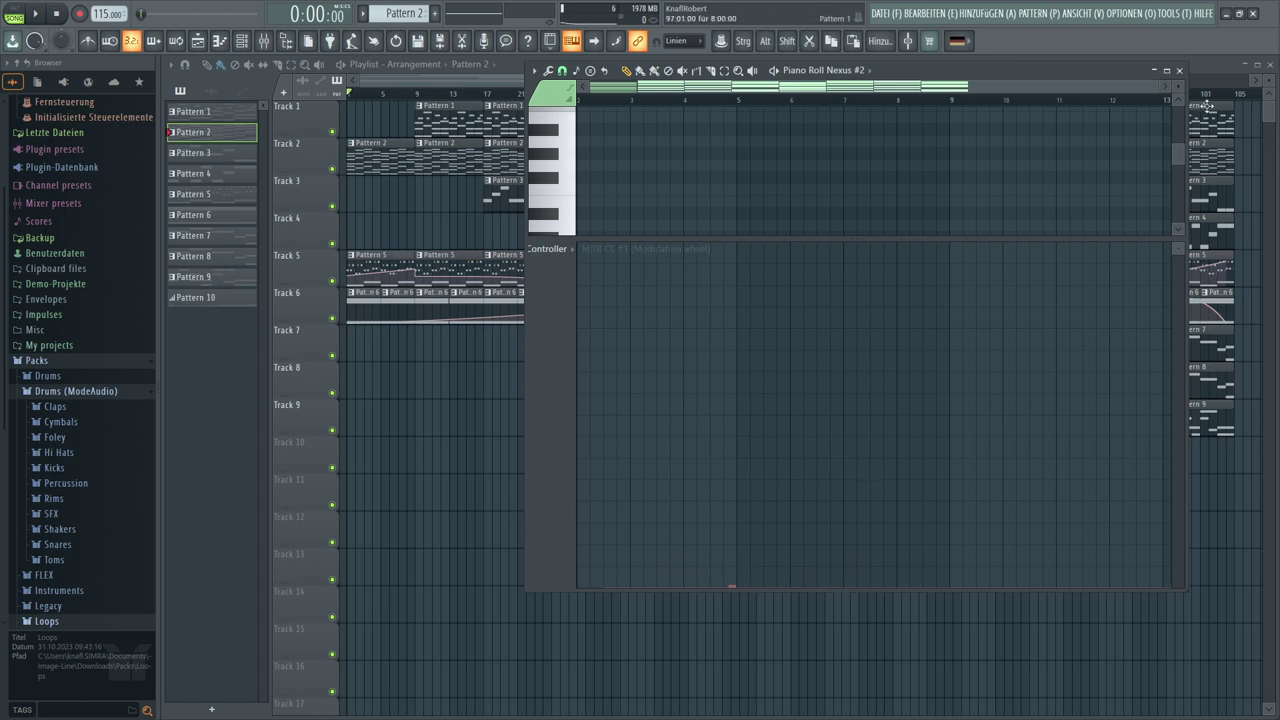
left_click(1179, 70)
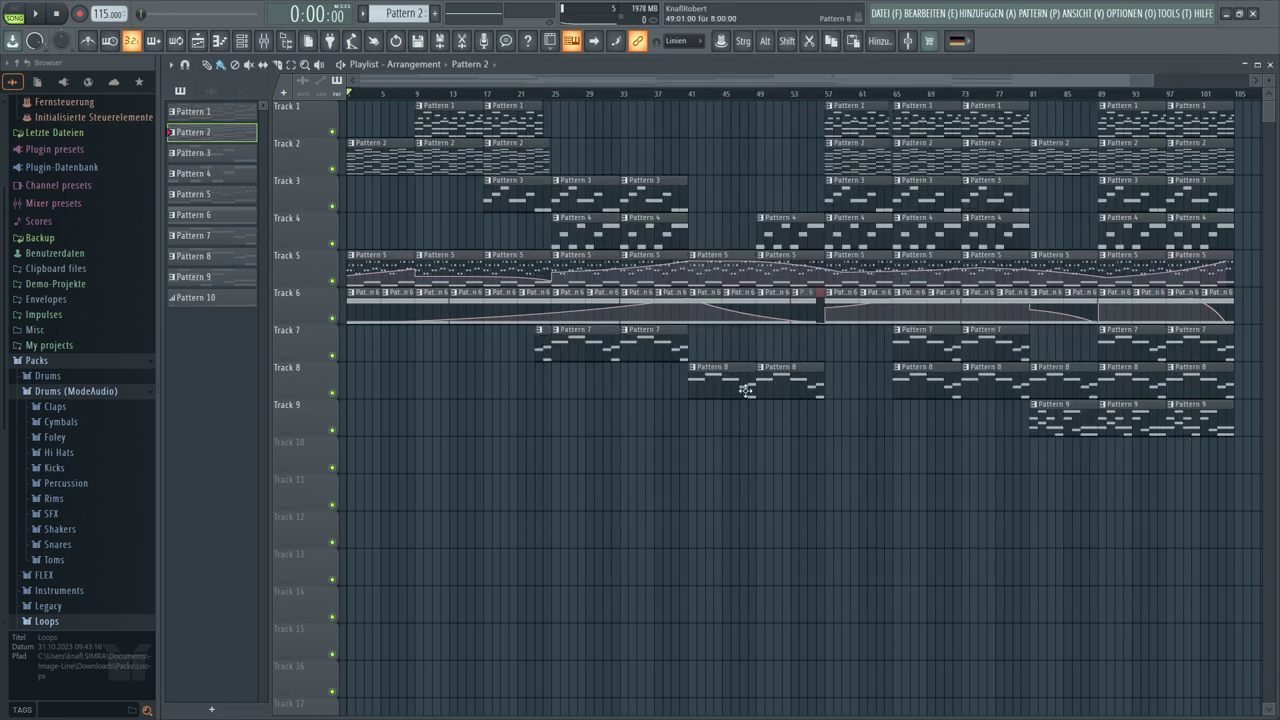
right_click(1068, 146)
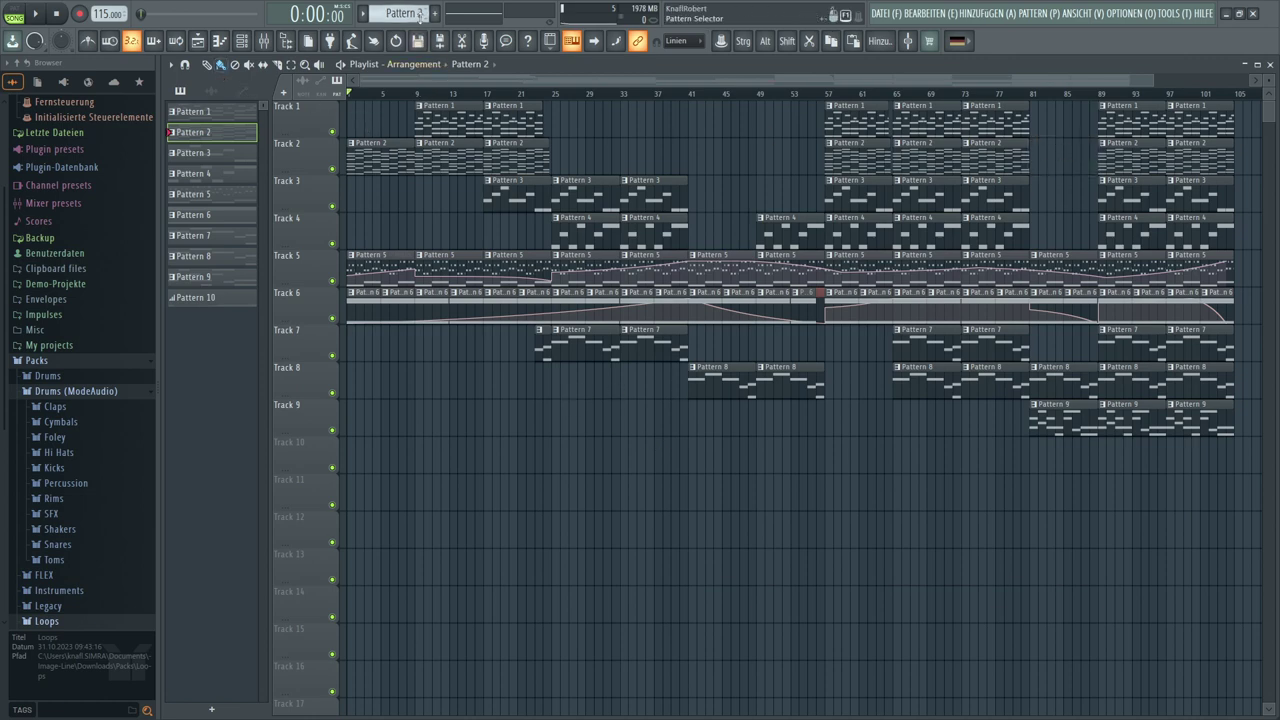
Place a Pattern 10 clip on Track 10 from bar 1 and extend it to 104 bars
left_click(200, 298)
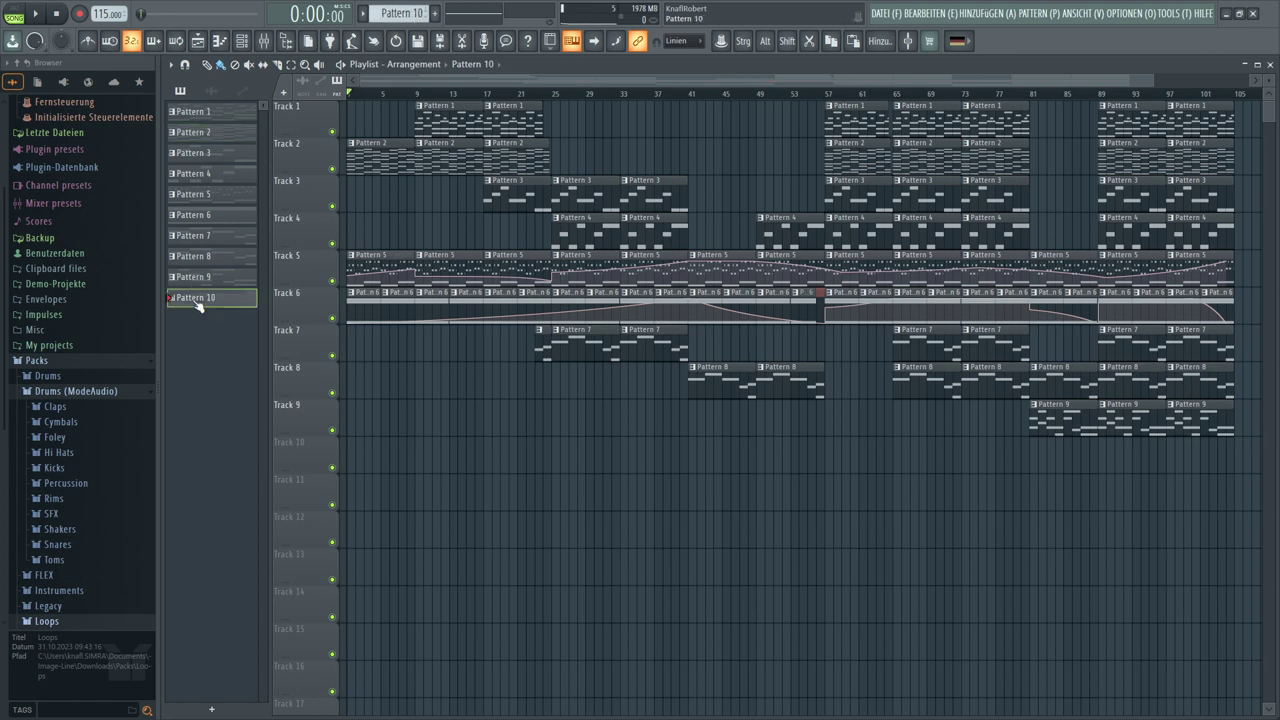
left_click(355, 459)
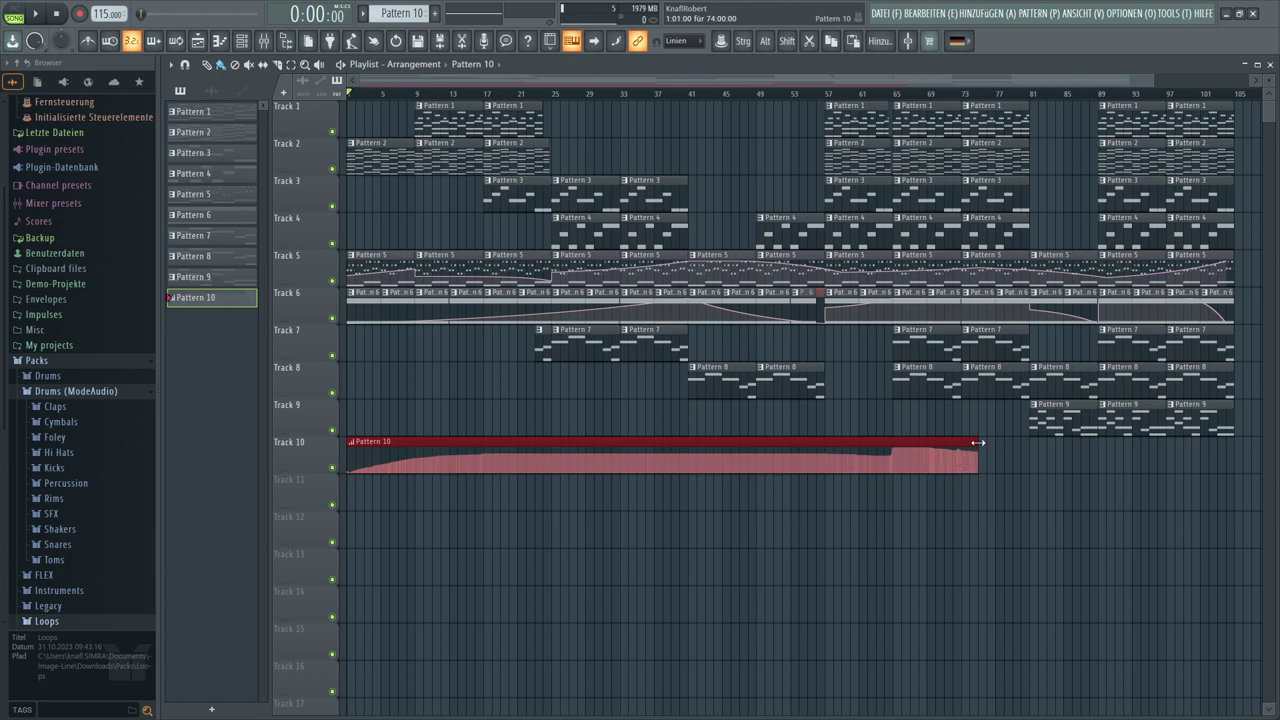
left_click_drag(978, 442, 1237, 453)
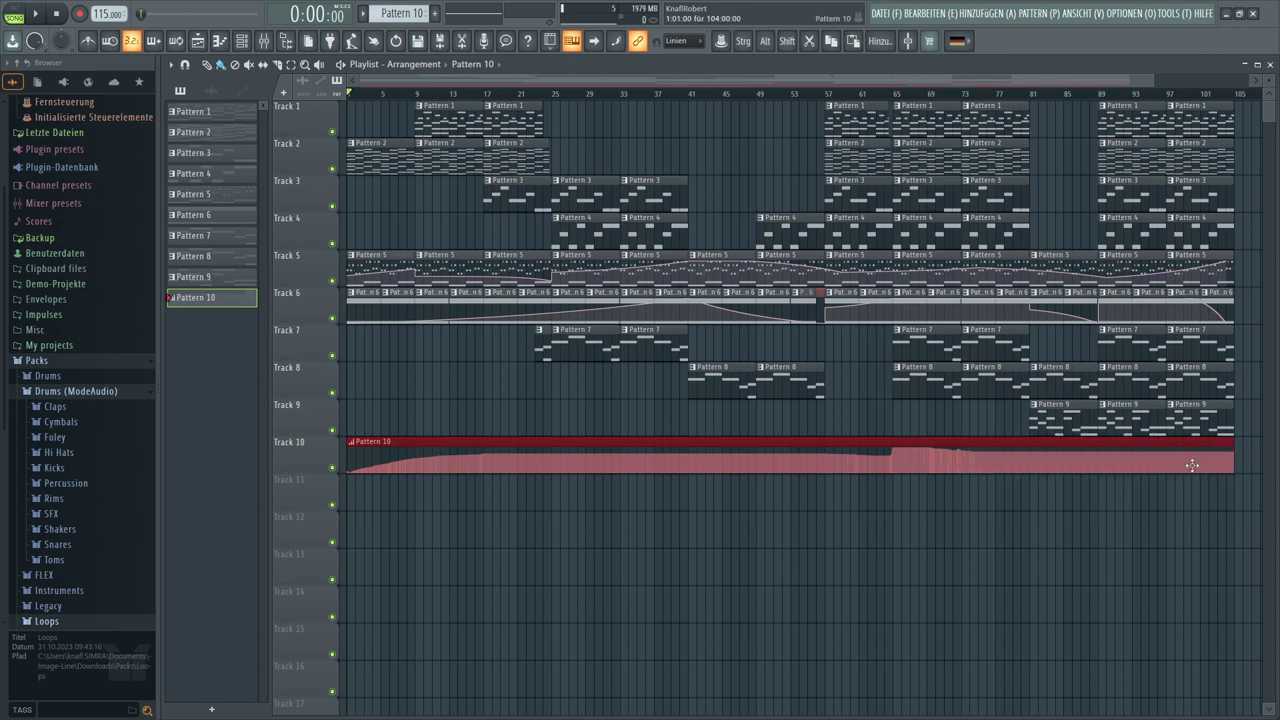
Redraw Pattern 10's Nexus #2 modulation wheel events as rising and falling waves from about bar 74 to bar 104, and close the event editor
double_click(985, 443)
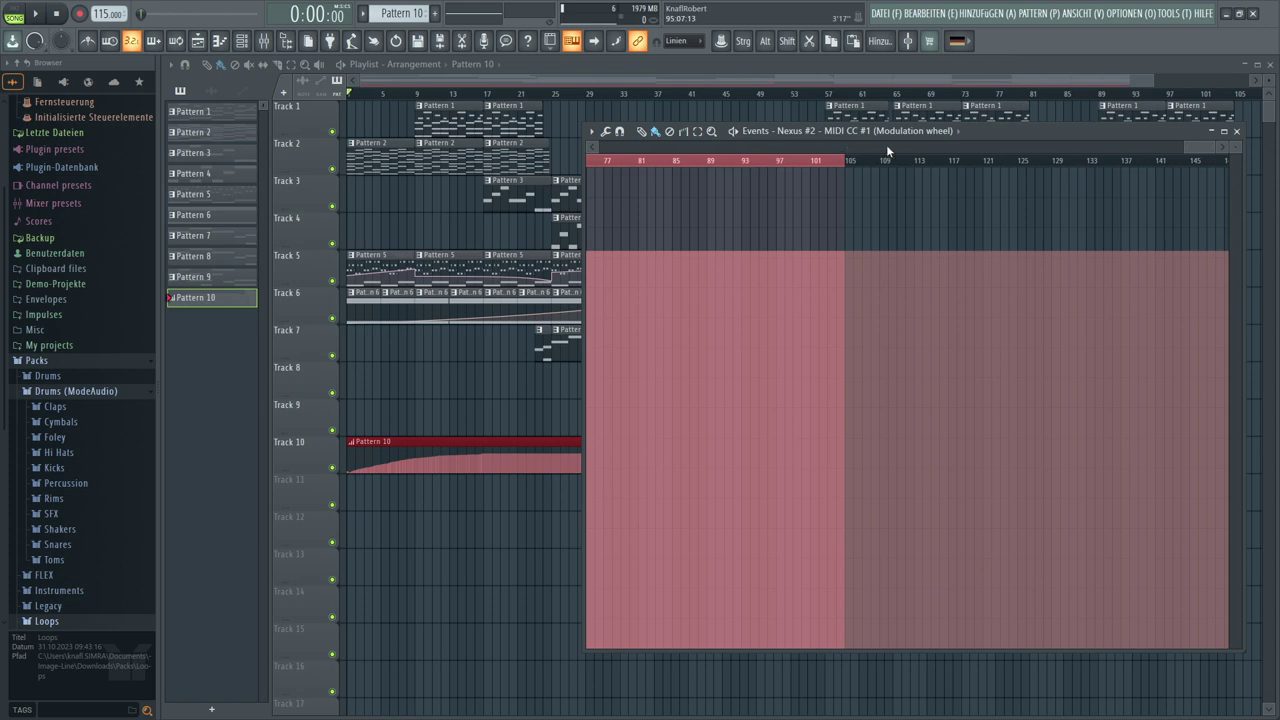
left_click_drag(1000, 136, 601, 98)
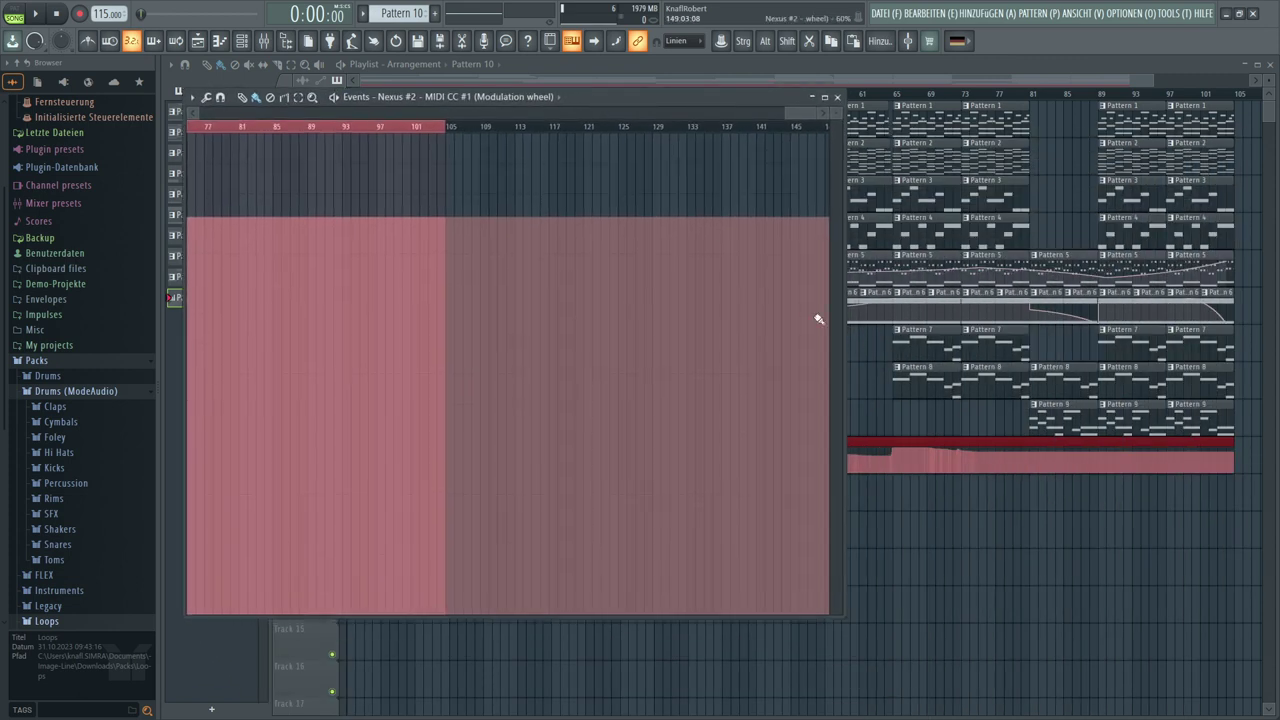
left_click_drag(787, 109, 260, 109)
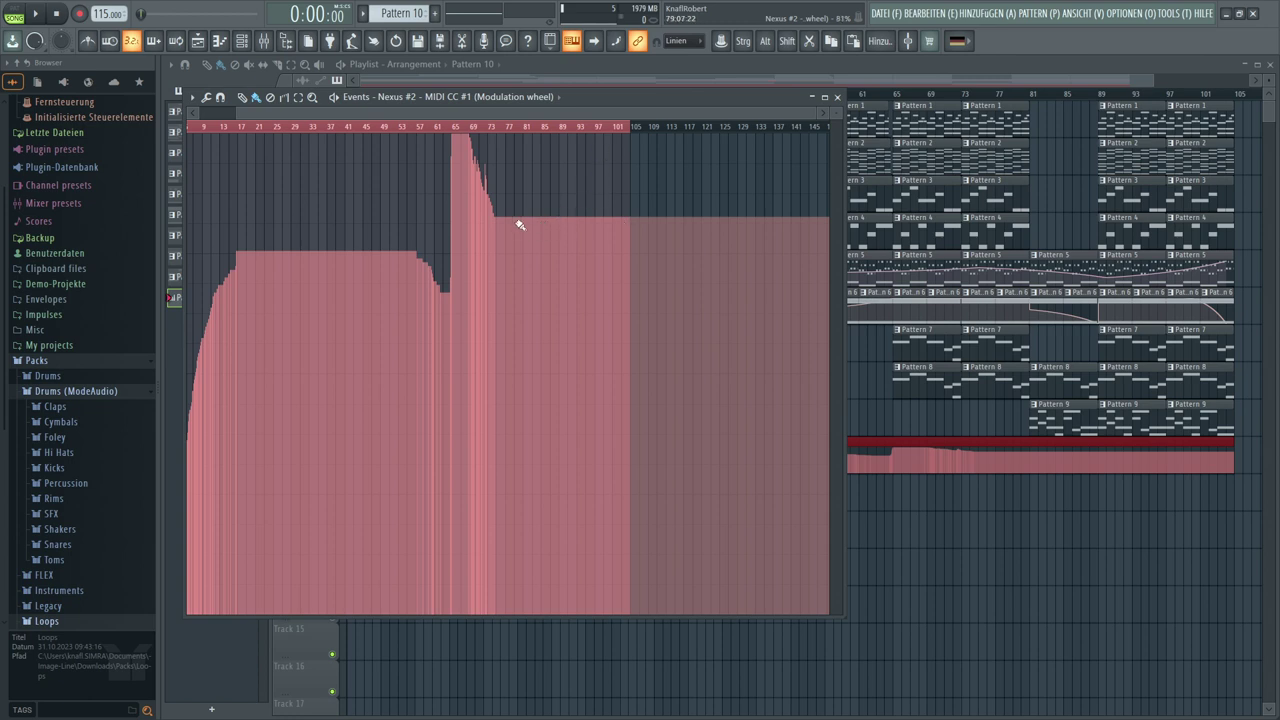
left_click_drag(502, 219, 629, 219)
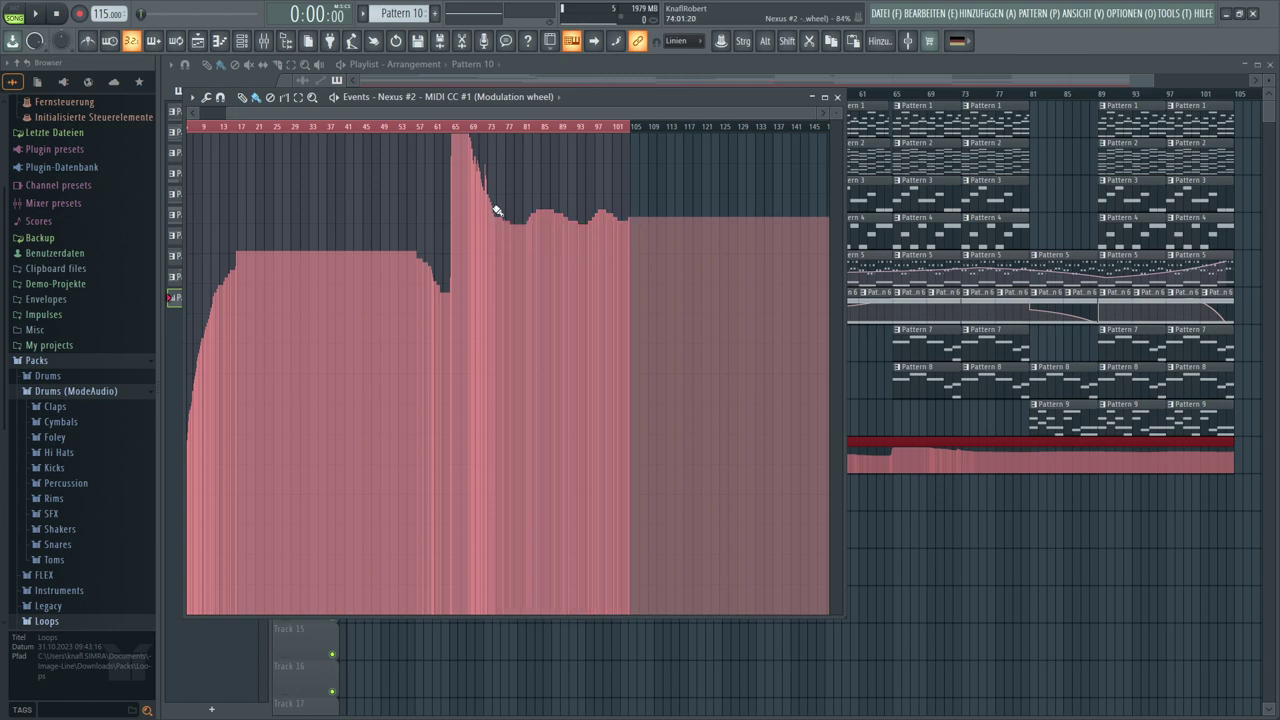
mouse_move(496, 211)
left_mouse_down()
mouse_move(533, 141)
mouse_move(556, 219)
mouse_move(584, 161)
mouse_move(595, 210)
mouse_move(627, 157)
mouse_move(634, 191)
left_mouse_up()
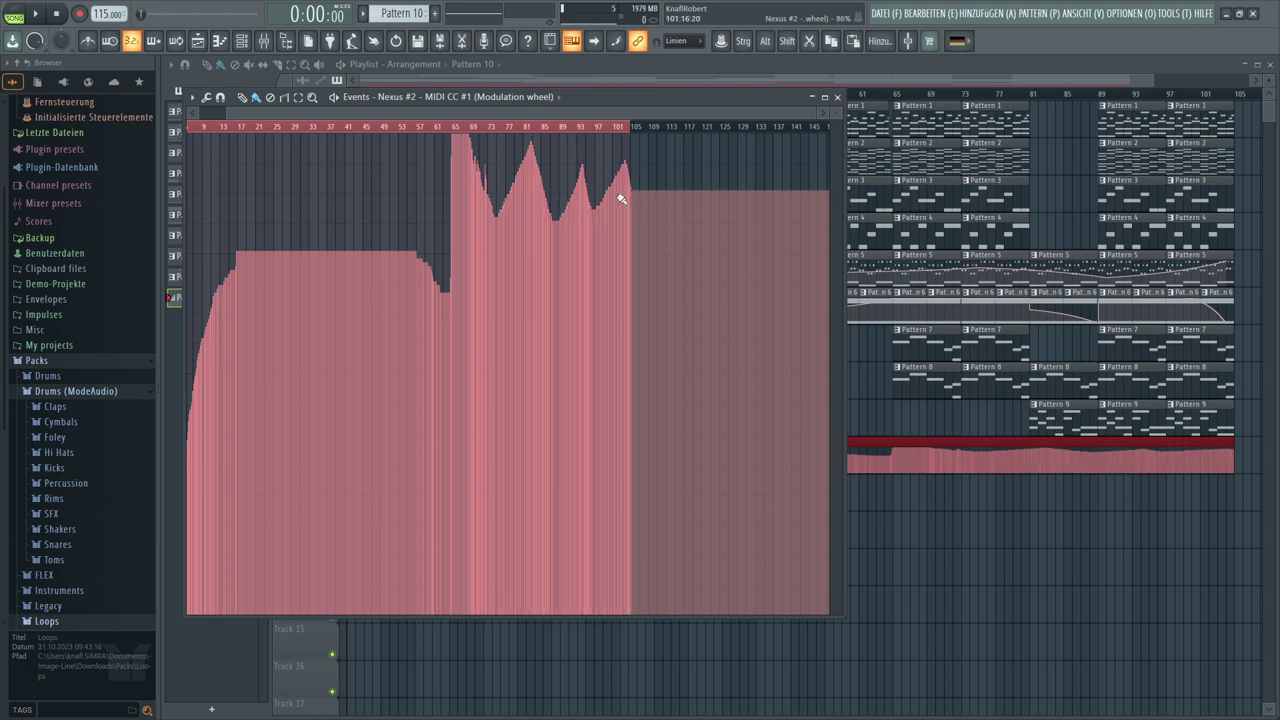
left_click(838, 98)
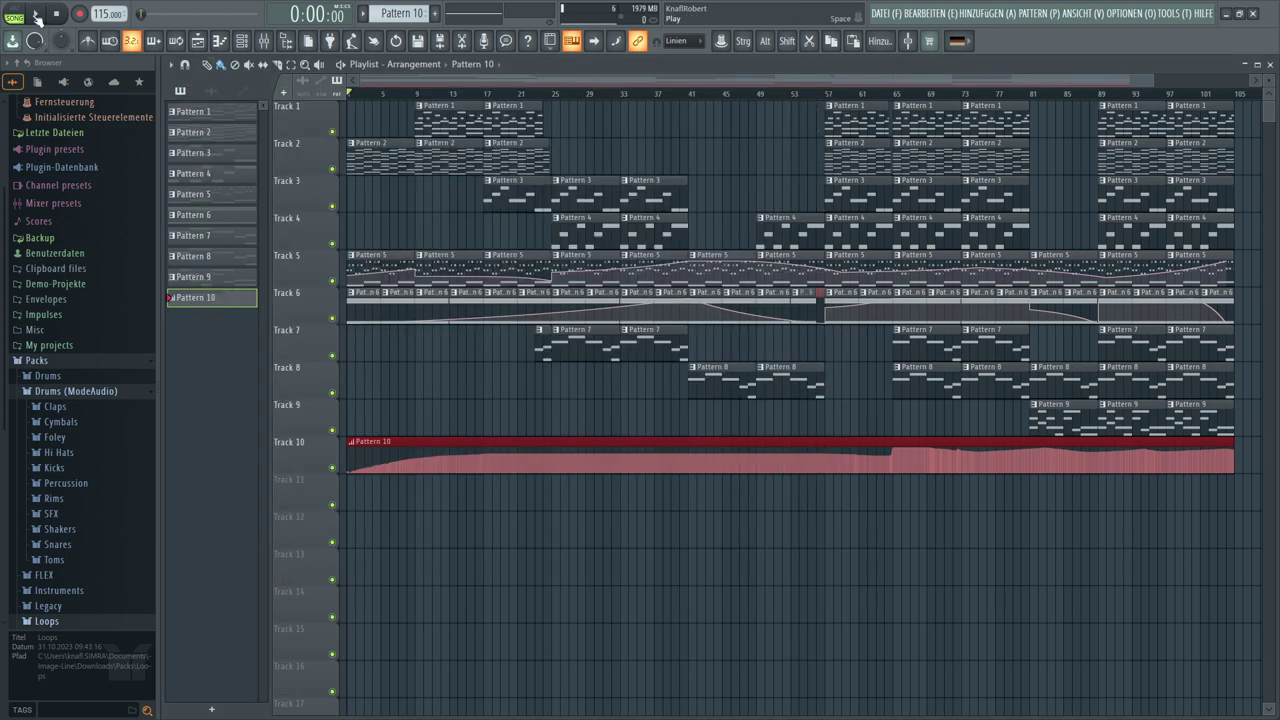
Start song playback and redraw Pattern 10's modulation wheel events as a steady decline from about bar 50 to zero at bar 104
left_click(36, 14)
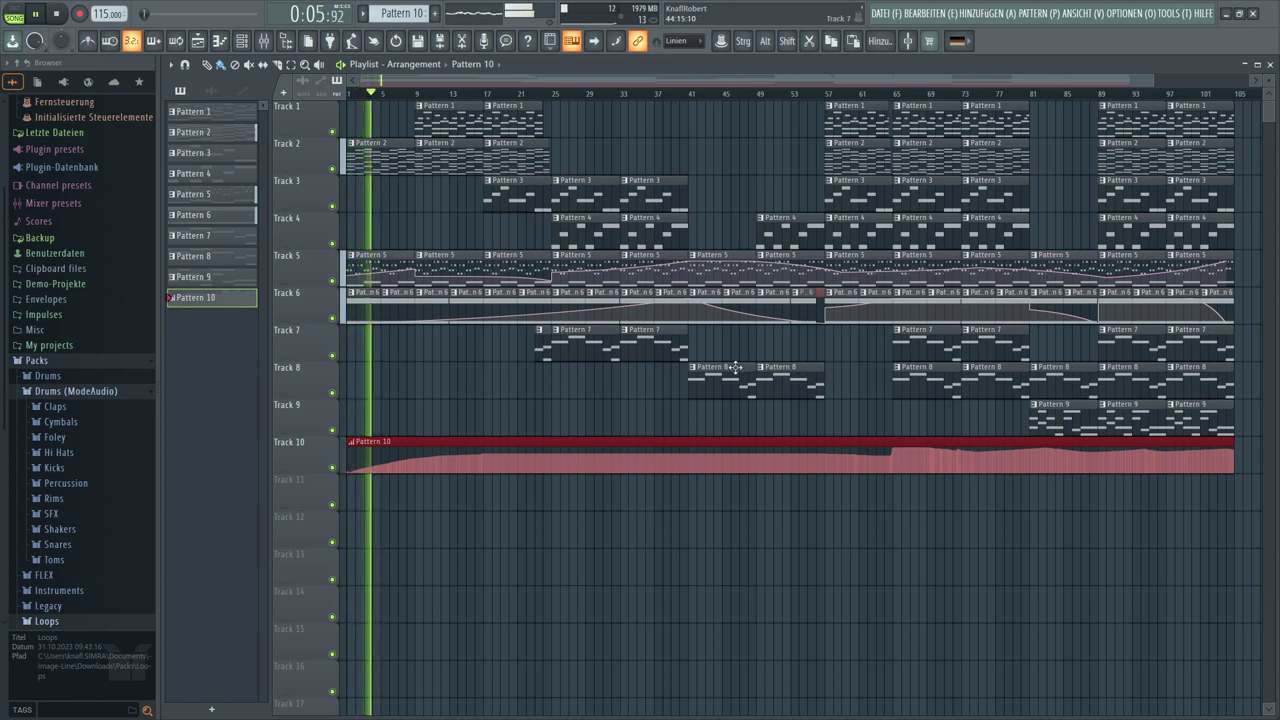
double_click(963, 446)
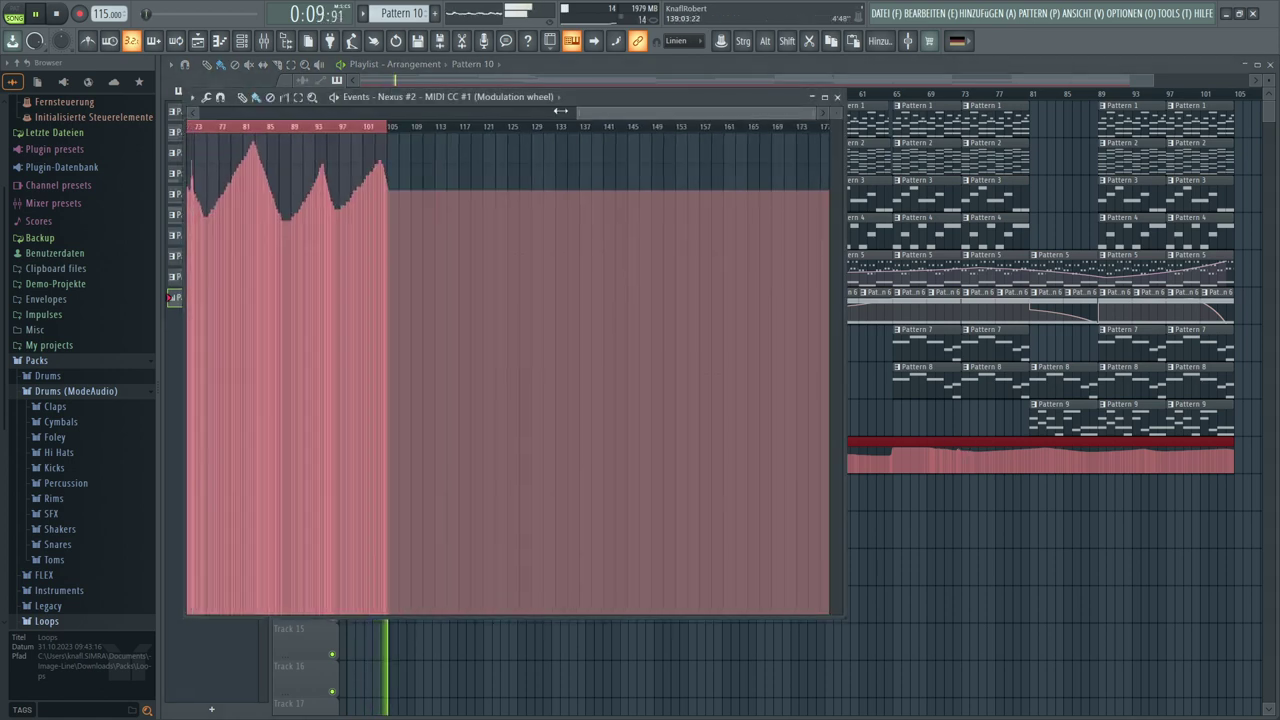
left_click_drag(603, 120, 343, 190)
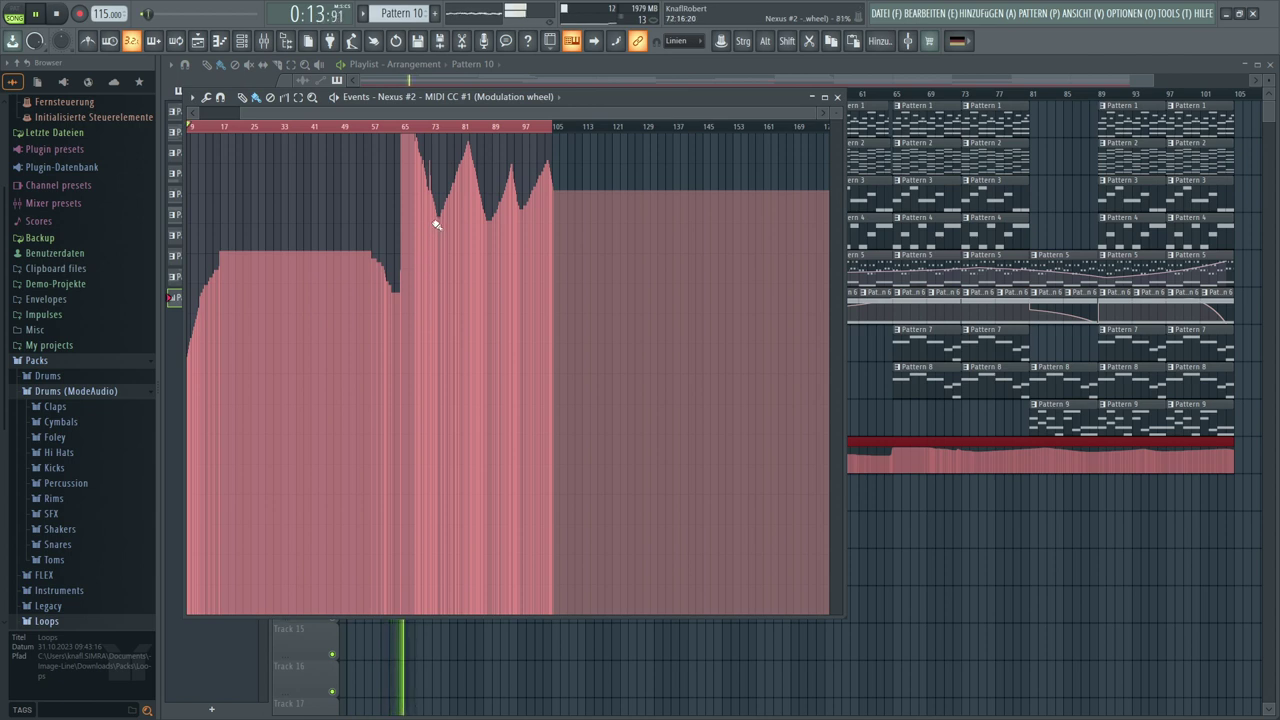
mouse_move(444, 221)
left_mouse_down()
mouse_move(503, 491)
mouse_move(560, 633)
left_mouse_up()
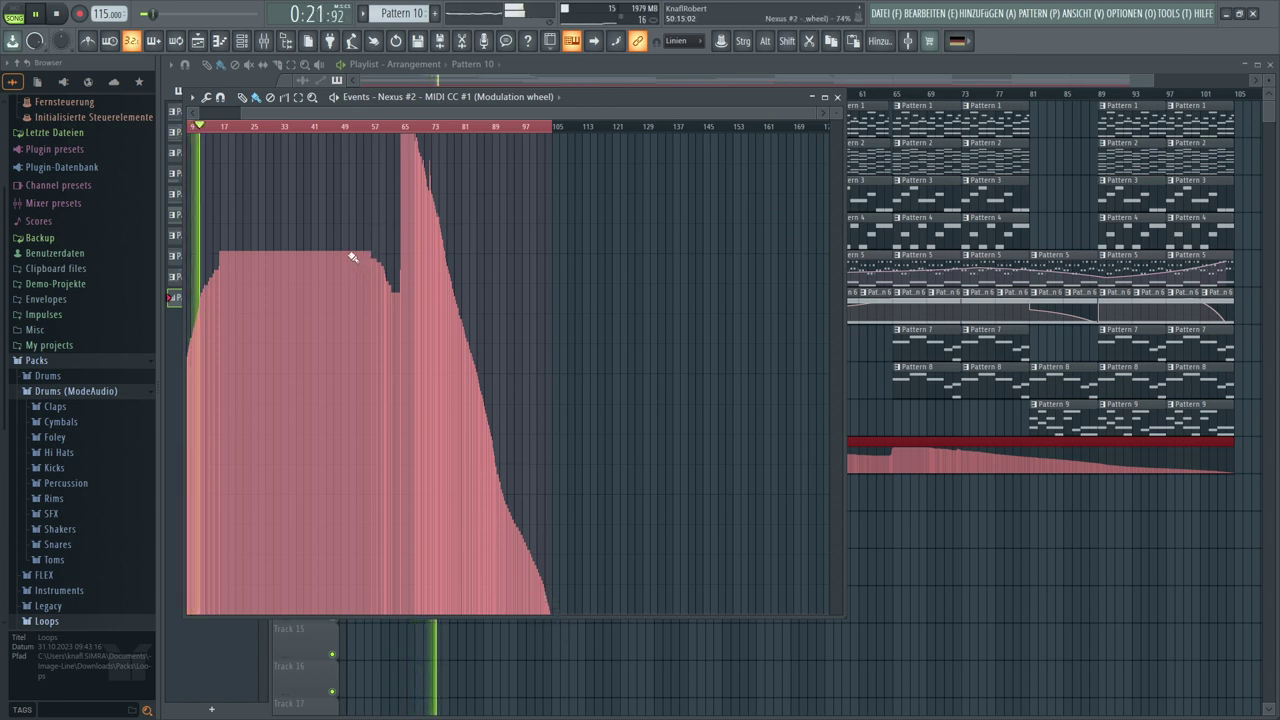
left_click_drag(354, 258, 550, 624)
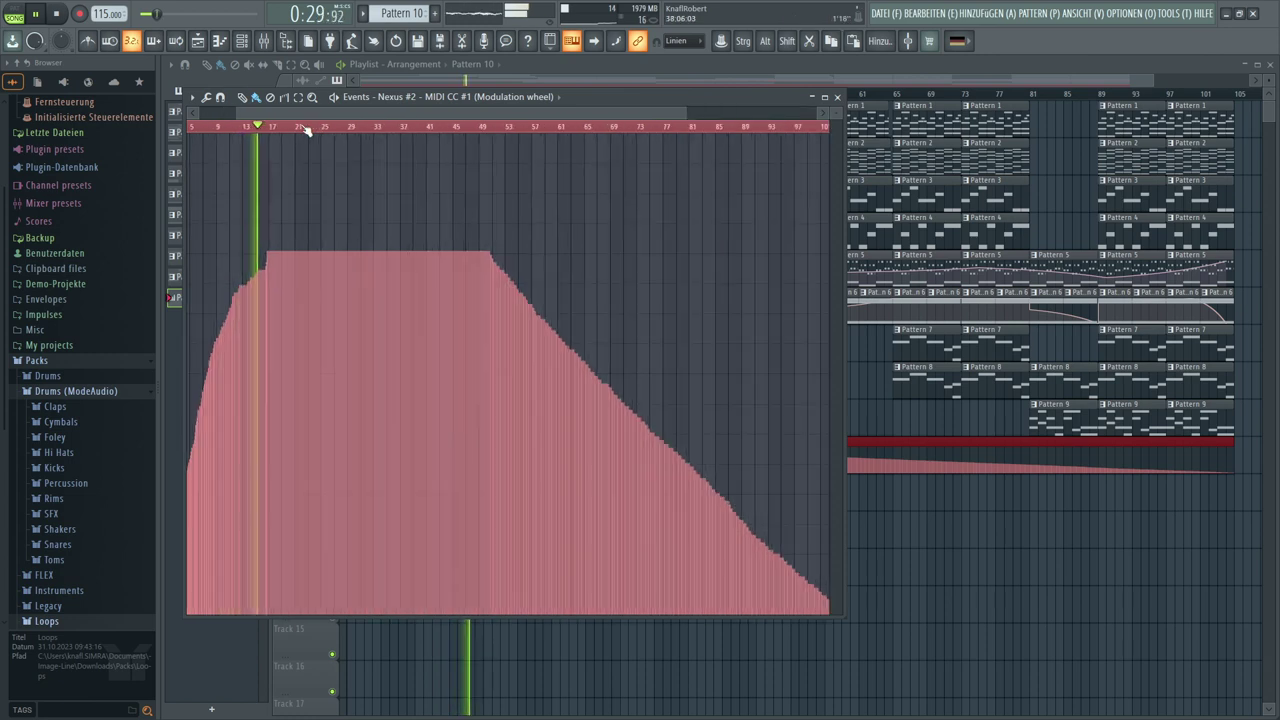
Draw a steeper modulation drop from about bar 75 to zero near bar 81 and flatten the remaining events to zero through bar 104
scroll(308, 130, "up", 3)
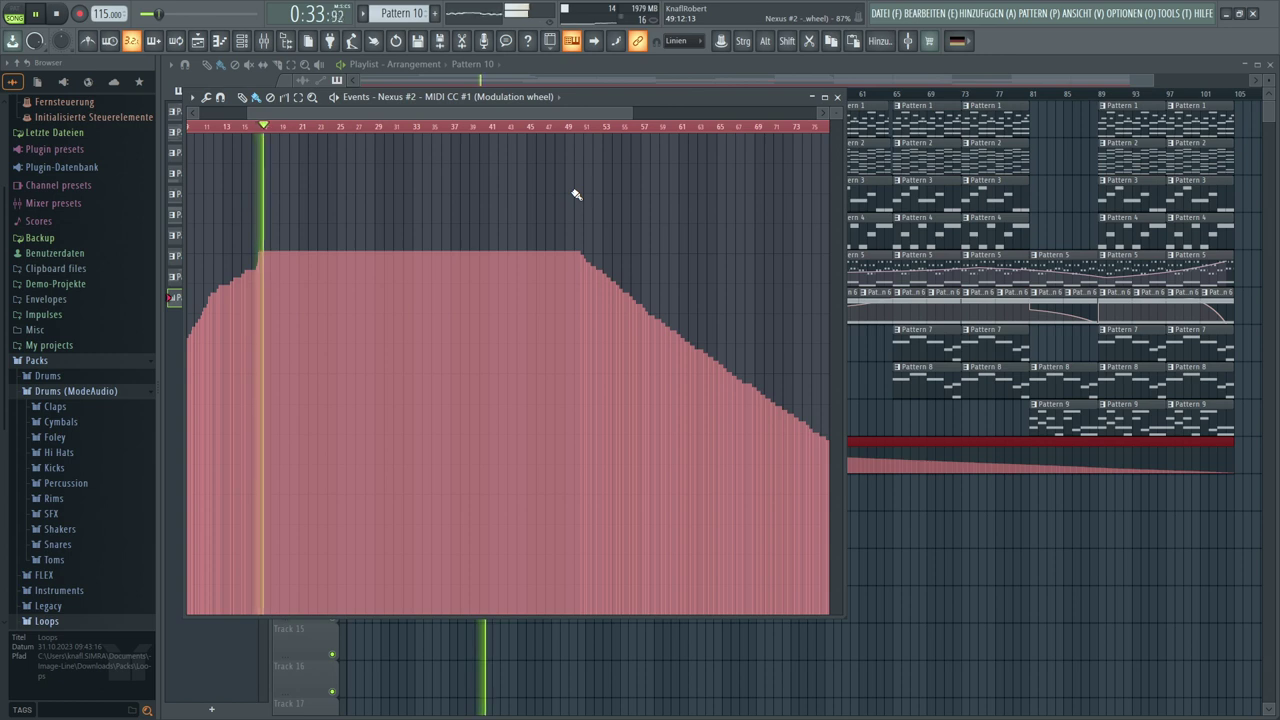
left_click_drag(615, 112, 675, 112)
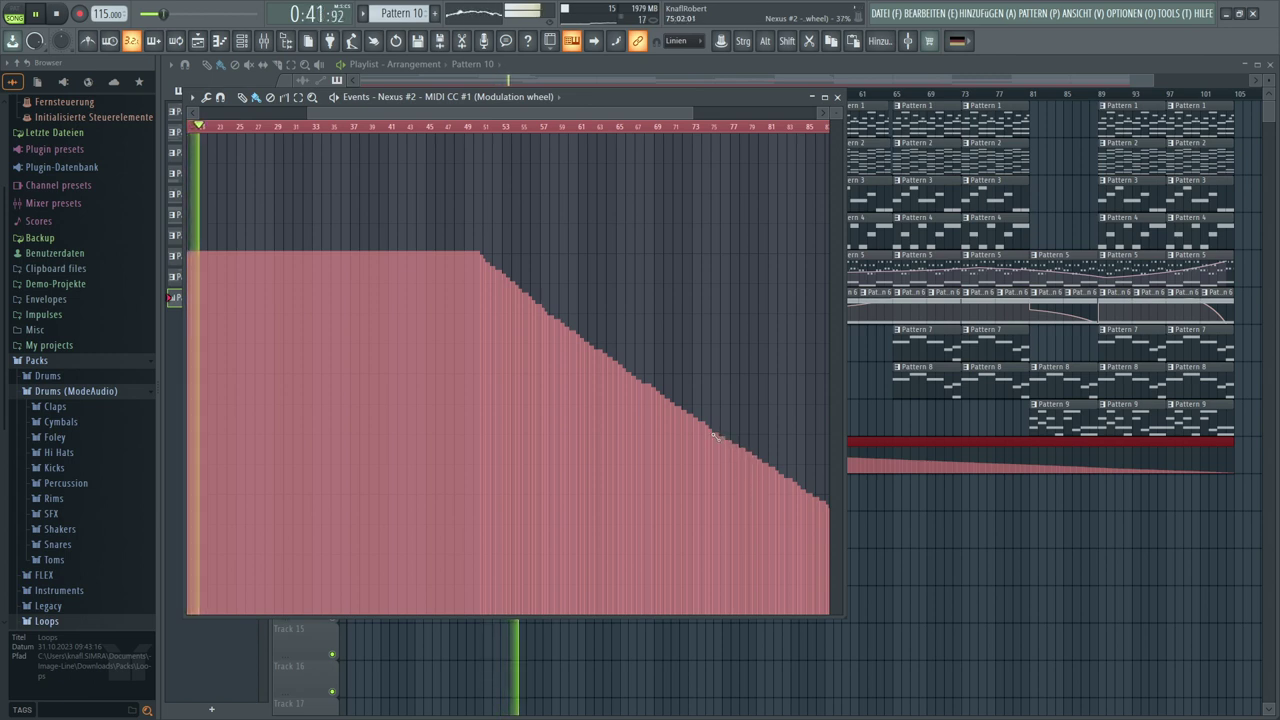
left_click_drag(714, 432, 783, 615)
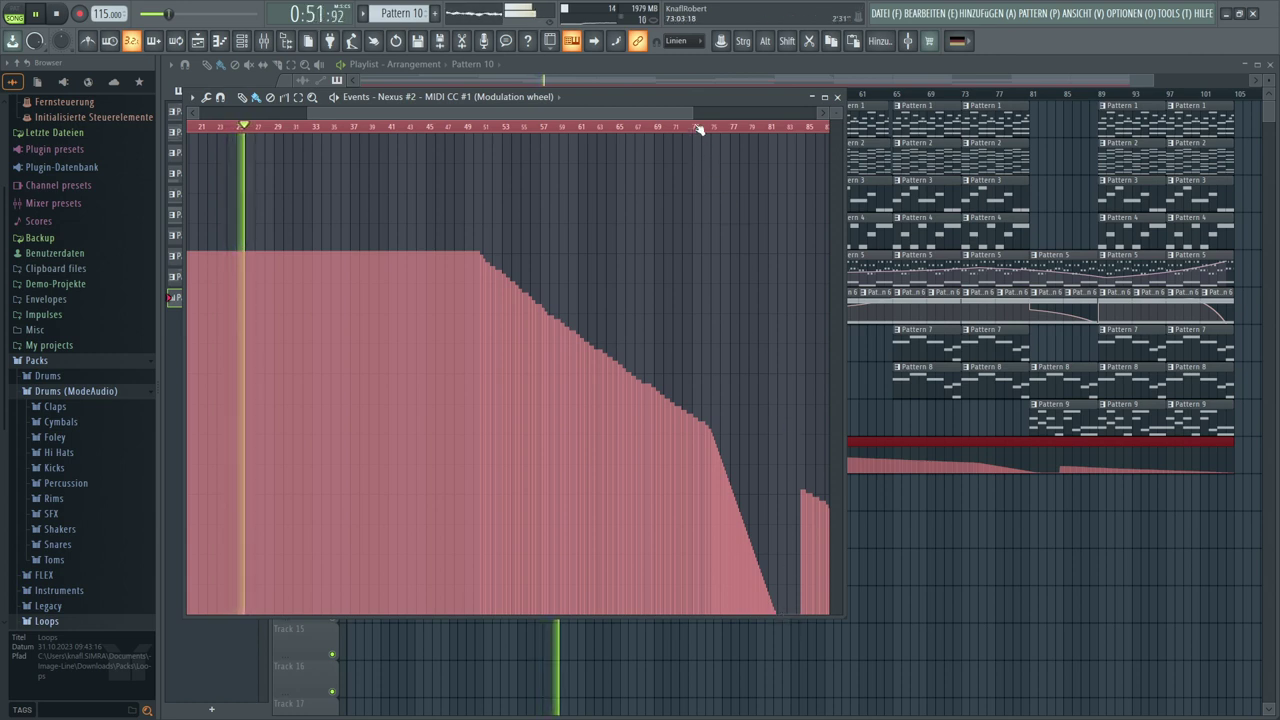
left_click_drag(702, 112, 846, 132)
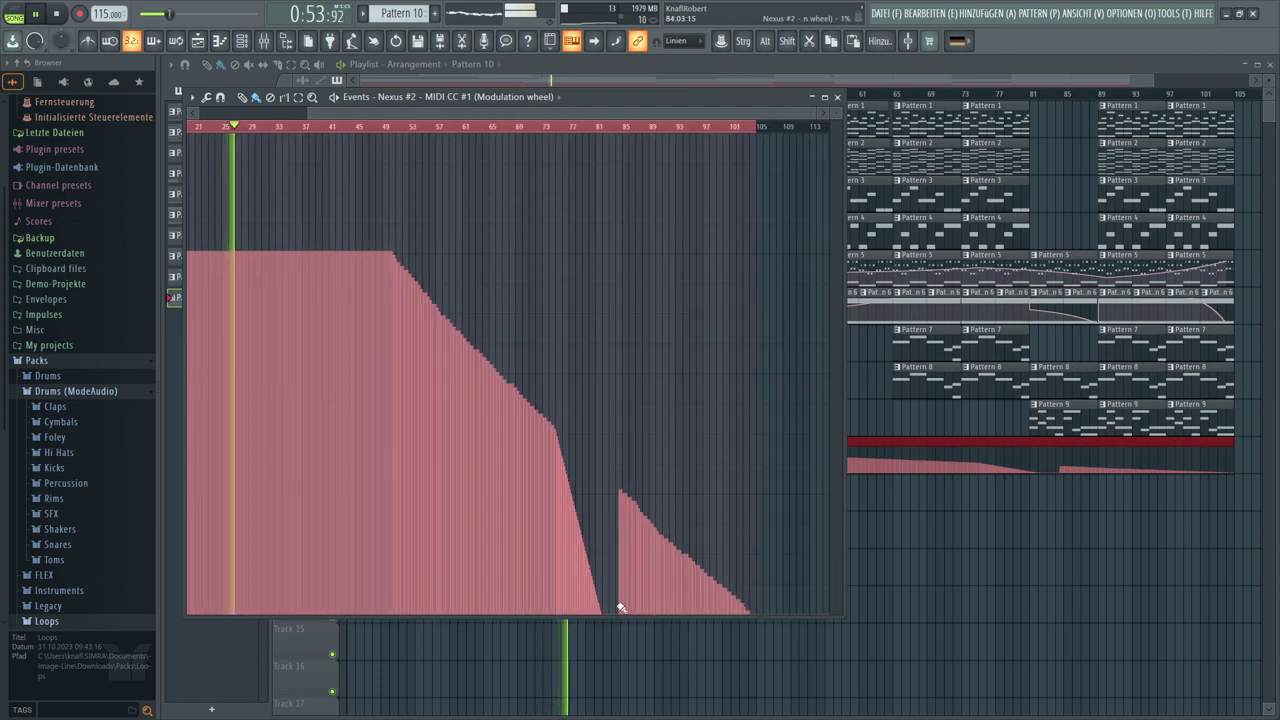
left_click_drag(617, 616, 771, 634)
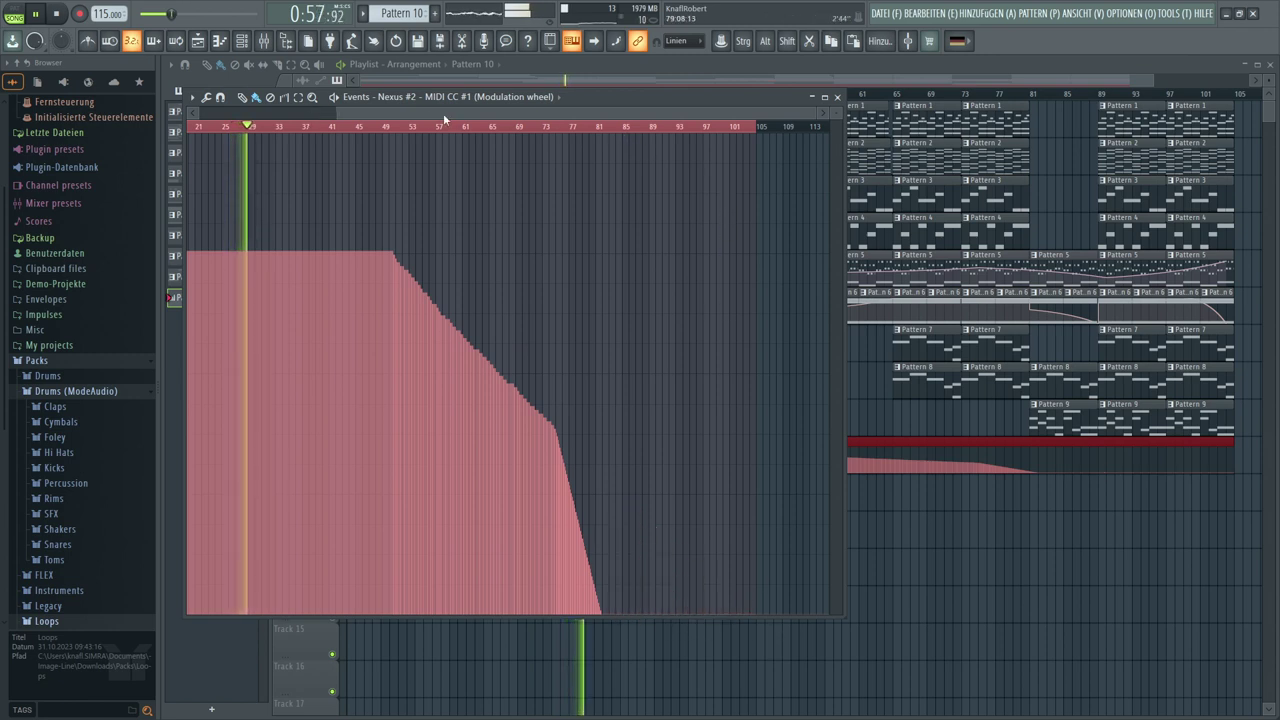
Close the modulation wheel event editor, move the Pattern 10 clip from Track 10 onto Track 2 and deselect it
scroll(341, 108, "down", 3)
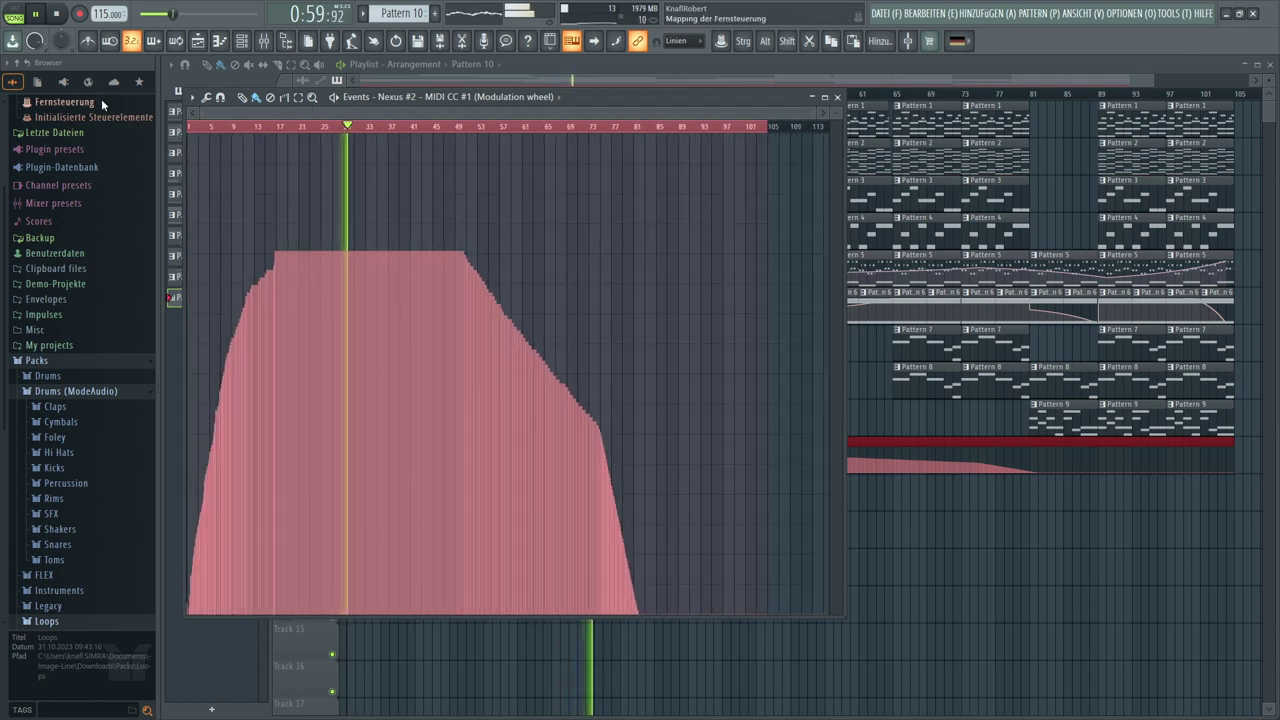
left_click_drag(586, 92, 672, 246)
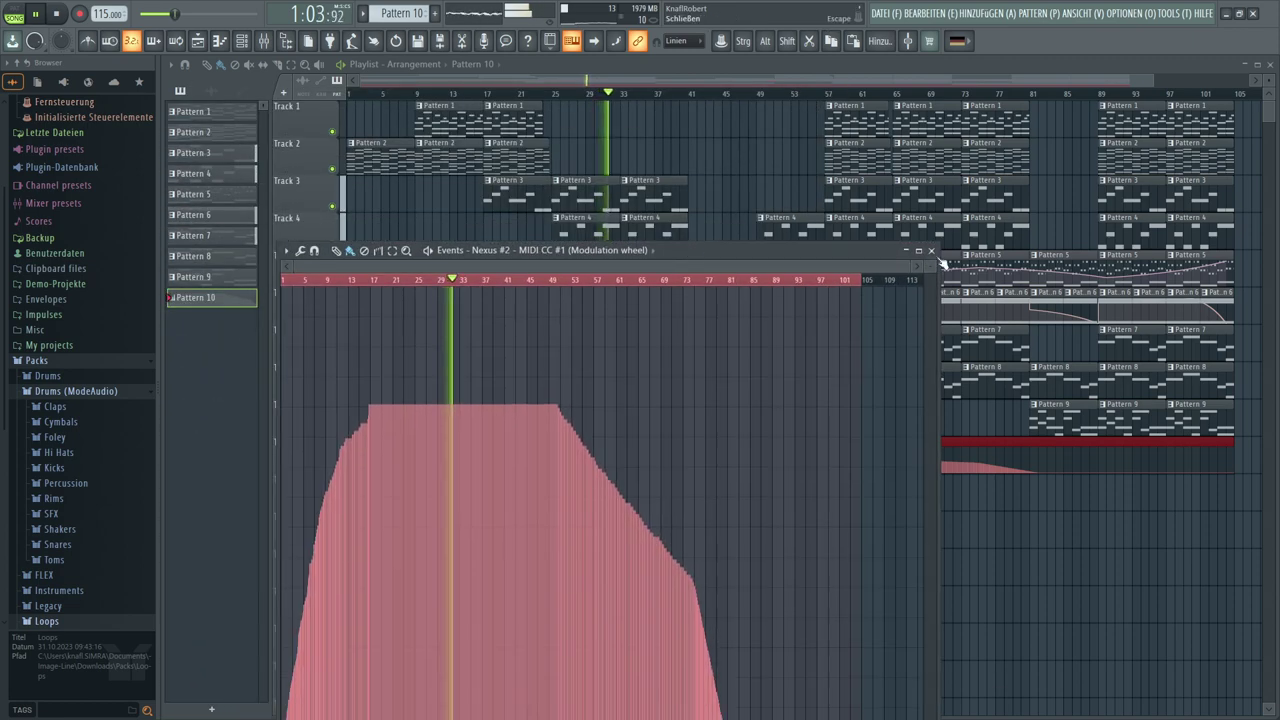
left_click(915, 251)
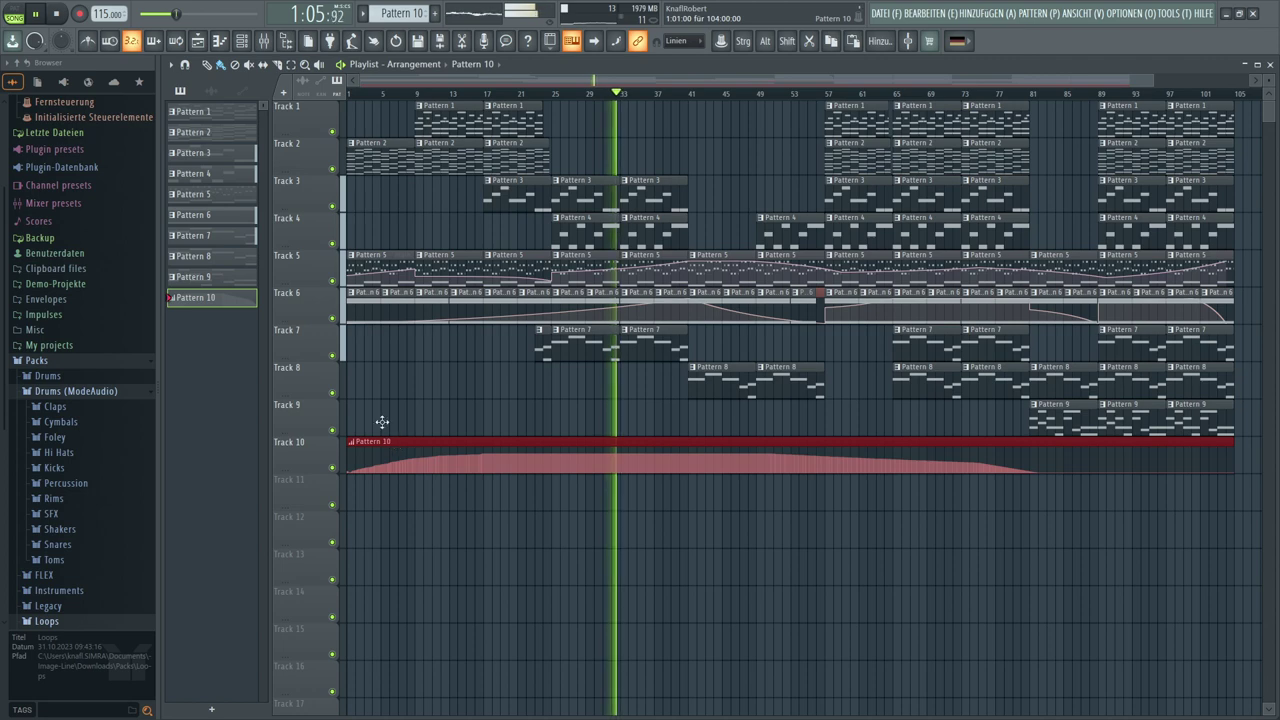
left_click_drag(380, 441, 266, 136)
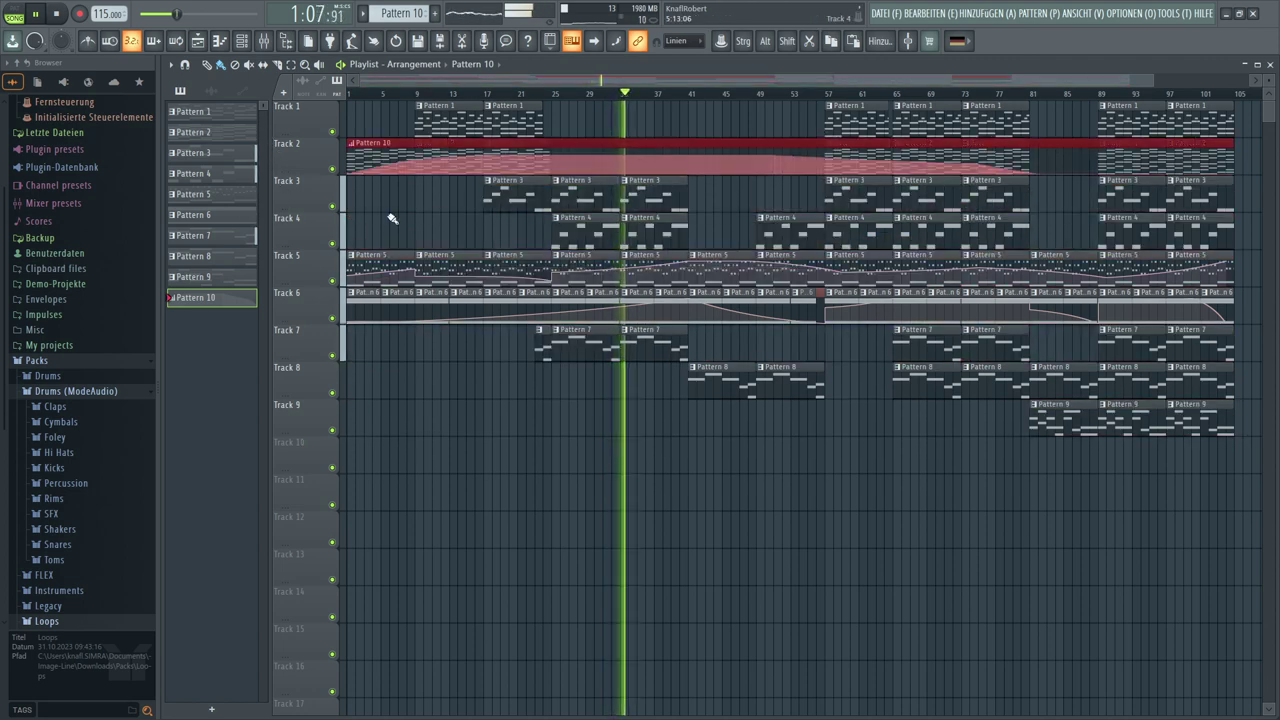
key("Delete")
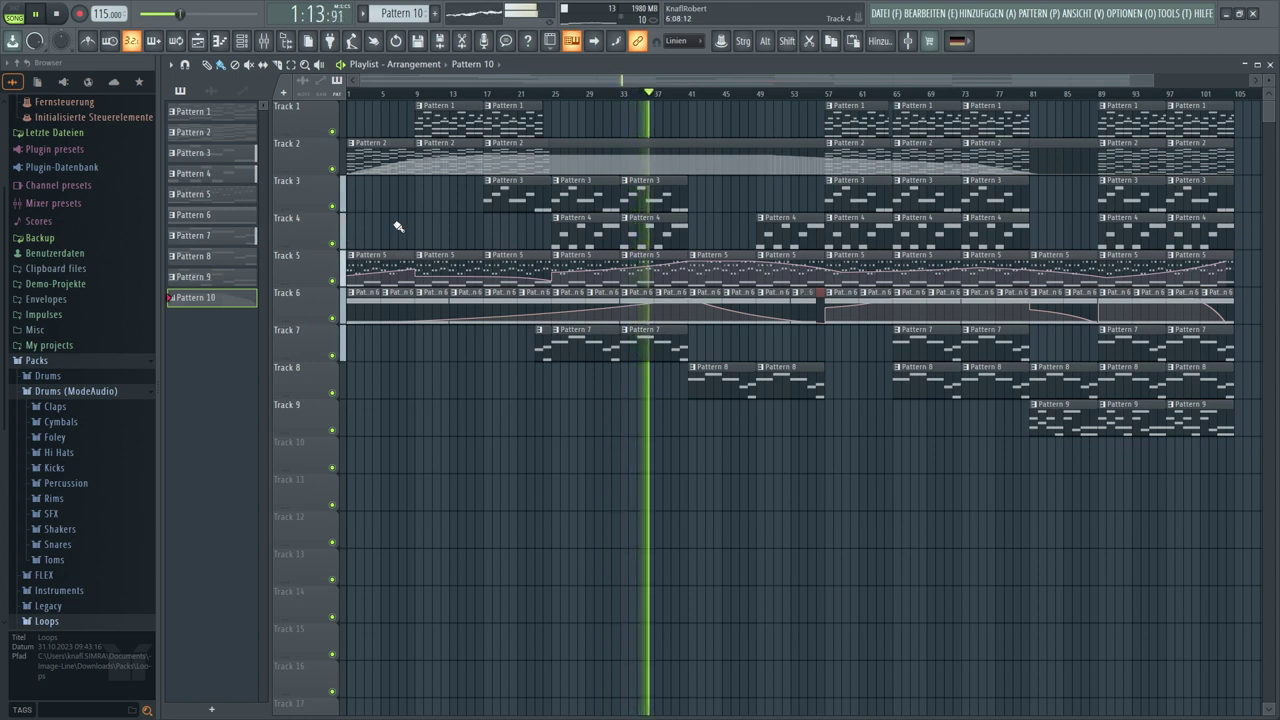
Open the Nexus #3 instrument used by Pattern 3 and create an automation clip for its last-adjusted MIDI CC #1 modulation wheel parameter
left_click(531, 195)
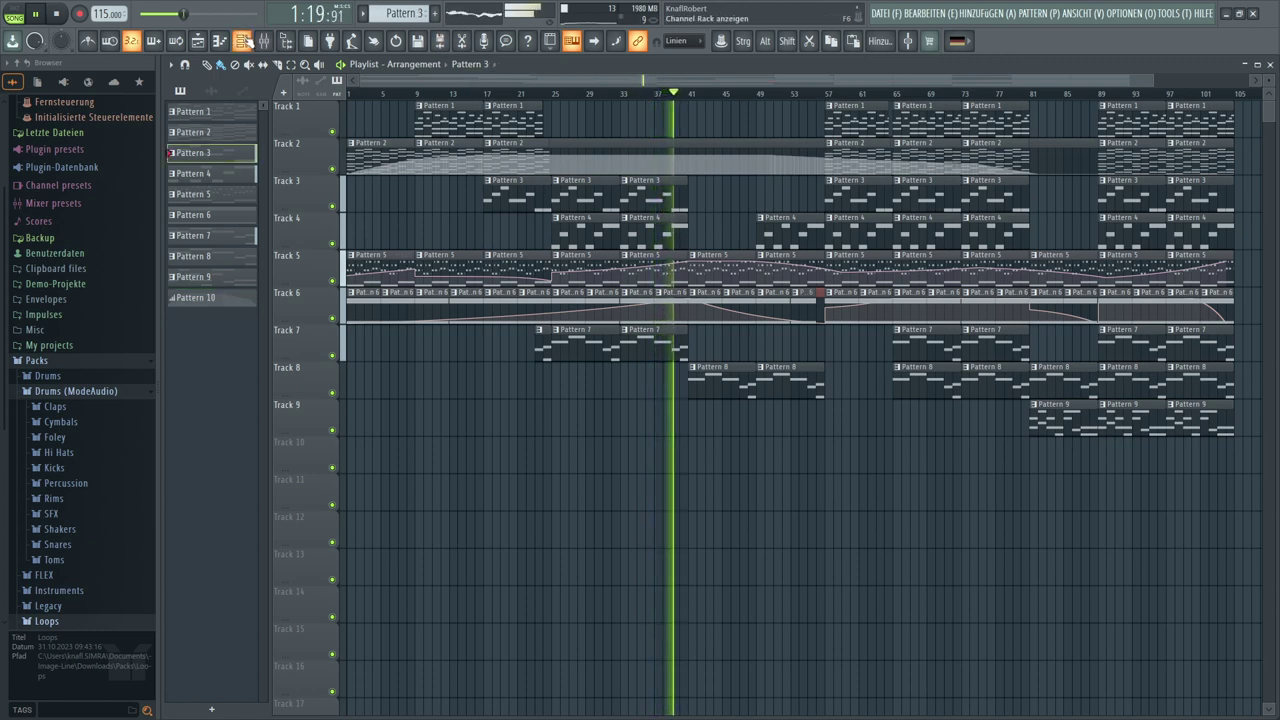
left_click(243, 40)
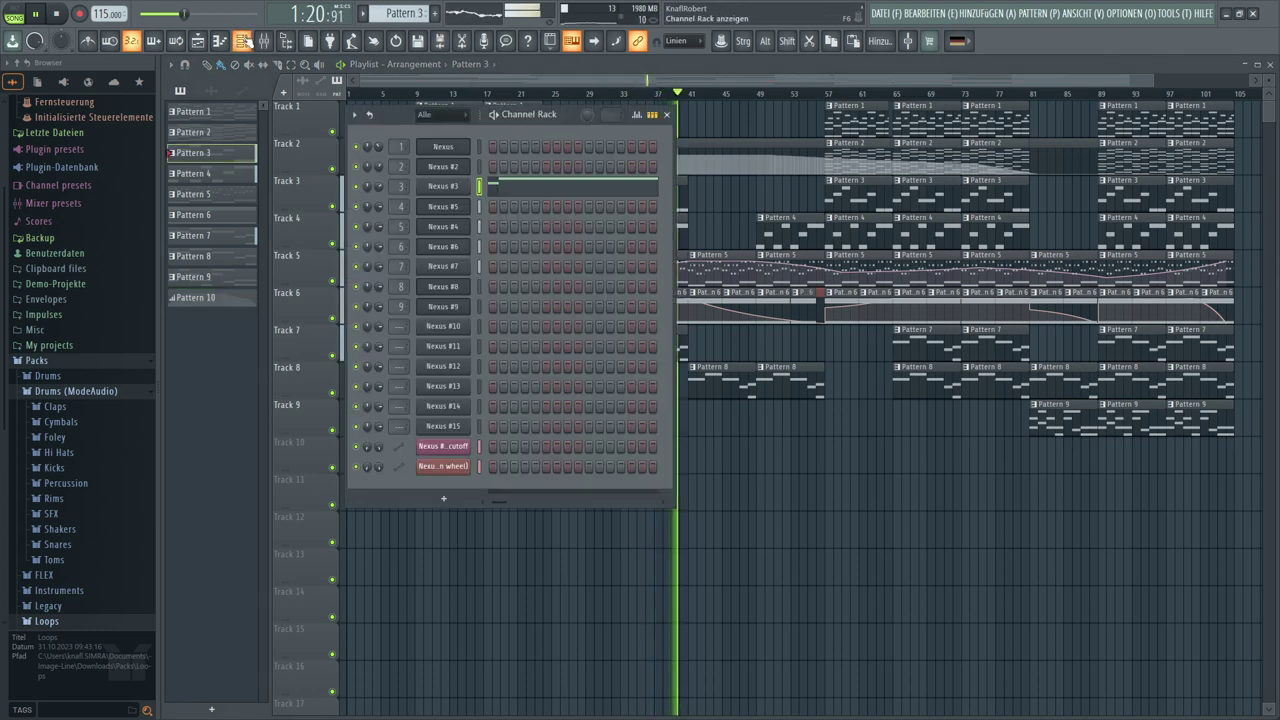
left_click(457, 187)
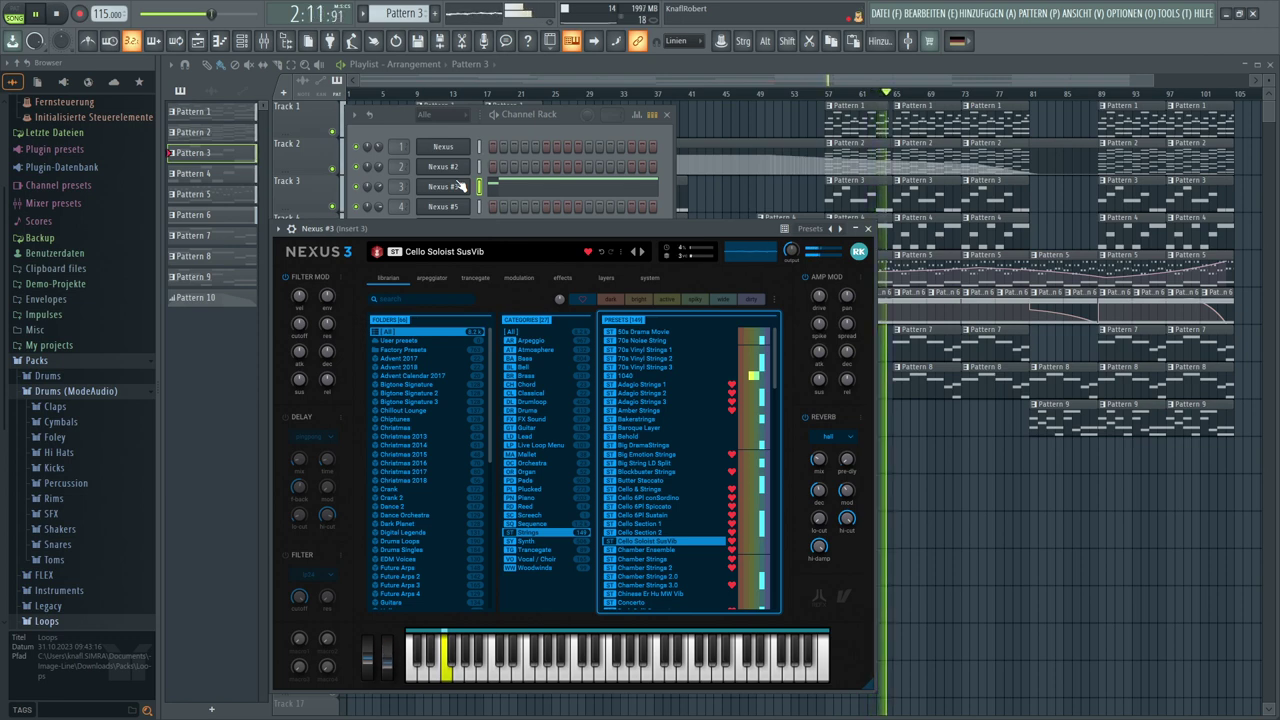
left_click(1177, 13)
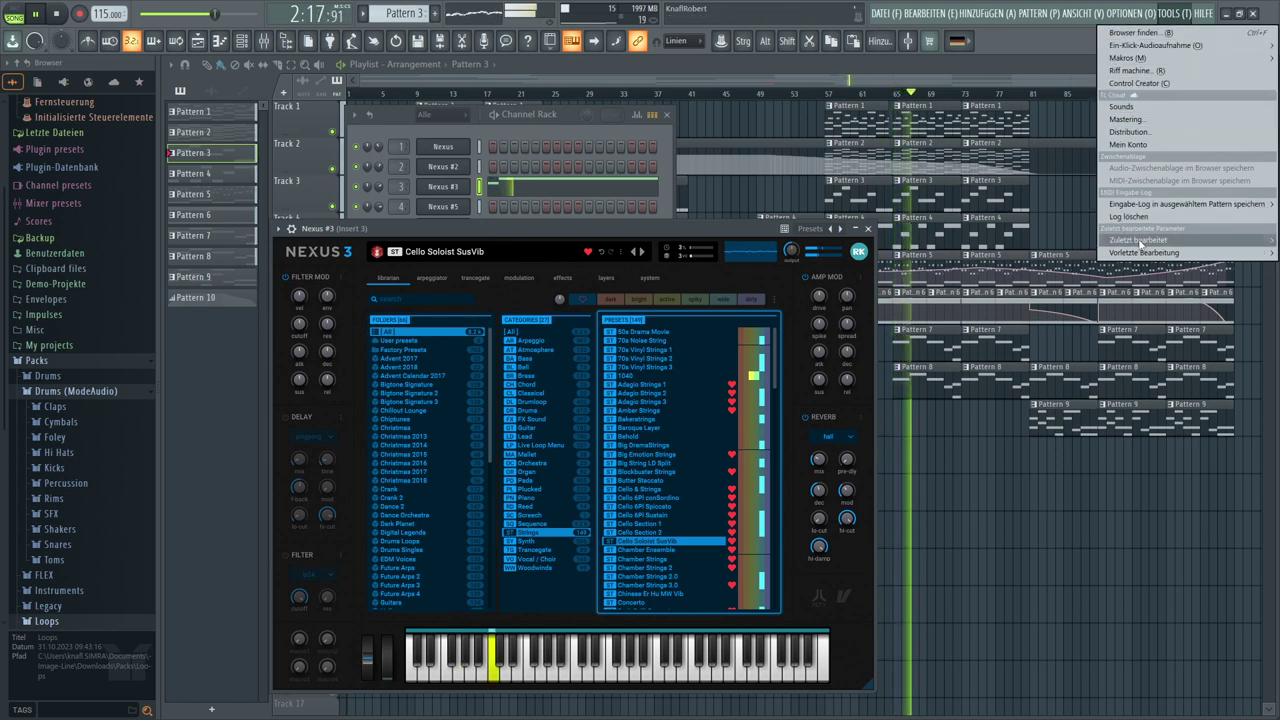
mouse_move(1140, 242)
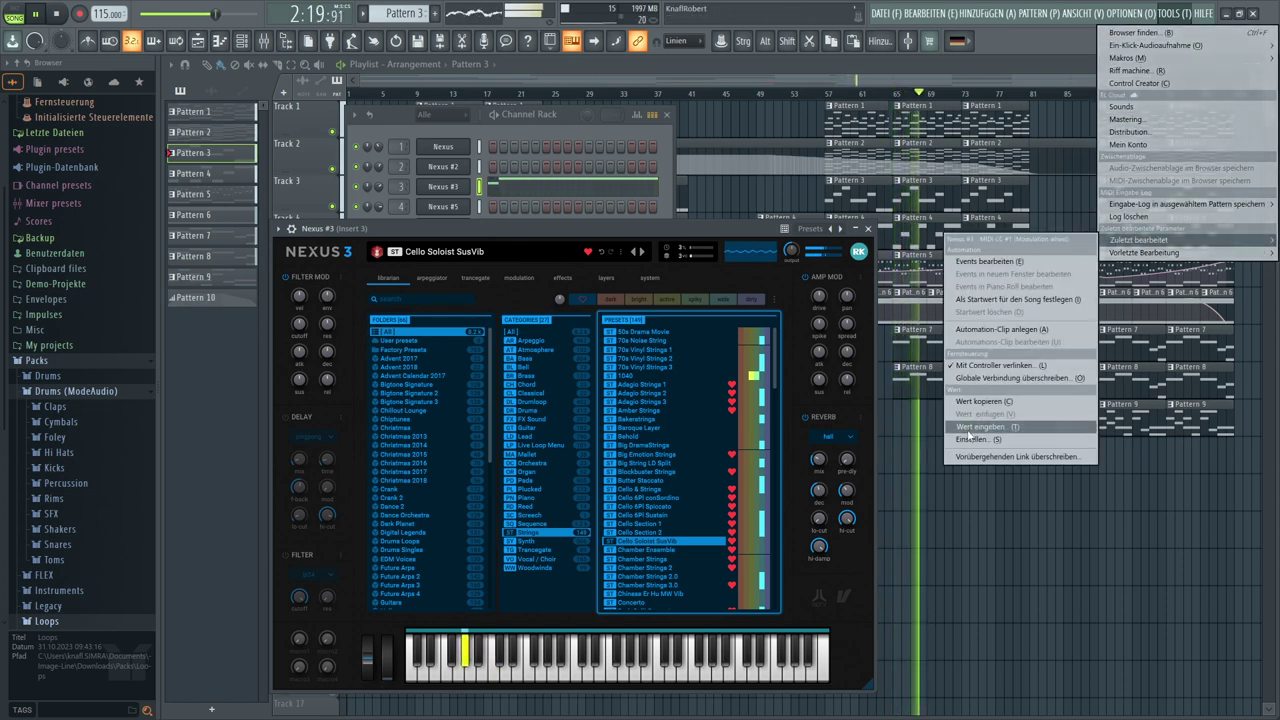
left_click(990, 329)
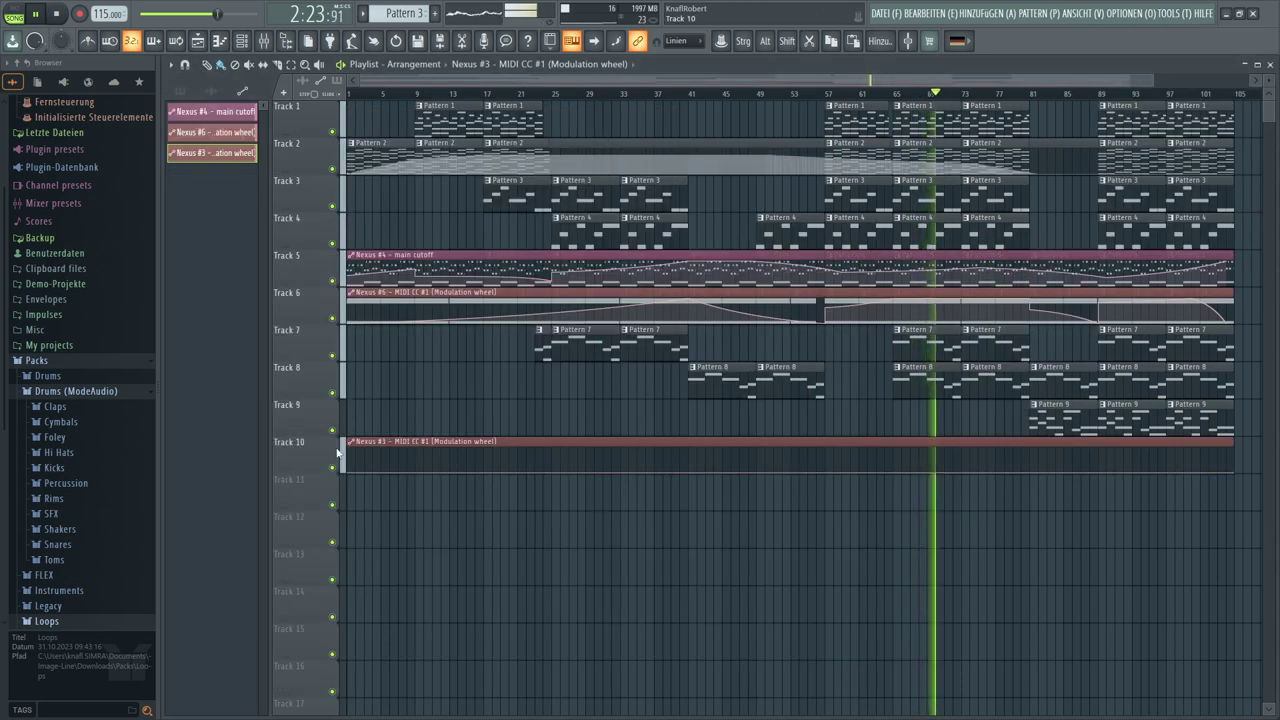
Move the Nexus #3 modulation wheel automation clip onto Track 3 and shape two swells peaking near bars 24 and 69, falling to zero near bars 41 and 81
left_click_drag(356, 448, 320, 186)
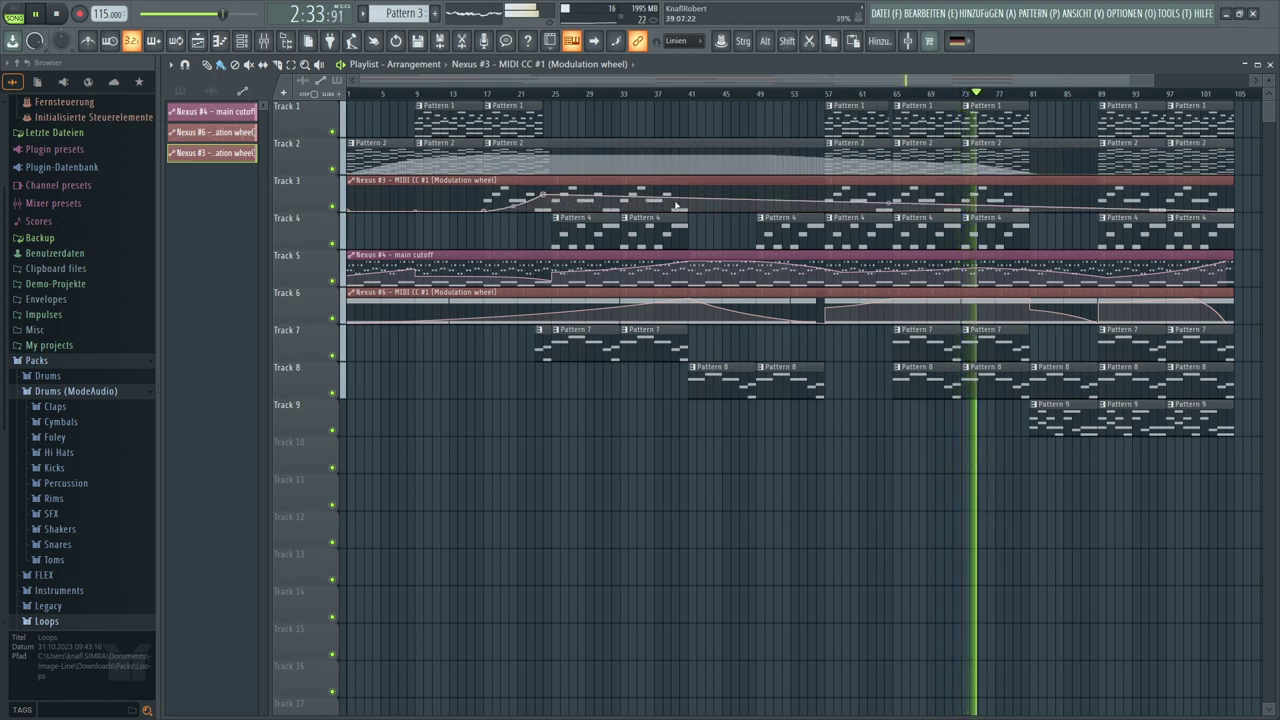
left_click_drag(574, 203, 687, 218)
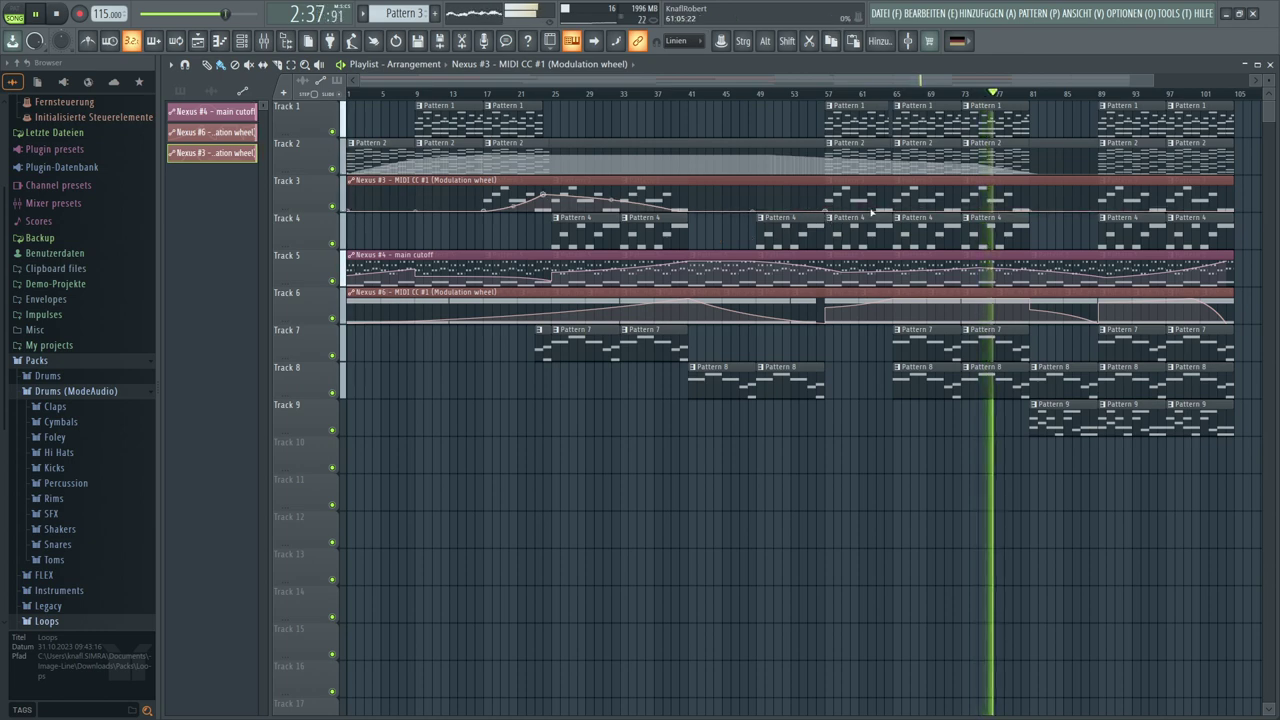
right_click(926, 184)
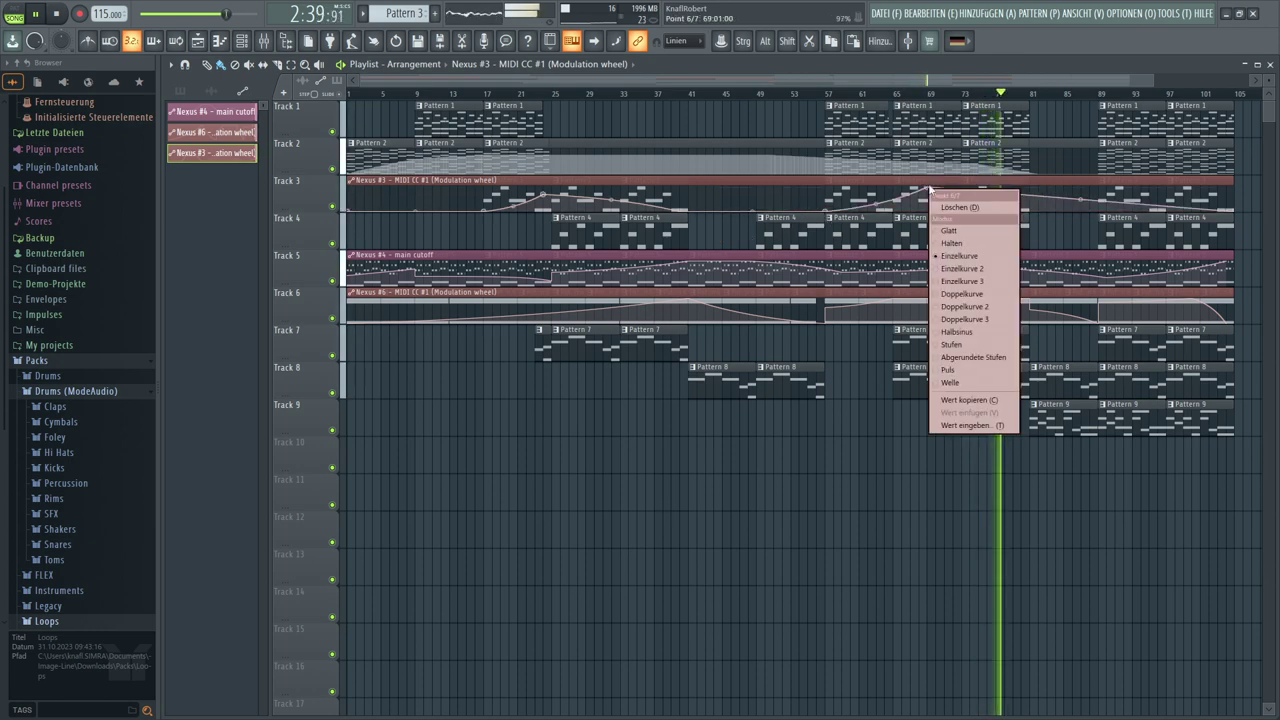
key("Escape")
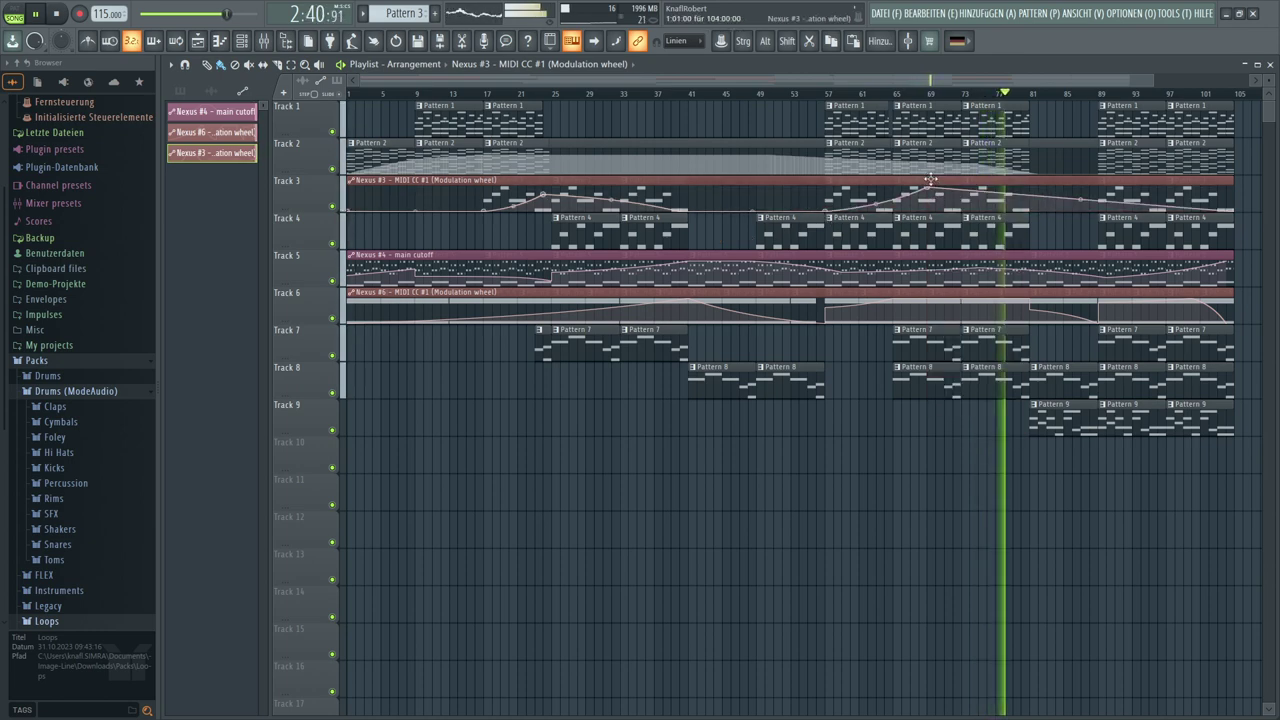
left_click(1028, 212)
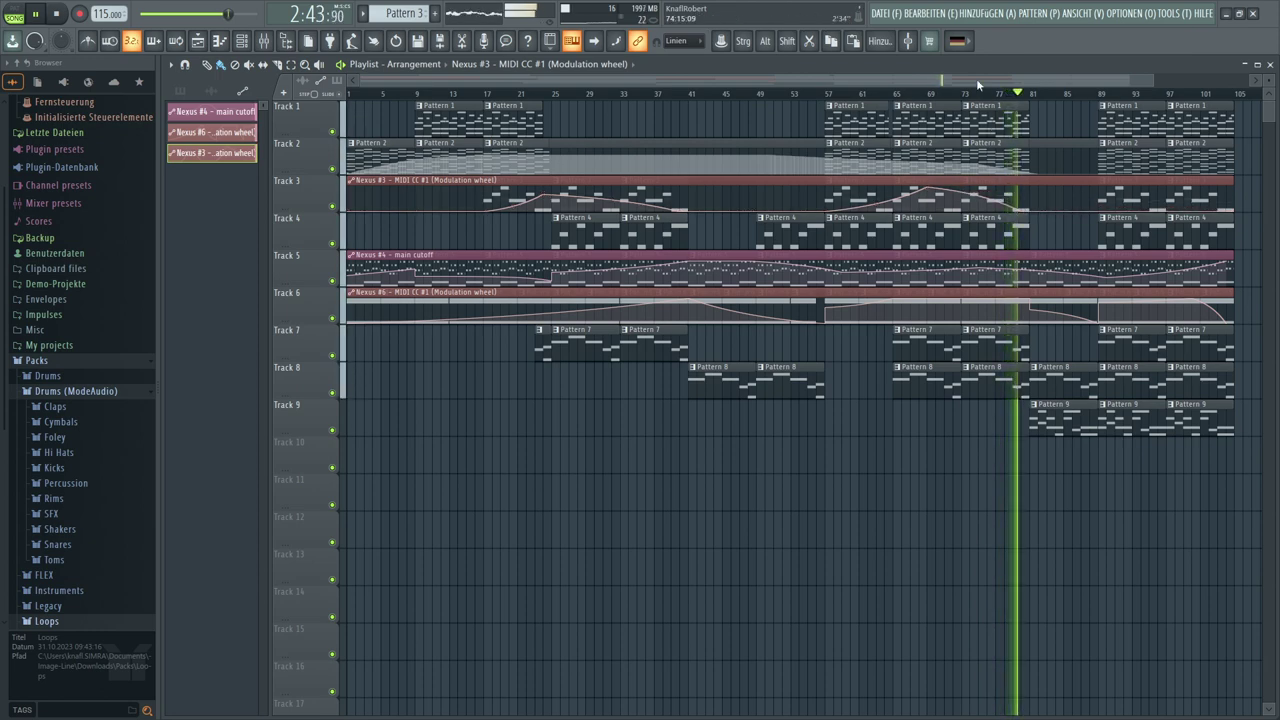
Raise the Nexus #3 modulation wheel automation on Track 3 to a third peak near bar 89
left_click_drag(976, 78, 1088, 89)
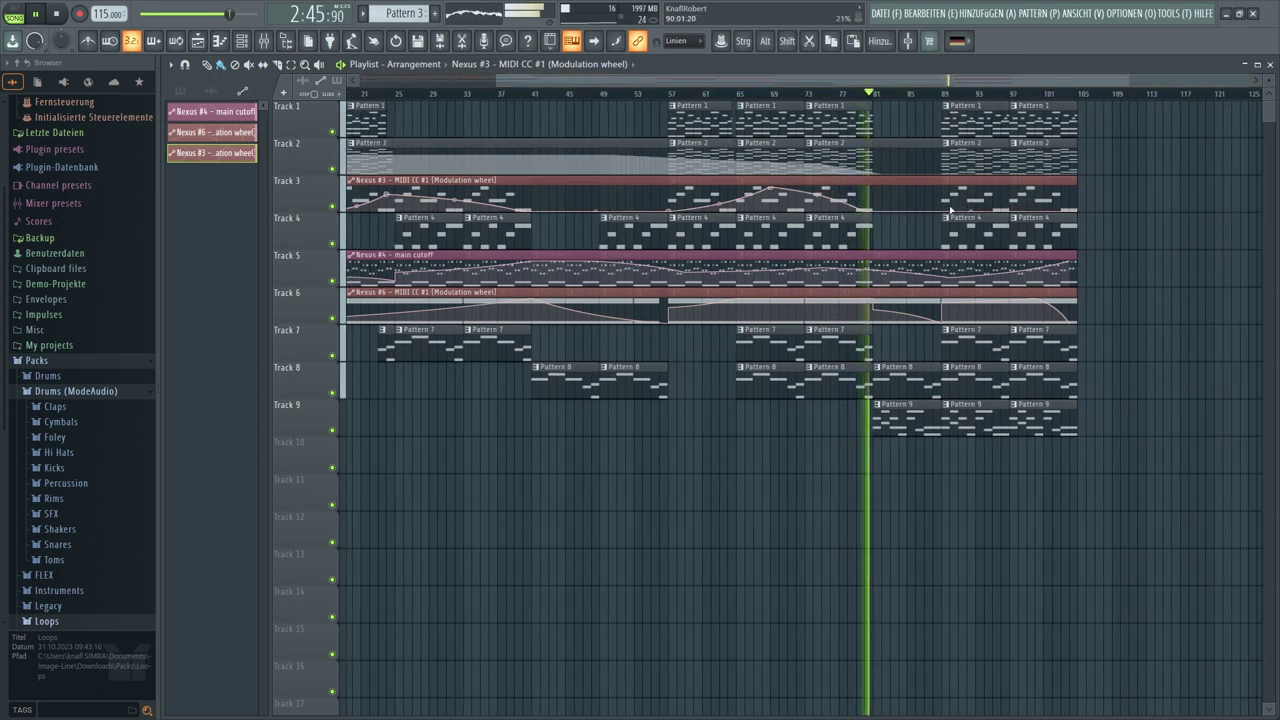
left_click_drag(944, 210, 944, 187)
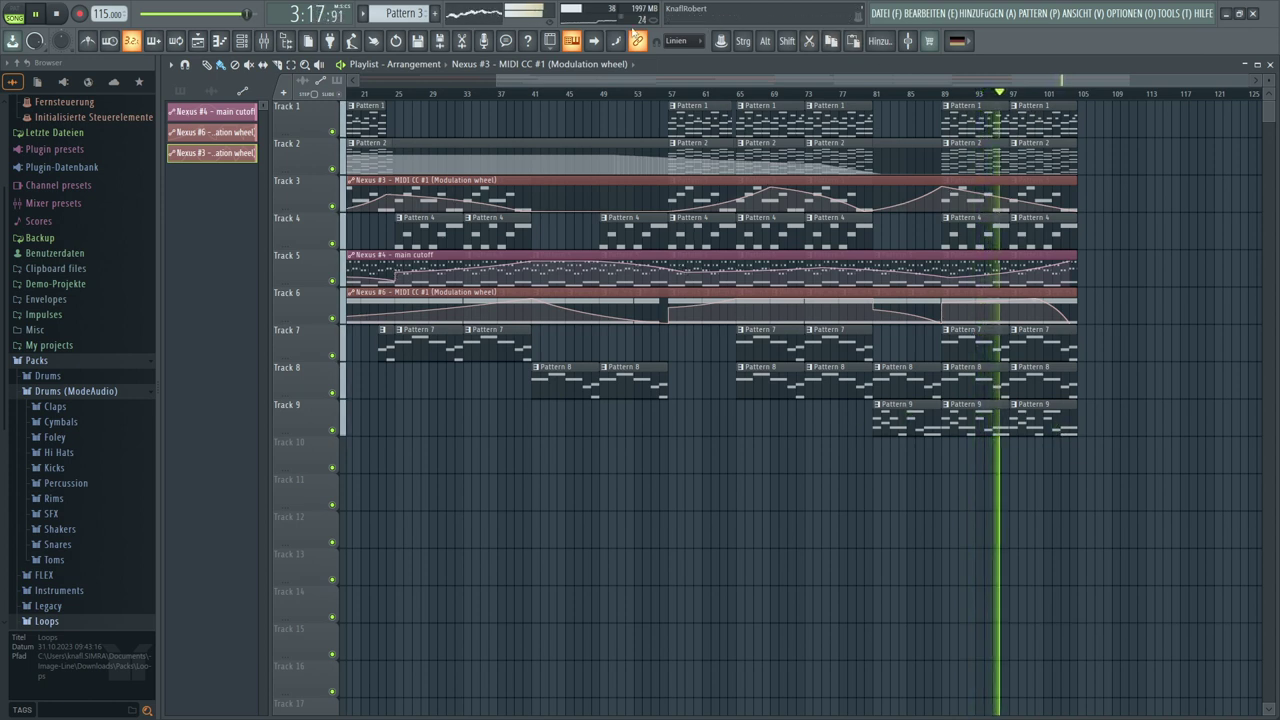
Show all channels in the channel rack and open the Nexus #9 instrument
left_click(241, 40)
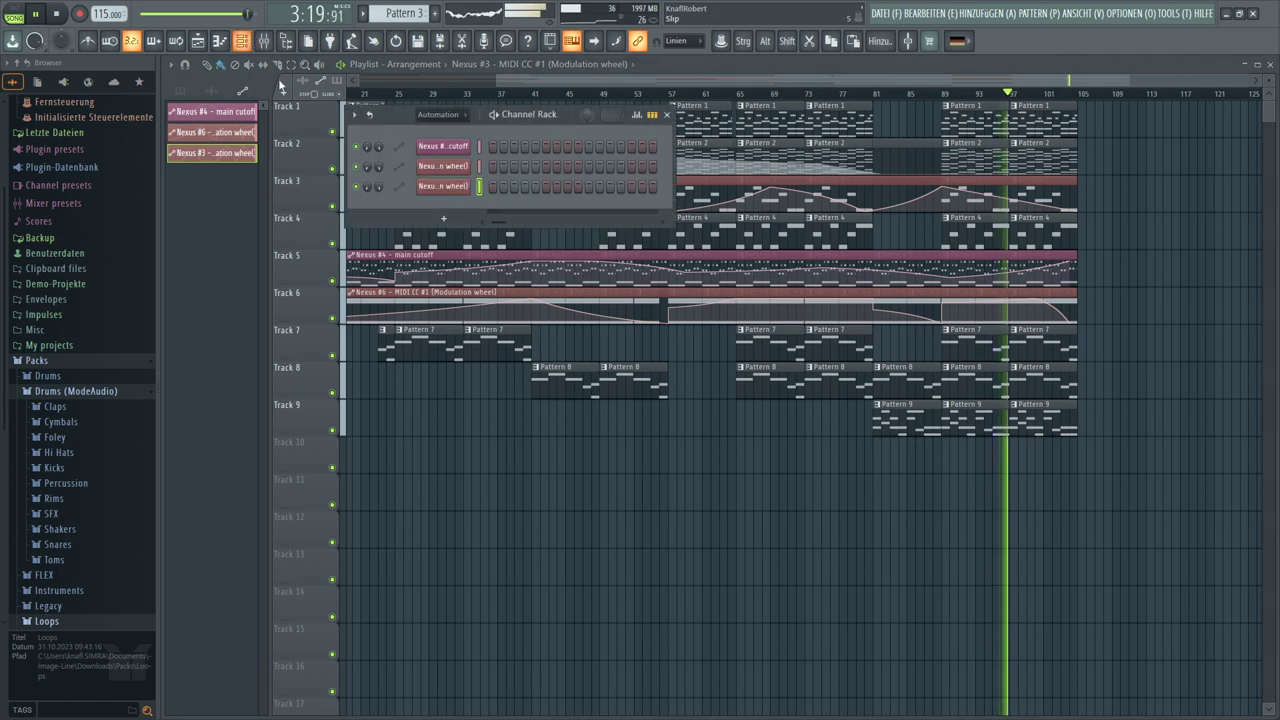
left_click(444, 114)
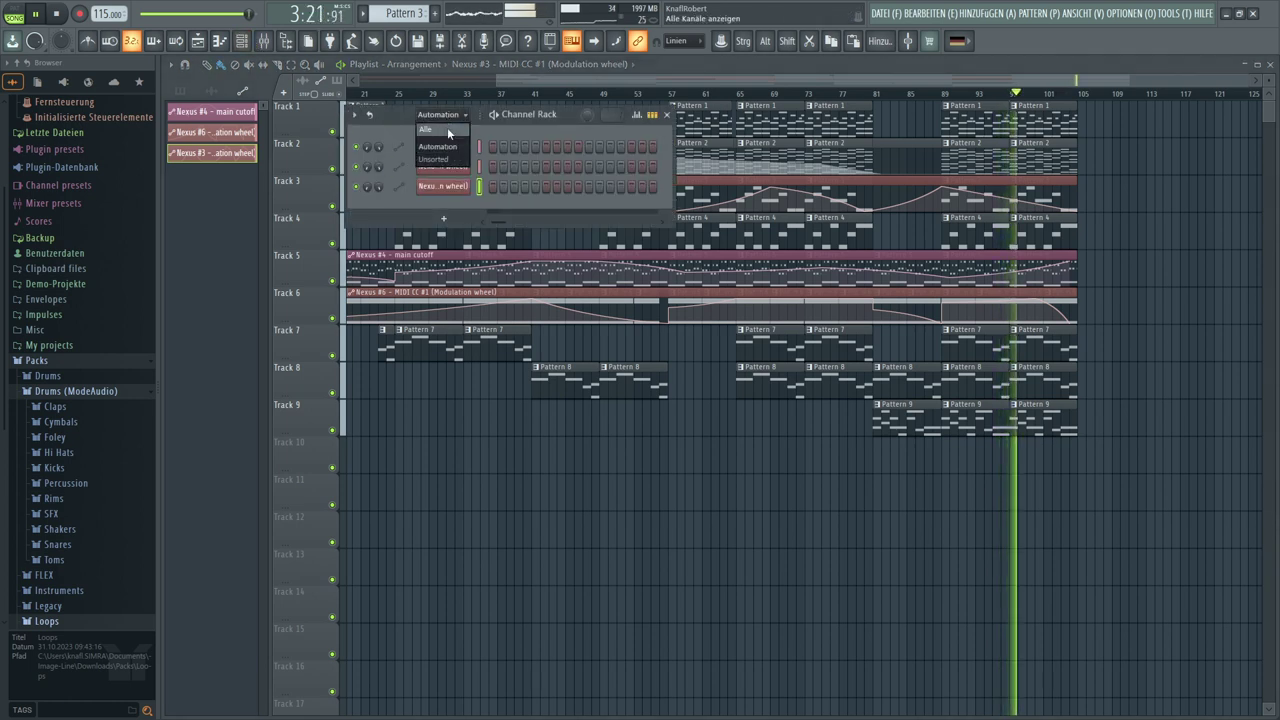
left_click(447, 127)
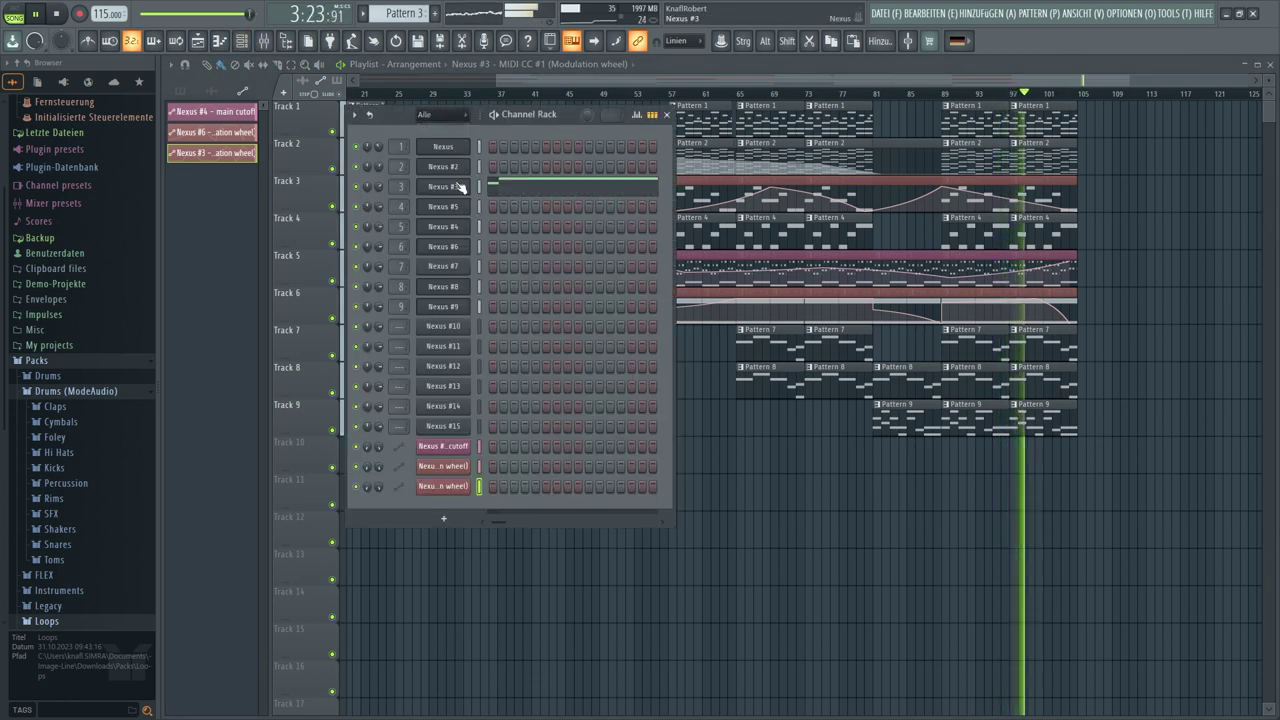
left_click(444, 306)
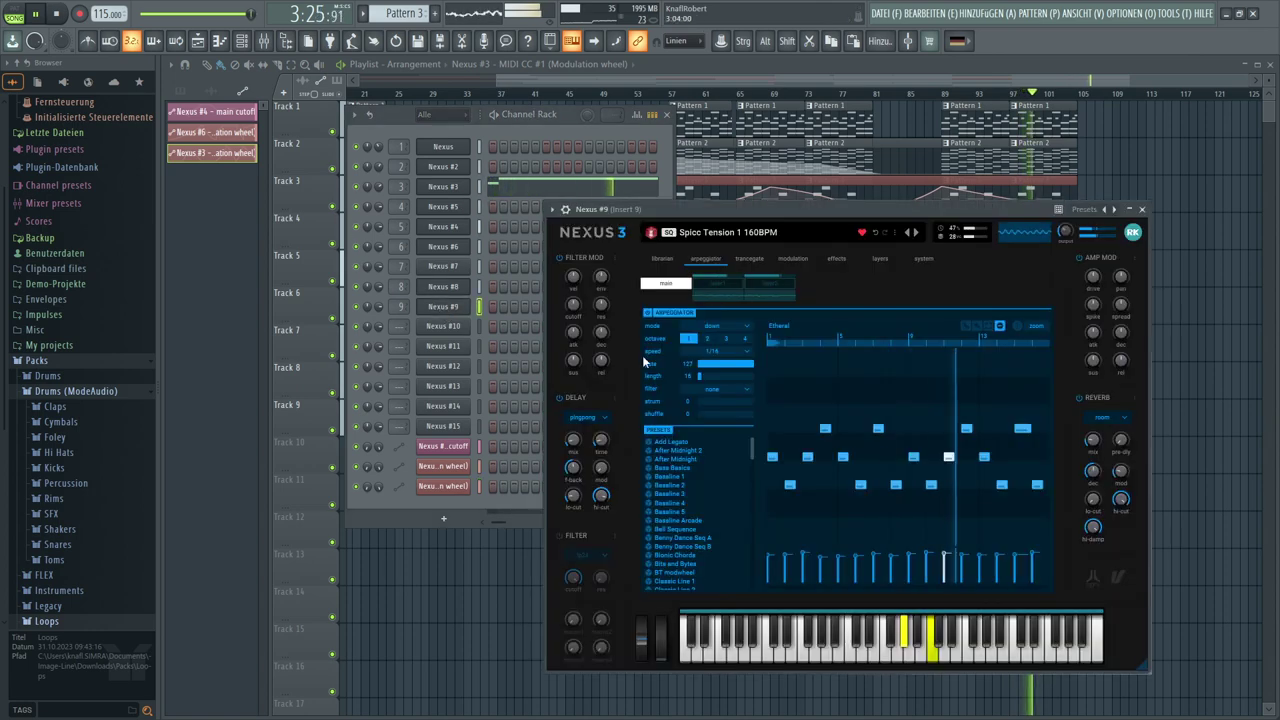
Set the Nexus #9 arpeggiator speed to 1/8 and its delay mix to 39, closing the open windows to return to the playlist
left_click(712, 351)
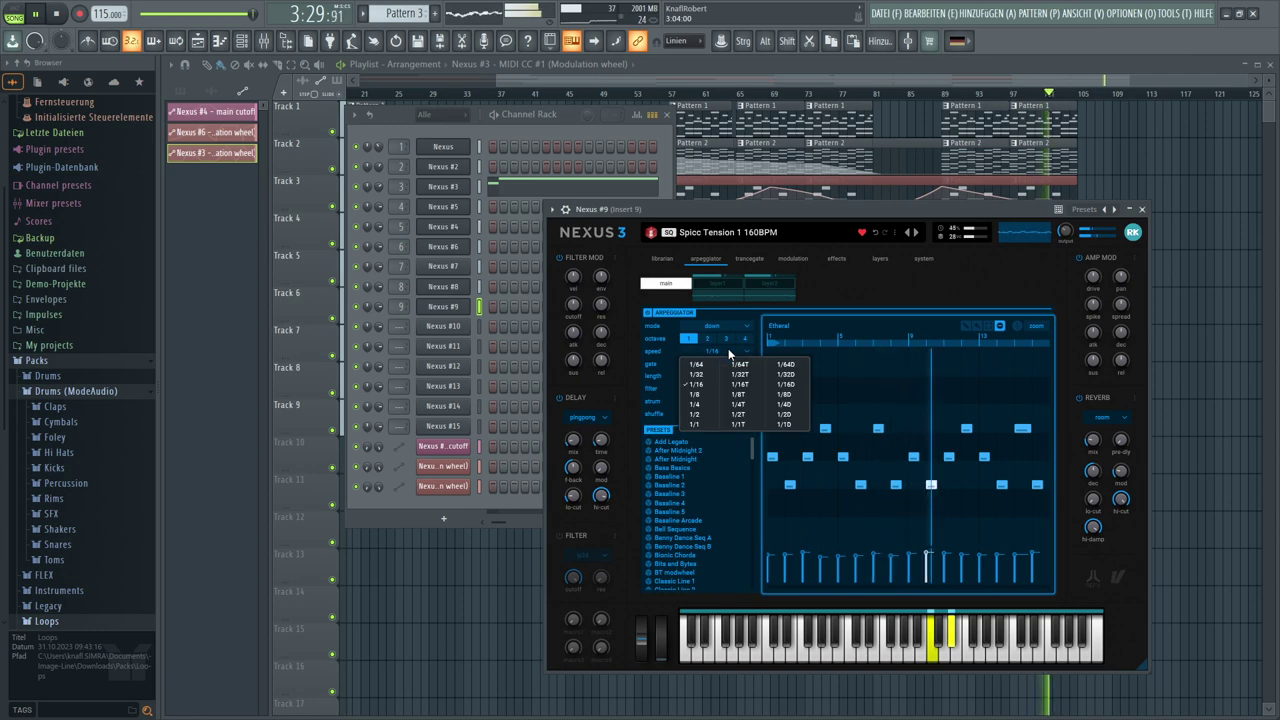
left_click(705, 392)
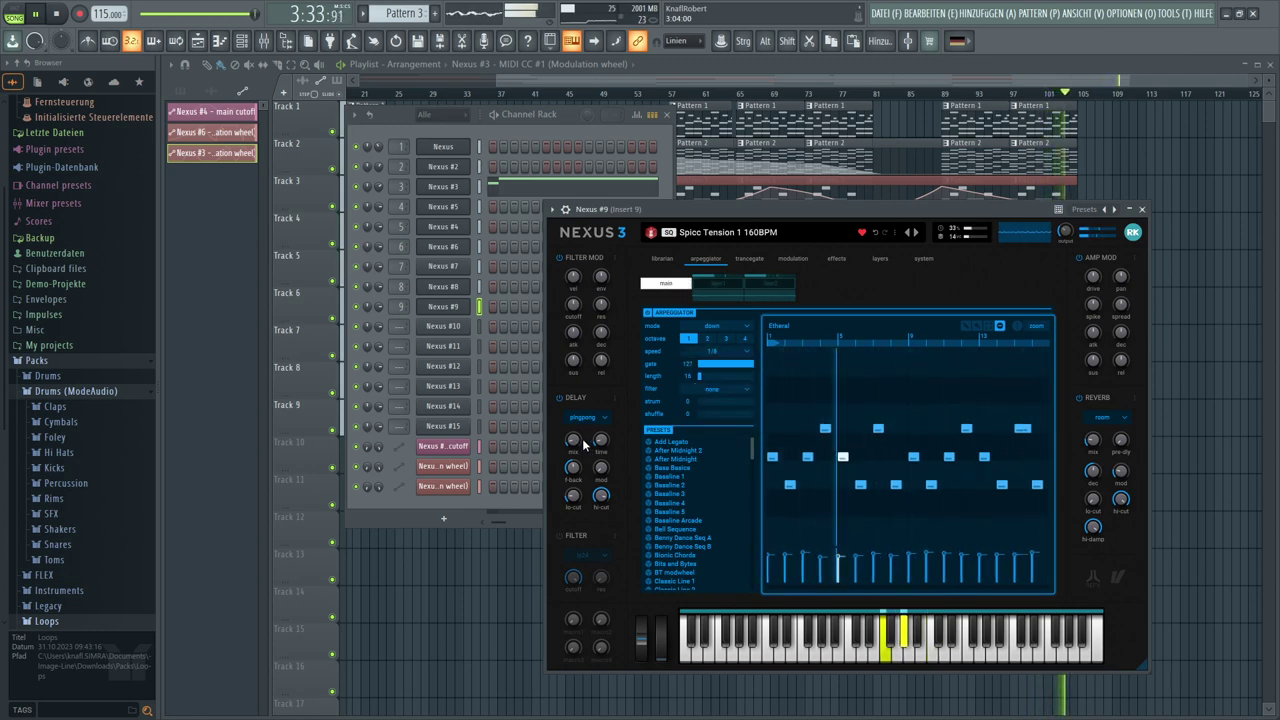
left_click_drag(573, 440, 575, 423)
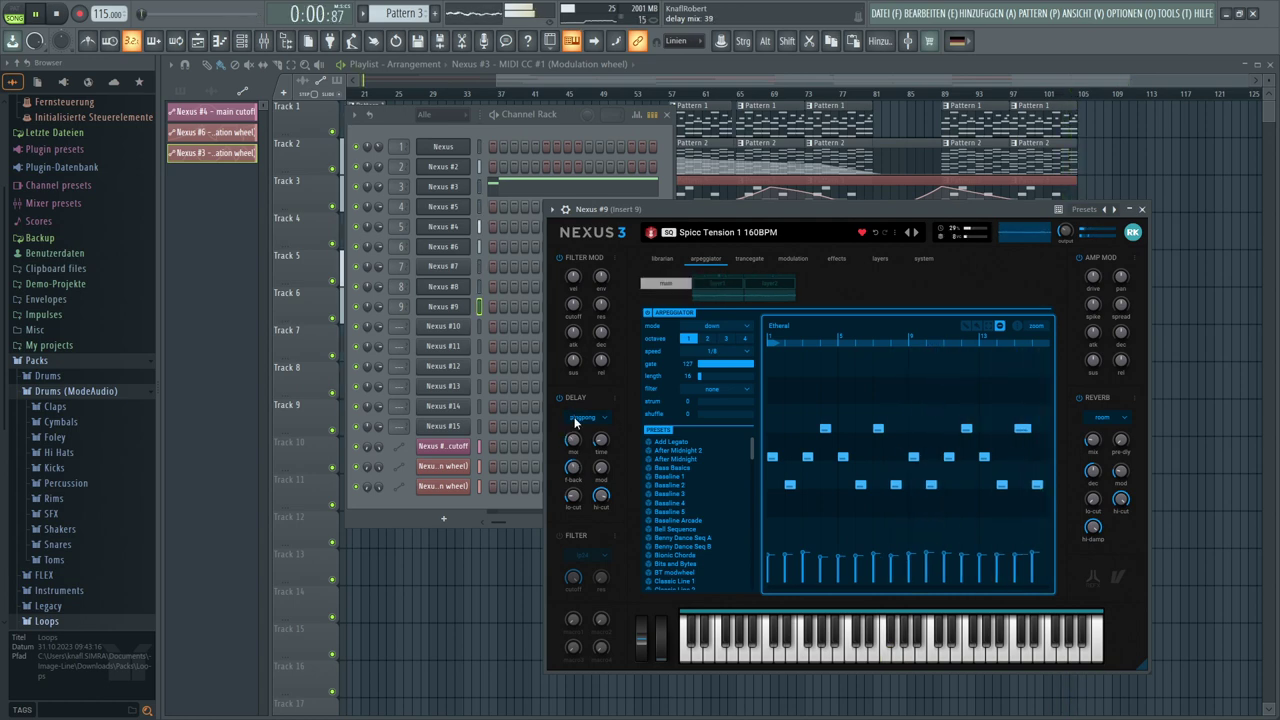
key("F12")
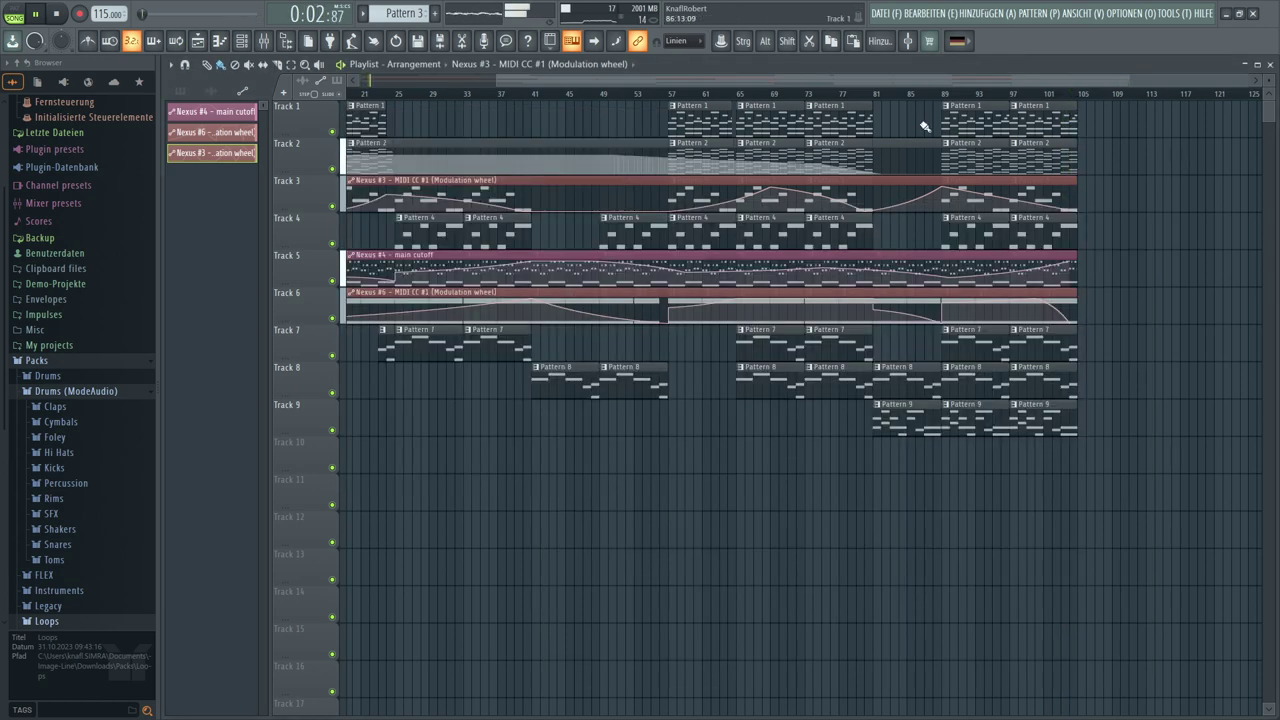
Play the arrangement from about bar 80 to check the transition into the Pattern 9 section
left_click(873, 97)
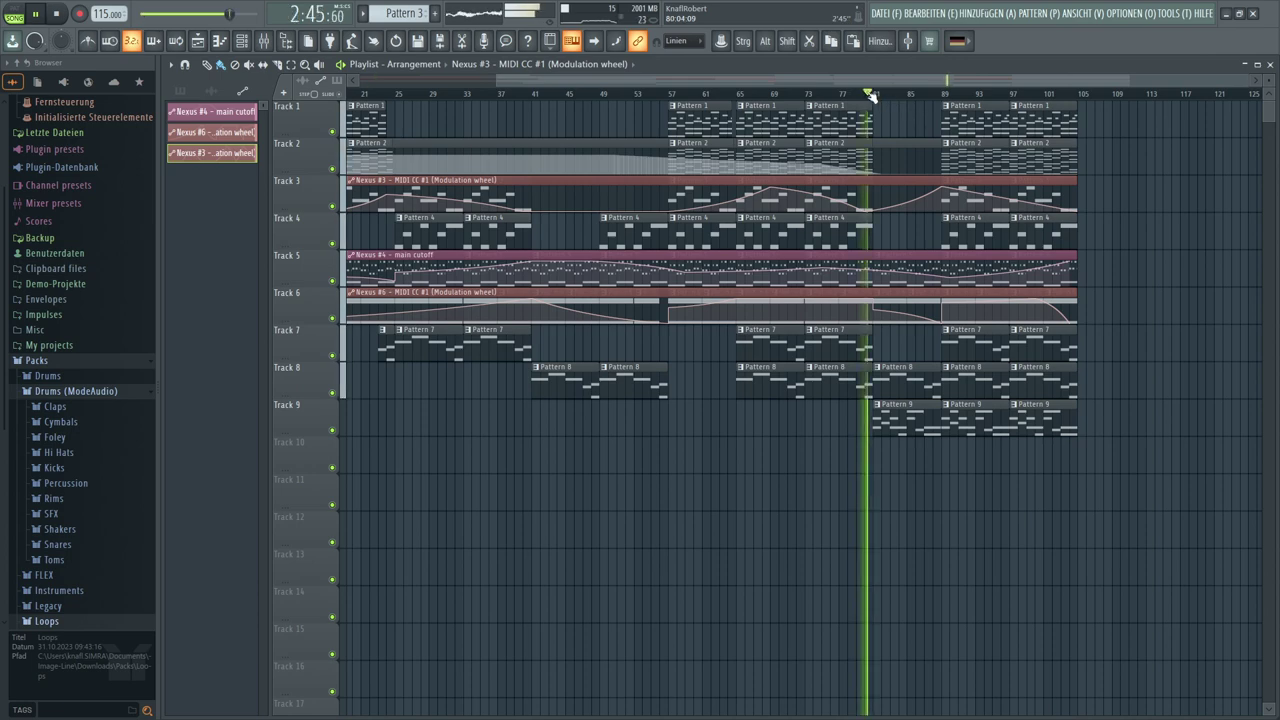
scroll(873, 97, "up", 2)
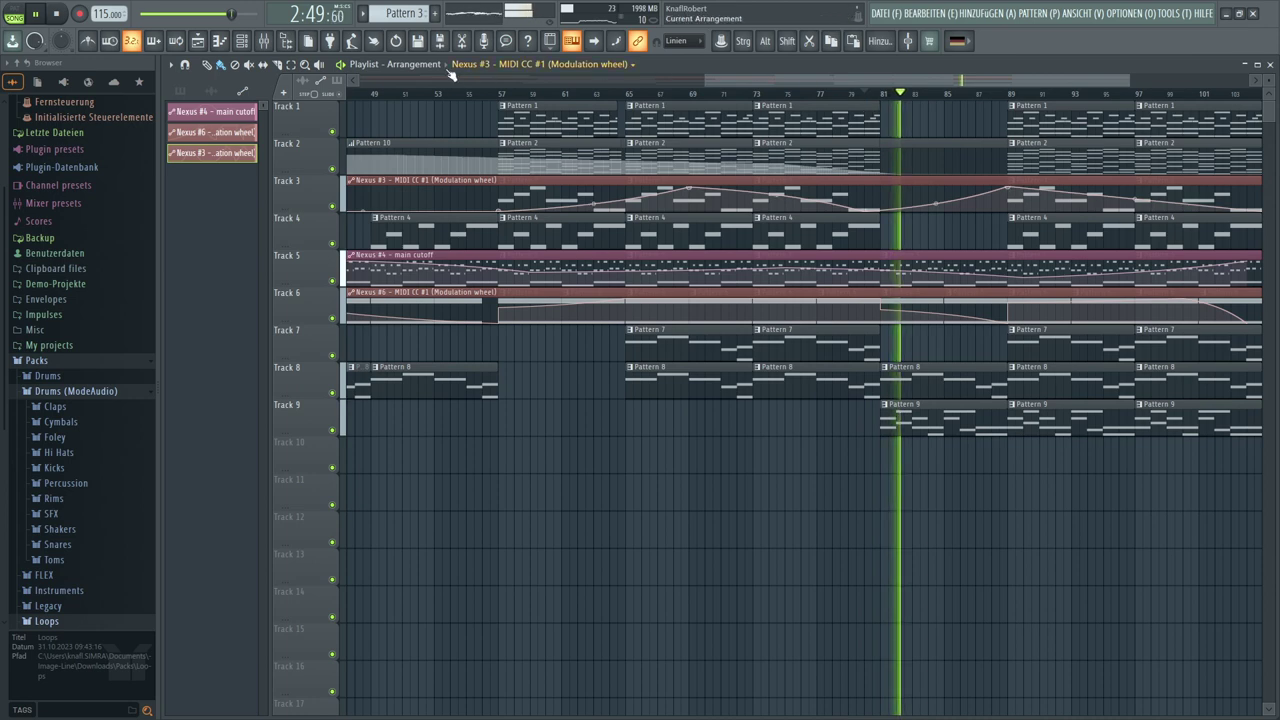
Open the Nexus #9 instrument from the Channel Rack and show its preset library
left_click(242, 41)
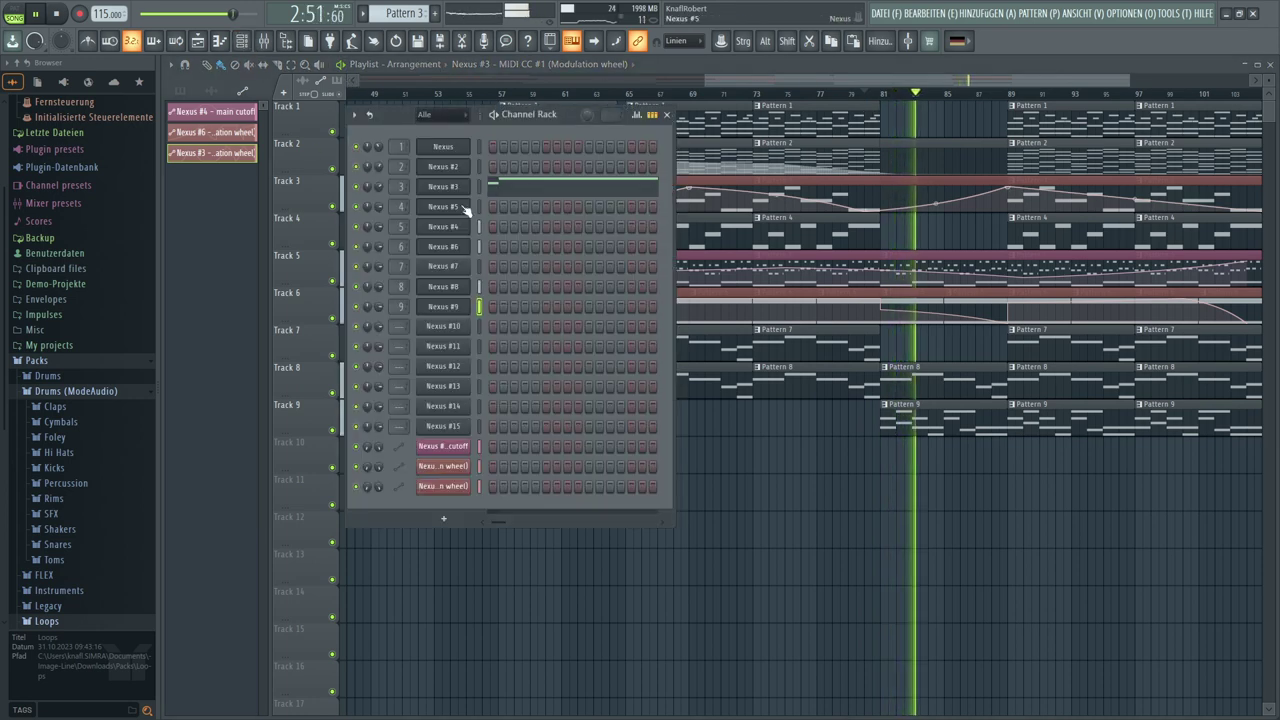
scroll(398, 14, "down", 6)
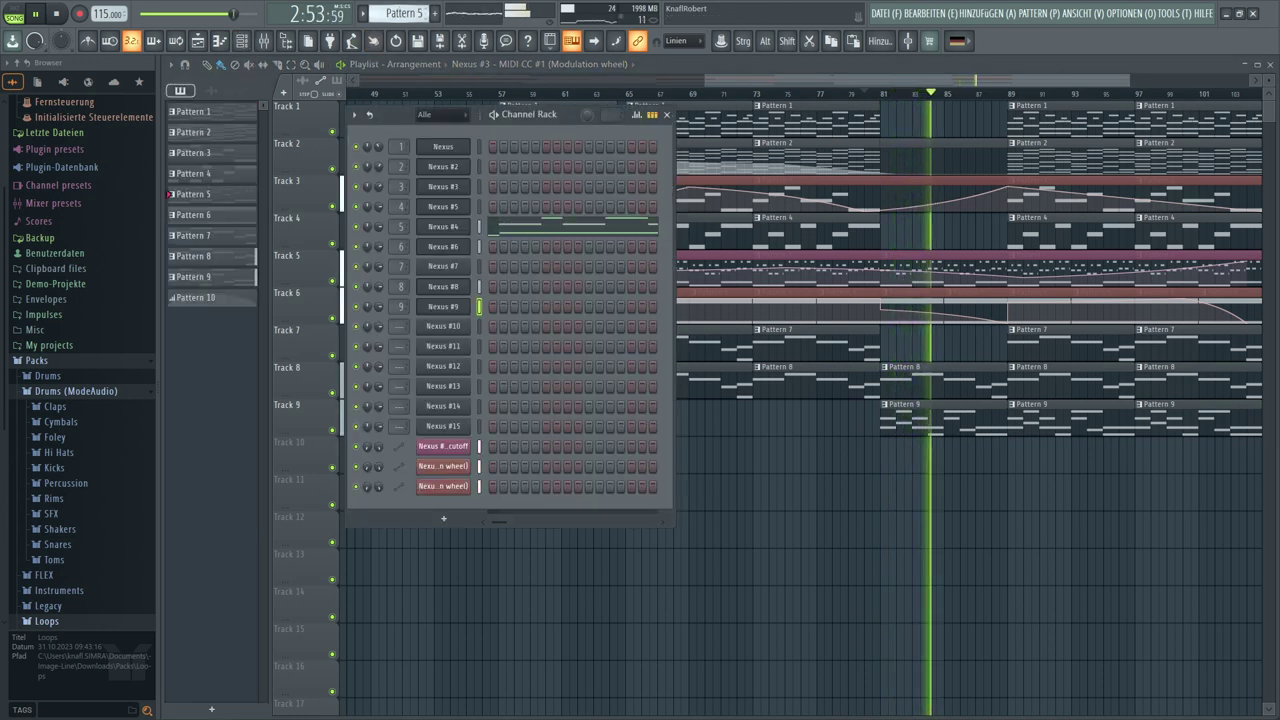
left_click(445, 306)
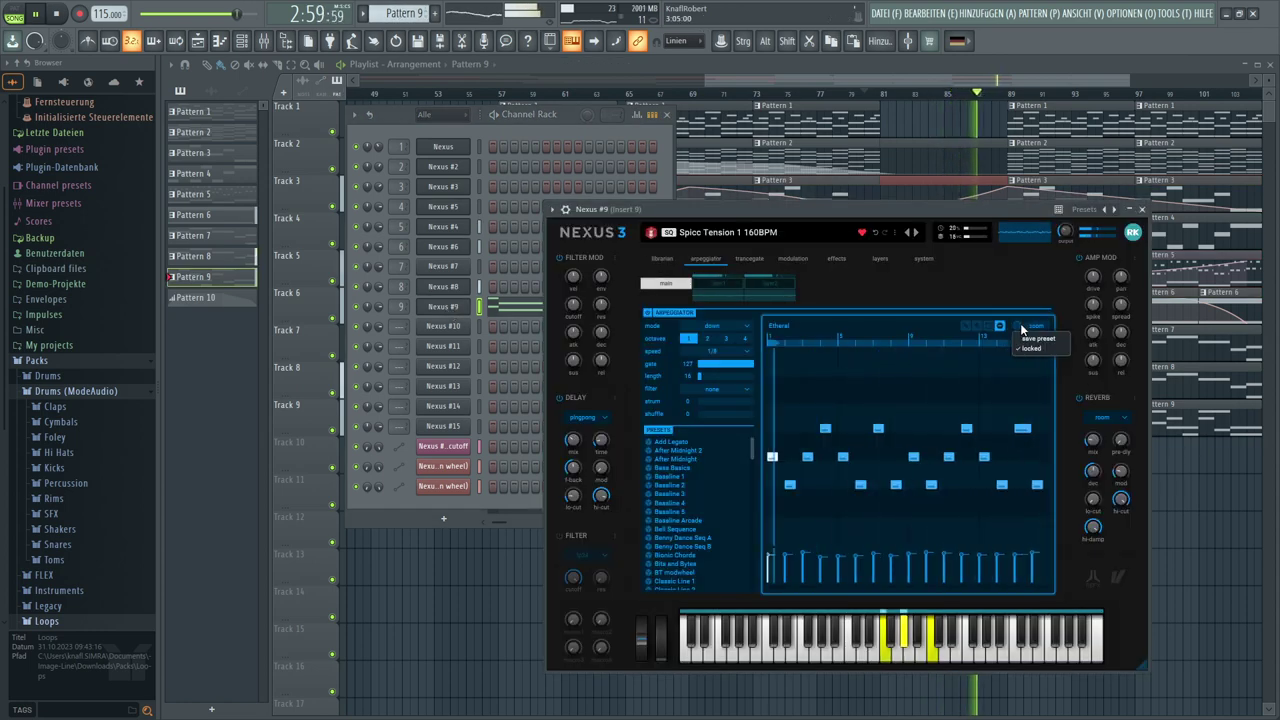
left_click(663, 258)
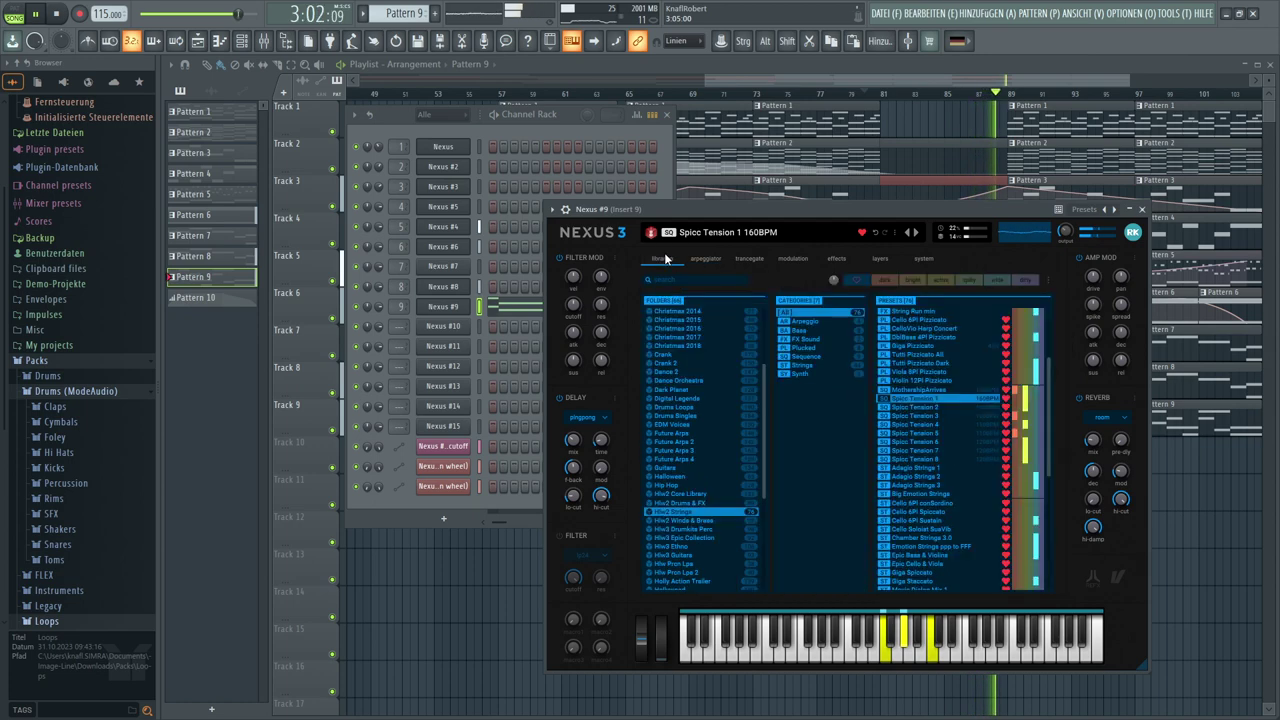
Audition the Spicc Tension 2, Spicc Tension 3 and Tutti Pizzicato All presets in Nexus #9, leaving Tutti Pizzicato All loaded
left_click(900, 409)
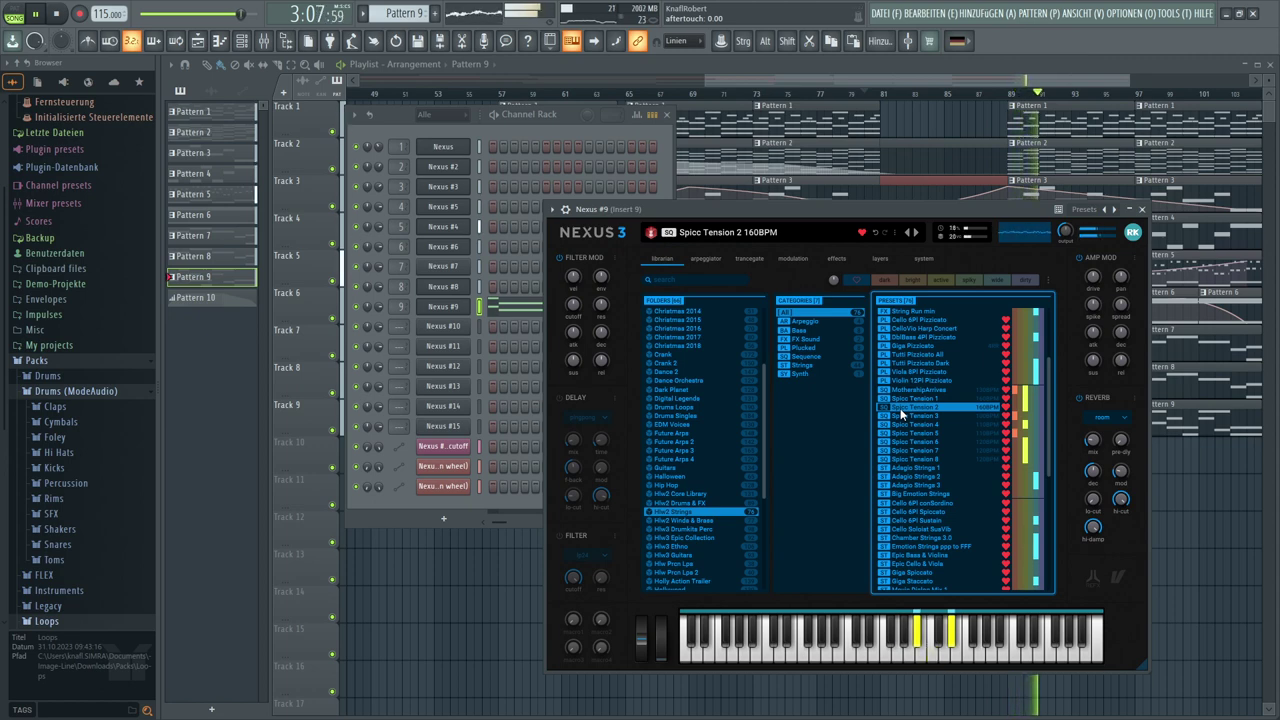
left_click(904, 416)
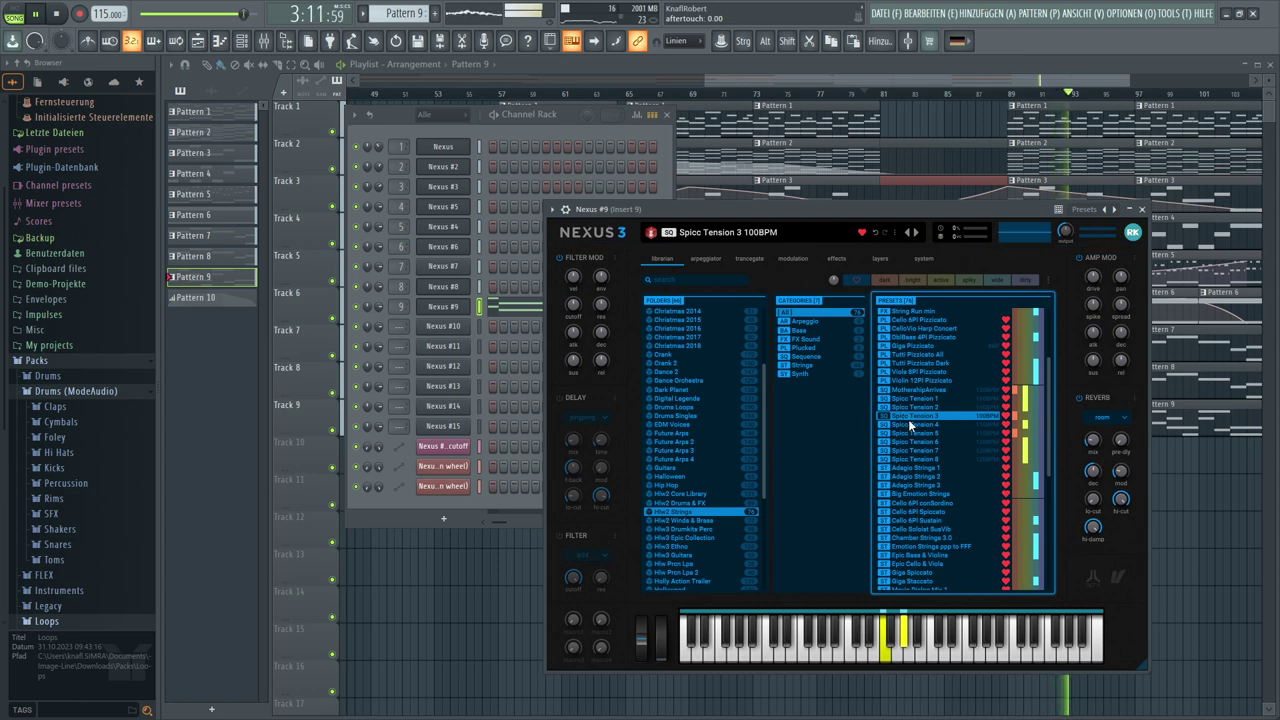
left_click(903, 357)
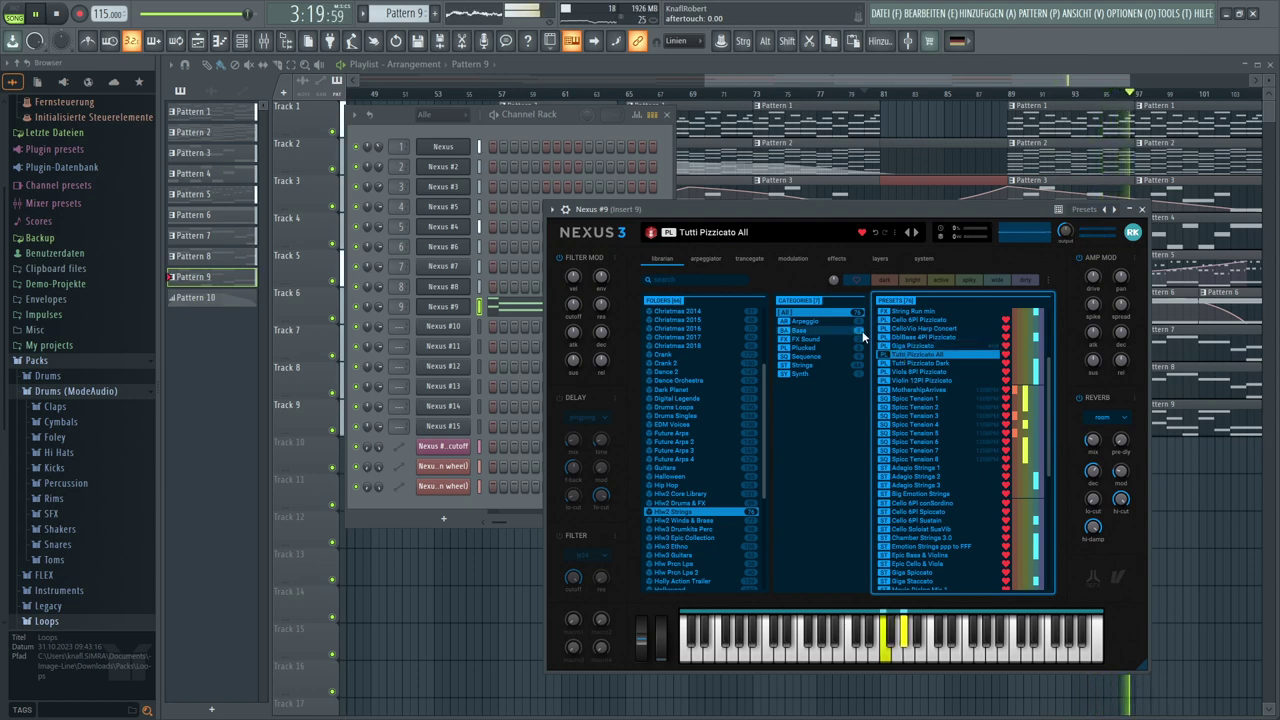
Activate the Nexus #9 arpeggiator and try the RWArpeggio 1, RWArpeggio 9 and RWArpeggio 8 patterns
left_click(705, 258)
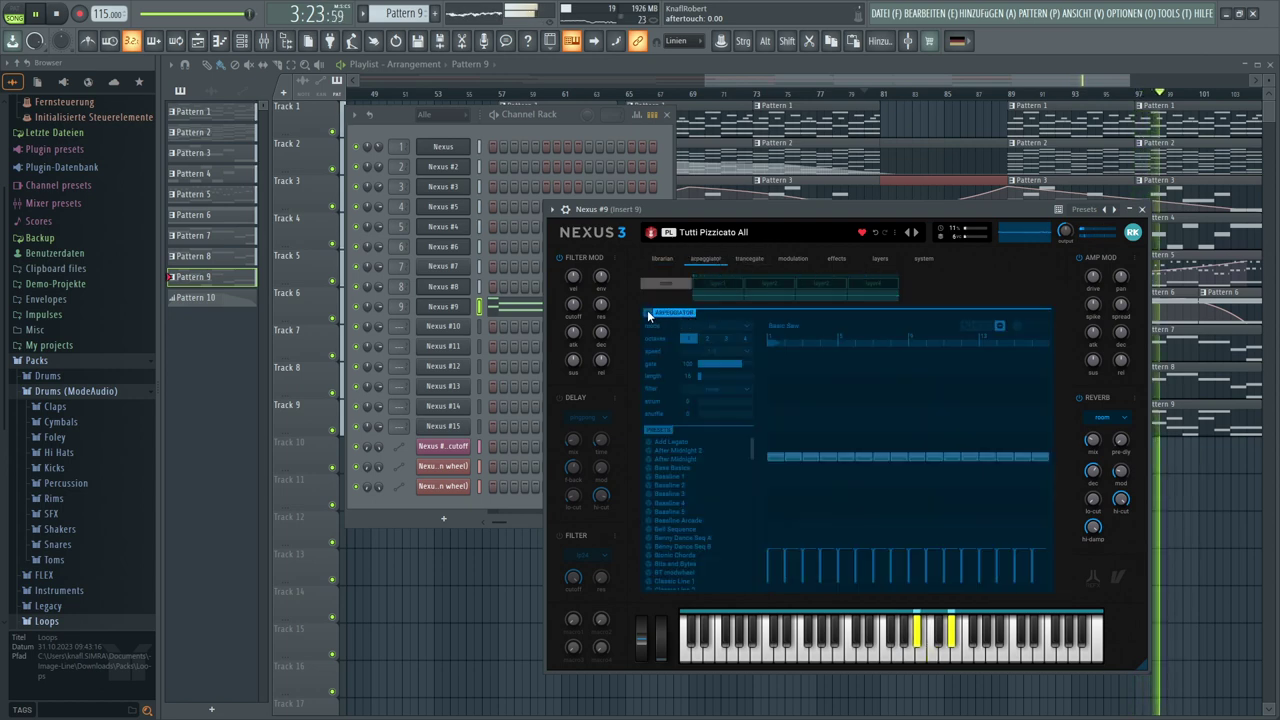
scroll(680, 494, "down", 4)
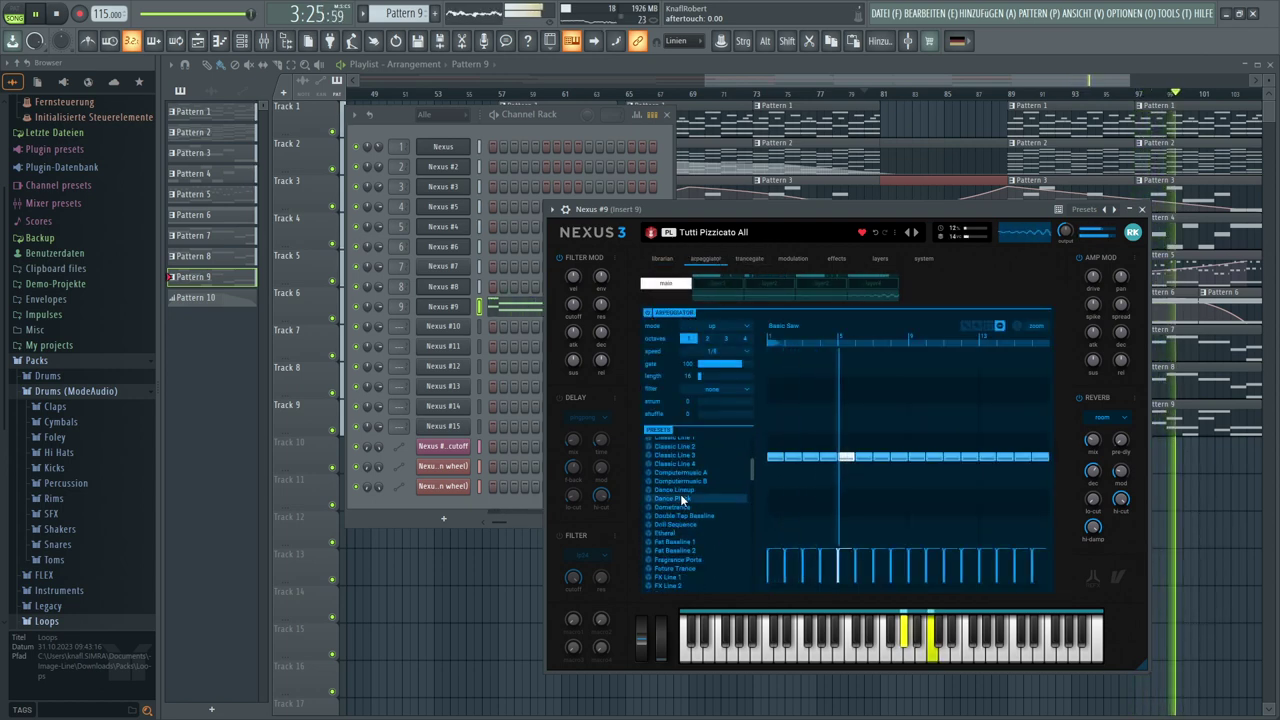
scroll(680, 494, "down", 10)
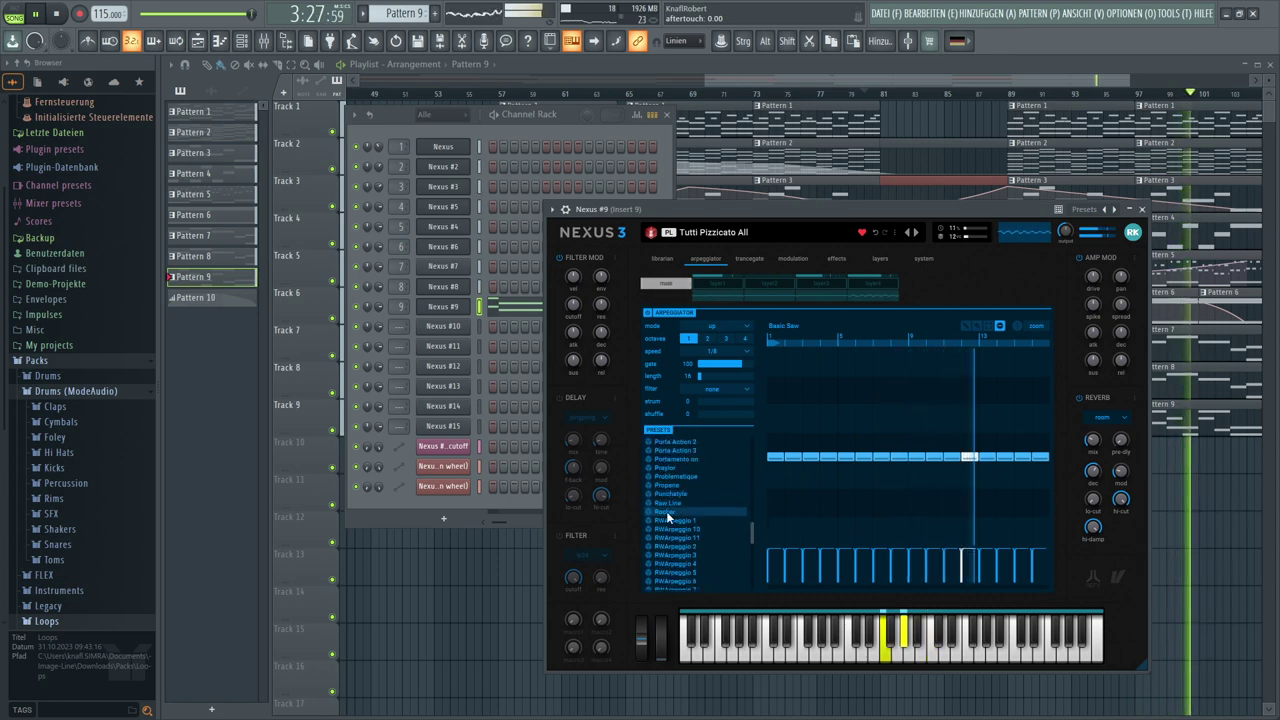
left_click(668, 520)
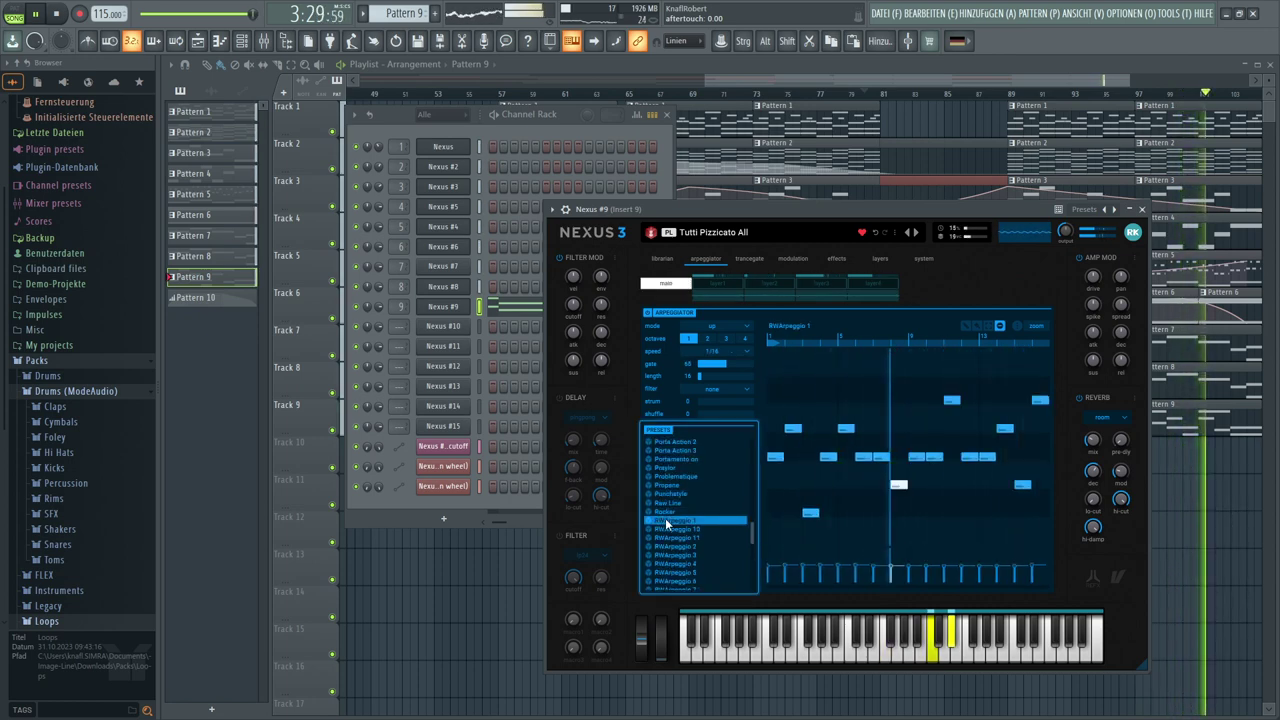
scroll(667, 524, "down", 3)
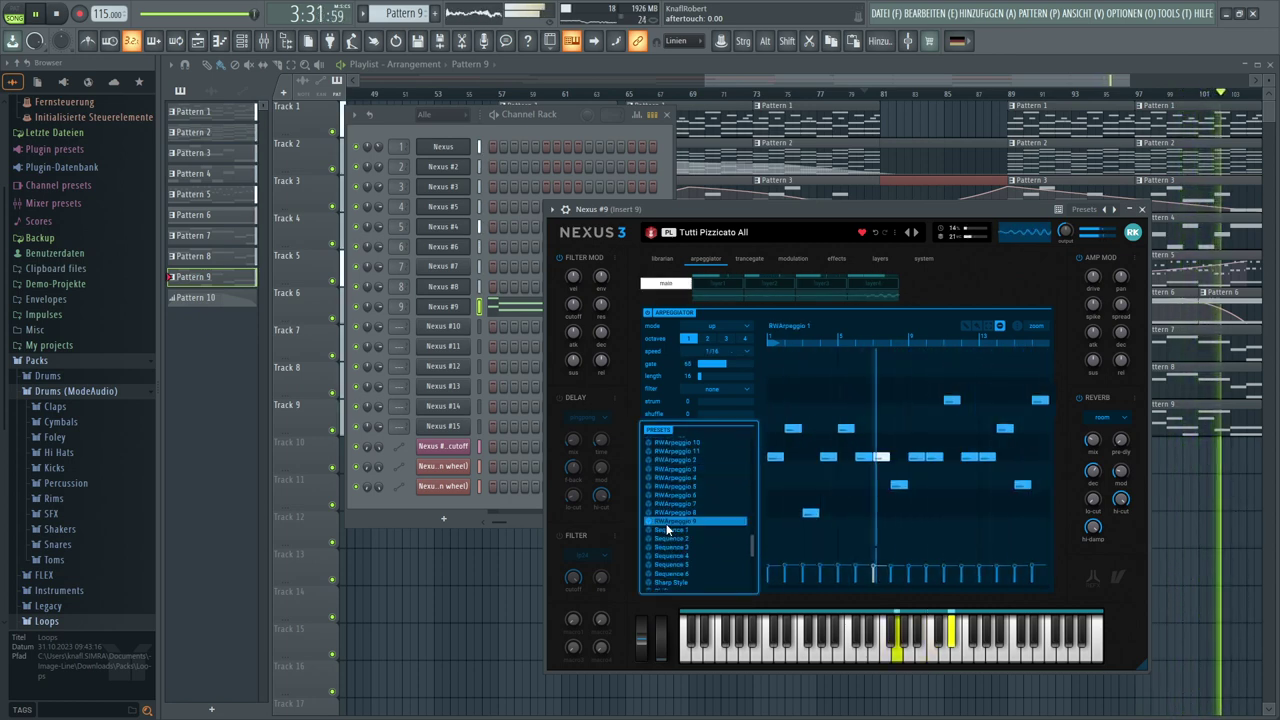
left_click(668, 521)
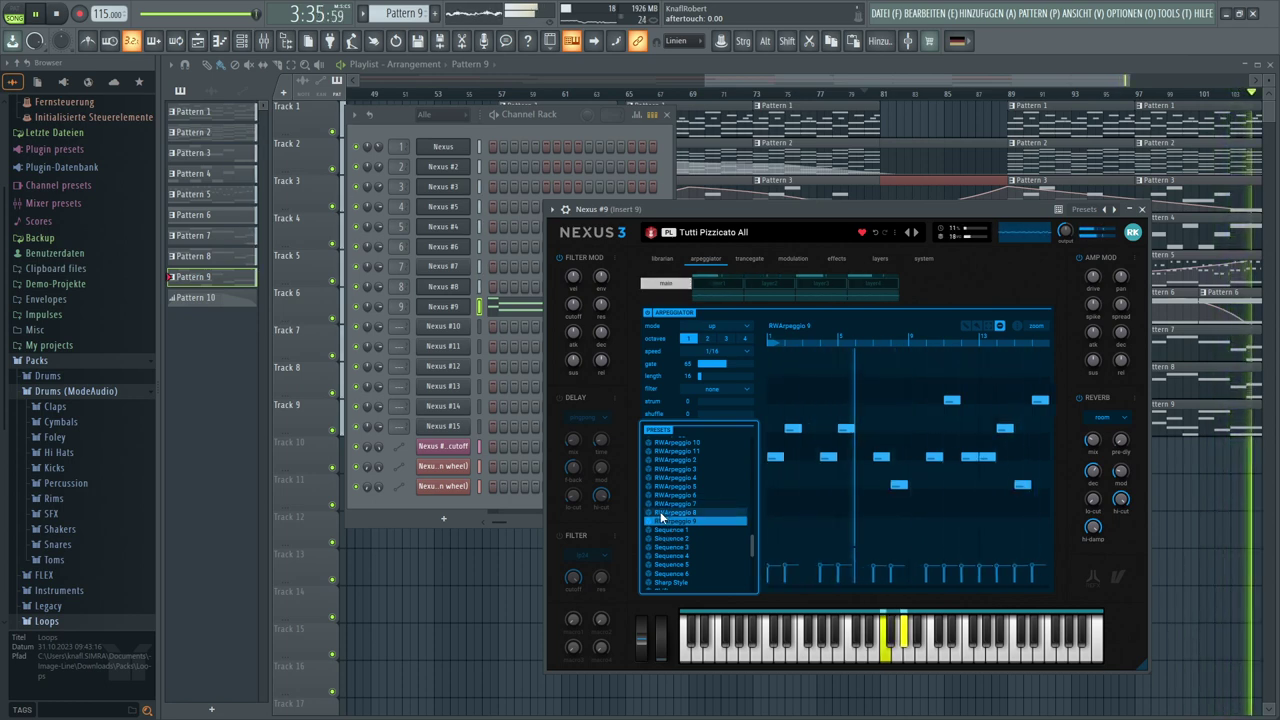
left_click(660, 513)
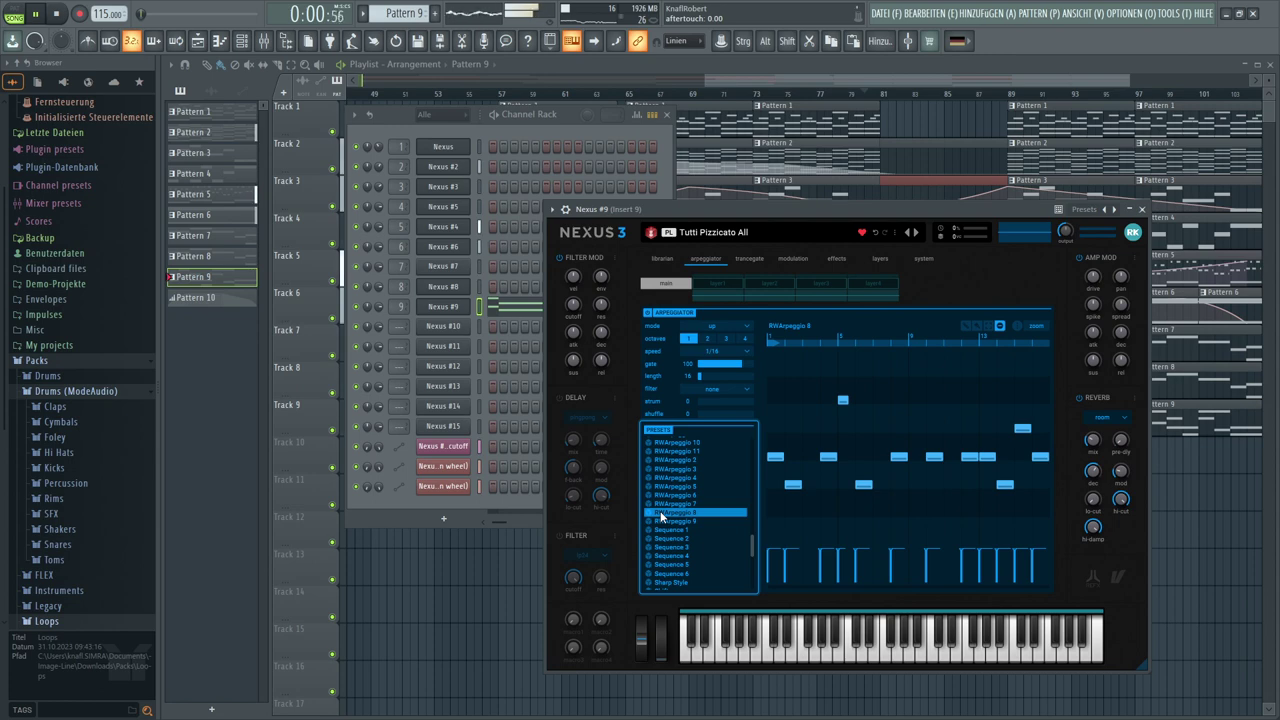
Play Pattern 9 on its own and try the RWArpeggio 7 and TriMorph Sequence arpeggiator presets
left_click(22, 14)
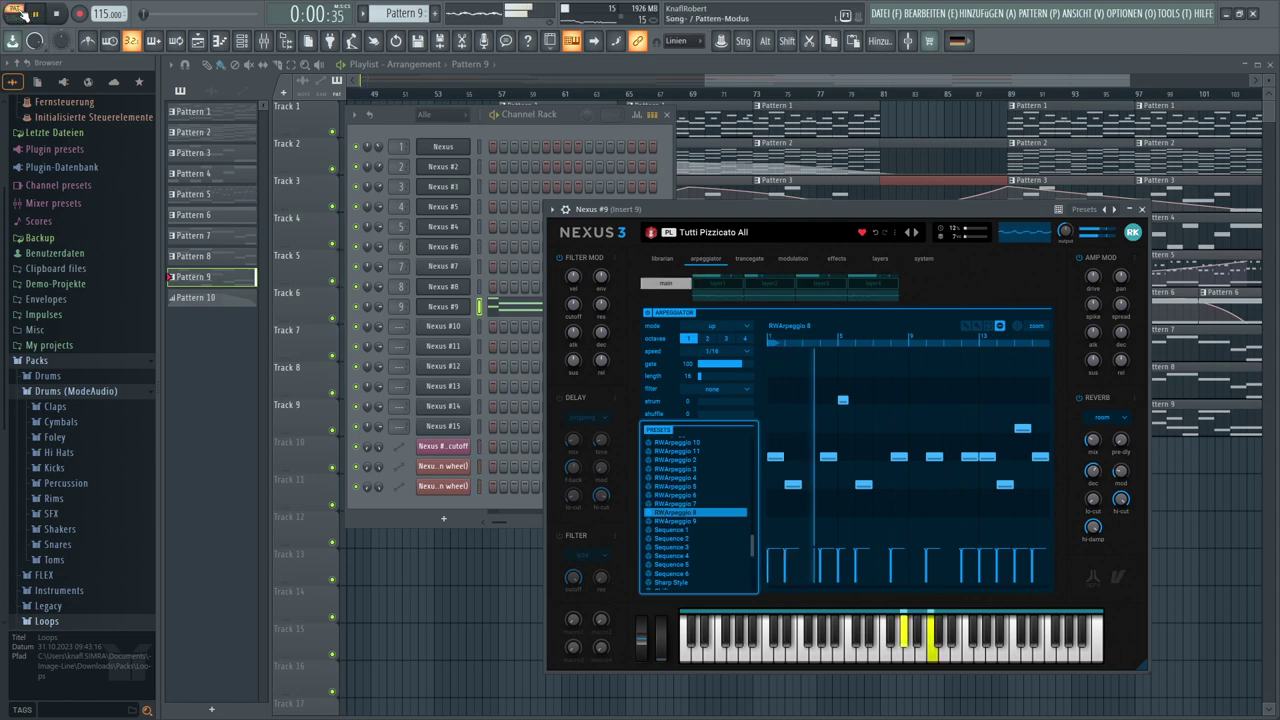
left_click(678, 504)
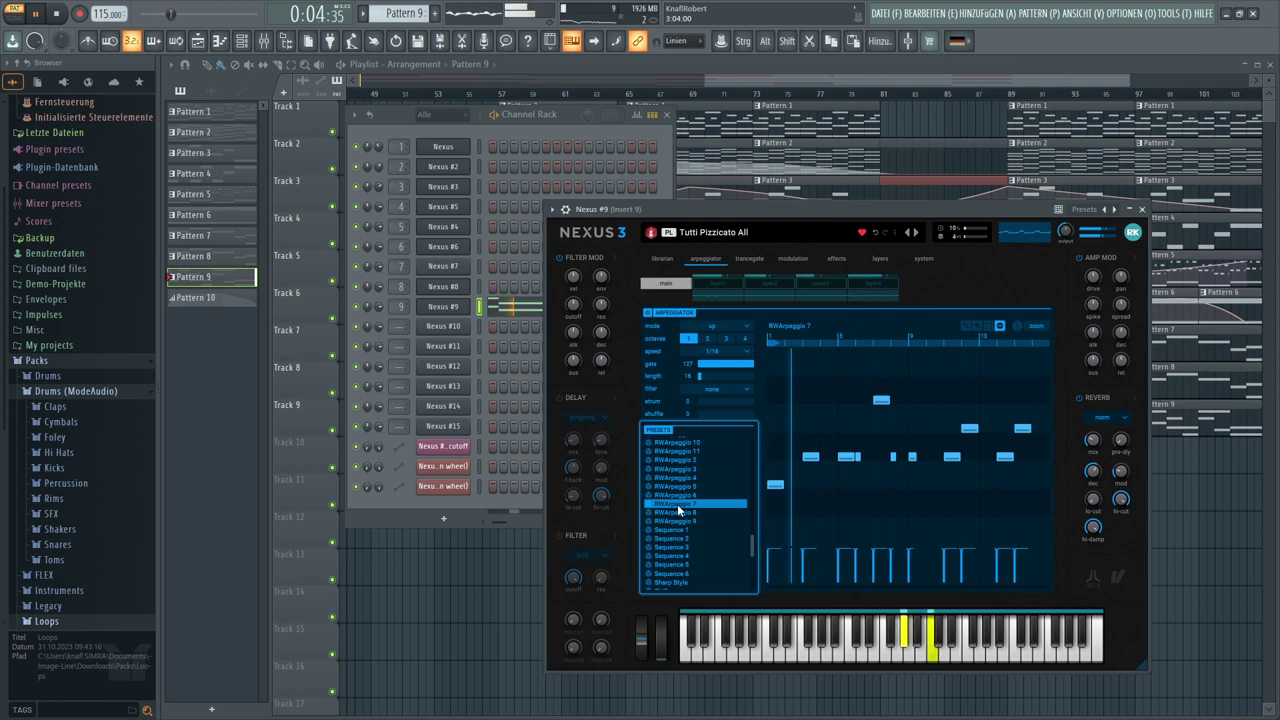
scroll(678, 510, "down", 3)
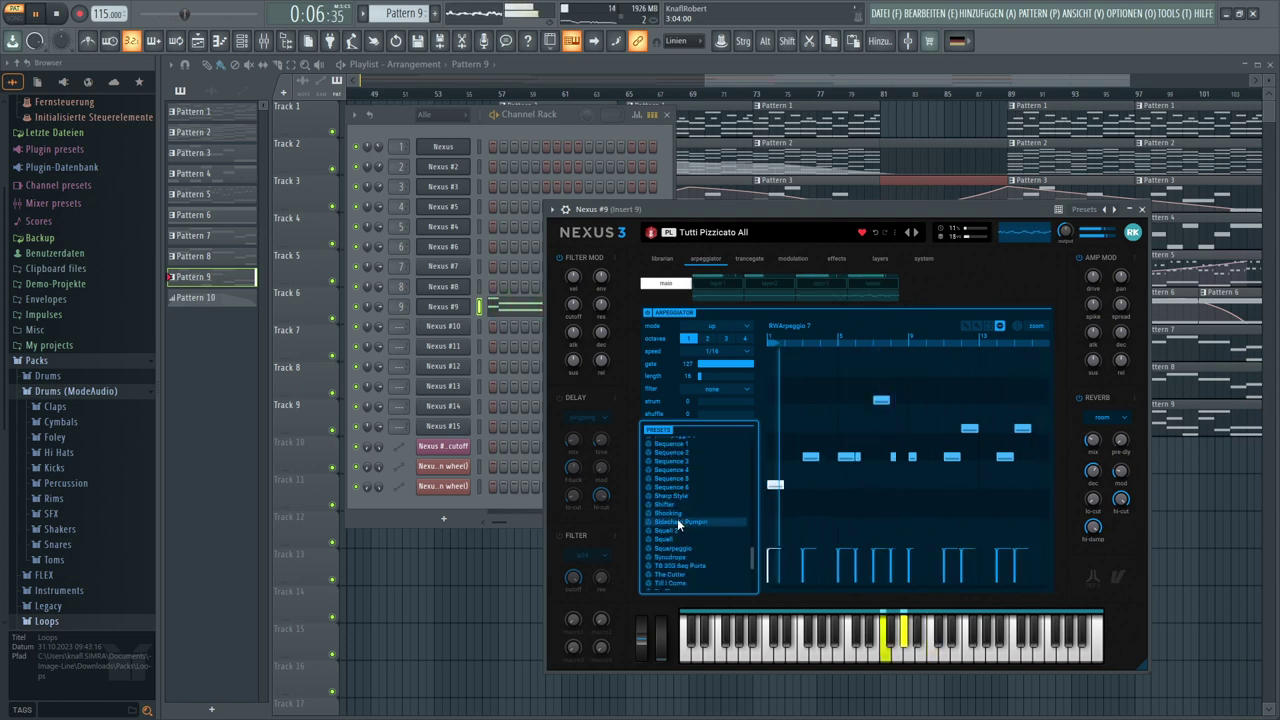
scroll(677, 518, "down", 3)
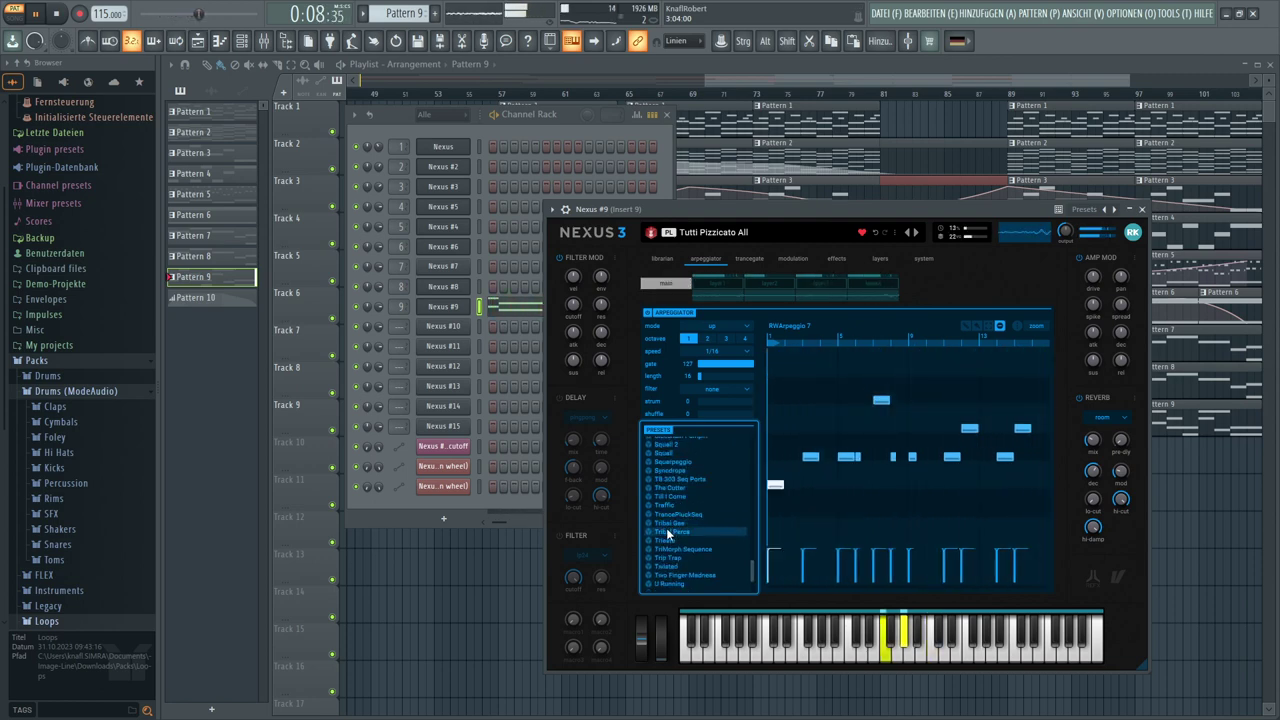
left_click(665, 549)
scroll(665, 552, "down", 2)
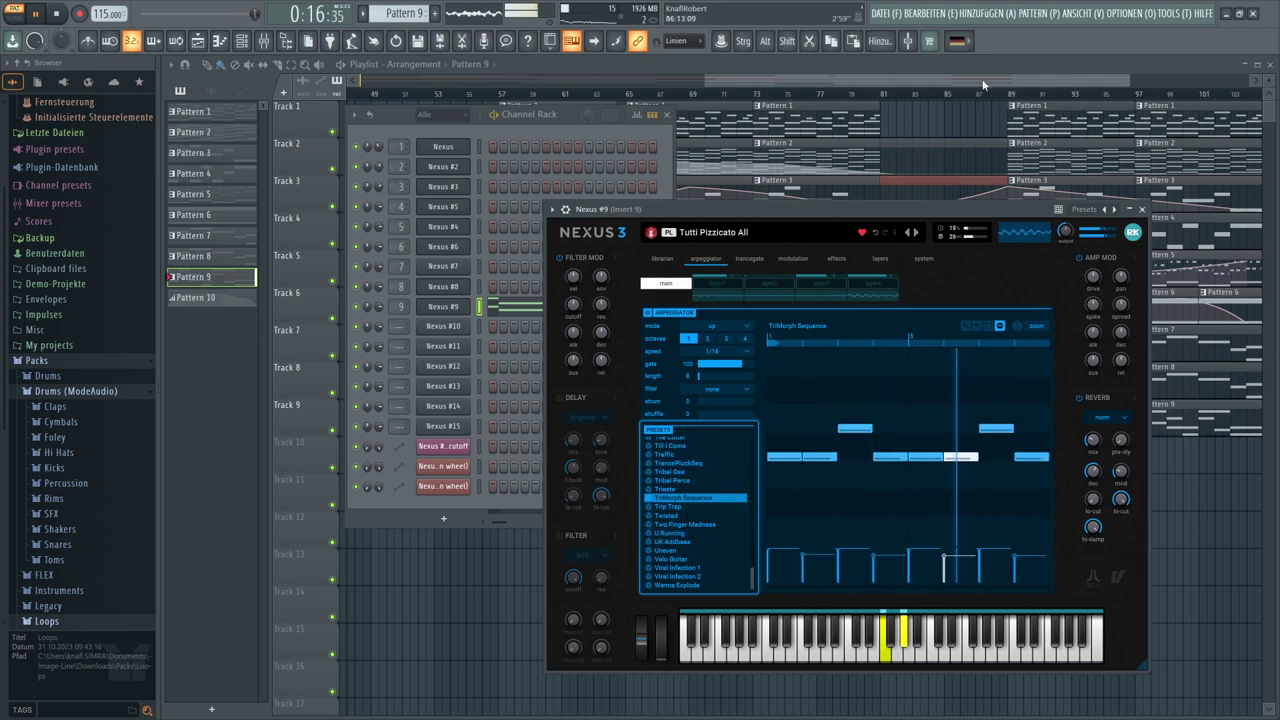
Play the whole song from about bar 81 and reopen the Nexus #9 instrument from the Channel Rack
key("F12")
left_click(876, 101)
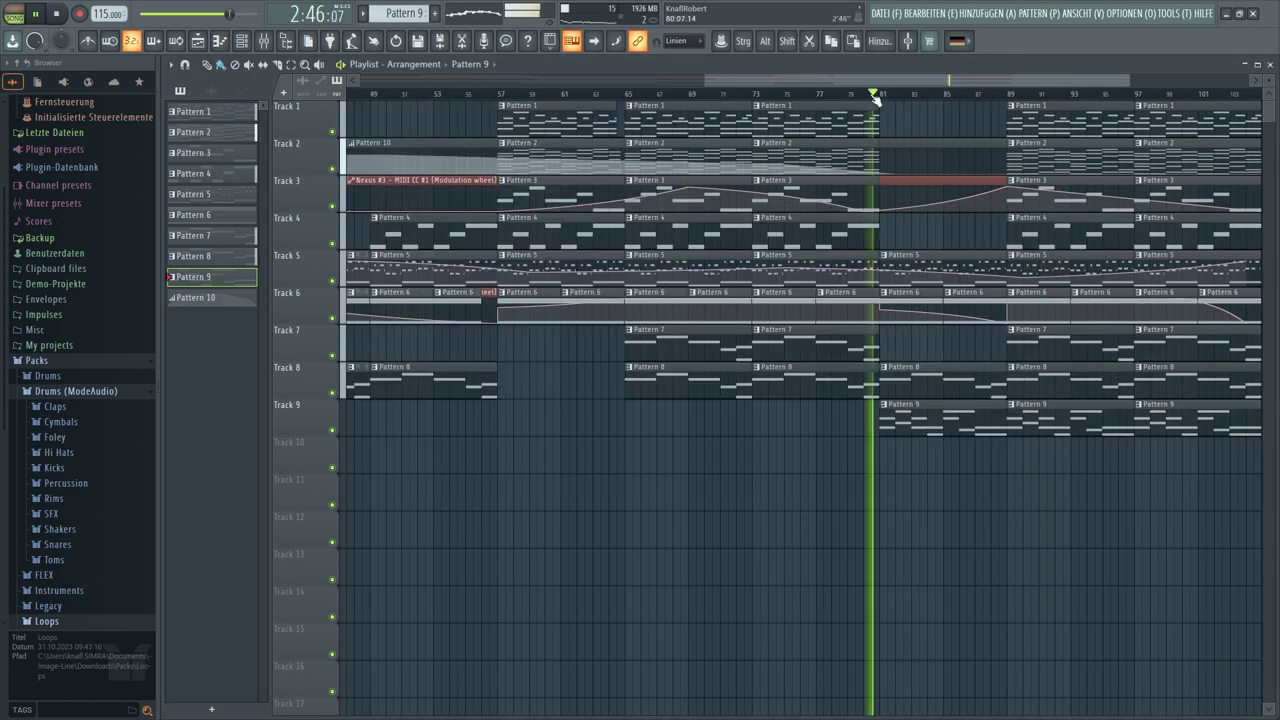
left_click(256, 45)
left_click(437, 311)
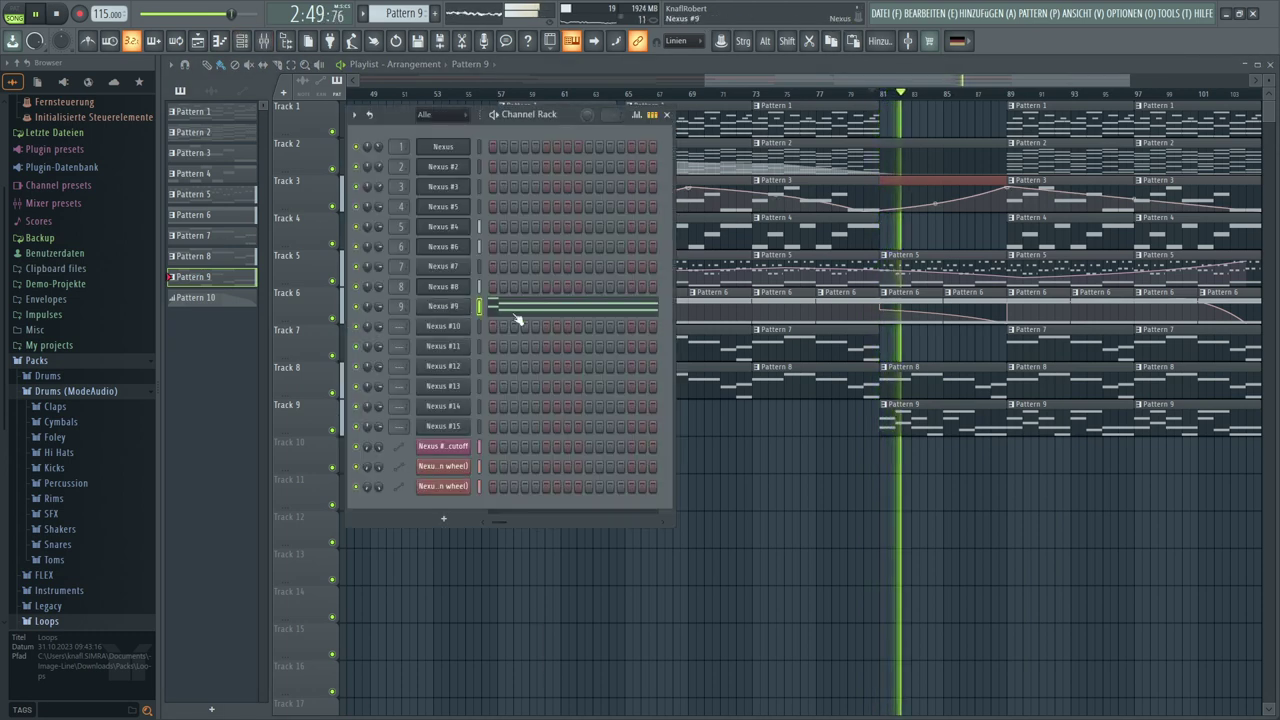
scroll(1065, 240, "down", 5)
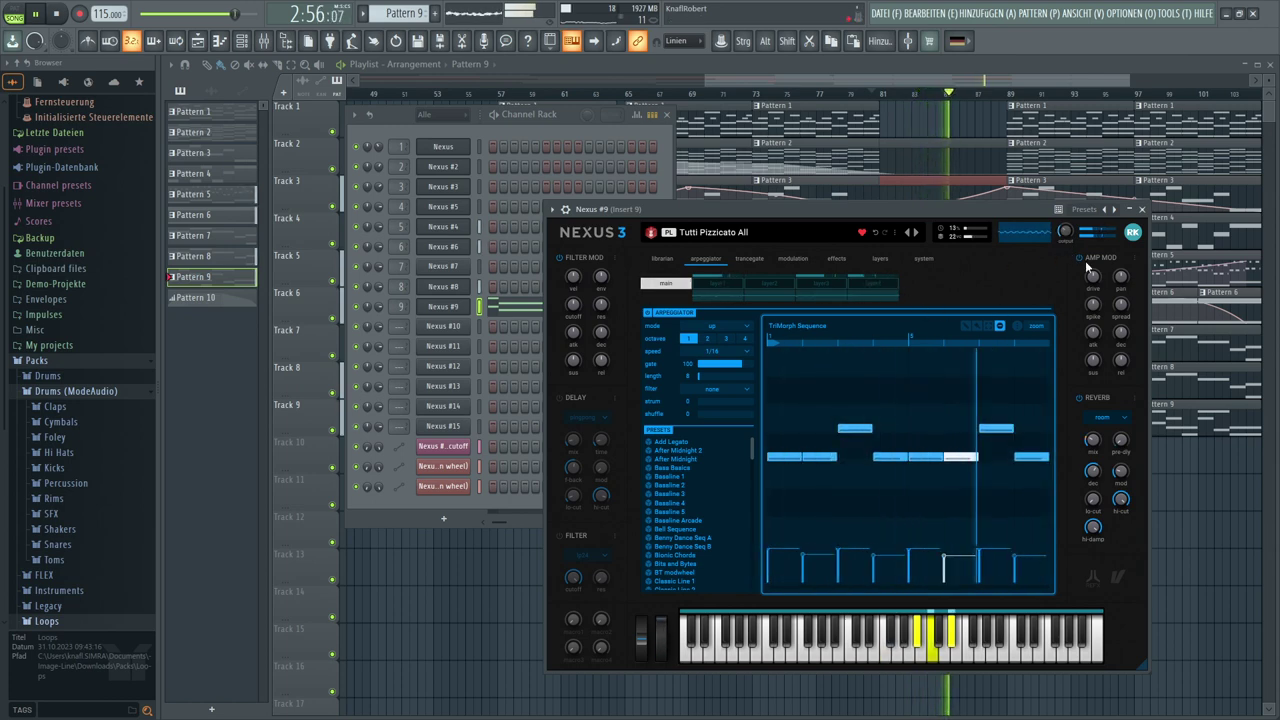
Lower the Nexus #9 output level to 36
scroll(1065, 234, "up", 1)
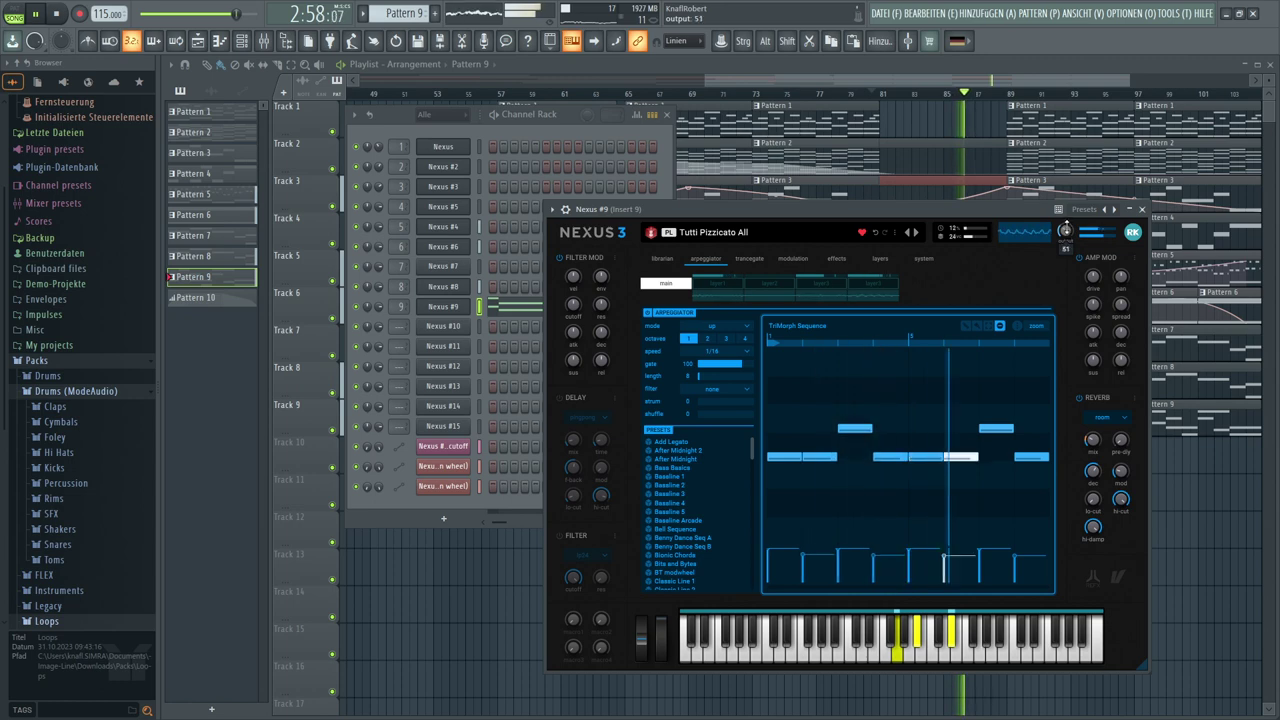
scroll(1066, 234, "down", 5)
scroll(1066, 234, "up", 1)
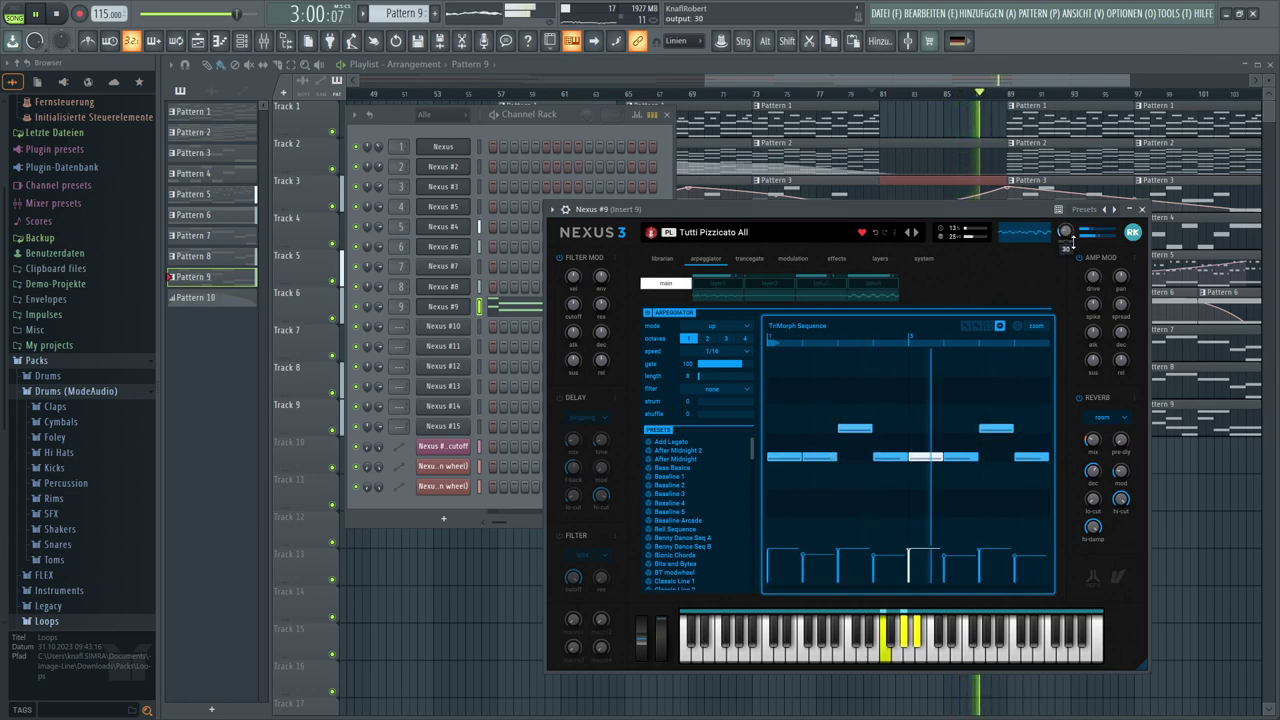
Set the Nexus #9 reverb type to space and enable the pingpong delay with a feedback of 72
left_click(1102, 418)
left_click(1104, 522)
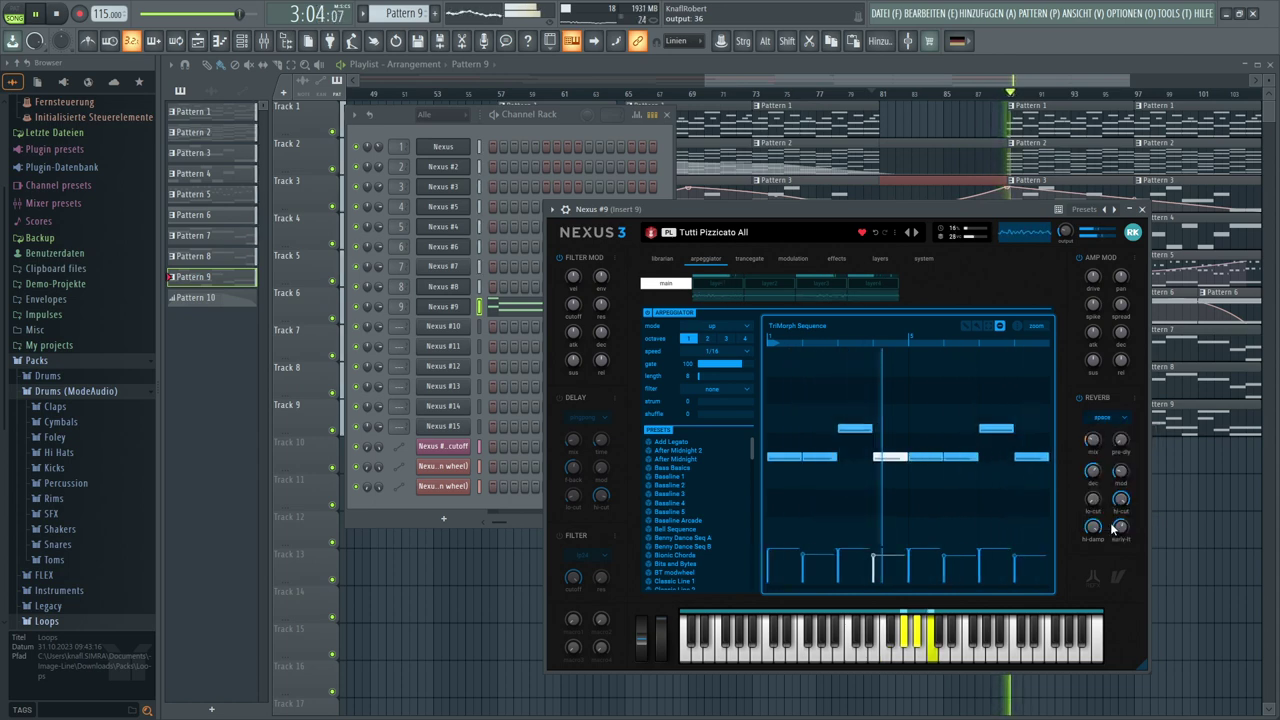
left_click(561, 397)
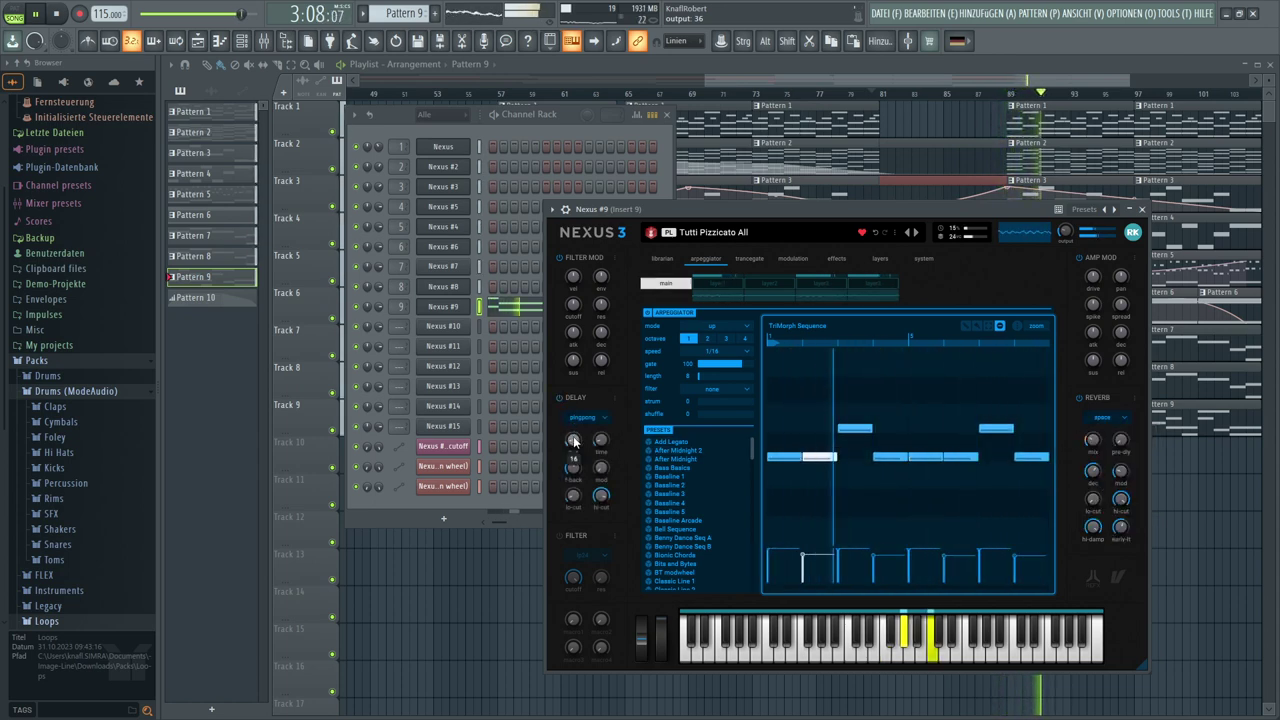
left_click_drag(573, 460, 572, 466)
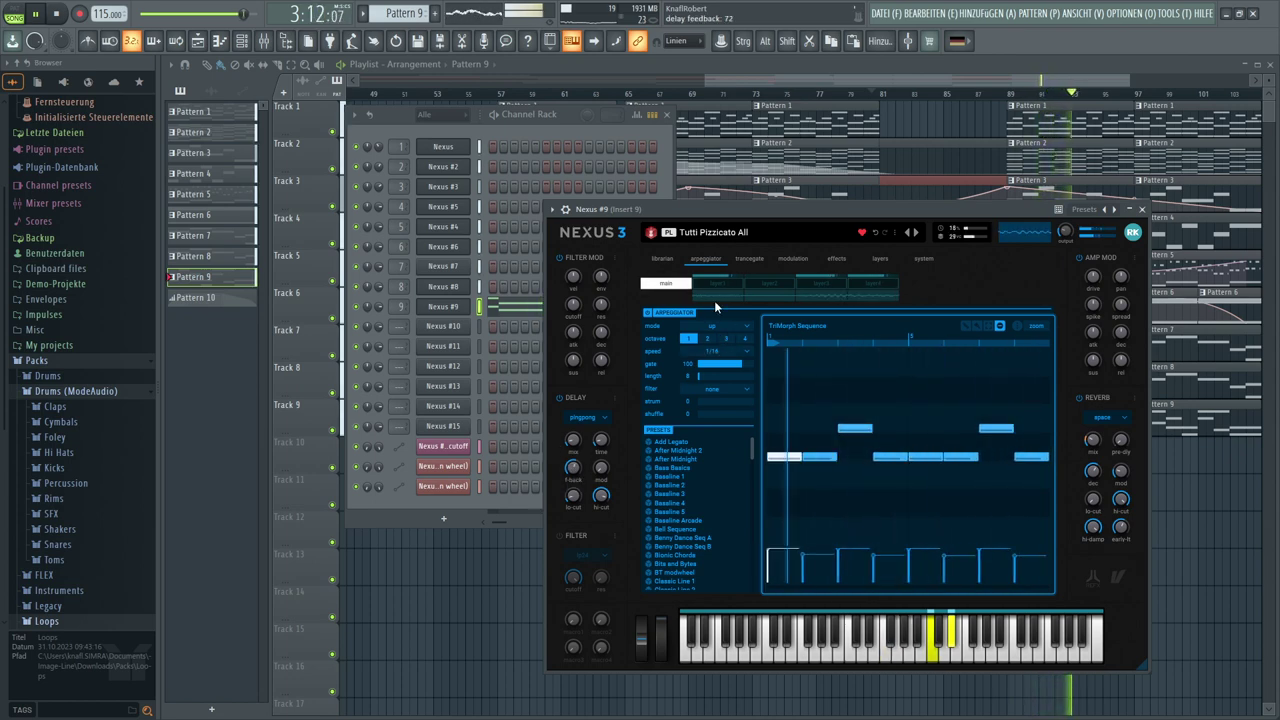
Try the Bassline 2 arpeggiator preset on the Tutti Pizzicato All sound
left_click(664, 258)
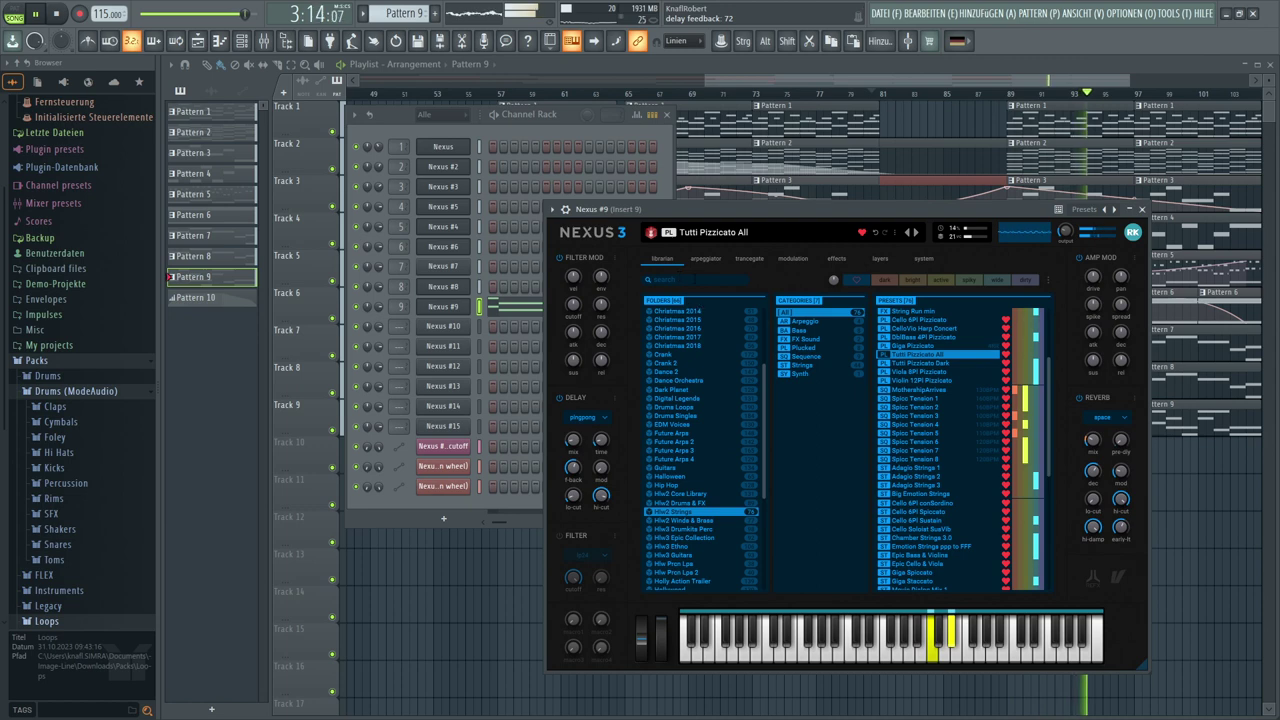
left_click(697, 262)
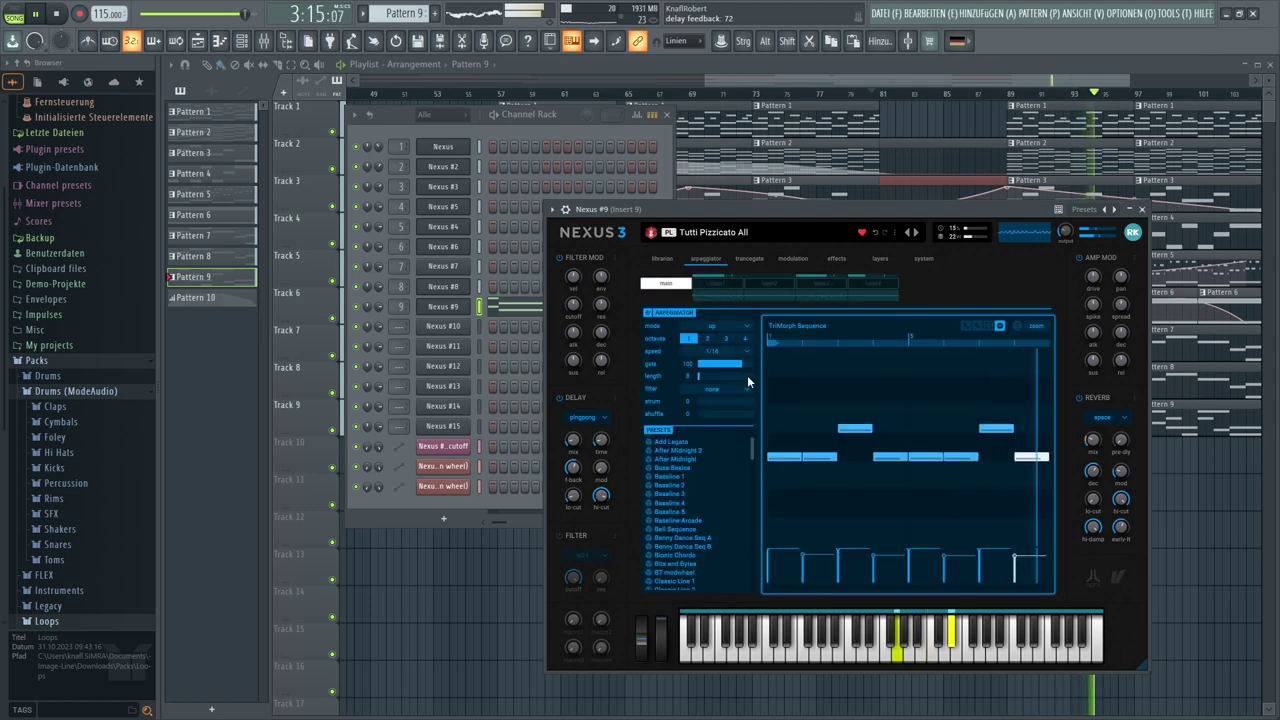
left_click(667, 487)
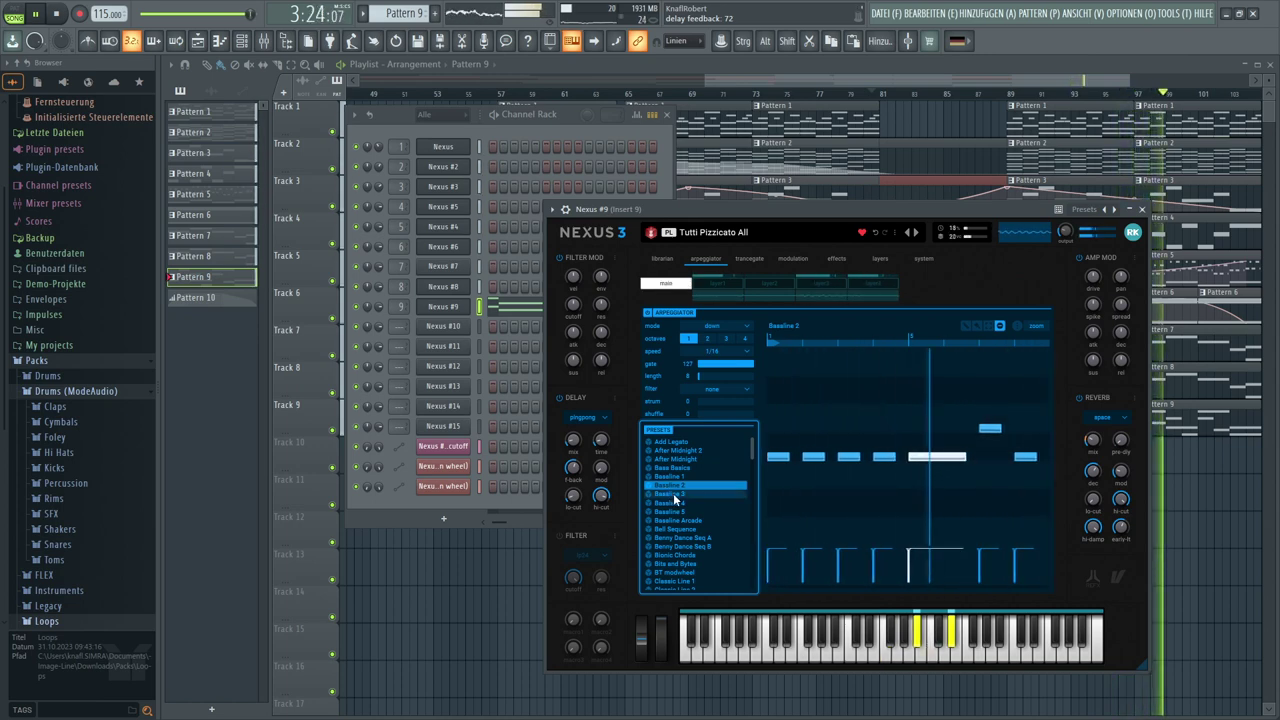
Audition the Auto BowSpicc 2 and Renaissance presets against Auto BowSpicc 1, and leave Auto BowSpicc 1 loaded in Nexus #9
left_click(660, 261)
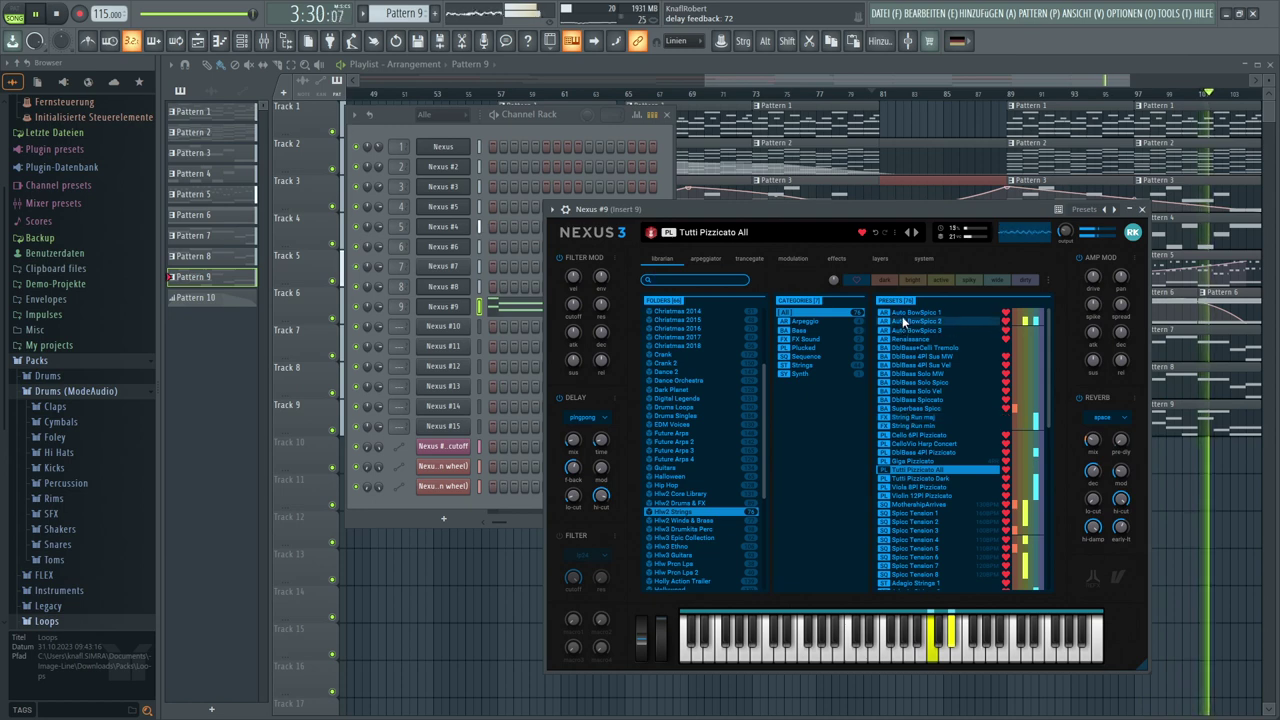
scroll(905, 350, "up", 5)
left_click(903, 314)
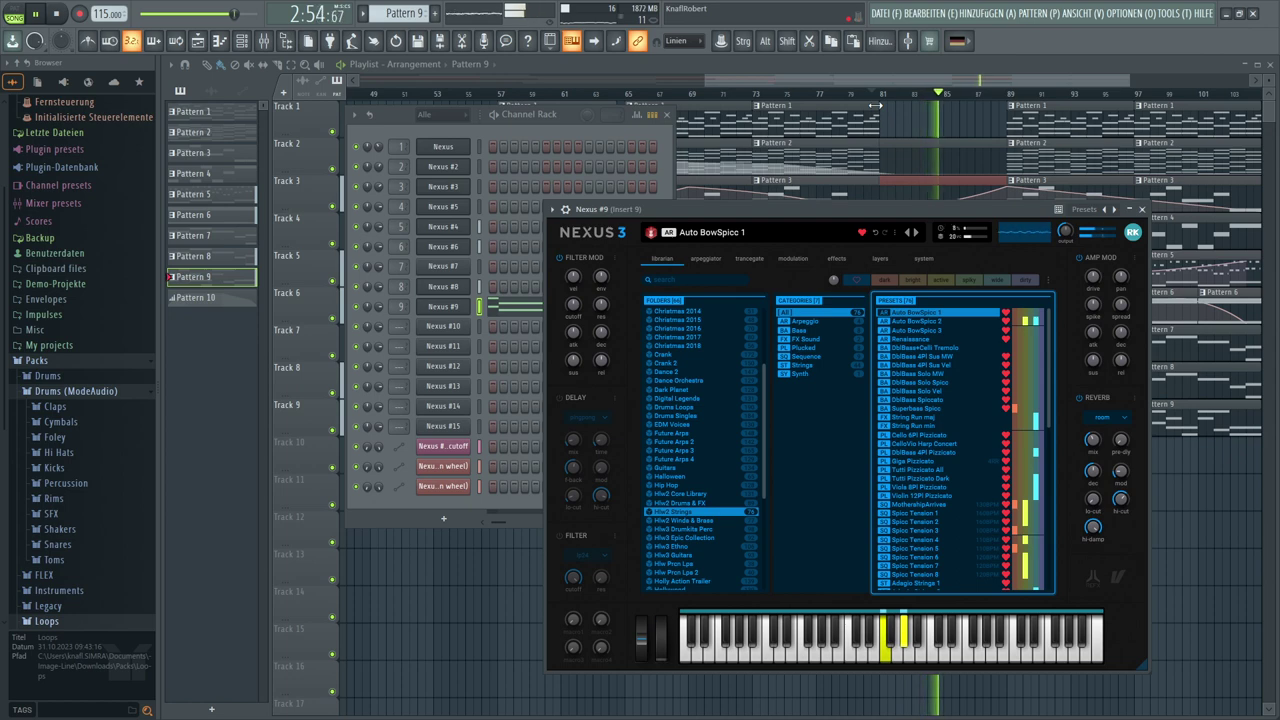
left_click(916, 233)
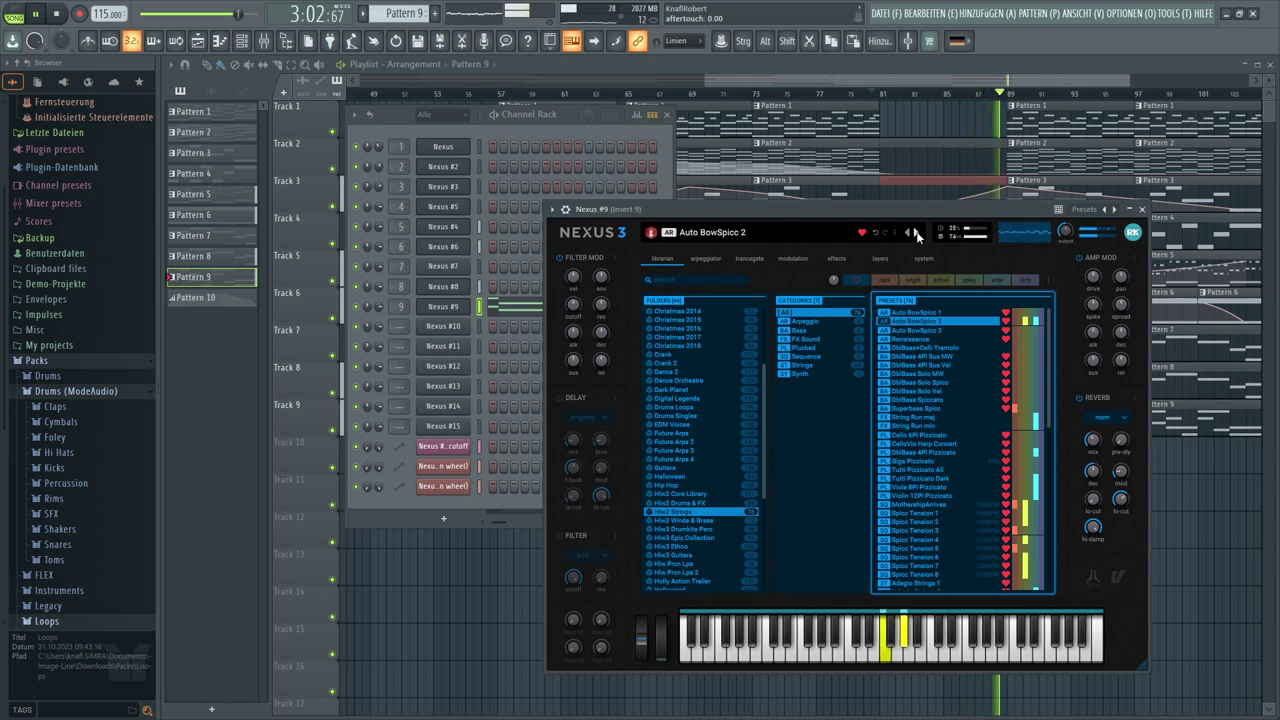
left_click(916, 233)
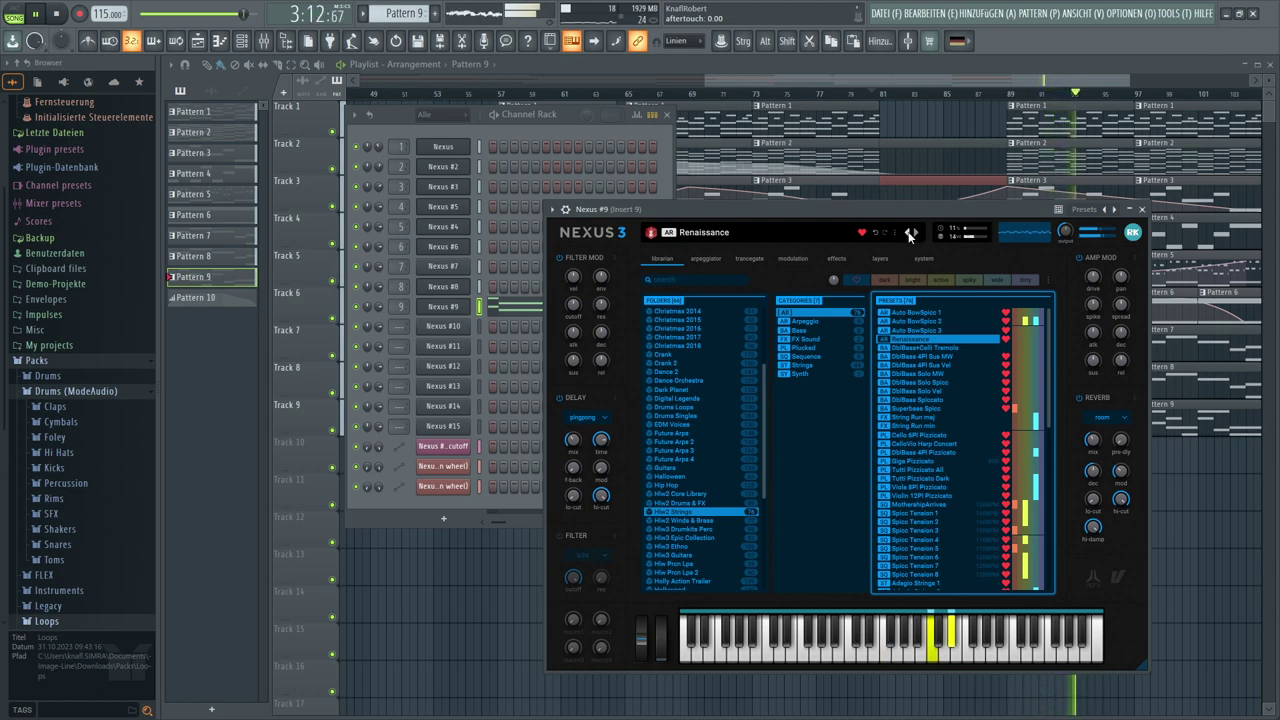
left_click(910, 234)
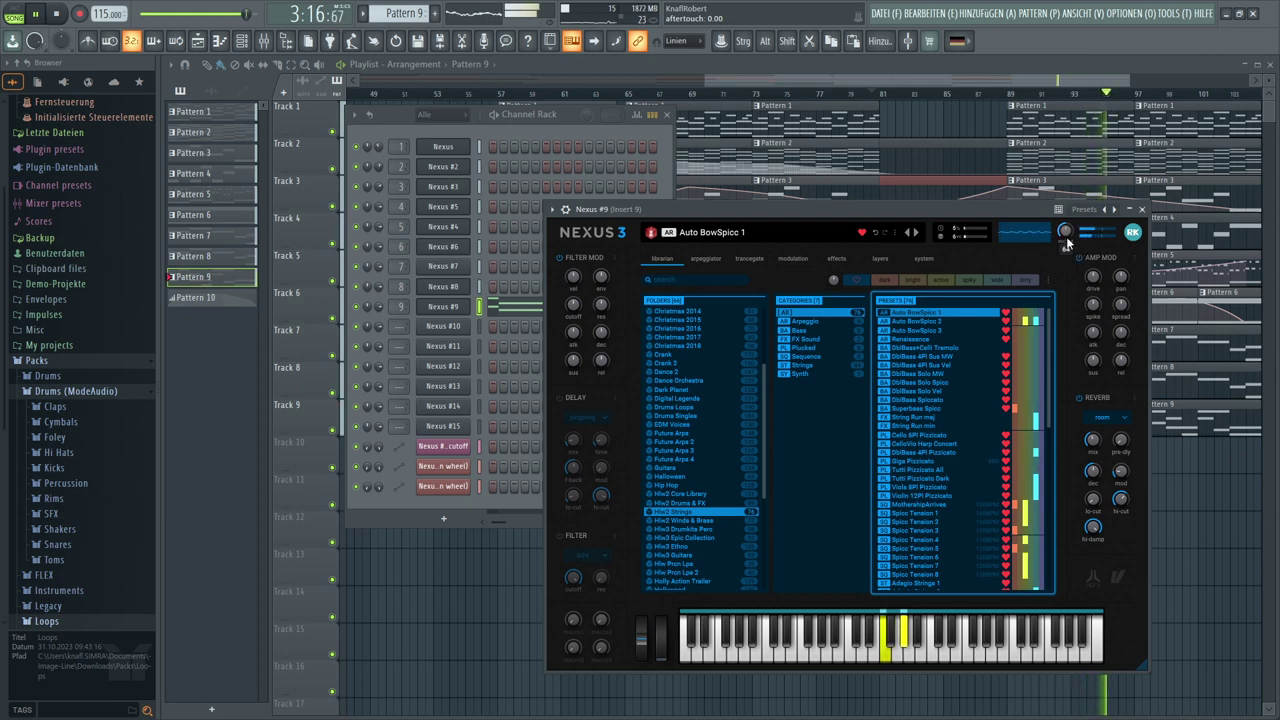
Adjust the Nexus #9 tuning and lower its transposition in the system settings, and return to the preset library
left_click(930, 257)
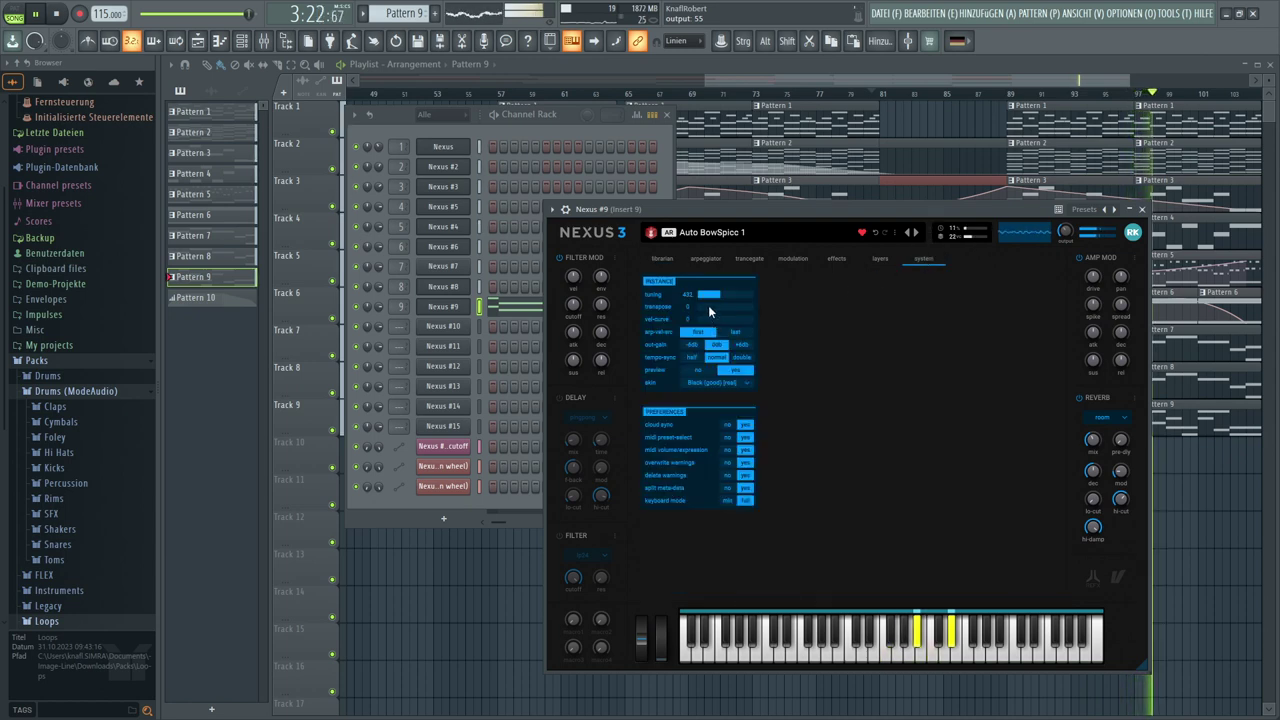
left_click_drag(707, 306, 684, 303)
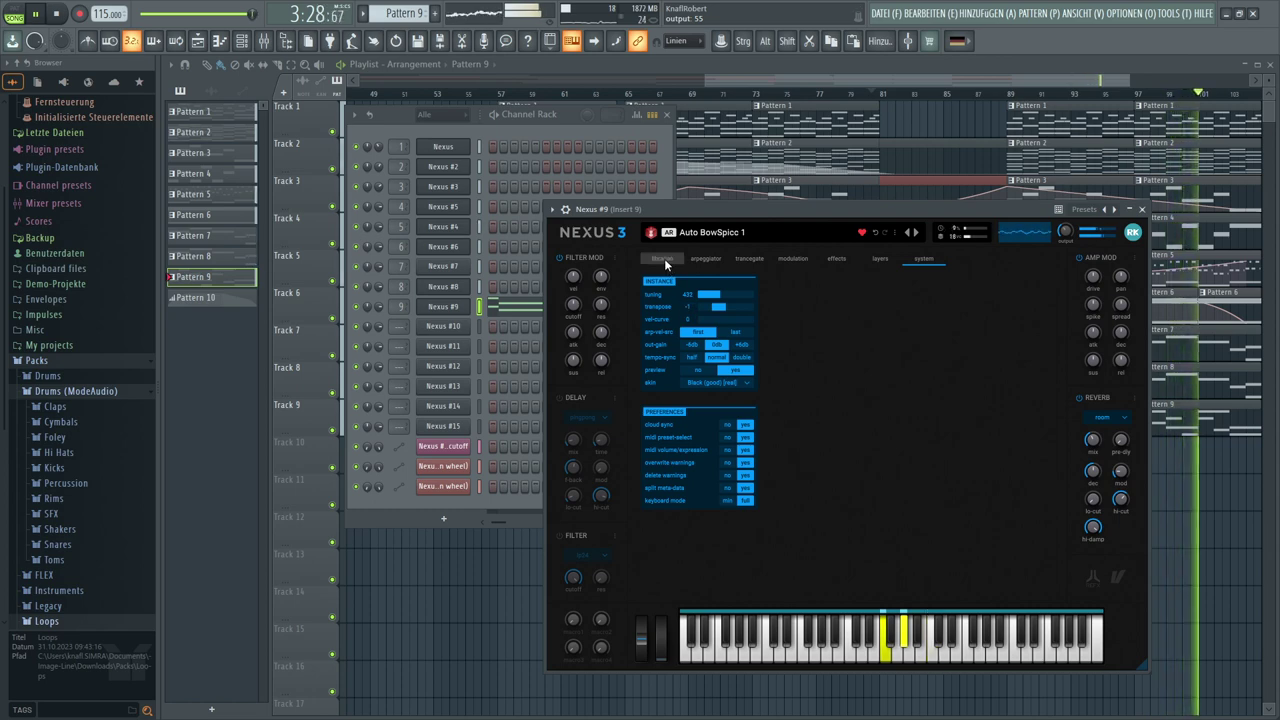
left_click(664, 258)
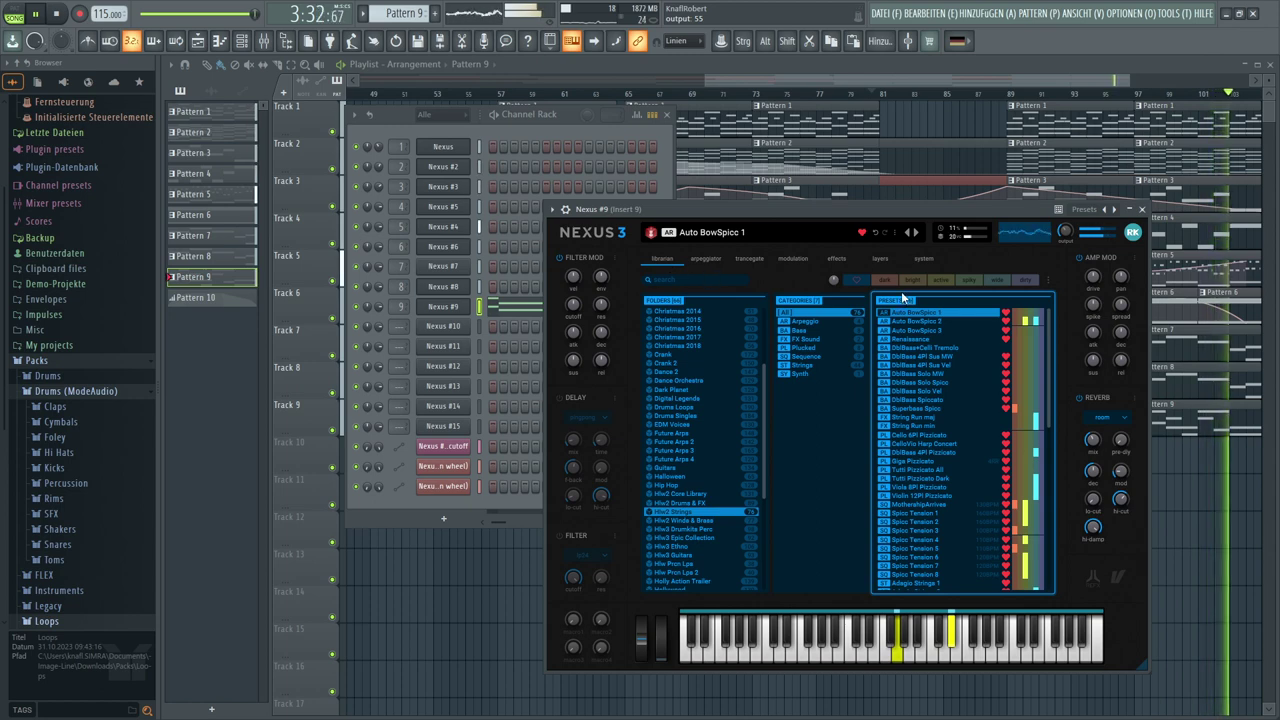
Lower the Nexus #9 output level to 47 and close all open plugin and channel windows
scroll(1065, 232, "down", 1)
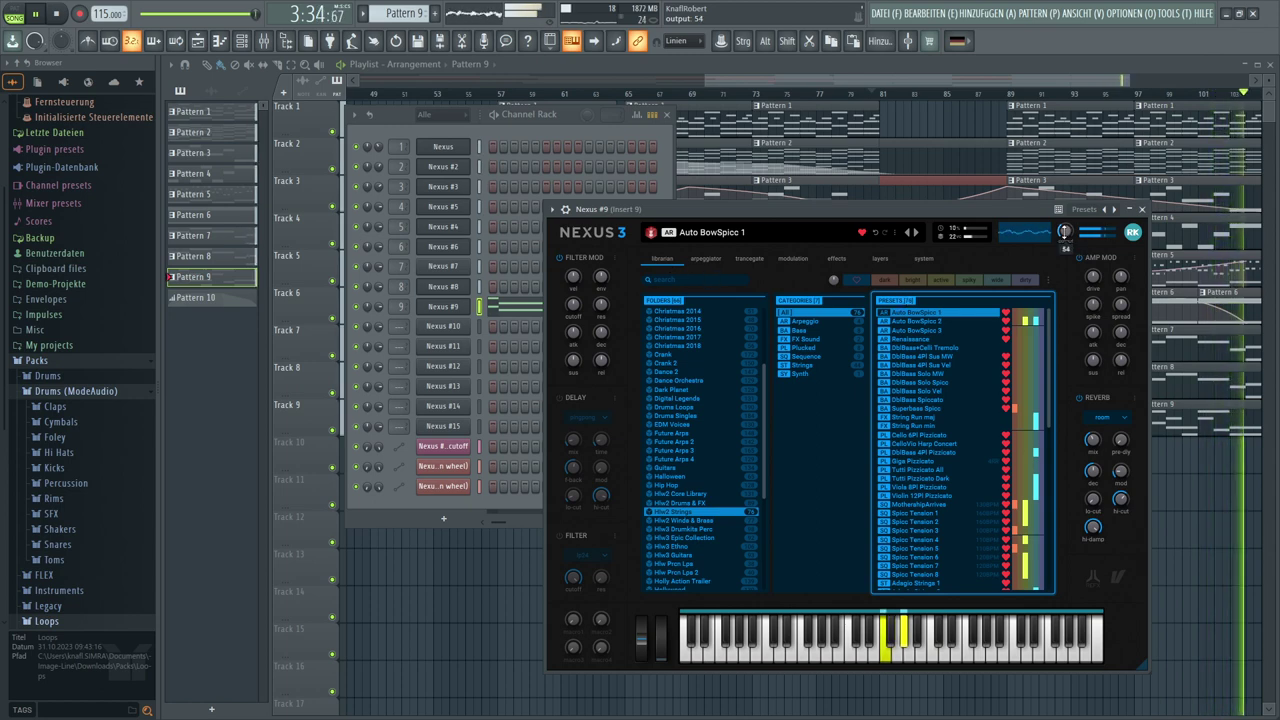
scroll(1065, 232, "down", 5)
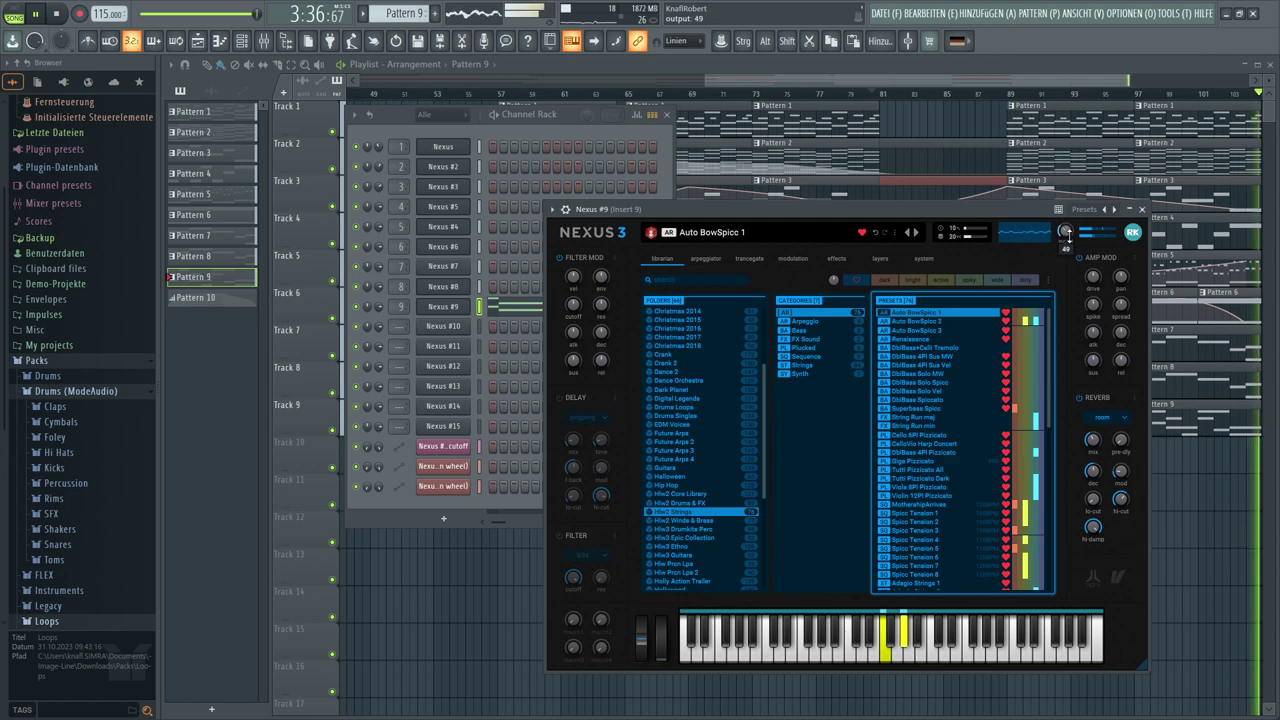
scroll(1066, 233, "down", 2)
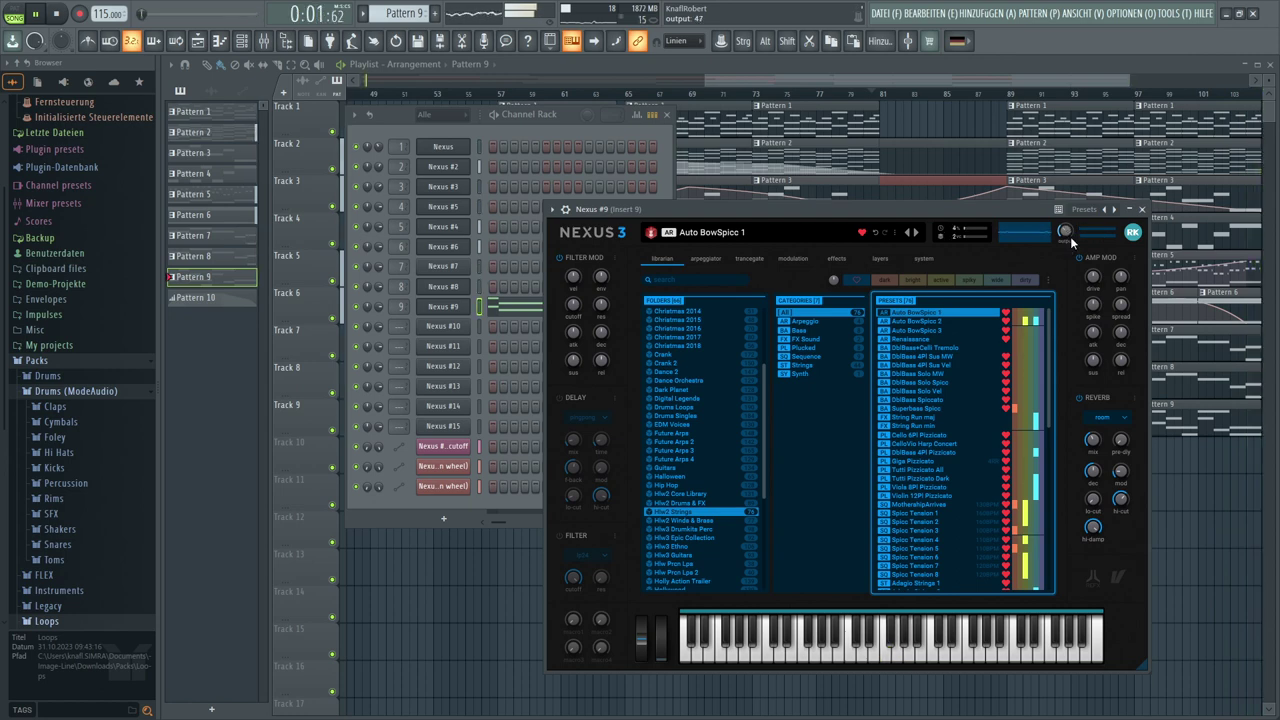
key("F12")
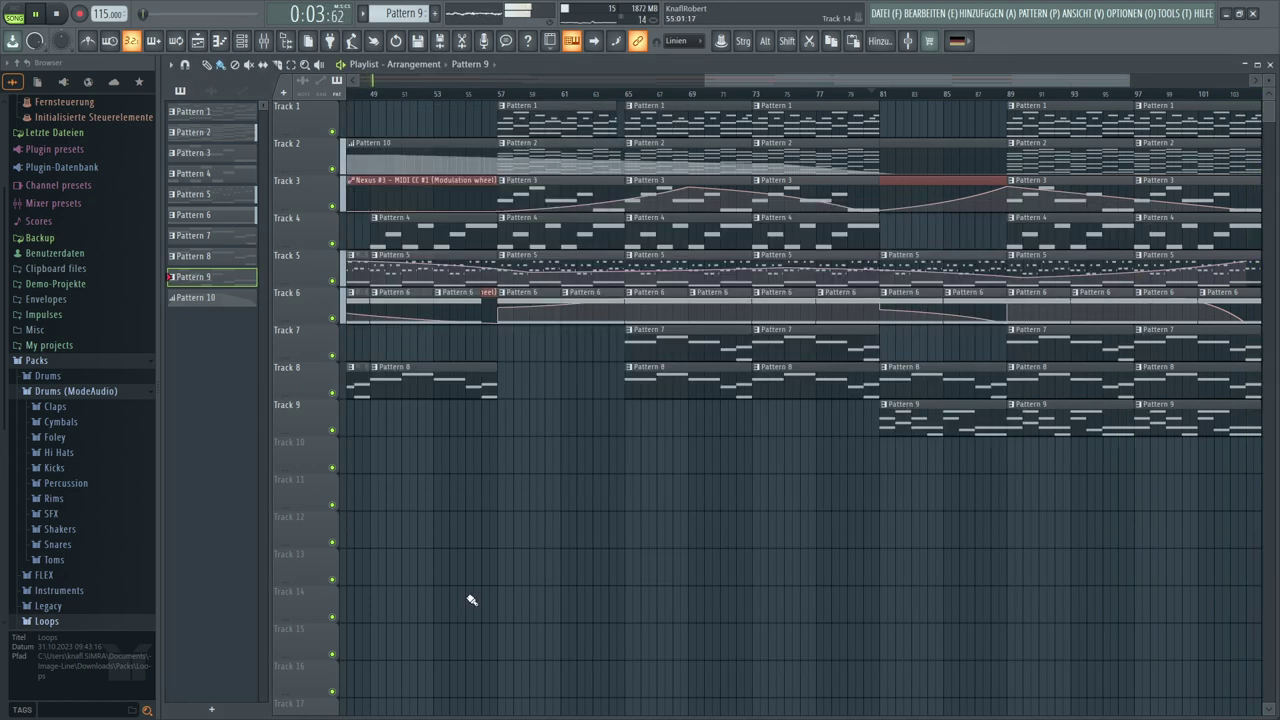
Play the arrangement from the beginning and examine the clips and automation in its opening bars
left_click_drag(703, 77, 362, 78)
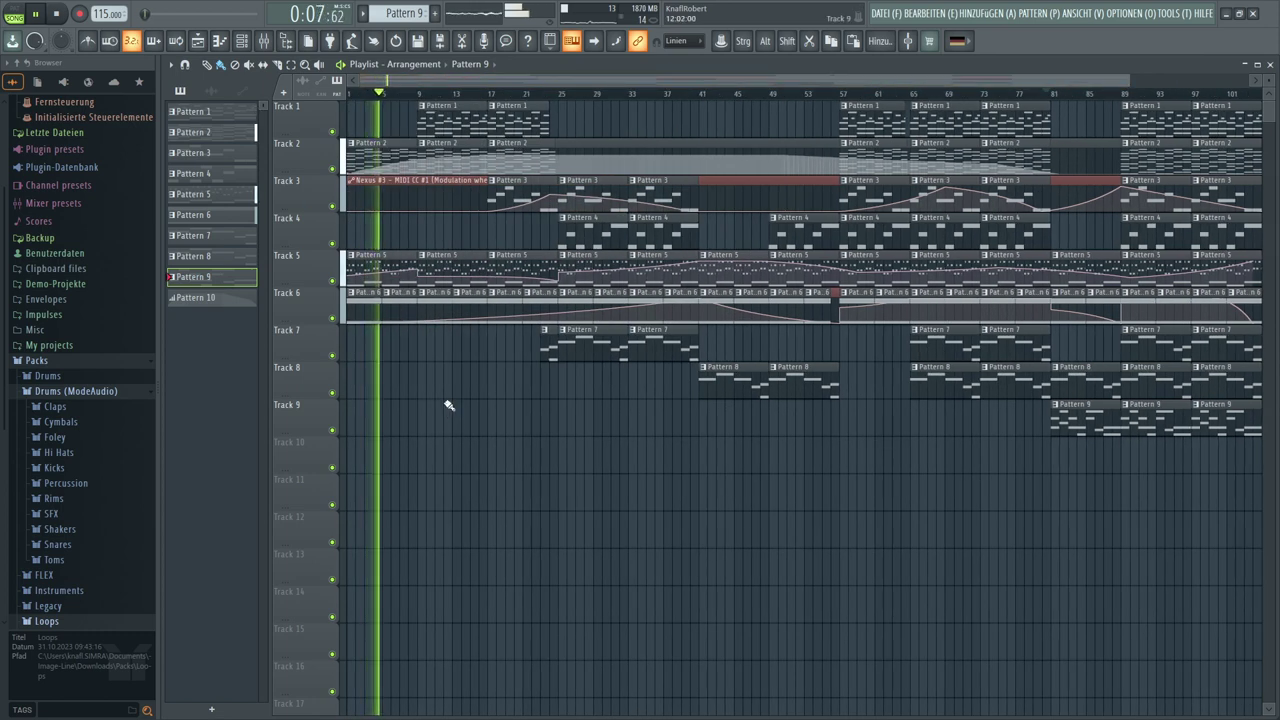
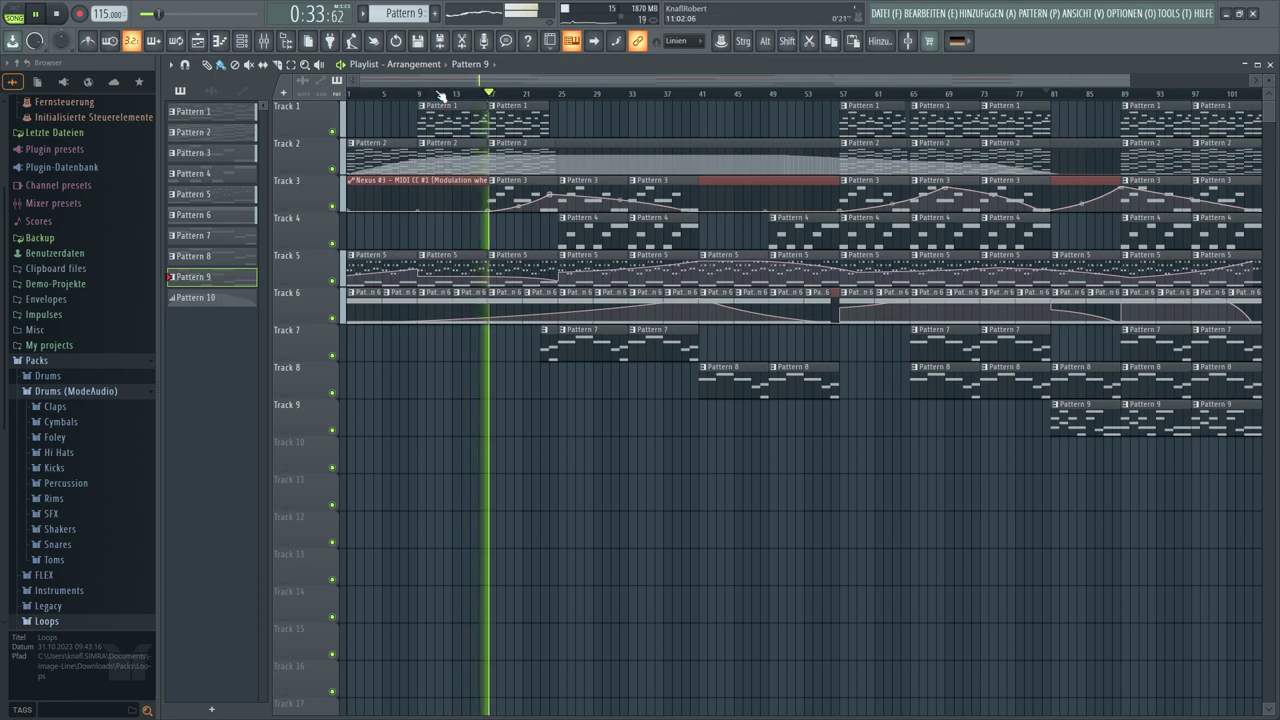
scroll(440, 95, "up", 3)
scroll(440, 95, "up", 3)
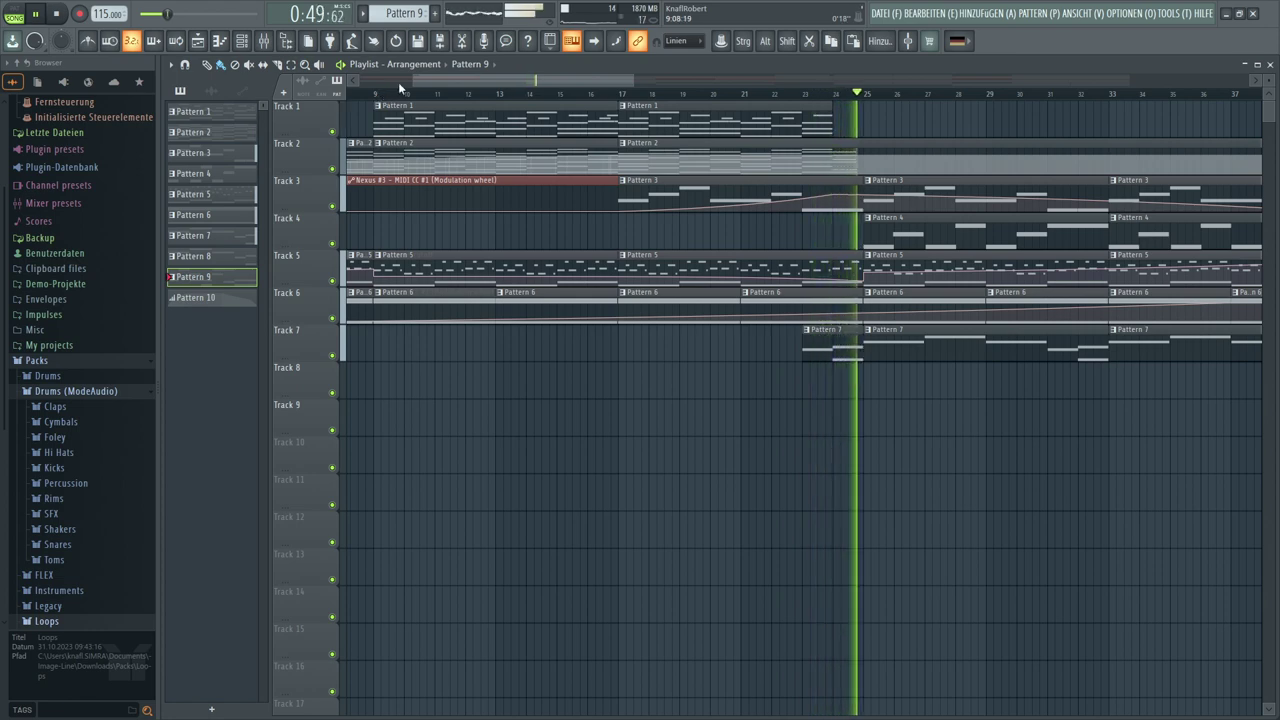
scroll(413, 78, "down", 2)
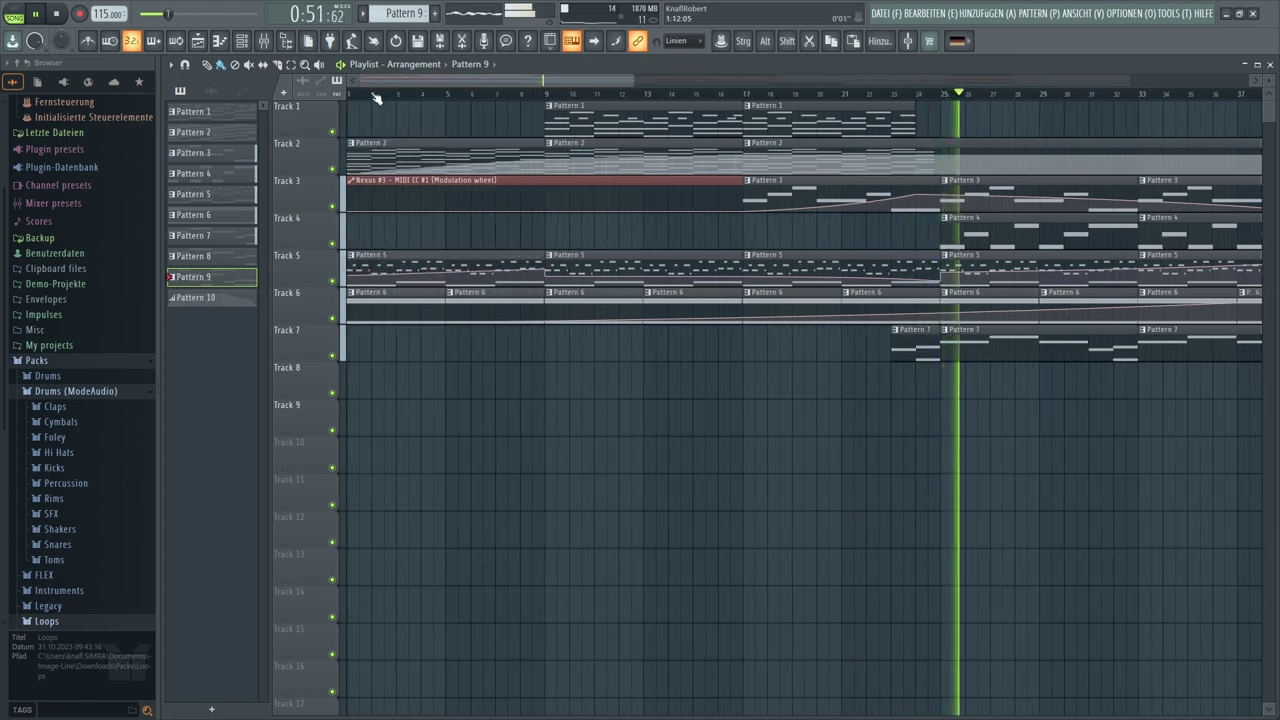
left_click(58, 14)
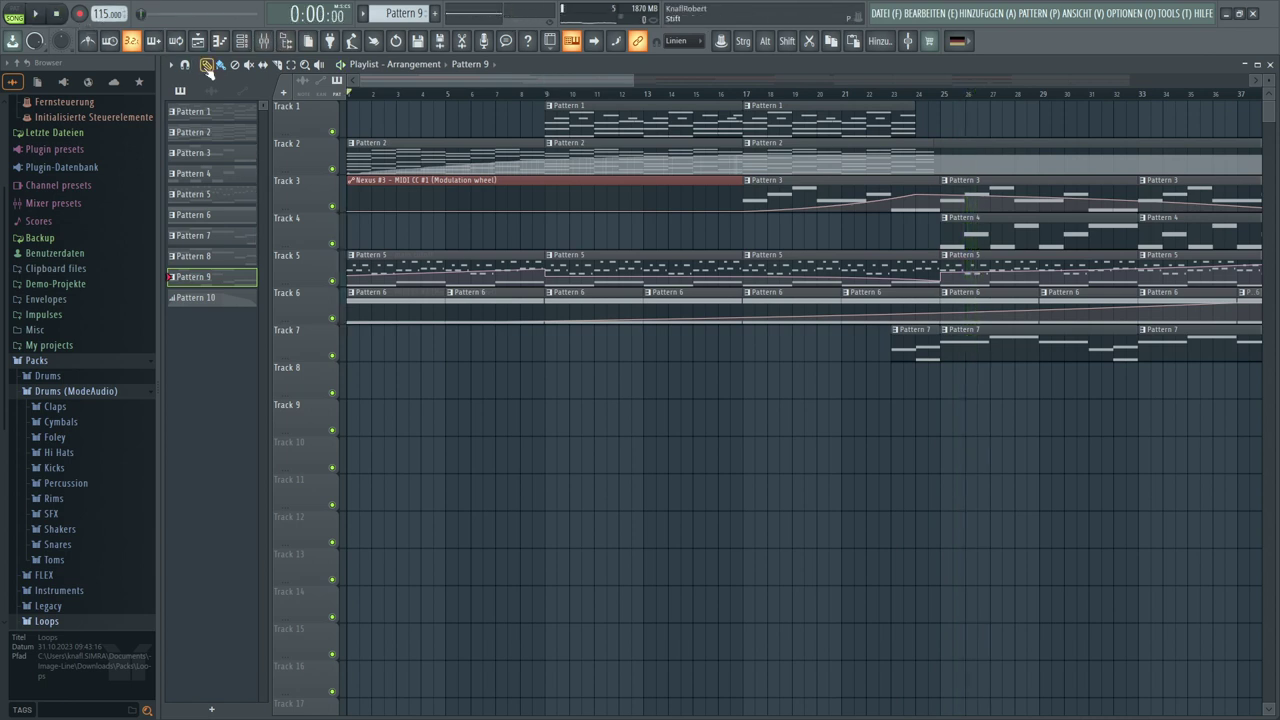
key("space")
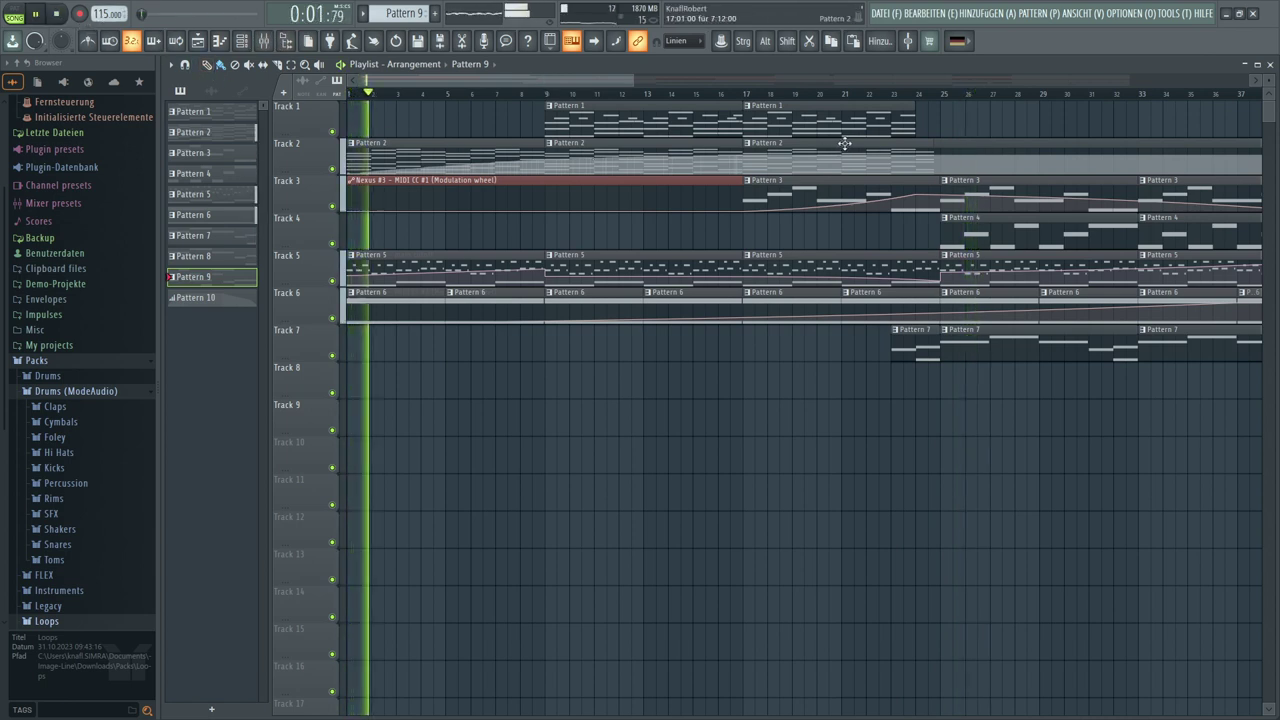
key("KP_Add")
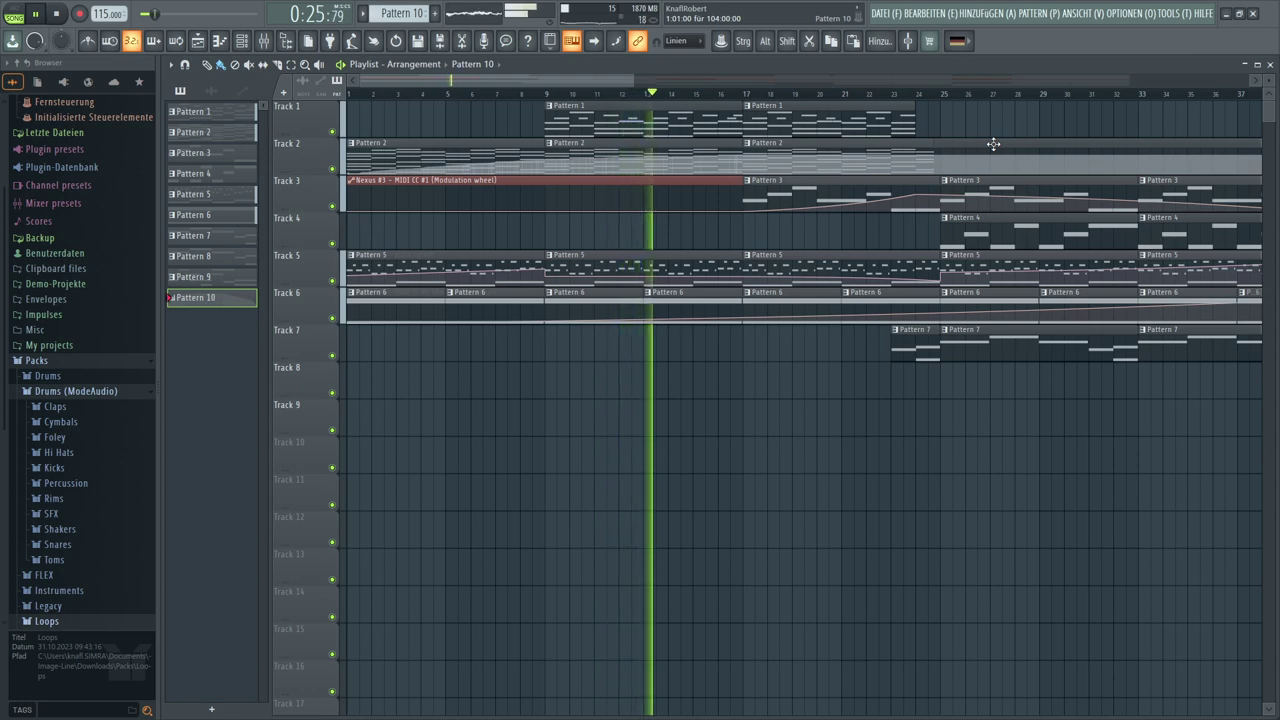
scroll(647, 96, "up", 3)
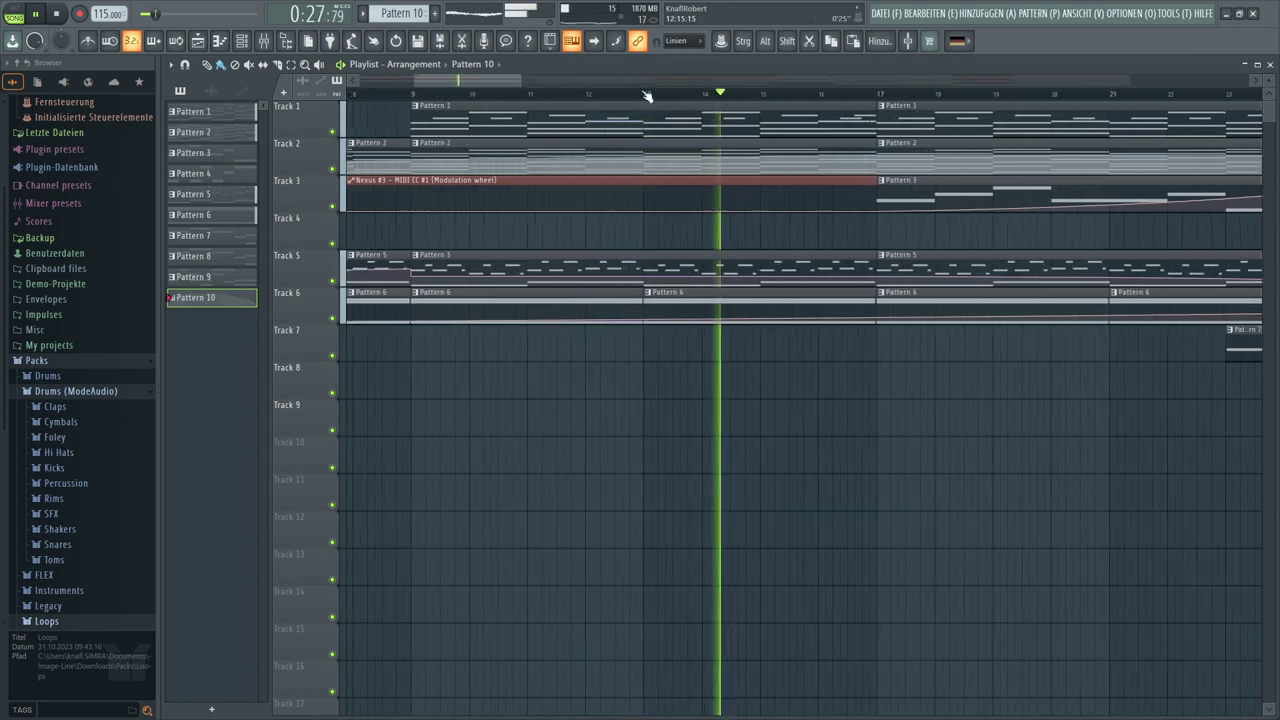
scroll(645, 97, "up", 2)
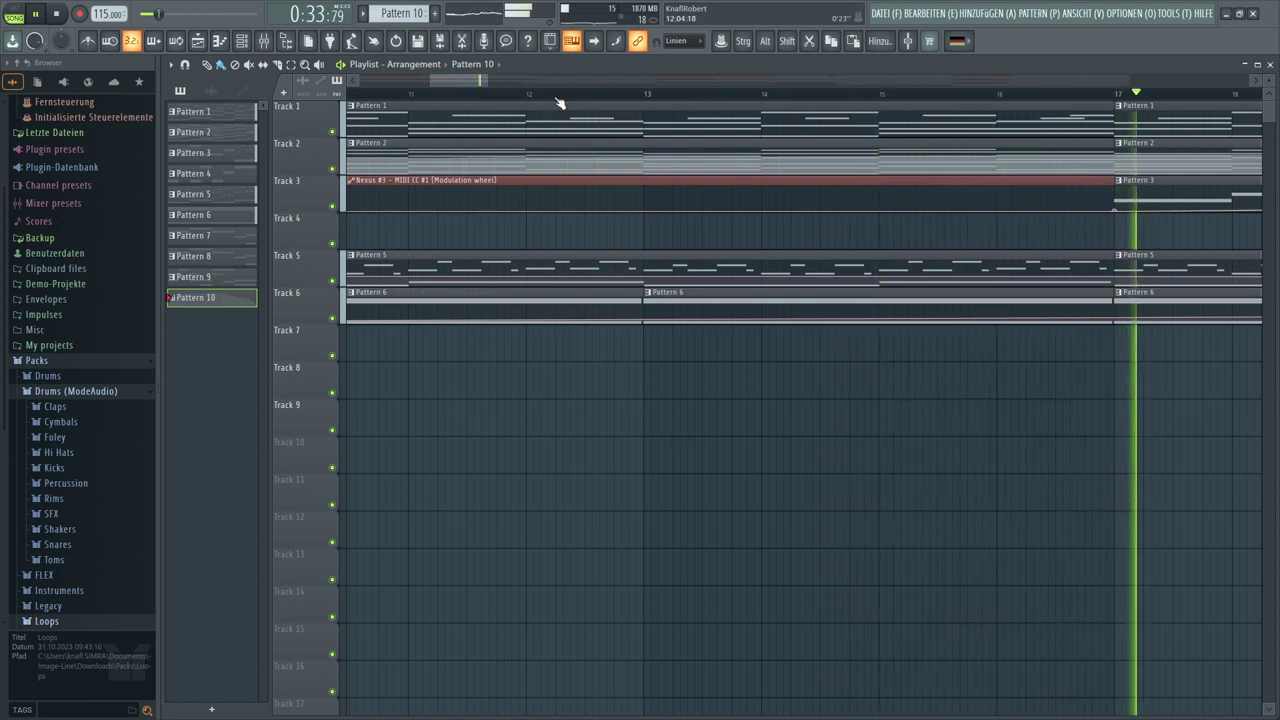
scroll(560, 103, "down", 5)
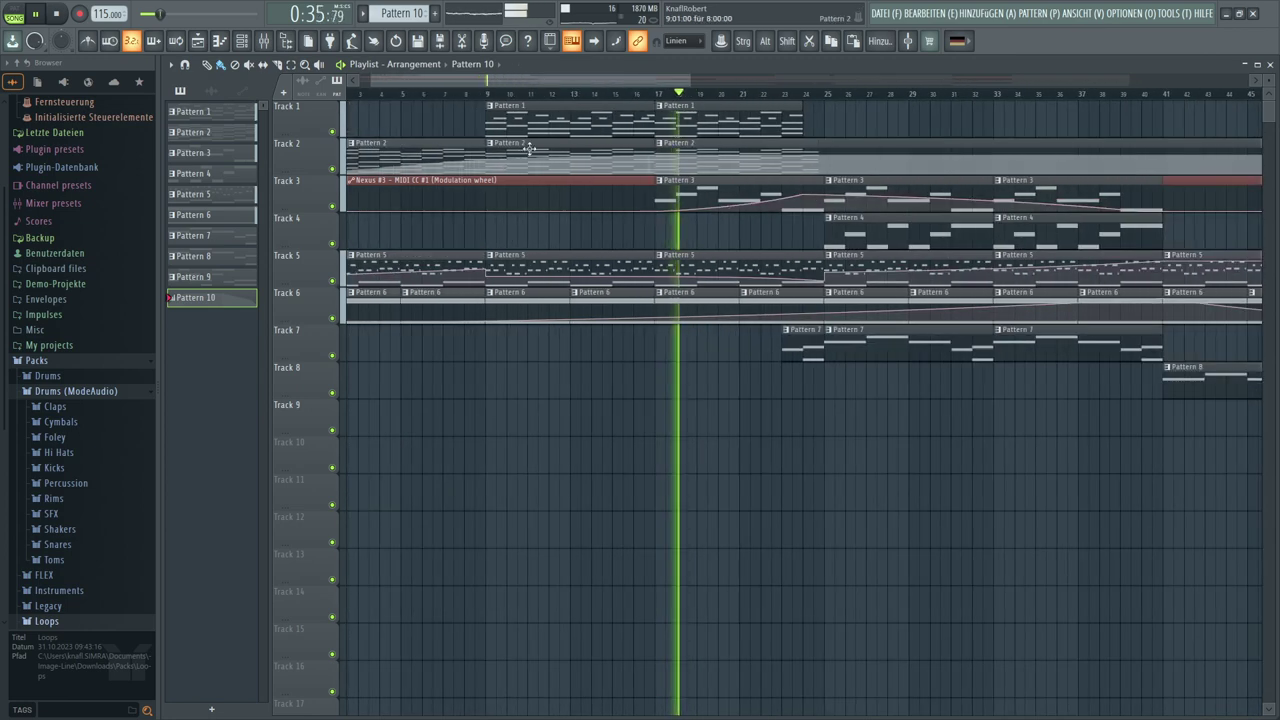
Redraw the Nexus #2 modulation wheel events of Pattern 10 as a steady rise from bar 1 to a peak around bar 50
mouse_move(530, 149)
left_mouse_down()
mouse_move(693, 146)
mouse_move(524, 141)
left_mouse_up()
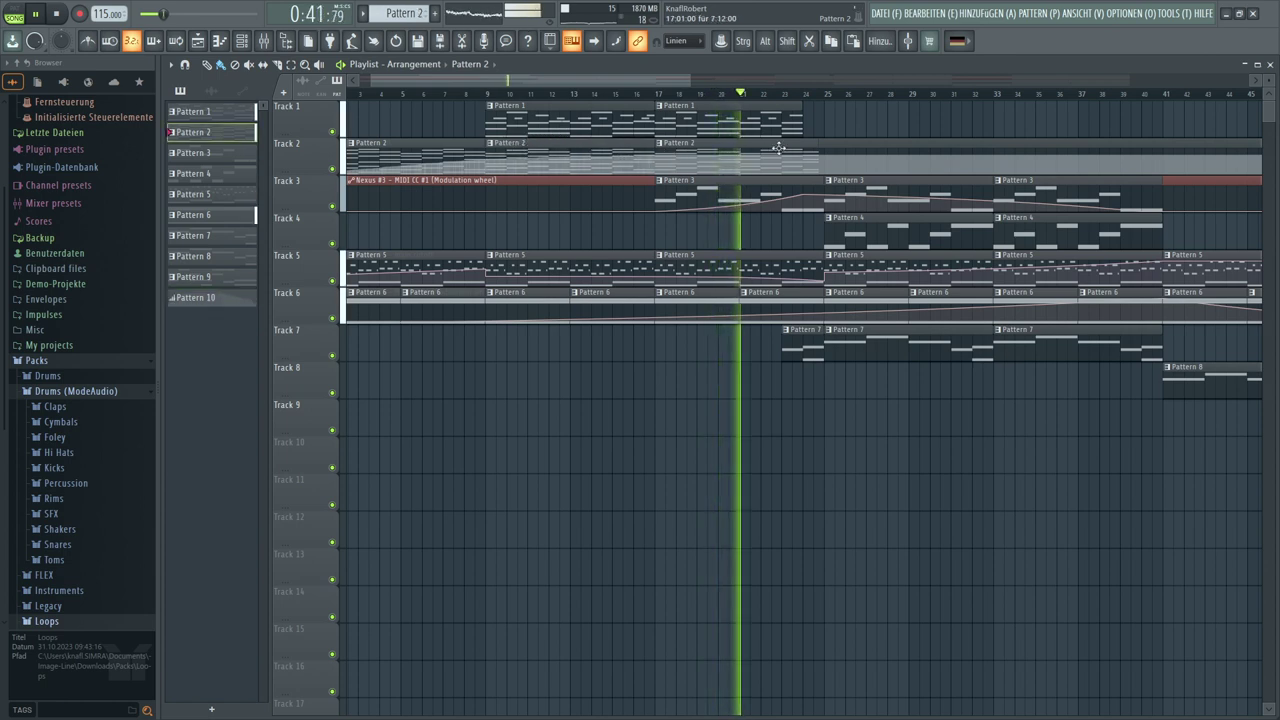
double_click(840, 147)
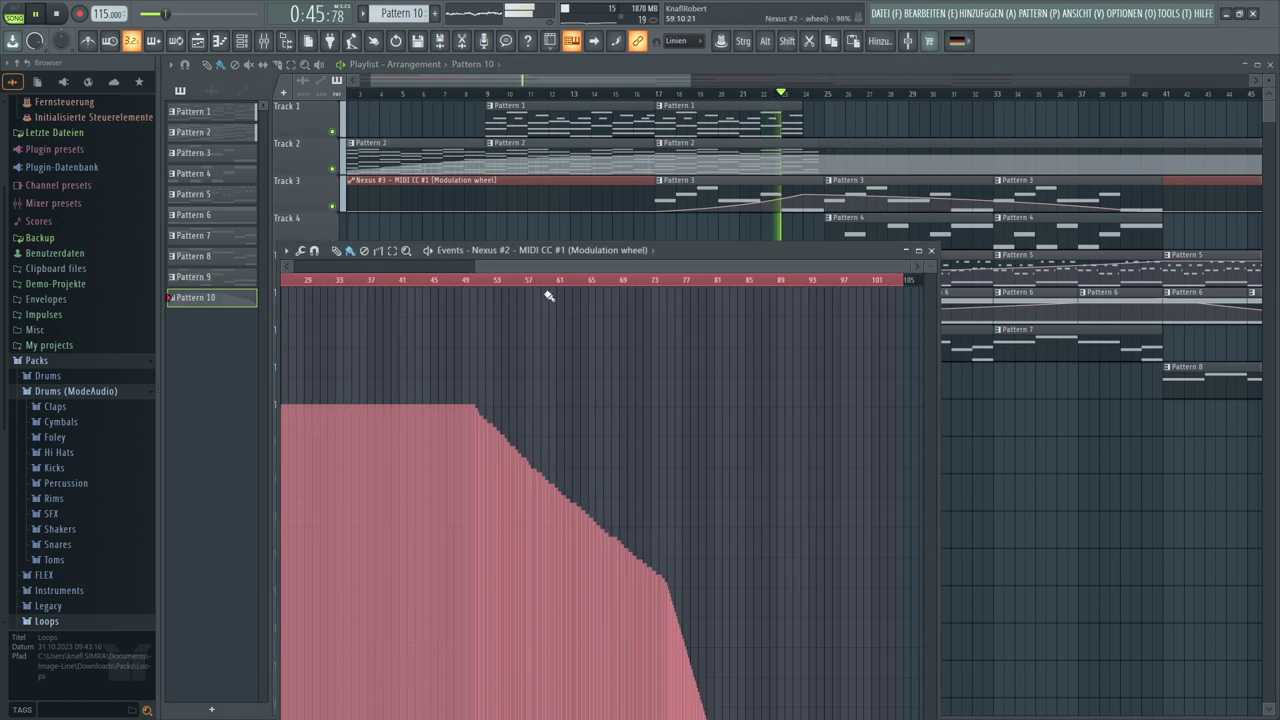
left_click_drag(509, 261, 277, 262)
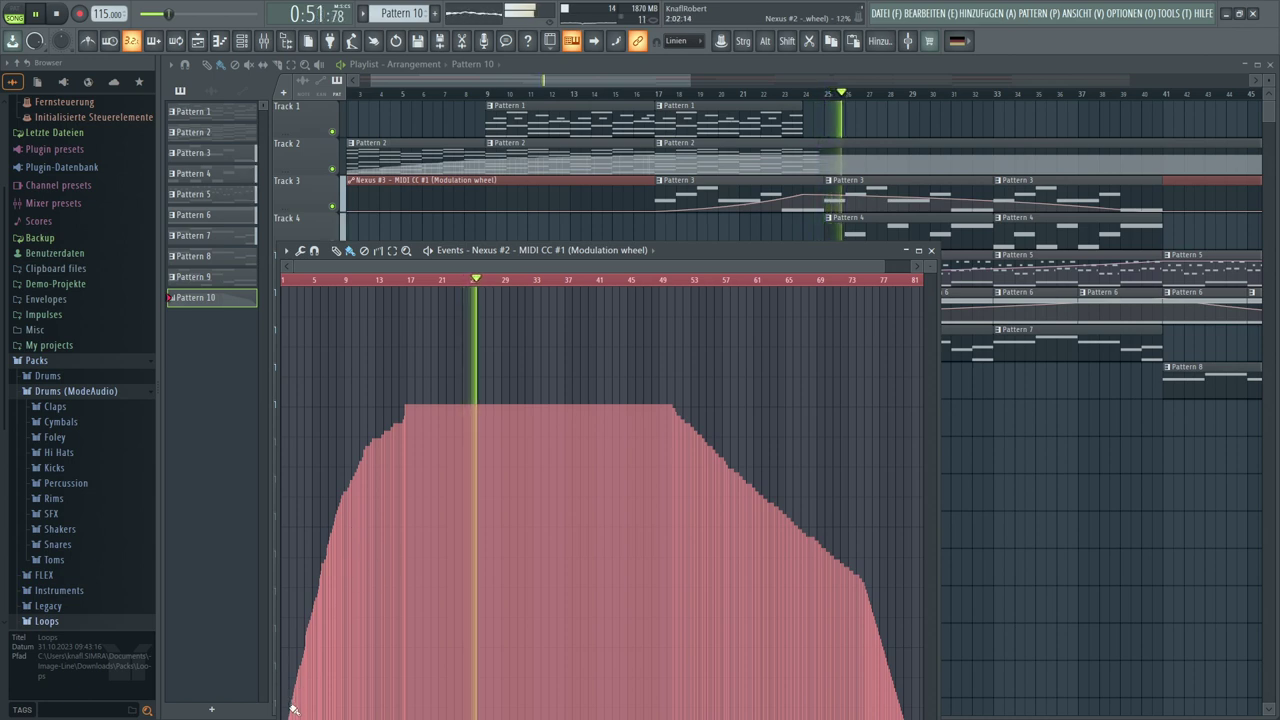
mouse_move(290, 716)
left_mouse_down()
mouse_move(480, 543)
mouse_move(671, 414)
left_mouse_up()
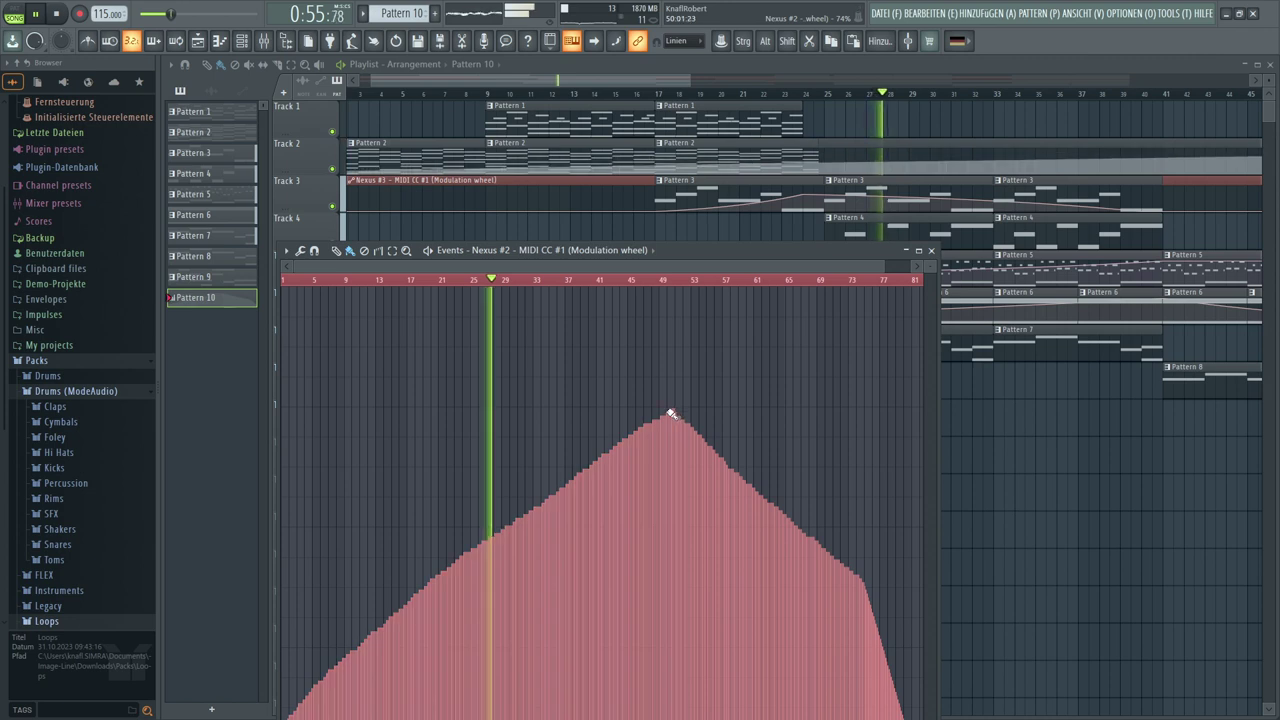
Replay the song from the start, check the Nexus #2 modulation wheel curve of Pattern 10, and close its event editor
left_click(58, 13)
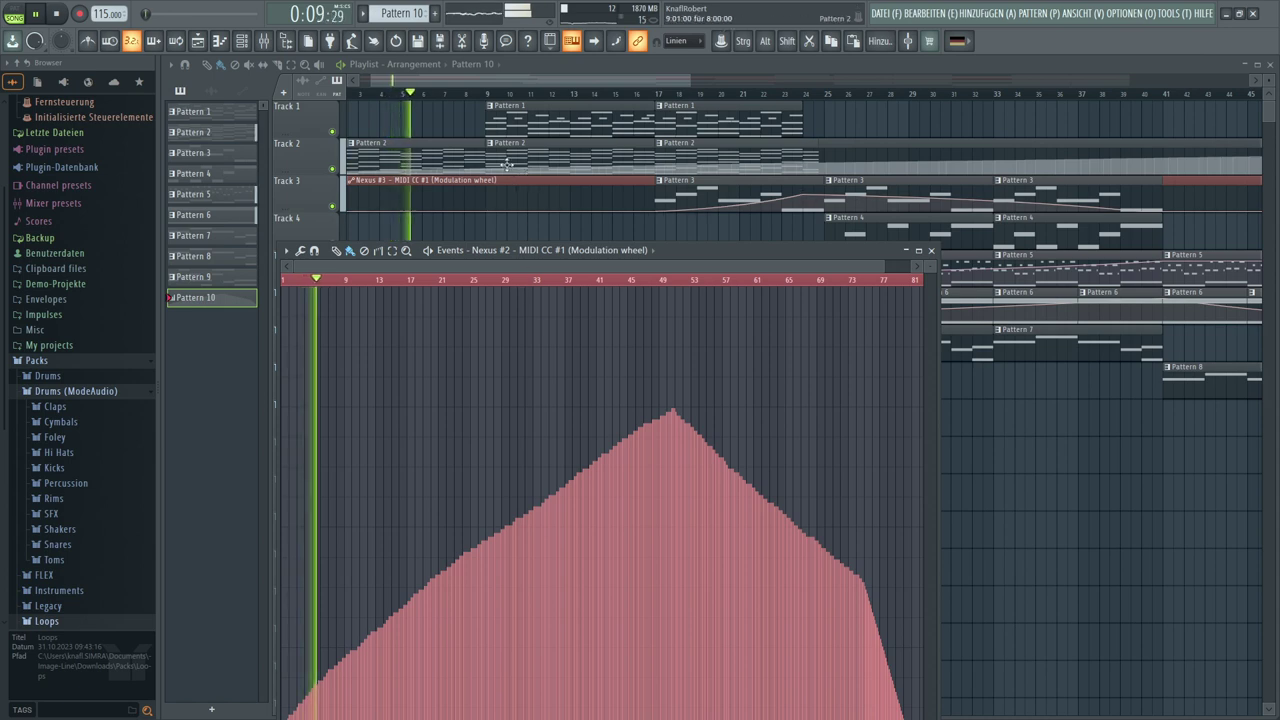
left_click(456, 143)
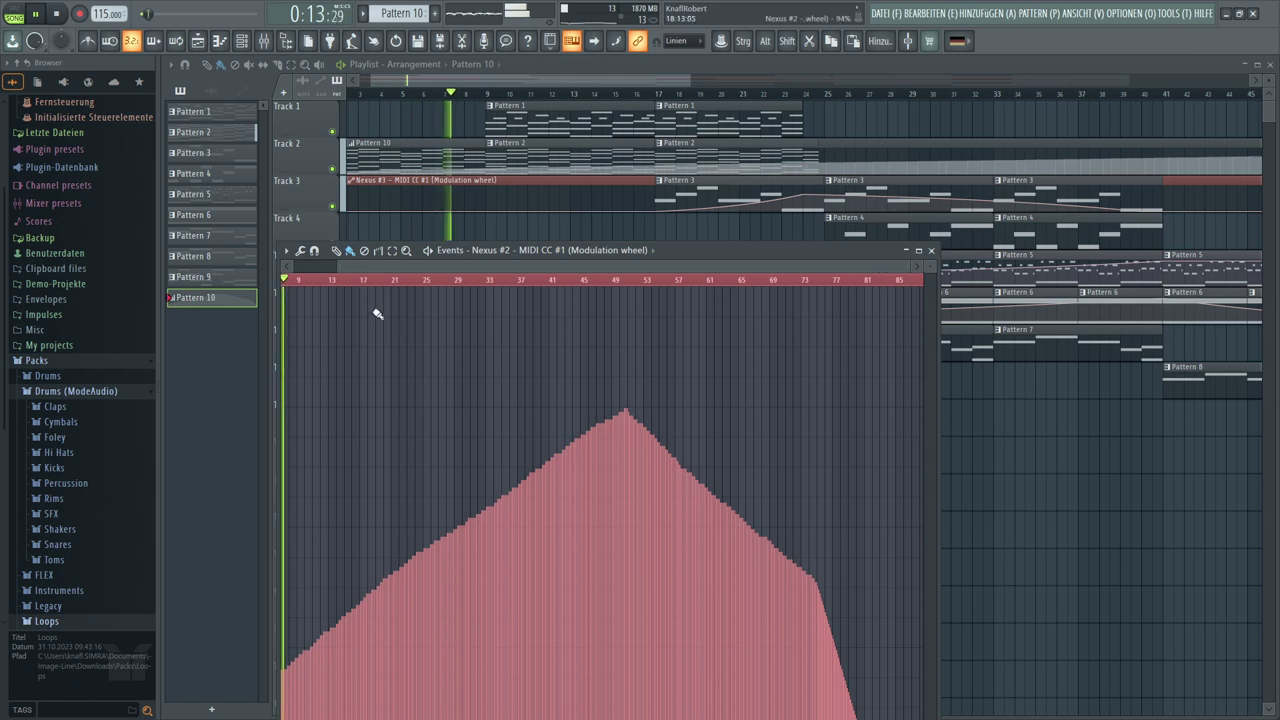
left_click_drag(340, 266, 310, 270)
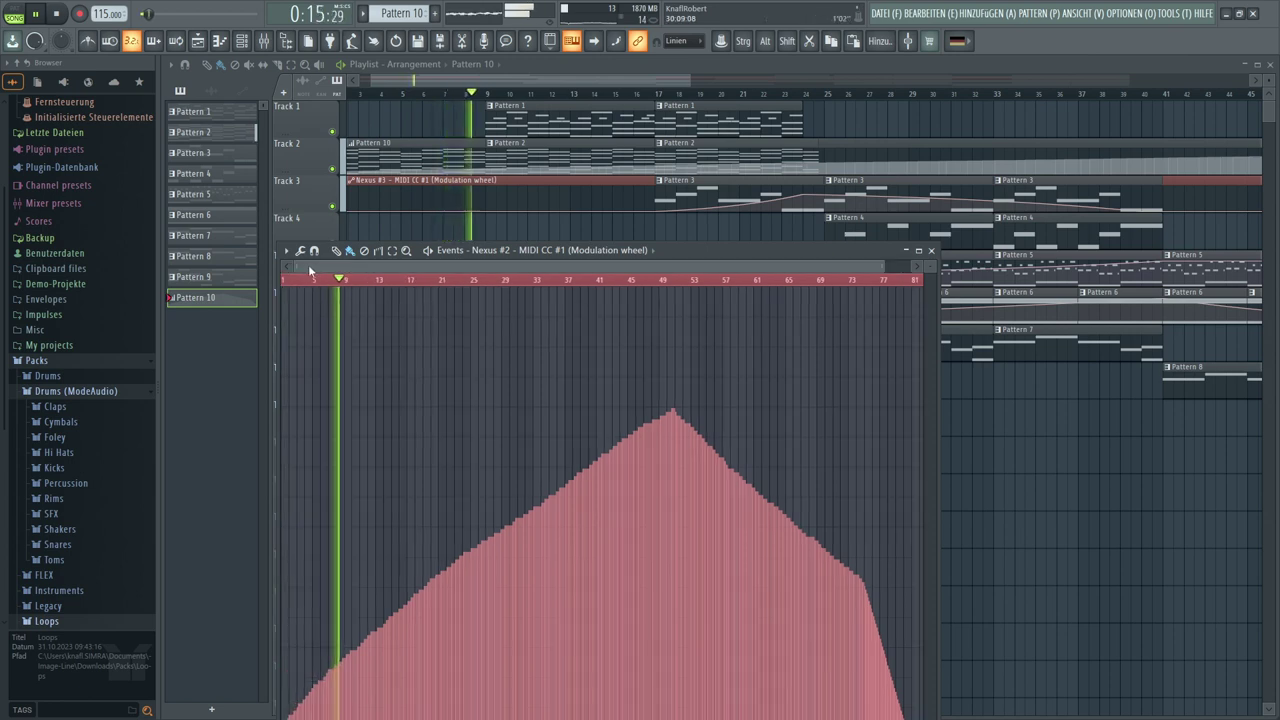
left_click(652, 251)
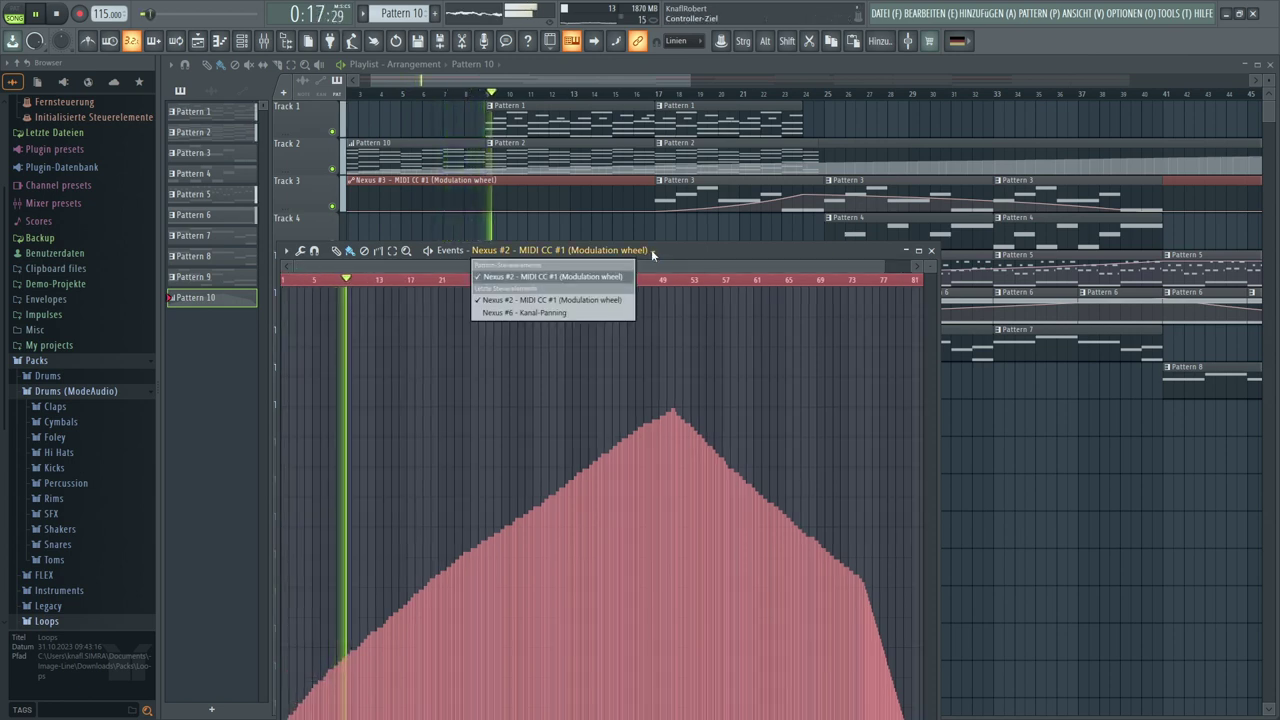
left_click(487, 300)
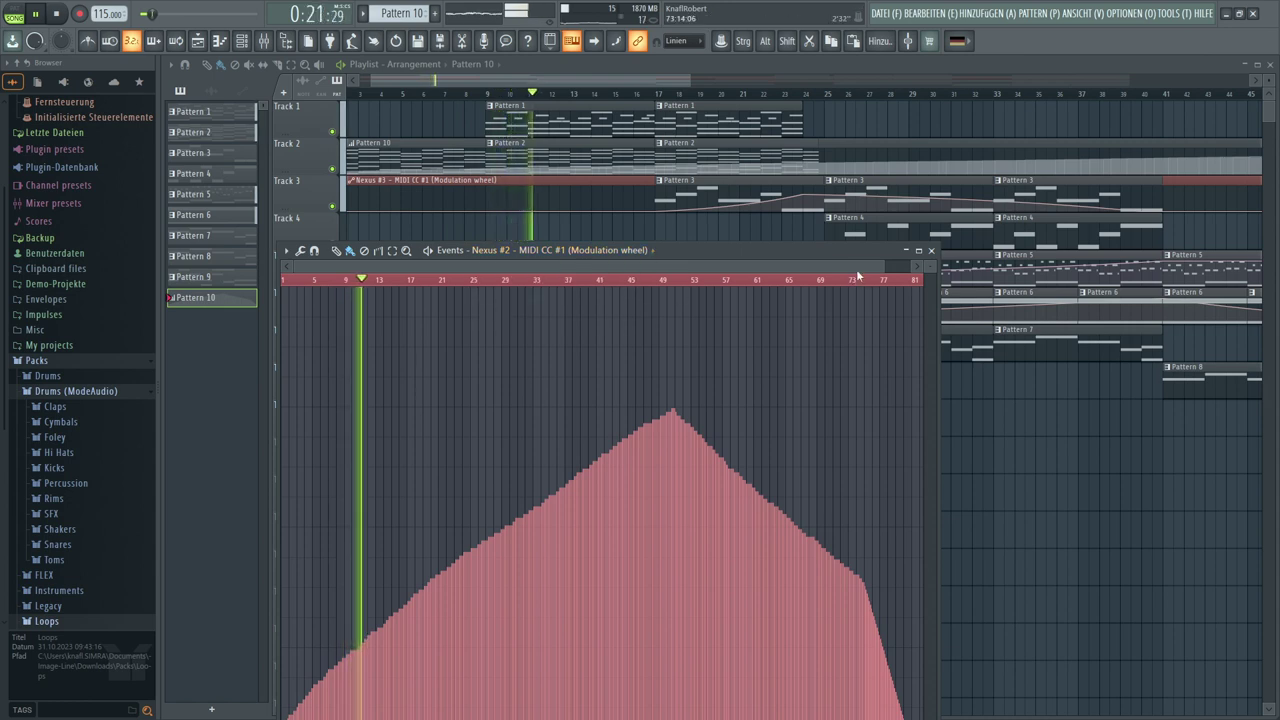
left_click(931, 251)
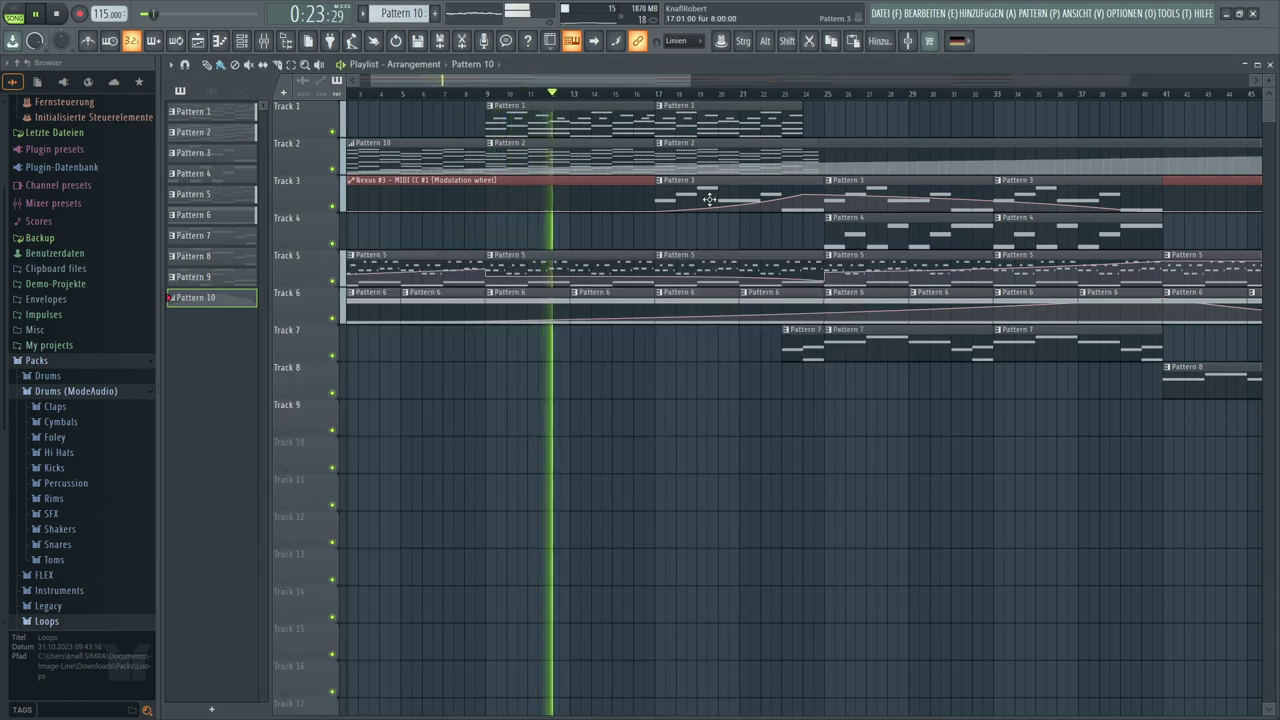
Examine the Nexus #2 notes of Pattern 2 in the piano roll with an enlarged note area, and close it
left_click(206, 133)
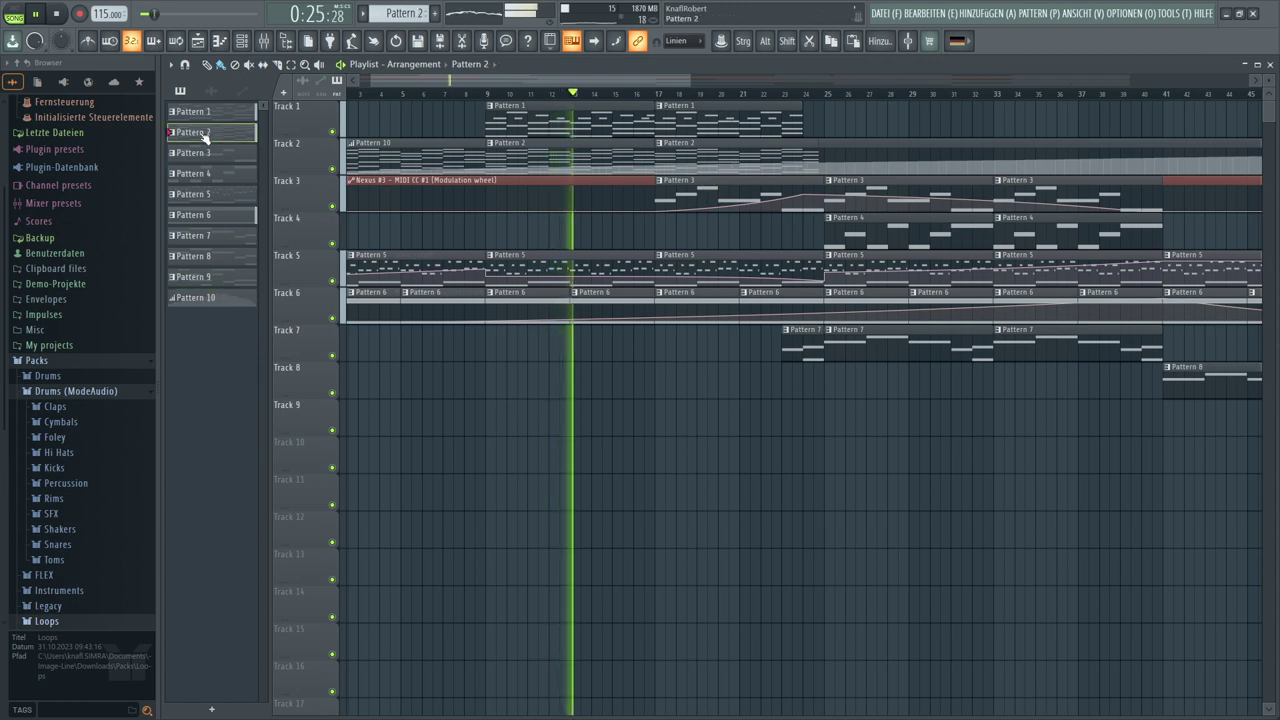
left_click(242, 41)
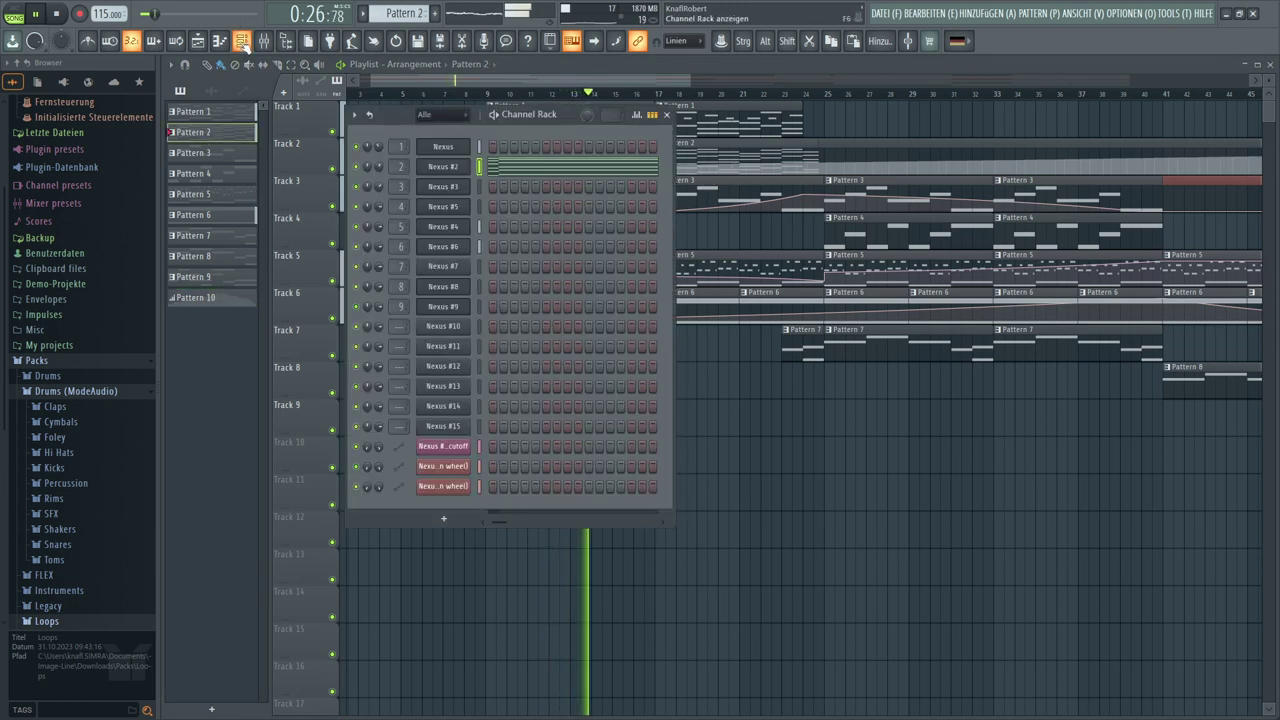
left_click(510, 166)
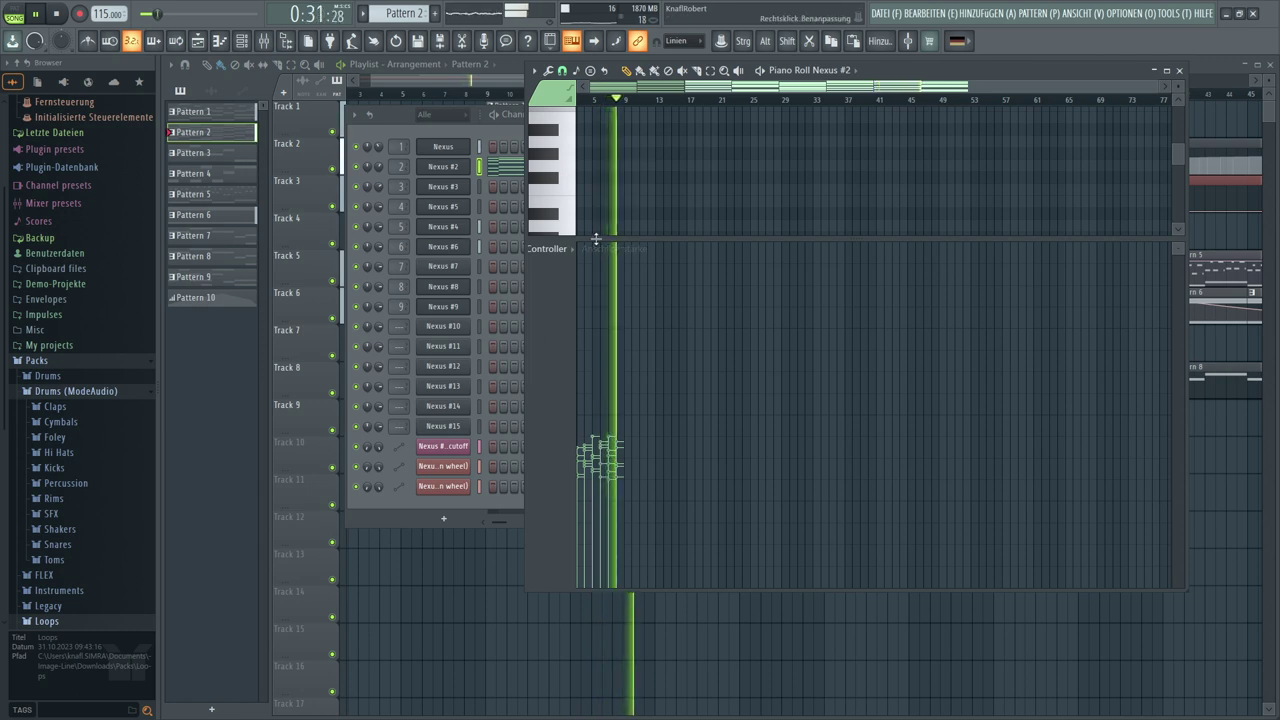
left_click_drag(596, 238, 609, 474)
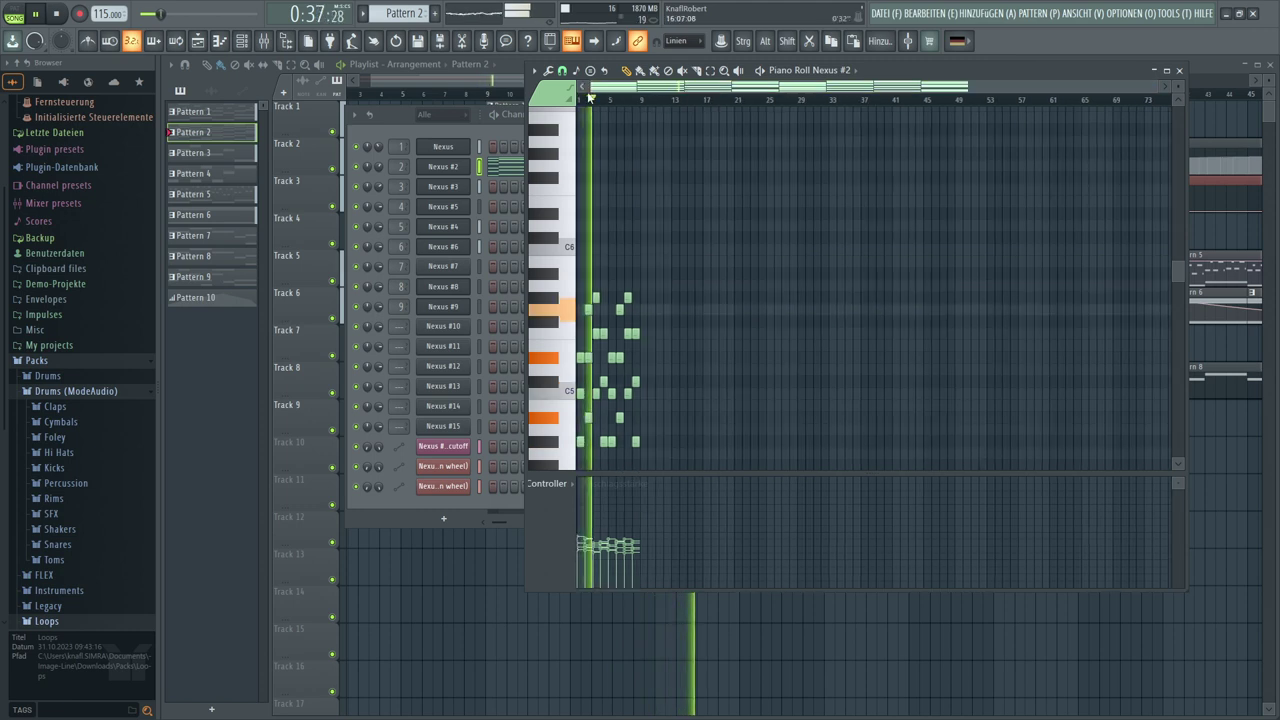
scroll(592, 100, "up", 5)
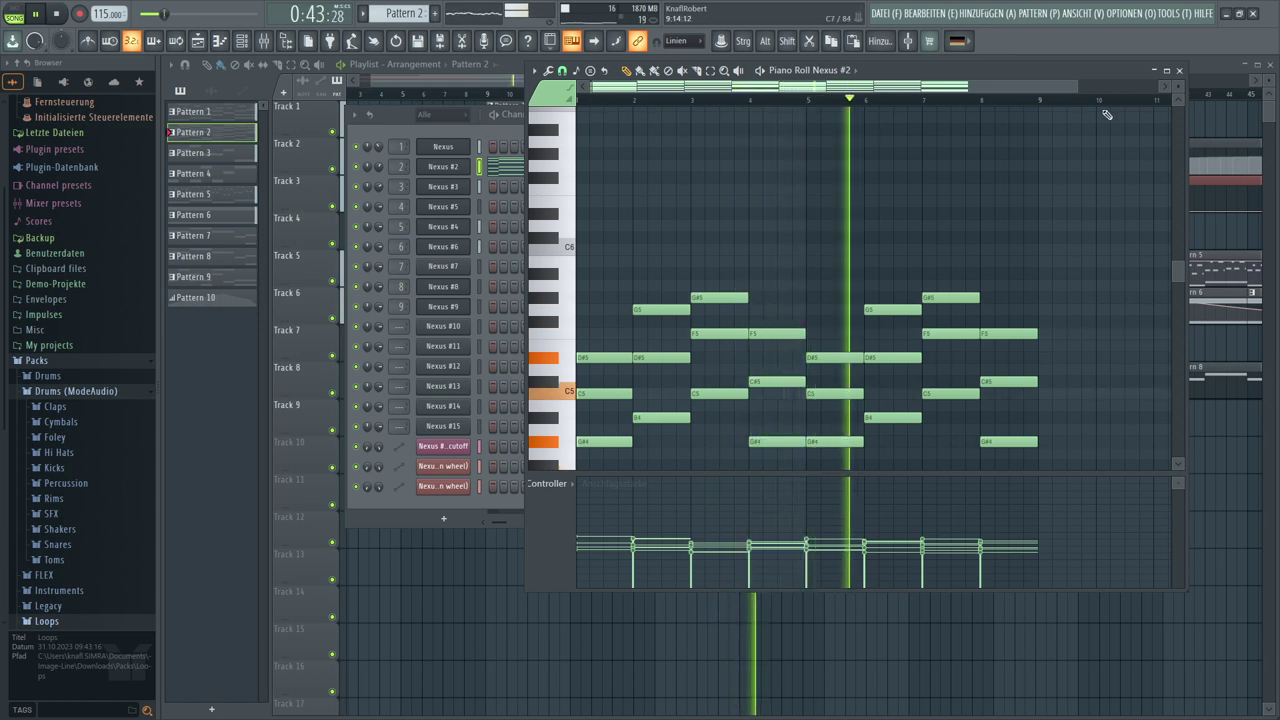
left_click(1179, 70)
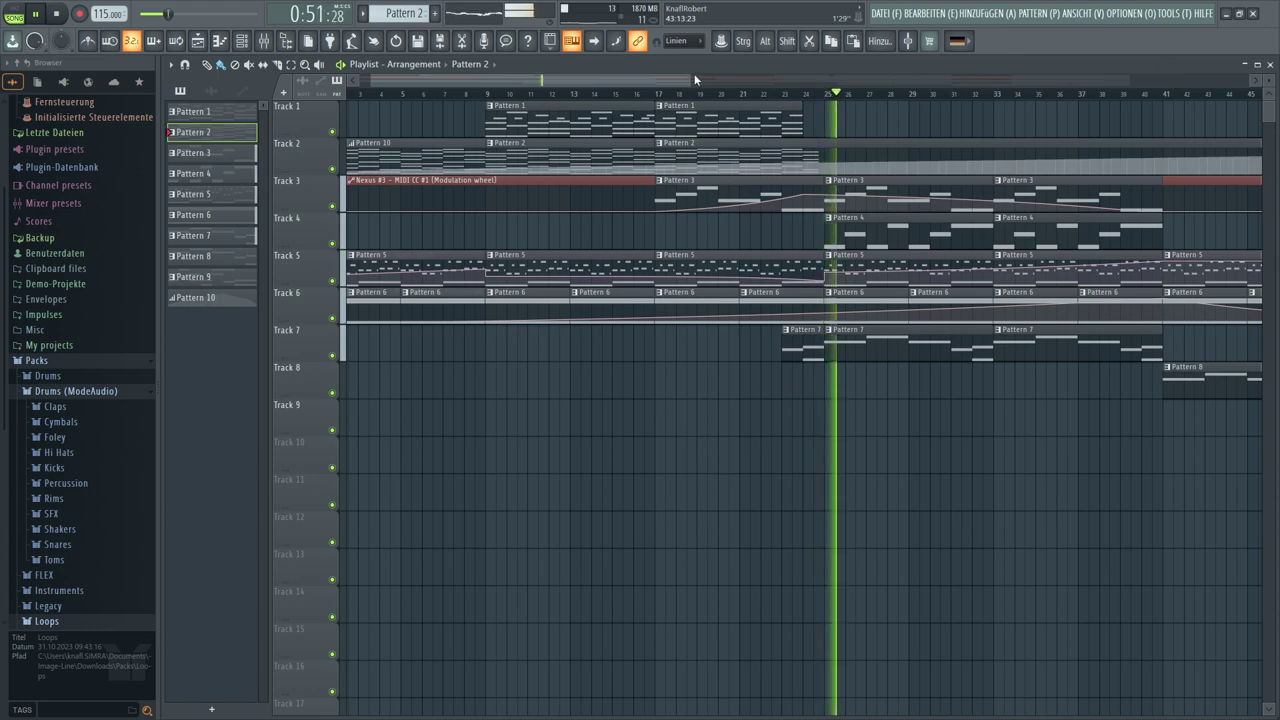
Reshape the fall of Pattern 10's Nexus #2 modulation wheel events into a straight line from the bar 50 peak to zero at bar 81
left_click_drag(695, 79, 1139, 70)
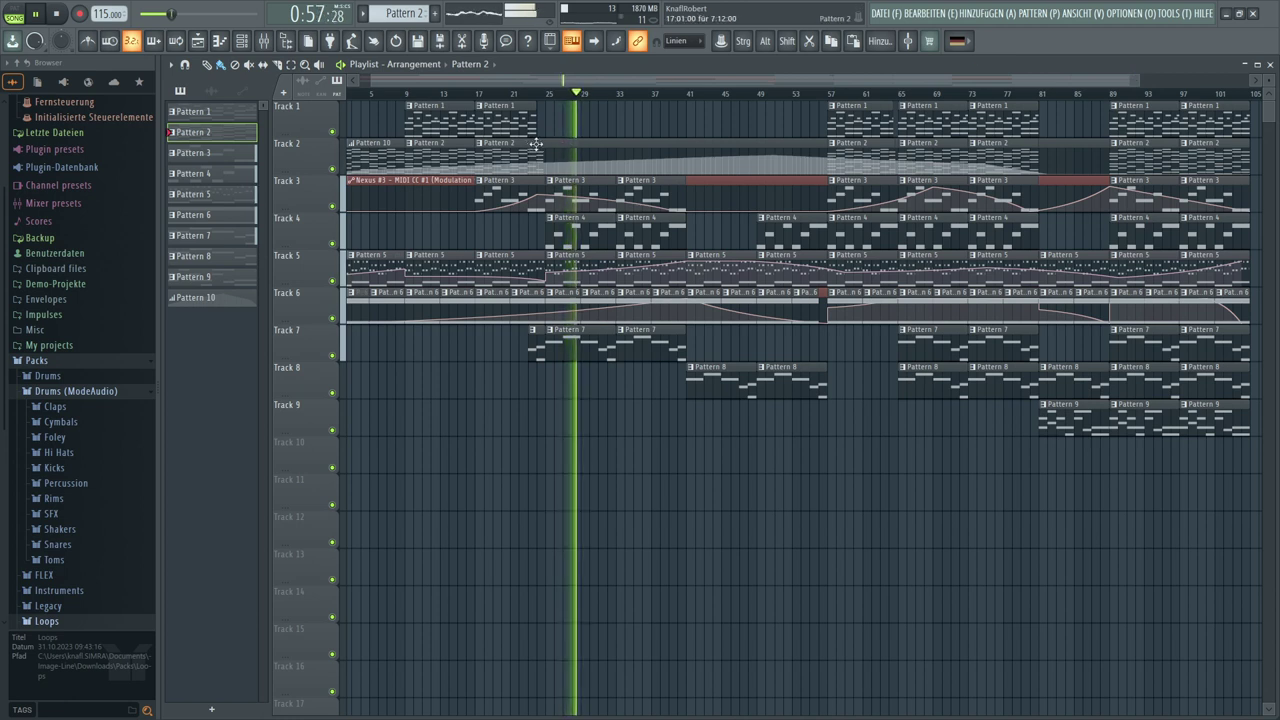
double_click(720, 147)
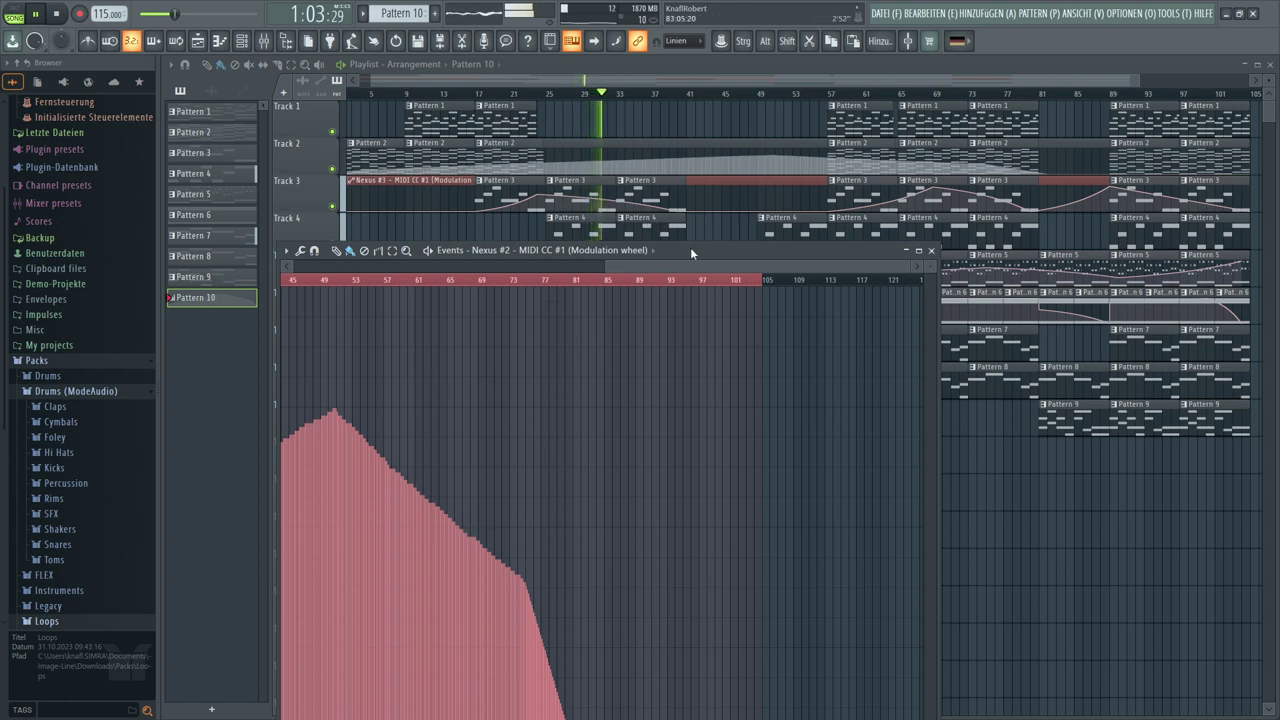
left_click_drag(690, 252, 878, 76)
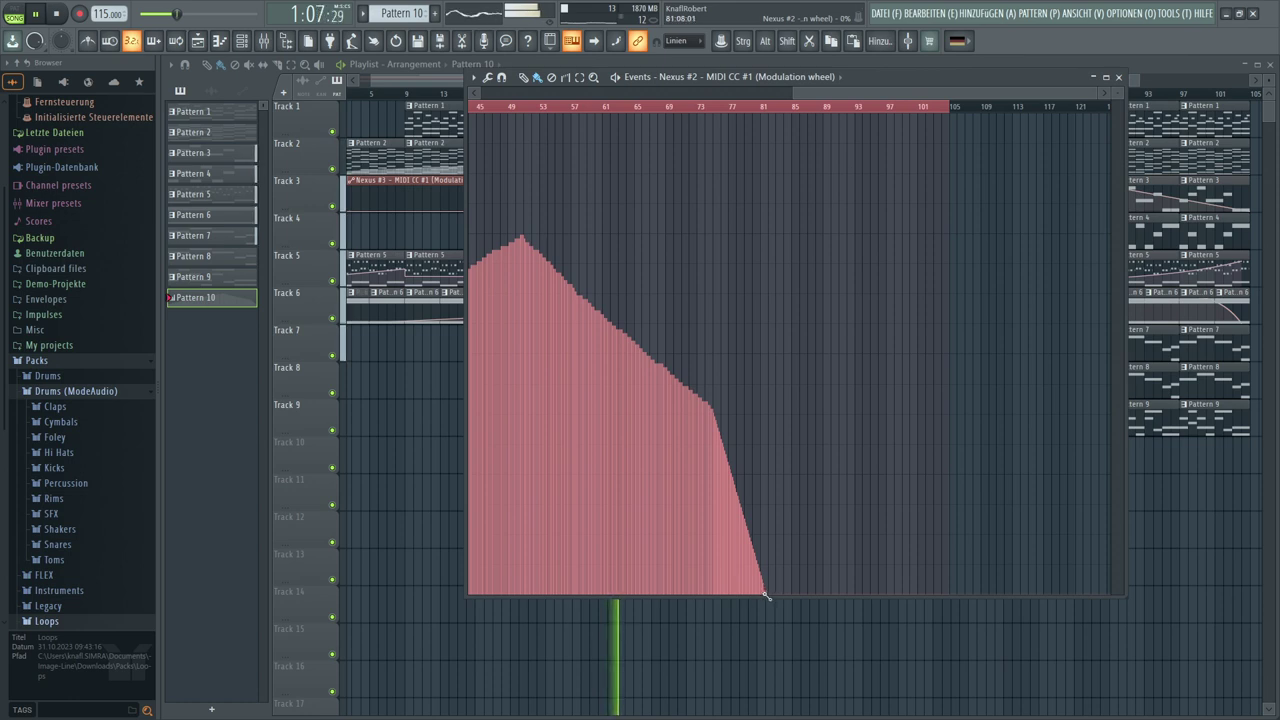
mouse_move(766, 596)
left_mouse_down()
mouse_move(706, 402)
mouse_move(560, 278)
mouse_move(527, 268)
mouse_move(522, 242)
left_mouse_up()
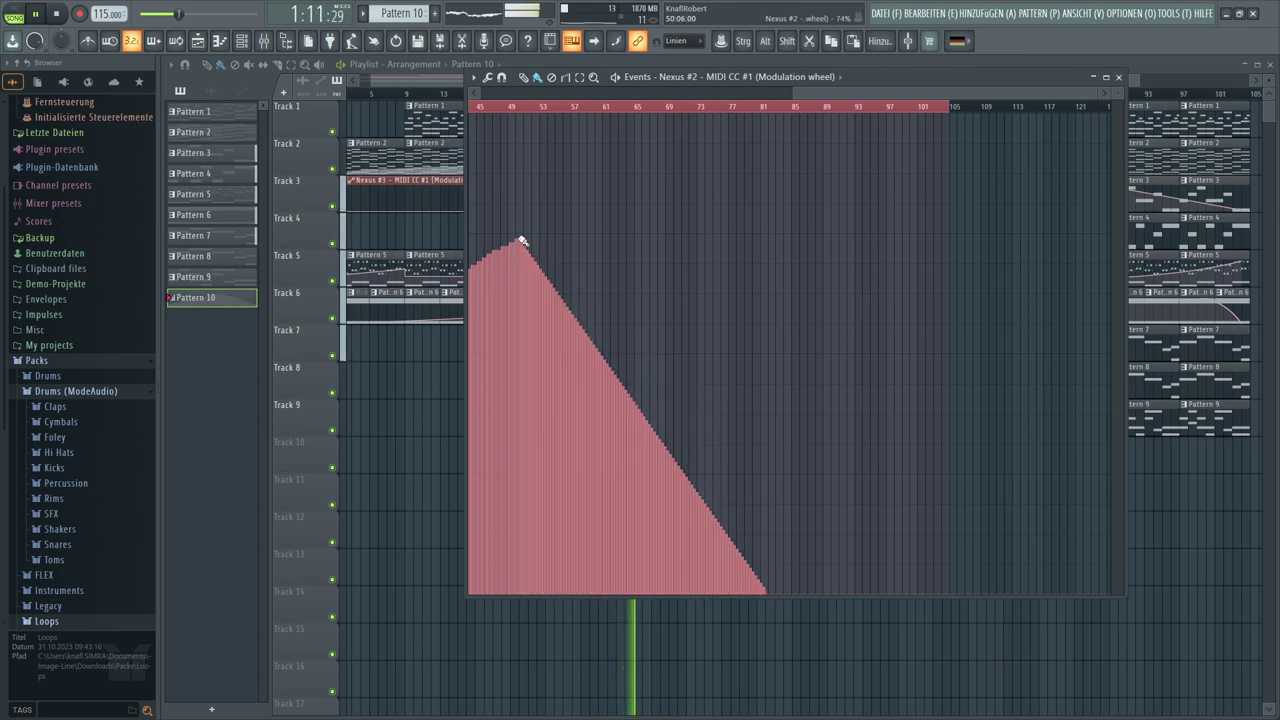
left_click(1120, 77)
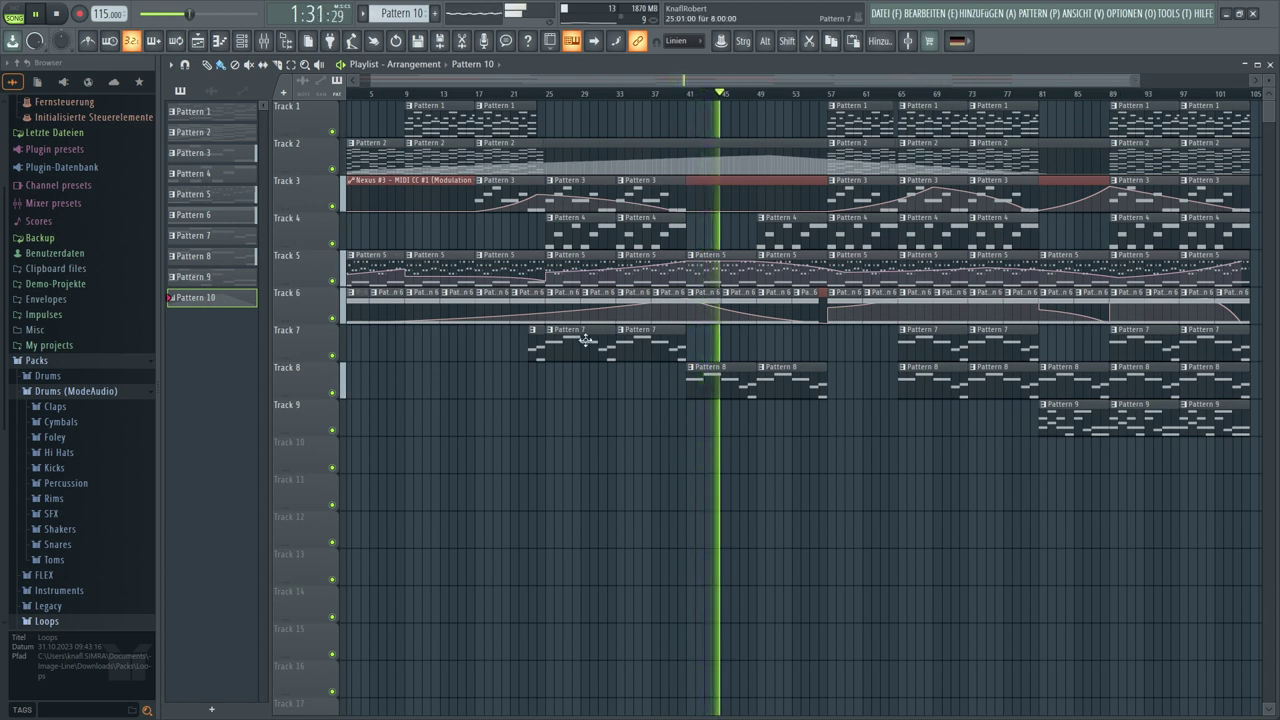
Select Pattern 8, load the Wide Arc Section MW preset in its Nexus #8 instrument, and close the plugin and channel rack
left_click(710, 385)
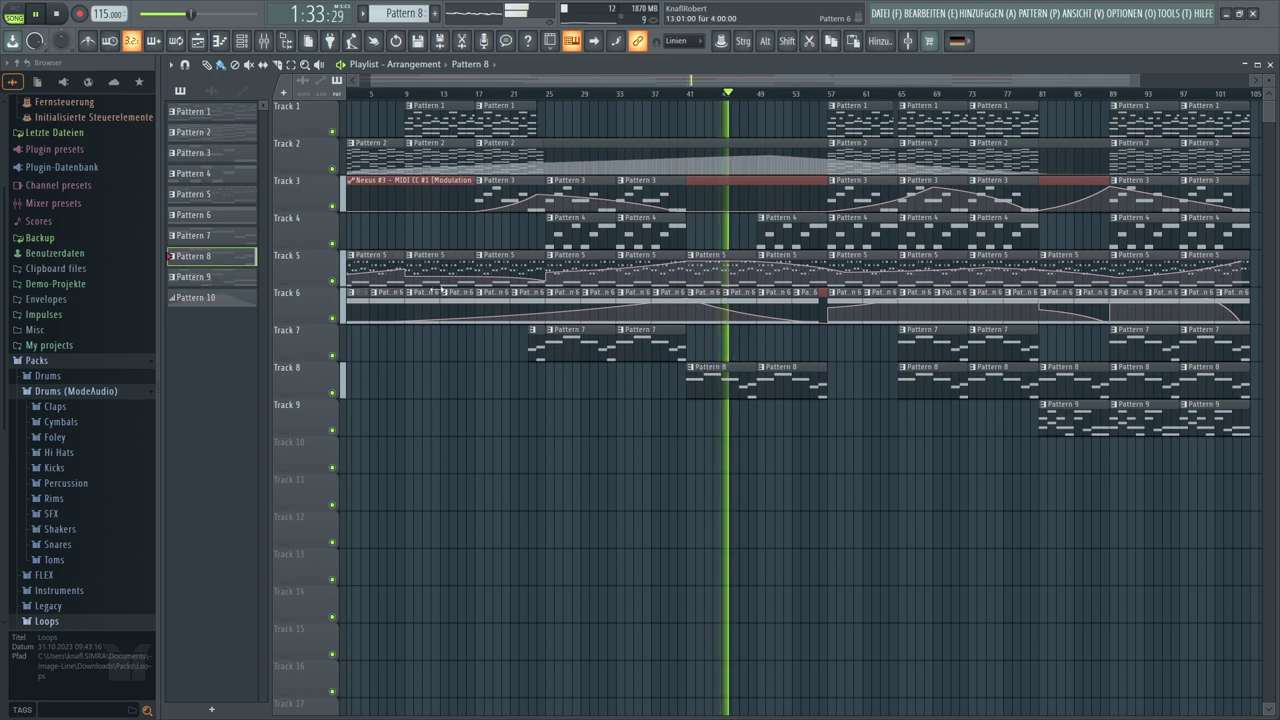
left_click(249, 44)
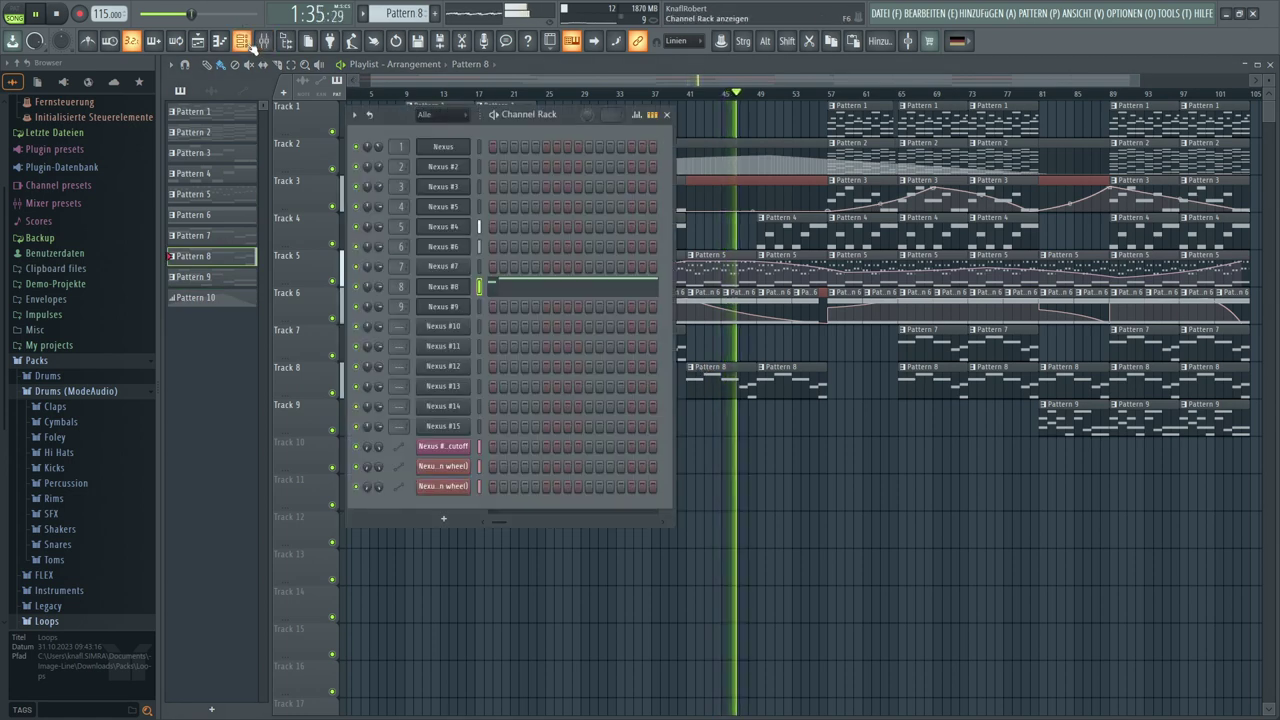
left_click(462, 287)
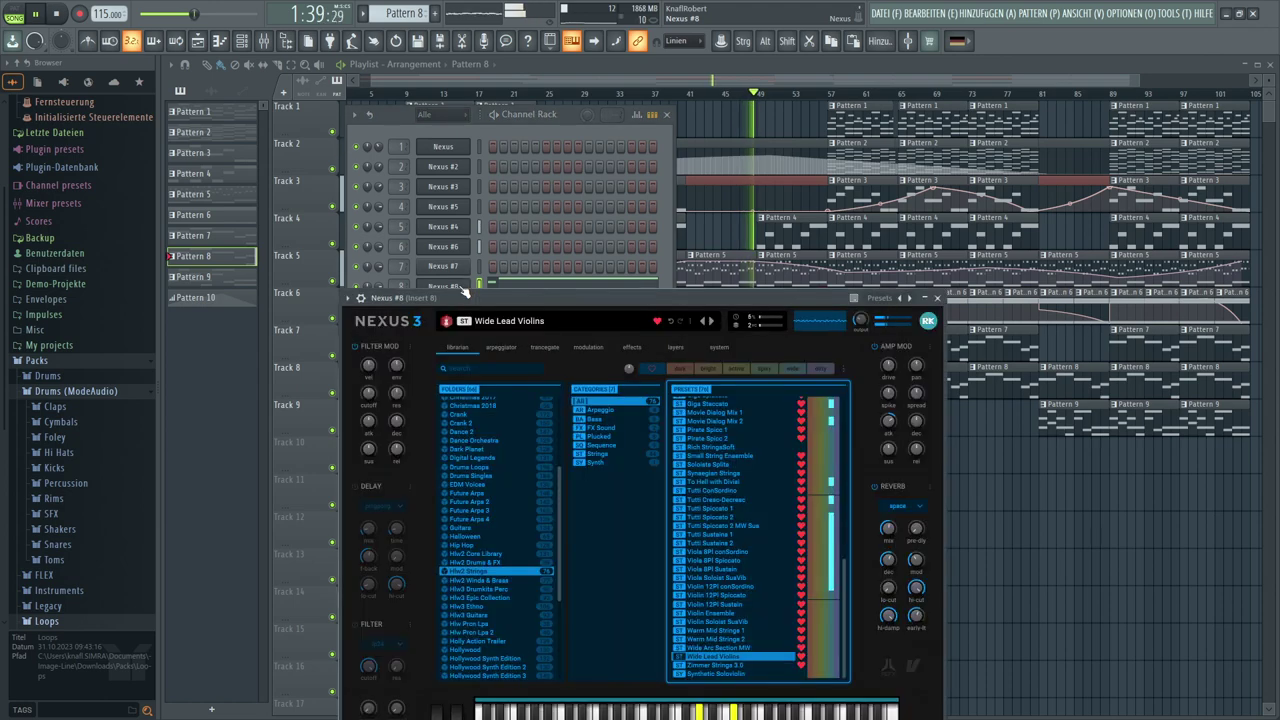
left_click_drag(594, 298, 587, 128)
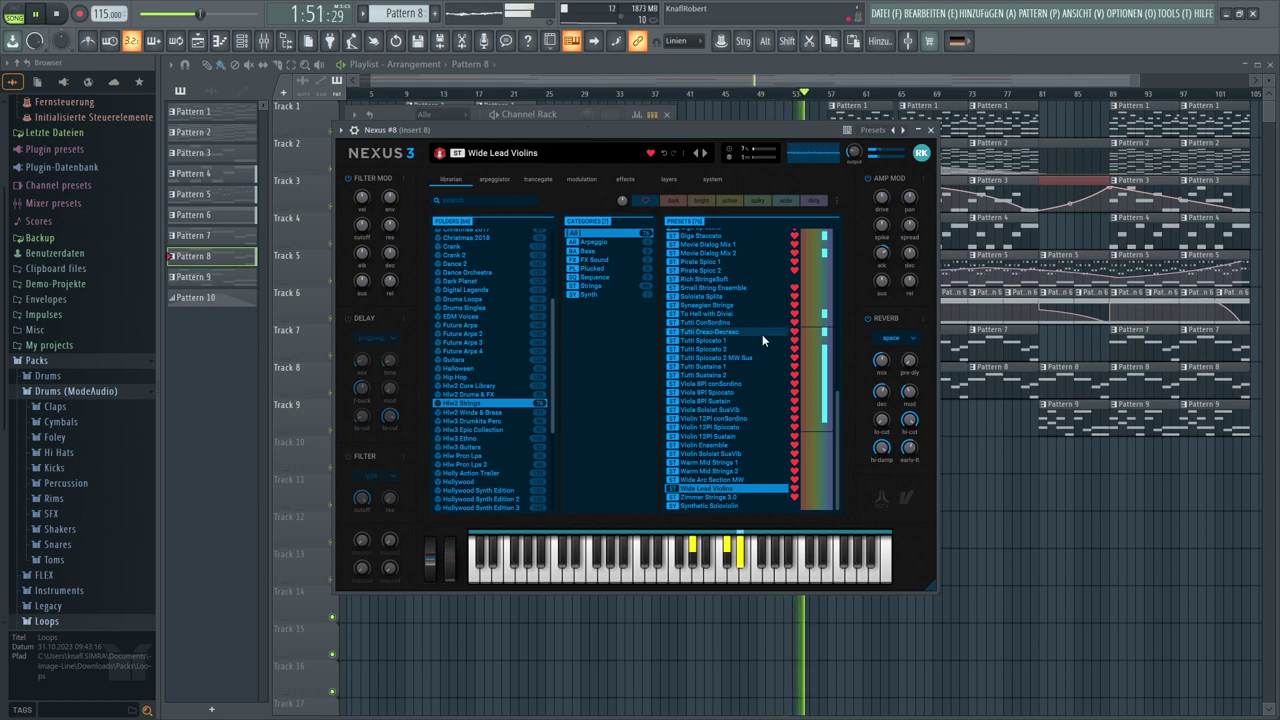
left_click(686, 479)
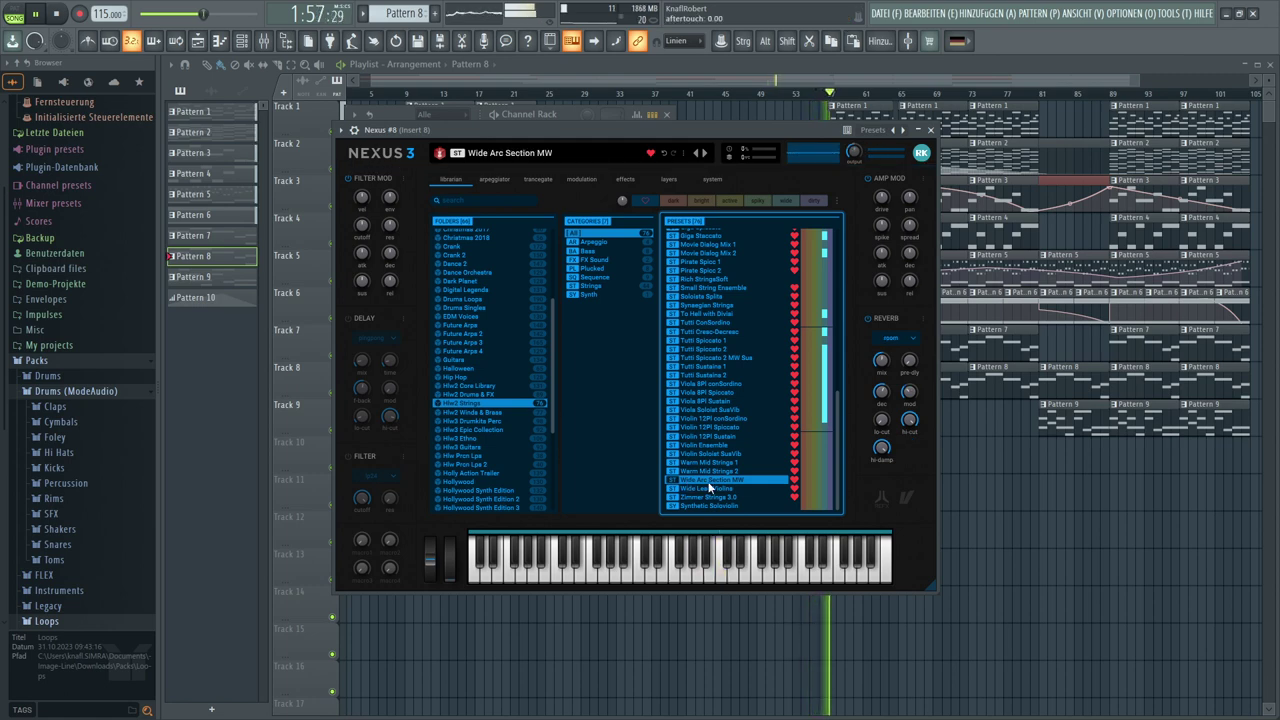
key("Escape")
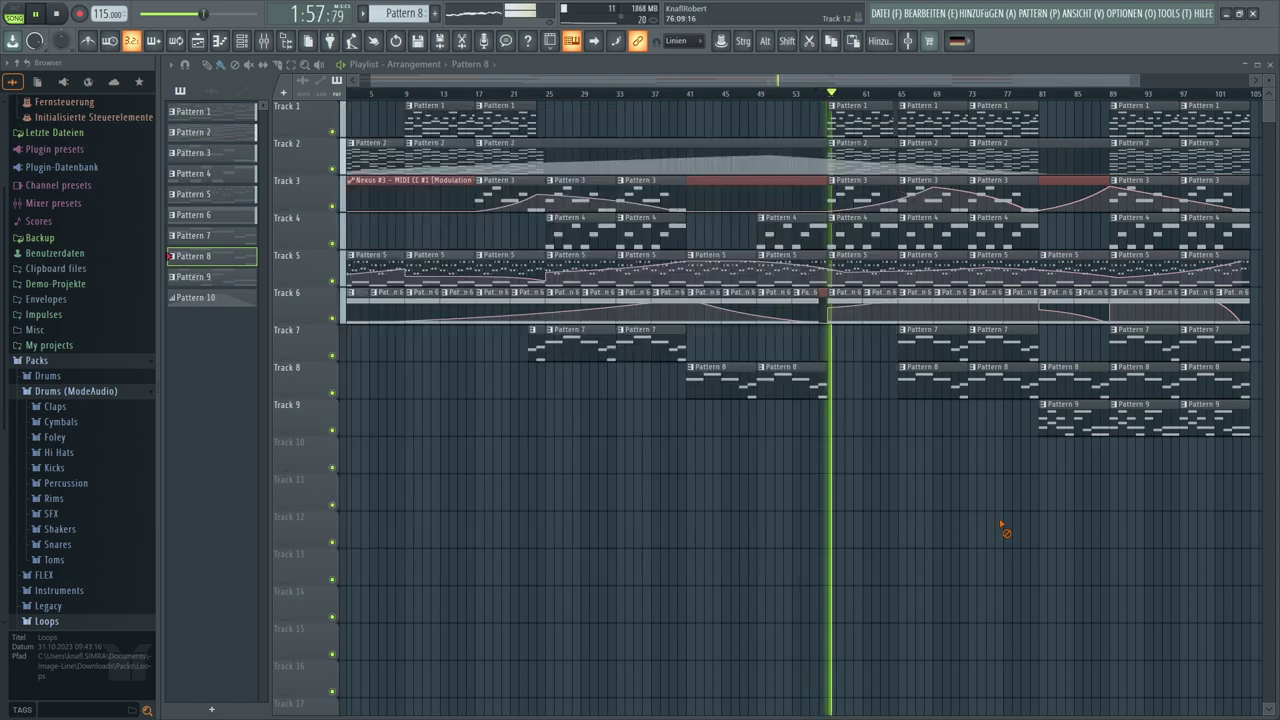
Replay the song from about bar 40 and step the Nexus #8 preset back to Violin Soloist SusVib
left_click(688, 93)
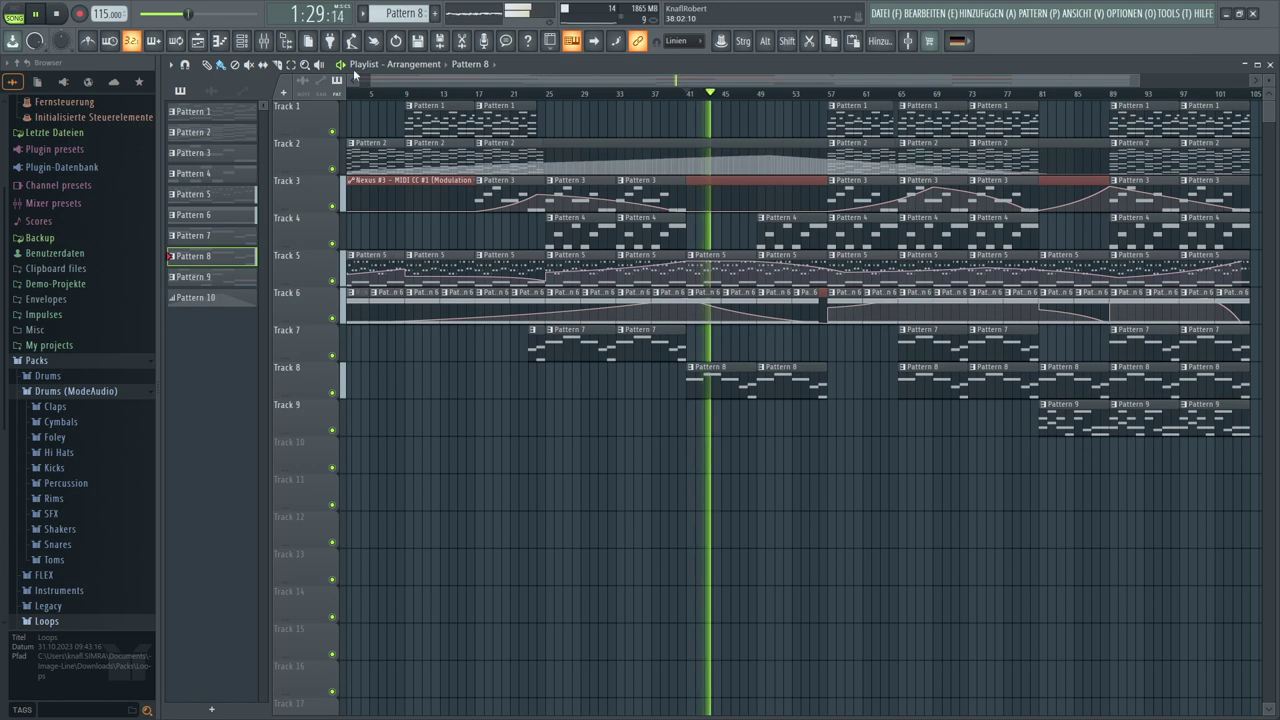
left_click(241, 40)
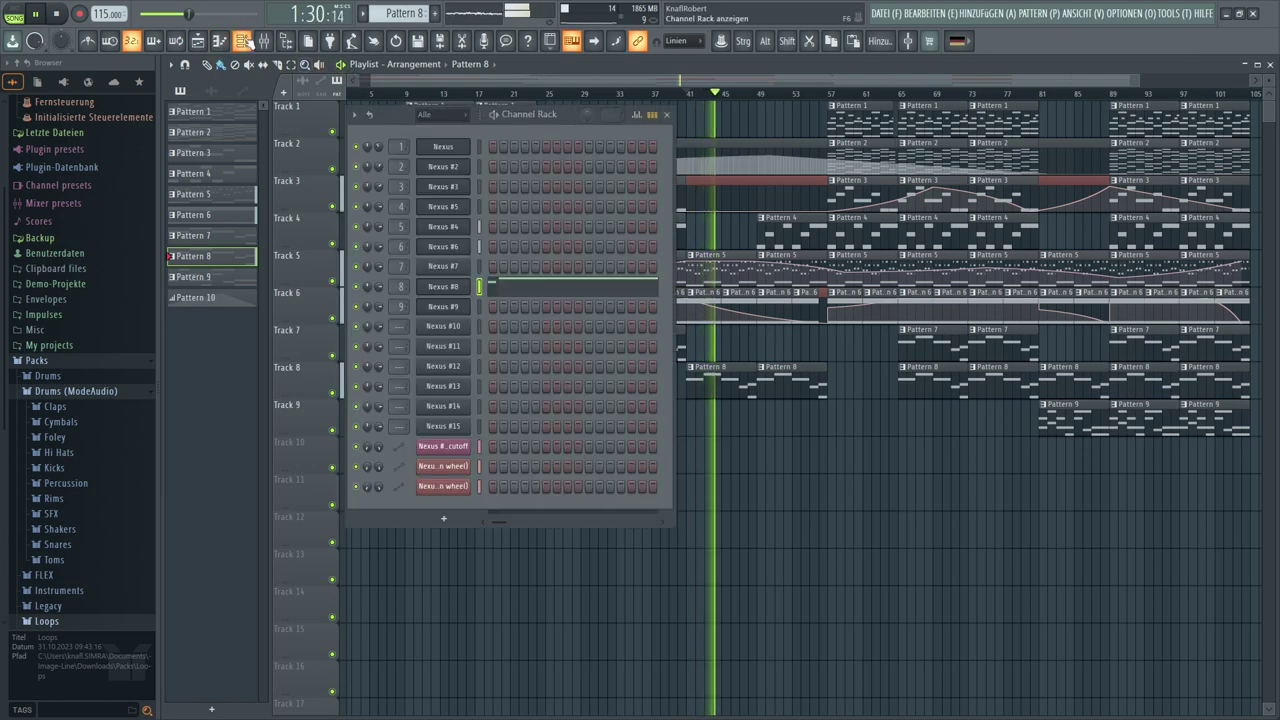
left_click(462, 287)
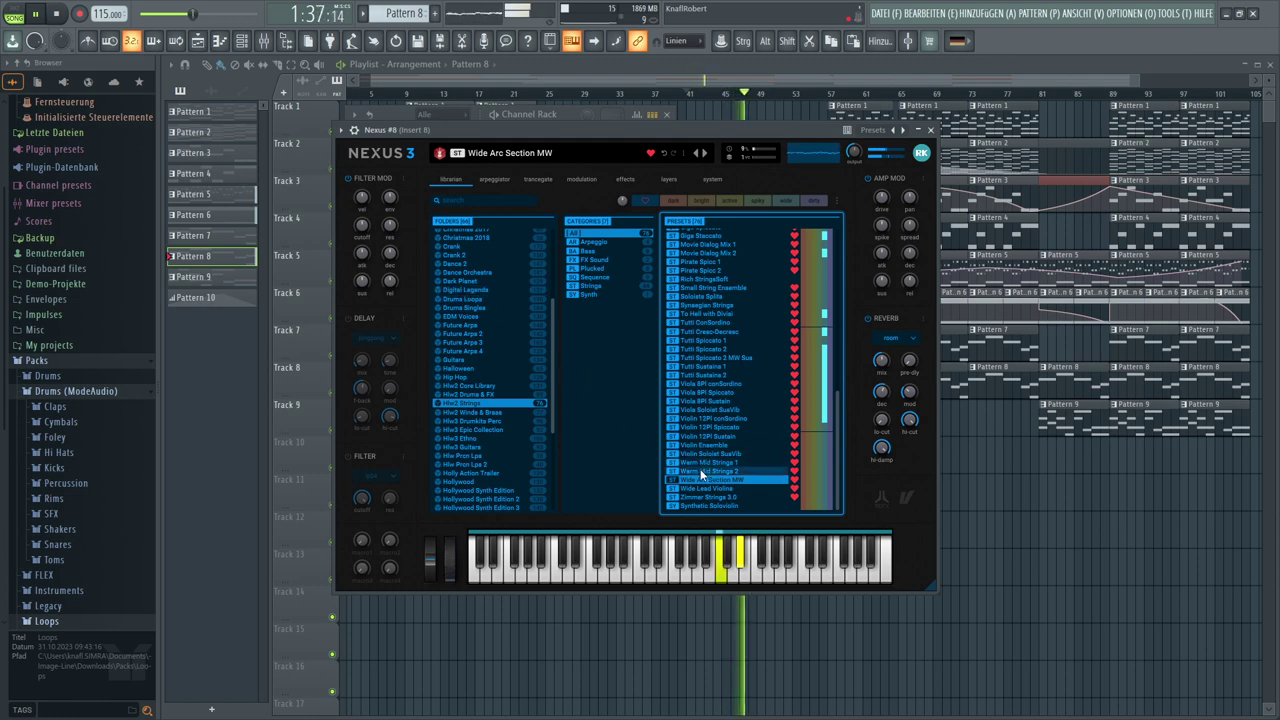
left_click(697, 154)
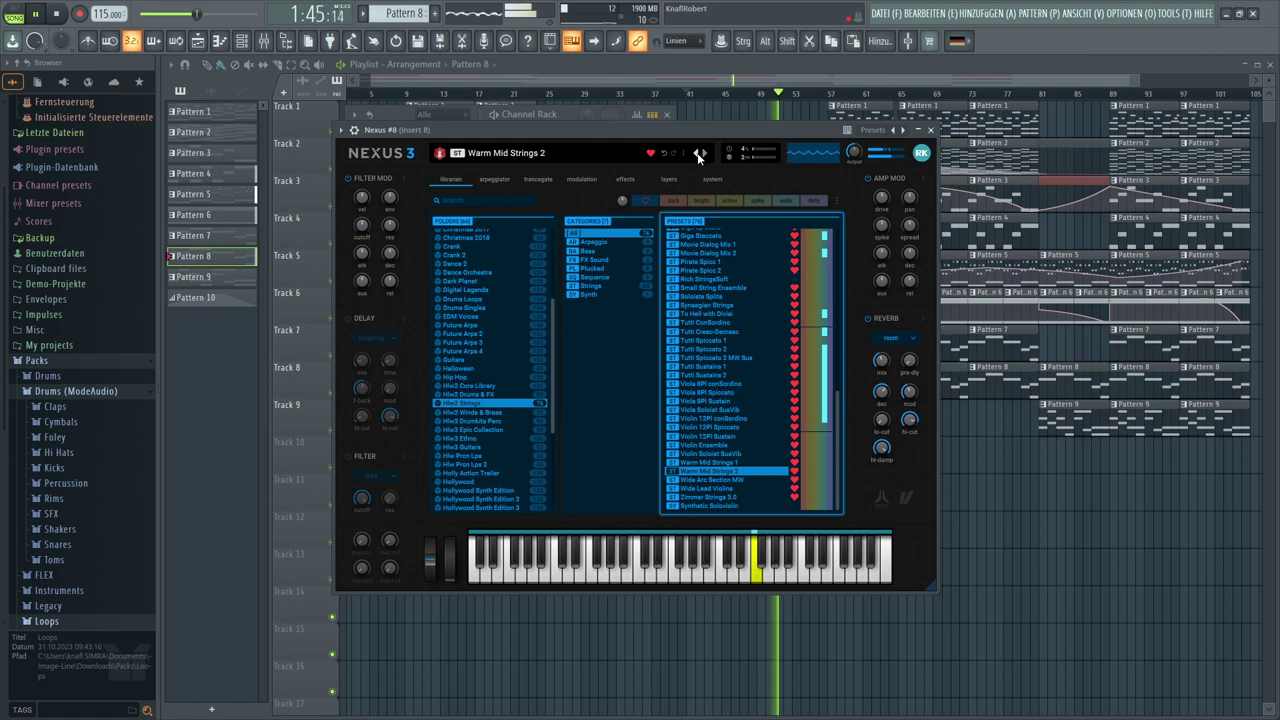
left_click(698, 154)
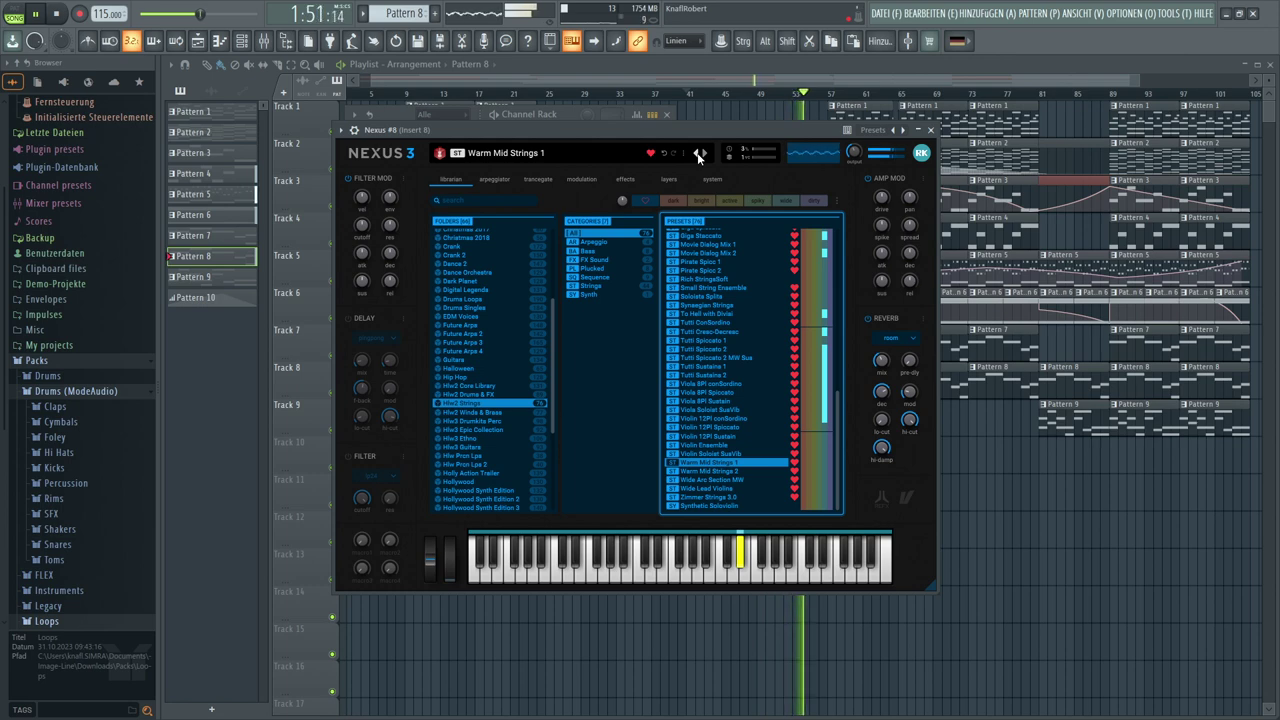
left_click(698, 154)
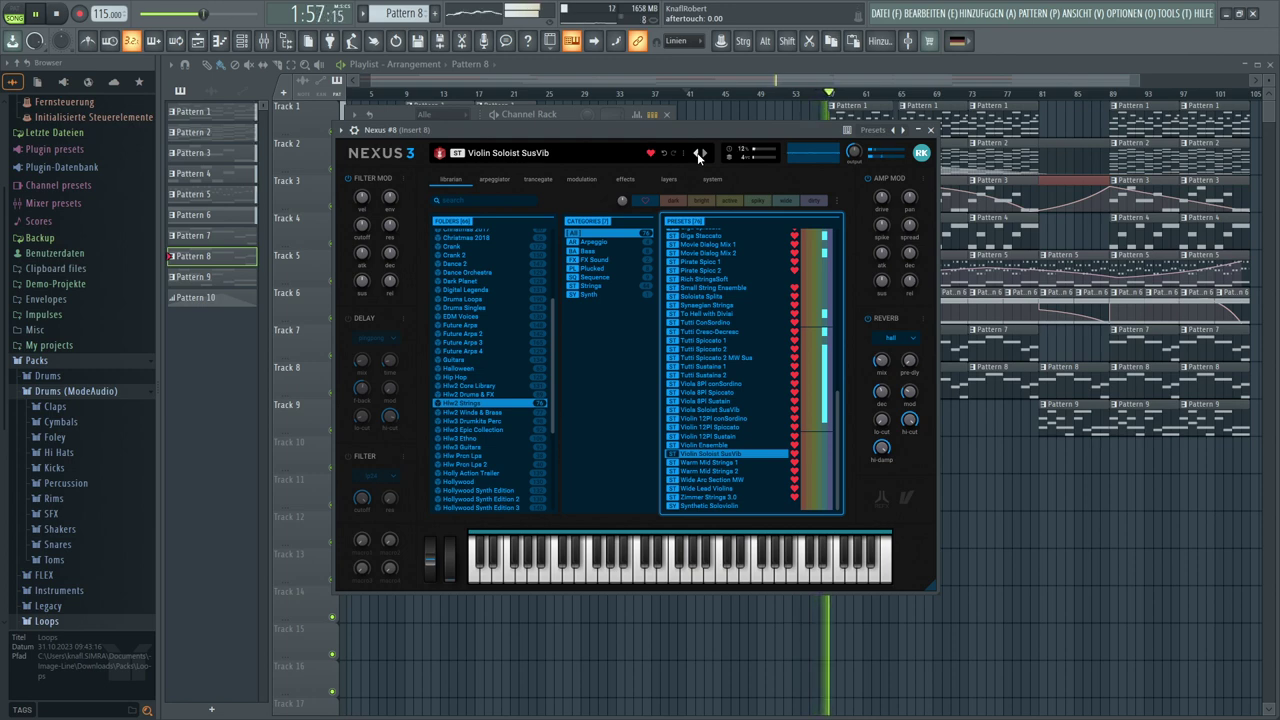
Replay the section starting around bar 41, examine the Nexus #8 notes of Pattern 8 in the piano roll, and close it
left_click(688, 101)
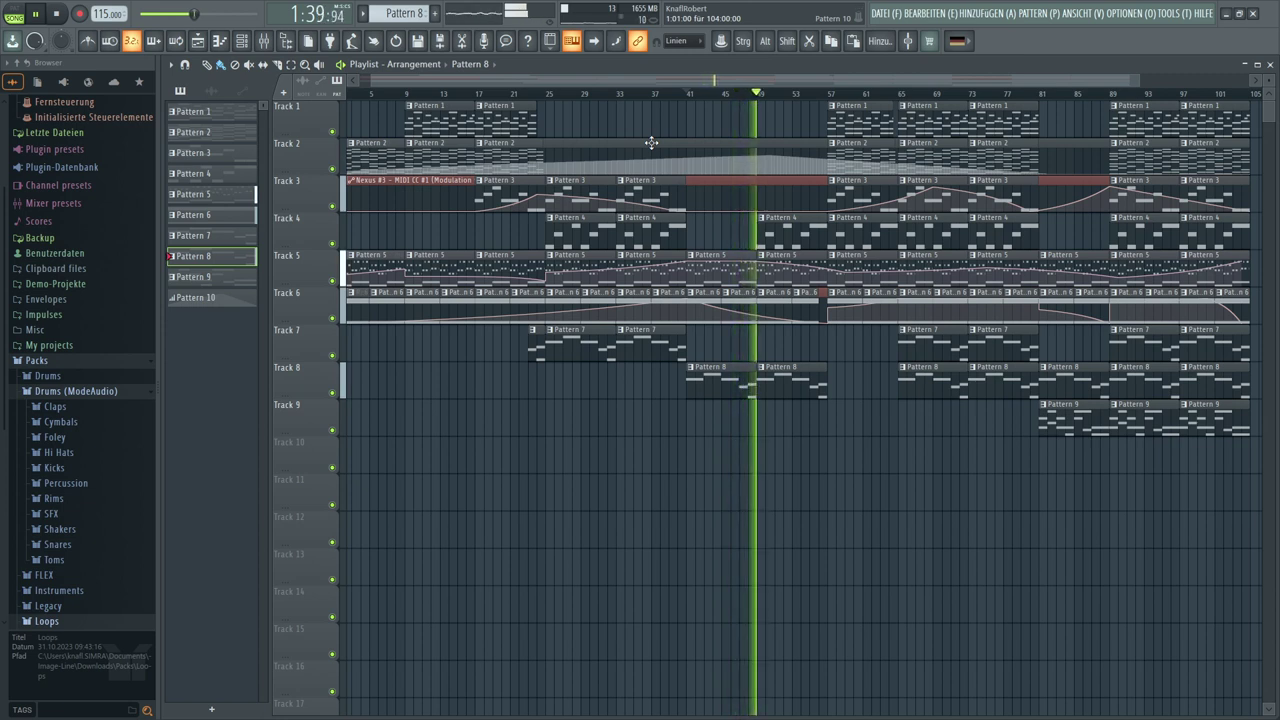
double_click(720, 376)
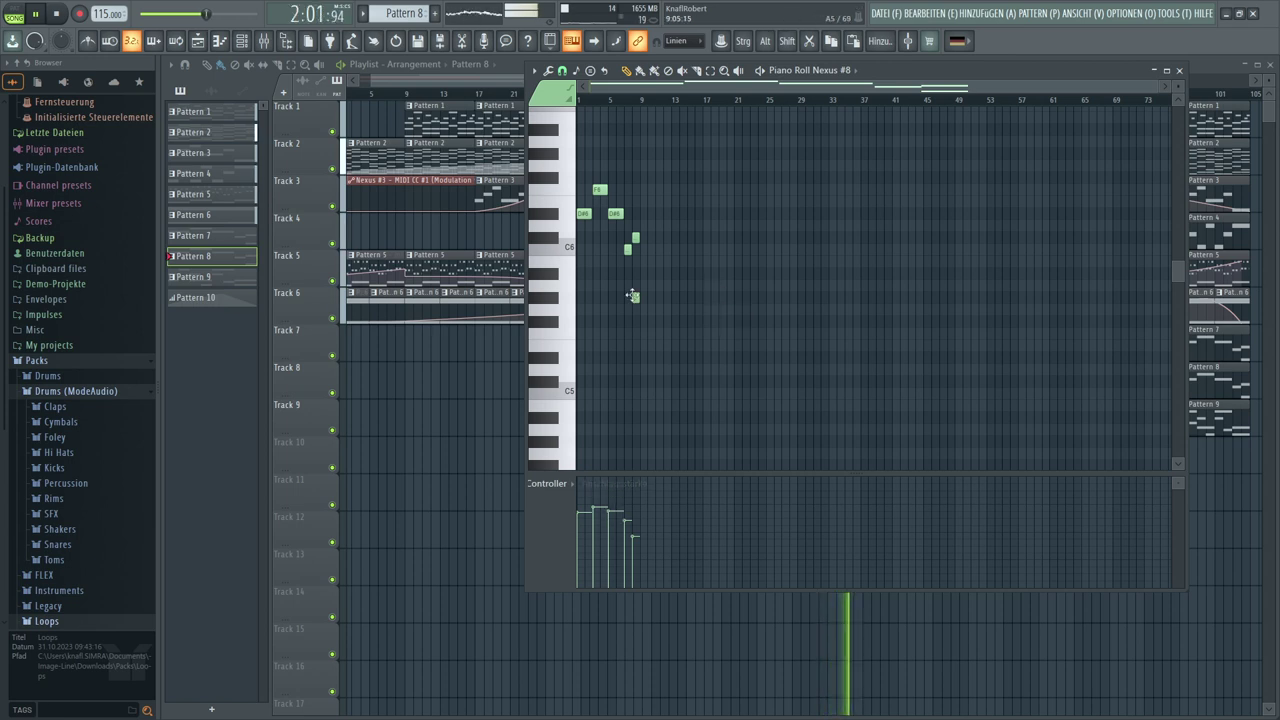
key("F7")
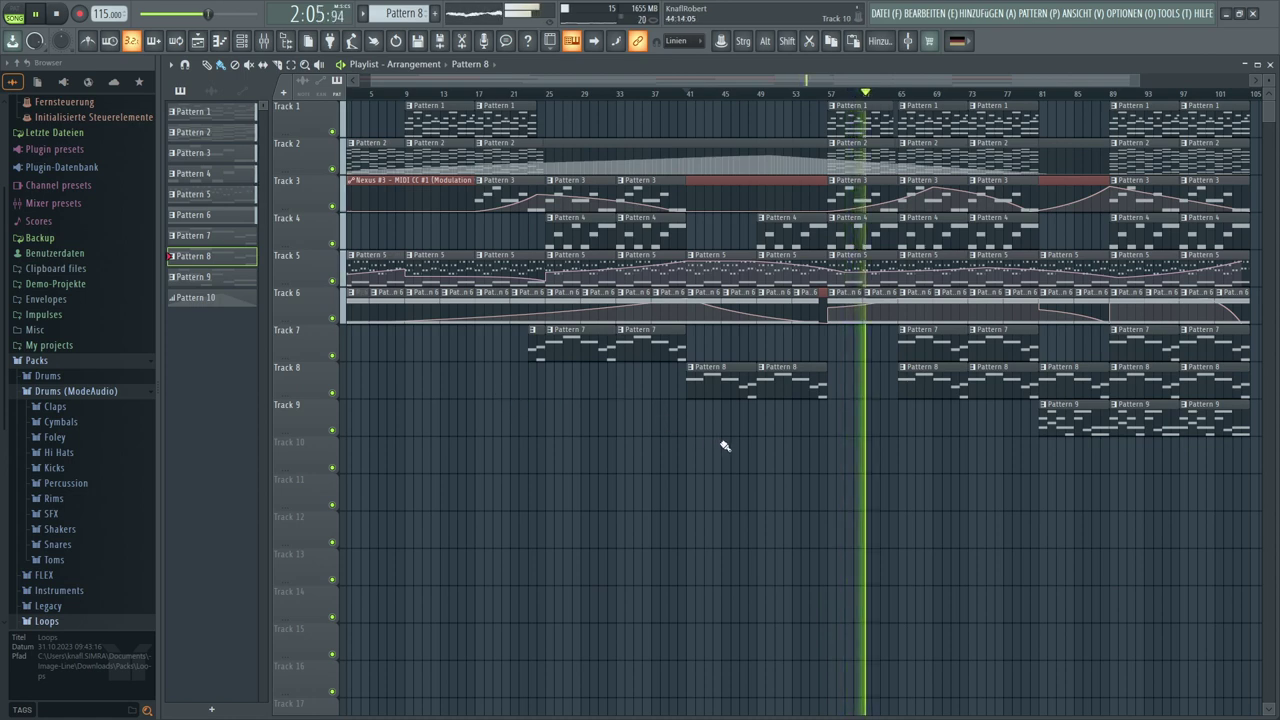
Select Pattern 7, open its Nexus #7 instrument with the Calm down preset, and switch playback to the pattern alone
key("KP_Subtract")
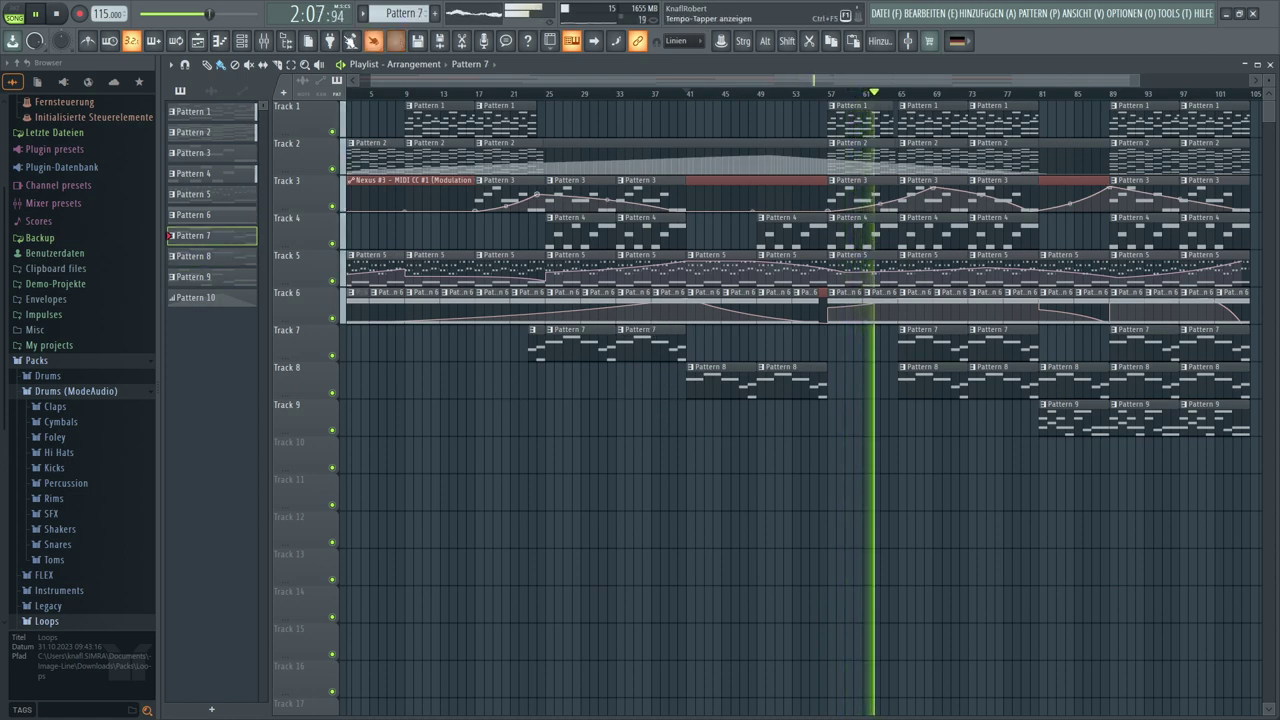
key("F6")
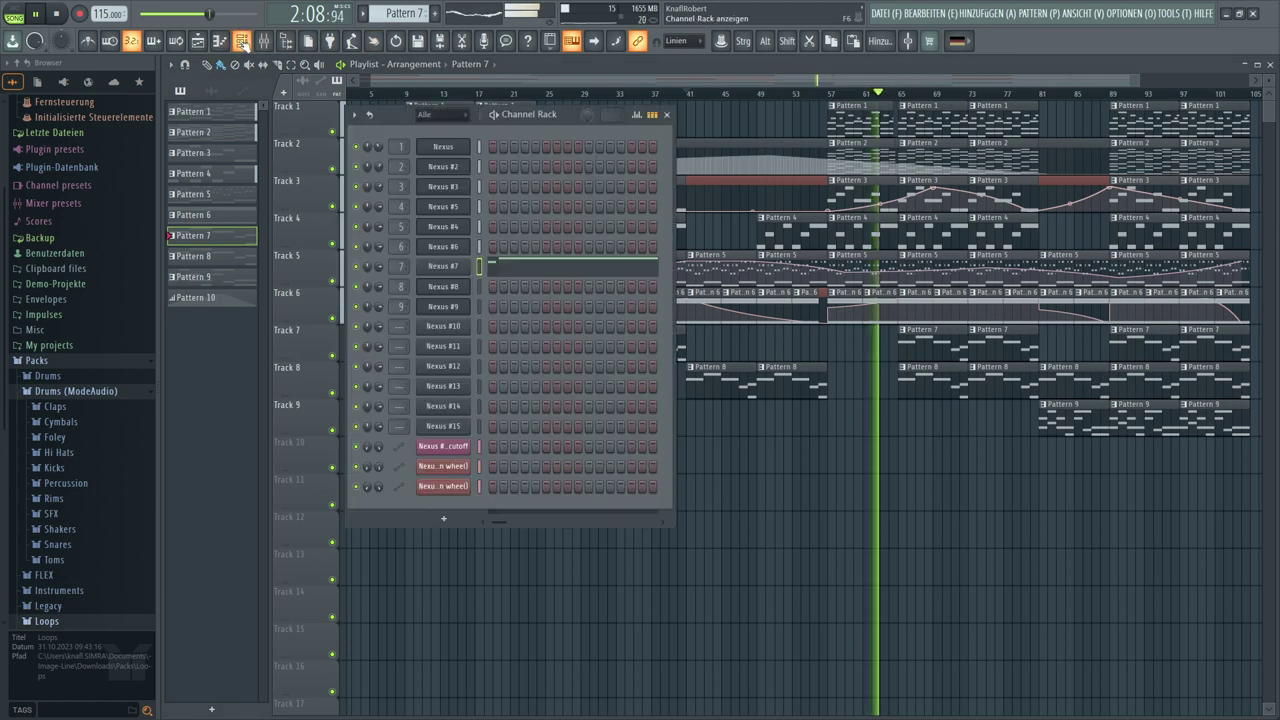
left_click(458, 267)
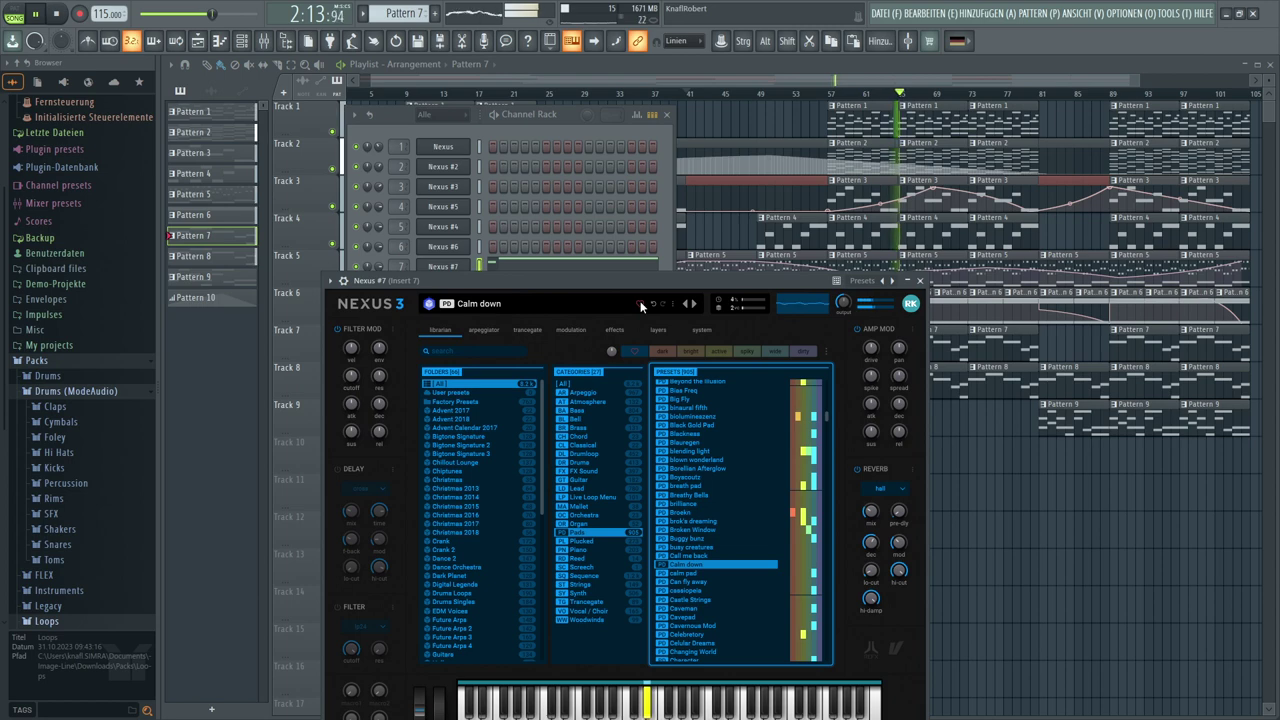
left_click_drag(649, 281, 680, 175)
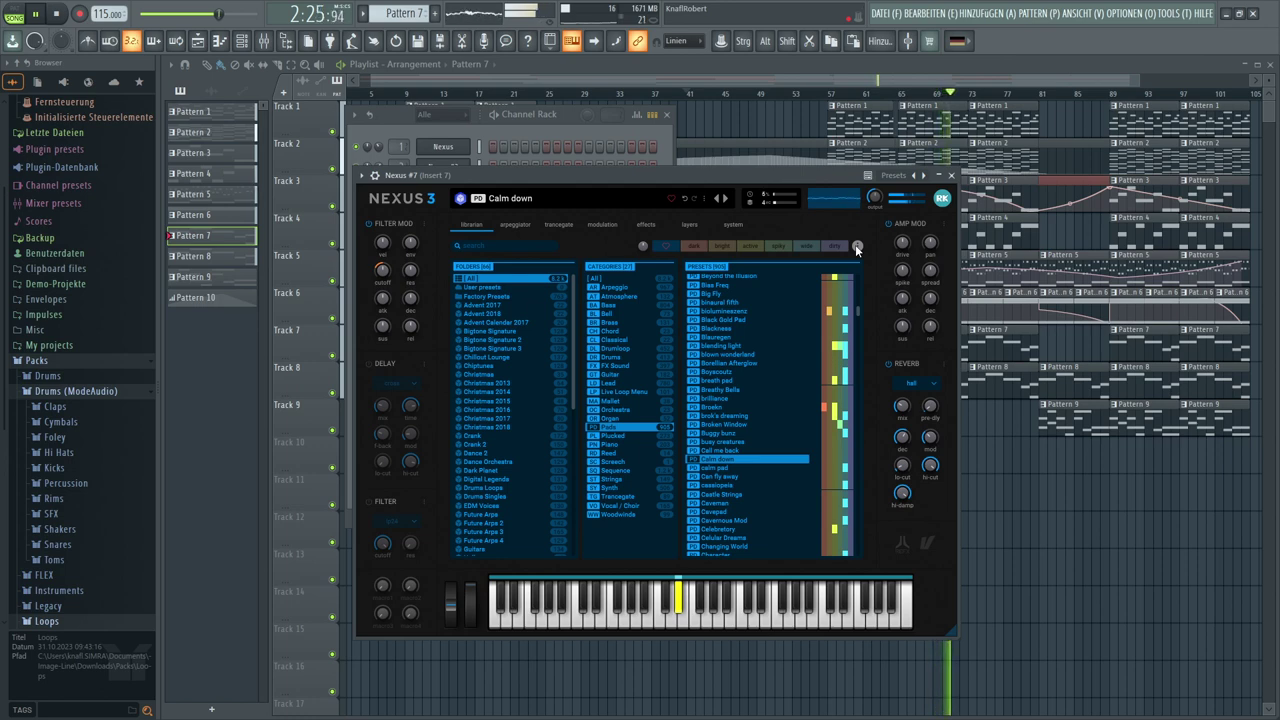
left_click(14, 12)
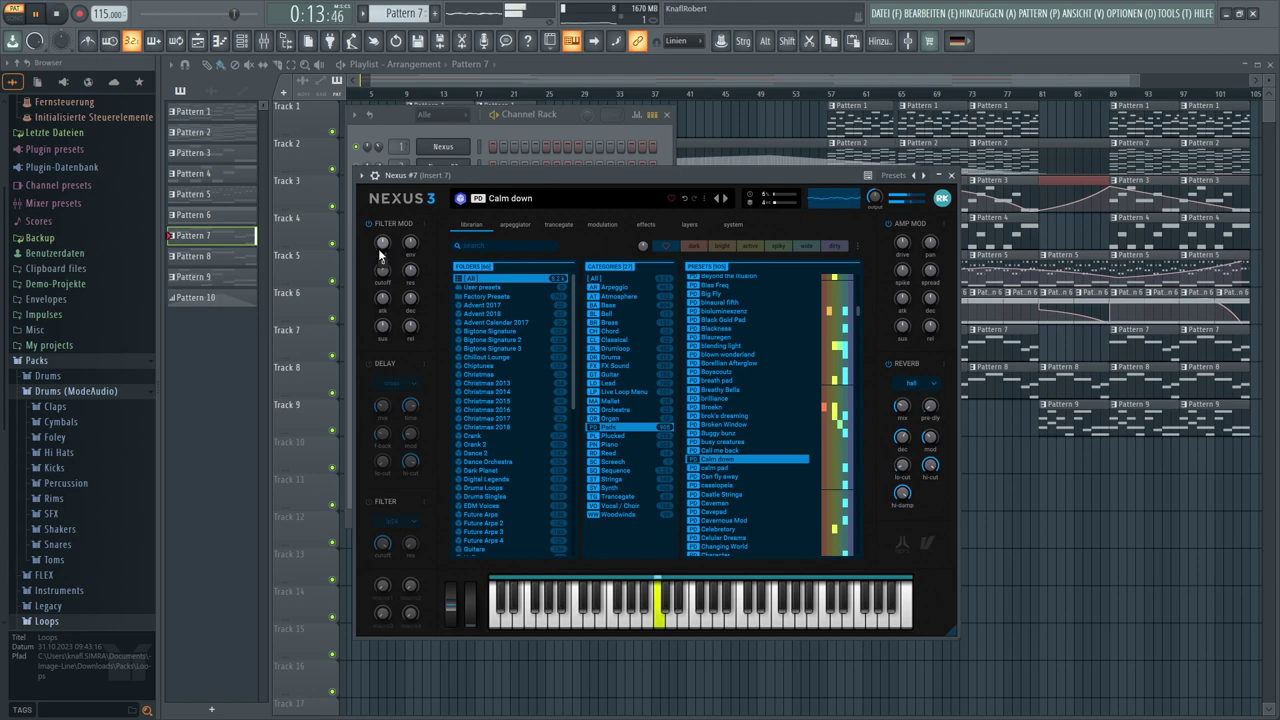
Adjust the Filter Mod cutoff of Nexus #7 during pattern playback, leaving it at a reduced setting, and close all plugin windows
mouse_move(382, 262)
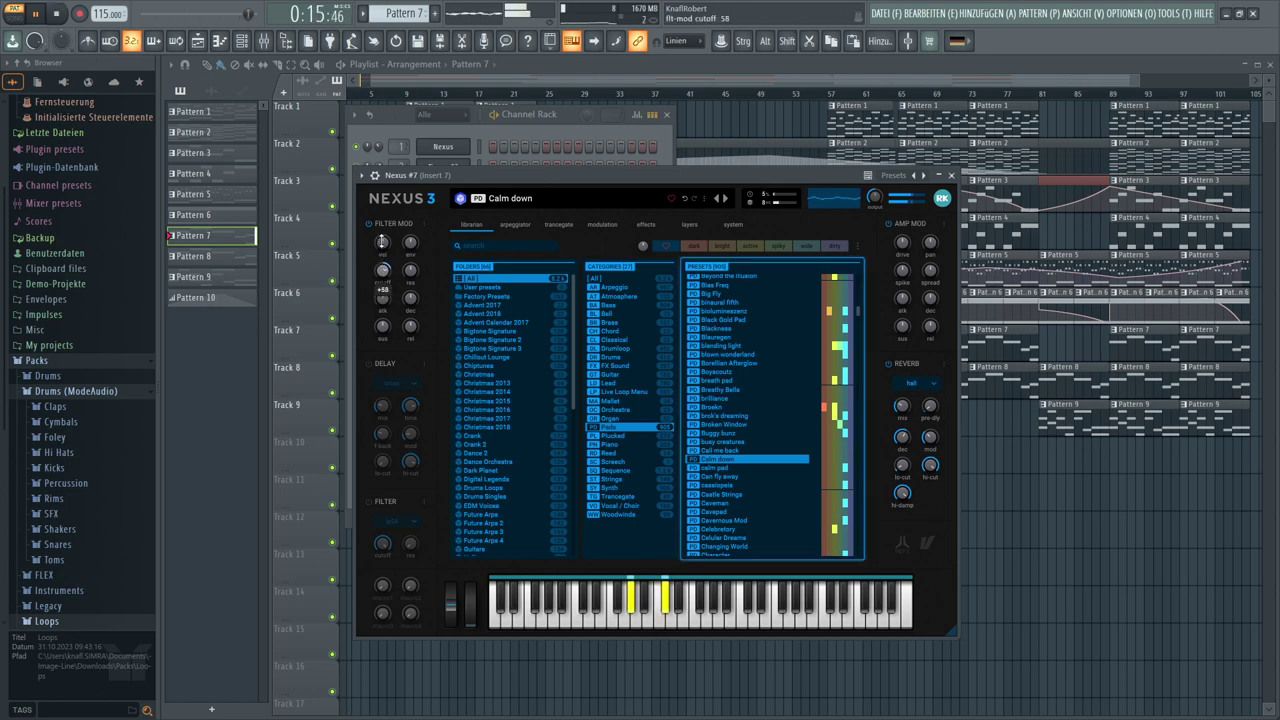
left_click_drag(380, 229, 380, 228)
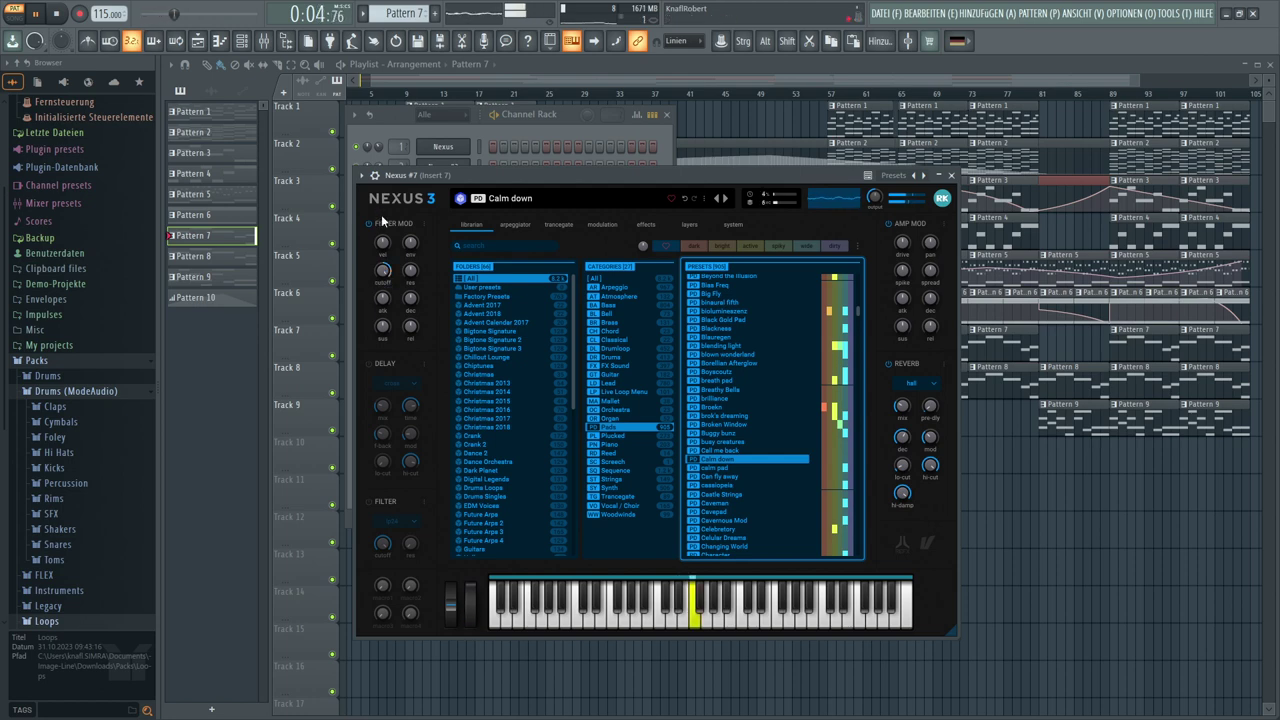
left_click_drag(382, 270, 382, 290)
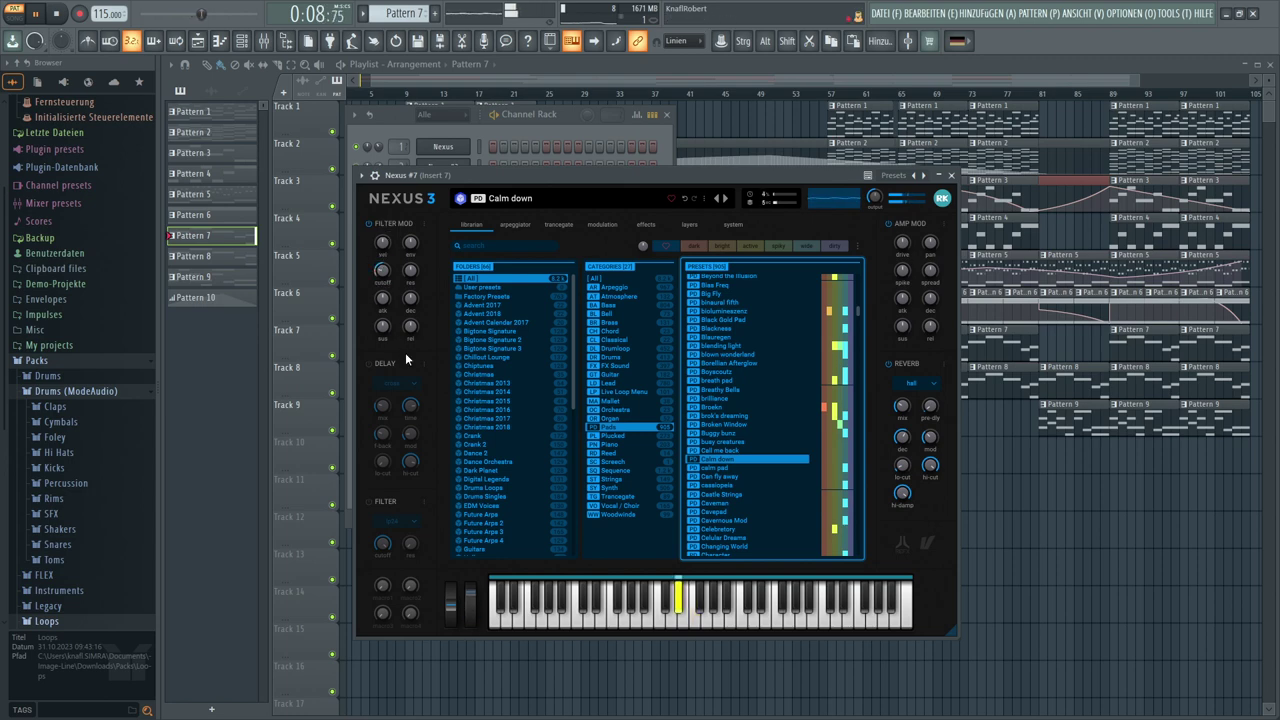
left_click(383, 272)
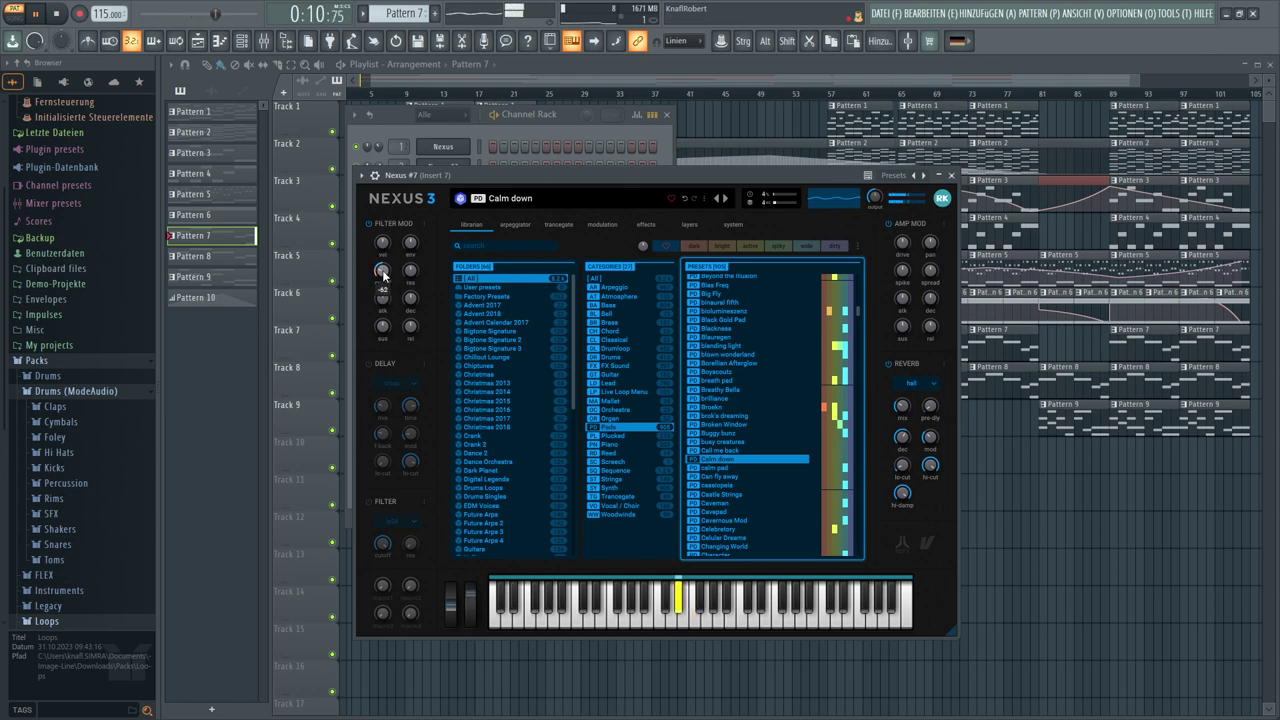
left_click_drag(383, 275, 381, 266)
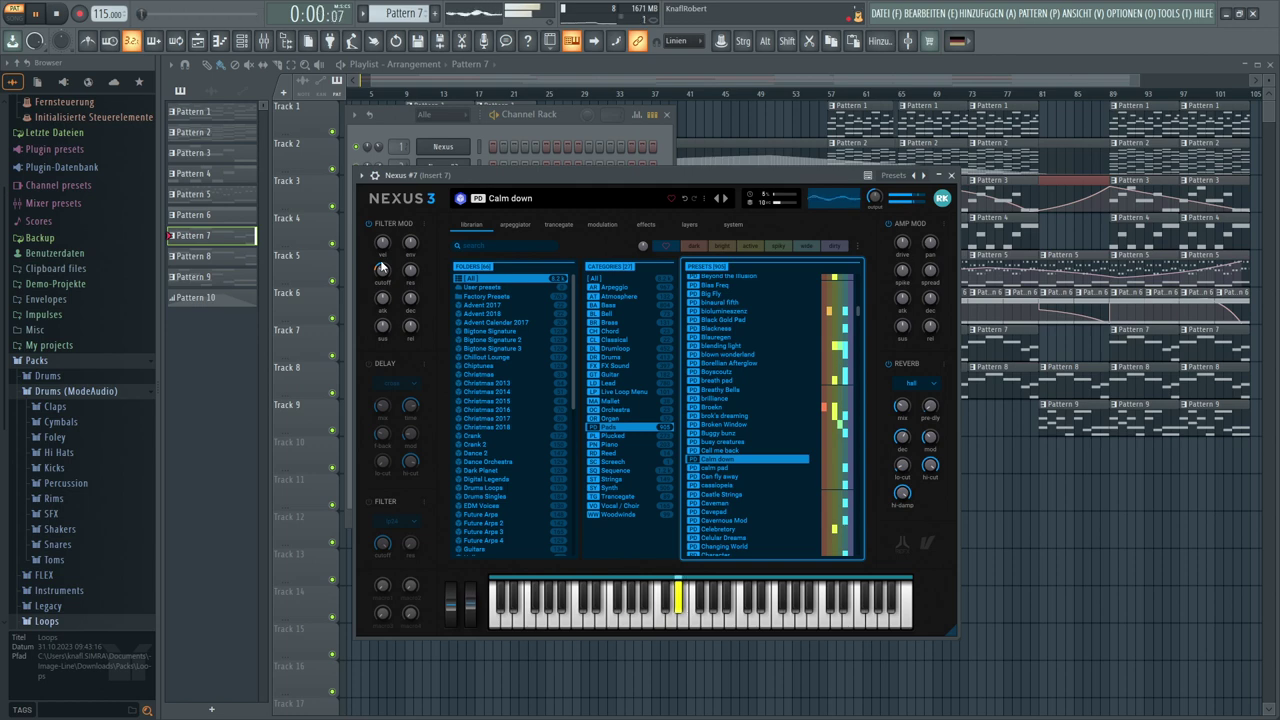
left_click(381, 266)
mouse_move(384, 274)
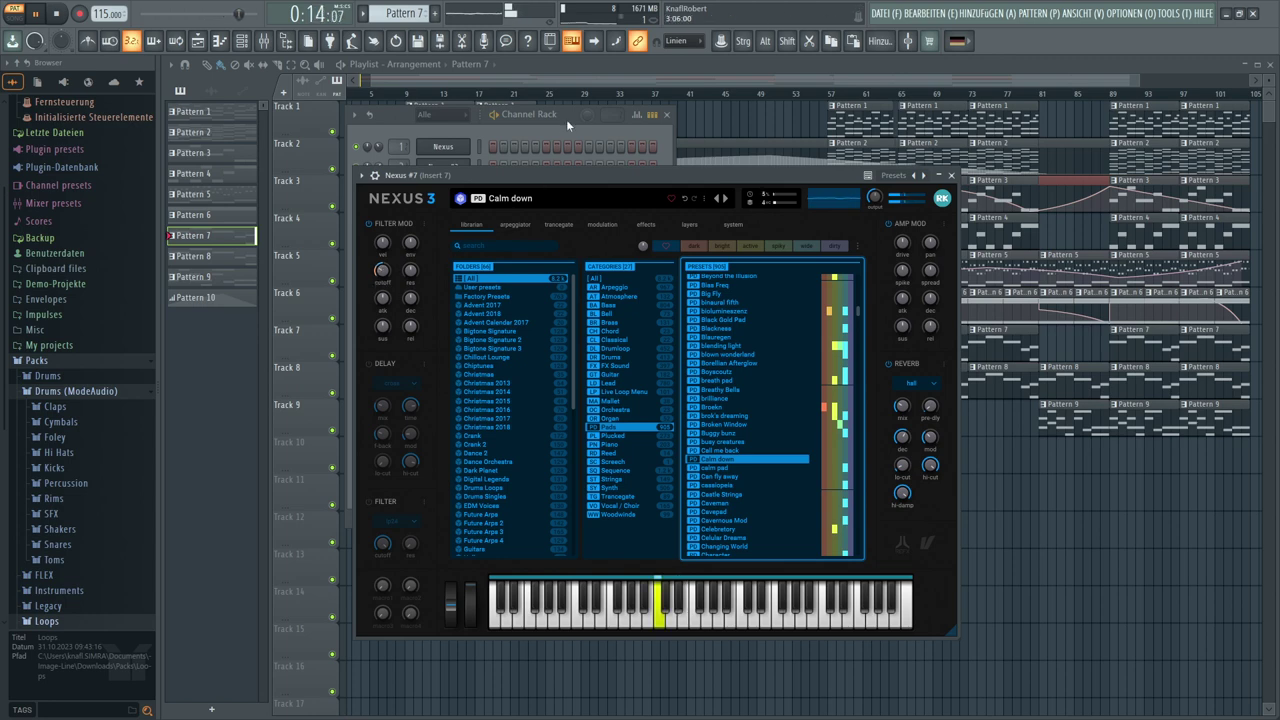
key("F12")
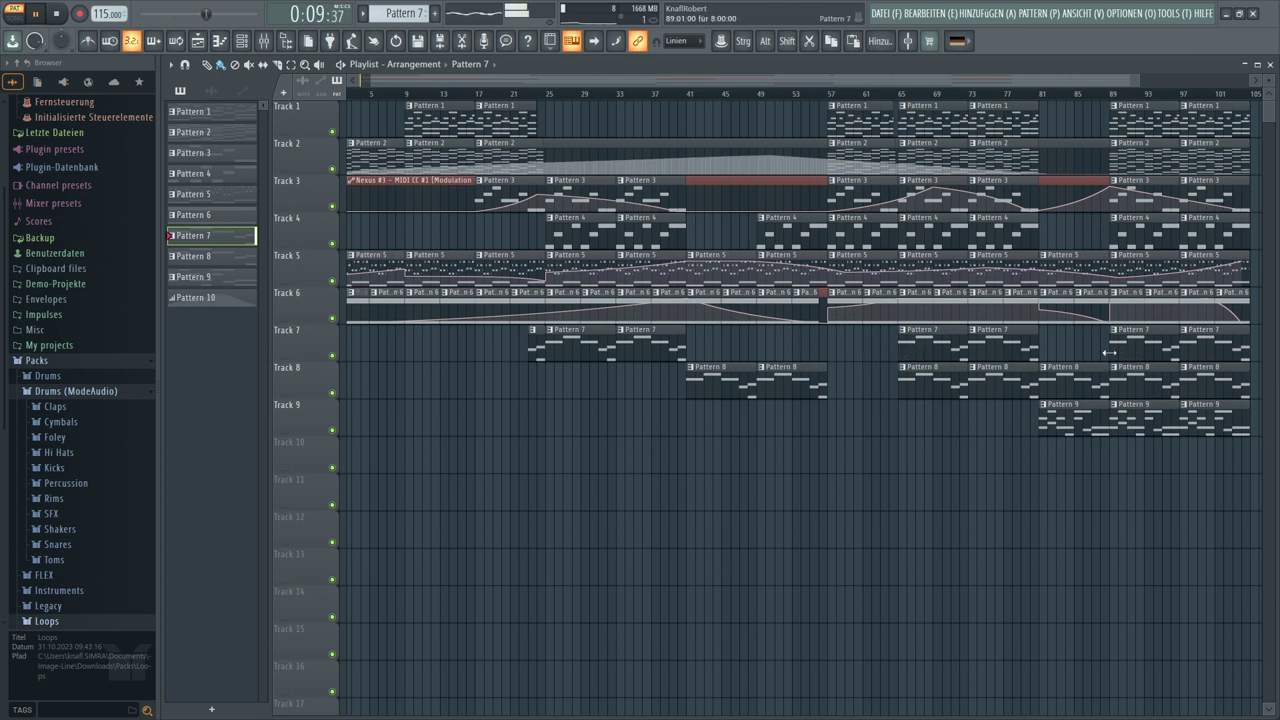
Fill the gaps on Track 7 with Pattern 7 clips, delete the two clips painted before bar 23, and restart playback
left_click_drag(1090, 352, 316, 350)
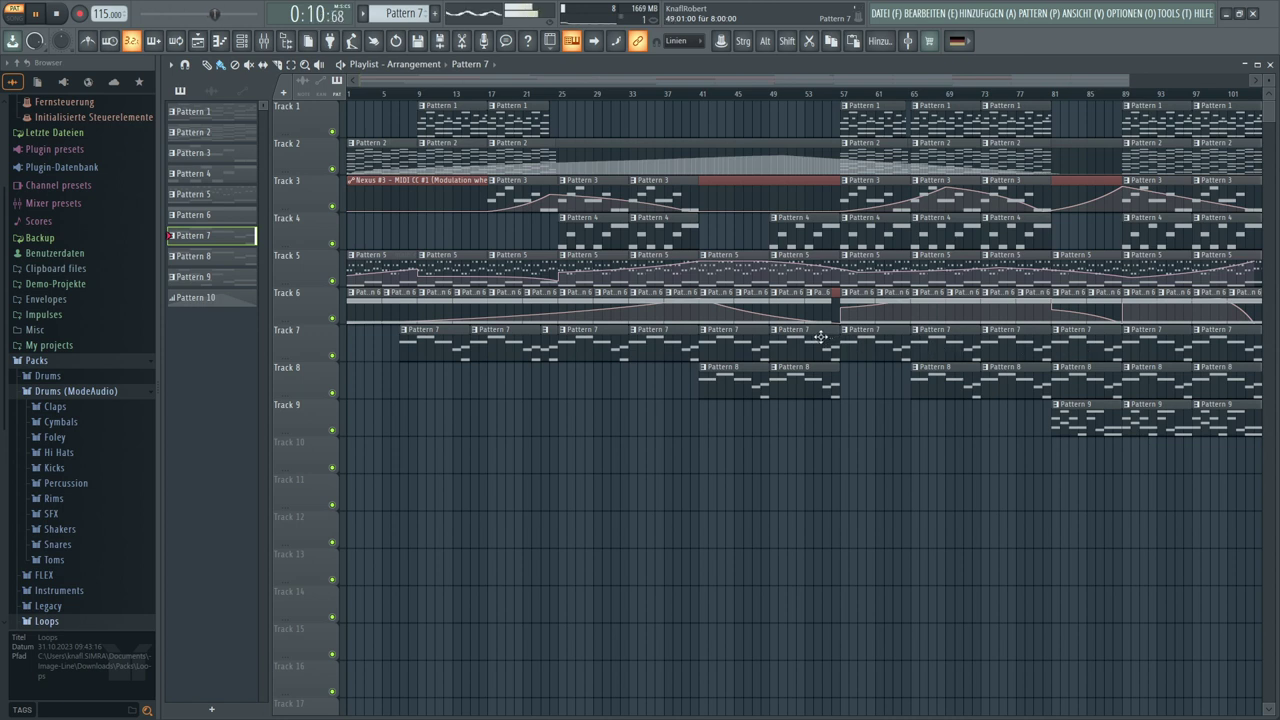
right_click(496, 339)
right_click(443, 343)
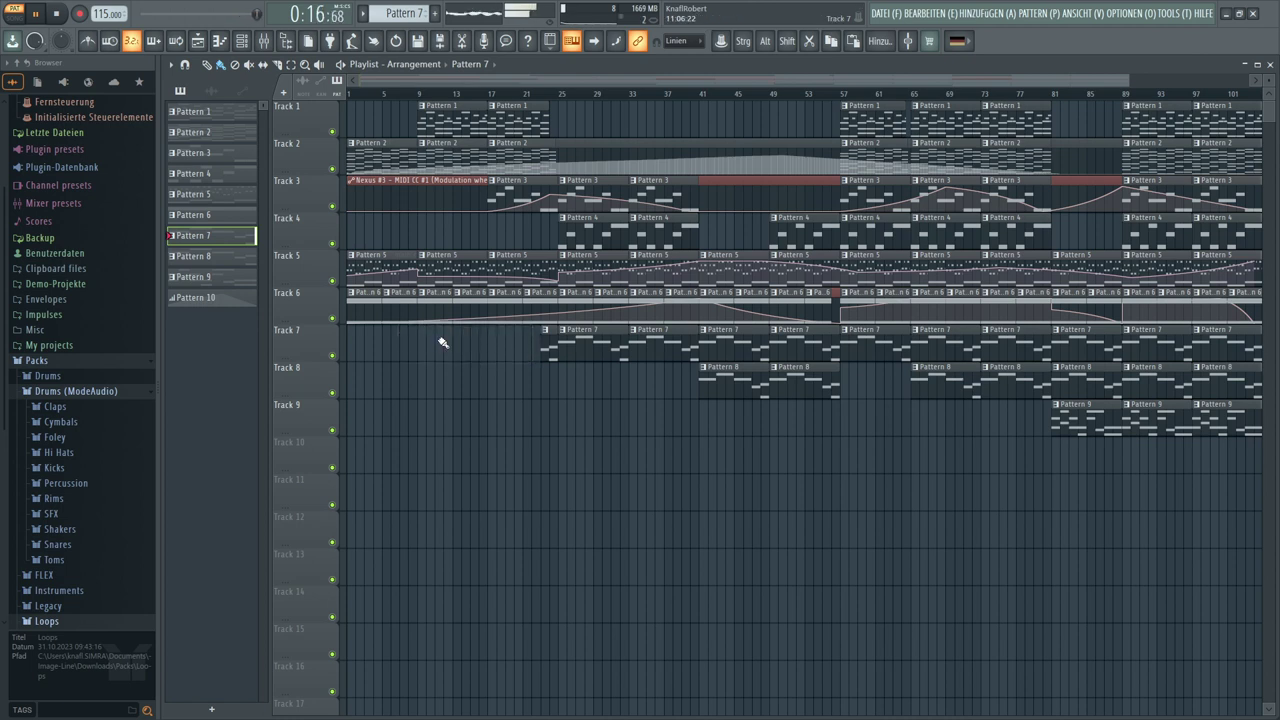
key("space")
key("space")
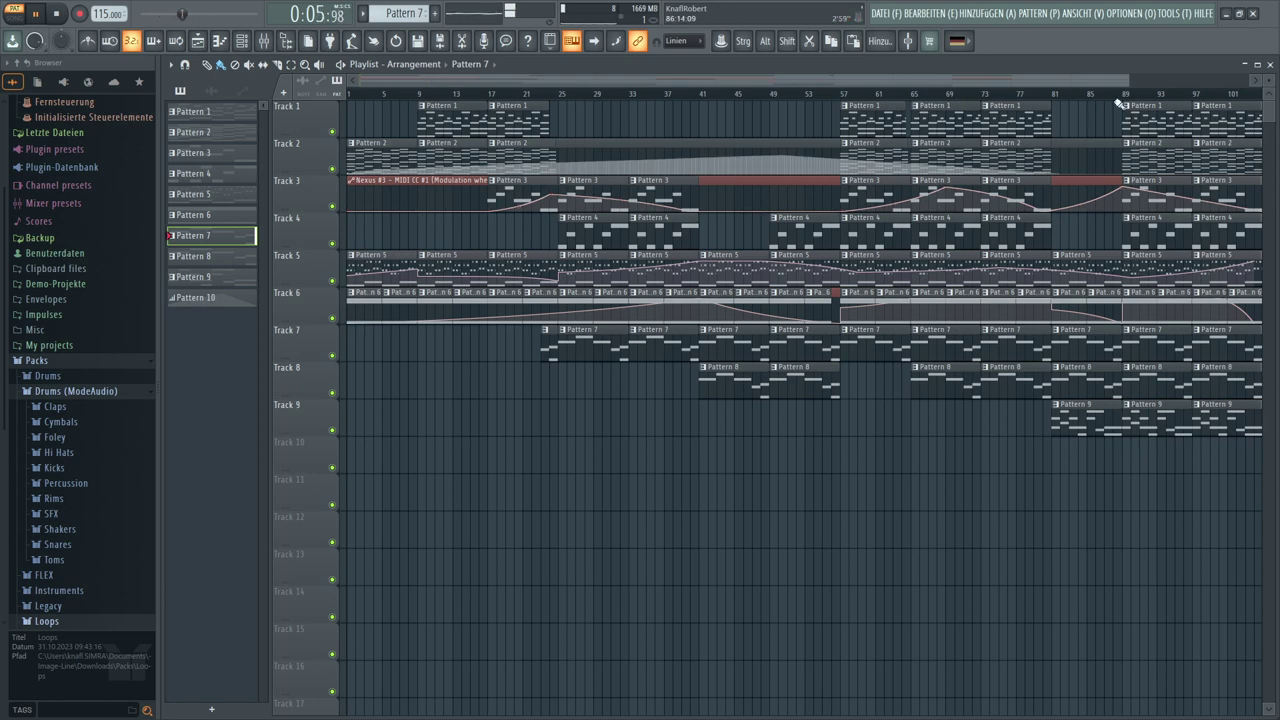
Move all clips on Tracks 1–6, 8 and 9 forty bars later, leaving the Track 7 clips in place
left_click_drag(1131, 76, 1276, 87)
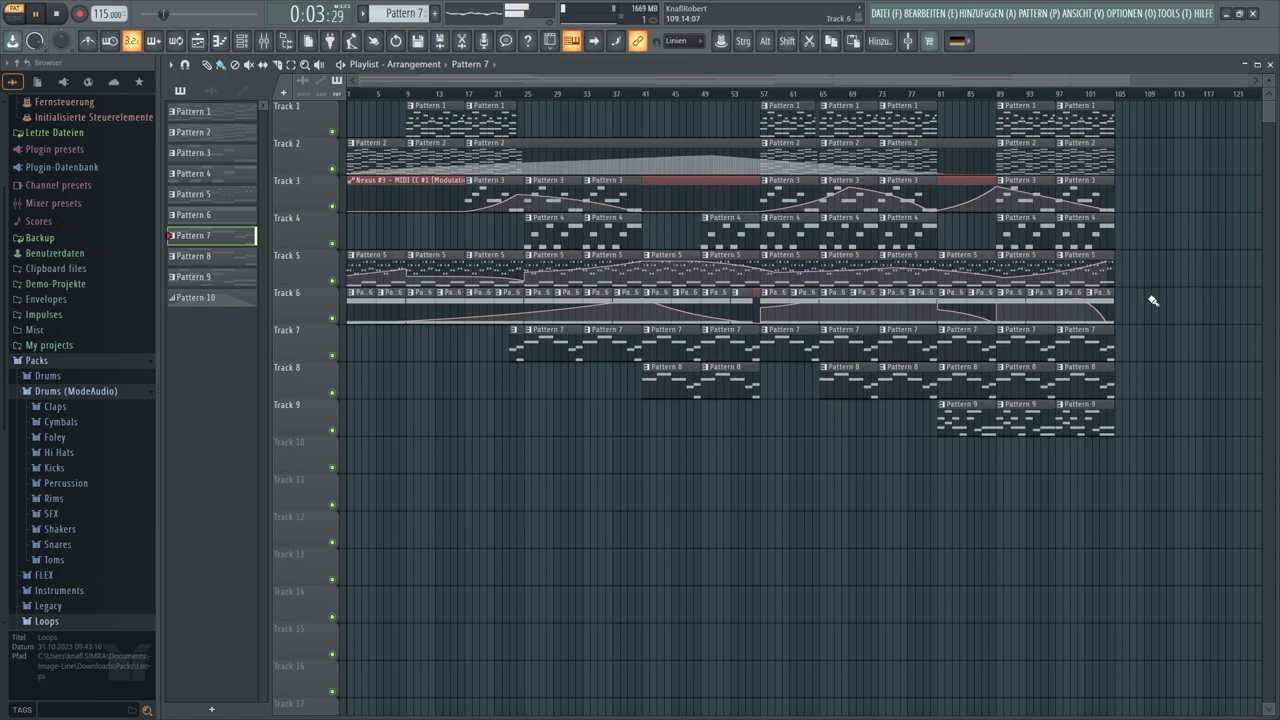
left_click_drag(1146, 322, 347, 102)
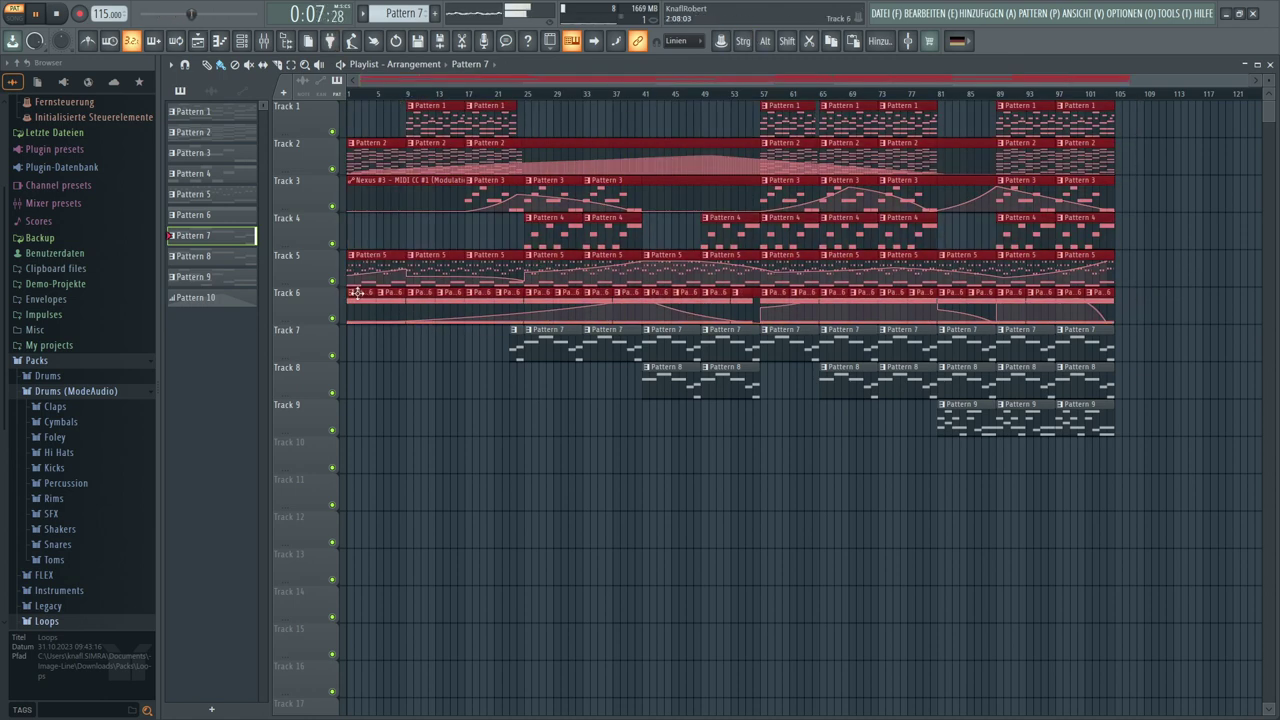
left_click_drag(357, 292, 652, 311)
left_click_drag(1200, 510, 627, 374)
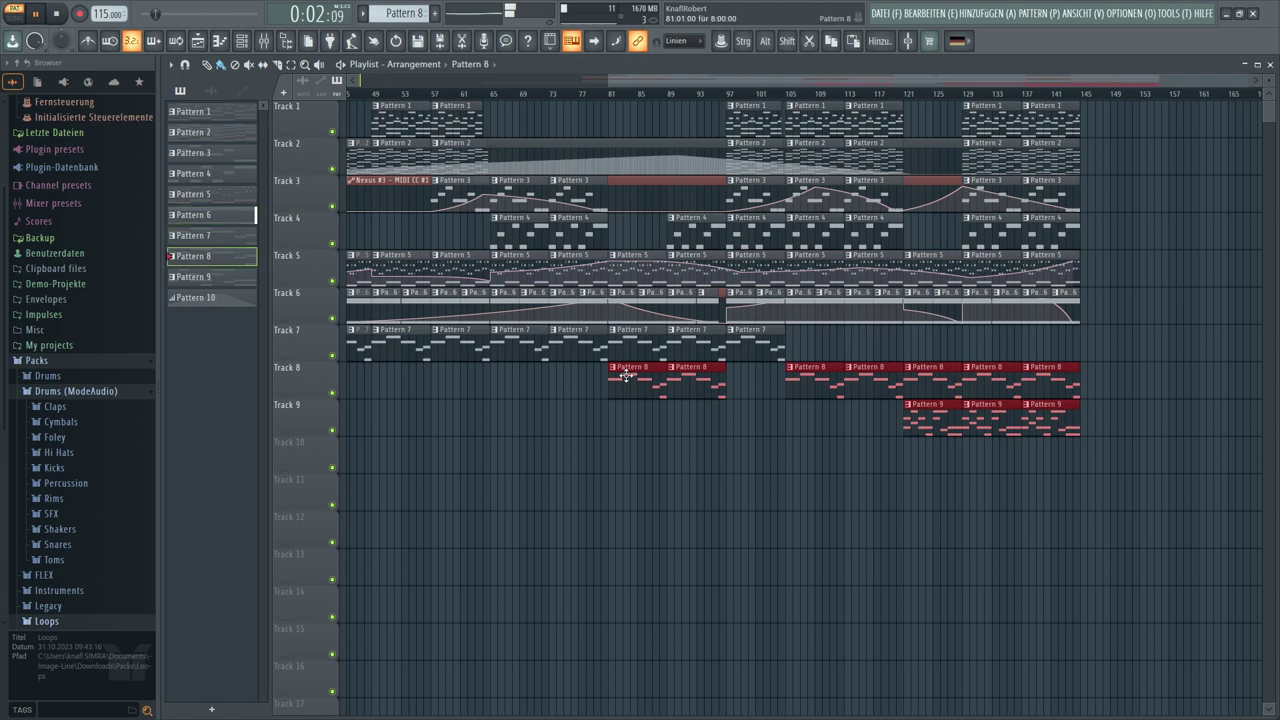
Select the whole arrangement and move it earlier so Track 7 begins at bar 1, with playback in song mode
left_click(634, 455)
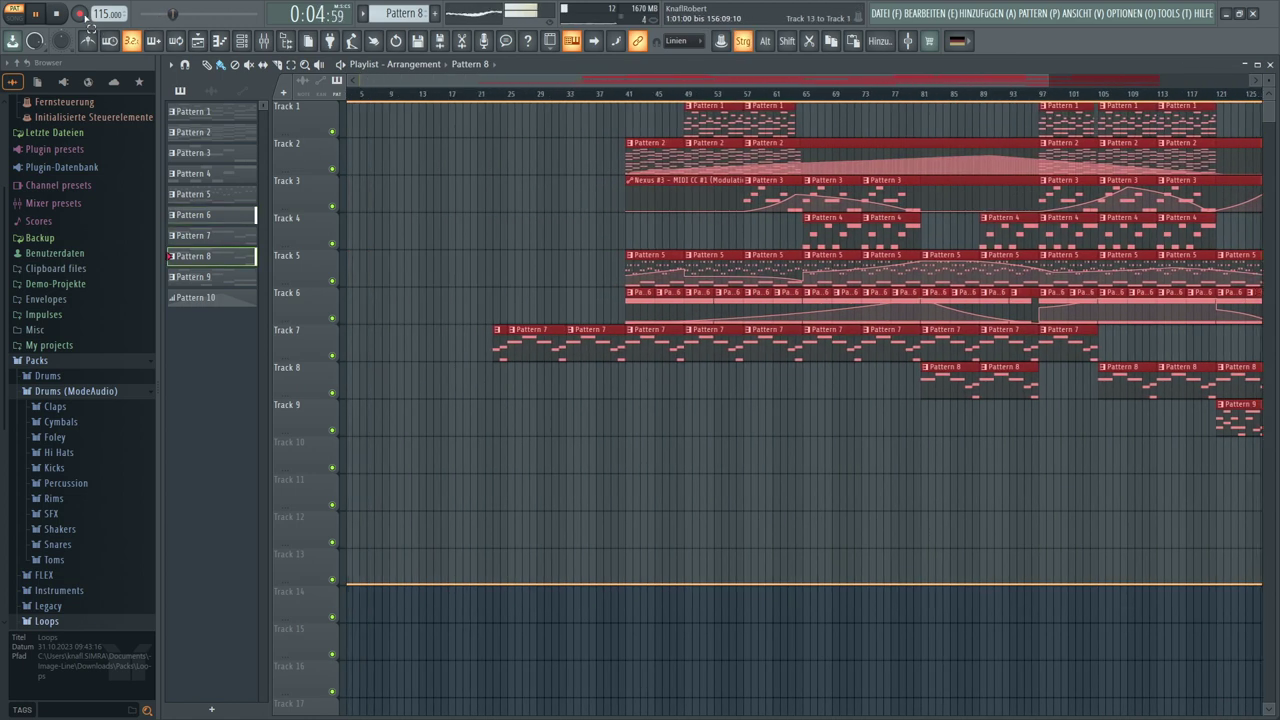
left_click(478, 183)
left_click_drag(543, 333, 297, 305)
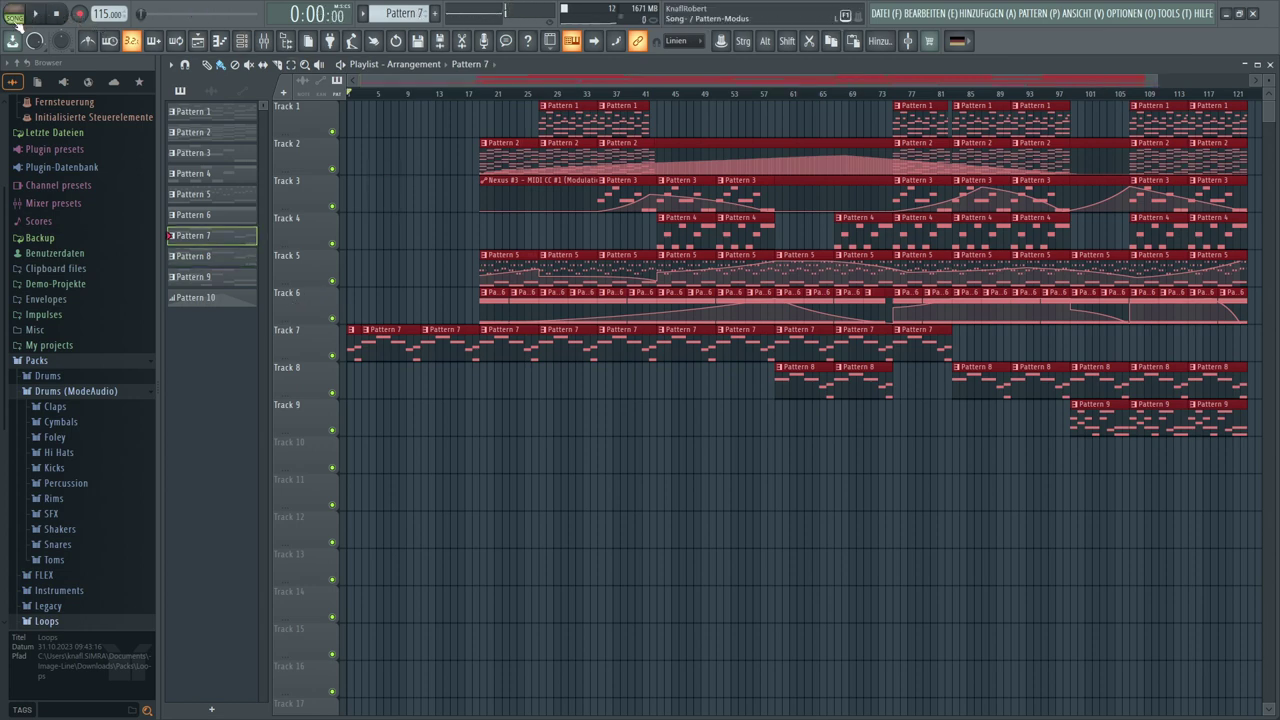
left_click(370, 193)
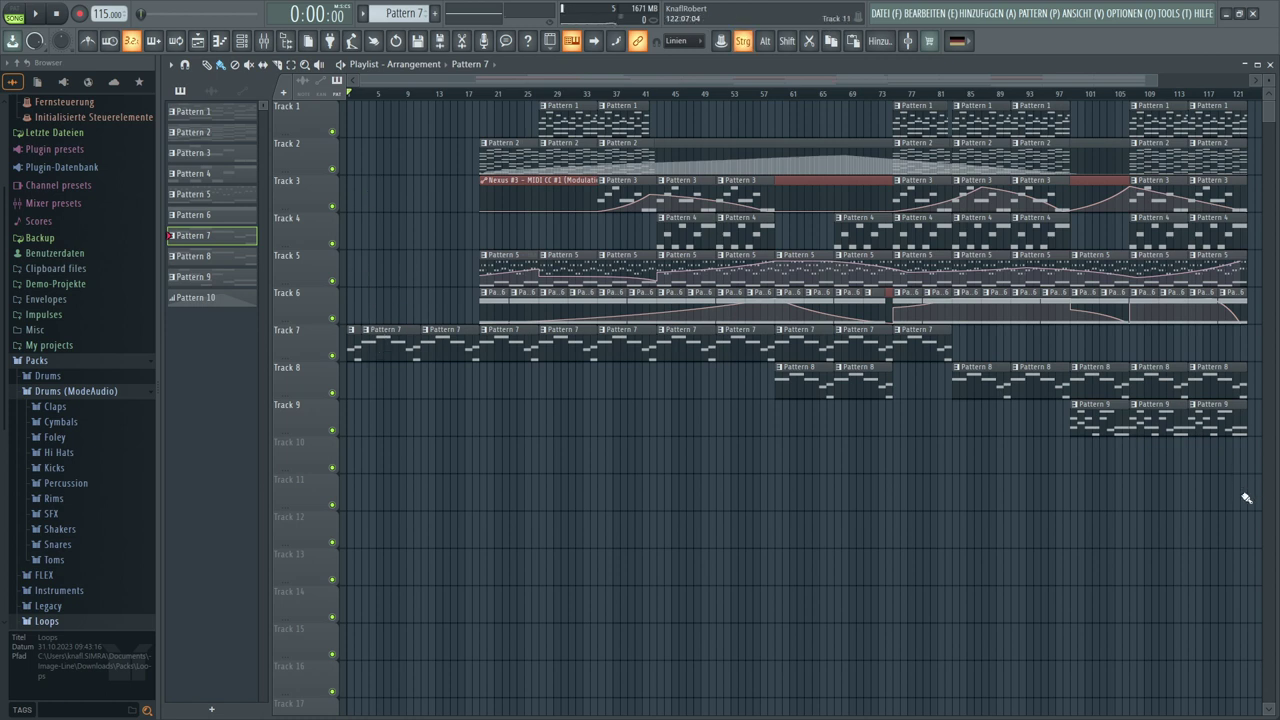
Move the entire arrangement two bars later so the Track 2 clips begin at bar 21, and clear the selection
left_click_drag(1246, 500, 347, 97)
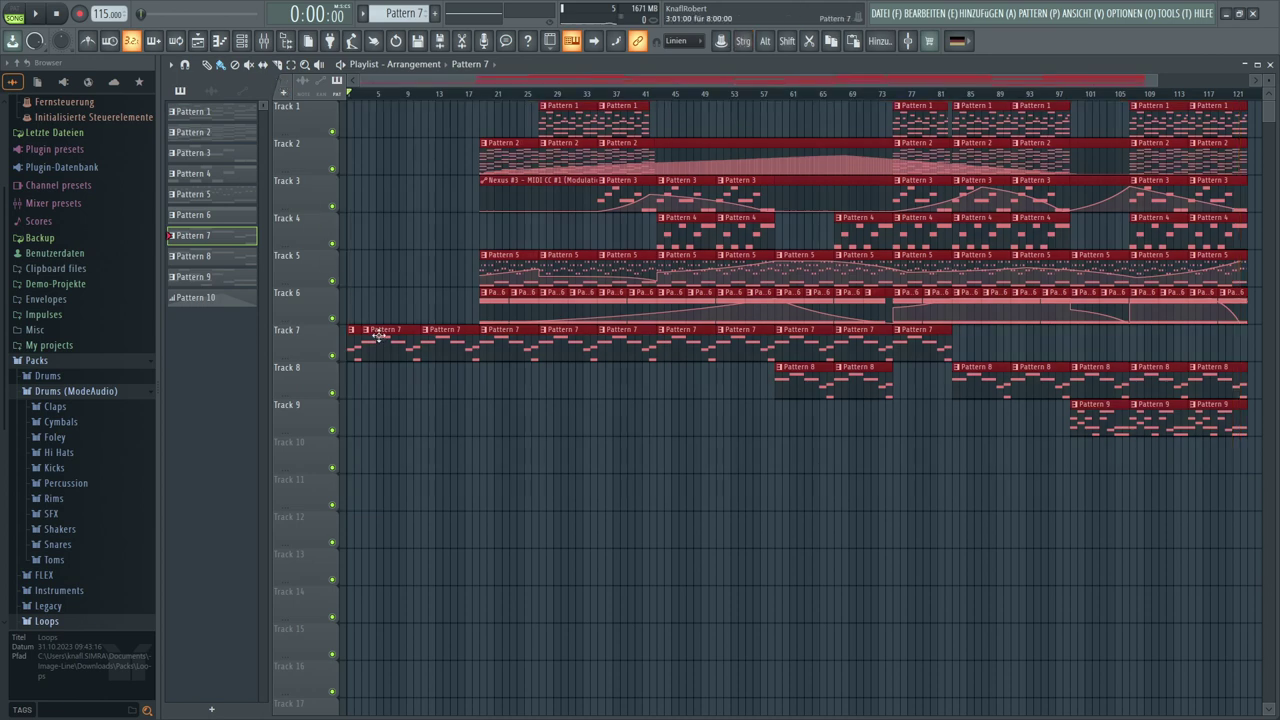
left_click_drag(381, 334, 394, 335)
left_click(385, 283)
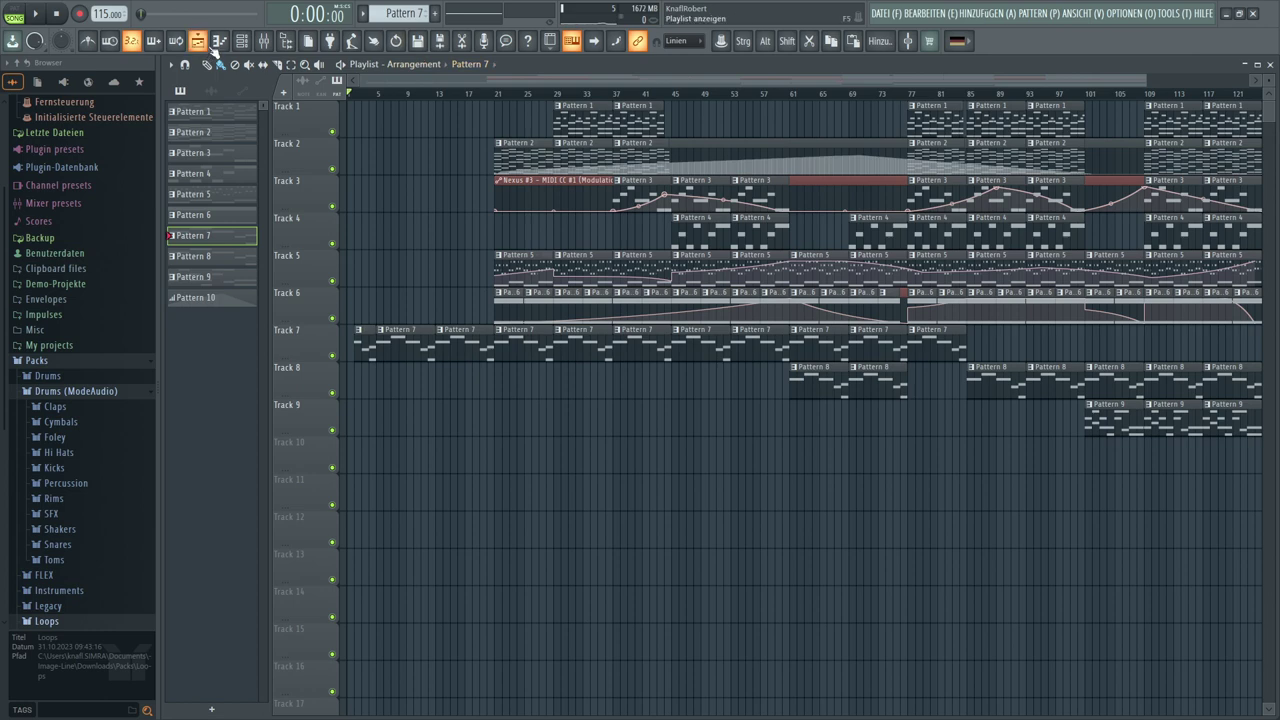
Open the Nexus #7 instrument with the Calm down preset, close the channel rack, and move the plugin window lower
left_click(242, 42)
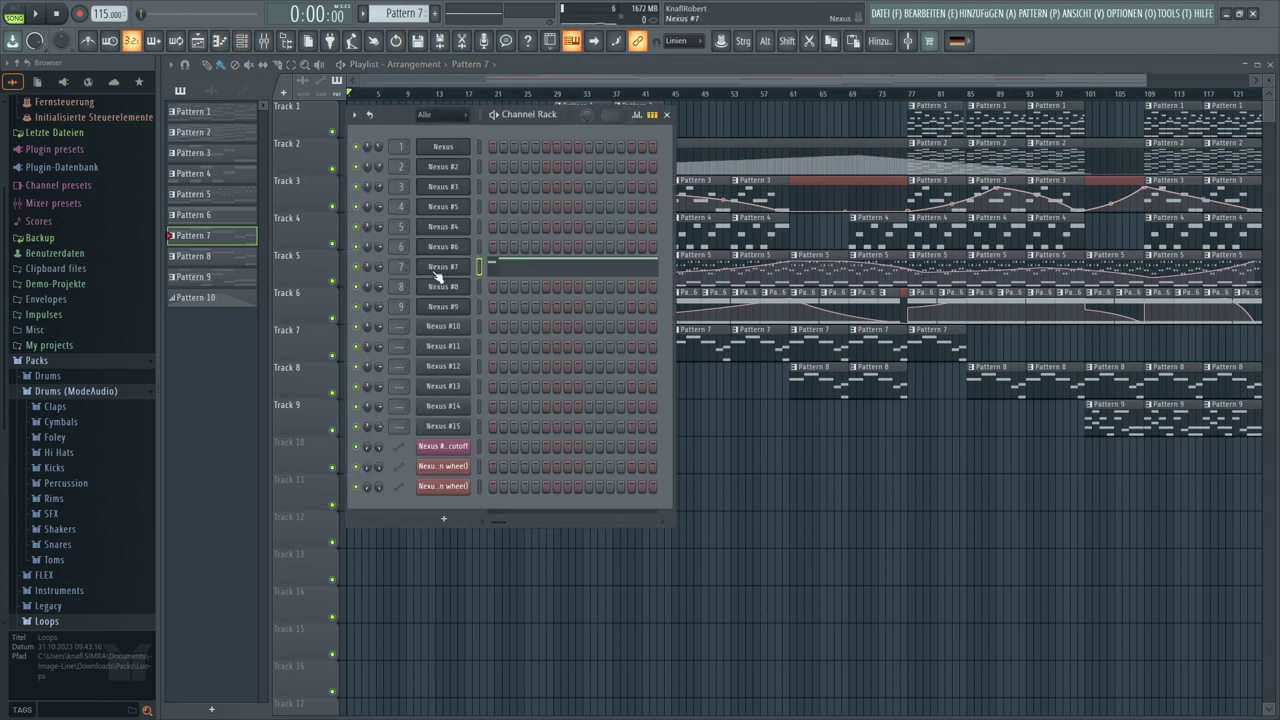
left_click(436, 272)
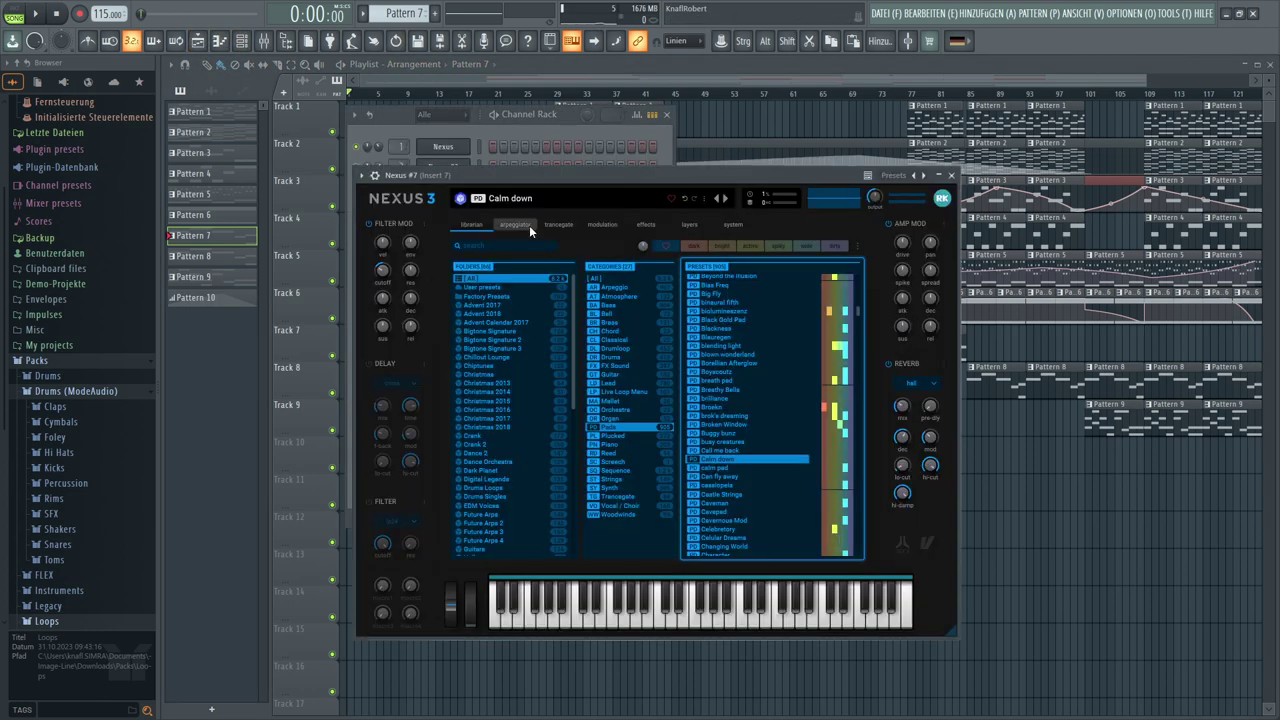
left_click(656, 124)
left_click(666, 114)
left_click_drag(653, 169, 493, 220)
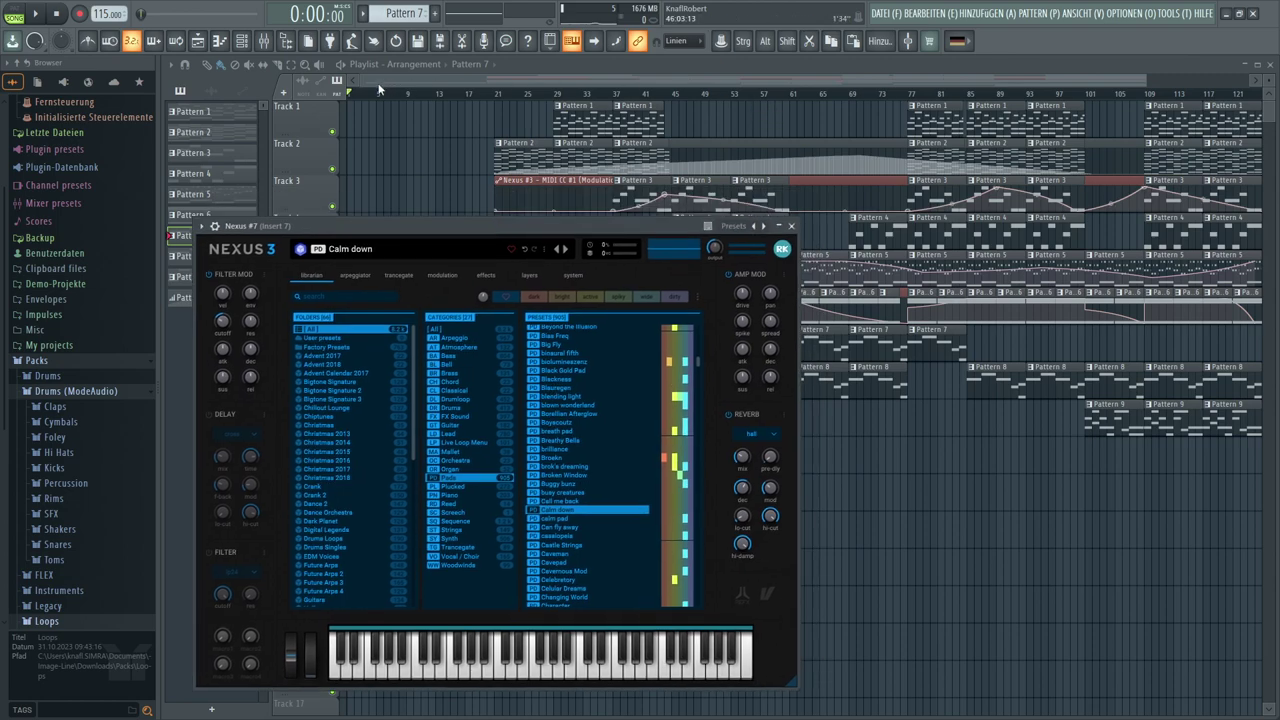
Record a Nexus #7 modulation wheel pass through the whole song into the new Pattern 11, then stop and close the plugin
scroll(365, 96, "up", 6)
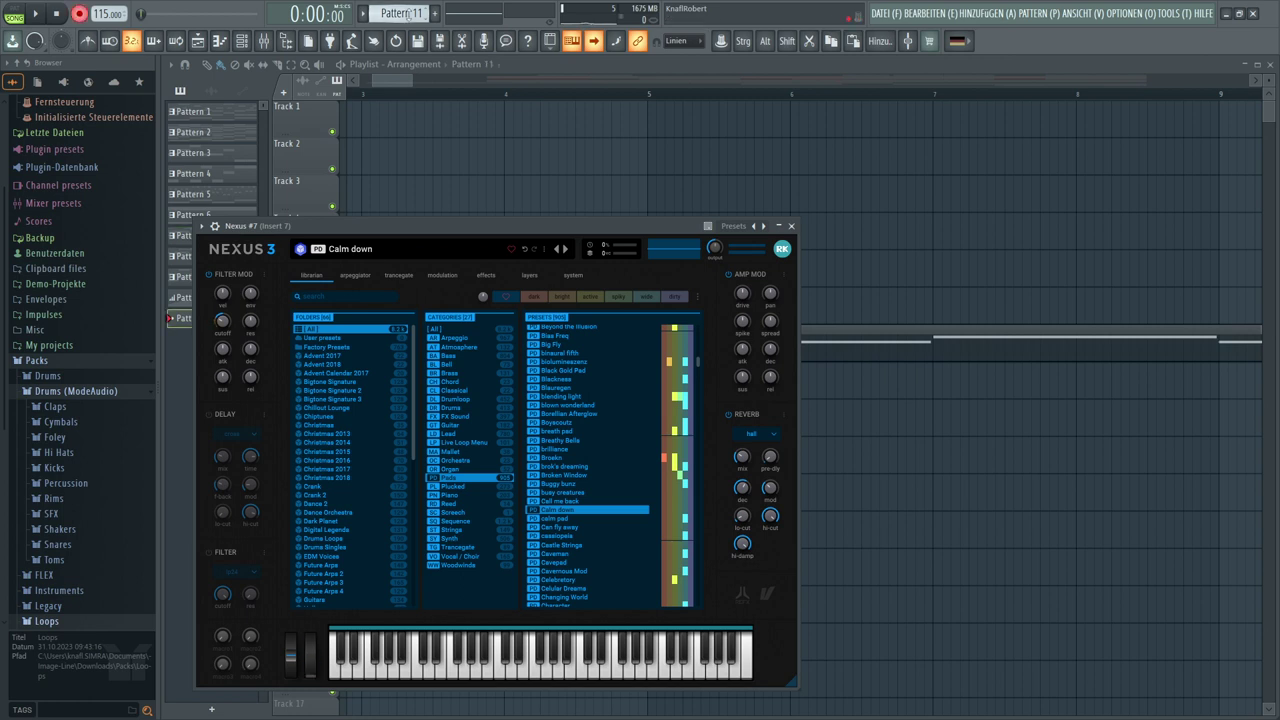
key("space")
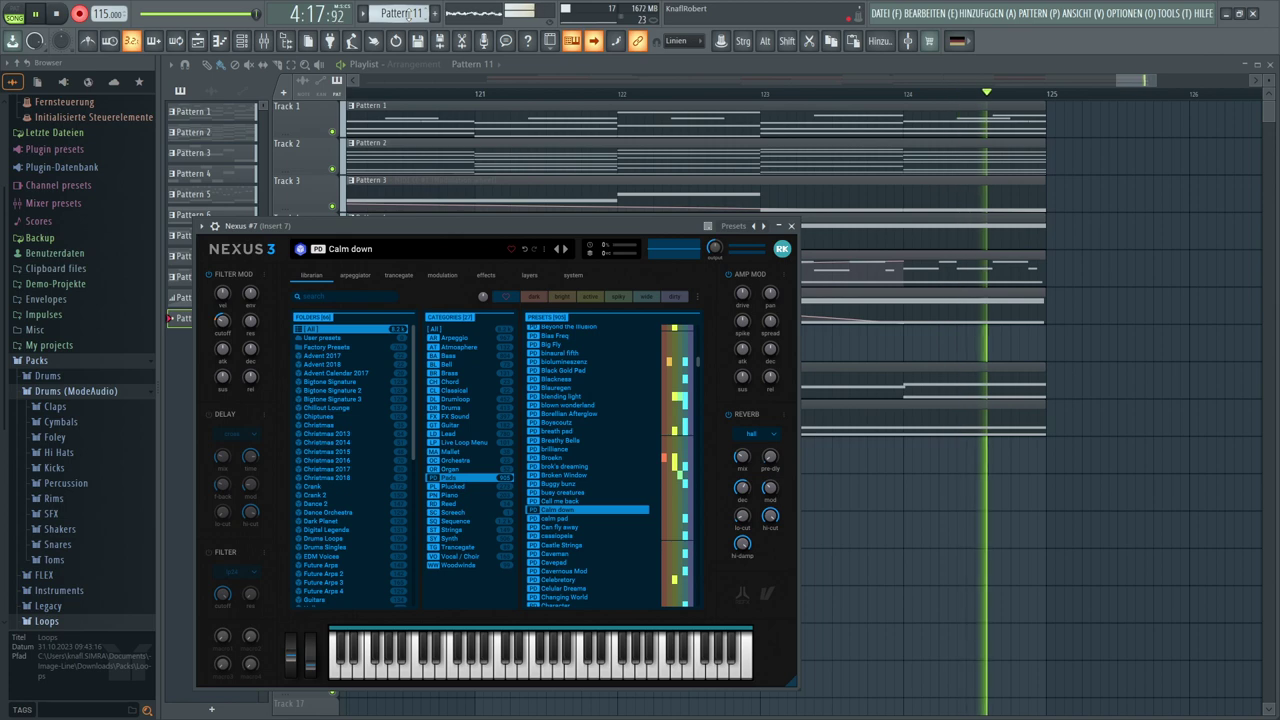
key("space")
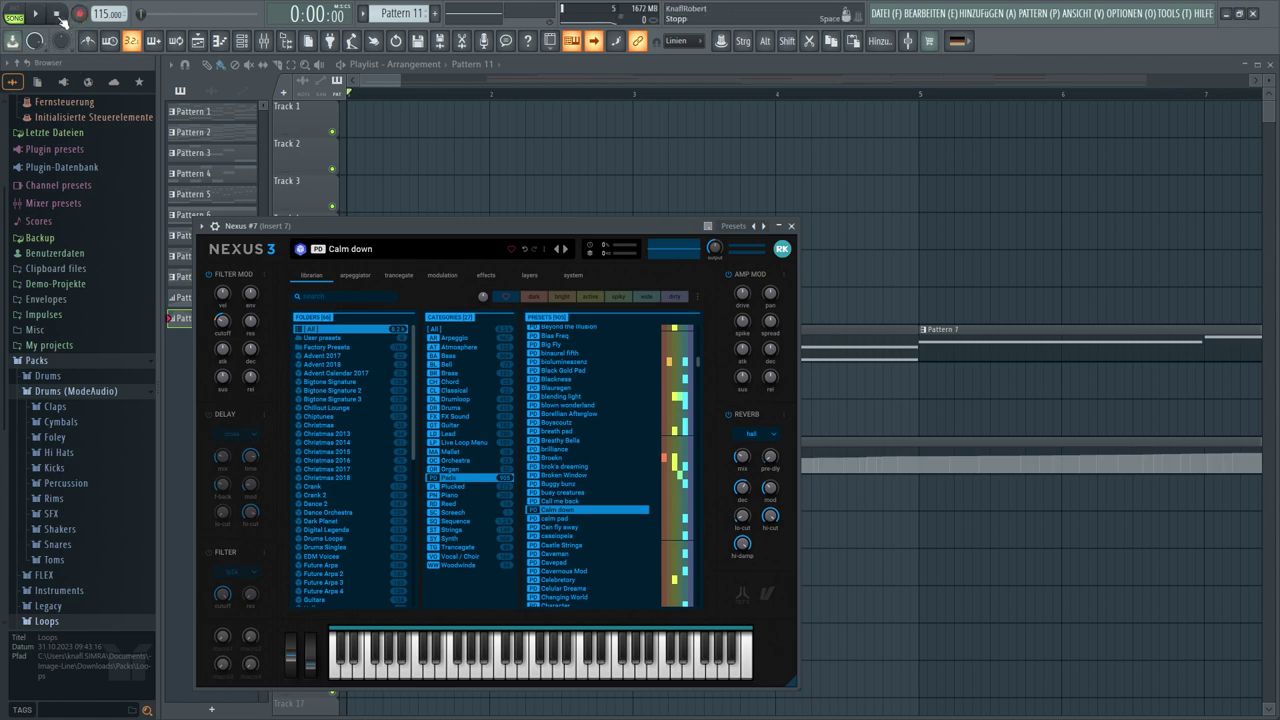
left_click(395, 87)
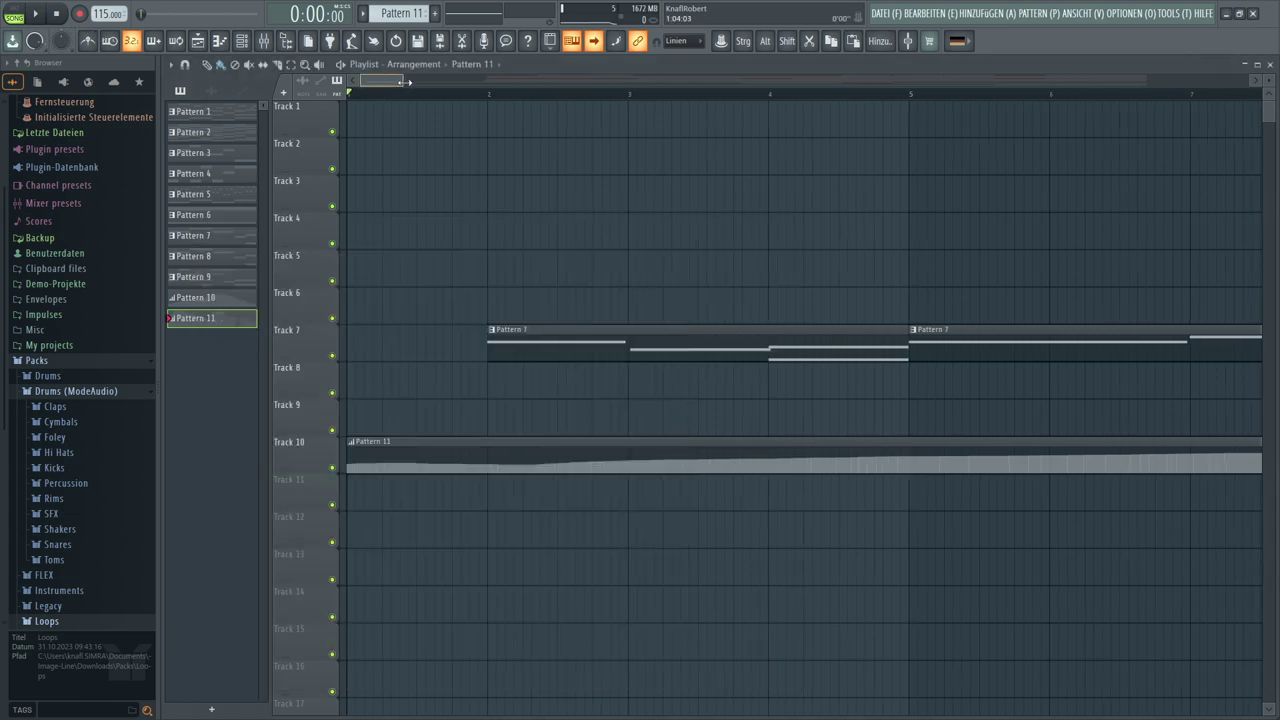
Extend the Pattern 7 clips on Track 7 to the song's end and move the Pattern 11 automation clip onto that track
scroll(395, 87, "down", 5)
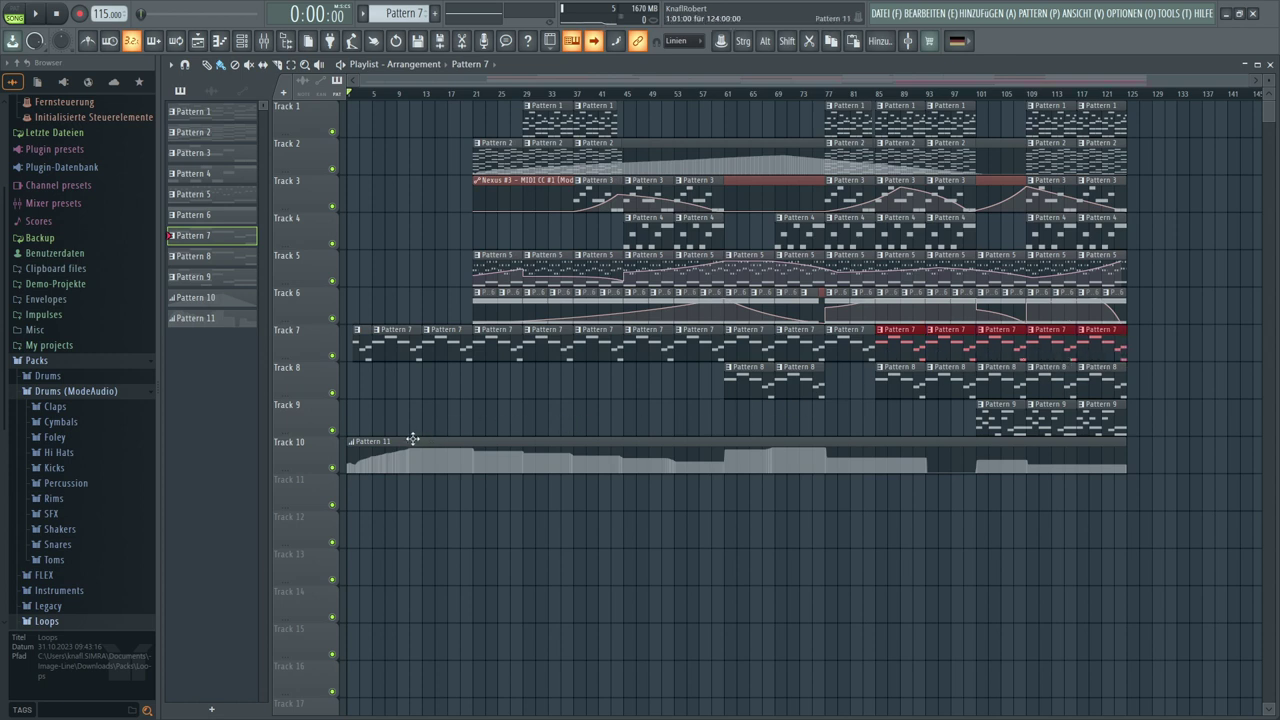
left_click_drag(410, 440, 373, 319)
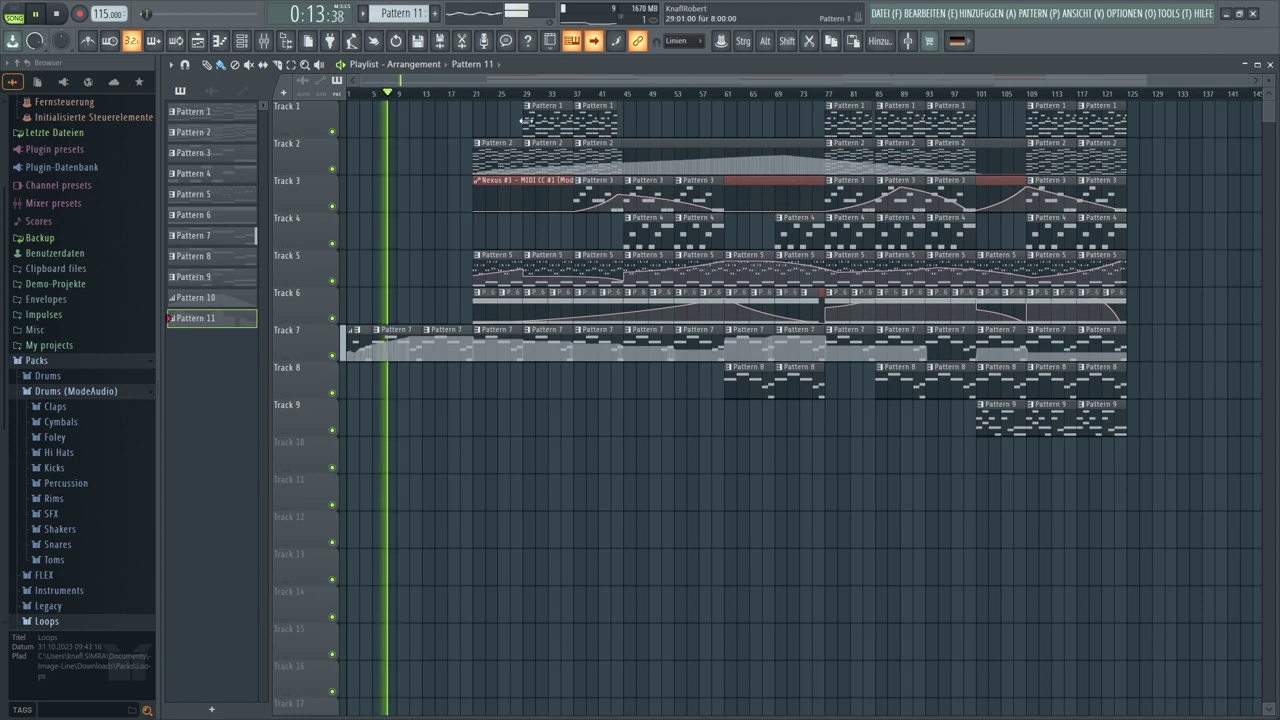
Copy all Nexus notes of Pattern 1 from the piano roll, close it, and create the empty Pattern 12
double_click(537, 117)
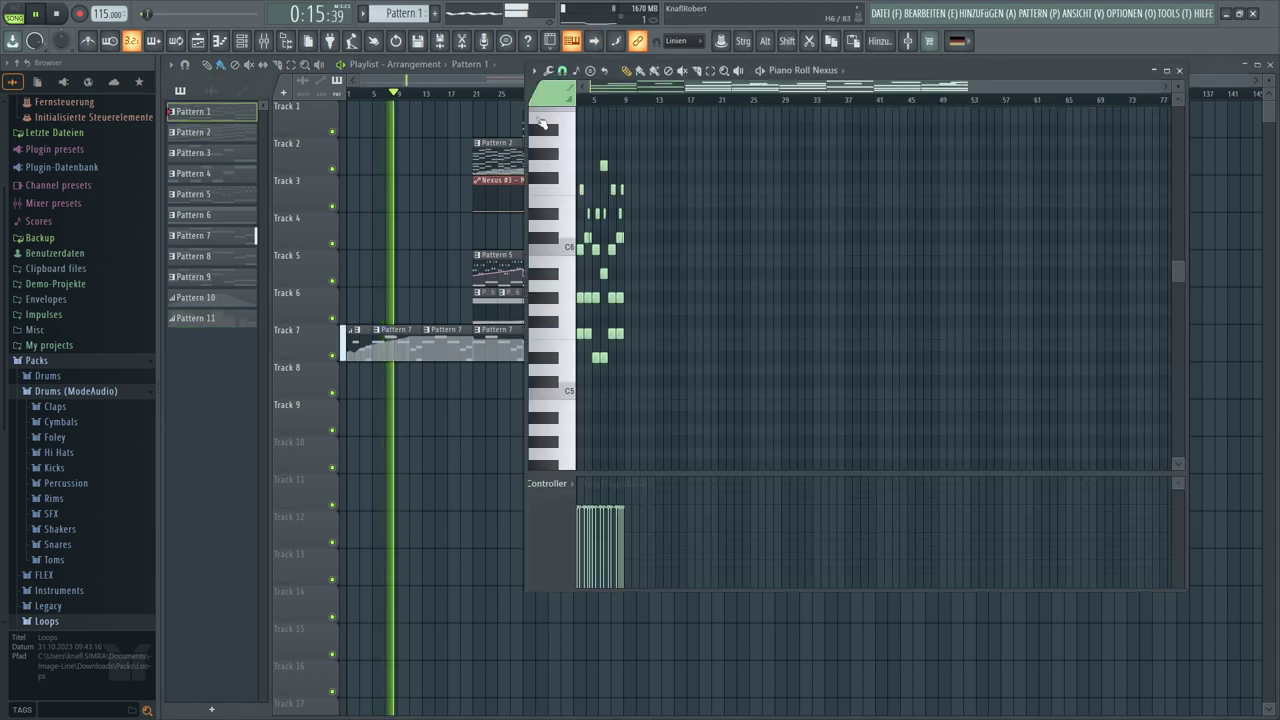
left_click_drag(722, 90, 606, 91)
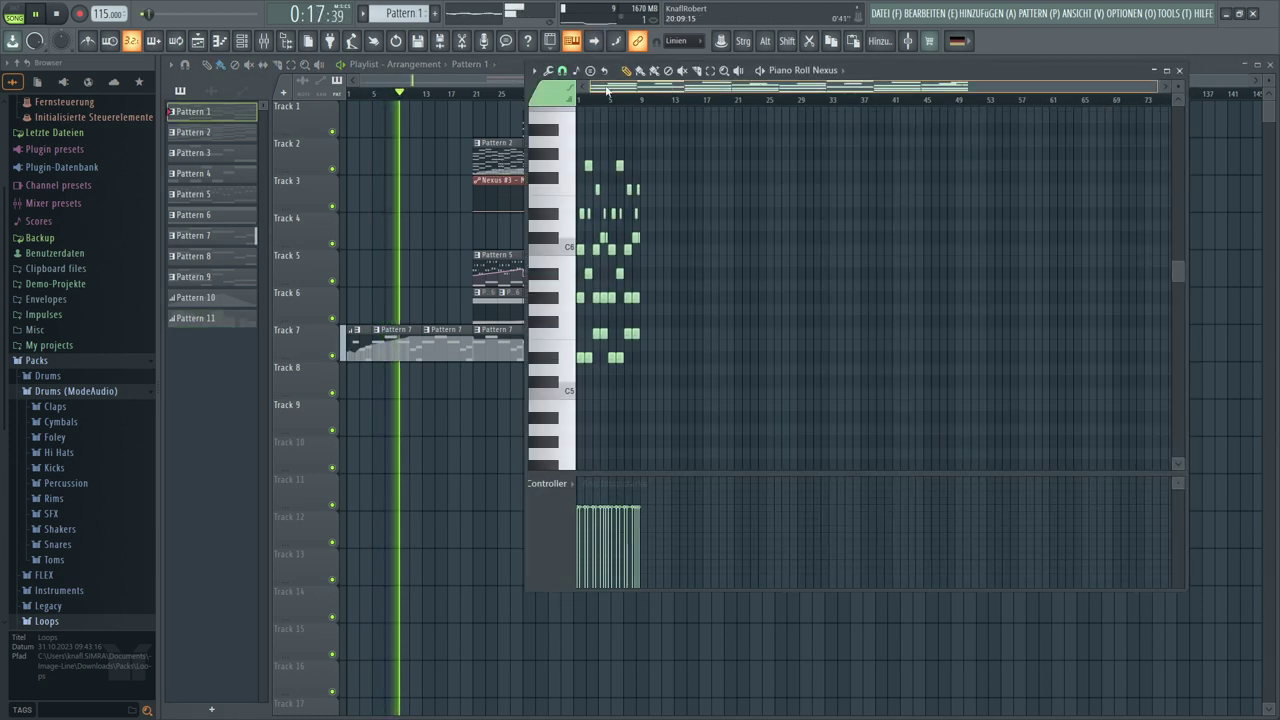
left_click_drag(670, 137, 500, 413)
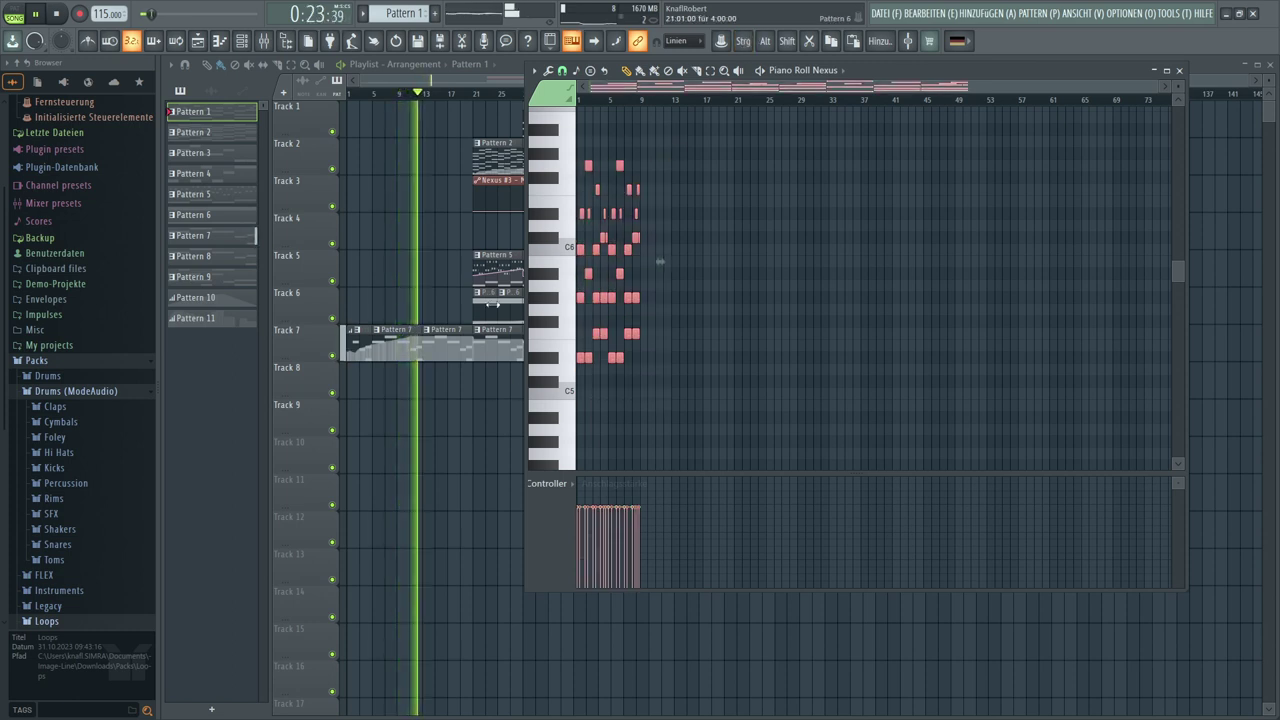
key("F7")
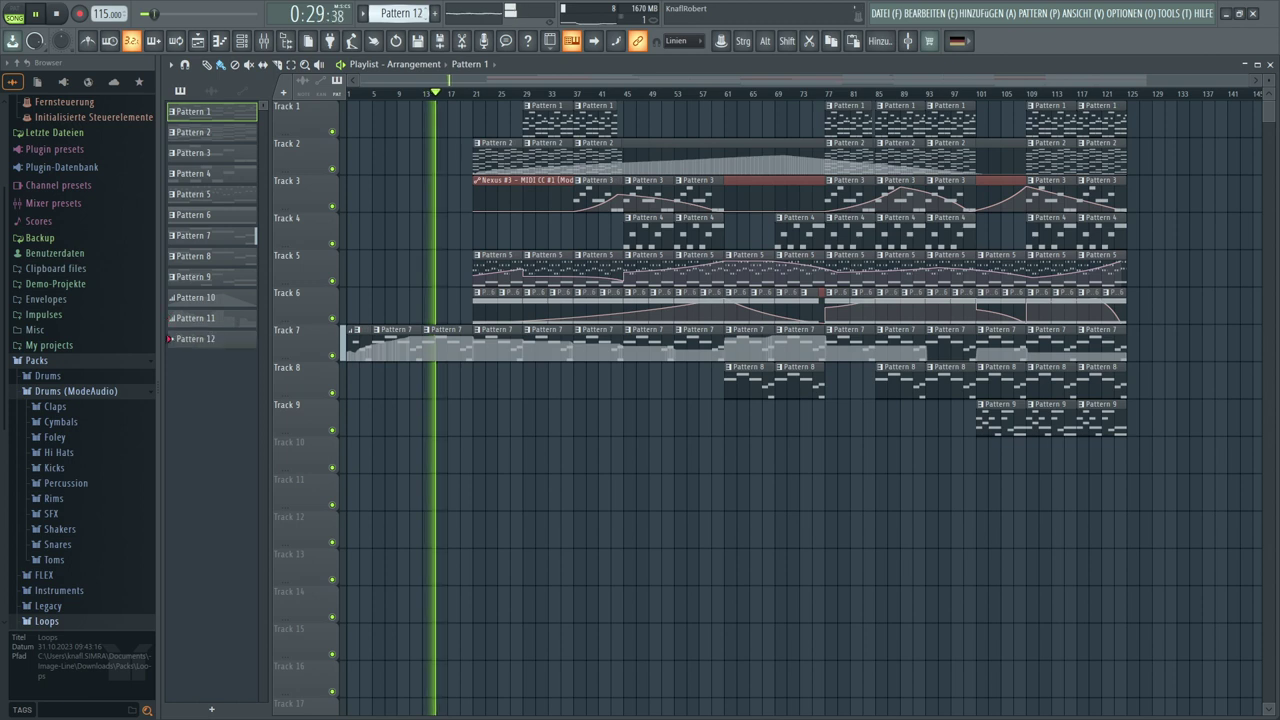
Route Nexus #10 to mixer Insert 10 and paste the copied notes into its piano roll in Pattern 12
left_click(242, 41)
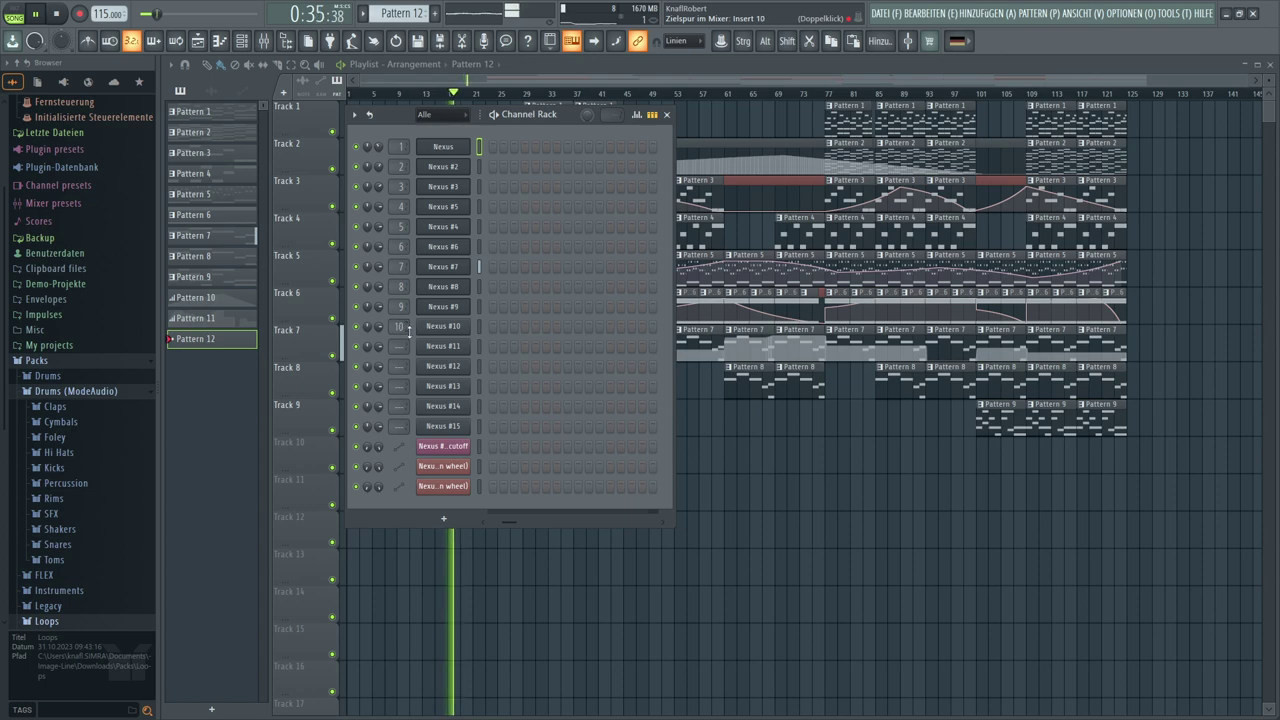
left_click(441, 330)
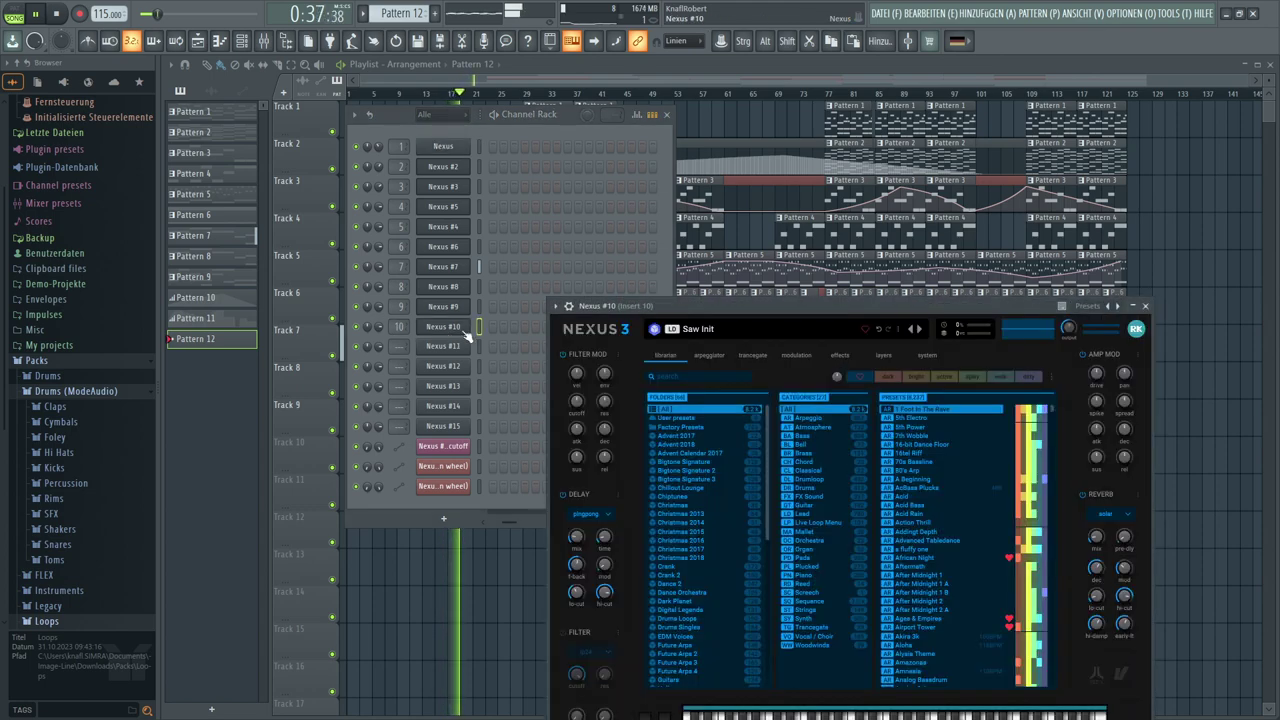
right_click(463, 331)
left_click(487, 328)
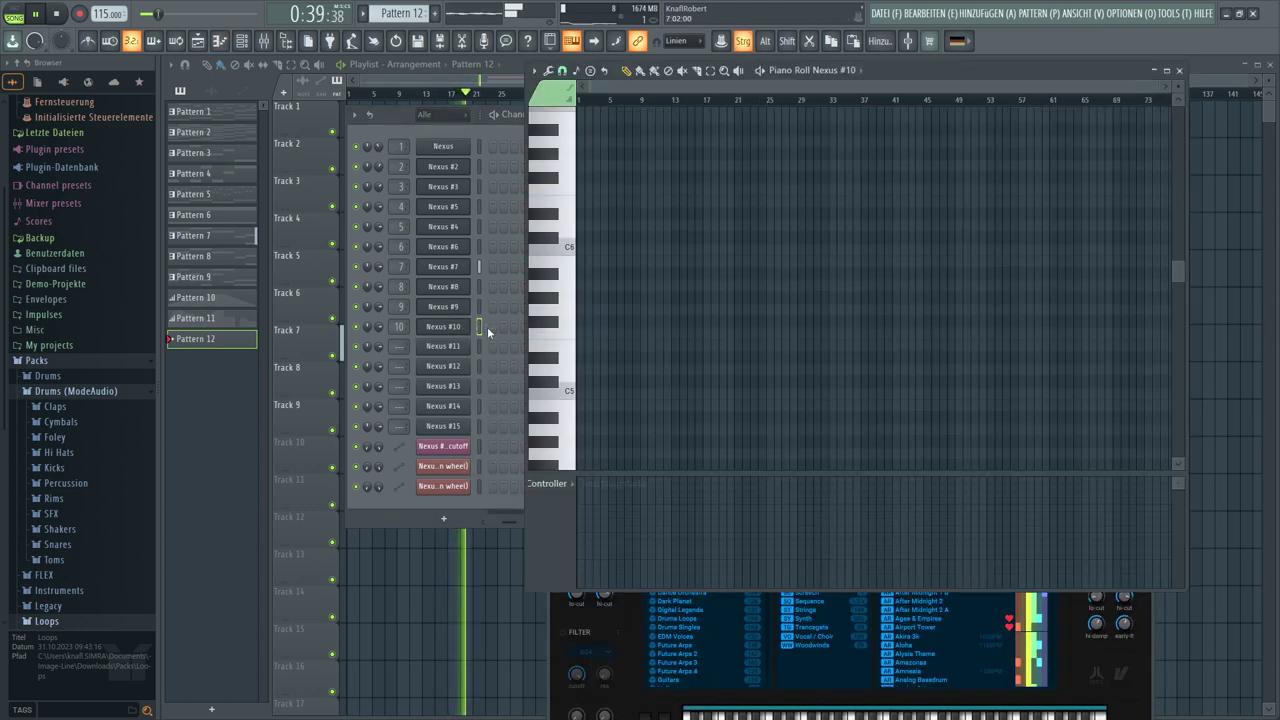
key("ctrl+v")
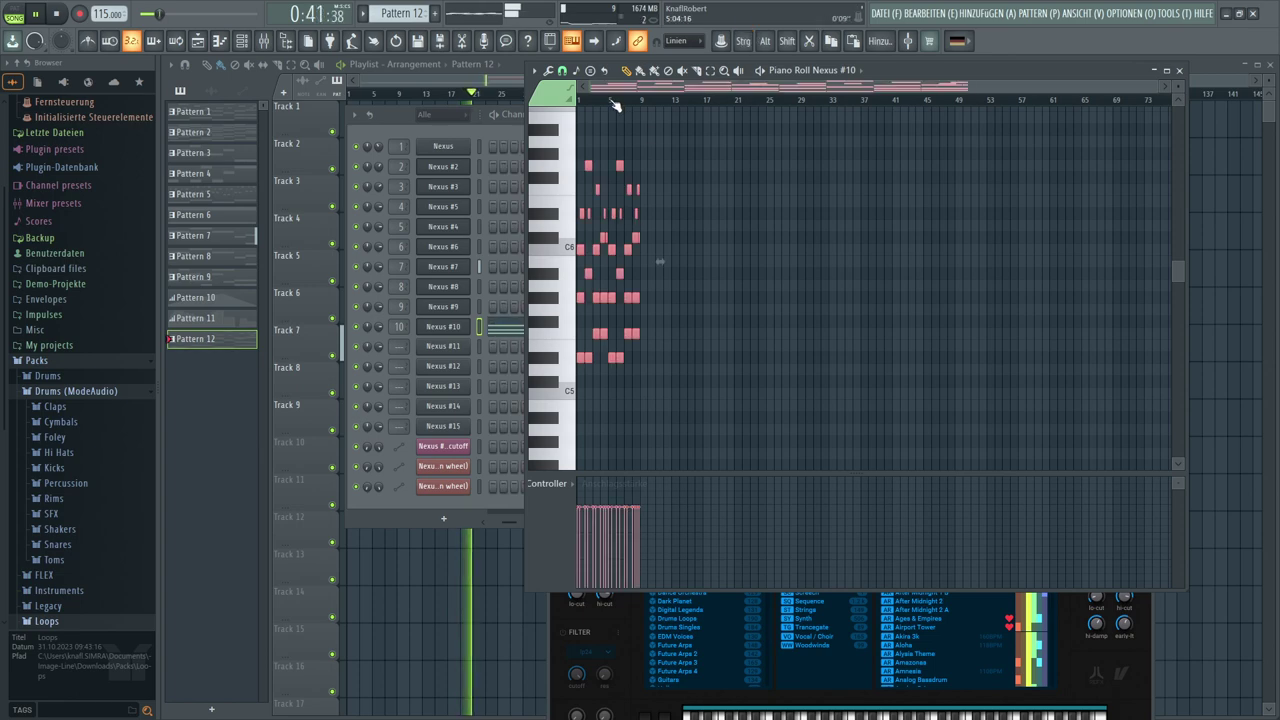
Merge the touching repeated chord notes D#5, F5 and G#5 in the Nexus #10 piano roll into longer sustained notes
scroll(615, 105, "up", 4)
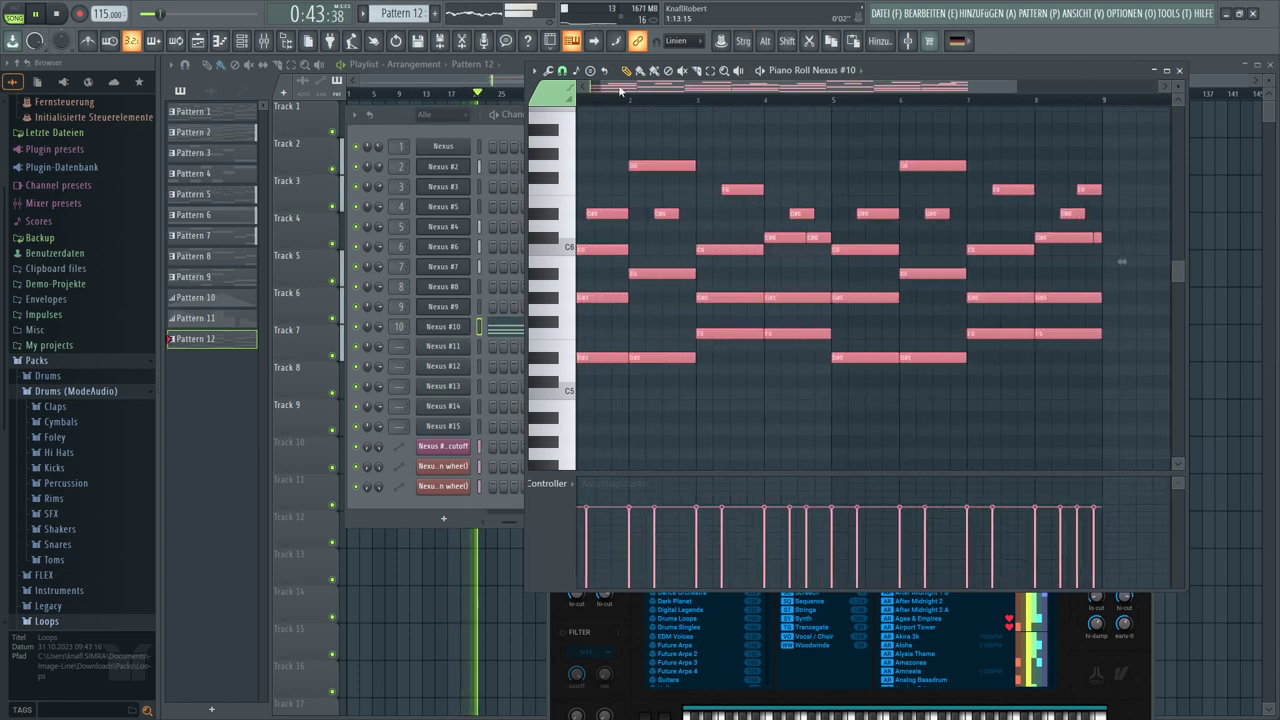
left_click_drag(620, 90, 590, 88)
left_click(615, 127)
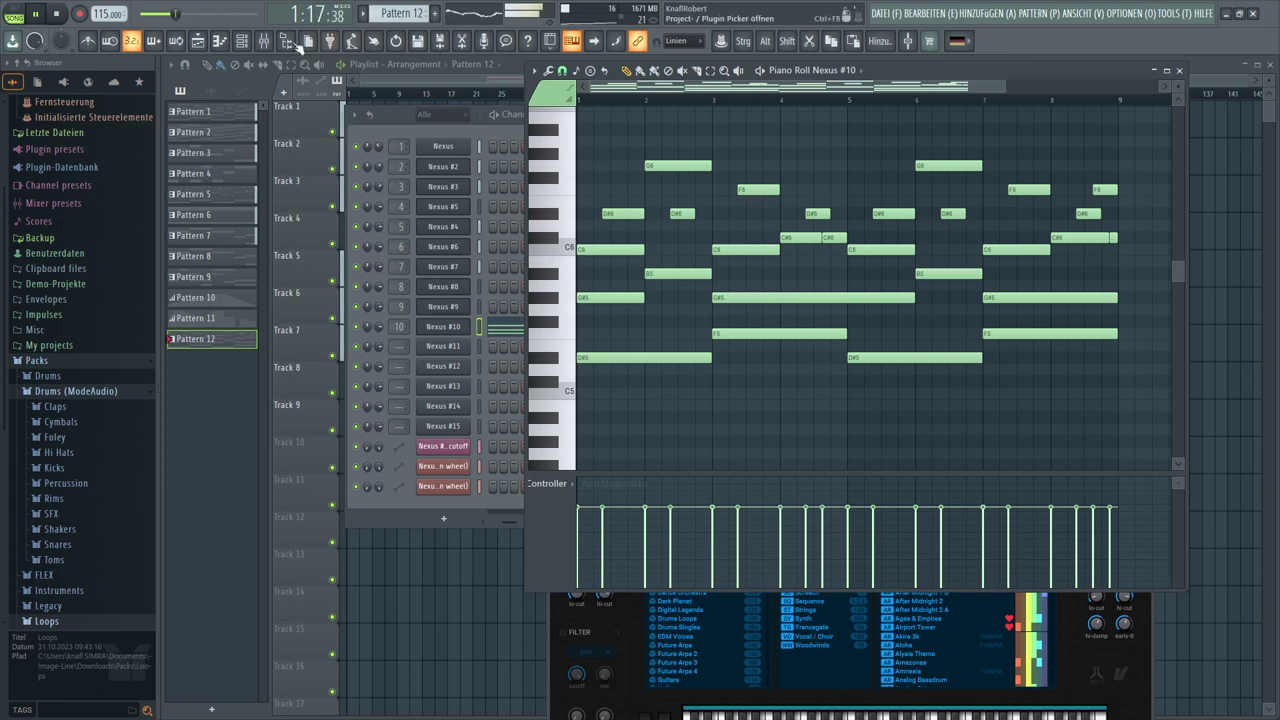
Open Nexus #10, filter its presets to the Plucked category, and audition presets such as Hands Up Bells 2
left_click(462, 330)
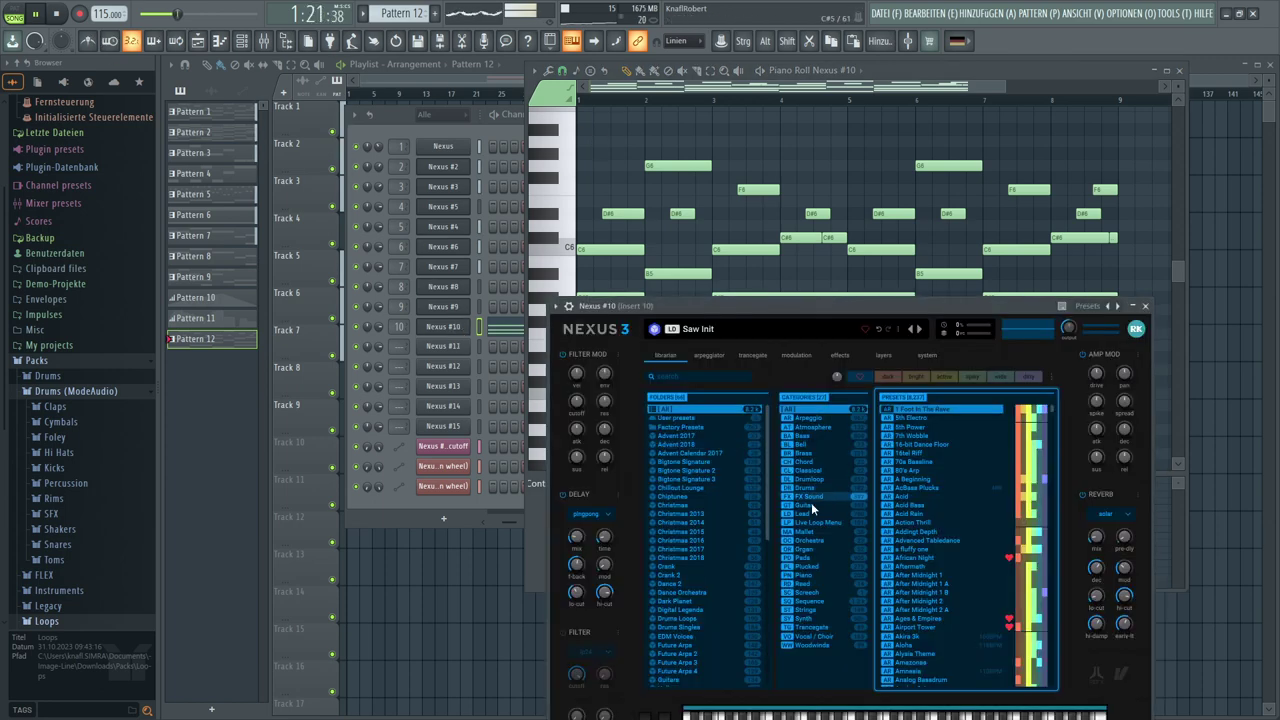
left_click(814, 566)
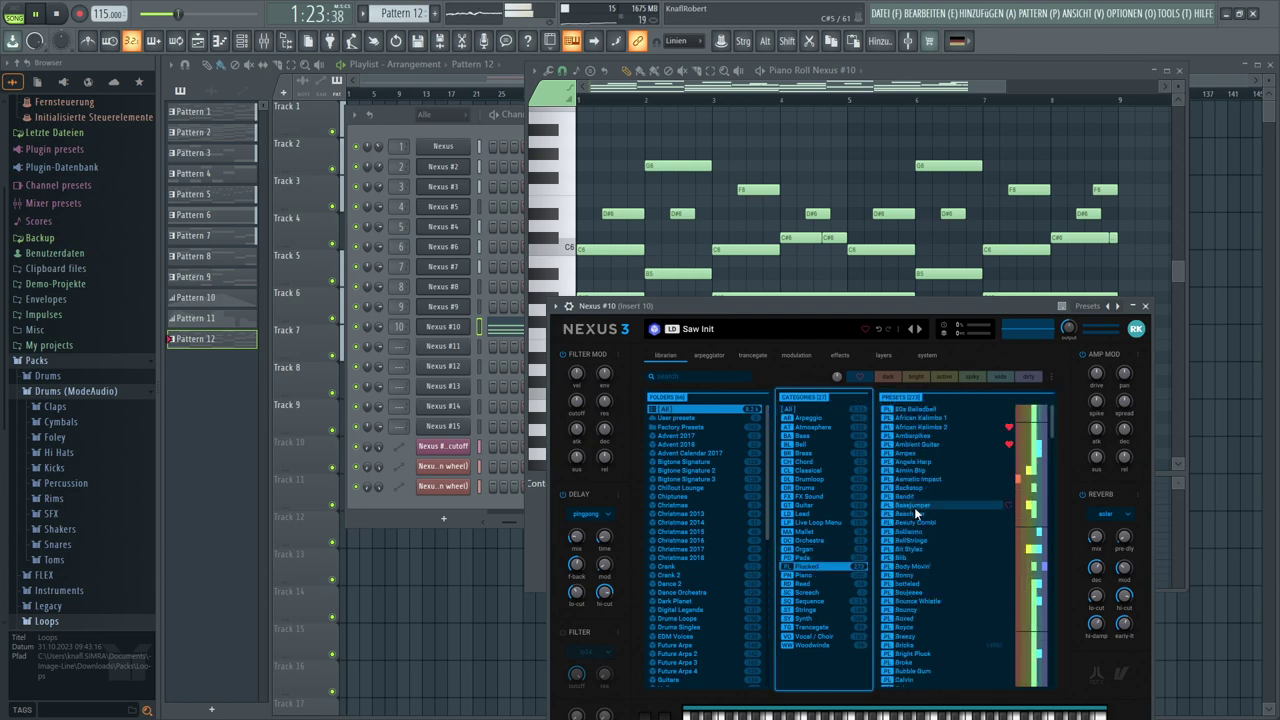
scroll(929, 510, "down", 10)
scroll(929, 510, "down", 10)
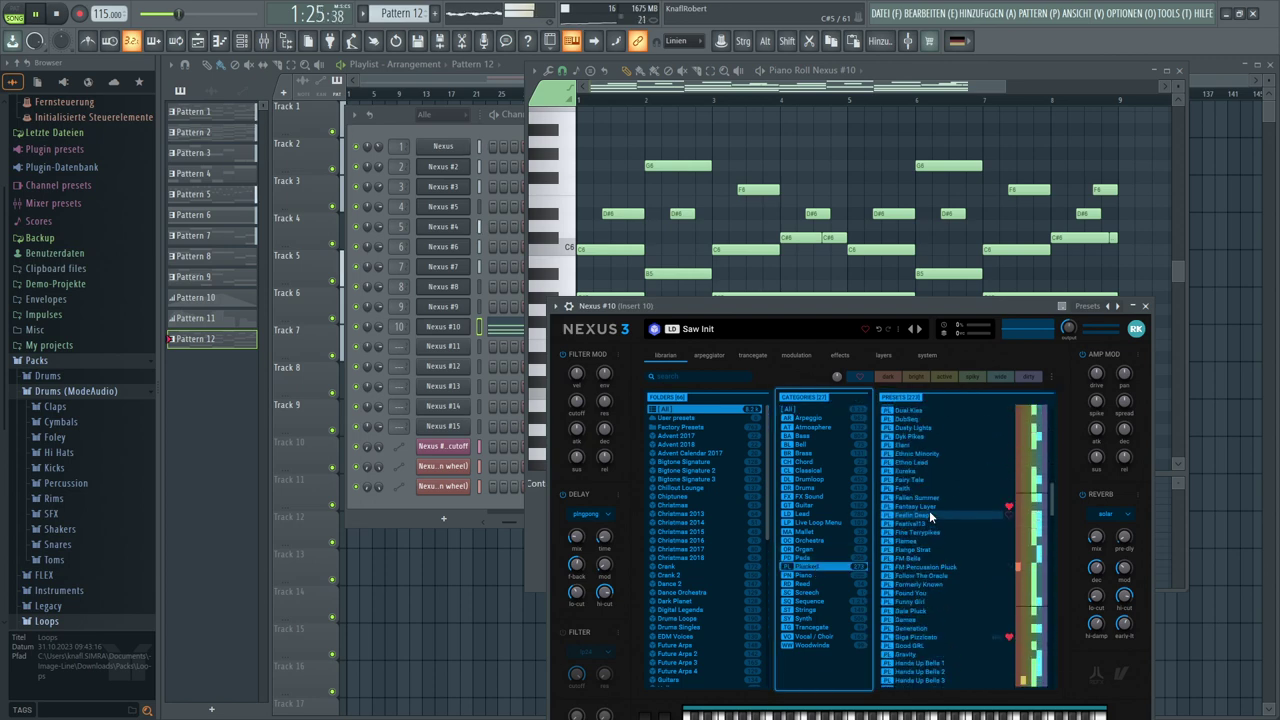
left_click(909, 512)
left_click(905, 544)
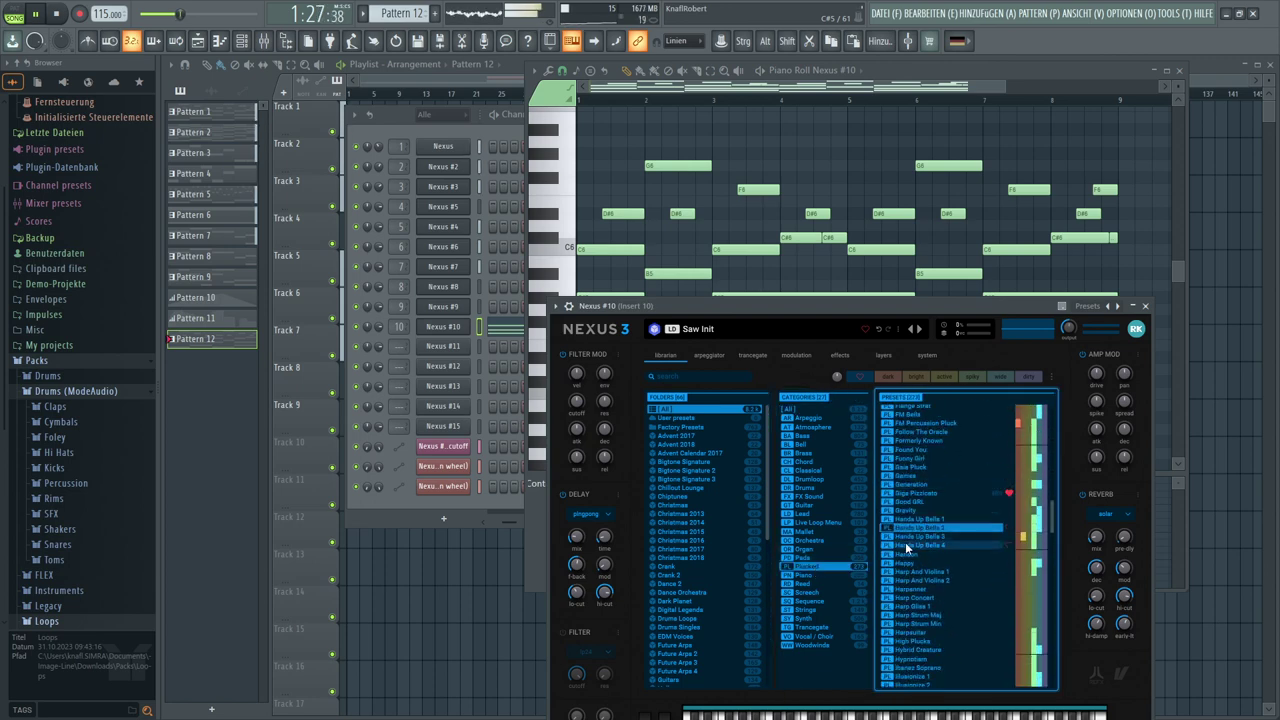
Try further plucked presets, including Harp Strum Min and Illusionize 2, and load Illusionize 1 in Nexus #10
left_click(906, 589)
scroll(911, 605, "down", 4)
left_click(909, 508)
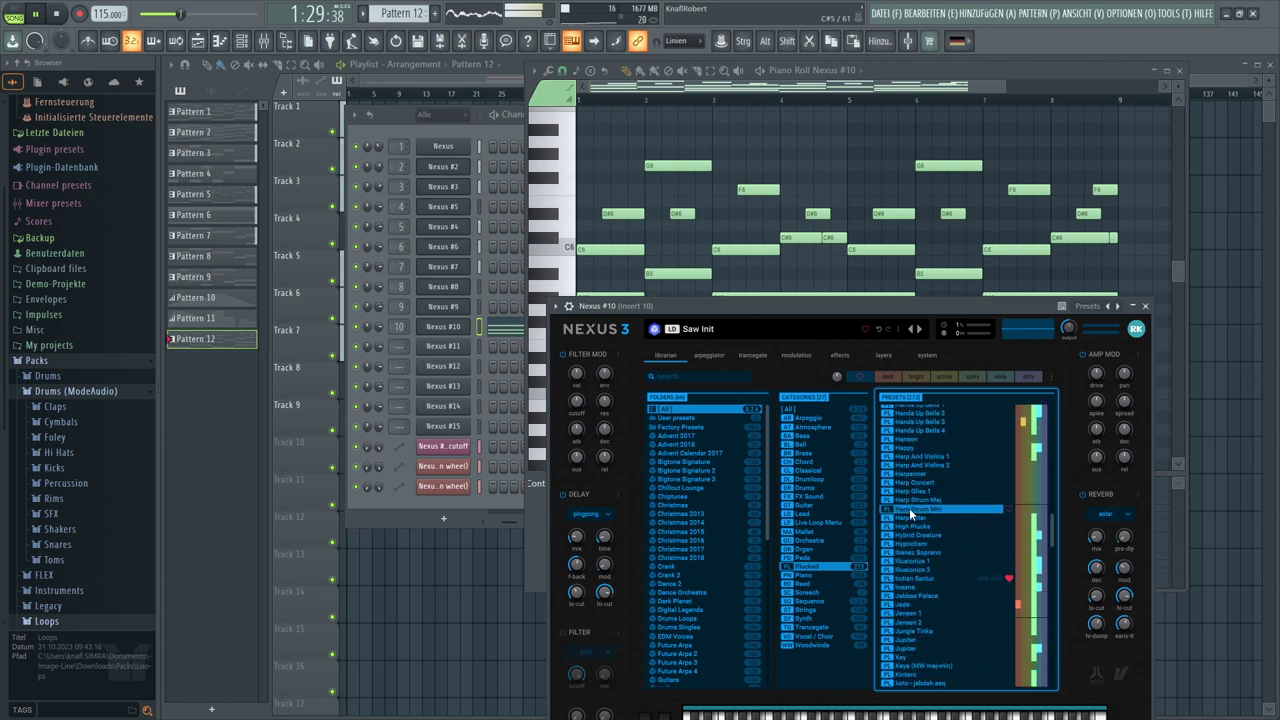
left_click(905, 535)
left_click(903, 571)
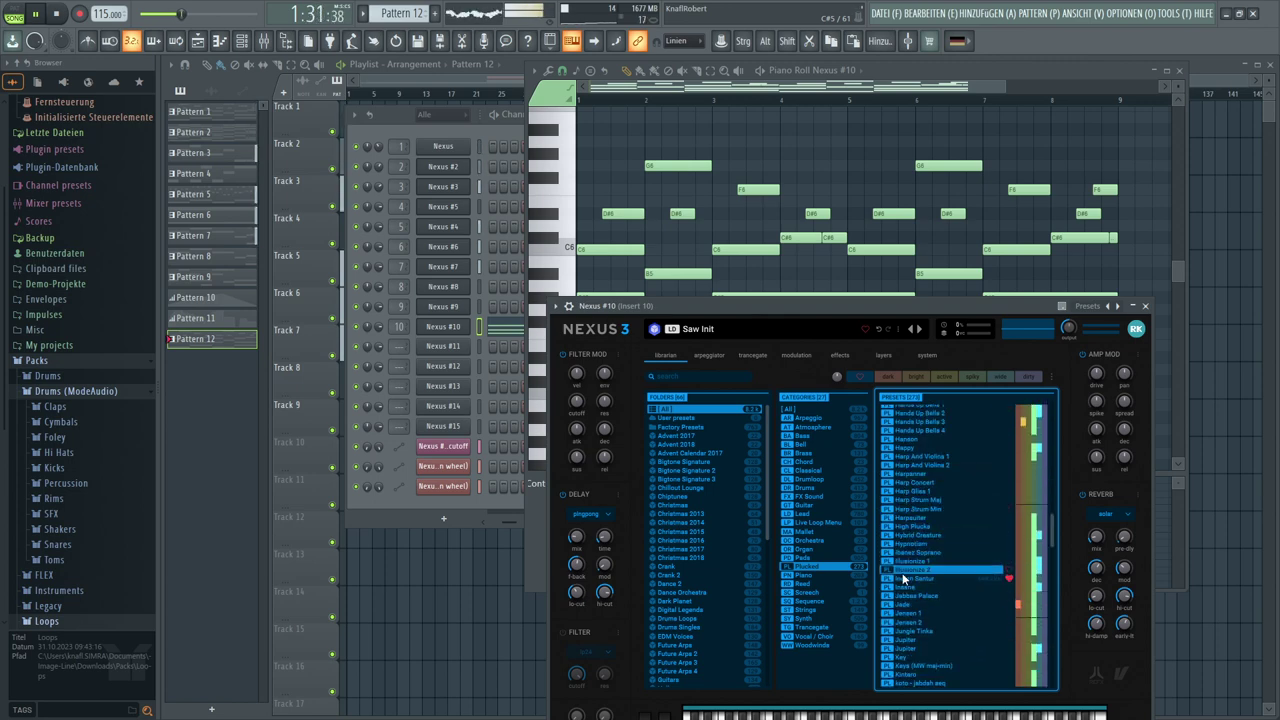
scroll(903, 577, "down", 3)
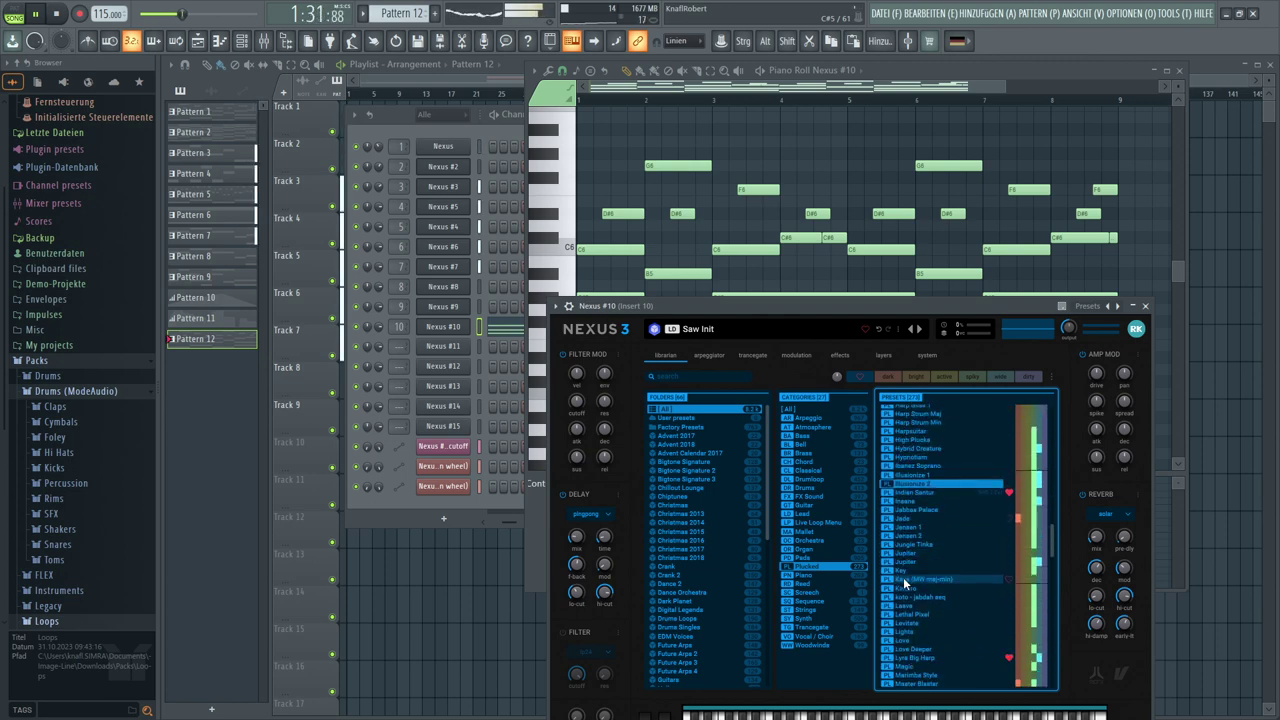
left_click(892, 477)
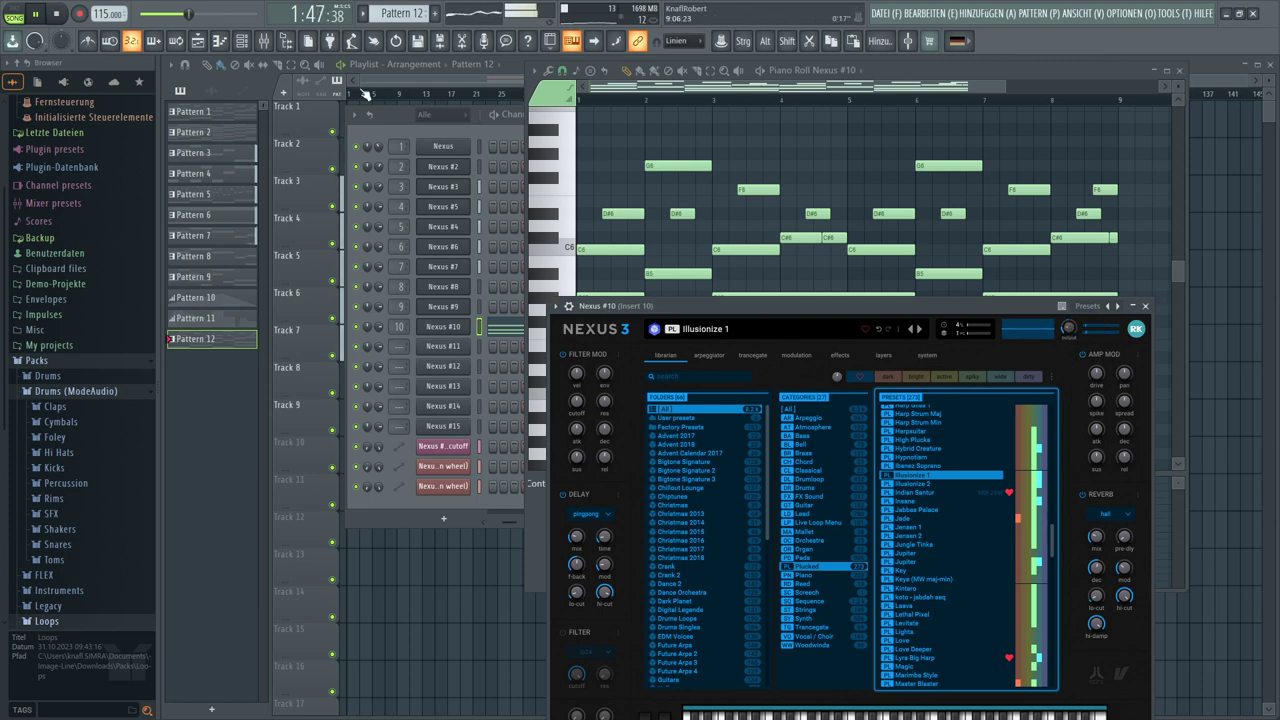
Play Pattern 12 and adjust Nexus #10 with output 35, delay mix 65 and a higher reverb decay
left_click(30, 14)
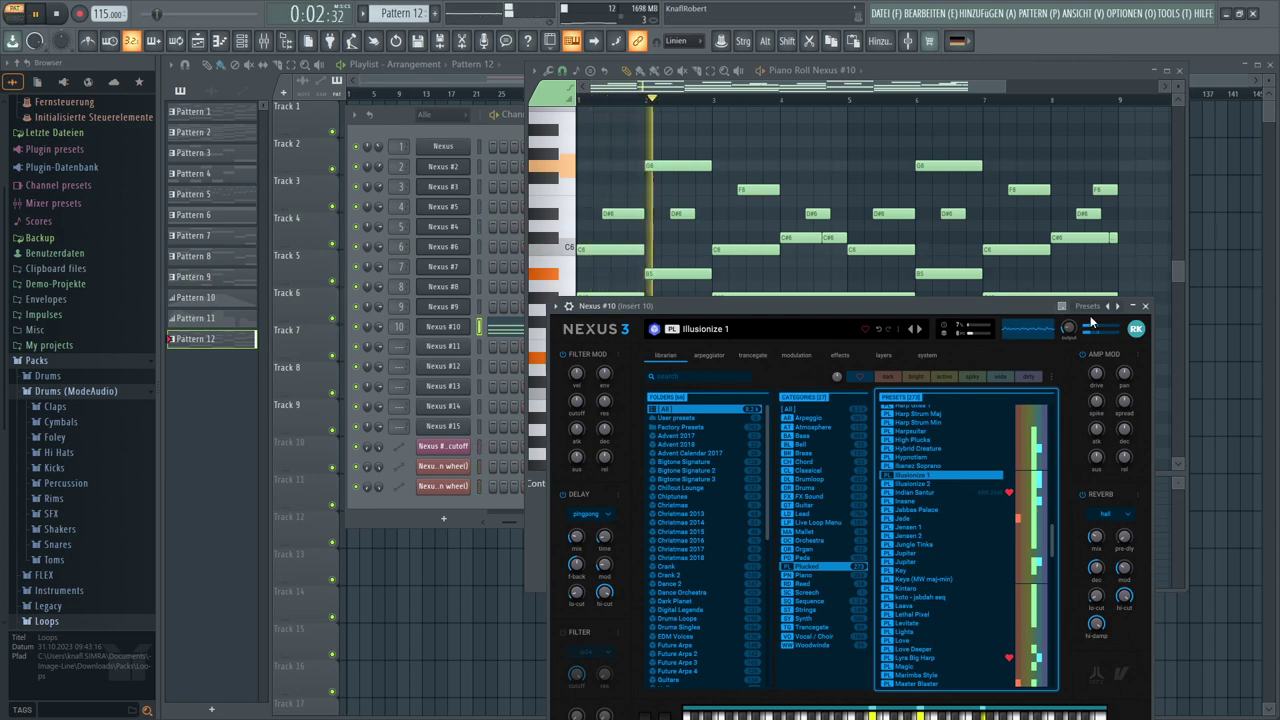
scroll(1068, 326, "up", 3)
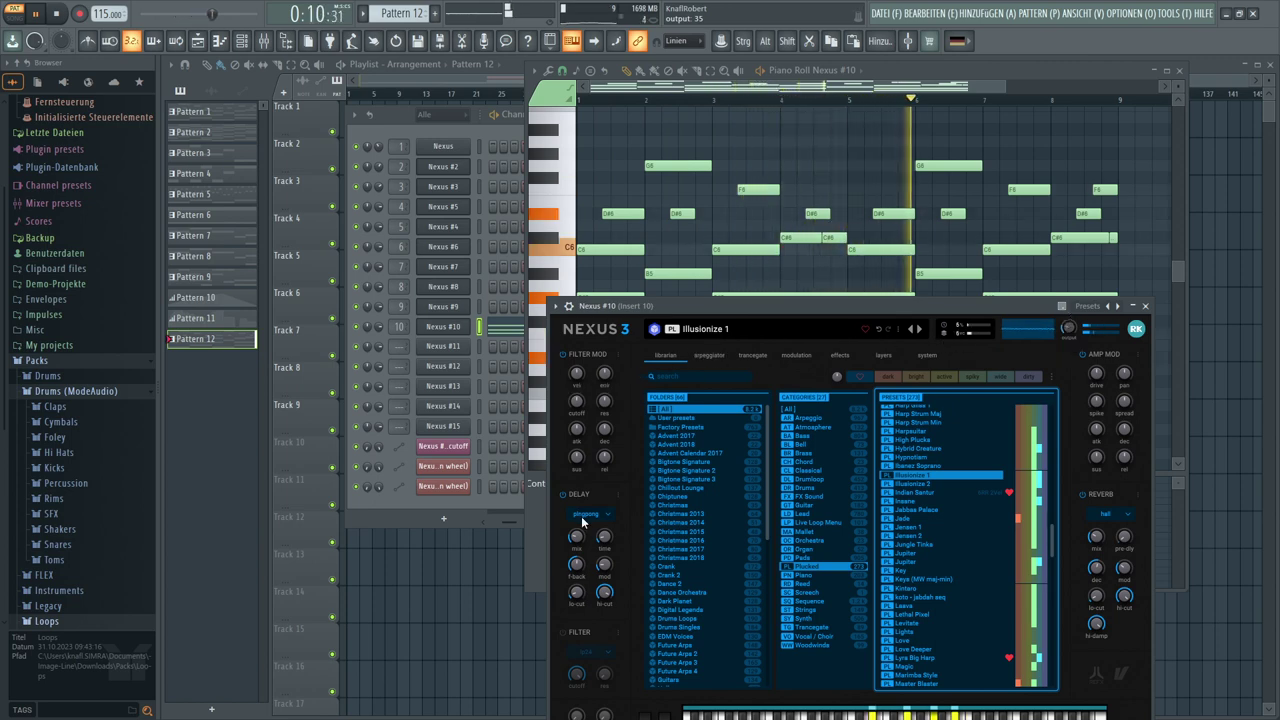
mouse_move(577, 535)
left_click_drag(577, 535, 583, 506)
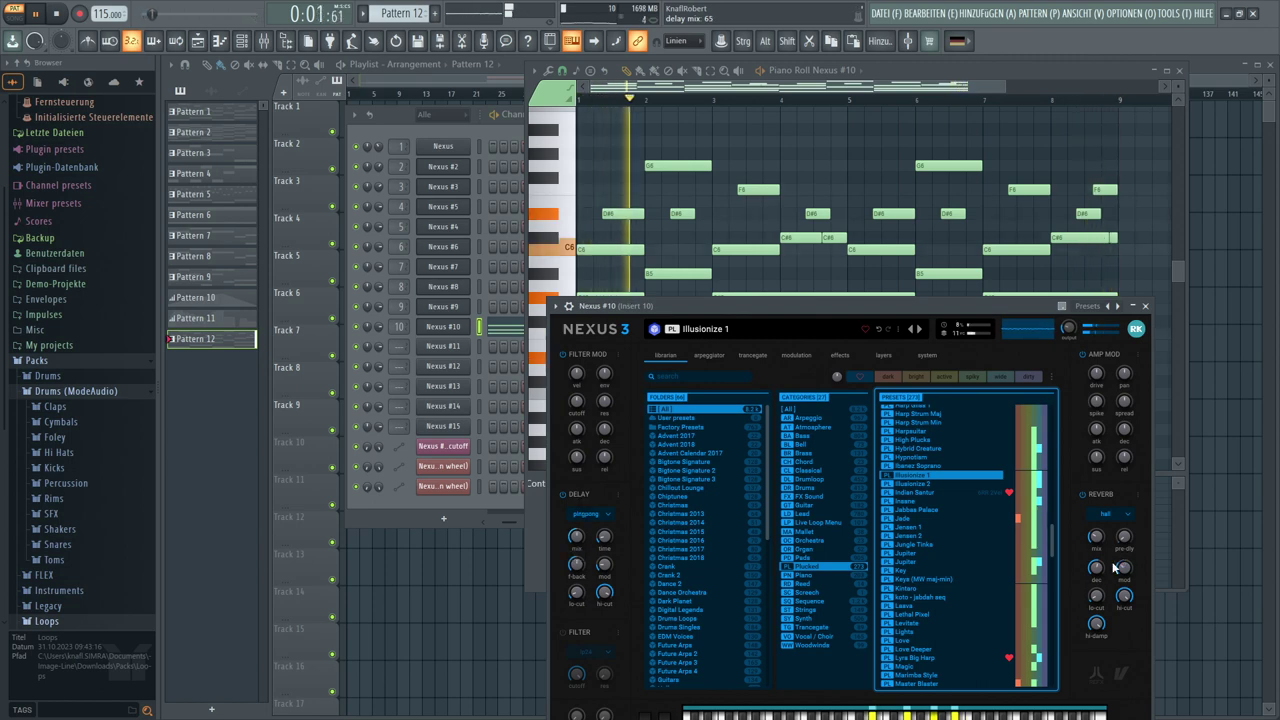
left_click_drag(1096, 567, 1100, 527)
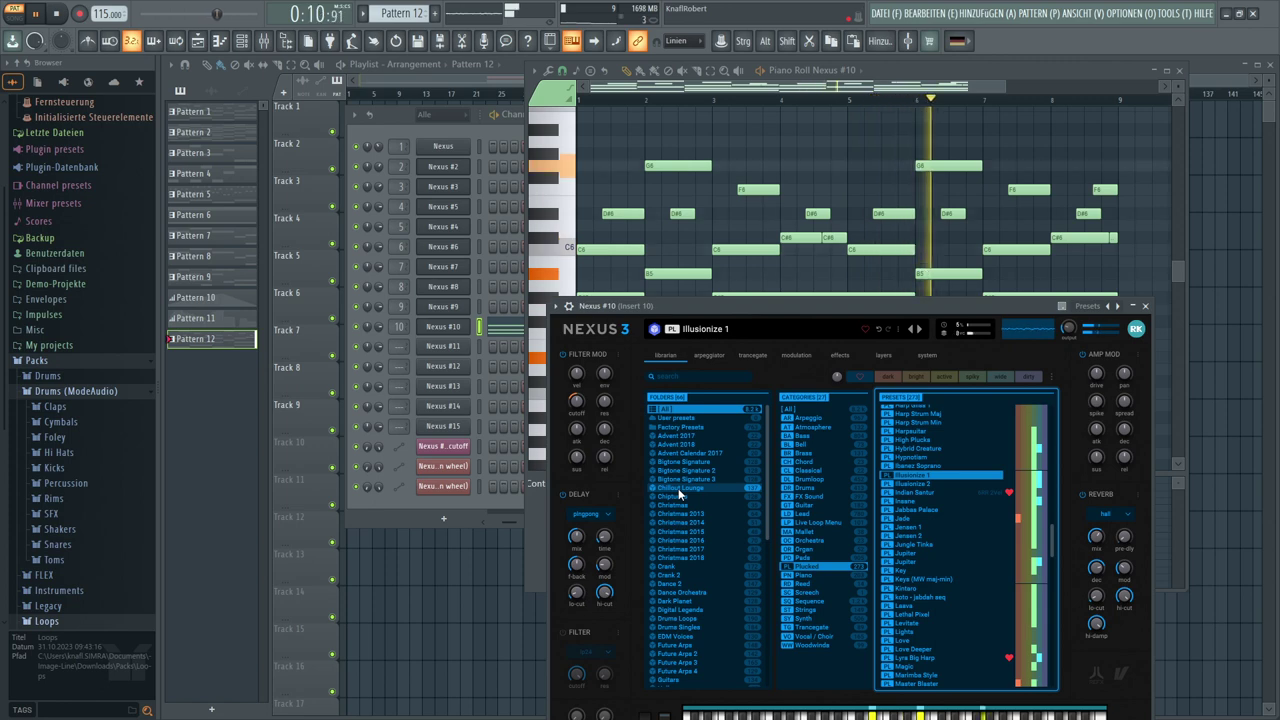
Fill playlist Track 10 with a continuous row of Pattern 12 clips and shift the row to start at bar 5
key("F12")
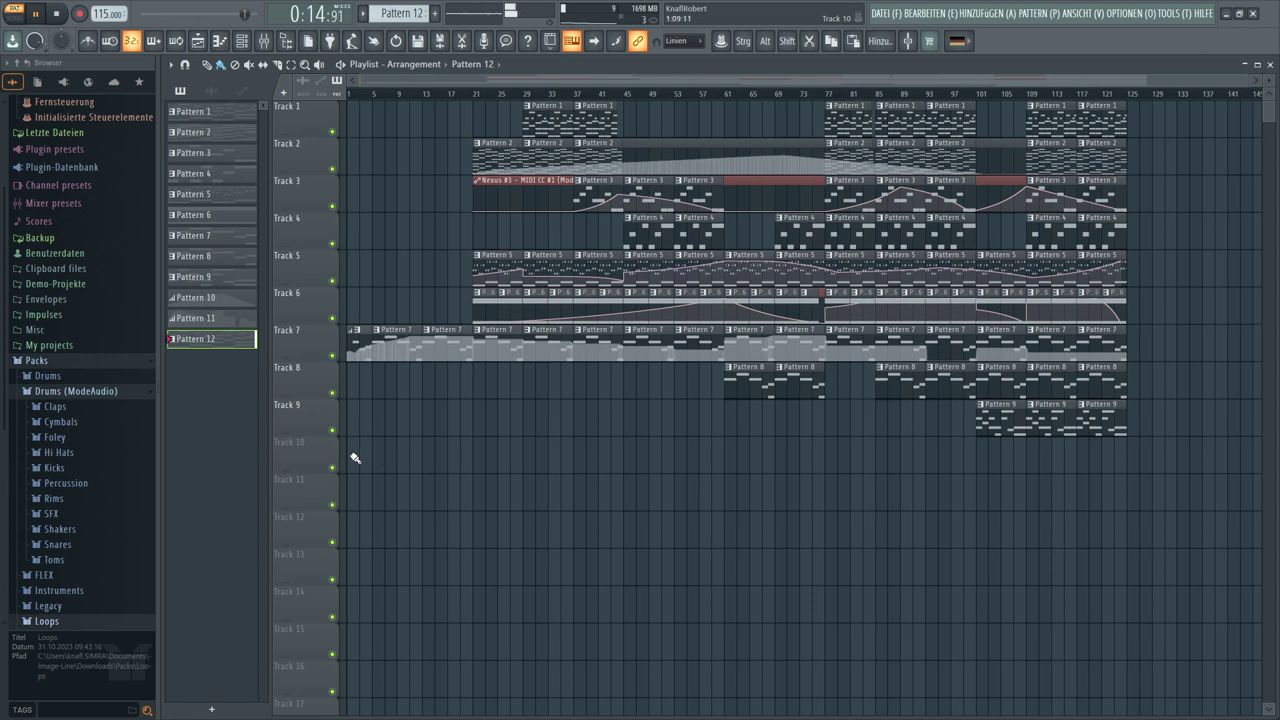
mouse_move(358, 458)
left_mouse_down()
mouse_move(580, 471)
mouse_move(1082, 462)
left_mouse_up()
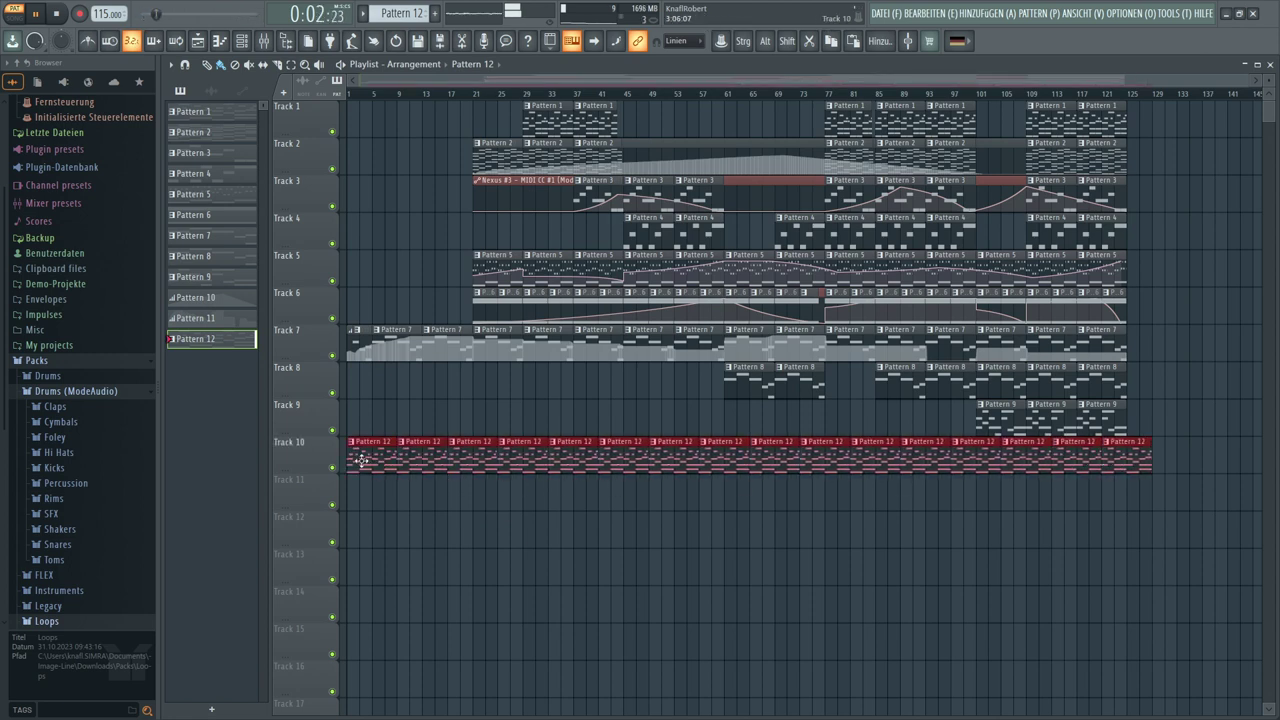
left_click_drag(362, 460, 385, 460)
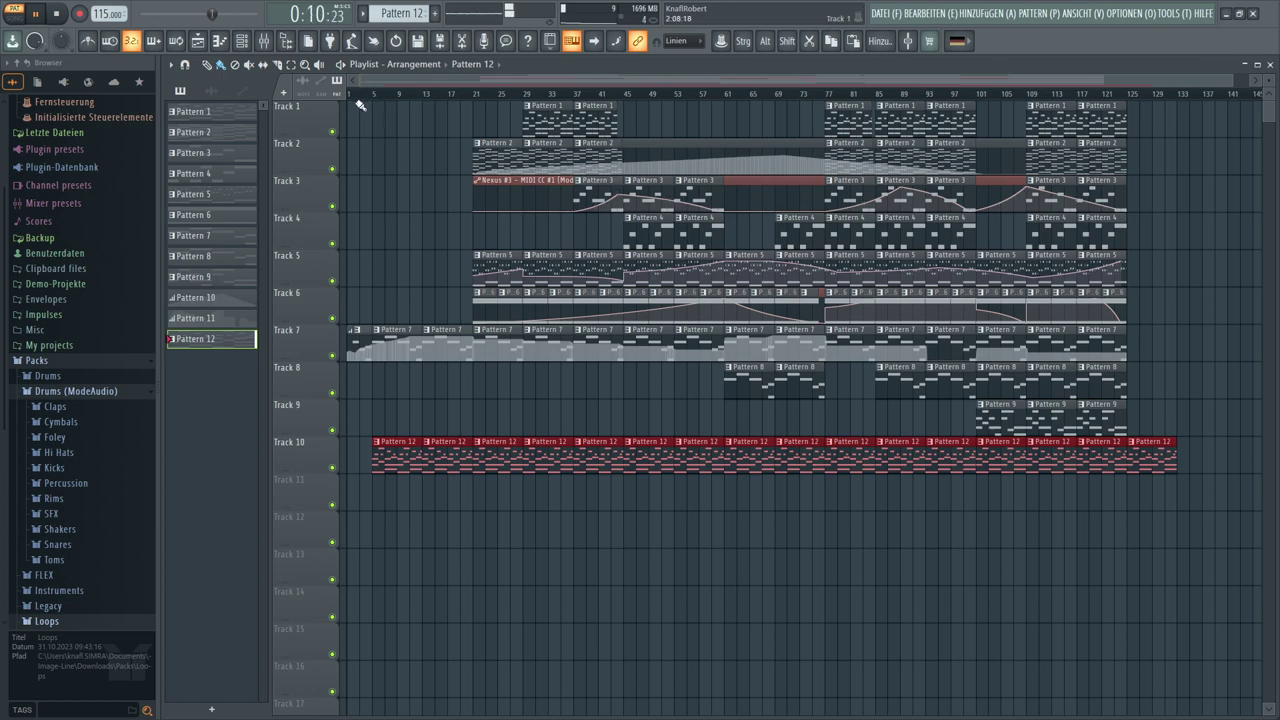
Add a shortened Pattern 12 clip on Track 11 from bar 2 to bar 5, plus a short fragment at bar 1
scroll(358, 100, "up", 5)
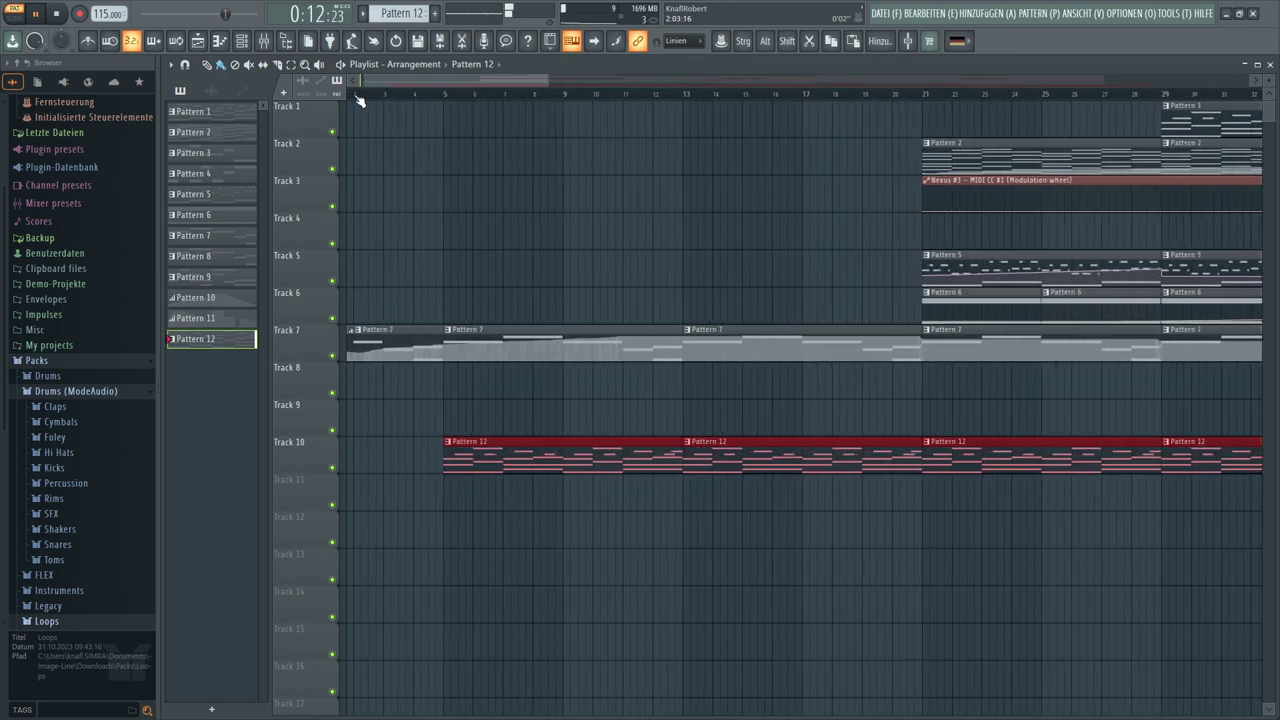
left_click_drag(384, 79, 355, 80)
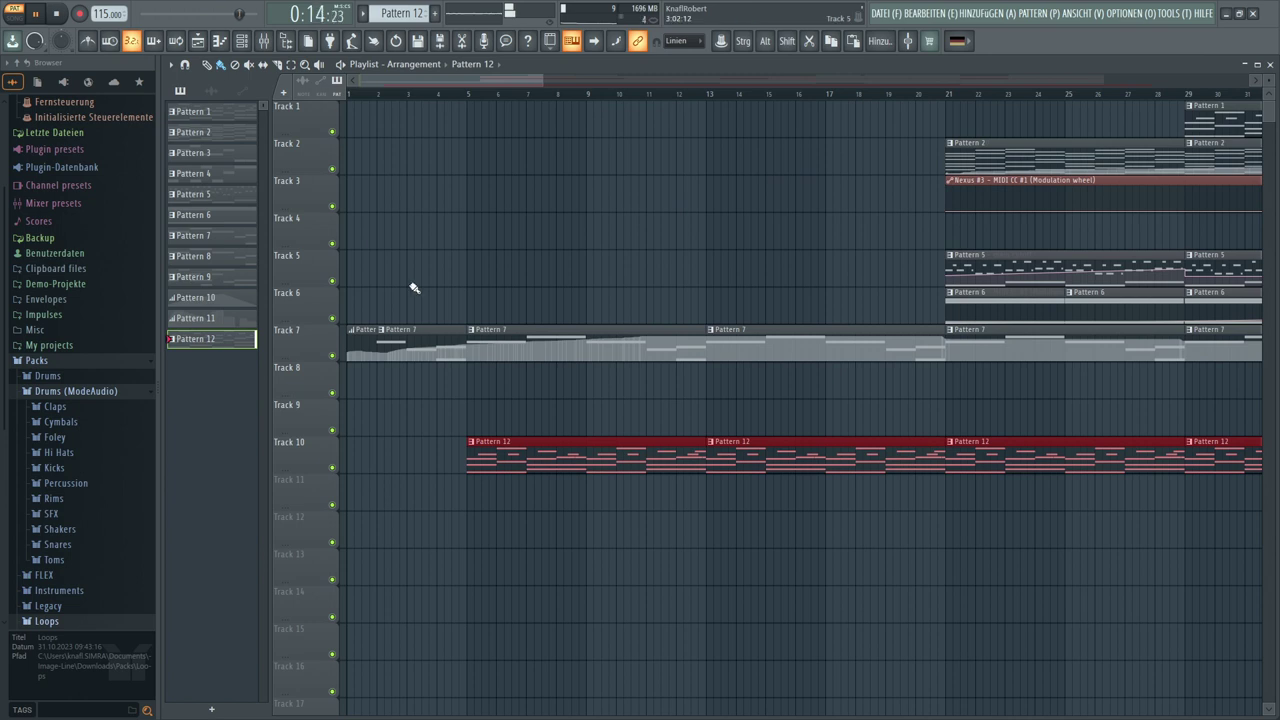
left_click(418, 252)
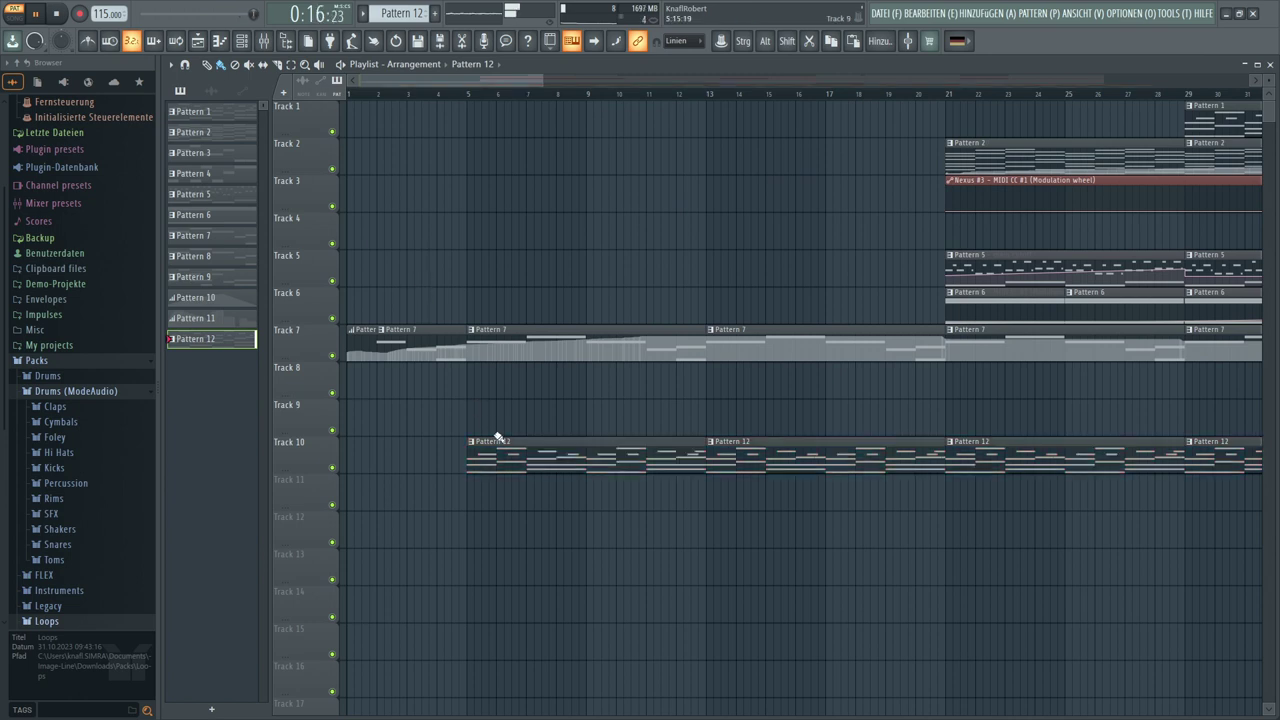
mouse_move(440, 506)
left_mouse_down()
mouse_move(470, 497)
mouse_move(401, 483)
left_mouse_up()
left_click_drag(582, 481, 468, 481)
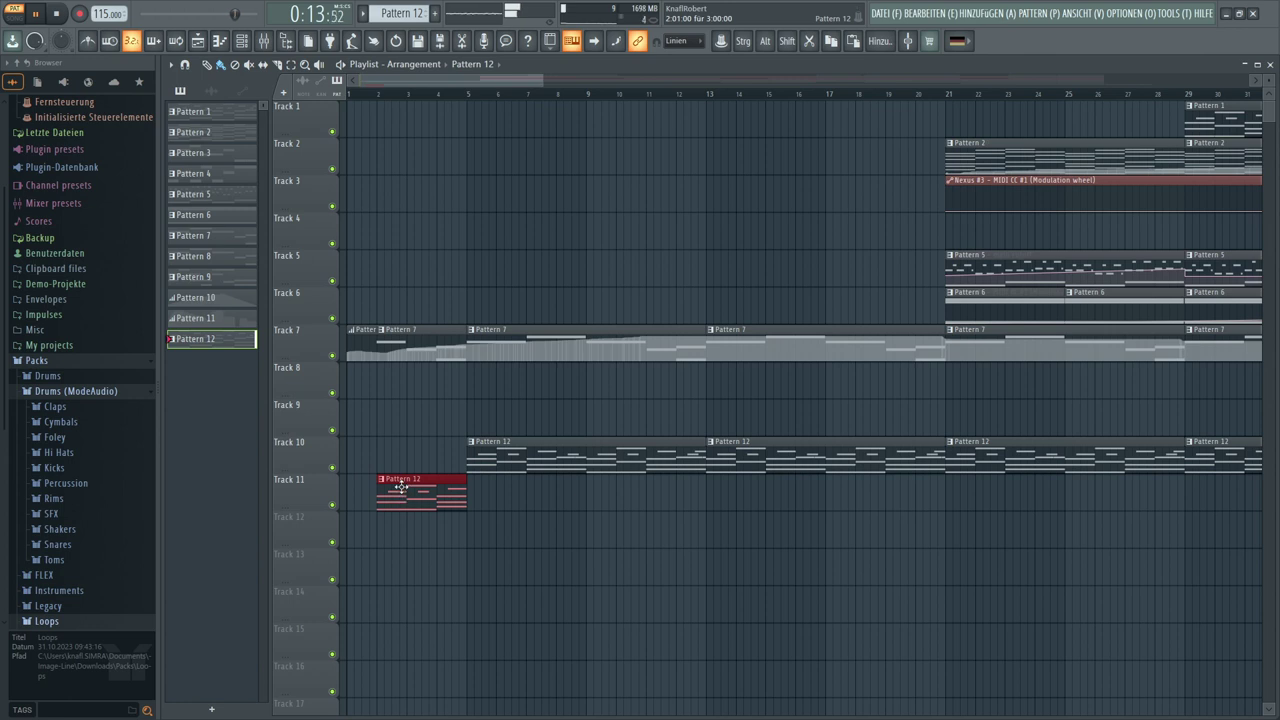
left_click(368, 420)
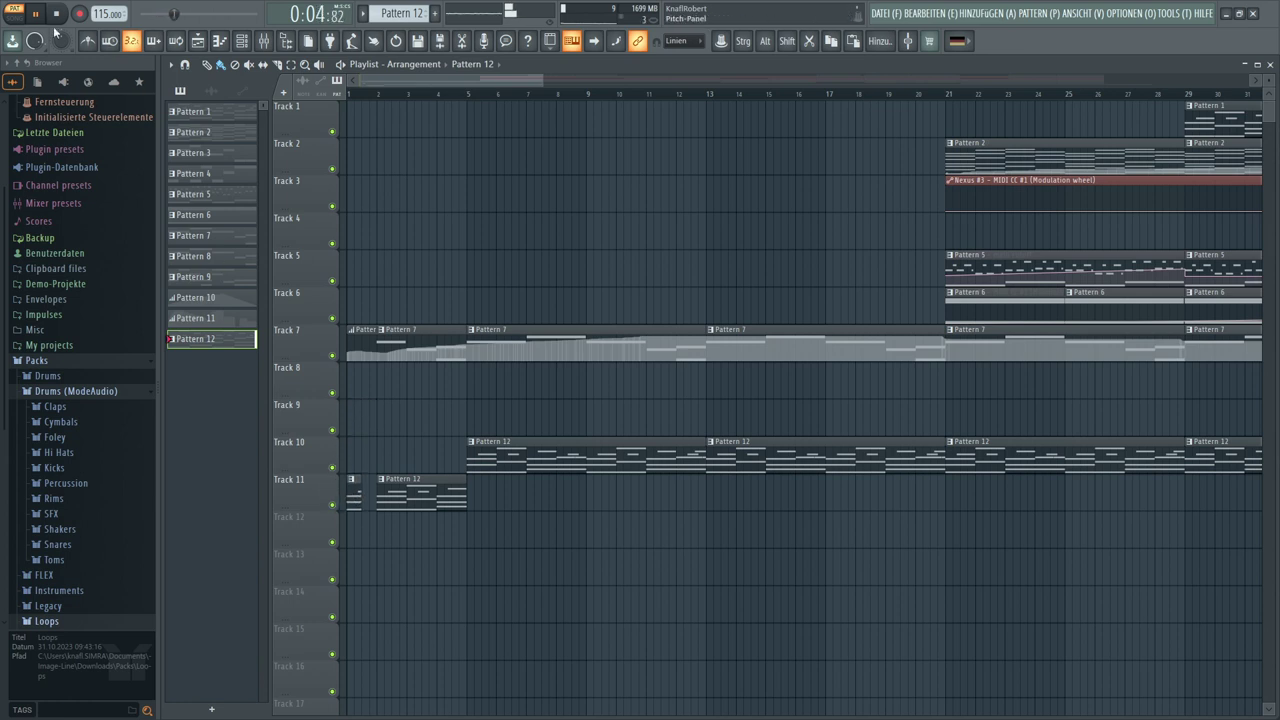
Switch to song mode, make Track 11 a single four-bar Pattern 12 clip starting at bar 1, and play the intro
left_click(14, 13)
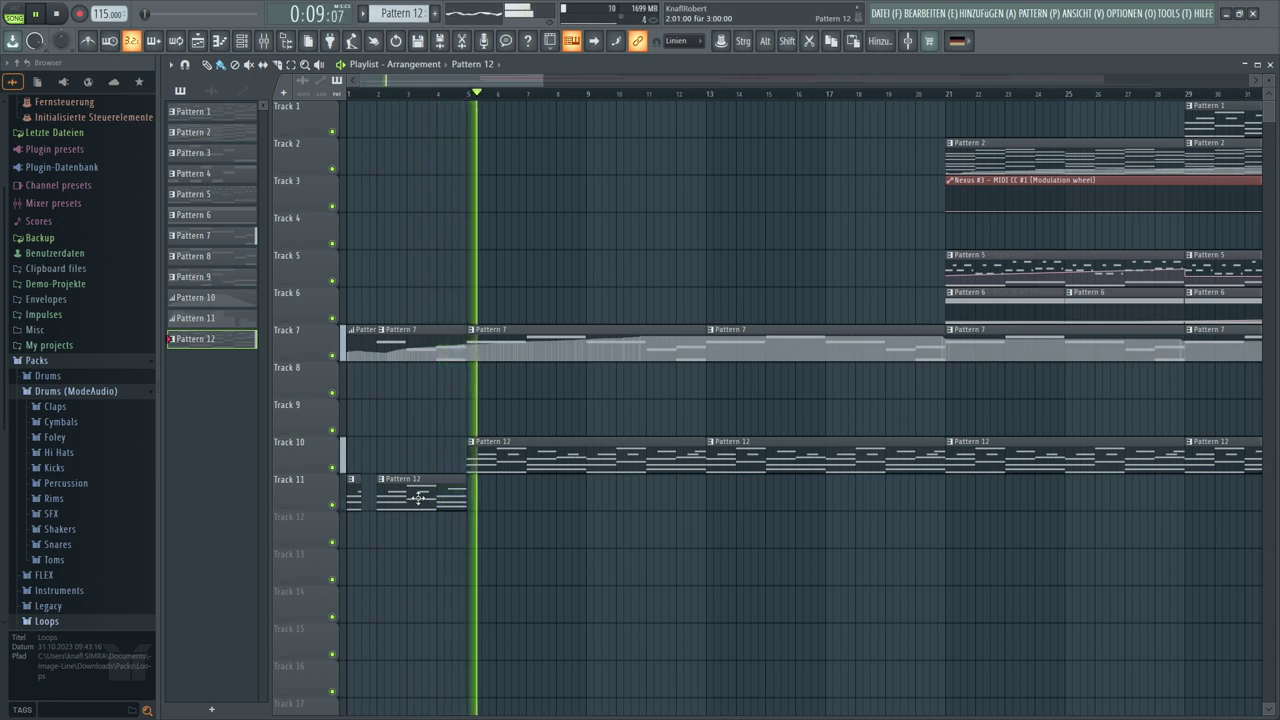
left_click_drag(428, 498, 467, 517)
mouse_move(358, 490)
left_mouse_down()
mouse_move(425, 491)
mouse_move(367, 508)
left_mouse_up()
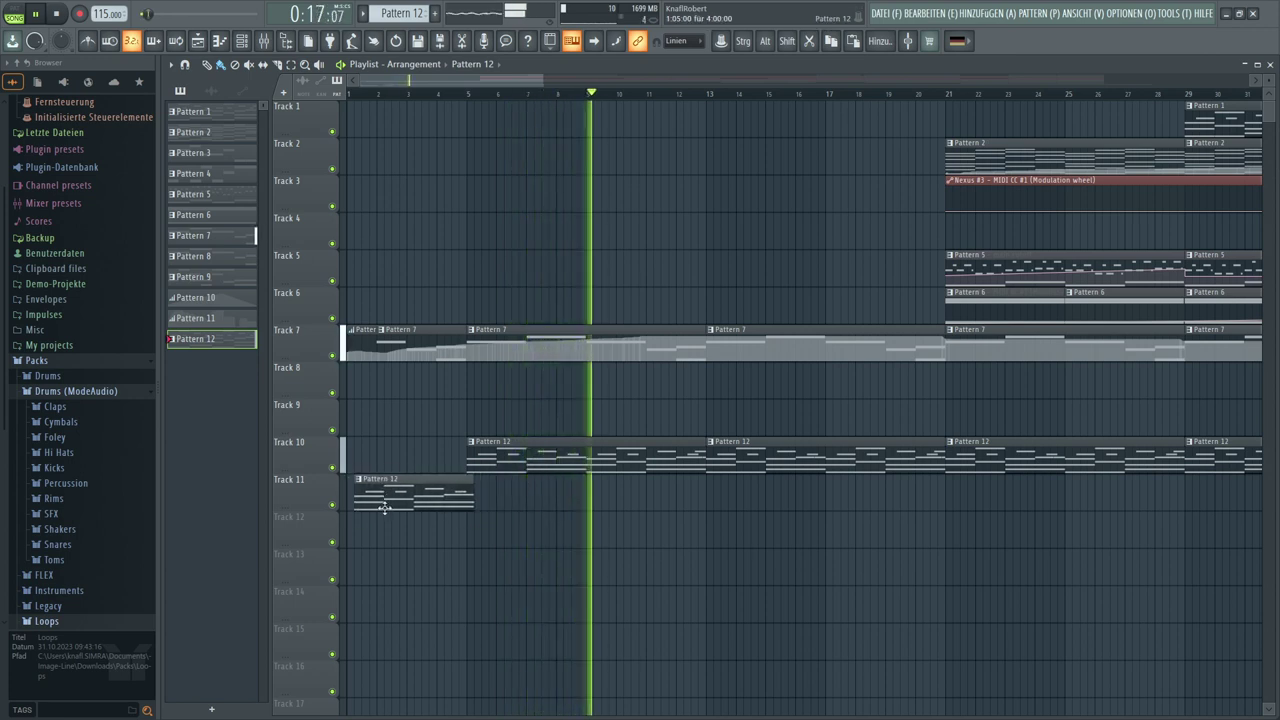
key("space")
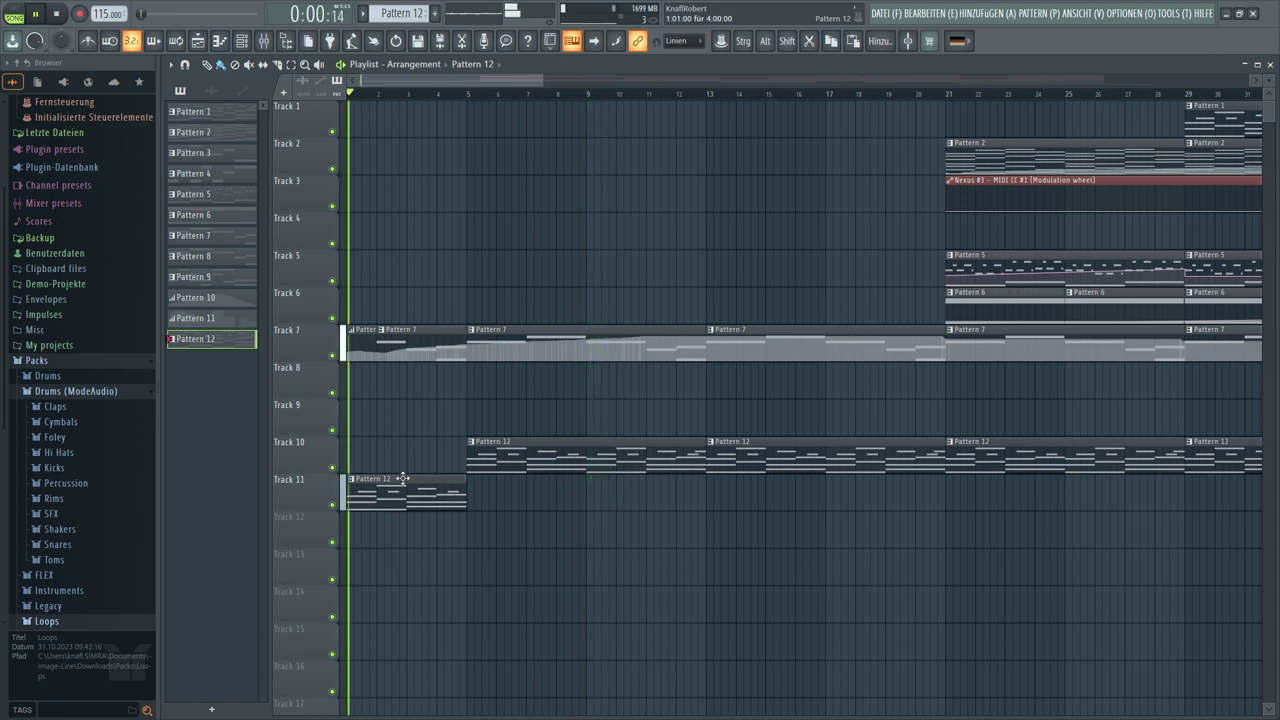
key("space")
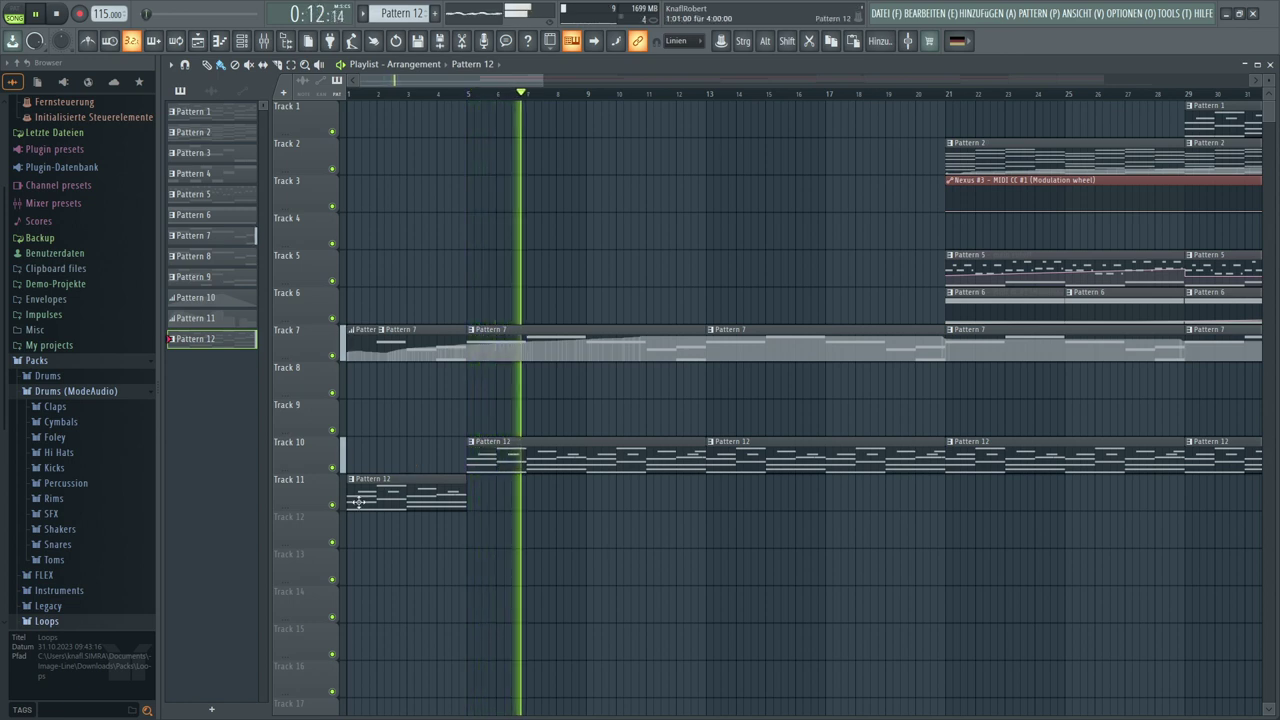
Trim the start of the Track 11 Pattern 12 clip to the last beat of bar 1, replaying the intro
left_click_drag(347, 503, 353, 505)
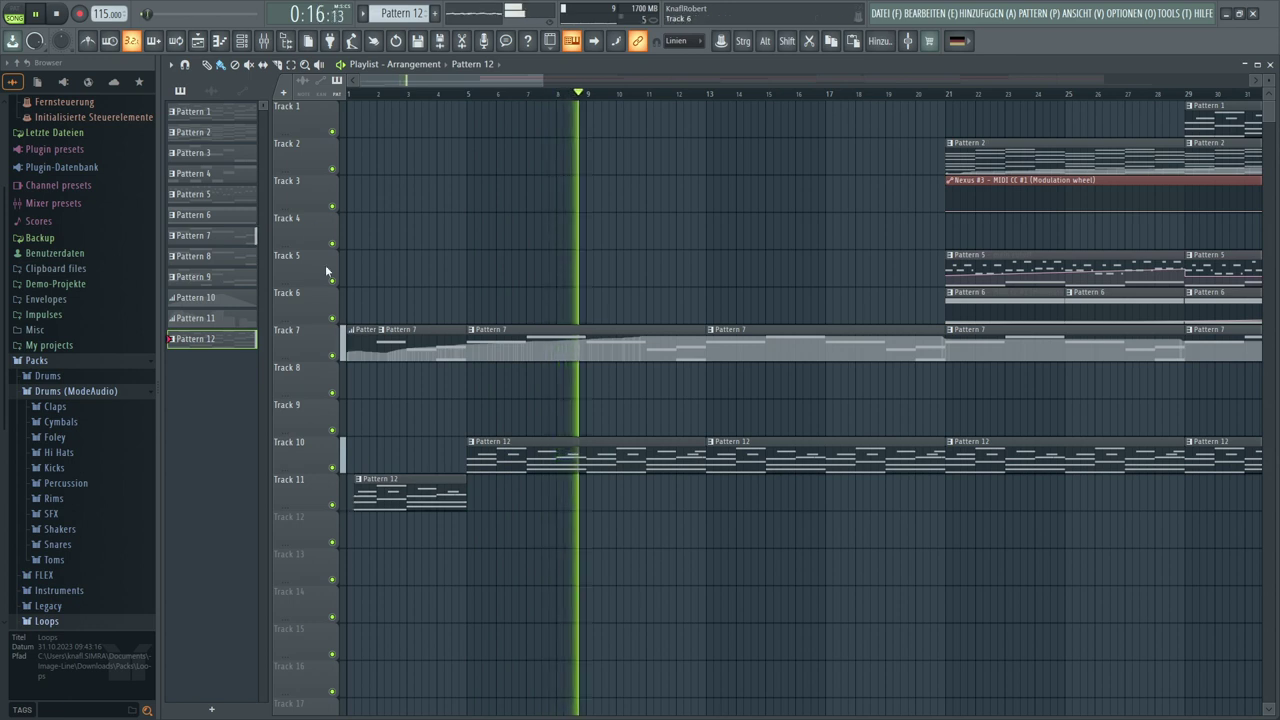
left_click(51, 16)
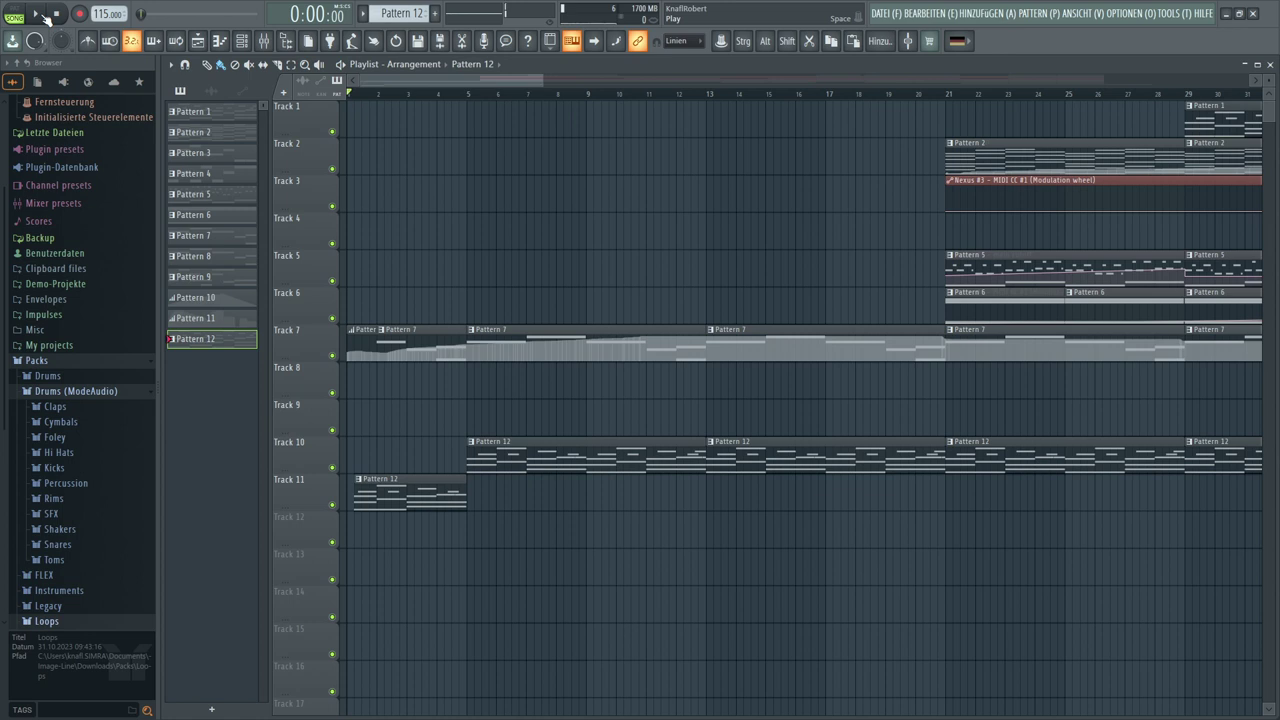
left_click(42, 13)
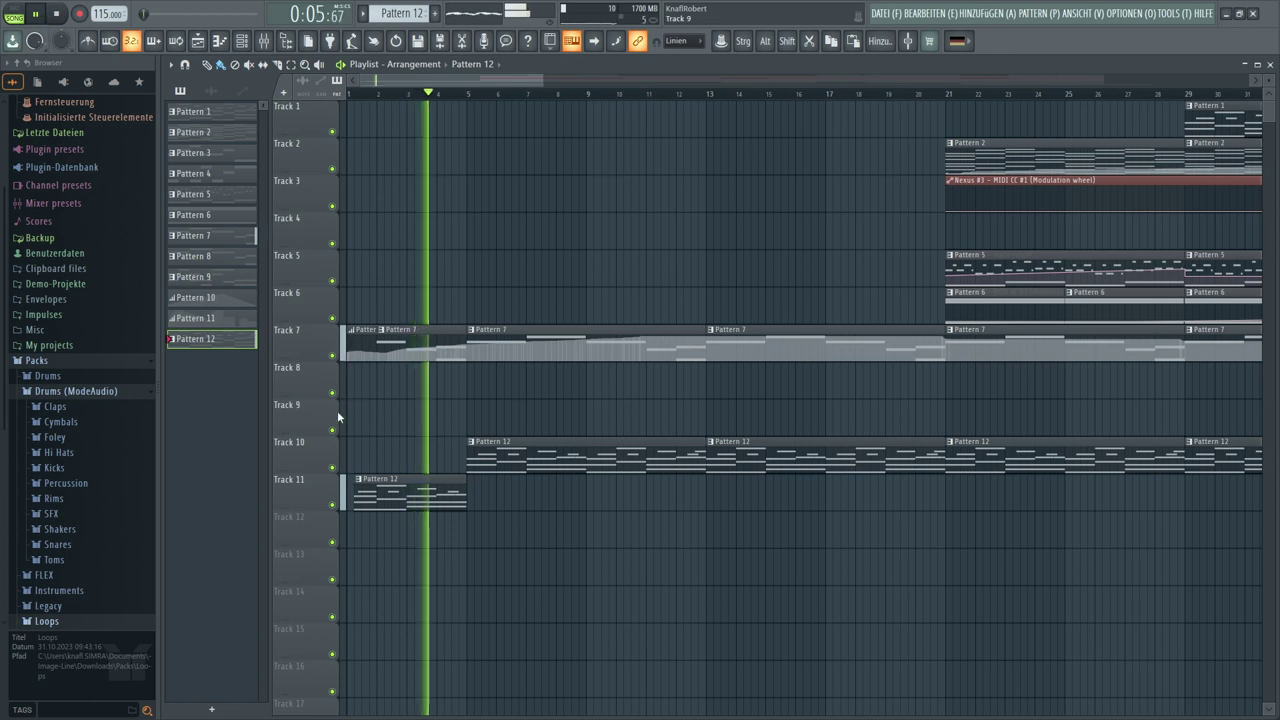
left_click_drag(352, 499, 371, 503)
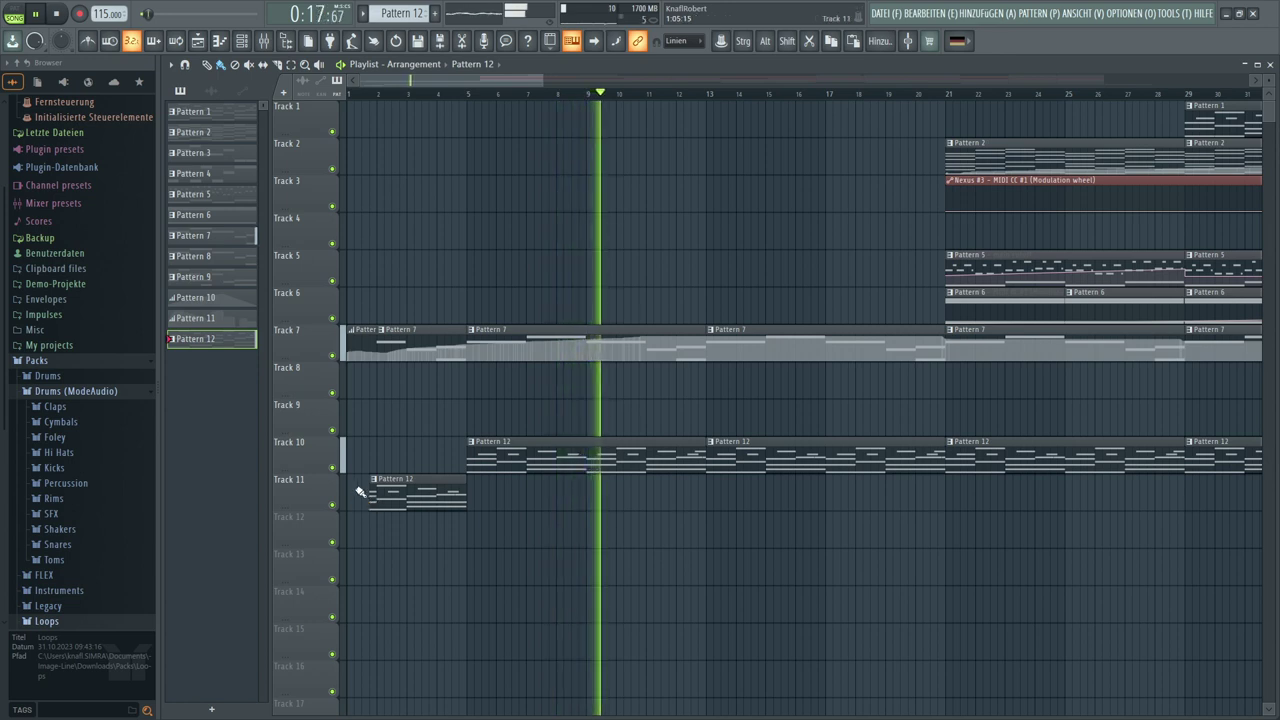
left_click(58, 16)
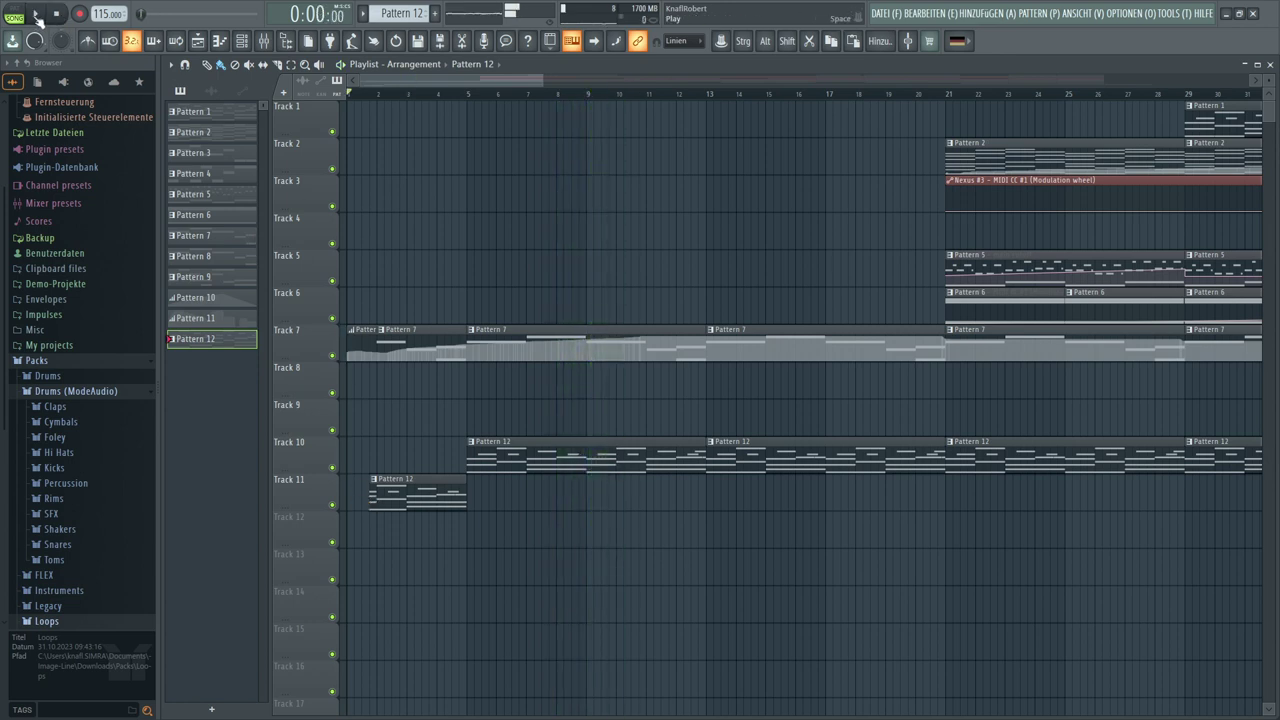
key("space")
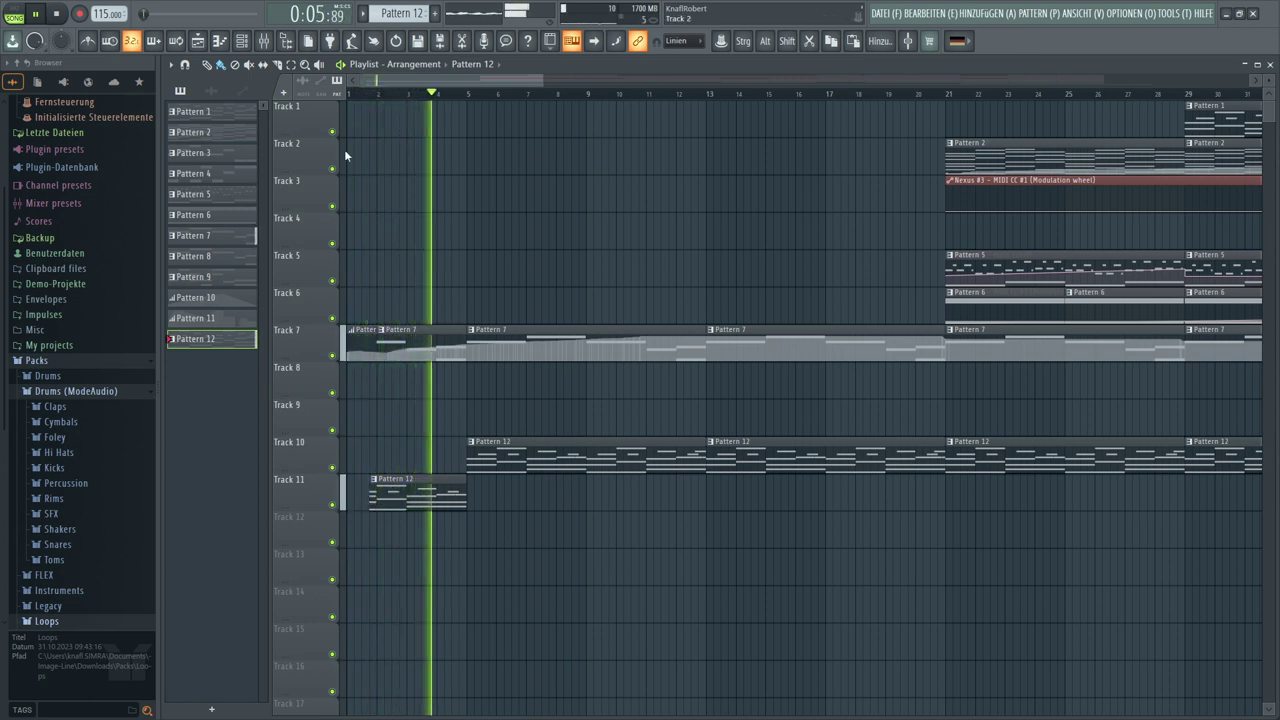
Slice the Track 11 Pattern 12 clip at bar 2, move the cut-off fragment one beat earlier, and play the intro
scroll(365, 103, "up", 1)
scroll(365, 103, "up", 3)
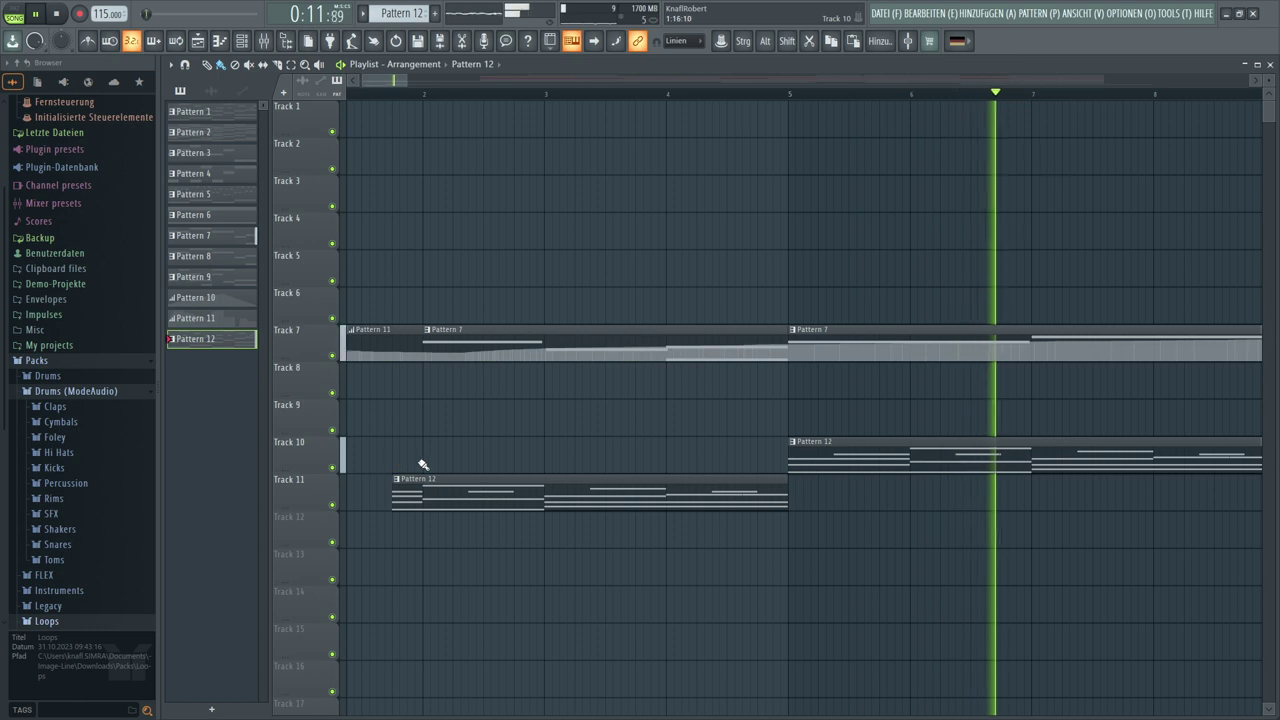
left_click(279, 65)
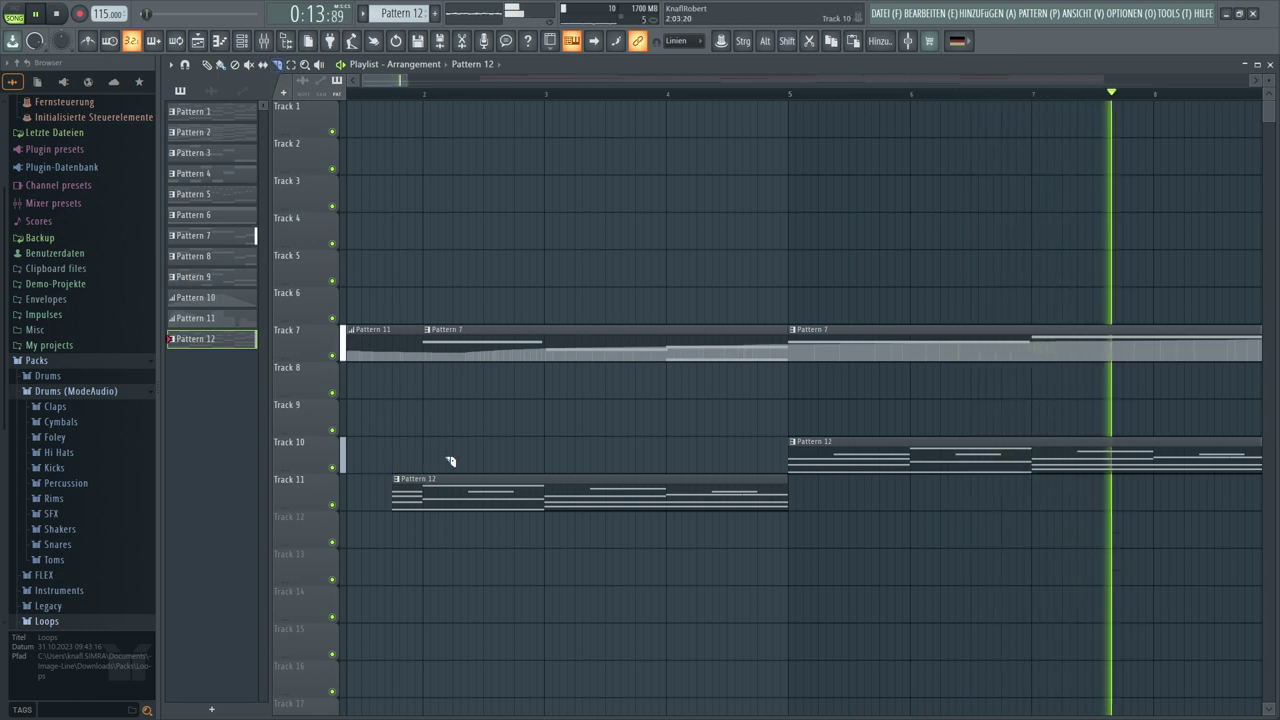
left_click(424, 502)
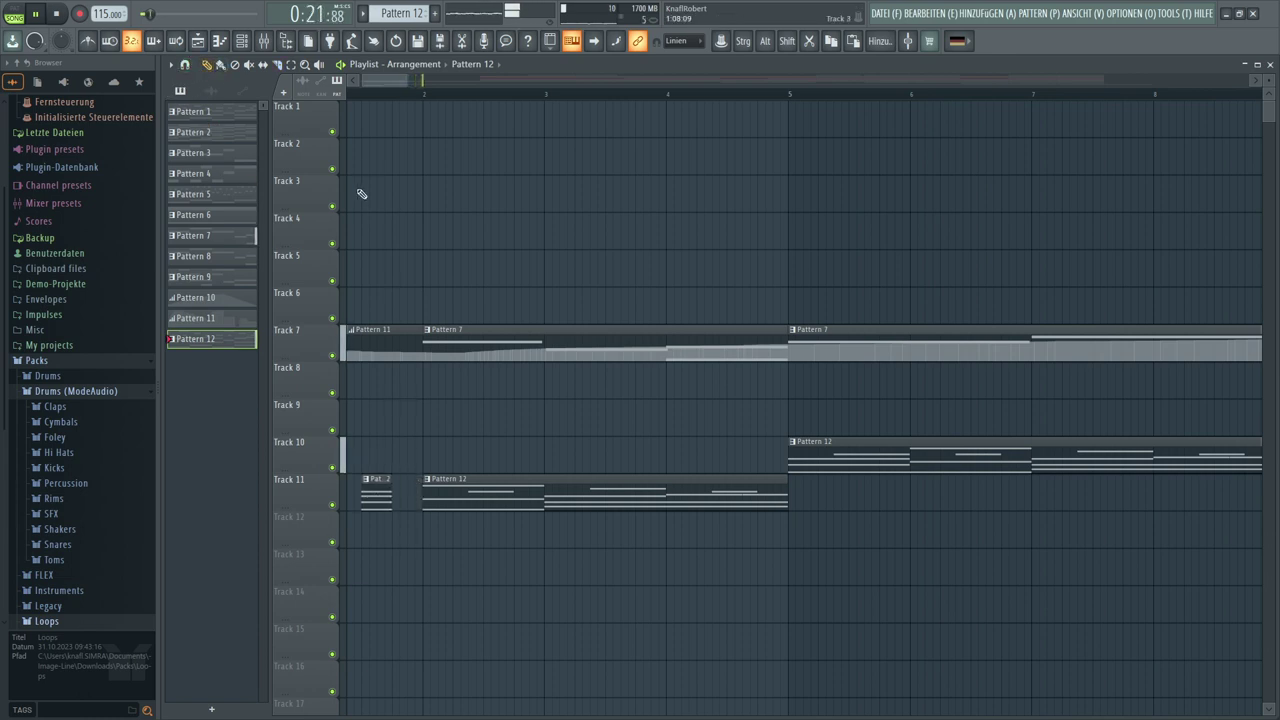
left_click_drag(382, 87, 297, 85)
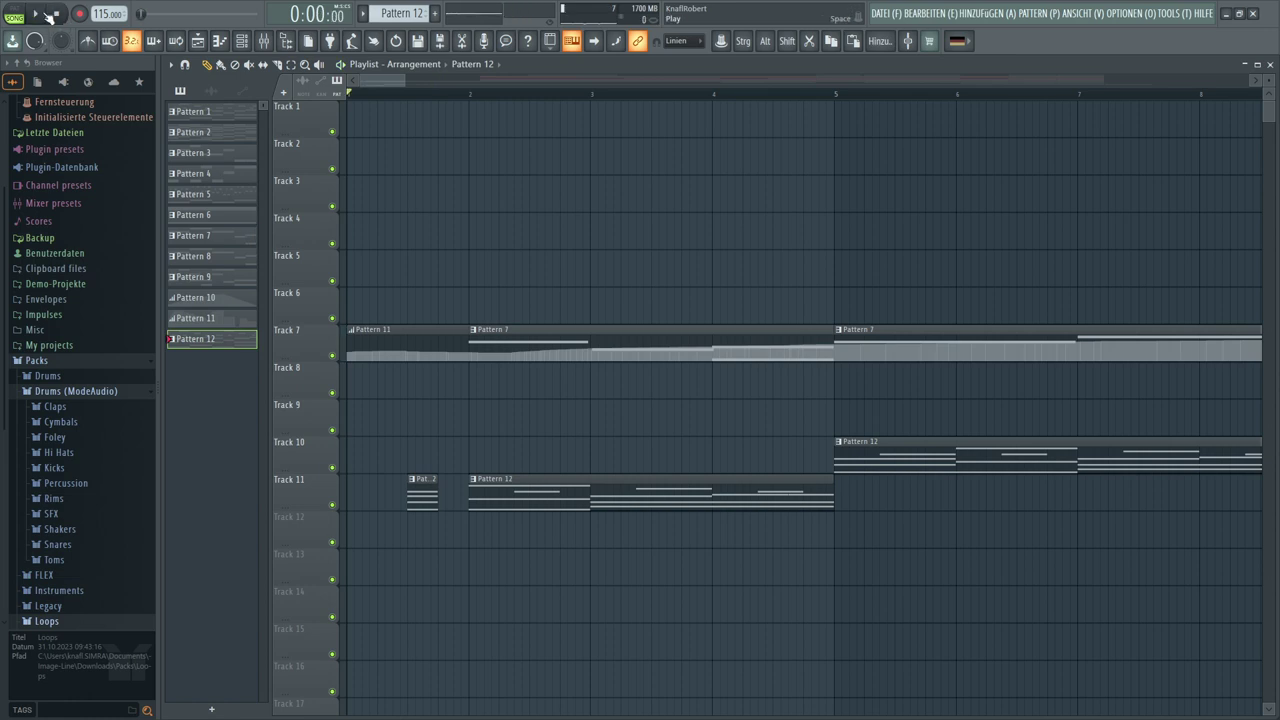
left_click(47, 14)
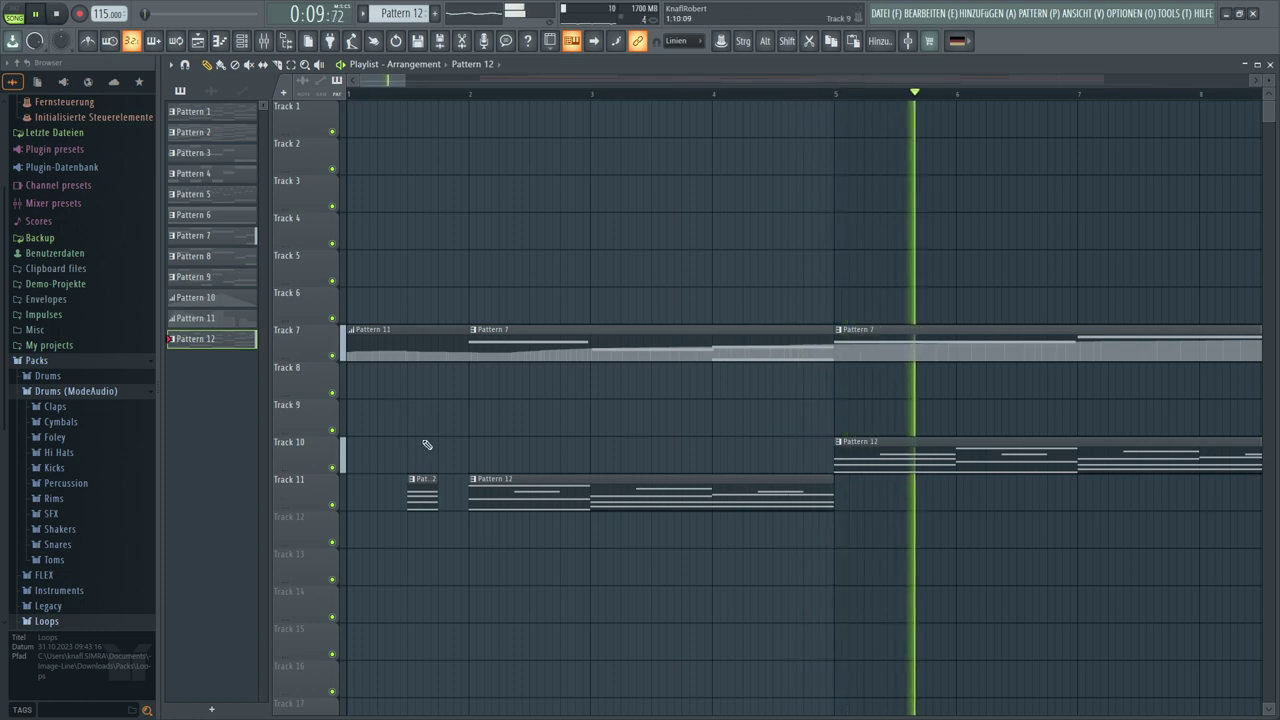
Delete the small Track 11 fragment, trim the remaining Pattern 12 clip to start at bar 4, and replay the intro
right_click(421, 498)
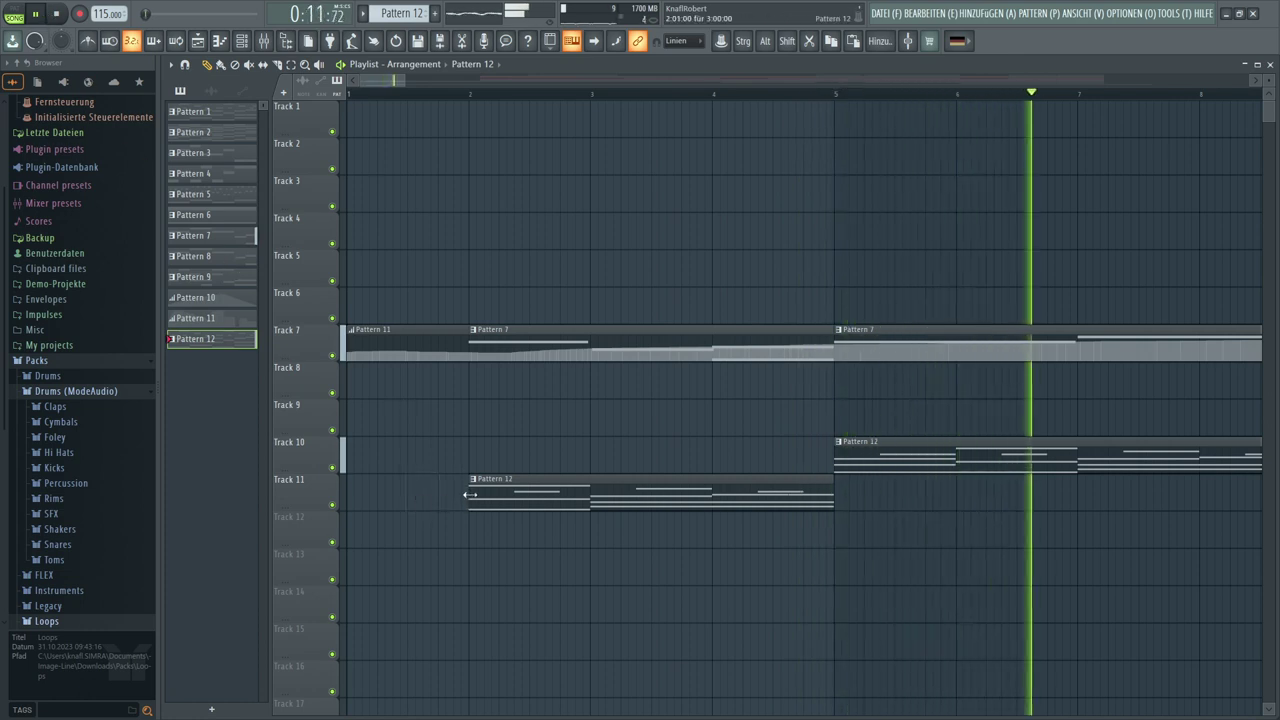
left_click_drag(469, 494, 709, 516)
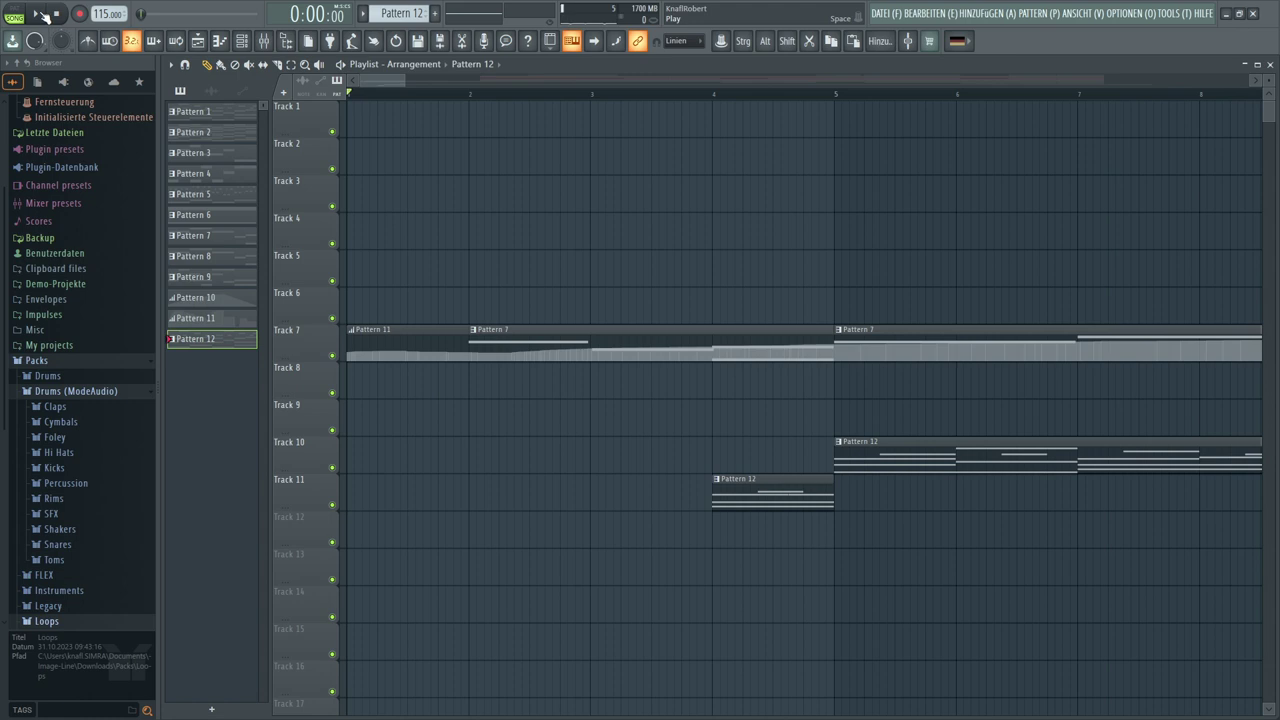
left_click(42, 14)
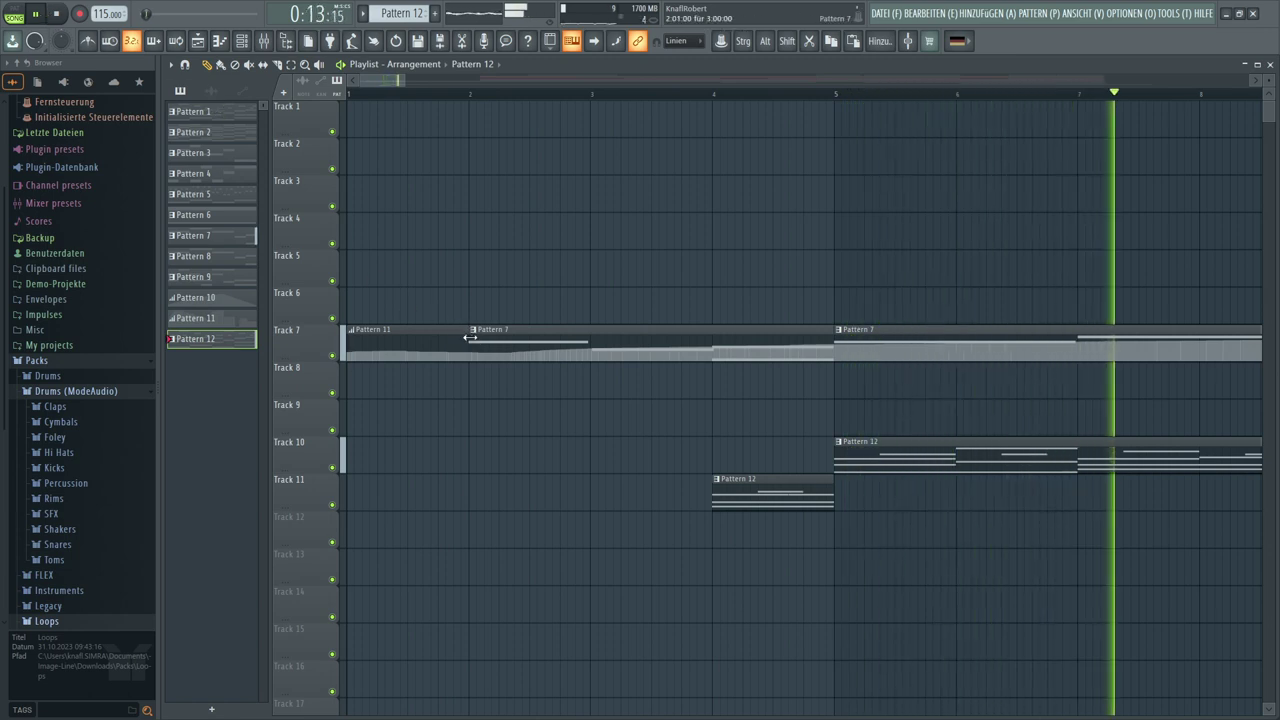
Trim the first Pattern 7 clip on Track 7 to start at bar 3 and delete the Pattern 11 clip before it
left_click_drag(470, 338, 588, 360)
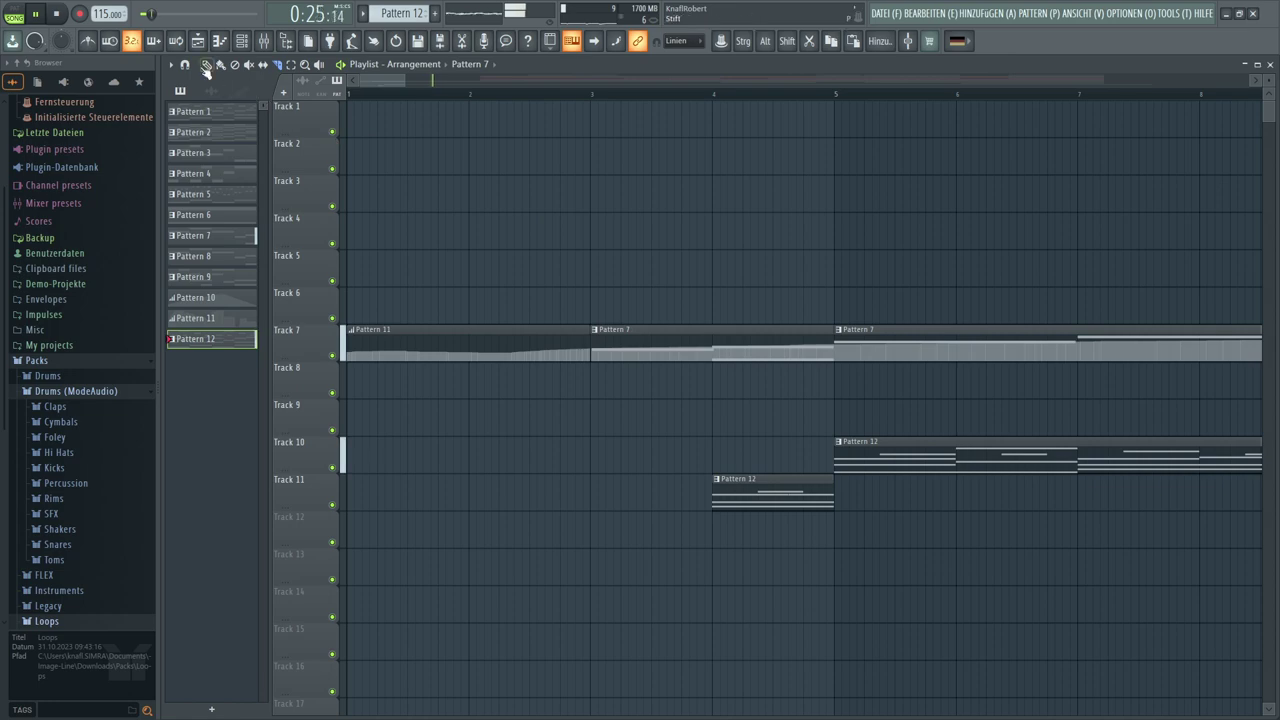
right_click(442, 345)
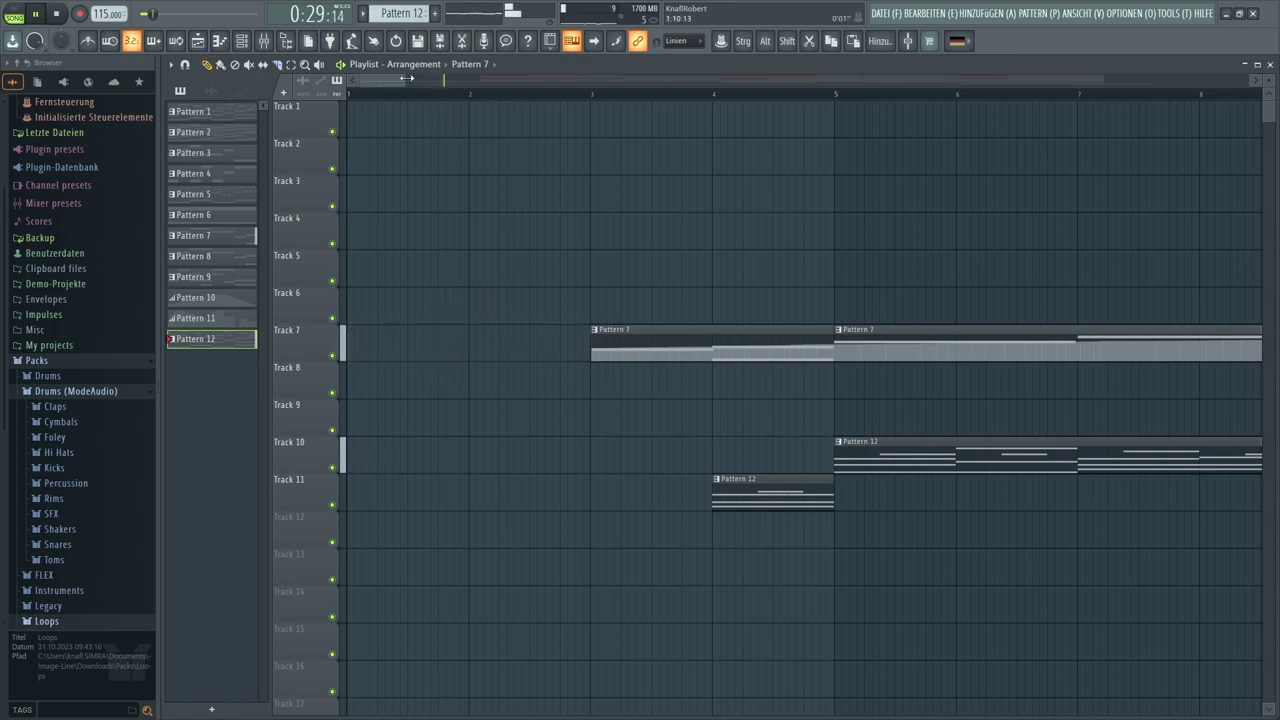
Select every clip in the playlist, shift the whole arrangement two bars earlier to start at bar 1, and replay it from the beginning
scroll(1194, 444, "down", 6)
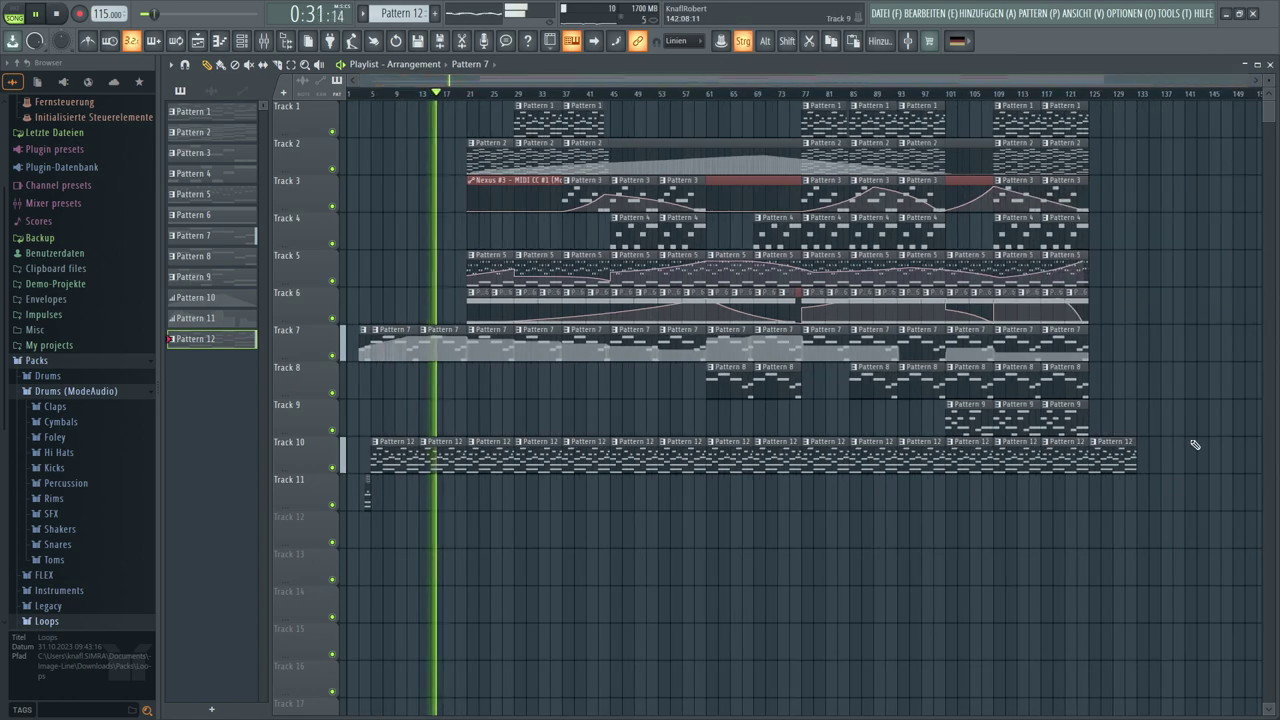
left_click_drag(1163, 543, 348, 85)
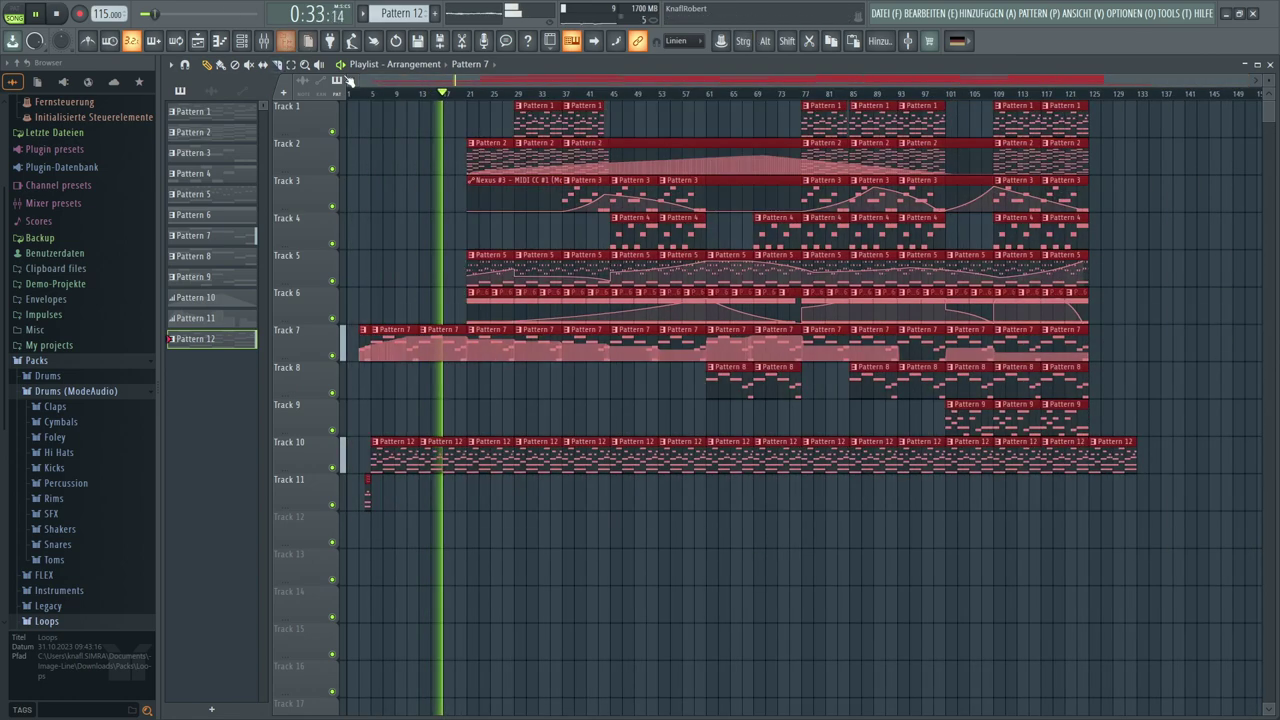
scroll(380, 100, "up", 5)
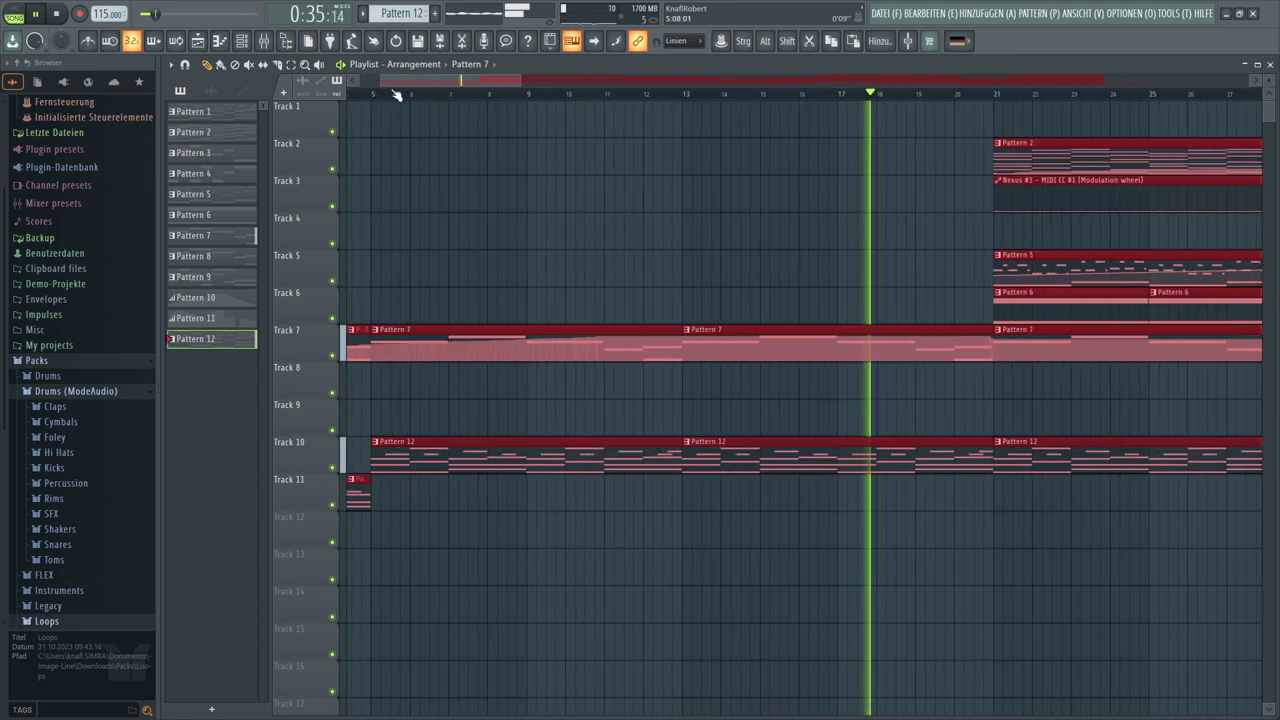
left_click_drag(397, 77, 365, 77)
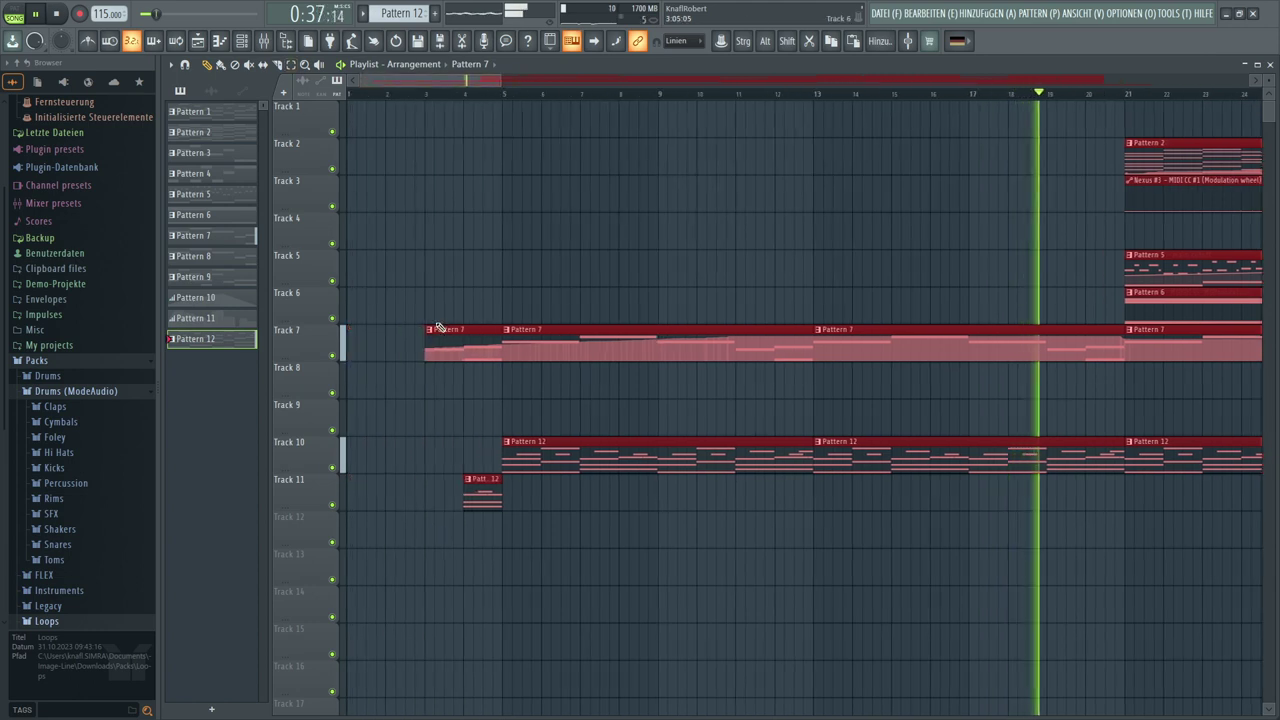
left_click_drag(440, 330, 354, 323)
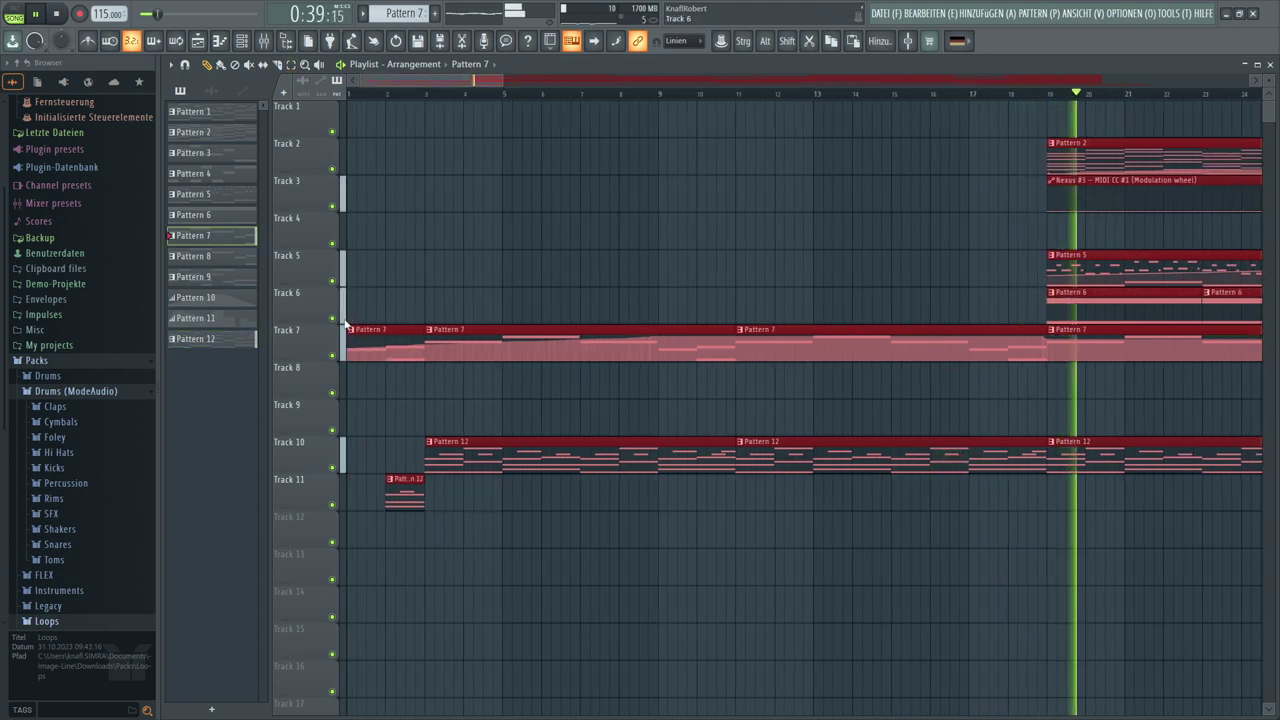
left_click(396, 265)
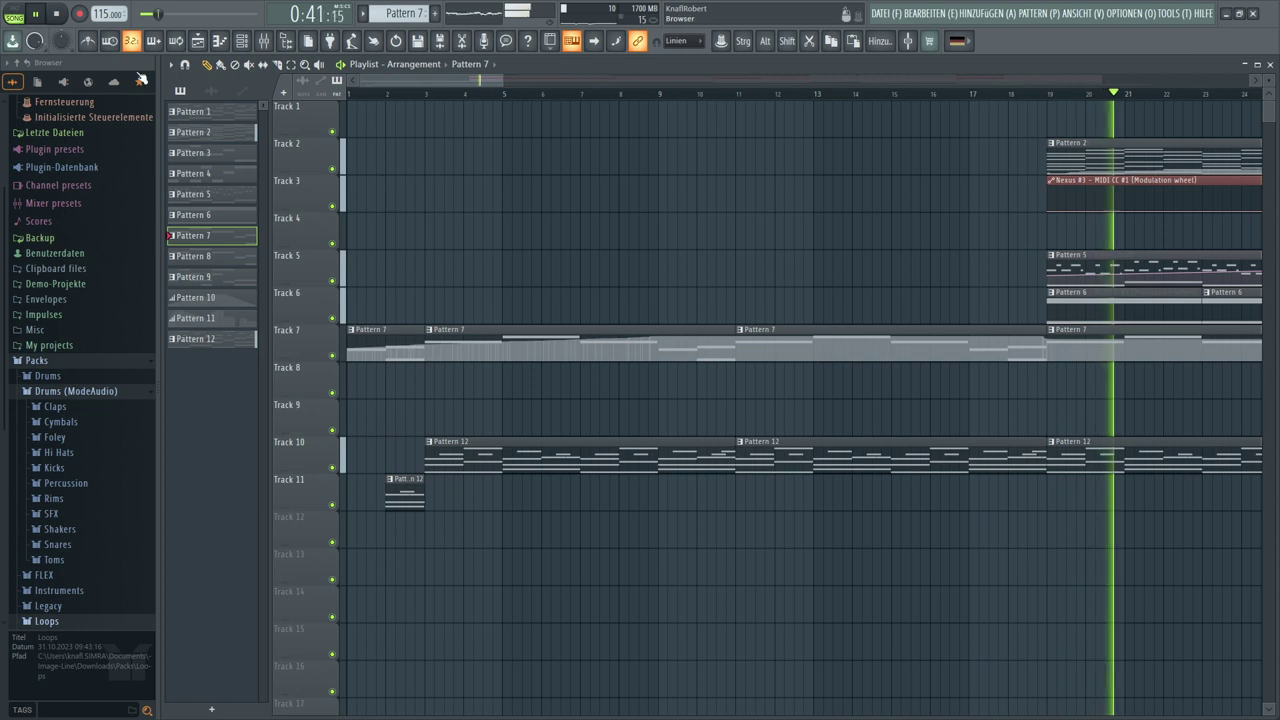
left_click(58, 14)
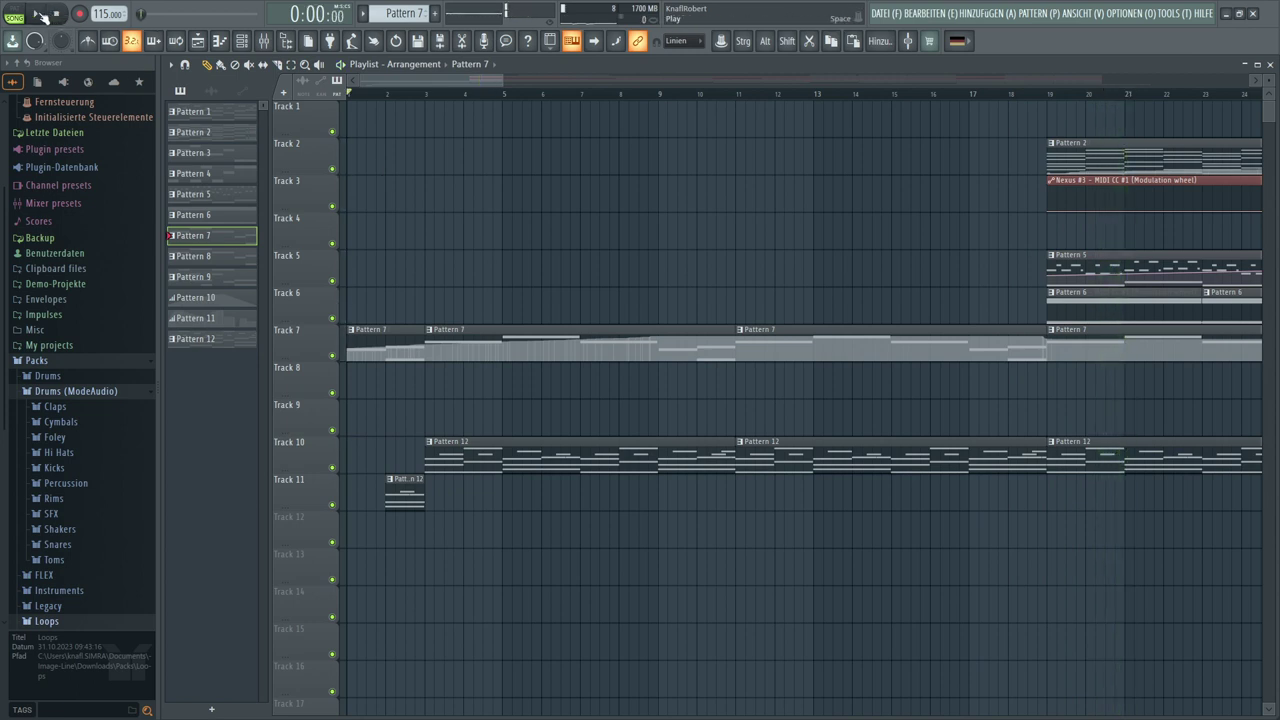
left_click(40, 14)
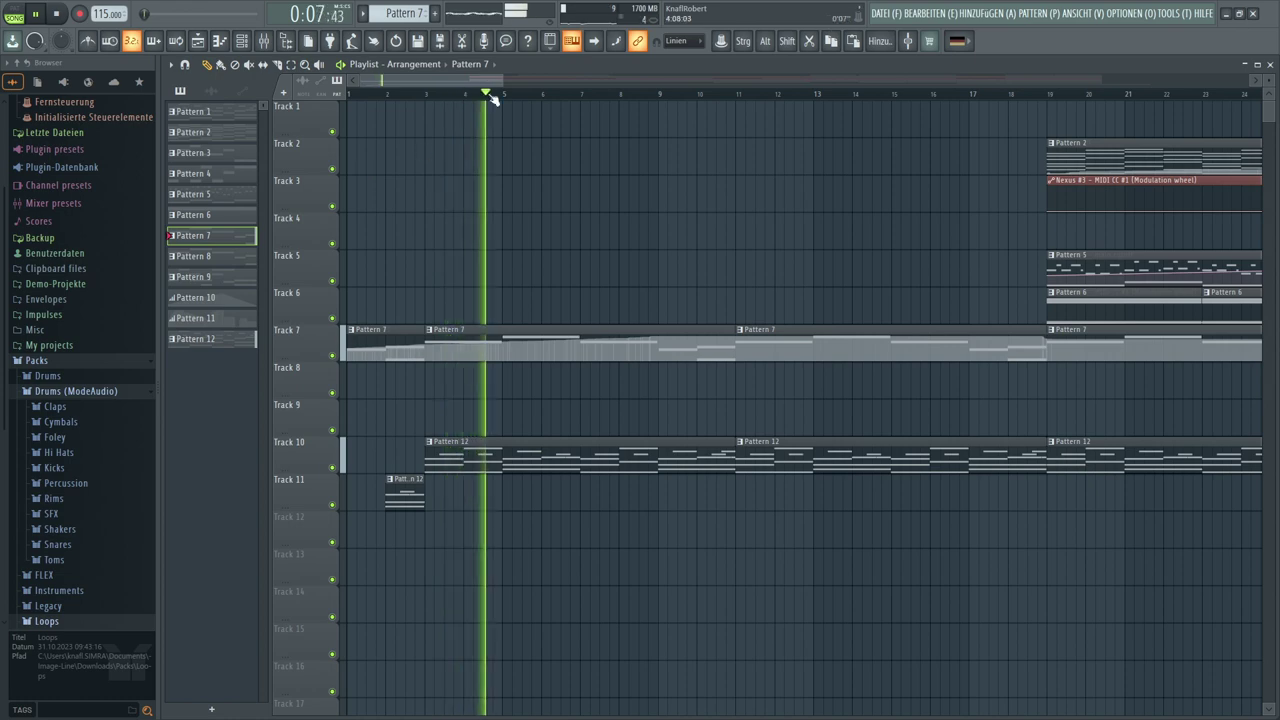
Try deleting the first Pattern 6 clips on Track 6 from bar 19, and undo the deletions
left_click_drag(506, 86, 845, 79)
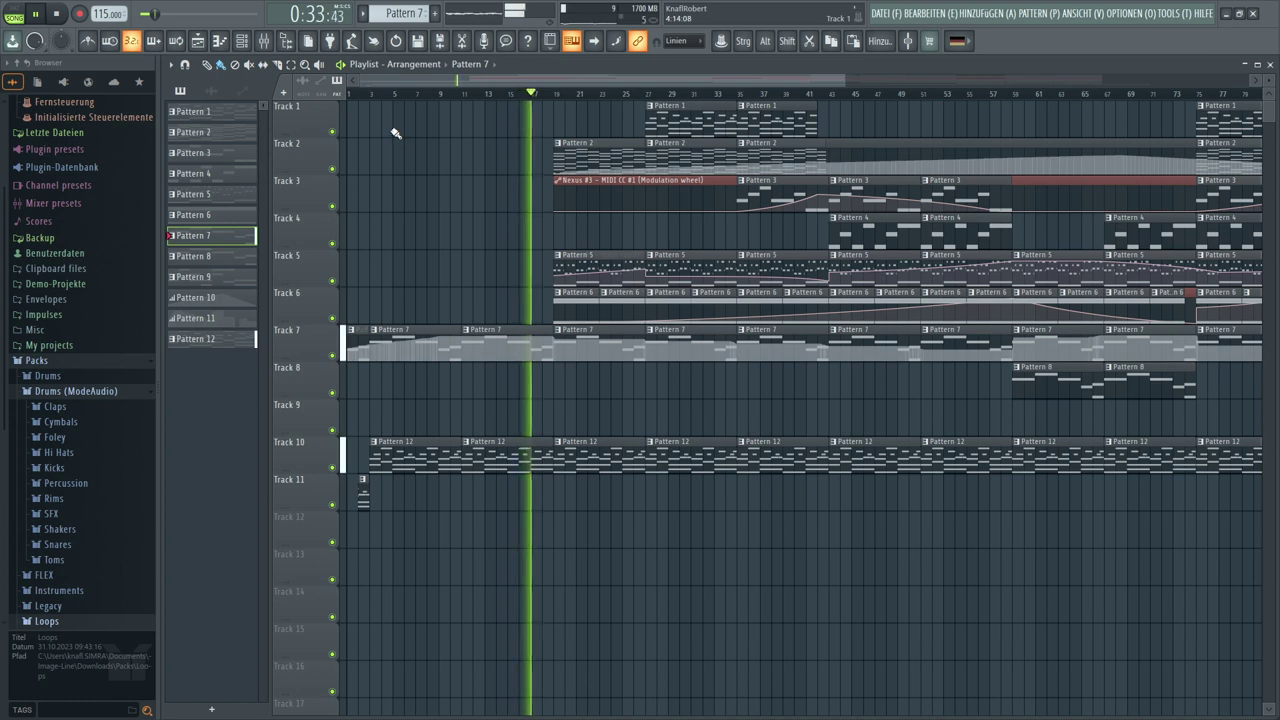
left_click(588, 318)
right_click(638, 318)
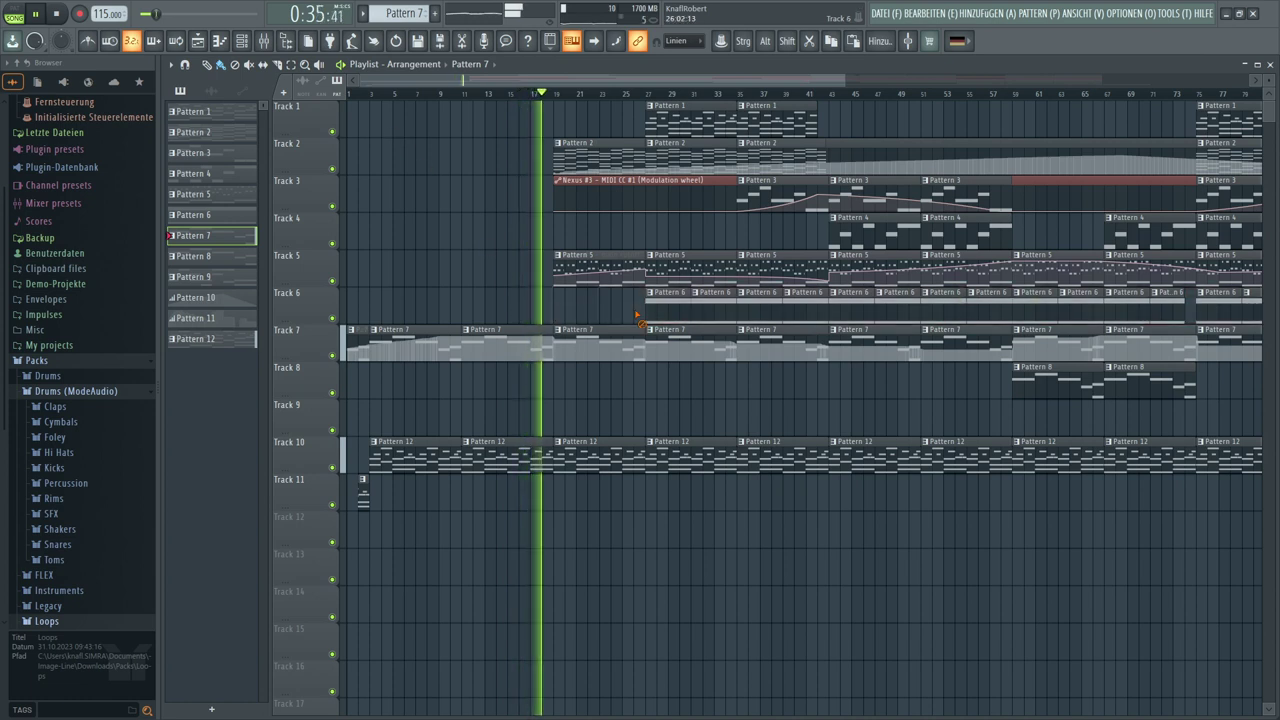
right_click(652, 308)
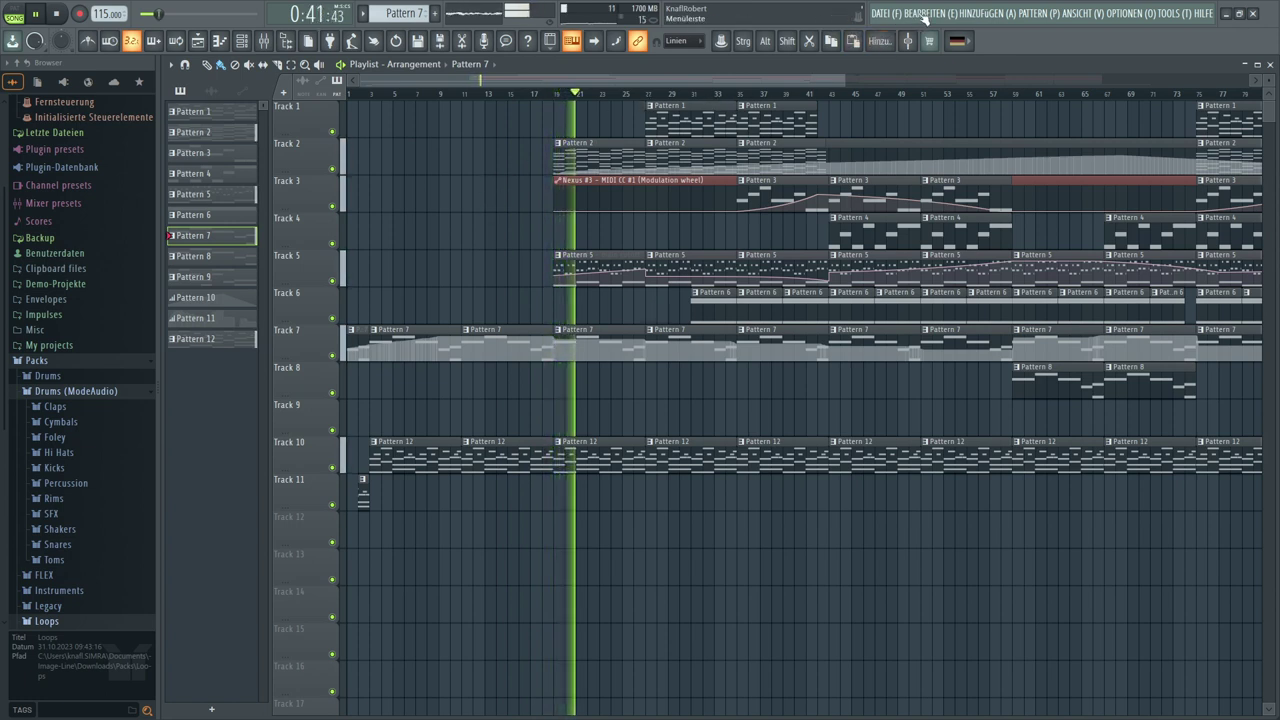
left_click(925, 14)
left_click(928, 34)
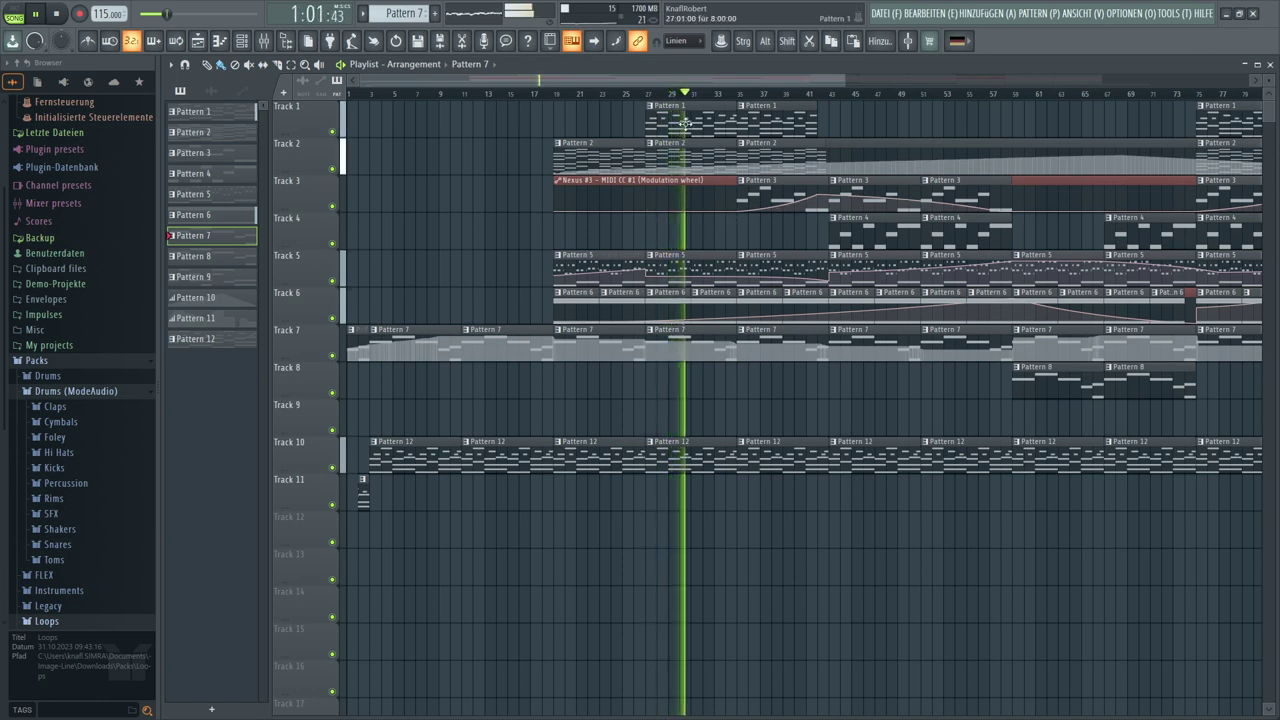
Move all clips on Tracks 1 to 4 to start at bar 75, and delete the last Pattern 12 clip on Track 10
left_click_drag(842, 80, 1254, 121)
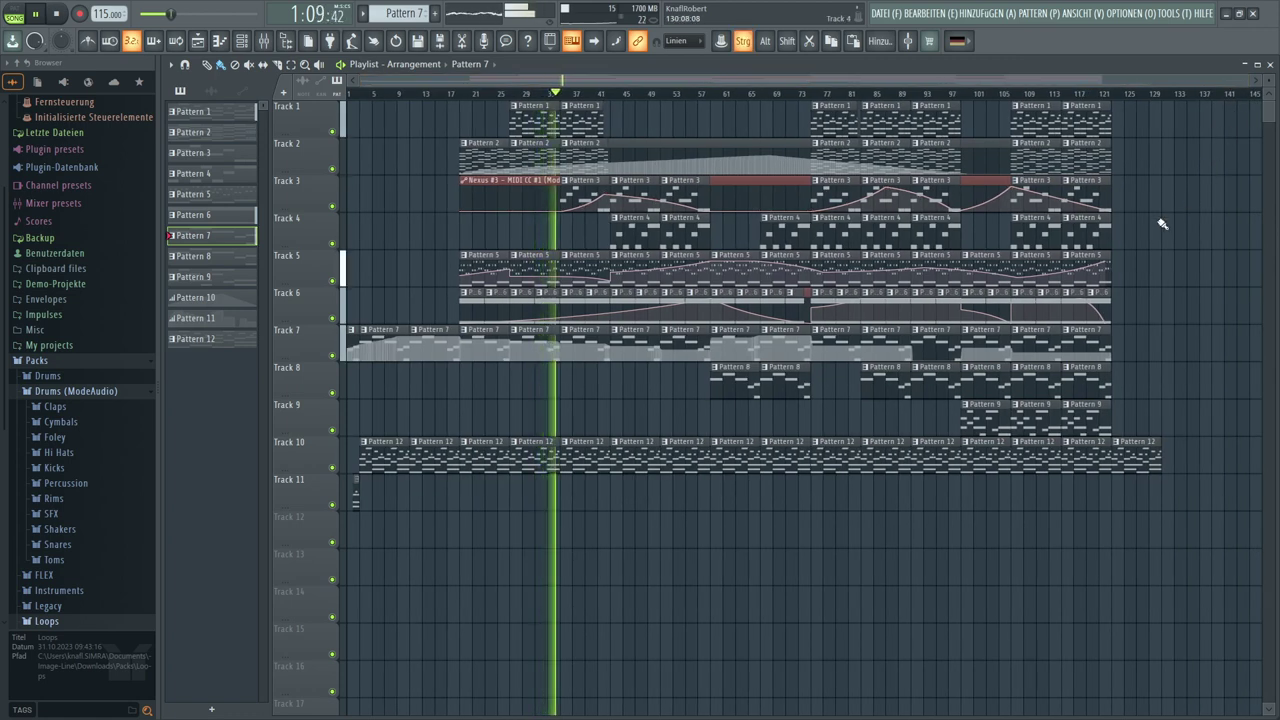
left_click_drag(1140, 230, 477, 30)
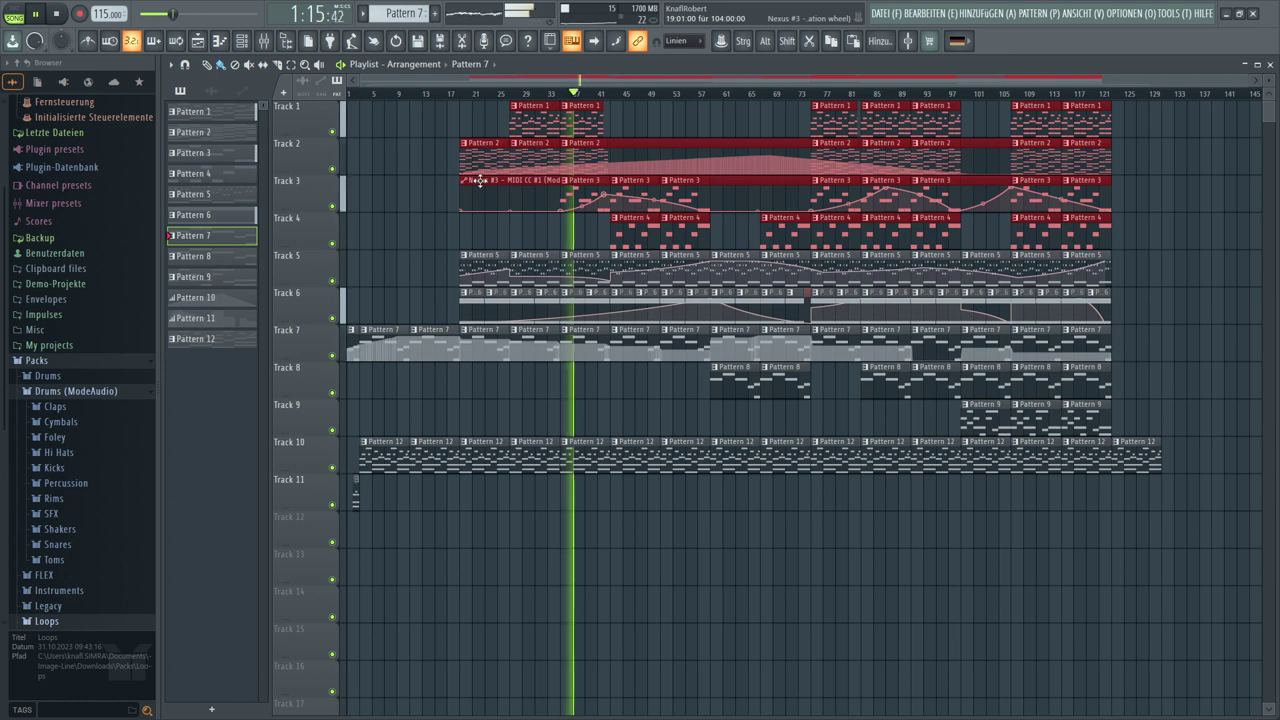
left_click_drag(480, 180, 834, 204)
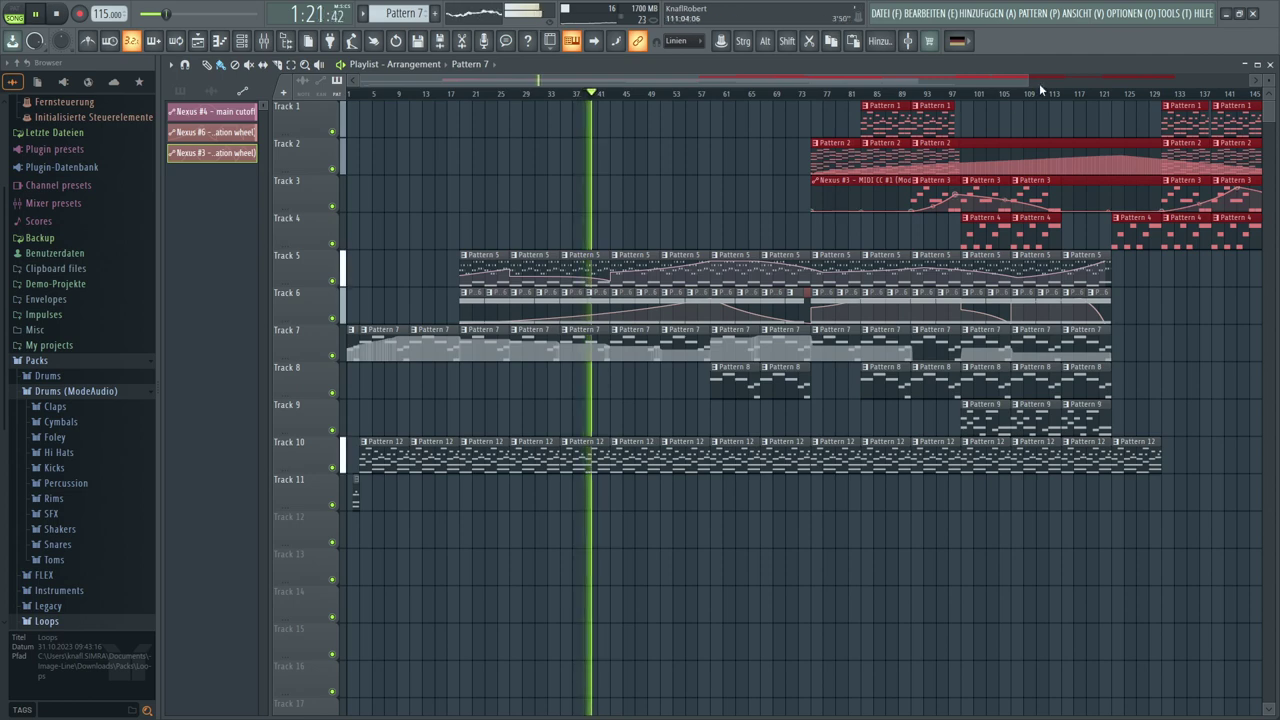
left_click_drag(1028, 79, 1217, 107)
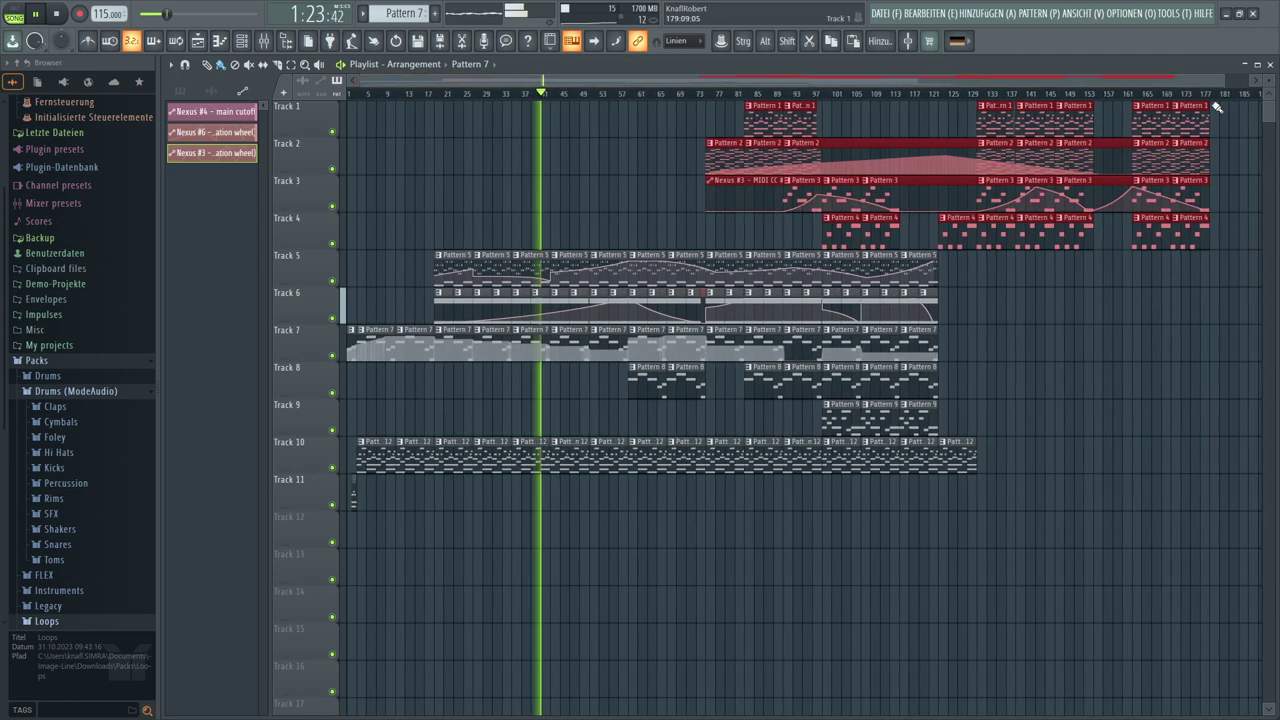
left_click(970, 430)
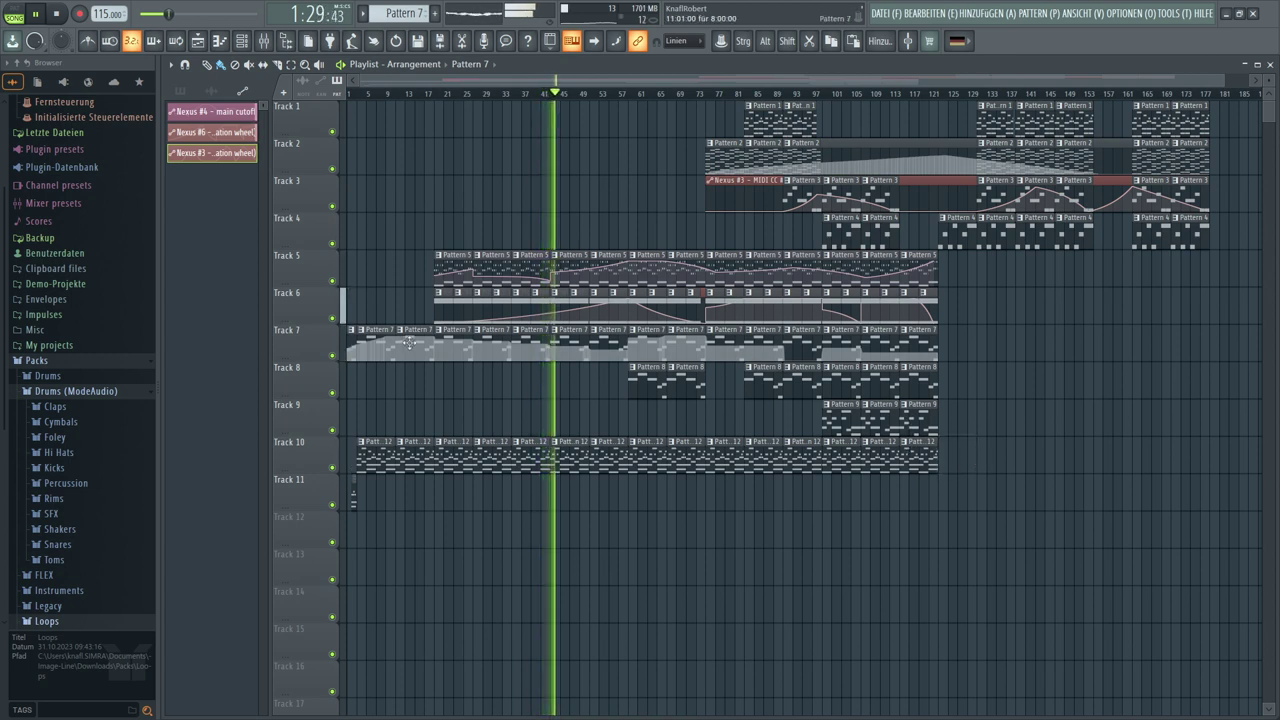
Place three Pattern 5 clips on Track 5 from bar 155 and four Pattern 6 clips on Track 6 from bar 163
left_click(181, 91)
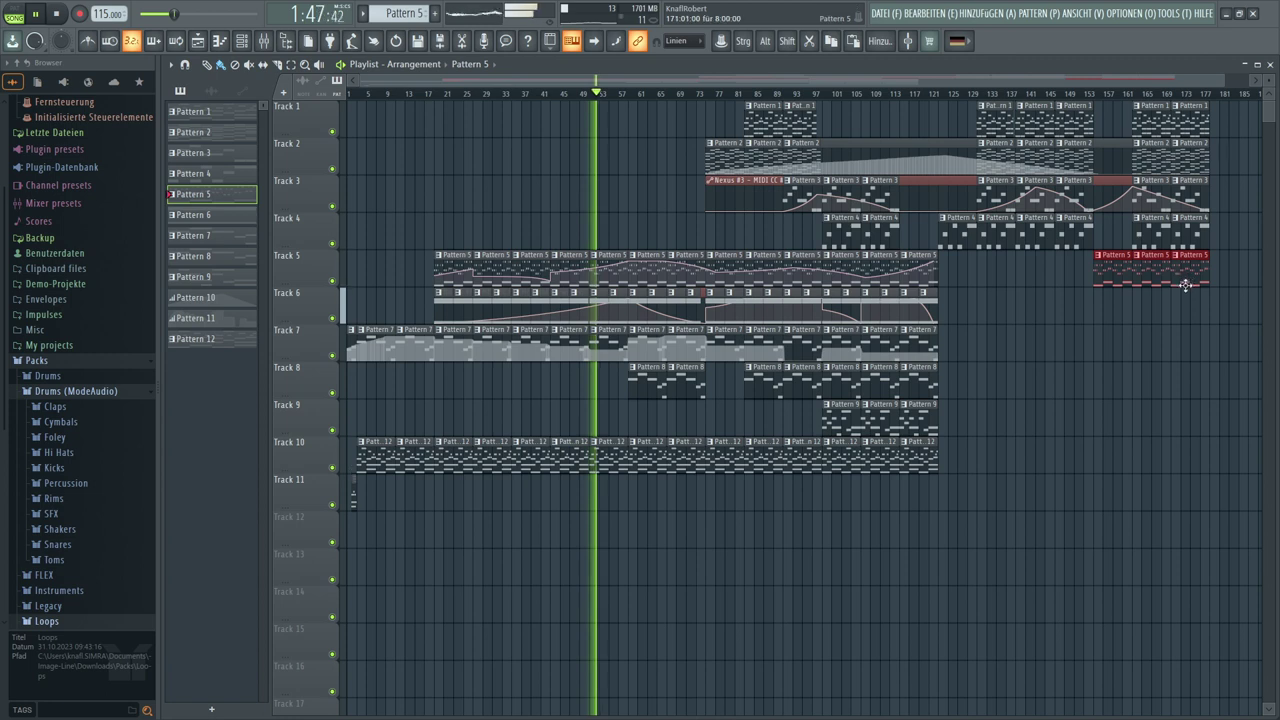
left_click(1154, 331)
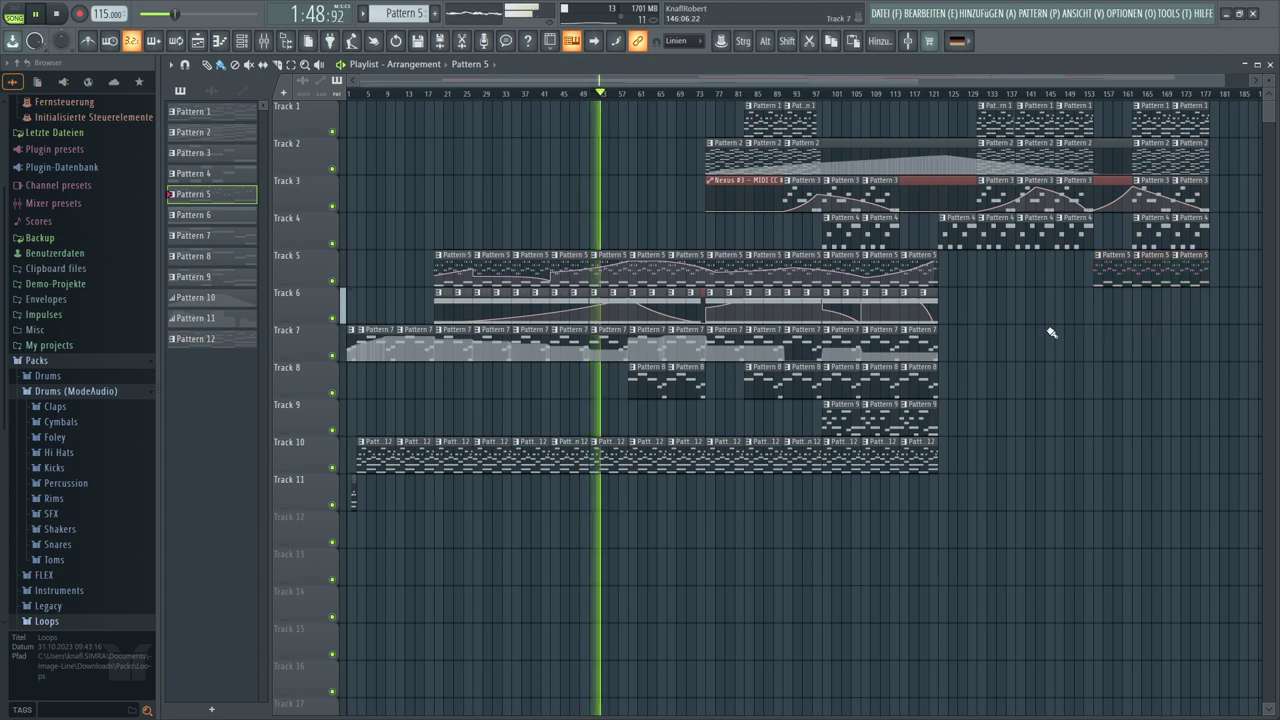
left_click(928, 302)
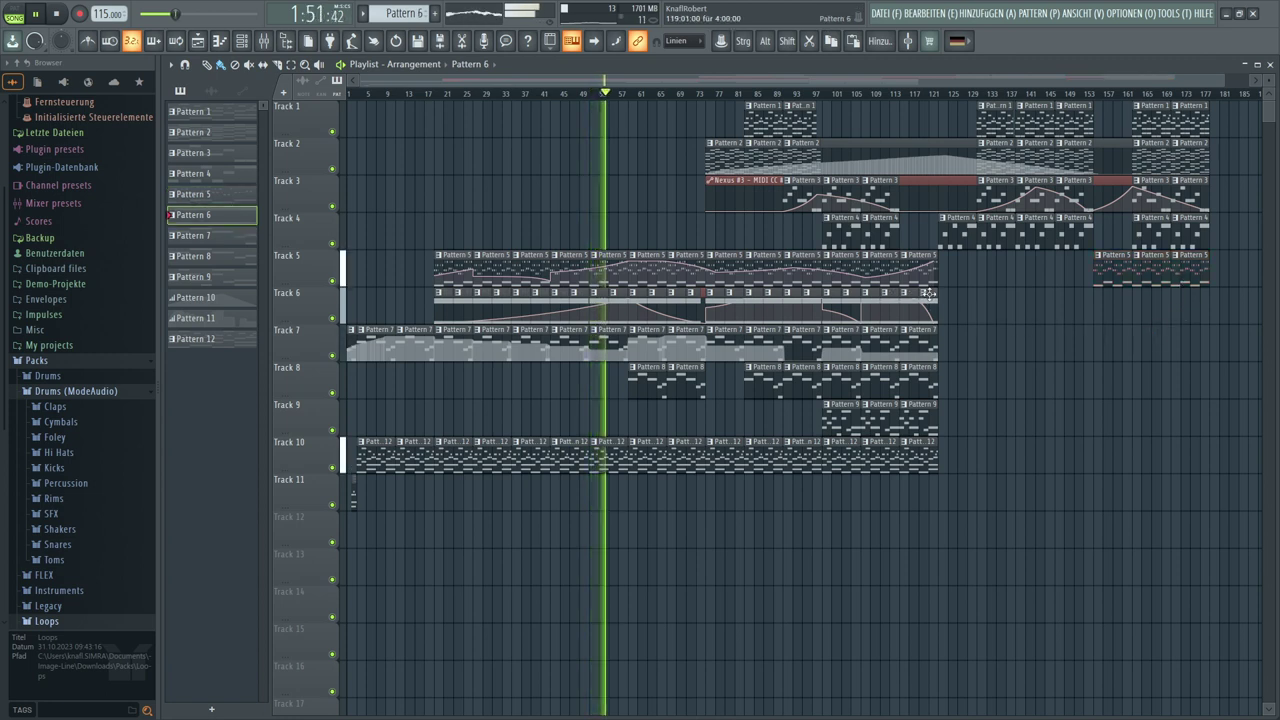
left_click(1139, 316)
left_click_drag(1139, 318, 1187, 321)
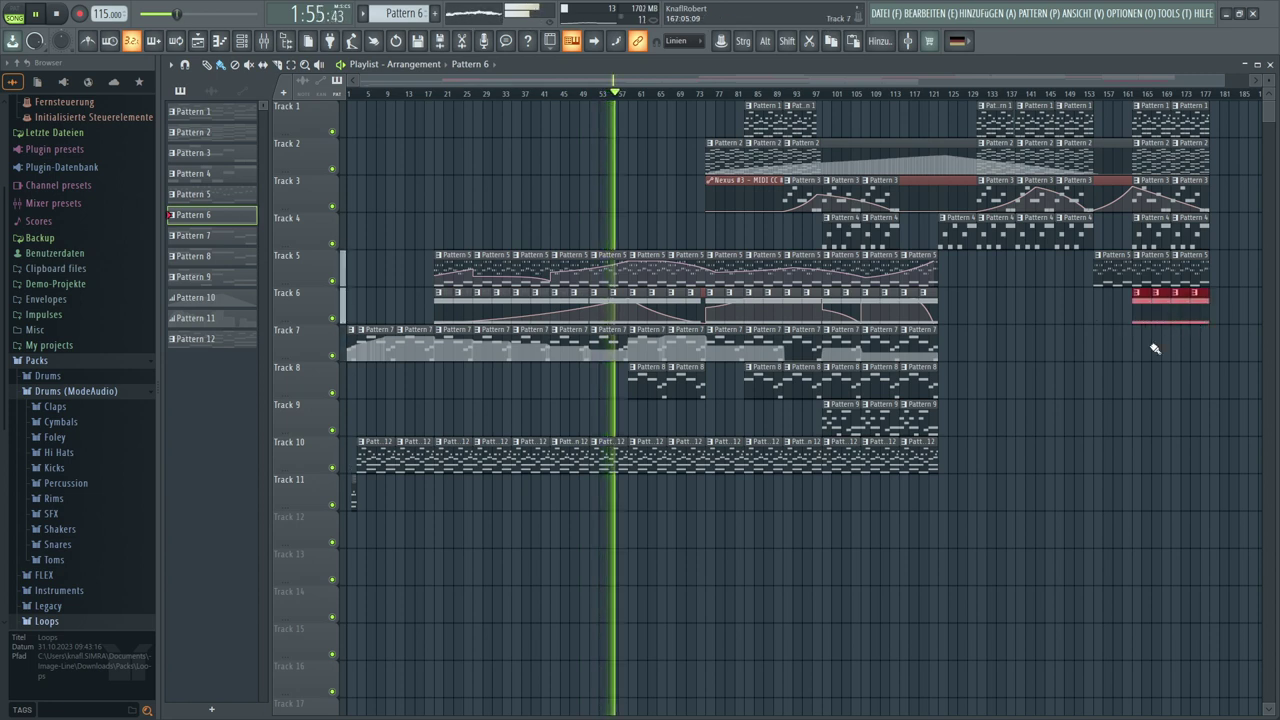
Place three consecutive Pattern 7 clips on Track 7 starting at bar 155
left_click(921, 336)
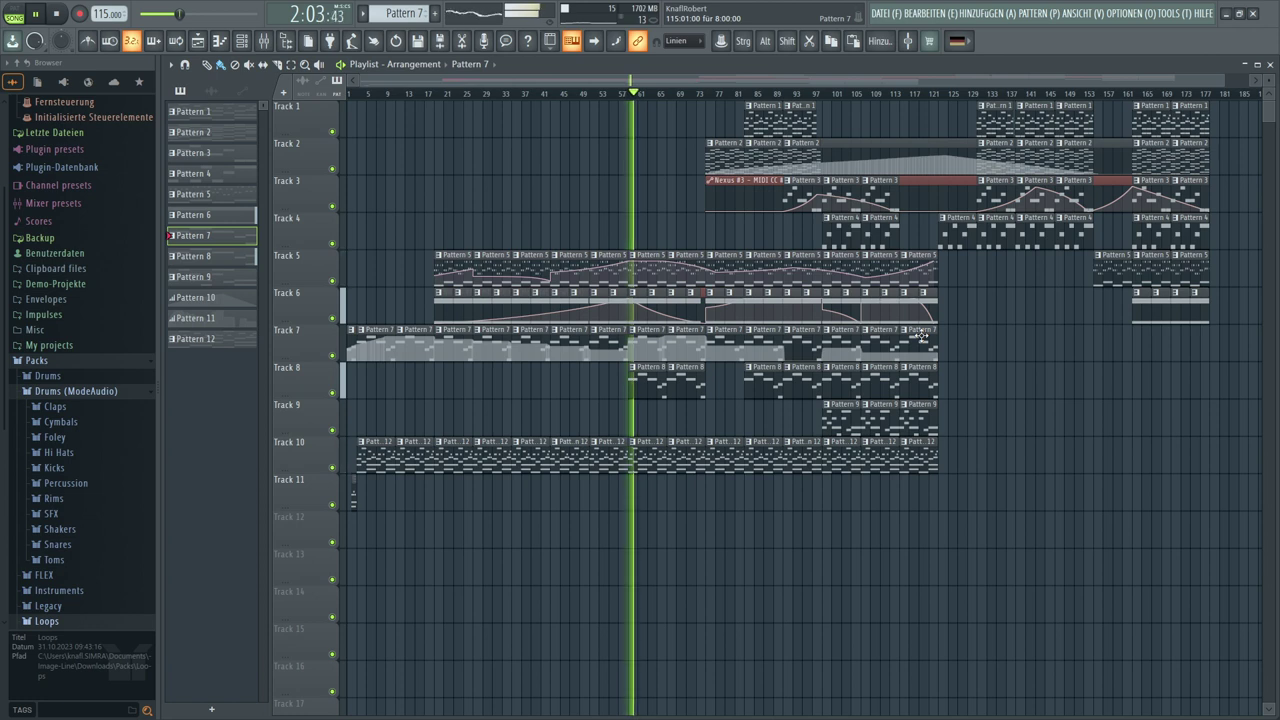
left_click(1095, 339)
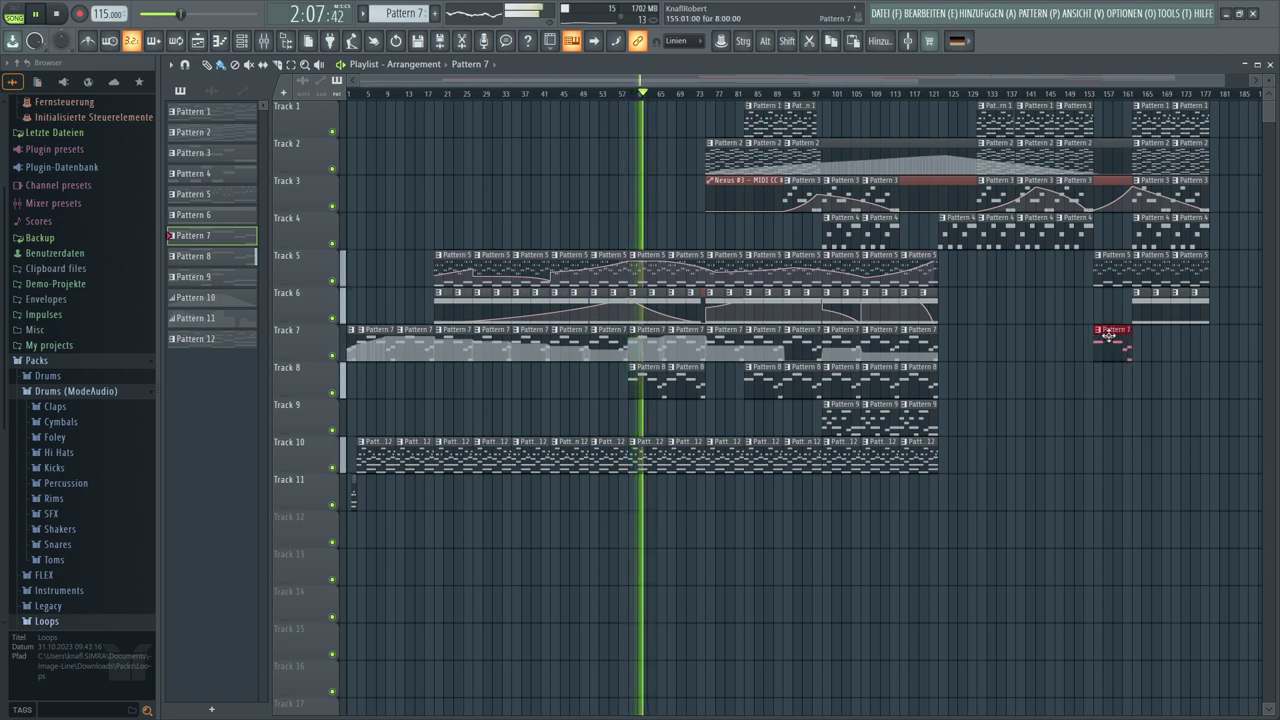
left_click(1145, 342)
left_click(1182, 342)
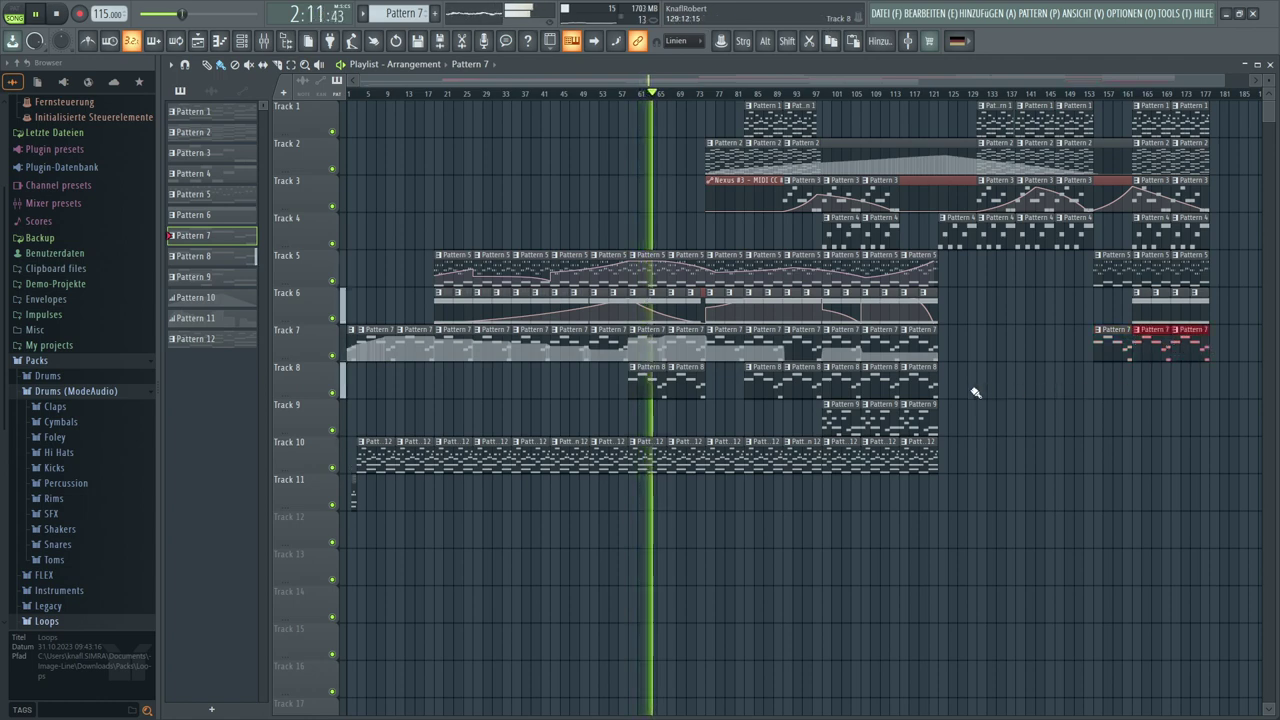
Copy the last two clips on each of Tracks 8, 9 and 10 from bar 107 to bar 163
left_click_drag(958, 366, 891, 488)
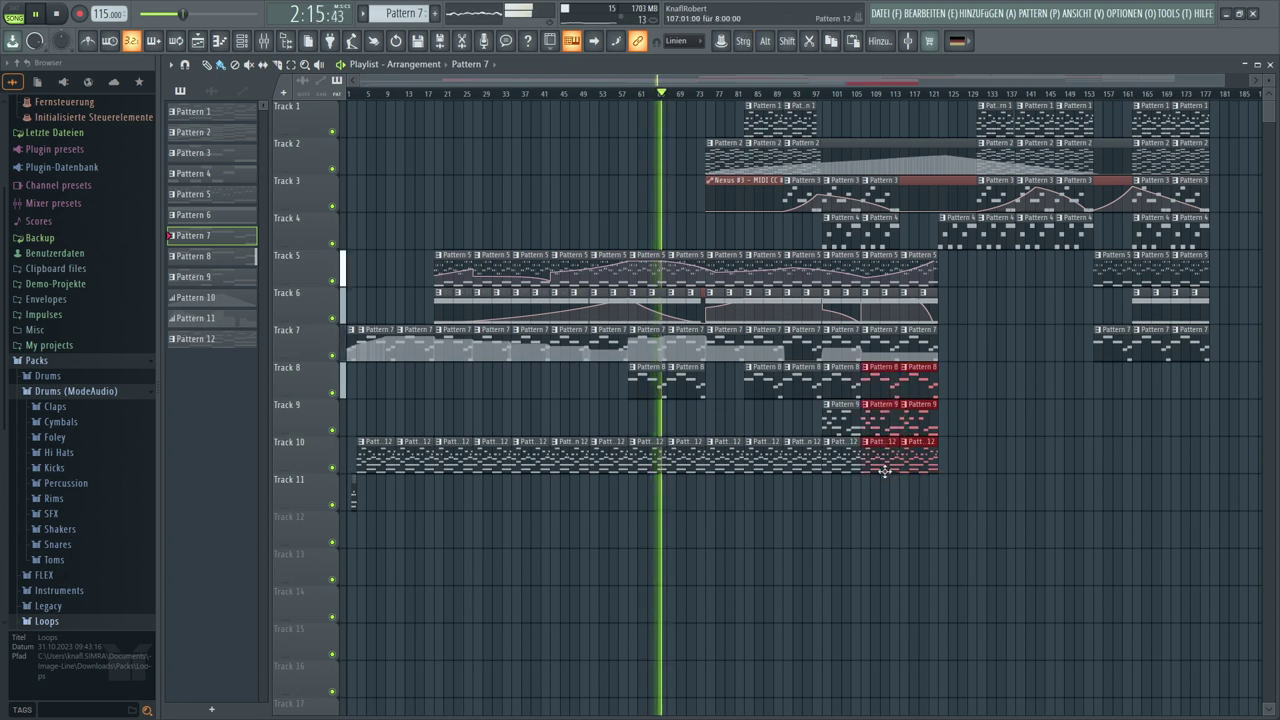
left_click_drag(880, 443, 1148, 457)
left_click(1080, 443)
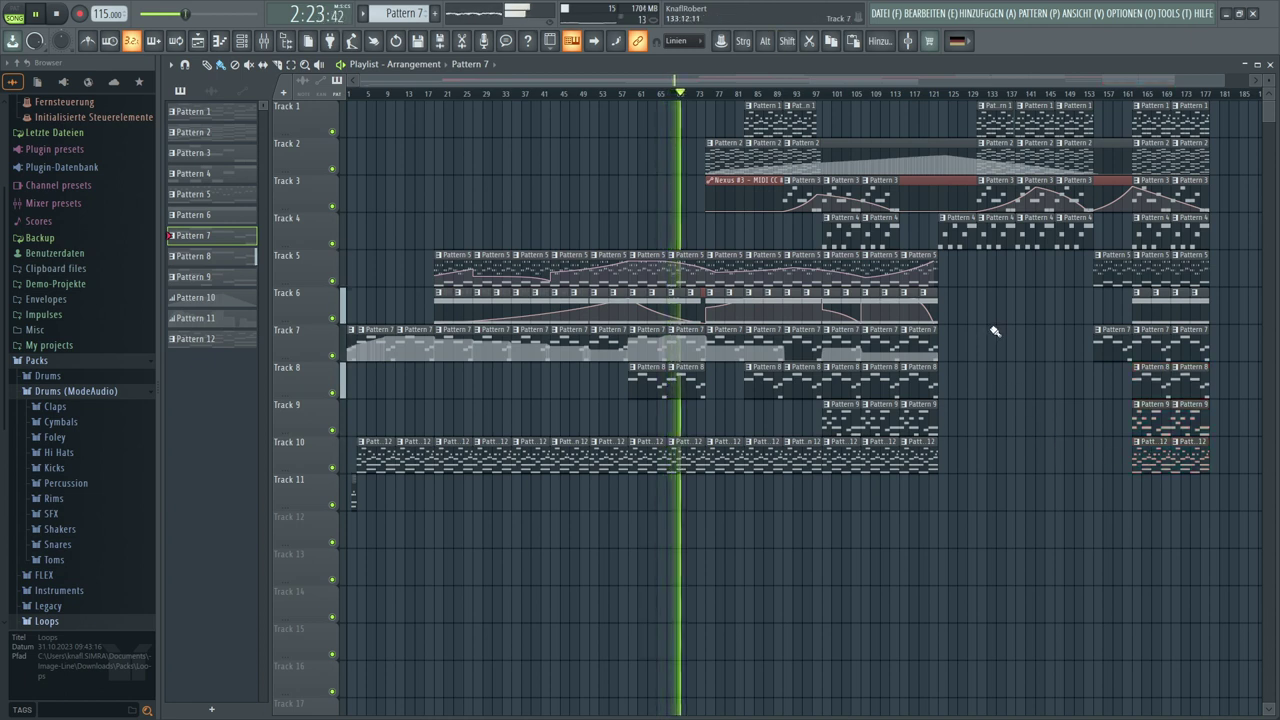
Extend Track 9 with three more Pattern 9 clips starting at bar 123
left_click(924, 376)
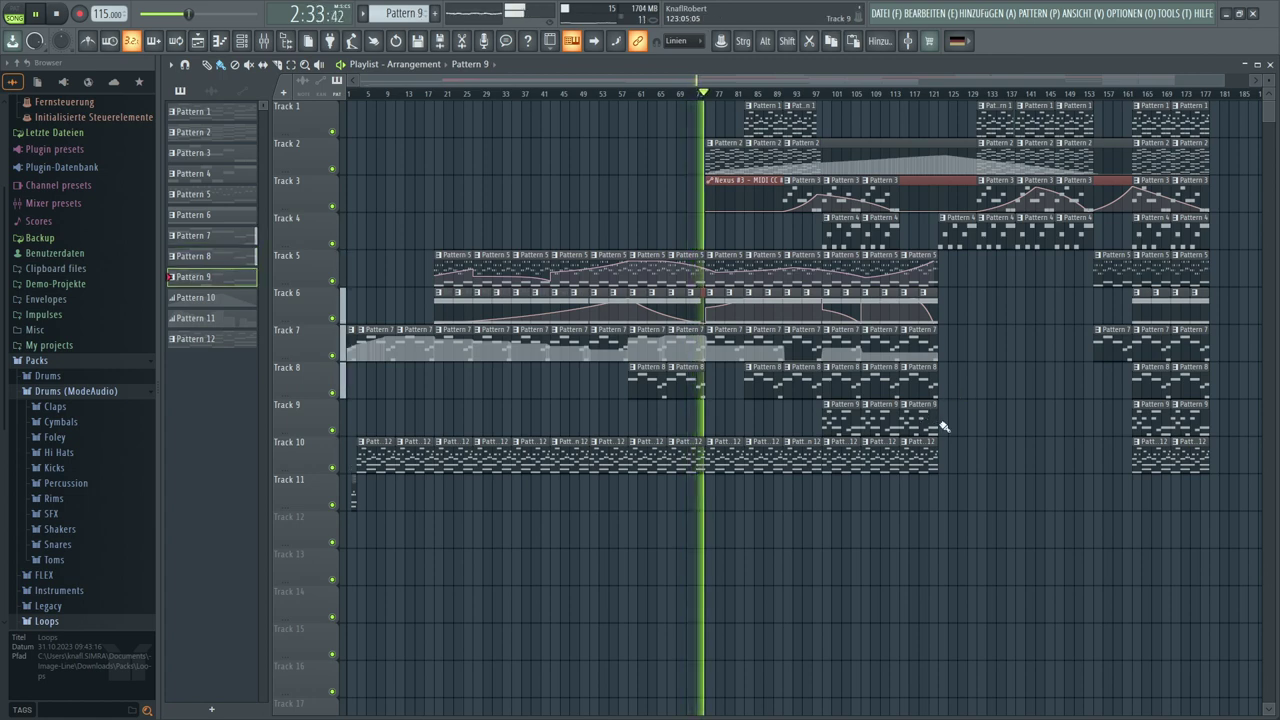
left_click(948, 426)
left_click(1000, 424)
left_click(1024, 424)
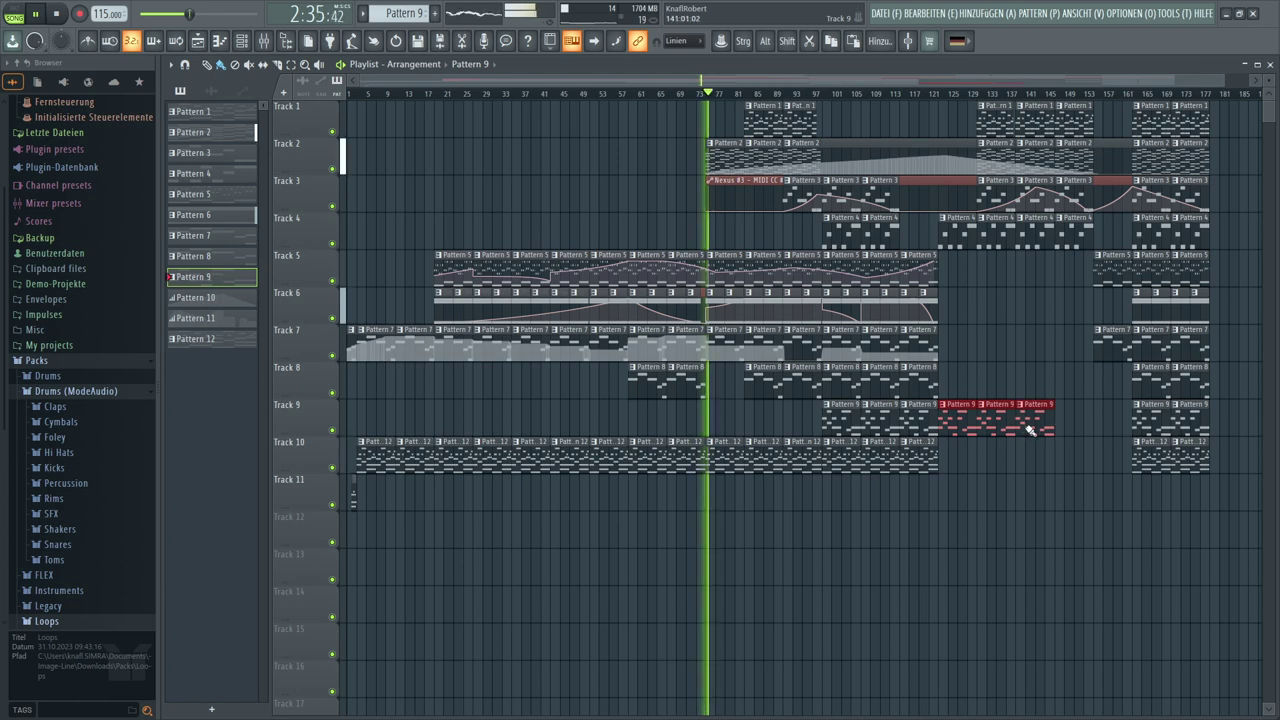
left_click(1023, 363)
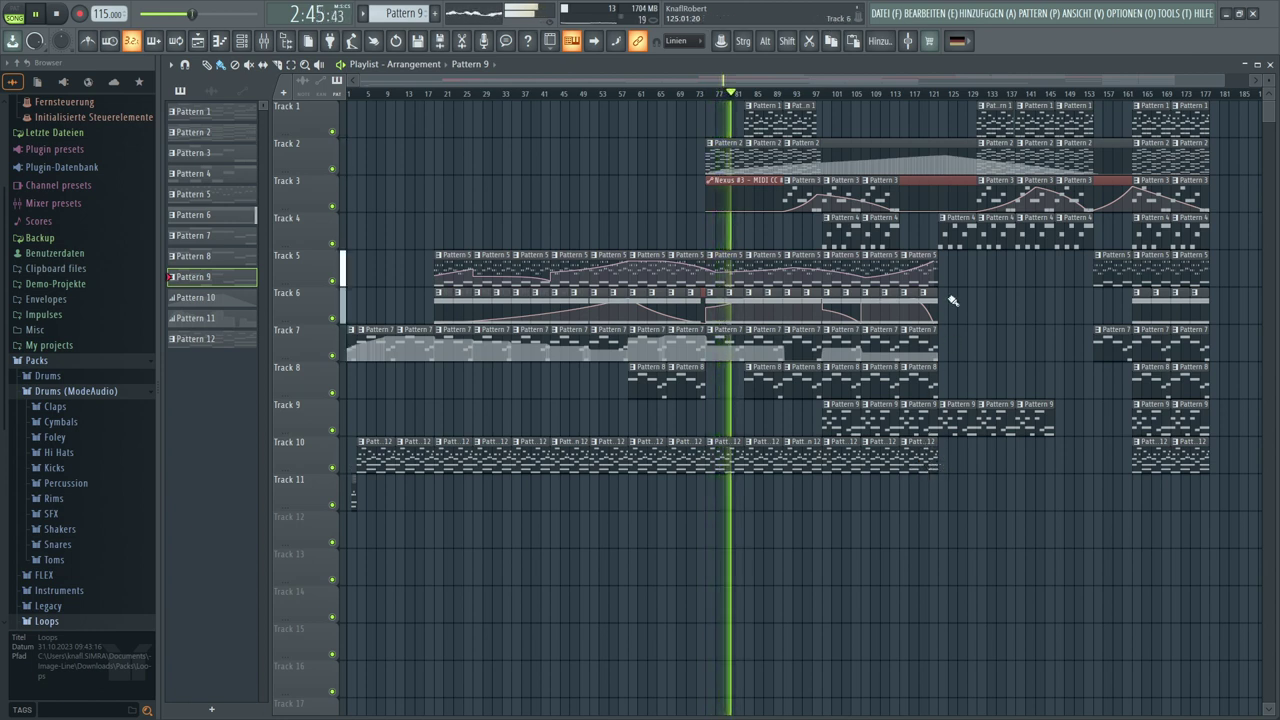
Add one Pattern 5 clip on Track 5 and one Pattern 6 clip on Track 6, both at bar 123
left_click(1105, 275)
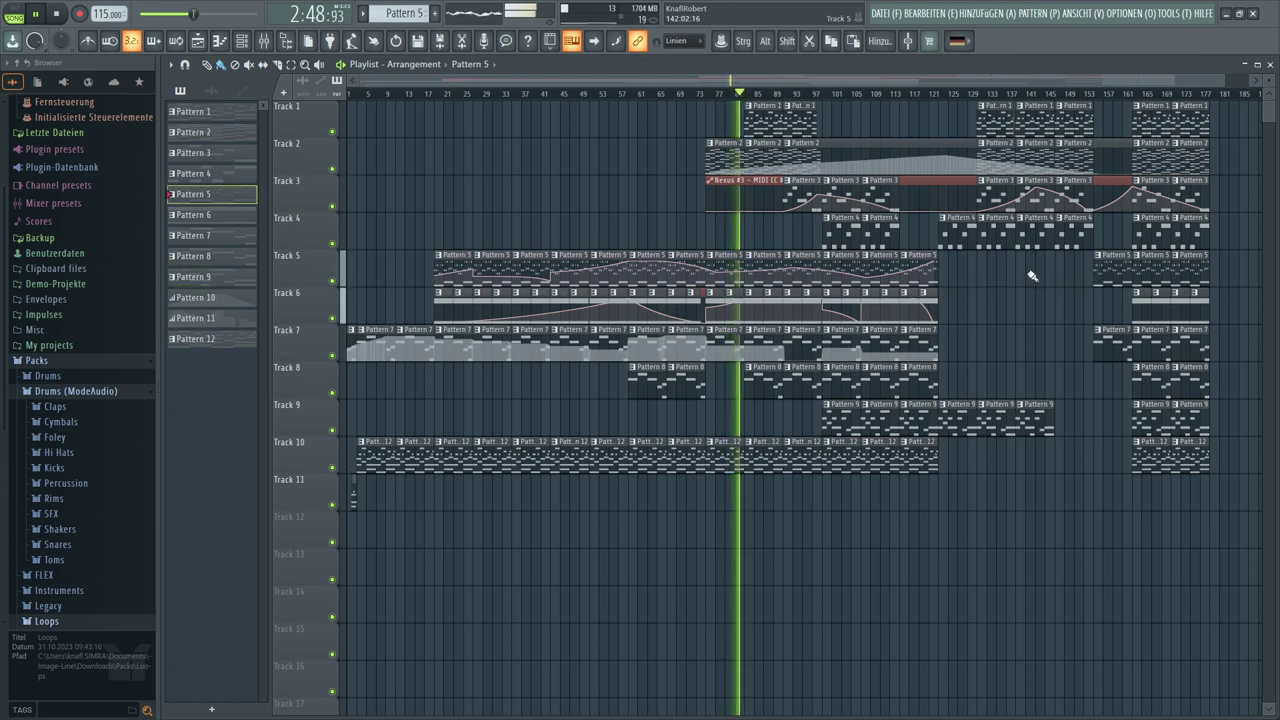
left_click(952, 270)
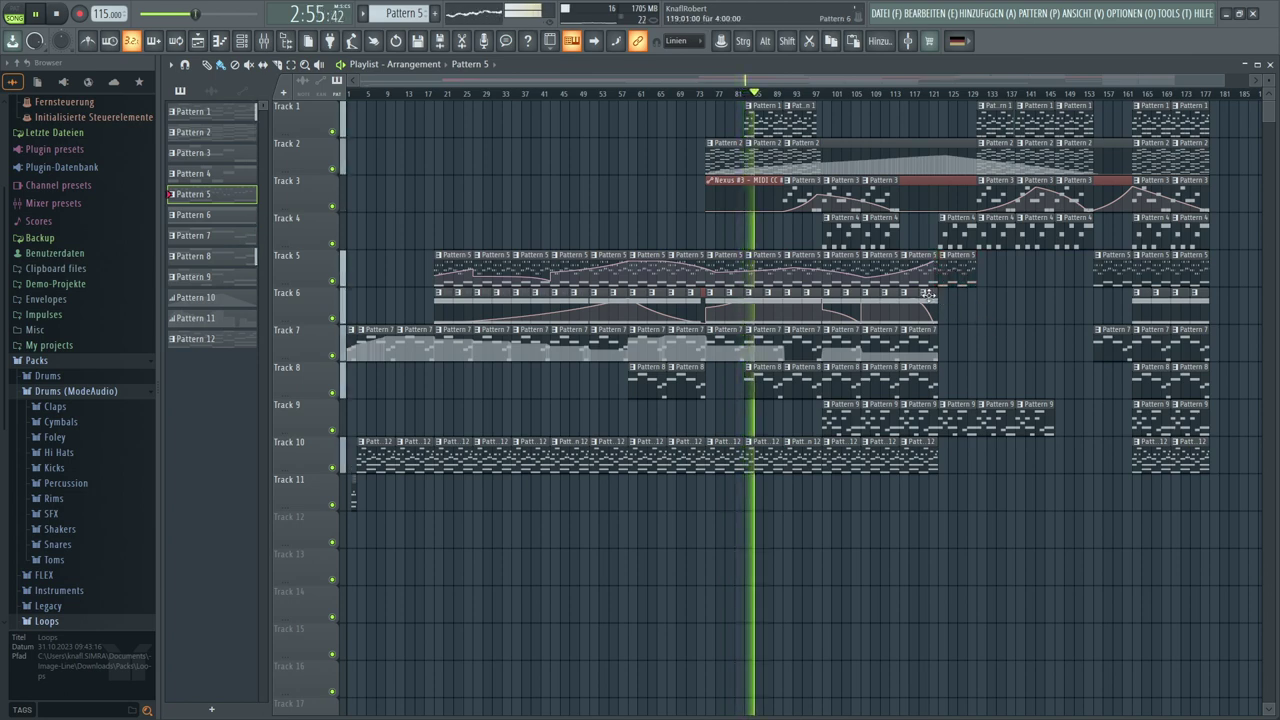
left_click(929, 296)
left_click(950, 300)
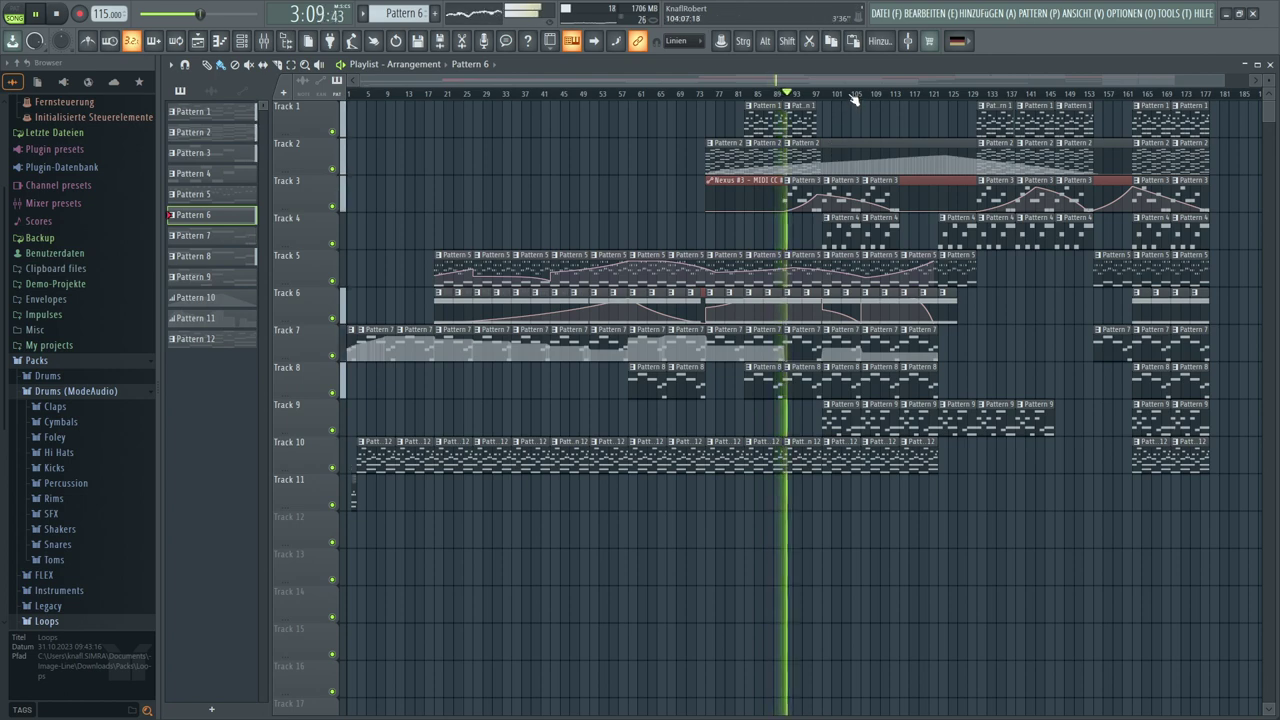
scroll(855, 99, "up", 2)
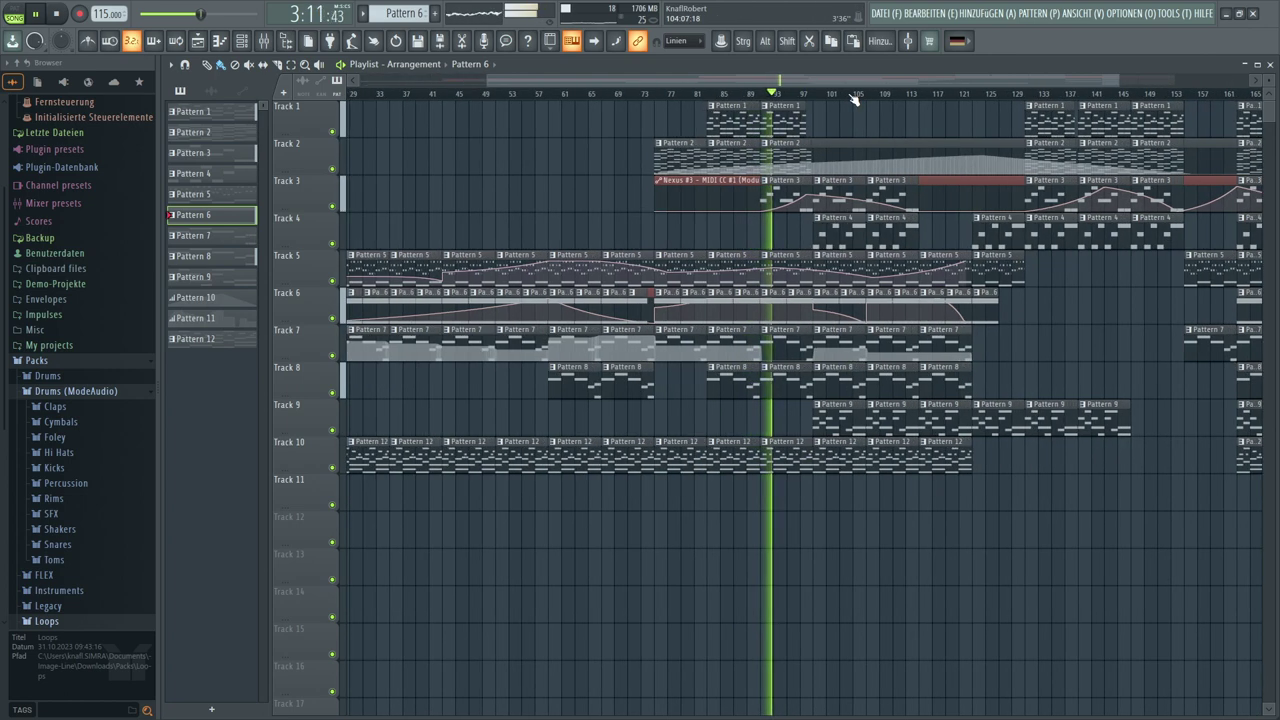
scroll(855, 99, "up", 2)
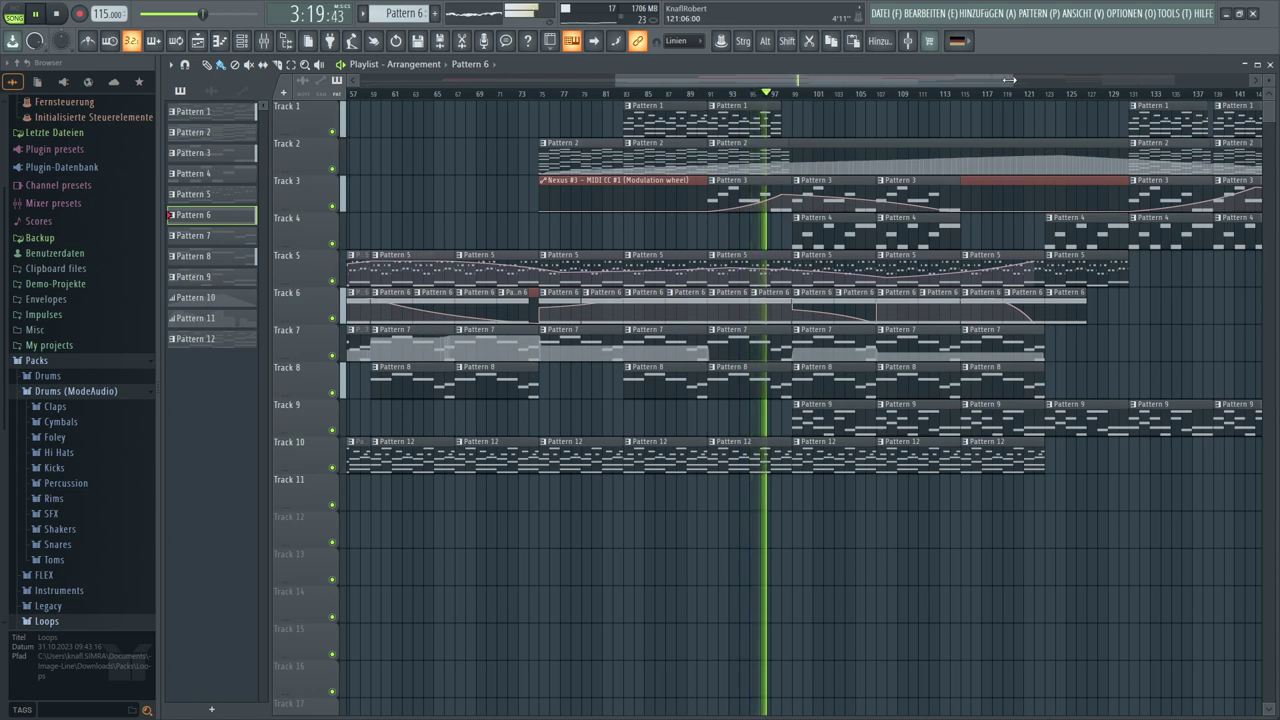
left_click_drag(1009, 79, 1248, 100)
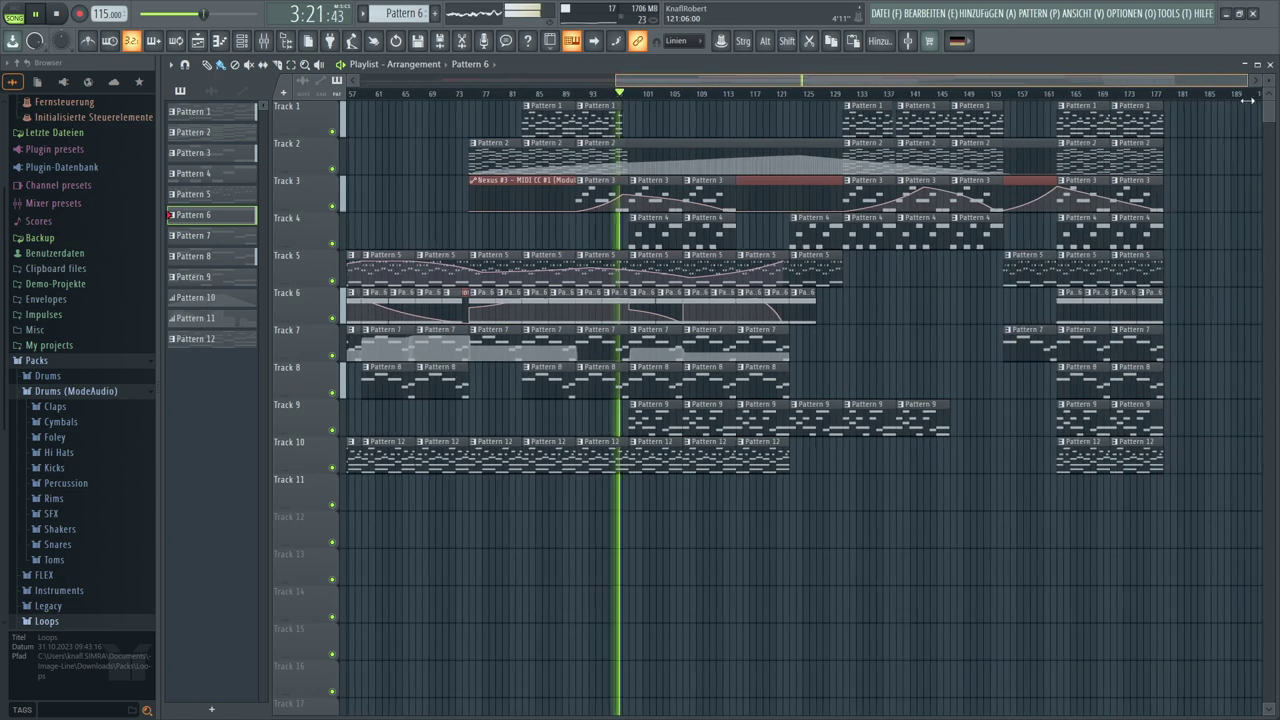
Open the Nexus #8 instrument used by Pattern 8 and lower its output level to 55
left_click_drag(616, 79, 352, 80)
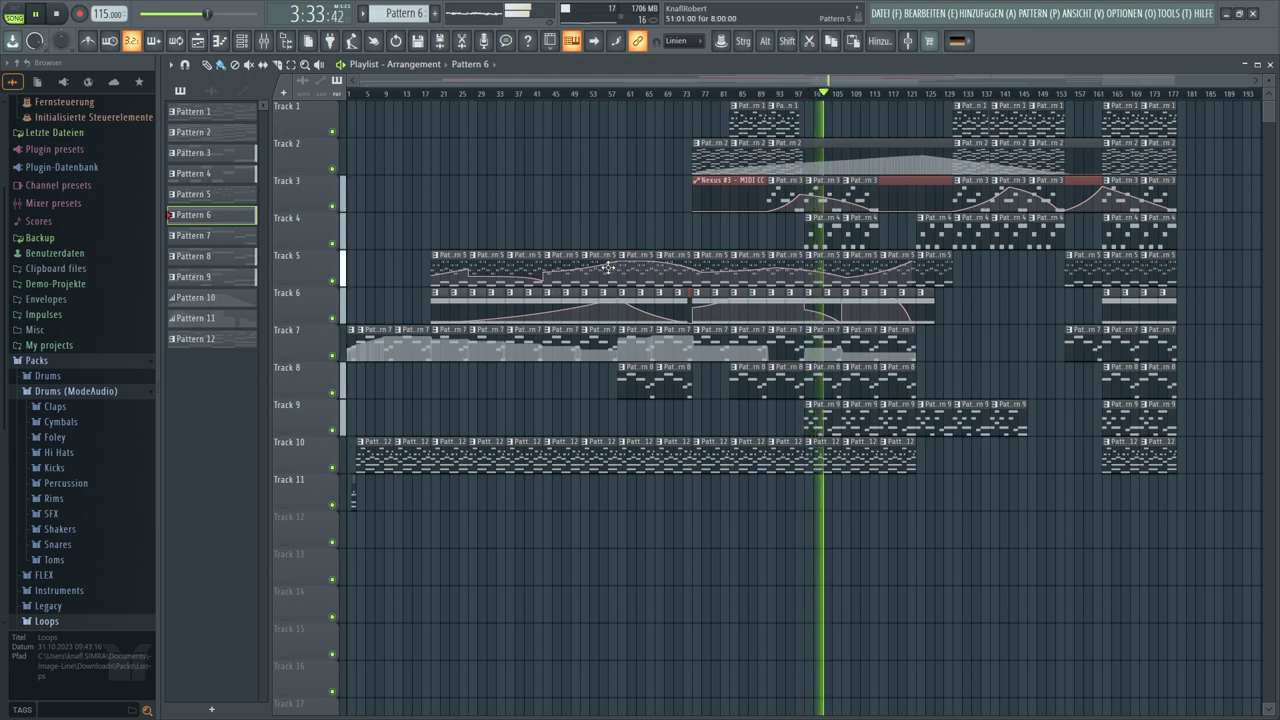
left_click(634, 381)
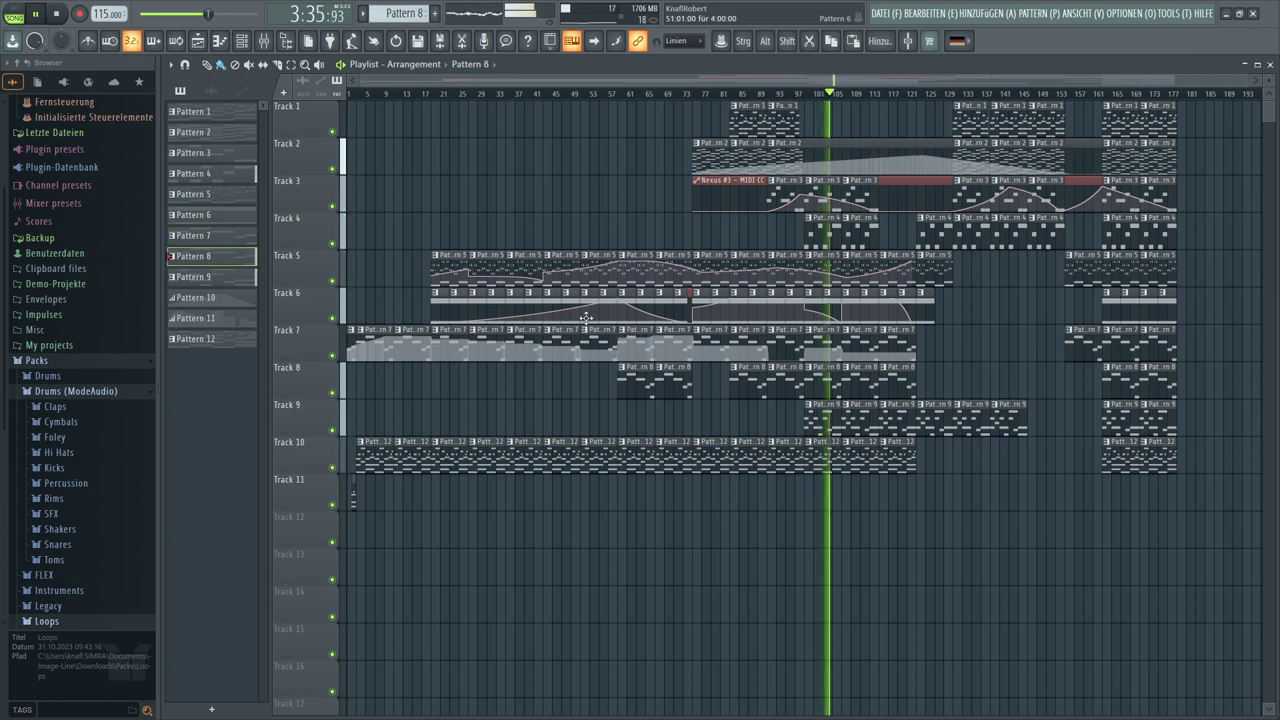
left_click(241, 40)
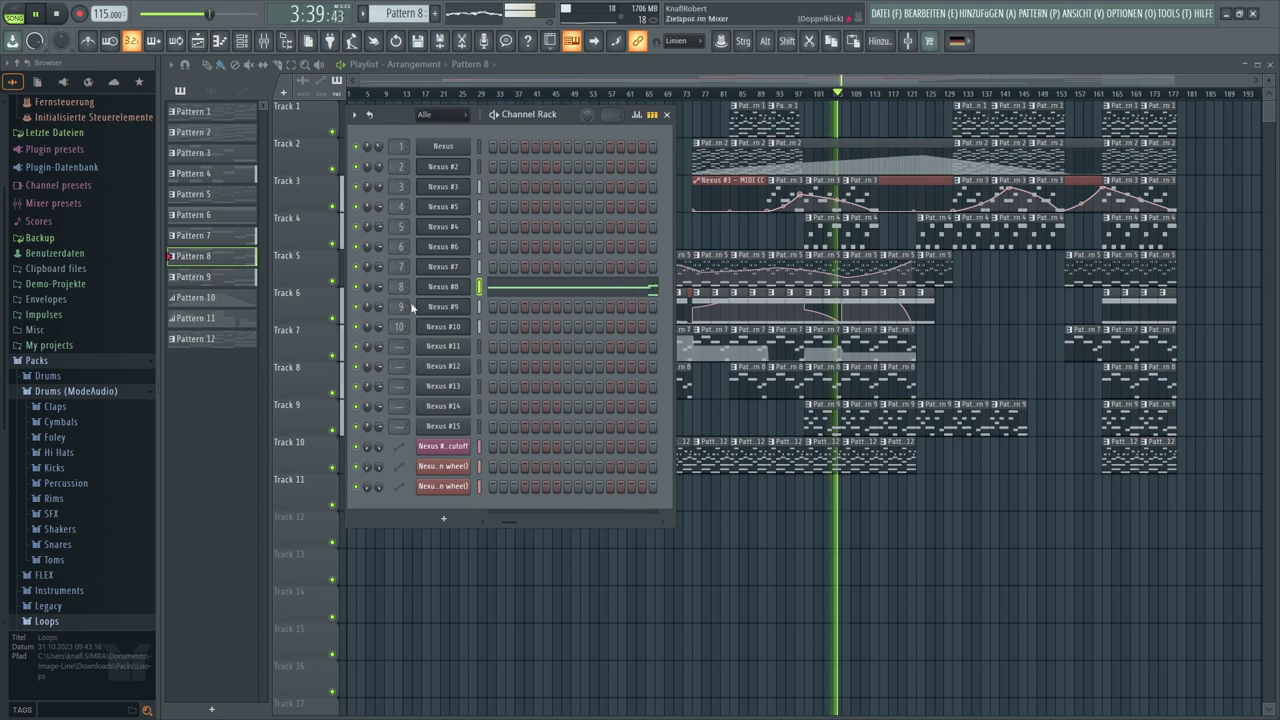
left_click(447, 287)
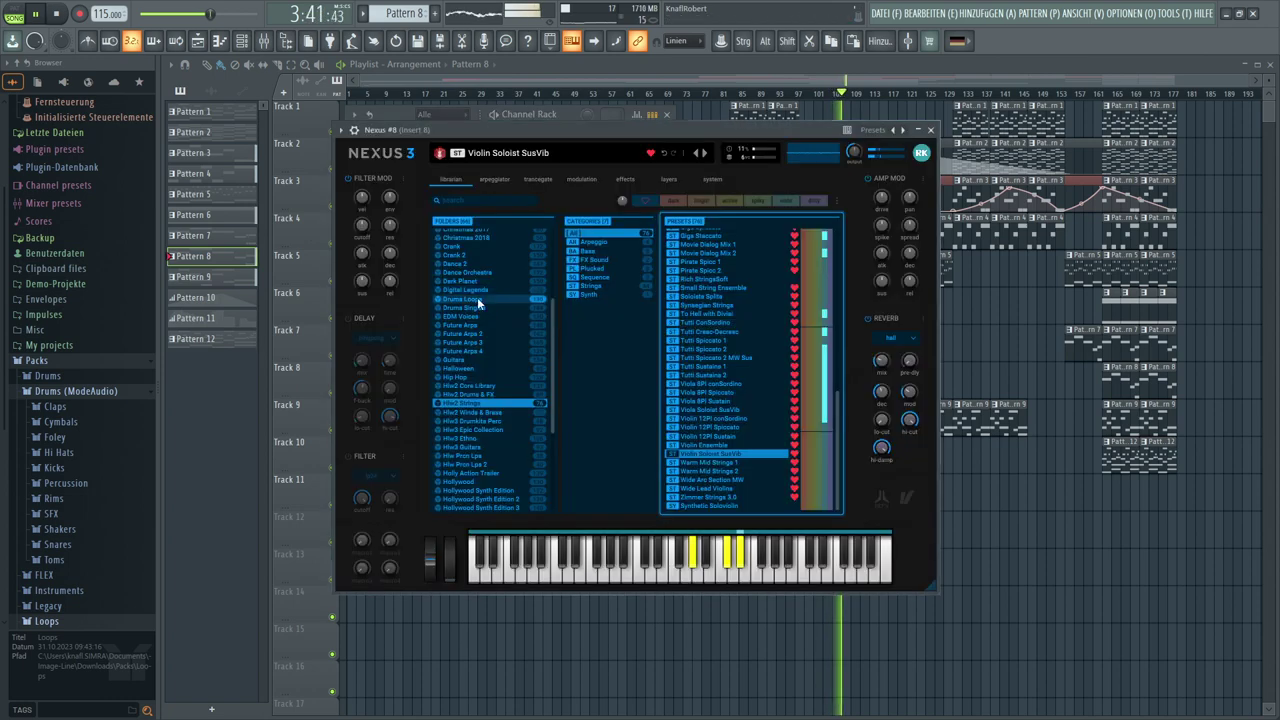
mouse_move(853, 152)
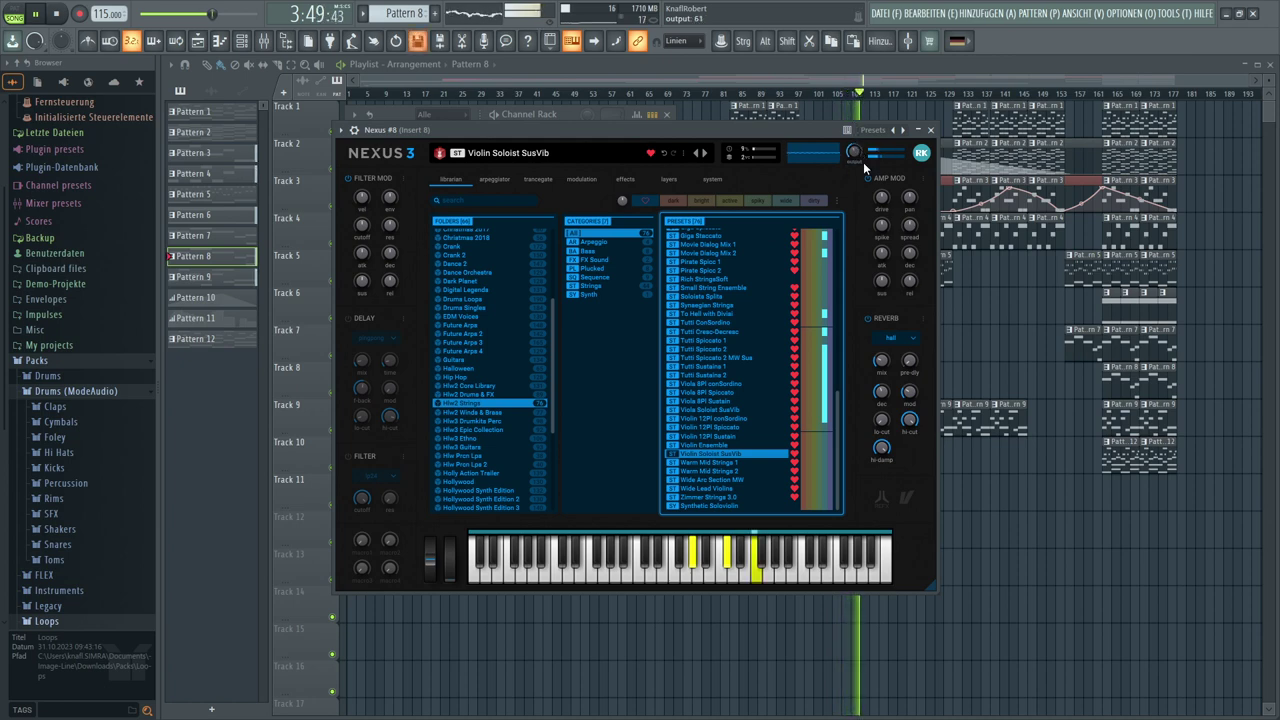
scroll(855, 152, "down", 1)
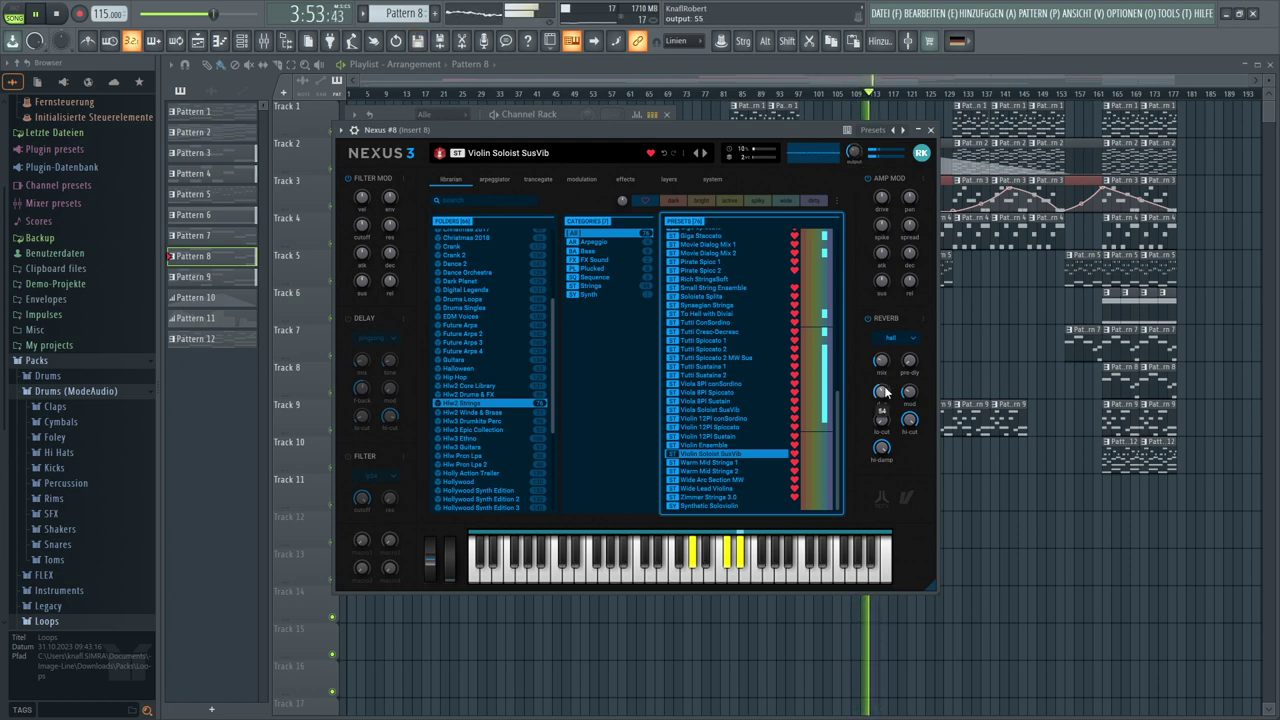
Set the reverb decay of Nexus #8 to 79 and its output level to 50
left_click_drag(885, 392, 884, 373)
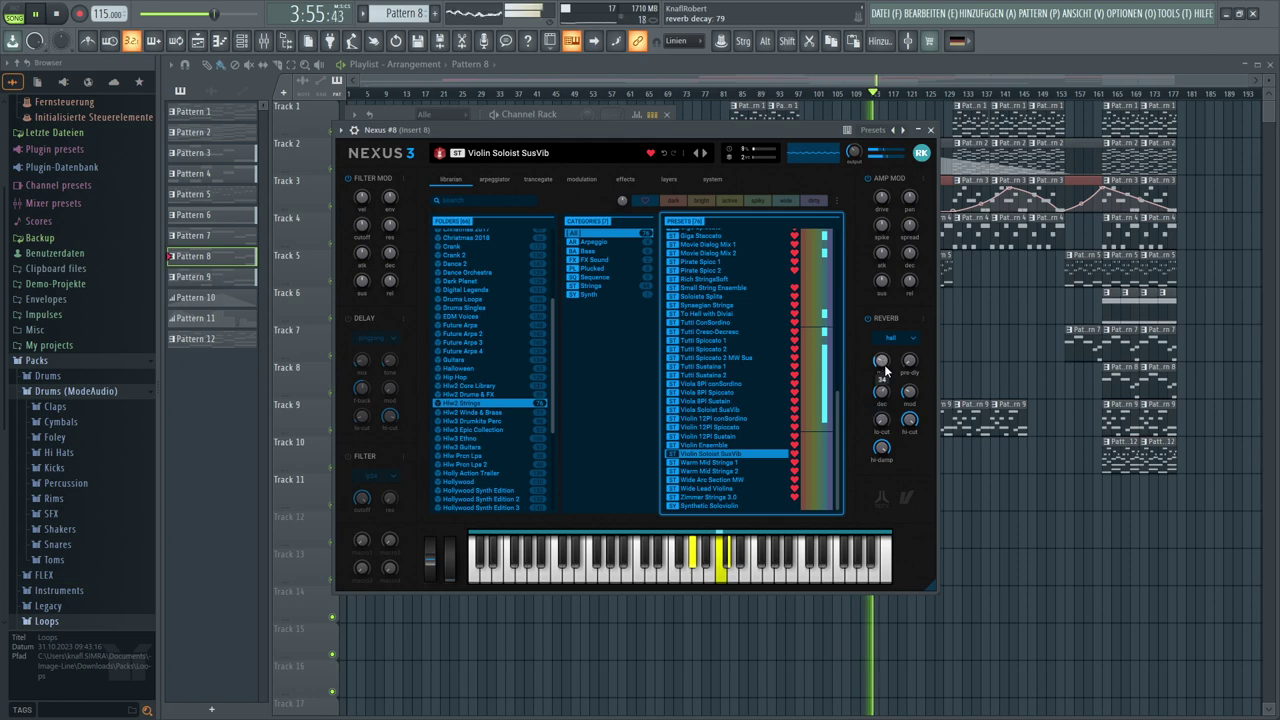
scroll(882, 362, "up", 4)
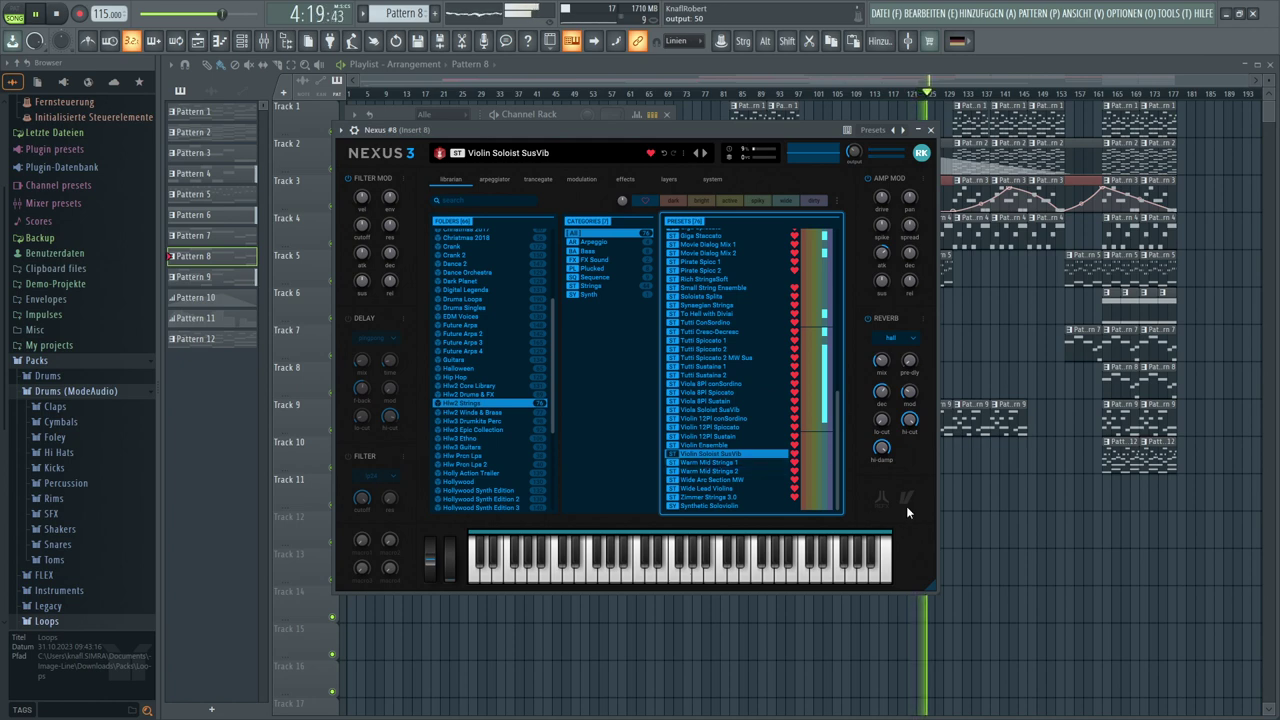
key("Escape")
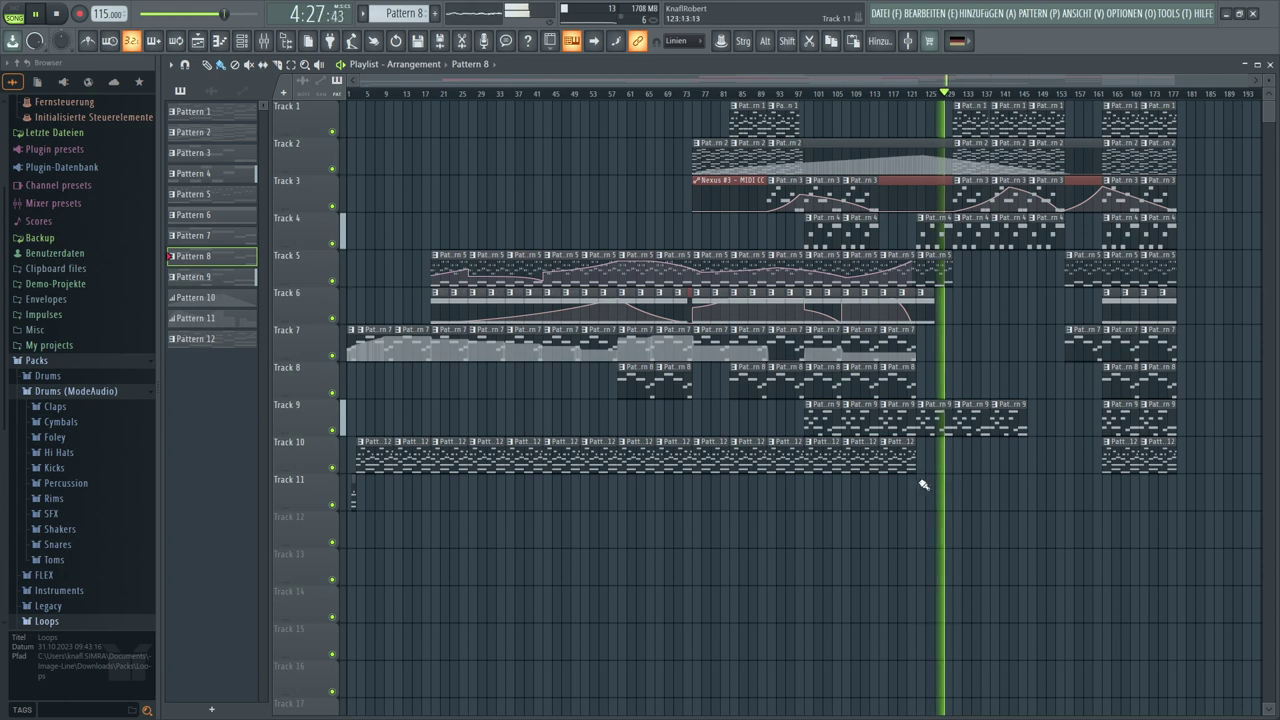
Delete the Track 9 clips at bars 131 and 139, and add Pattern 7 clips on Track 7 at bars 139 and 147
right_click(972, 422)
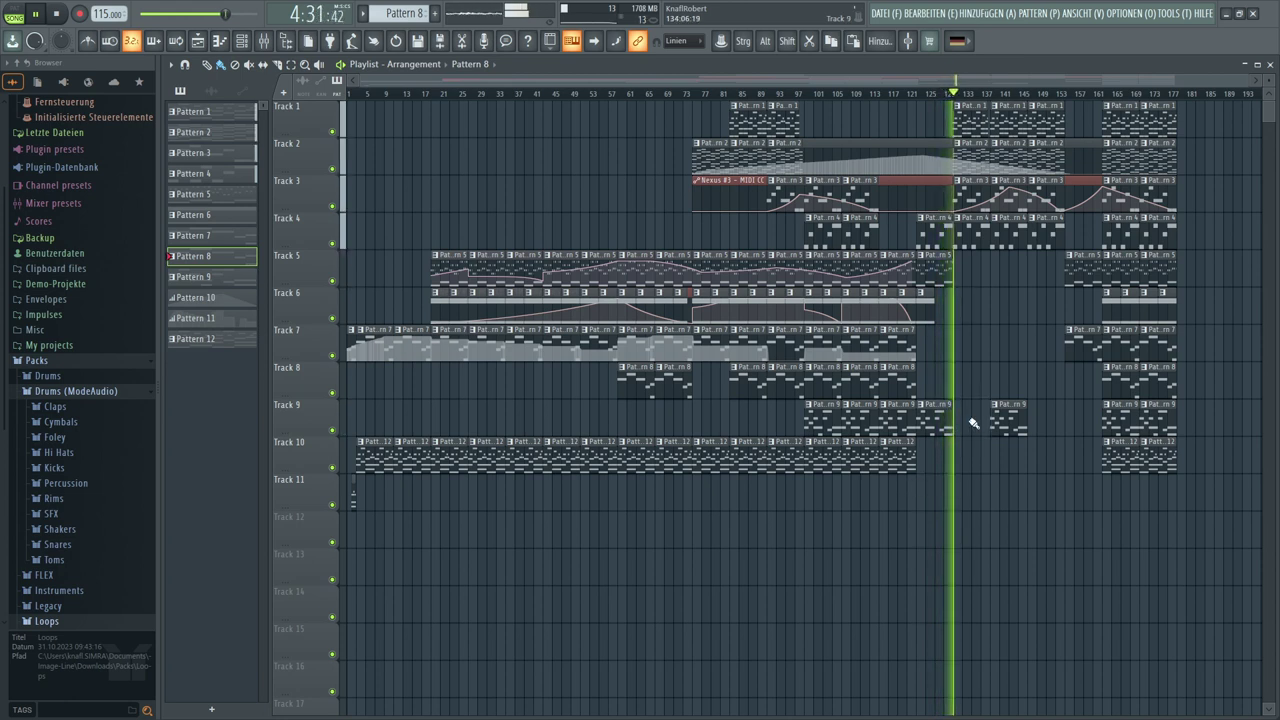
right_click(1015, 420)
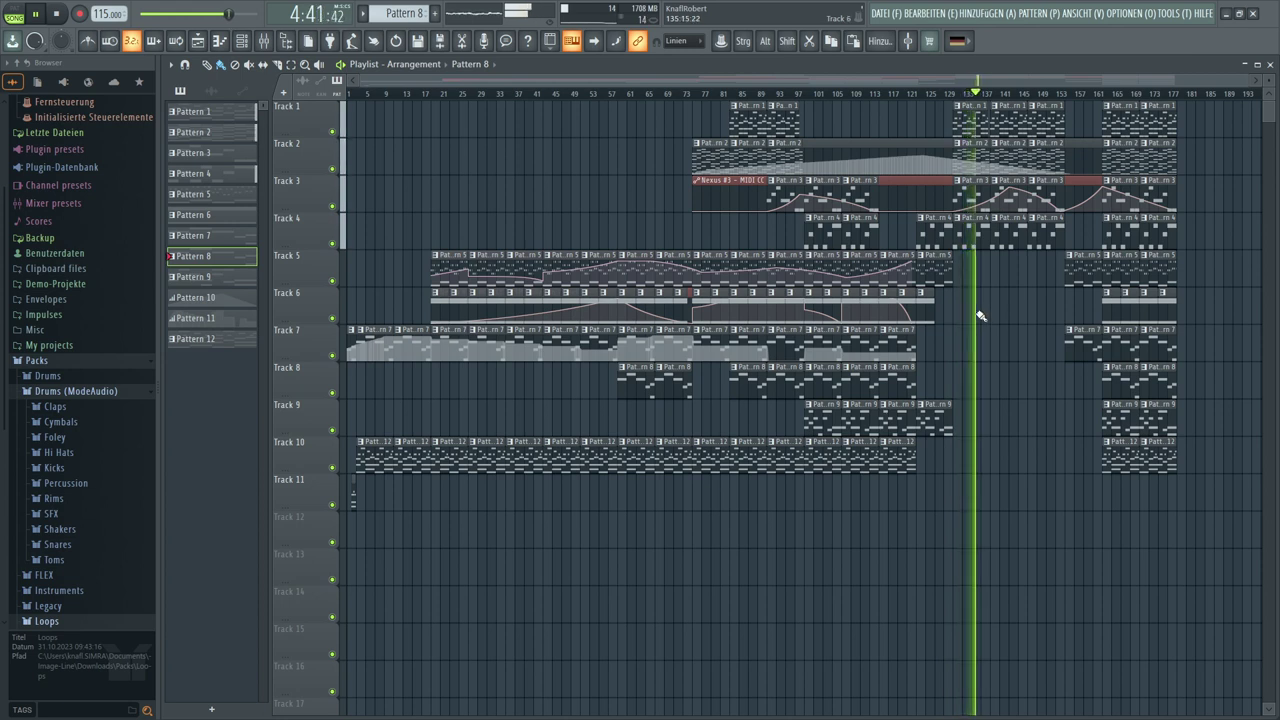
left_click(1080, 333)
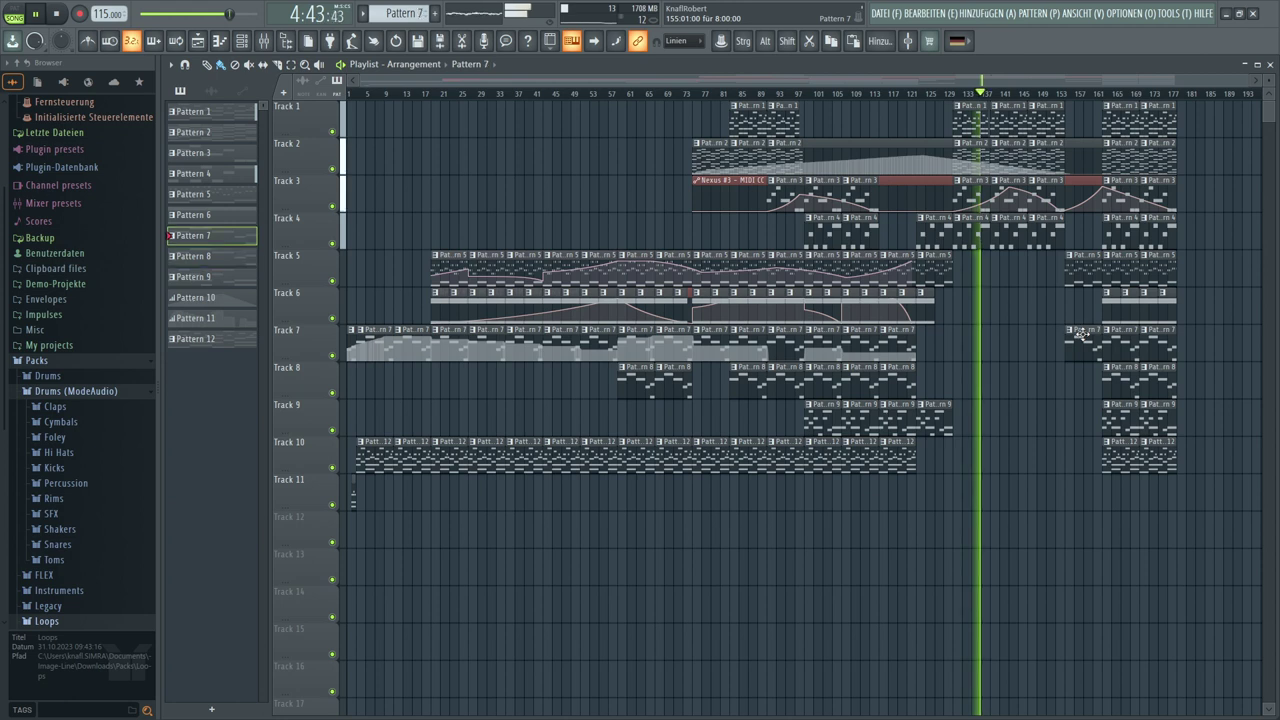
left_click_drag(1058, 342, 972, 341)
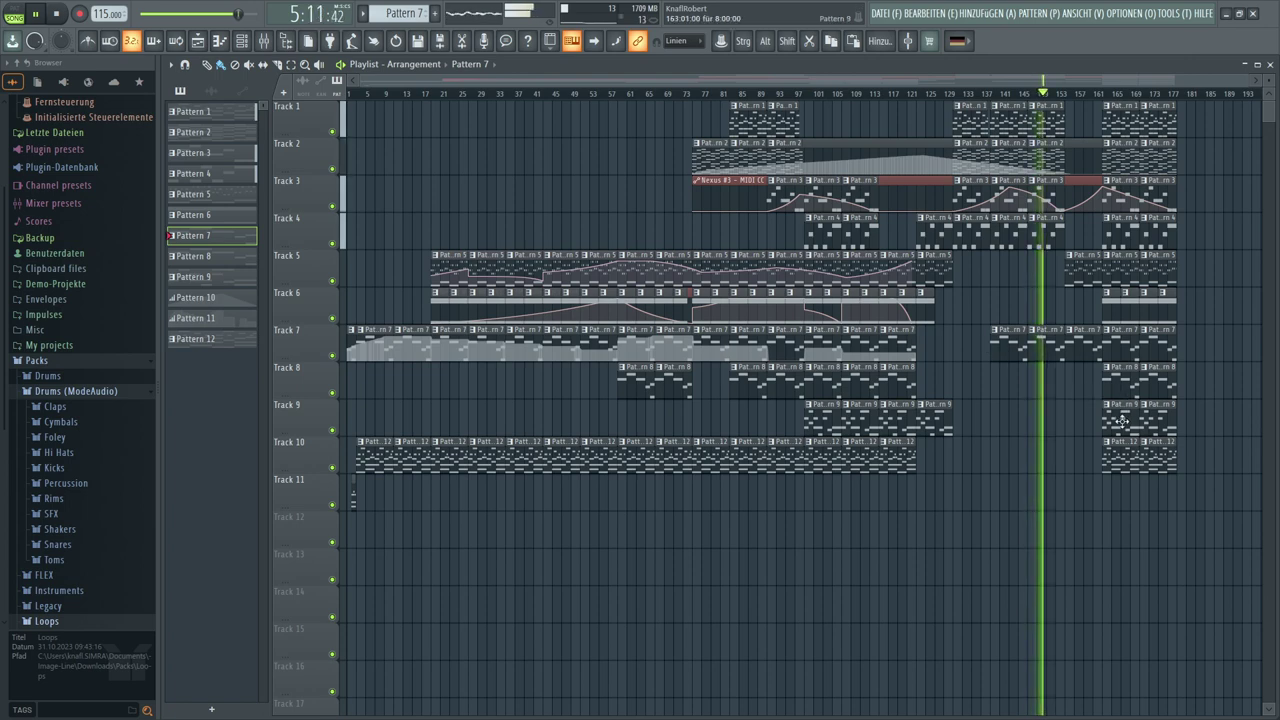
Place a Pattern 9 clip on Track 9 at bar 155 and trim its start to about bar 159
left_click(1068, 426)
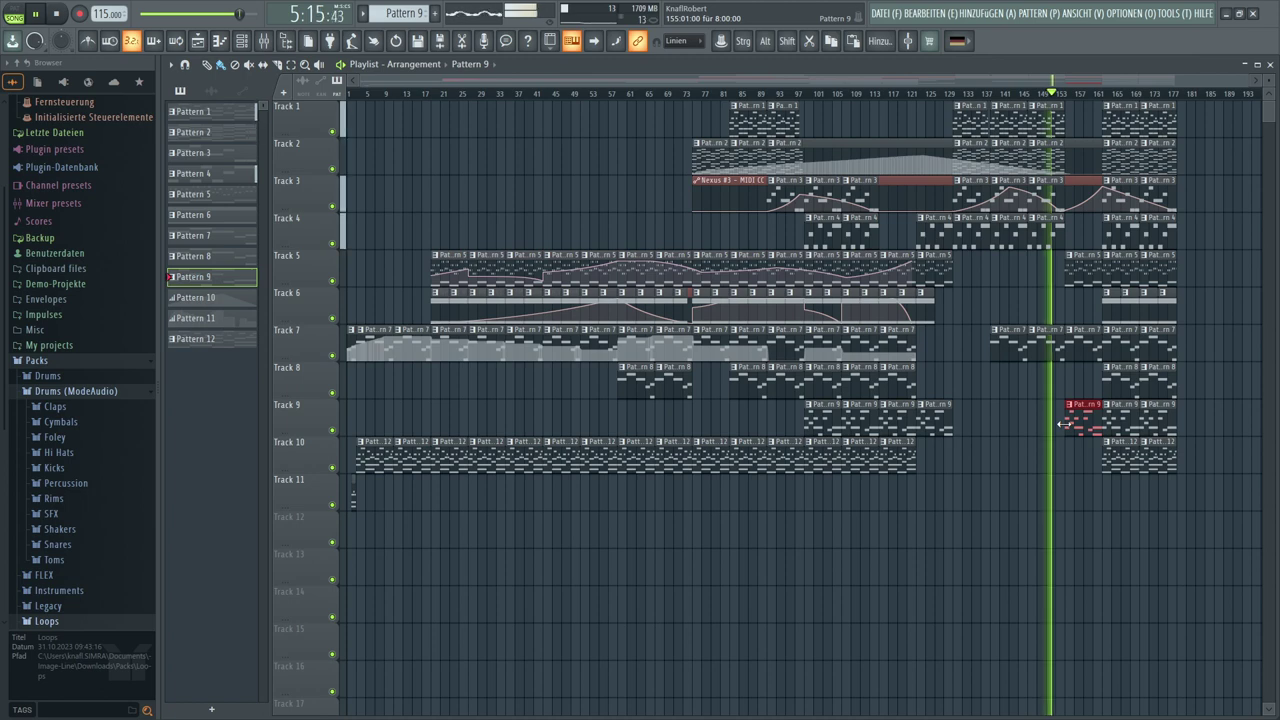
left_click(1072, 412)
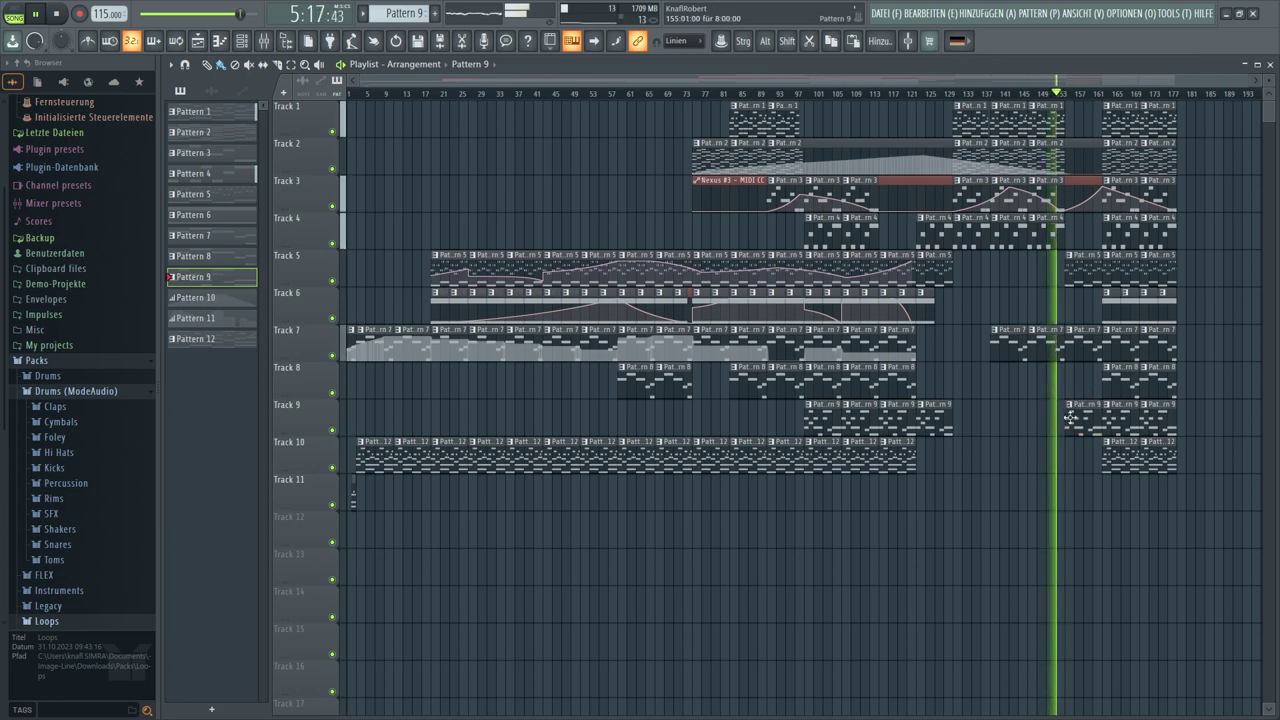
left_click_drag(1067, 420, 1085, 421)
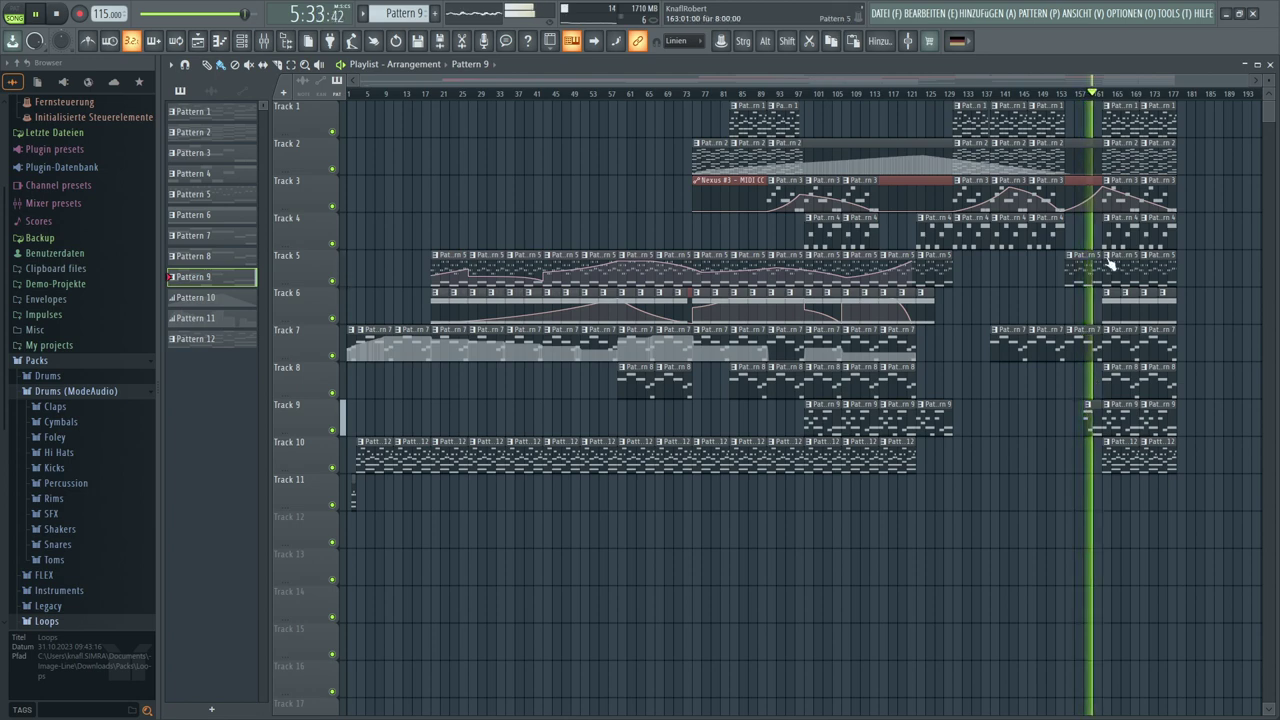
Extend Track 6 with seven Pattern 6 clips and Track 7 with four Pattern 7 clips, both starting at bar 179
scroll(1148, 97, "up", 5)
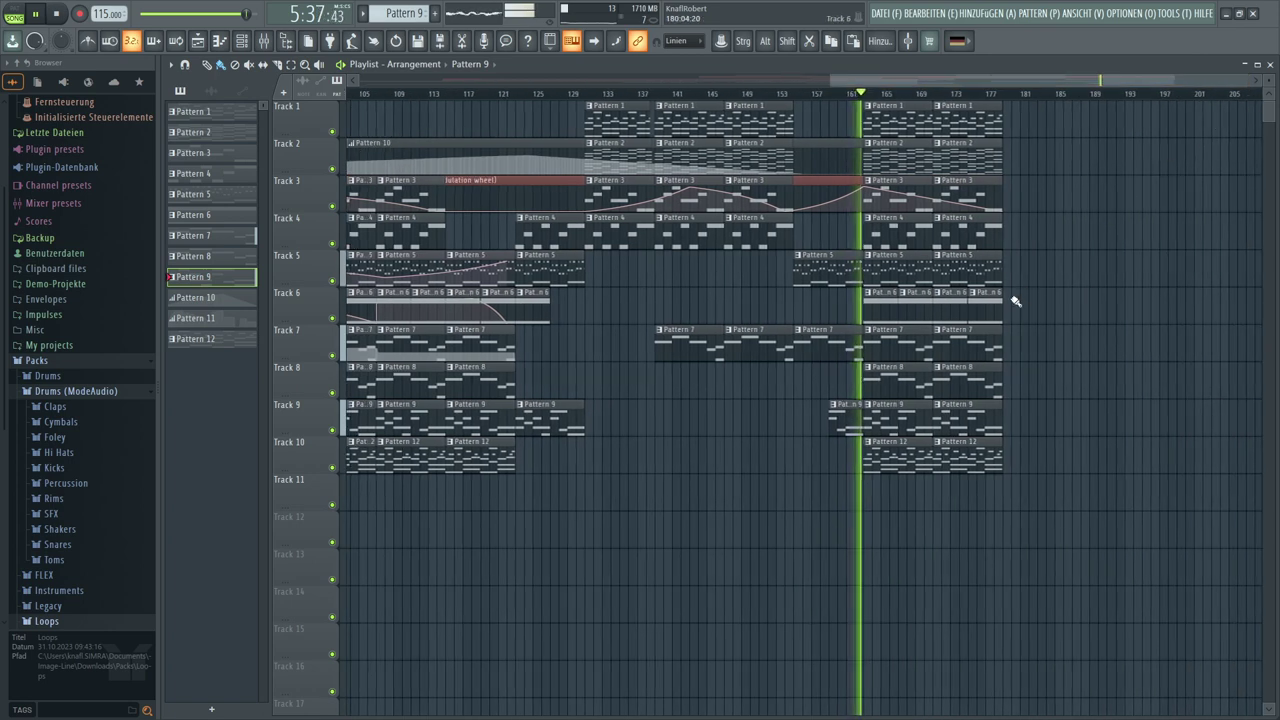
left_click(1001, 312)
left_click_drag(1001, 314, 1226, 338)
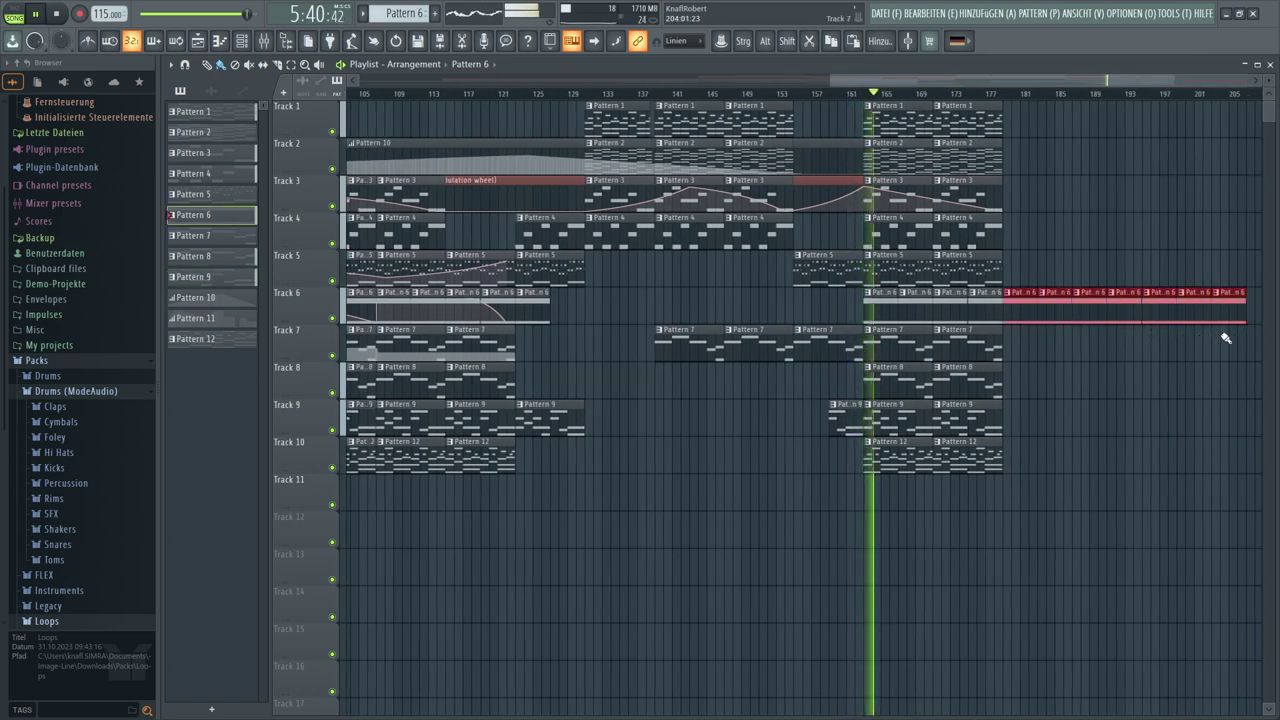
left_click(1002, 351)
mouse_move(1008, 356)
left_mouse_down()
mouse_move(1063, 342)
mouse_move(1195, 358)
mouse_move(1240, 340)
mouse_move(1205, 280)
left_mouse_up()
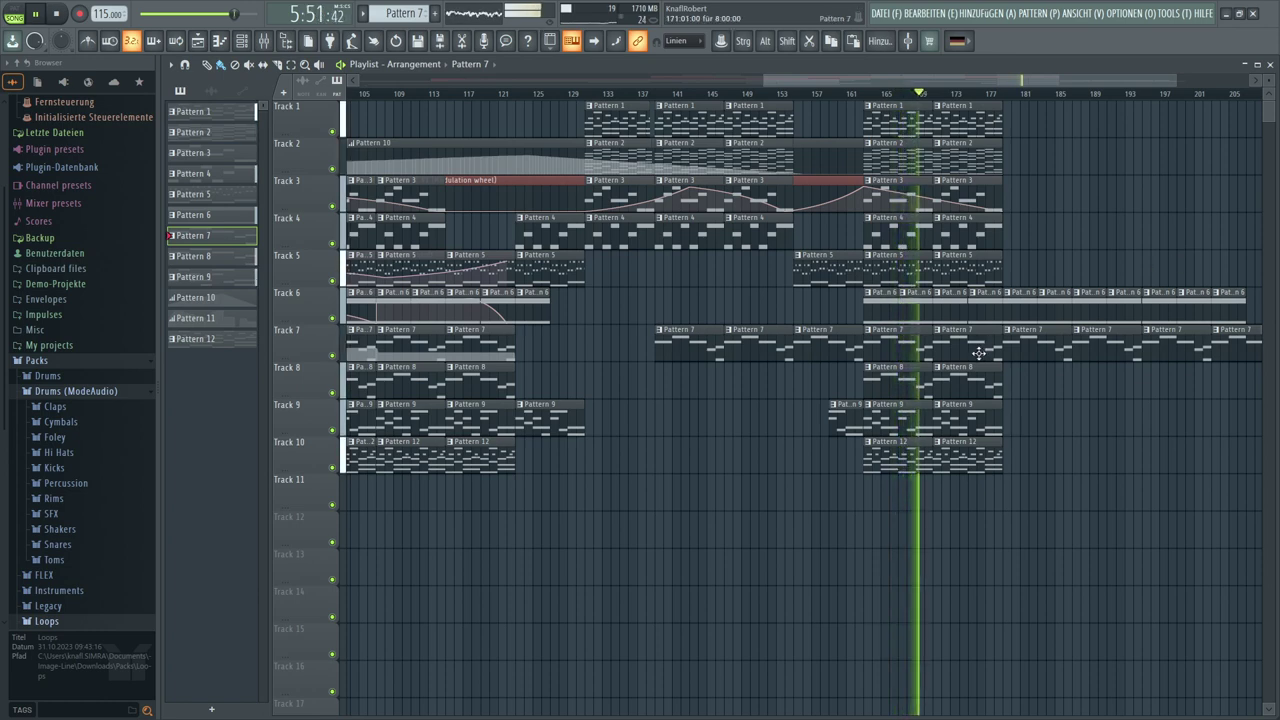
Extend Track 4 with two consecutive Pattern 4 clips starting at bar 179
left_click(983, 227)
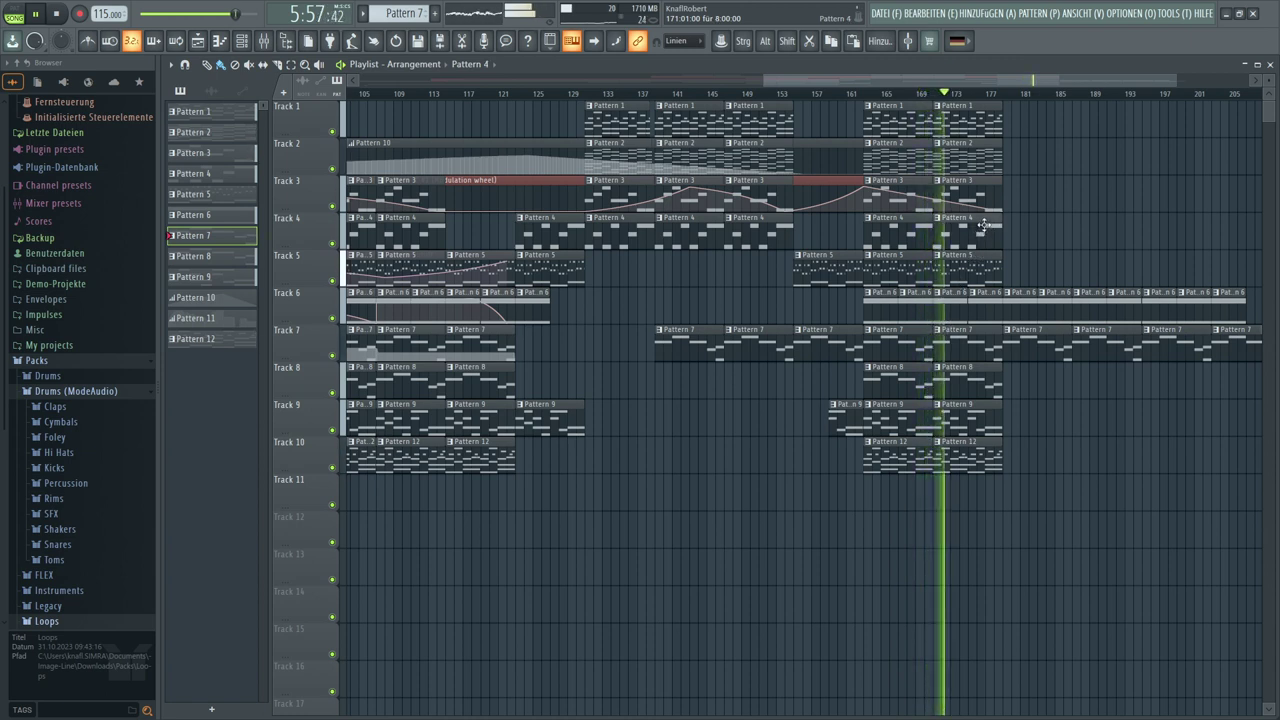
left_click(1009, 230)
left_click(1124, 235)
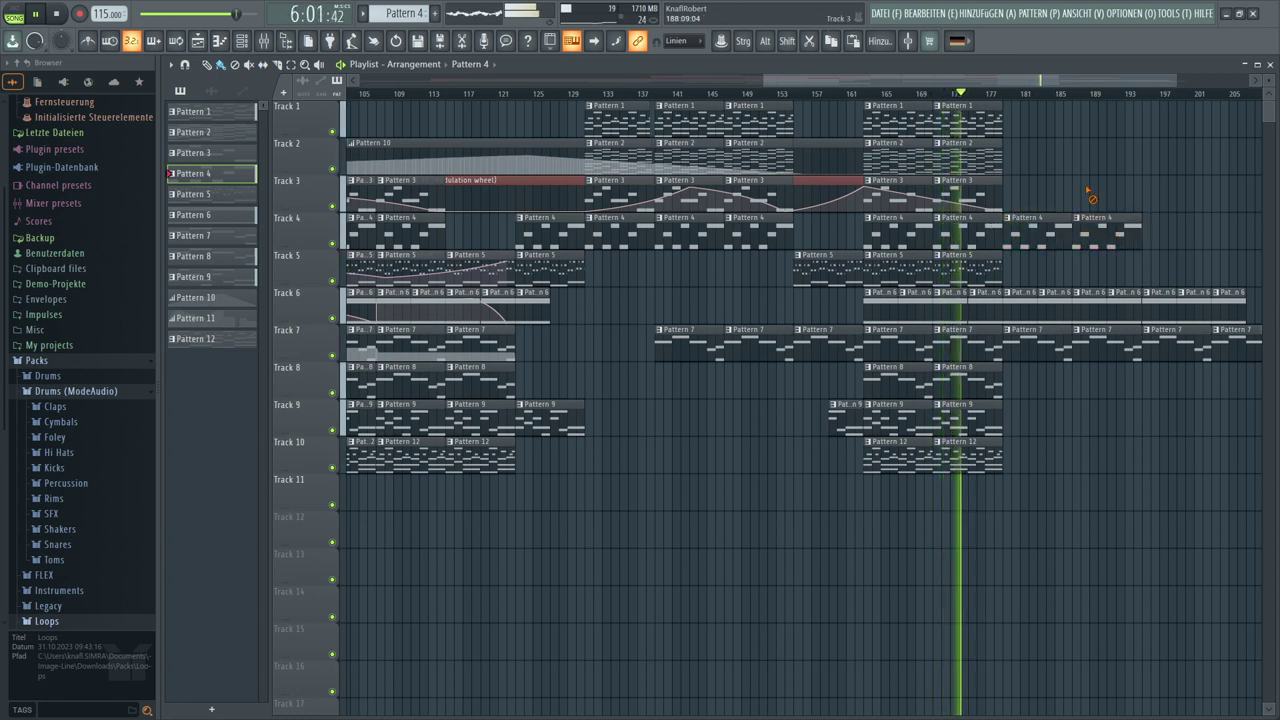
Add one Pattern 3 clip on Track 3 at bar 179 and lengthen the last Pattern 7 clip on Track 7 to about bar 213
left_click(996, 180)
left_click(1006, 192)
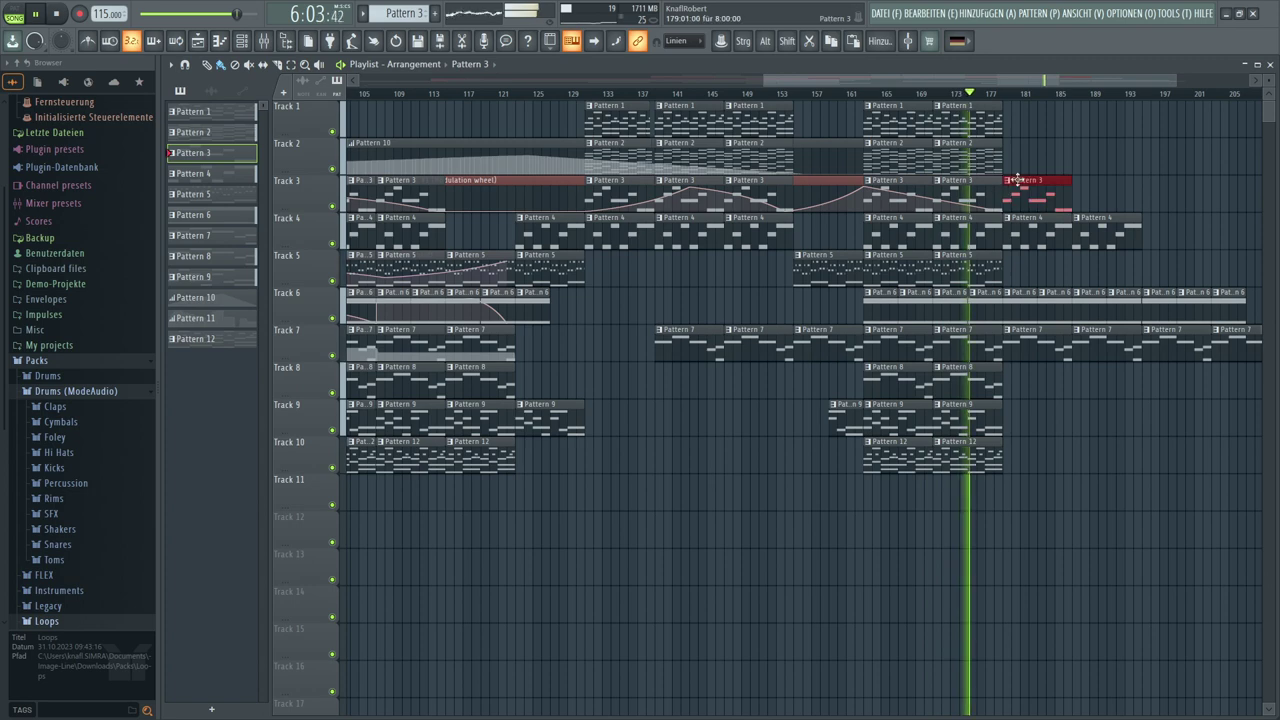
left_click_drag(1053, 80, 1125, 88)
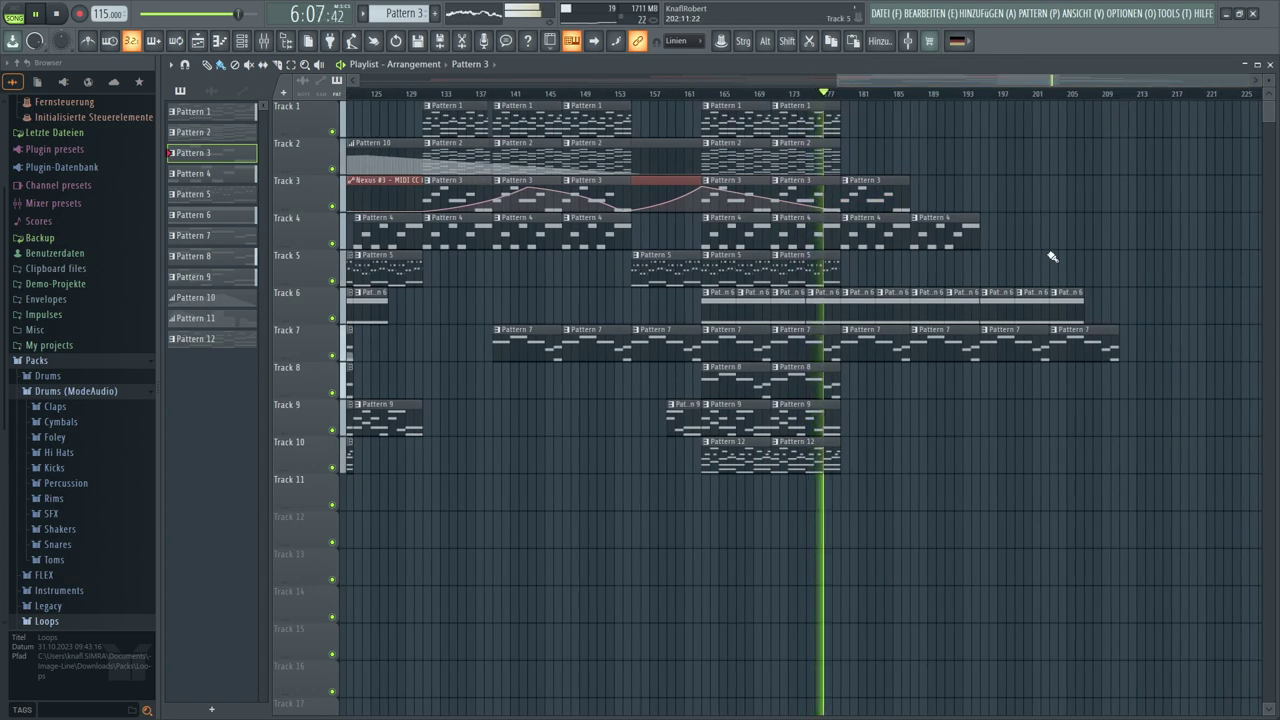
left_click_drag(1124, 329, 1137, 329)
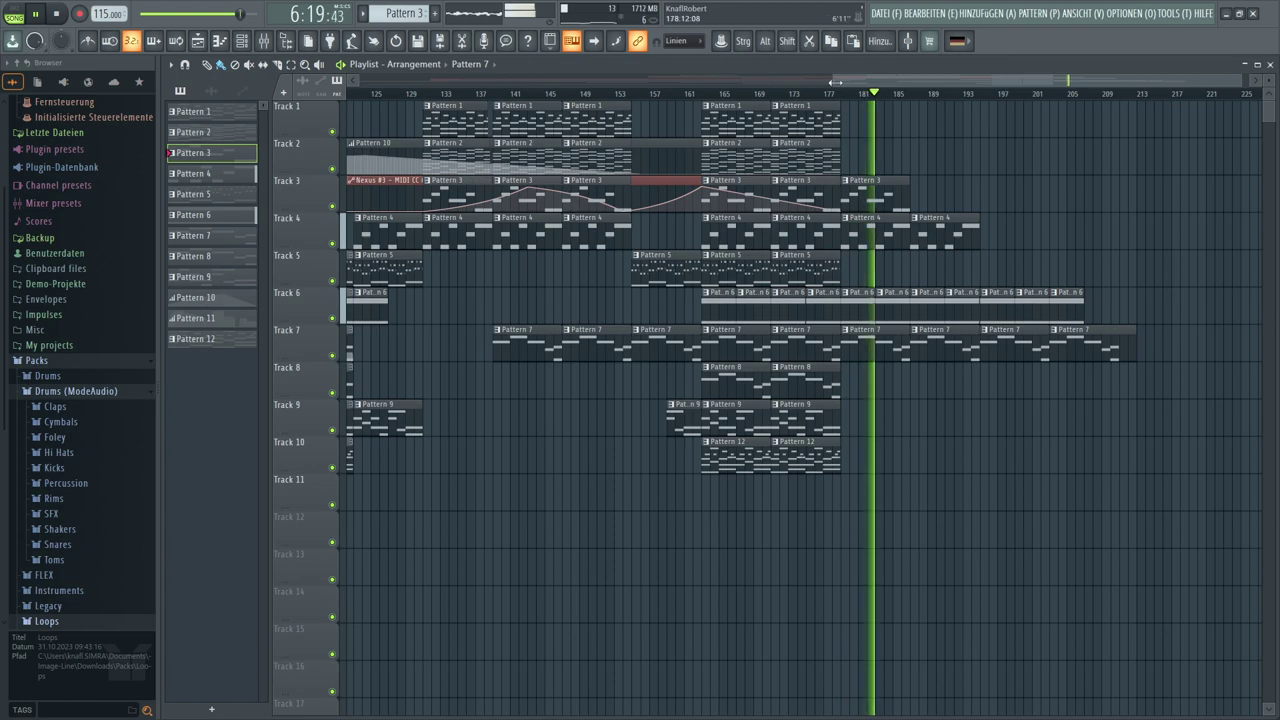
Open the Nexus #7 instrument used by Pattern 7 and lower its output level to 54
left_click_drag(835, 80, 342, 98)
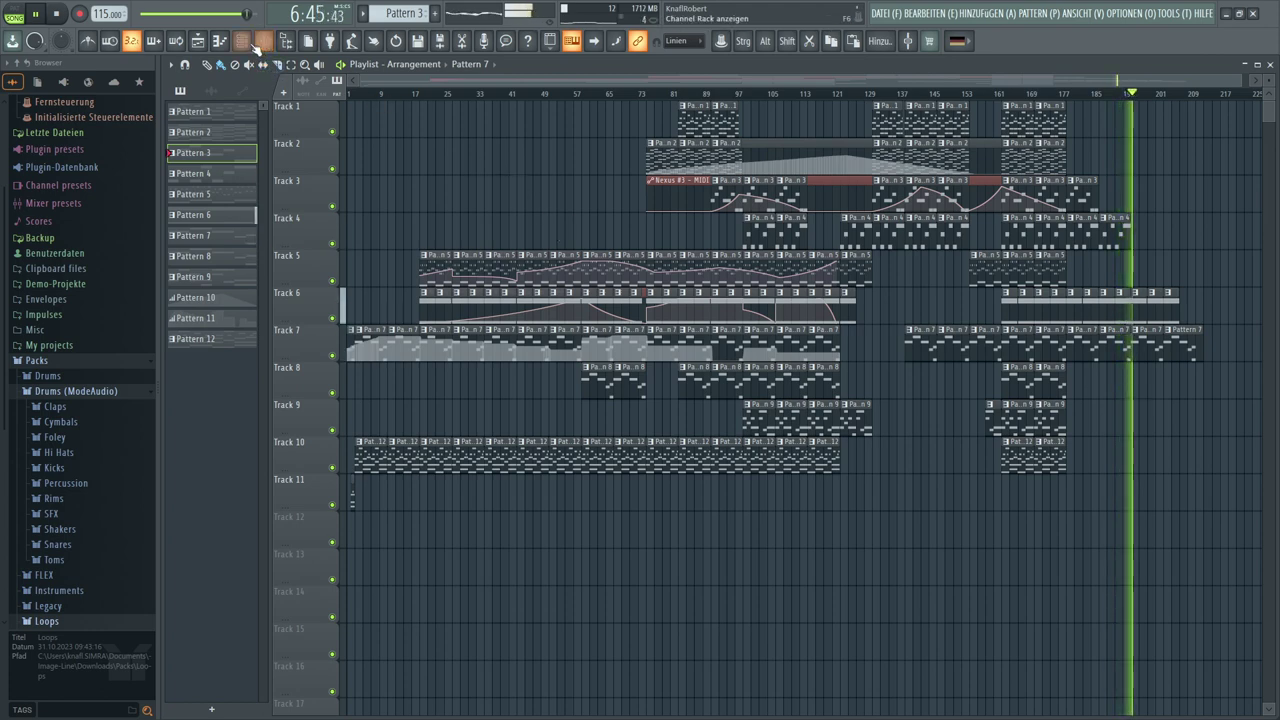
left_click(244, 42)
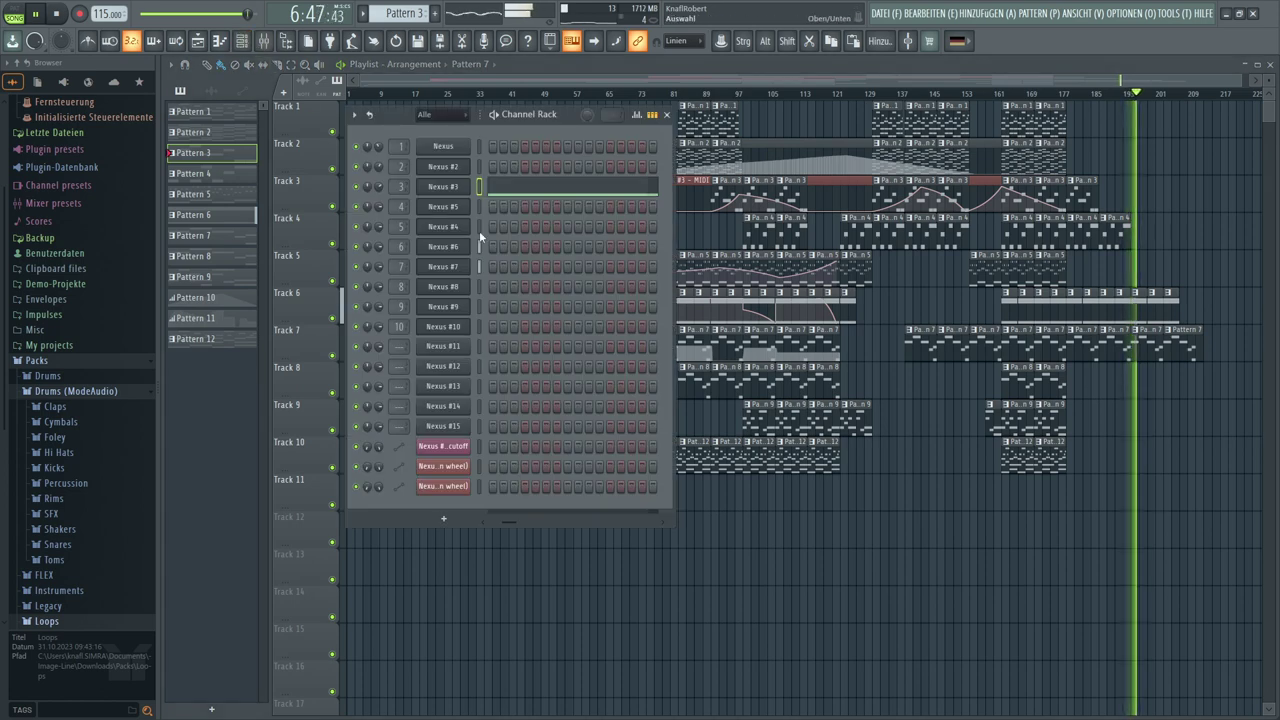
scroll(405, 13, "down", 4)
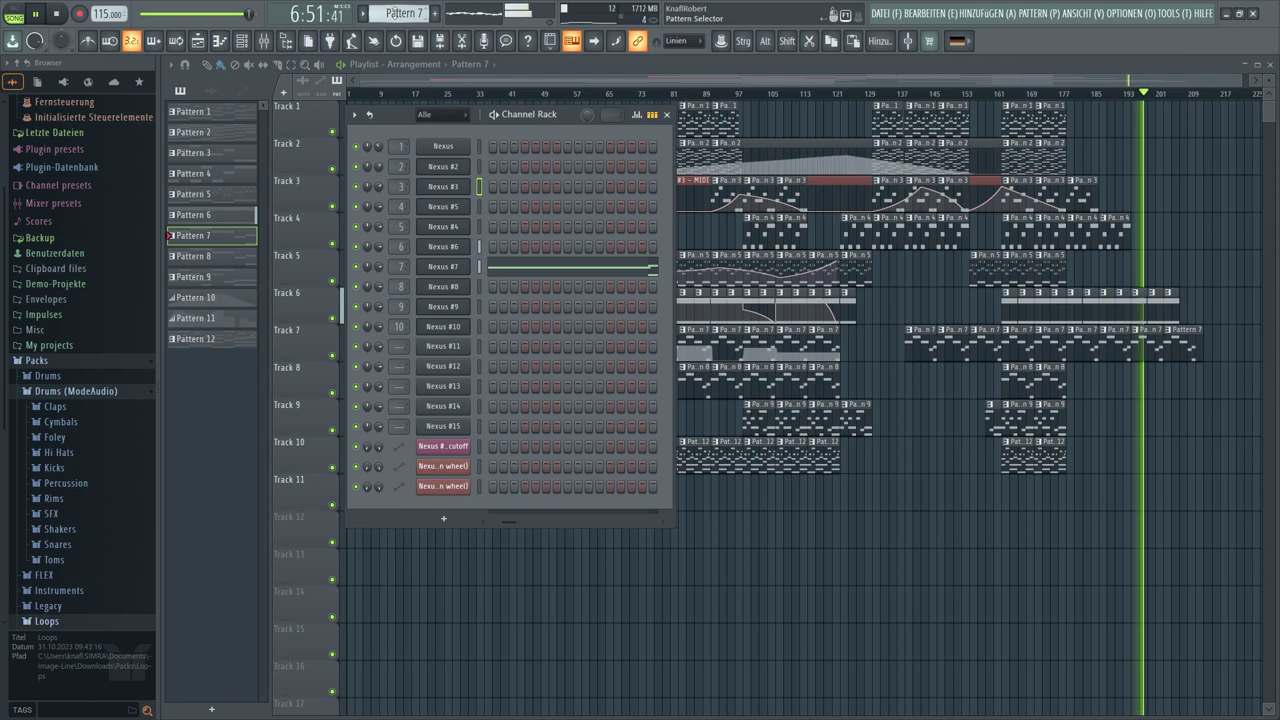
left_click(441, 267)
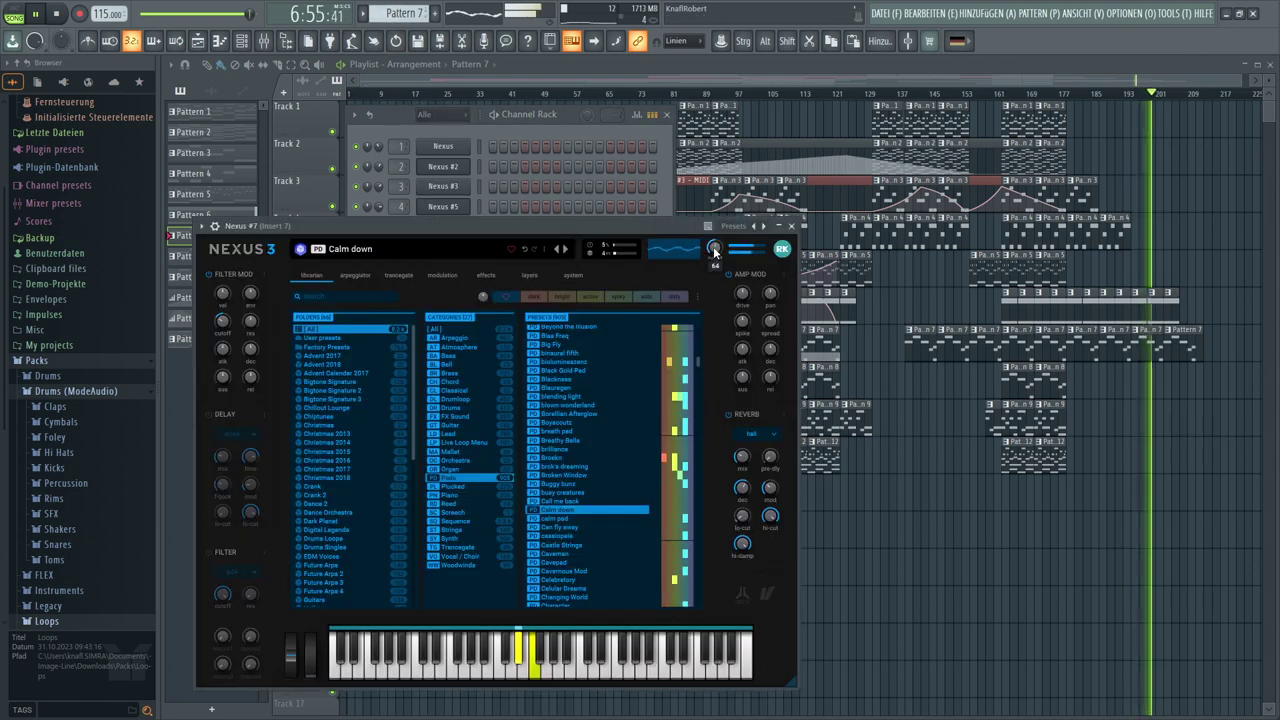
left_click(714, 250)
left_click_drag(714, 260, 716, 264)
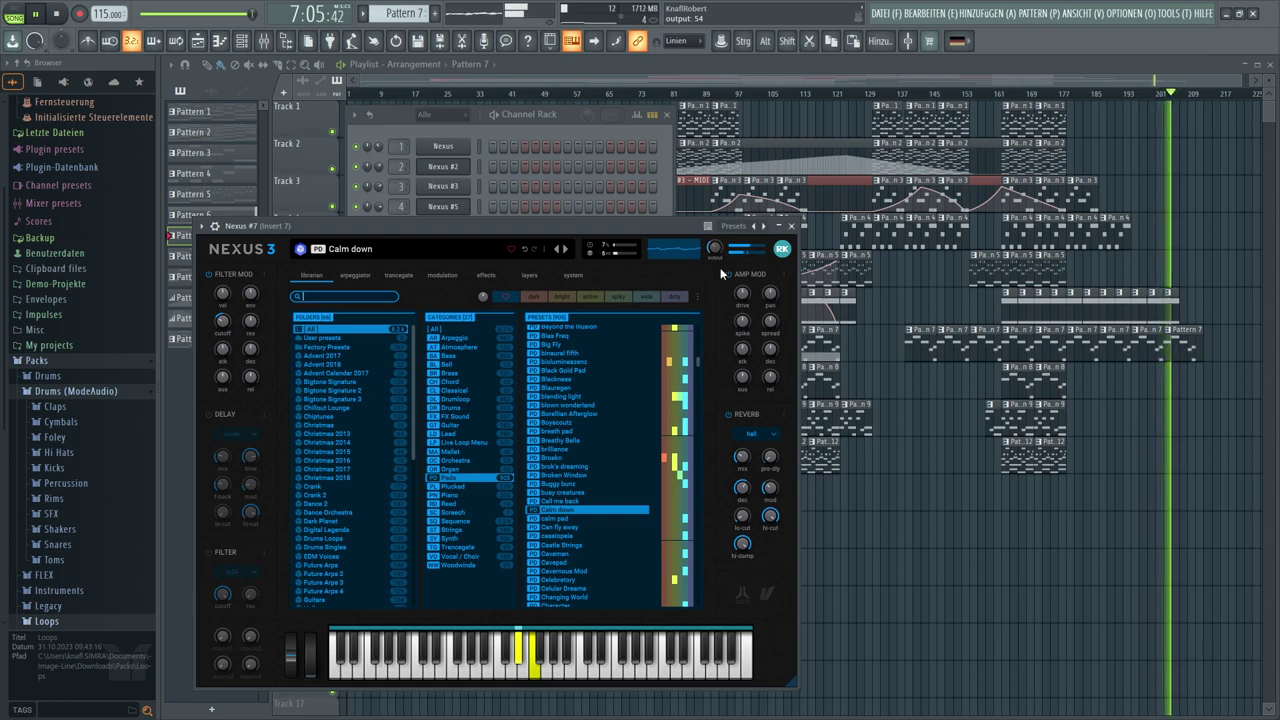
Adjust the Nexus #7 reverb to decay 85, low-cut 15 and high-cut 127, and close the instrument
left_click_drag(743, 490, 745, 486)
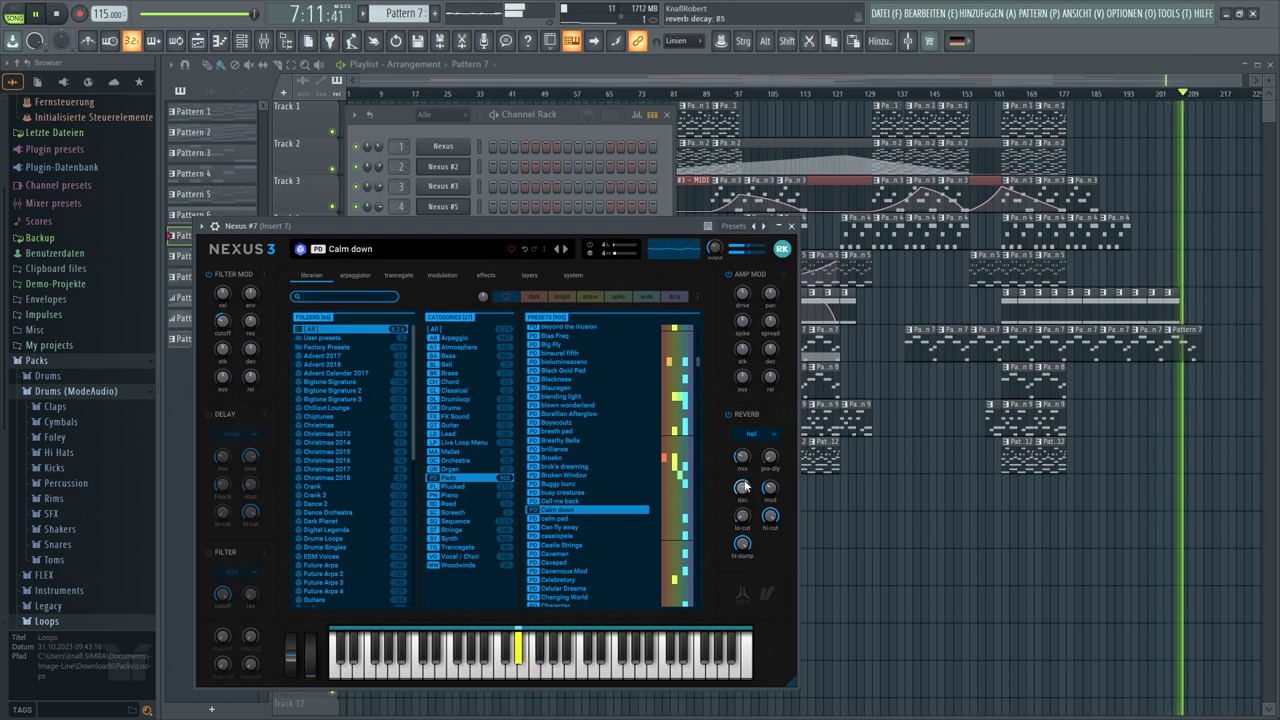
left_click(742, 515)
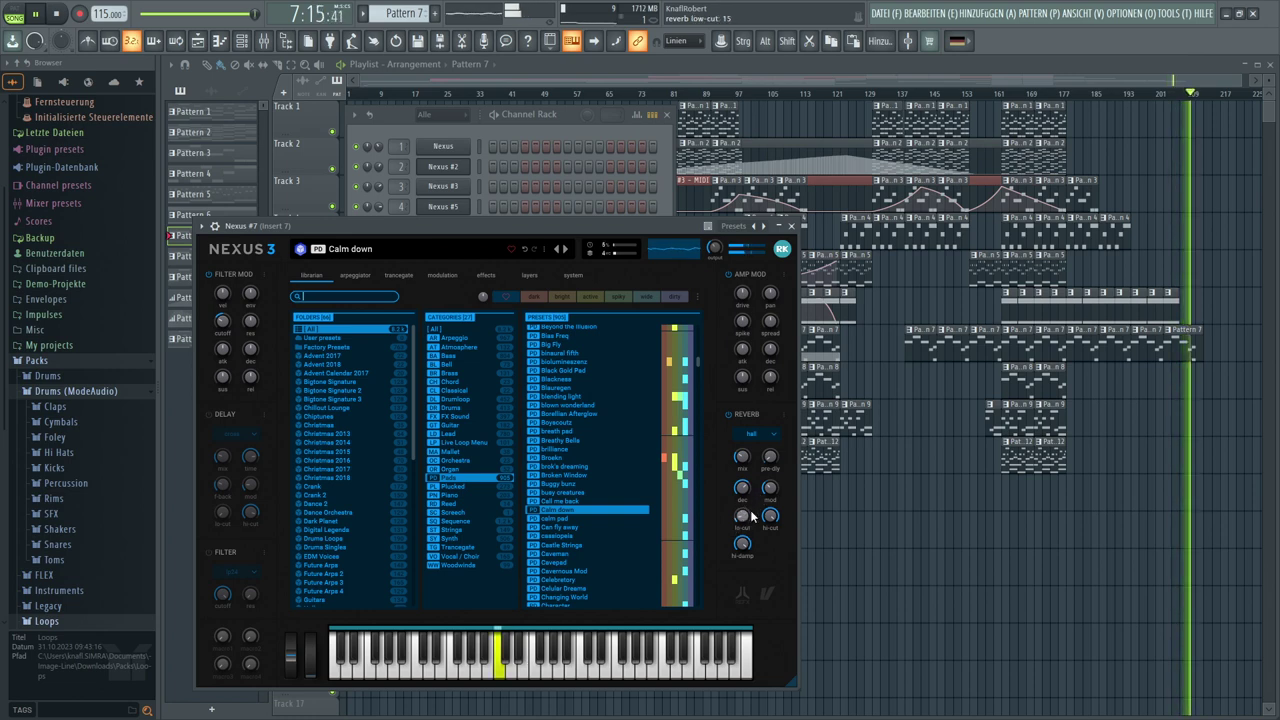
left_click(768, 514)
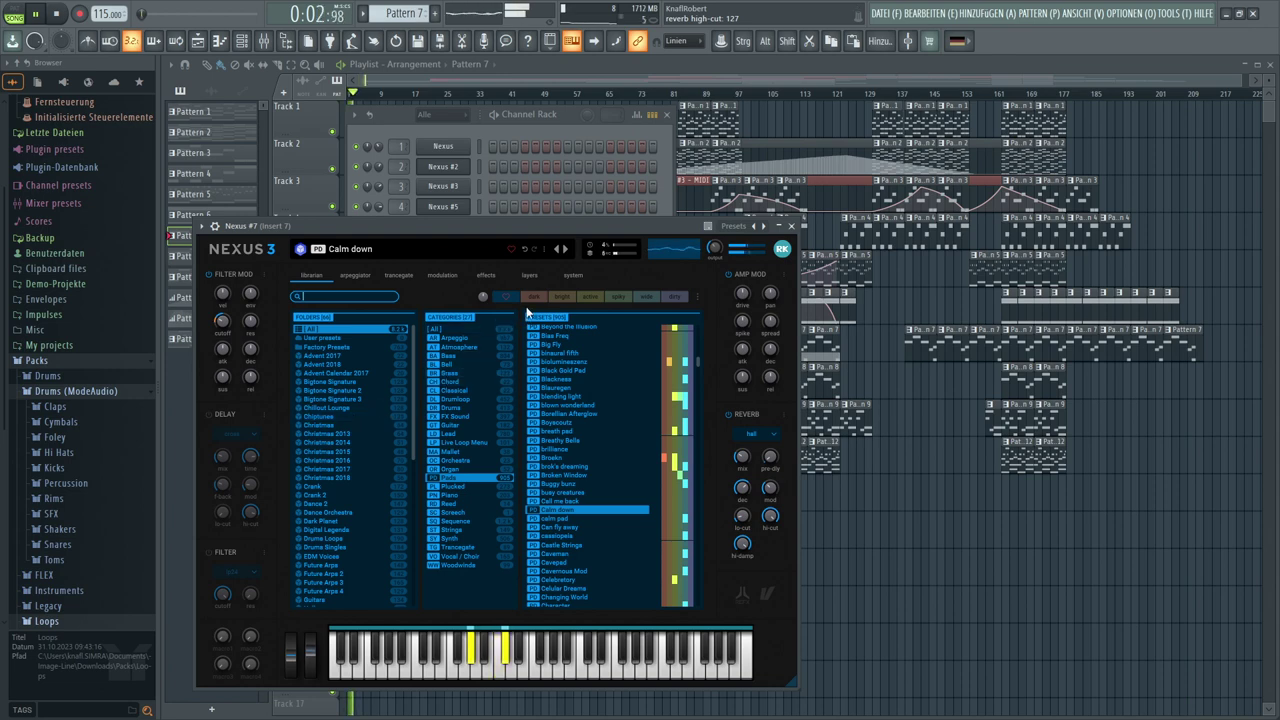
key("F12")
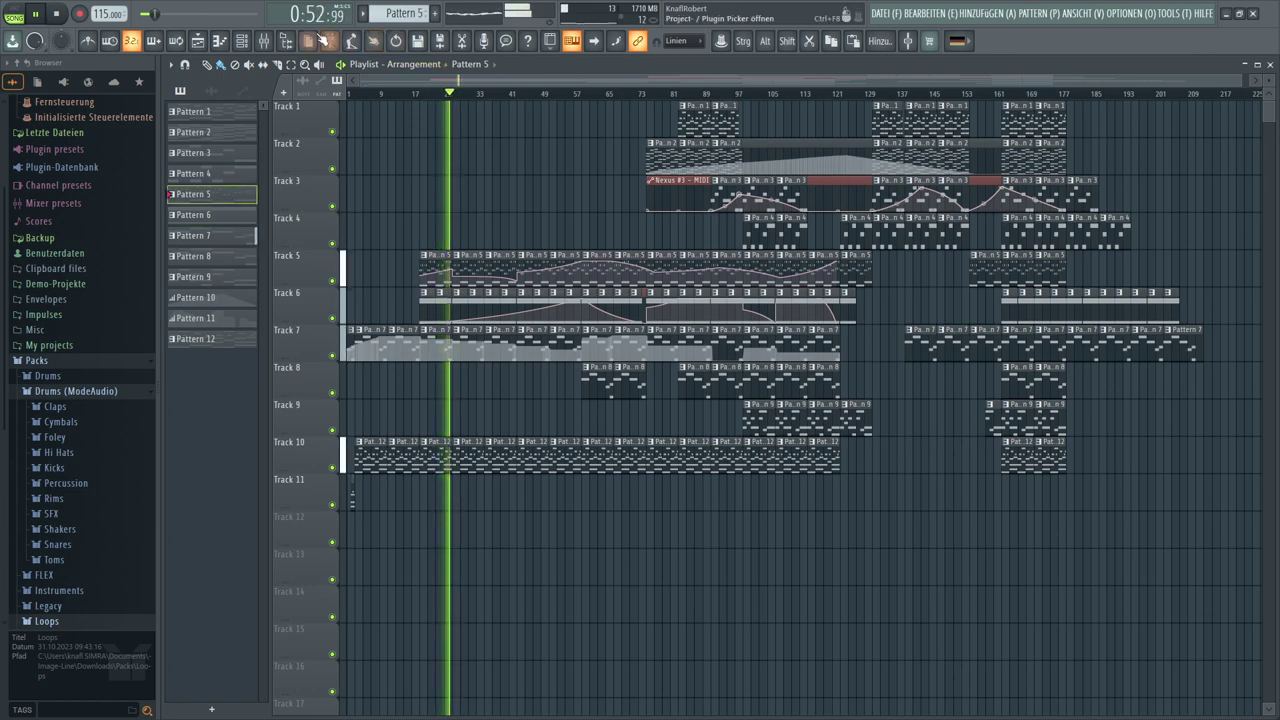
Check the settings of the Nexus #4 instrument used by Pattern 5 and close it again
left_click(243, 41)
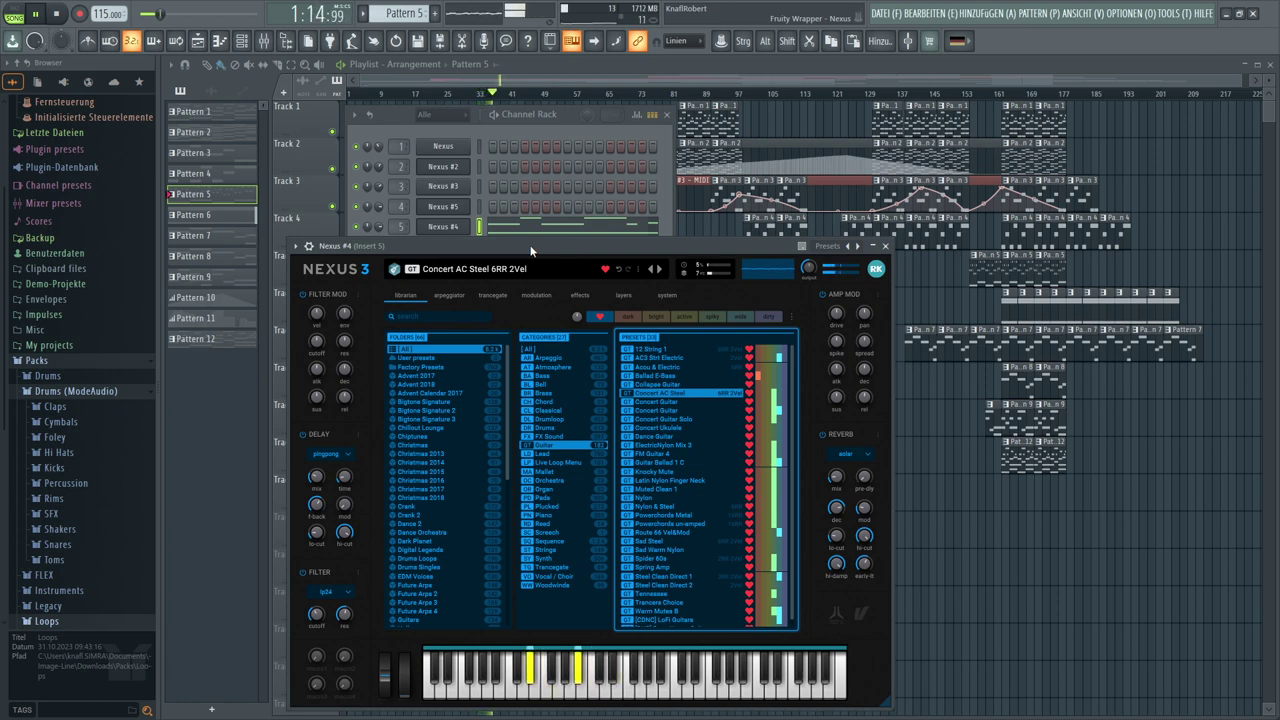
key("F12")
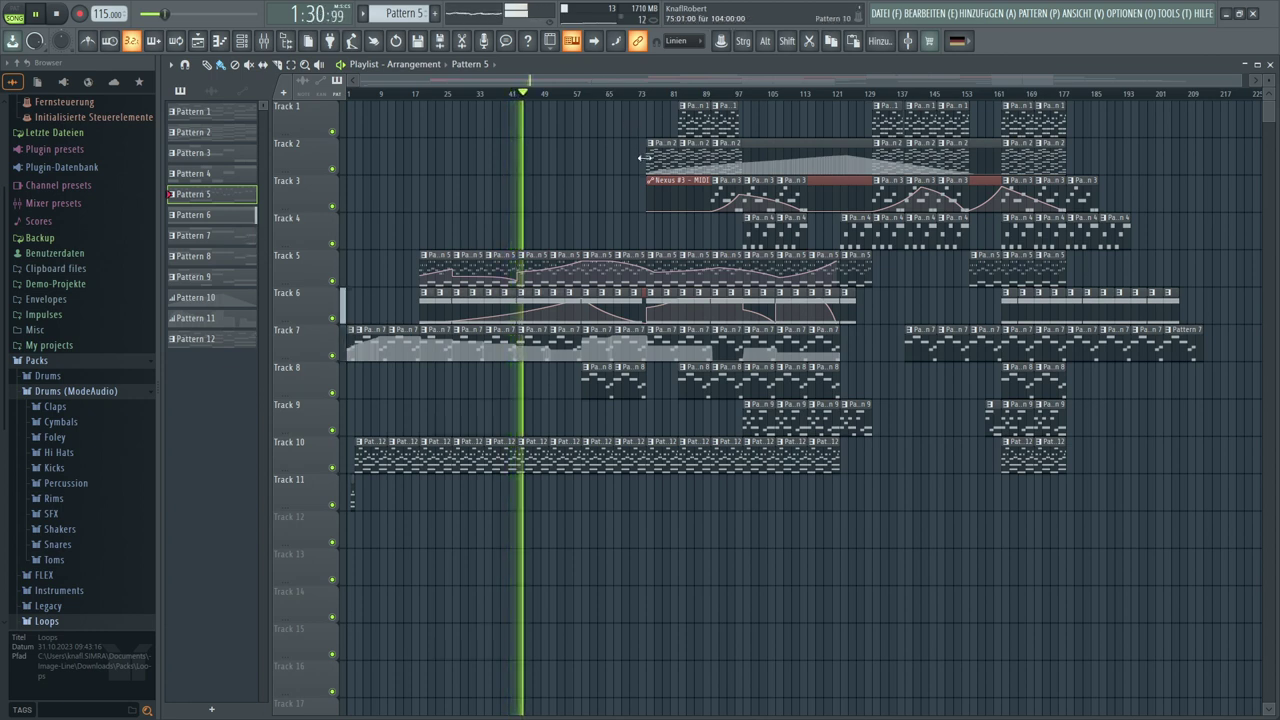
Extend the Nexus #4 main cutoff automation on Track 5 to bar 179, shaping its added curve to rise into bar 163 and fall at the end
left_click(241, 90)
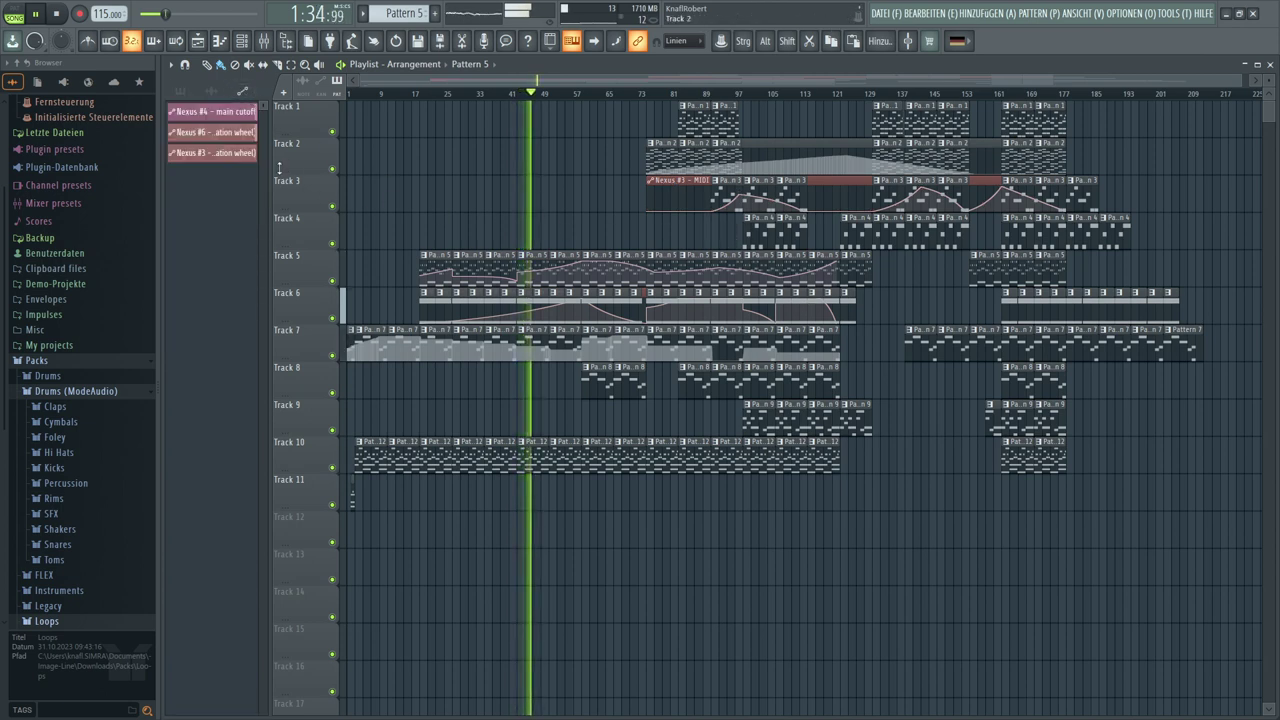
left_click(235, 152)
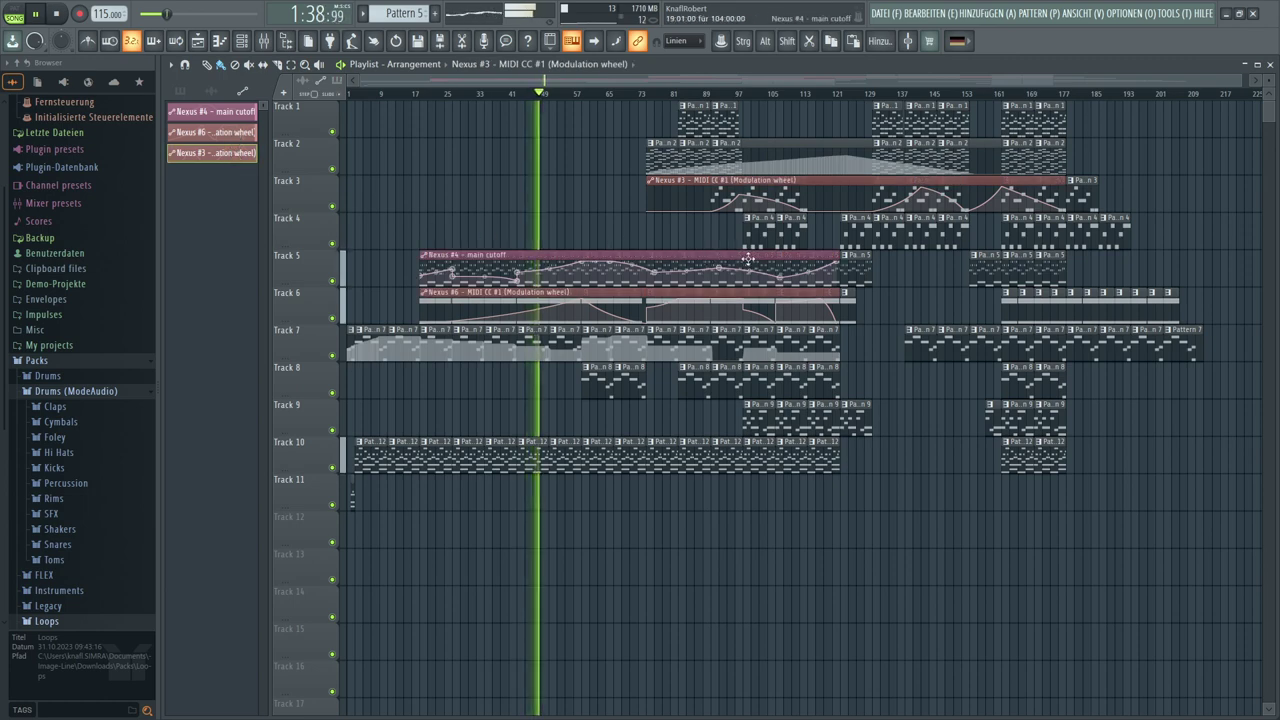
left_click(782, 270)
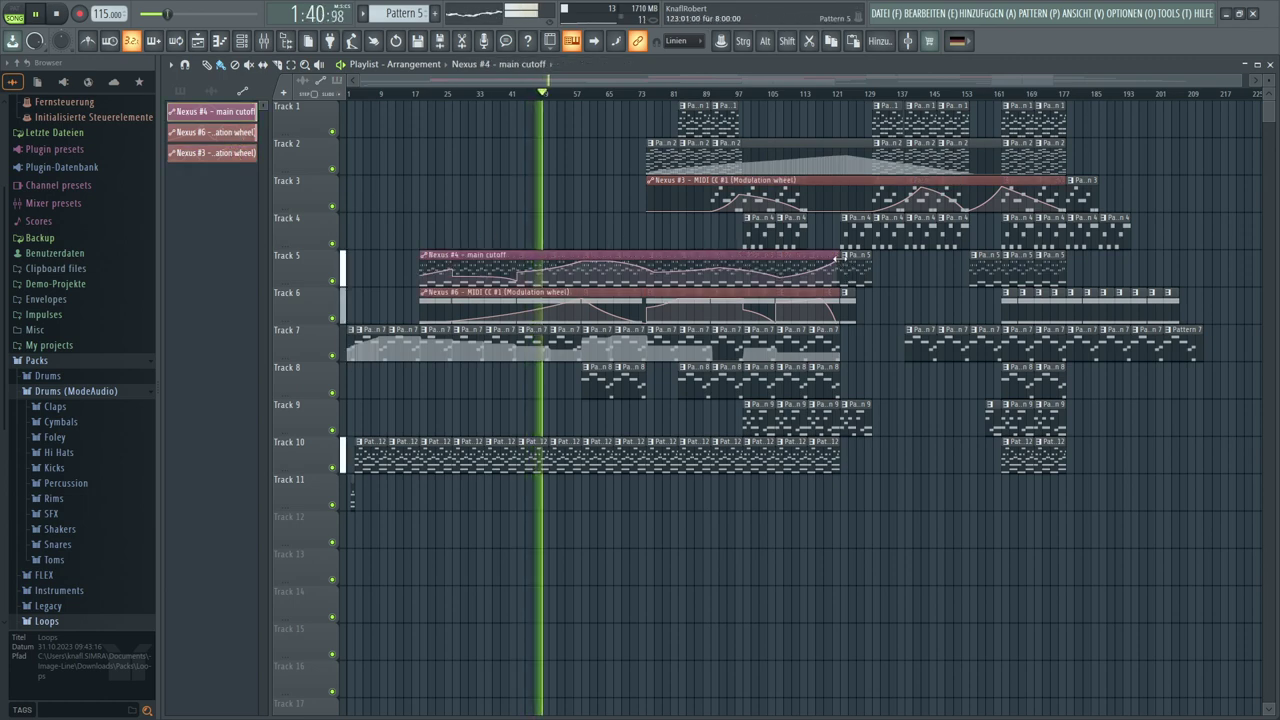
left_click_drag(843, 258, 1063, 268)
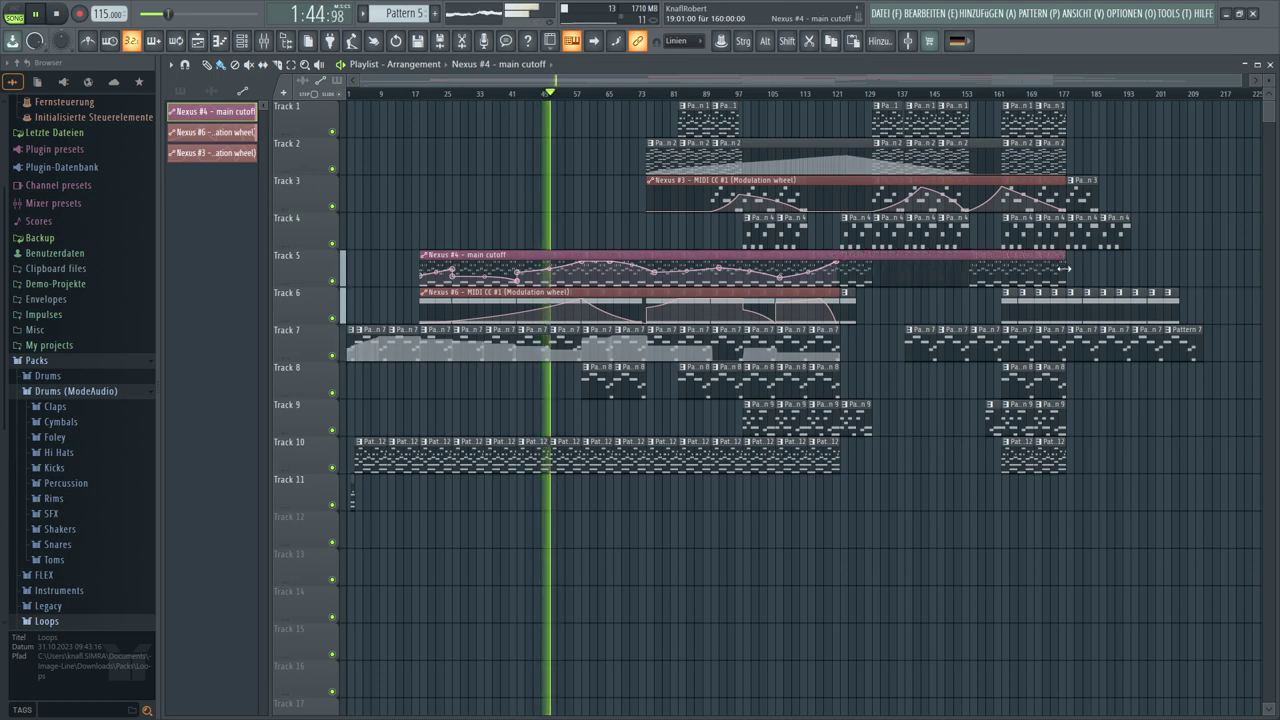
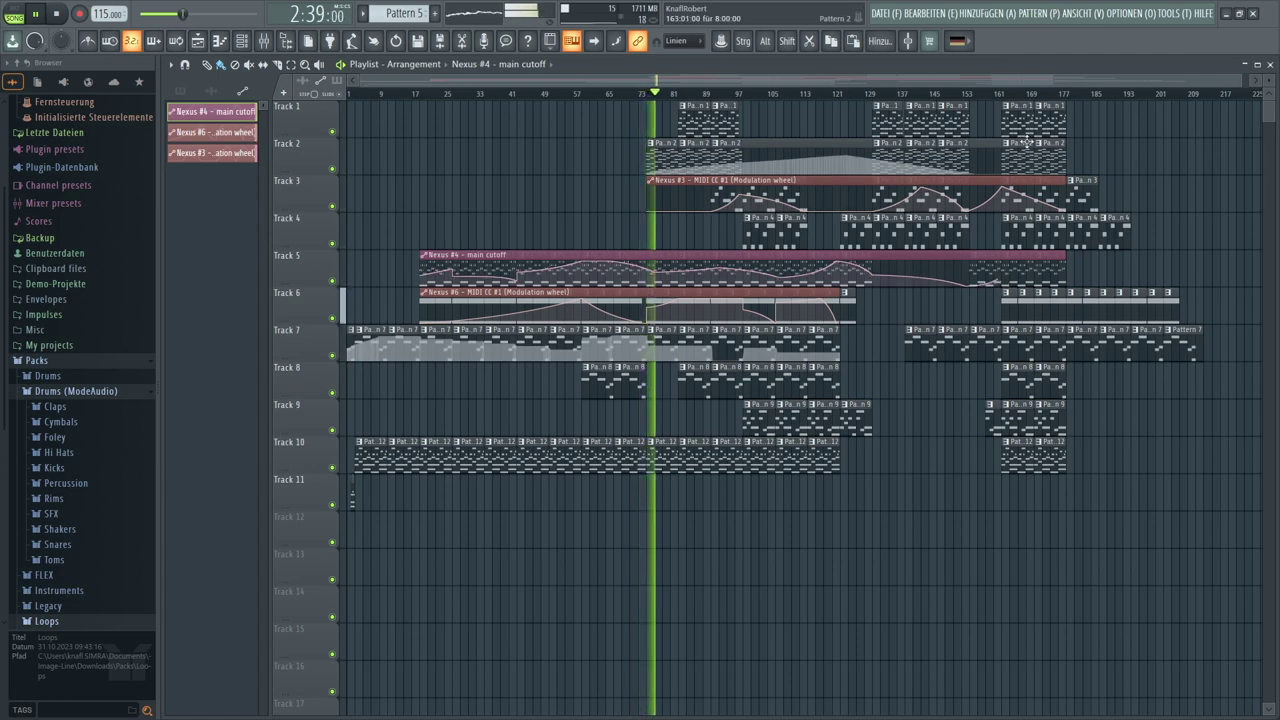
scroll(1038, 100, "up", 5)
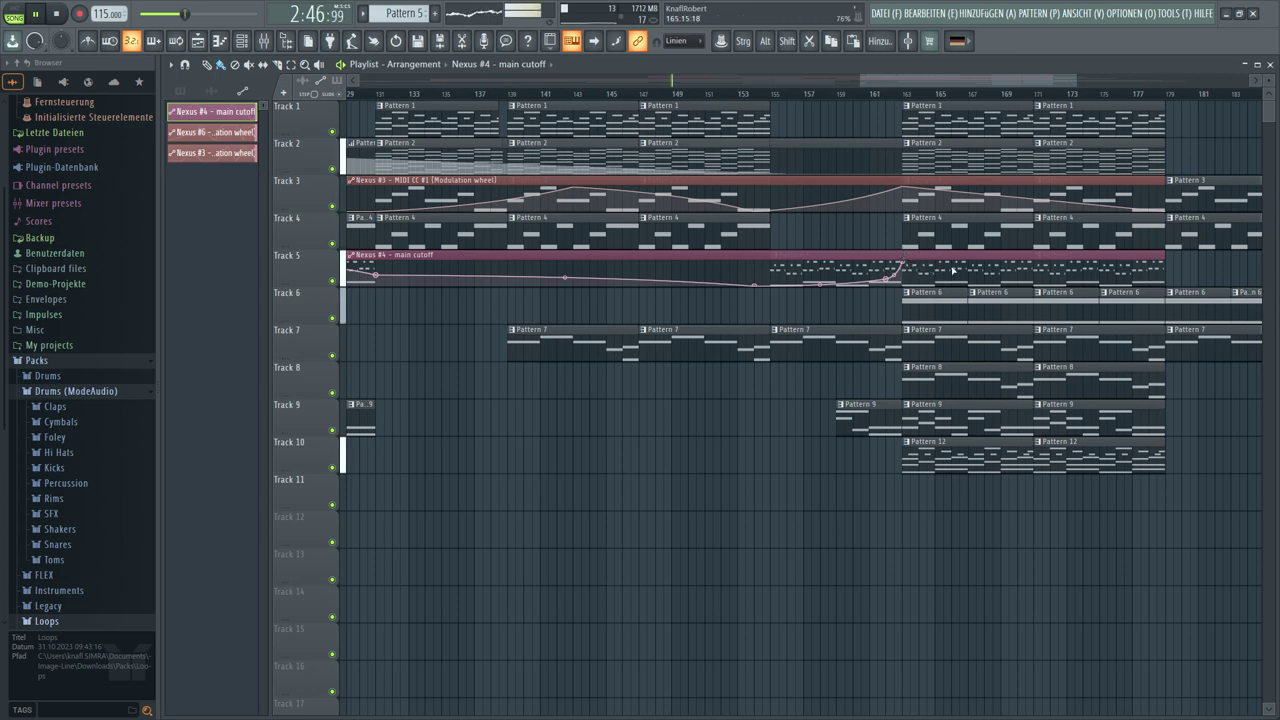
left_click_drag(1089, 272, 1139, 273)
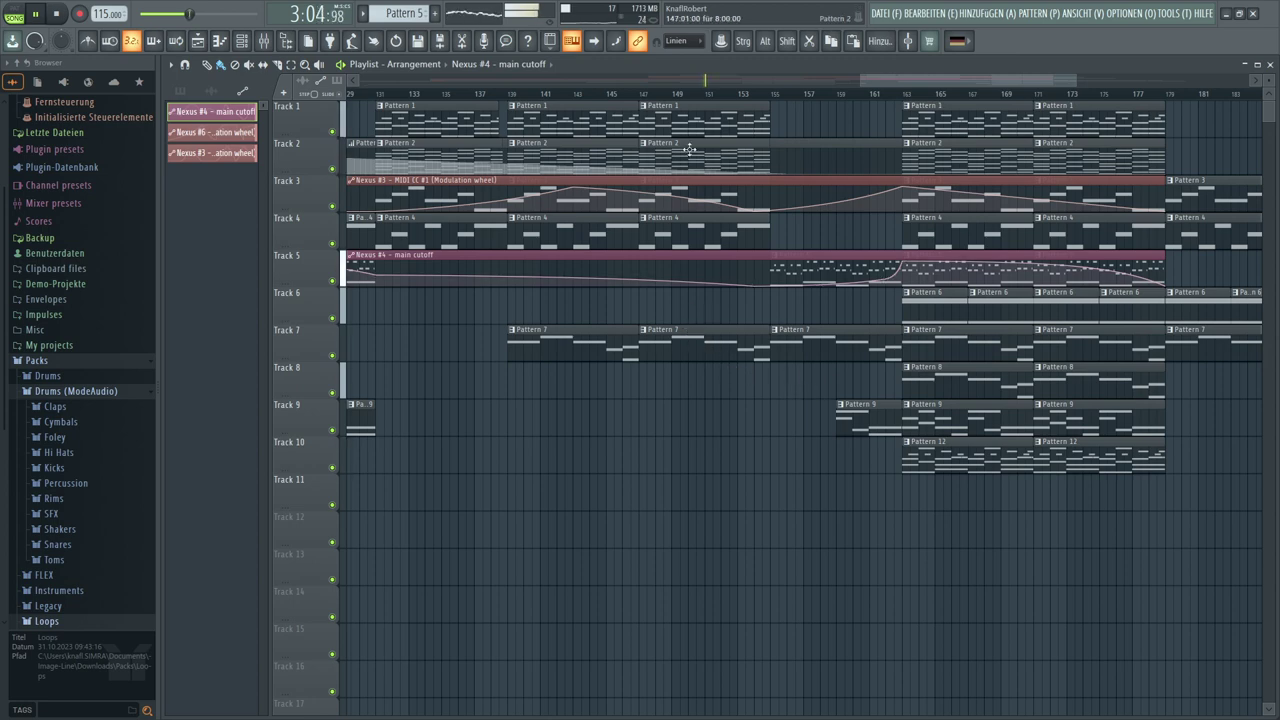
Lengthen the Nexus #6 modulation wheel automation clip on Track 6 past bar 181 and curve its level back up at bar 127
left_click_drag(860, 77, 612, 77)
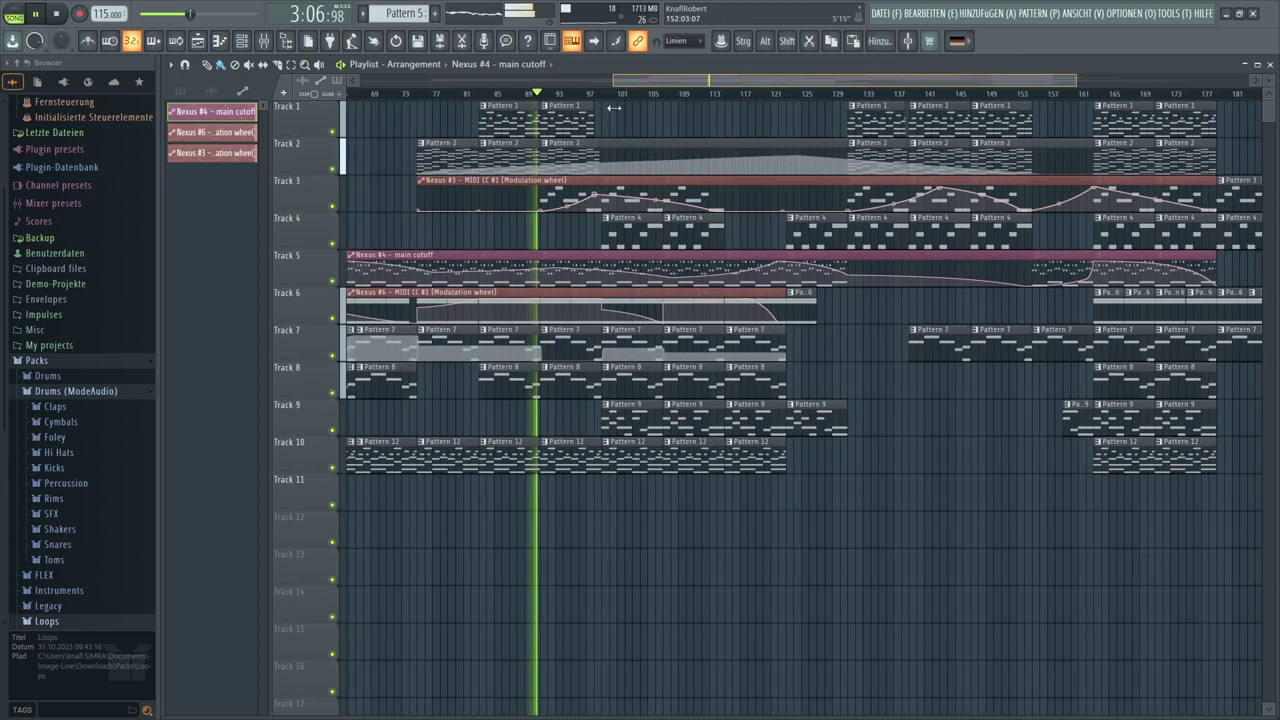
left_click(750, 298)
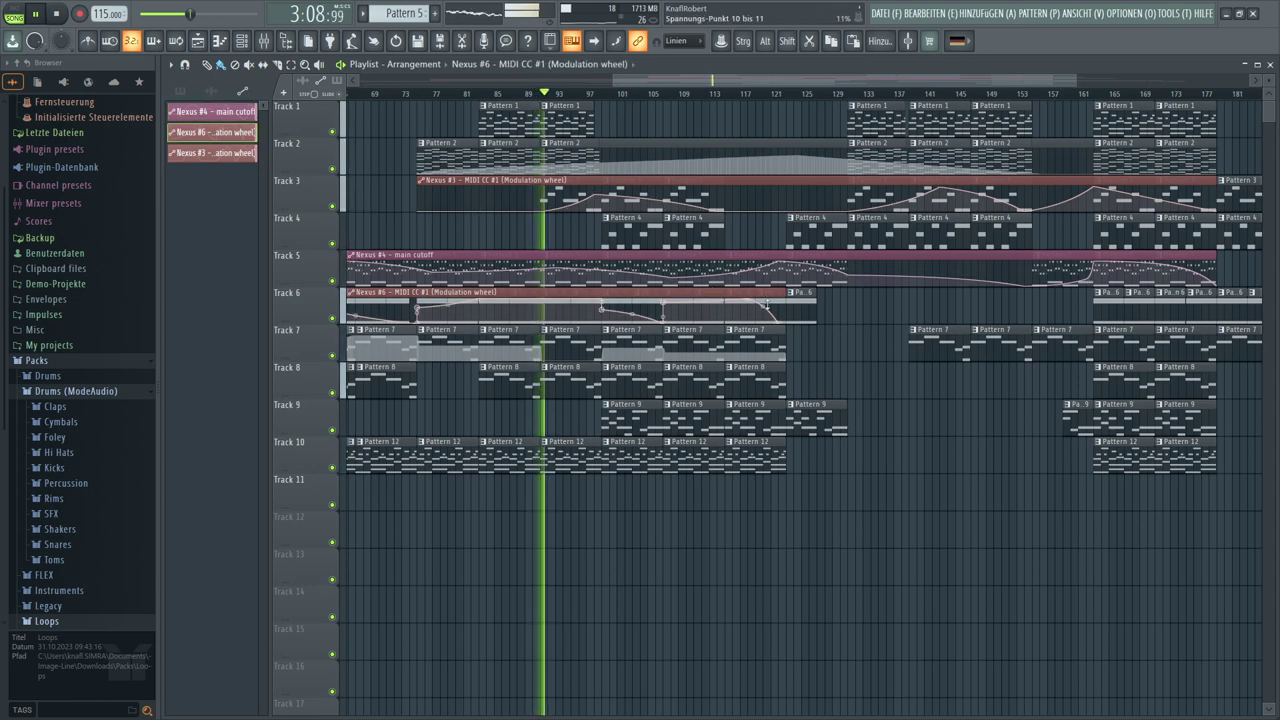
mouse_move(779, 295)
left_mouse_down()
mouse_move(1274, 304)
mouse_move(1070, 308)
mouse_move(1093, 308)
left_mouse_up()
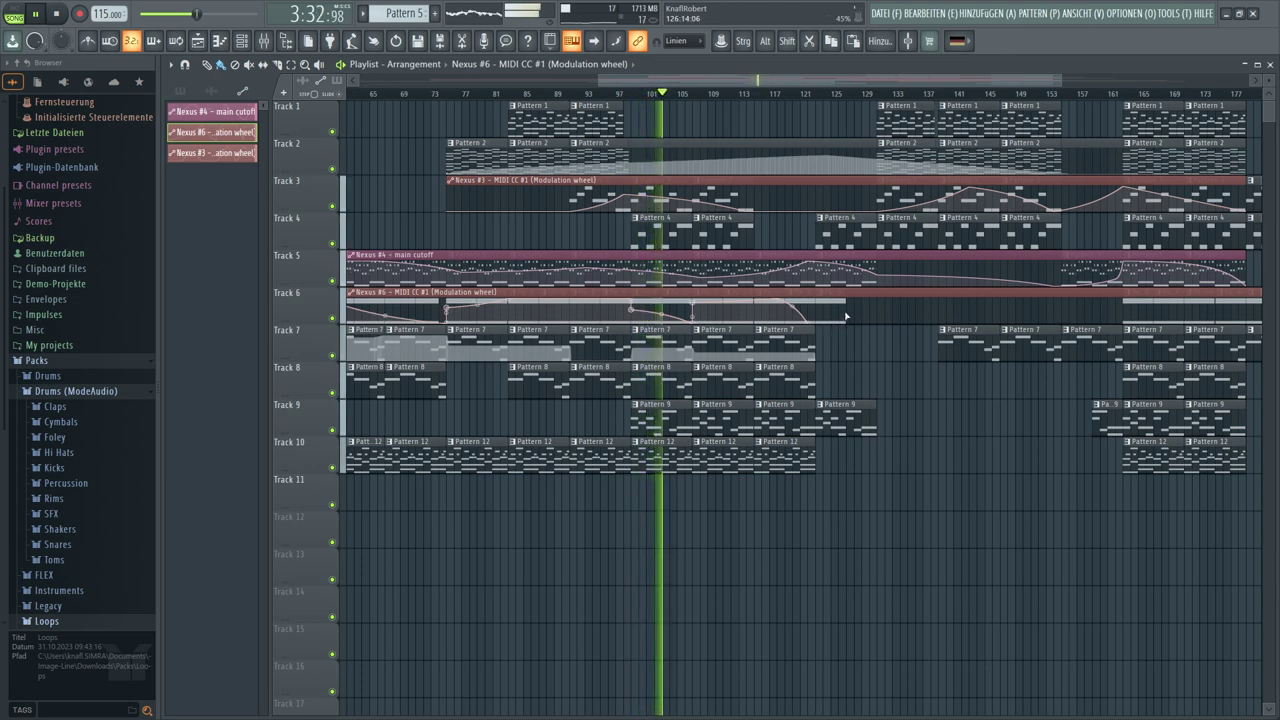
left_click_drag(845, 320, 848, 298)
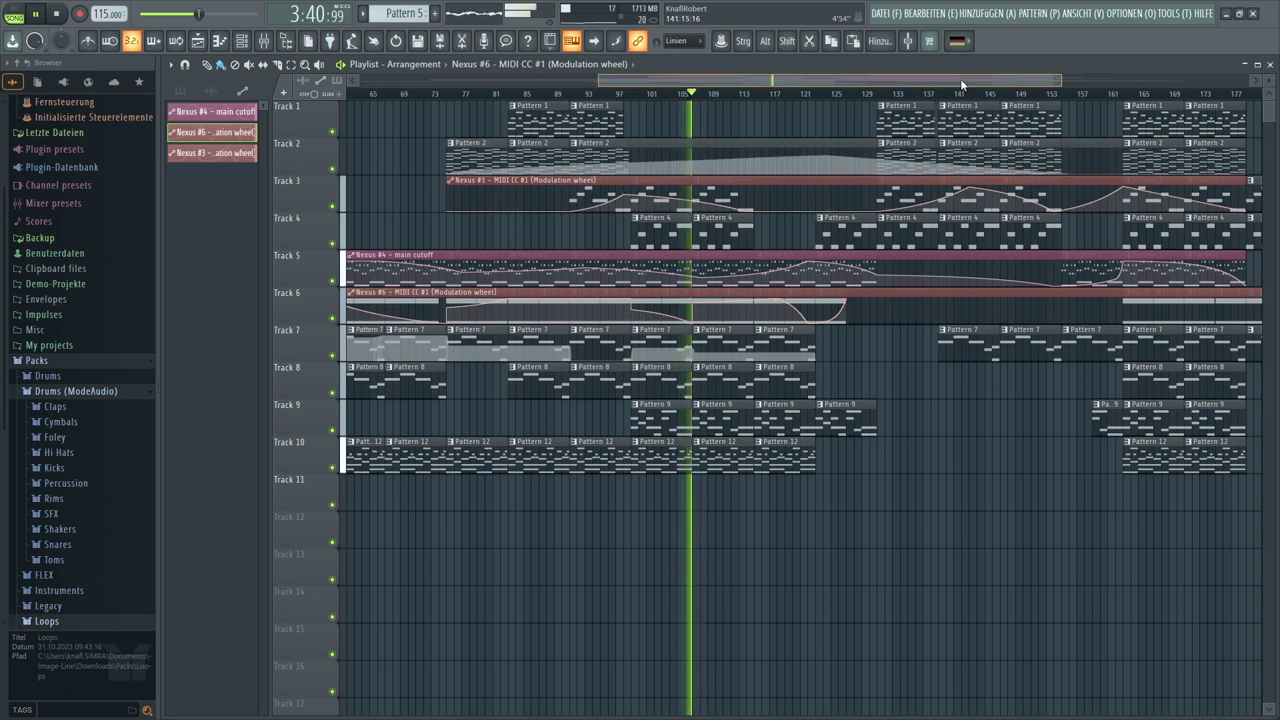
Add one Pattern 6 clip on Track 6 at bar 159 and set the Nexus #6 modulation wheel automation clip to end at bar 209
left_click_drag(960, 78, 1091, 82)
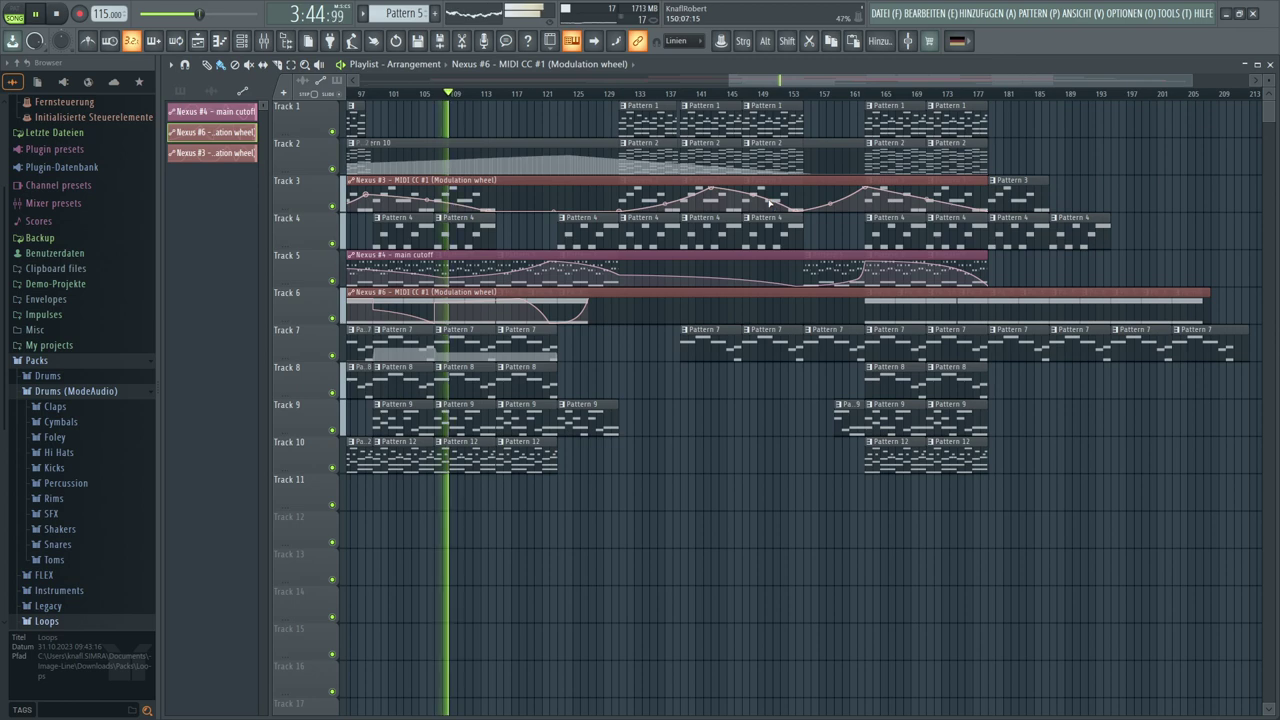
left_click_drag(1196, 290, 787, 291)
left_click(872, 303)
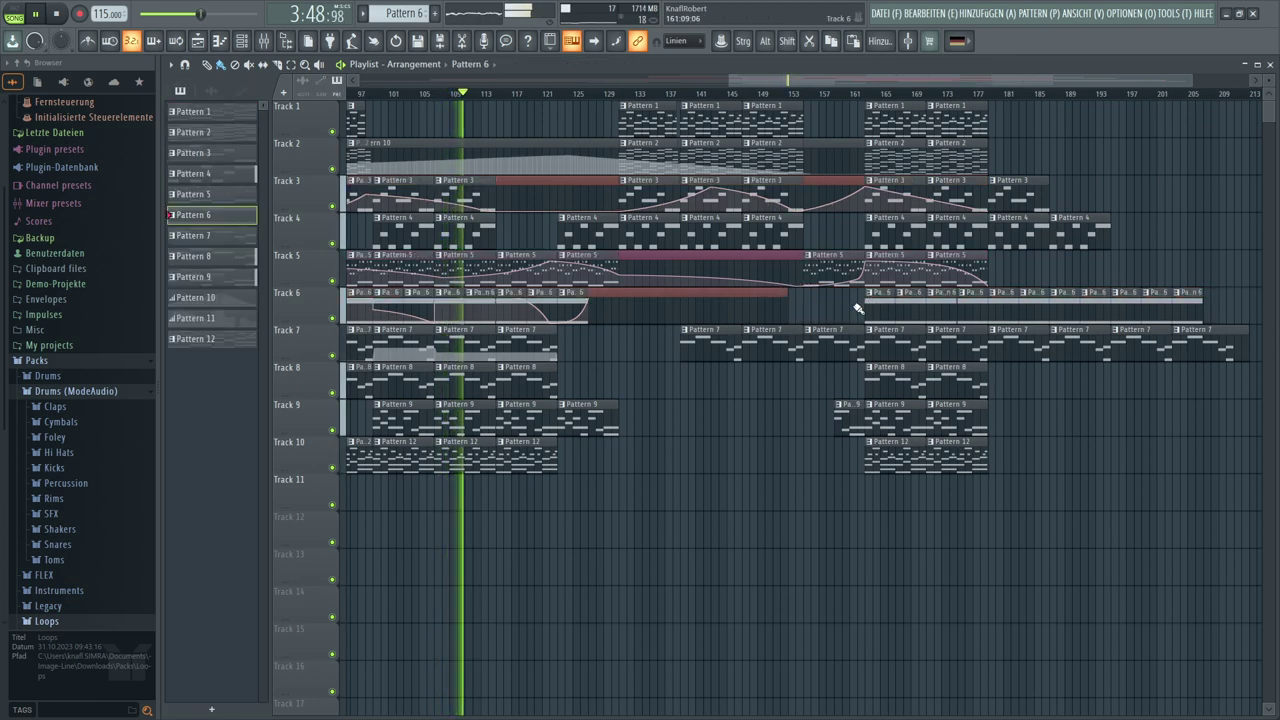
left_click(842, 303)
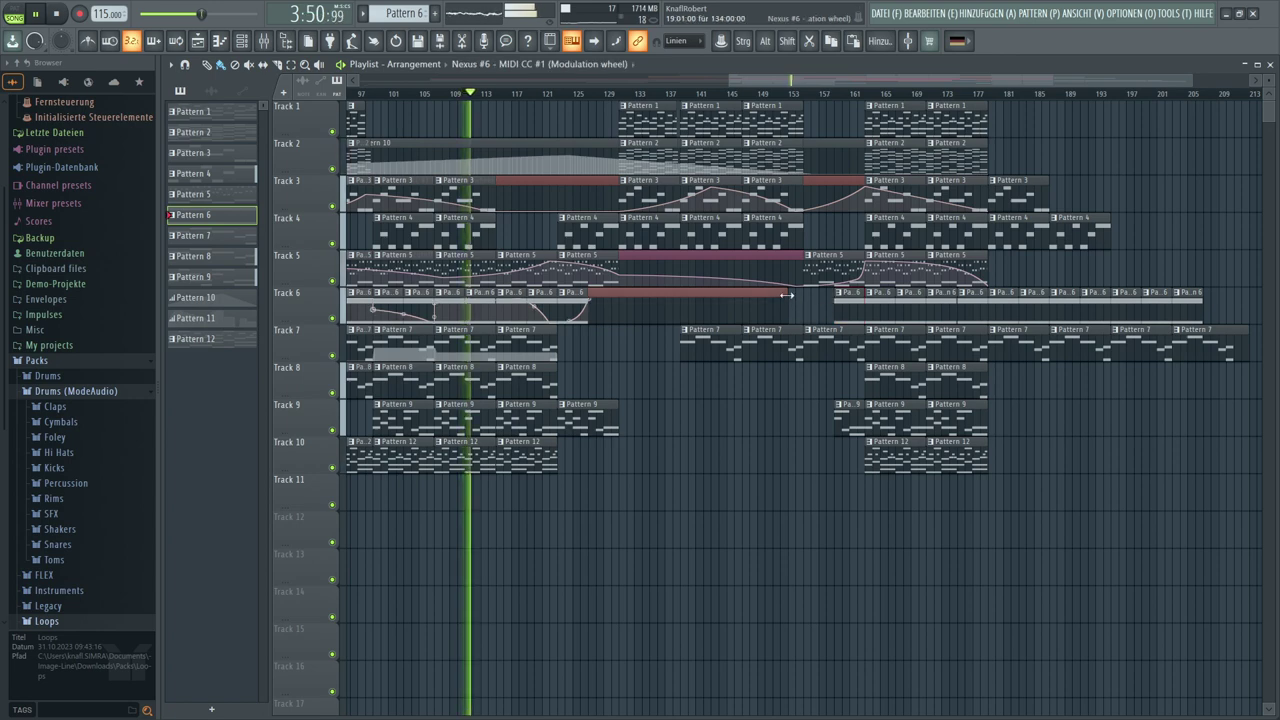
left_click_drag(793, 302, 1216, 310)
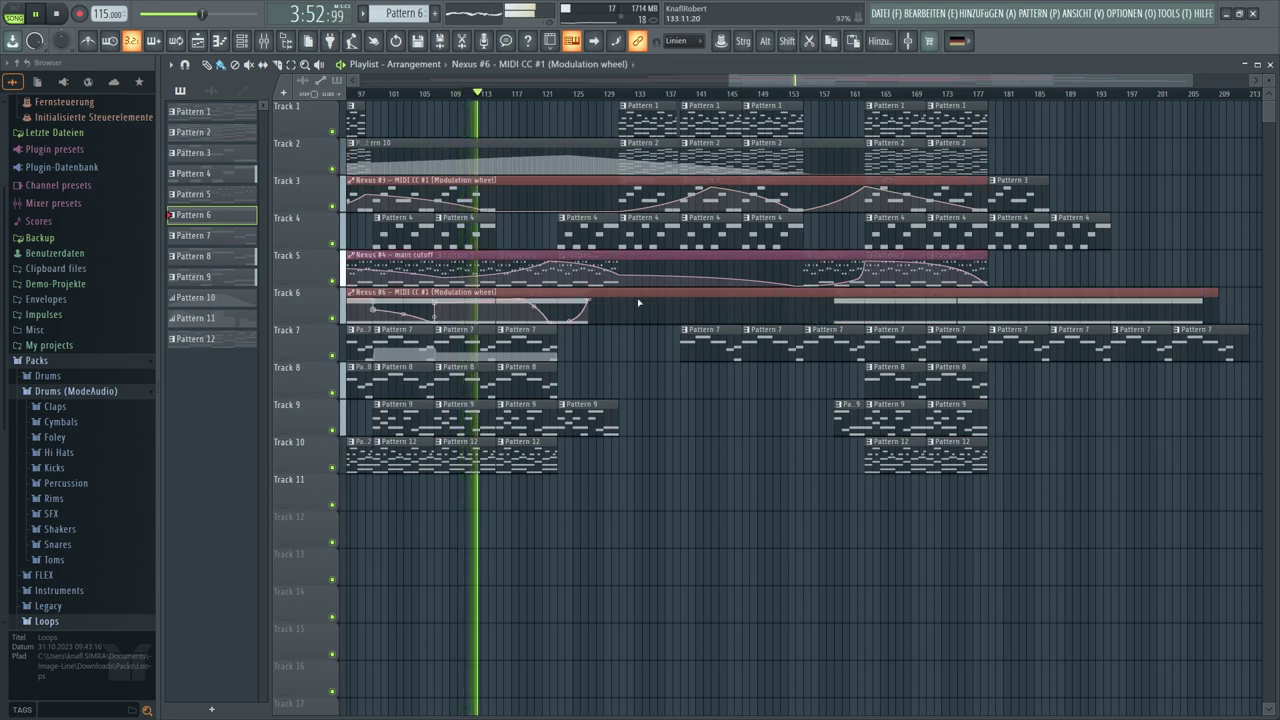
Shape the Nexus #6 modulation wheel curve to stay high after bar 127 and fall gradually to 0% at bar 159
left_click(810, 310)
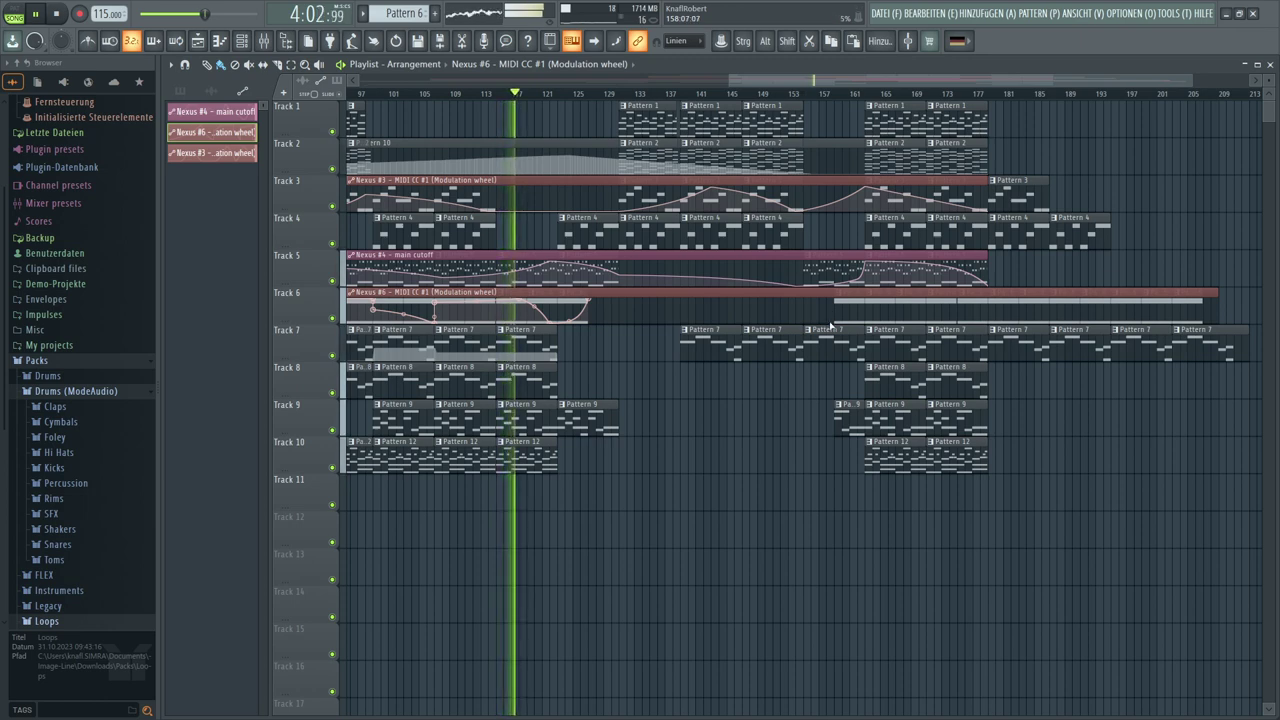
right_click(830, 325)
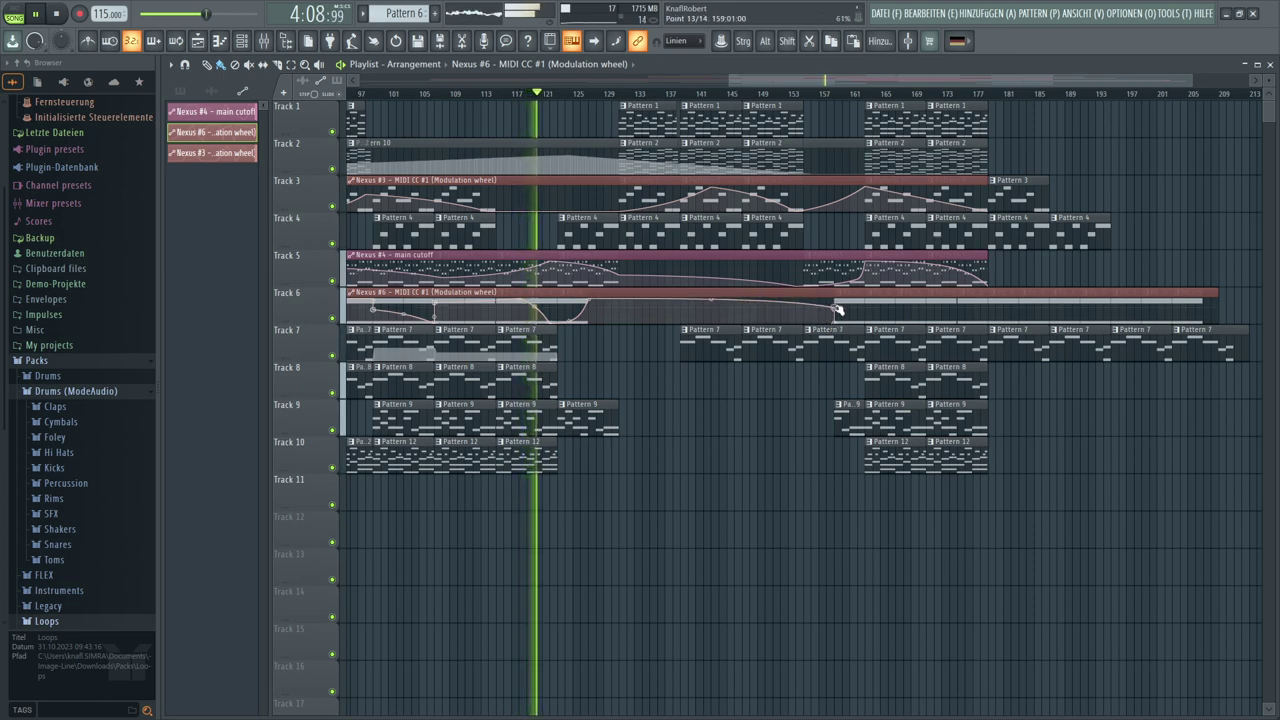
left_click_drag(835, 320, 828, 322)
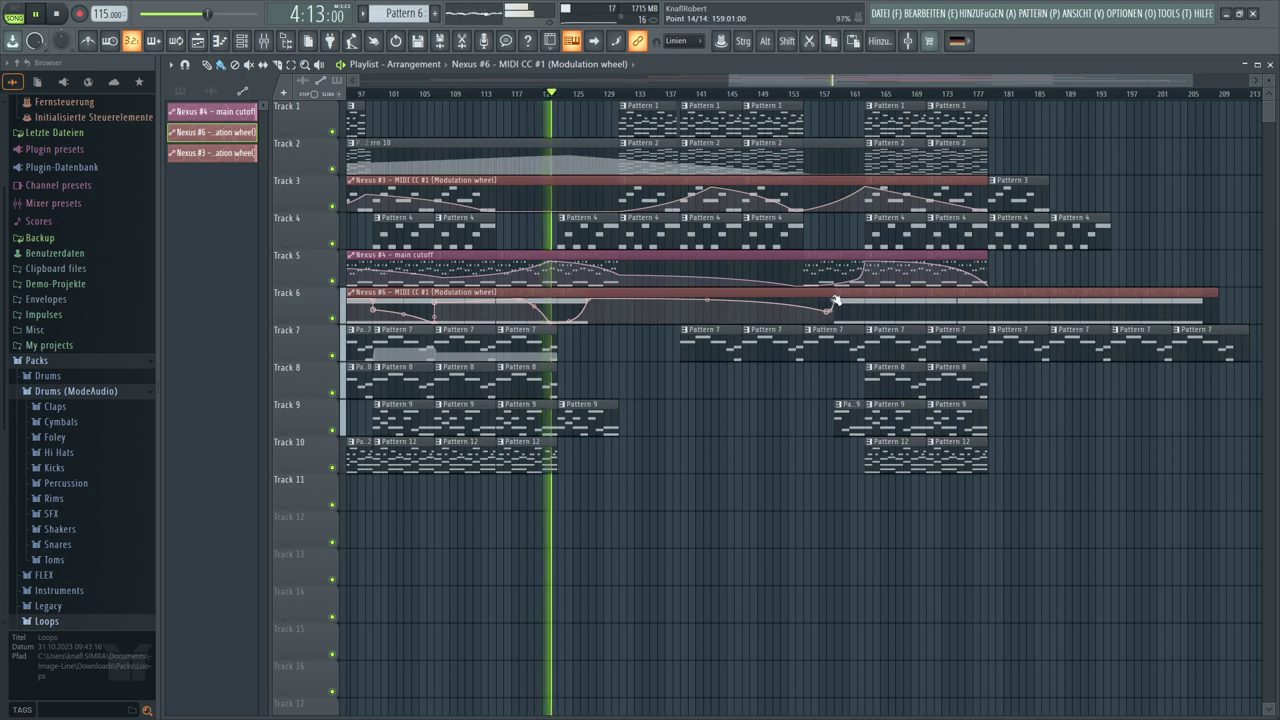
left_click_drag(828, 314, 838, 325)
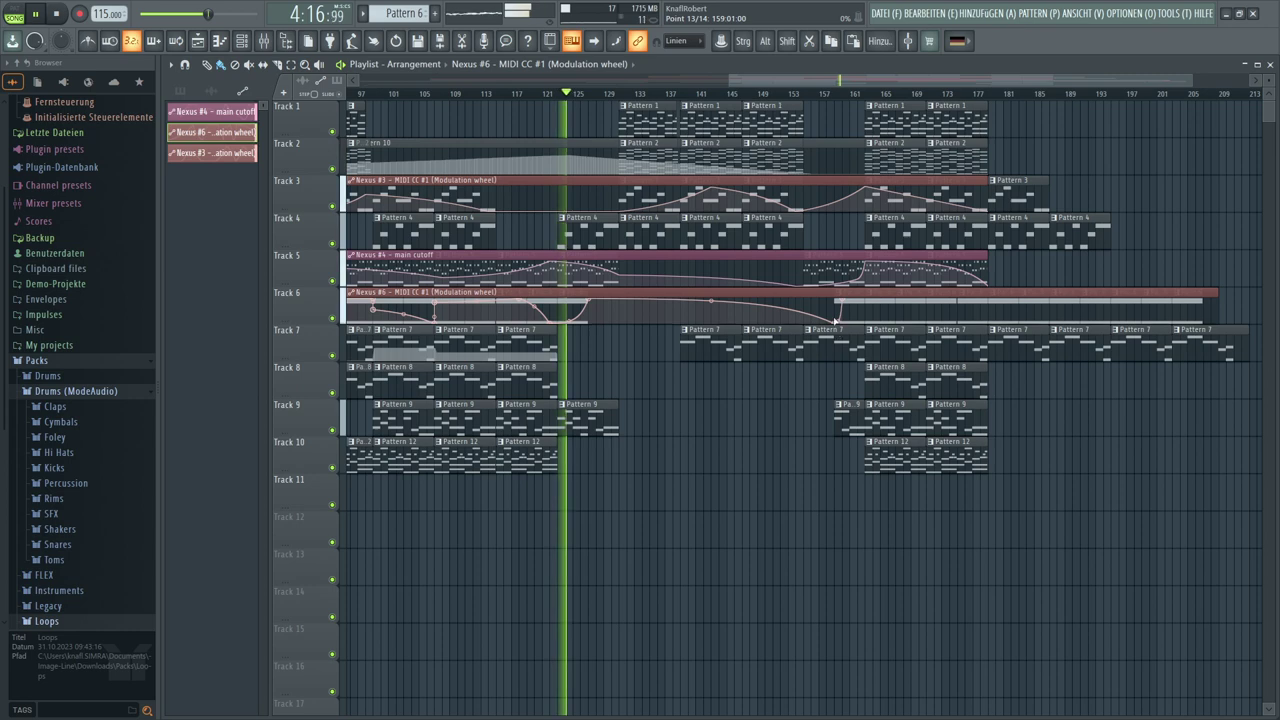
Curve the Nexus #6 modulation wheel automation up from zero at bar 159 to a high level at bar 163
left_click(846, 96)
scroll(847, 98, "up", 3)
scroll(846, 98, "up", 3)
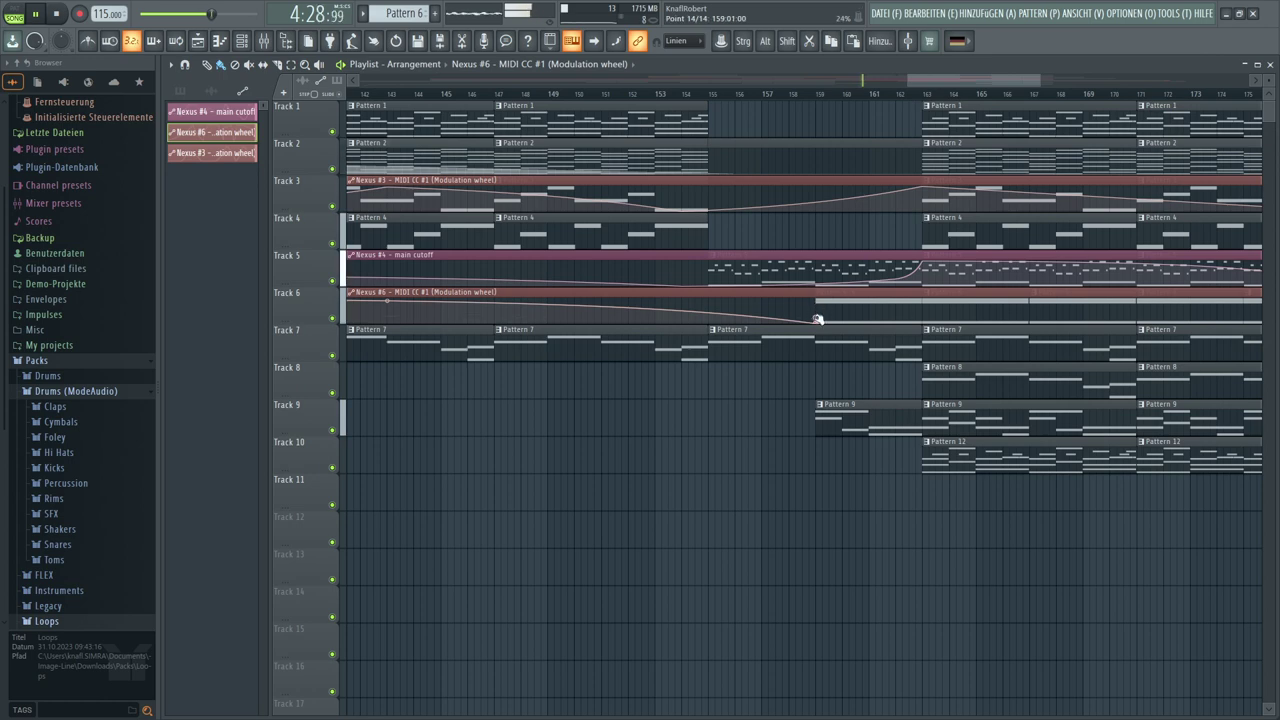
left_click_drag(858, 323, 924, 299)
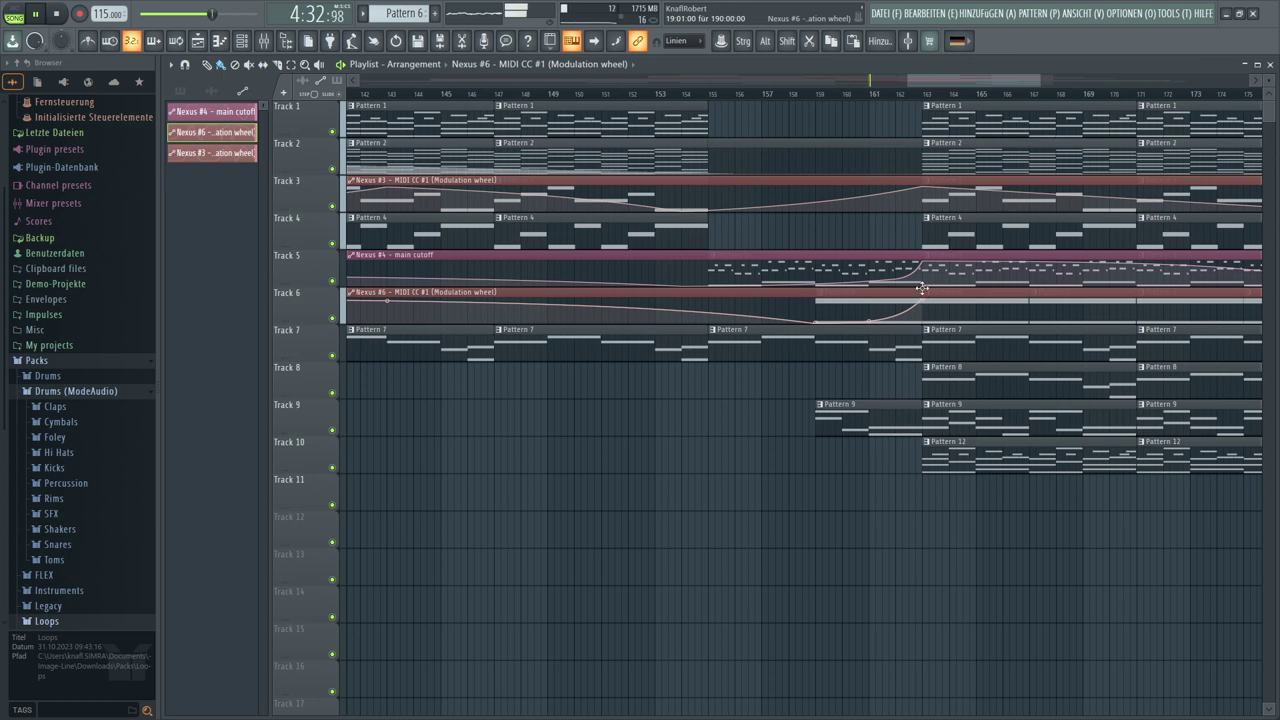
Fade the Nexus #6 modulation wheel curve down to zero by about bar 195 and trim the automation clip to end at bar 207
left_click_drag(966, 84, 1055, 84)
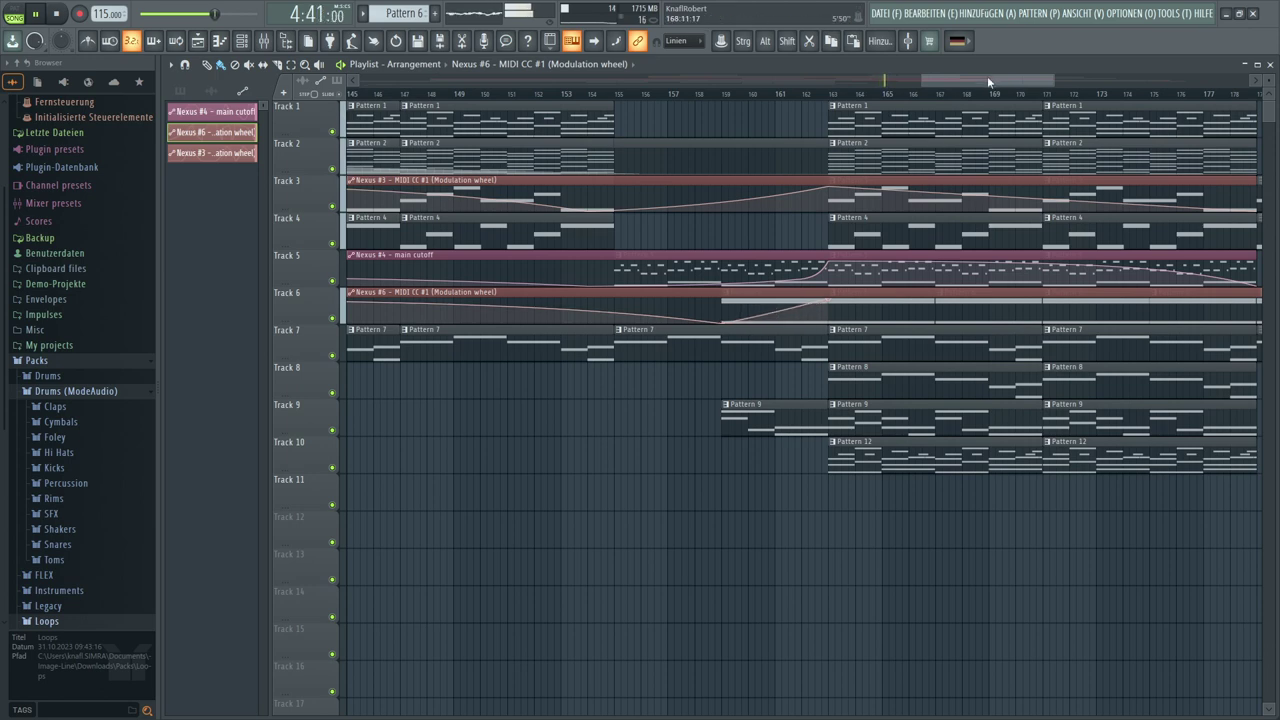
left_click_drag(987, 80, 1120, 89)
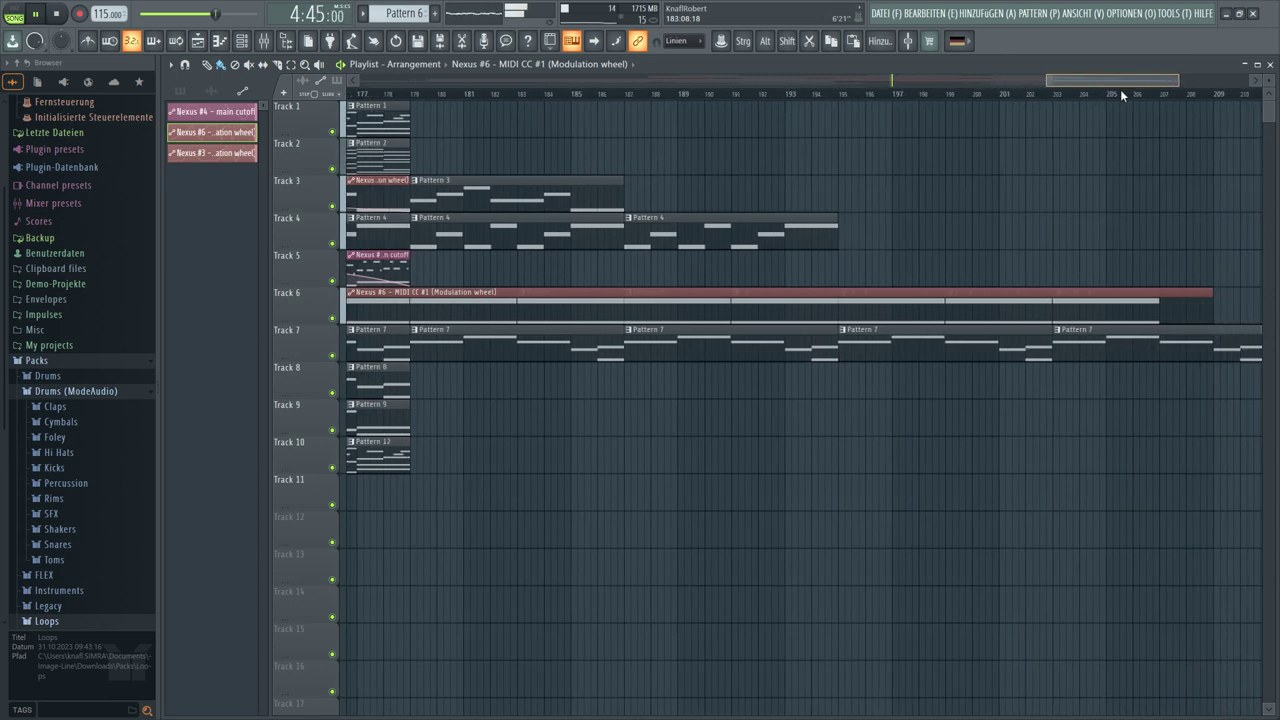
left_click_drag(1048, 316, 765, 337)
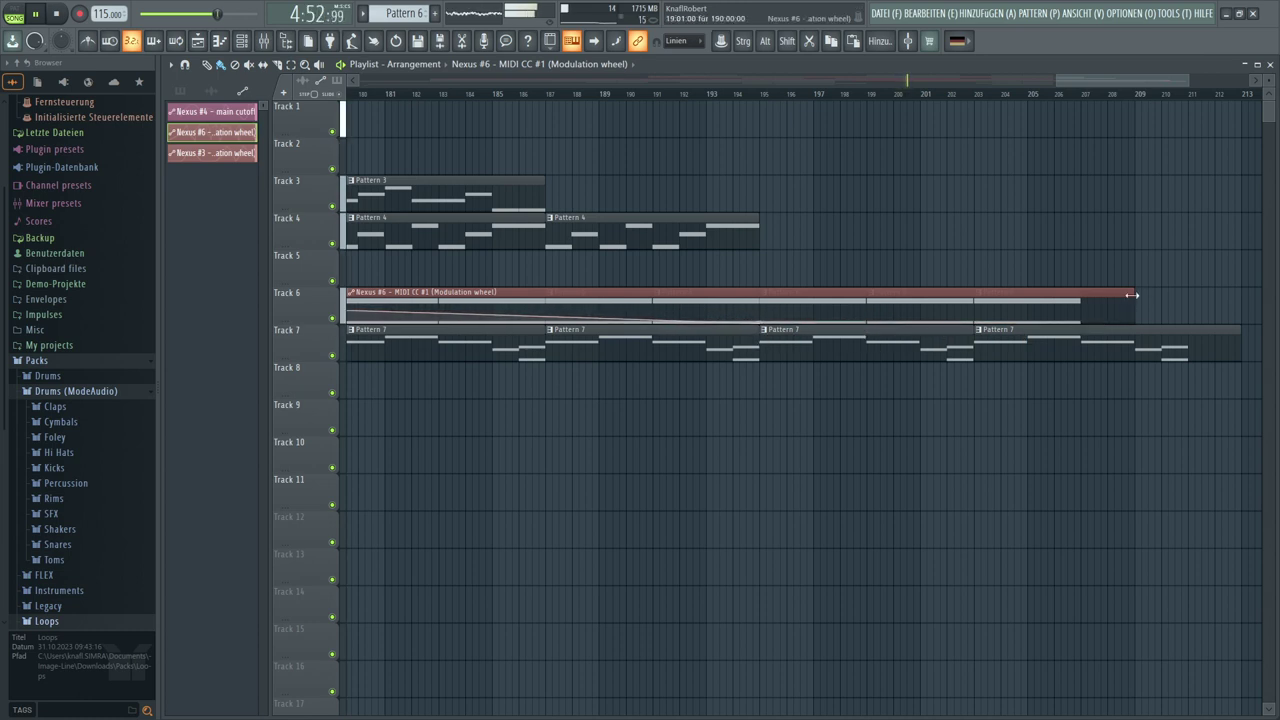
left_click_drag(1134, 293, 1070, 298)
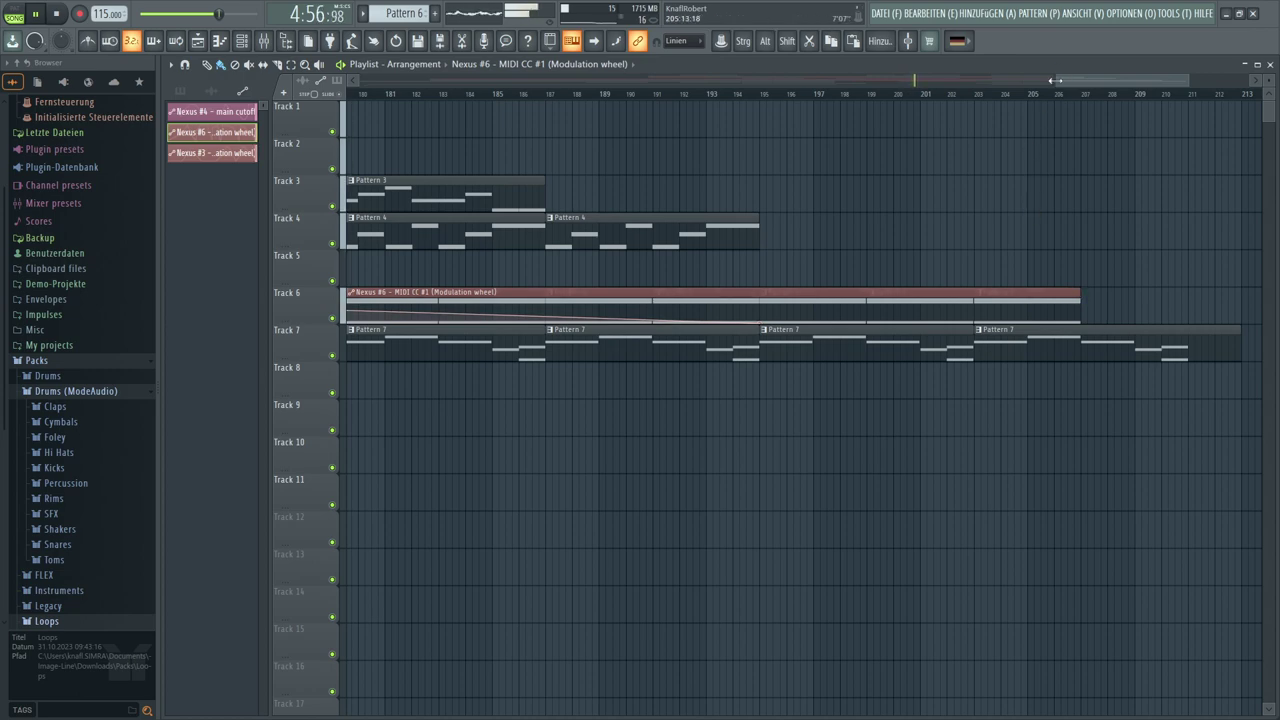
Check the Nexus #2 modulation wheel events stored in Pattern 10 and close the event editor again
left_click_drag(1052, 80, 350, 95)
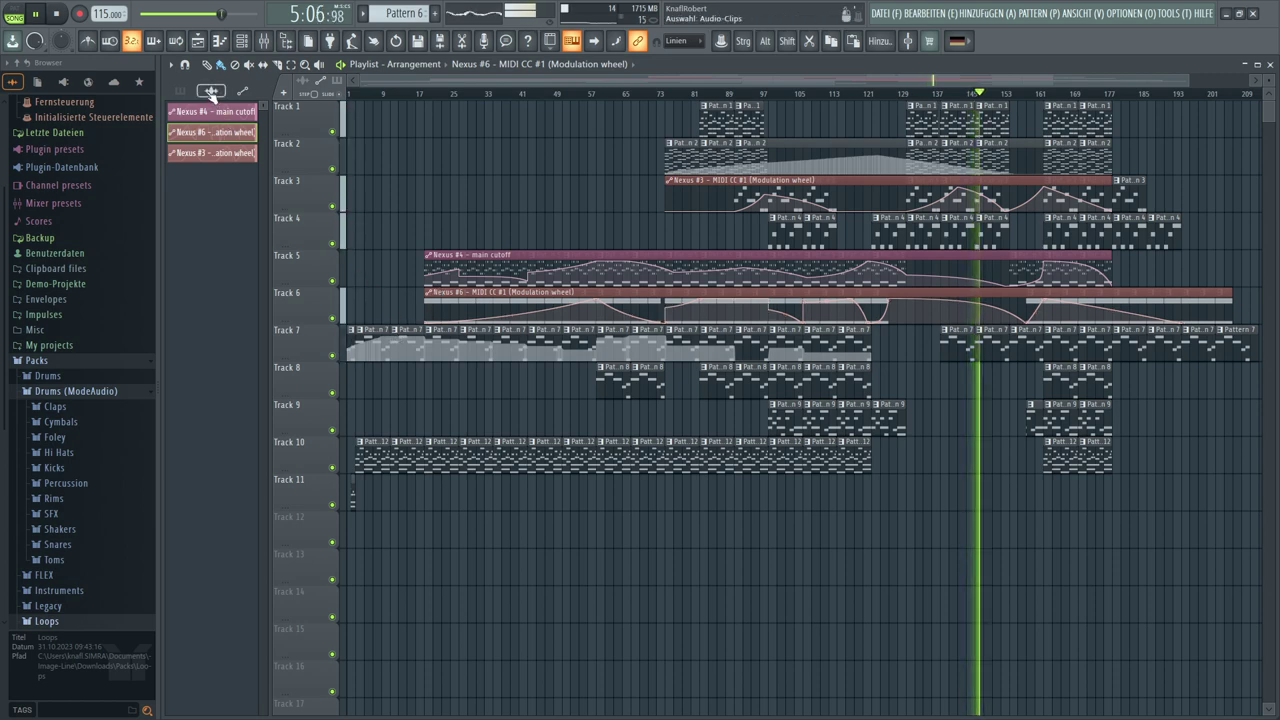
left_click(181, 91)
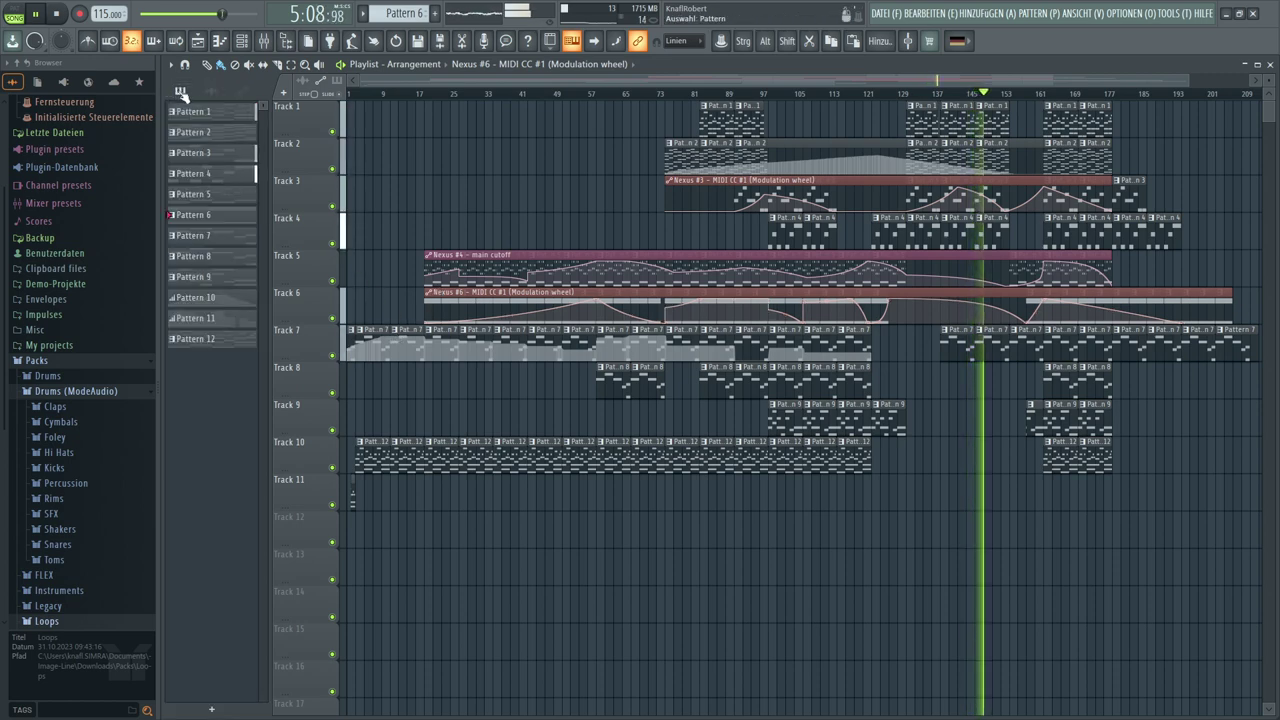
left_click(178, 298)
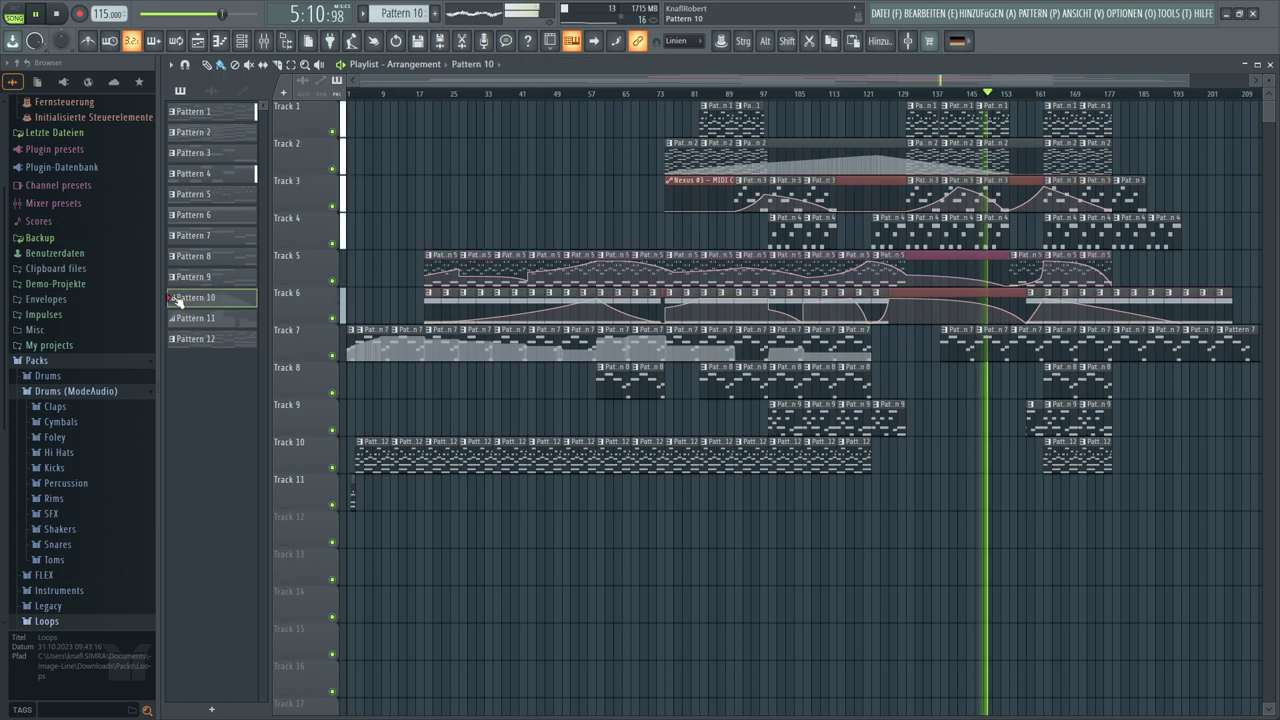
double_click(176, 298)
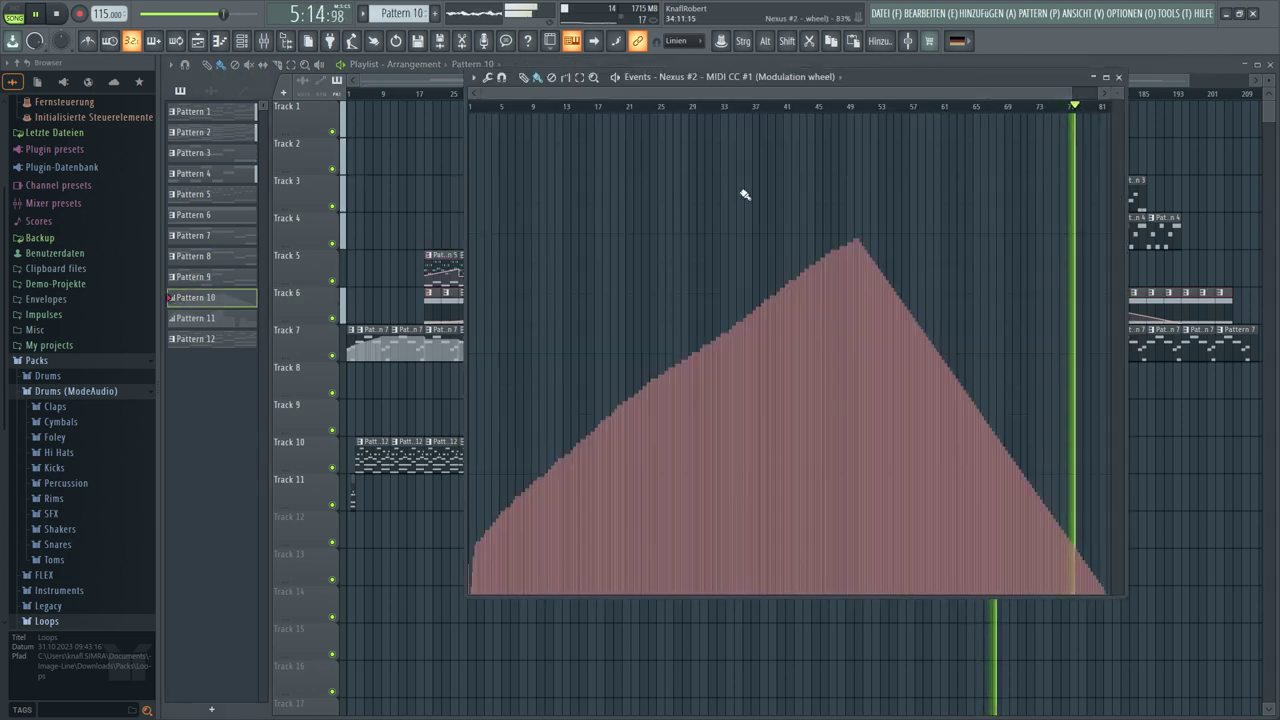
left_click(1119, 78)
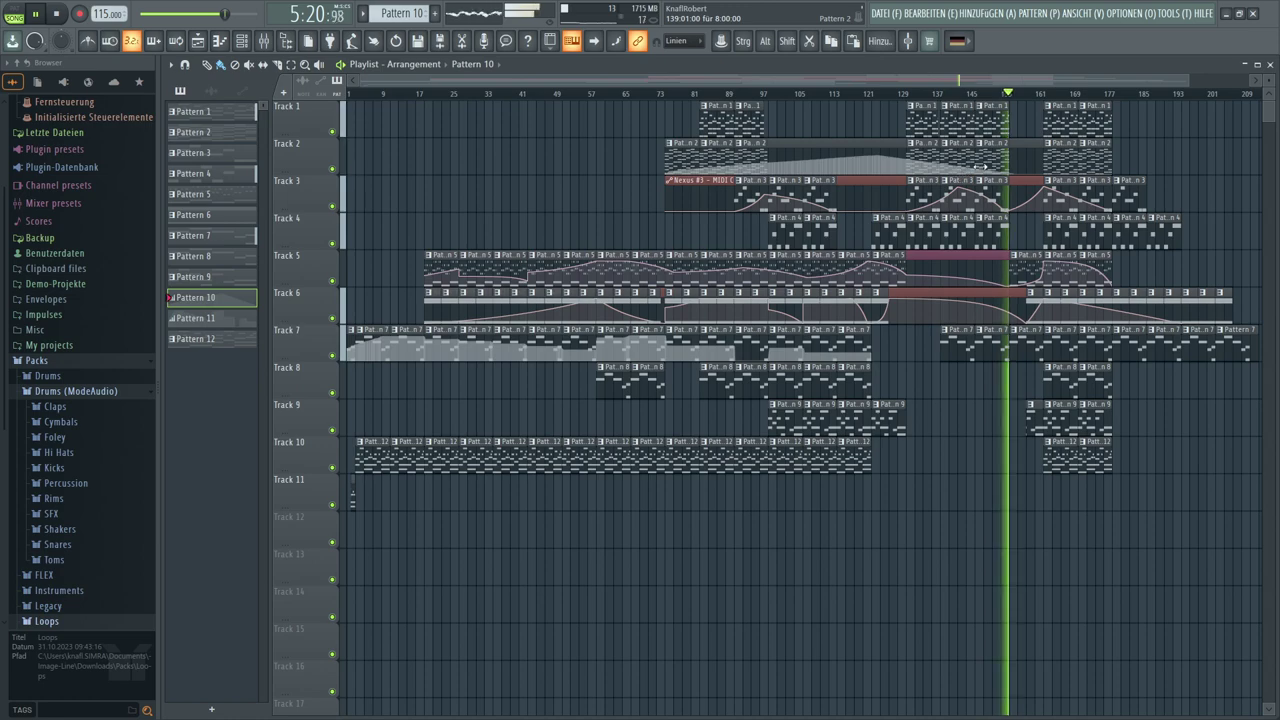
Open the Nexus #7 instrument used by Pattern 7 and audition the pattern on its own in pattern mode
left_click_drag(1099, 84, 1277, 90)
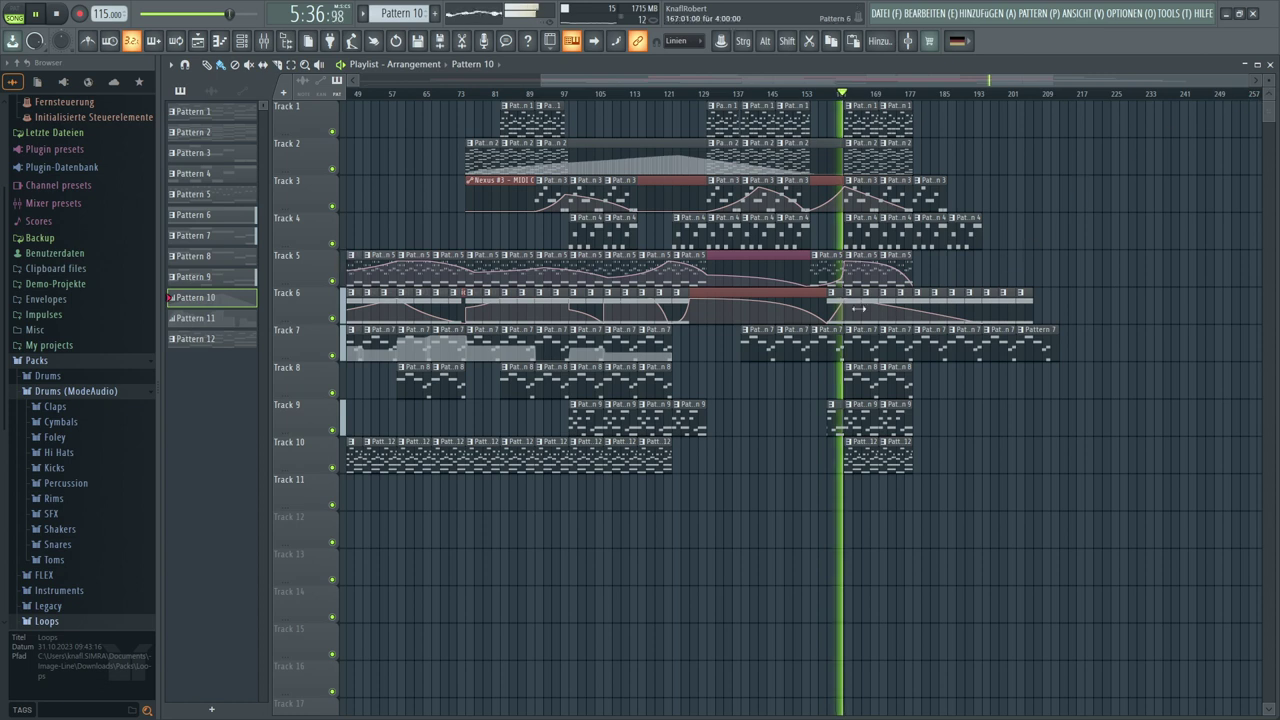
left_click(757, 343)
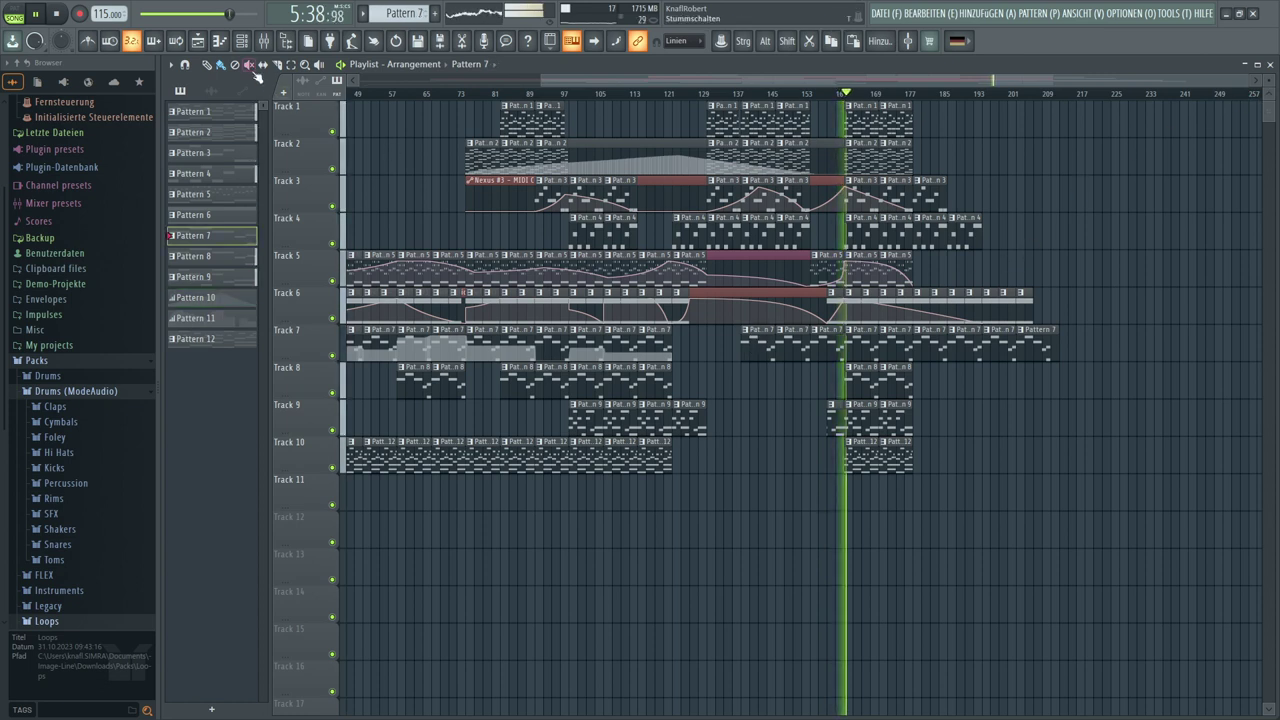
left_click(241, 41)
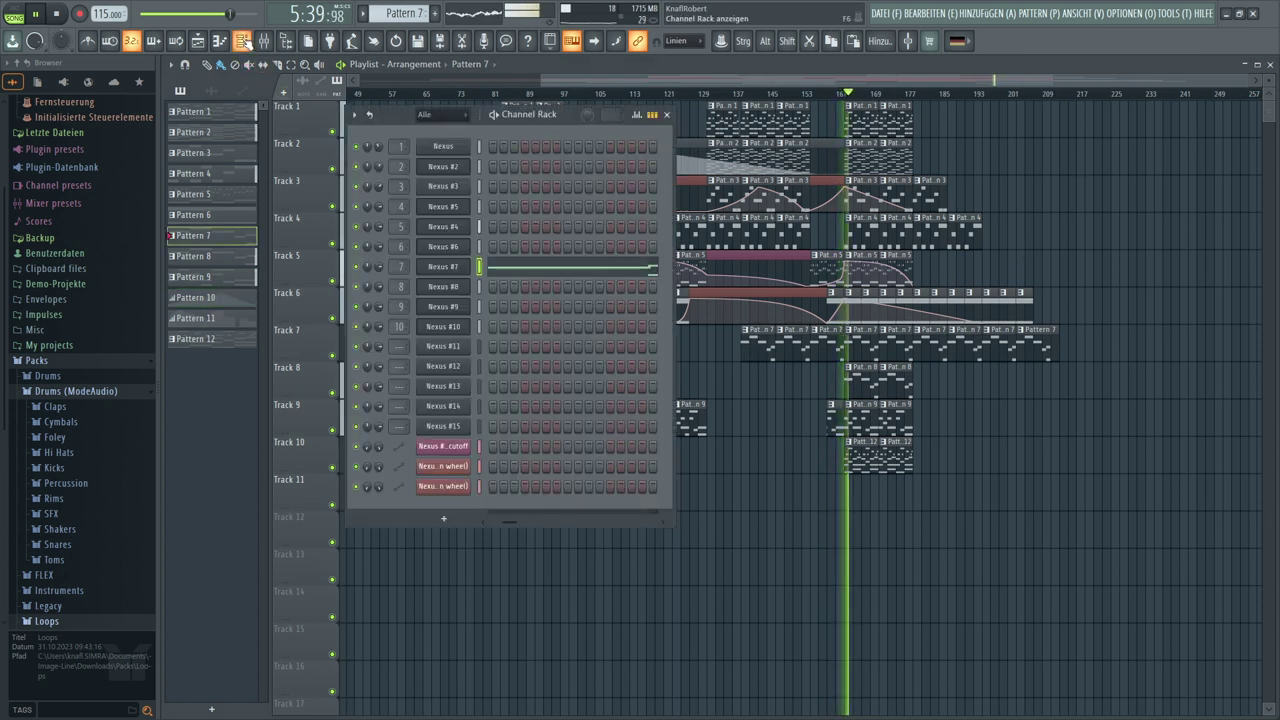
left_click(449, 268)
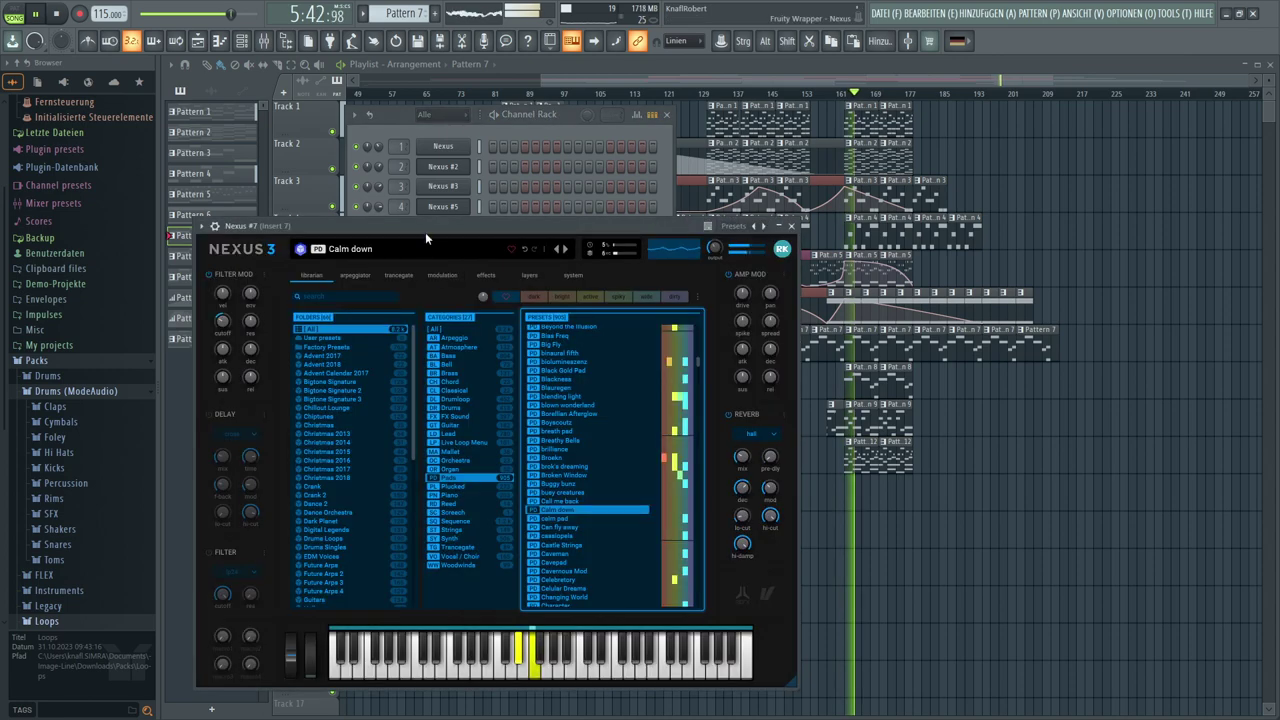
left_click_drag(422, 226, 462, 183)
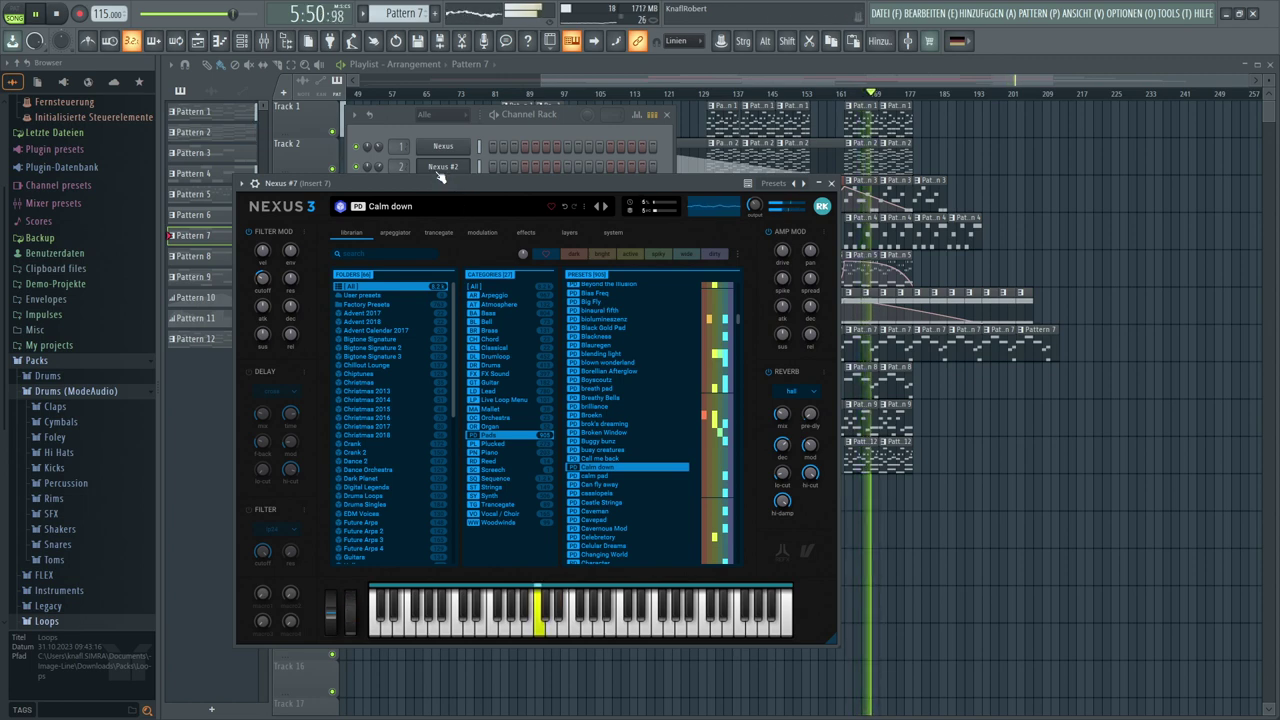
left_click(57, 14)
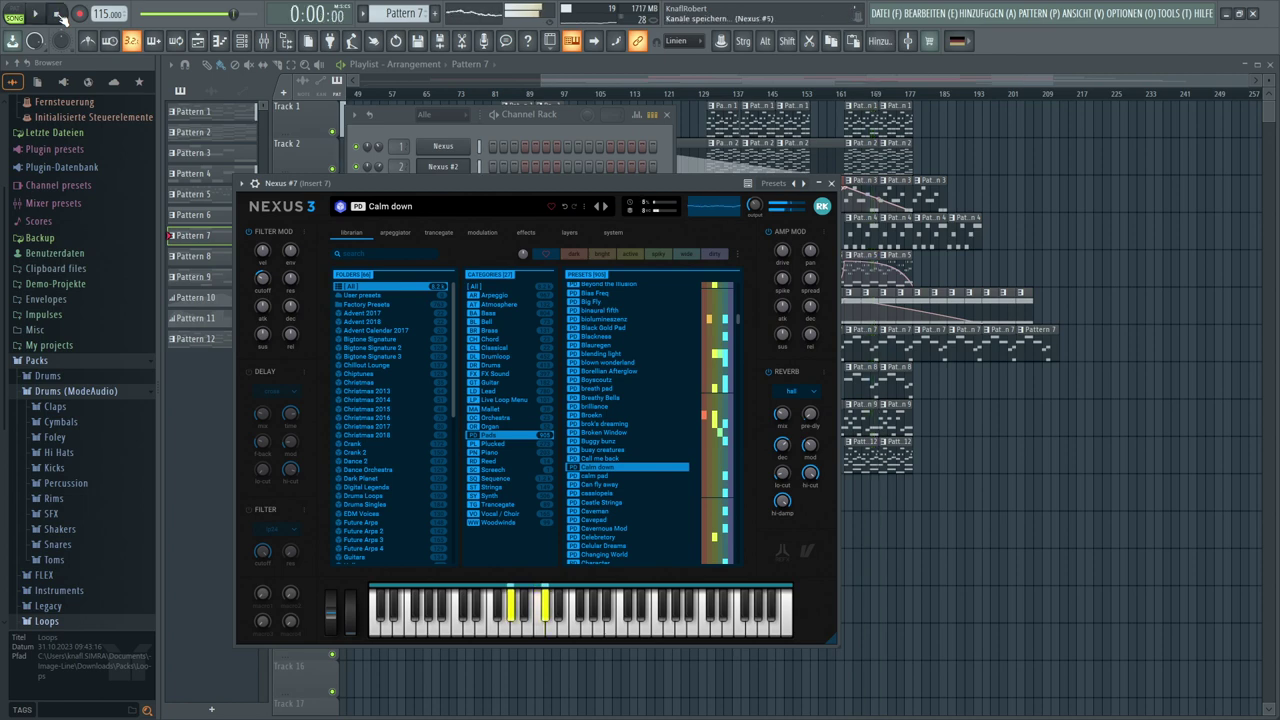
left_click(16, 14)
left_click(37, 14)
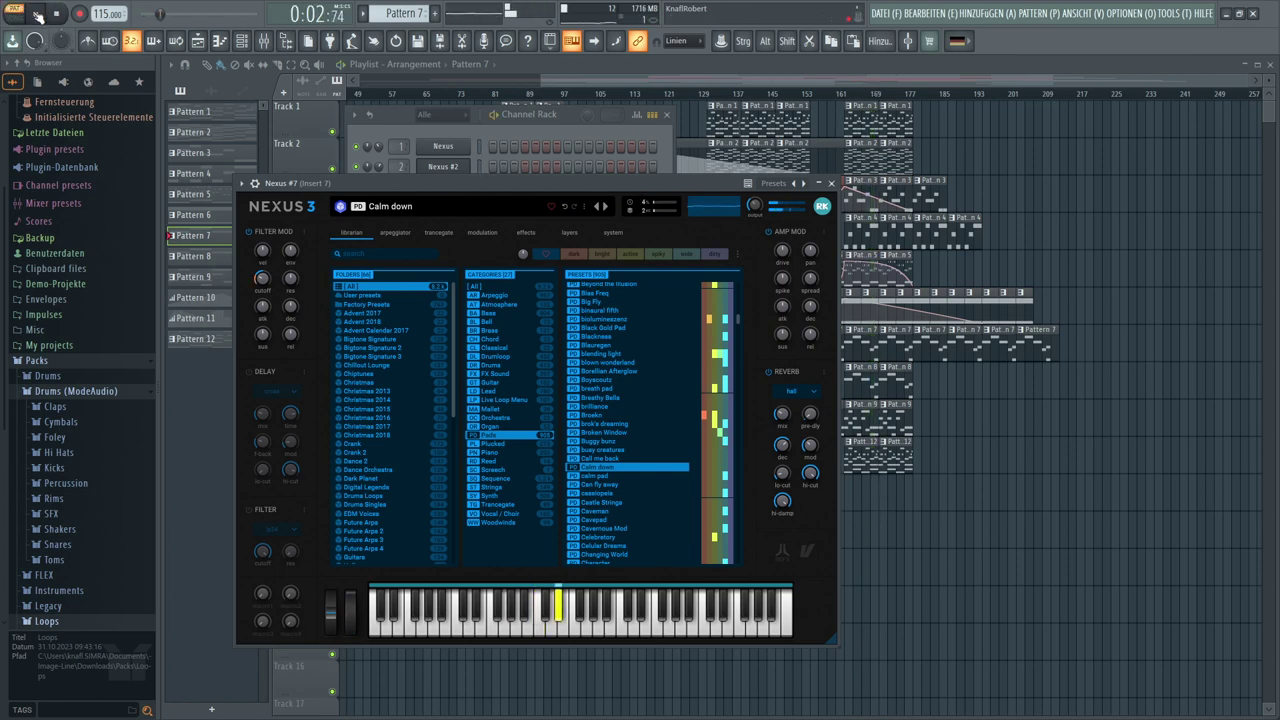
left_click(912, 549)
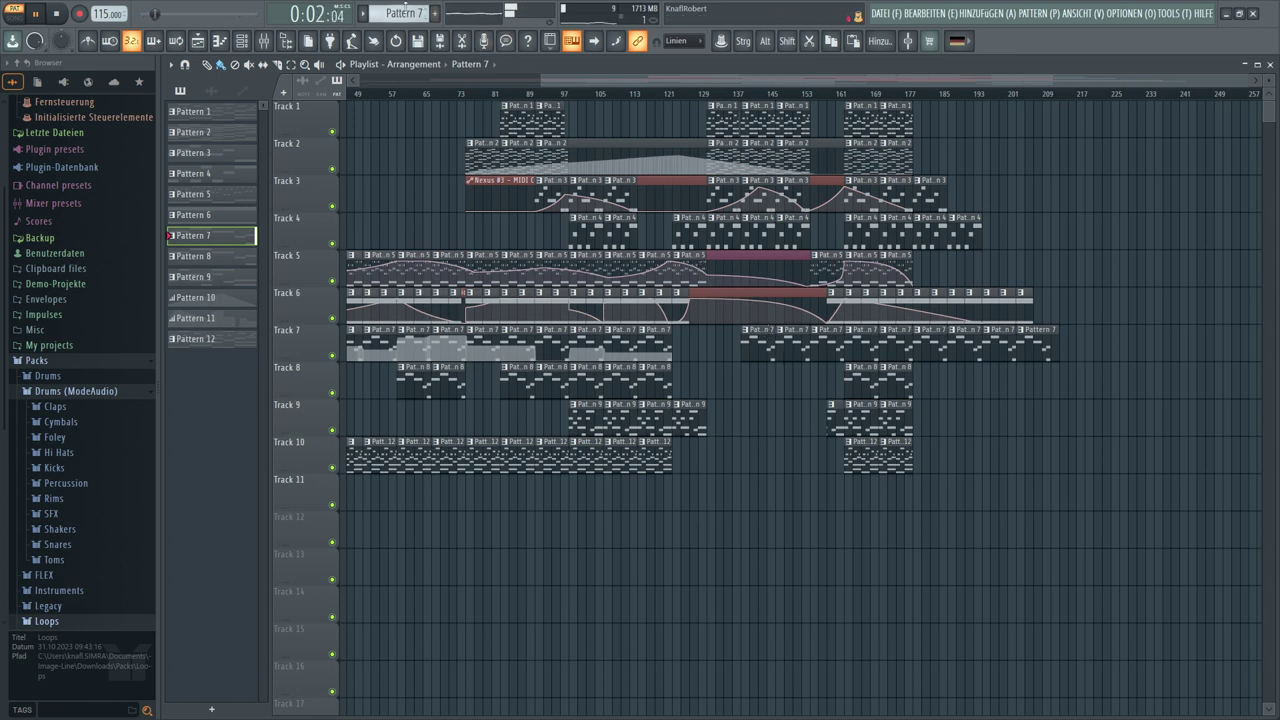
Add a new empty pattern after Pattern 12 and check the Nexus #7 instrument in it
key("KP_Add")
key("KP_Add")
key("KP_Add")
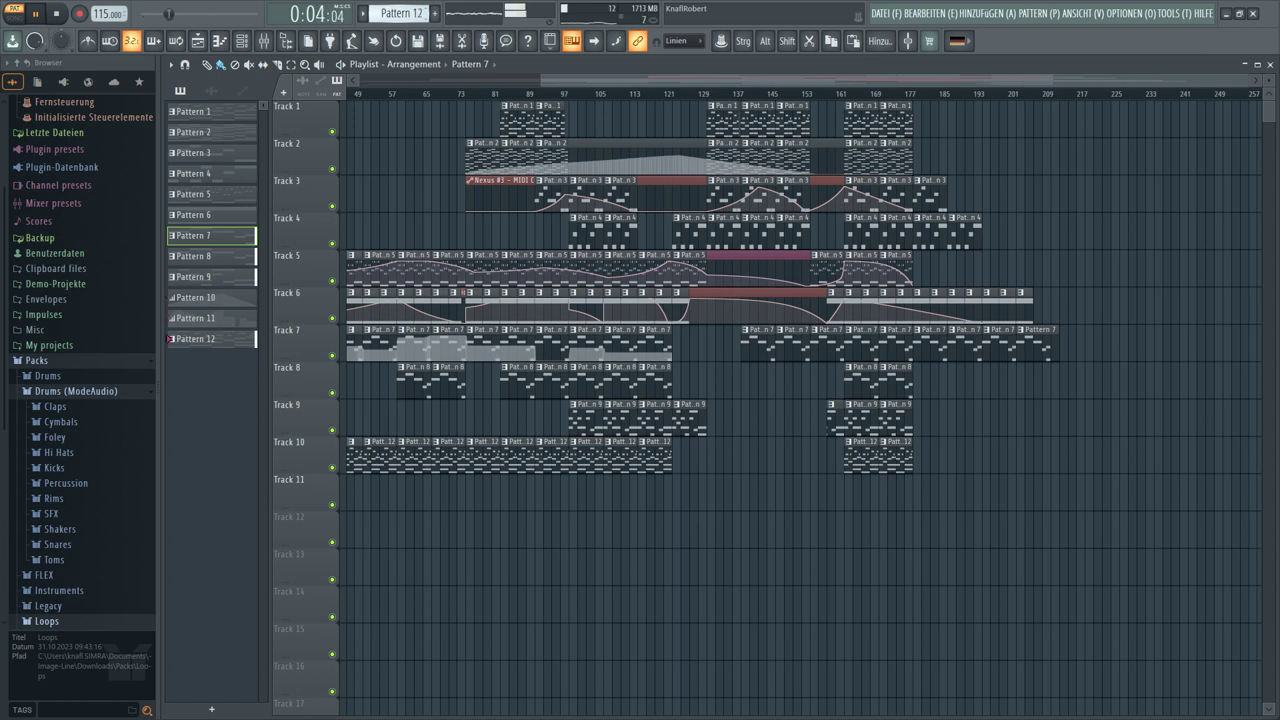
key("KP_Add")
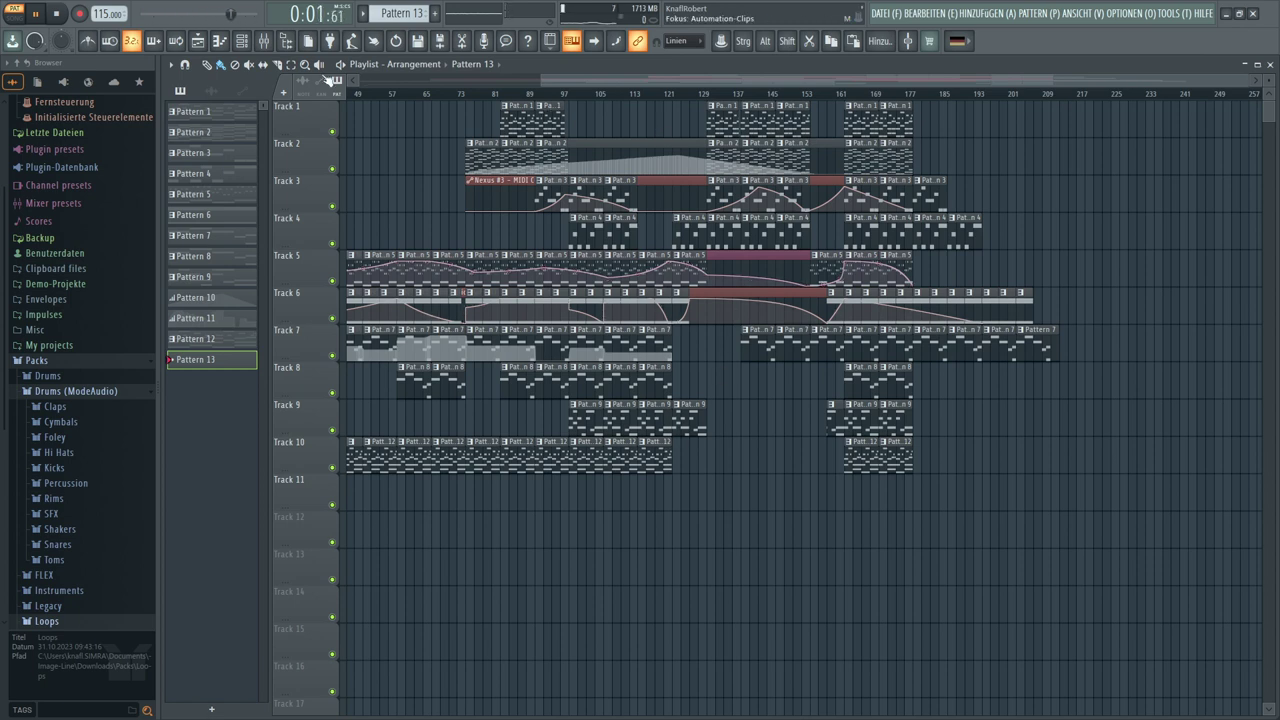
left_click(242, 41)
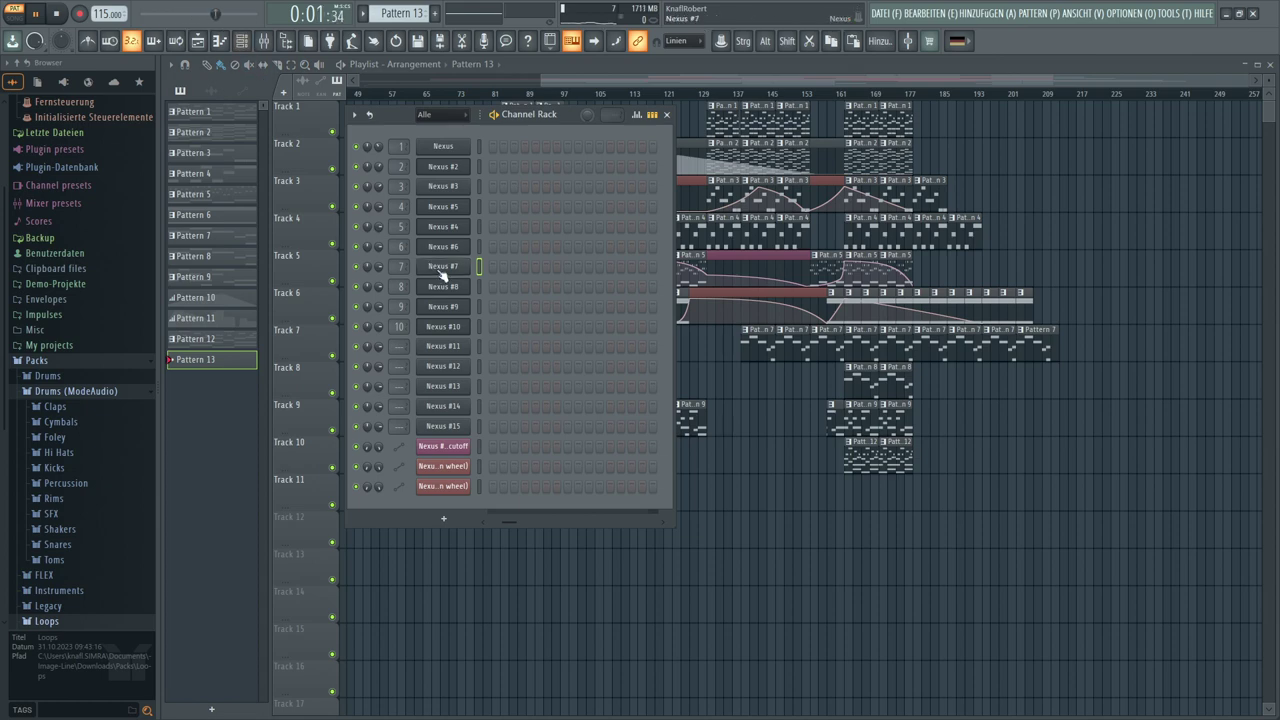
left_click(441, 275)
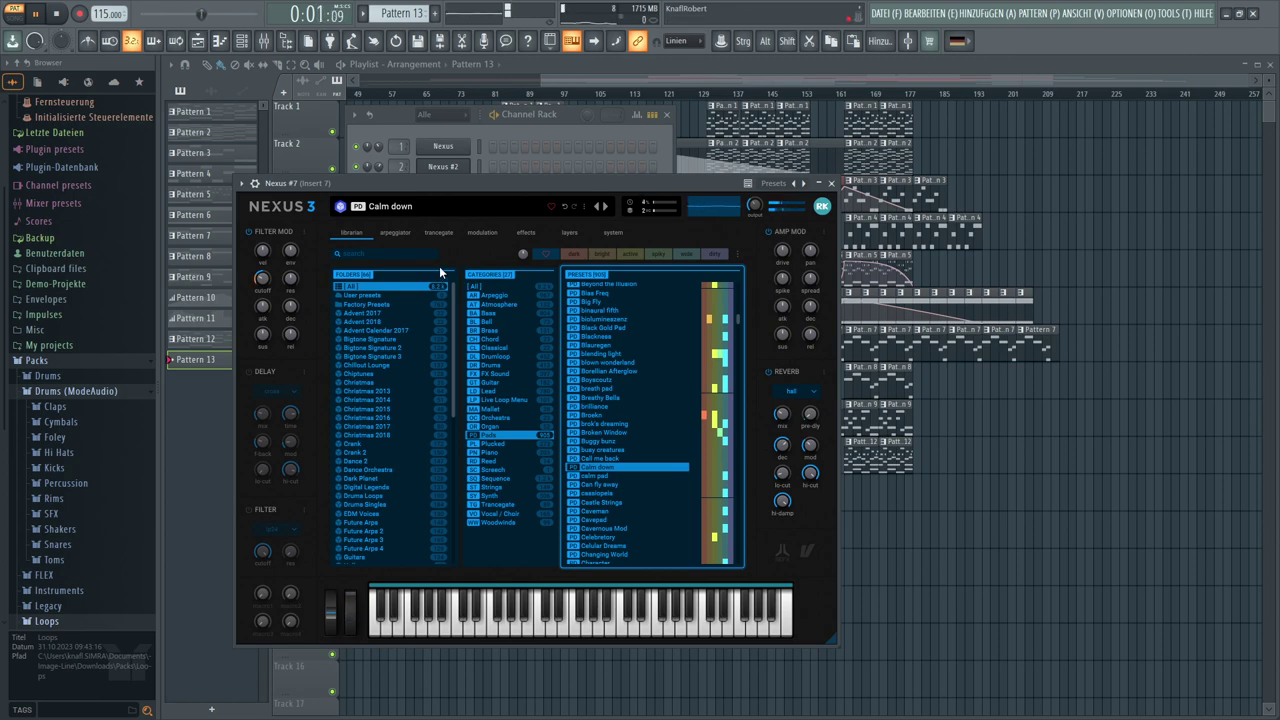
left_click(831, 183)
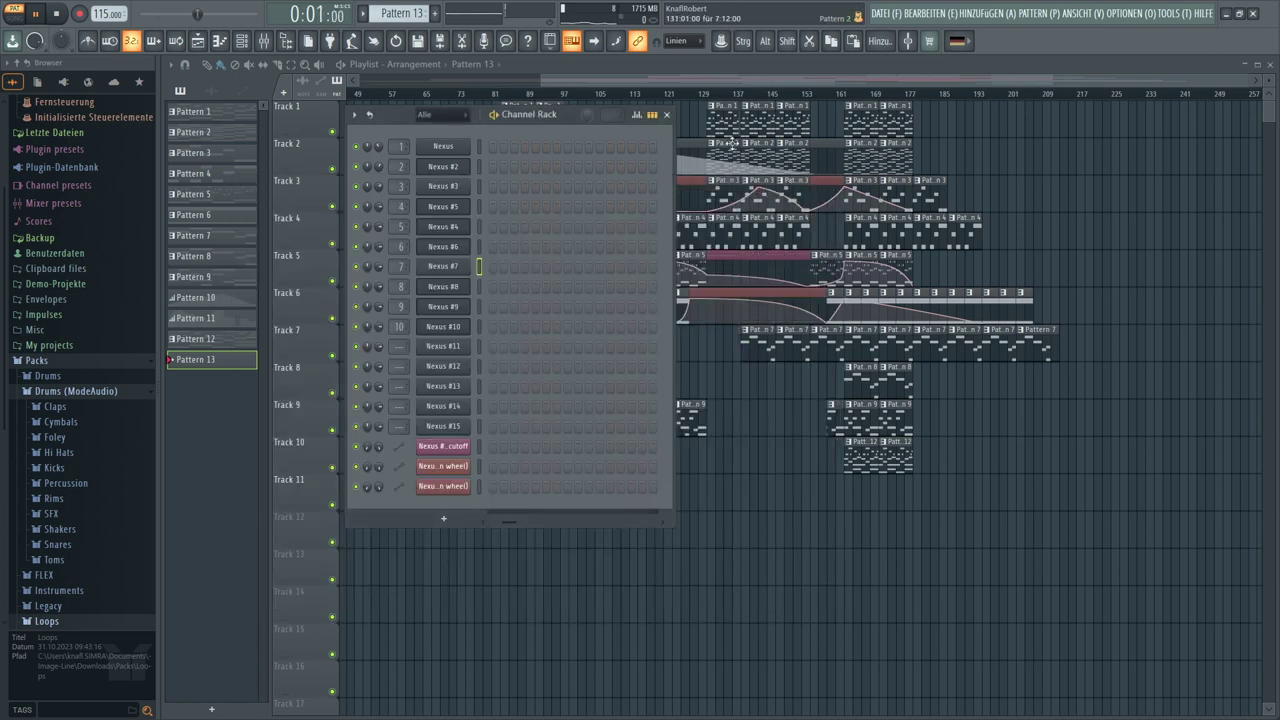
key("F6")
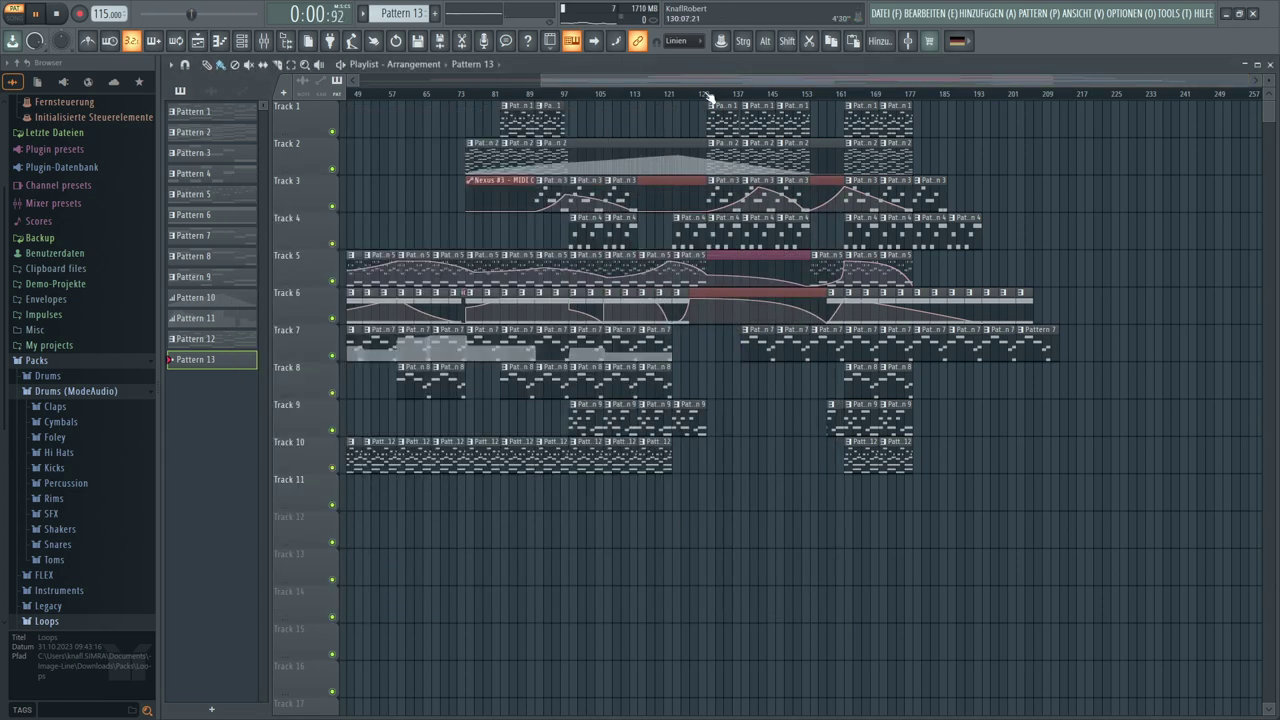
Record live Nexus #7 controller automation into the new pattern in song mode, from about bar 130 to the end of the song
left_click(706, 97)
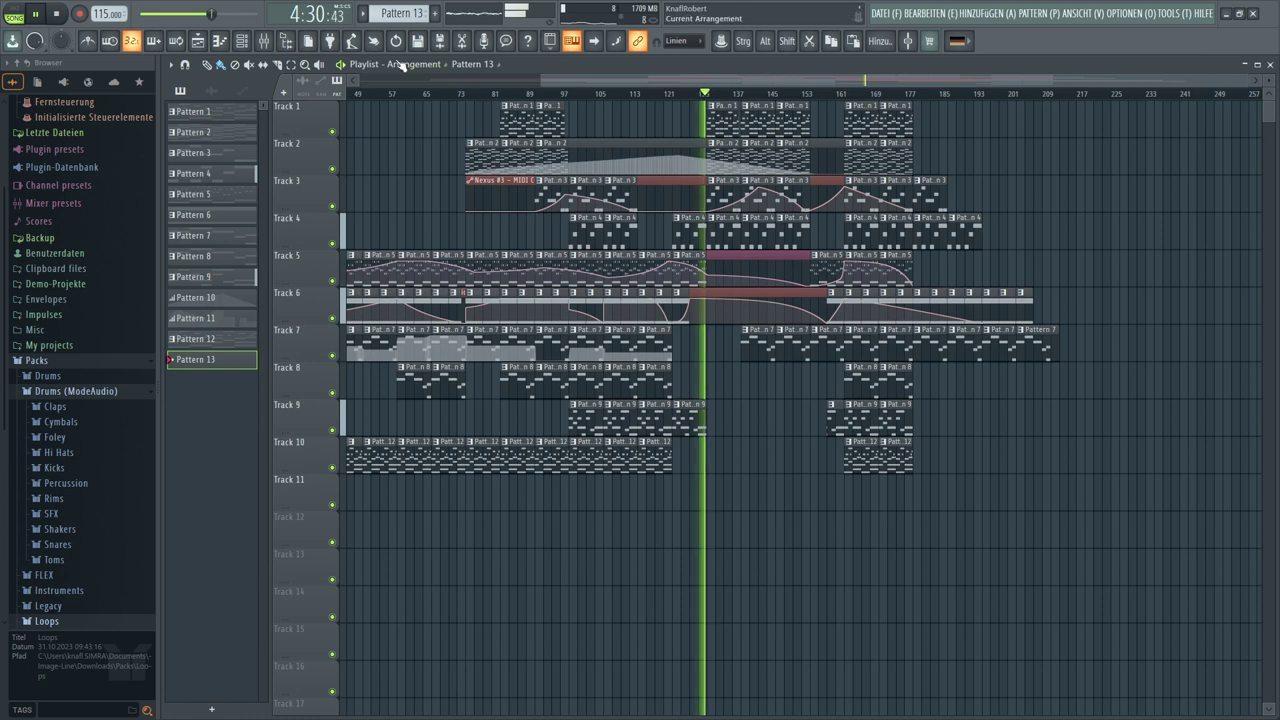
key("space")
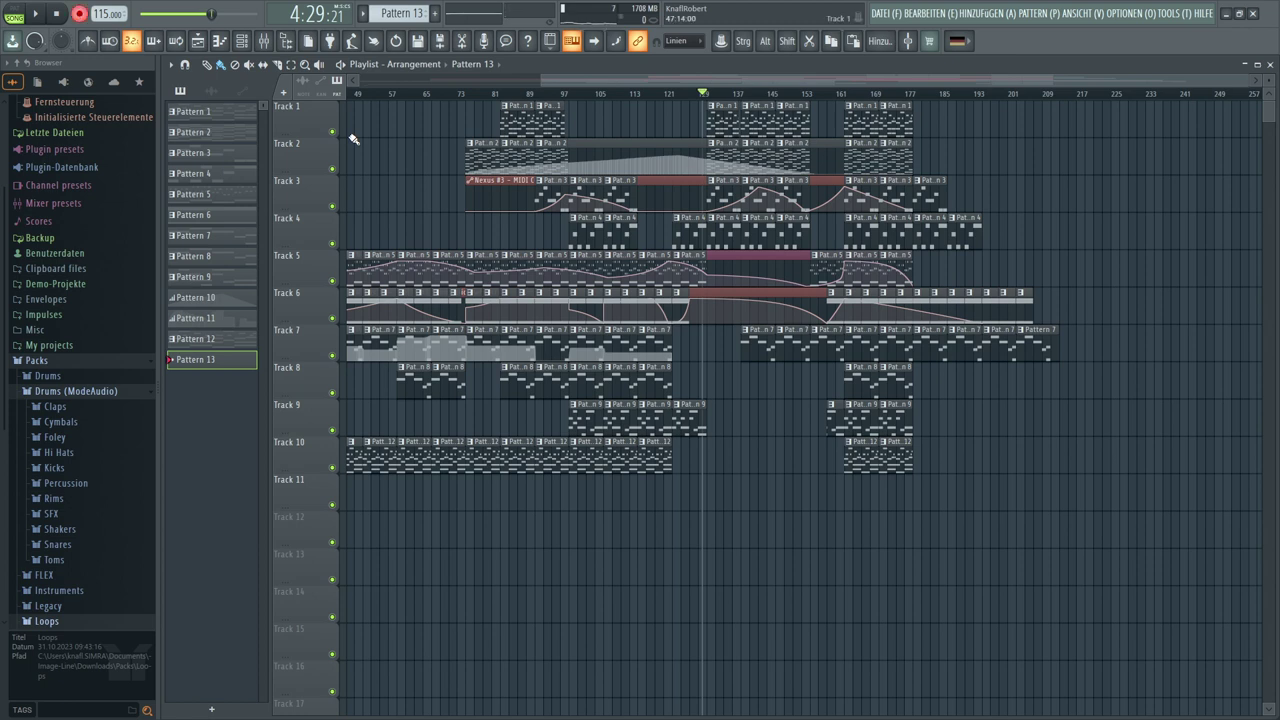
key("space")
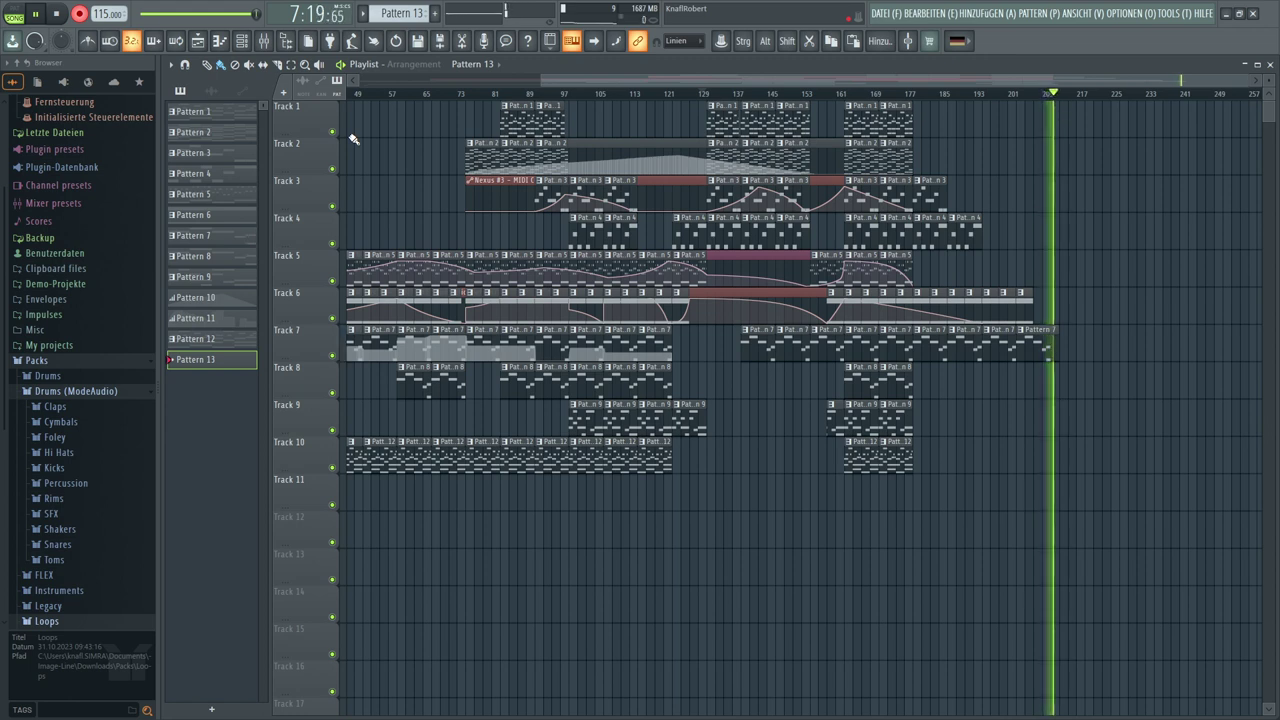
key("space")
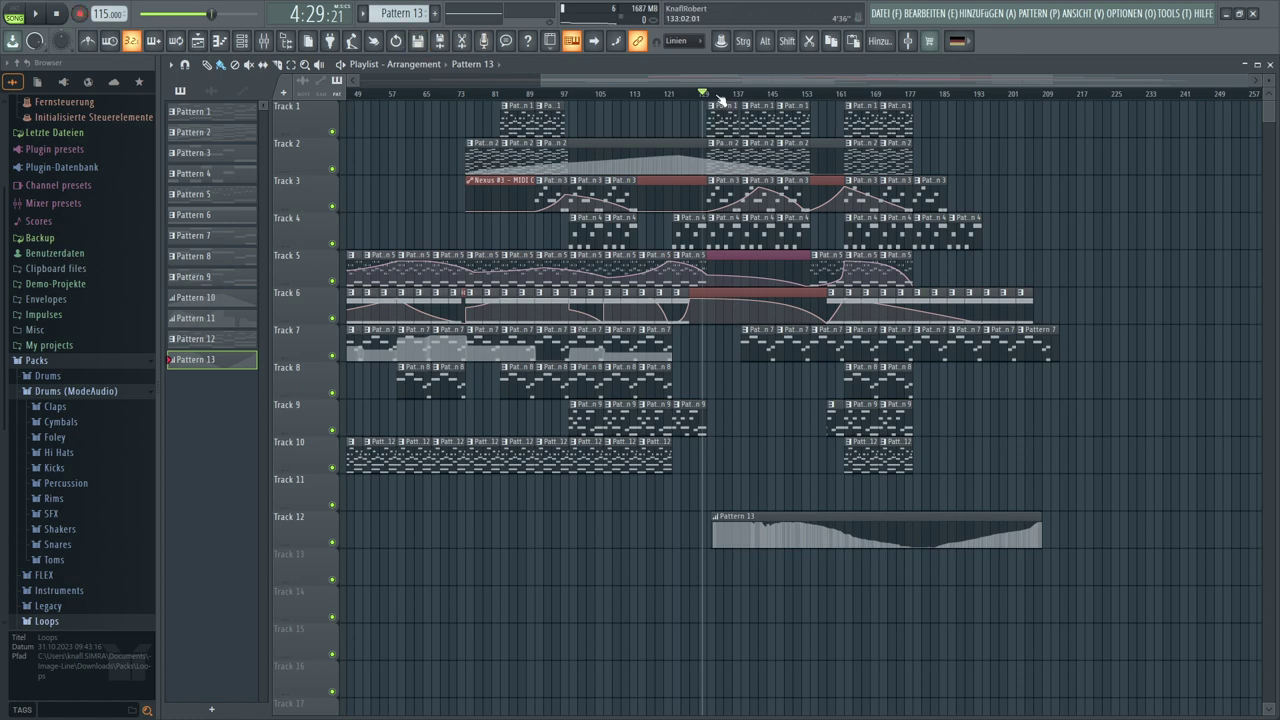
Move the recorded Pattern 13 automation clip from Track 12 onto Track 7, keeping its start at about bar 132
scroll(719, 100, "up", 5)
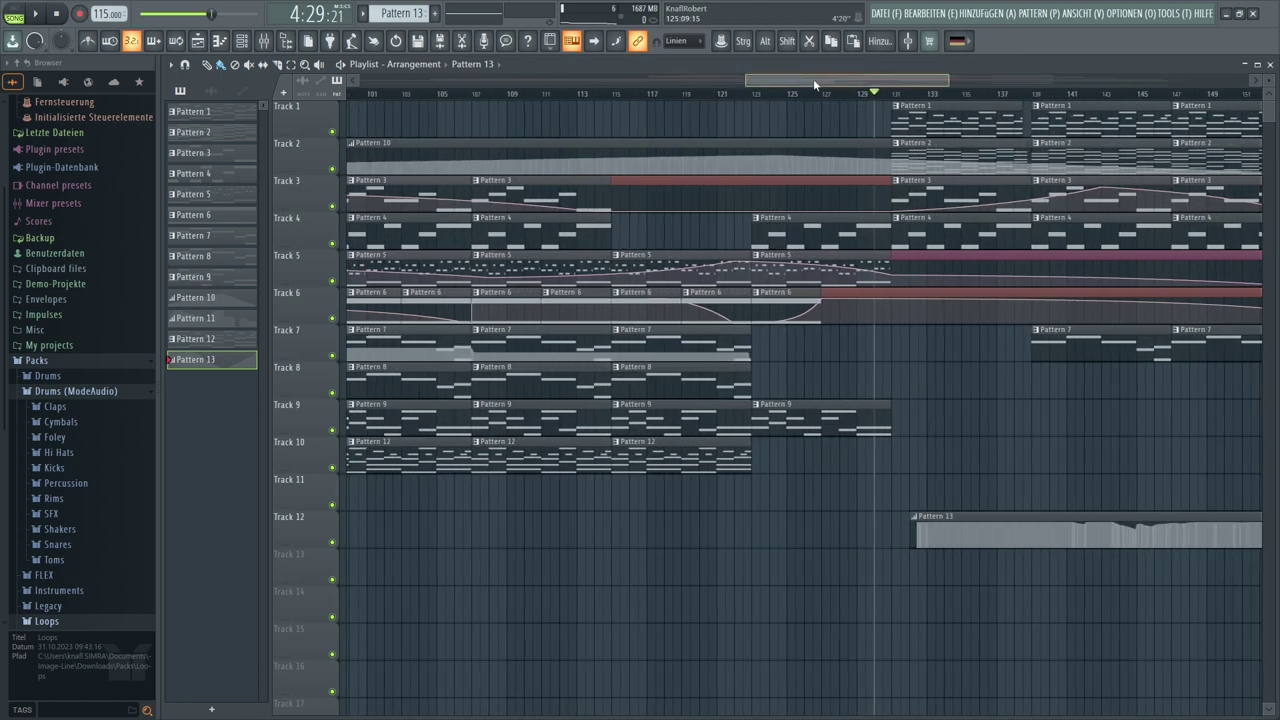
left_click_drag(813, 78, 853, 80)
scroll(752, 94, "up", 6)
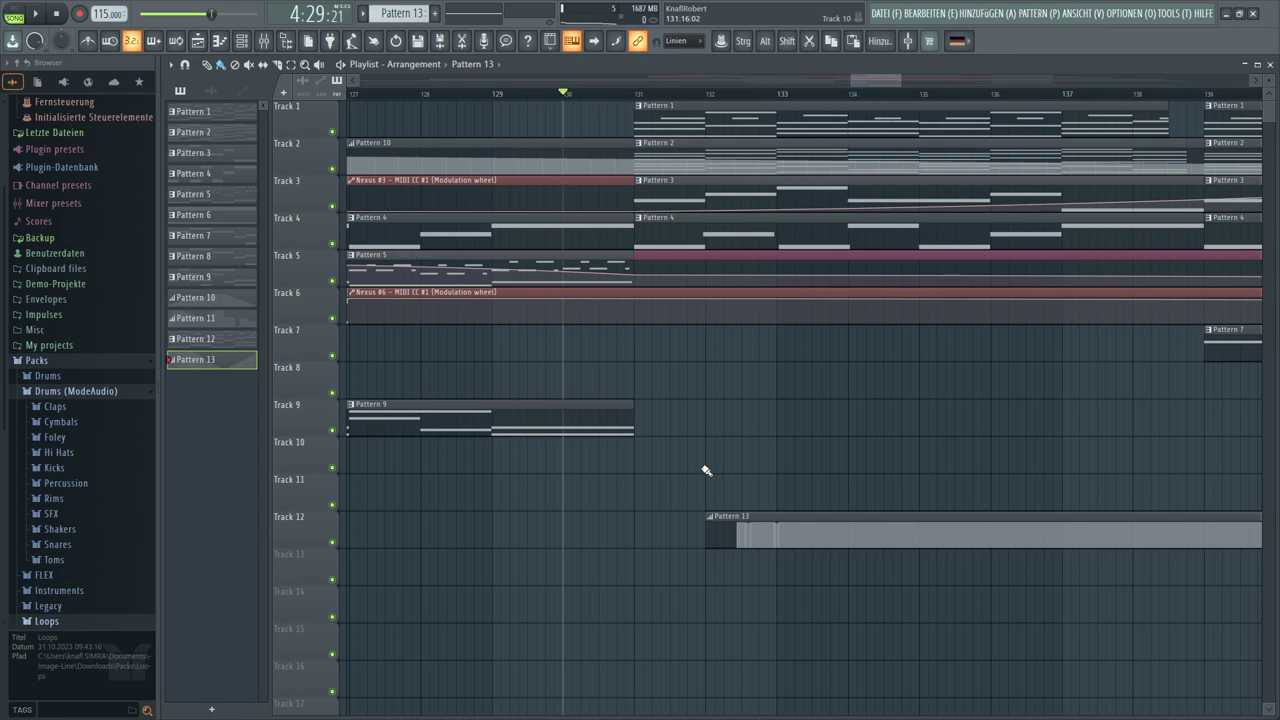
scroll(748, 97, "down", 4)
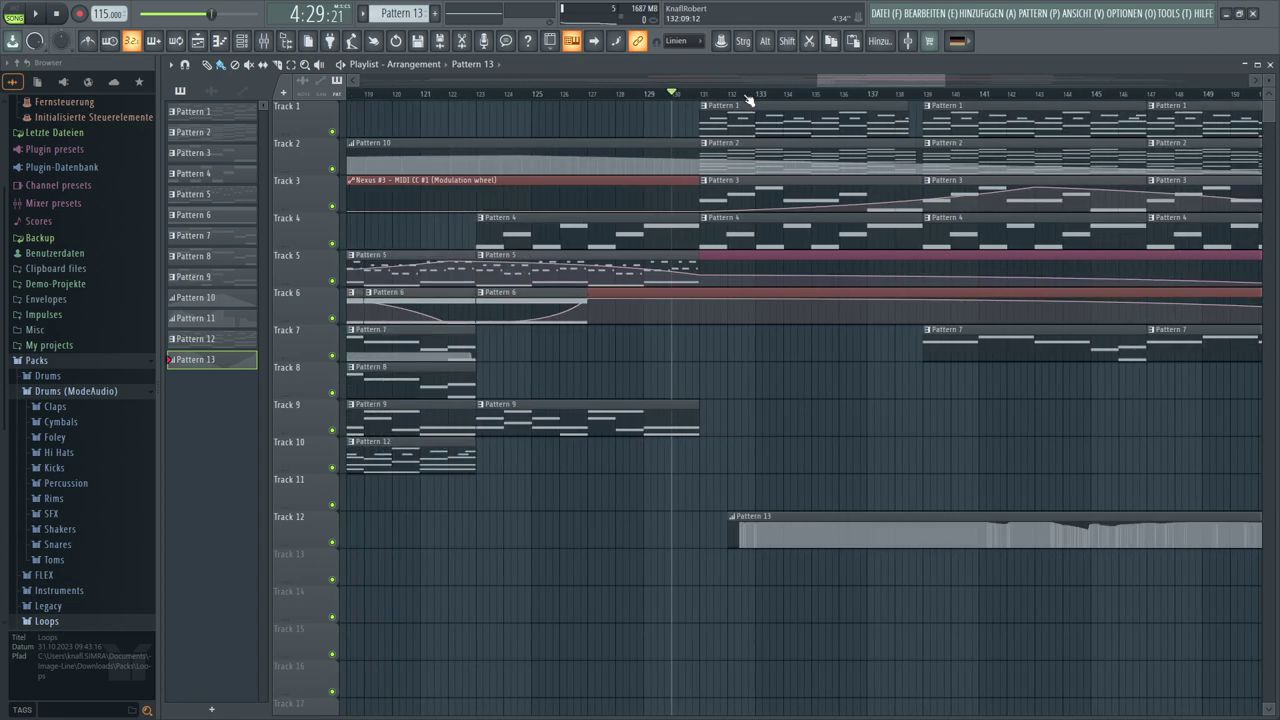
left_click_drag(749, 516, 750, 318)
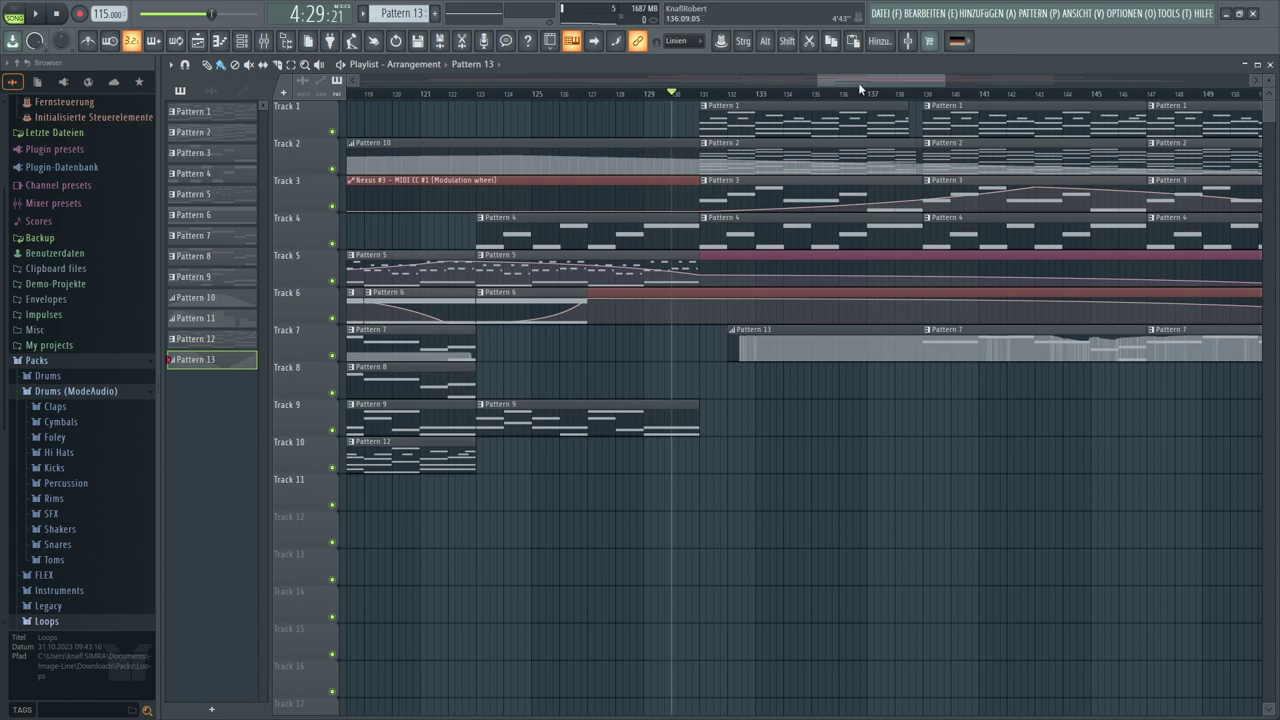
Create an automation clip for the Nexus #5 modulation wheel and place it on Track 4 starting at bar 99
left_click_drag(822, 86, 362, 82)
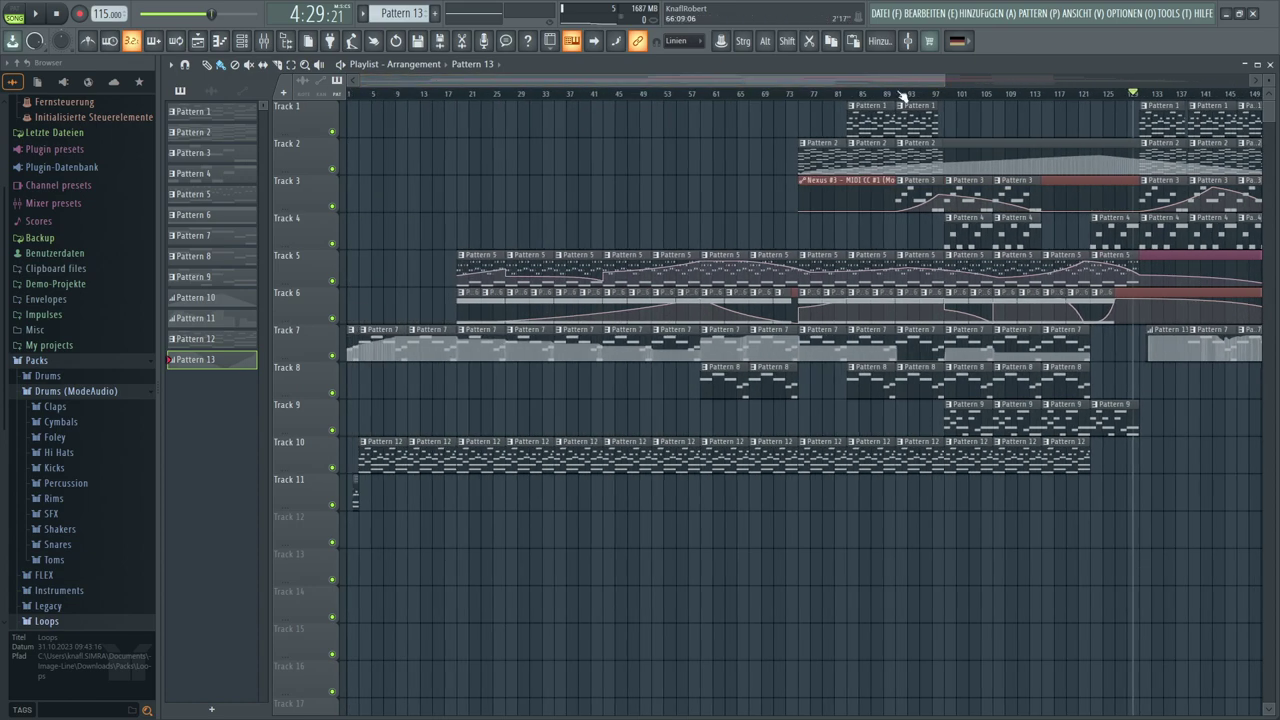
left_click_drag(947, 81, 1274, 111)
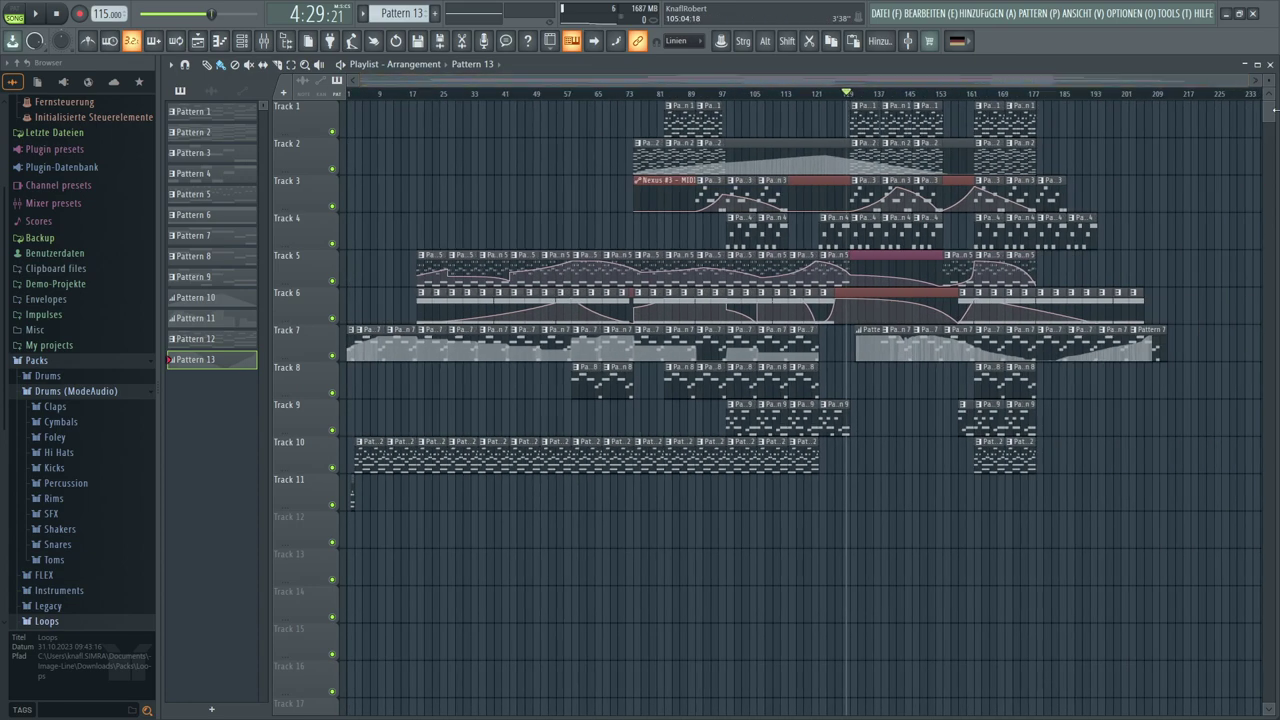
left_click(733, 222)
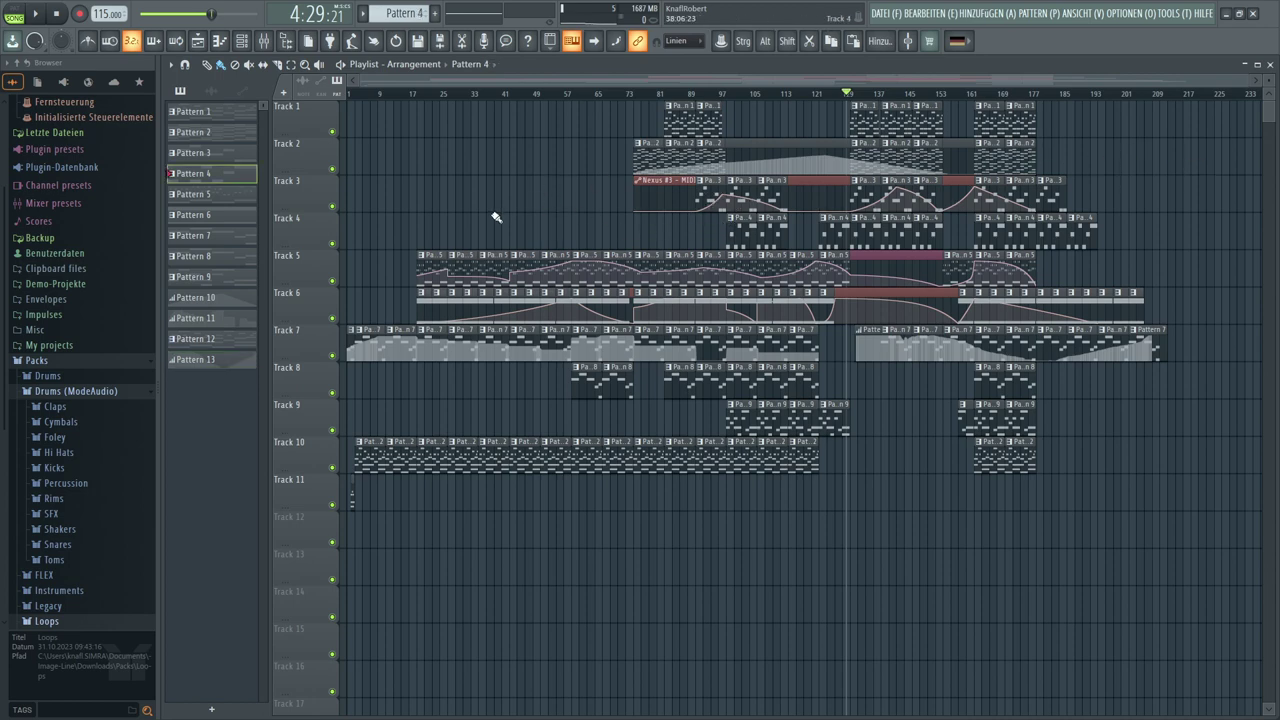
left_click(245, 42)
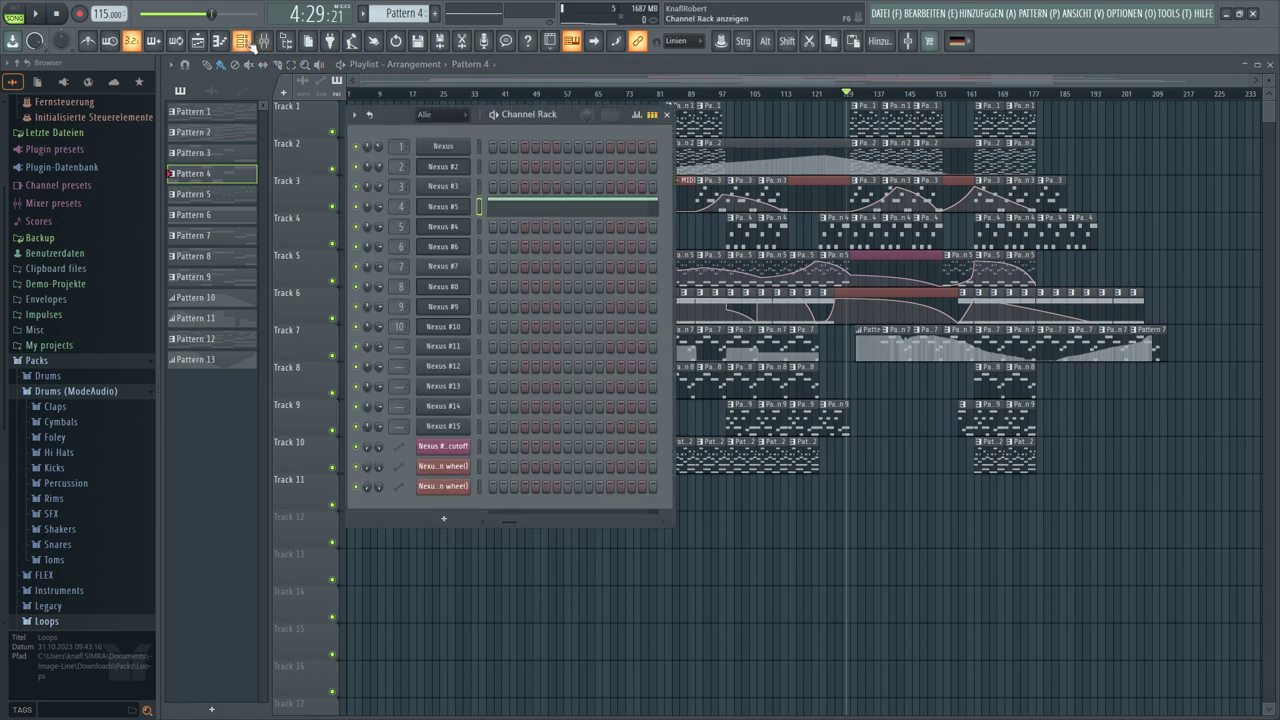
left_click(465, 210)
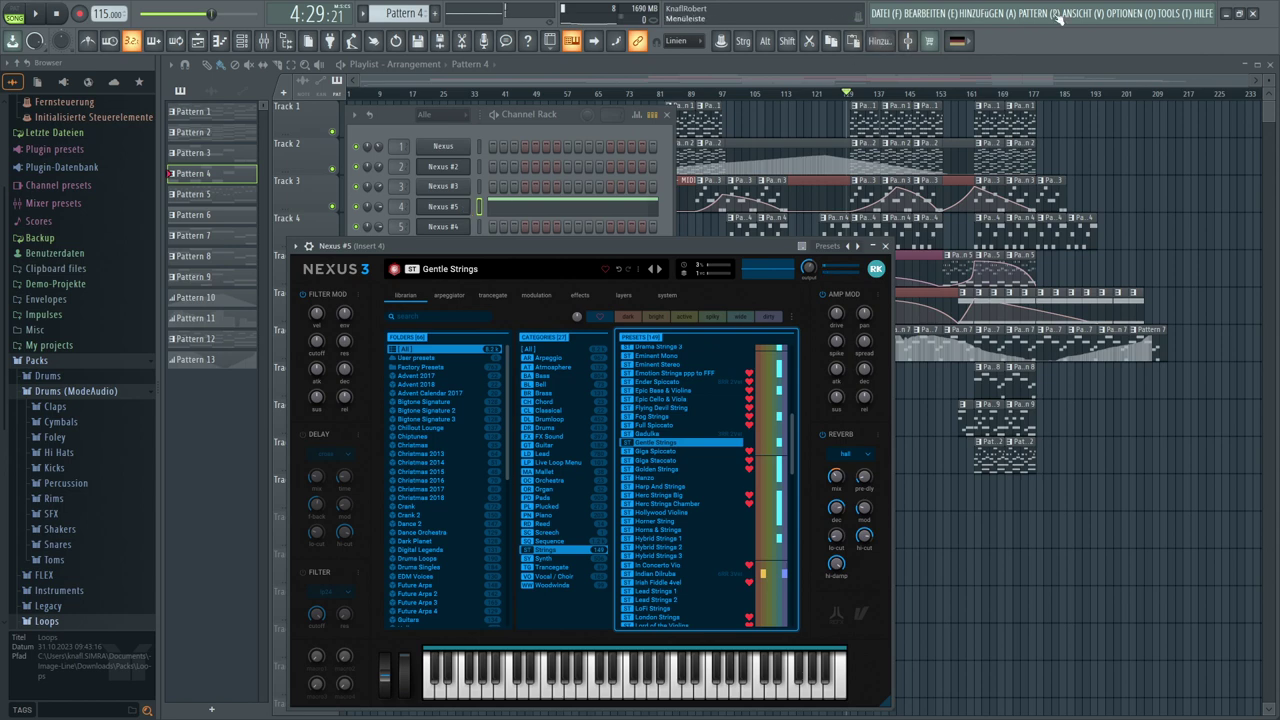
left_click(1167, 15)
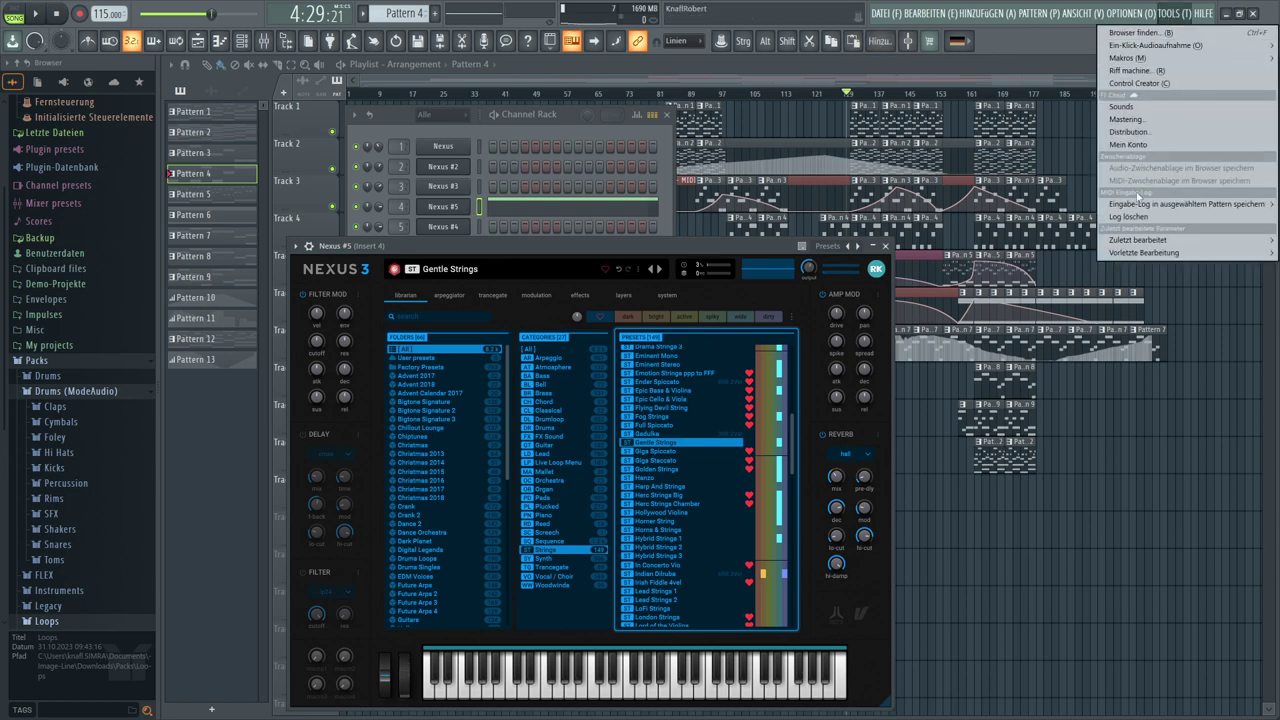
mouse_move(1136, 241)
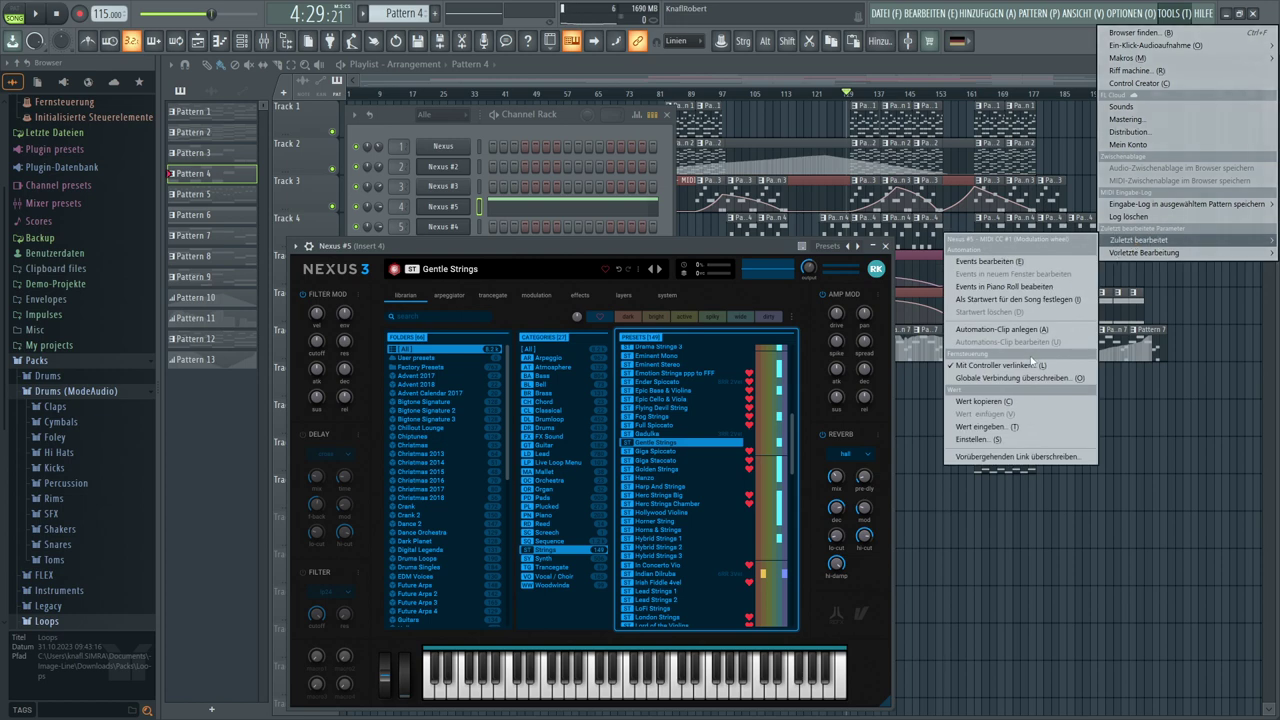
left_click(1022, 331)
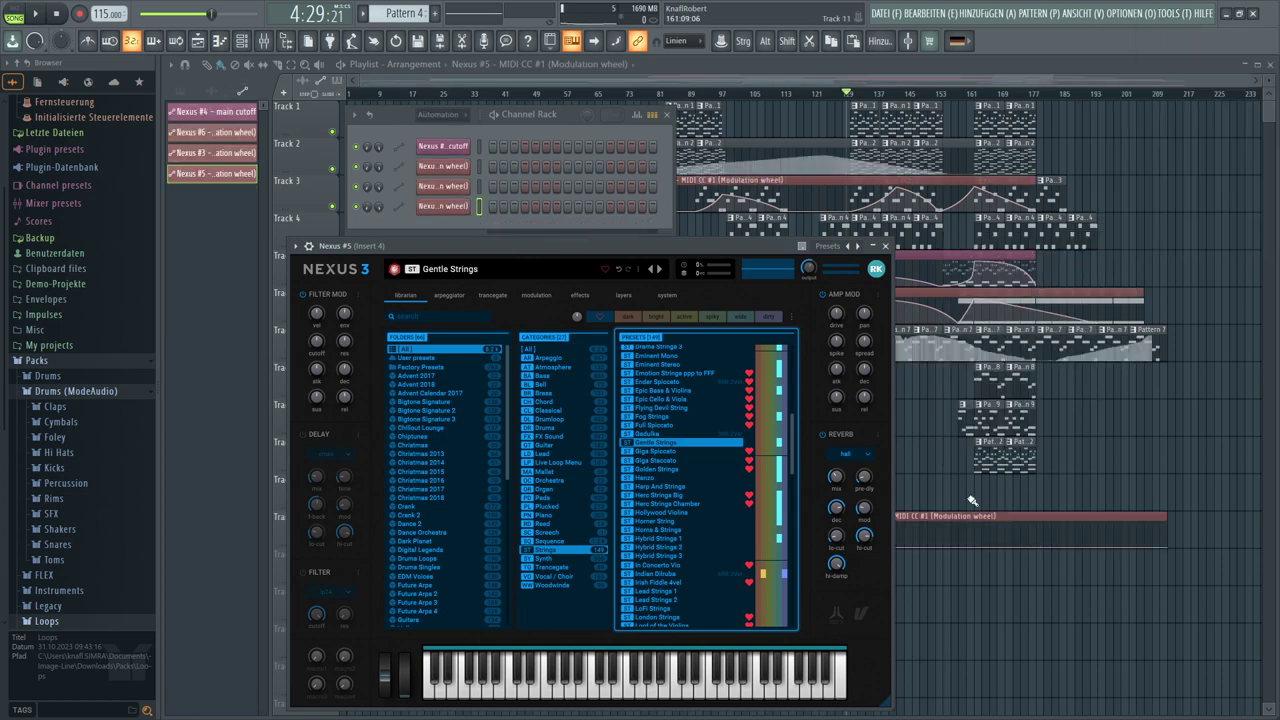
left_click_drag(962, 517, 852, 209)
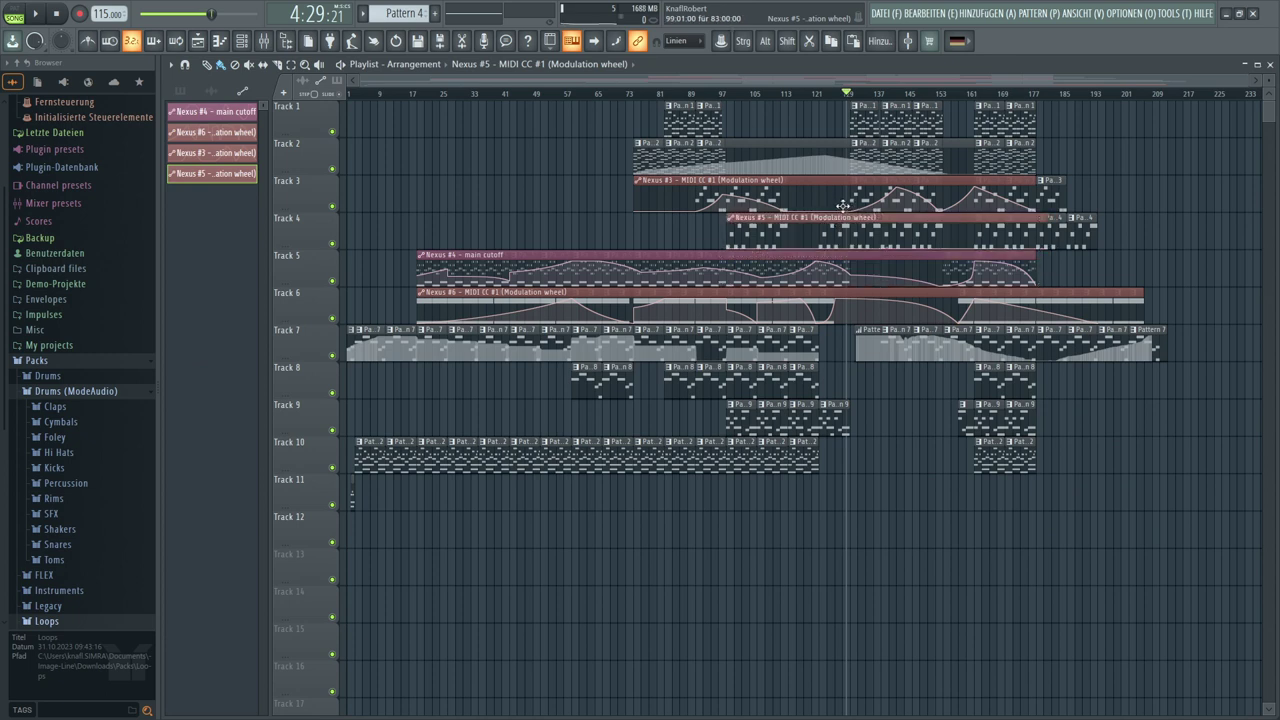
Shape the Nexus #5 modulation wheel curve with peaks at about bars 115 and 131, falling to zero at bar 123 and right after bar 131
mouse_move(843, 206)
left_mouse_down()
mouse_move(786, 228)
mouse_move(820, 246)
left_mouse_up()
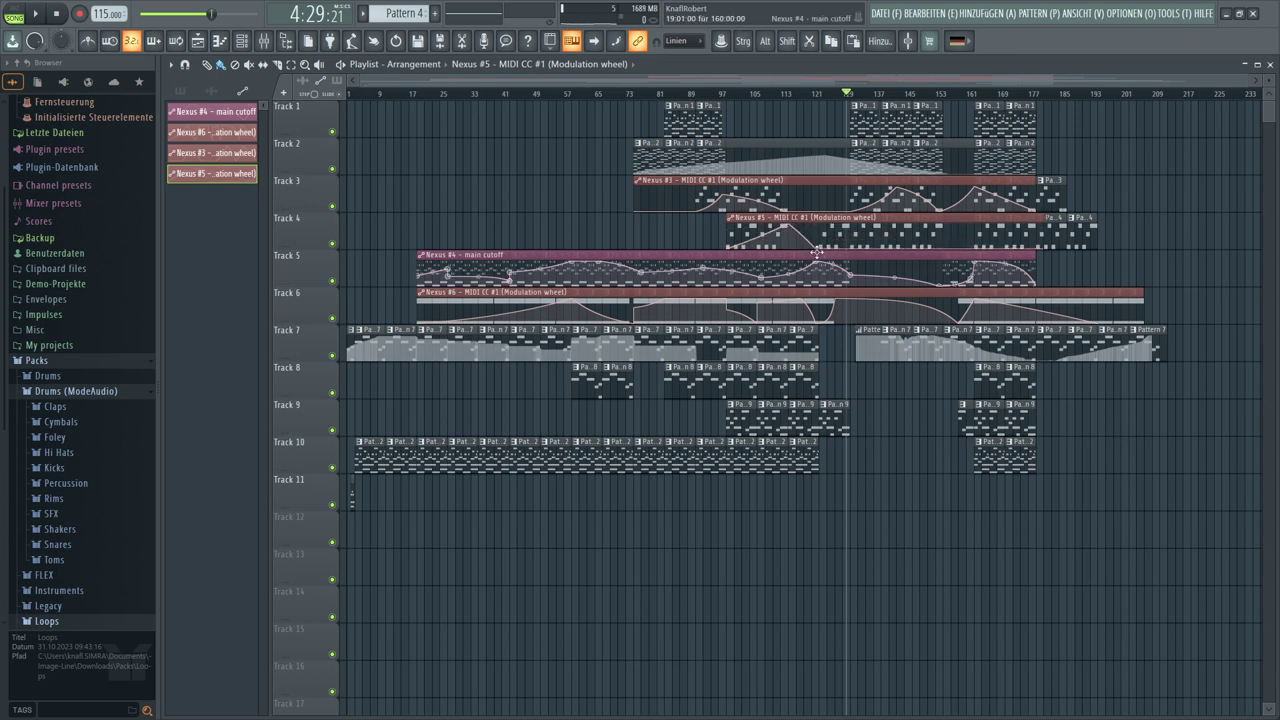
left_click_drag(843, 236, 848, 229)
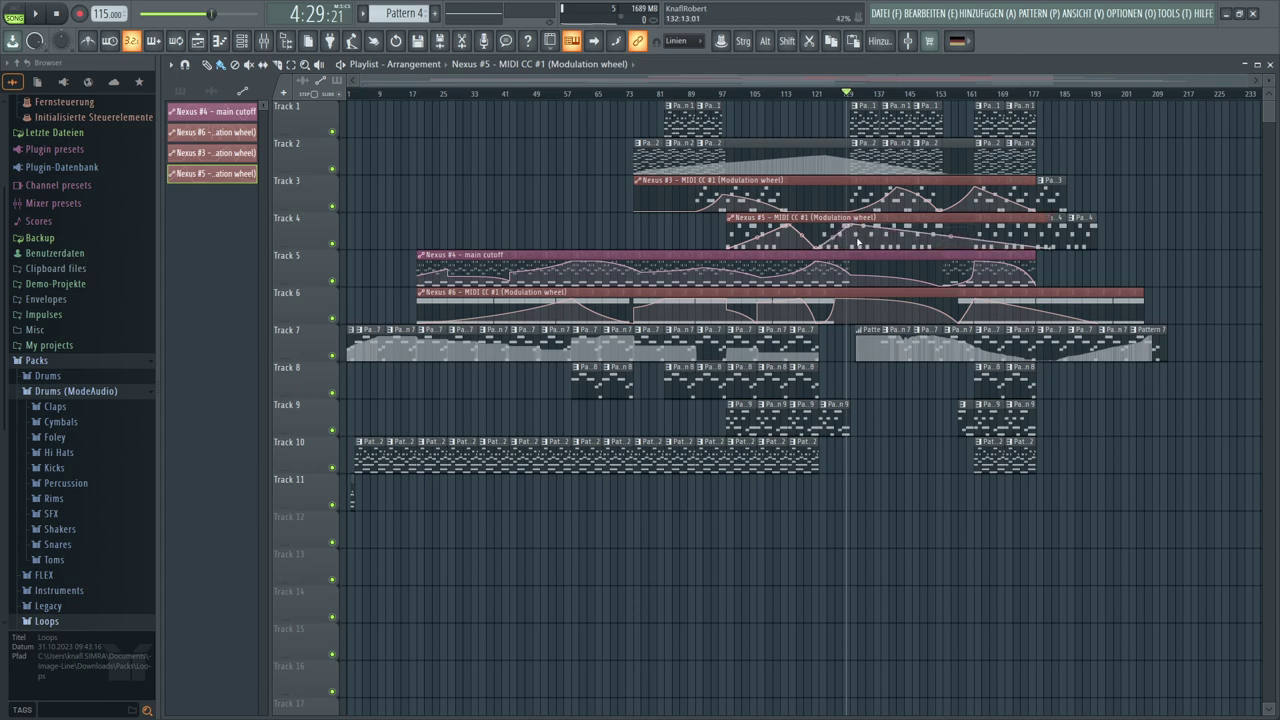
left_click_drag(857, 241, 855, 251)
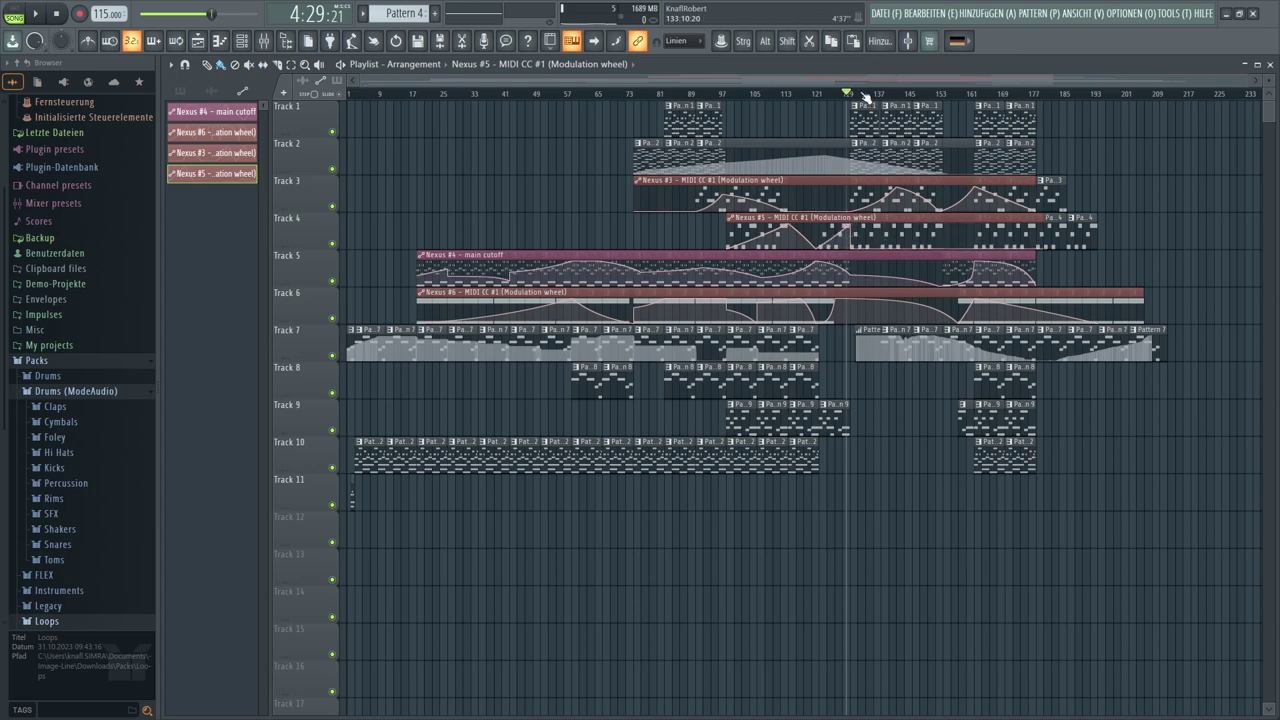
scroll(865, 95, "up", 5)
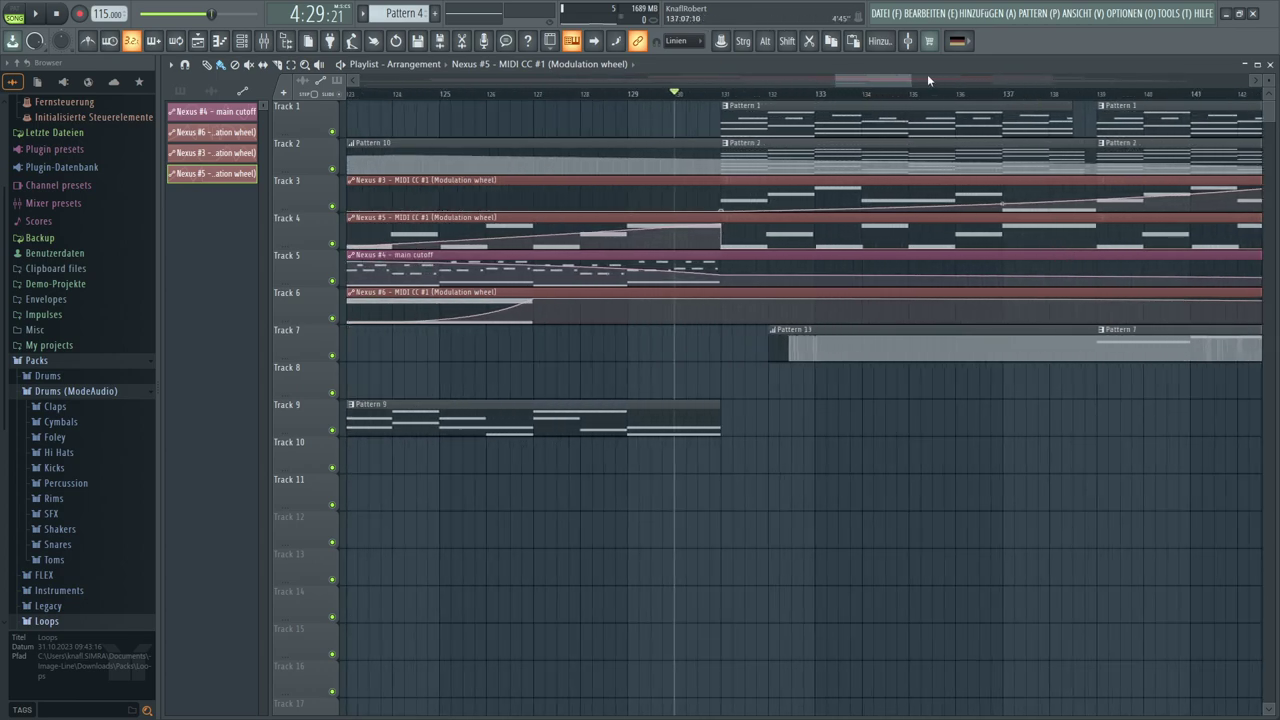
Drop the Nexus #5 modulation wheel curve to zero at bar 155 and extend its clip on Track 4 to bar 195
left_click_drag(910, 76, 1054, 76)
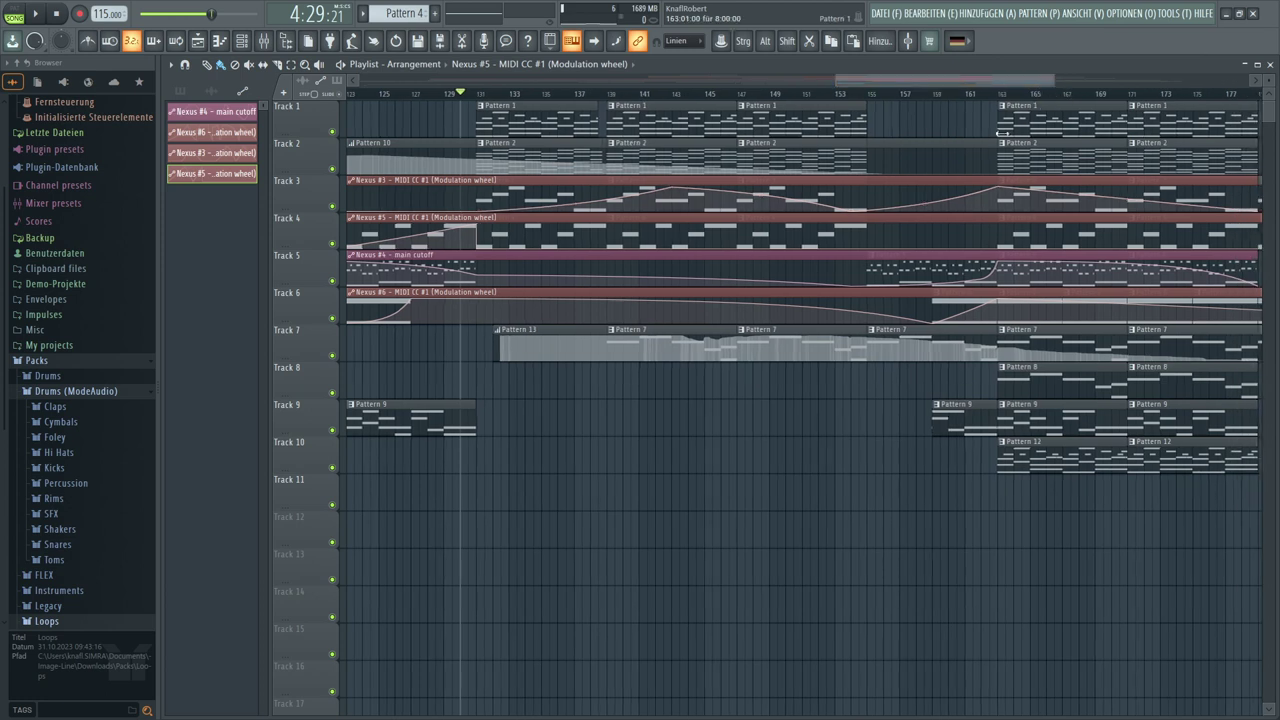
mouse_move(869, 243)
left_mouse_down()
mouse_move(868, 224)
mouse_move(865, 250)
left_mouse_up()
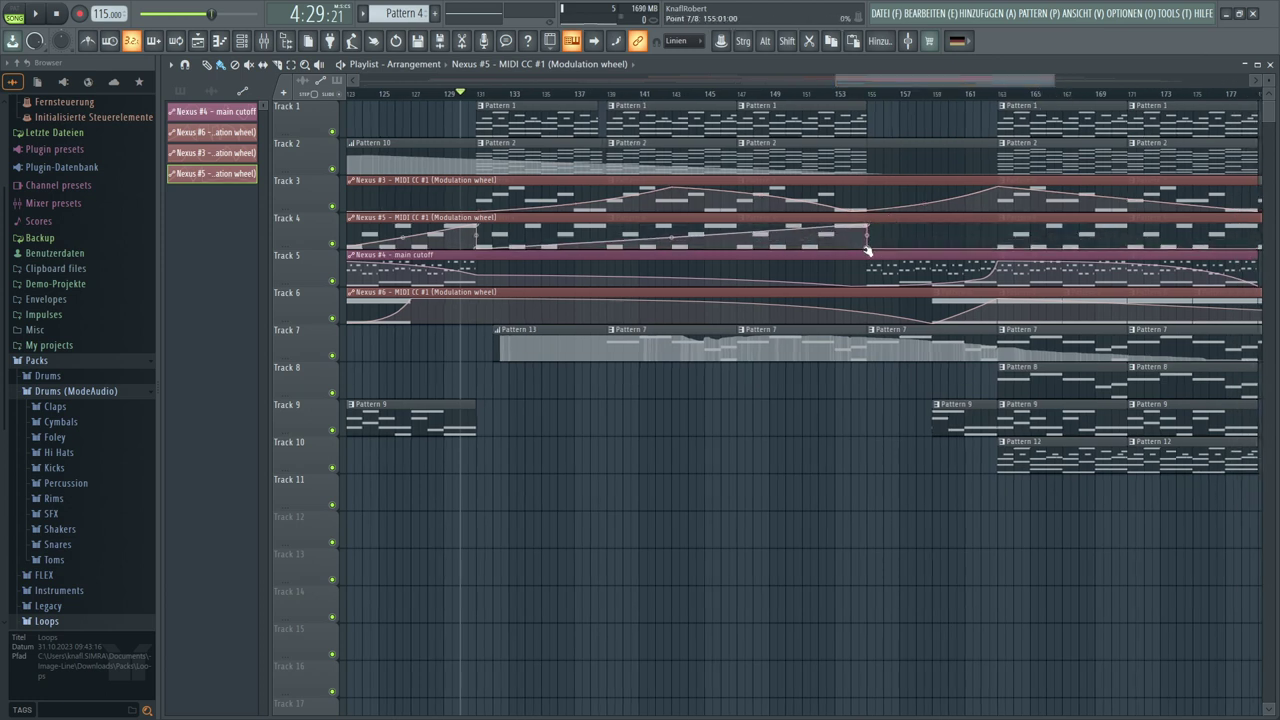
left_click_drag(914, 80, 994, 80)
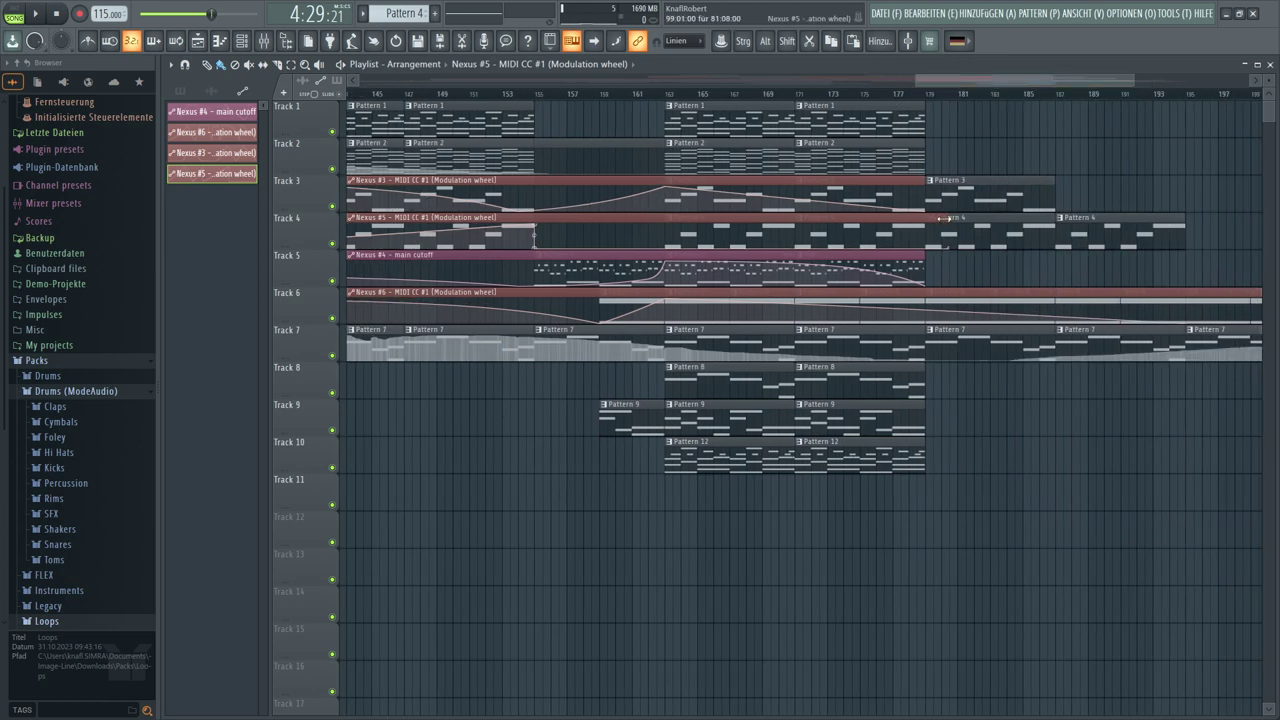
left_click_drag(943, 218, 950, 219)
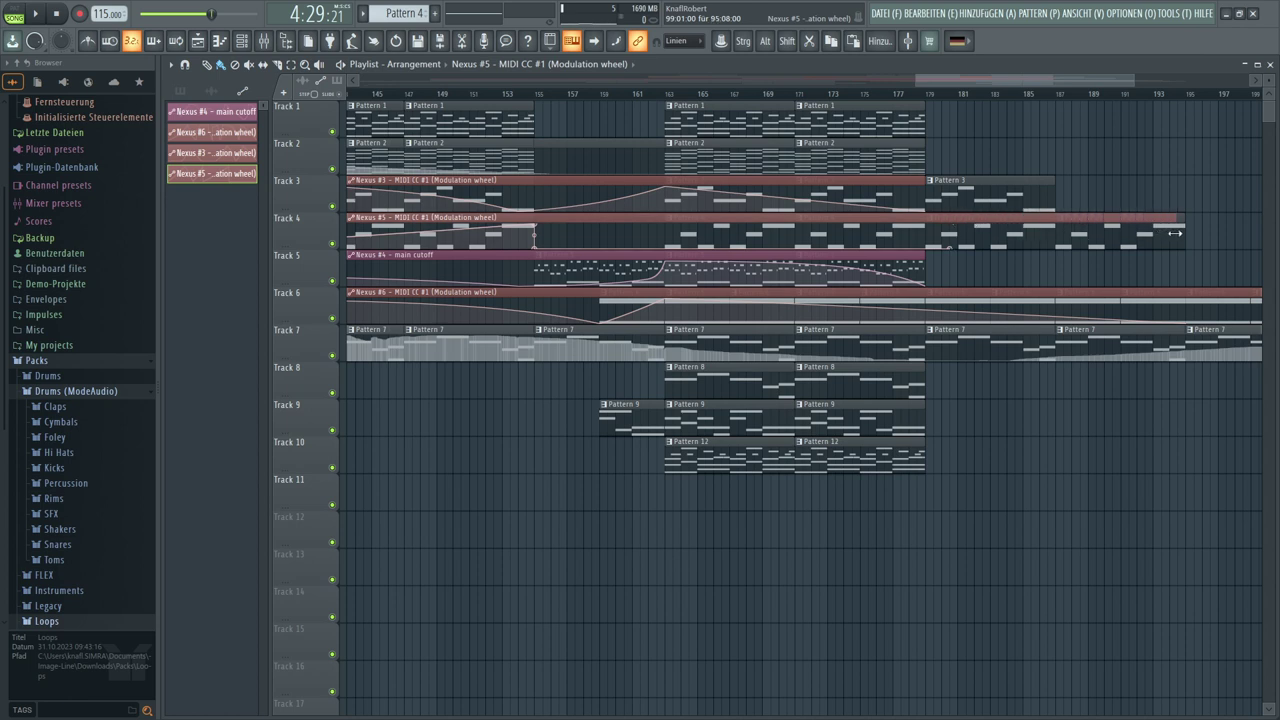
left_click_drag(1180, 234, 1178, 234)
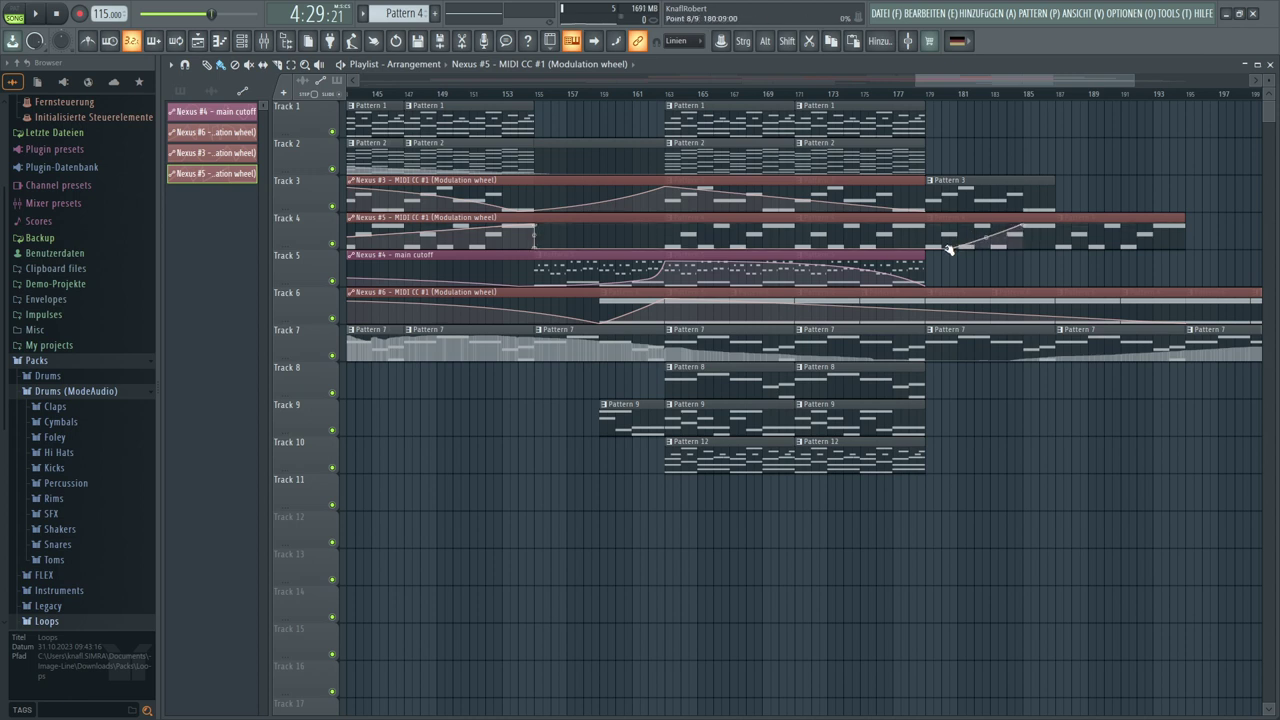
Shape the Nexus #5 modulation wheel curve to climb from about bar 163 to 100% at bar 187 and fall to zero at bar 195
left_click_drag(952, 249, 668, 261)
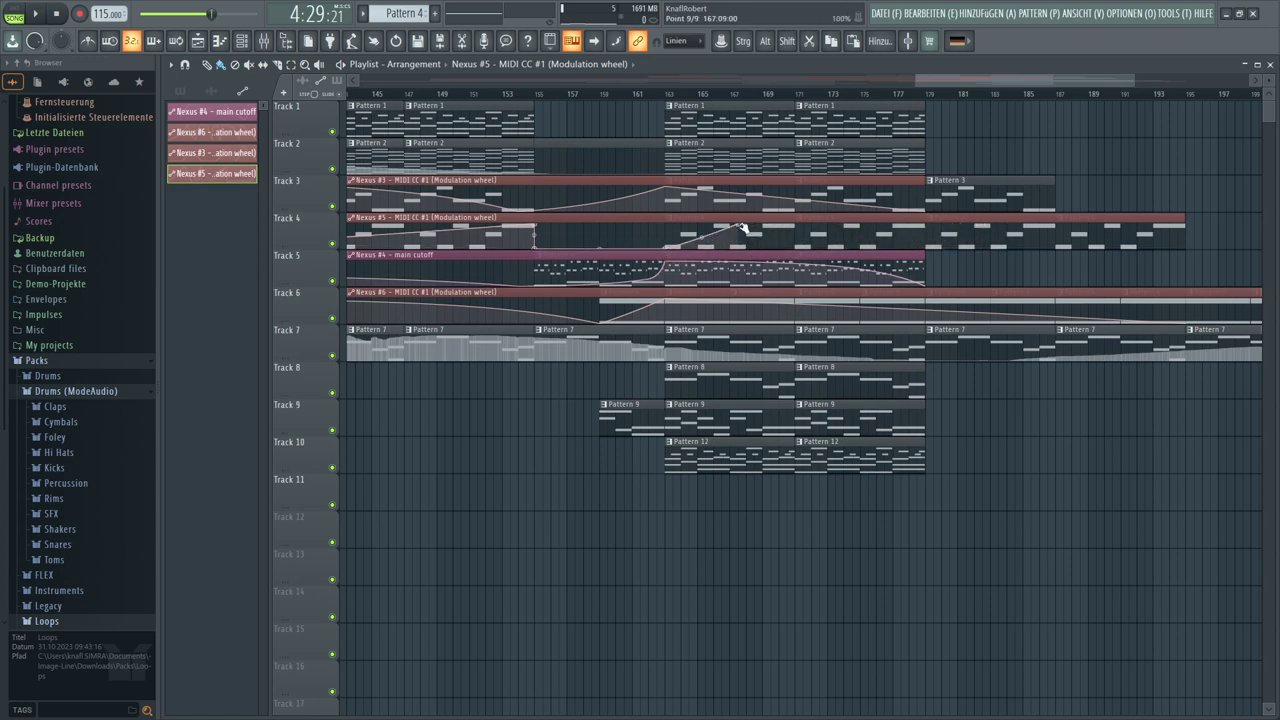
left_click_drag(742, 225, 1056, 215)
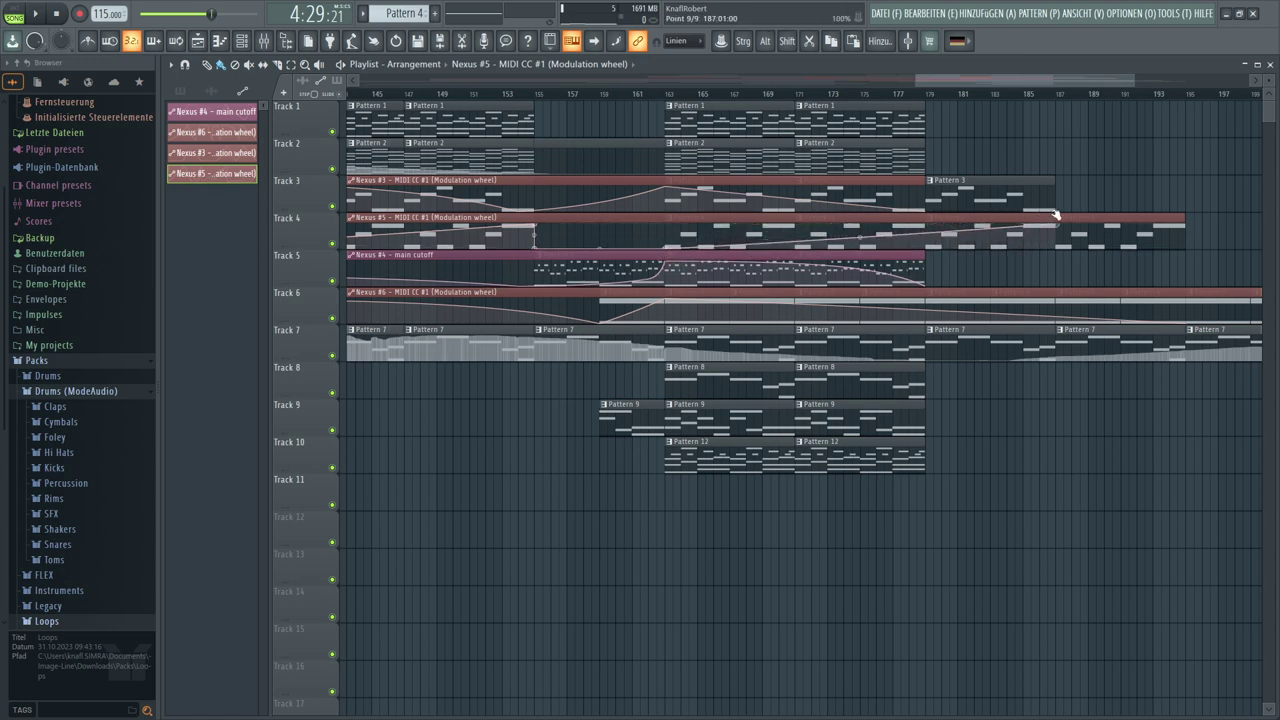
left_click(1145, 247)
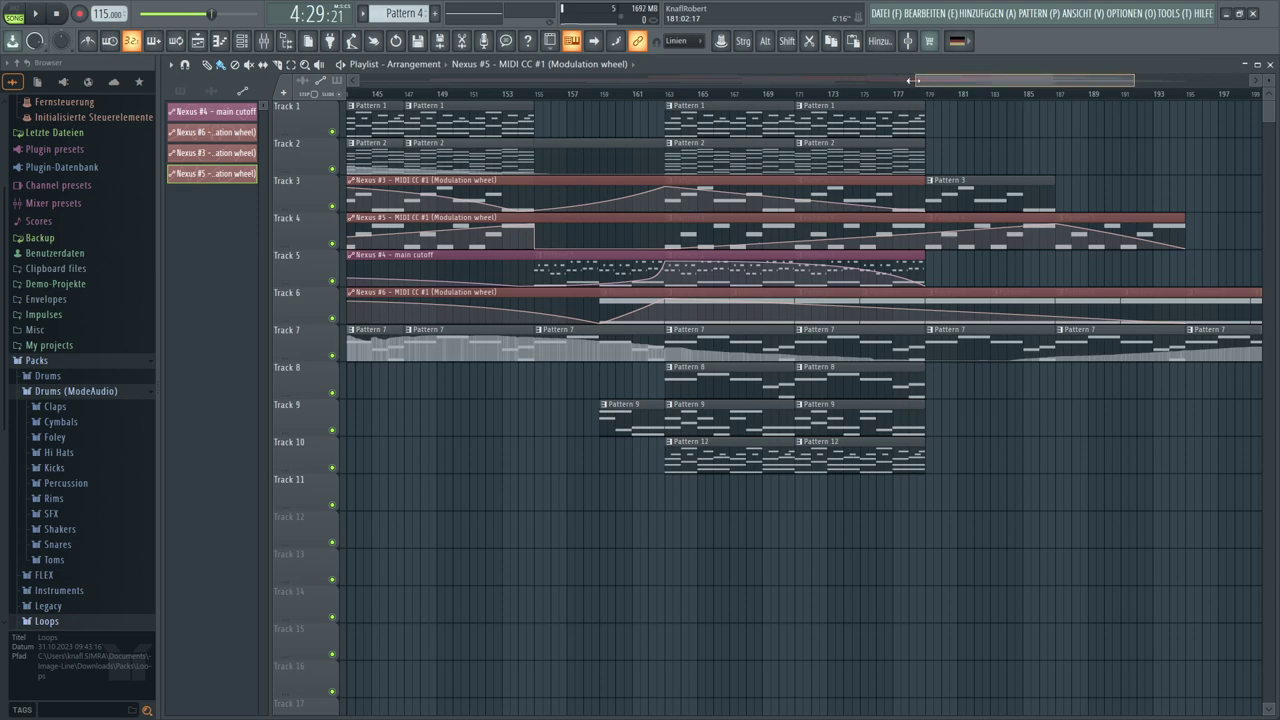
Play the song from about bar 55 and fill the gaps on Track 8 with Pattern 8 clips, starting at bar 3
left_click_drag(910, 80, 277, 92)
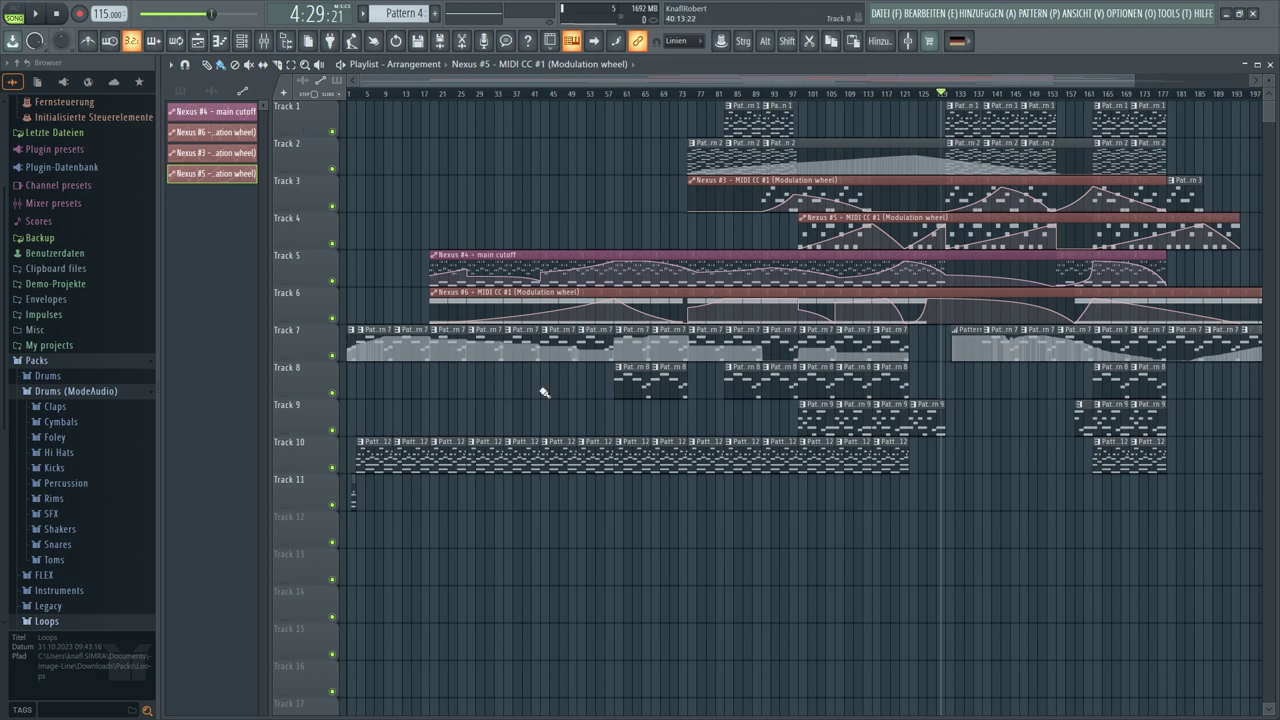
left_click(627, 379)
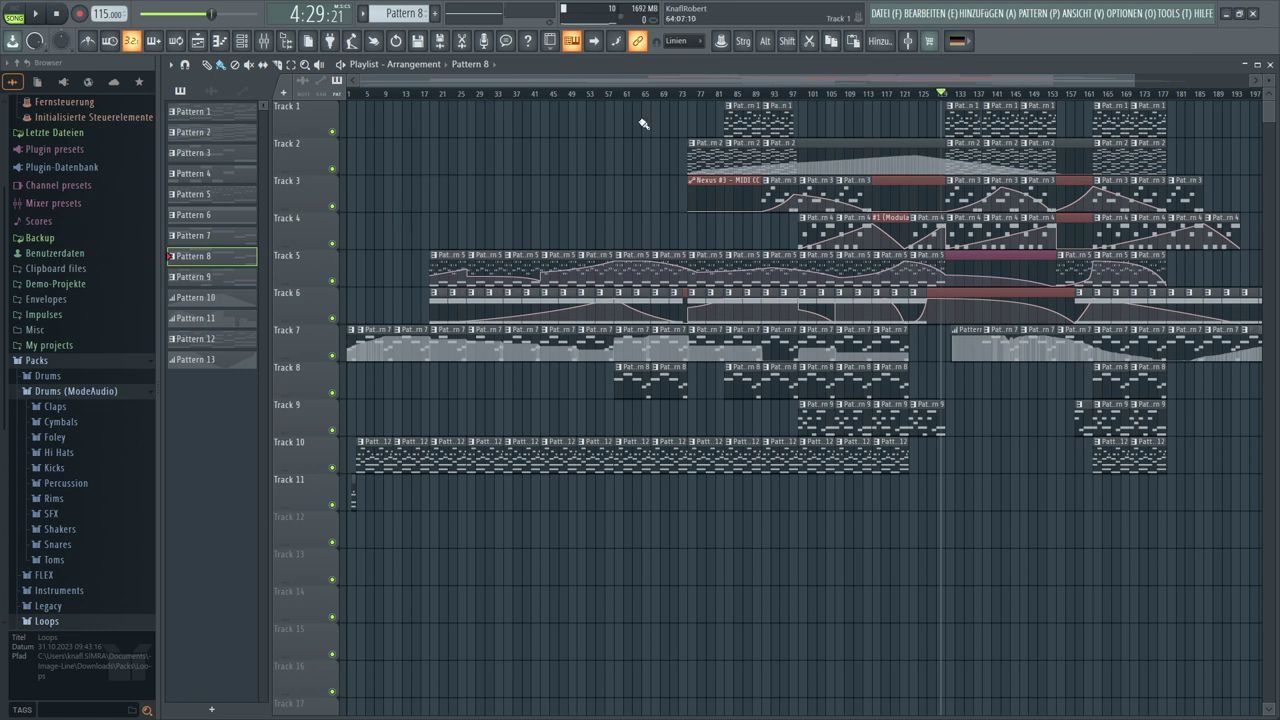
left_click(600, 95)
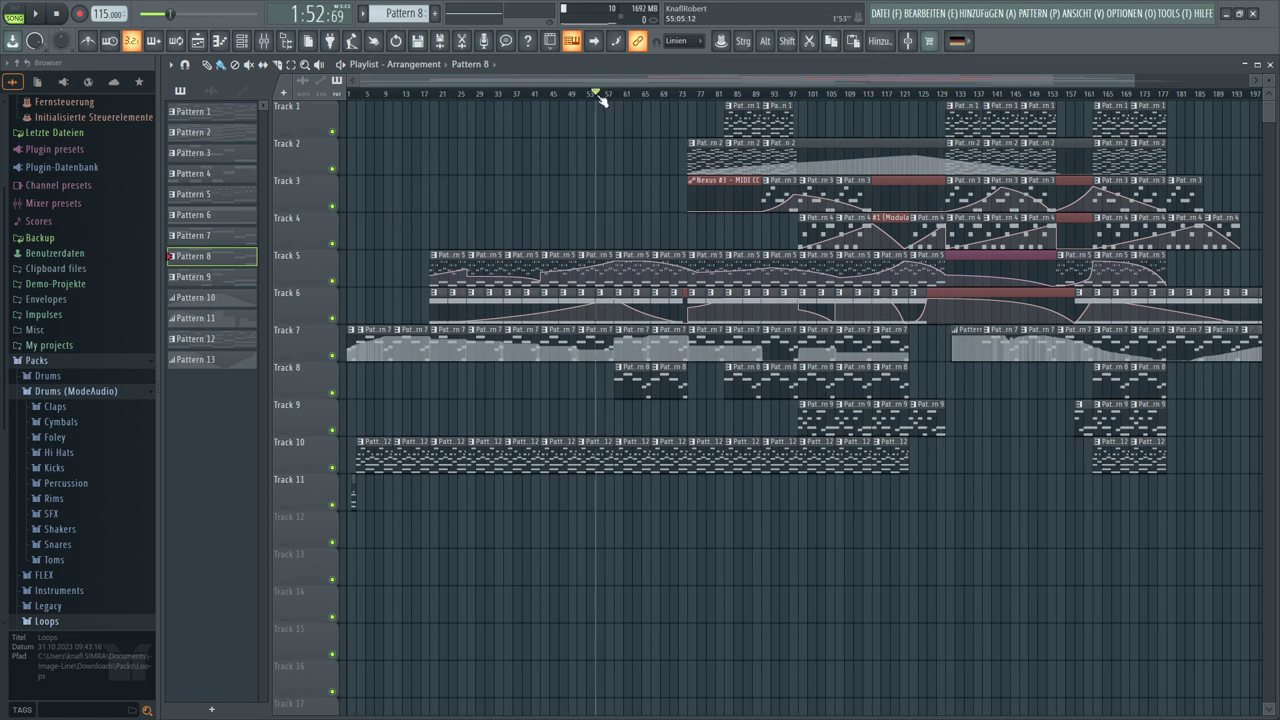
key("space")
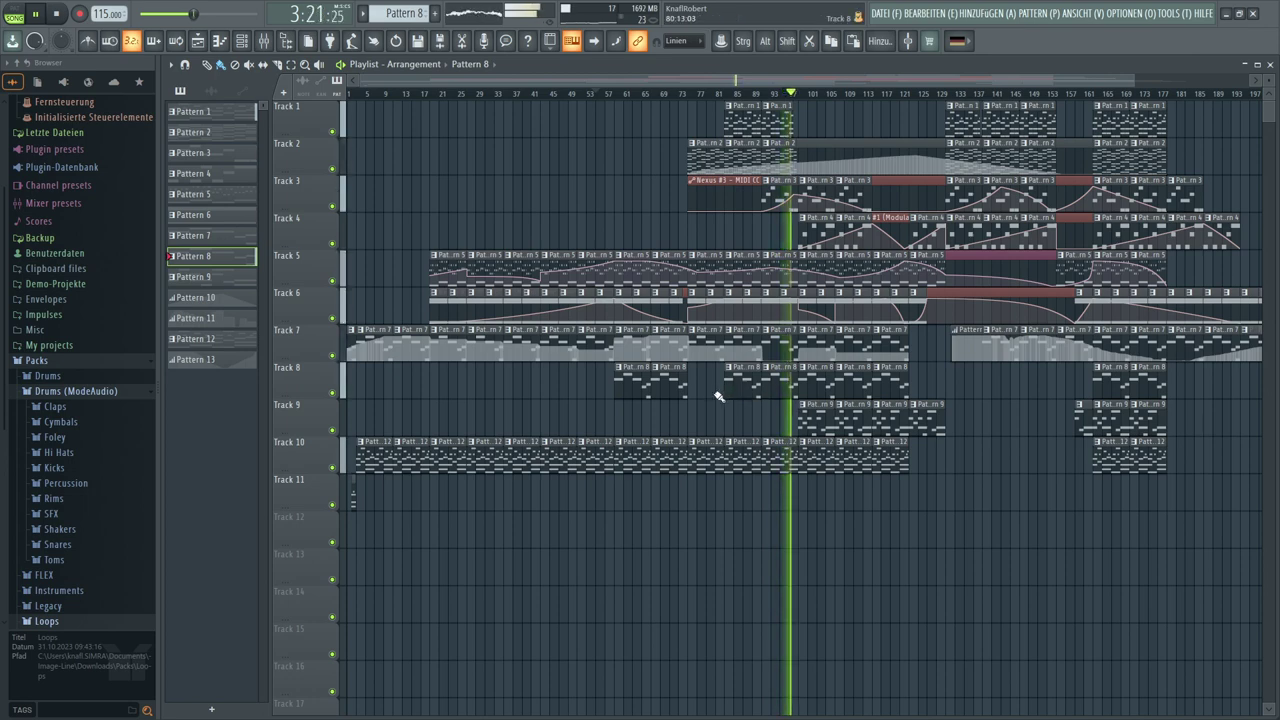
mouse_move(717, 396)
left_mouse_down()
mouse_move(360, 394)
mouse_move(374, 294)
left_mouse_up()
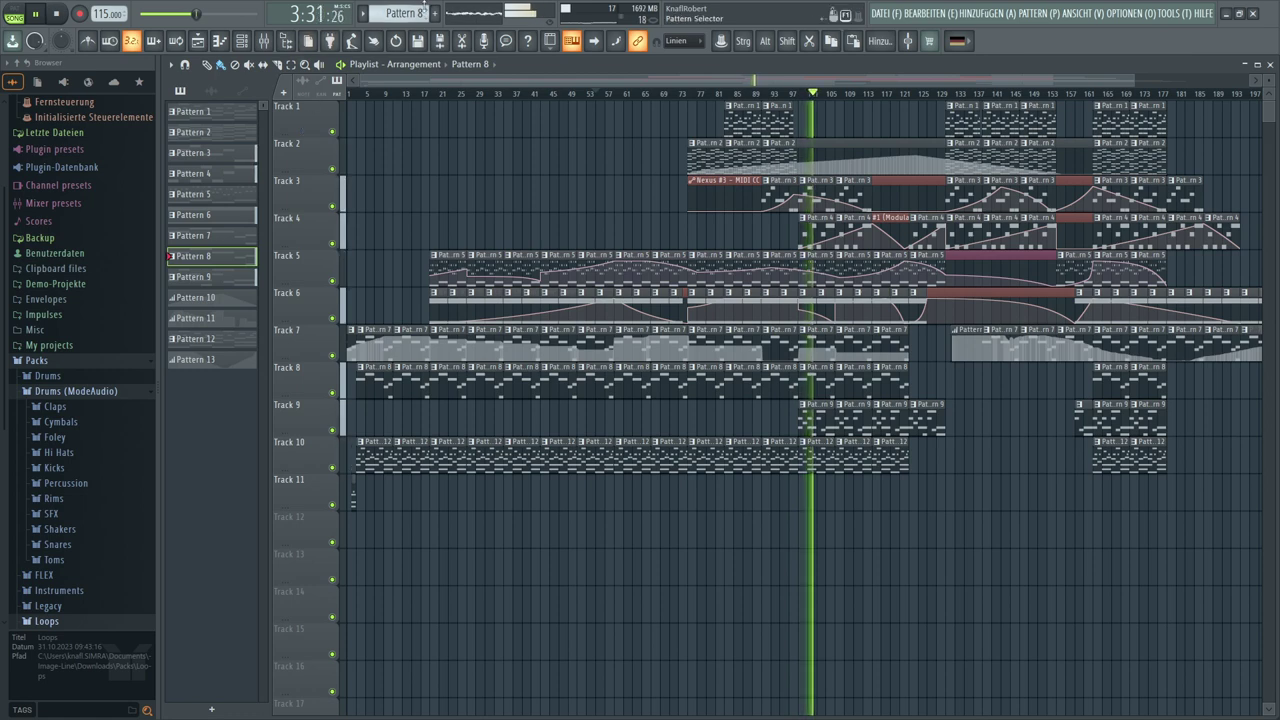
Record live Nexus #8 modulation wheel automation into a new Pattern 14 in song mode, from the song's start past bar 187
left_click(434, 13)
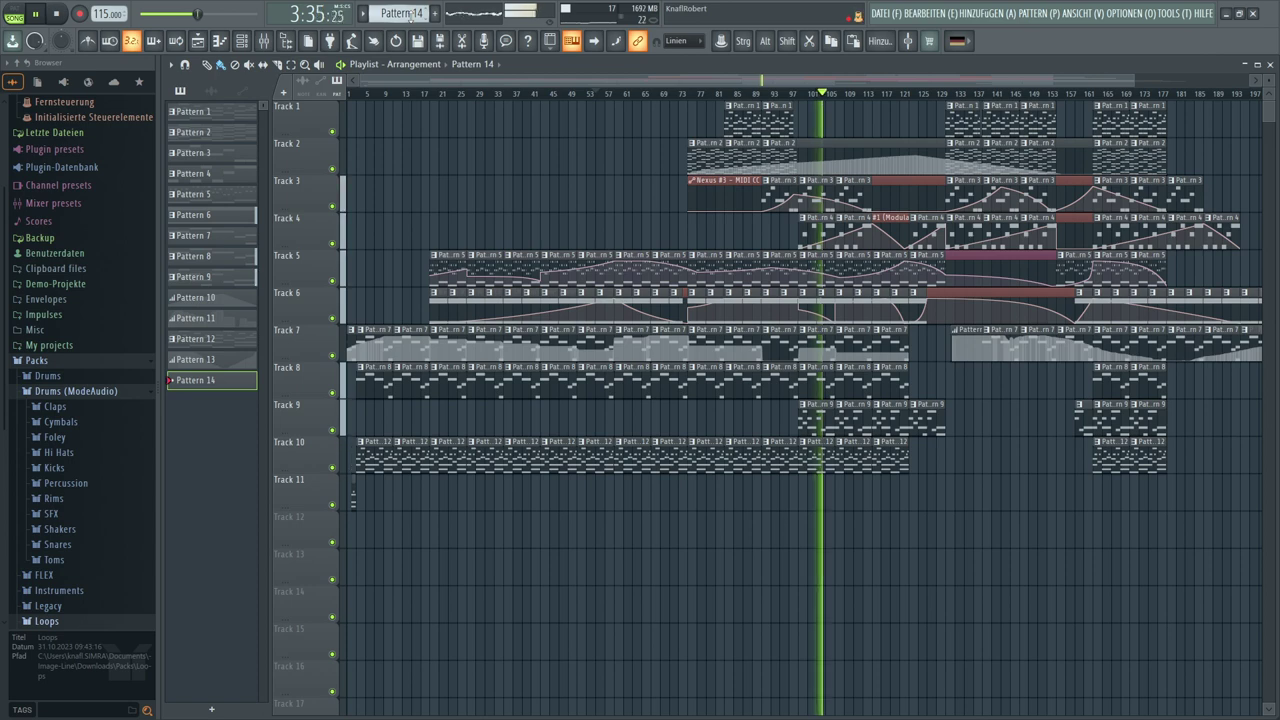
key("space")
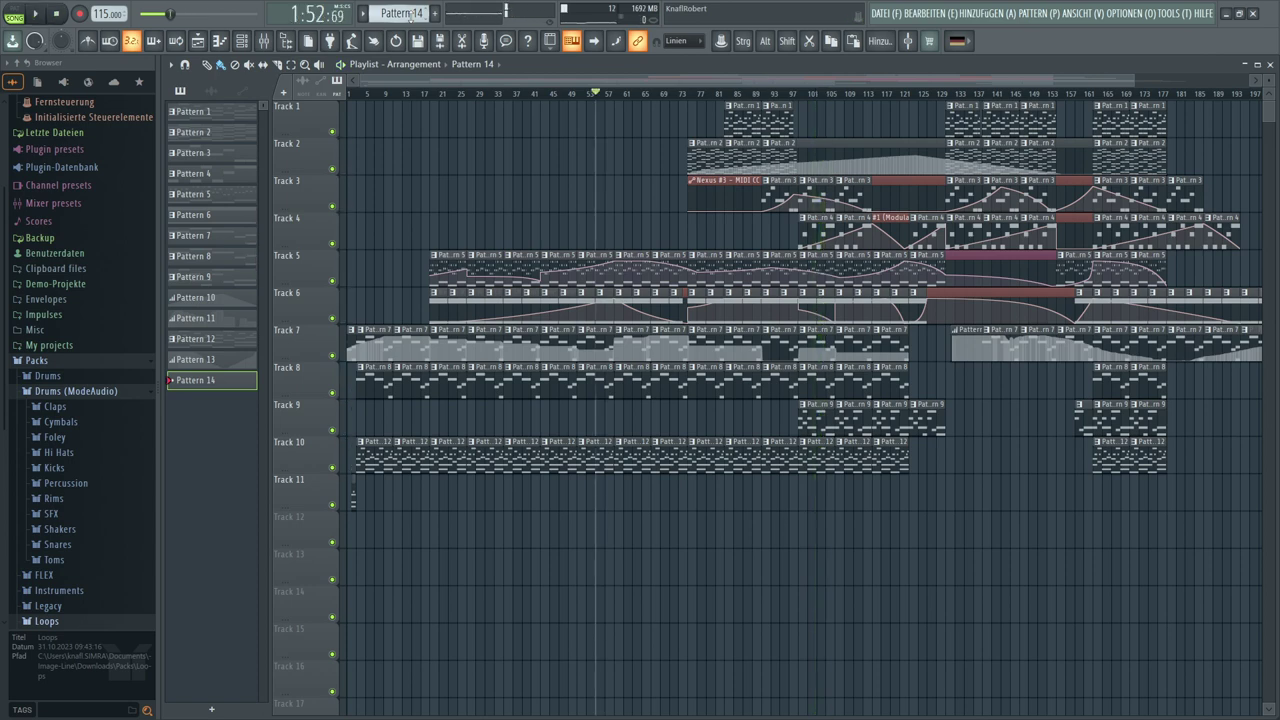
key("Home")
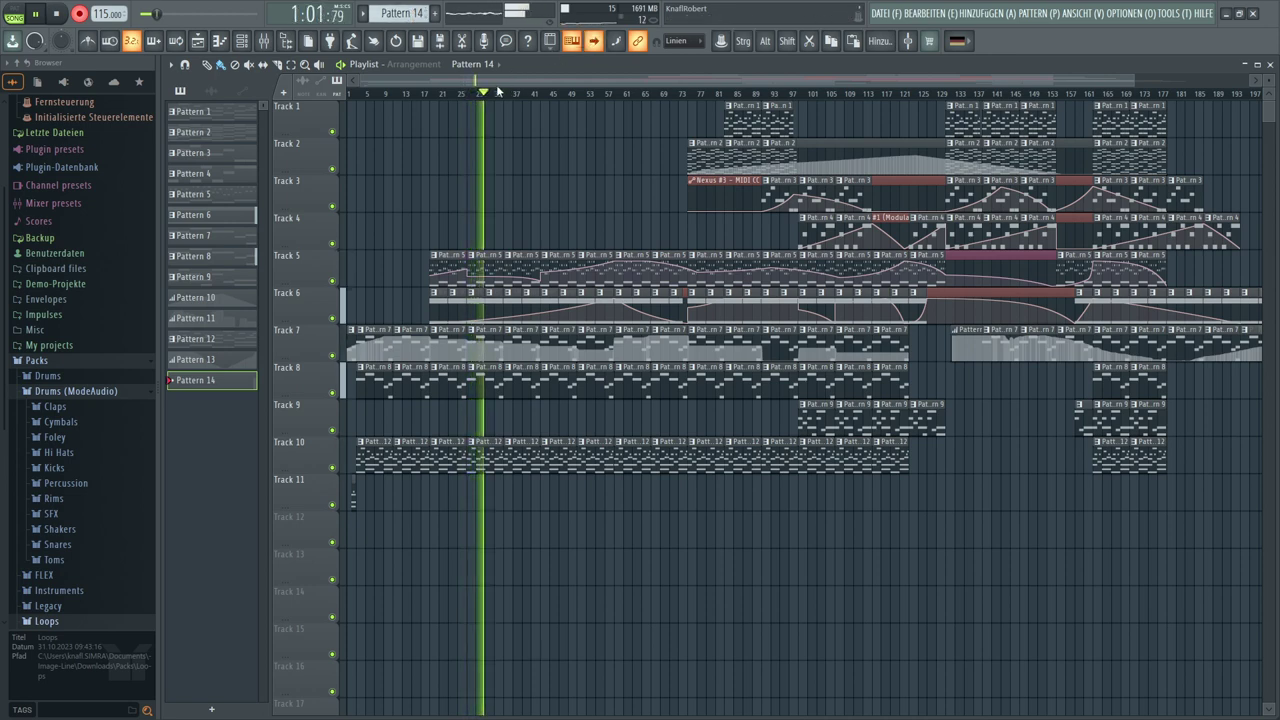
scroll(497, 95, "up", 6)
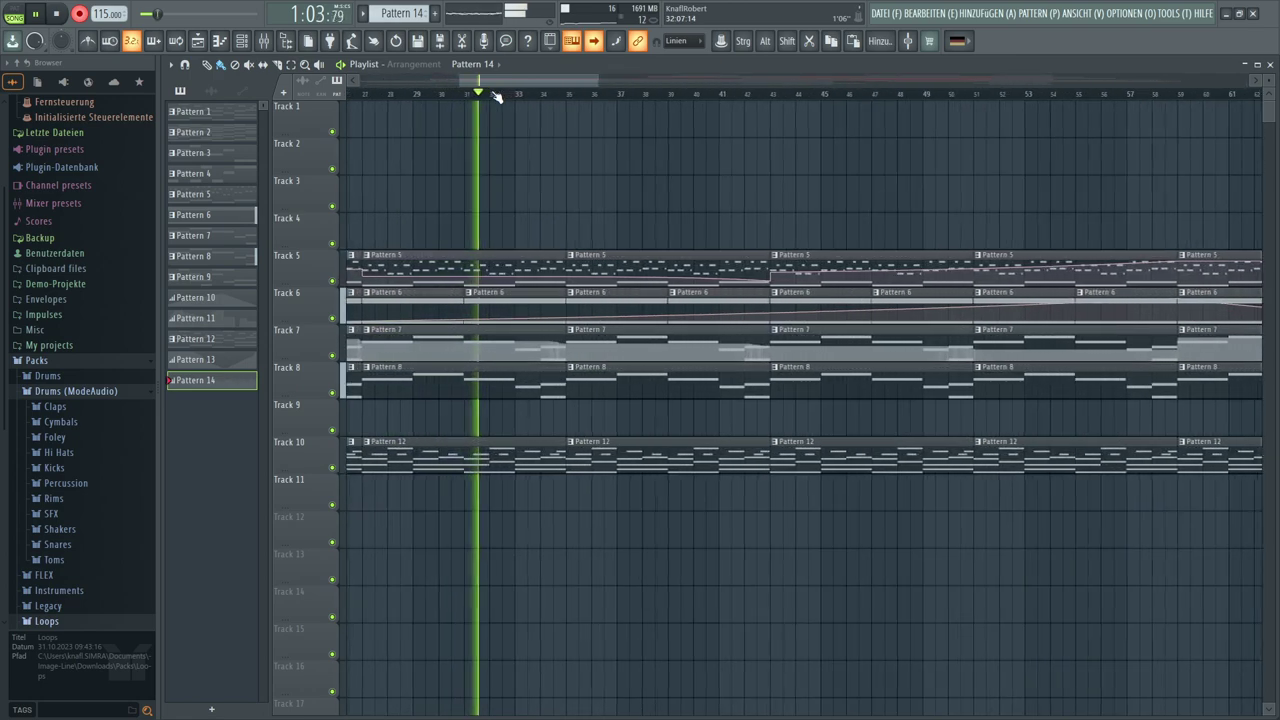
scroll(497, 95, "up", 4)
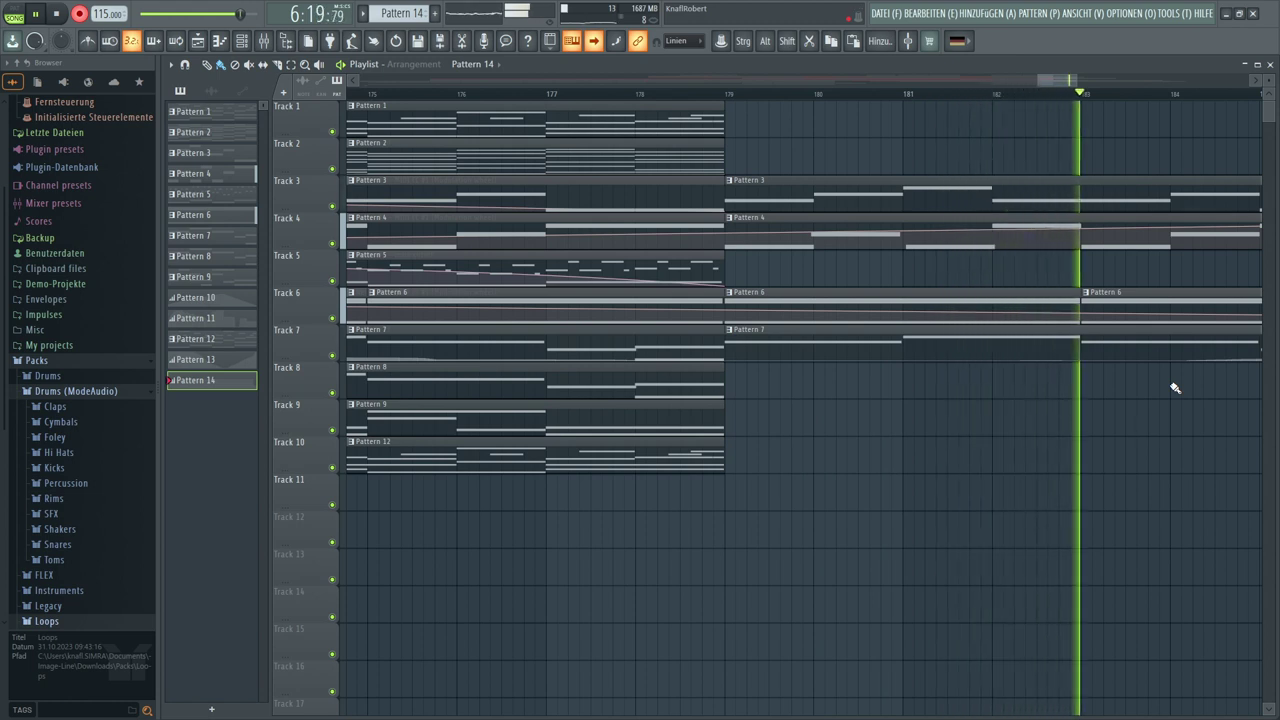
scroll(1120, 303, "down", 3)
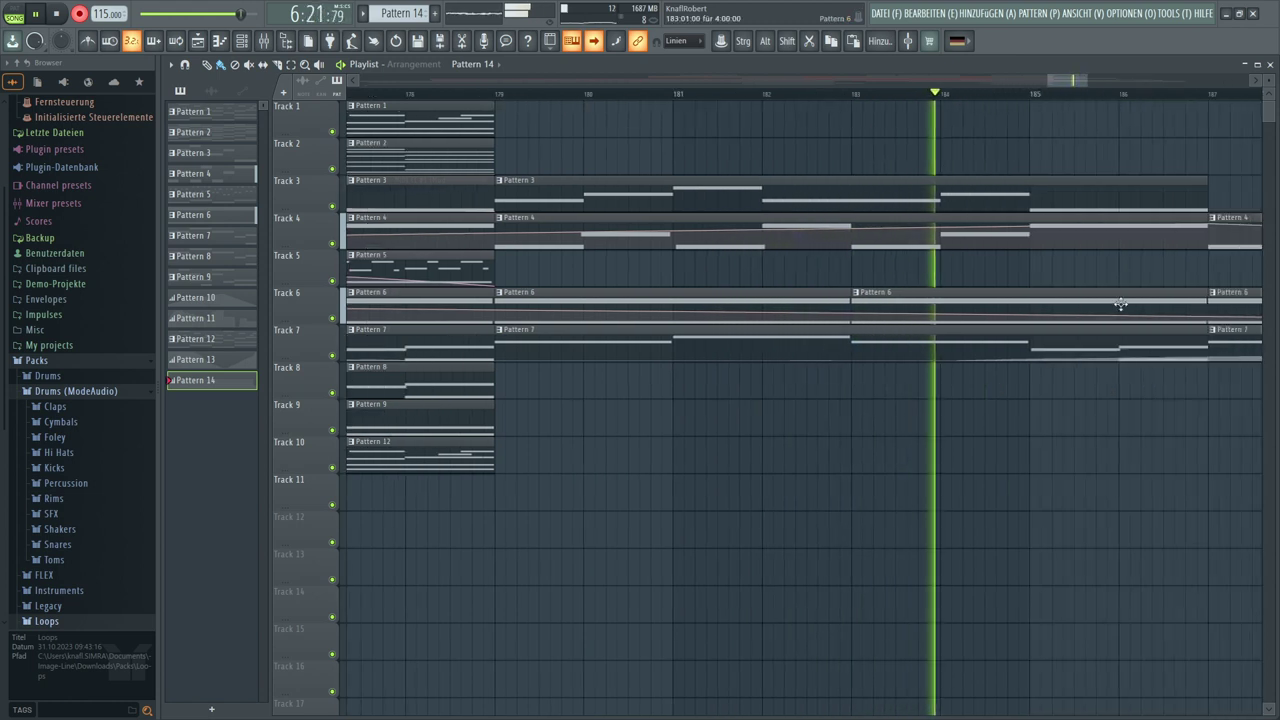
scroll(1058, 97, "up", 2)
scroll(1060, 100, "down", 5)
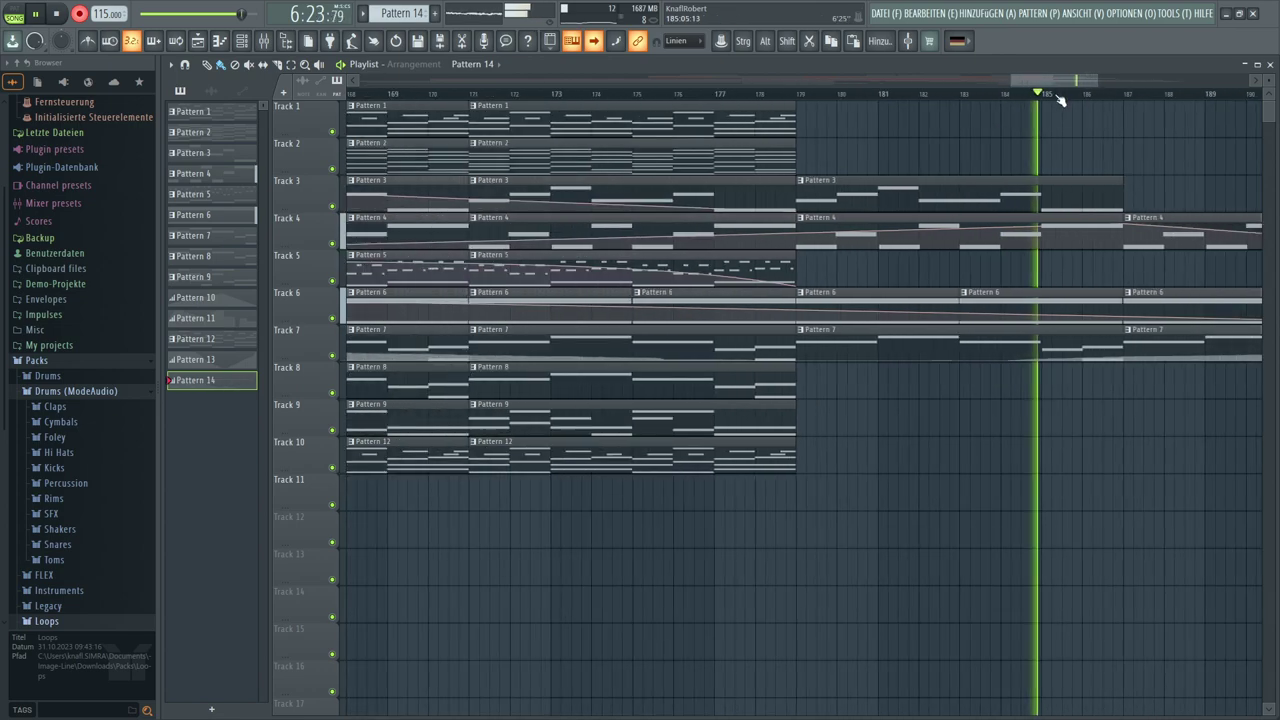
scroll(1060, 100, "down", 3)
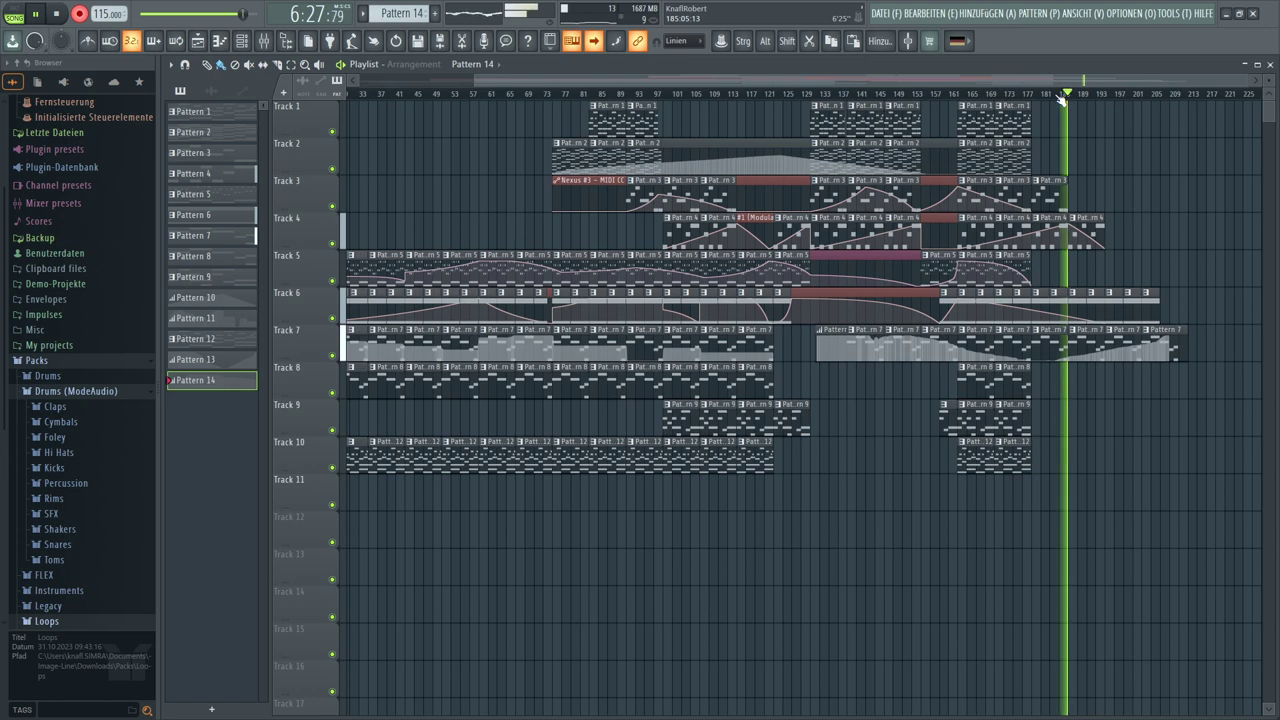
key("space")
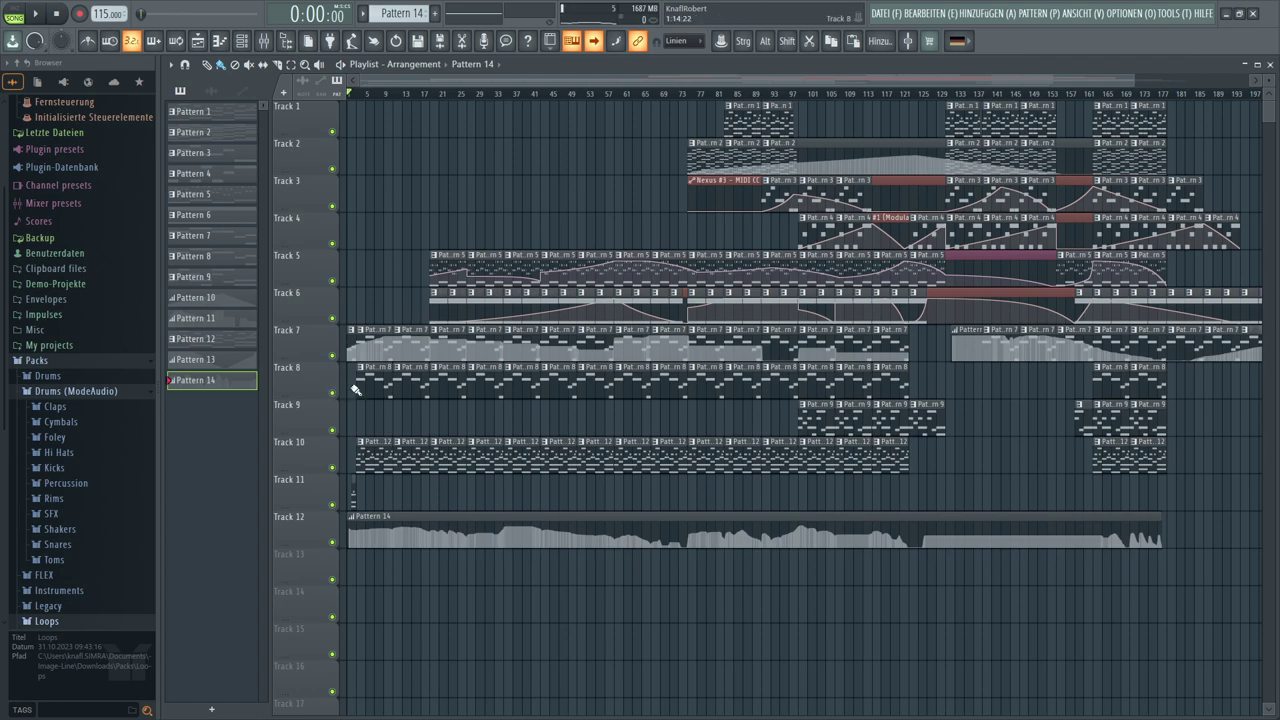
Move the recorded Pattern 14 automation clip from Track 12 onto Track 8, keeping its start at bar 1
scroll(364, 103, "up", 5)
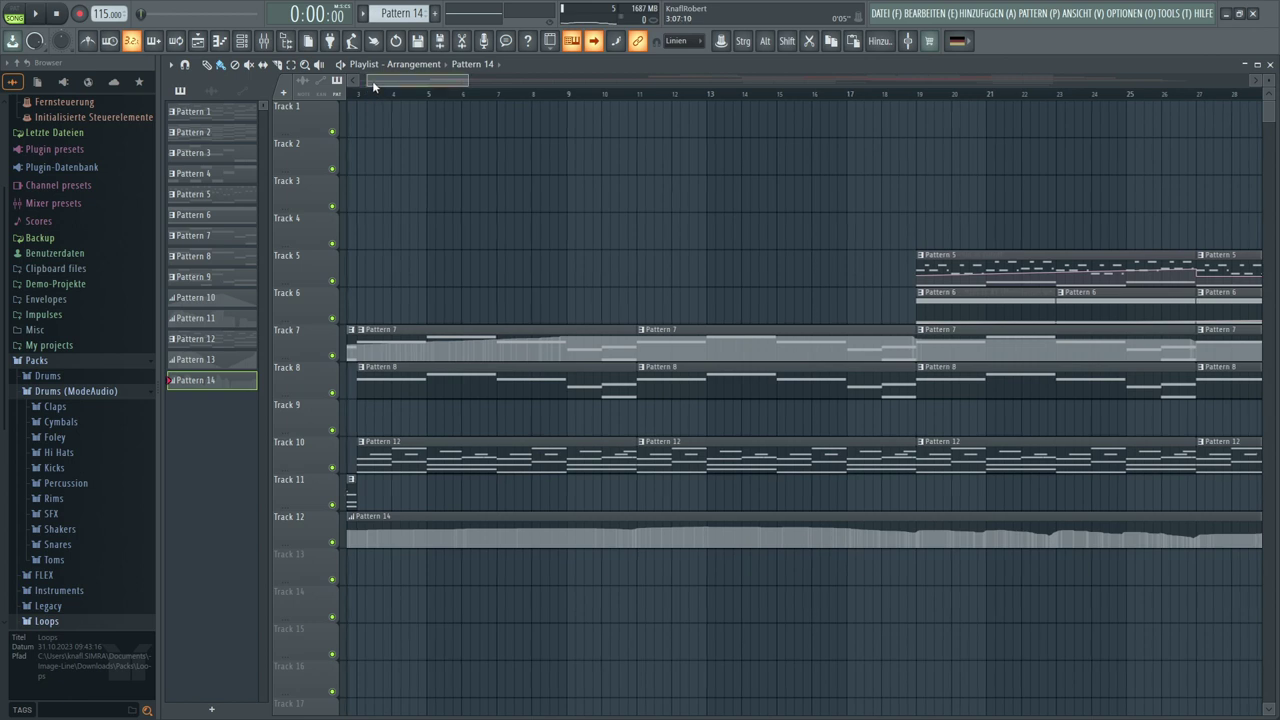
left_click_drag(372, 80, 301, 84)
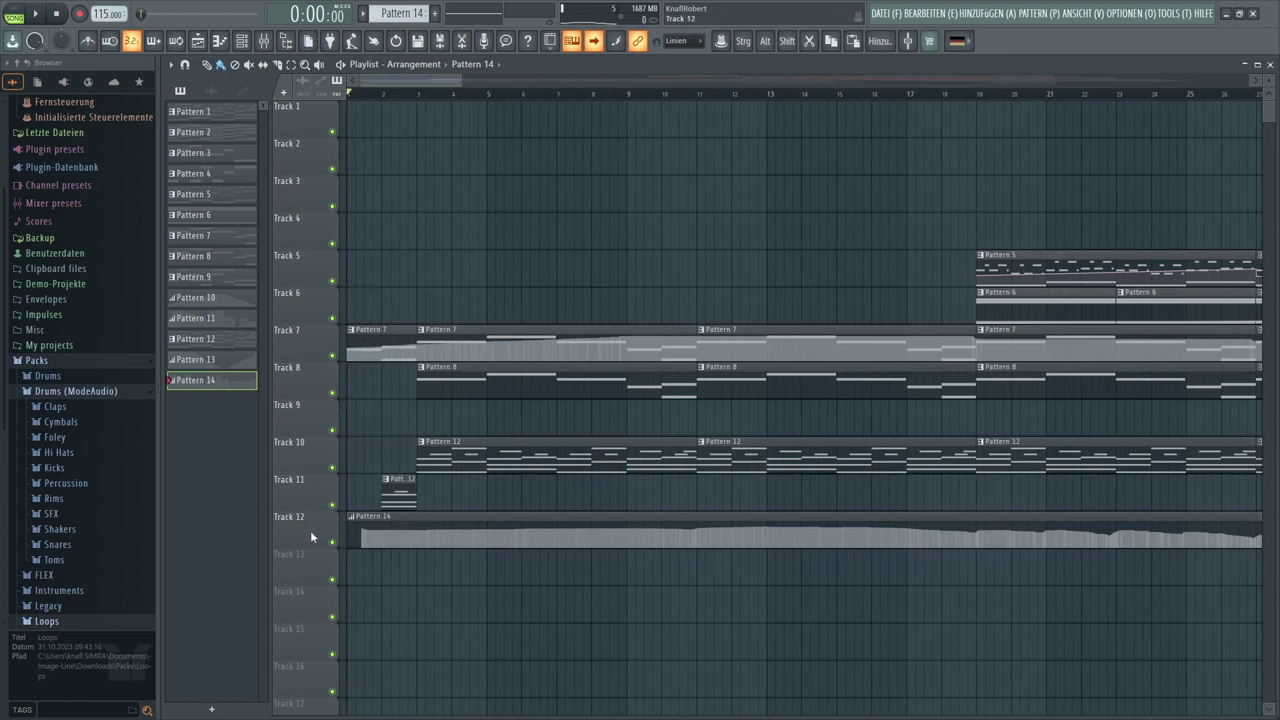
left_click_drag(360, 519, 338, 362)
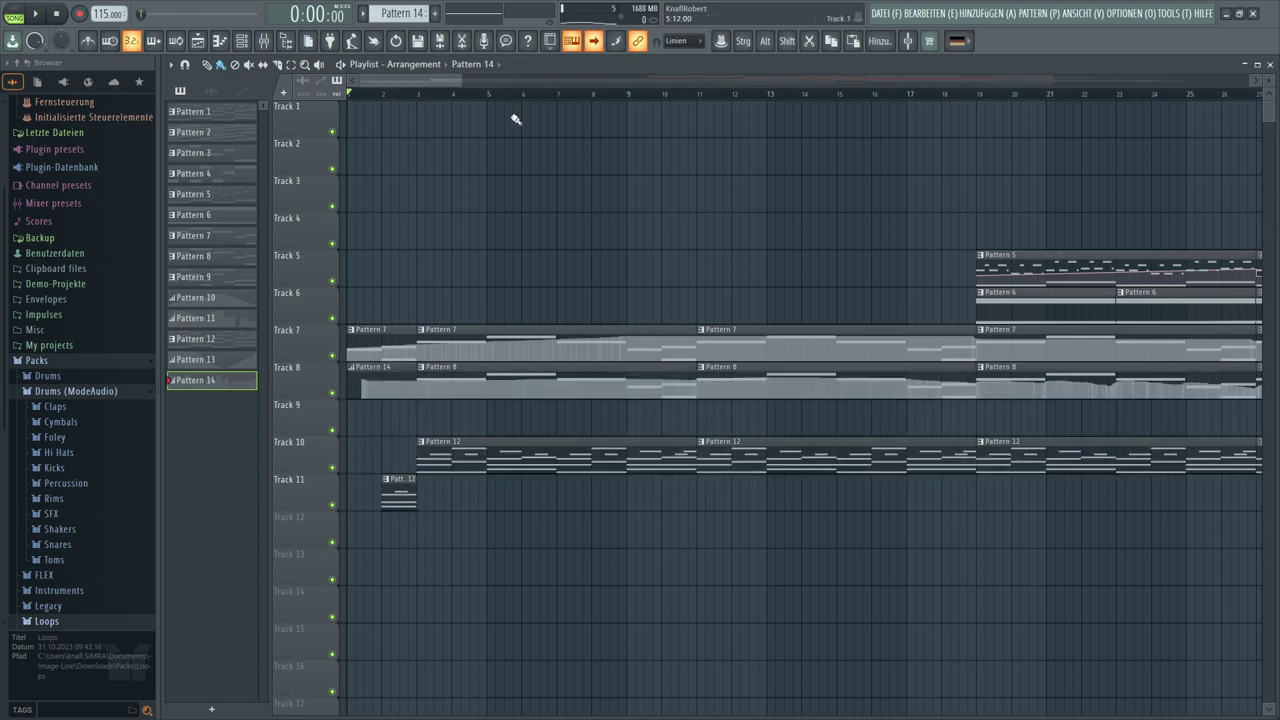
scroll(464, 80, "down", 5)
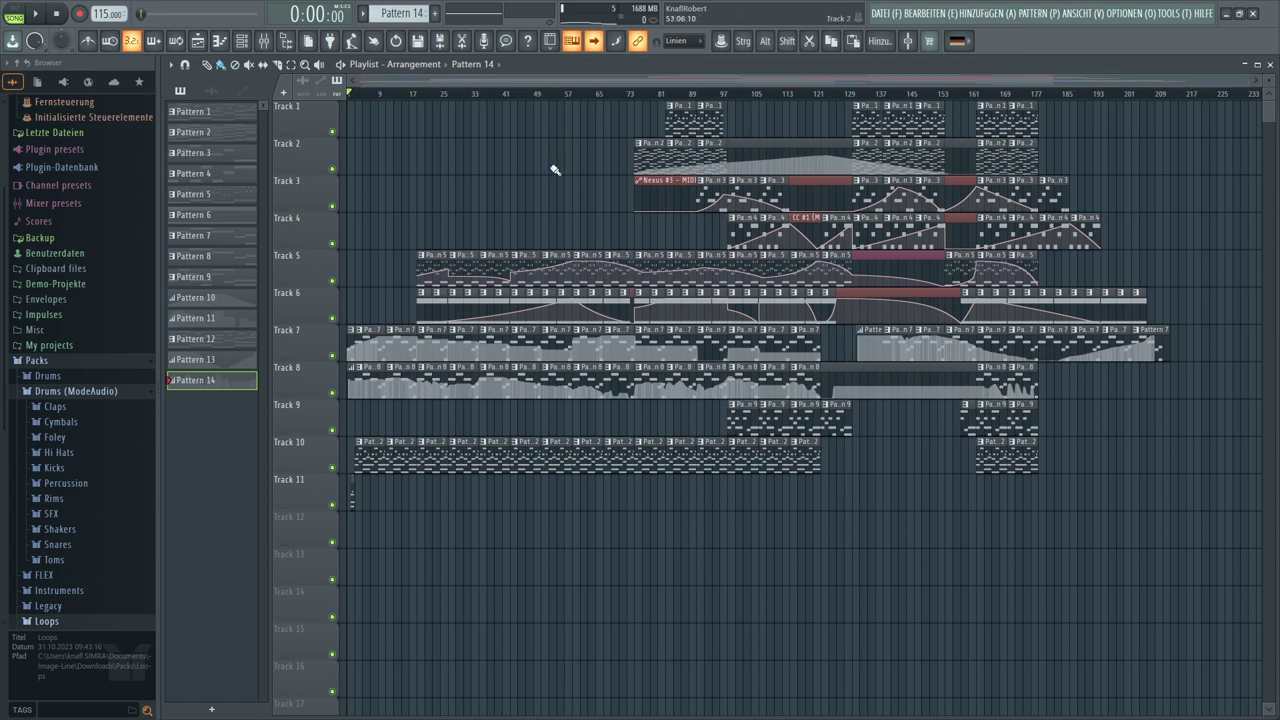
Play the song from the start, select Pattern 12, and open the Nexus #10 instrument it uses
key("space")
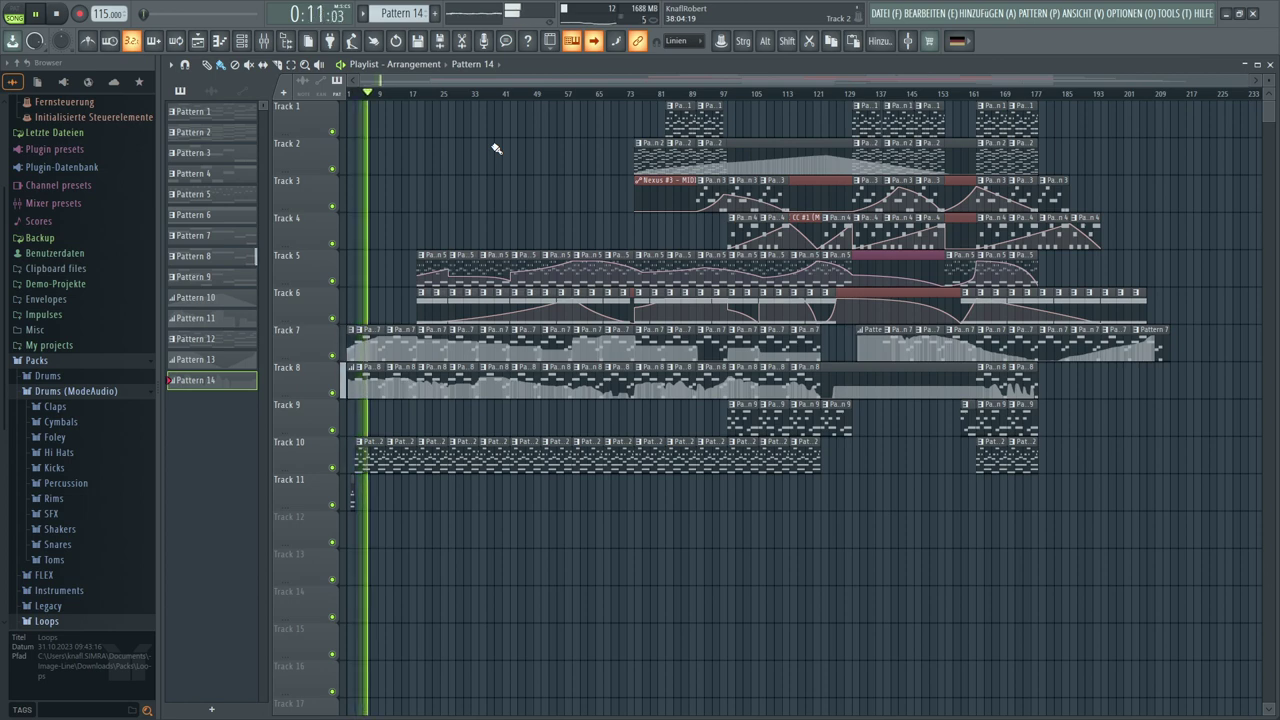
left_click(370, 452)
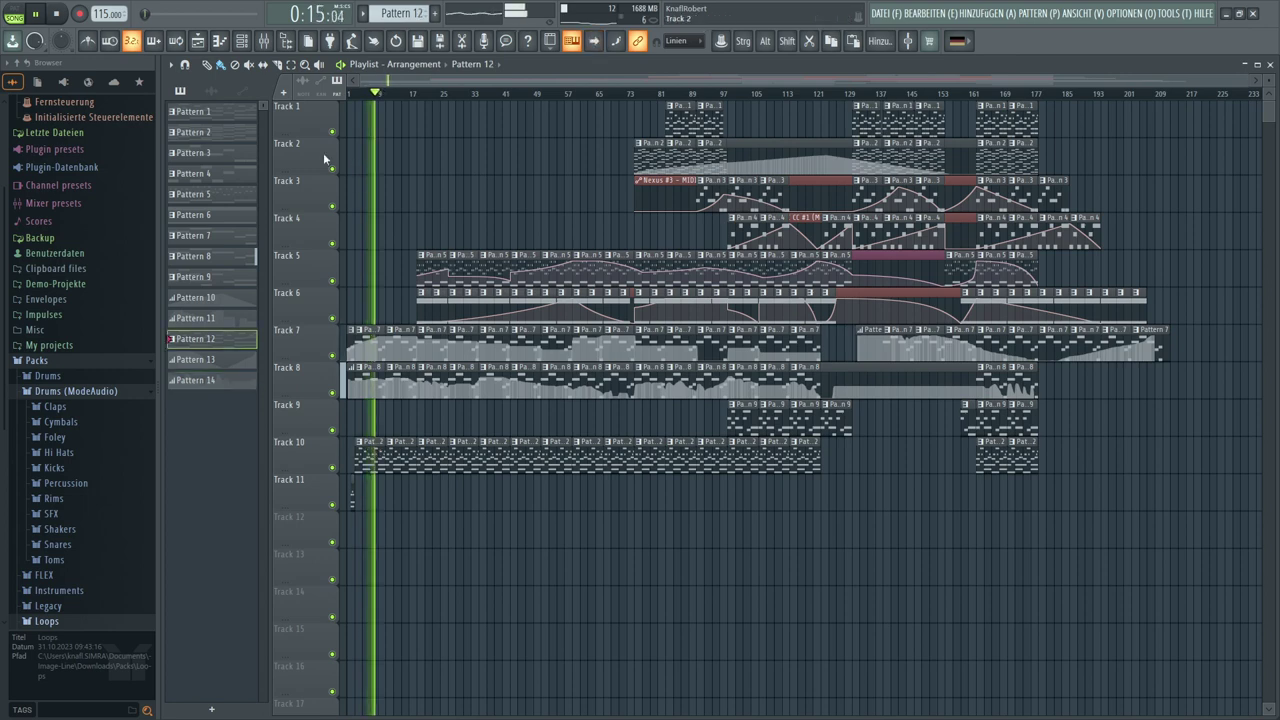
left_click(241, 41)
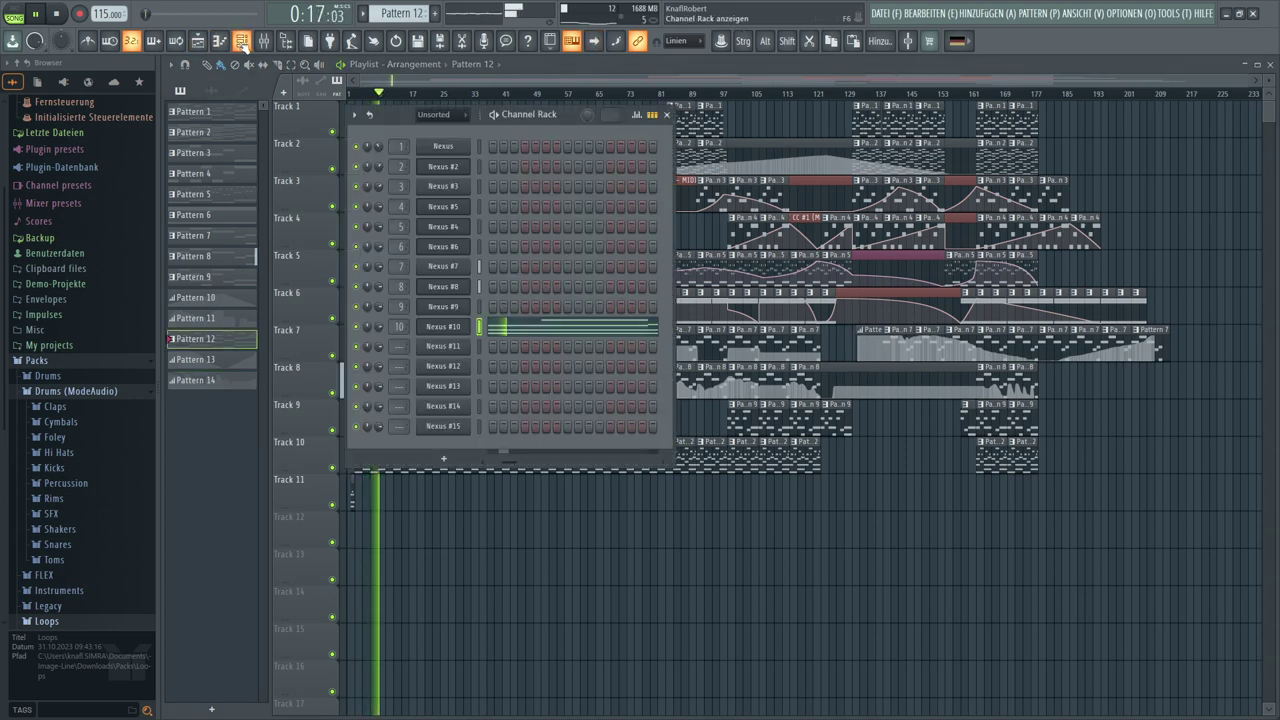
left_click(441, 328)
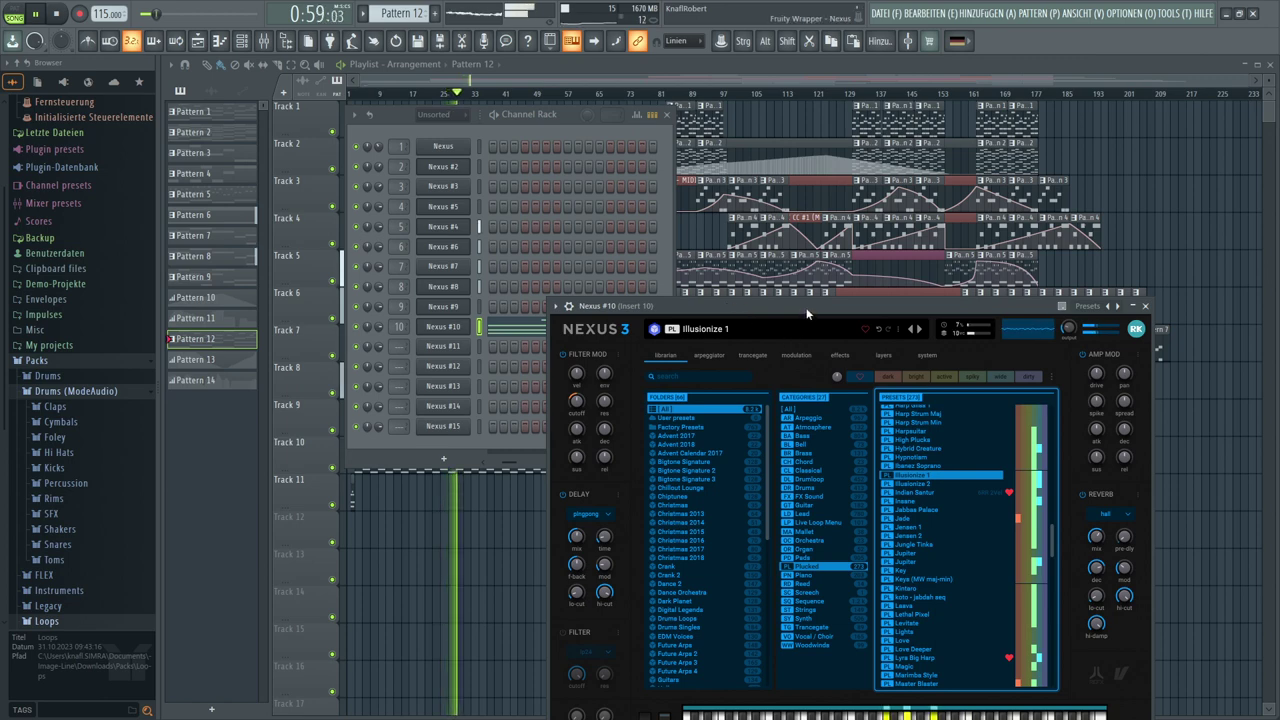
left_click_drag(807, 311, 830, 207)
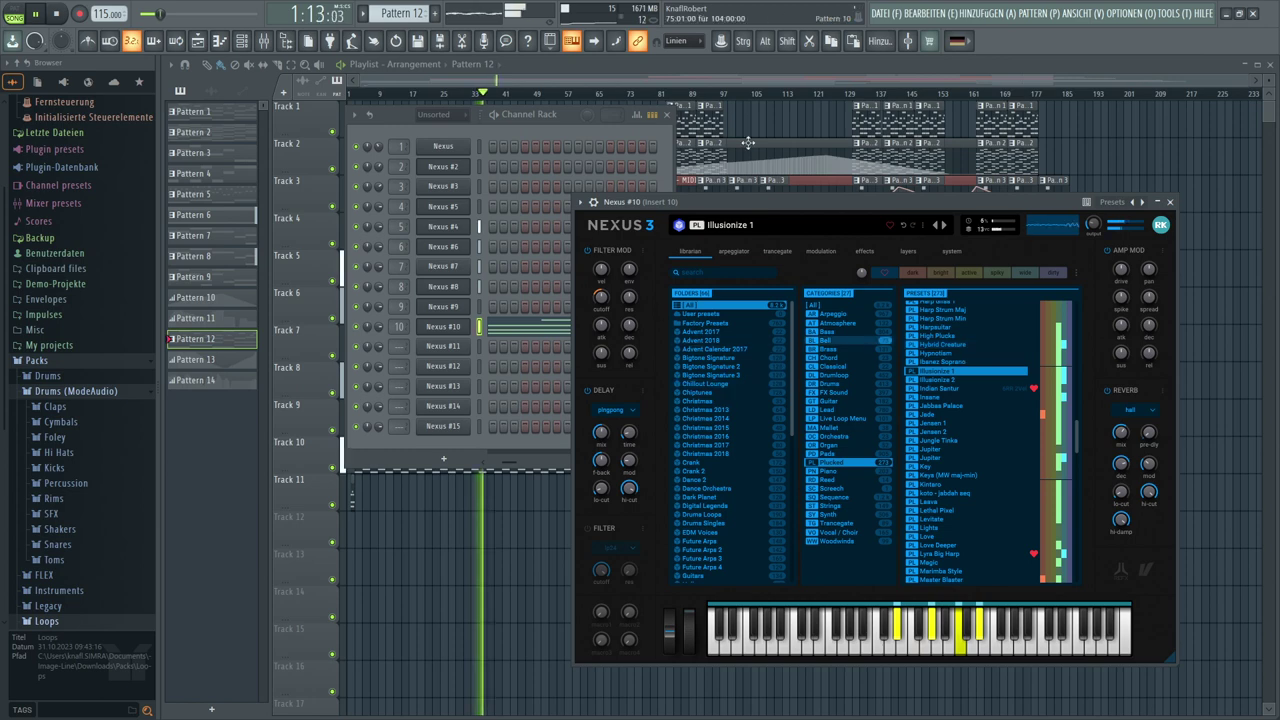
Create an automation clip for the Nexus #10 modulation wheel and return to the unobstructed playlist
left_click(1172, 13)
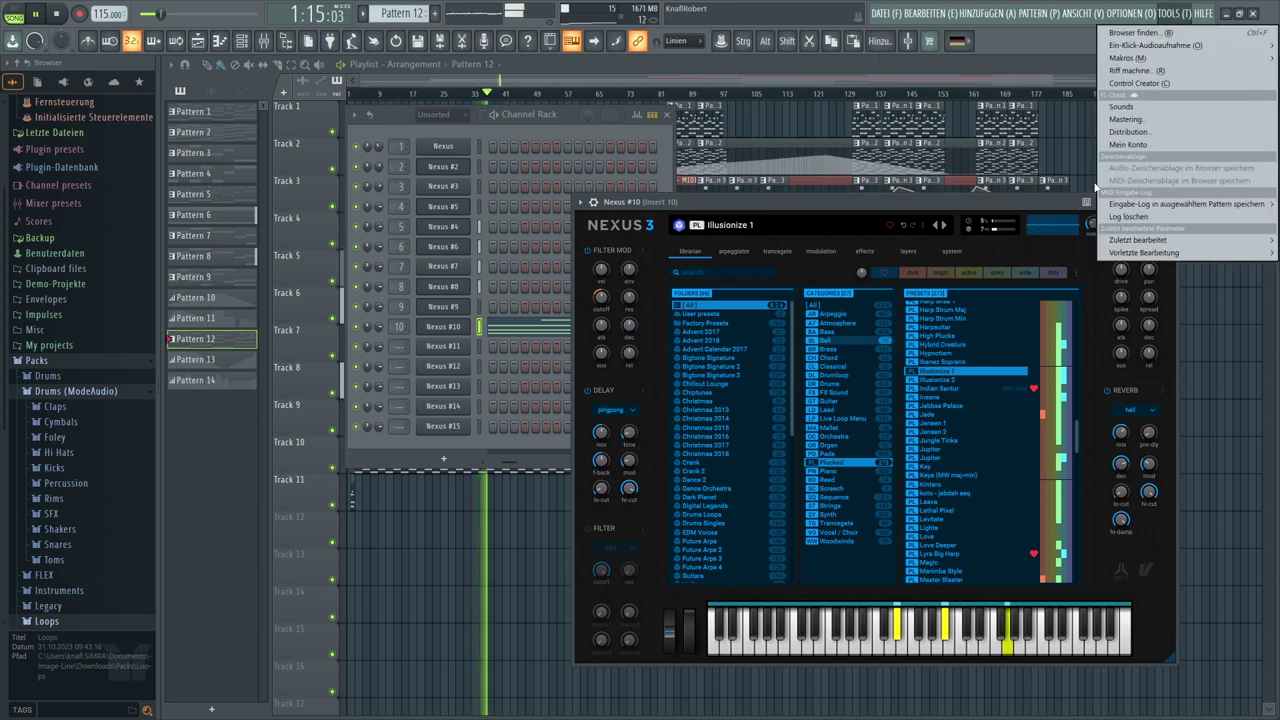
mouse_move(1124, 254)
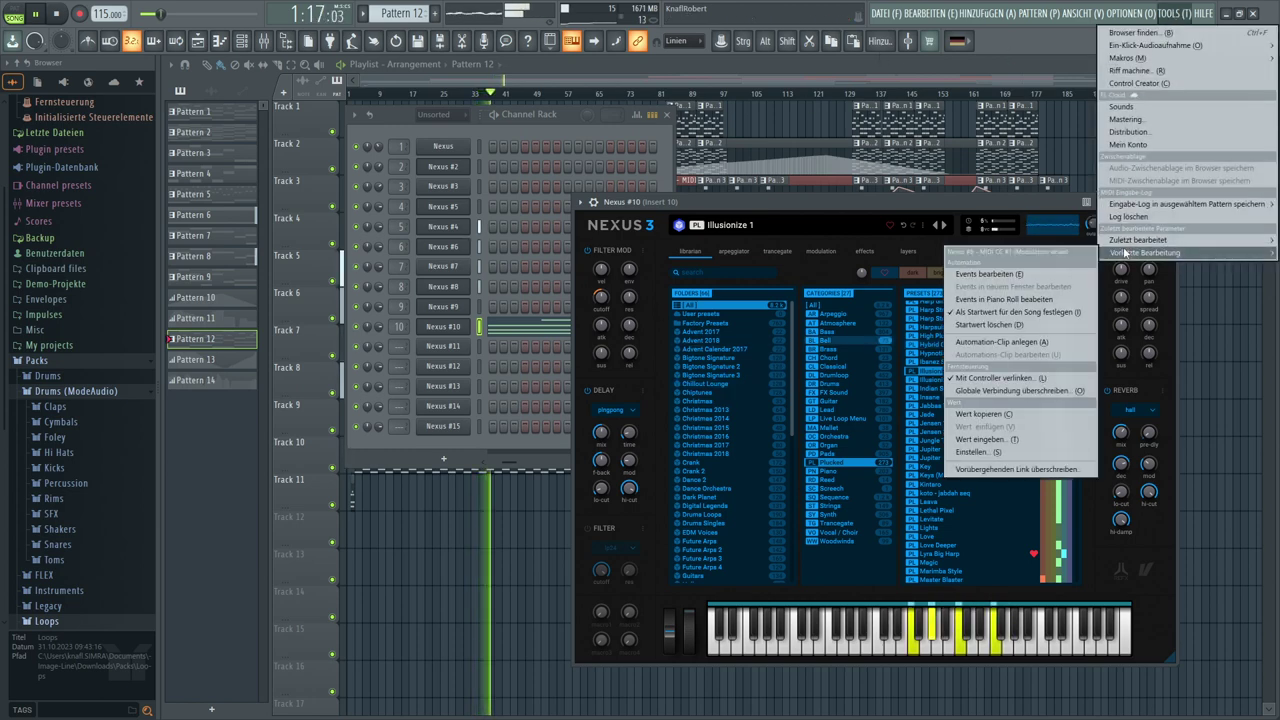
left_click(1002, 330)
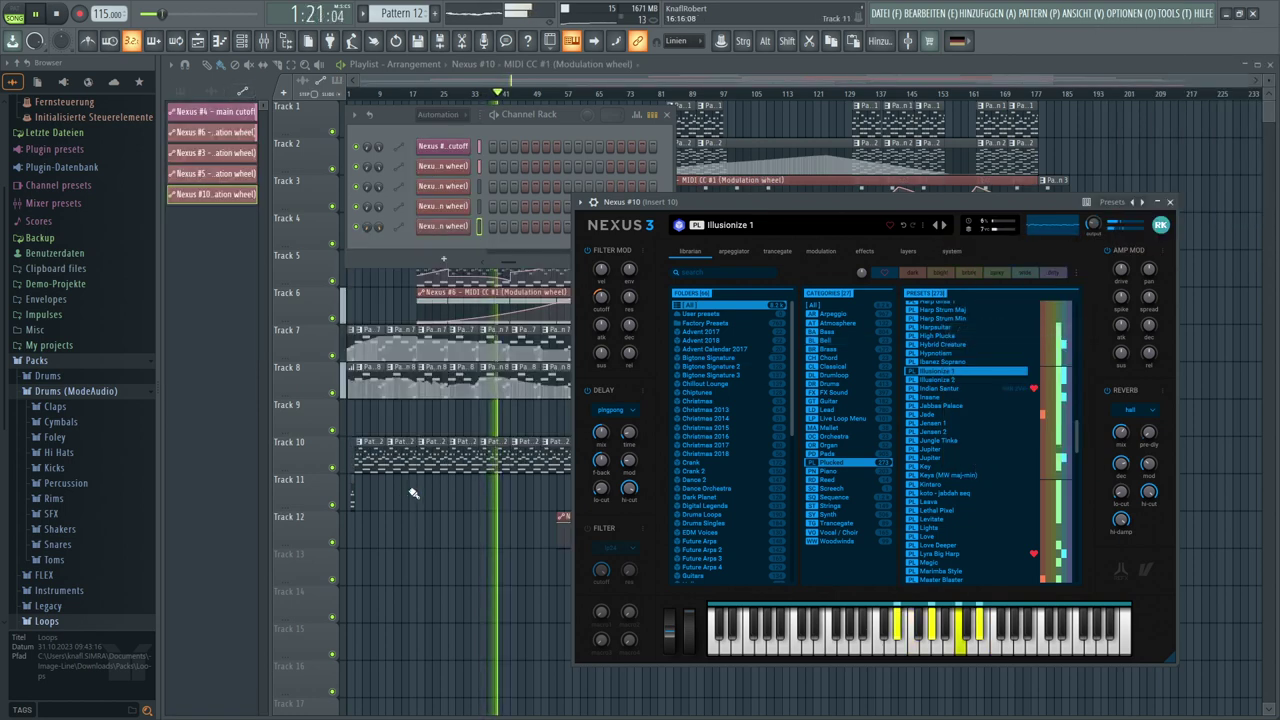
left_click(408, 524)
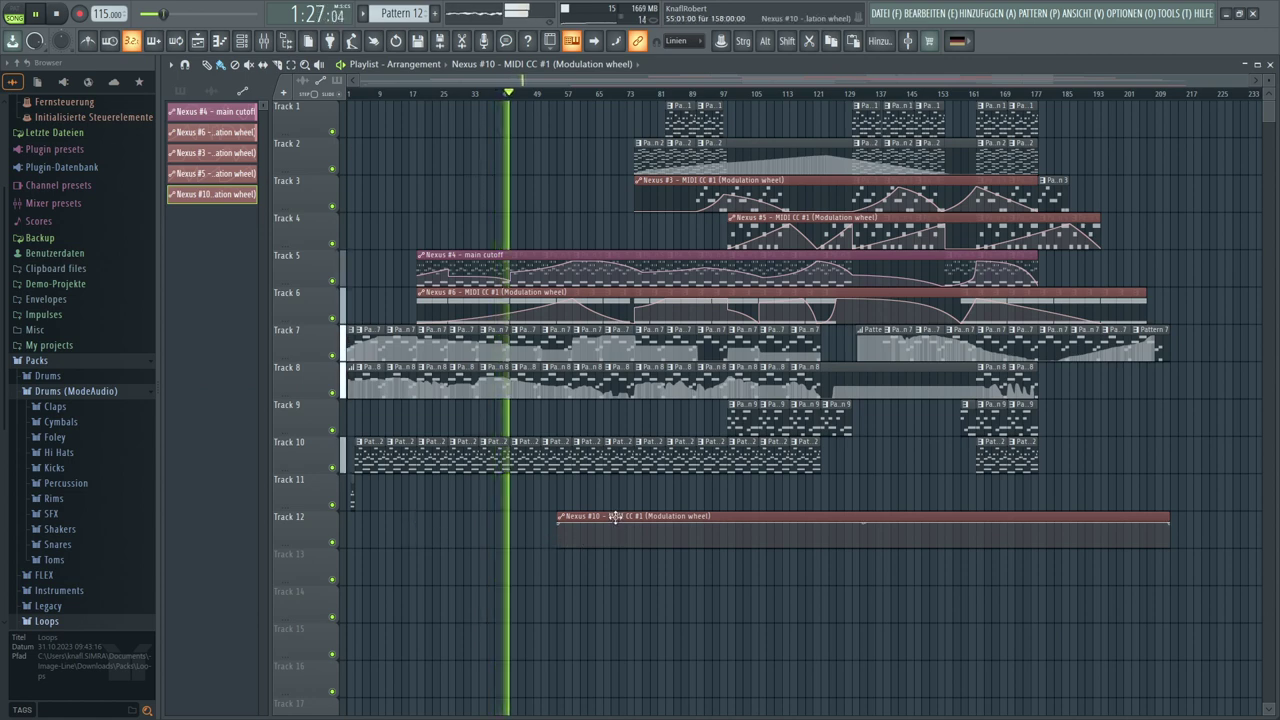
Move the Nexus #10 modulation wheel clip to Track 10 at bar 1, spanning all its patterns, with a falling curve and a rise over the last two
left_click_drag(614, 517, 410, 455)
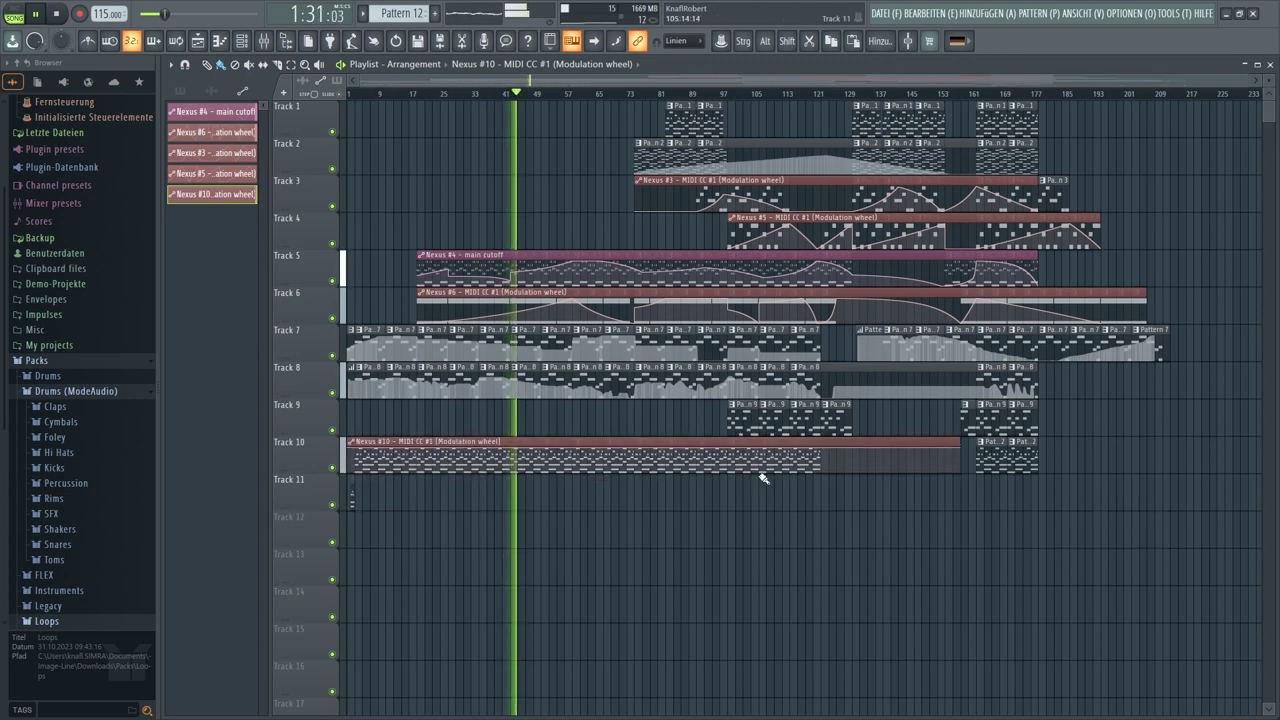
left_click_drag(957, 452, 826, 487)
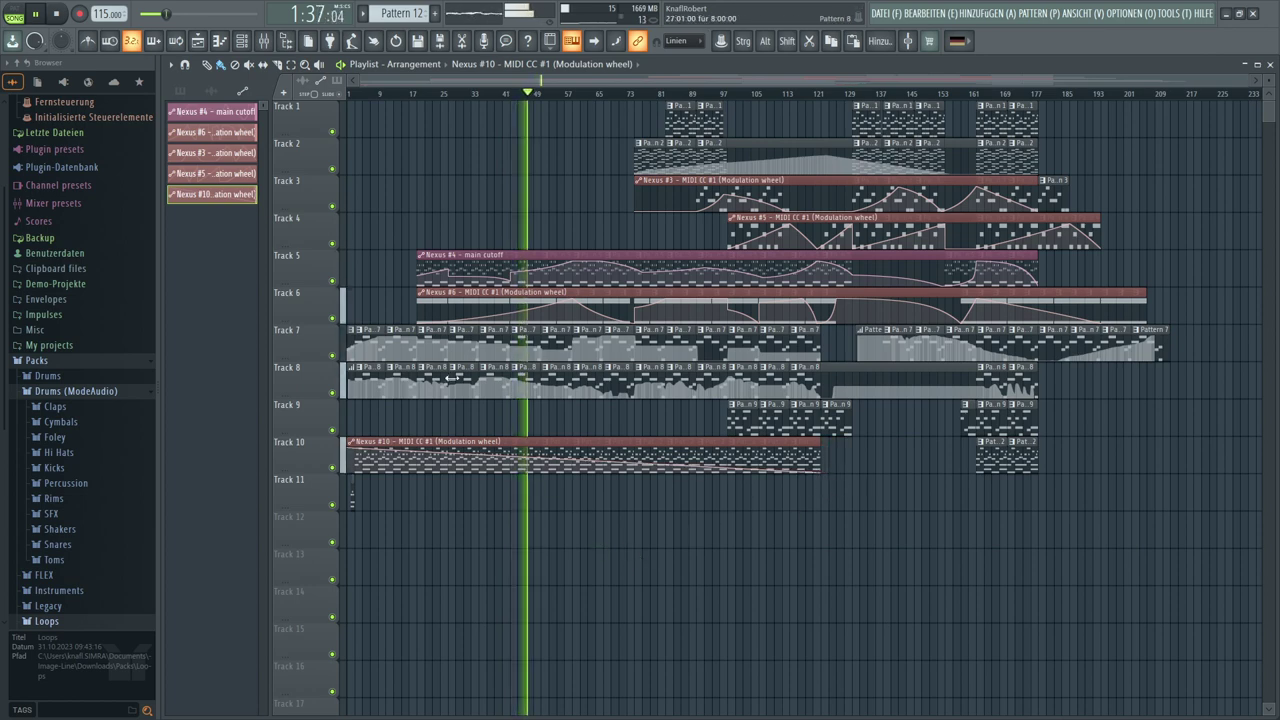
left_click(57, 15)
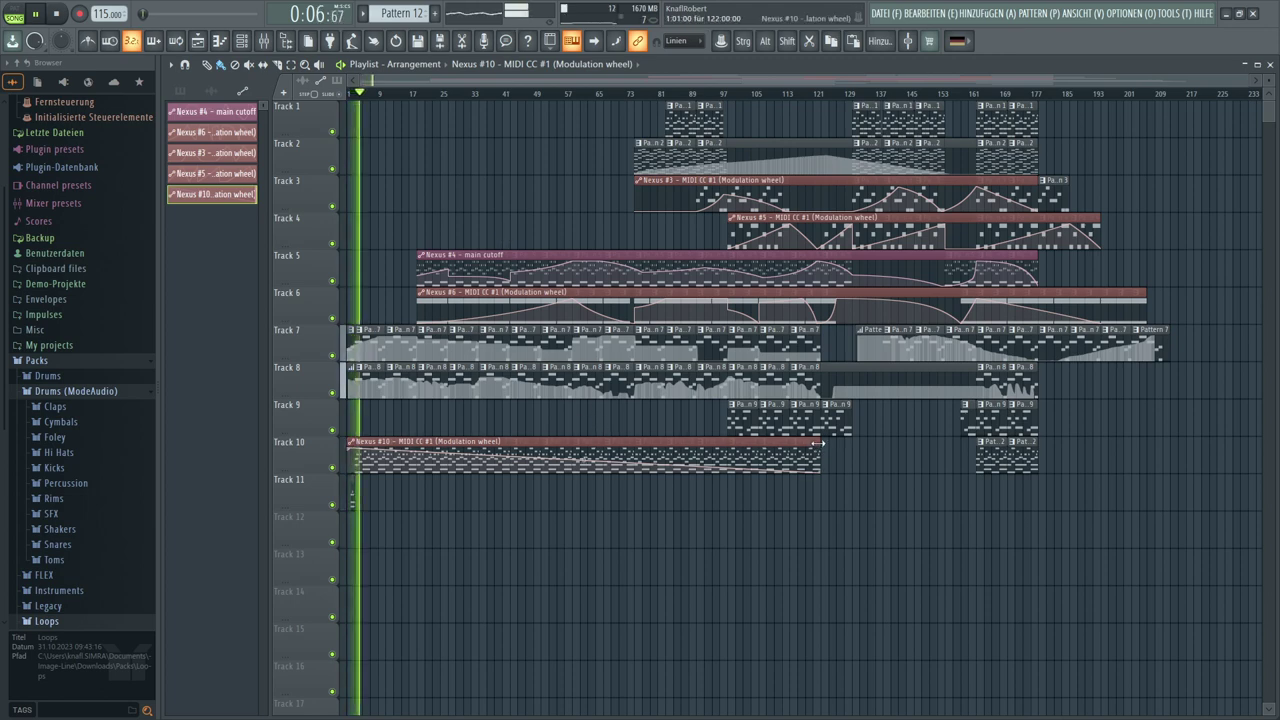
left_click_drag(820, 442, 1040, 478)
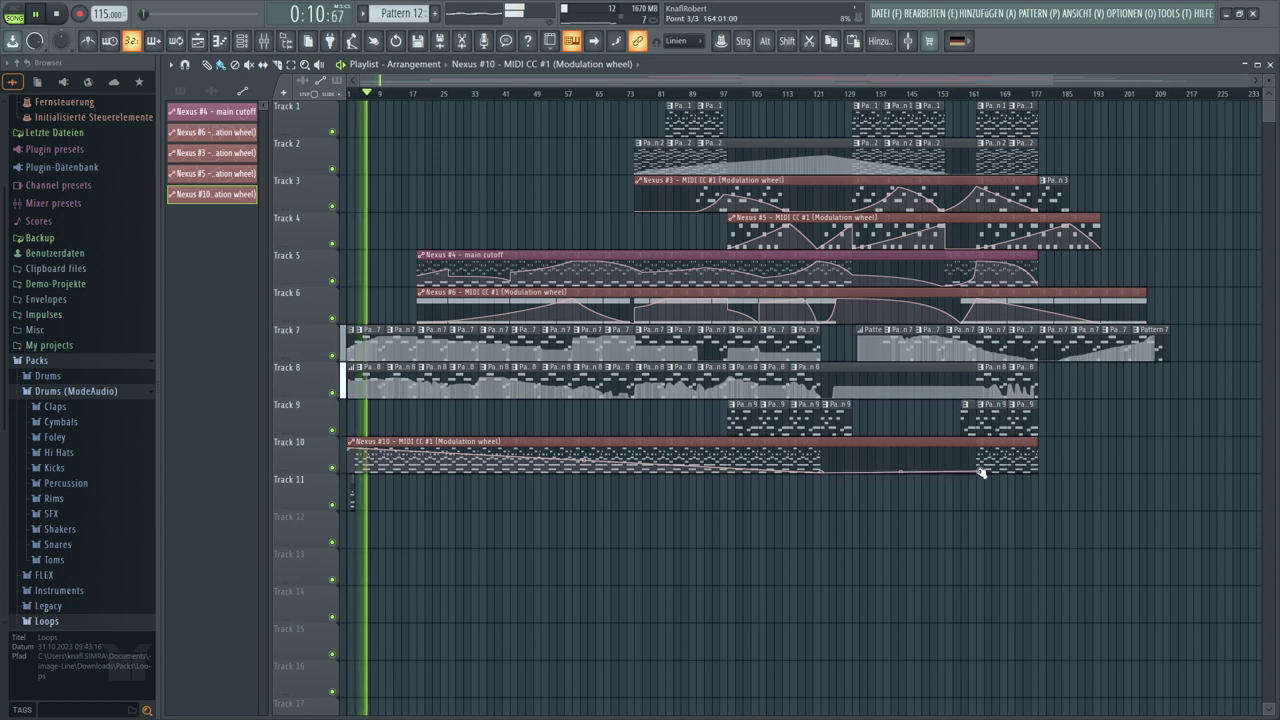
left_click_drag(980, 476, 1035, 446)
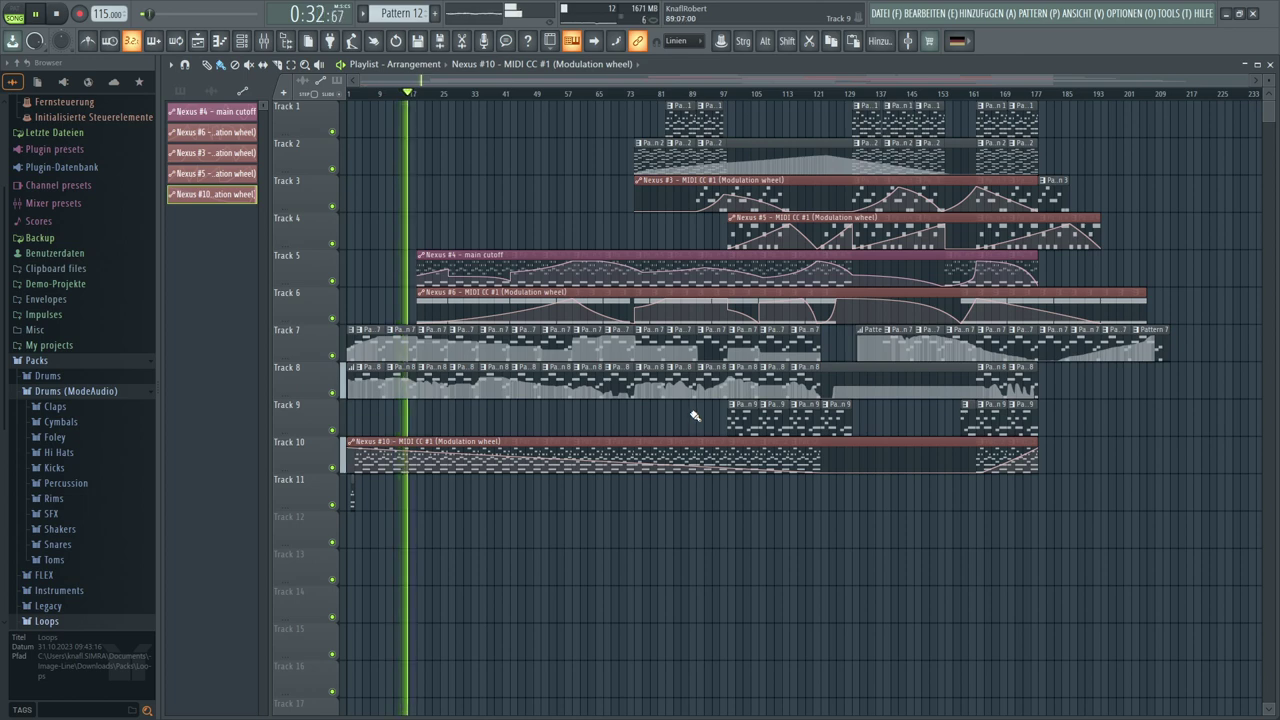
Select Pattern 5 and open its Nexus #4 notes in the piano roll from the first clip on Track 5
left_click(180, 91)
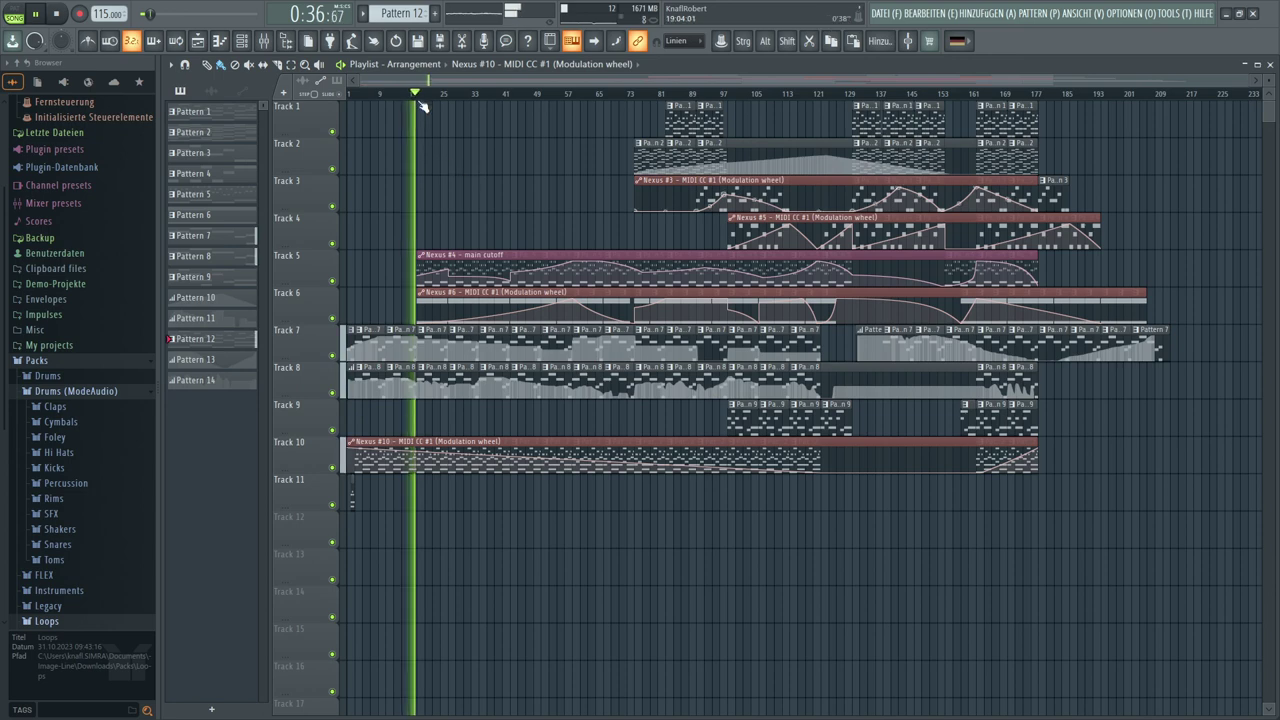
scroll(422, 98, "up", 2)
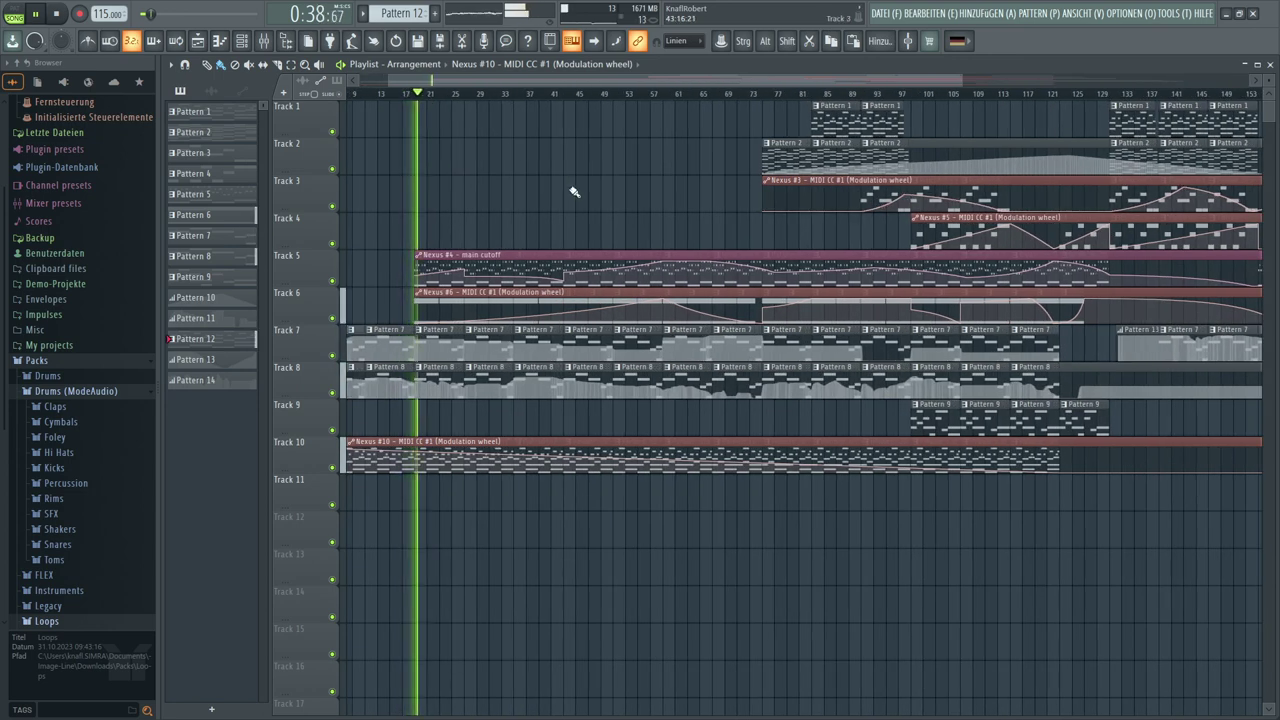
left_click(551, 257)
left_click(181, 91)
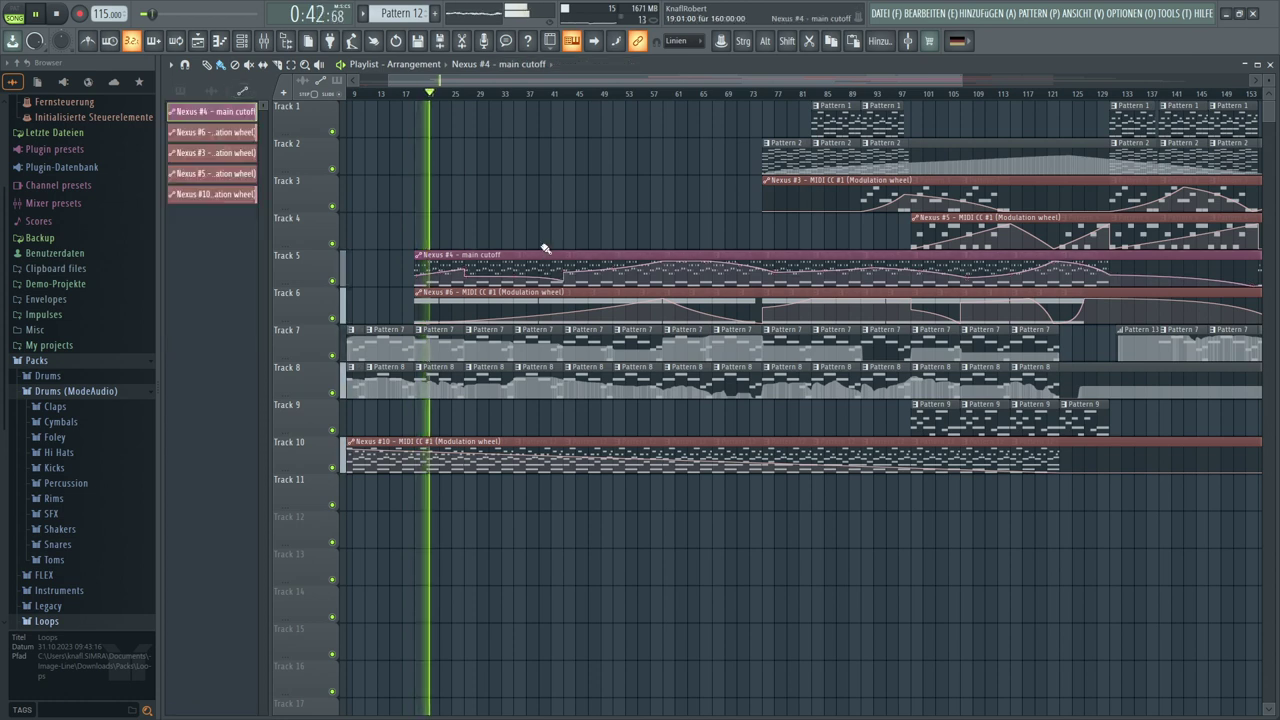
left_click(182, 92)
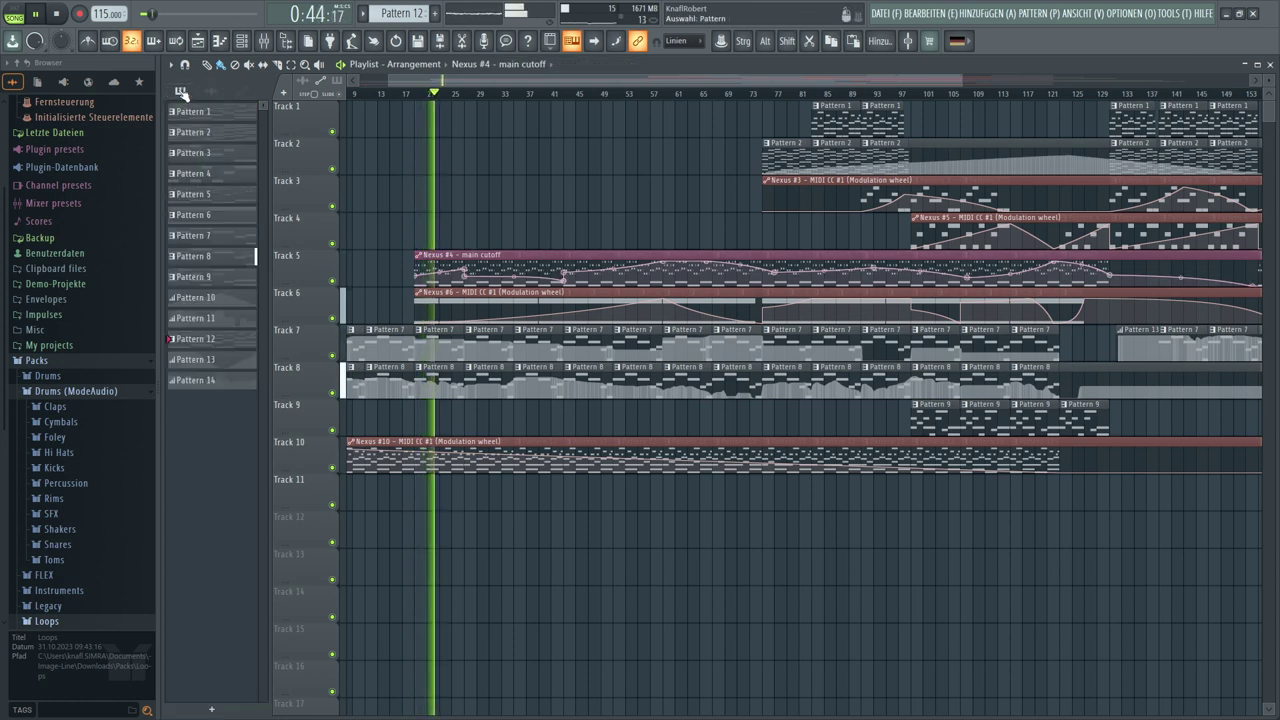
left_click(245, 194)
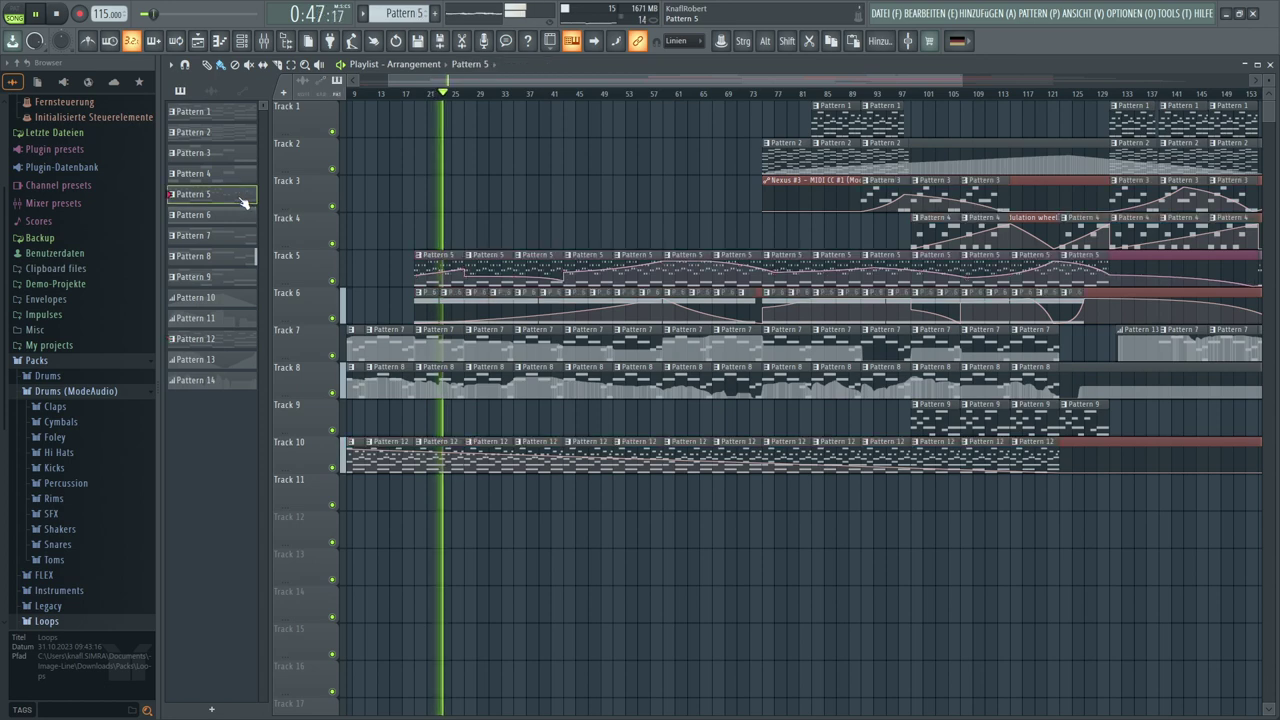
double_click(440, 258)
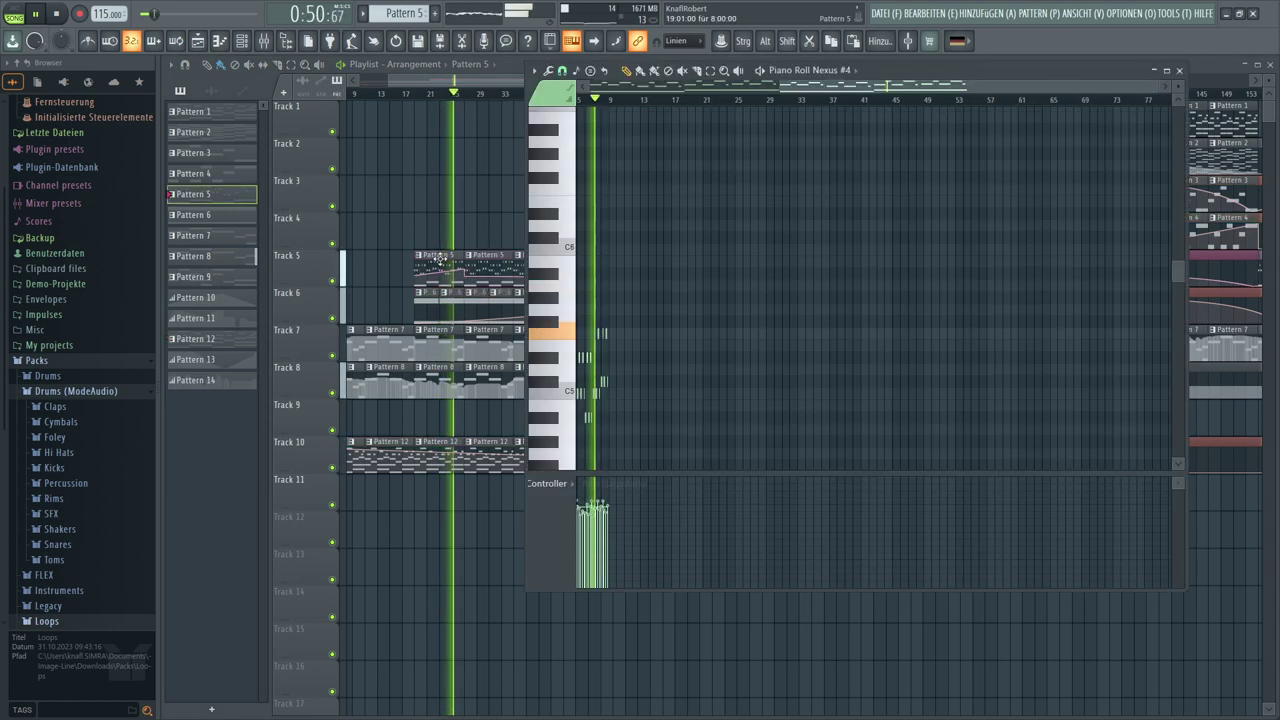
Examine the full Pattern 5 melody and audition higher notes up to D6 against the playing song in the Nexus #4 piano roll
scroll(615, 100, "up", 5)
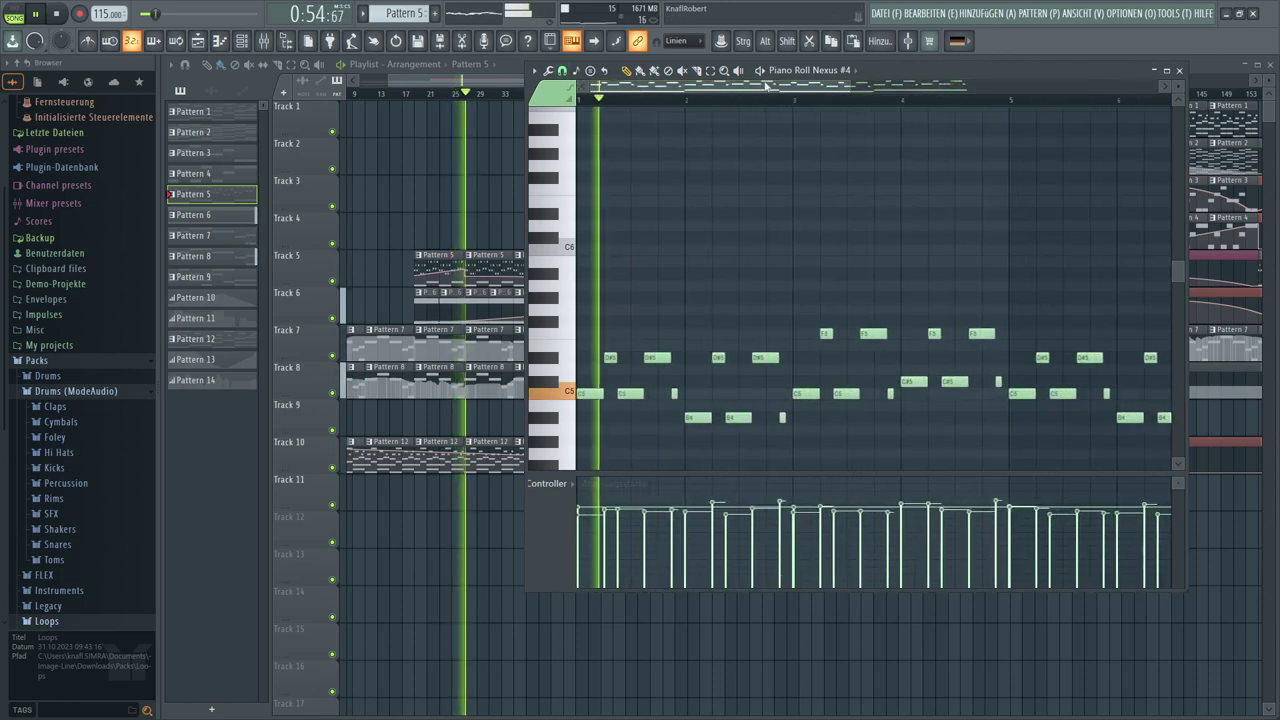
scroll(848, 88, "down", 4)
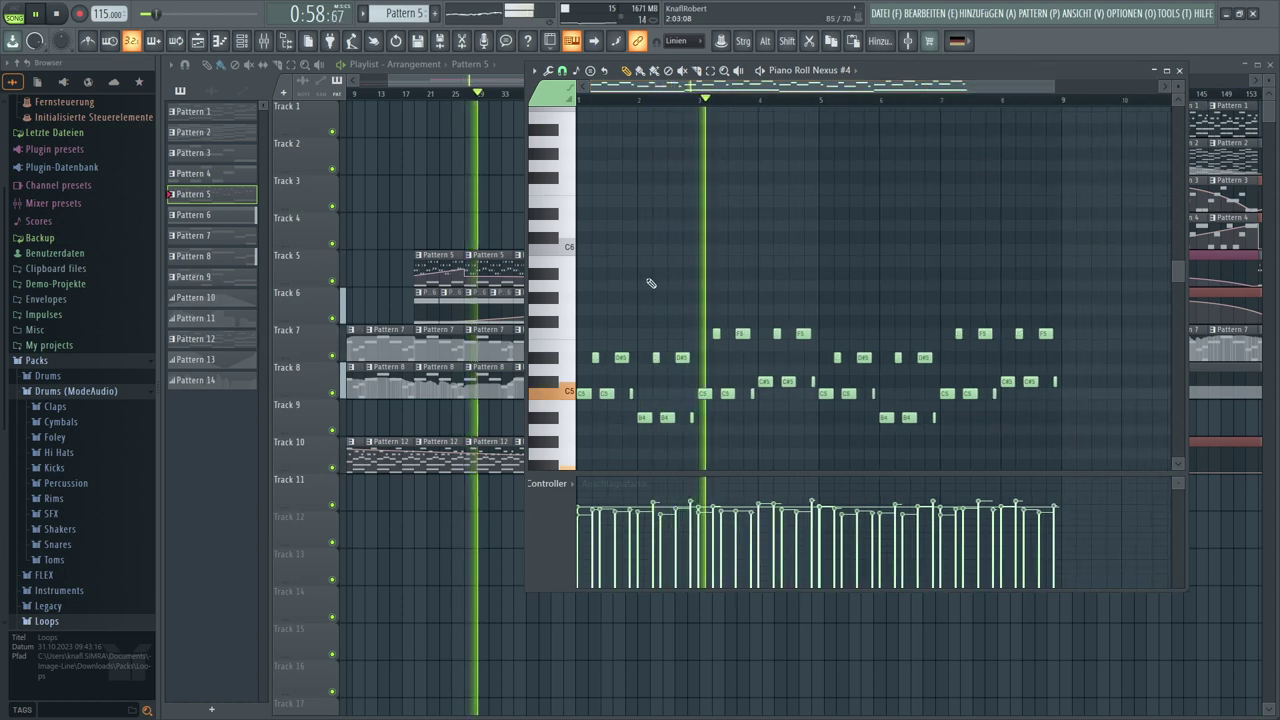
left_click(553, 300)
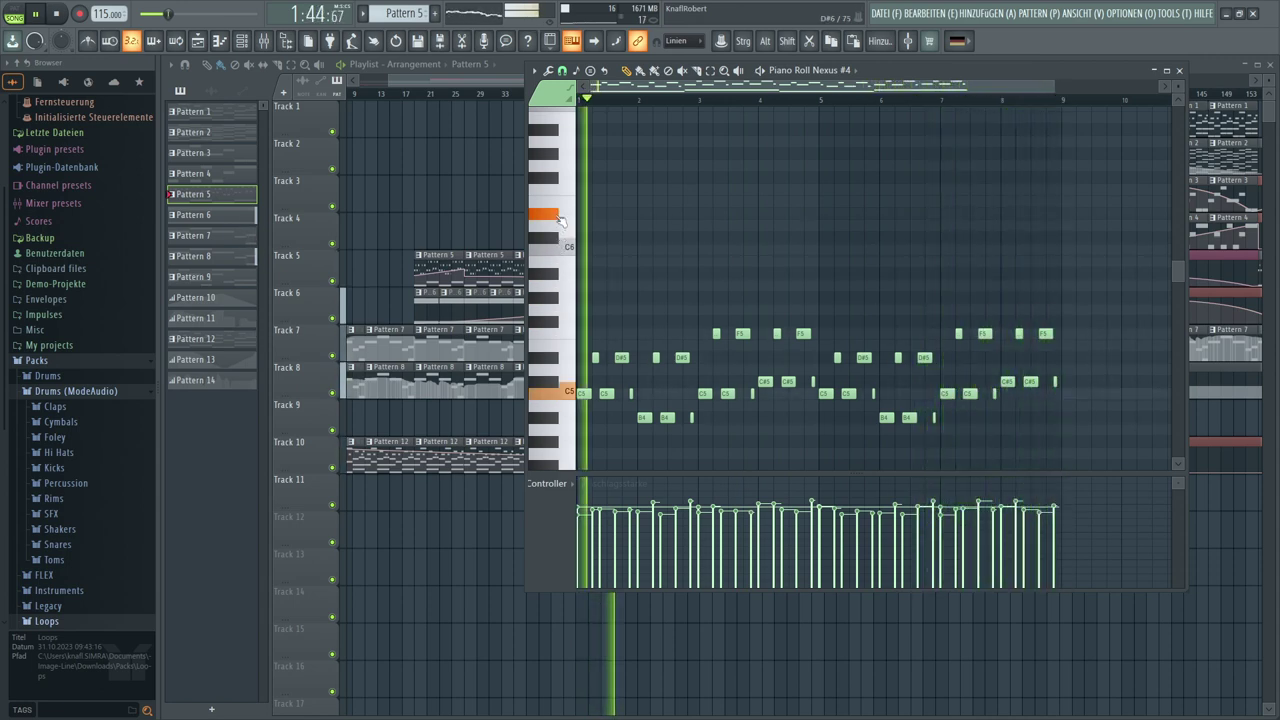
left_click(563, 278)
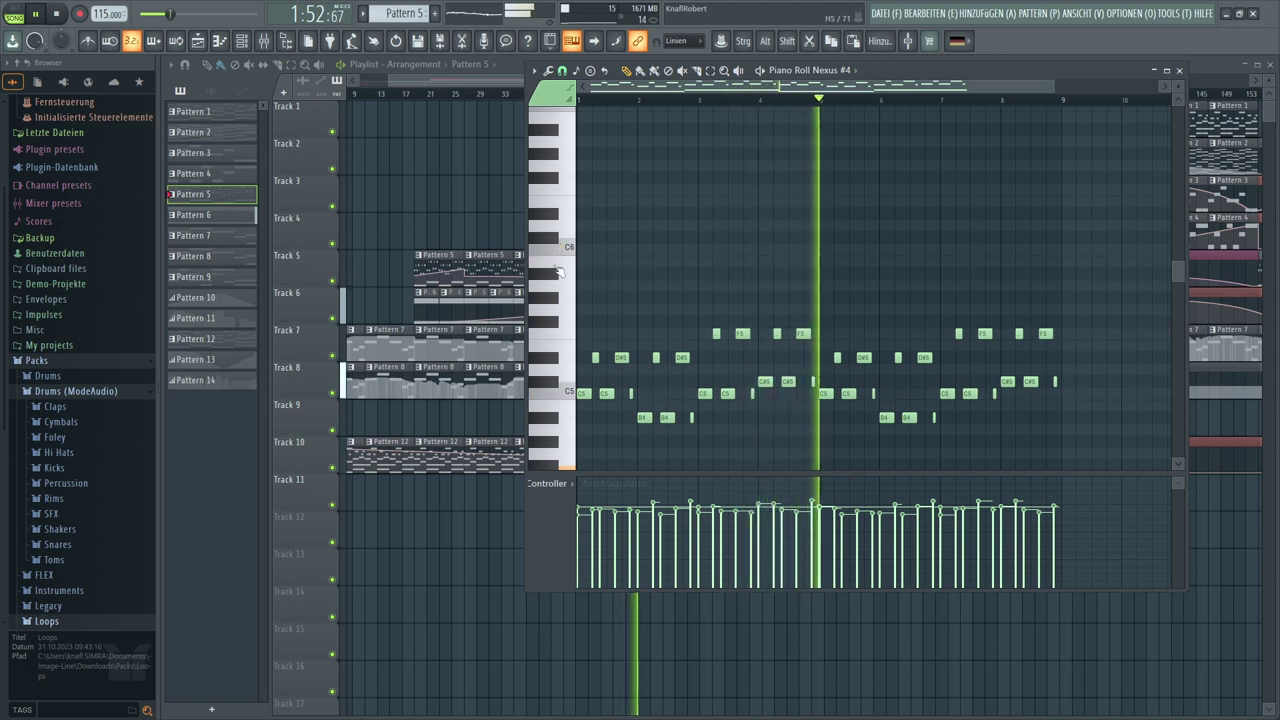
left_click(556, 244)
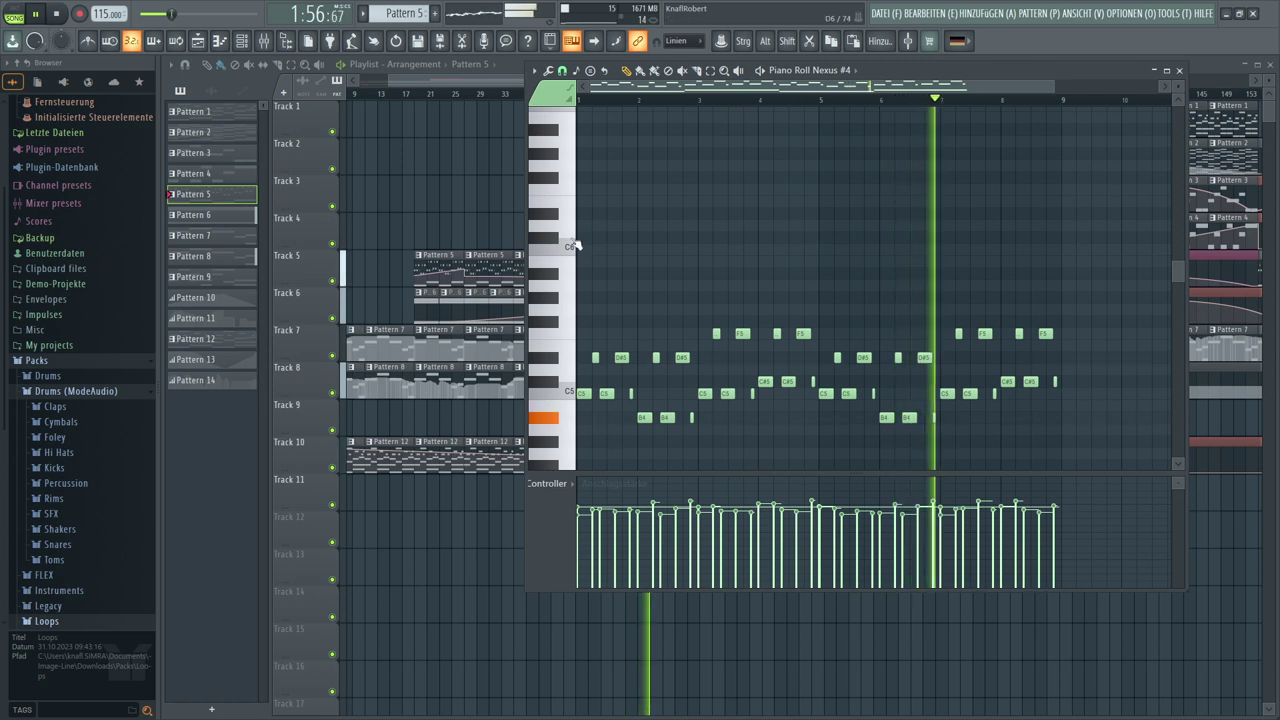
left_click(557, 244)
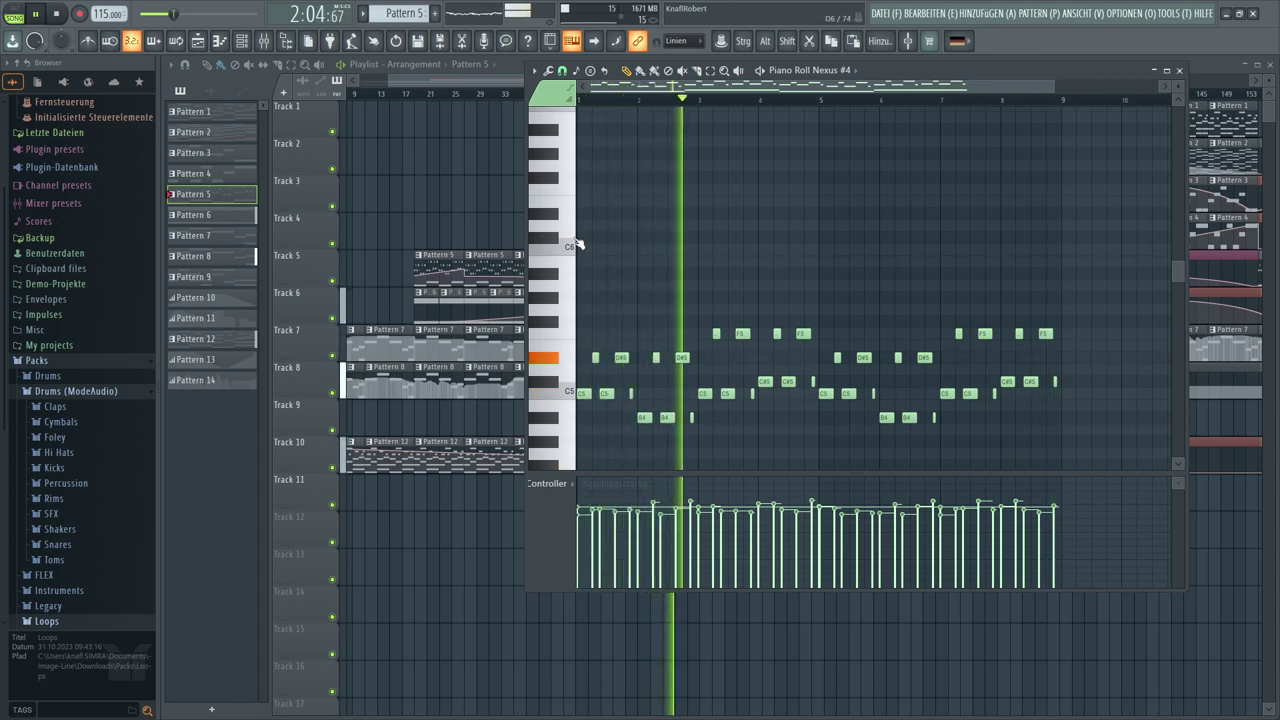
Draw a descending melody figure of short D#6, C#6 and C6 notes at the start of bar 1
left_click(580, 214)
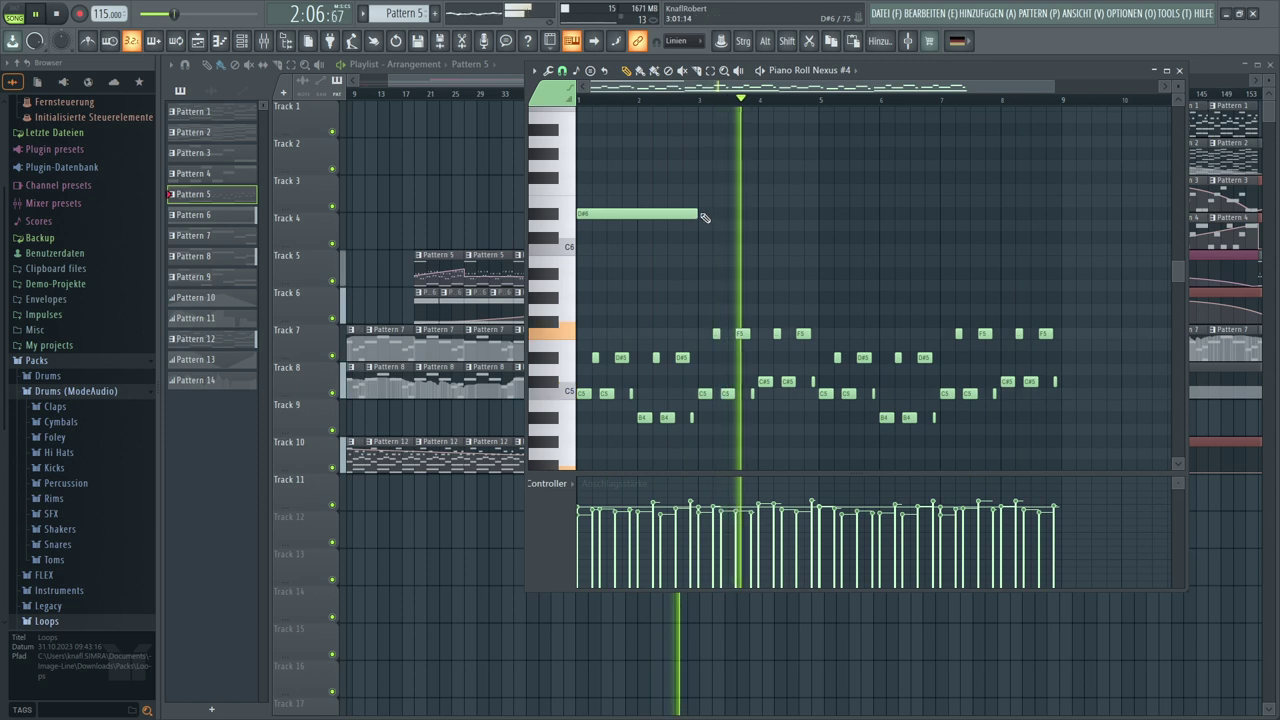
left_click_drag(704, 217, 652, 213)
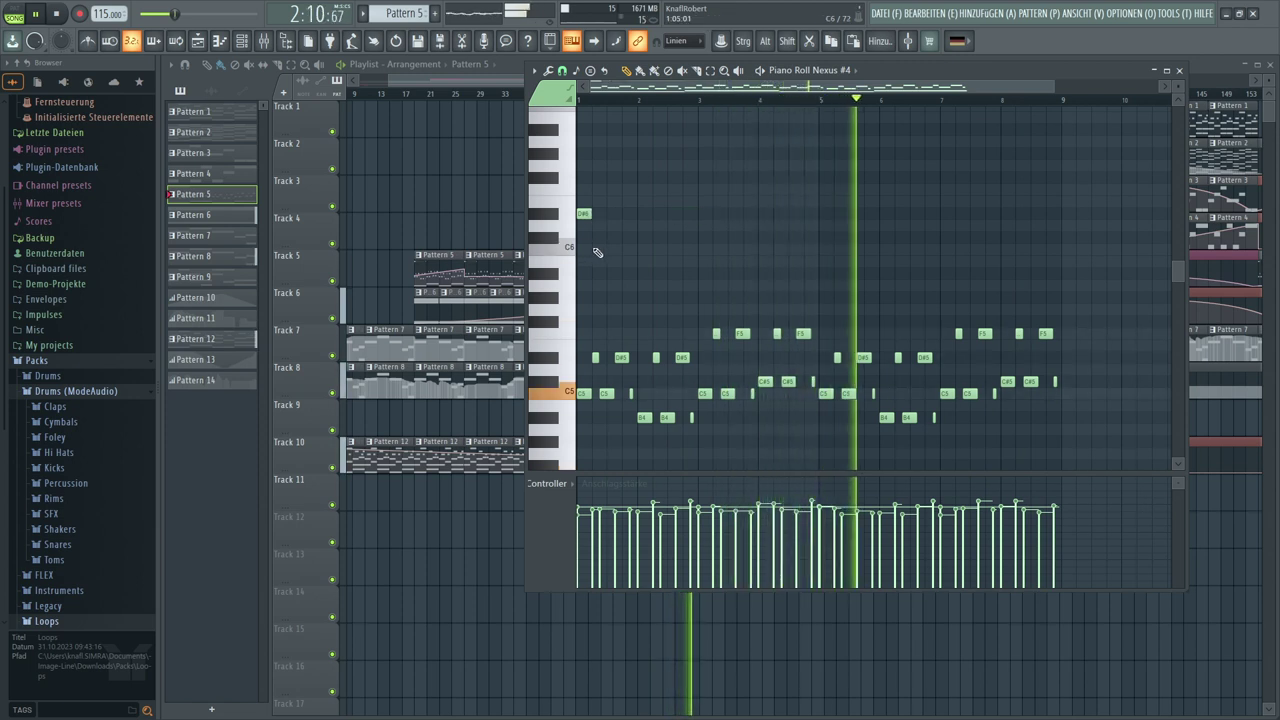
left_click(609, 250)
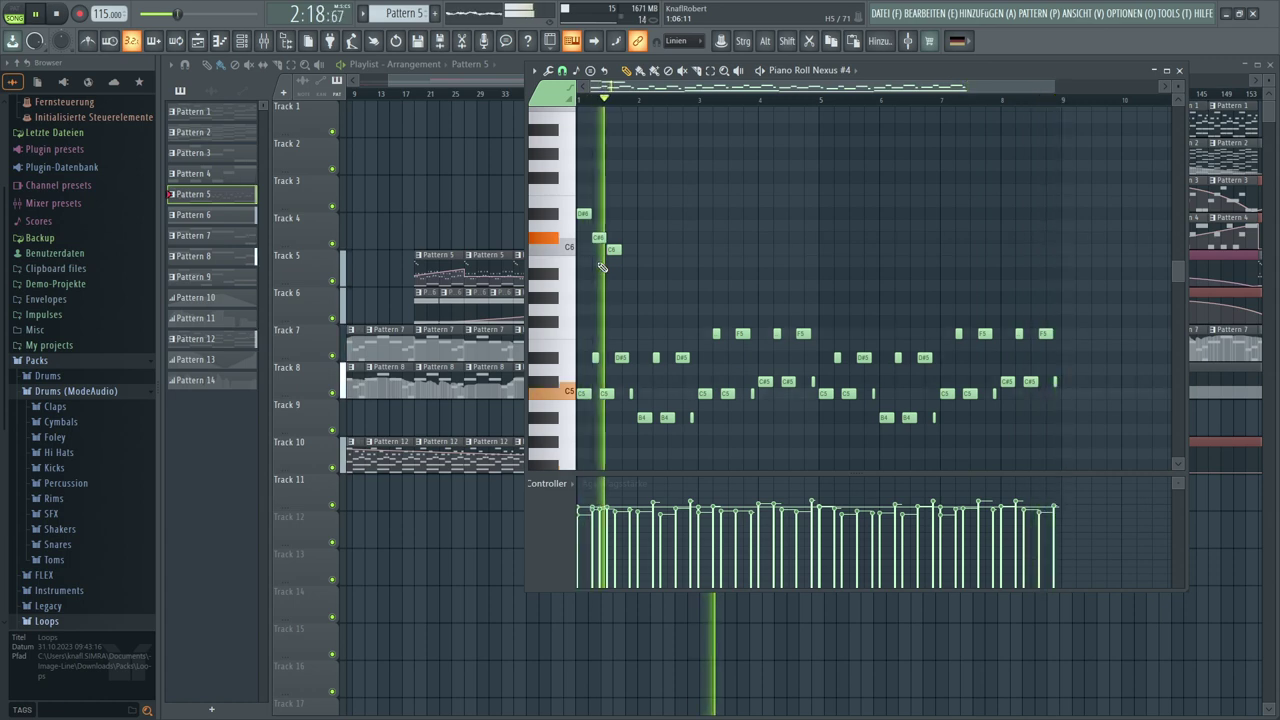
Set the piano roll's snap to 1/4 Schlag for finer note placement
scroll(607, 107, "up", 3)
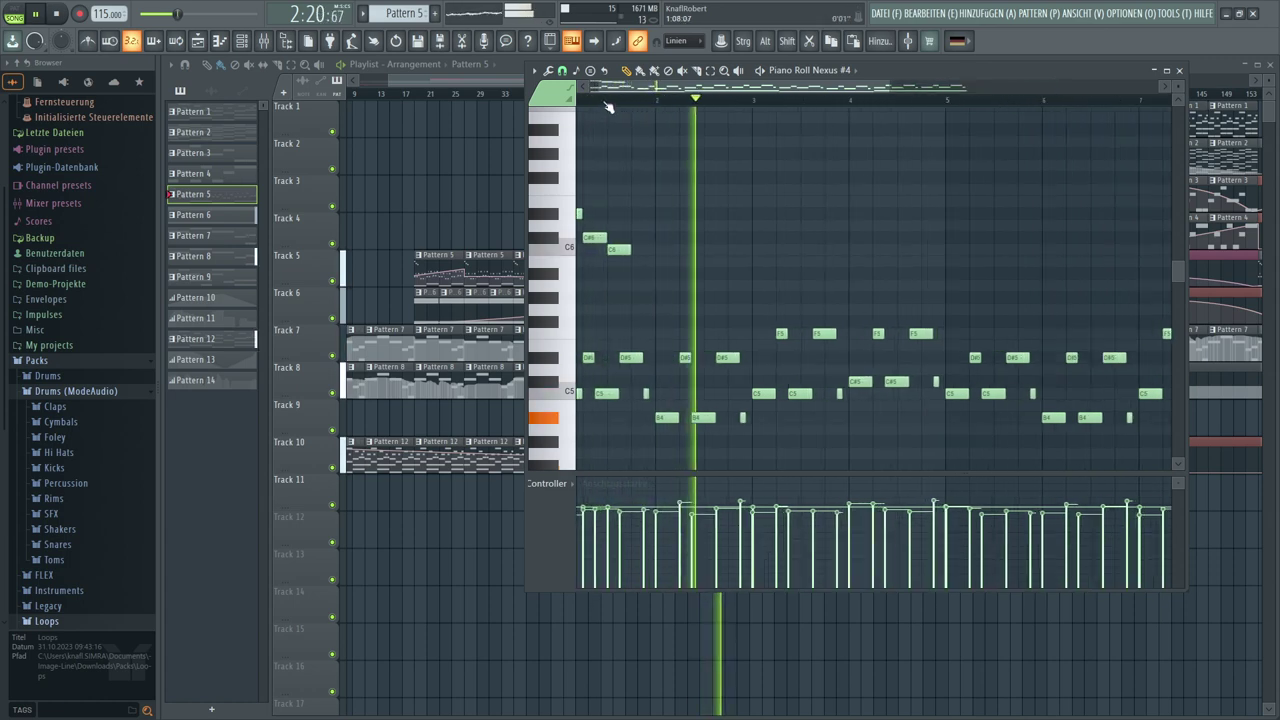
left_click(562, 70)
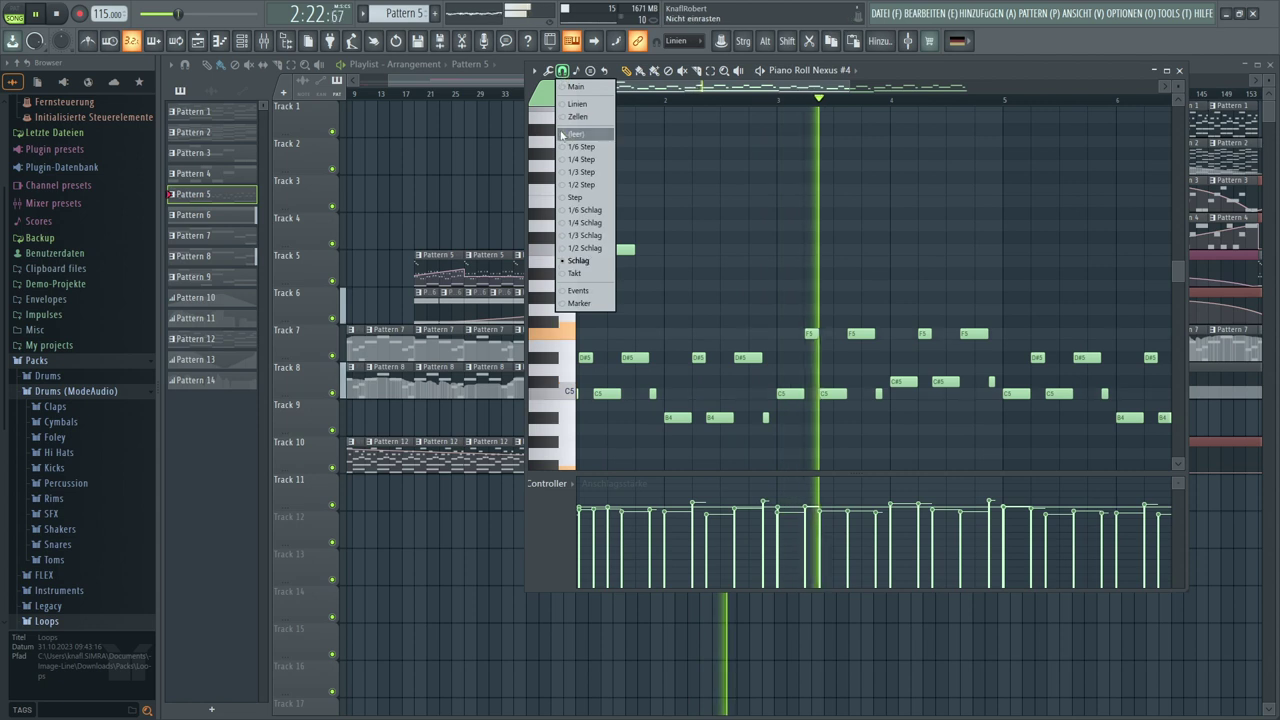
left_click(578, 223)
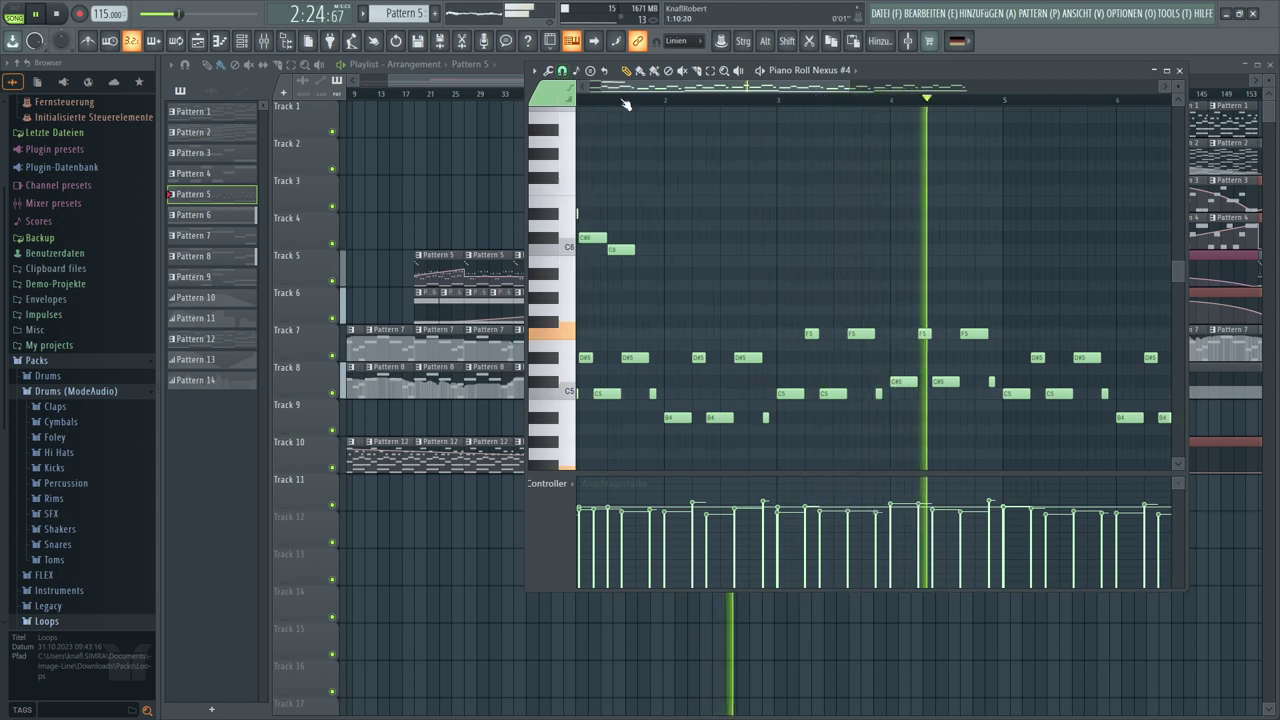
Try a longer C#6 and a later C6 in bar 1, restore both notes, and replay the pattern
scroll(605, 92, "left", 1)
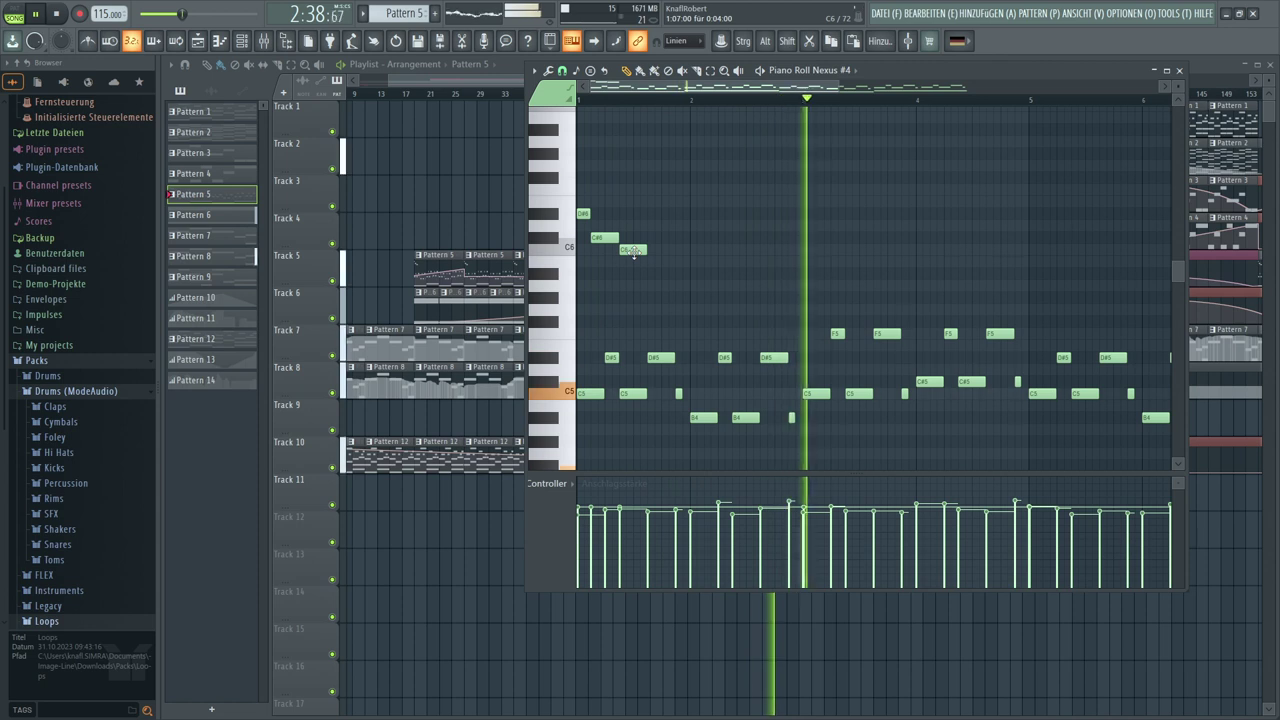
left_click_drag(633, 251, 642, 252)
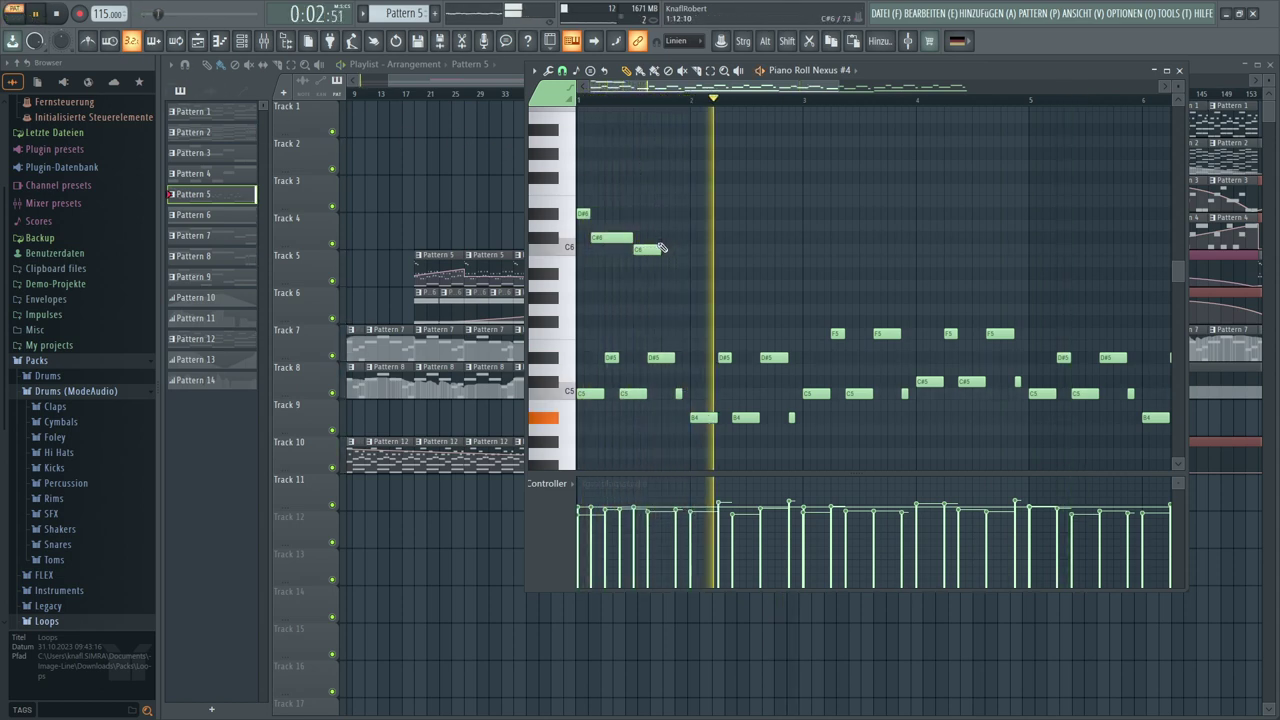
left_click_drag(650, 249, 622, 237)
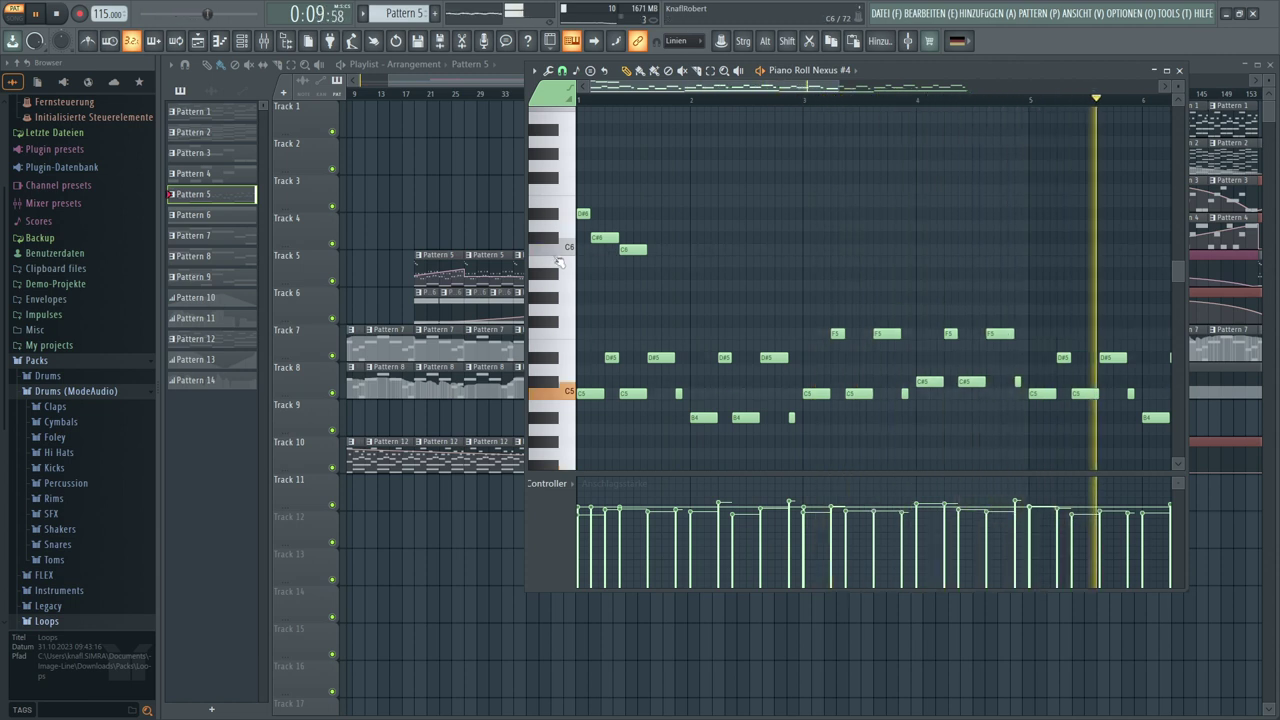
key("space")
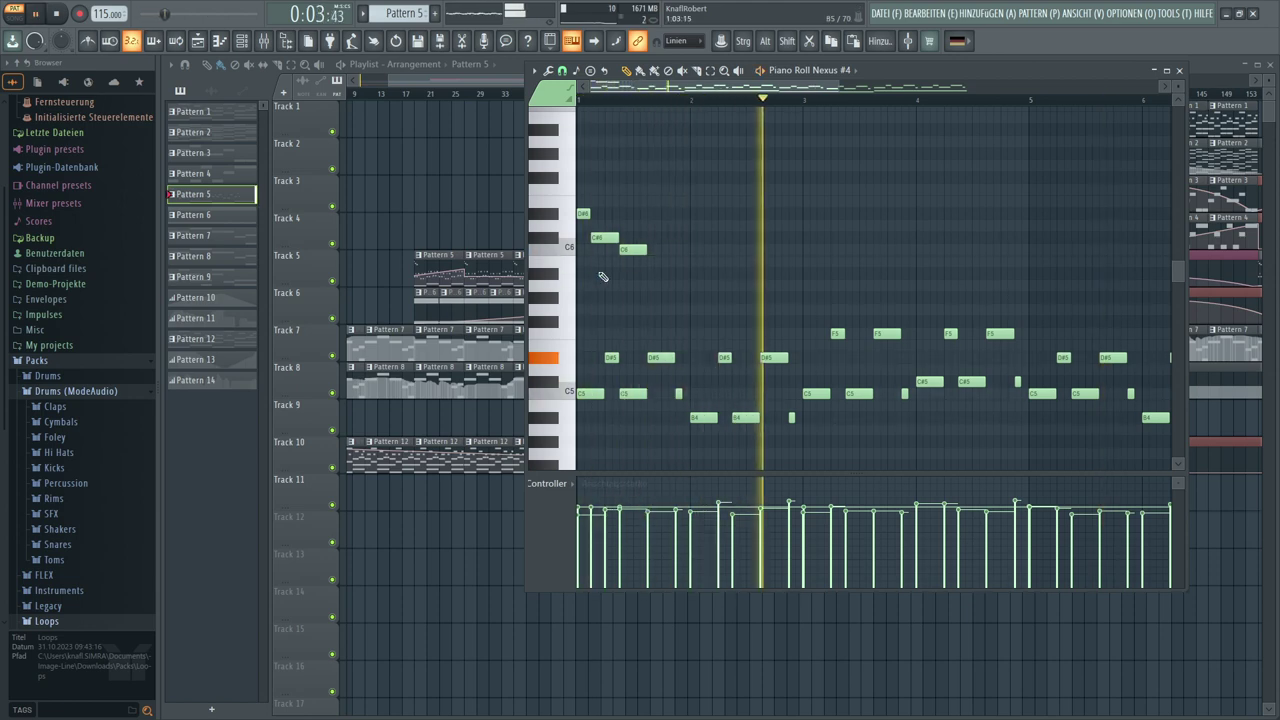
Add a B5 note near the end of bar 1 and a C#6 note shortened to 0:02:00 directly before it
left_click(667, 276)
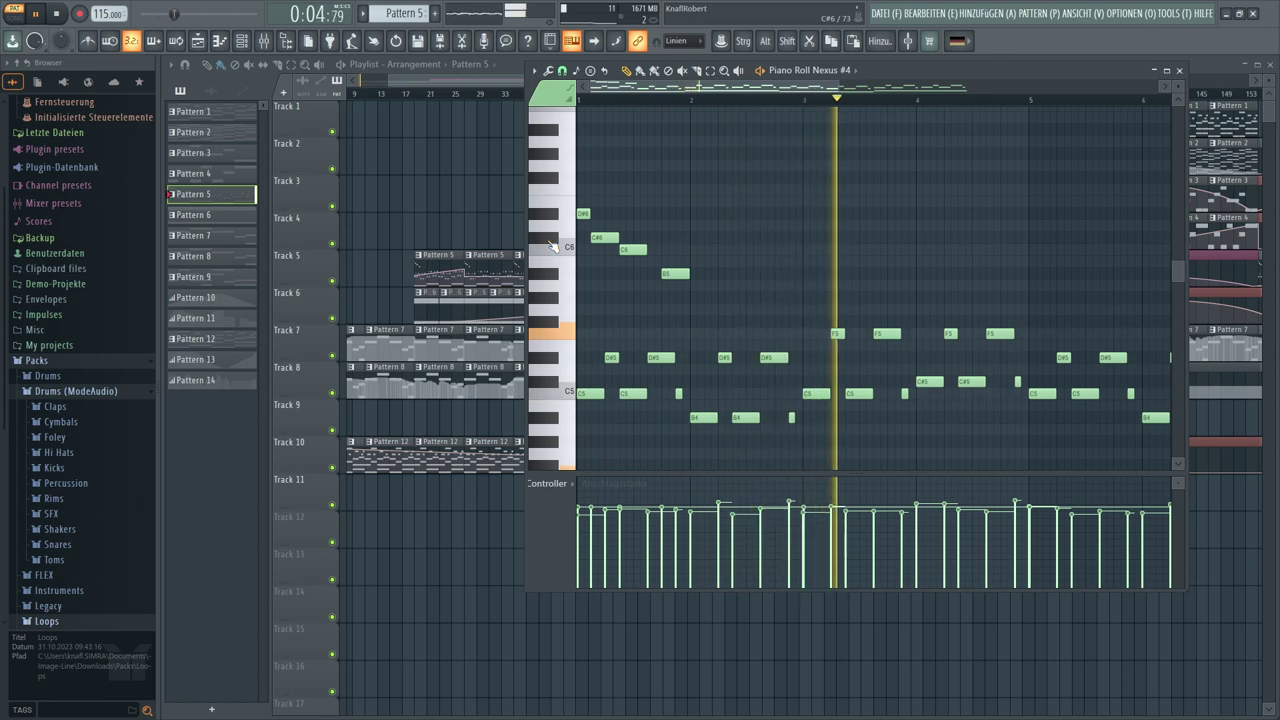
key("space")
left_click(660, 239)
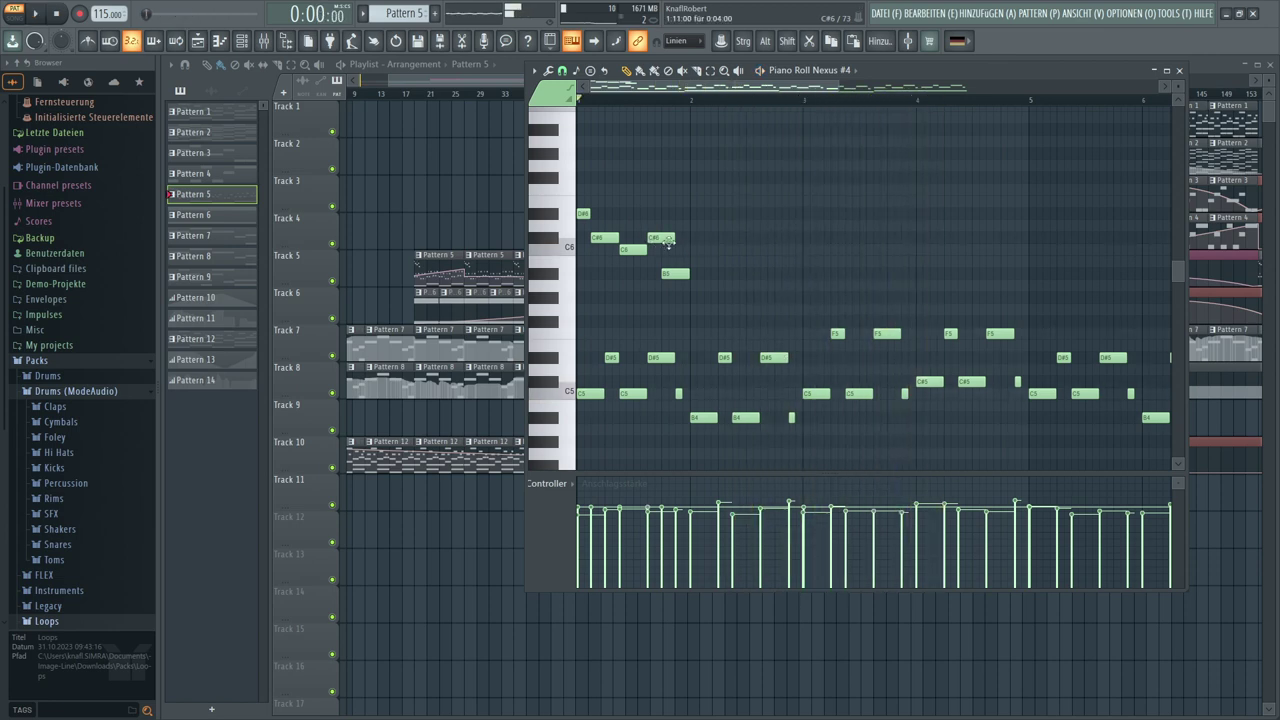
left_click_drag(677, 241, 659, 238)
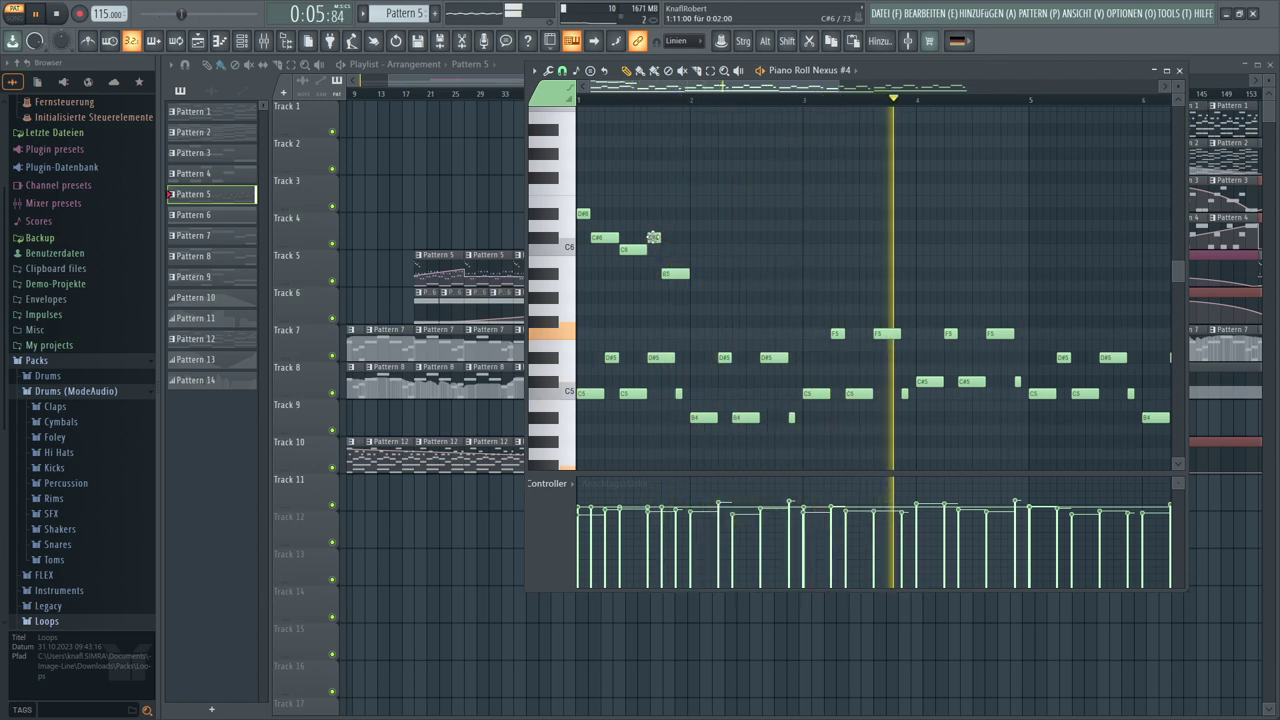
Copy the five-note melody phrase to bar 5 and add short B5, D#6 and C6 notes across bars 2 and 3
left_click_drag(687, 302, 1034, 213)
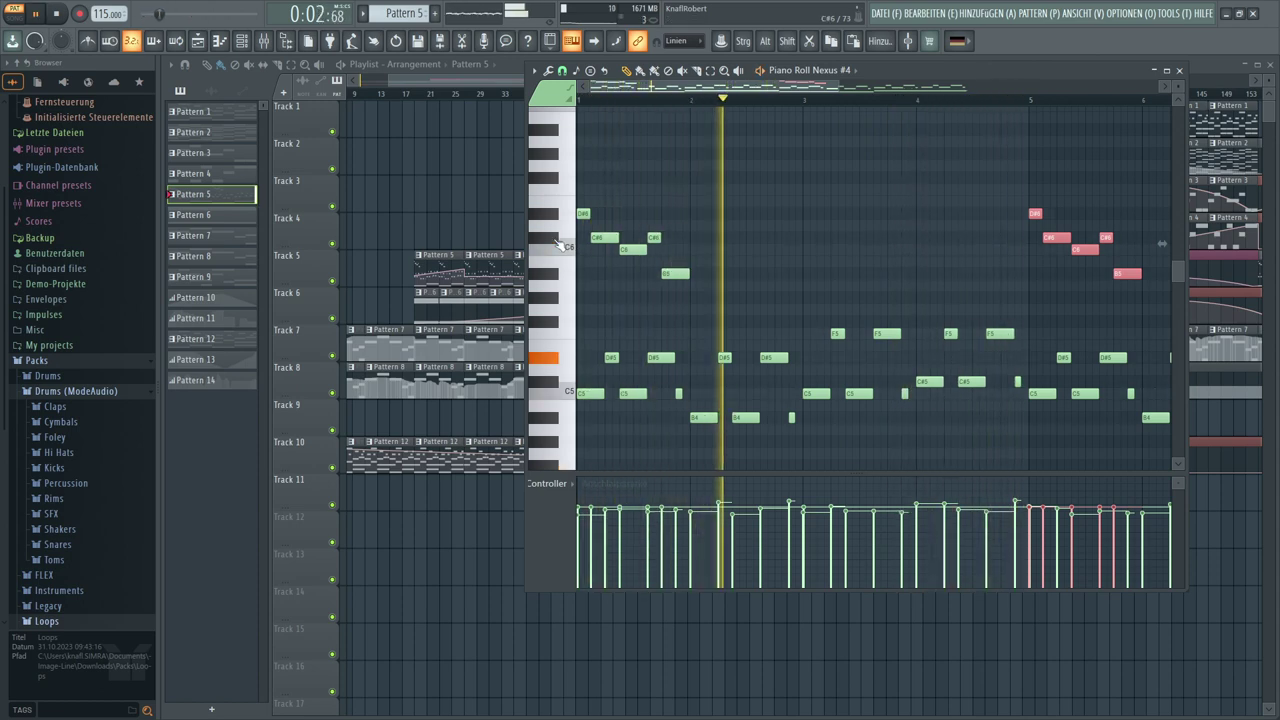
left_click(709, 240)
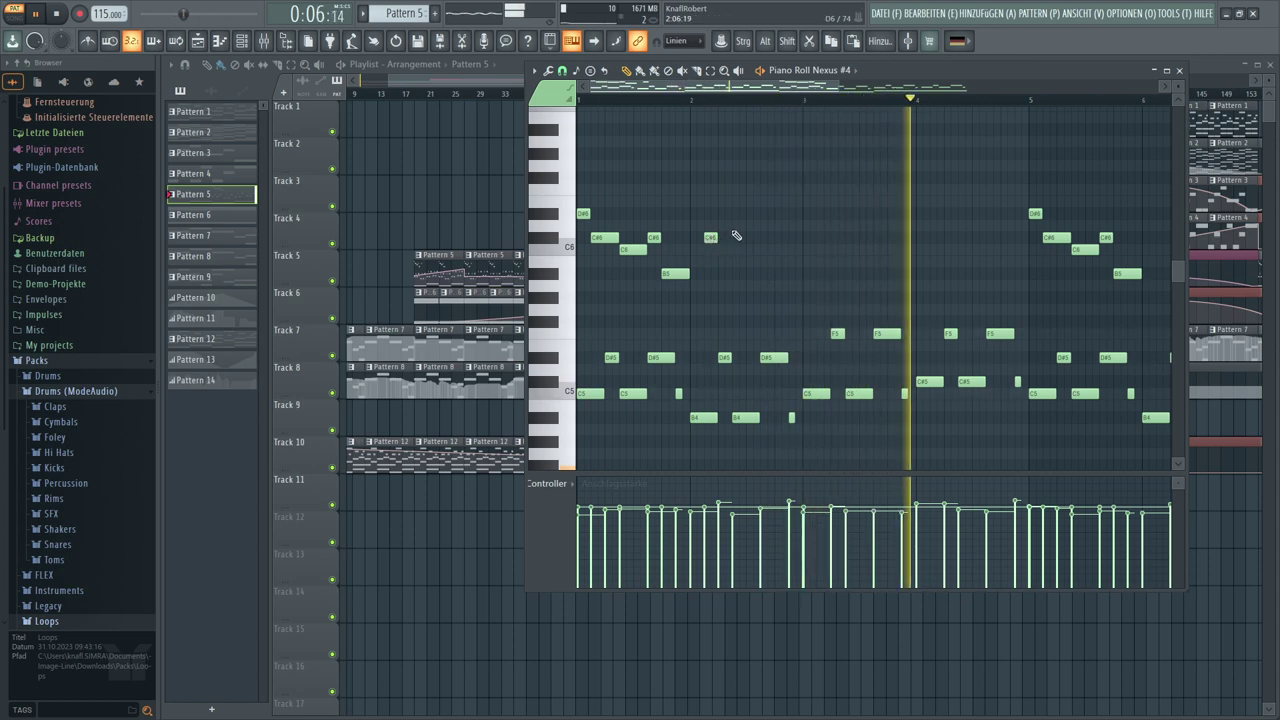
left_click(747, 214)
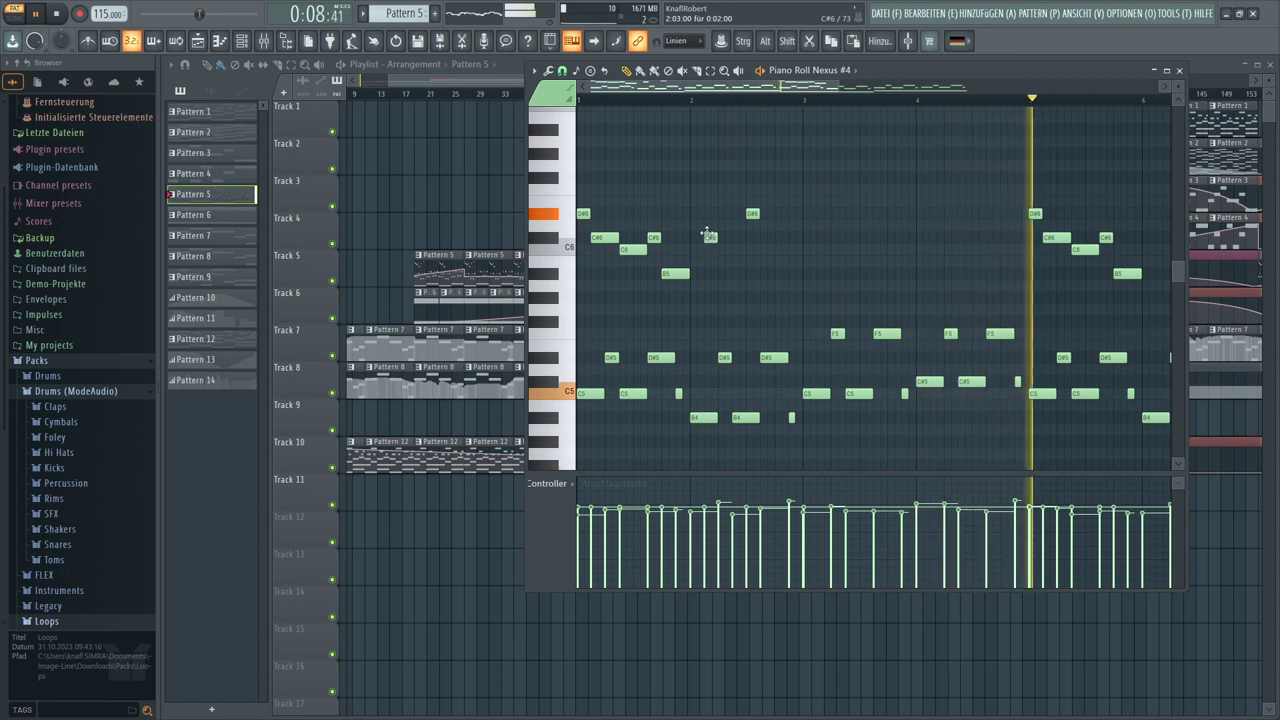
left_click(706, 275)
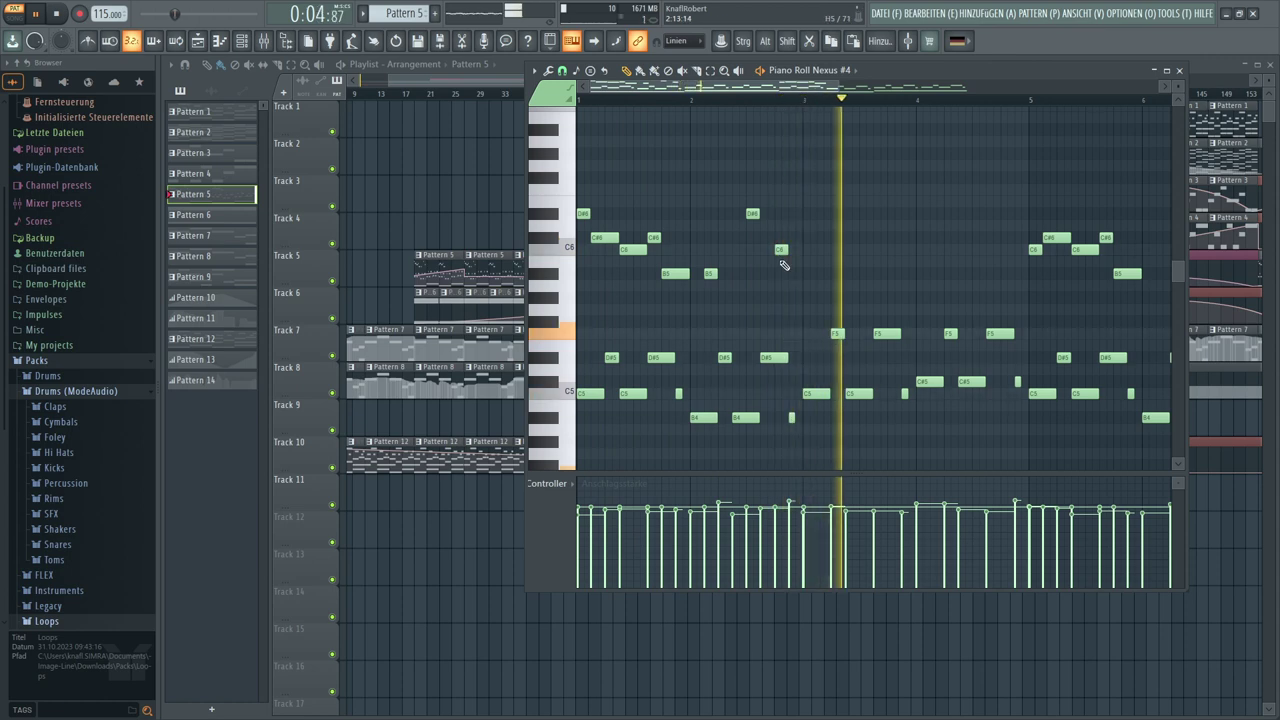
left_click_drag(781, 250, 823, 251)
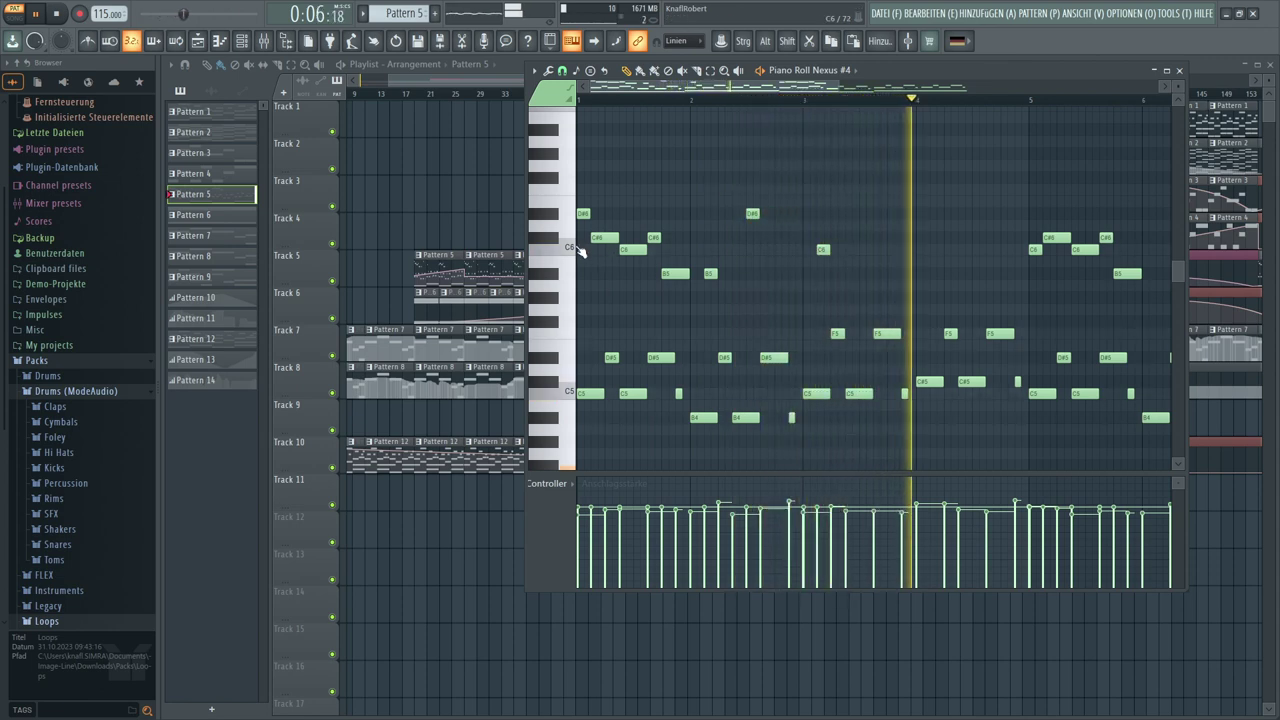
Try lowering the opening D#6 note of bar 1 to B5, G#5 and further down while auditioning the pattern
left_click_drag(727, 90, 879, 102)
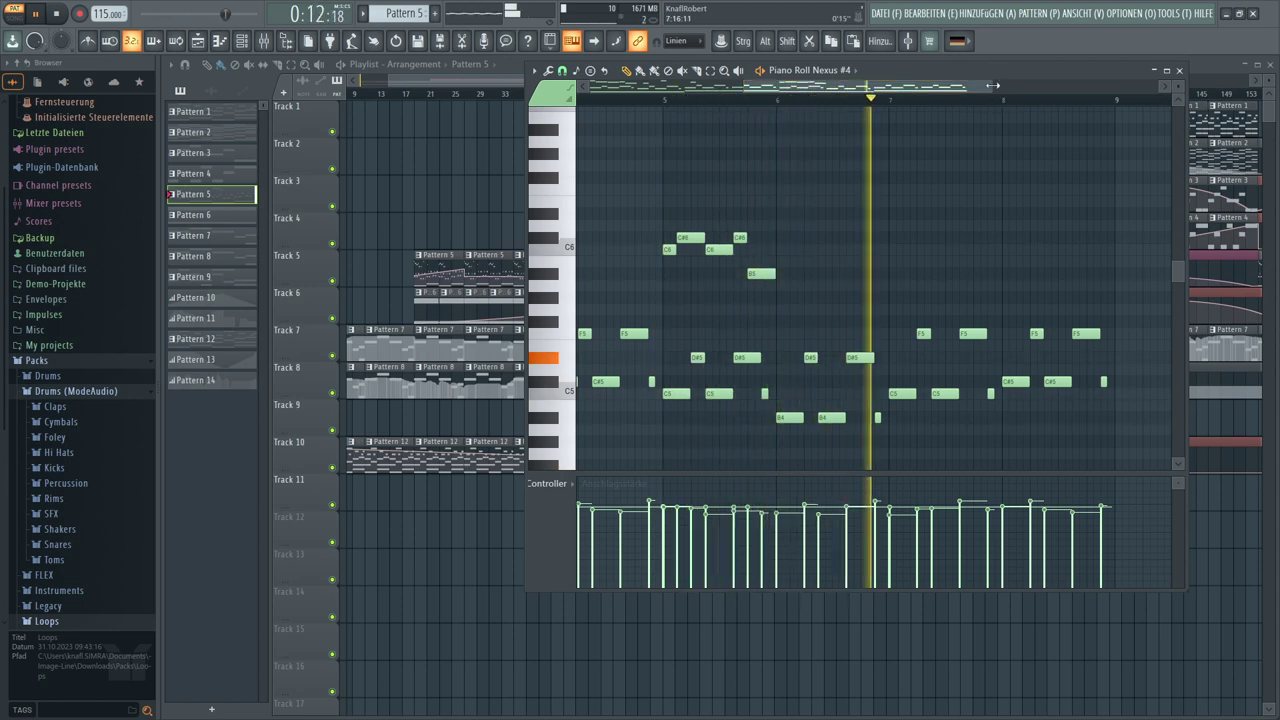
left_click_drag(998, 91, 1072, 95)
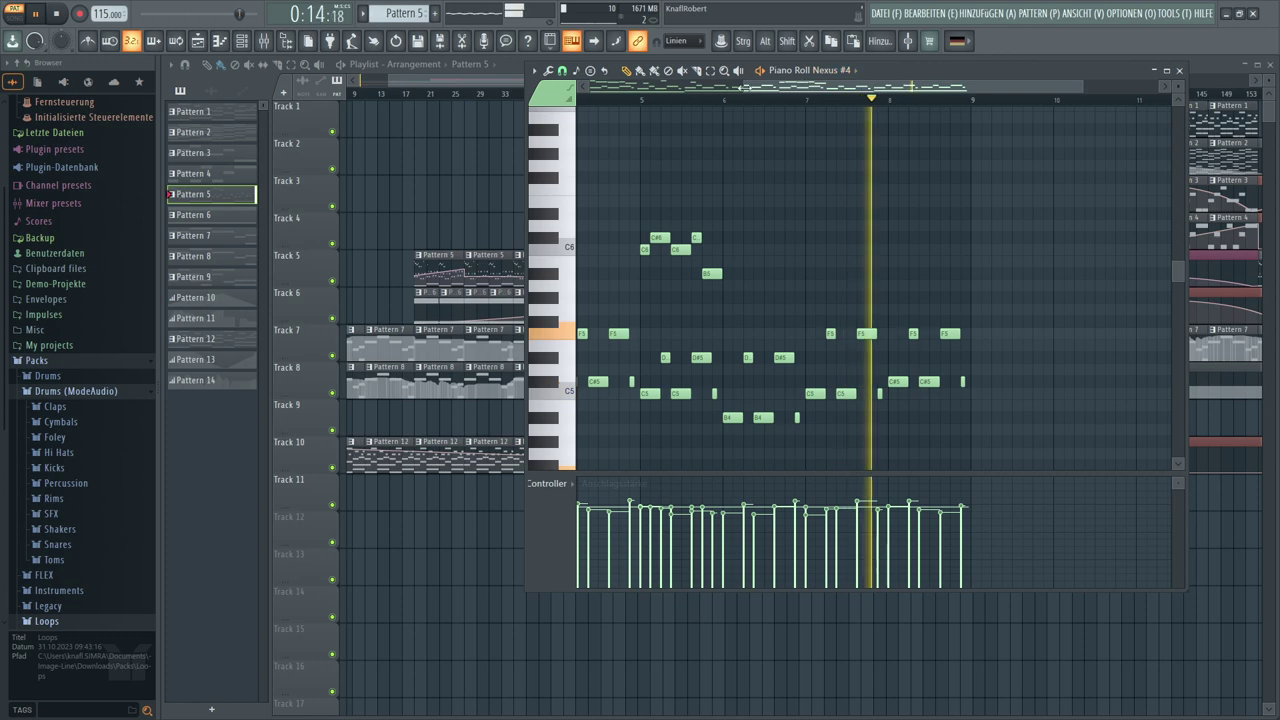
left_click_drag(740, 90, 515, 103)
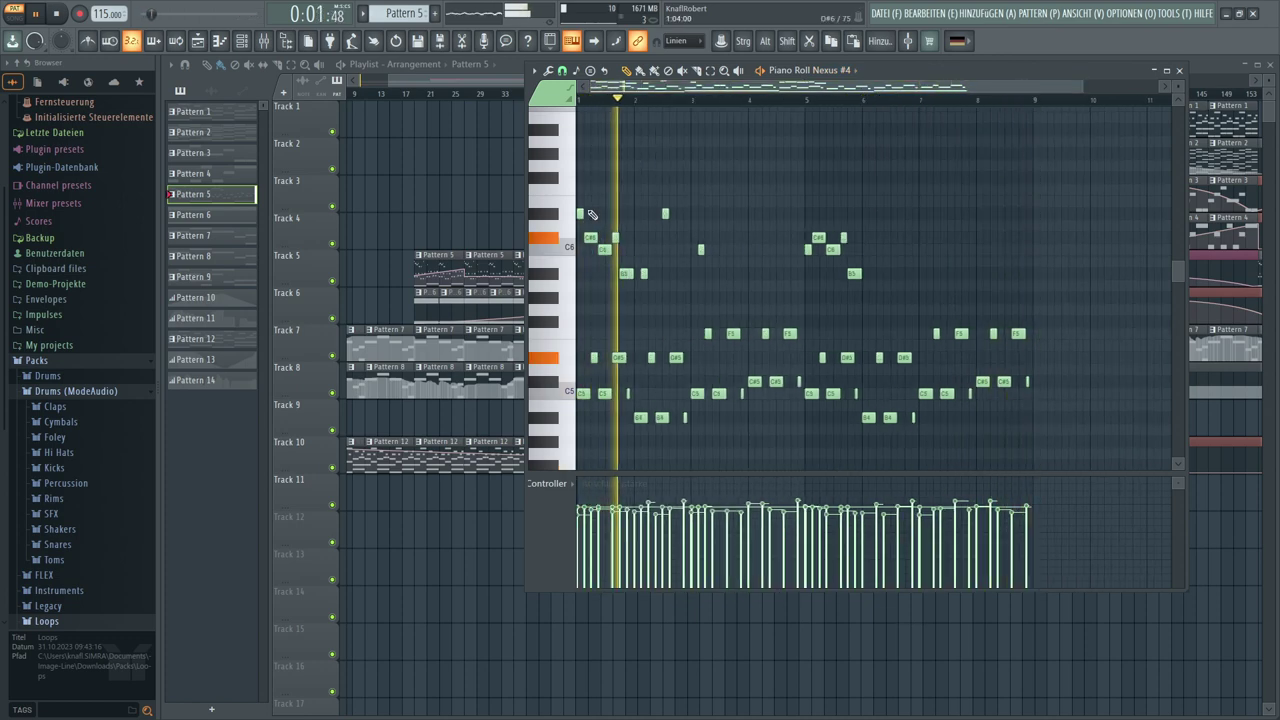
left_click(553, 279)
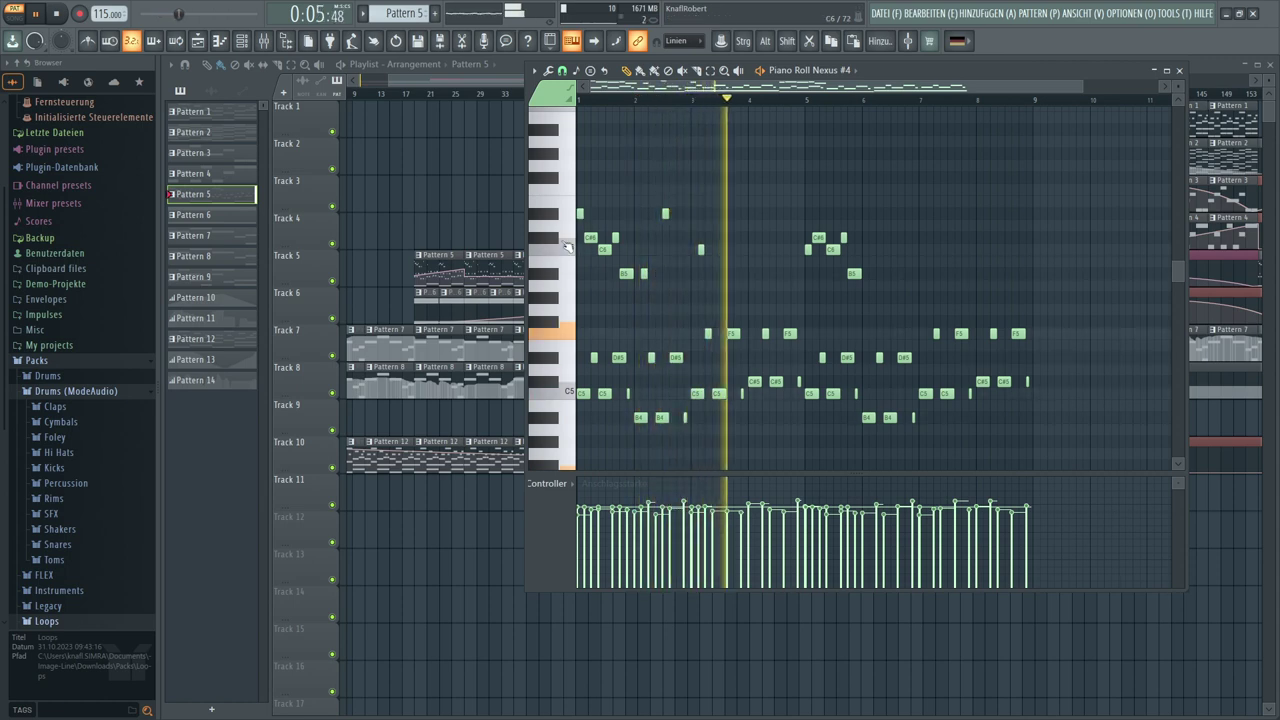
left_click_drag(562, 264, 590, 274)
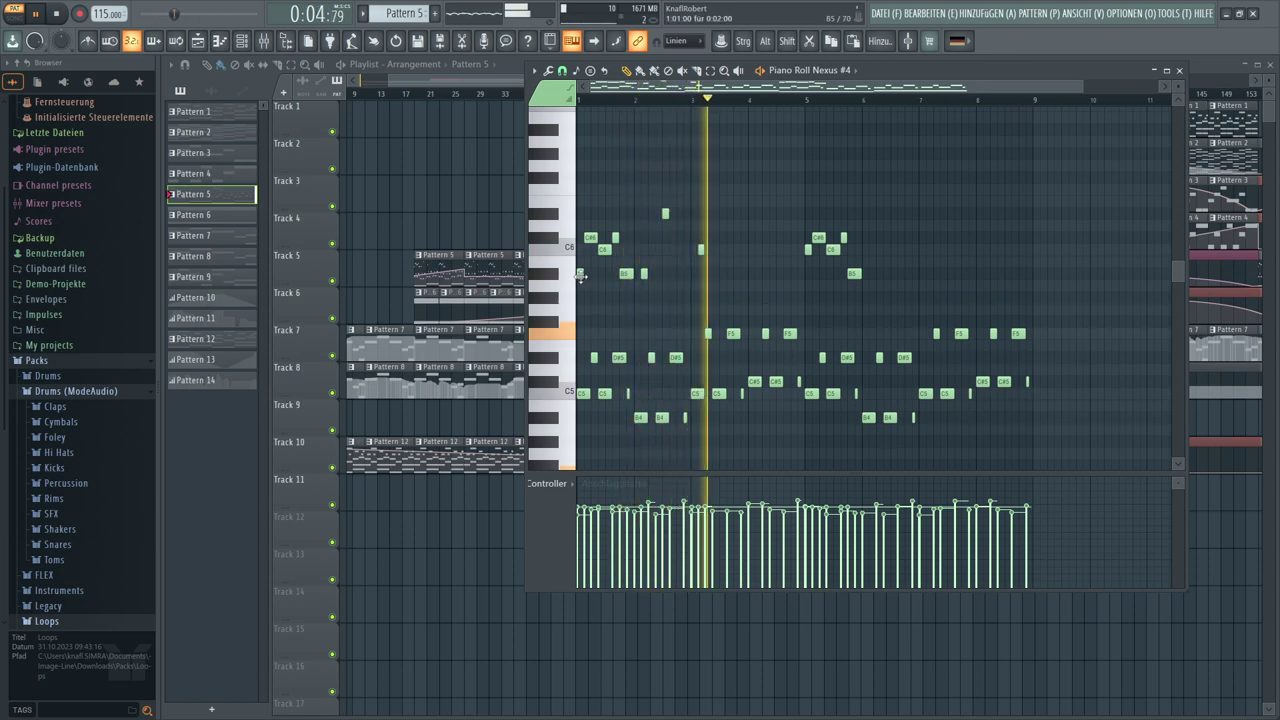
left_click_drag(580, 274, 576, 287)
key("space")
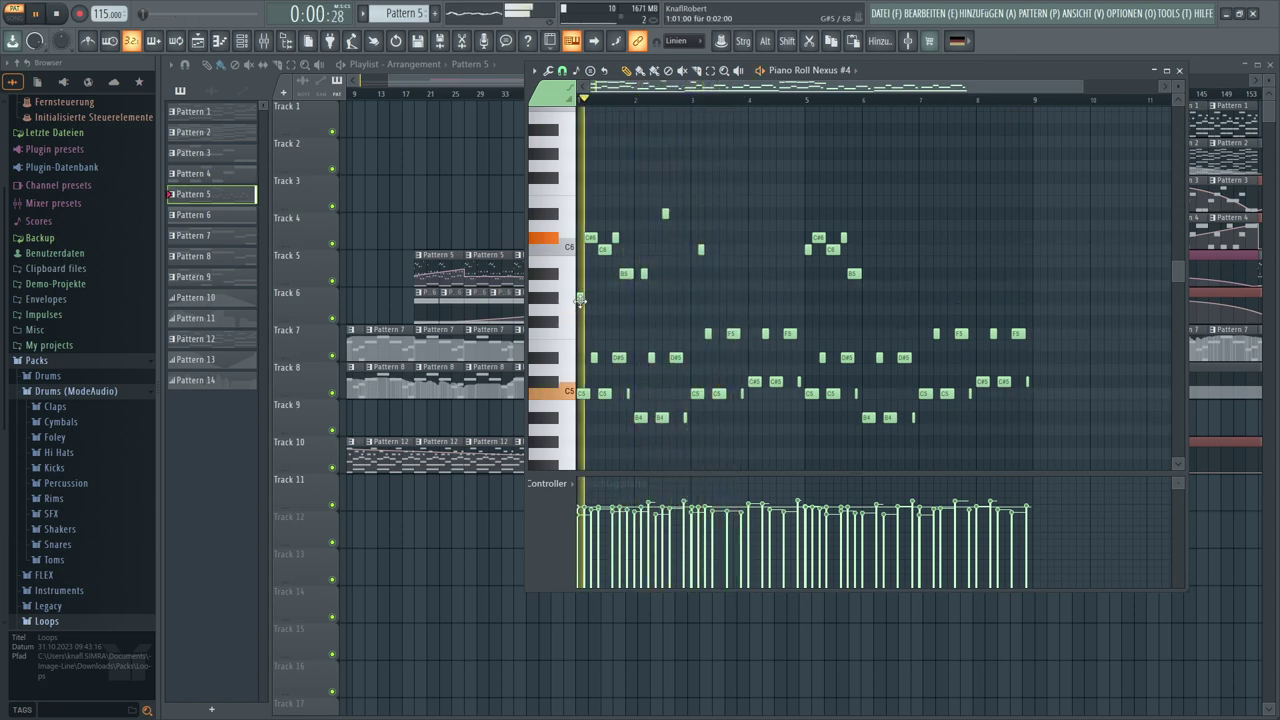
left_click_drag(580, 300, 575, 320)
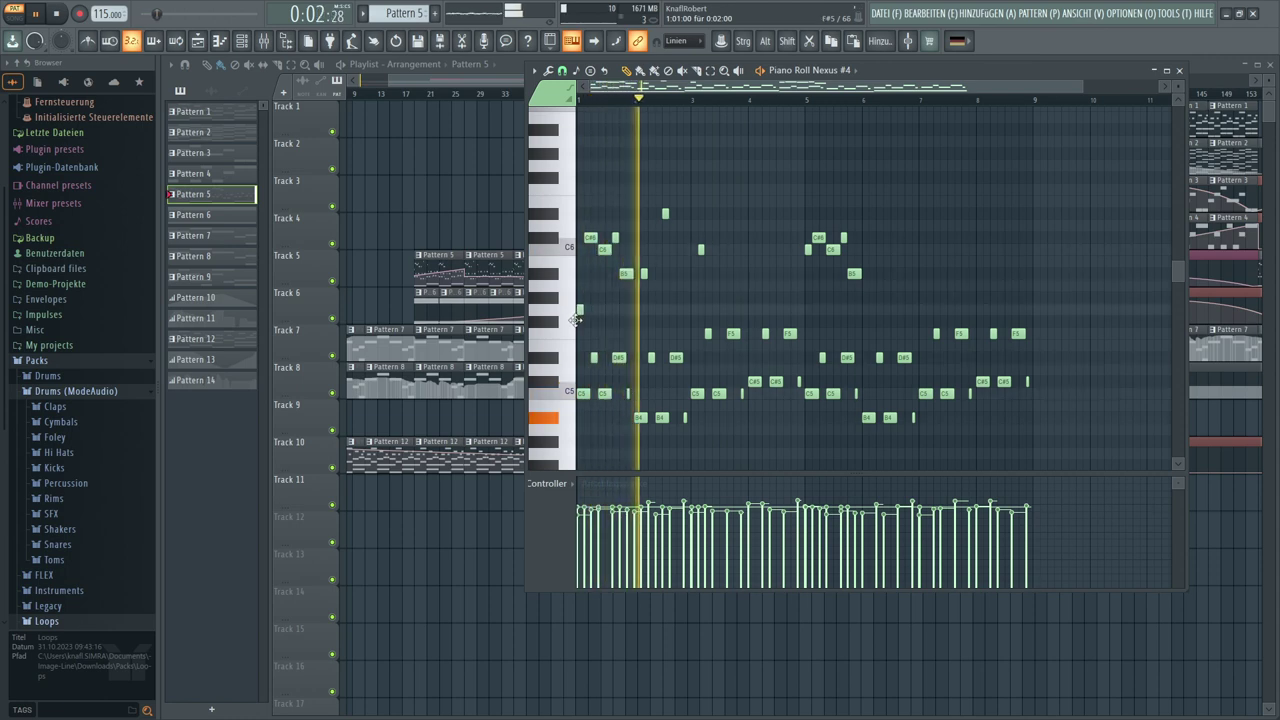
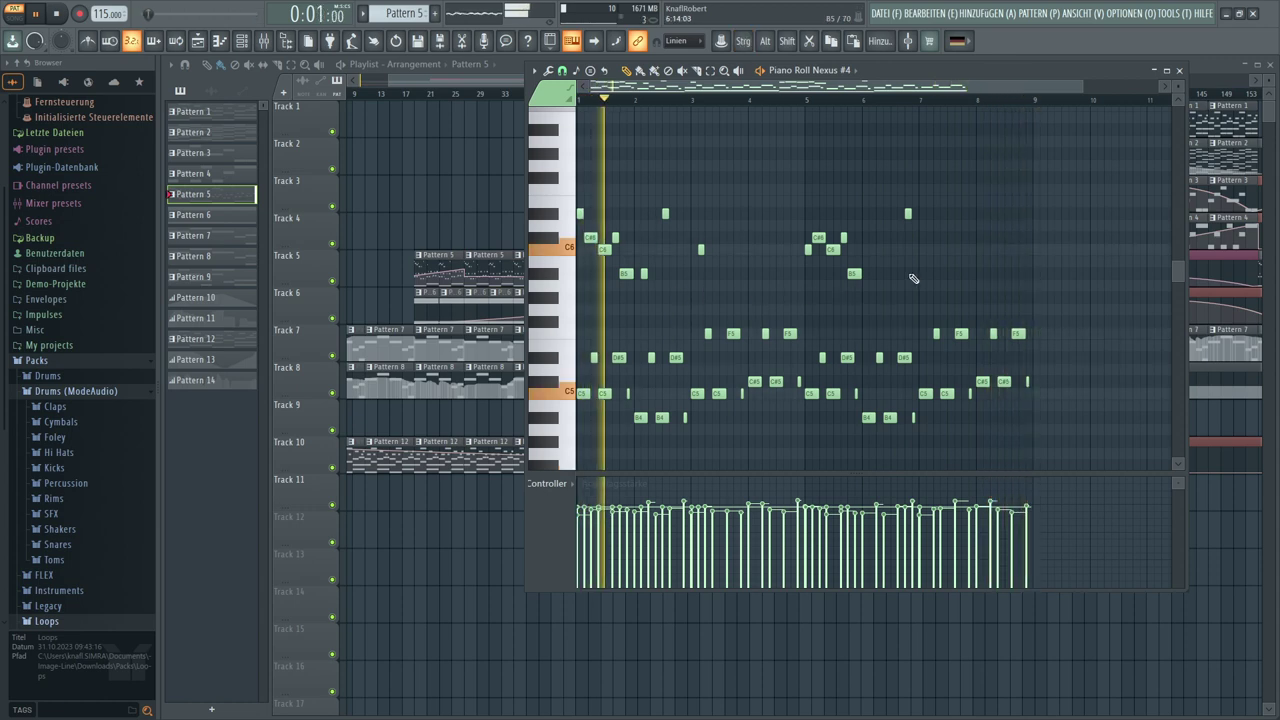
Delete all the short melody notes between B5 and D#6, leaving only the lower chord notes
right_click(853, 273)
right_click(843, 237)
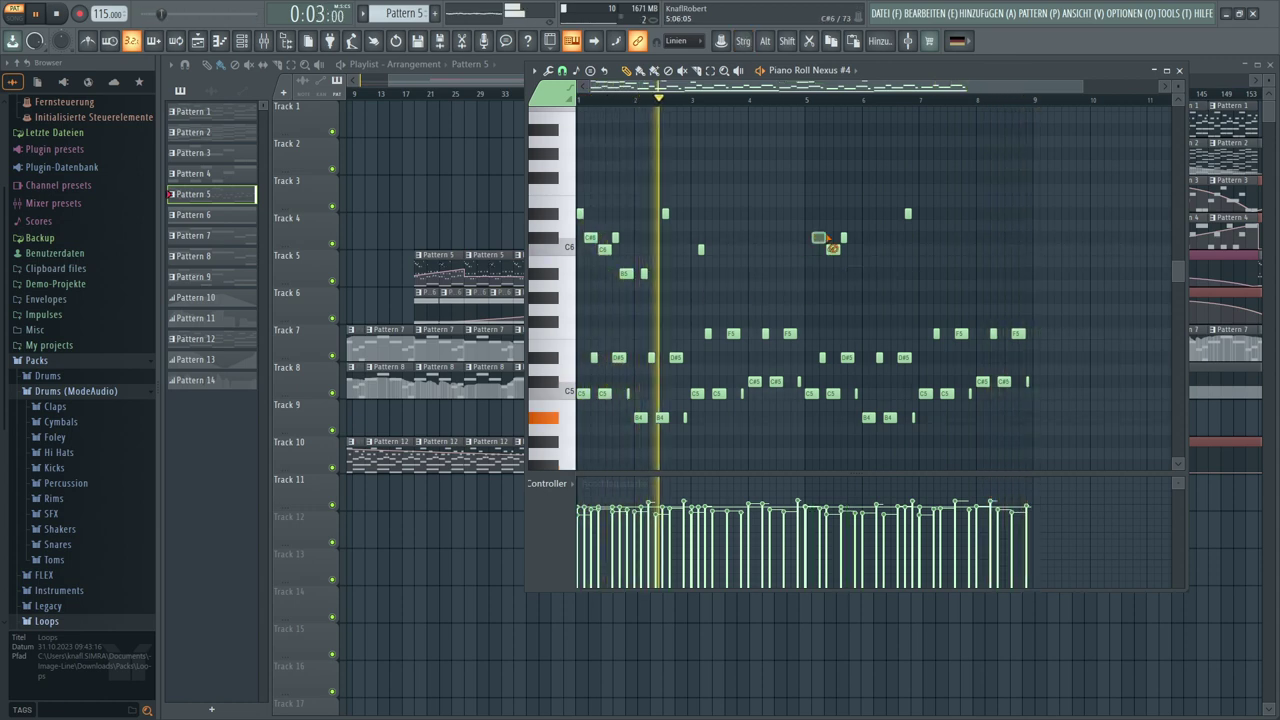
right_click(818, 237)
right_click(808, 249)
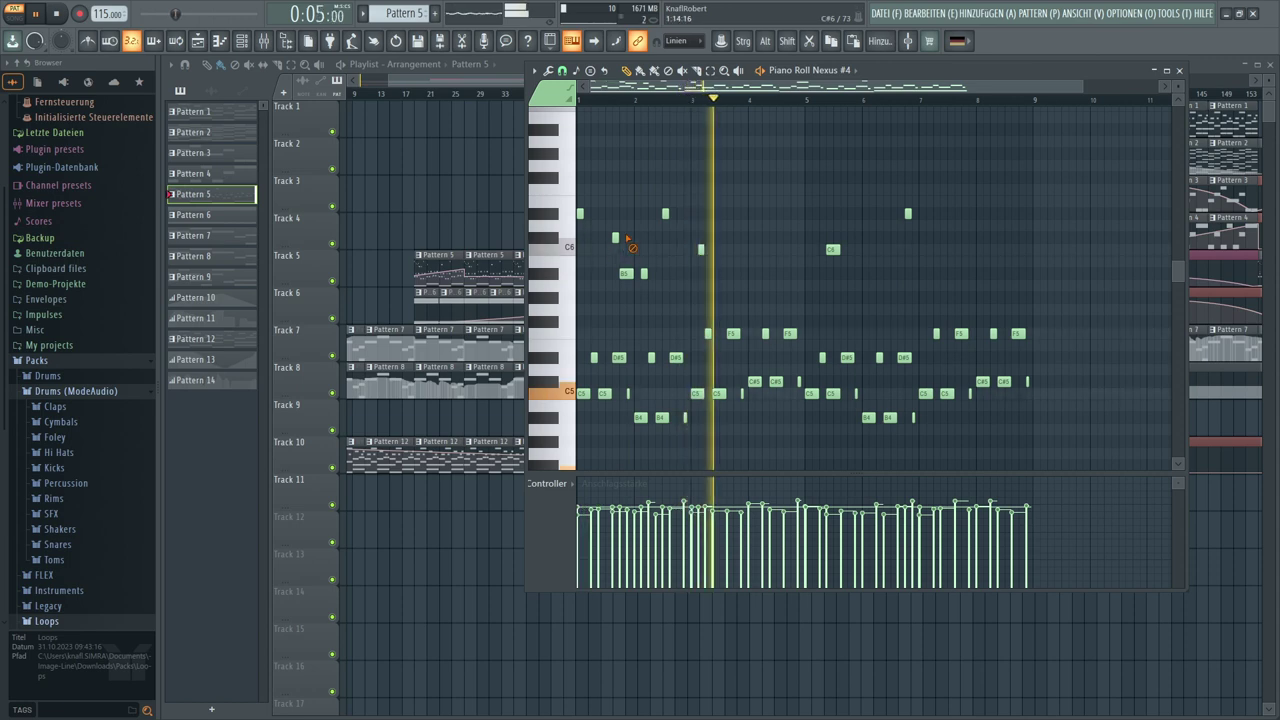
right_click(615, 237)
right_click(604, 249)
right_click(591, 237)
right_click(625, 273)
right_click(643, 273)
right_click(701, 249)
right_click(833, 249)
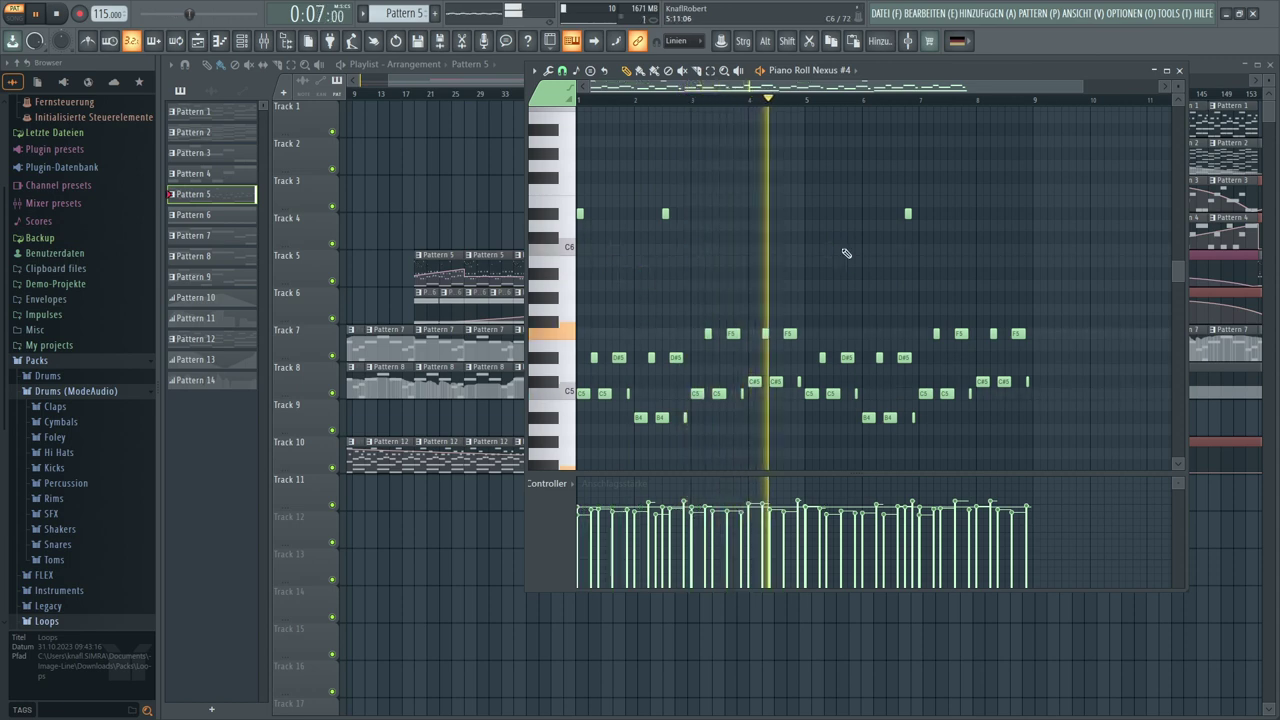
right_click(908, 214)
right_click(665, 214)
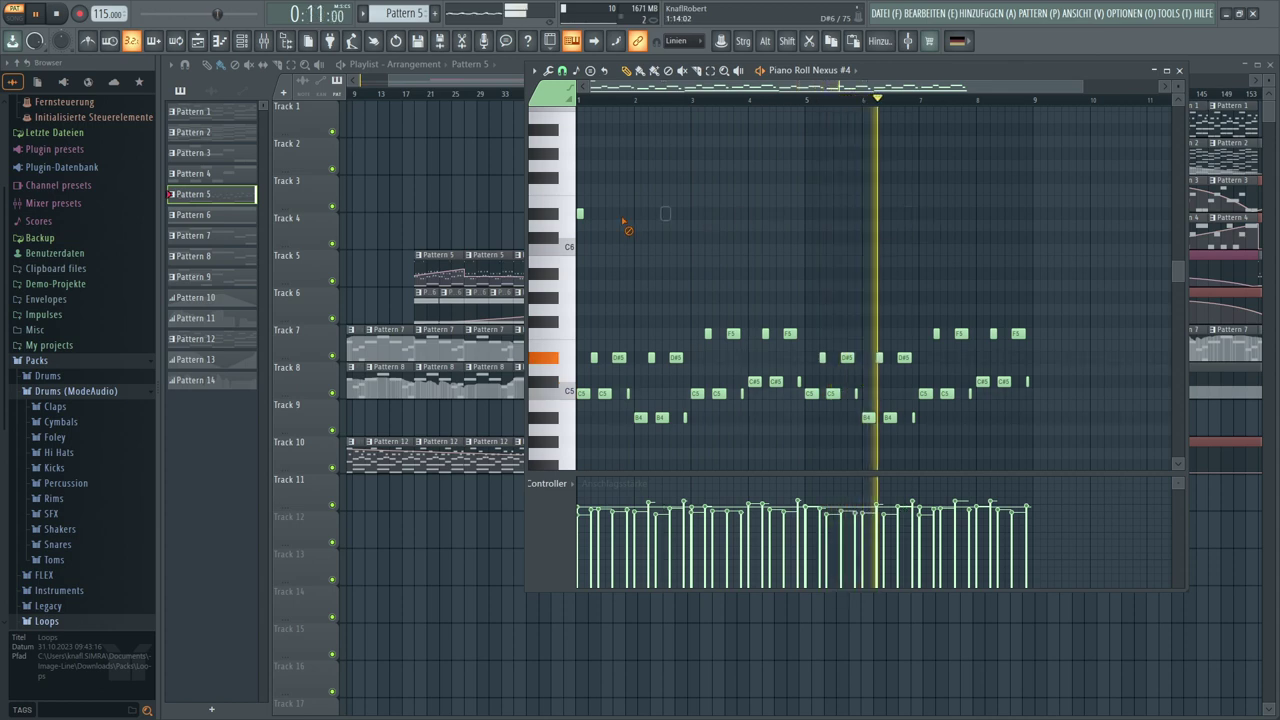
right_click(580, 214)
Copy the four long D#4 and F4 notes two octaves up to D#6 and F6, and replay the pattern
scroll(605, 315, "down", 3)
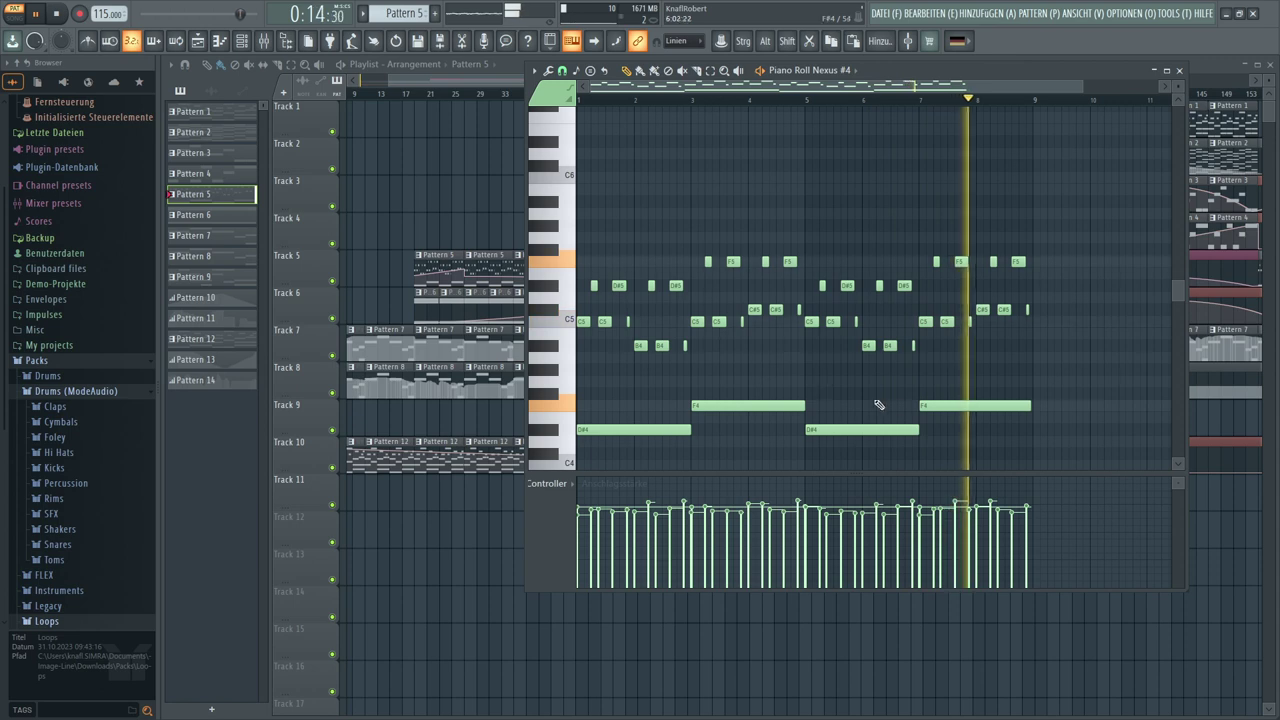
left_click_drag(1038, 392, 551, 141)
key("space")
key("space")
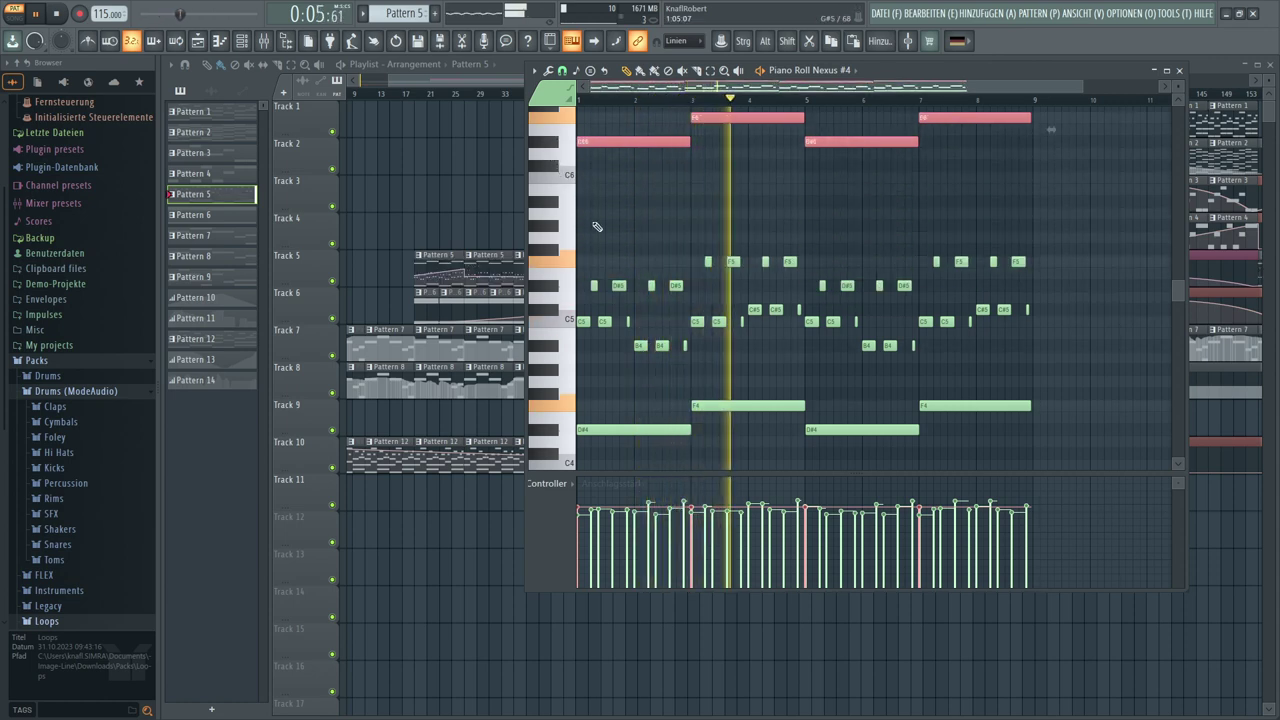
Open the Arpeggiator on the selected long D#6 and F6 notes and try the Trance preset
scroll(597, 227, "up", 3)
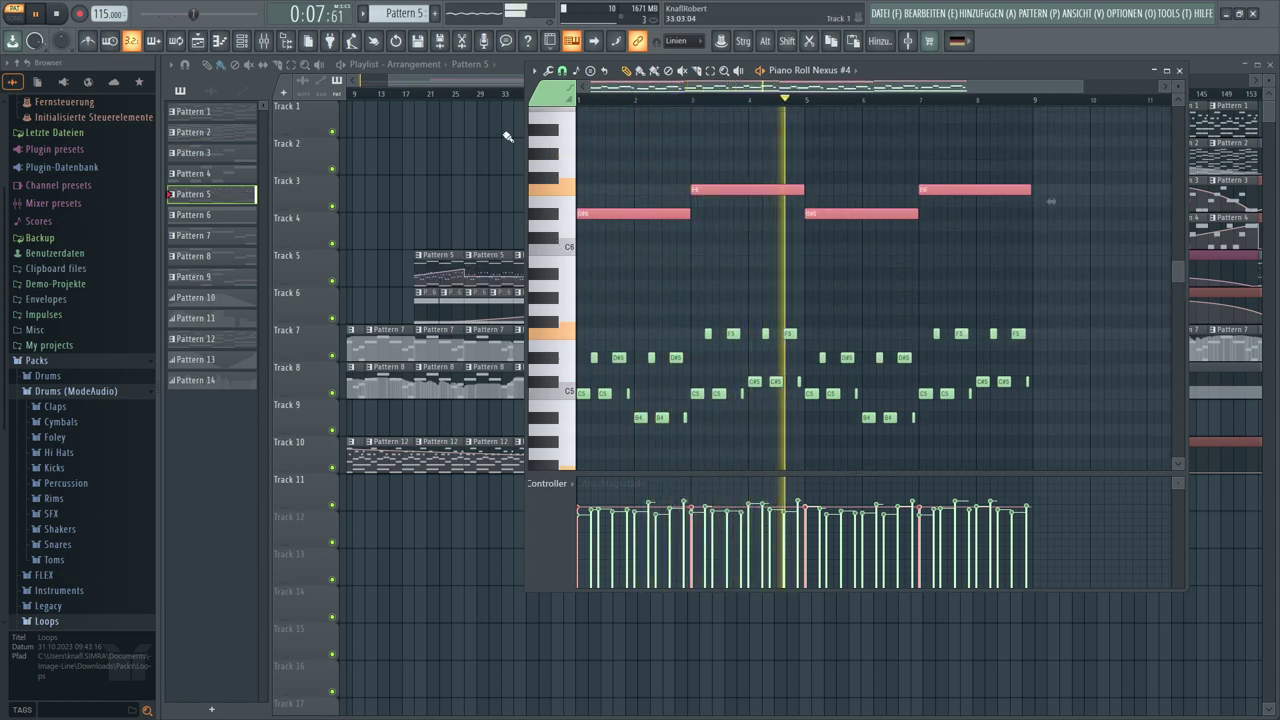
left_click(549, 72)
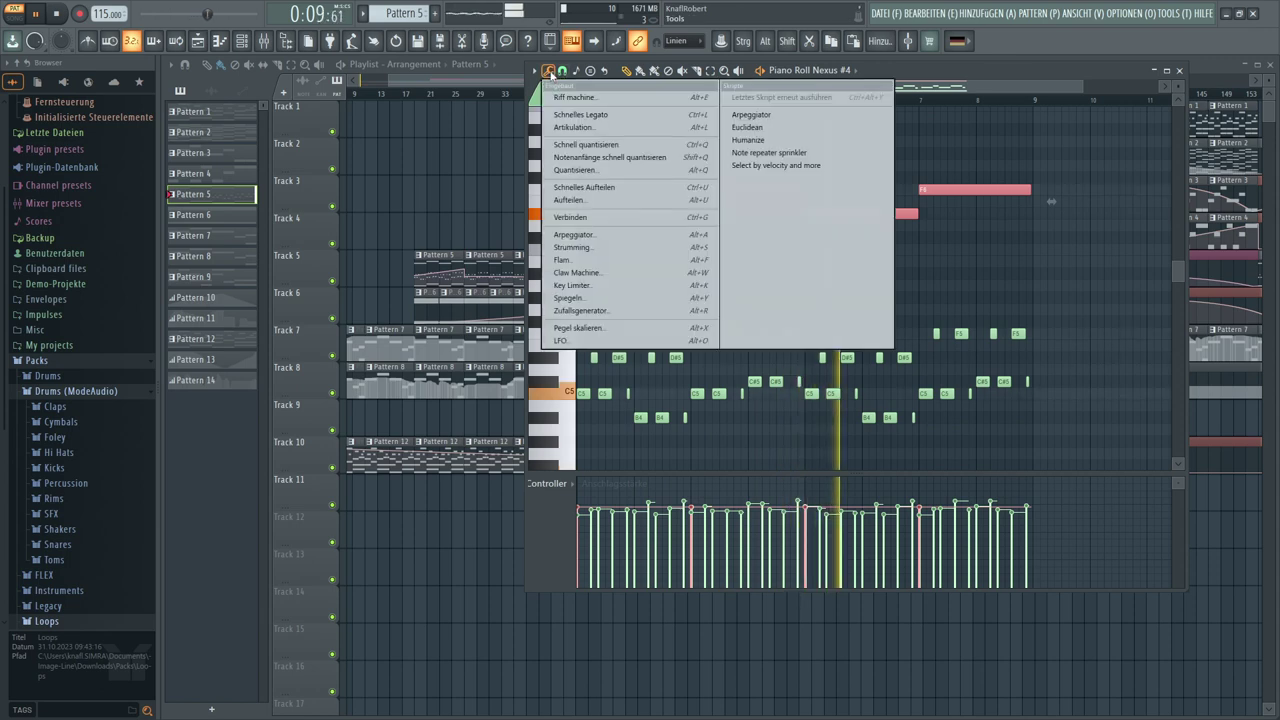
left_click(572, 236)
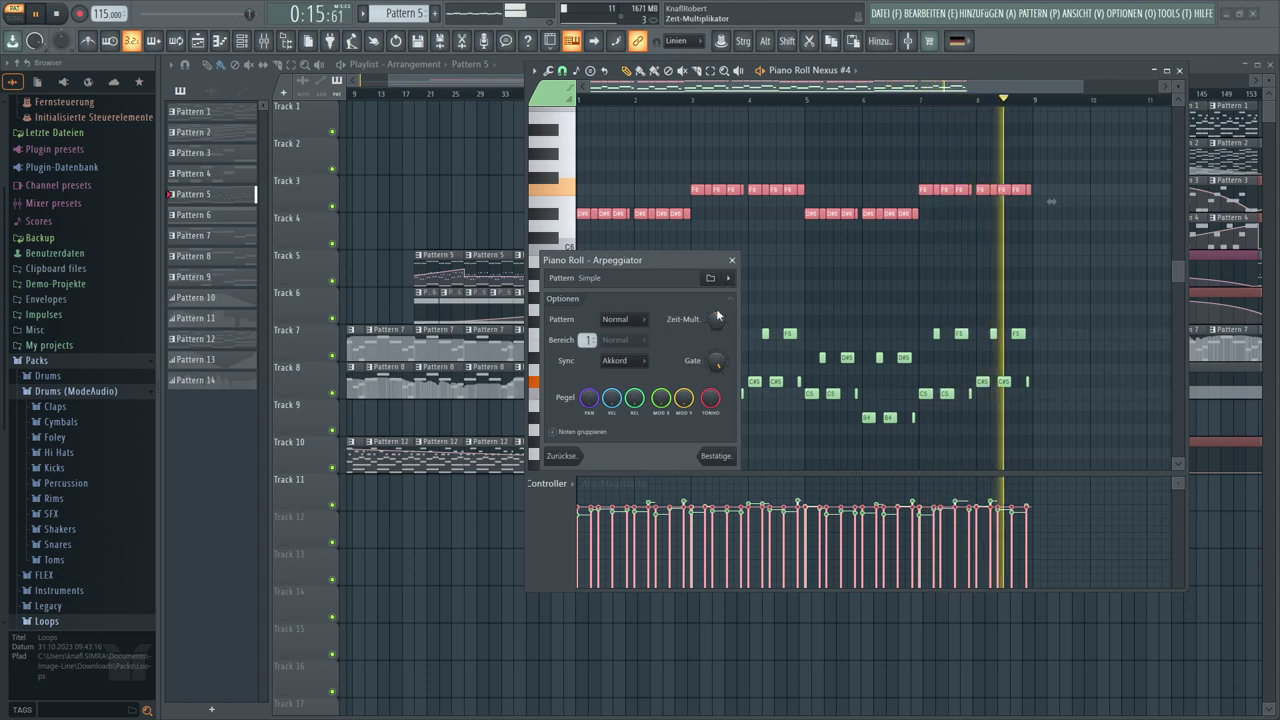
left_click(727, 280)
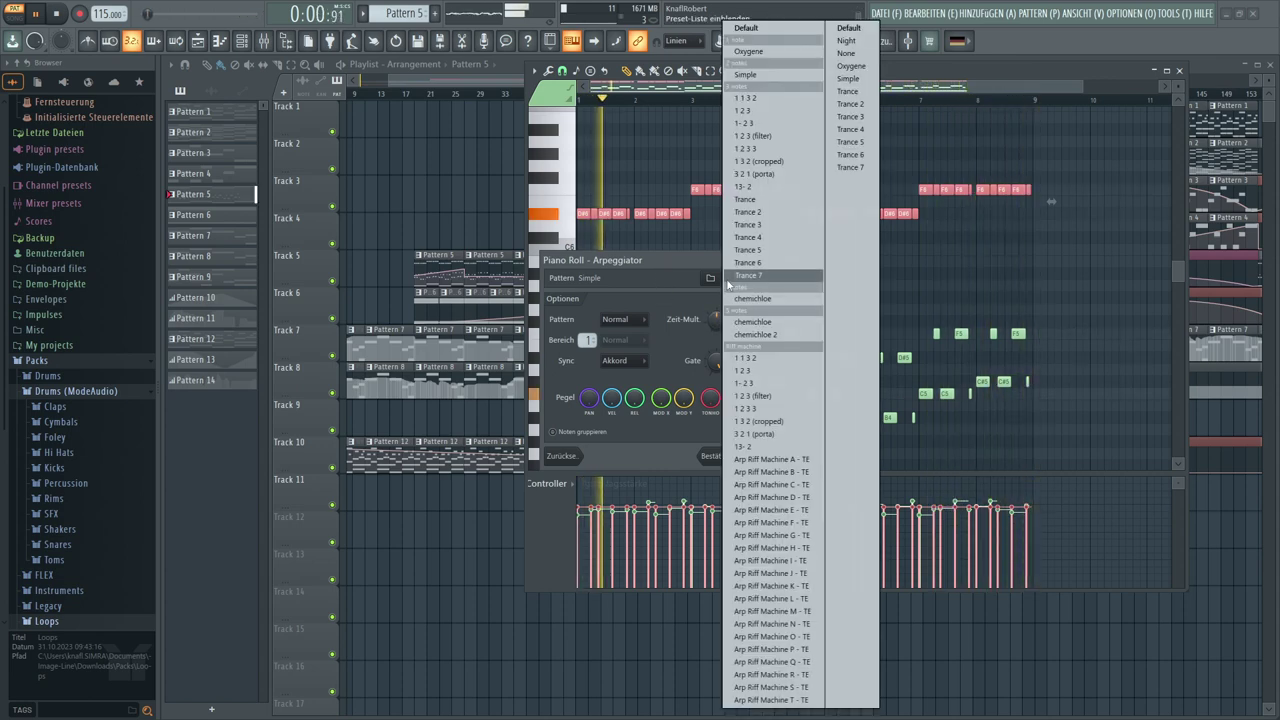
left_click(743, 202)
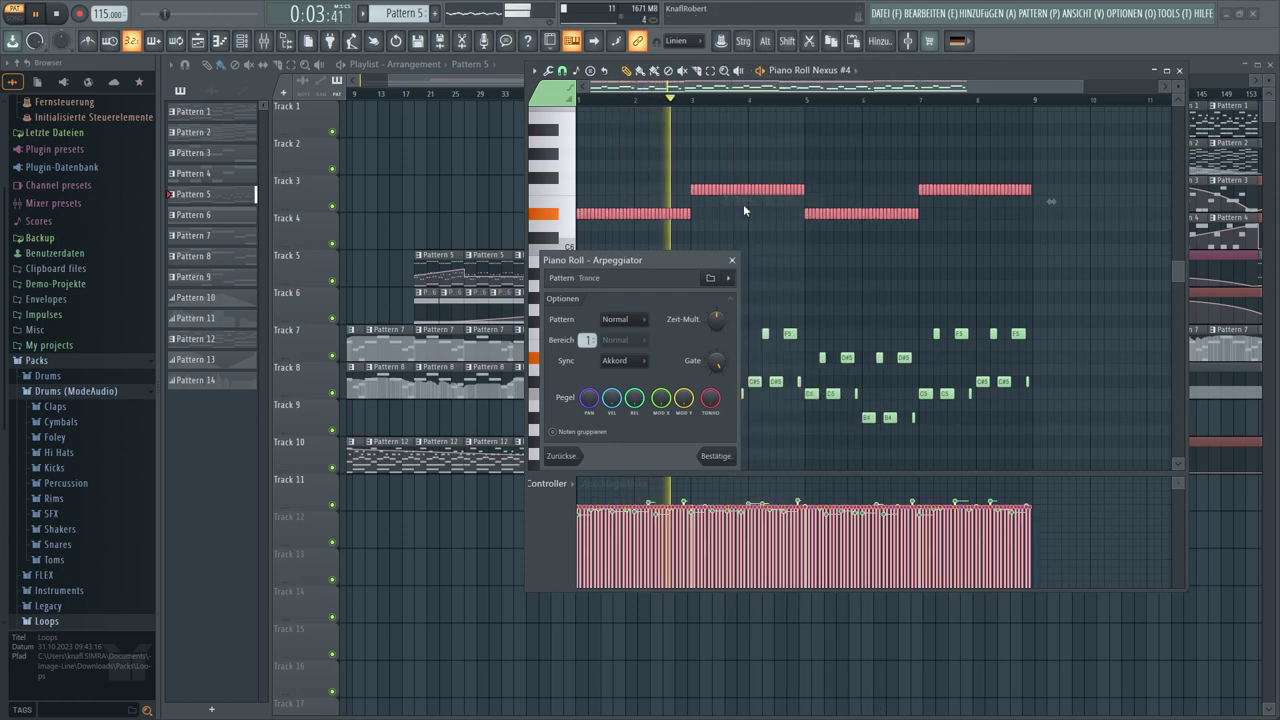
Audition the Arpeggiator presets Trance 2, Trance 3 and Trance 4 on the high notes
left_click(731, 280)
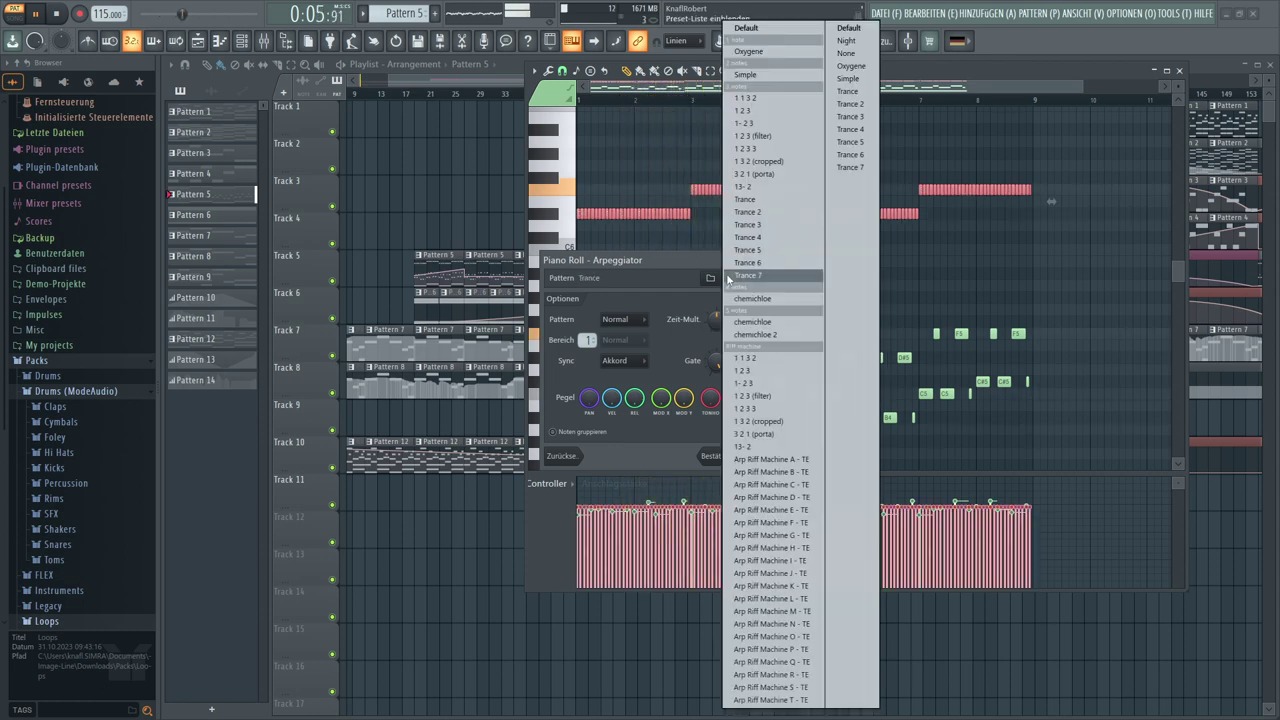
left_click(748, 212)
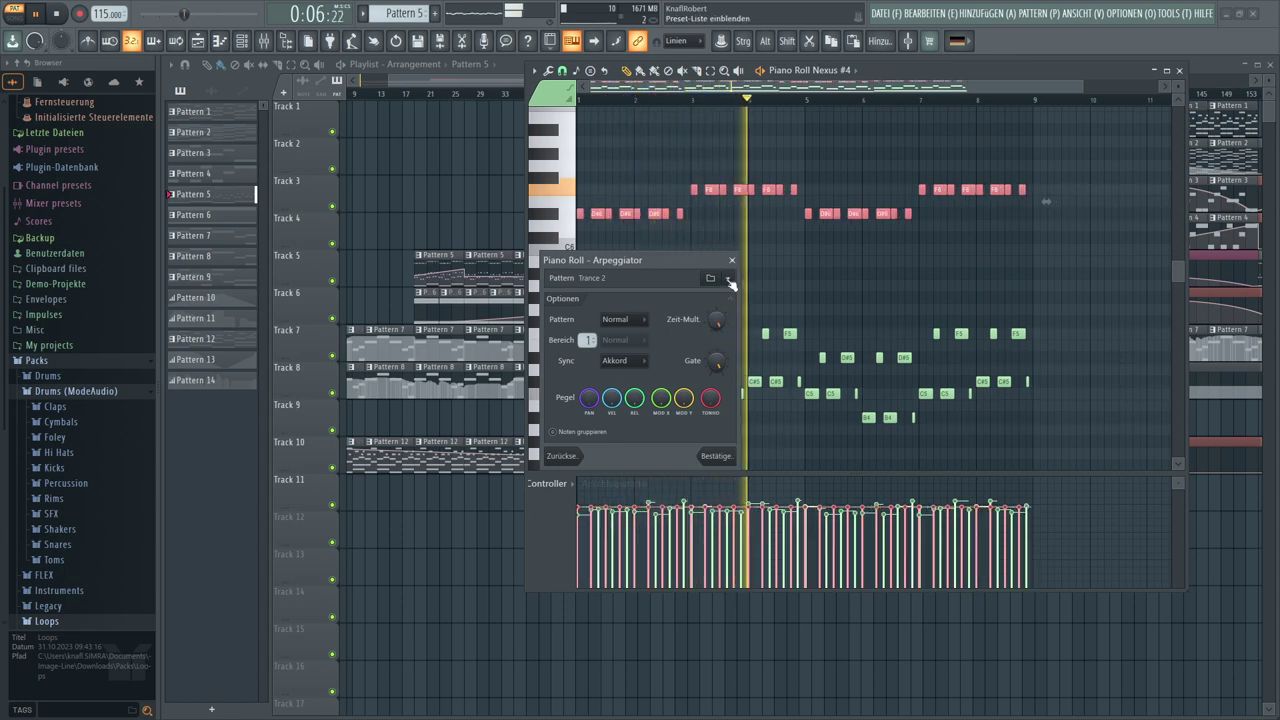
left_click(730, 280)
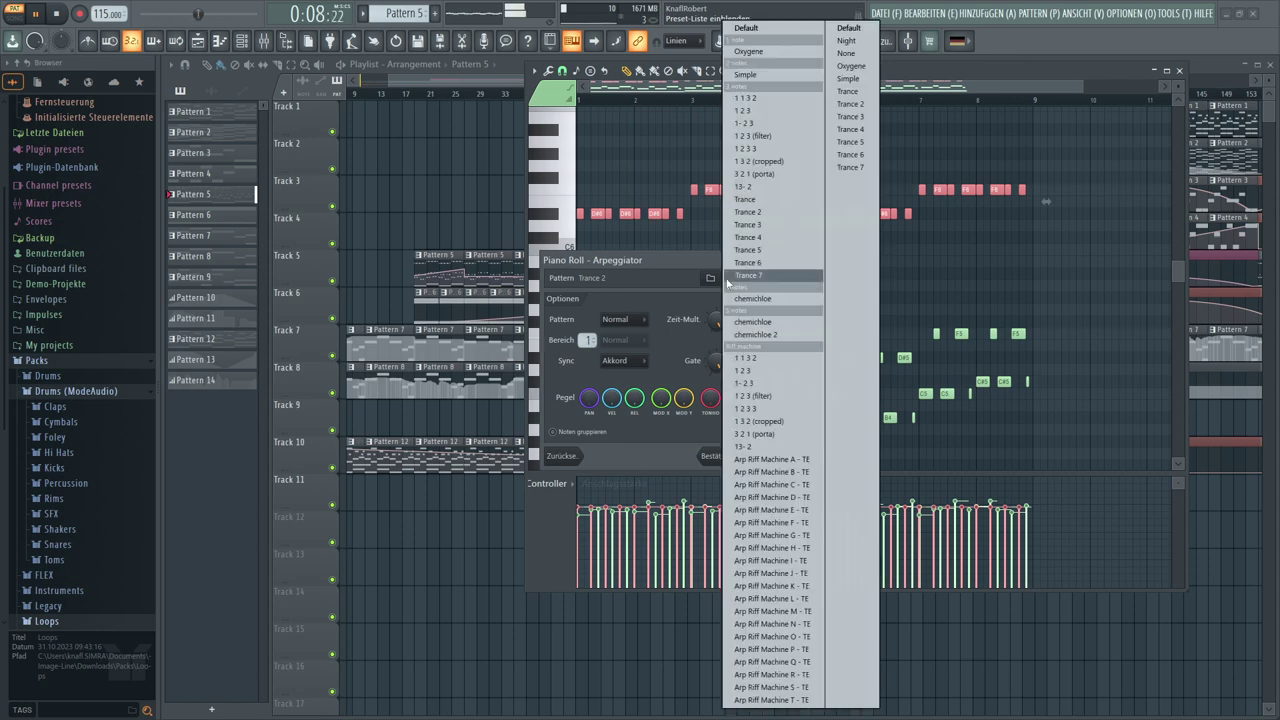
left_click(742, 225)
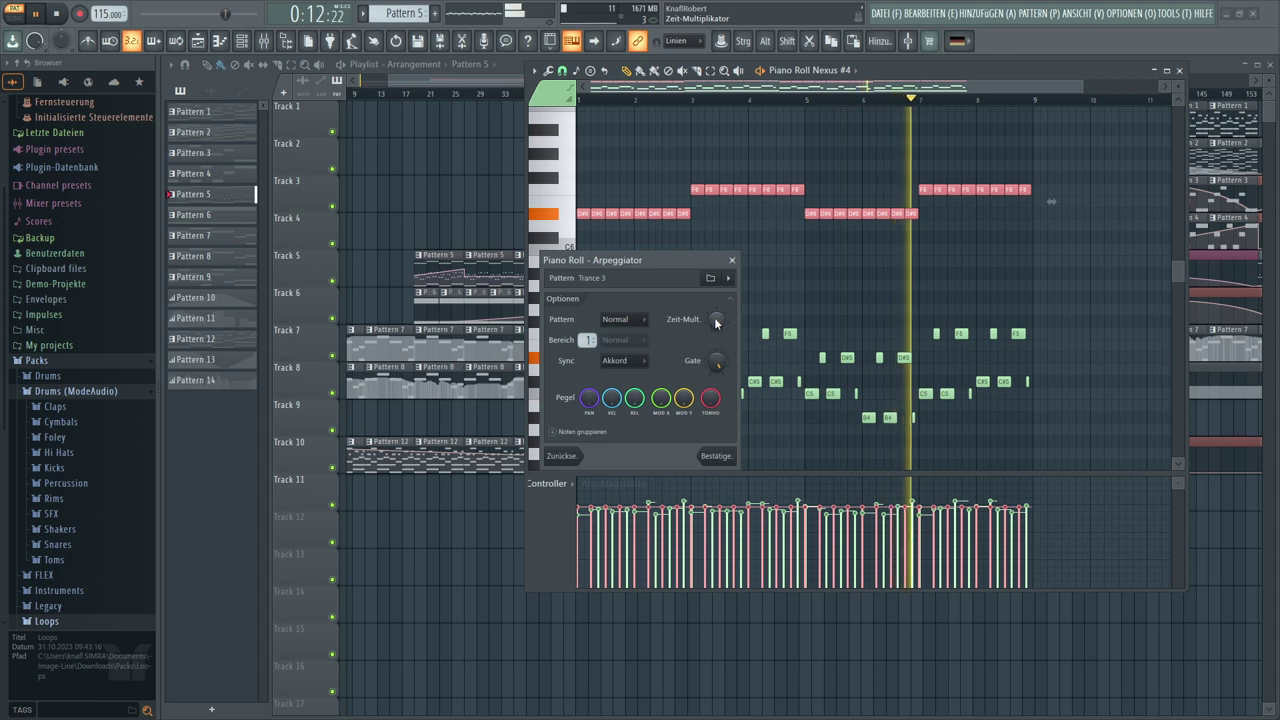
left_click(728, 278)
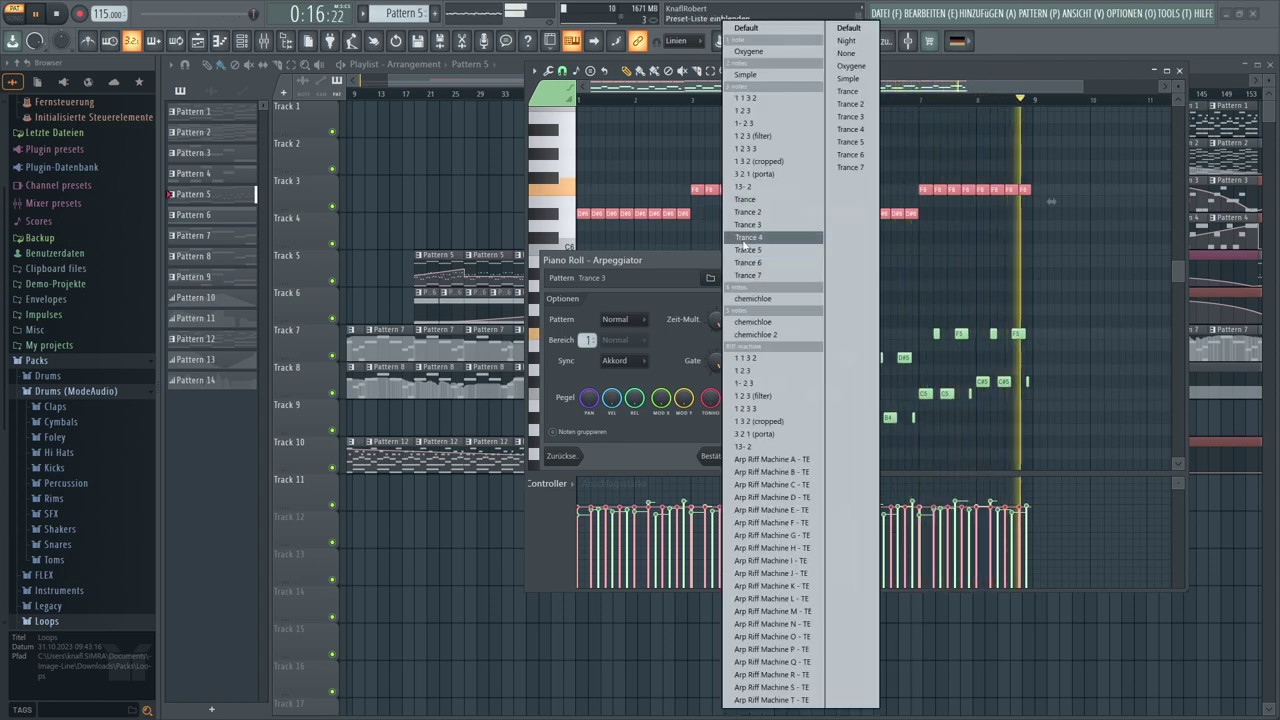
left_click(743, 238)
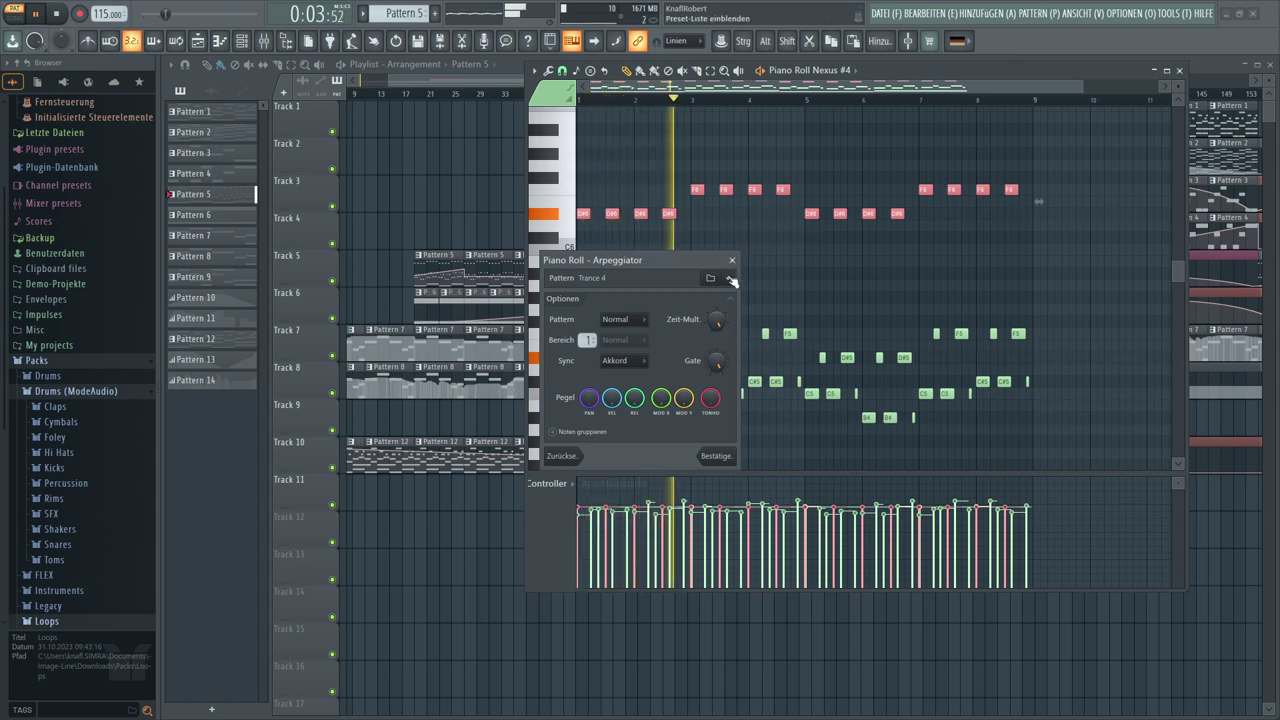
Audition the Arpeggiator presets Trance 5, Trance 6 and Trance 7 on the high notes
left_click(730, 279)
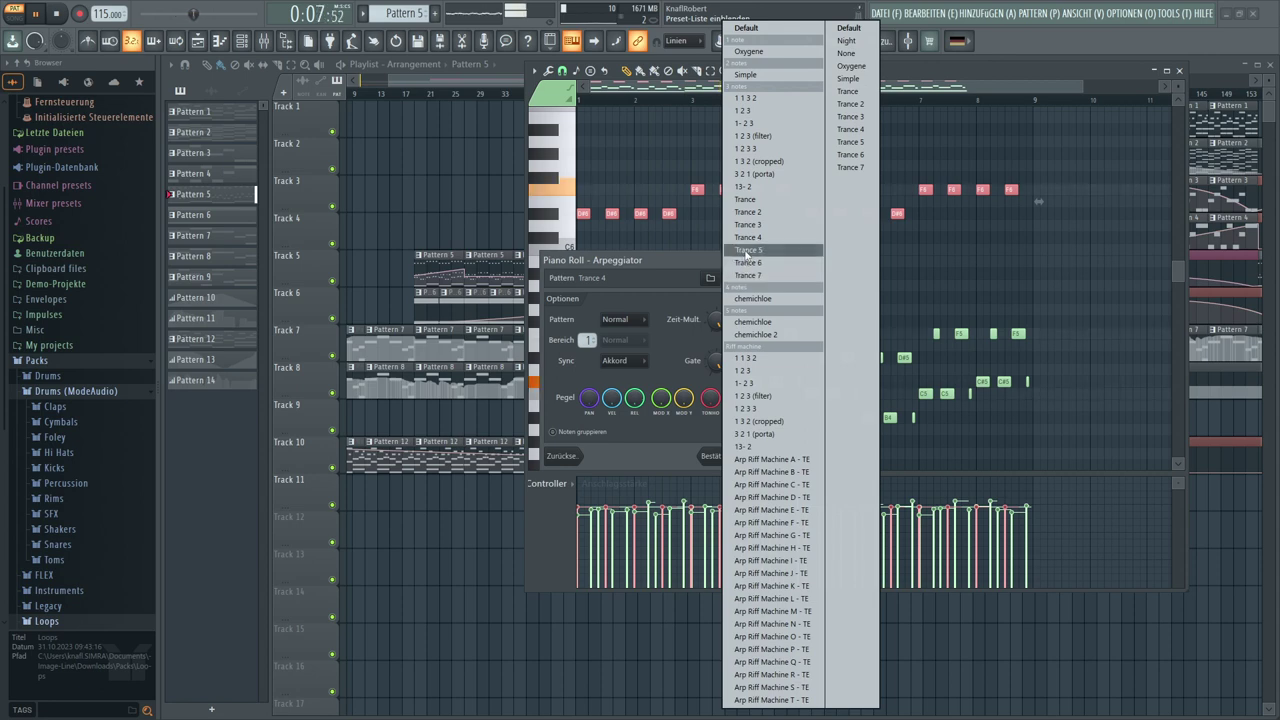
left_click(746, 252)
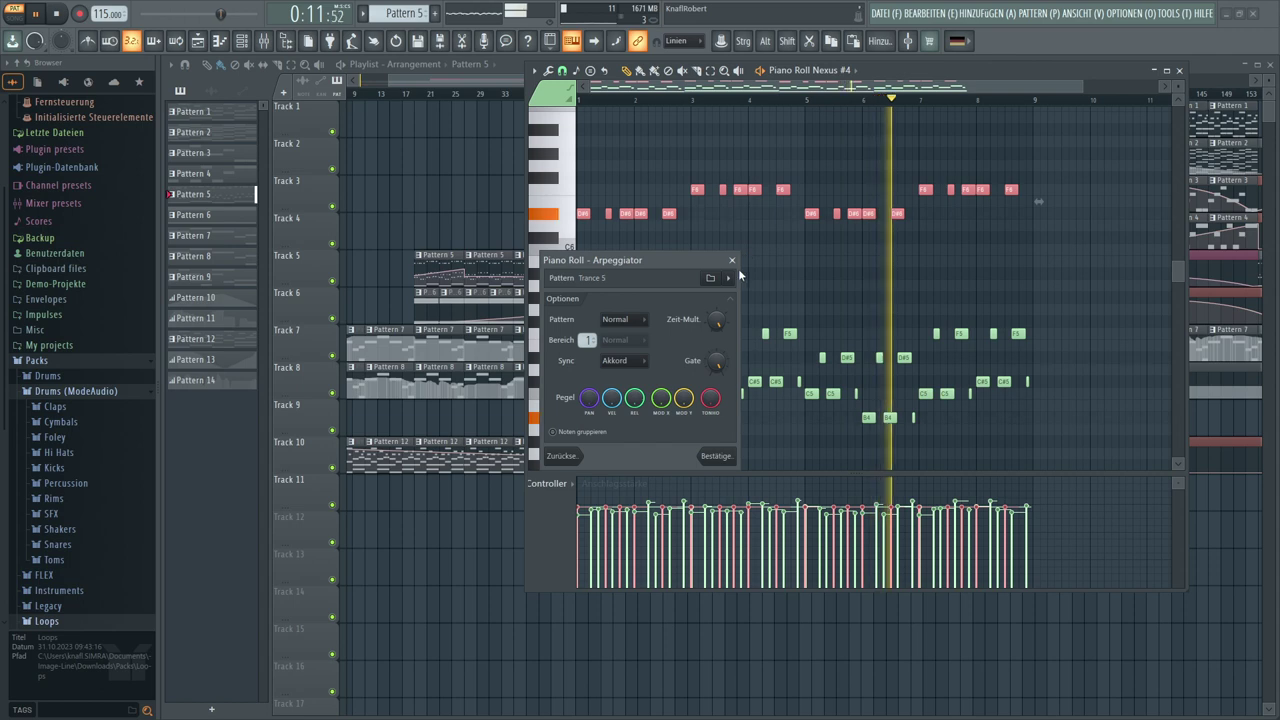
left_click(729, 278)
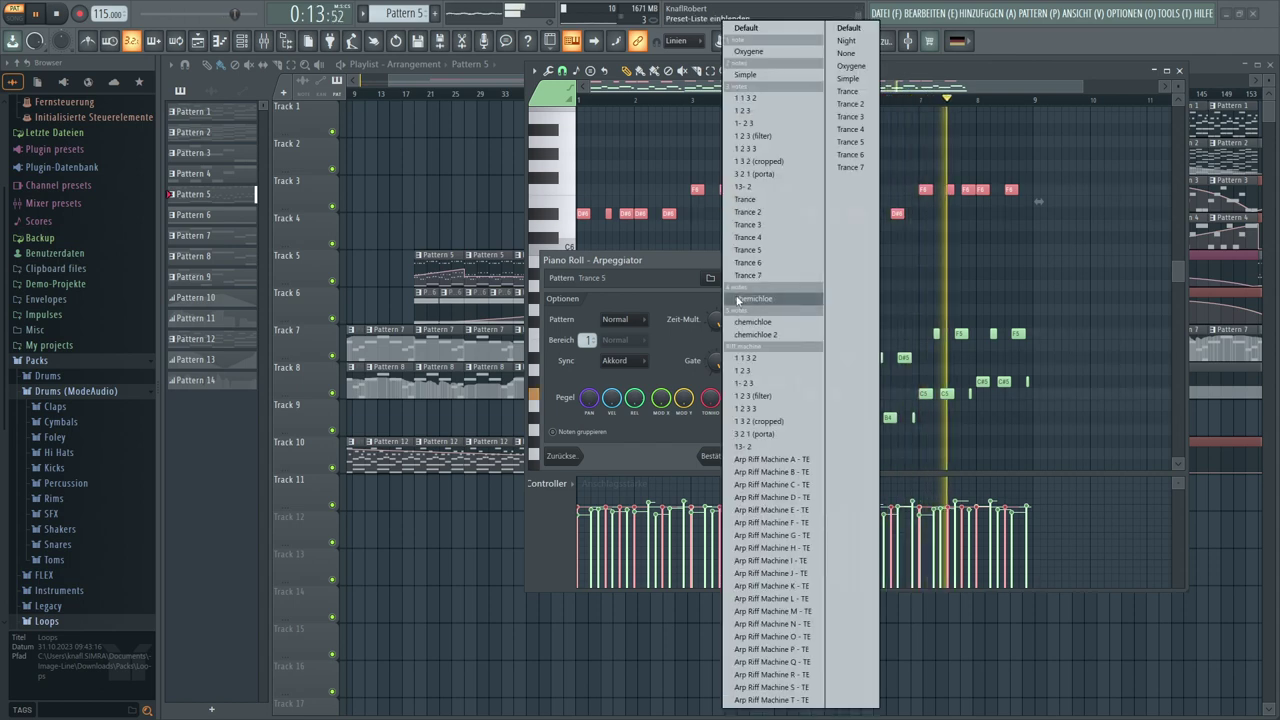
left_click(747, 262)
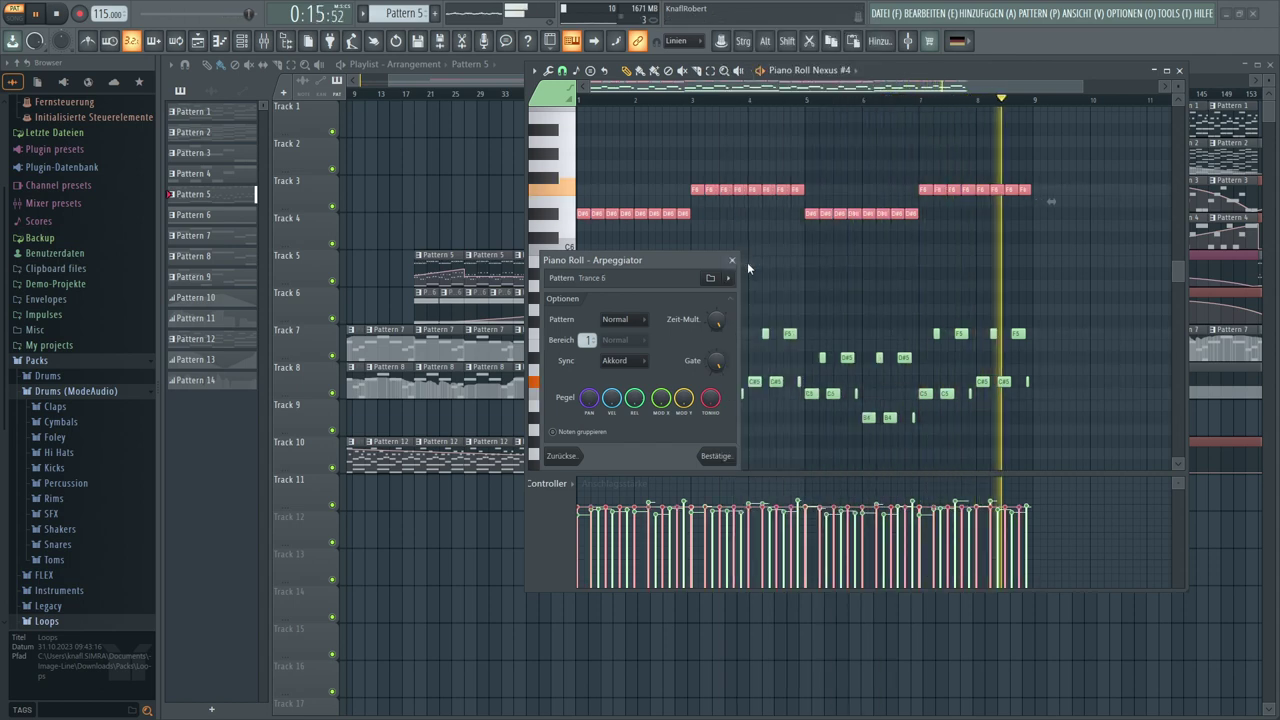
left_click(729, 278)
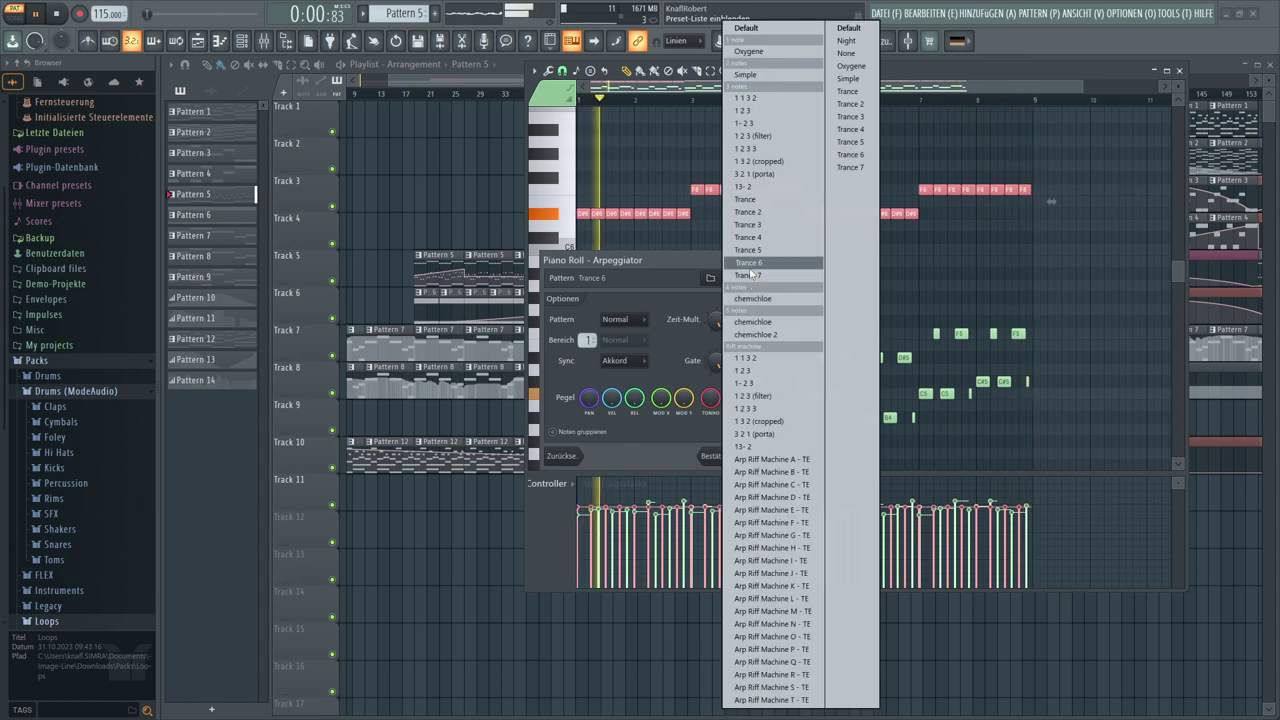
left_click(749, 275)
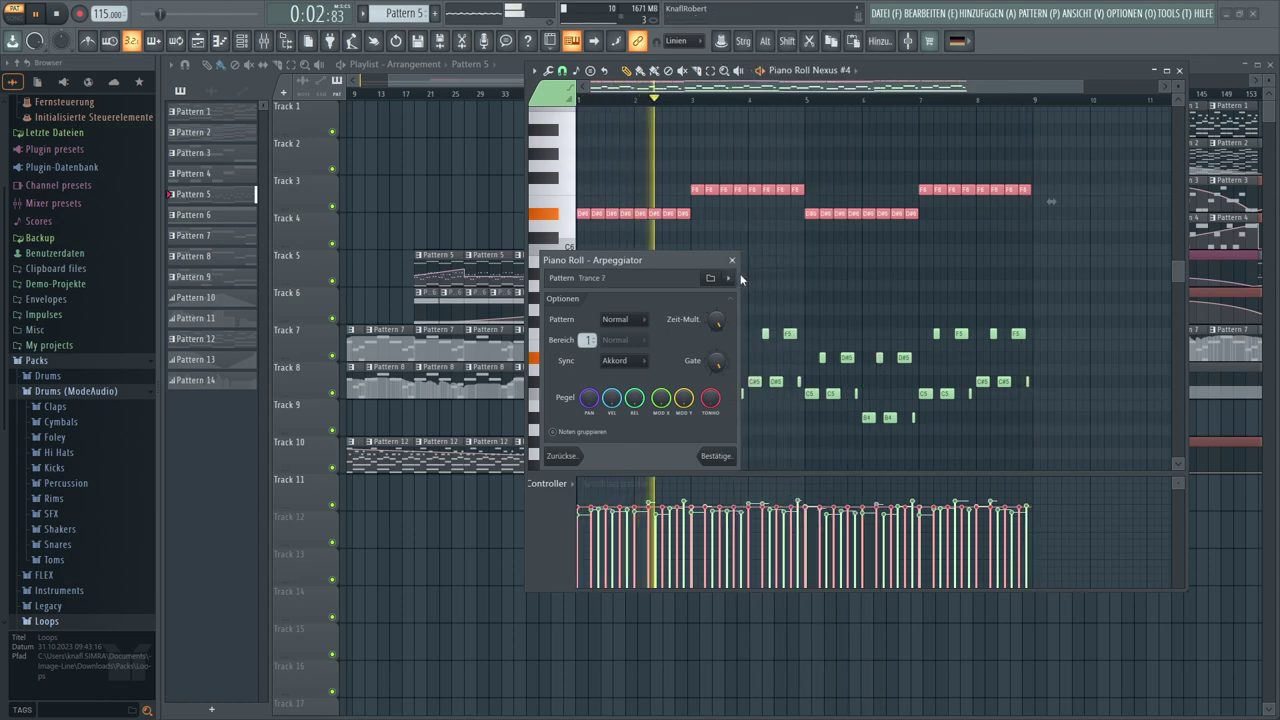
Try the Oxygene arpeggio preset and vary its time multiplier down and back up
left_click(731, 279)
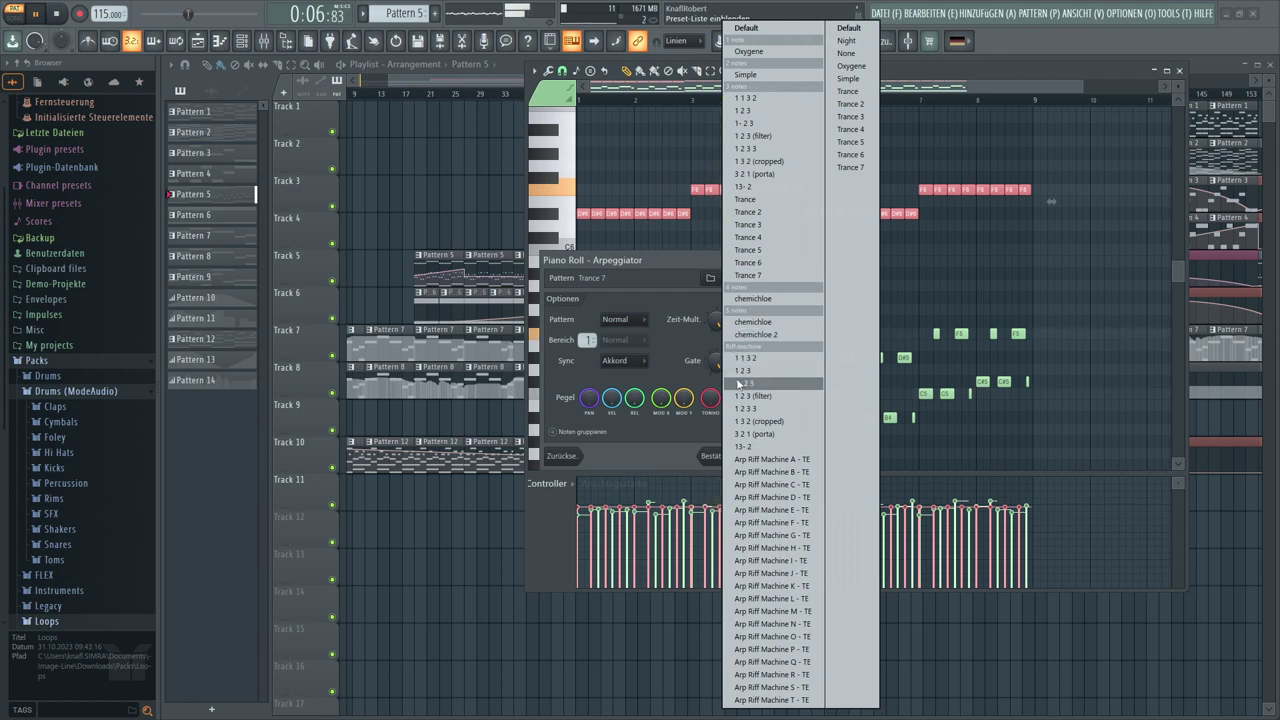
left_click(848, 66)
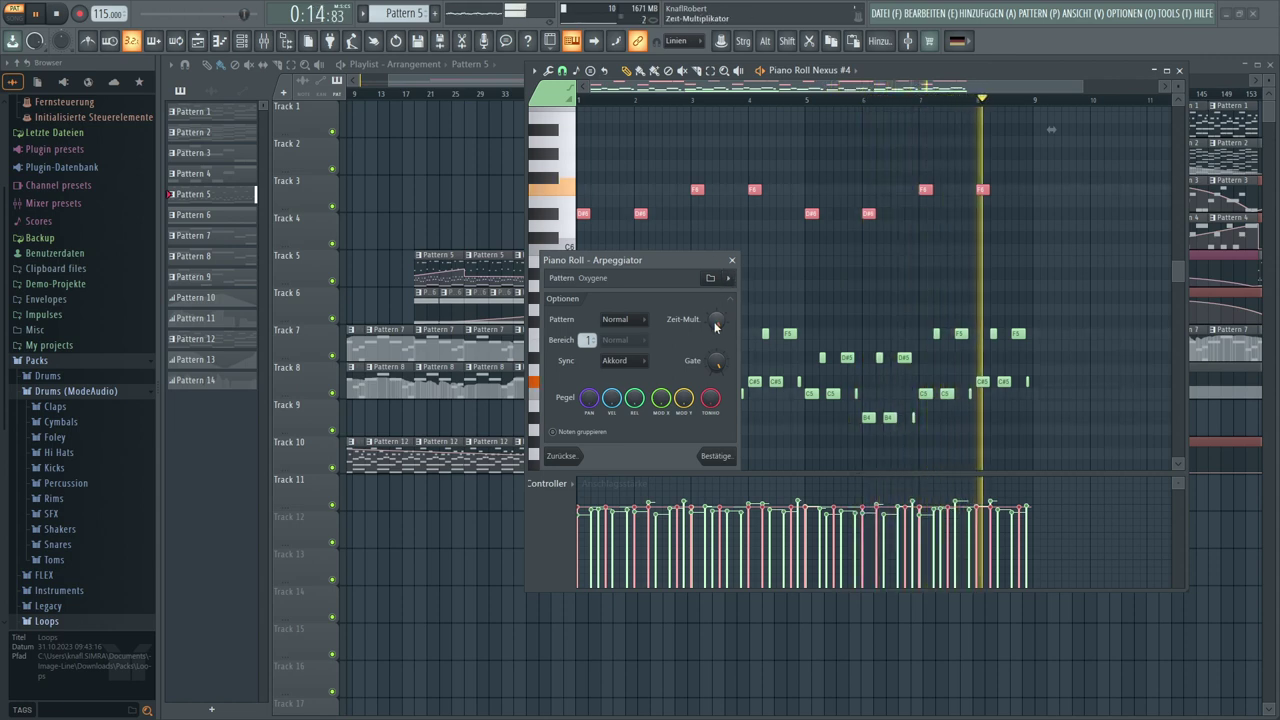
scroll(716, 320, "down", 2)
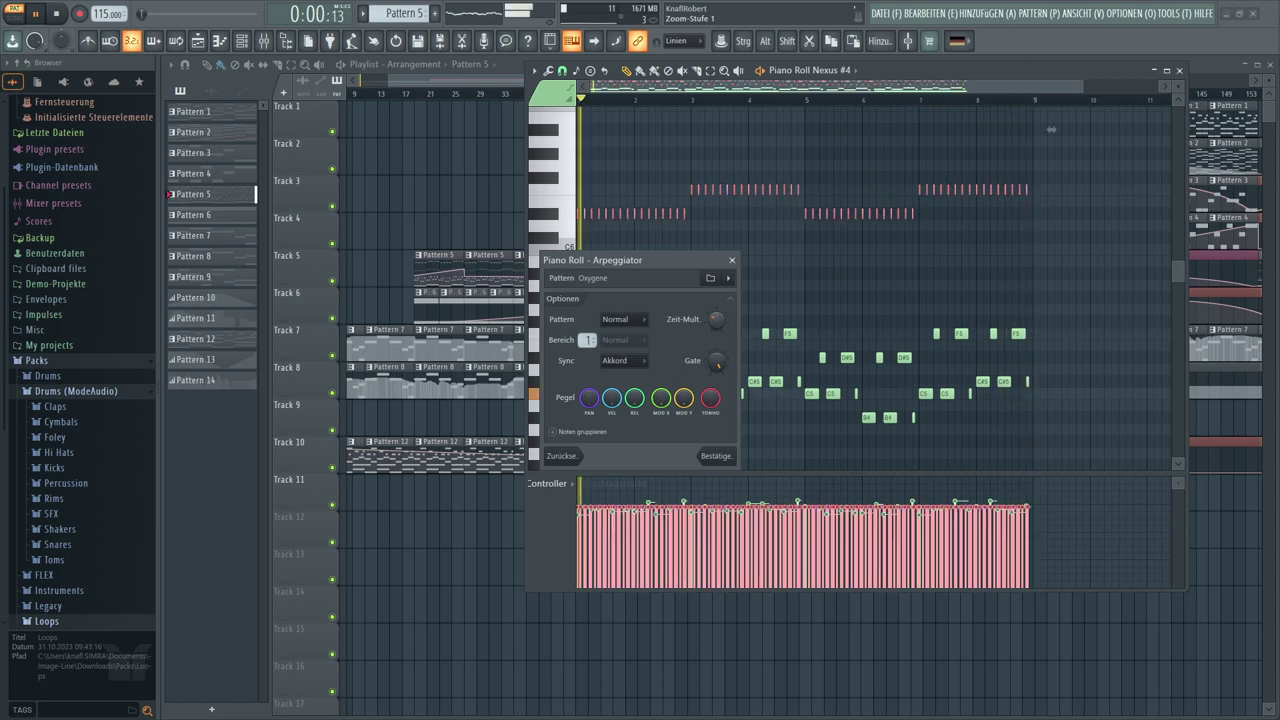
scroll(716, 320, "up", 2)
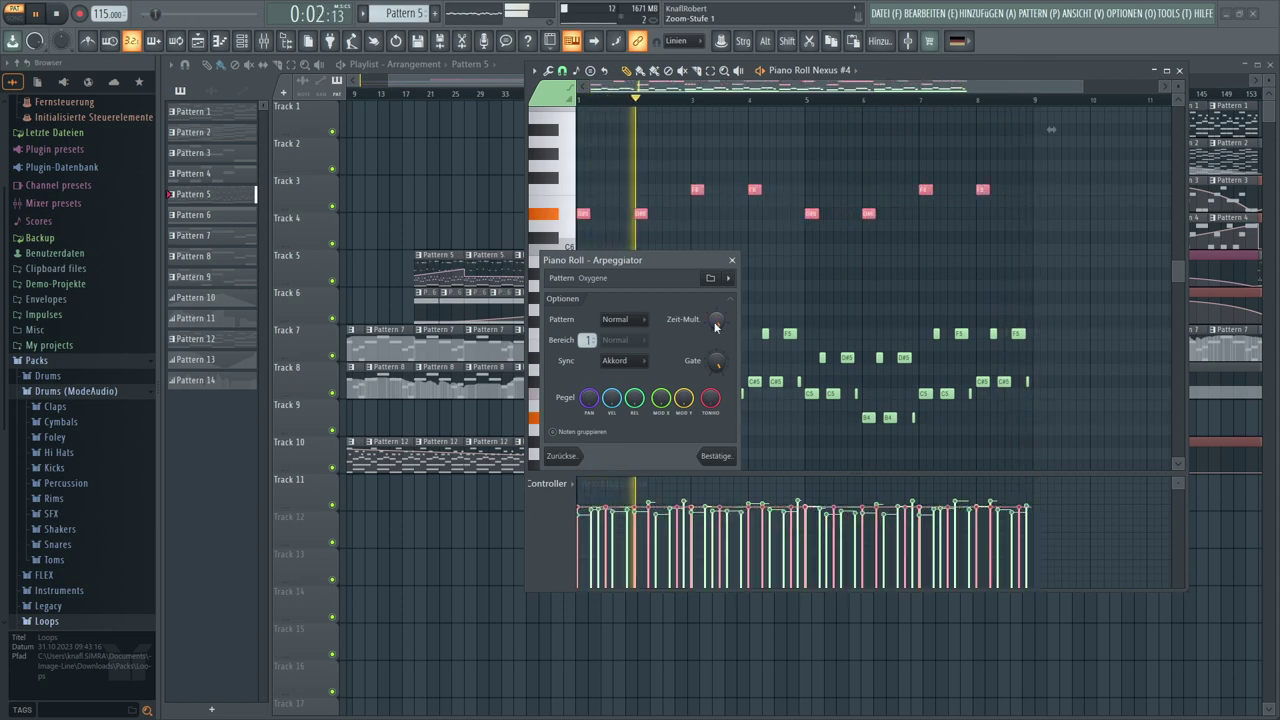
Try the chemichloe 2 arpeggio preset, and apply the four-note chemichloe preset to the high notes
left_click(728, 280)
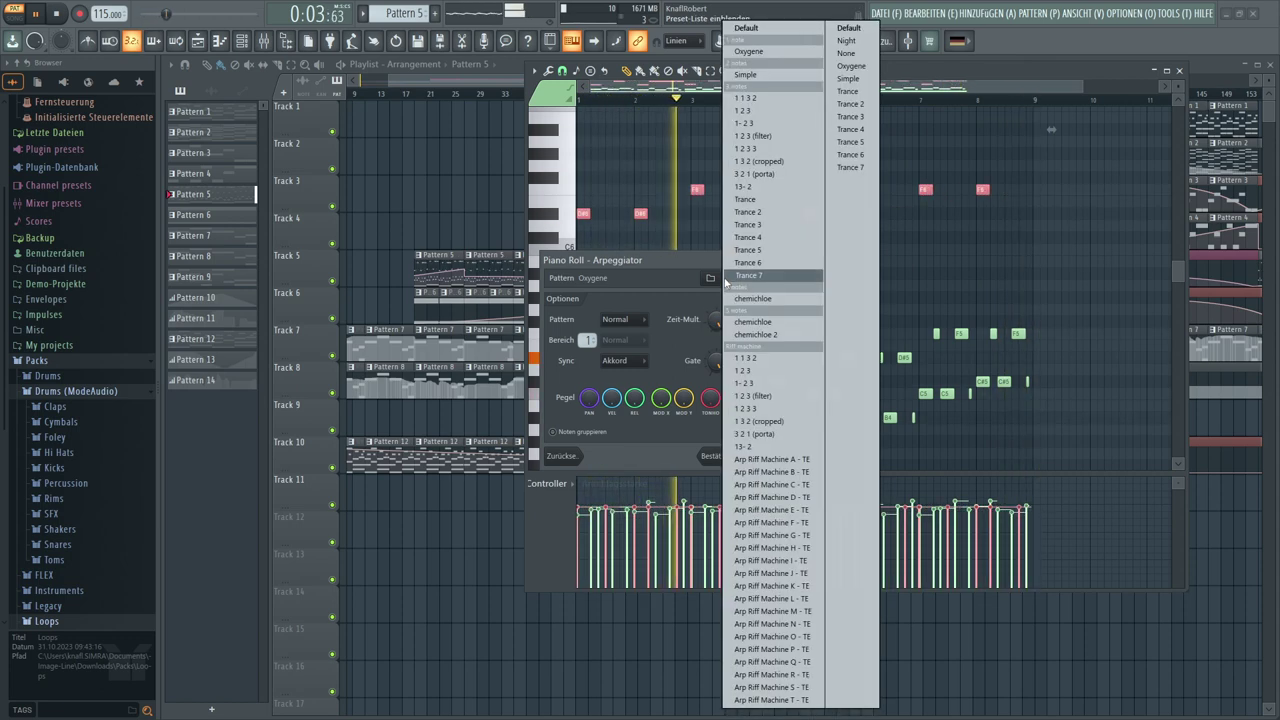
left_click(735, 335)
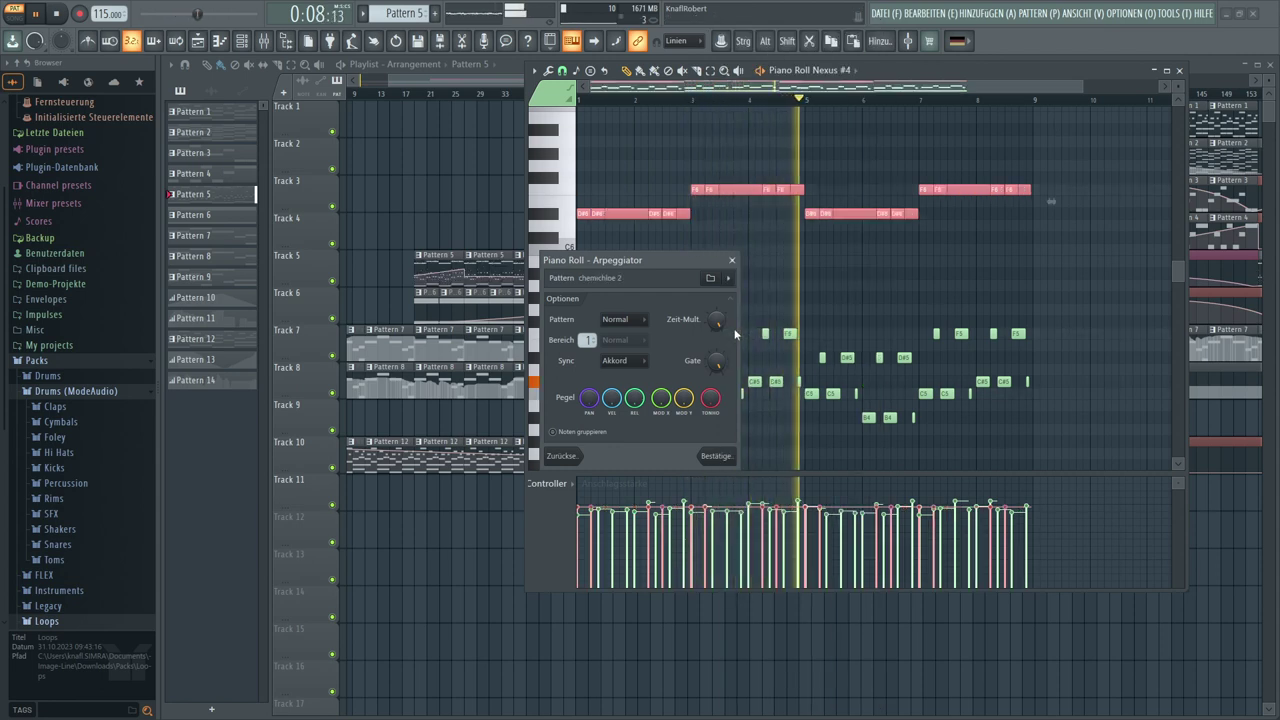
left_click(728, 278)
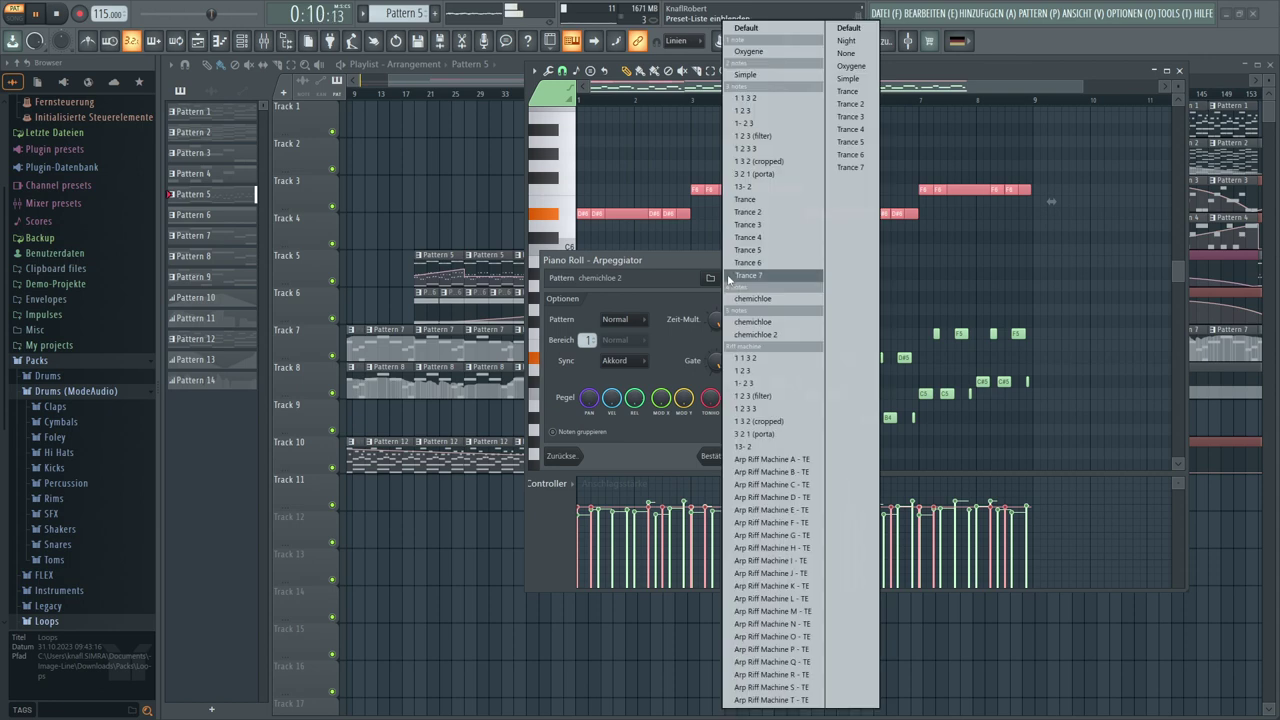
left_click(736, 300)
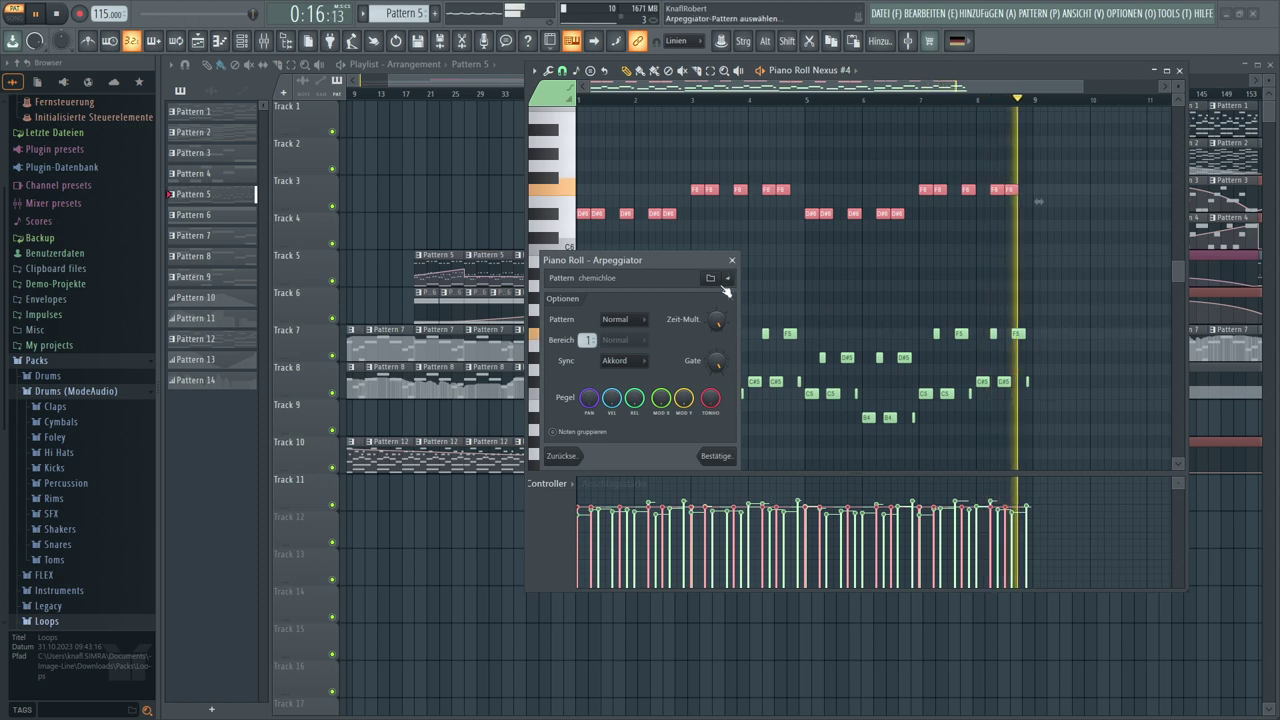
left_click(715, 456)
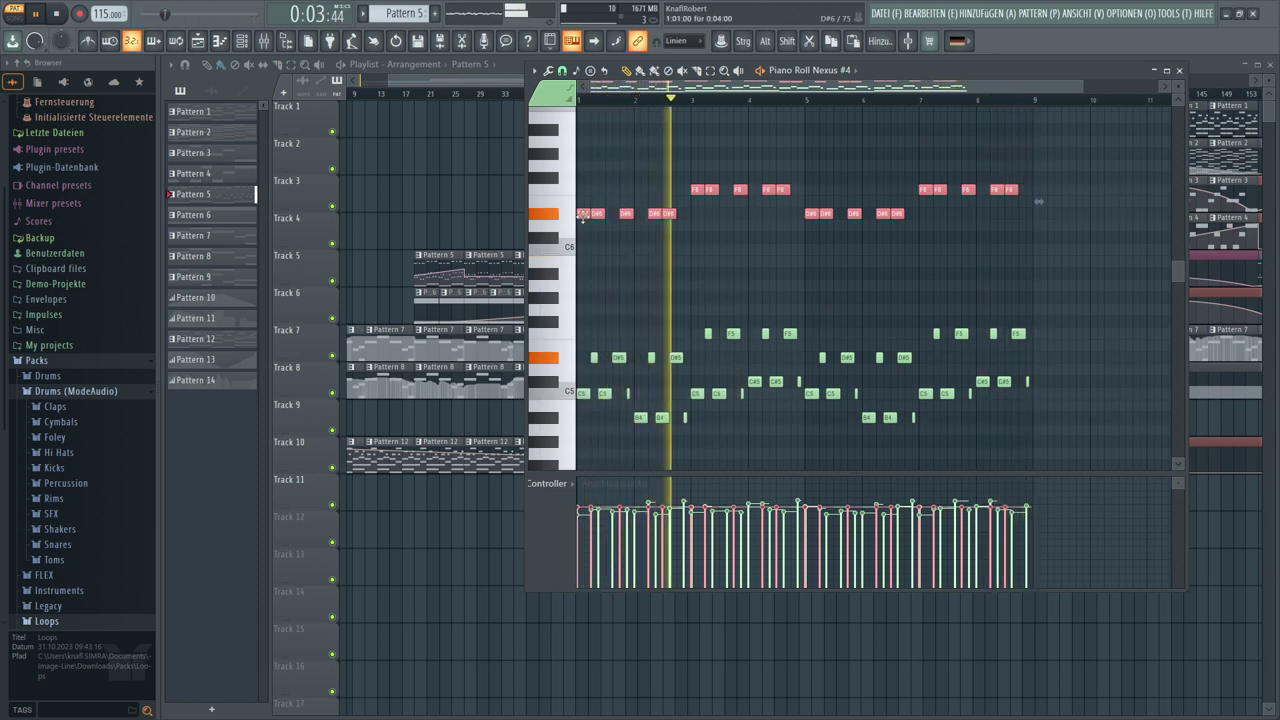
Transpose the selected arpeggiated notes down one octave to D#5 and F5
key("shift+Down")
key("shift+Down")
key("shift+Down")
key("shift+Down")
key("shift+Down")
key("shift+Down")
key("shift+Down")
key("shift+Down")
key("shift+Down")
key("shift+Down")
key("shift+Down")
key("shift+Down")
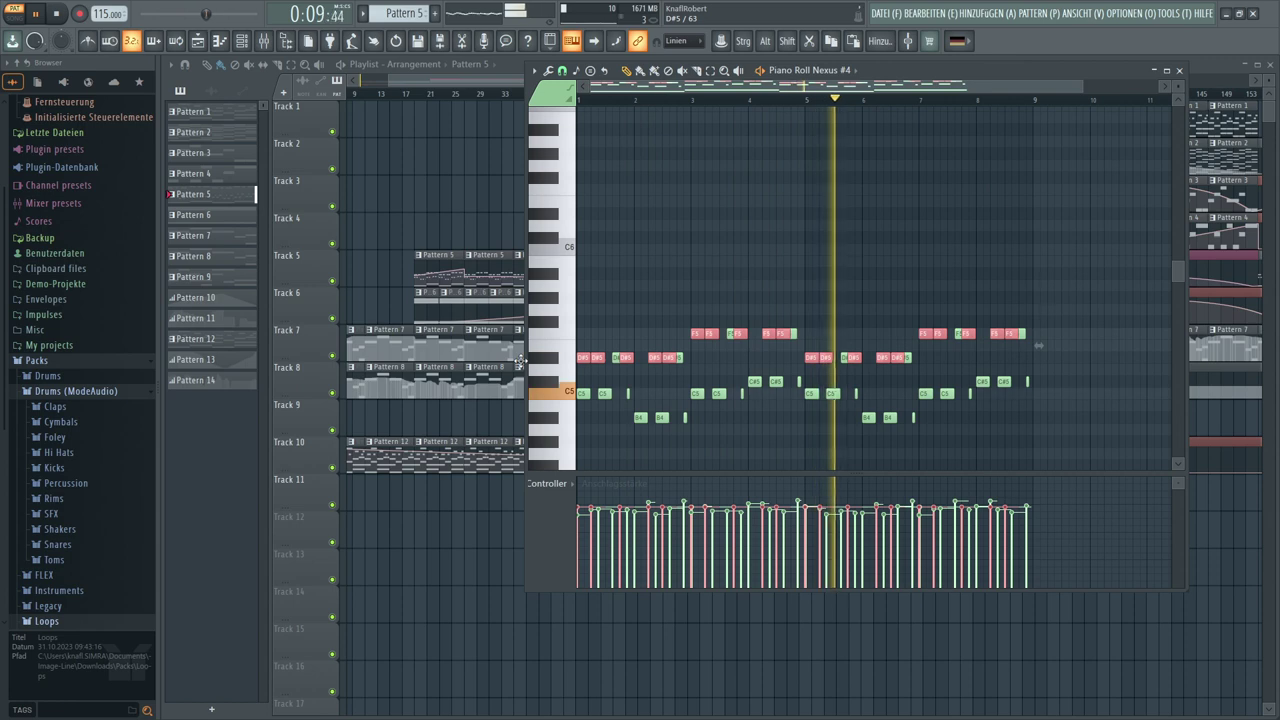
Transpose the selected arpeggiated notes up to H5 and C#6, and further up to D#6 and F6
key("shift+Up")
key("shift+Up")
key("shift+Up")
key("shift+Up")
key("shift+Up")
key("shift+Up")
key("shift+Up")
key("shift+Up")
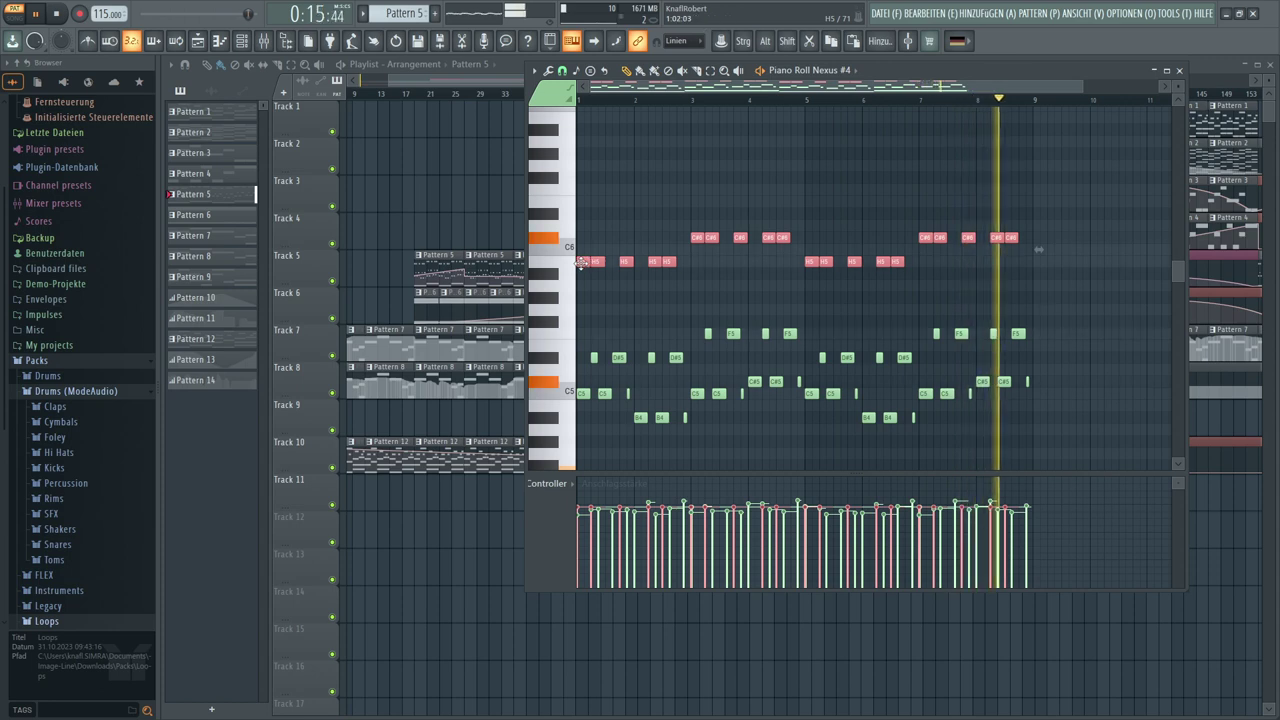
left_click_drag(584, 262, 574, 216)
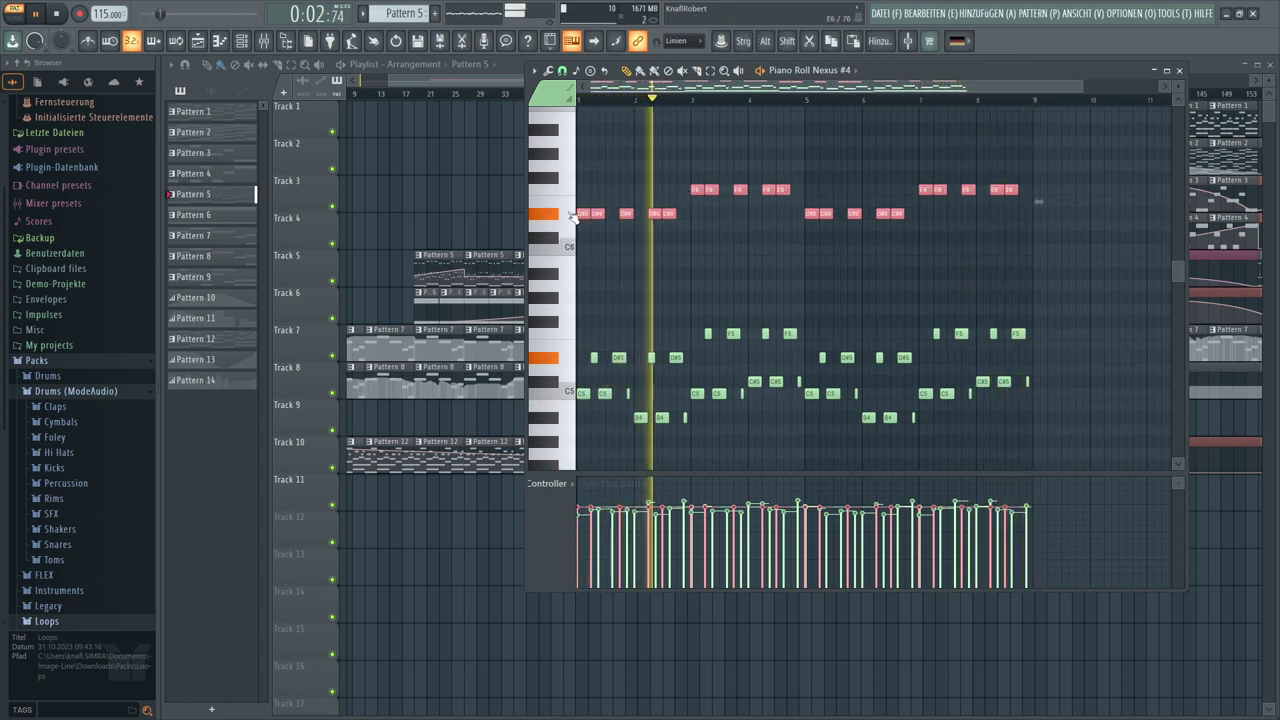
Delete the arpeggiated D#6 and F6 notes from Pattern 5 and switch to the empty Pattern 15
key("Delete")
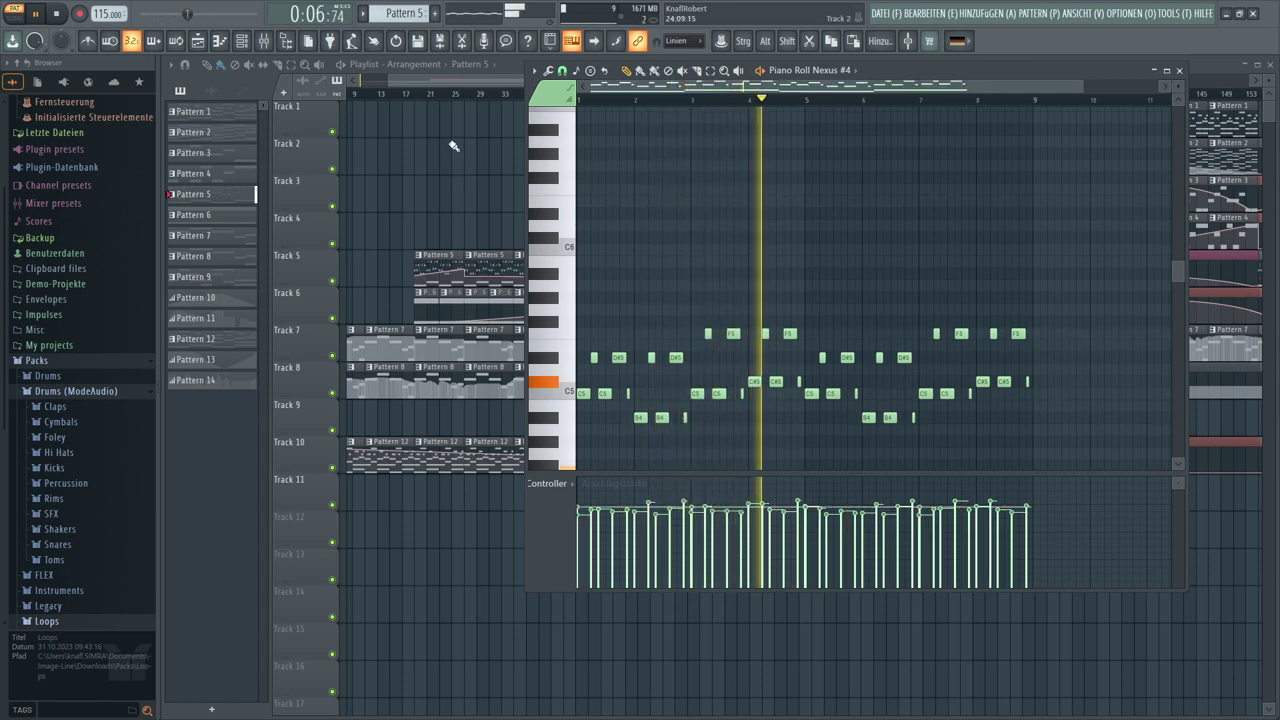
scroll(403, 14, "down", 8)
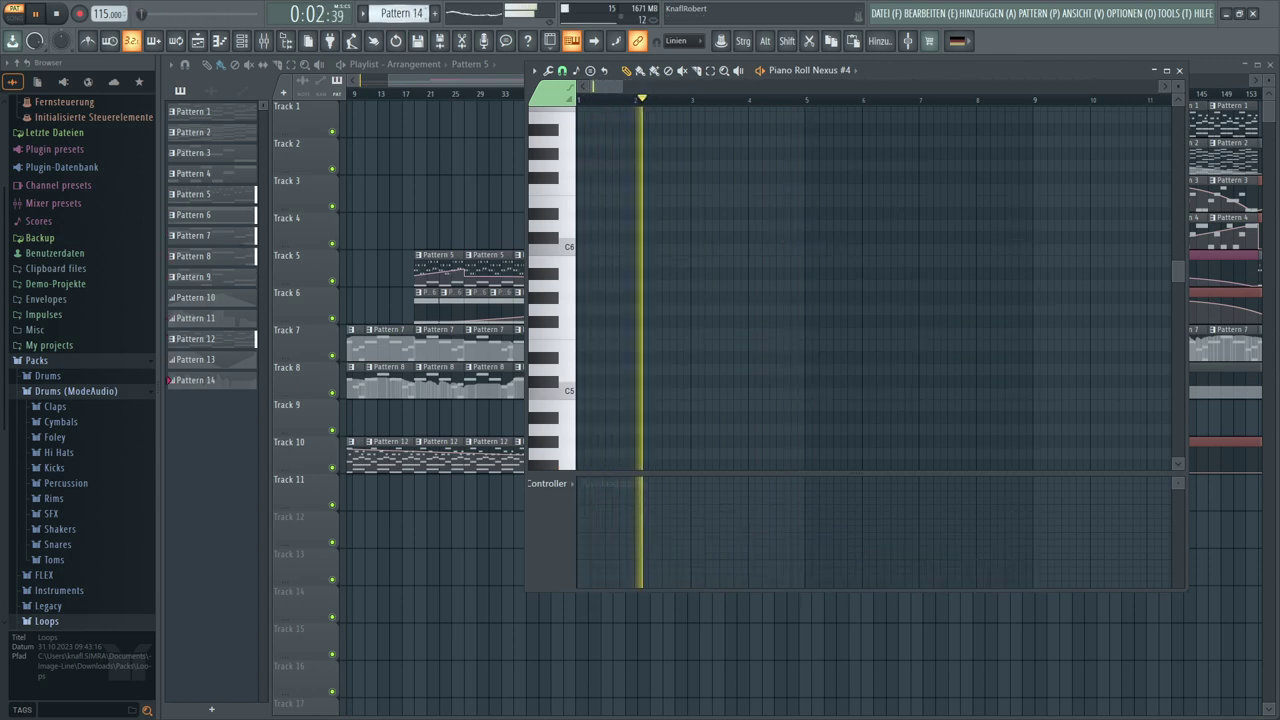
scroll(403, 14, "down", 2)
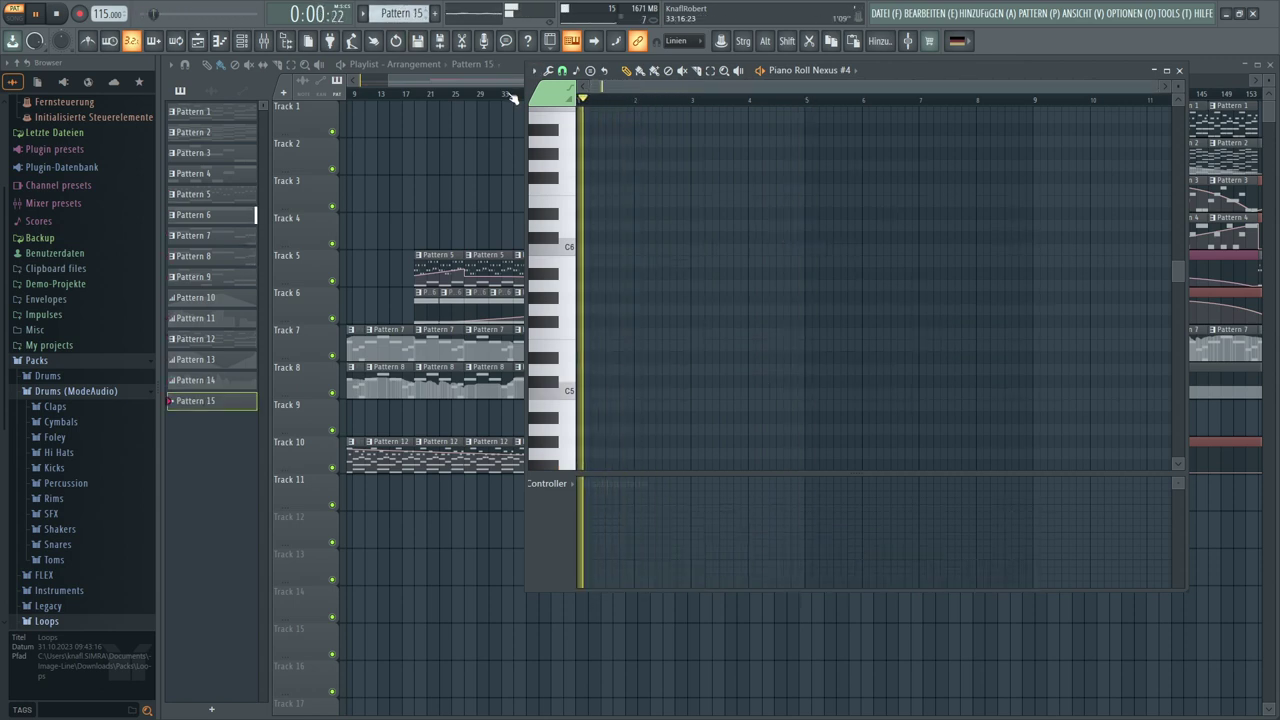
Open the Nexus #11 instrument from the channel rack and browse its Bell presets
left_click(242, 40)
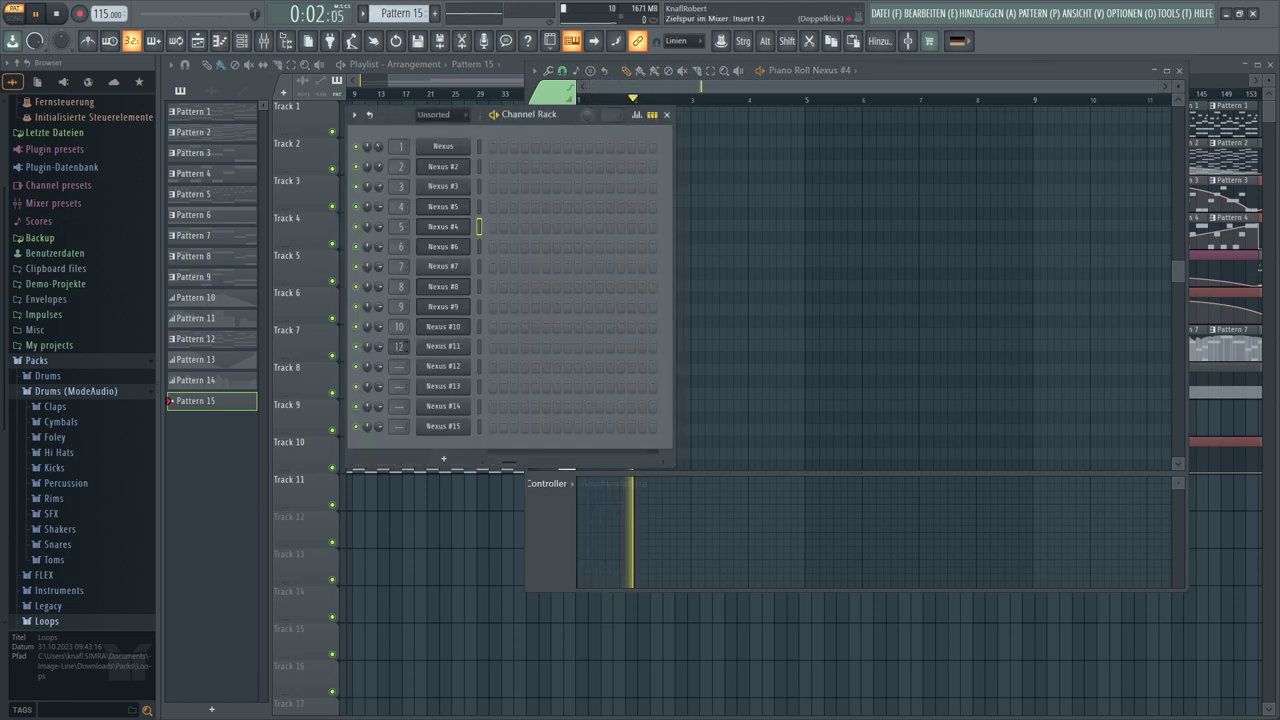
left_click(444, 347)
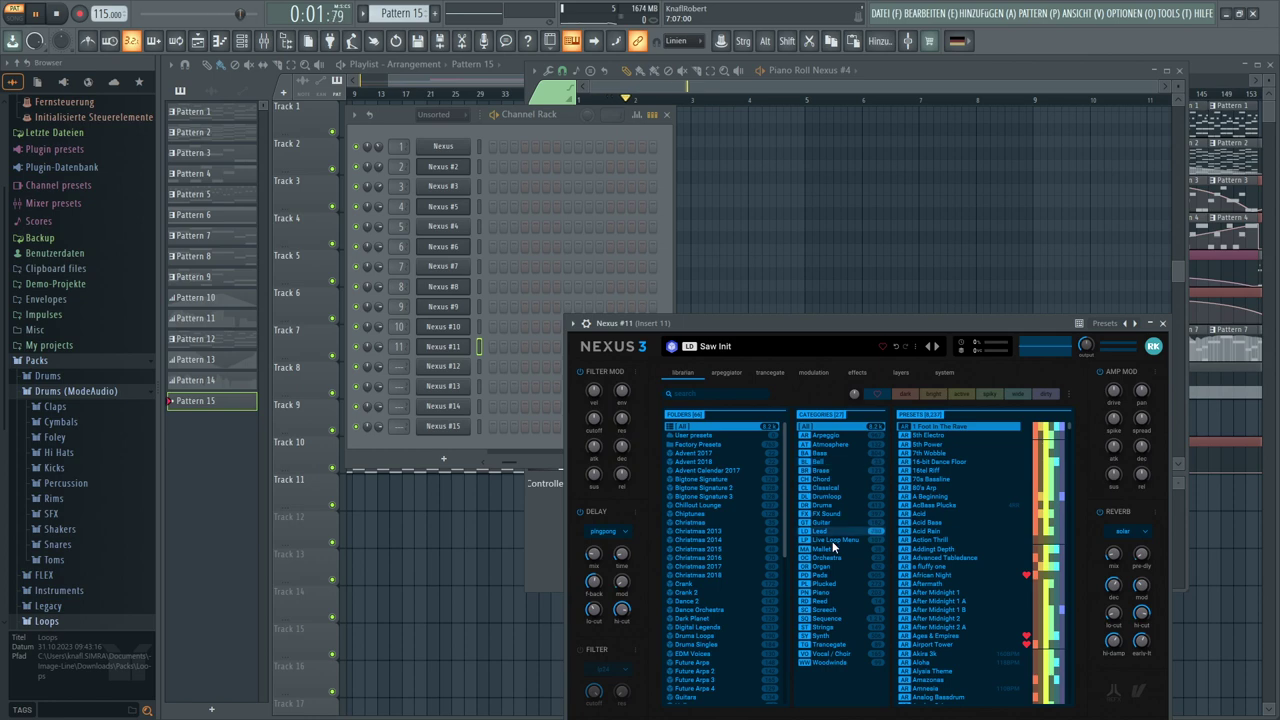
left_click(824, 461)
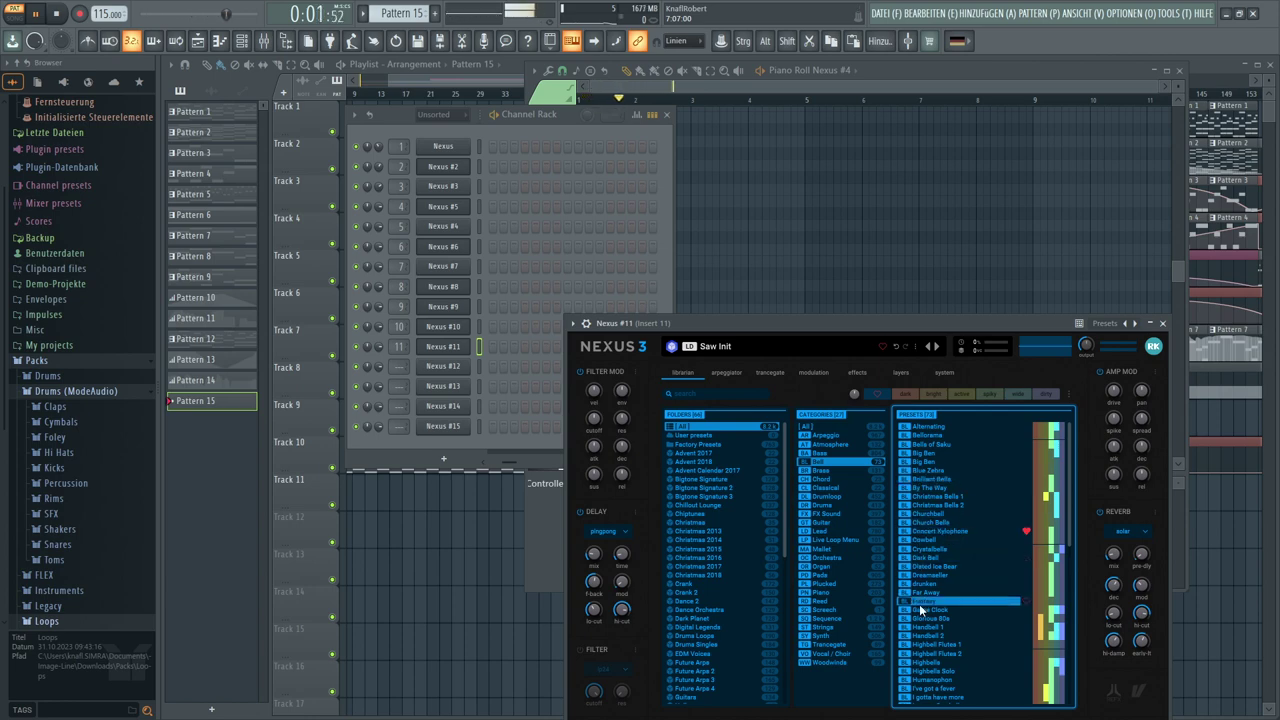
scroll(929, 667, "down", 4)
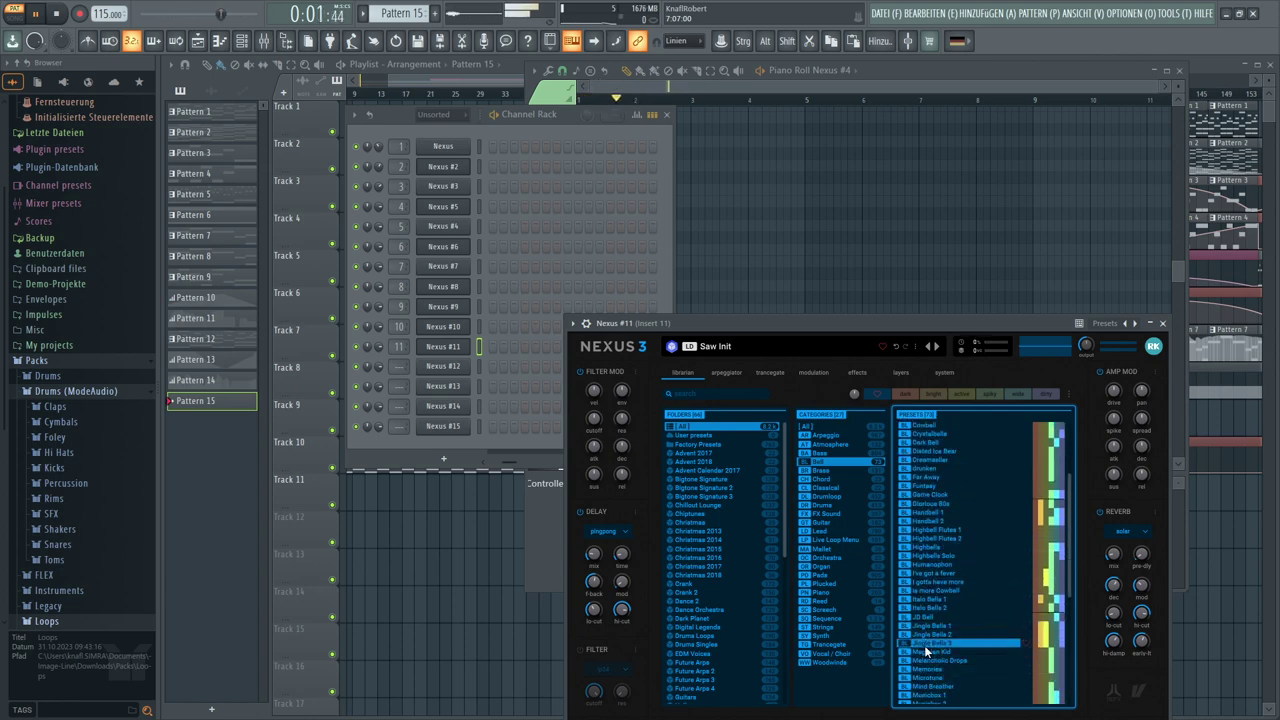
scroll(924, 646, "down", 7)
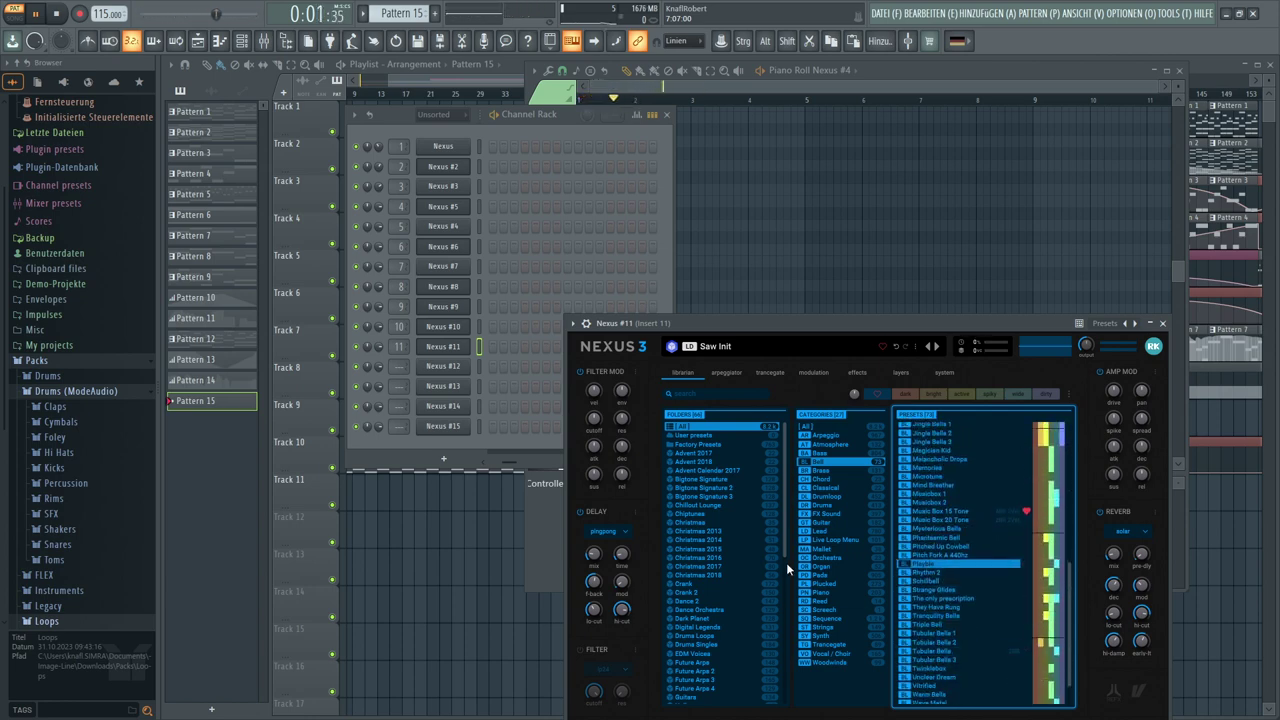
Switch Nexus #11 to the Guitar category and browse its presets down to the muted and nylon guitars
left_click(815, 522)
scroll(932, 571, "down", 3)
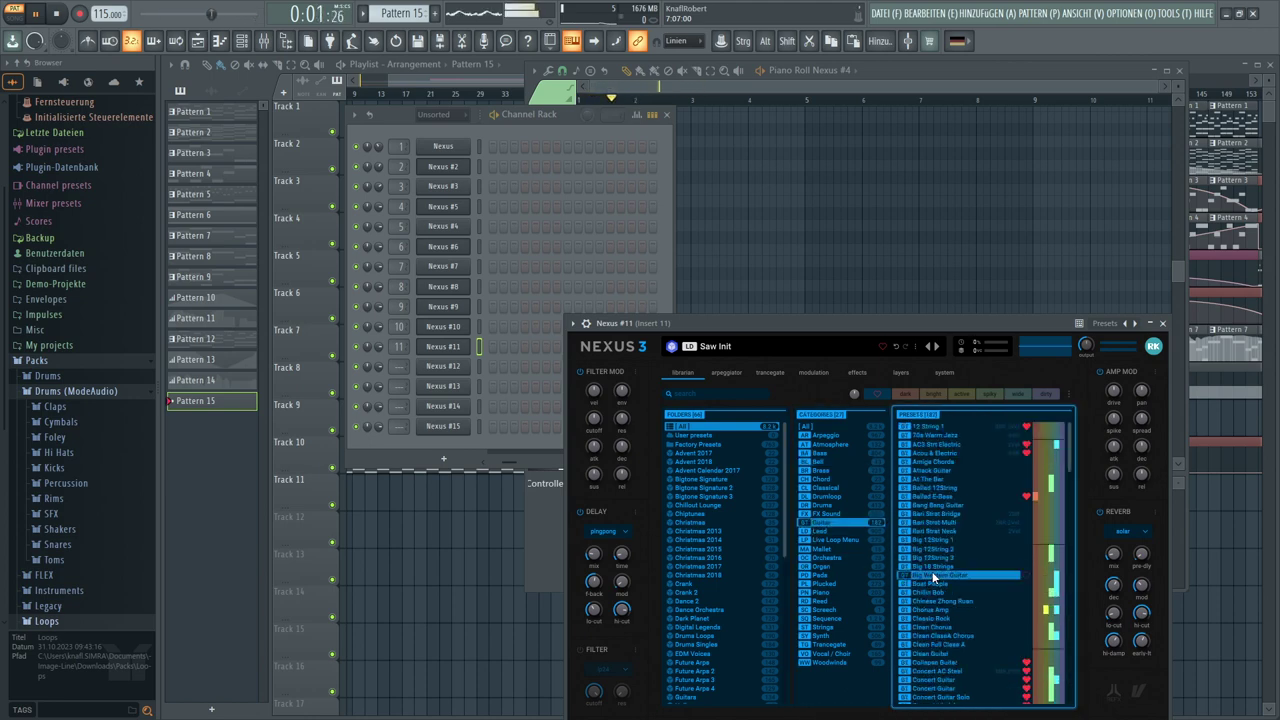
scroll(933, 572, "down", 8)
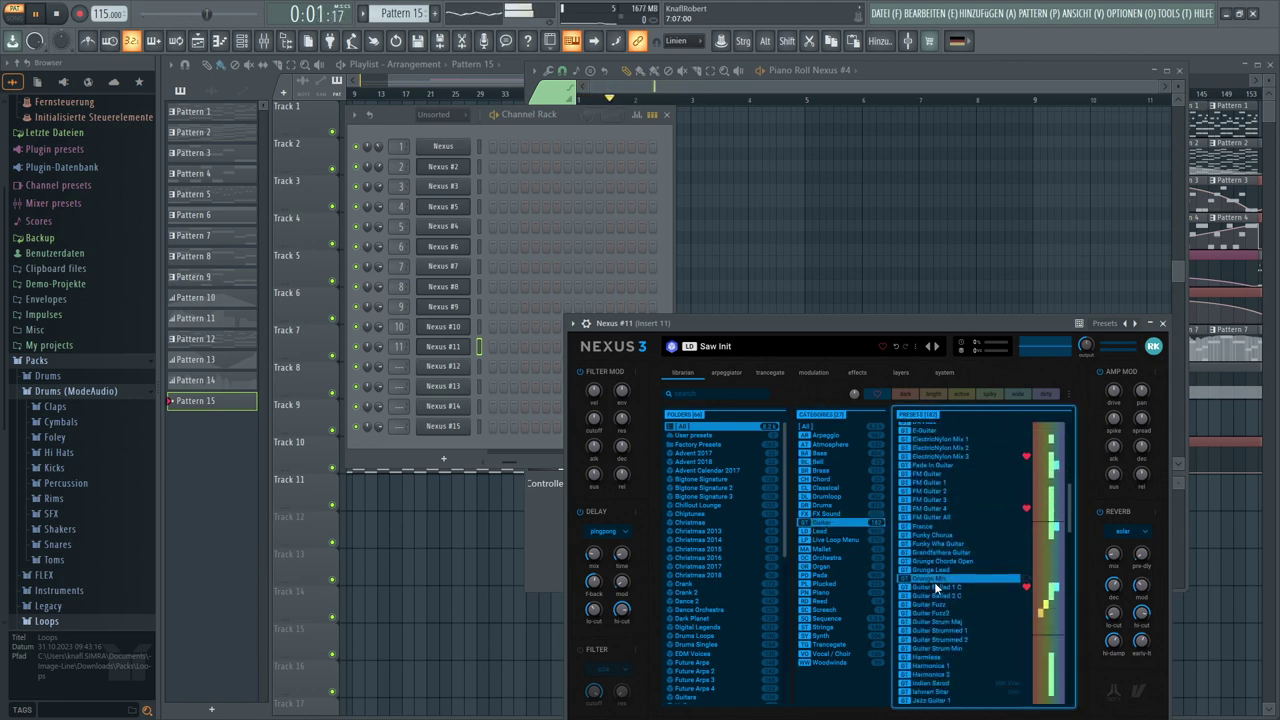
scroll(935, 583, "down", 8)
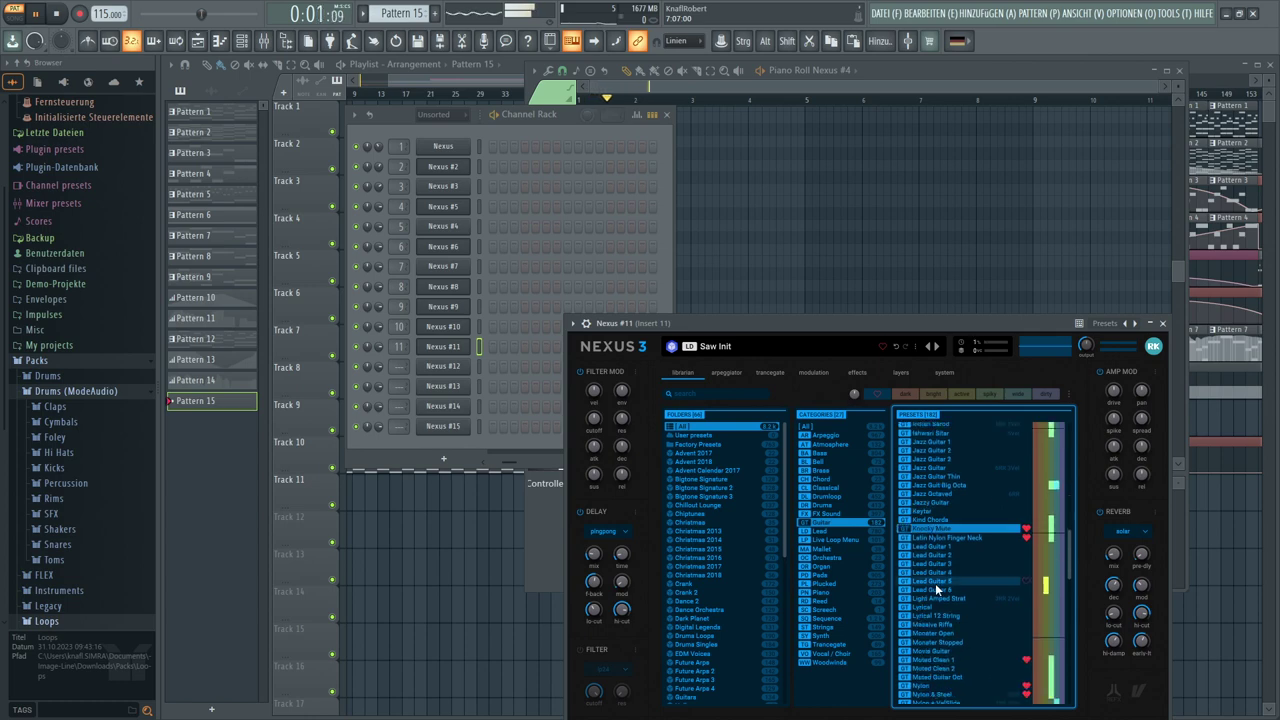
left_click(914, 465)
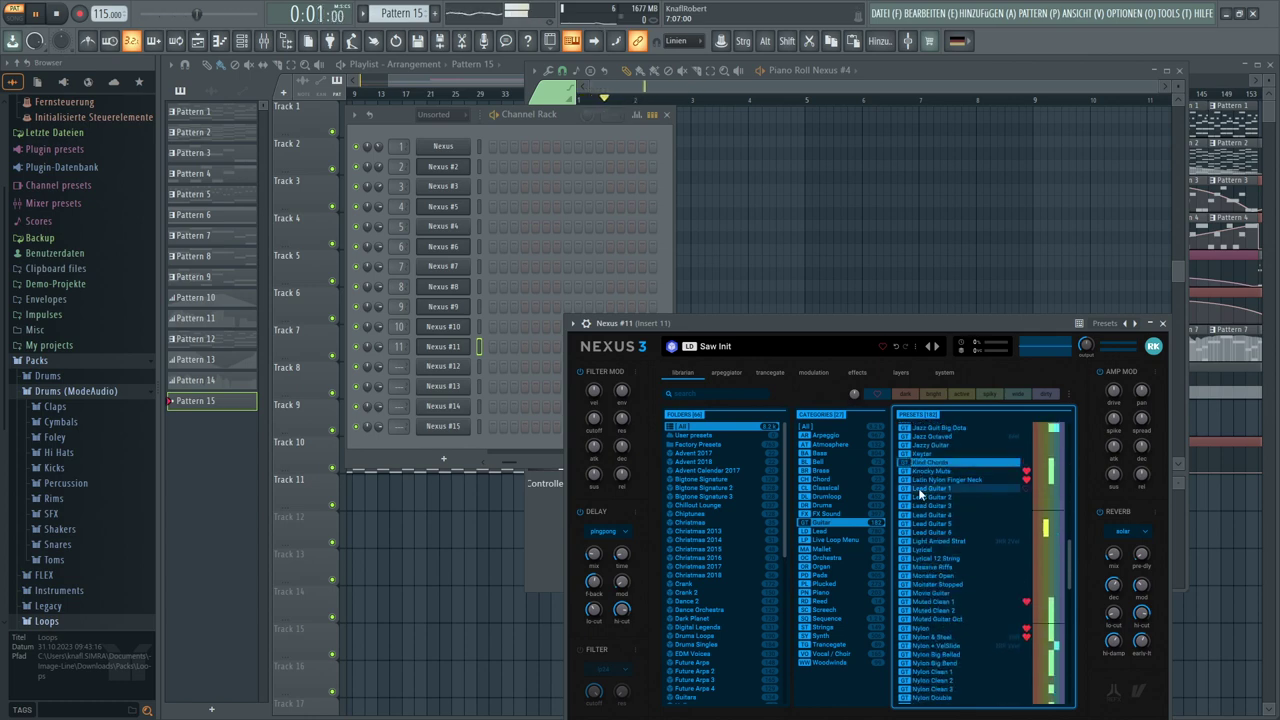
left_click(920, 497)
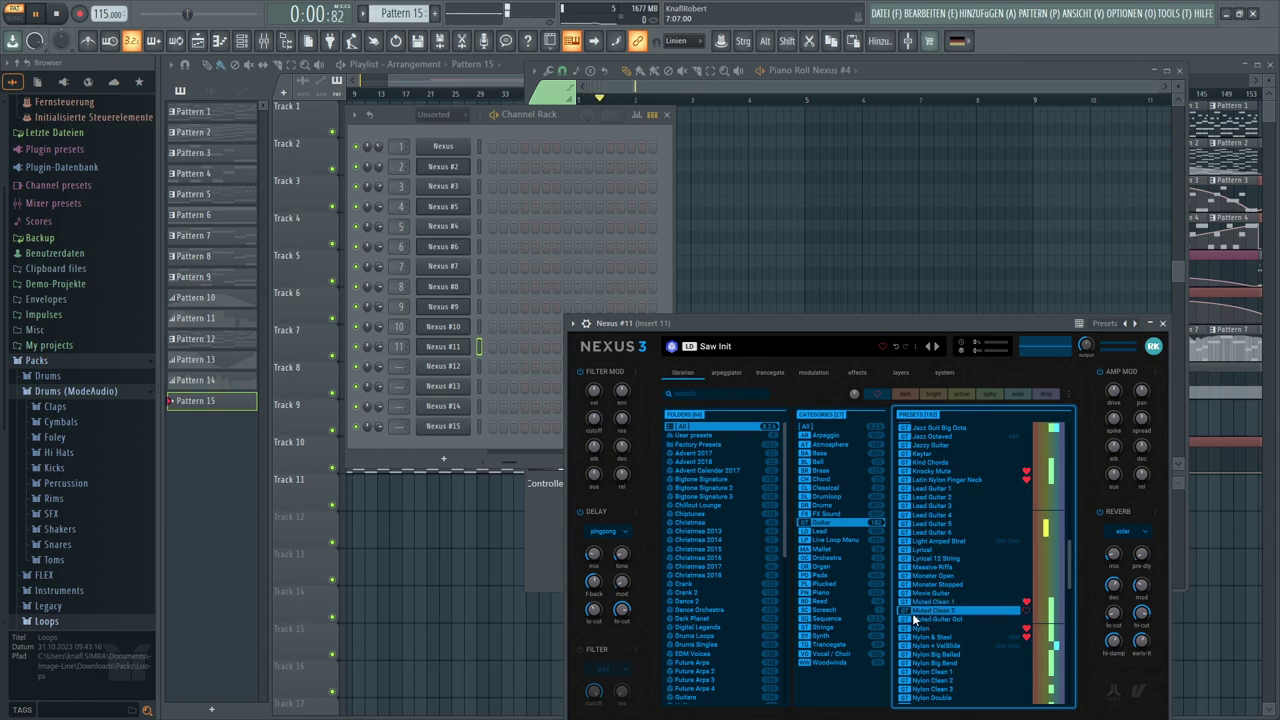
Paste the copied D#6 and F6 notes into the Nexus #11 piano roll and lower all their velocities evenly
right_click(430, 350)
left_click(494, 347)
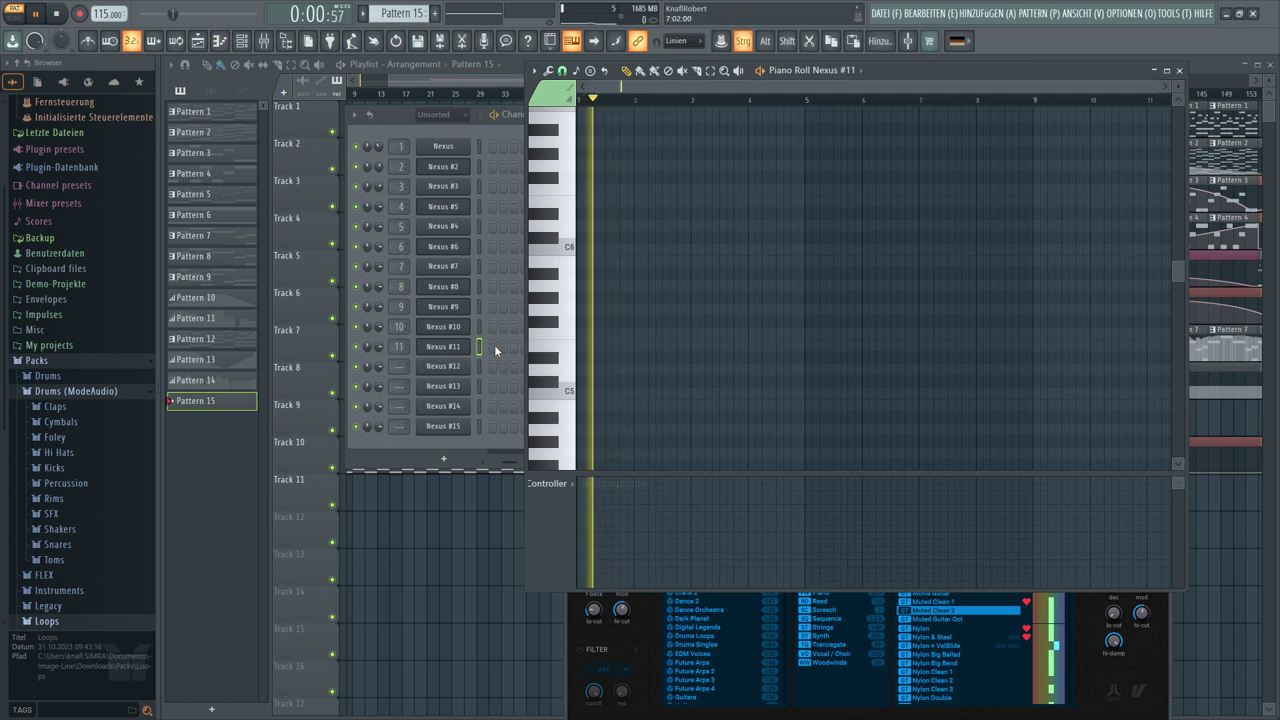
key("ctrl+v")
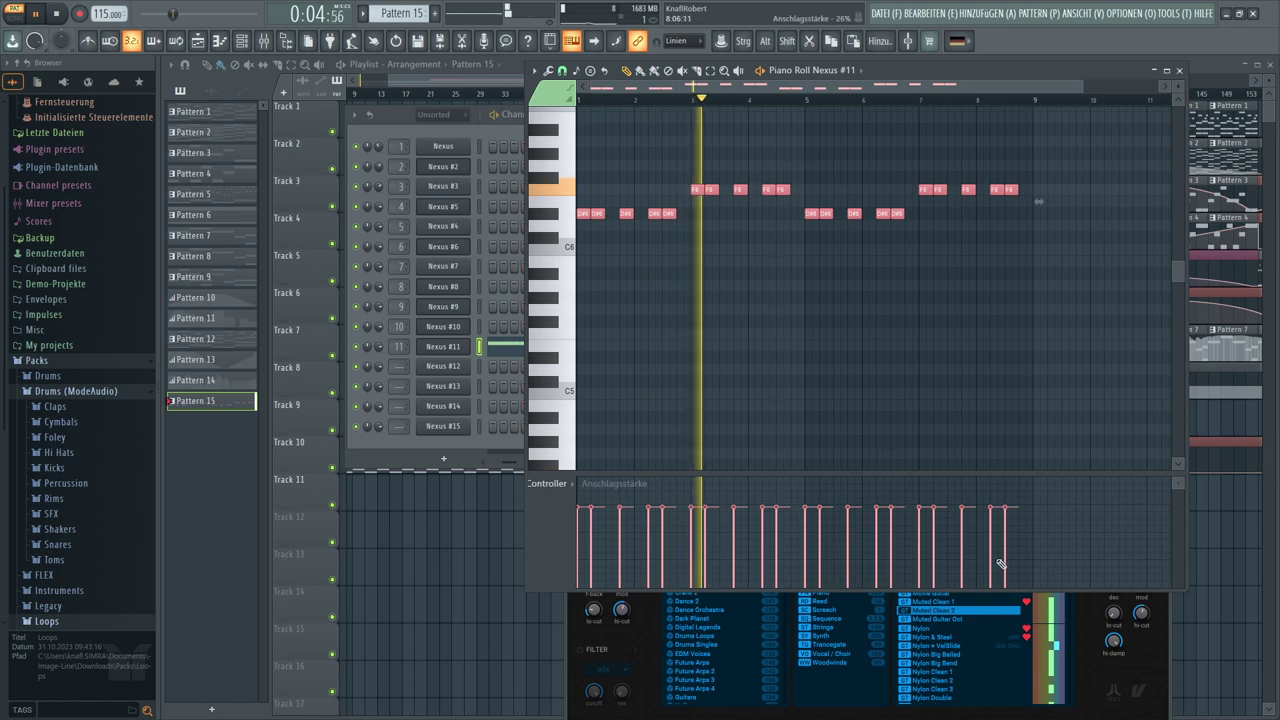
left_click_drag(1020, 556, 578, 557)
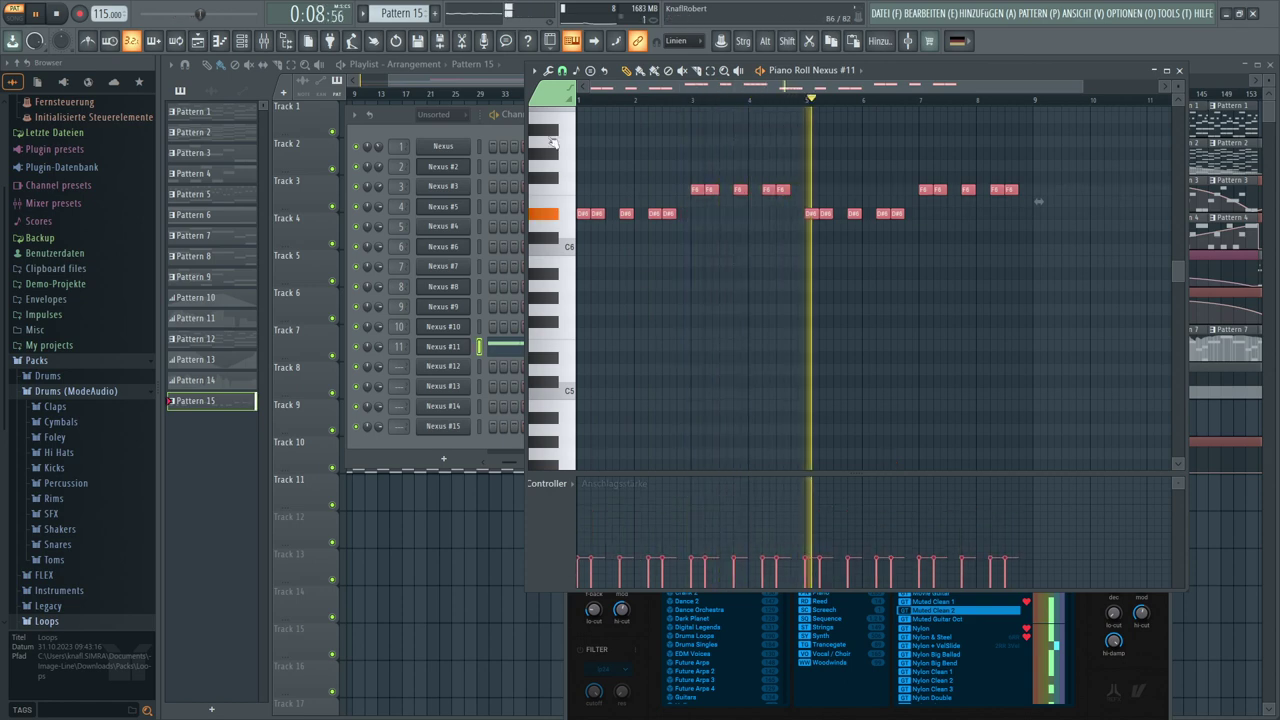
Randomize the velocity levels of the Nexus #11 notes with the Randomizer and accept the result
left_click(548, 71)
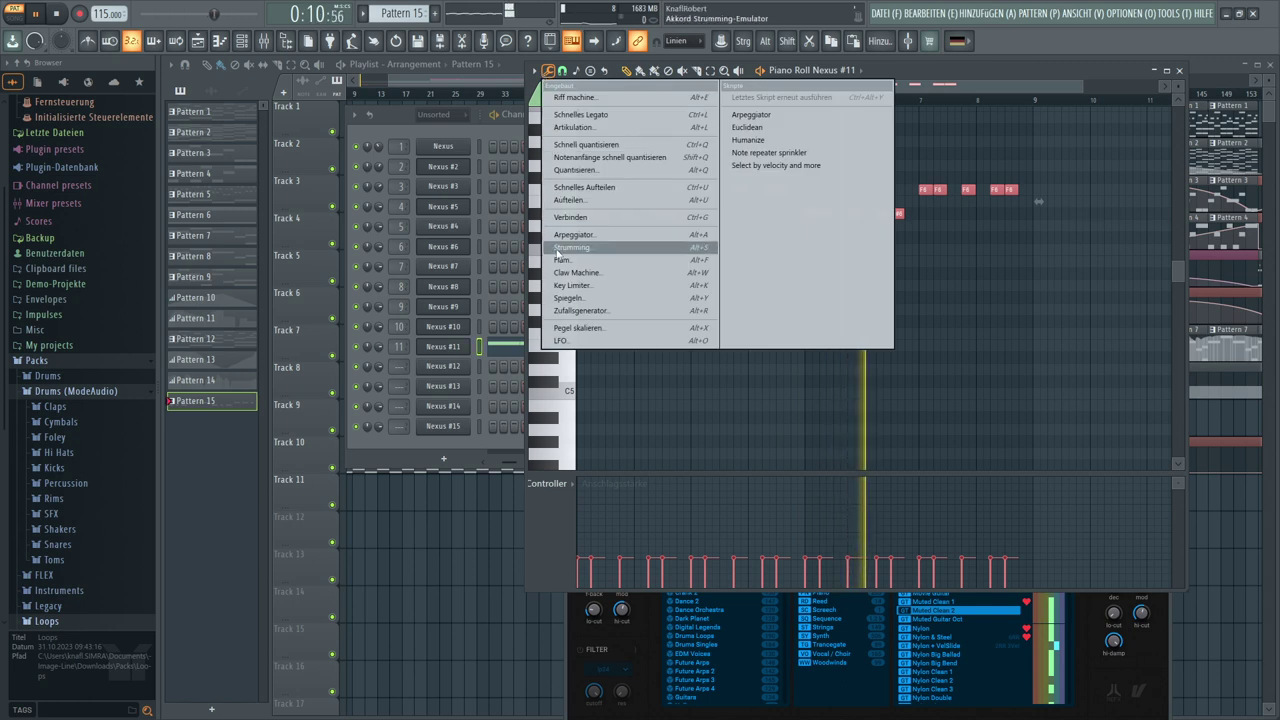
left_click(570, 310)
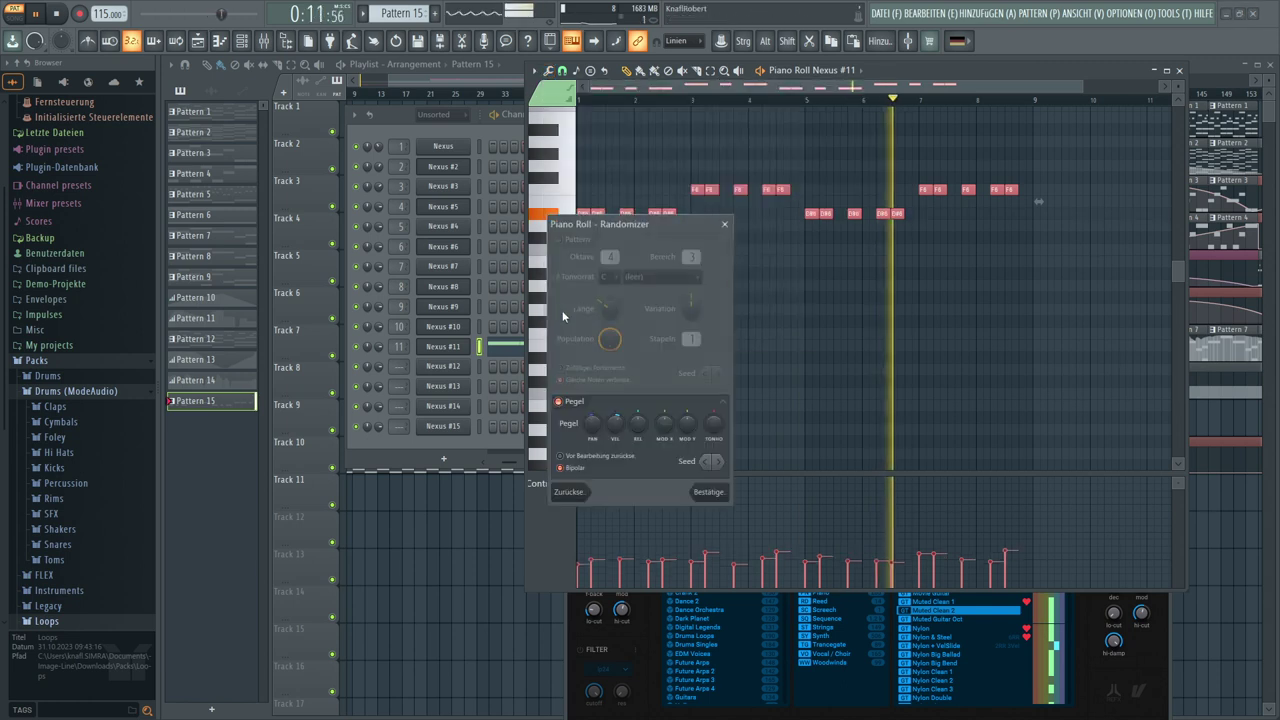
left_click(716, 488)
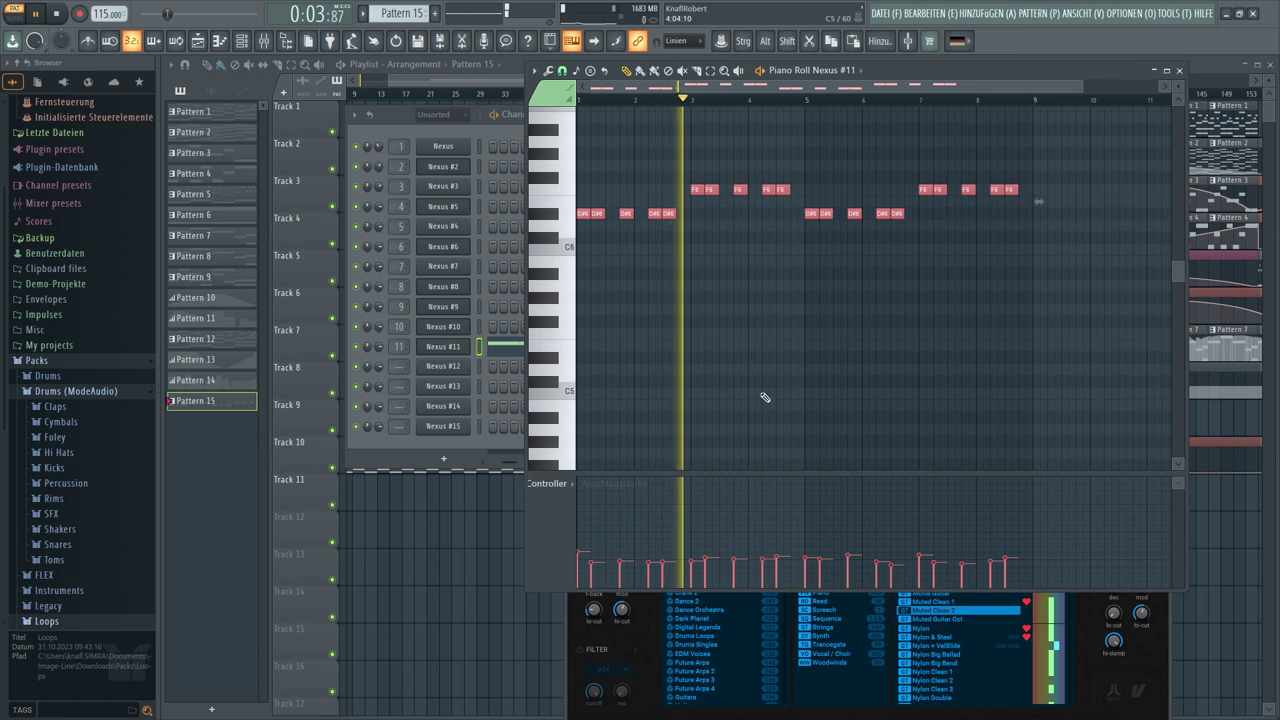
Try the Nylon + VelSlide and Nylon Guitar Clean presets on Nexus #11
left_click(1095, 632)
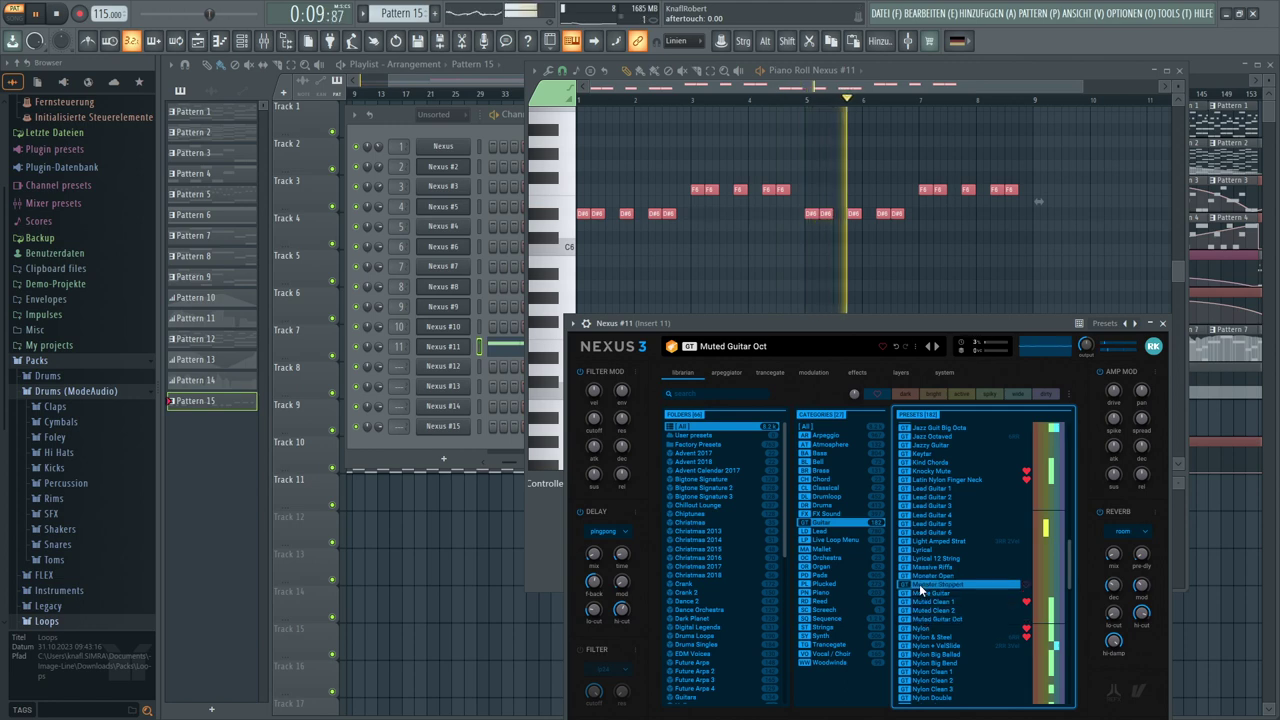
left_click(913, 641)
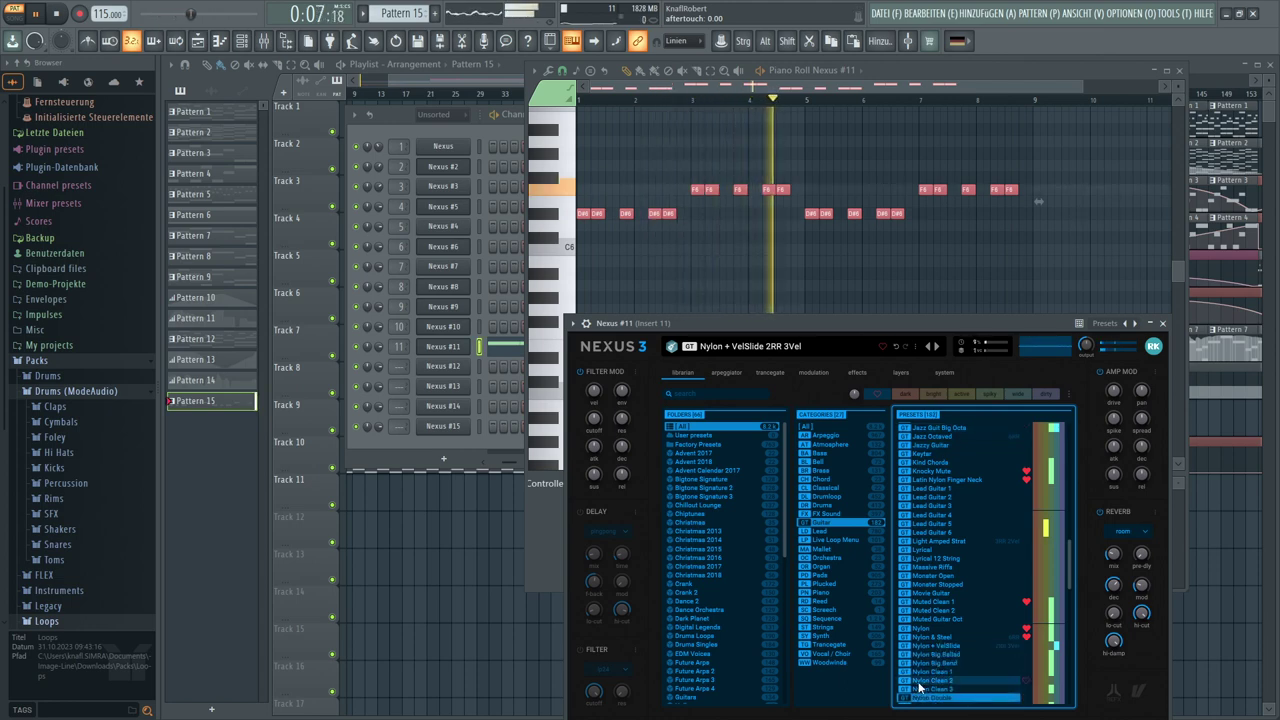
scroll(918, 686, "down", 3)
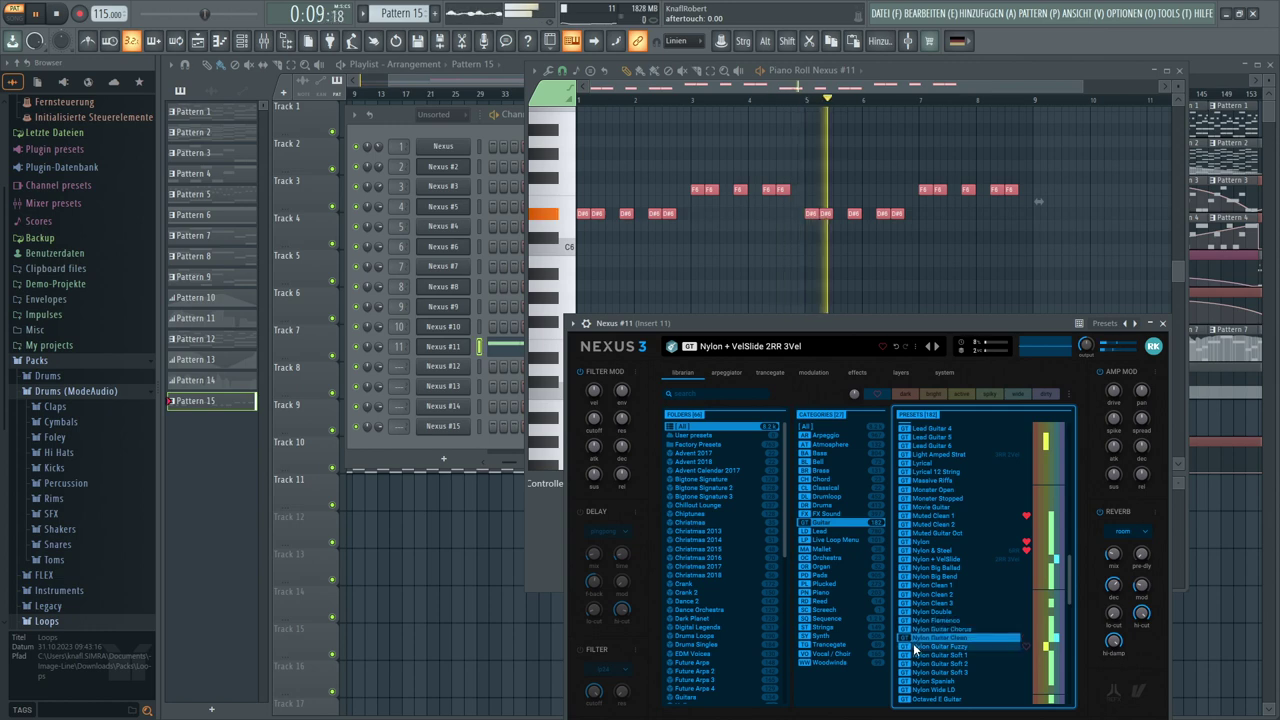
left_click(914, 640)
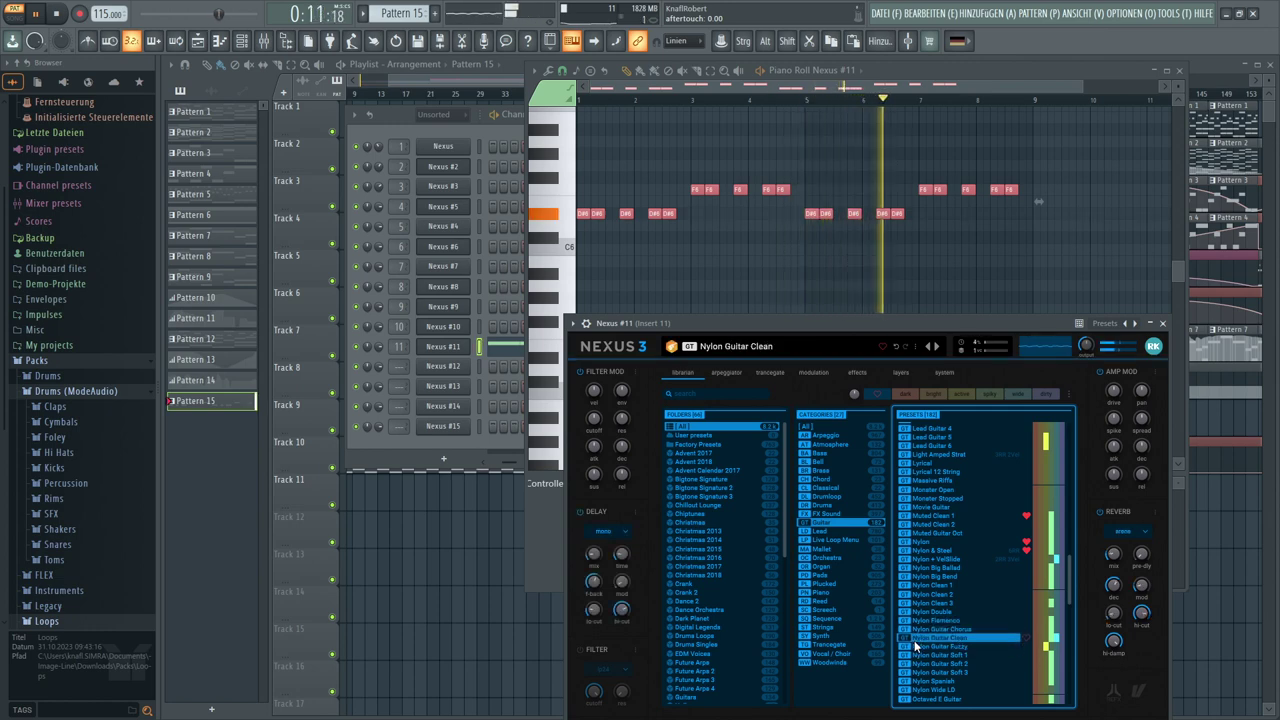
scroll(914, 645, "down", 2)
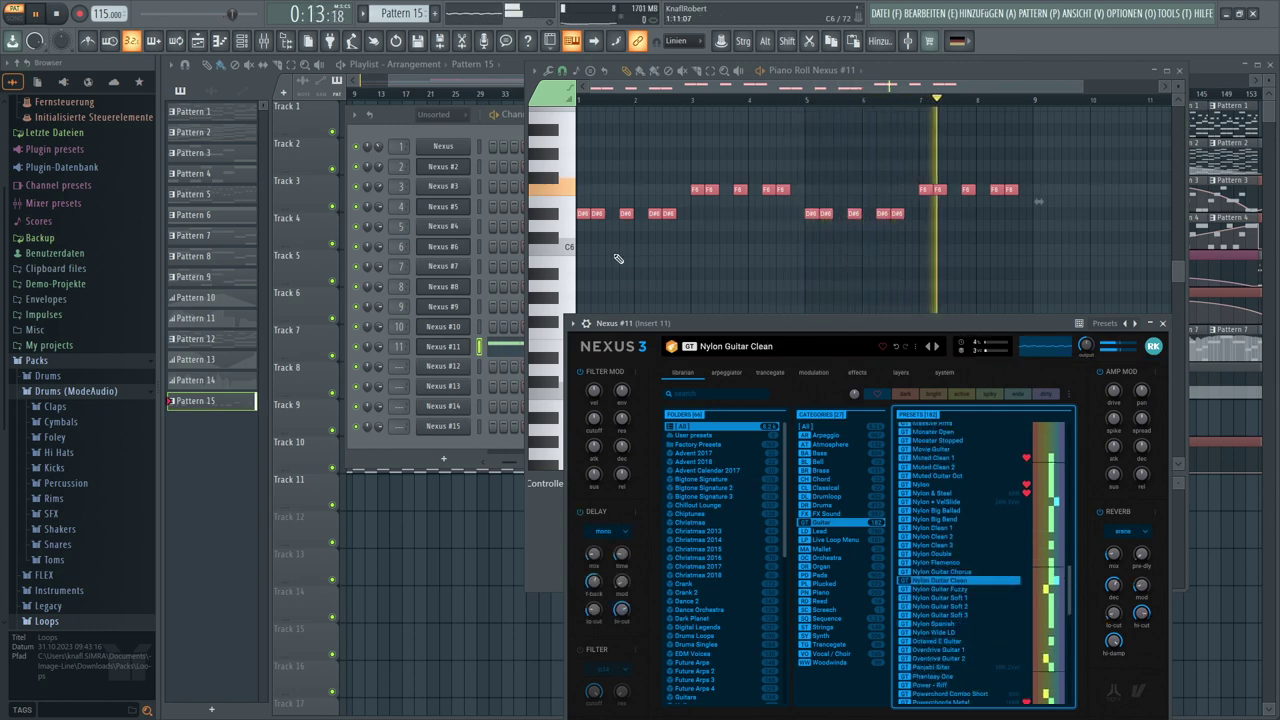
Transpose all the Nexus #11 notes in Pattern 15 down two octaves to D#4 and F4
left_click(580, 214)
scroll(560, 300, "up", 3)
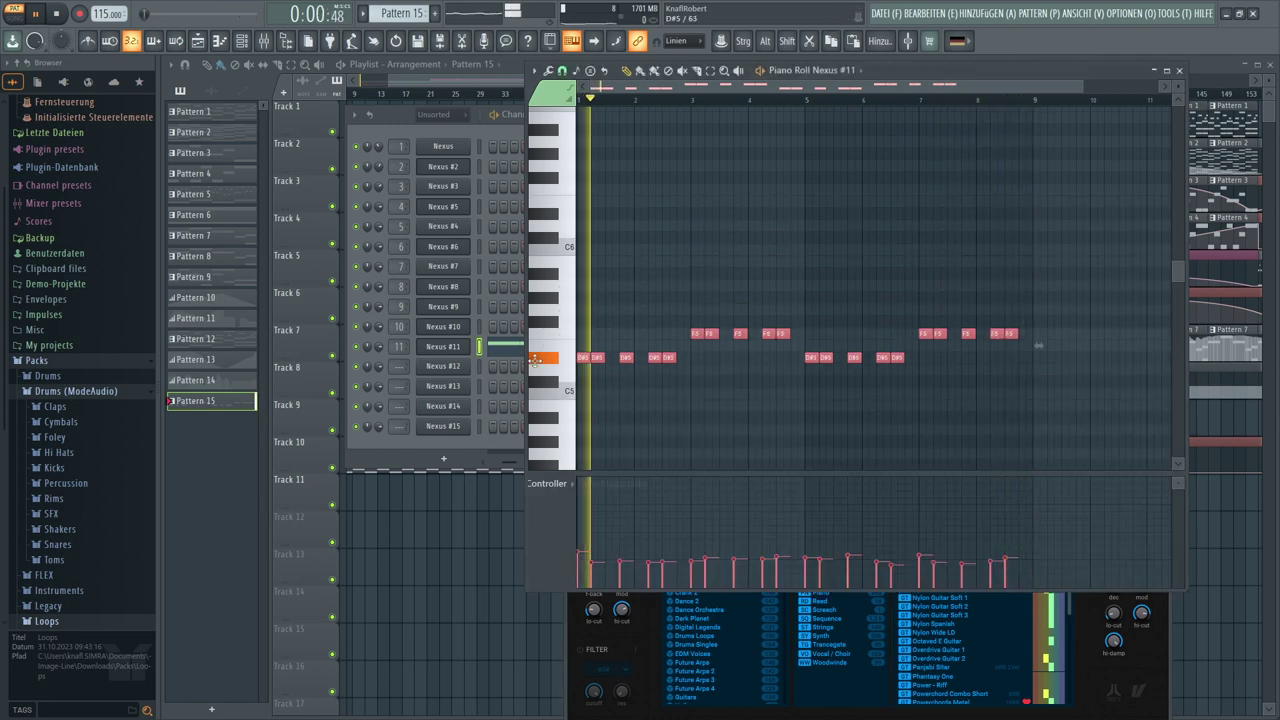
scroll(590, 420, "down", 2)
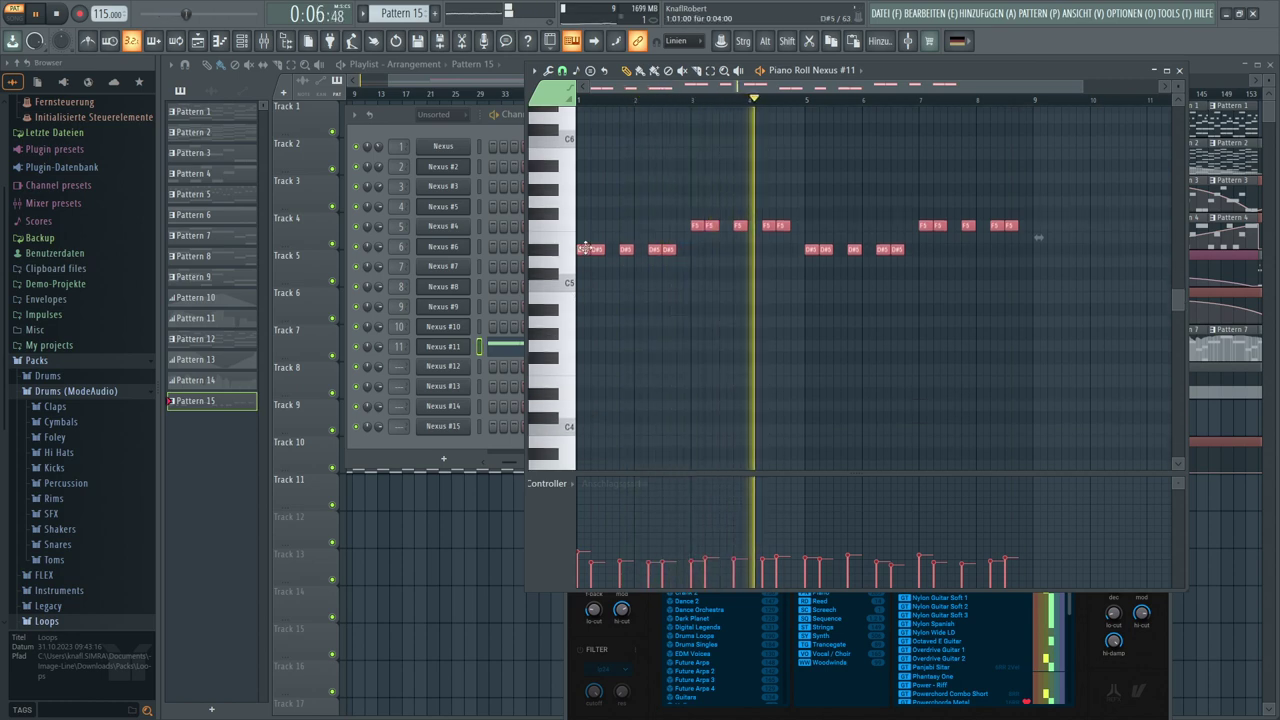
left_click_drag(586, 248, 527, 393)
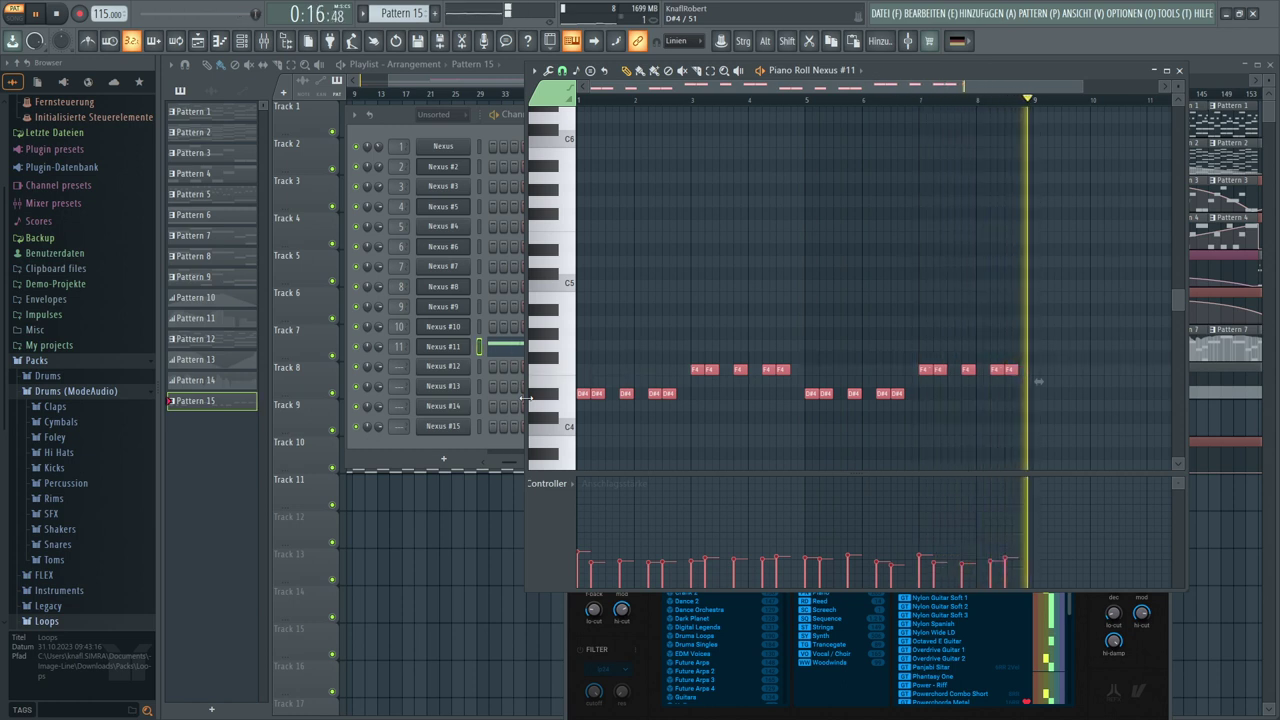
Browse the Nexus #11 guitar presets from the nylon guitars down to the steel guitars and back to Slapping Guitar
left_click(933, 607)
key("Down")
key("Down")
key("Down")
key("Down")
key("Down")
key("Down")
key("Down")
key("Down")
key("Down")
key("Down")
key("Down")
key("Down")
key("Down")
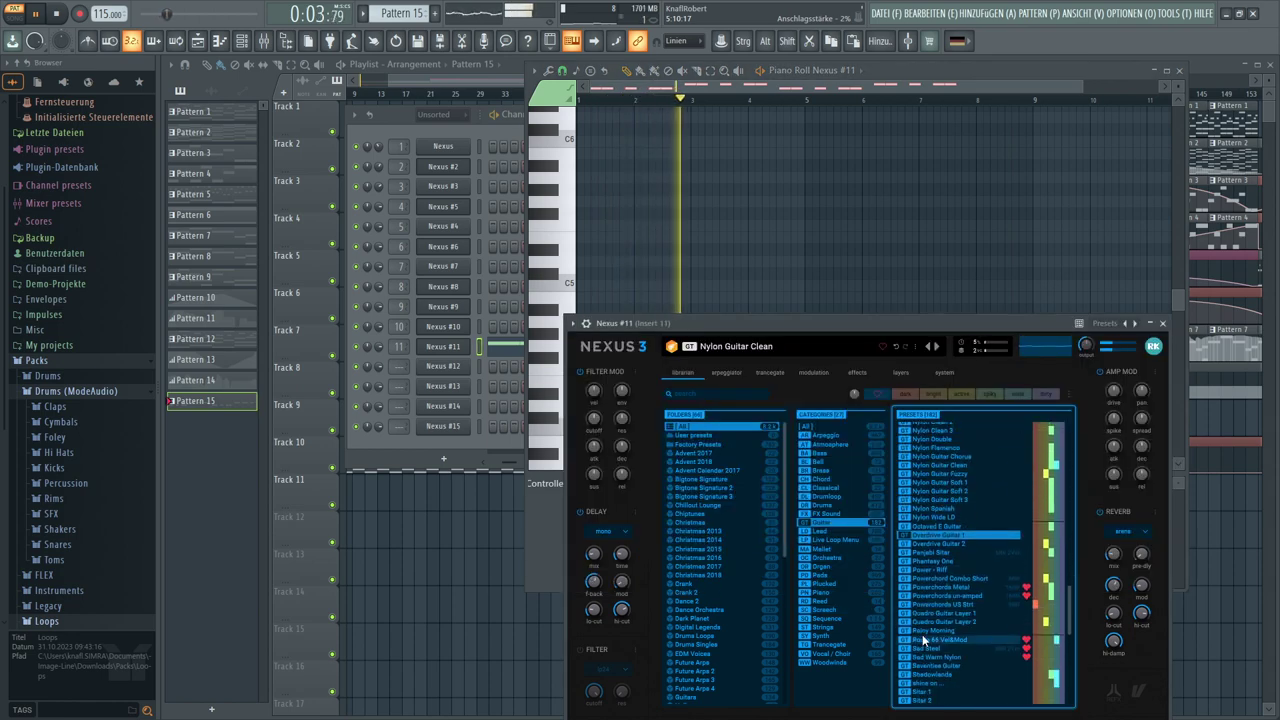
key("Down")
key("Down")
key("Down")
key("Down")
key("Down")
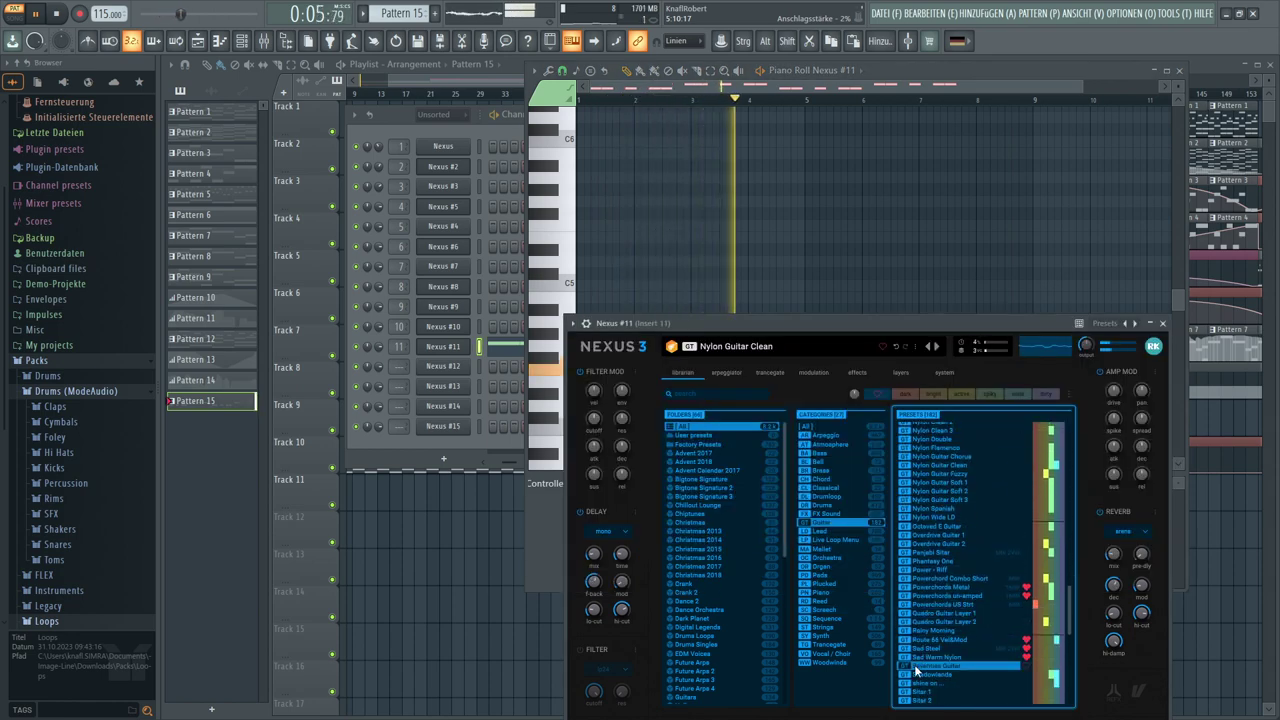
key("Down")
key("Down")
key("Down")
key("Down")
key("Down")
key("Down")
key("Down")
key("Down")
key("Down")
key("Down")
key("Down")
key("Down")
key("Down")
key("Down")
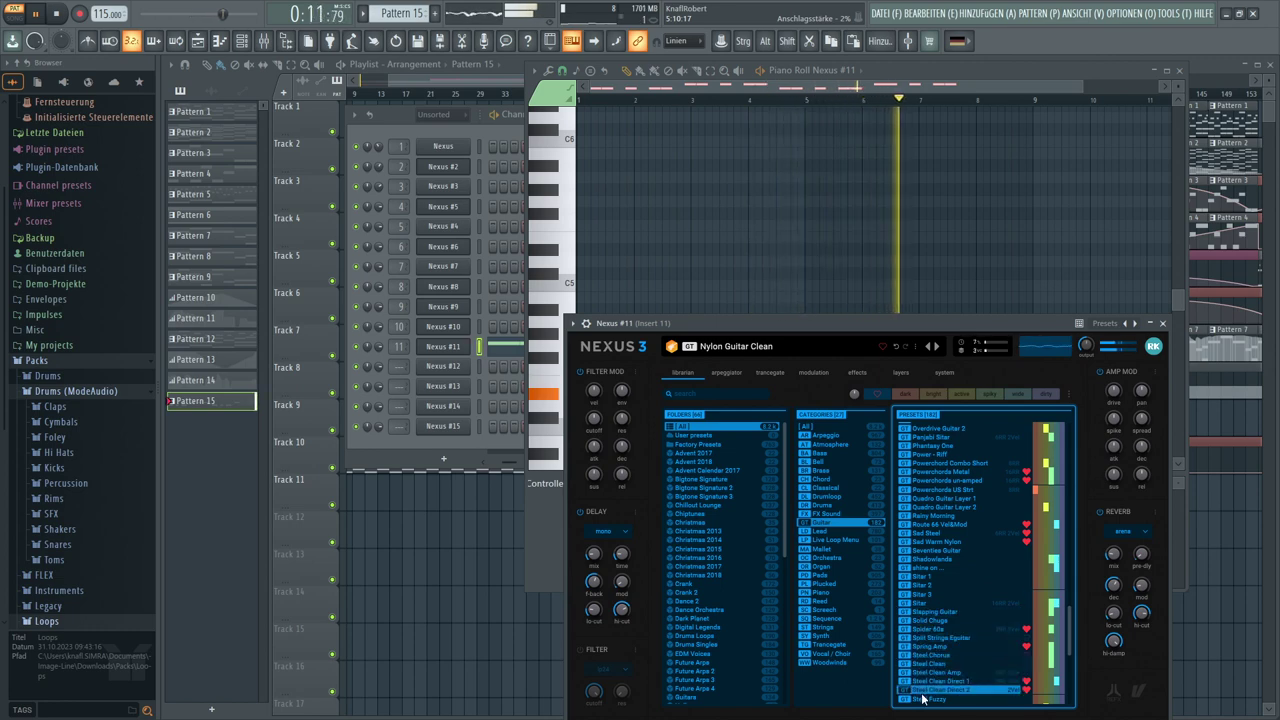
left_click(918, 639)
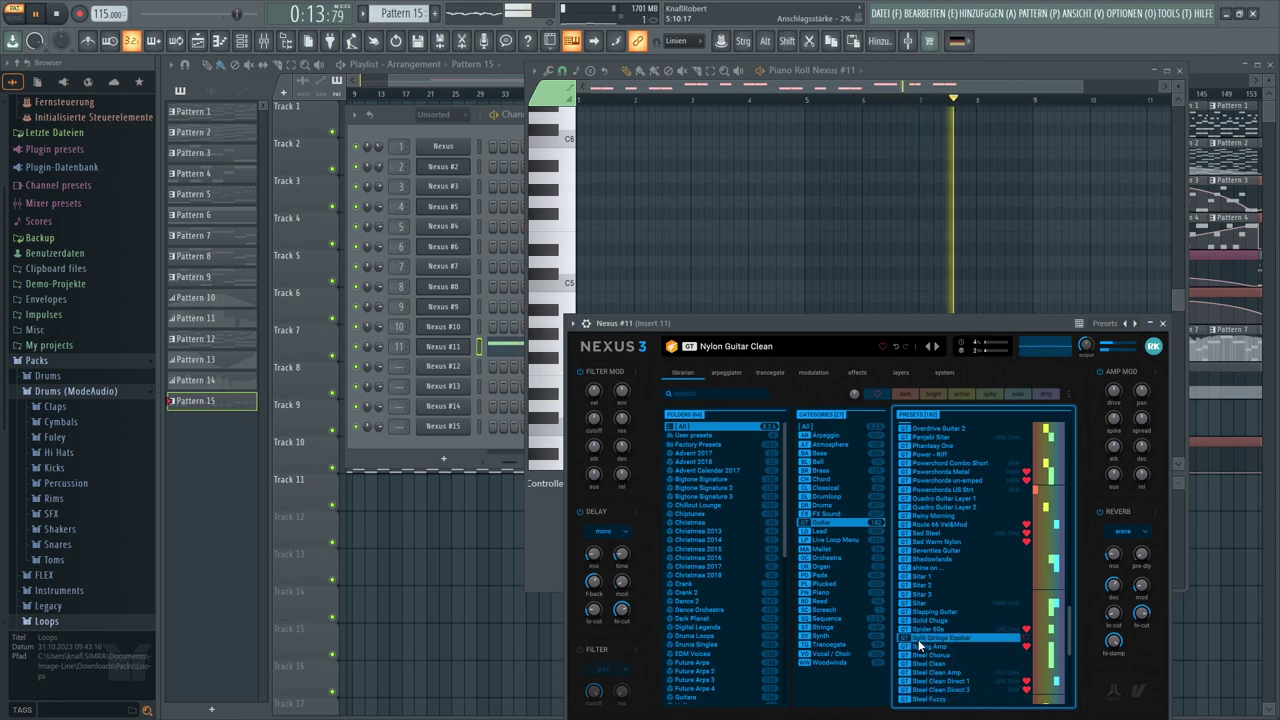
left_click(918, 630)
left_click(918, 621)
key("Up")
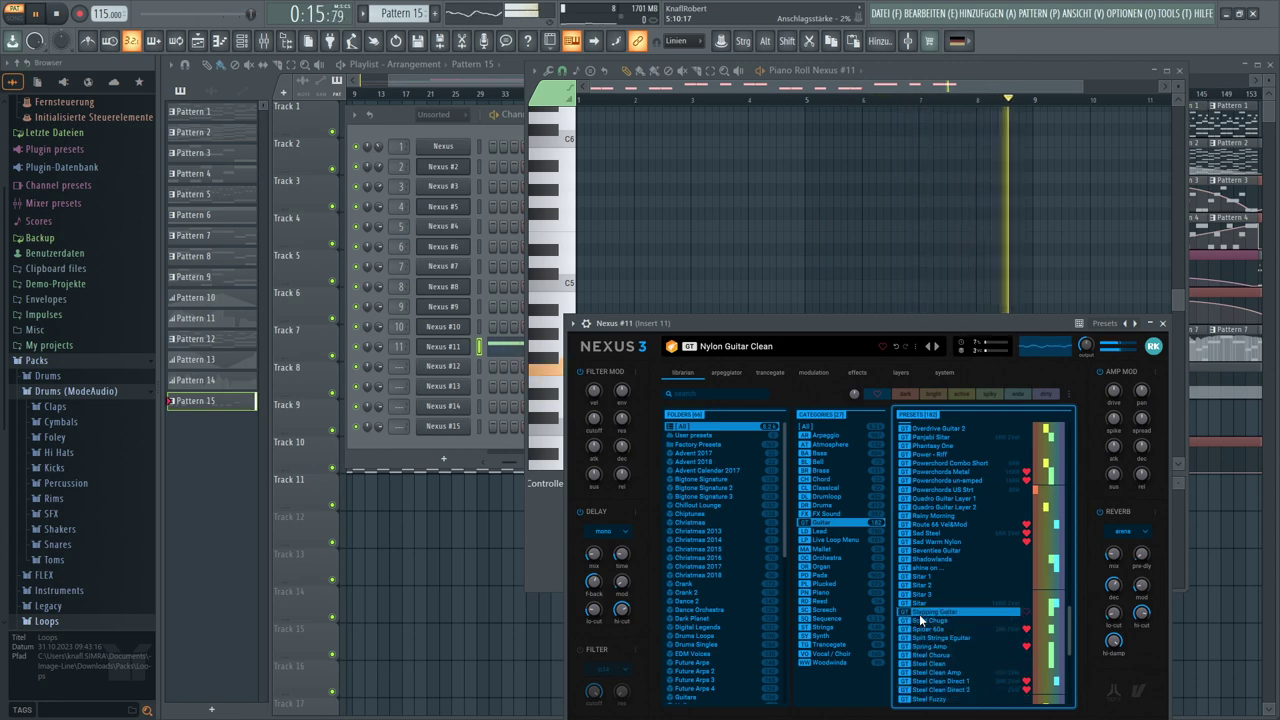
Try the Solid Chugs and Sitar 16RR 2Vel guitar presets on Nexus #11
left_click(921, 617)
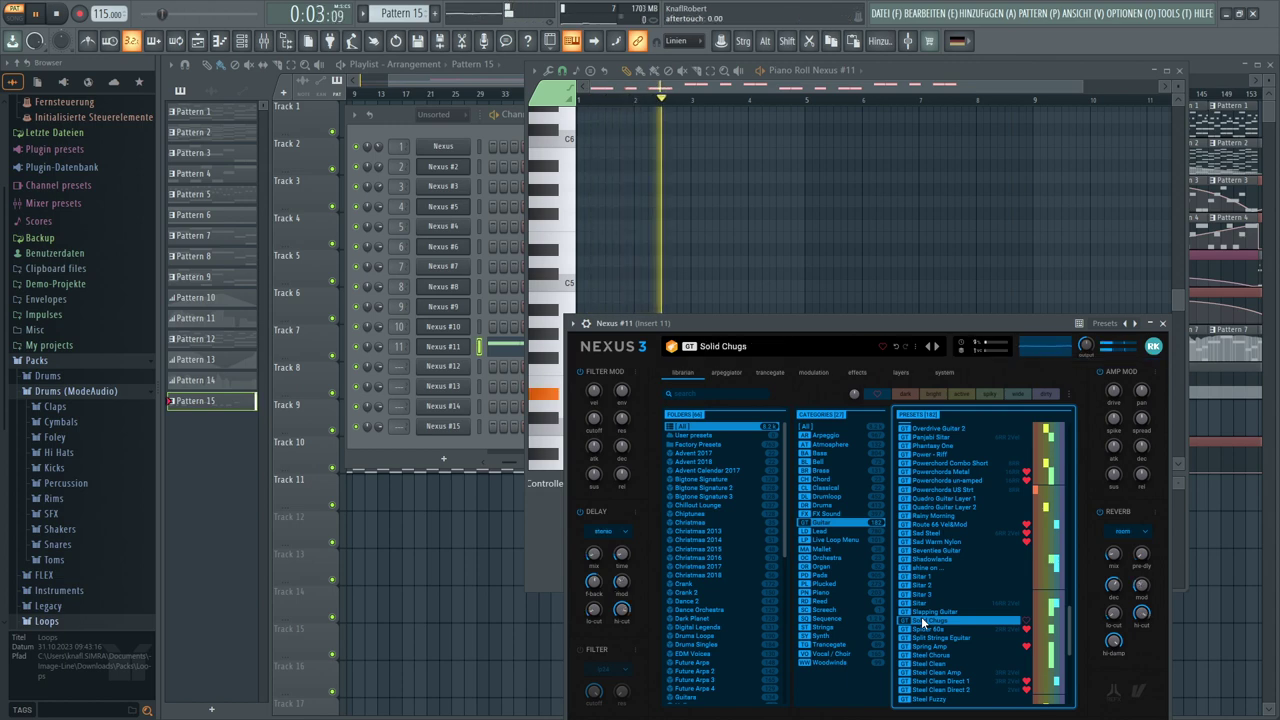
left_click(921, 612)
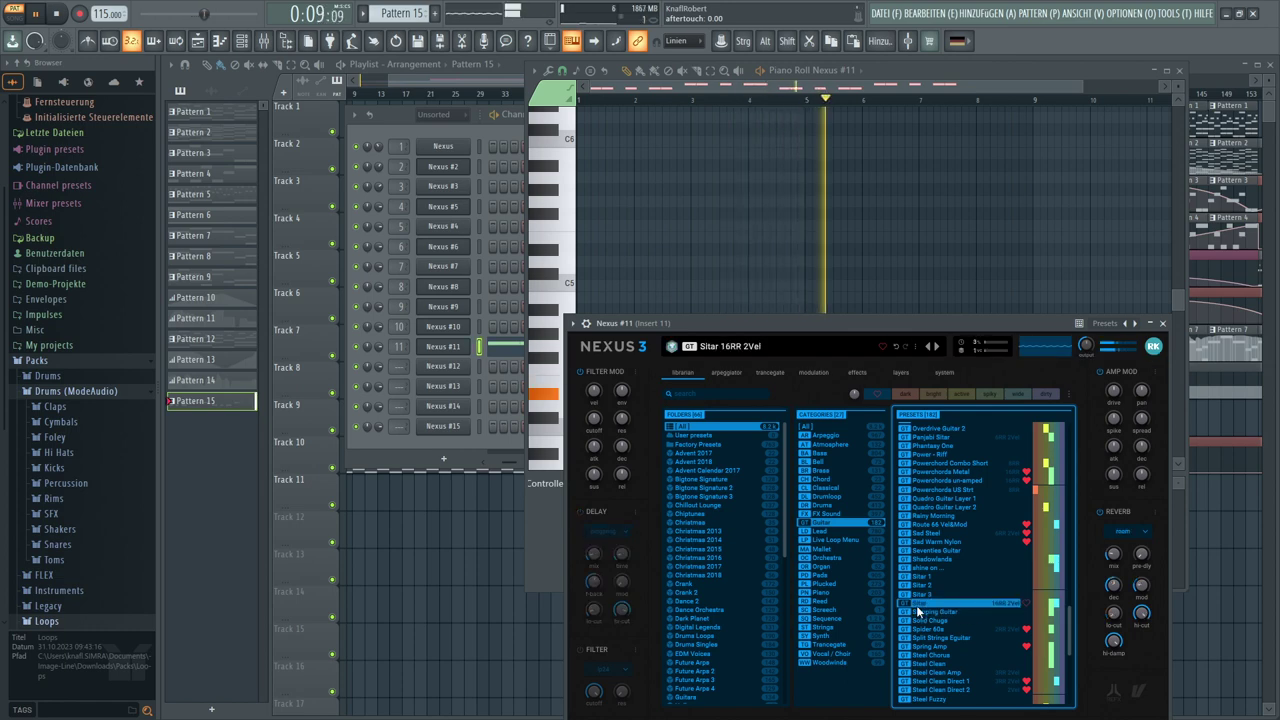
left_click(916, 594)
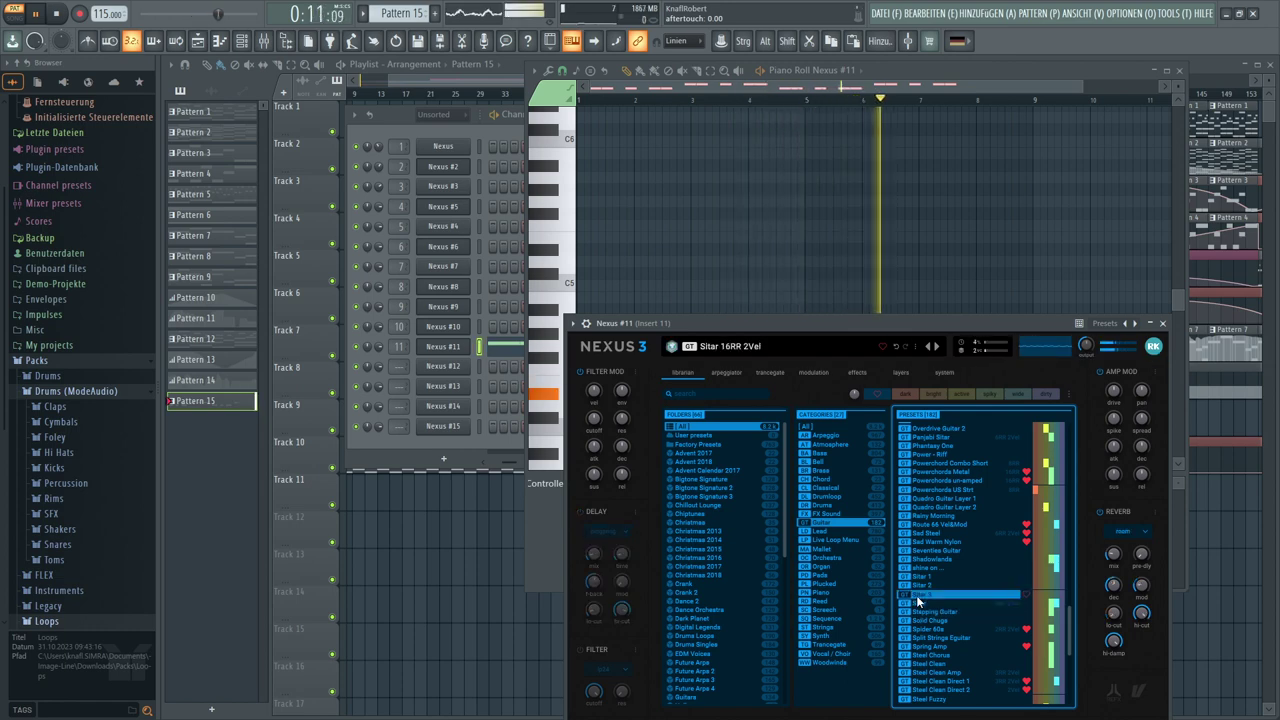
left_click(916, 586)
left_click(916, 577)
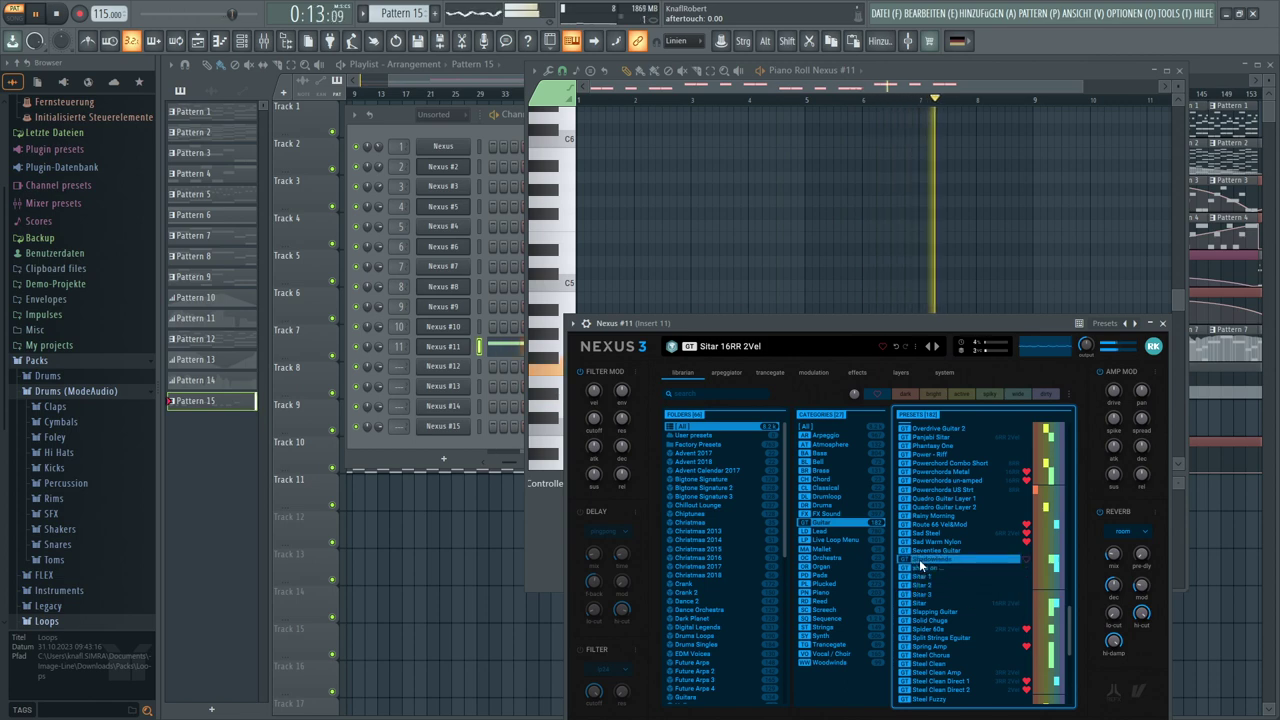
Load the Shadowlands guitar preset in Nexus #11 and close the open windows to return to the playlist
left_click(919, 559)
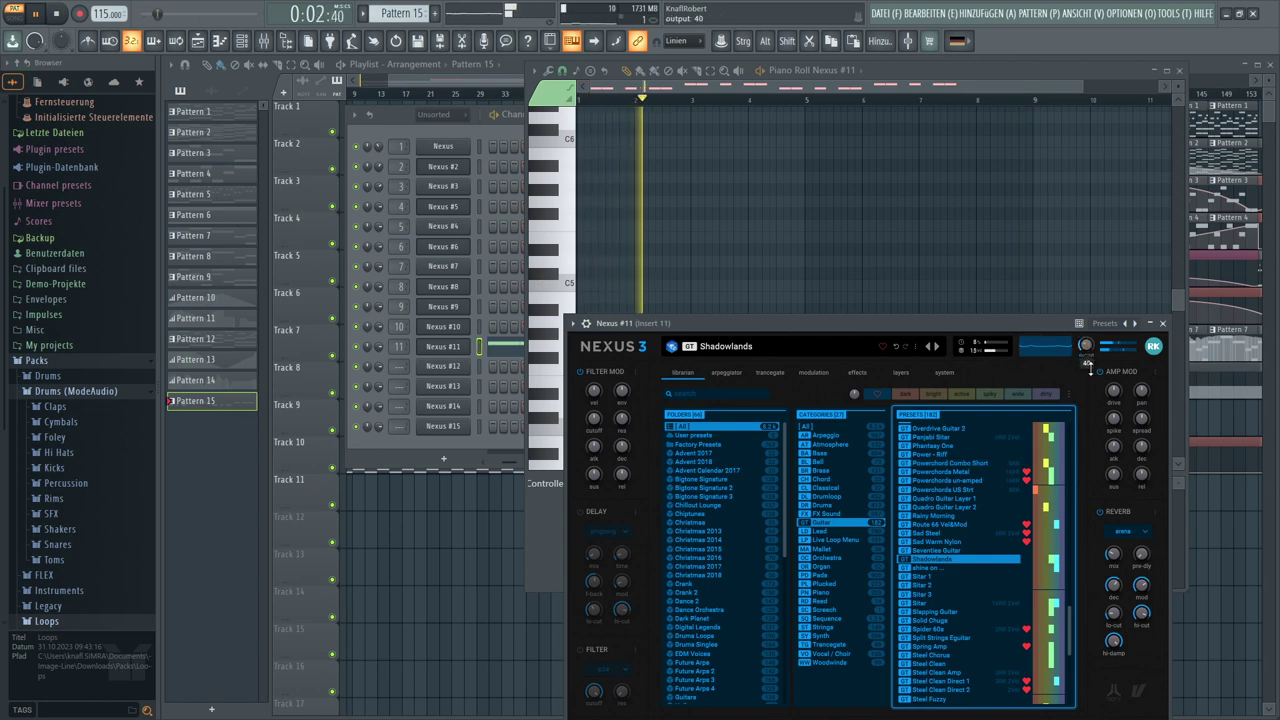
key("F12")
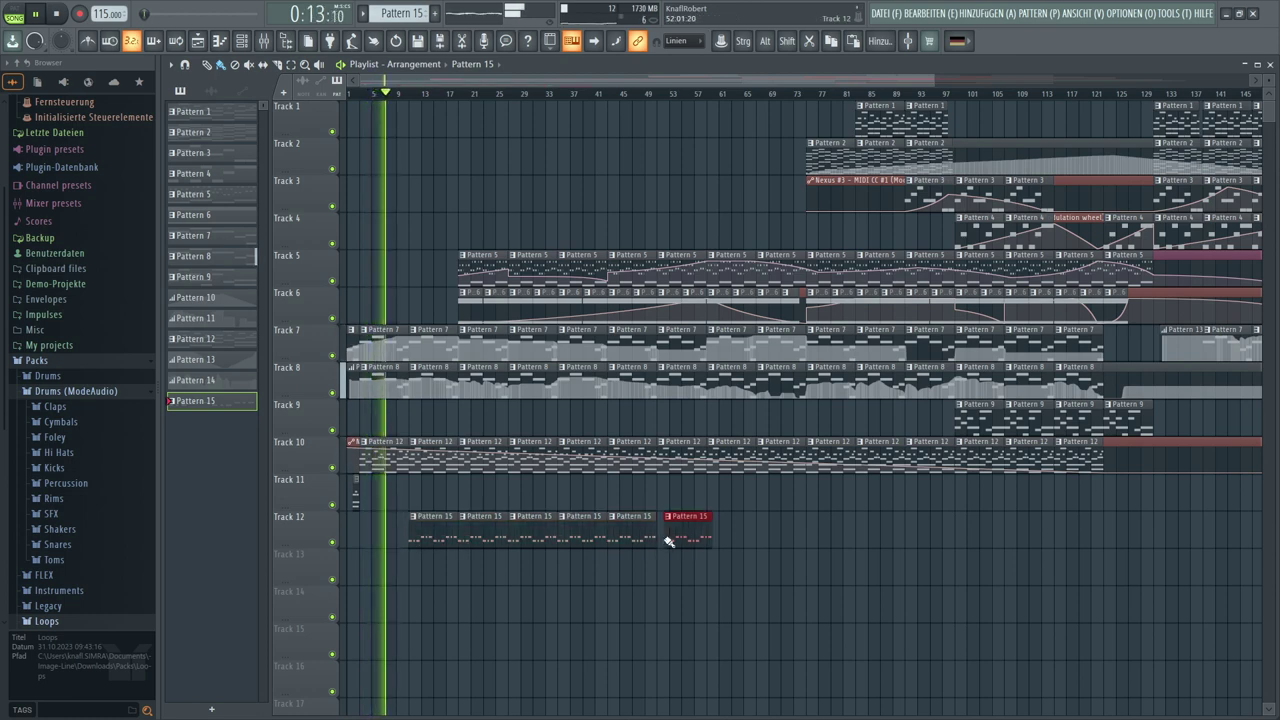
Extend the run of Pattern 15 clips on Track 12 to about bar 147 and open the Nexus #11 notes for editing
left_click_drag(668, 541, 975, 549)
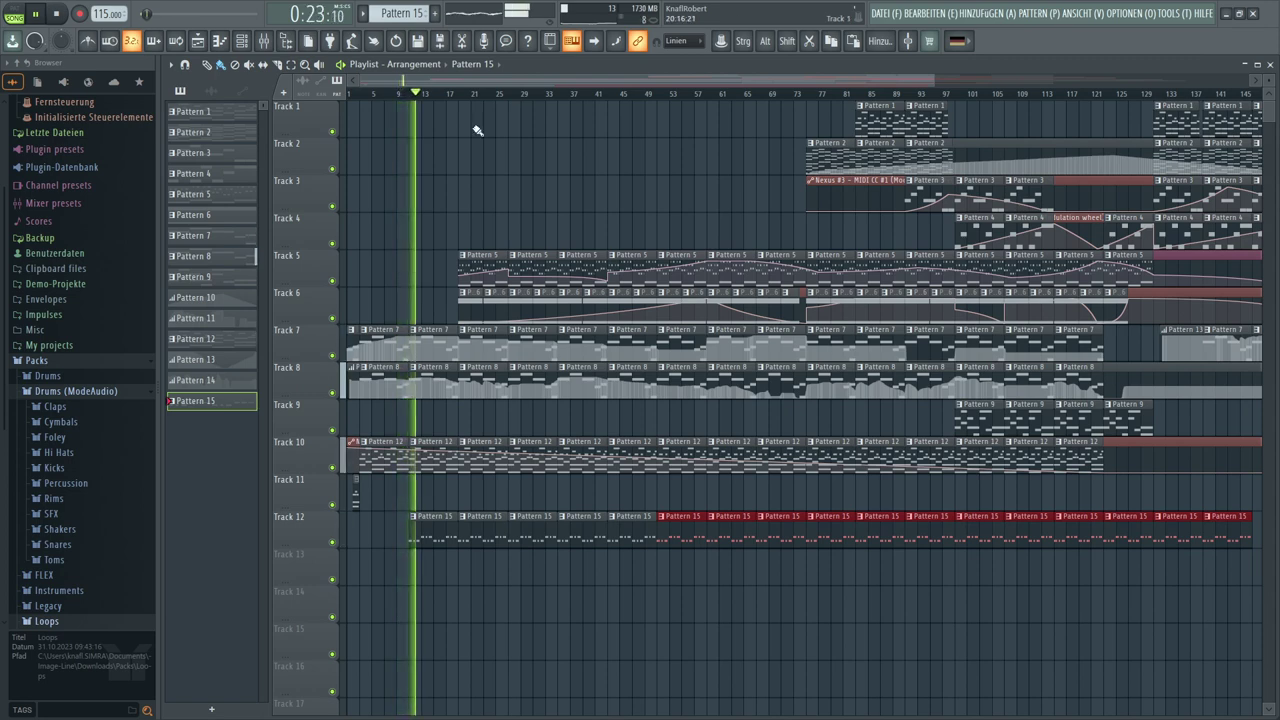
left_click(240, 44)
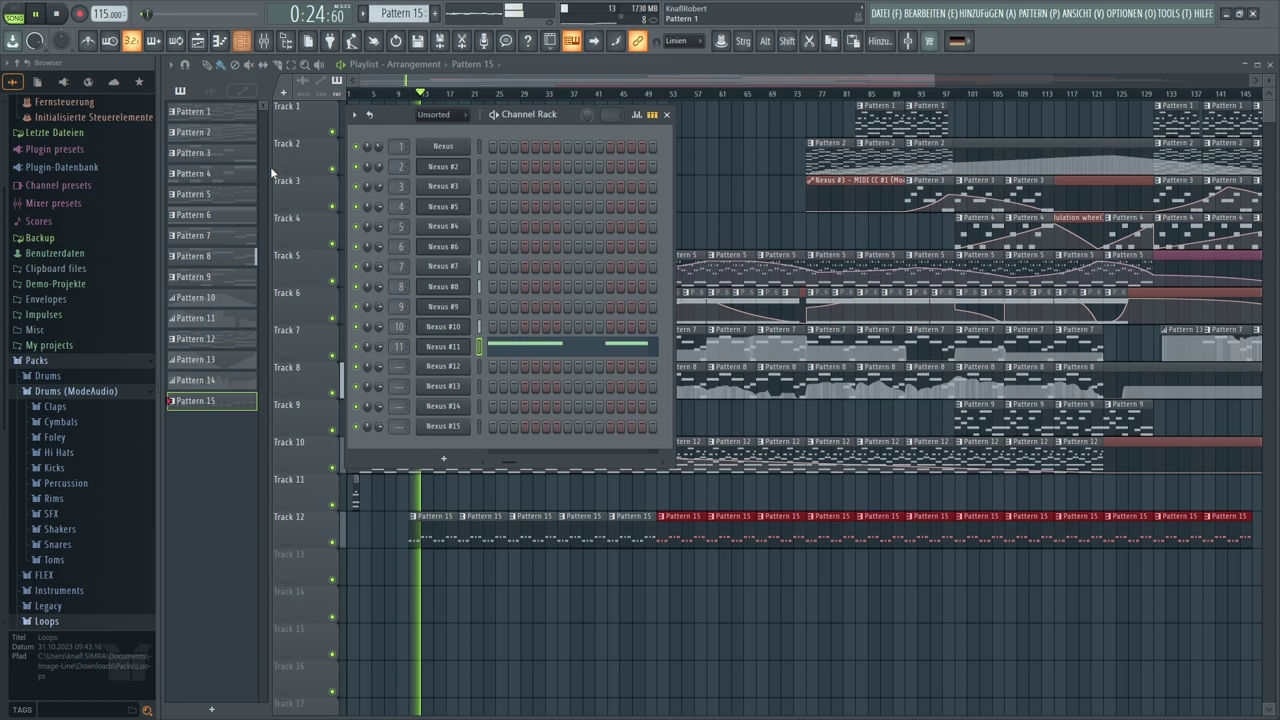
left_click(515, 348)
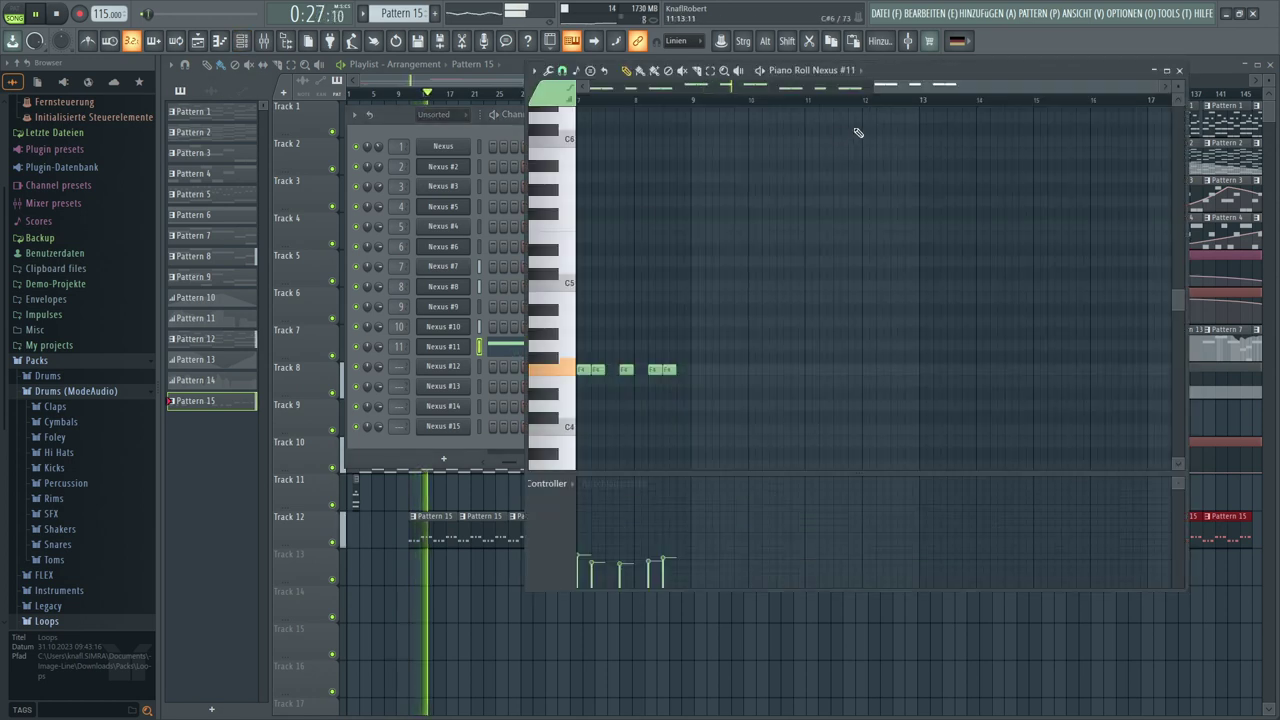
left_click_drag(916, 89, 535, 132)
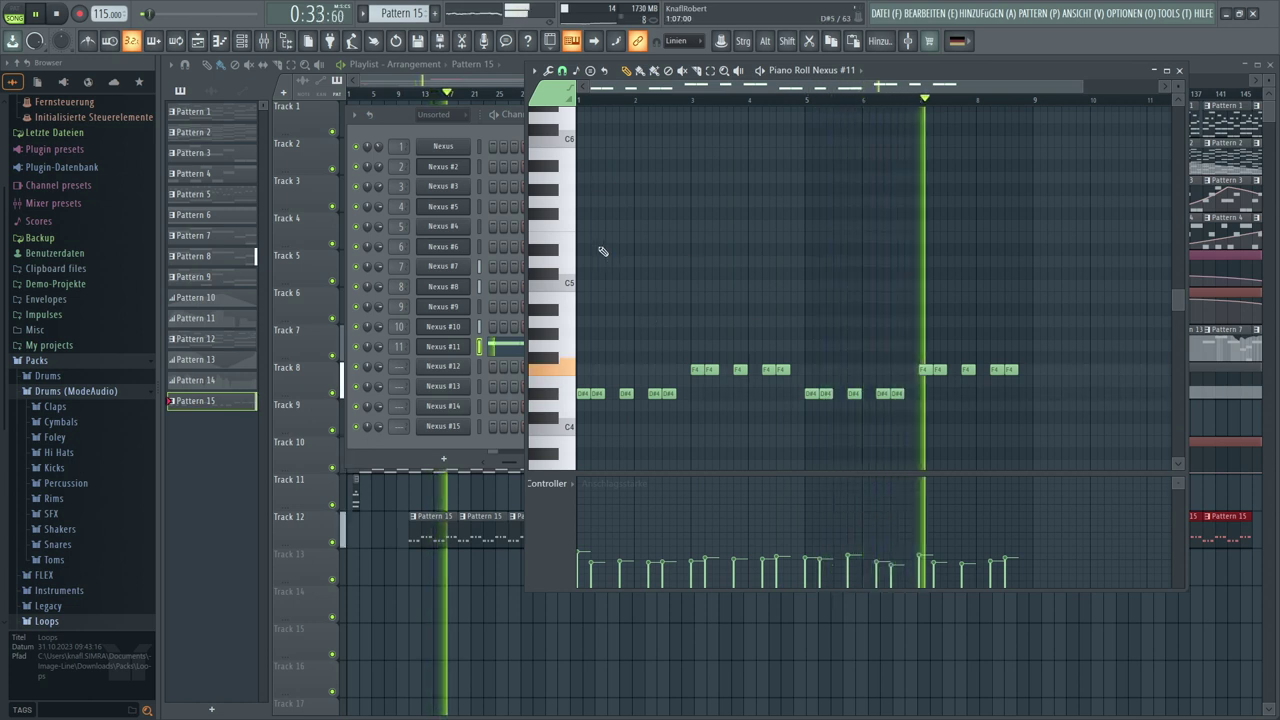
Delete all Nexus #11 notes except the first one in each of the four D#4 and F4 groups
right_click(597, 393)
right_click(626, 393)
right_click(655, 393)
right_click(668, 393)
right_click(710, 370)
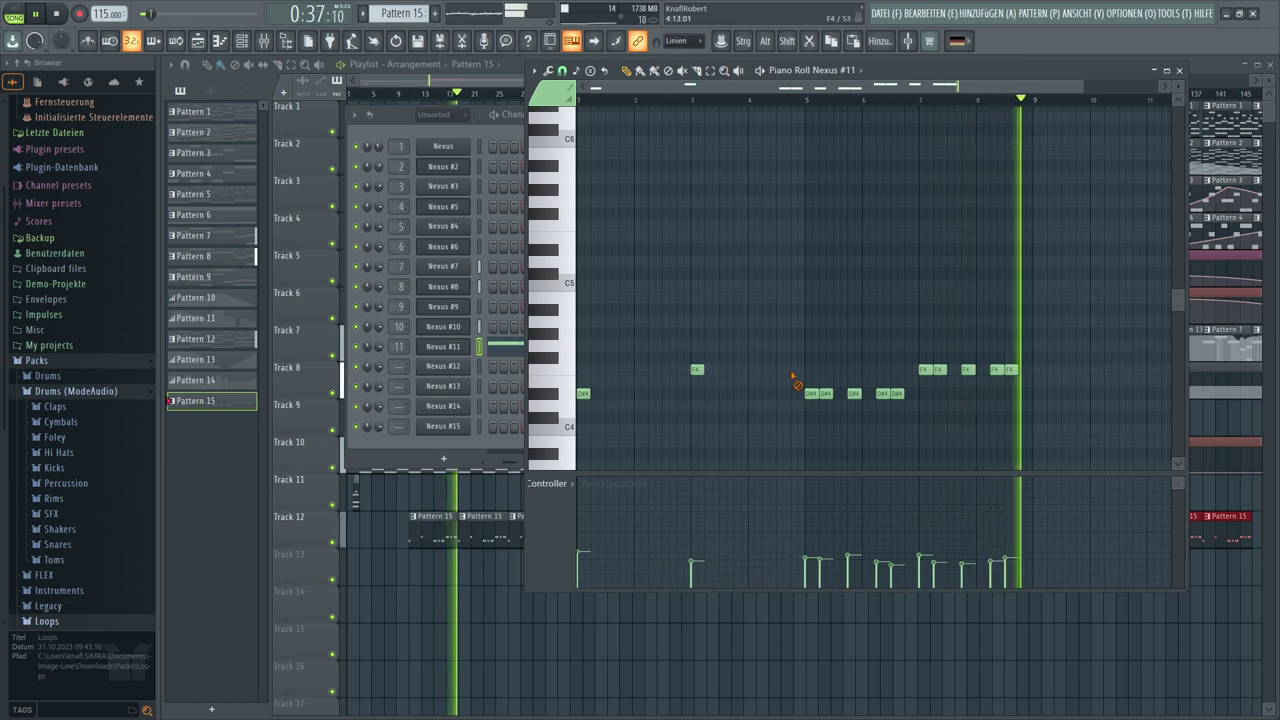
right_click(739, 370)
right_click(768, 370)
right_click(782, 370)
right_click(854, 393)
right_click(825, 393)
right_click(883, 393)
right_click(897, 393)
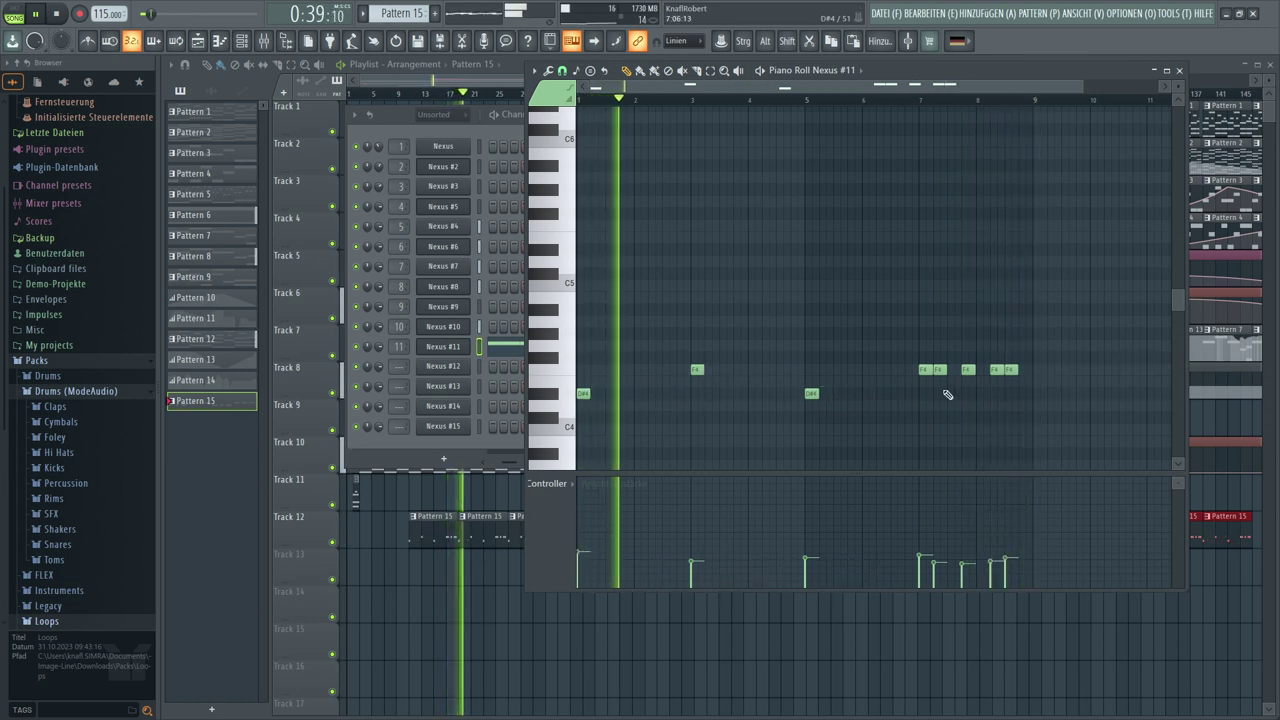
right_click(938, 370)
right_click(967, 370)
right_click(996, 370)
right_click(1010, 370)
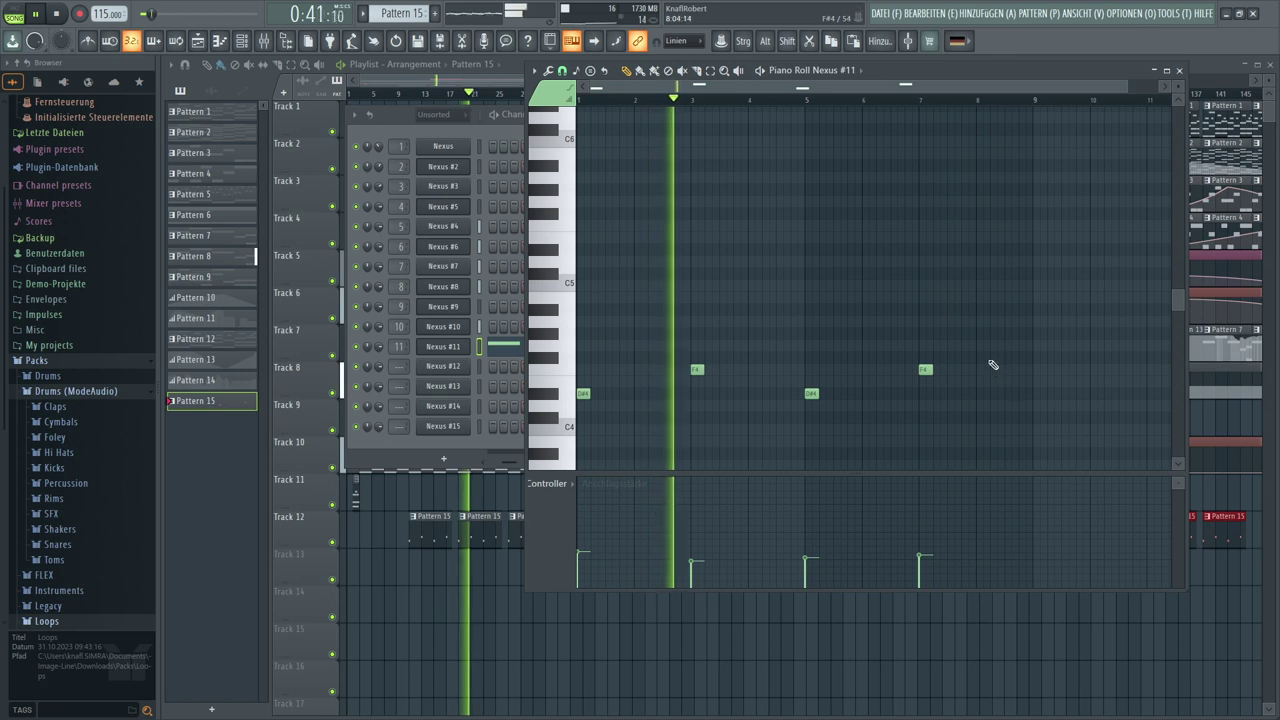
Lengthen the four remaining notes, repeat each into a run of three, and shorten the third notes to end on the bar line
left_click_drag(1080, 320, 580, 458)
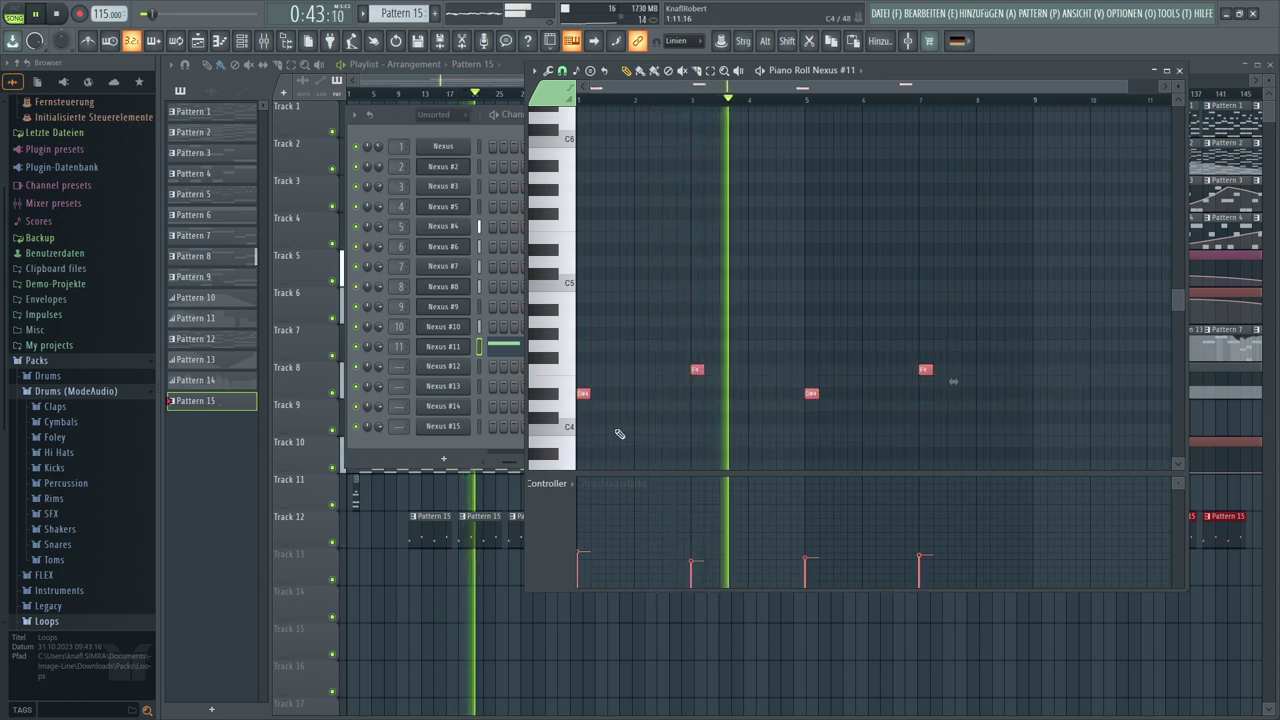
left_click_drag(590, 394, 612, 406)
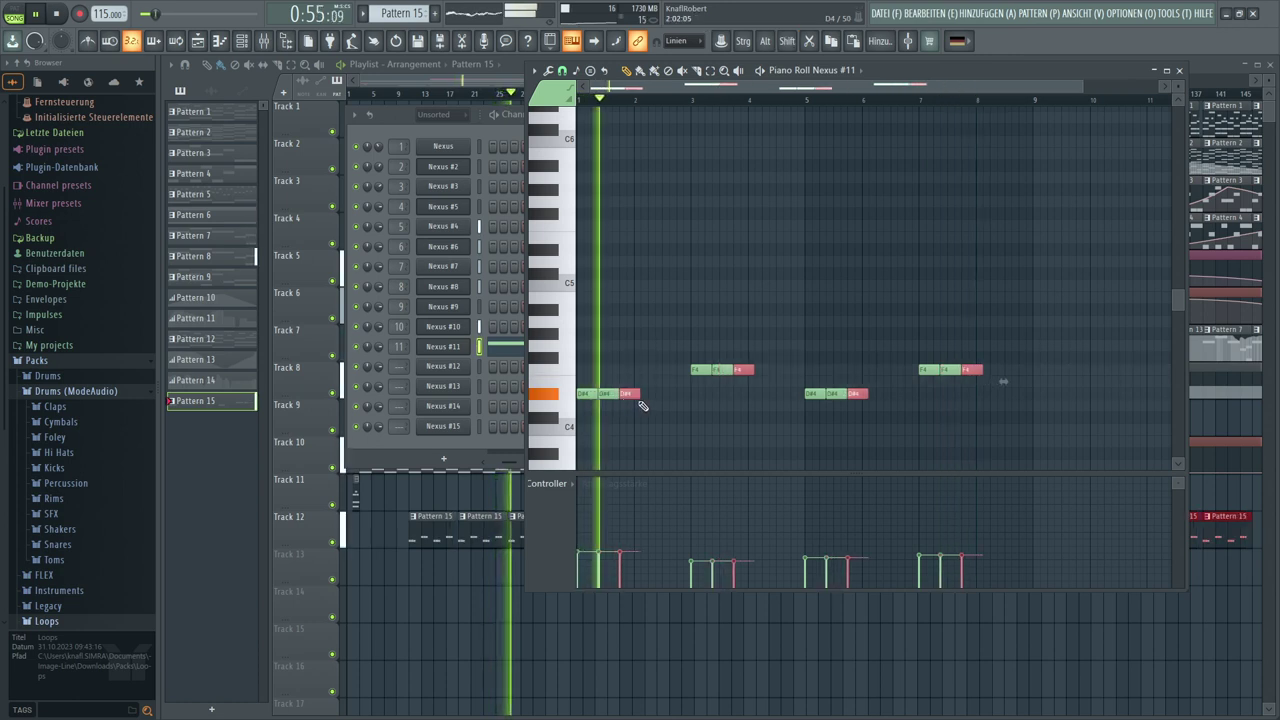
left_click_drag(640, 397, 636, 397)
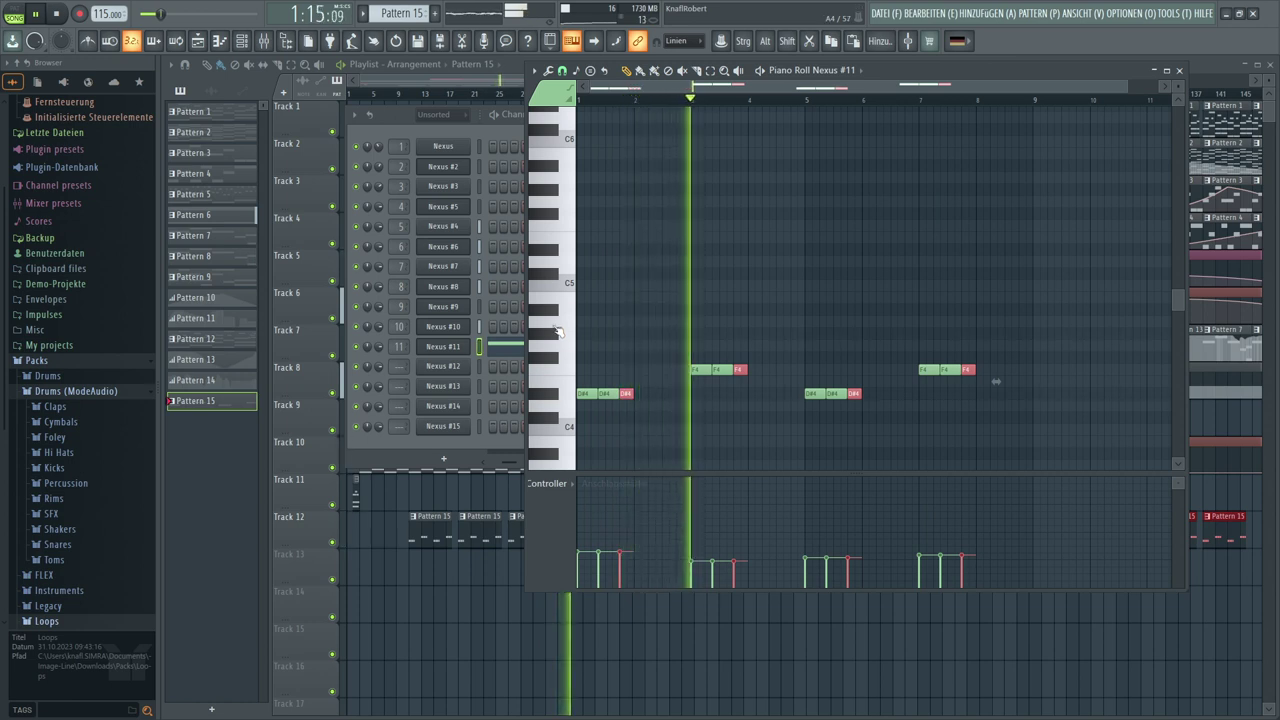
Add a D#5 note directly before the F4 groups at bars 3 and 7, lowering its velocity to match the neighbouring notes
left_click(558, 253)
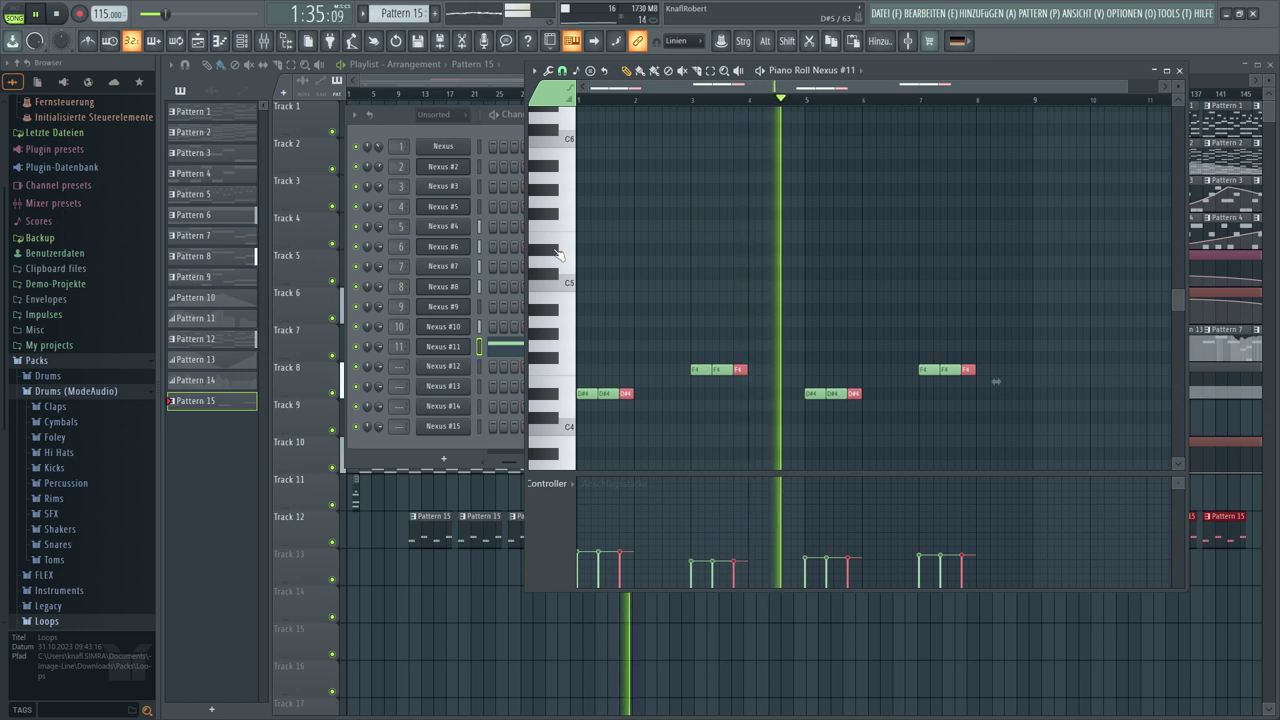
left_click(675, 251)
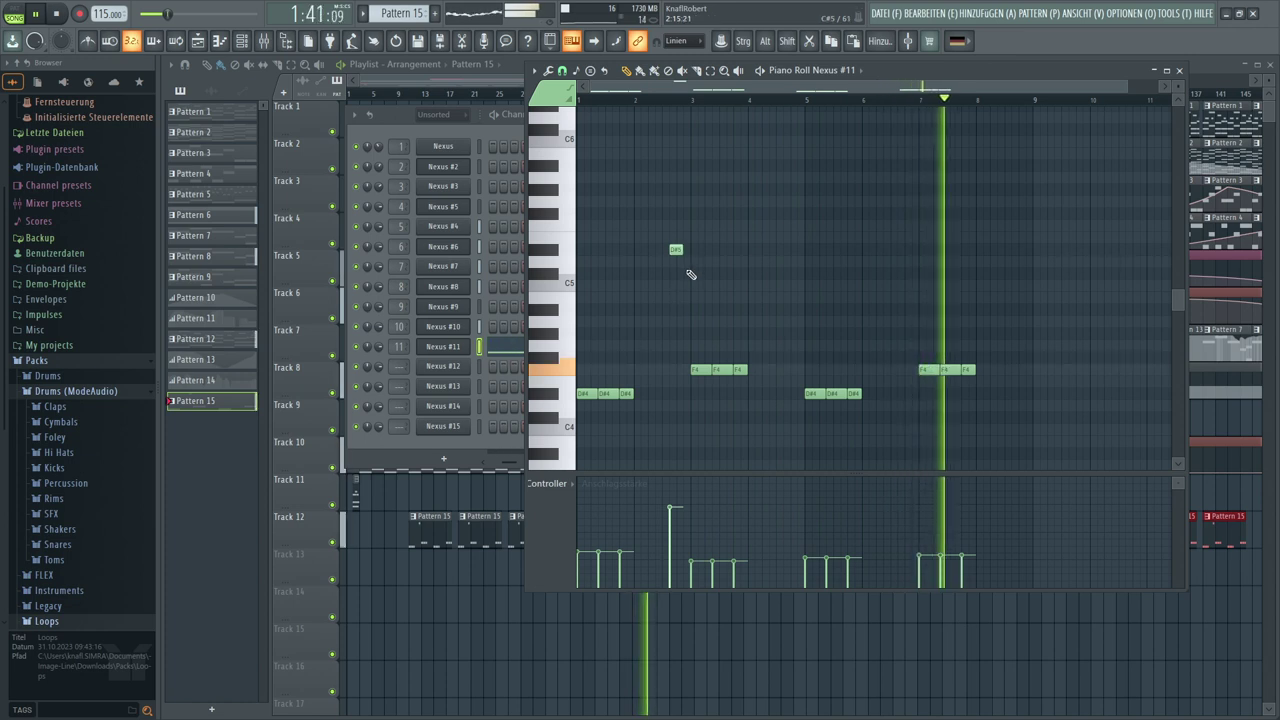
left_click_drag(682, 250, 692, 251)
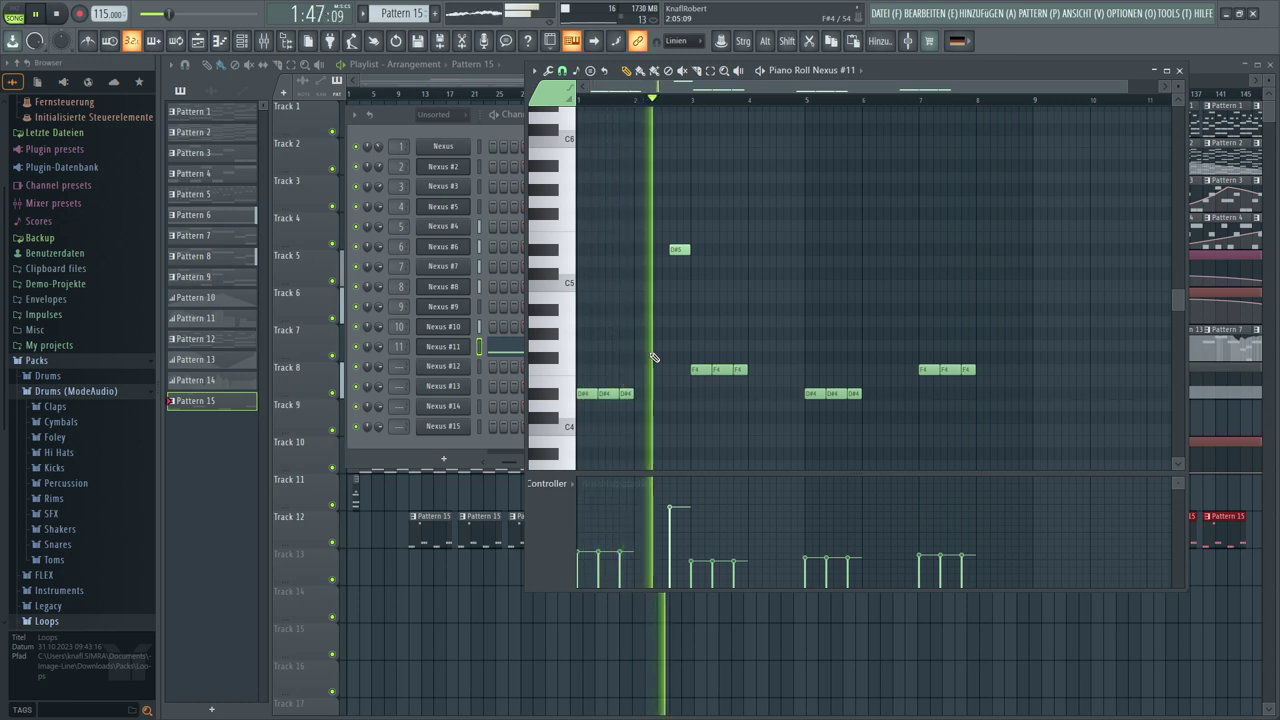
left_click(686, 557)
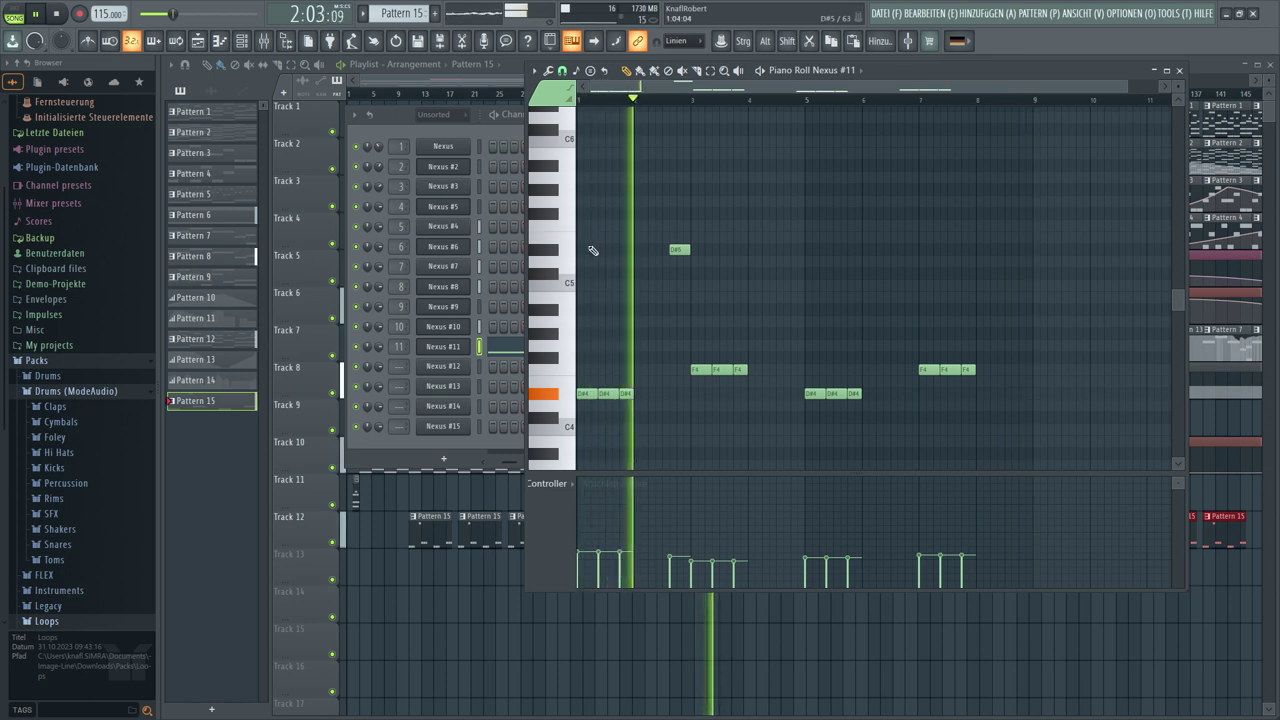
left_click(902, 250)
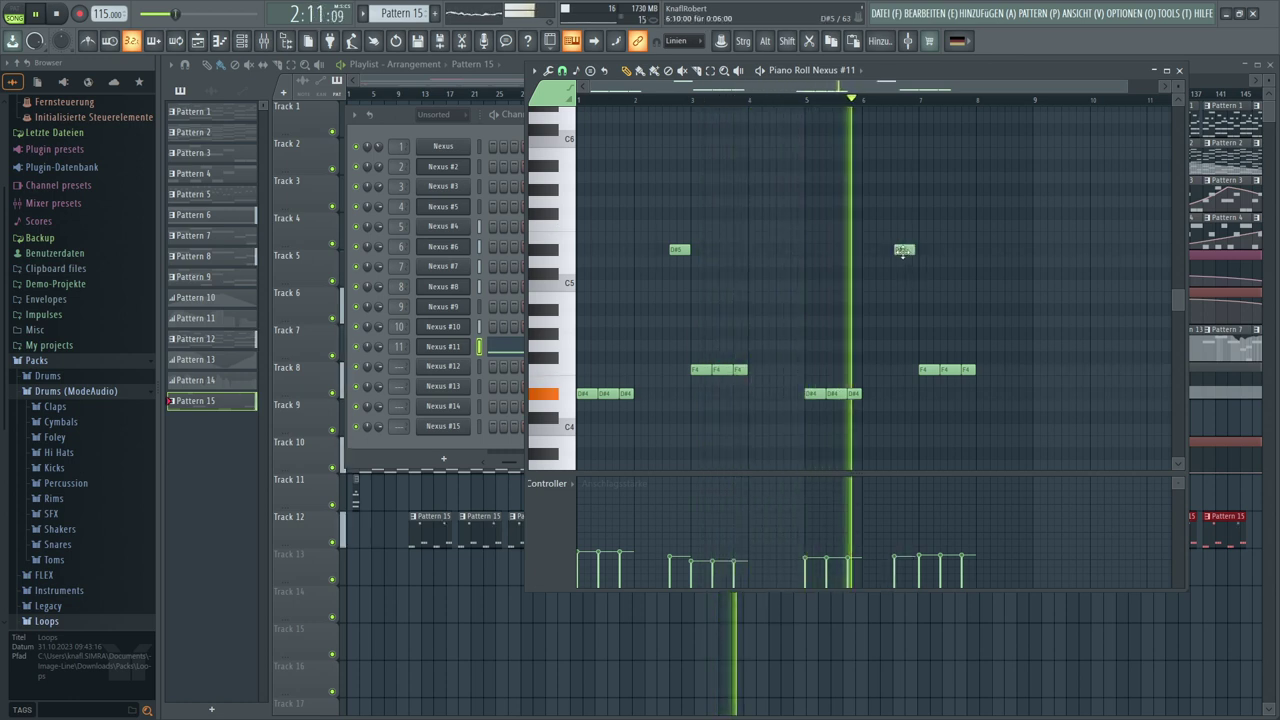
left_click_drag(902, 252, 905, 252)
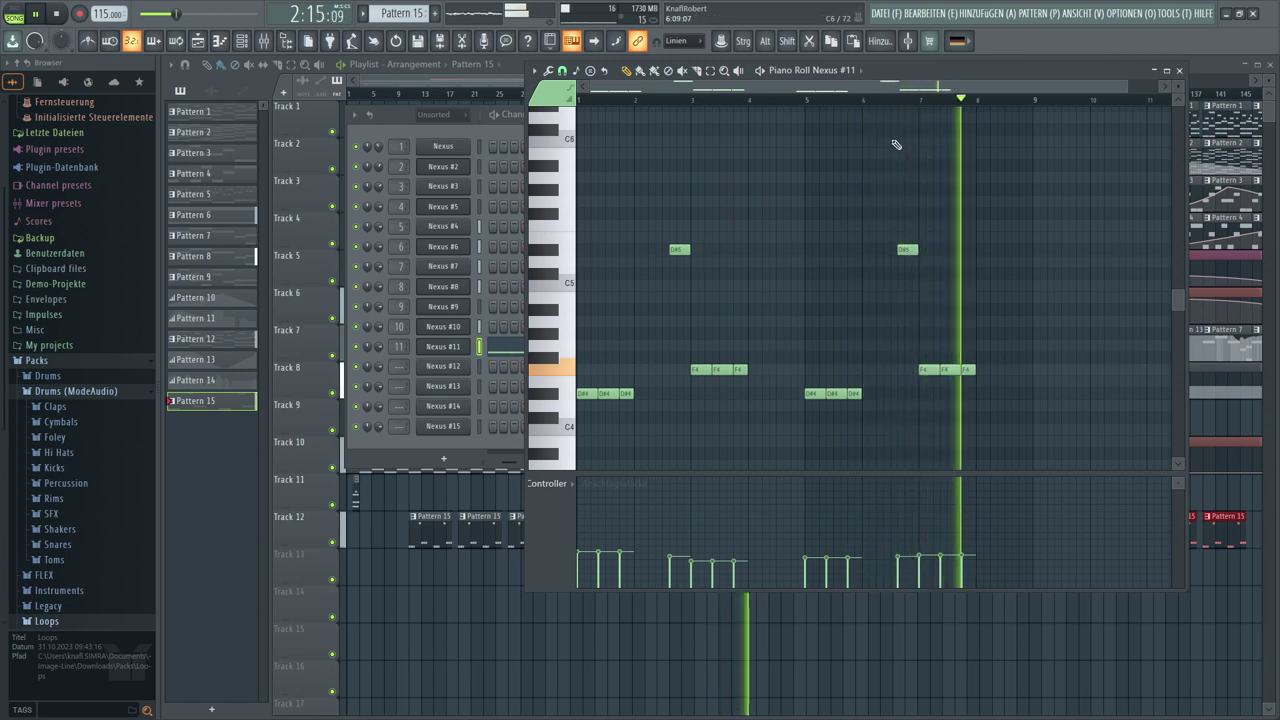
Vary the velocities of the Nexus #11 notes slightly from one note to the next across the pattern
scroll(906, 104, "up", 2)
scroll(906, 104, "up", 1)
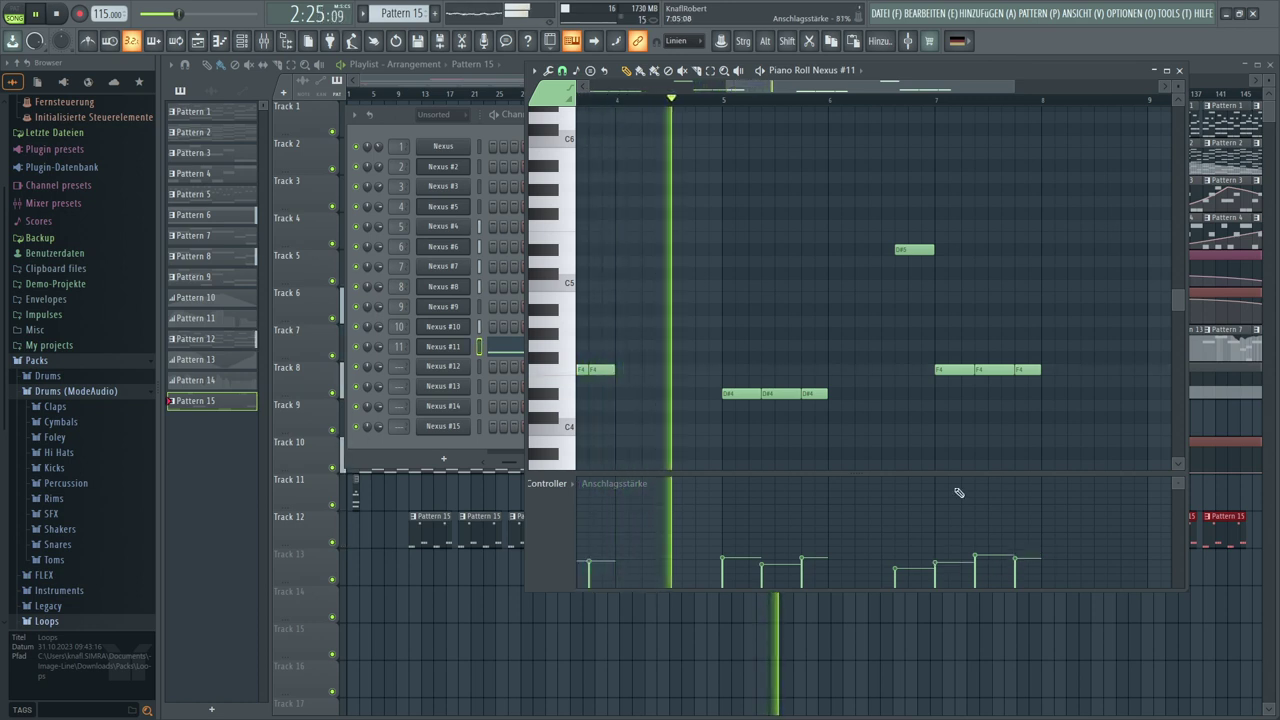
left_click_drag(861, 83, 725, 92)
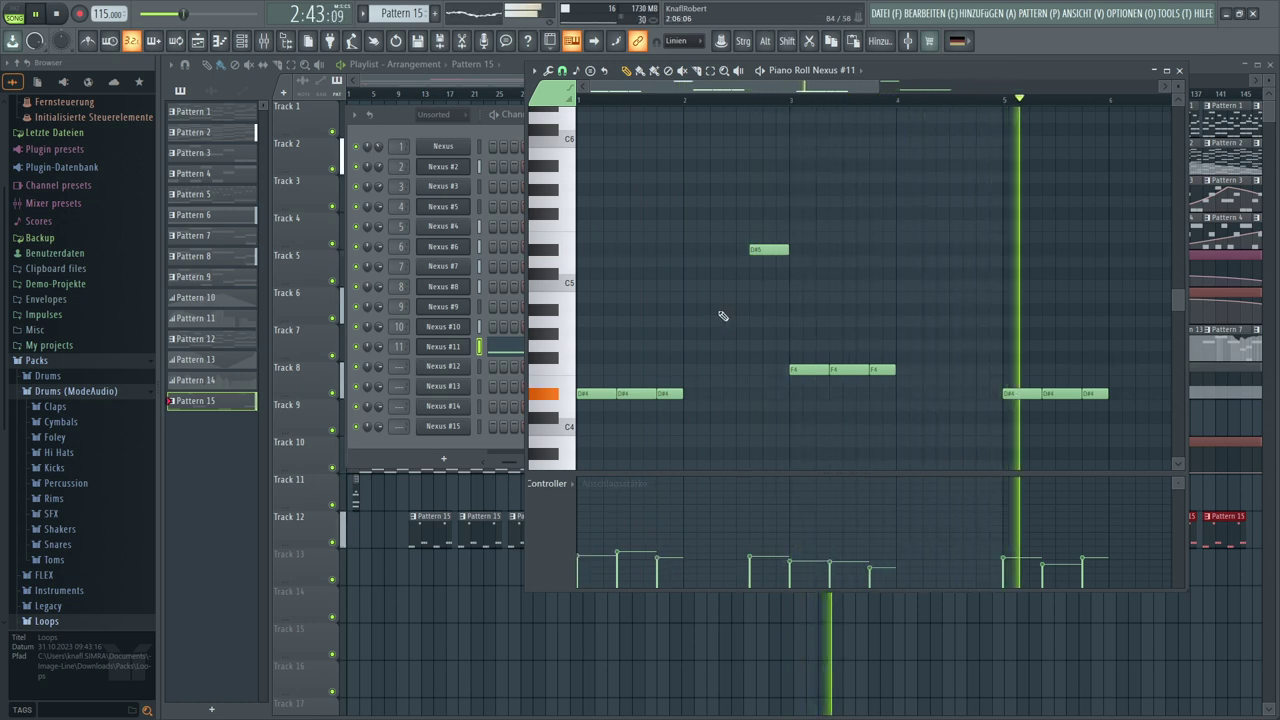
left_click_drag(869, 85, 1181, 101)
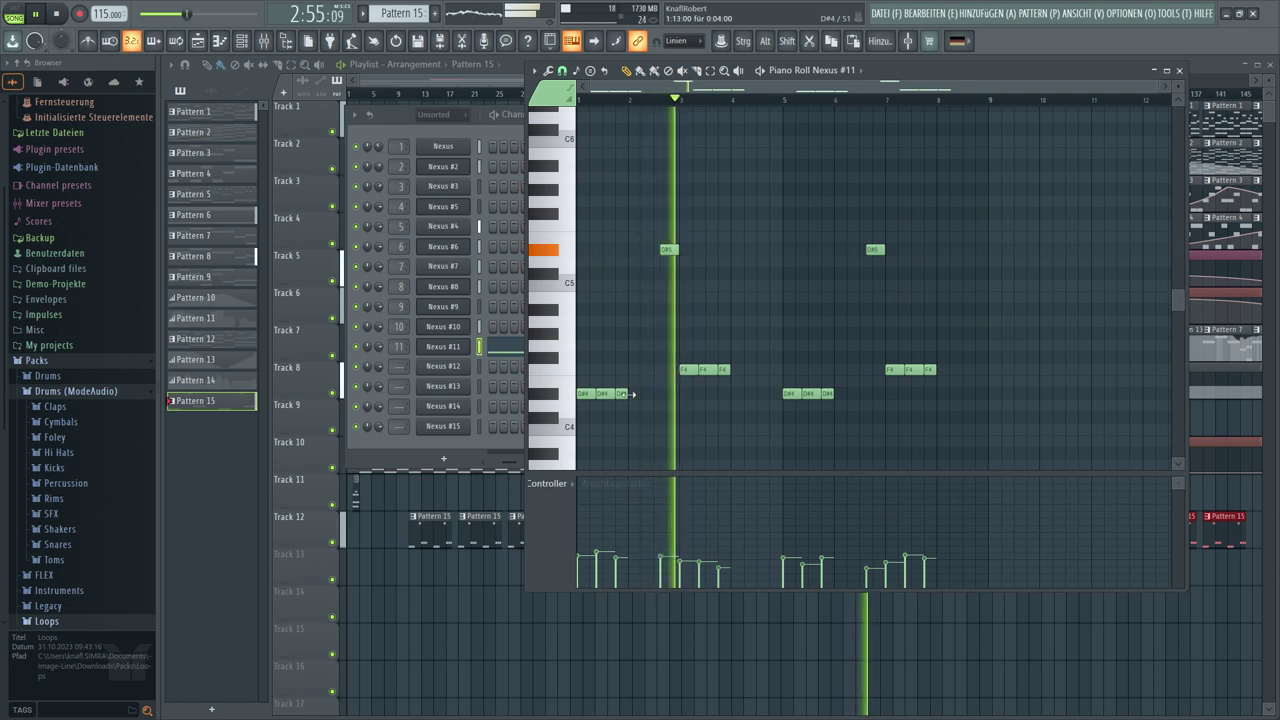
Lengthen the third note of each D#4 and F4 group up to the next note, the last one to bar 9, and return to the playlist
left_click_drag(629, 394, 657, 395)
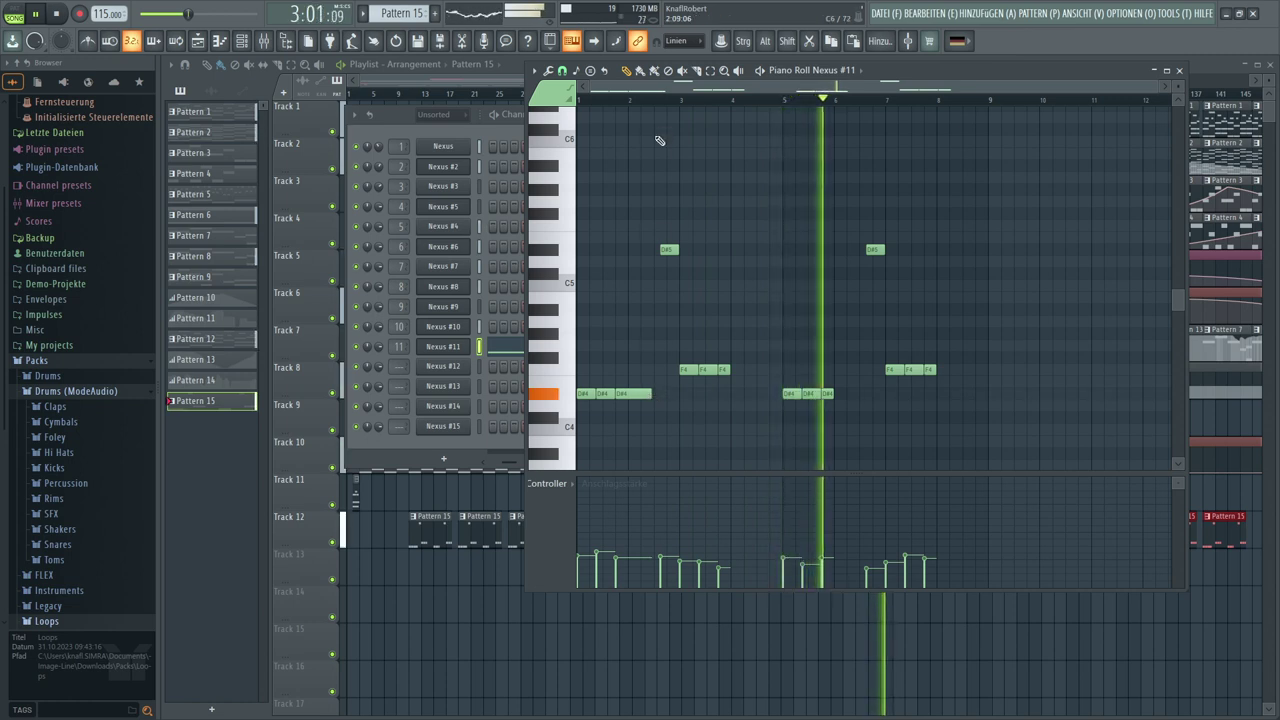
scroll(662, 112, "up", 3)
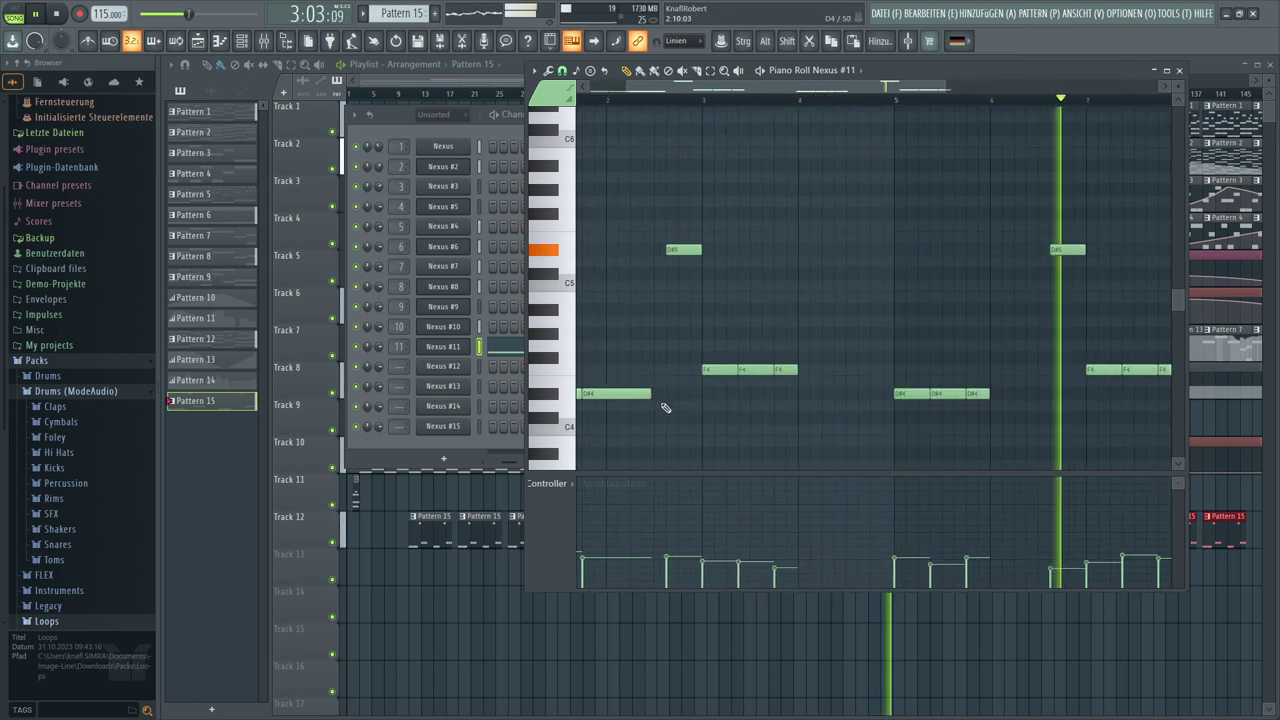
left_click_drag(651, 396, 664, 398)
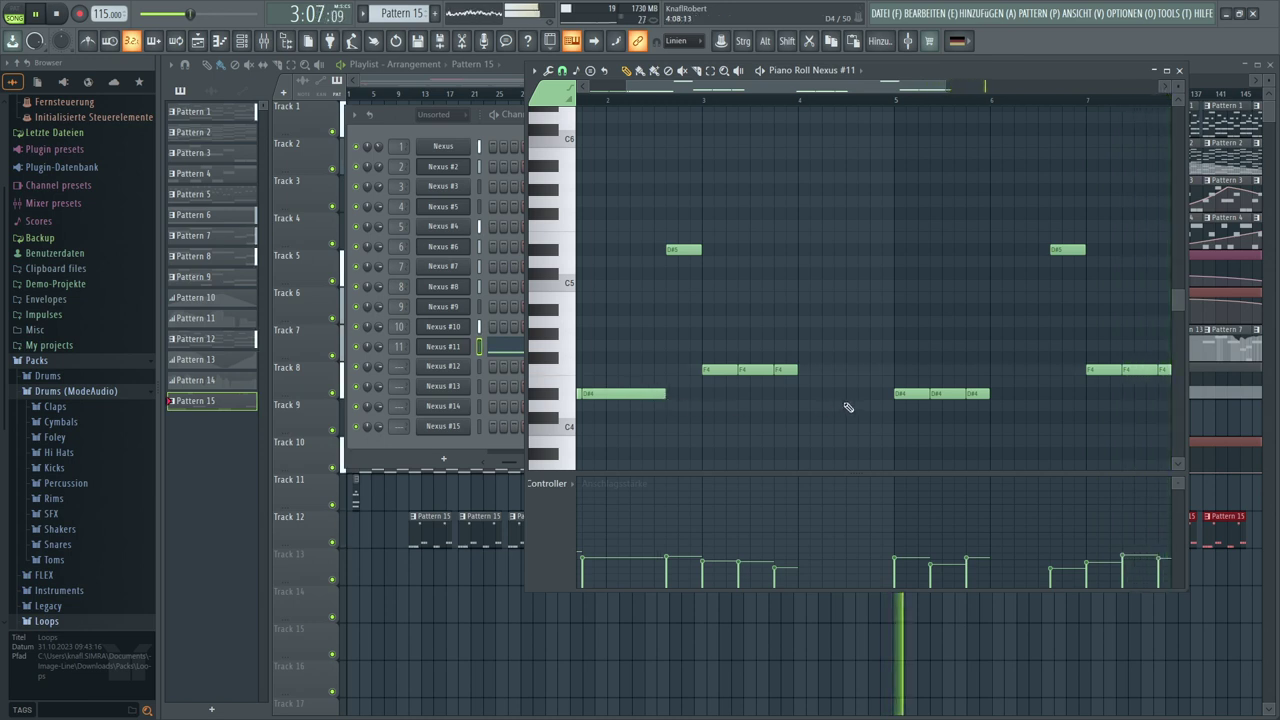
left_click_drag(796, 372, 832, 375)
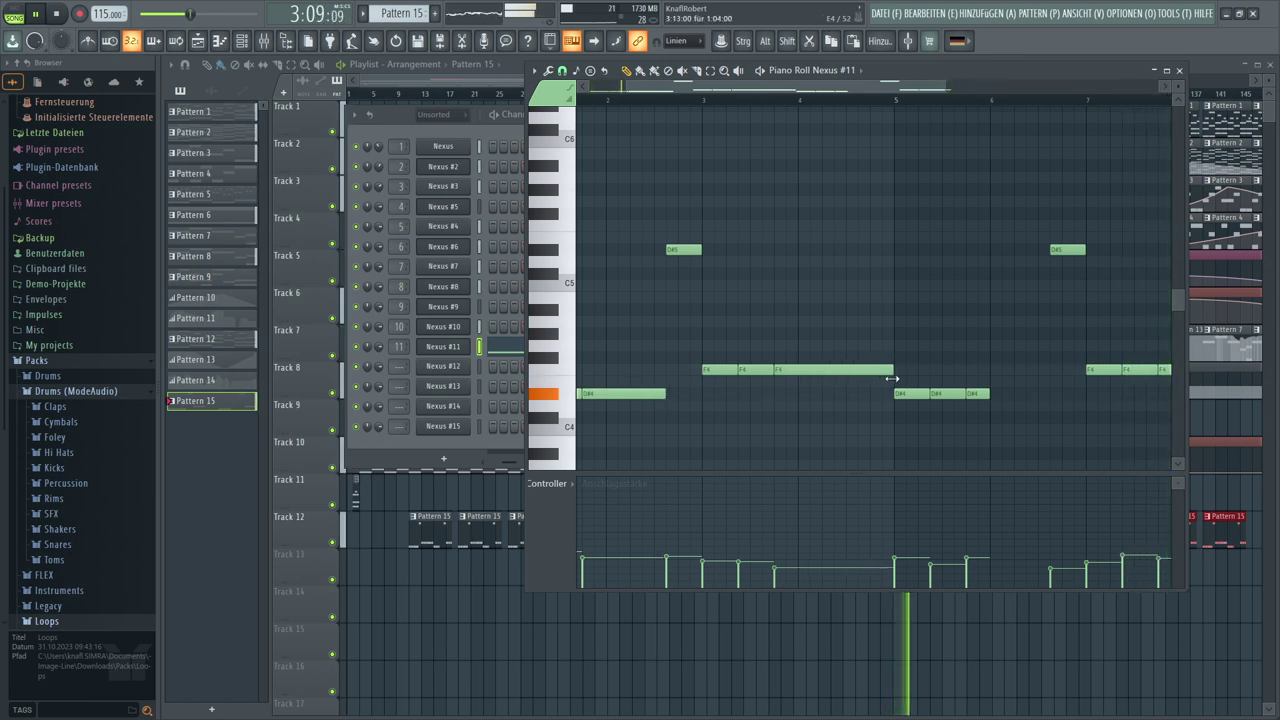
left_click_drag(990, 394, 1048, 399)
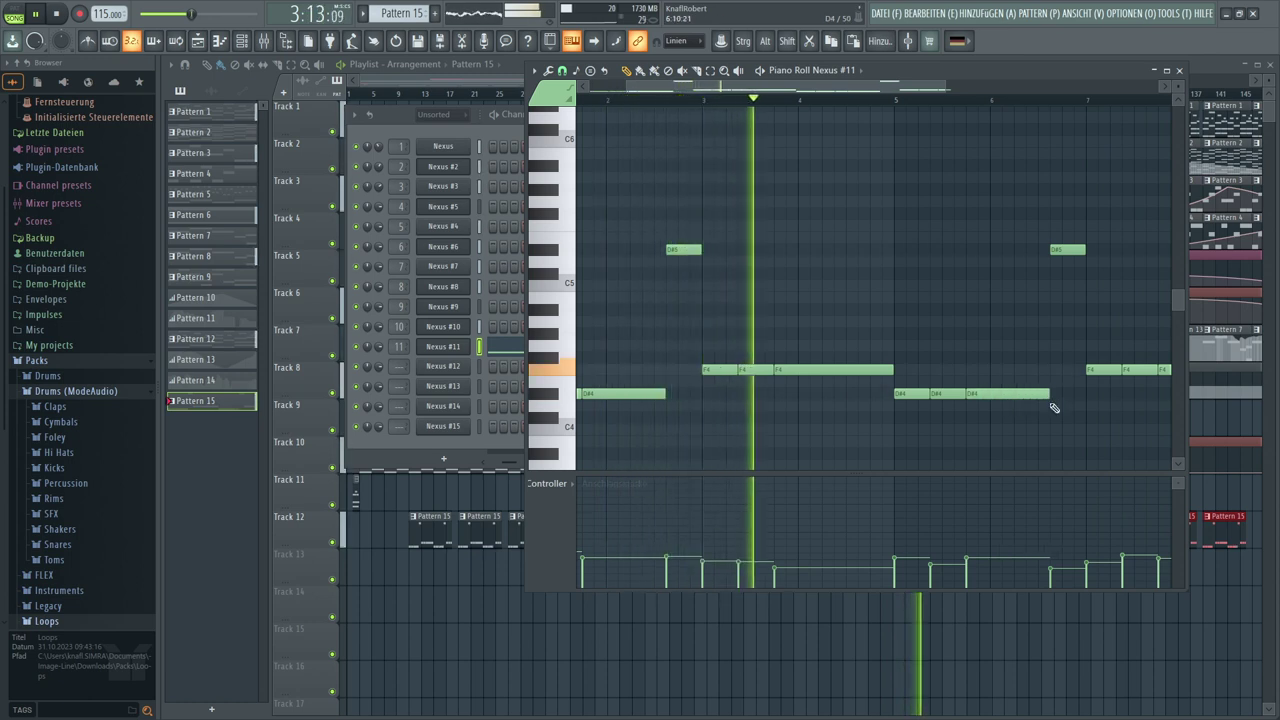
left_click_drag(866, 90, 1012, 100)
left_click_drag(921, 371, 1017, 374)
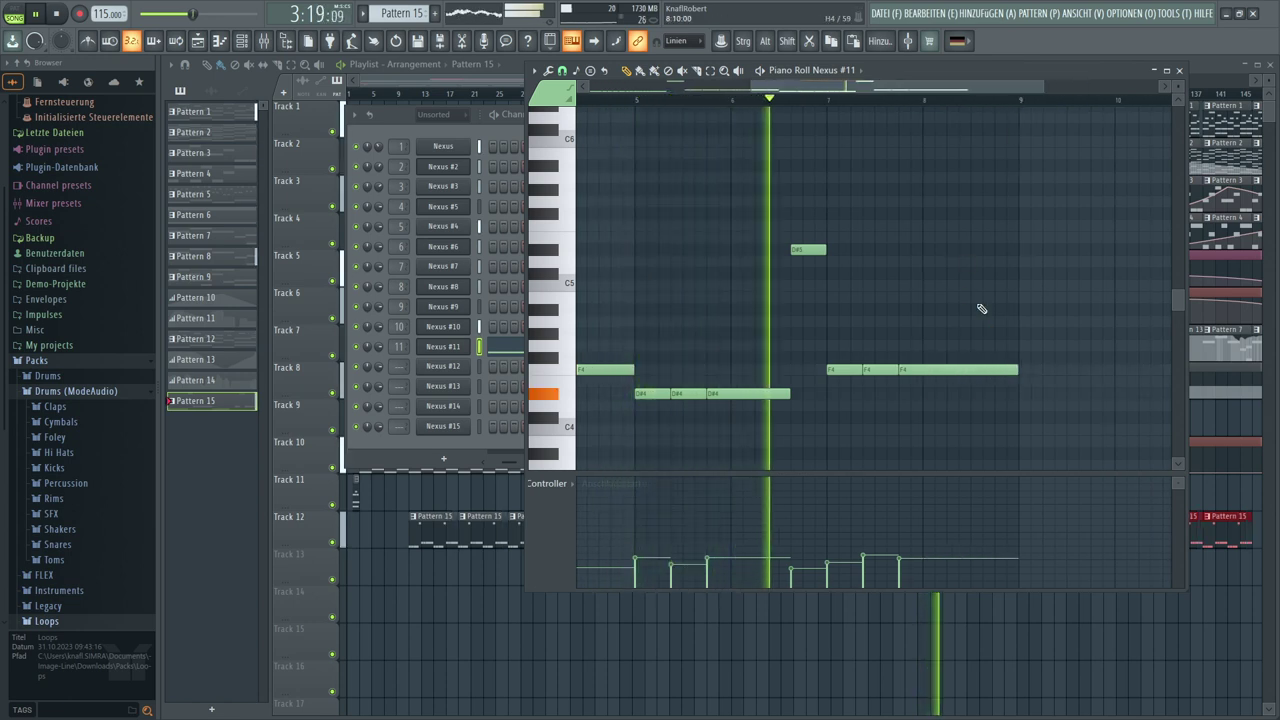
left_click_drag(724, 88, 582, 88)
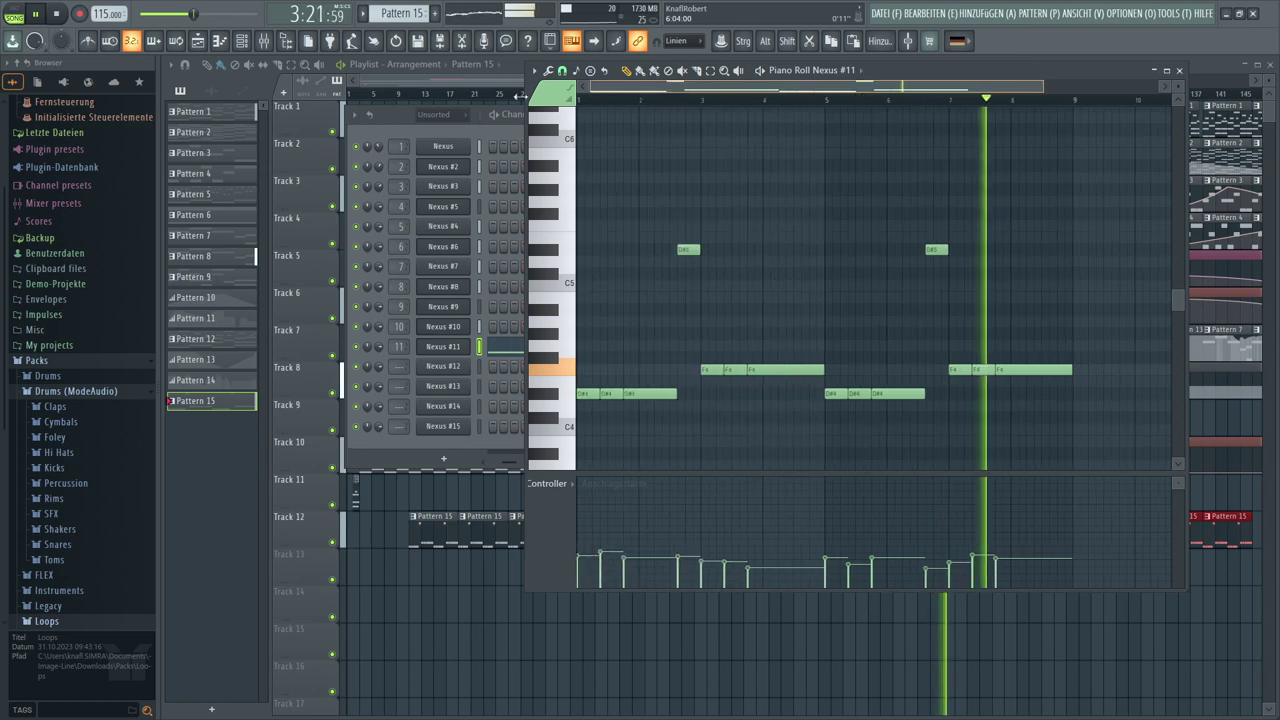
left_click(449, 88)
left_click(482, 163)
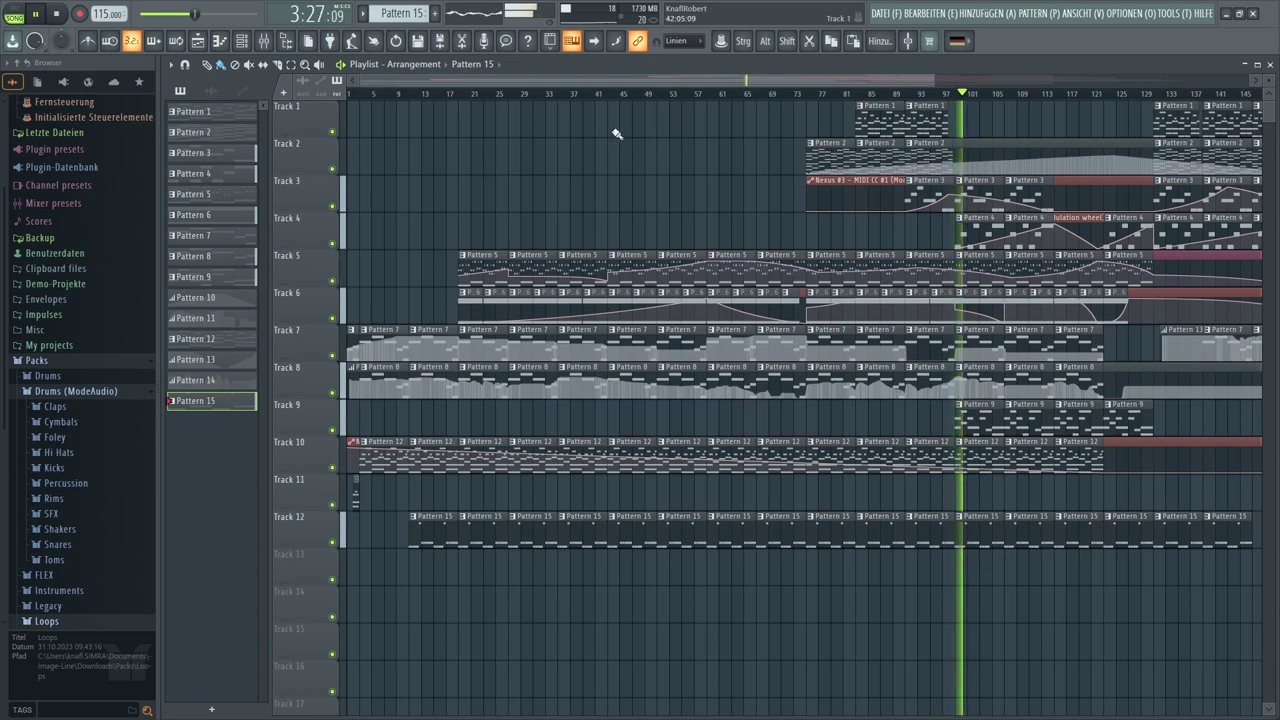
Remove the Pattern 15 clips on Track 12 before bar 43 and after bar 131
left_click_drag(683, 88, 916, 60)
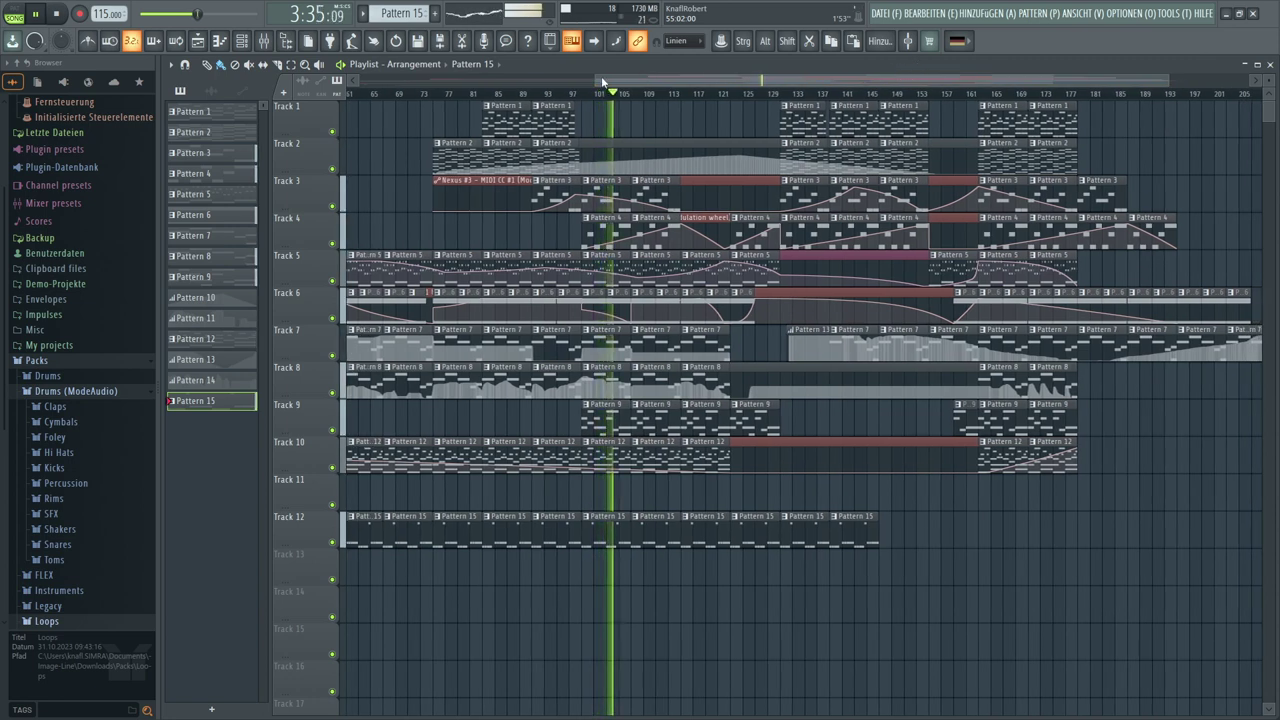
left_click_drag(601, 76, 287, 88)
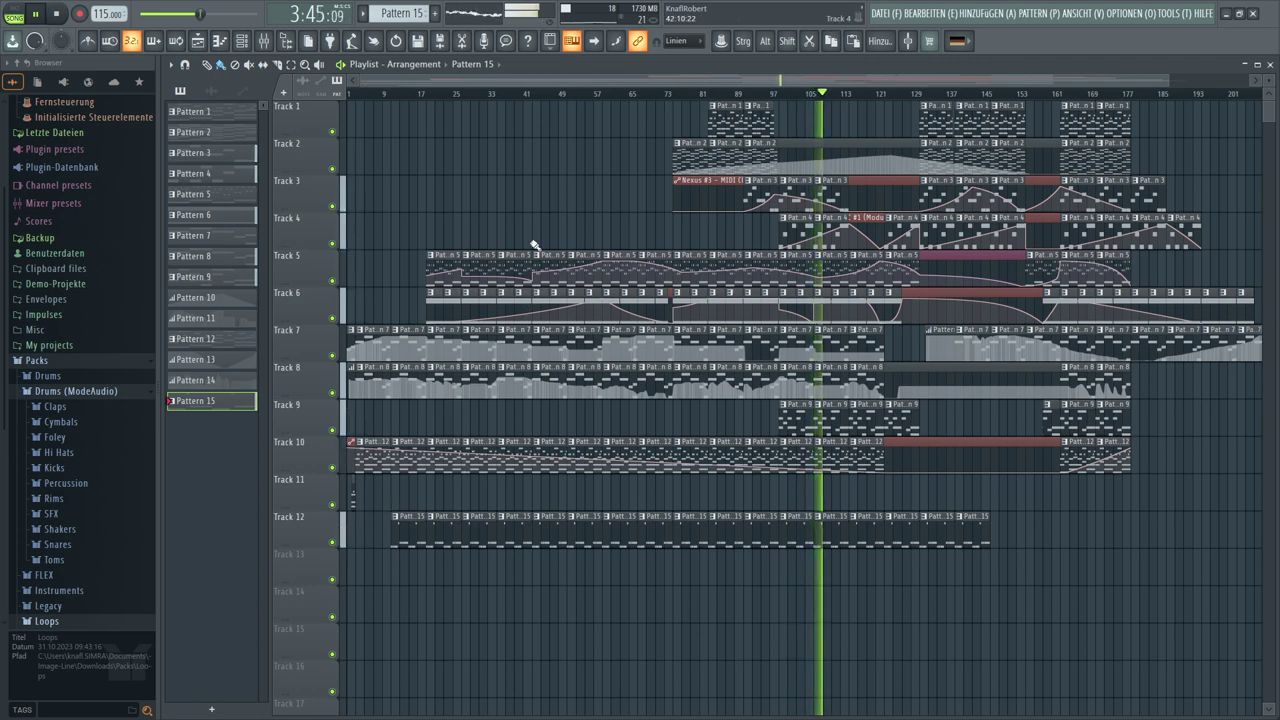
scroll(533, 100, "up", 3)
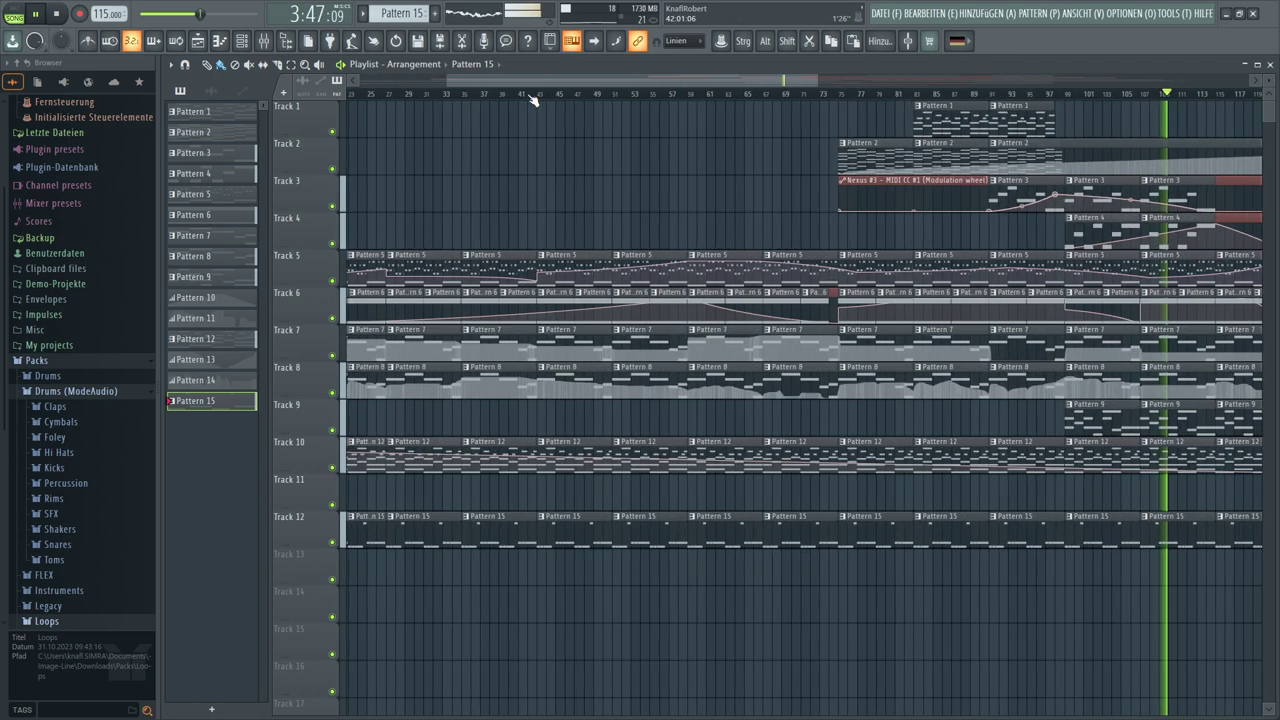
left_click_drag(510, 531, 332, 532)
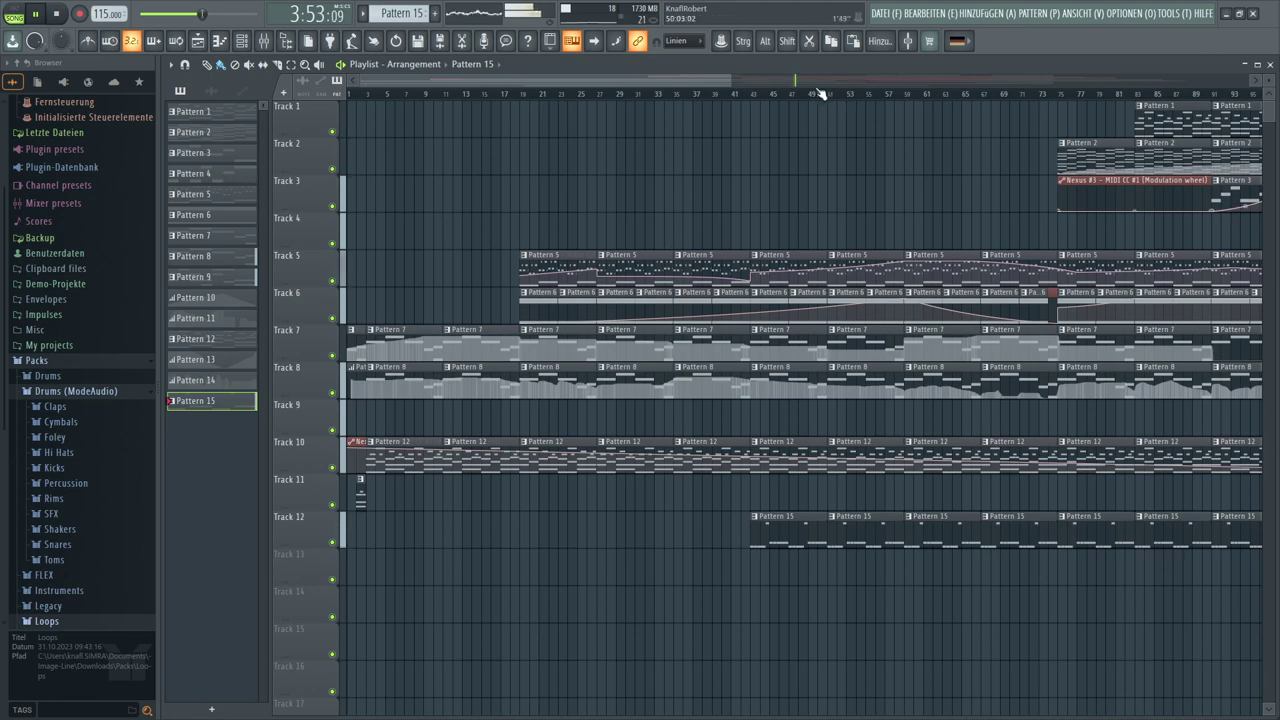
left_click_drag(732, 88, 1158, 86)
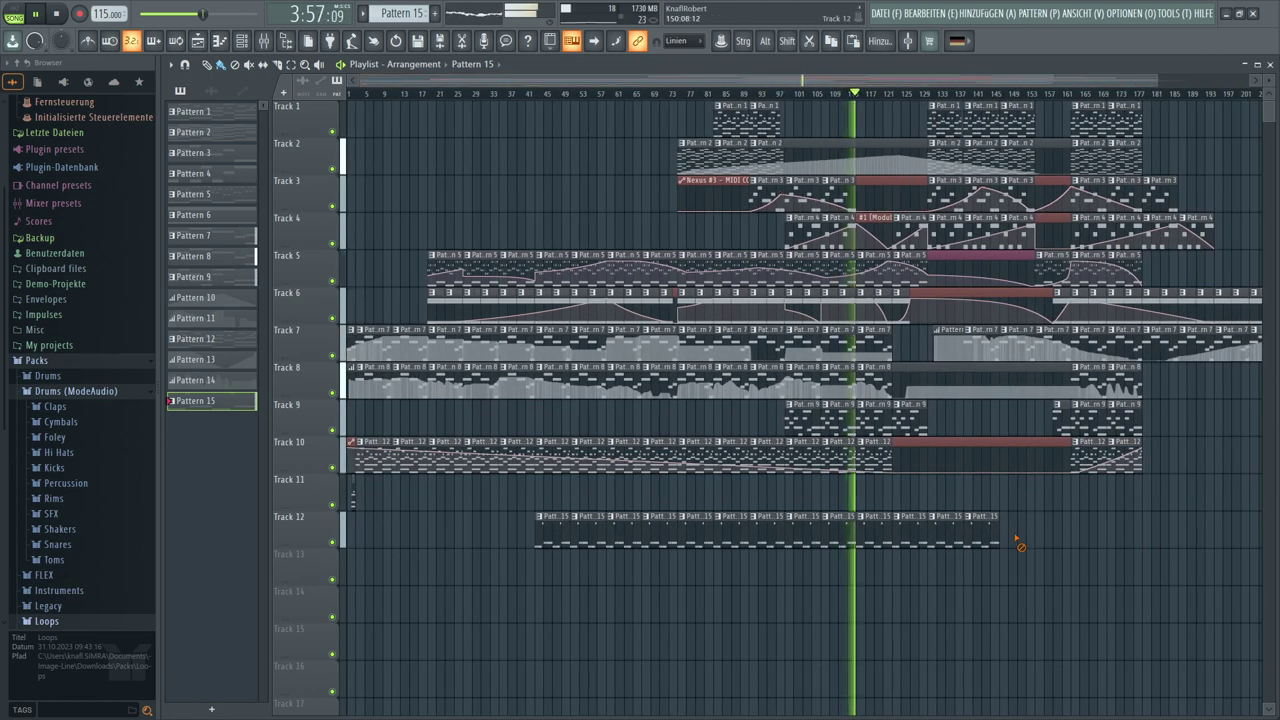
left_click_drag(1016, 537, 980, 538)
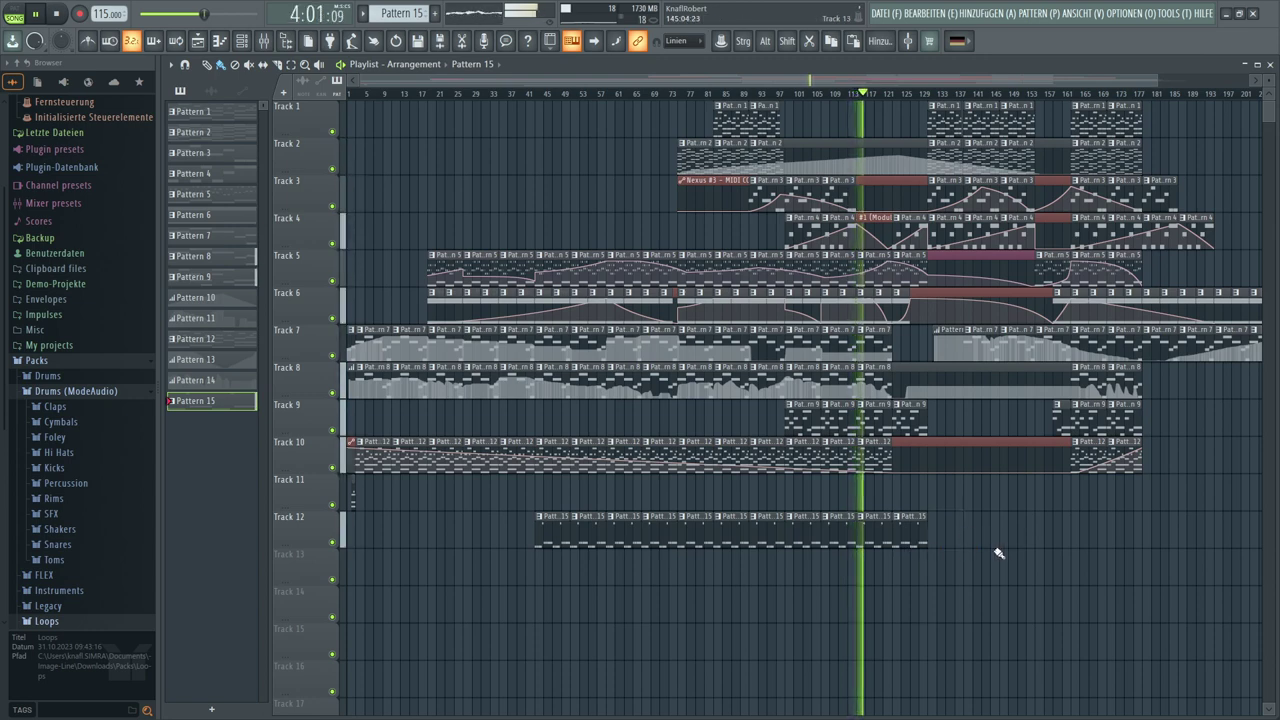
Place a second run of Pattern 15 clips on Track 12 from about bar 153 to bar 197
scroll(1050, 97, "up", 3)
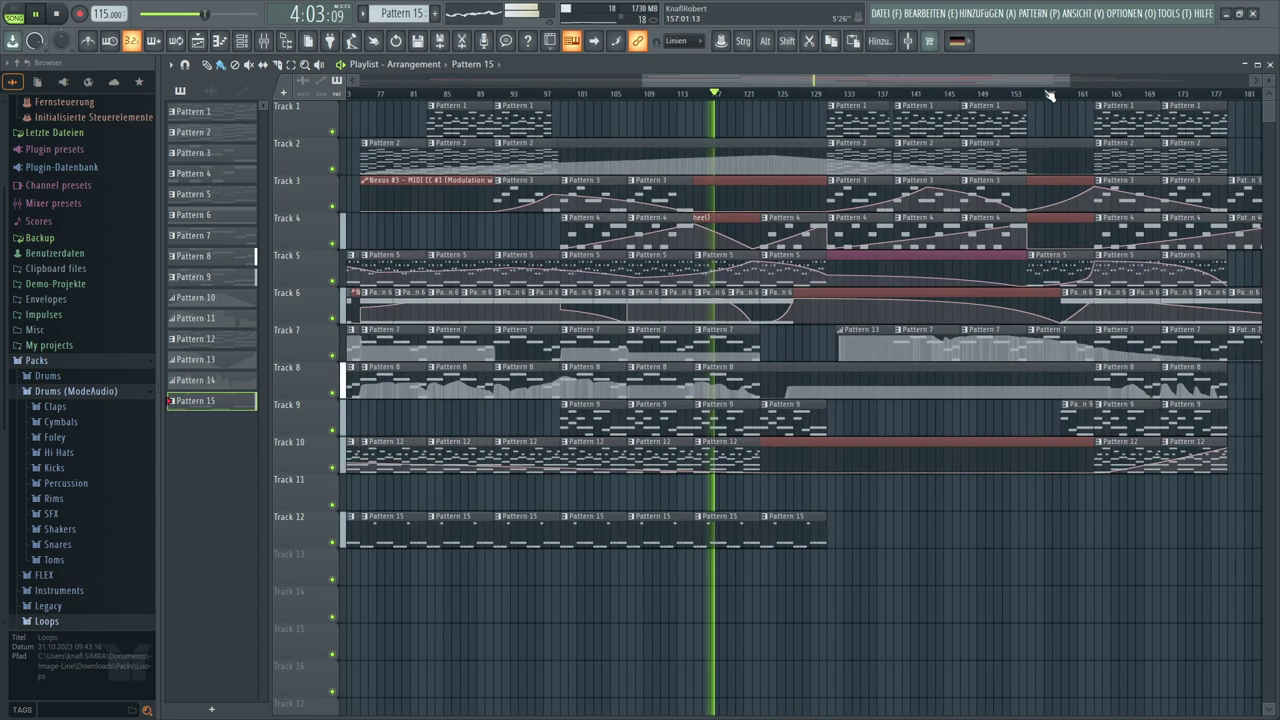
mouse_move(1016, 540)
left_mouse_down()
mouse_move(1234, 554)
mouse_move(1140, 580)
left_mouse_up()
left_click_drag(1112, 84, 1235, 152)
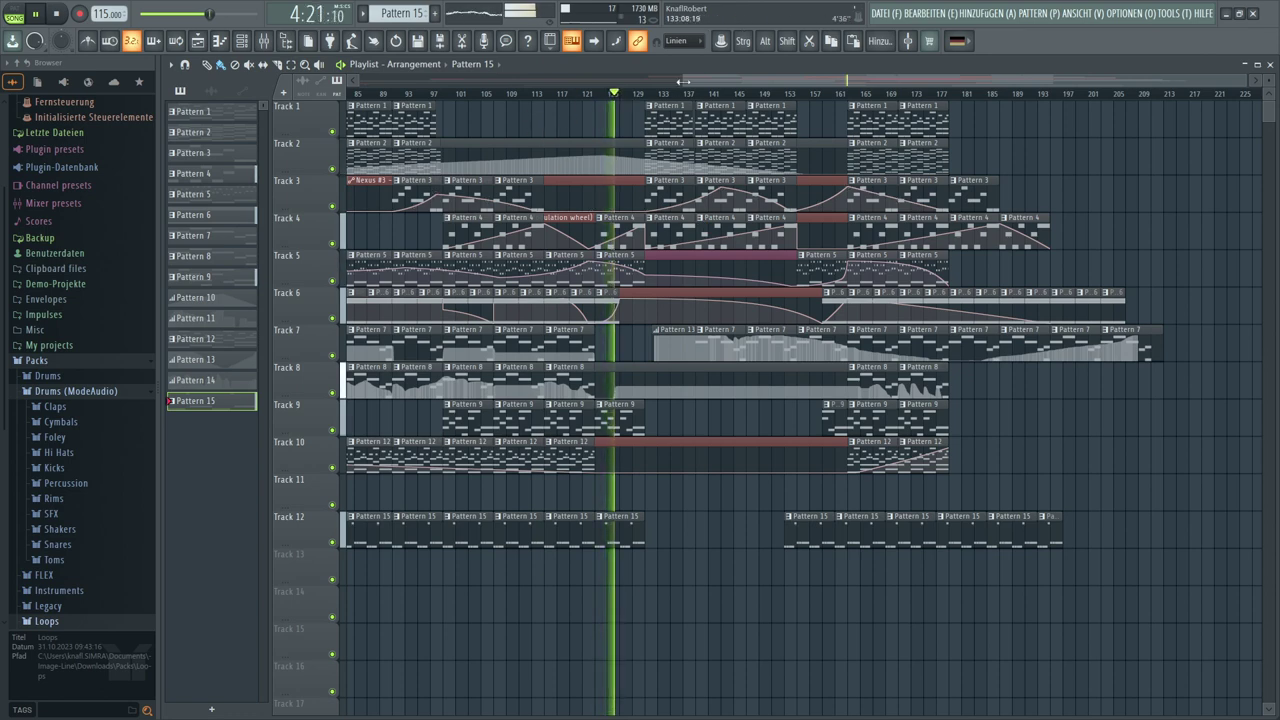
Open Pattern 1's notes in the piano roll from bar 1, along with the Nexus instrument that plays them
scroll(310, 106, "down", 2)
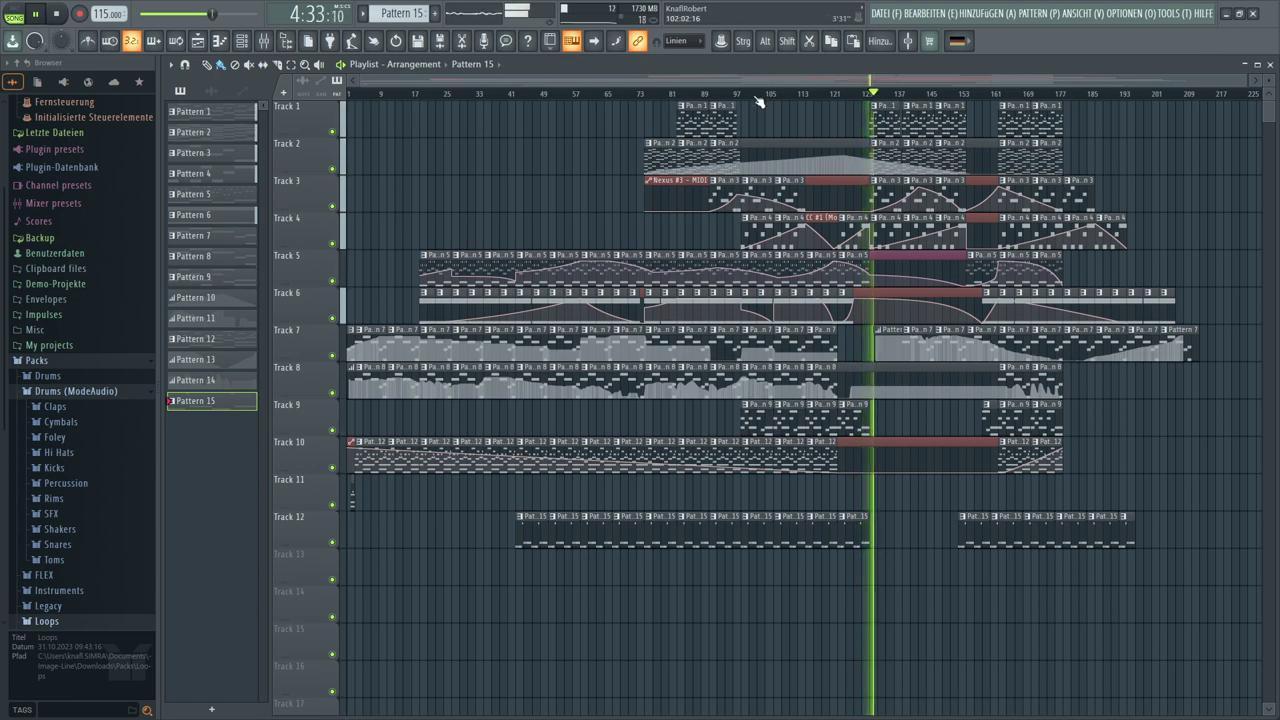
double_click(880, 107)
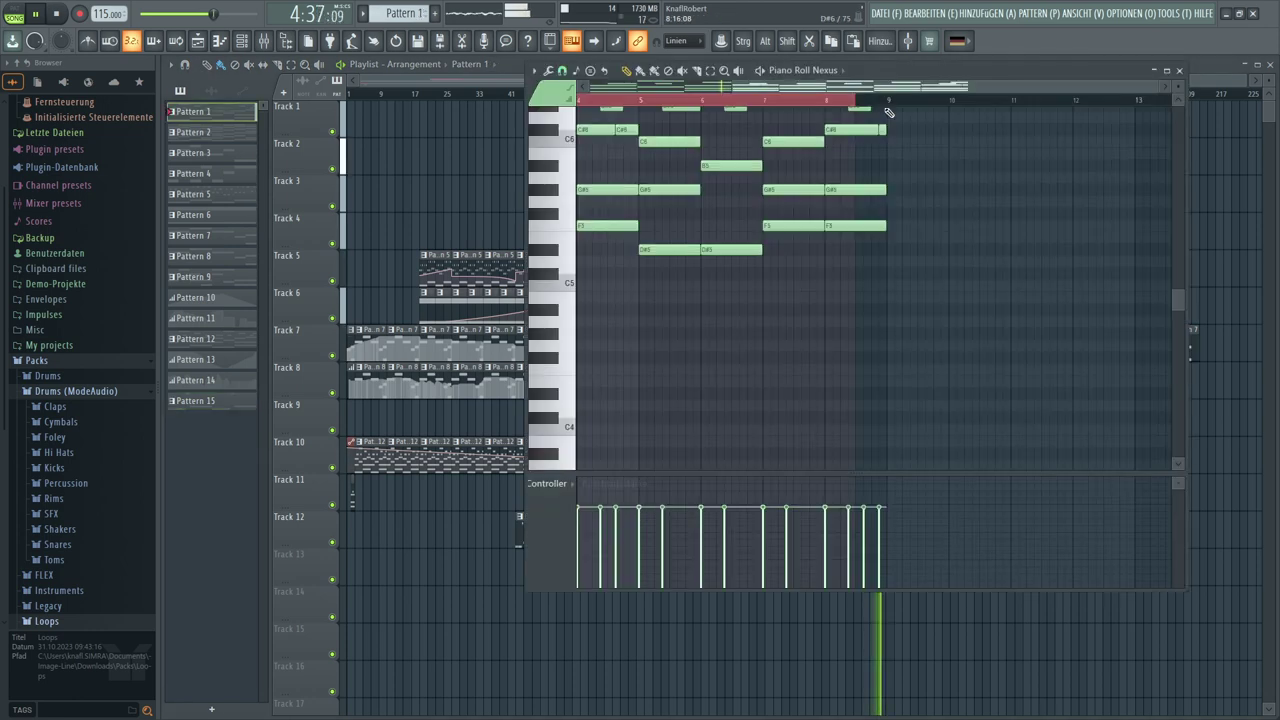
scroll(688, 240, "up", 5)
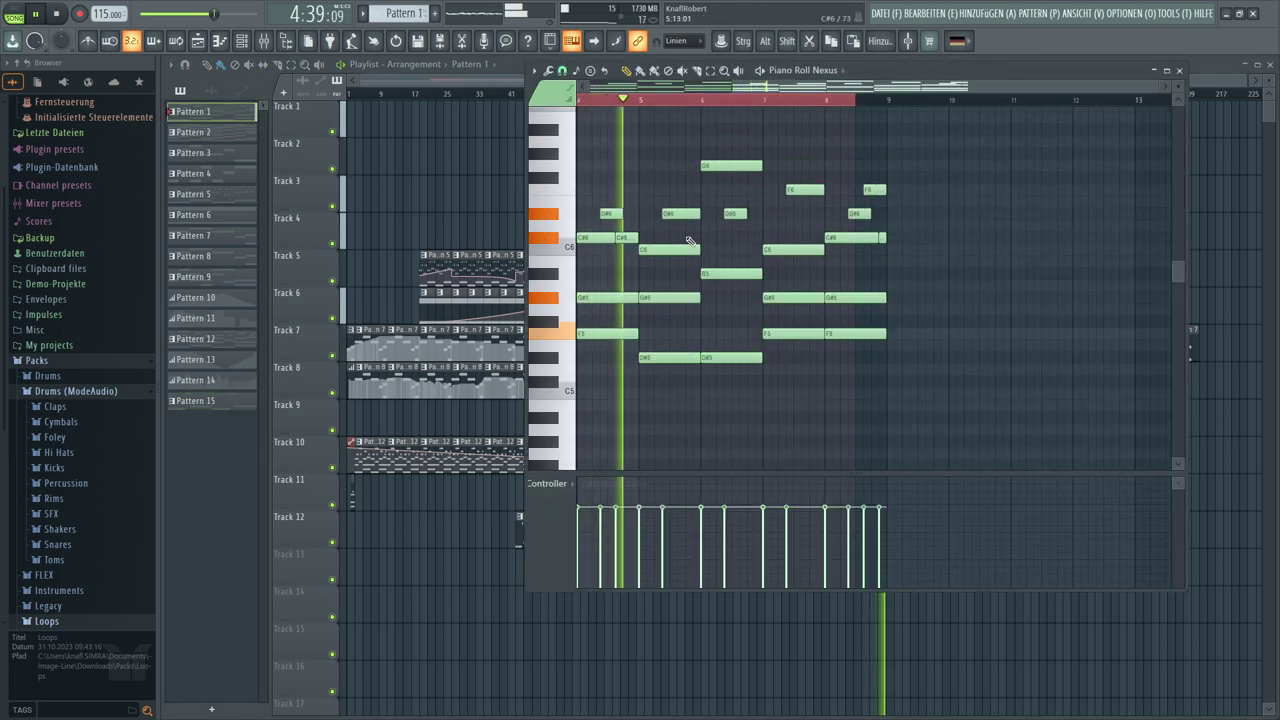
left_click_drag(732, 86, 575, 88)
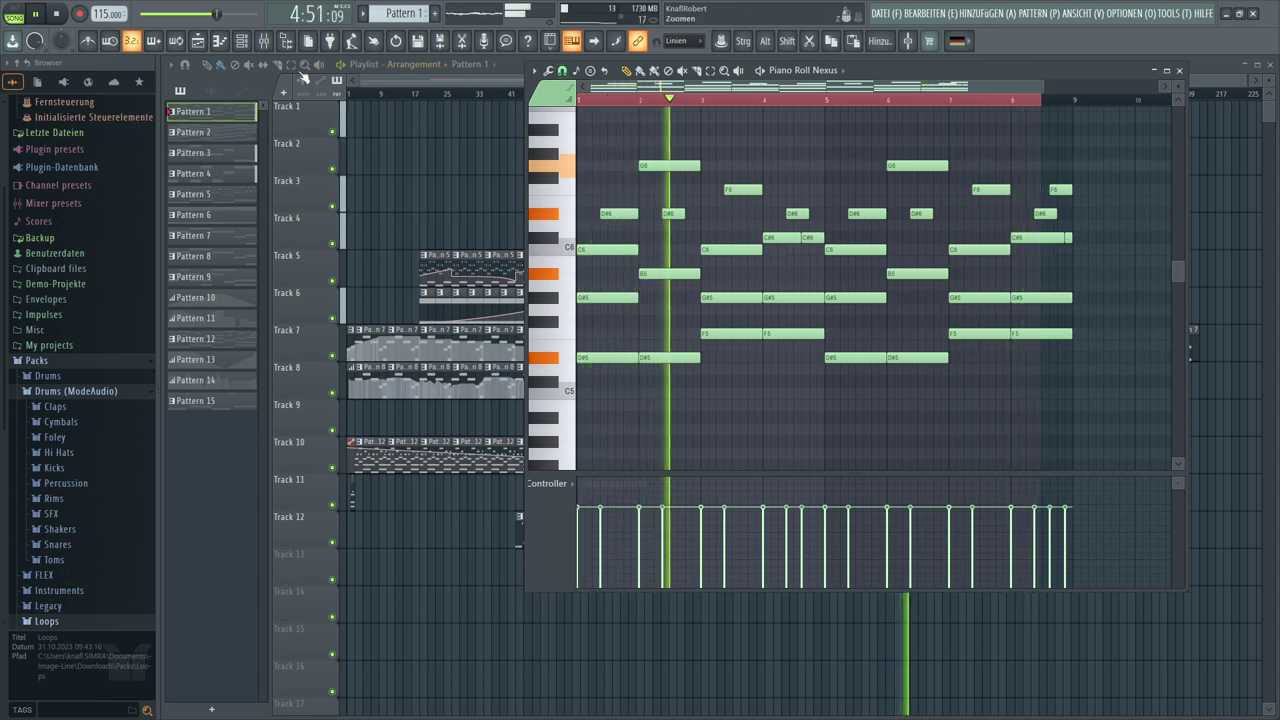
left_click(250, 44)
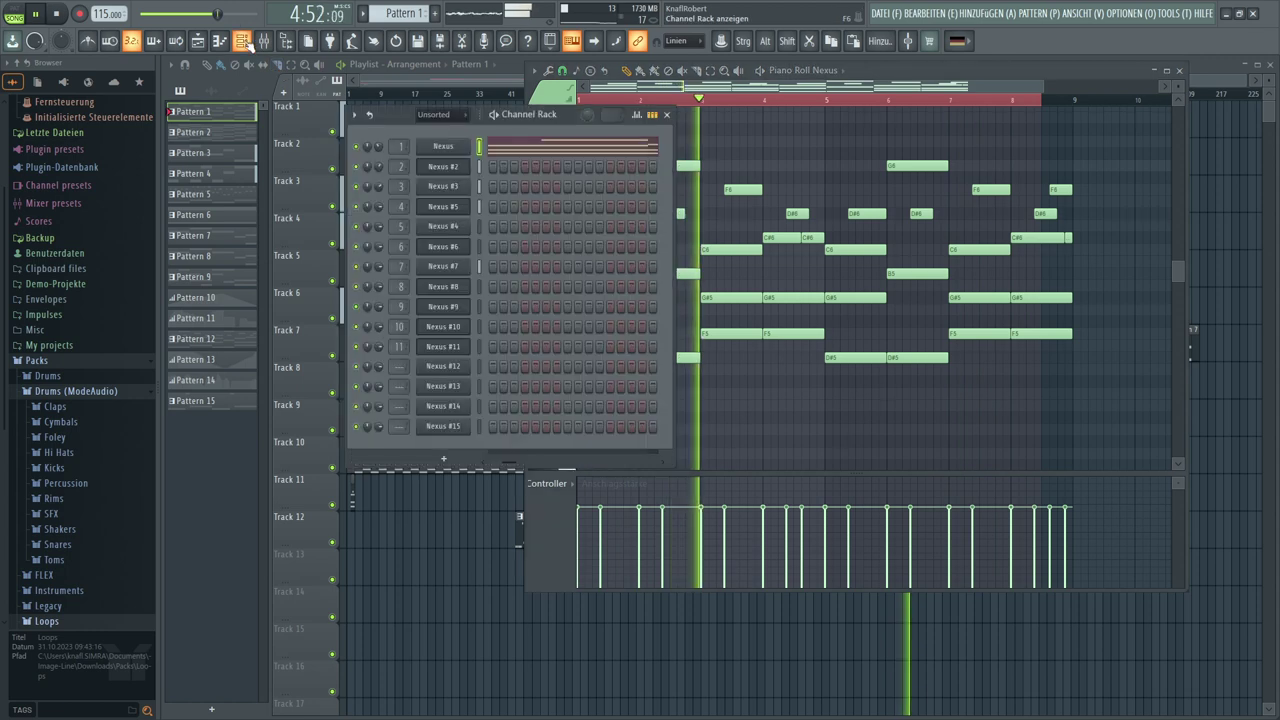
left_click(443, 148)
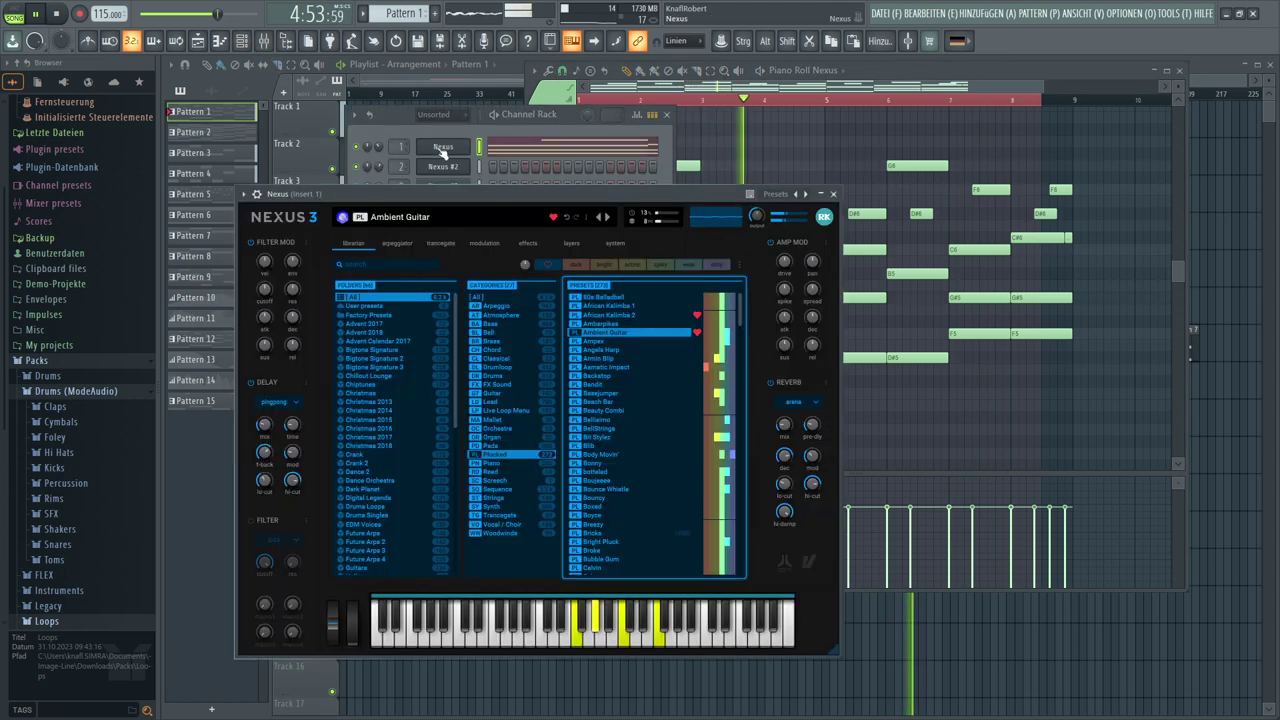
Try the plucked presets Bounce Whistle, Bouncy, Boxed and Boyce on the Nexus channel while the song plays
left_click(584, 367)
scroll(591, 393, "down", 4)
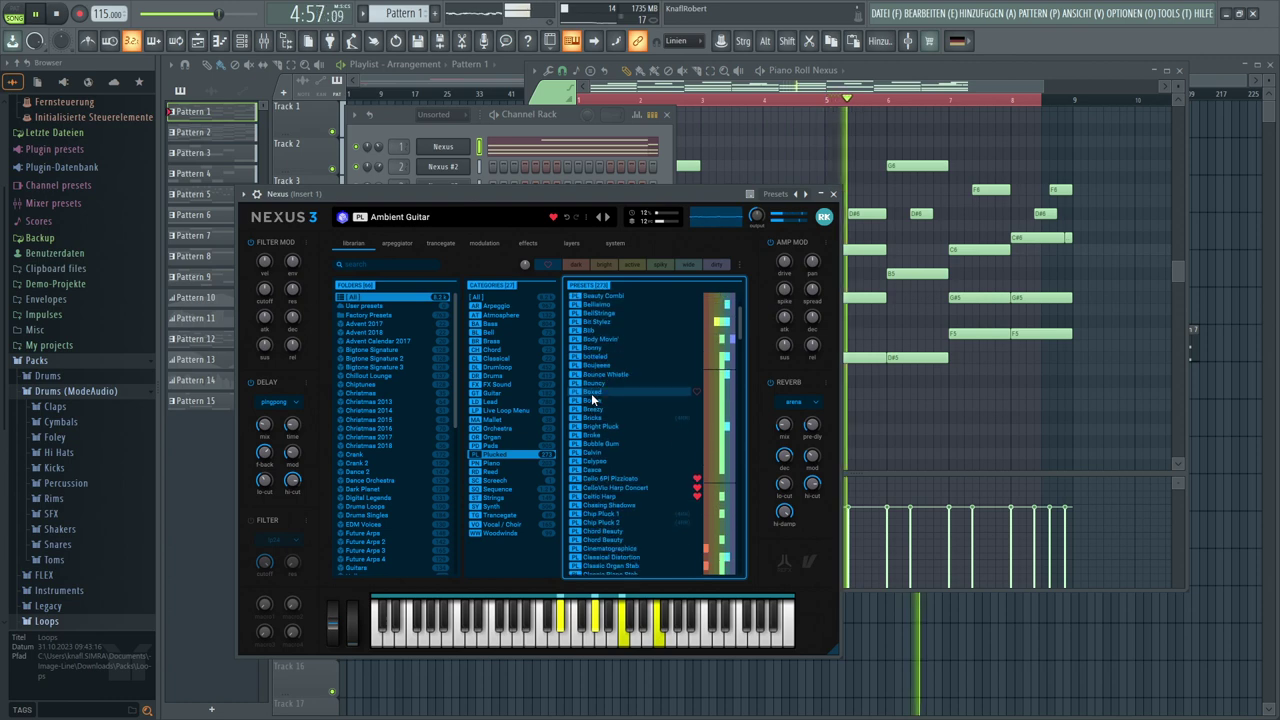
left_click(579, 351)
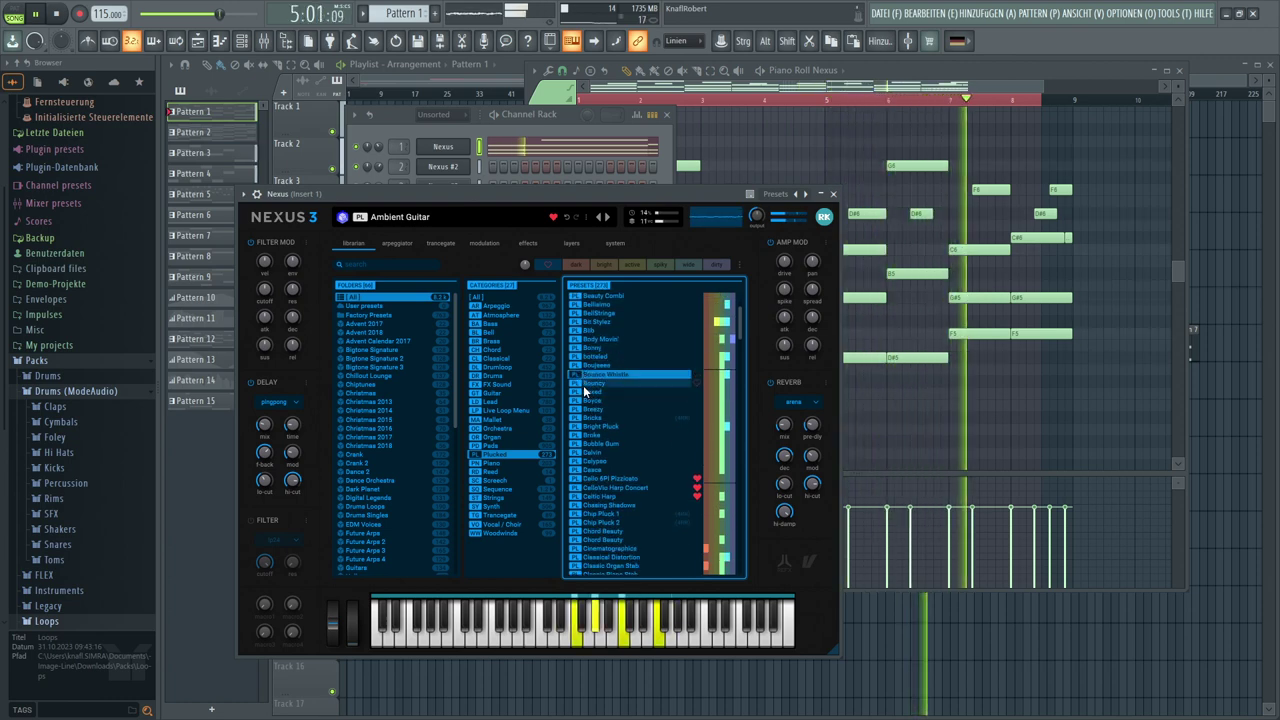
left_click(583, 380)
left_click(582, 375)
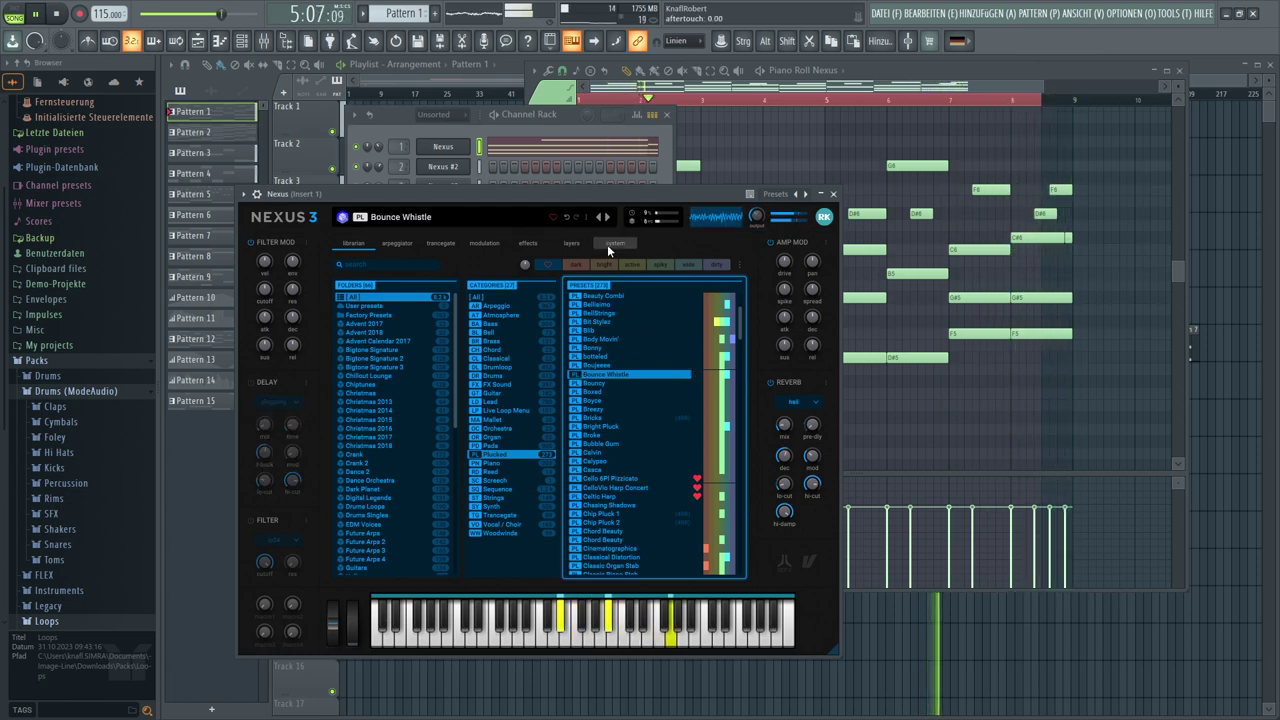
left_click(577, 380)
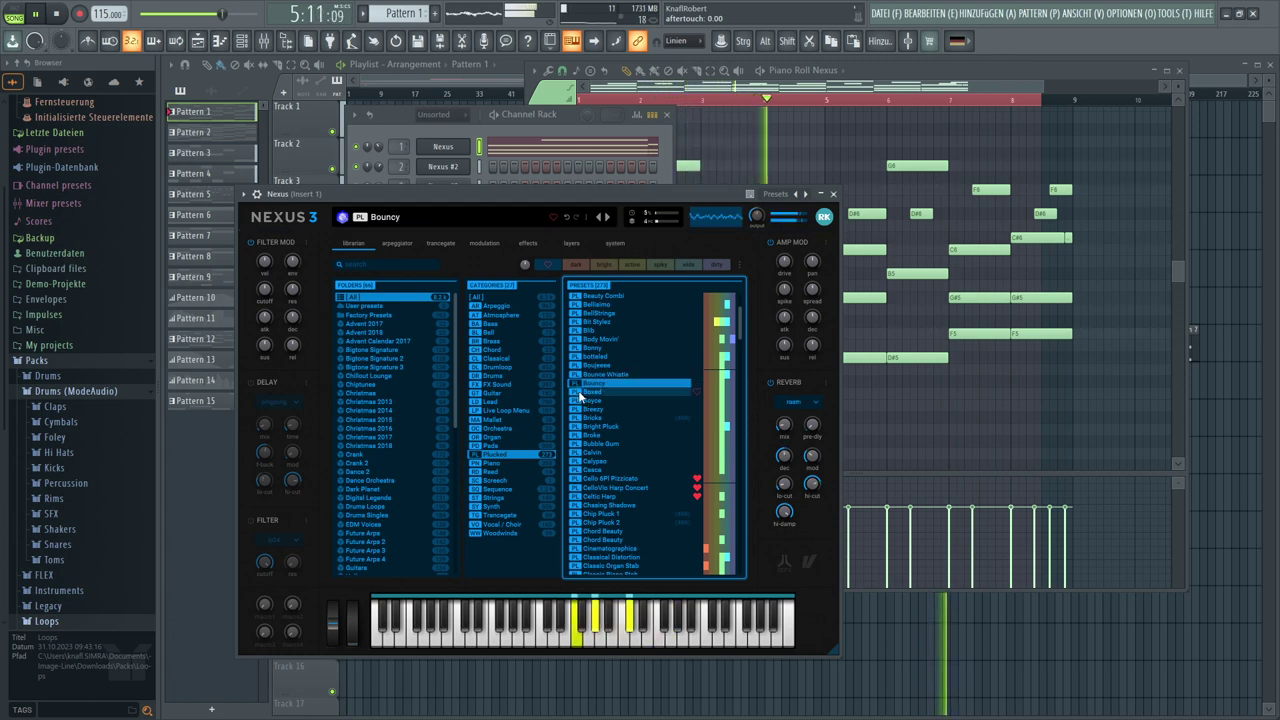
left_click(579, 392)
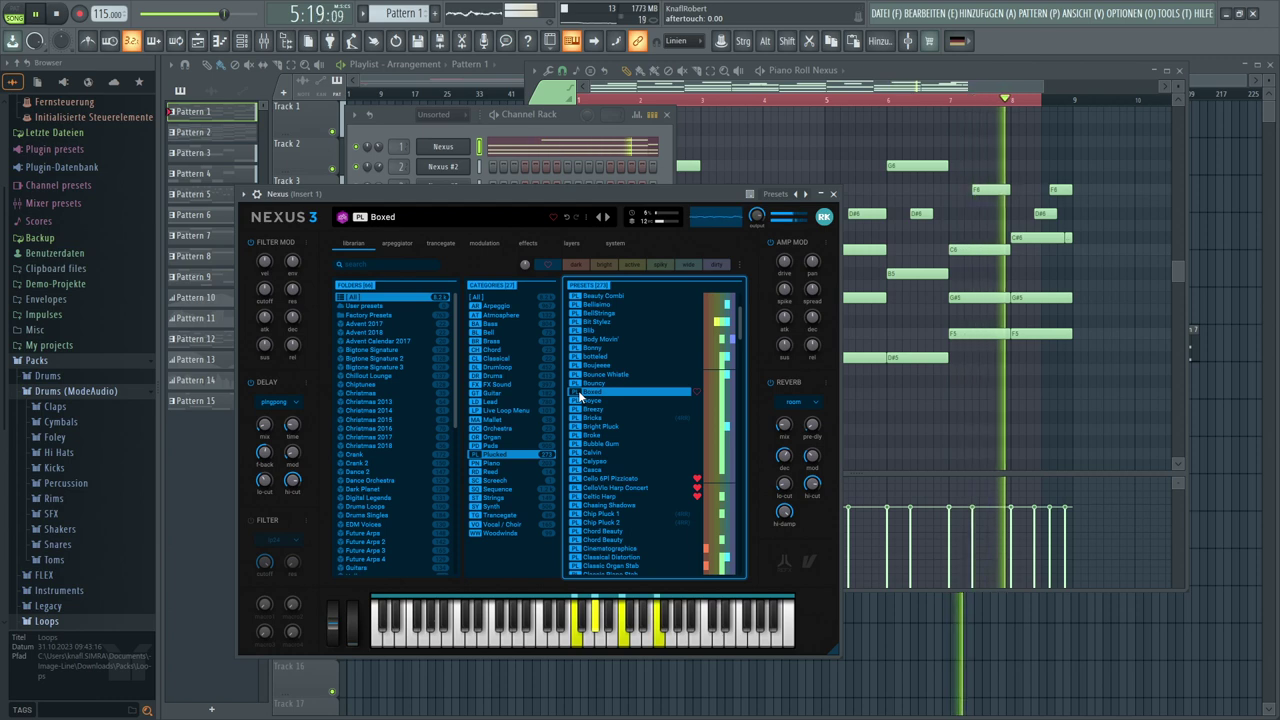
left_click(580, 399)
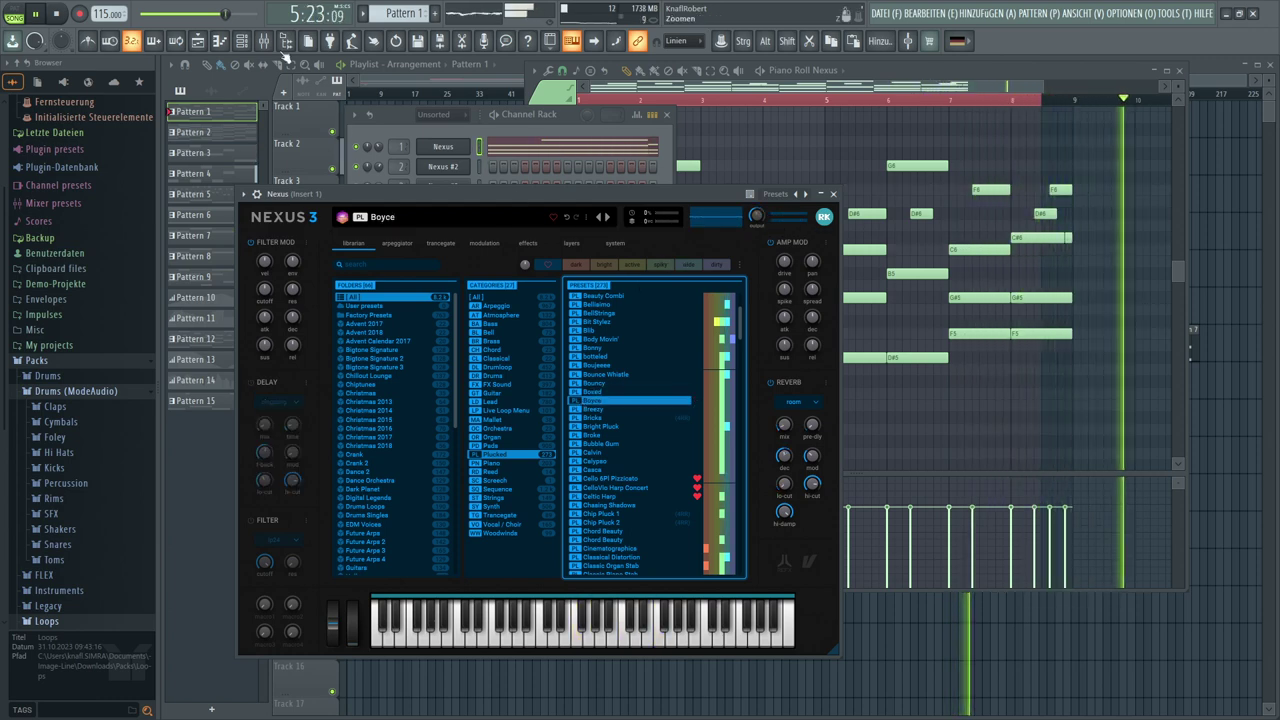
Load the Breezy preset on the Nexus channel while only Pattern 1 plays, and mark it as a favourite
left_click(20, 14)
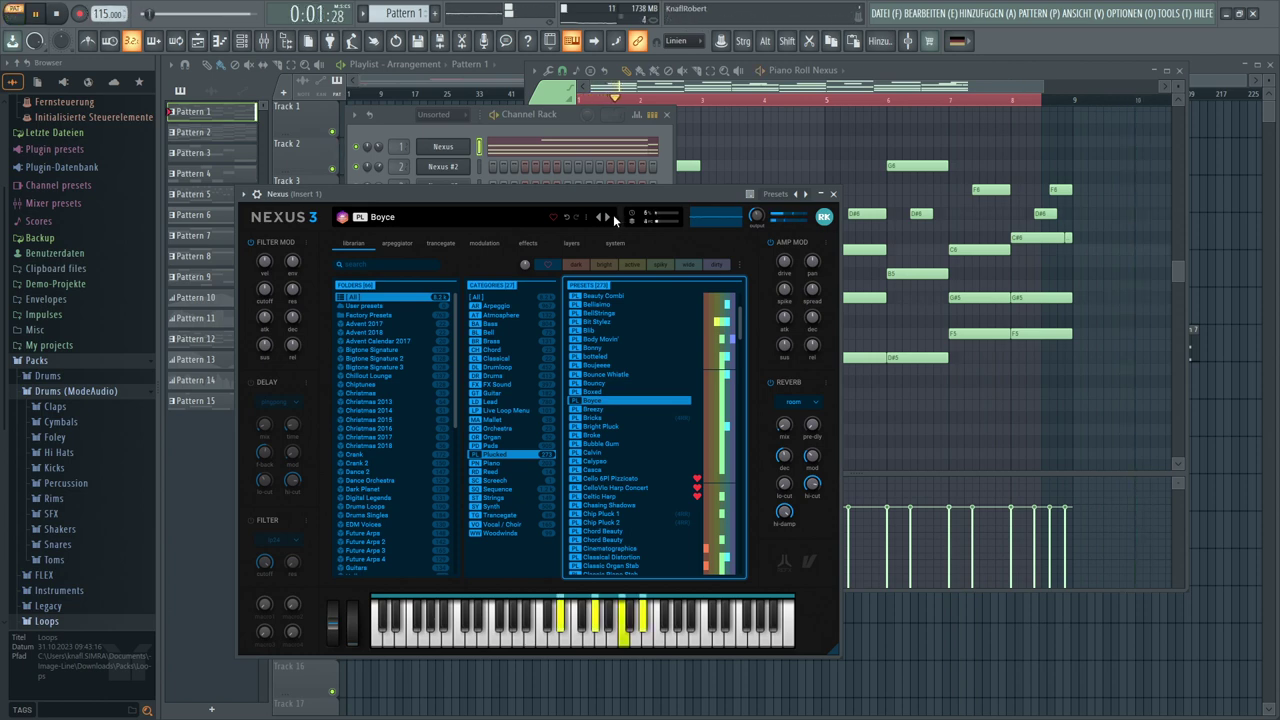
left_click(607, 217)
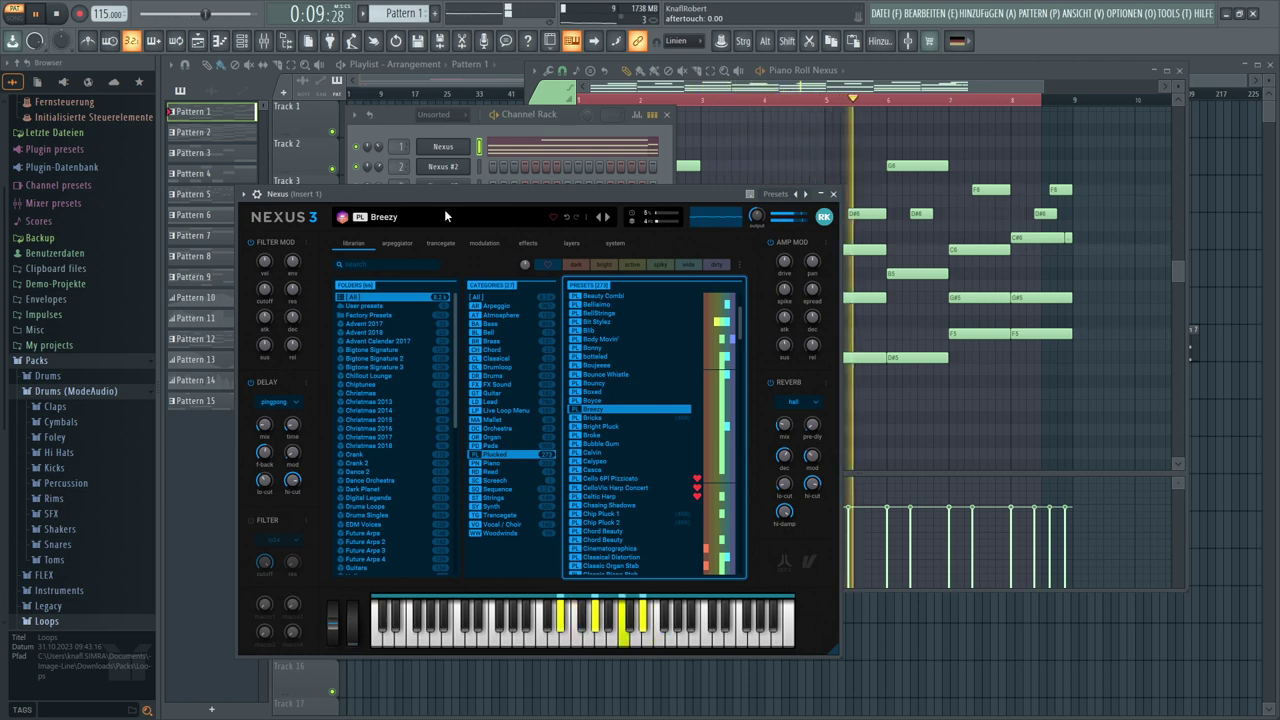
left_click(697, 410)
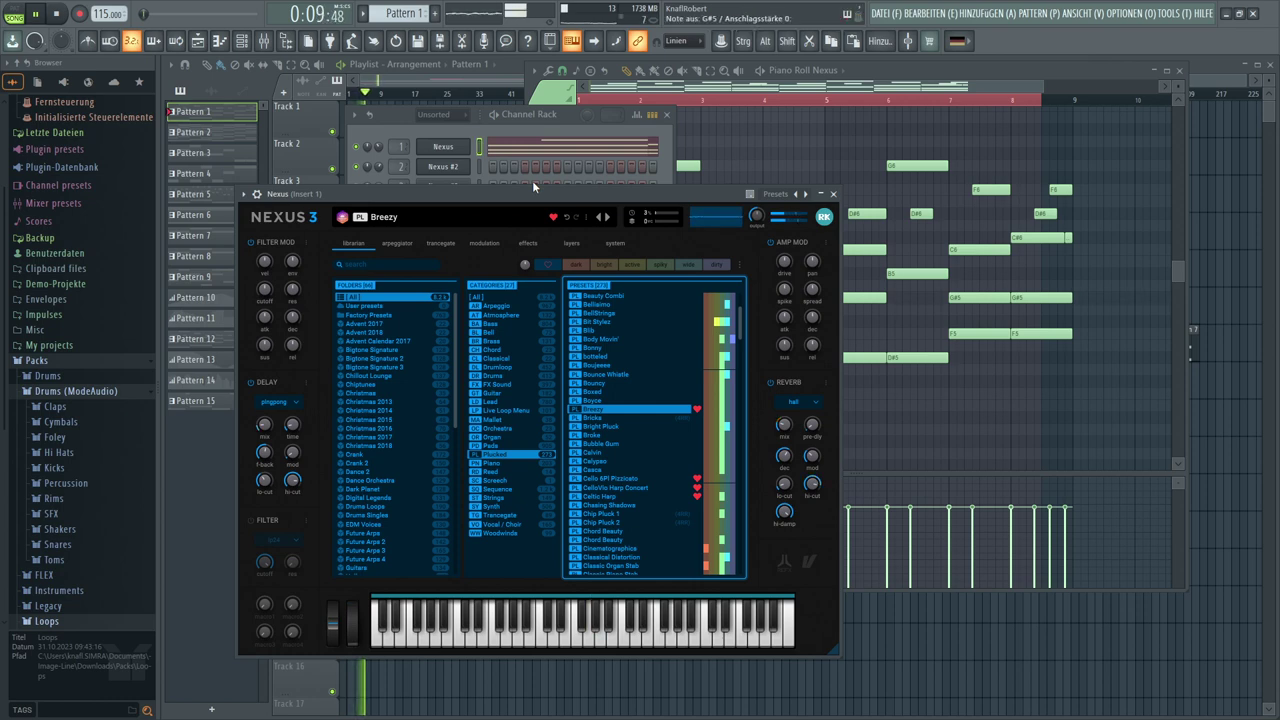
key("space")
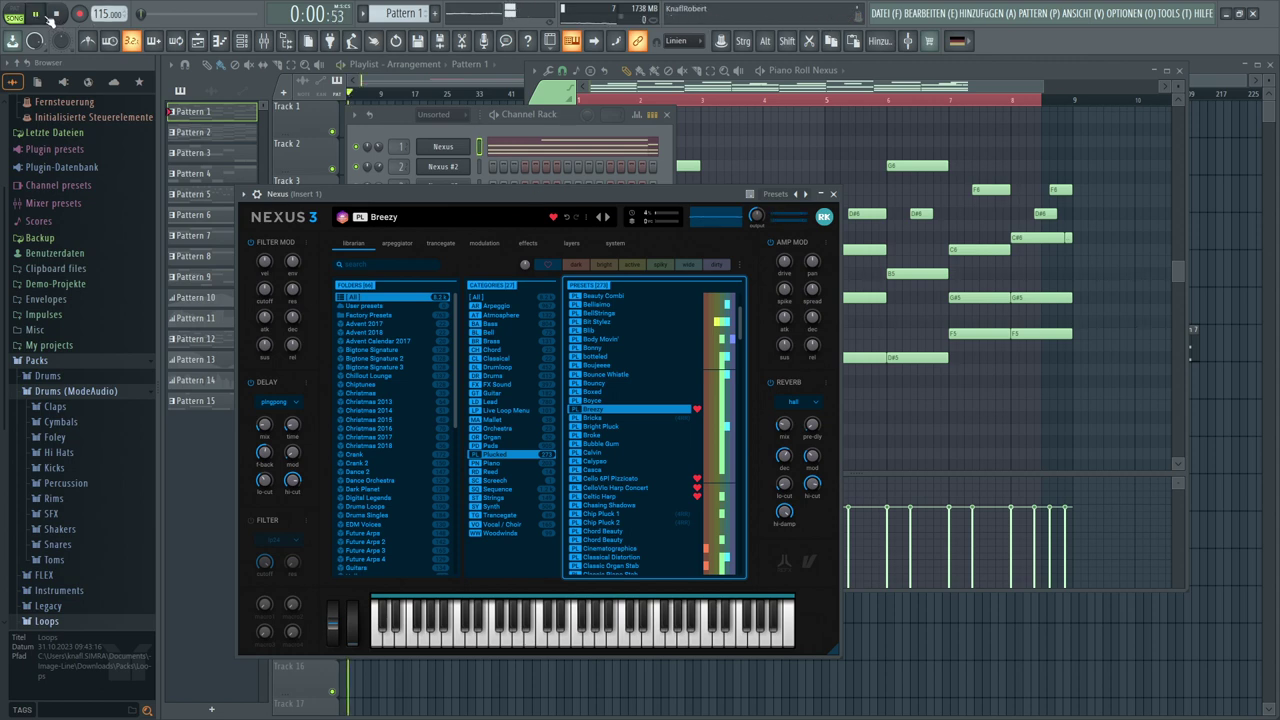
key("F12")
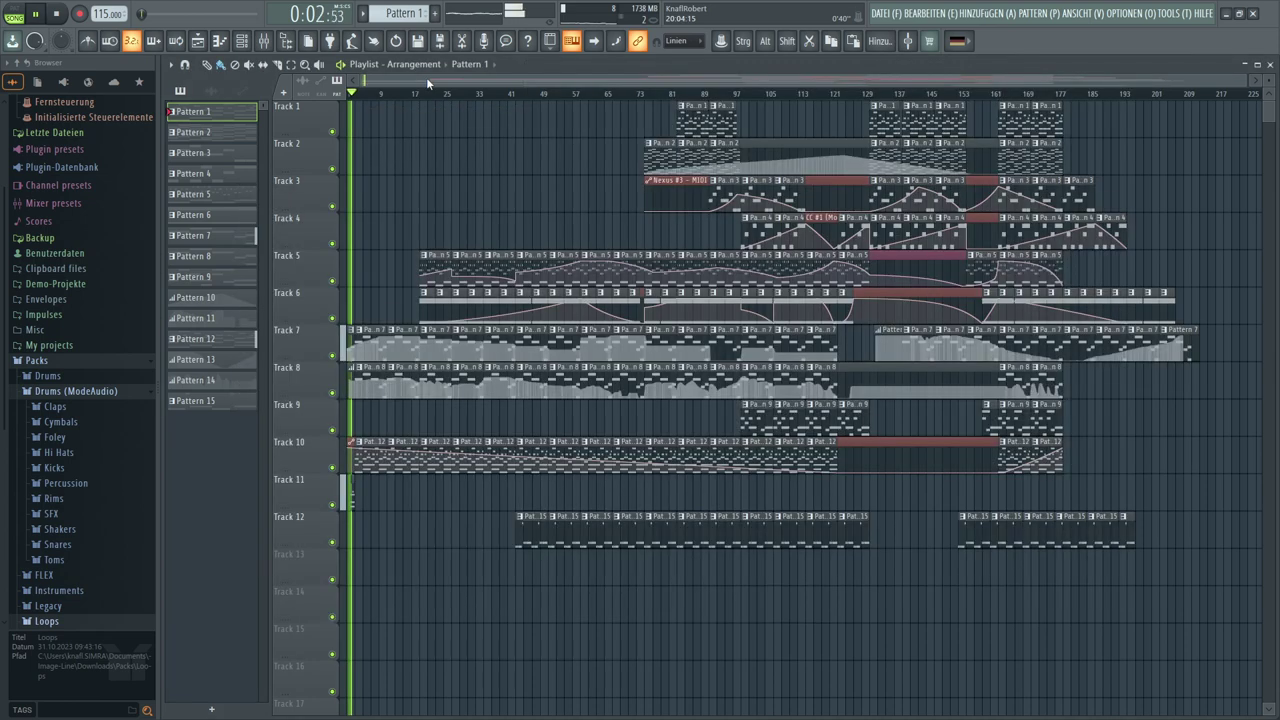
Play the song from about bar 75 and reopen Pattern 1's Nexus notes in the piano roll from bar 1
left_click(646, 95)
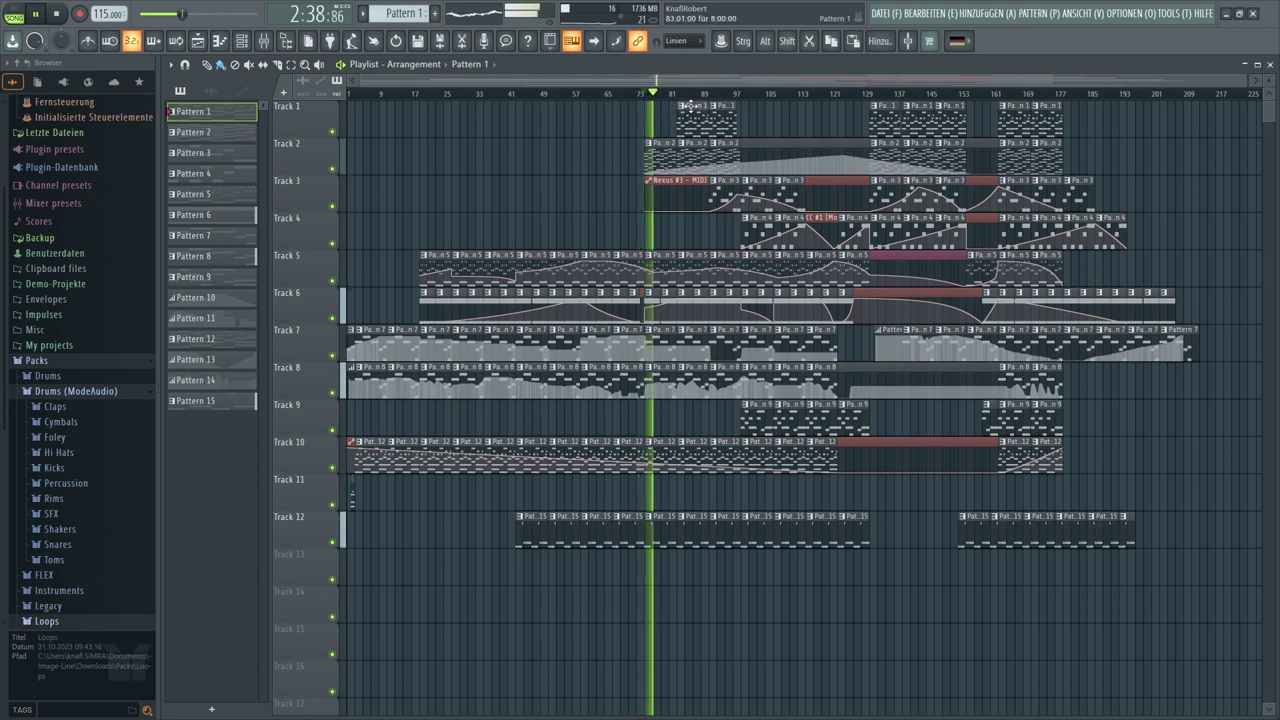
double_click(688, 112)
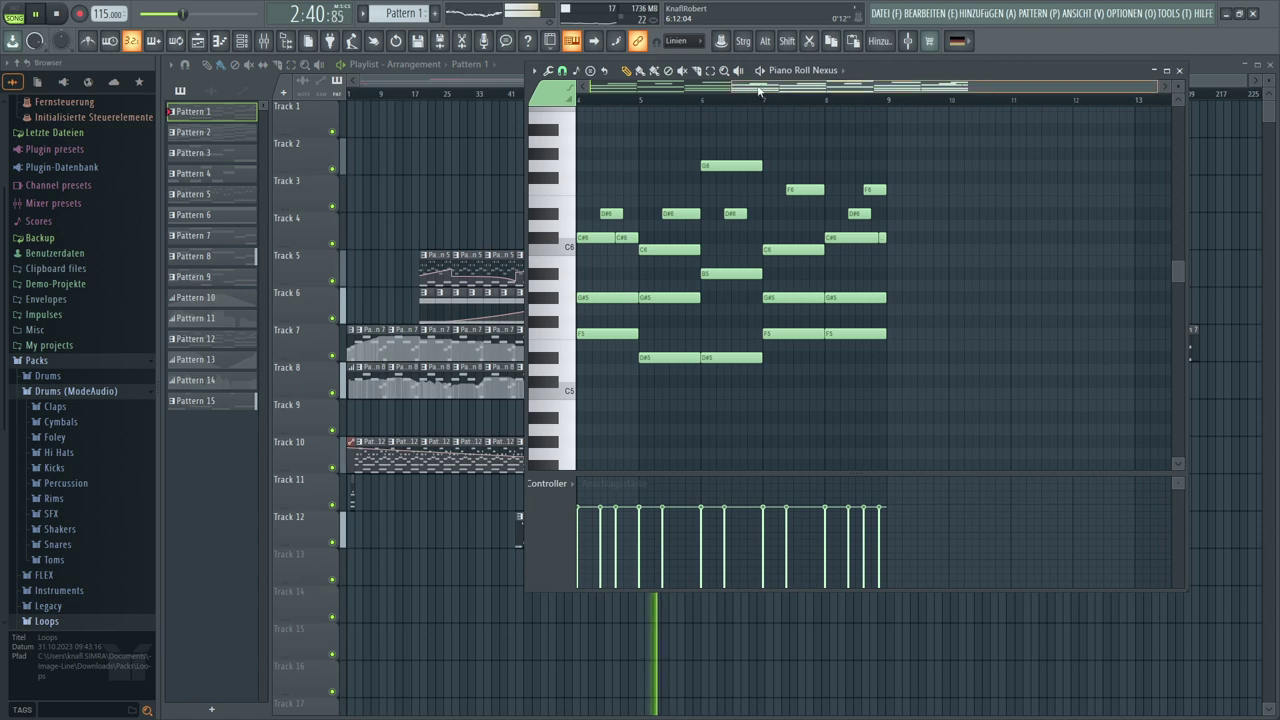
left_click_drag(757, 89, 700, 89)
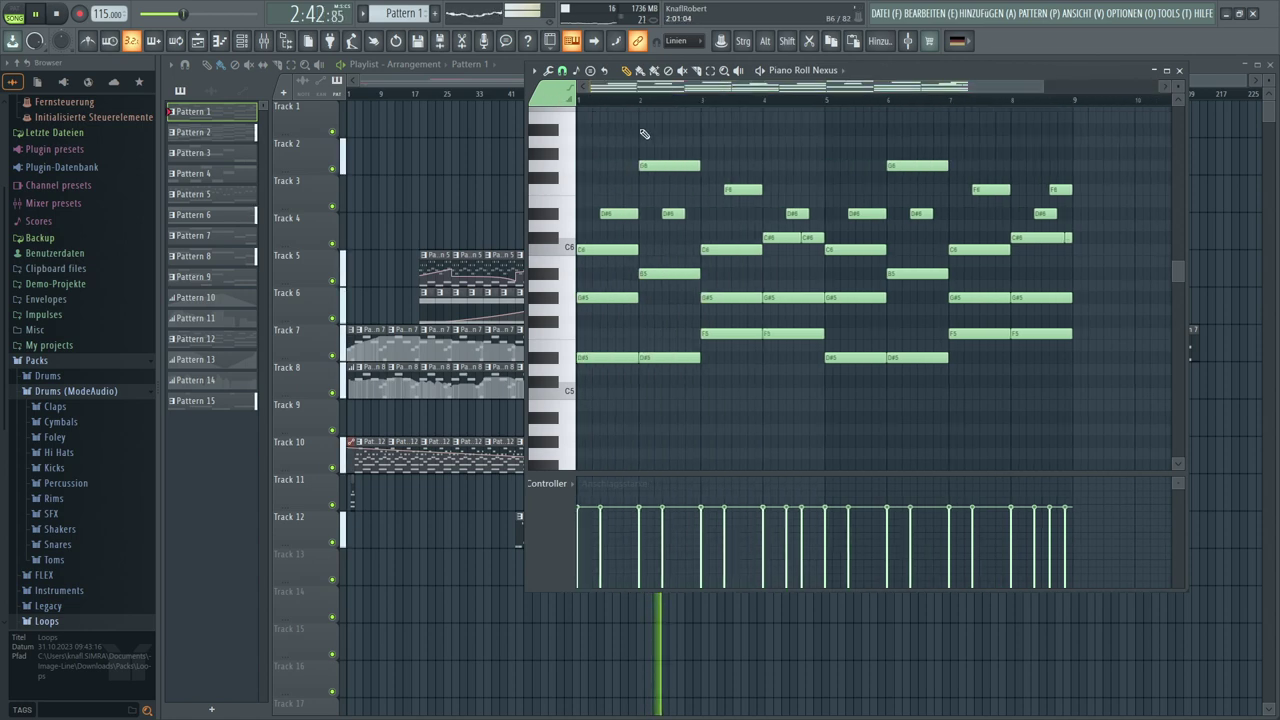
scroll(644, 133, "up", 2)
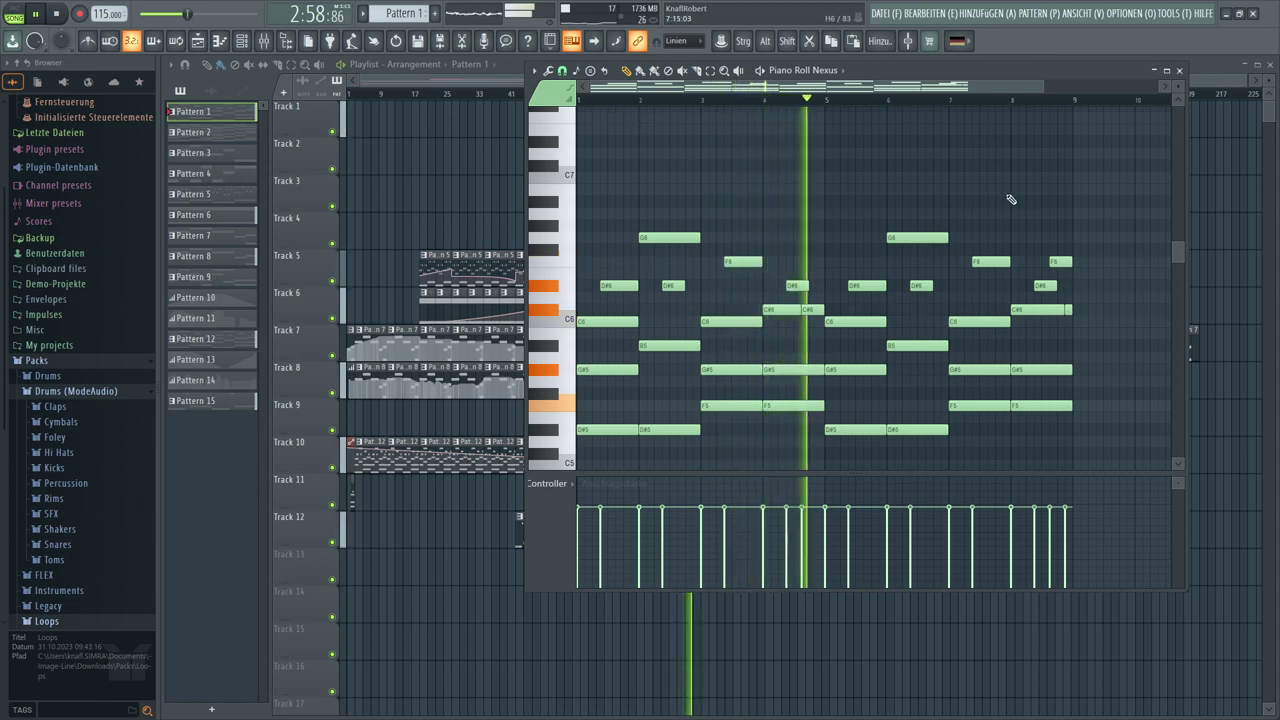
left_click_drag(1104, 162, 395, 460)
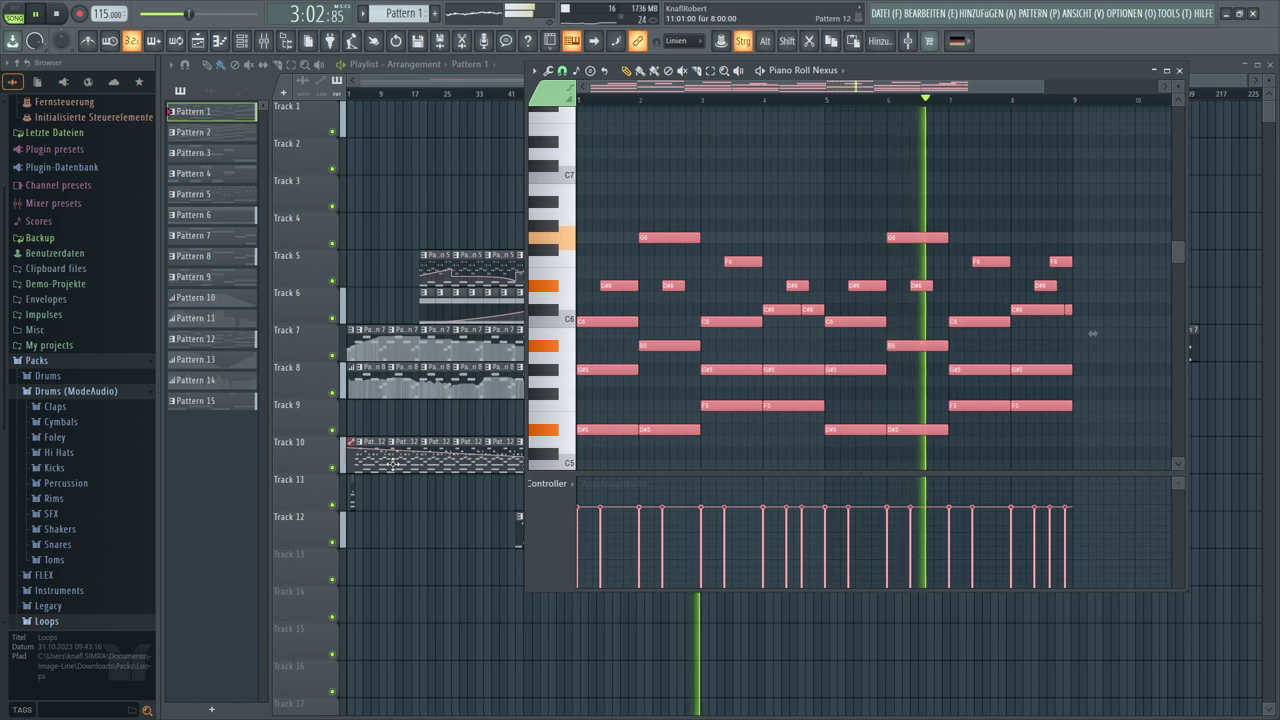
left_click(751, 194)
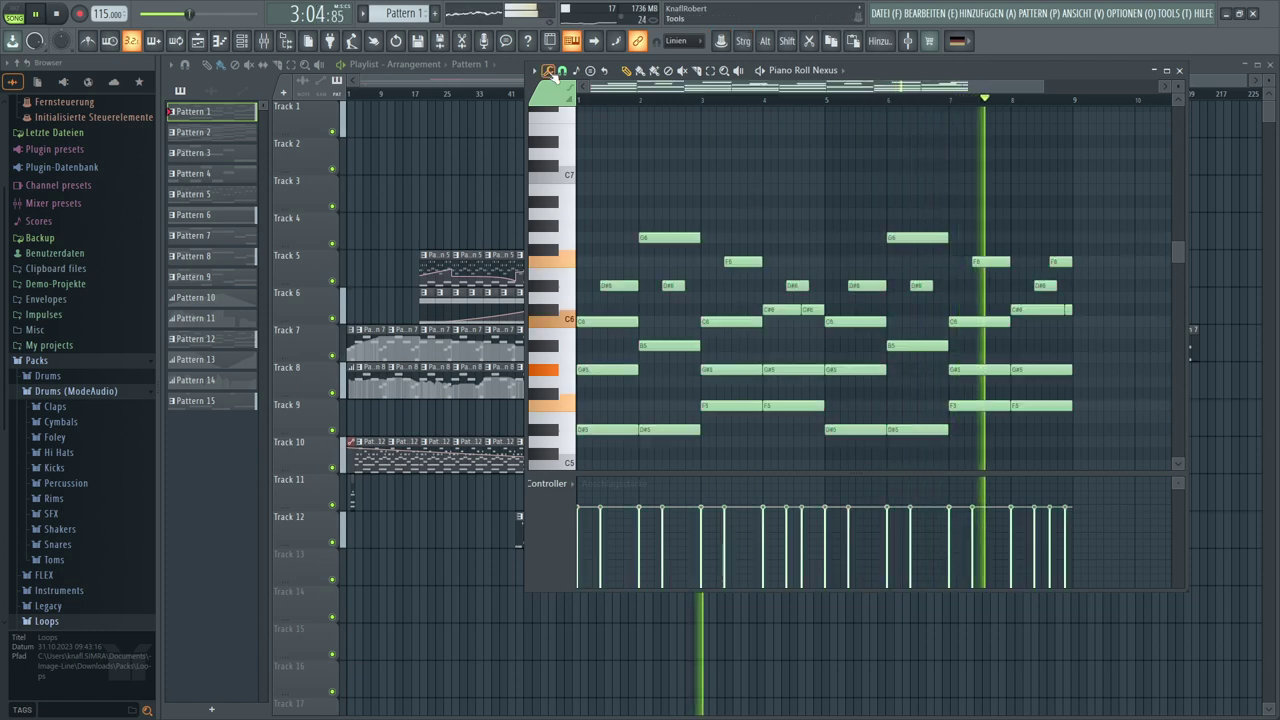
Randomize the velocities of Pattern 1's Nexus notes slightly with the Randomizer using a new seed, and return to the playlist
left_click(549, 71)
left_click(584, 314)
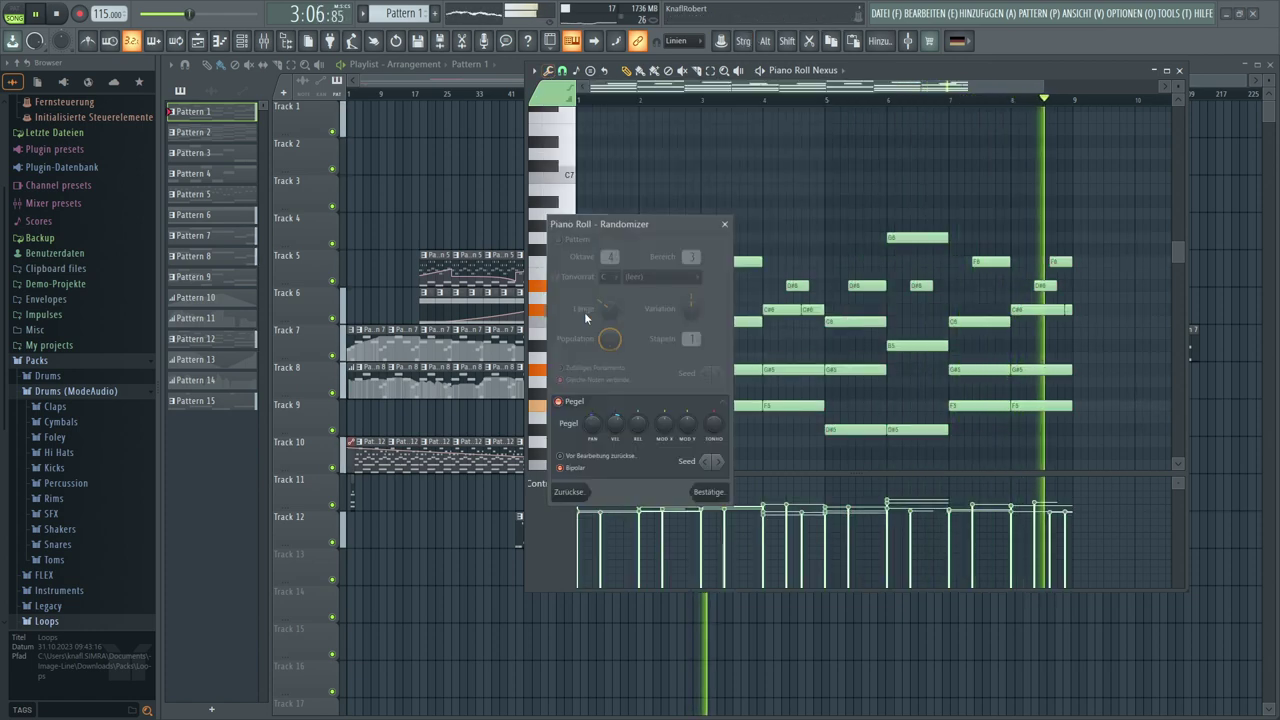
left_click(716, 462)
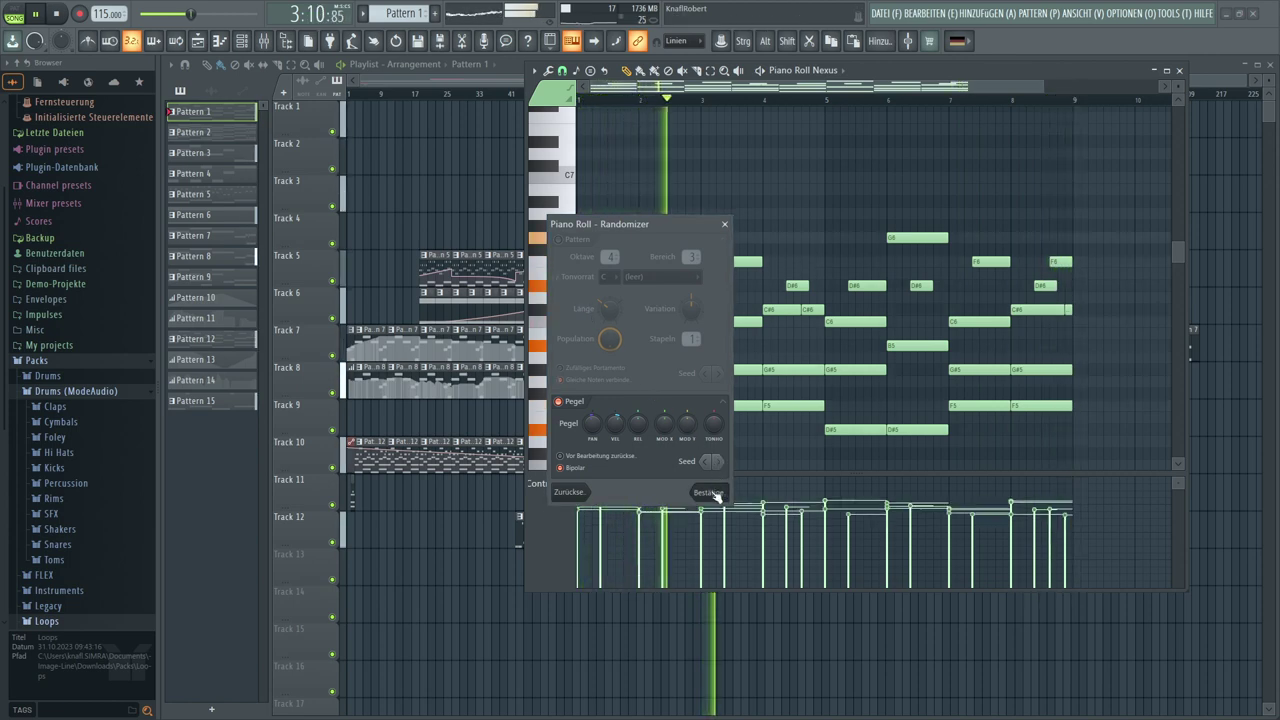
left_click(716, 496)
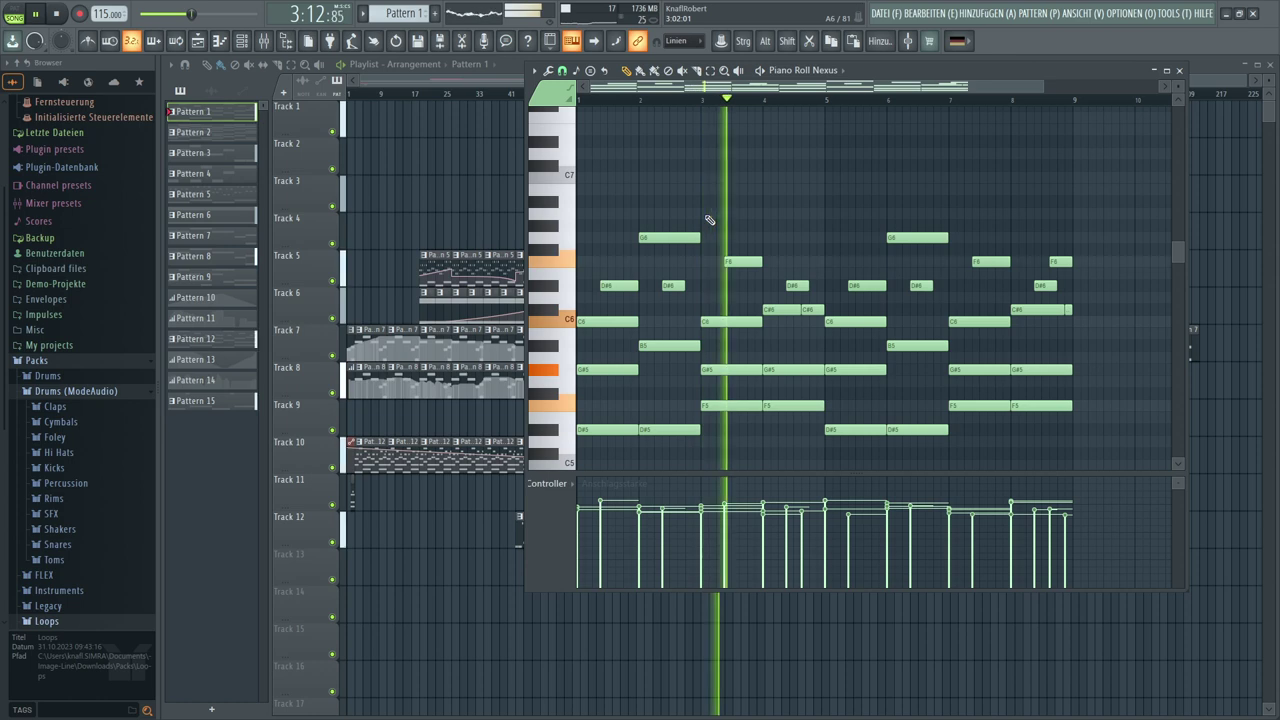
key("F7")
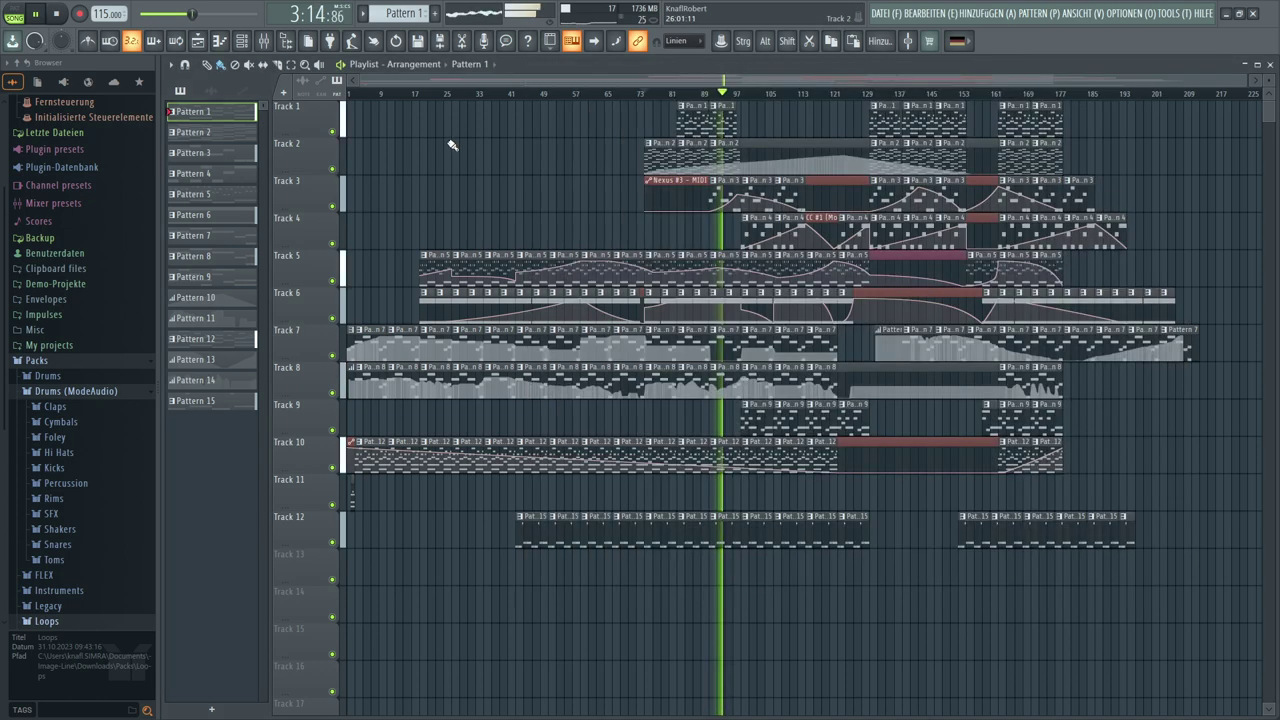
Create the empty Pattern 16 and route the Nexus #12 channel to mixer track 12
scroll(400, 13, "down", 5)
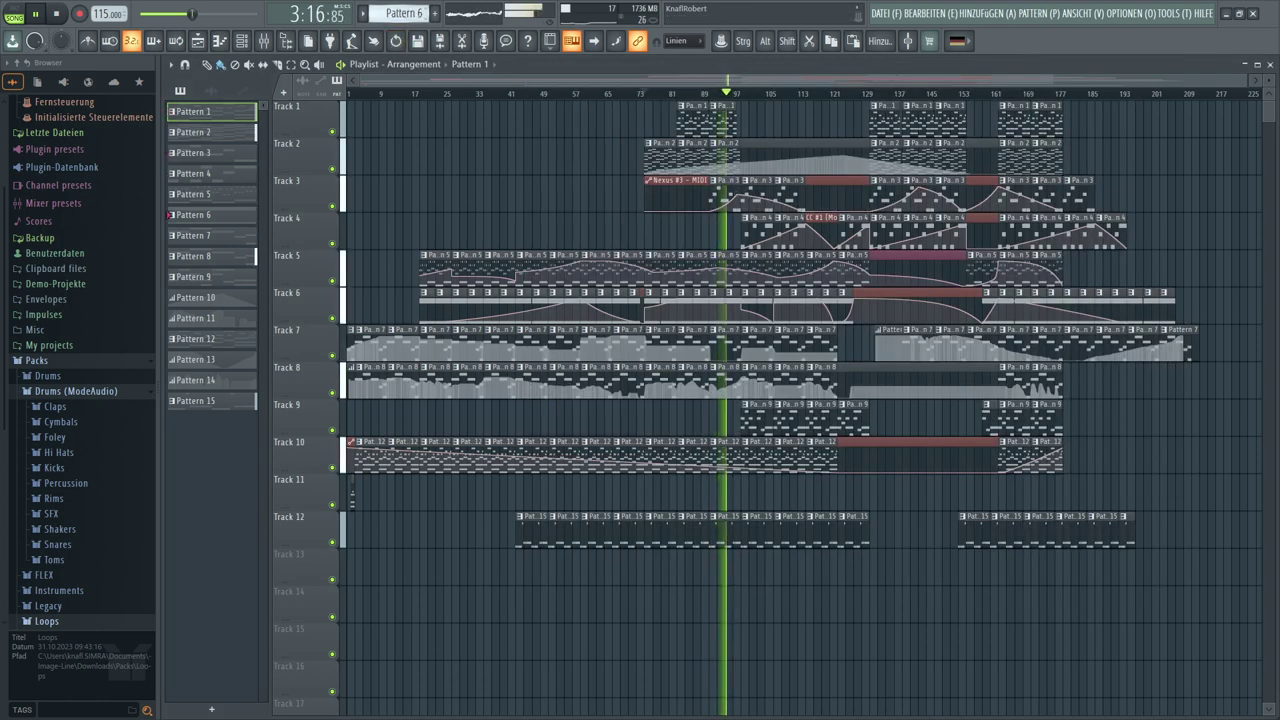
scroll(400, 13, "down", 9)
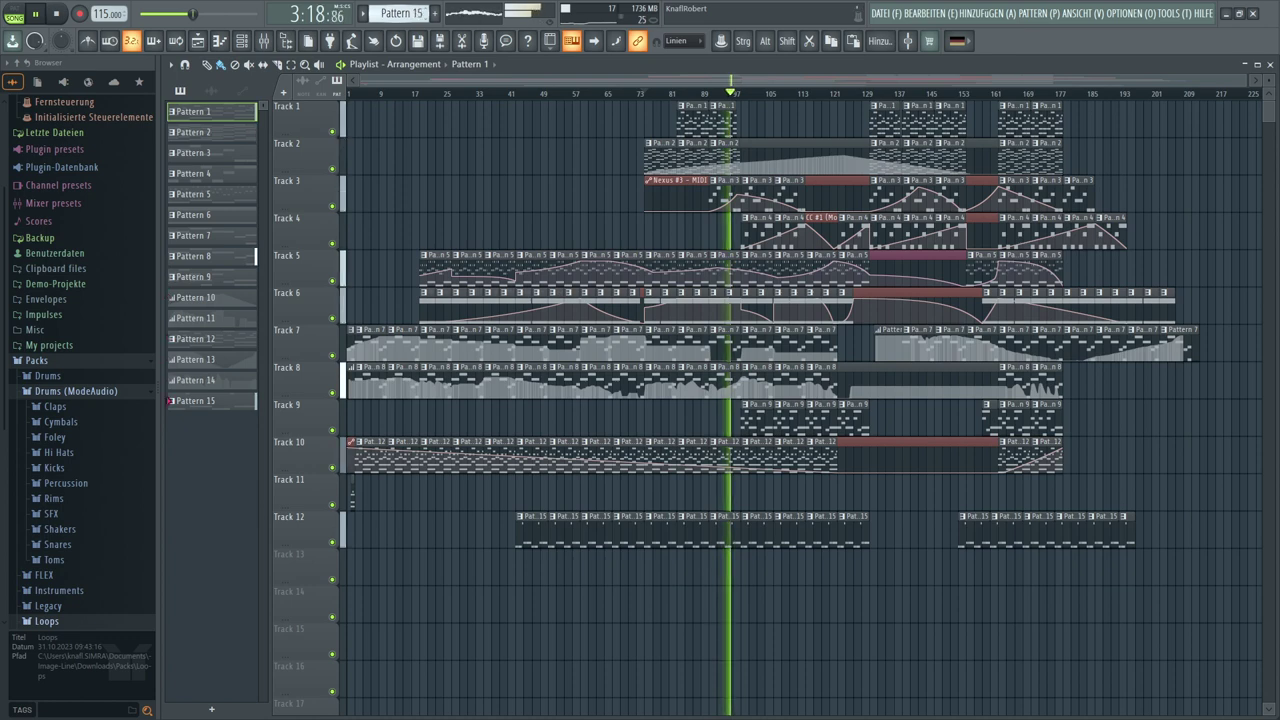
scroll(403, 12, "down", 1)
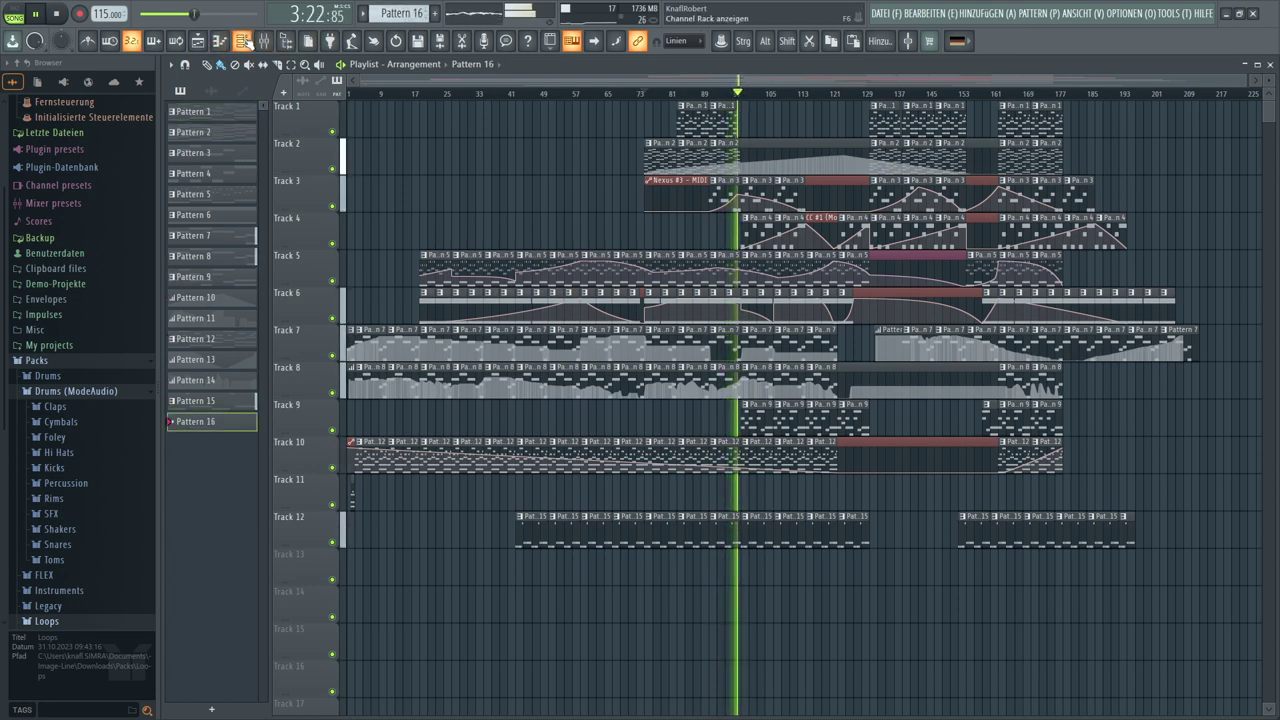
left_click(243, 40)
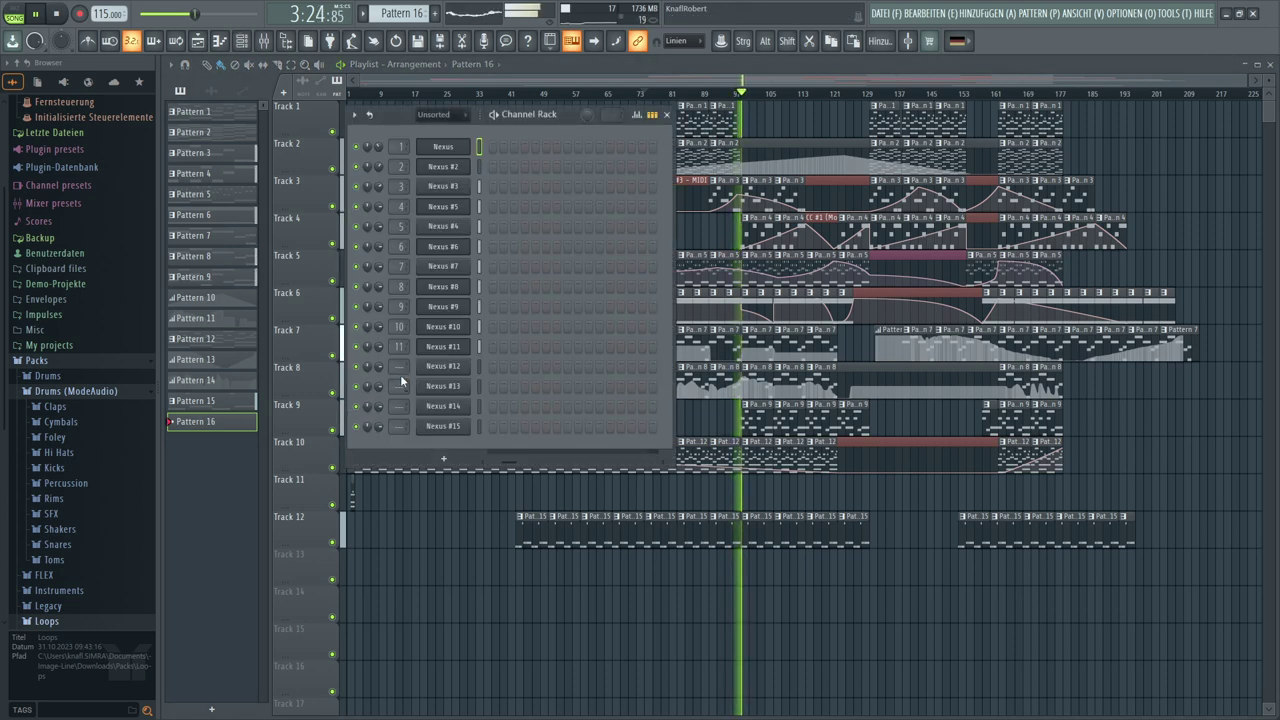
left_click_drag(399, 368, 399, 348)
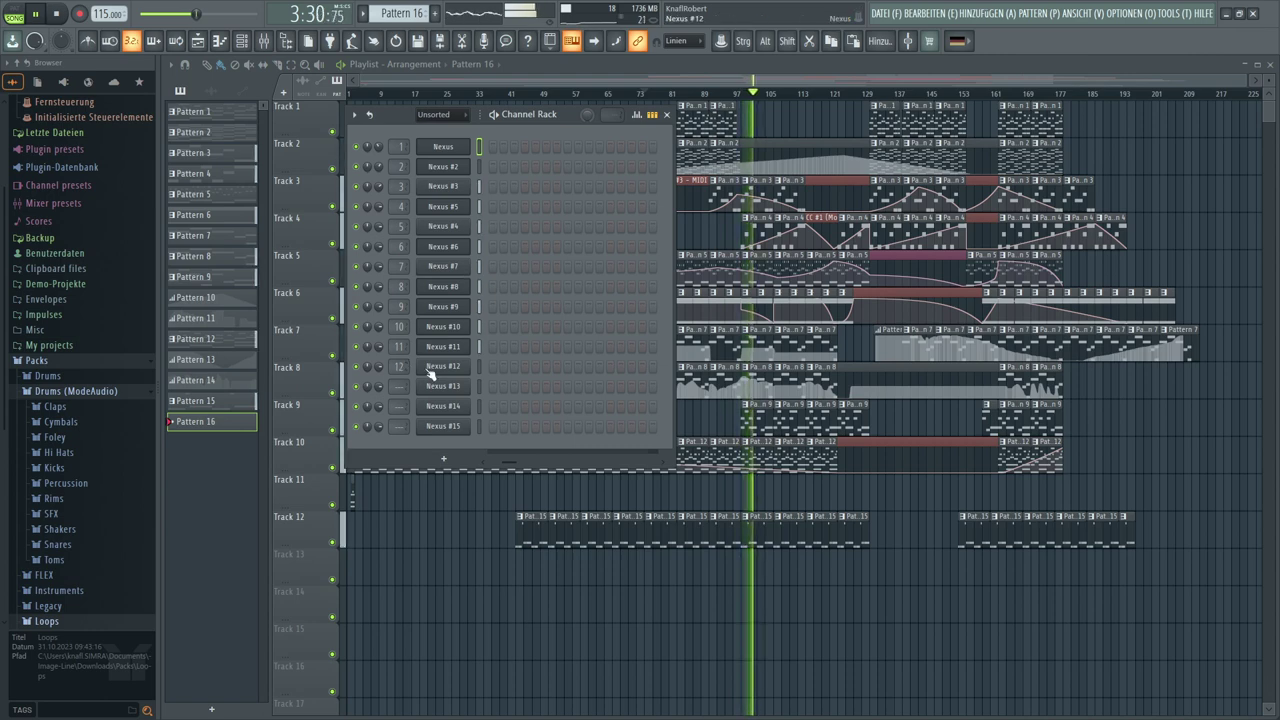
Paste the copied notes into Pattern 16 in the piano roll of the Nexus #12 channel
left_click(430, 370)
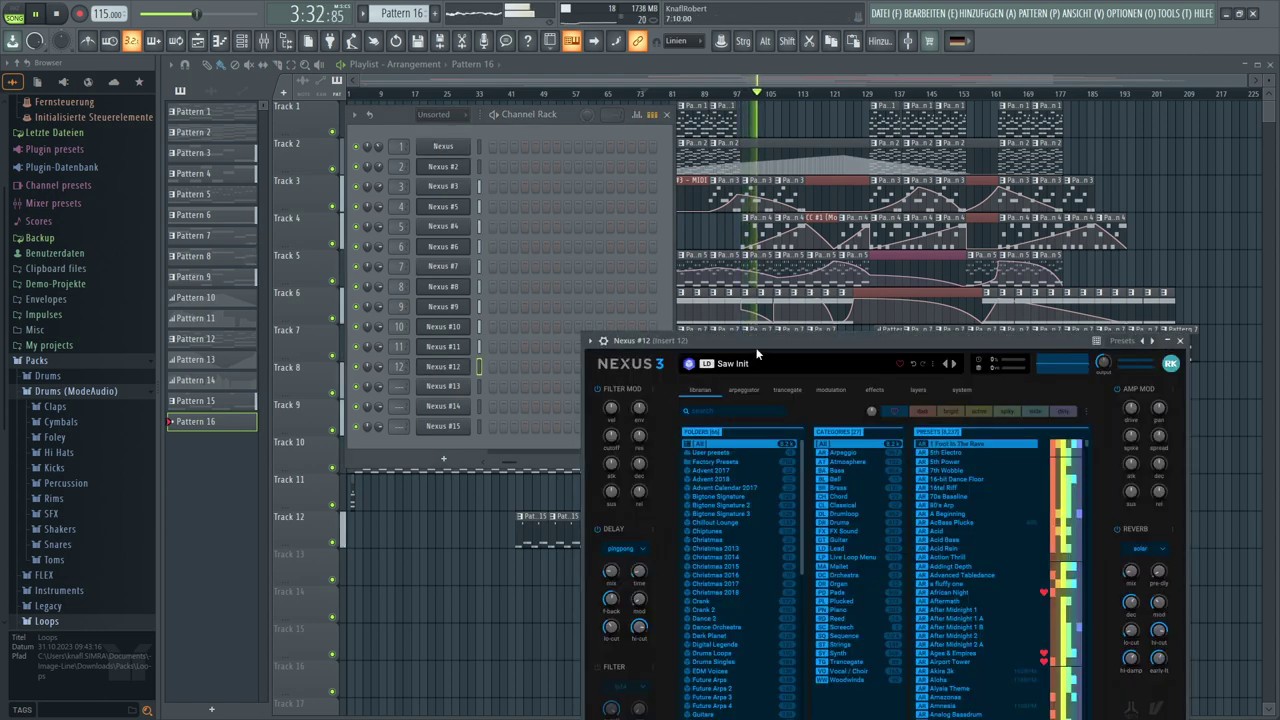
left_click_drag(757, 348, 737, 178)
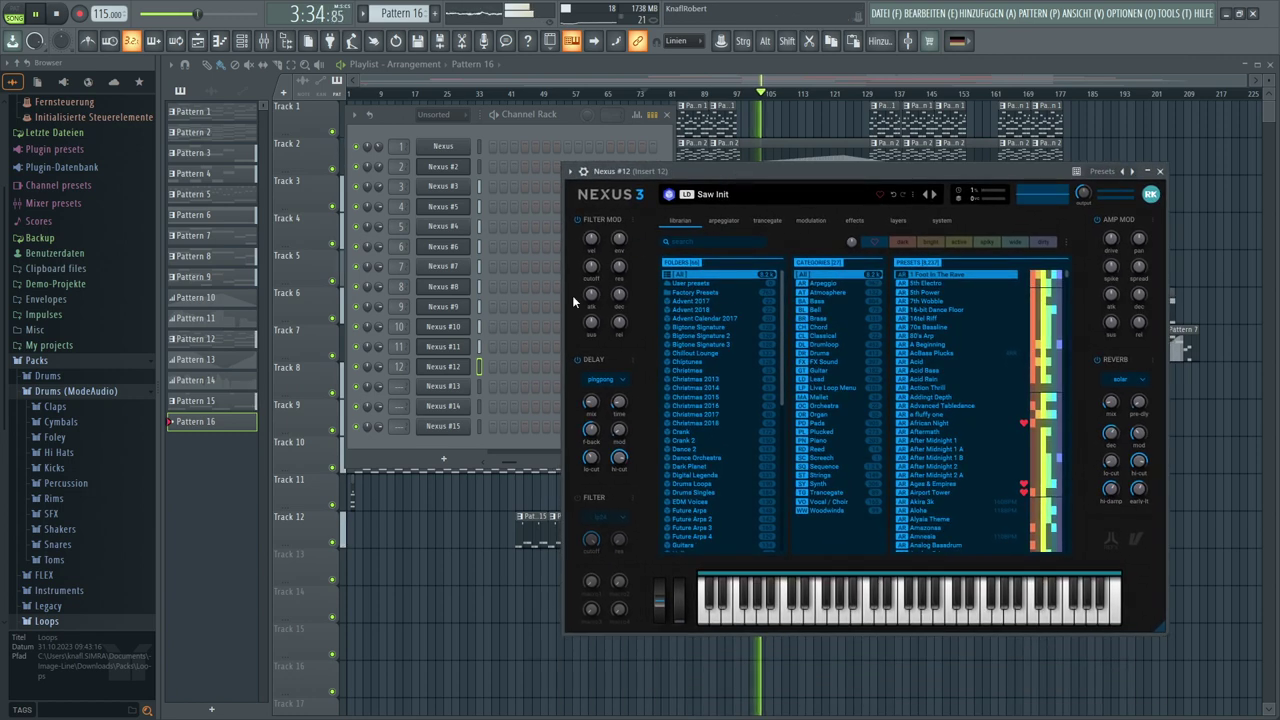
right_click(456, 365)
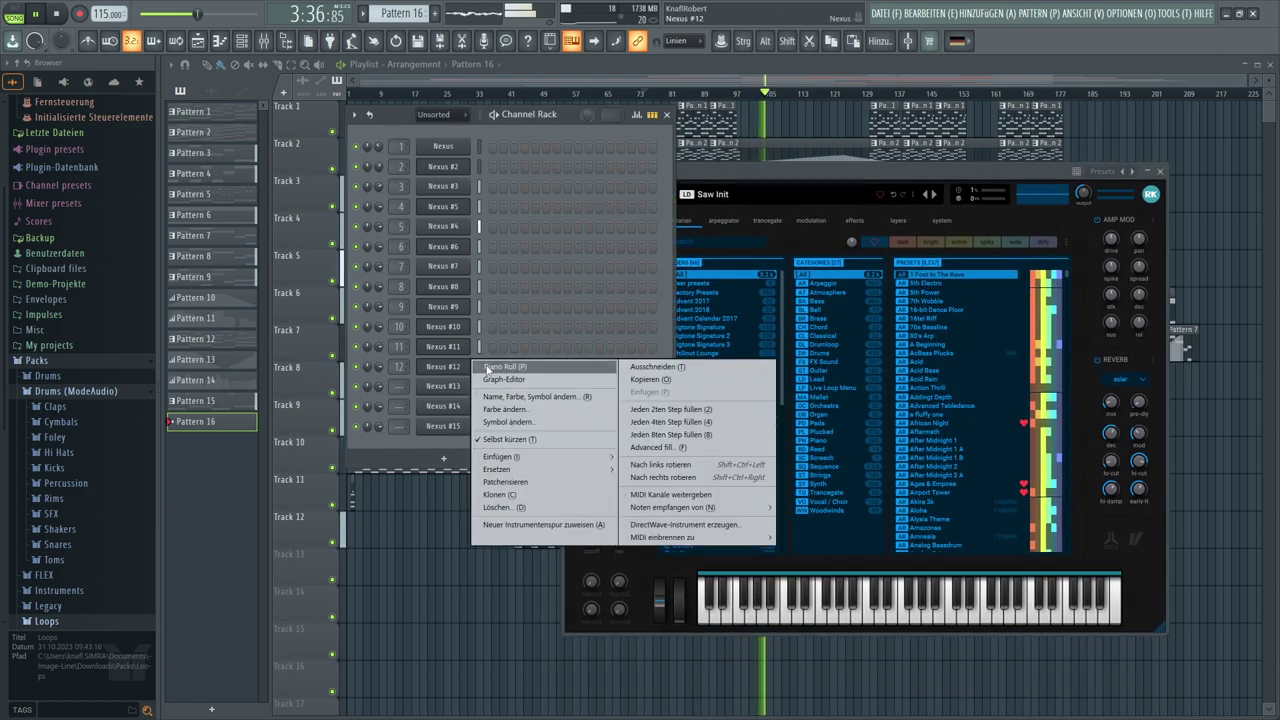
left_click(487, 369)
key("ctrl+v")
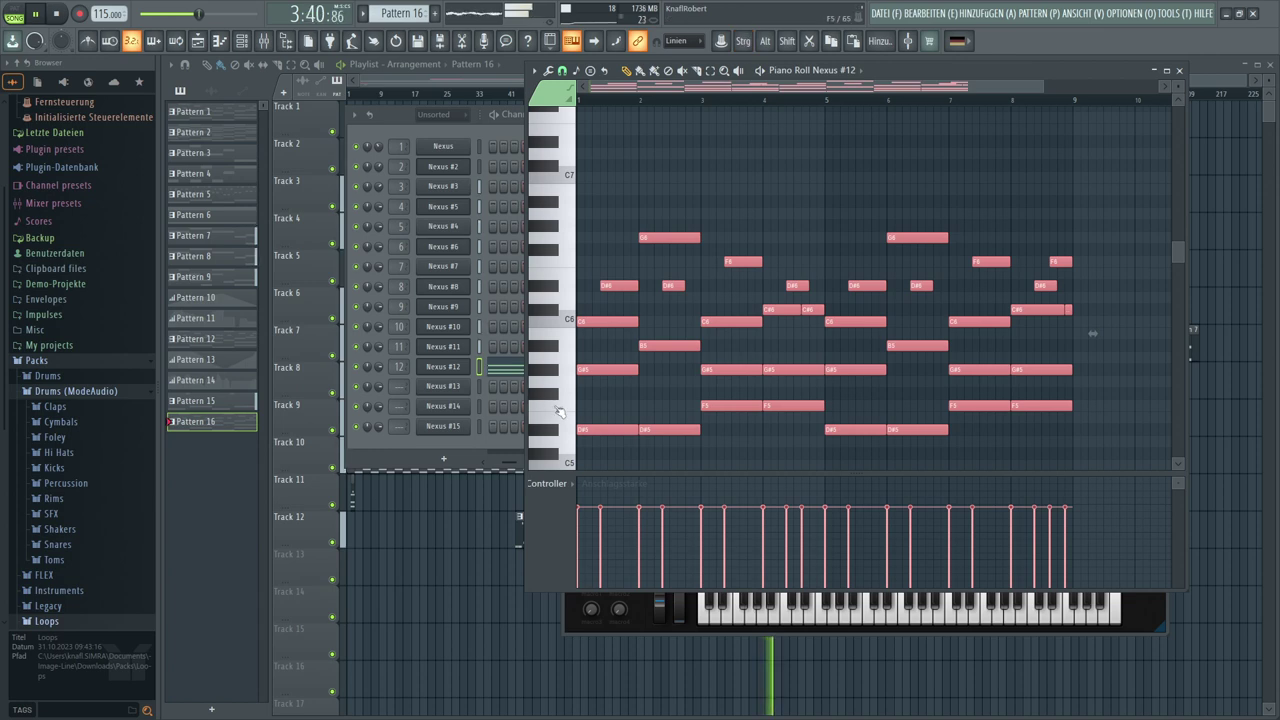
scroll(558, 411, "down", 3)
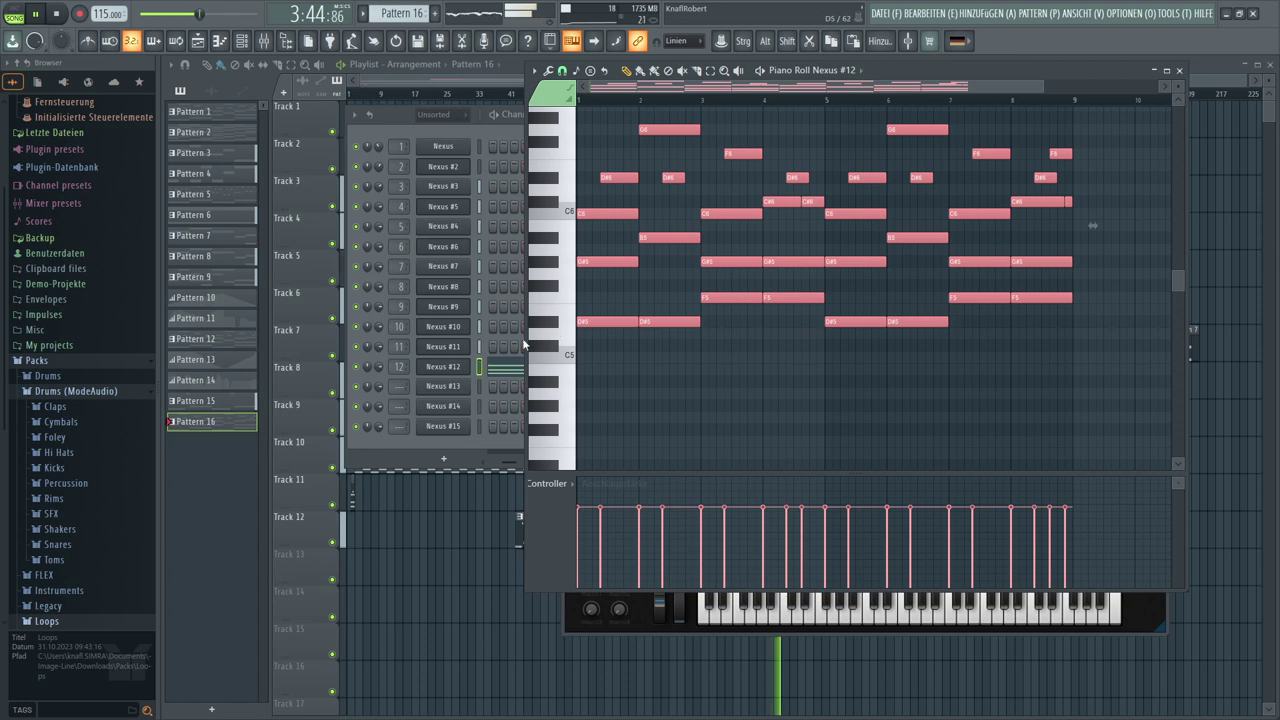
Filter the Nexus #12 presets to the Arpeggio category, load Ages & Empires, and switch playback to pattern mode
left_click(455, 367)
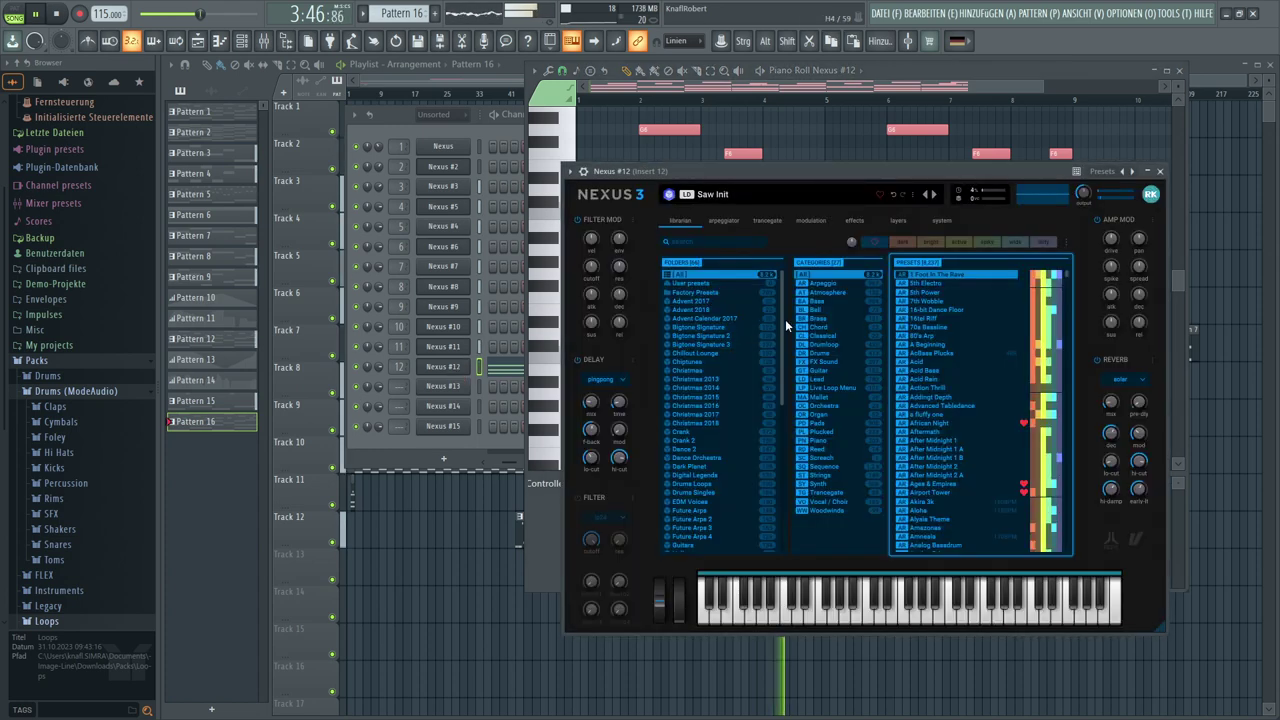
left_click(812, 284)
left_click(923, 284)
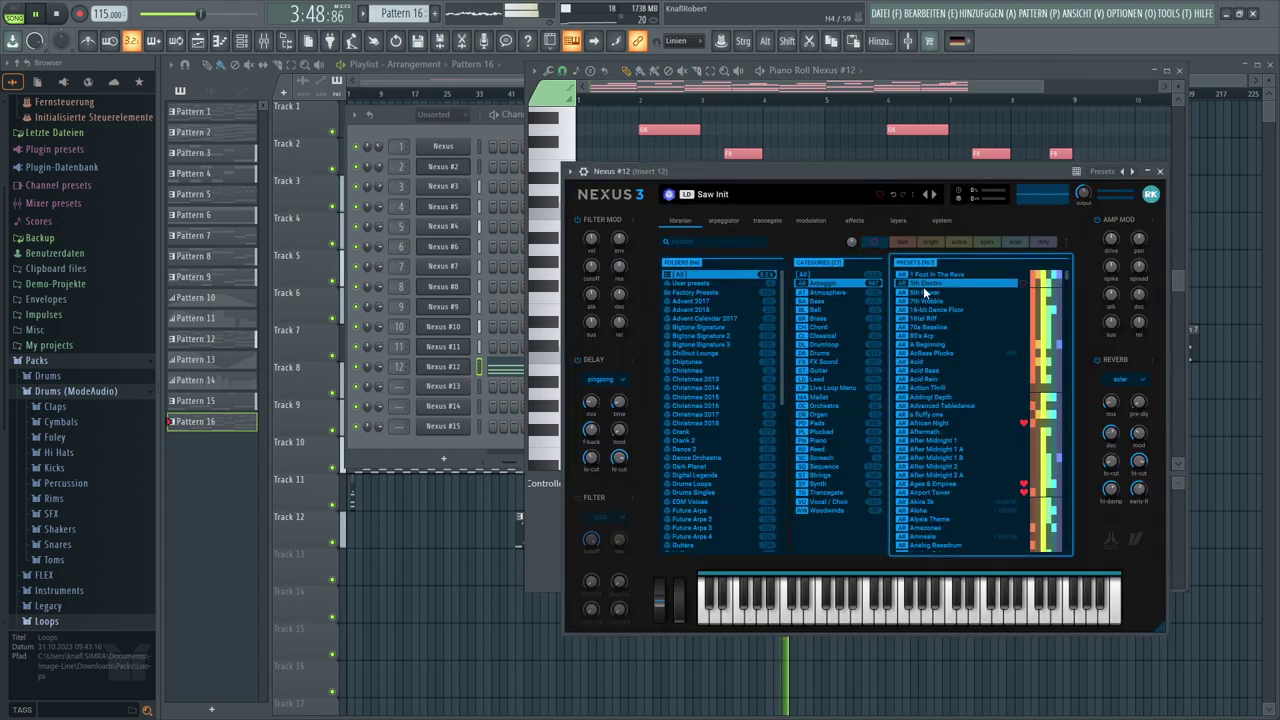
left_click(924, 301)
left_click(922, 335)
left_click(926, 379)
left_click(928, 423)
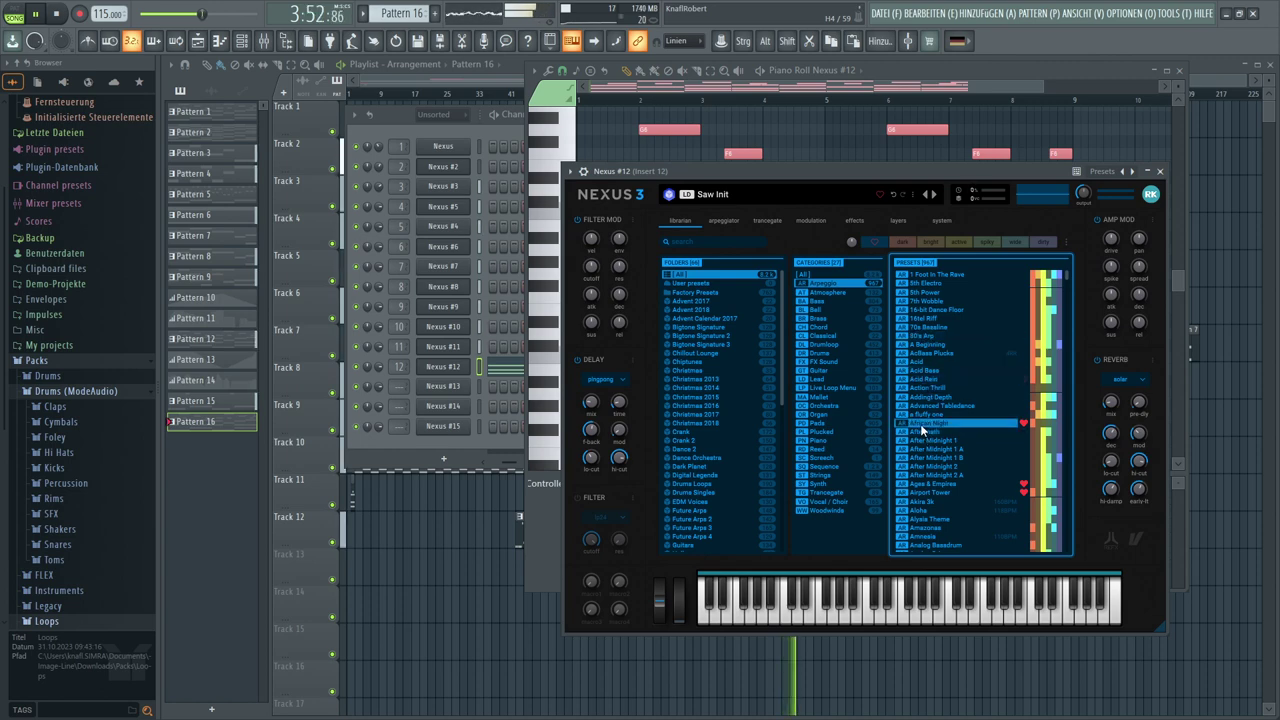
left_click(914, 486)
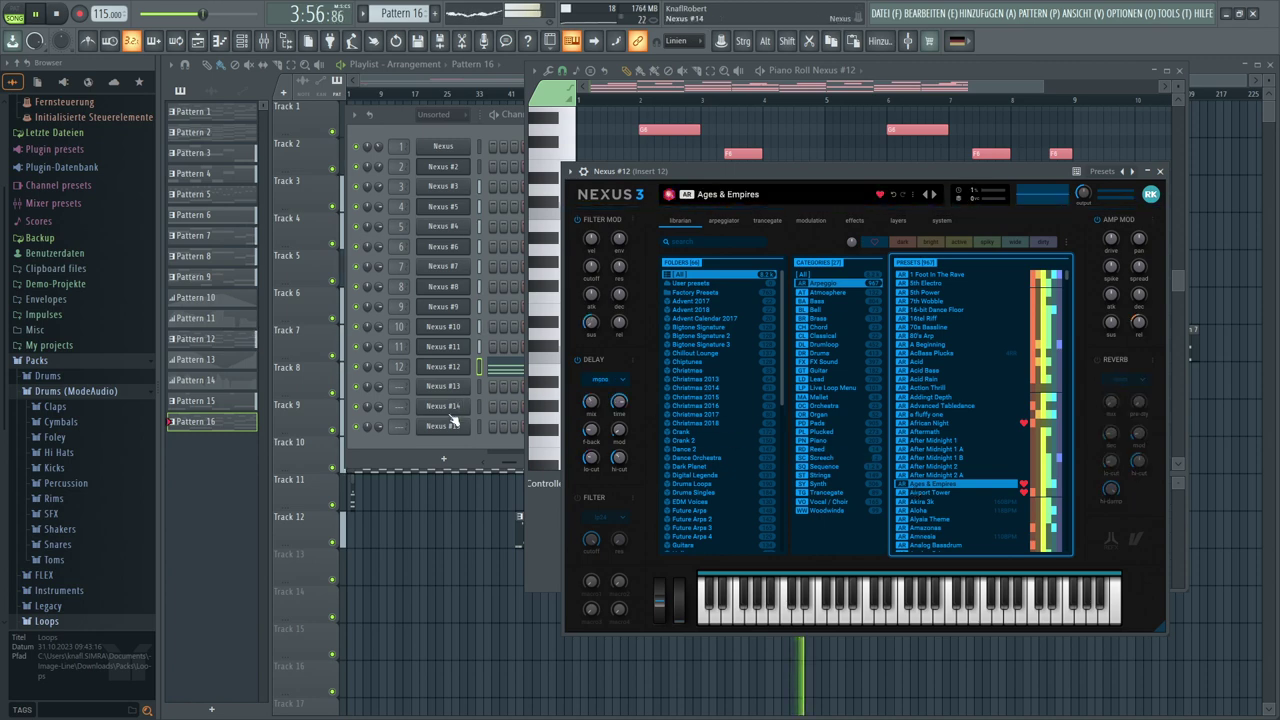
left_click(15, 13)
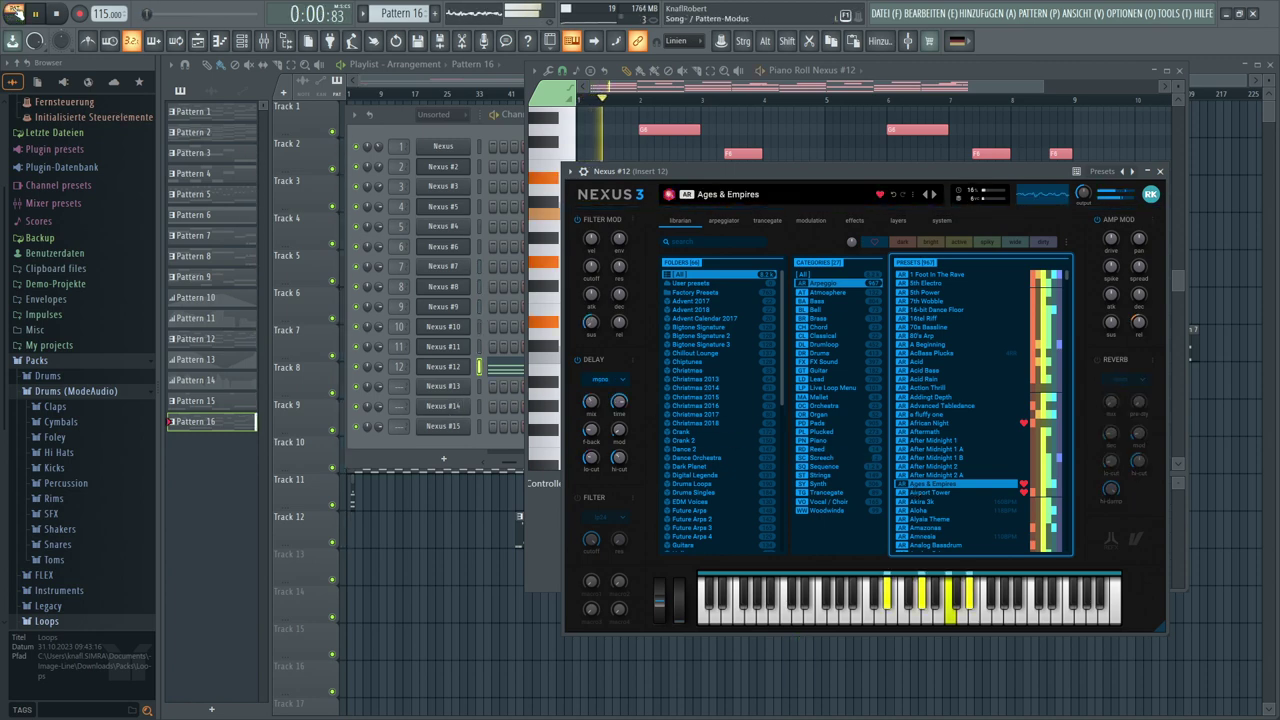
Audition the arpeggio presets Airport Tower, Auto BowSpicc 1 and Auto BowSpicc 3 on Nexus #12, and lower the output slightly for the last one
left_click(930, 491)
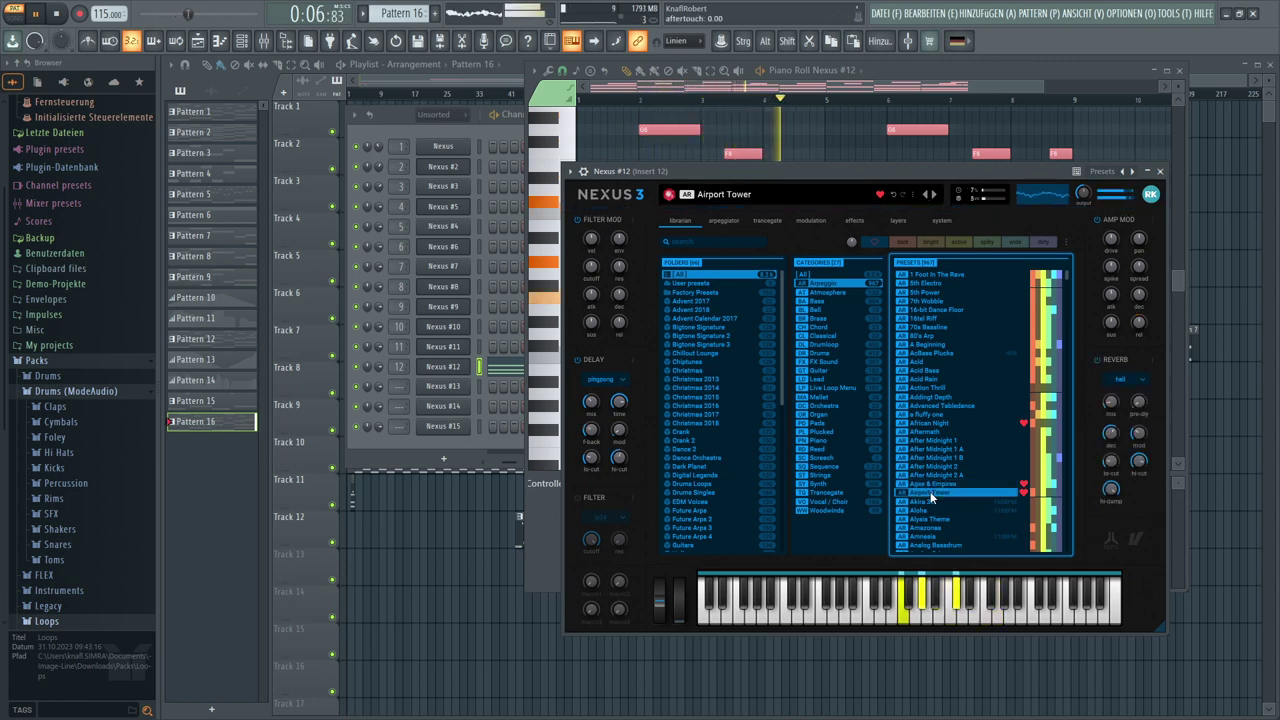
scroll(944, 396, "down", 3)
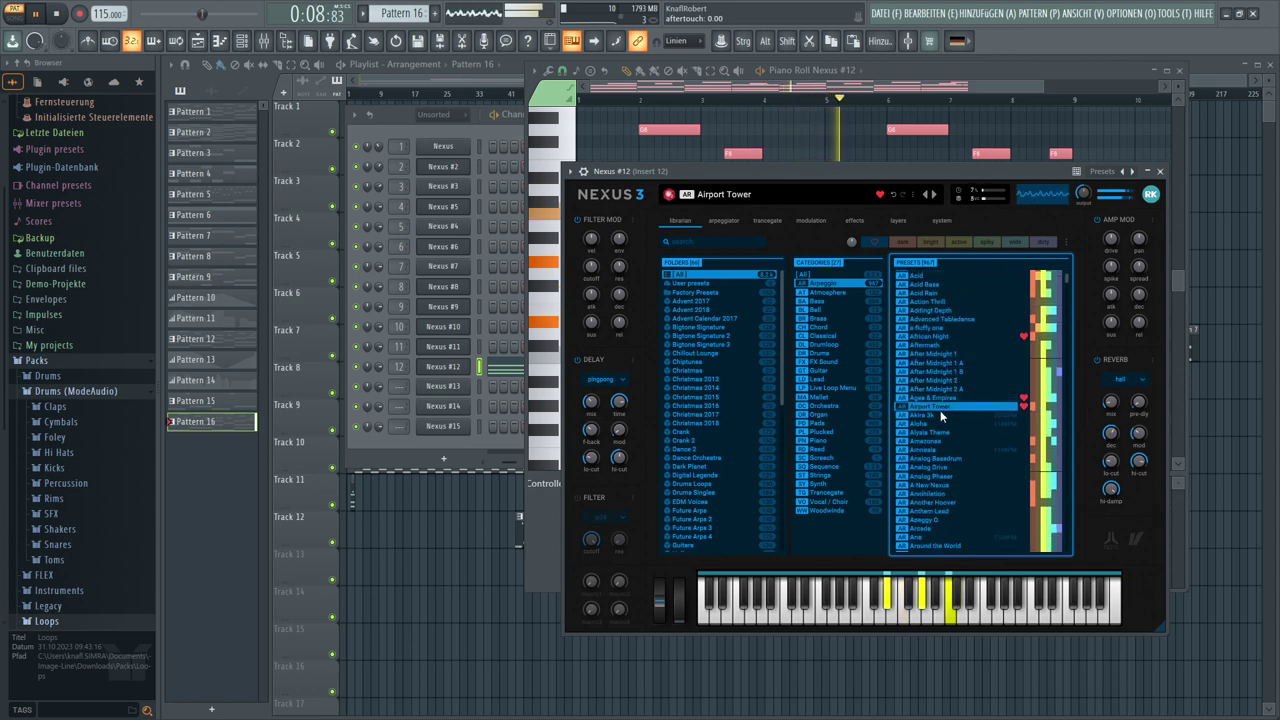
left_click(928, 465)
scroll(933, 467, "down", 4)
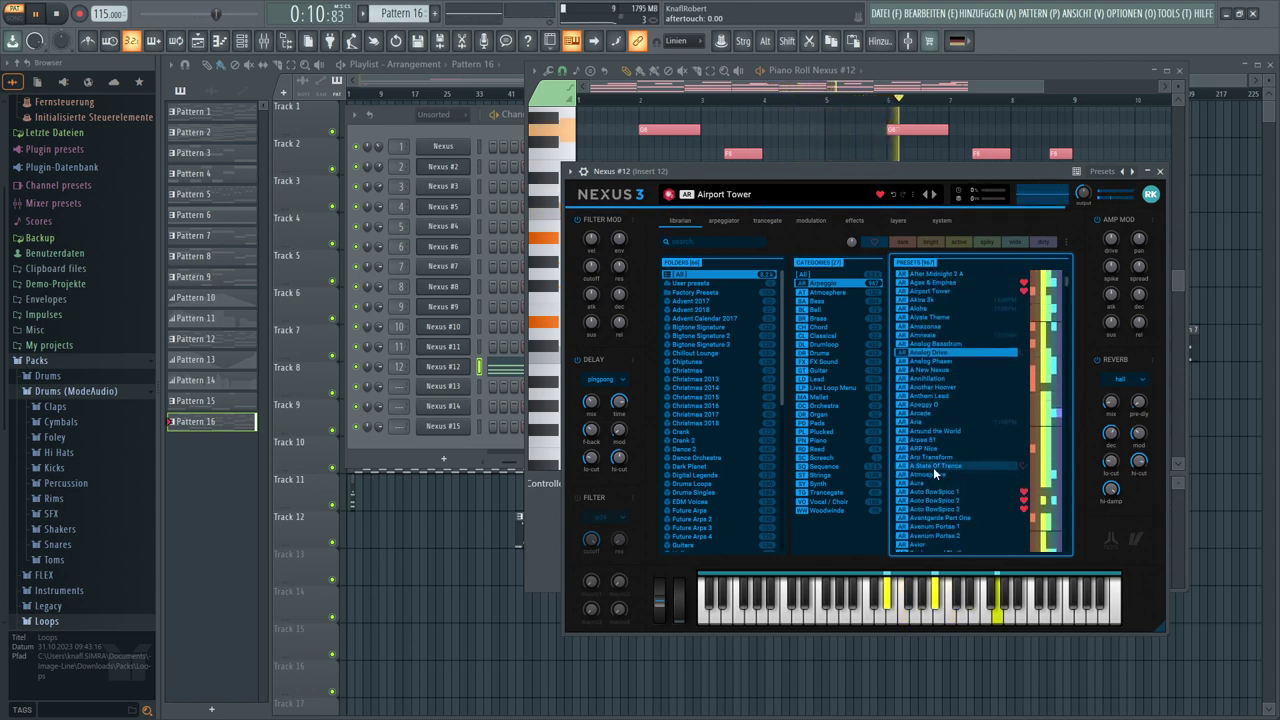
scroll(933, 467, "down", 1)
left_click(910, 463)
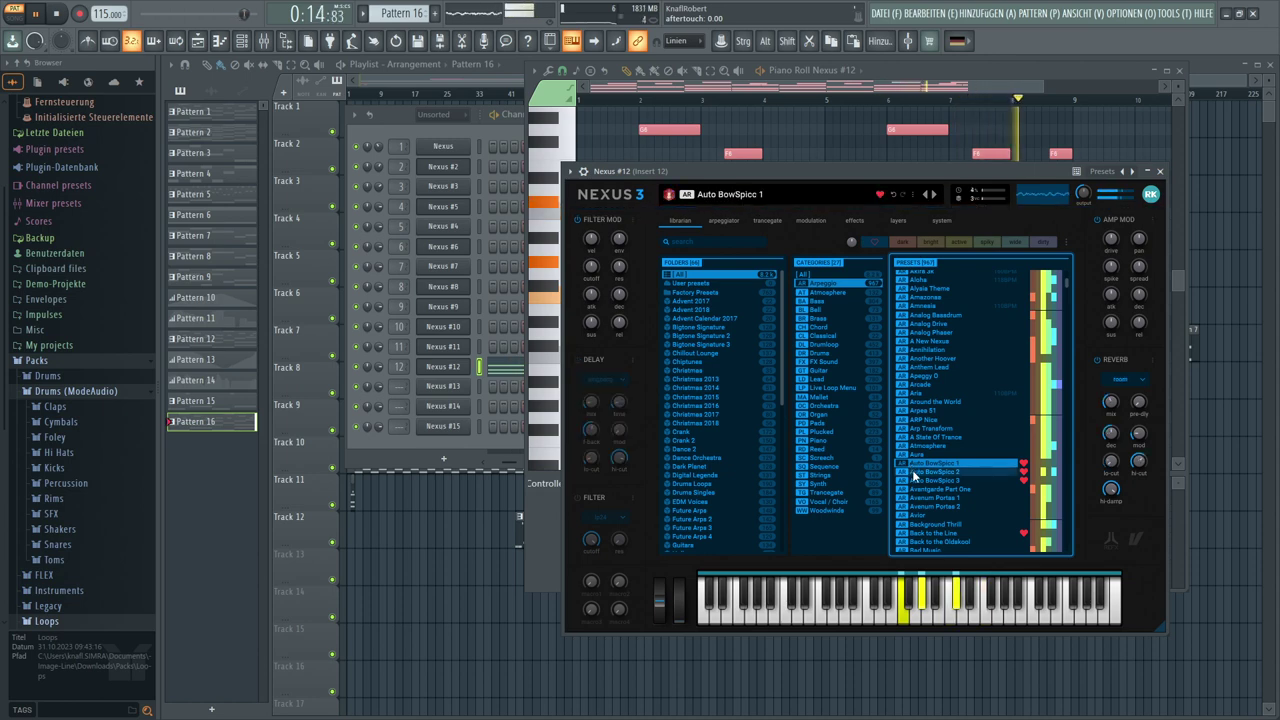
left_click(918, 481)
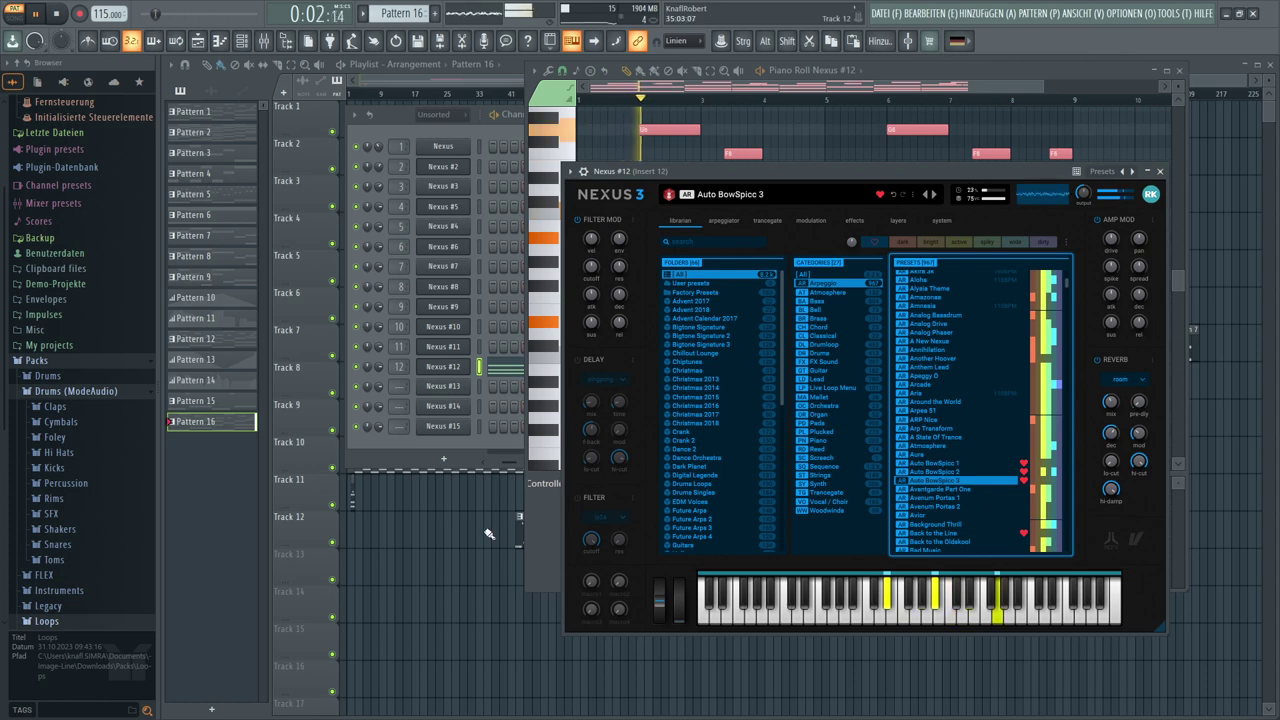
mouse_move(1076, 195)
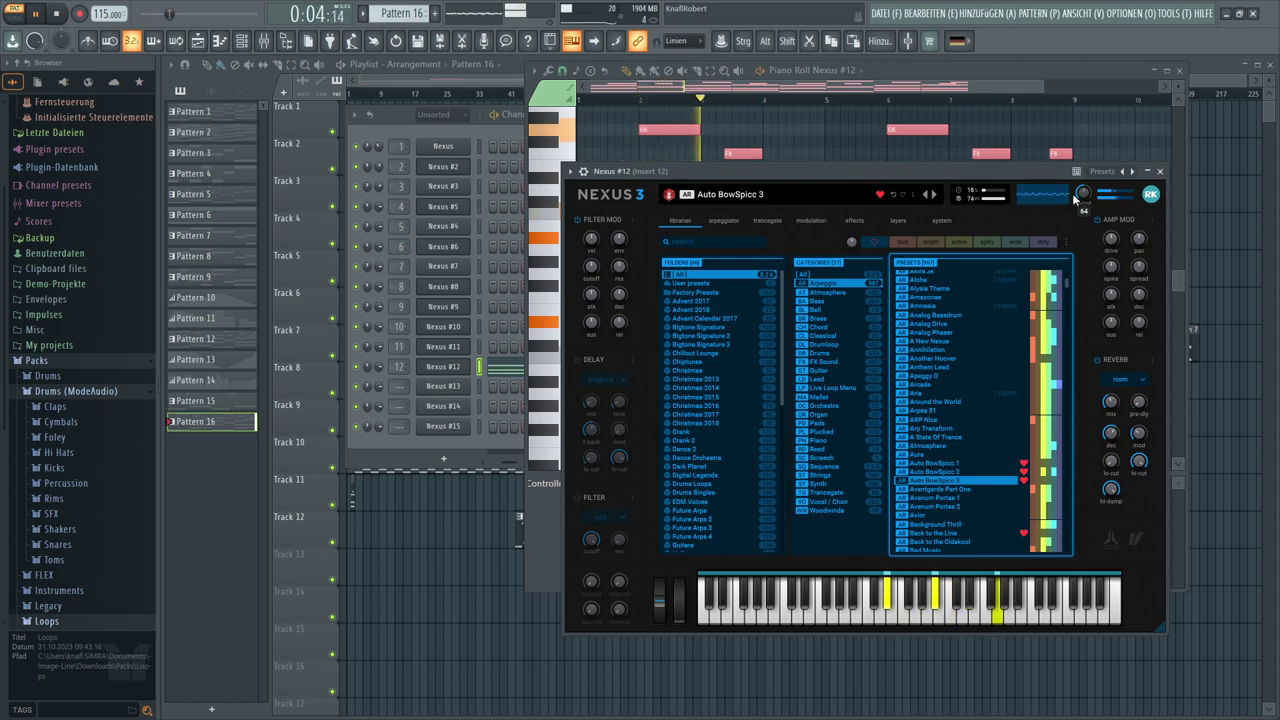
left_click_drag(1076, 195, 1085, 207)
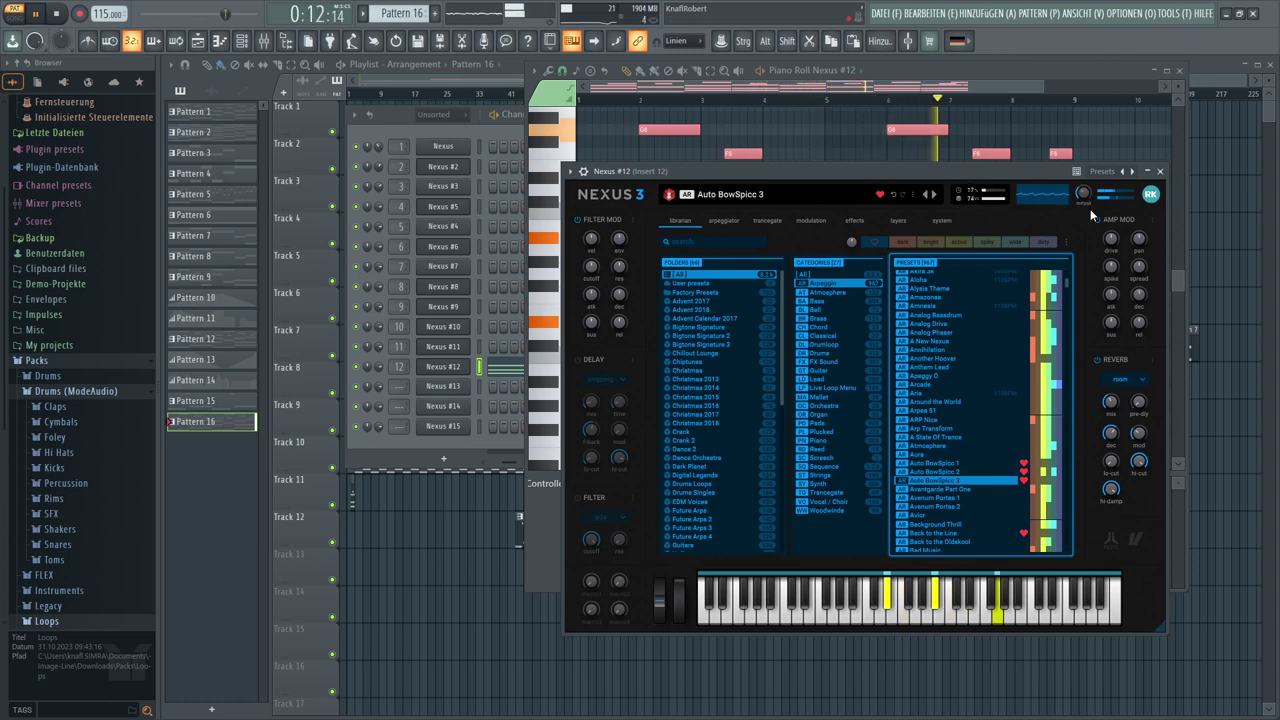
left_click(424, 563)
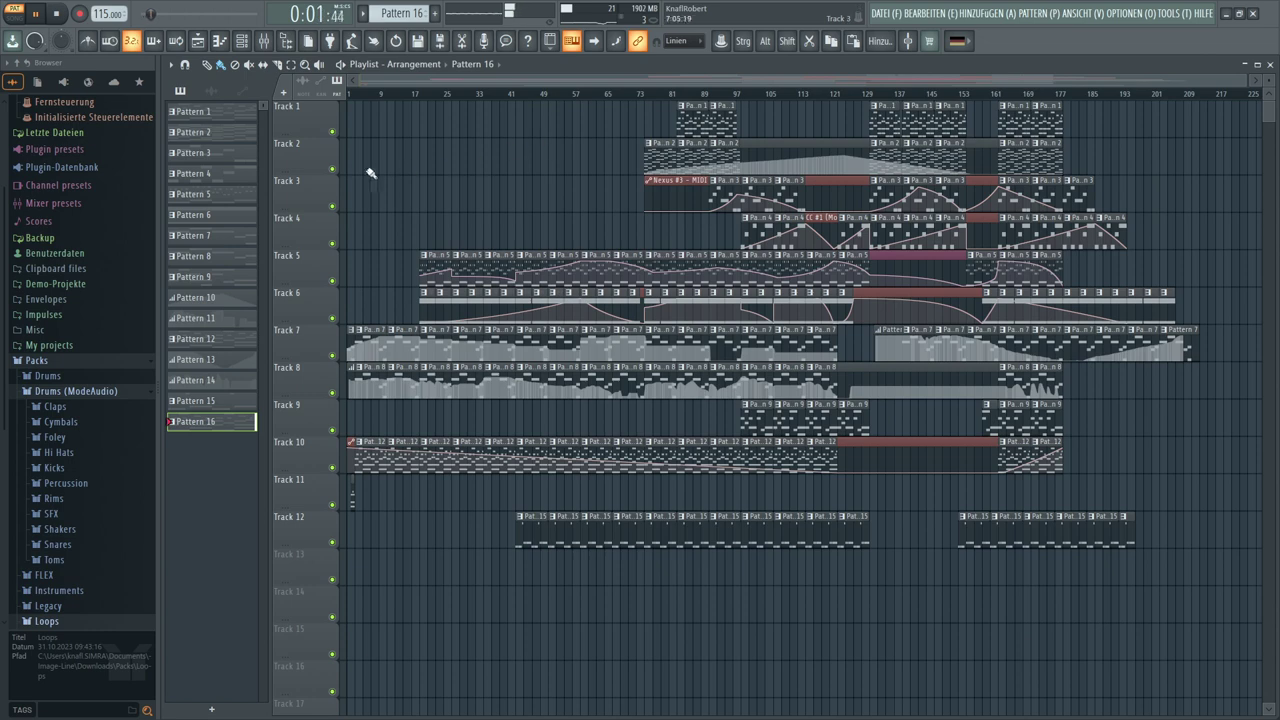
Load the Avantgarde Part One preset on Nexus #12 and set its transpose to +2
left_click(241, 40)
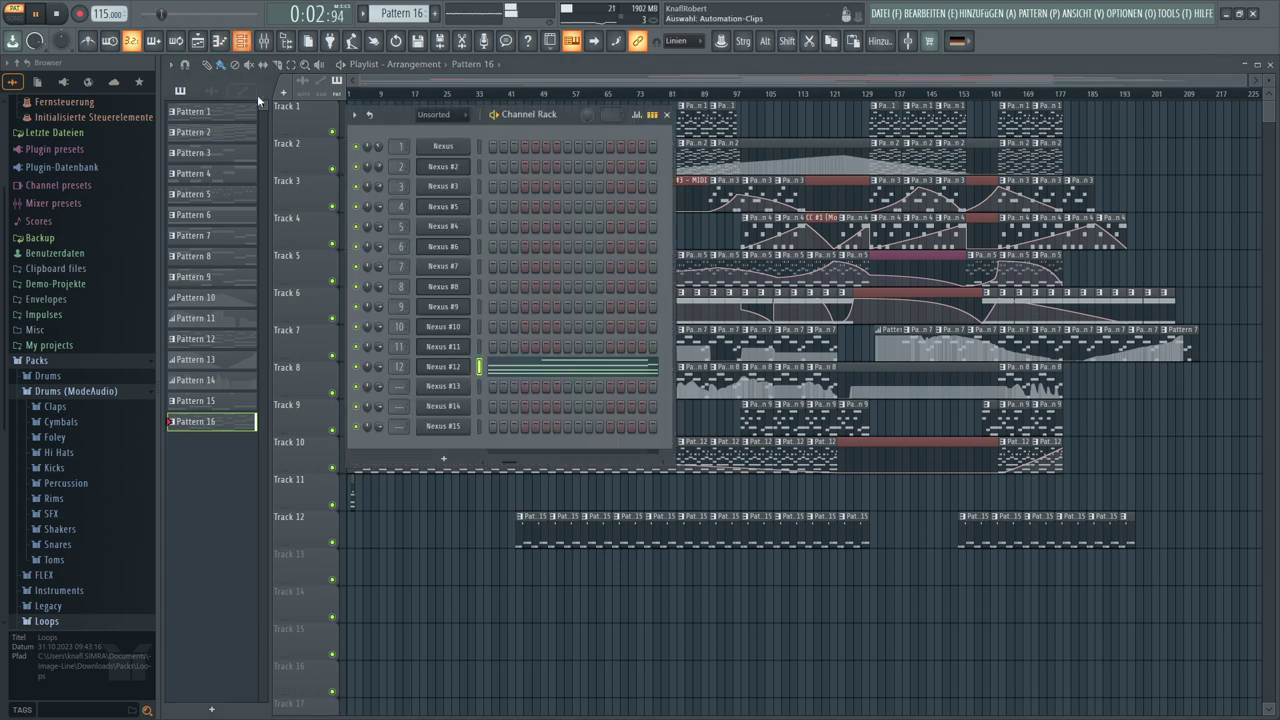
left_click(435, 368)
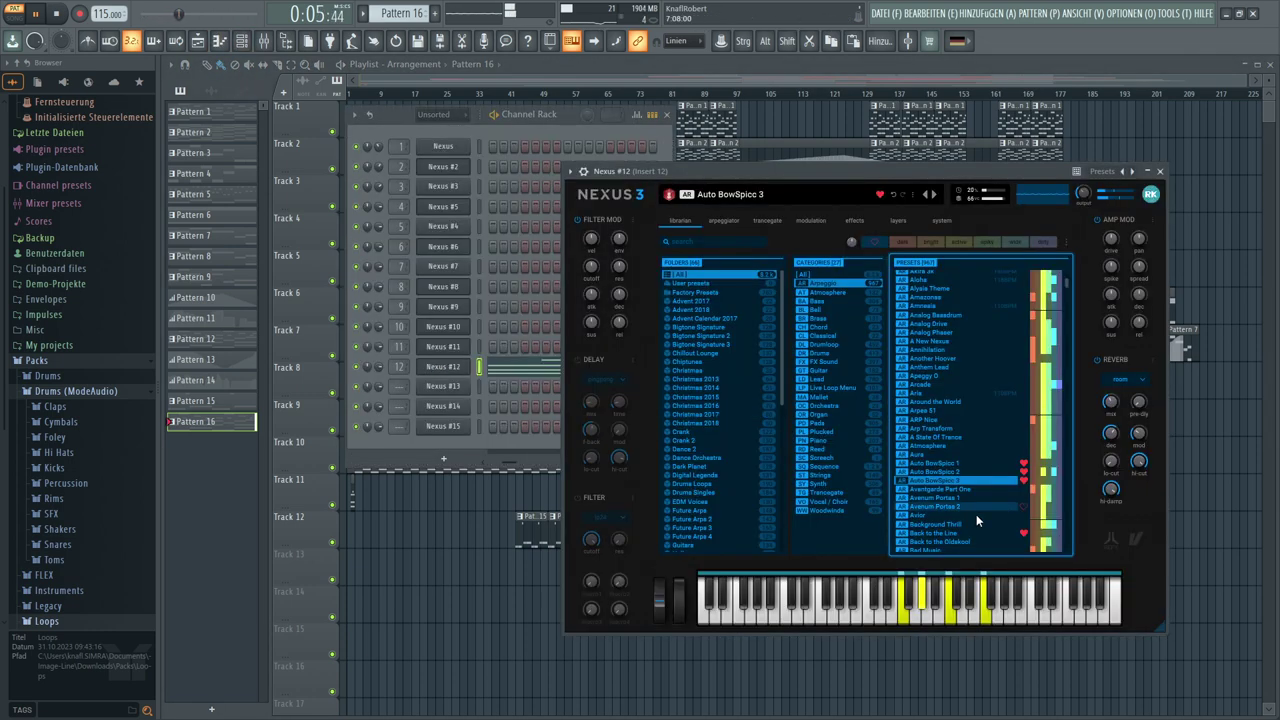
left_click(950, 489)
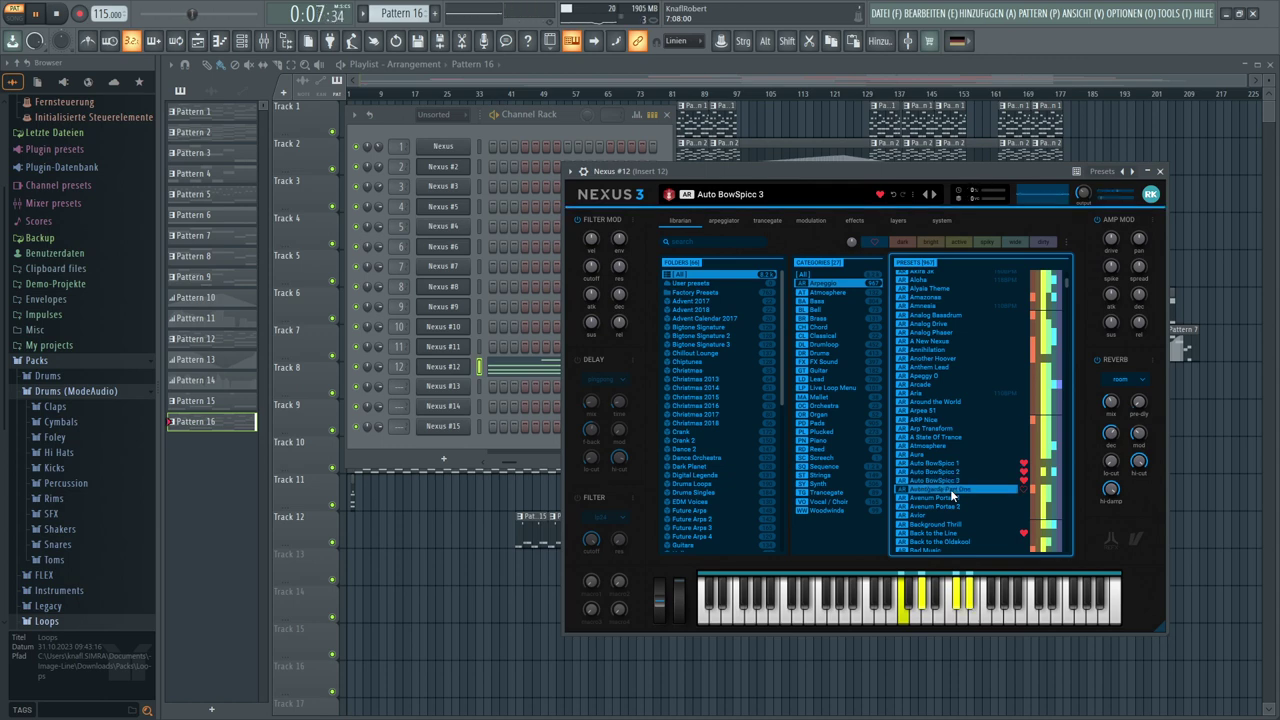
left_click(955, 223)
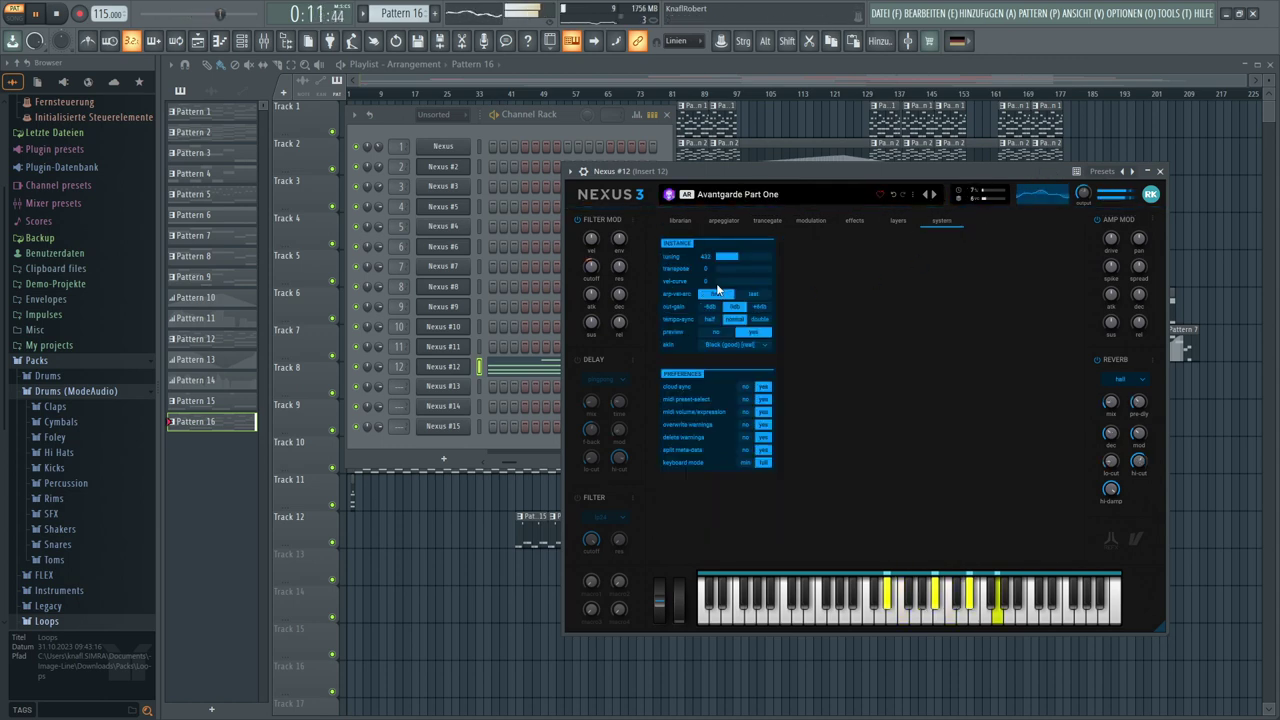
left_click_drag(733, 268, 829, 268)
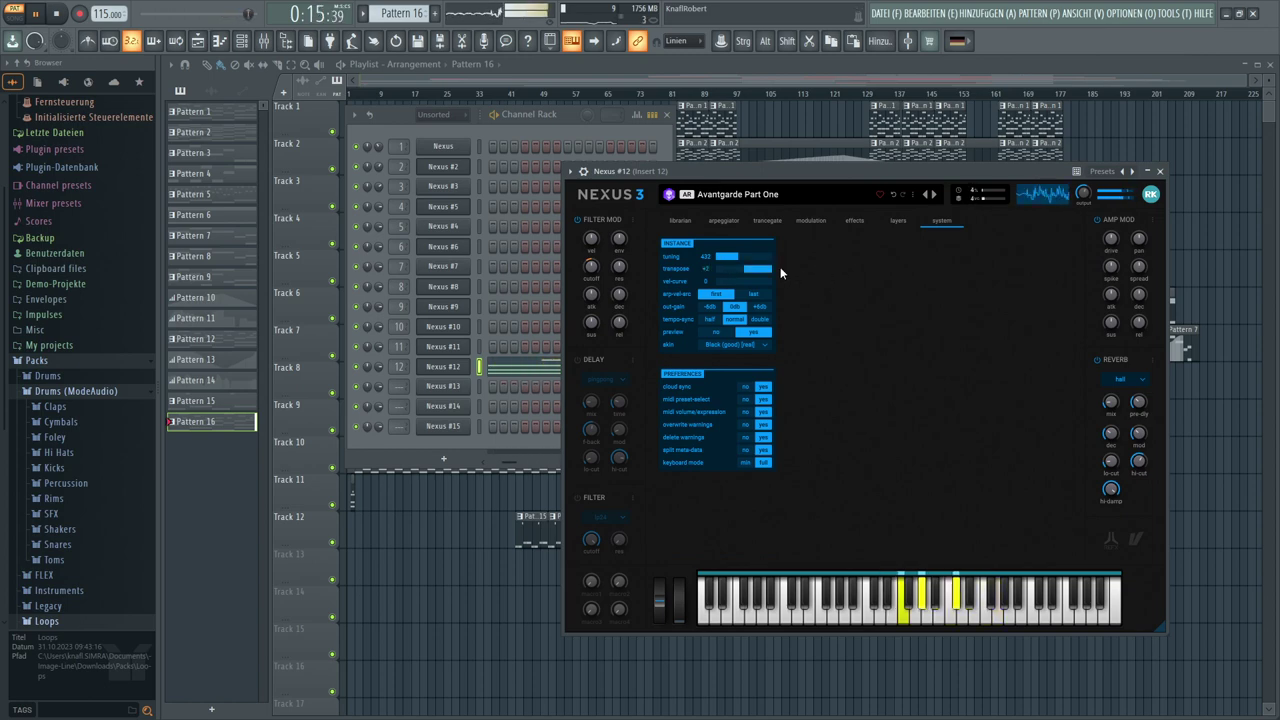
Lower the Nexus #12 output level to 33 and return to the preset library
scroll(1086, 195, "down", 1)
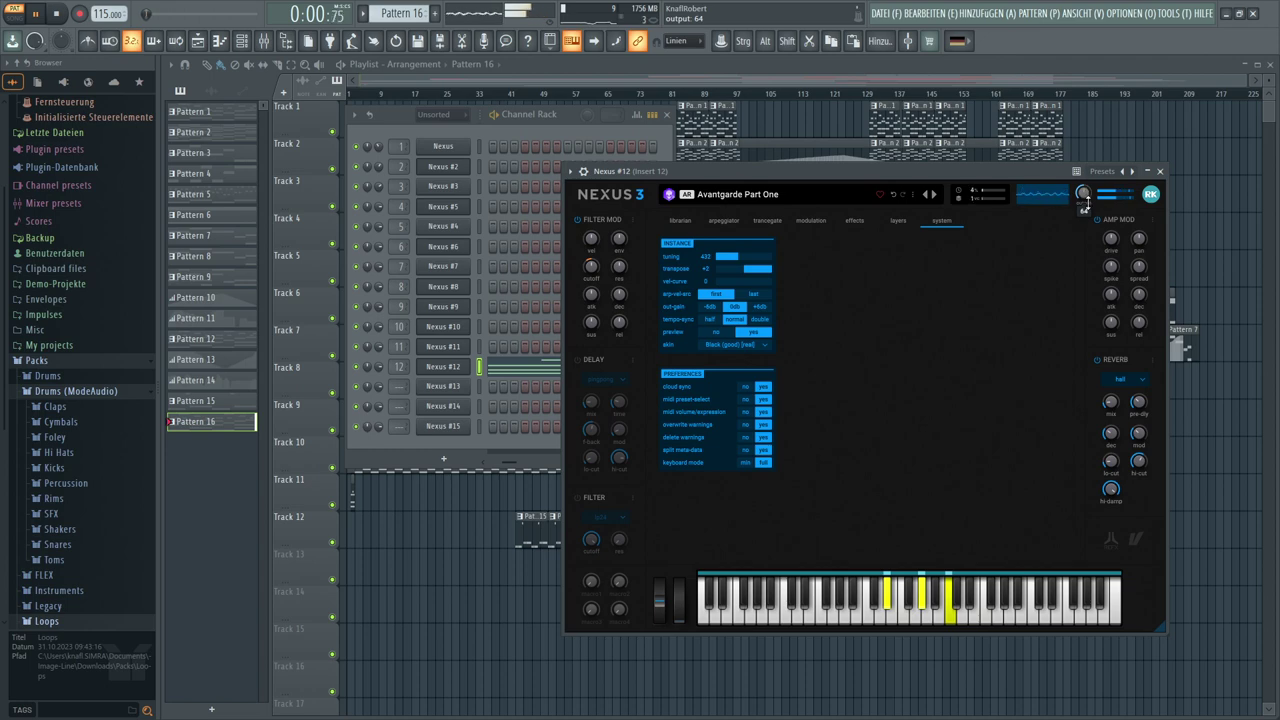
scroll(1091, 213, "down", 6)
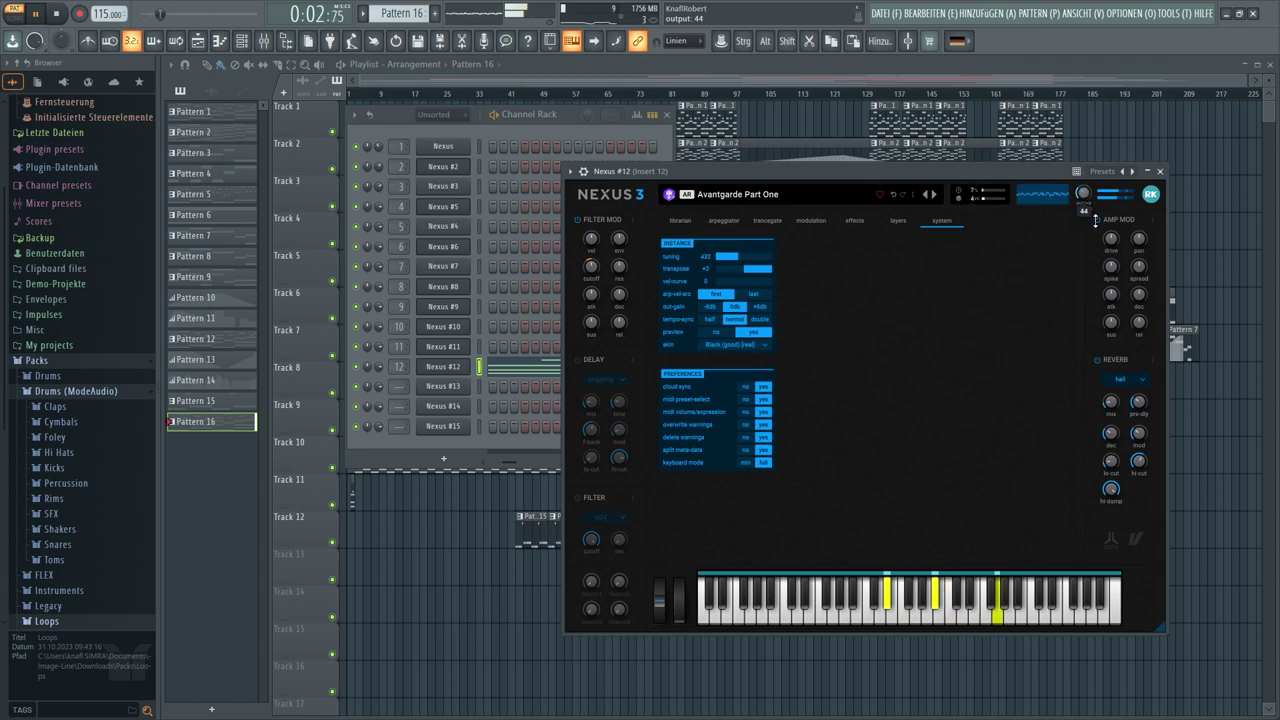
scroll(1098, 222, "down", 1)
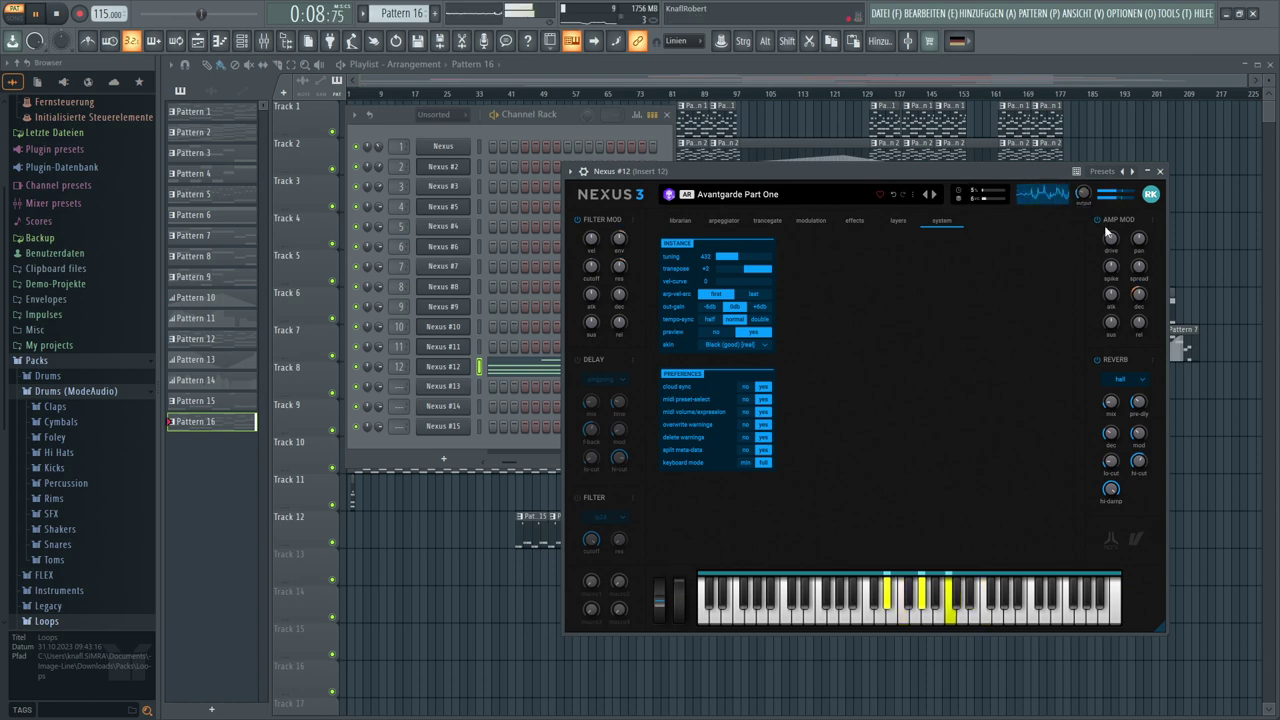
scroll(1086, 196, "down", 1)
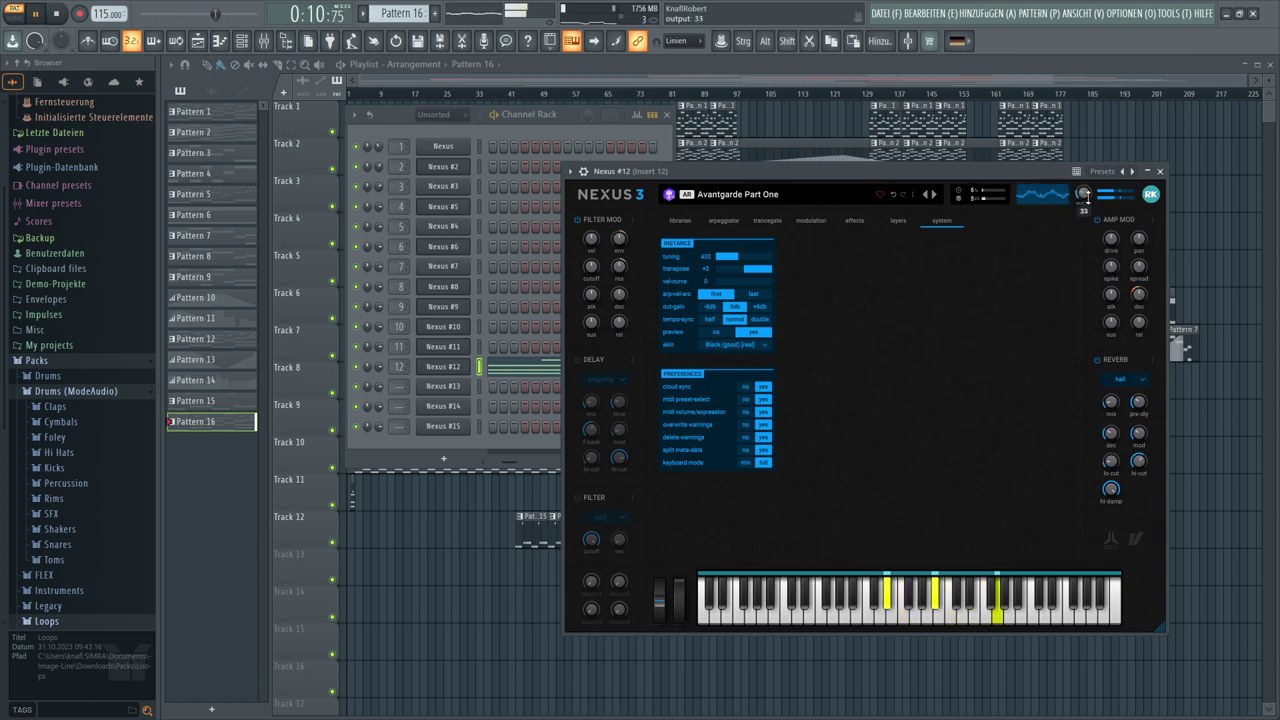
left_click(688, 221)
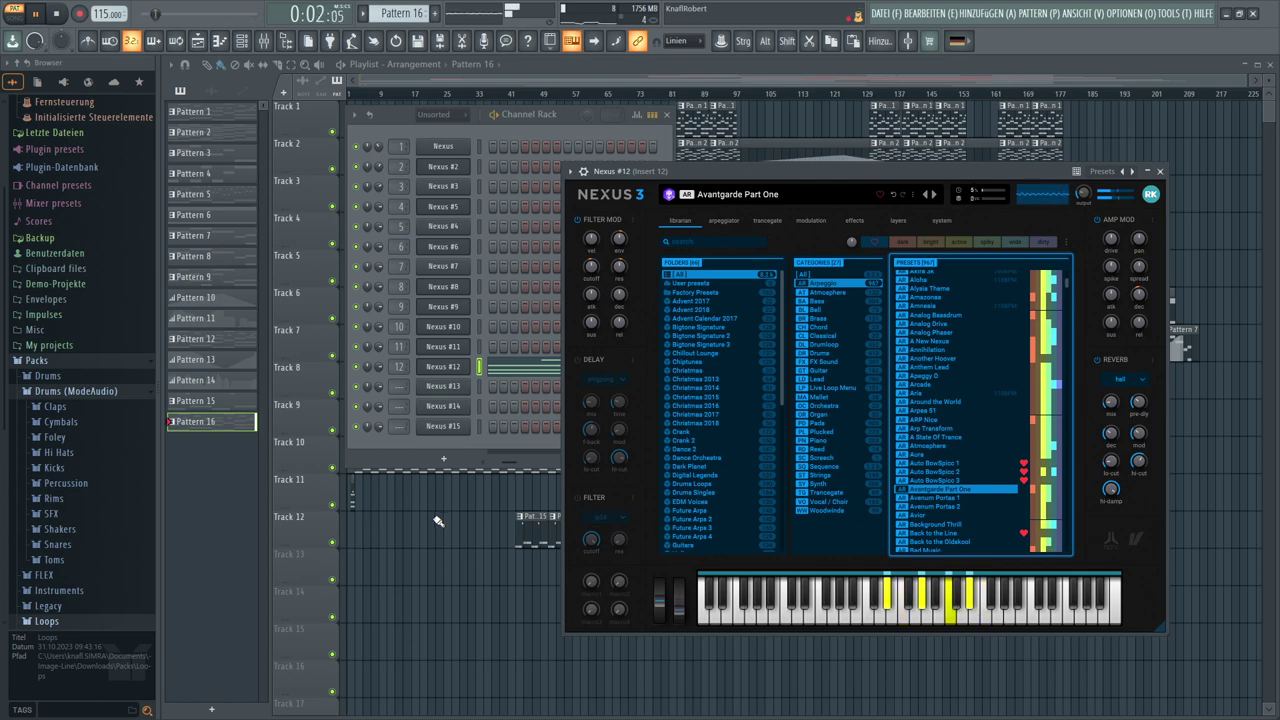
Clear the open windows and paint eleven consecutive Pattern 16 clips on Track 13, starting at bar 99
key("F12")
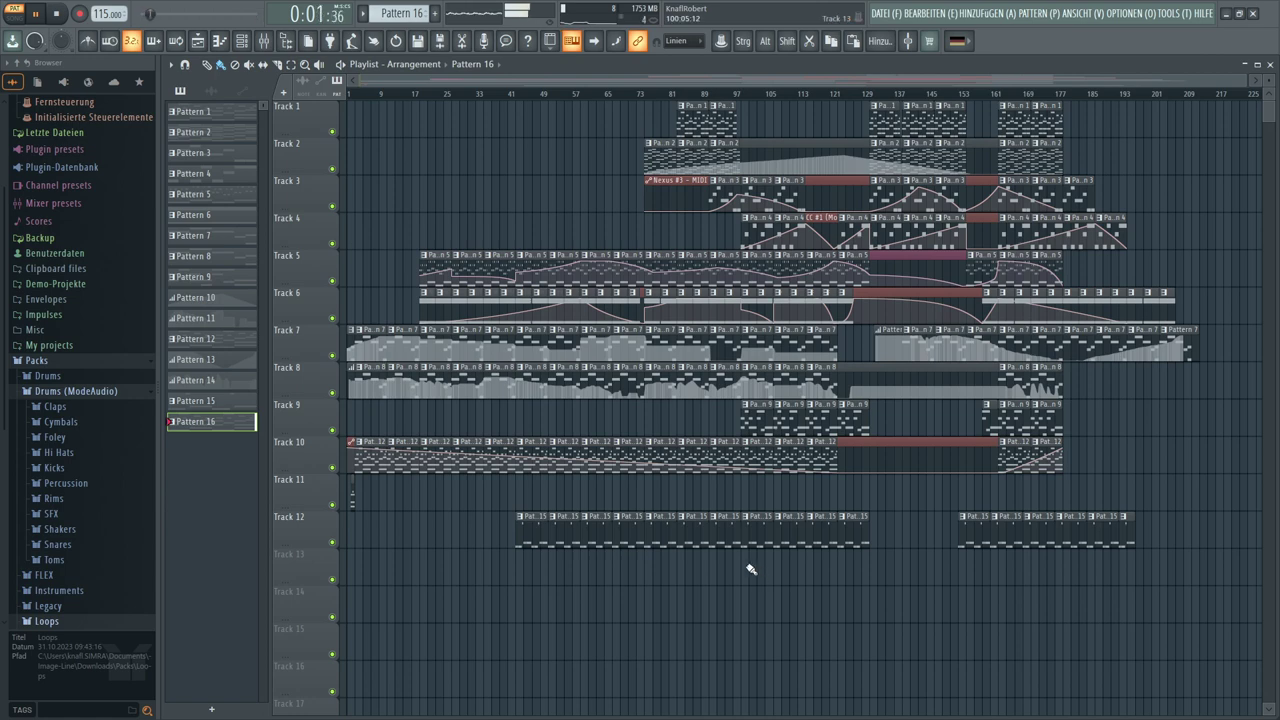
left_click_drag(745, 571, 1064, 580)
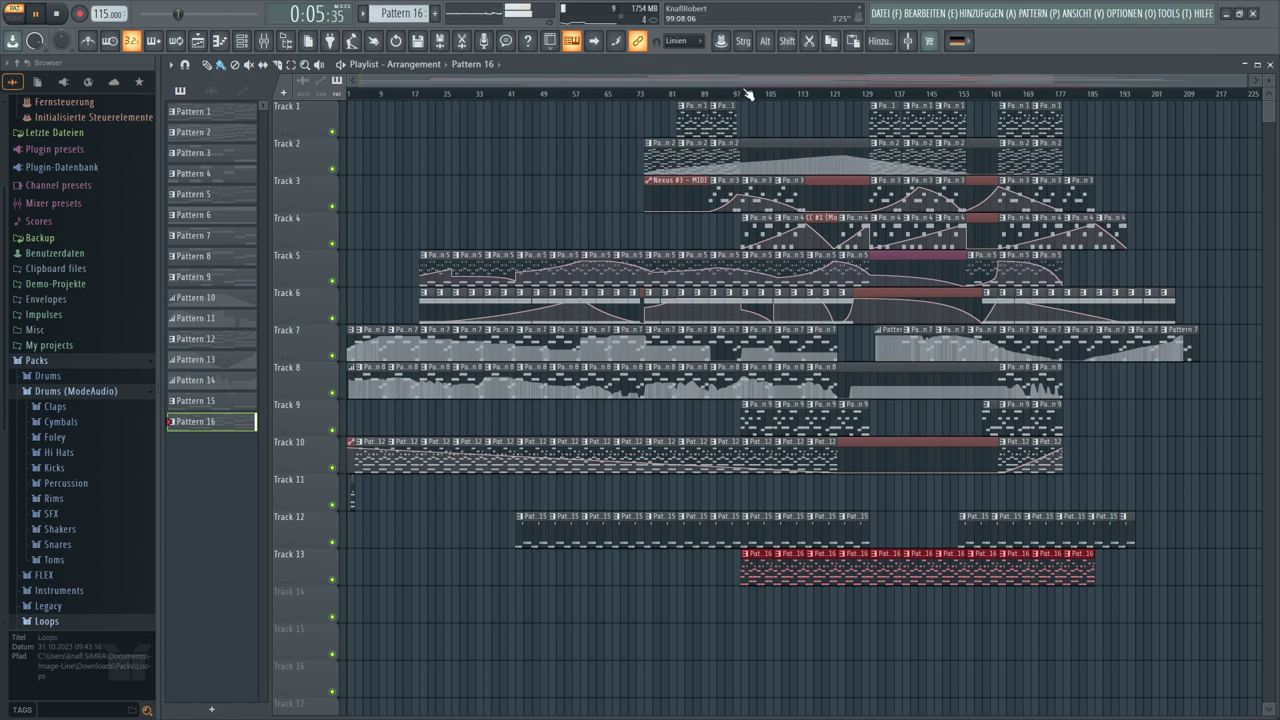
Create an automation clip for the last tweaked parameter, the Nexus #12 modulation wheel (MIDI CC #1)
scroll(749, 94, "up", 8)
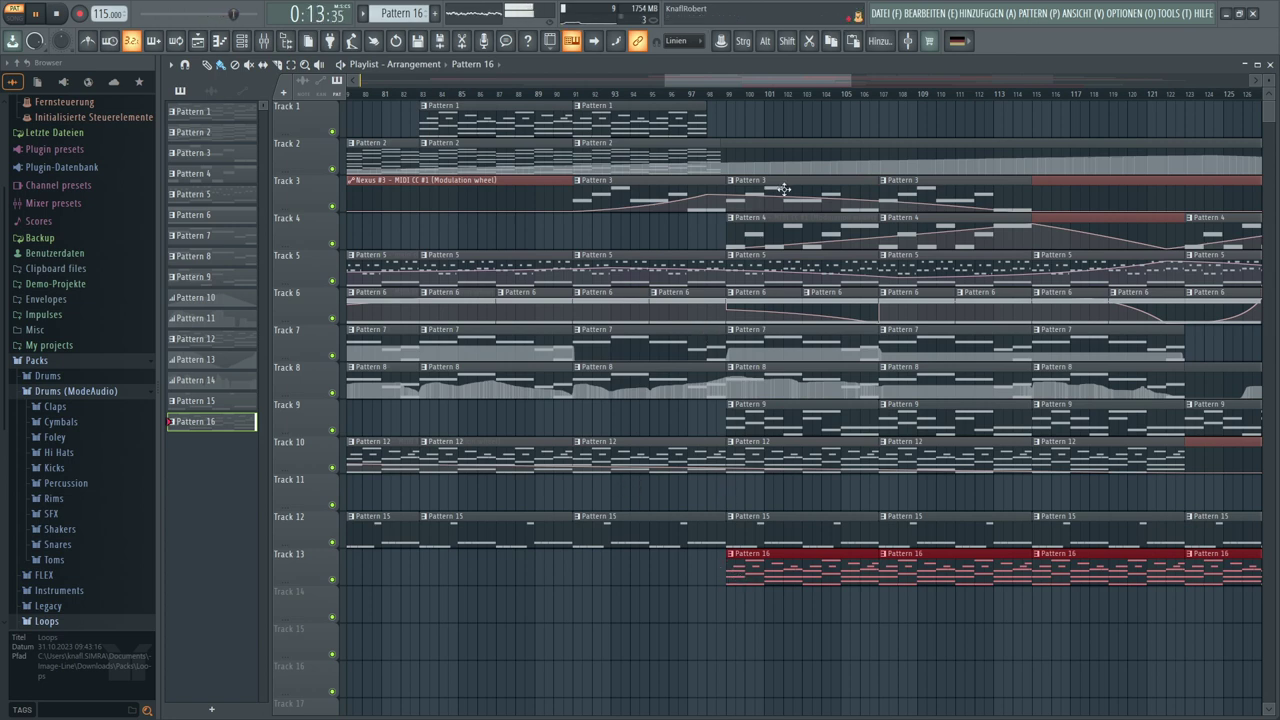
left_click(1174, 16)
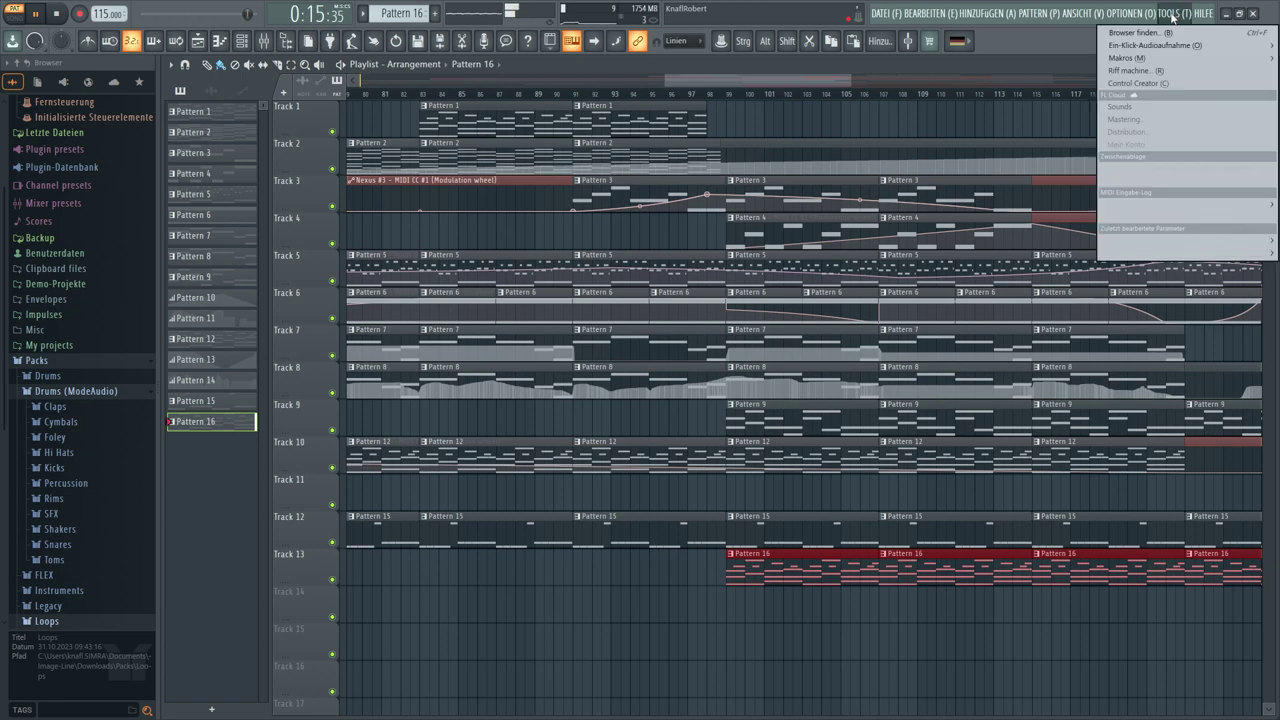
mouse_move(1150, 20)
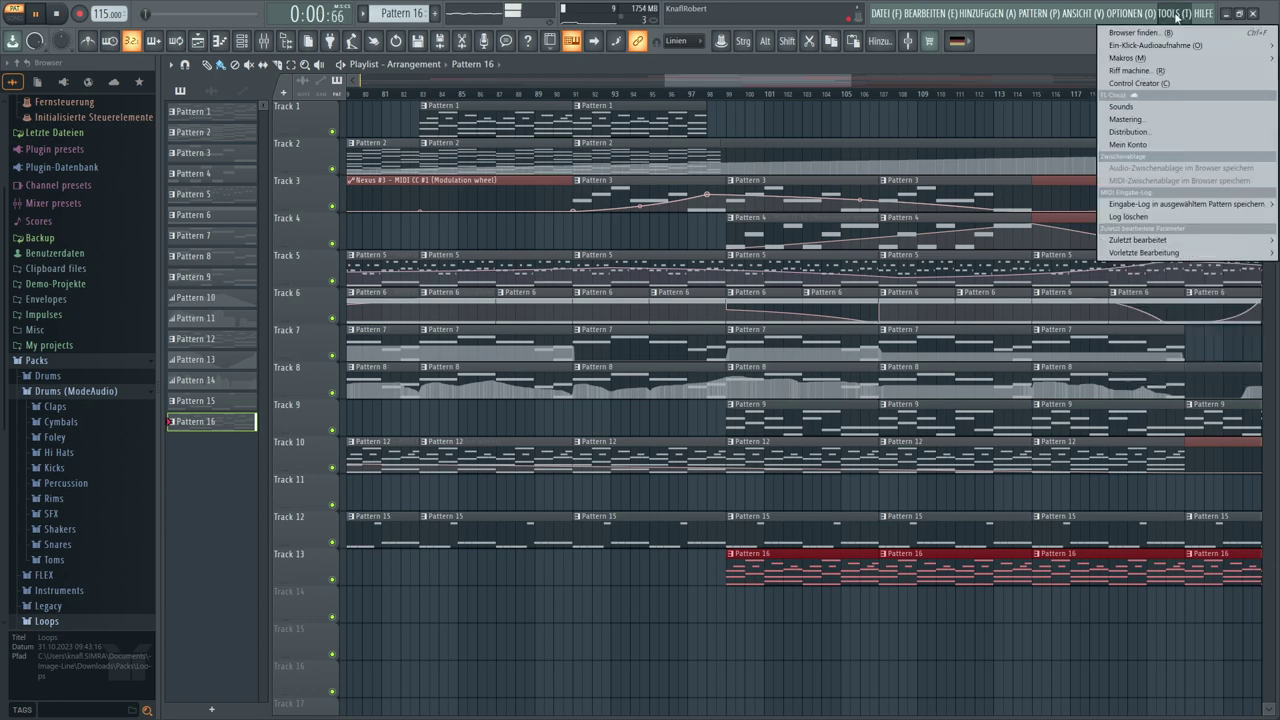
mouse_move(1152, 241)
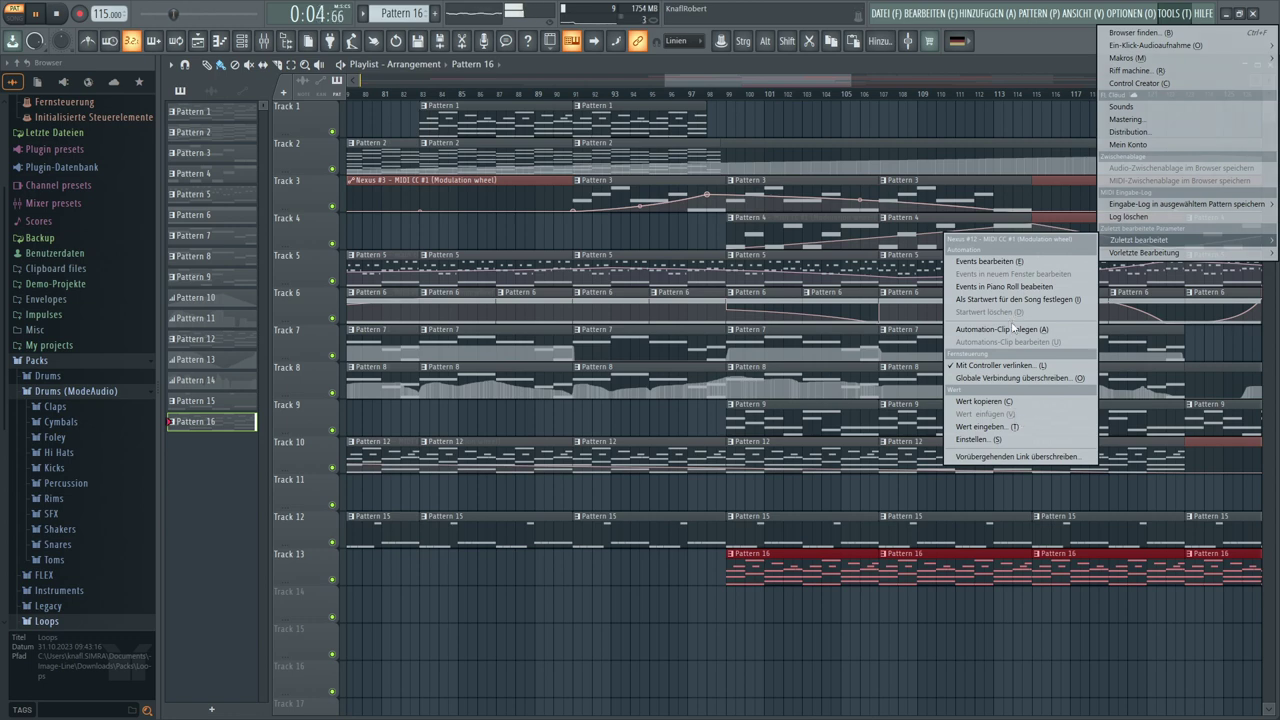
left_click(1013, 330)
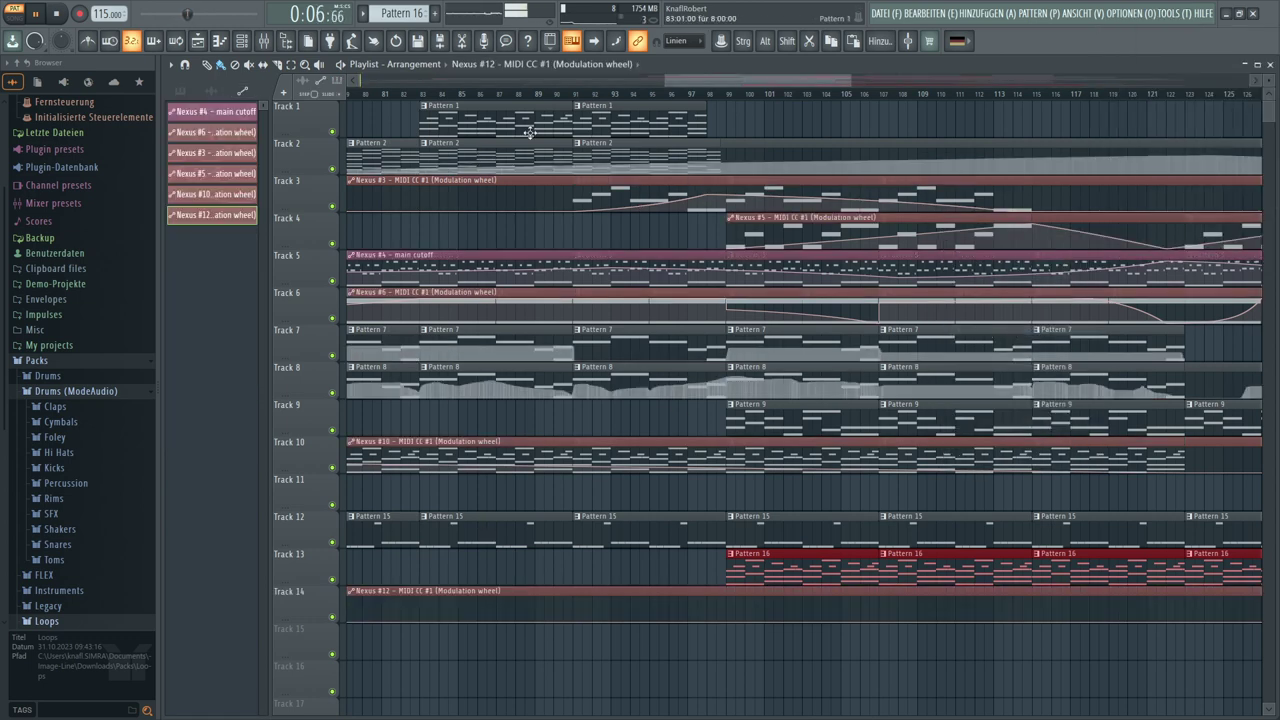
Move the Nexus #12 modulation wheel automation clip on Track 14 to start at bar 99 and play from about bar 96
left_click_drag(669, 95, 915, 510)
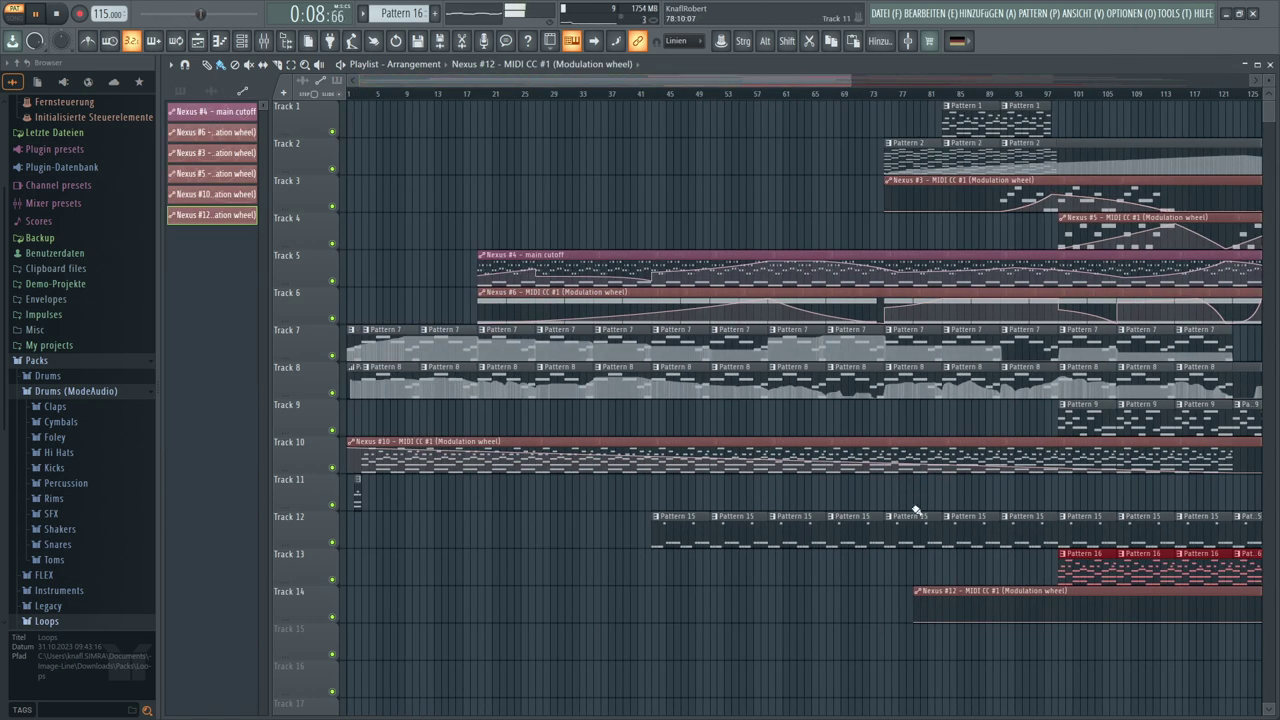
left_click_drag(930, 593, 997, 597)
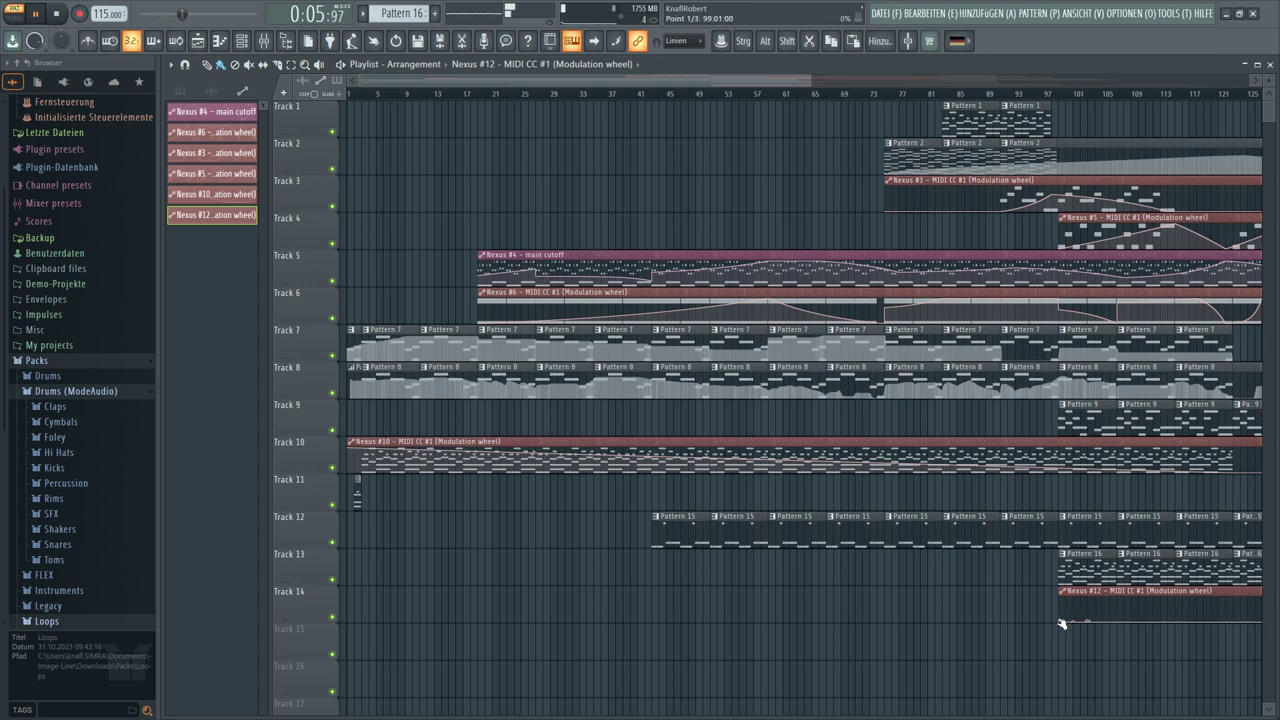
left_click(1037, 96)
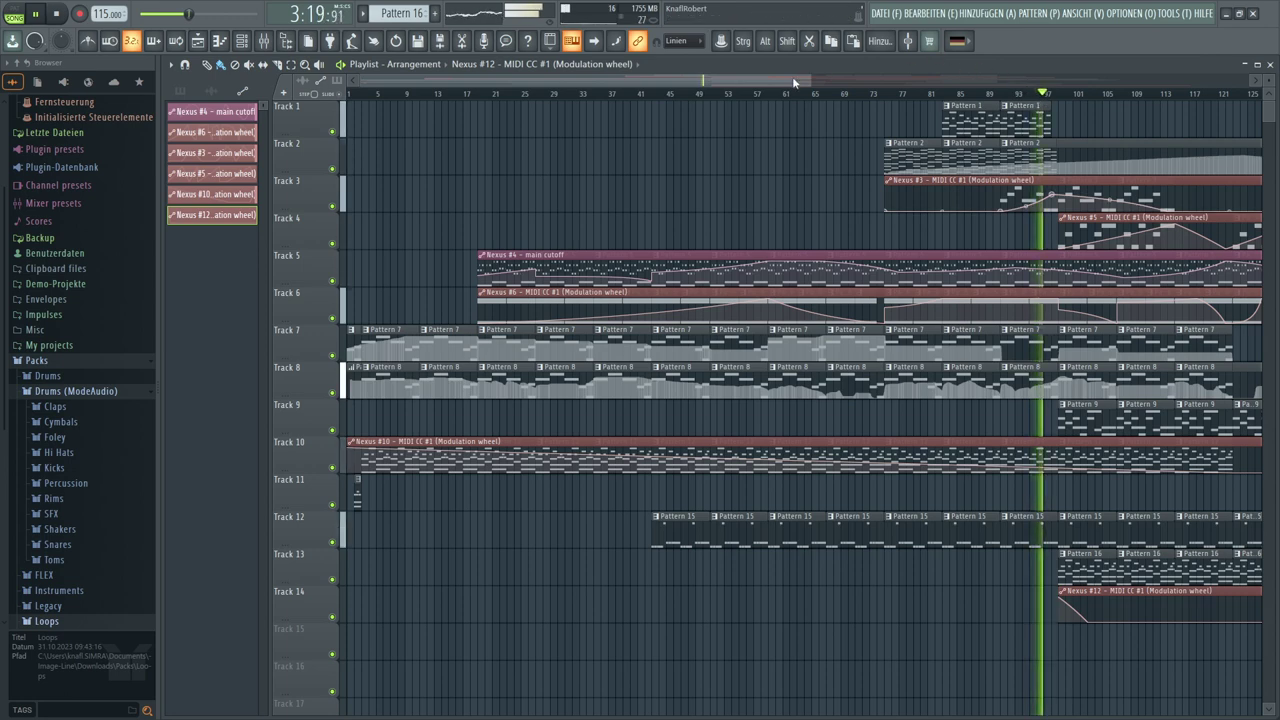
Shape the Track 14 automation with two curved rises peaking at bars 107 and 115, each dropping straight back to zero
left_click_drag(795, 82, 908, 84)
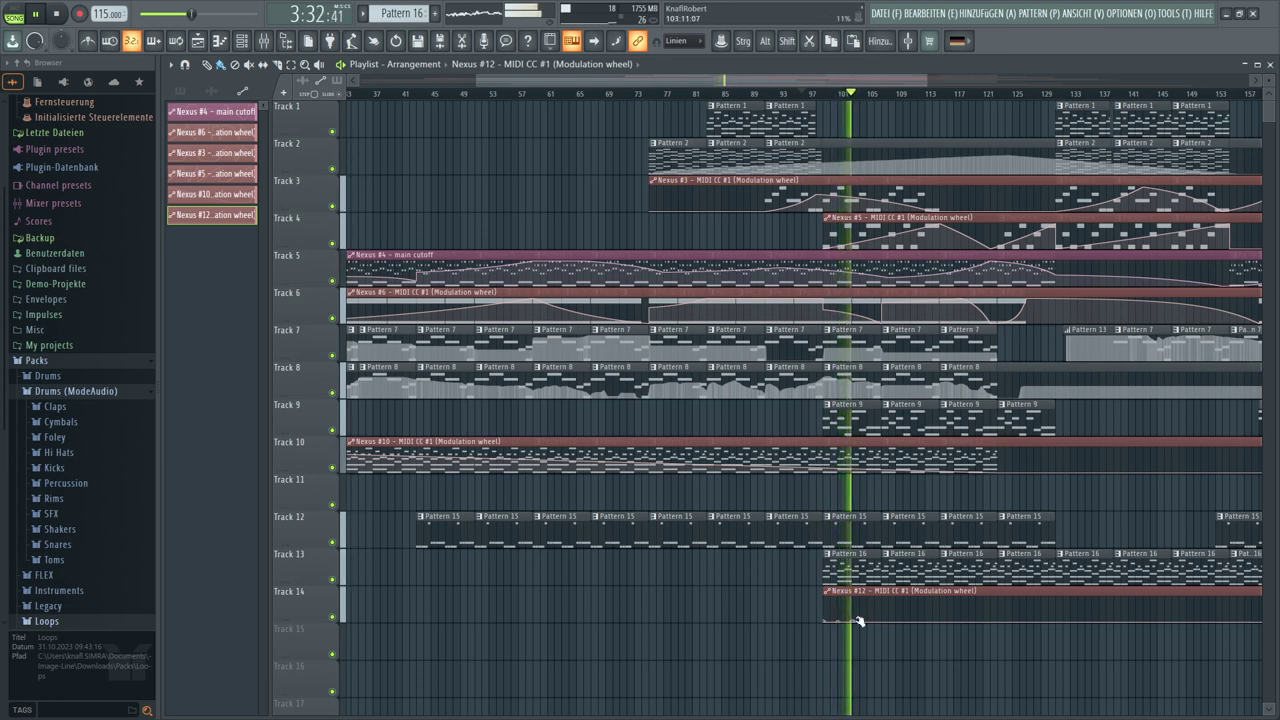
mouse_move(876, 622)
left_mouse_down()
mouse_move(871, 607)
mouse_move(888, 605)
left_mouse_up()
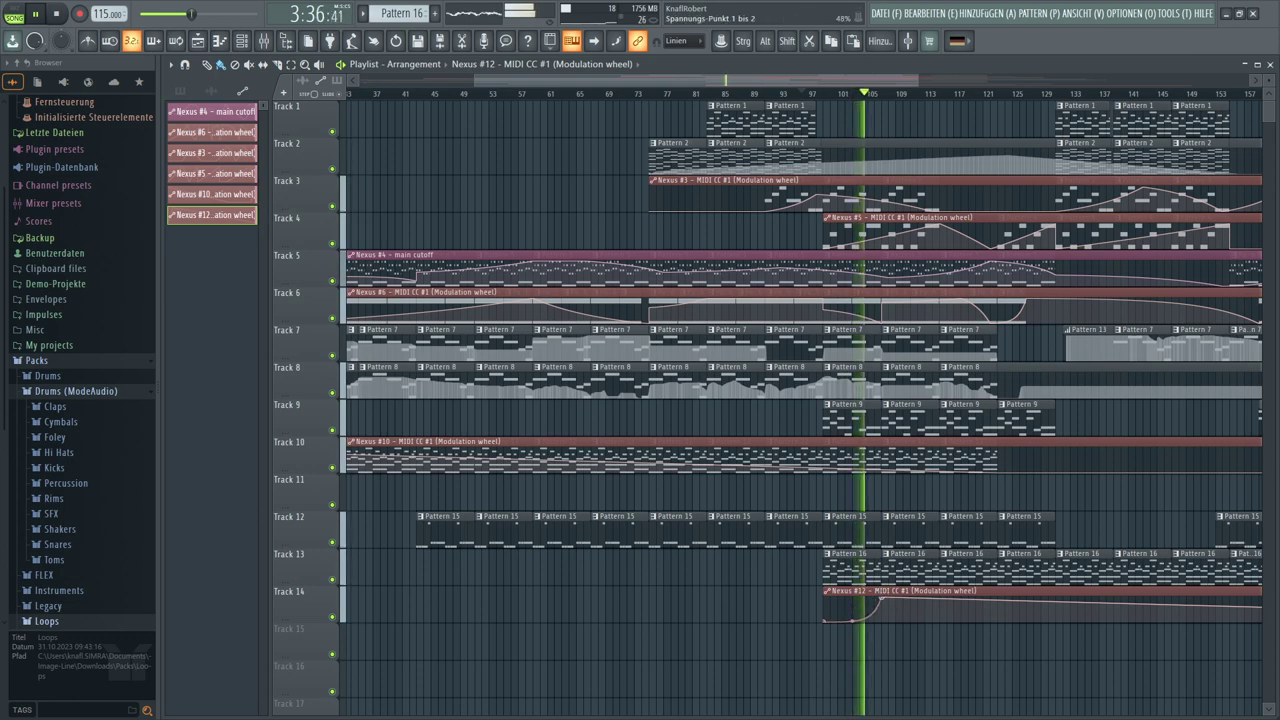
left_click_drag(888, 610, 883, 628)
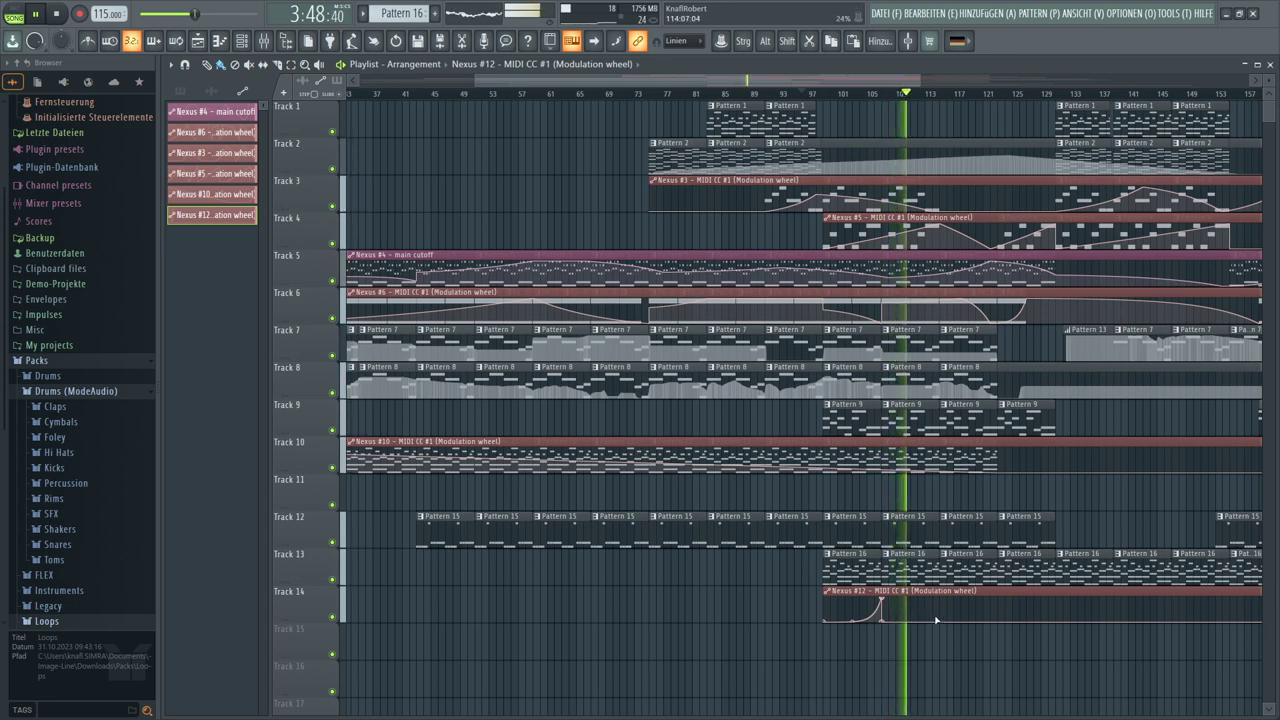
mouse_move(926, 614)
left_mouse_down()
mouse_move(943, 596)
mouse_move(938, 617)
left_mouse_up()
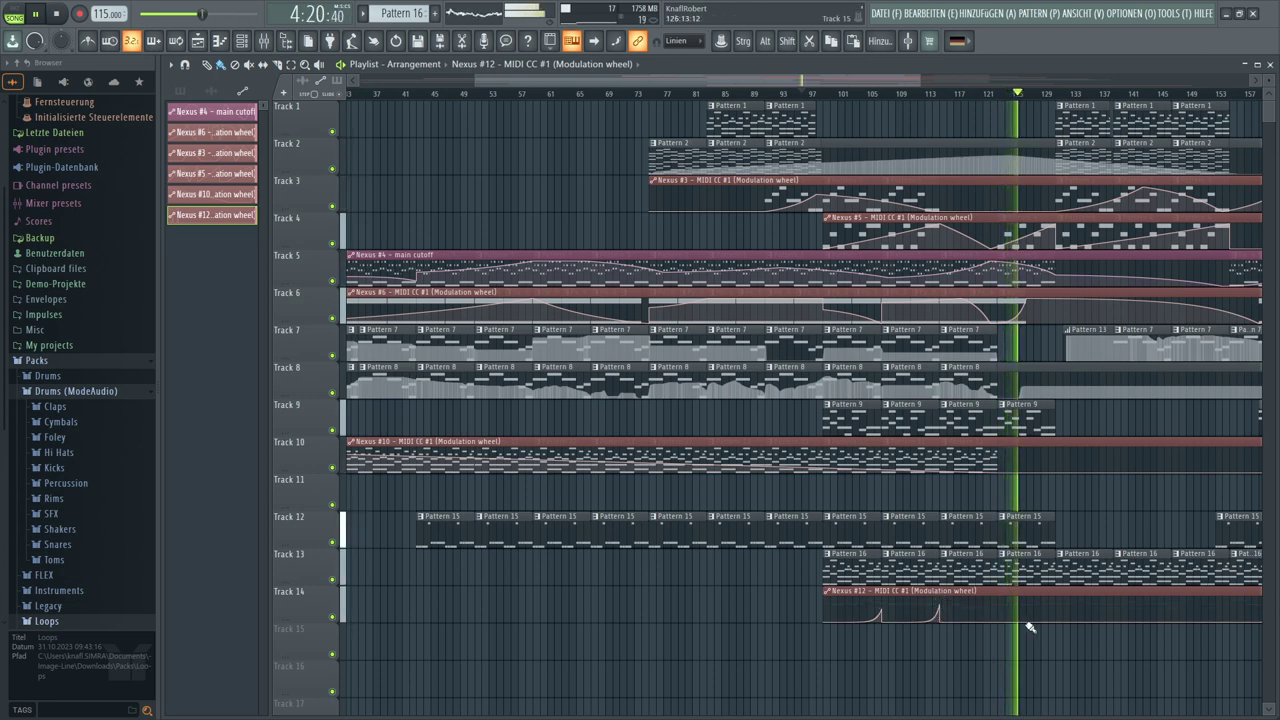
Extend the Track 14 automation with peaks at bars 131 and 153, fading from a lower level to zero between them and dropping to zero after bar 153
mouse_move(1054, 622)
left_mouse_down()
mouse_move(1053, 604)
mouse_move(1057, 620)
left_mouse_up()
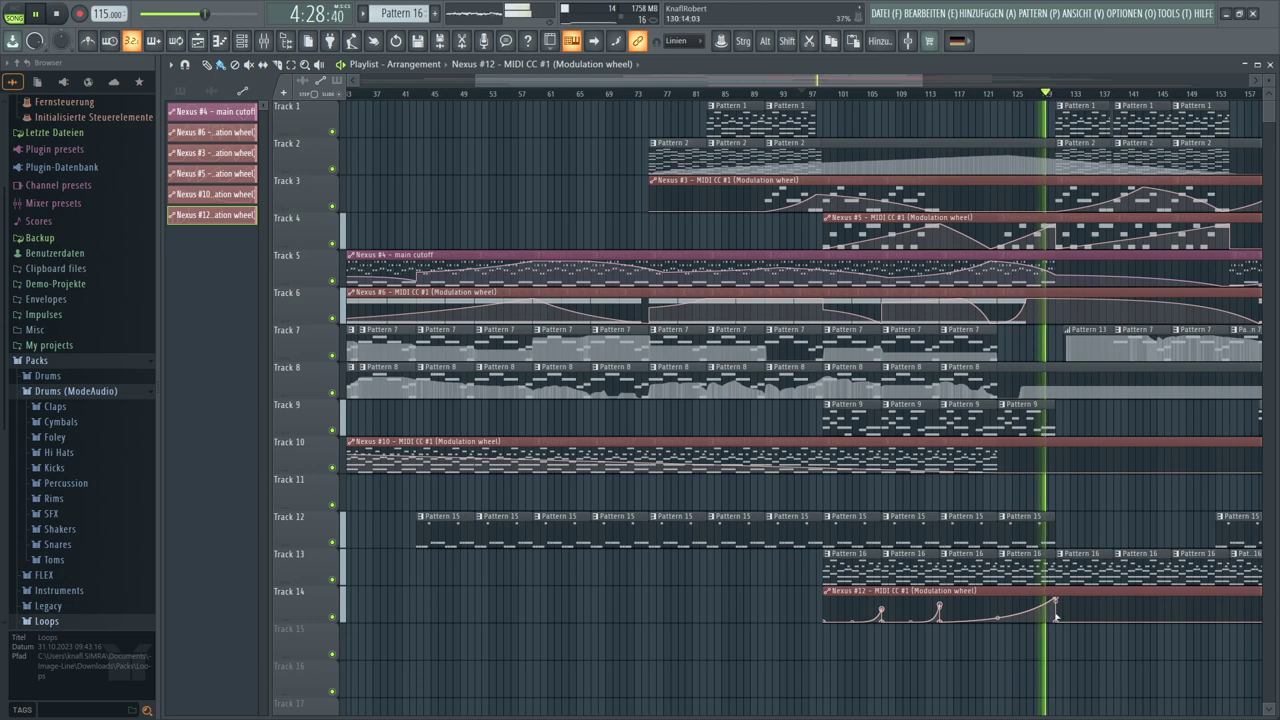
left_click_drag(1058, 620, 1057, 611)
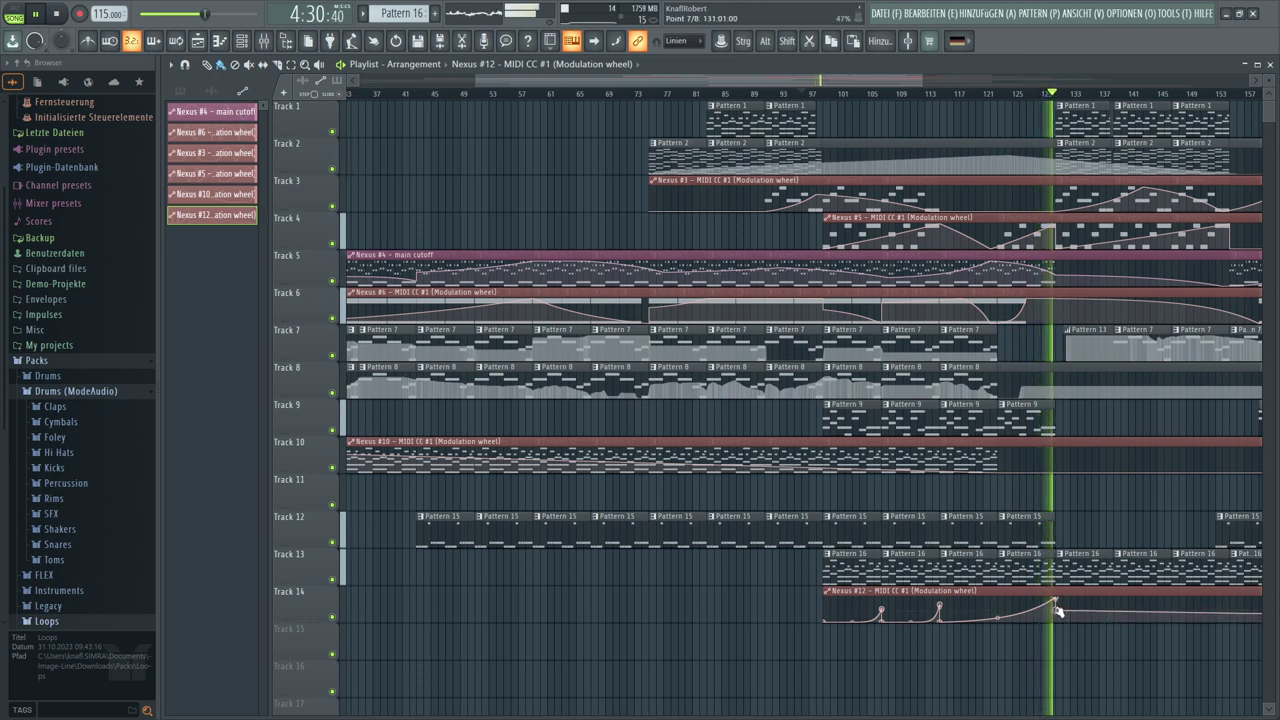
right_click(1164, 622)
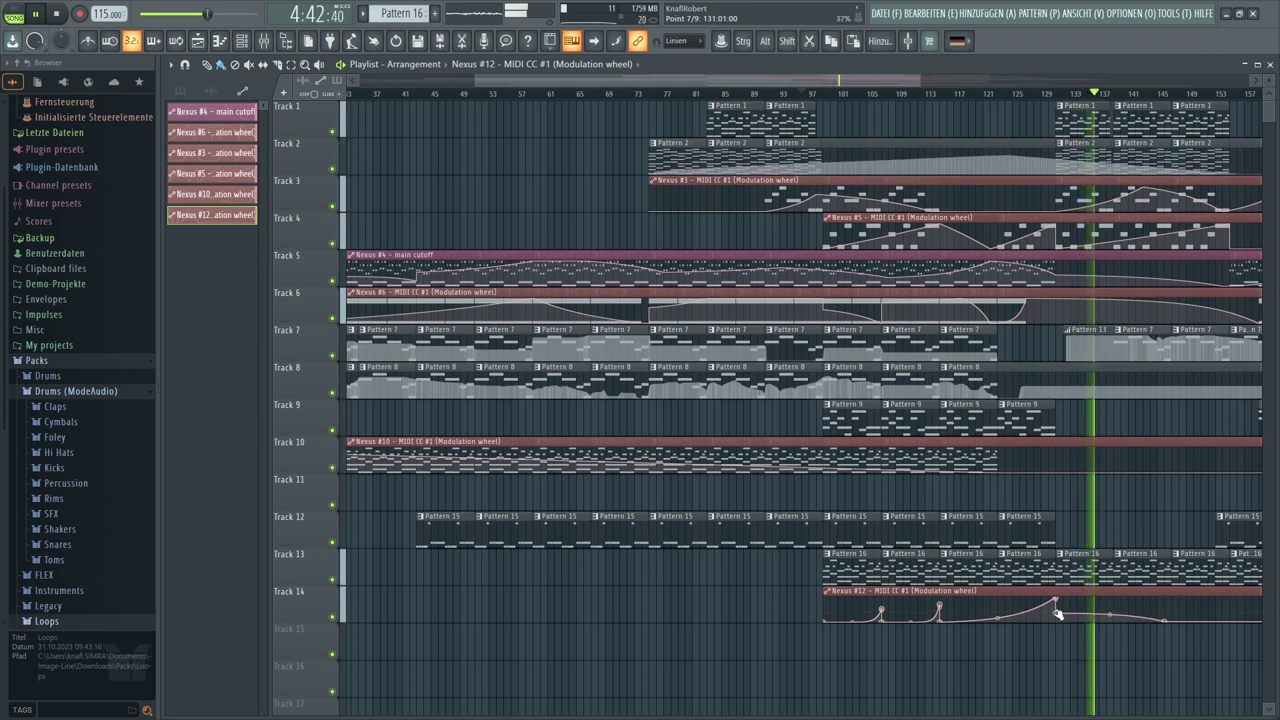
left_click(1217, 599)
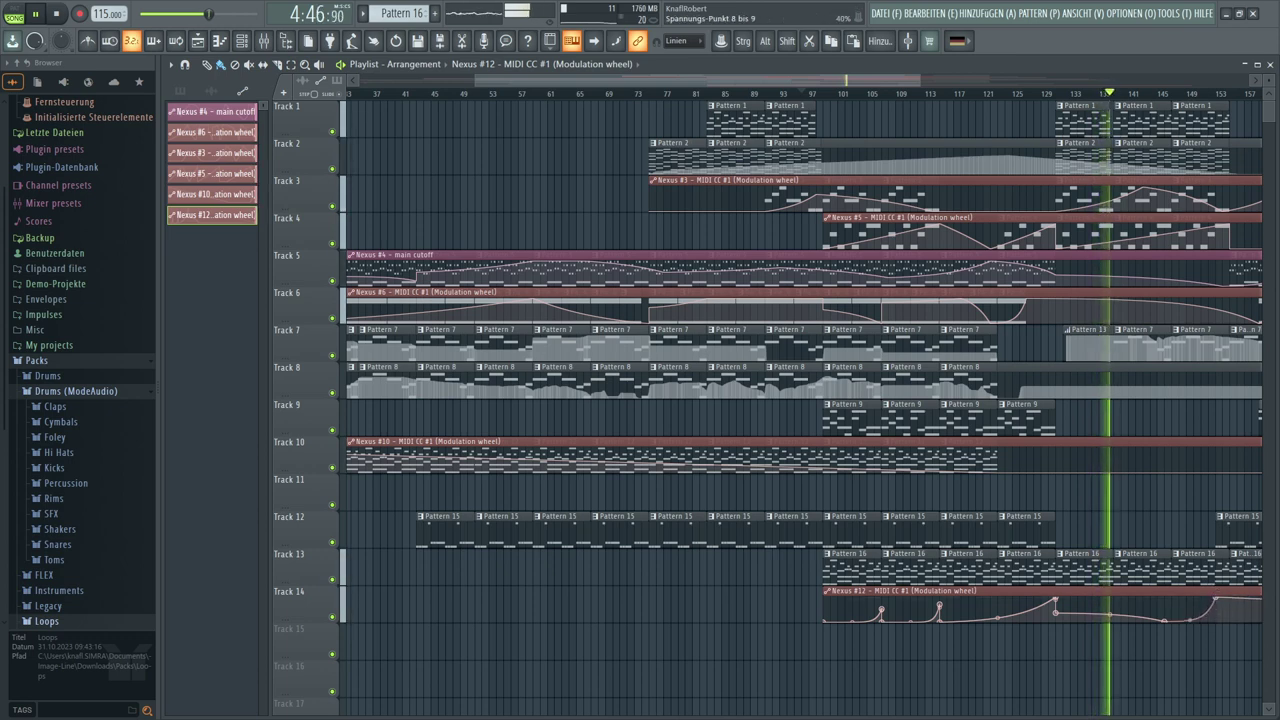
left_click(1216, 620)
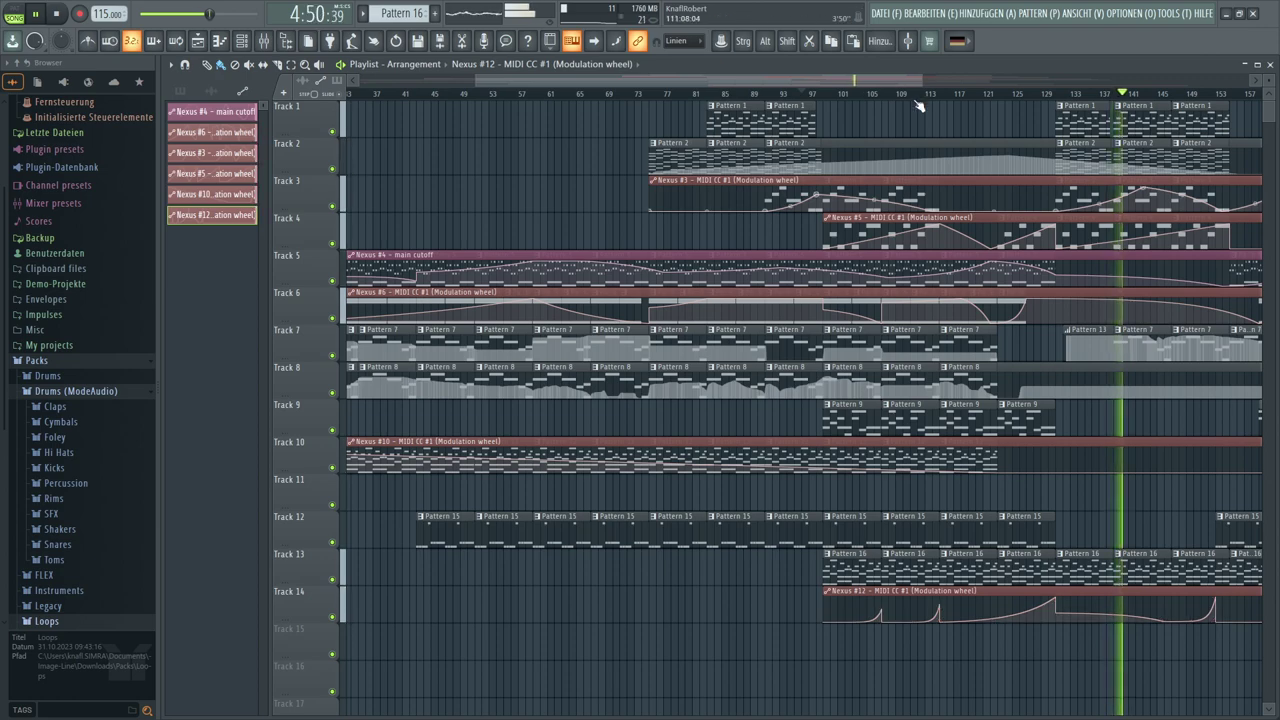
Add a curved rise to the Track 14 automation peaking at bar 163, with an instant drop to a low level
left_click_drag(900, 78, 1086, 95)
scroll(952, 426, "up", 5)
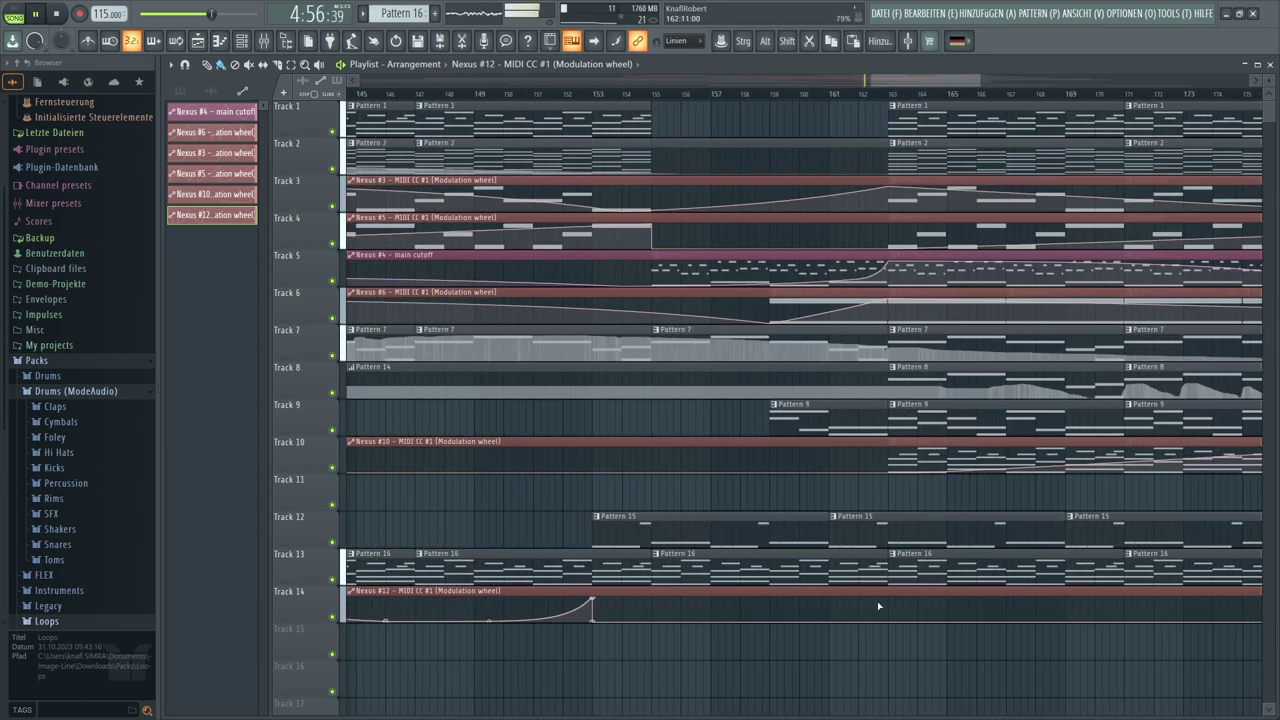
left_click_drag(878, 606, 886, 598)
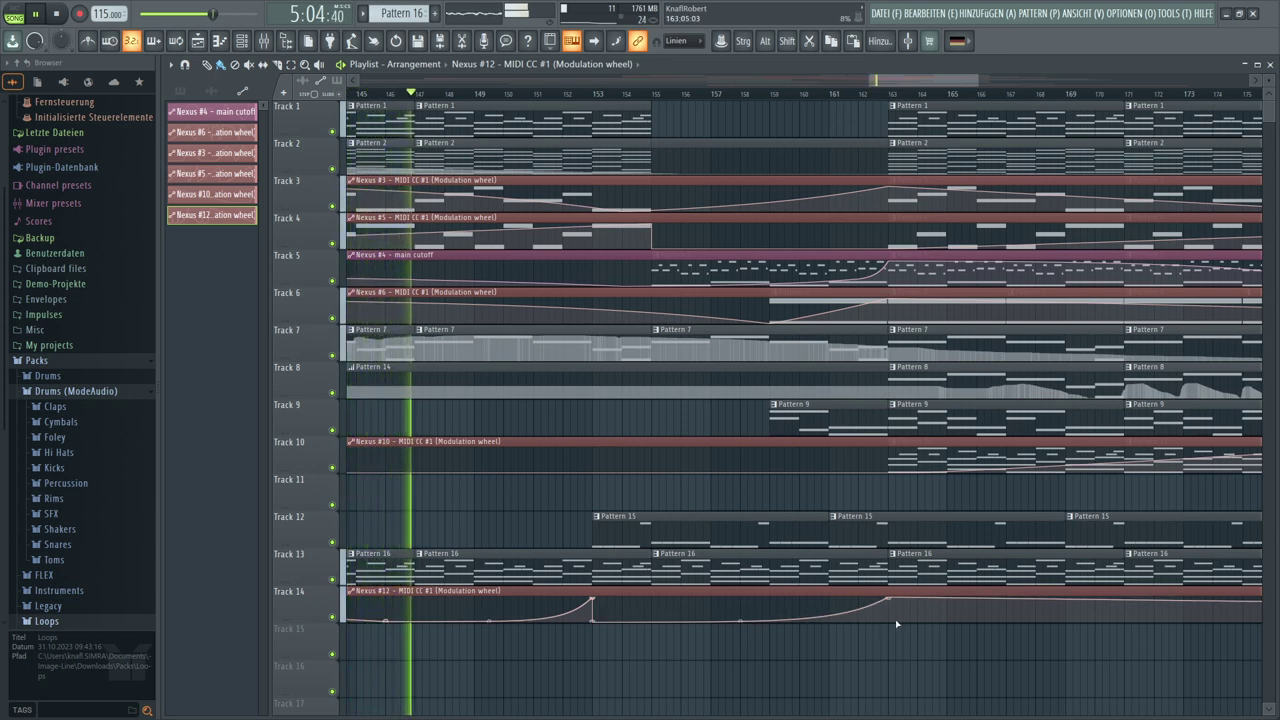
left_click_drag(888, 599, 888, 620)
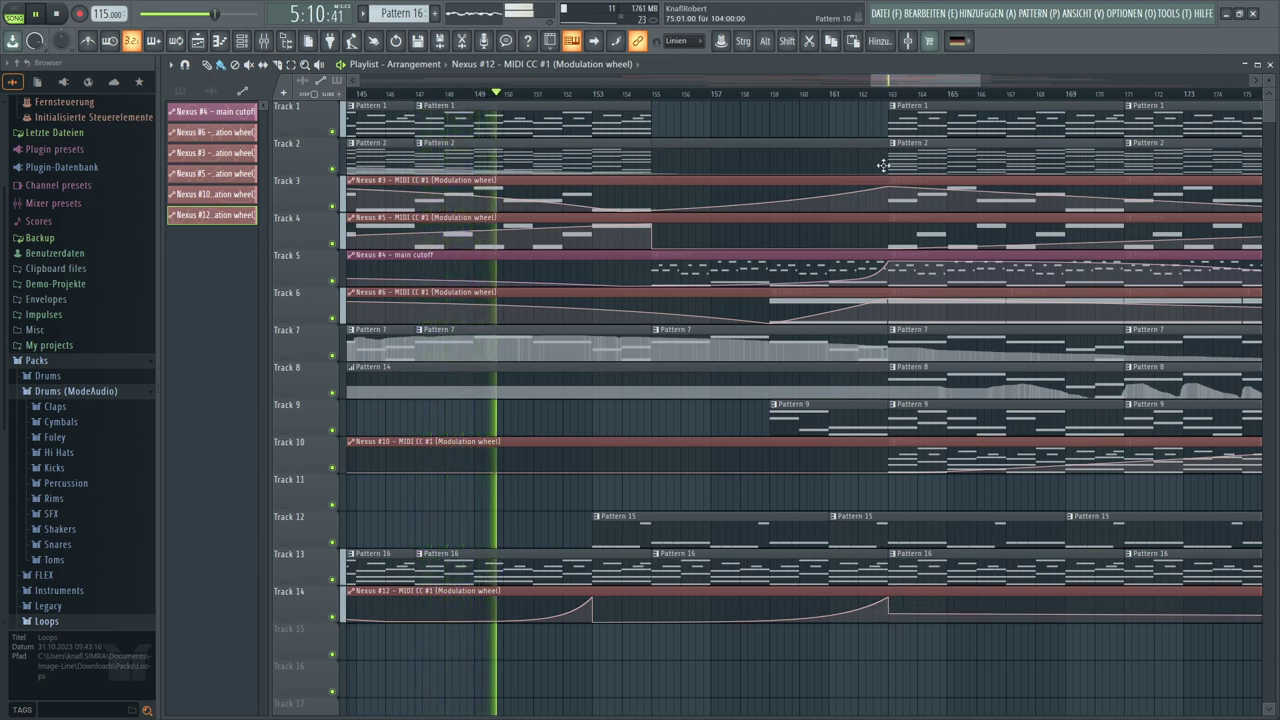
Make the Track 14 automation climb gradually from bar 163 to a peak at bar 177 and fade to zero at bar 187
left_click_drag(928, 80, 990, 66)
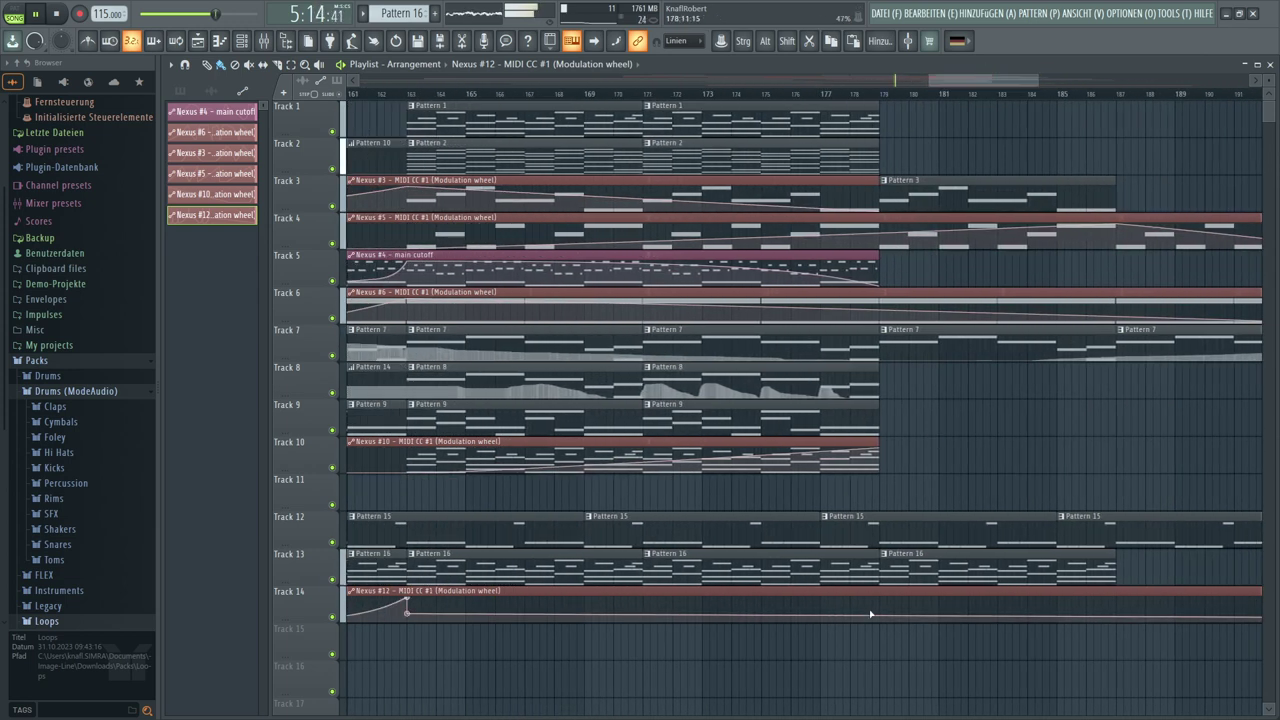
left_click(821, 599)
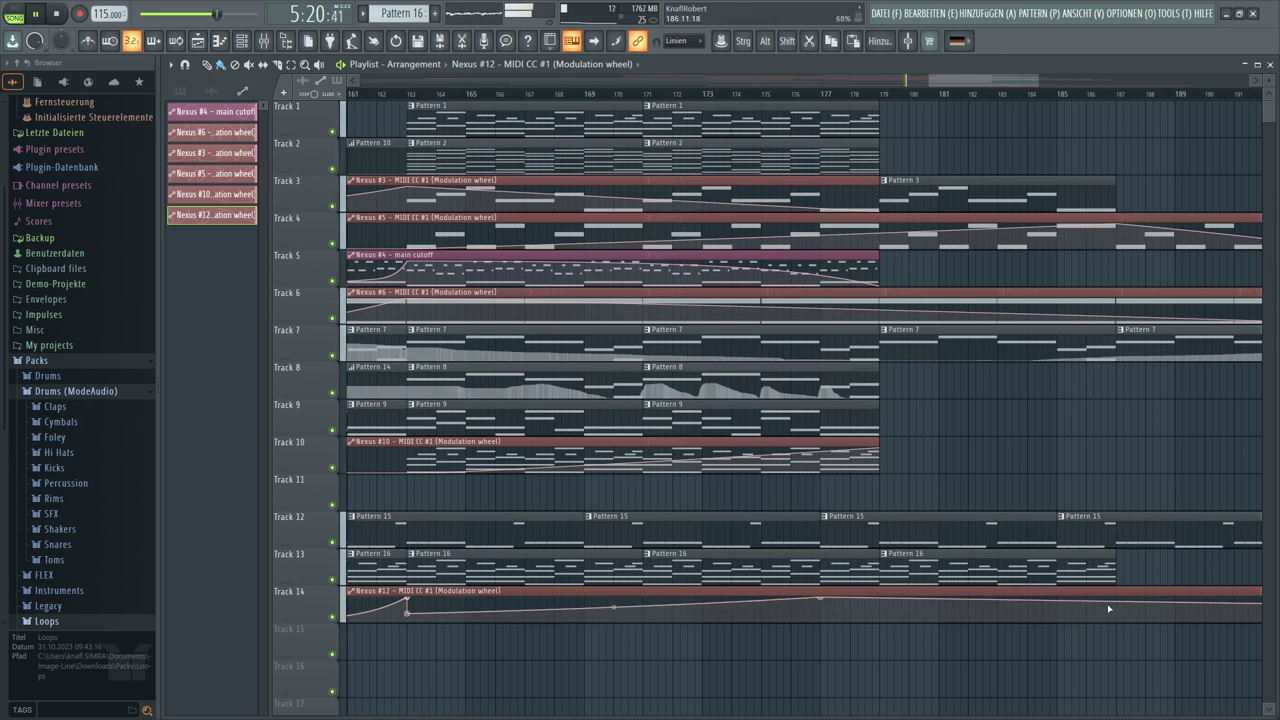
left_click_drag(1108, 608, 1113, 623)
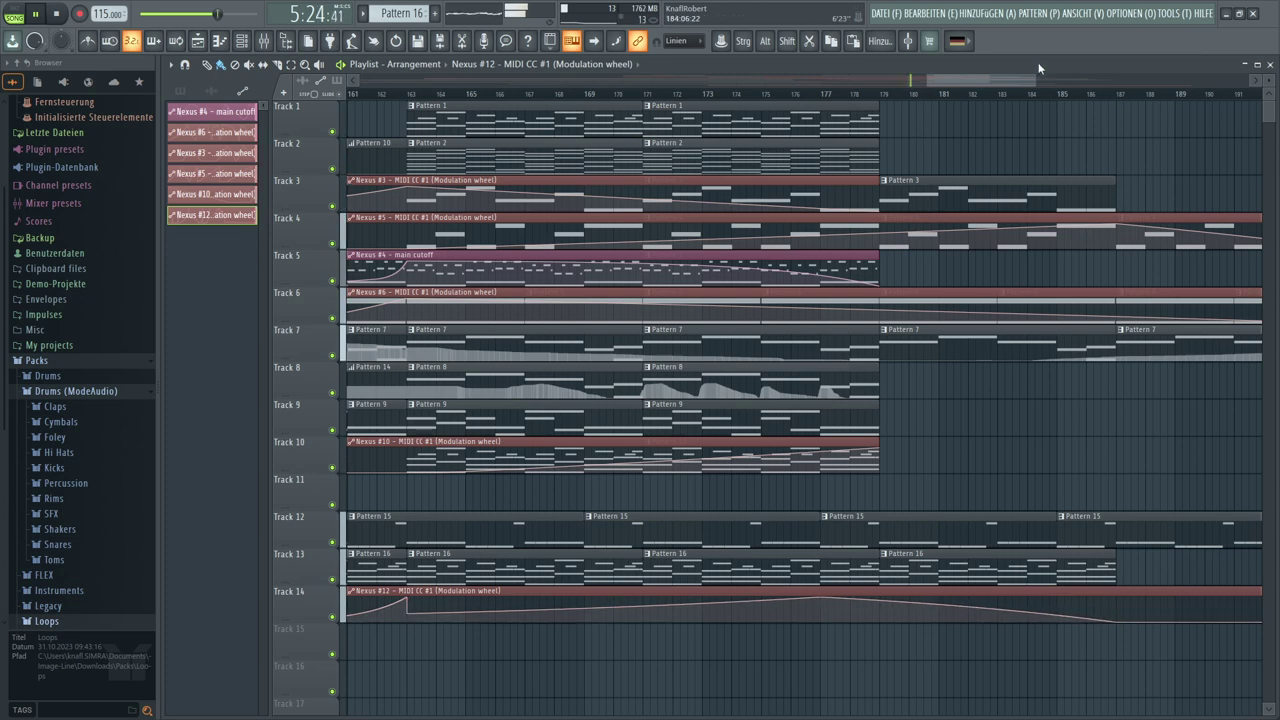
Move the Pattern 15 clips starting at bar 153 on Track 12 so they begin at bar 155, and play from there
left_click_drag(1038, 68, 1066, 300)
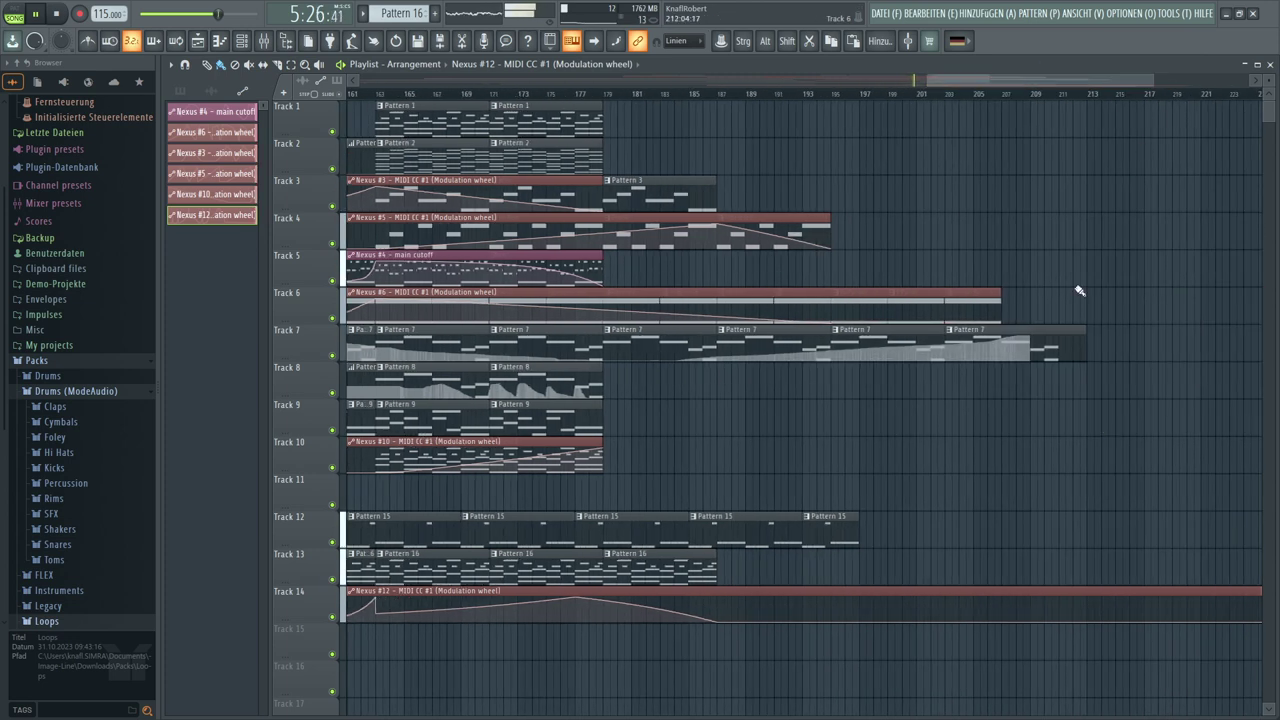
left_click_drag(1008, 72, 868, 76)
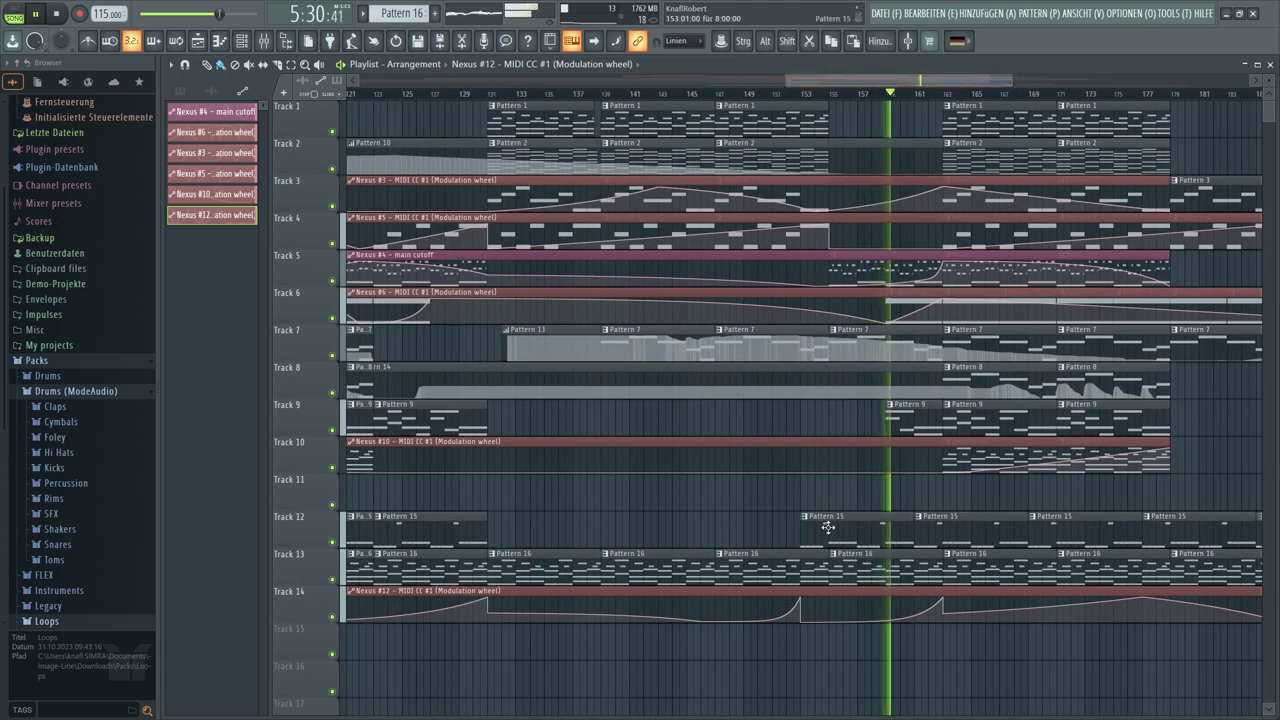
left_click_drag(786, 528, 1094, 512)
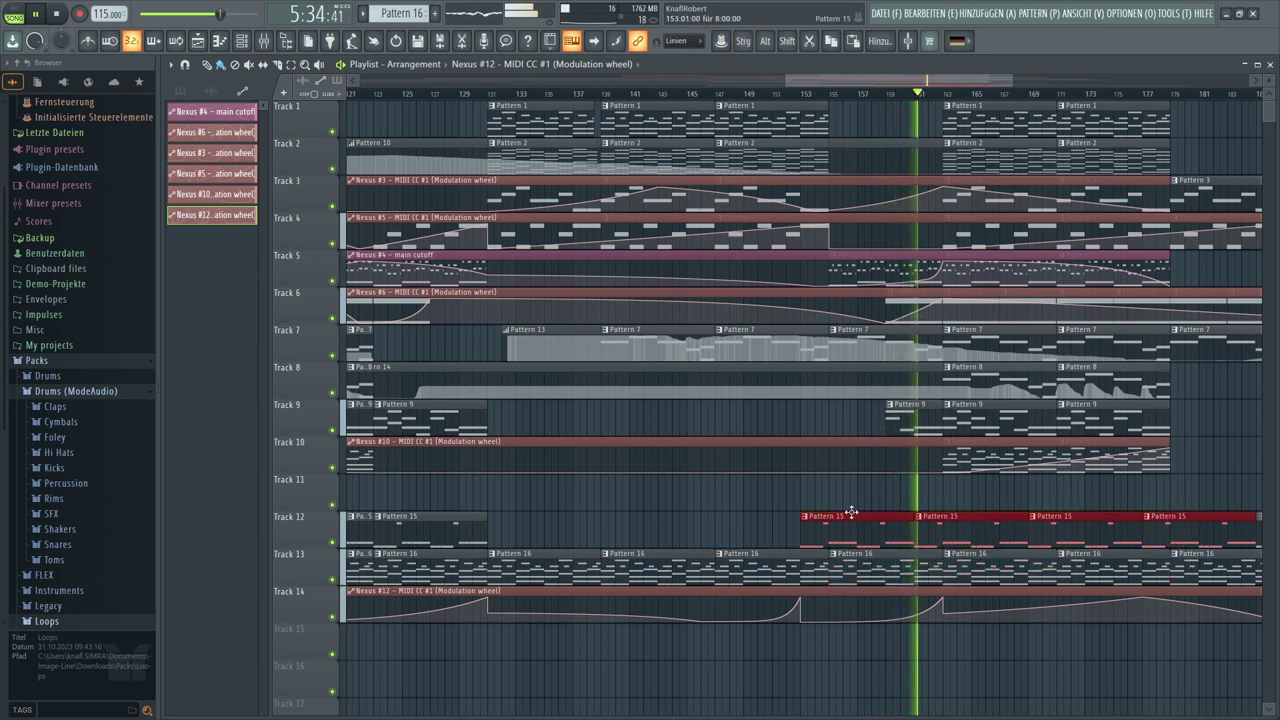
left_click_drag(850, 514, 874, 517)
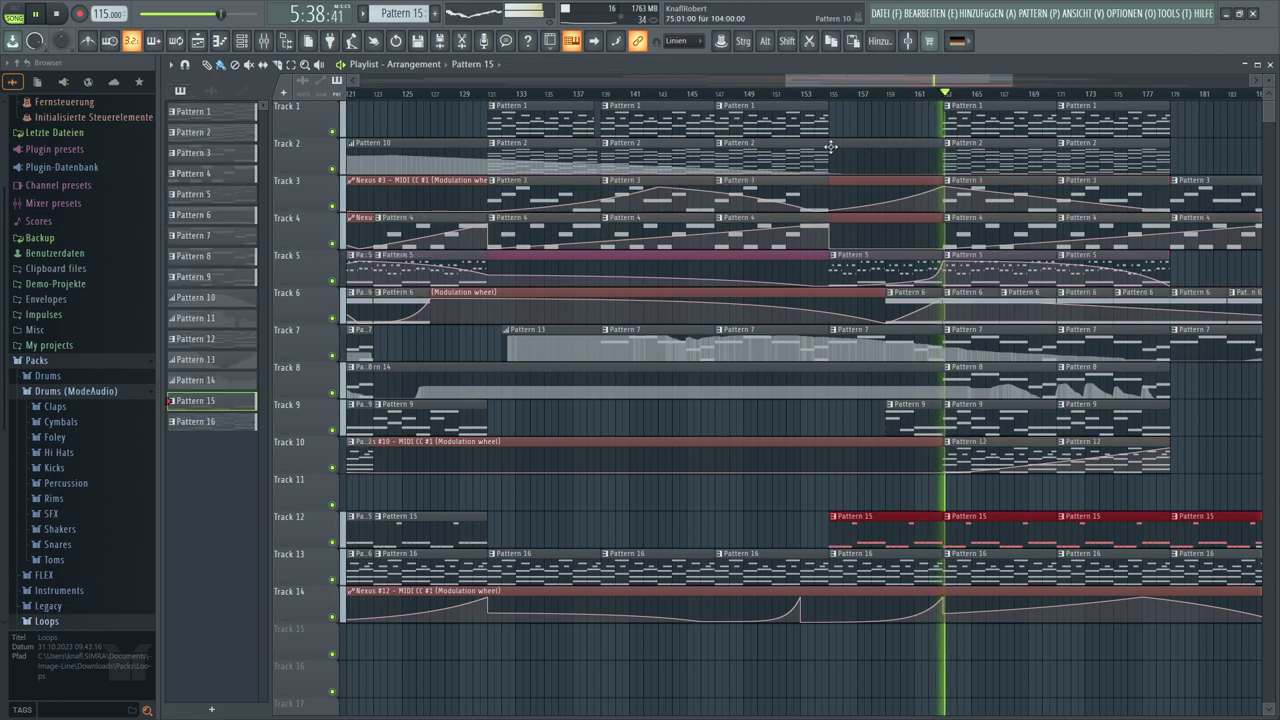
left_click(820, 94)
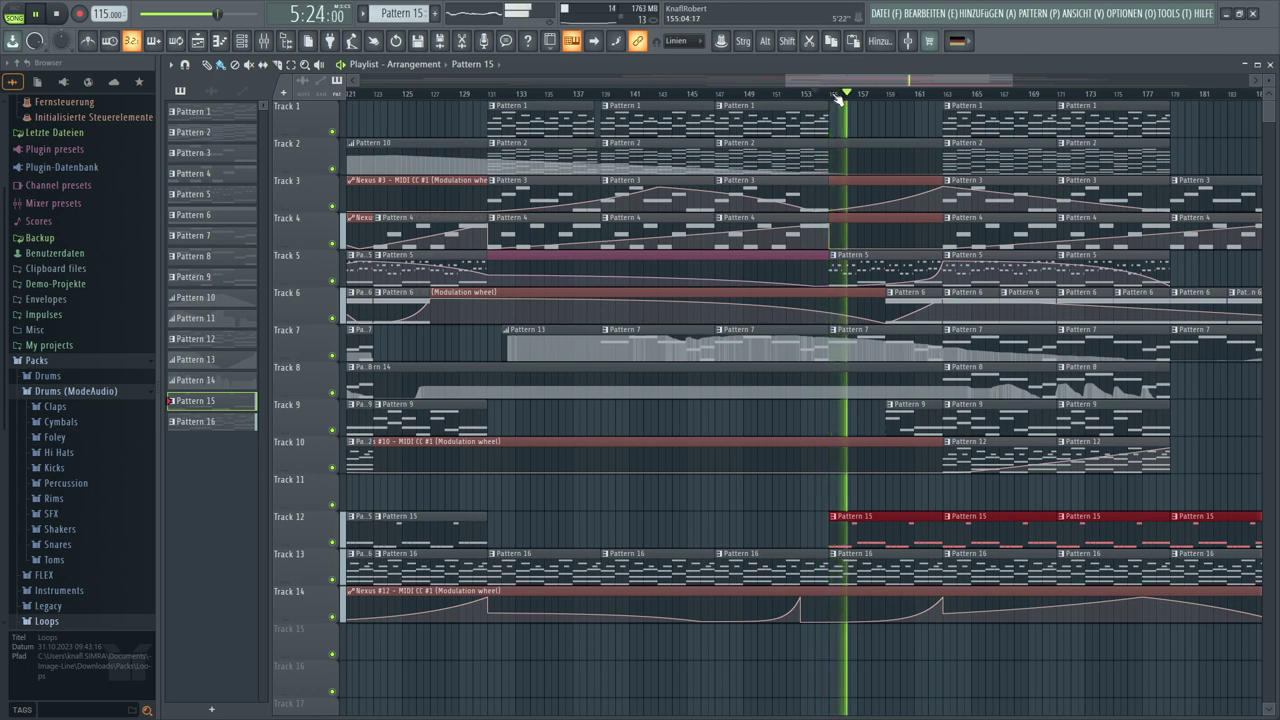
Move the last two Pattern 15 clips on Track 12 so they start at bar 187, and clear the selection
scroll(836, 99, "up", 2)
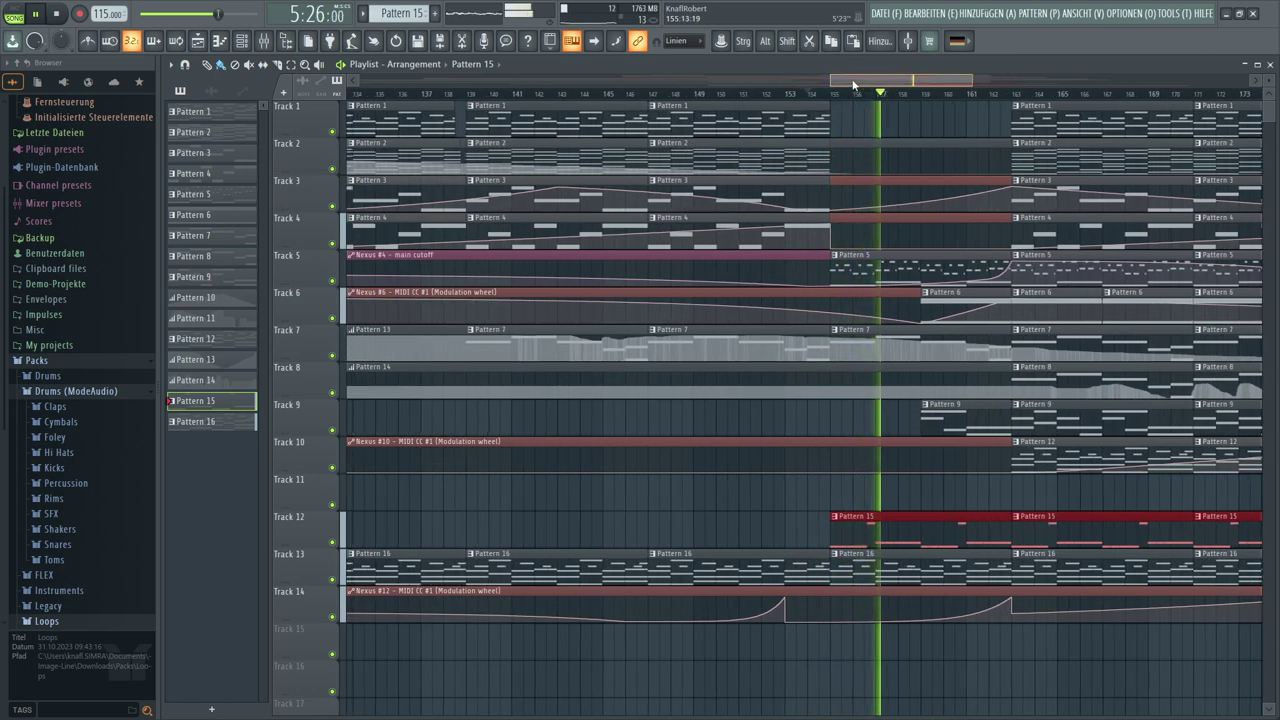
left_click_drag(851, 80, 978, 85)
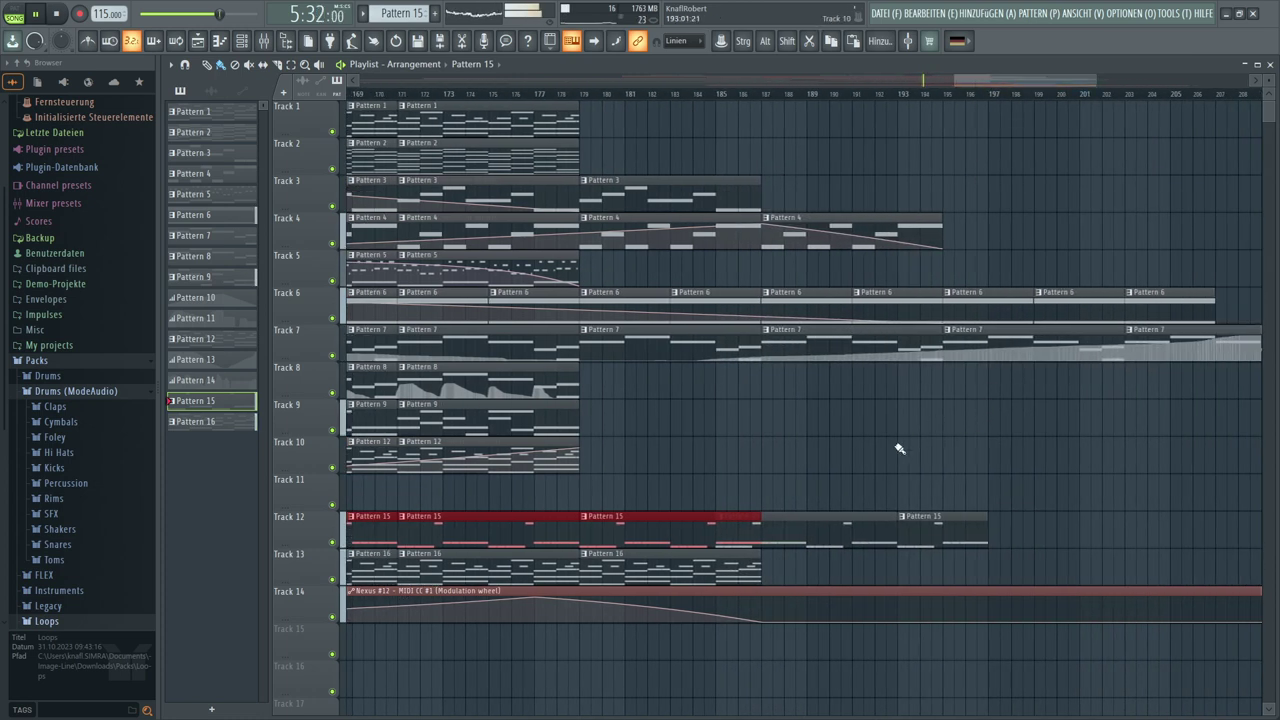
left_click_drag(814, 437, 966, 533)
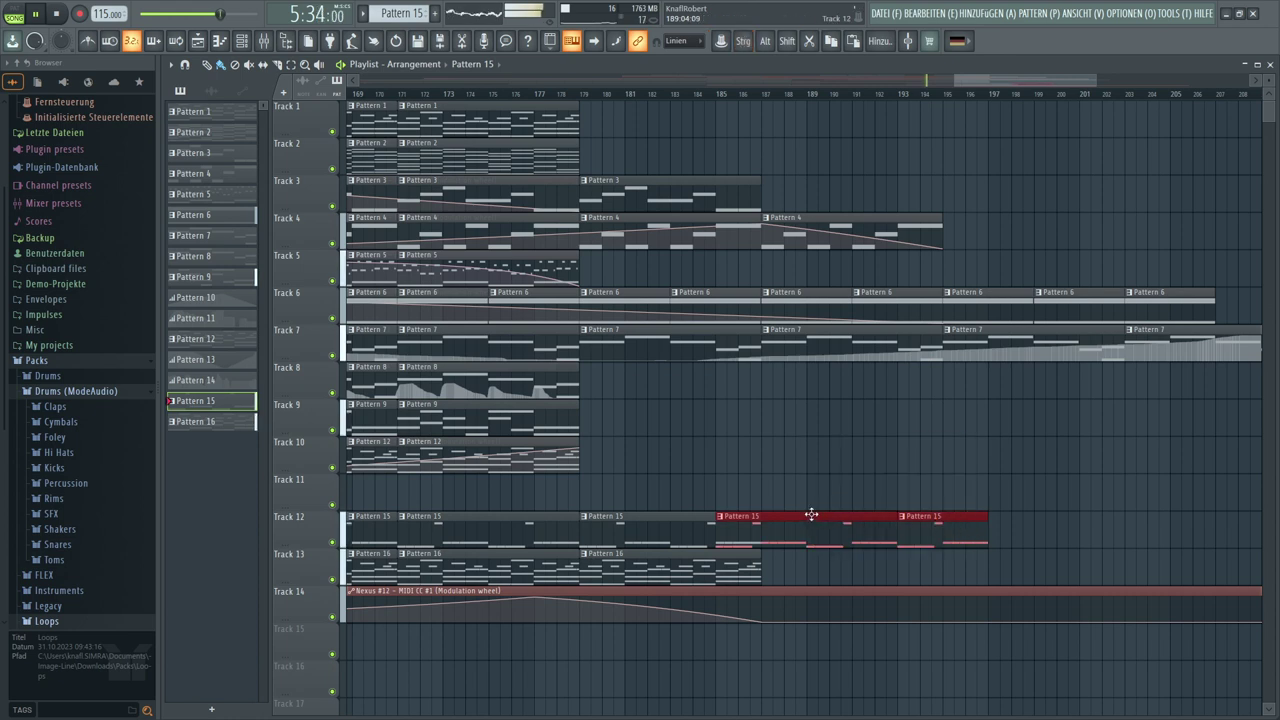
left_click_drag(811, 515, 858, 520)
left_click(873, 416)
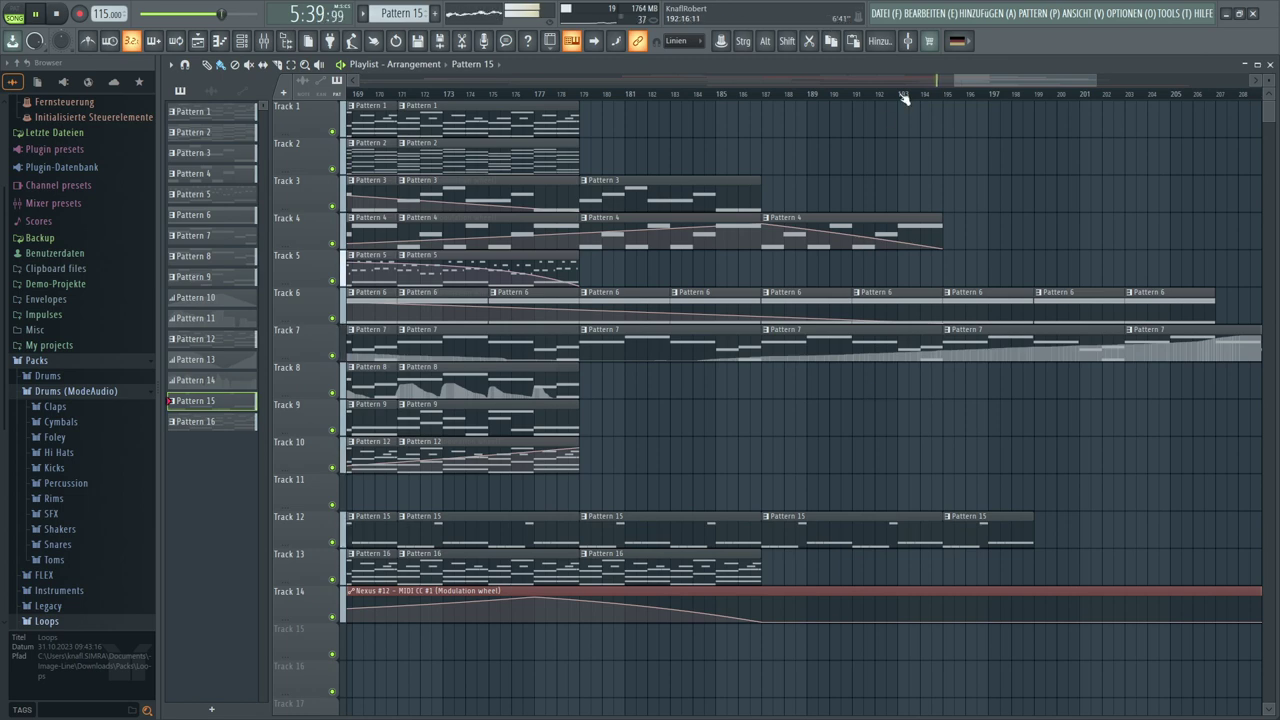
Select Pattern 16, open the Nexus #12 instrument from the Channel Rack and lower its output level to 25
left_click_drag(968, 88, 884, 82)
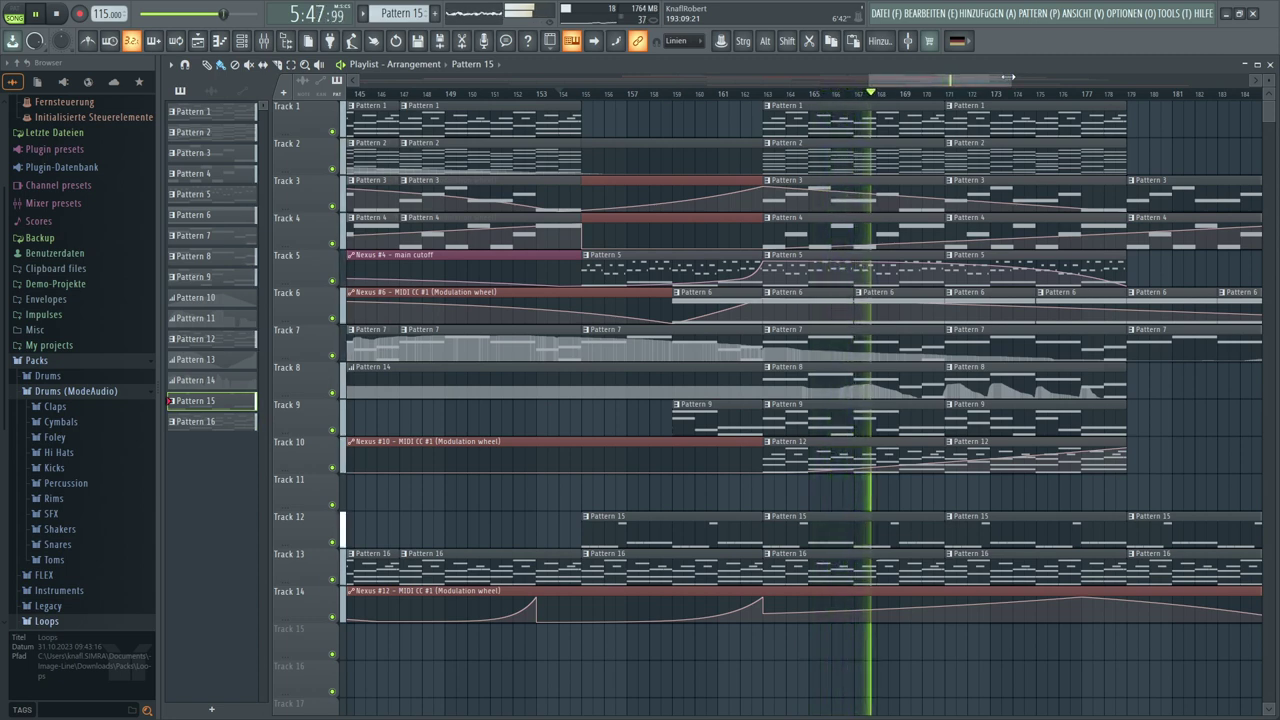
left_click_drag(1008, 76, 1237, 101)
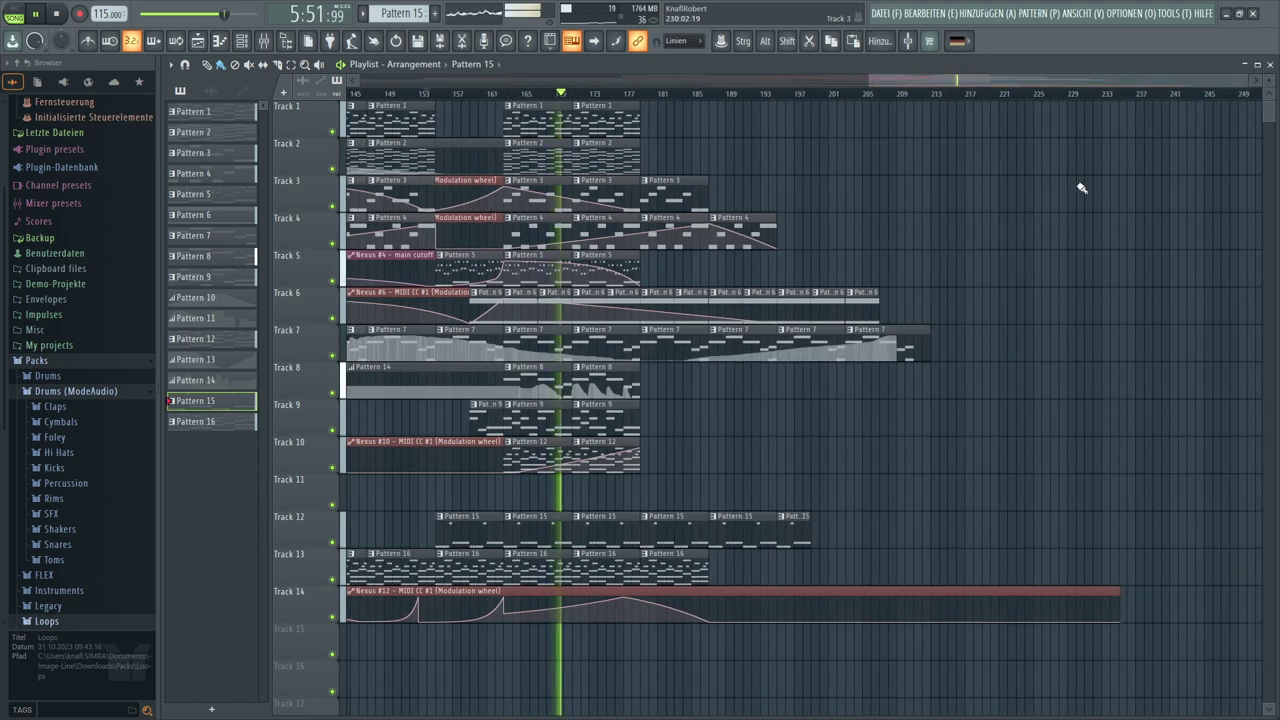
left_click_drag(868, 78, 396, 78)
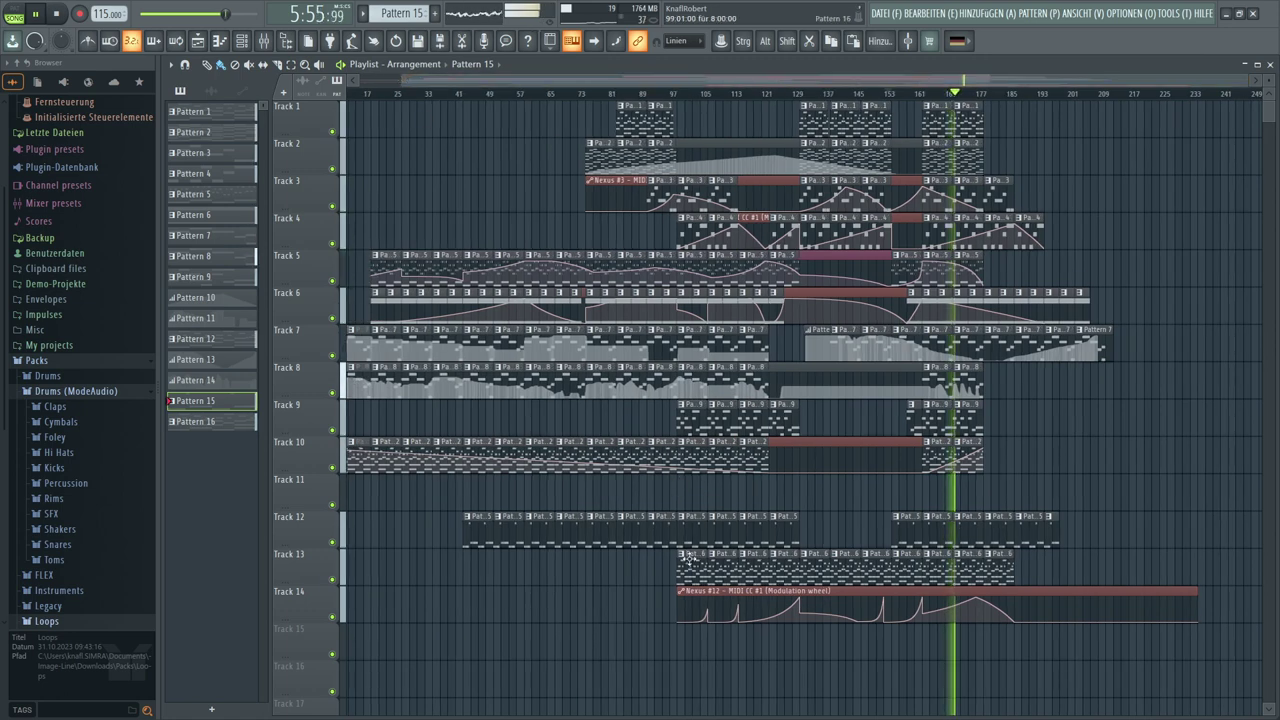
key("KP_Add")
left_click(242, 40)
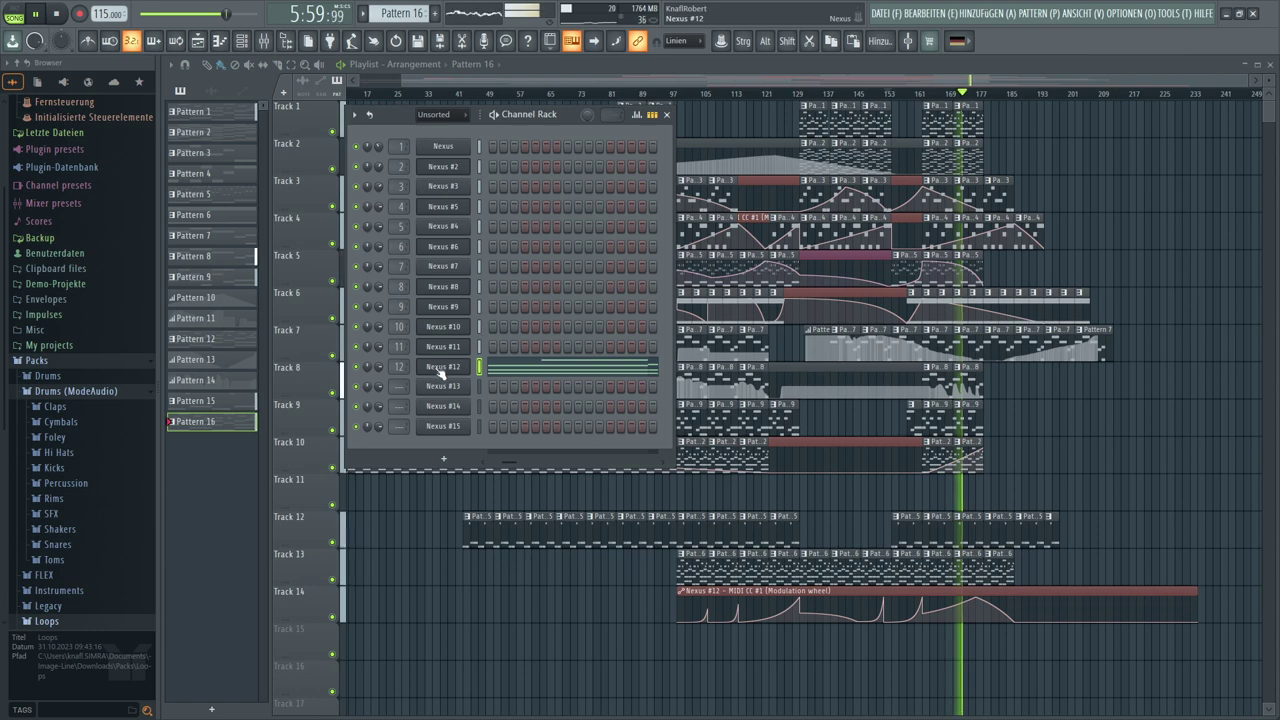
left_click(440, 366)
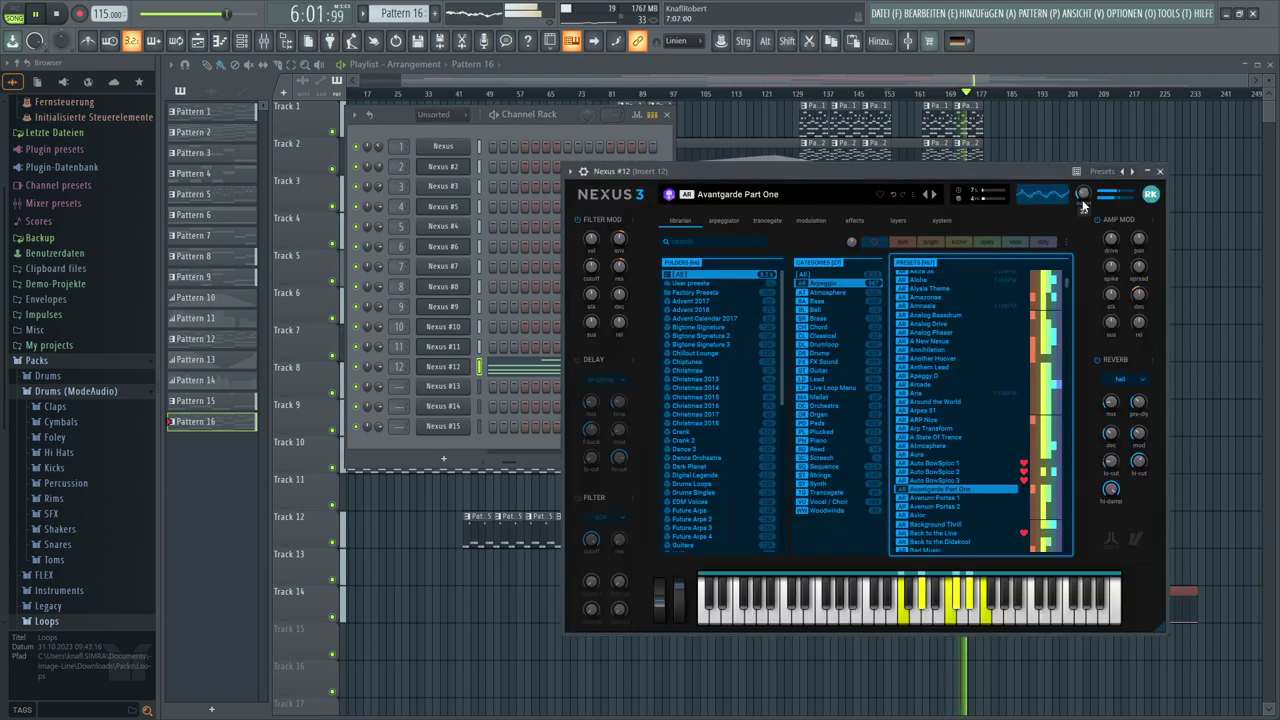
left_click_drag(1082, 193, 1083, 194)
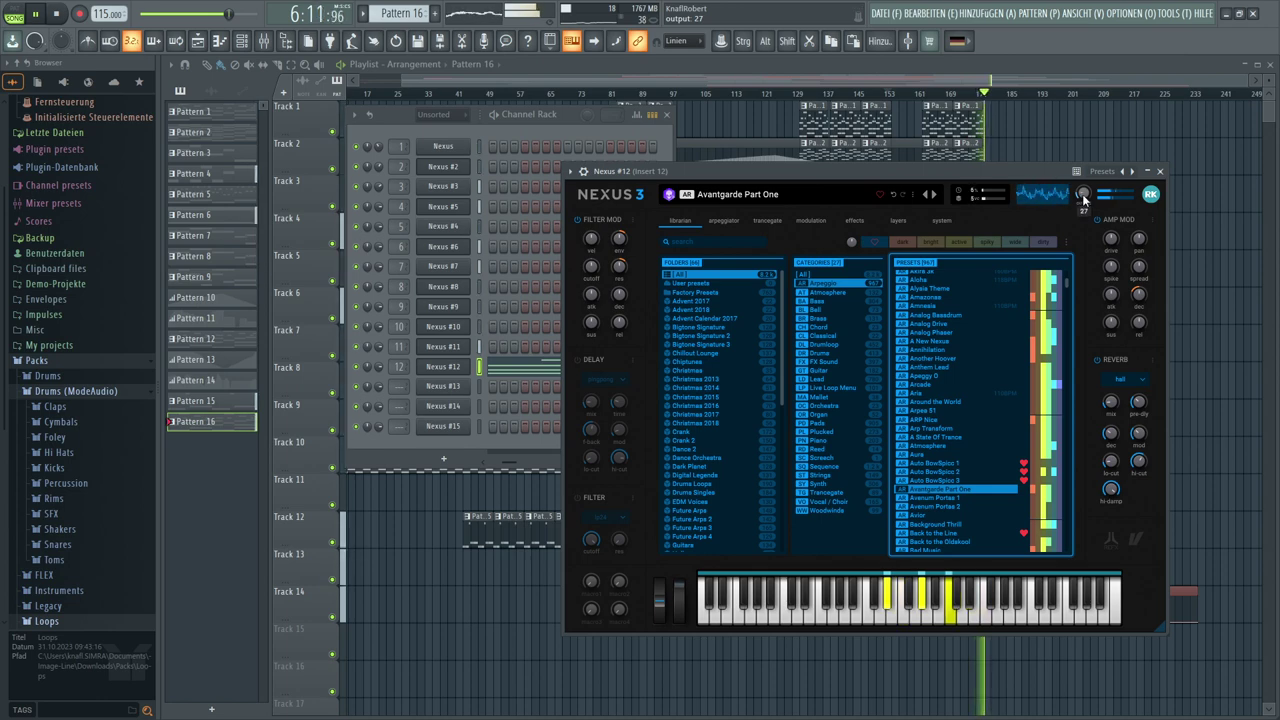
left_click_drag(1083, 194, 1083, 196)
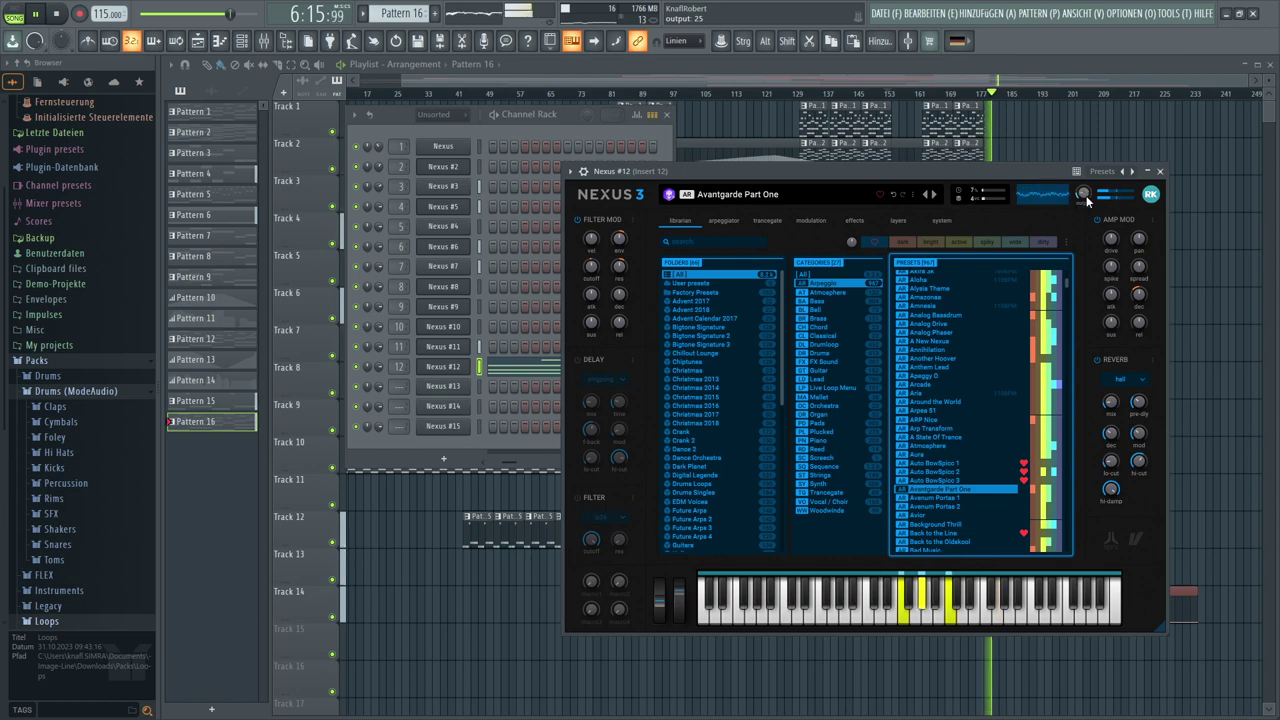
left_click_drag(1083, 196, 1088, 202)
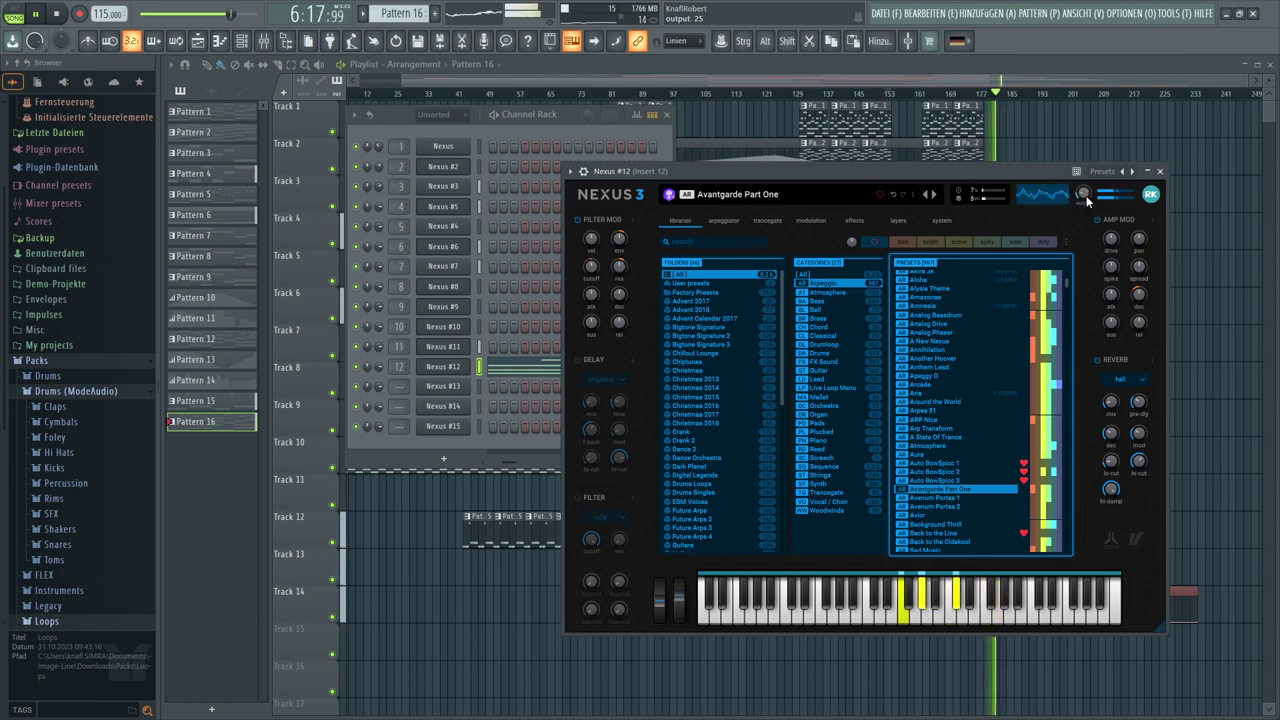
Mark the Avantgarde Part One preset of Nexus #12 as a favourite and return to the playlist
left_click(1024, 489)
left_click(901, 588)
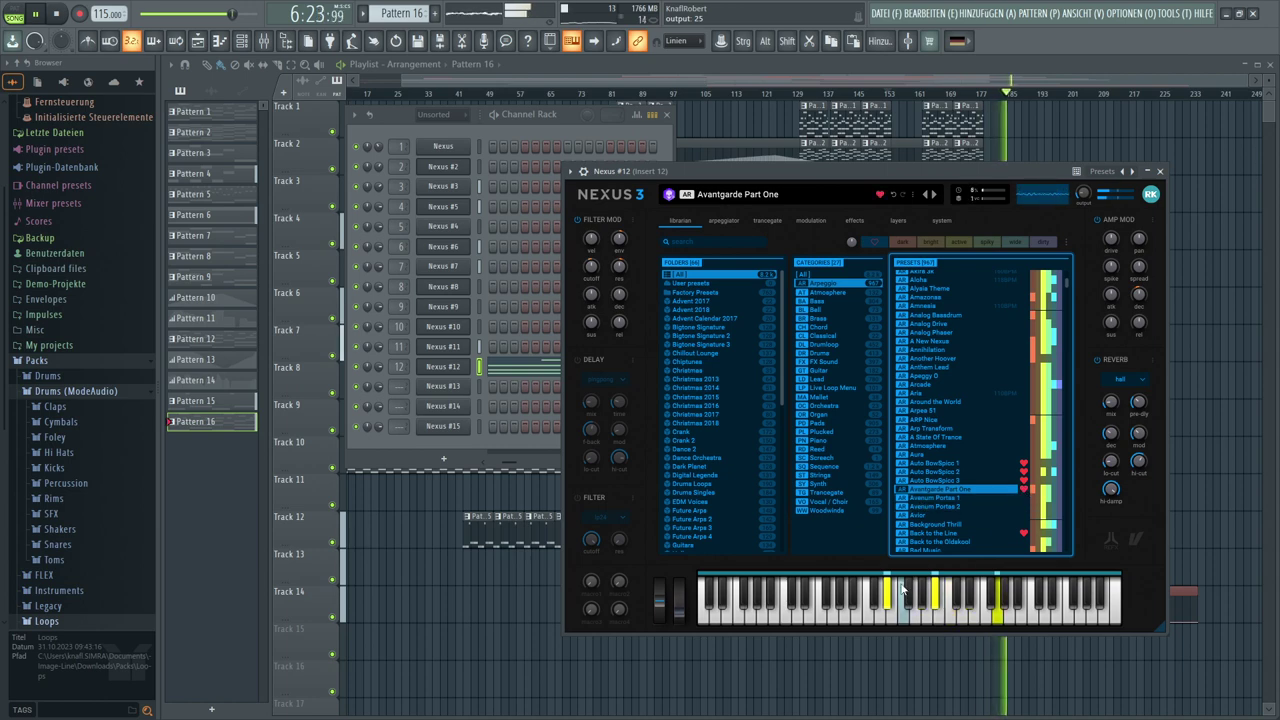
left_click(510, 637)
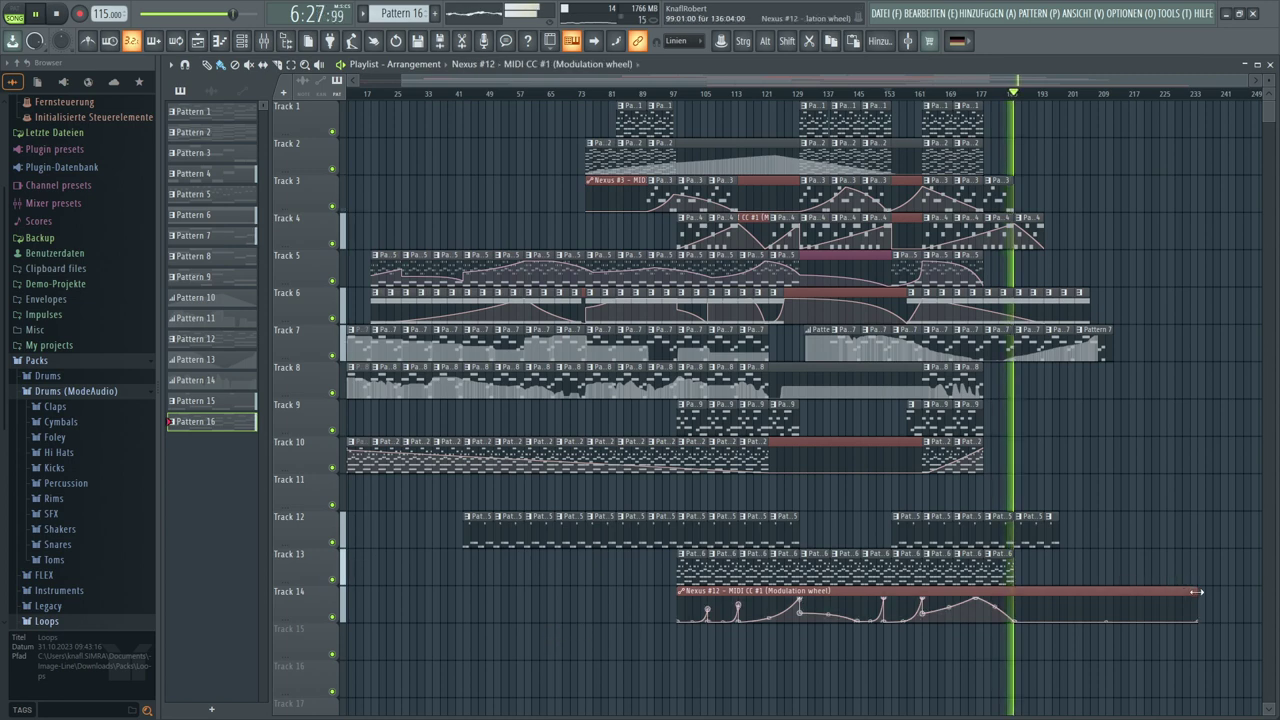
Shorten the Nexus #12 modulation wheel clip on Track 14 to end at about bar 187 and move it onto Track 13
left_click_drag(1197, 592, 1016, 600)
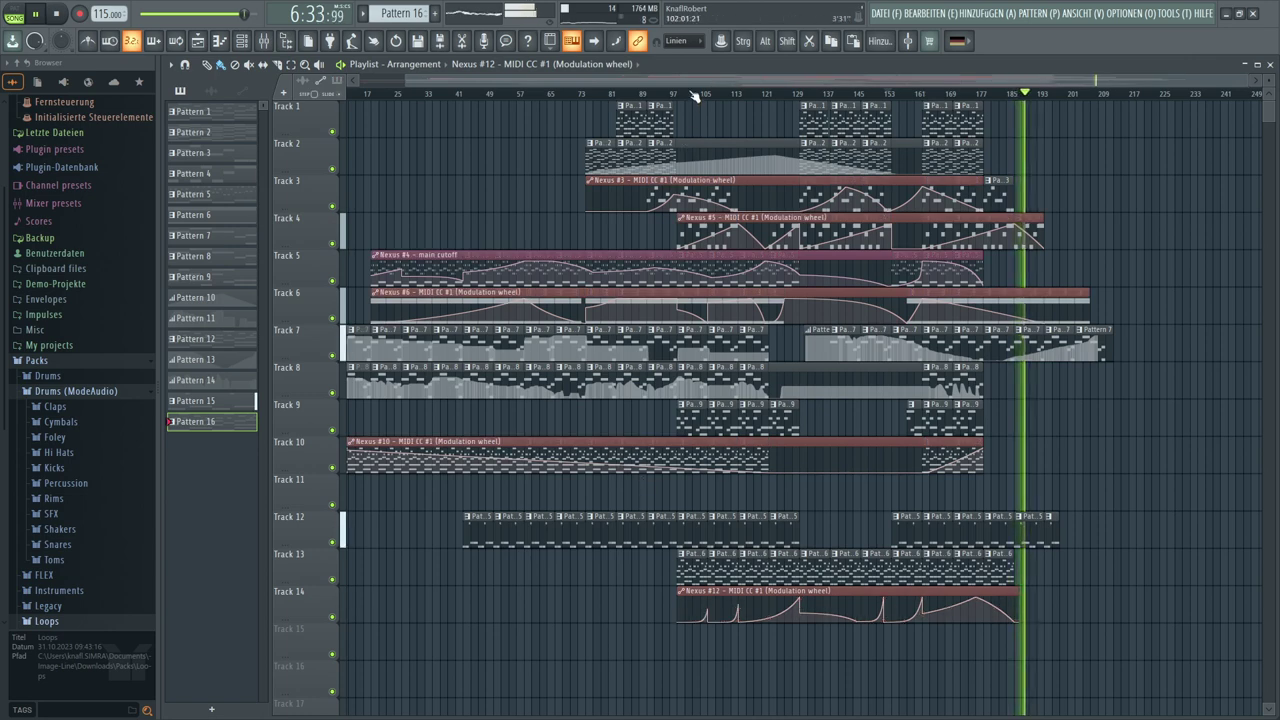
scroll(695, 96, "up", 3)
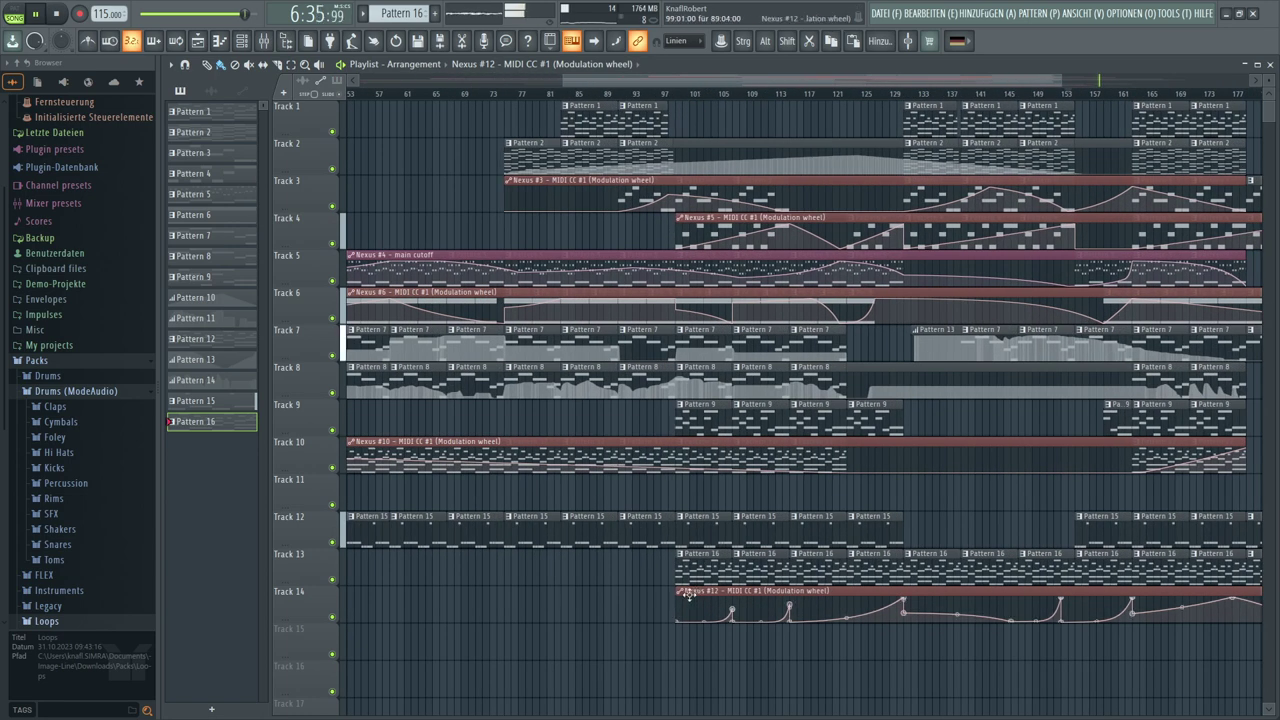
left_click_drag(688, 563, 684, 554)
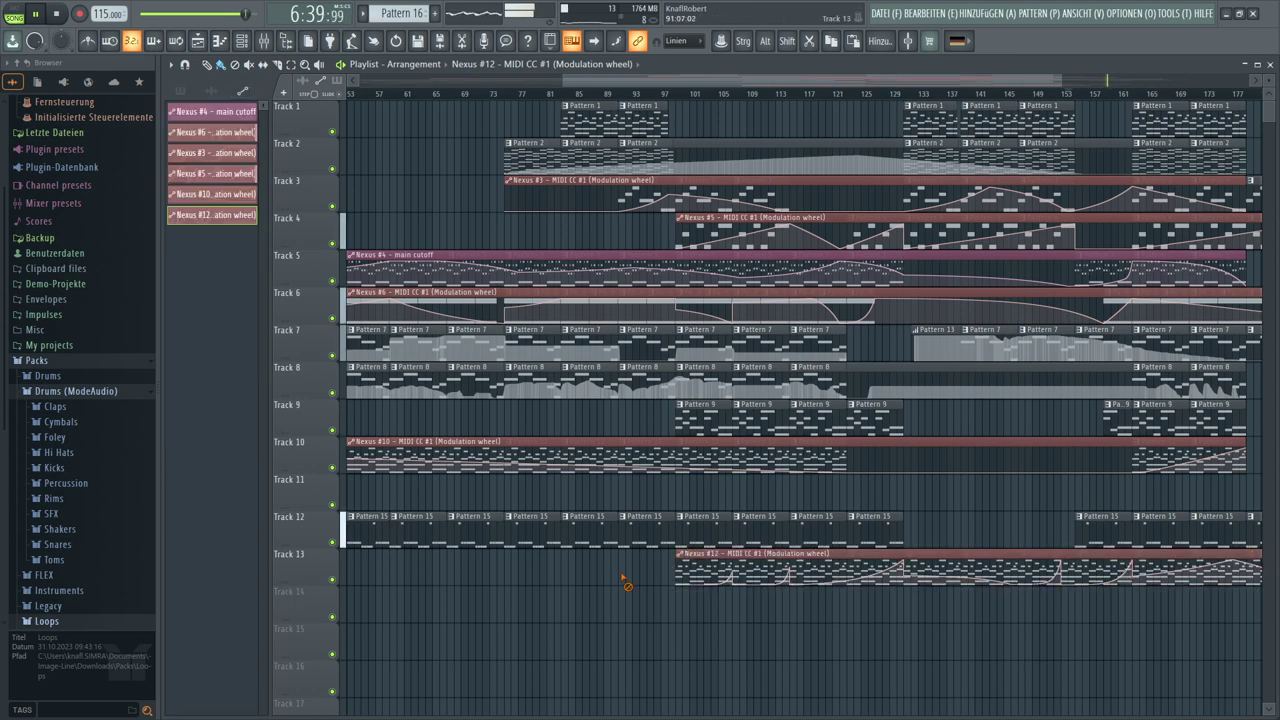
left_click(180, 93)
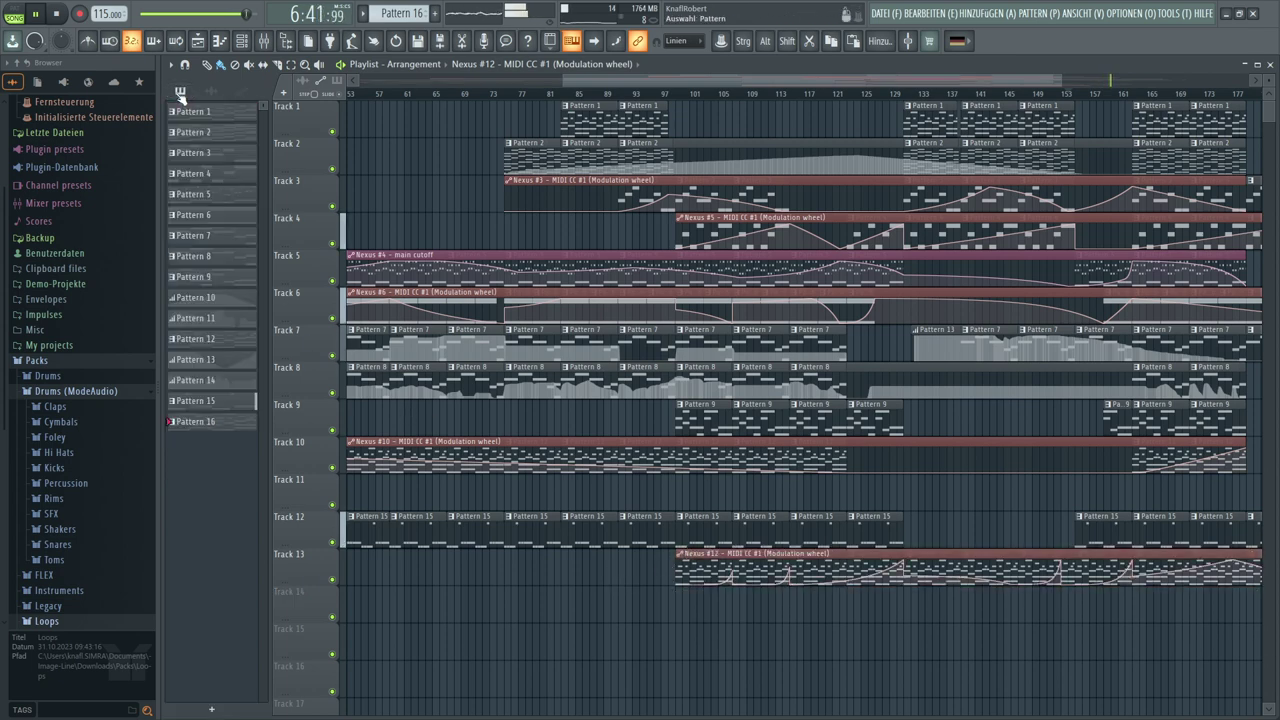
left_click_drag(561, 83, 369, 87)
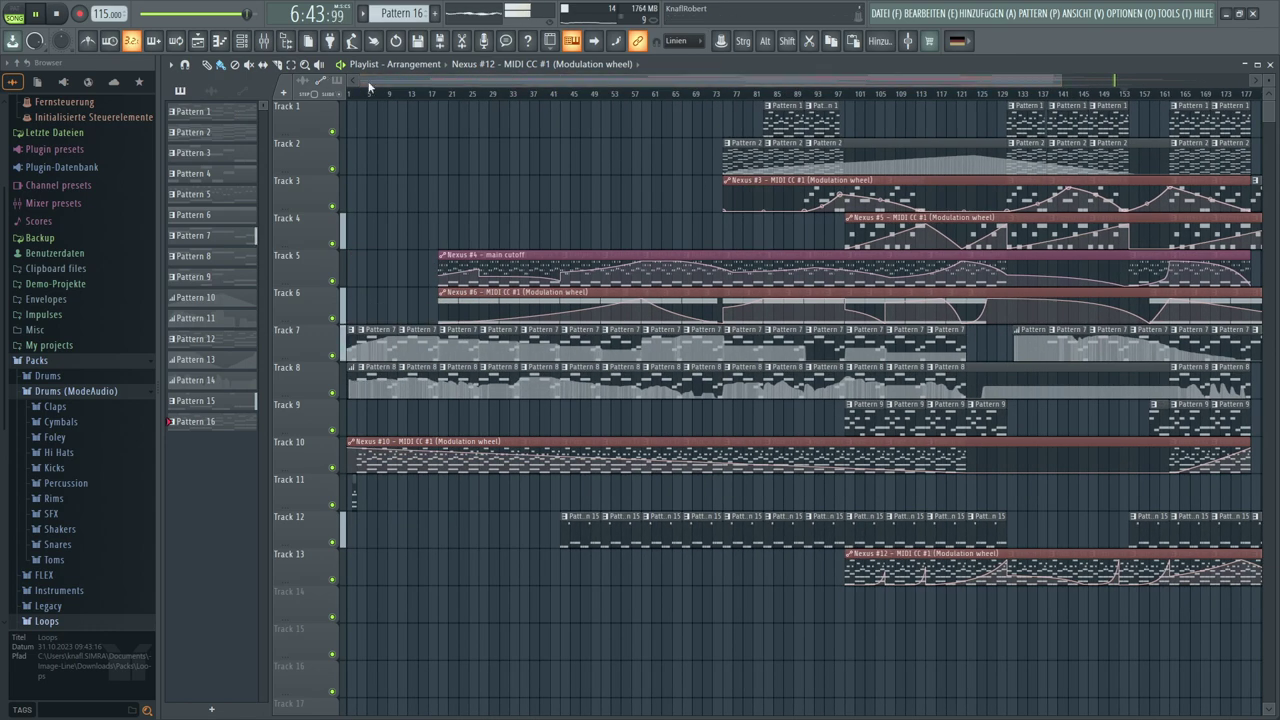
left_click_drag(1055, 84, 1120, 84)
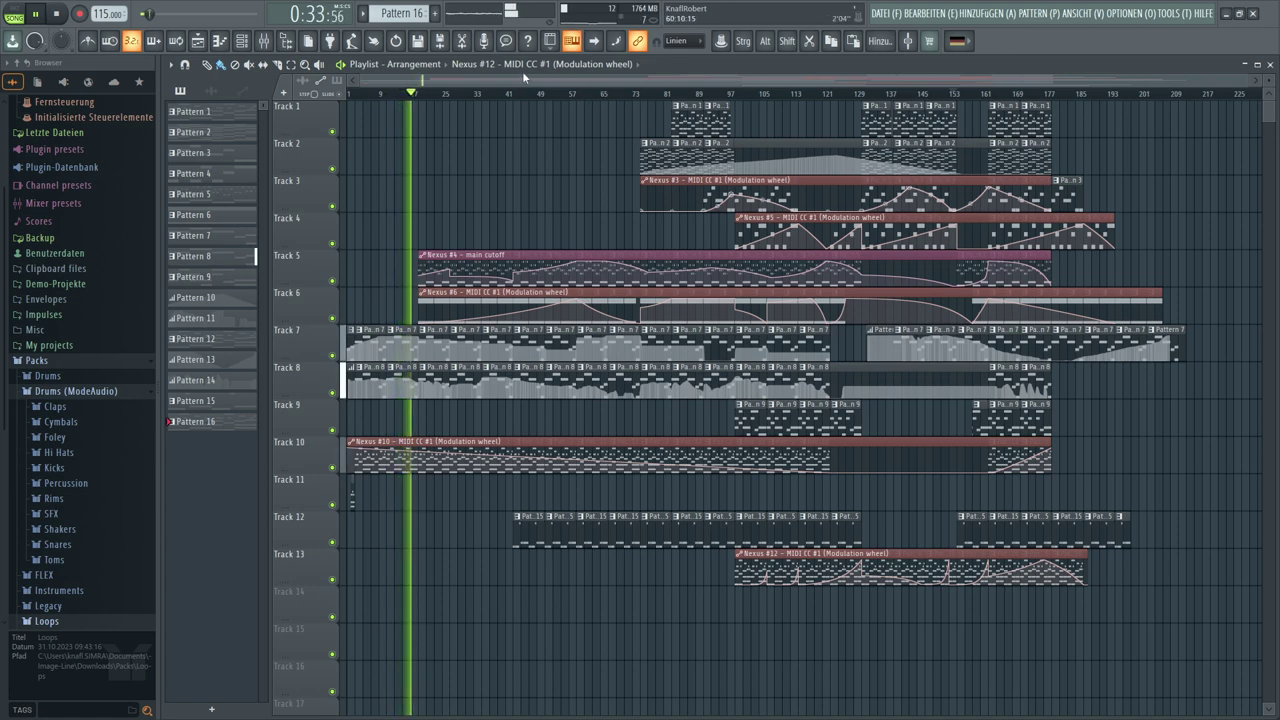
Enter the title Resonance for Peace in the project information, copy it, and set the genre to Ambient
left_click(507, 42)
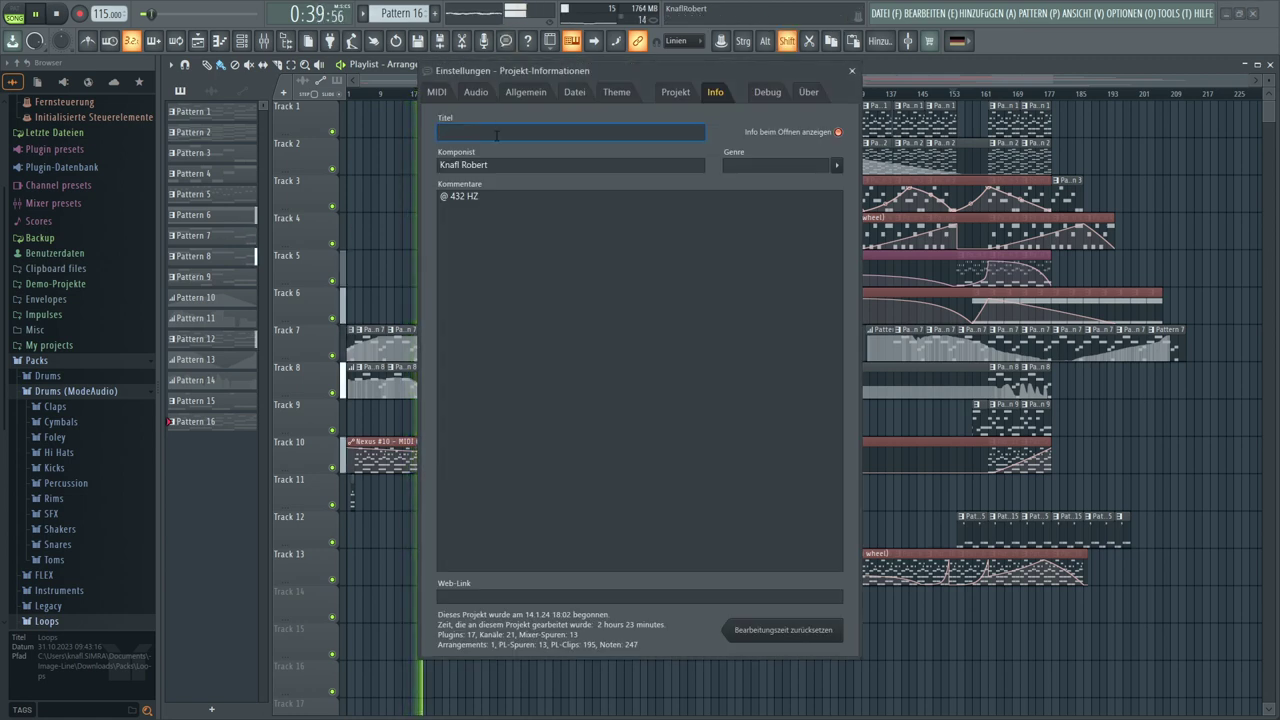
type("Resonanc")
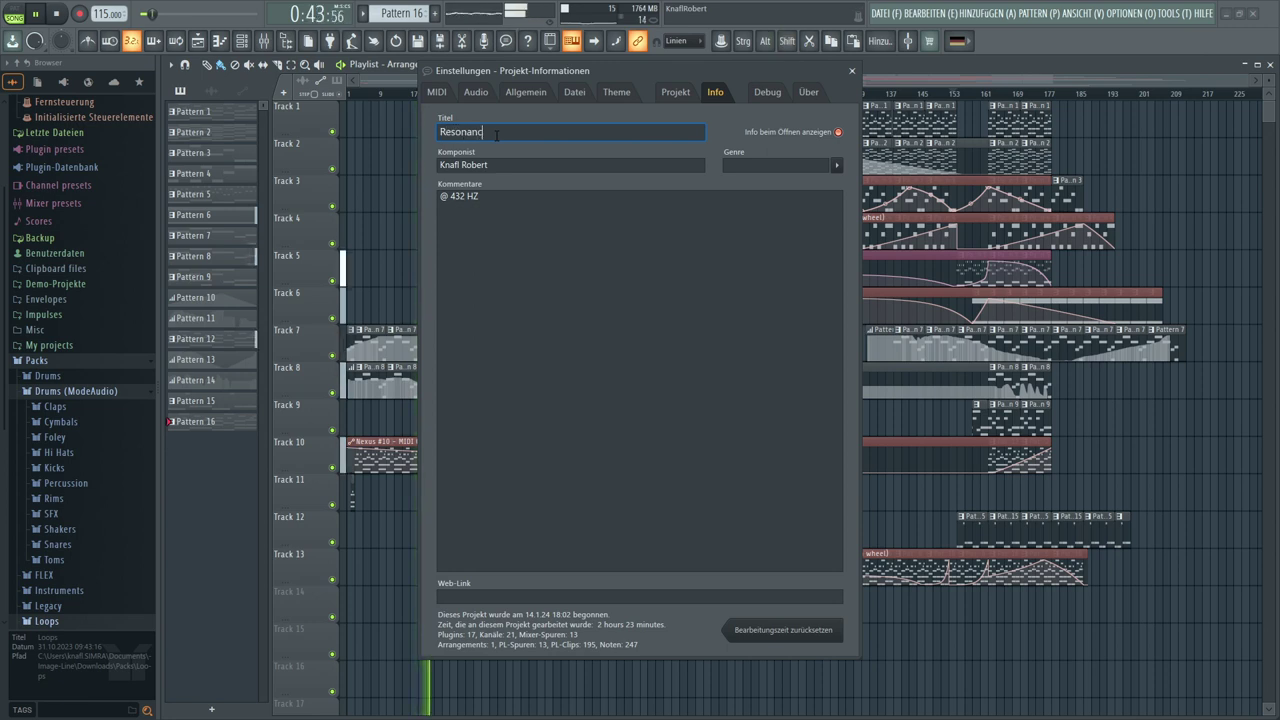
type("e ")
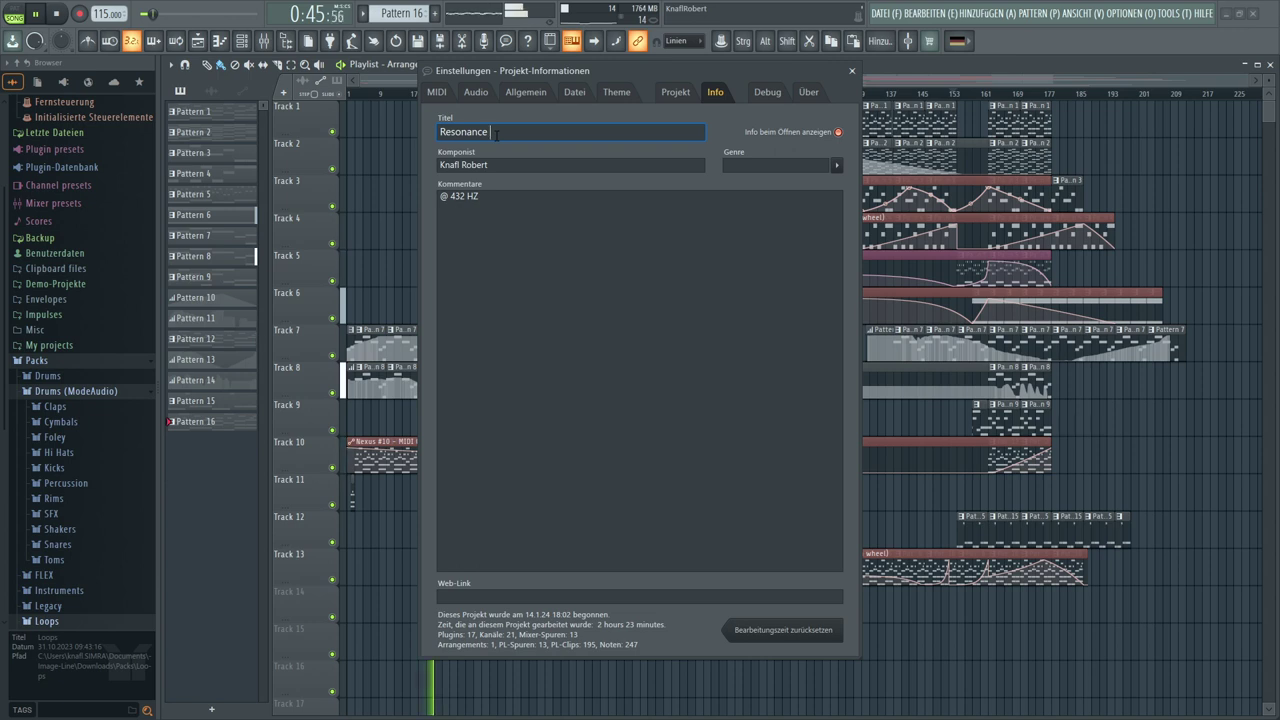
type("for")
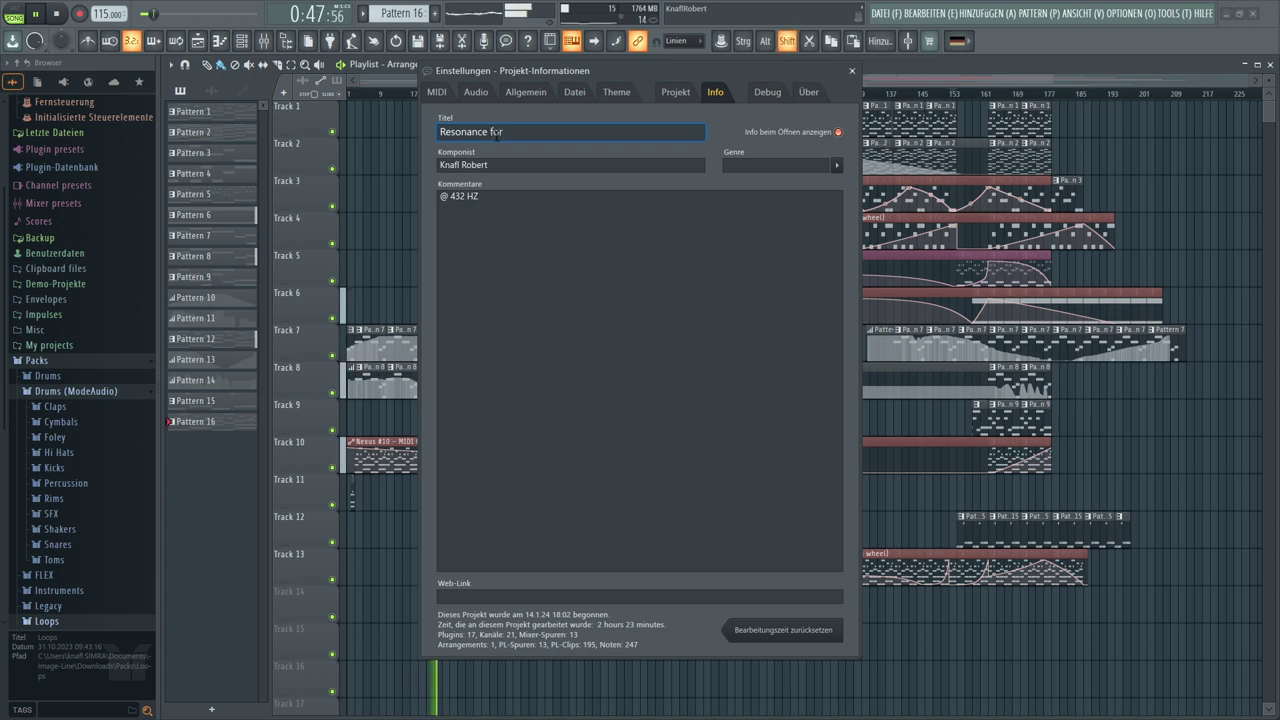
type(" Peace")
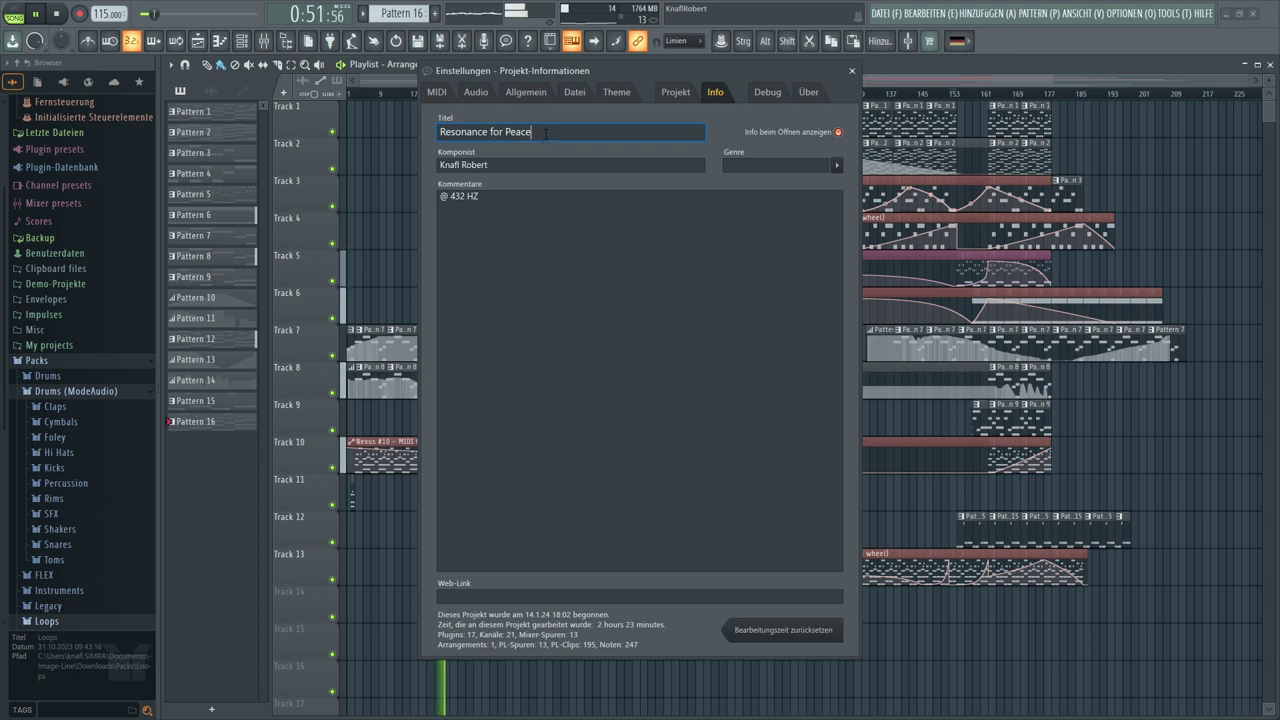
left_click_drag(545, 133, 445, 133)
key("ctrl+c")
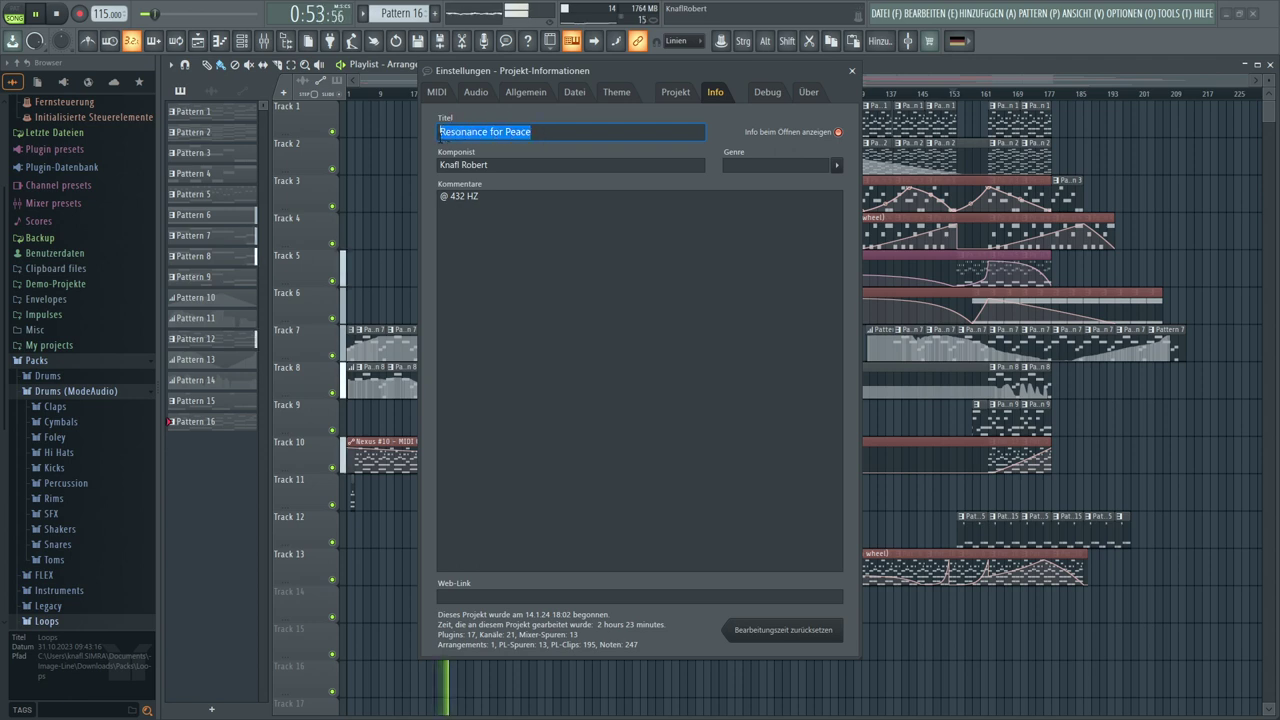
key("ctrl")
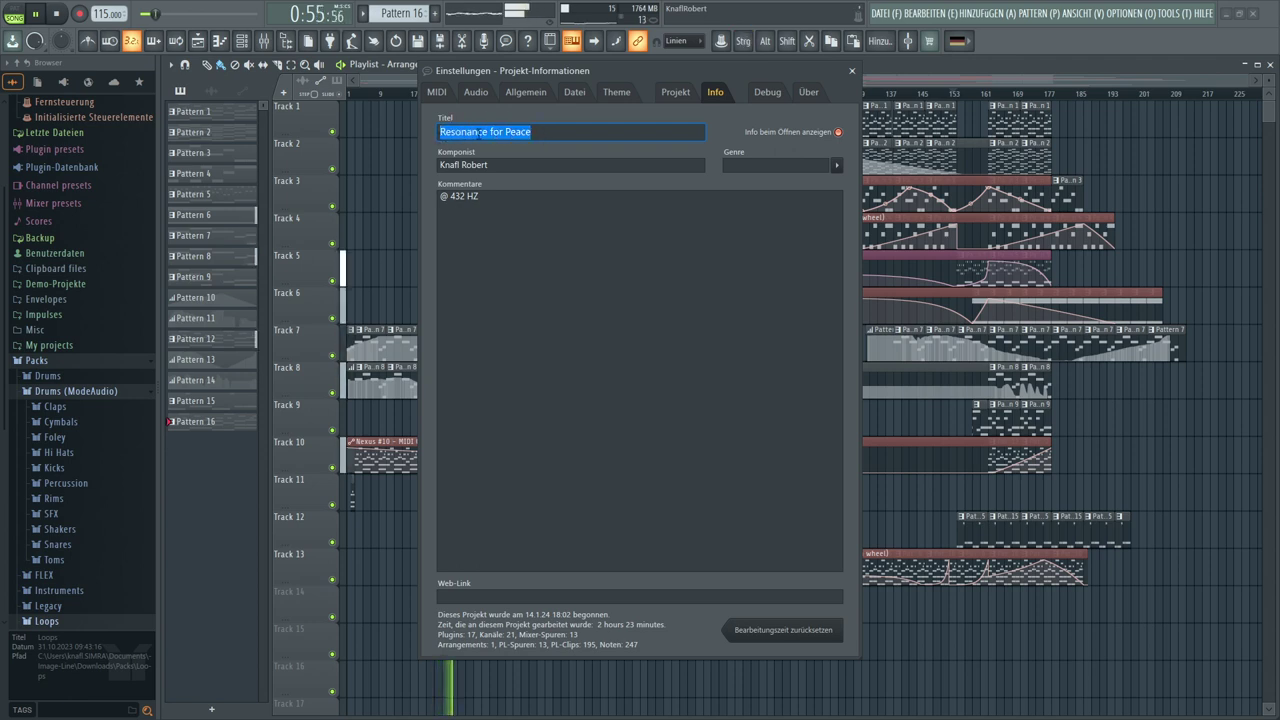
left_click(545, 131)
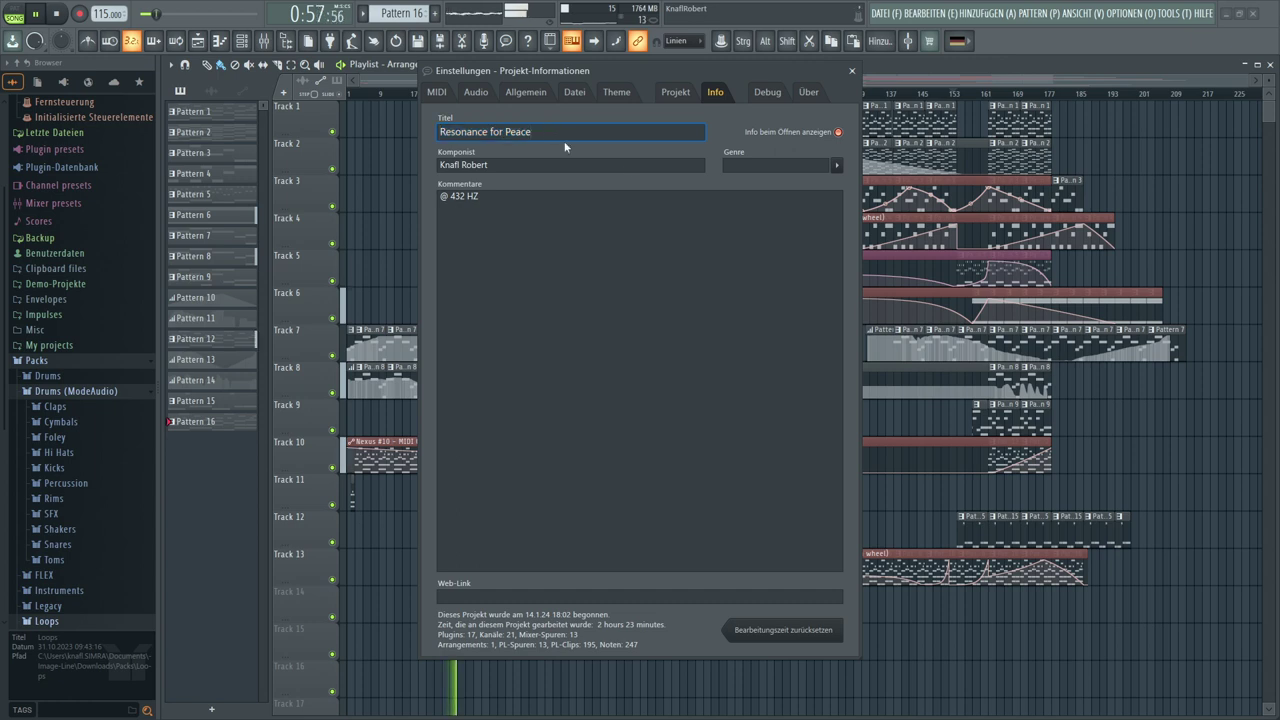
left_click(835, 167)
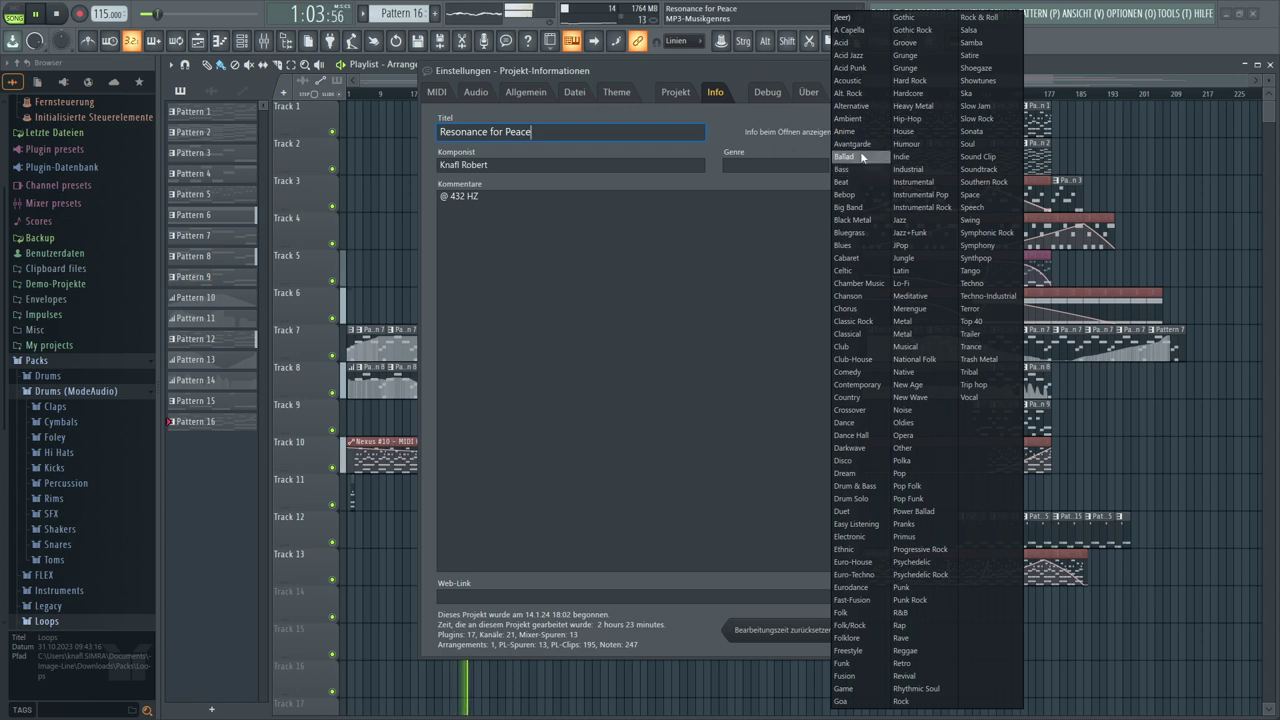
left_click(849, 119)
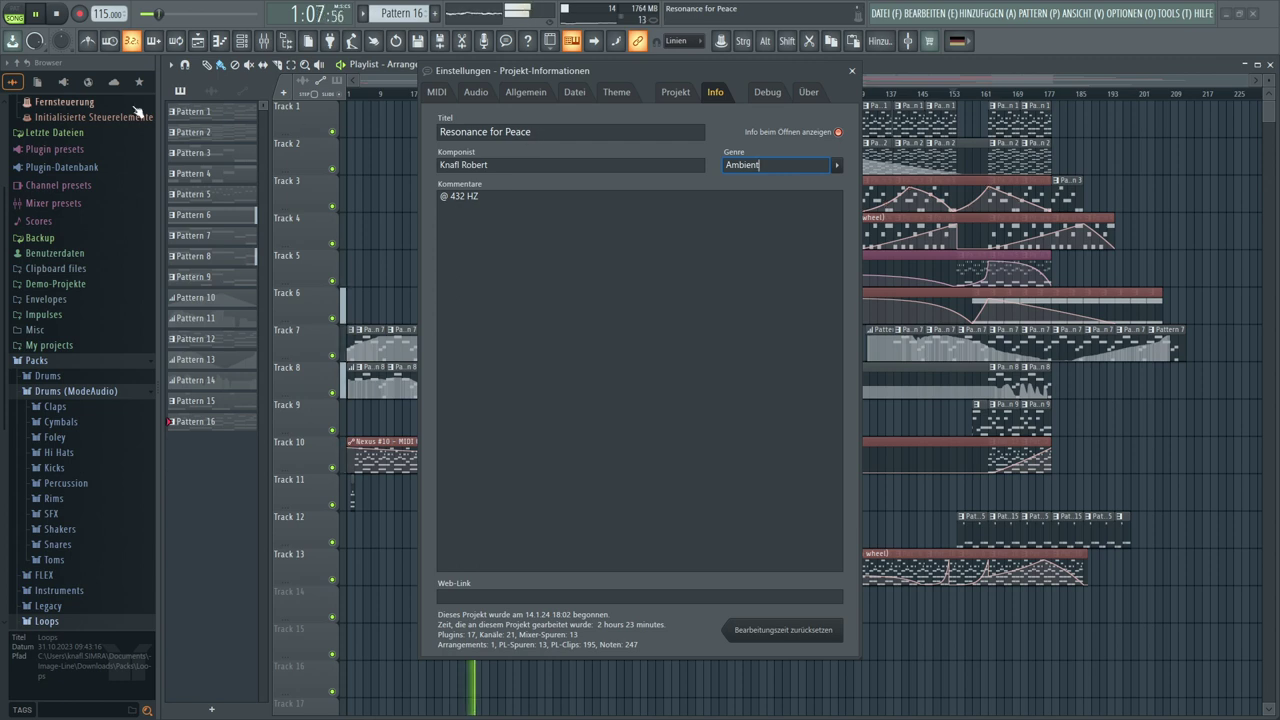
Save the project under the copied name Resonance for Peace in a new project folder and close the project information
left_click(418, 42)
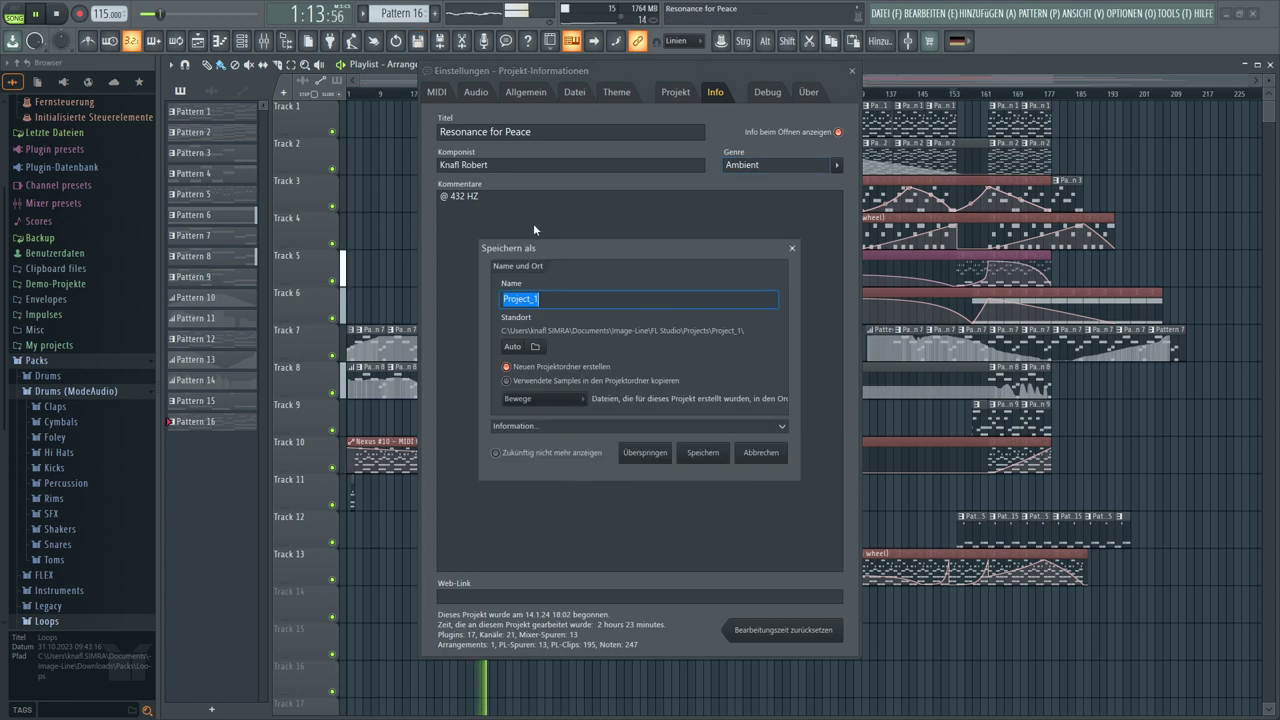
key("ctrl+v")
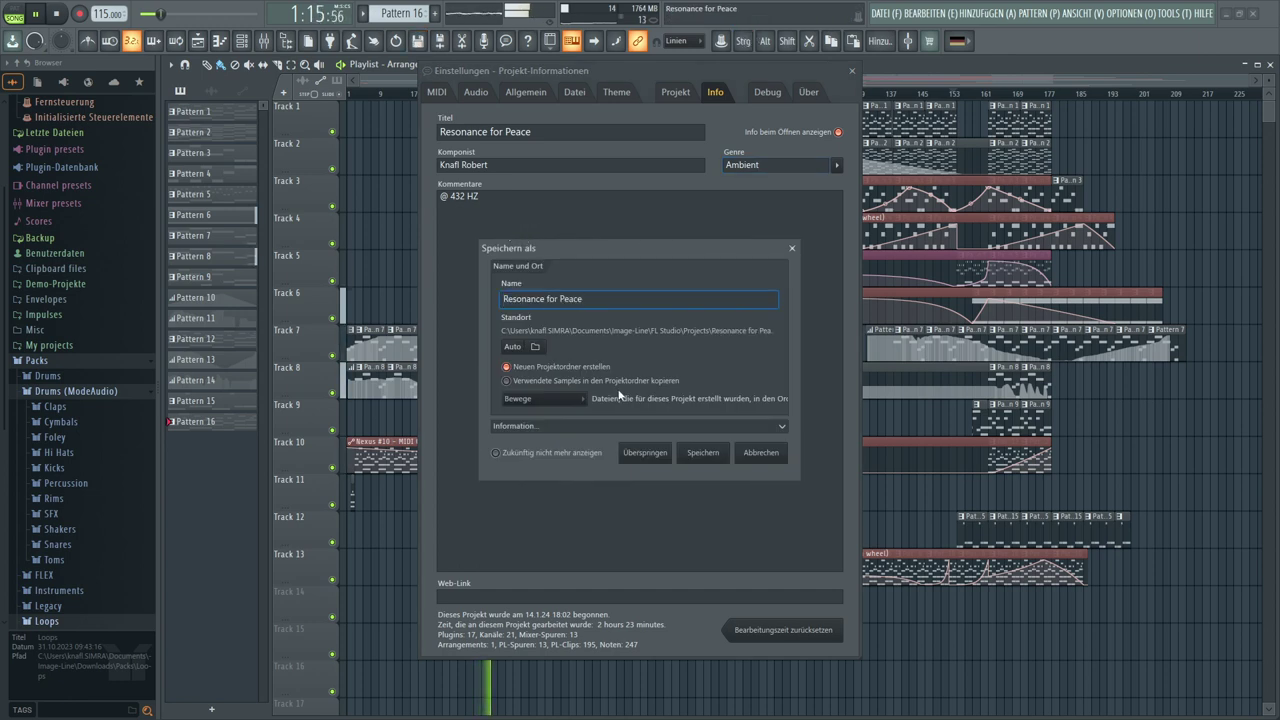
left_click(703, 455)
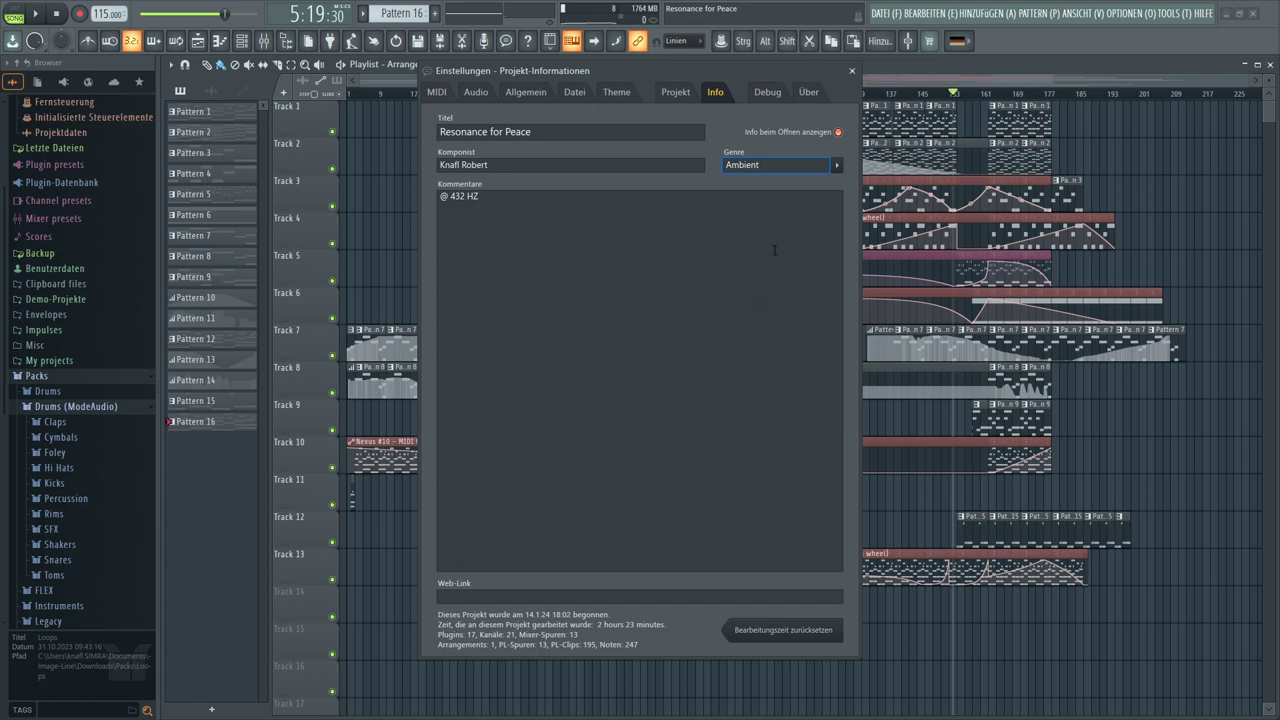
left_click(852, 72)
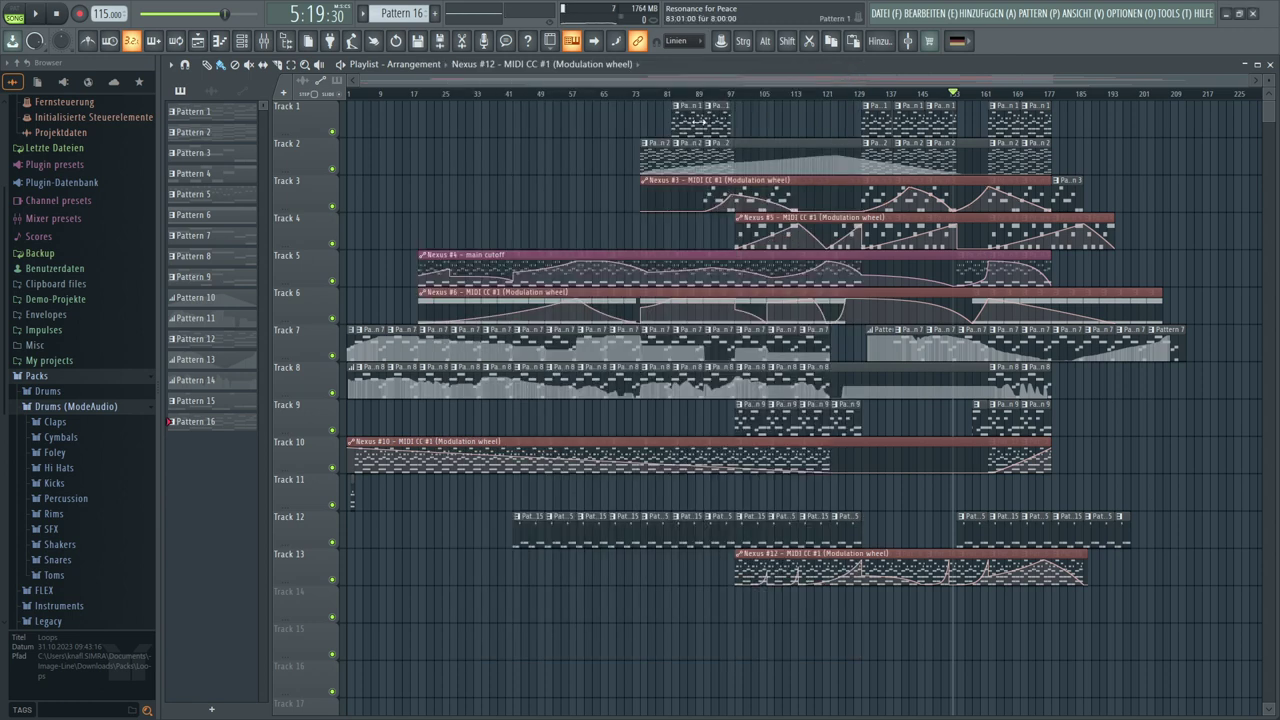
Play the song from the beginning and enable auto-scroll so that the playlist follows the playback
left_click(58, 13)
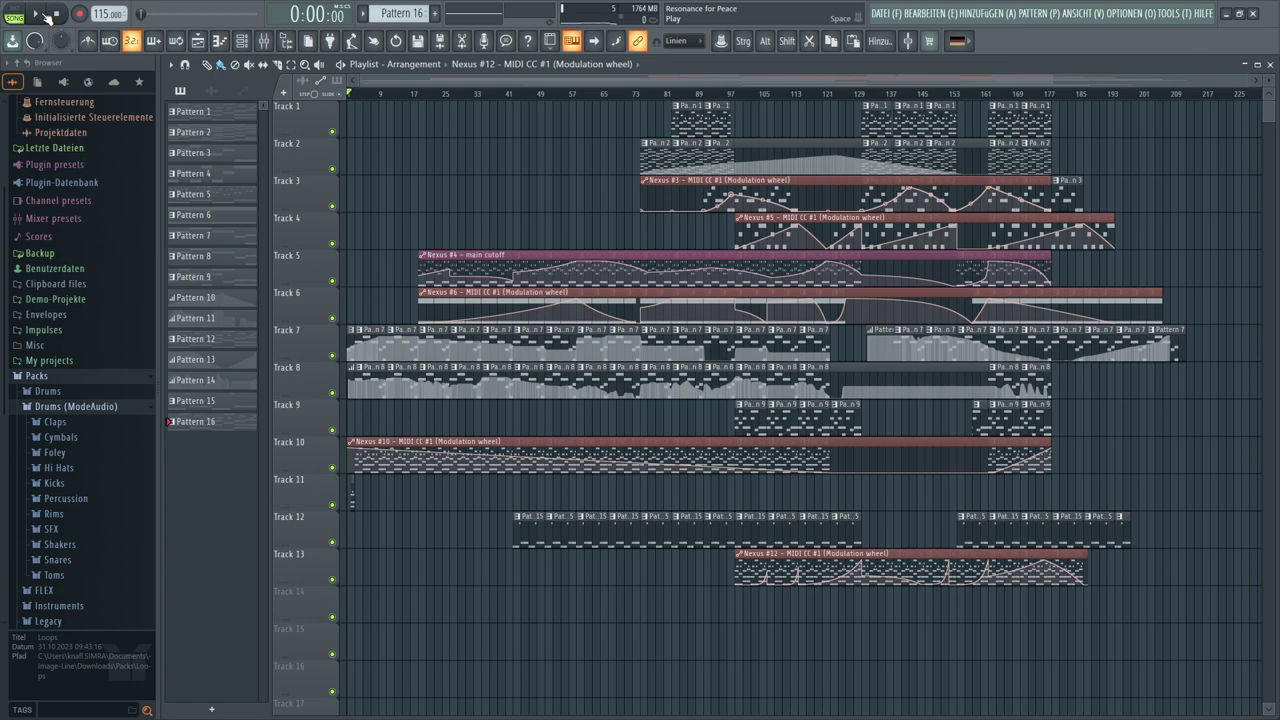
left_click(42, 13)
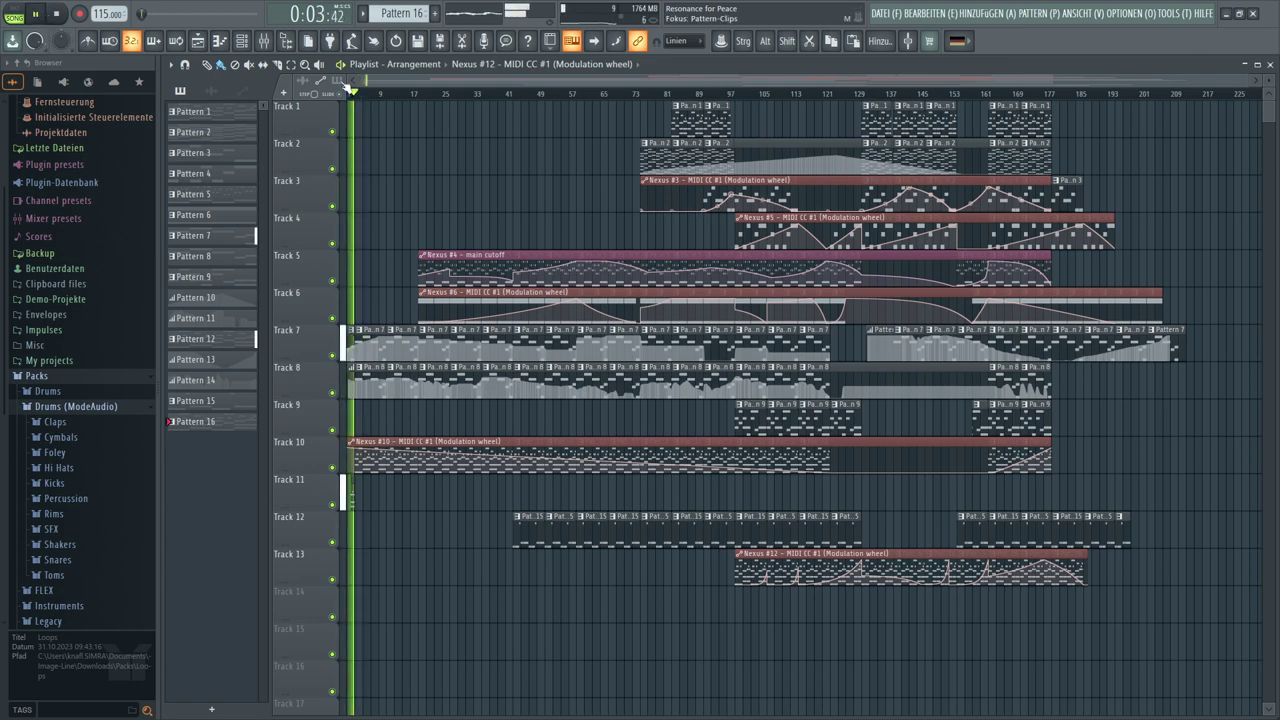
scroll(355, 95, "up", 5)
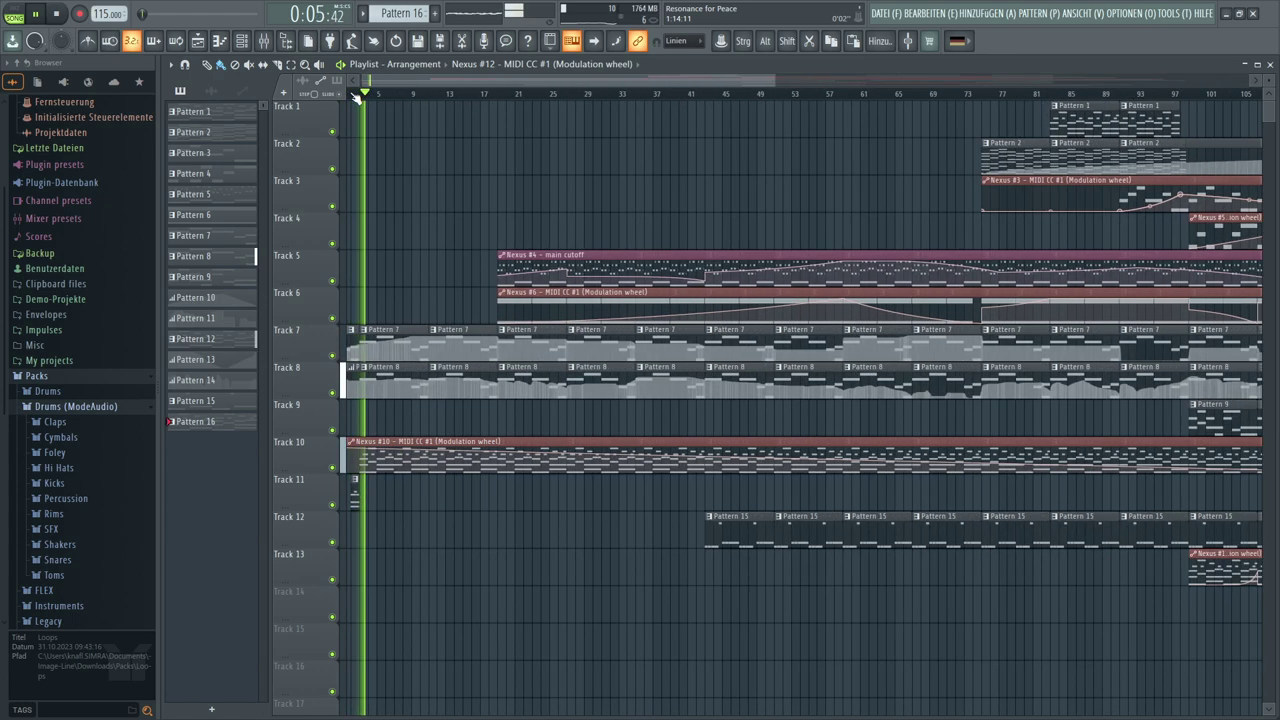
scroll(355, 95, "up", 5)
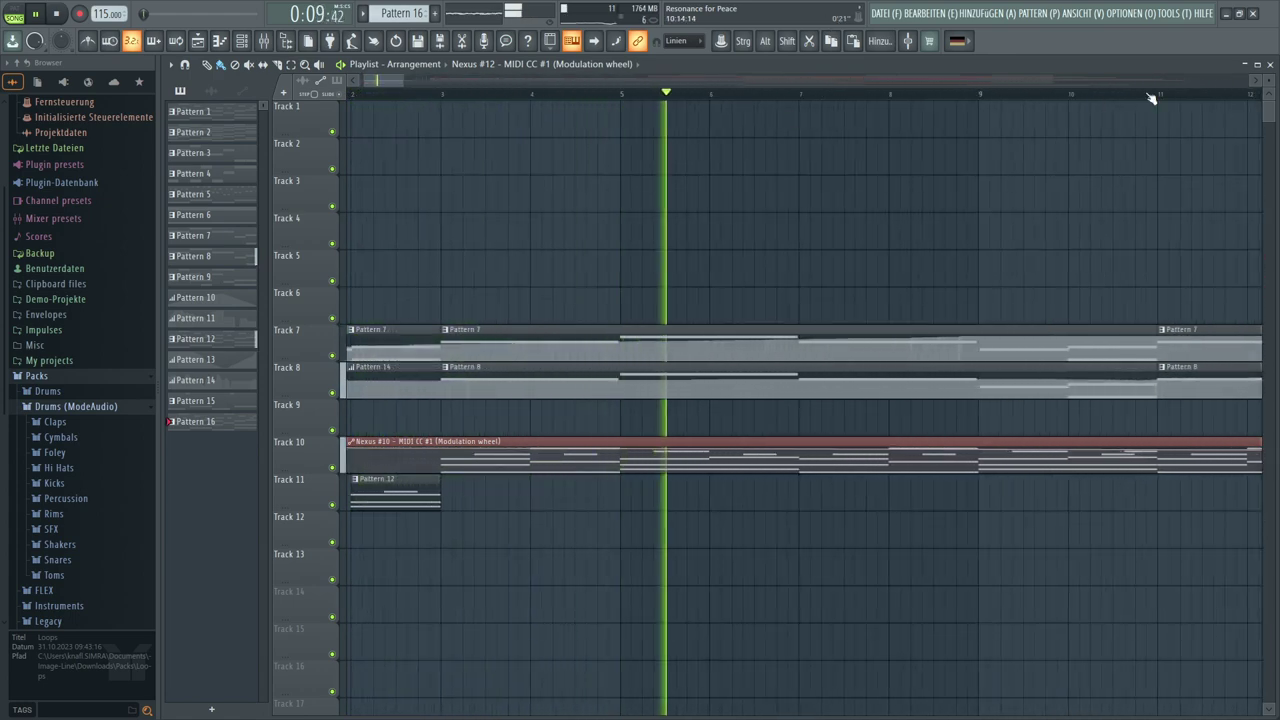
left_click(1259, 84)
left_click(1259, 84)
scroll(1261, 87, "up", 3)
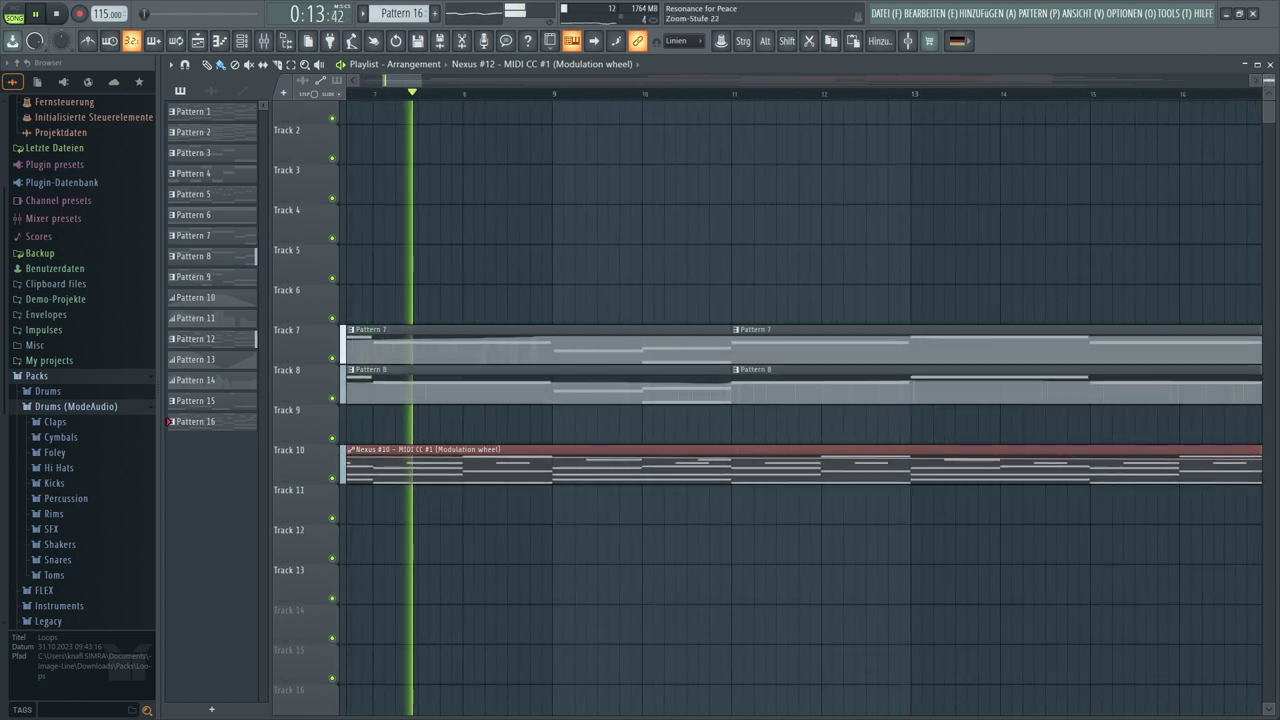
left_click(596, 41)
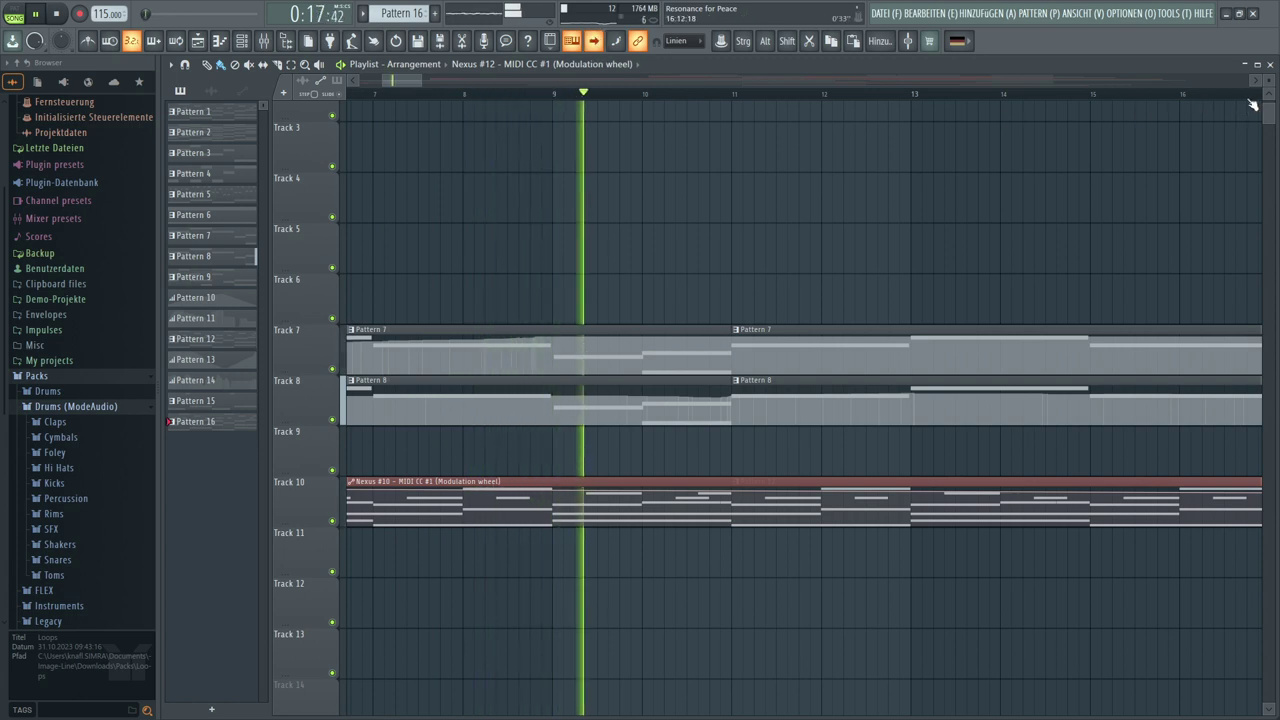
Examine the opening bars of the arrangement across the tracks in the playlist during playback
scroll(1238, 109, "up", 1)
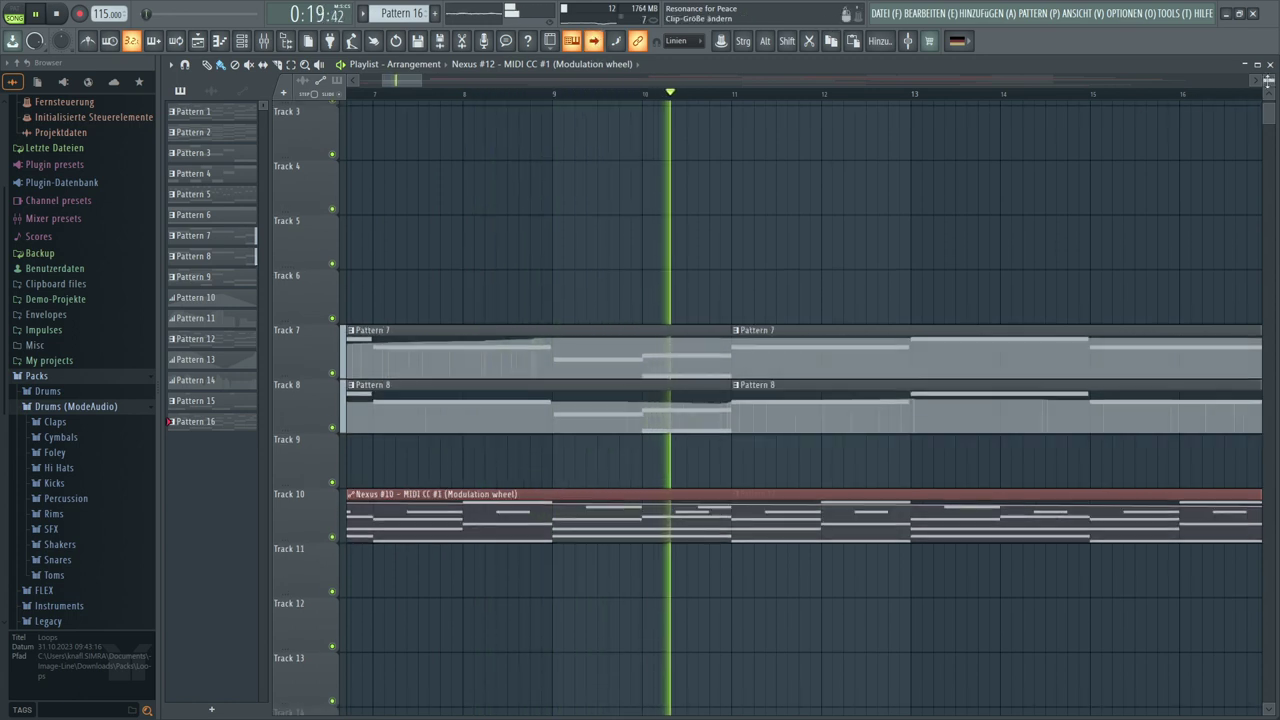
scroll(1162, 160, "up", 1)
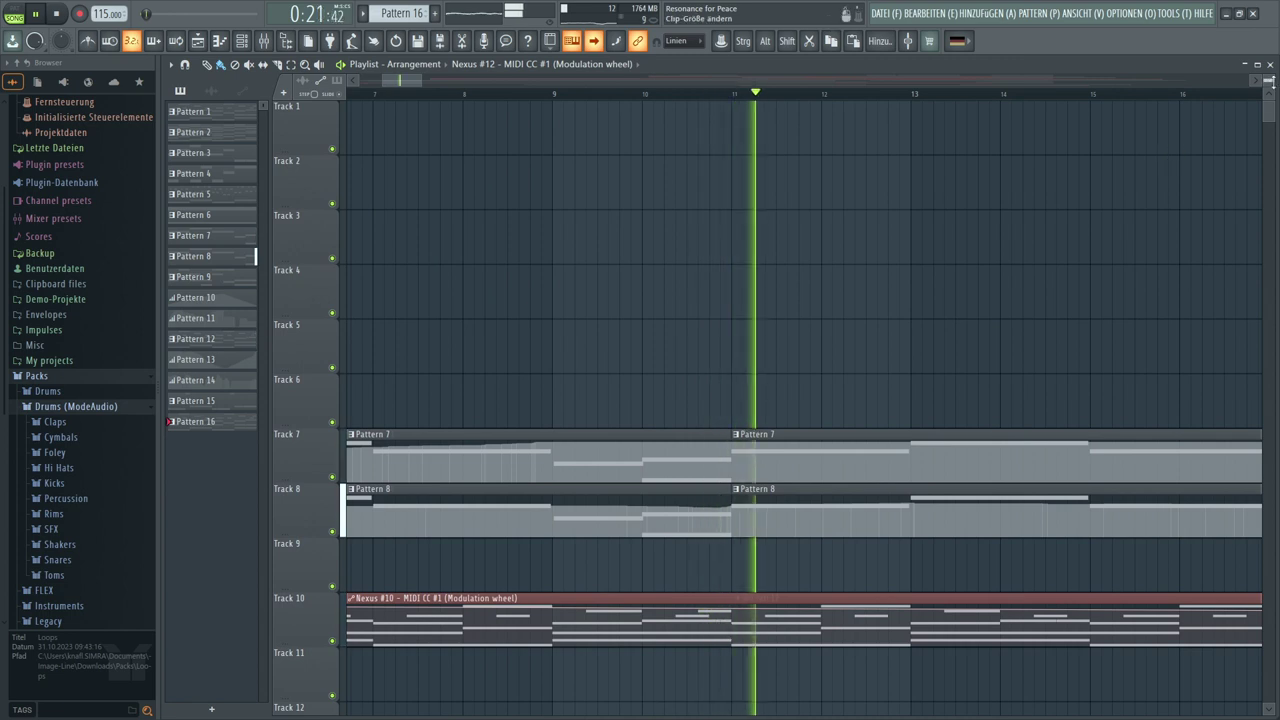
scroll(1274, 86, "down", 1)
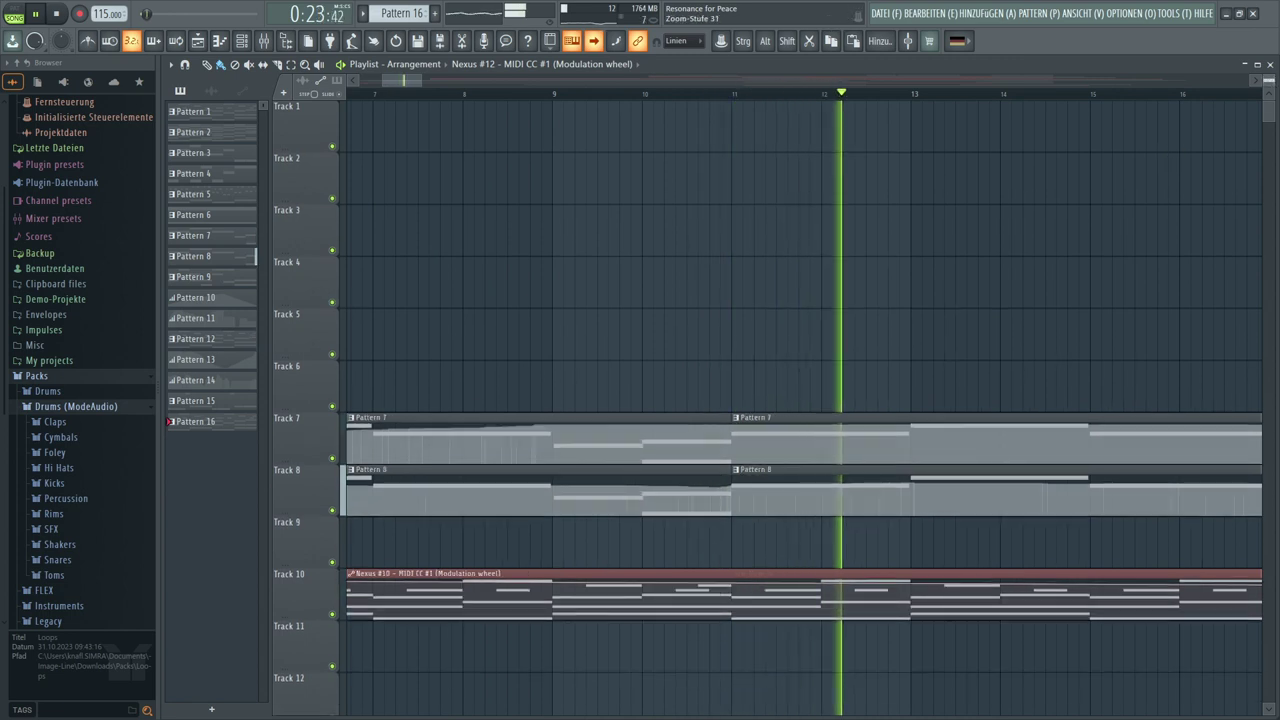
scroll(1274, 86, "down", 1)
scroll(1274, 86, "down", 1)
scroll(1274, 86, "down", 1)
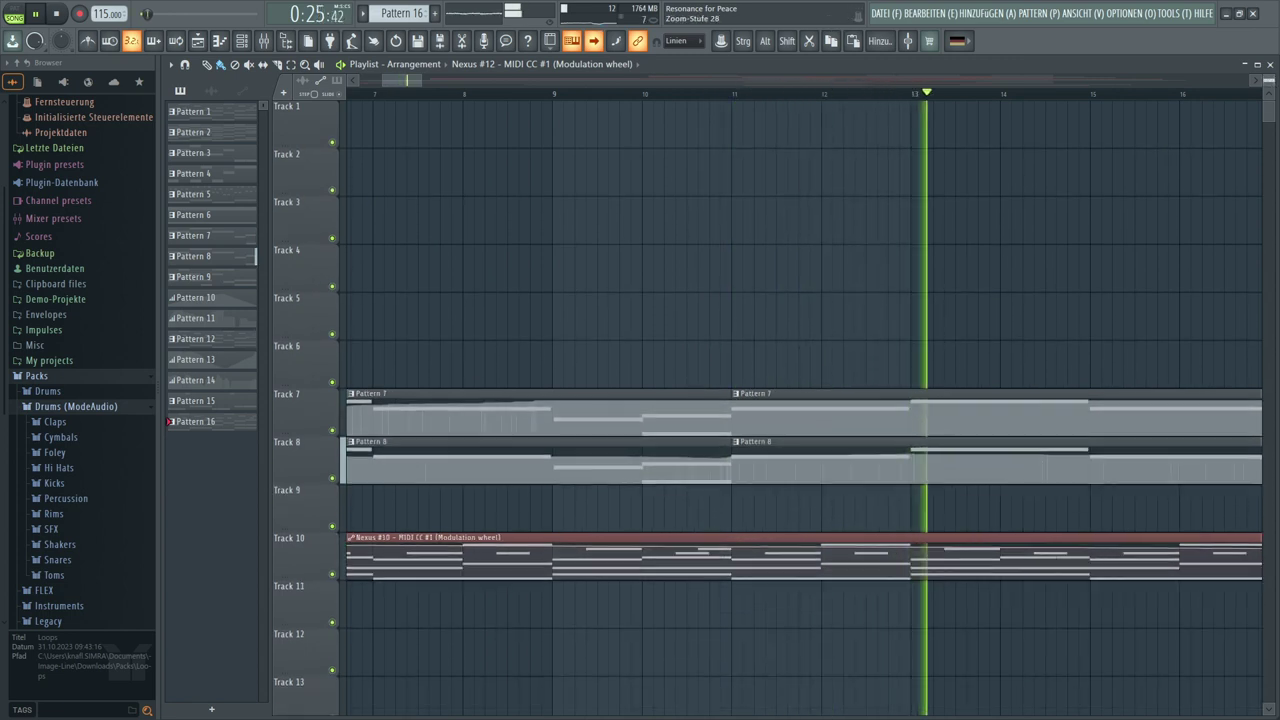
scroll(1274, 86, "down", 1)
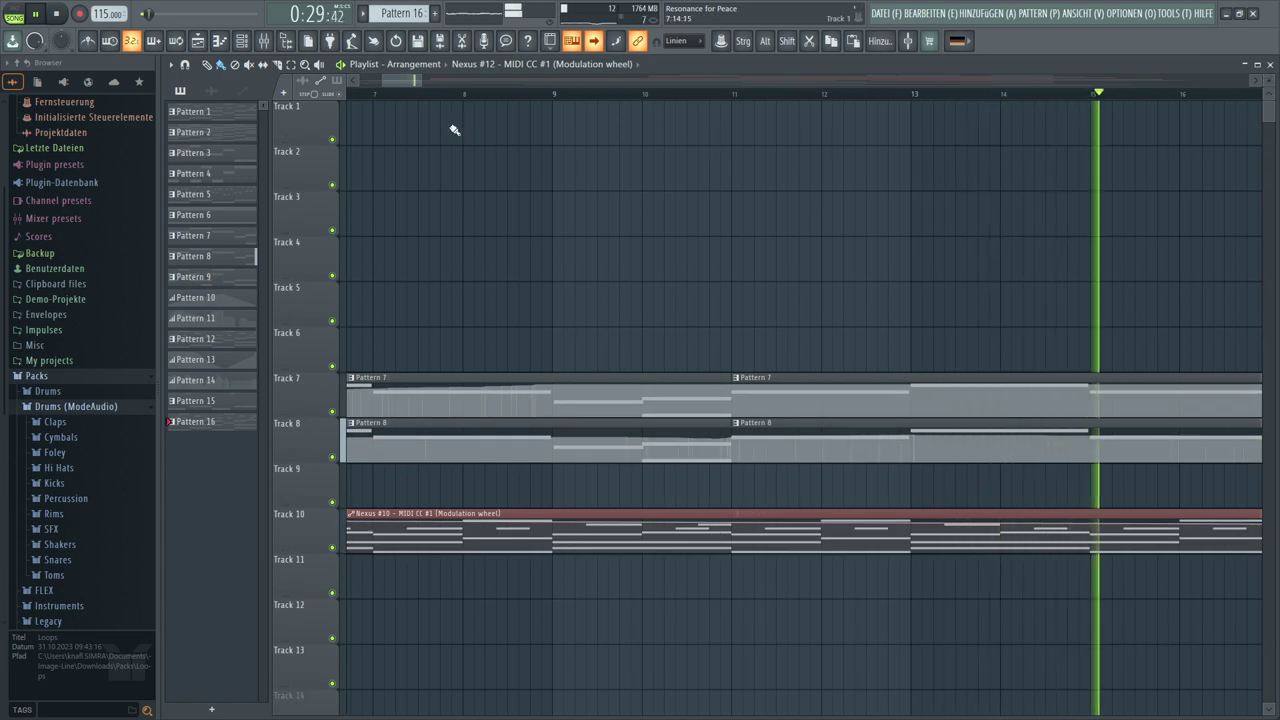
scroll(449, 100, "down", 2)
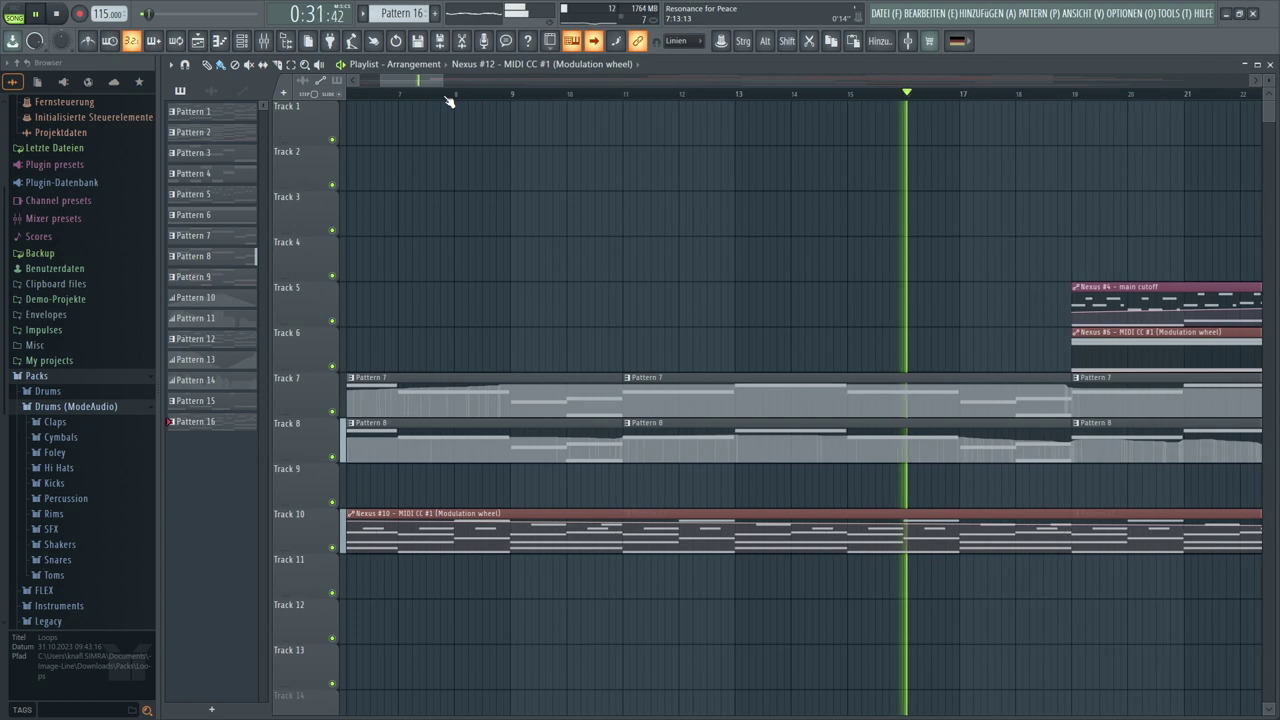
scroll(449, 100, "down", 1)
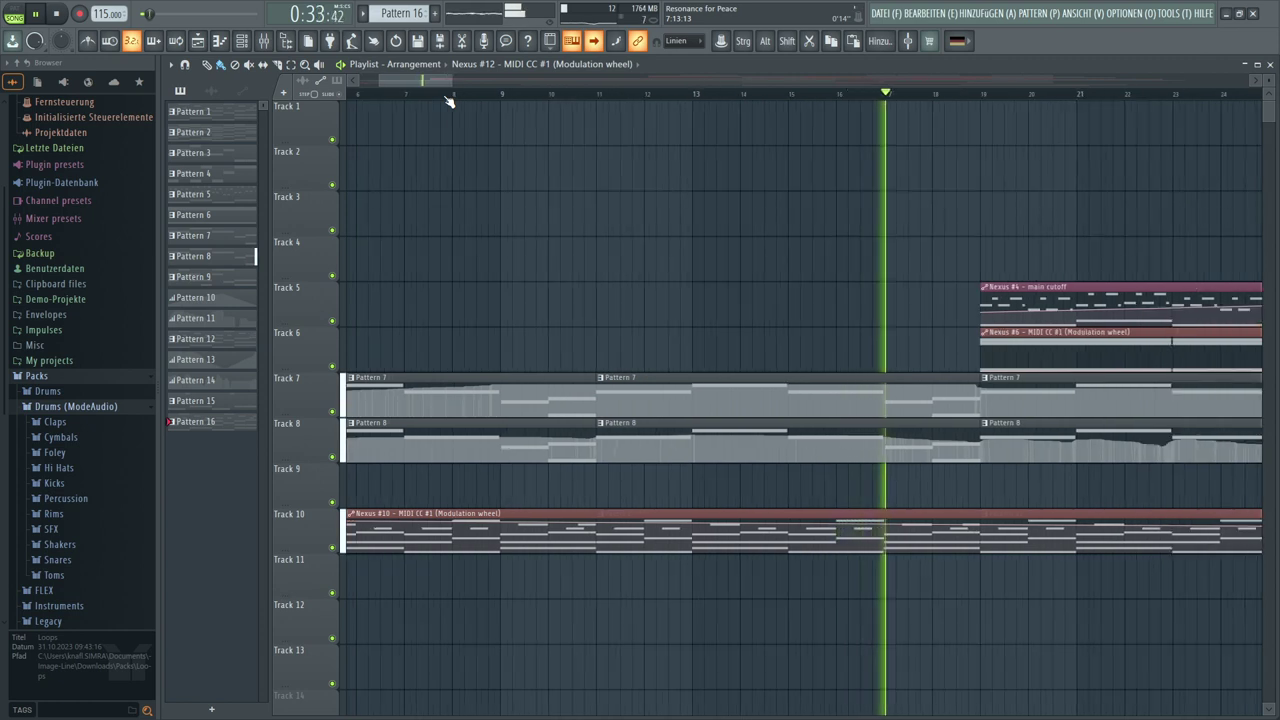
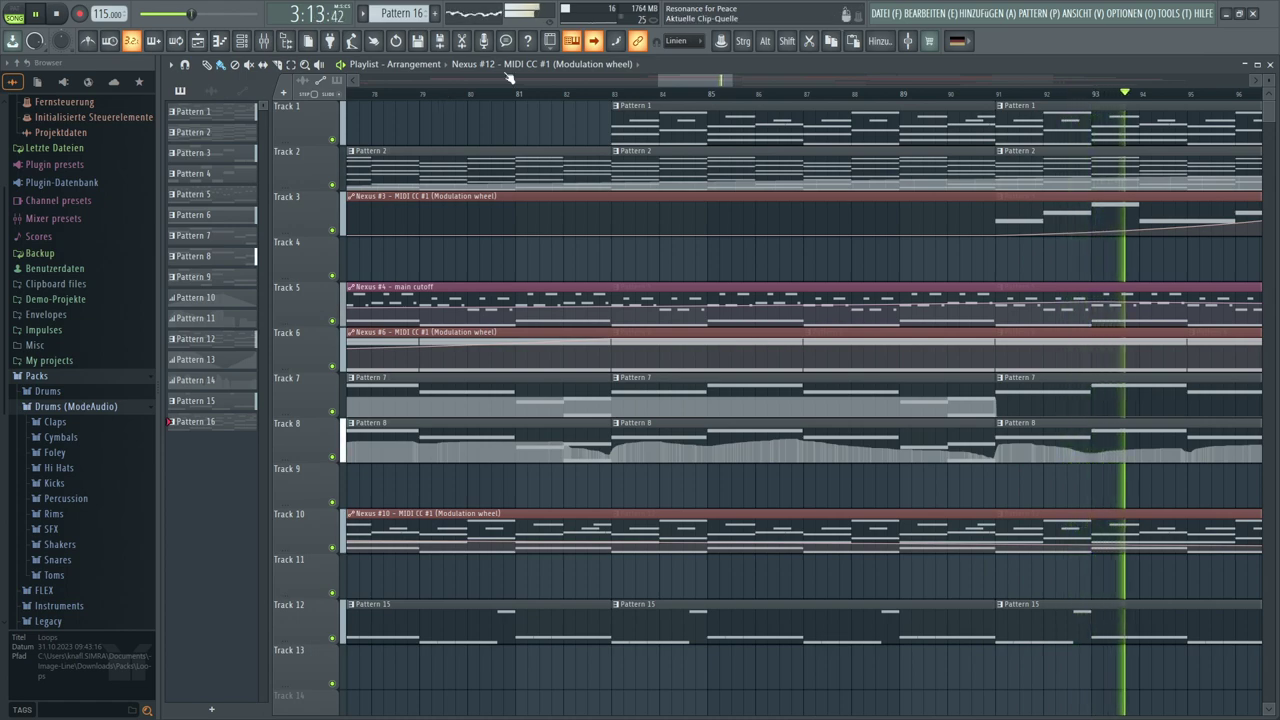
Show all channels in the Channel Rack and open the Nexus #13 instrument, moved up so that its whole window fits on screen
left_click_drag(716, 80, 931, 91)
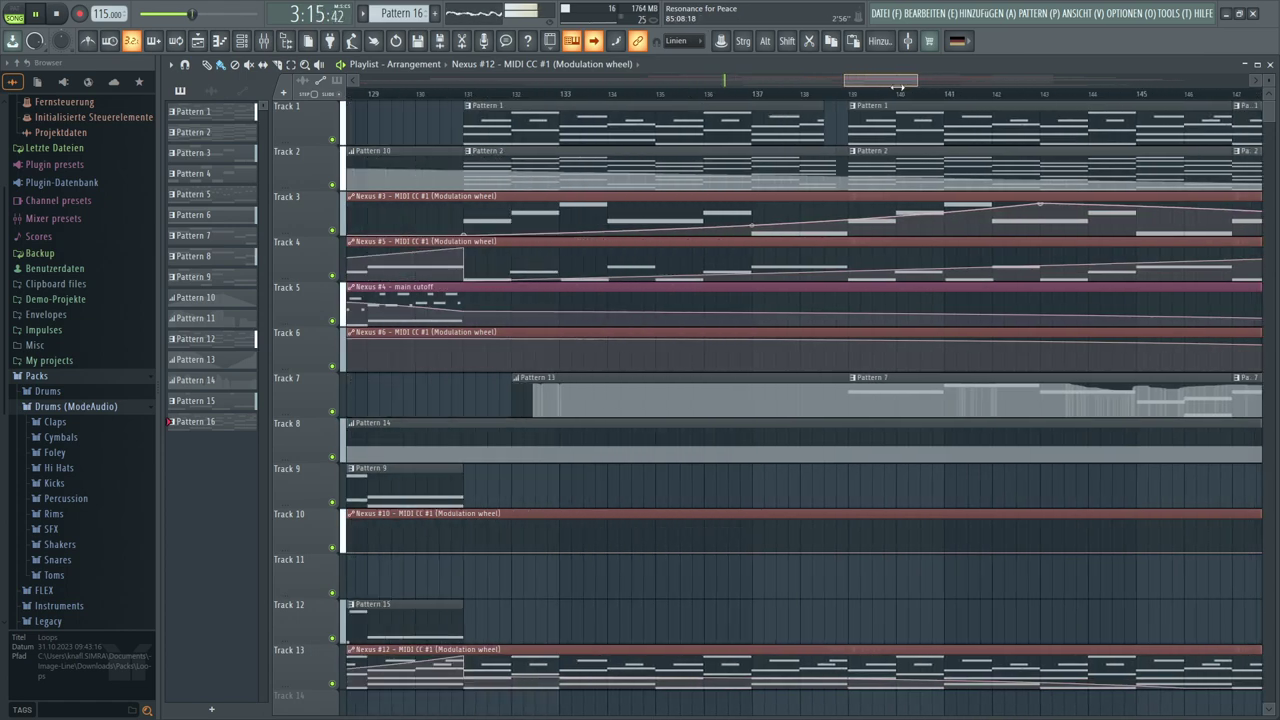
left_click_drag(773, 80, 1032, 82)
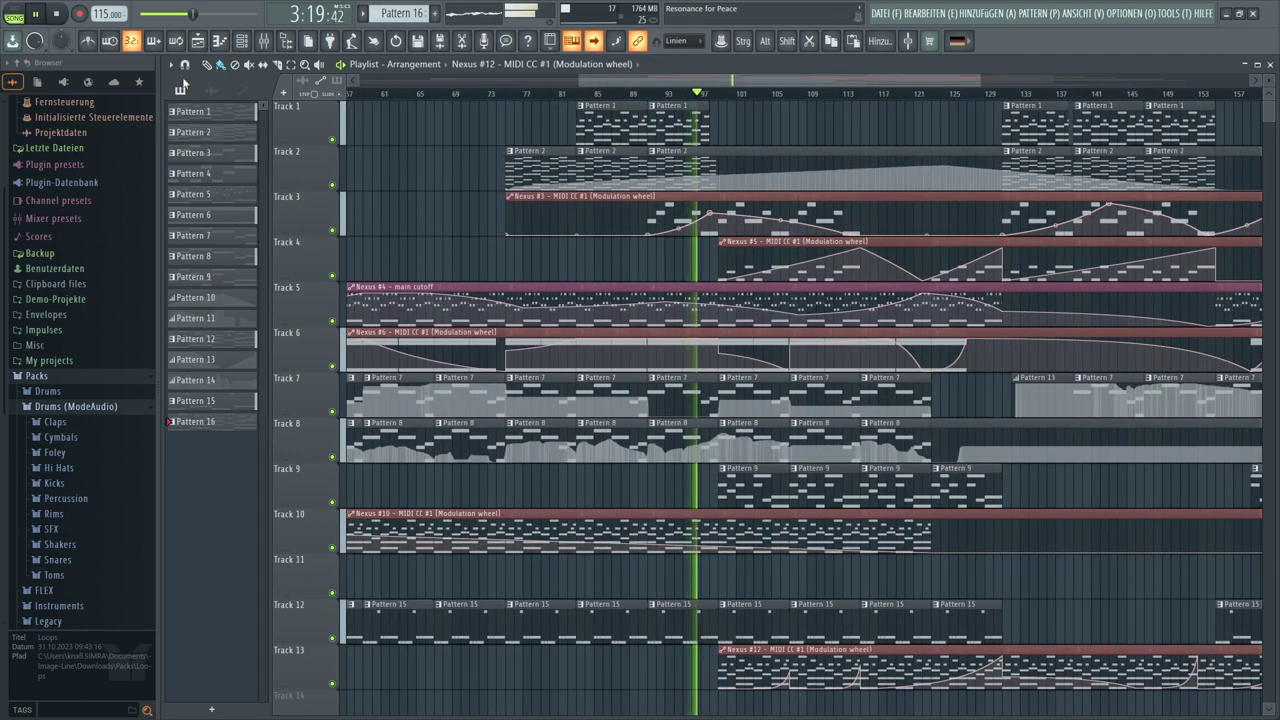
left_click(255, 47)
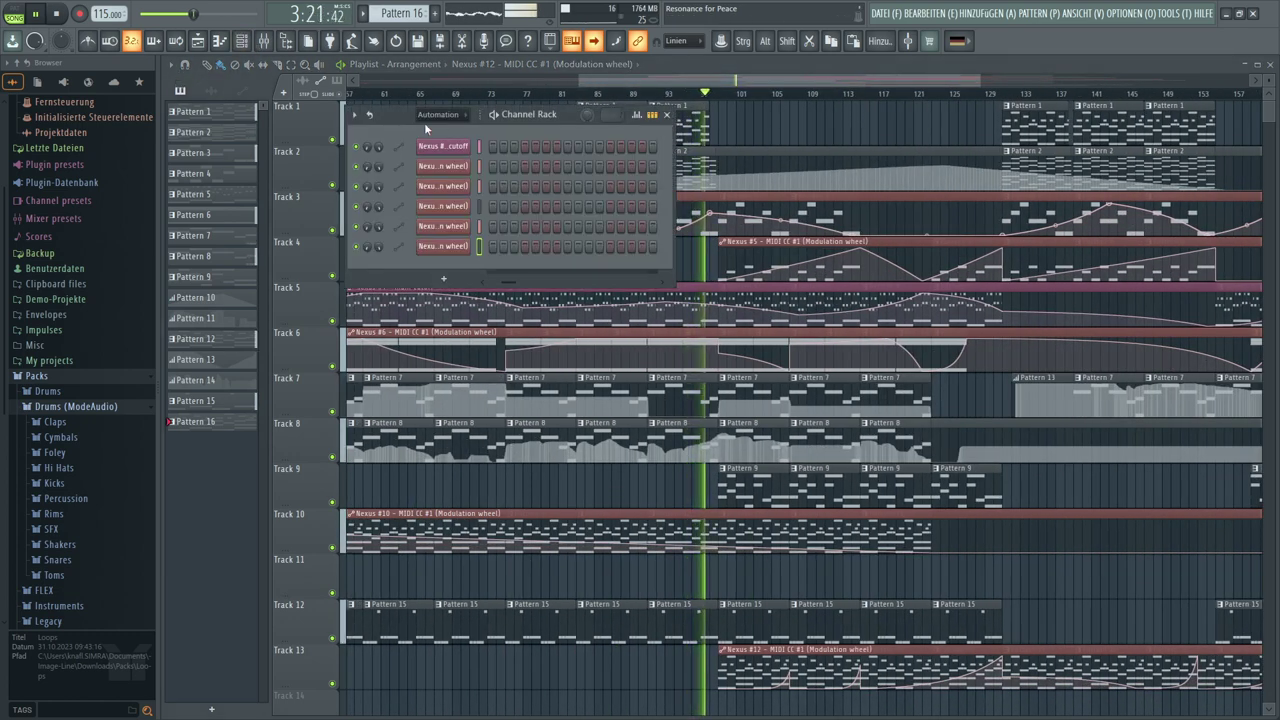
left_click(437, 128)
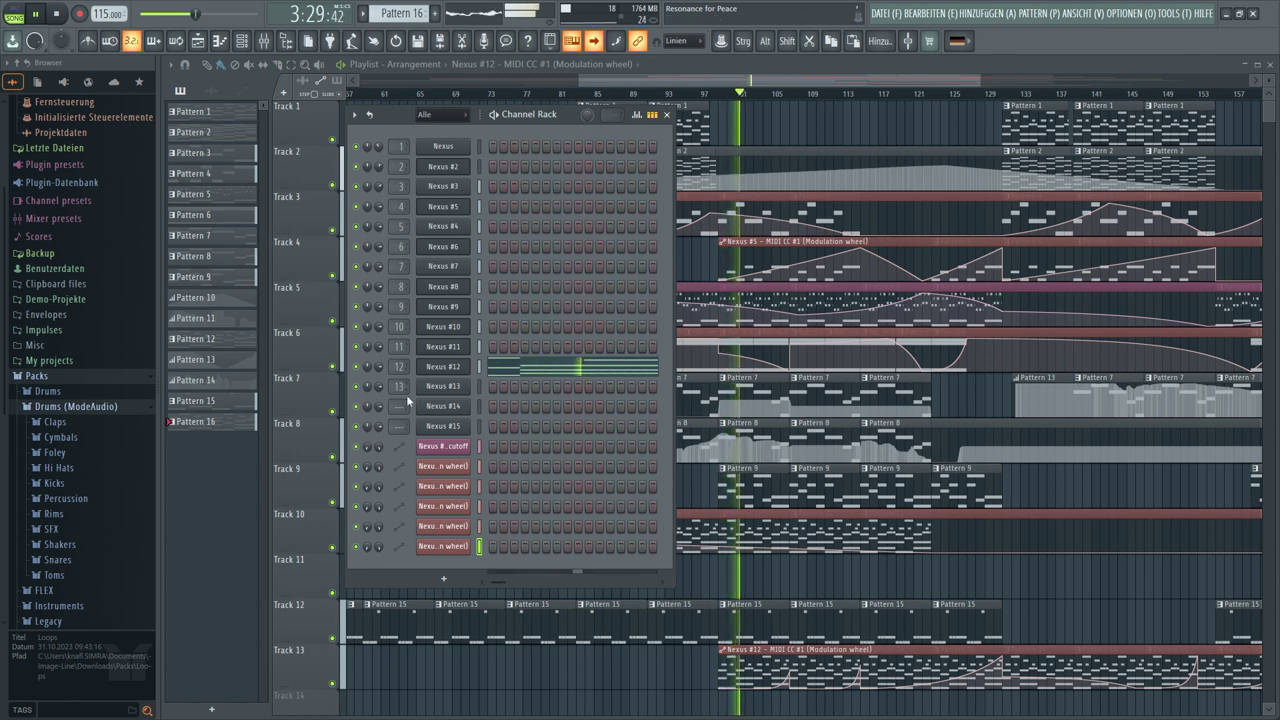
right_click(444, 389)
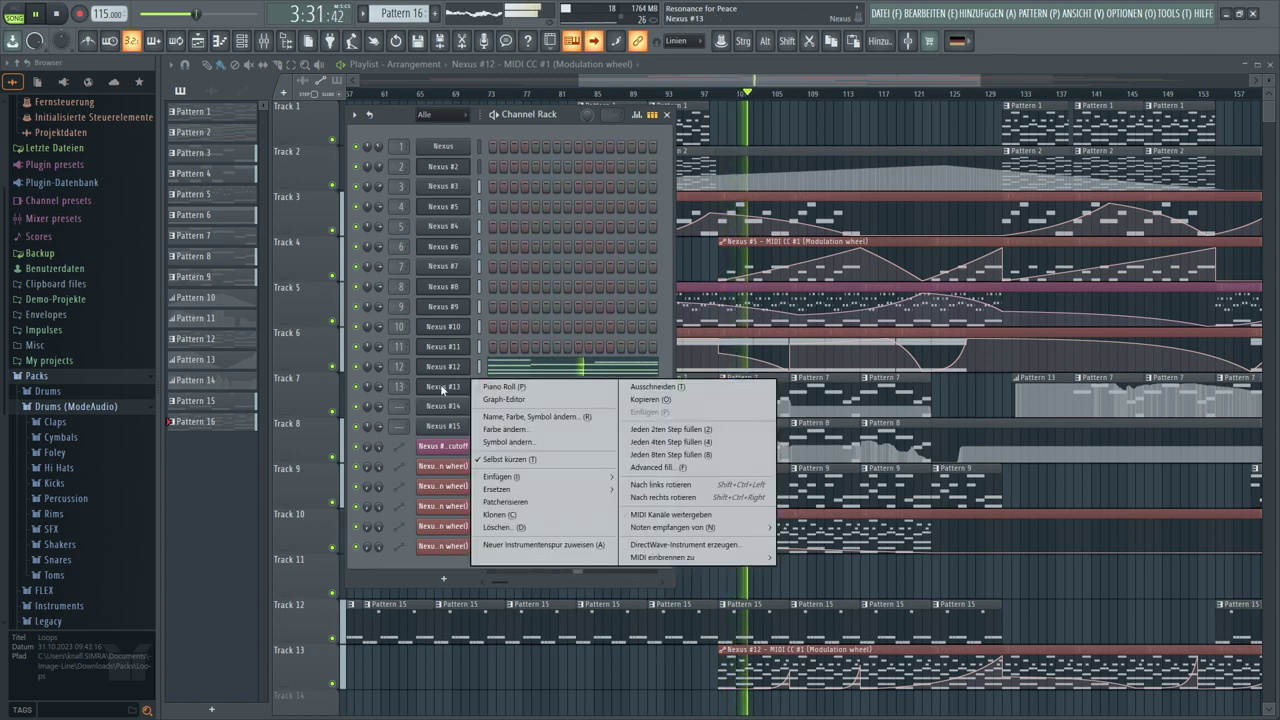
left_click(444, 389)
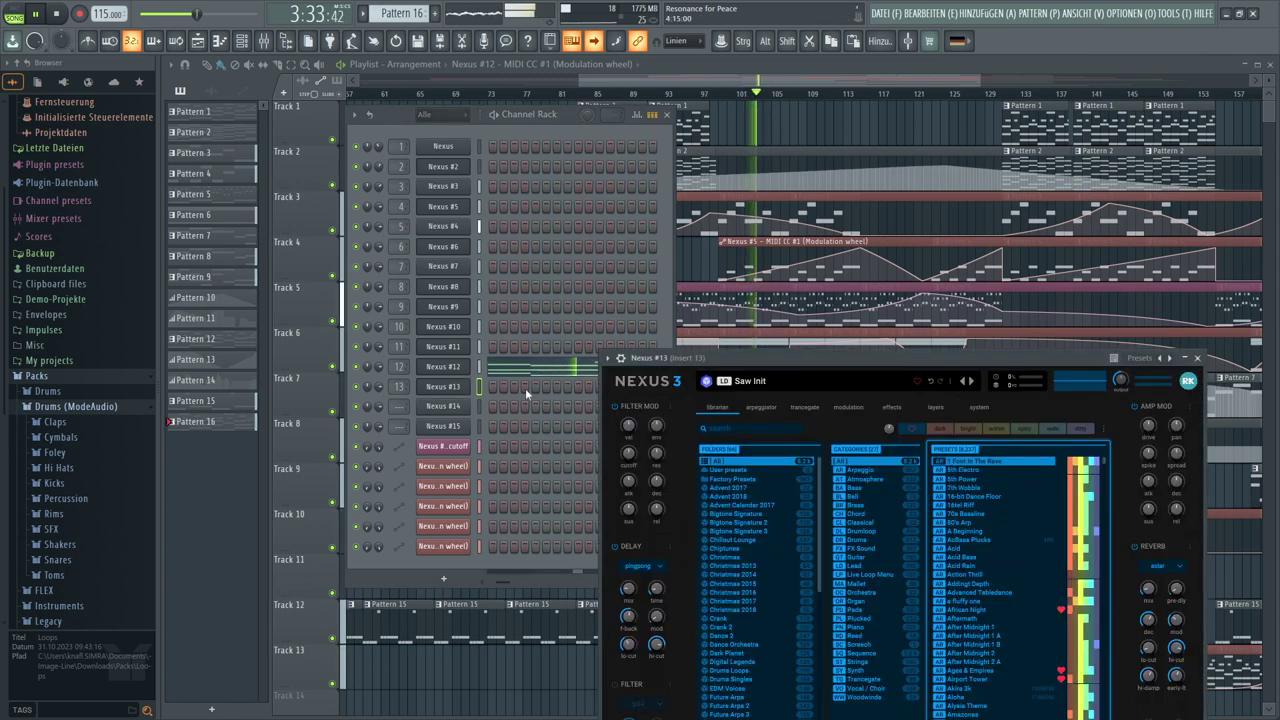
left_click_drag(717, 306, 703, 185)
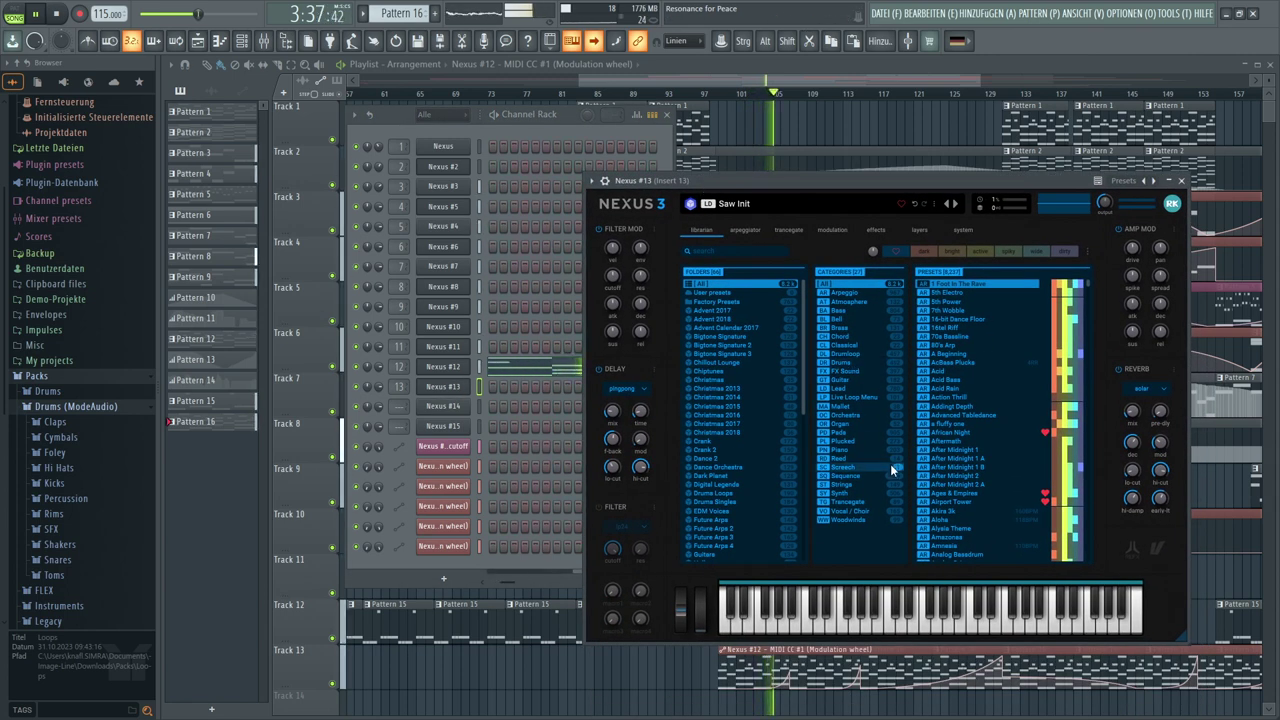
Load the Background Ahhs 2 preset from the Vocal / Choir category into Nexus #13
left_click(871, 512)
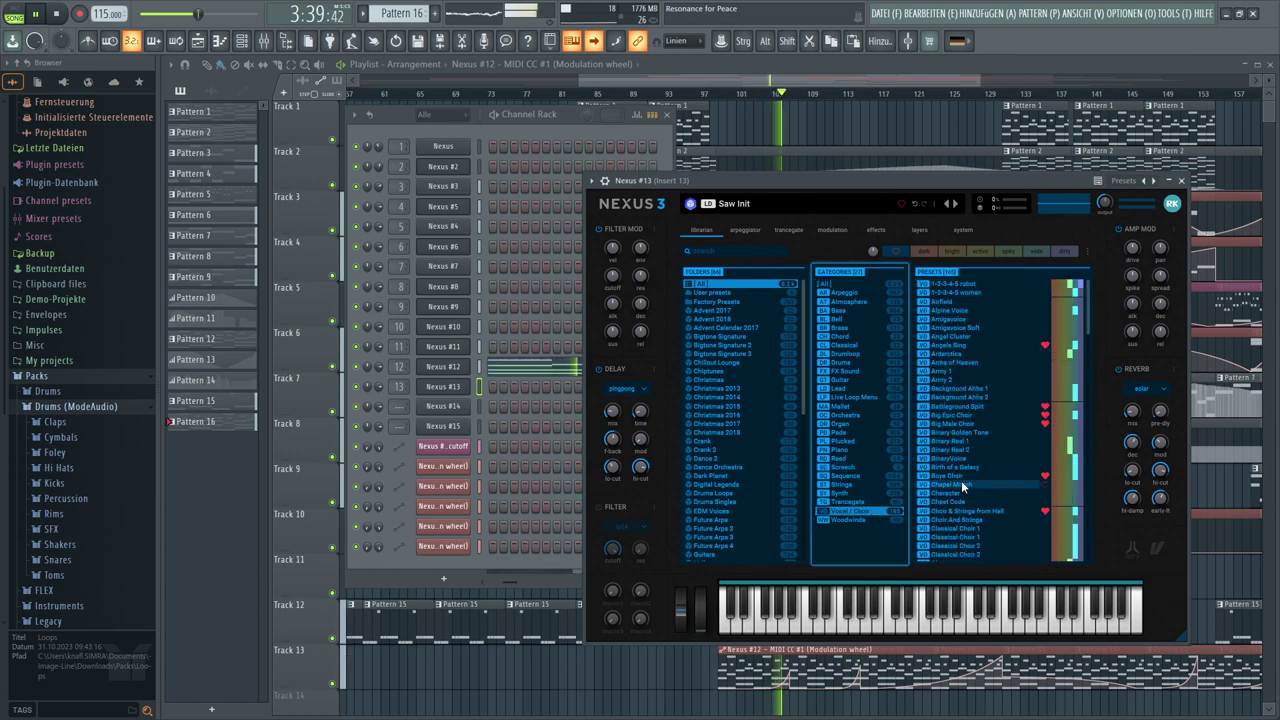
left_click(956, 398)
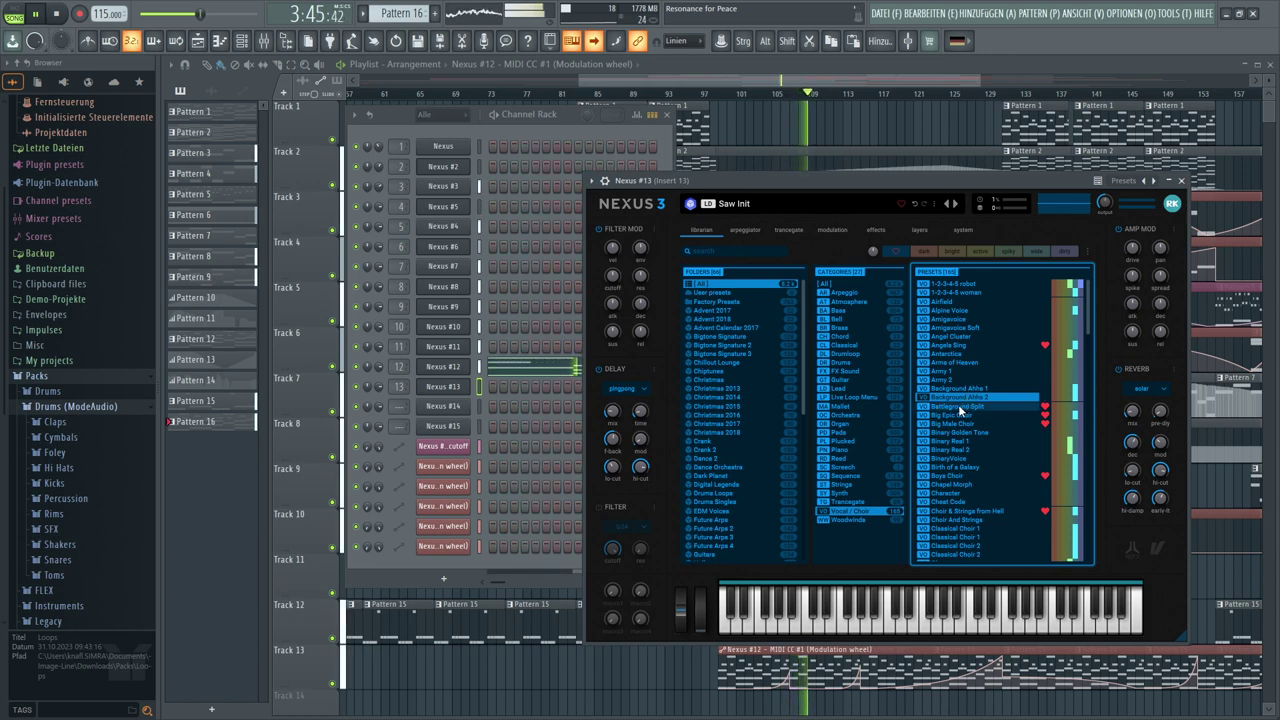
left_click(944, 388)
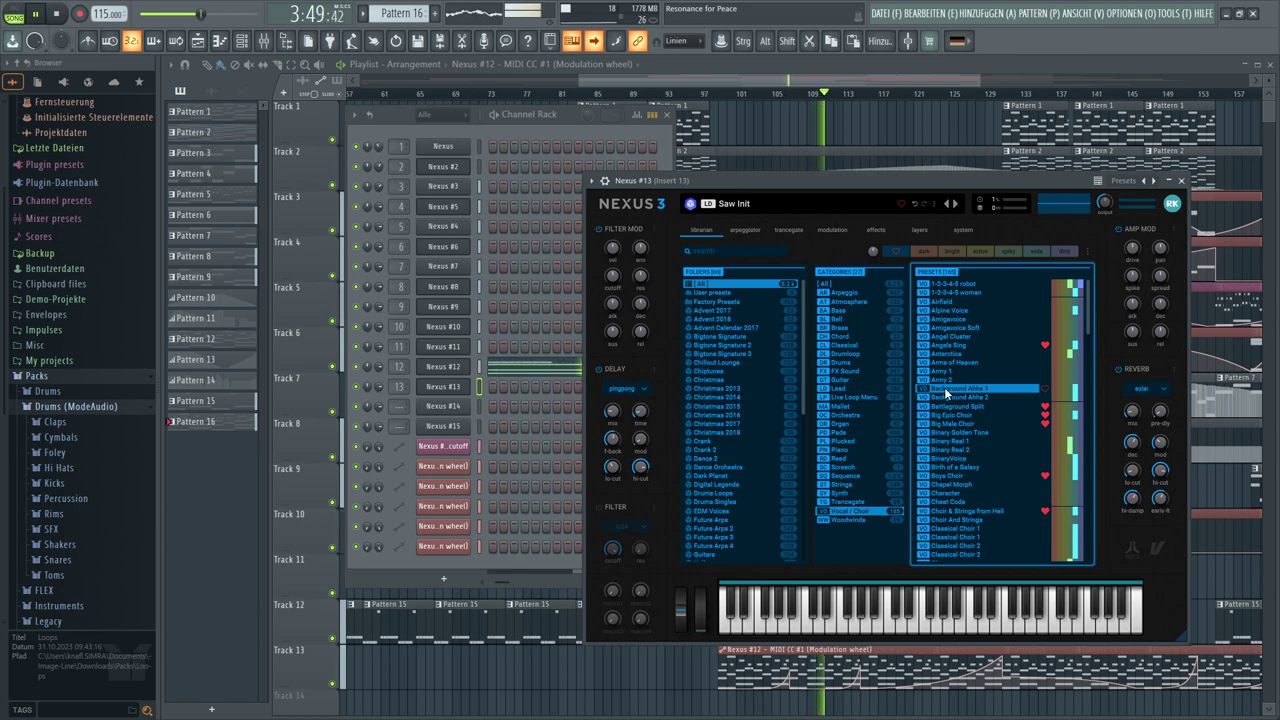
left_click(944, 397)
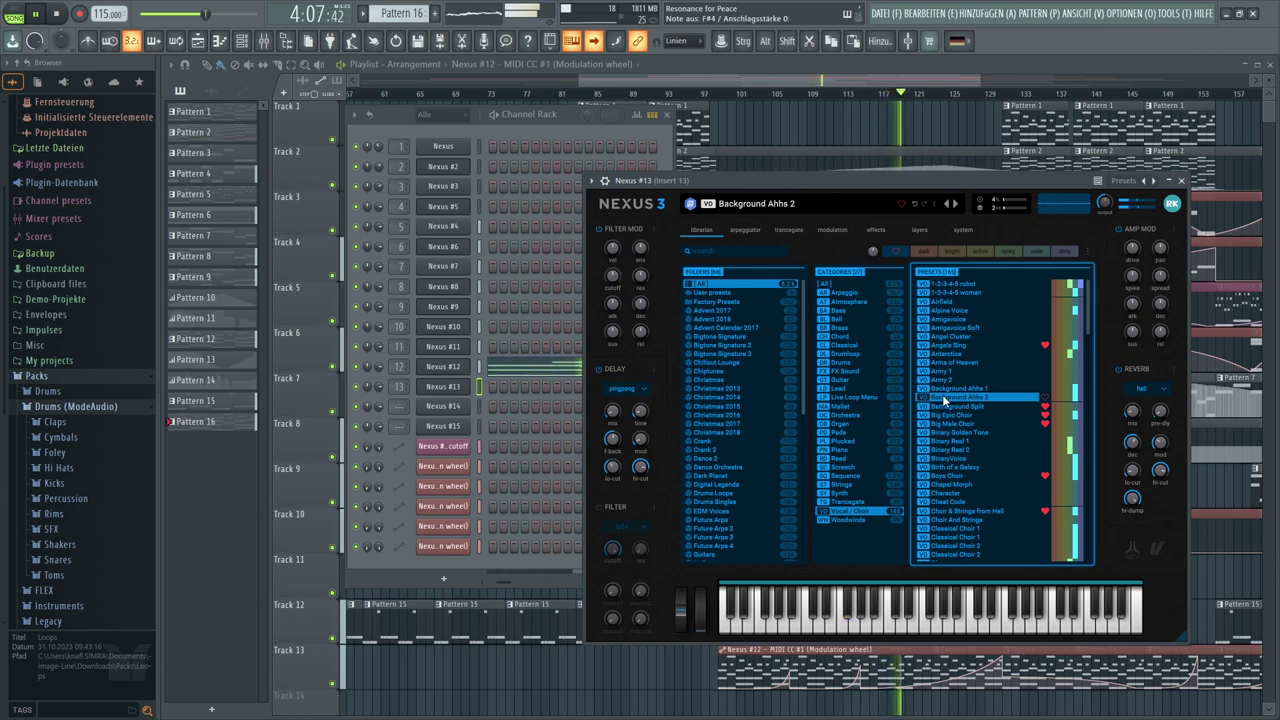
In the Nexus #13 piano roll, draw a D#5 note across bars 1 and 2 and raise its velocity
right_click(476, 384)
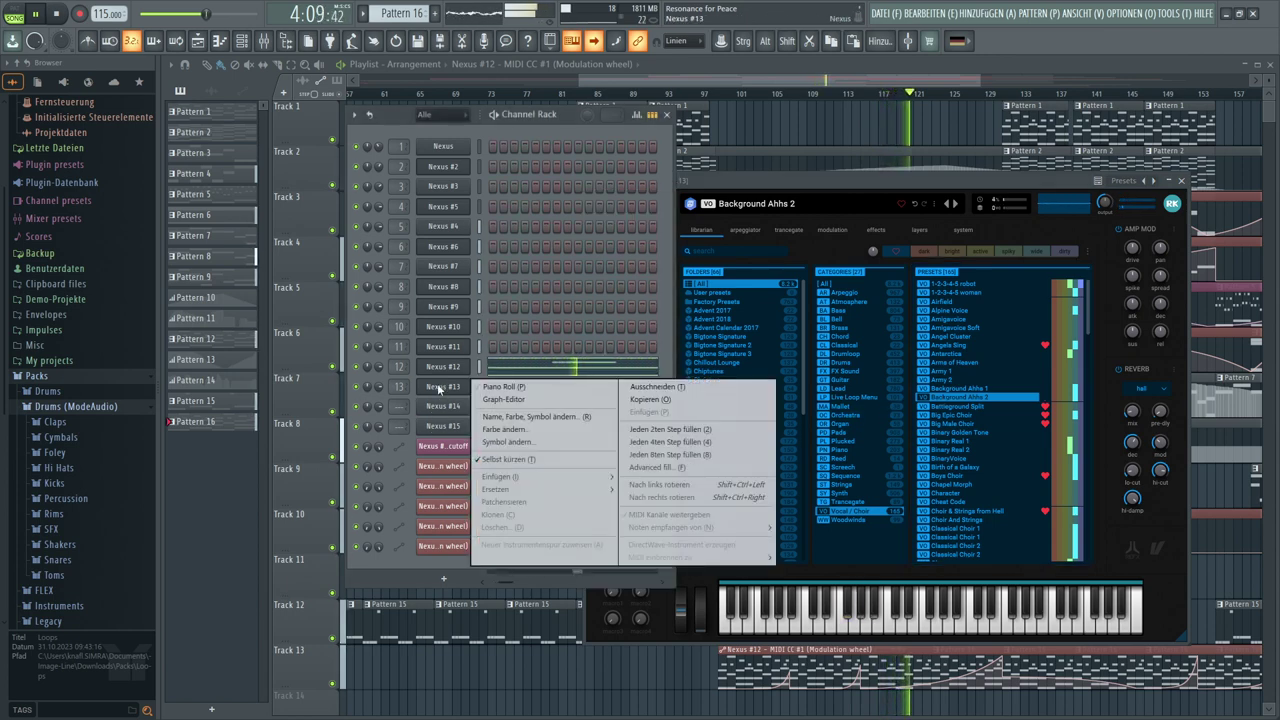
left_click(480, 386)
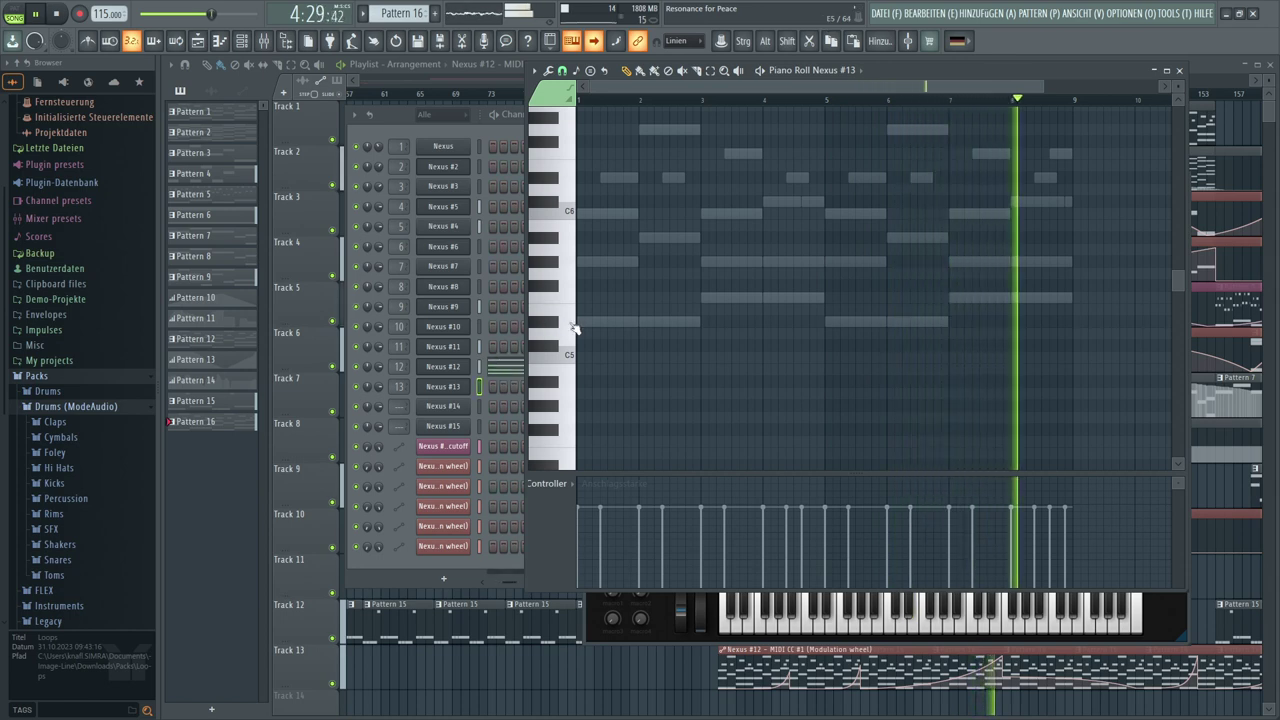
left_click(580, 322)
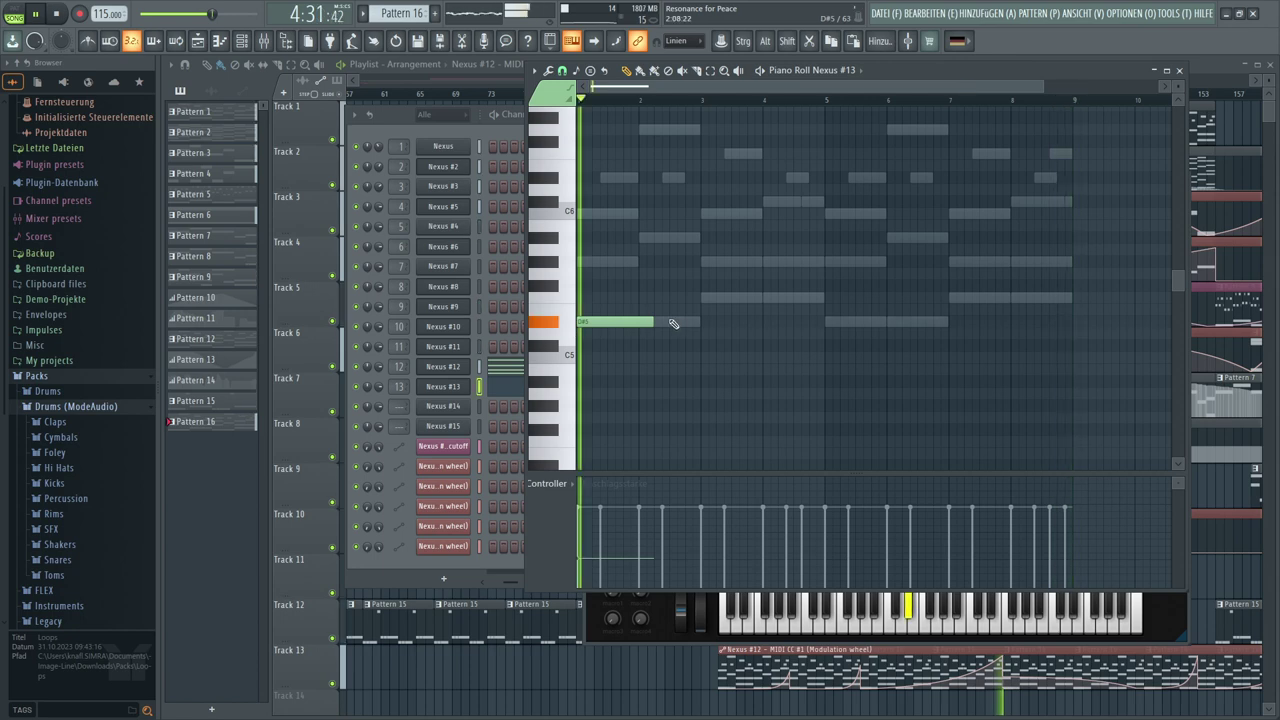
left_click_drag(655, 321, 697, 321)
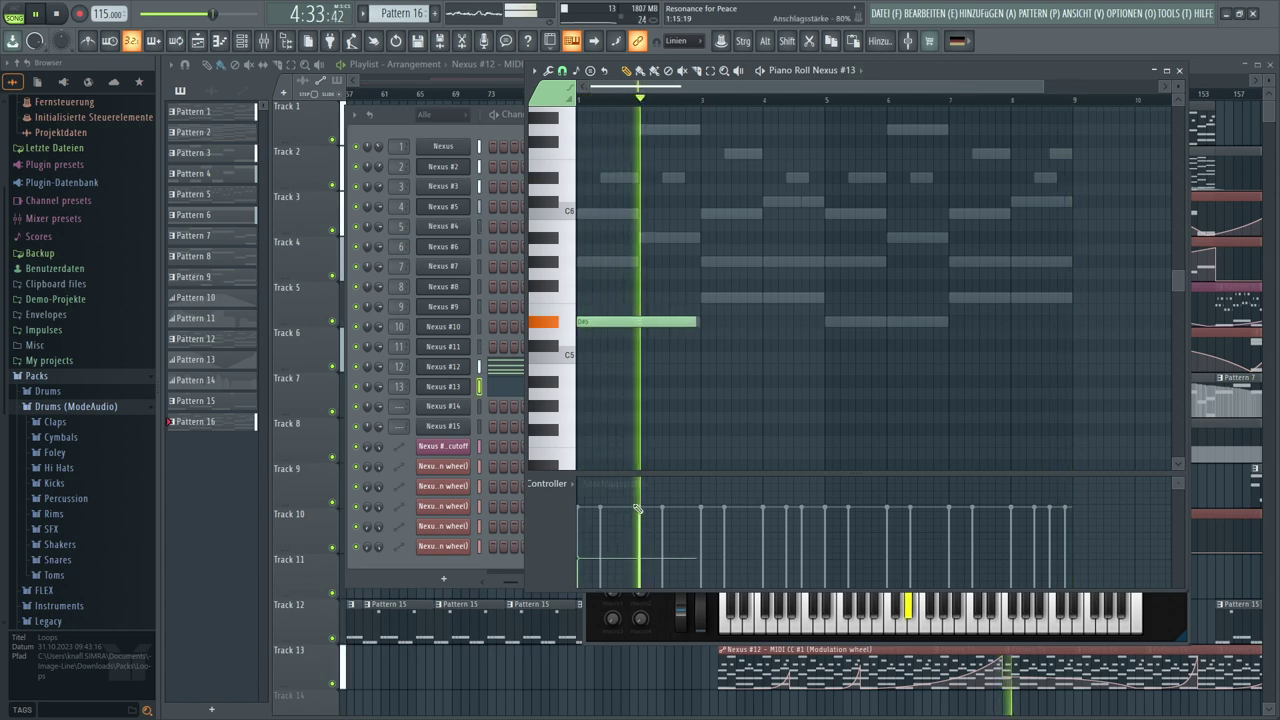
left_click(578, 519)
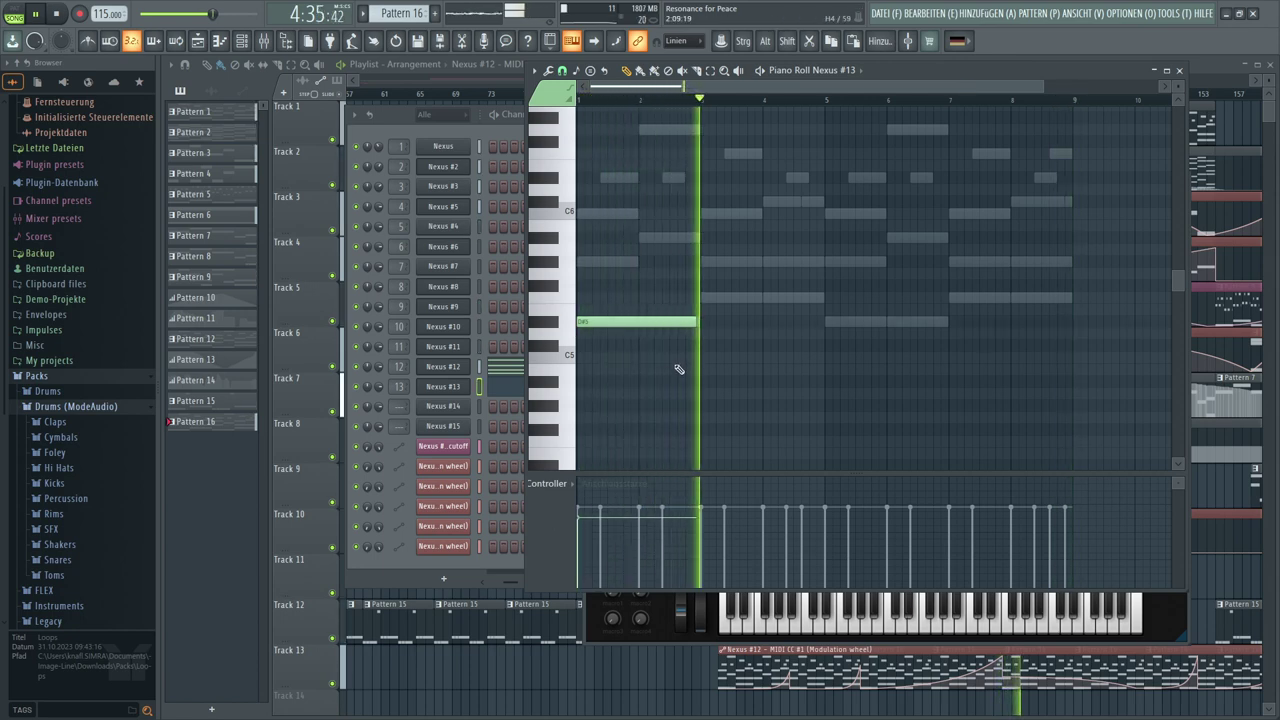
Continue the lower voice with C5 in bar 3, C#5 in bar 4, D#5 across bars 5–6 and F5 across bars 7–8, and adjust the velocities
left_click(703, 357)
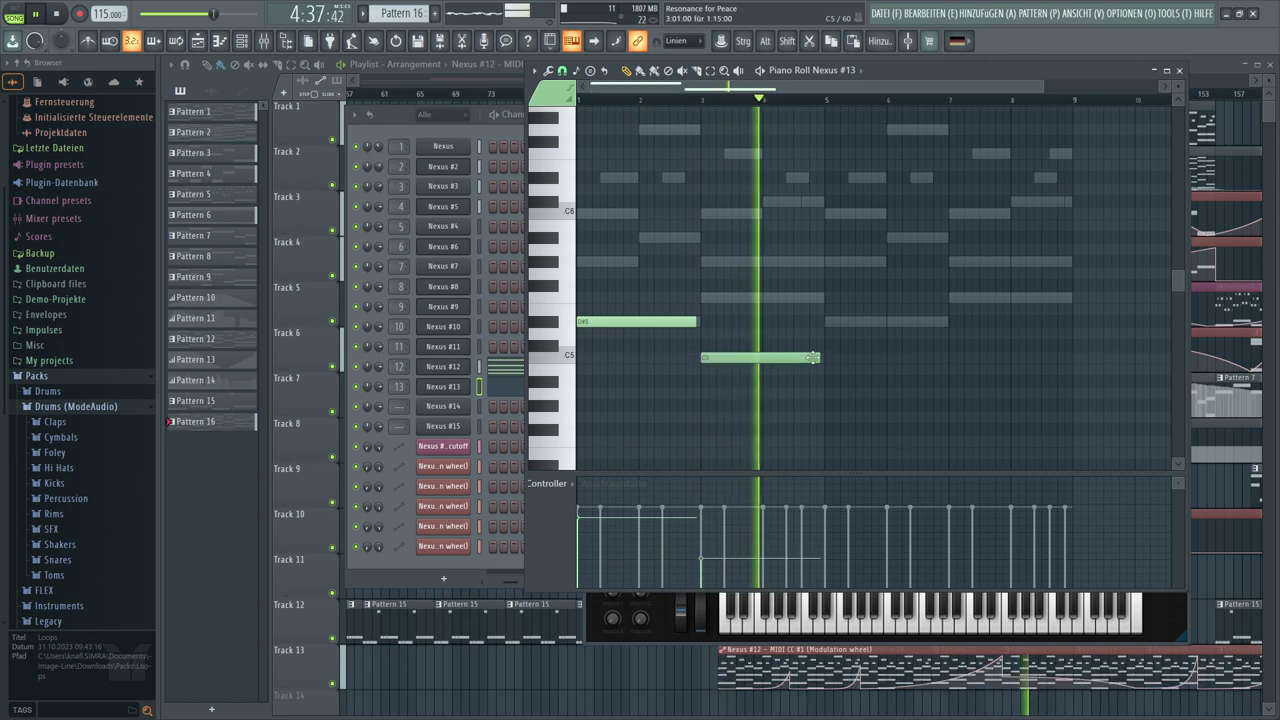
left_click_drag(824, 356, 764, 356)
key("space")
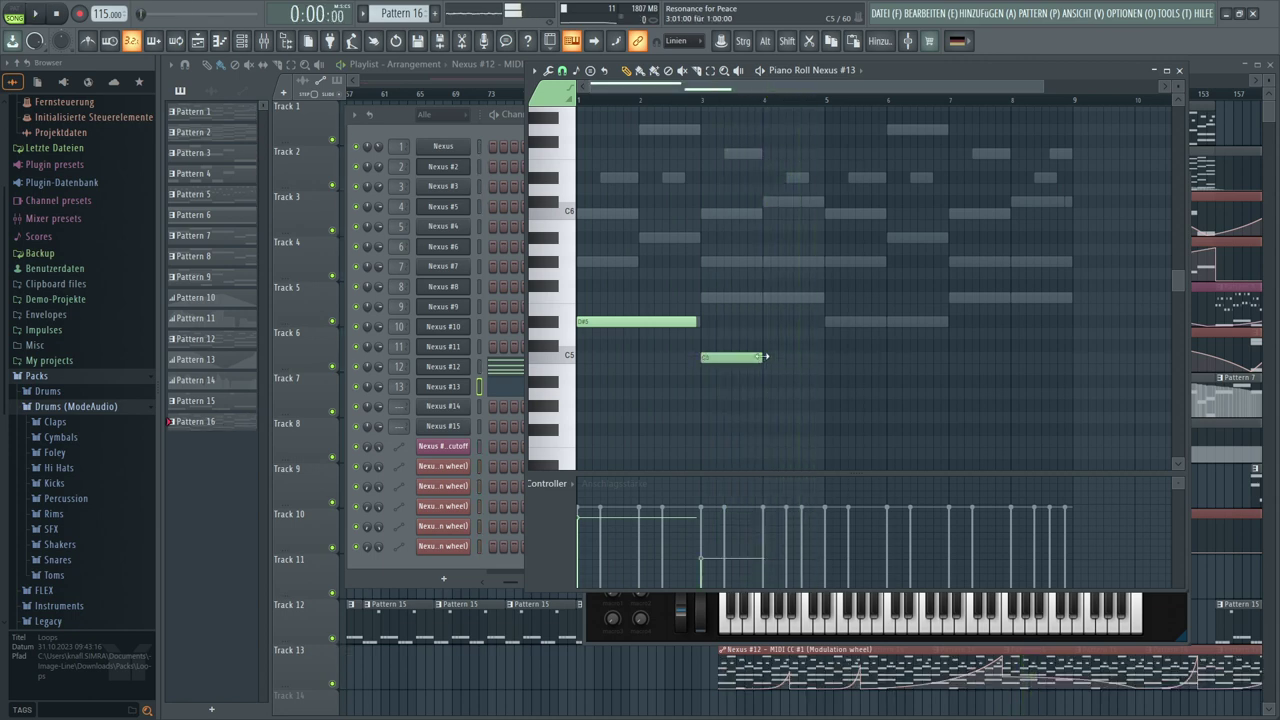
left_click(765, 348)
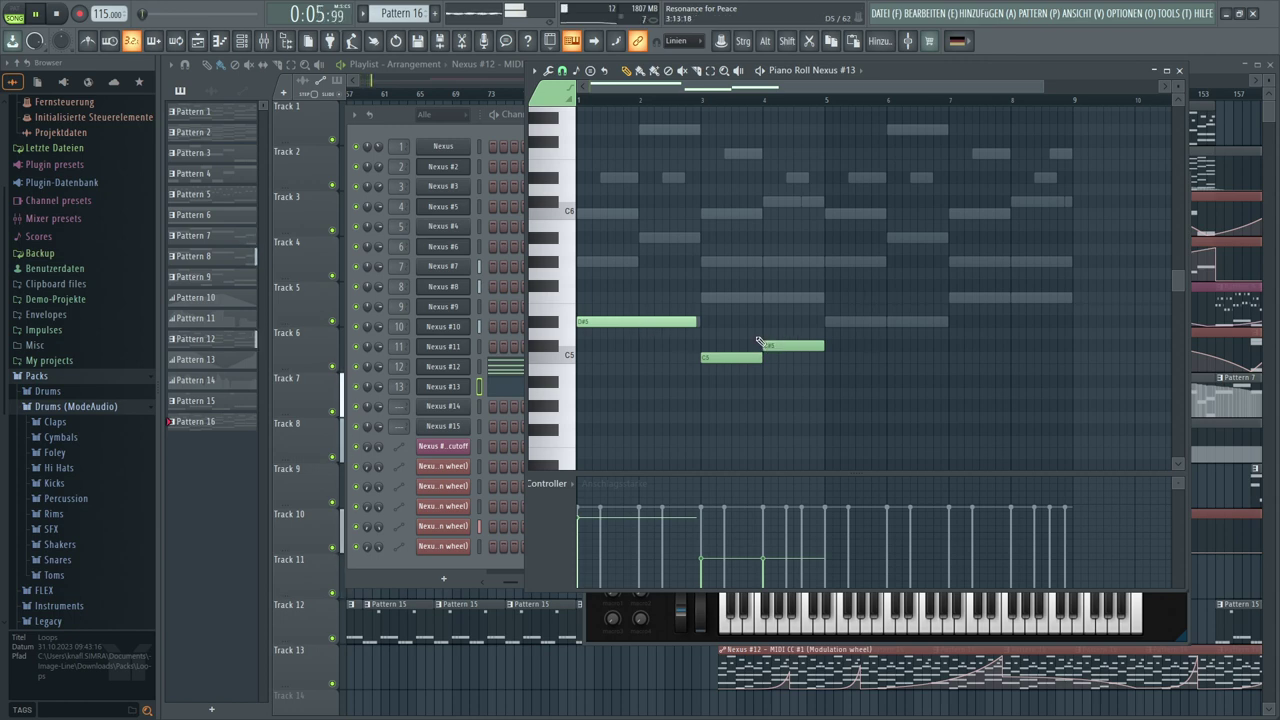
left_click(826, 322)
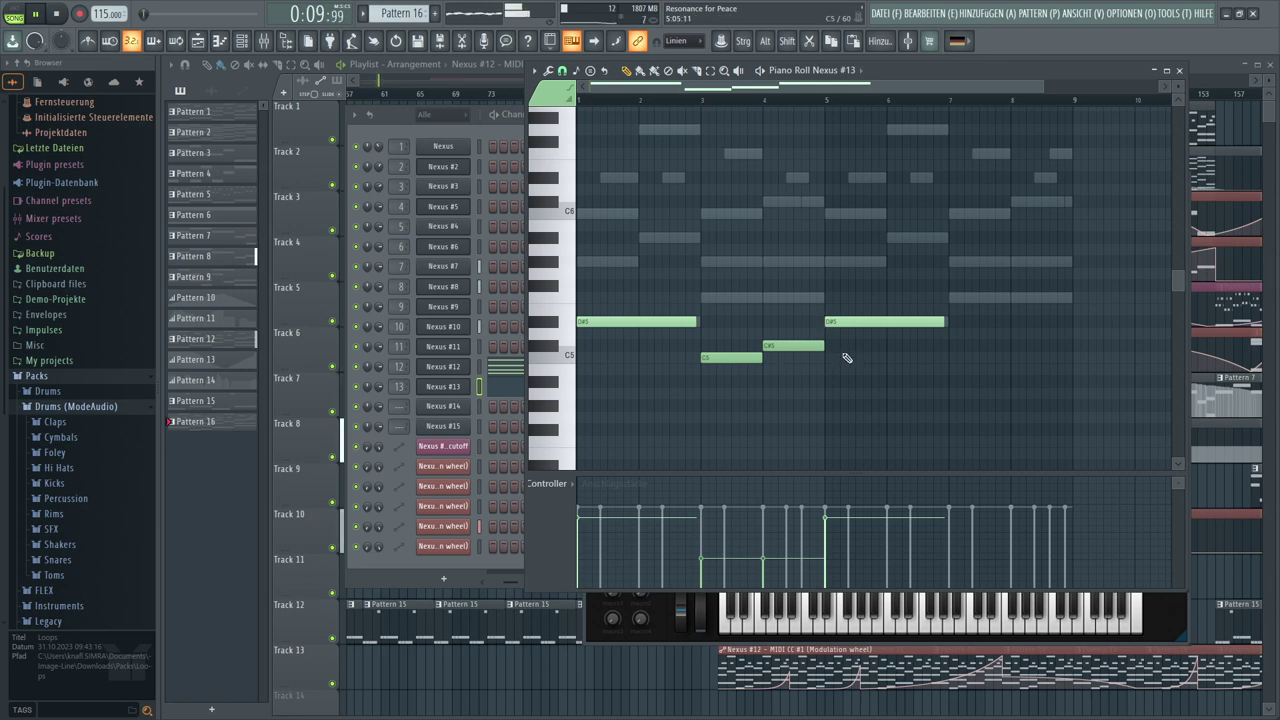
left_click(952, 298)
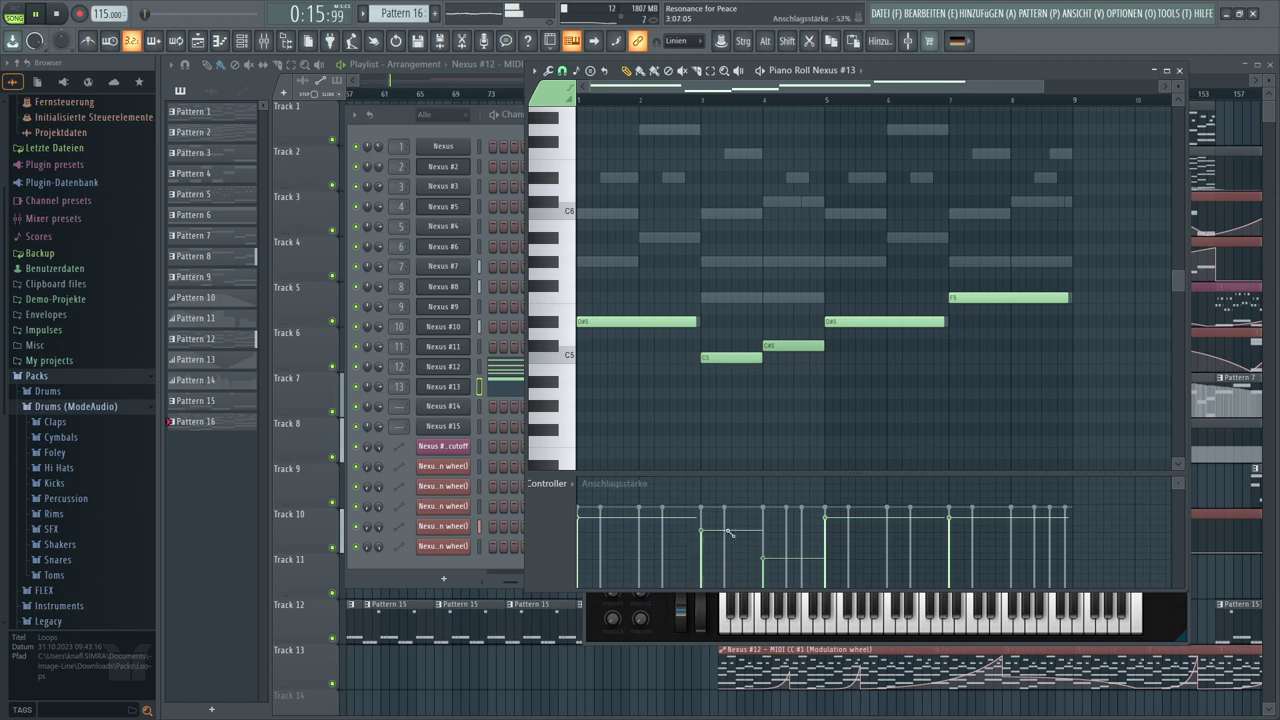
left_click_drag(731, 535, 811, 526)
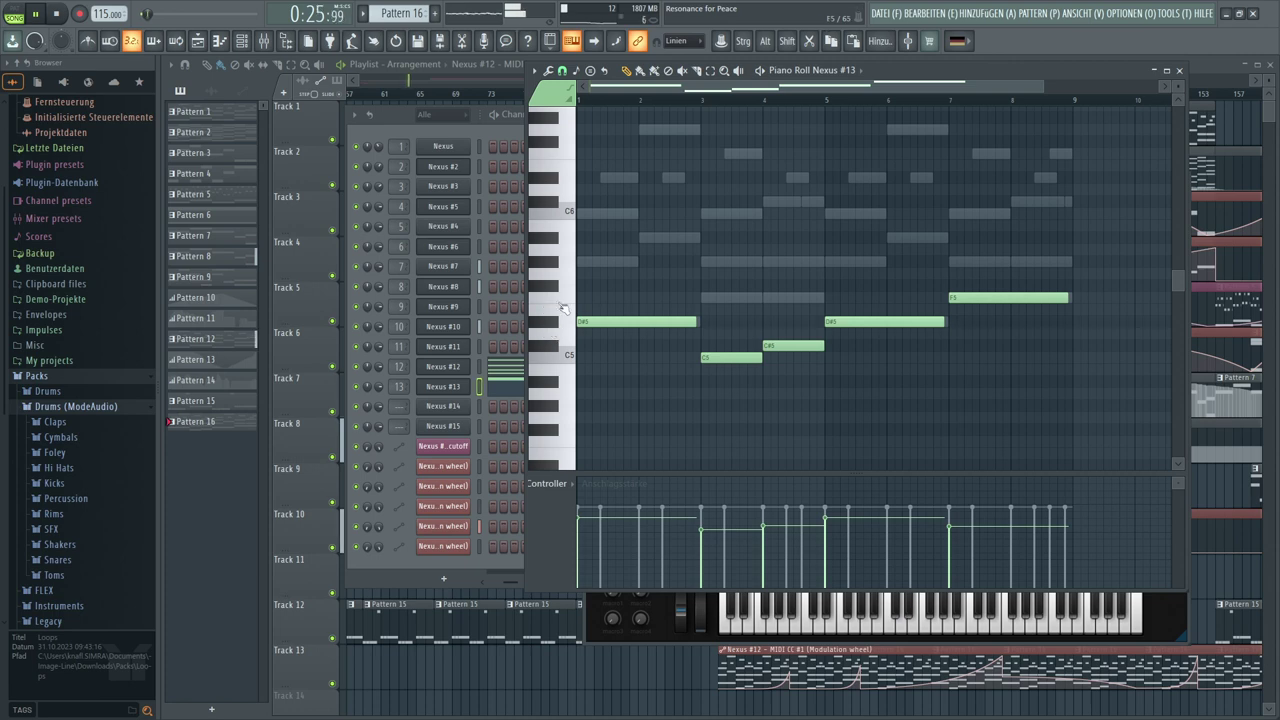
Add an upper voice of one-bar notes over bars 1 to 8: G#5, B5, G#5, F5, C6, B5, C6, G#5
left_click(580, 260)
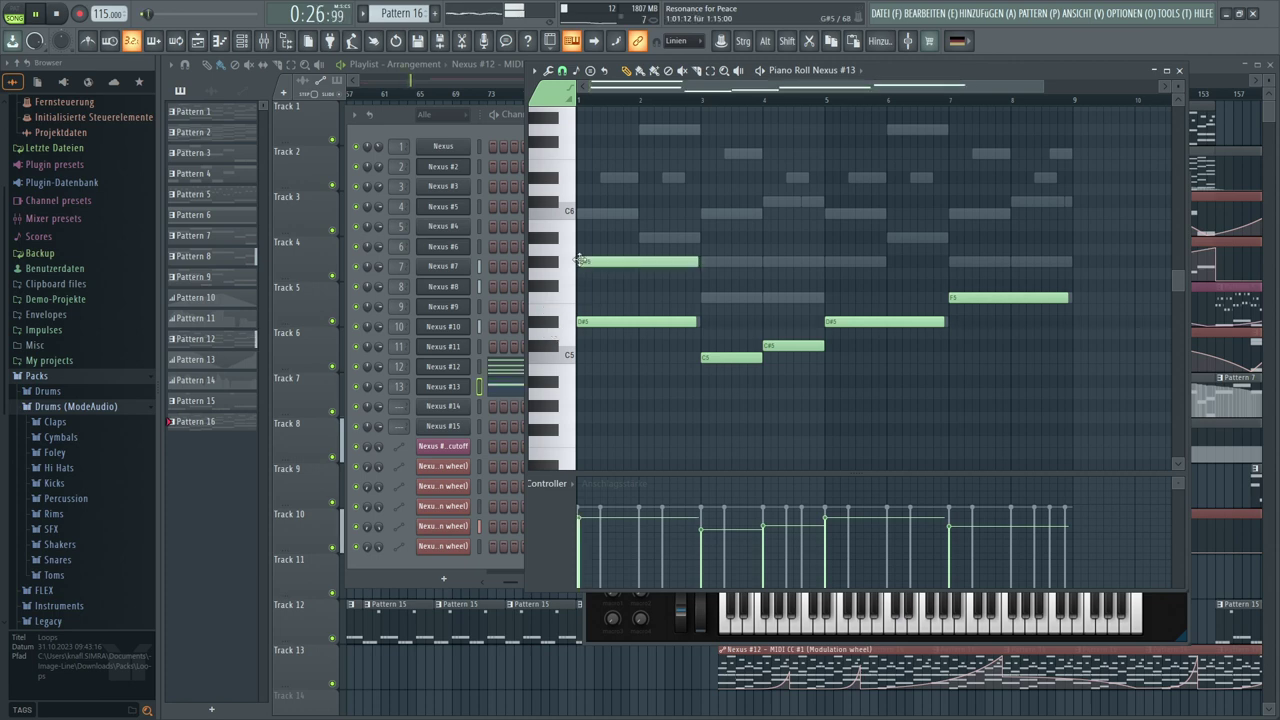
left_click(640, 238)
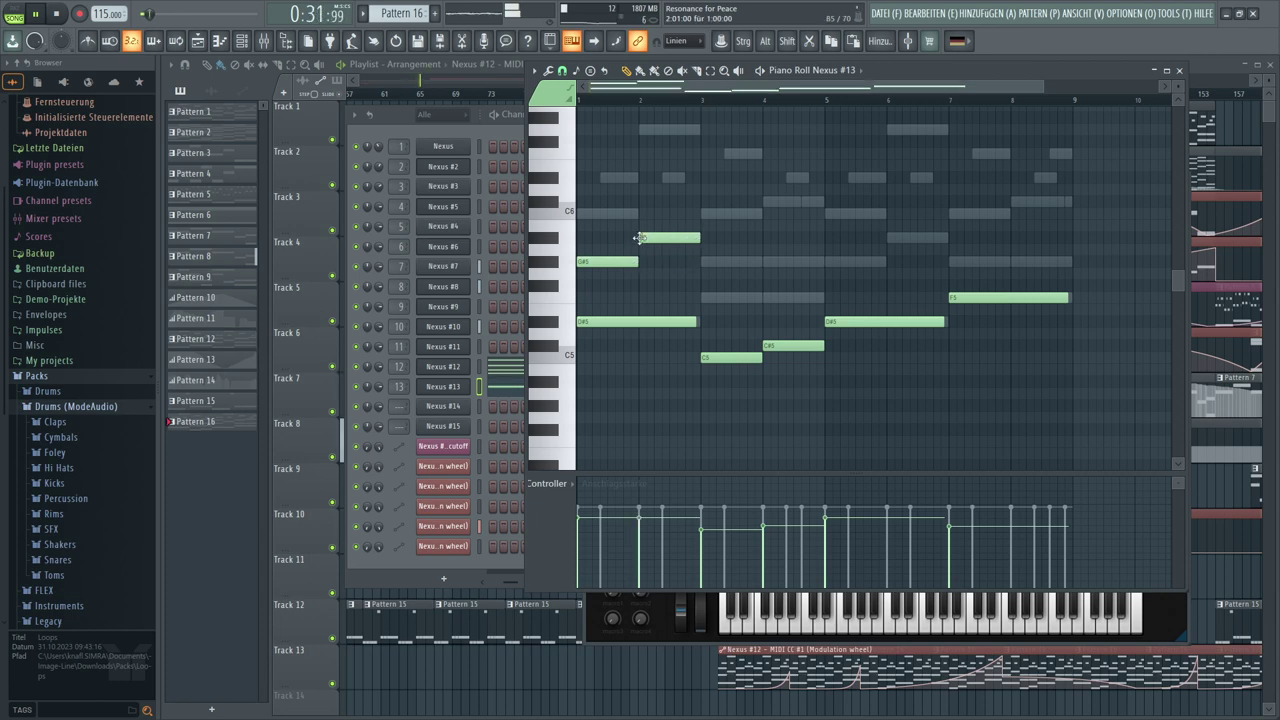
left_click(704, 262)
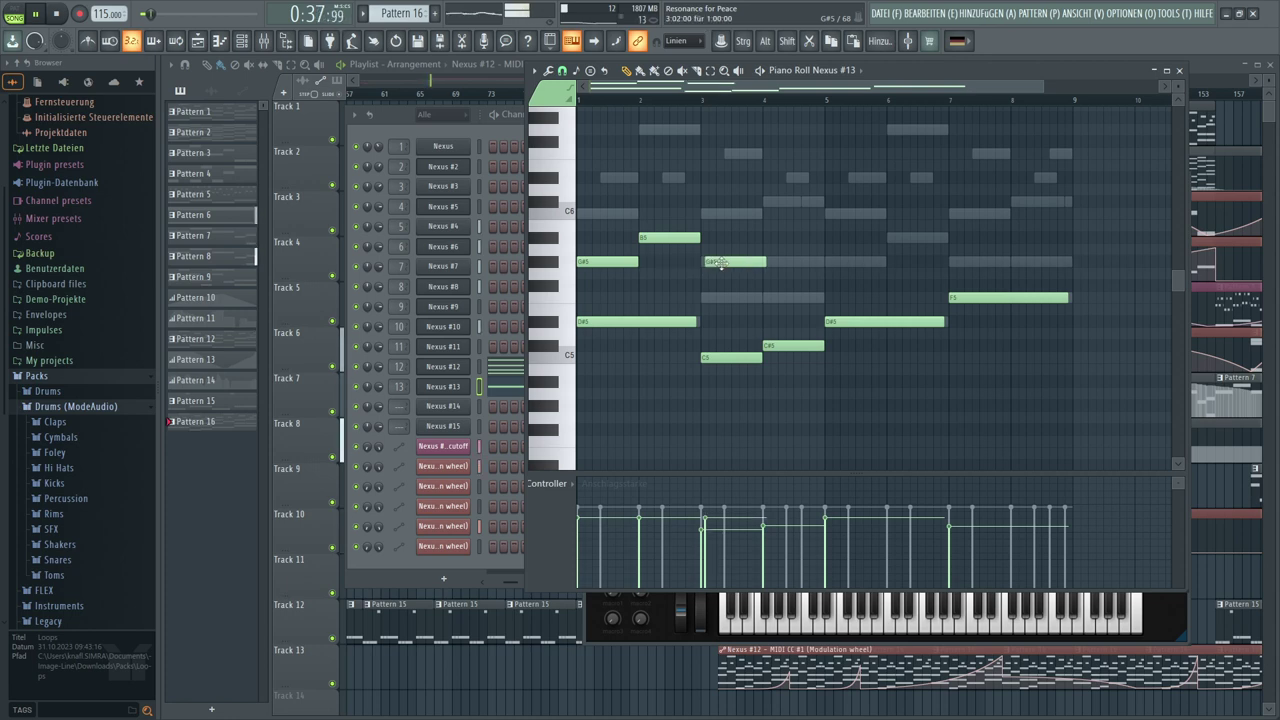
left_click(765, 298)
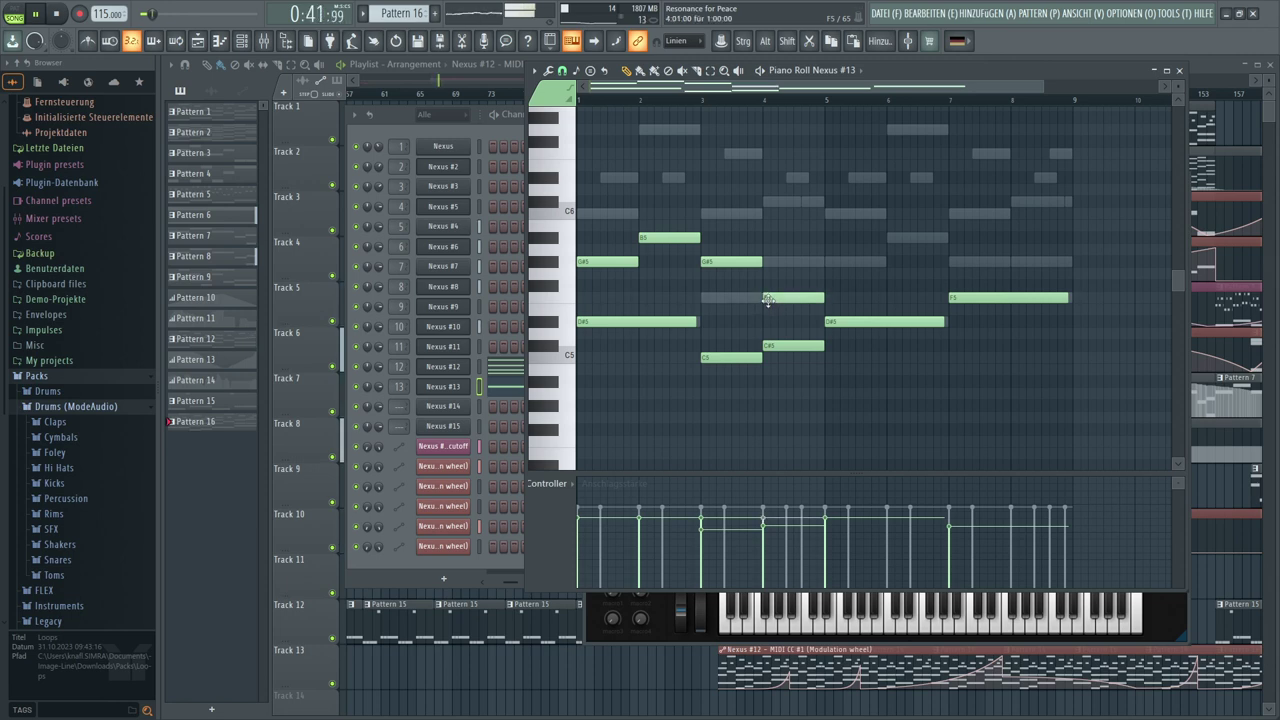
left_click(829, 213)
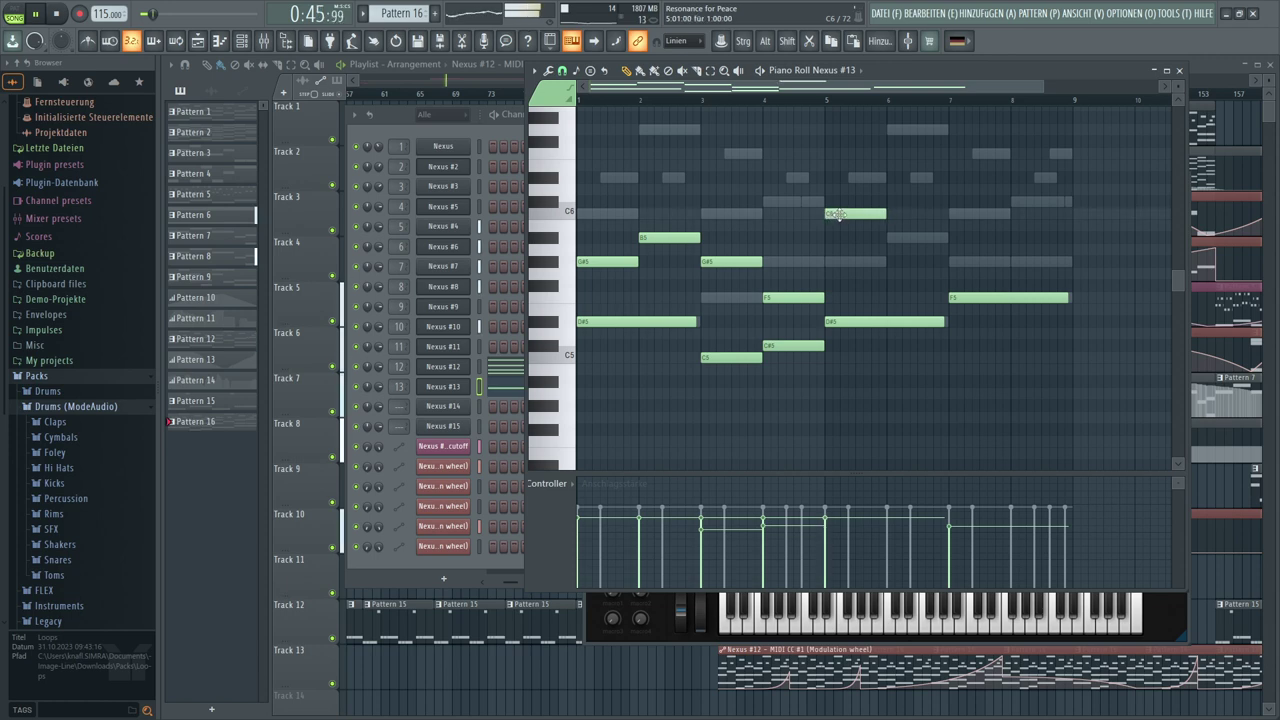
left_click(888, 237)
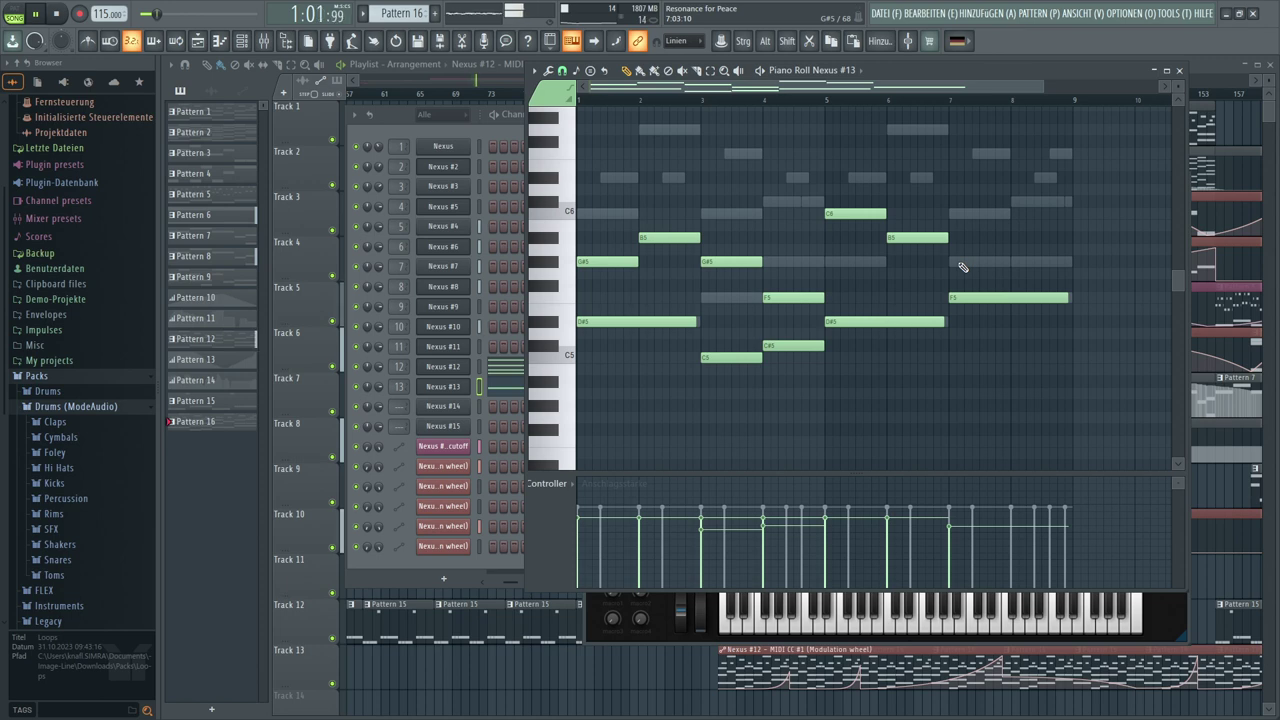
left_click(950, 213)
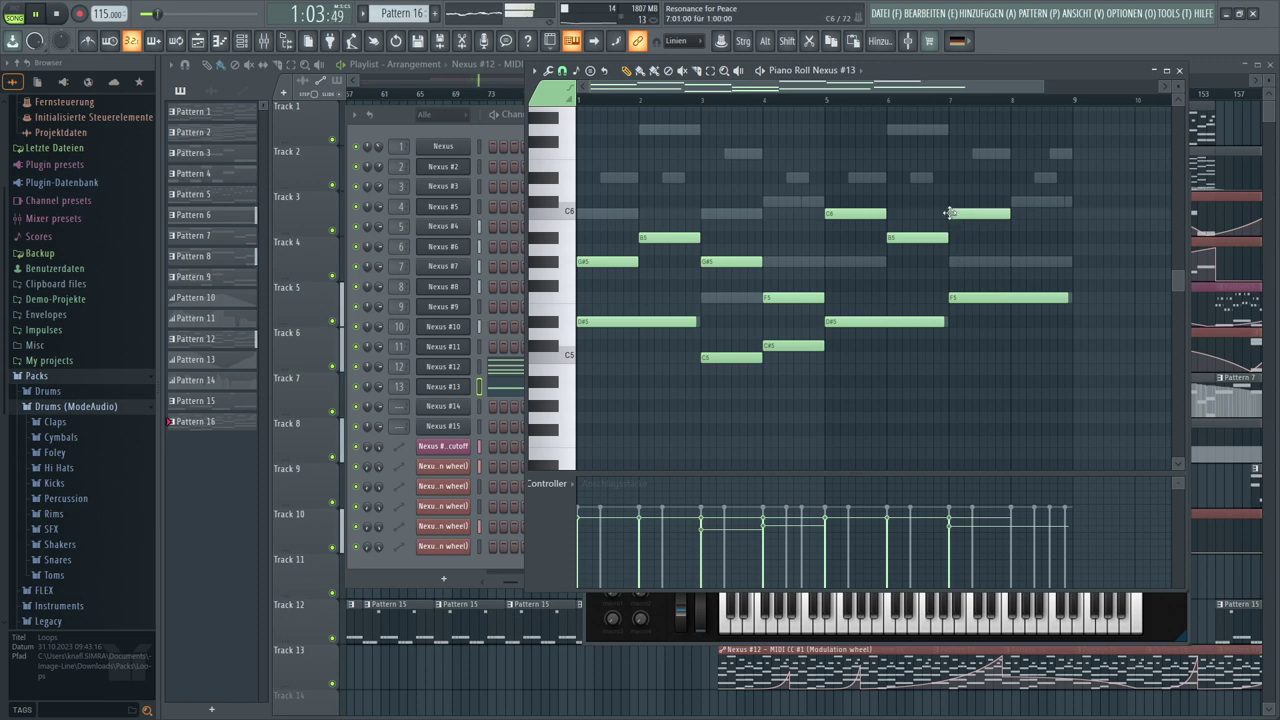
left_click(1012, 262)
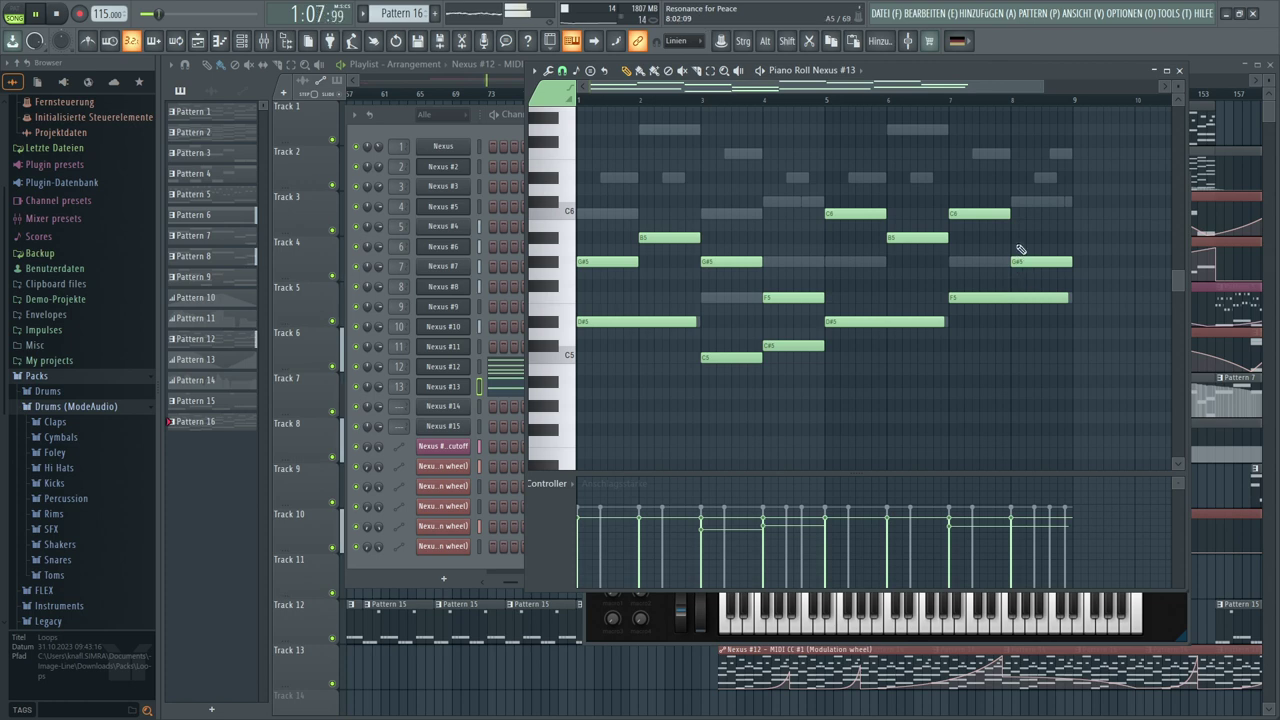
Loop Pattern 16 and change the reverb type of Nexus #13 to arena
left_click_drag(1078, 178, 590, 390)
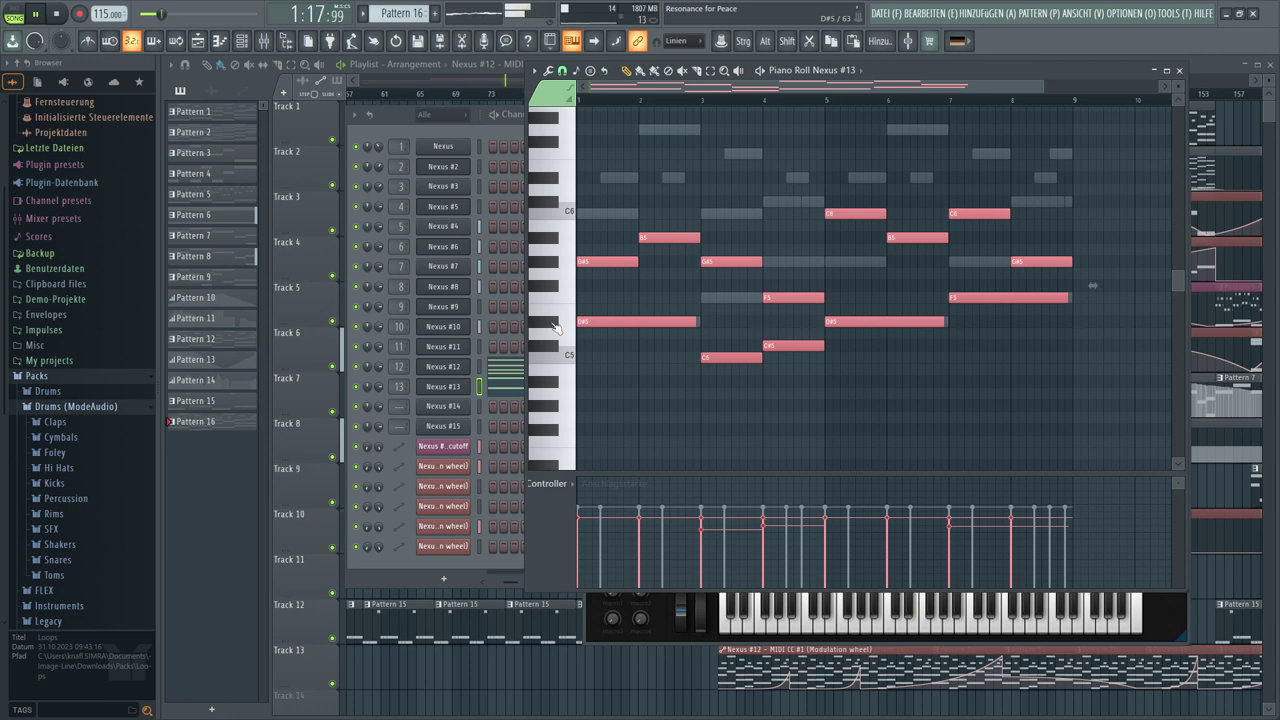
left_click(33, 14)
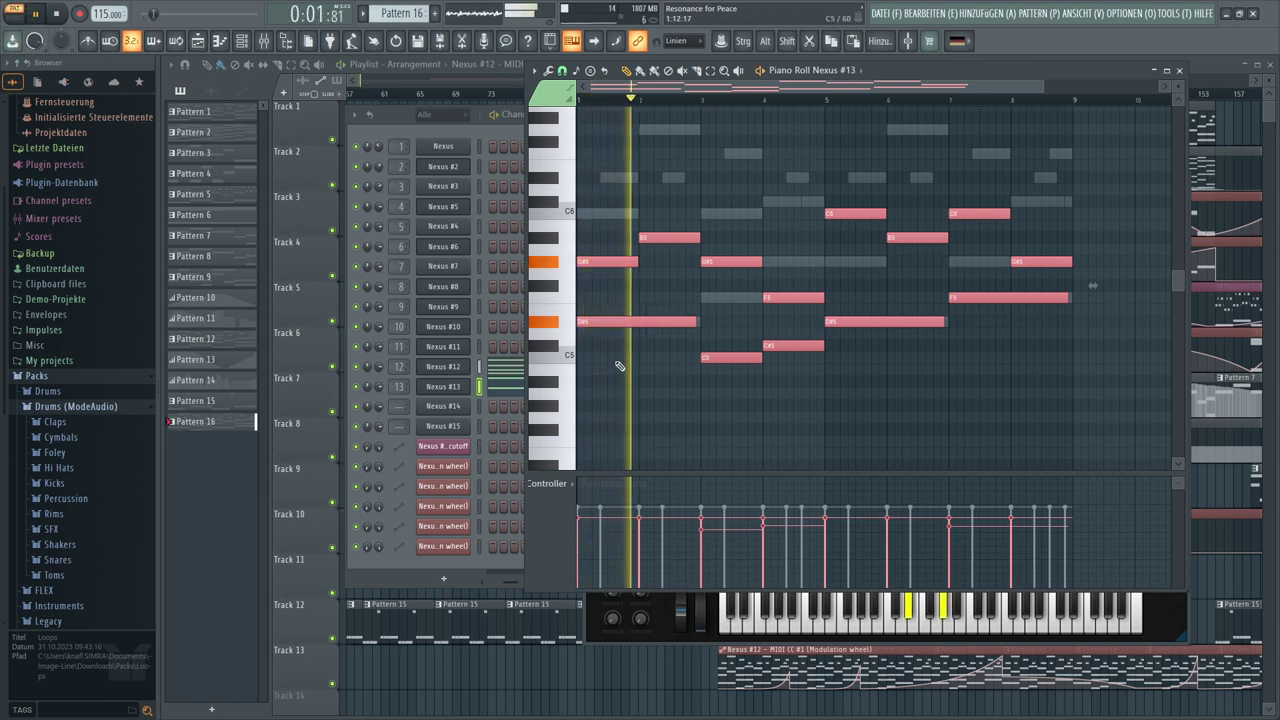
left_click(458, 388)
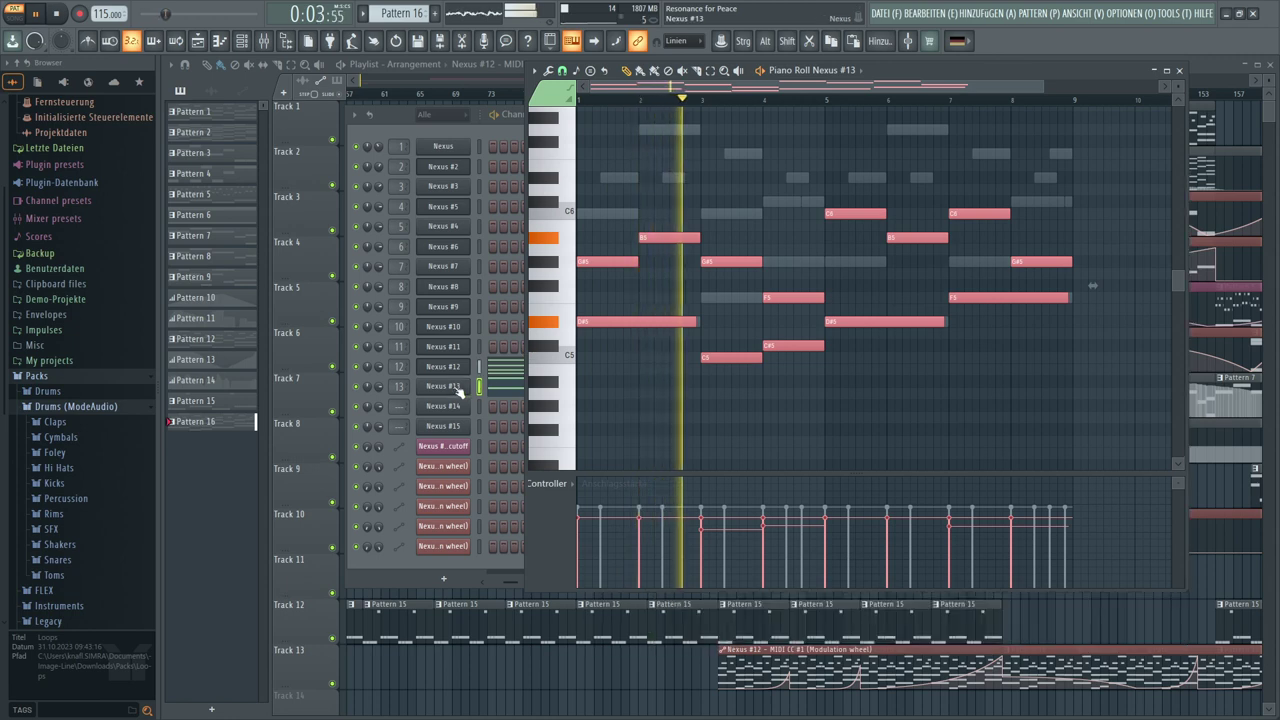
left_click(458, 390)
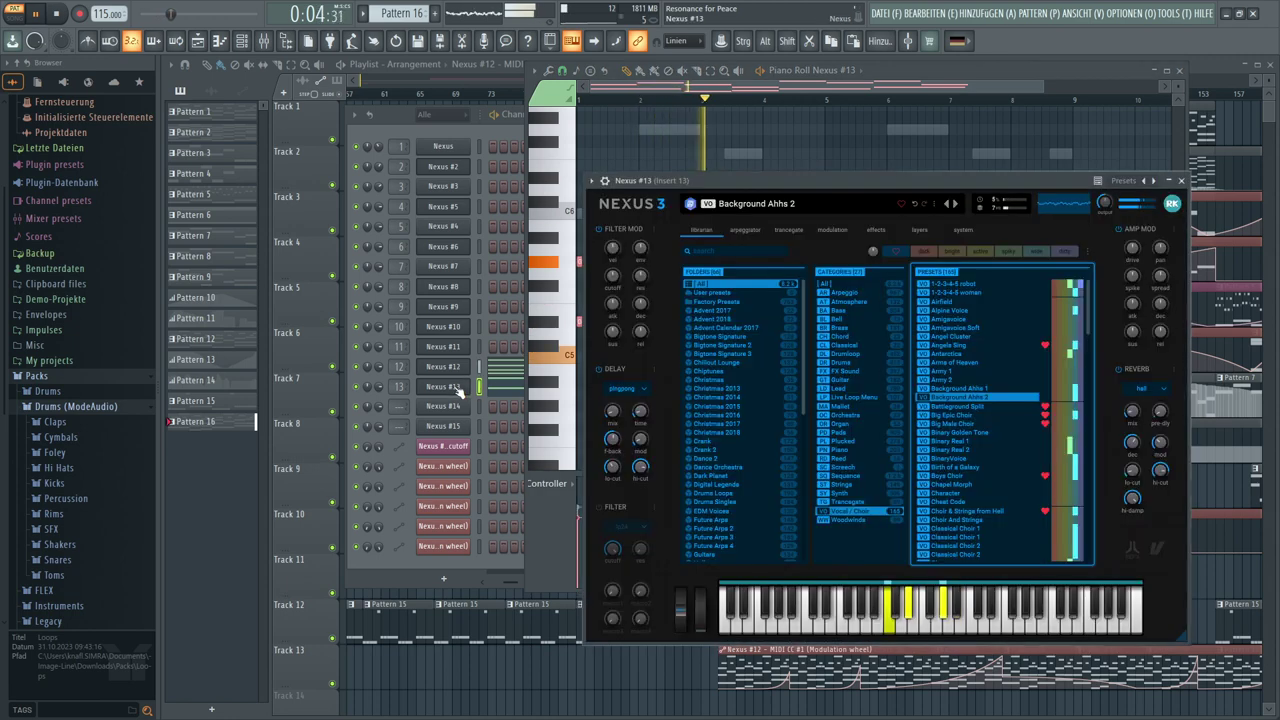
left_click(1157, 392)
left_click(1148, 443)
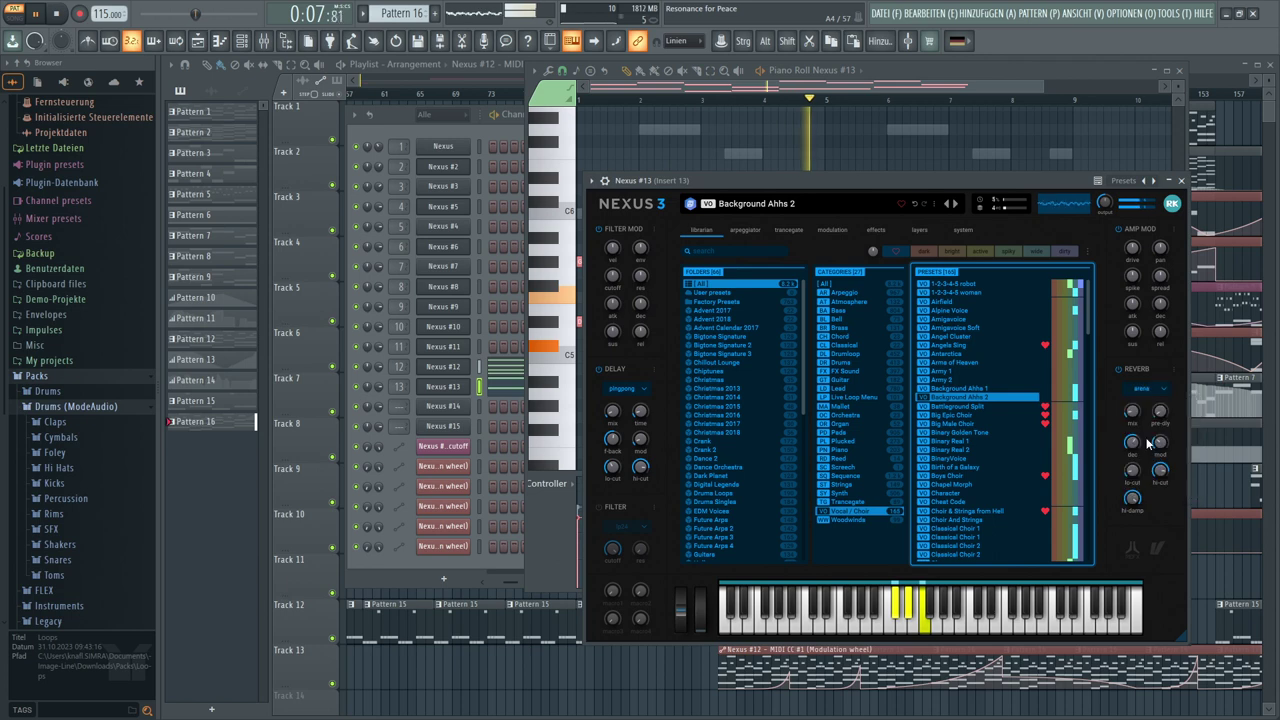
Set the amp-mod attack of Nexus #13 to 12 while the pattern plays
left_click_drag(1132, 414, 1132, 392)
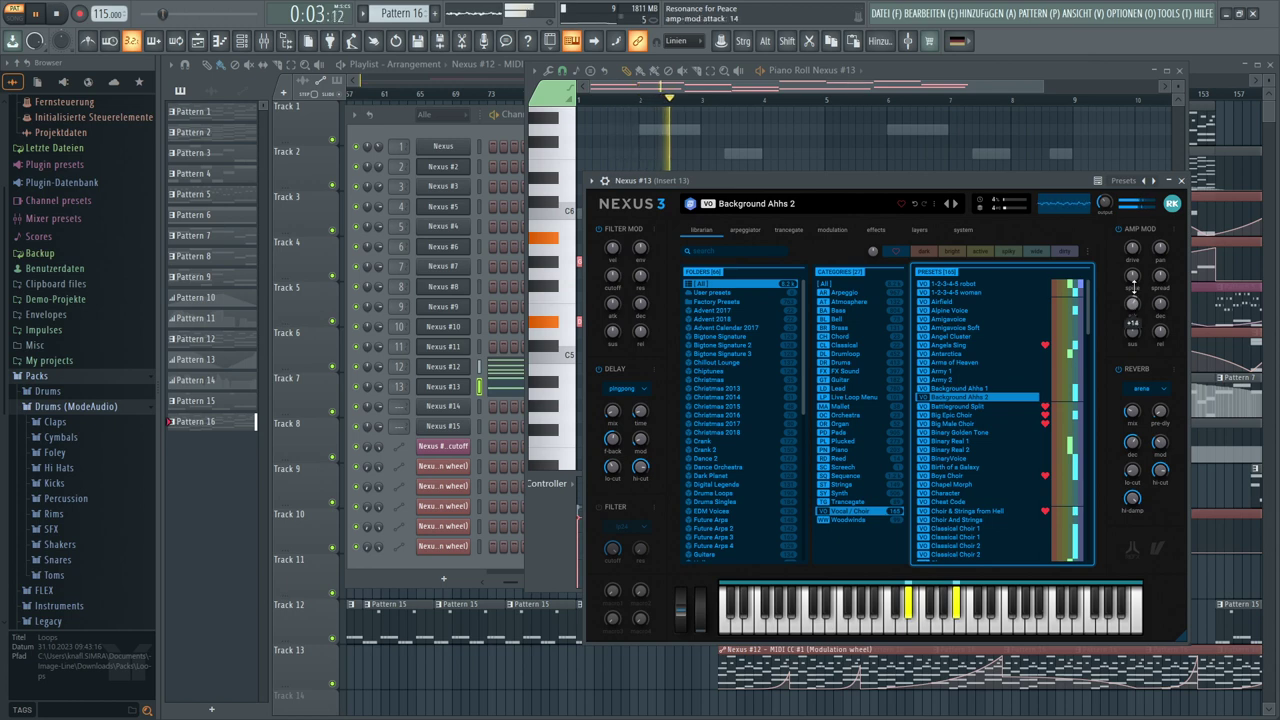
scroll(1133, 289, "up", 3)
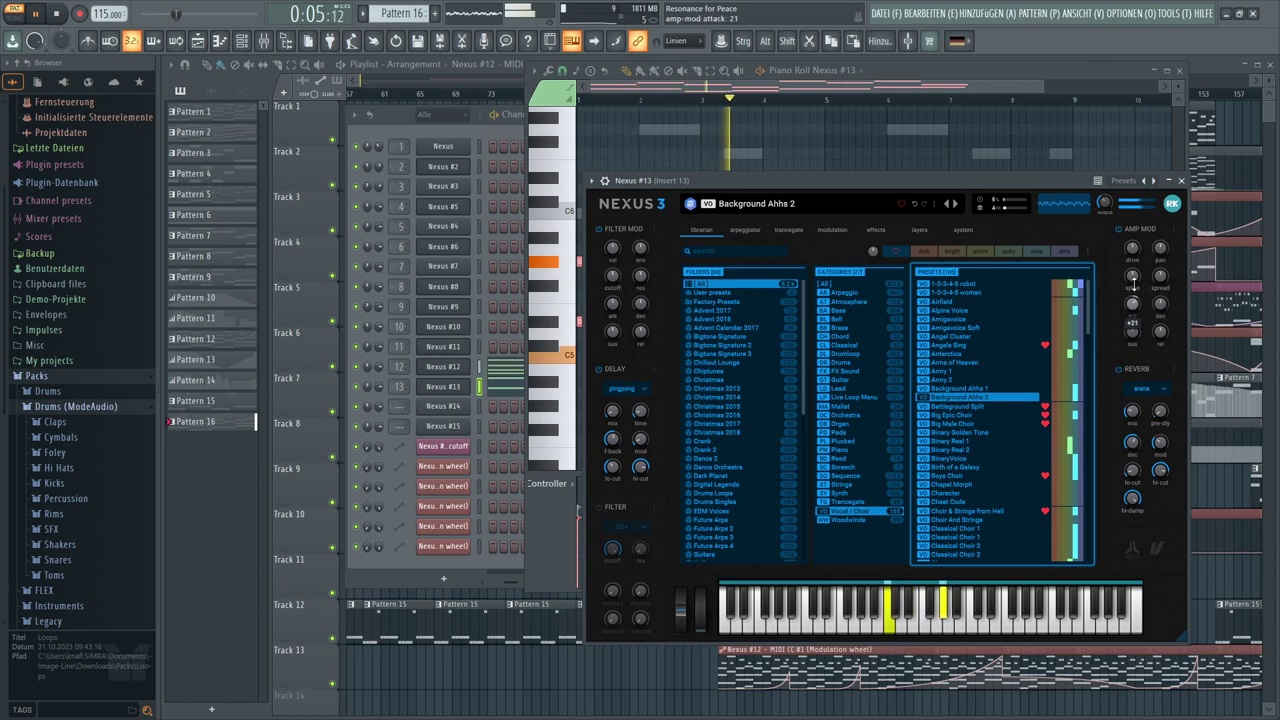
scroll(1133, 287, "down", 3)
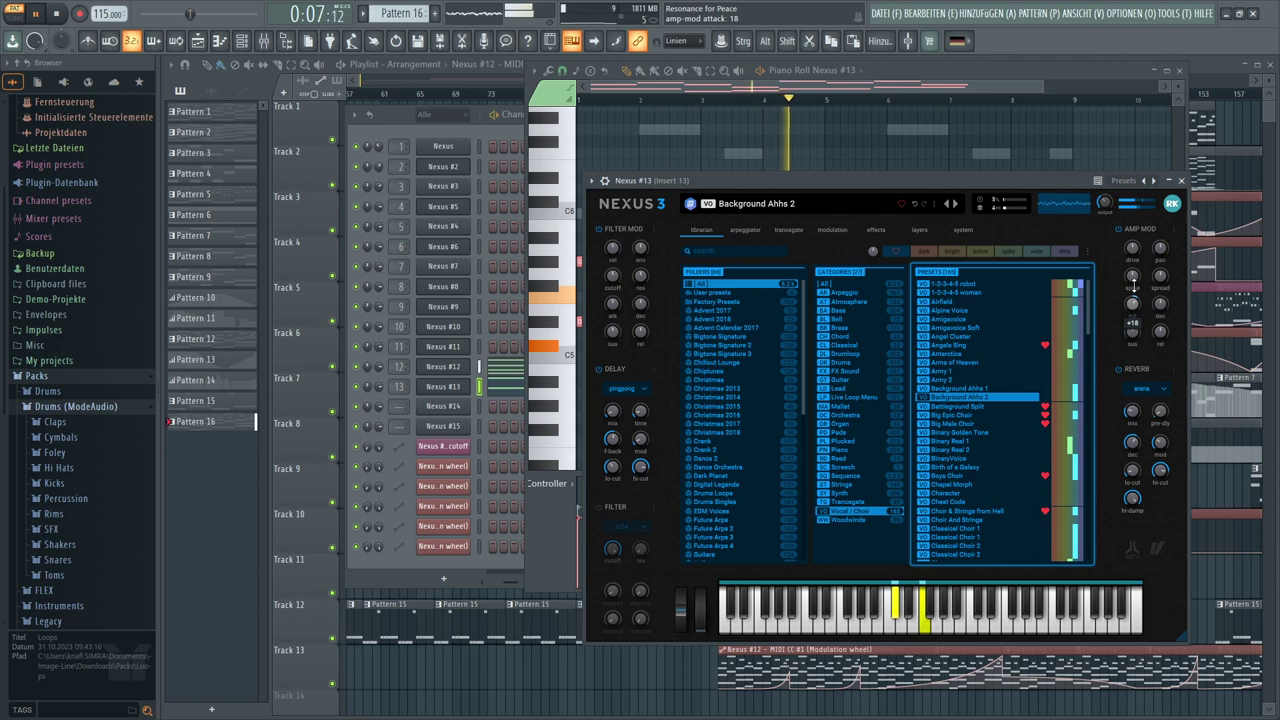
left_click_drag(1133, 287, 1133, 305)
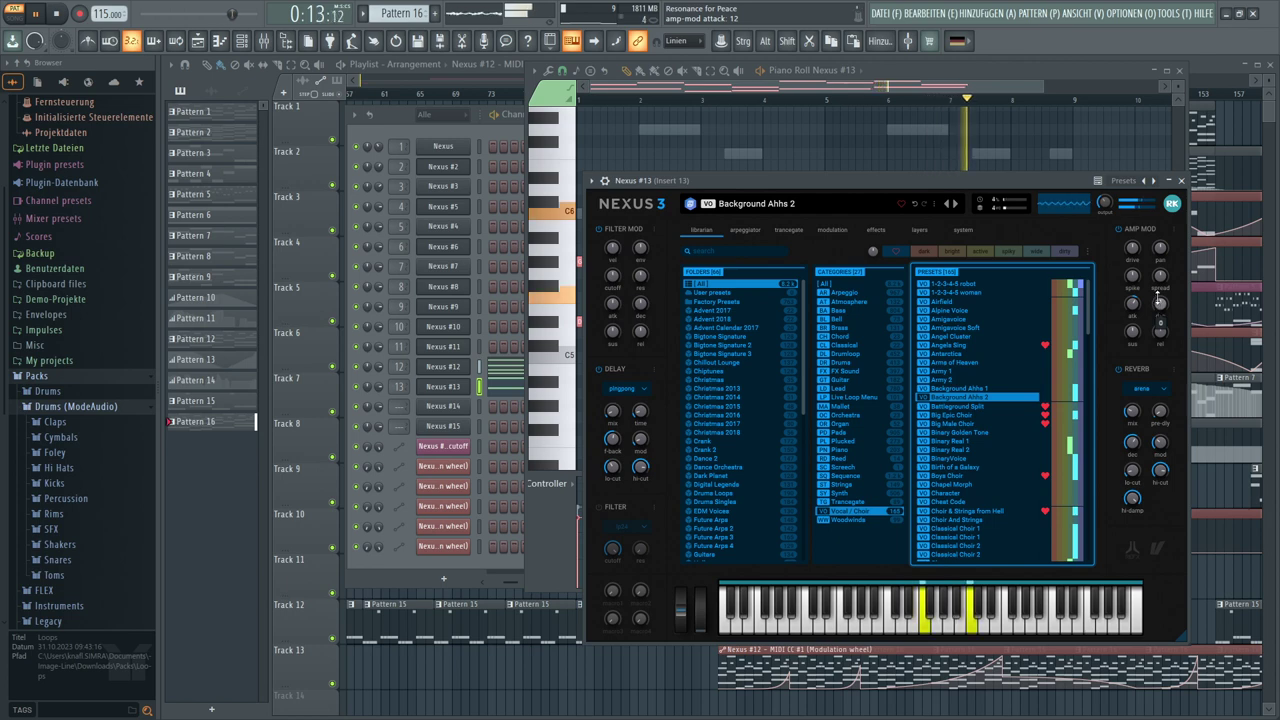
left_click_drag(1158, 298, 1140, 250)
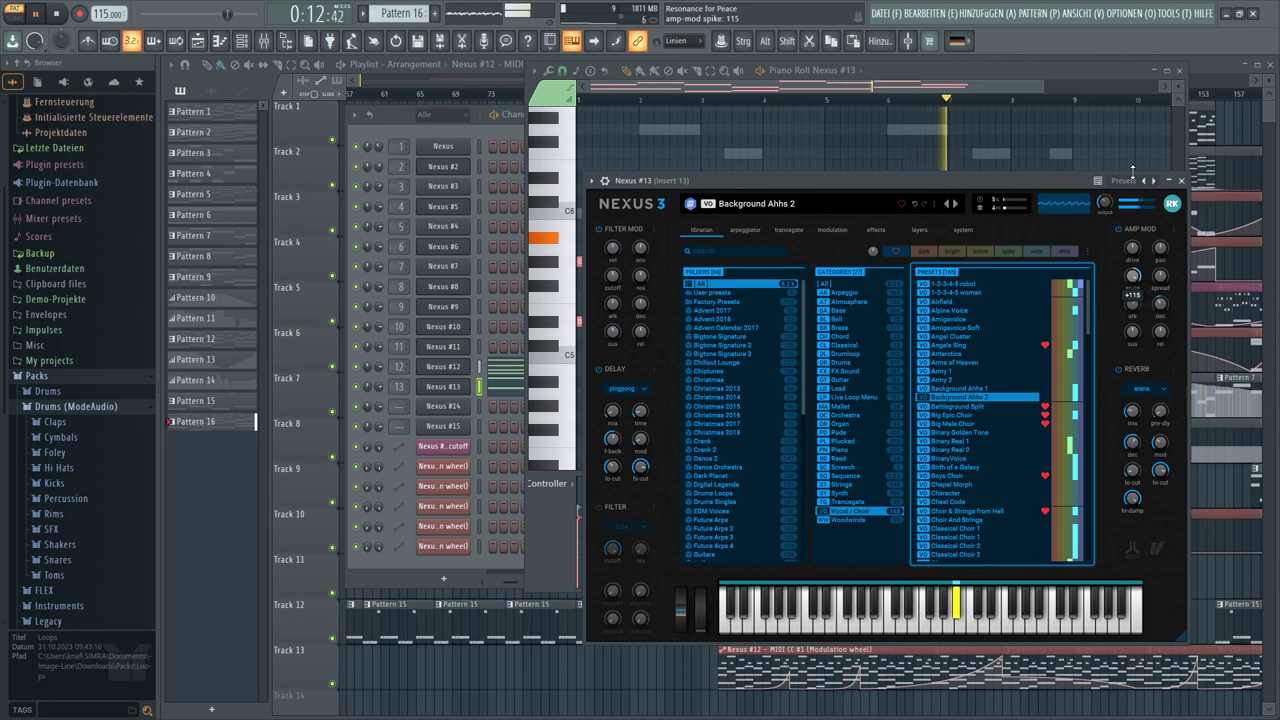
left_click_drag(1133, 275, 1135, 321)
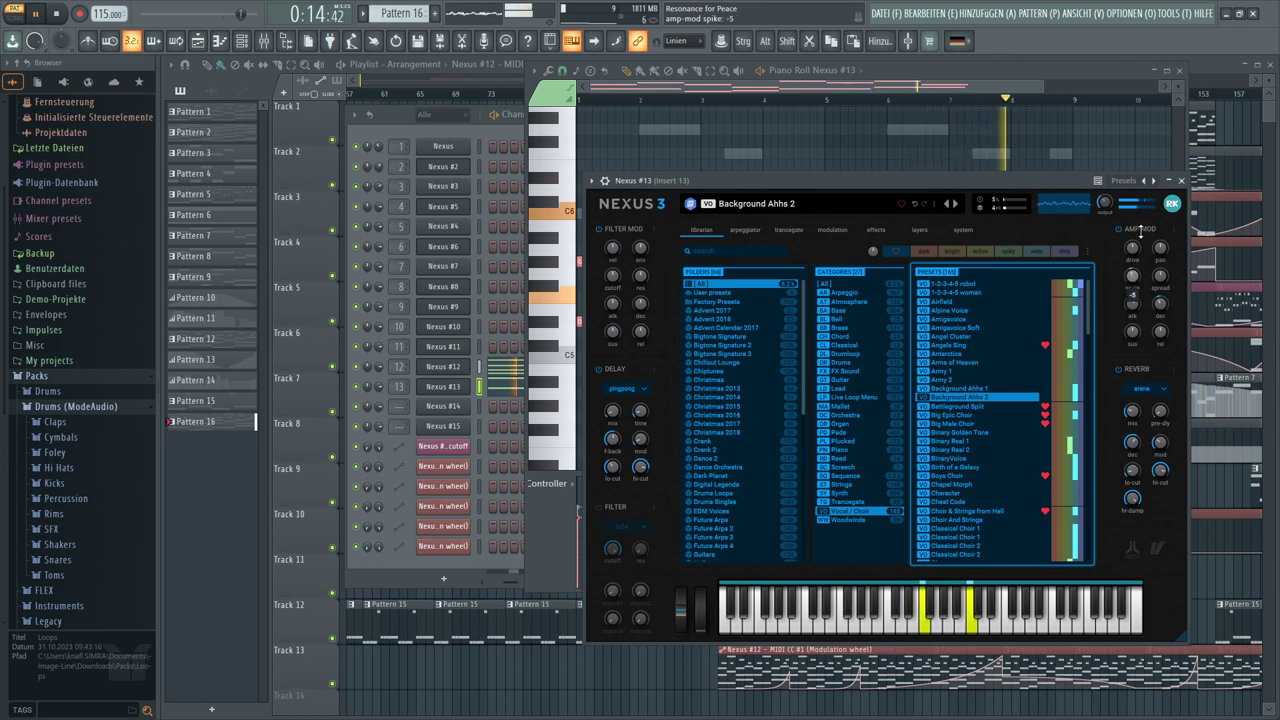
double_click(1133, 277)
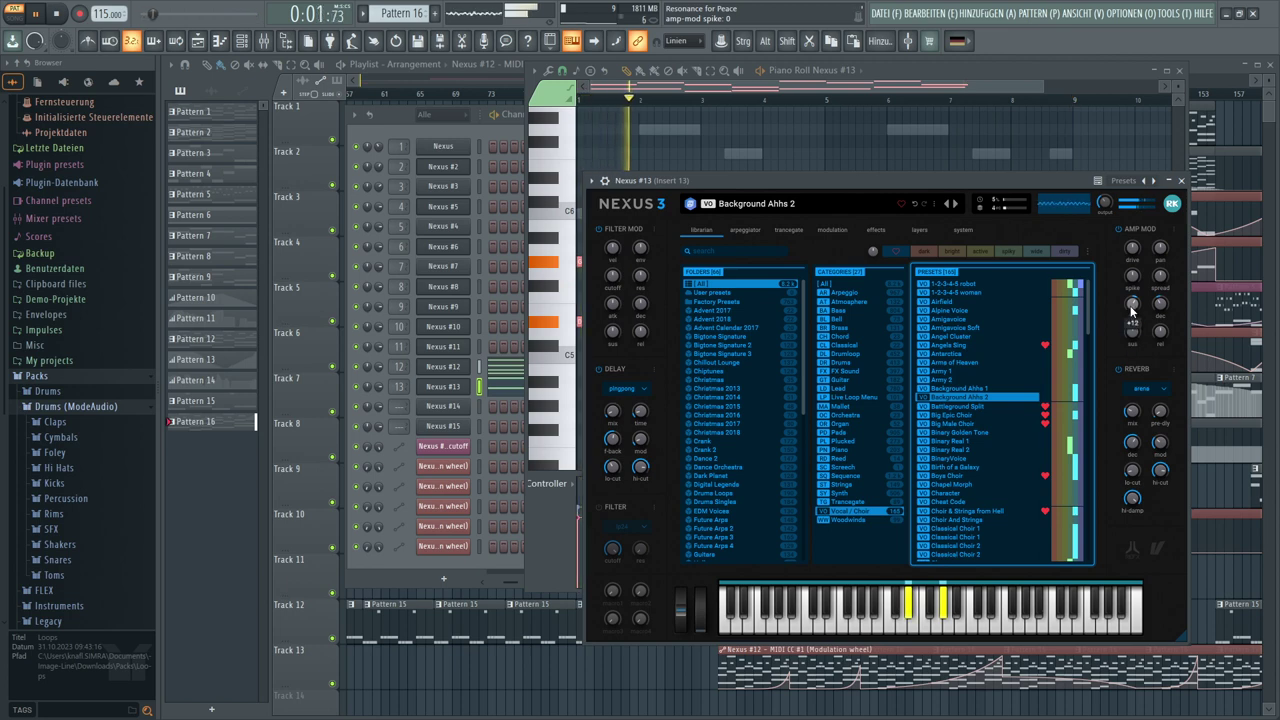
Lower the Nexus #13 output to 38 and set its reverb mix to 62
mouse_move(1104, 203)
left_click_drag(1104, 203, 1107, 214)
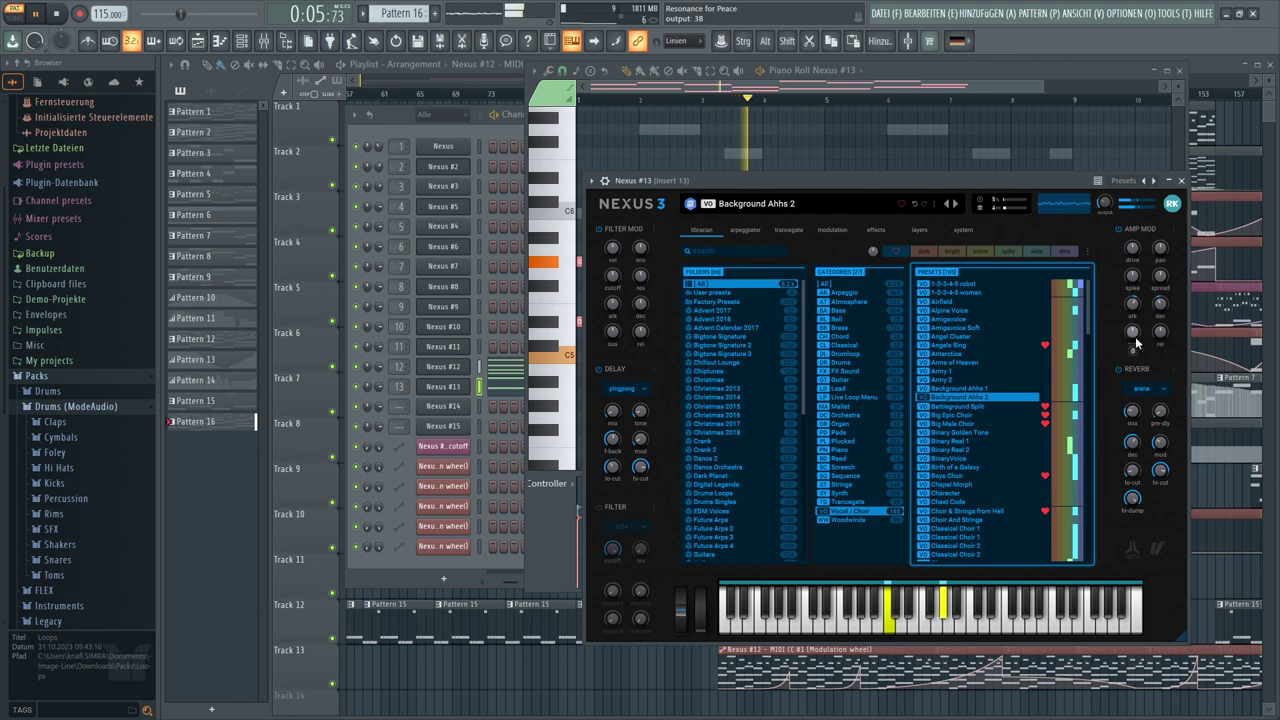
mouse_move(1137, 441)
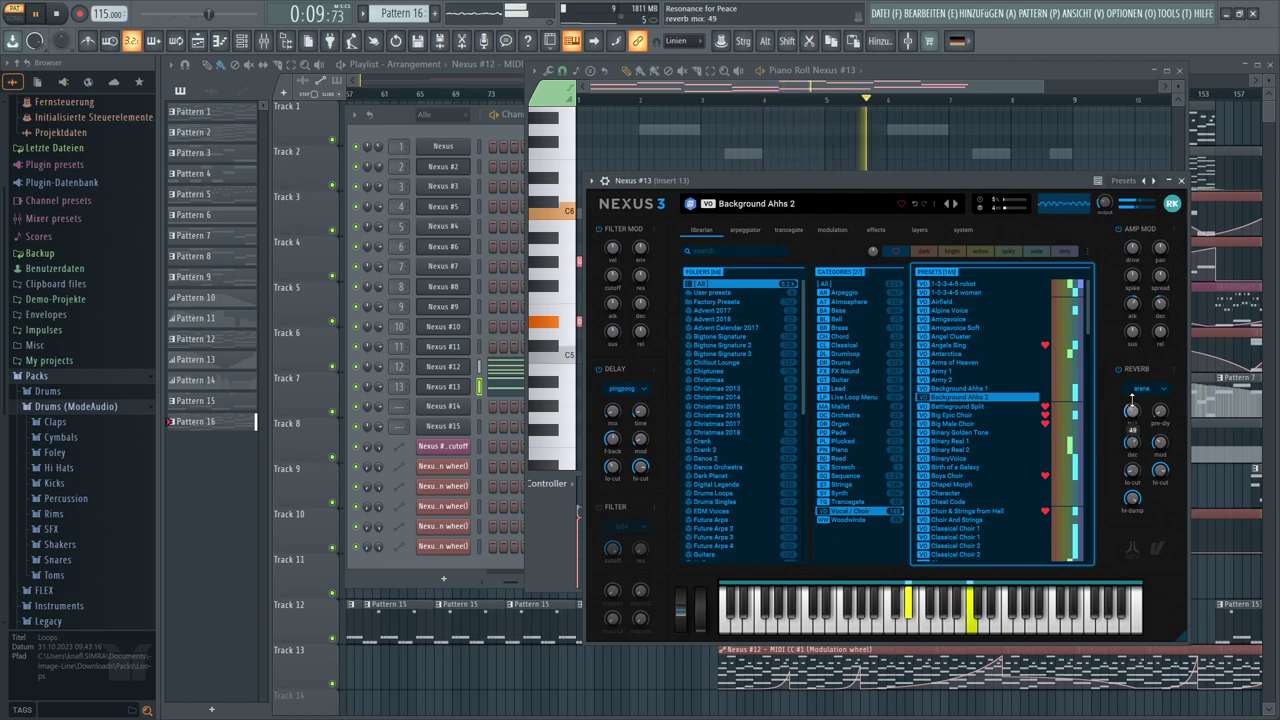
left_click_drag(1133, 393, 1155, 393)
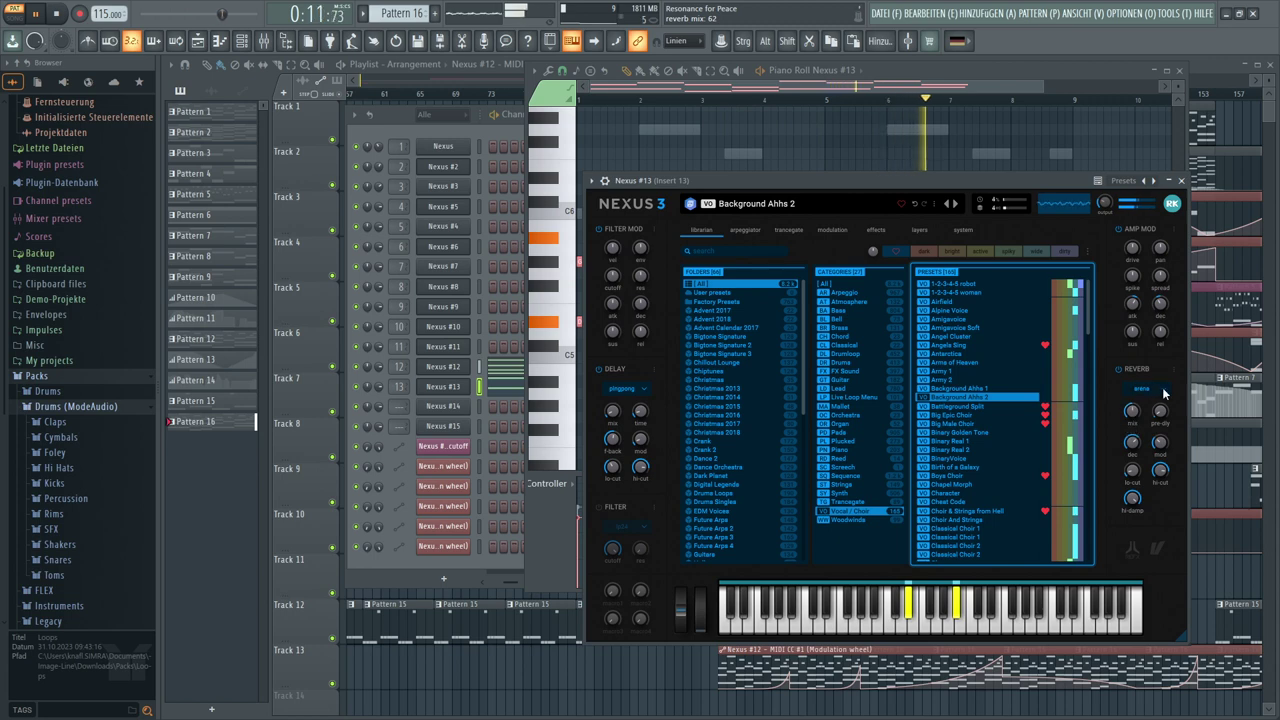
Switch the Nexus #13 reverb type to space and fine-tune its hi-cut and the output level
left_click(1160, 392)
left_click(1150, 497)
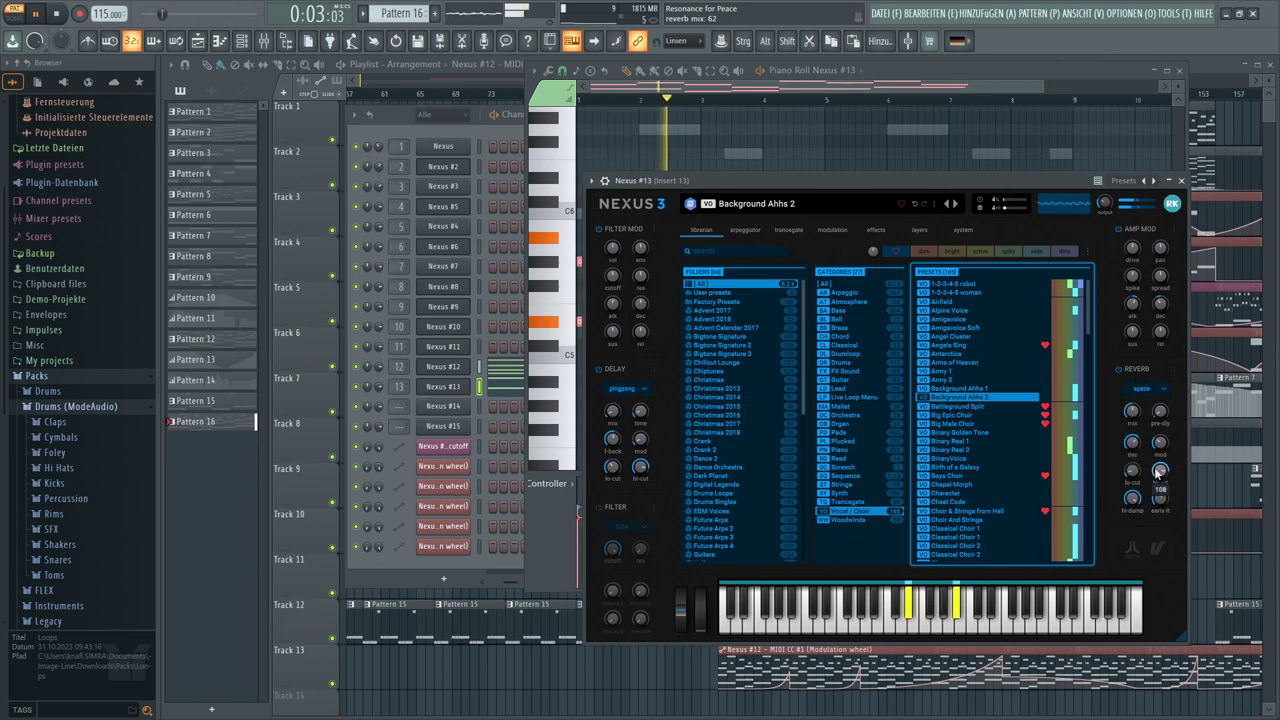
left_click_drag(1160, 468, 1135, 476)
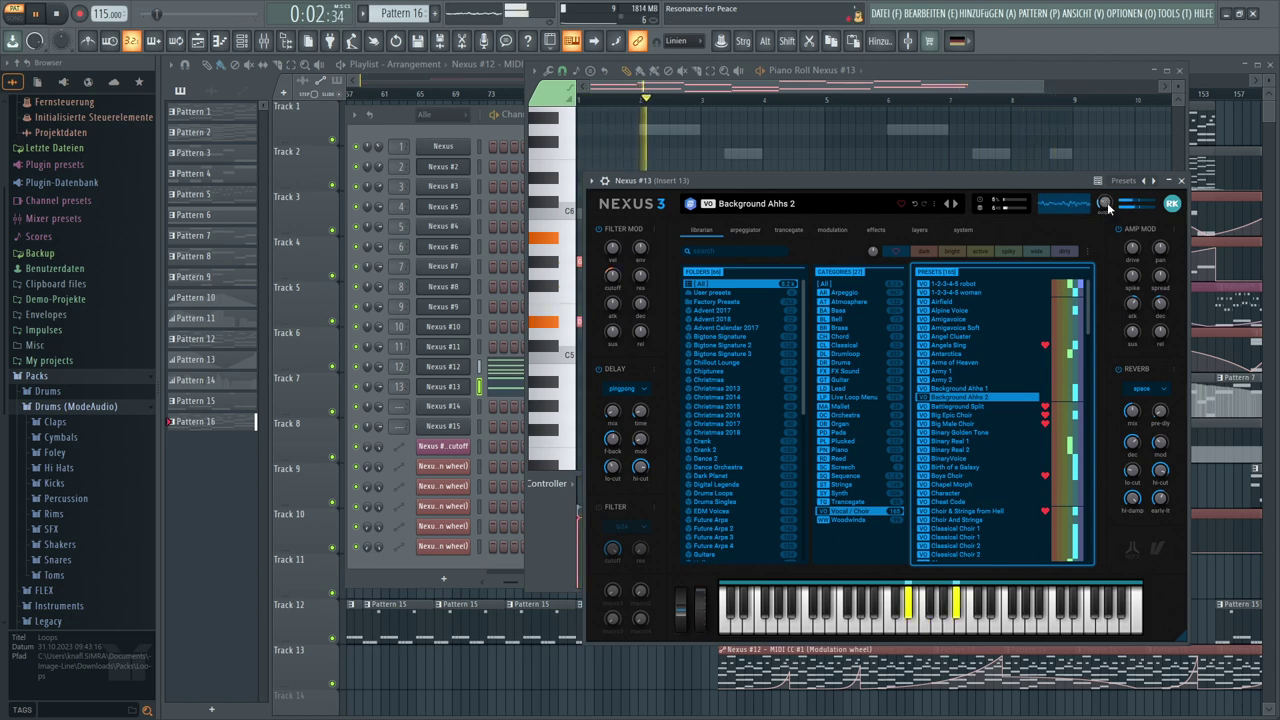
left_click_drag(1107, 202, 1107, 212)
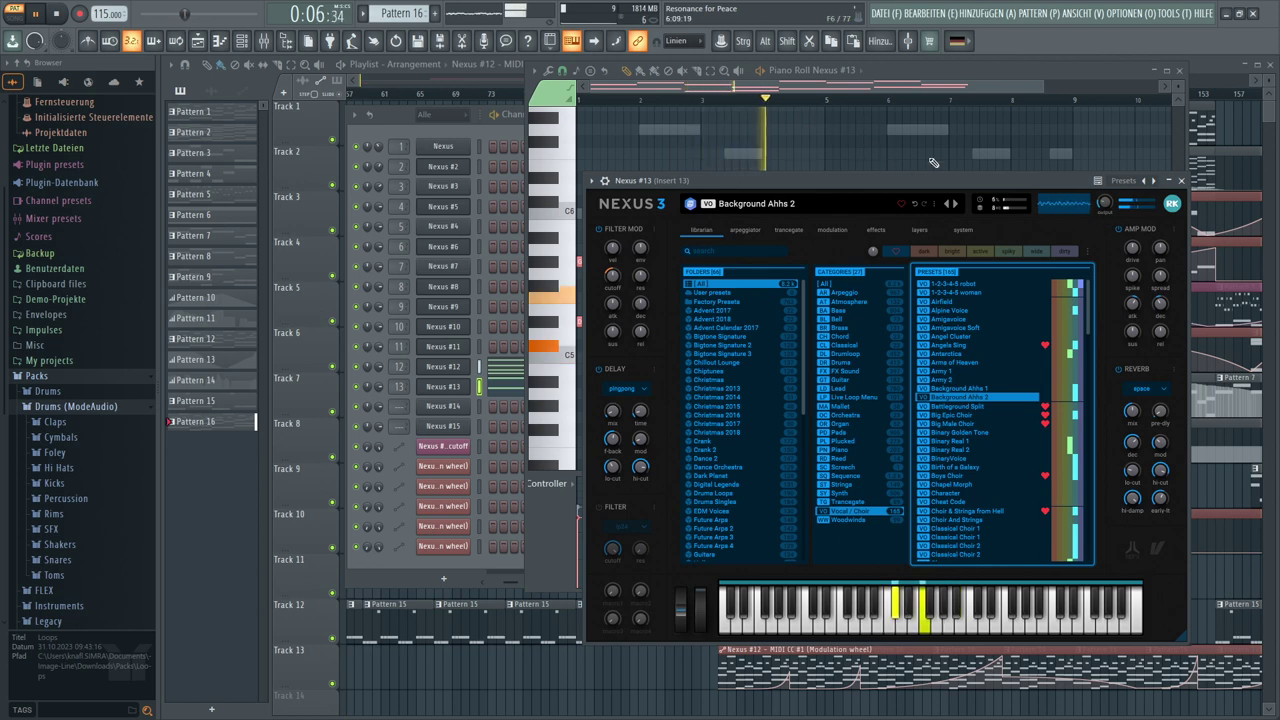
left_click_drag(1104, 205, 1105, 206)
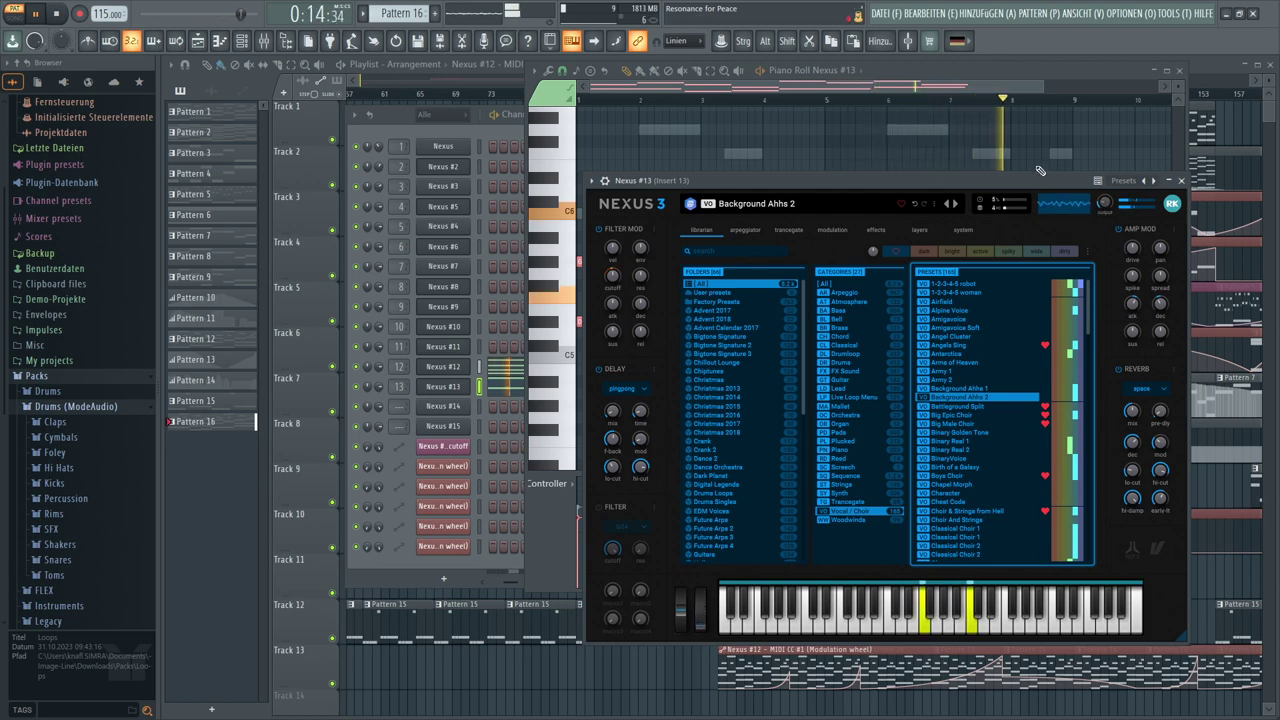
Cut all Nexus #13 choir notes out of Pattern 16 and paste them into Nexus #13 in Pattern 17
left_click(977, 150)
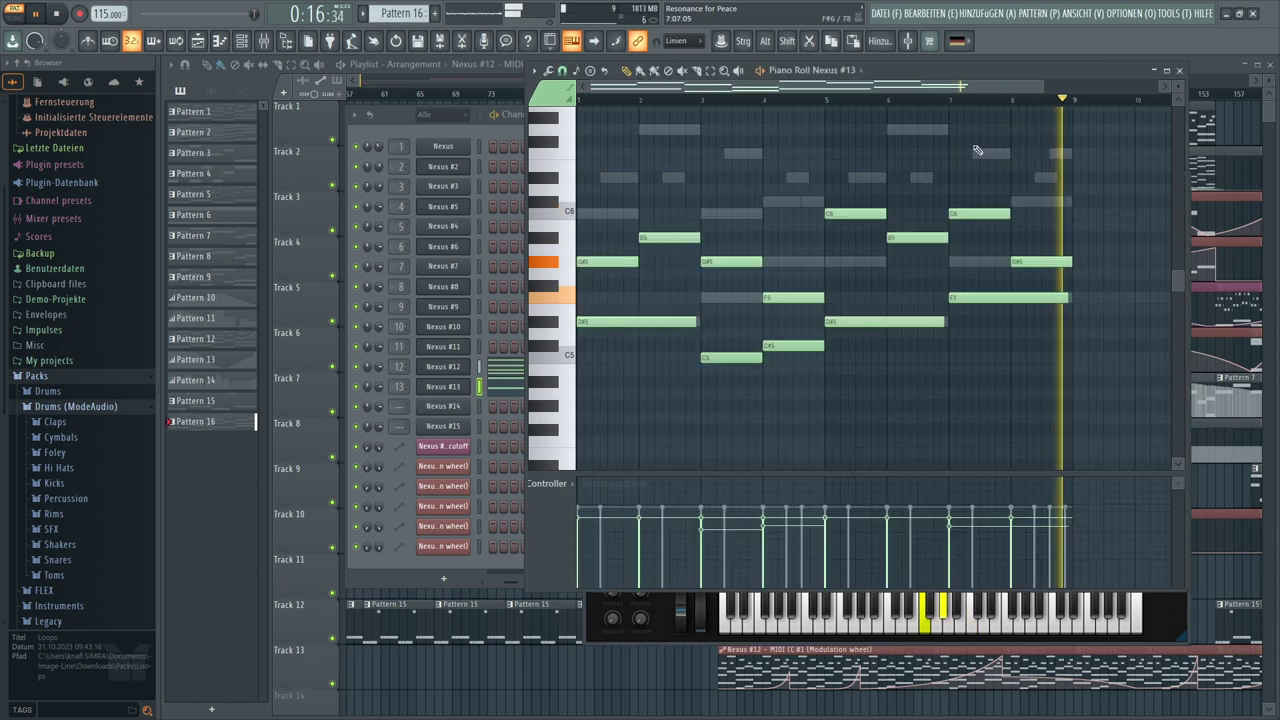
left_click_drag(1080, 157, 523, 456)
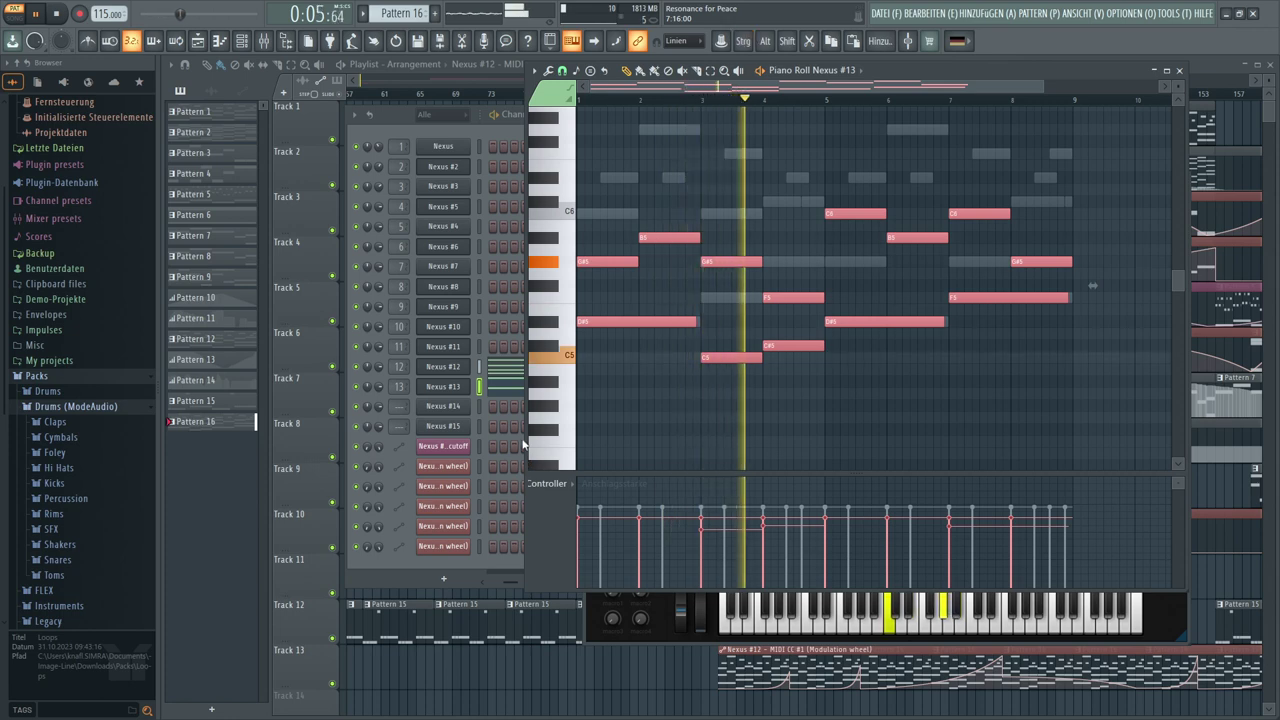
key("shift+m")
key("ctrl+d")
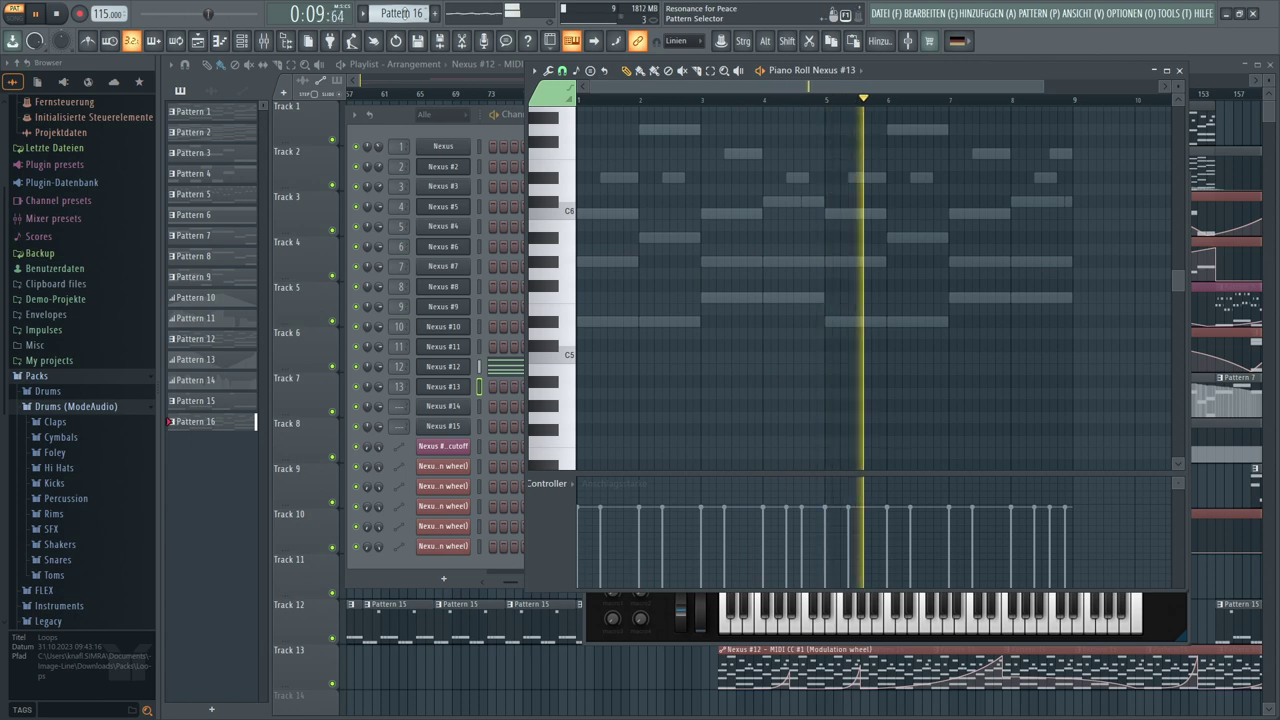
scroll(402, 13, "up", 1)
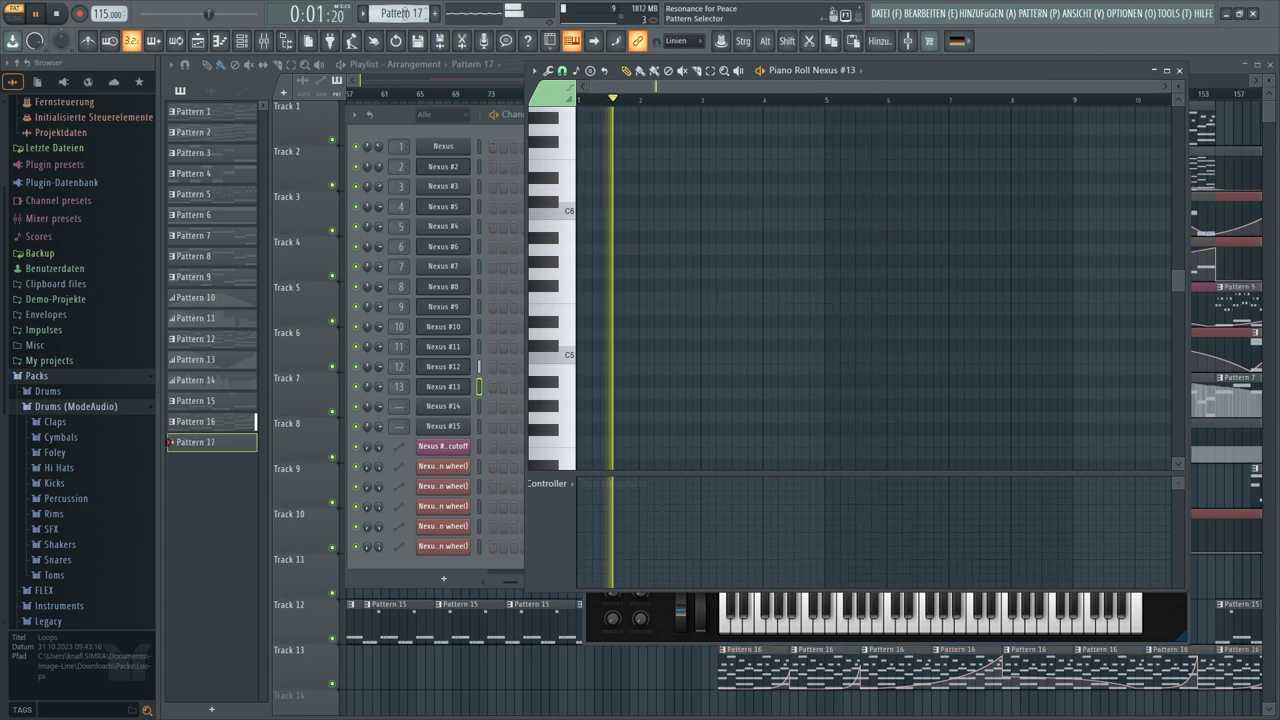
key("ctrl+v")
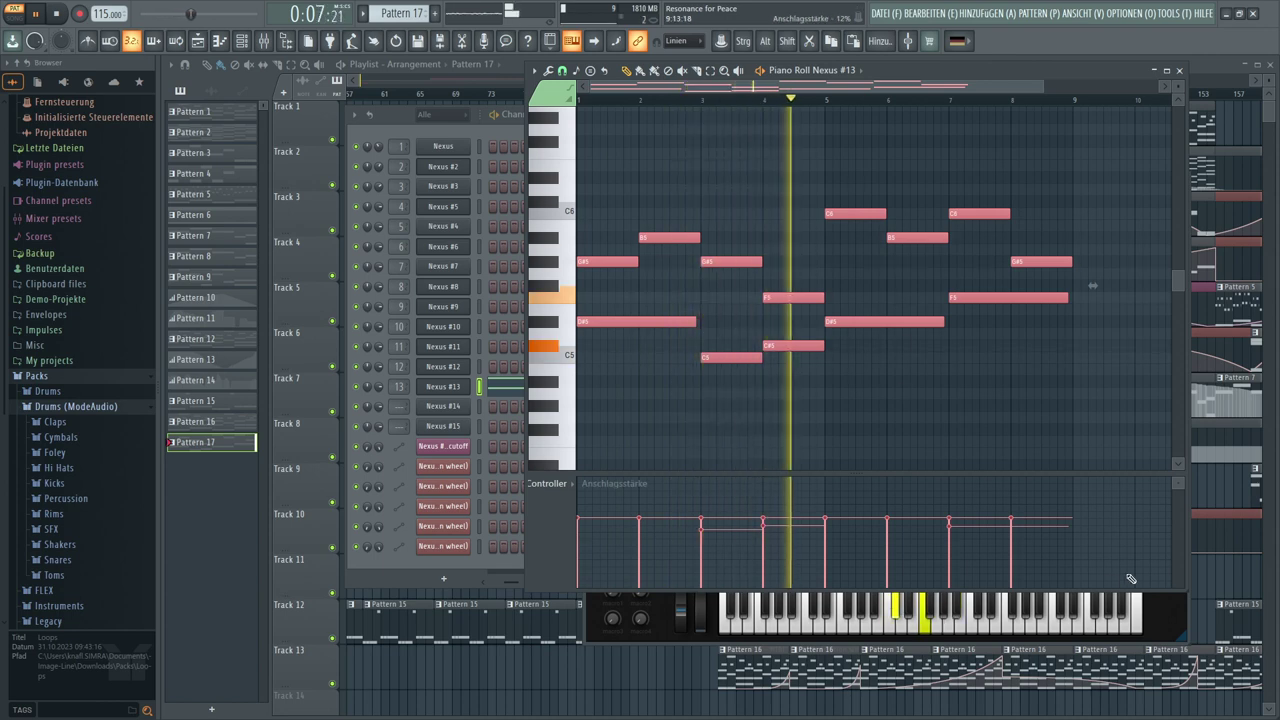
In the playlist, move the Pattern 15 and Pattern 16 clips from Tracks 12 and 13 up to Tracks 11 and 12
key("F5")
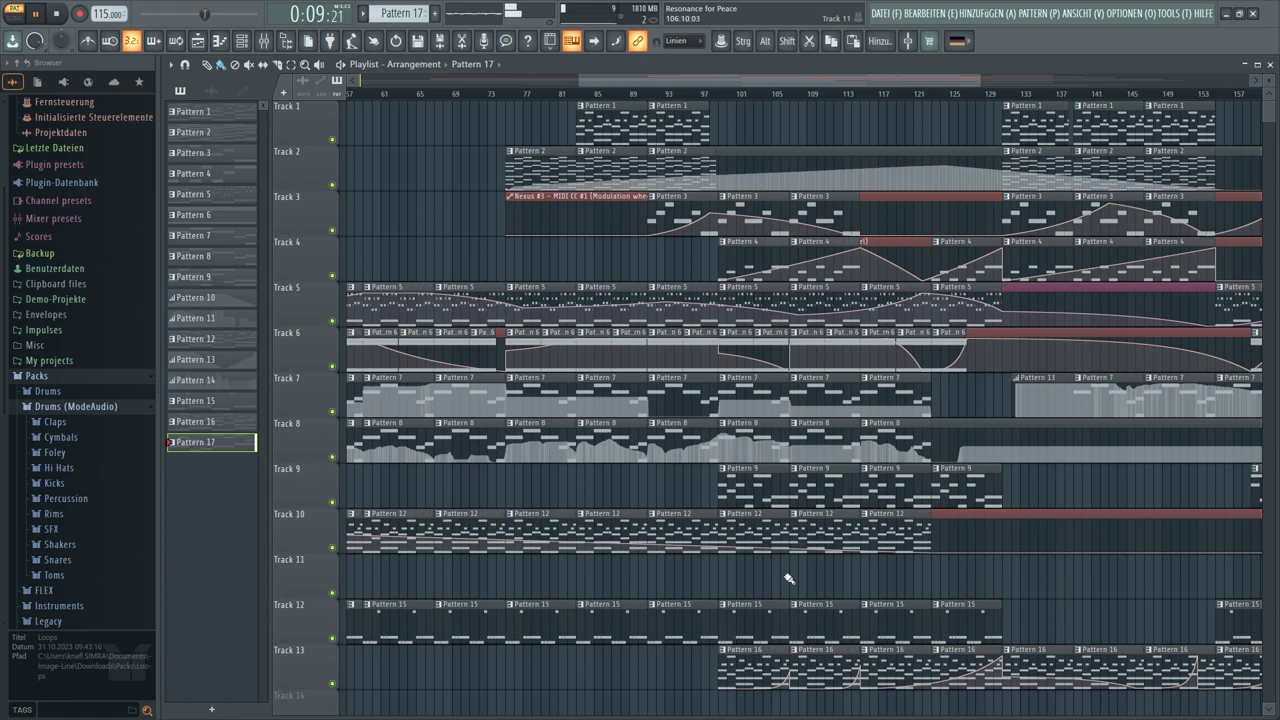
scroll(788, 578, "down", 1)
scroll(740, 98, "down", 4)
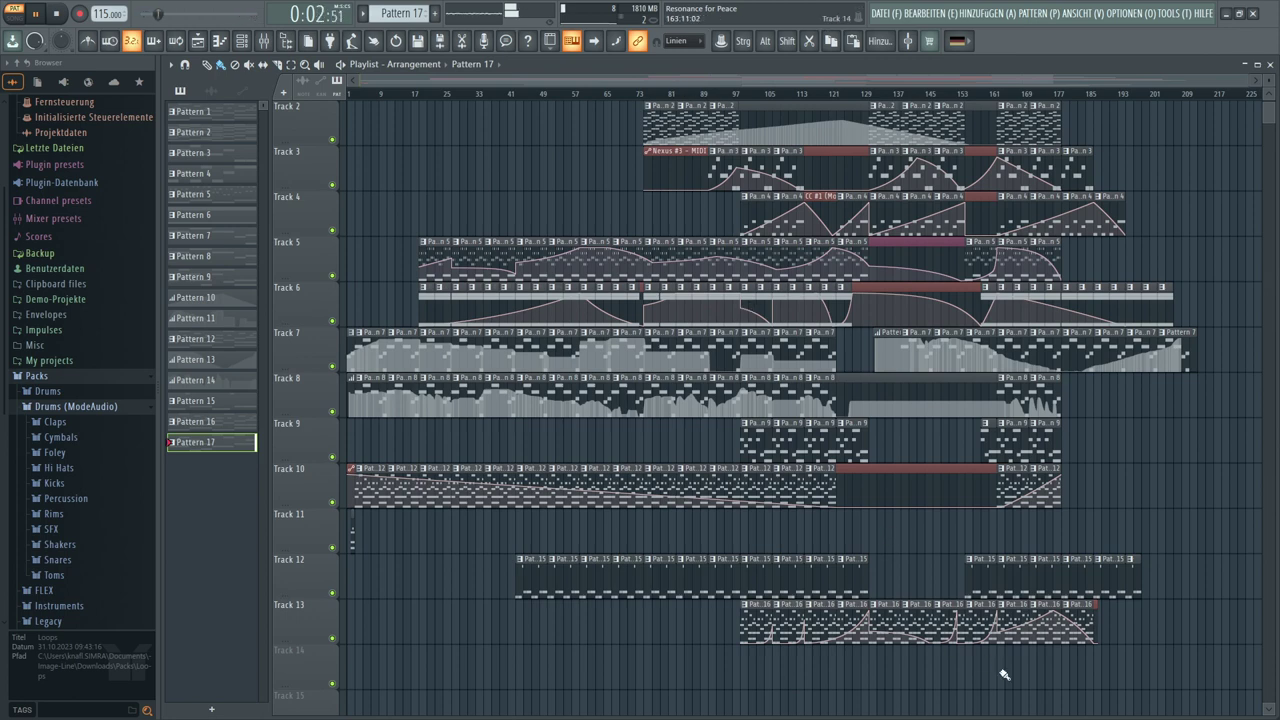
left_click_drag(1123, 684, 188, 534)
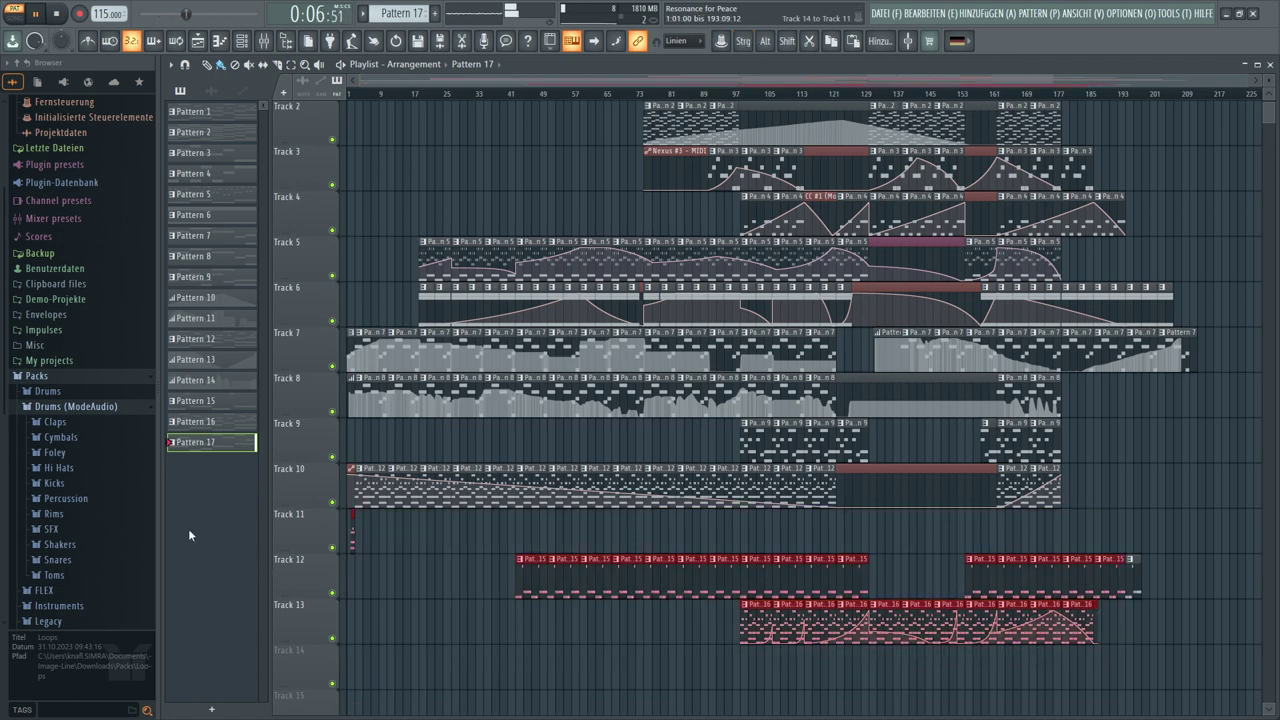
scroll(381, 97, "up", 8)
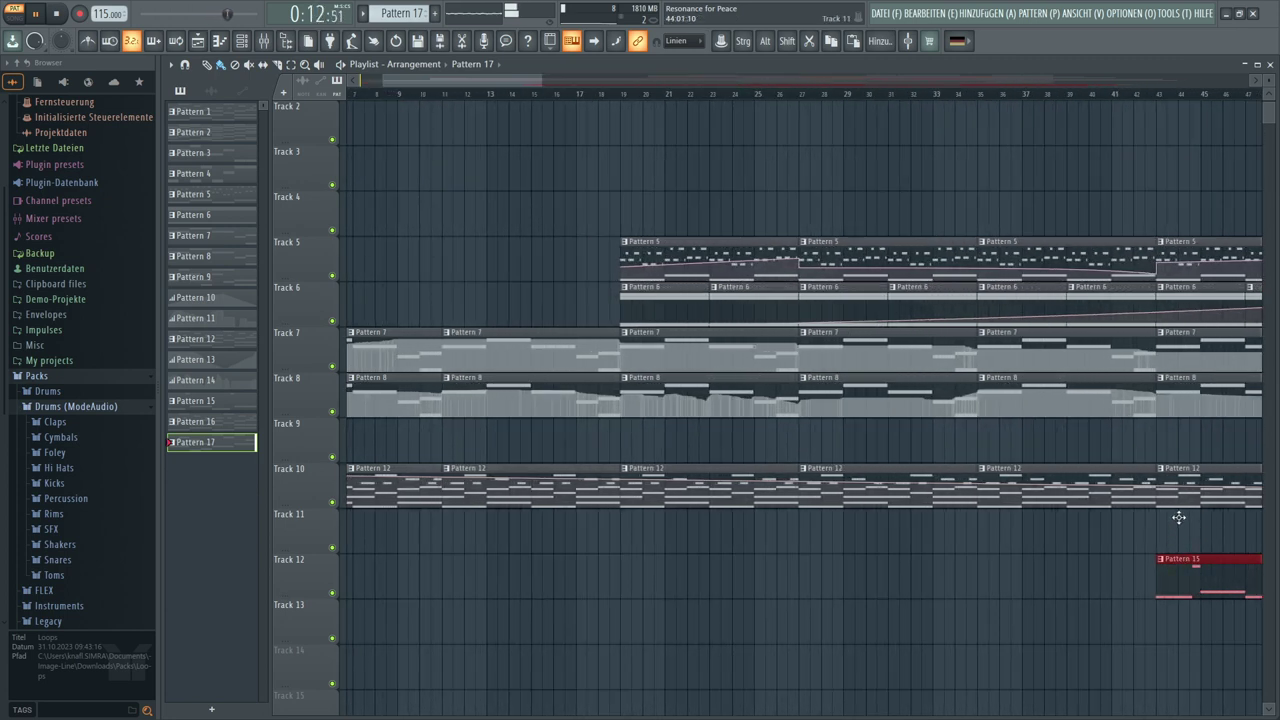
left_click_drag(1179, 517, 1178, 512)
left_click(673, 580)
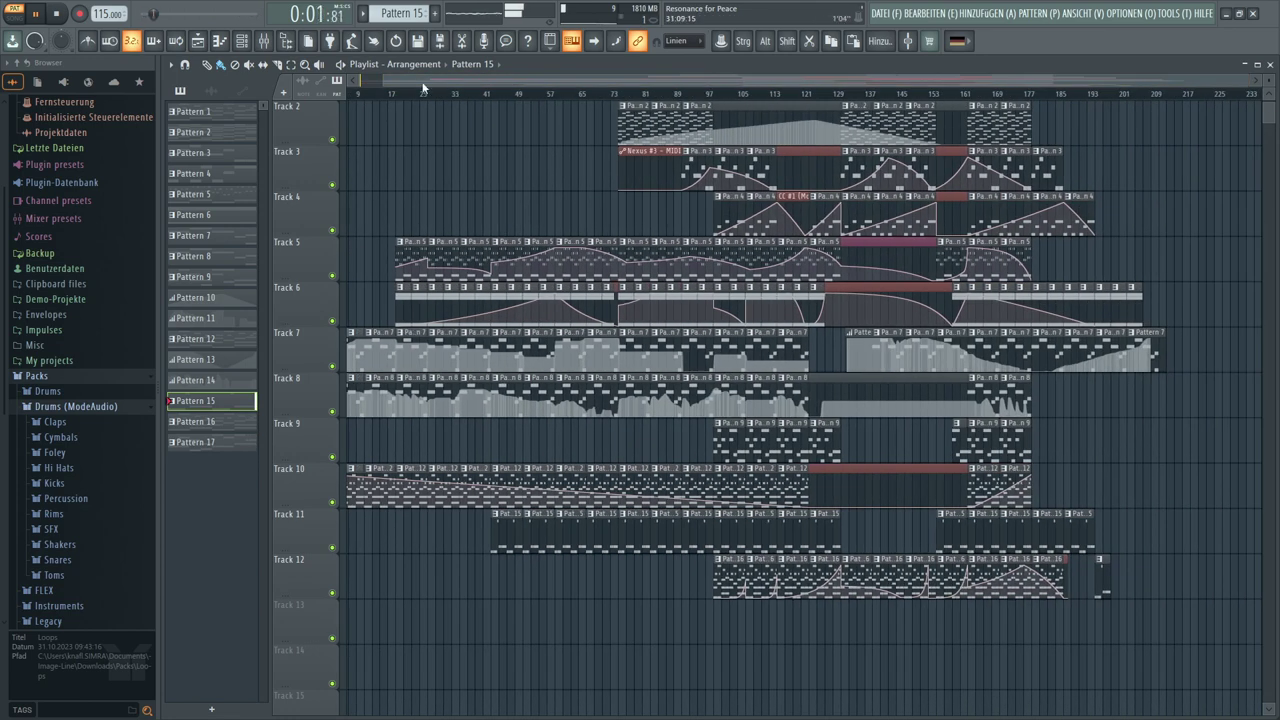
Play the song in song mode and place repeated Pattern 17 clips back to back on Track 13 from bar 11 onwards
left_click_drag(383, 79, 287, 90)
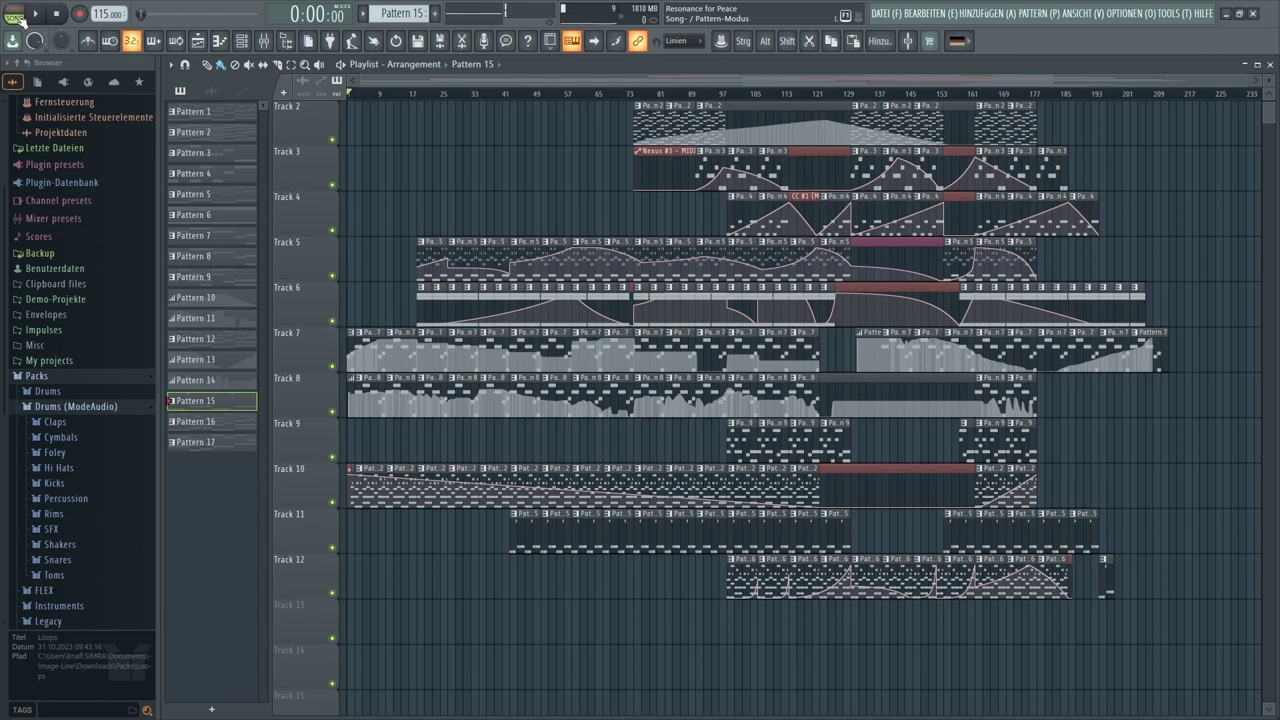
left_click(34, 13)
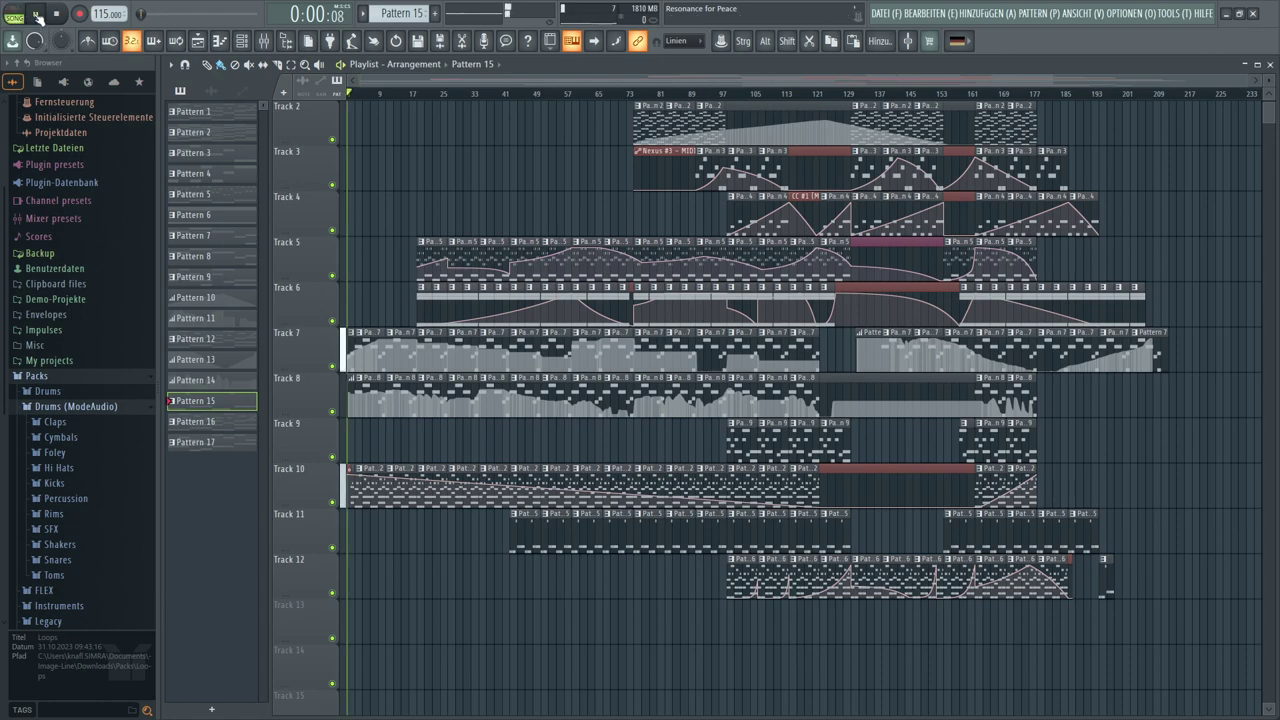
left_click(183, 443)
scroll(365, 103, "up", 2)
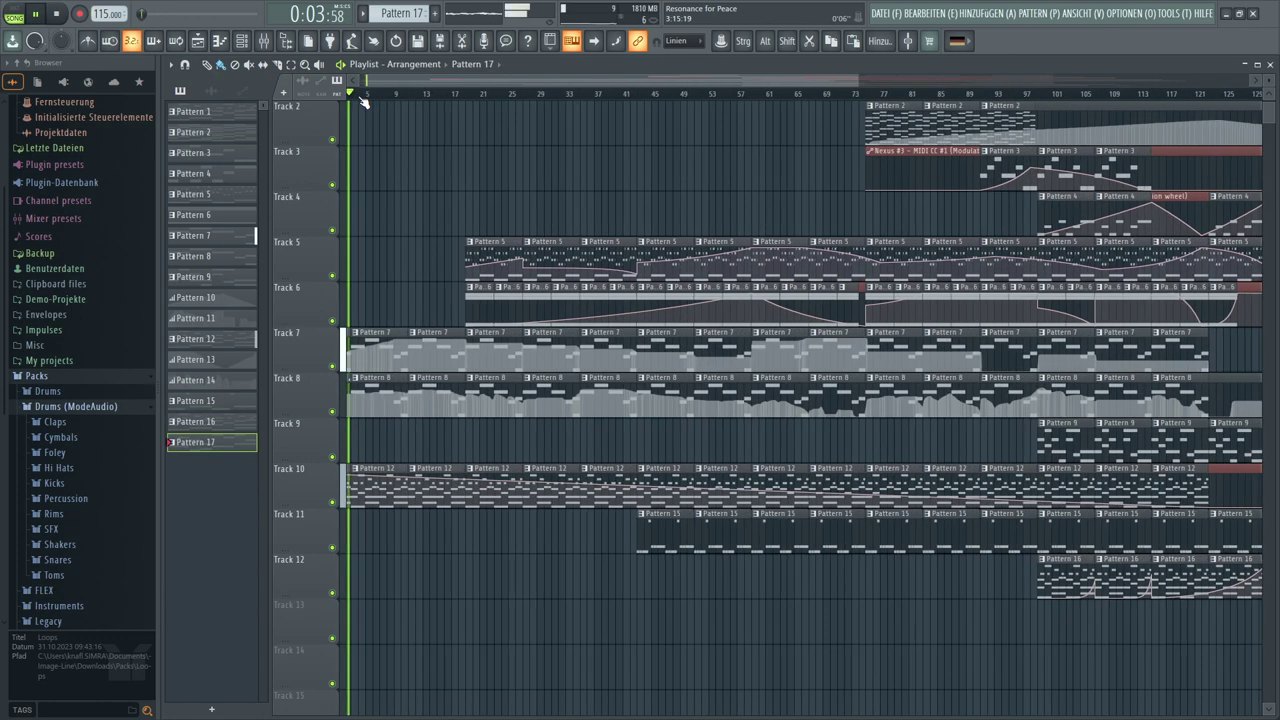
scroll(365, 100, "up", 4)
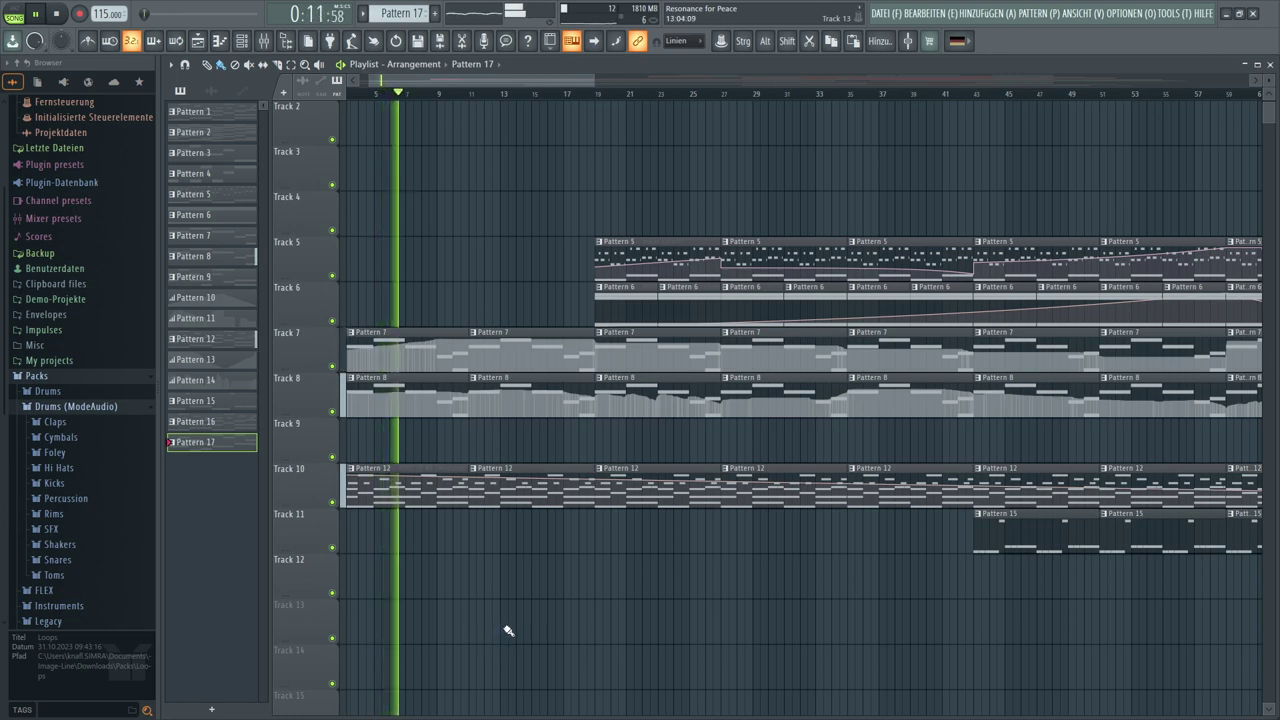
left_click(475, 625)
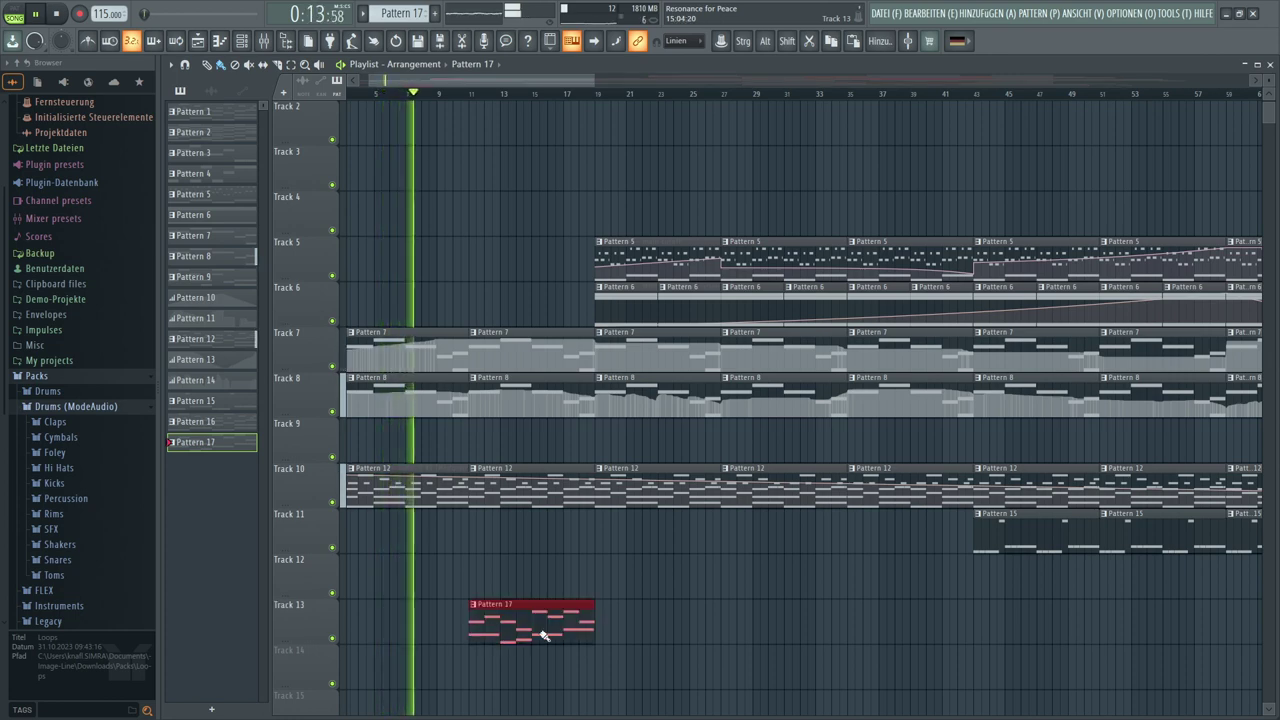
left_click_drag(541, 635, 1234, 634)
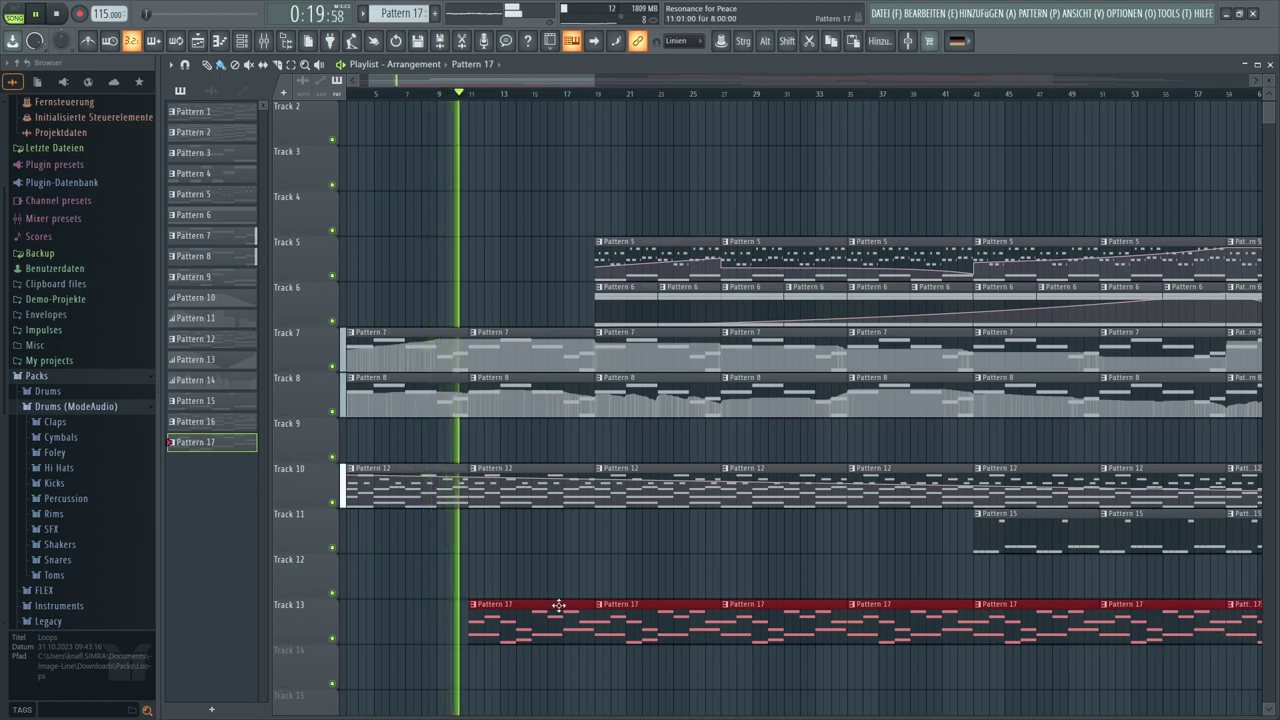
Create an automation clip for the last-tweaked Nexus #13 modulation wheel parameter in the playlist
left_click(241, 44)
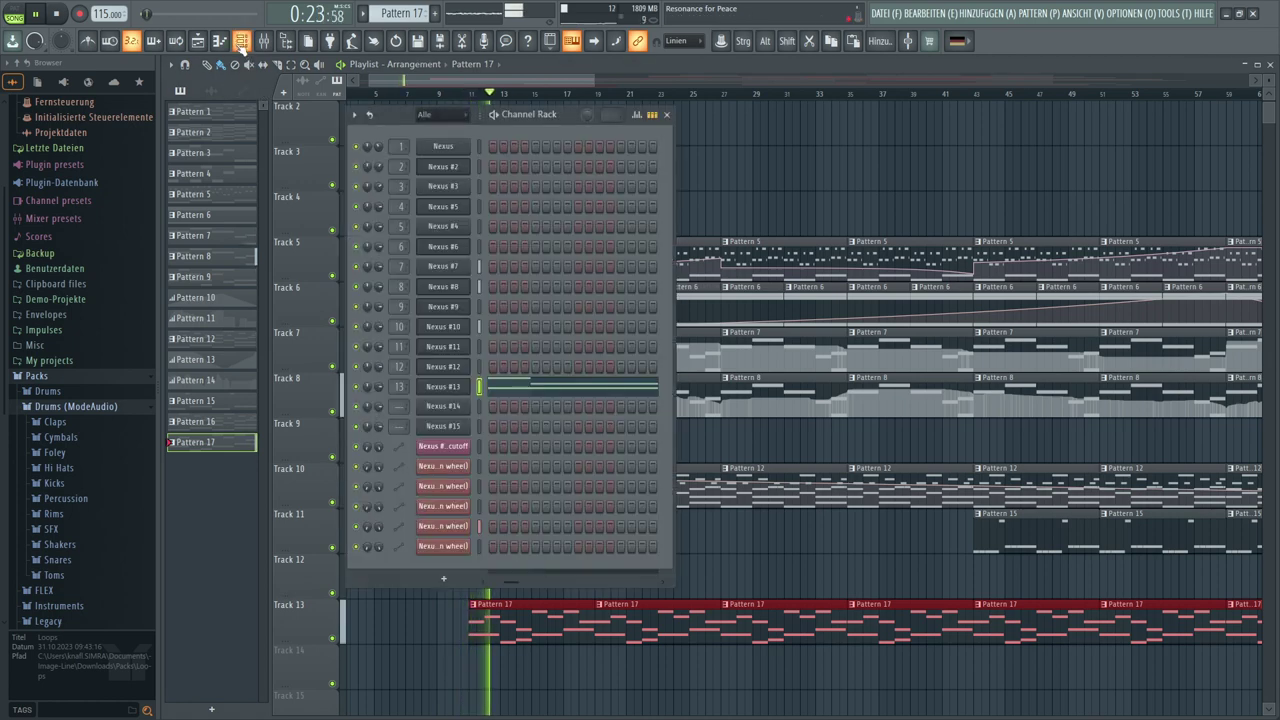
left_click(453, 393)
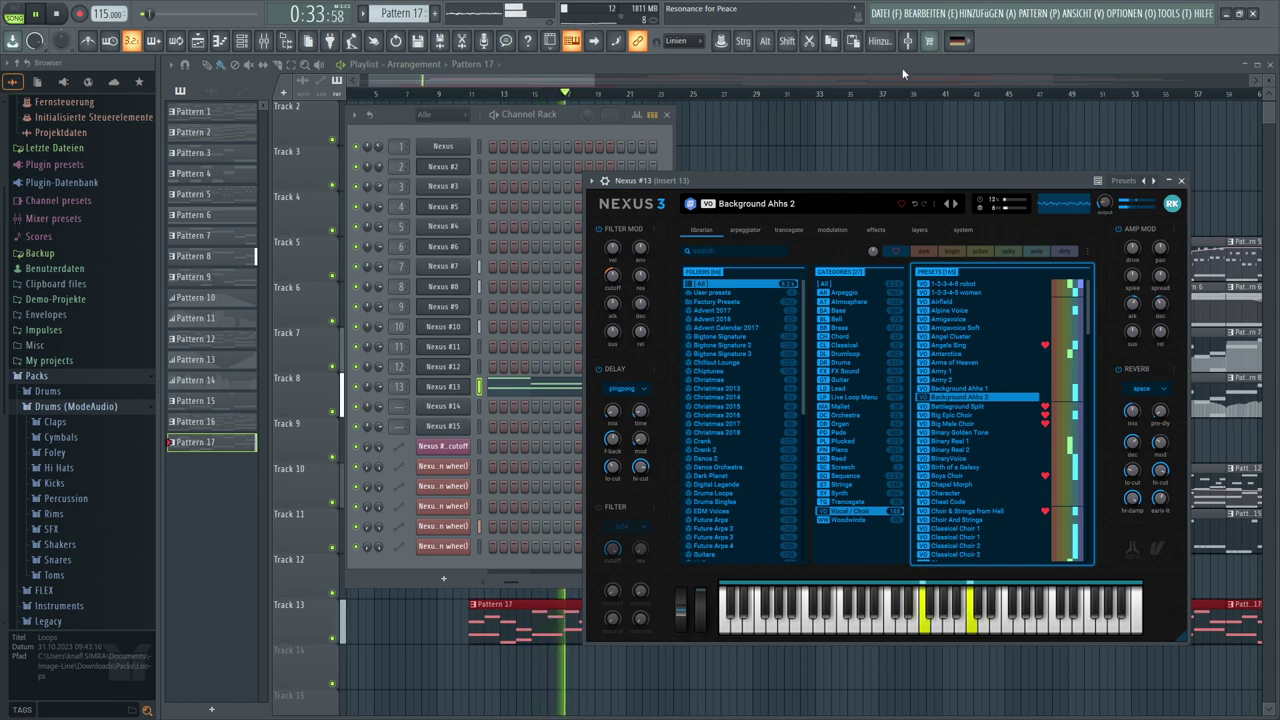
left_click(1174, 17)
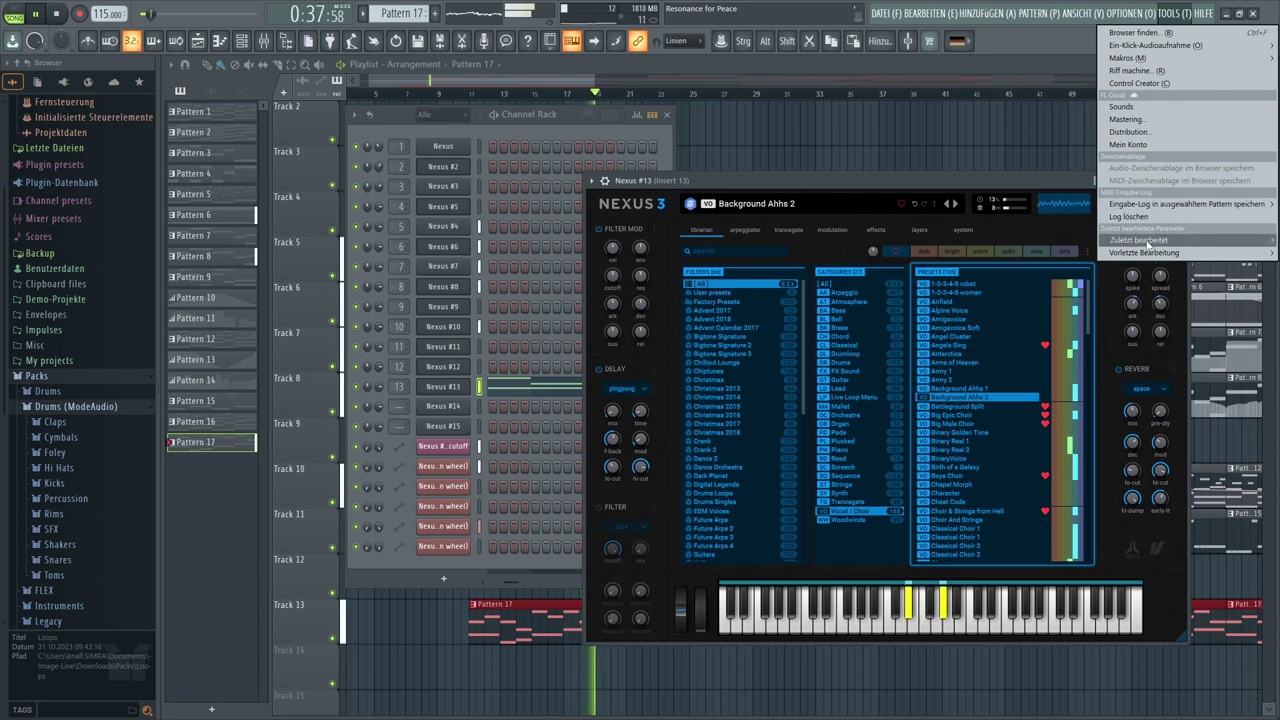
mouse_move(1145, 240)
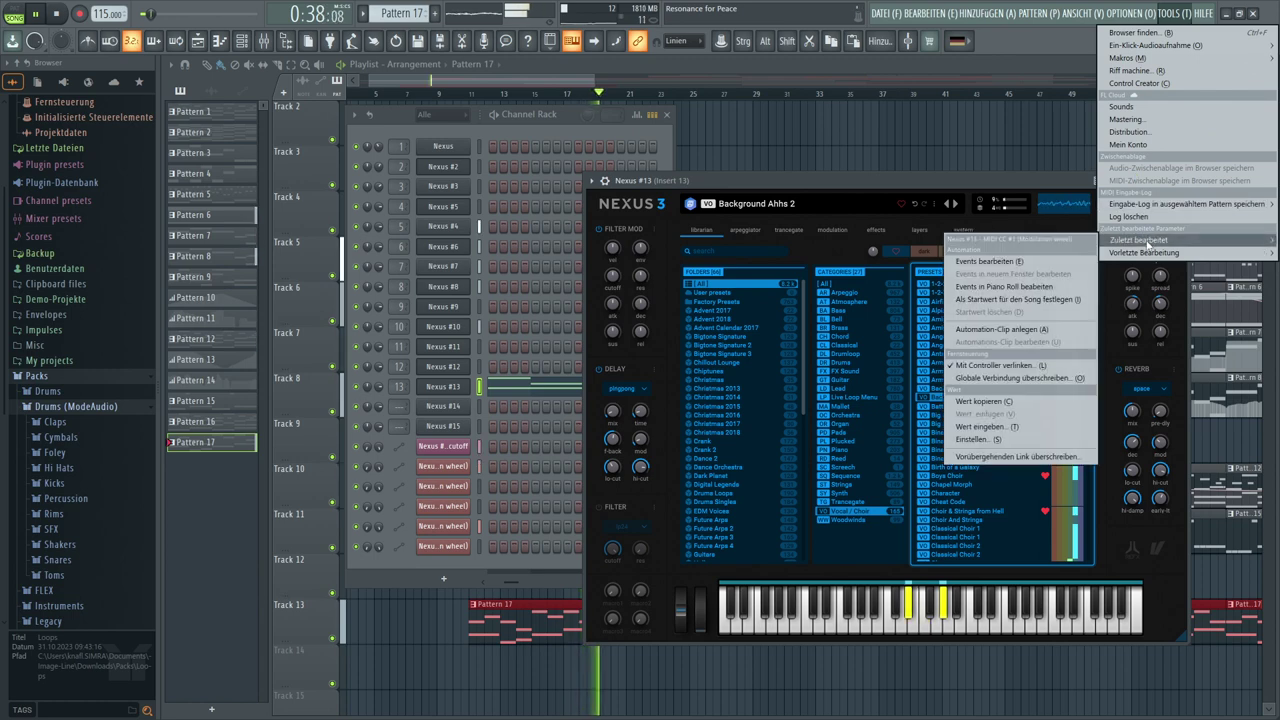
left_click(1001, 329)
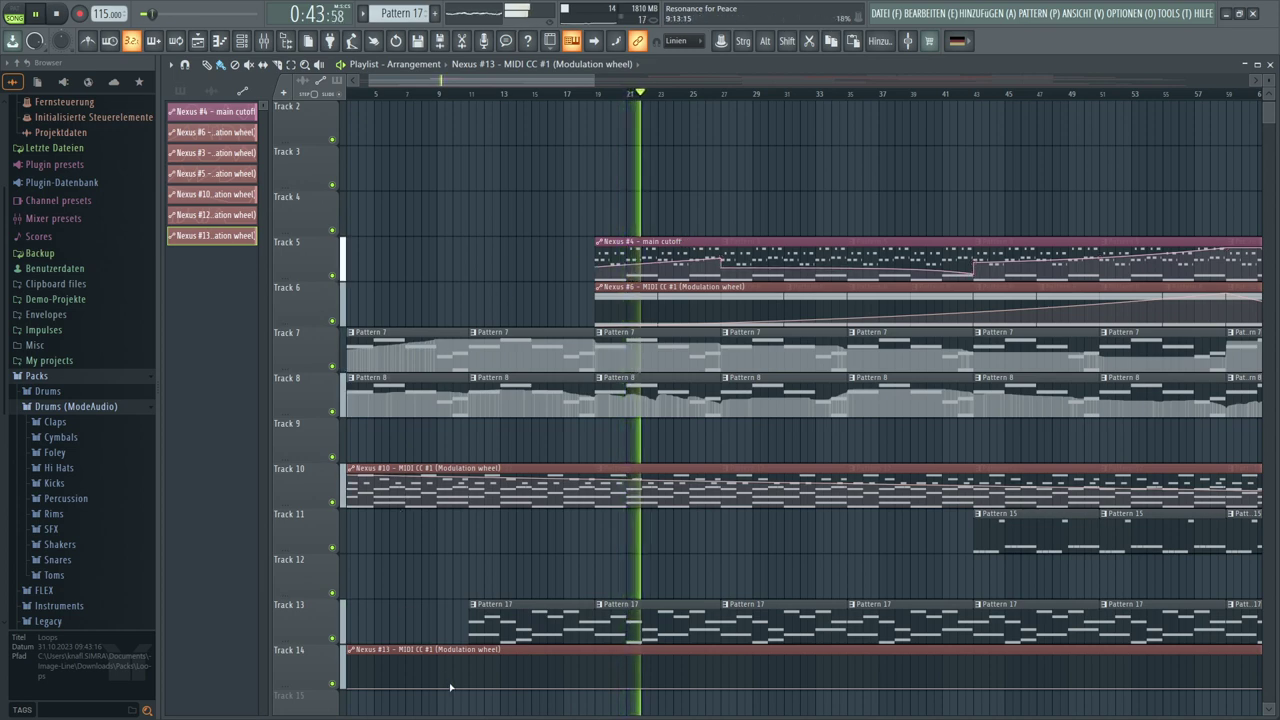
Shape the Nexus #13 modulation automation on Track 14 to rise to a peak at bar 11 and fall to zero around bar 65
left_click_drag(468, 686, 471, 656)
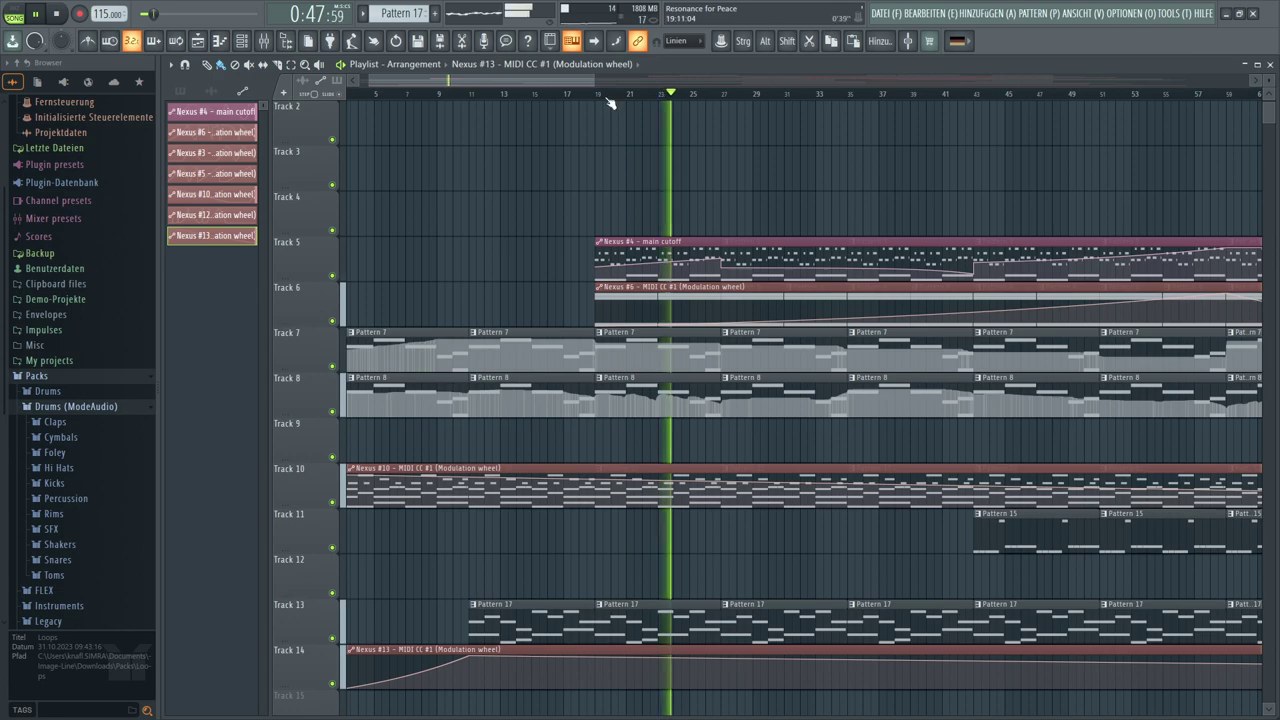
left_click_drag(595, 80, 1275, 177)
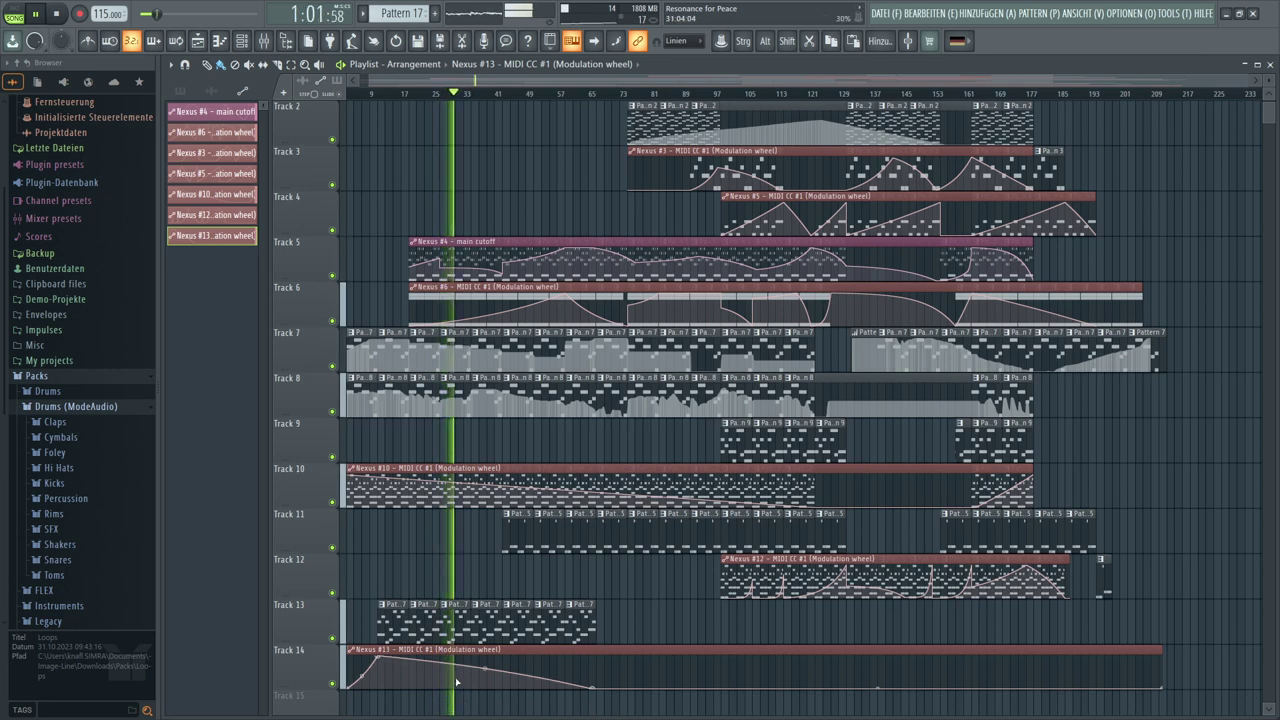
Place nine more Pattern 17 clips back to back on Track 13, starting at bar 115
left_click(516, 626)
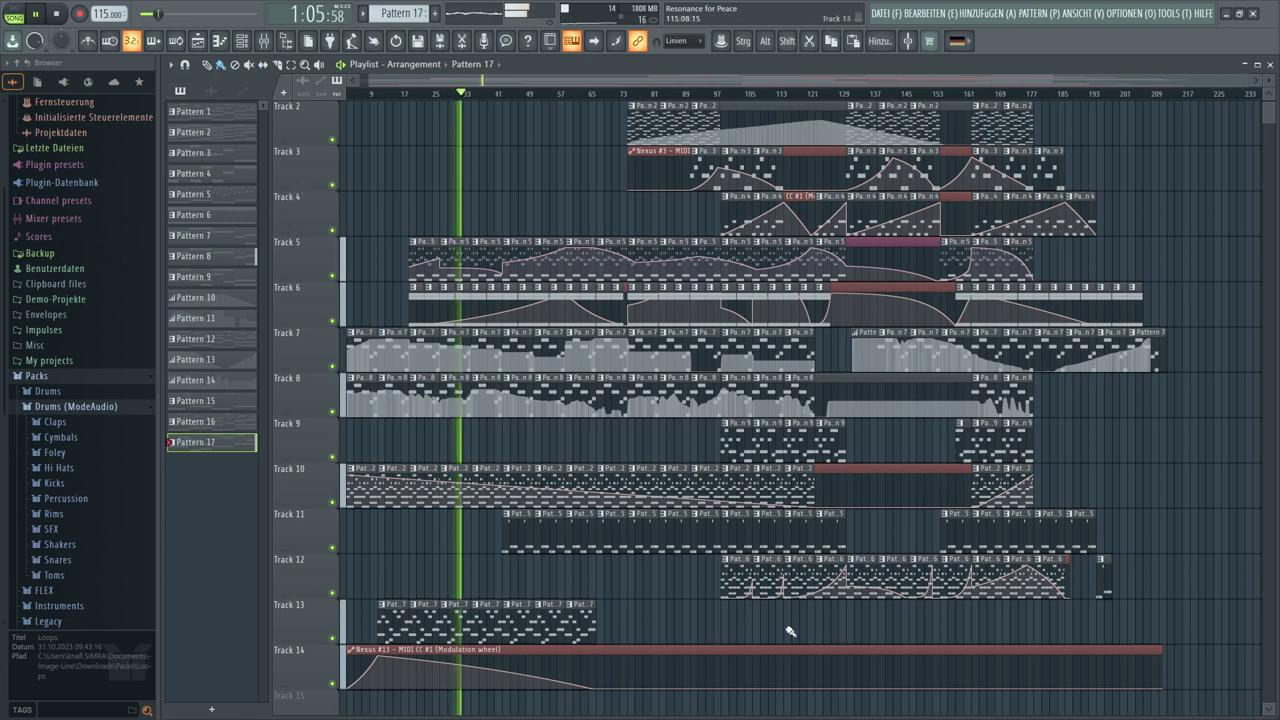
left_click_drag(790, 632, 1041, 636)
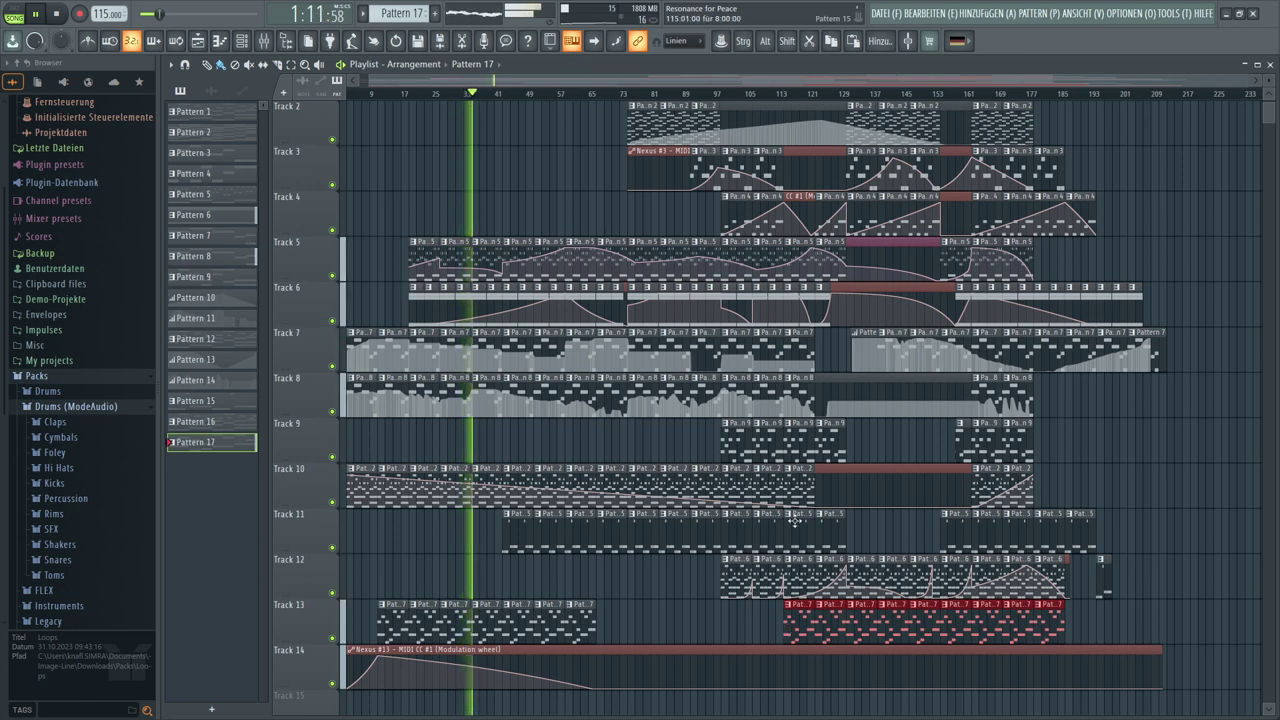
Add automation peaks at bar 115 and about bar 187 with a dip near bar 166, and trim the Track 14 clip's end after the last peak
scroll(805, 98, "up", 3)
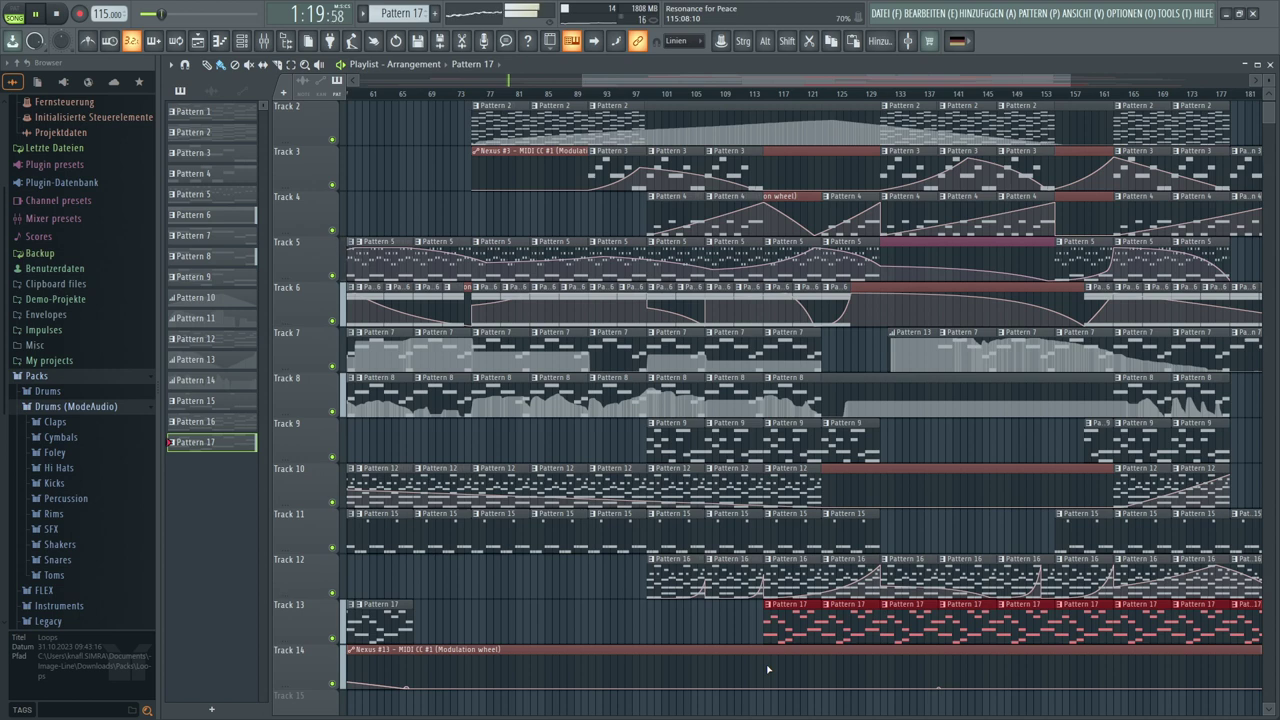
left_click_drag(751, 681, 768, 657)
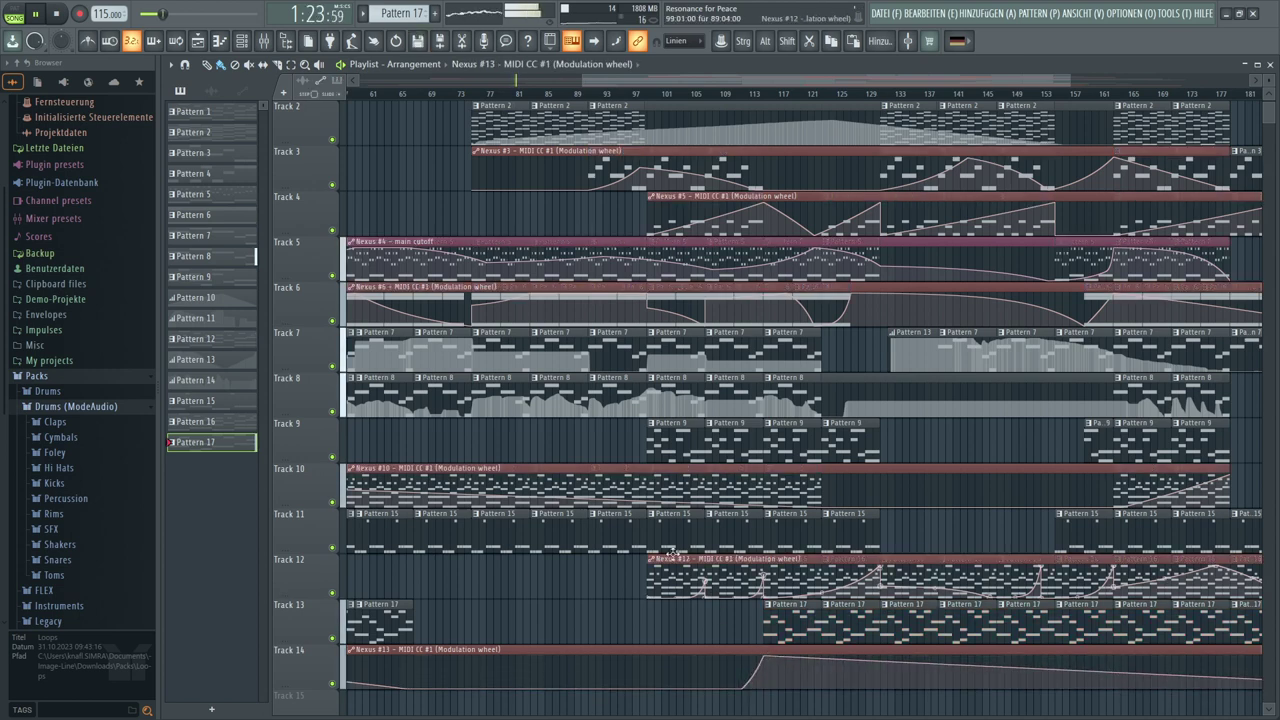
left_click_drag(652, 87, 828, 87)
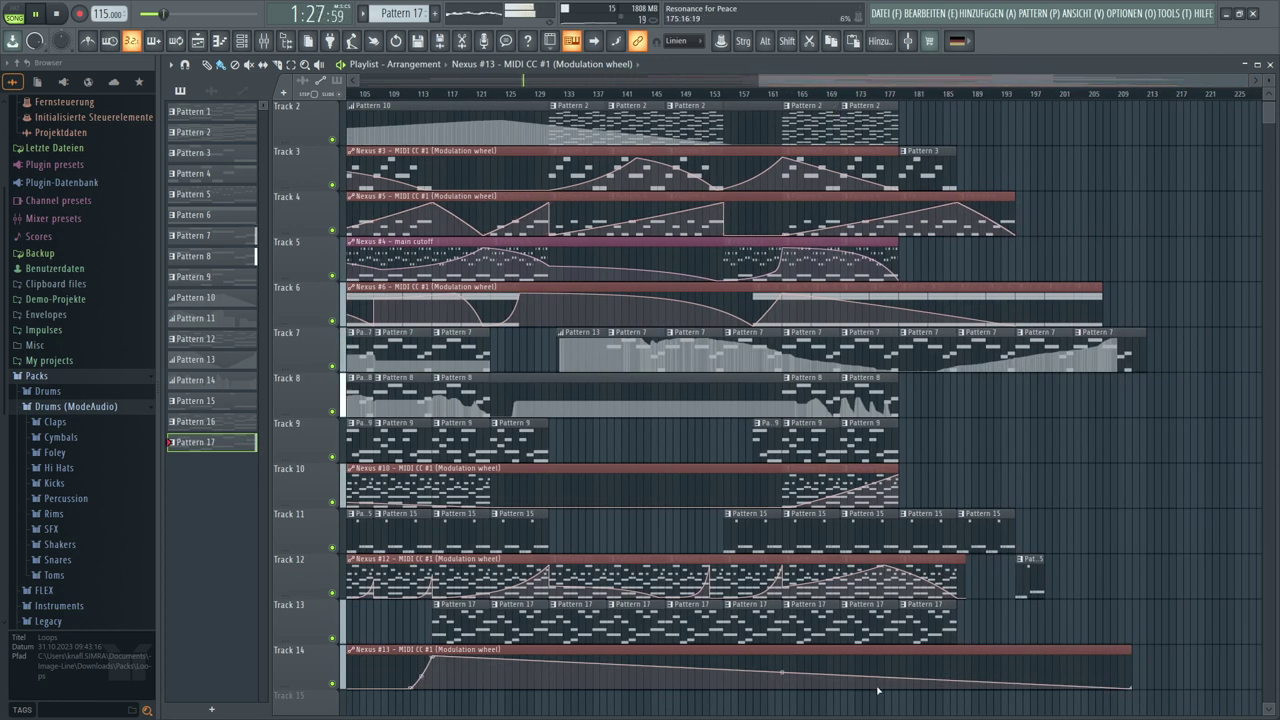
left_click_drag(820, 679, 840, 700)
left_click_drag(928, 685, 957, 653)
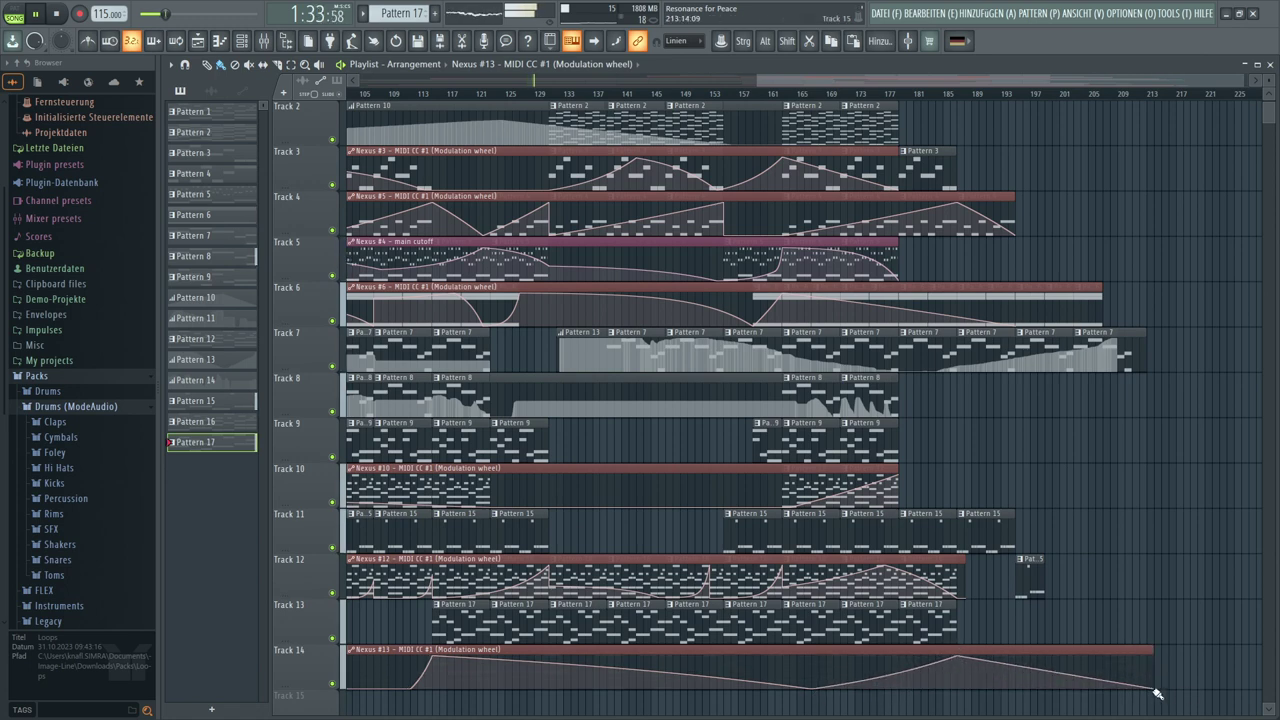
left_click_drag(1157, 690, 968, 642)
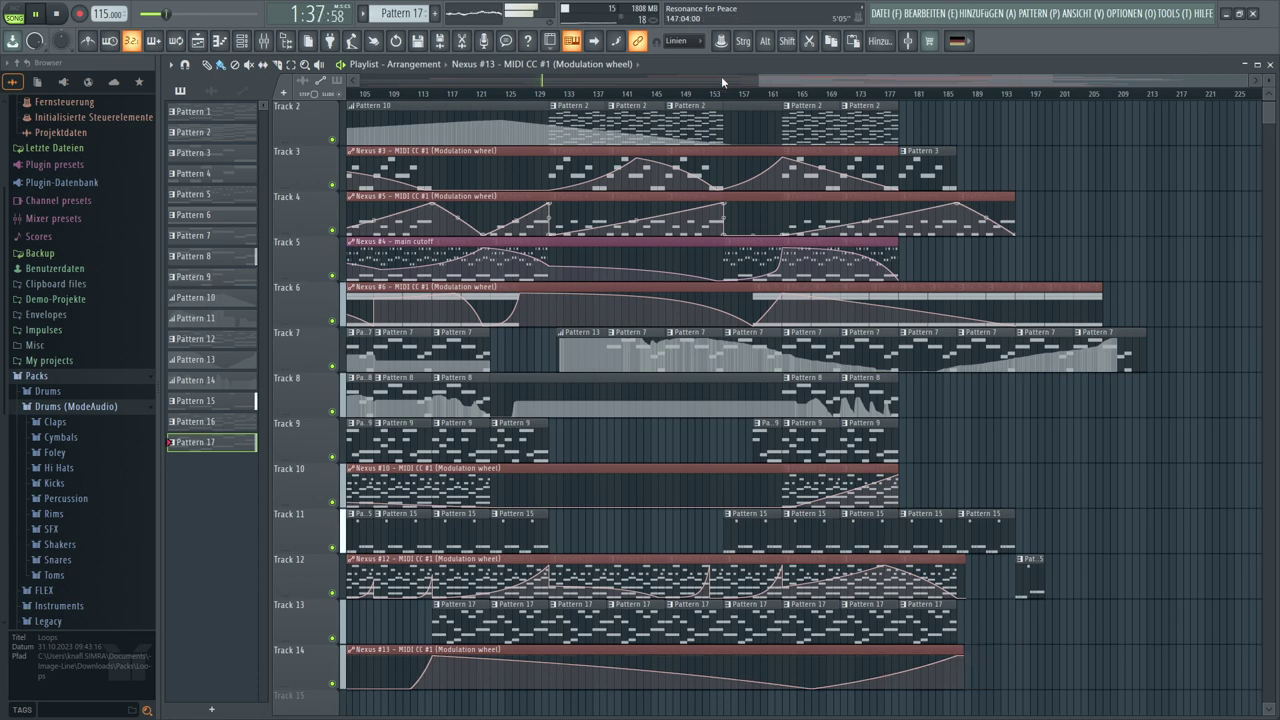
Move the Nexus #13 automation clip to start at bar 2 and realign its second rise to peak at bar 115
left_click_drag(757, 80, 348, 80)
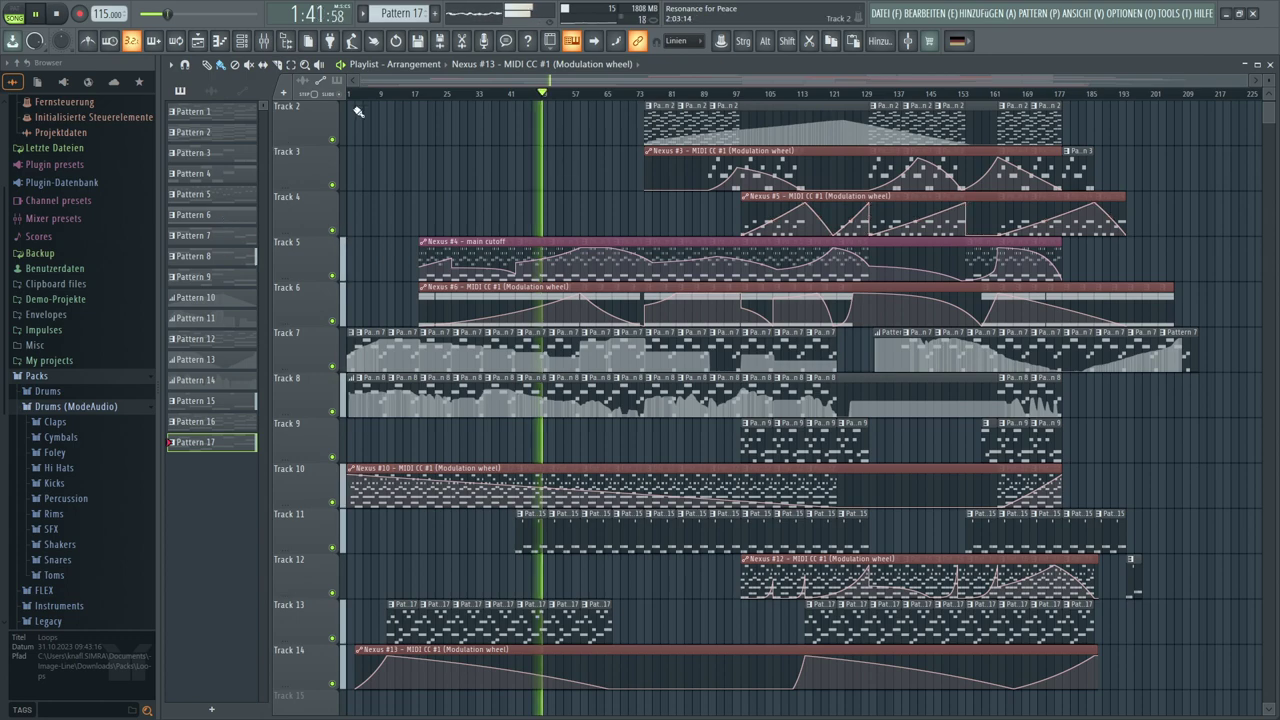
scroll(365, 97, "up", 5)
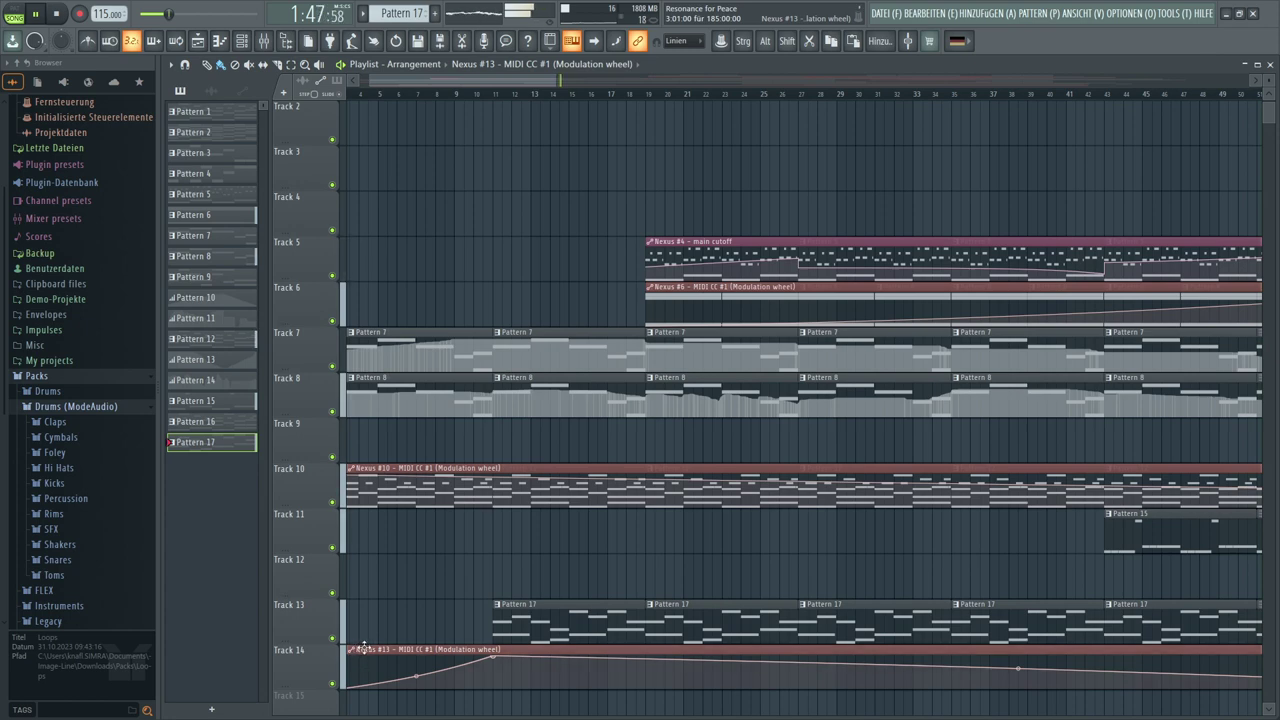
left_click_drag(363, 648, 363, 612)
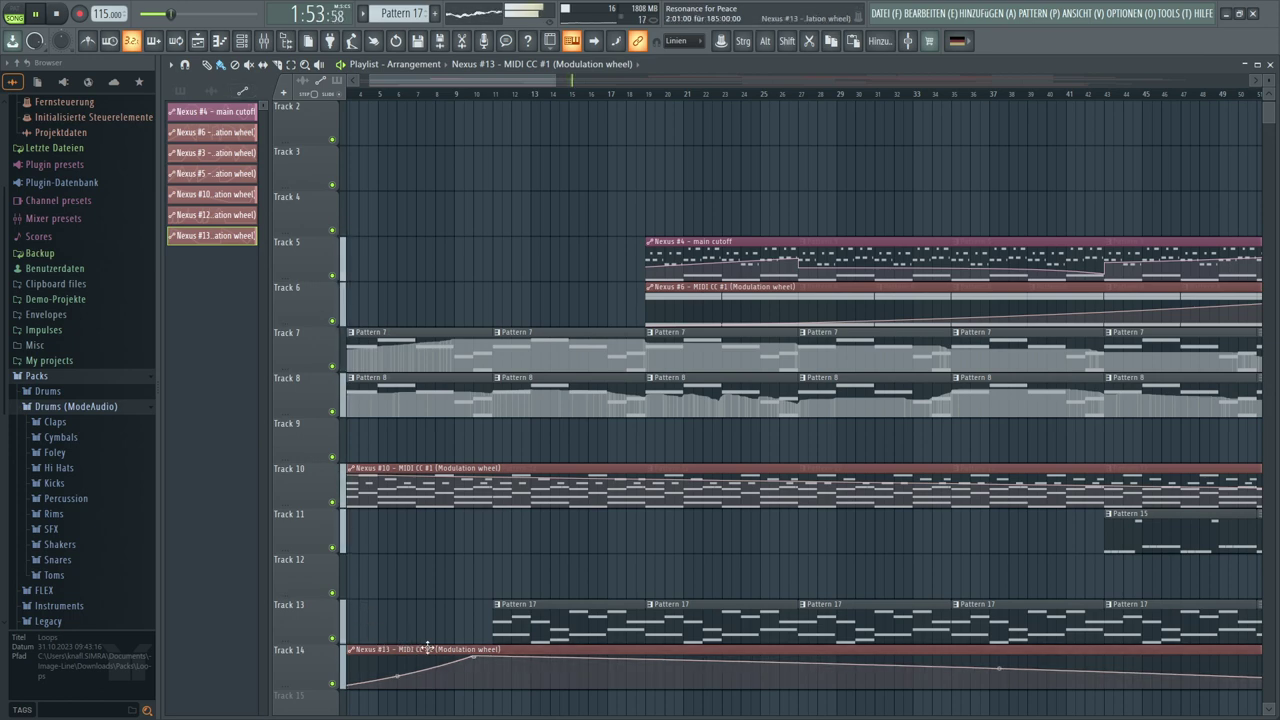
left_click_drag(431, 650, 453, 596)
left_click_drag(488, 88, 862, 146)
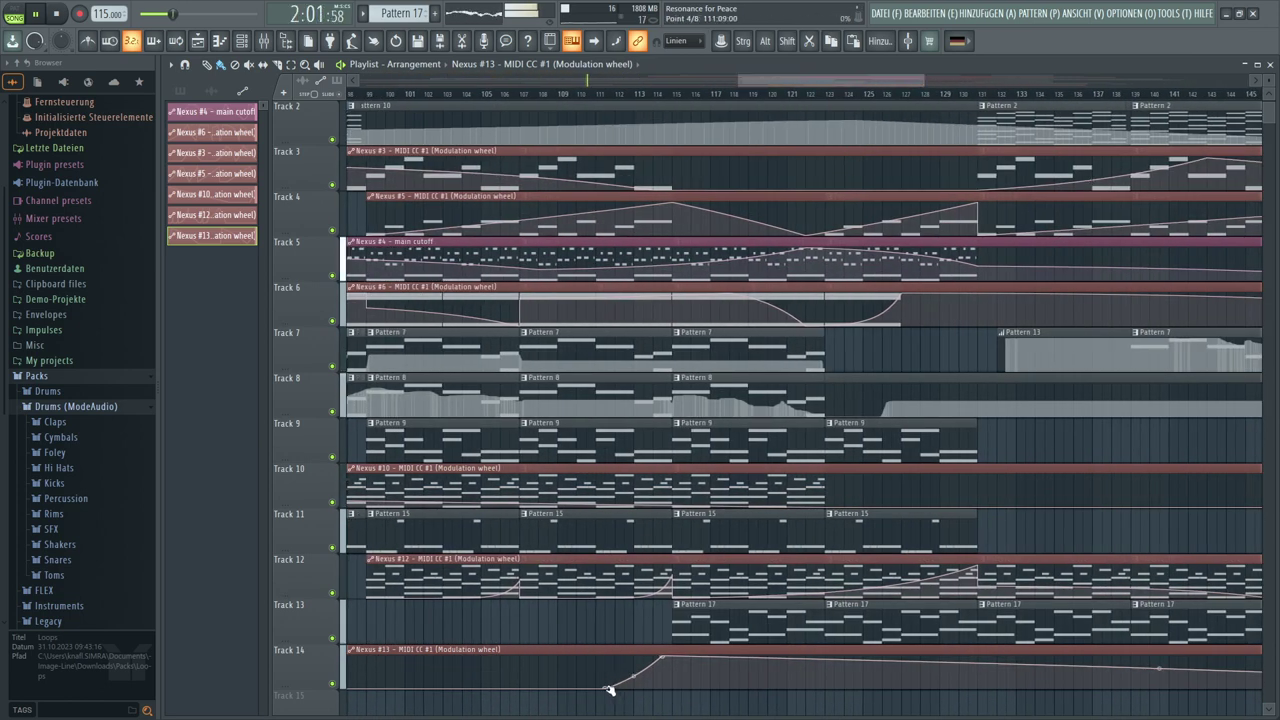
left_click_drag(608, 690, 618, 692)
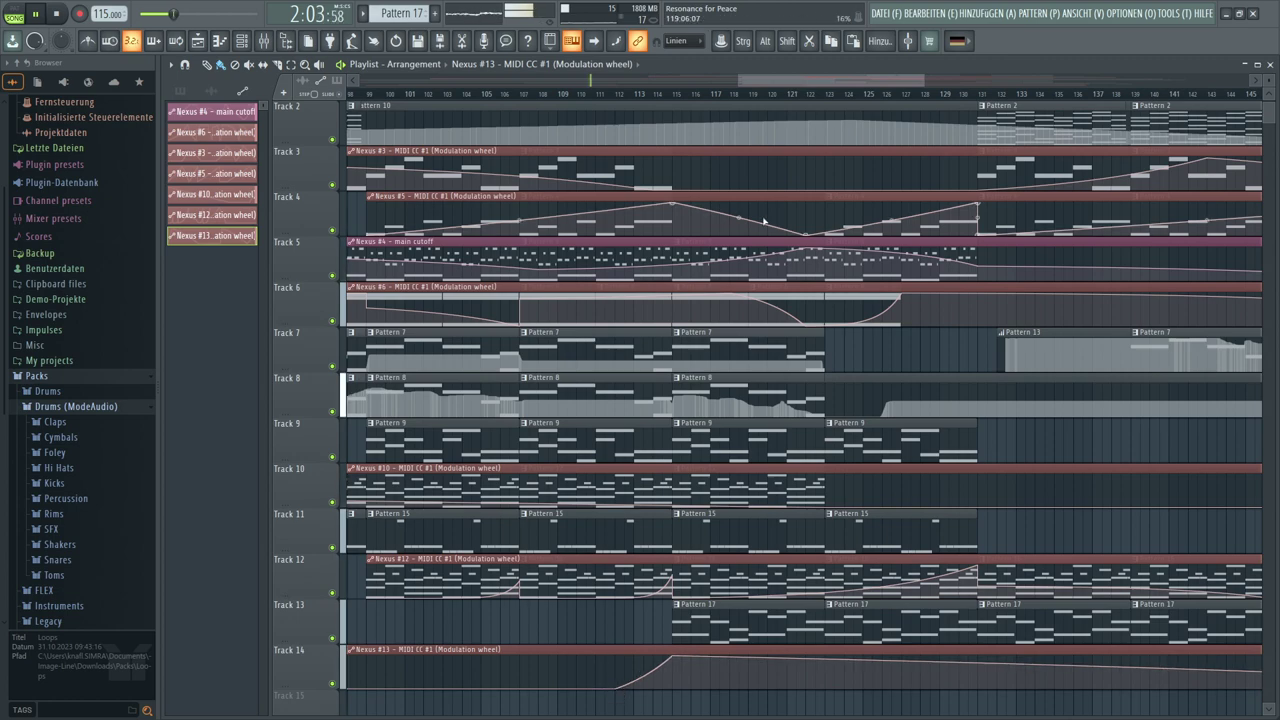
Move the Nexus #13 modulation wheel automation clip to bar 1 on Track 13 and shift its peak point to the first Pattern 17 clip
scroll(732, 78, "down", 5)
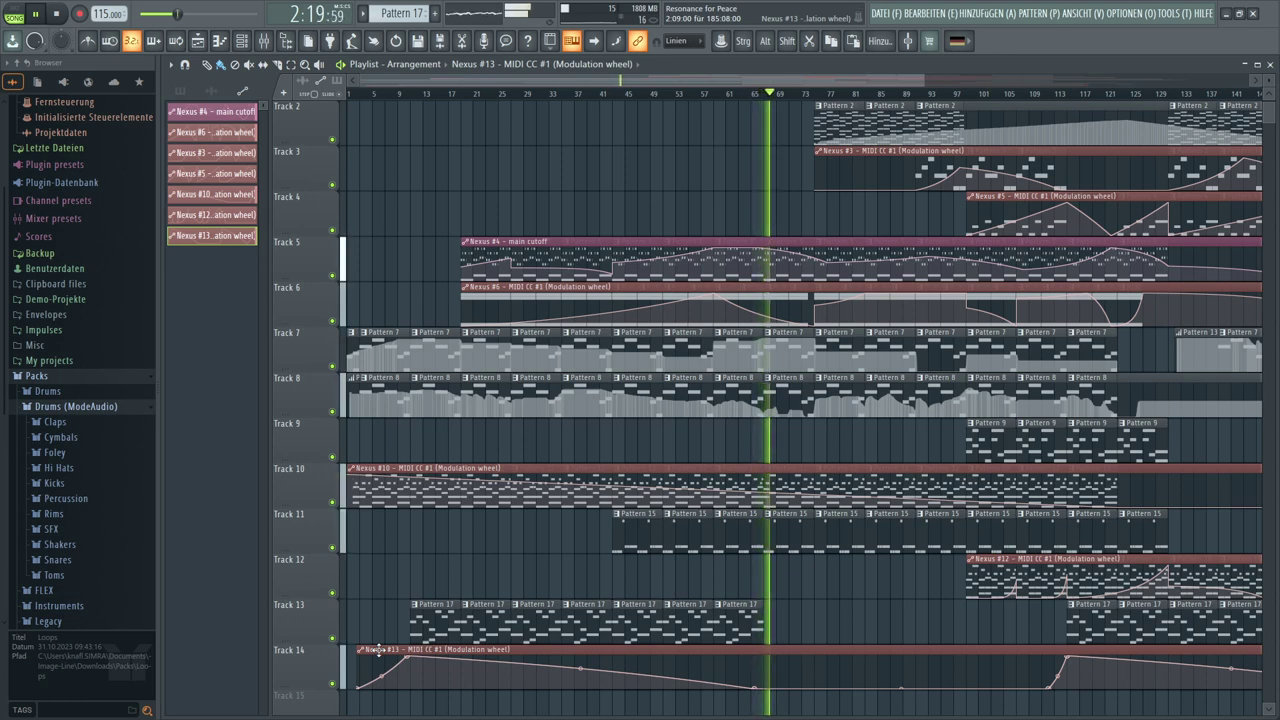
left_click_drag(378, 650, 368, 650)
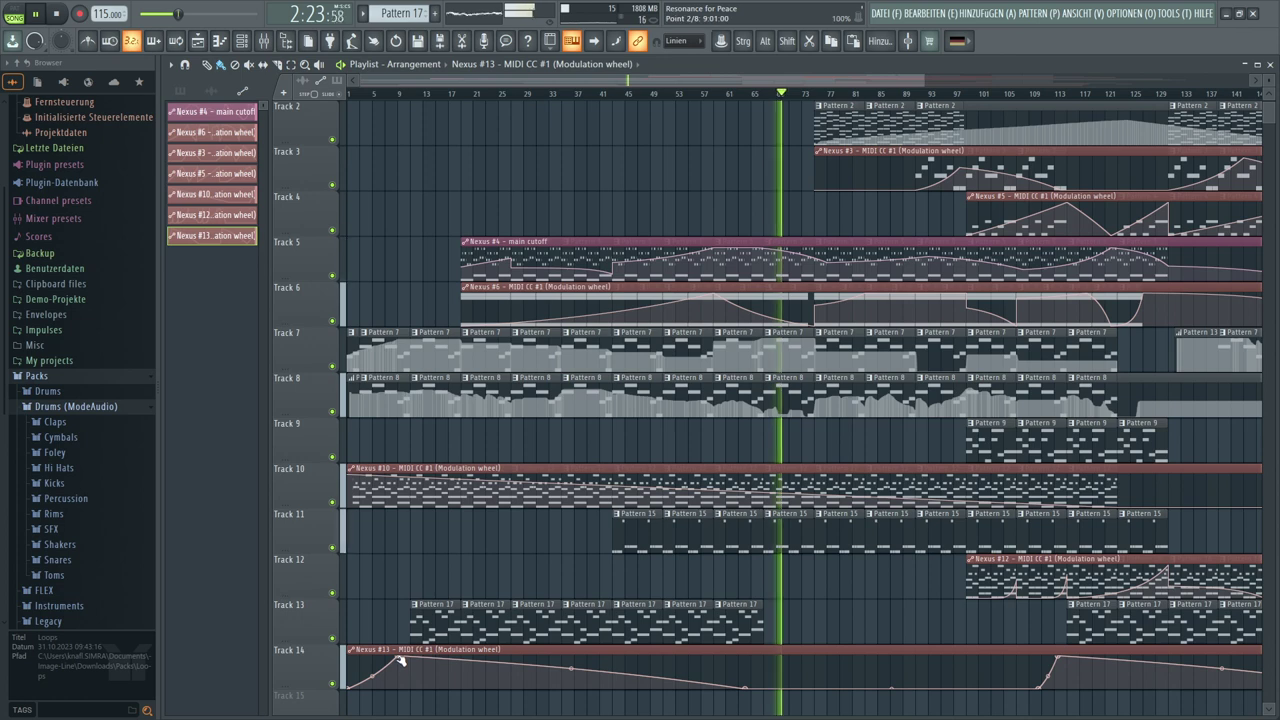
left_click_drag(398, 657, 409, 652)
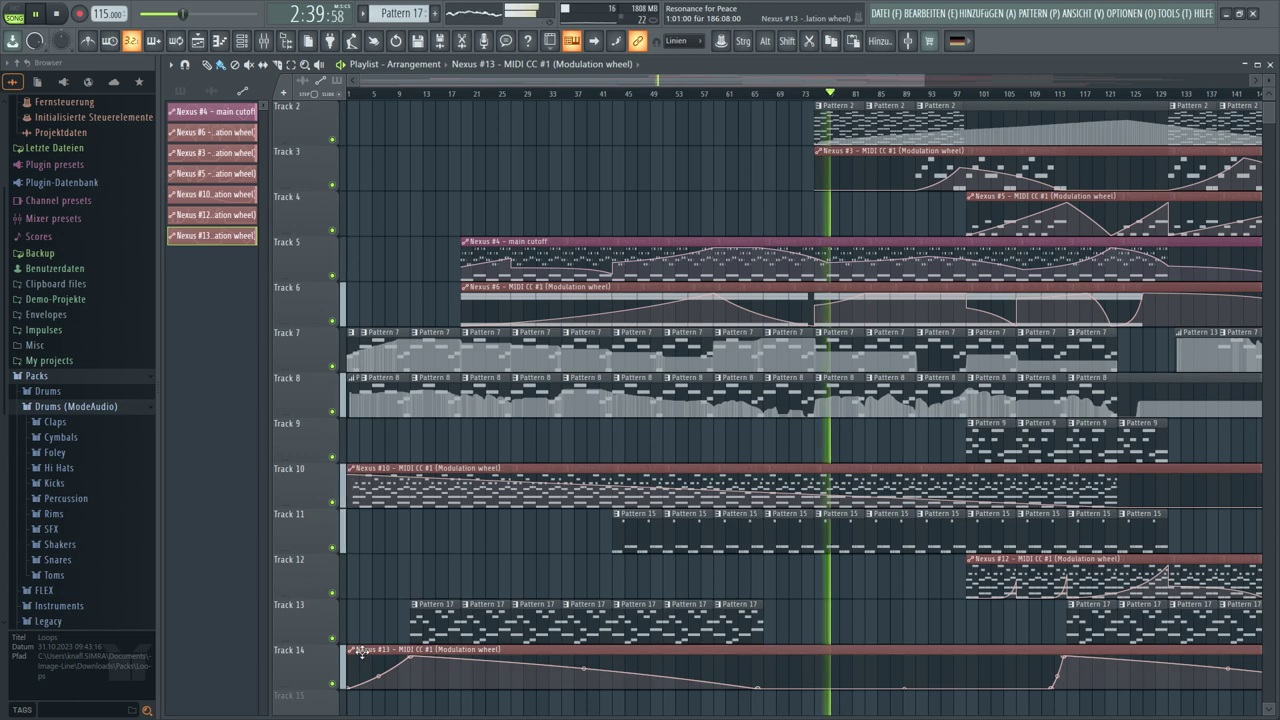
left_click_drag(368, 654, 360, 607)
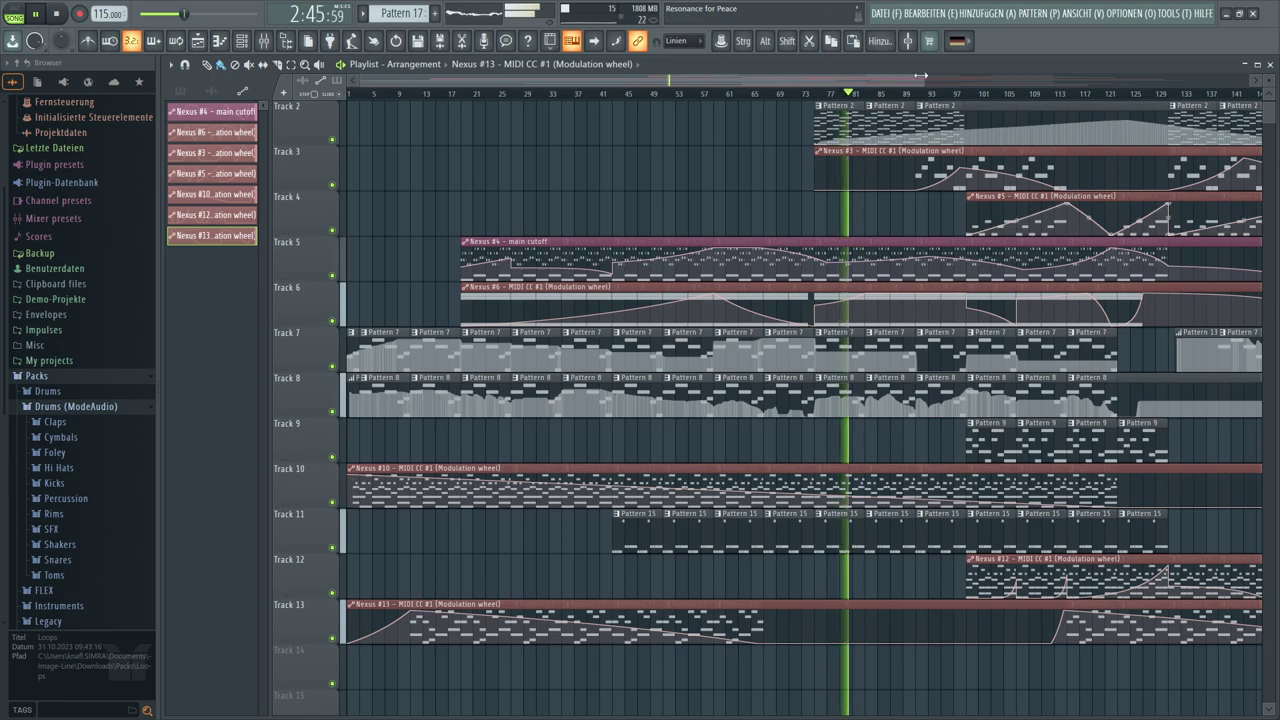
Save the current project under its existing name
left_click_drag(925, 80, 1245, 80)
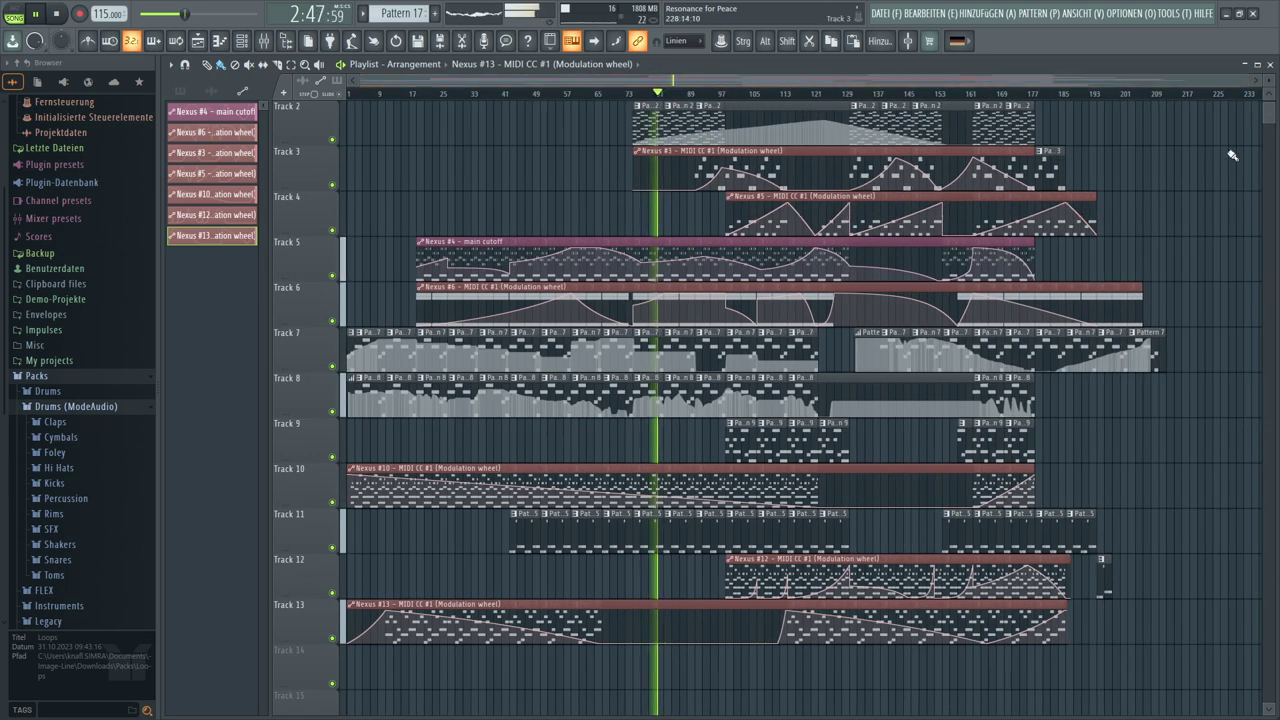
scroll(1195, 153, "down", 3)
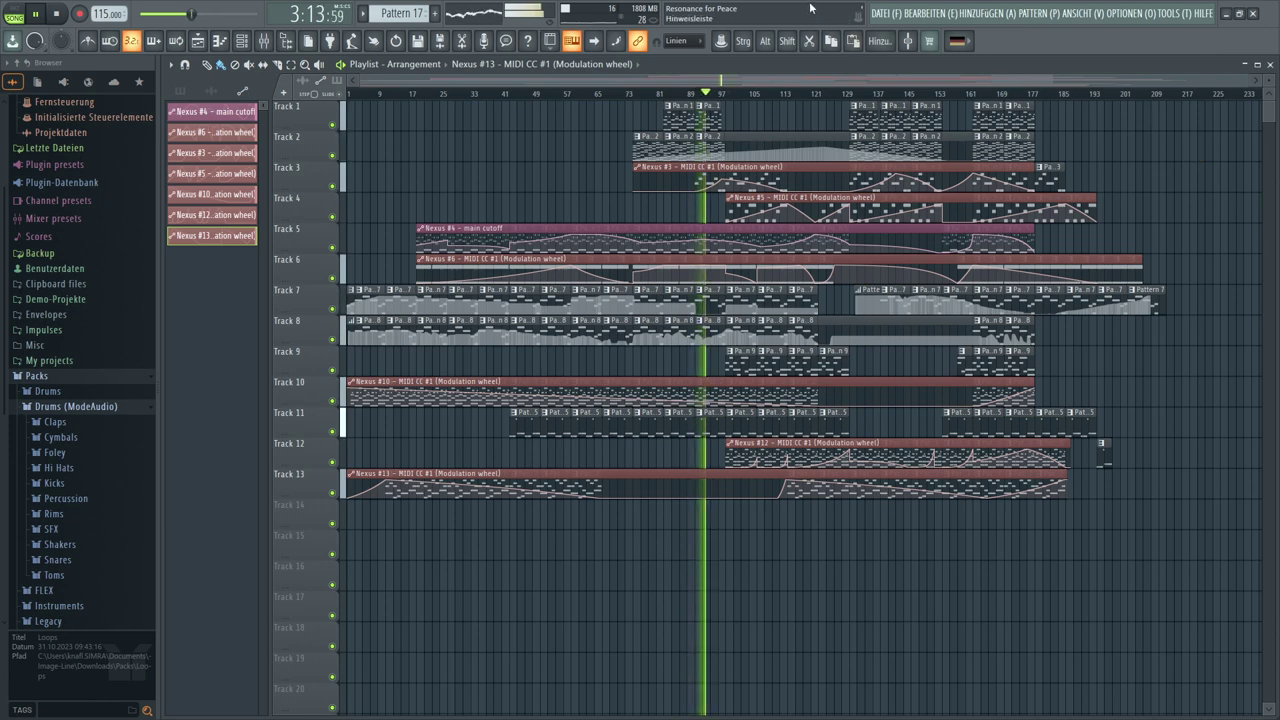
left_click(881, 14)
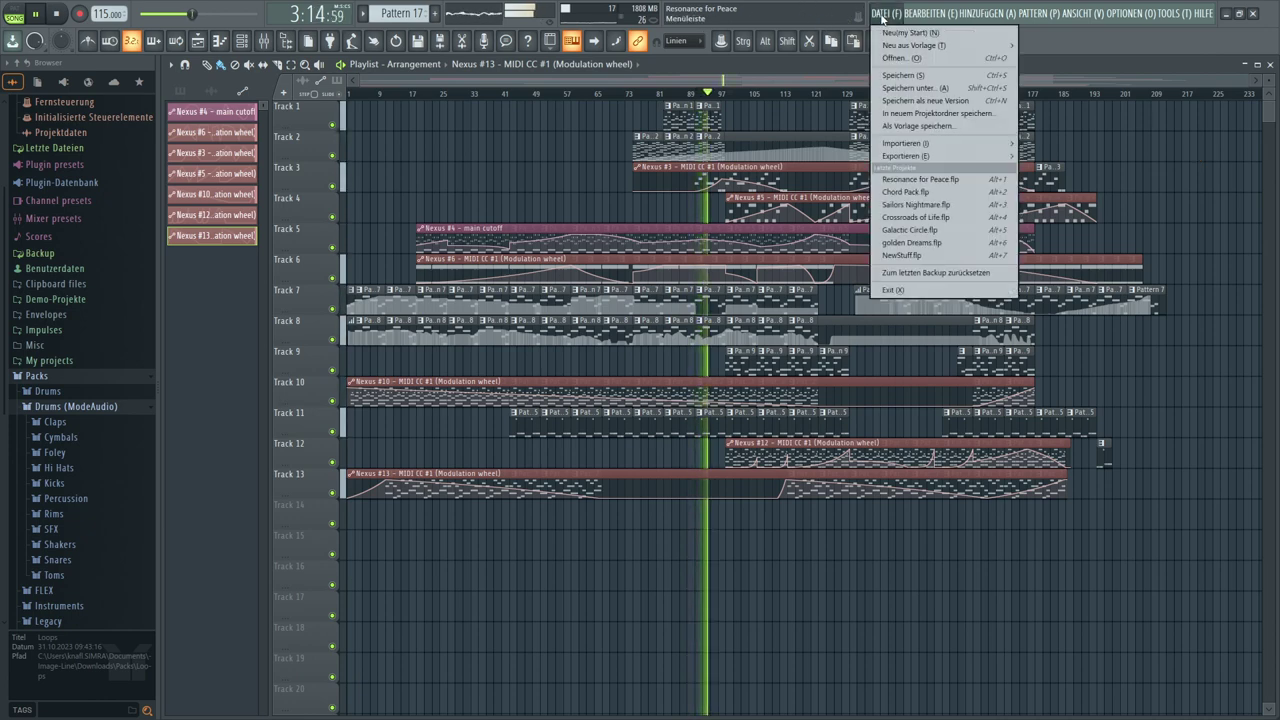
left_click(895, 76)
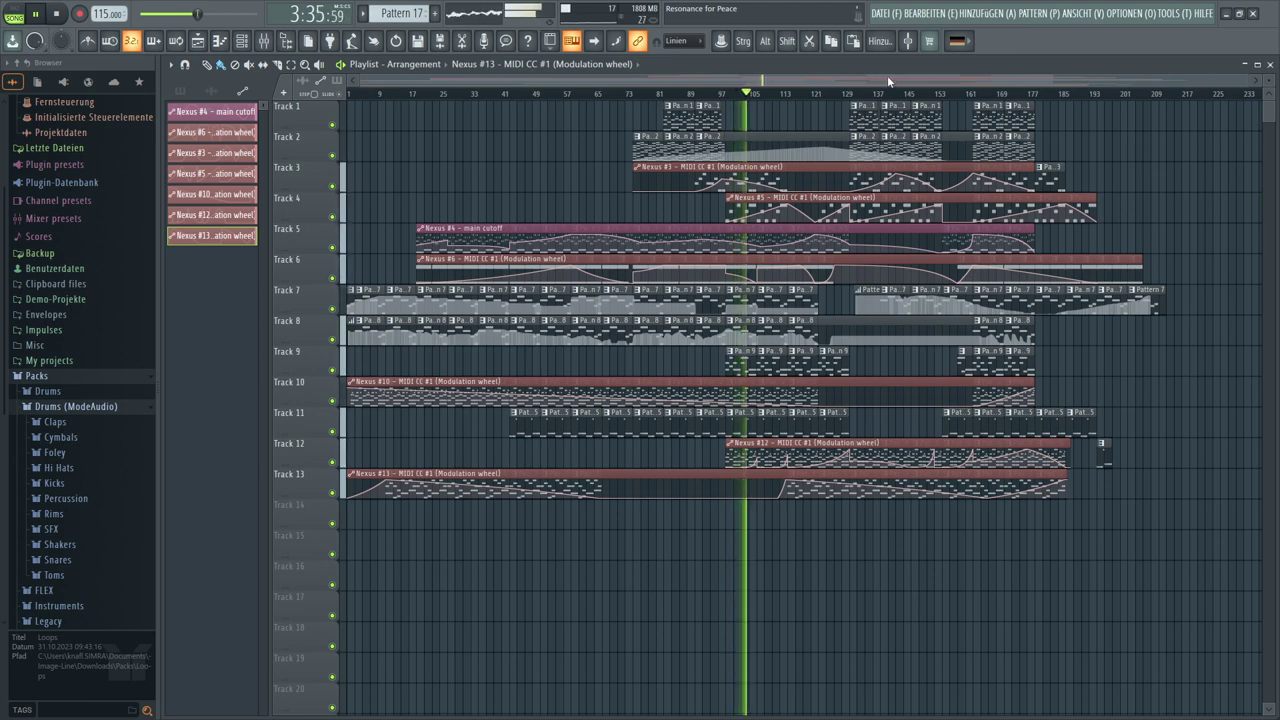
Check by ear what Tracks 12 and 9 contribute by muting and unmuting each, and show the pattern list with Pattern 16 selected
left_click(333, 463)
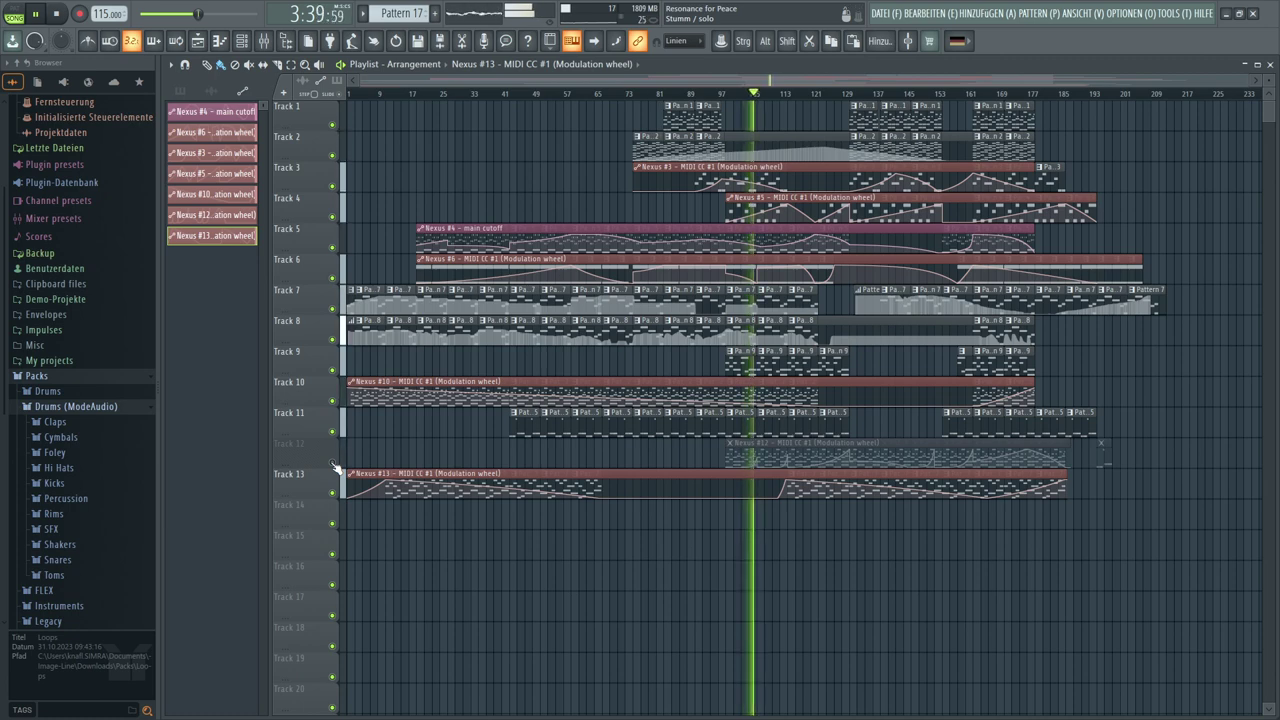
left_click(333, 463)
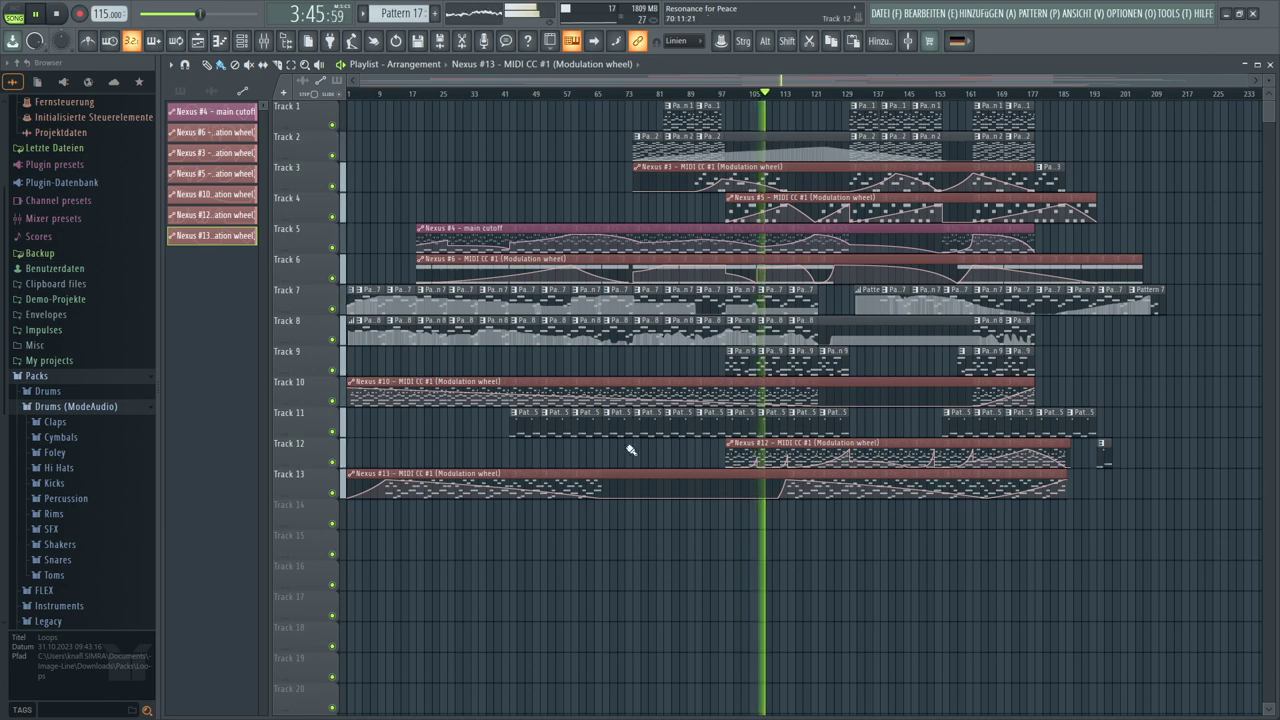
left_click(180, 91)
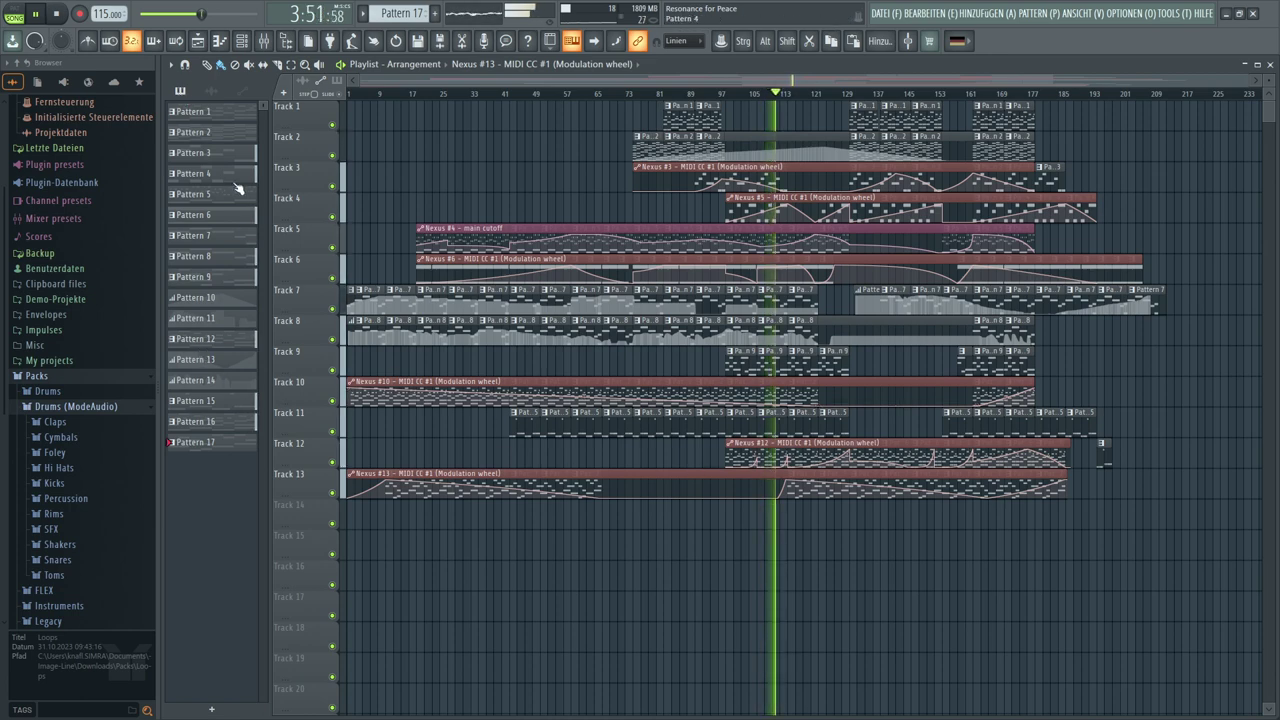
left_click(246, 424)
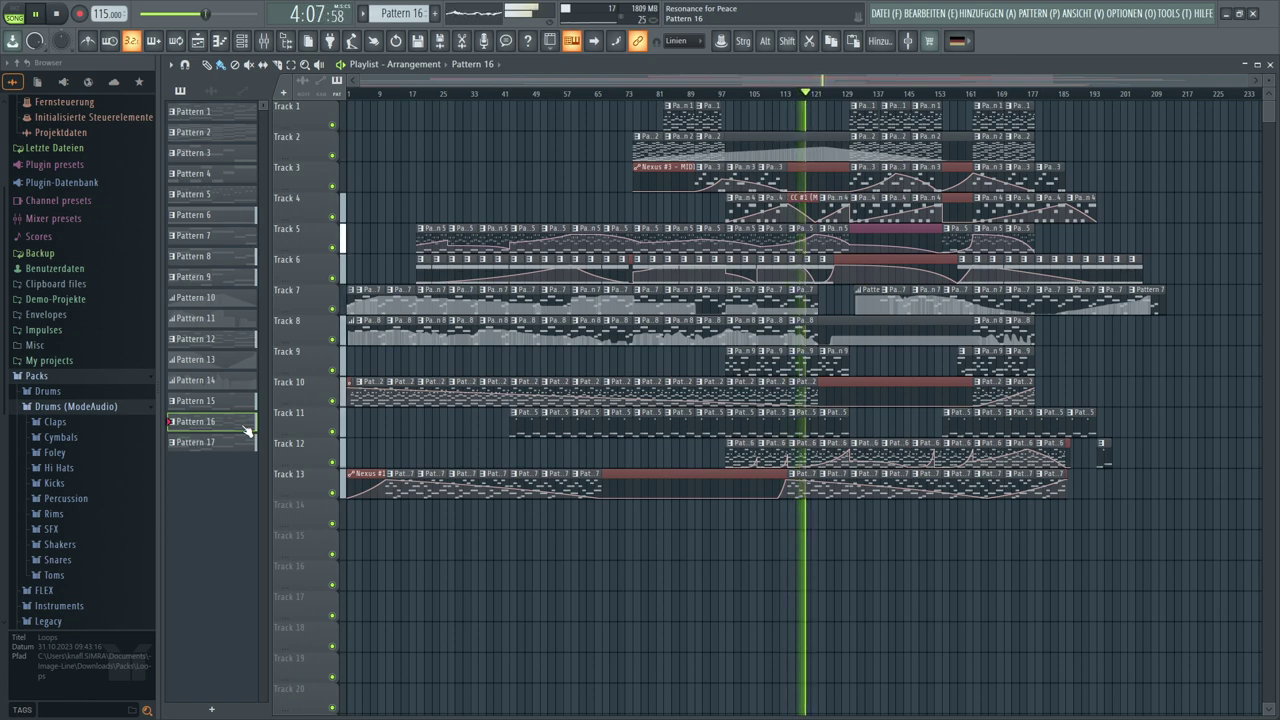
left_click(333, 371)
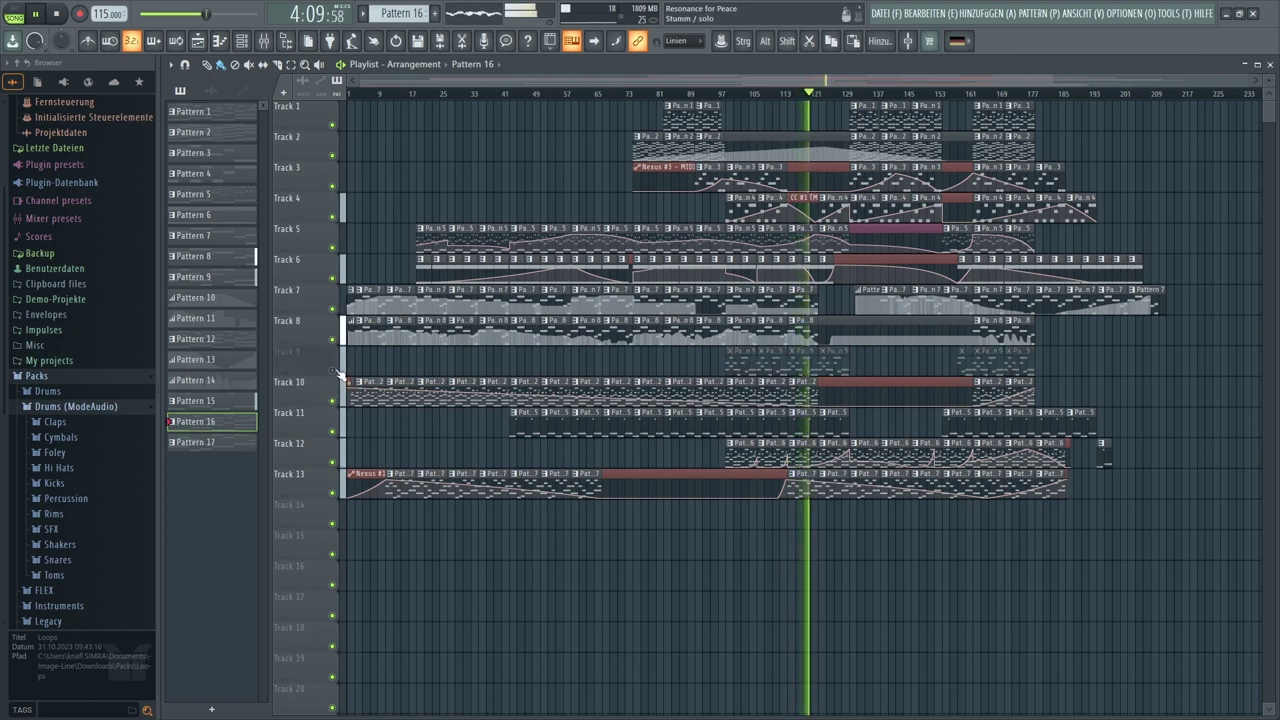
left_click(333, 371)
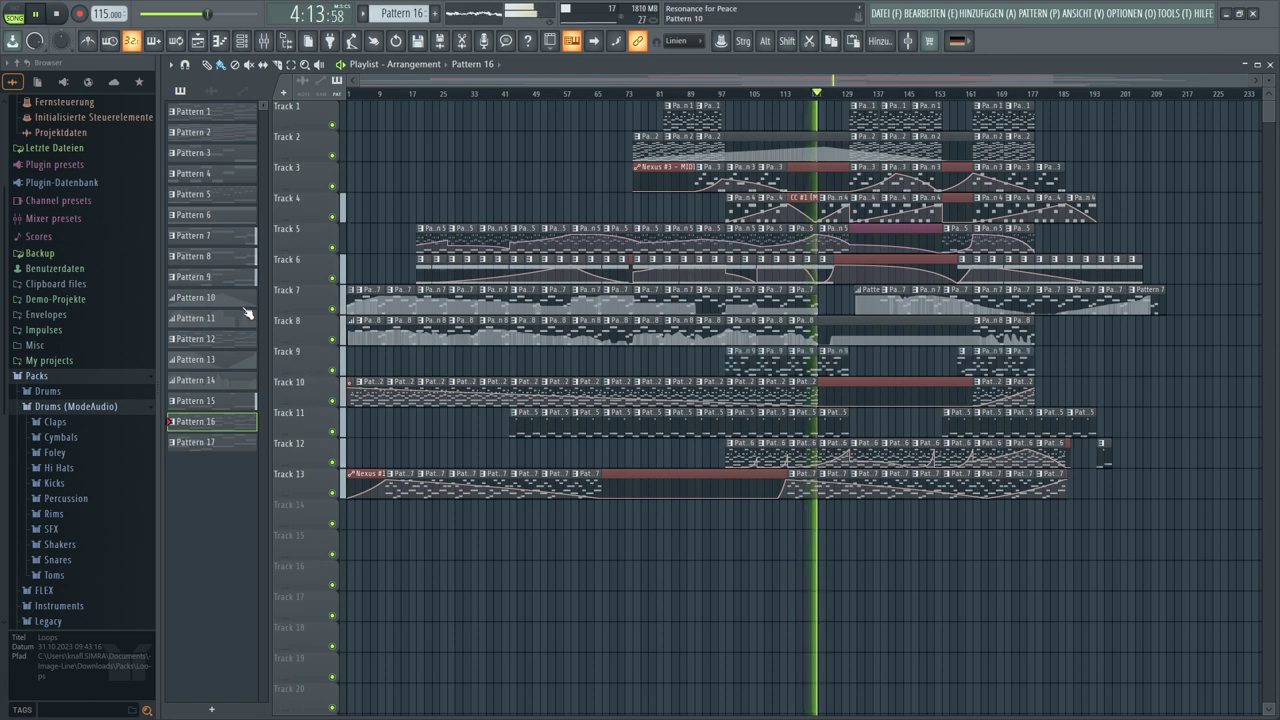
Lower the output level of Pattern 9's Nexus #9 instrument to 39 and save the project
left_click(238, 277)
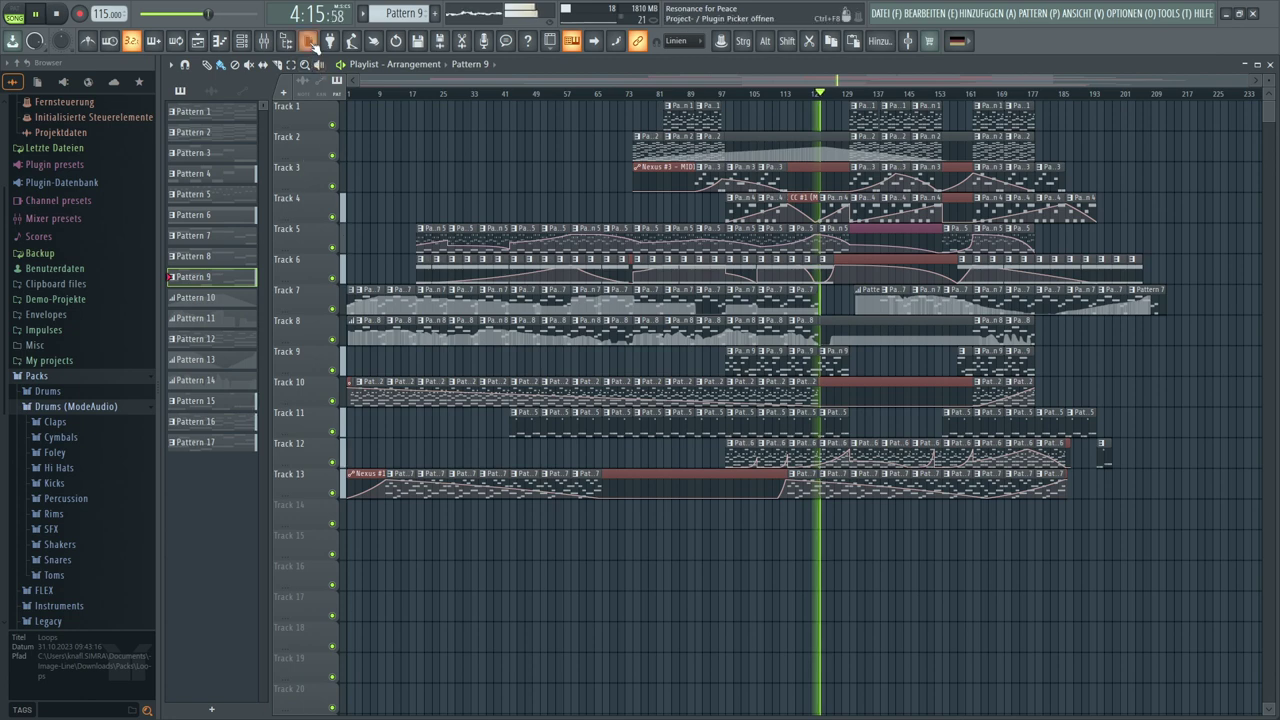
left_click(241, 40)
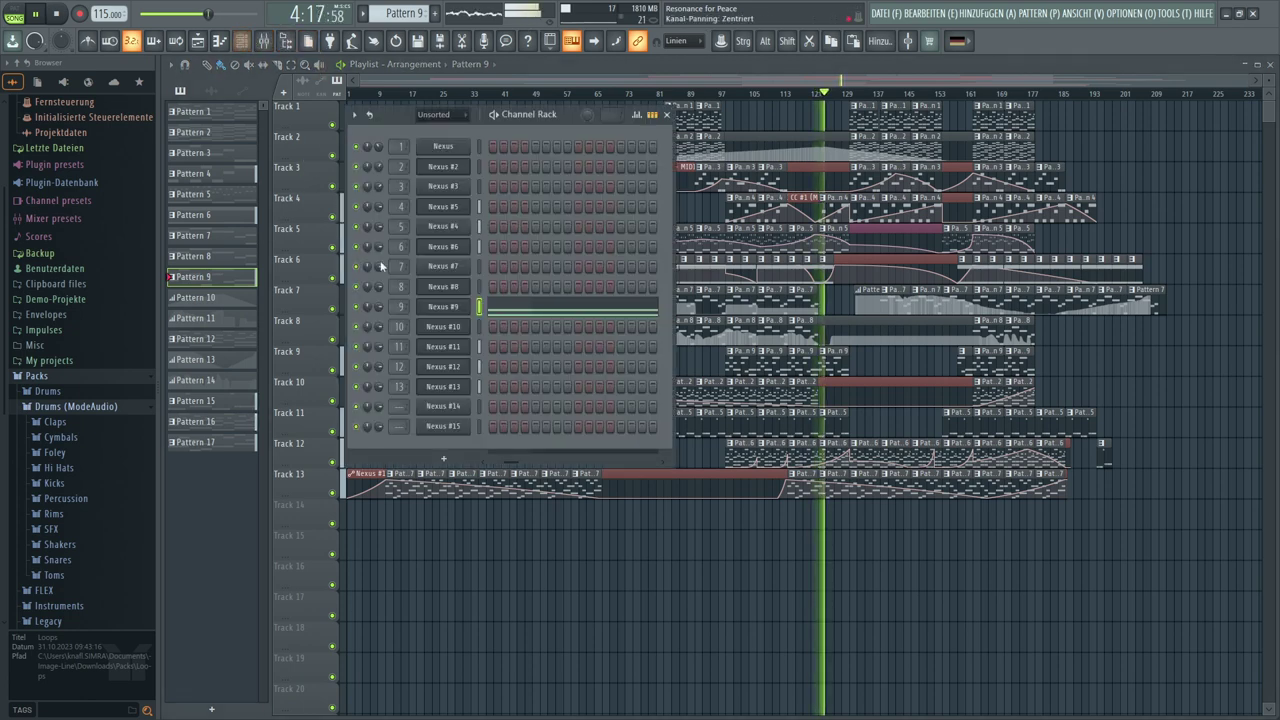
left_click(443, 306)
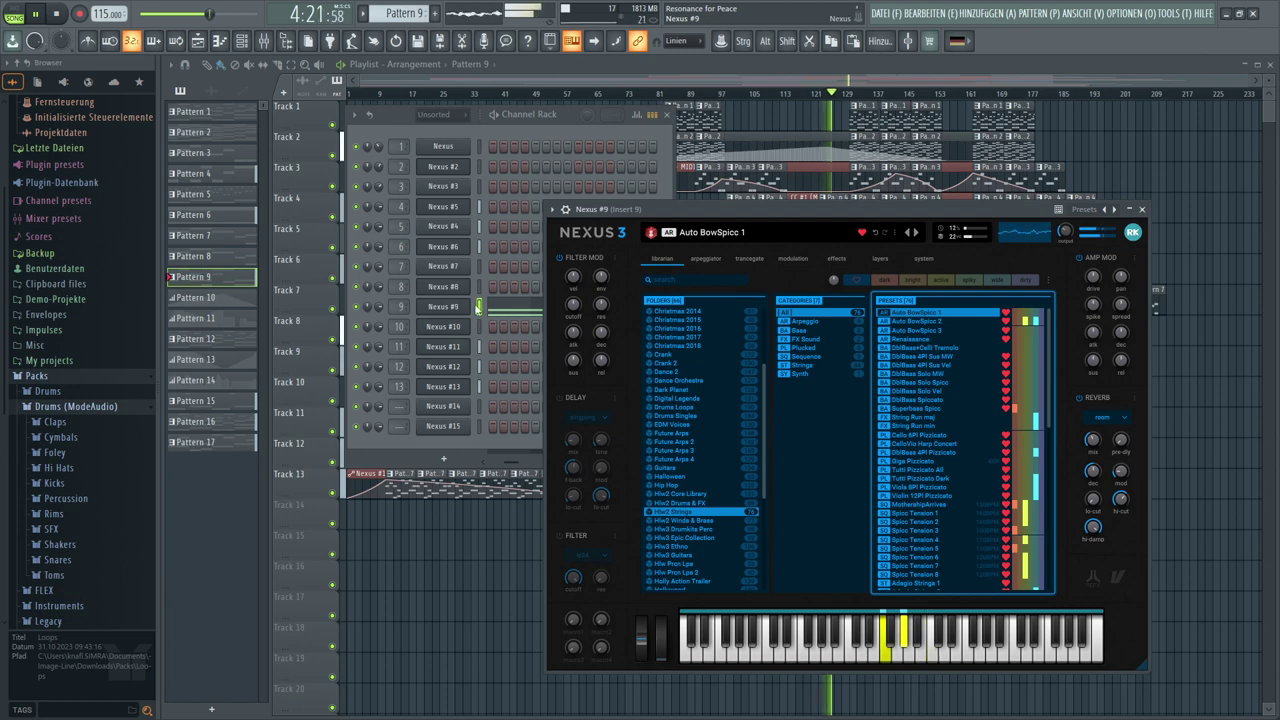
mouse_move(1065, 232)
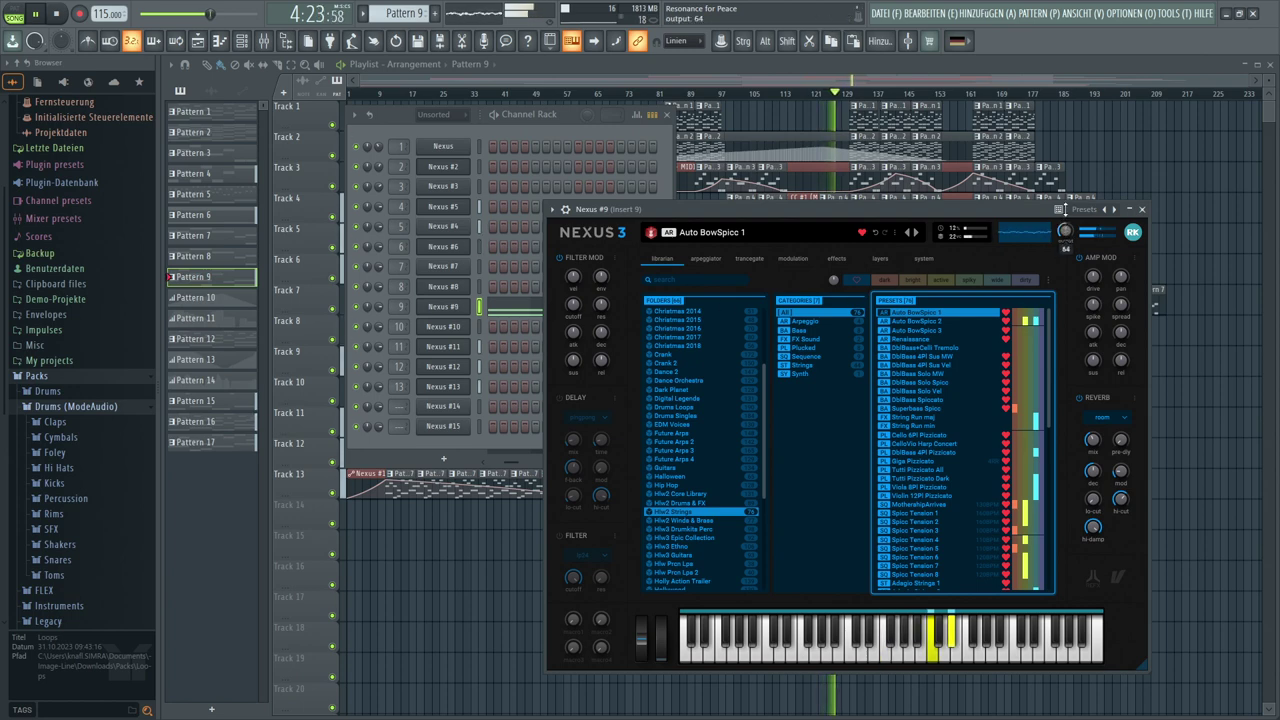
scroll(1065, 232, "down", 5)
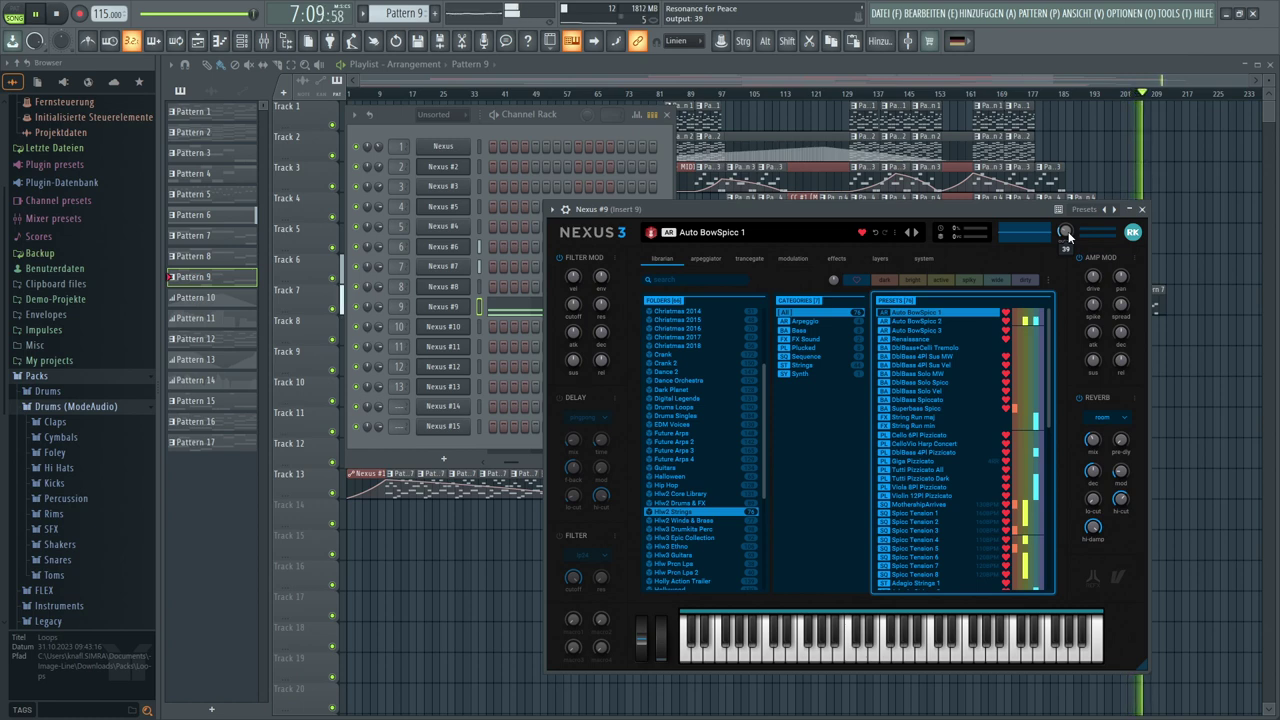
left_click(884, 14)
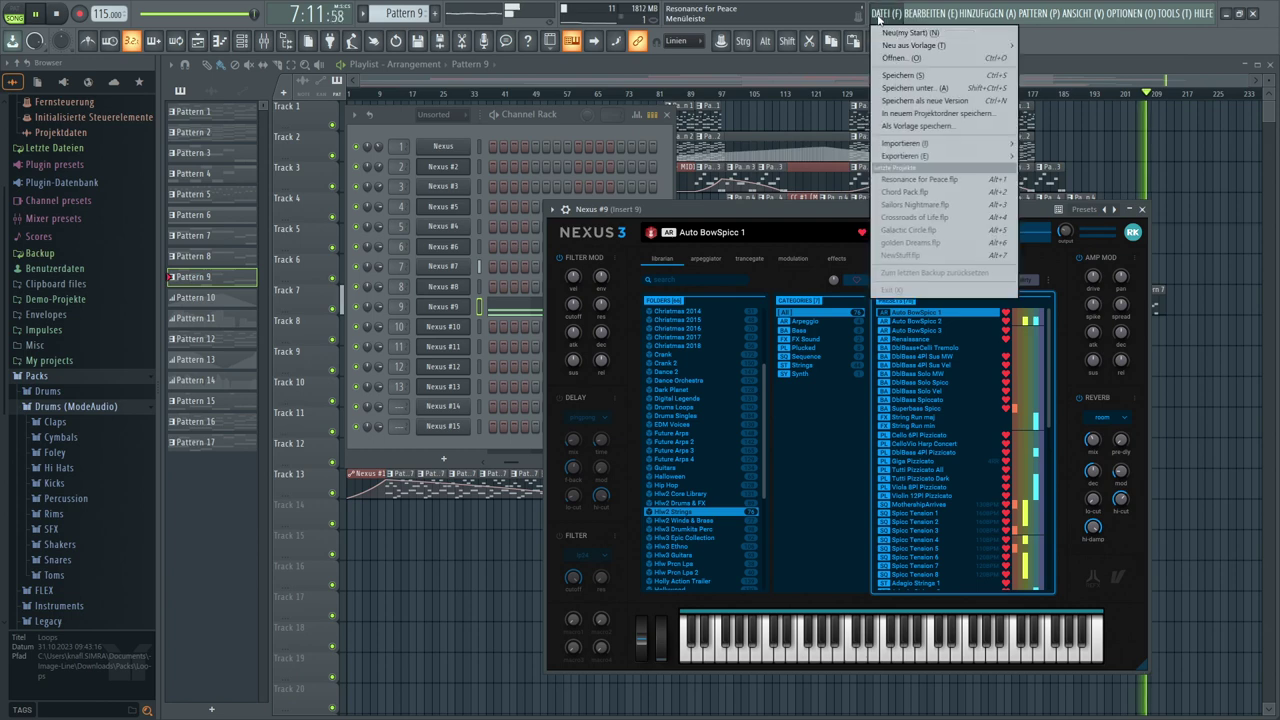
left_click(883, 76)
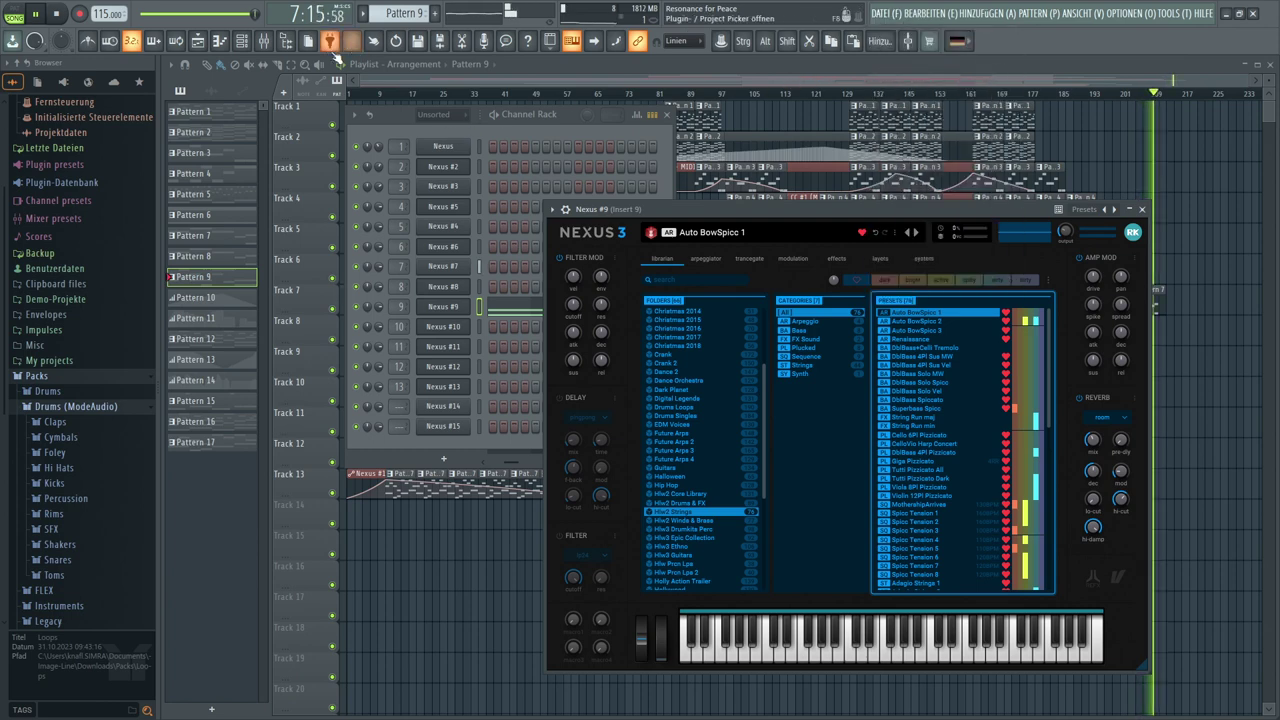
Select Pattern 1, route the Nexus #14 channel to mixer insert 14, and bring its fully visible instrument window up
left_click(192, 173)
left_click(192, 111)
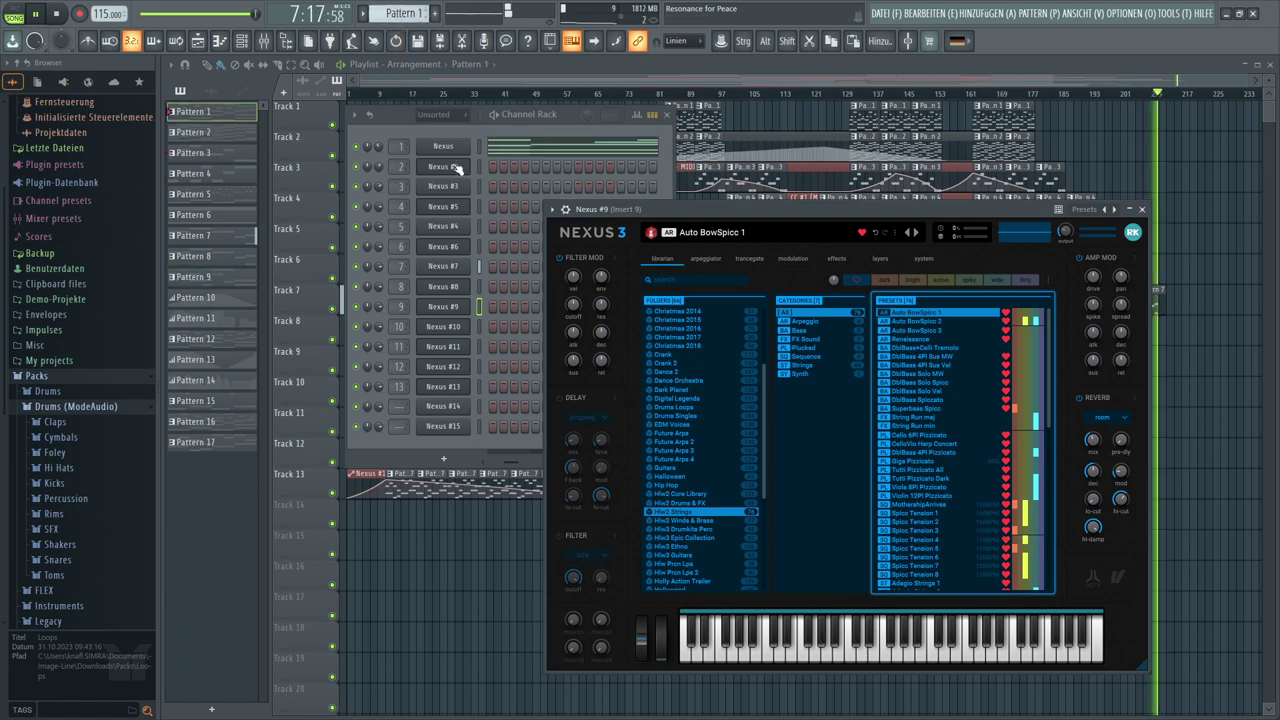
left_click_drag(399, 406, 399, 386)
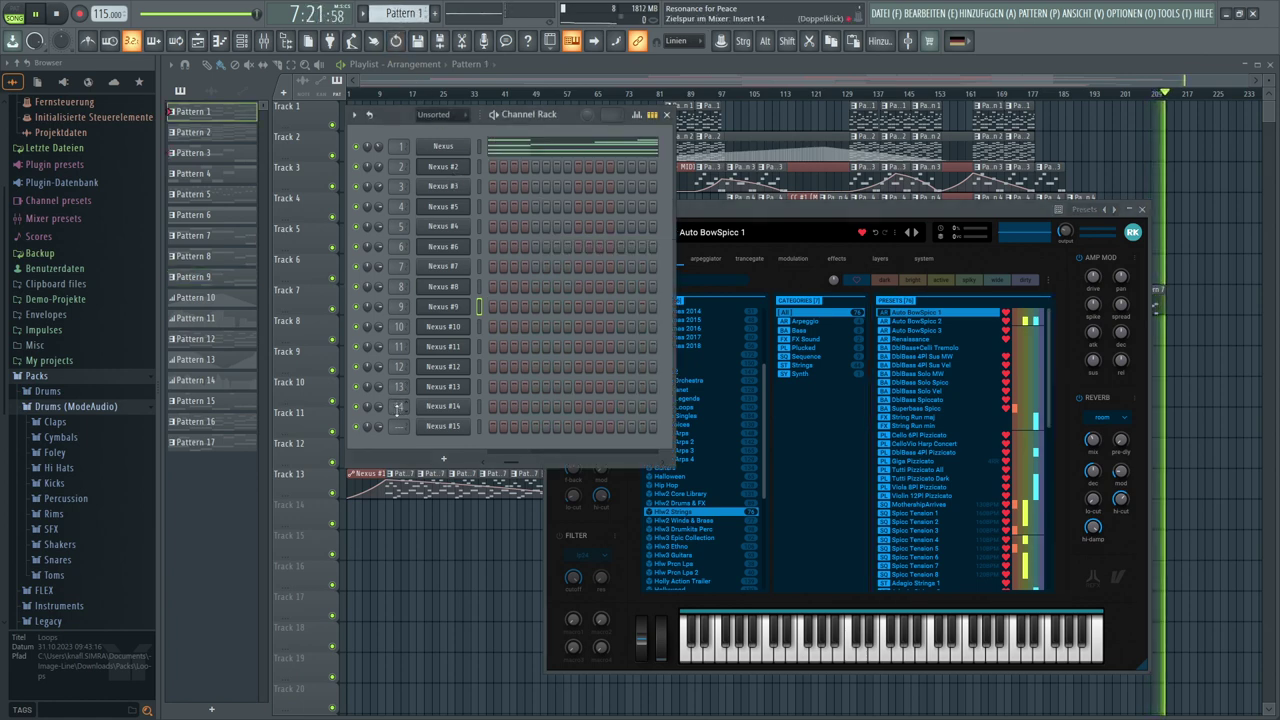
left_click(435, 408)
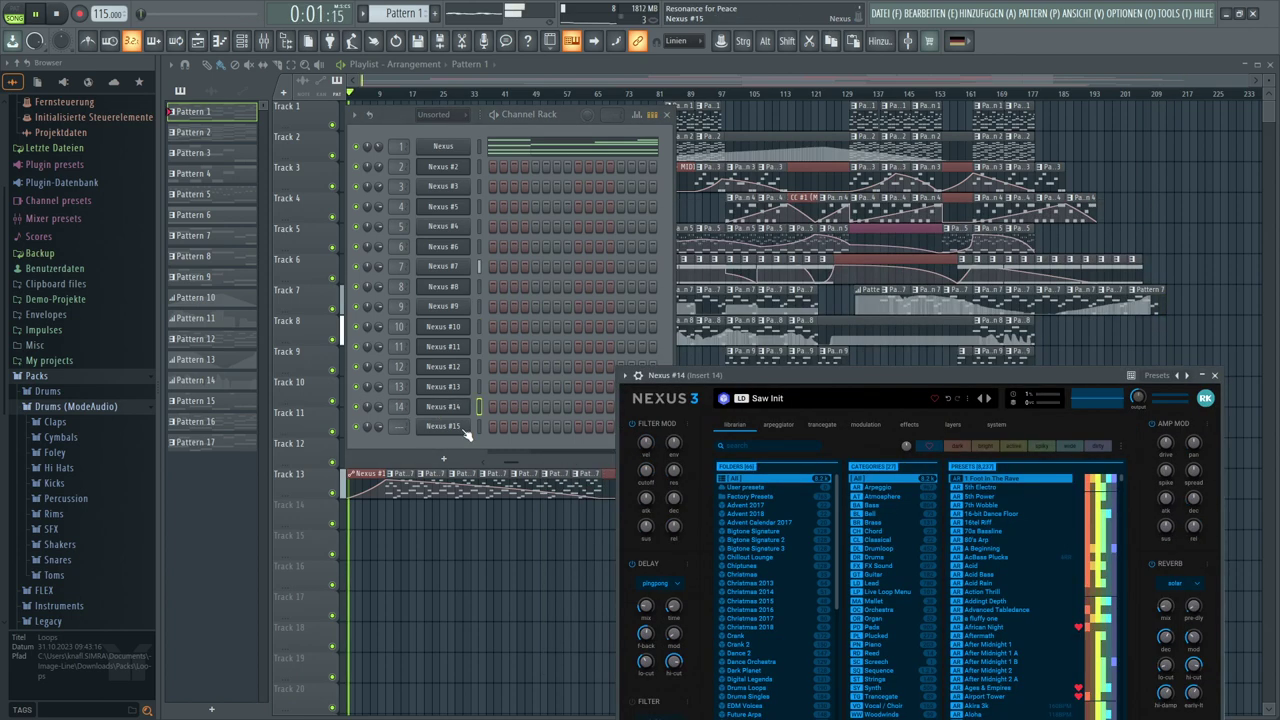
left_click_drag(827, 381, 824, 210)
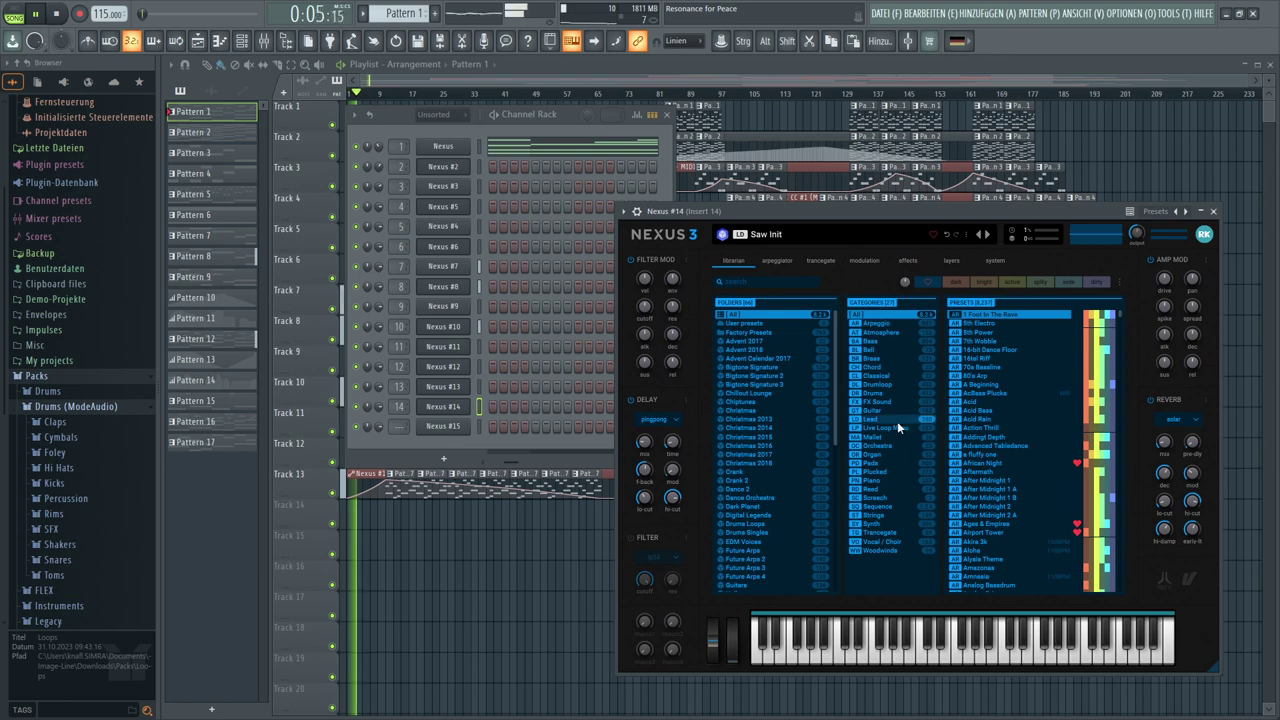
Filter the Nexus #14 presets to Pads, try several including Lametta Pad, Legend and Laguna, and load Light Flute
left_click(884, 463)
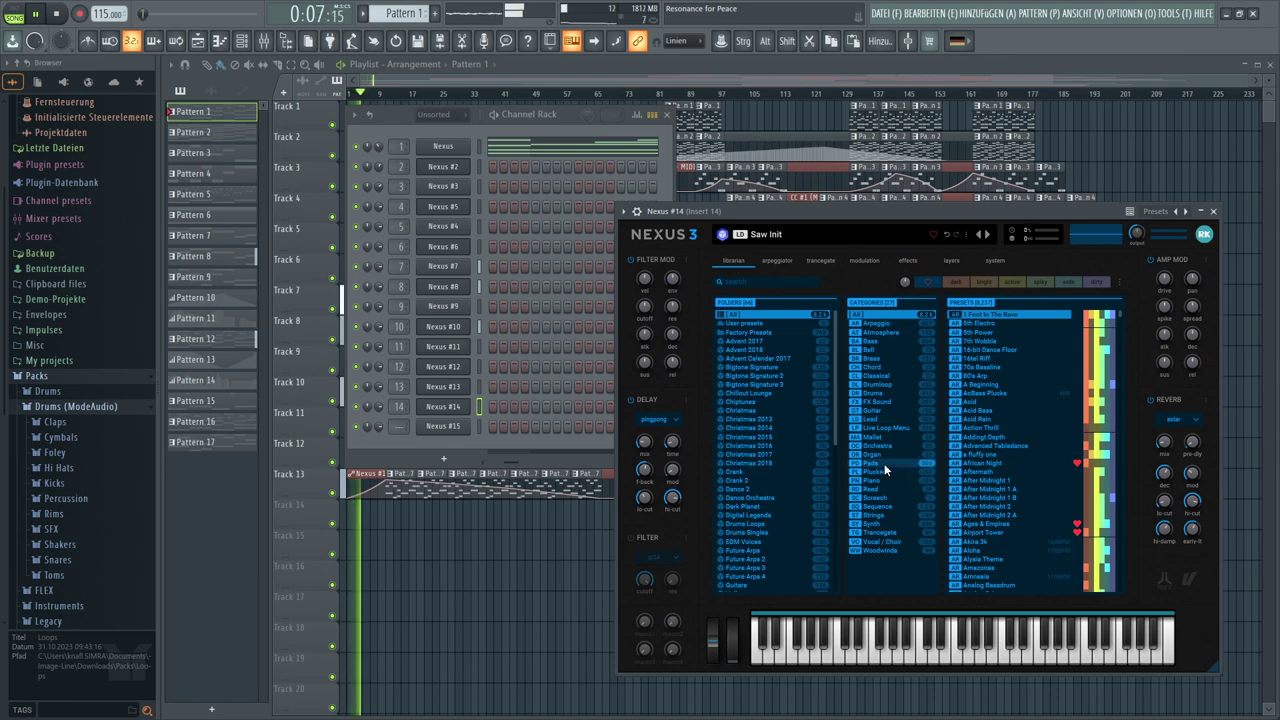
left_click_drag(1117, 338, 1112, 432)
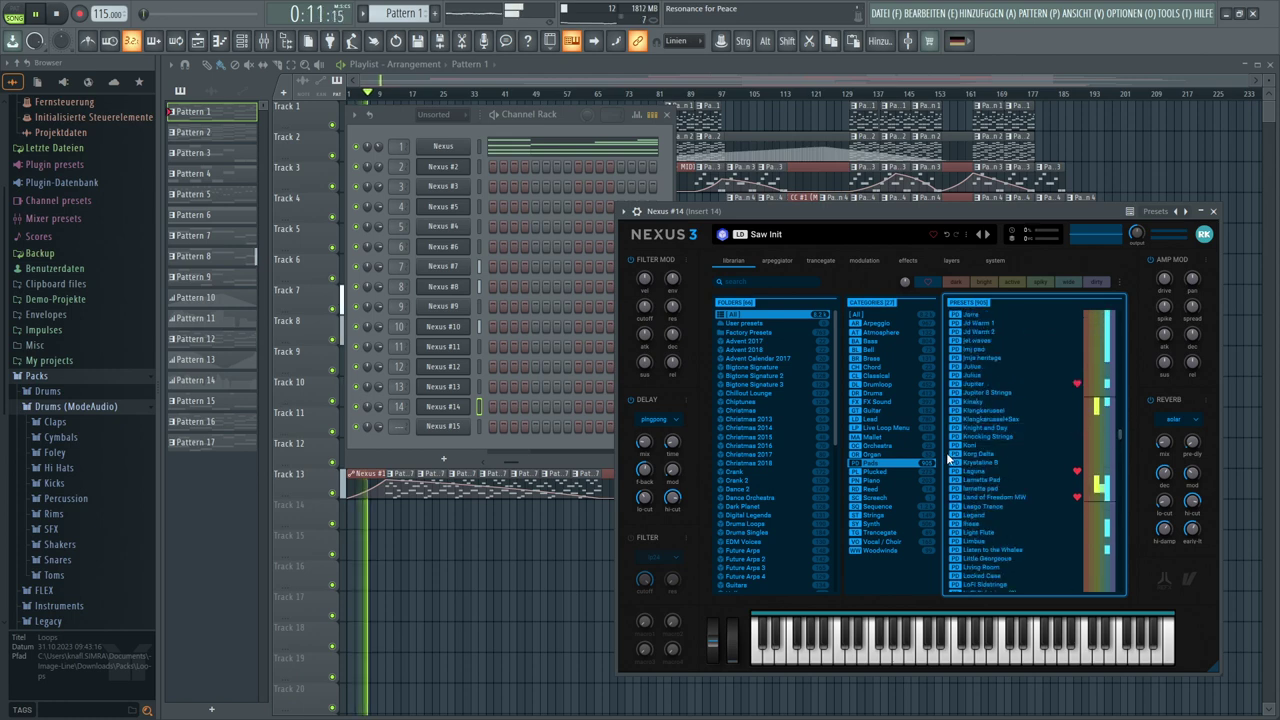
left_click(970, 481)
left_click(973, 515)
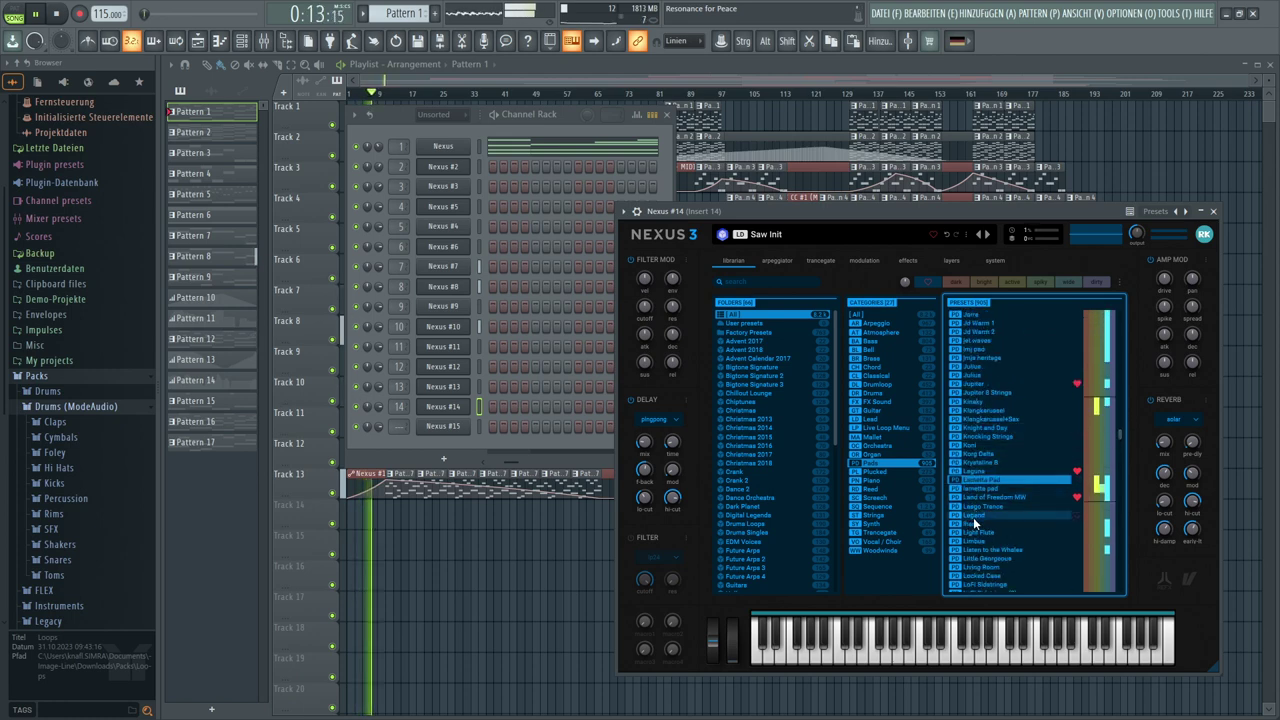
scroll(974, 538, "down", 3)
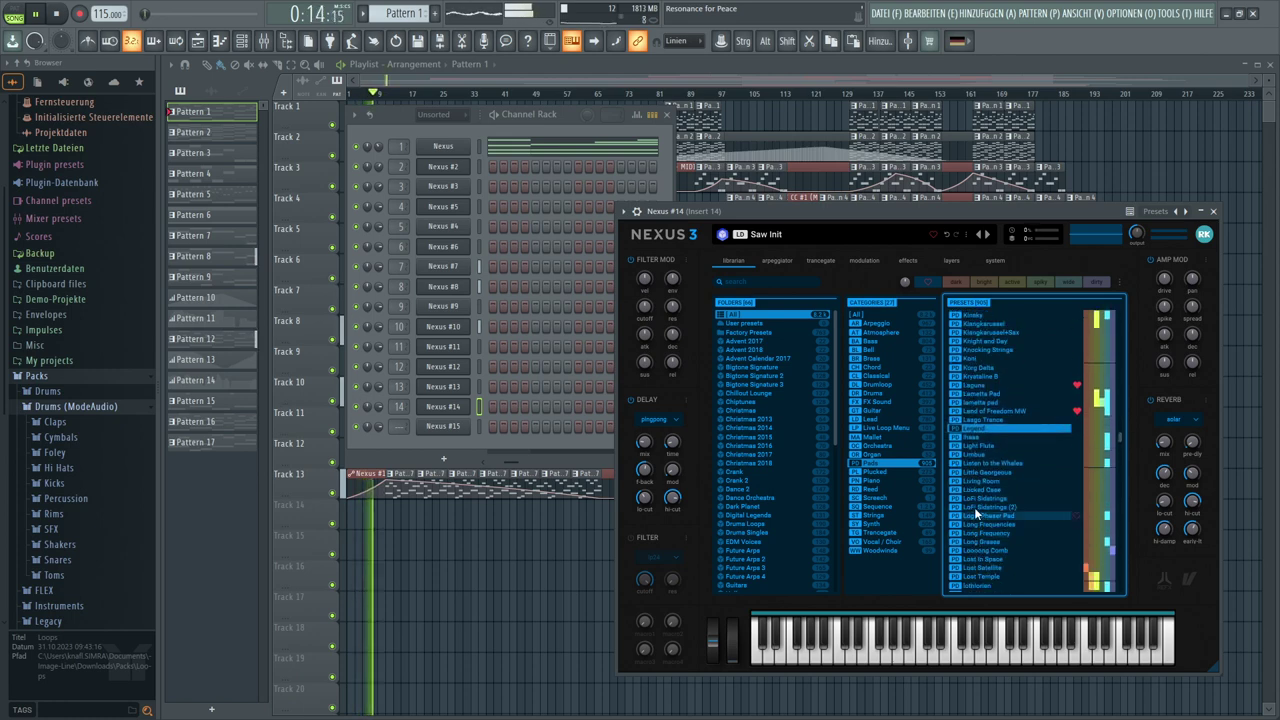
left_click(968, 385)
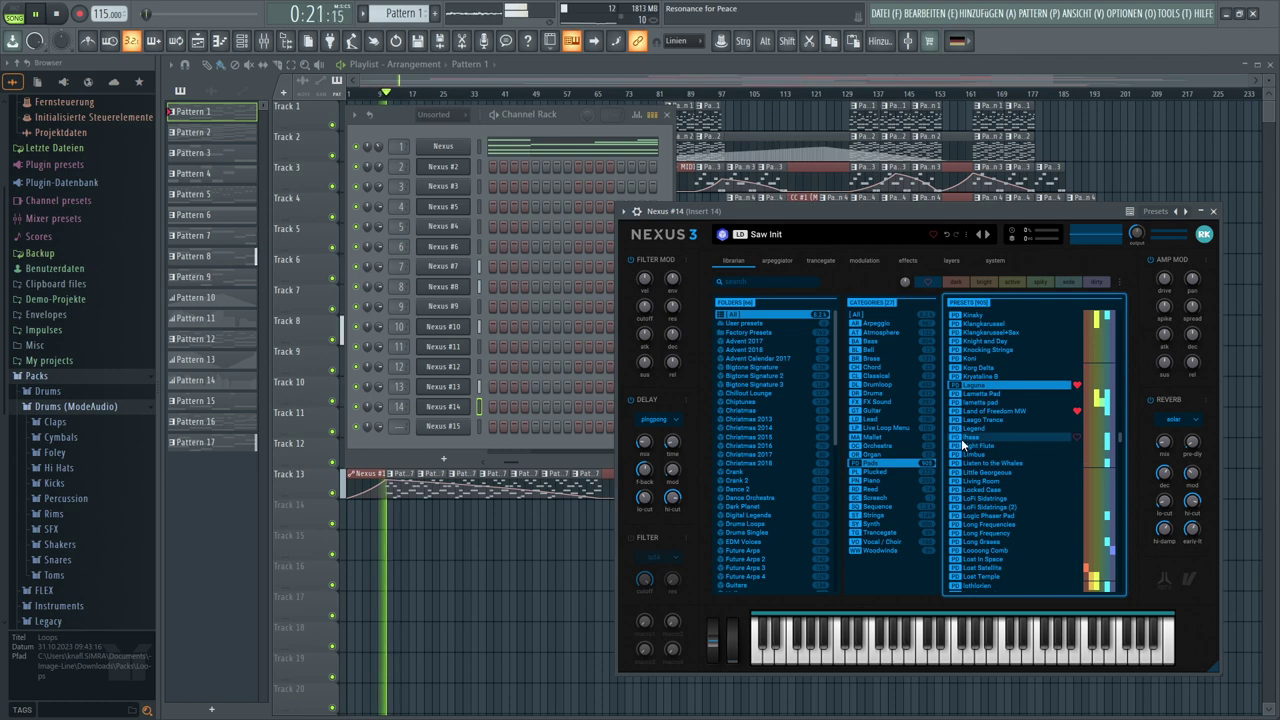
left_click(961, 438)
left_click(961, 429)
left_click(962, 446)
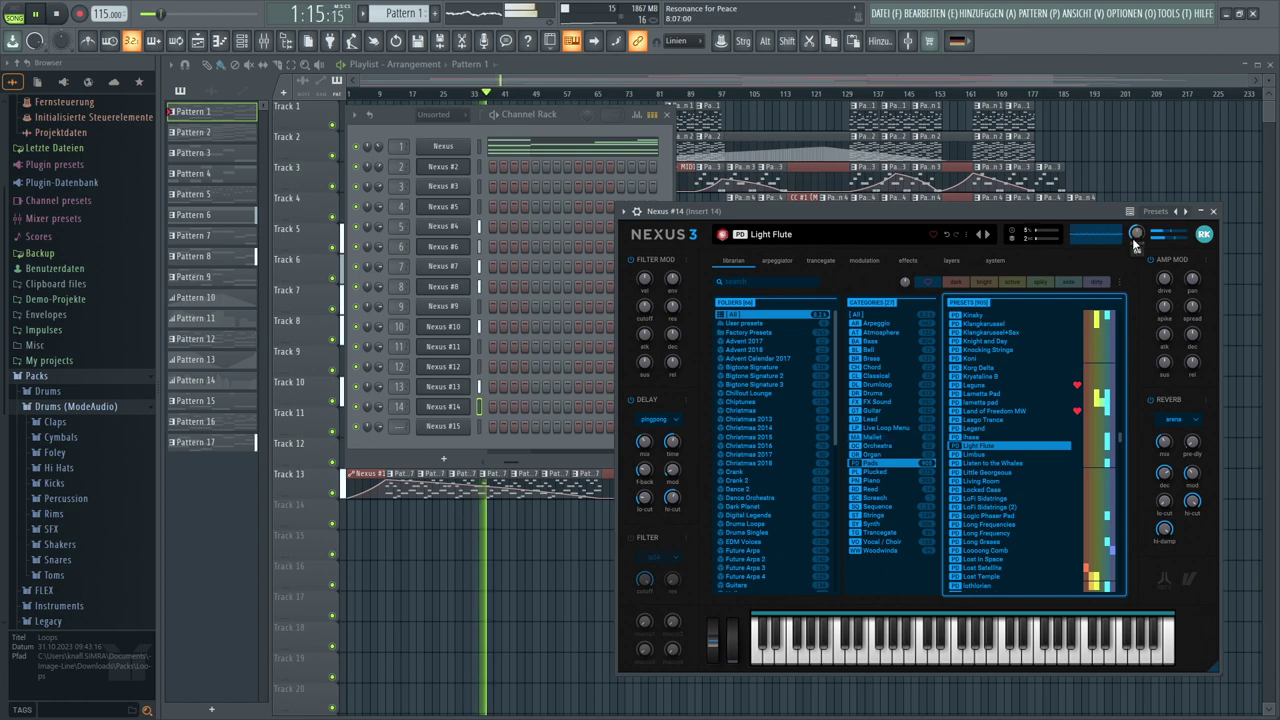
mouse_move(1136, 237)
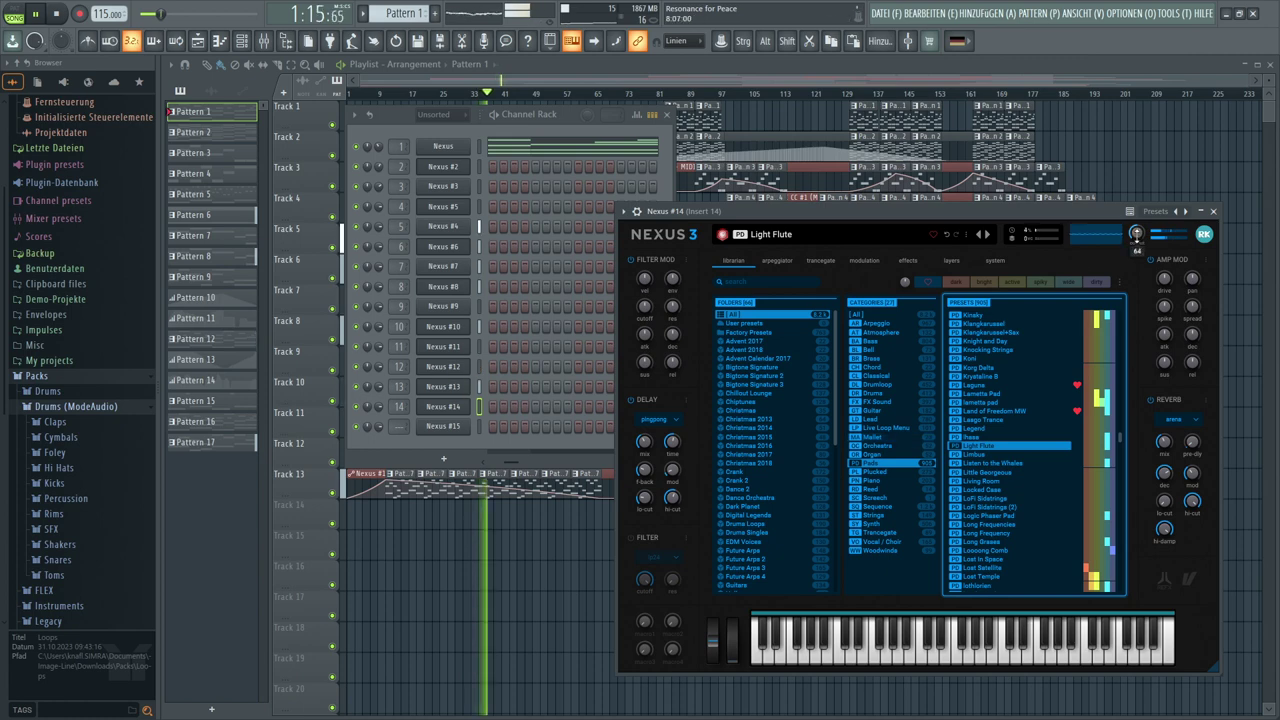
Draw Nexus #14's low line in Pattern 1's piano roll: two-bar notes D#5, F5, D#5 and F5 from bar 1 through bar 8
right_click(446, 409)
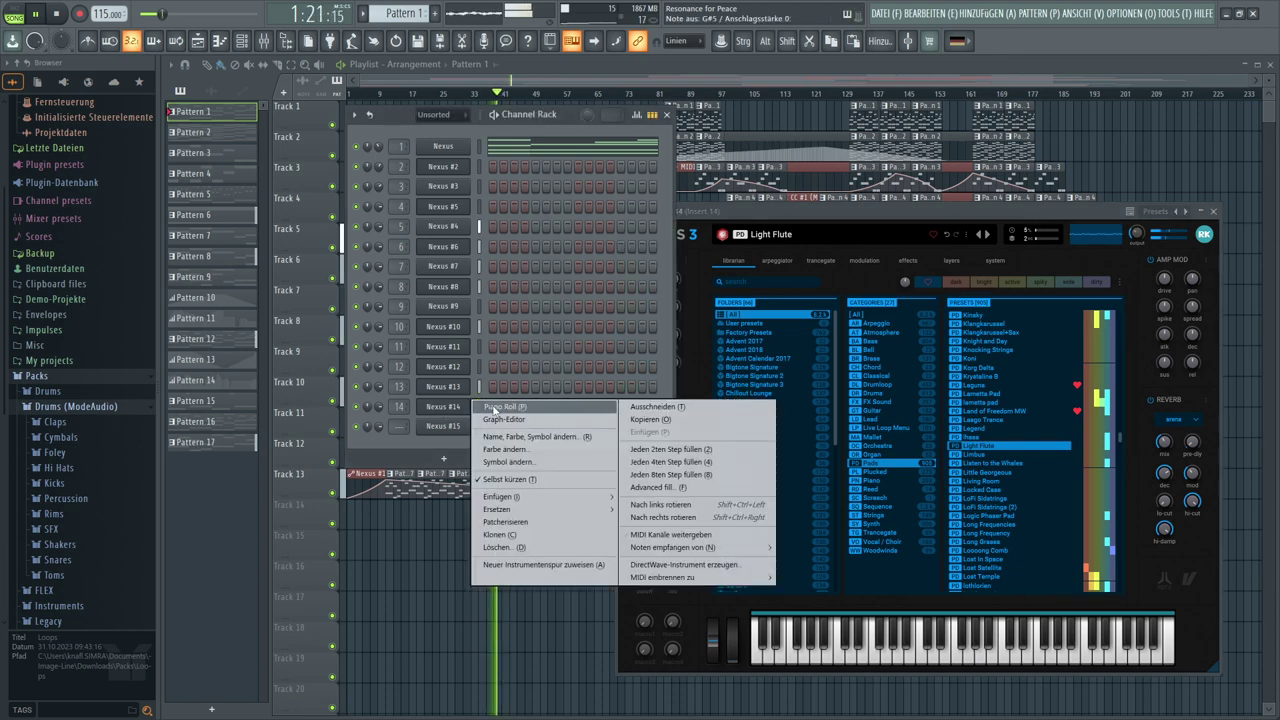
left_click(492, 406)
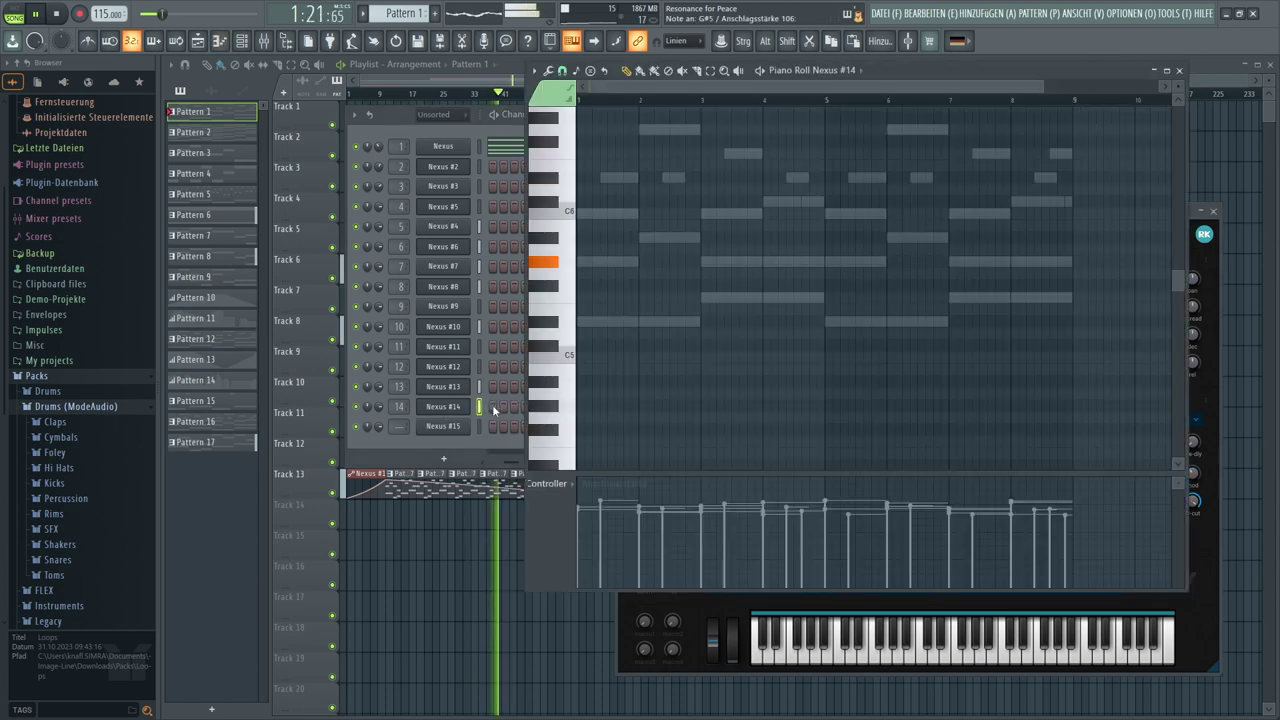
left_click(582, 322)
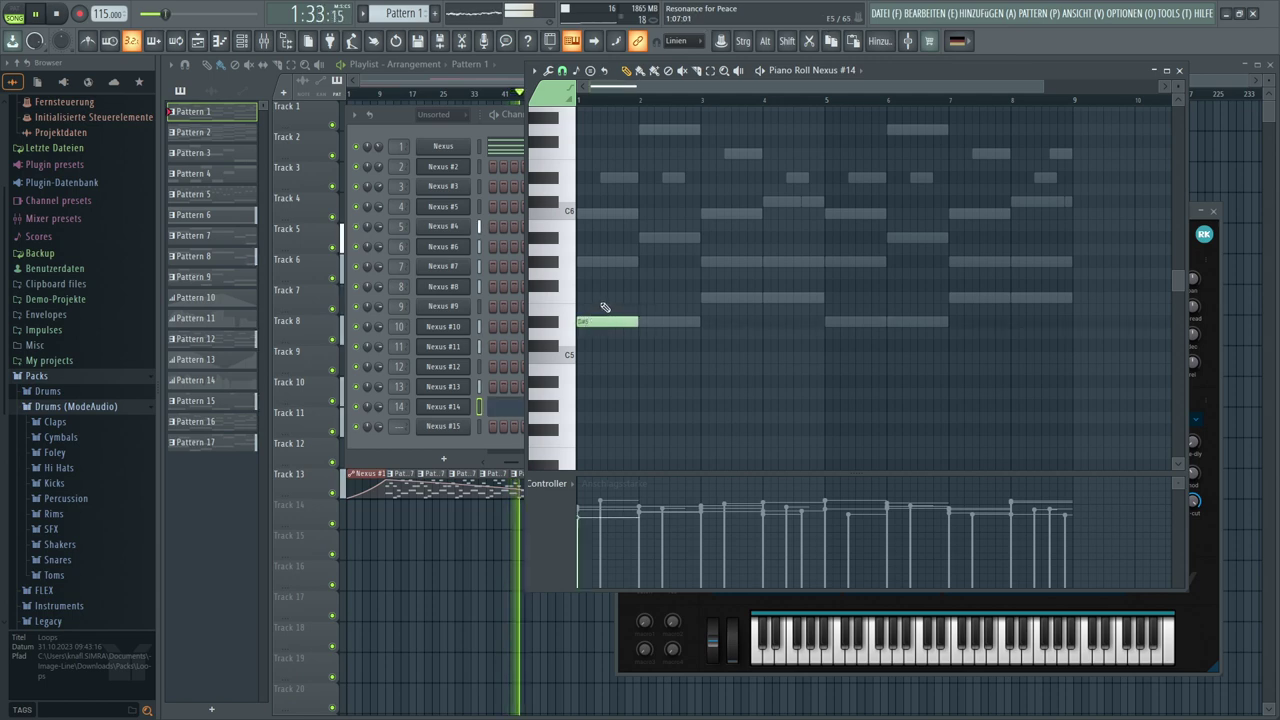
left_click_drag(641, 322, 698, 329)
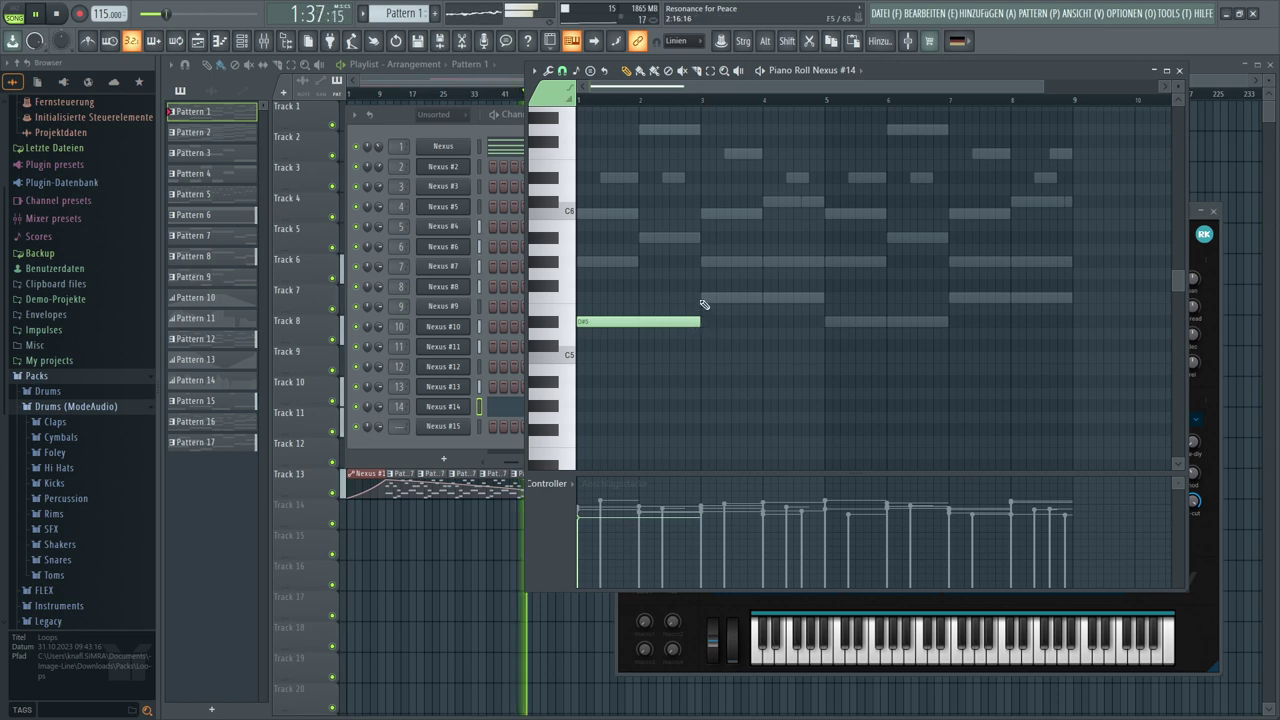
left_click(704, 300)
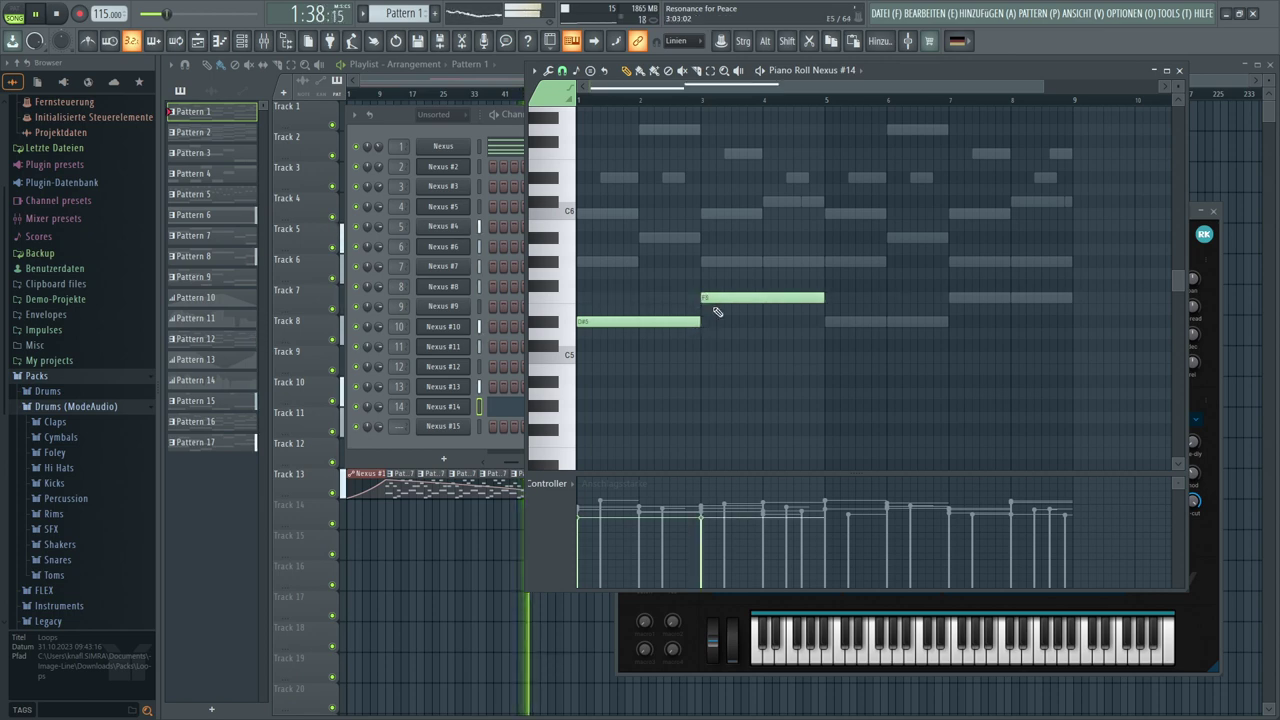
left_click(828, 322)
left_click(953, 300)
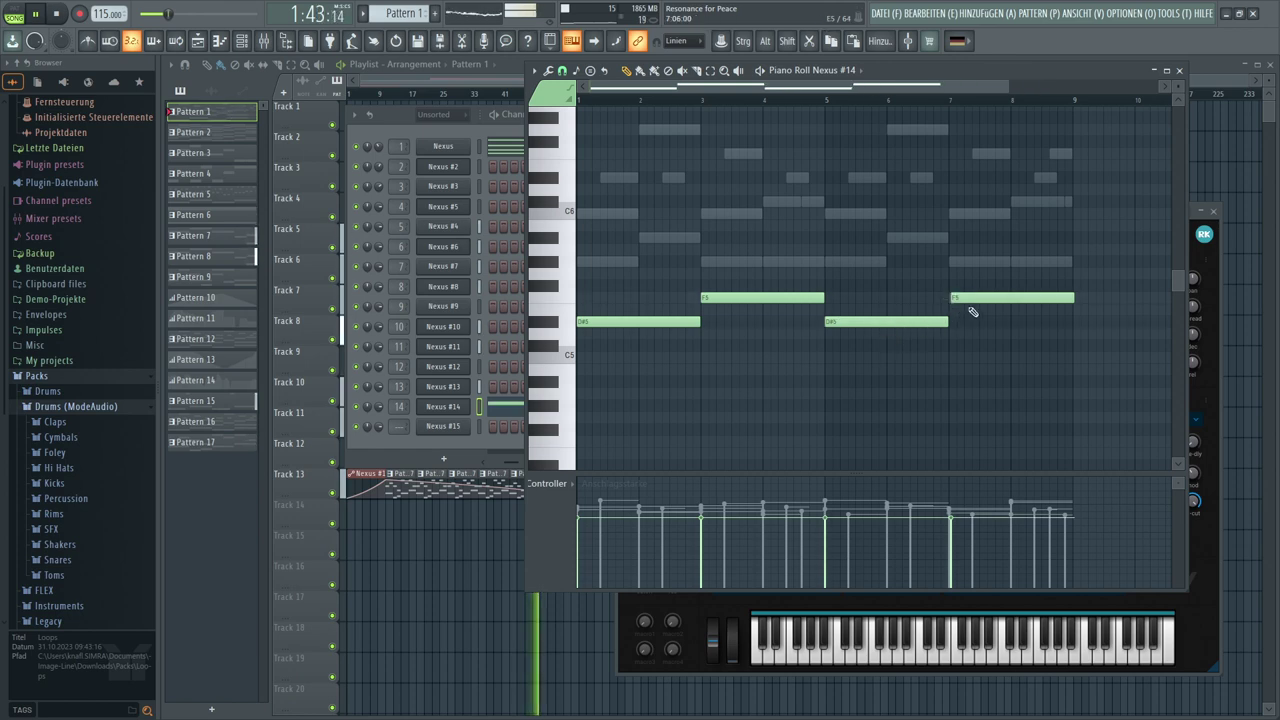
left_click_drag(971, 300, 969, 300)
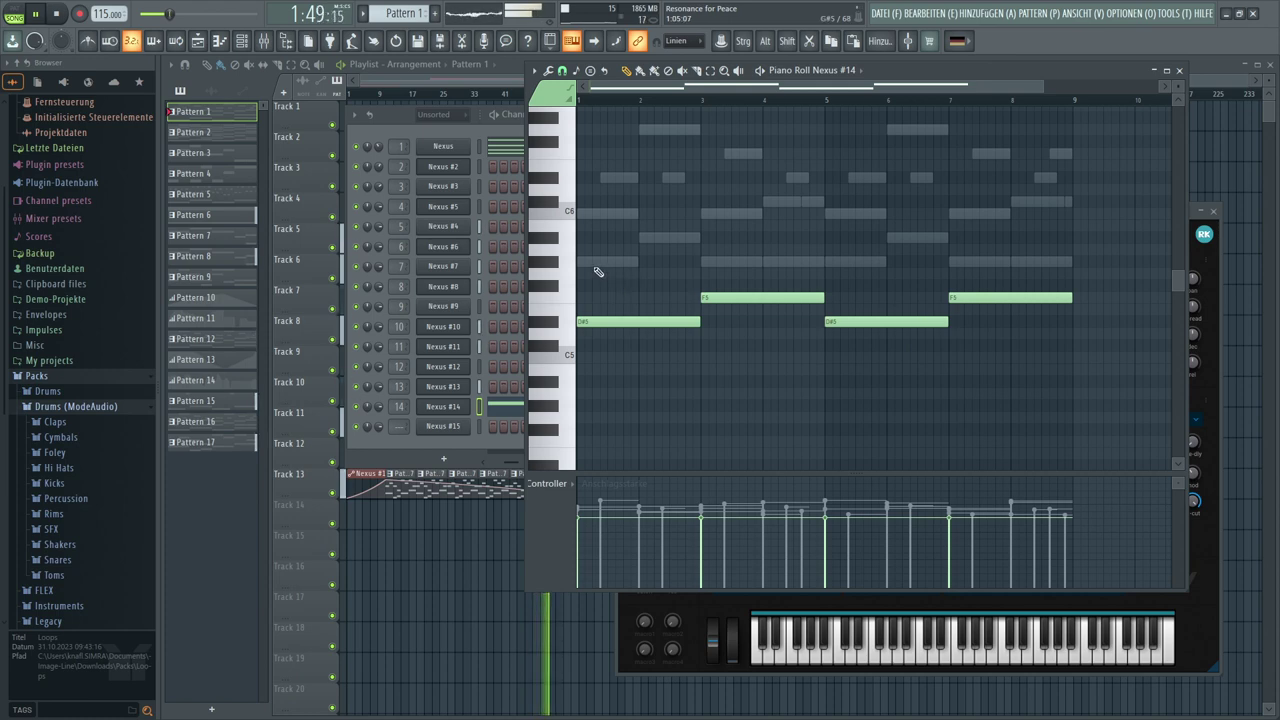
Add a second Nexus #14 voice: G#5 in bar 1, G5 in 2, G#5 across 3–4, G#5 in 5, B5 in 6, G#5 across 7–8
scroll(598, 272, "up", 1)
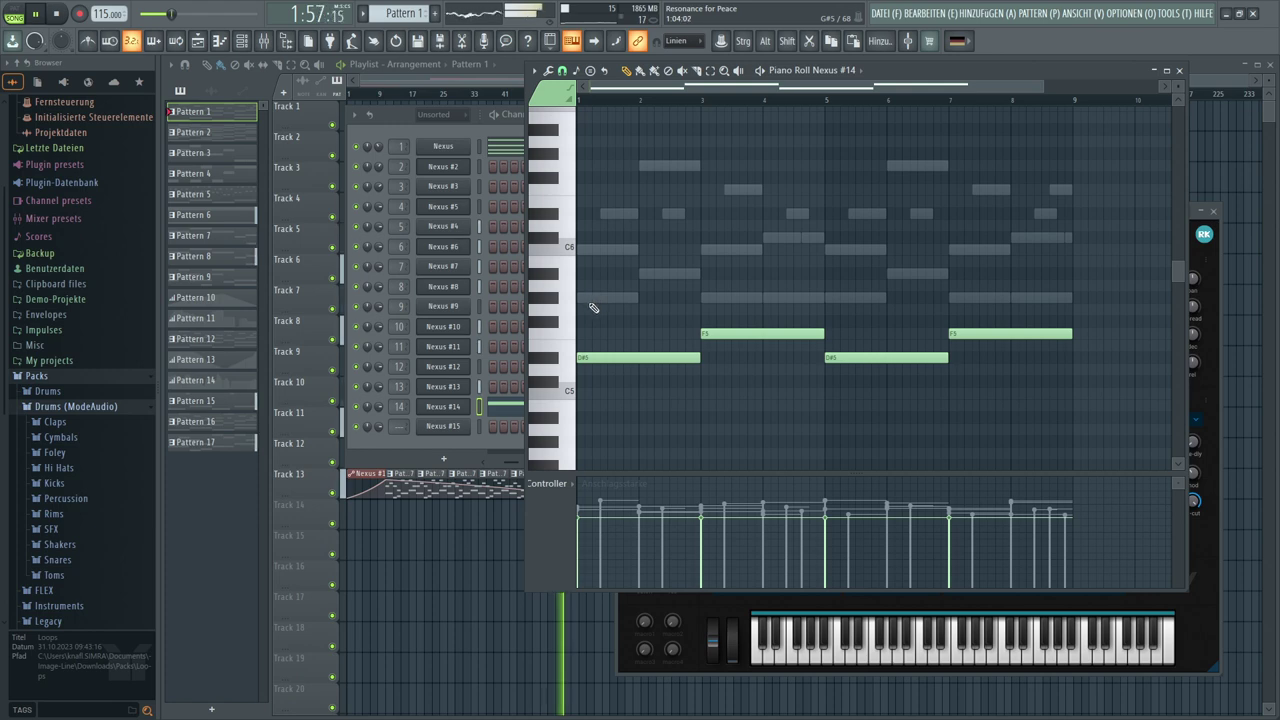
left_click(584, 299)
left_click_drag(584, 299, 578, 298)
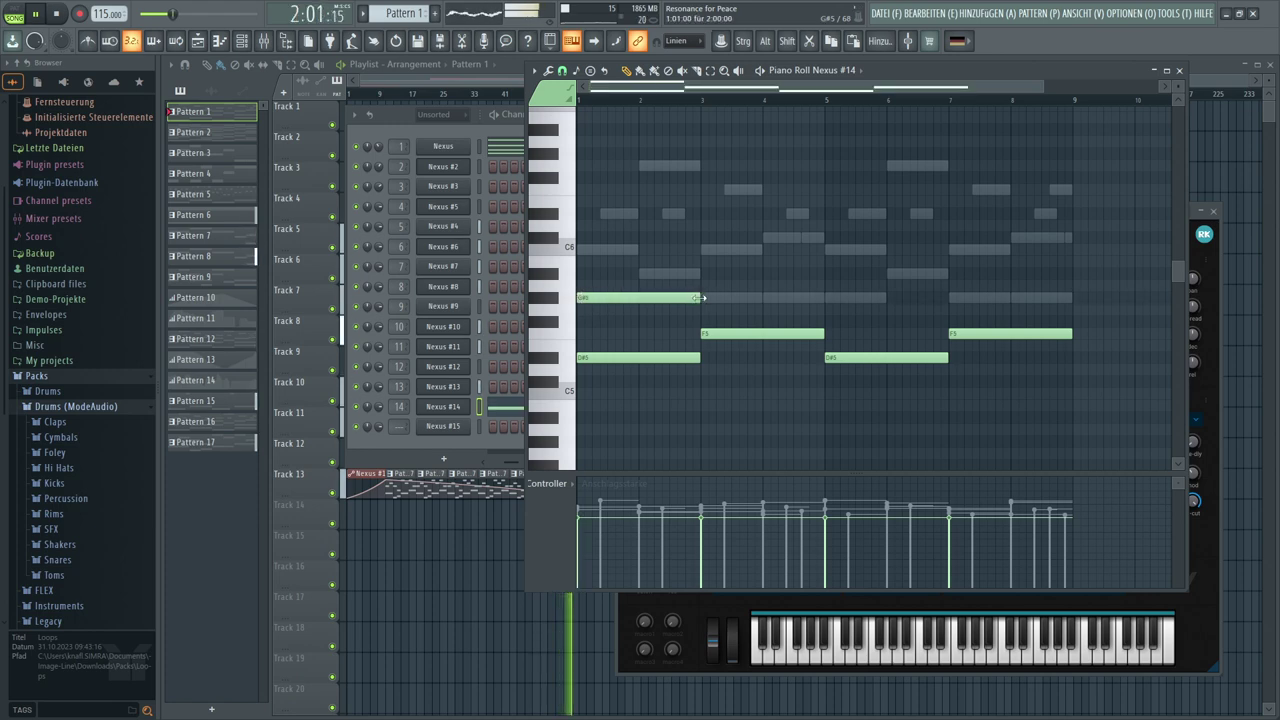
left_click_drag(701, 298, 637, 299)
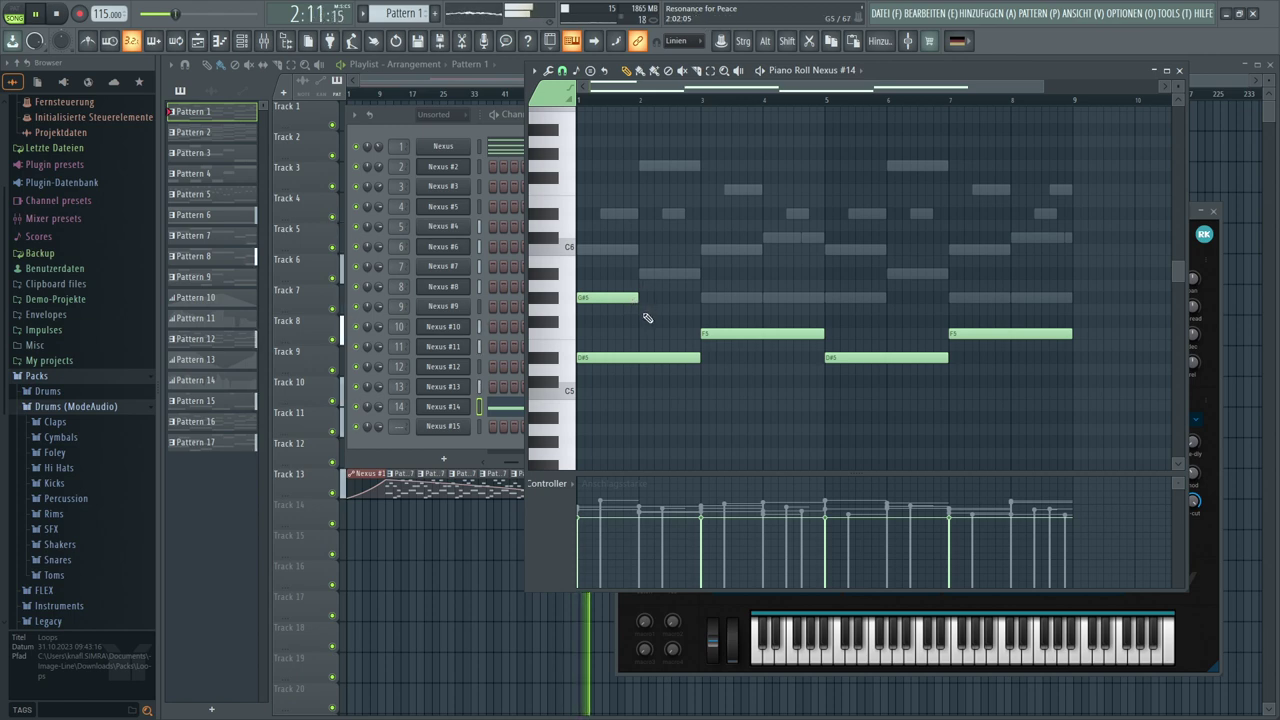
left_click(645, 310)
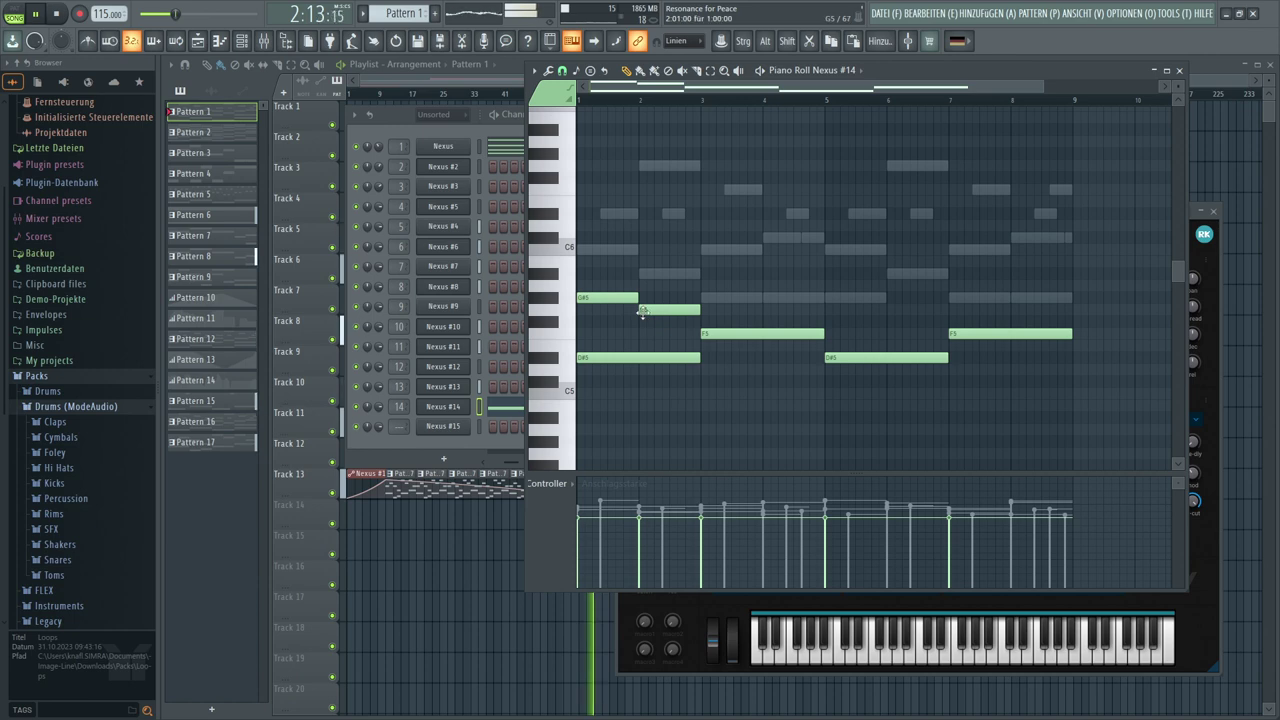
left_click(705, 298)
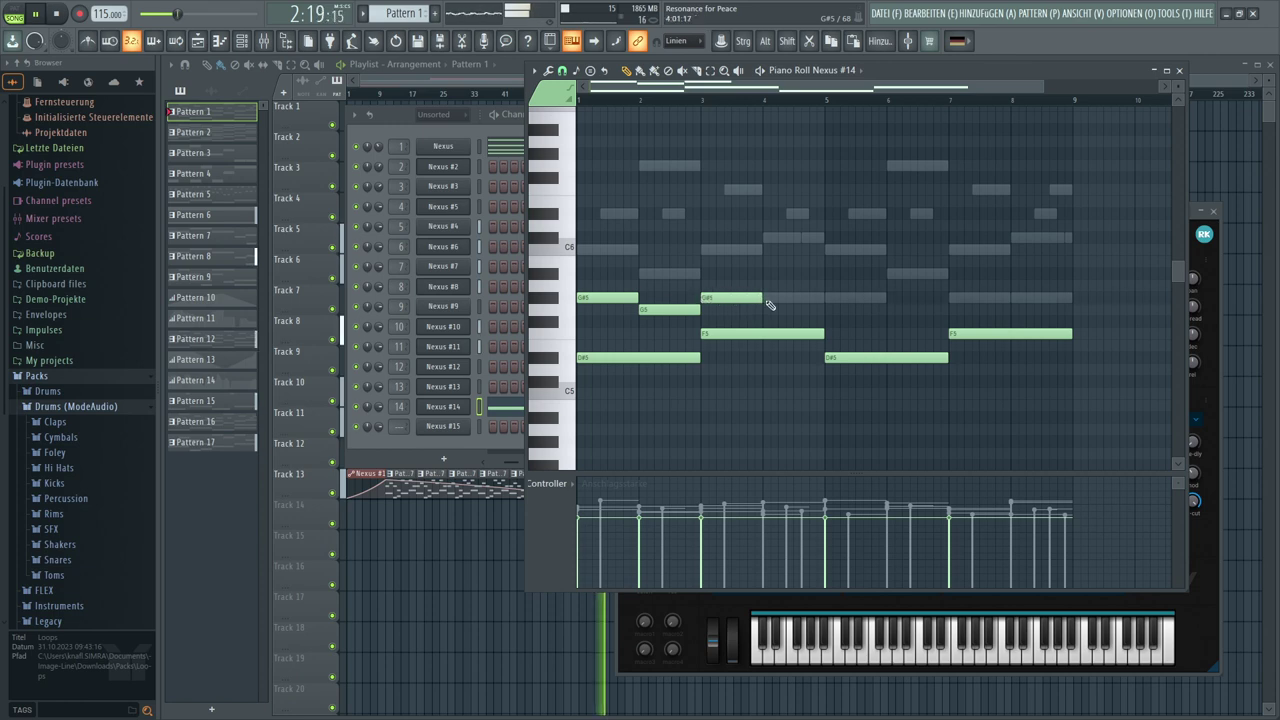
left_click_drag(782, 298, 809, 298)
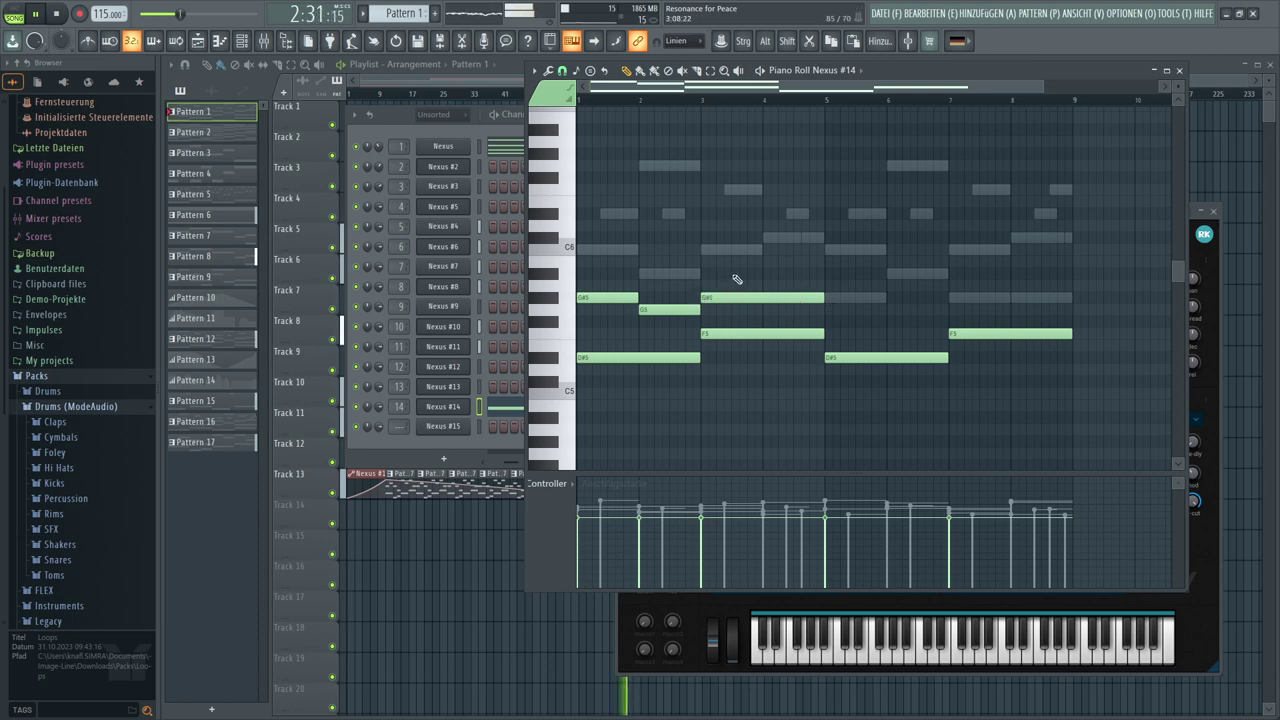
left_click_drag(737, 279, 905, 273)
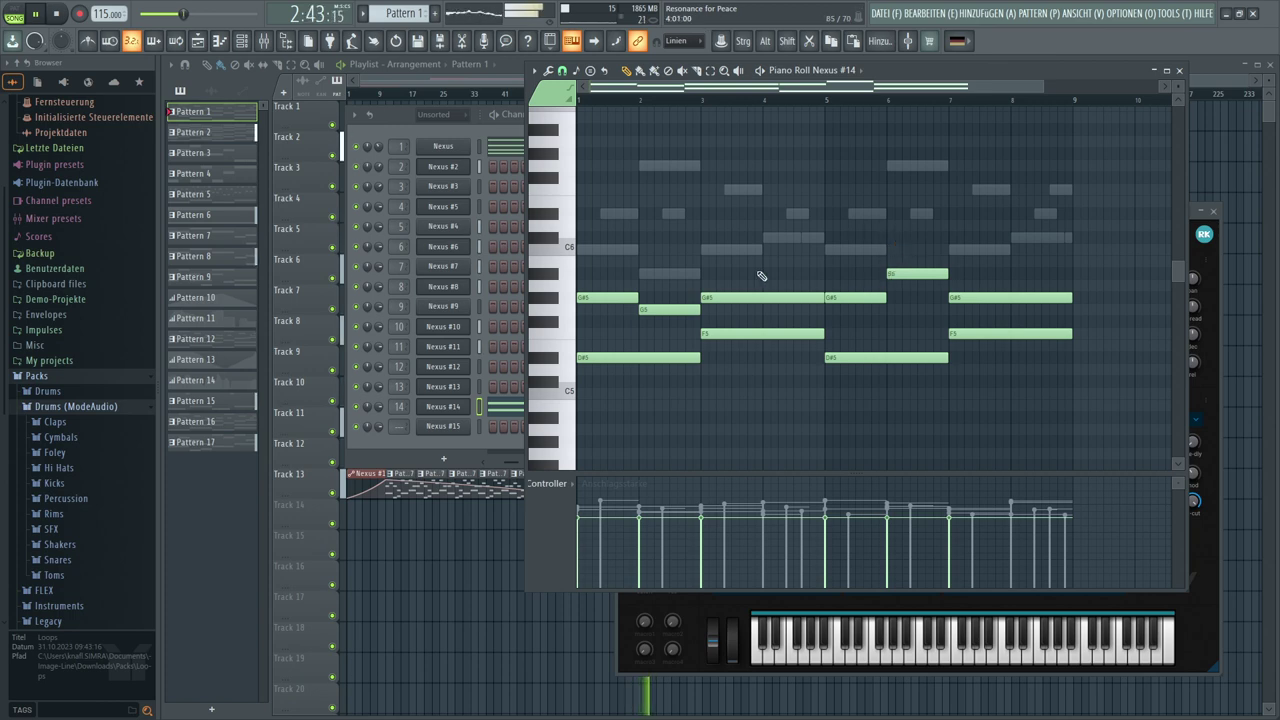
Audition G#5, remove the separate G#5 note in bar 5, and lengthen the G#5 starting in bar 3 through bar 5
left_click(553, 299)
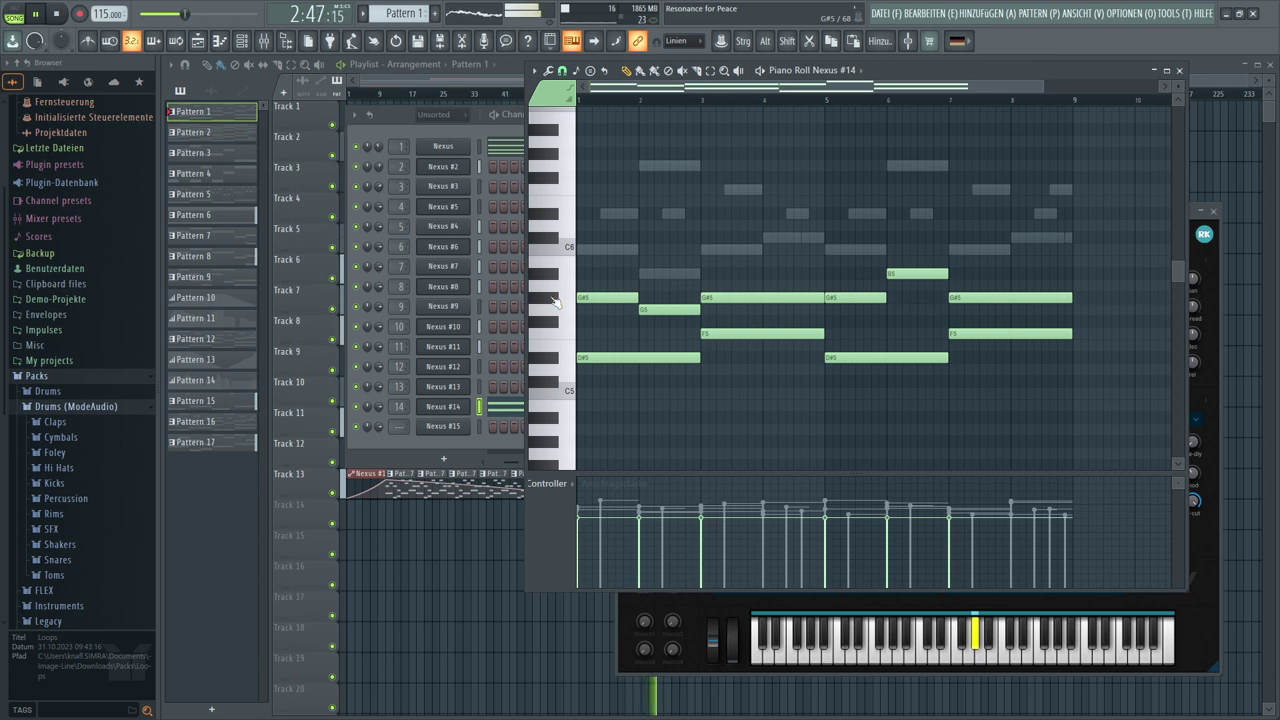
left_click(558, 300)
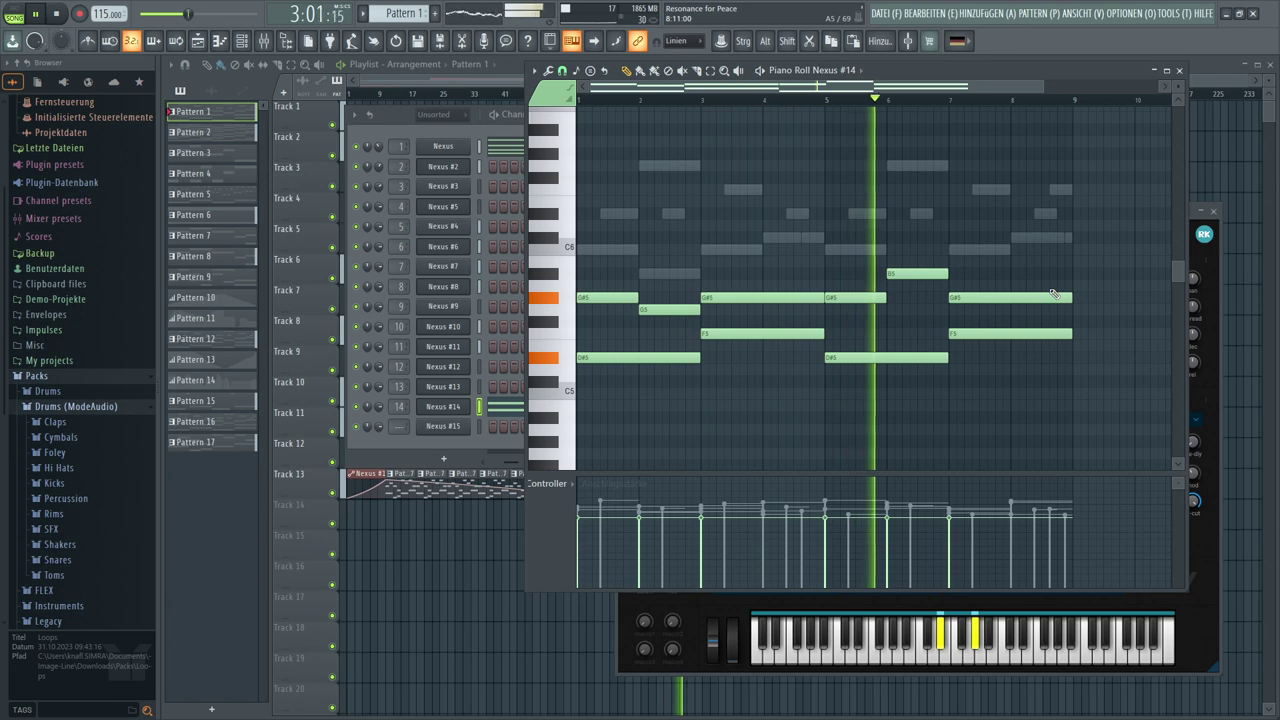
right_click(849, 297)
left_click_drag(814, 297, 886, 300)
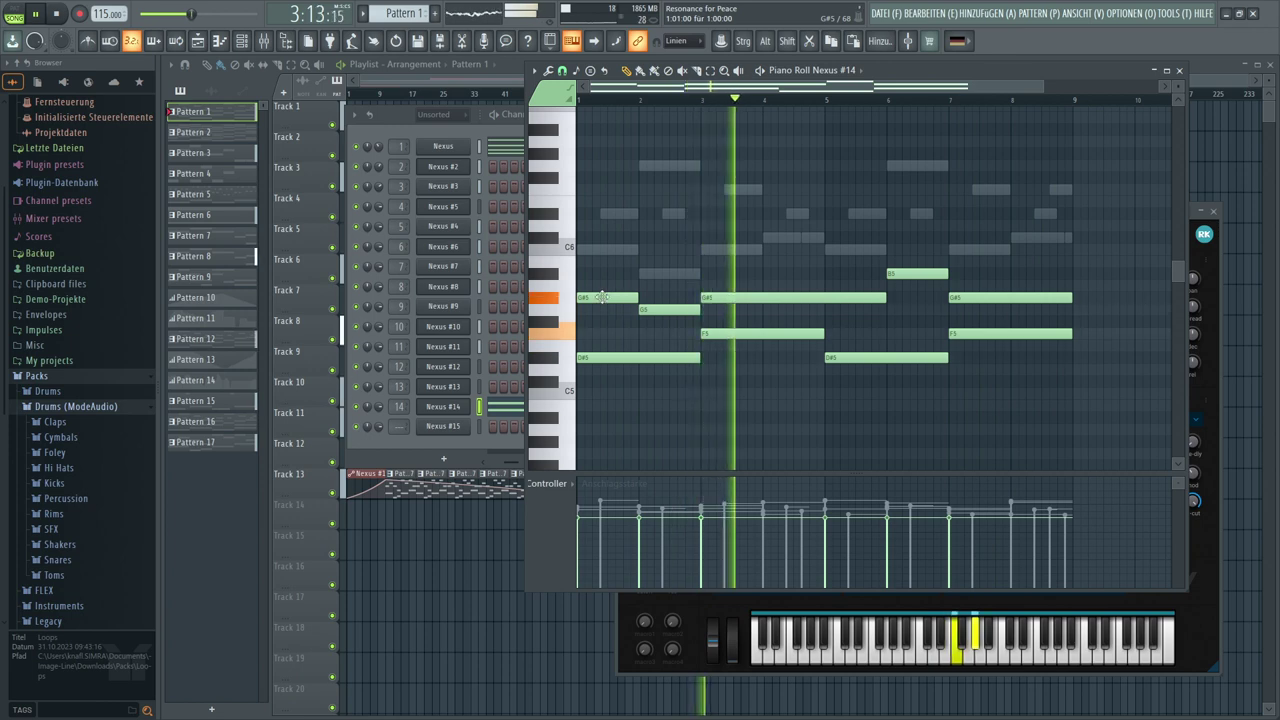
Add one-bar notes C6, B5, C6, C#6, C6 in bars 1–5, G5 in bar 6, C6 in bar 7 and C#6 in bar 8
left_click(582, 247)
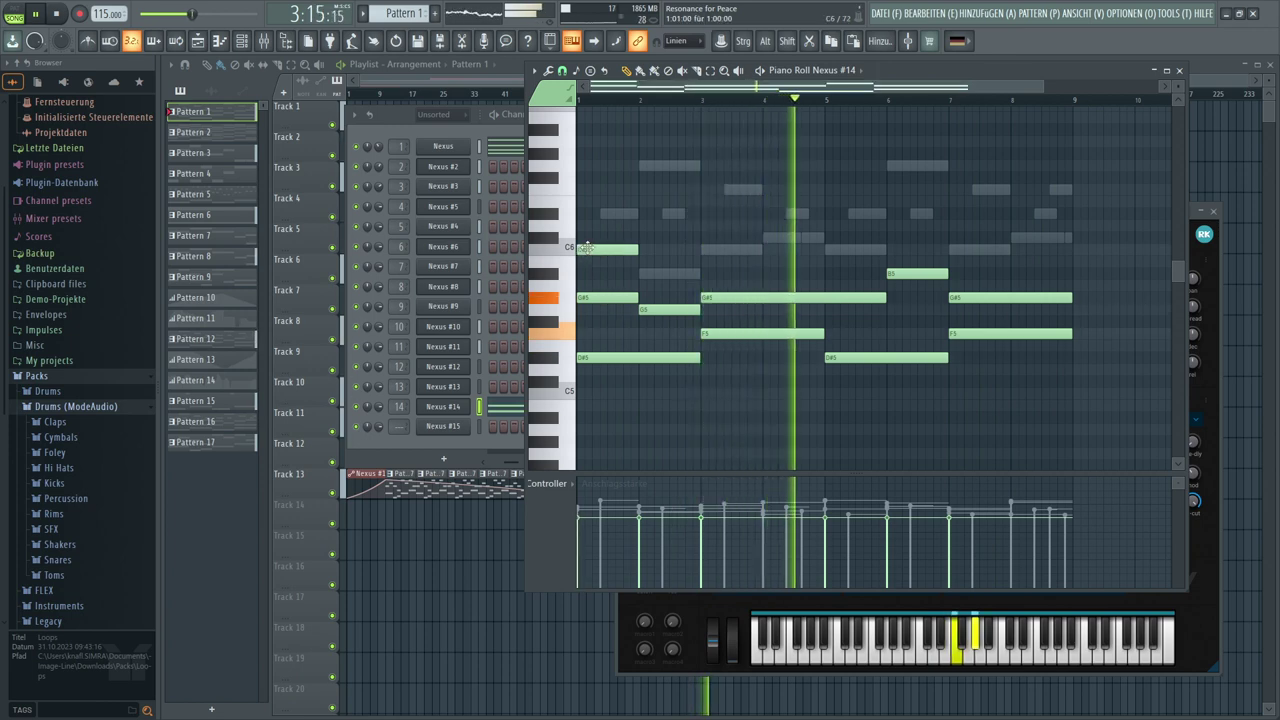
left_click(650, 274)
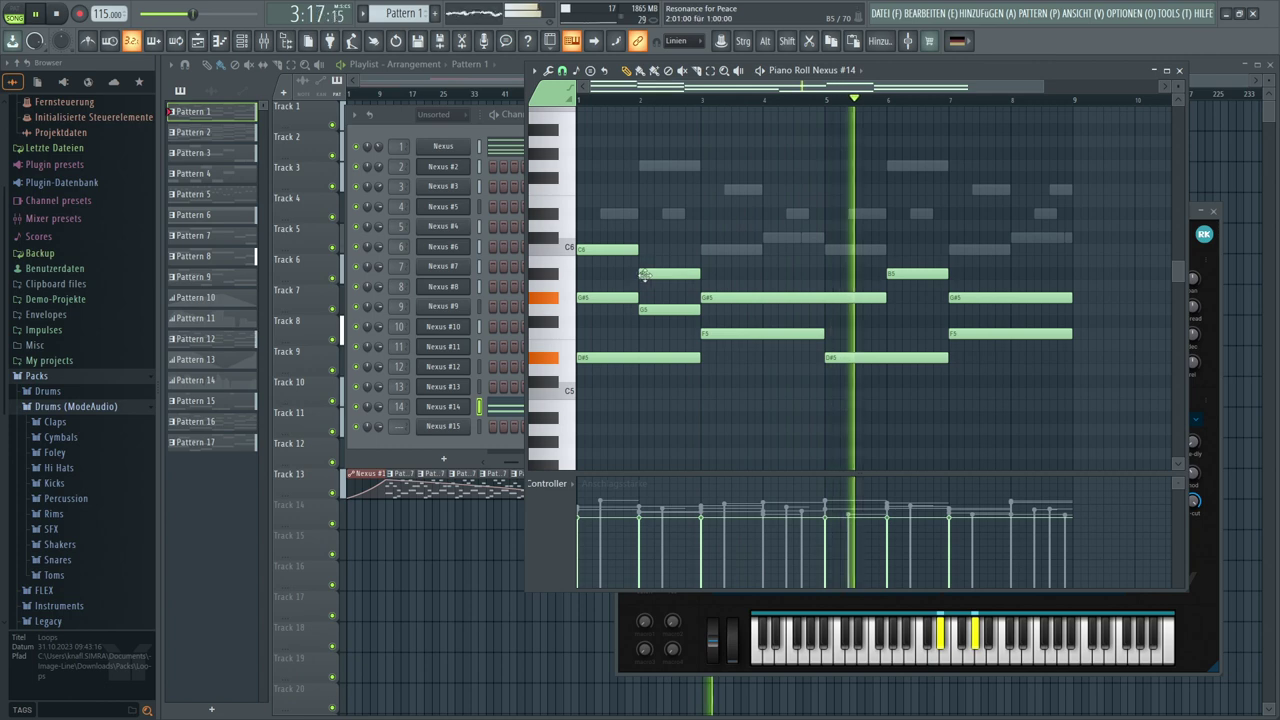
left_click(718, 250)
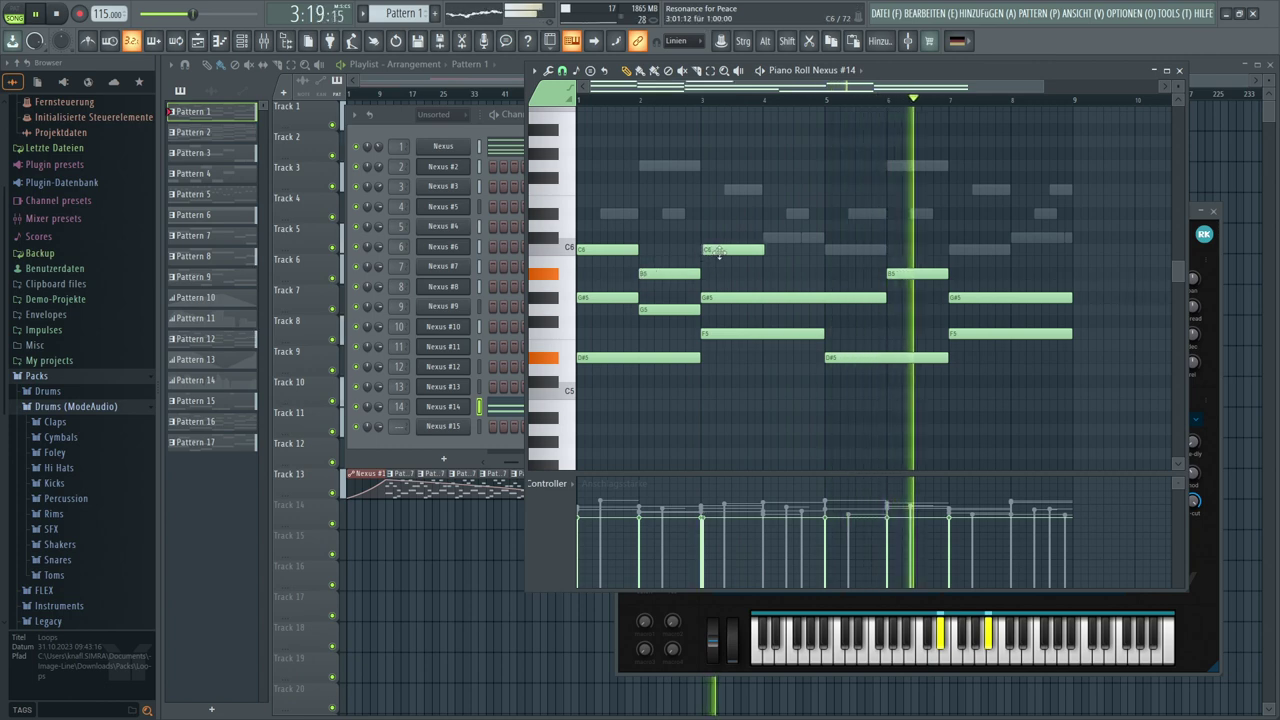
left_click(770, 239)
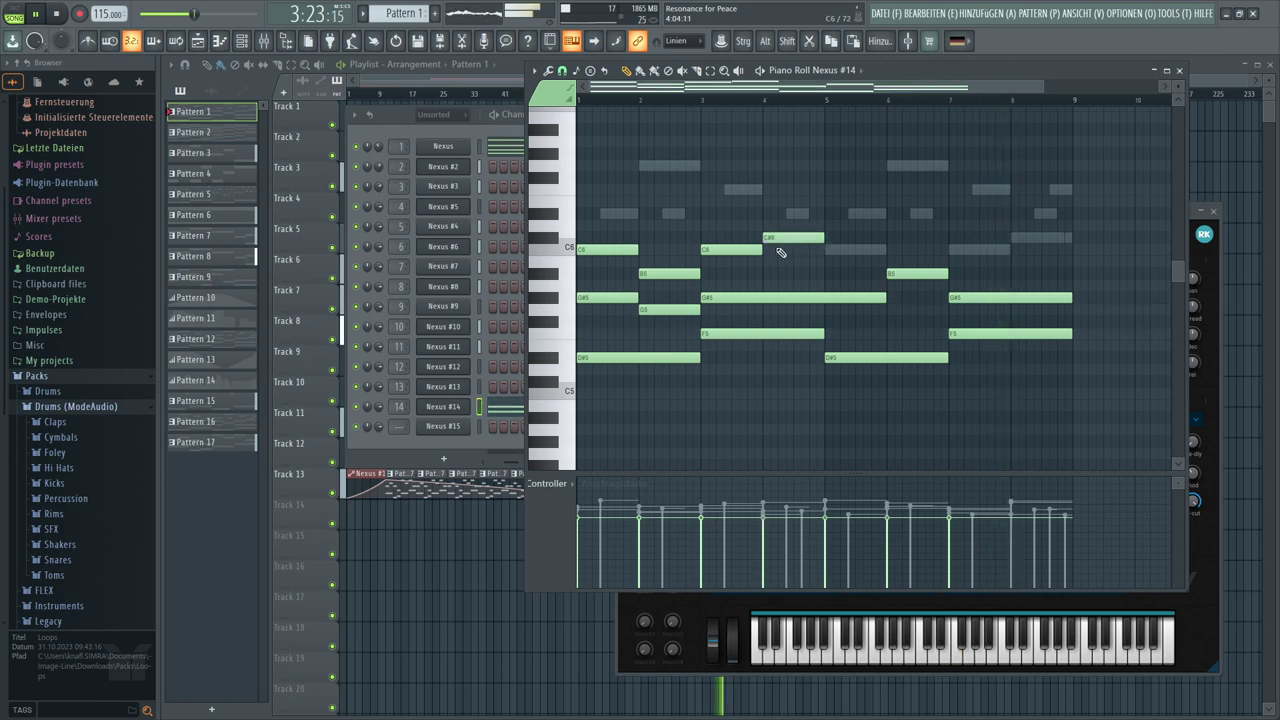
left_click(830, 250)
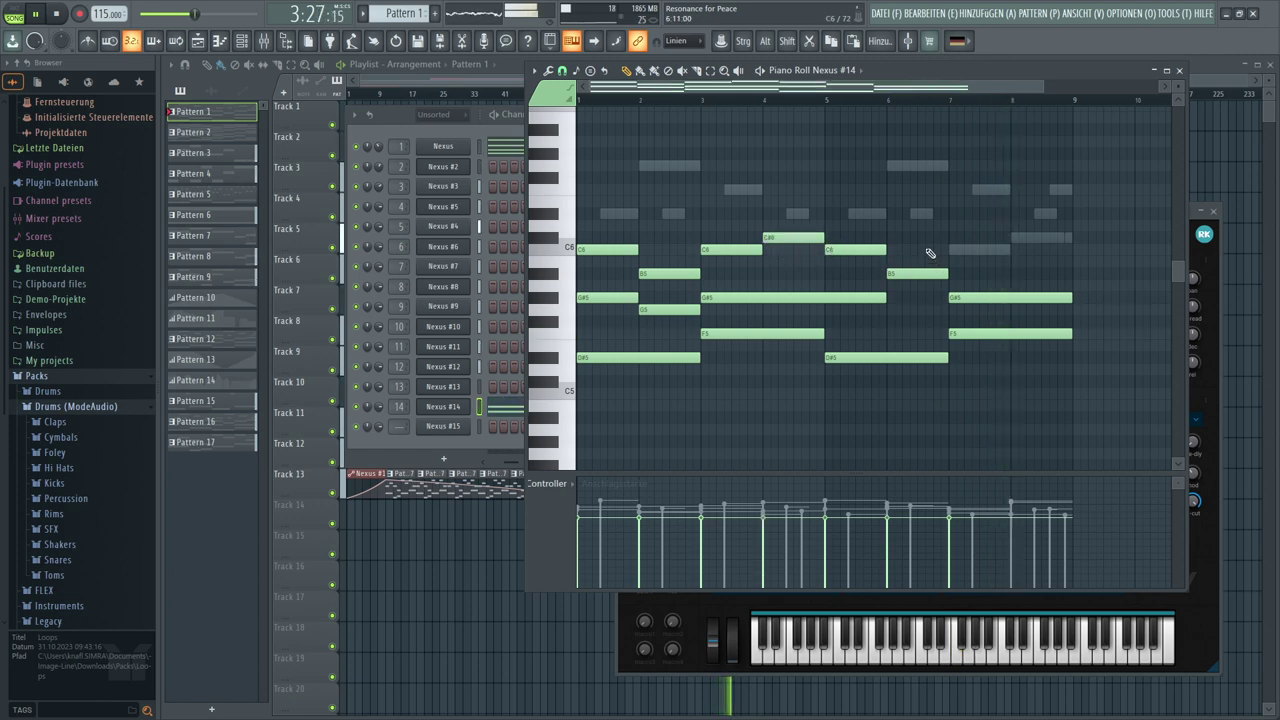
left_click(891, 214)
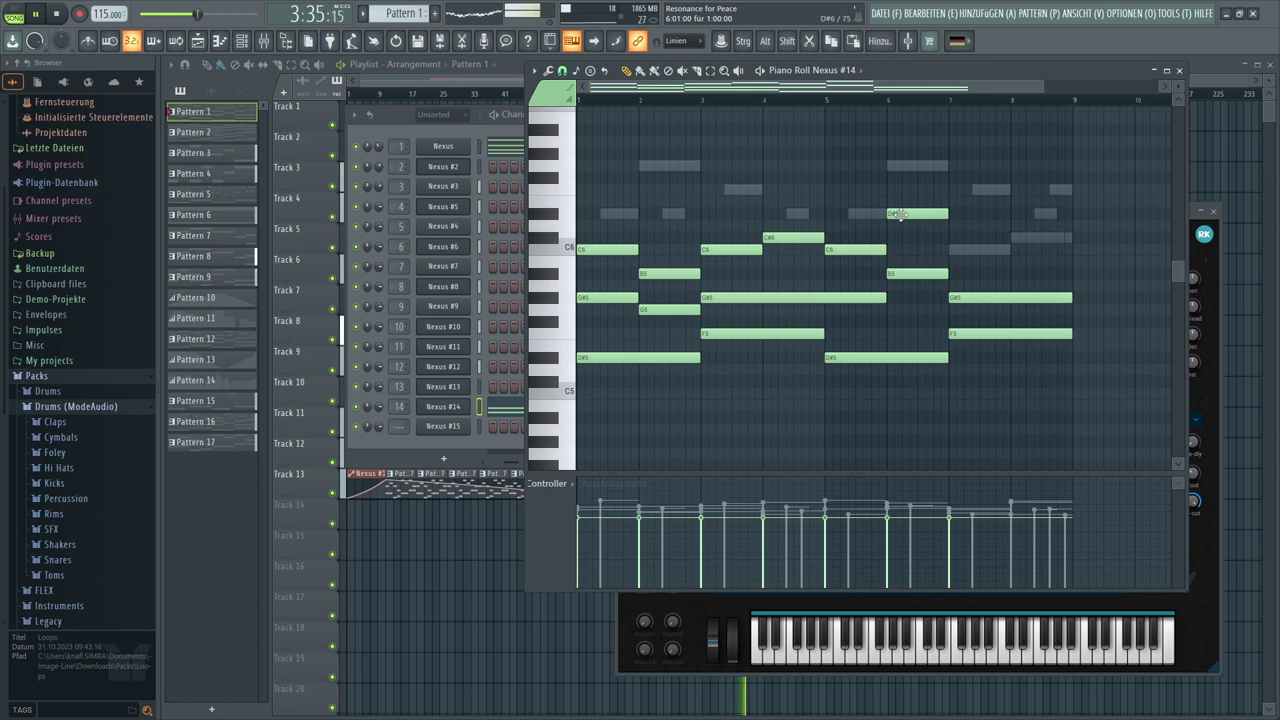
left_click_drag(900, 214, 906, 318)
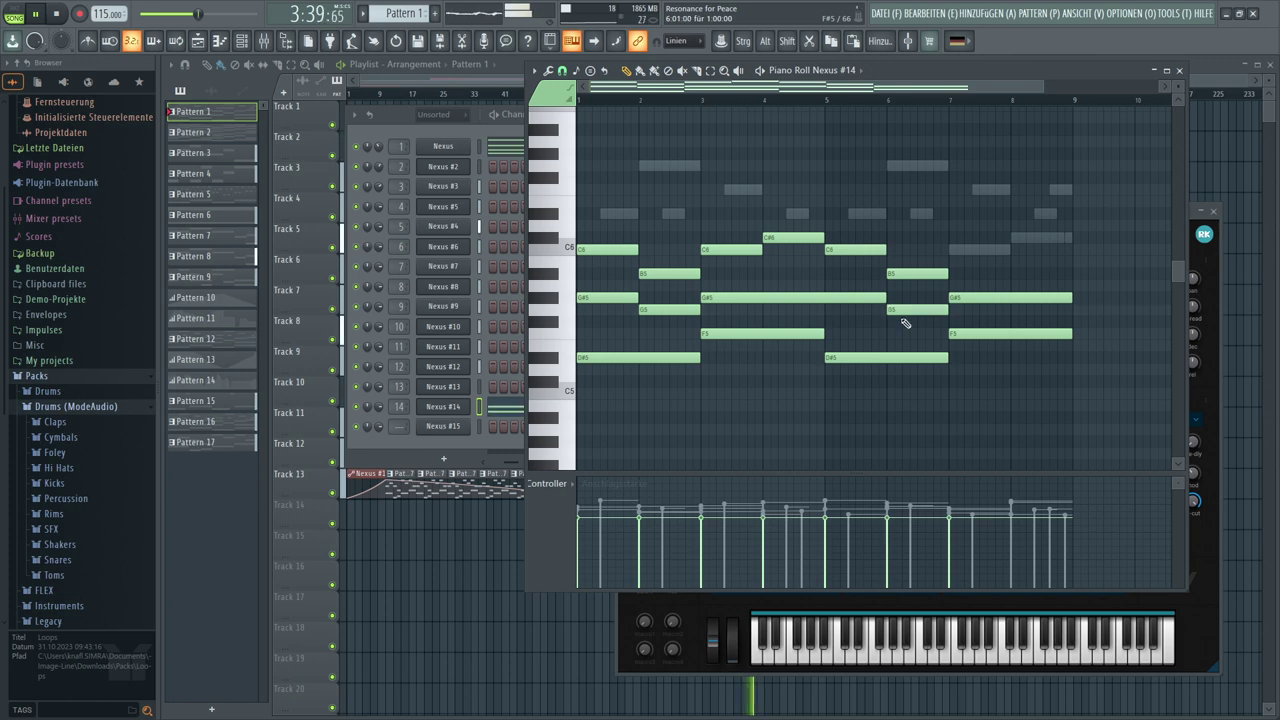
left_click(952, 249)
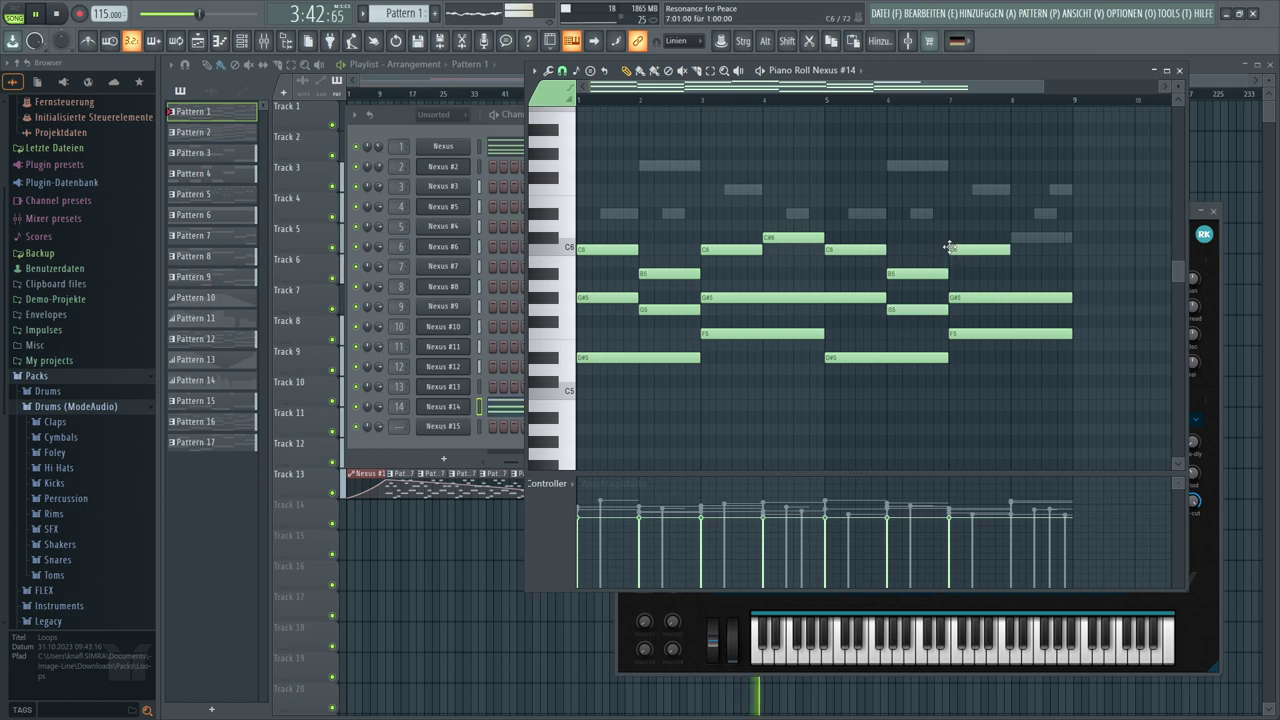
left_click(1018, 238)
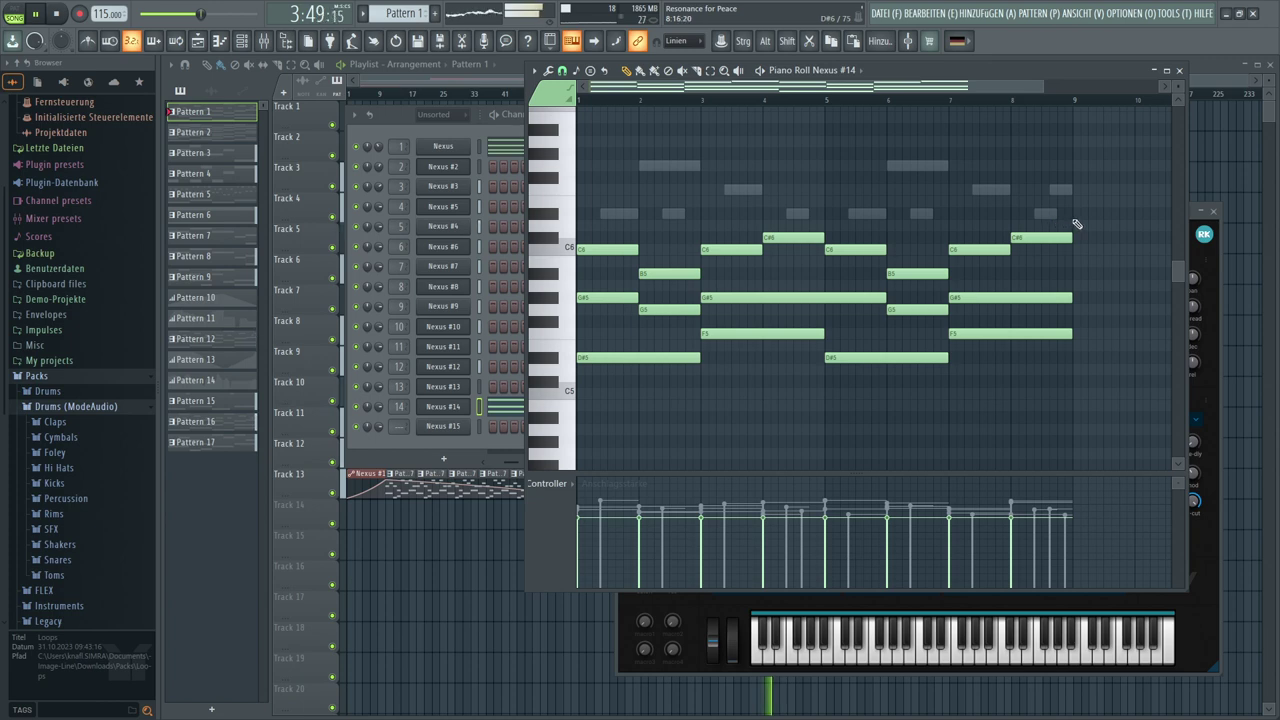
Delete every Nexus #14 note above G#5, including the B5 in bar 6, keeping only the two lower voices
left_click_drag(1100, 186, 506, 425)
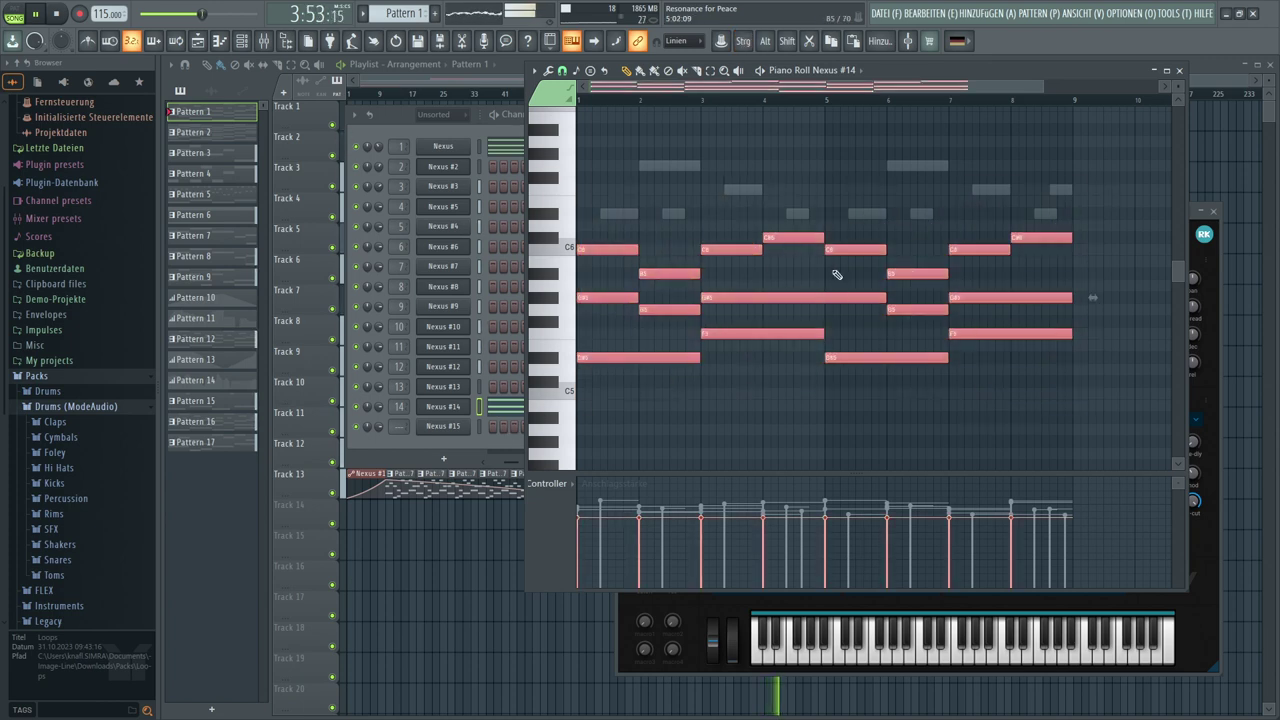
left_click(888, 193)
right_click(1040, 237)
right_click(980, 249)
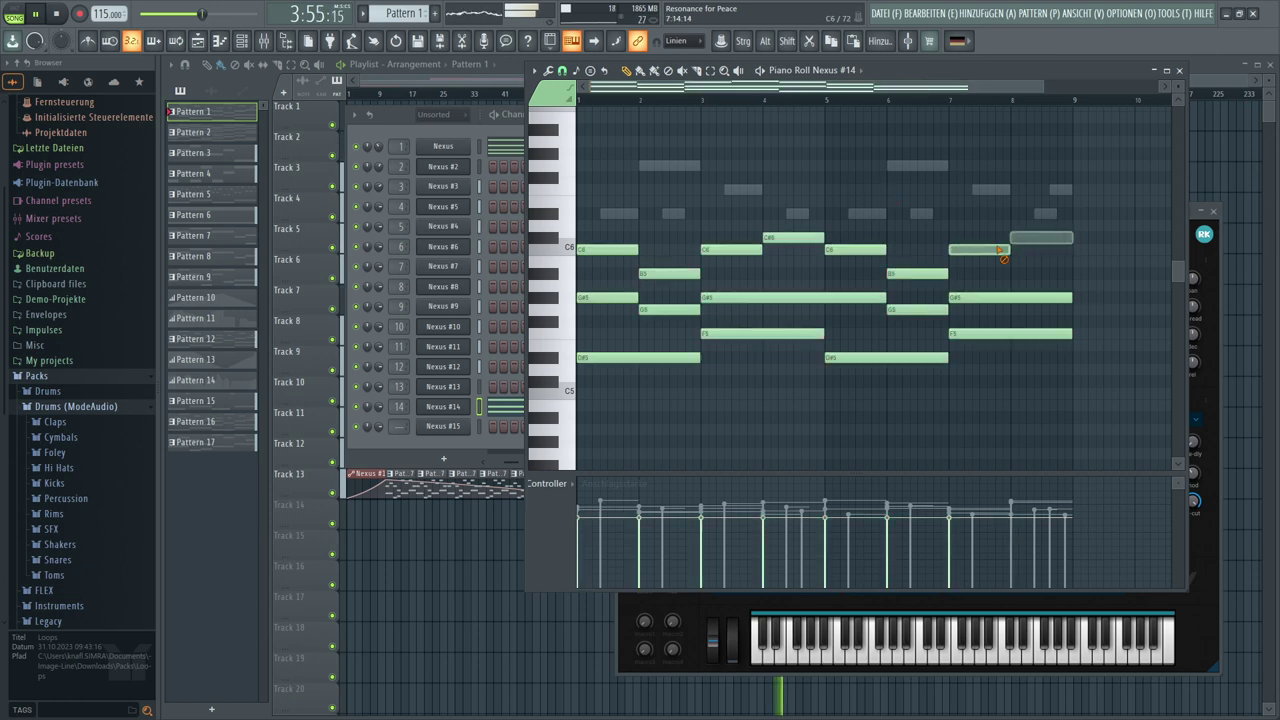
right_click(918, 273)
right_click(794, 237)
right_click(736, 250)
right_click(606, 250)
right_click(668, 273)
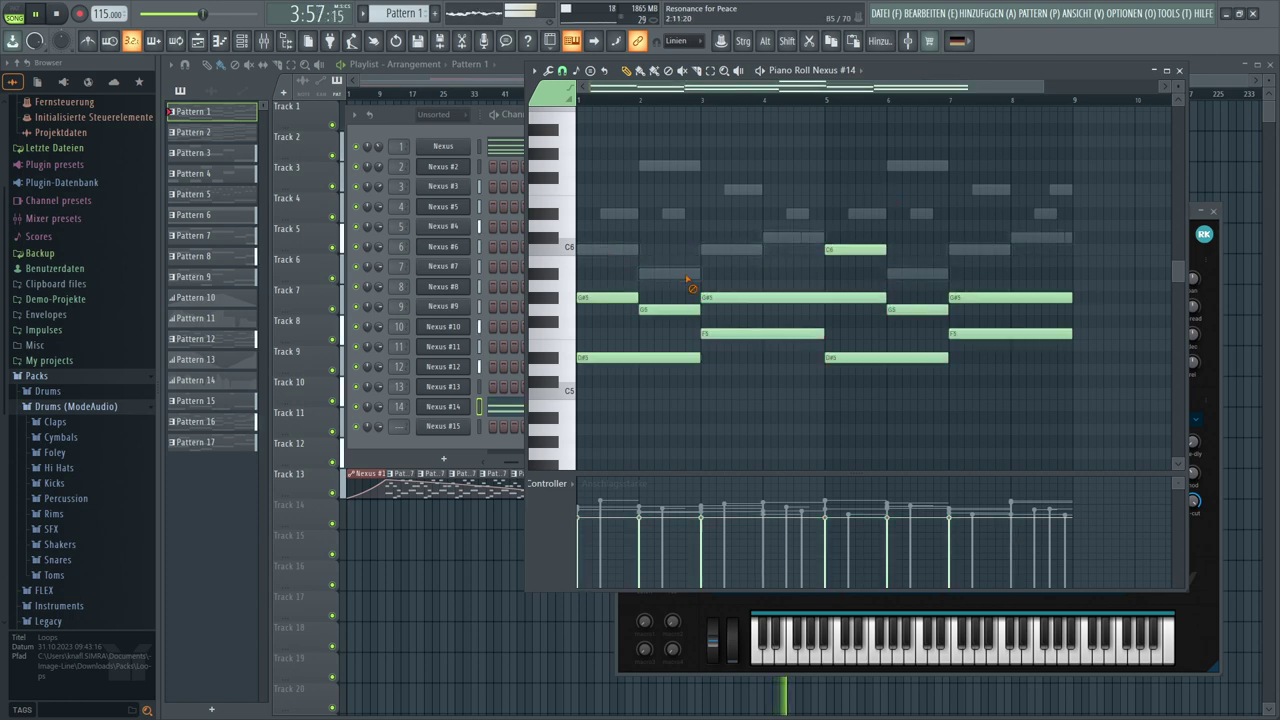
right_click(848, 249)
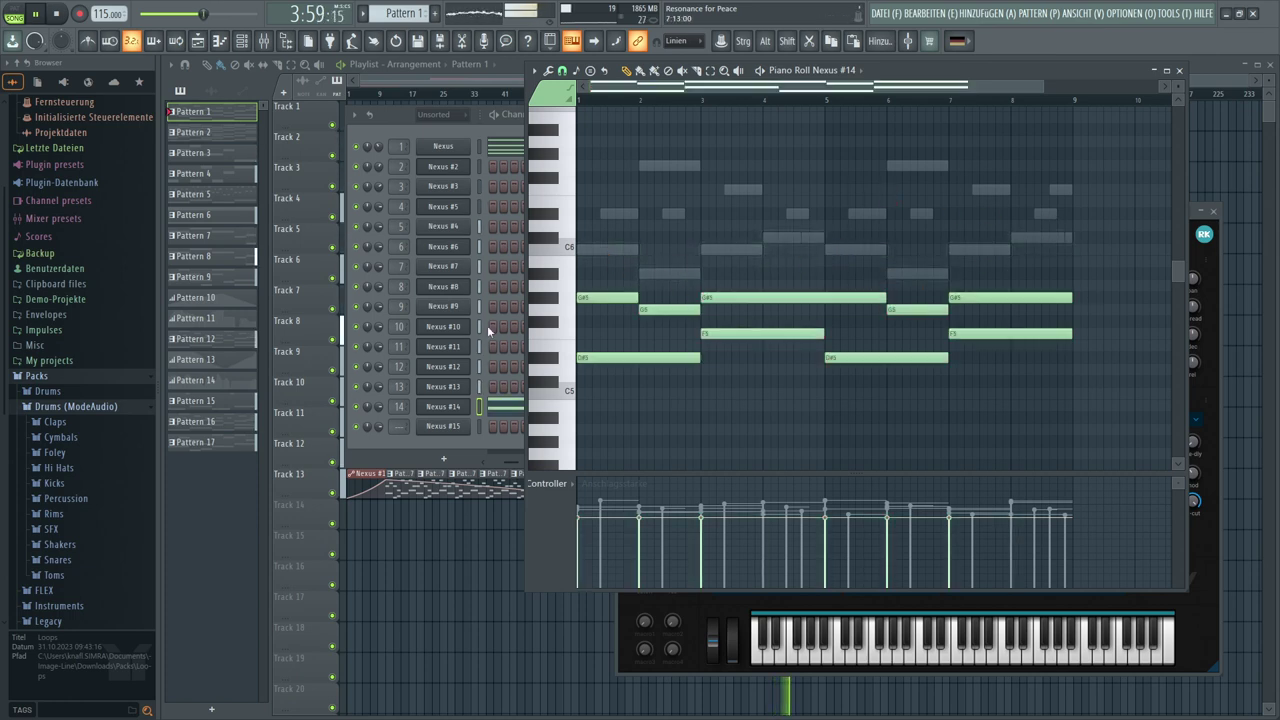
Clone the Nexus #15 channel and route Nexus #15 to mixer insert 15
right_click(440, 428)
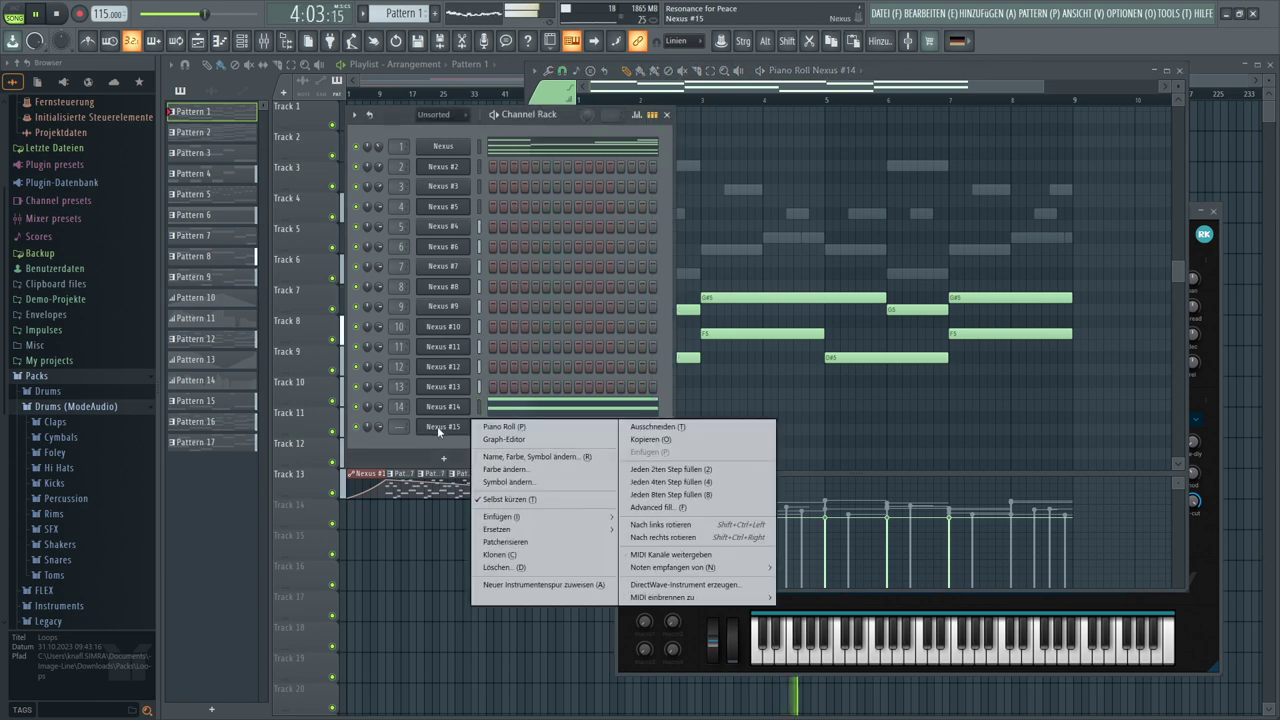
key("c")
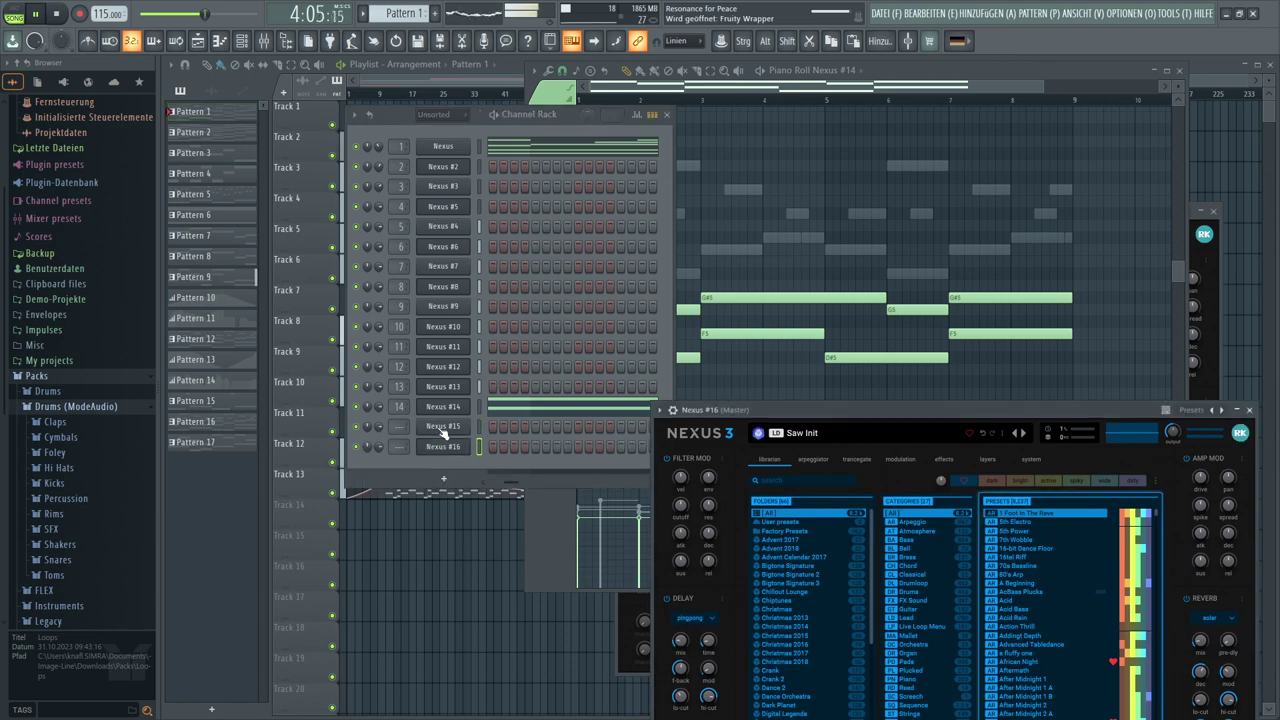
scroll(398, 427, "up", 2)
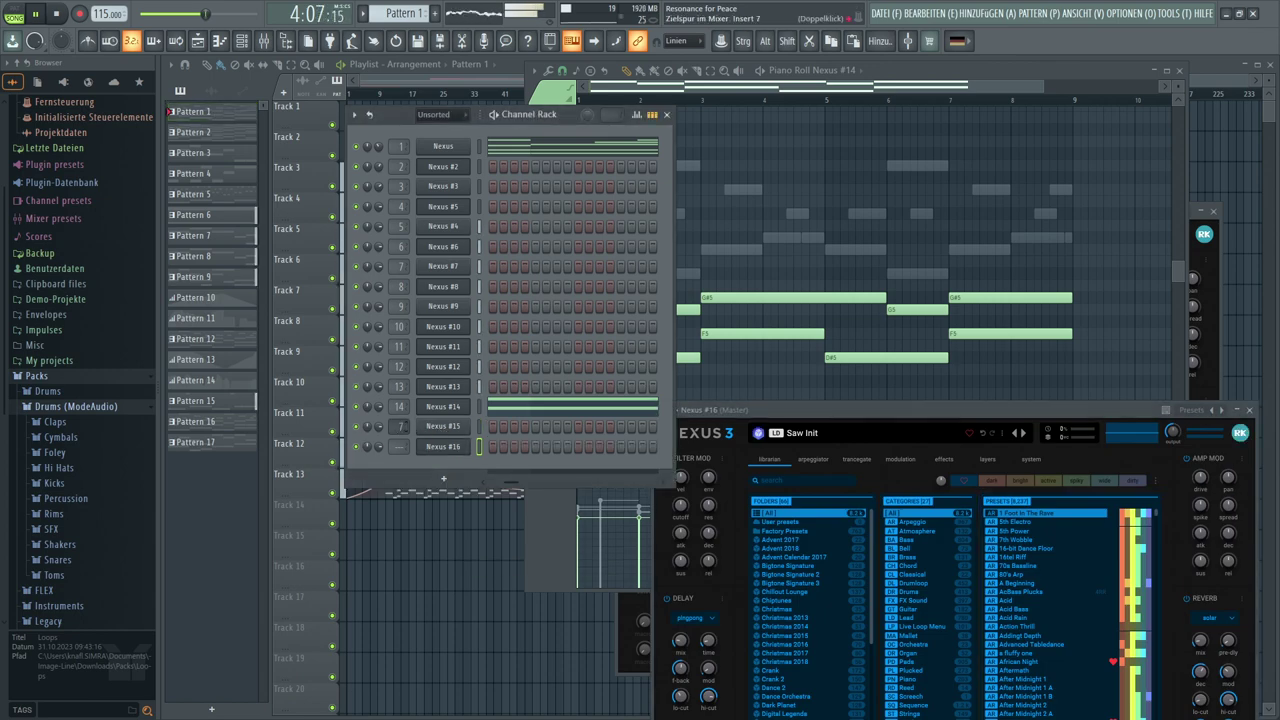
scroll(398, 427, "up", 2)
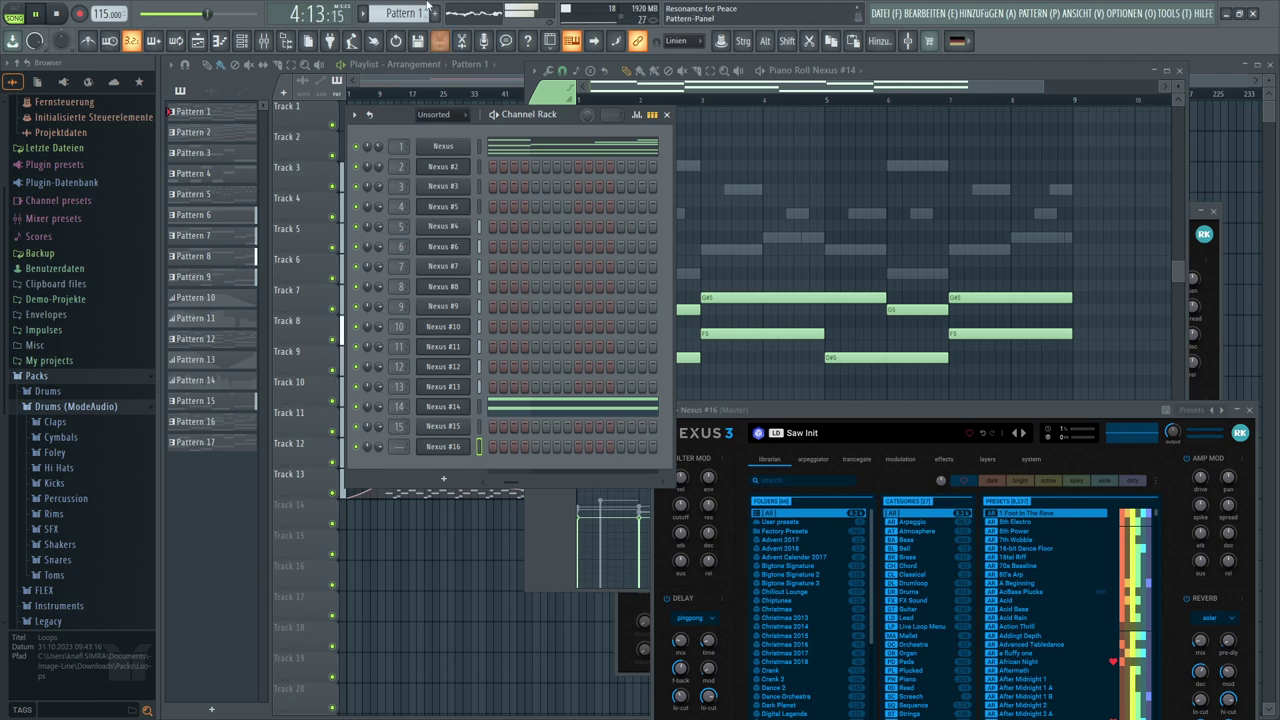
Switch from Pattern 1 to the new, empty Pattern 18
key("KP_Add")
key("KP_Add")
key("KP_Add")
key("KP_Add")
key("KP_Add")
key("KP_Add")
key("KP_Add")
key("KP_Add")
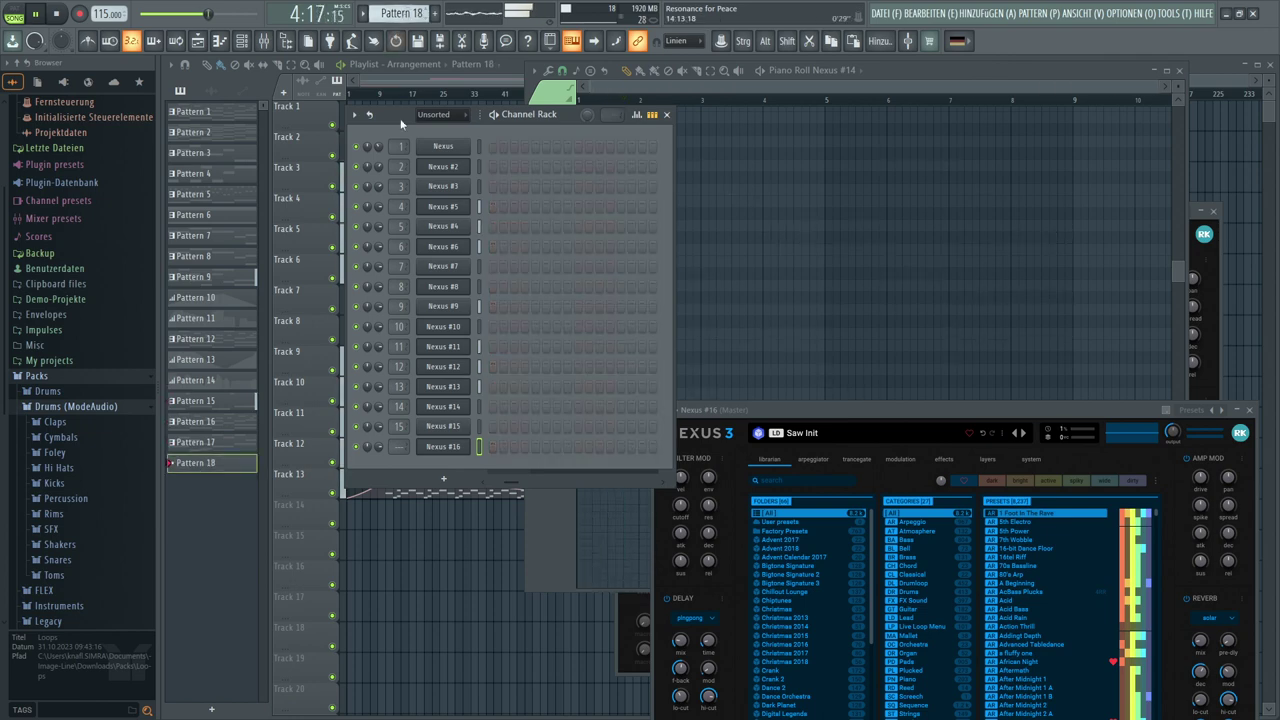
Paste the copied three-voice notes into the Nexus #15 piano roll in Pattern 18
right_click(449, 430)
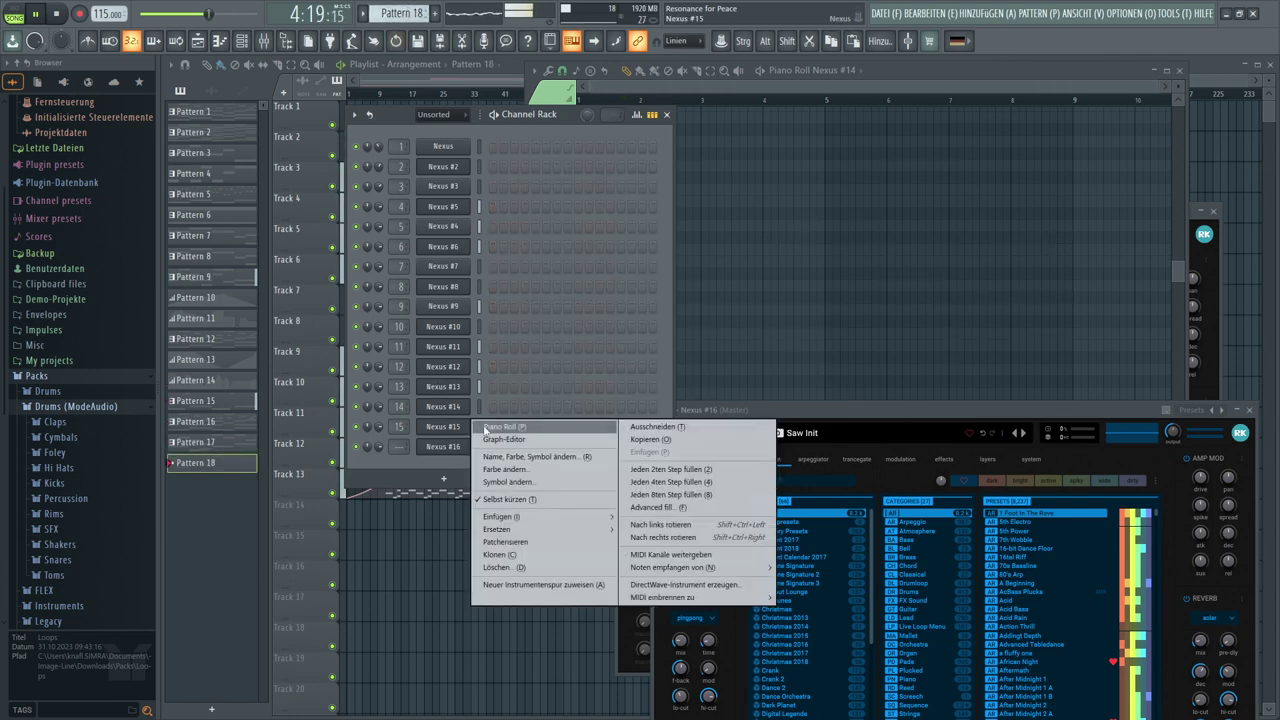
left_click(489, 430)
key("ctrl+v")
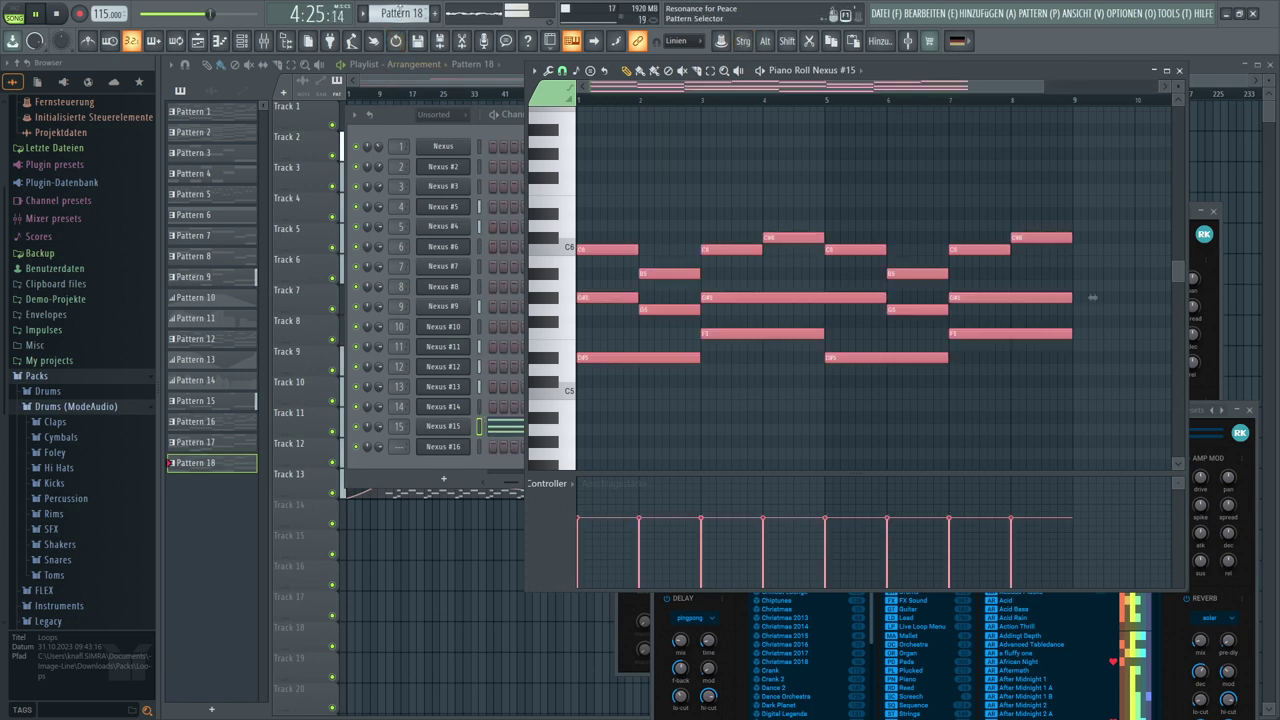
Copy all Nexus #14 notes from Pattern 1 and paste them into Nexus #14 in a new Pattern 19
scroll(400, 13, "down", 17)
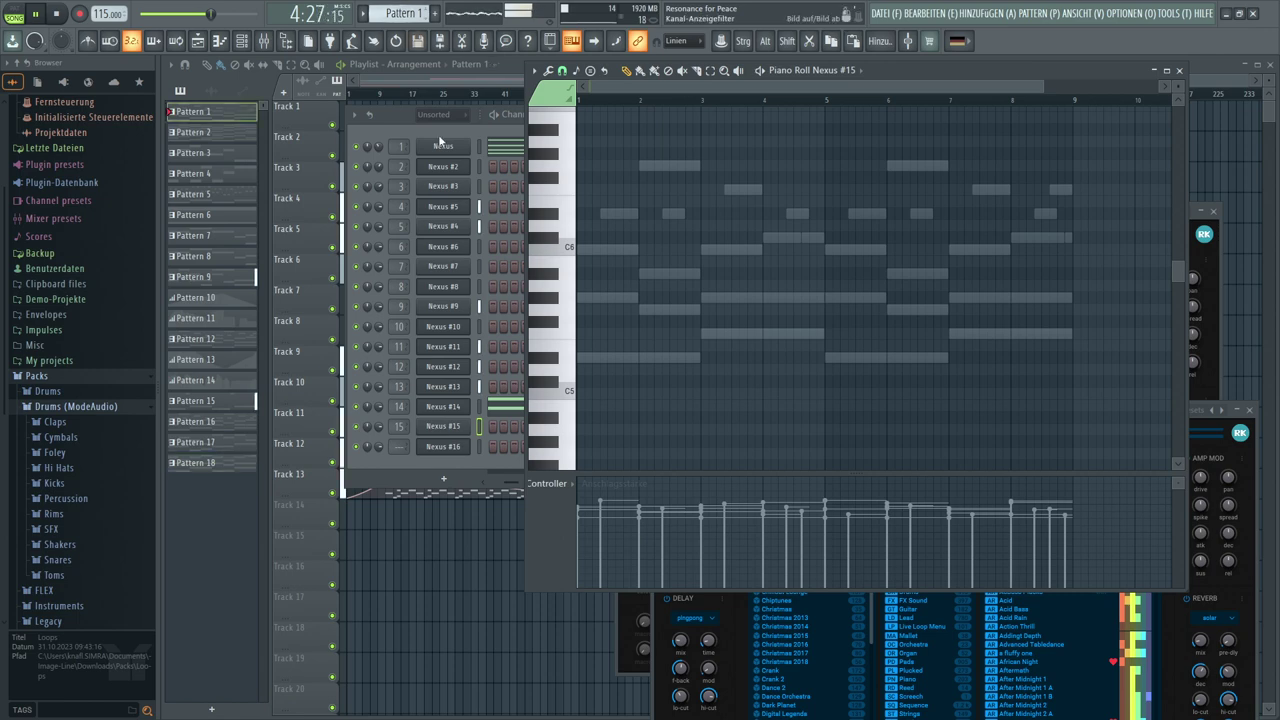
left_click(494, 410)
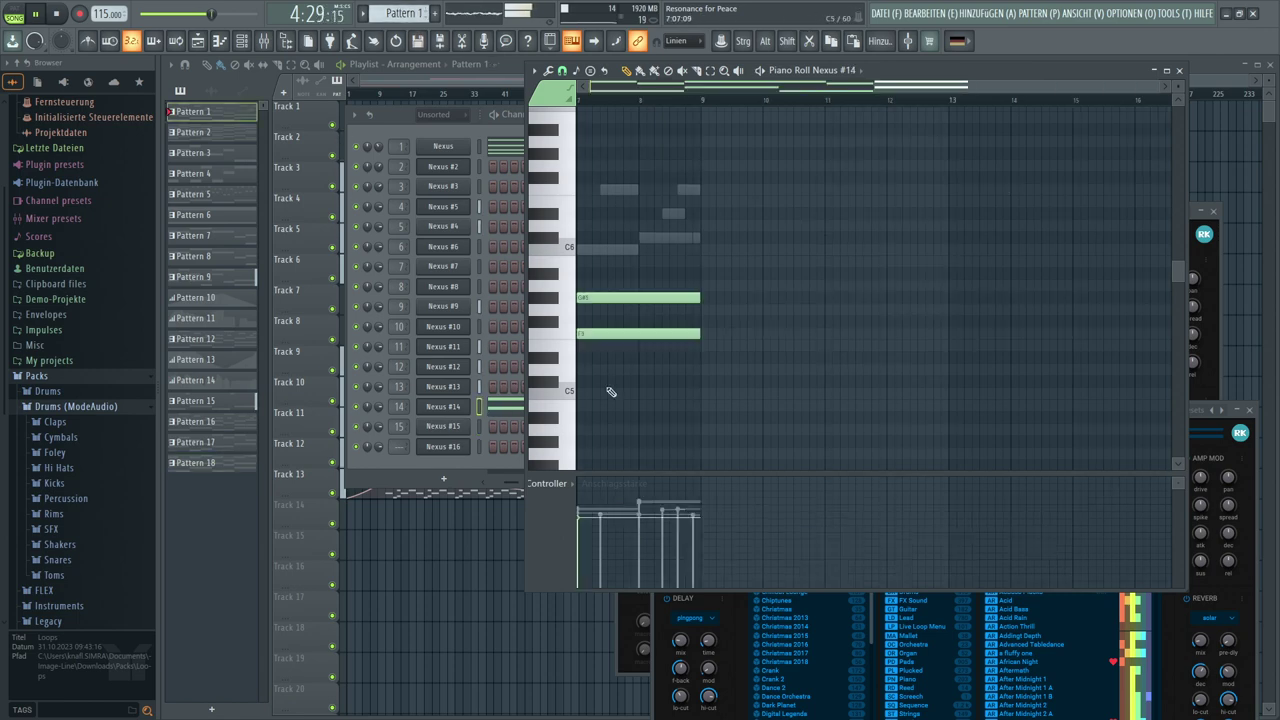
left_click_drag(901, 90, 690, 90)
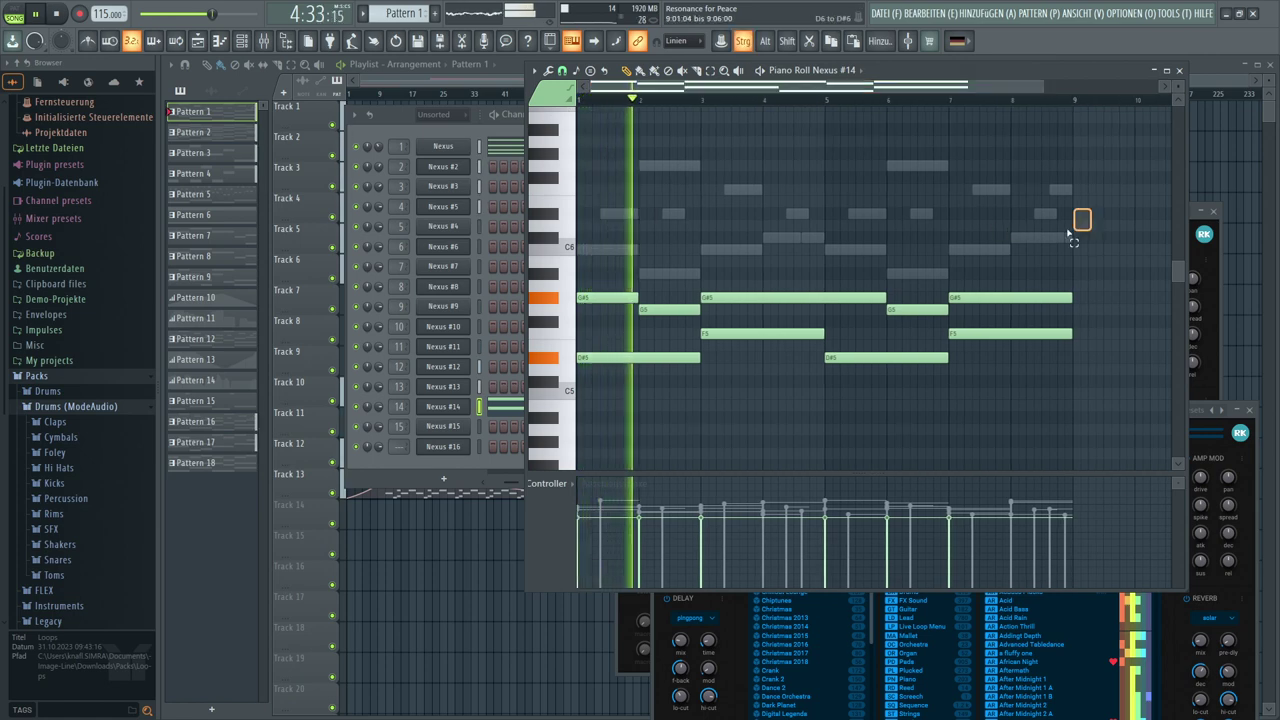
left_click_drag(1084, 210, 557, 470)
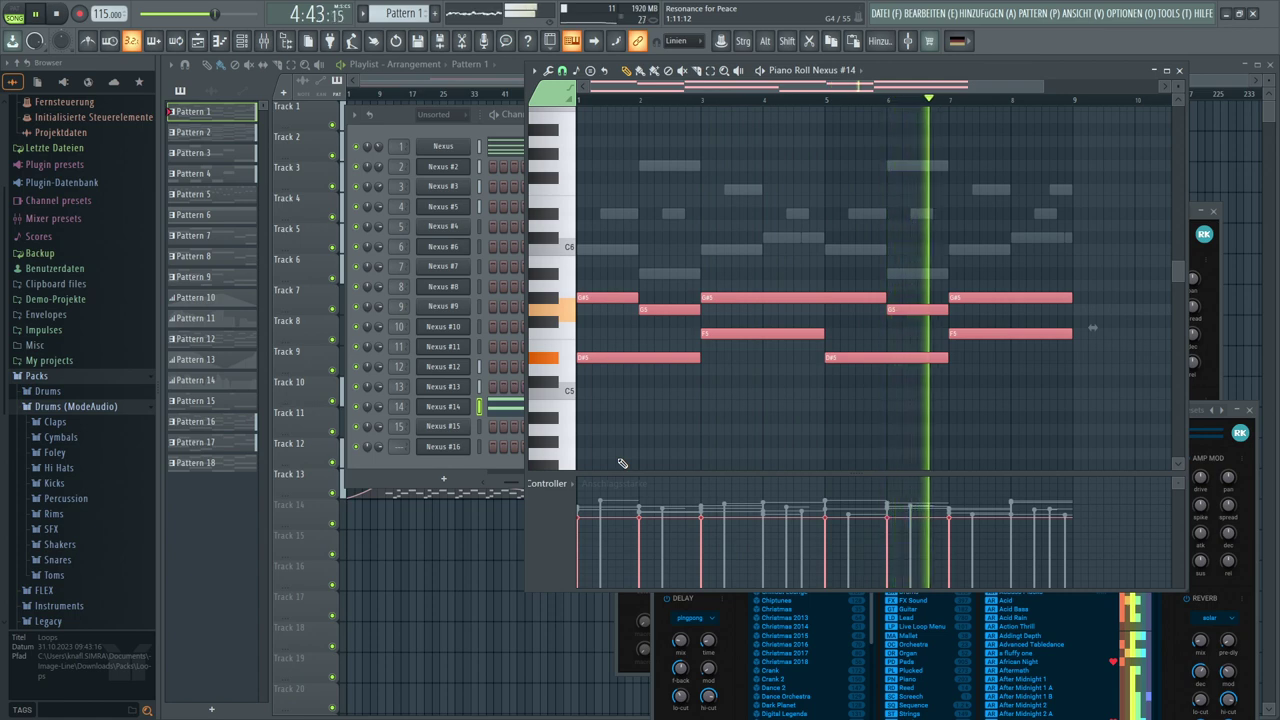
left_click(614, 434)
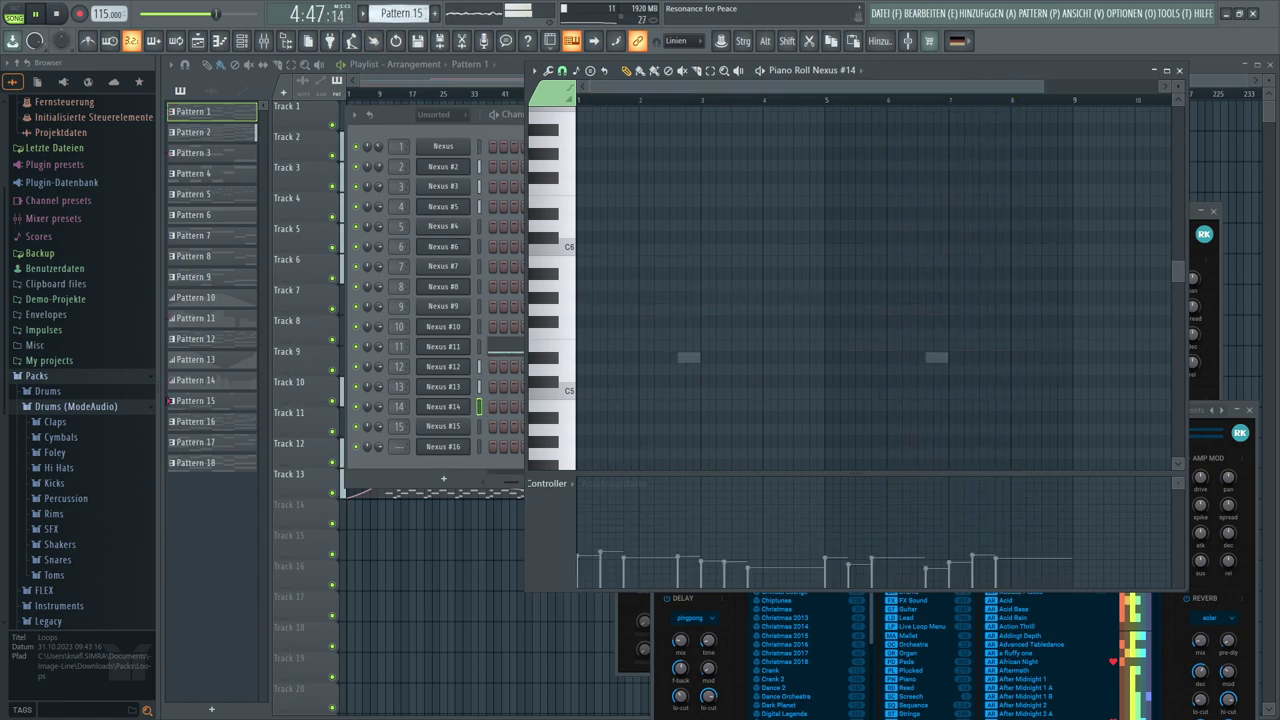
key("F4")
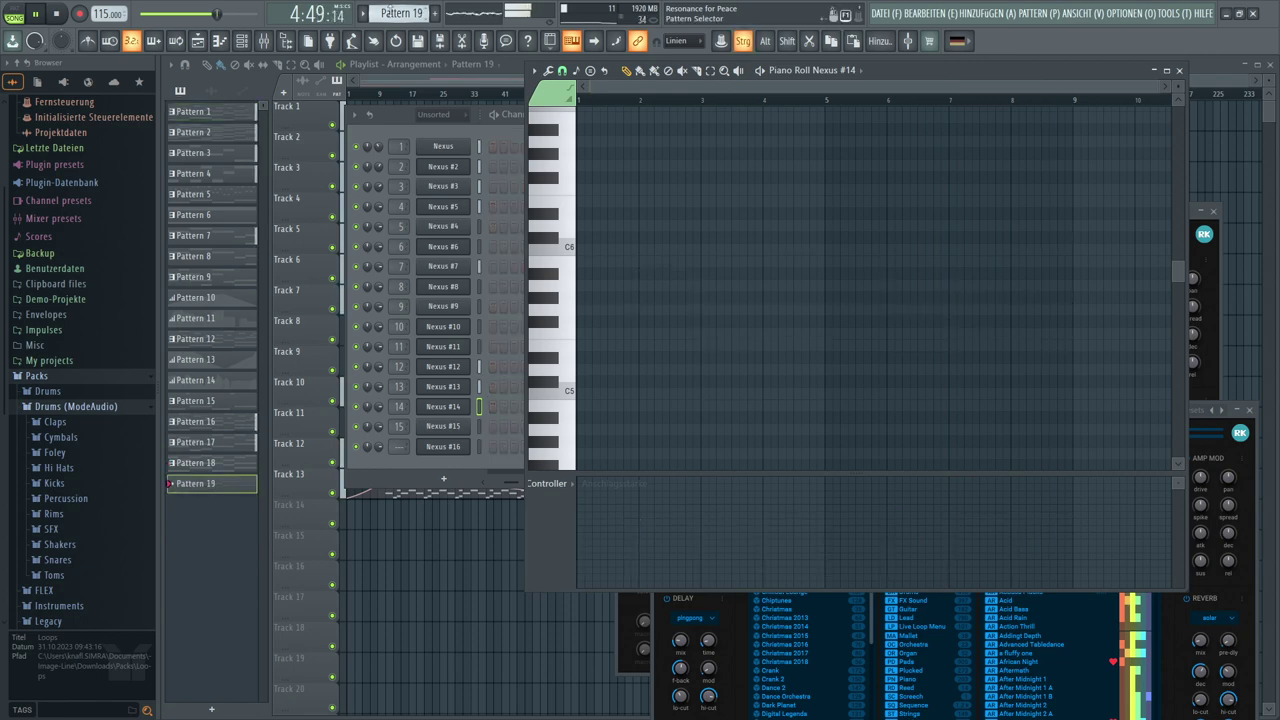
key("ctrl+v")
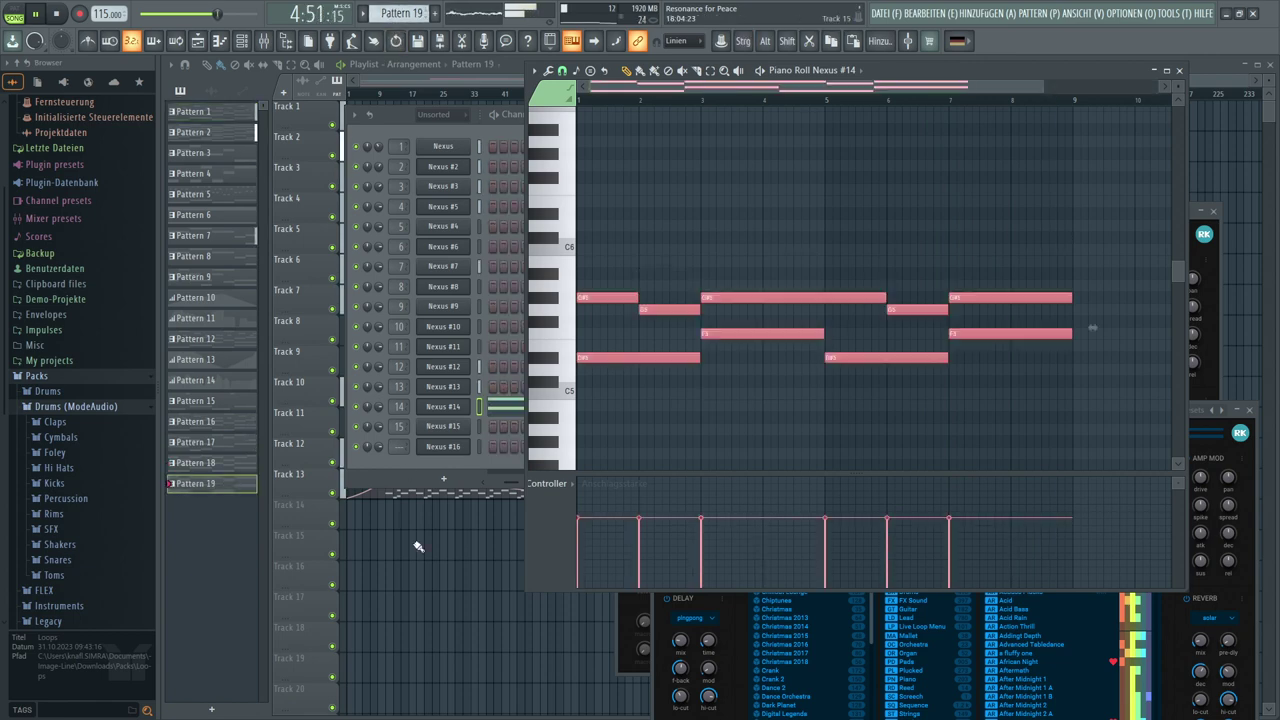
Place seven Pattern 18 clips on Track 14 from bar 131 and five Pattern 19 clips on Track 15 from bar 147
key("F5")
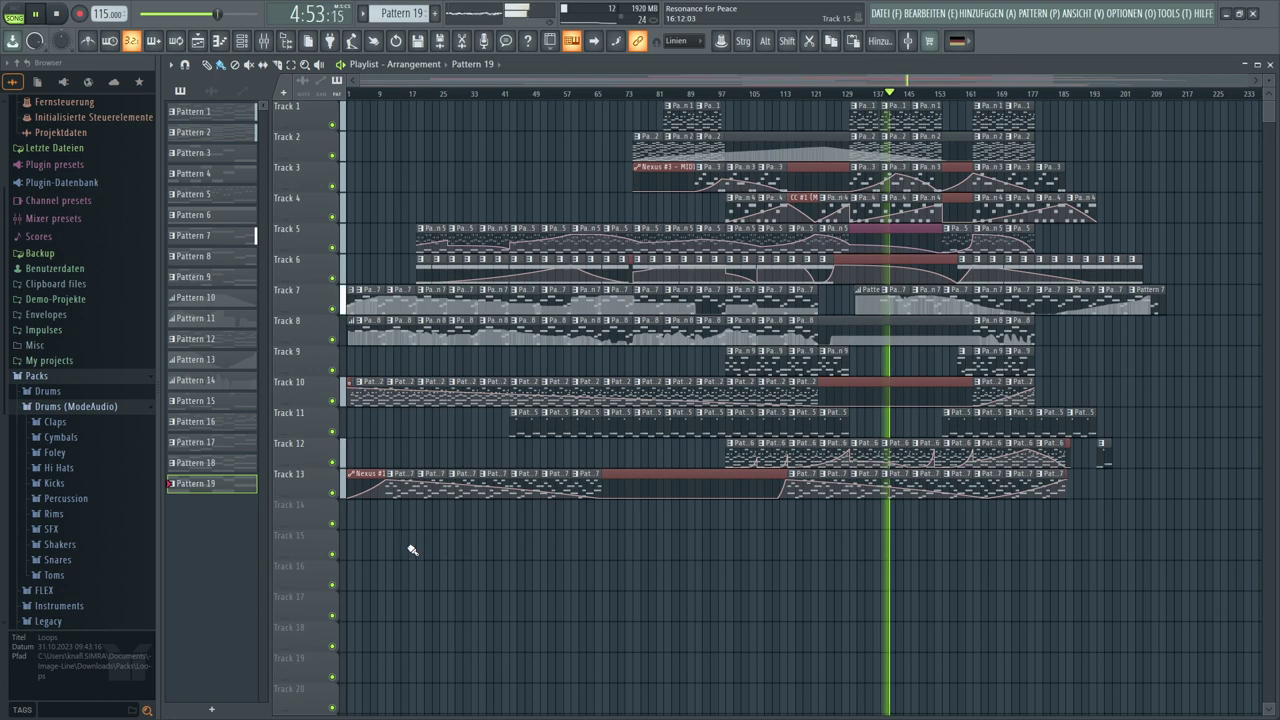
left_click(222, 465)
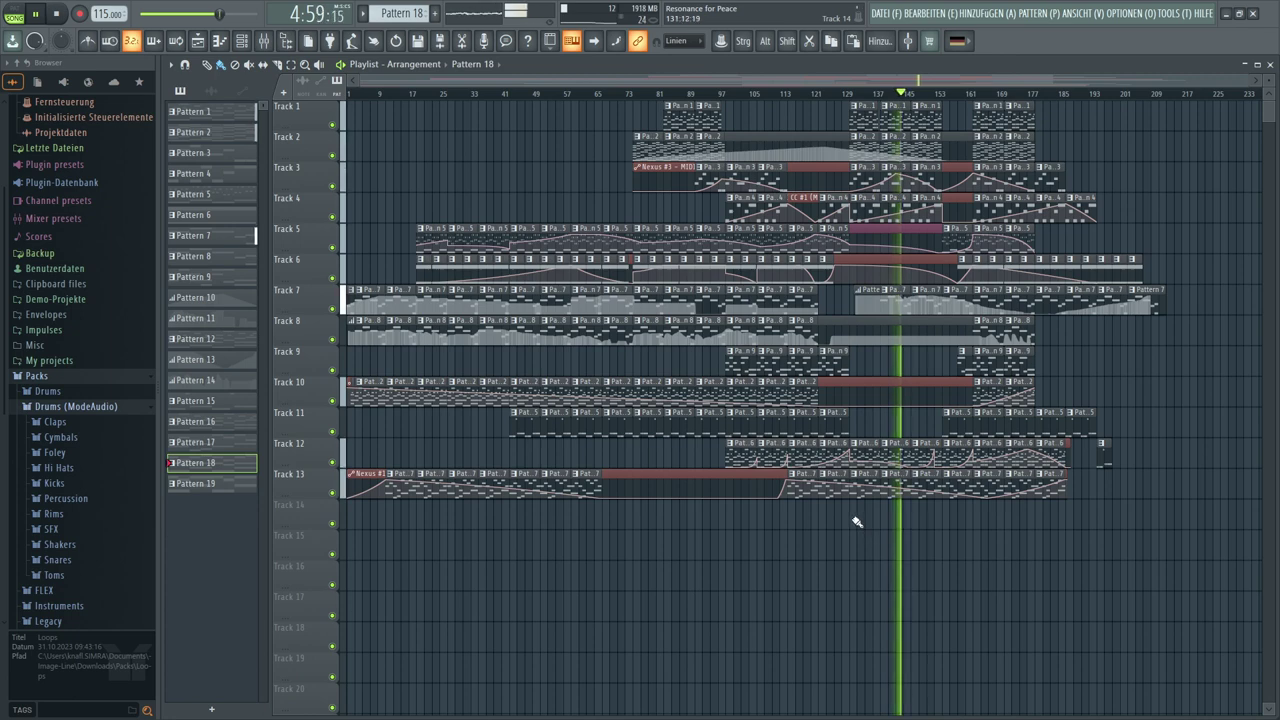
mouse_move(855, 520)
left_mouse_down()
mouse_move(1028, 510)
mouse_move(1012, 544)
left_mouse_up()
left_click(230, 485)
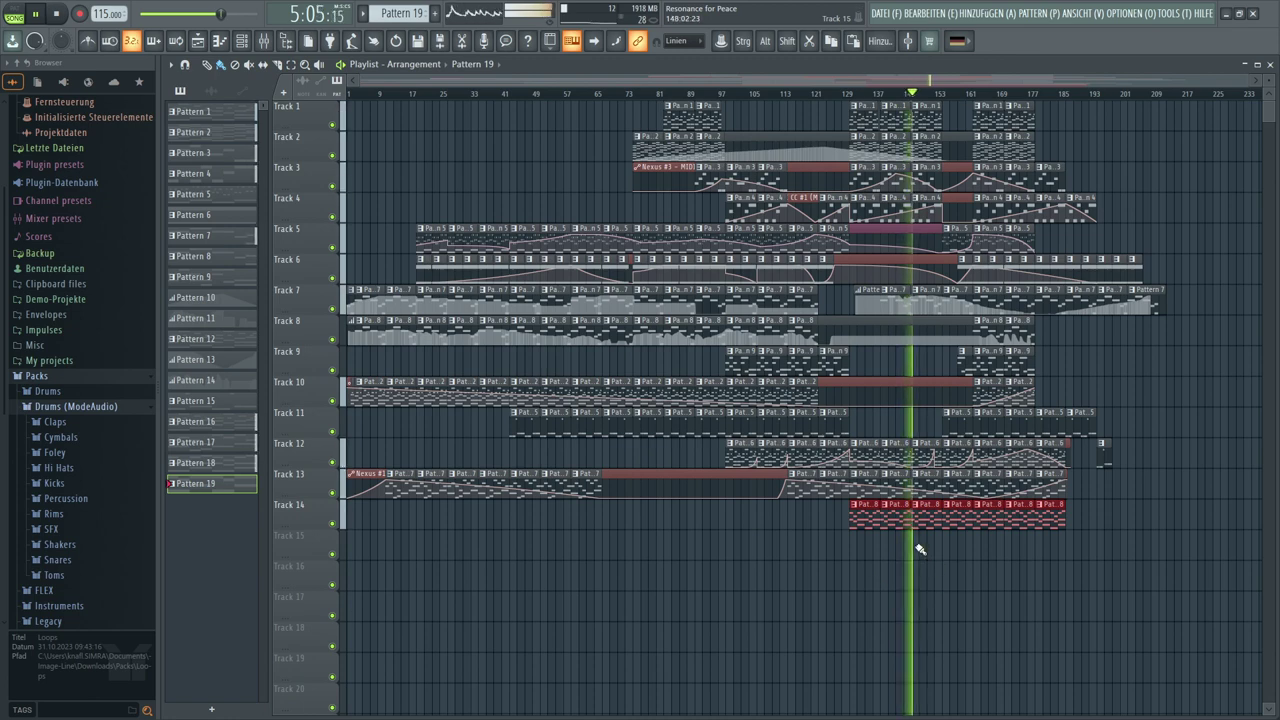
left_click_drag(918, 547, 1060, 542)
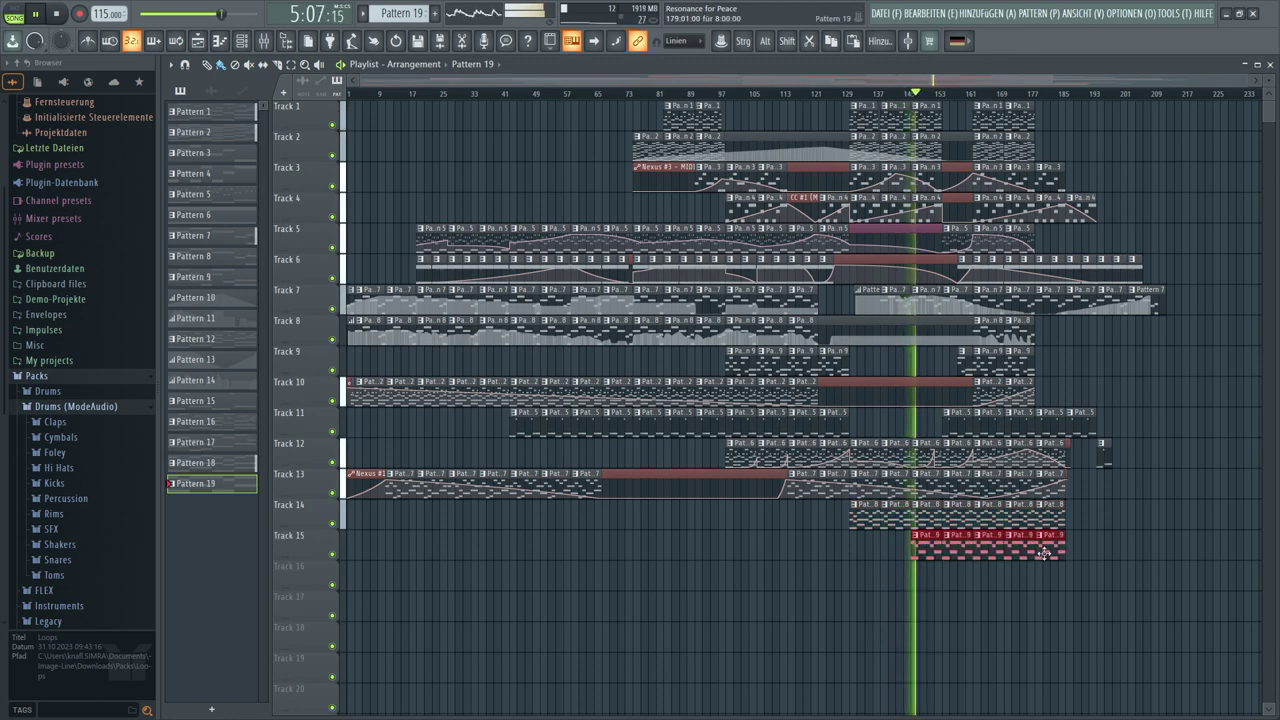
key("space")
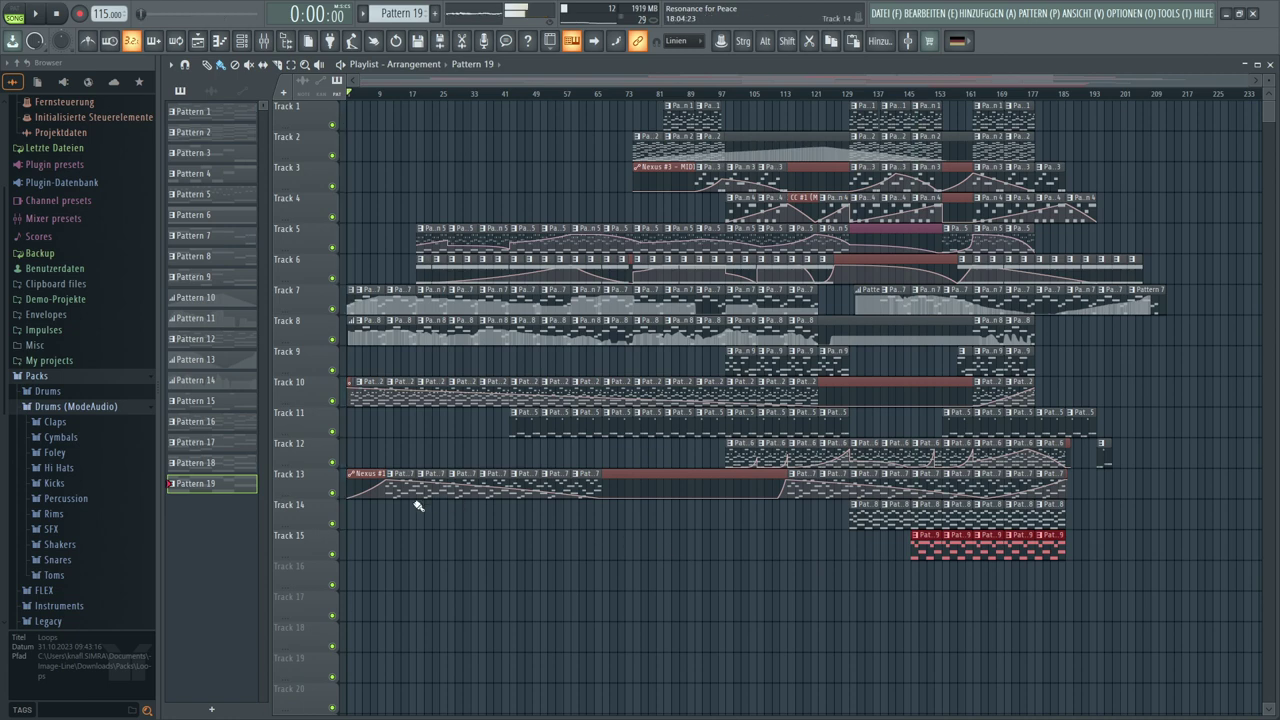
Browse the Strings presets for Nexus #15 and load Dark Celli Concert
left_click(241, 41)
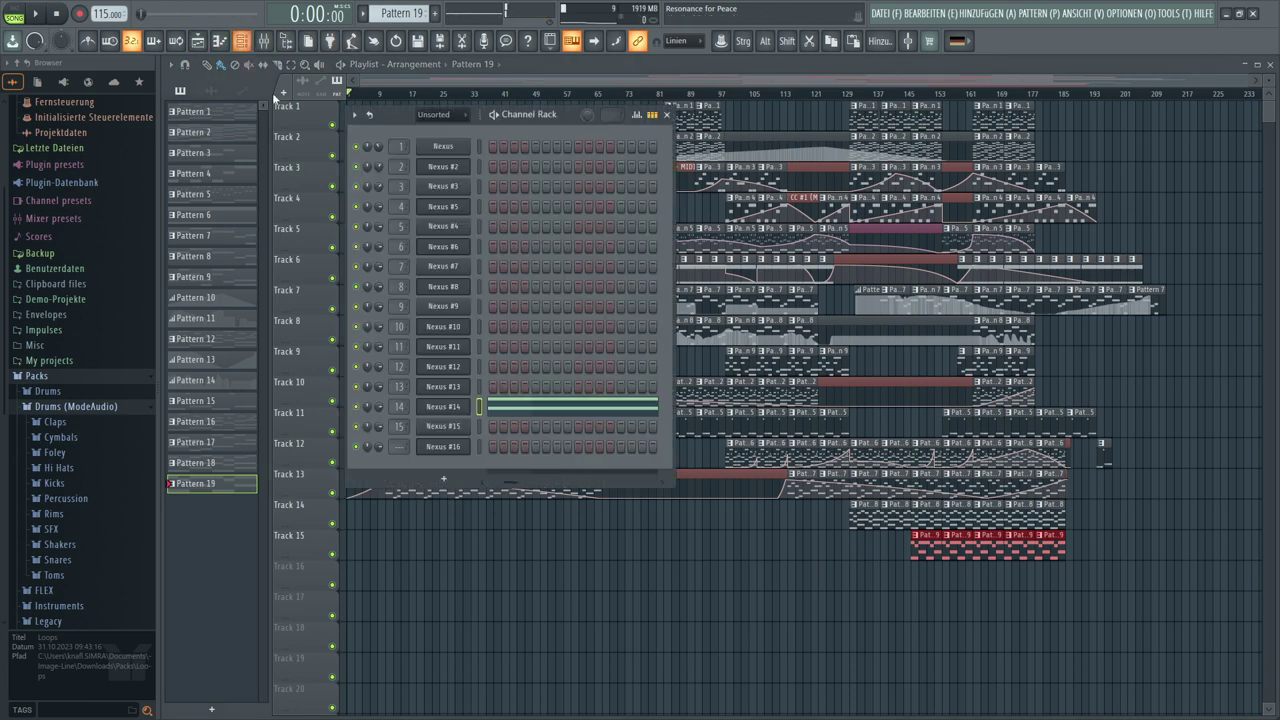
left_click(447, 410)
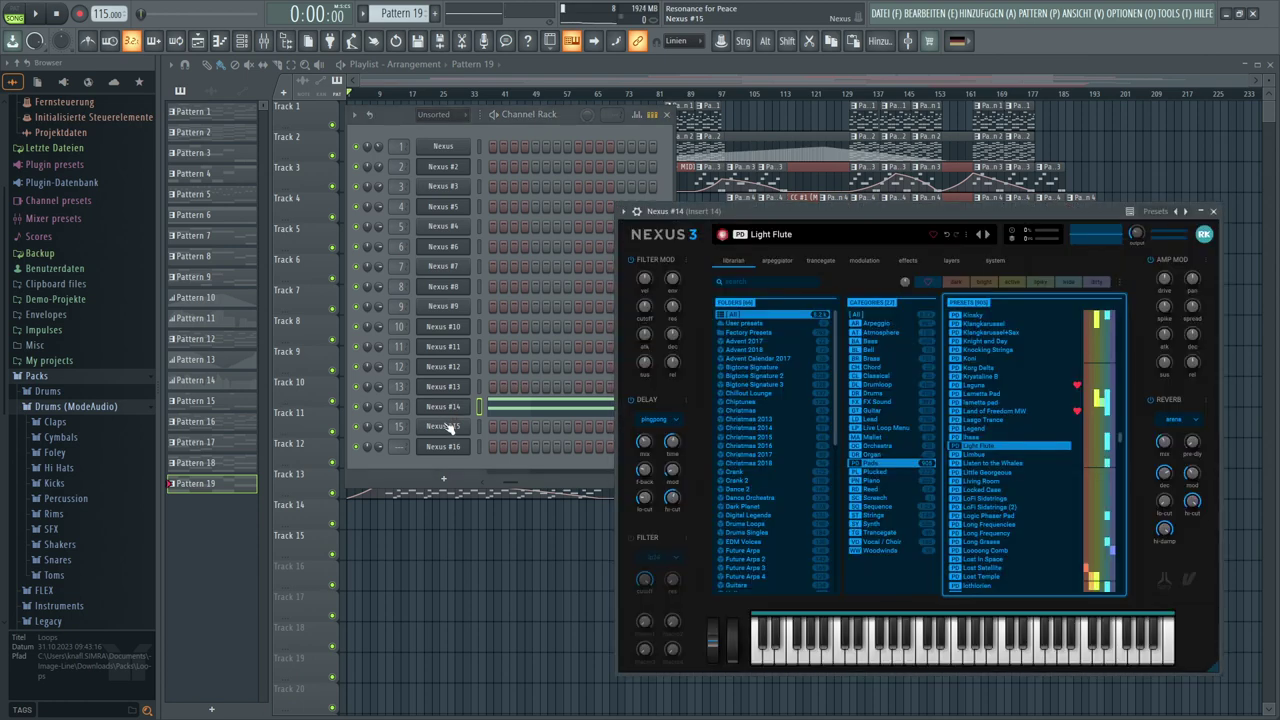
left_click(447, 428)
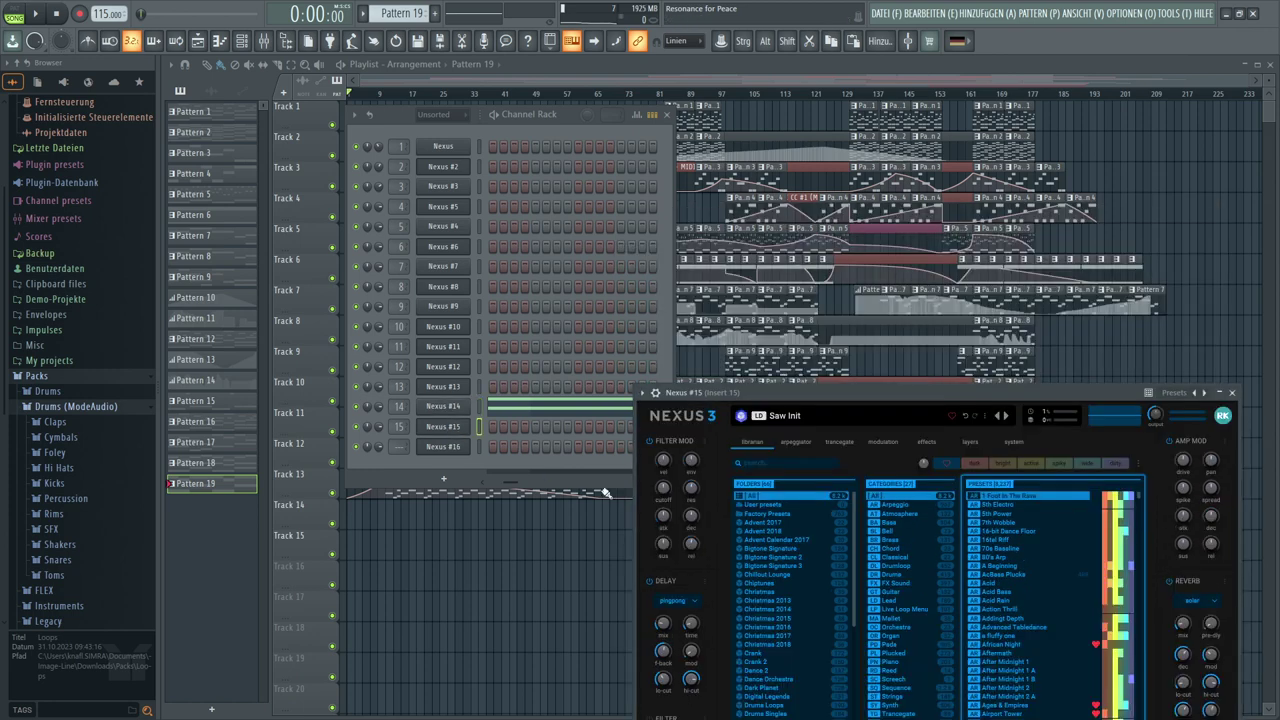
left_click_drag(993, 402, 988, 150)
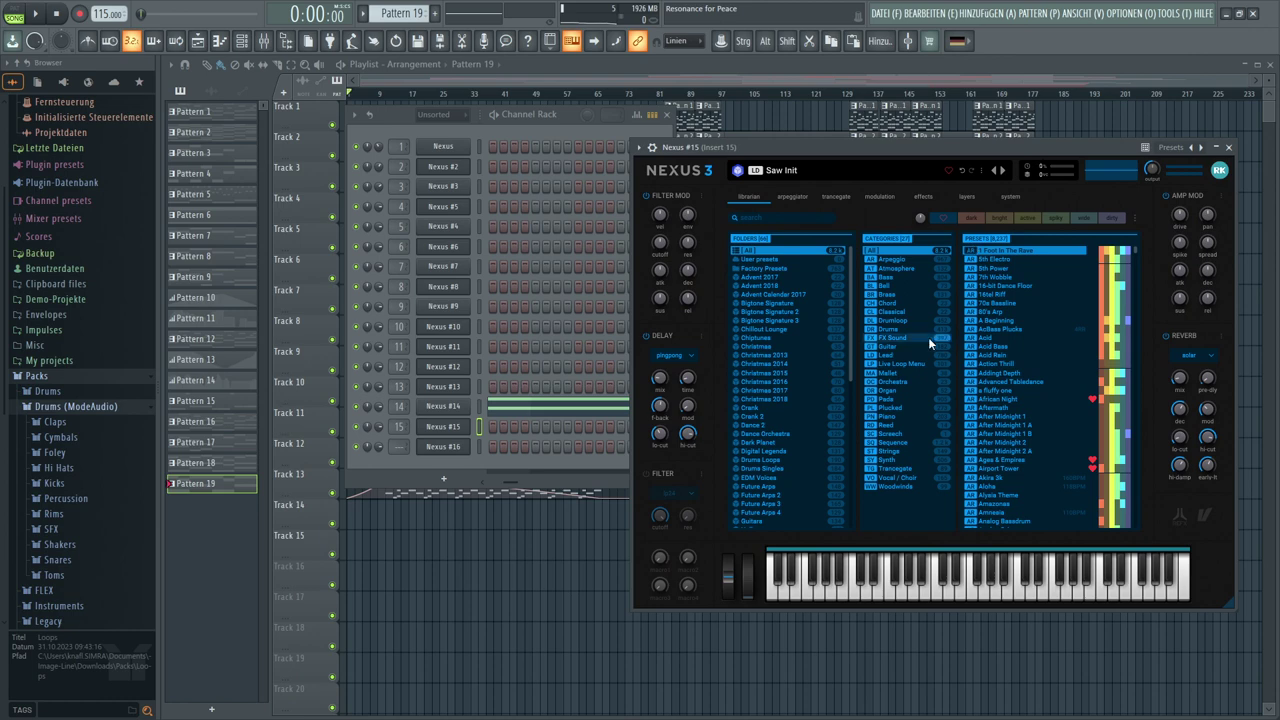
left_click(881, 450)
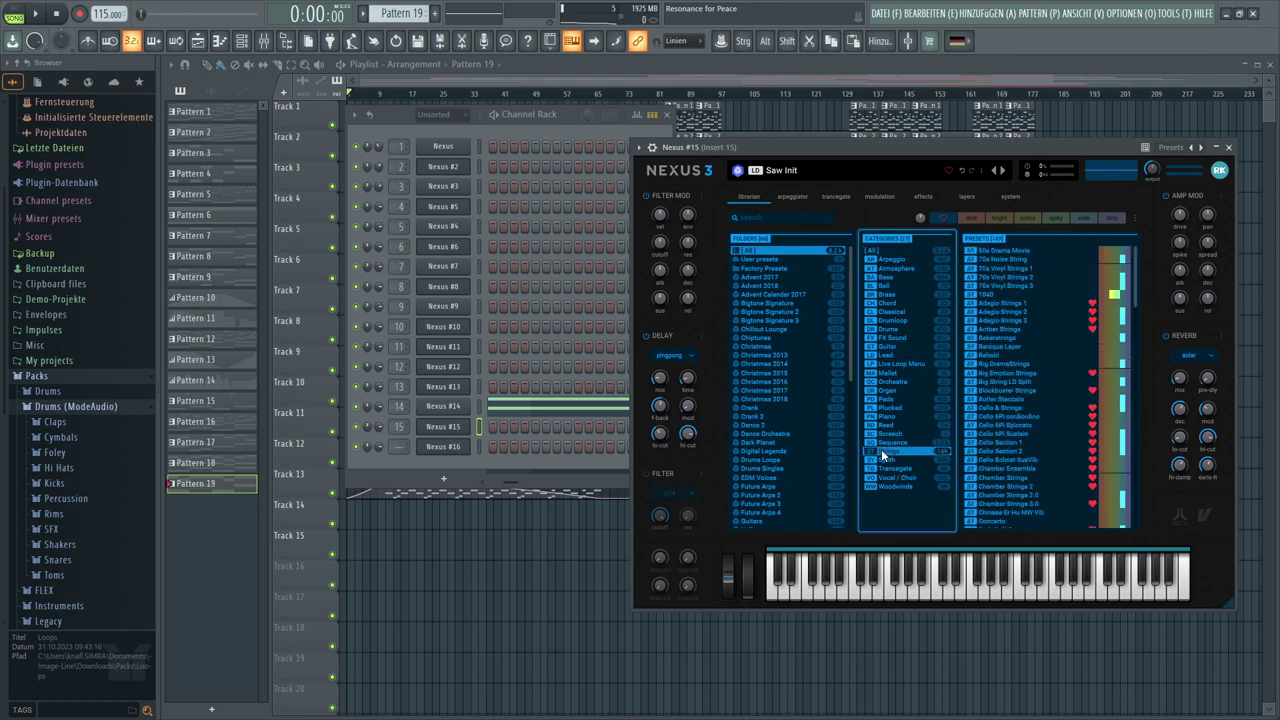
left_click(987, 433)
left_click(985, 445)
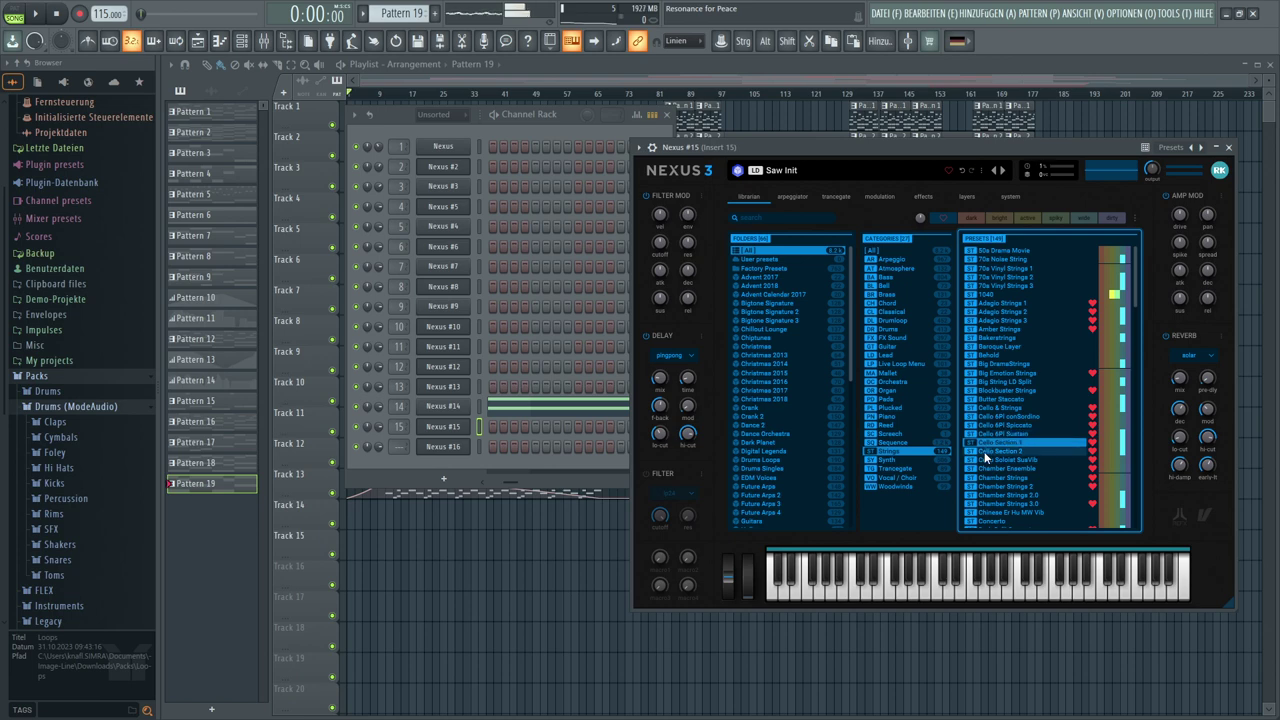
scroll(986, 455, "down", 2)
left_click(987, 412)
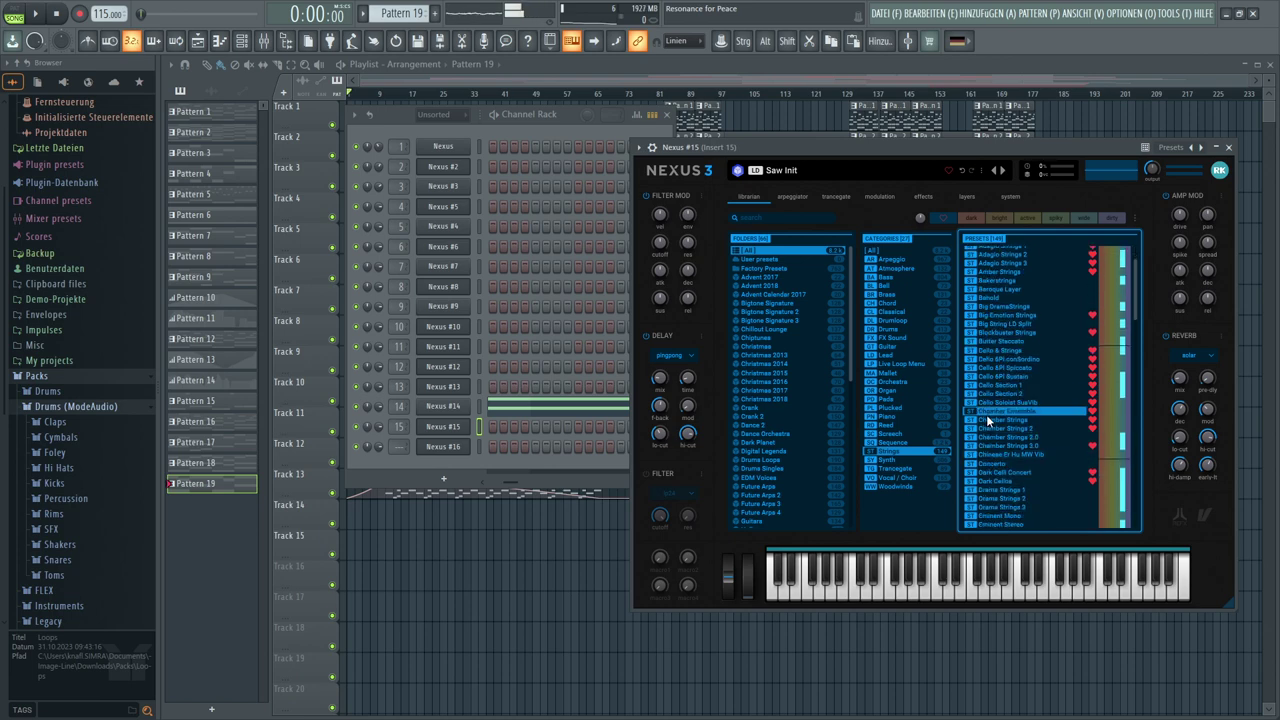
left_click(987, 431)
scroll(987, 433, "down", 1)
left_click(988, 434)
left_click(985, 455)
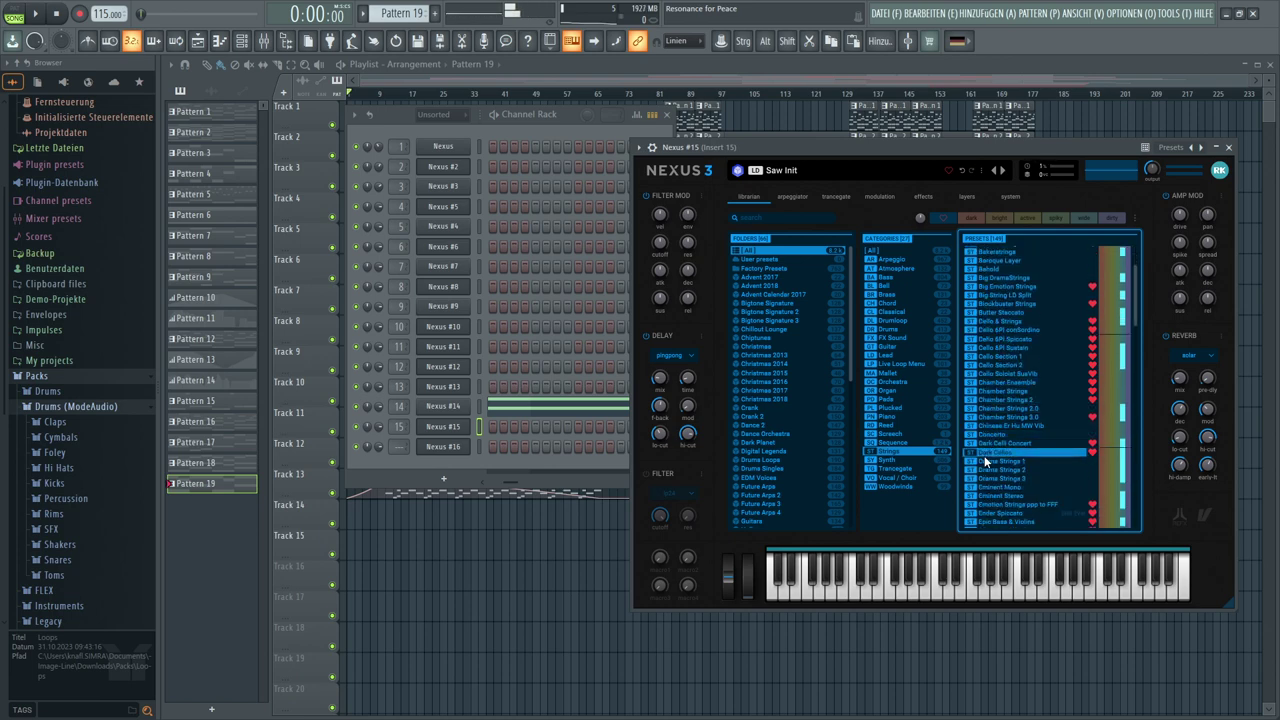
left_click(978, 443)
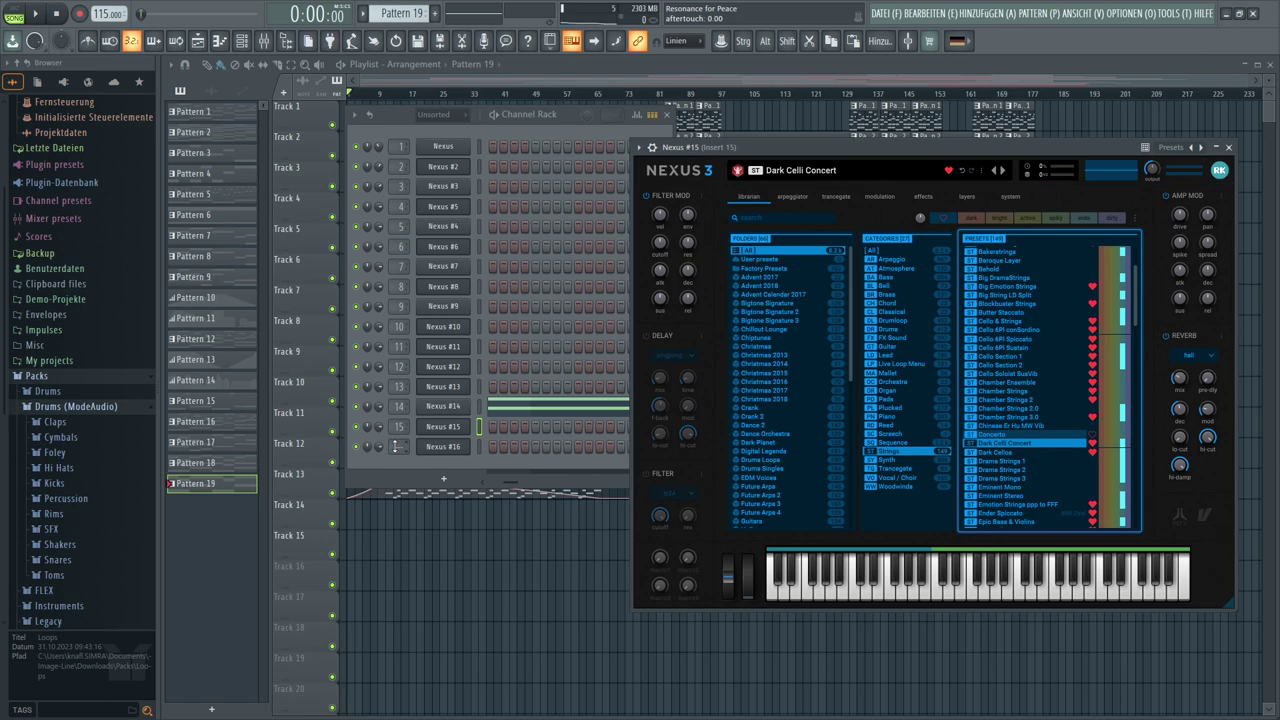
Play the arrangement from about bar 129 and listen to the Nexus #15 strings with its plugin open
left_click(751, 78)
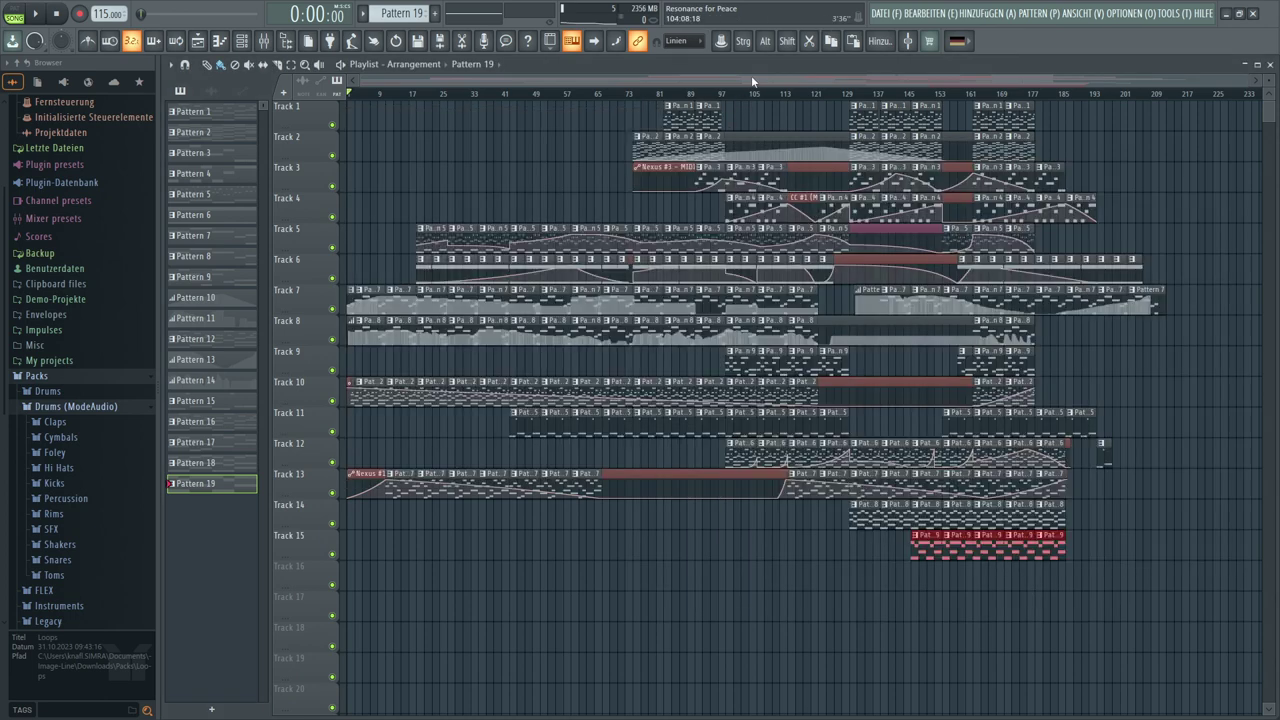
left_click(848, 97)
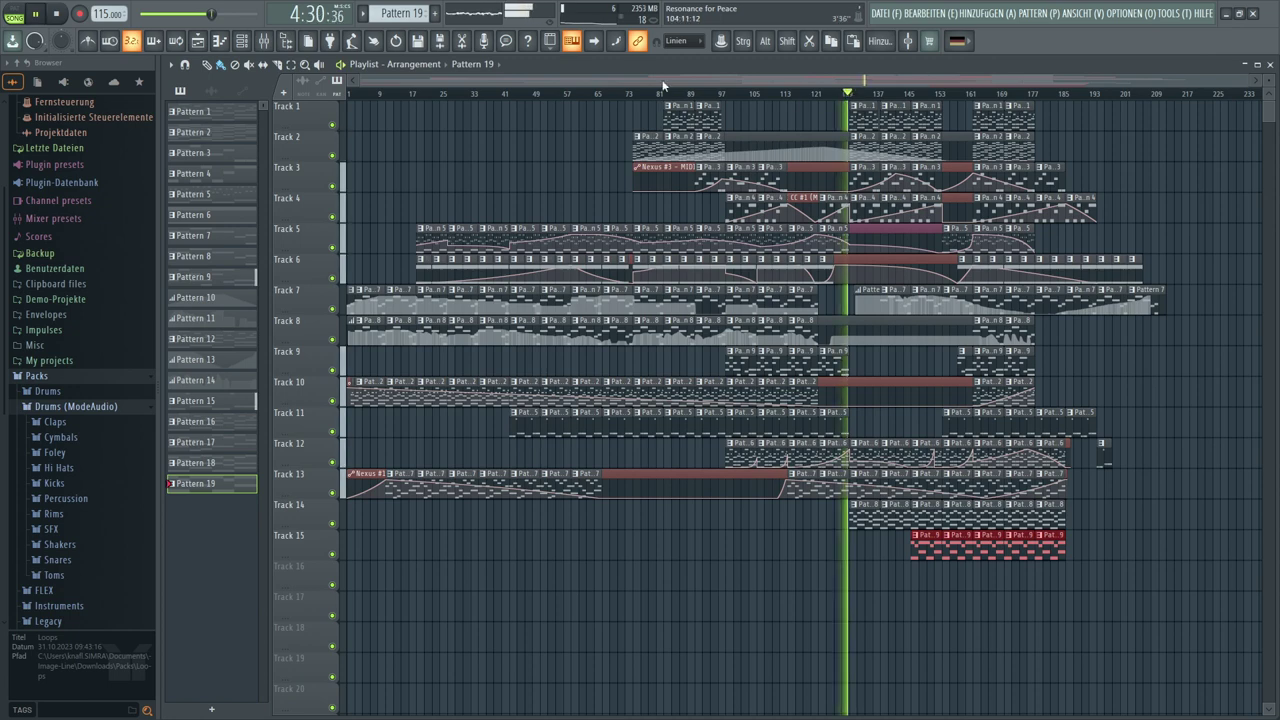
left_click(244, 41)
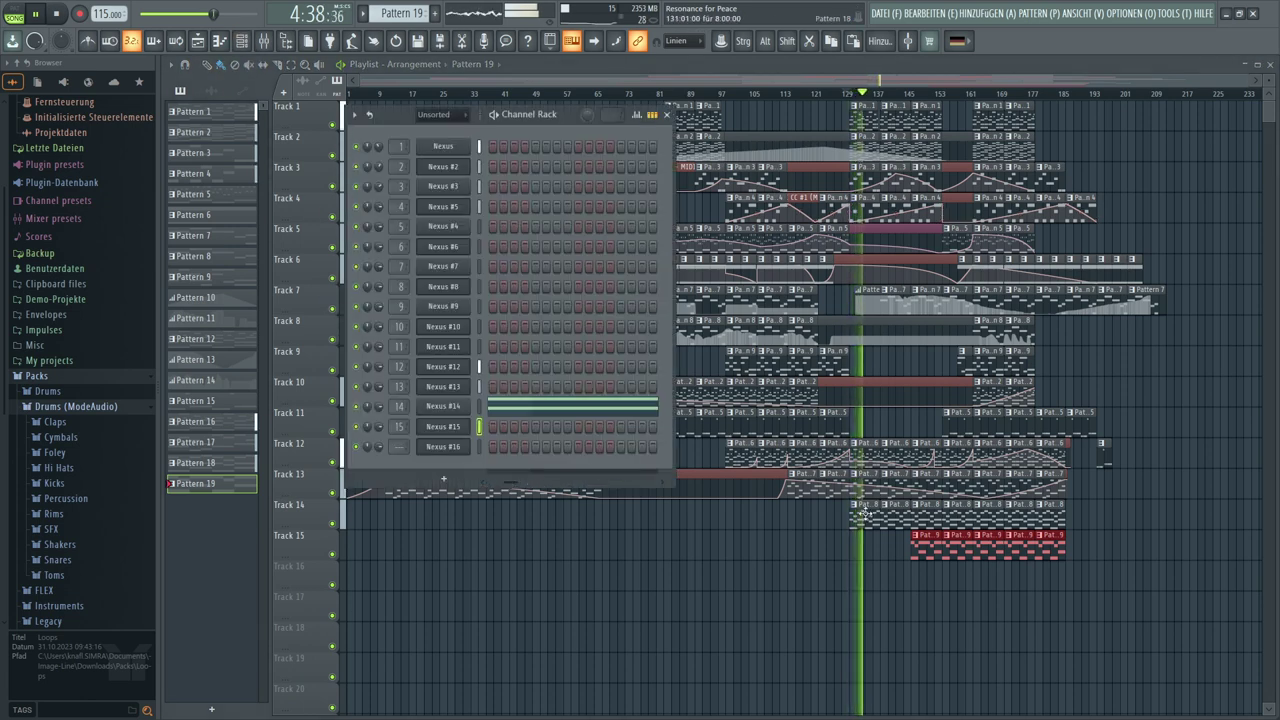
left_click(452, 426)
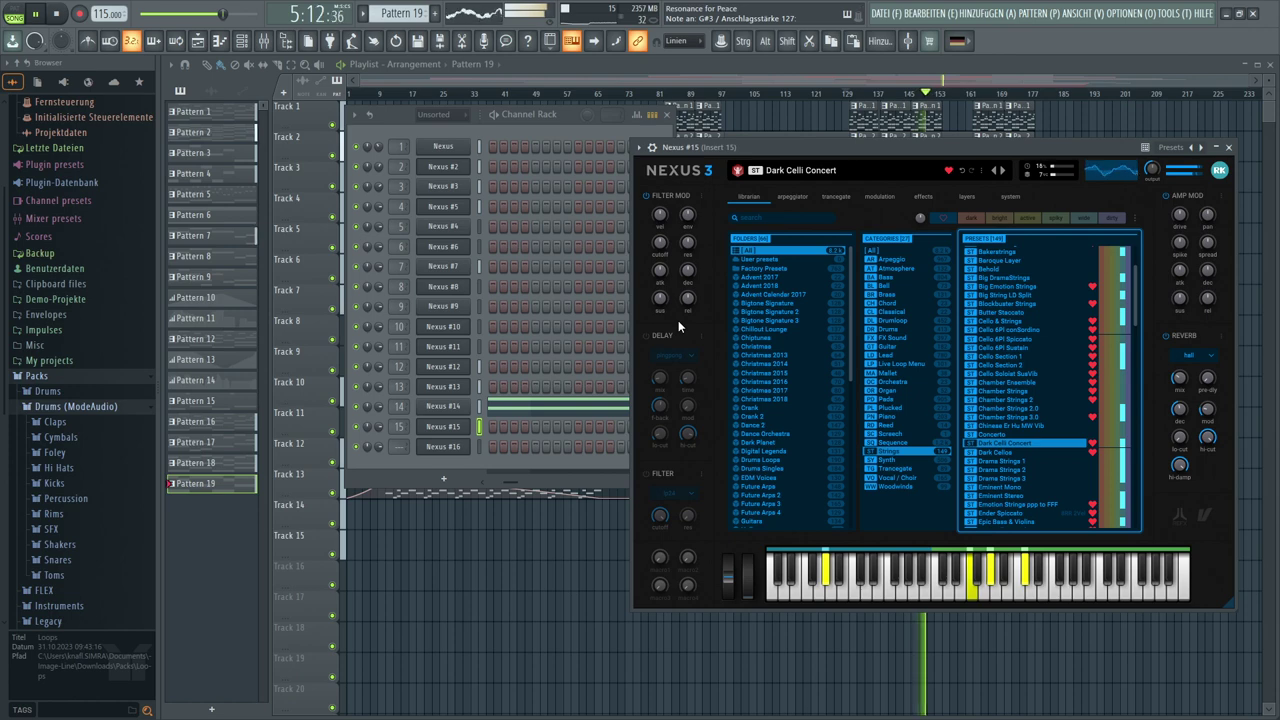
Copy only the upper-voice G#5 and G5 notes of Nexus #14 in Pattern 19 and create an empty Pattern 20
left_click(497, 413)
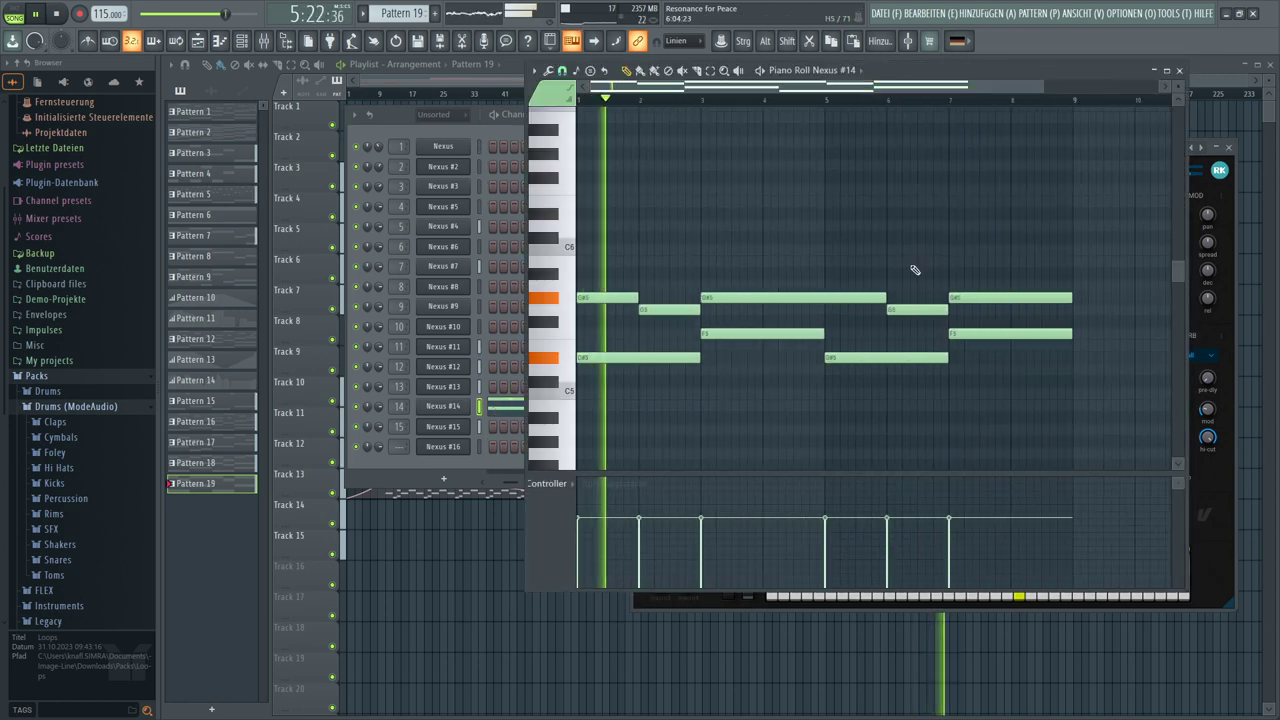
left_click_drag(1087, 245, 568, 310)
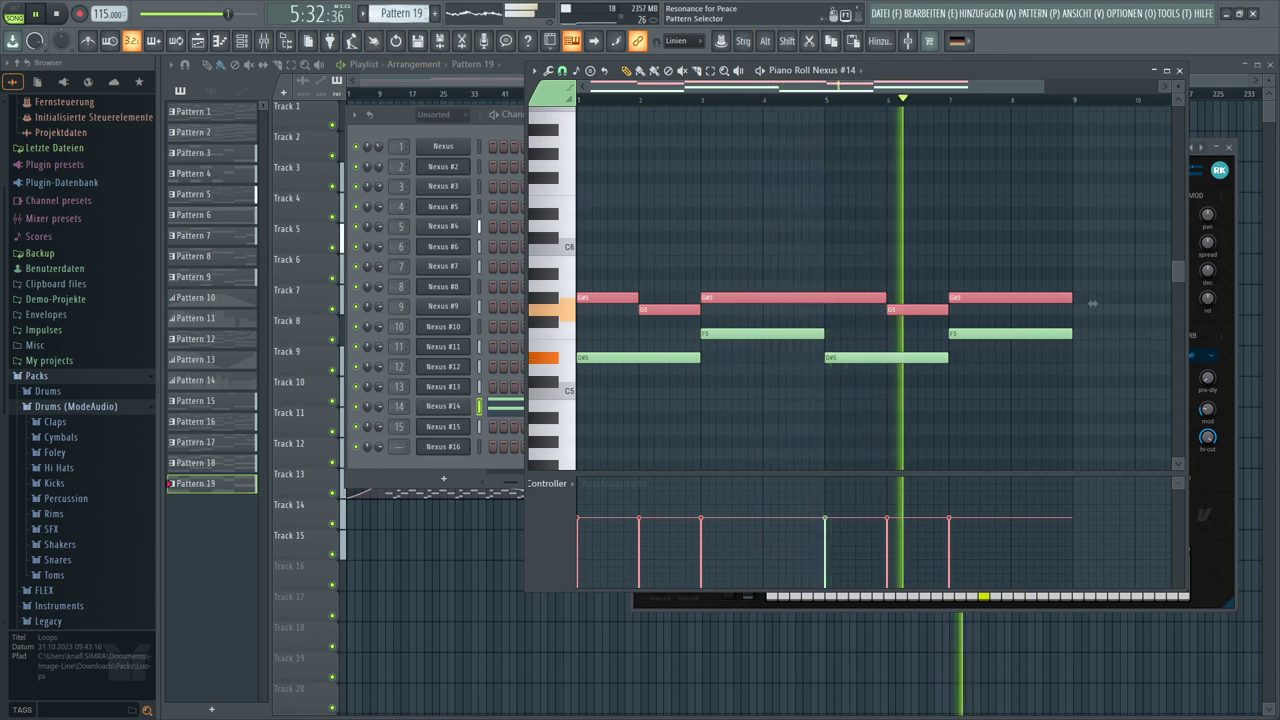
scroll(398, 13, "up", 1)
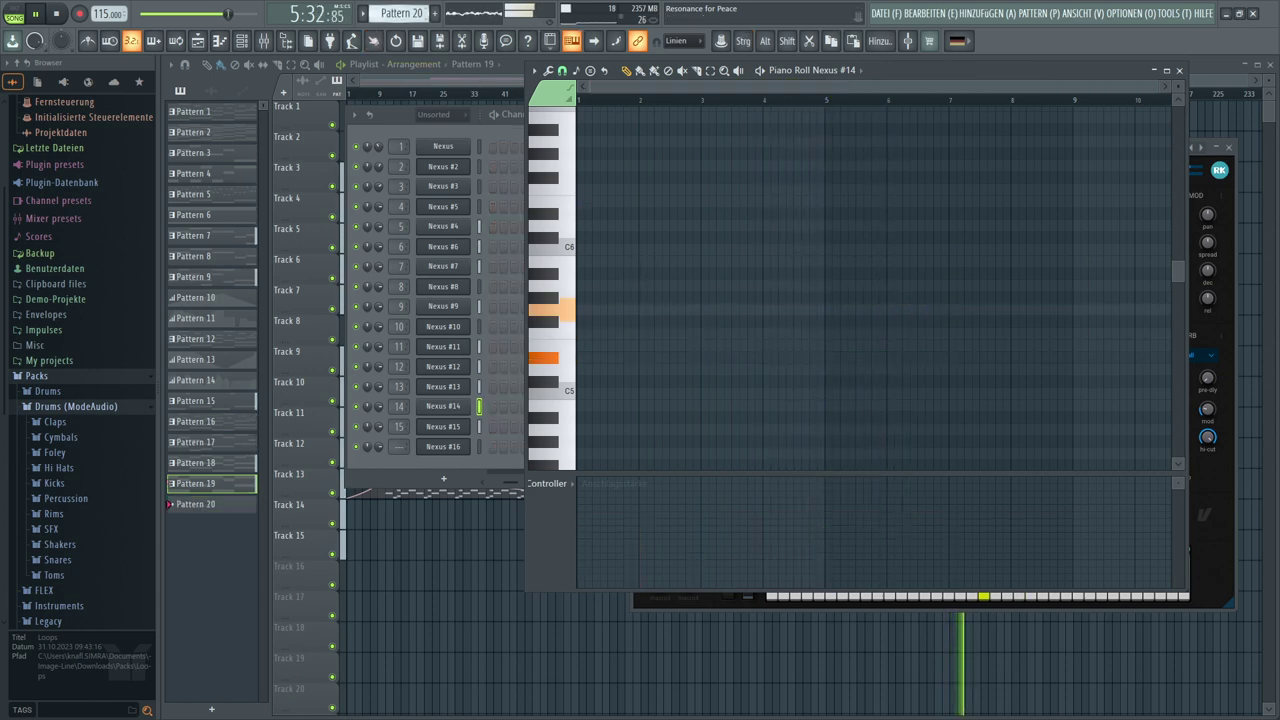
Clone the Nexus #15 channel and route the clone to mixer insert 16
right_click(458, 432)
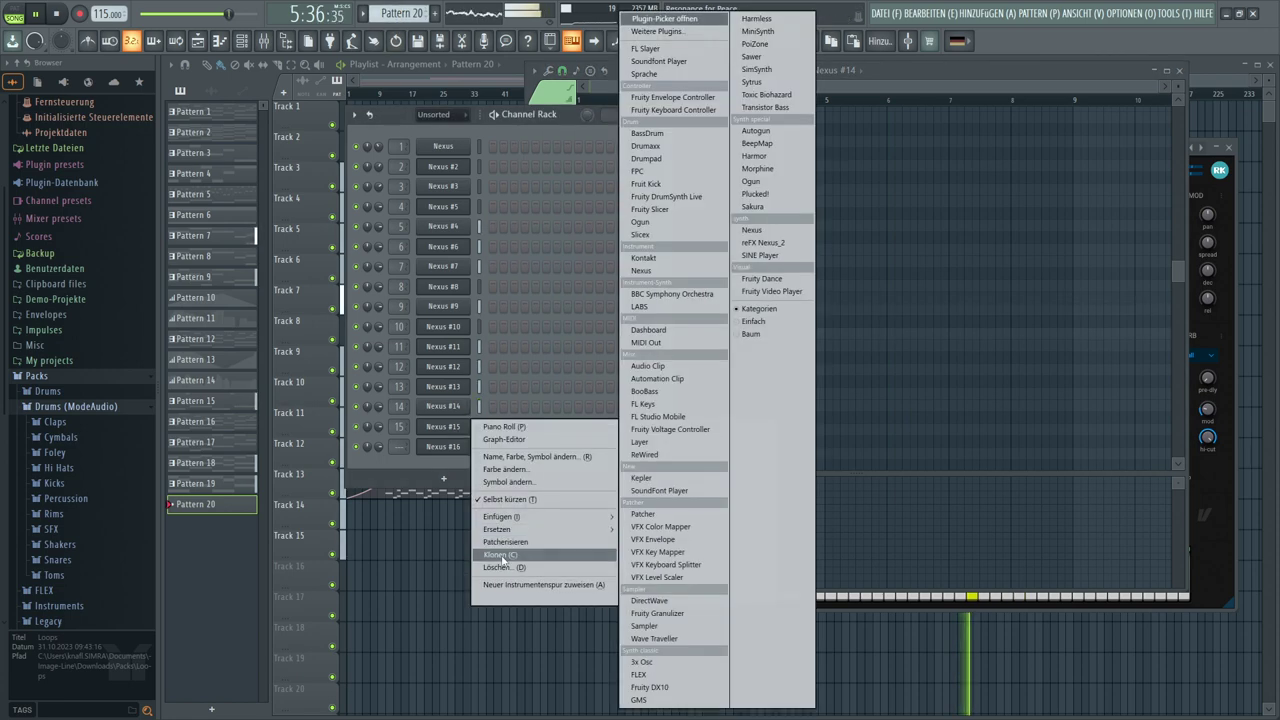
left_click(502, 556)
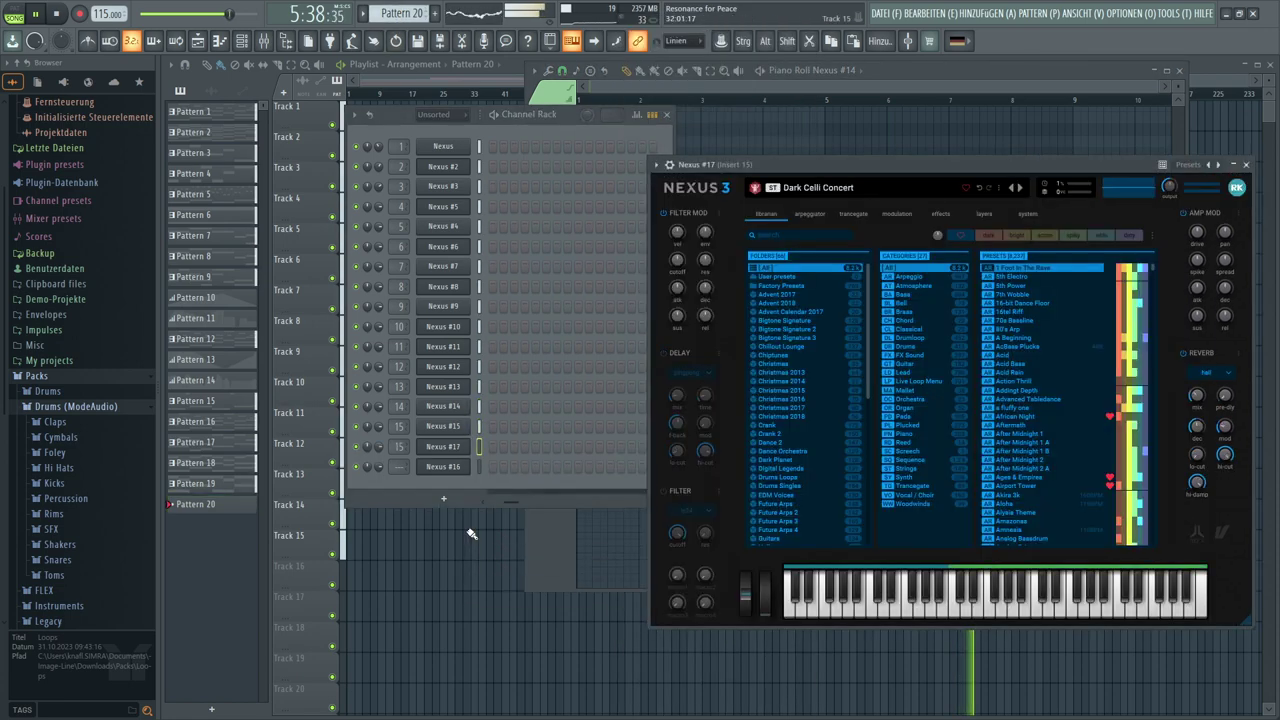
left_click(399, 447)
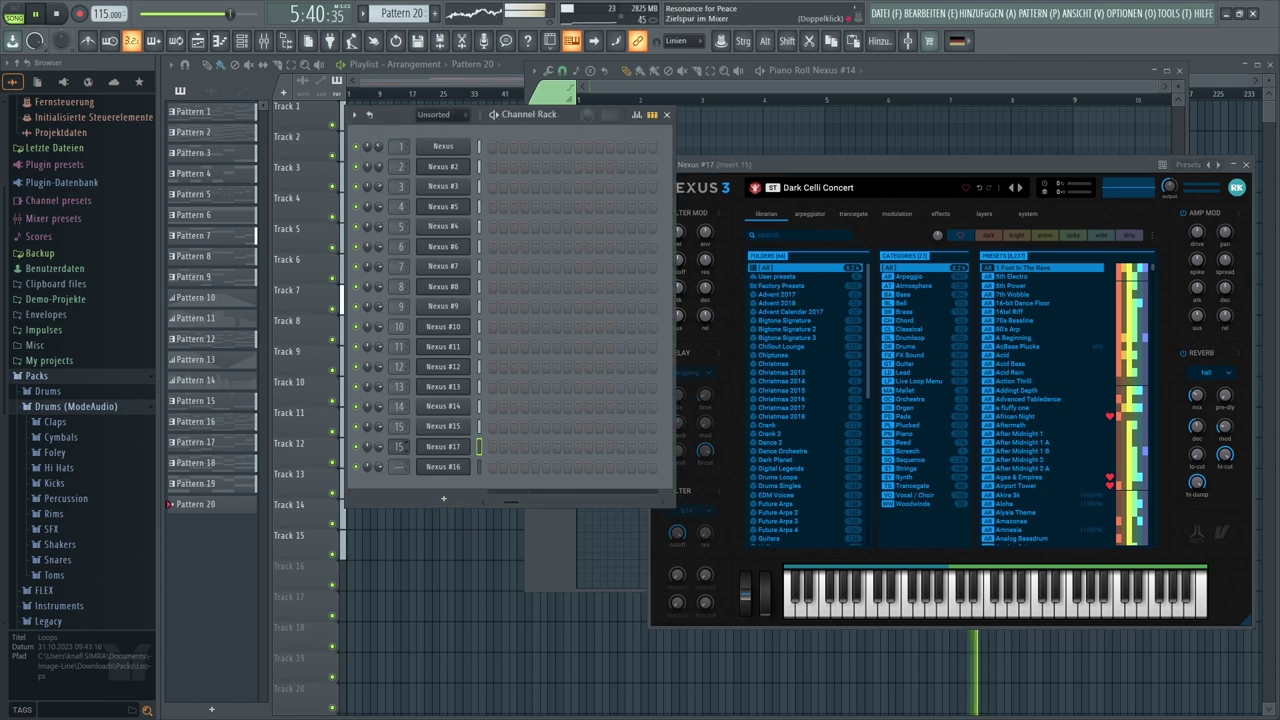
Paste the copied upper-voice notes into the Nexus #17 piano roll in Pattern 20
right_click(463, 441)
left_click(490, 447)
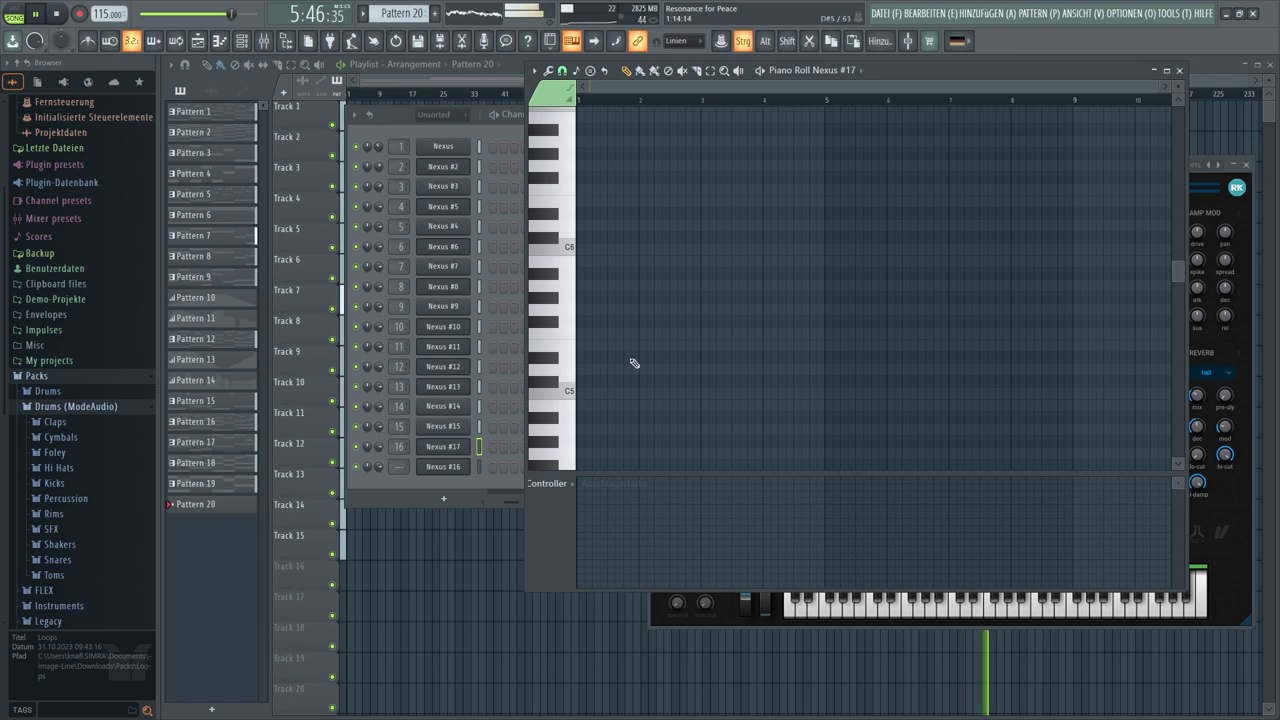
key("ctrl+v")
scroll(628, 367, "down", 4)
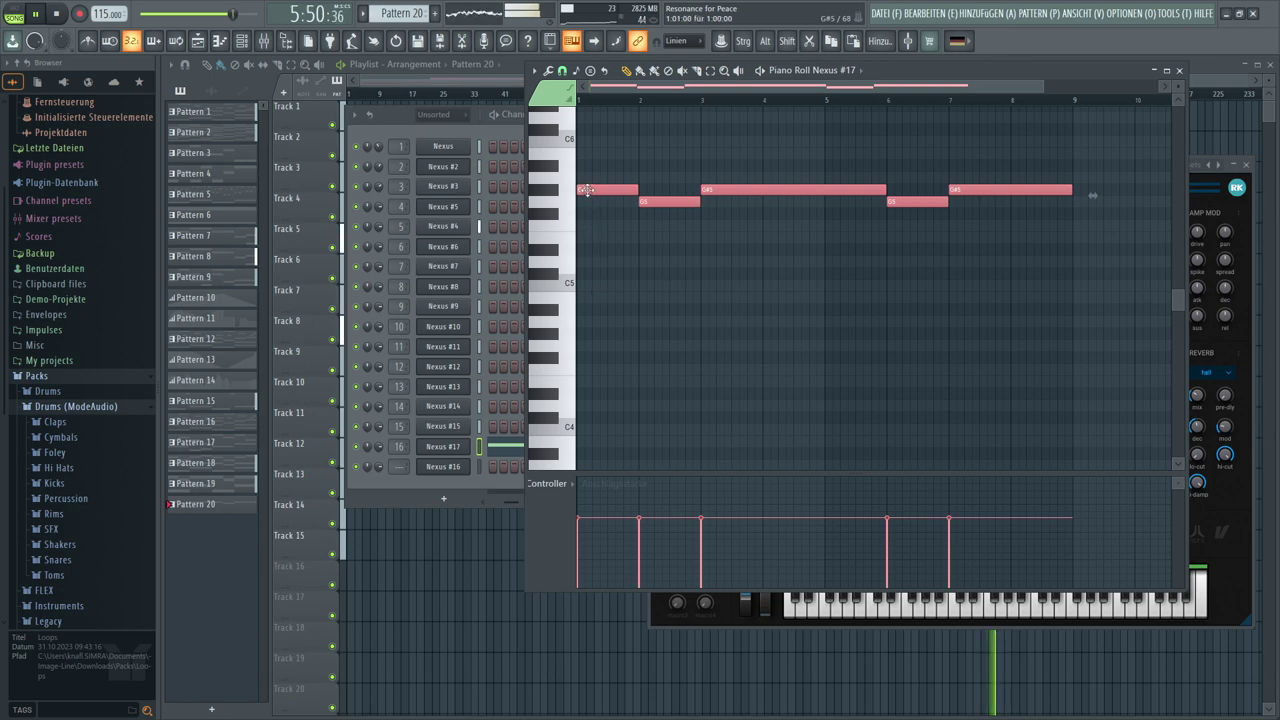
Transpose the Nexus #17 notes in Pattern 20 down one octave and lay eight Pattern 20 clips on Track 16 from bar 123
left_click_drag(585, 189, 522, 343)
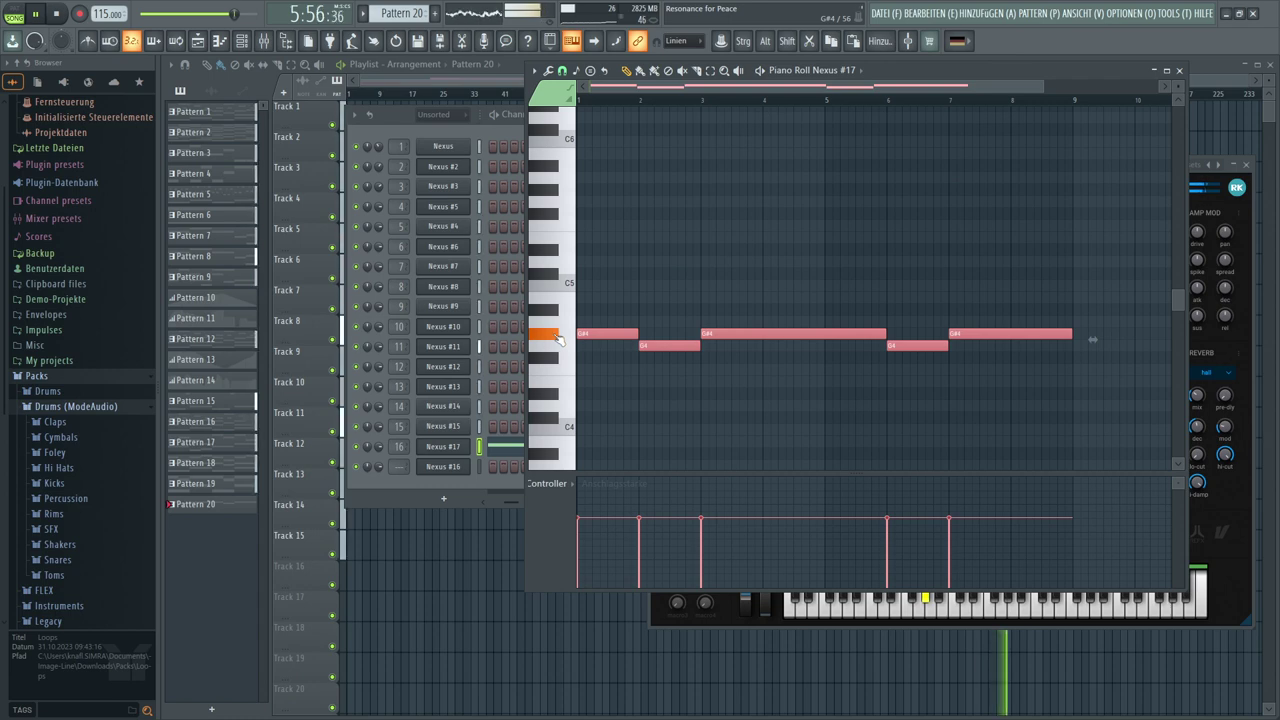
key("F5")
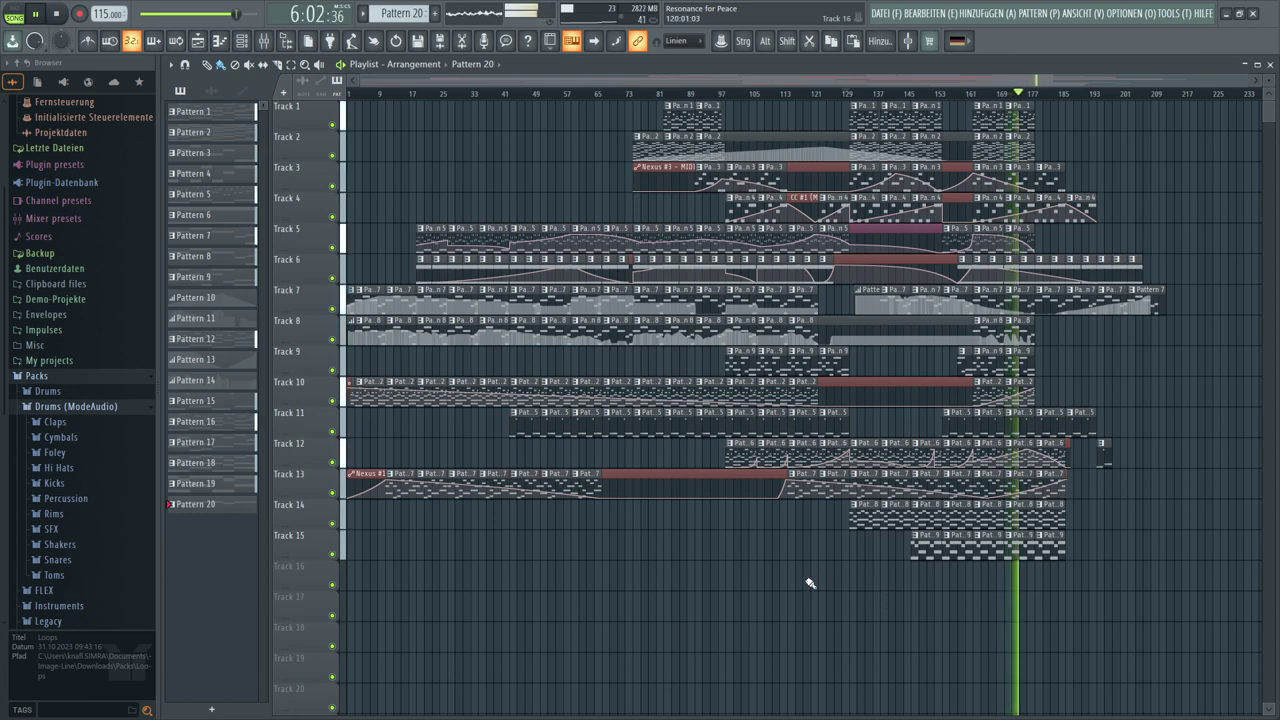
left_click_drag(829, 583, 1047, 585)
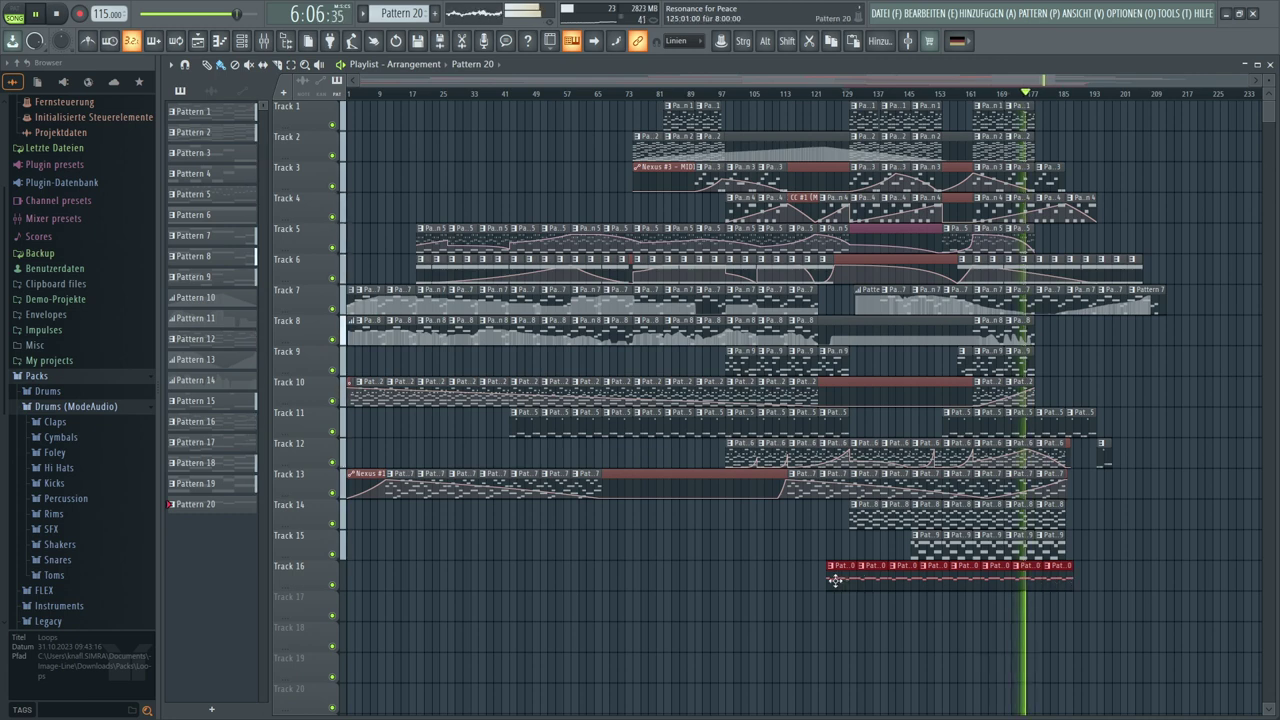
left_click_drag(840, 578, 831, 580)
left_click(778, 570)
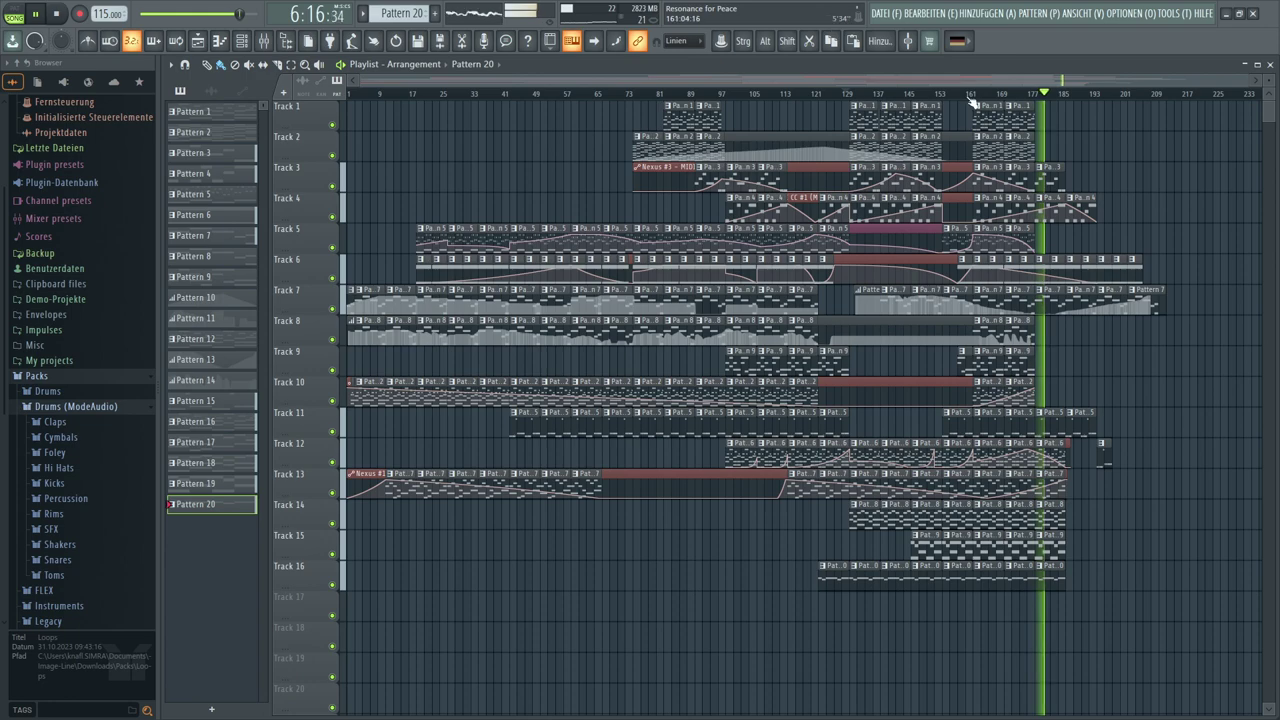
Extend the row of Pattern 20 clips on Track 16 with one more clip at bar 187
scroll(970, 97, "up", 1)
scroll(970, 97, "up", 2)
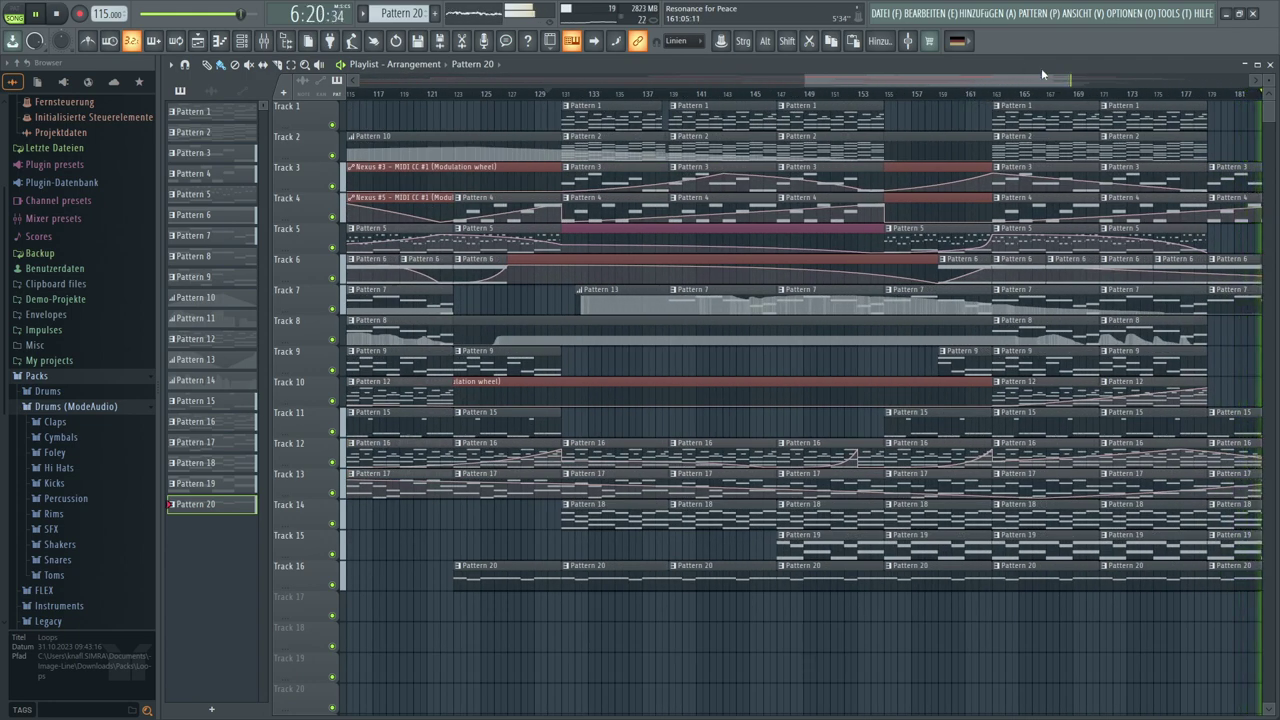
left_click_drag(1068, 78, 1243, 95)
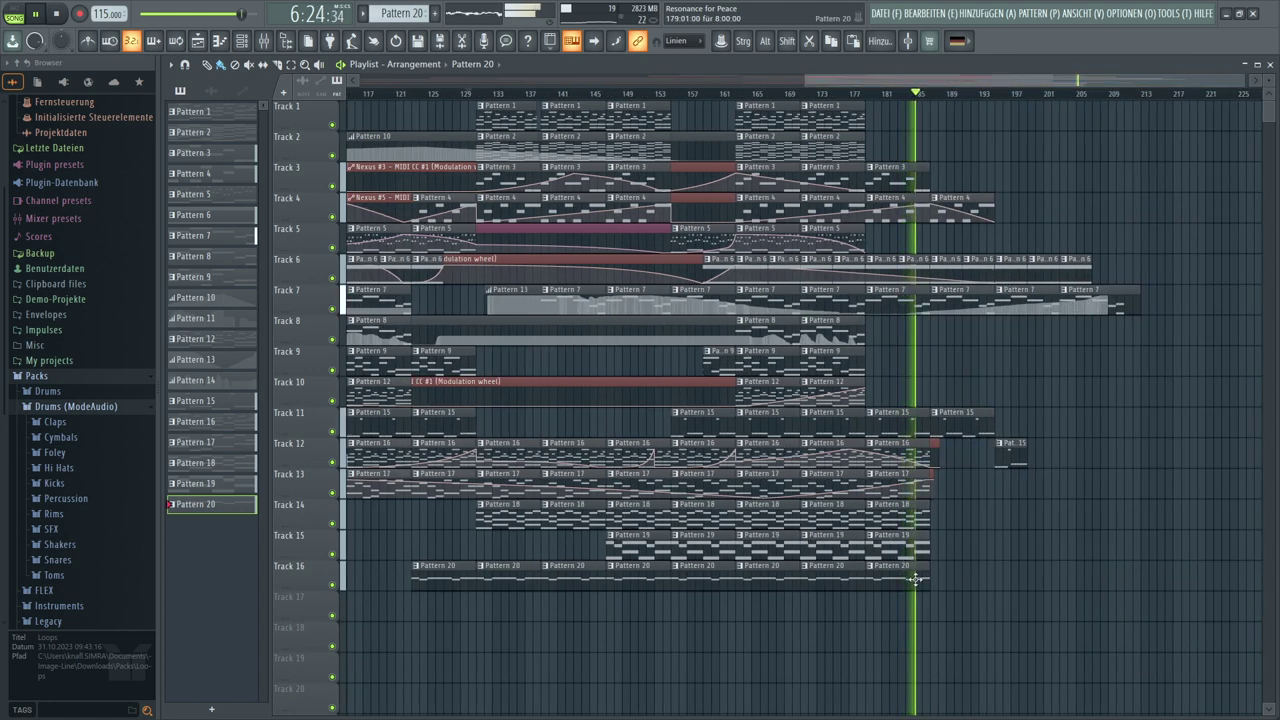
left_click(971, 520)
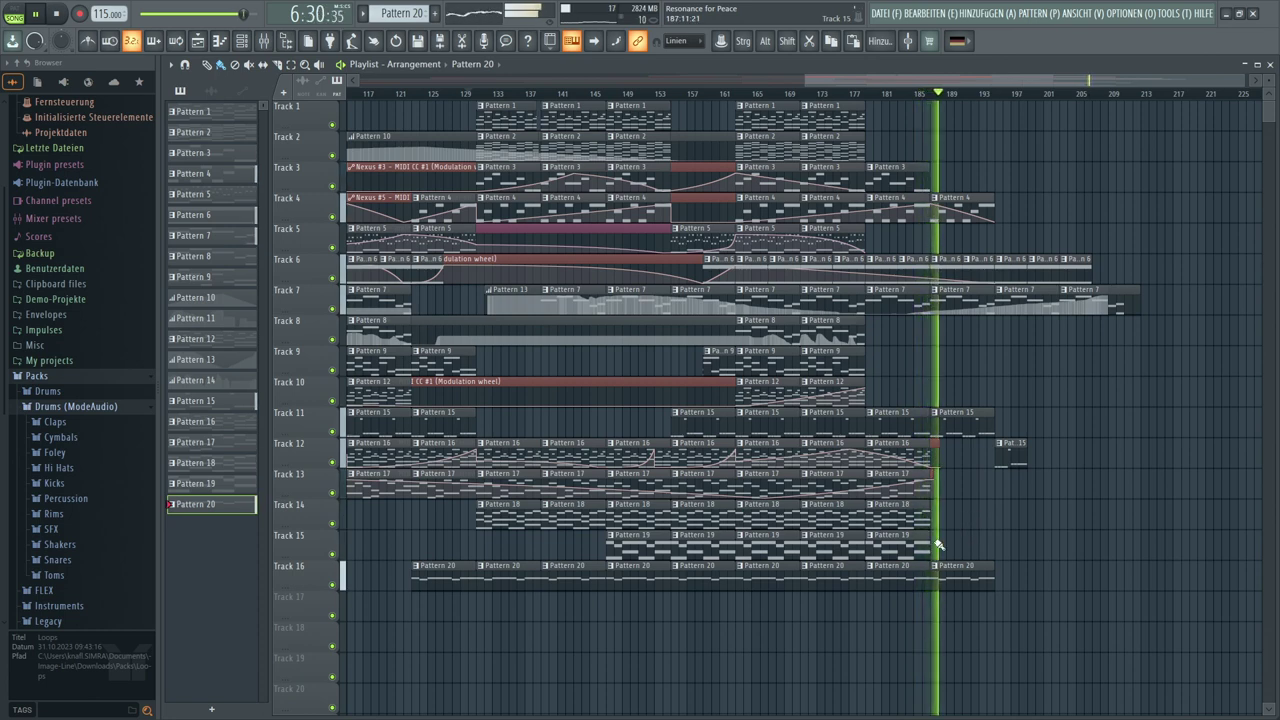
Place a Pattern 19 clip on Track 15 at bar 195 and a Pattern 18 clip, shortened to about 6 bars, on Track 14 at bar 203
left_click(900, 549)
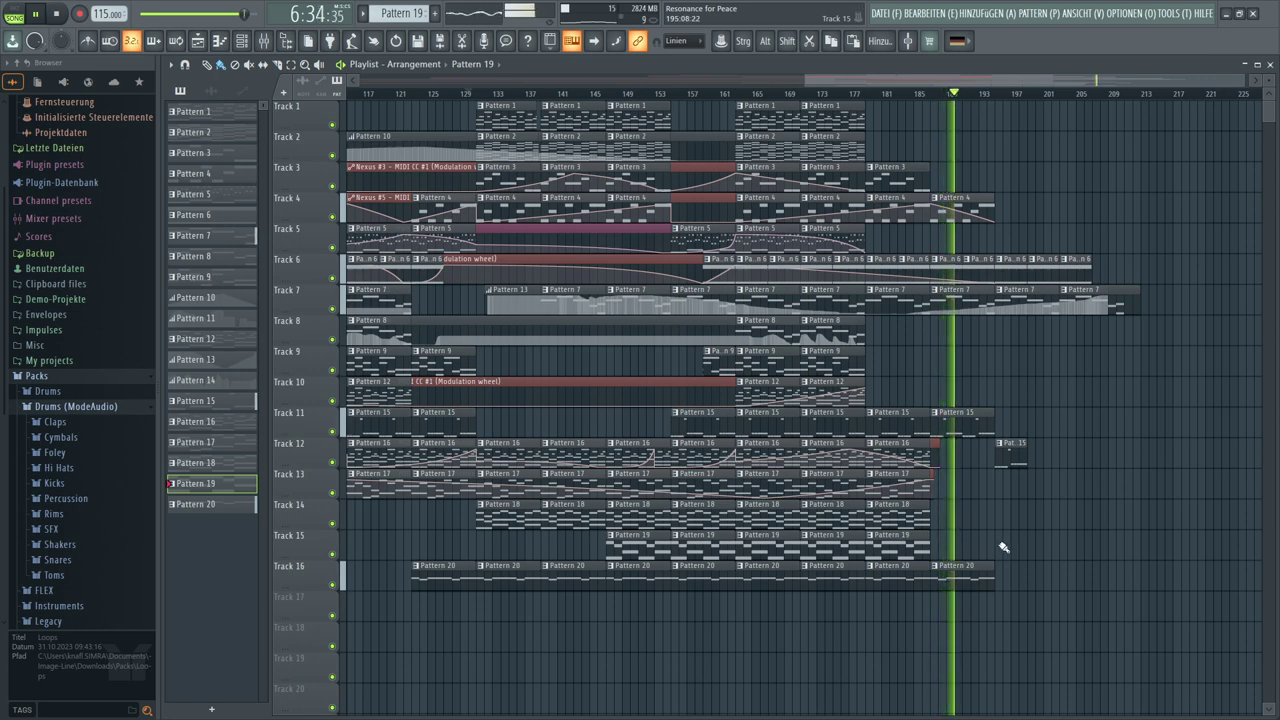
left_click(995, 545)
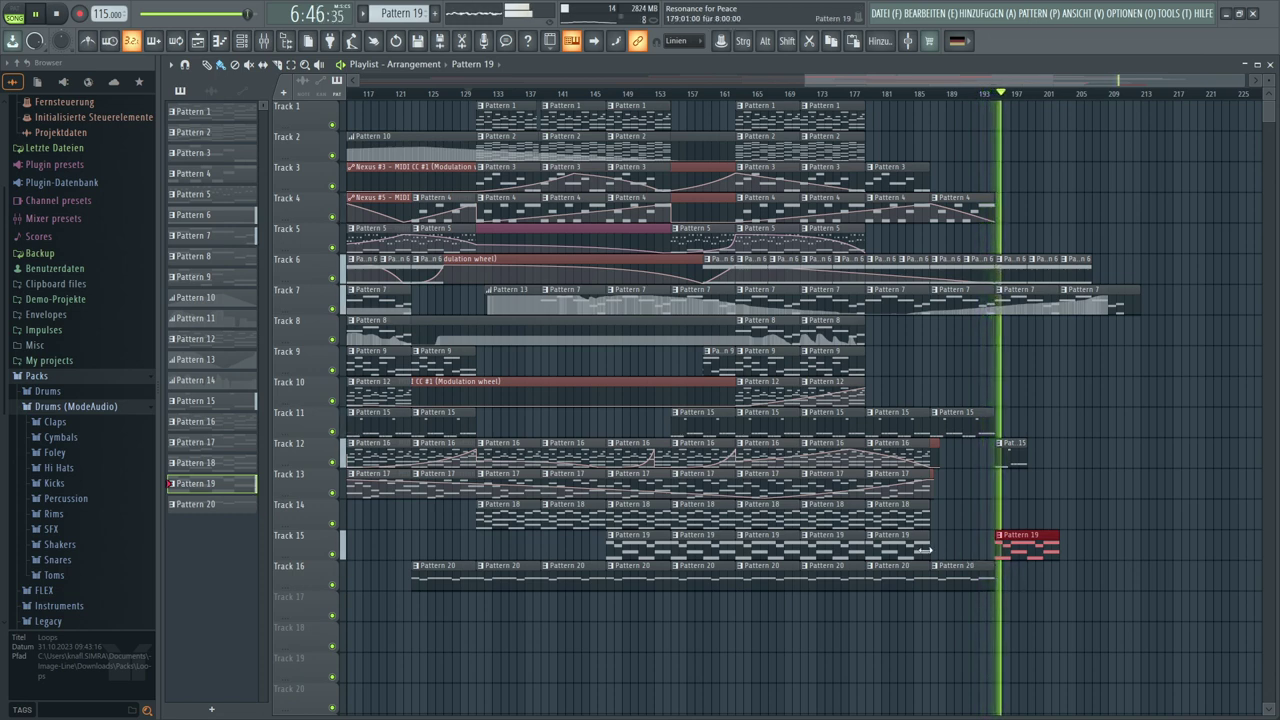
left_click(908, 518)
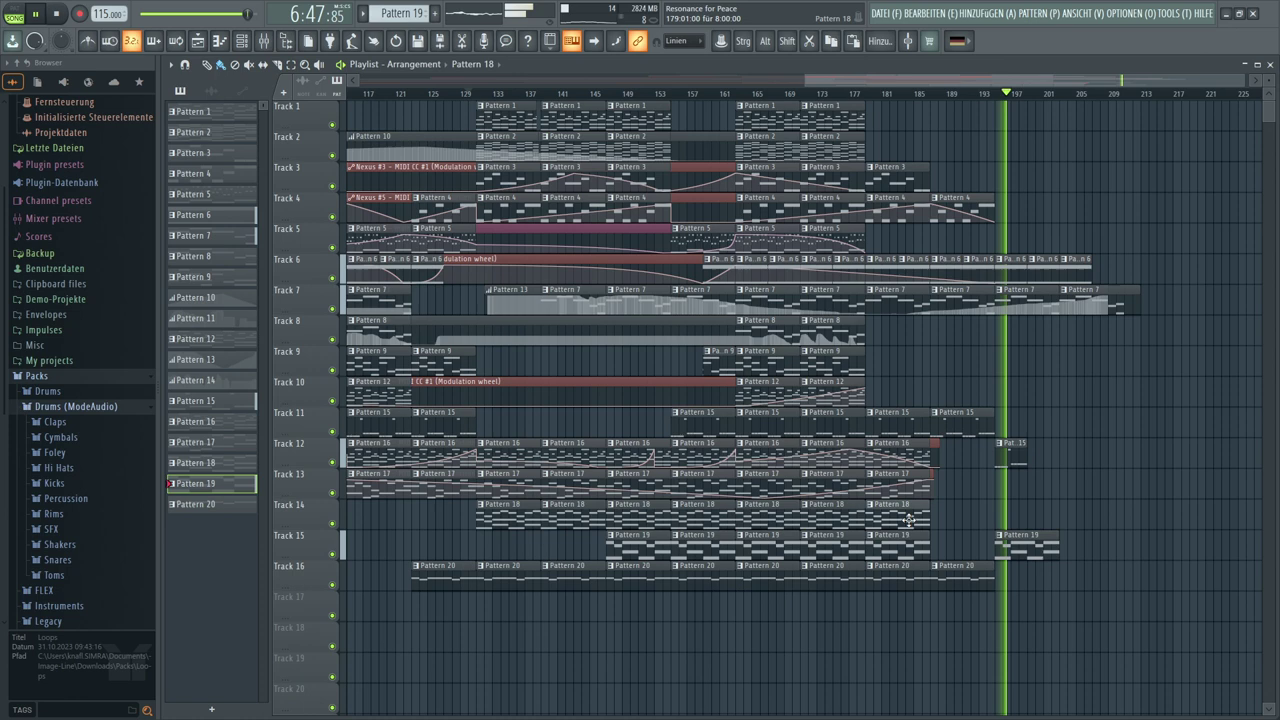
left_click(1062, 520)
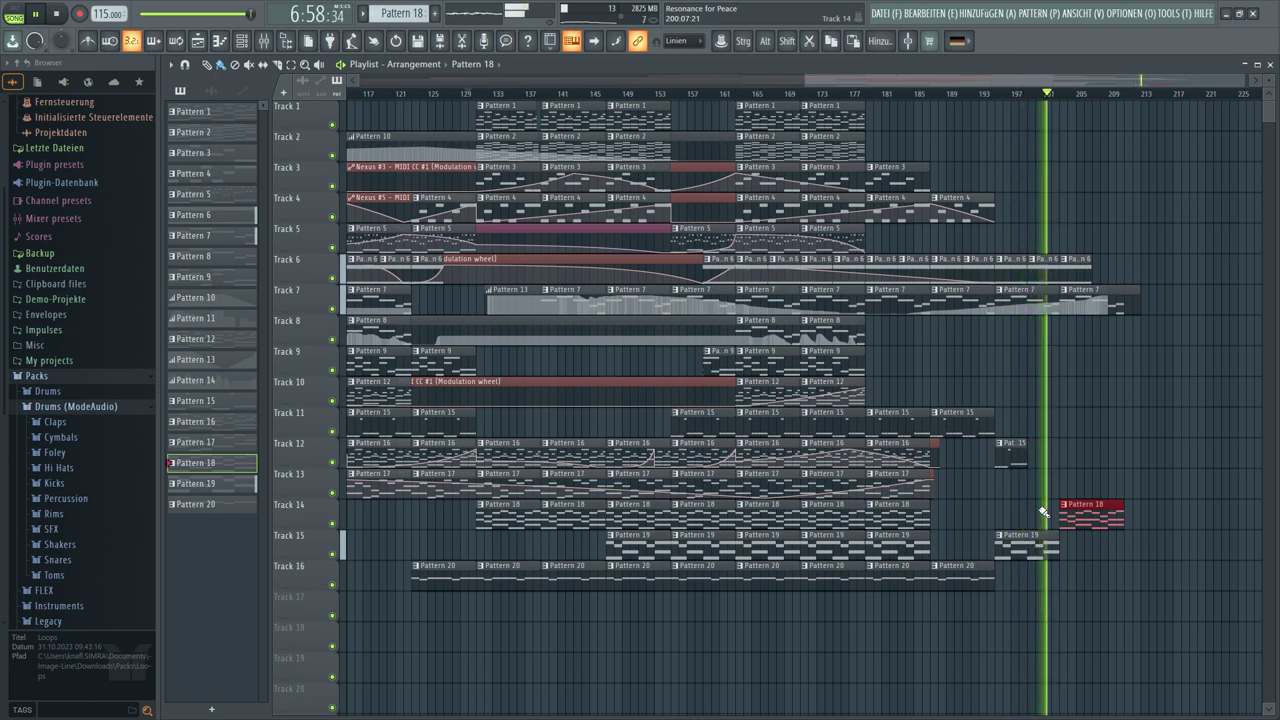
left_click(1043, 512)
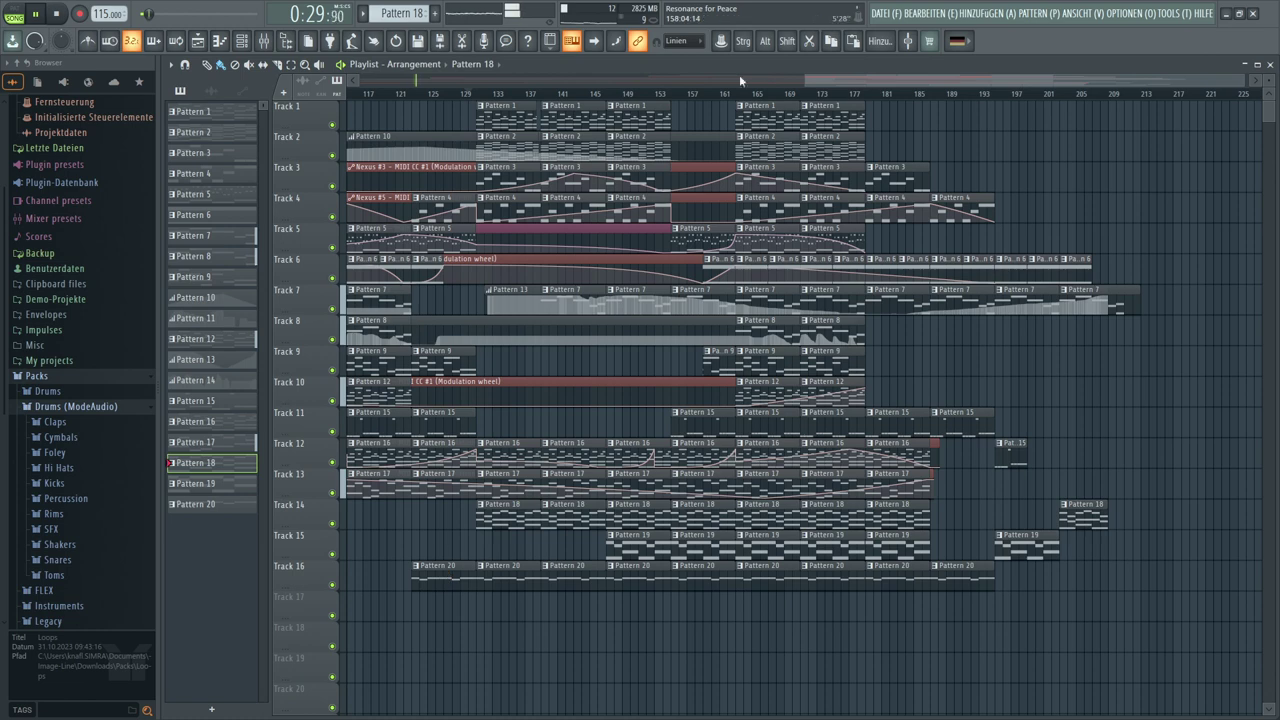
Lay nine Pattern 20 clips in a row on Track 16 from bar 27 to bar 99
left_click_drag(823, 78, 367, 120)
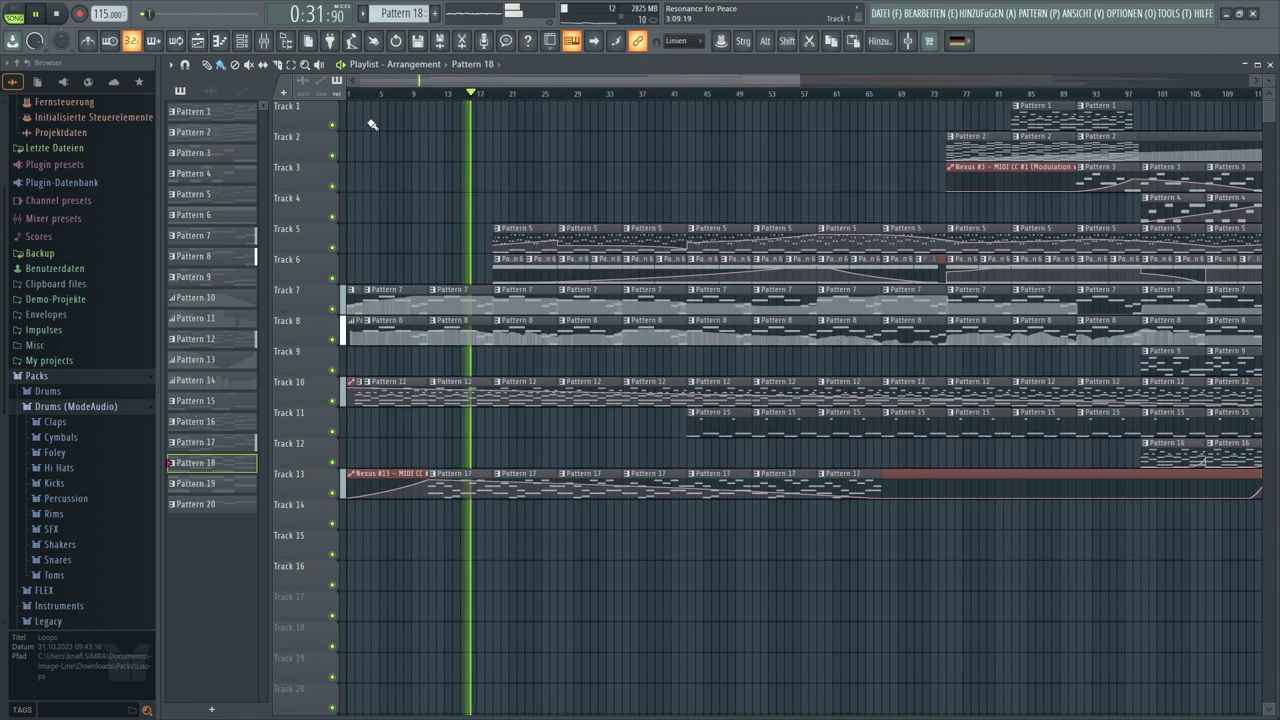
left_click(222, 505)
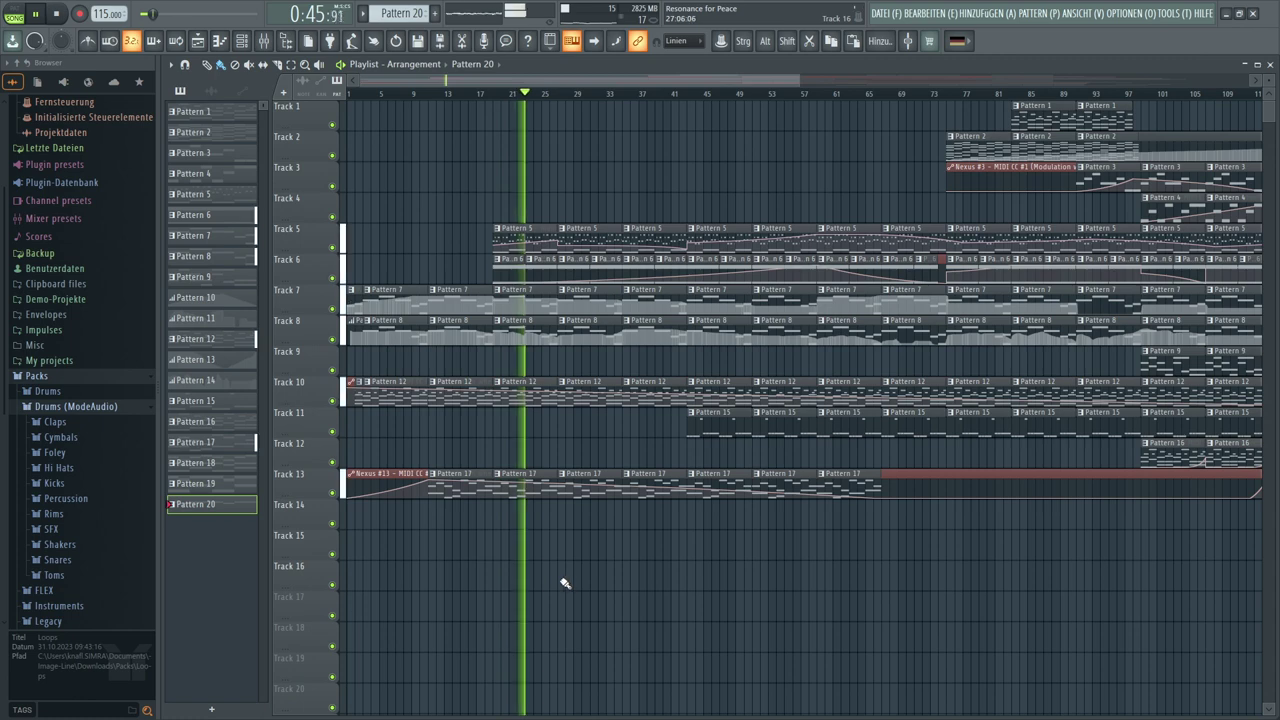
left_click_drag(563, 583, 1101, 598)
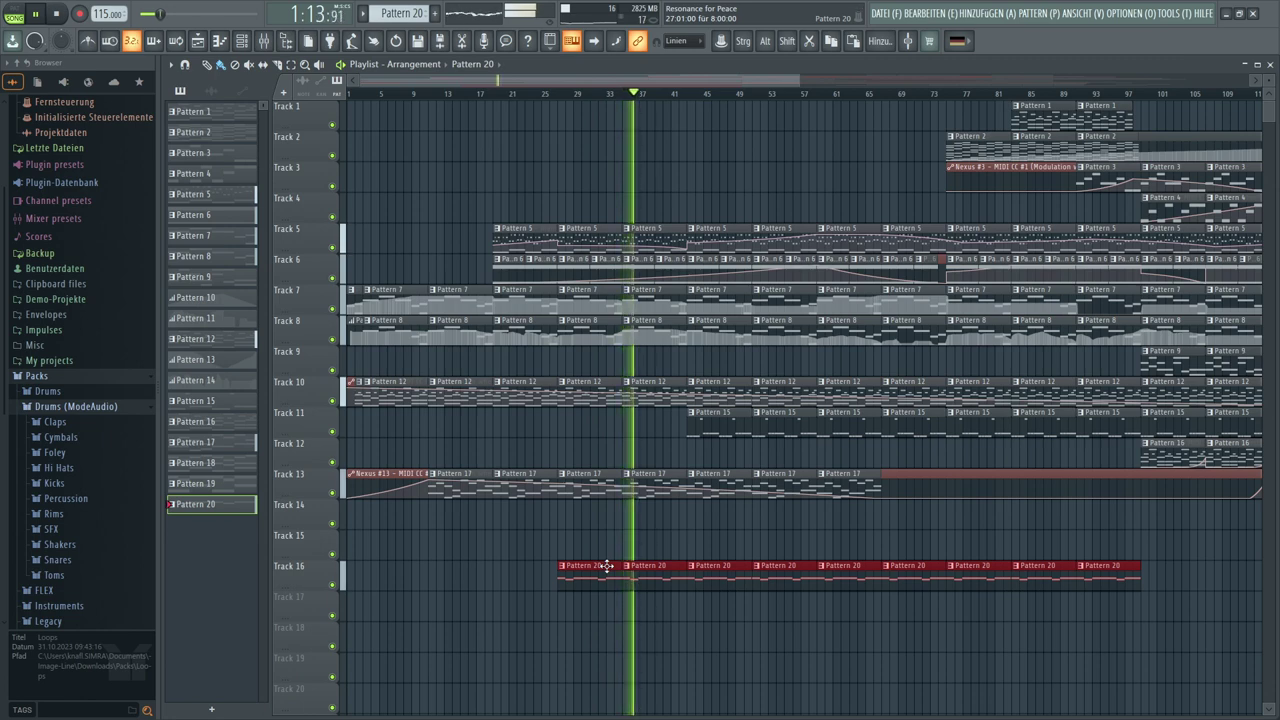
left_click(612, 543)
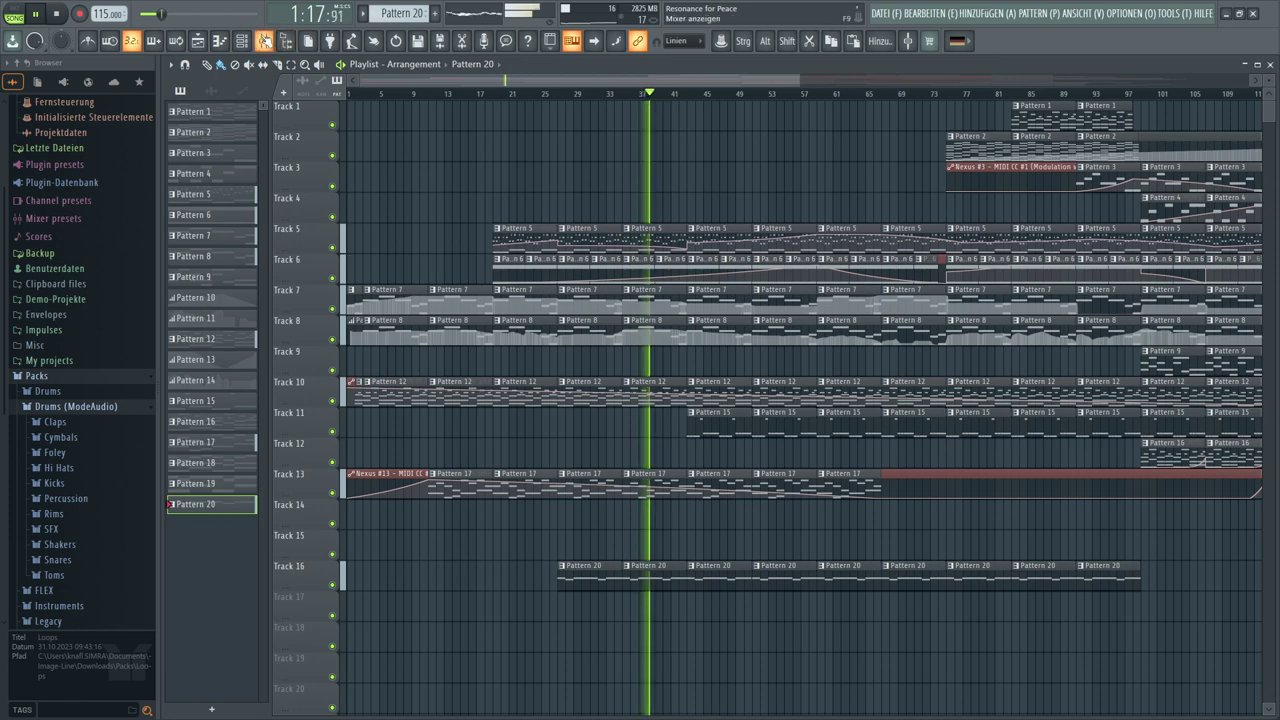
Lower the output level of the Nexus #17 Dark Celli Concert preset to 48
left_click(262, 40)
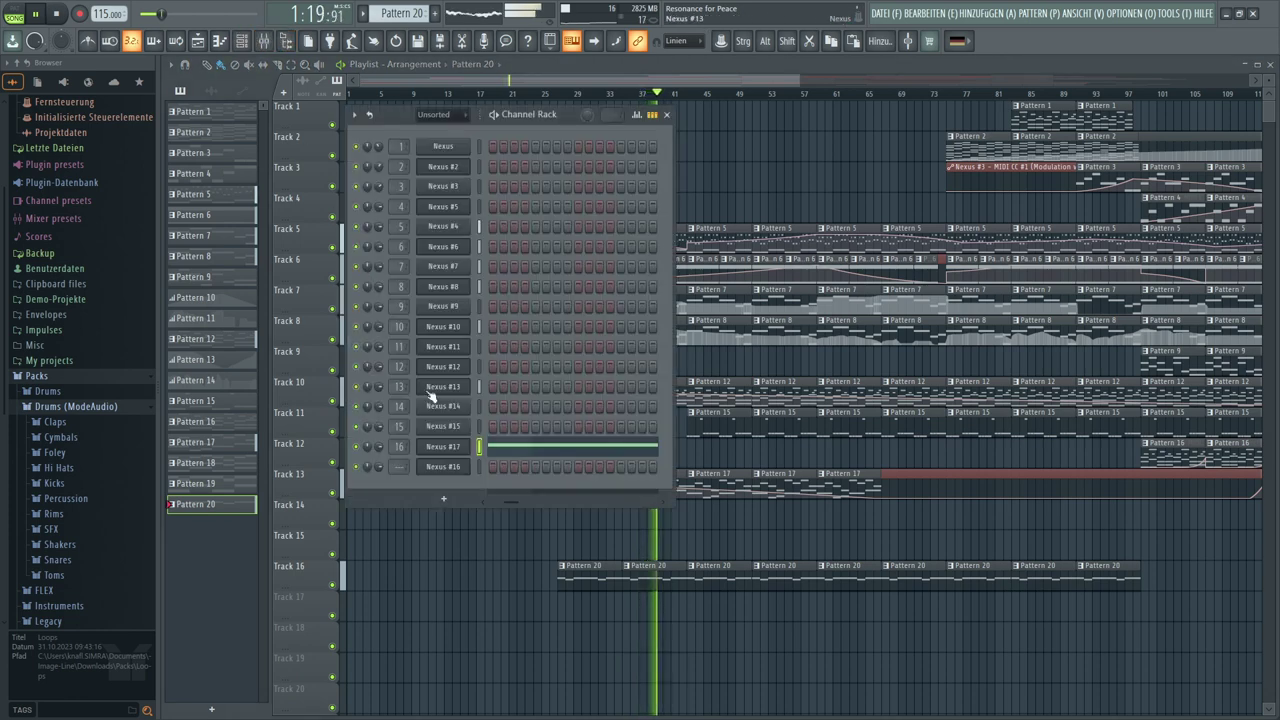
left_click(440, 450)
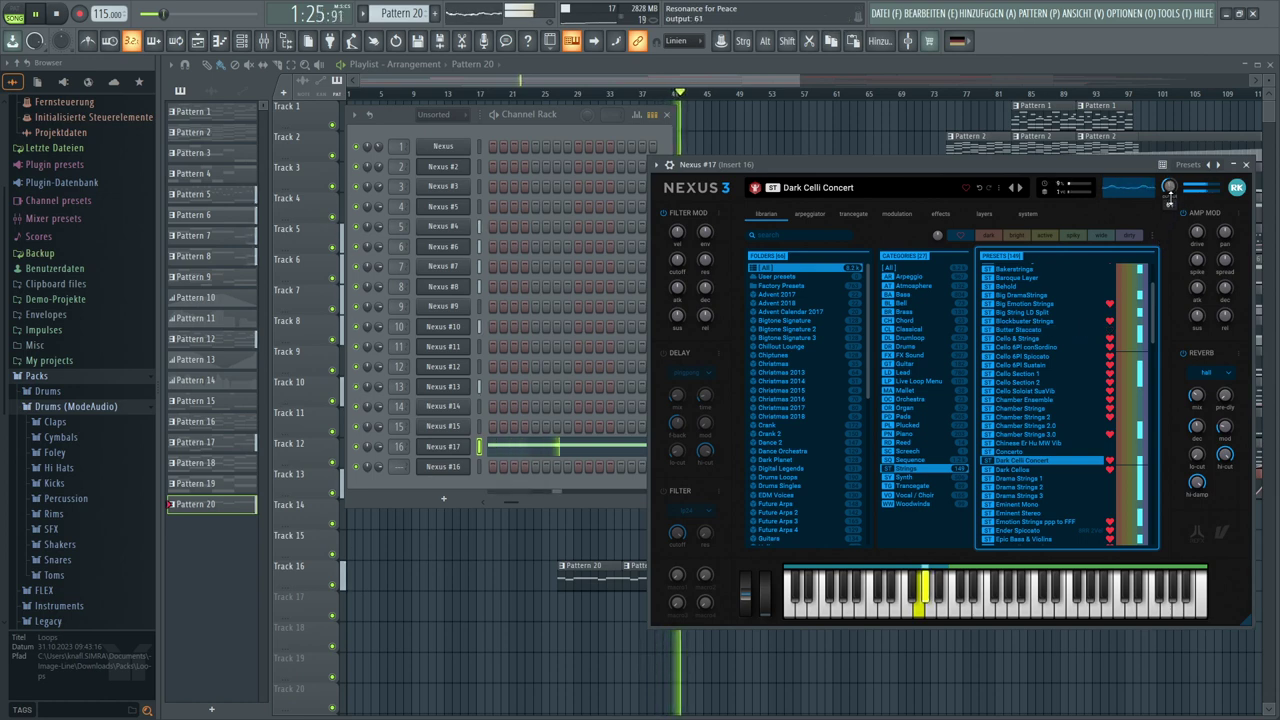
scroll(1171, 205, "down", 1)
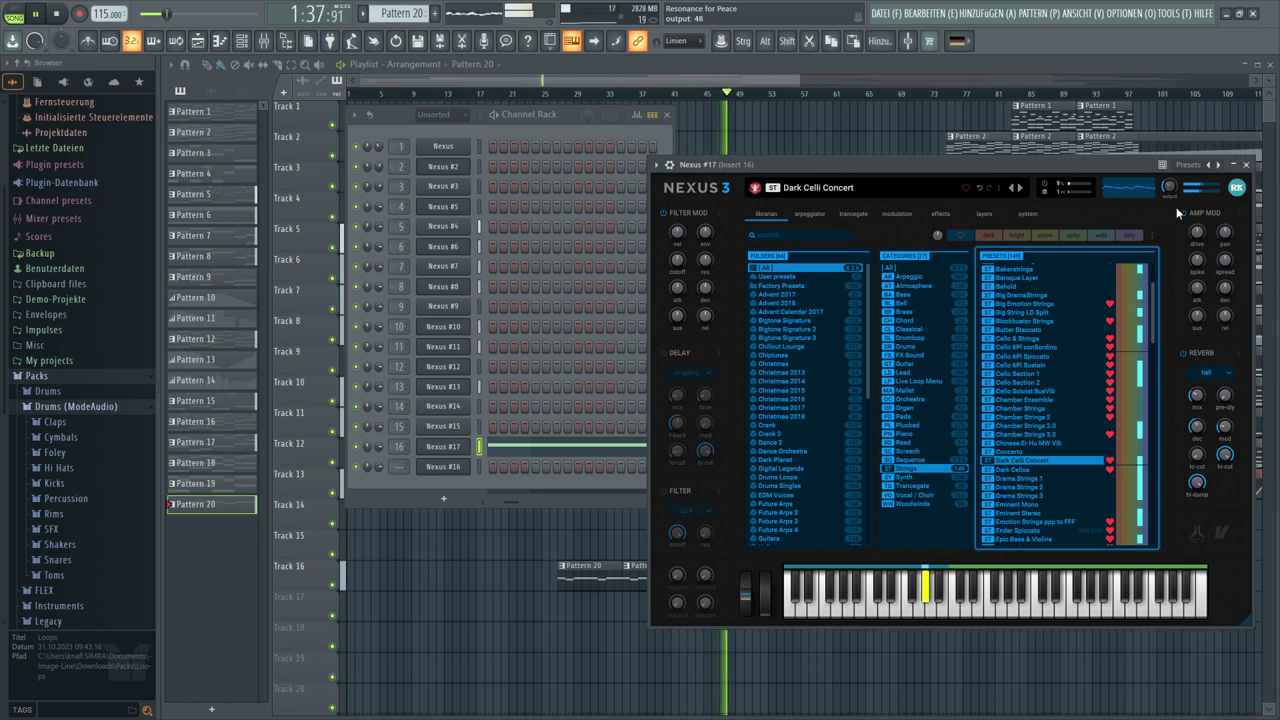
left_click(649, 77)
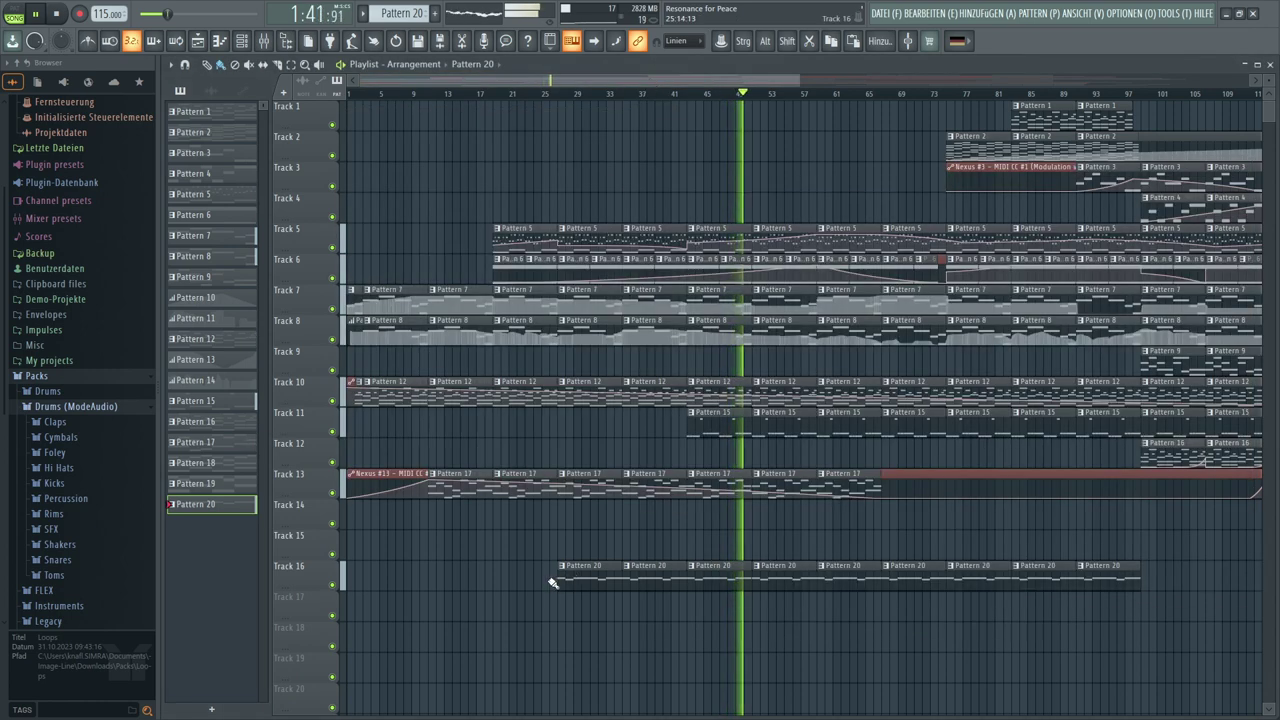
Add three Pattern 20 clips on Track 16 from bar 3 to bar 27 and replay the opening with the Nexus #17 plugin open
left_click_drag(556, 578, 365, 578)
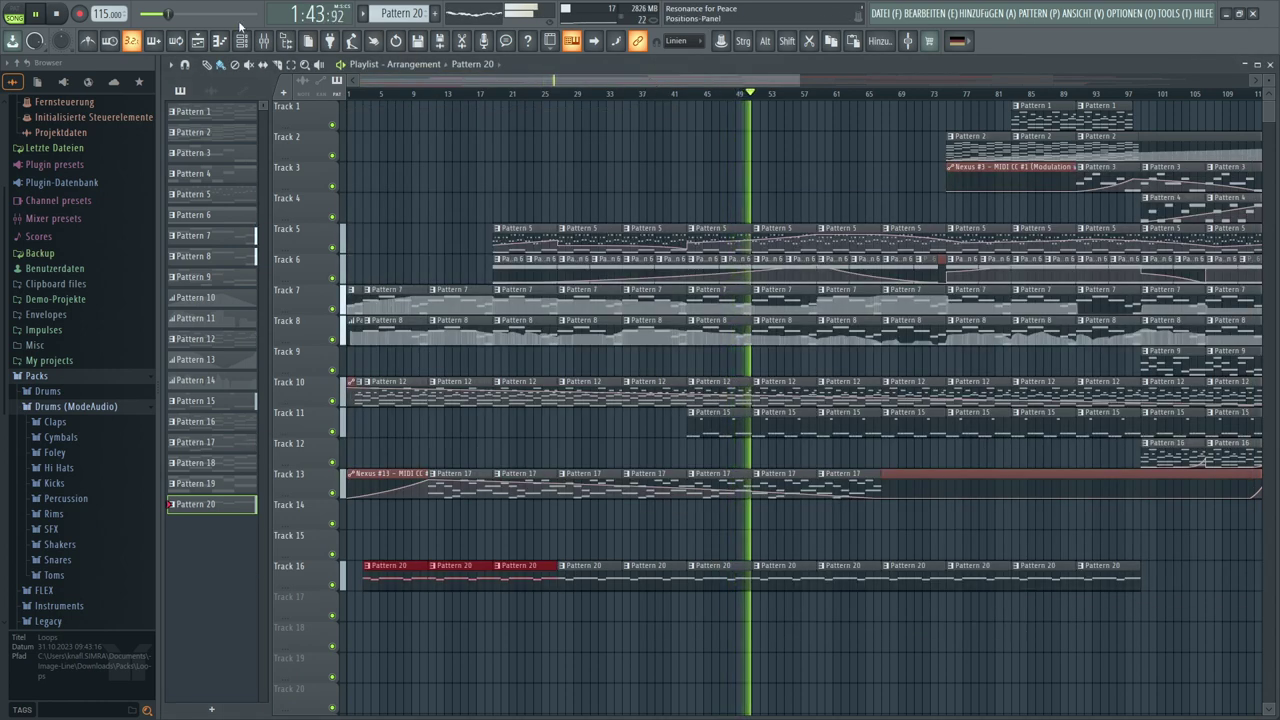
left_click(60, 14)
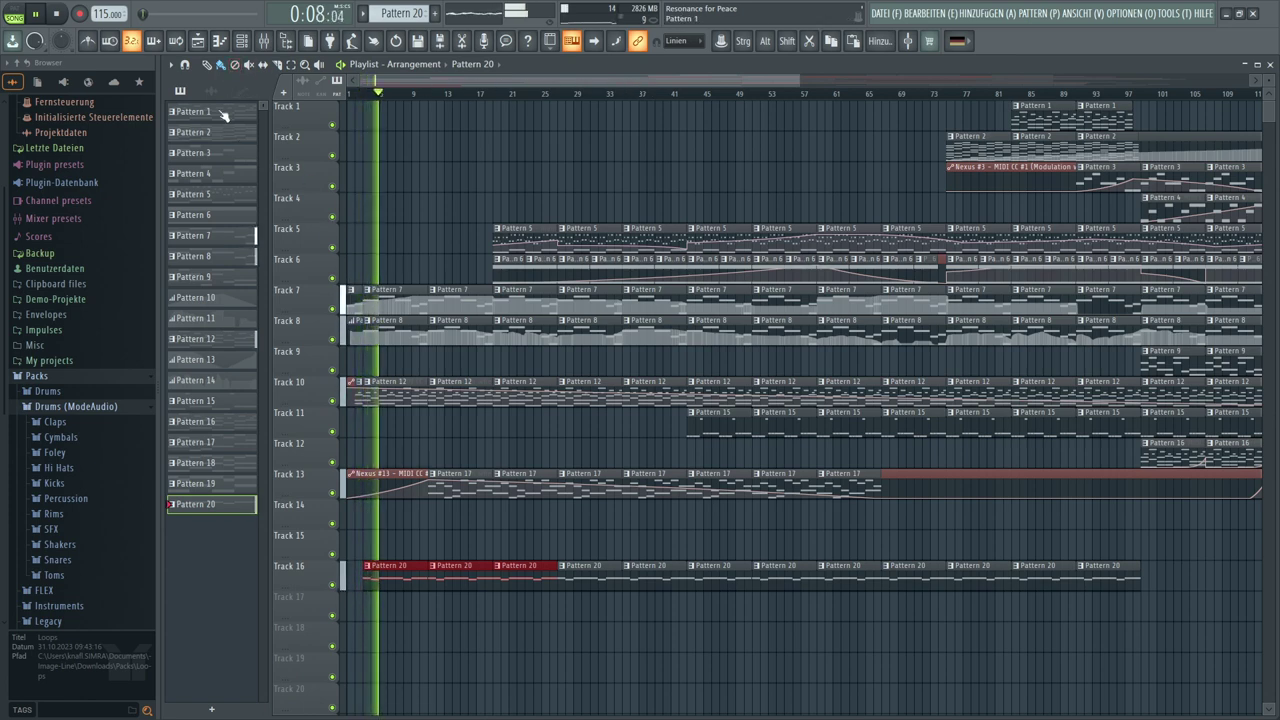
left_click(242, 42)
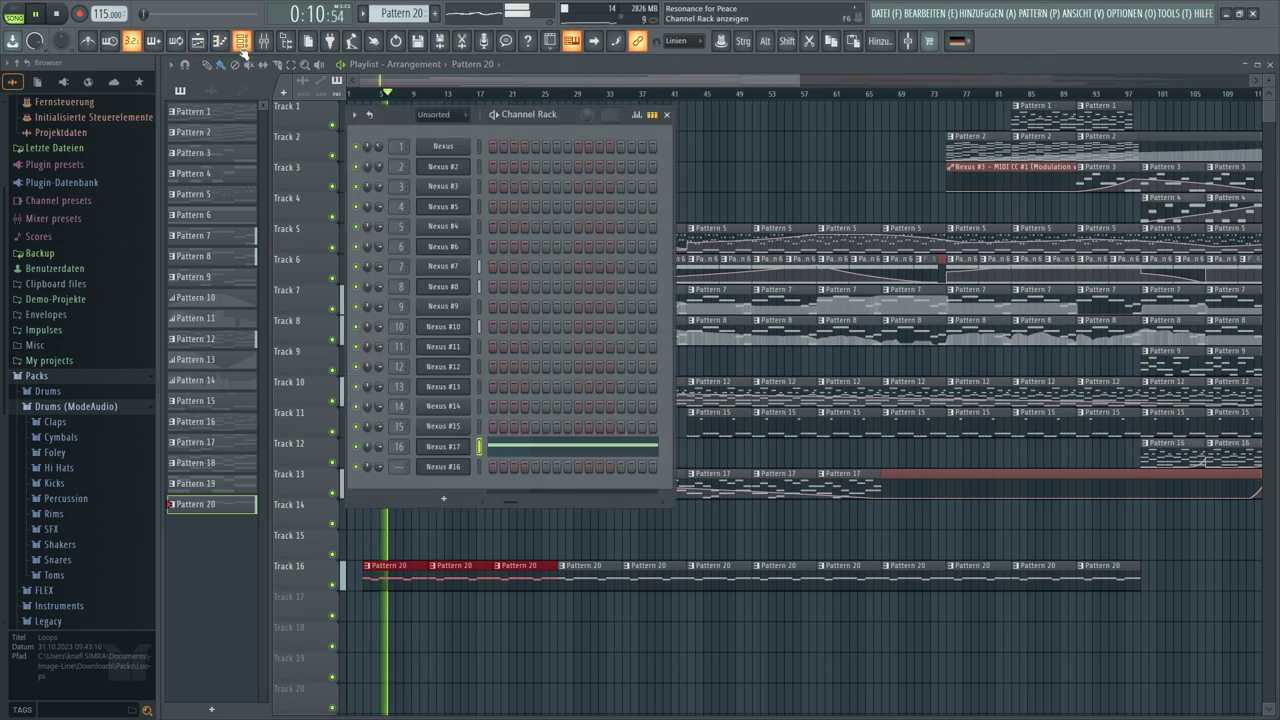
left_click(450, 450)
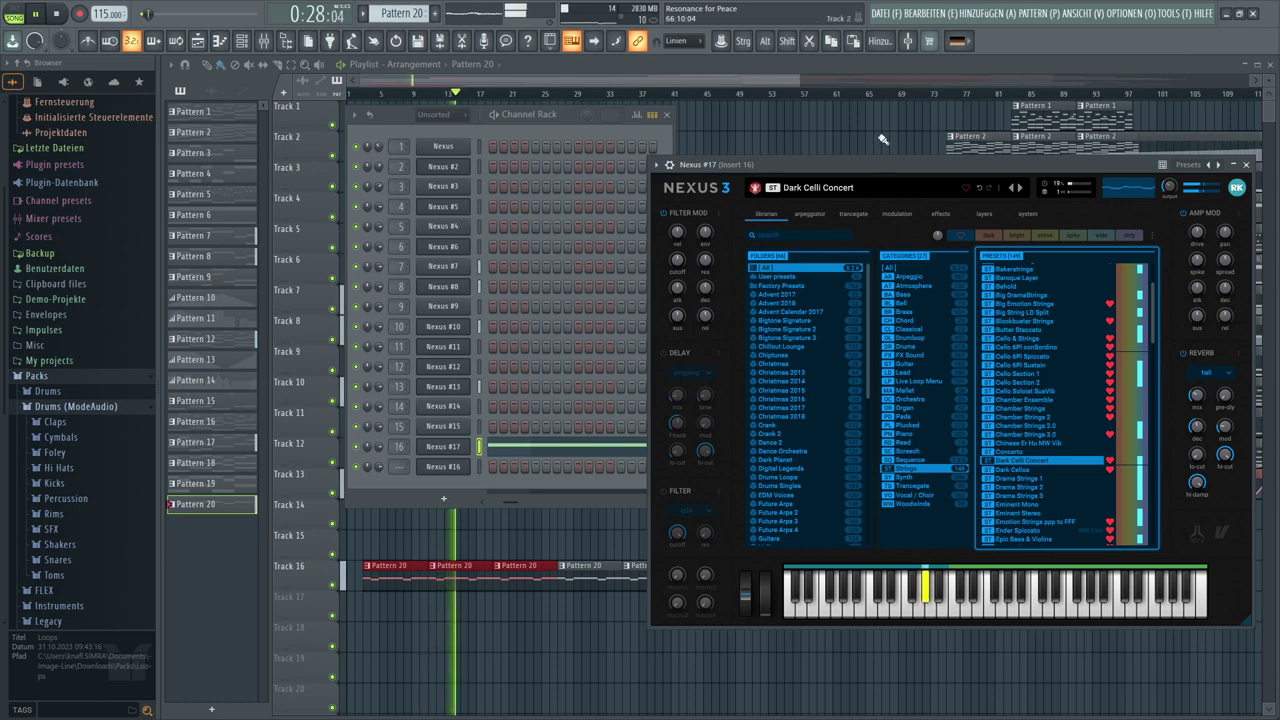
key("F12")
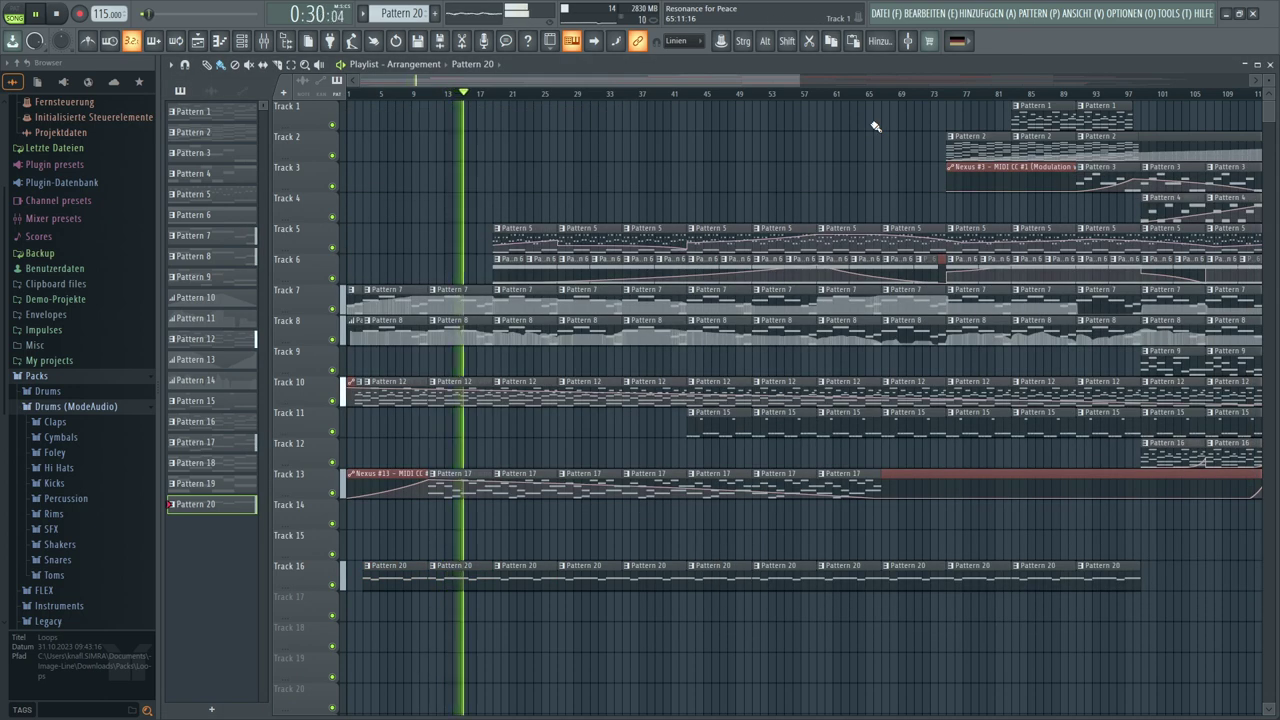
Review the clip layout of the whole arrangement and examine its opening bars up close during playback
left_click_drag(800, 86, 1272, 86)
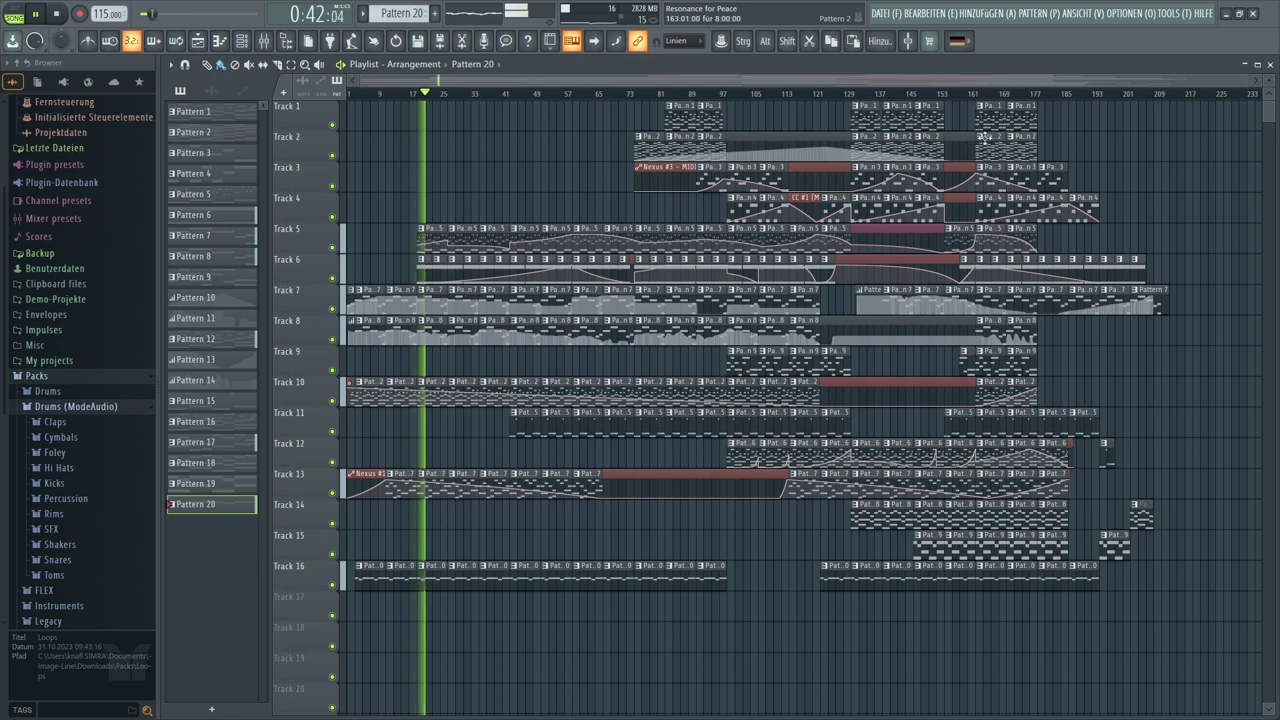
scroll(800, 400, "down", 3, "alt")
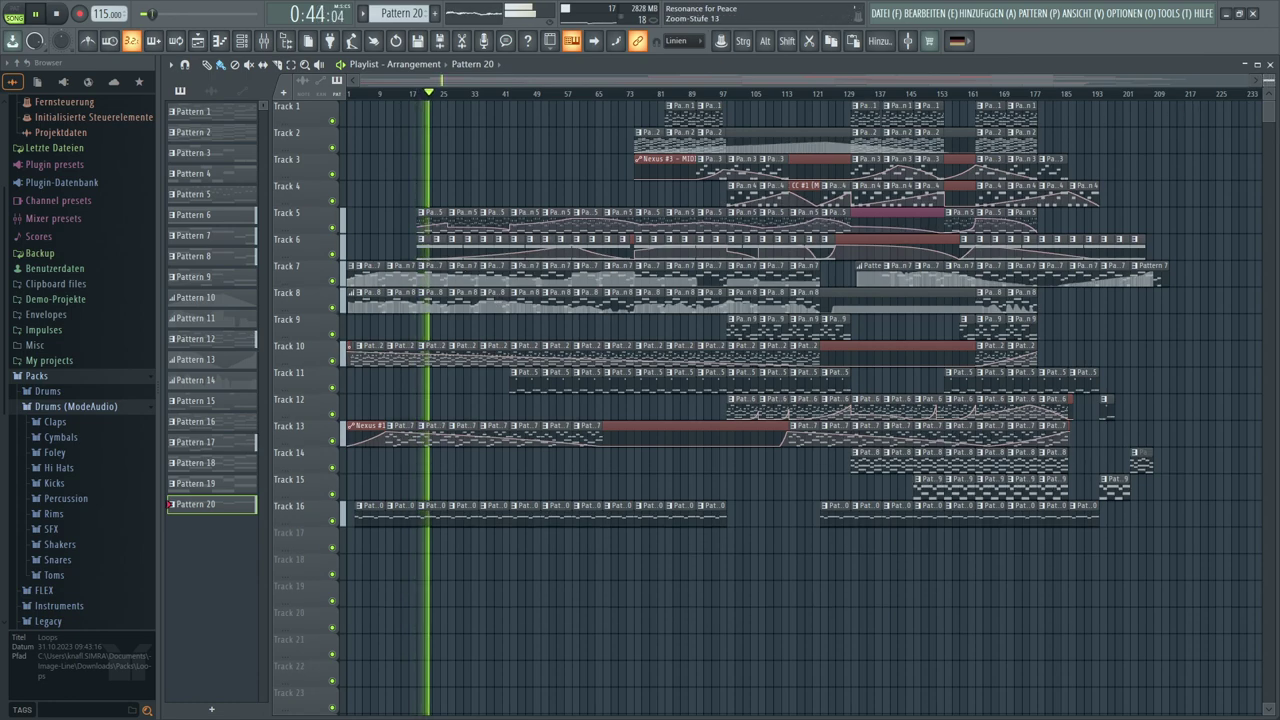
scroll(800, 400, "up", 4, "alt")
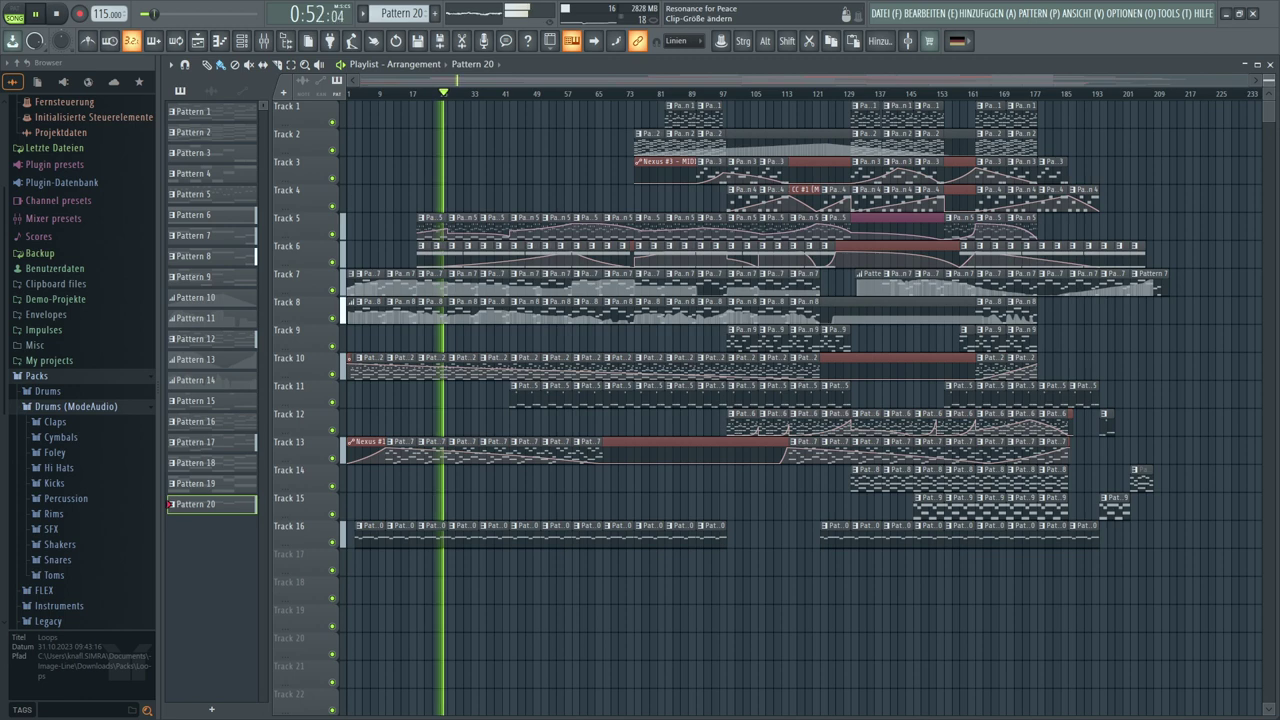
scroll(800, 400, "up", 4, "alt")
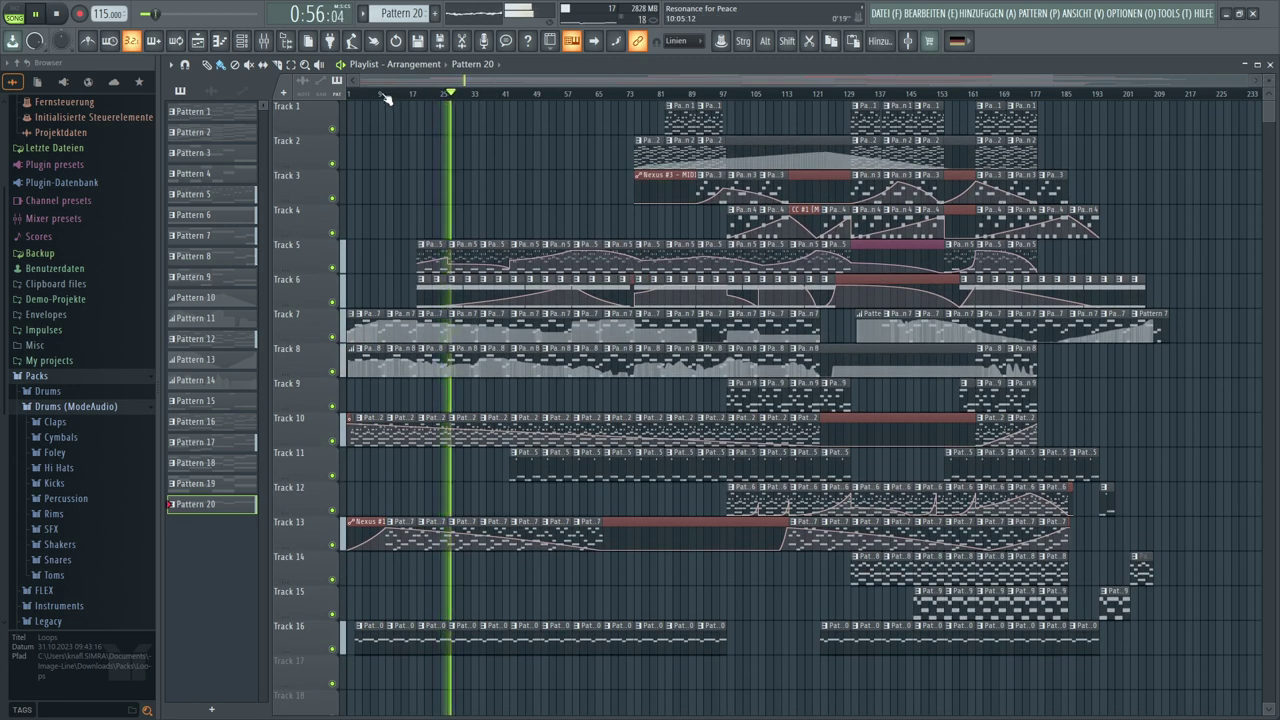
scroll(375, 96, "up", 3)
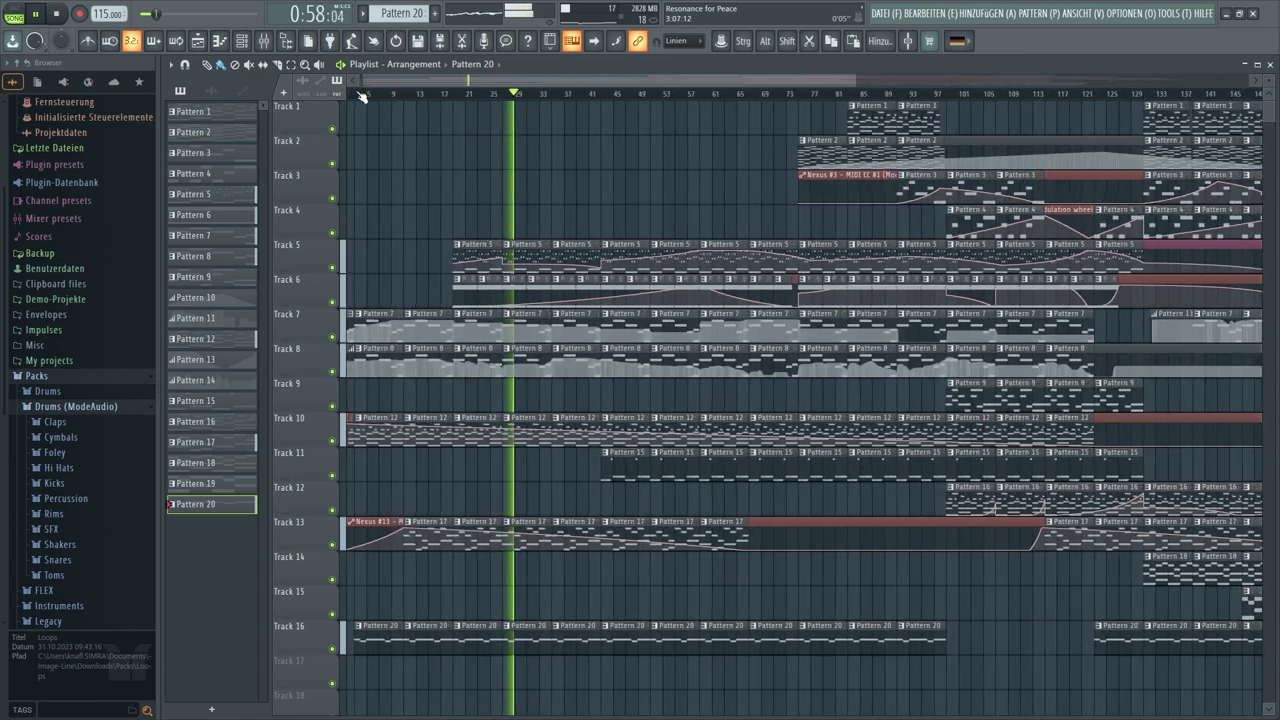
scroll(362, 96, "up", 1)
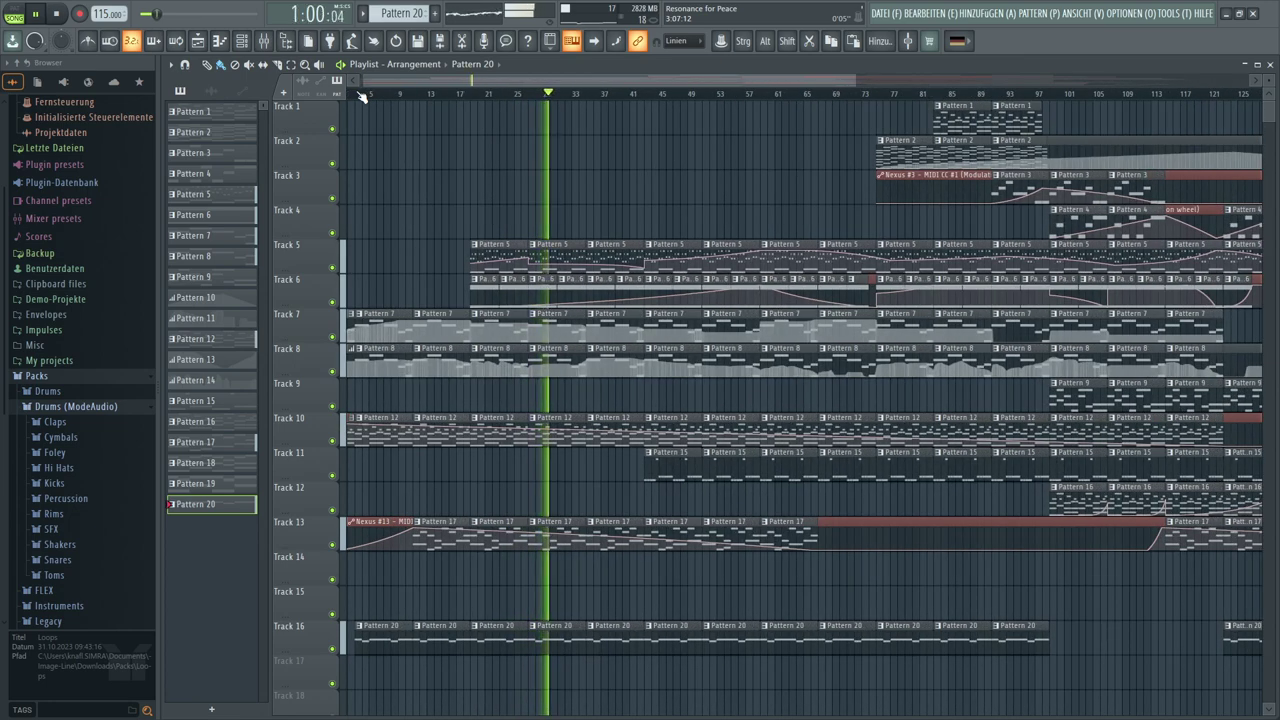
scroll(362, 96, "up", 3)
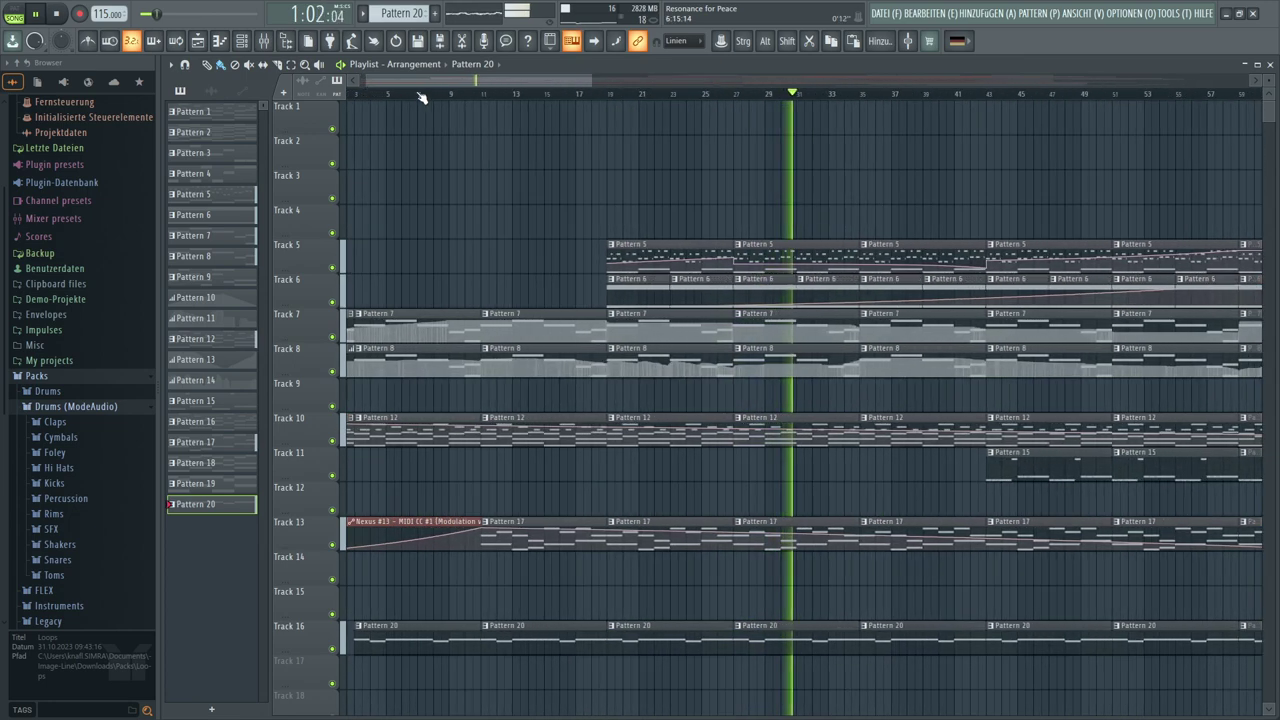
scroll(424, 98, "up", 2)
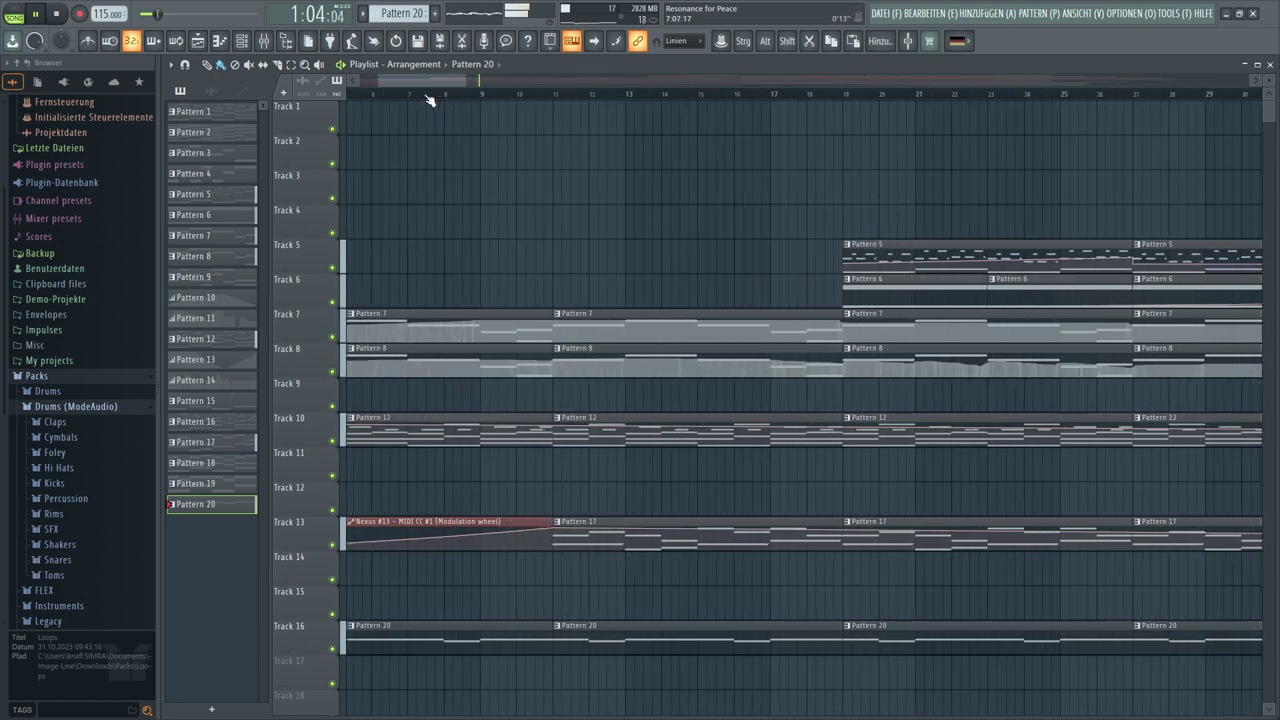
Make the playlist view follow the playhead during playback and save the project
left_click(594, 40)
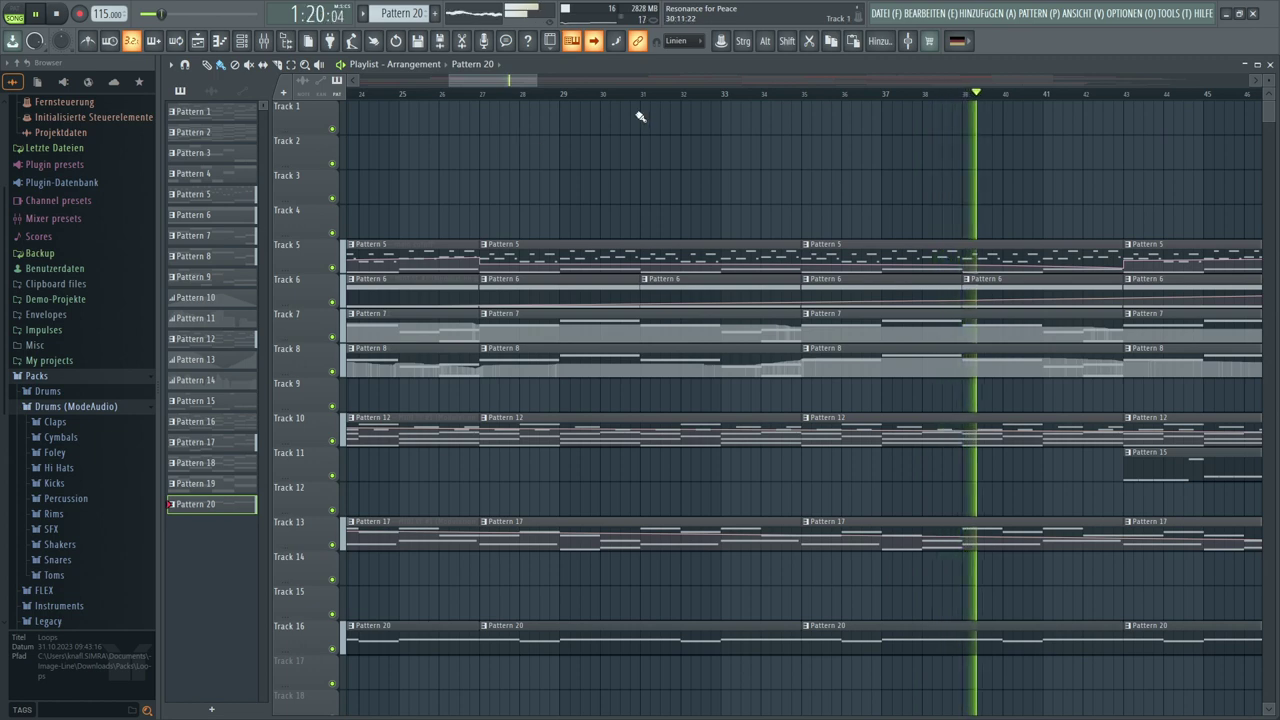
left_click(877, 13)
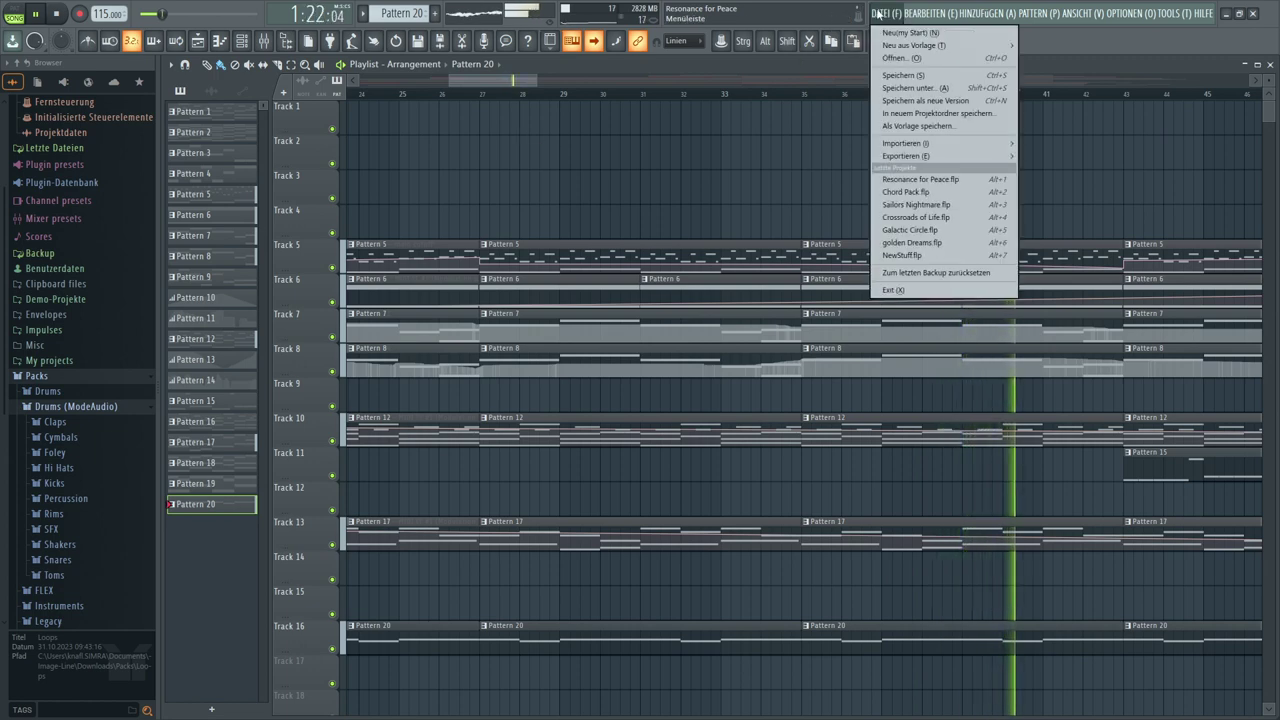
left_click(897, 78)
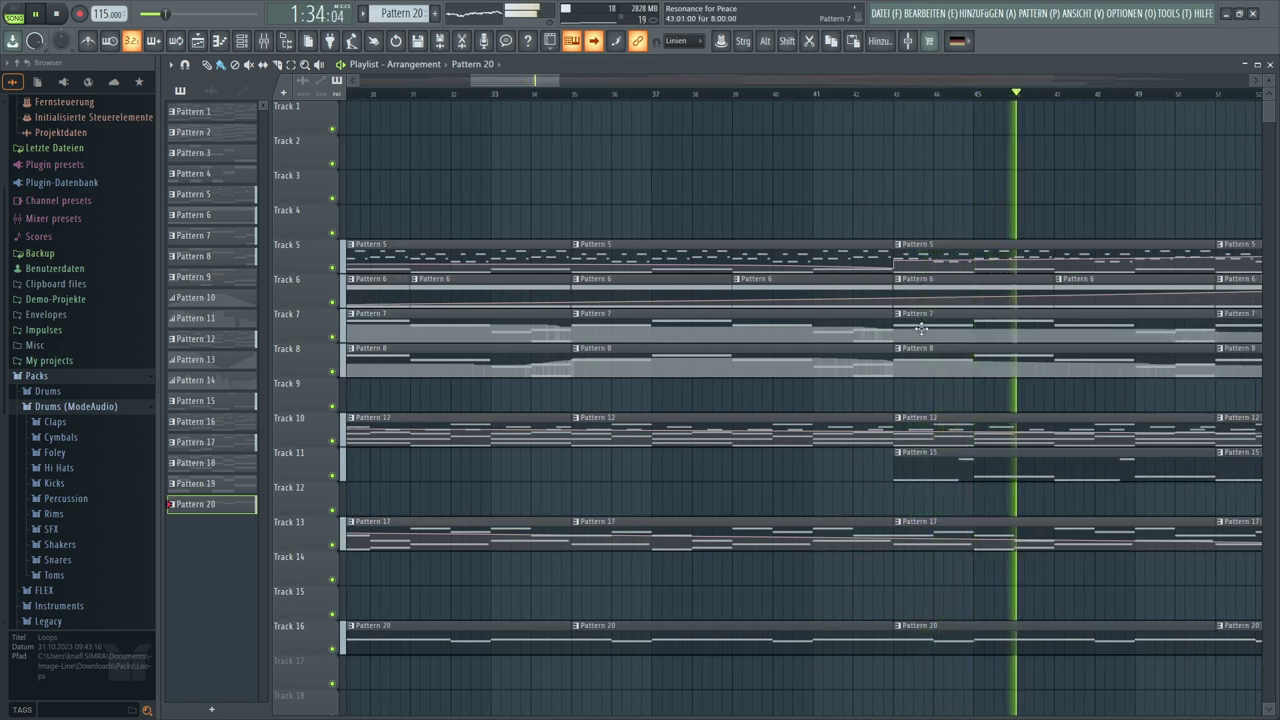
Lower the output level of the Nexus #11 Shadowlands preset used by Pattern 15 to 37
left_click(932, 456)
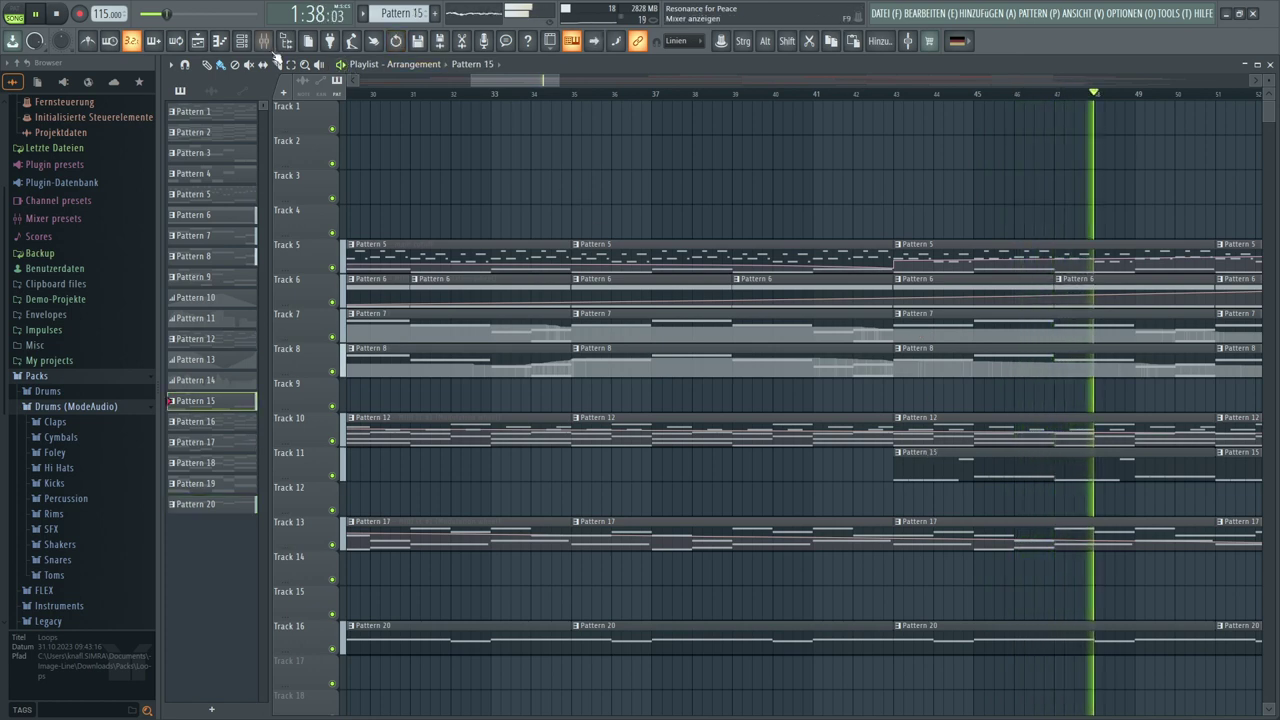
left_click(285, 41)
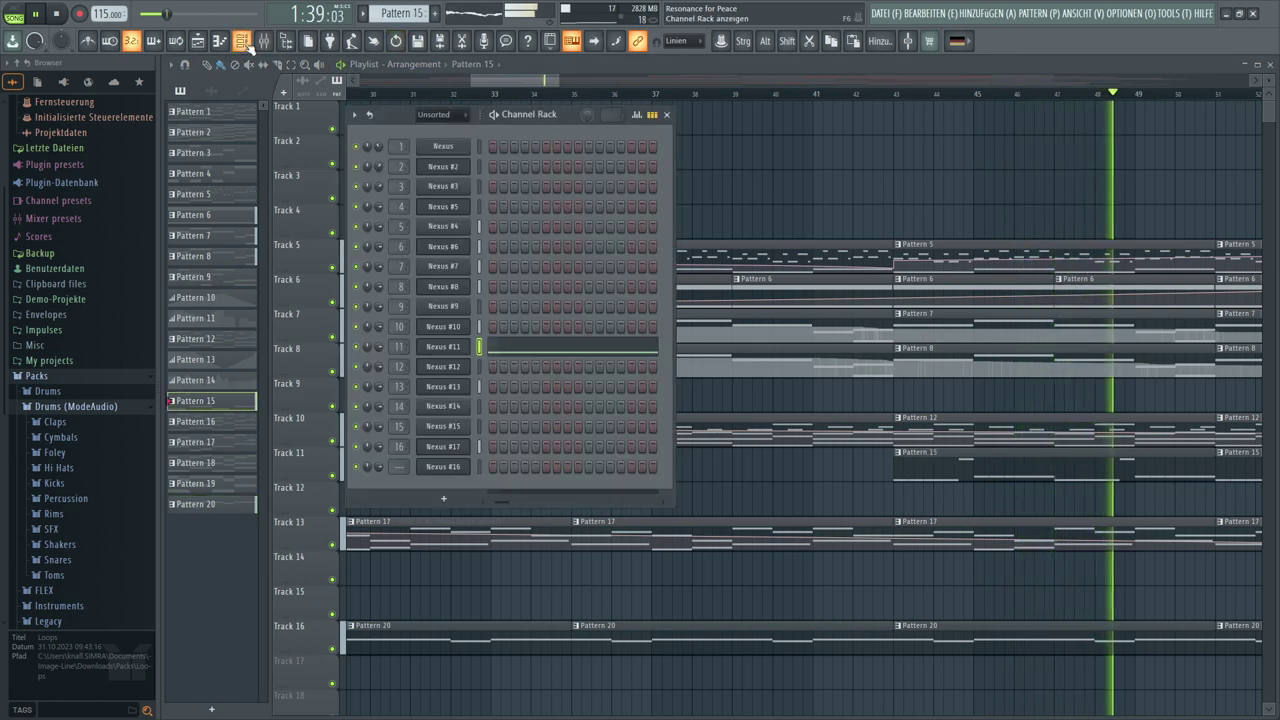
left_click(453, 346)
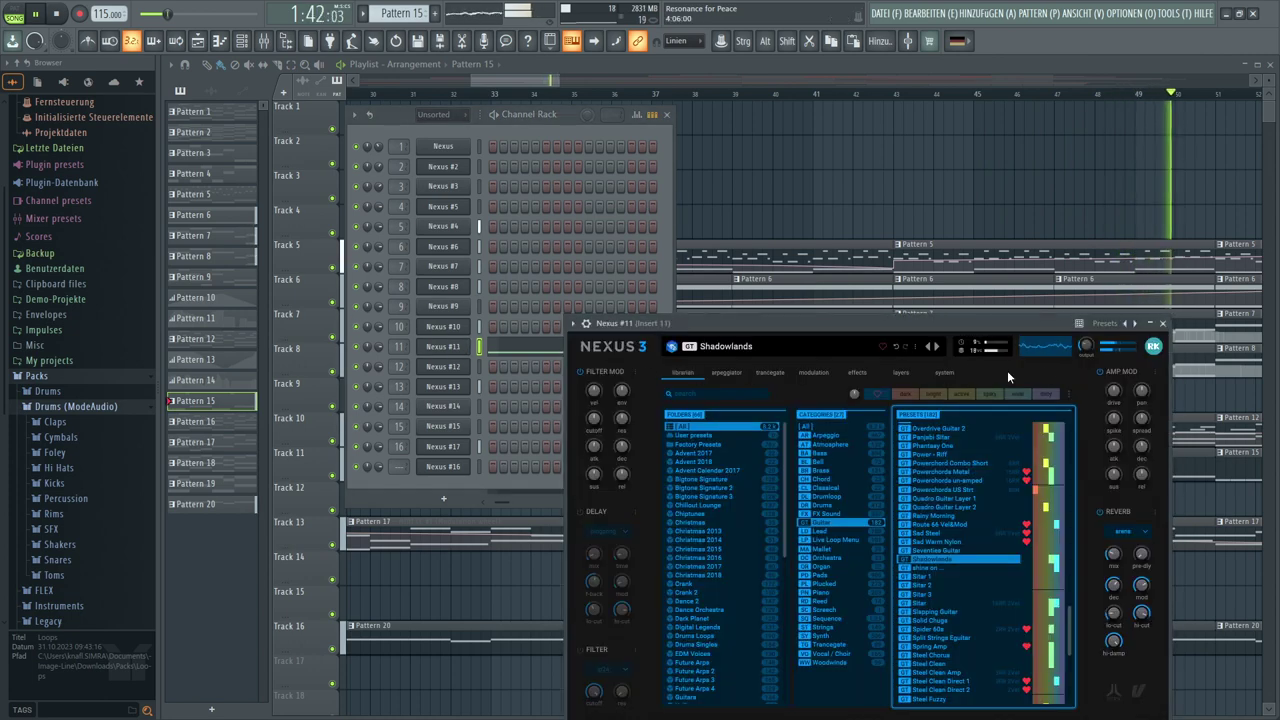
mouse_move(1086, 347)
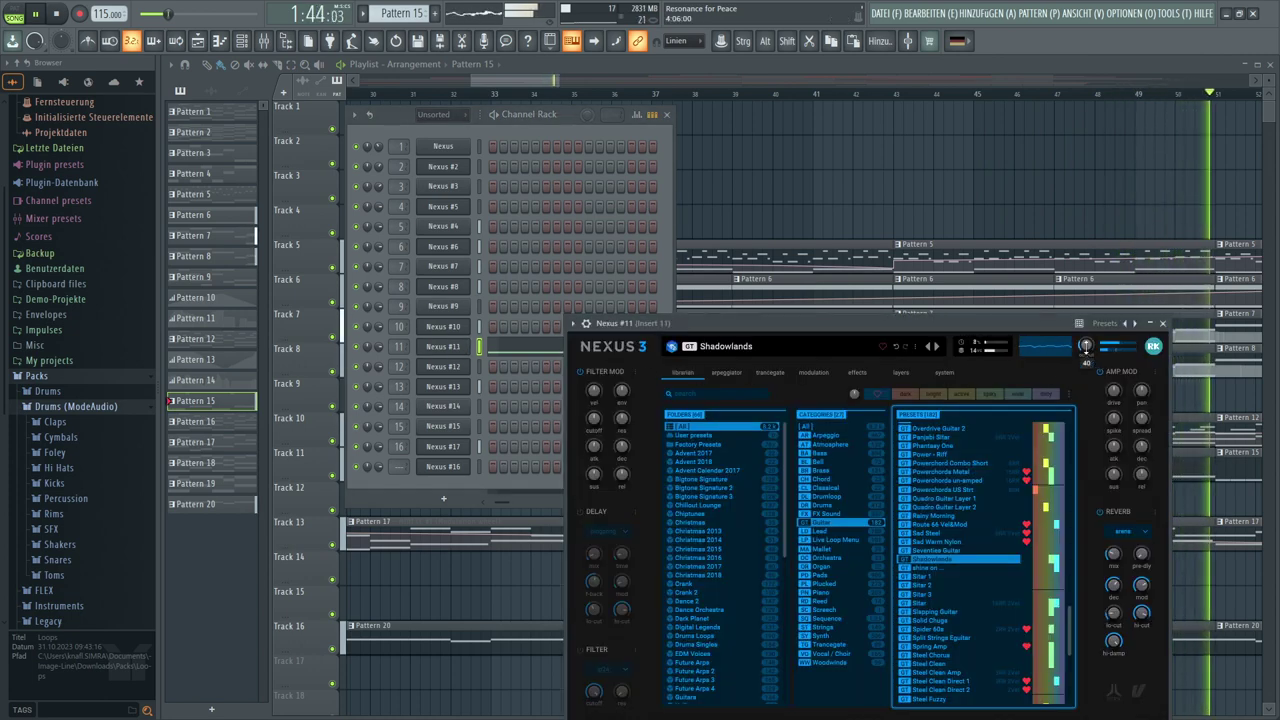
scroll(1086, 347, "down", 1)
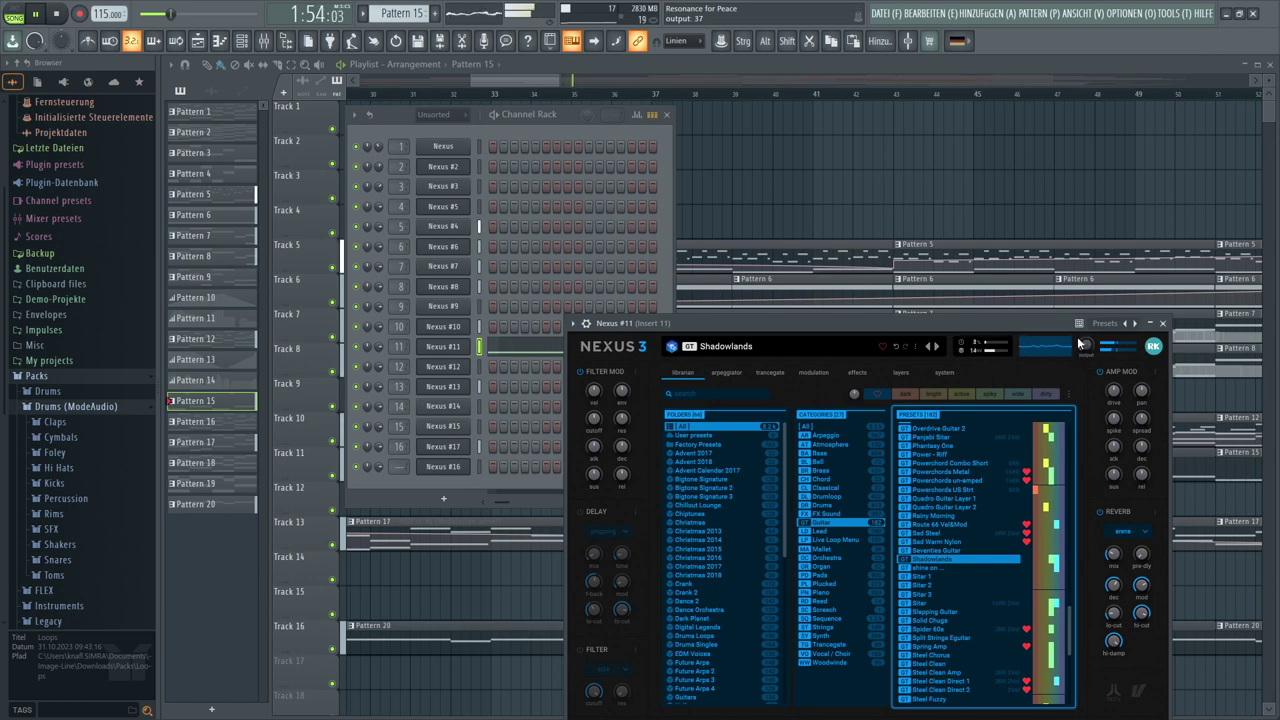
key("F12")
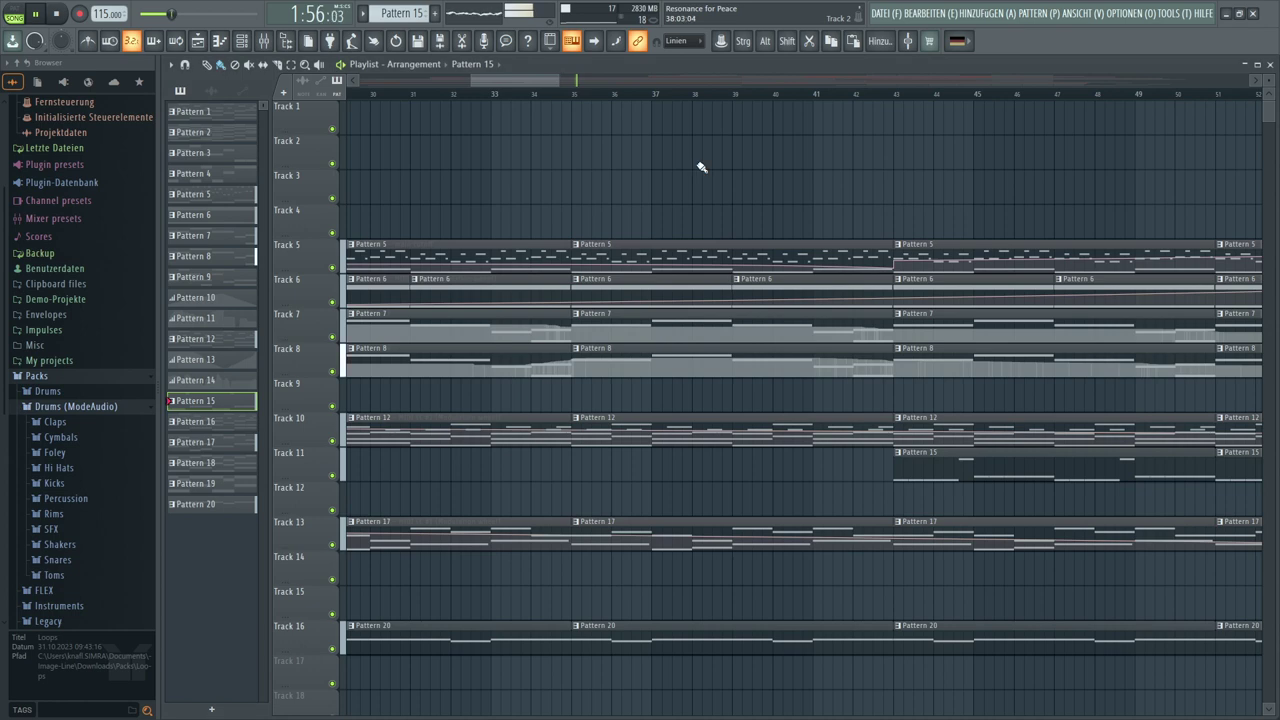
Delete the Pattern 20 clips on Track 16 from bar 43 to bar 99
left_click(593, 42)
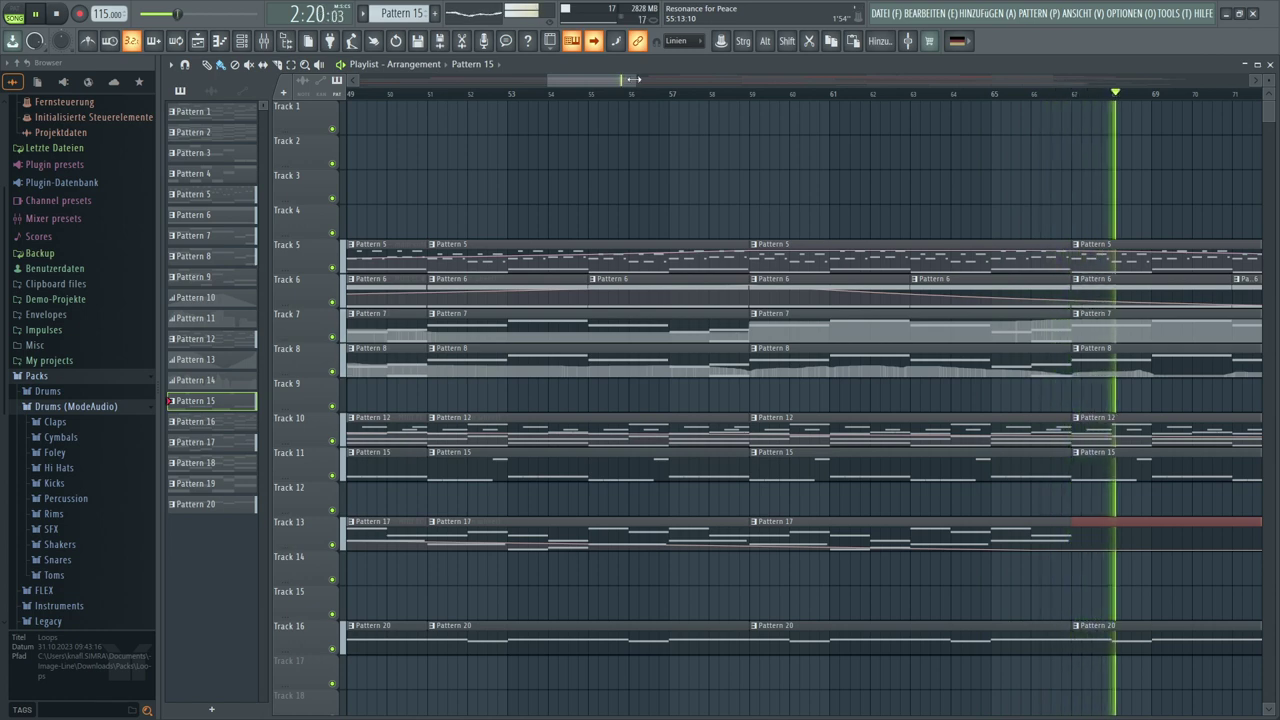
left_click_drag(630, 78, 1032, 118)
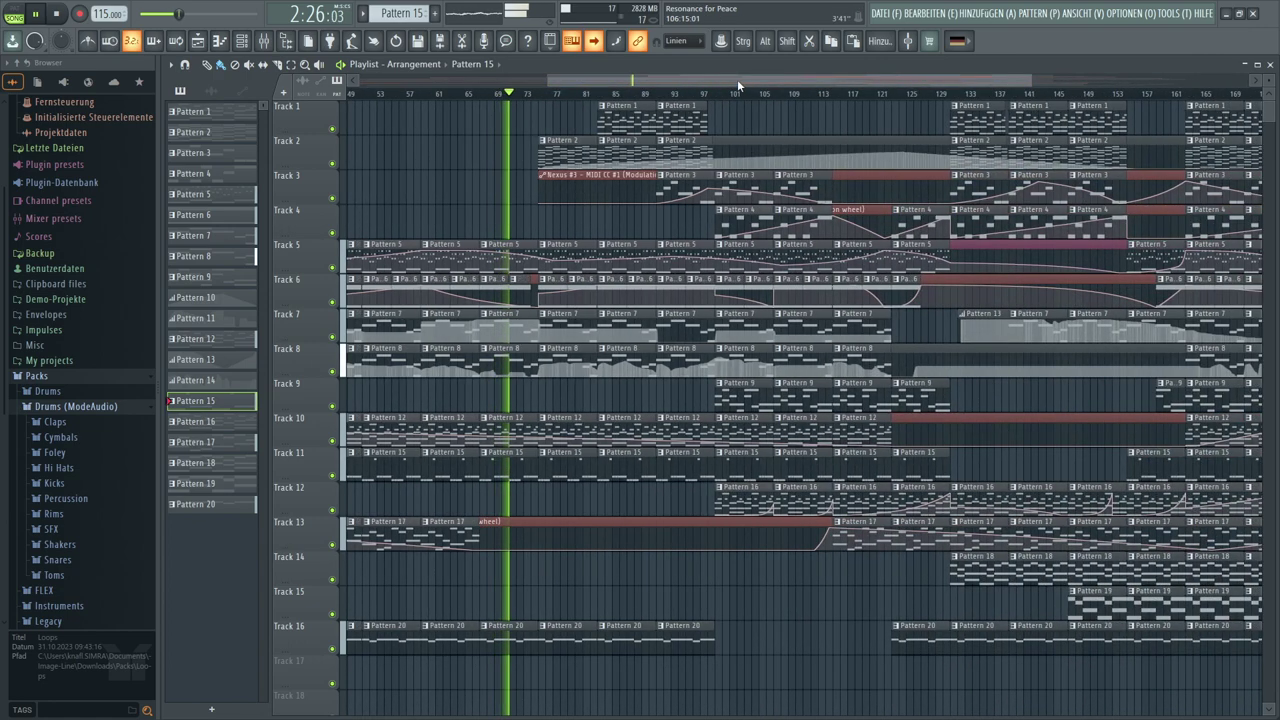
left_click_drag(737, 79, 594, 80)
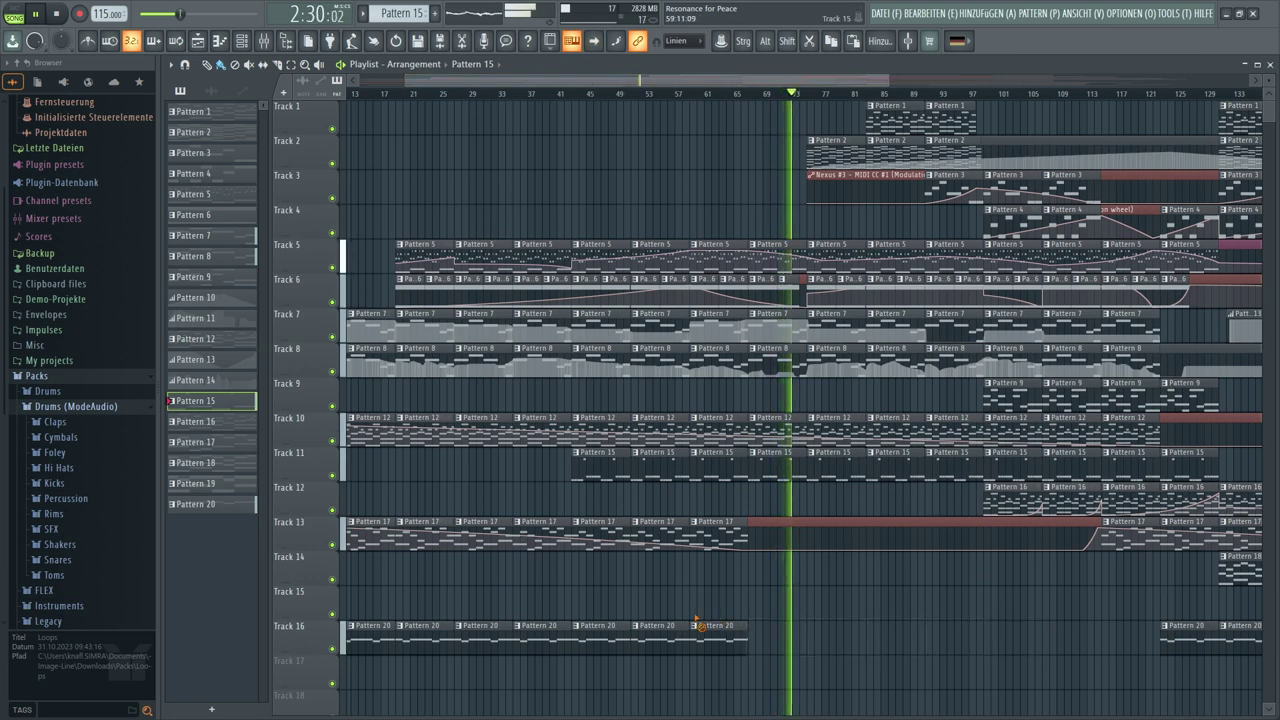
right_click(645, 640)
right_click(622, 640)
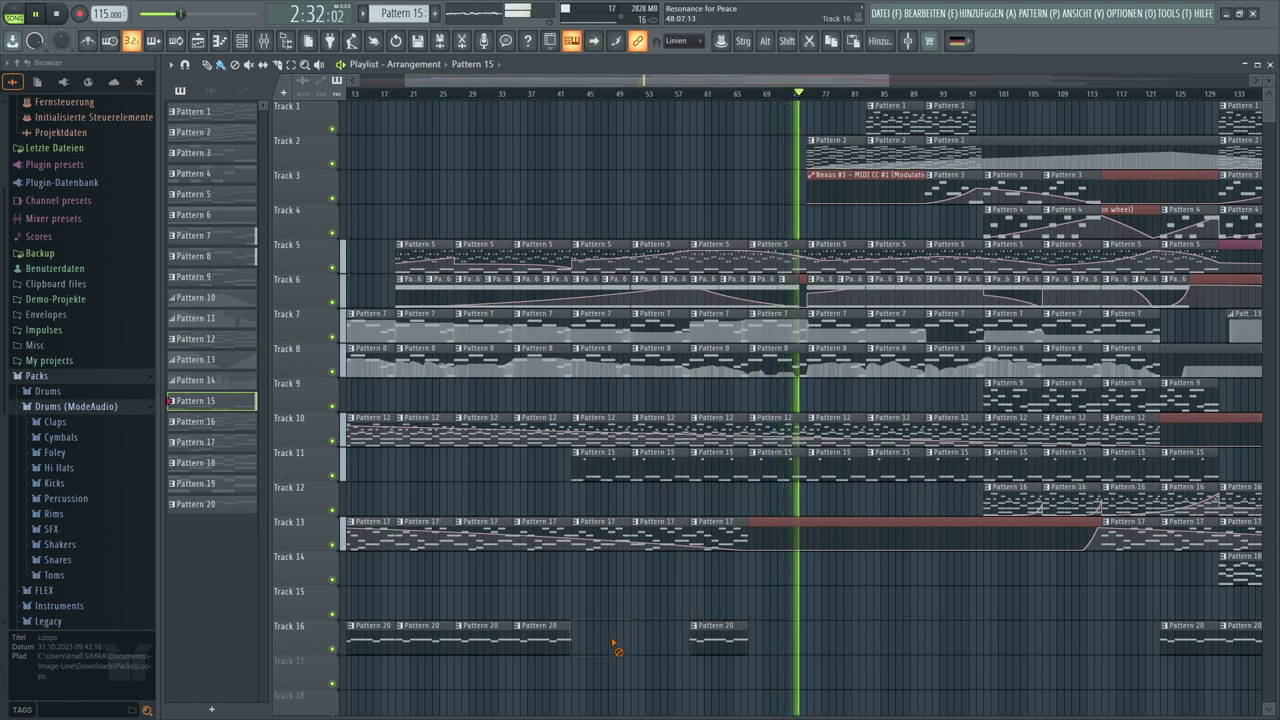
right_click(718, 645)
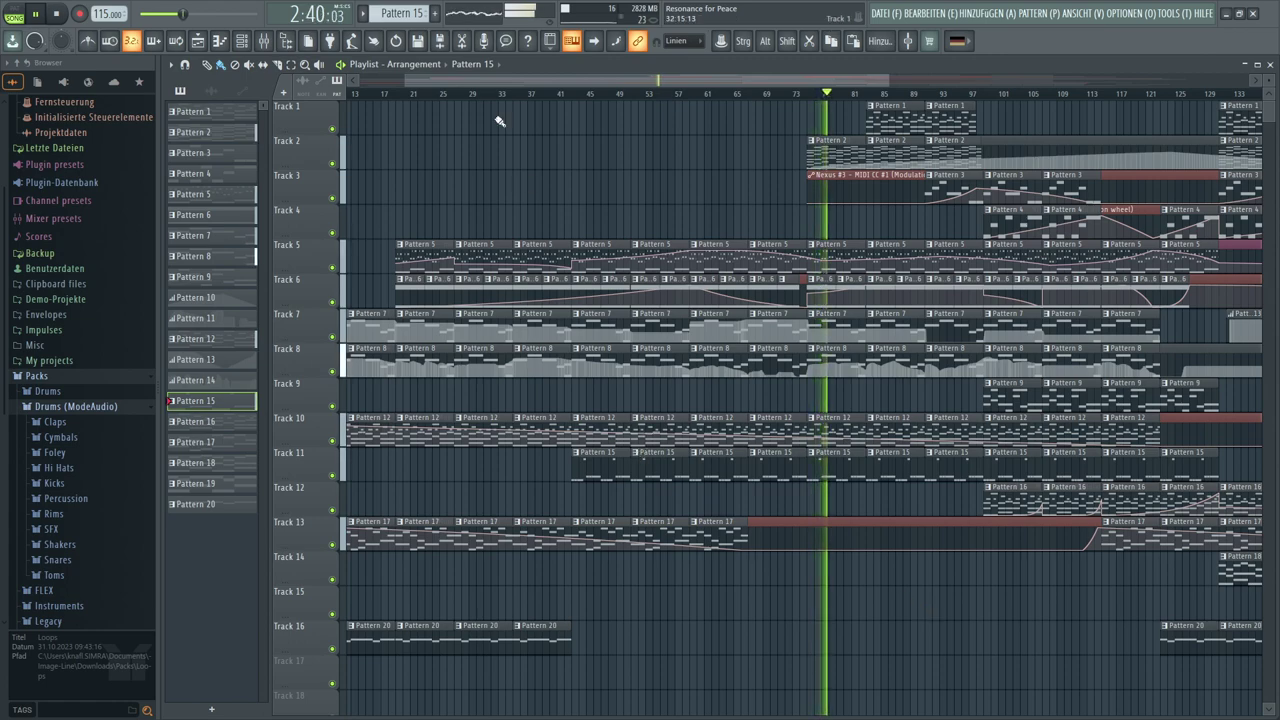
Bring the whole arrangement into view and save the project
left_click(476, 80)
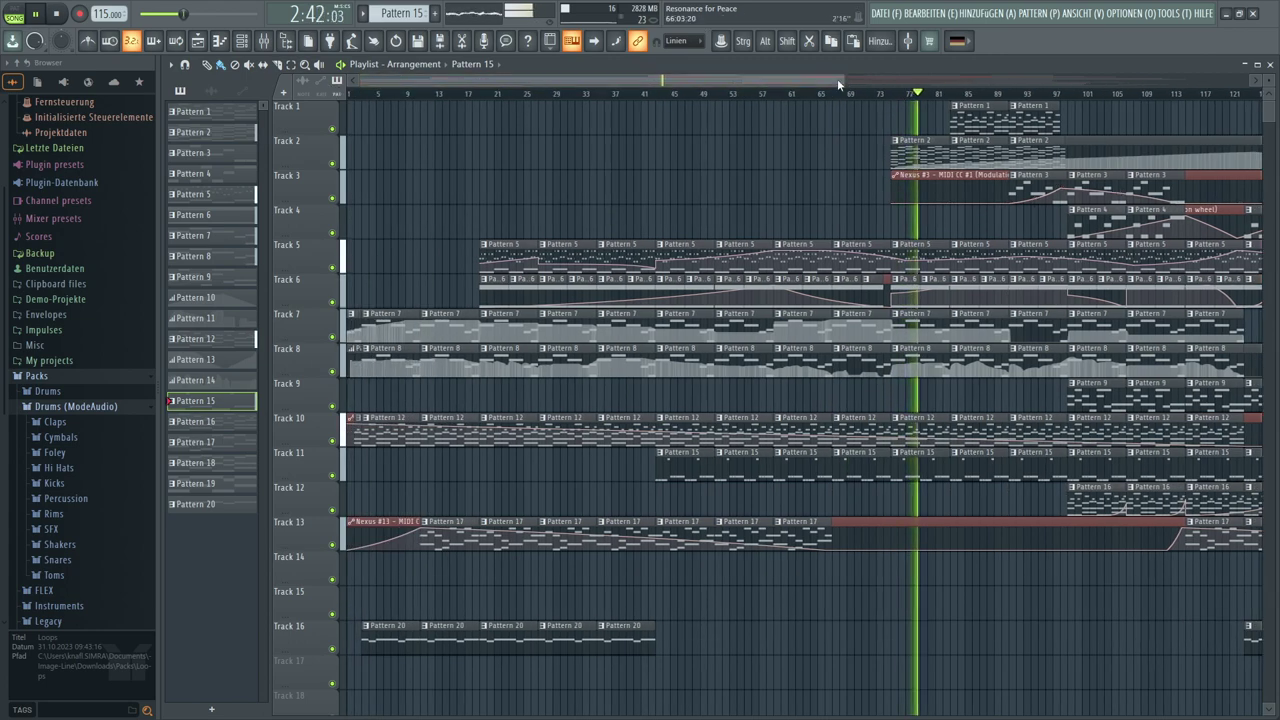
left_click_drag(838, 78, 1166, 100)
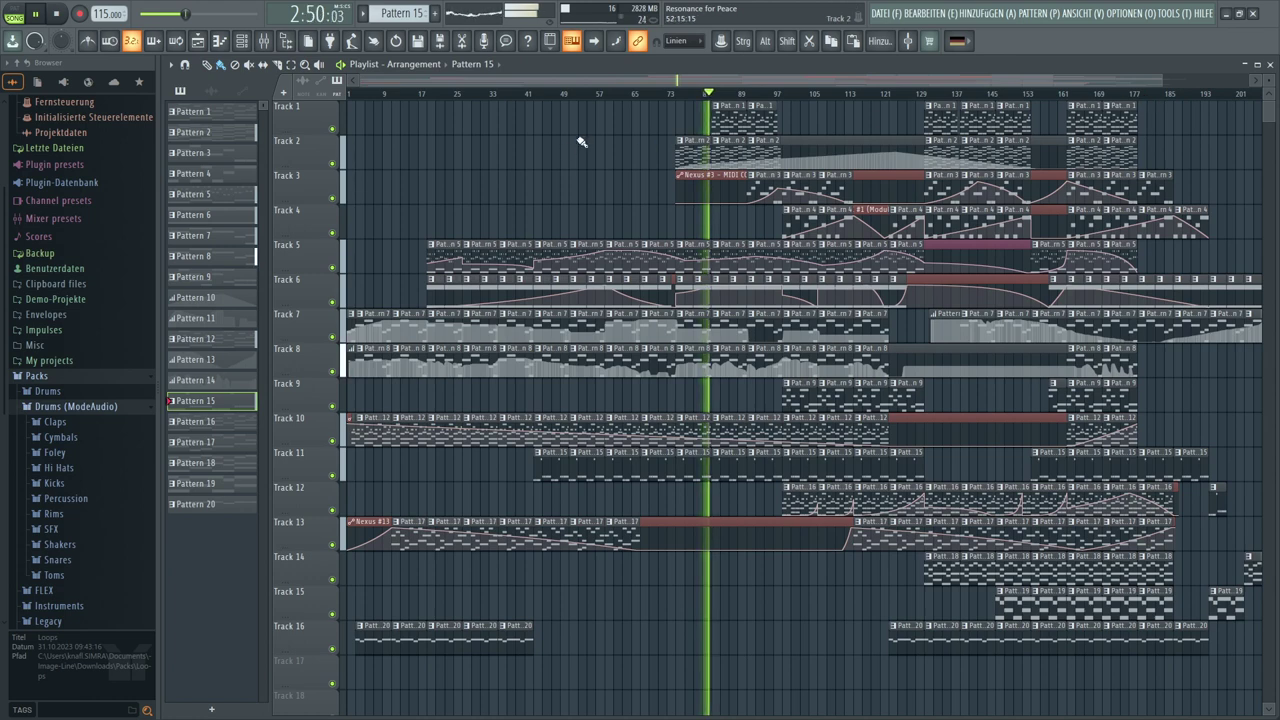
left_click(880, 14)
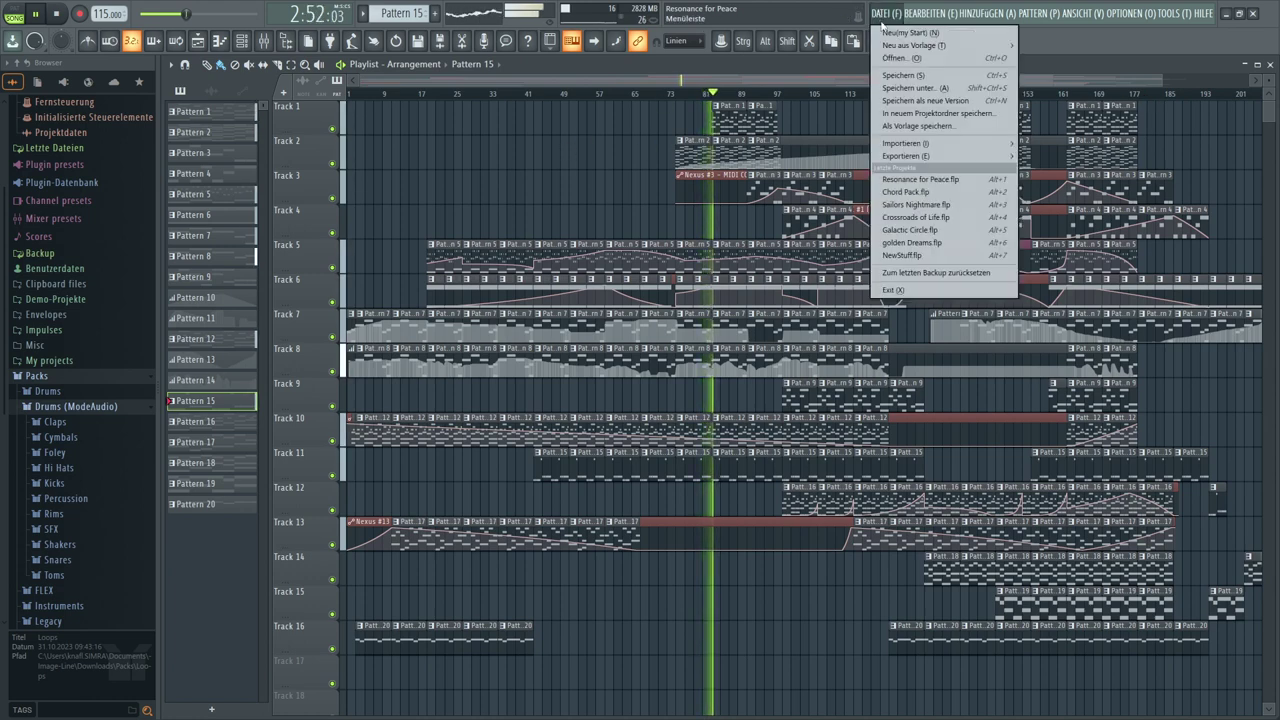
left_click(694, 84)
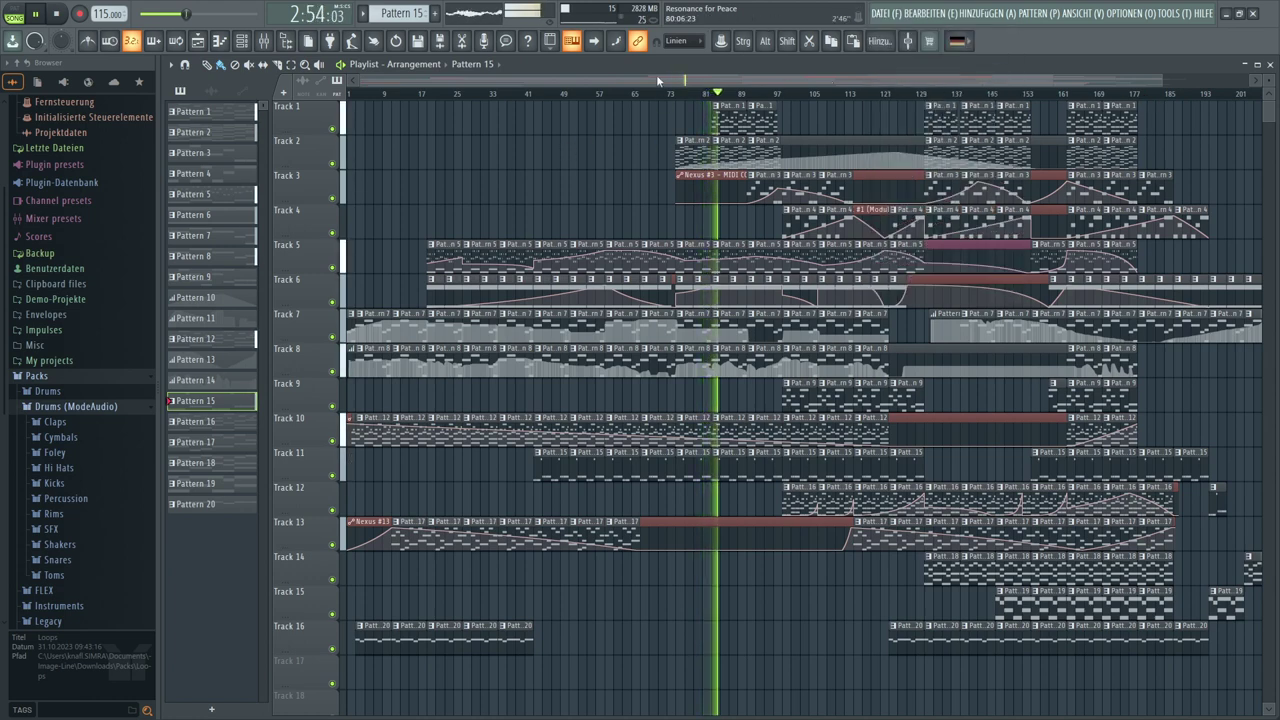
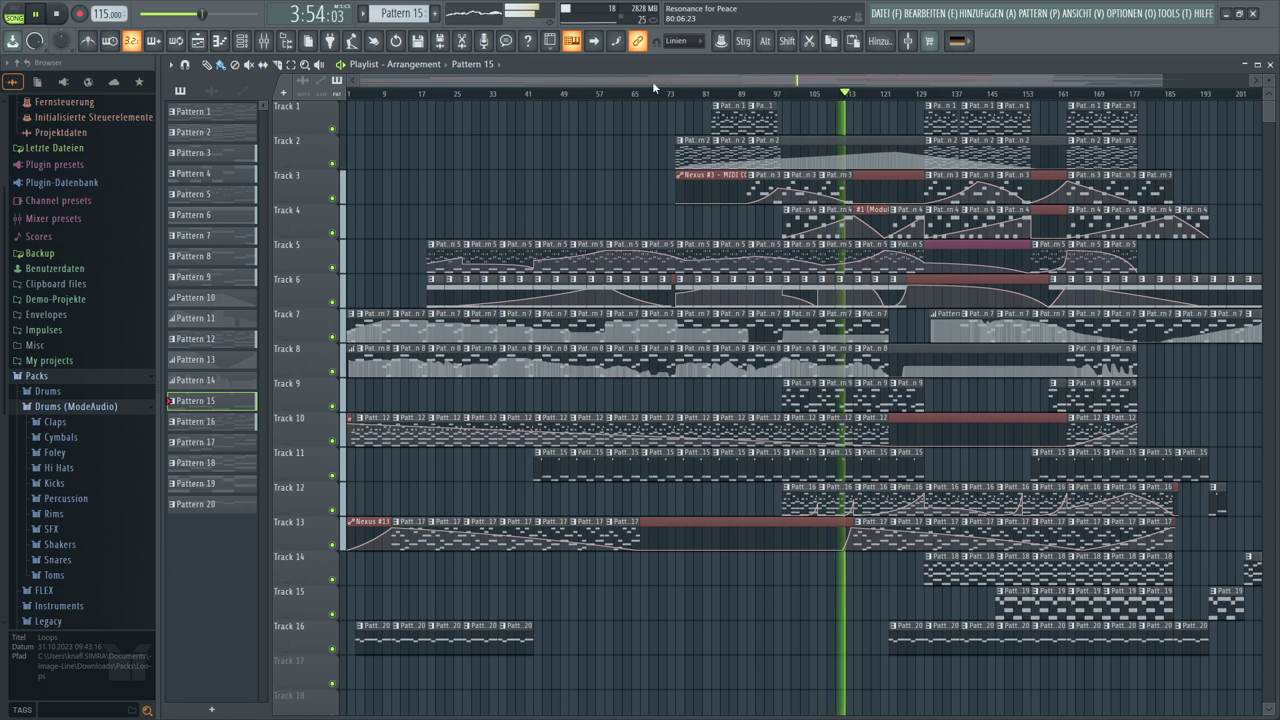
Inspect the 20Hz + 18kHz cut equalizer and the Fruity Limiter on the mixer's Master track during playback
left_click(264, 41)
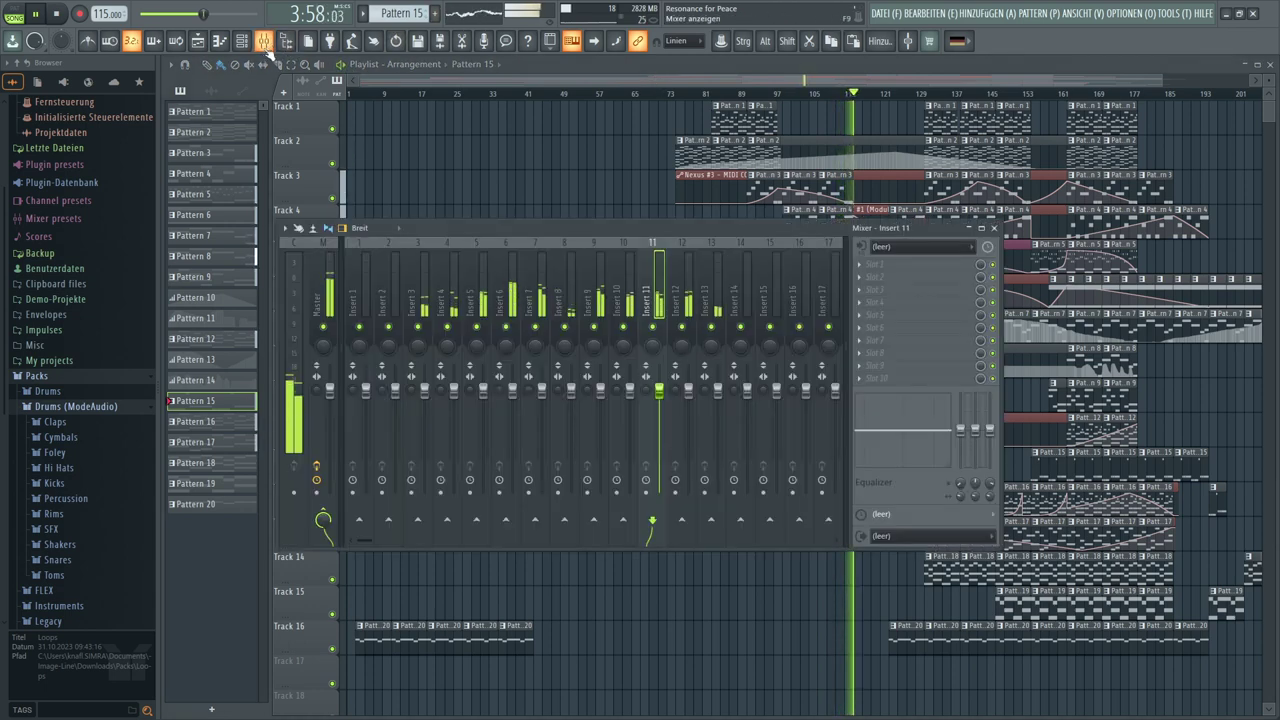
left_click(334, 274)
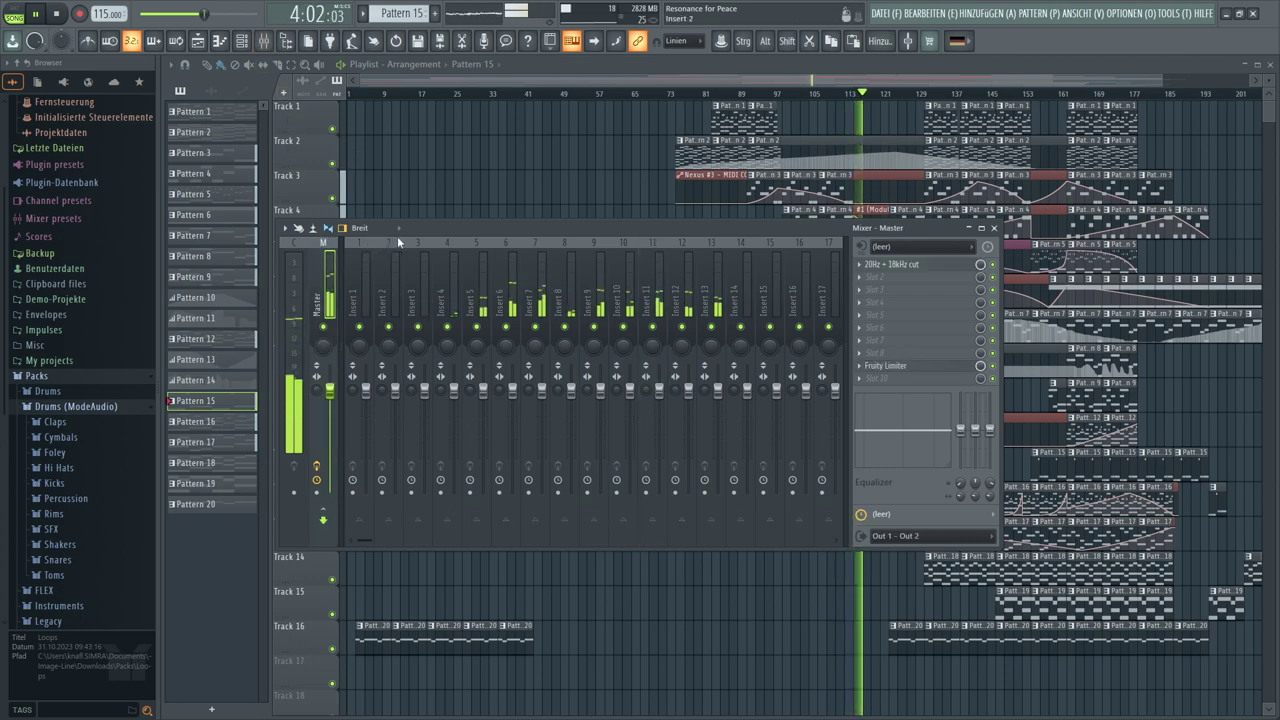
left_click(912, 266)
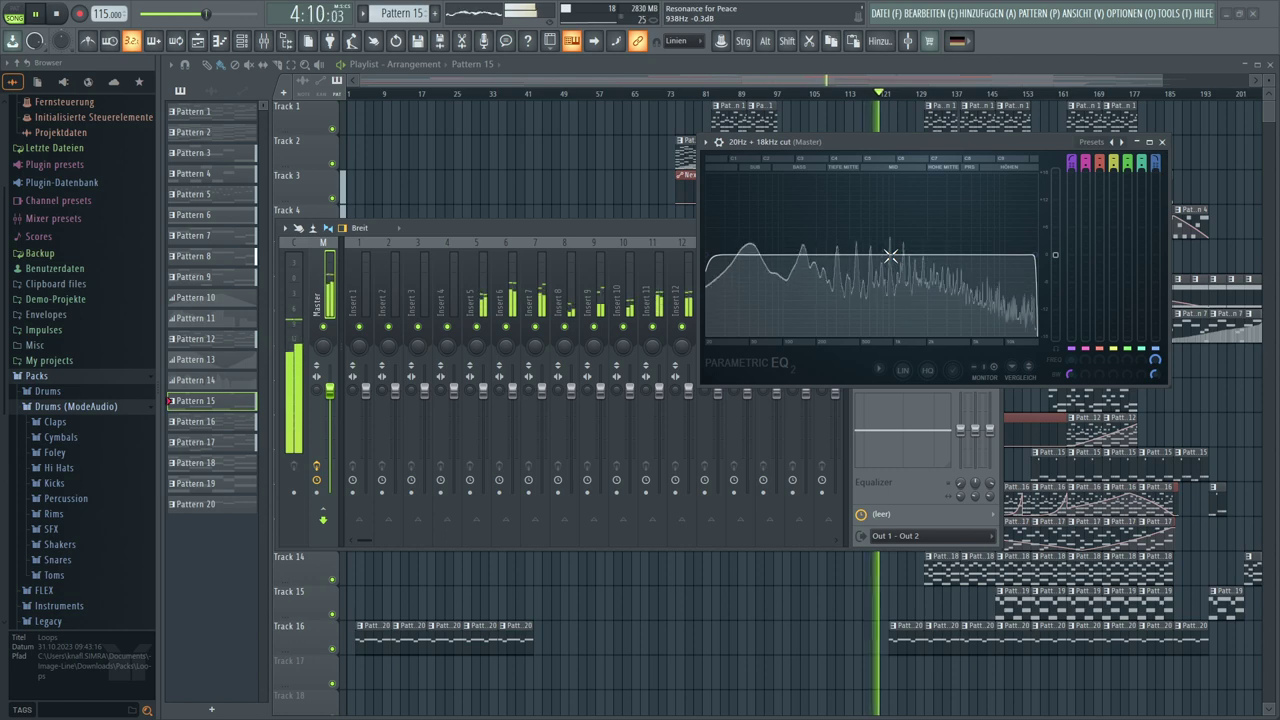
left_click_drag(898, 140, 395, 60)
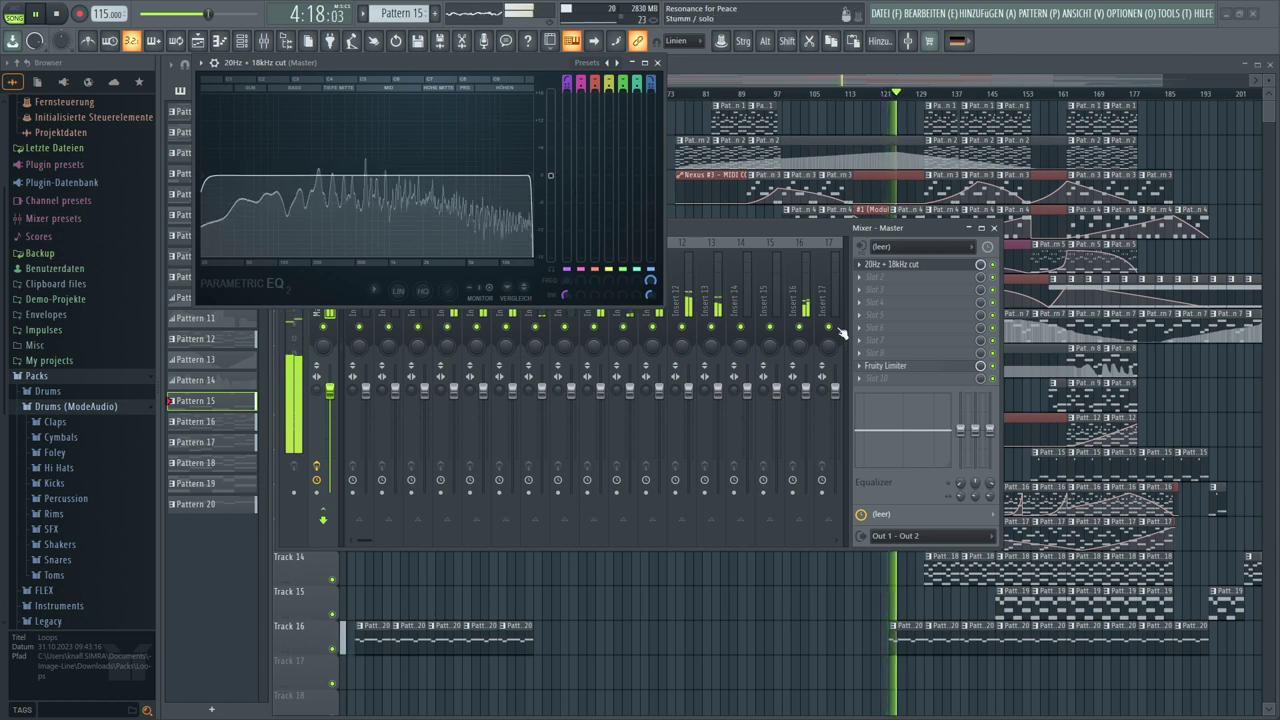
double_click(885, 366)
left_click(885, 366)
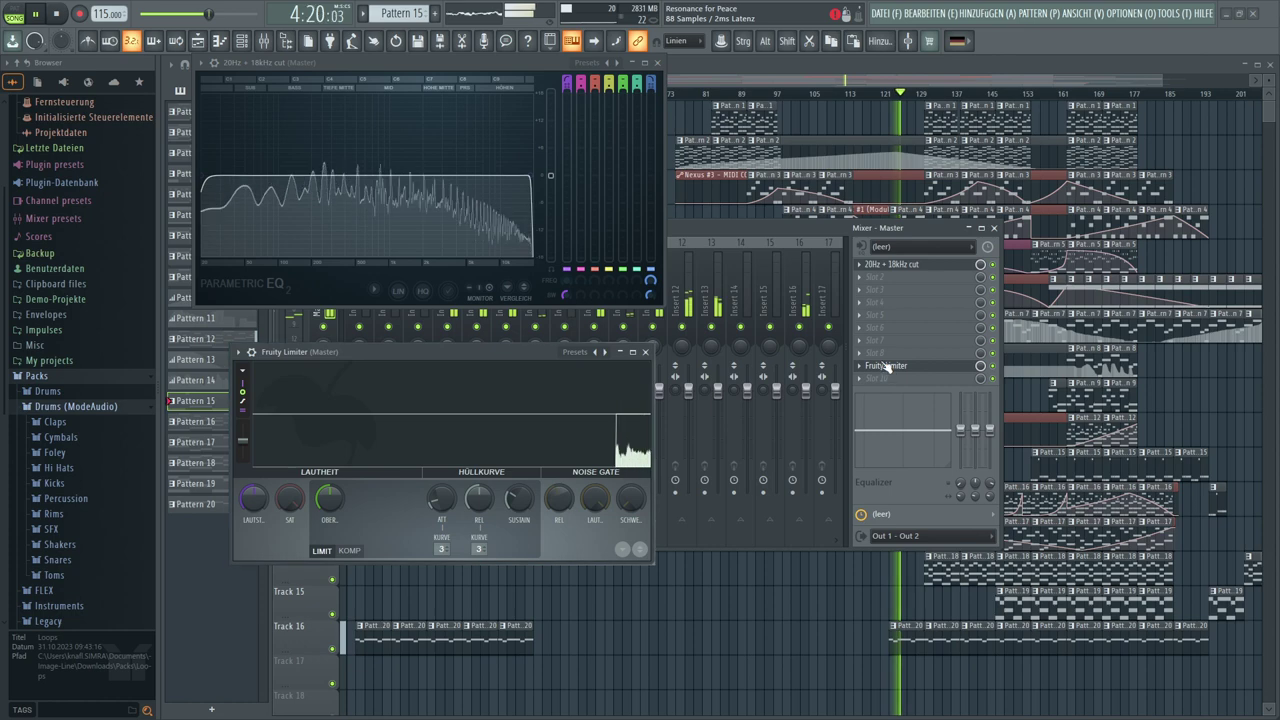
Add a Fruity Compressor to the Master track's second slot with the Complete Mix preset and its gain set to 3.1 dB
left_click(861, 283)
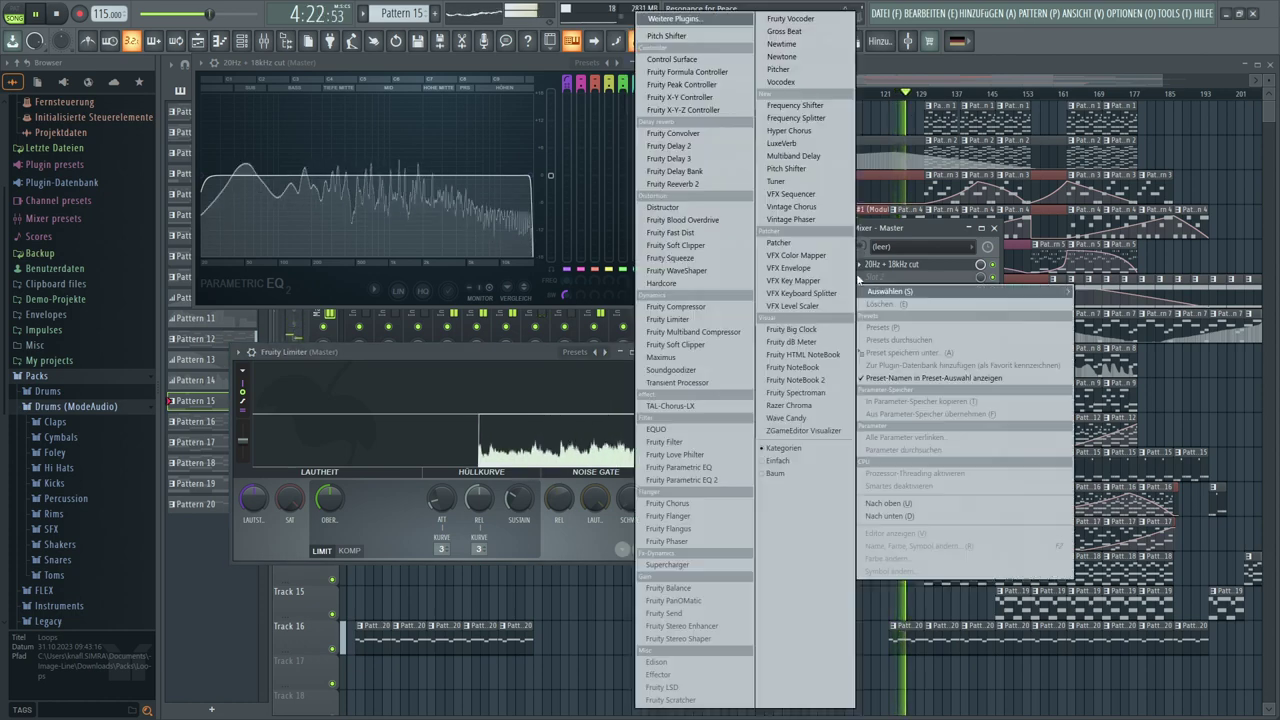
left_click(716, 308)
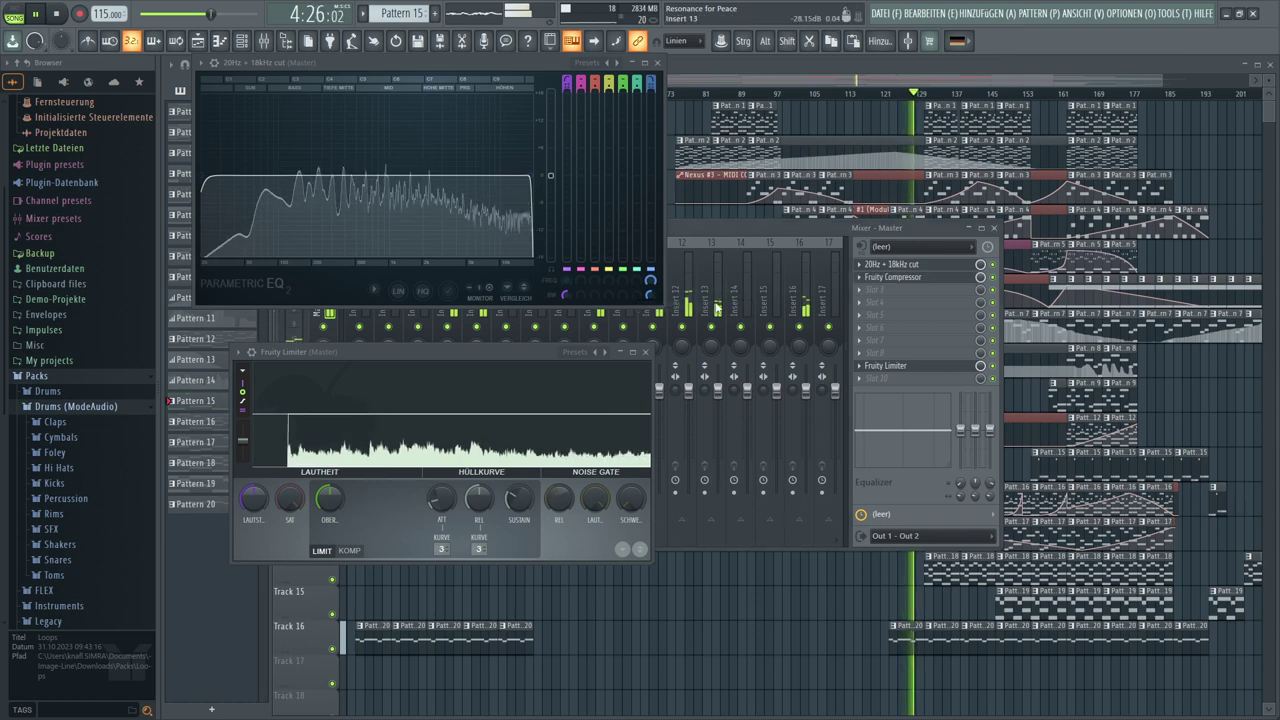
left_click(656, 62)
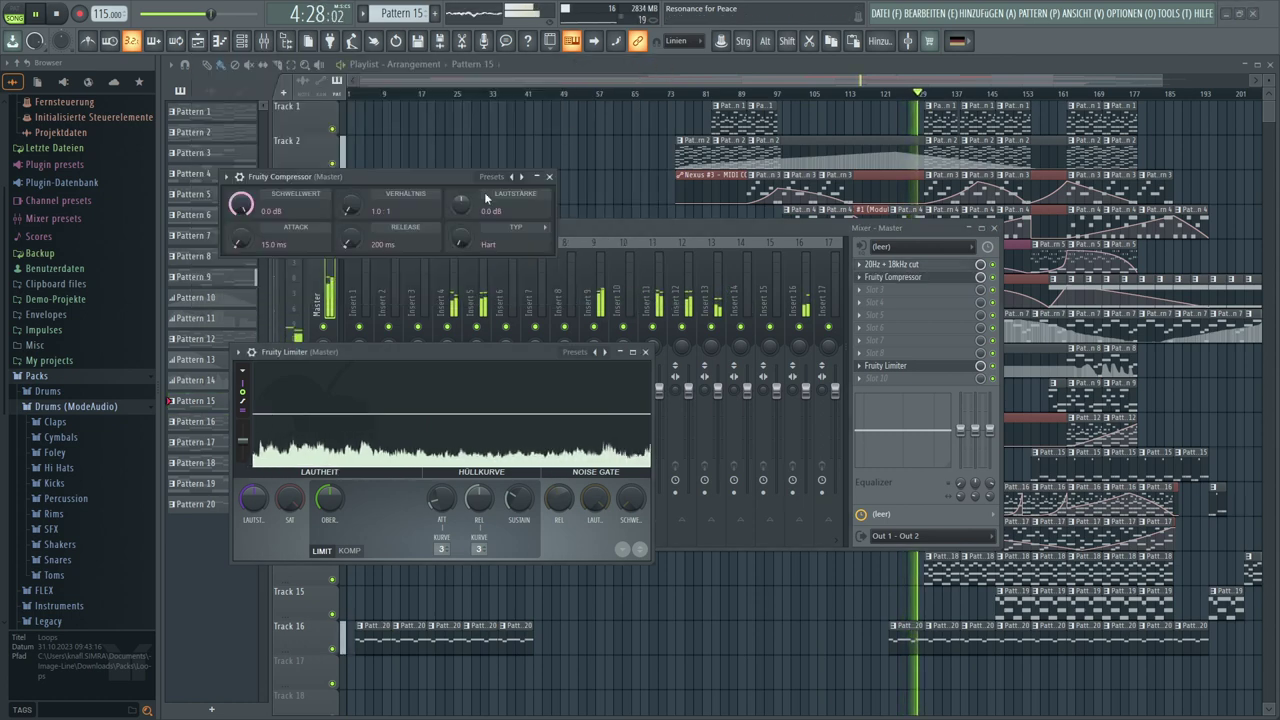
left_click(515, 177)
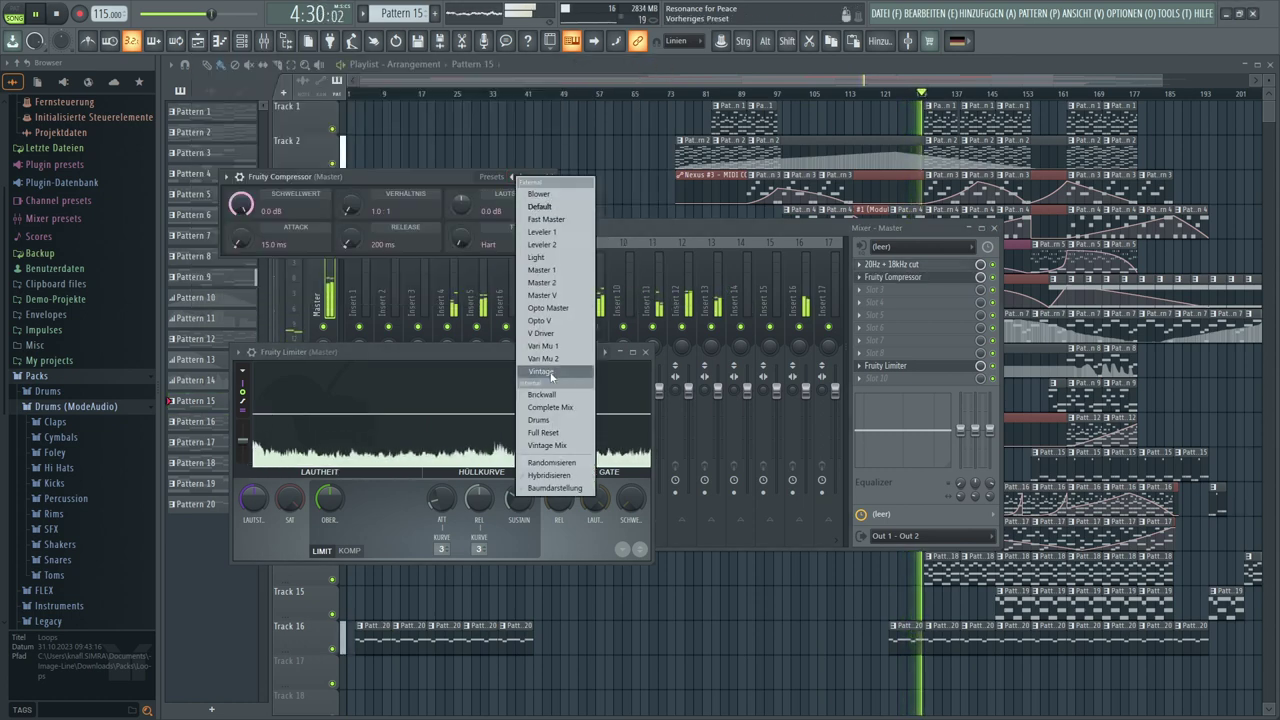
left_click(552, 407)
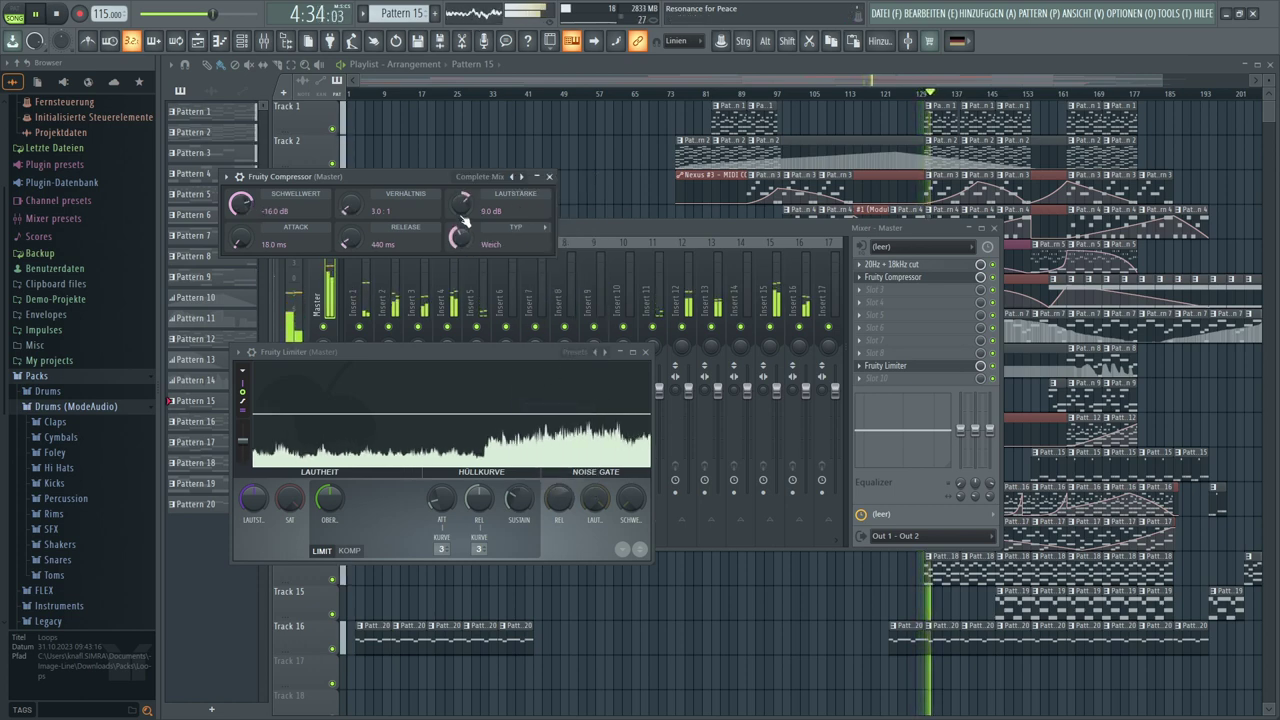
left_click_drag(461, 203, 461, 208)
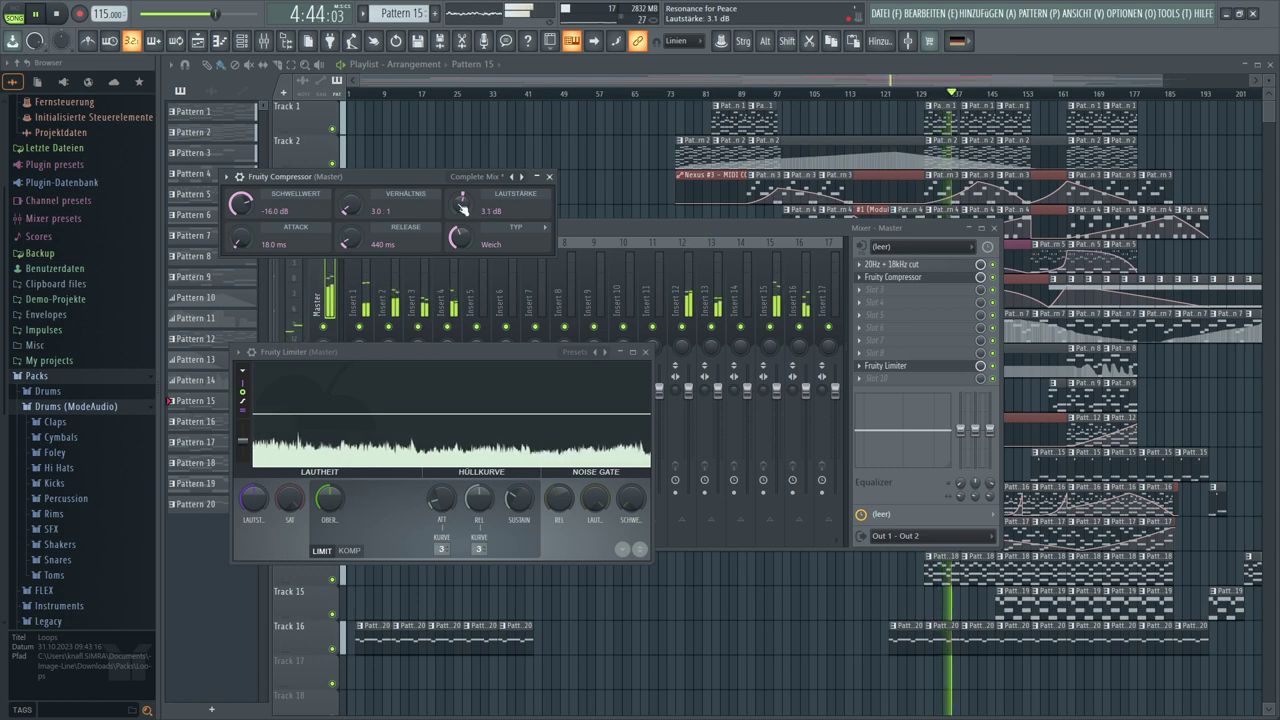
Add a Fruity Multiband Compressor to the Master track's third slot and load its General purpose preset
left_click(866, 296)
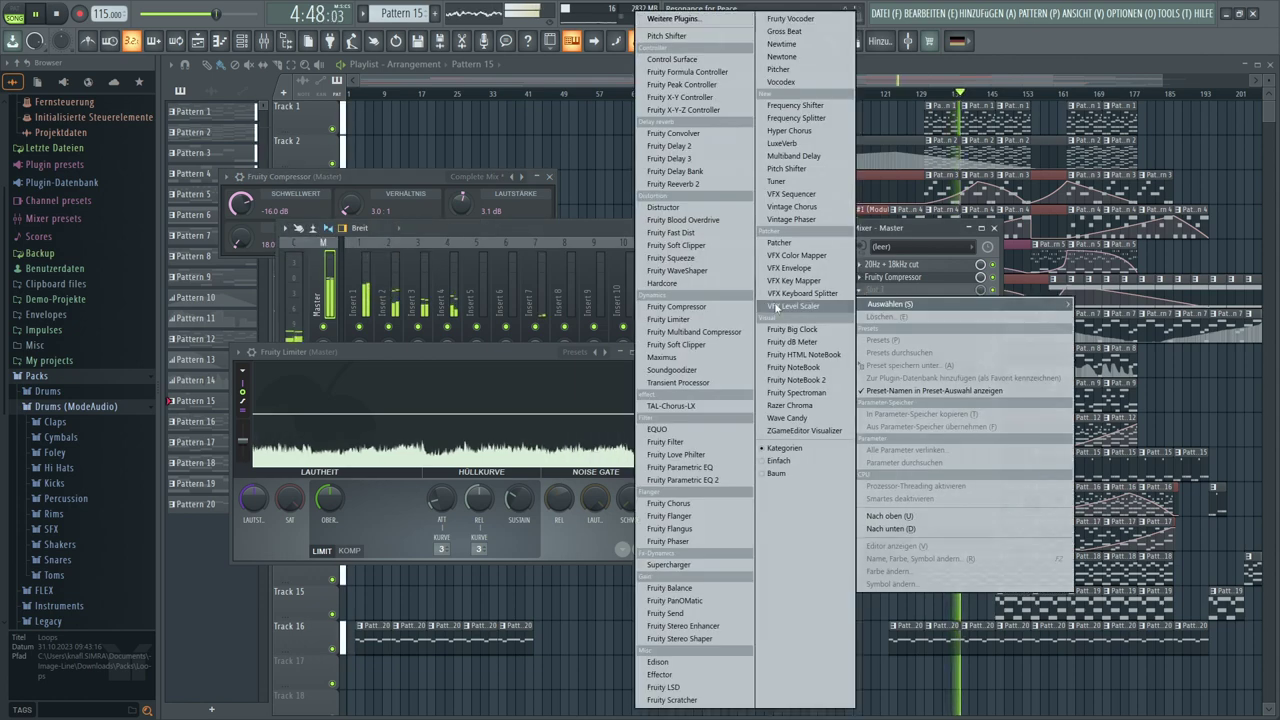
left_click(735, 333)
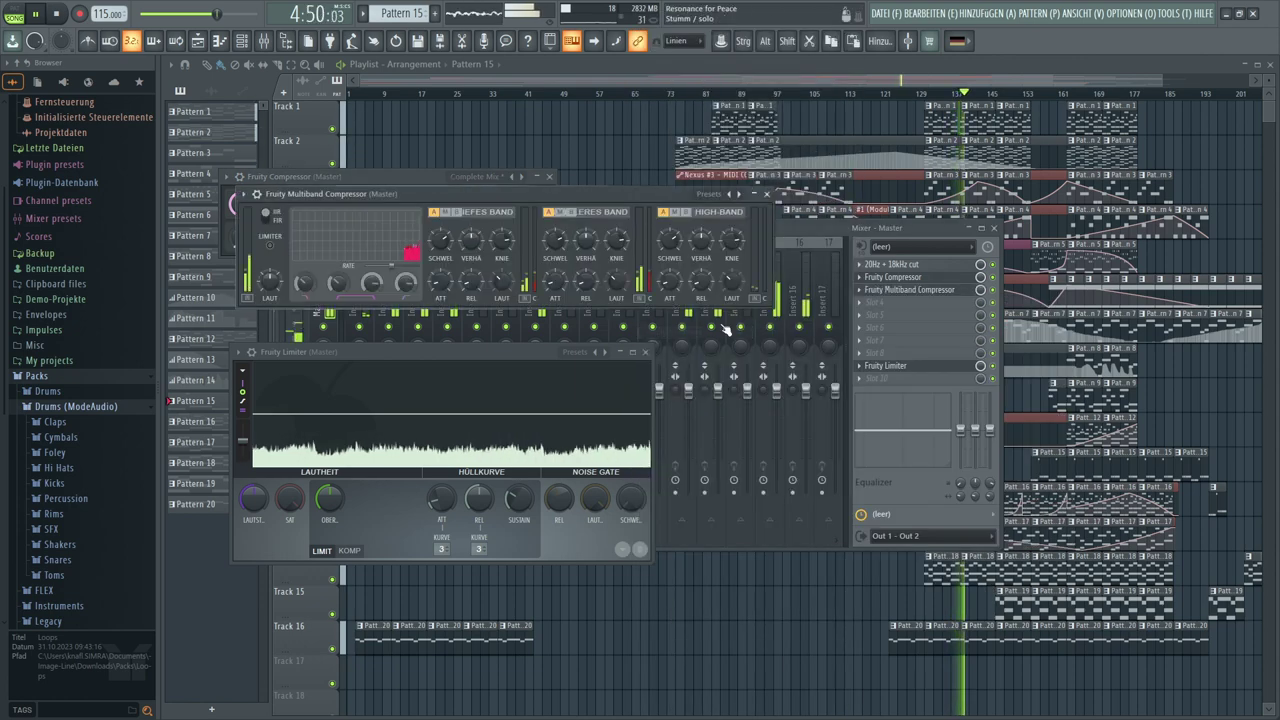
left_click(732, 194)
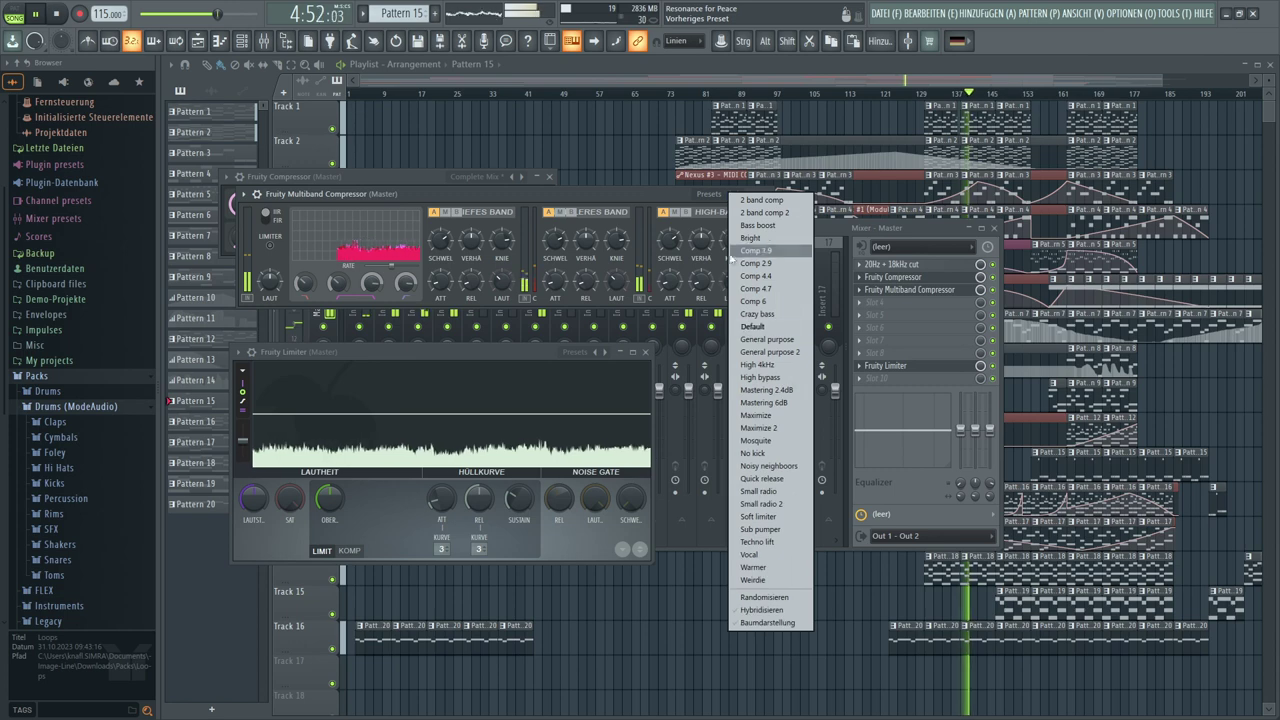
left_click(745, 340)
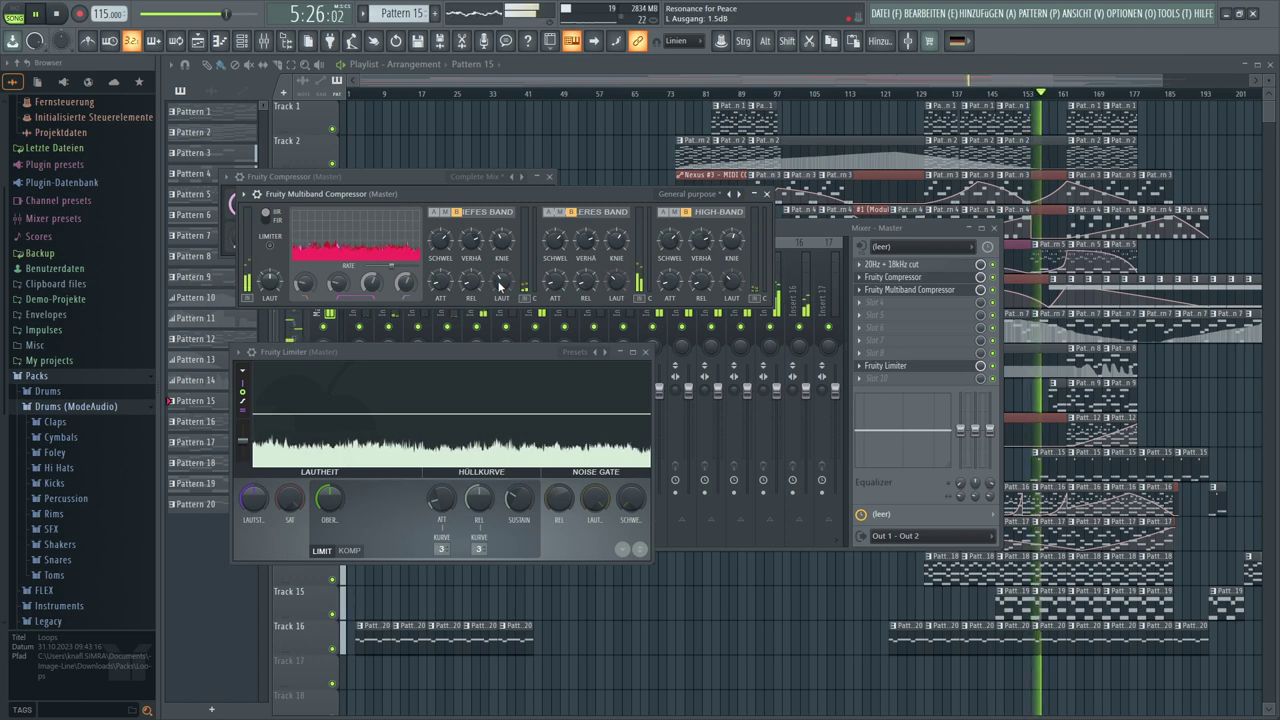
Add Maximus to the Master track's fourth slot, load its Clear master preset and view its Master and low bands
left_click(863, 310)
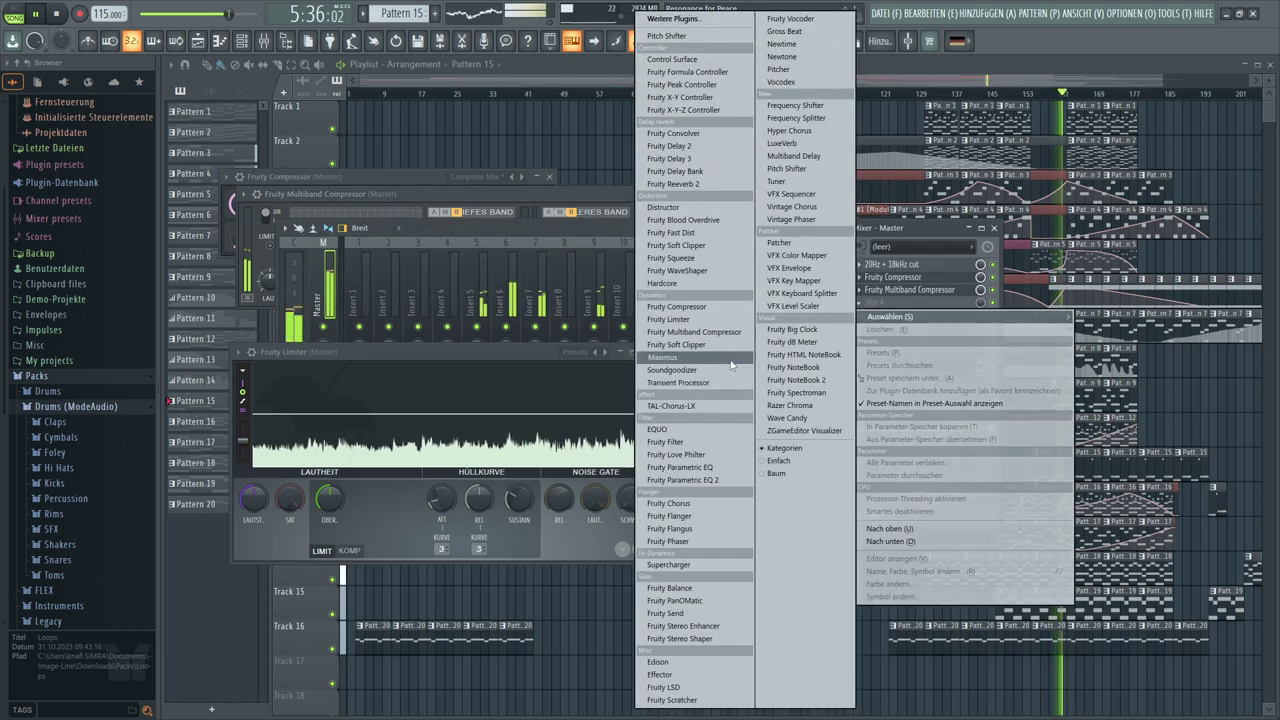
left_click(730, 366)
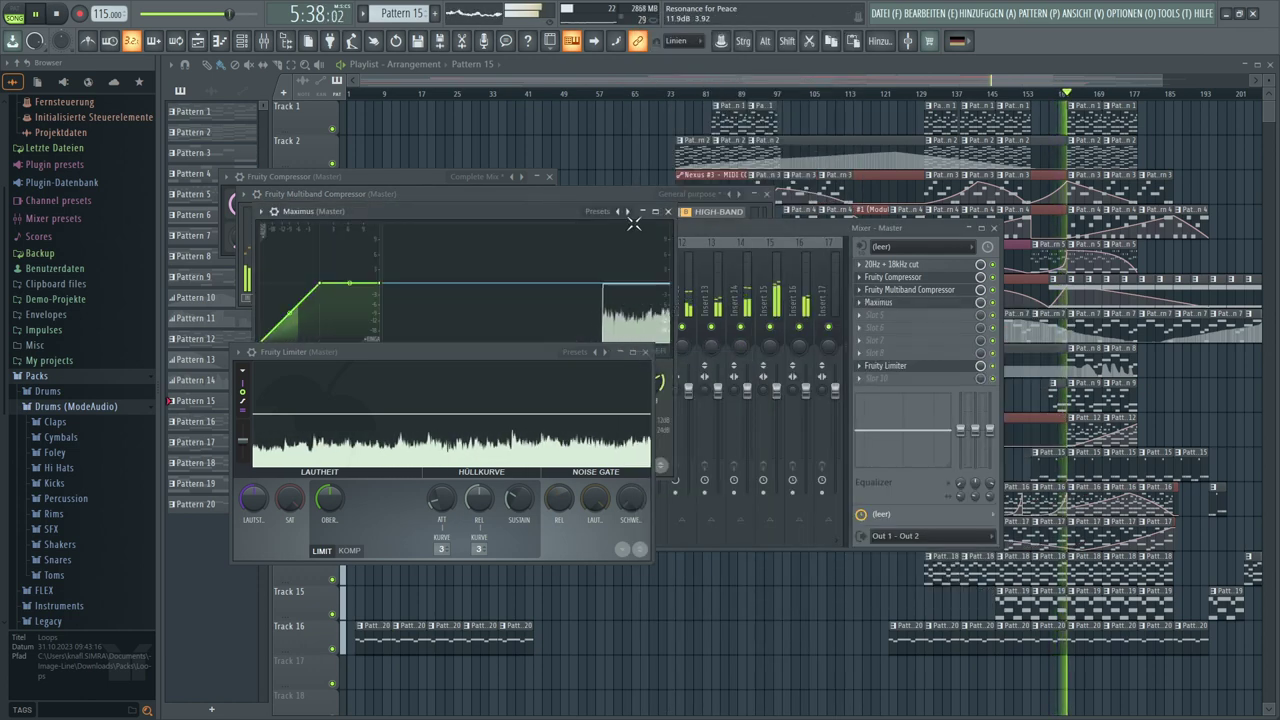
left_click(631, 212)
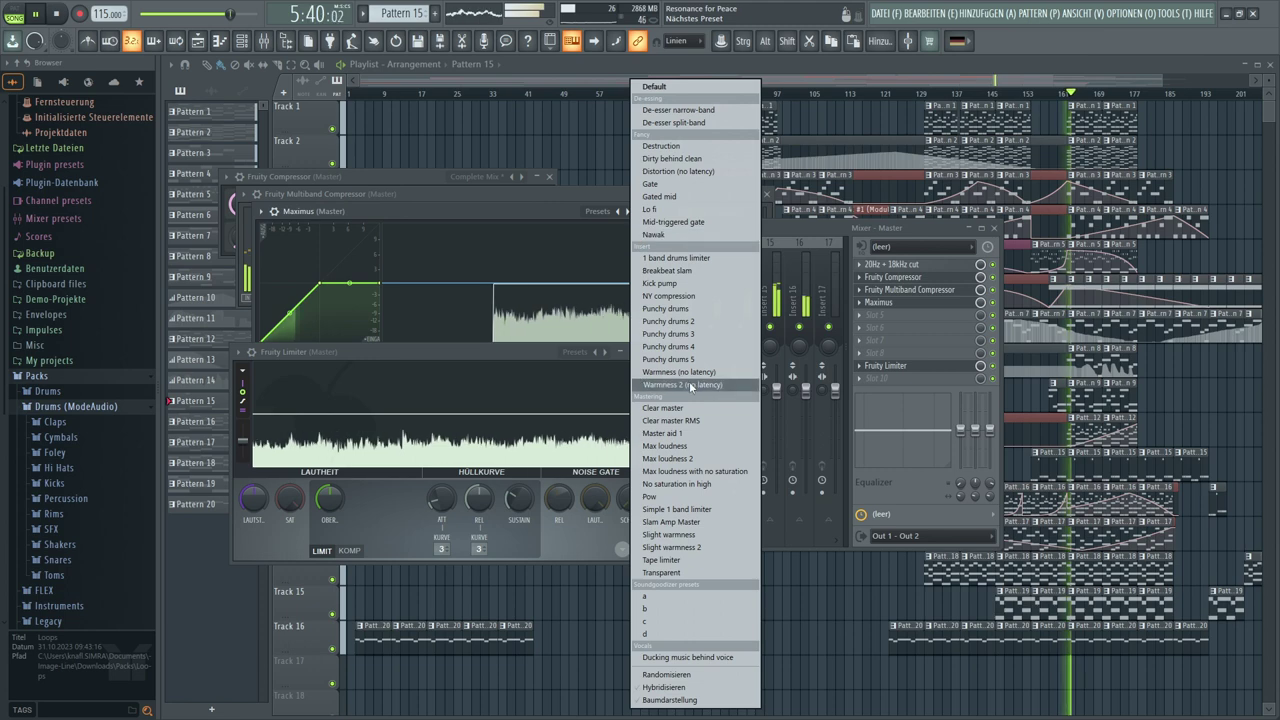
left_click(689, 410)
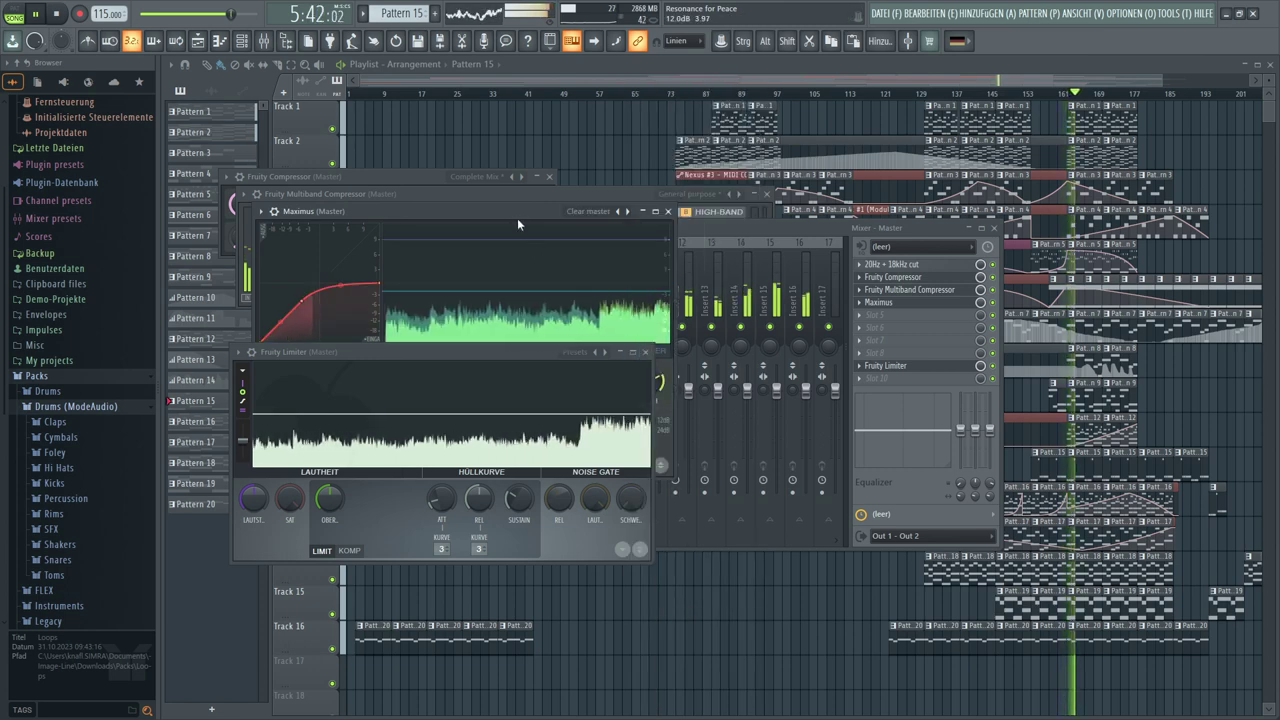
left_click_drag(515, 210, 623, 82)
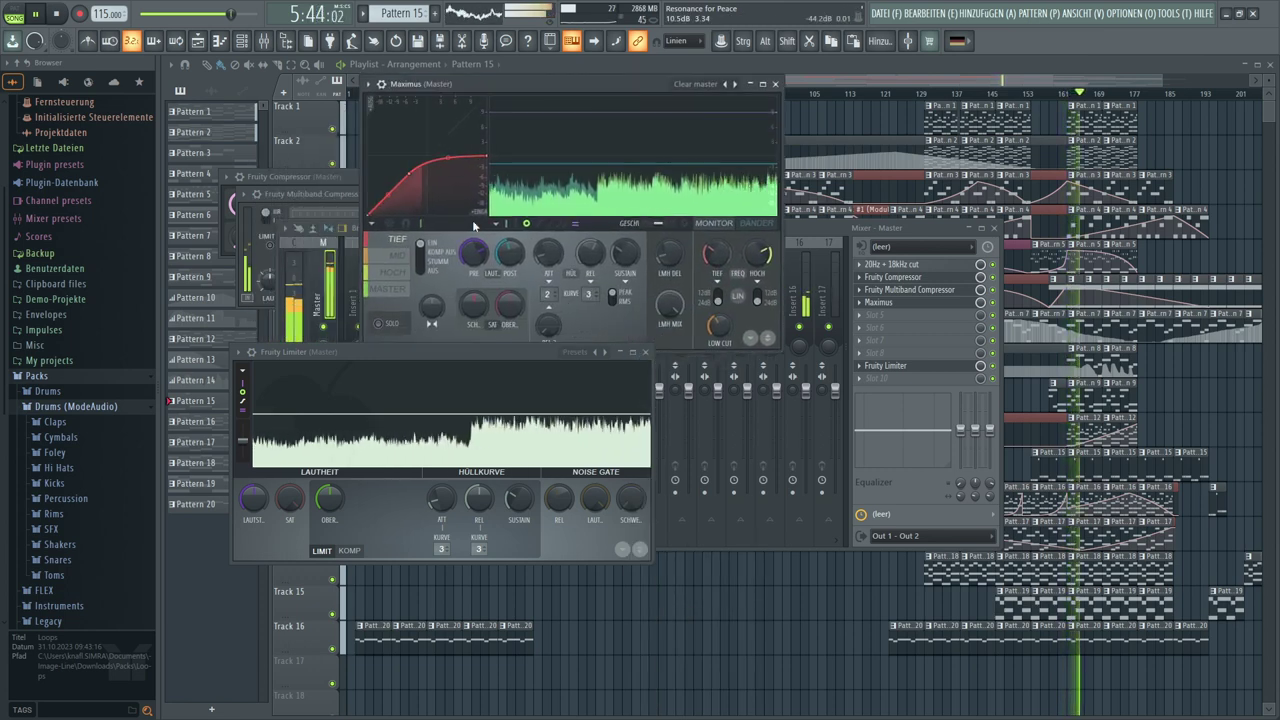
left_click(404, 292)
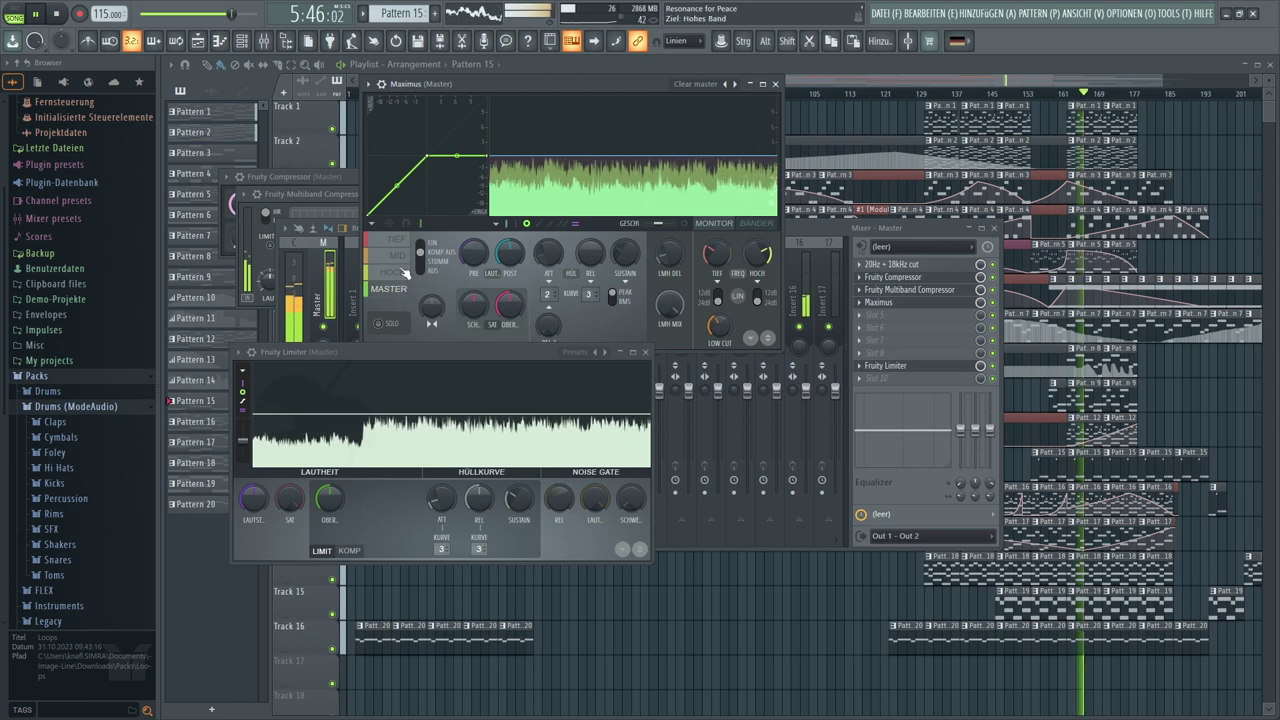
left_click(398, 250)
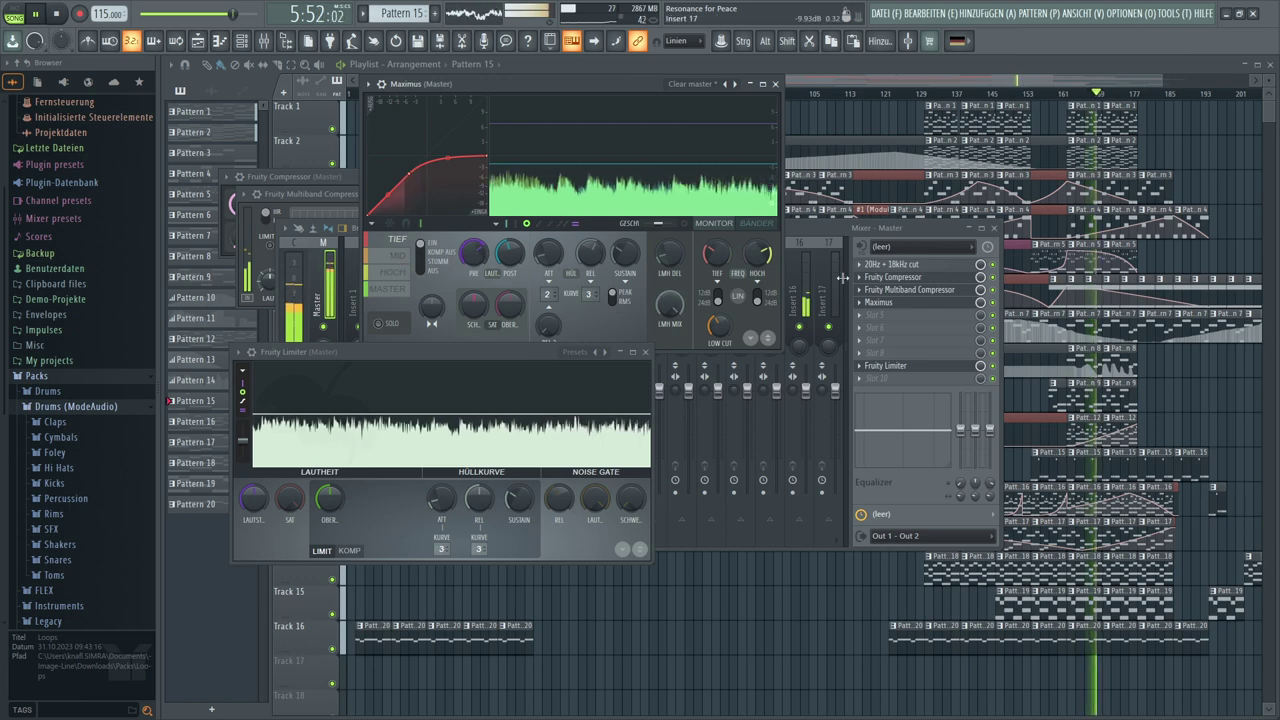
Set the Master track's Fruity Compressor gain to 0.0 dB and check the Fruity Multiband Compressor's master gain
left_click(875, 278)
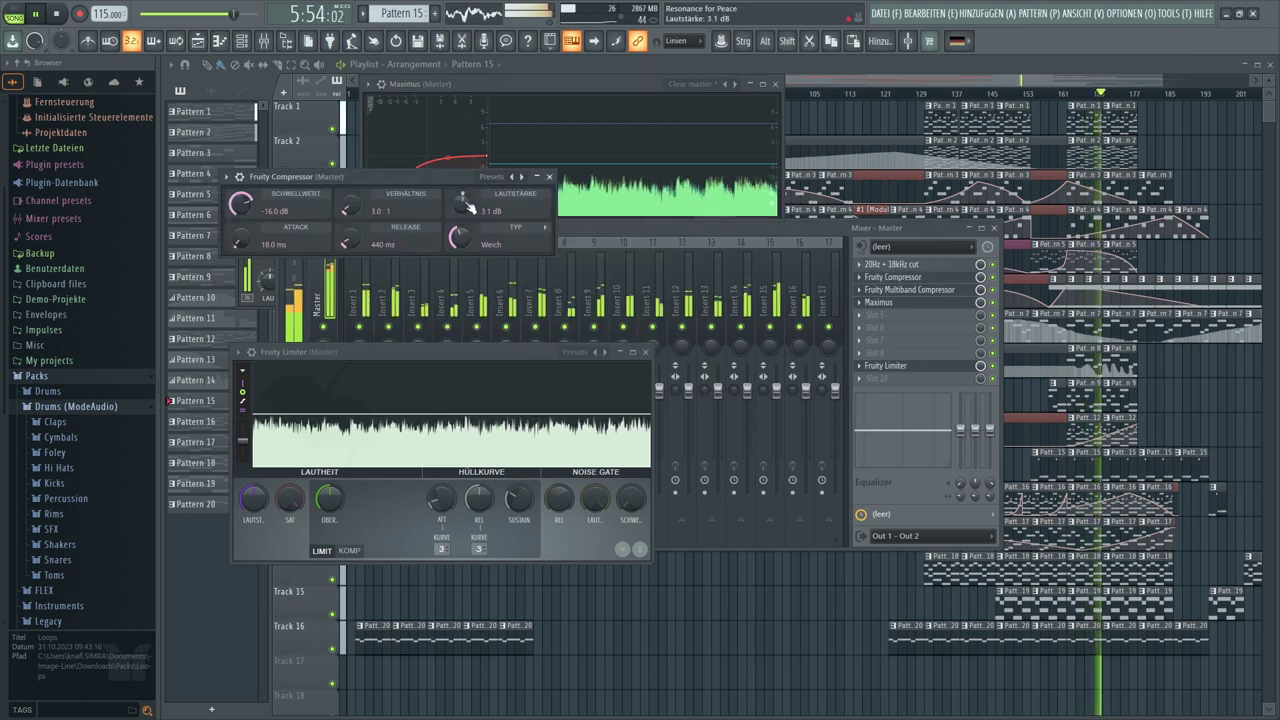
left_click_drag(461, 203, 461, 213)
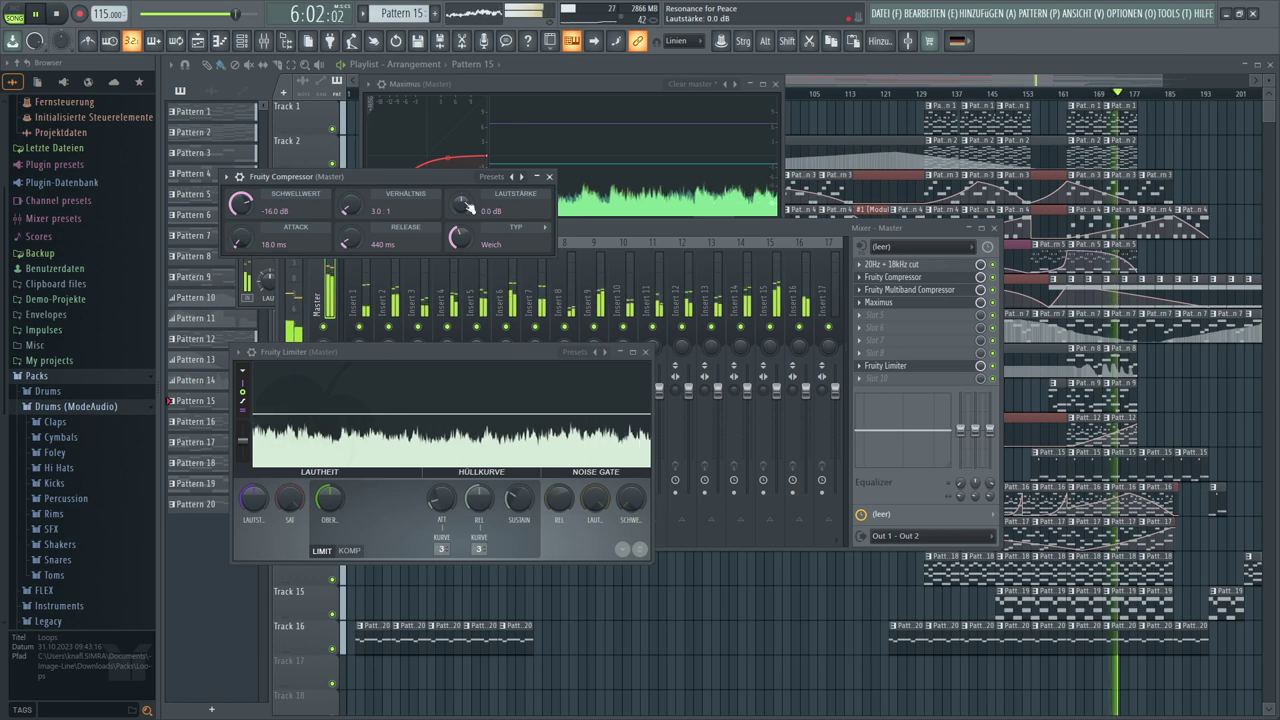
left_click(905, 290)
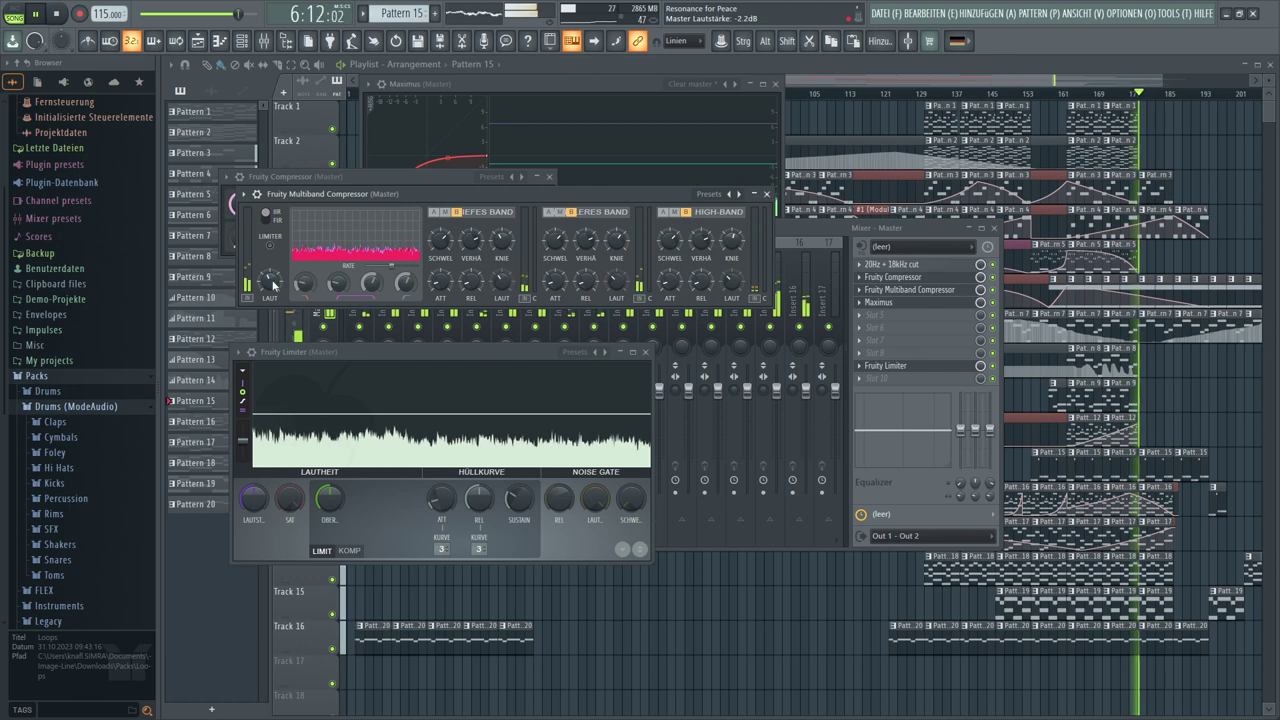
Inspect the mid, high and master band curves and compression mode of Maximus on the Master track during playback
left_click(878, 302)
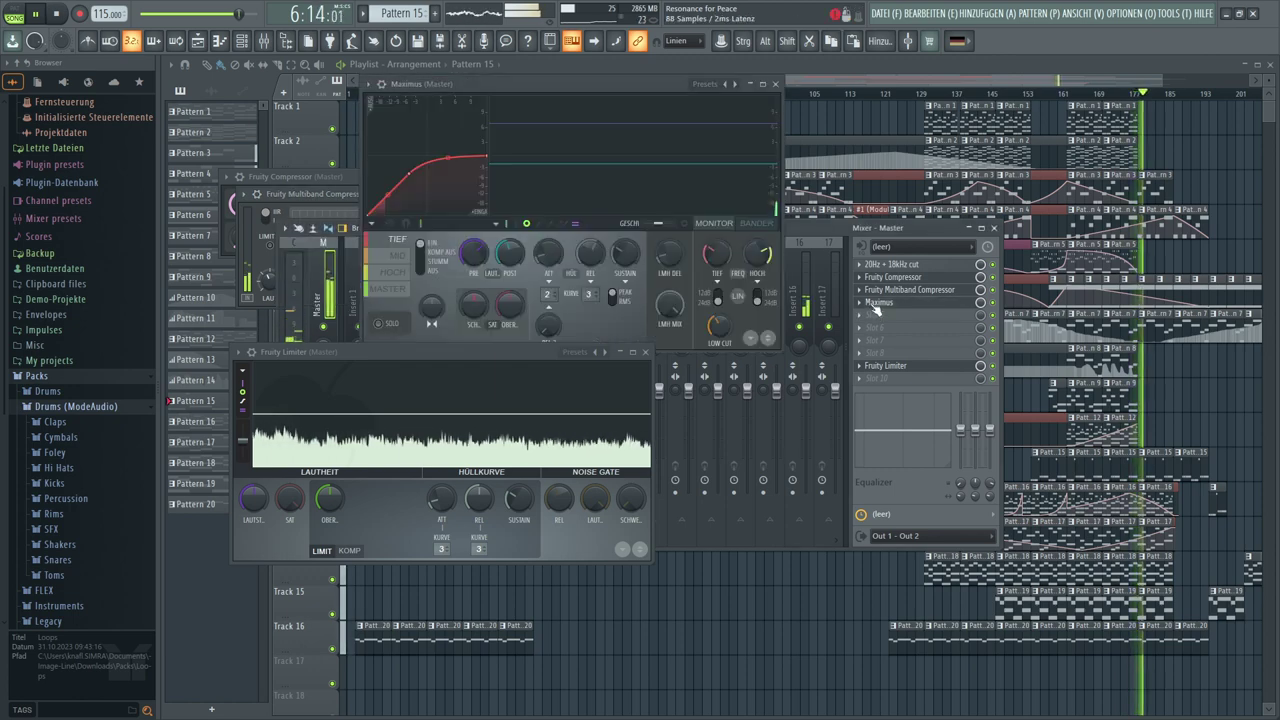
left_click(397, 257)
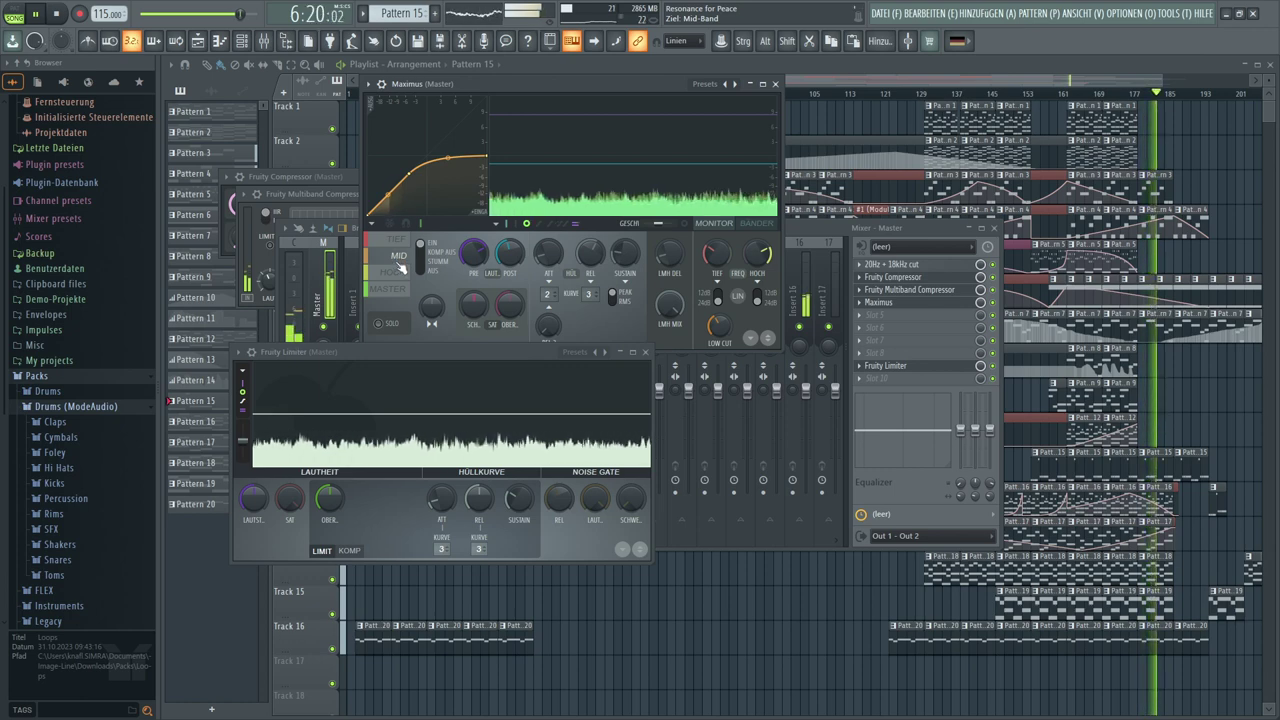
left_click(405, 274)
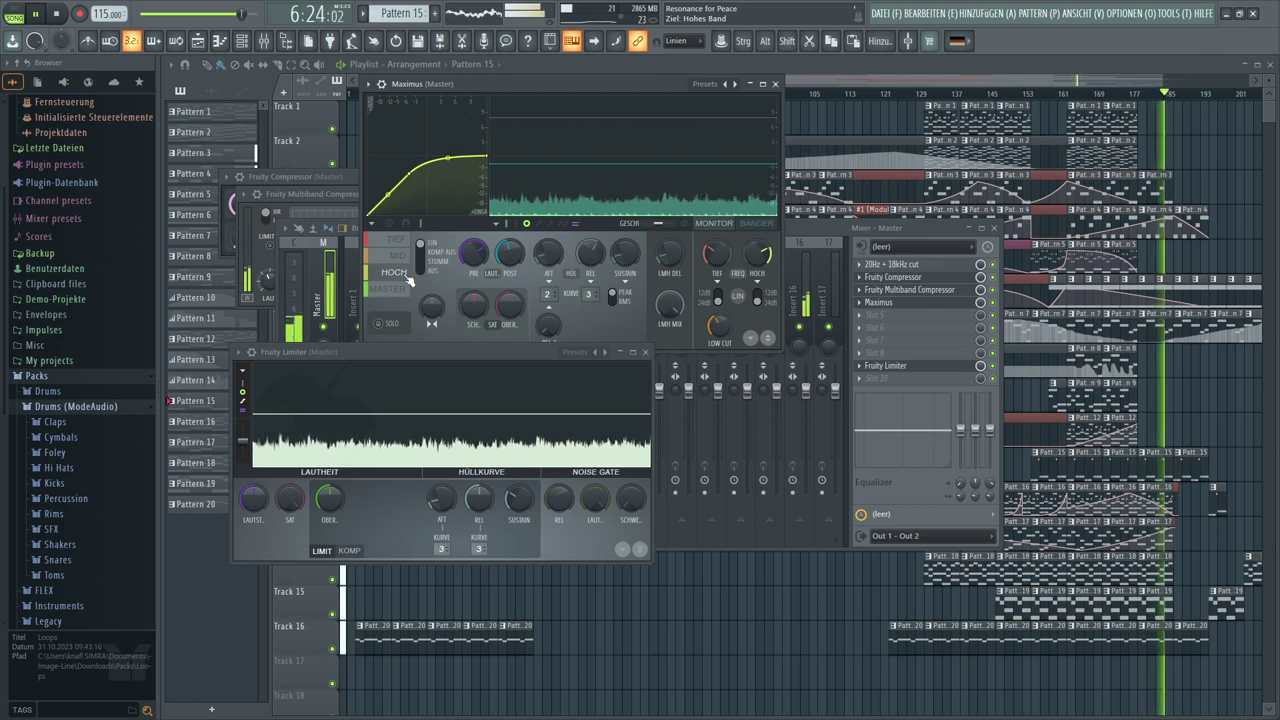
left_click(404, 290)
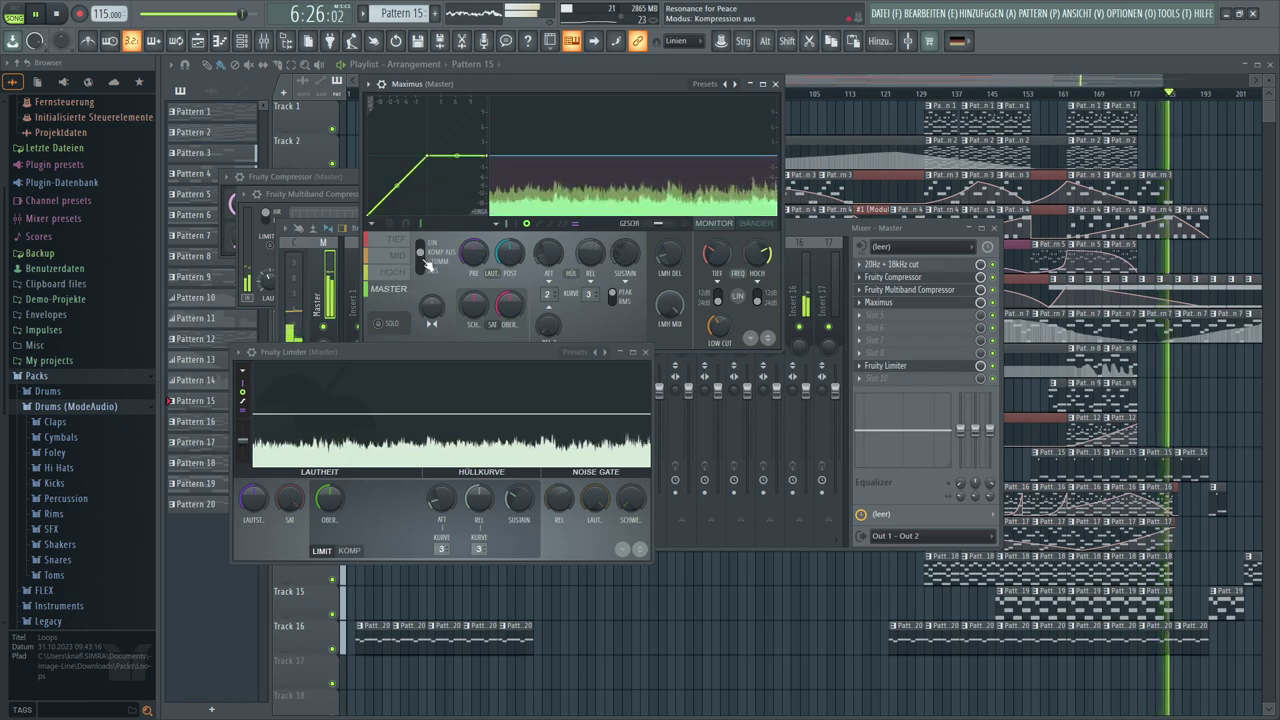
left_click(422, 250)
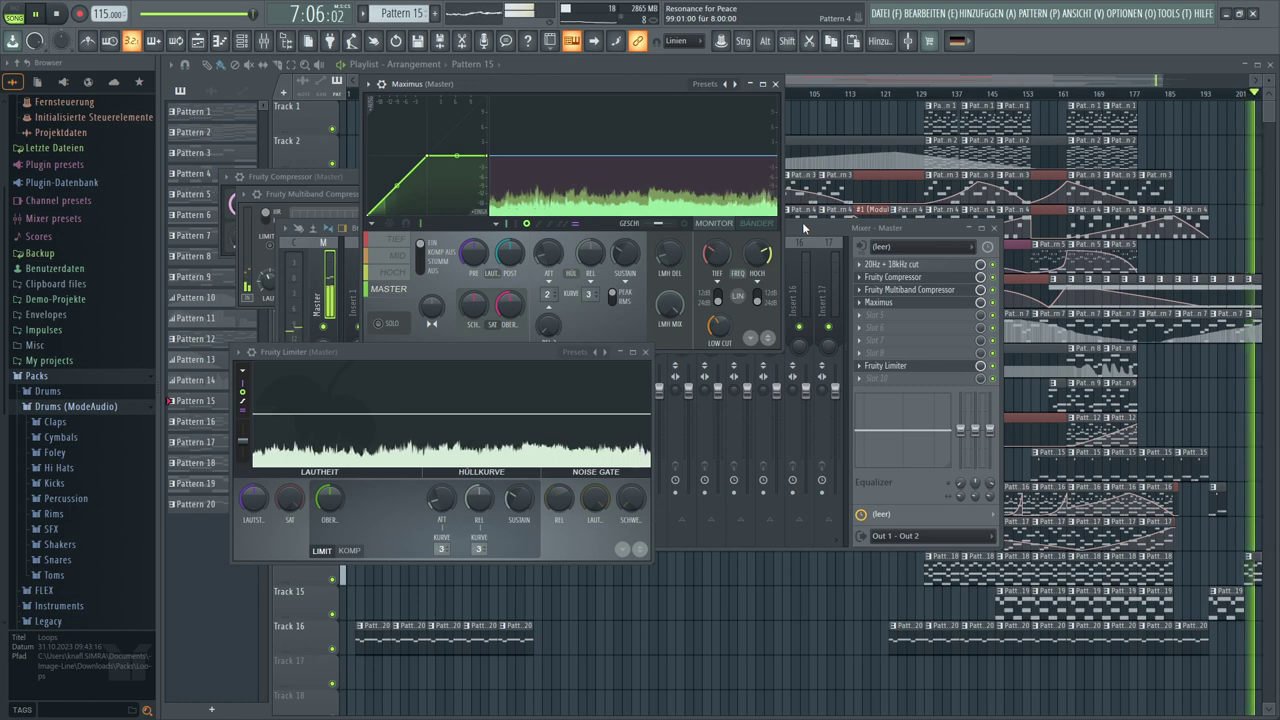
Add ZGameEditor Visualizer to the Master track's tenth slot, open its video assistant and enlarge the preset gallery
left_click(862, 385)
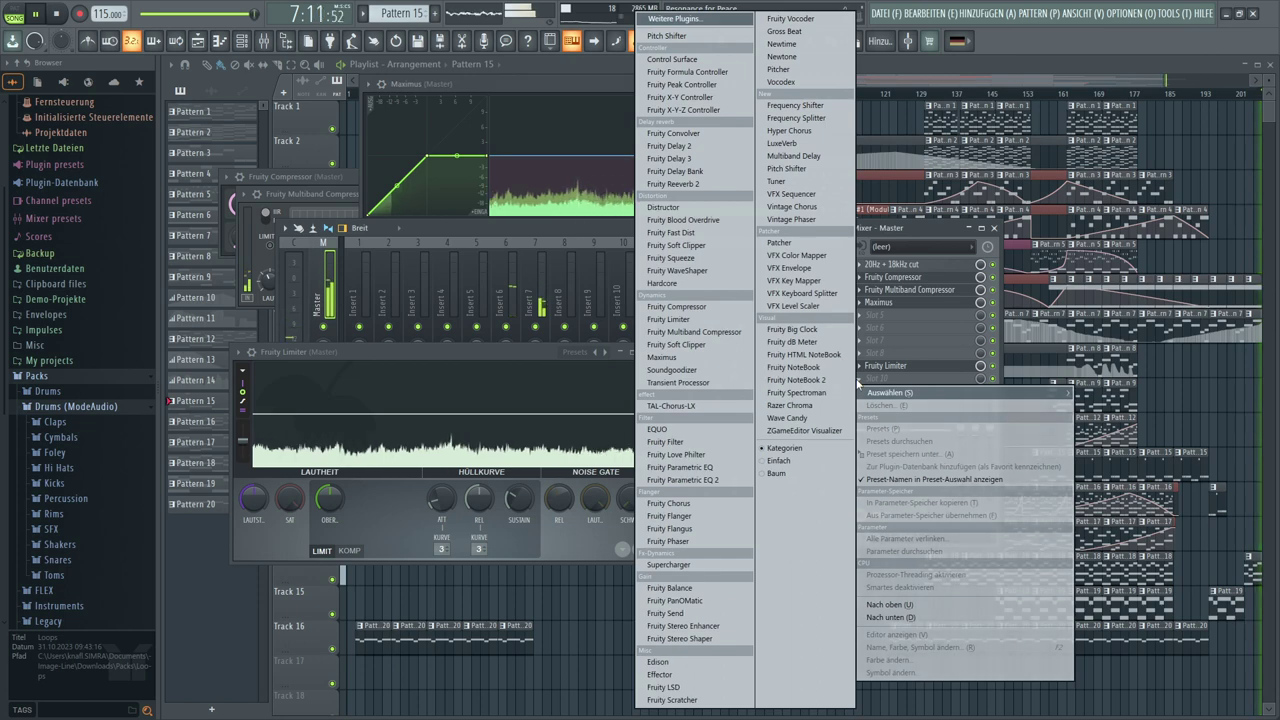
left_click(818, 430)
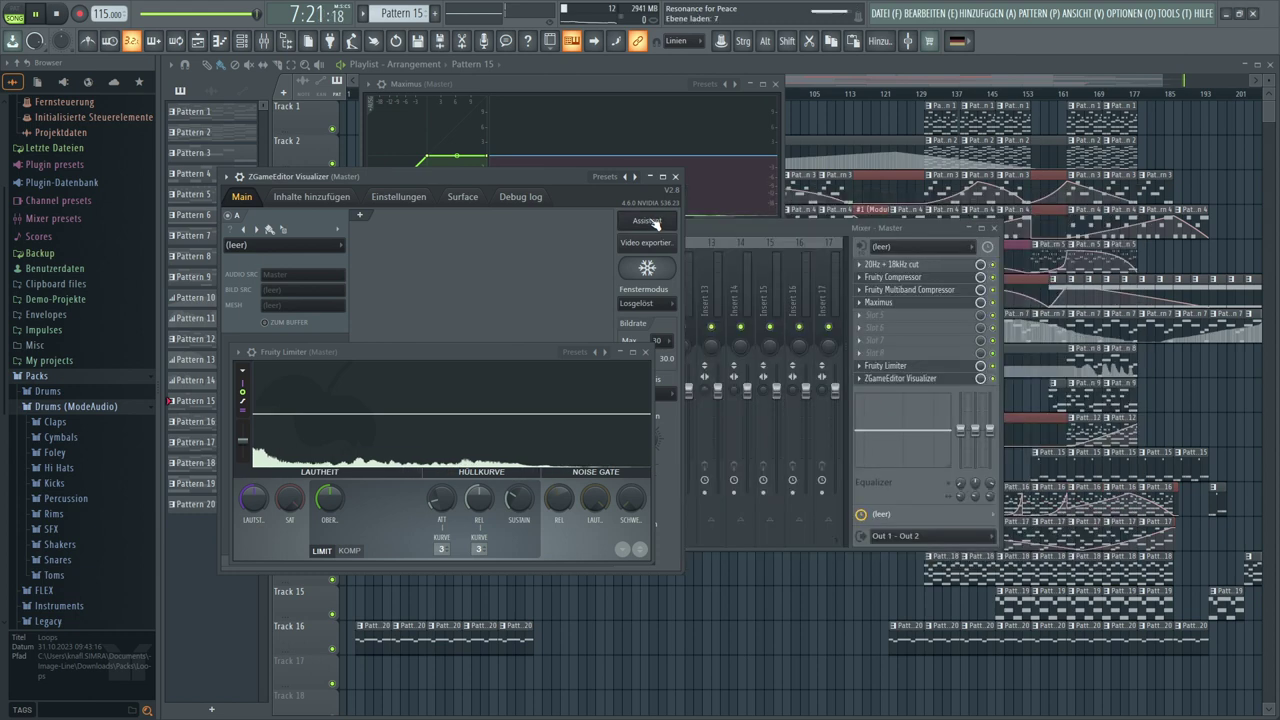
left_click(648, 221)
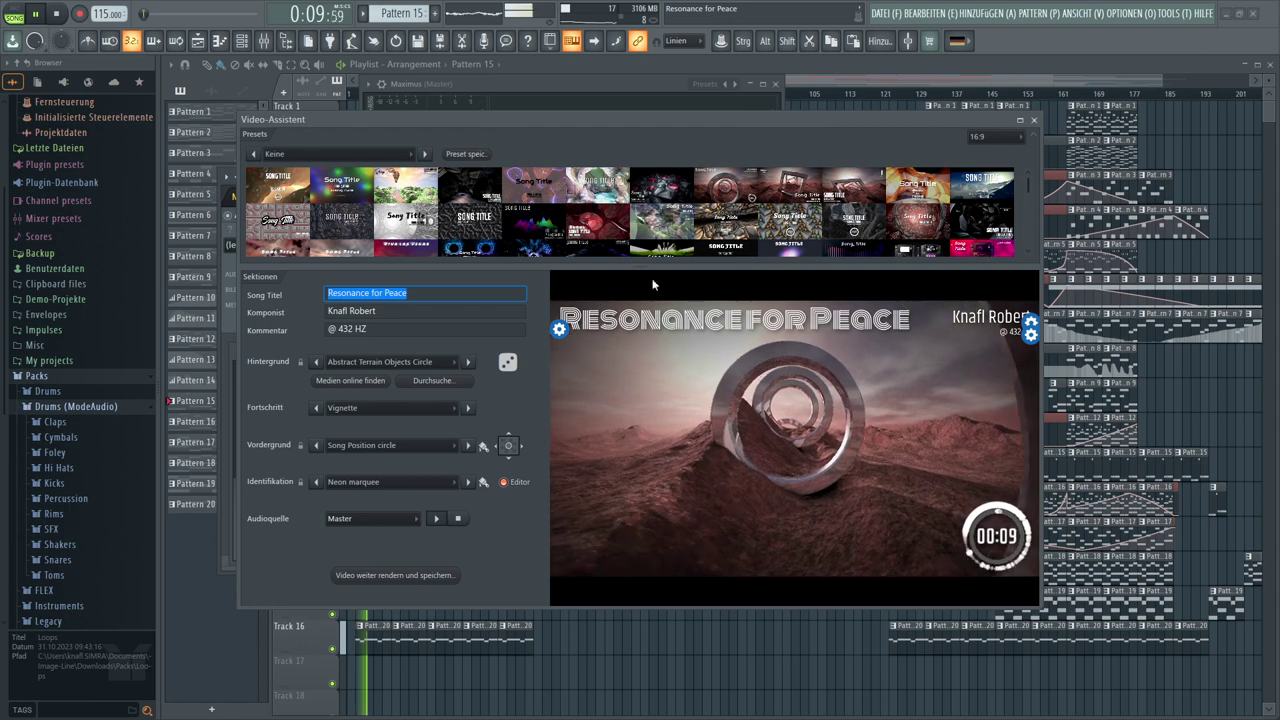
left_click_drag(656, 276, 640, 289)
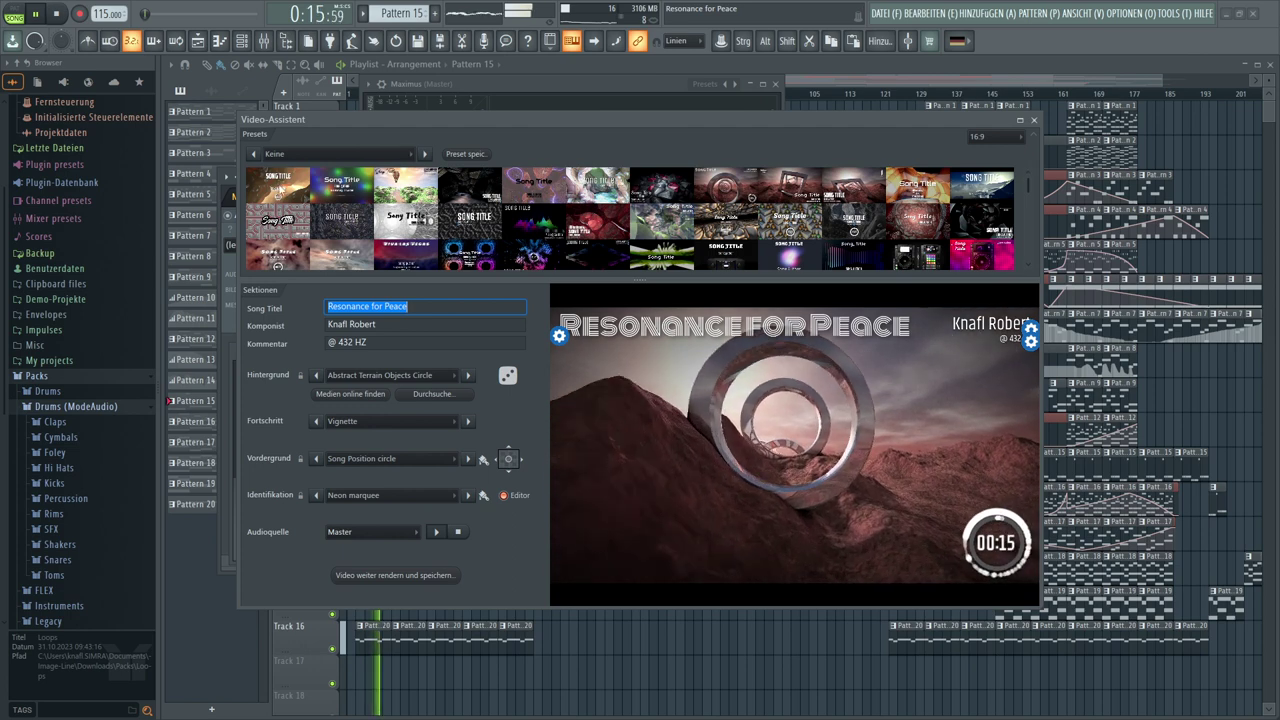
Try the 3D Cellular Tiling and 70s Disco Cover video presets and reposition the song title as two lines near the top of the frame
left_click(278, 188)
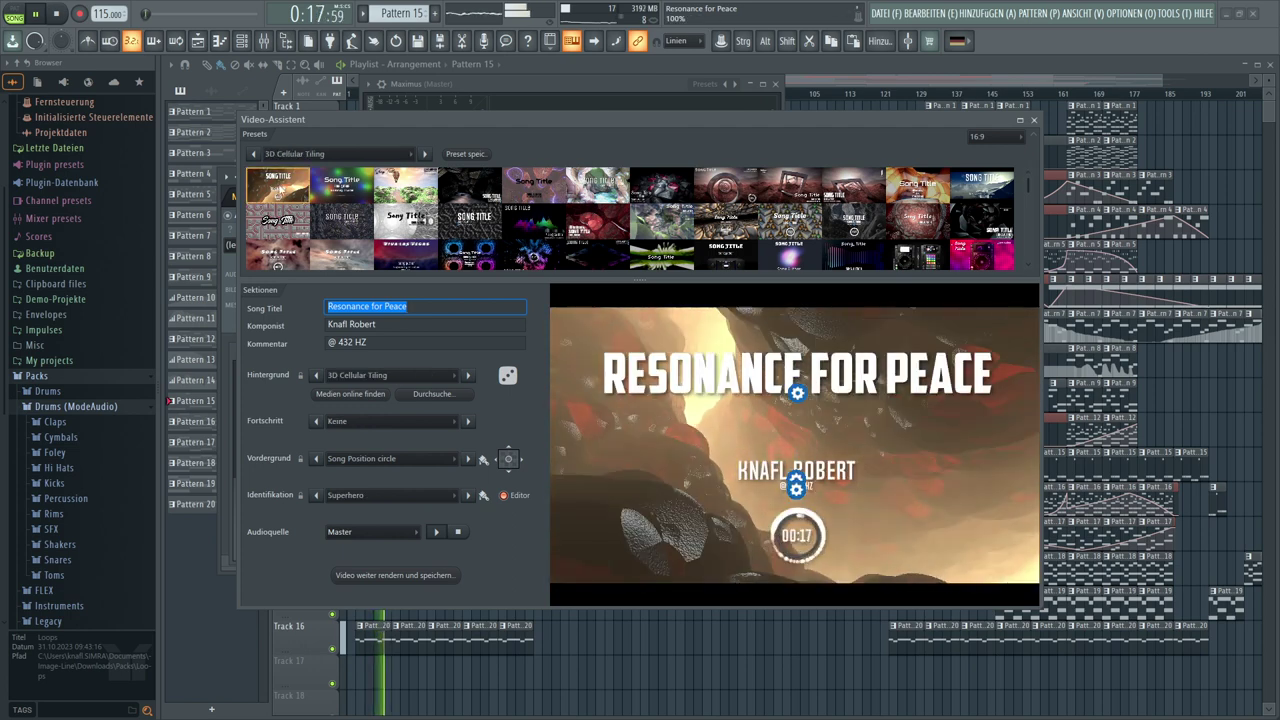
left_click(341, 186)
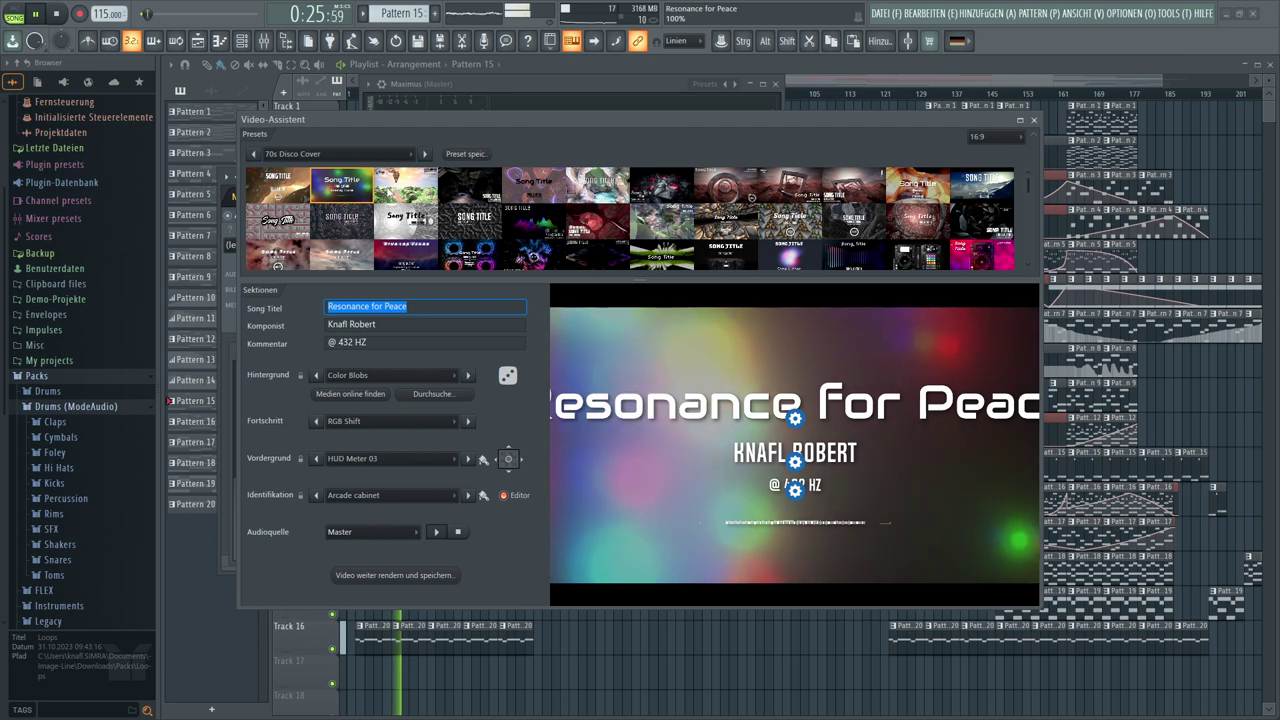
left_click(796, 418)
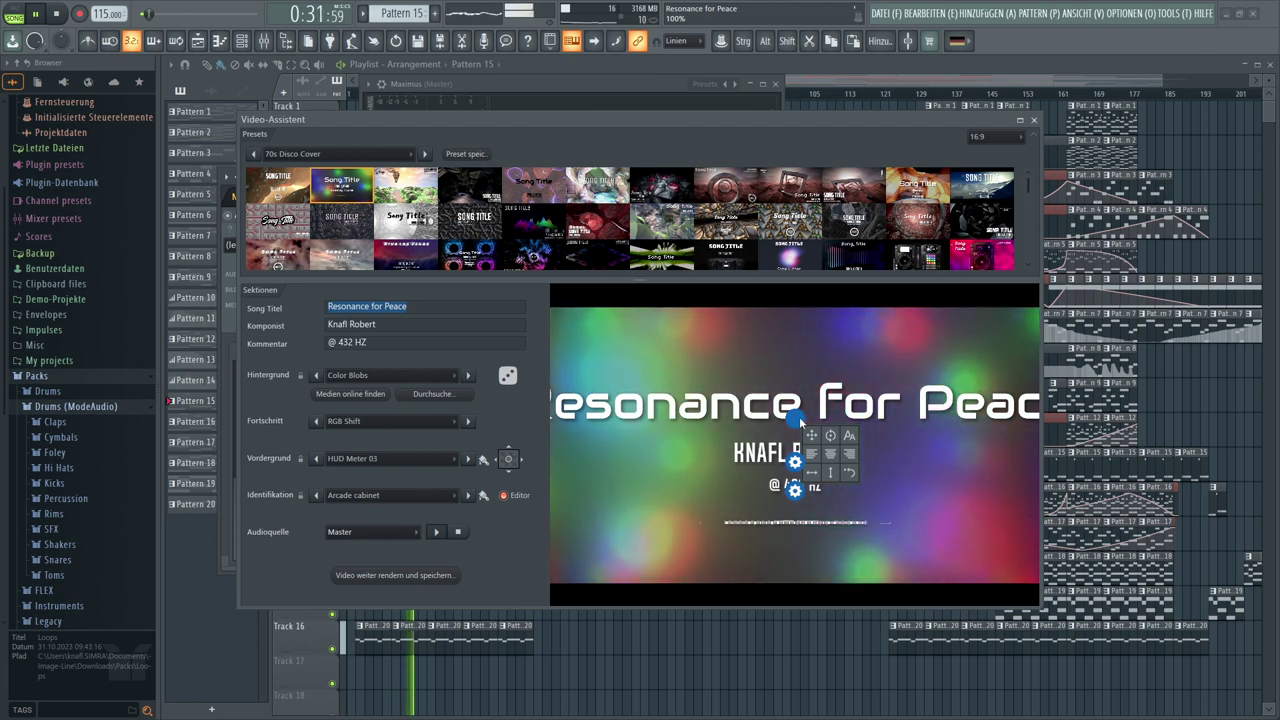
left_click_drag(814, 468, 651, 384)
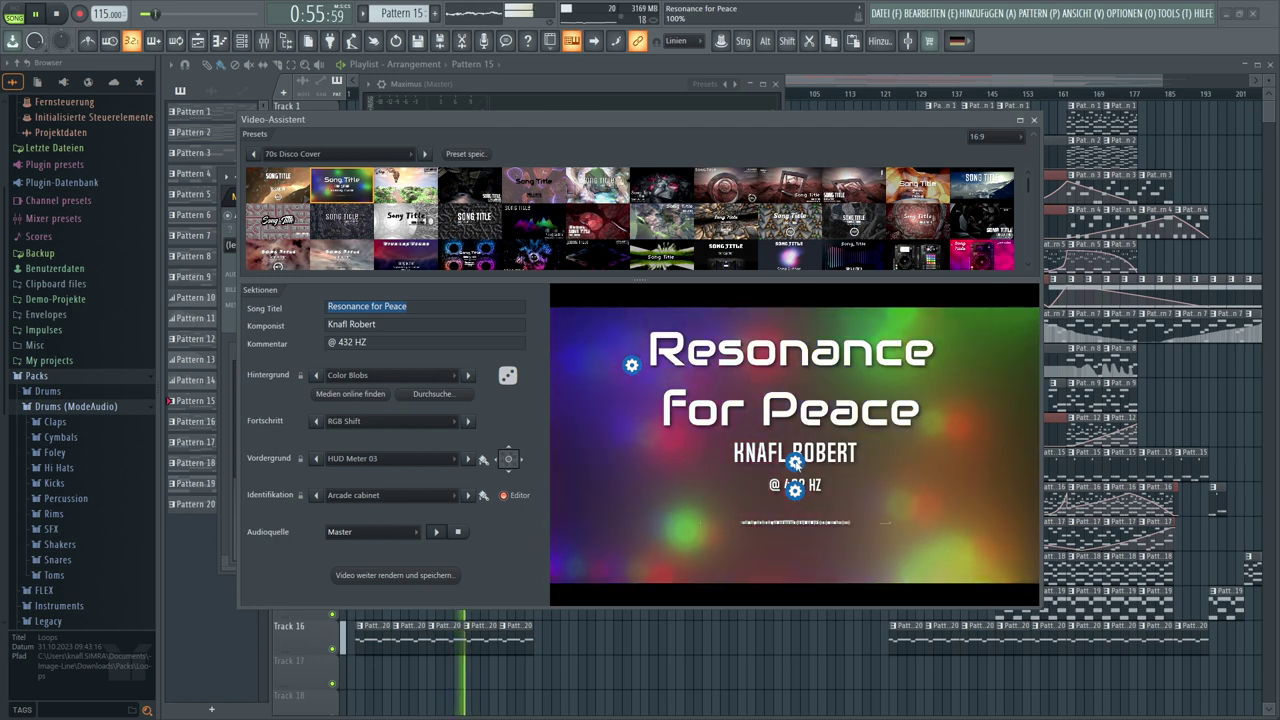
Move the composer name to the bottom of the video frame and place the comment just above it
mouse_move(794, 459)
left_click_drag(806, 476, 808, 580)
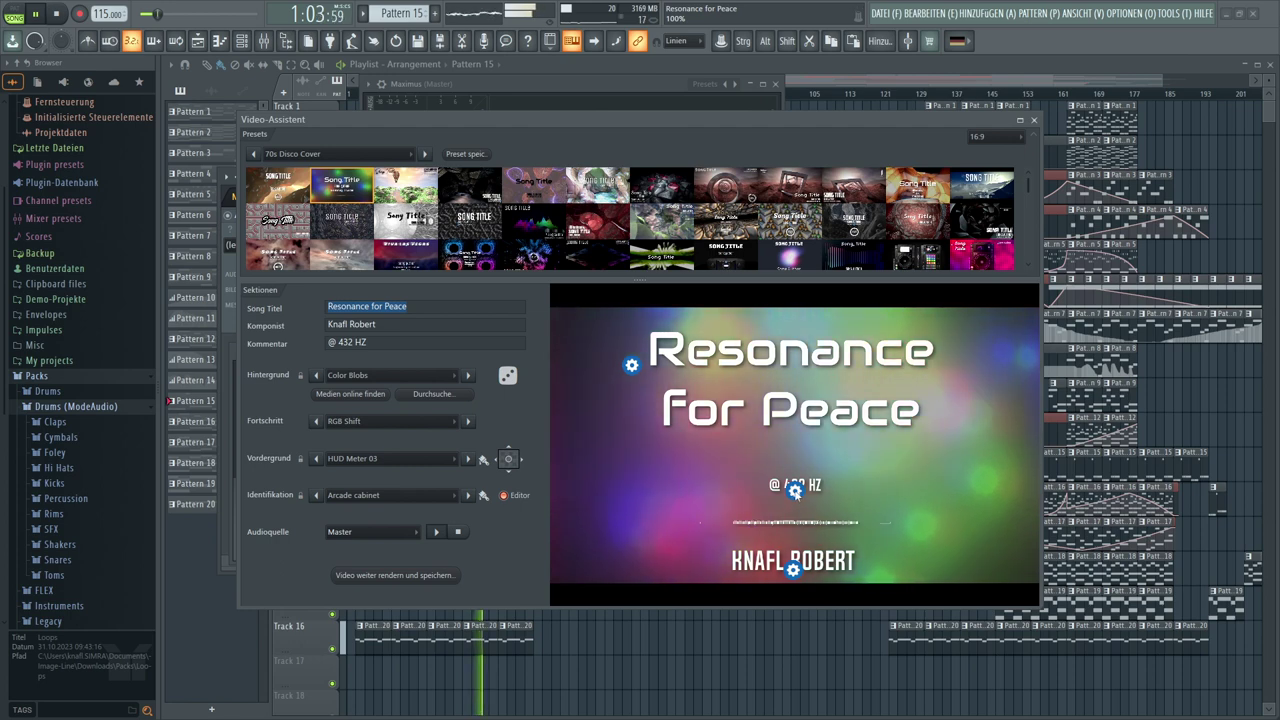
left_click_drag(795, 492, 791, 541)
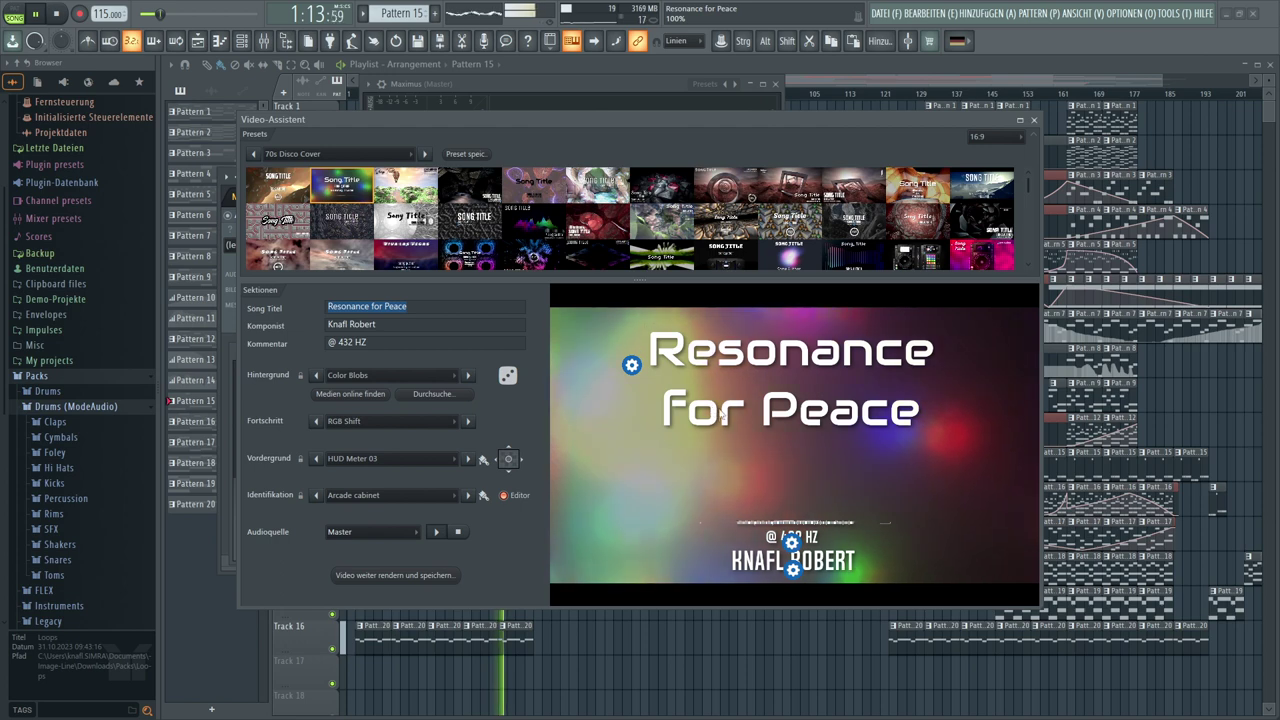
Shrink the song title to fit on one line and move it to the lower left of the video frame
left_click(631, 365)
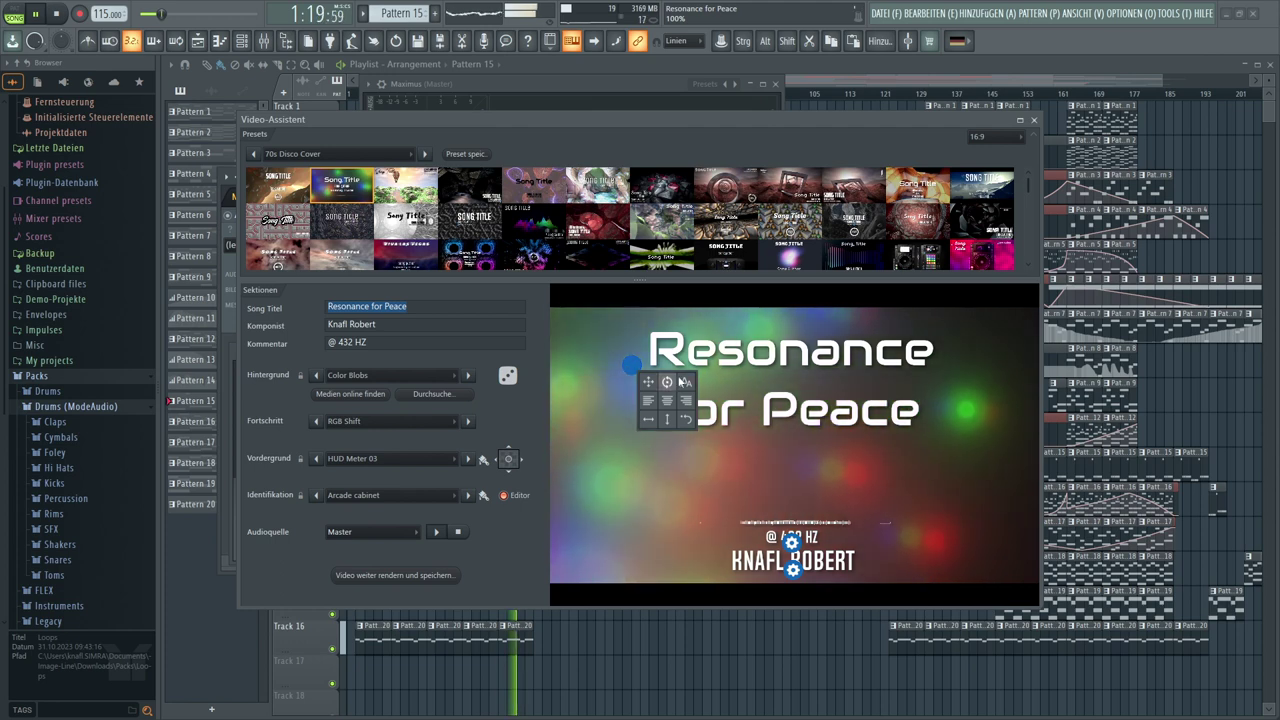
left_click_drag(685, 382, 713, 274)
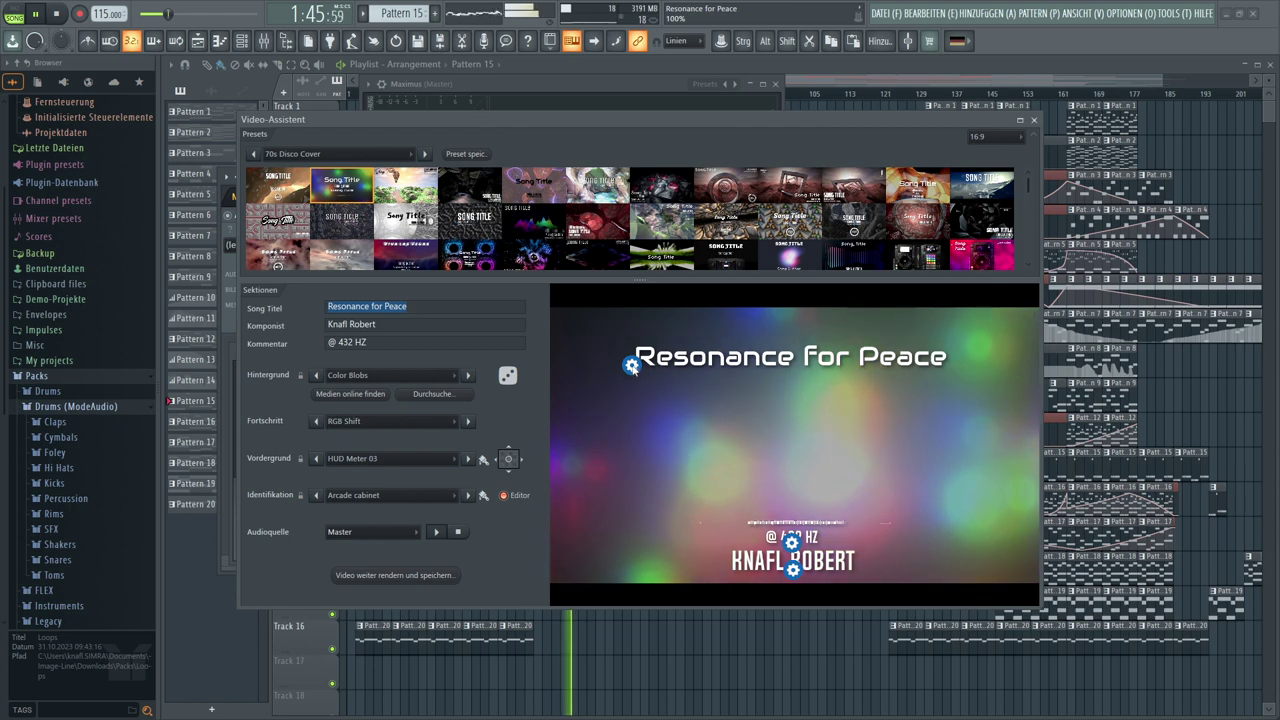
left_click(631, 365)
left_click_drag(640, 398, 573, 526)
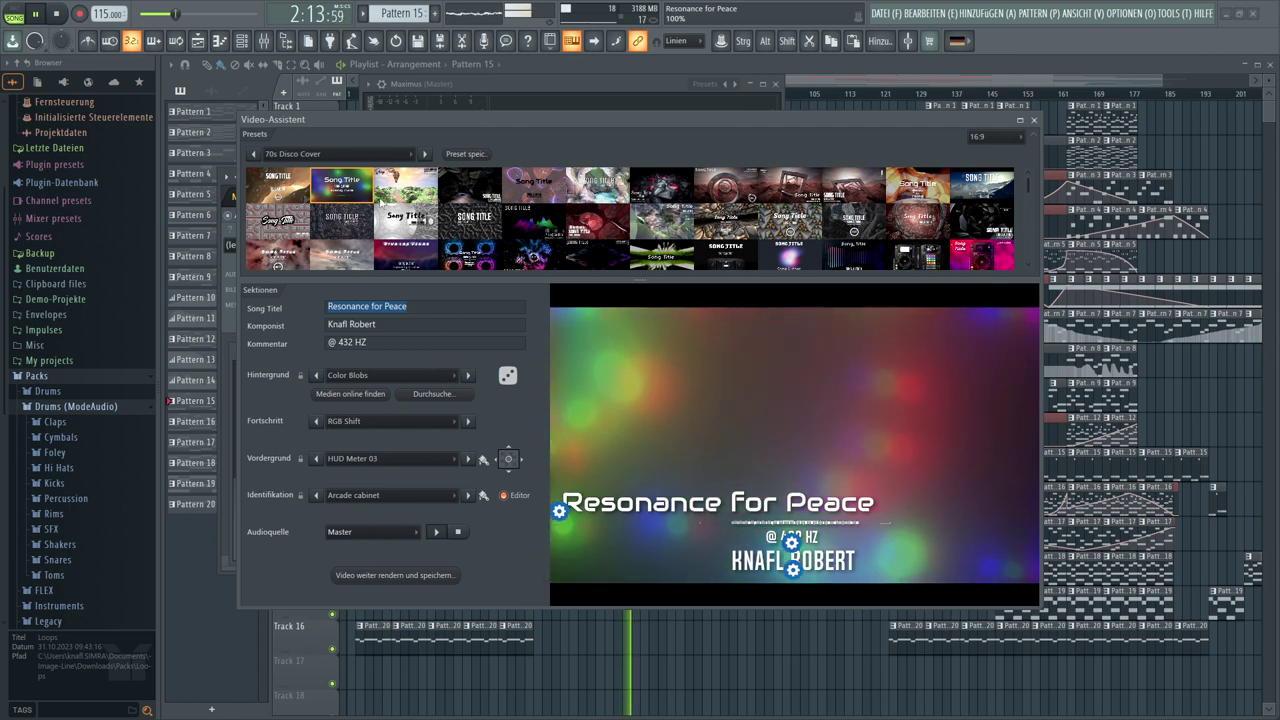
Preview the video presets from Abstract Balloon Flight through Abstract Terrain Objects Circle and apply Abstract Terrain Objects Diamond
left_click(430, 215)
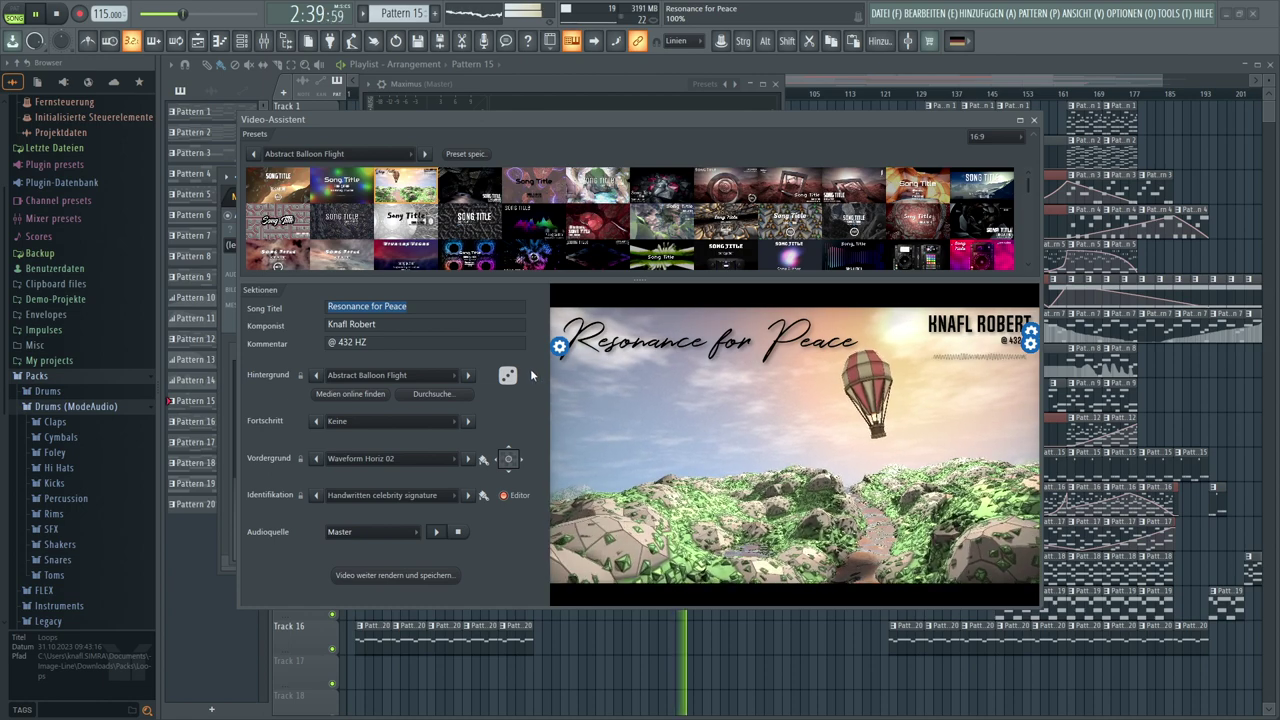
left_click(472, 185)
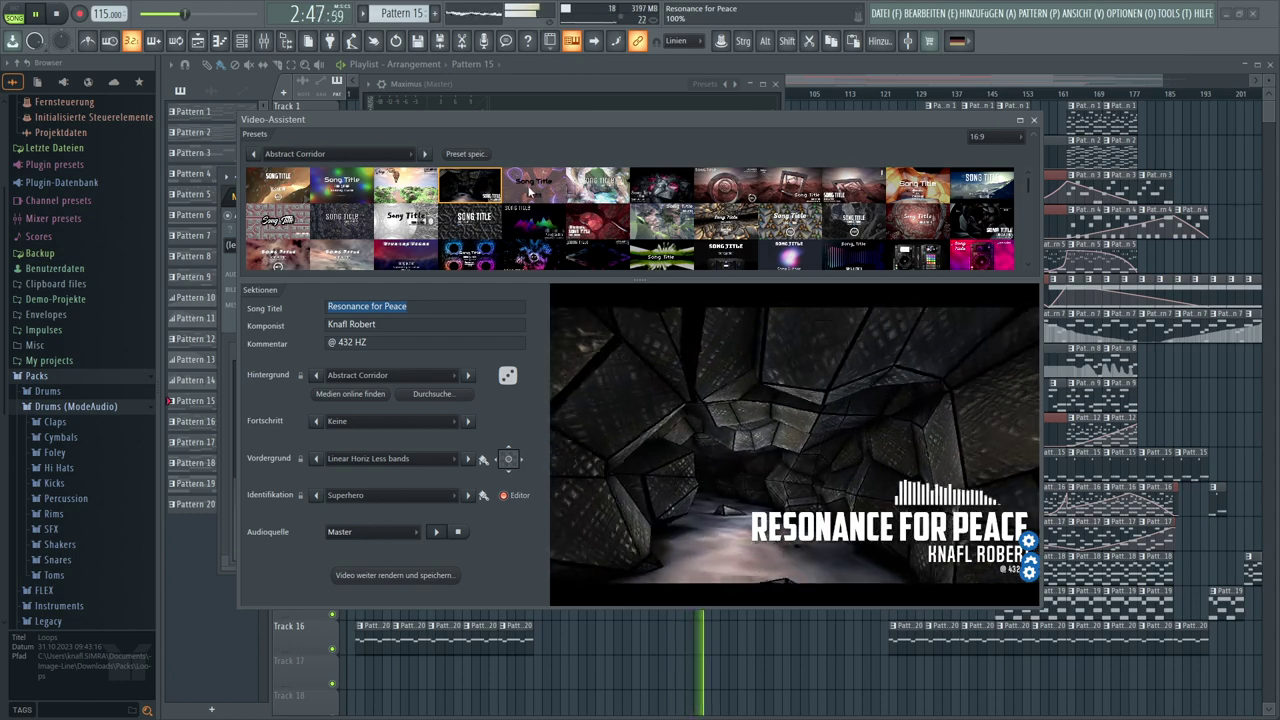
left_click(529, 190)
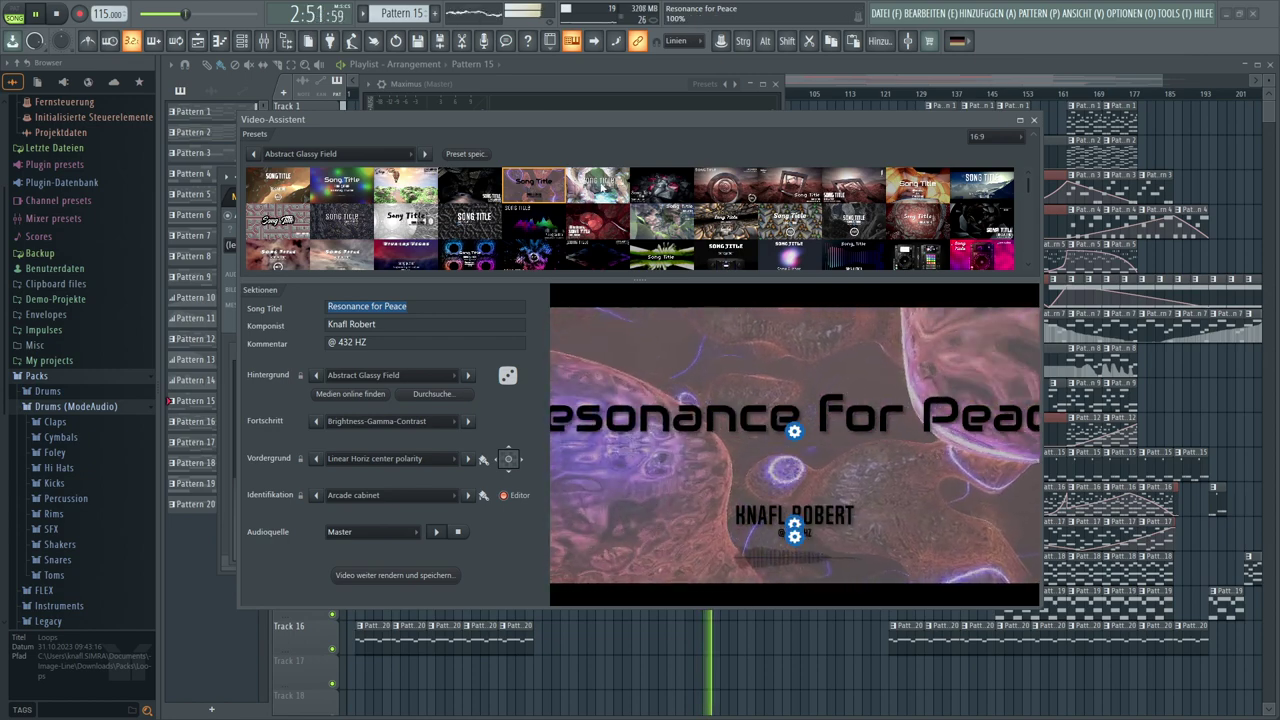
left_click(600, 187)
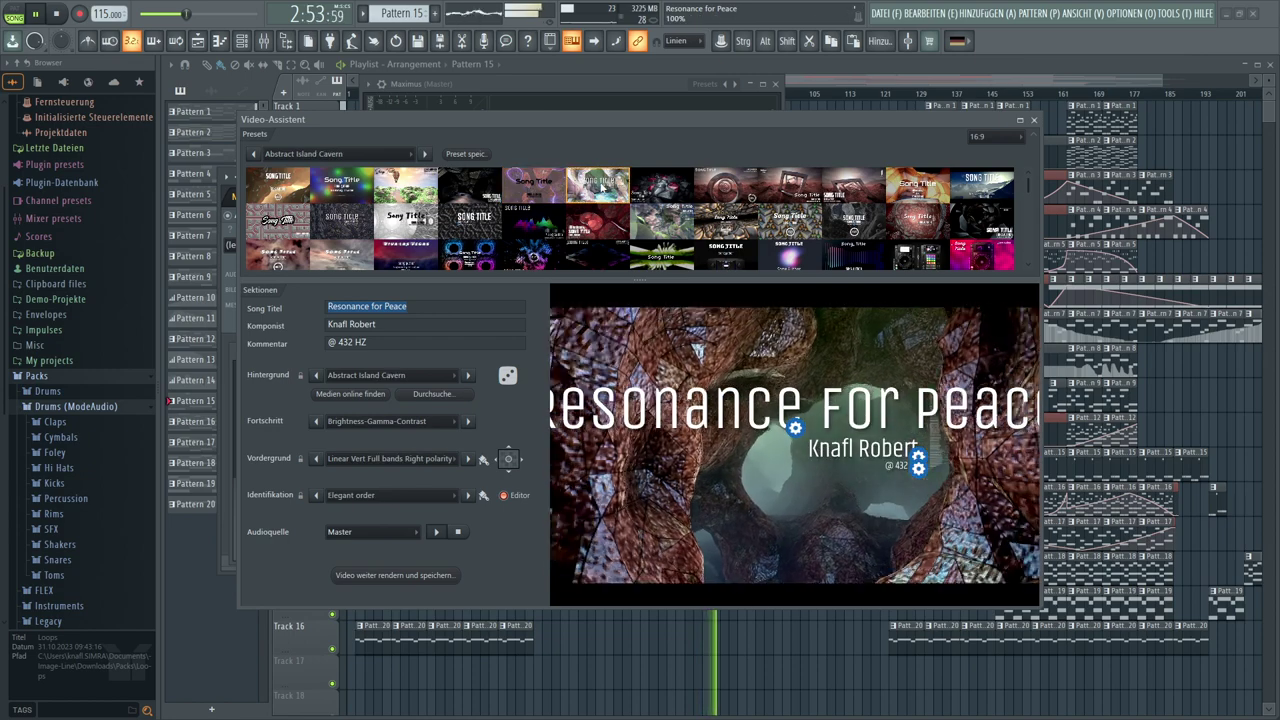
left_click(669, 193)
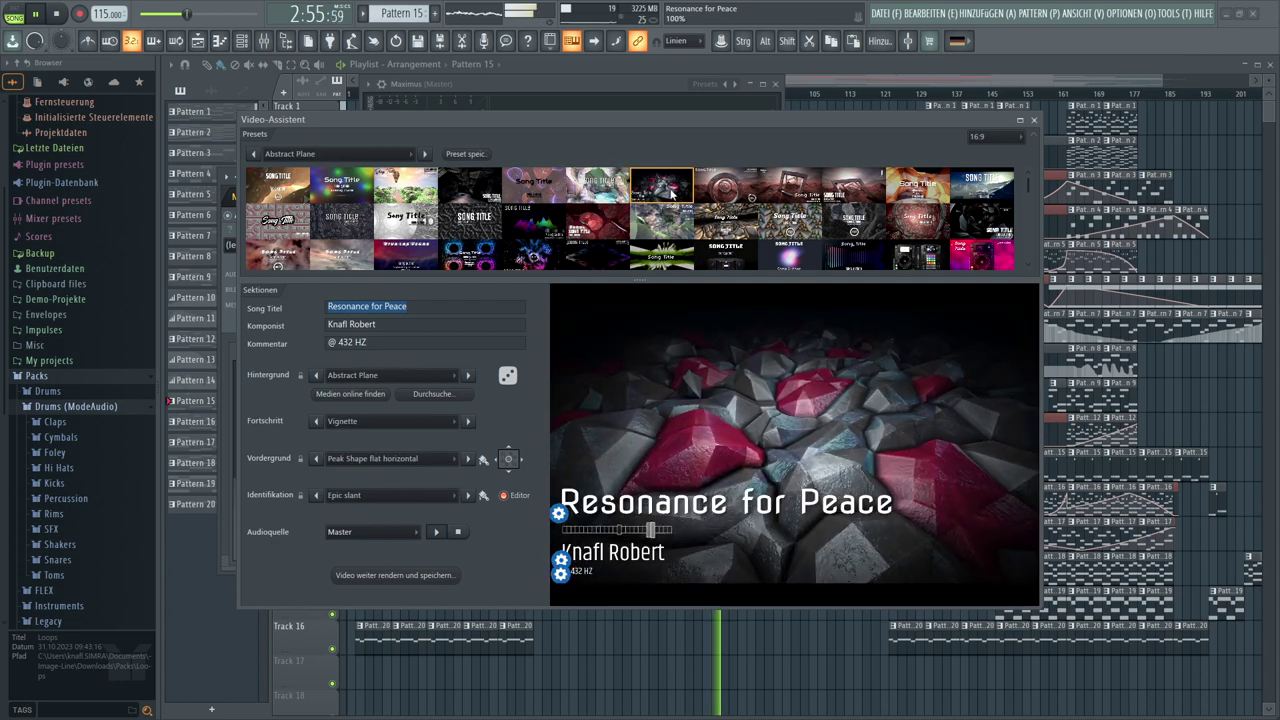
left_click(744, 186)
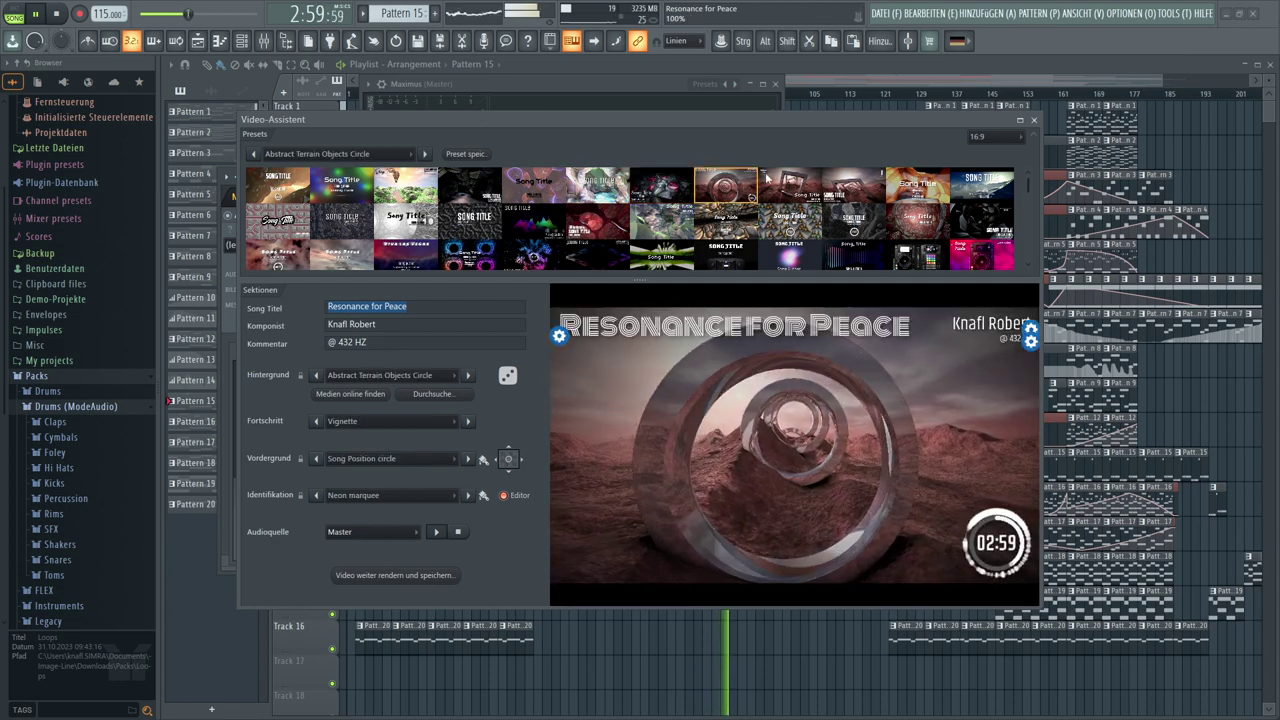
left_click(789, 183)
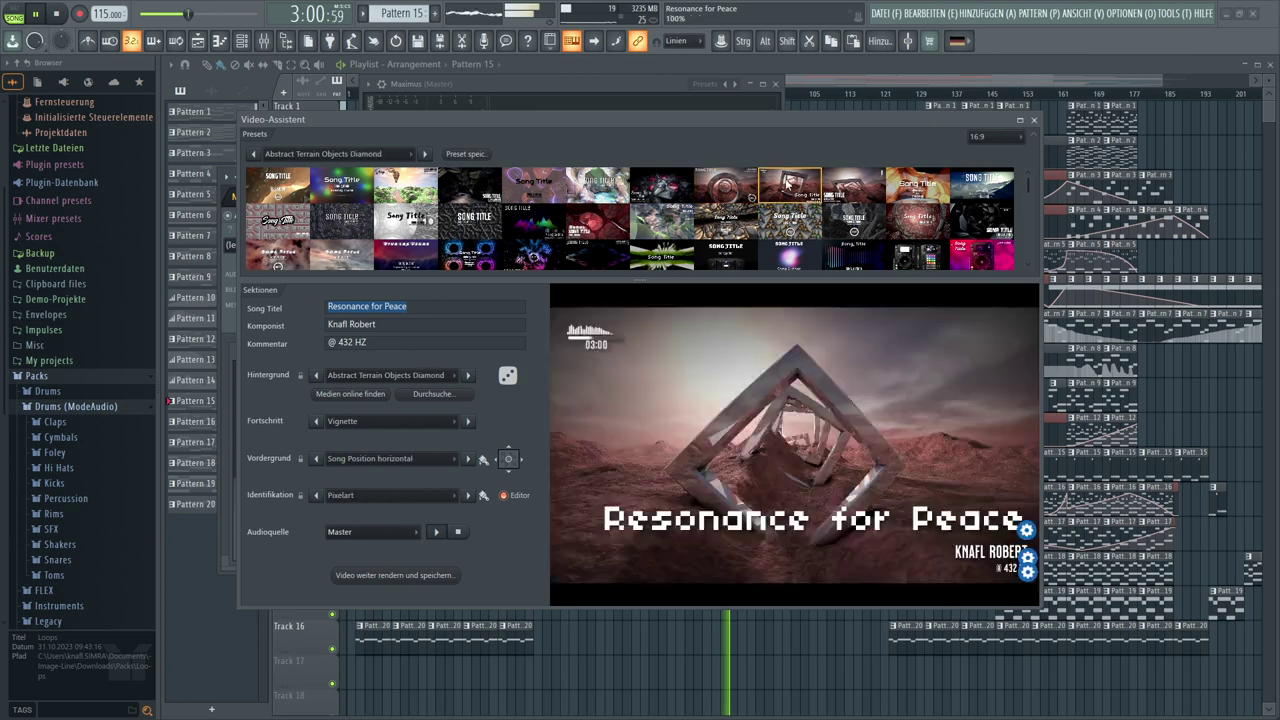
Try the Abstract Terrain Objects Triangle, Abstract Water Tunnel, Airliner and Algorithmic Vector Art video presets
left_click(882, 177)
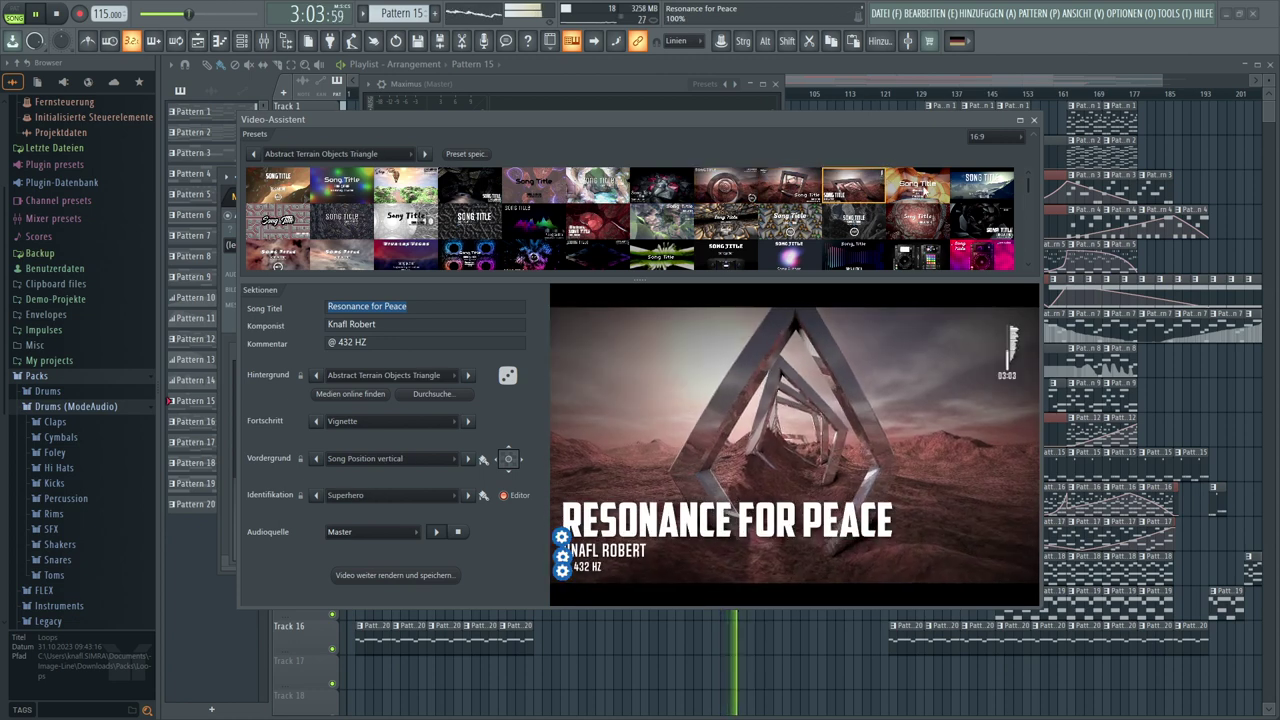
left_click(922, 190)
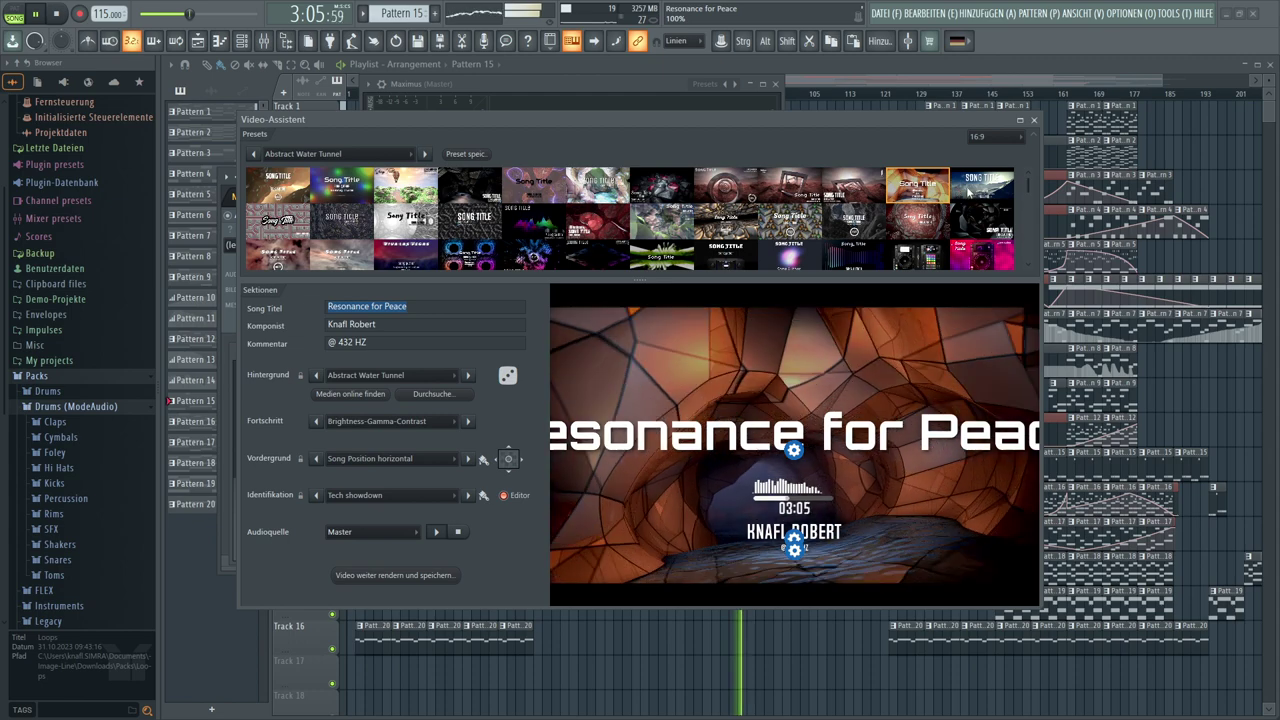
left_click(970, 190)
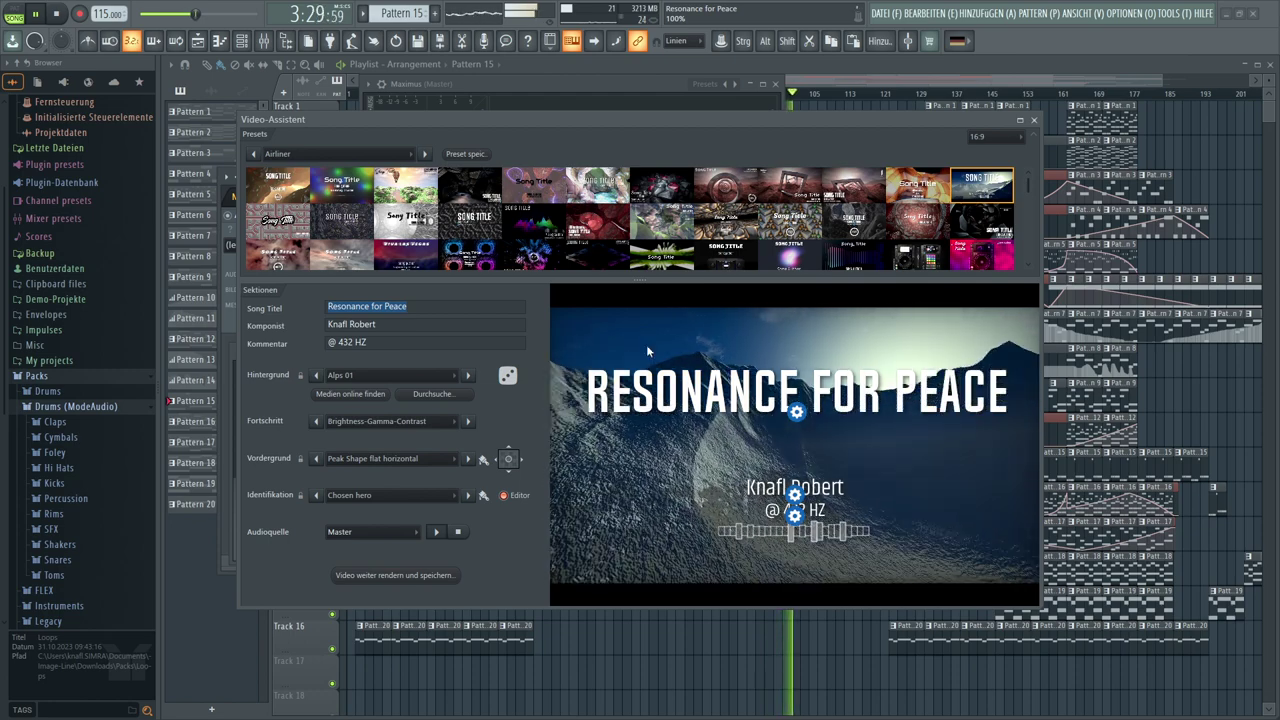
left_click(277, 222)
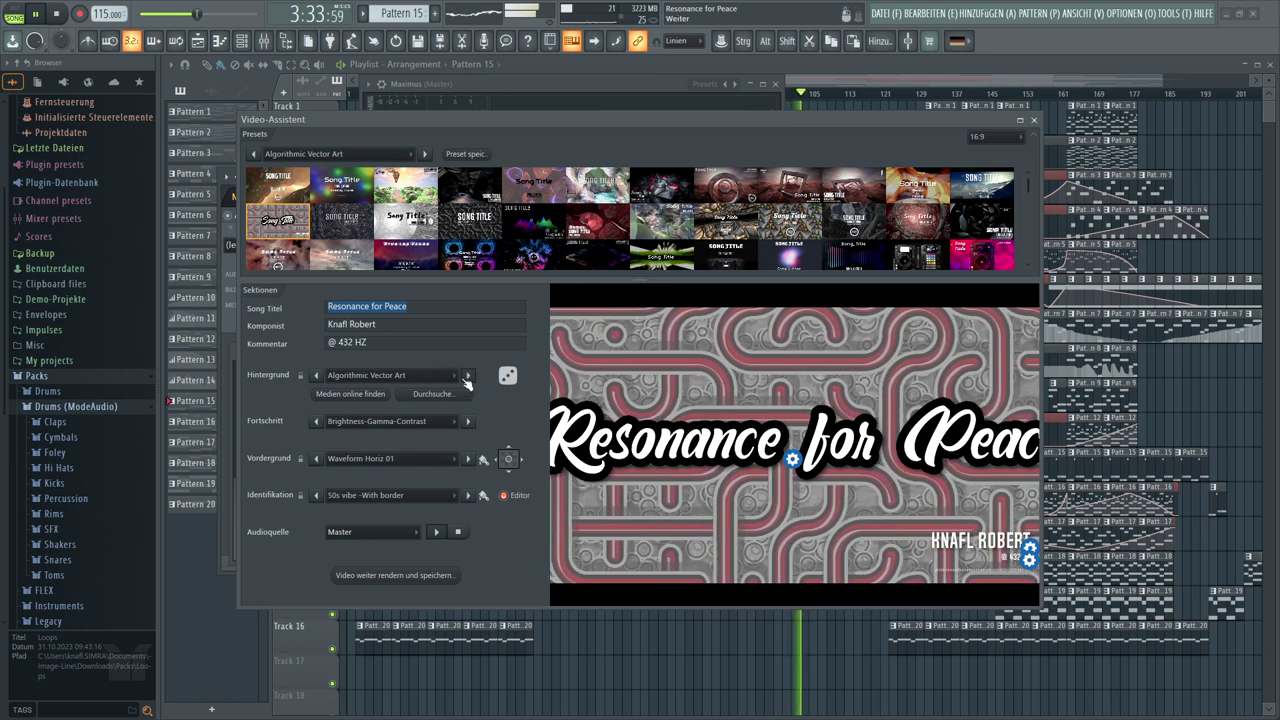
Preview alternative backgrounds for the Algorithmic Vector Art preset, including Alien Thorns 03, Alps 01 and Alps 03
left_click(467, 376)
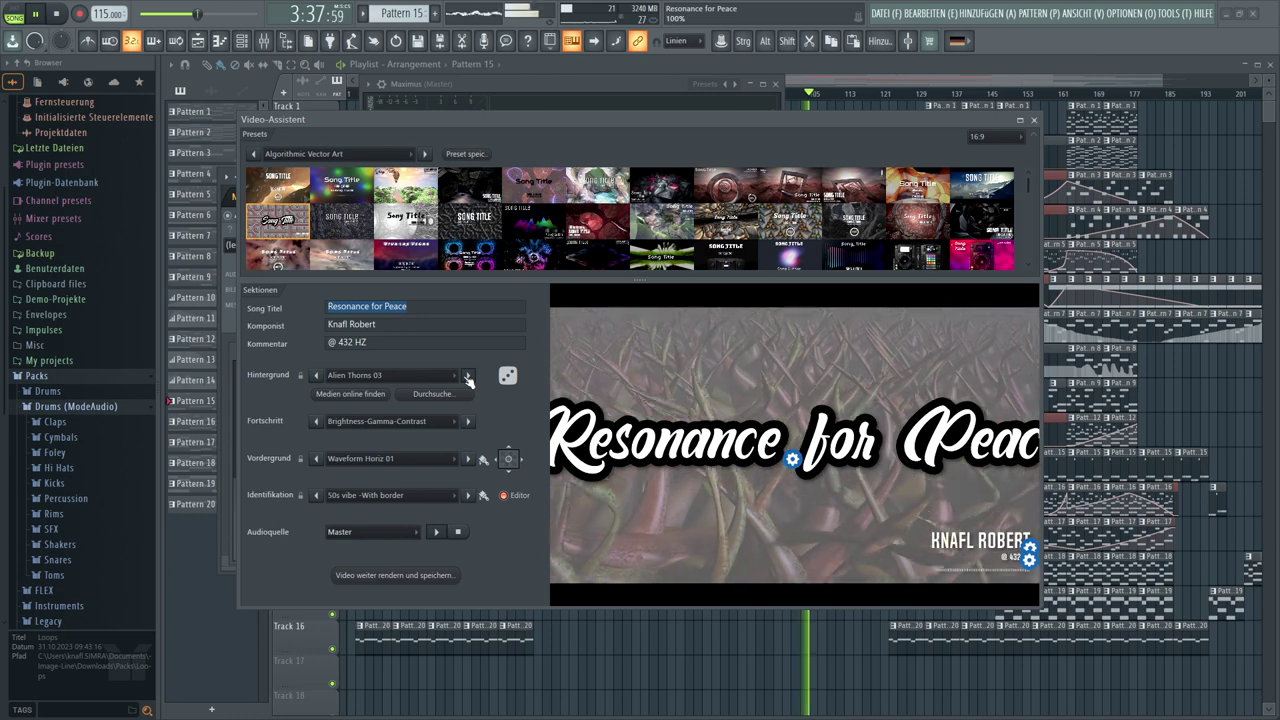
left_click(467, 376)
left_click(467, 376)
left_click(467, 376)
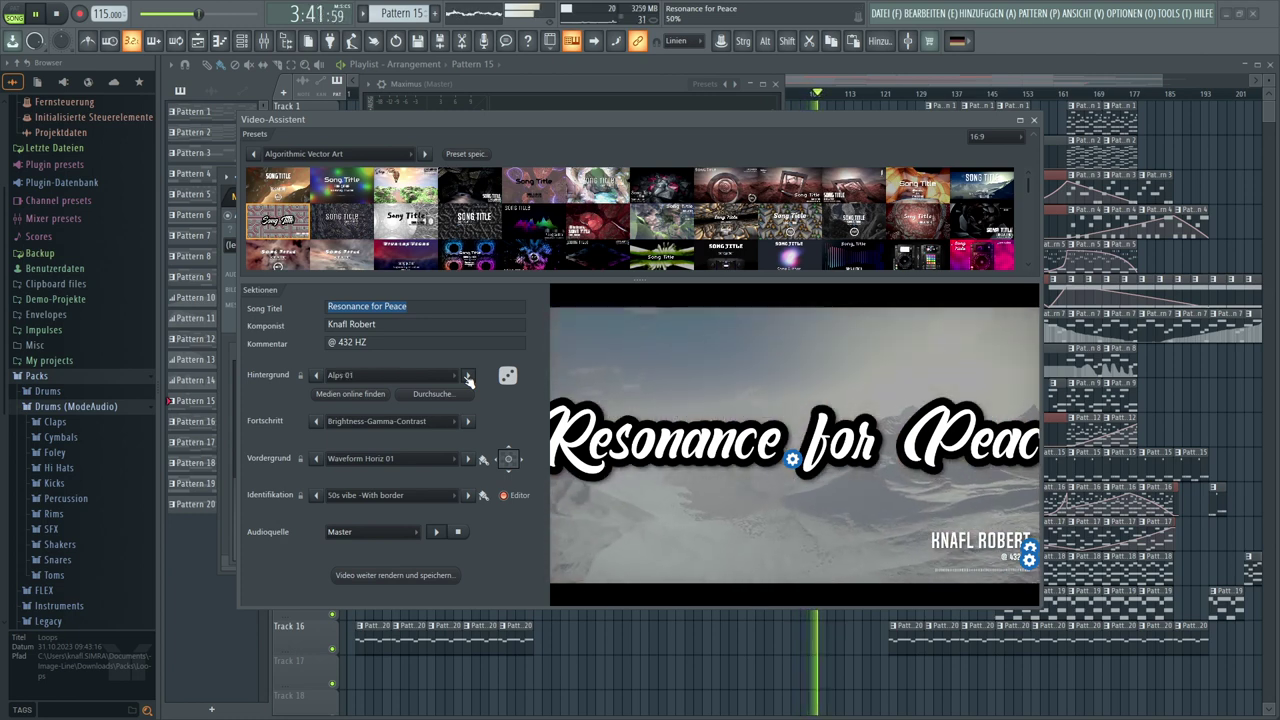
left_click(467, 376)
left_click(467, 376)
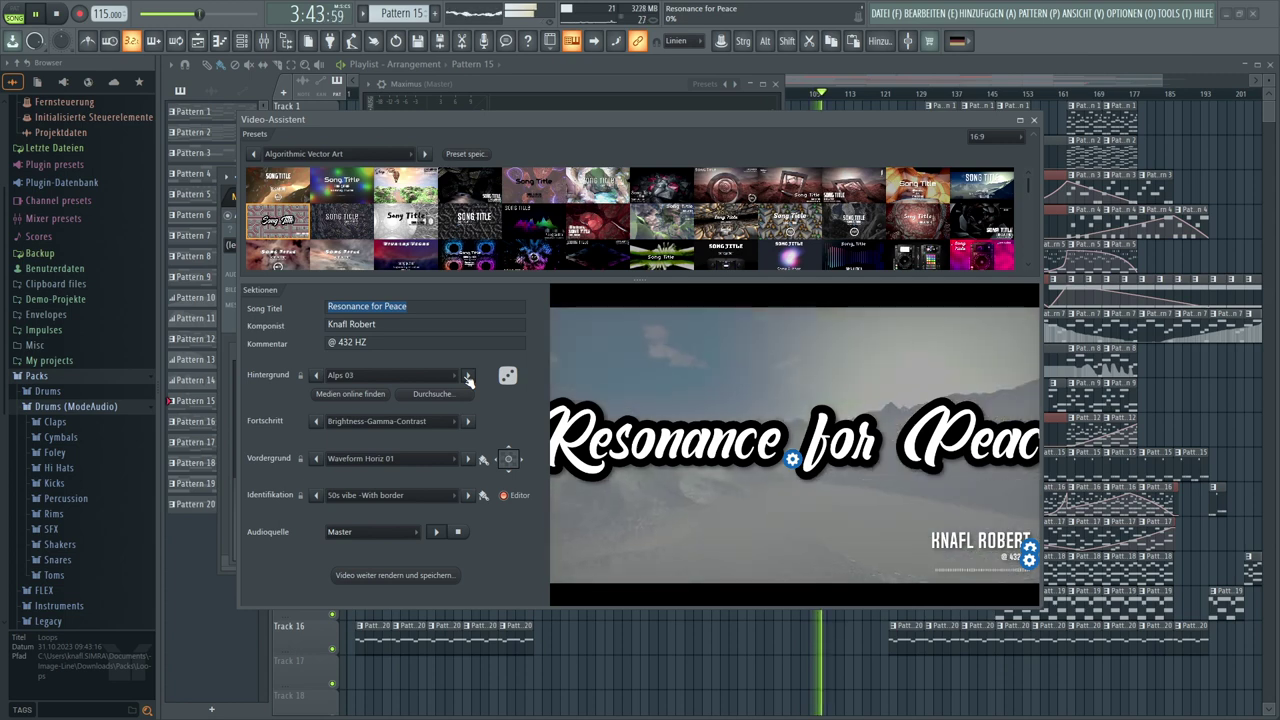
left_click(467, 376)
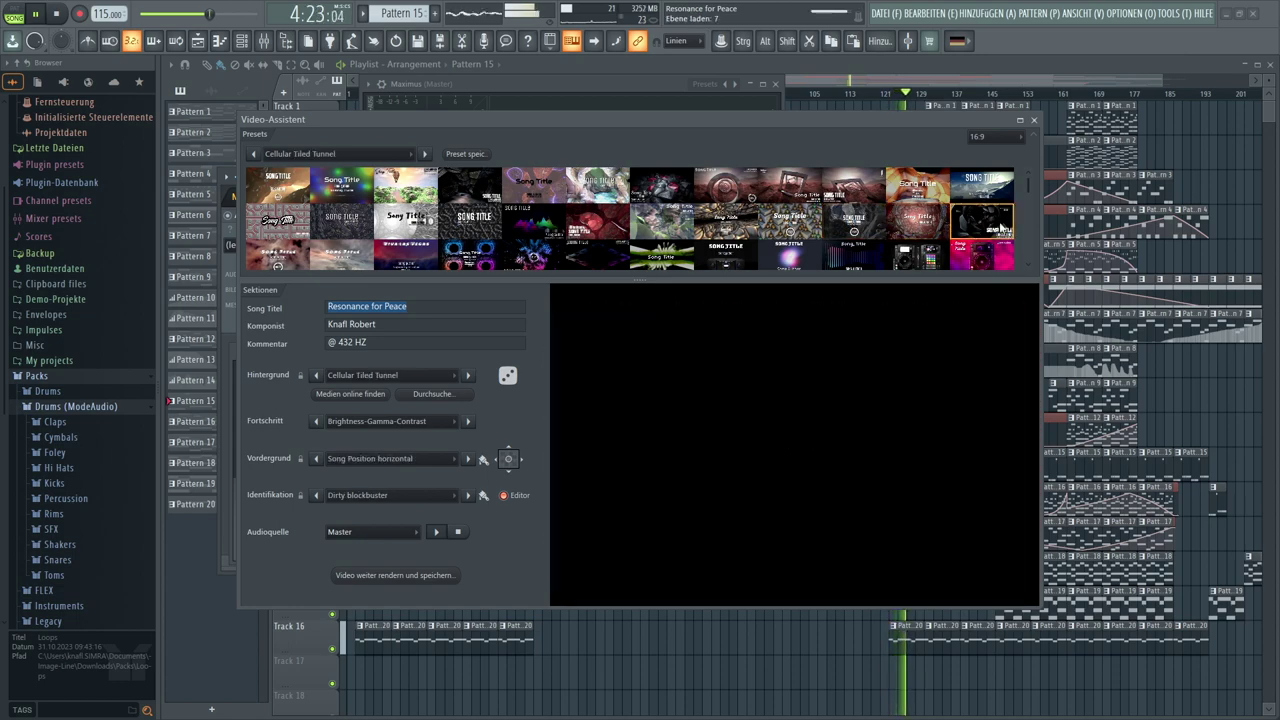
Try the Cloud Flight and Cloud Ten video presets and shrink the song title until it fits the width of the frame
scroll(1001, 228, "down", 2)
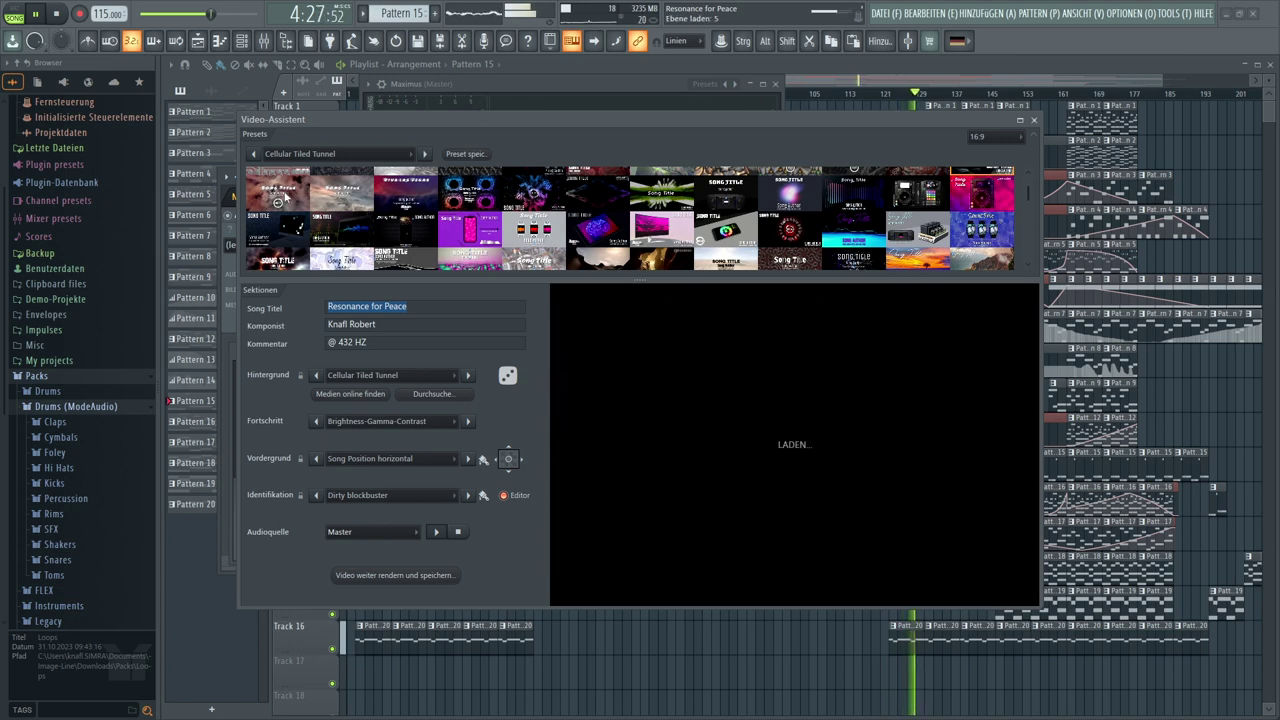
left_click(320, 194)
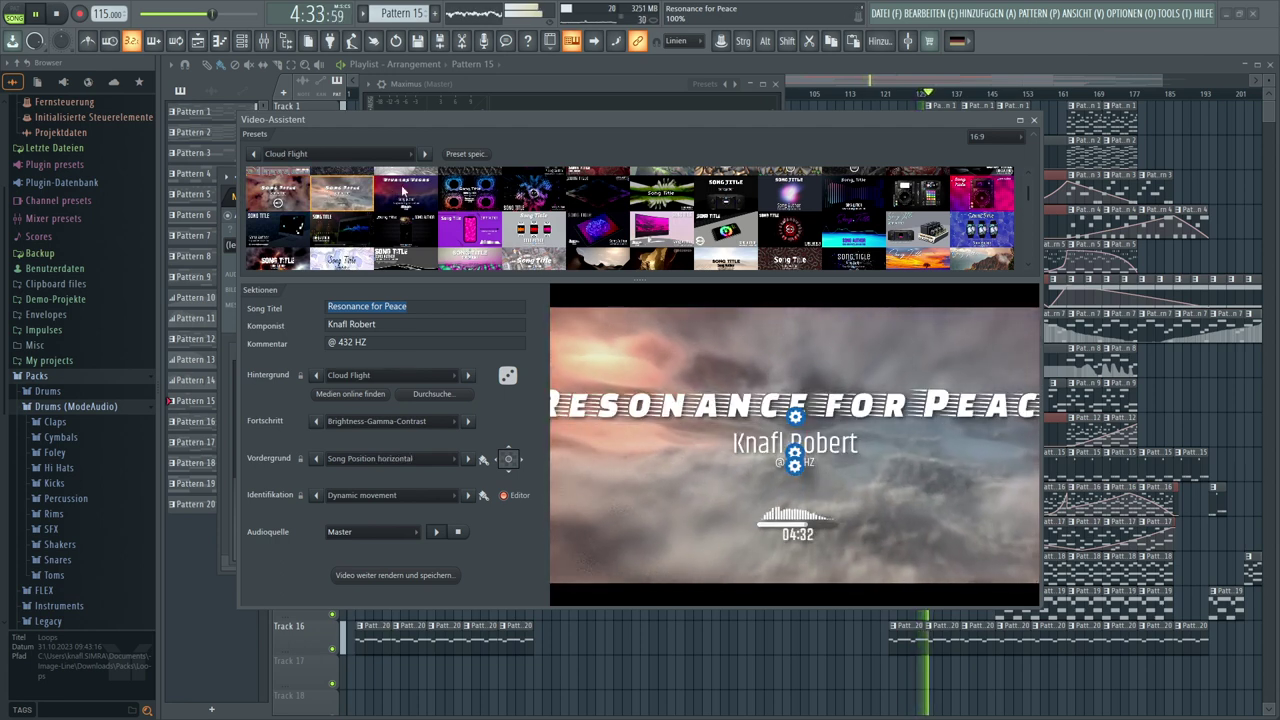
left_click(403, 190)
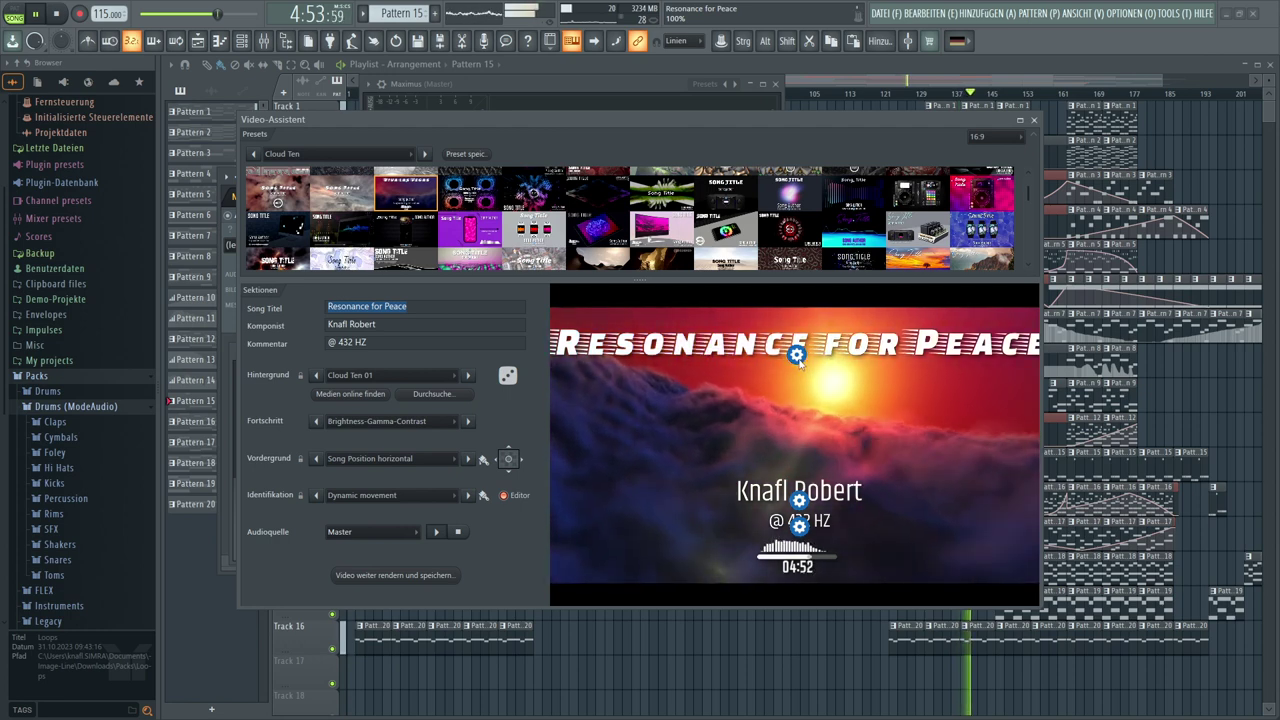
mouse_move(802, 362)
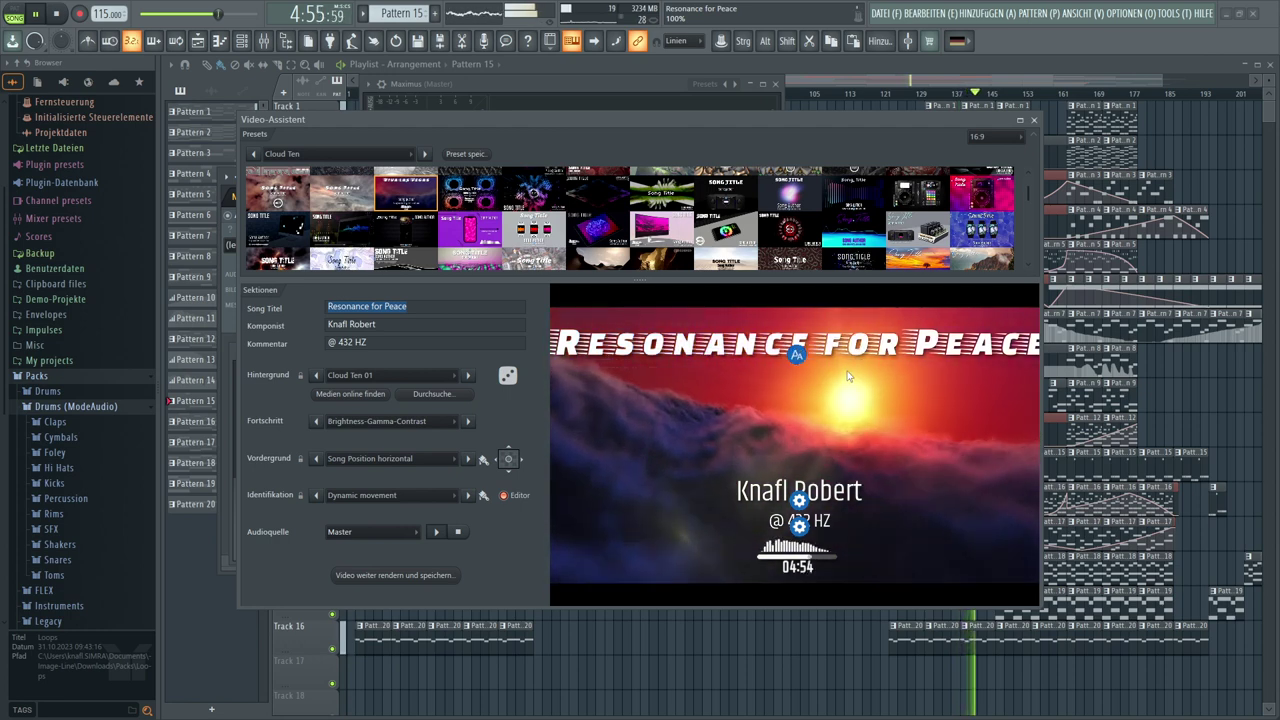
left_click(850, 371)
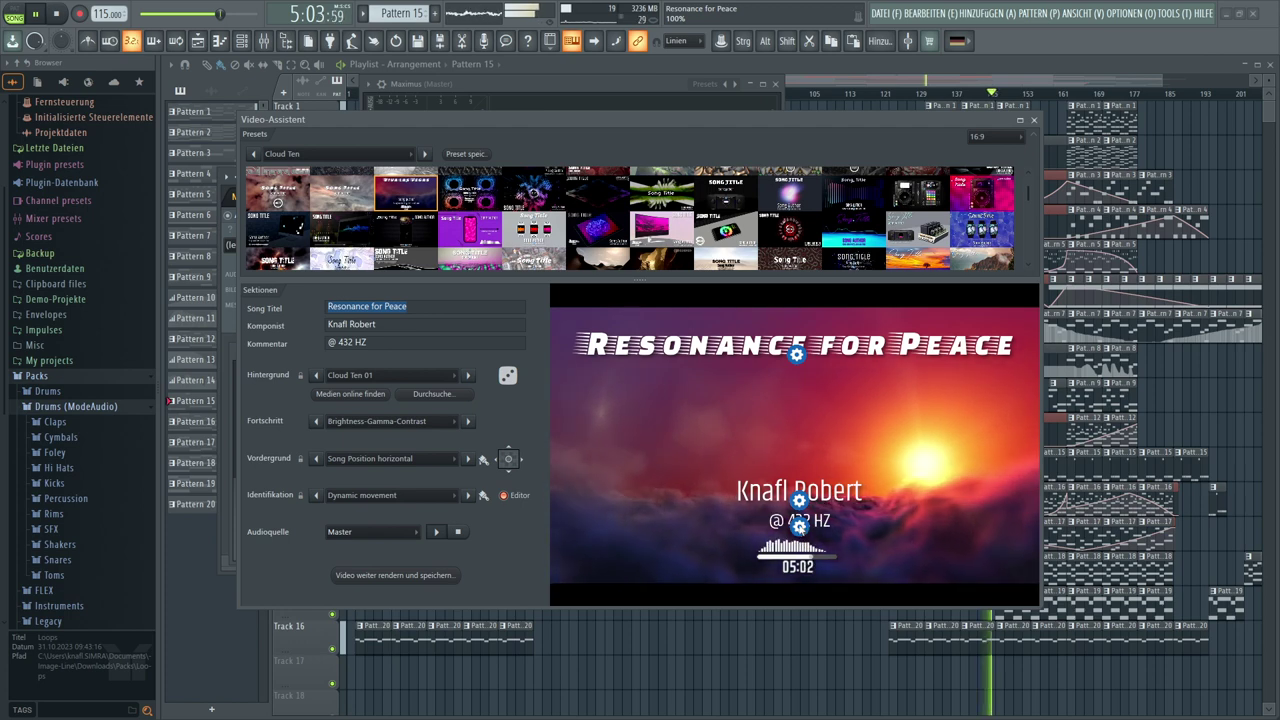
Move the composer name to the lower right corner of the video frame and place the comment directly beside it
left_click(797, 507)
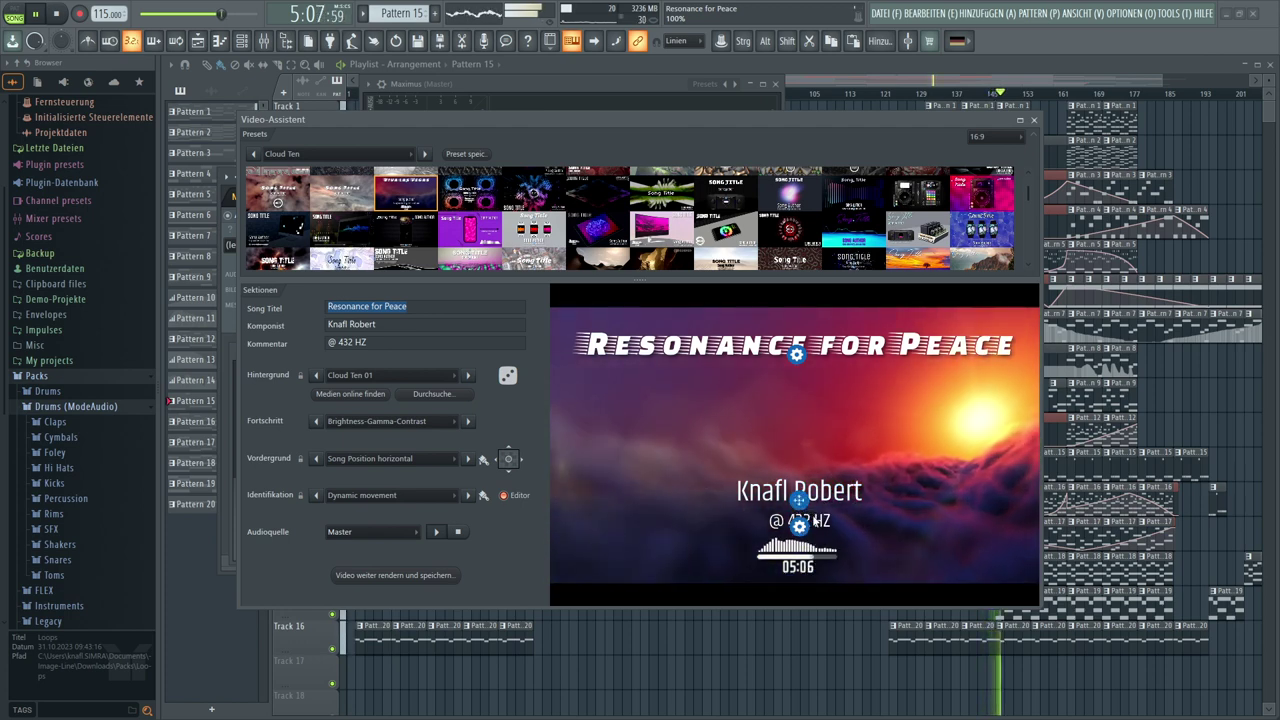
left_click_drag(816, 517, 980, 588)
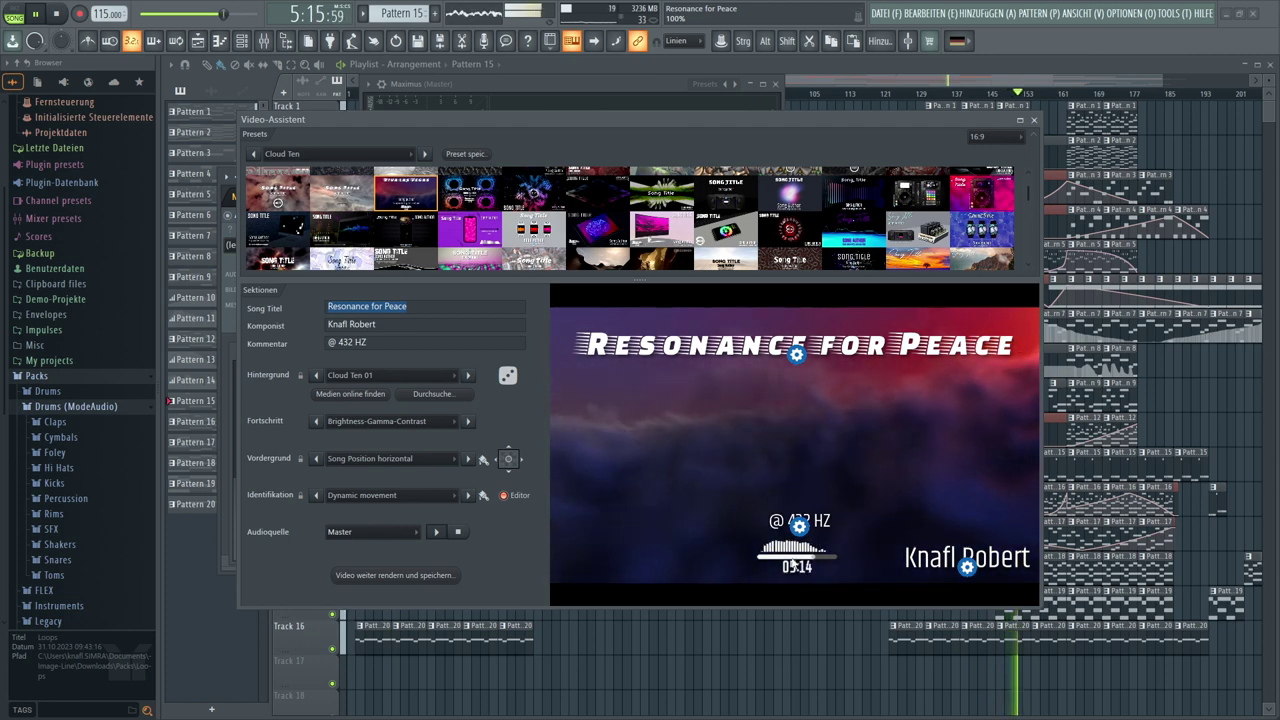
mouse_move(799, 524)
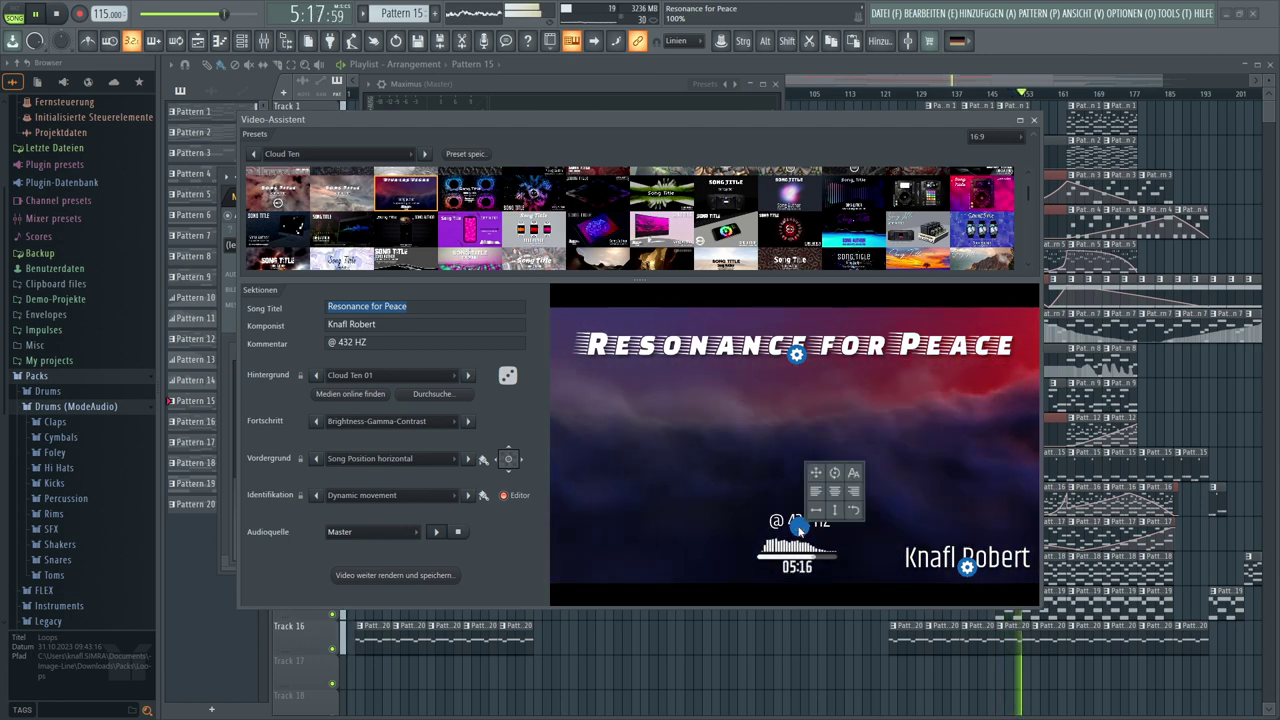
left_click_drag(816, 478, 882, 516)
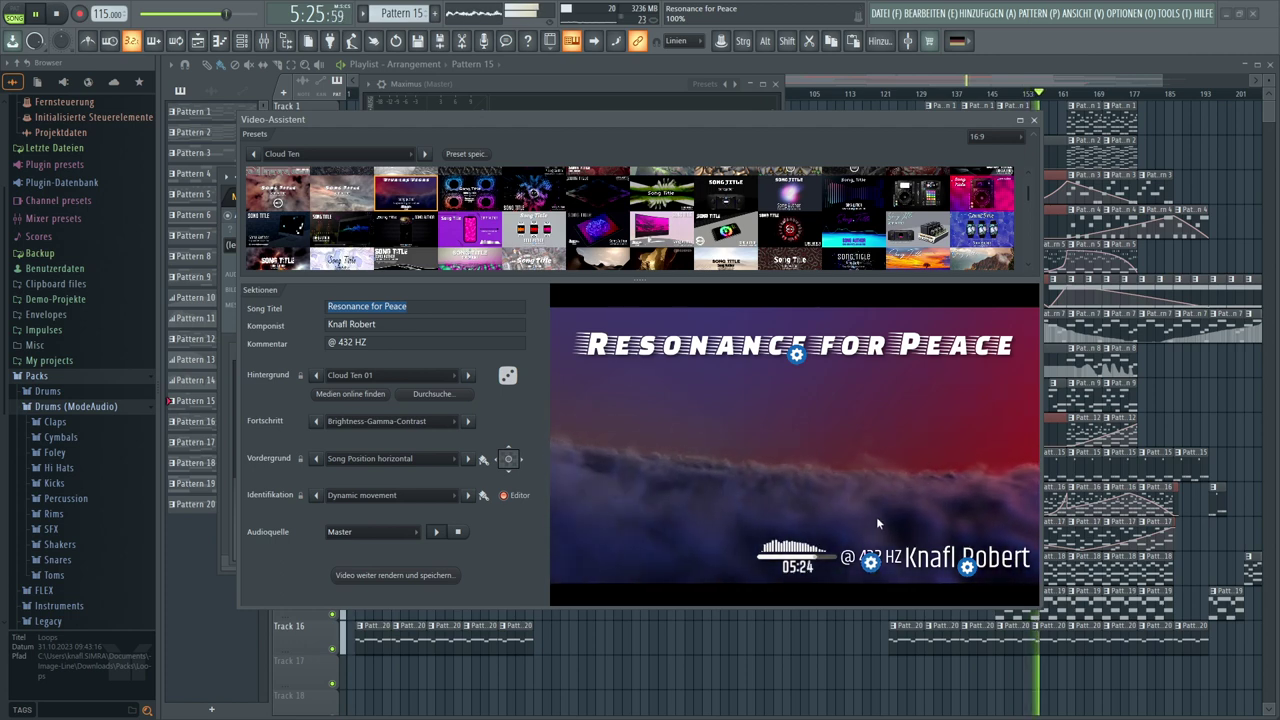
Move the song title to the lower part of the video frame, just above the song position display
left_click(795, 354)
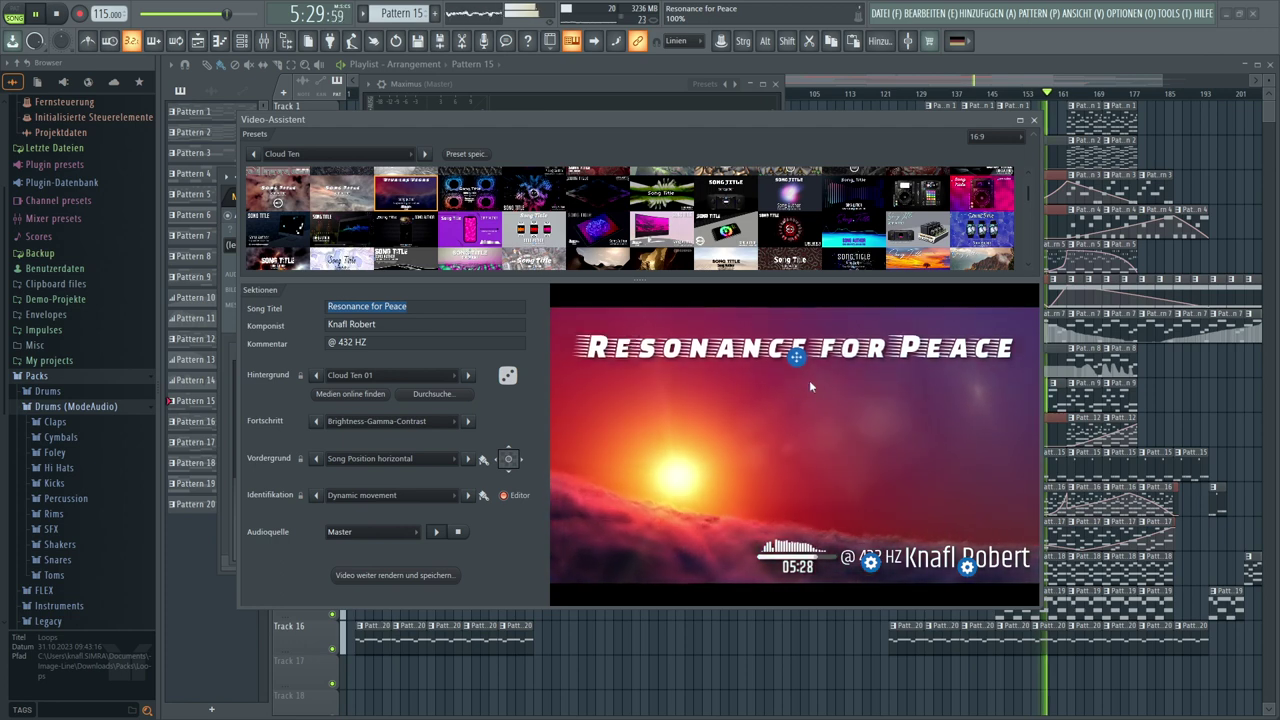
left_click_drag(794, 354, 777, 526)
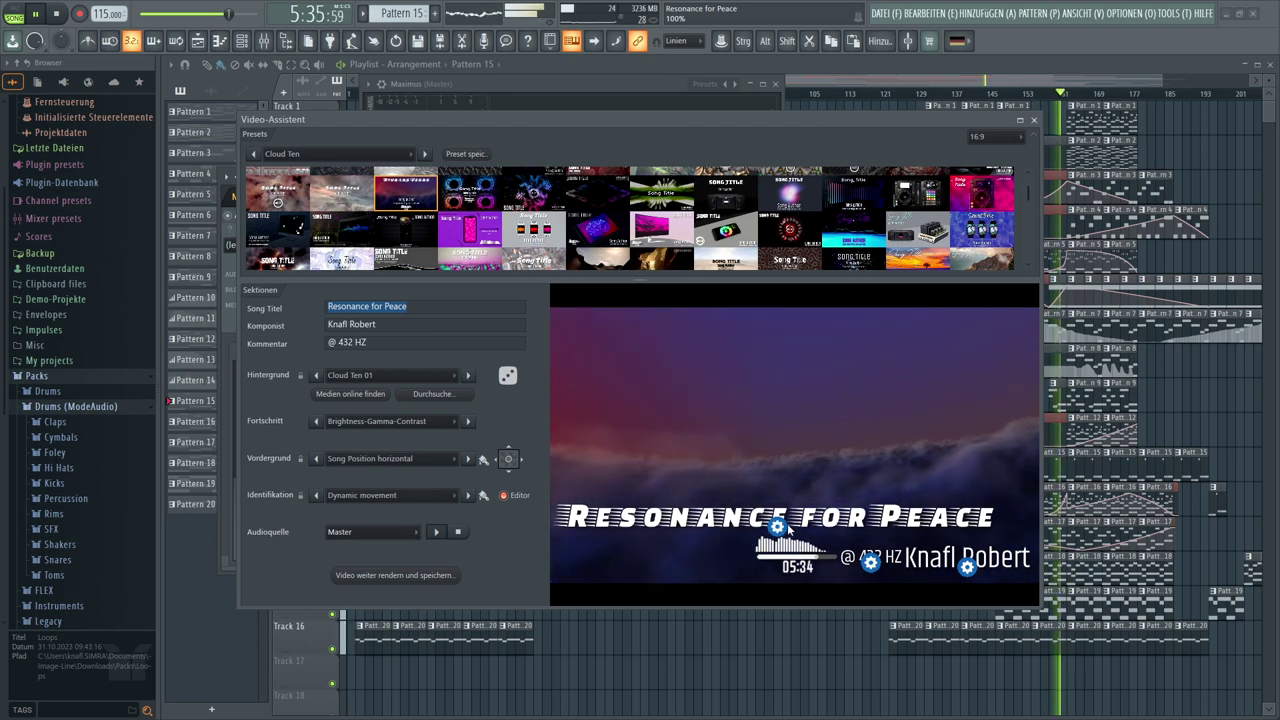
mouse_move(778, 526)
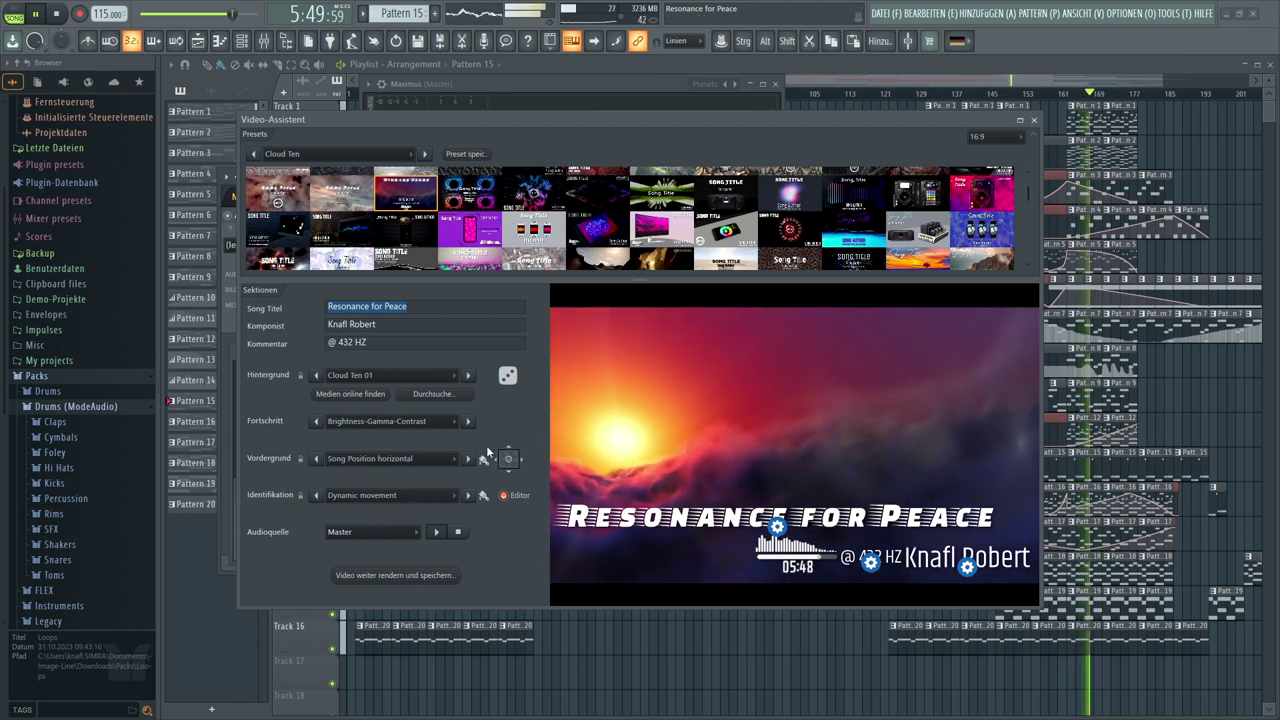
Browse the identification text styles through Glitchy, Goth Metalhead, Gracious Marker and Roundkick, and set Skewed thoughts
left_click(469, 495)
left_click(469, 495)
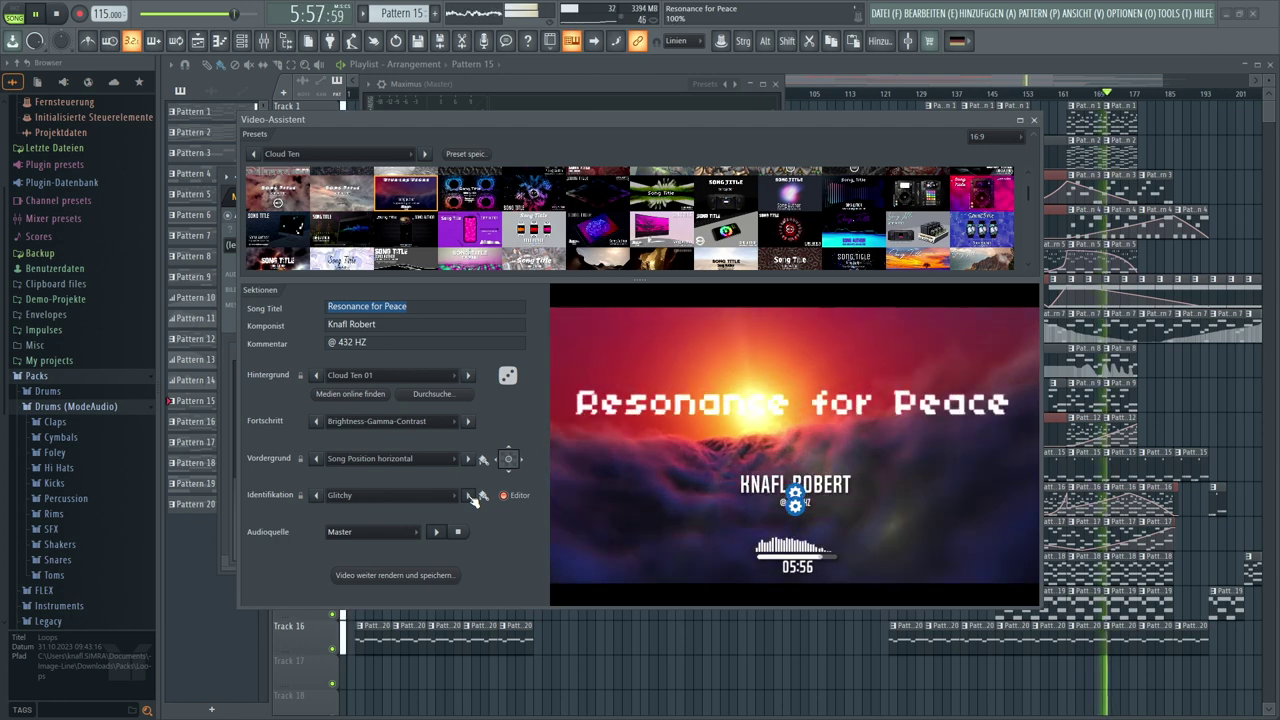
left_click(469, 495)
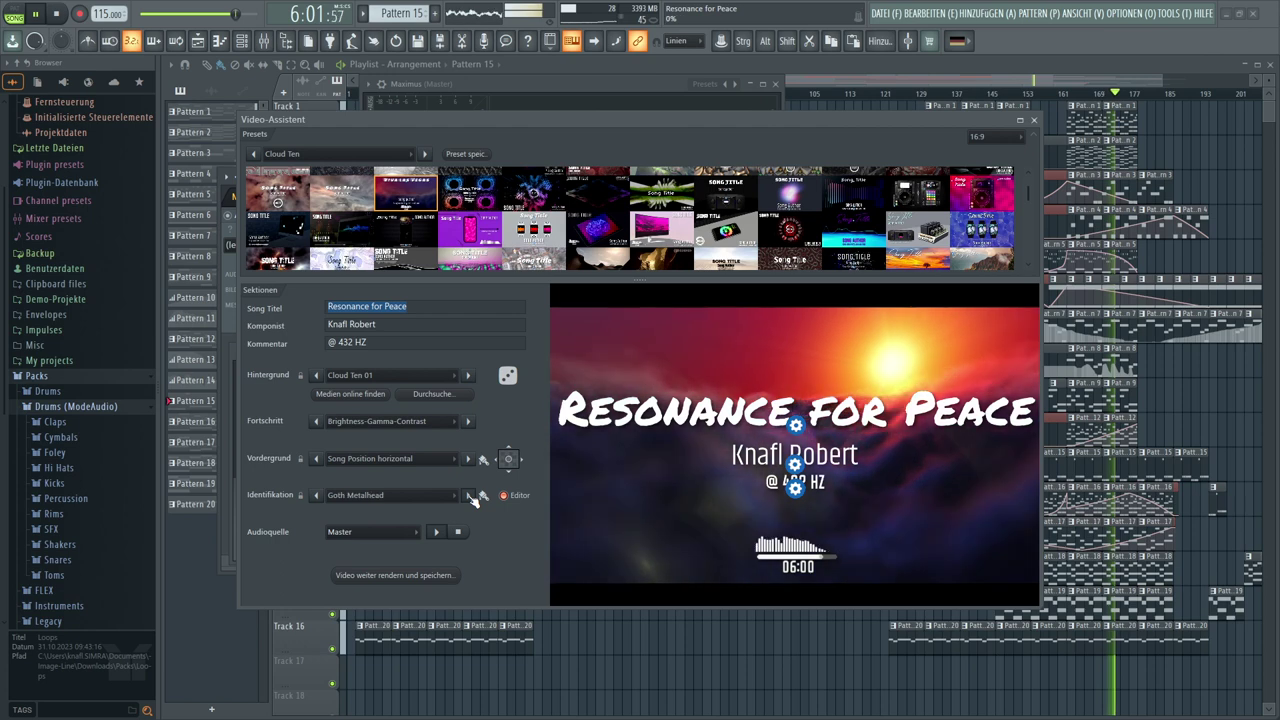
left_click(469, 495)
left_click(469, 495)
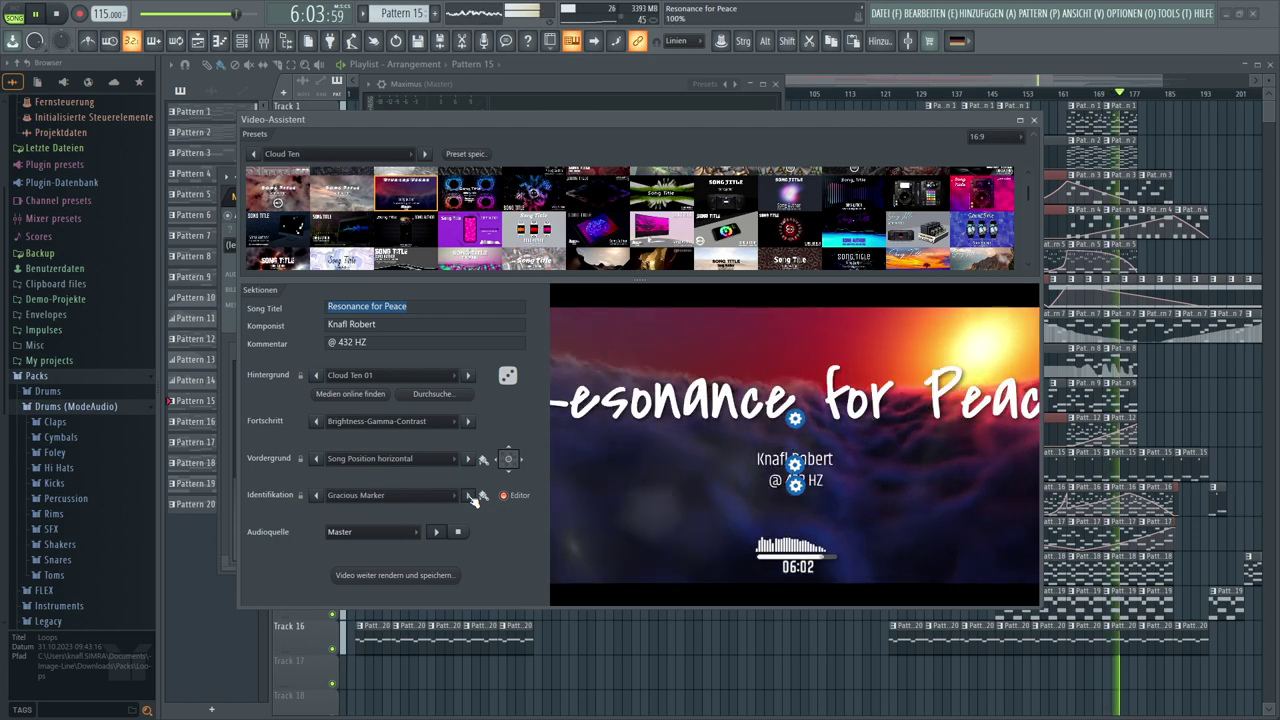
left_click(469, 495)
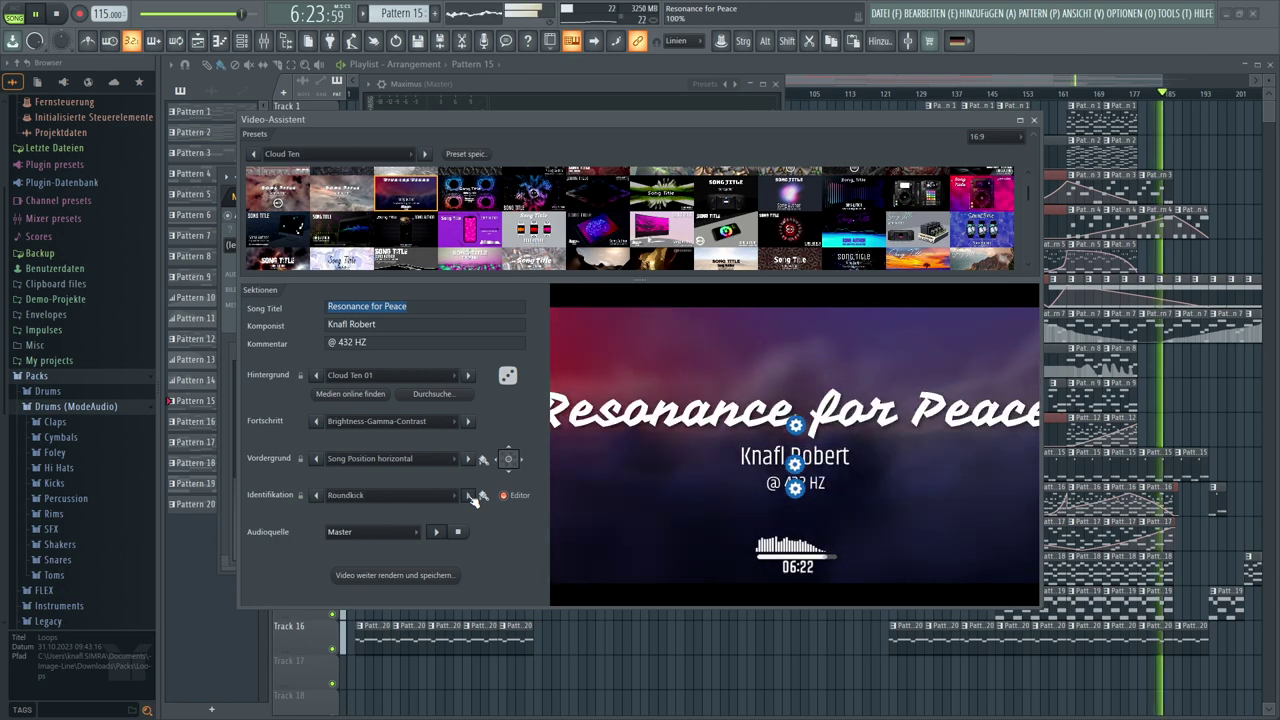
left_click(468, 495)
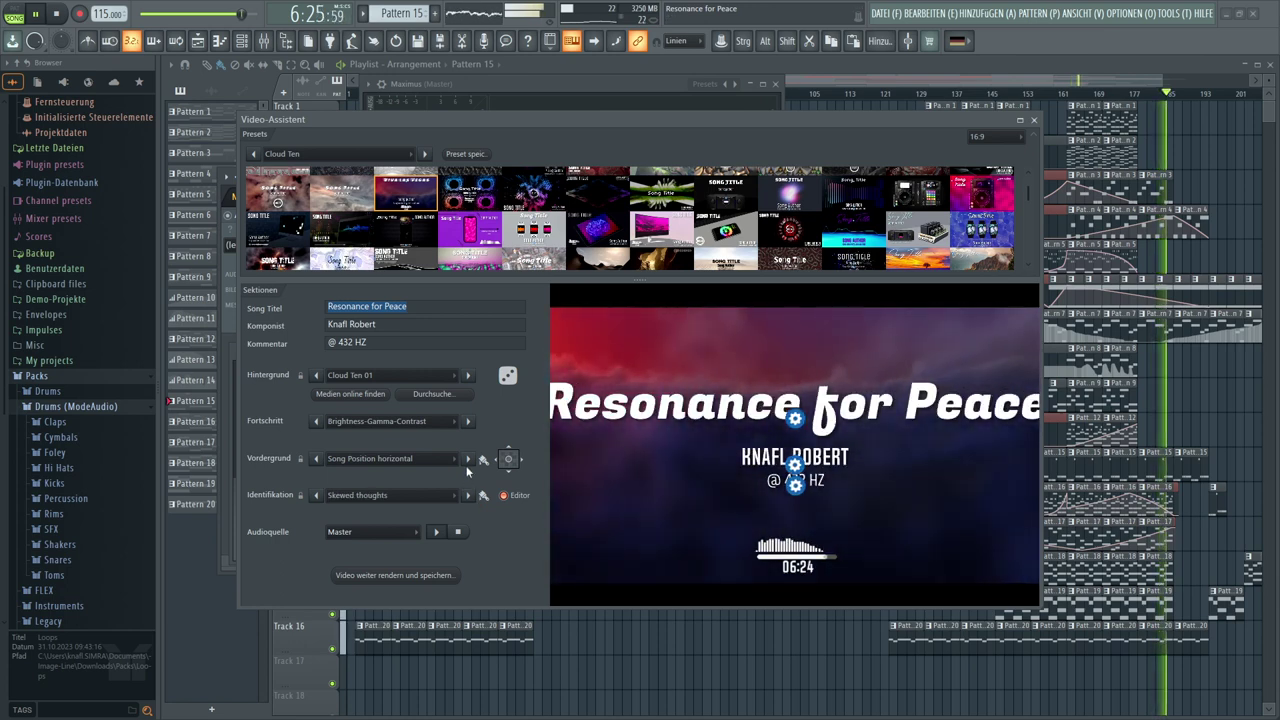
Preview the video backgrounds from Cloud Ten 02 through the Colove - Drone and Colove - Express Mood variants up to Express Mood 05
left_click(468, 375)
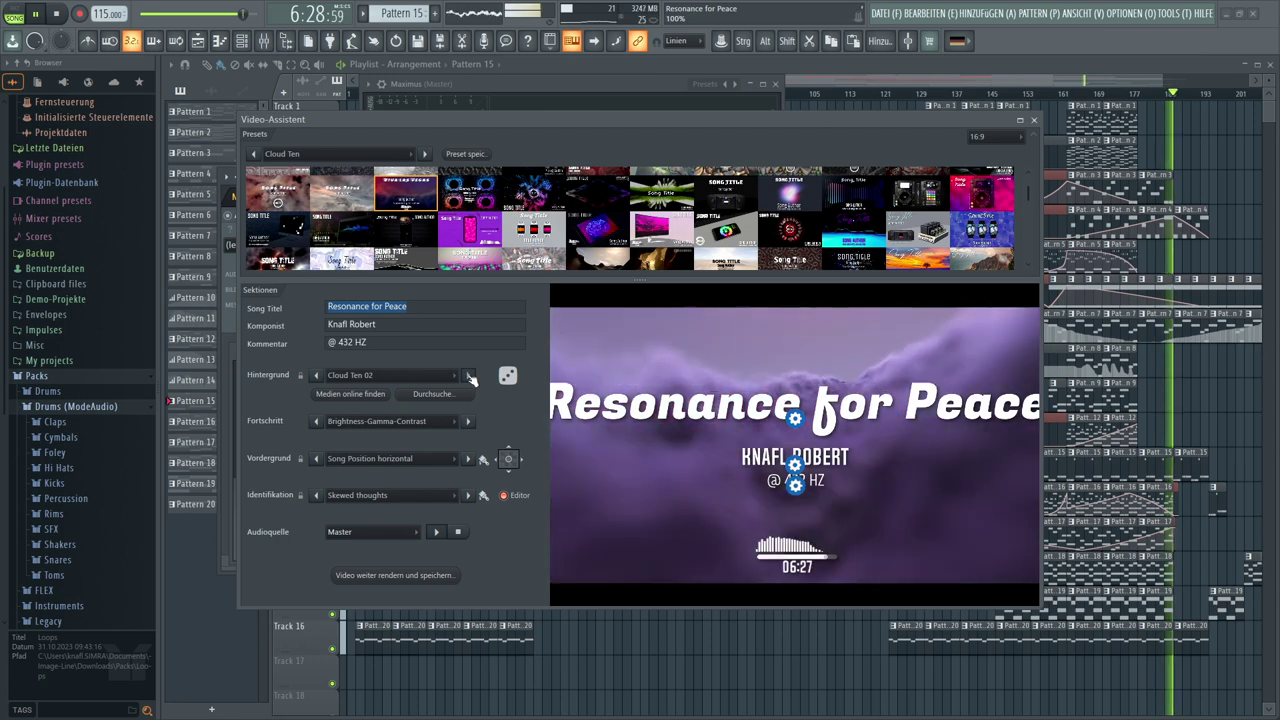
left_click(468, 375)
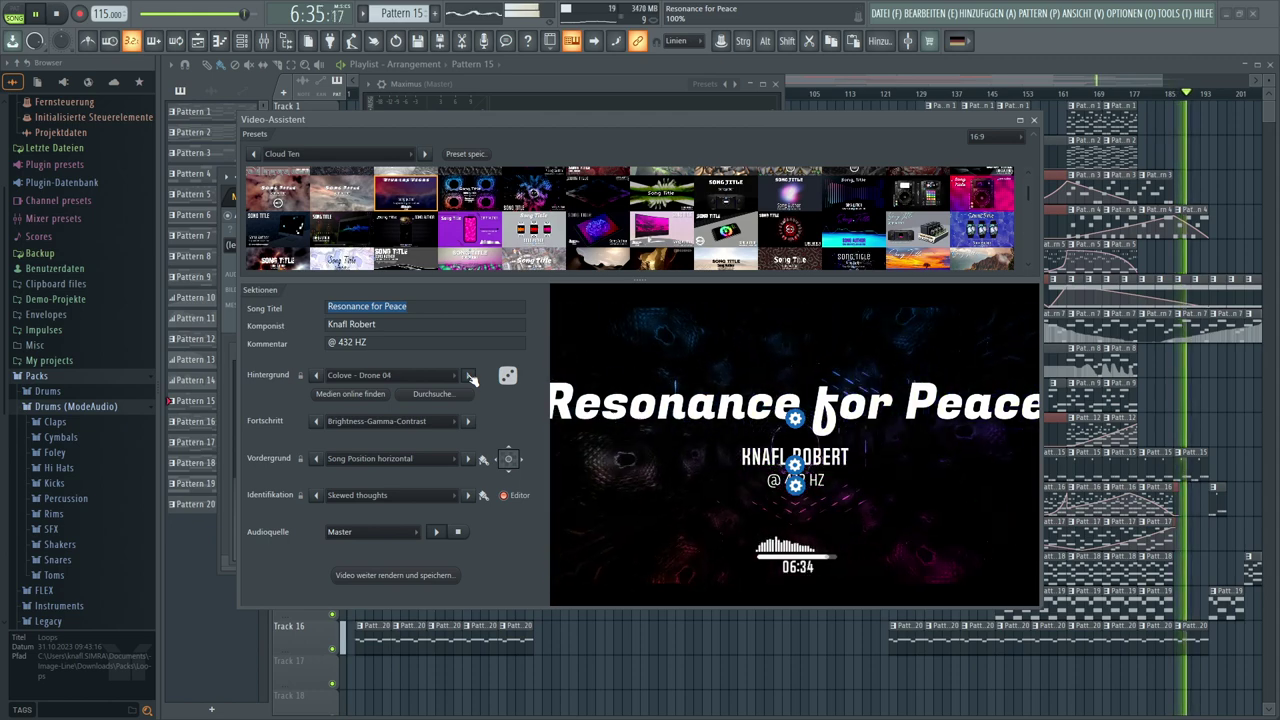
left_click(468, 375)
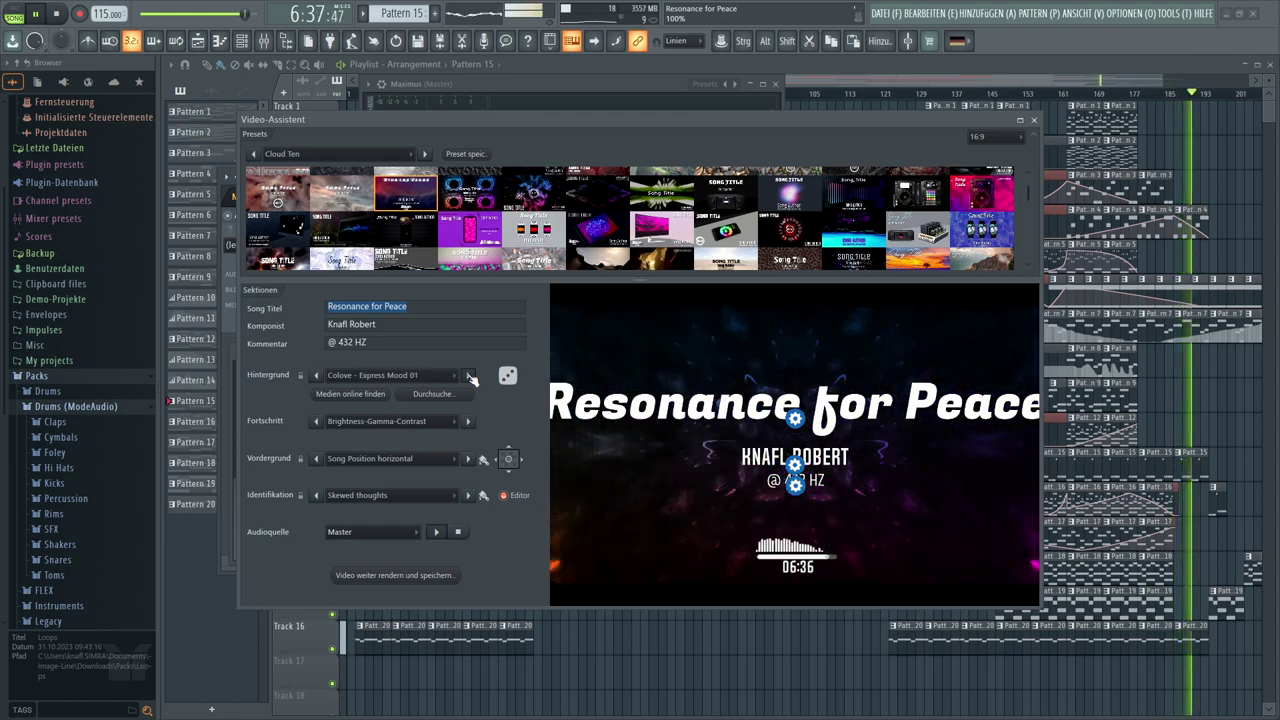
left_click(468, 375)
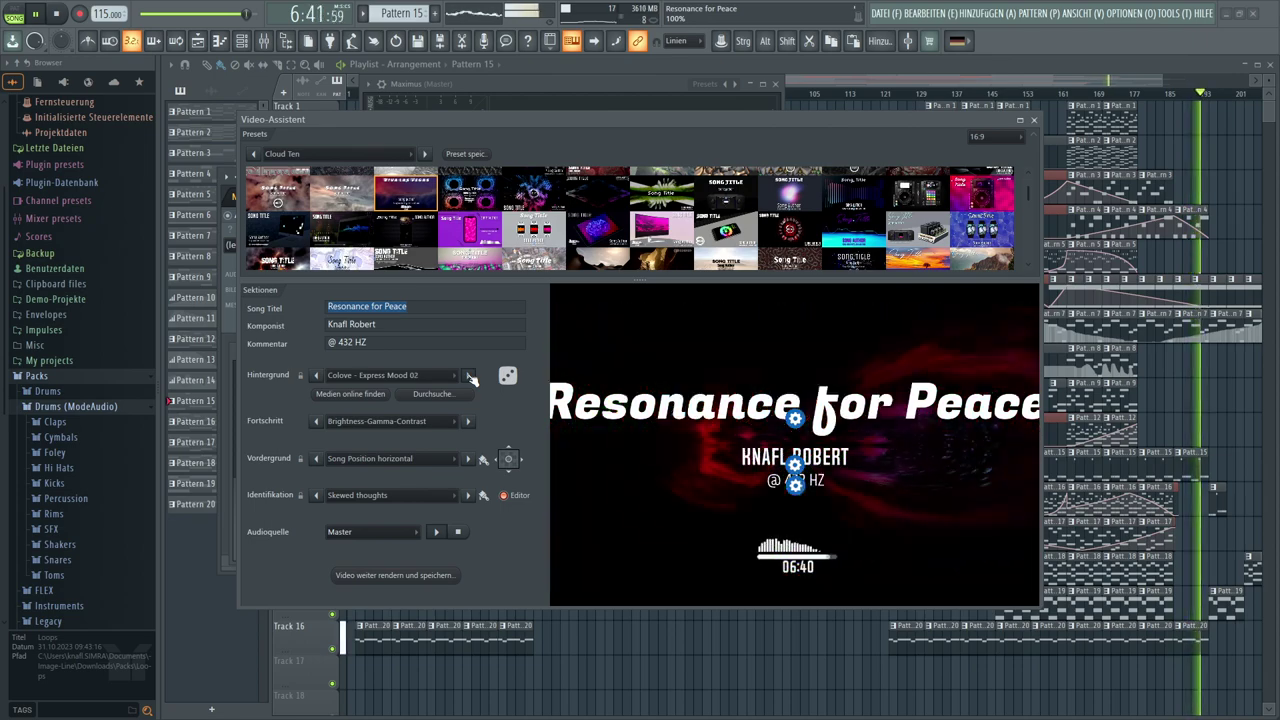
left_click(469, 376)
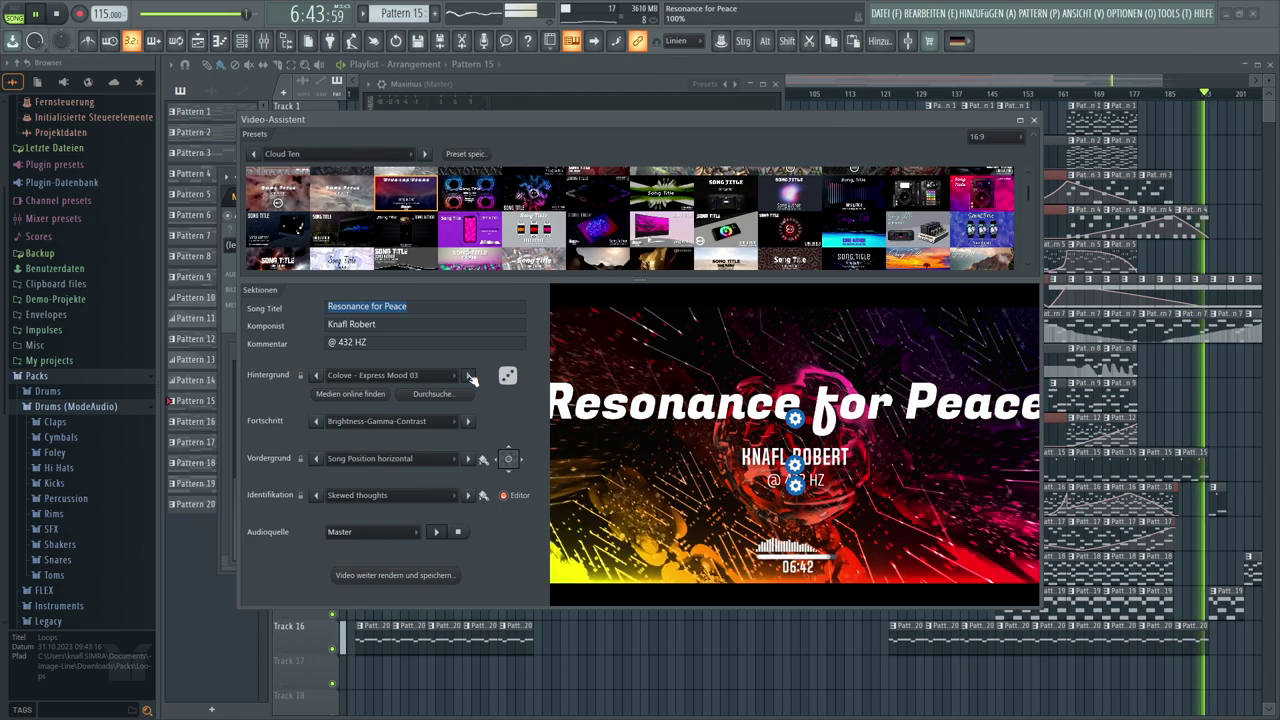
left_click(469, 376)
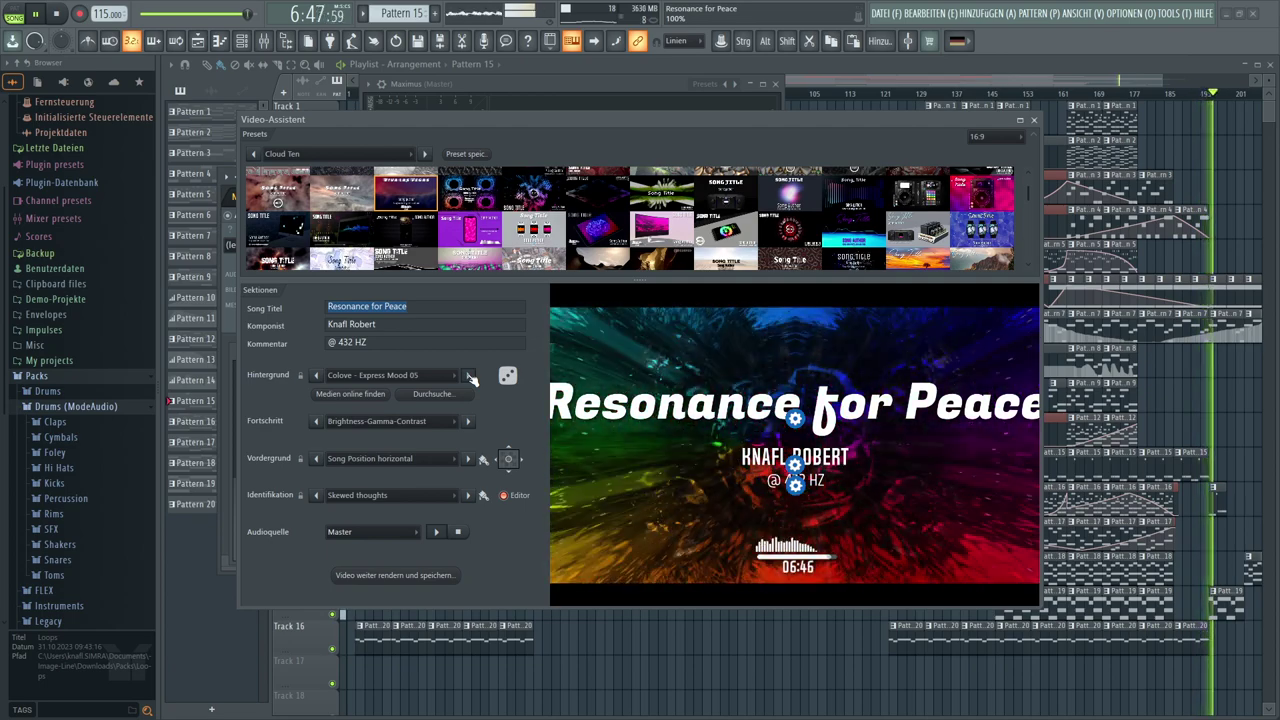
Apply the Colove - The Revolution of Reactor video preset and look at the video export settings without exporting
left_click(790, 229)
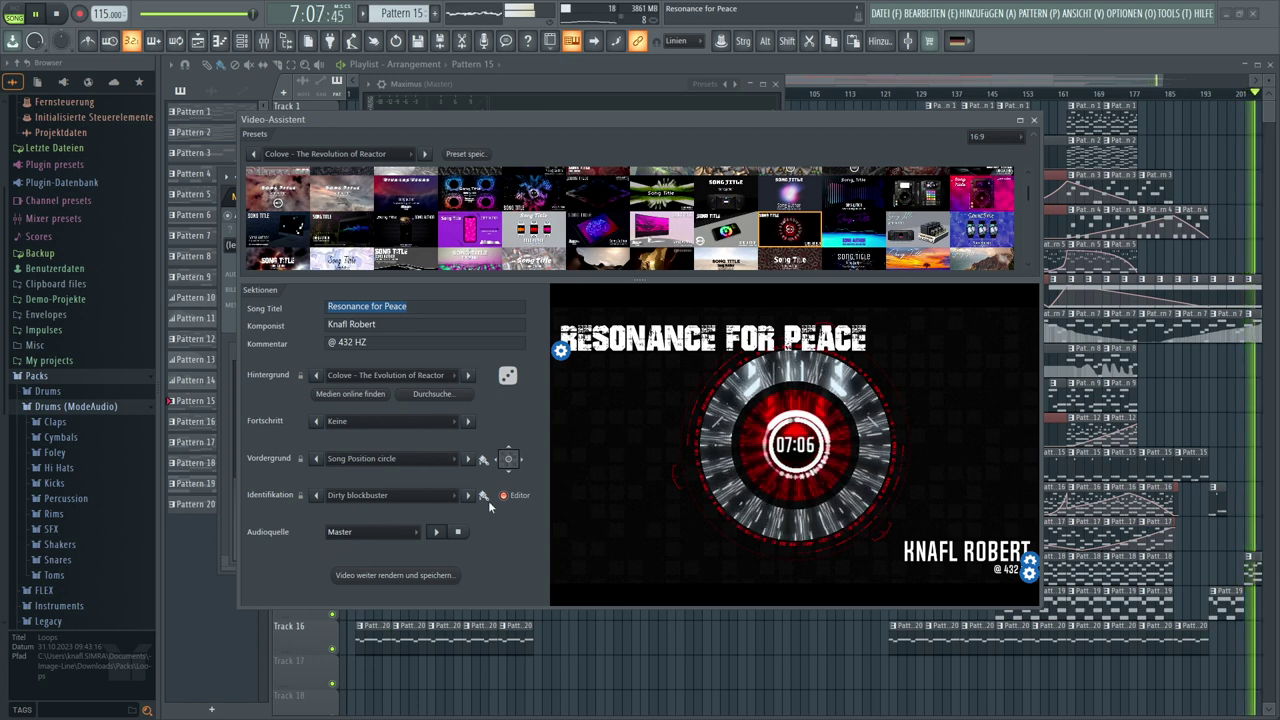
left_click(432, 575)
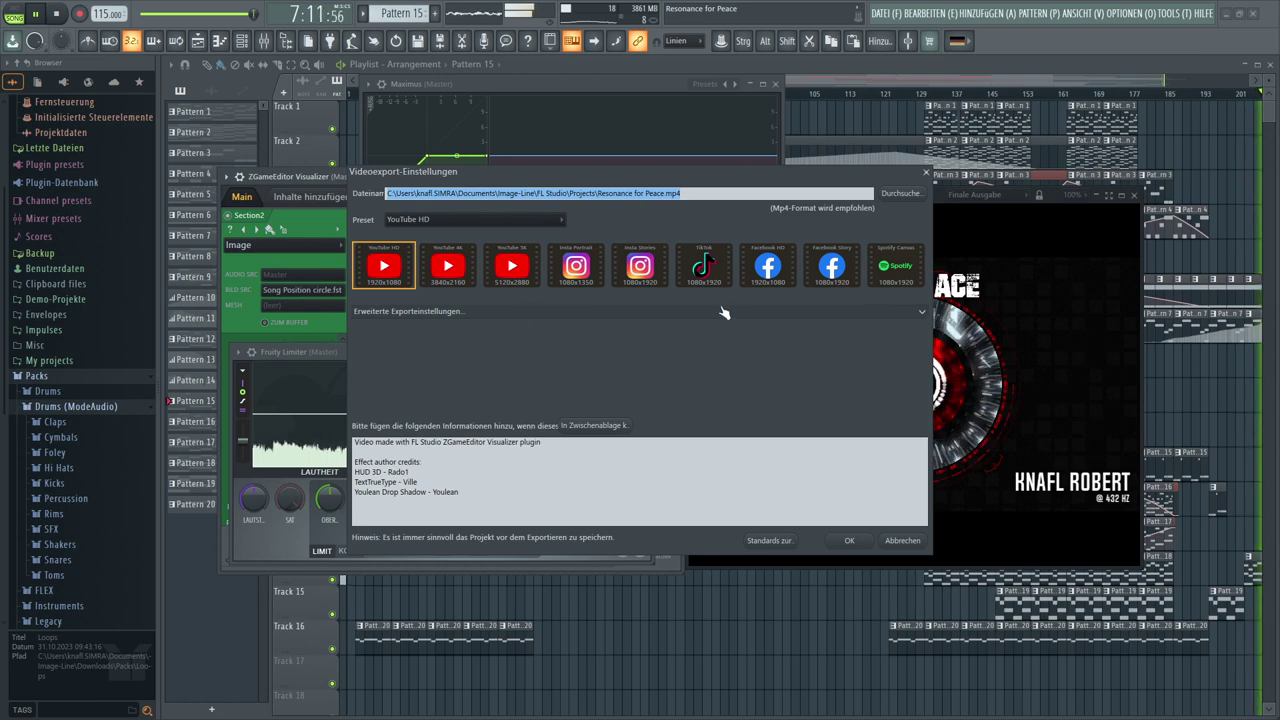
left_click(914, 542)
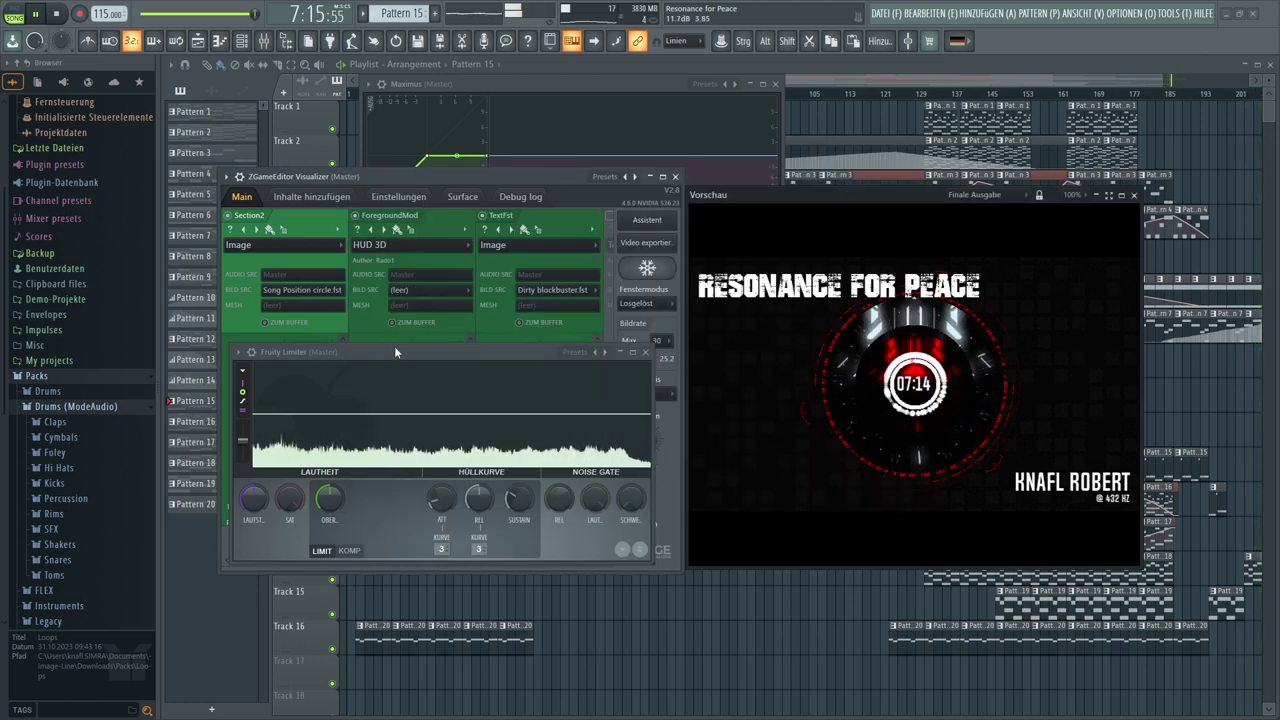
Close the Fruity Limiter window covering the visualizer's layer parameters
left_click(644, 353)
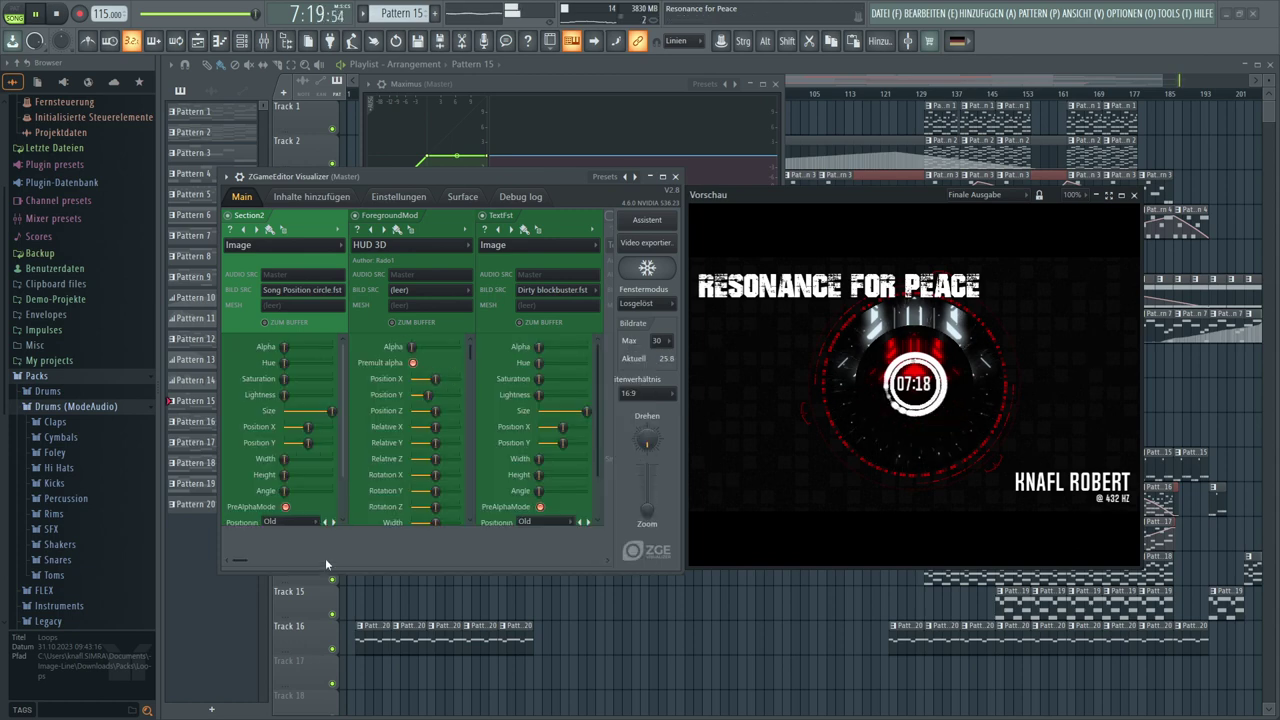
Move the visualizer window clear of the preview and try the ForegroundMod Alpha and the TextFst Alpha and Size
left_click_drag(452, 172, 410, 246)
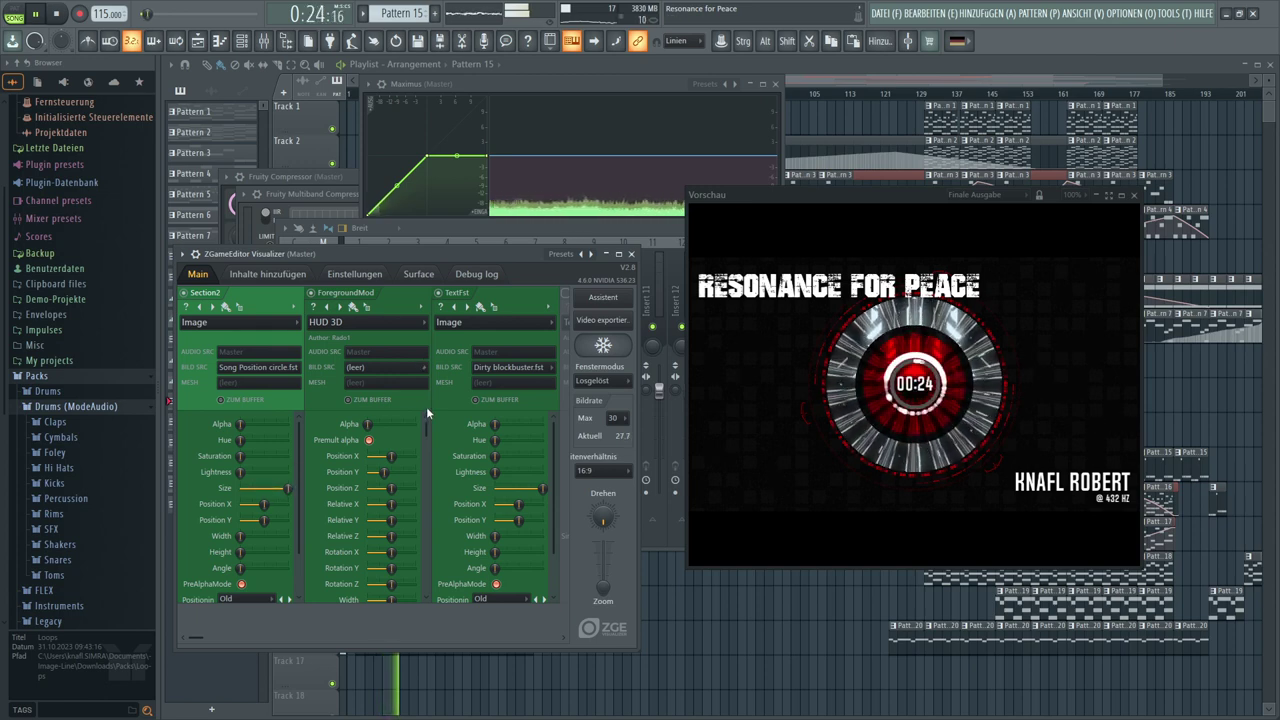
left_click_drag(367, 424, 393, 424)
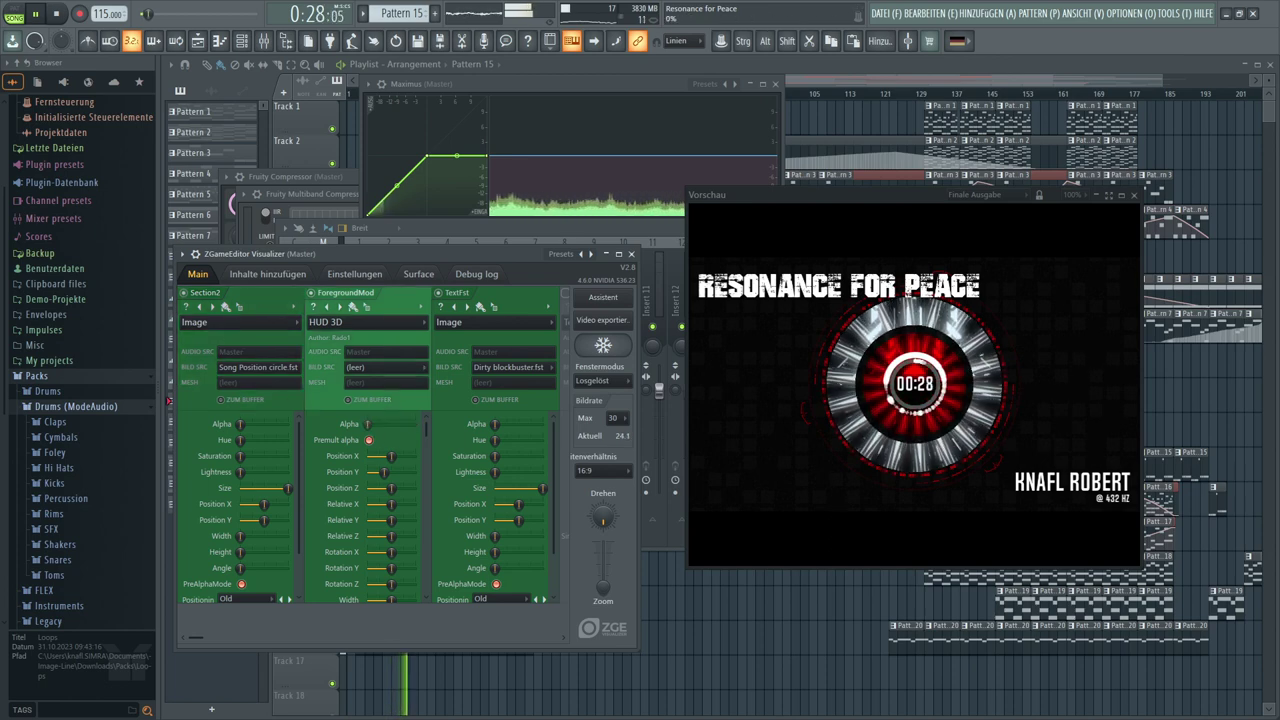
left_click_drag(495, 424, 531, 424)
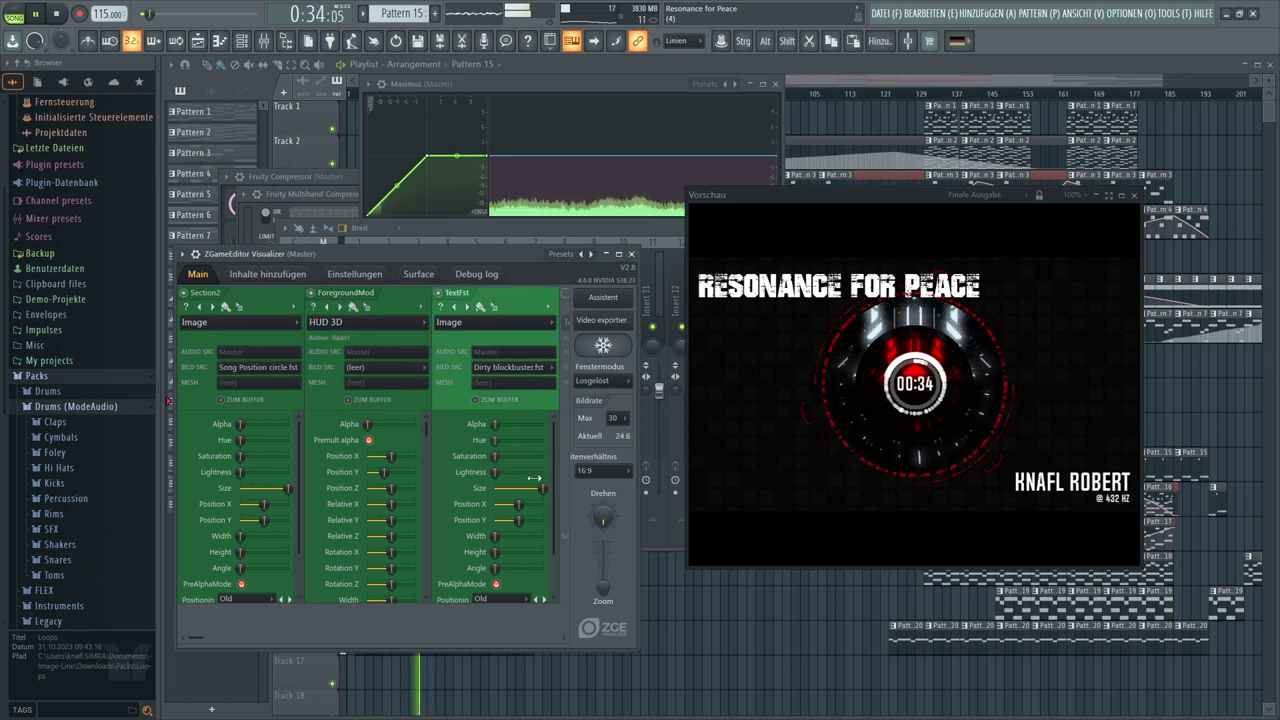
left_click_drag(545, 491, 537, 488)
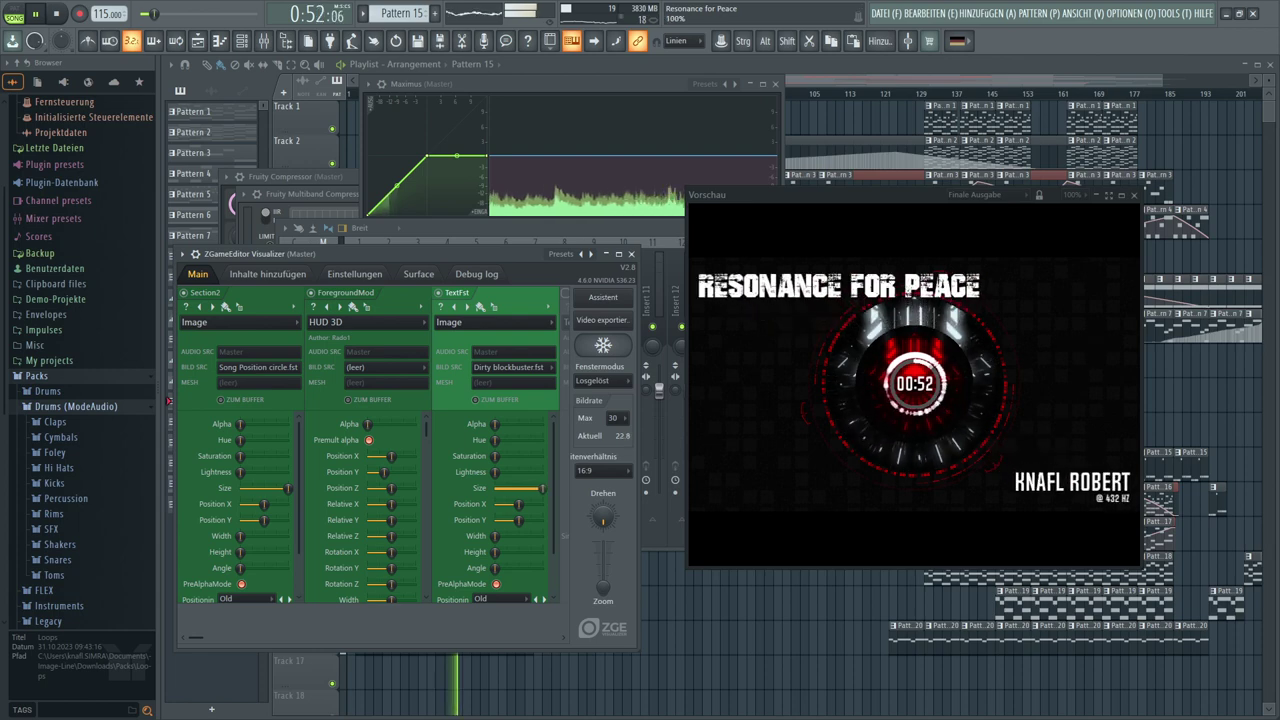
Create an automation clip for the TextFst layer's Size and place it at the start of Track 17
right_click(543, 488)
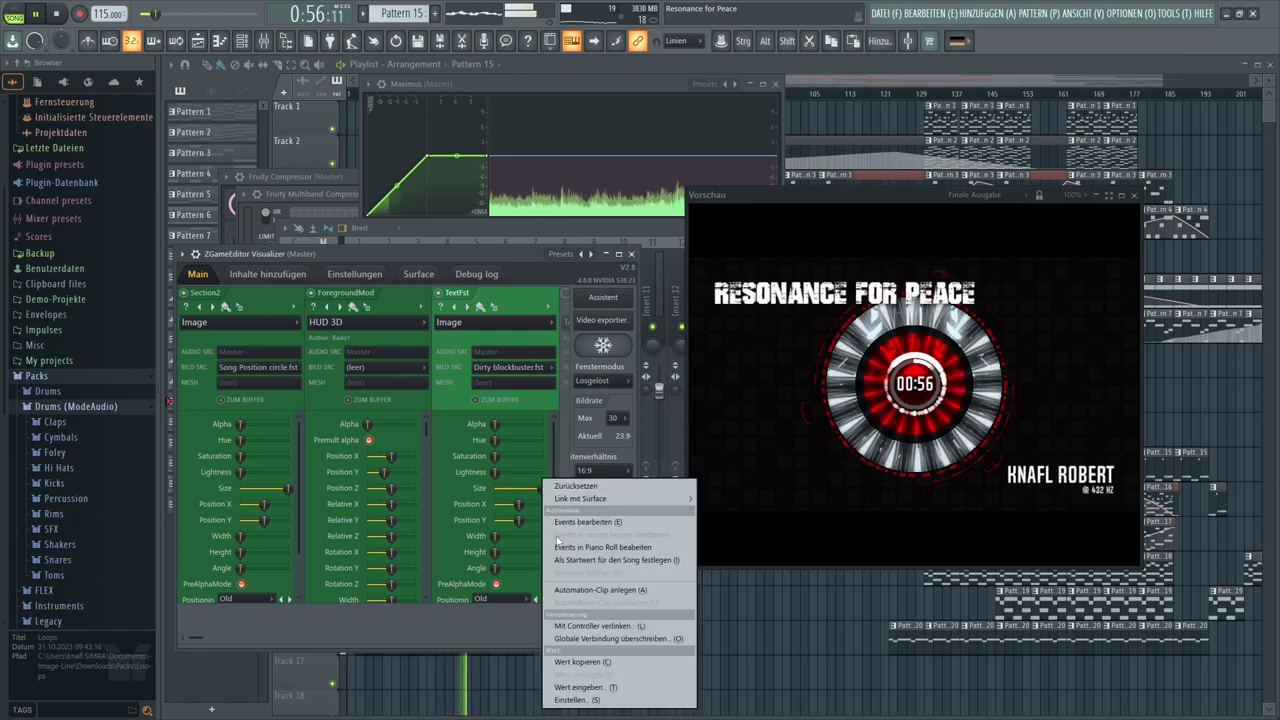
left_click(572, 590)
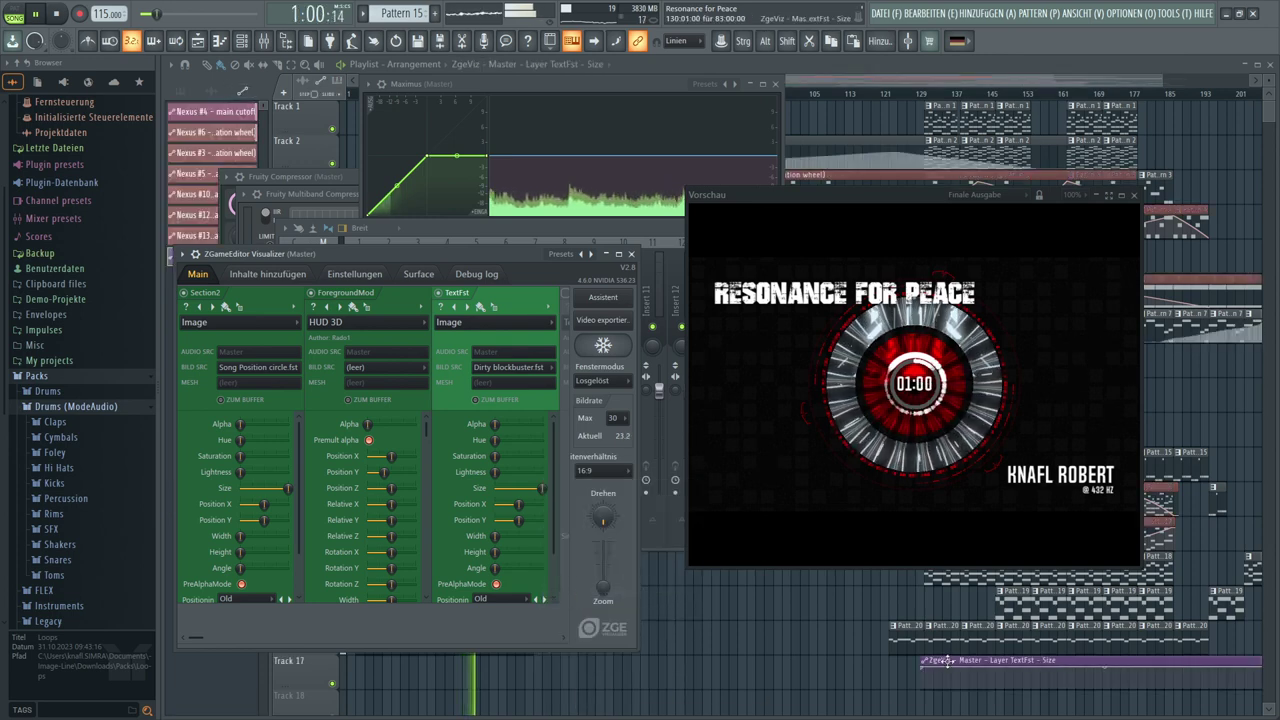
left_click_drag(945, 660, 330, 655)
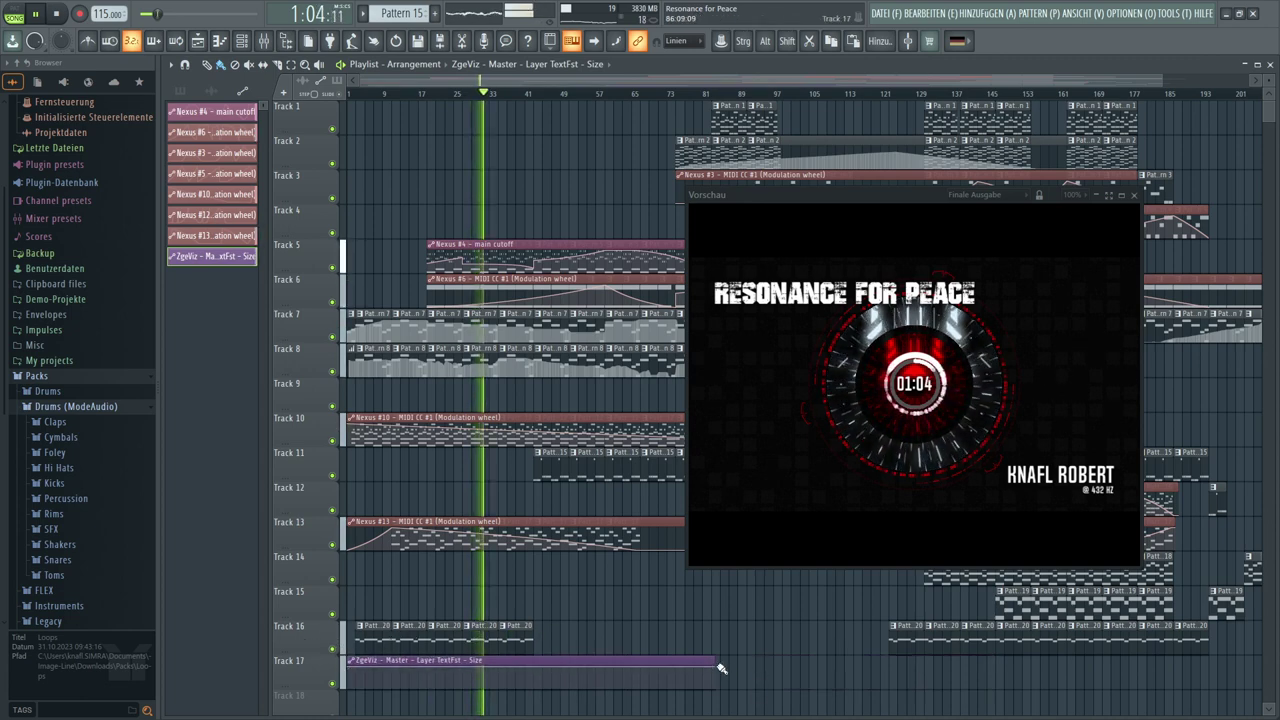
Lengthen the TextFst Size automation clip across the whole song and lower its start point to the minimum
left_click_drag(720, 668, 800, 668)
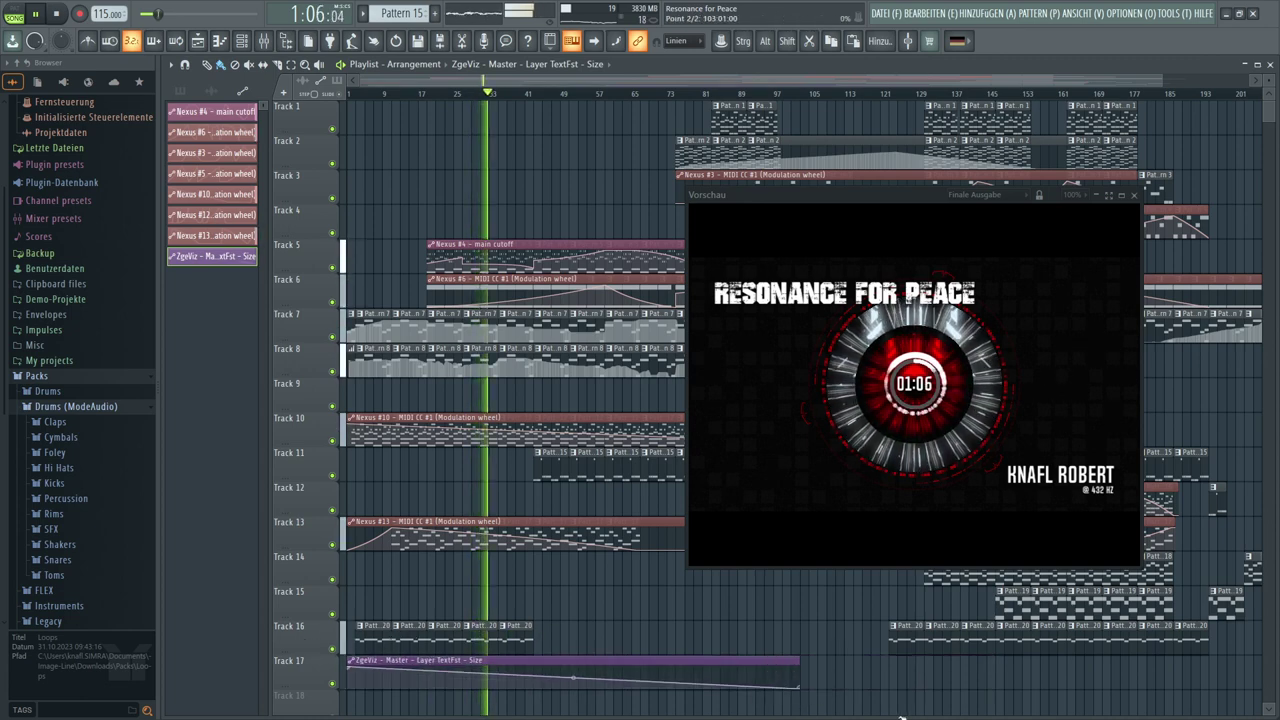
left_click_drag(900, 717, 1115, 718)
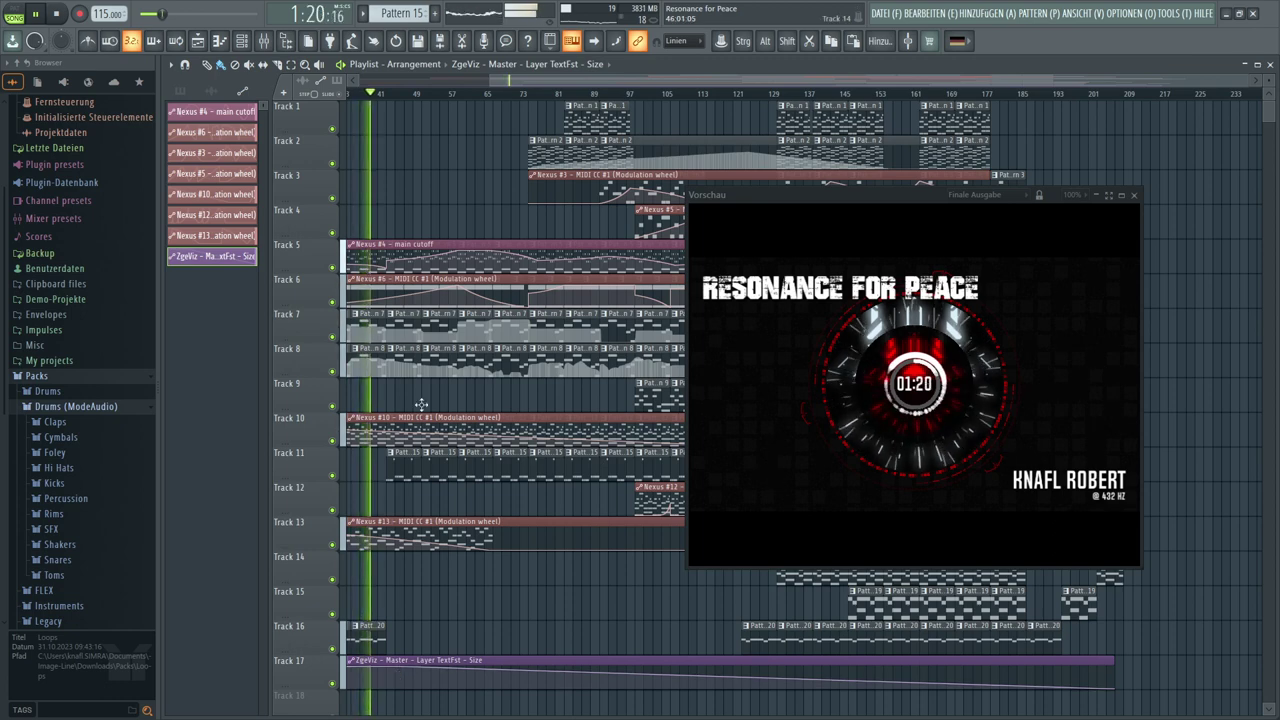
scroll(391, 104, "left", 5)
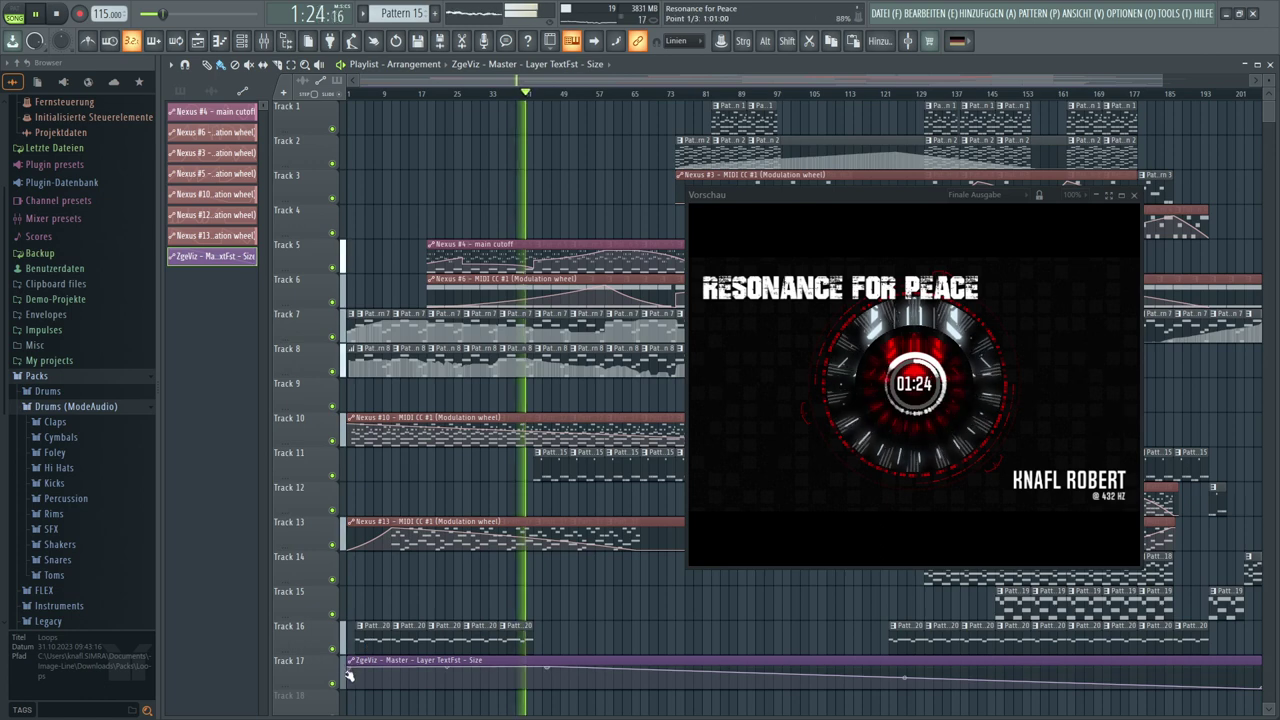
left_click_drag(349, 676, 443, 702)
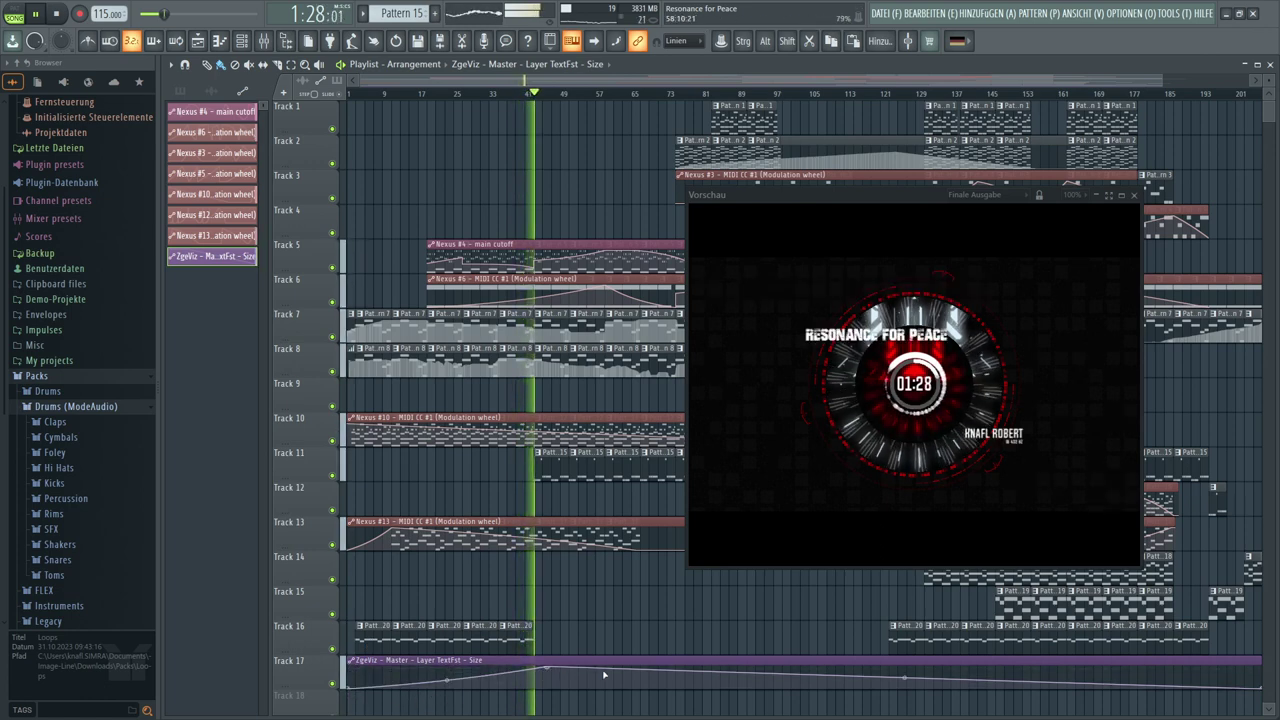
Add control points near bar 3 for a short full-size peak and lower the point near bar 45 to the minimum
right_click(357, 668)
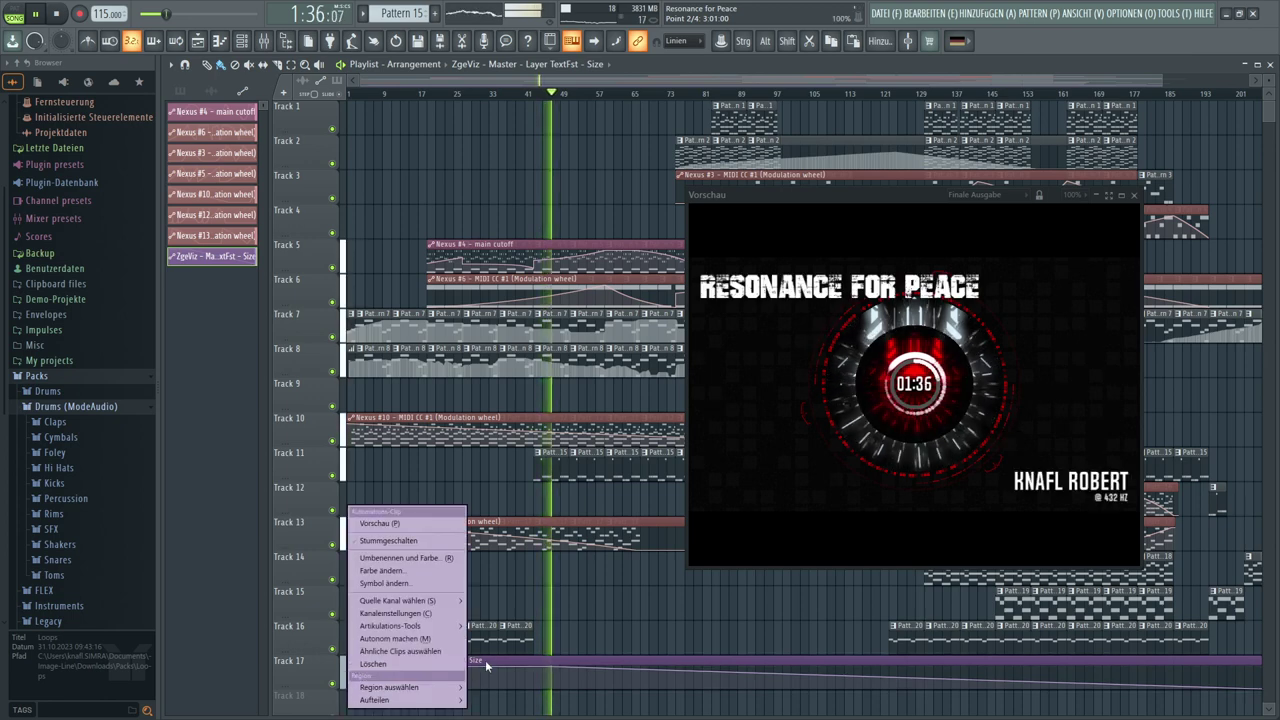
key("Escape")
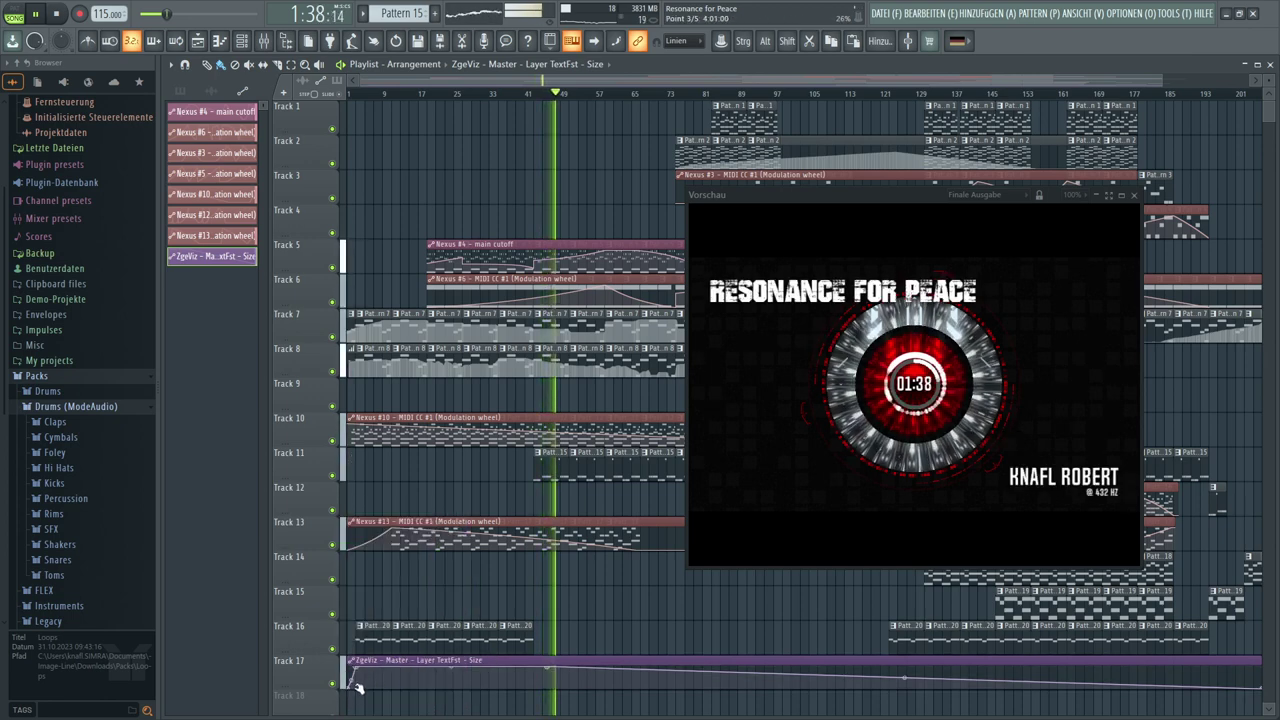
left_click_drag(370, 682, 362, 690)
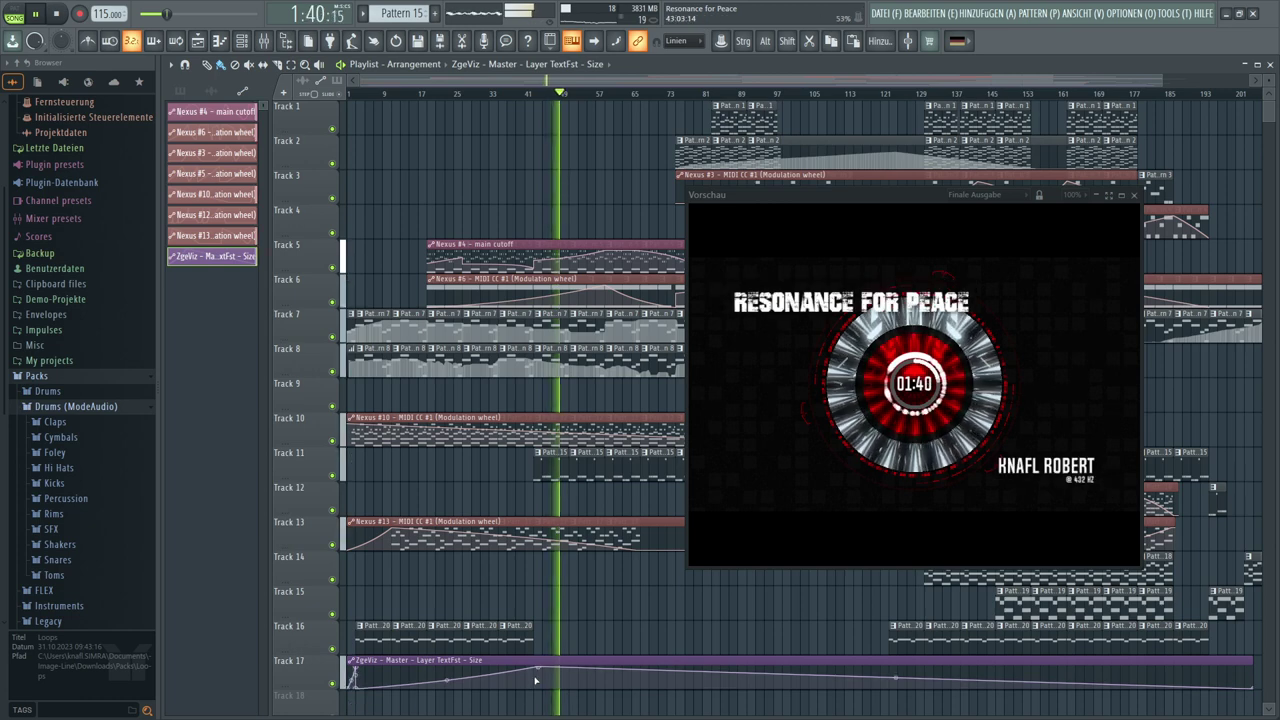
left_click_drag(539, 667, 539, 700)
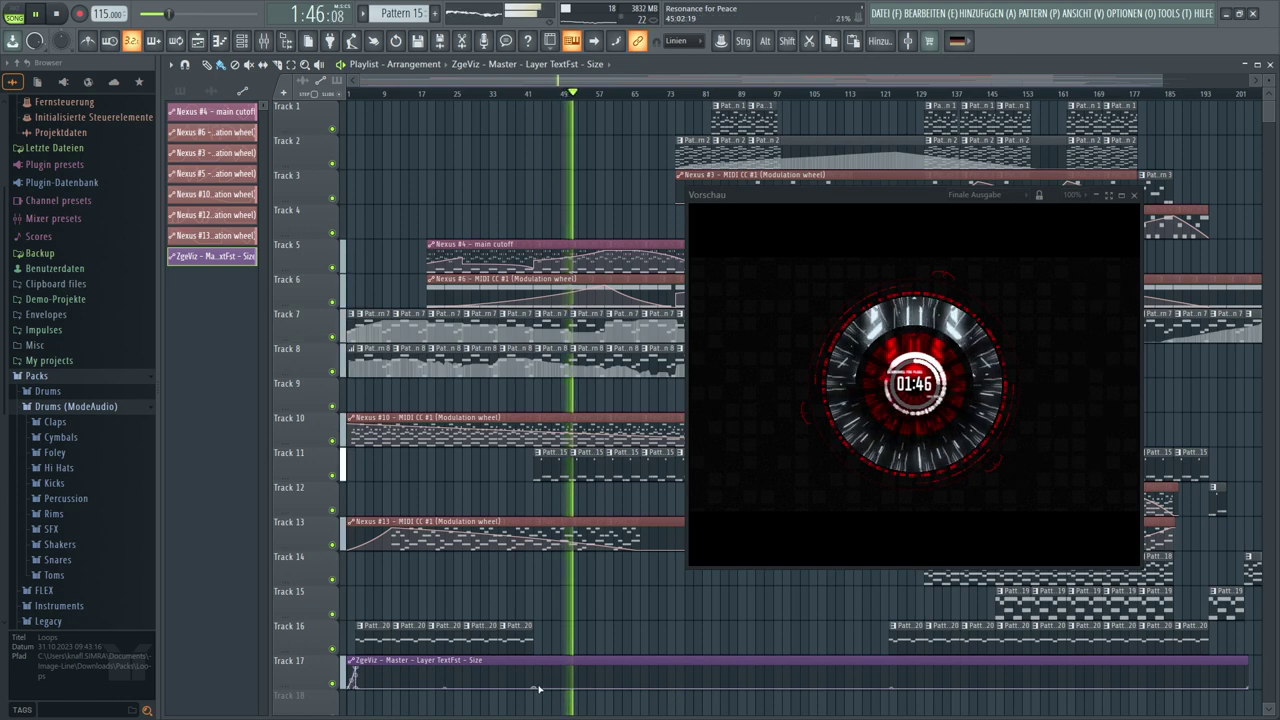
Shape the Size curve to climb to its peak near bar 192 and pull the clip's falling end back to about bar 209
left_click_drag(594, 689, 1210, 655)
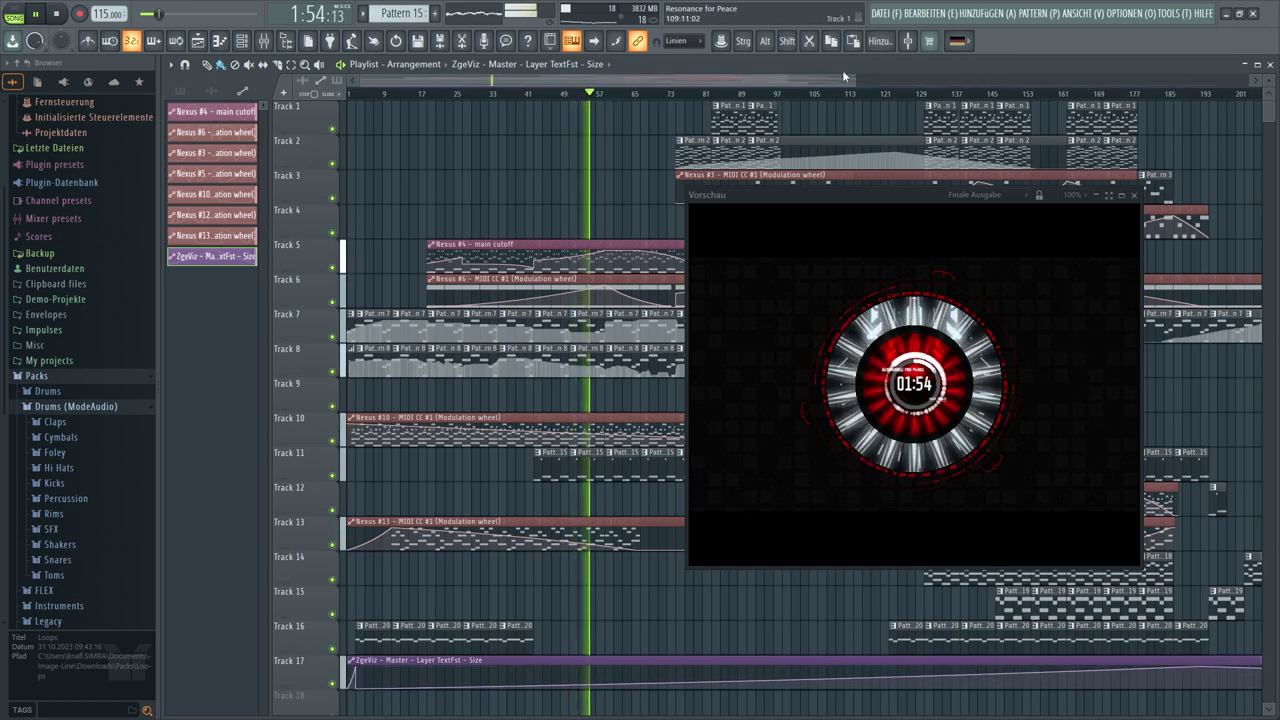
left_click_drag(842, 79, 1255, 95)
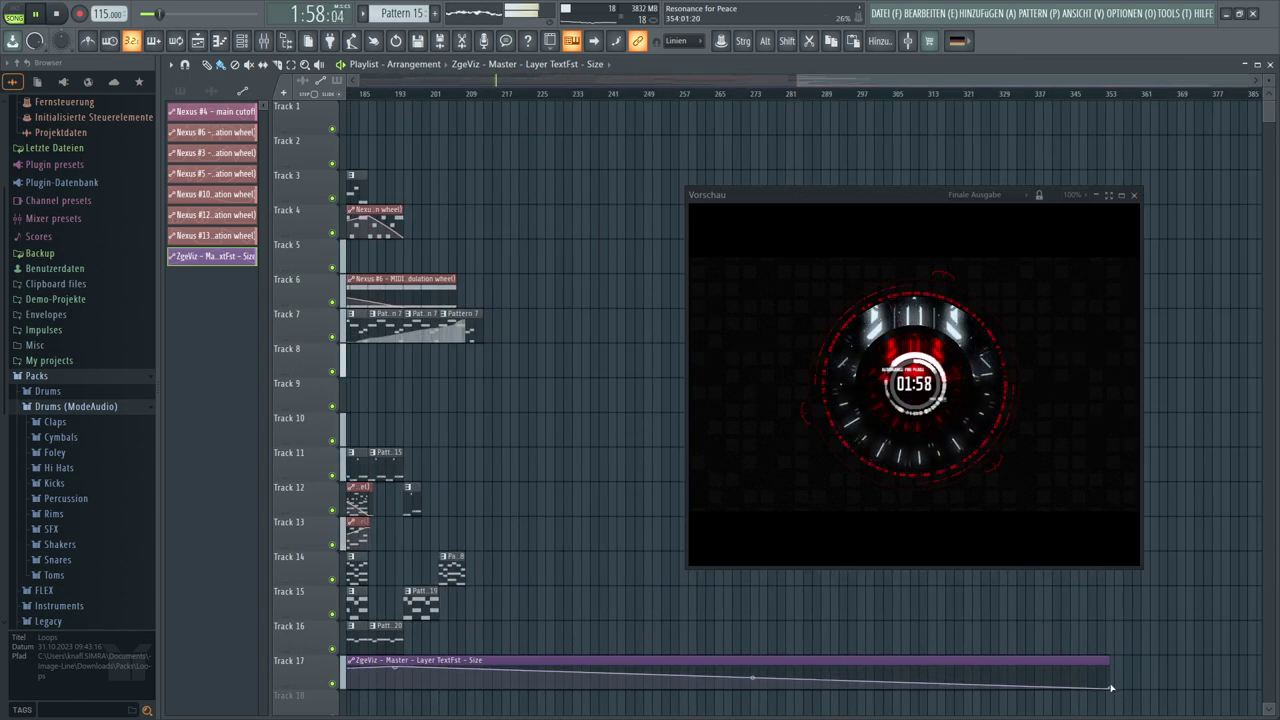
left_click_drag(1113, 690, 452, 684)
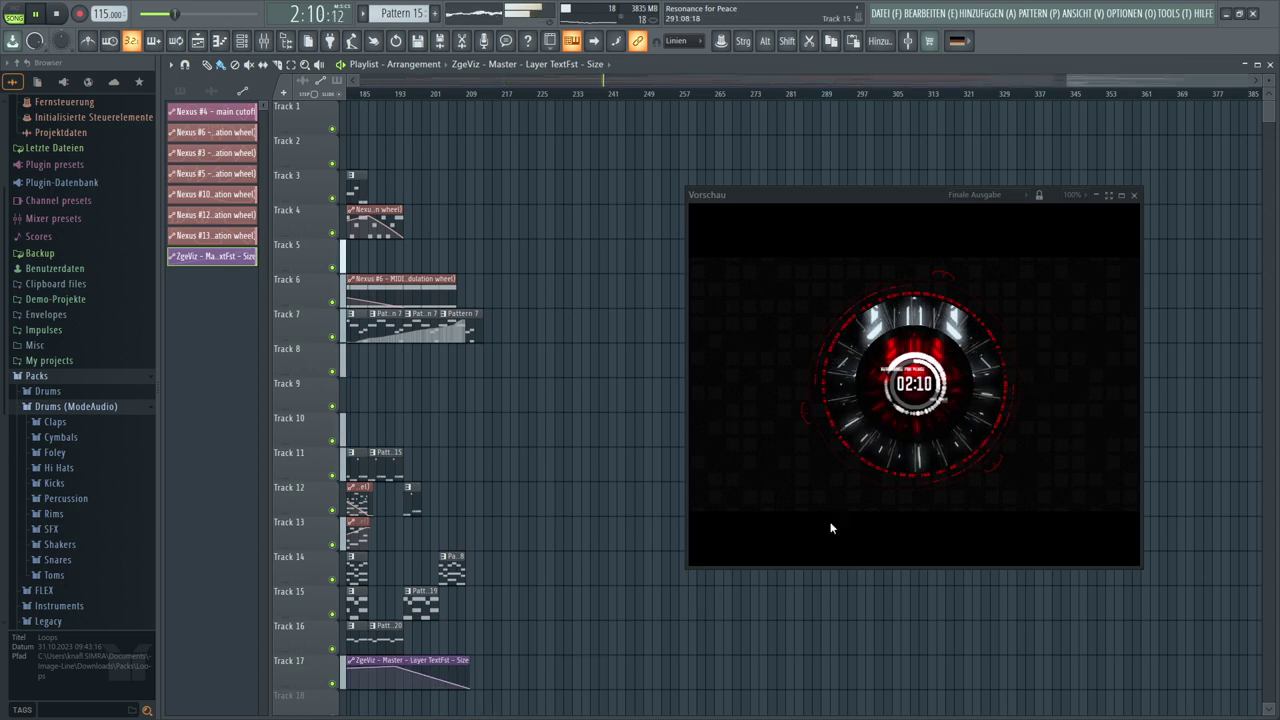
Bring up the mixer, move and shrink the preview clear of it, and reopen ZGameEditor Visualizer from the Master track
left_click_drag(1075, 78, 336, 158)
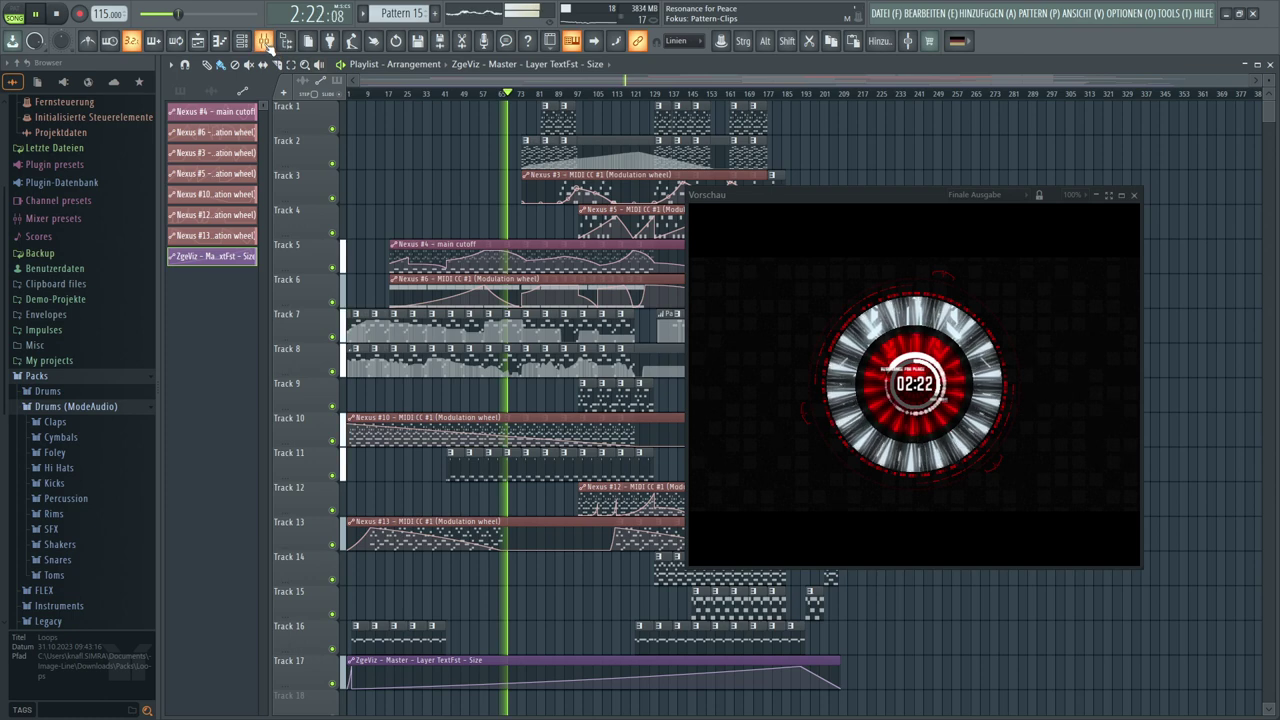
key("F9")
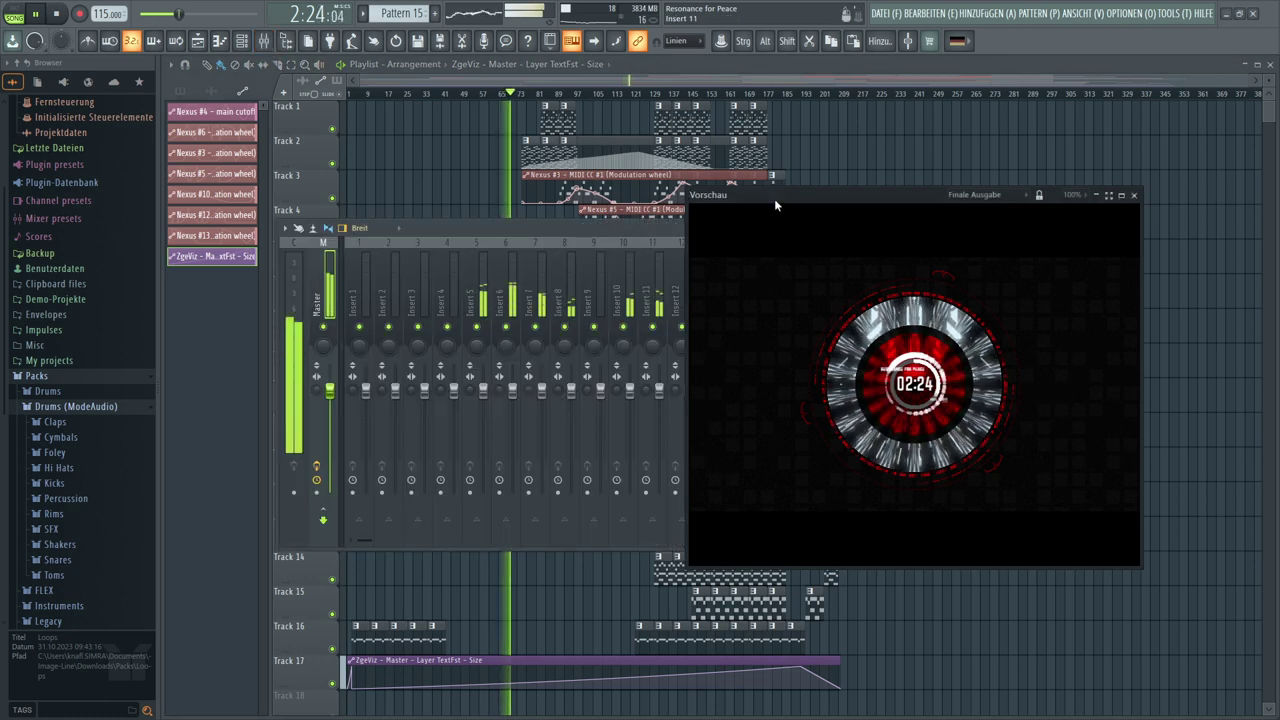
left_click_drag(774, 198, 905, 77)
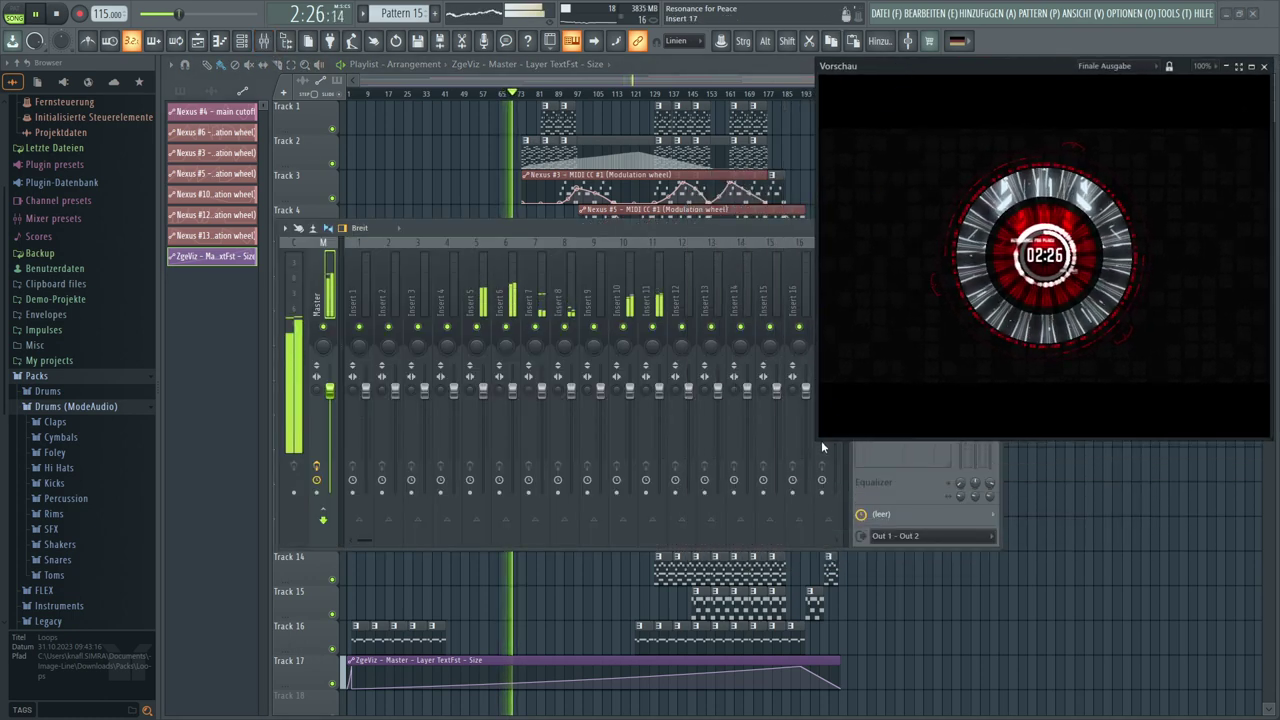
left_click_drag(820, 439, 922, 344)
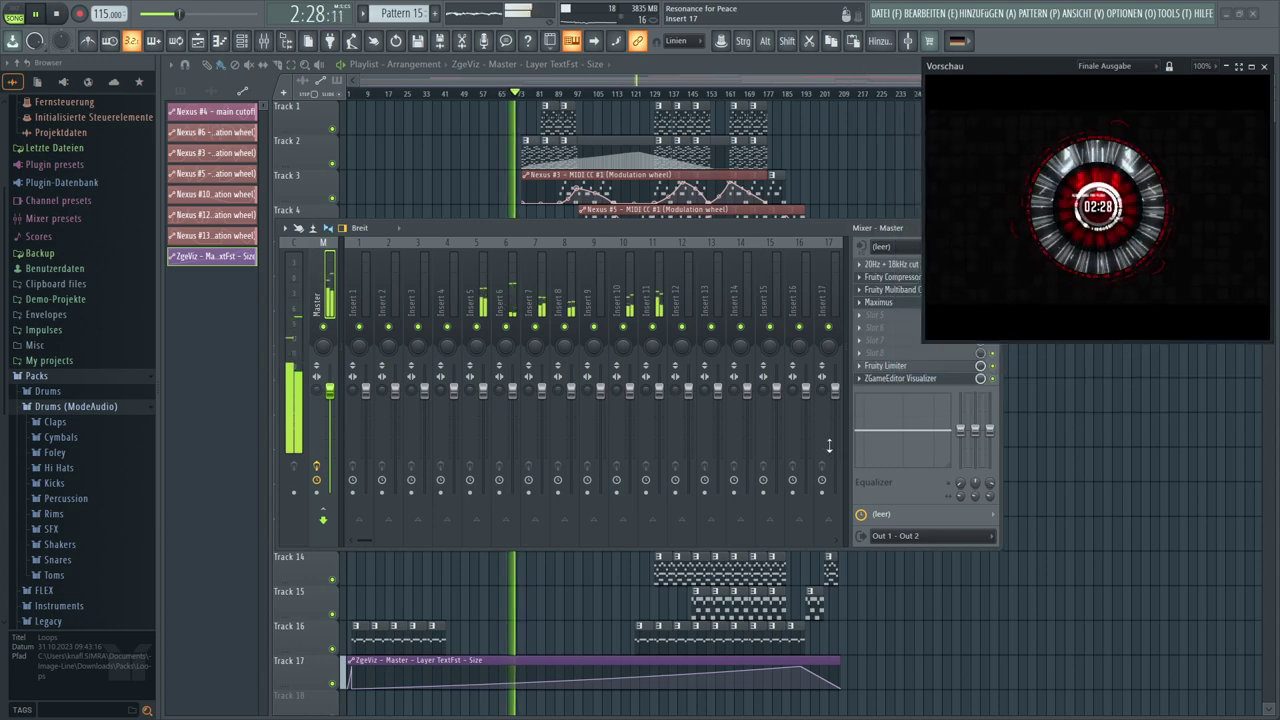
left_click(895, 380)
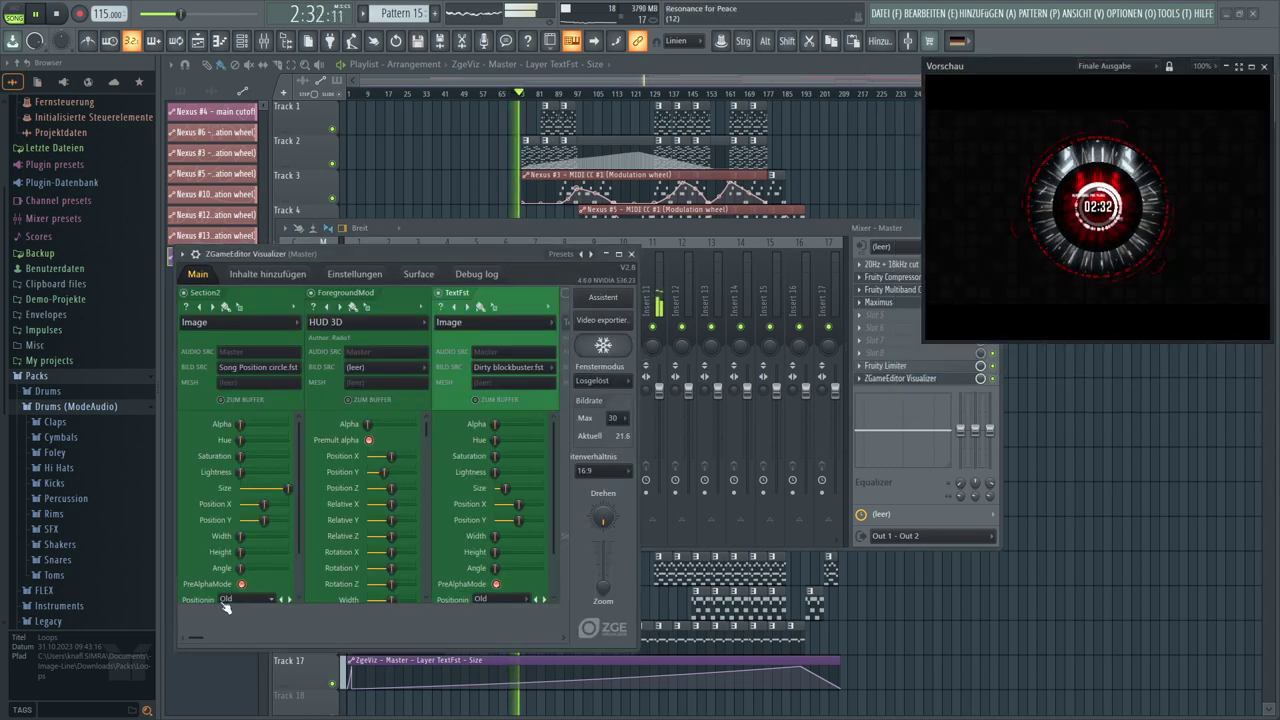
Try different values for the drop shadow layer's Size and the Section0 image layer's Size and Alpha
left_click_drag(198, 636, 415, 645)
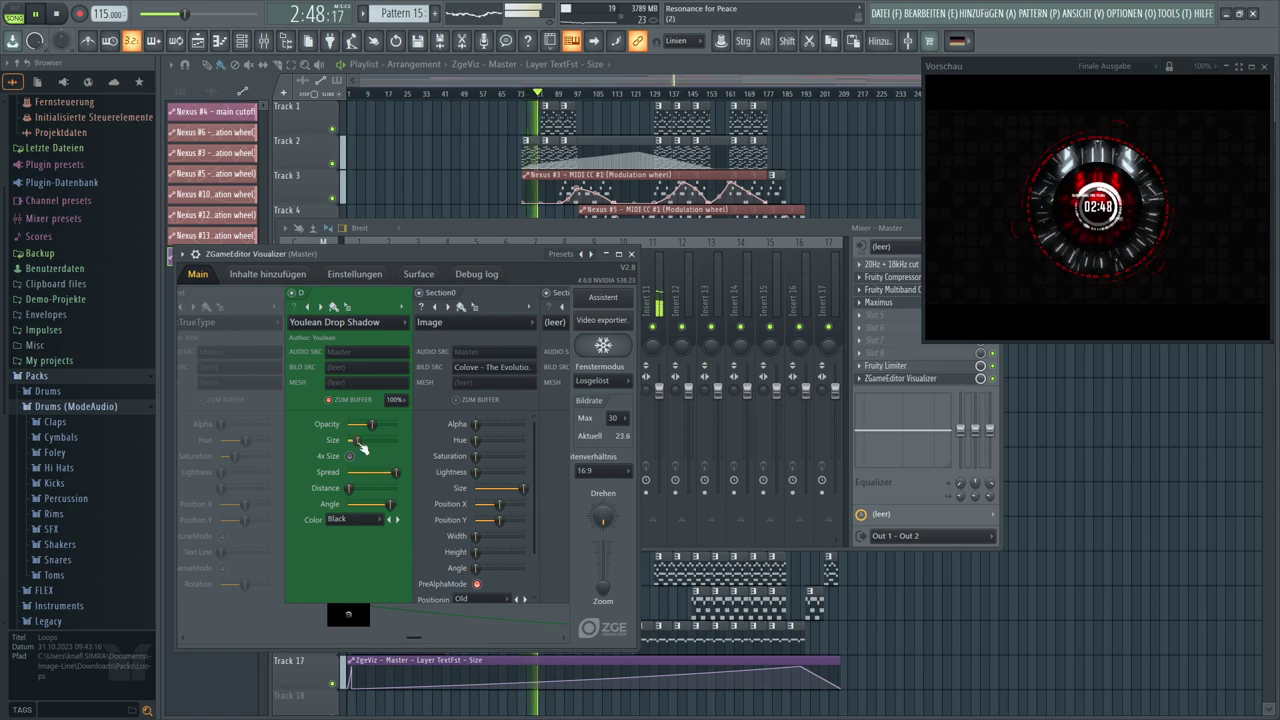
mouse_move(362, 447)
left_mouse_down()
mouse_move(382, 447)
mouse_move(355, 440)
left_mouse_up()
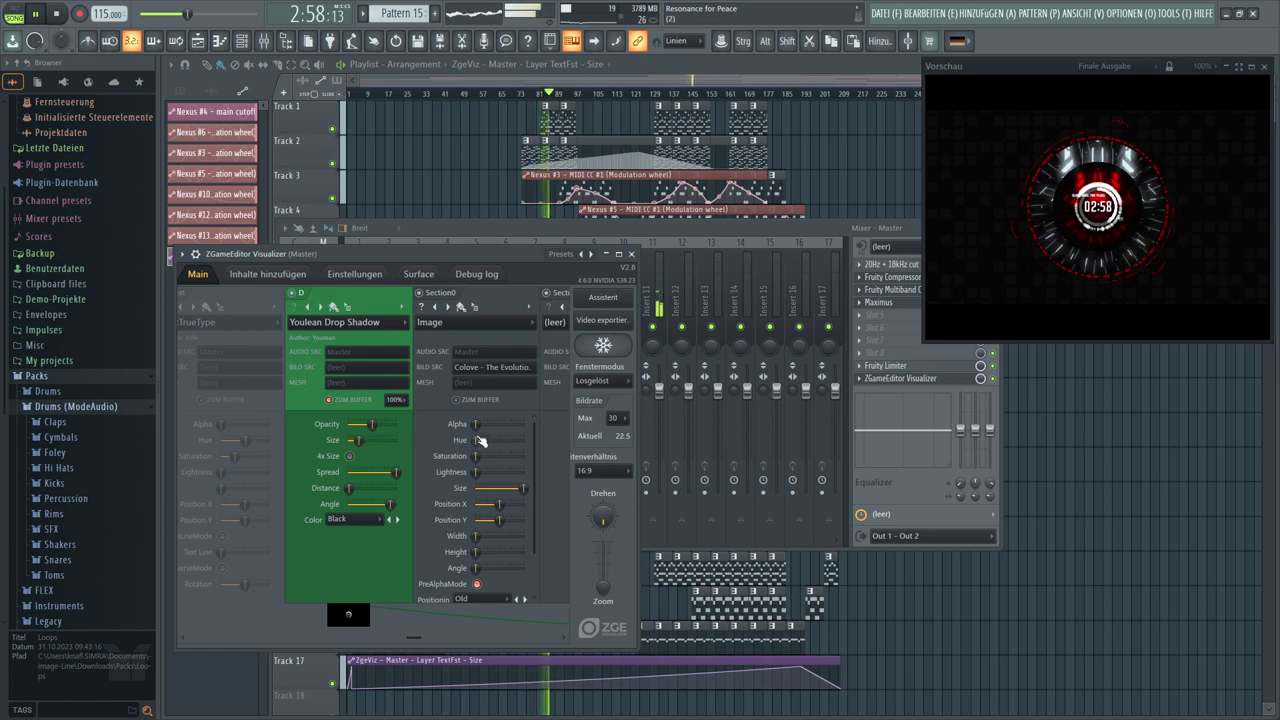
left_click_drag(517, 480, 522, 488)
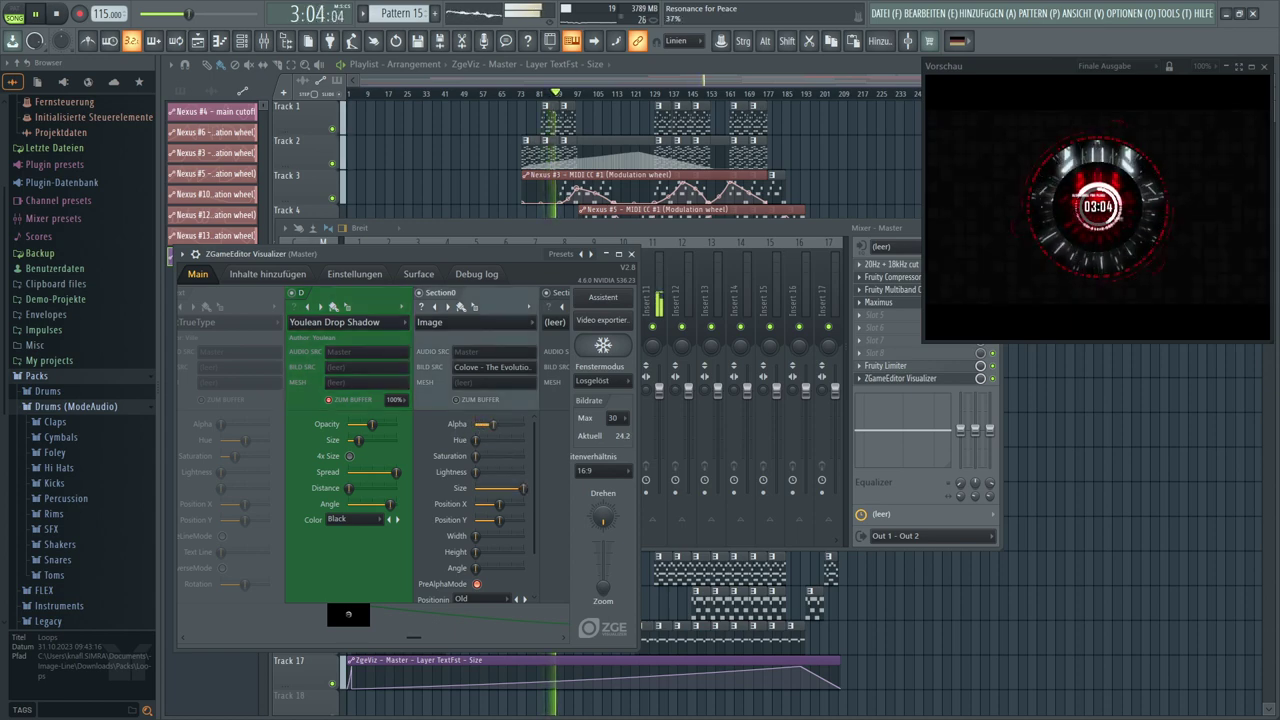
left_click_drag(515, 424, 476, 424)
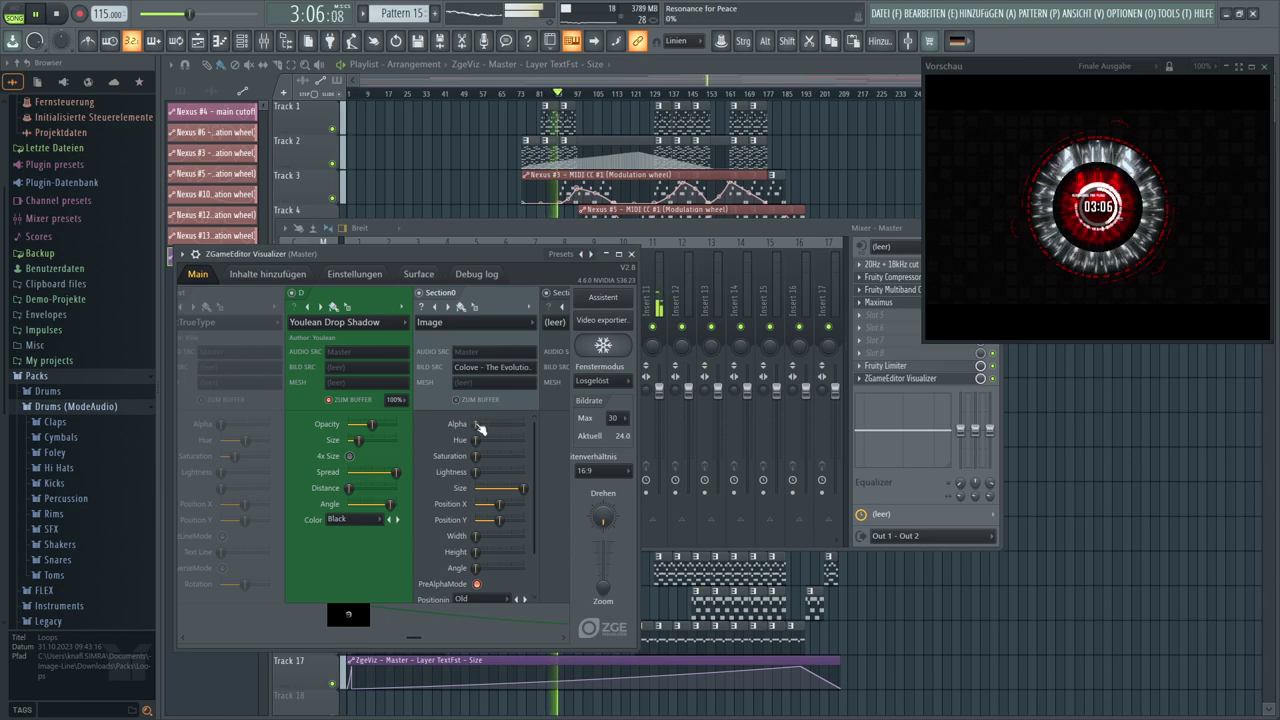
Clone the Section0 image layer
left_click(529, 307)
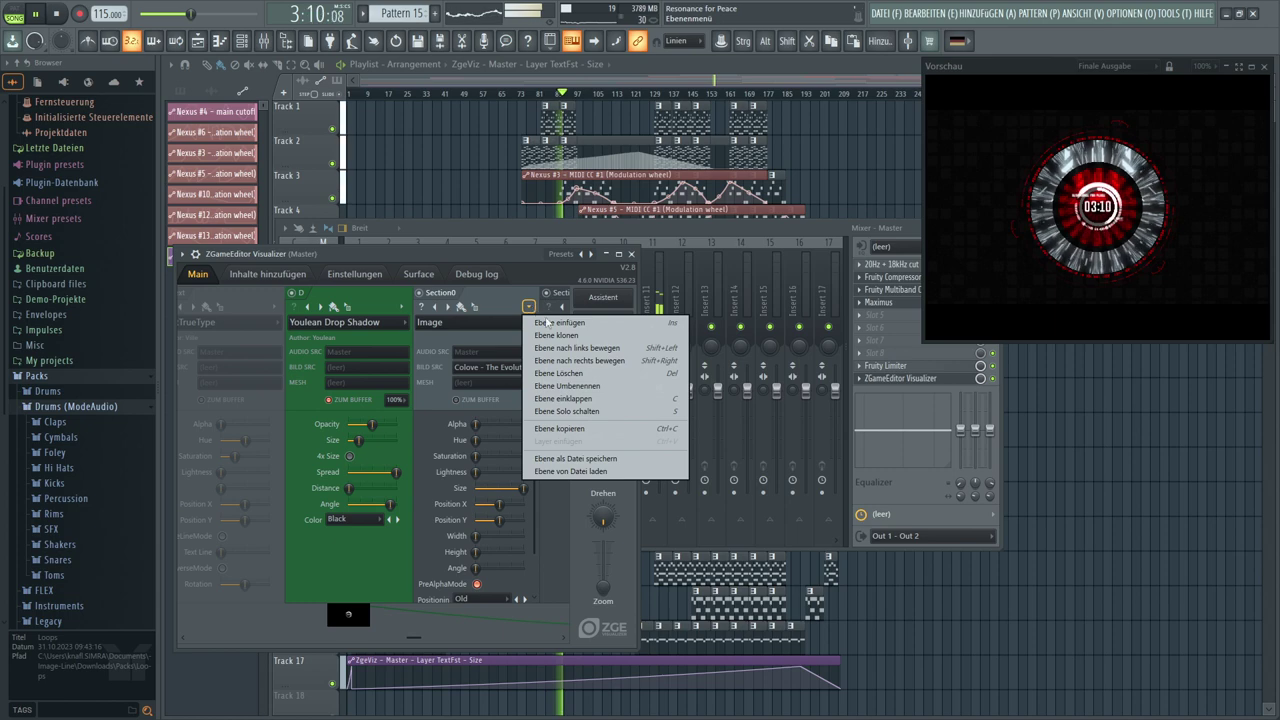
left_click(555, 336)
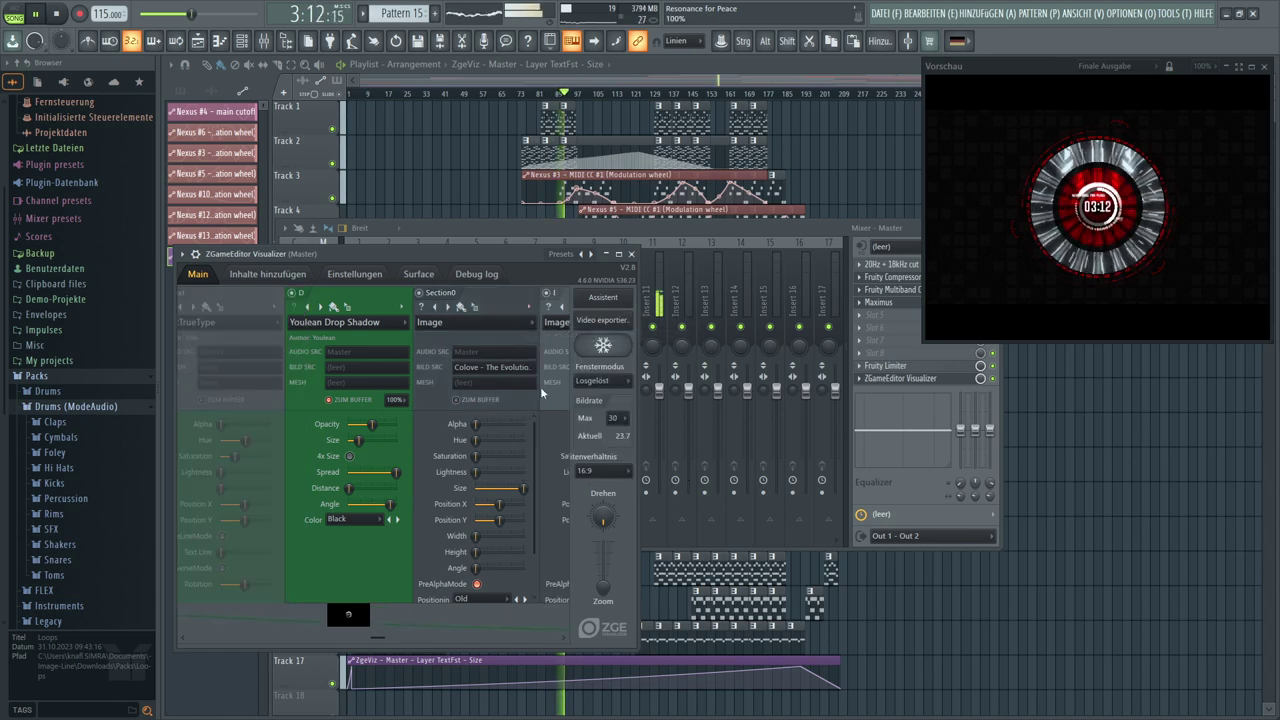
left_click_drag(378, 640, 455, 640)
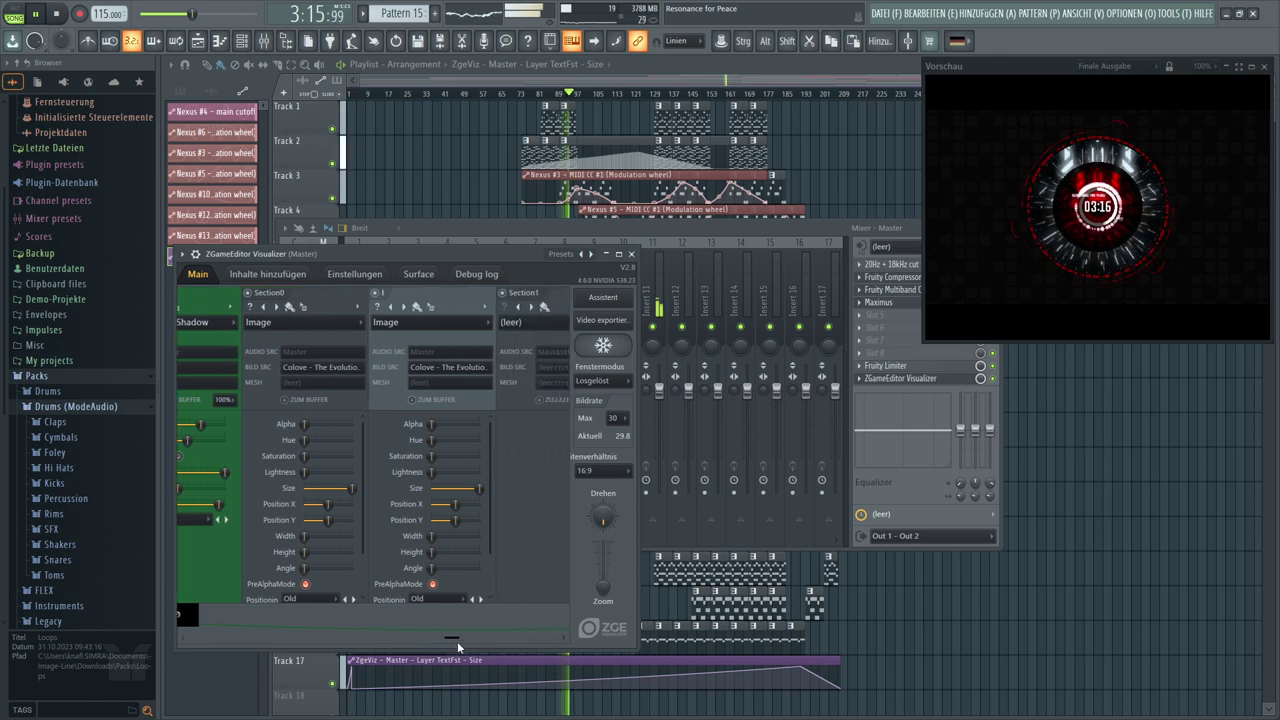
Check the cloned layer's image sources, try the ImageBox effect on it, and return it to Image
left_click(482, 369)
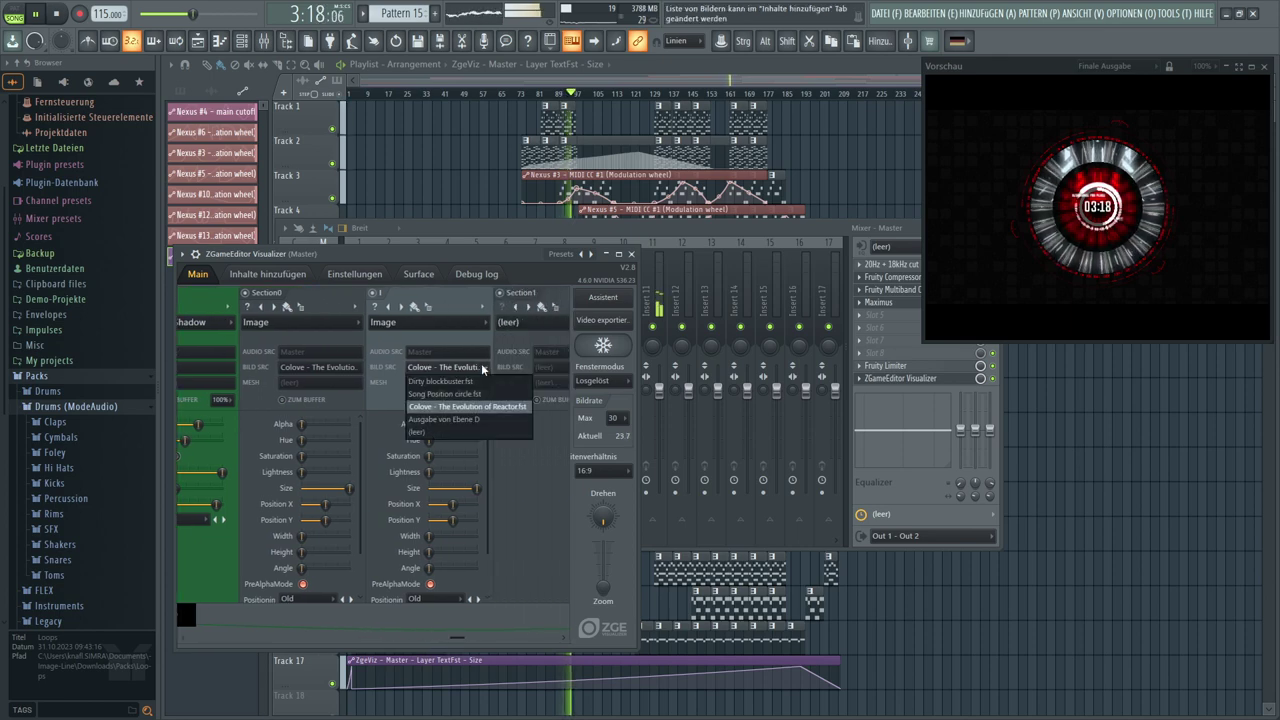
left_click(482, 369)
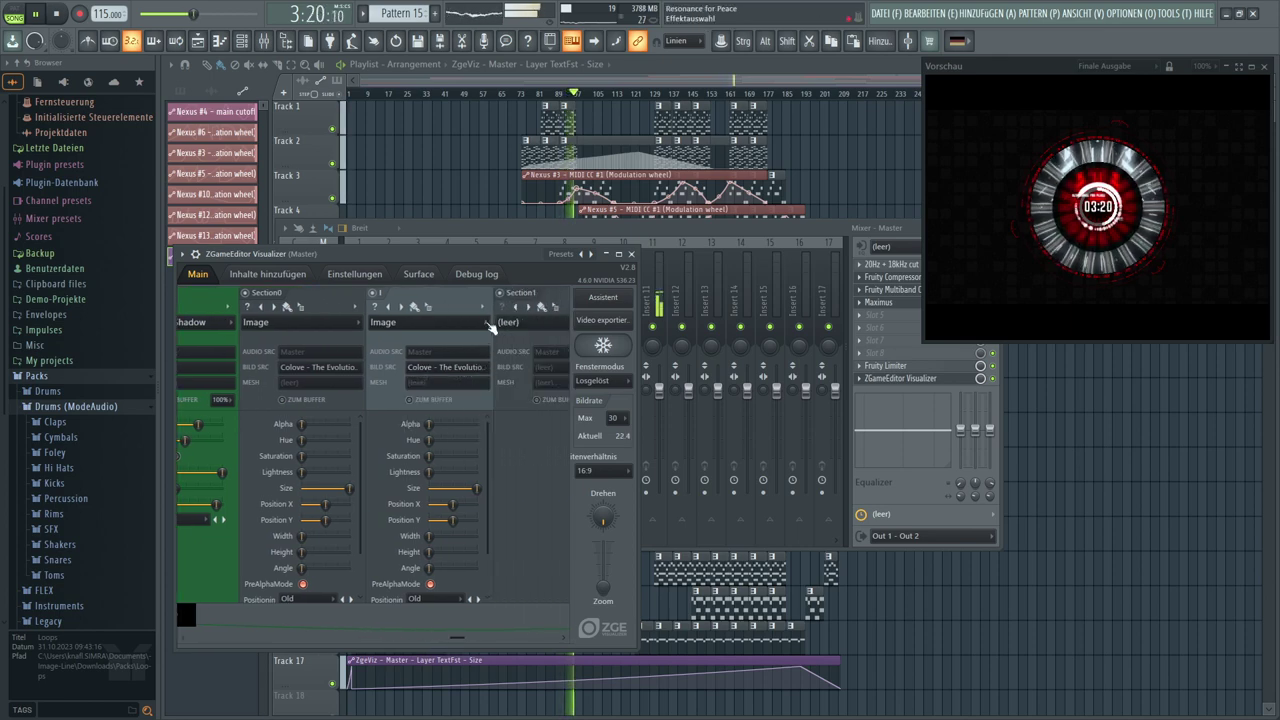
left_click(401, 308)
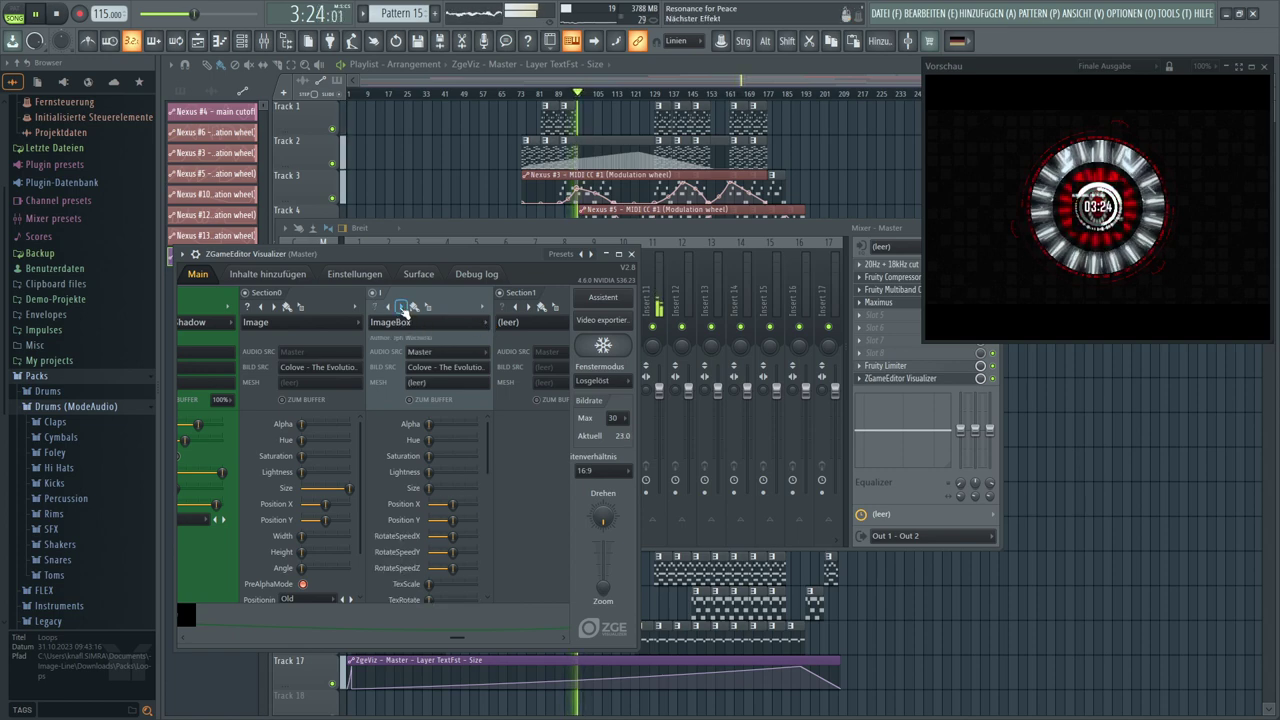
left_click(388, 307)
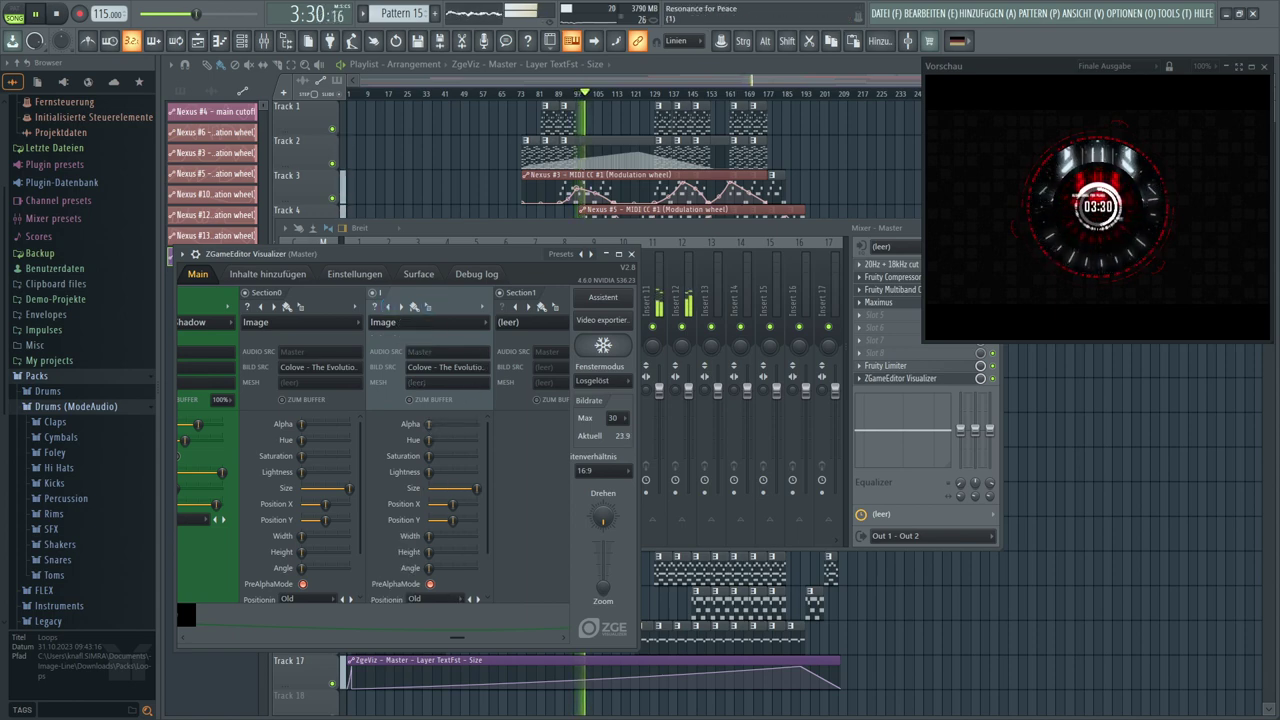
Raise the cloned image layer's Alpha to about the middle of its range
mouse_move(437, 427)
left_mouse_down()
mouse_move(455, 424)
mouse_move(428, 424)
left_mouse_up()
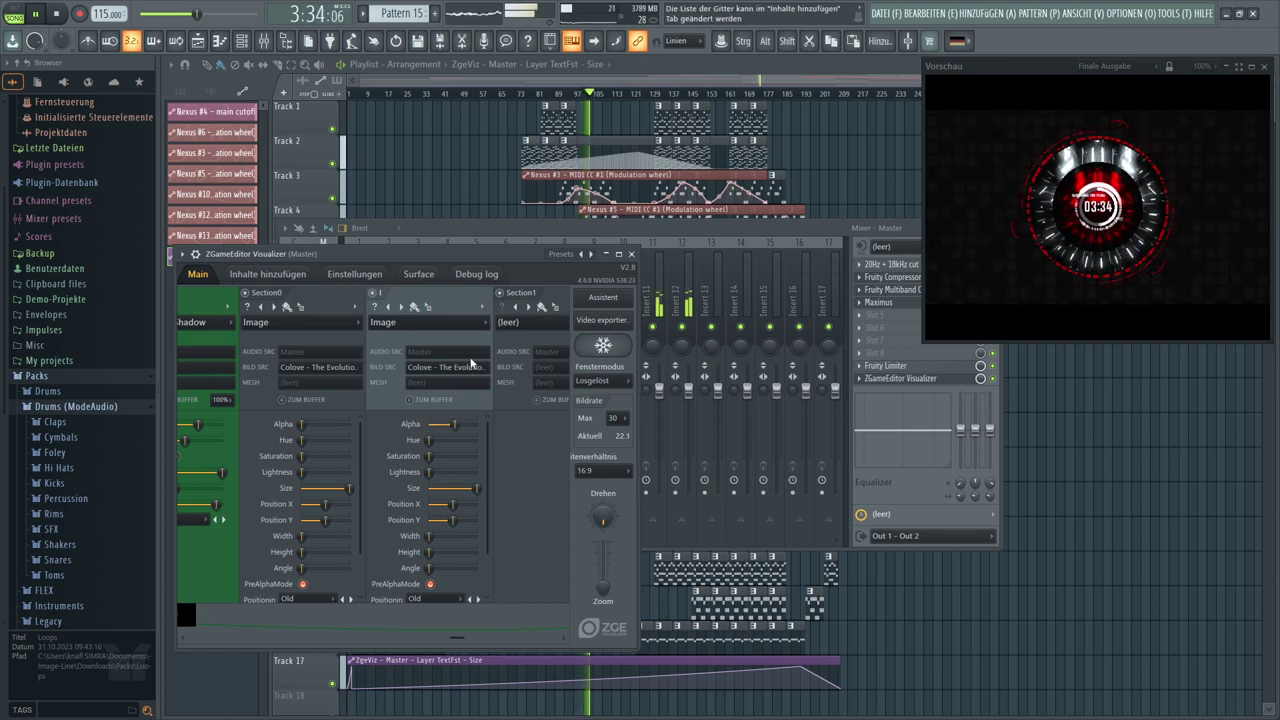
Try ImageBox and ImageSlices on the cloned layer I and settle on the ImageMasked effect
left_click(485, 322)
left_click(485, 322)
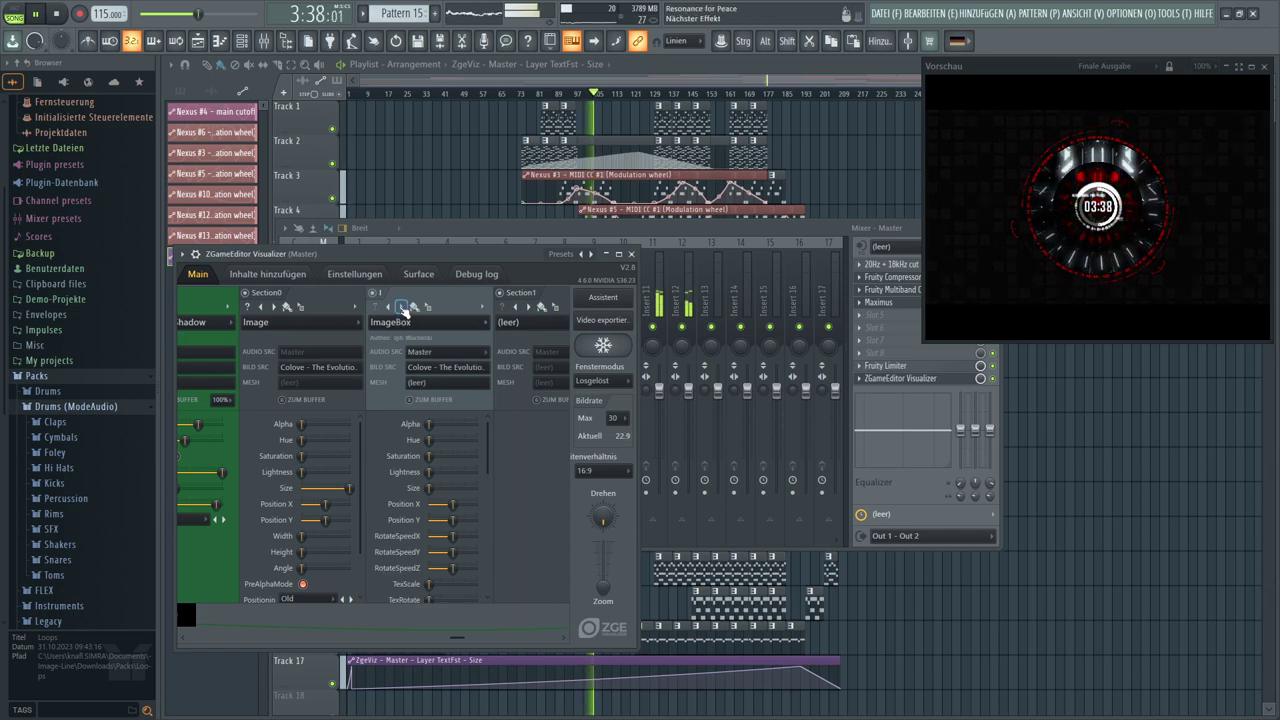
left_click(402, 307)
left_click(402, 307)
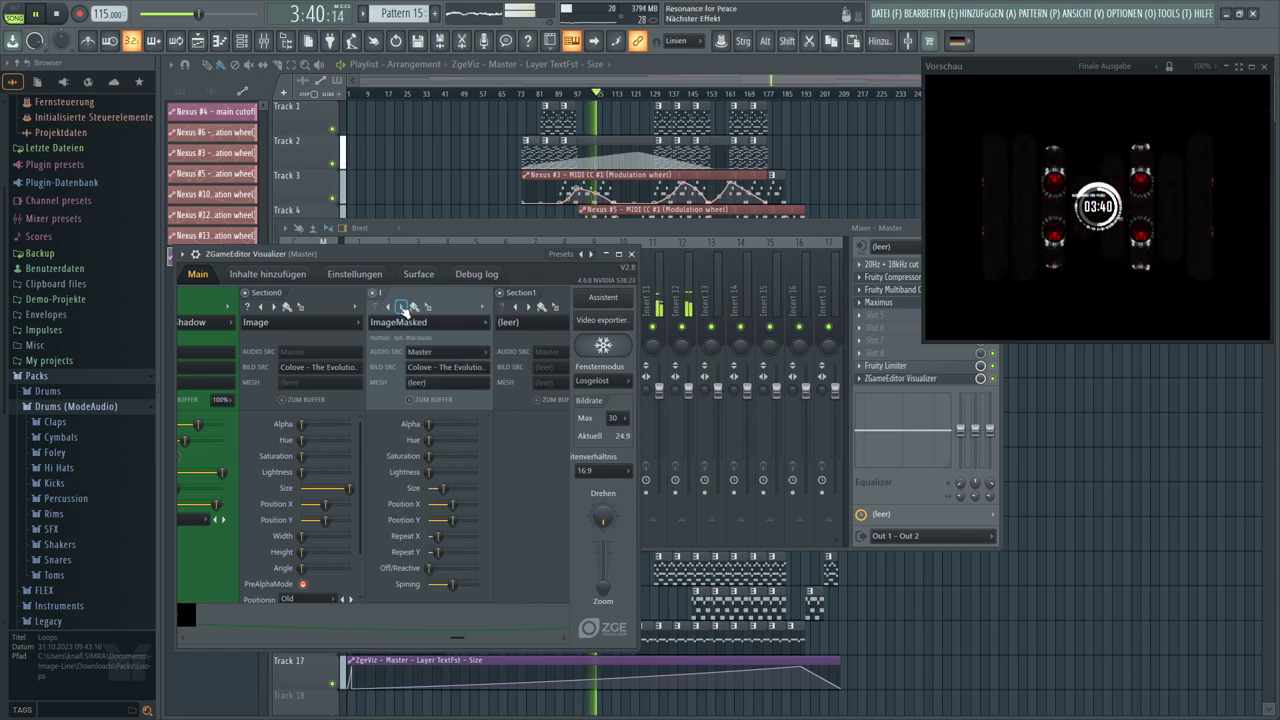
left_click(402, 307)
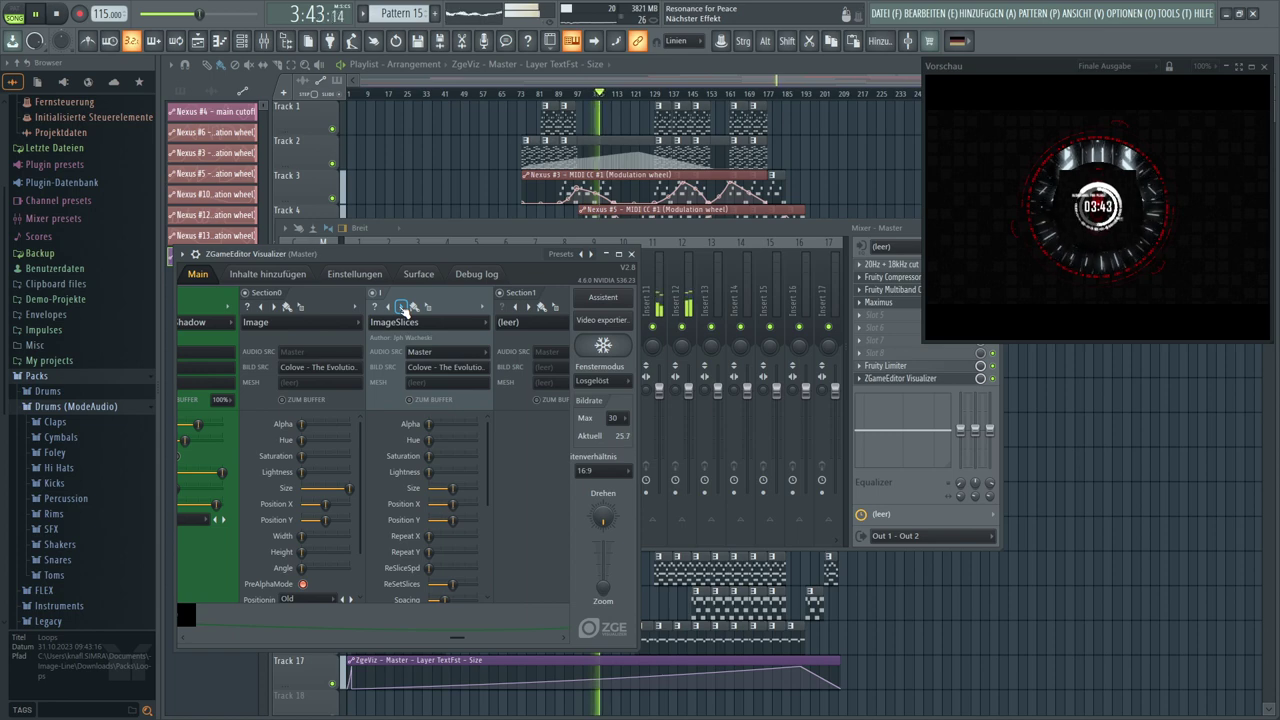
left_click(389, 307)
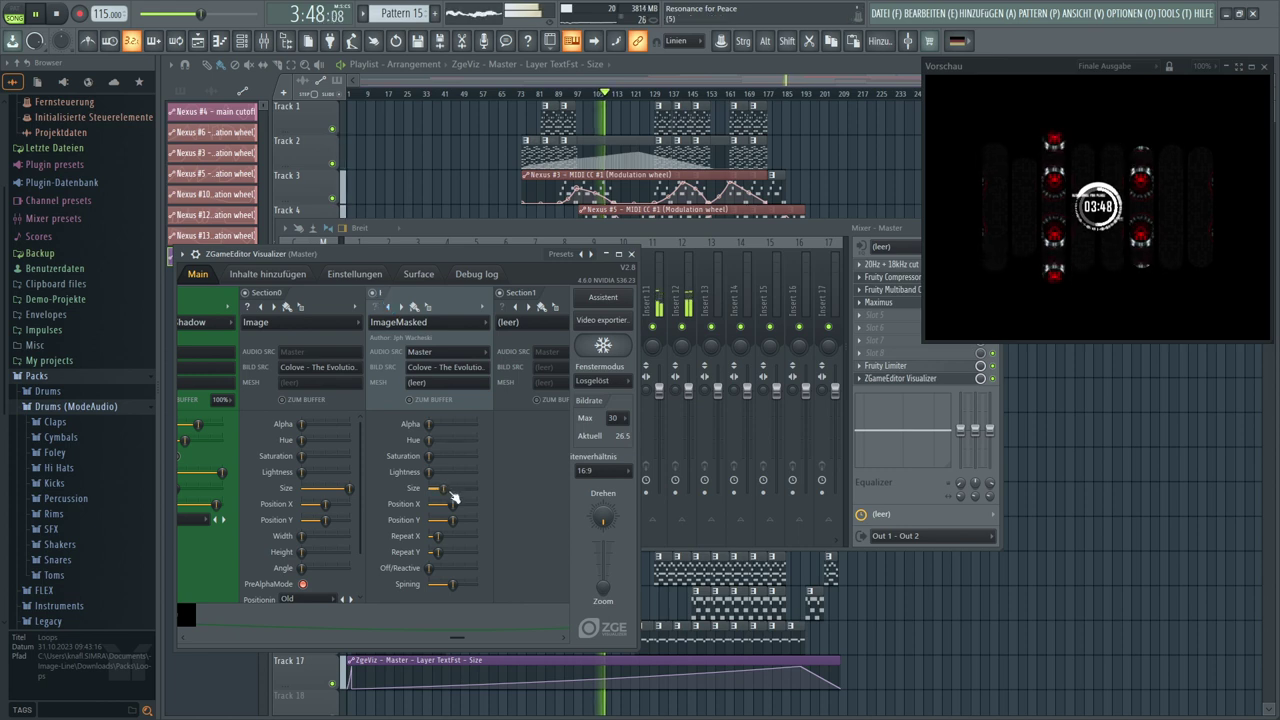
Set the ImageMasked layer's Size to 40% and clone the layer
left_click_drag(443, 488, 455, 488)
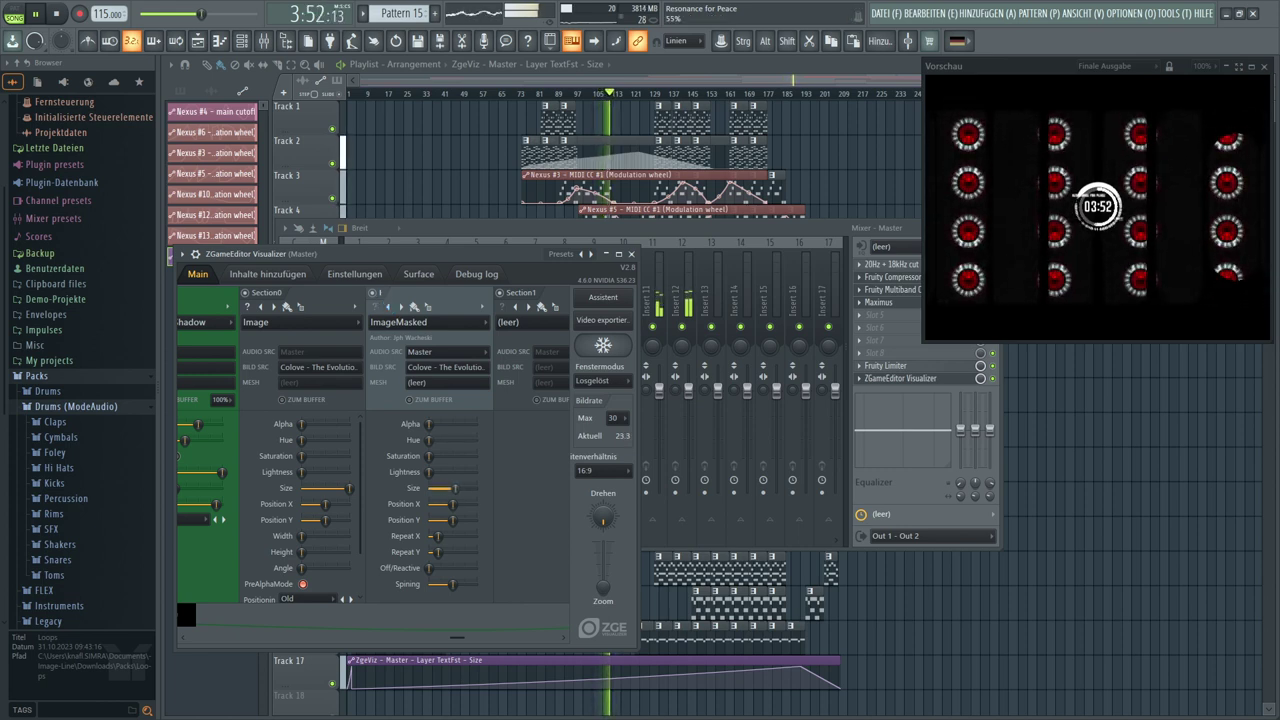
mouse_move(455, 488)
left_mouse_down()
mouse_move(476, 488)
mouse_move(438, 488)
left_mouse_up()
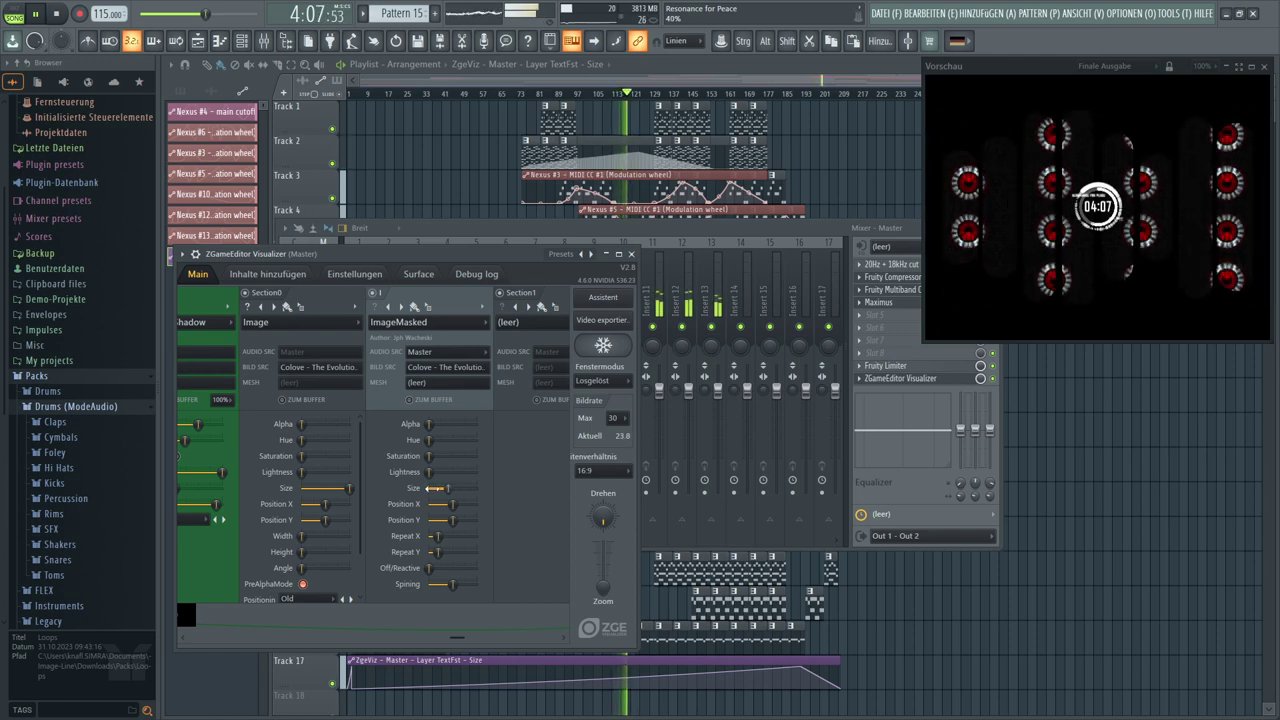
left_click(481, 307)
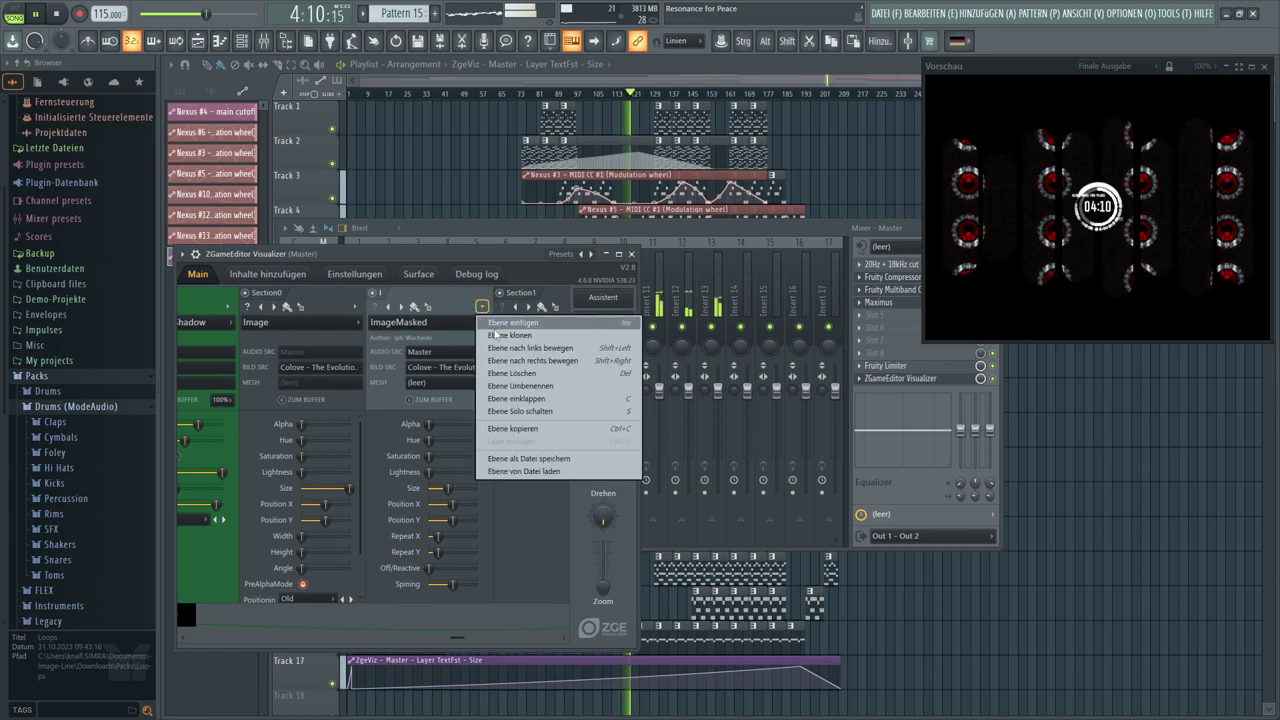
left_click(505, 335)
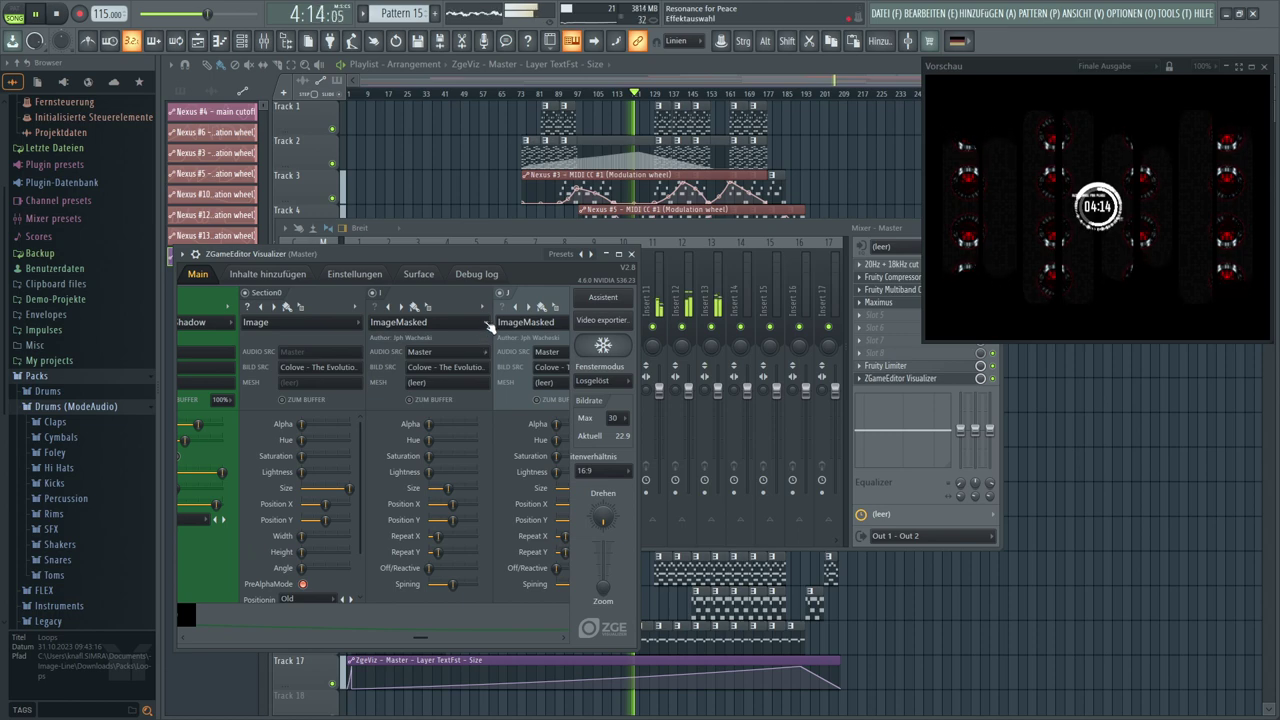
Try one effect after another on layer I, from ImageSlices through Video Controller, MatCap and CubicMatrix to WaclawGasket
left_click(486, 323)
left_click(486, 323)
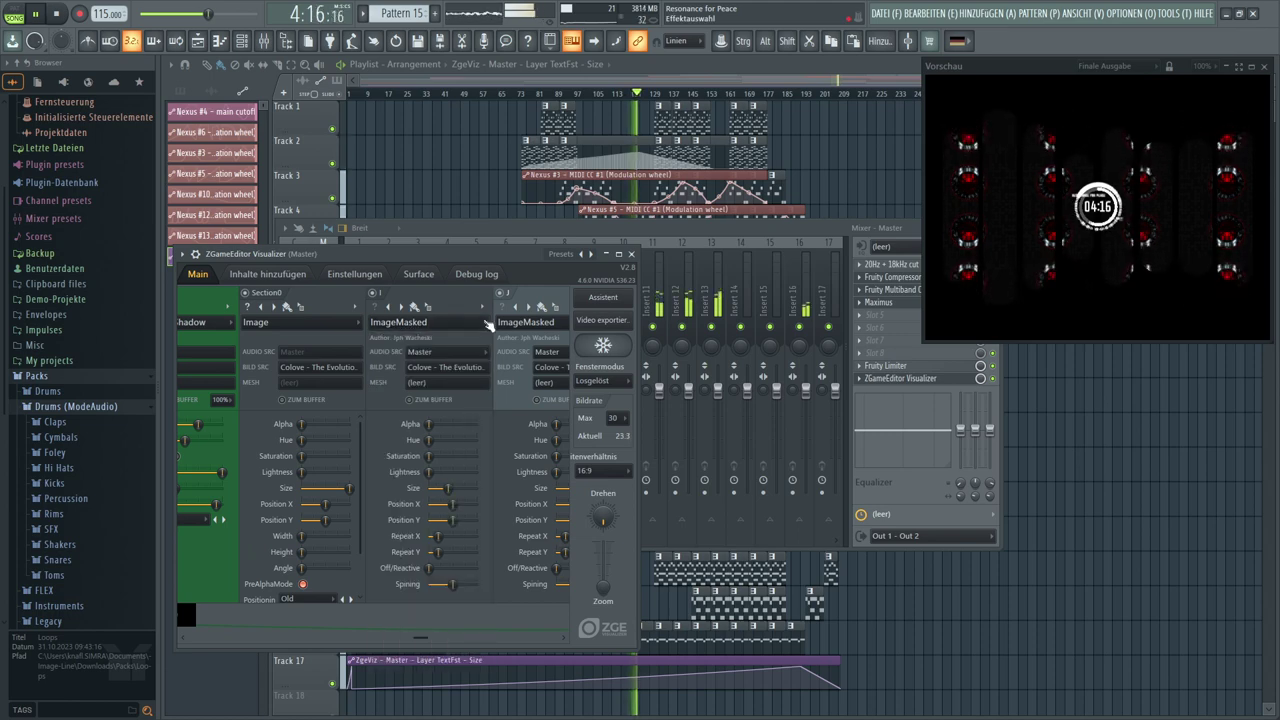
left_click(402, 307)
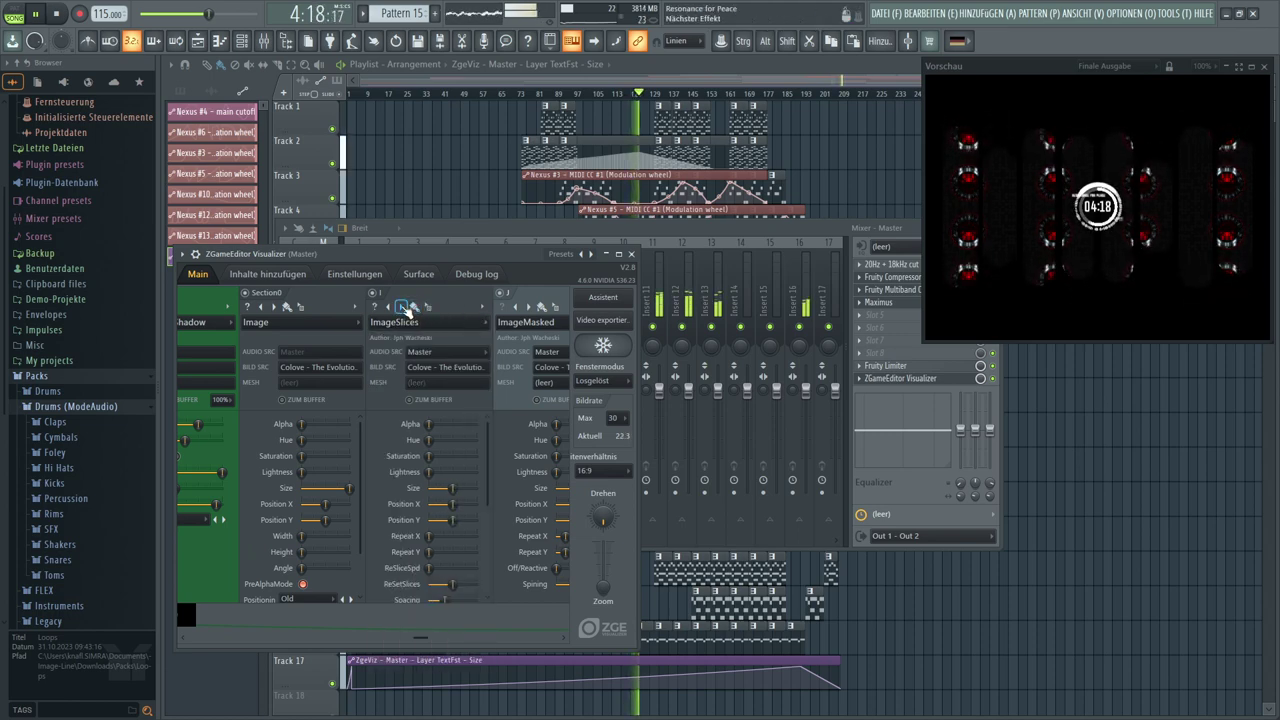
left_click(402, 307)
left_click(402, 307)
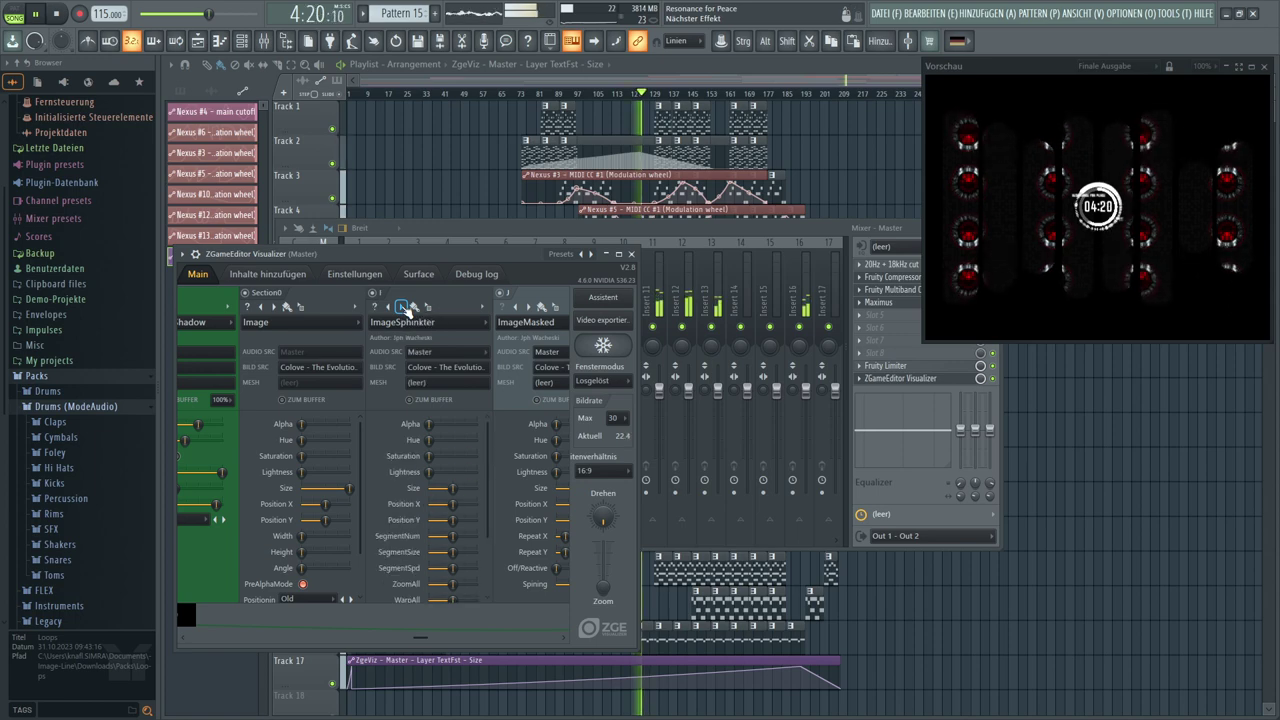
left_click(402, 307)
left_click(402, 307)
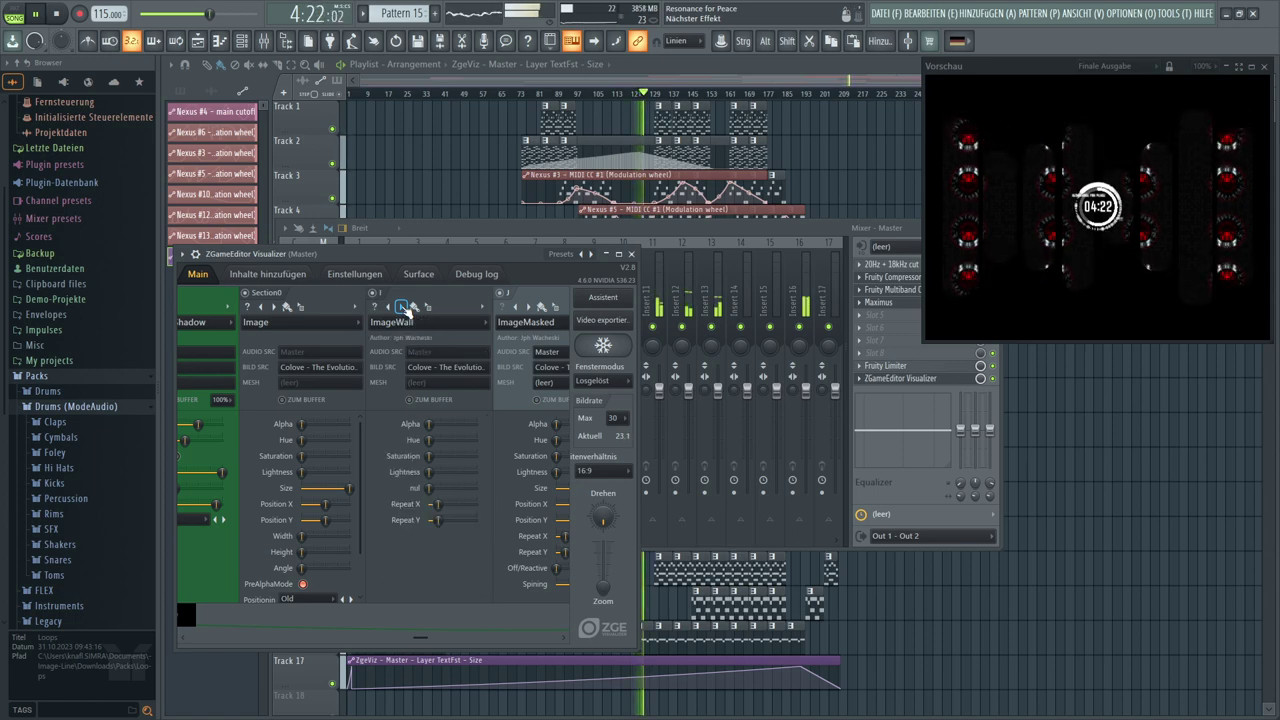
left_click(402, 307)
left_click(402, 307)
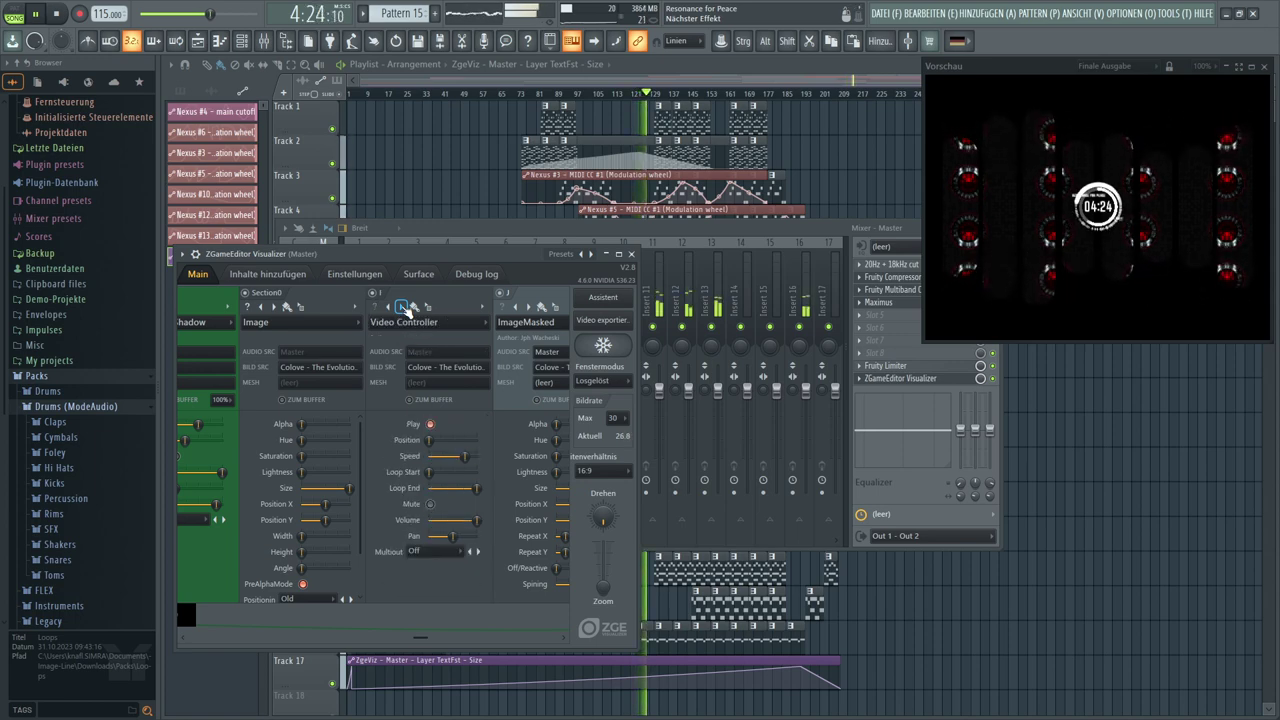
left_click(402, 307)
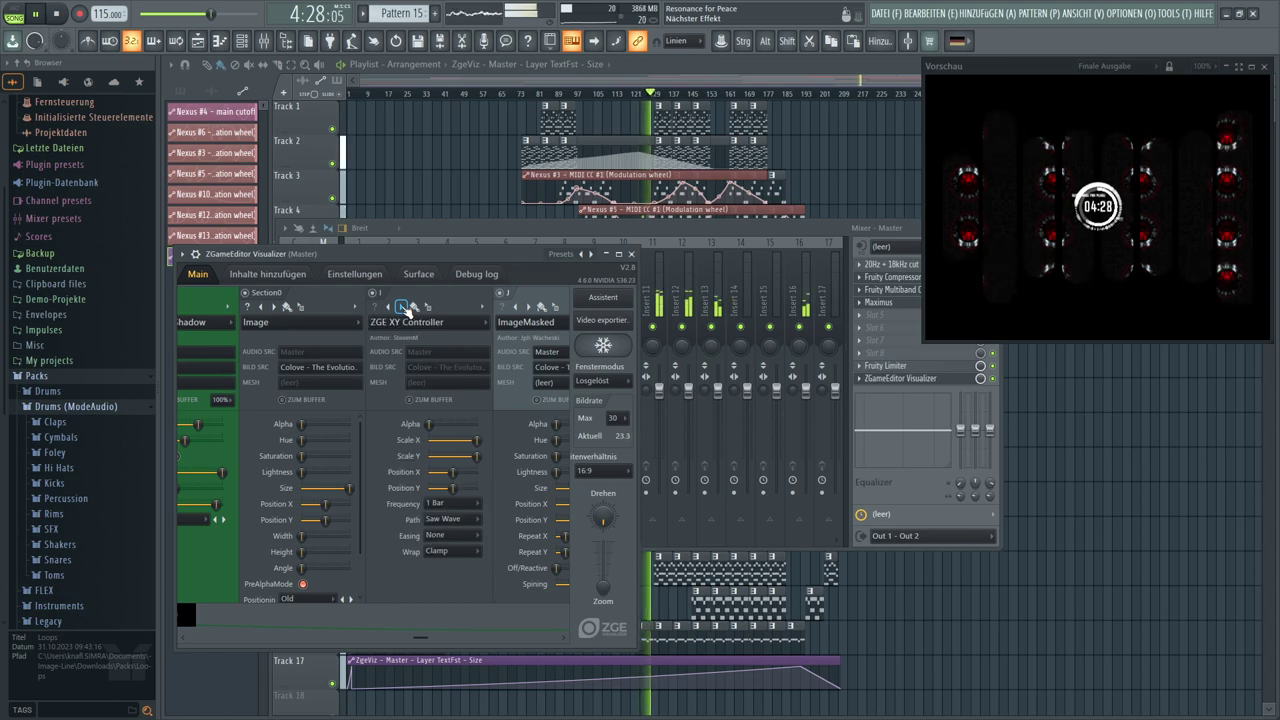
left_click(402, 307)
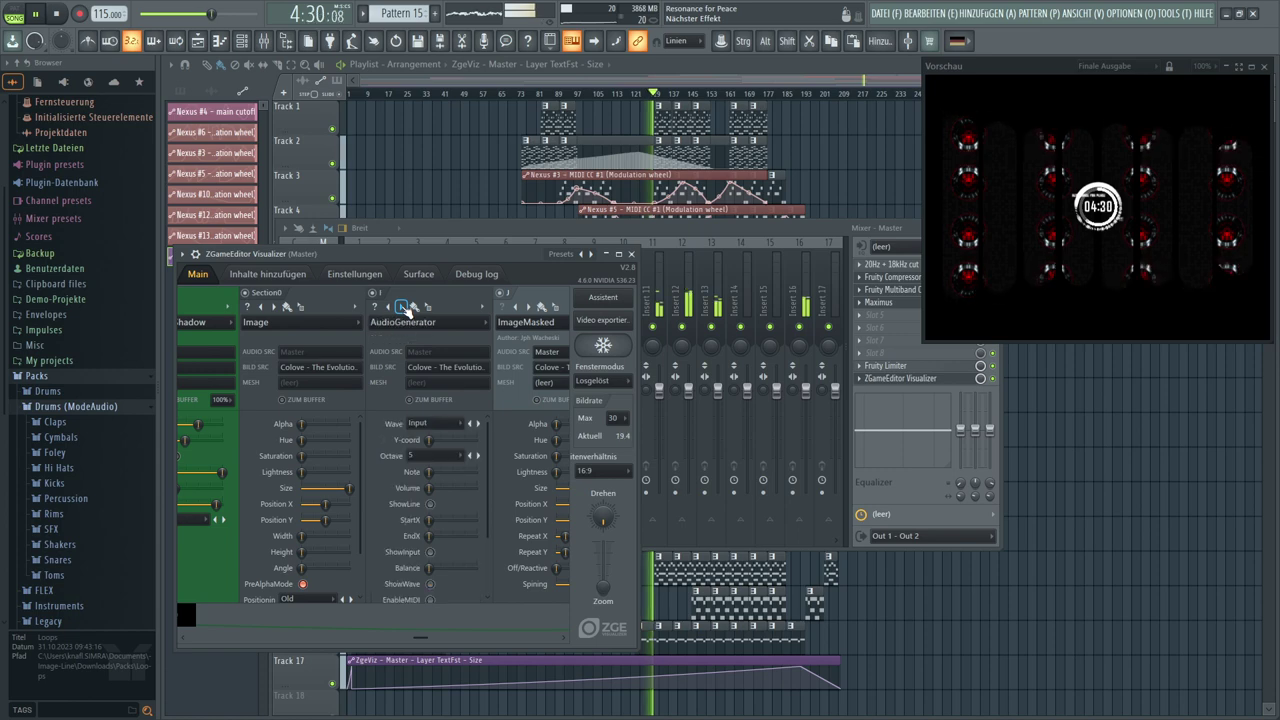
left_click(402, 307)
left_click(402, 307)
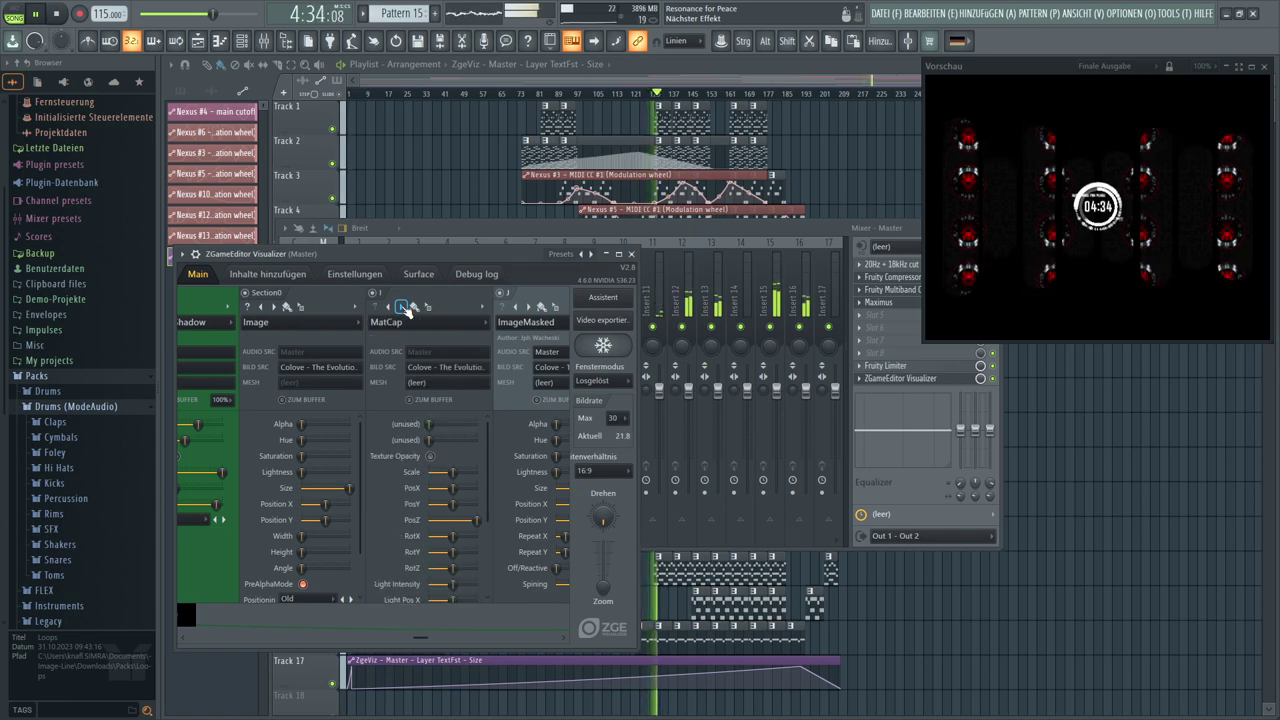
left_click(402, 307)
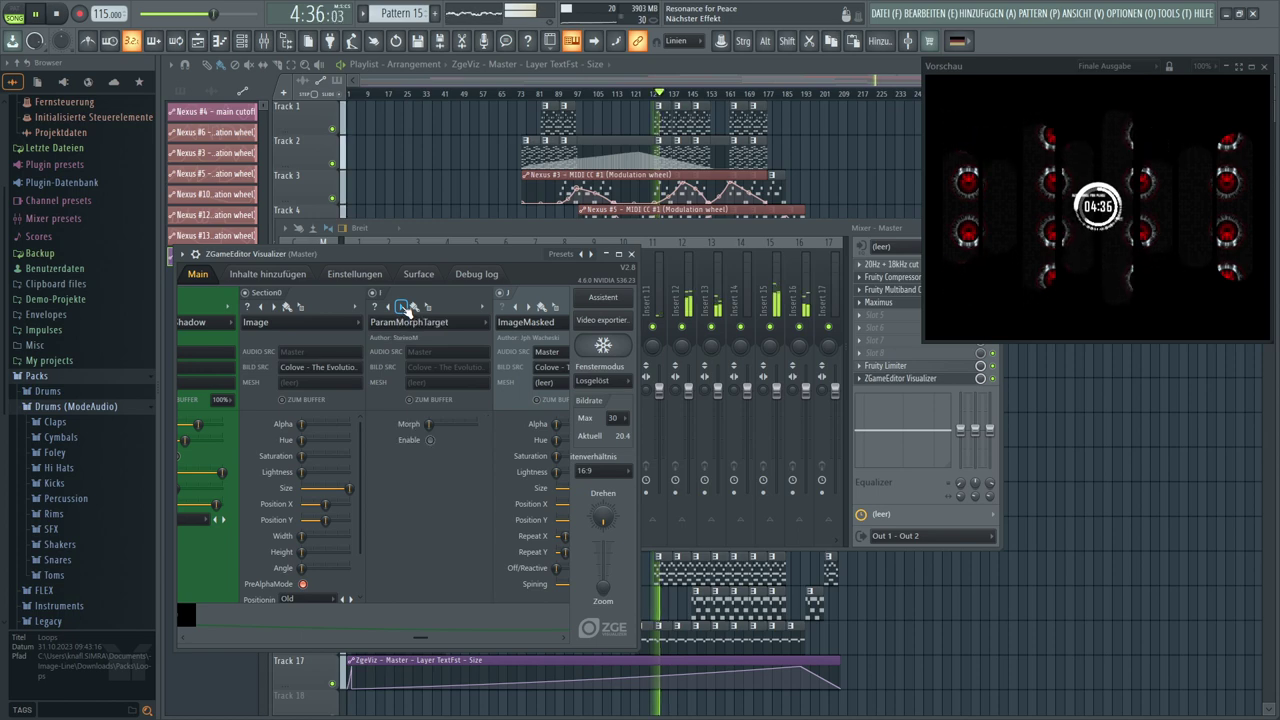
left_click(402, 307)
left_click(402, 307)
left_click(402, 307)
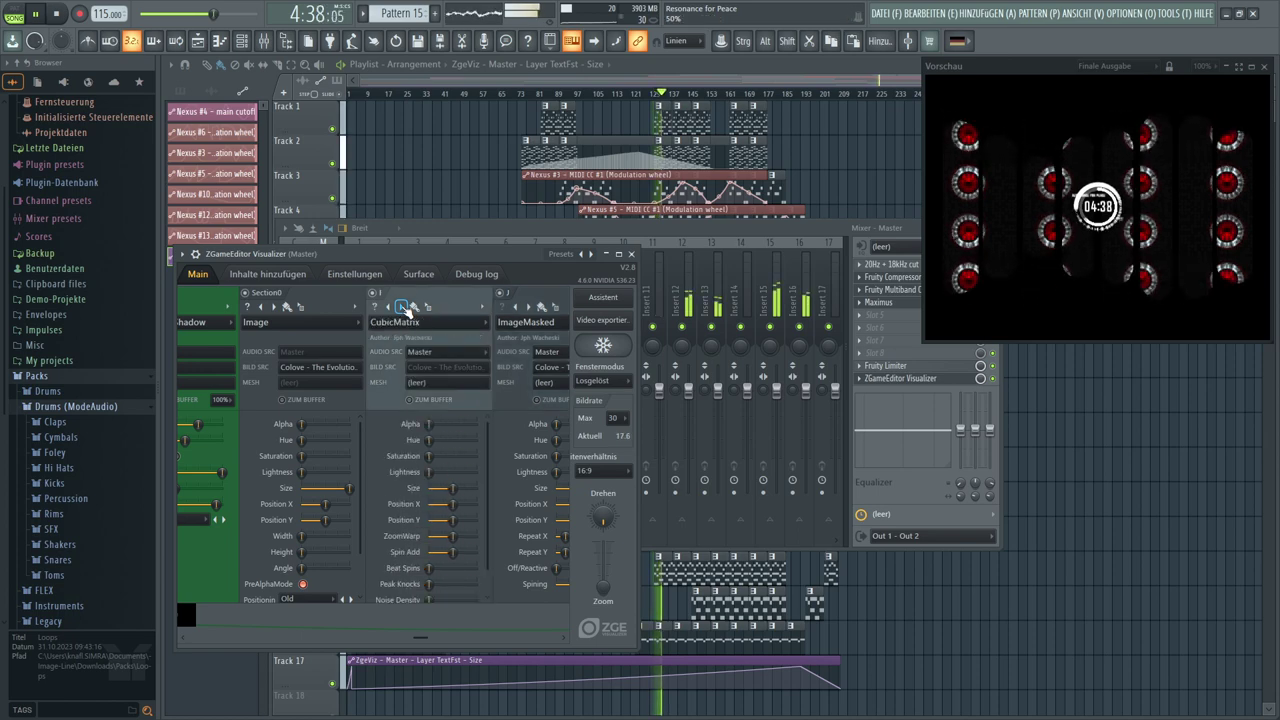
left_click(402, 307)
left_click(402, 307)
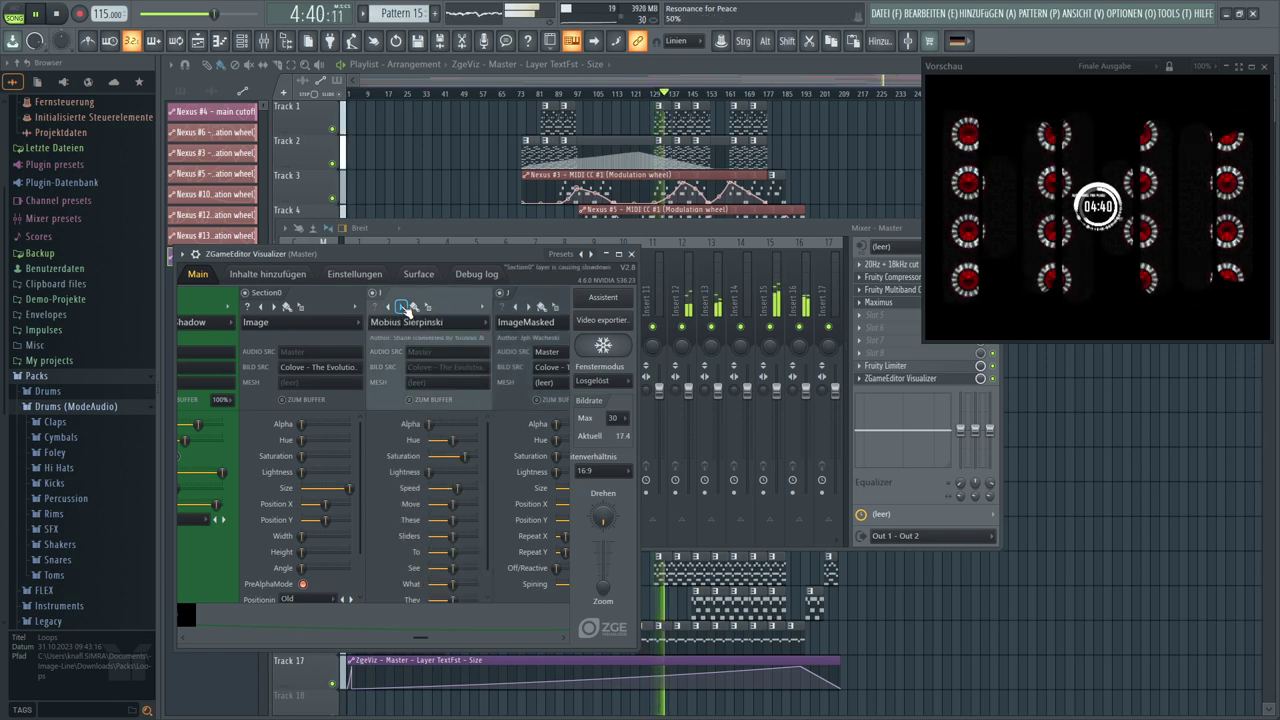
left_click(402, 307)
left_click(402, 307)
left_click(402, 307)
left_click(402, 307)
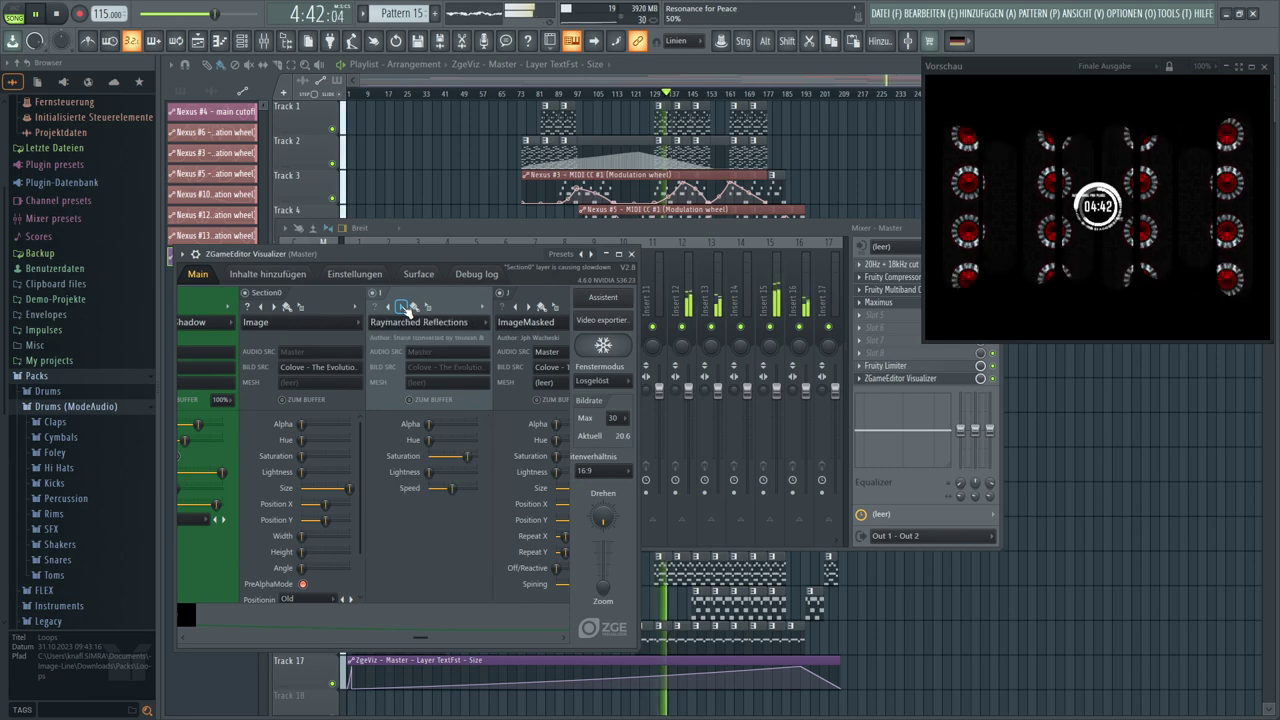
left_click(402, 307)
left_click(402, 307)
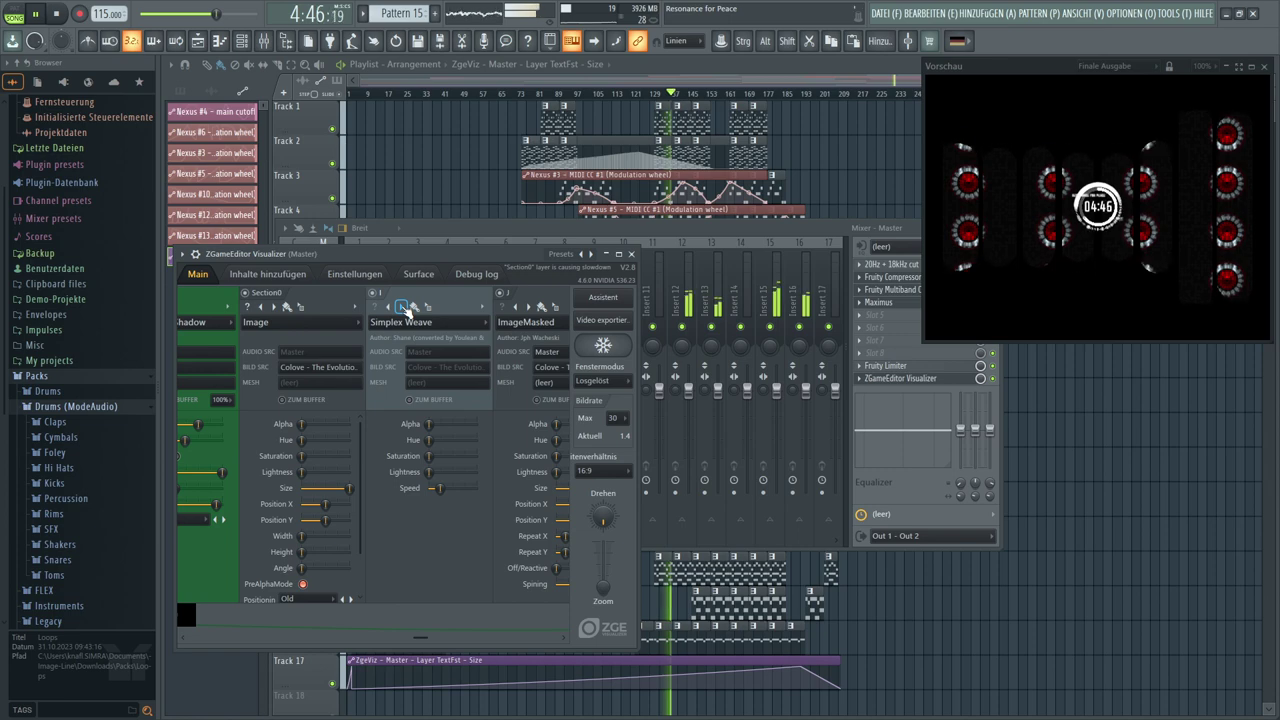
left_click(402, 307)
left_click(402, 307)
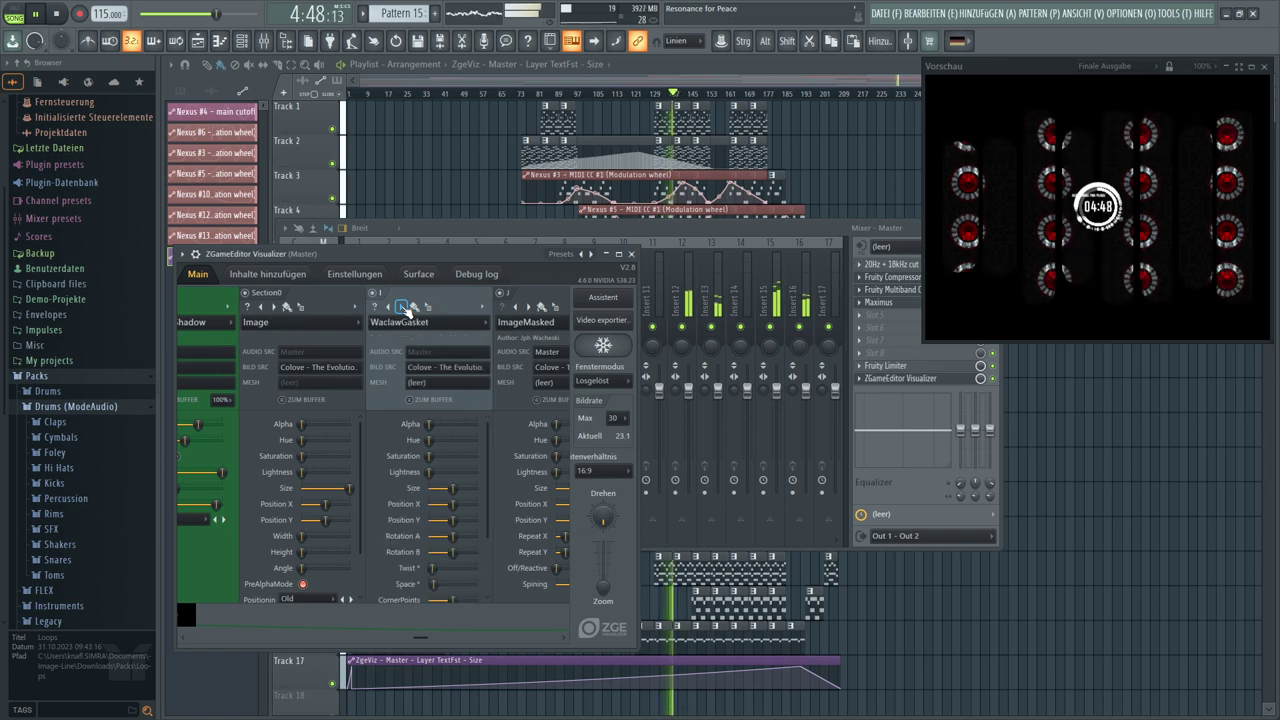
Apply the FogMachine effect to layer I and reduce its Alpha to near the minimum
left_click(484, 322)
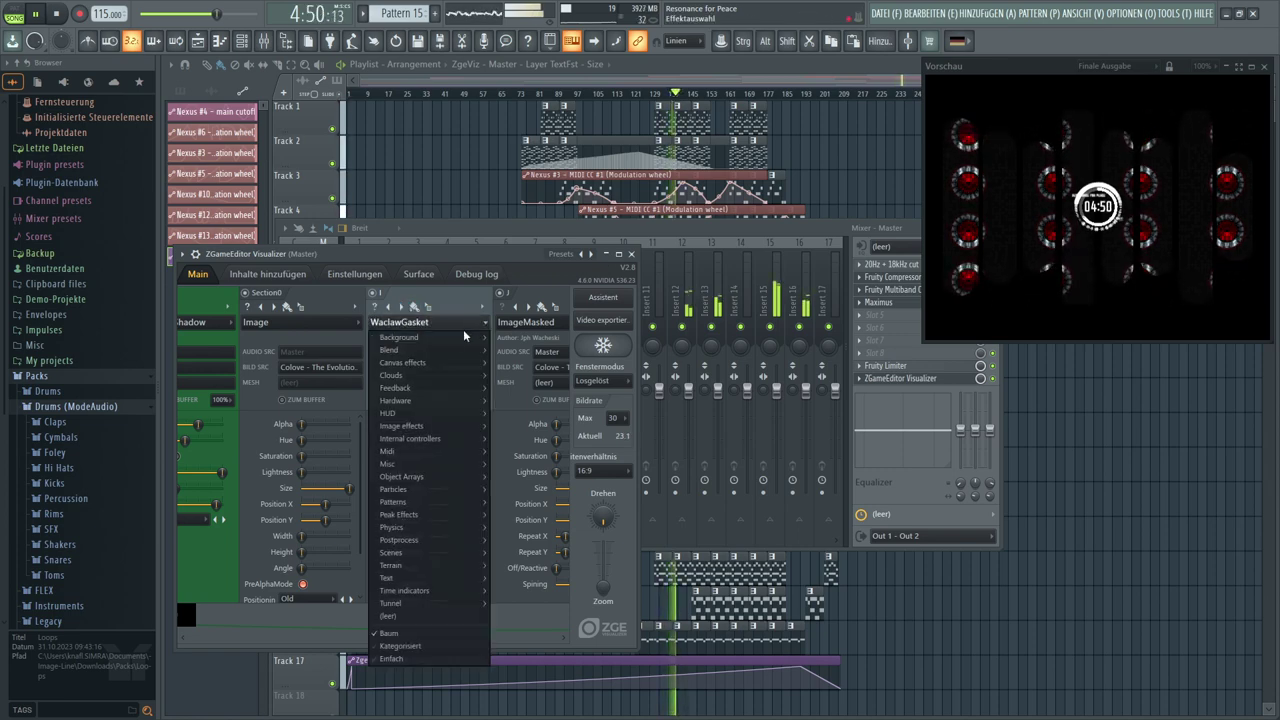
mouse_move(461, 341)
left_click(515, 337)
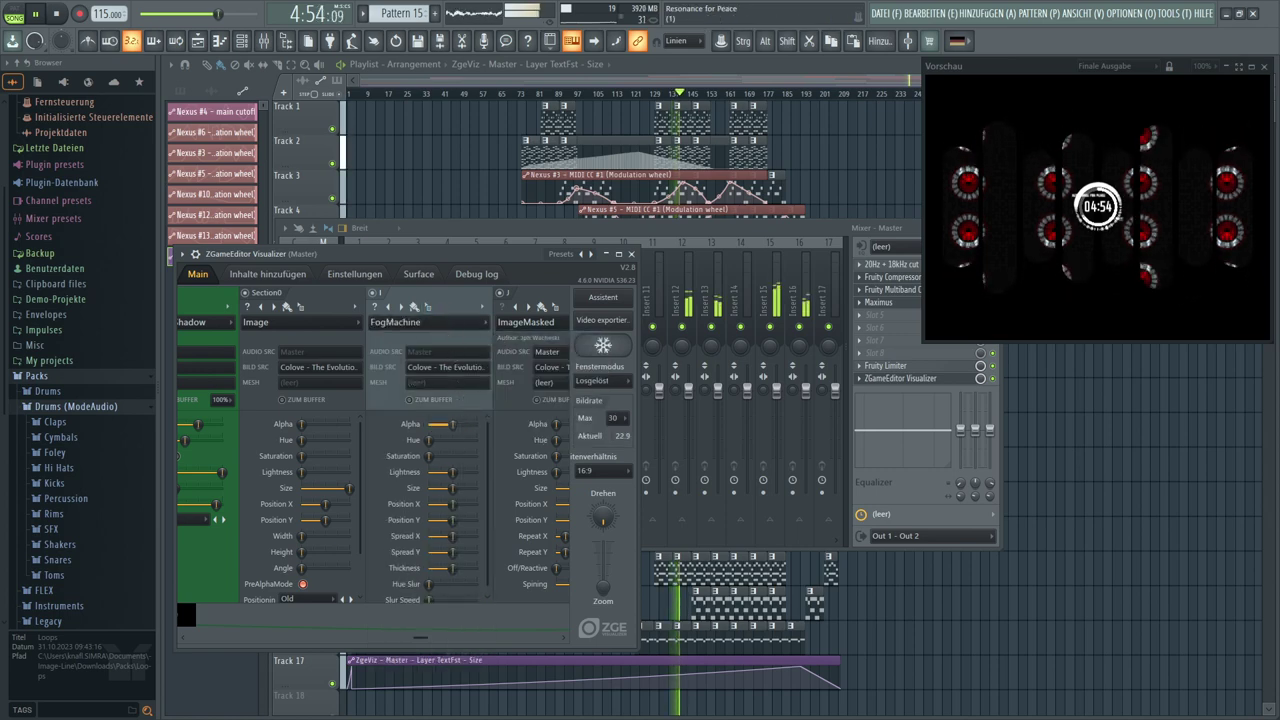
left_click_drag(452, 424, 433, 424)
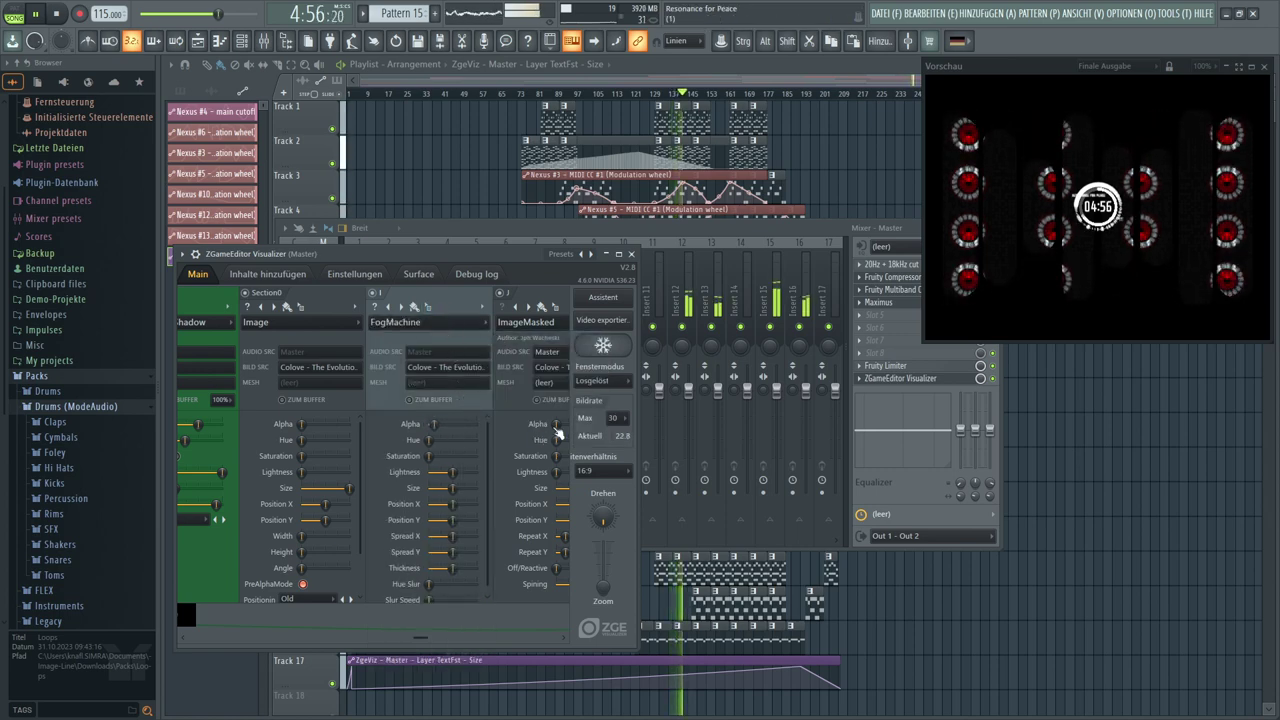
Raise the Alpha of the cloned ImageMasked layer J to near its maximum
mouse_move(556, 424)
left_mouse_down()
mouse_move(594, 424)
mouse_move(546, 424)
left_mouse_up()
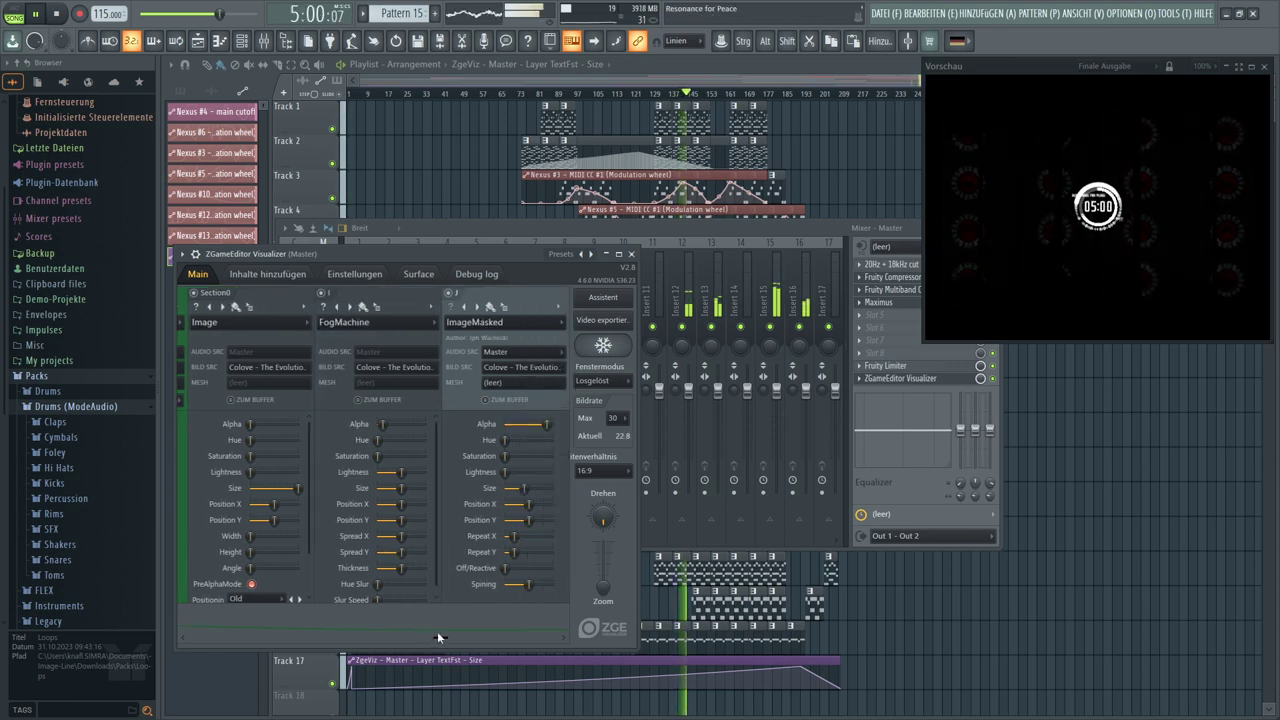
scroll(437, 631, "left", 5)
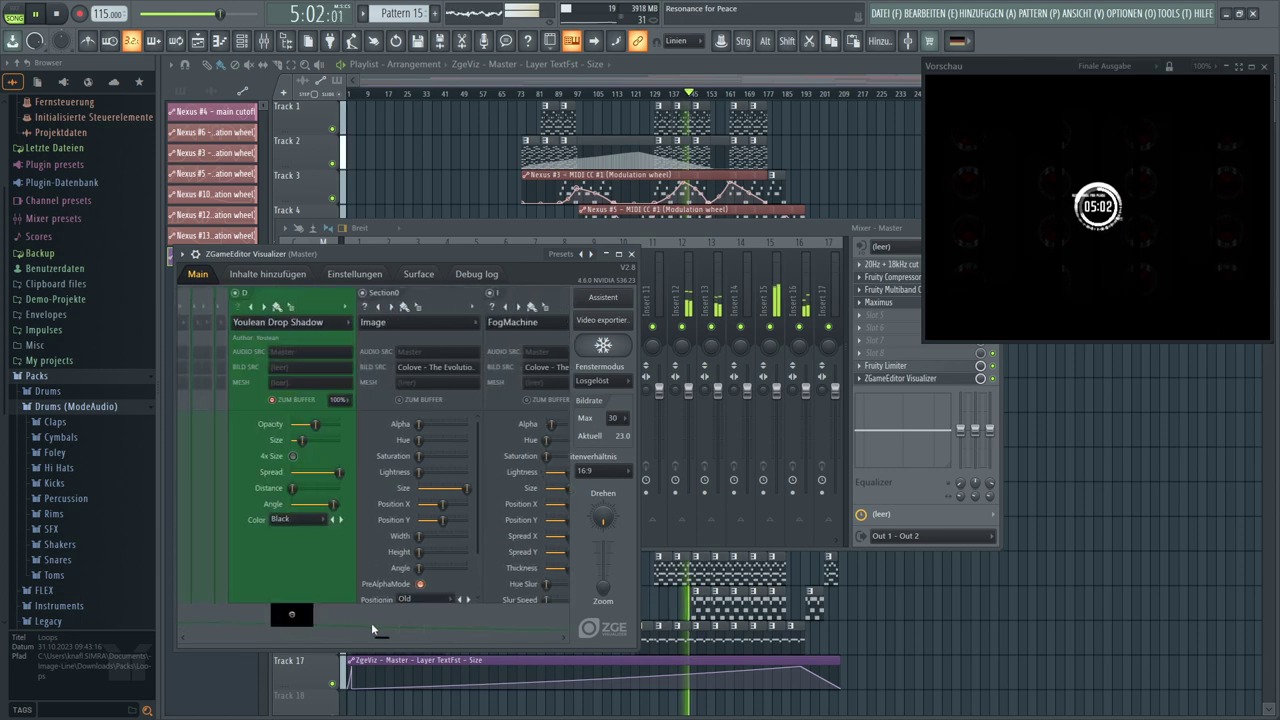
scroll(400, 628, "right", 4)
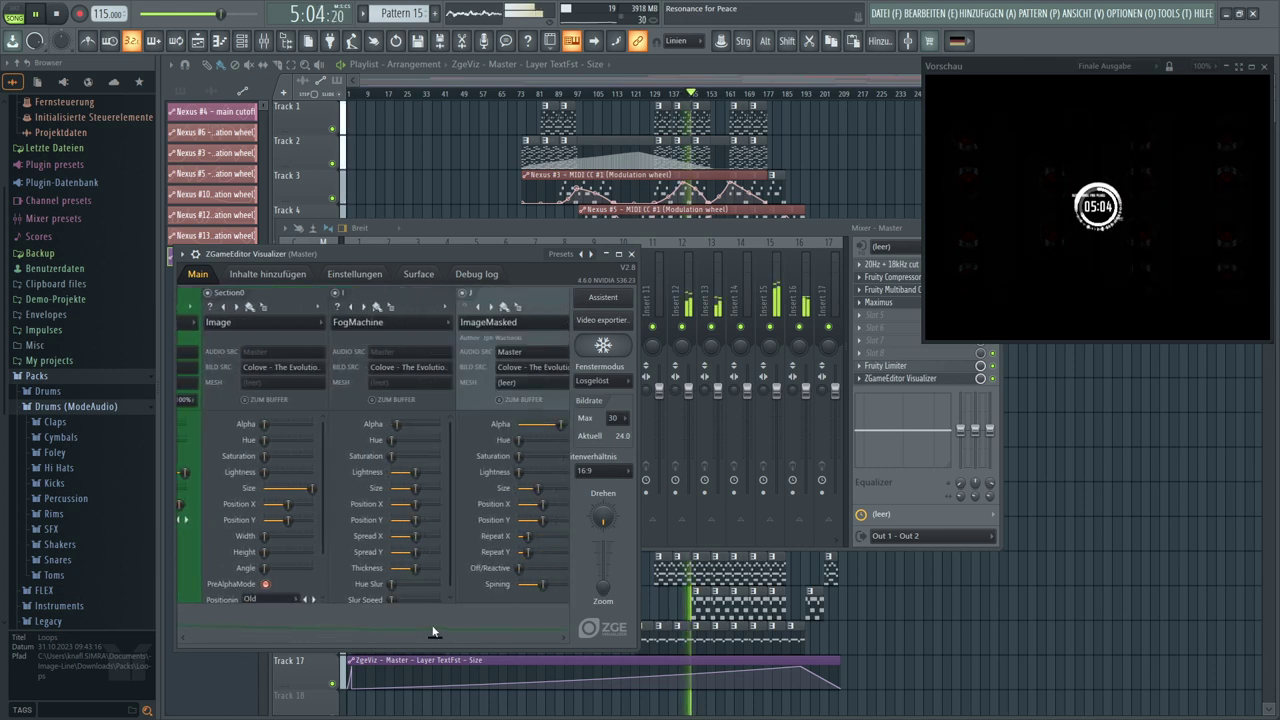
scroll(436, 630, "right", 1)
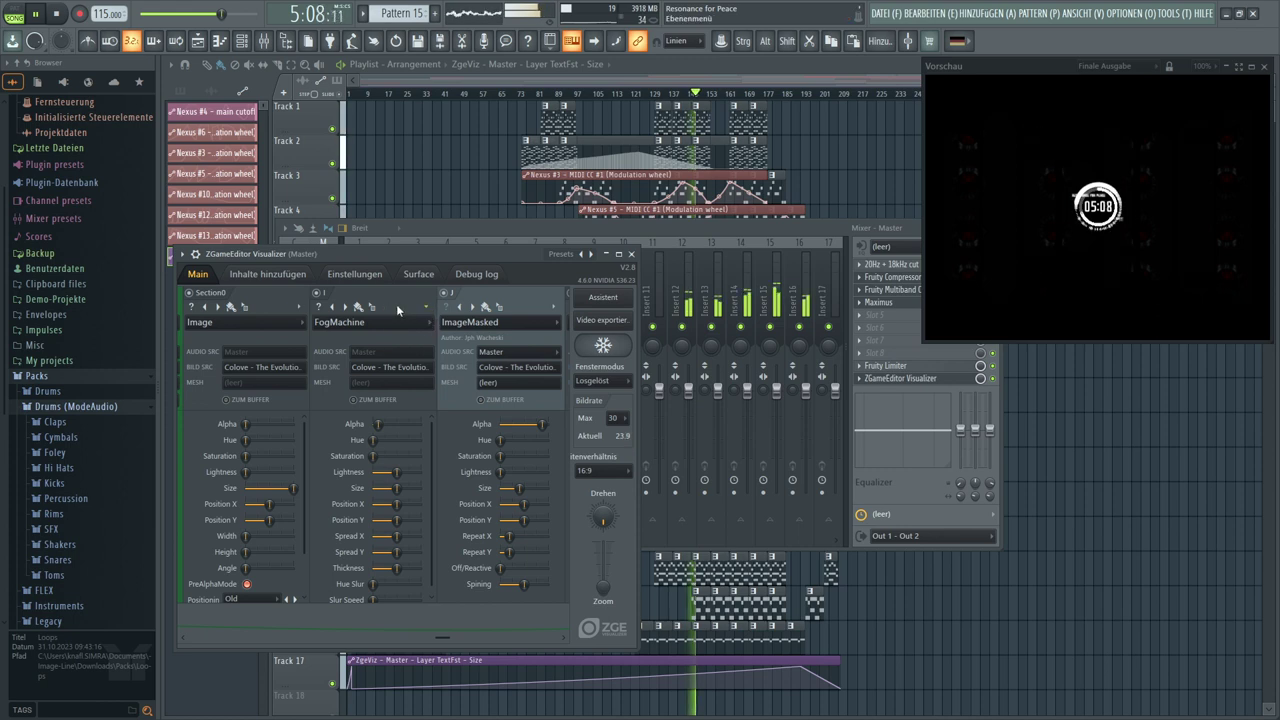
Change layer I's effect from FogMachine to ItsFullOfStars
left_click(346, 307)
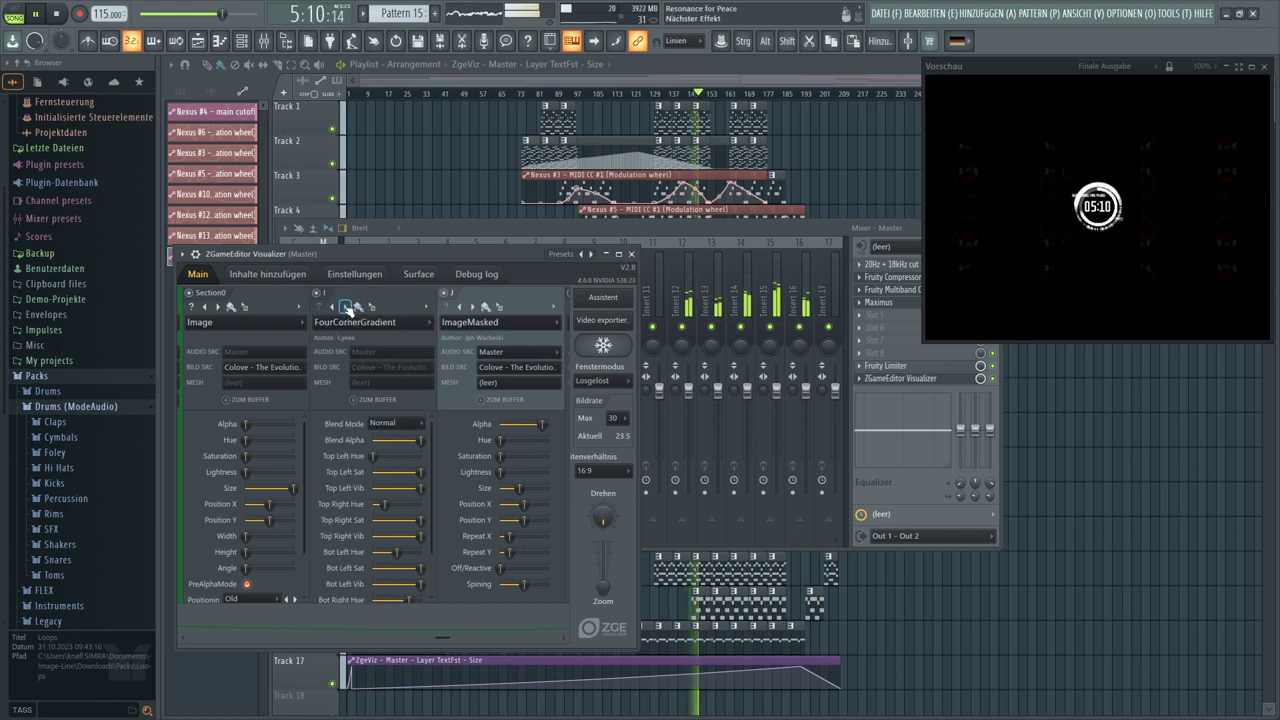
left_click(346, 307)
left_click(346, 307)
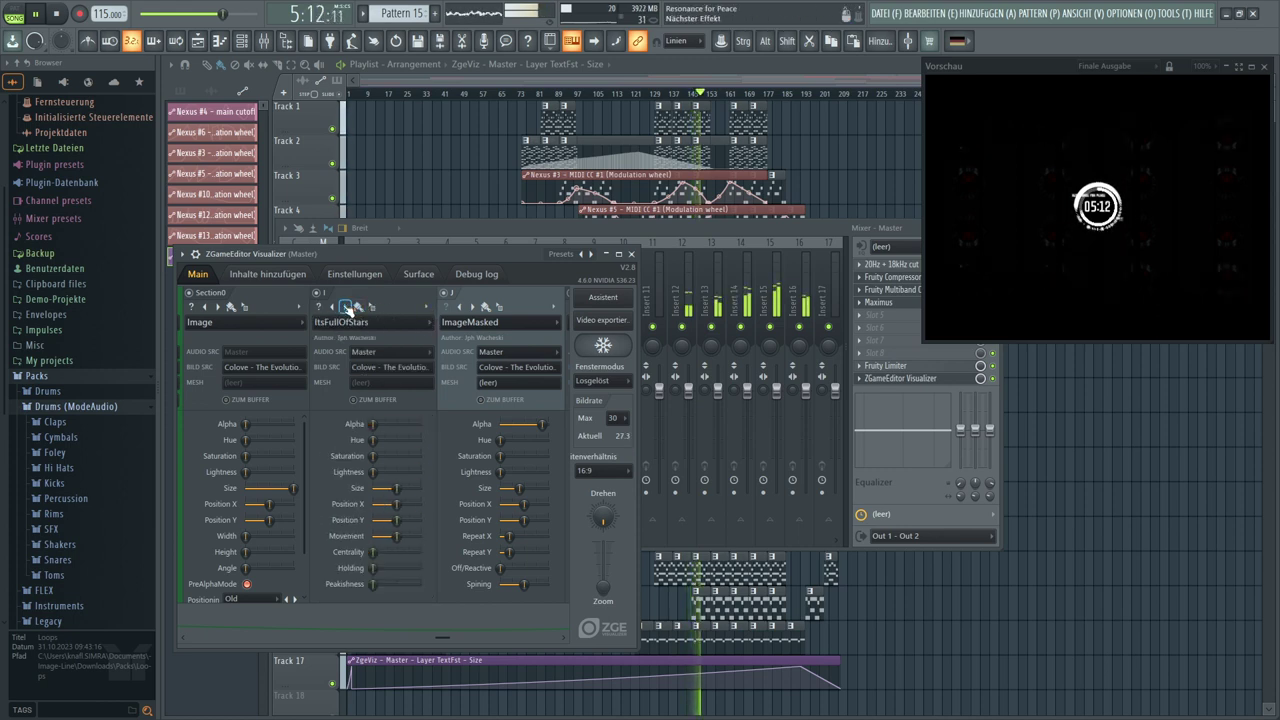
left_click(401, 289)
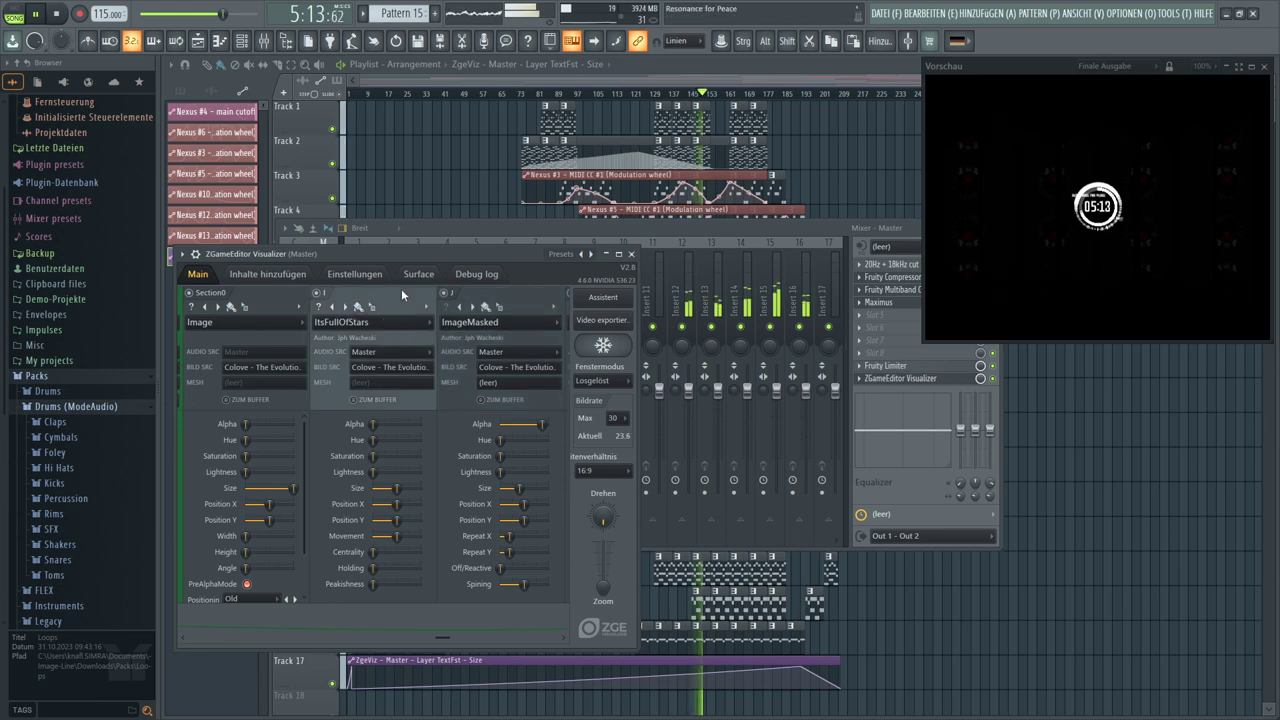
Move ImageMasked layer J one place ahead of layer I and set the ItsFullOfStars layer's Alpha to 46%
left_click(552, 306)
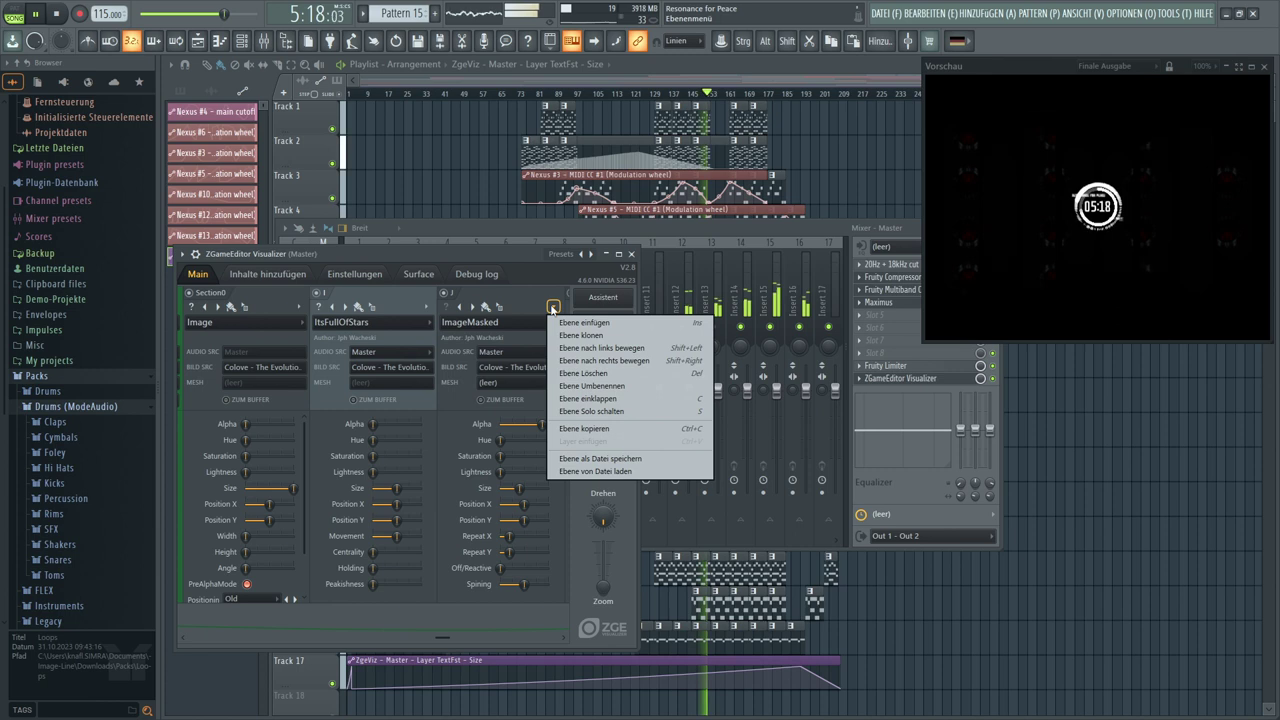
left_click(565, 348)
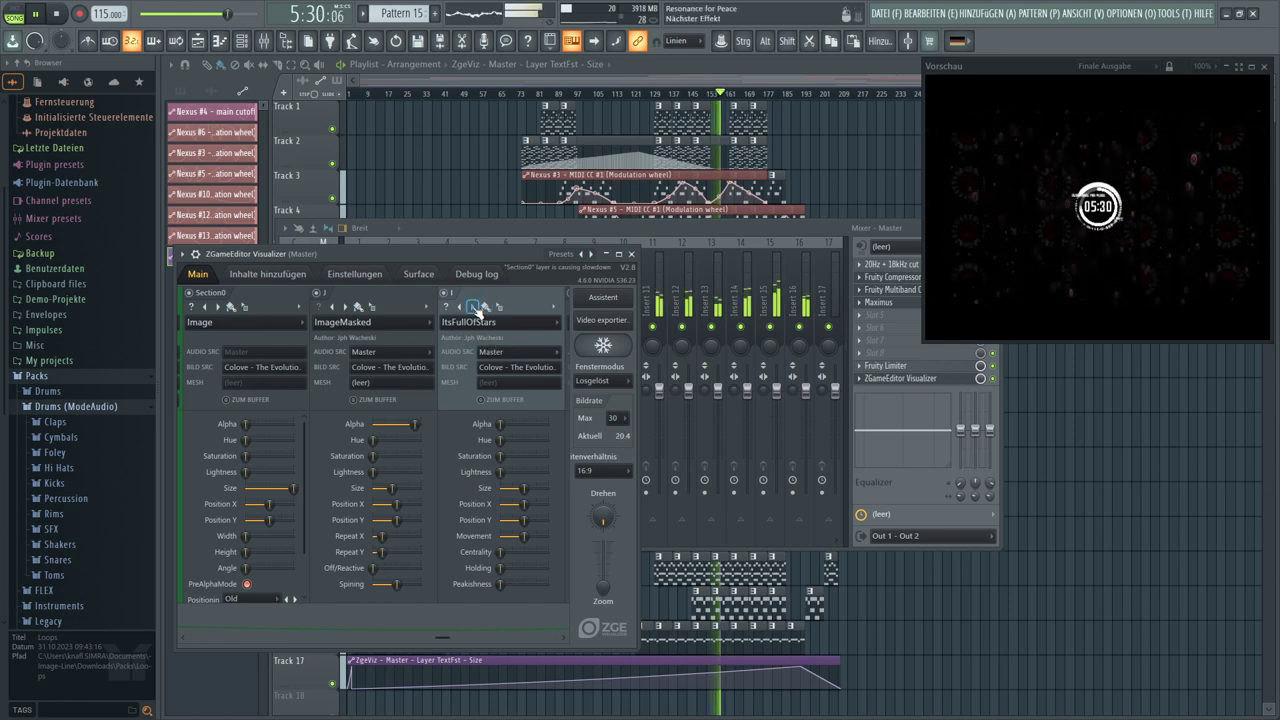
left_click_drag(500, 424, 521, 424)
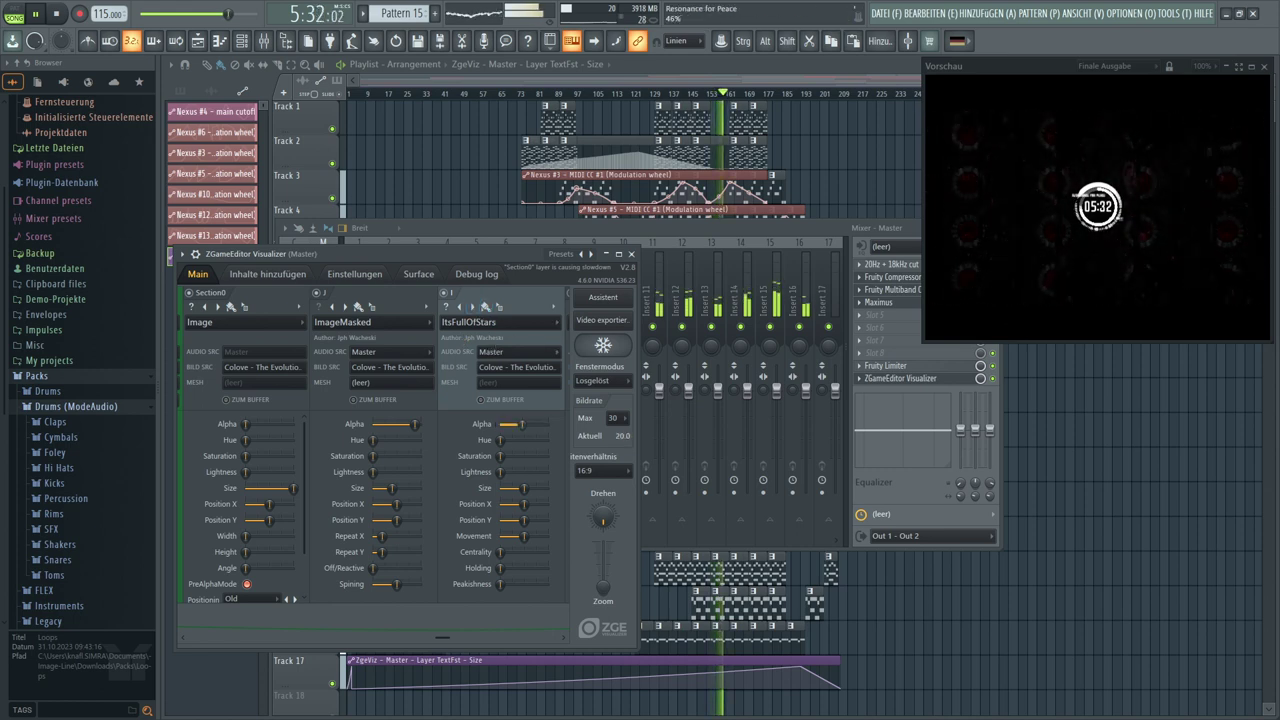
Lower the Alpha of ImageMasked layer J to slightly above the middle of its range
mouse_move(414, 424)
left_mouse_down()
mouse_move(376, 424)
mouse_move(402, 424)
left_mouse_up()
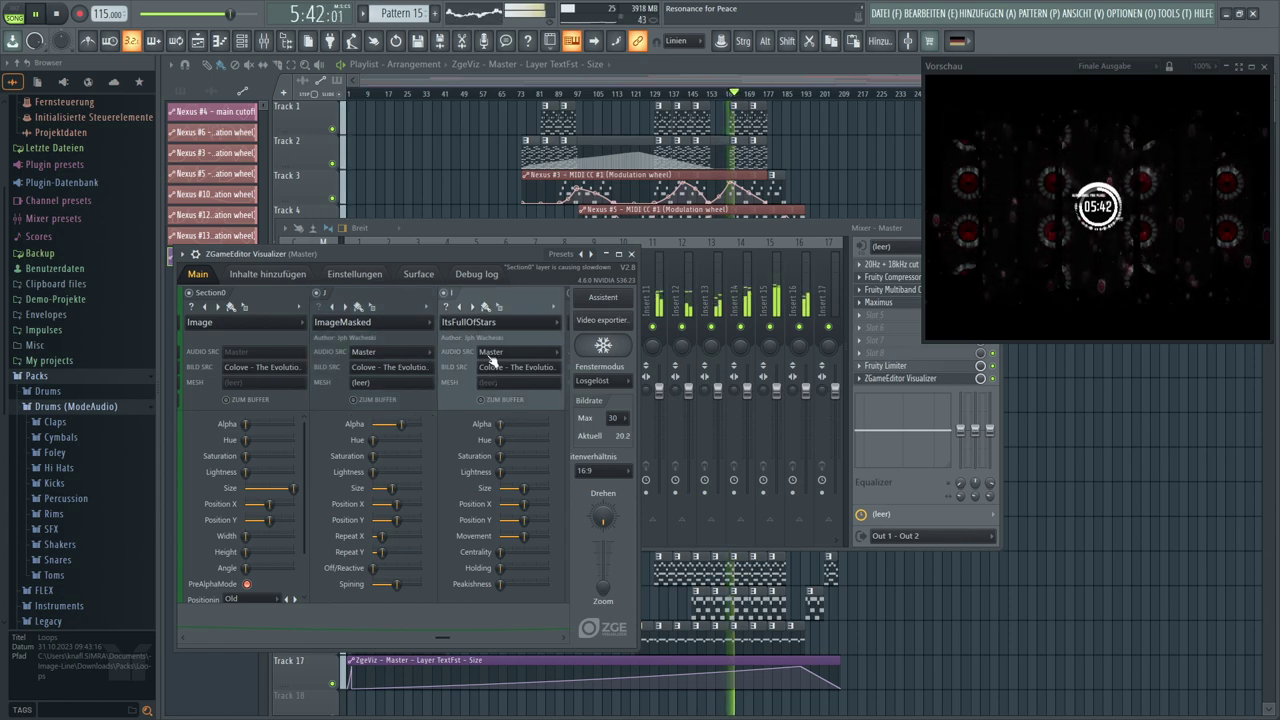
Advance through the available effects on layer I until Electric is applied, and lower its Hue to about the middle for a teal tint
left_click(476, 307)
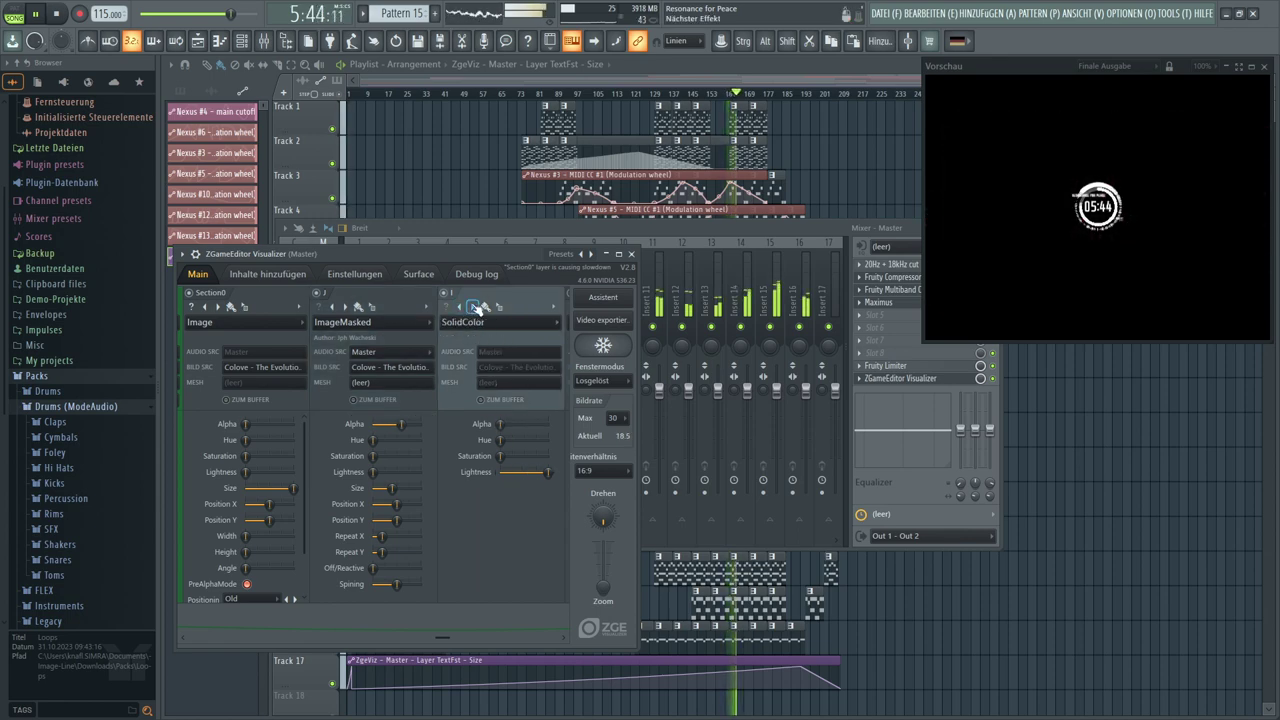
left_click(476, 307)
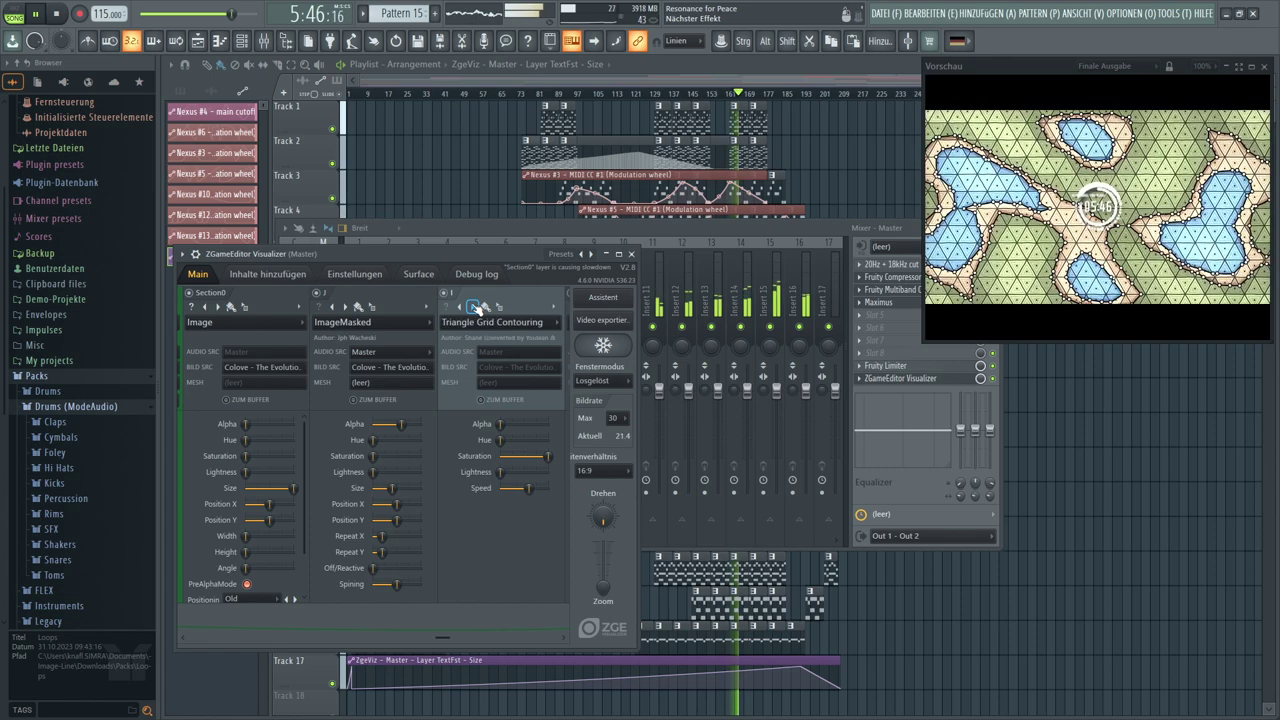
left_click(476, 307)
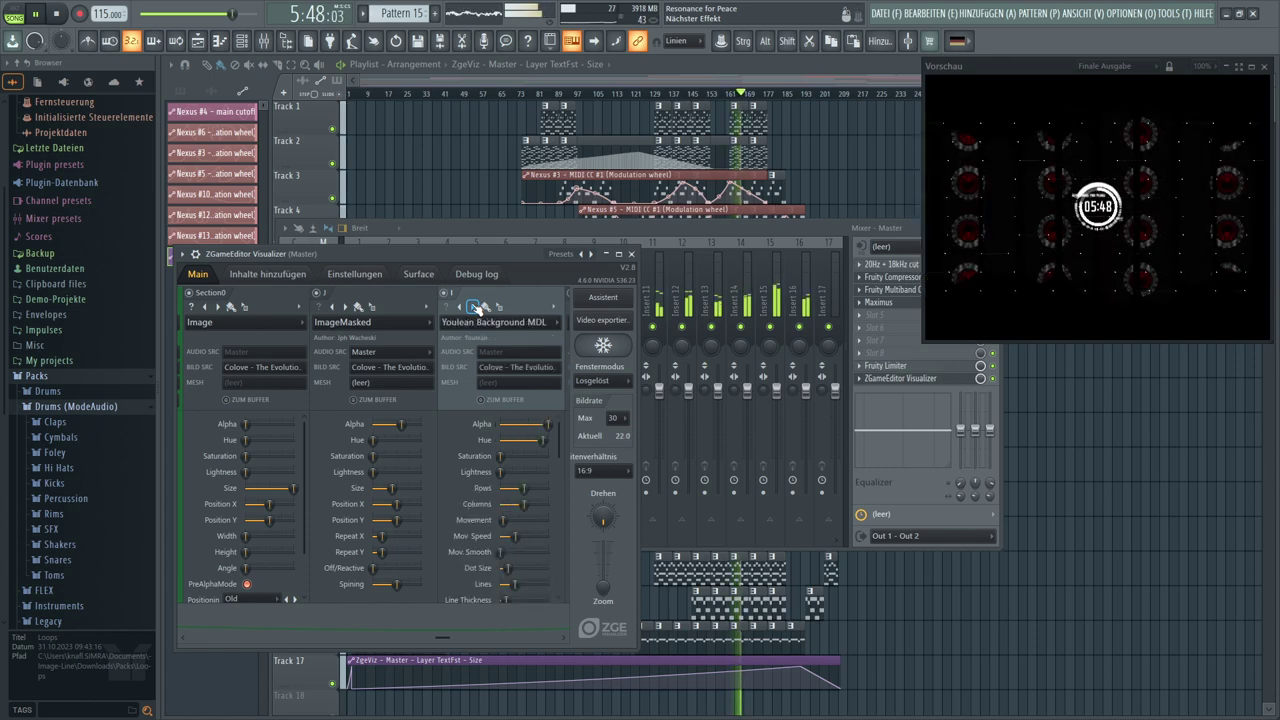
left_click(476, 307)
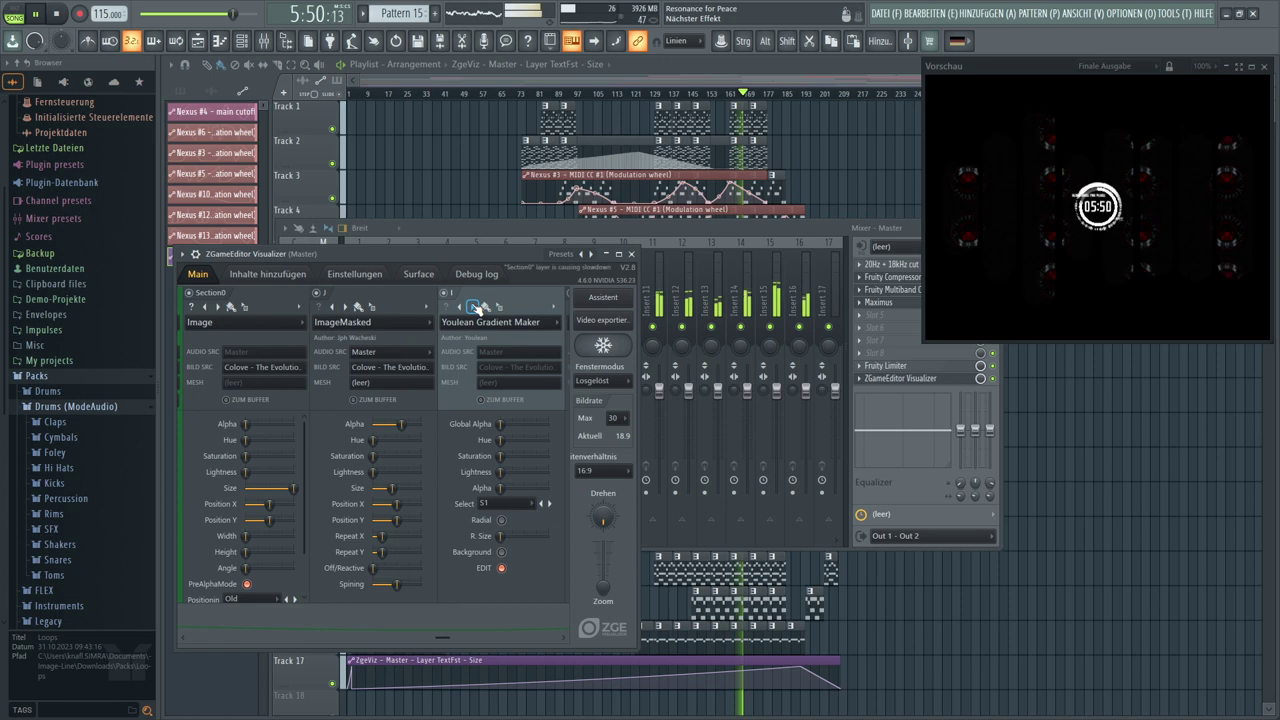
left_click(477, 308)
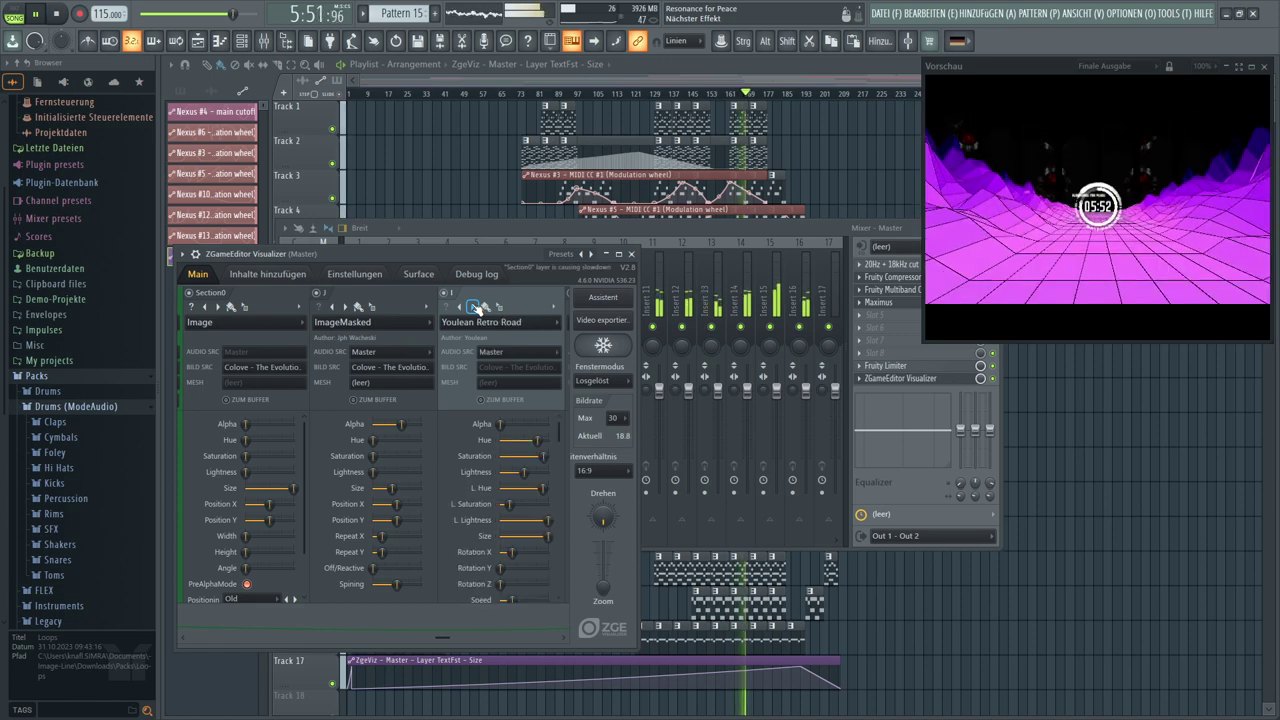
left_click(477, 308)
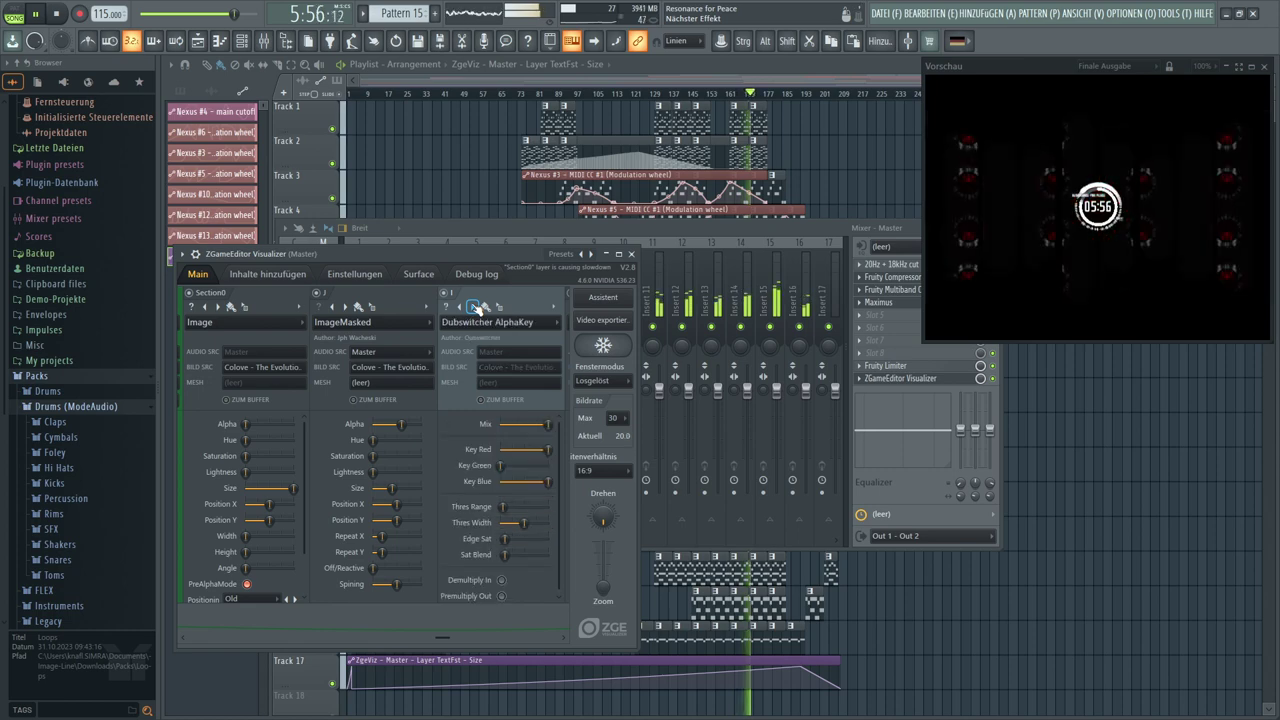
left_click(477, 308)
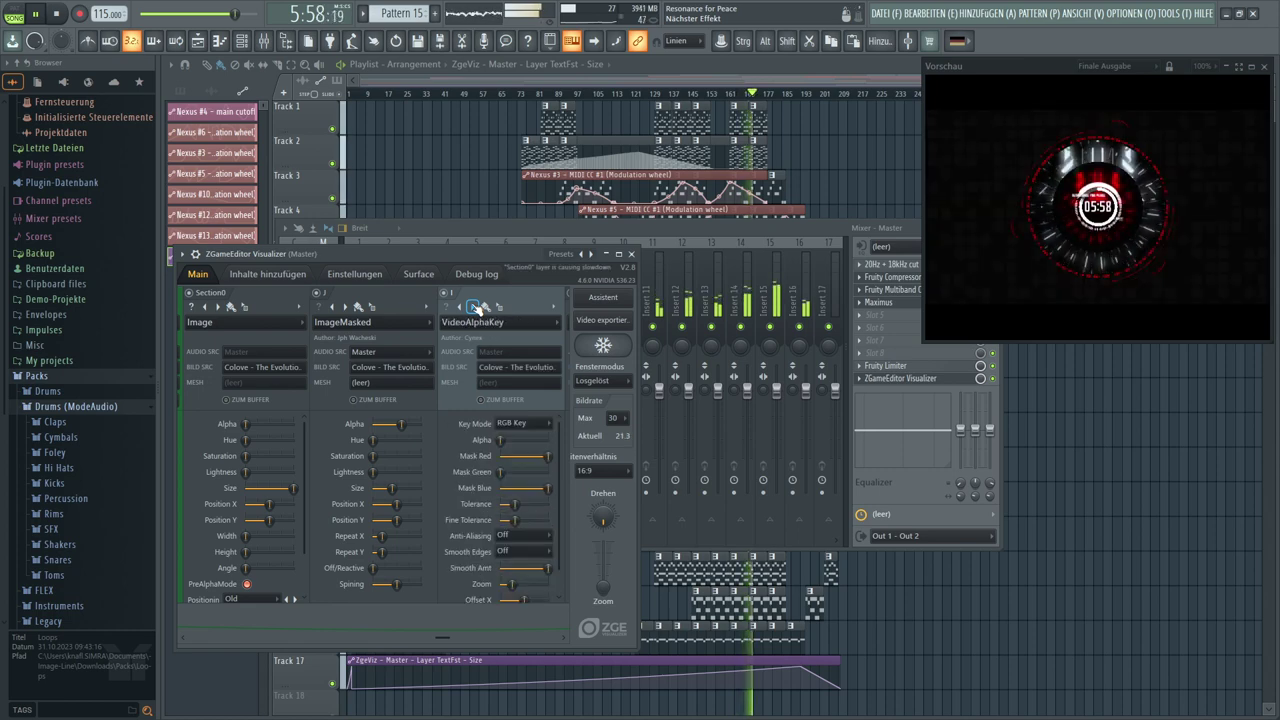
left_click(477, 308)
left_click(477, 308)
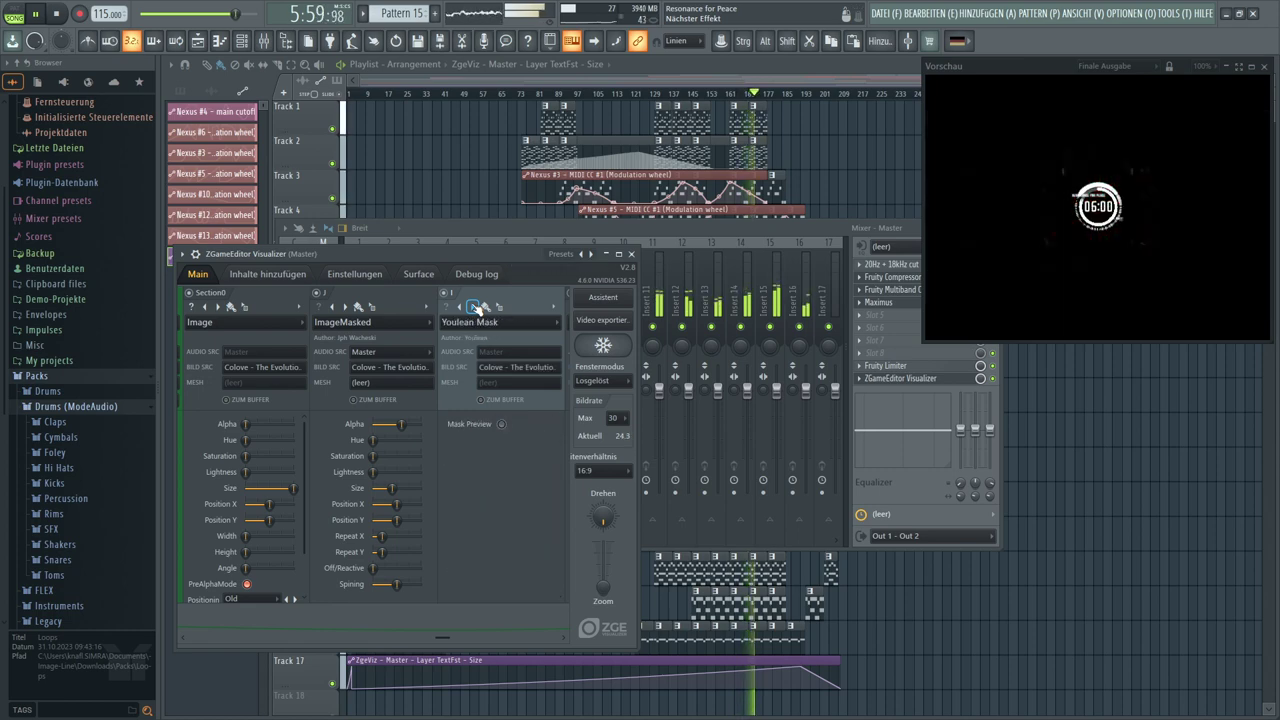
left_click(477, 308)
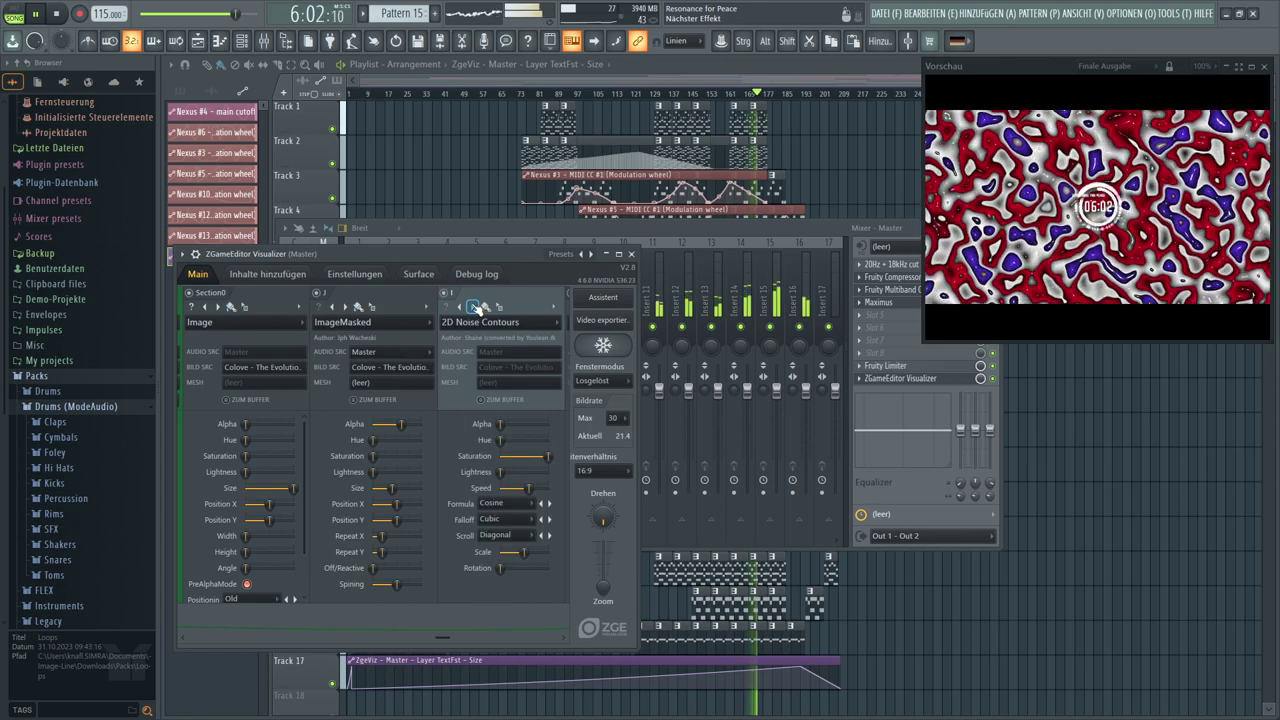
left_click(477, 308)
left_click(477, 308)
left_click(477, 308)
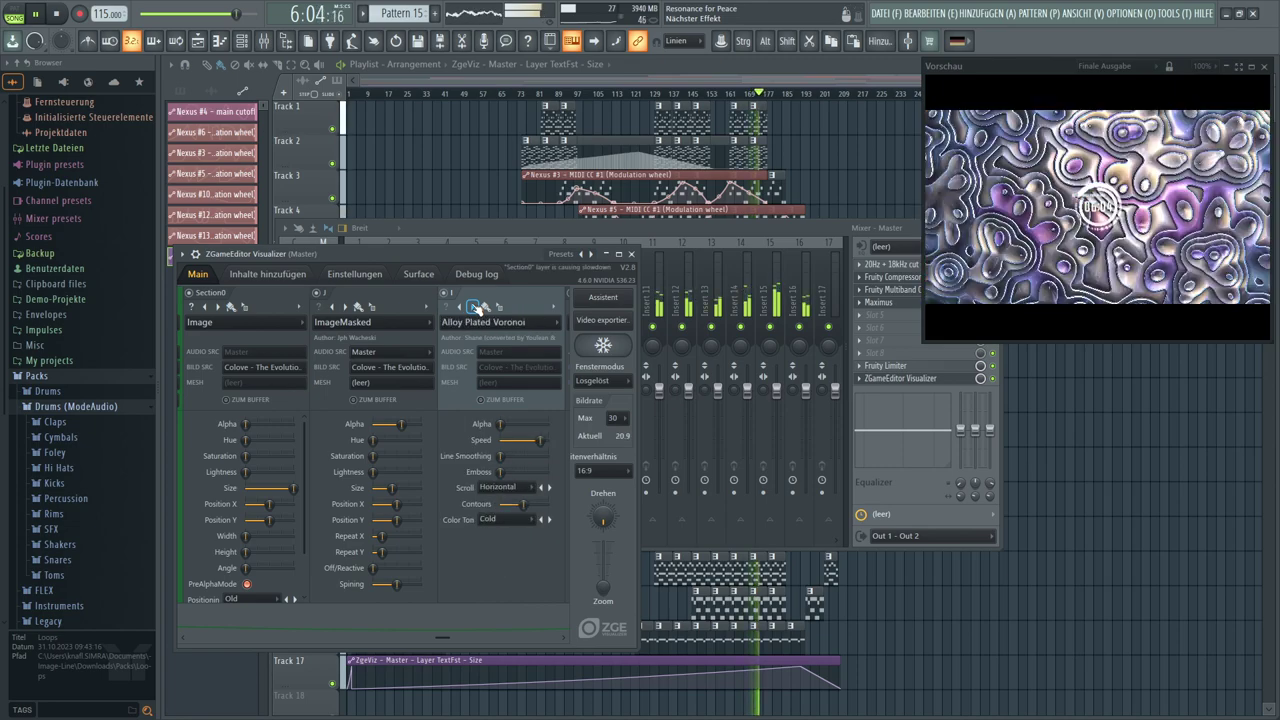
left_click(477, 308)
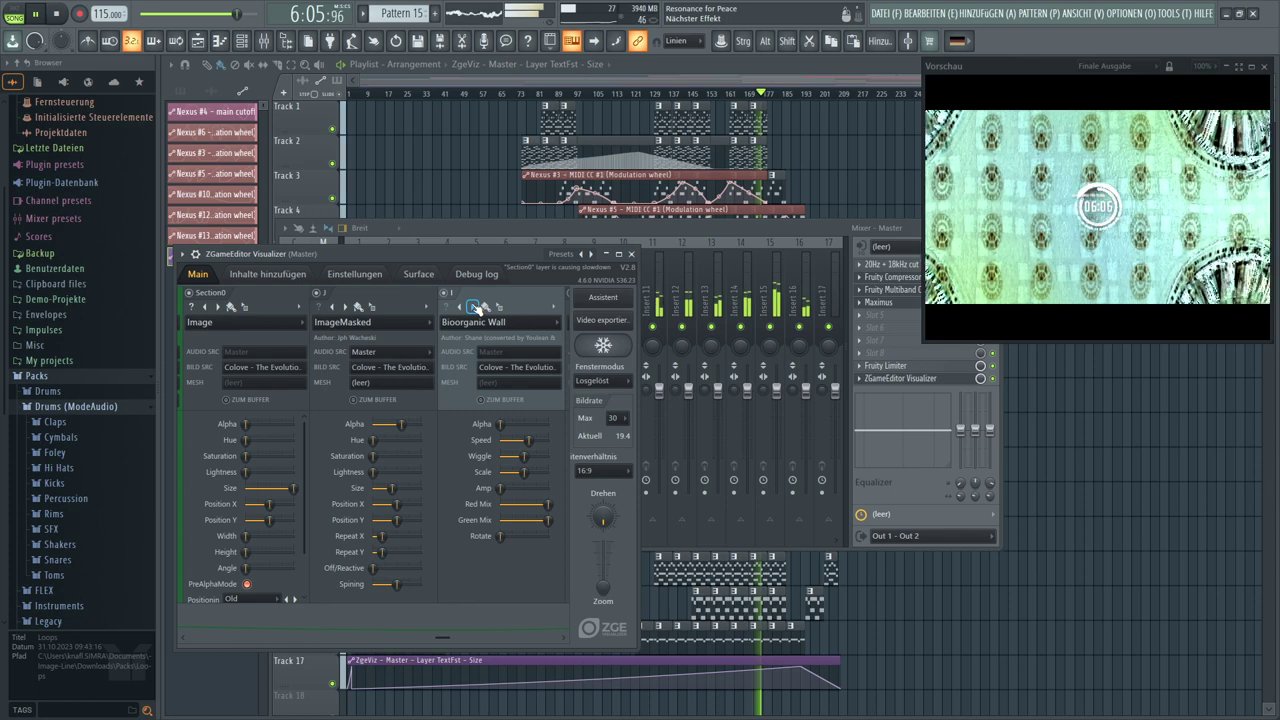
left_click(477, 307)
left_click(477, 307)
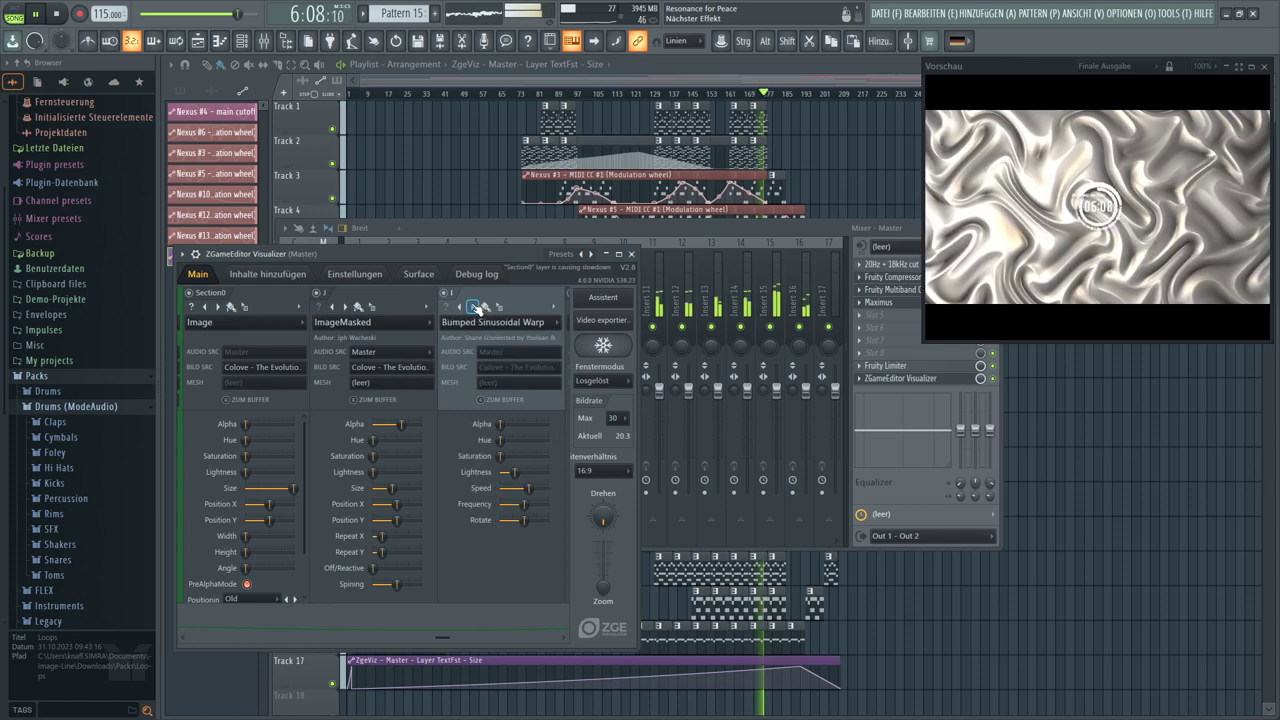
left_click(477, 307)
left_click(477, 307)
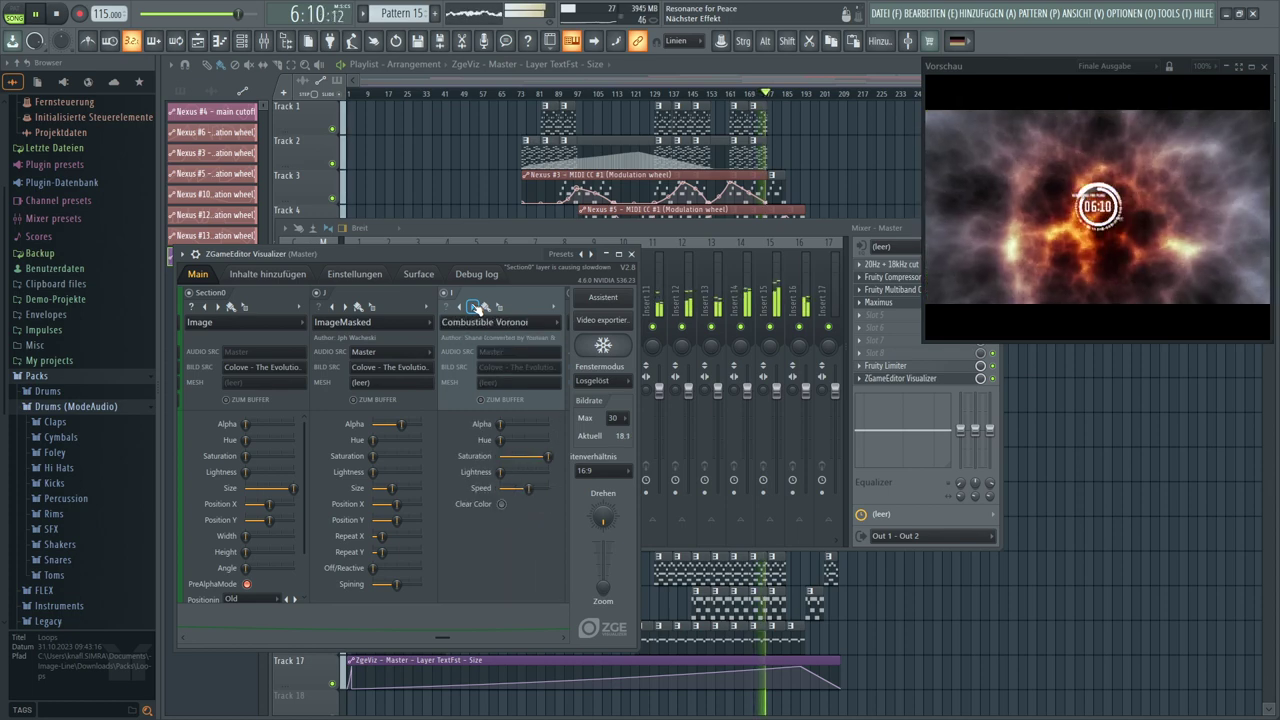
left_click(477, 307)
left_click(477, 307)
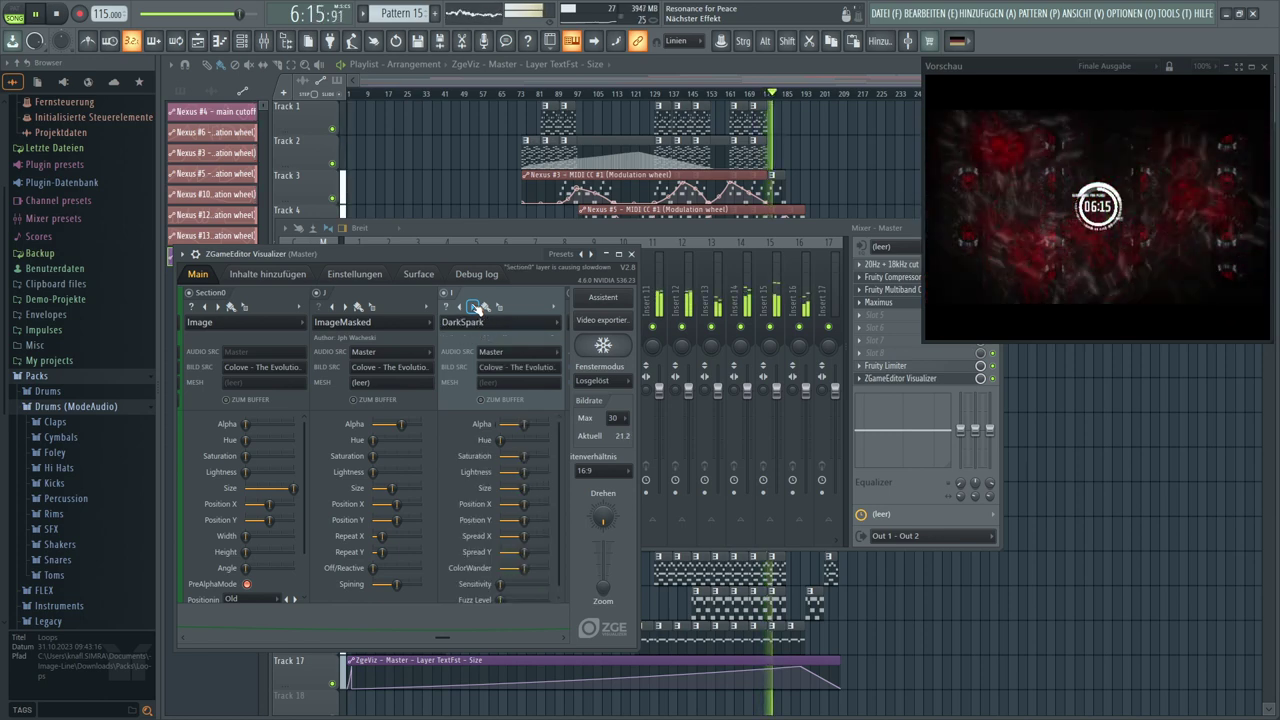
left_click(477, 307)
left_click(477, 307)
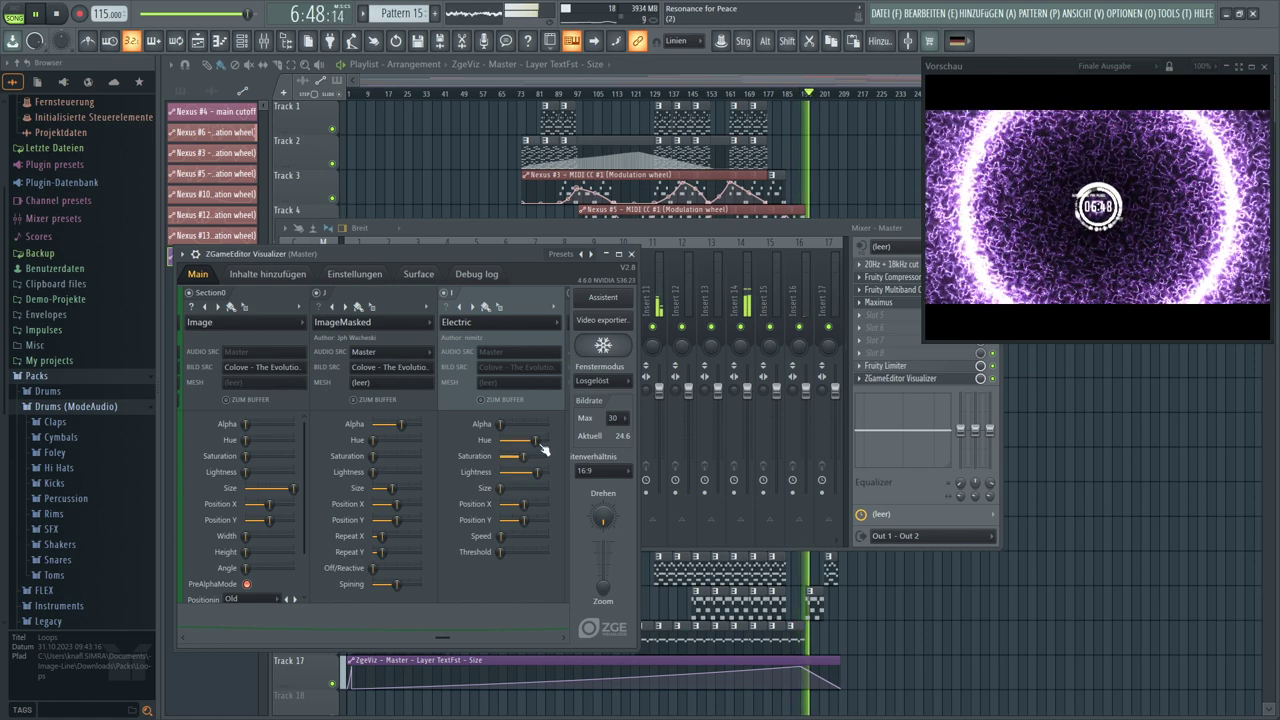
left_click_drag(541, 446, 521, 440)
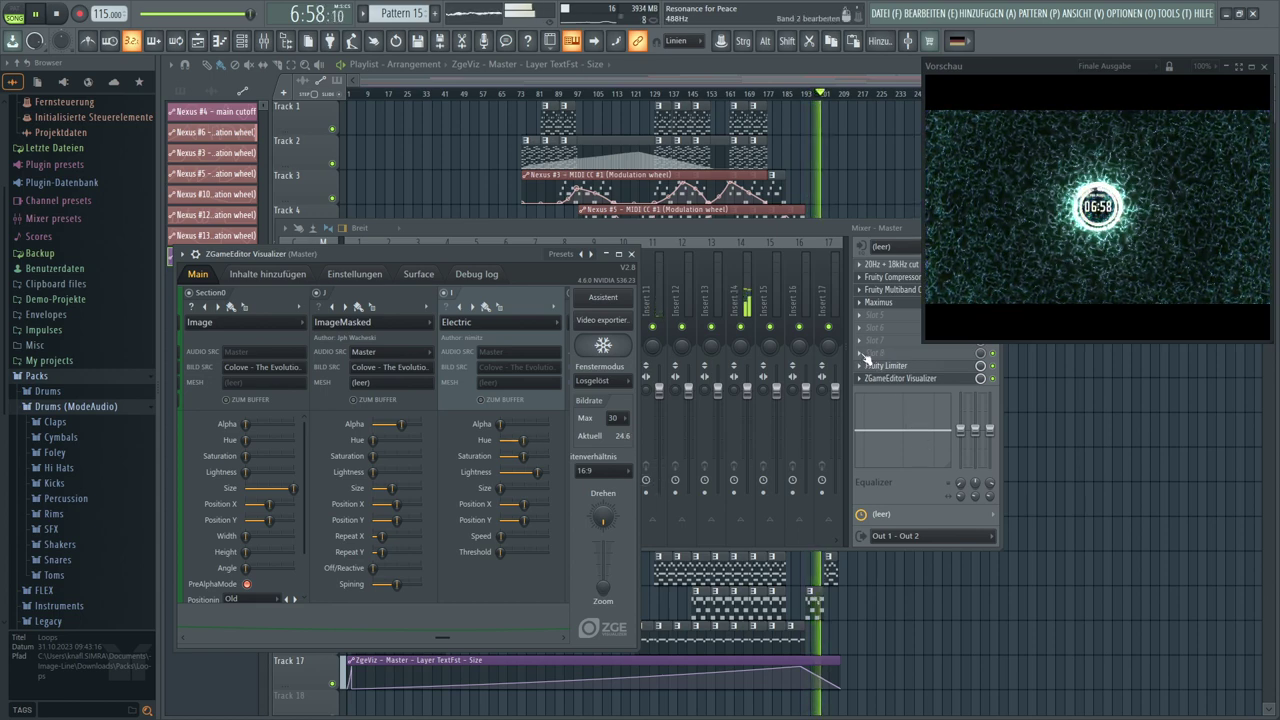
Load a Fruity Peak Controller into the Master's empty slot above Fruity Limiter and raise its Peak base level
left_click(862, 354)
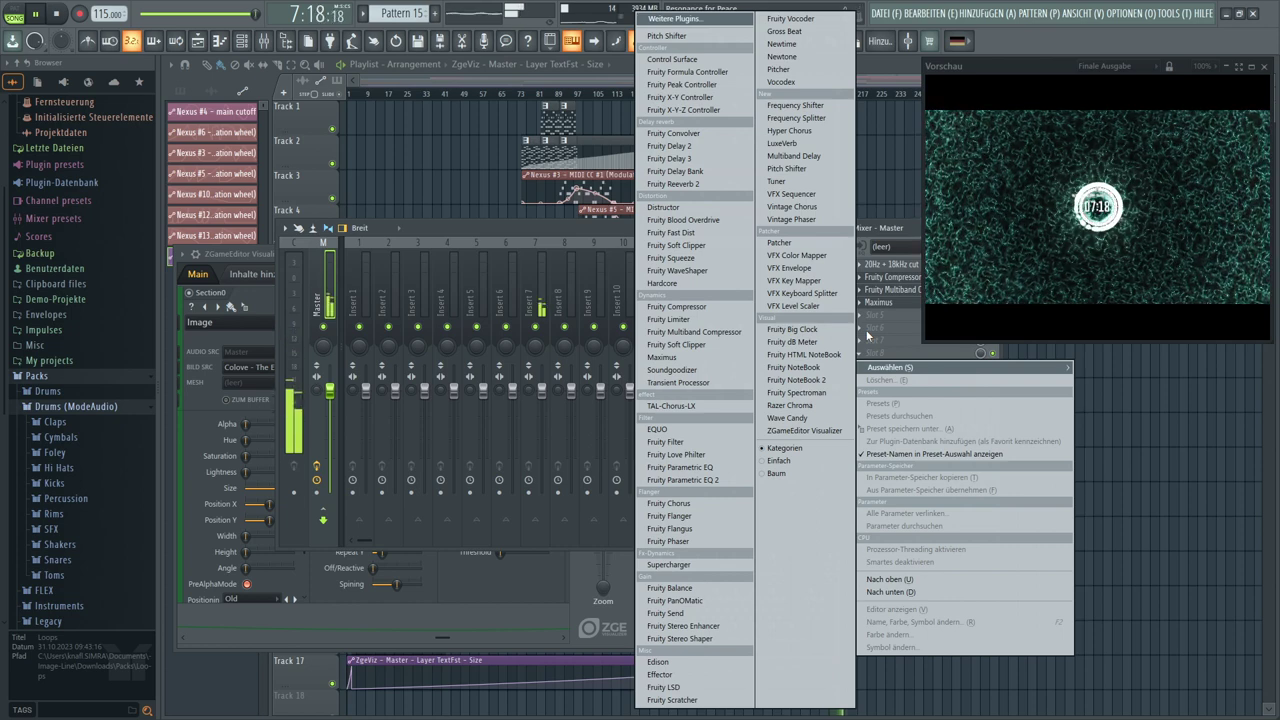
left_click(691, 86)
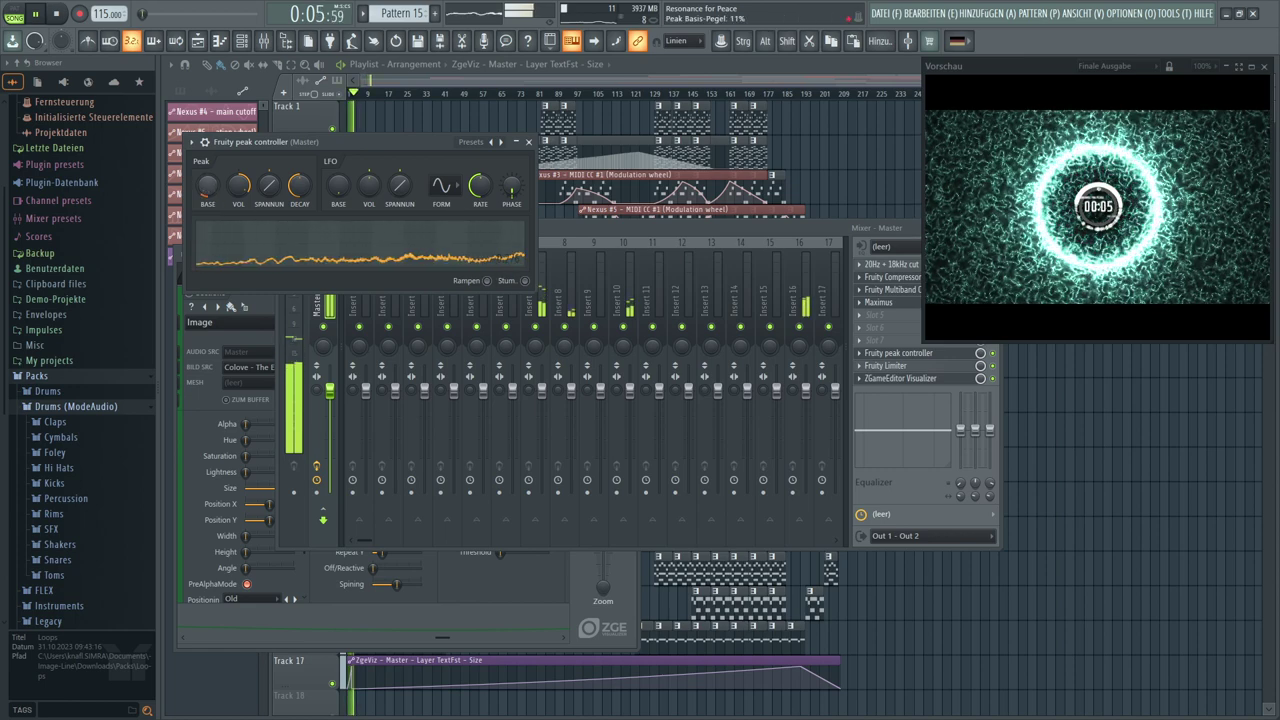
left_click_drag(207, 185, 207, 172)
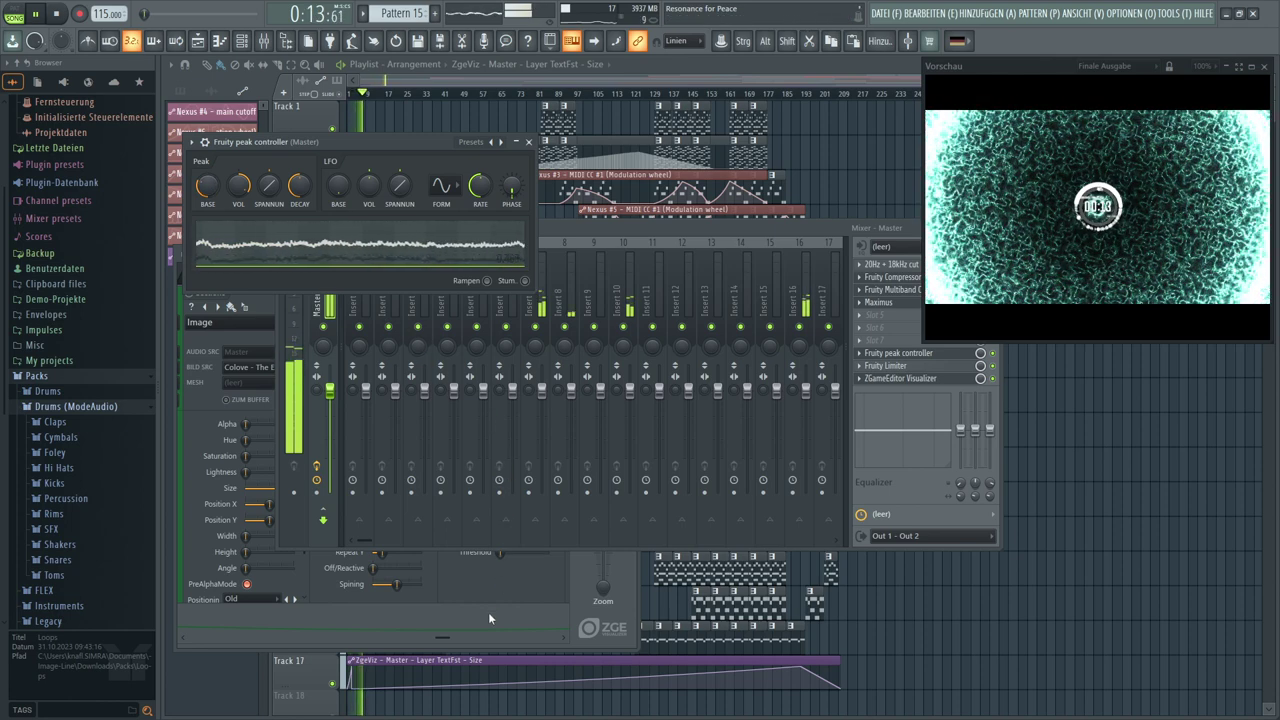
Set the Electric layer's Hue to 46% and link it to the internal controller Peak ctrl - Peak
left_click(442, 616)
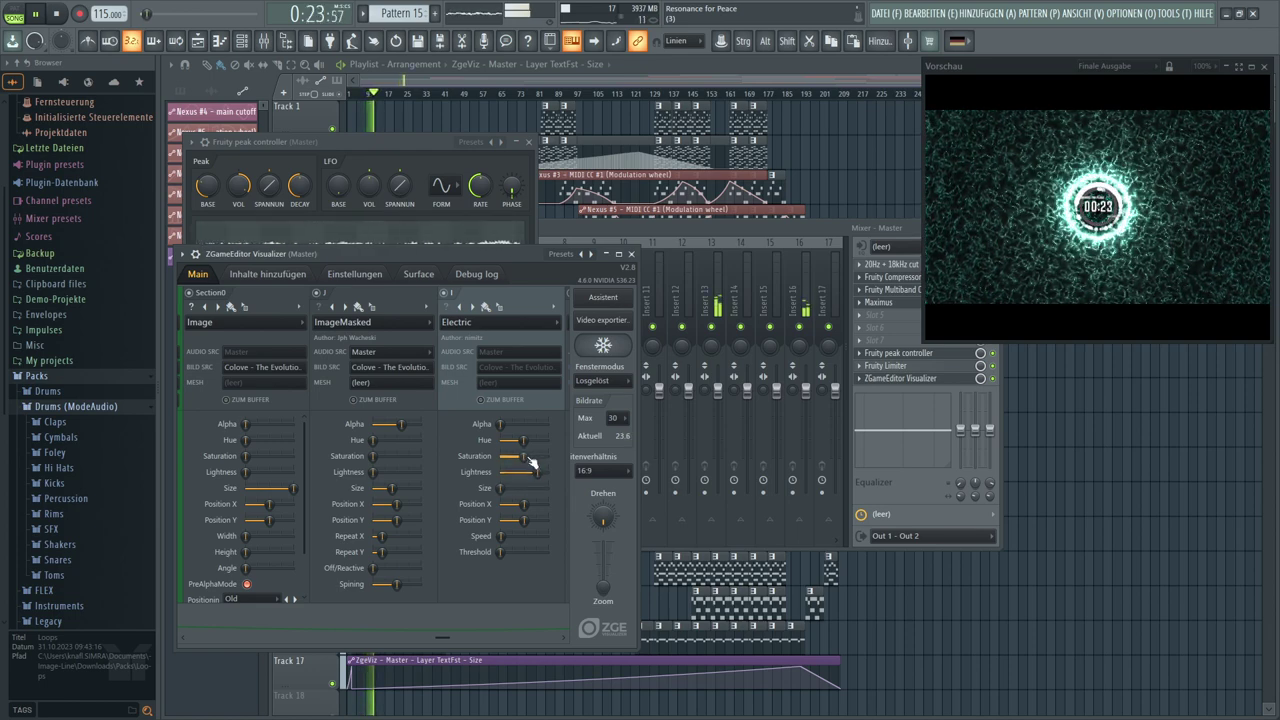
left_click_drag(528, 444, 520, 440)
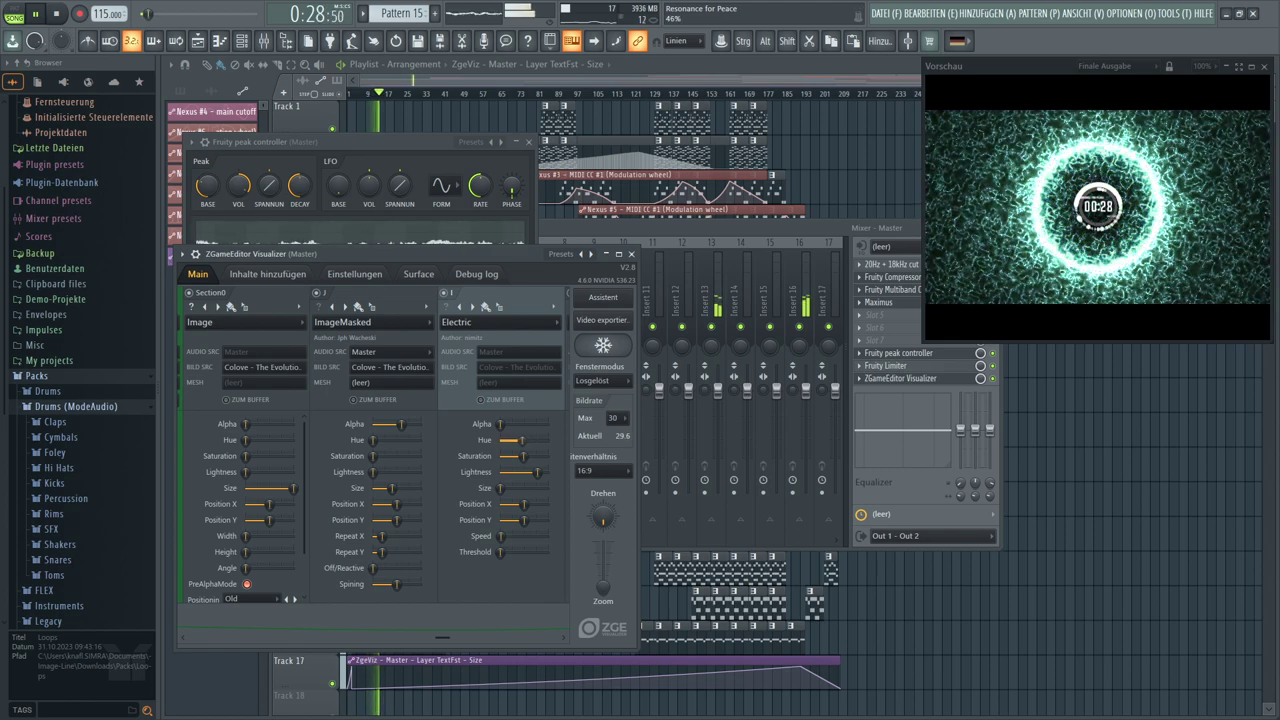
right_click(524, 441)
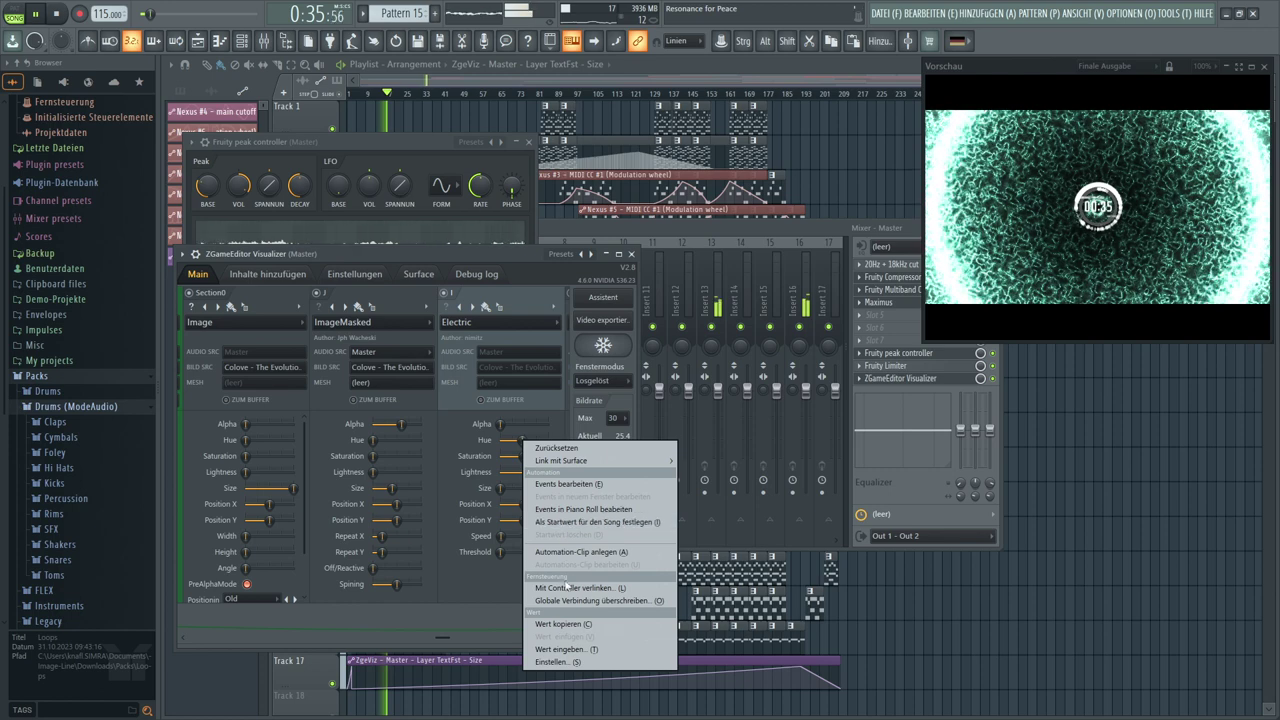
left_click(565, 588)
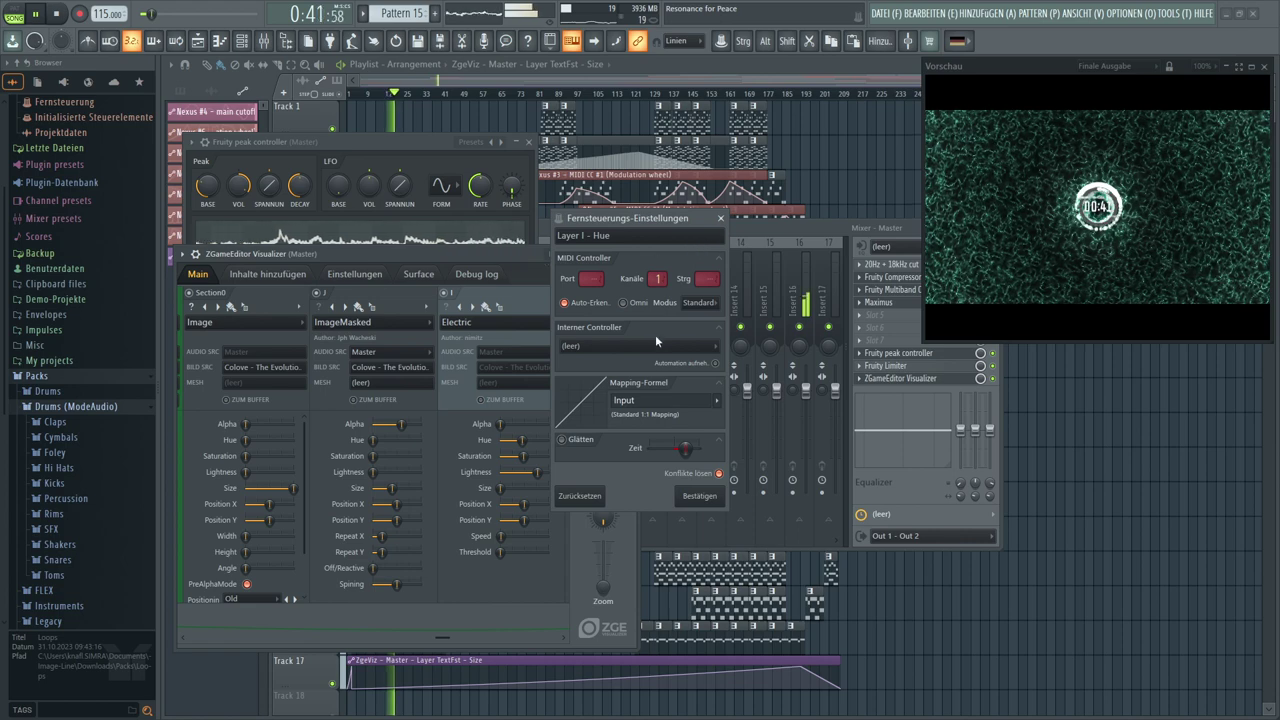
left_click(704, 350)
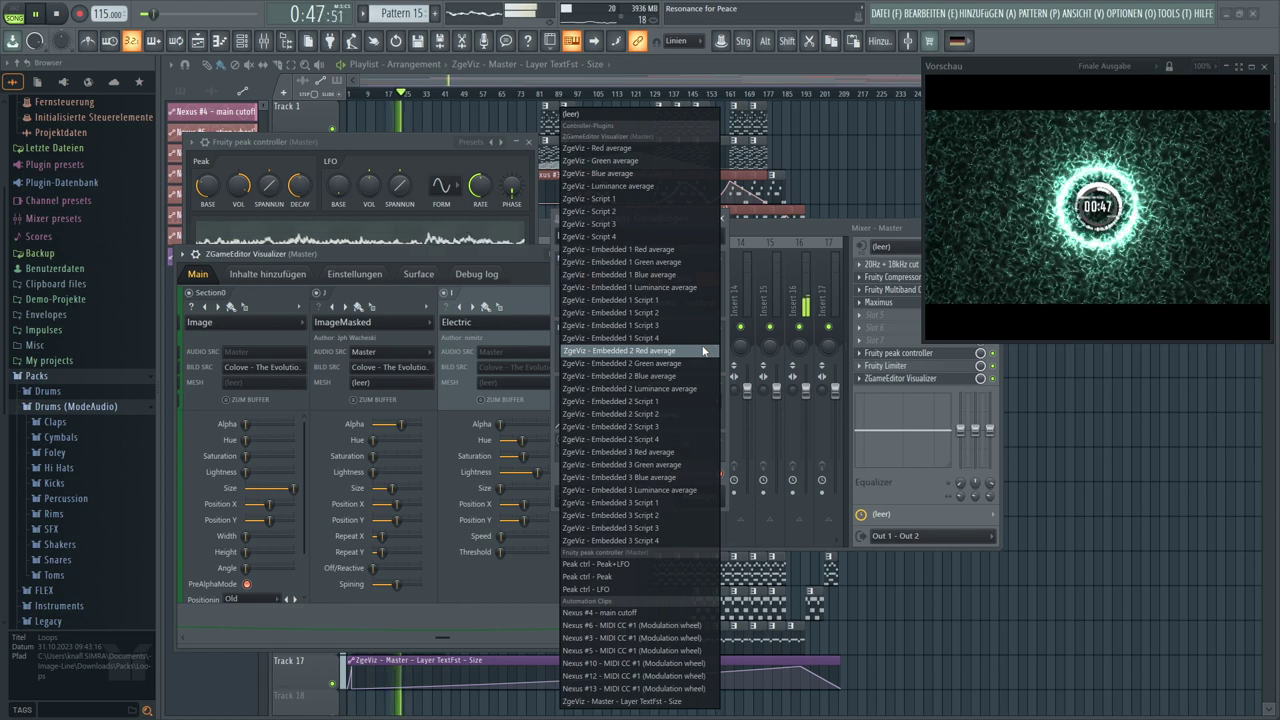
left_click(607, 578)
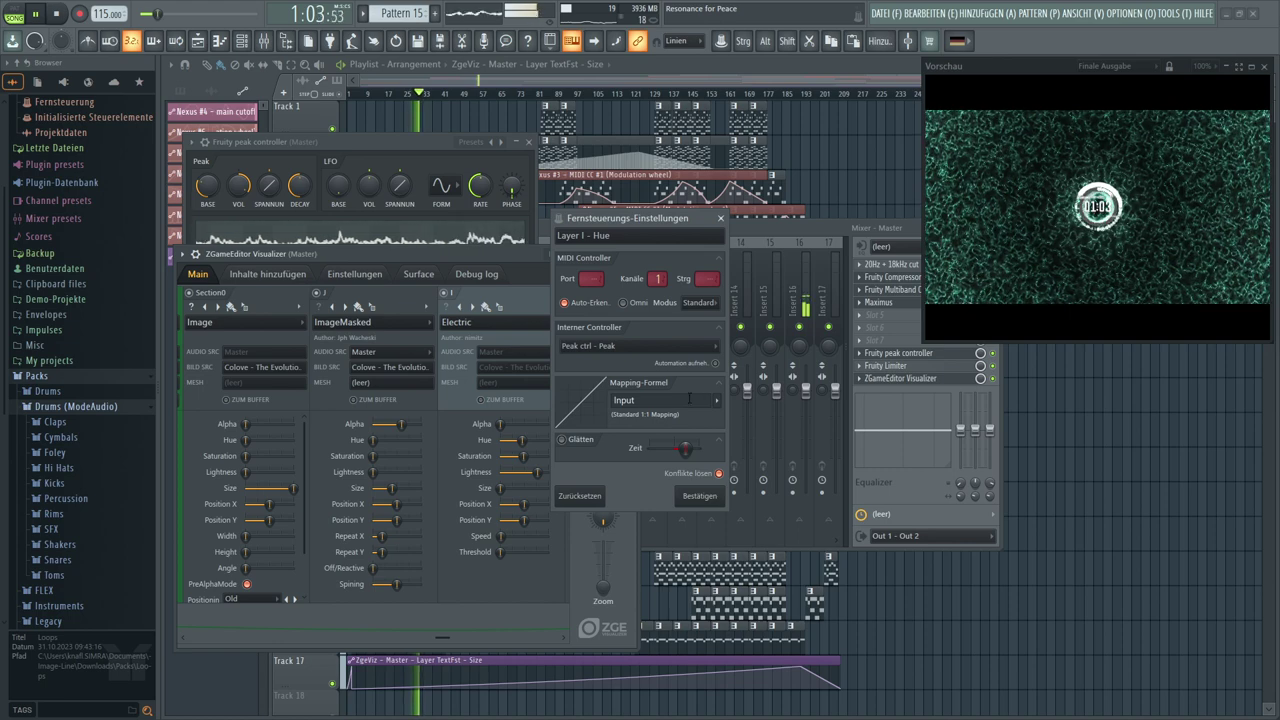
left_click(697, 496)
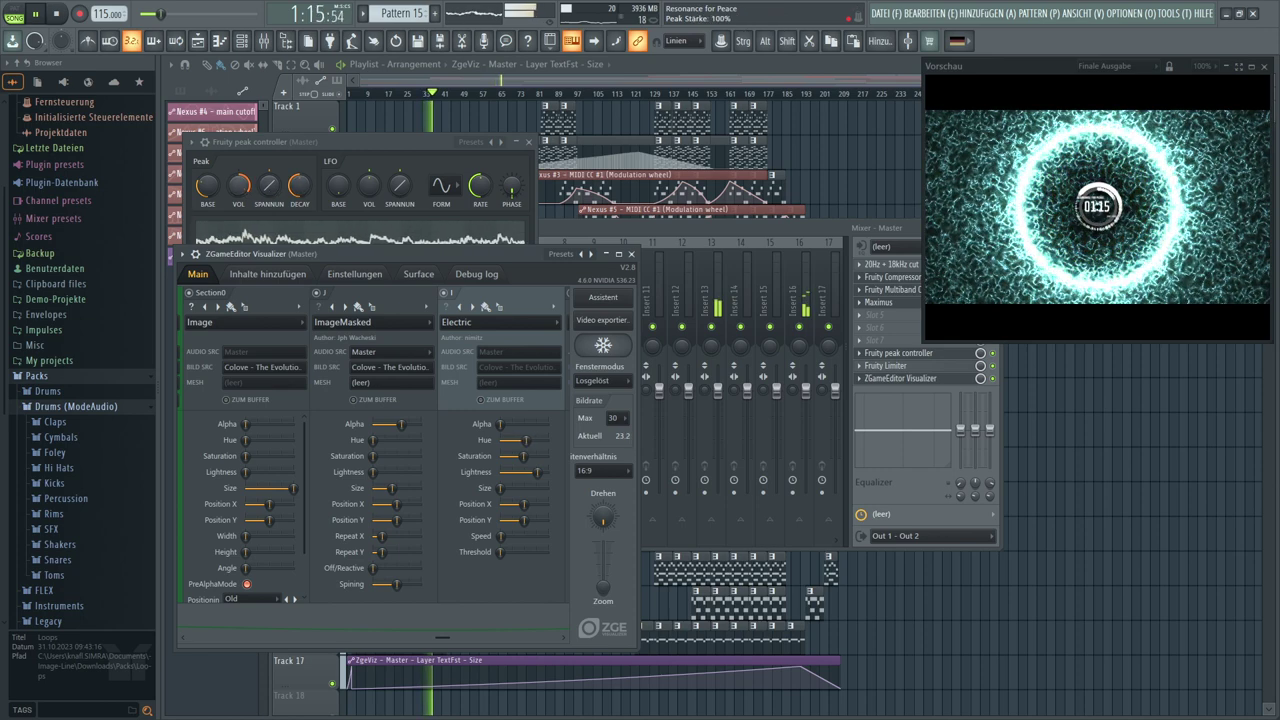
Lower the Fruity peak controller's Peak volume to about 69% and set its Peak base level to 34%
left_click_drag(238, 185, 238, 166)
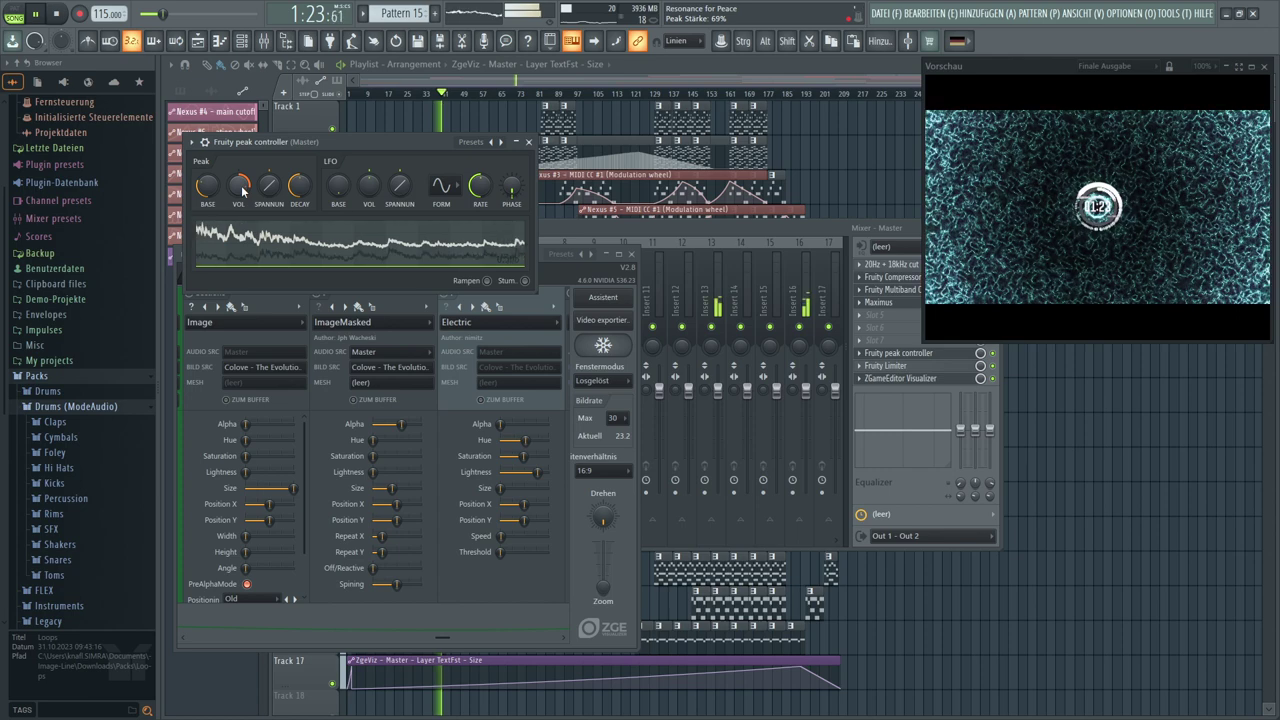
left_click_drag(242, 190, 242, 178)
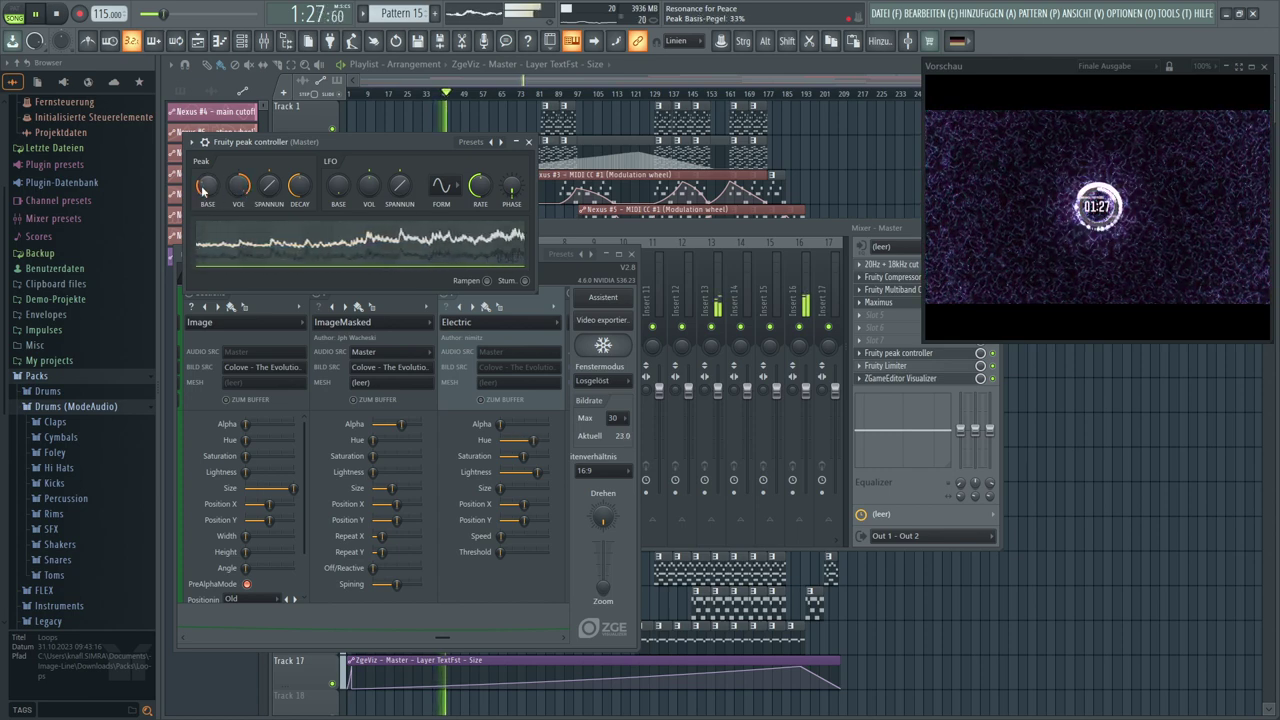
left_click_drag(207, 186, 204, 188)
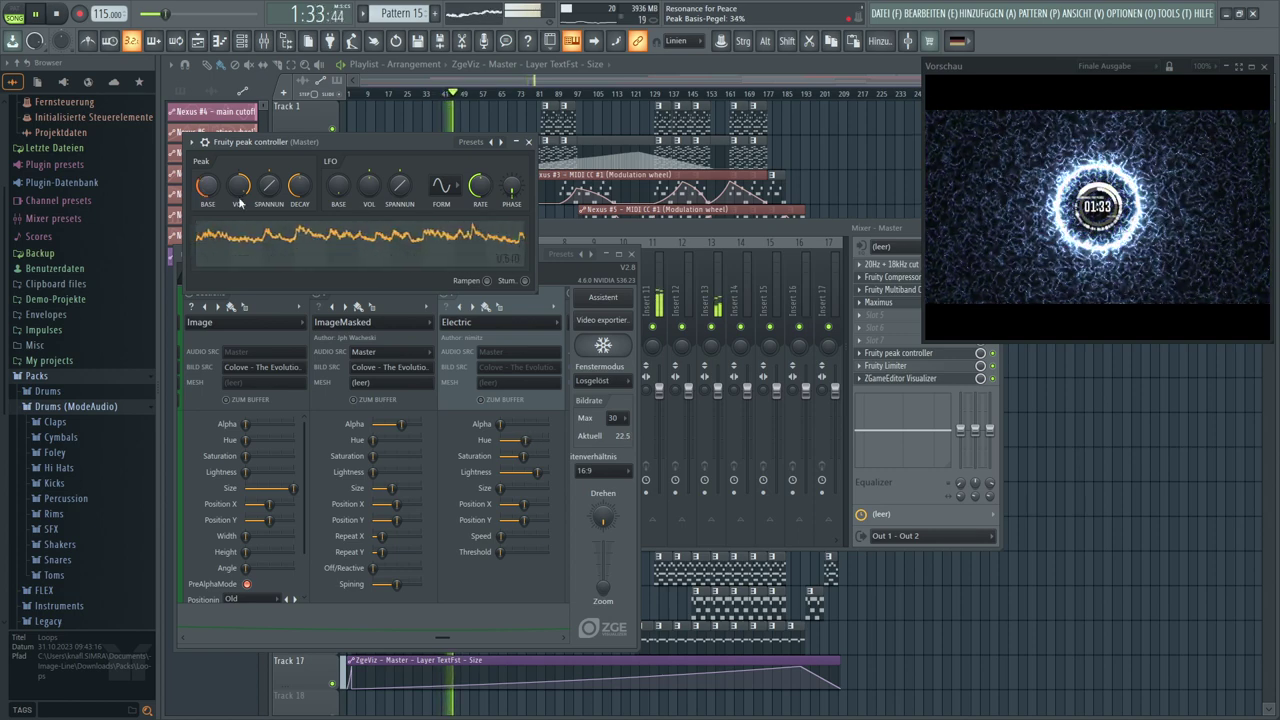
Set the peak controller's Peak decay speed to 53% with a positive Peak tension and the Peak base level at minimum
mouse_move(299, 186)
left_mouse_down()
mouse_move(299, 206)
mouse_move(299, 163)
mouse_move(305, 192)
left_mouse_up()
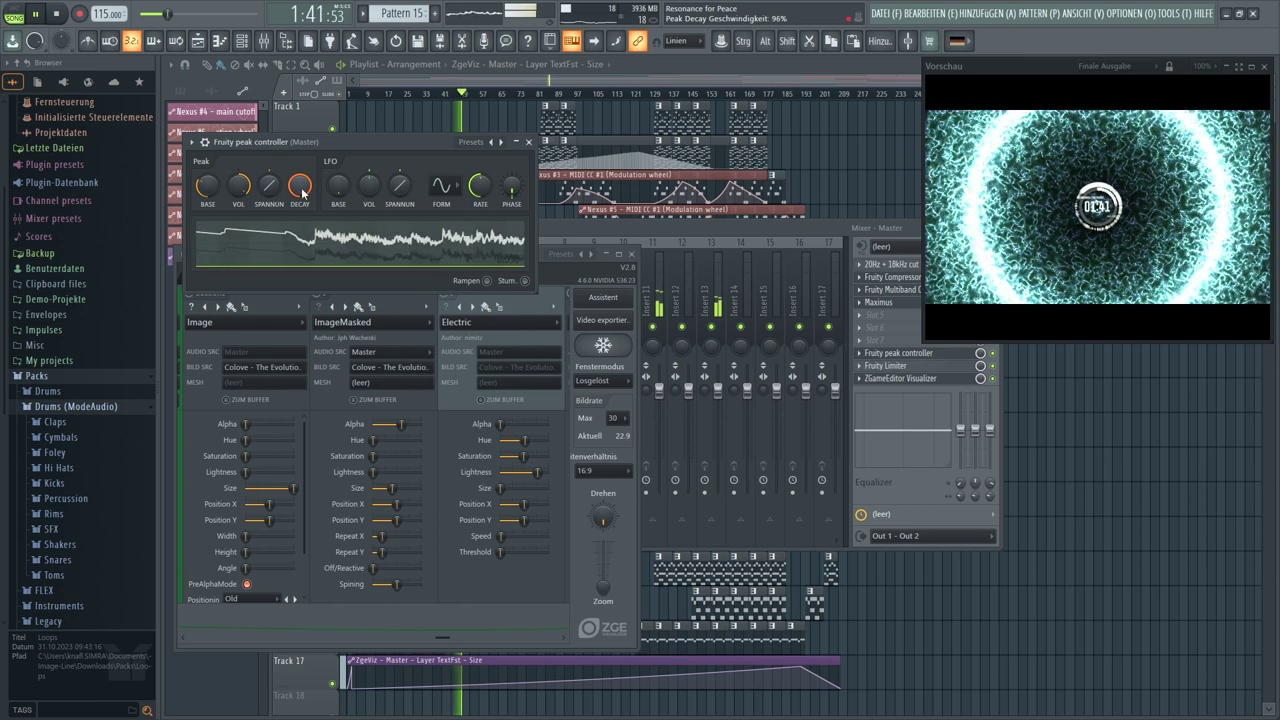
left_click_drag(305, 192, 305, 214)
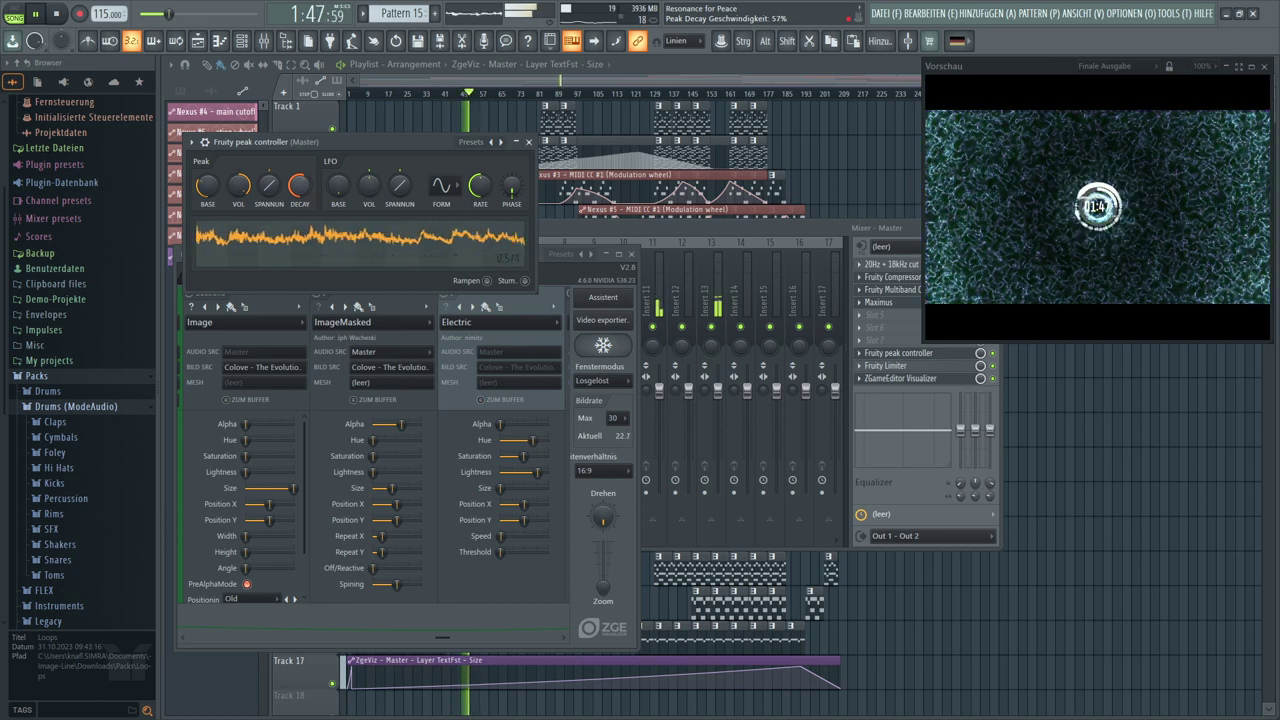
left_click_drag(299, 186, 305, 192)
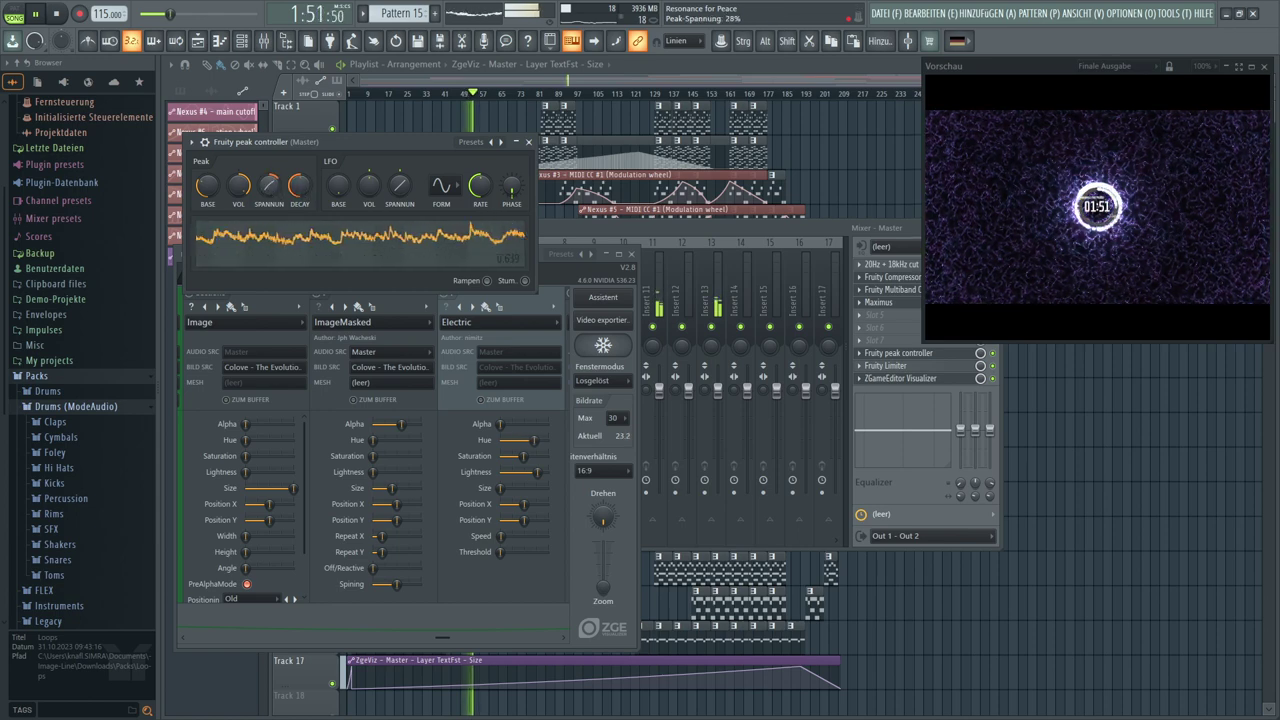
left_click_drag(269, 186, 207, 180)
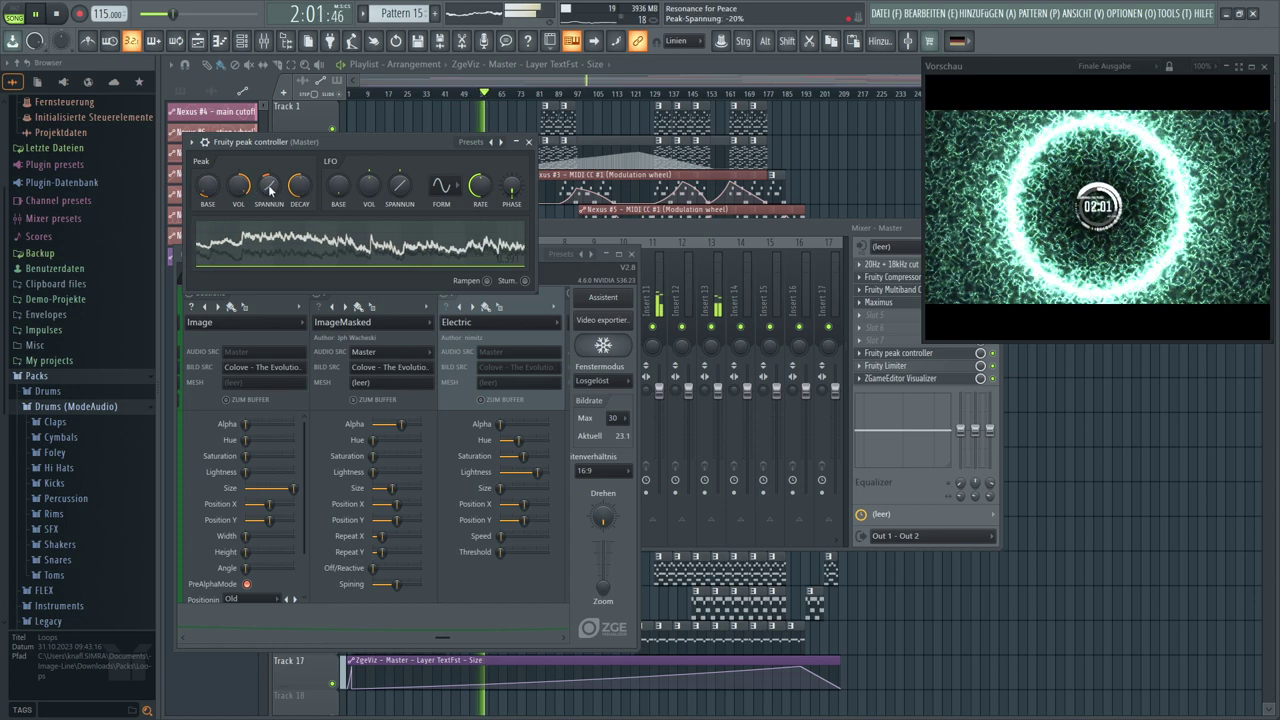
left_click_drag(267, 192, 211, 193)
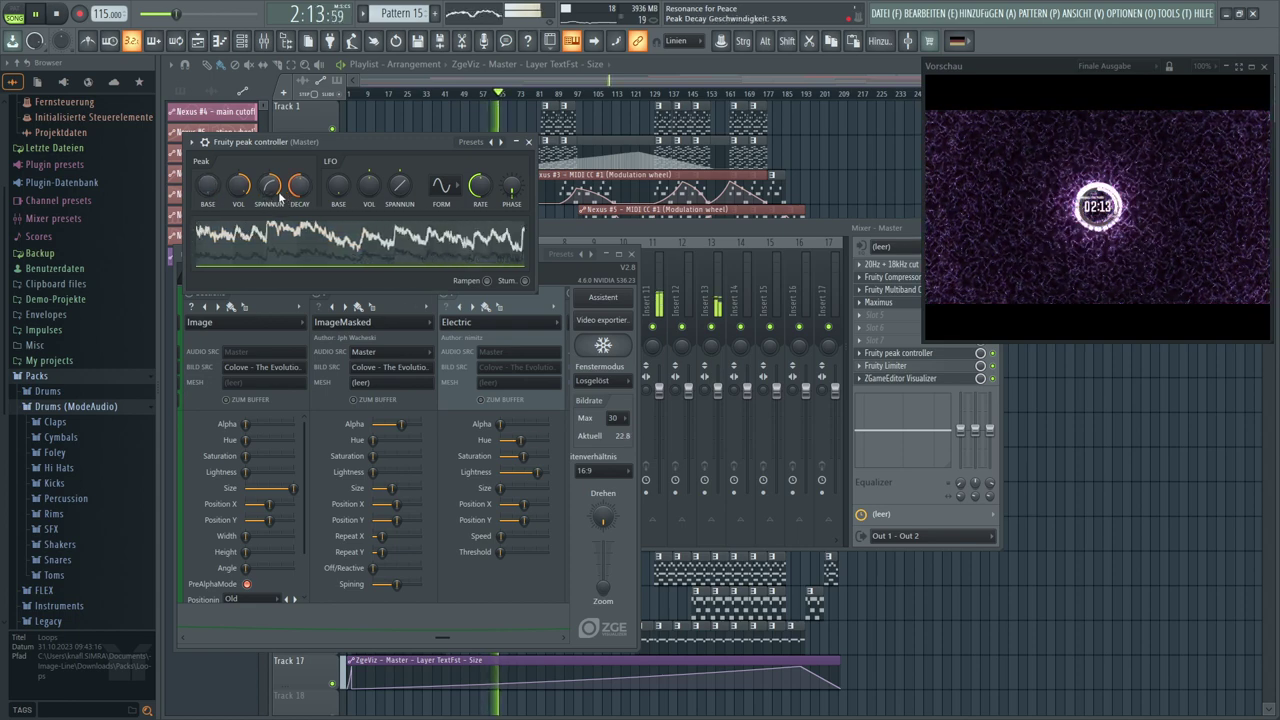
Try the peak controller with a faster-changing Peak decay speed, a Peak volume of 72% and a Peak tension of 0%
left_click_drag(239, 184, 299, 168)
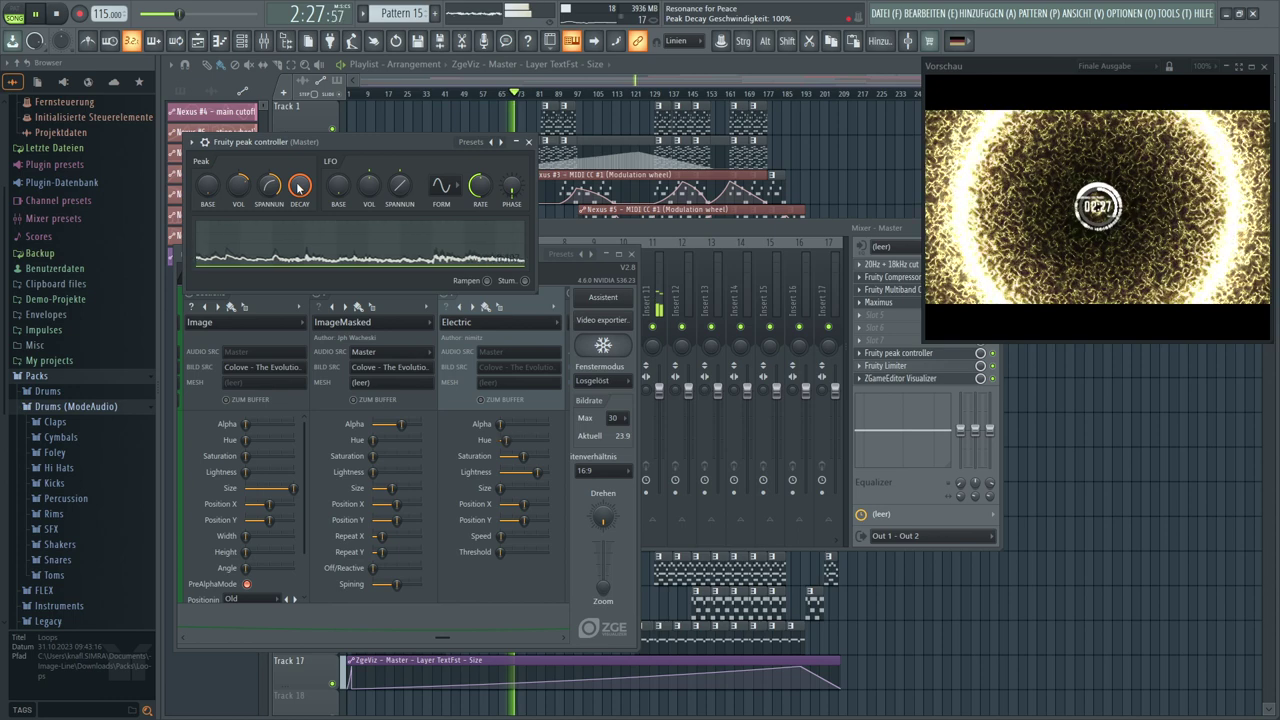
left_click_drag(299, 187, 271, 188)
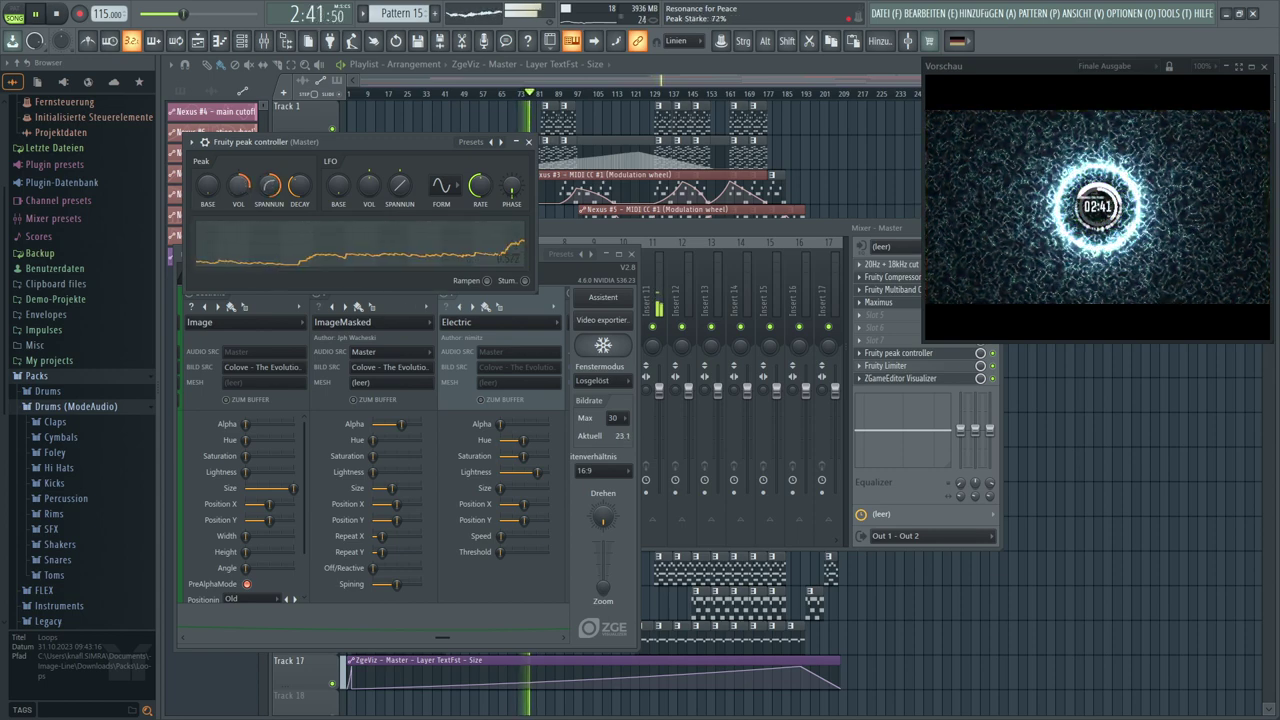
left_click_drag(253, 197, 269, 240)
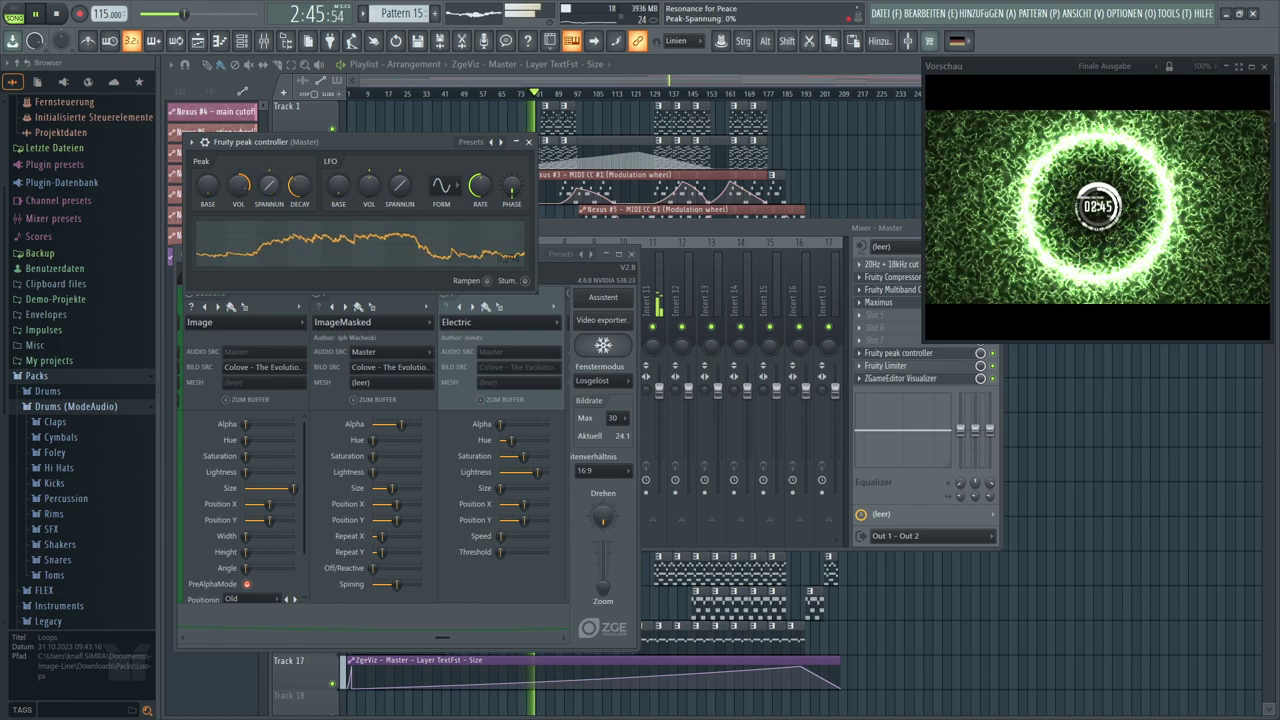
Raise the peak controller's Peak base level, set its Peak volume to about 106% and give it a positive Peak tension
left_click(239, 185)
left_click_drag(239, 185, 300, 174)
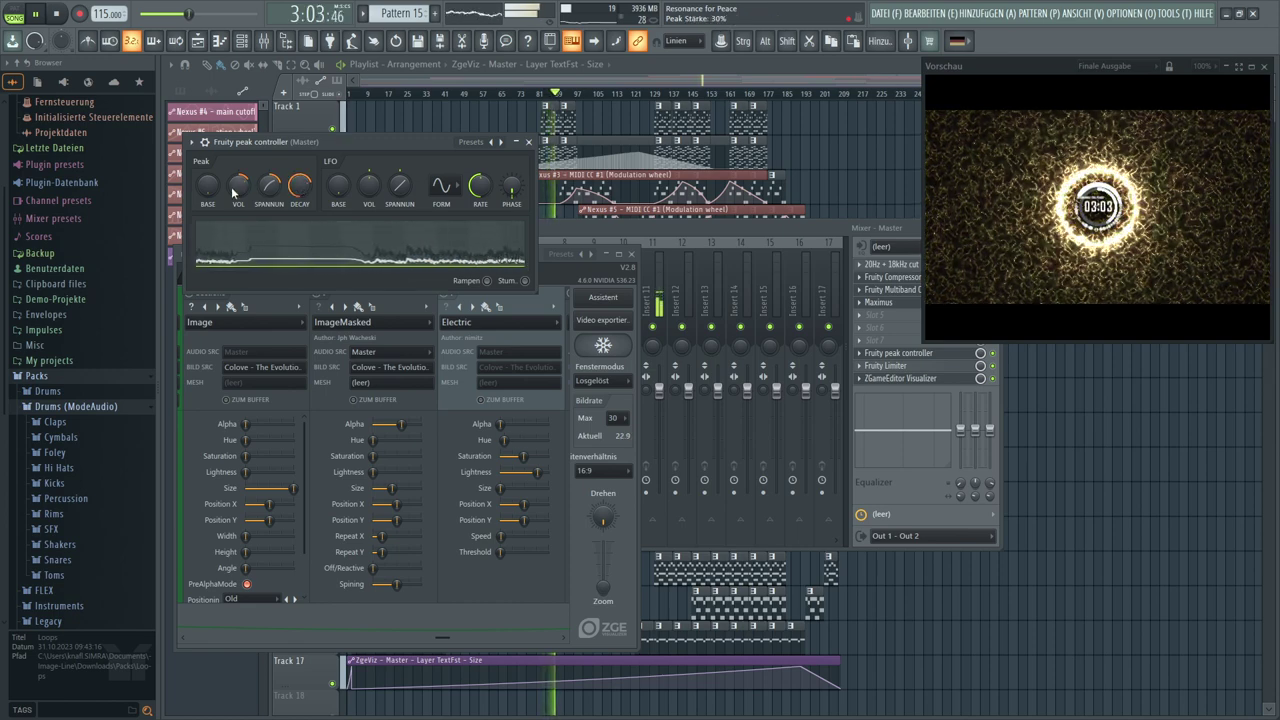
left_click_drag(207, 186, 239, 160)
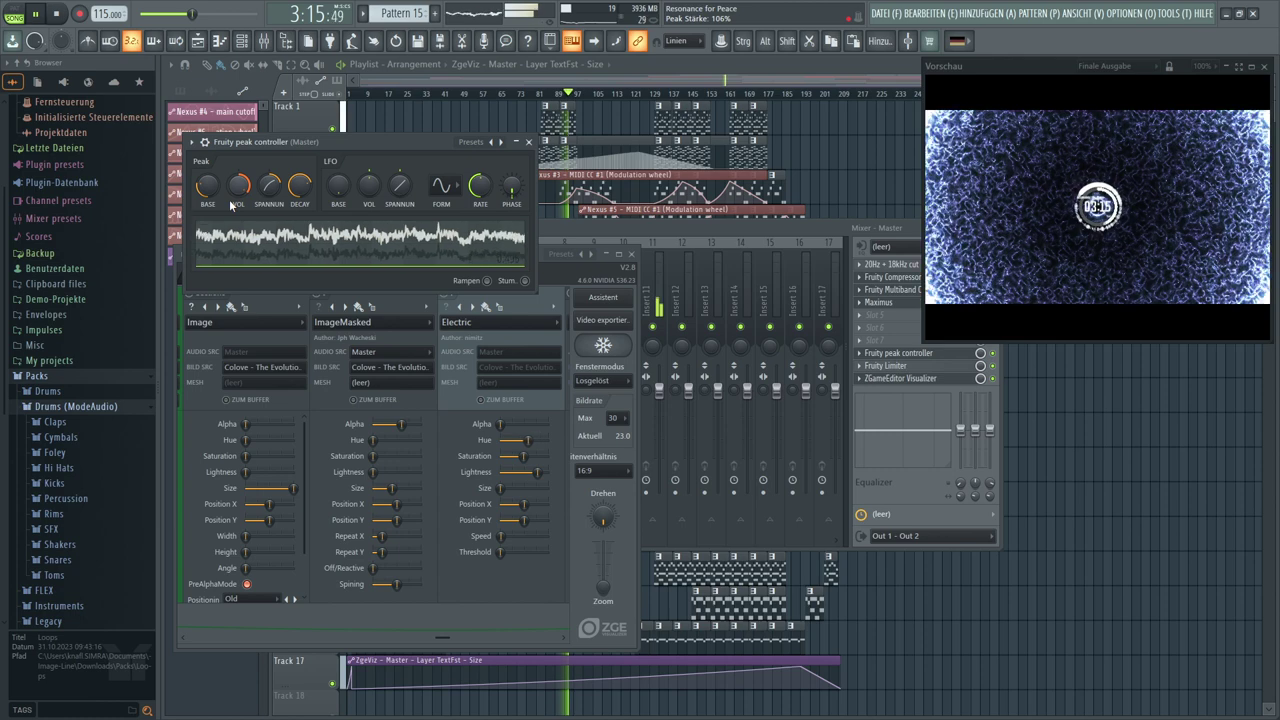
mouse_move(265, 195)
left_mouse_down()
mouse_move(265, 182)
mouse_move(267, 195)
left_mouse_up()
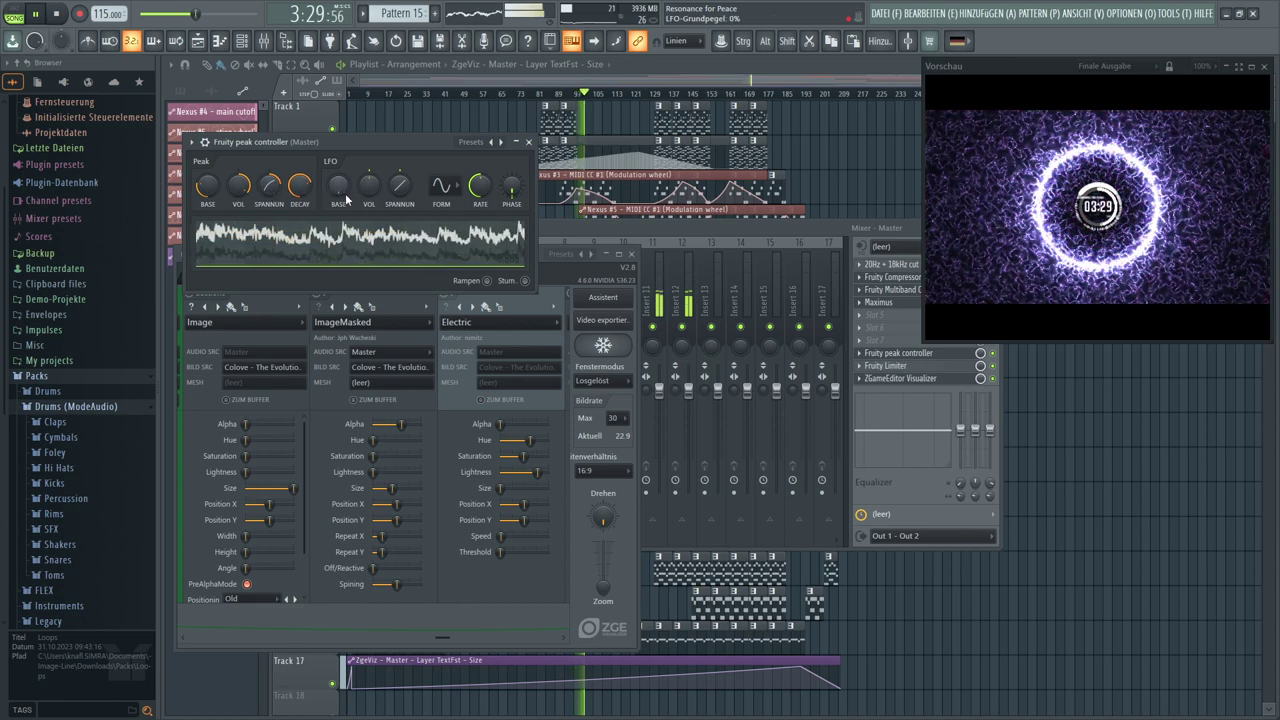
Reopen the Master's Fruity peak controller, raise its LFO volume and set the LFO rate to 117:37
scroll(348, 191, "up", 3)
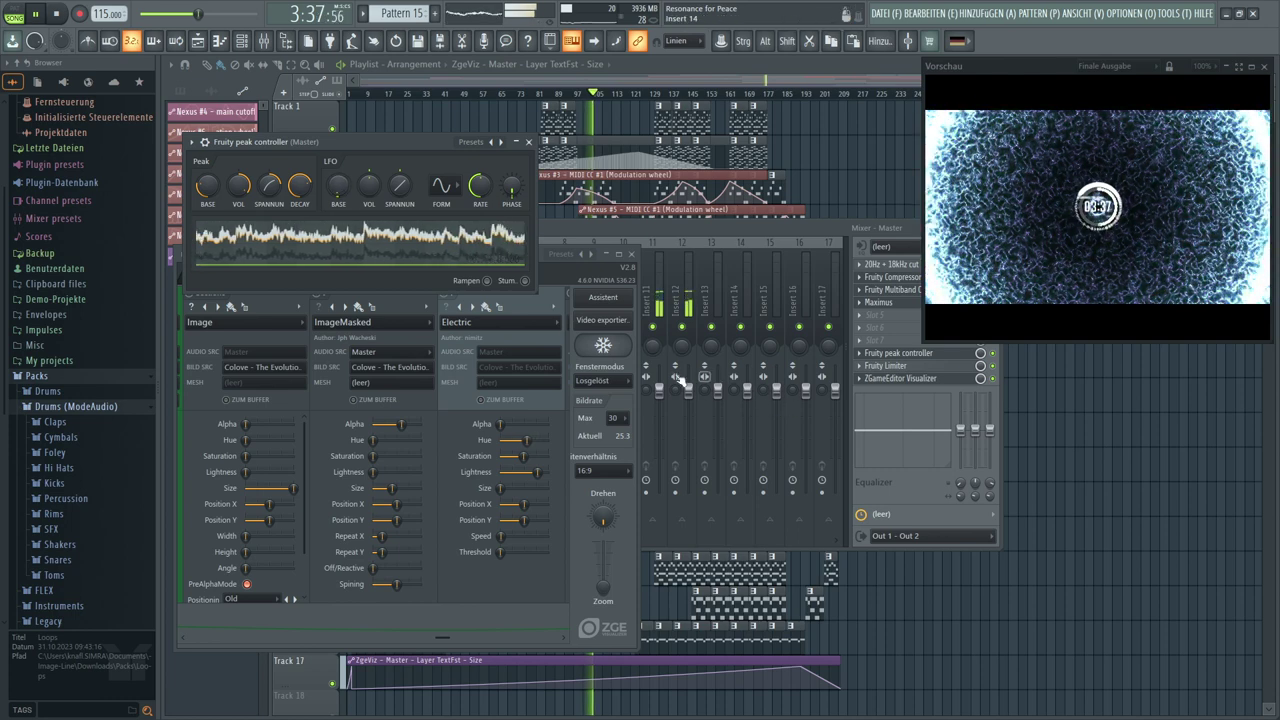
left_click(869, 356)
left_click(869, 356)
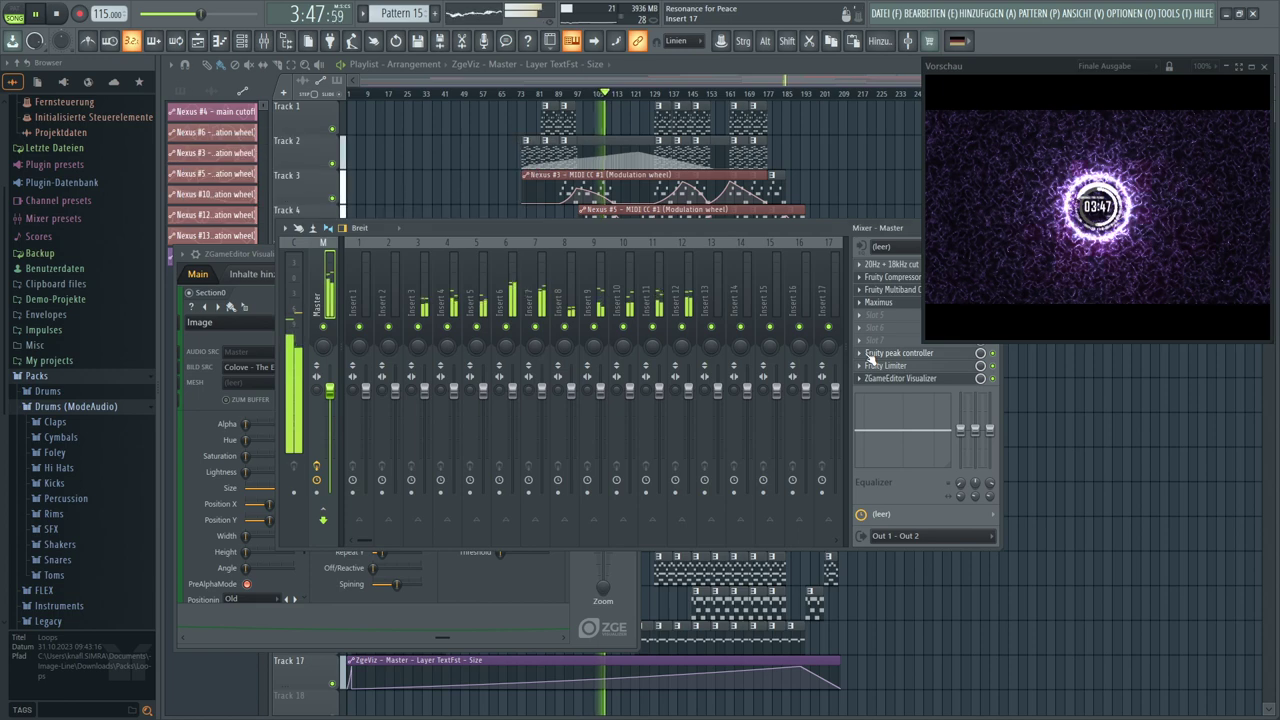
left_click(869, 356)
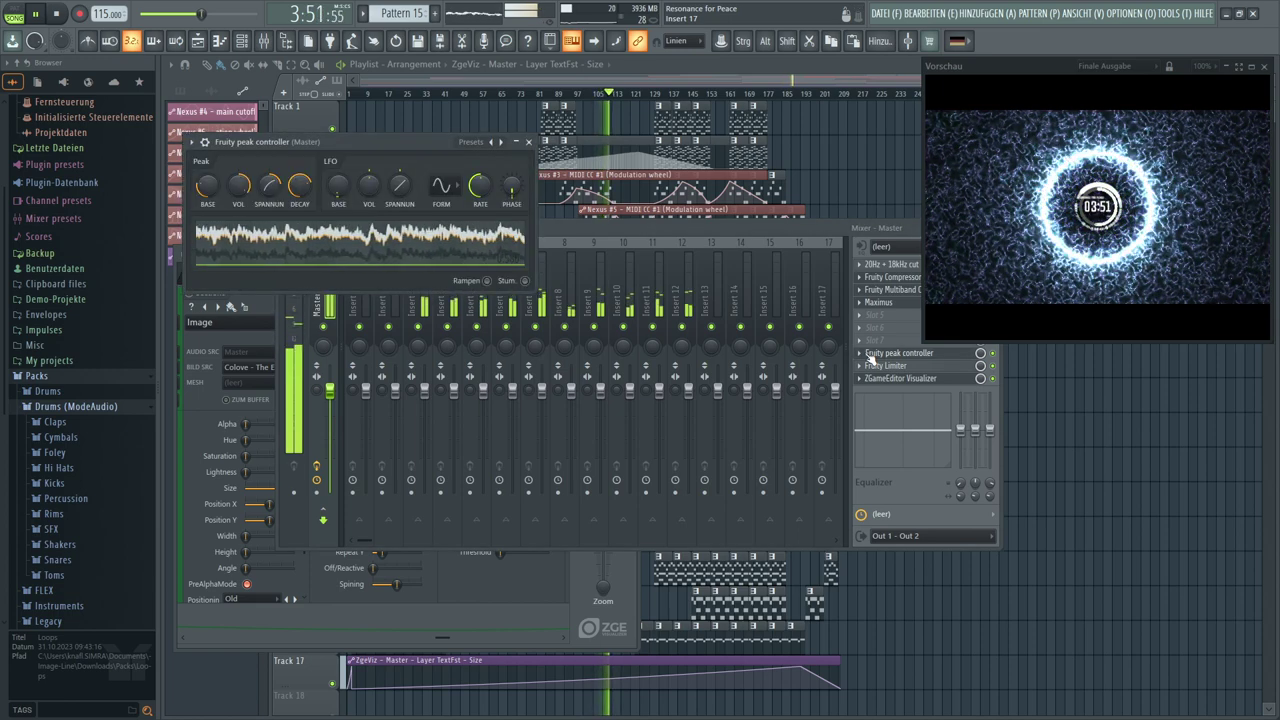
left_click_drag(369, 184, 371, 188)
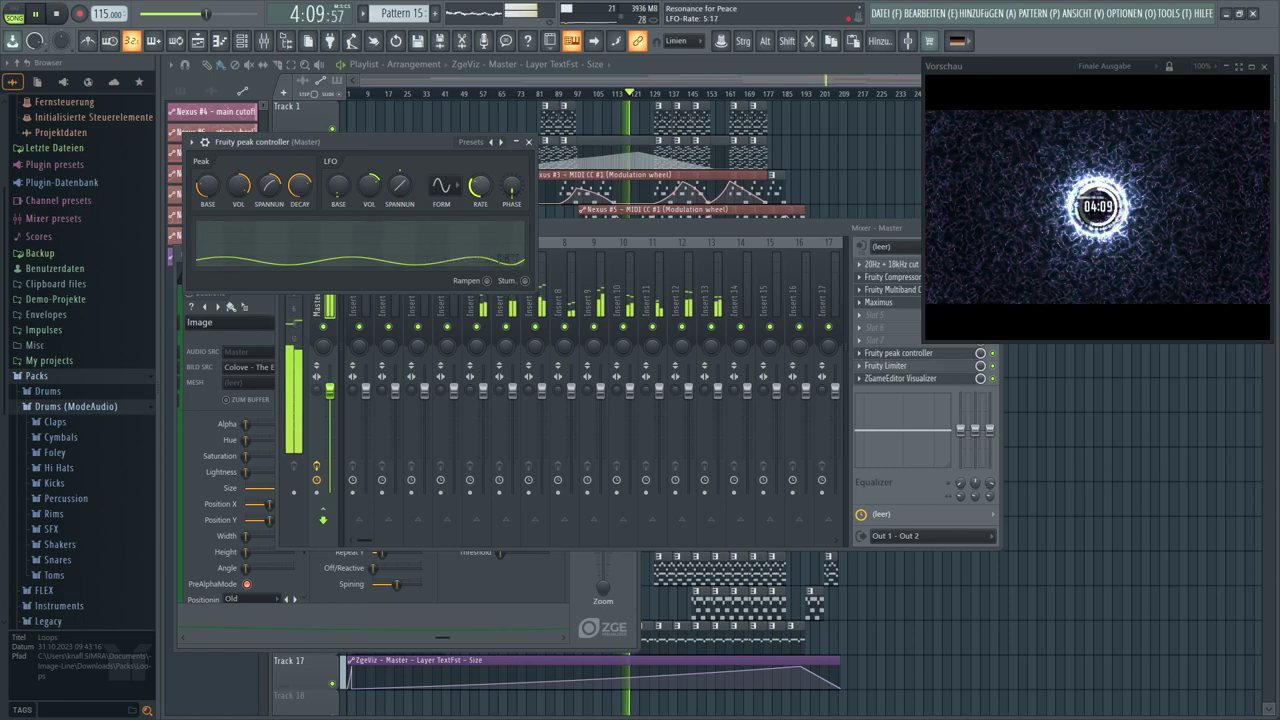
mouse_move(479, 190)
left_mouse_down()
mouse_move(479, 150)
mouse_move(480, 190)
left_mouse_up()
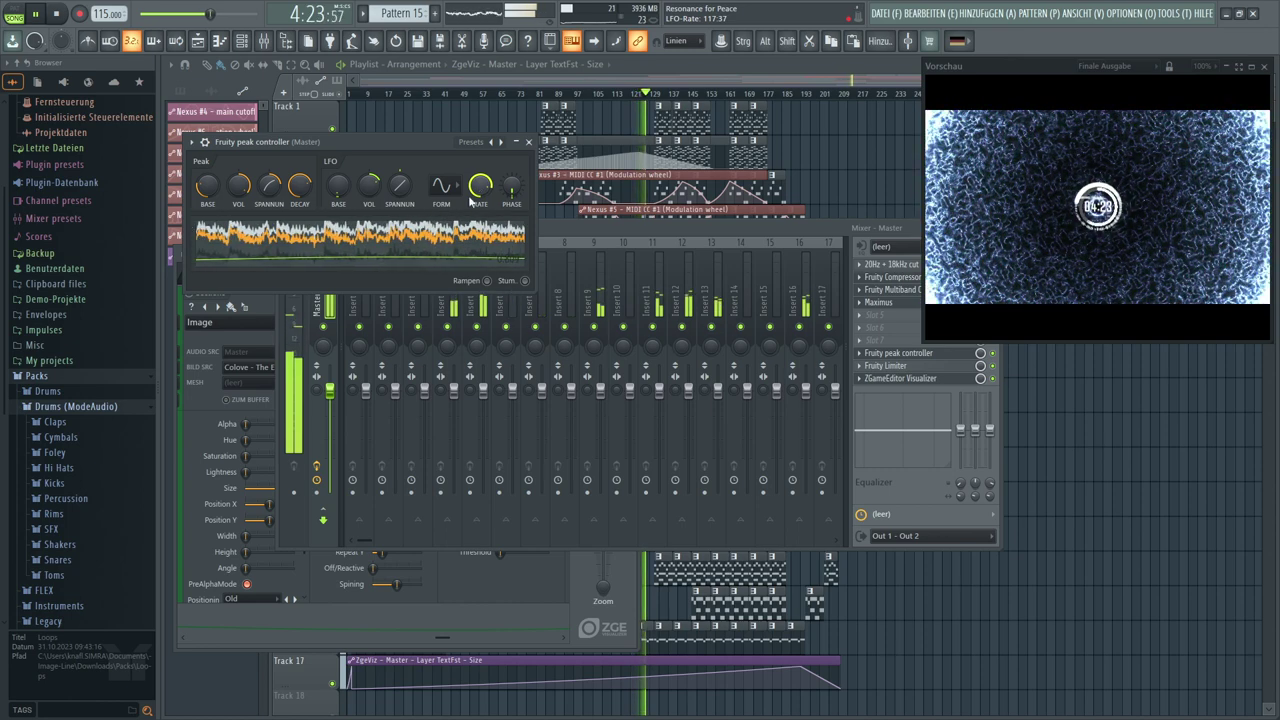
Readjust the peak controller's Peak decay speed and show the video preview in full screen
left_click_drag(302, 190, 302, 212)
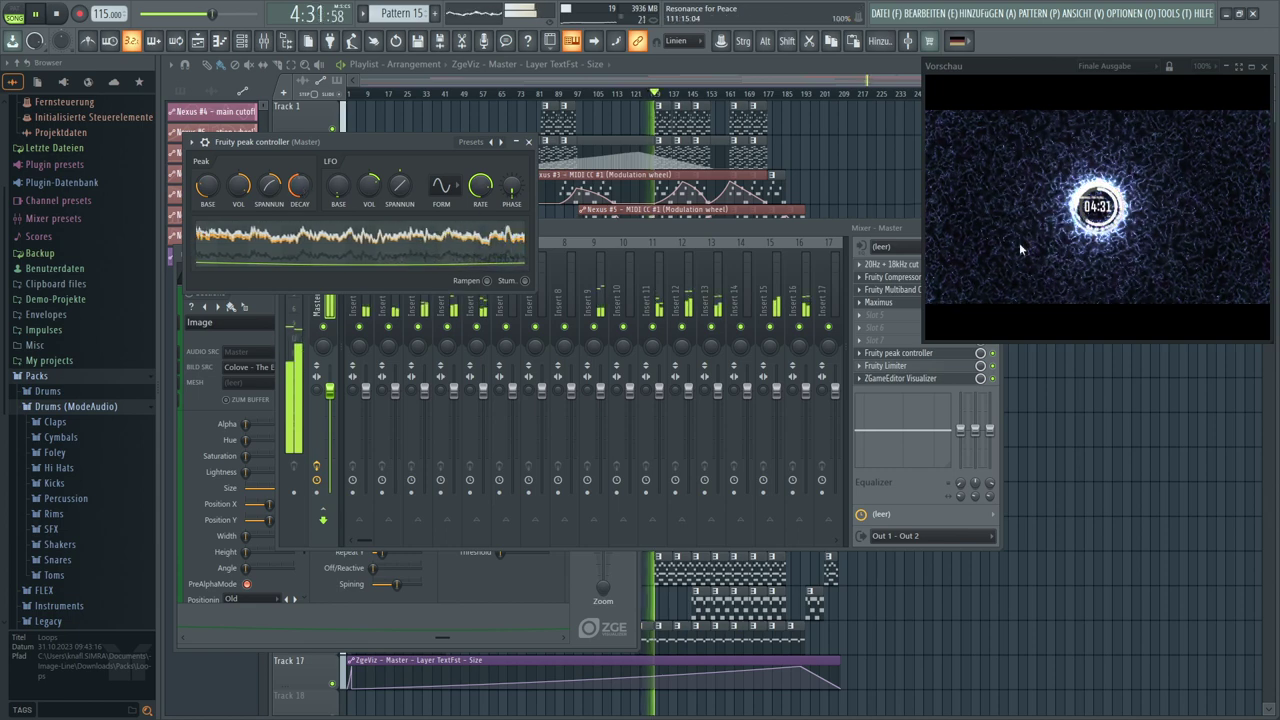
left_click(1239, 67)
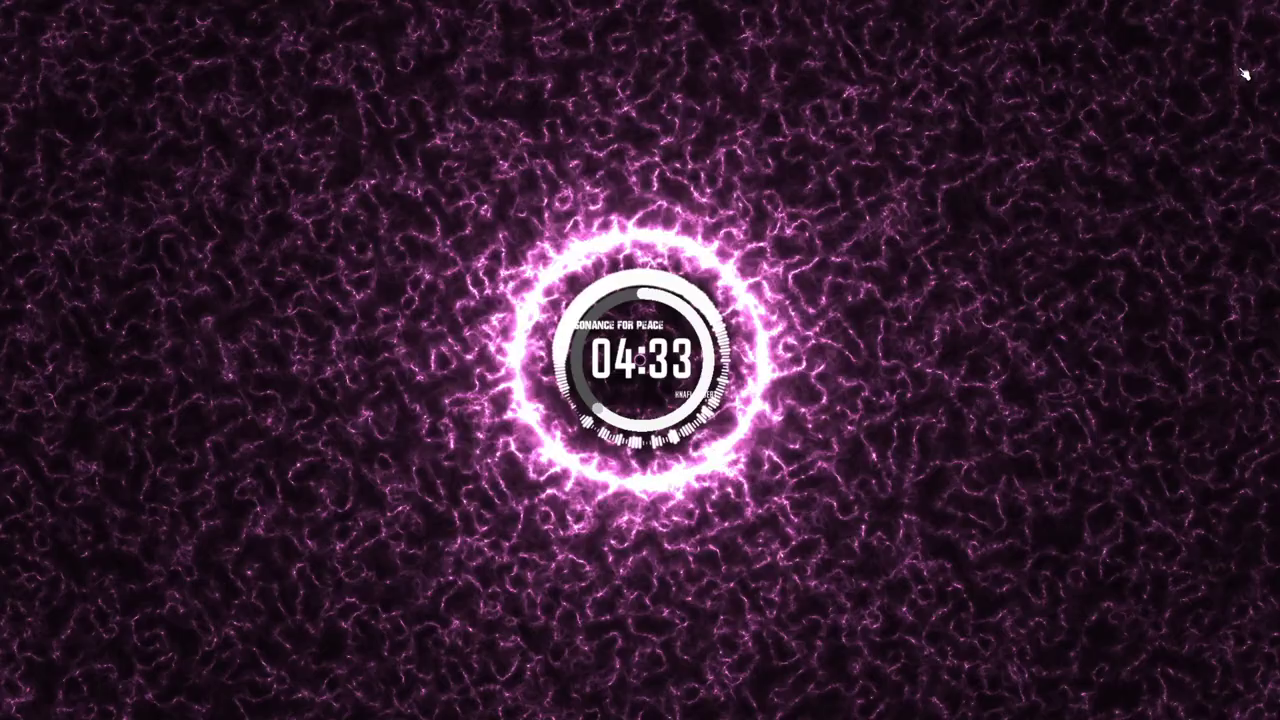